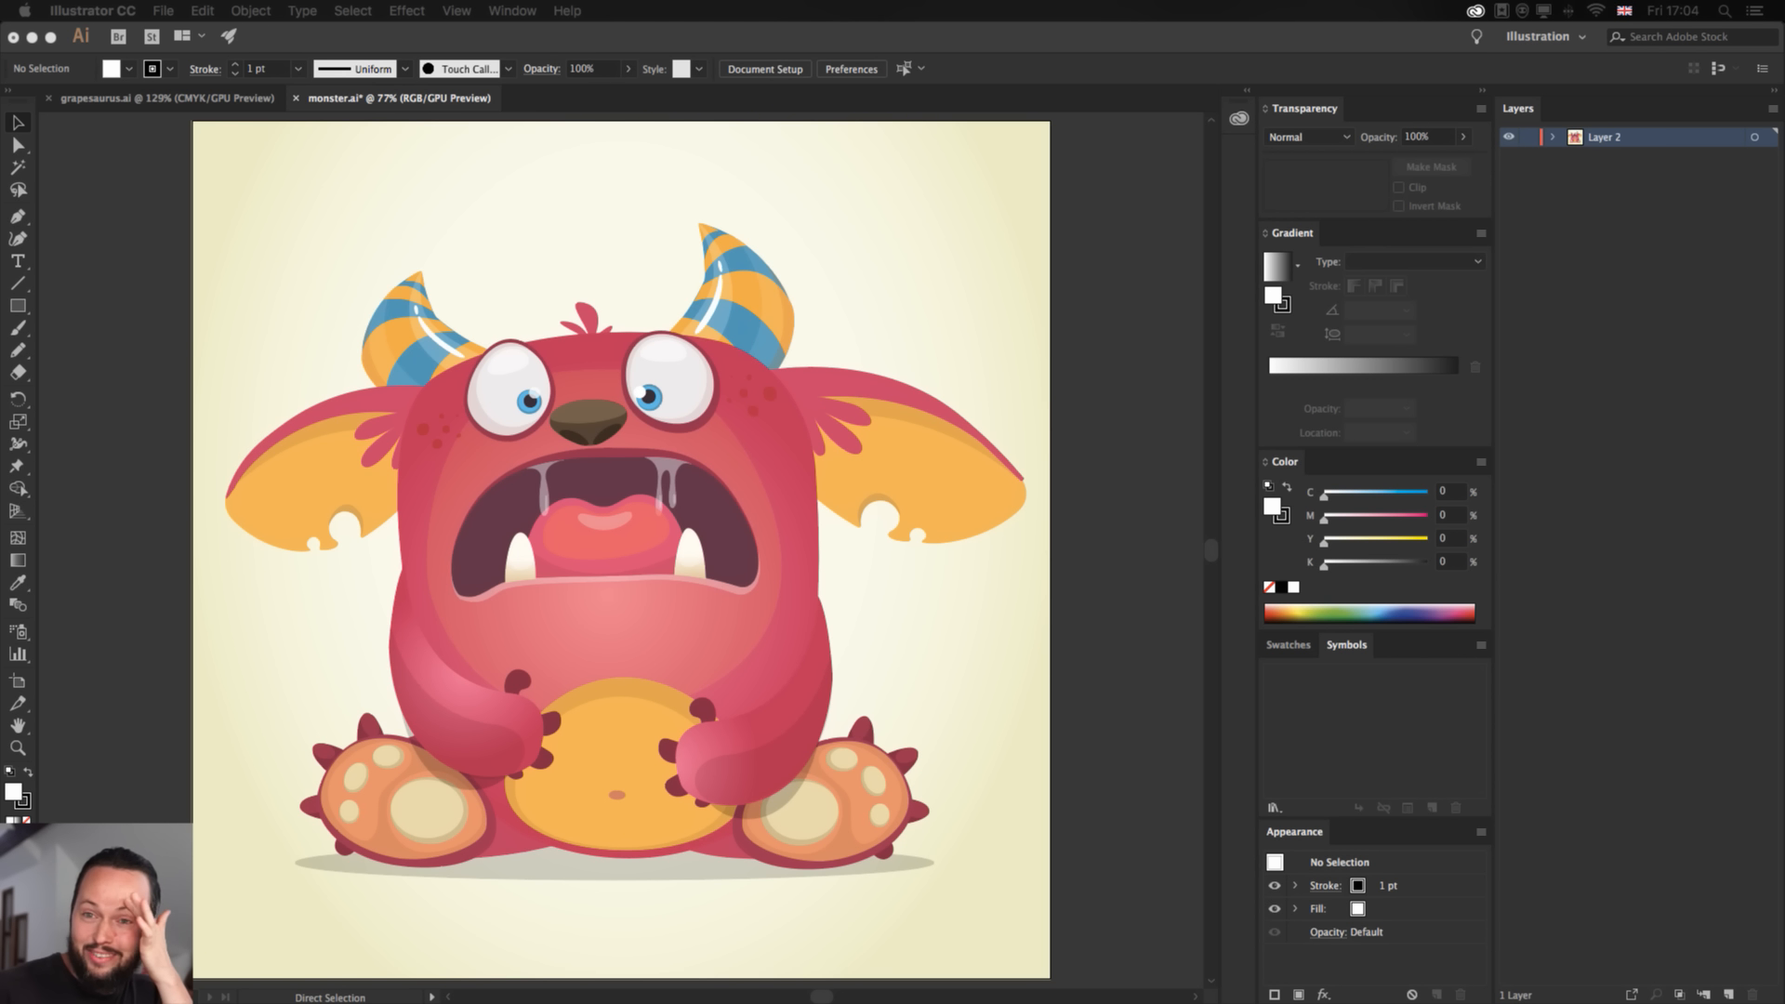
- Inspect the monster illustration's paths in Outline mode and compare its face and horns with the full-colour preview
left_click(1067, 469)
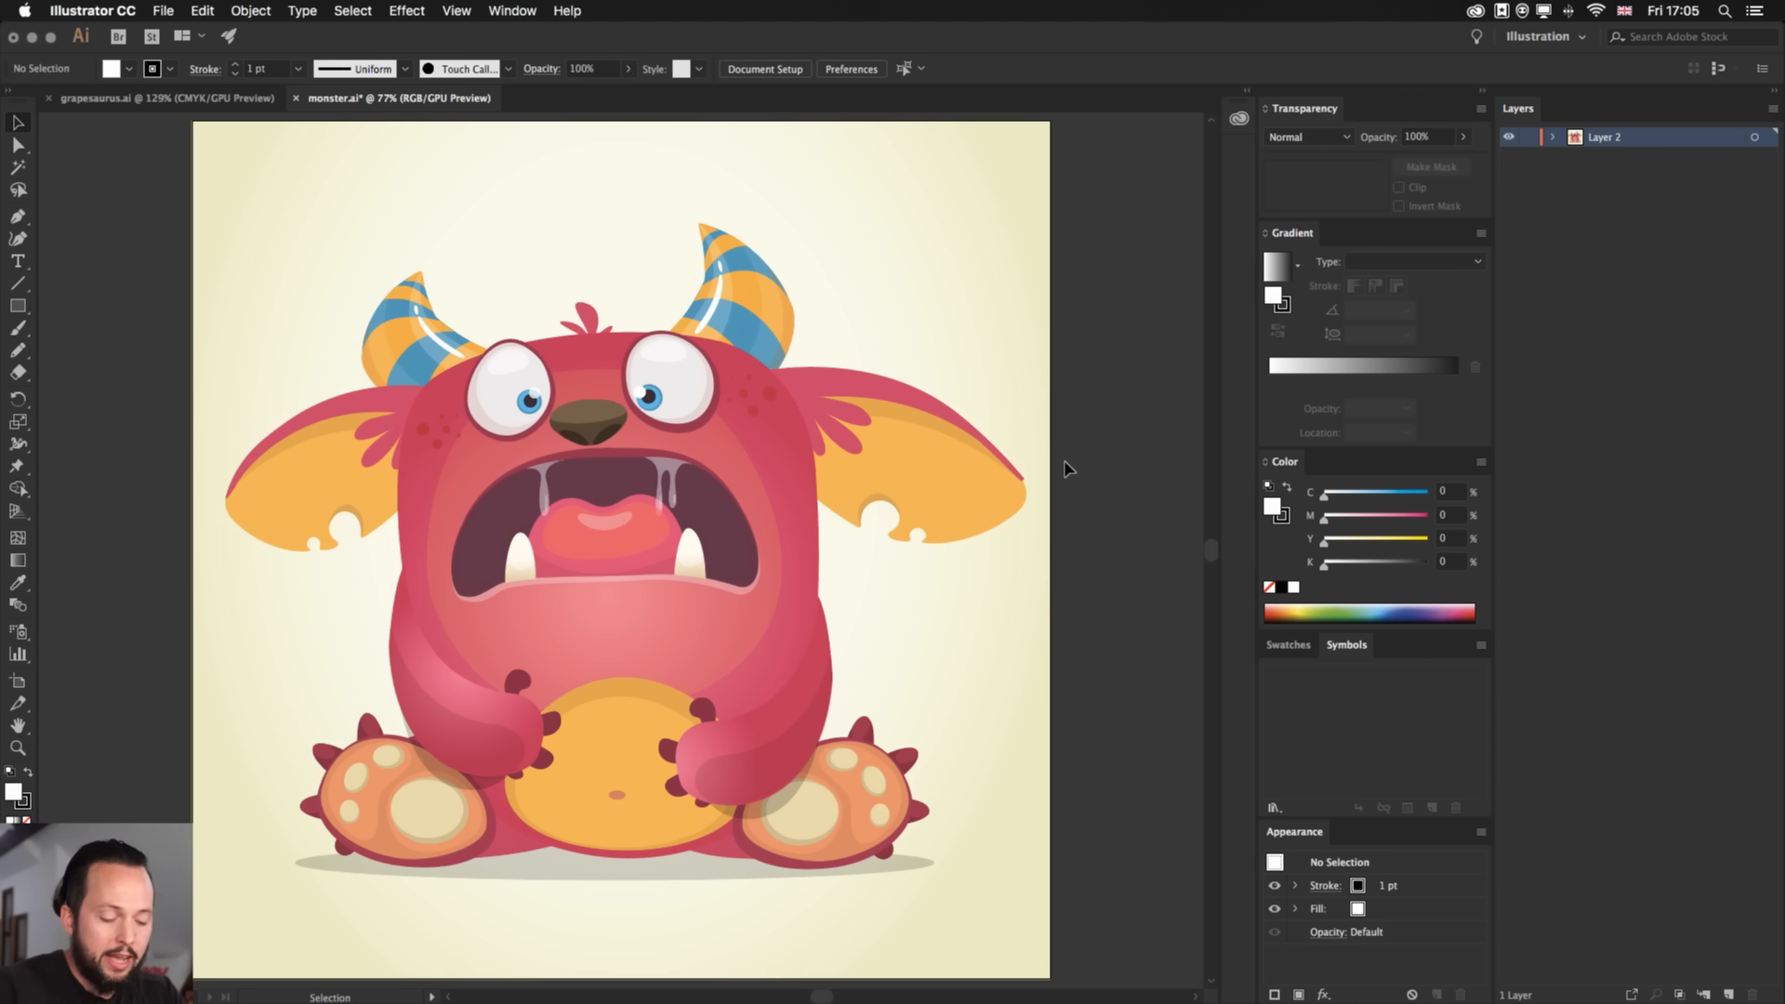
key("super+y")
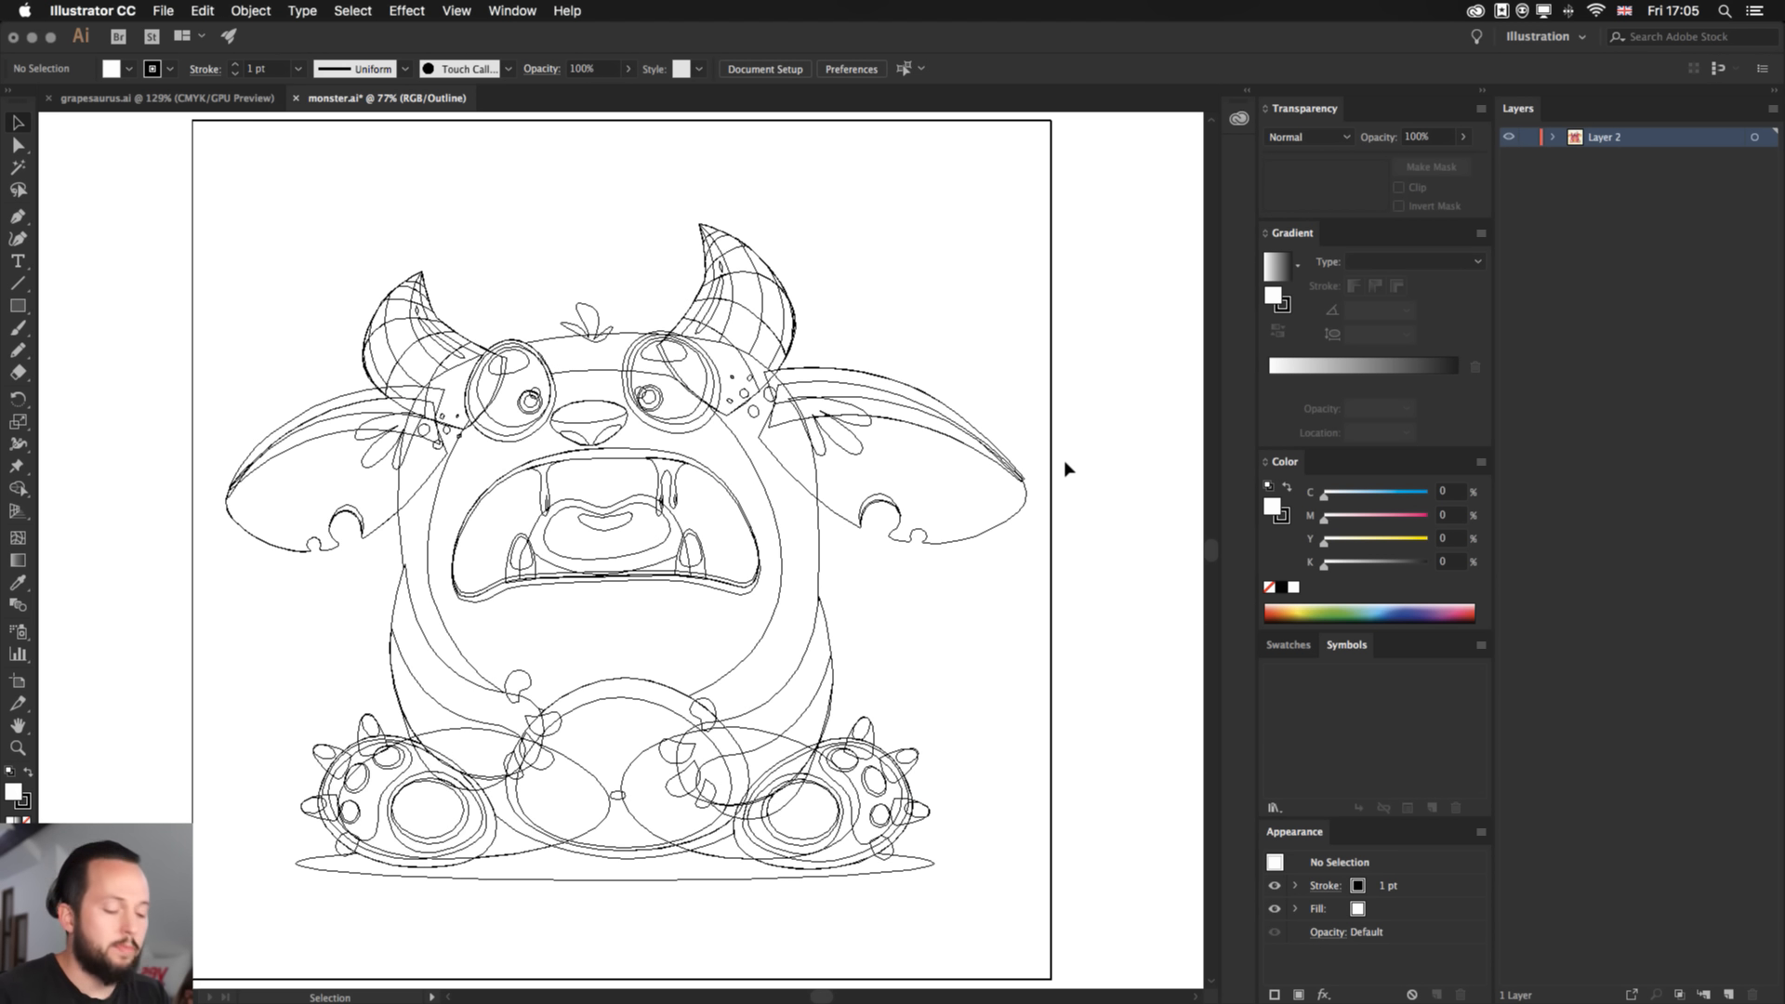
key("super+equal")
key("super+equal")
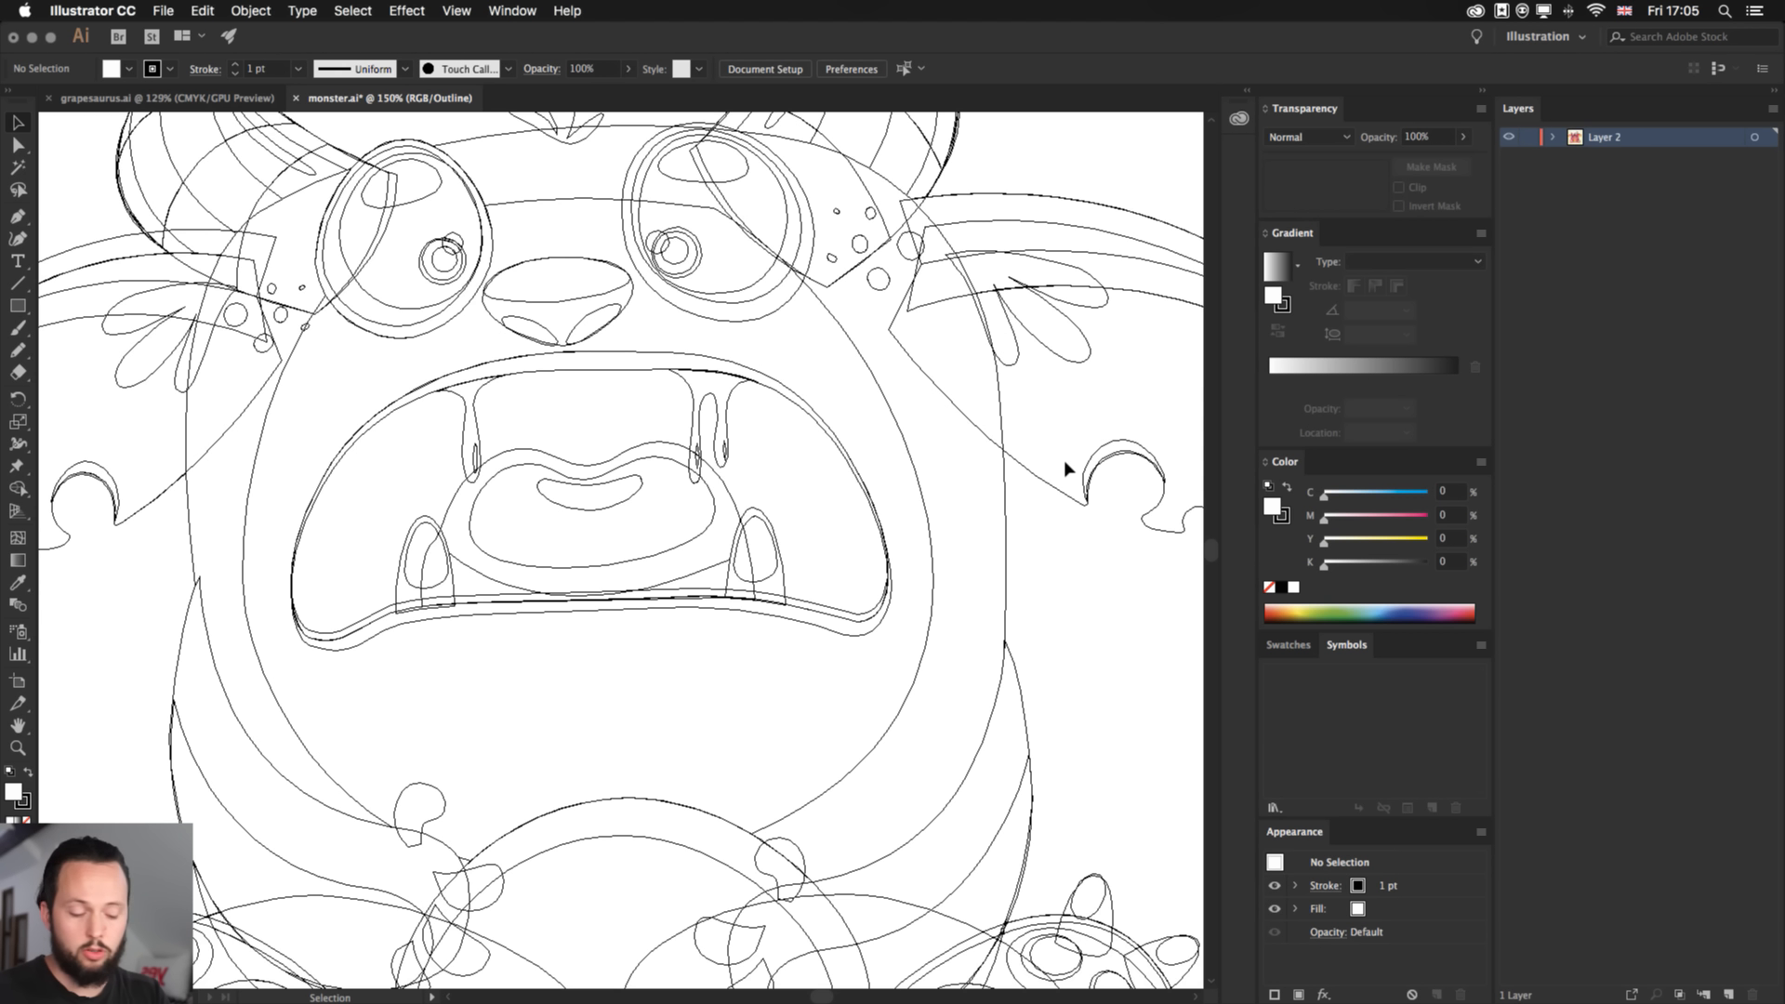
key("super+y")
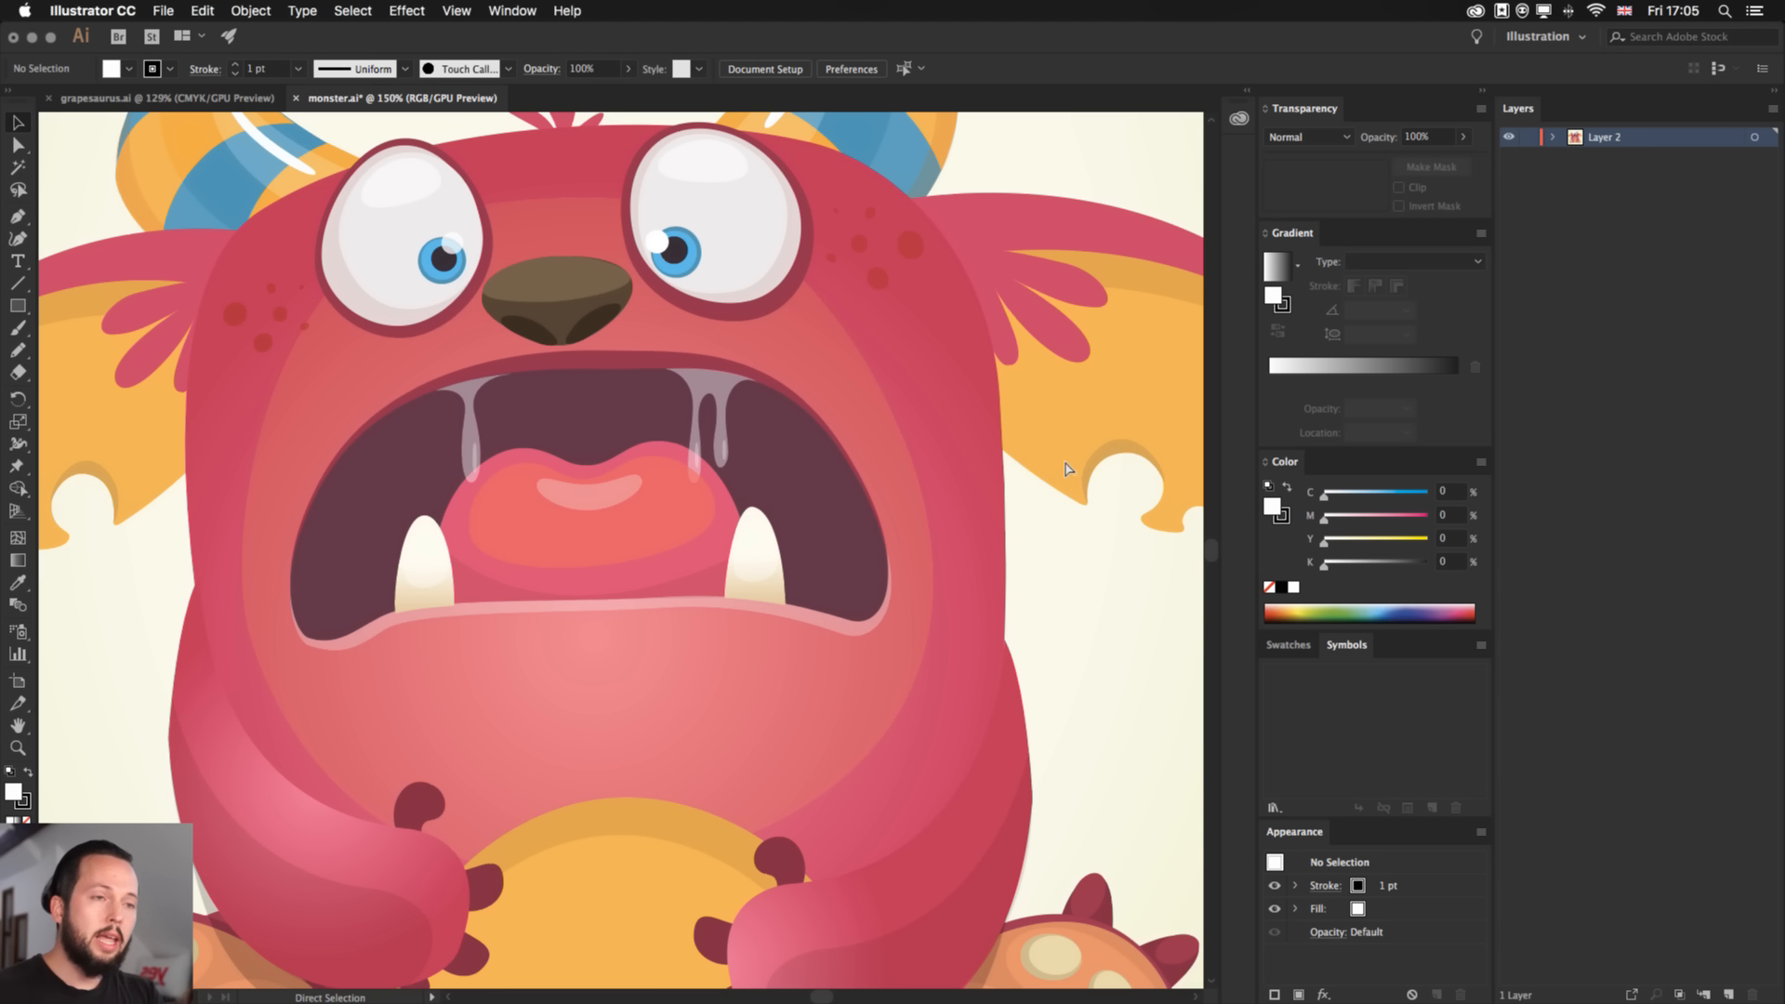
key("super+y")
left_click_drag(818, 451, 893, 647)
left_click_drag(554, 586, 711, 603)
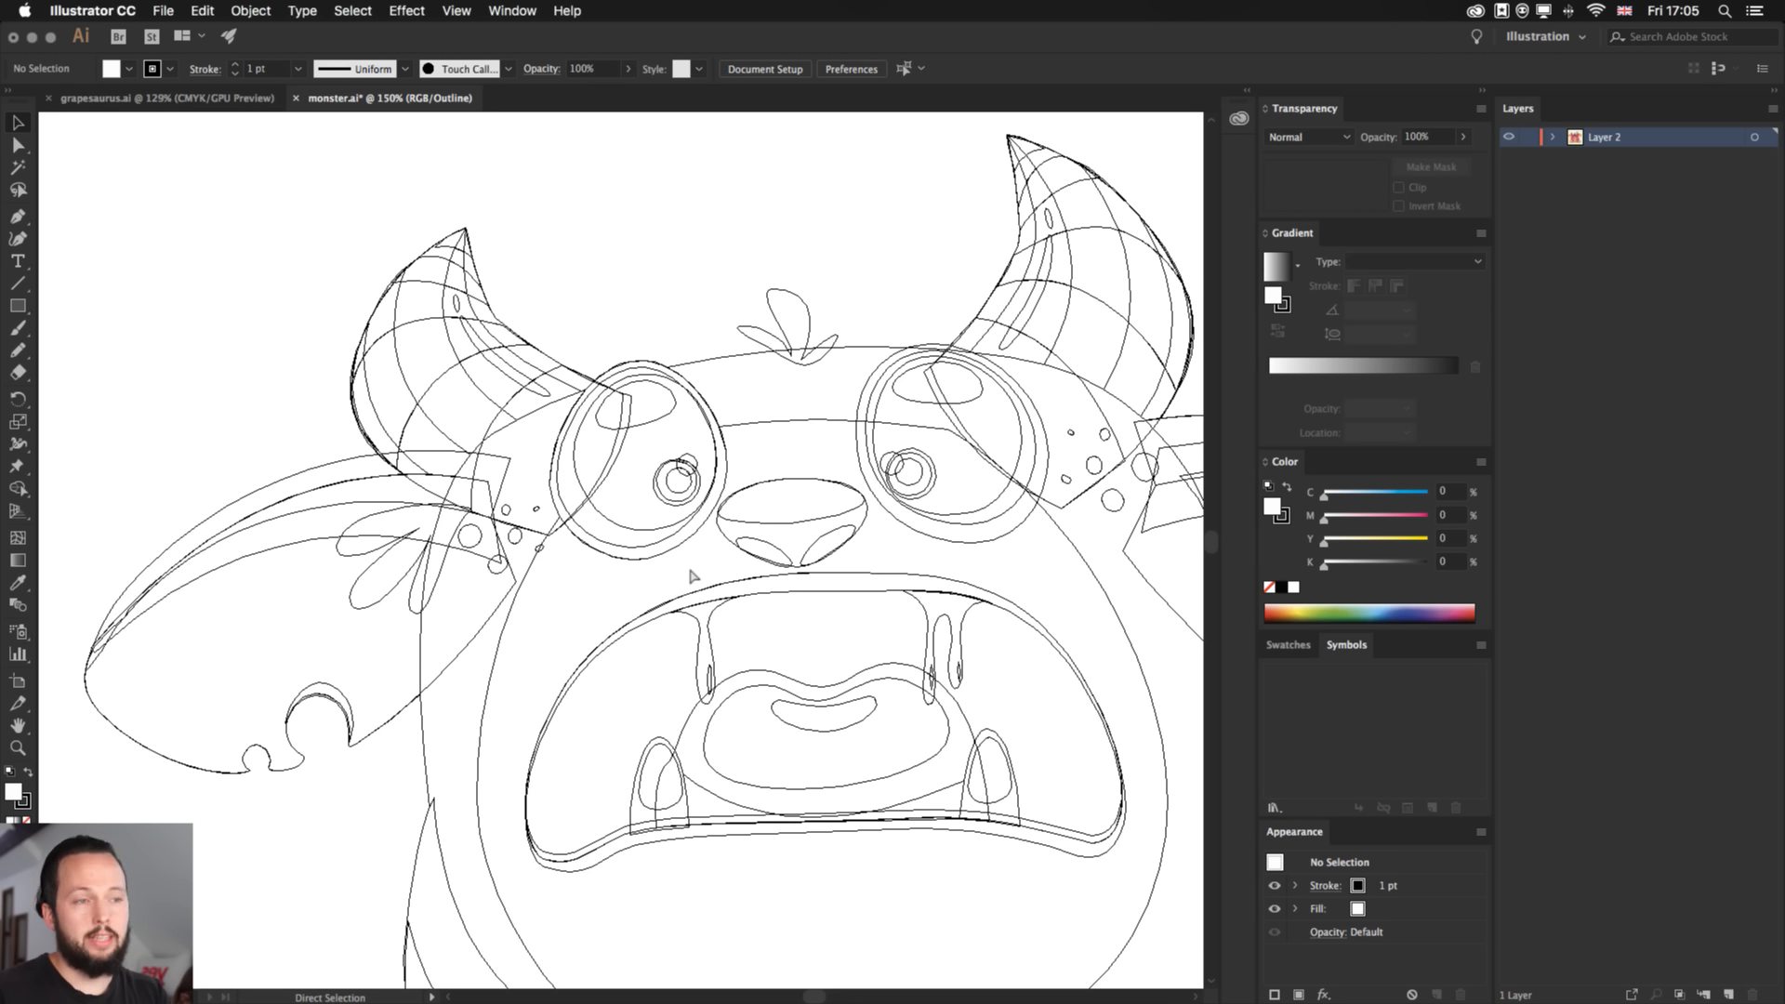
key("super+y")
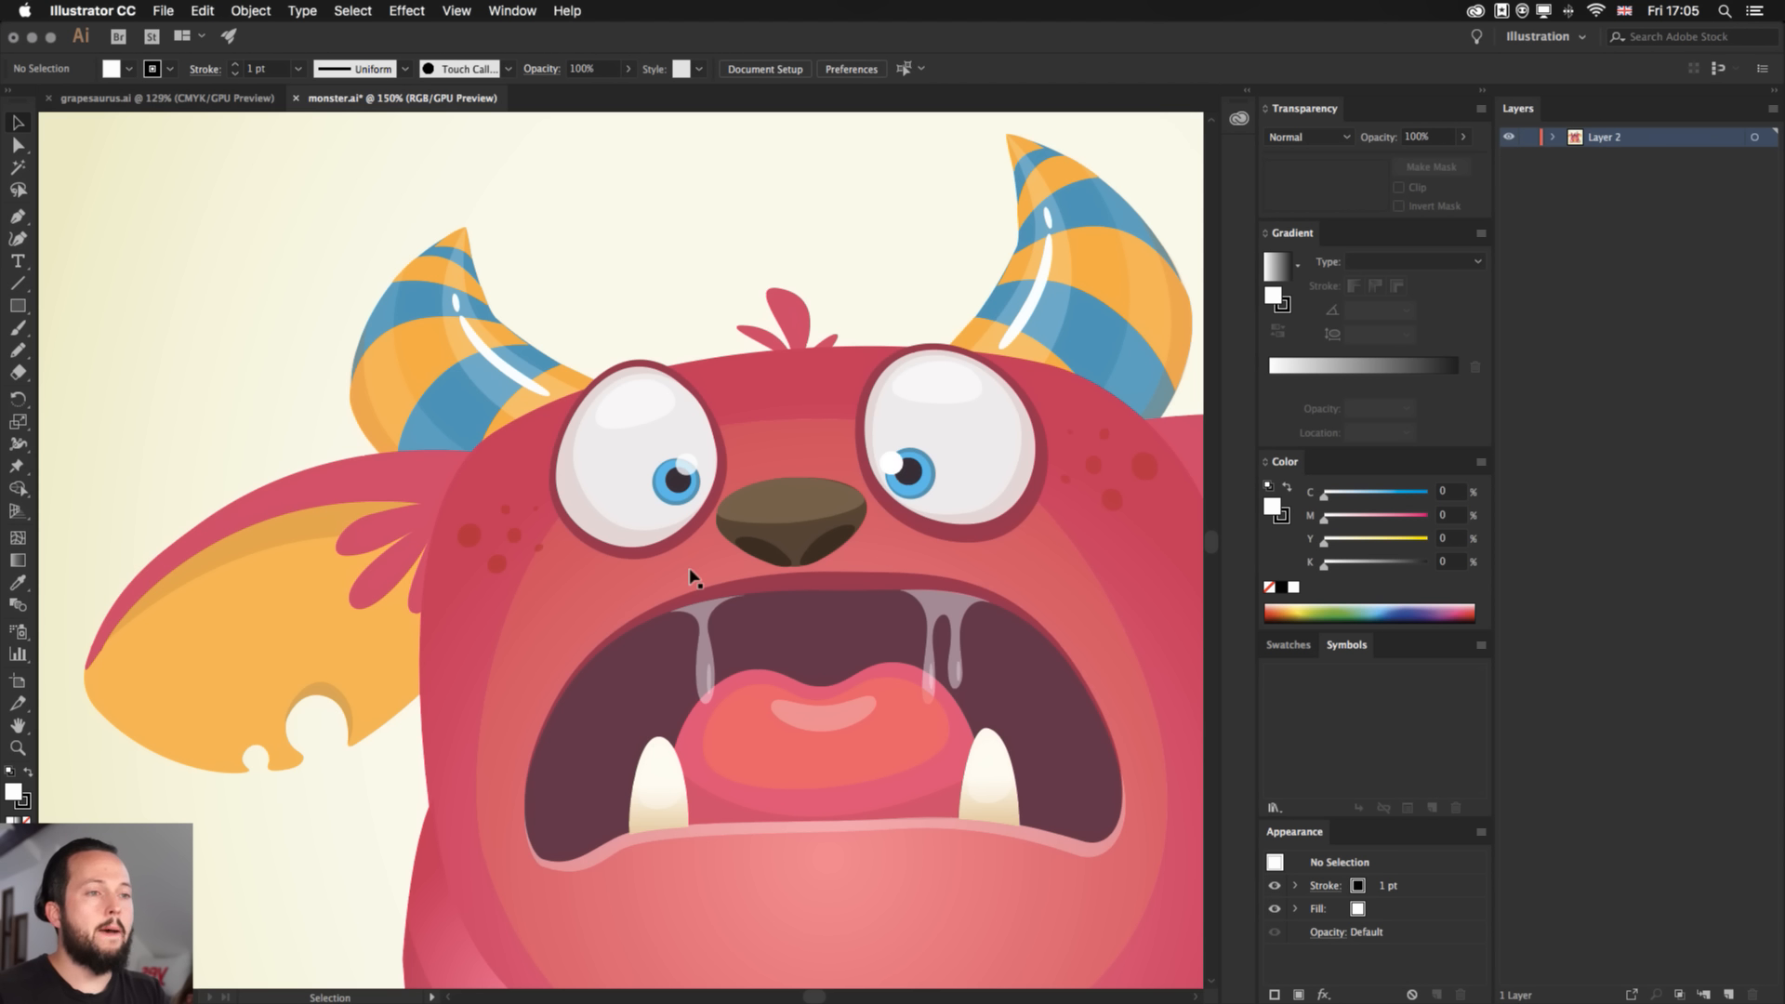
- Examine the layered shapes of the monster's left-hand eye up close, then return to the whole artboard
key("z")
left_click_drag(617, 432, 684, 434)
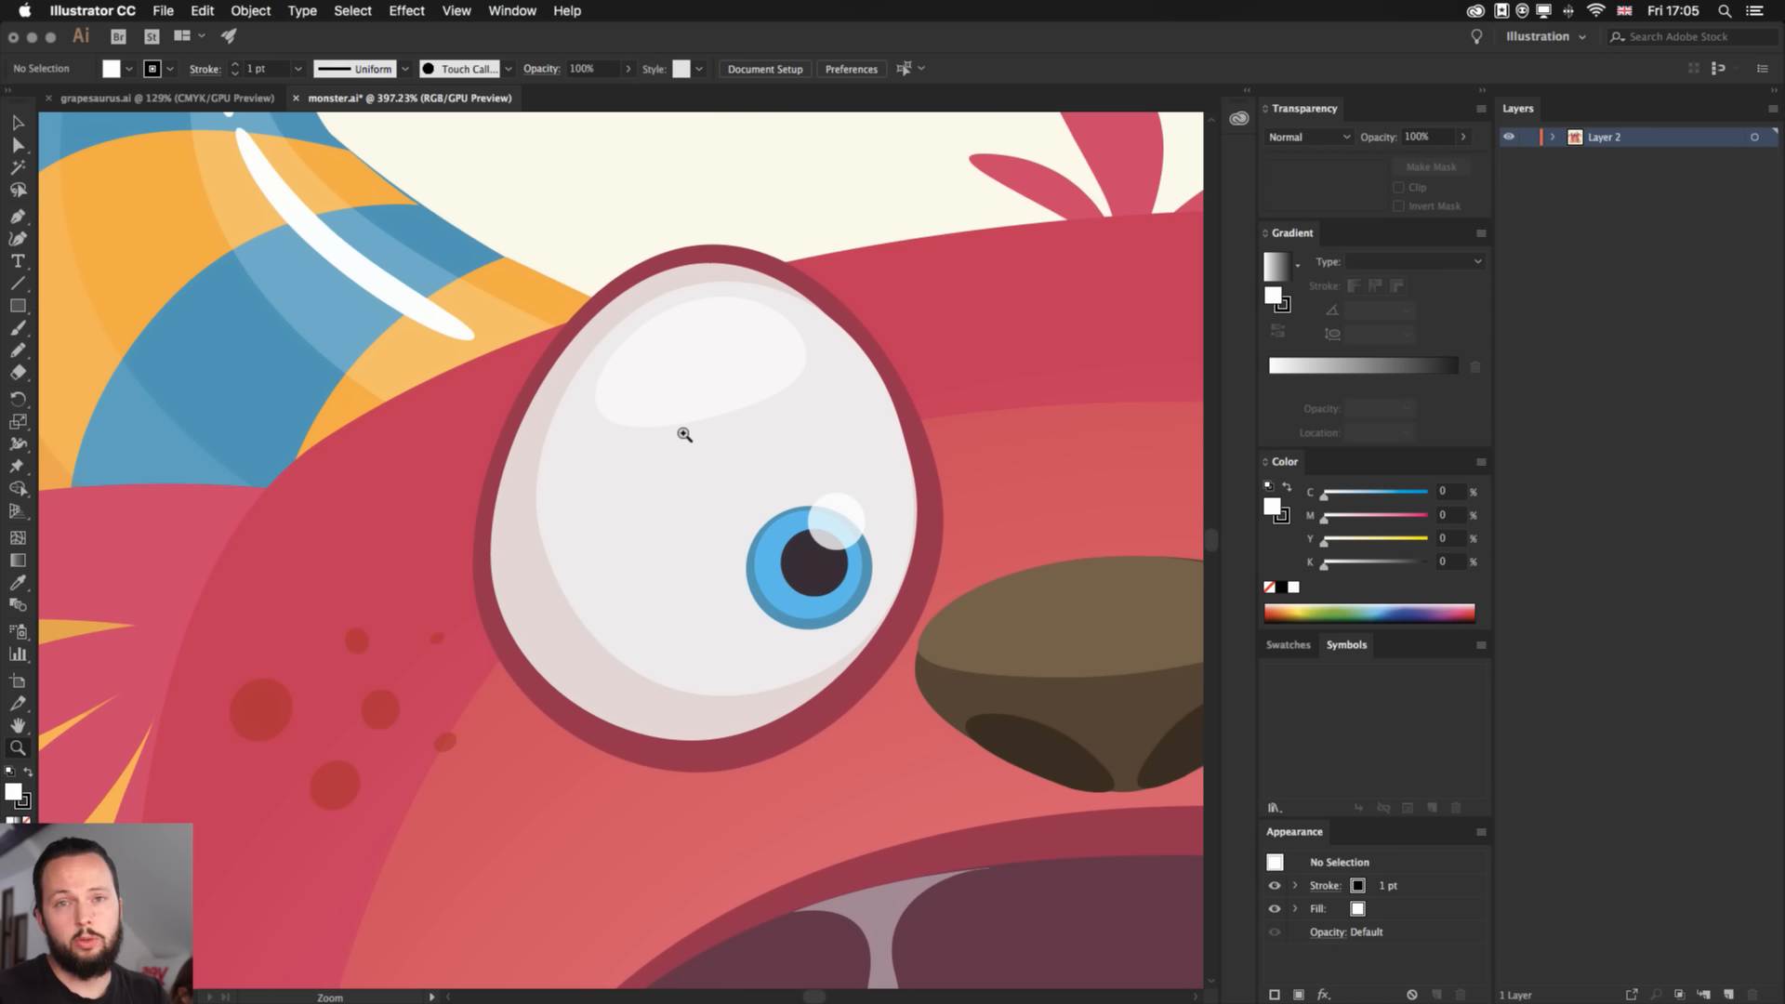
key("super+0")
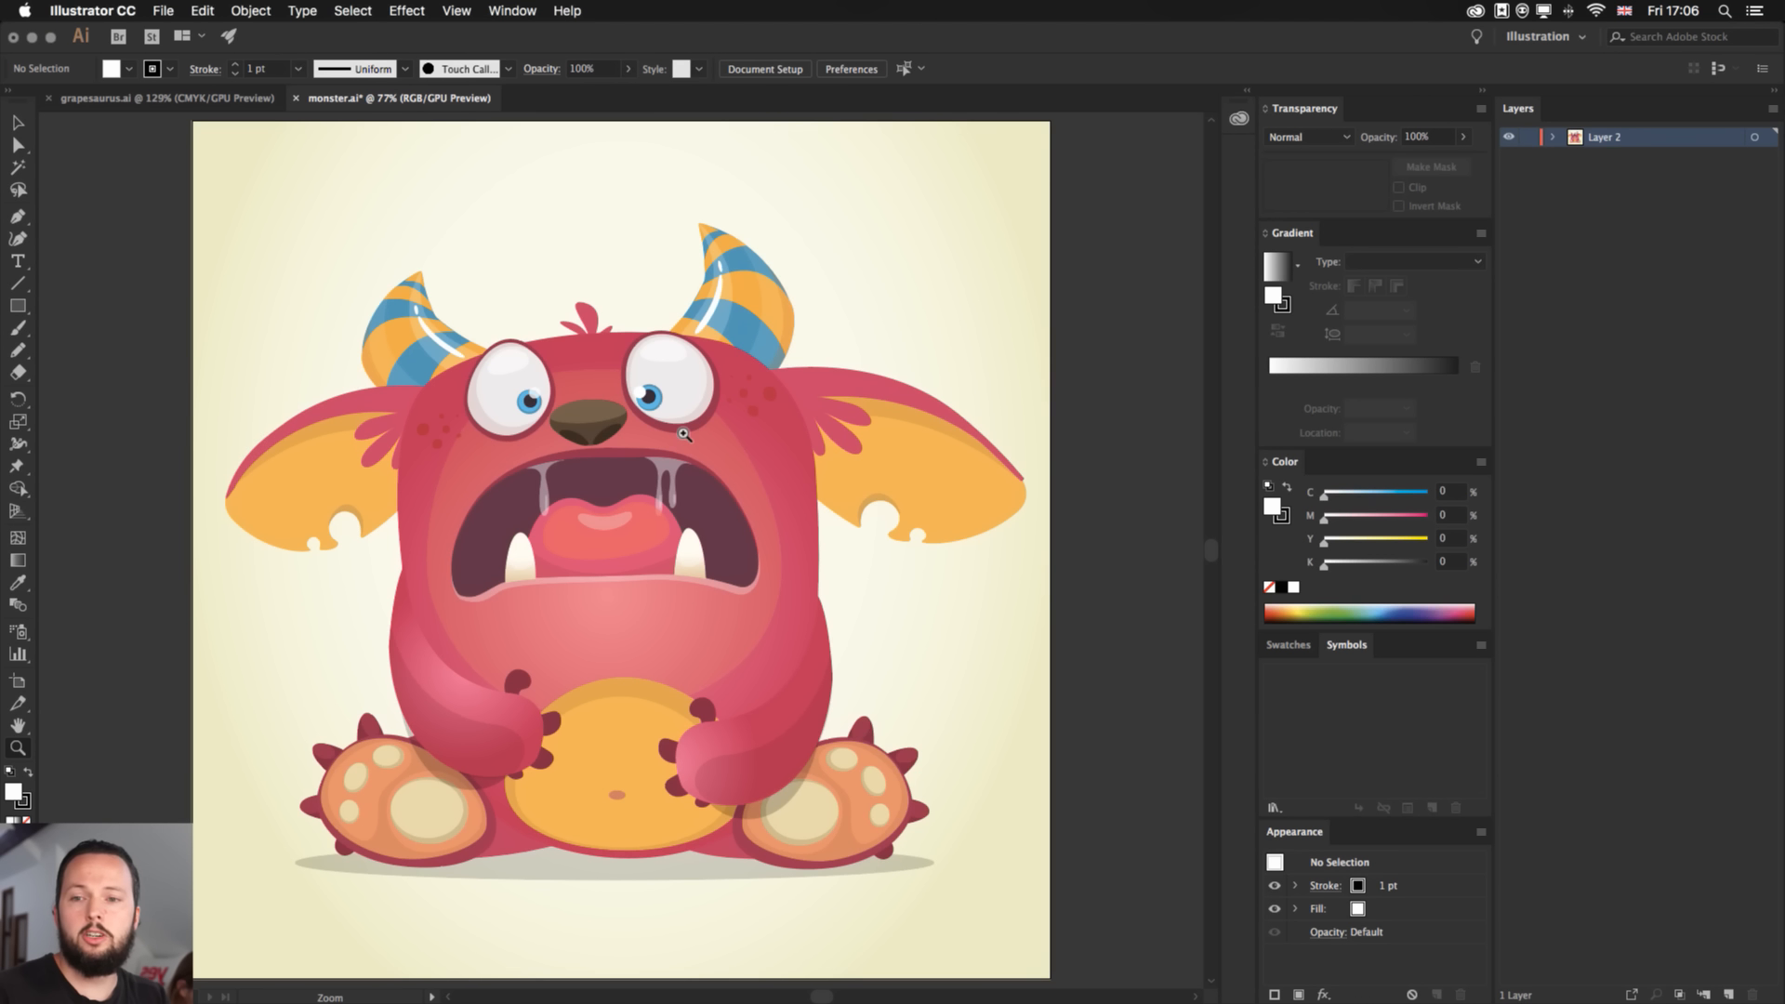
- Switch to Photoshop and isolate the grapesaurus sketch on Layer 1 by hiding the painted Layer 2 and Layer 3
key("super+Tab")
key("super+Tab")
key("super+Tab")
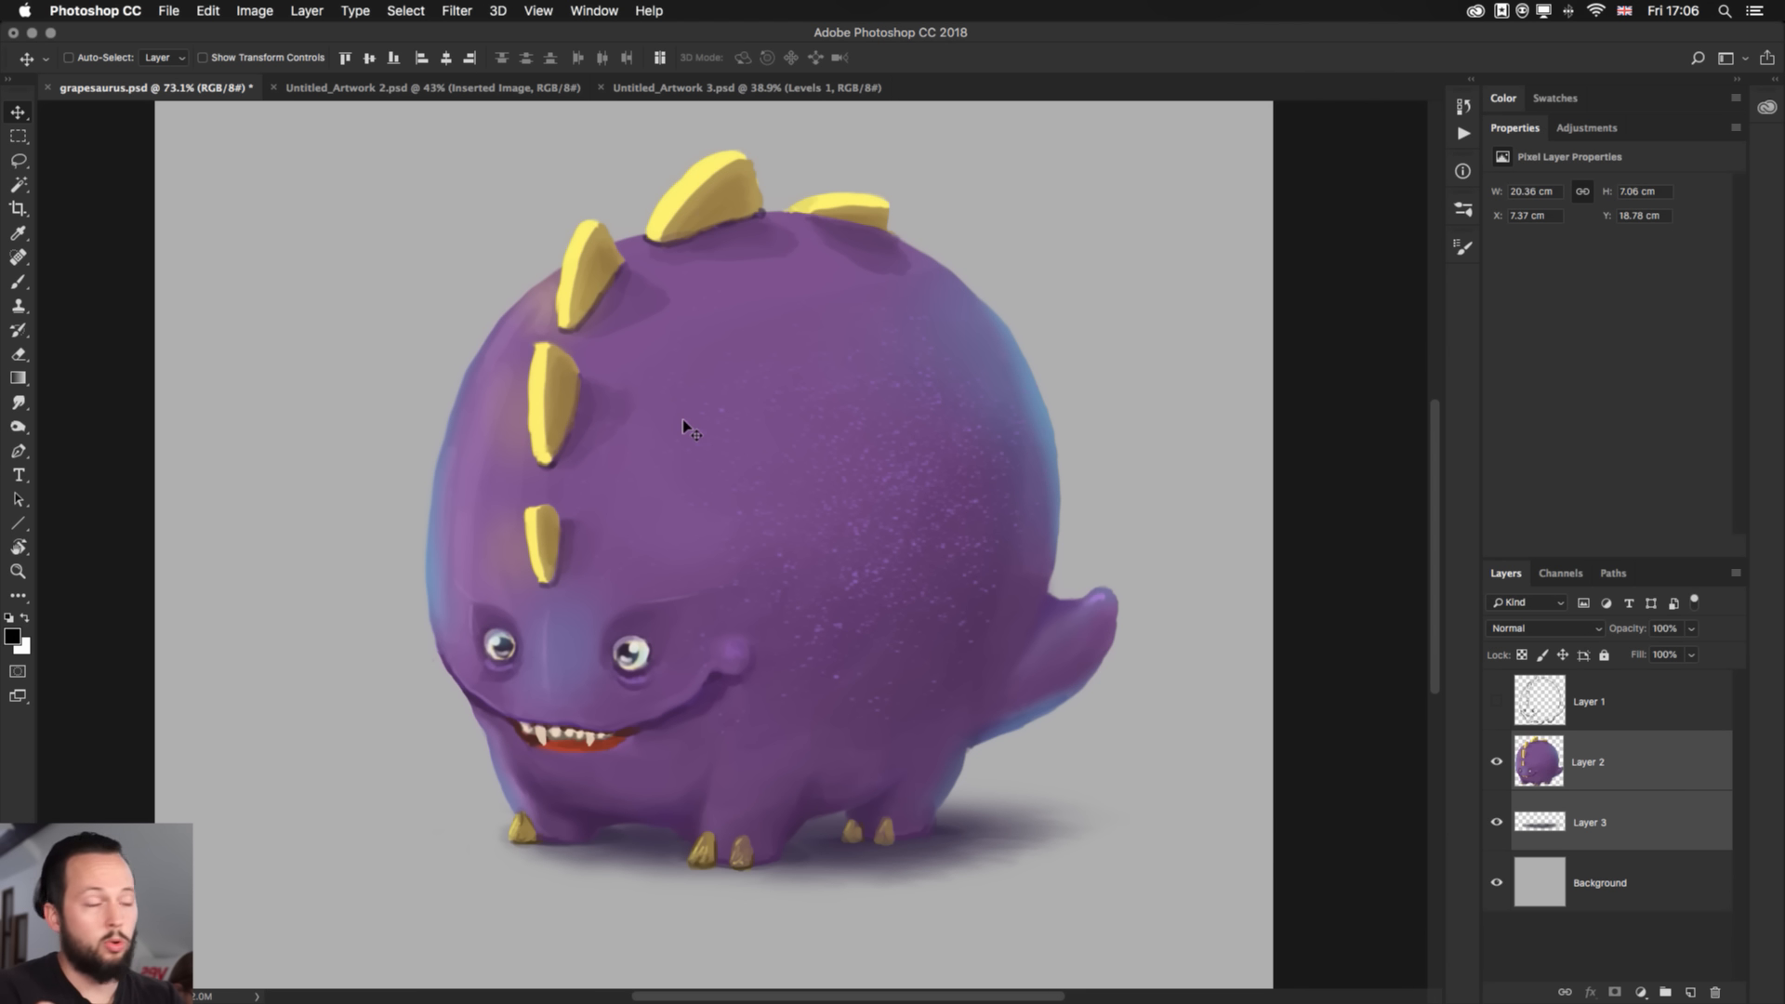
left_click(1525, 699)
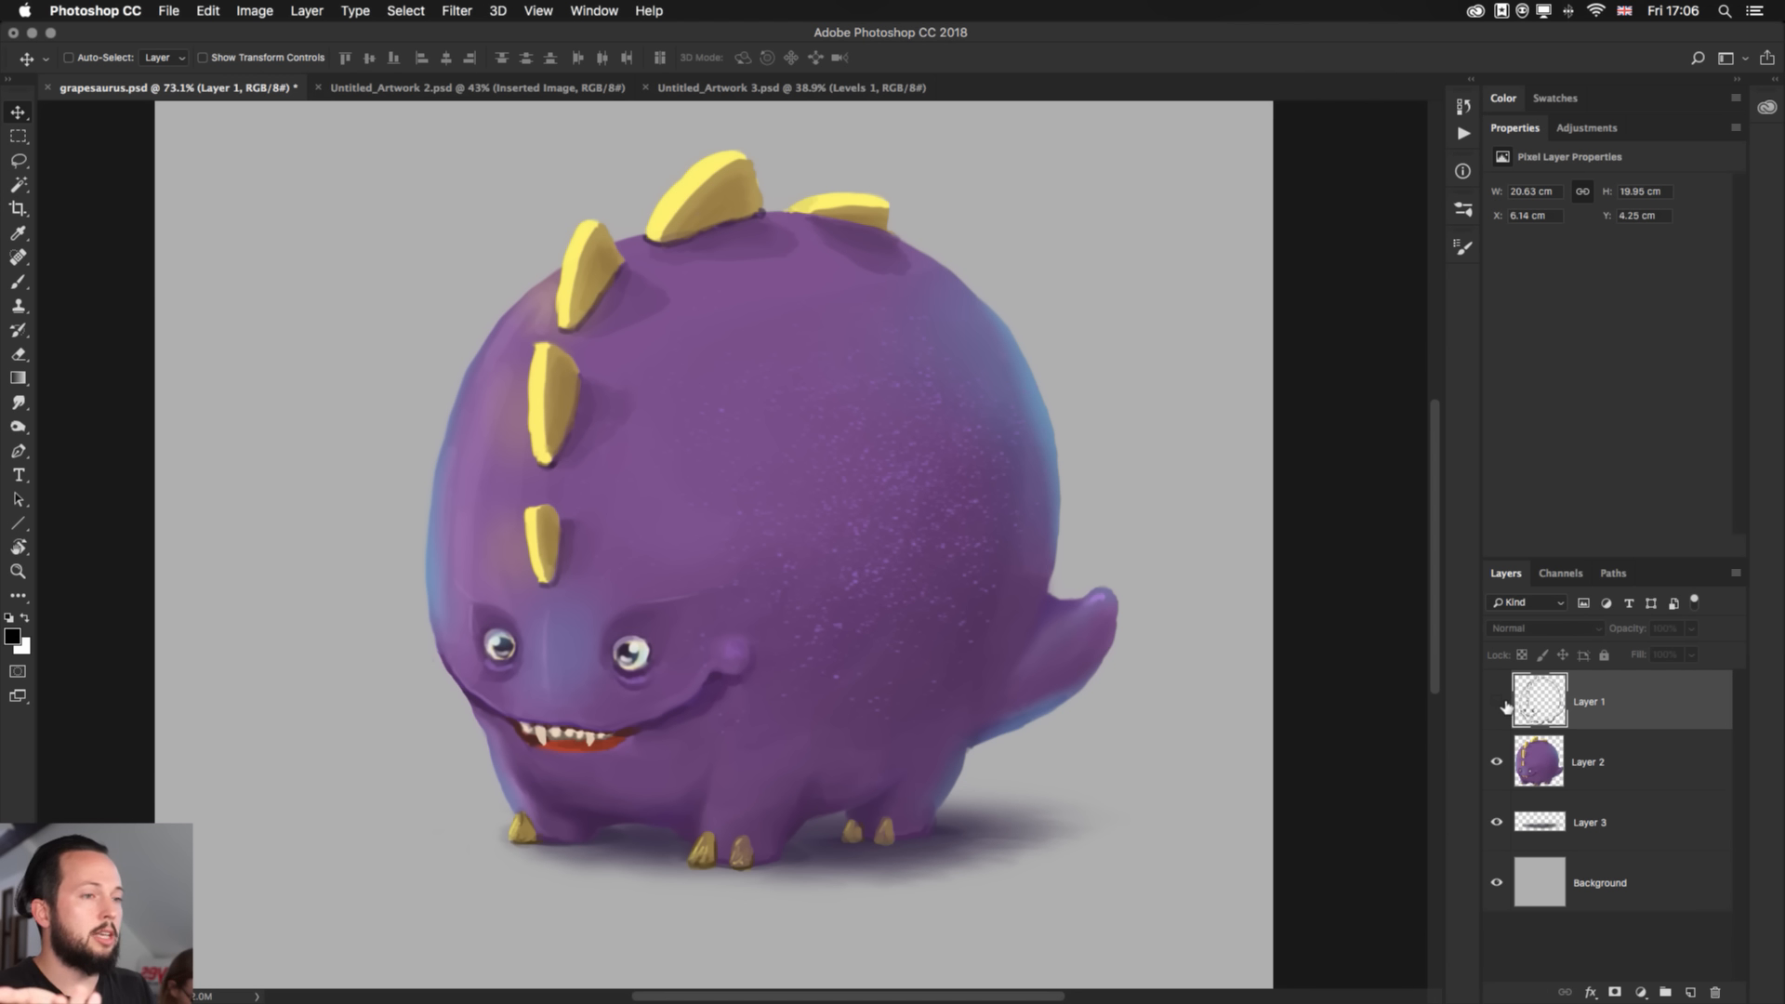
left_click(1497, 702)
left_click(1498, 761)
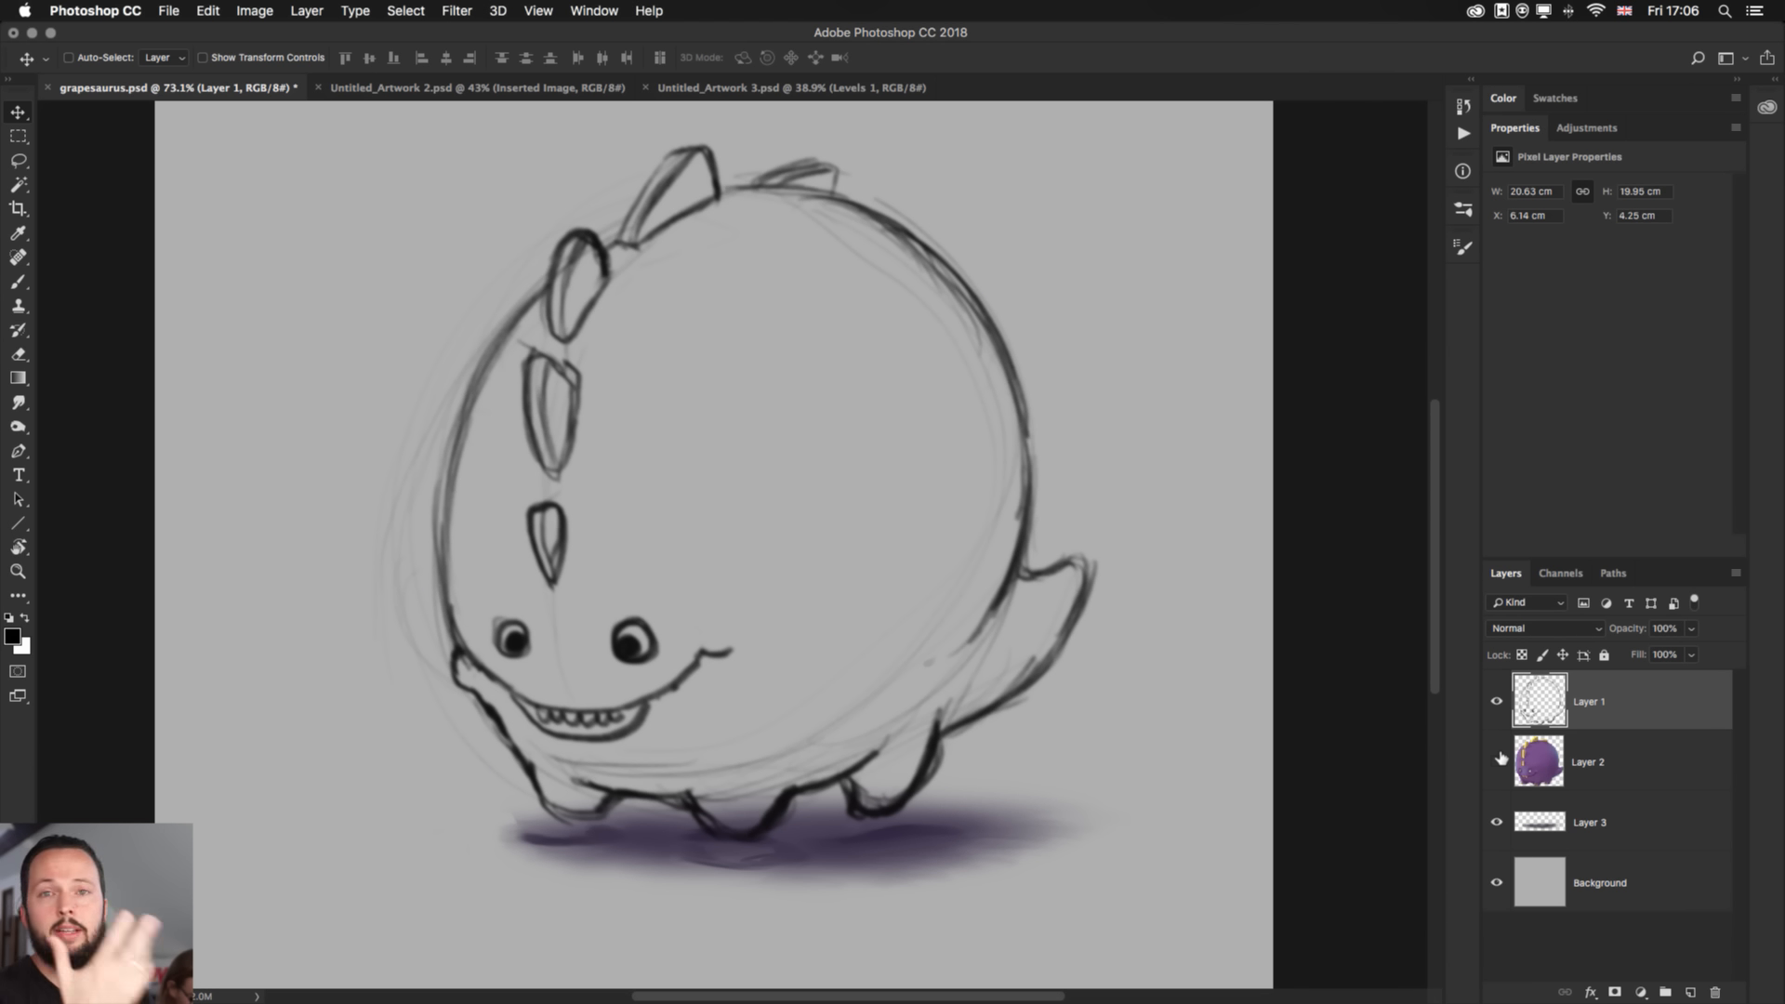
left_click(1497, 823)
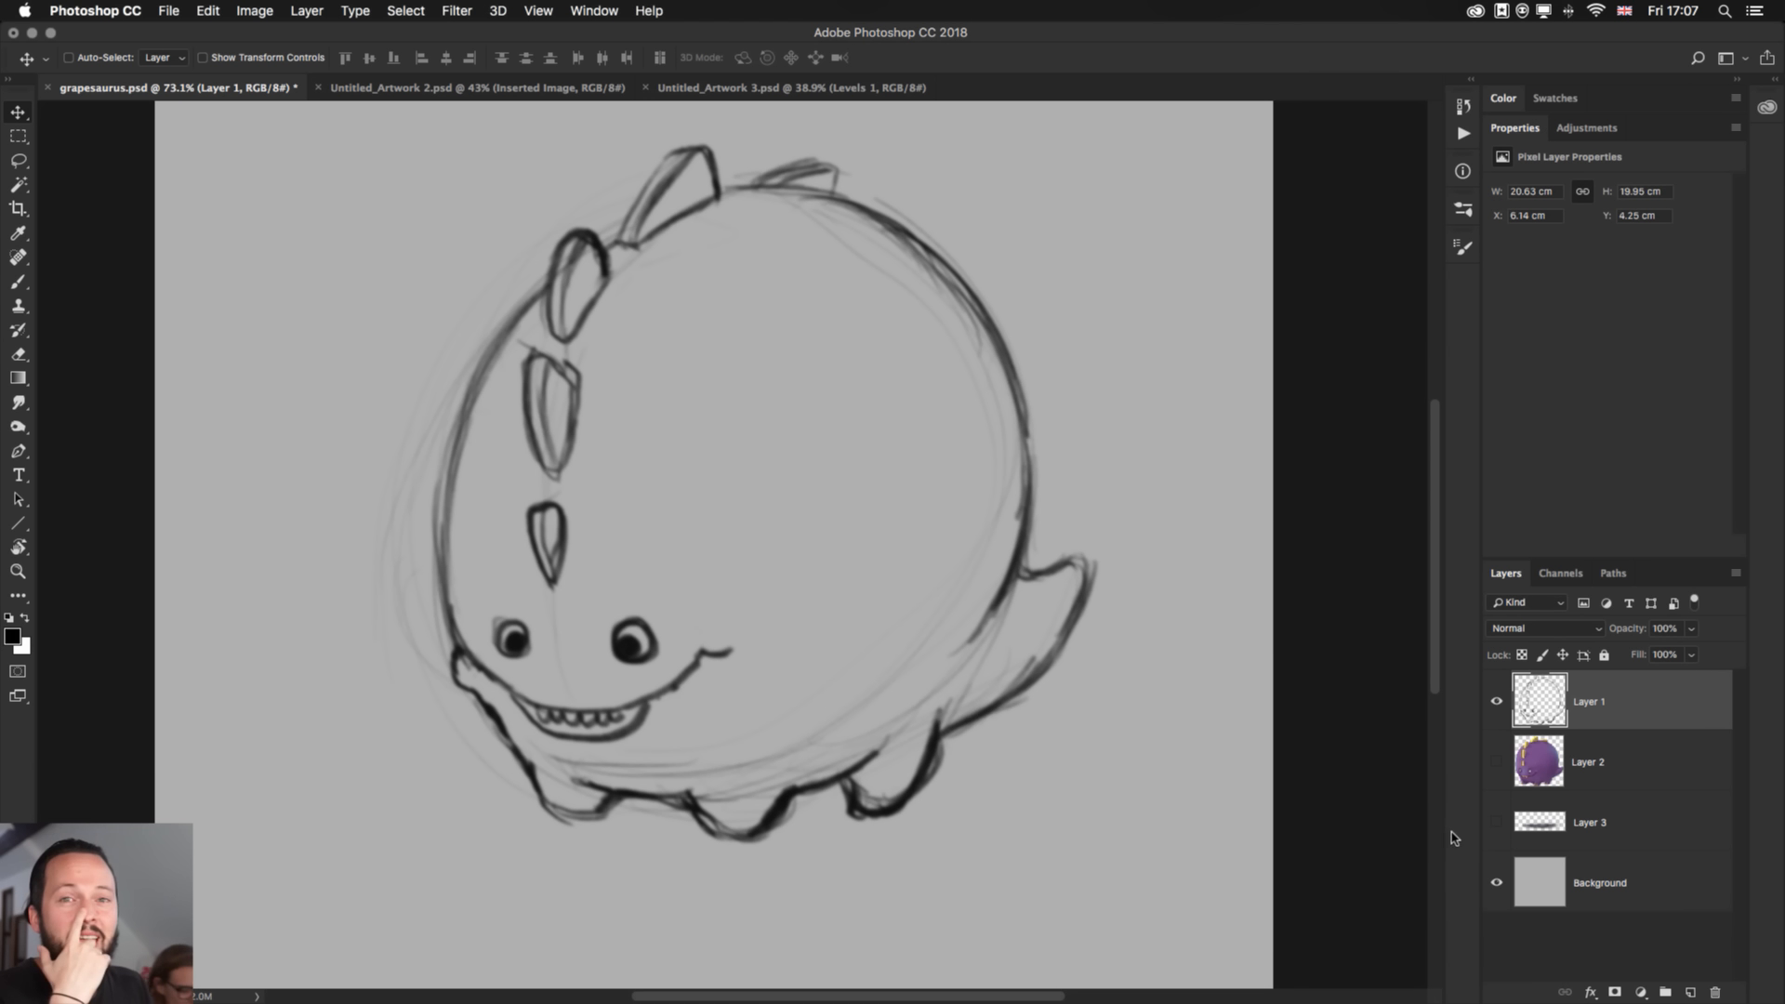
- Compare the sketch with the painted dinosaur, then hide the sketch and show the painting with its shadow
left_click(1495, 763)
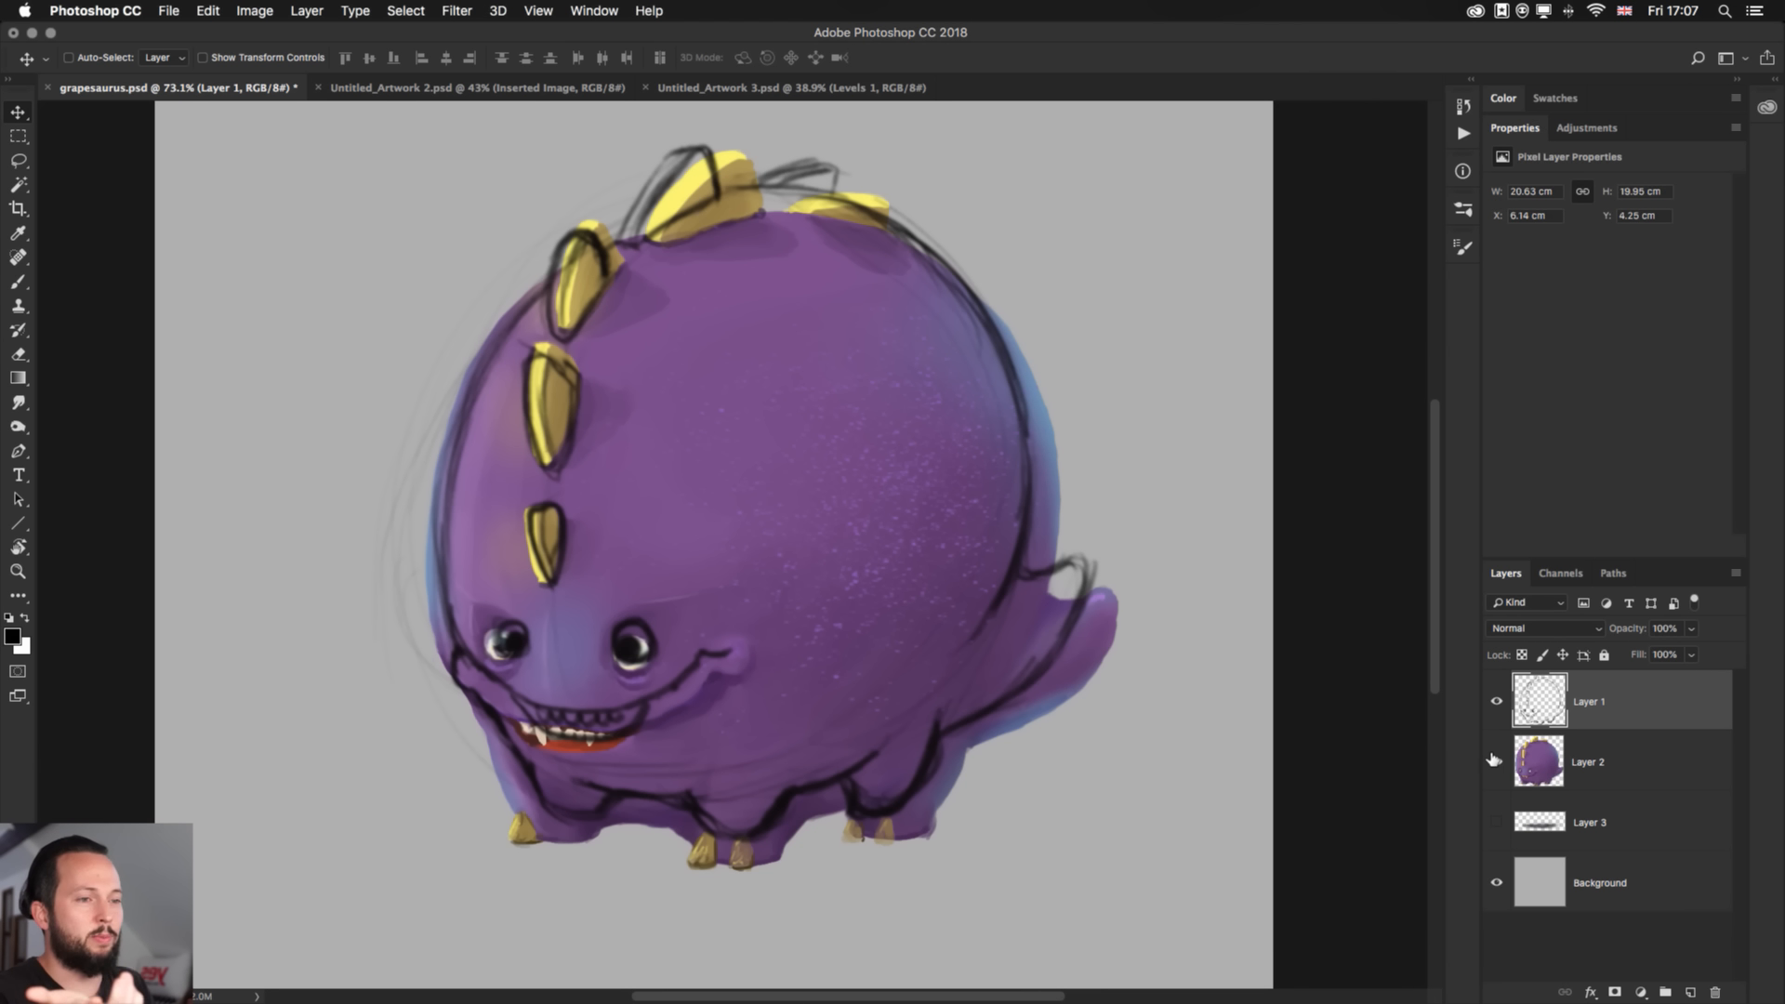
left_click(1497, 702)
left_click(1496, 823)
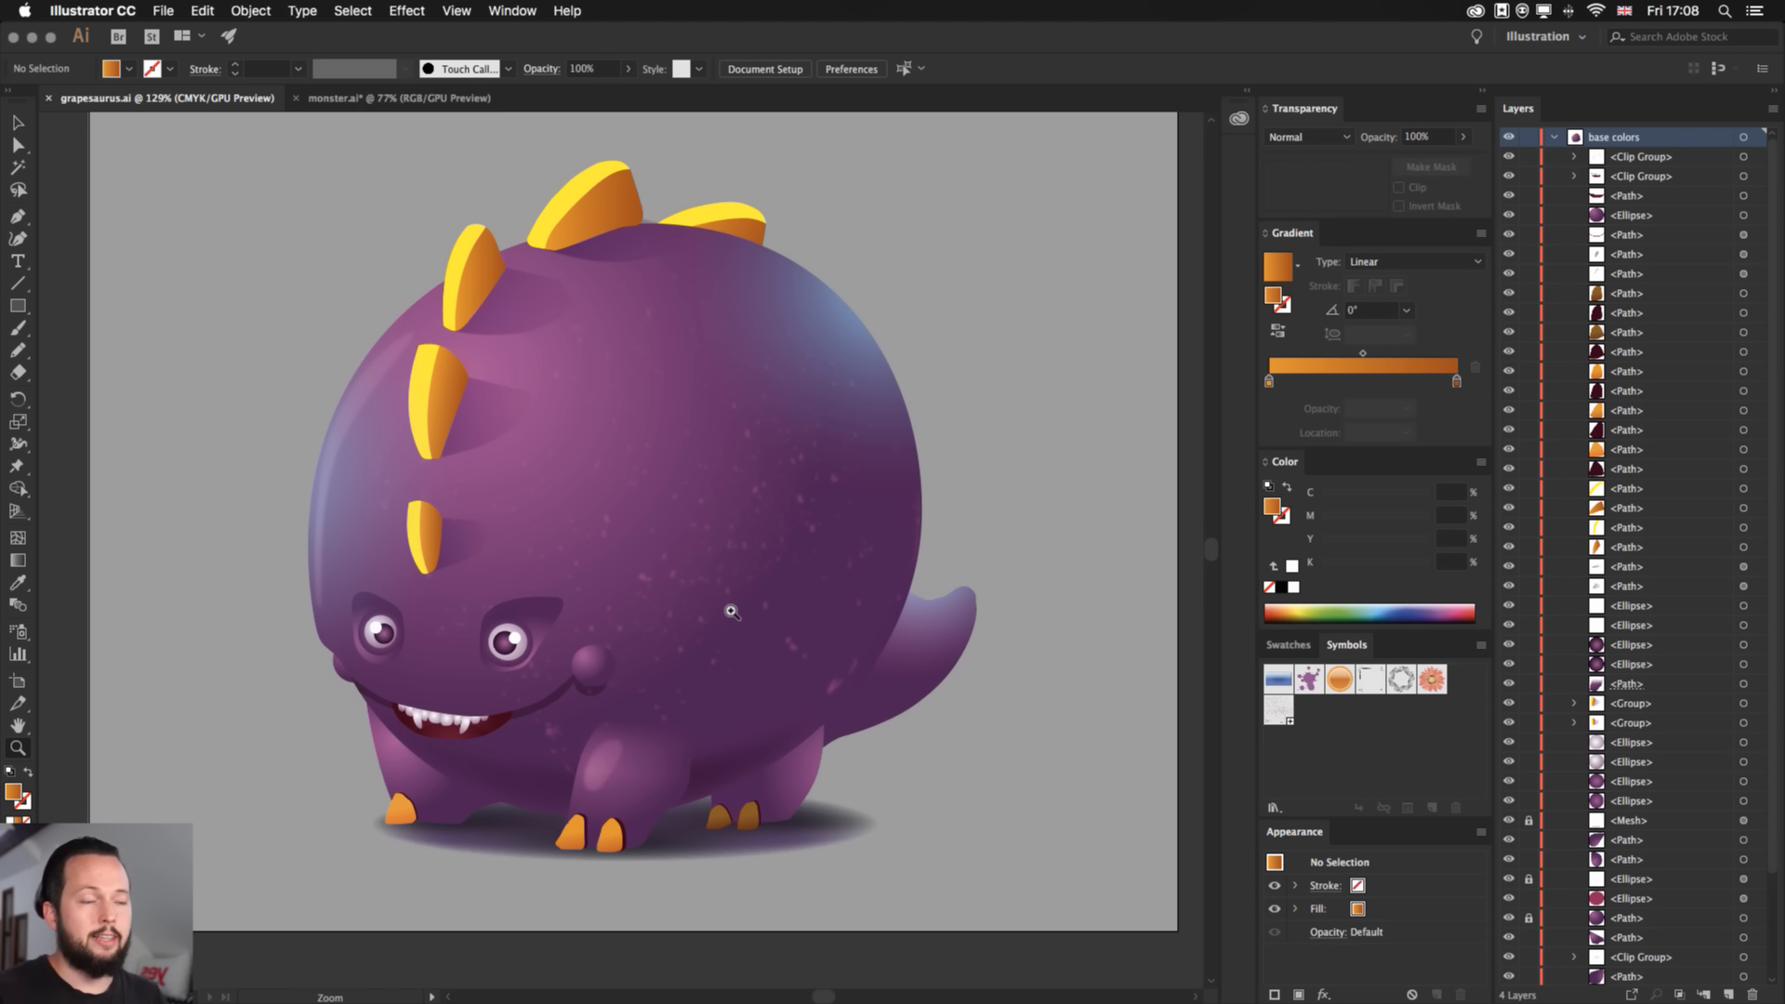
key("v")
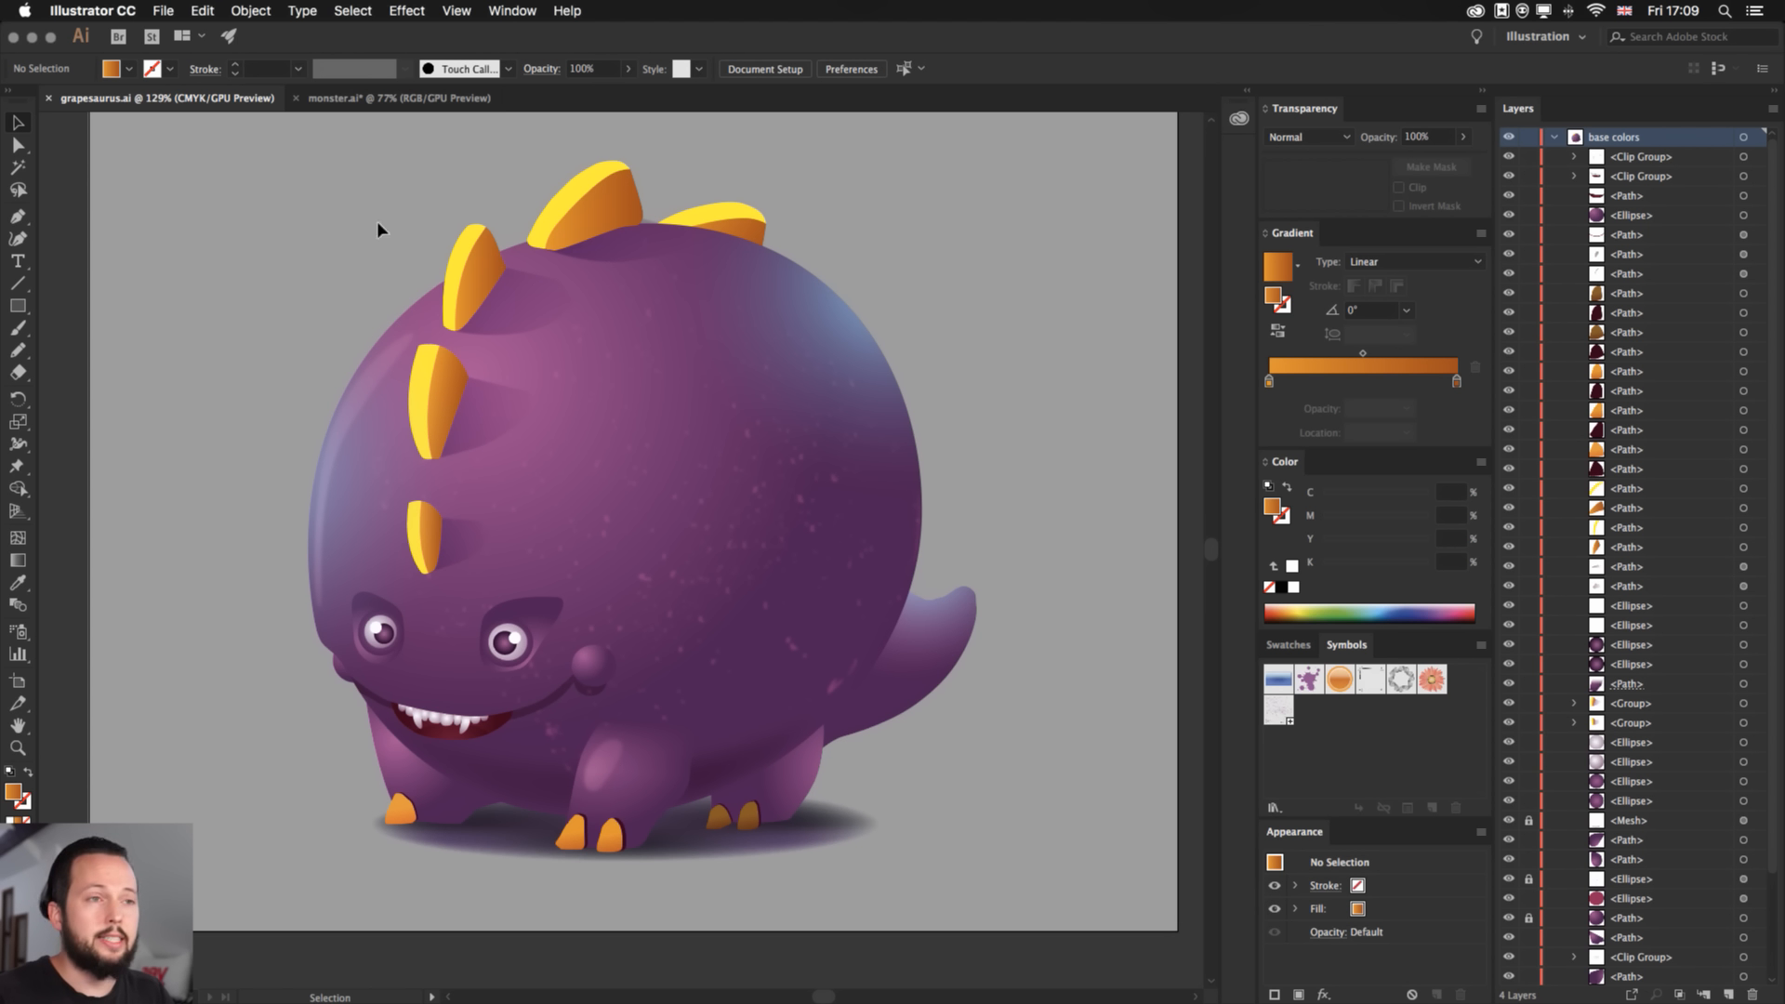
scroll(61, 216, "up", 3)
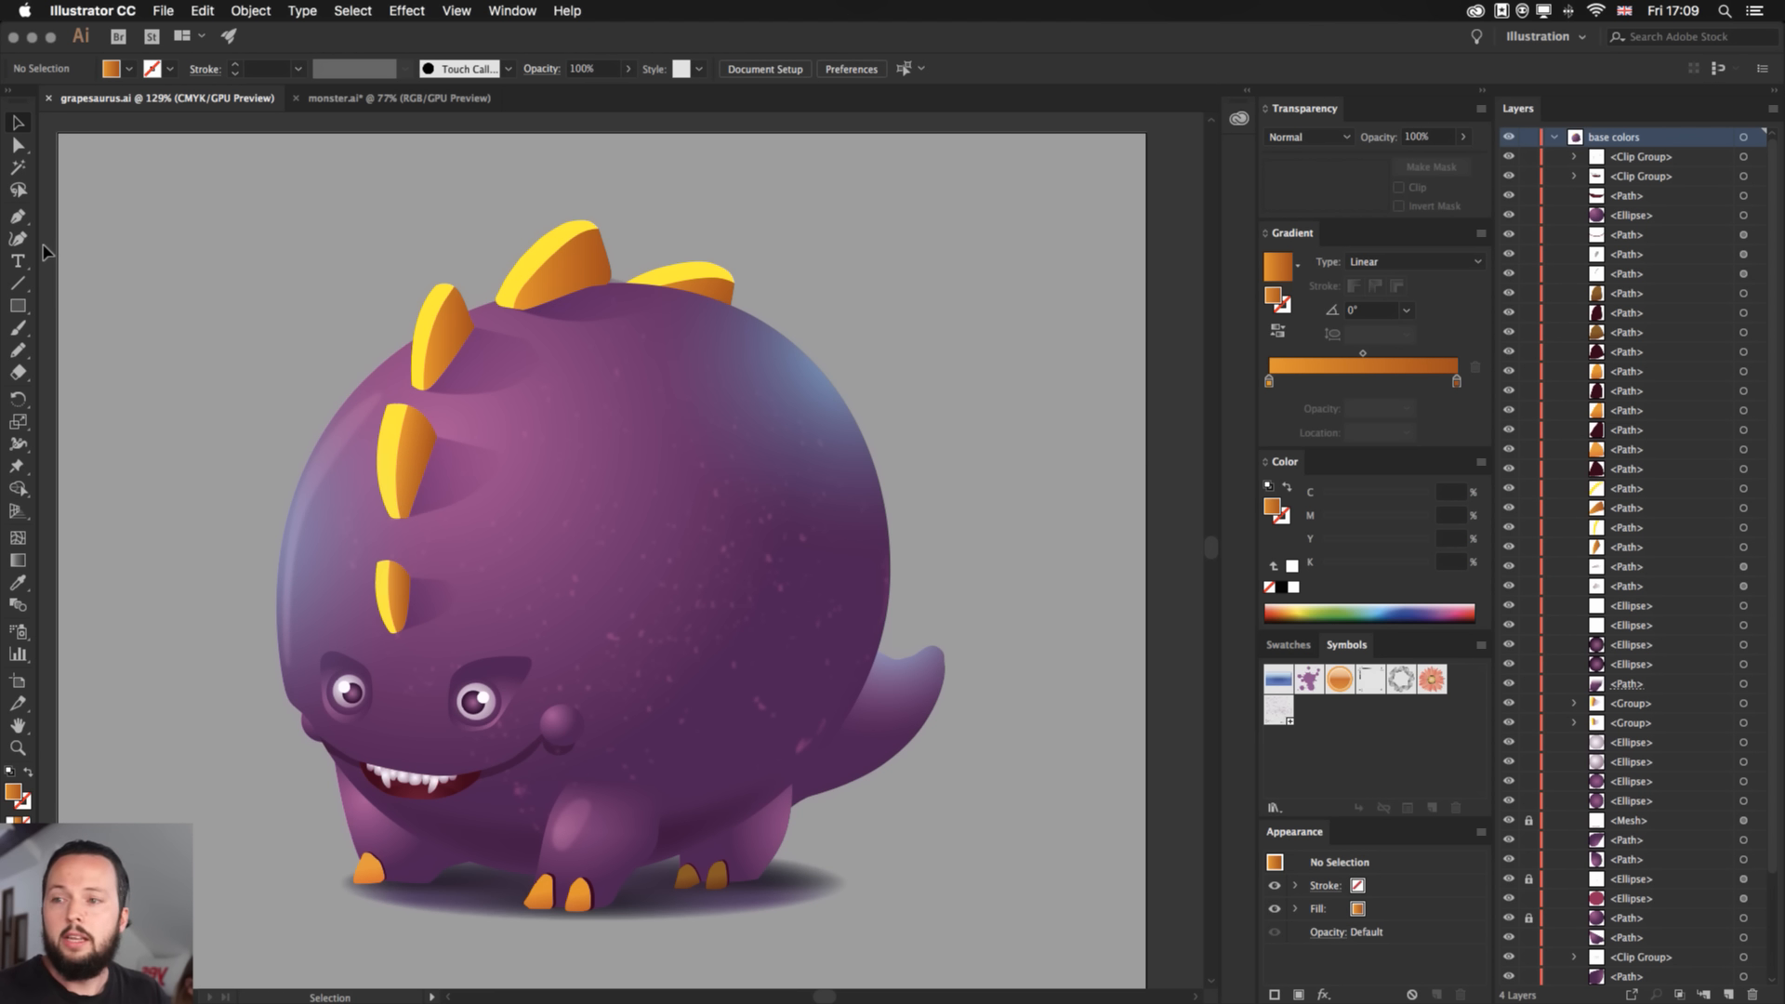
left_click_drag(241, 361, 232, 324)
- Create a new landscape Letter document of 279.4 × 215.9 mm with one artboard and 0 mm bleed on all sides
key("super+n")
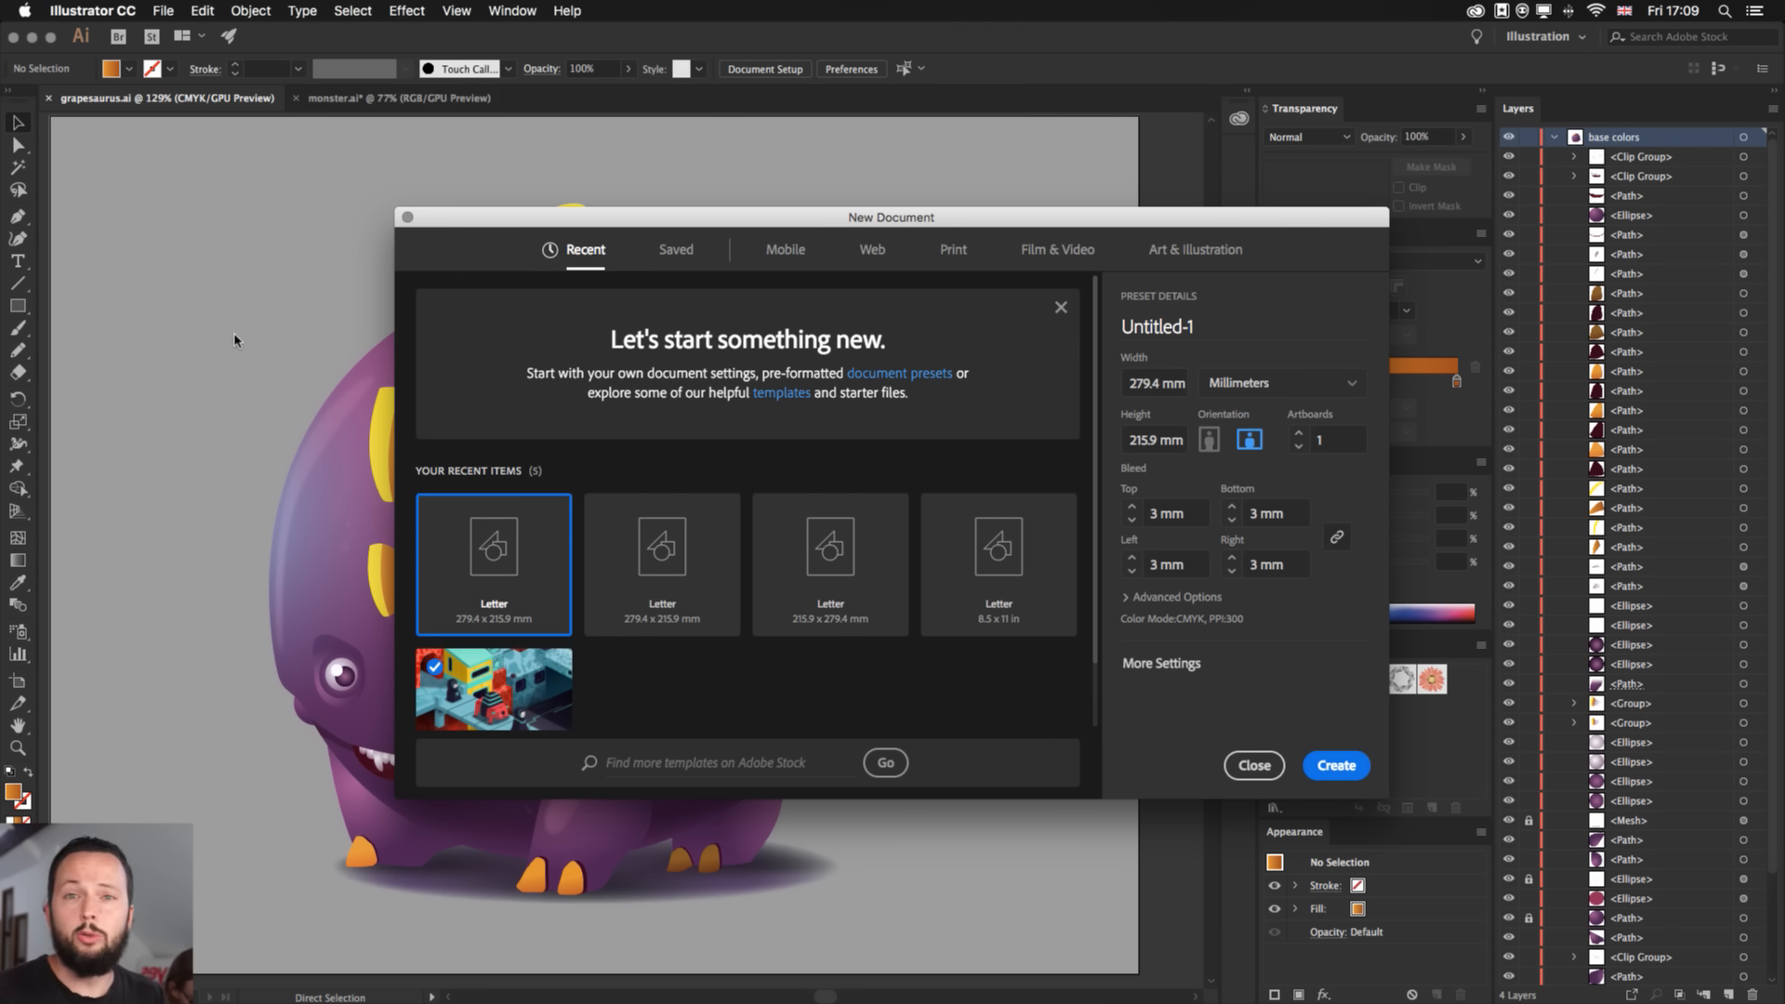
left_click(1133, 521)
left_click(1132, 521)
left_click(1132, 521)
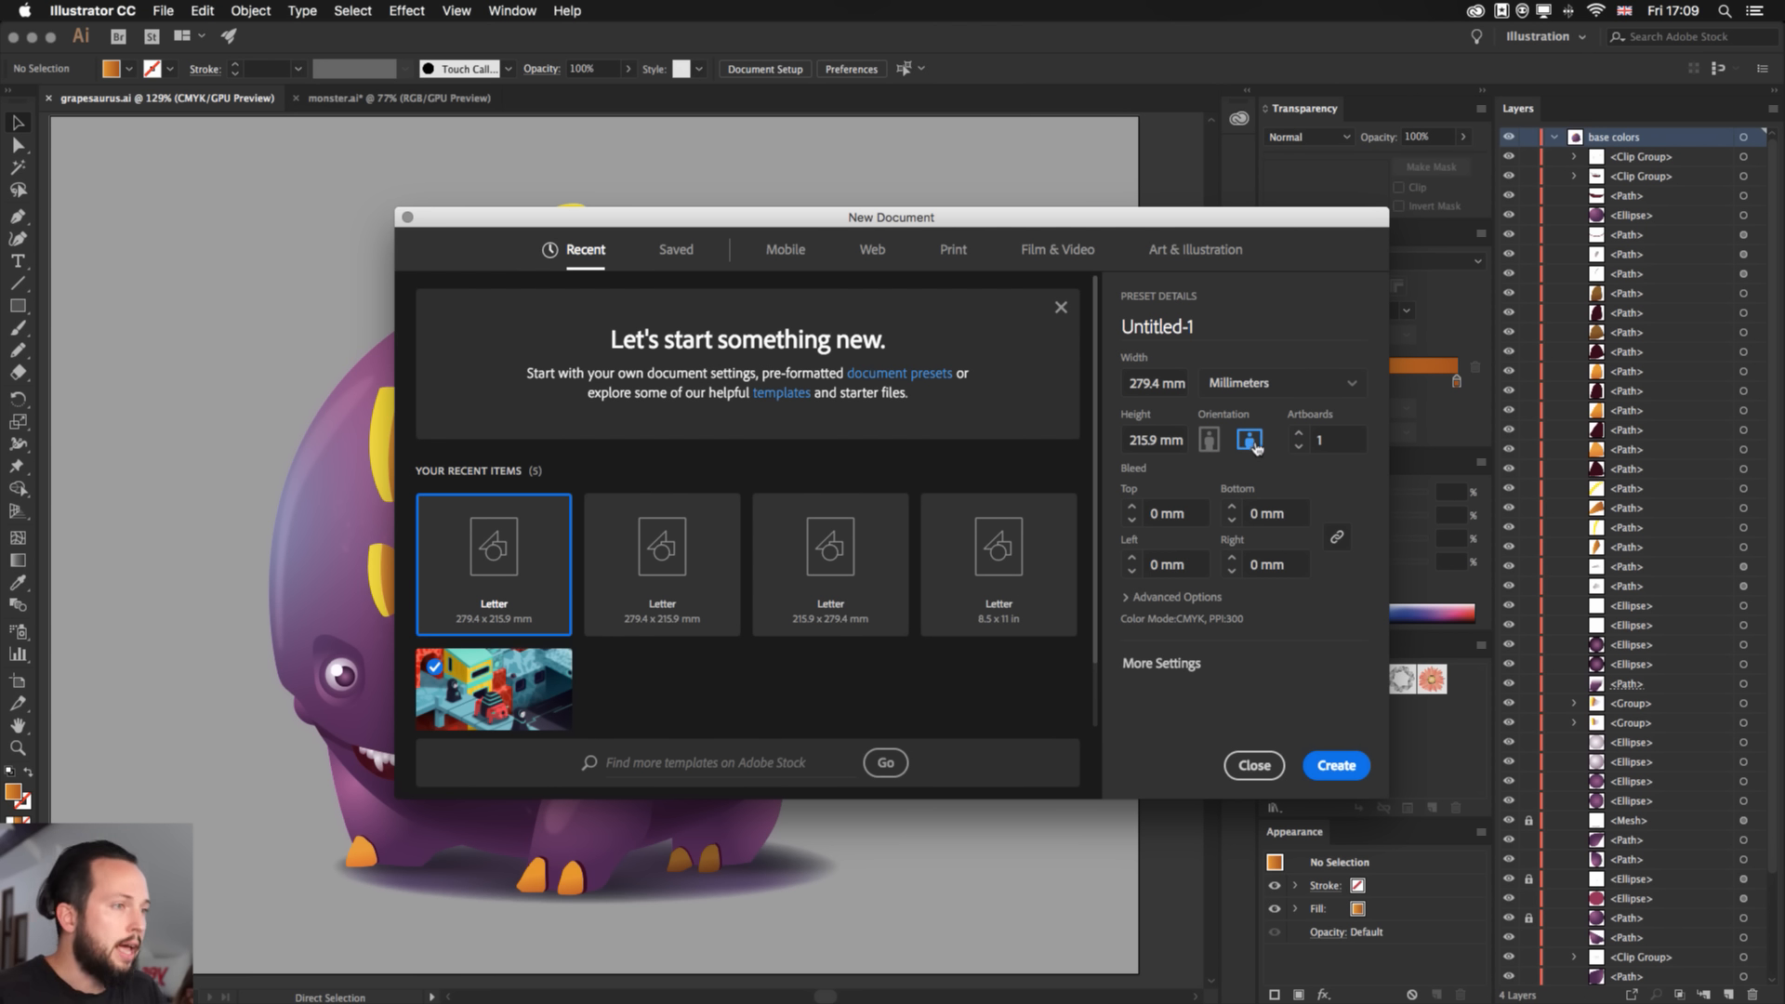
left_click(1306, 763)
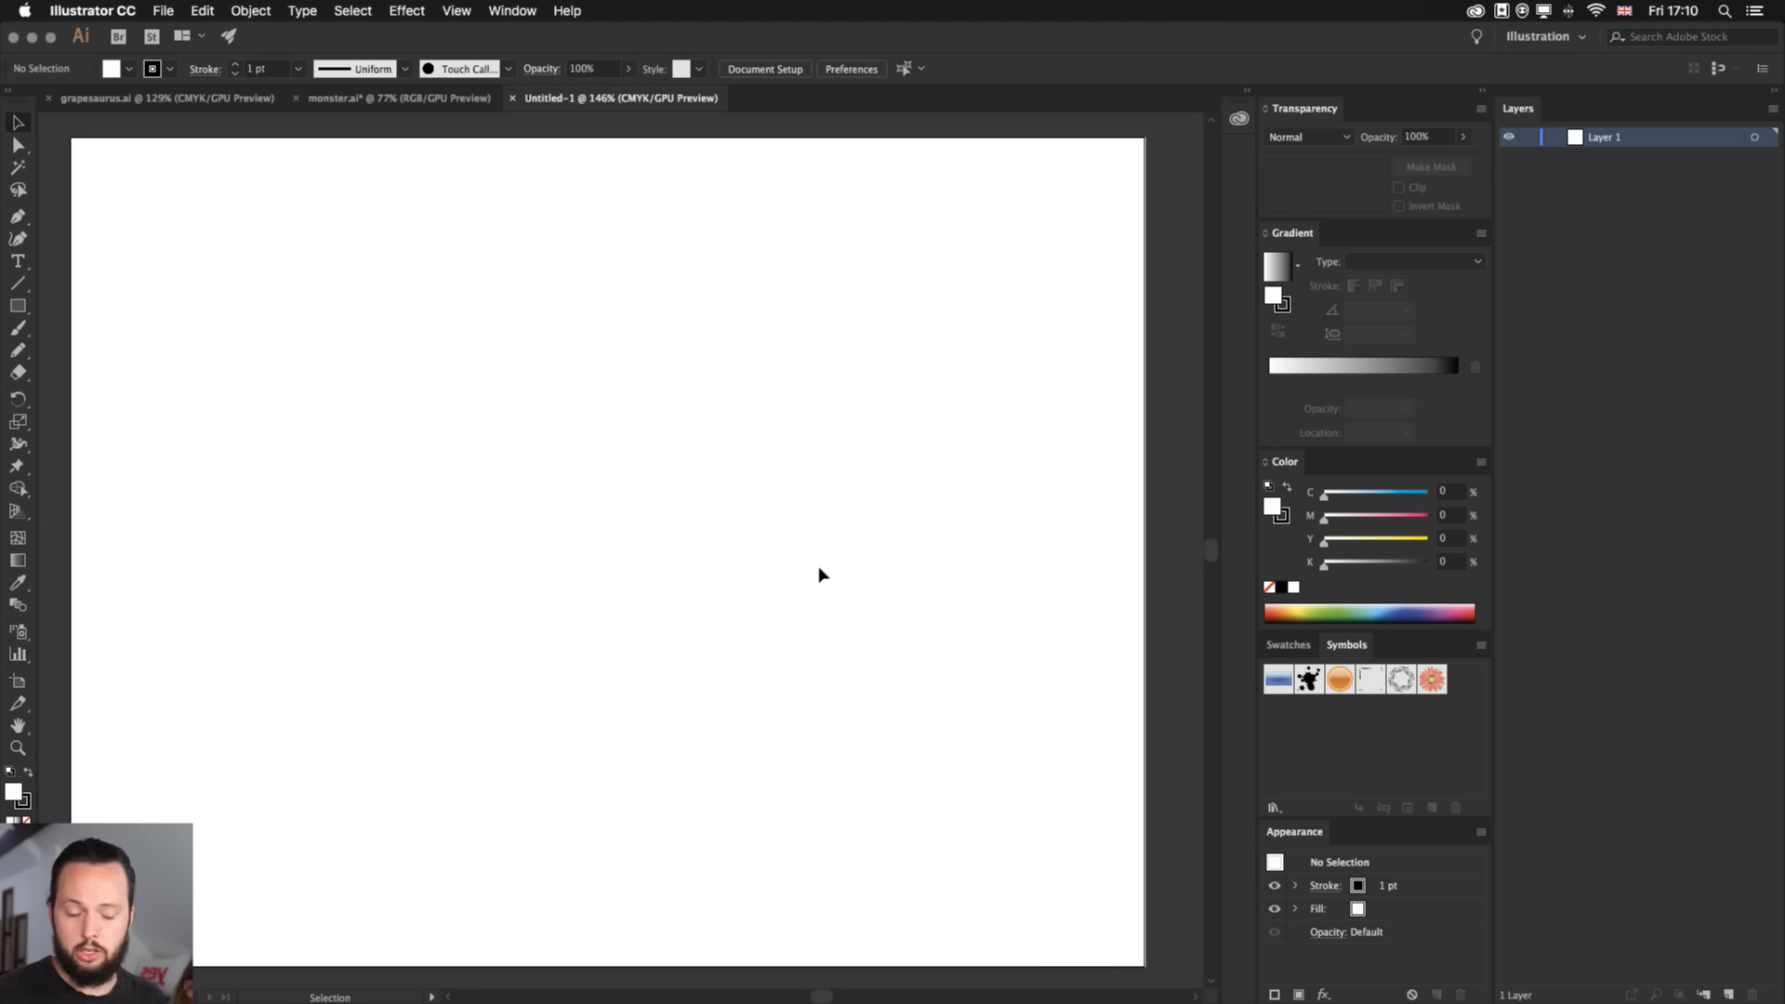
- Switch to Photoshop and show only the sketch layer over the grey background, hiding the painted dinosaur and shadow
key("super+Tab")
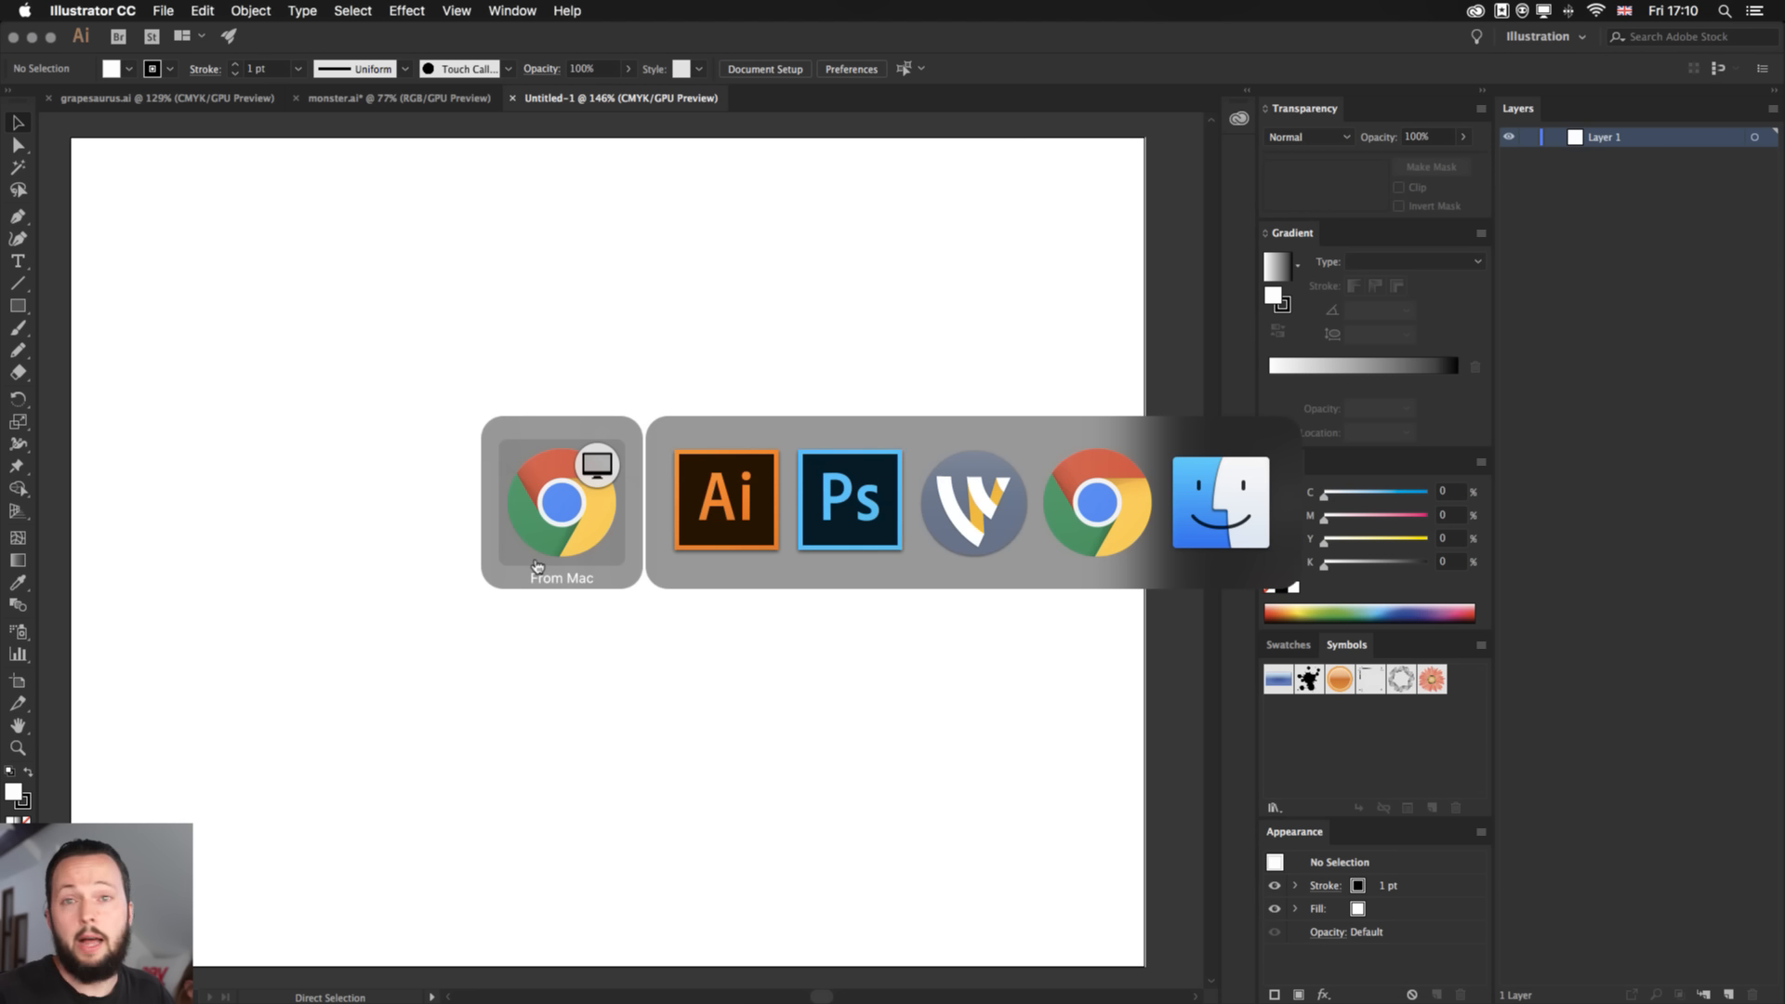
left_click(860, 526)
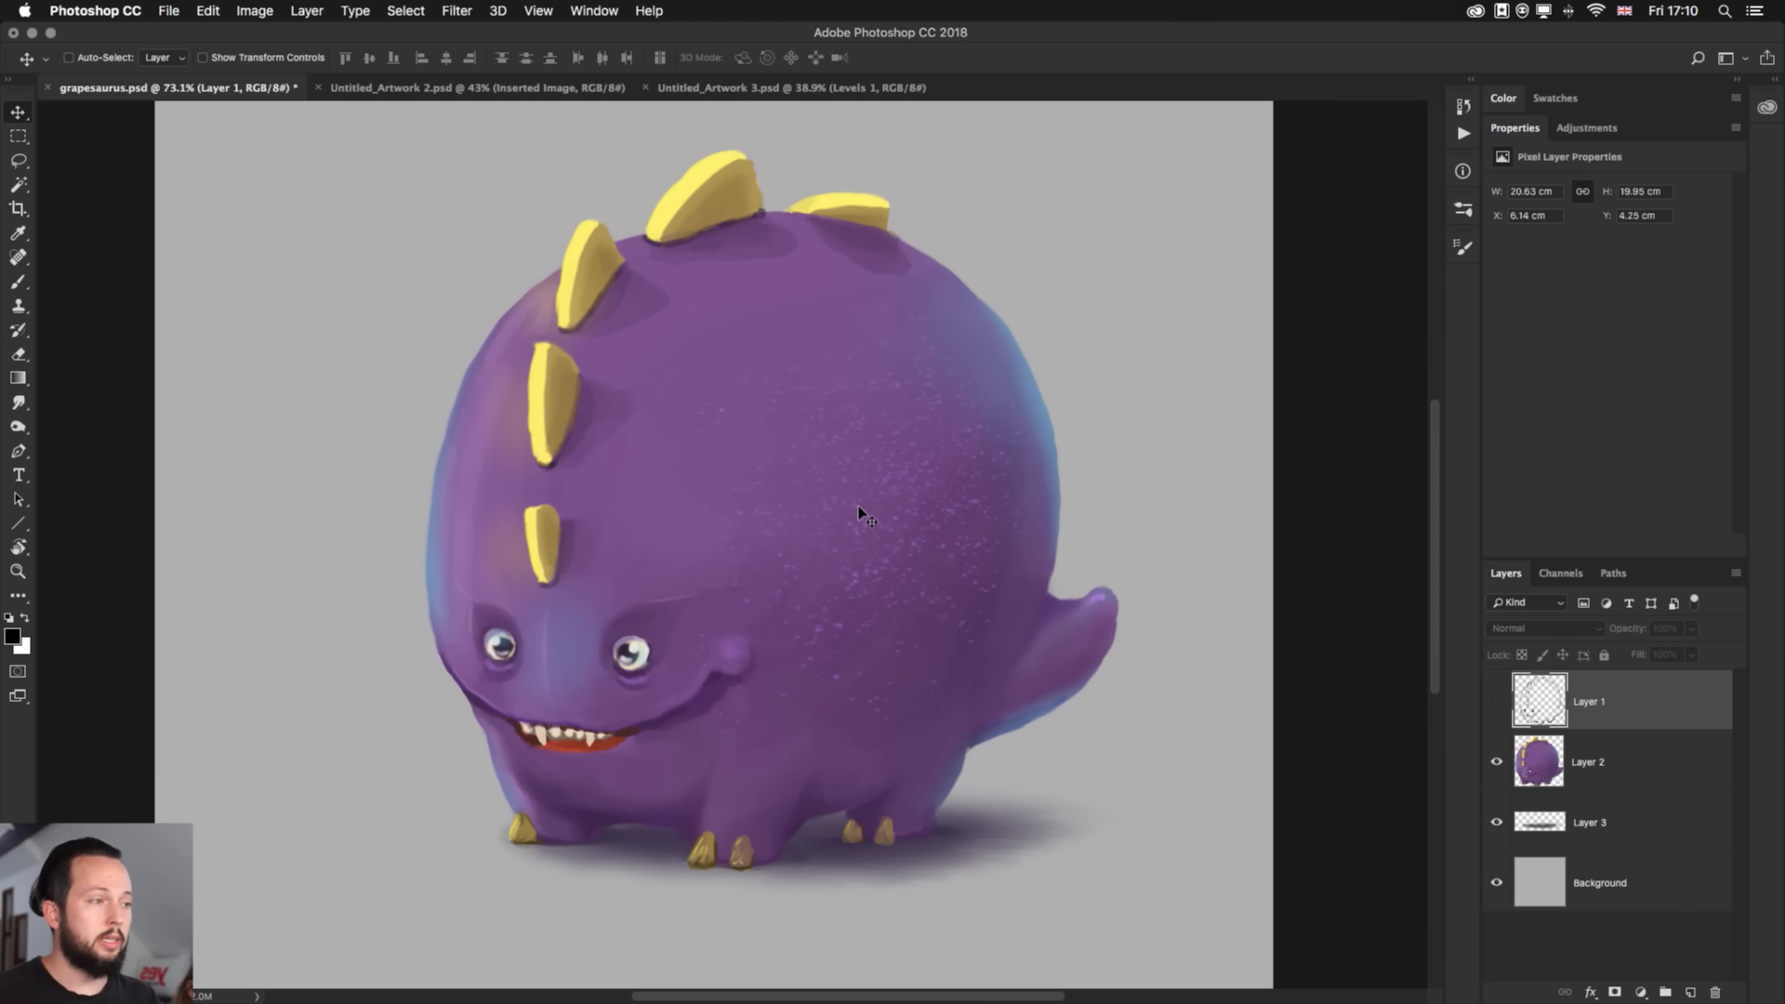
left_click(1496, 703)
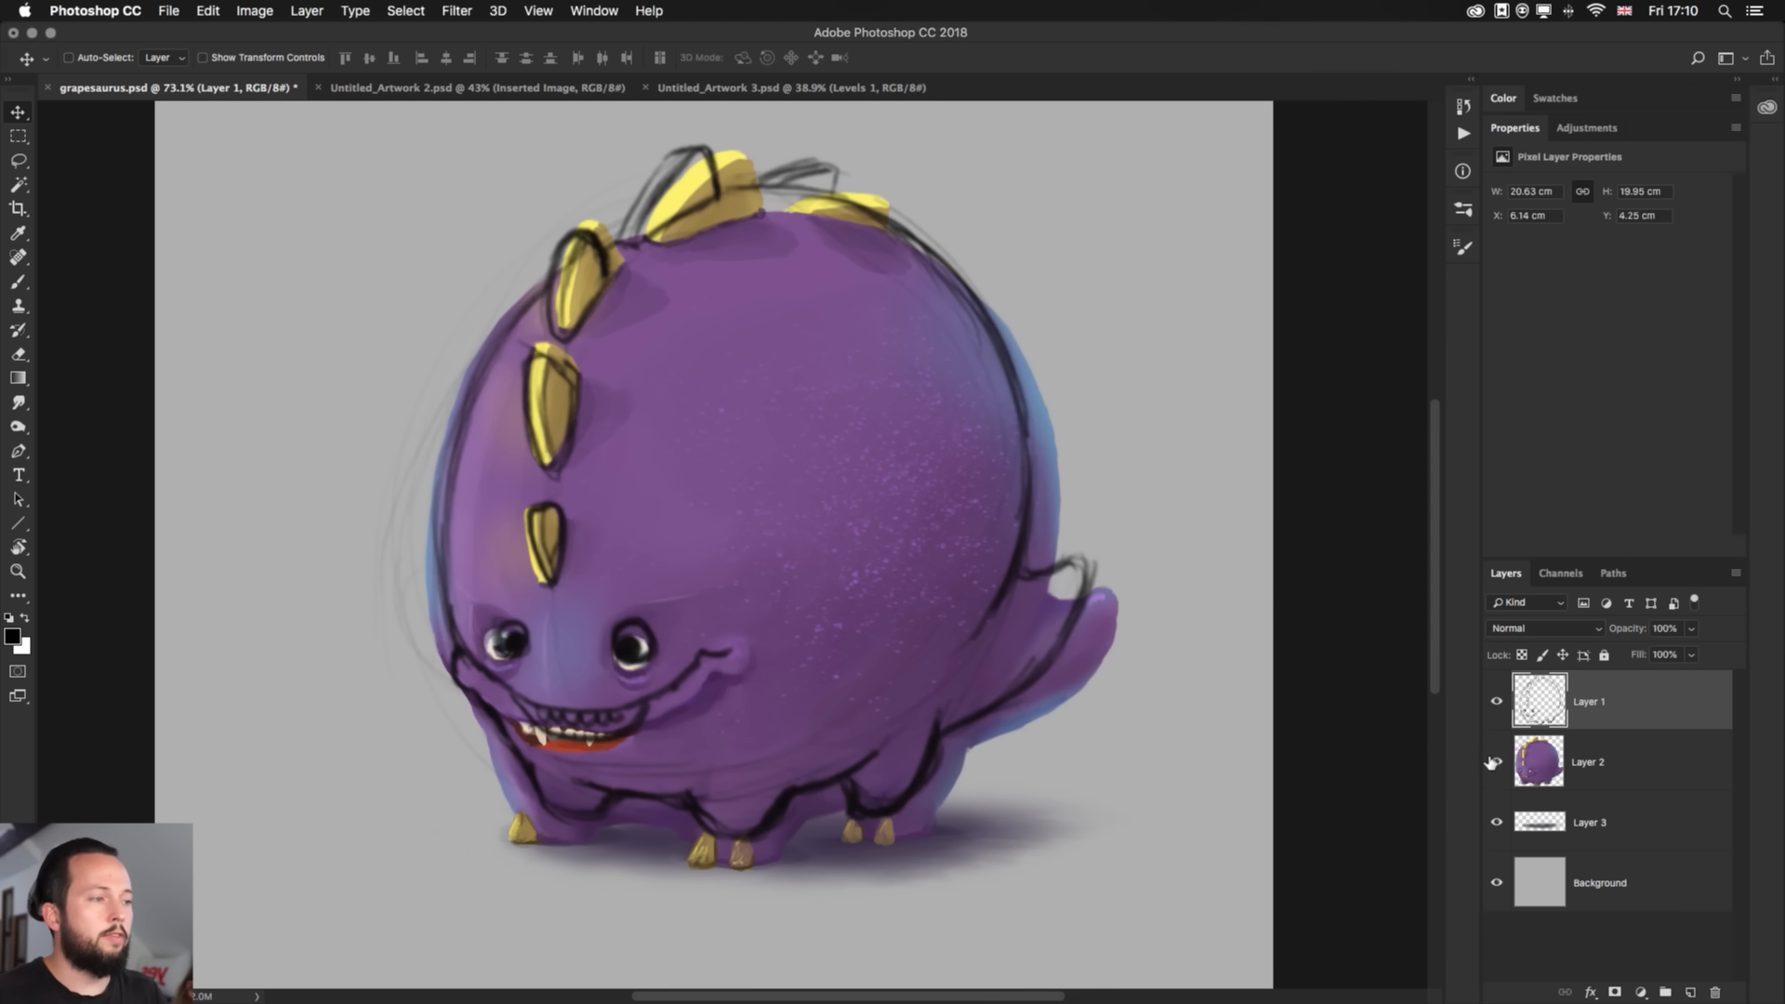
left_click_drag(1494, 762, 1475, 820)
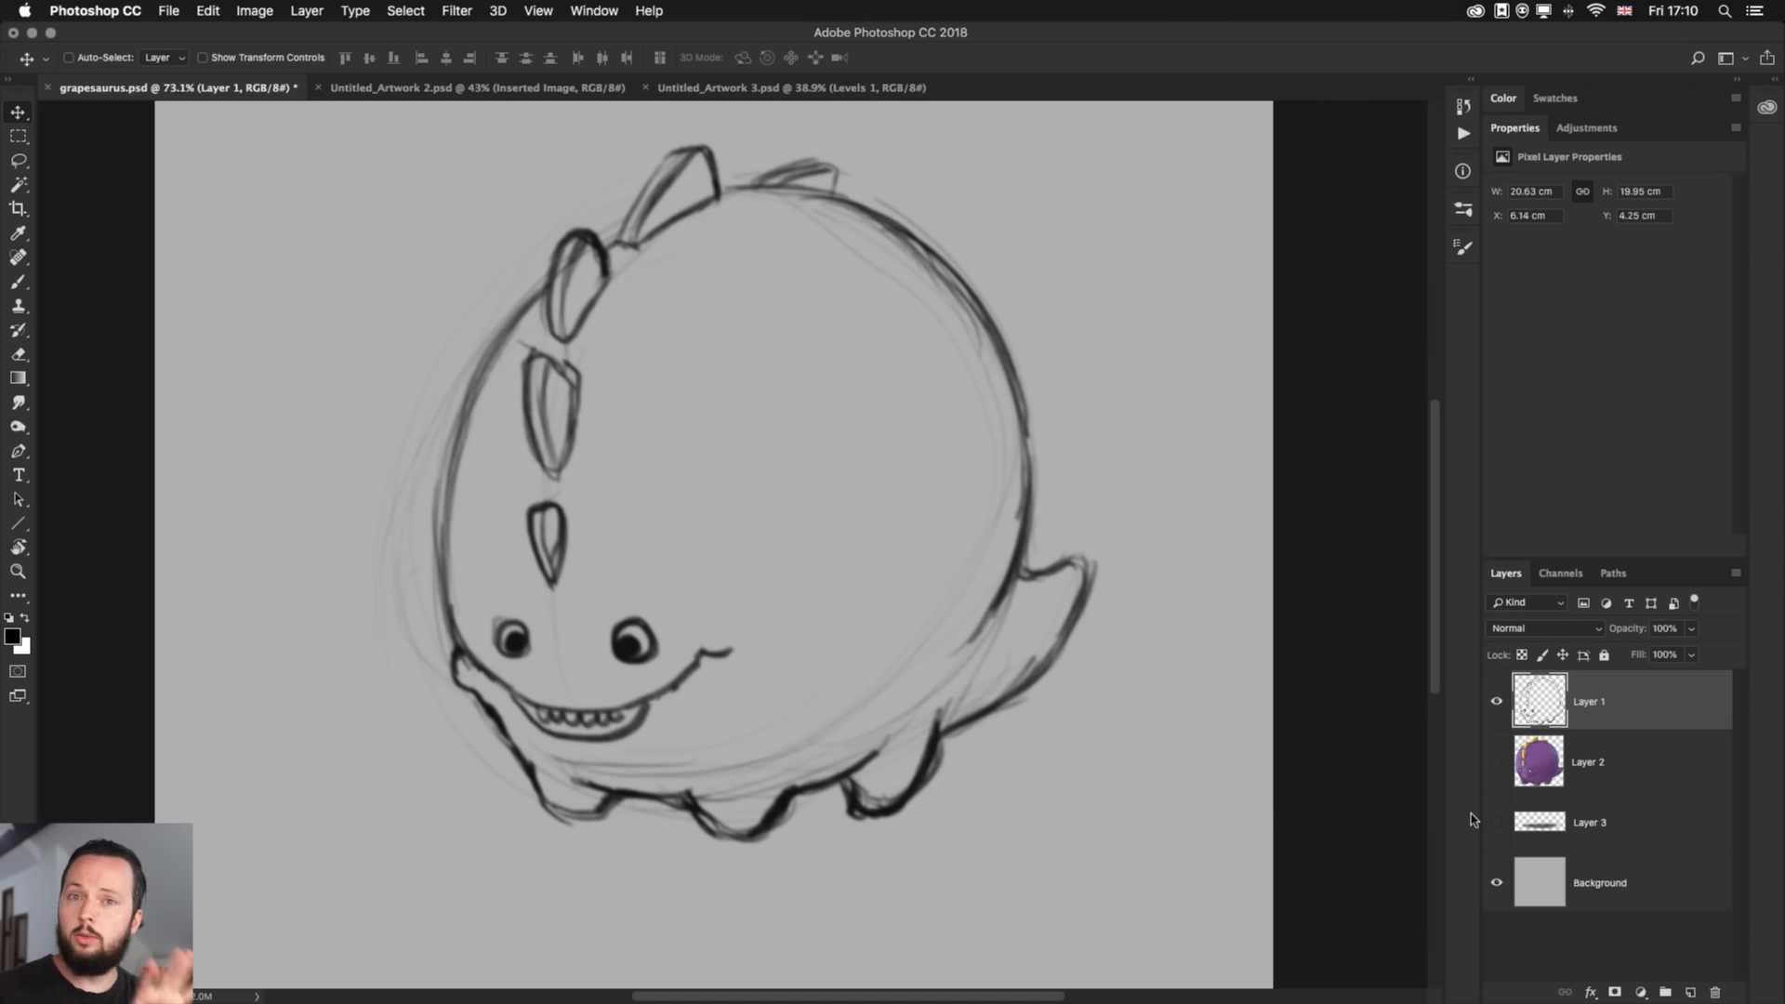
- Hide the sketch on Layer 1 and show the painted dinosaur and shadow layers again
left_click(1496, 702)
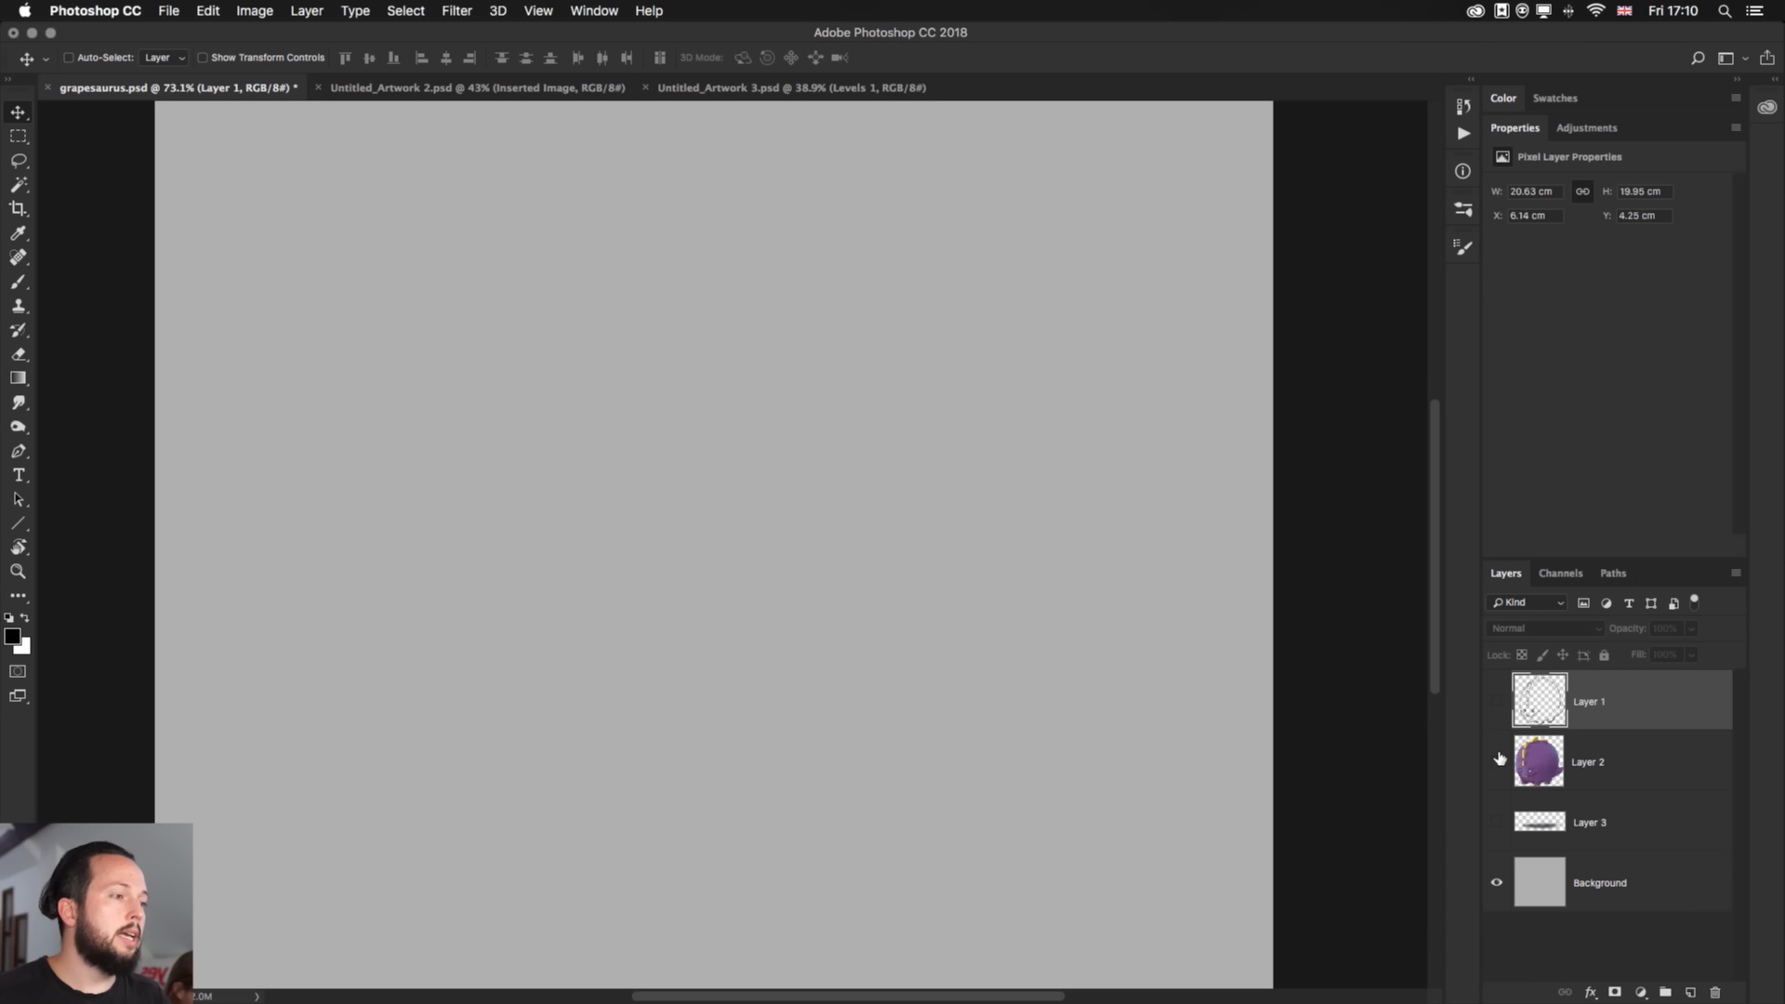
left_click(1498, 760)
left_click(1499, 822)
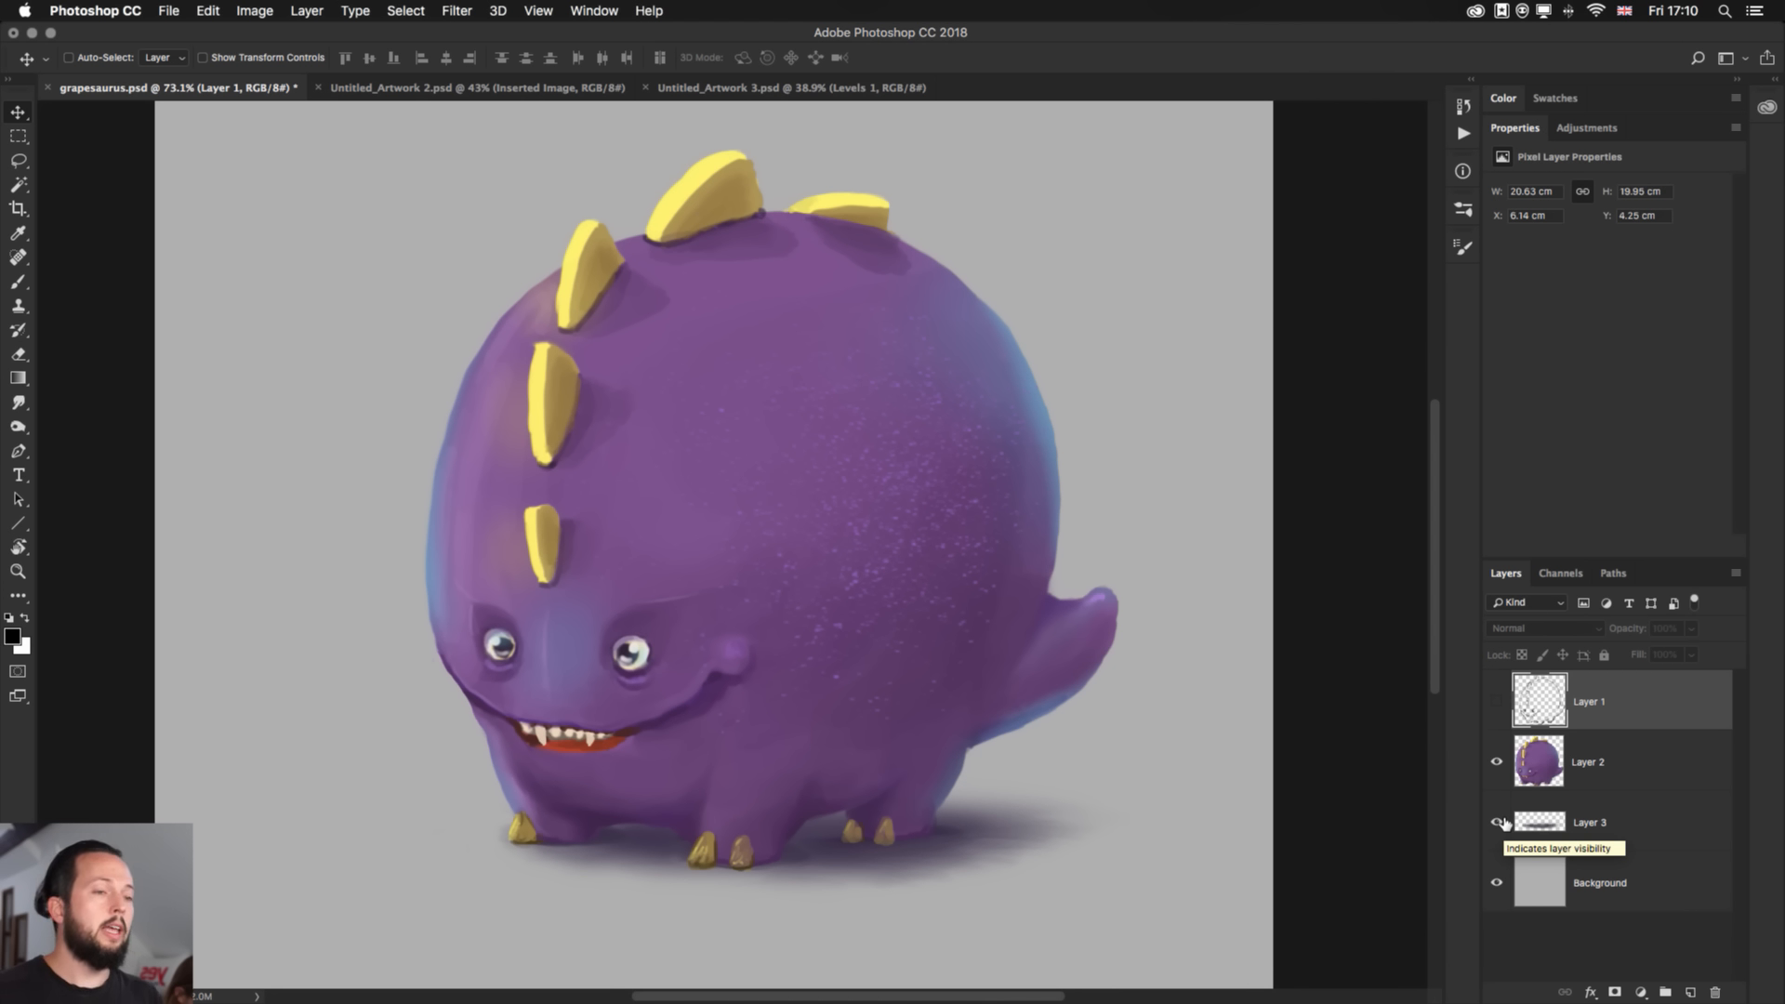
- Switch to Illustrator and place grapesaurus.psd as a linked image about 215 mm wide on the new artboard
key("super+Tab")
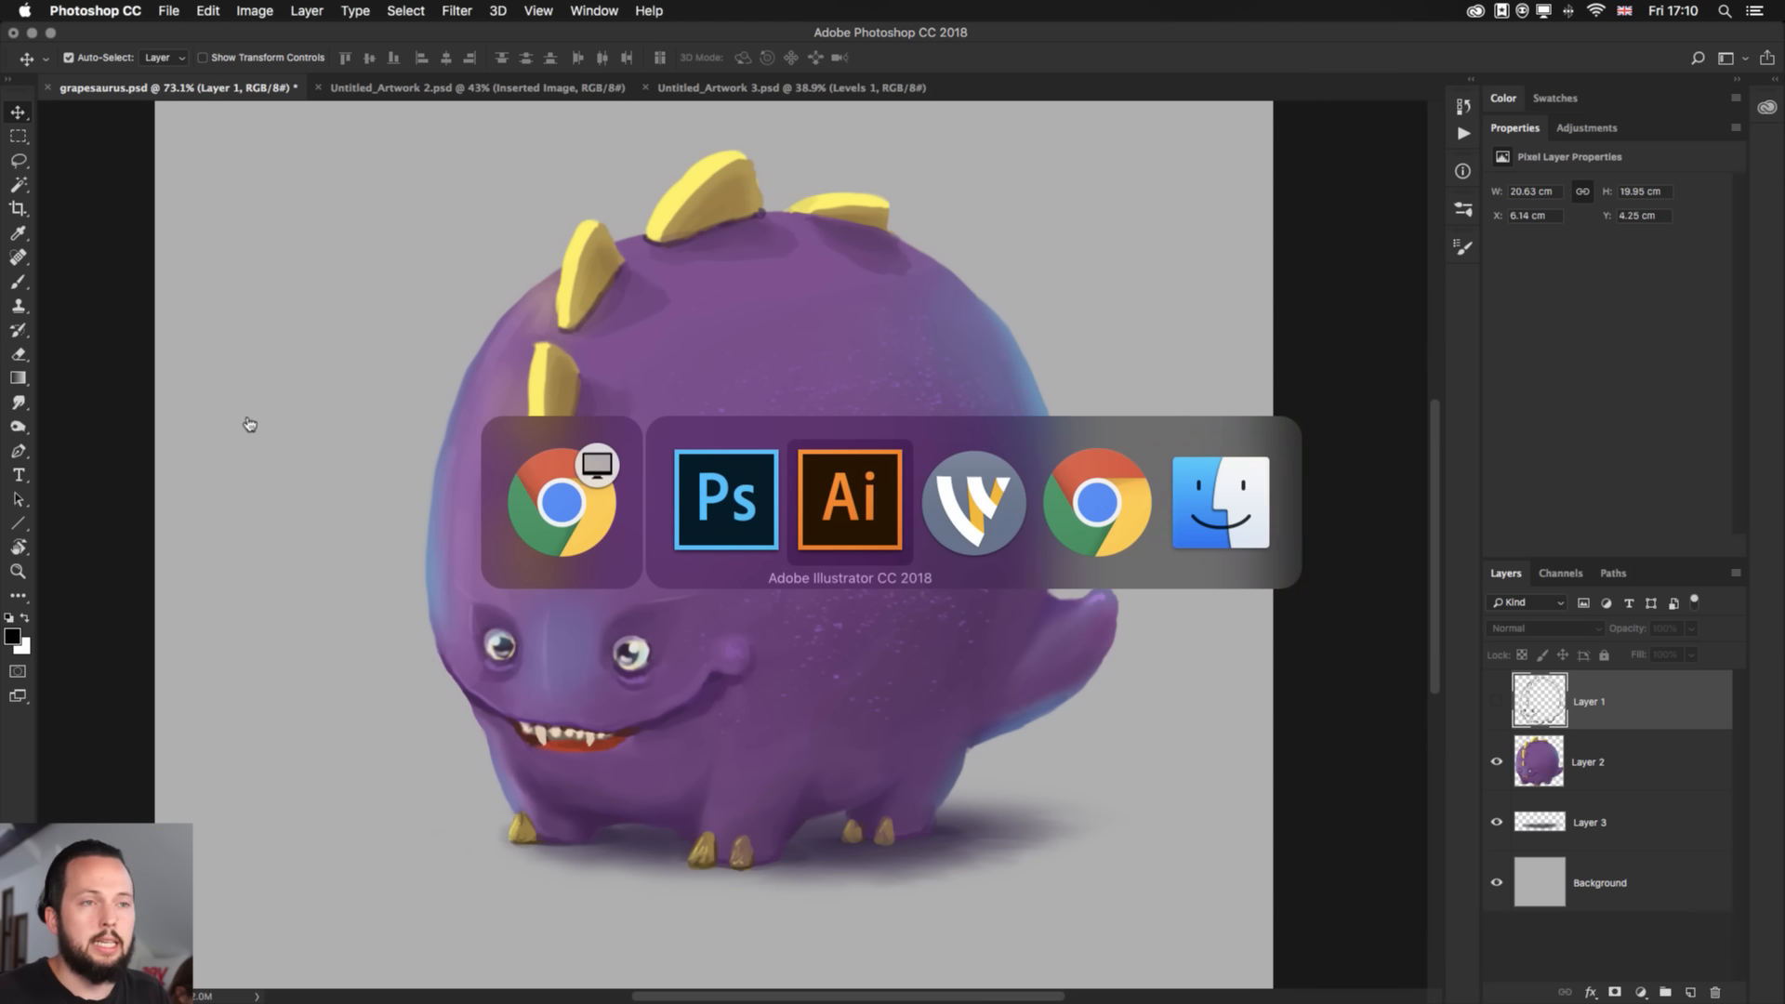
left_click(834, 505)
left_click(164, 11)
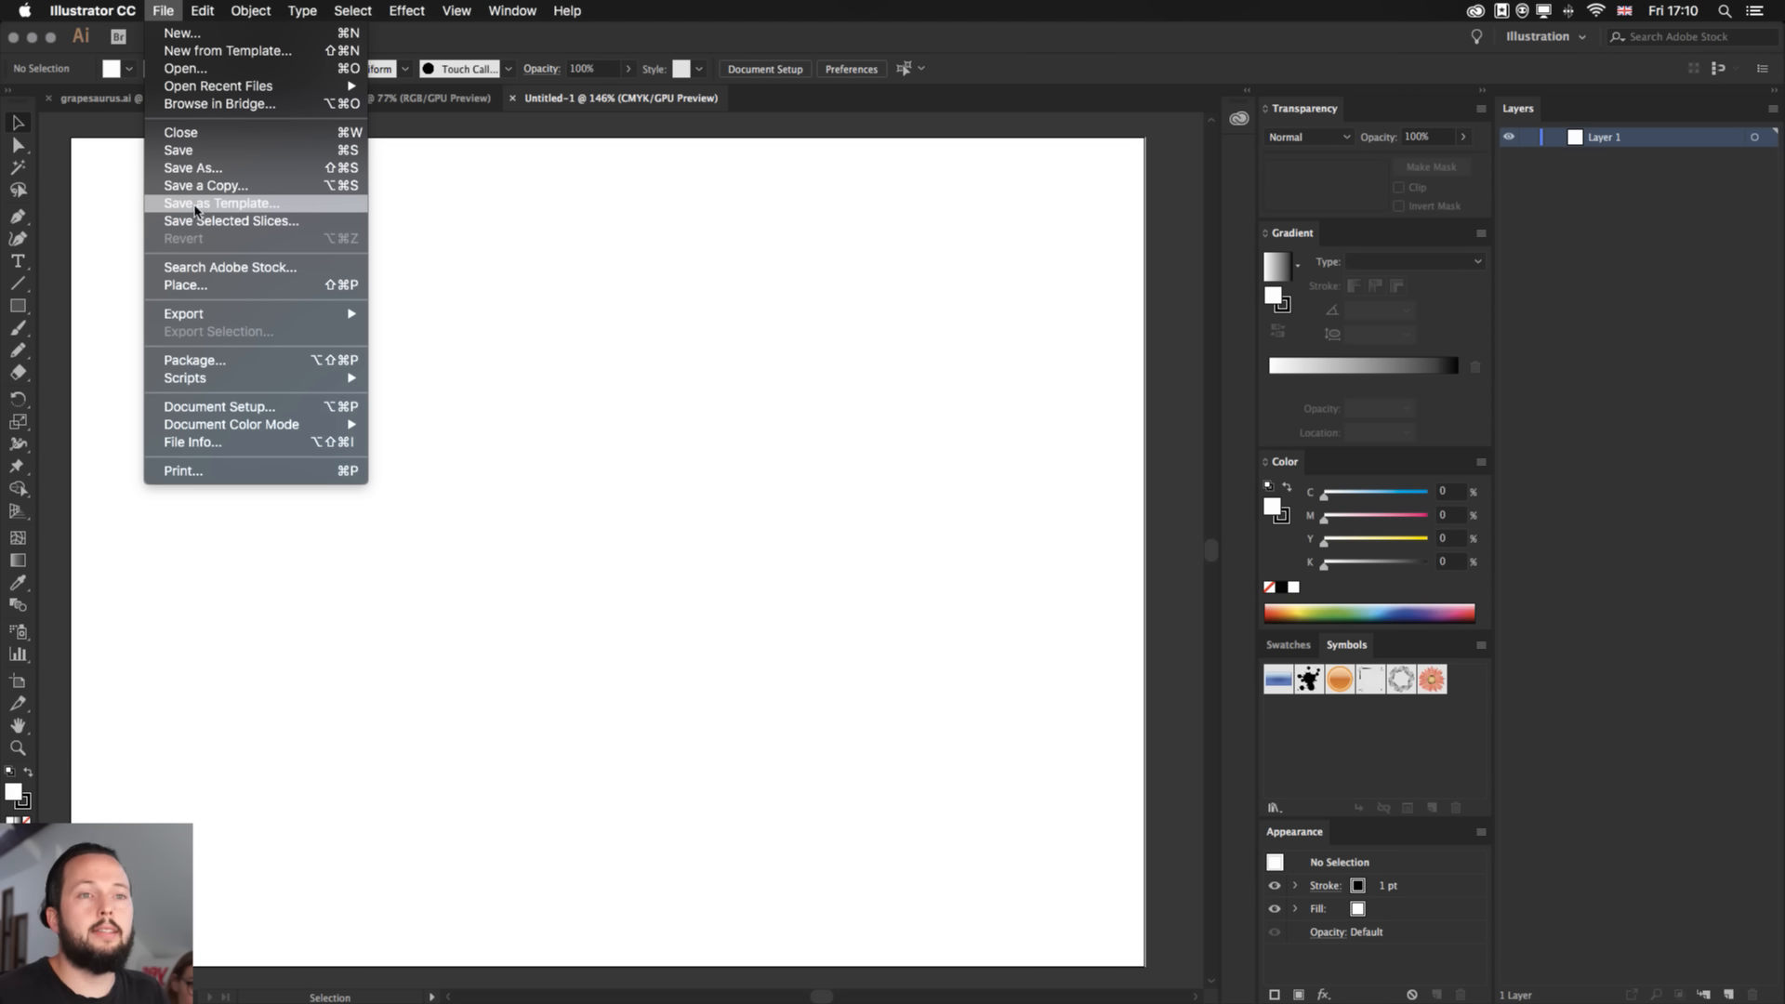
left_click(245, 287)
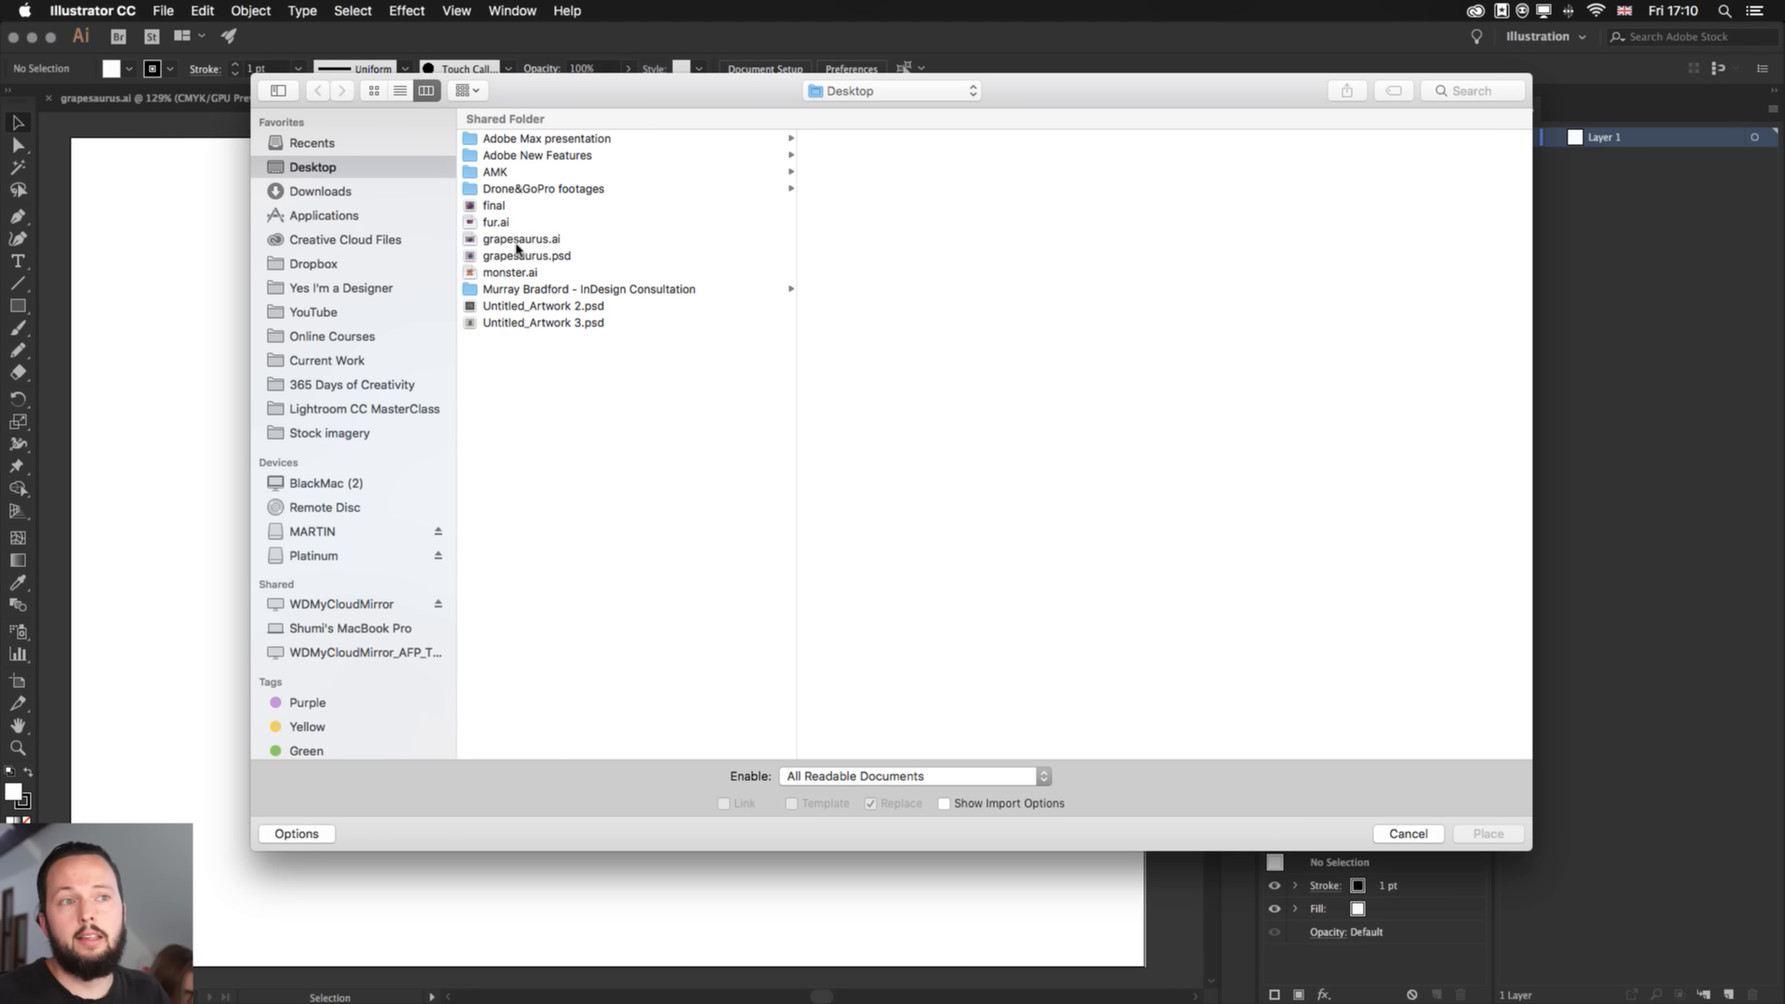
left_click(513, 256)
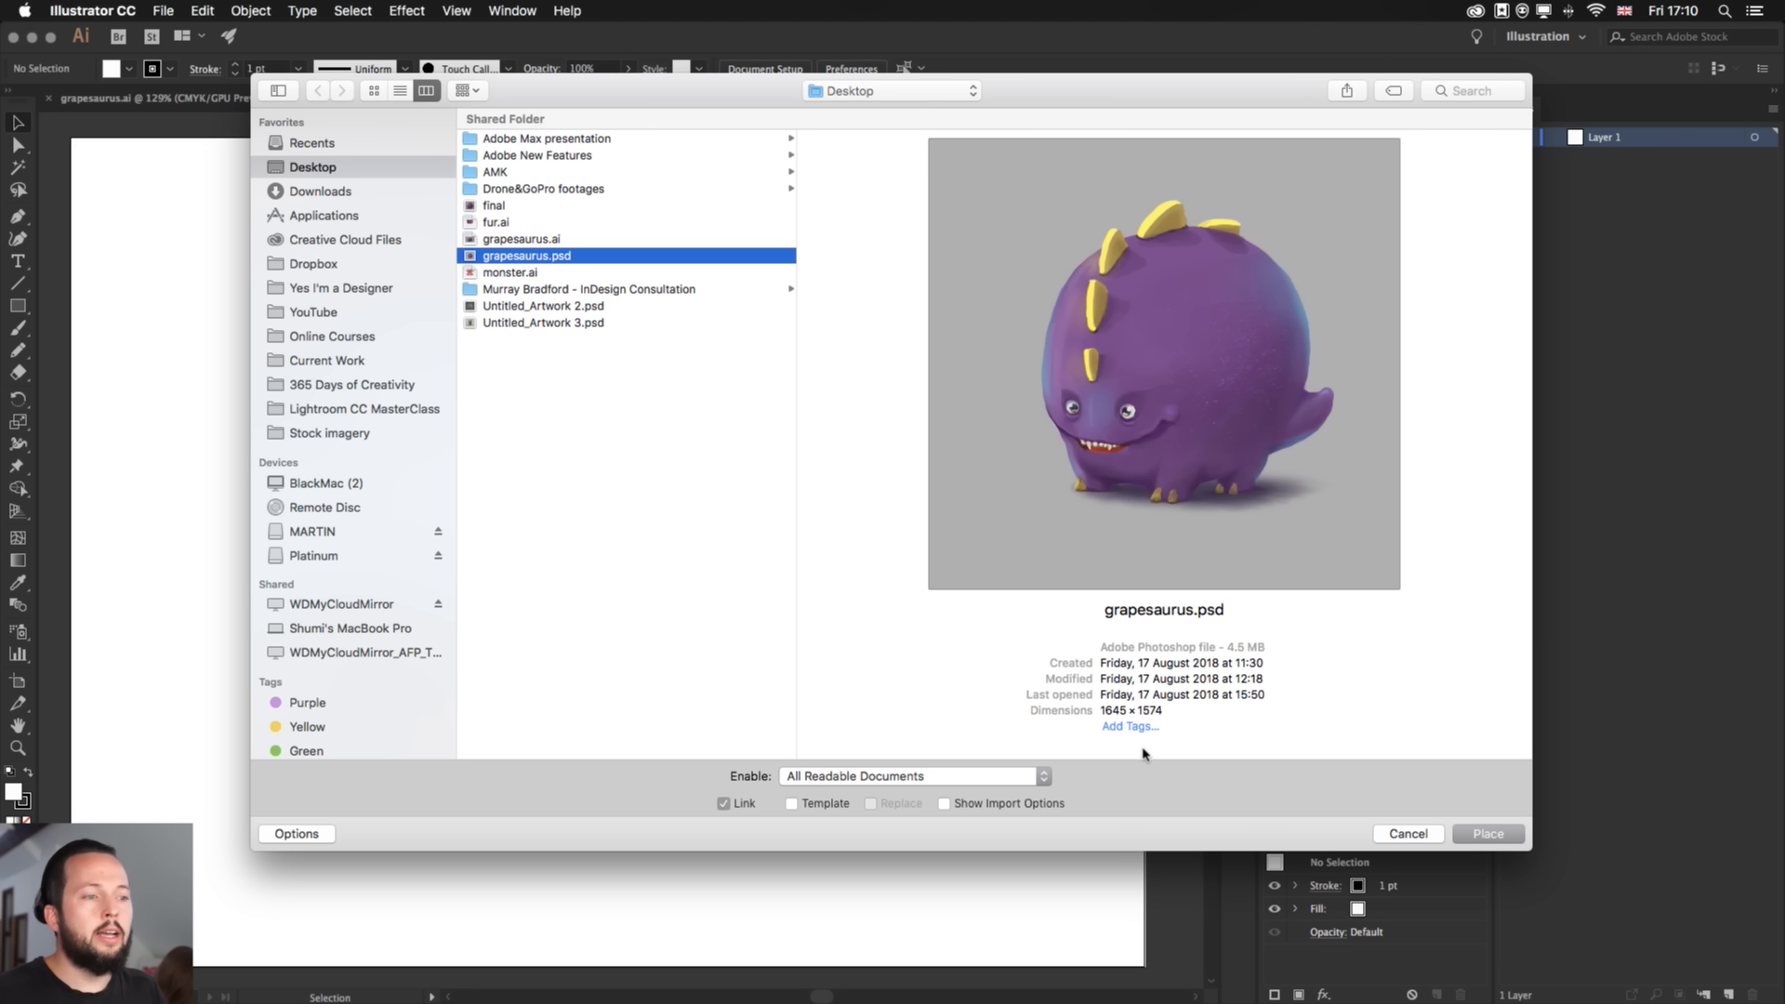
key("Return")
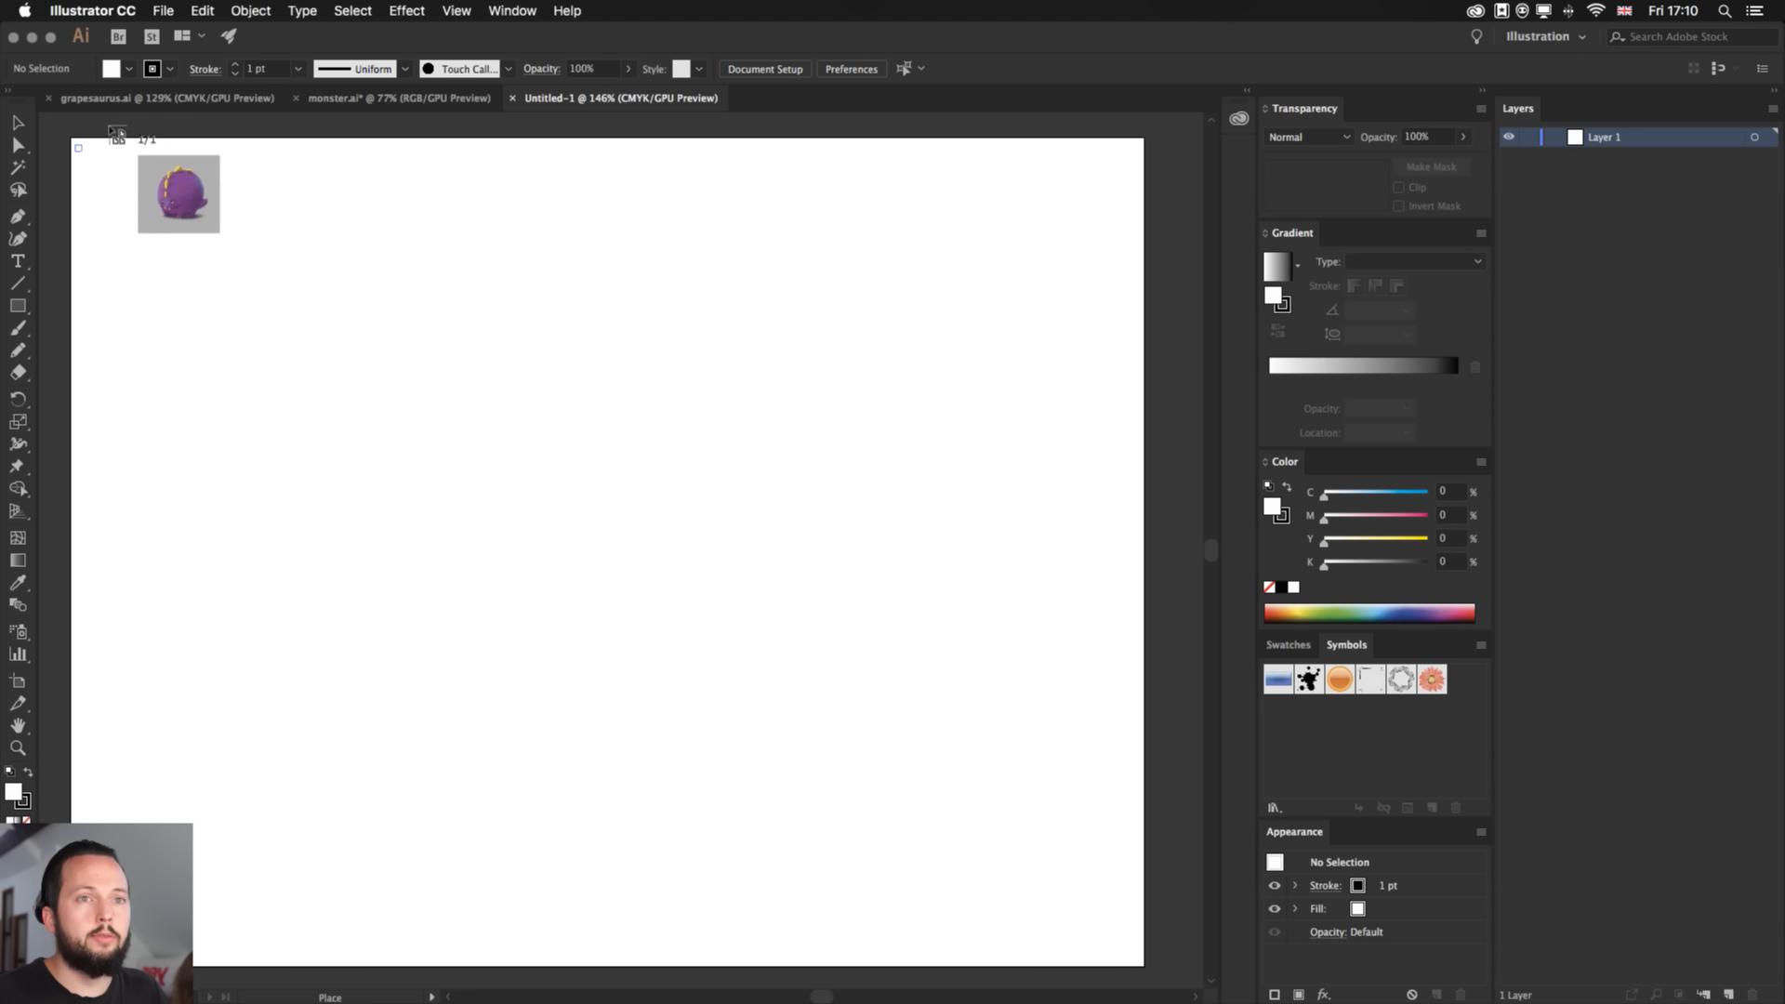
left_click_drag(74, 144, 1086, 886)
- Centre the placed dinosaur image on the artboard and enlarge it proportionally to about 252 × 241 mm
left_click_drag(513, 317, 609, 341)
key("super+1")
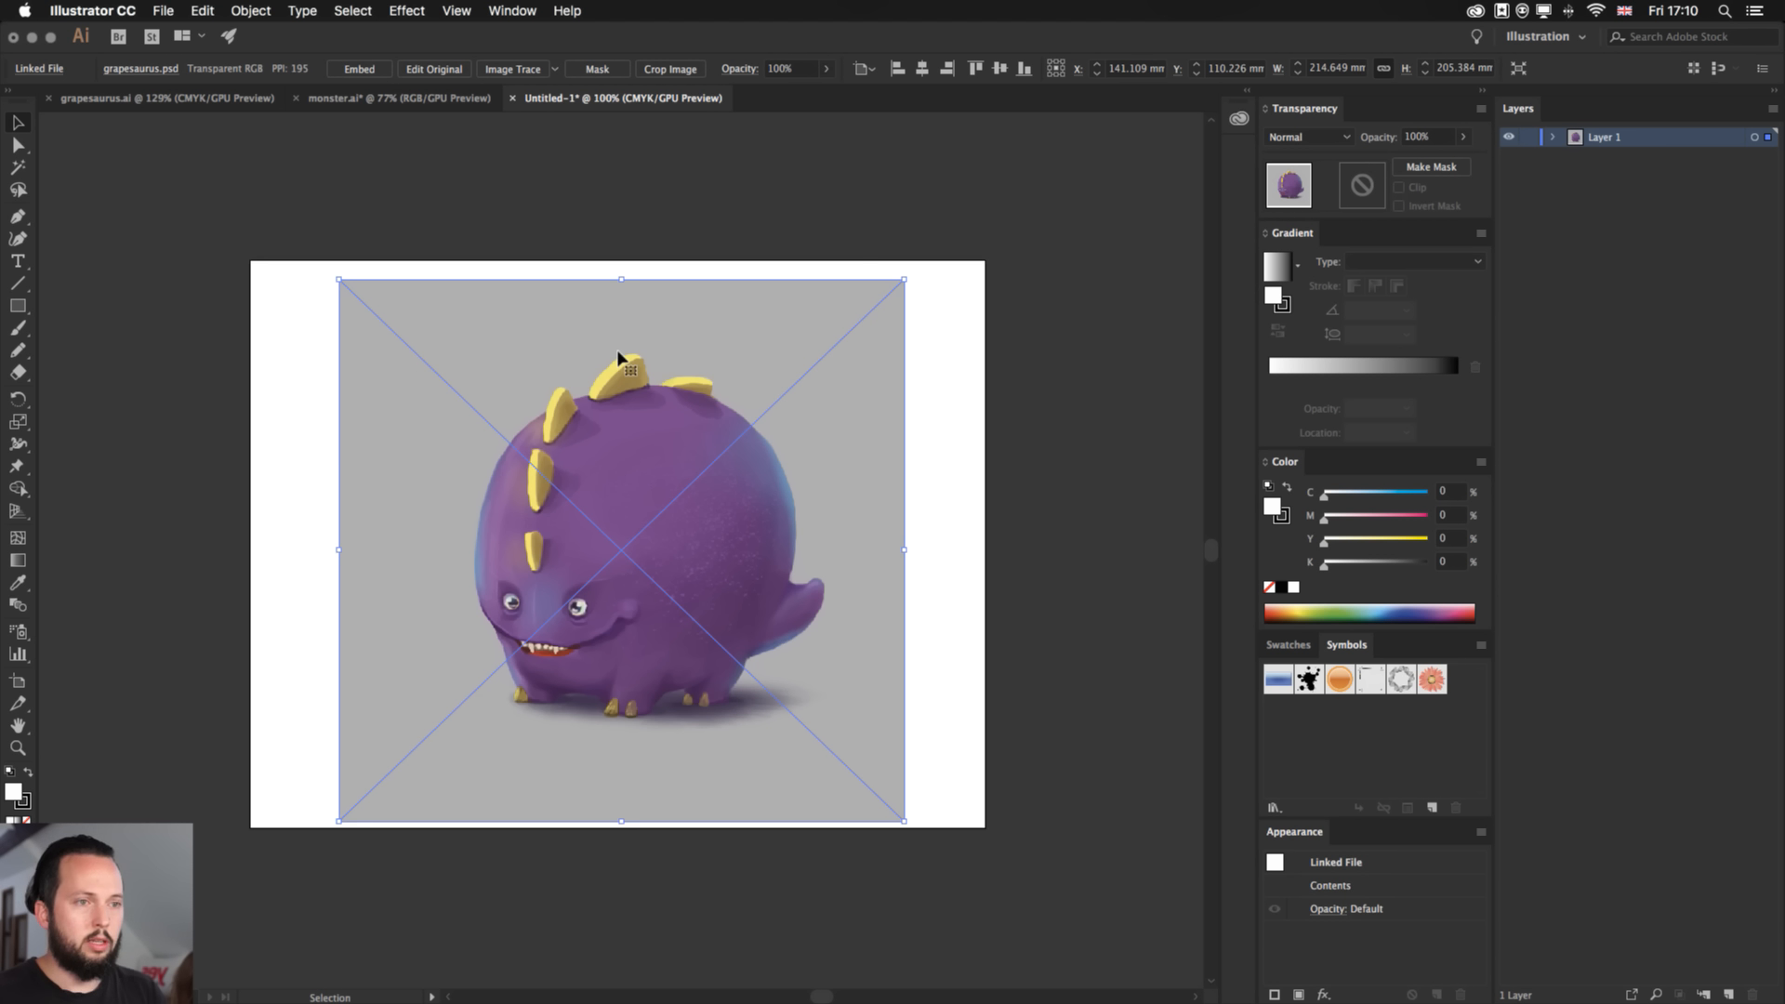
left_click_drag(907, 275, 955, 227)
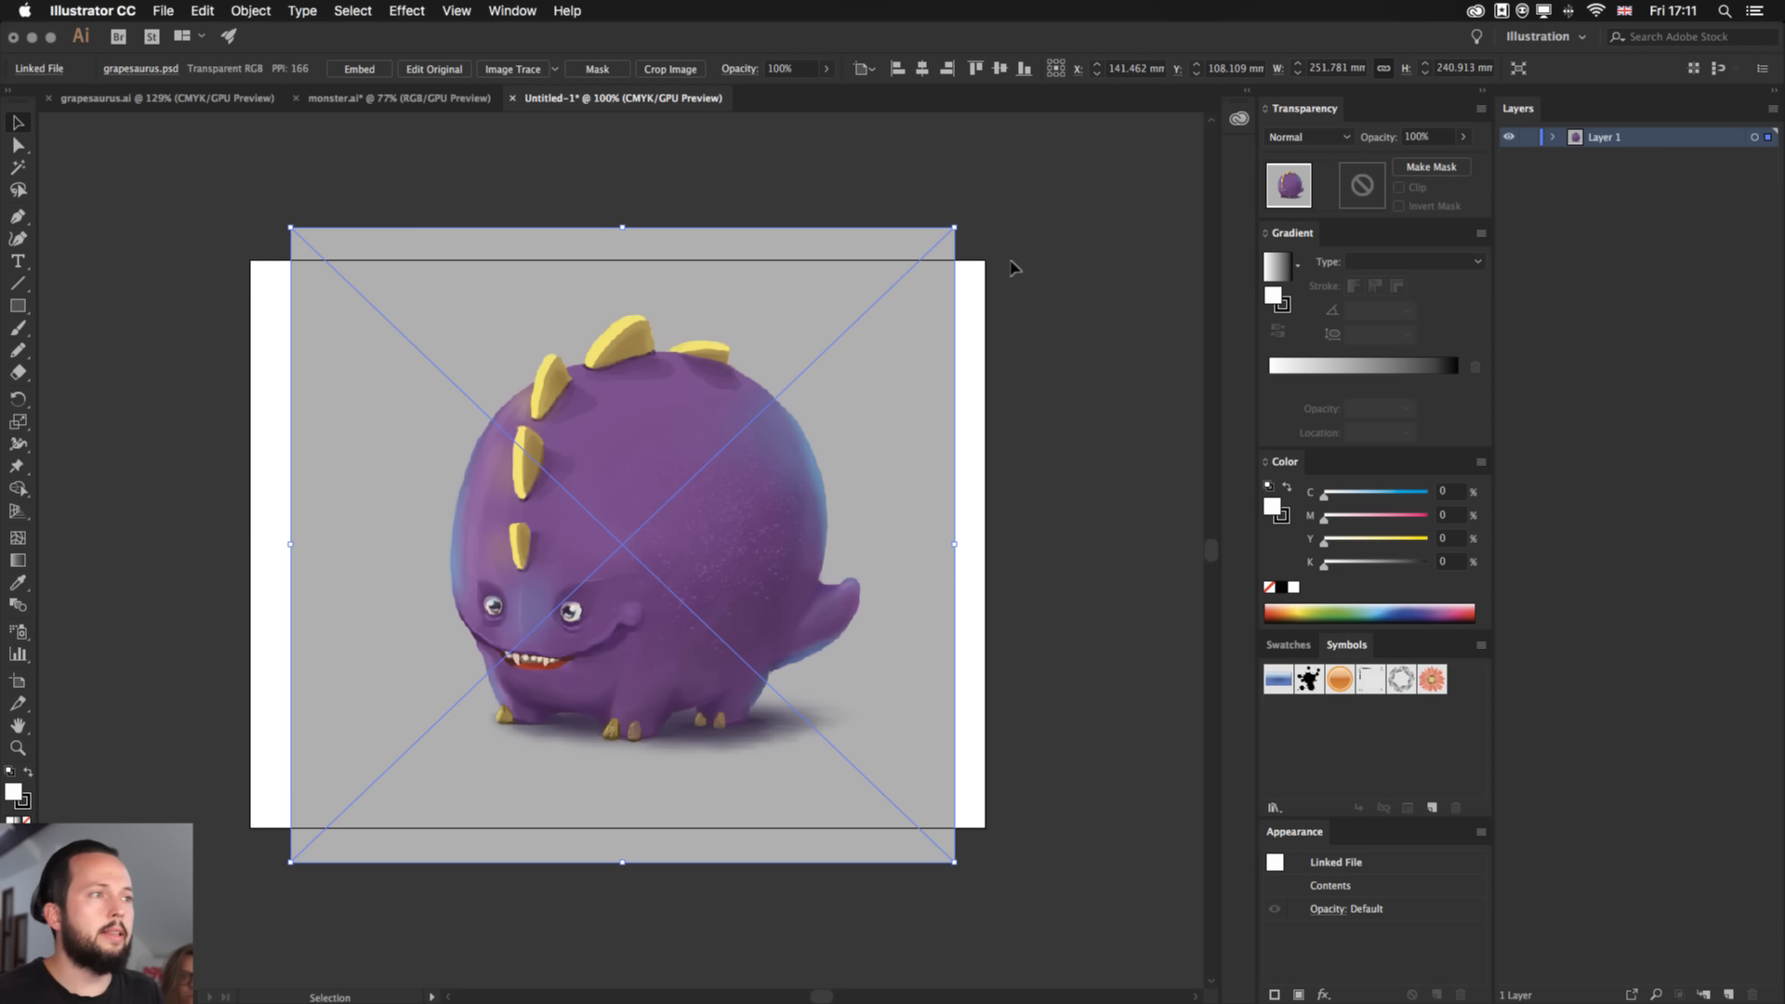
left_click(1060, 292)
key("super+0")
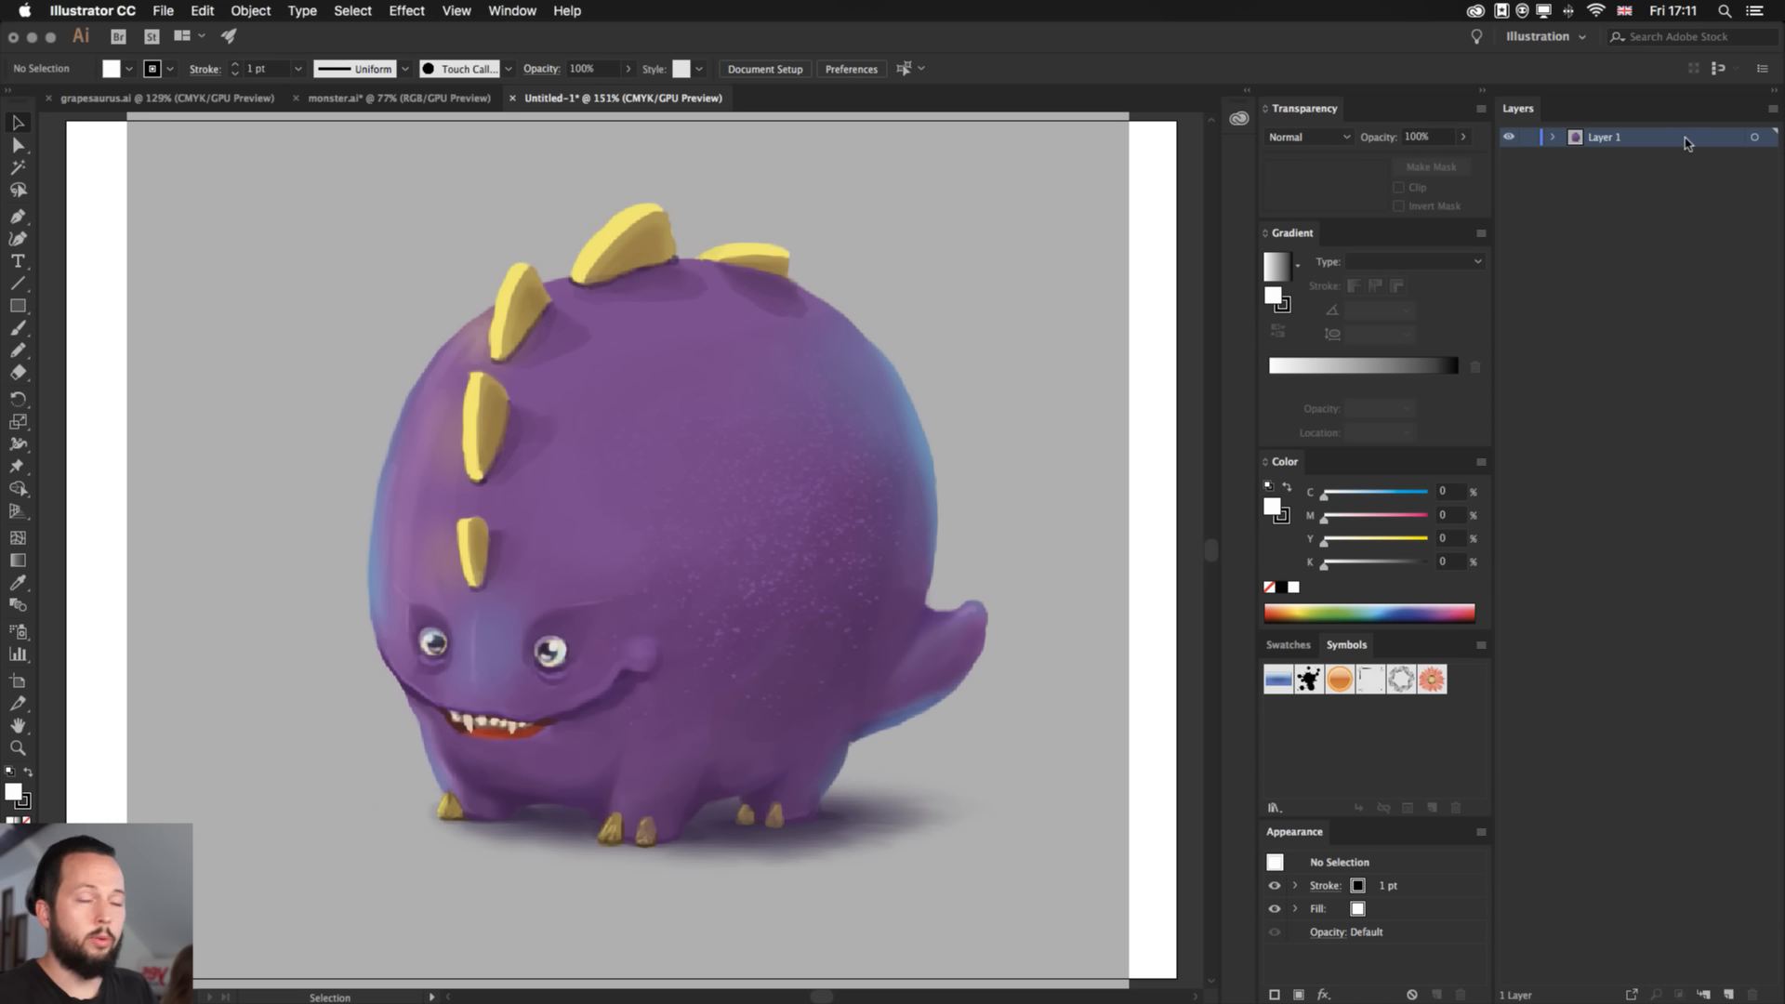
- Rename Layer 1 as reference and make it a template layer with images dimmed to 50%
double_click(1603, 139)
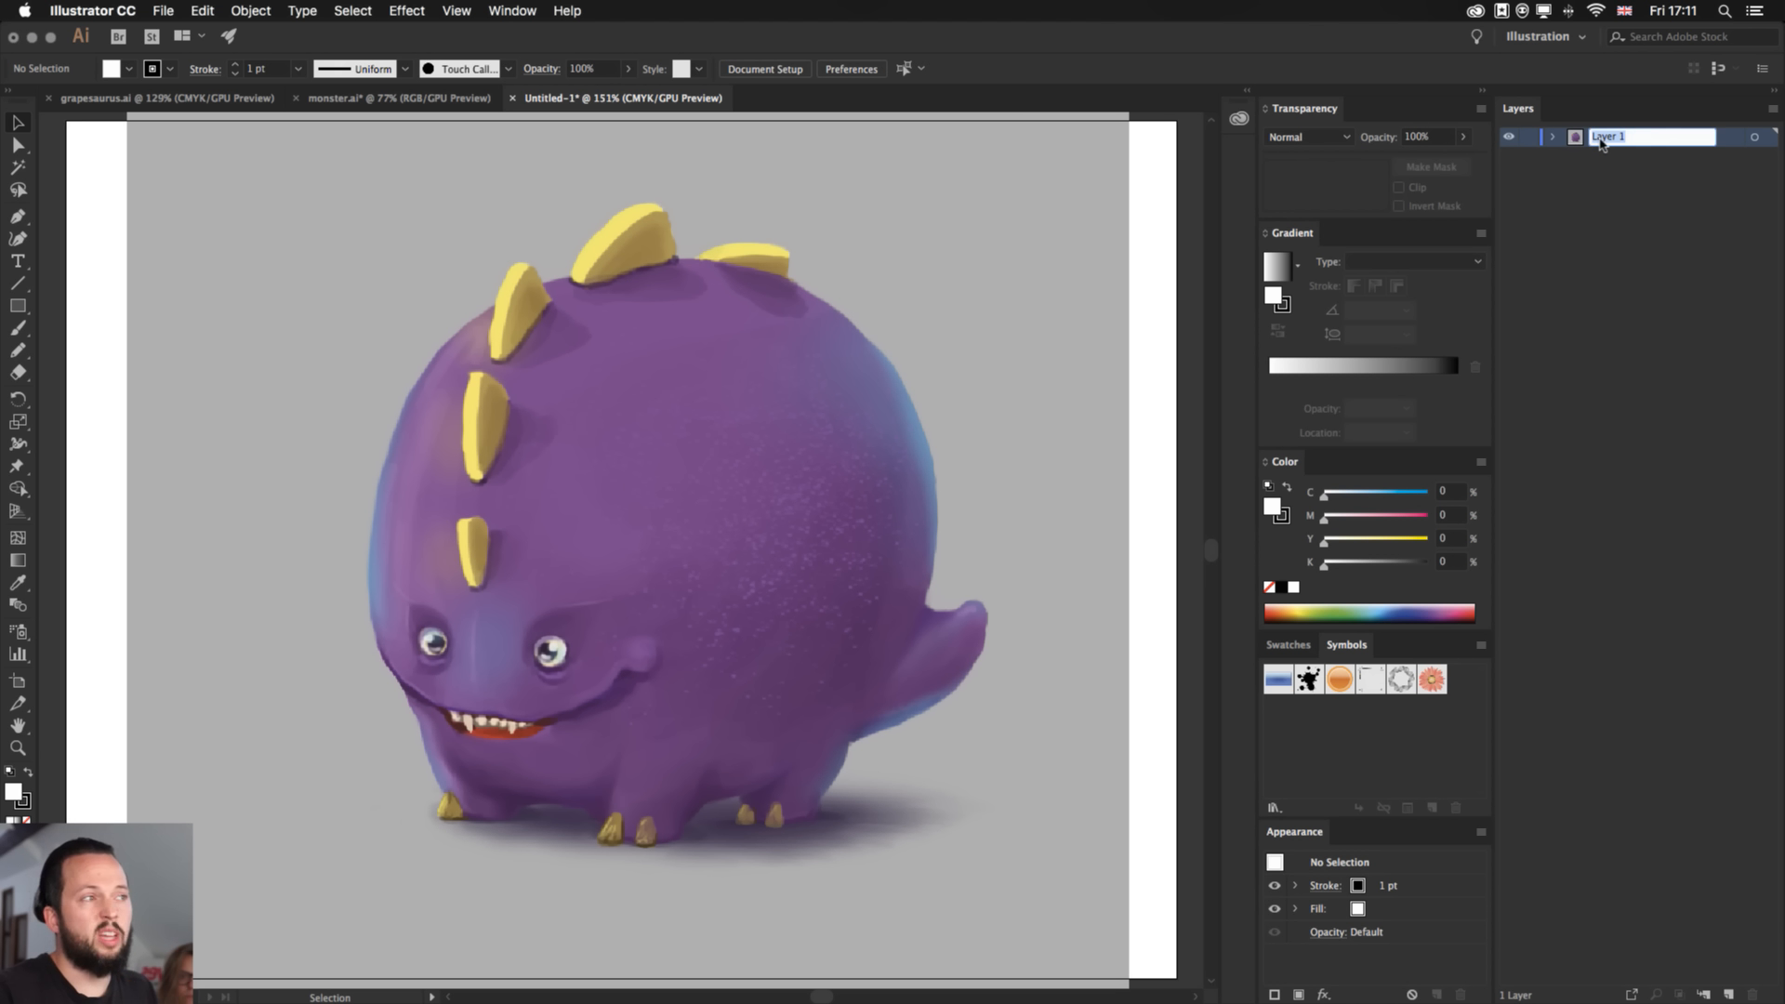
double_click(1697, 140)
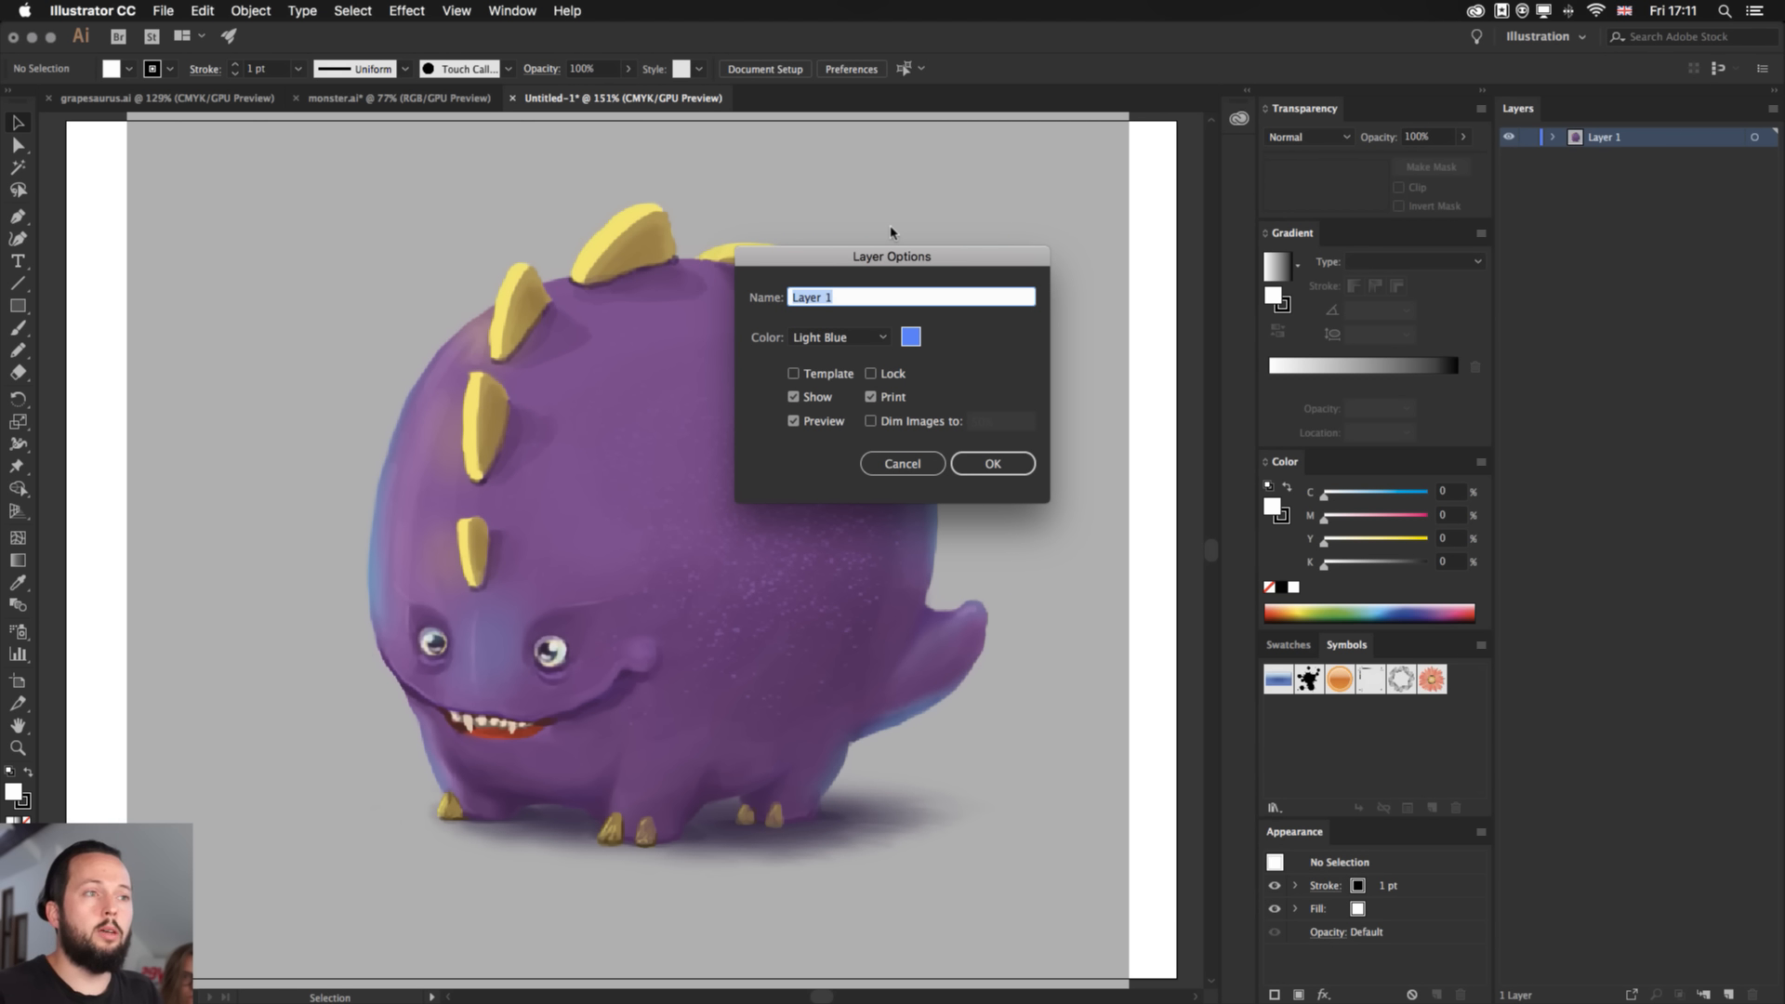
type("reference")
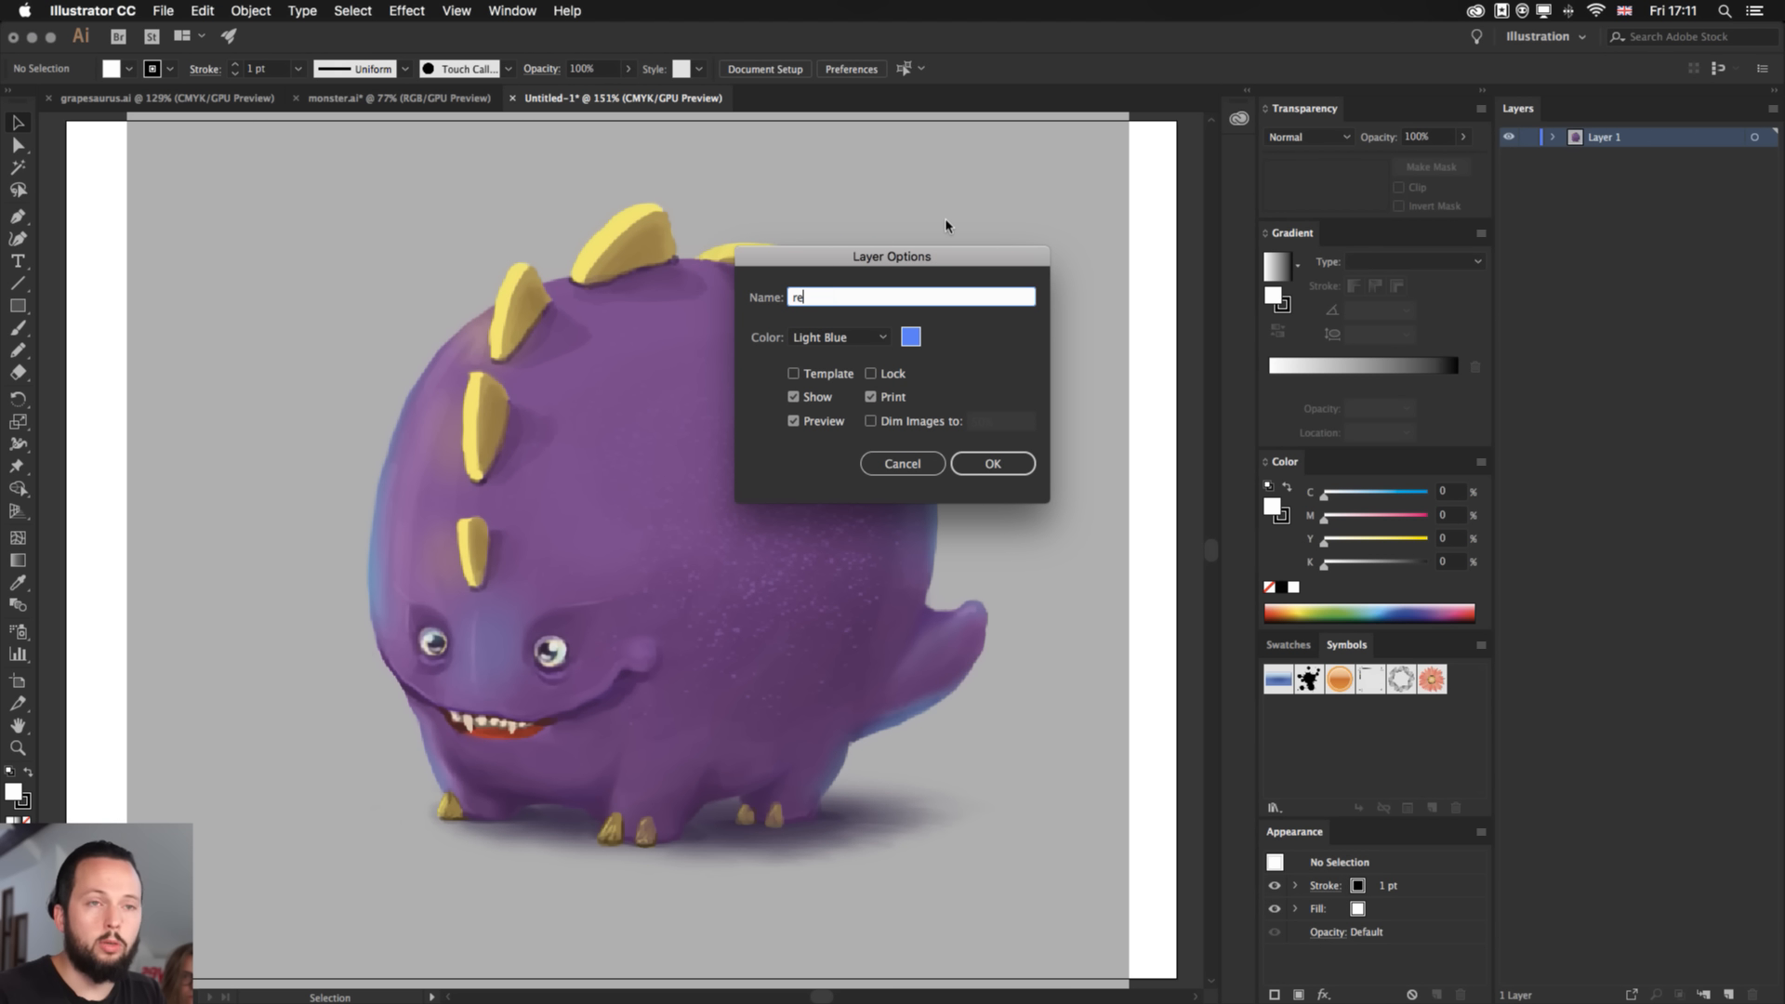
left_click(827, 373)
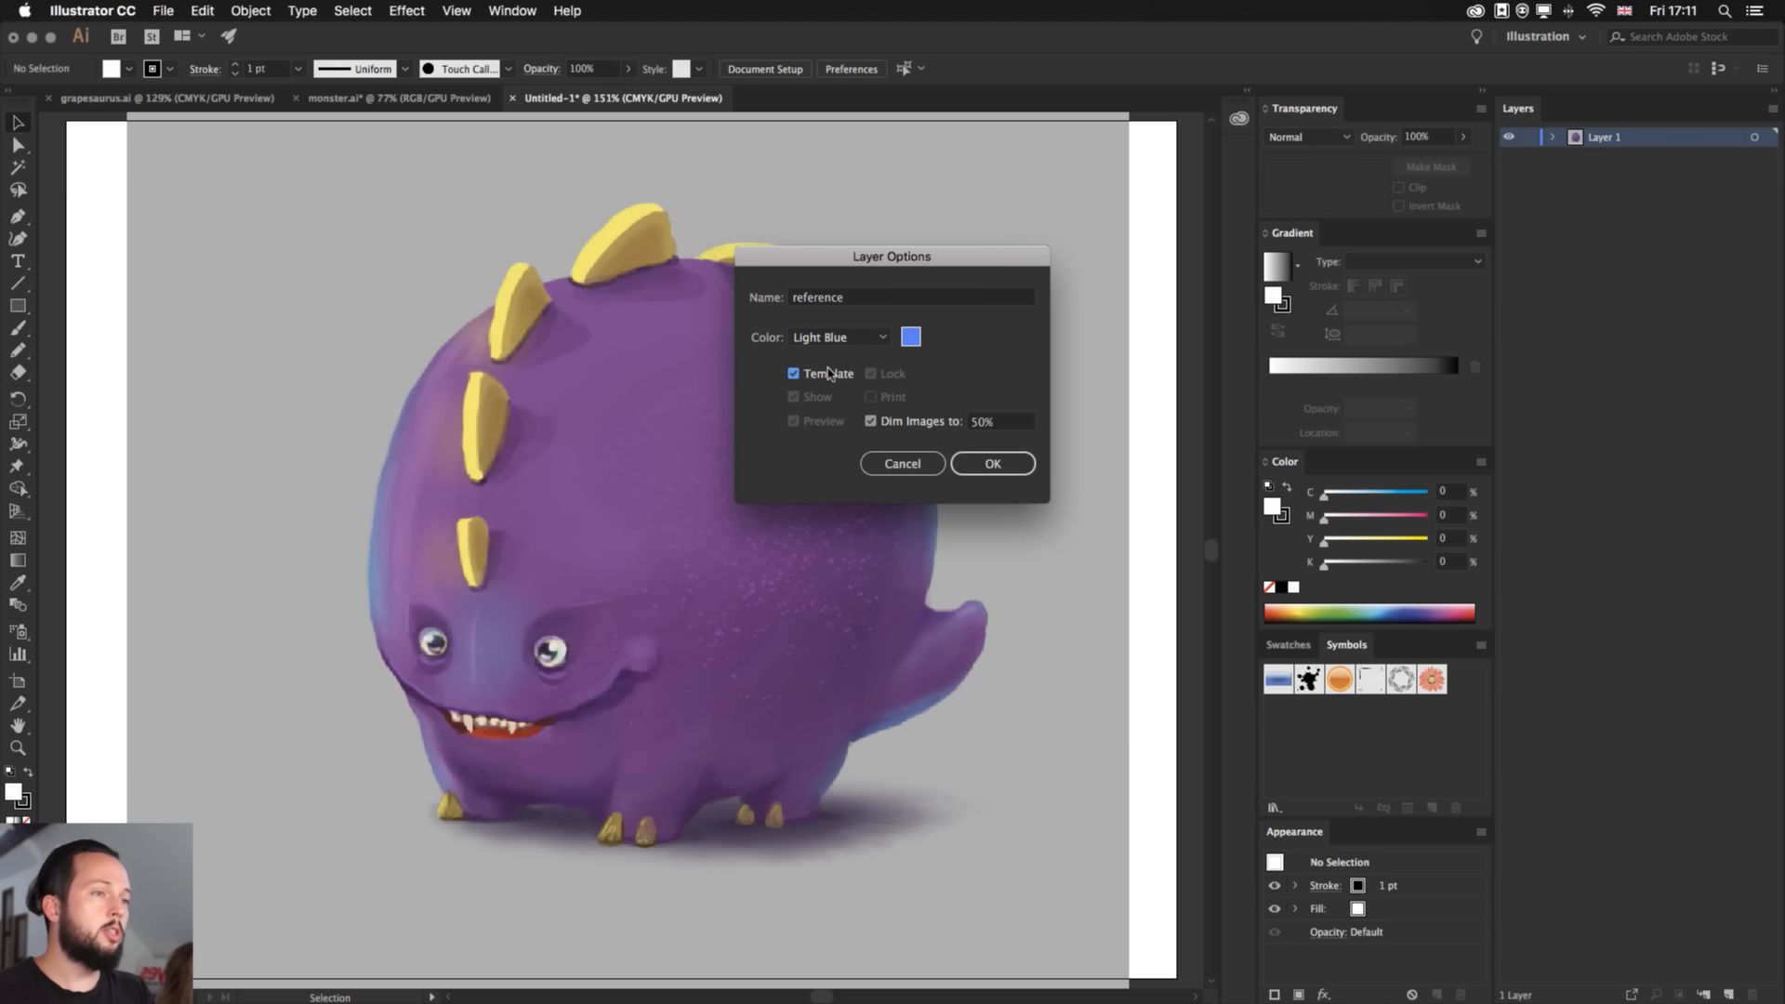
left_click(1028, 462)
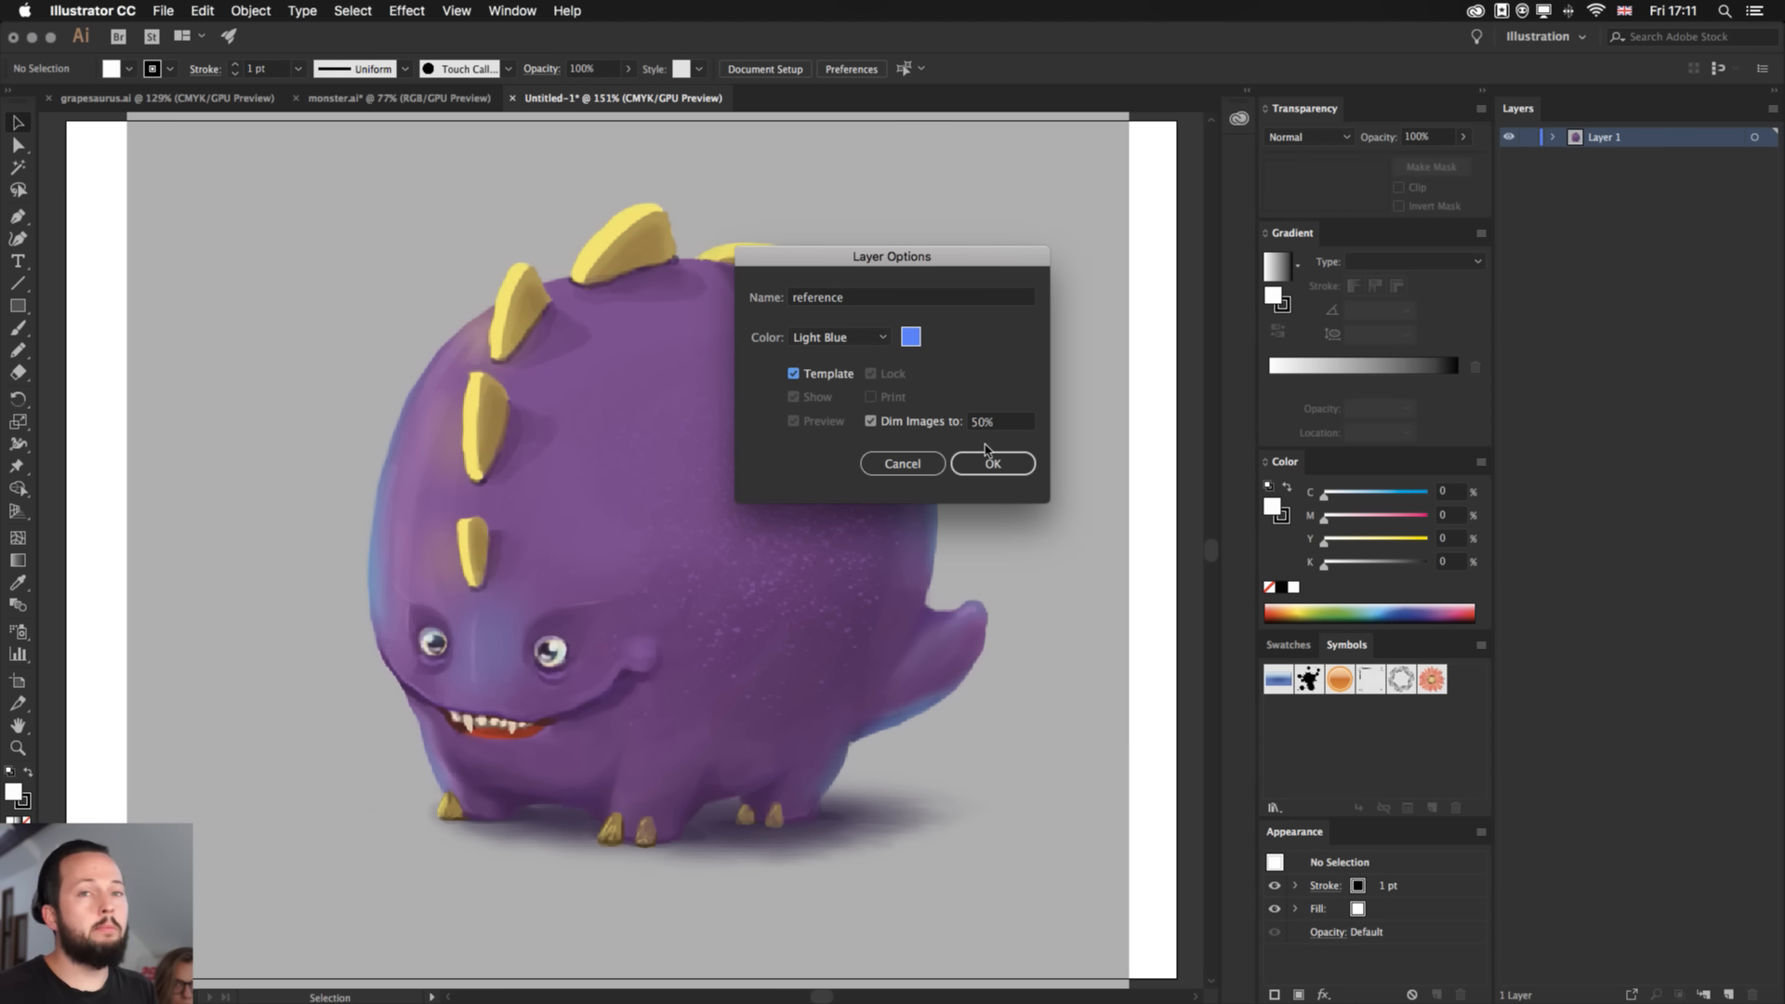
left_click(986, 458)
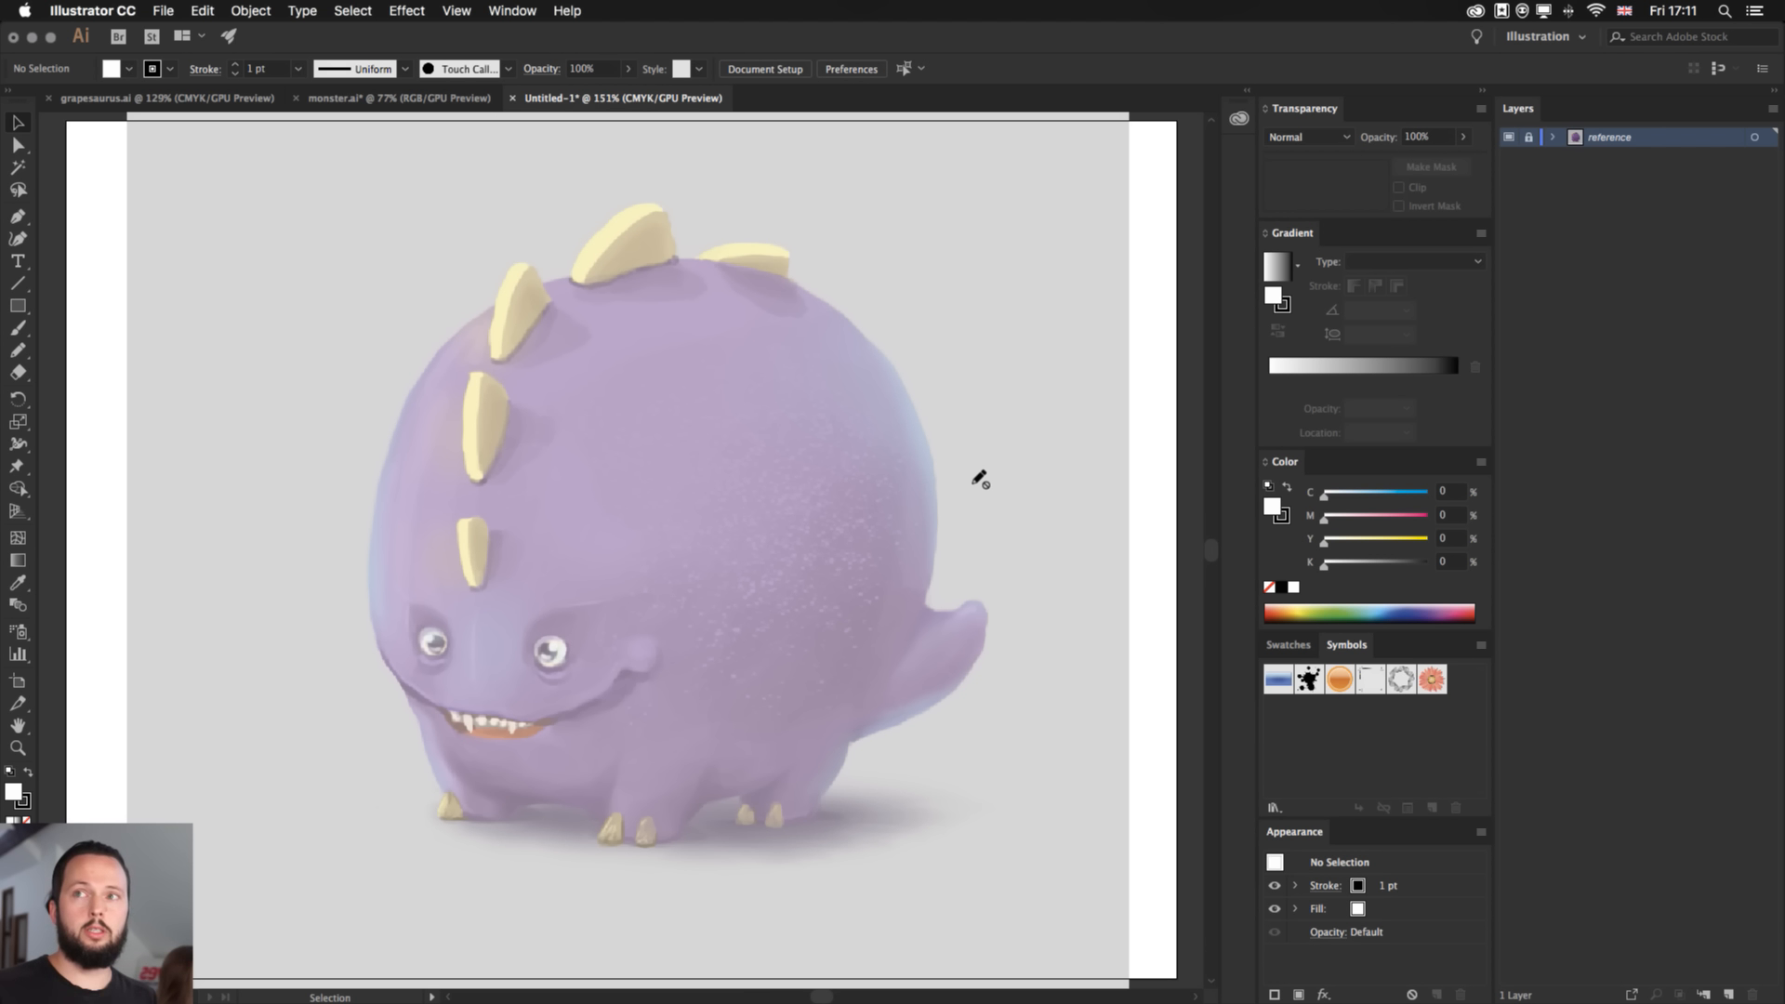
- Add a new layer above the reference layer and name it illustration
key("super+equal")
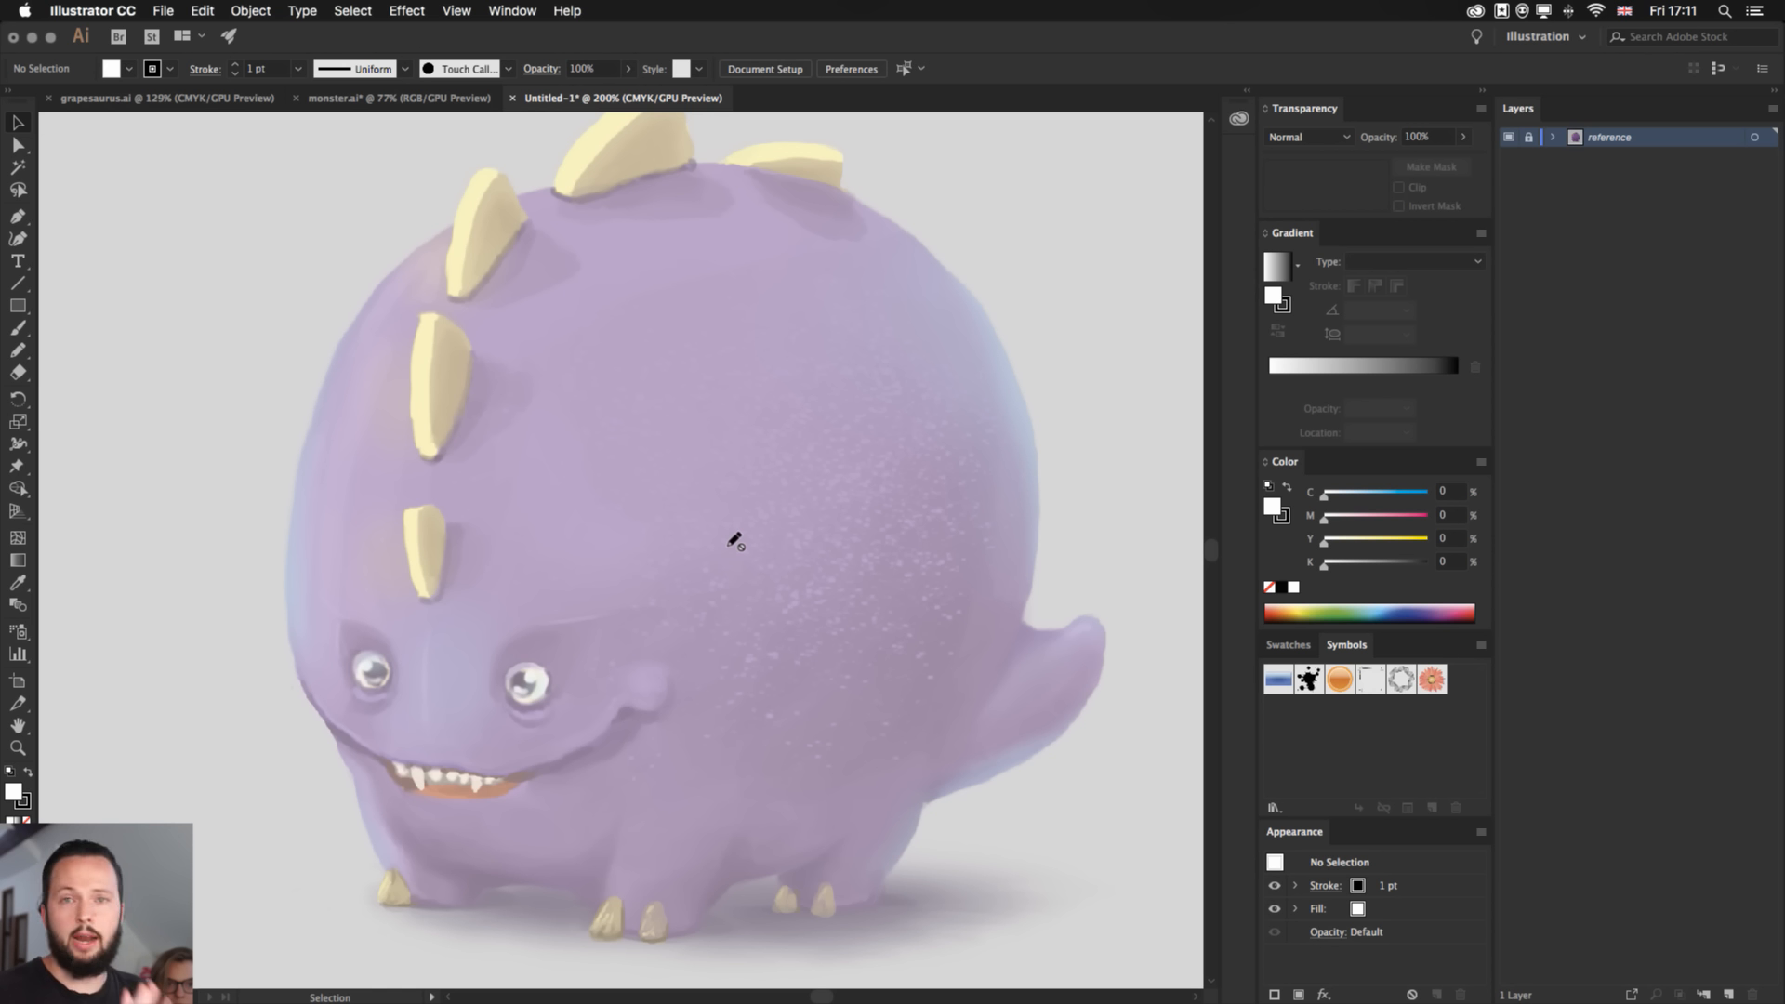
left_click(1729, 995)
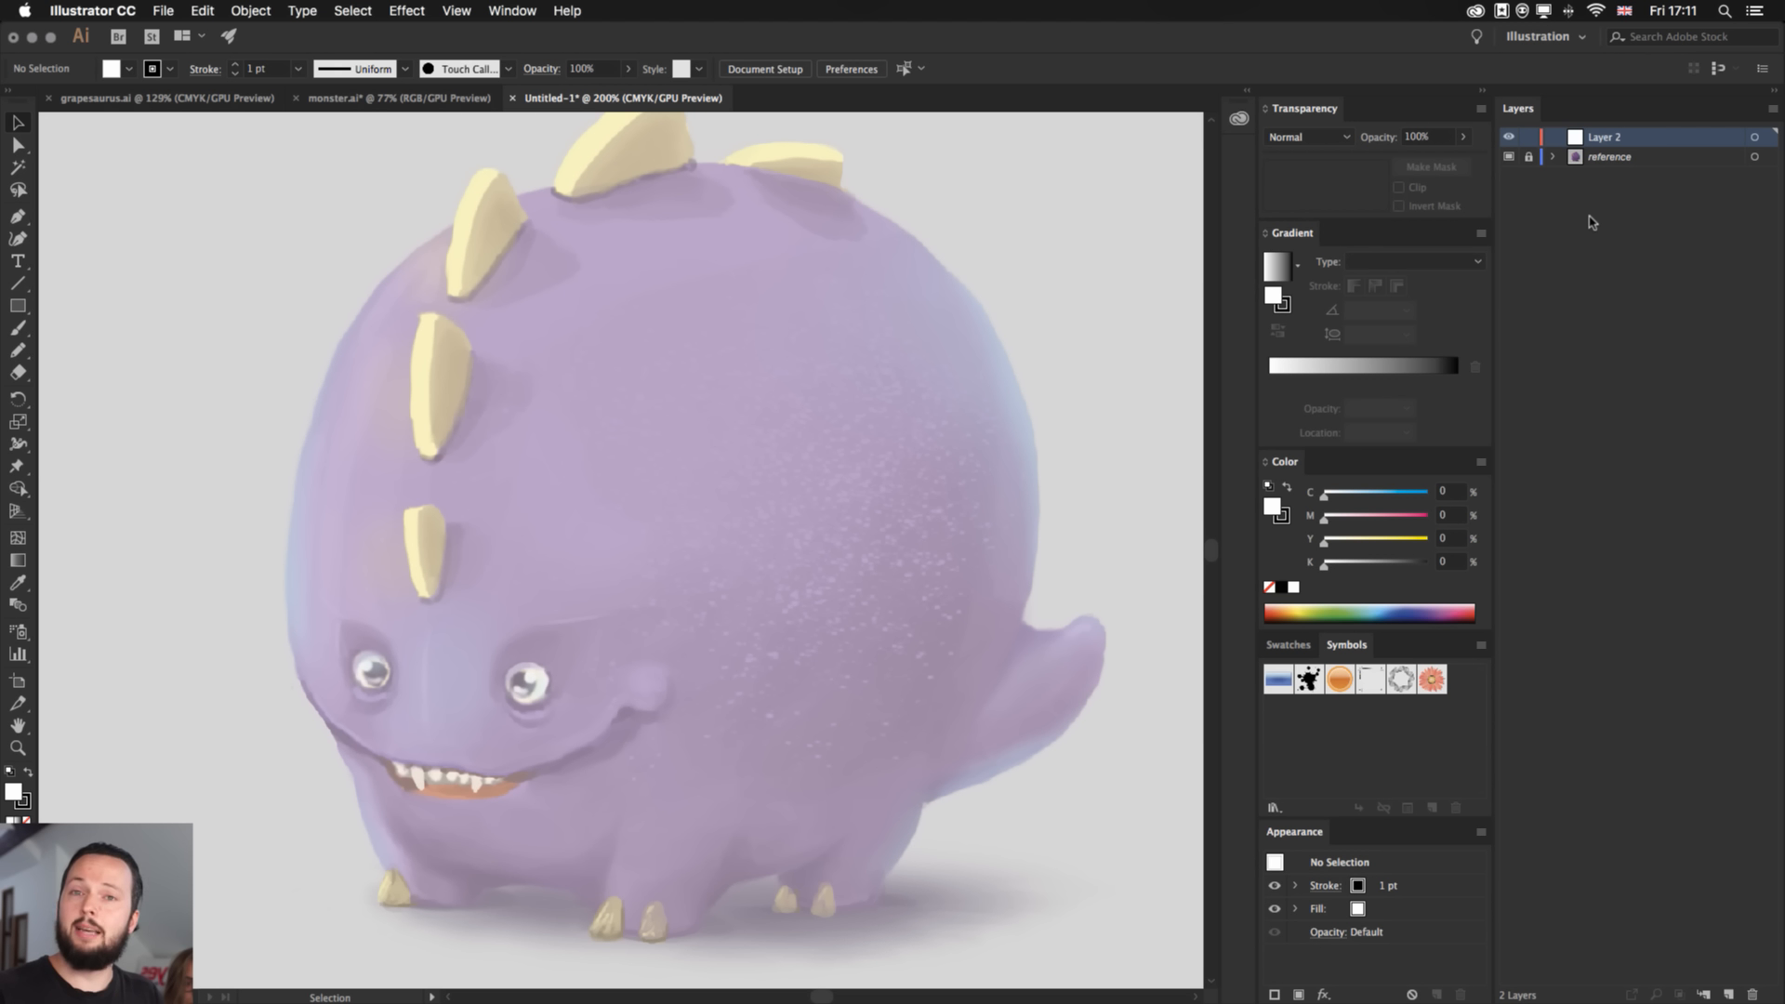
double_click(1614, 140)
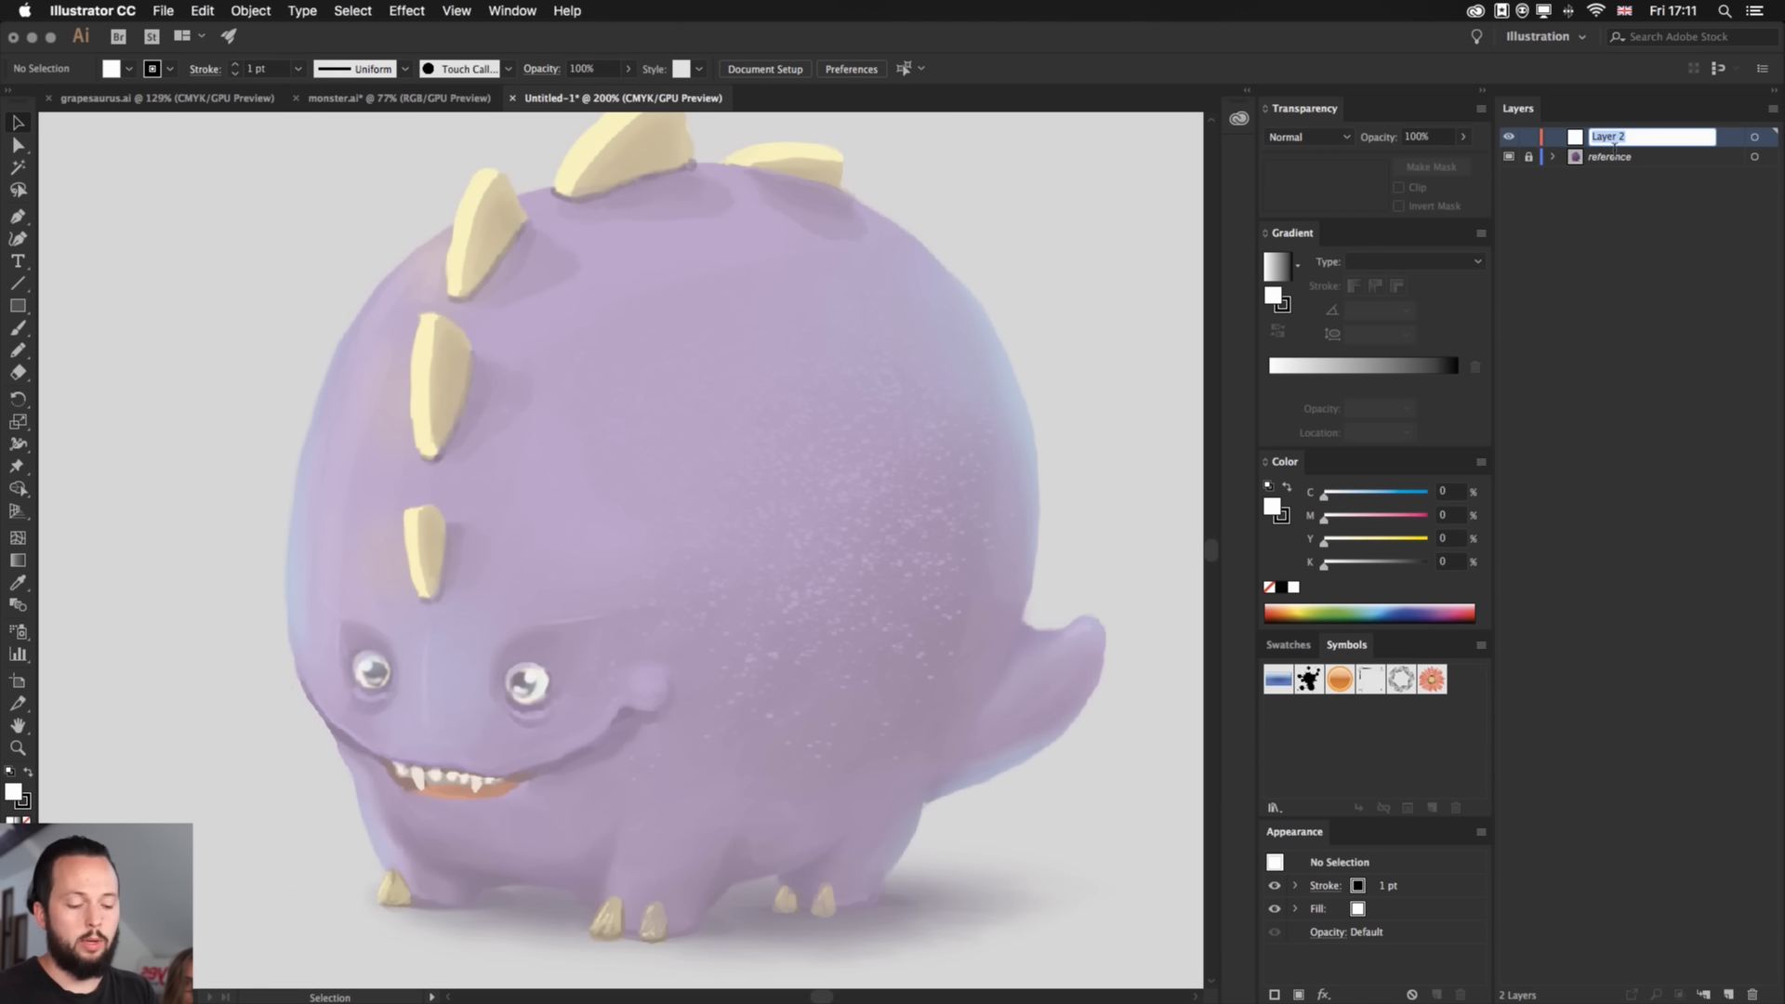
type("illustrat")
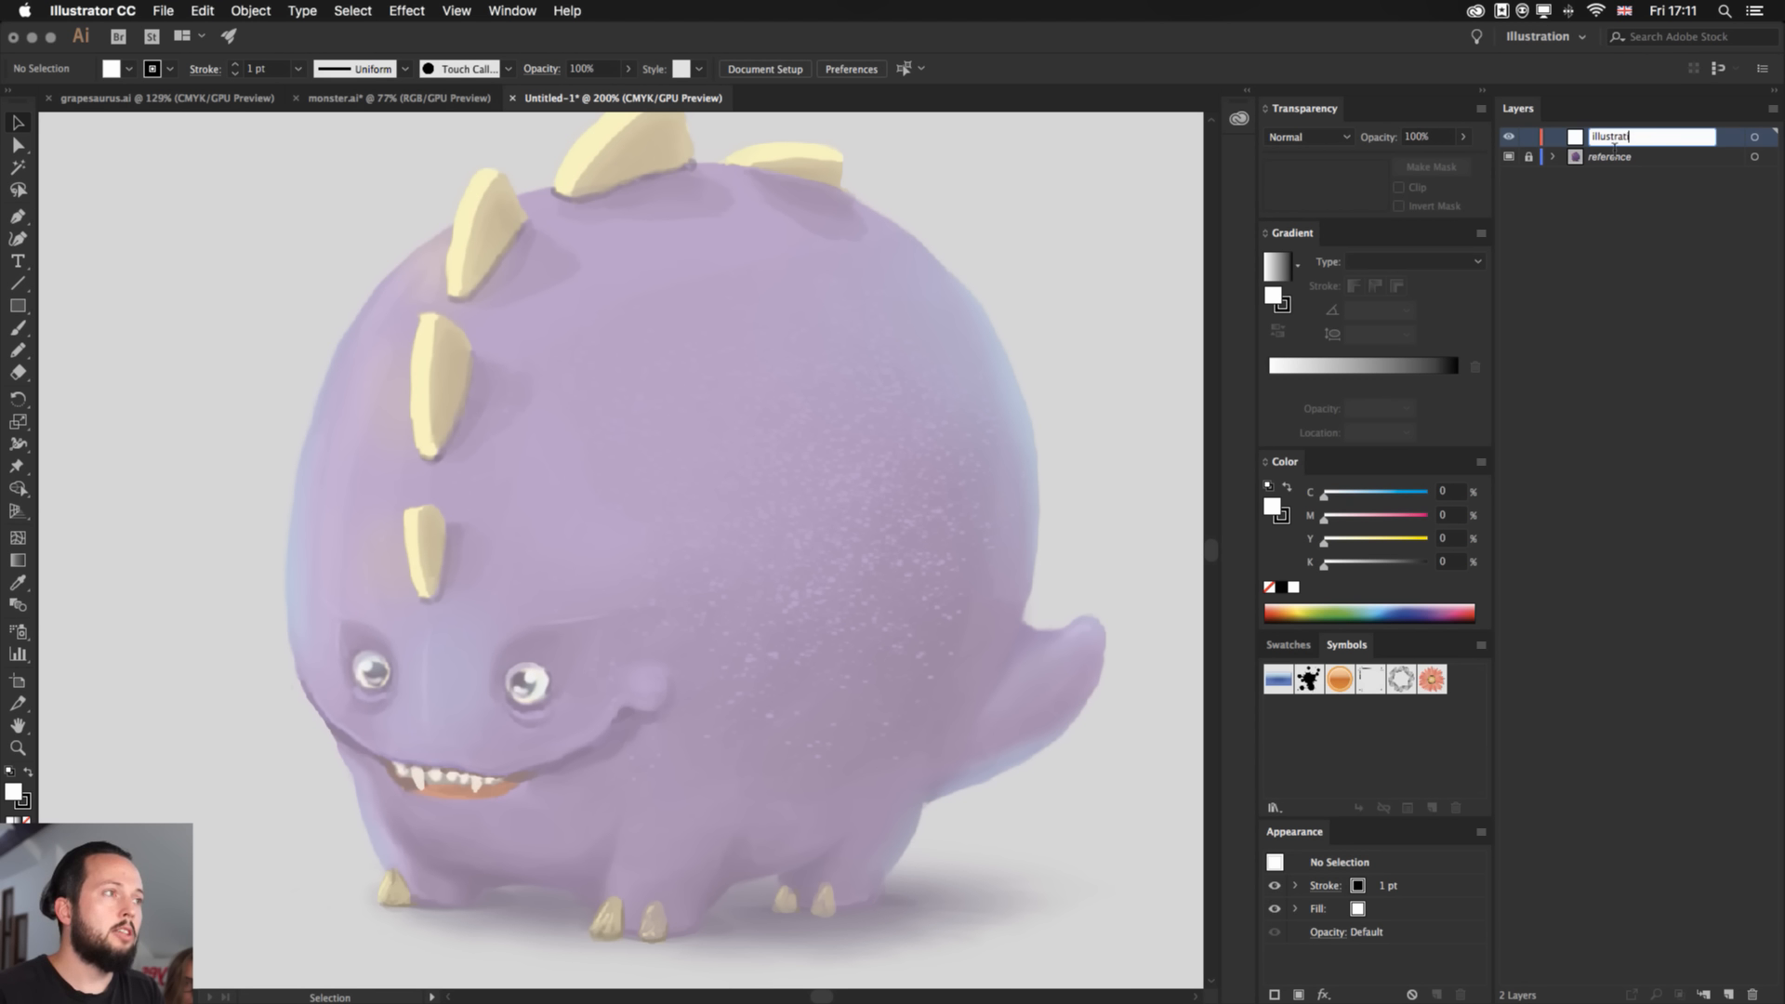
type("ion")
key("Return")
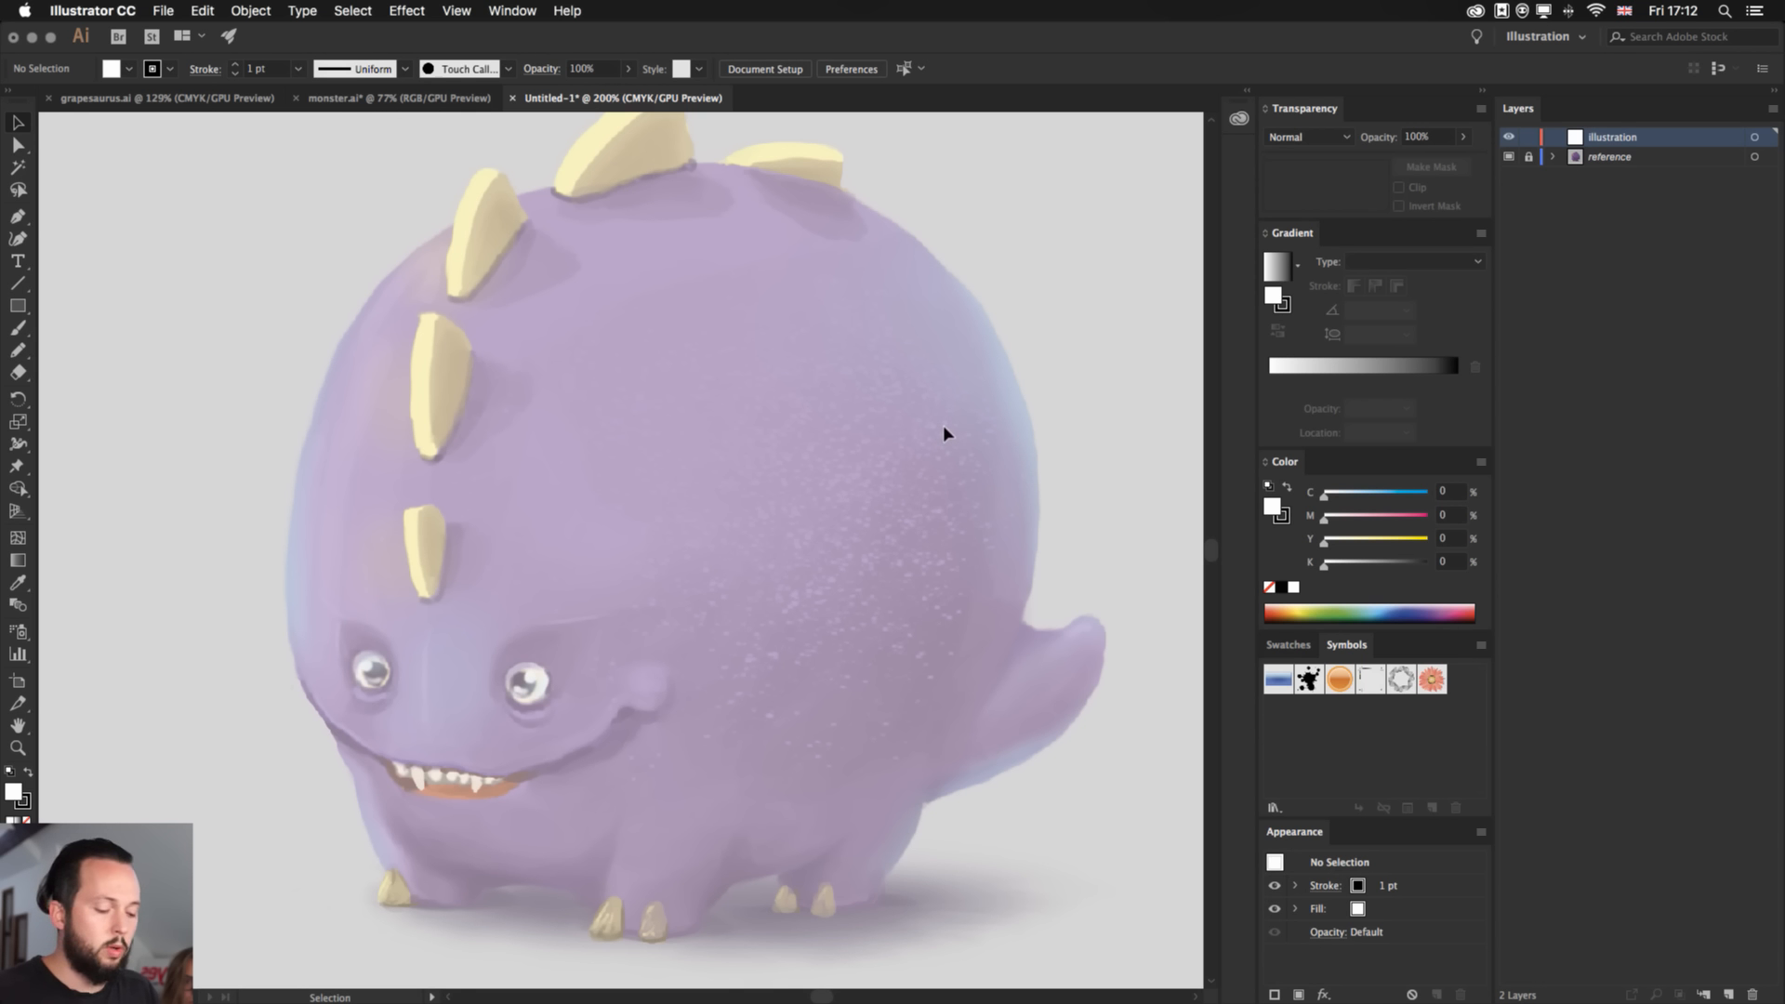
- Draw three trial ellipses of about 48 × 66, 53 × 34 and 34 × 36 mm and expand the illustration layer's contents
key("l")
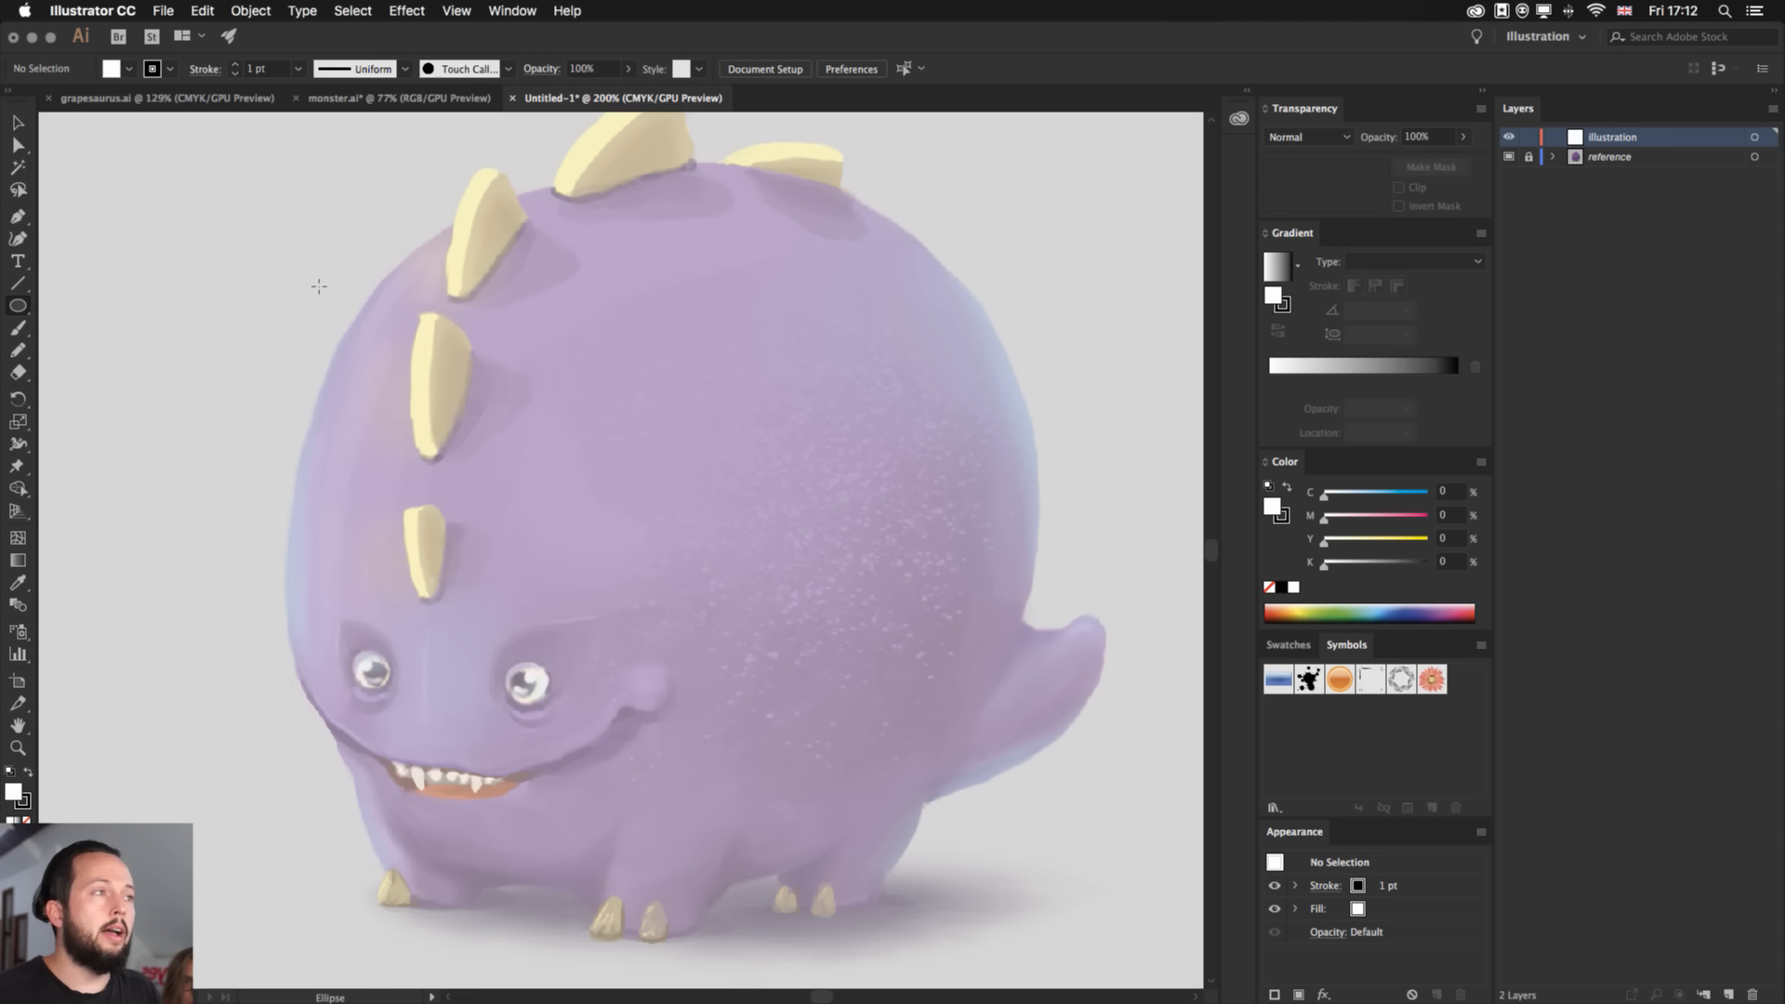
mouse_move(309, 283)
left_mouse_down()
mouse_move(474, 567)
mouse_move(564, 630)
left_mouse_up()
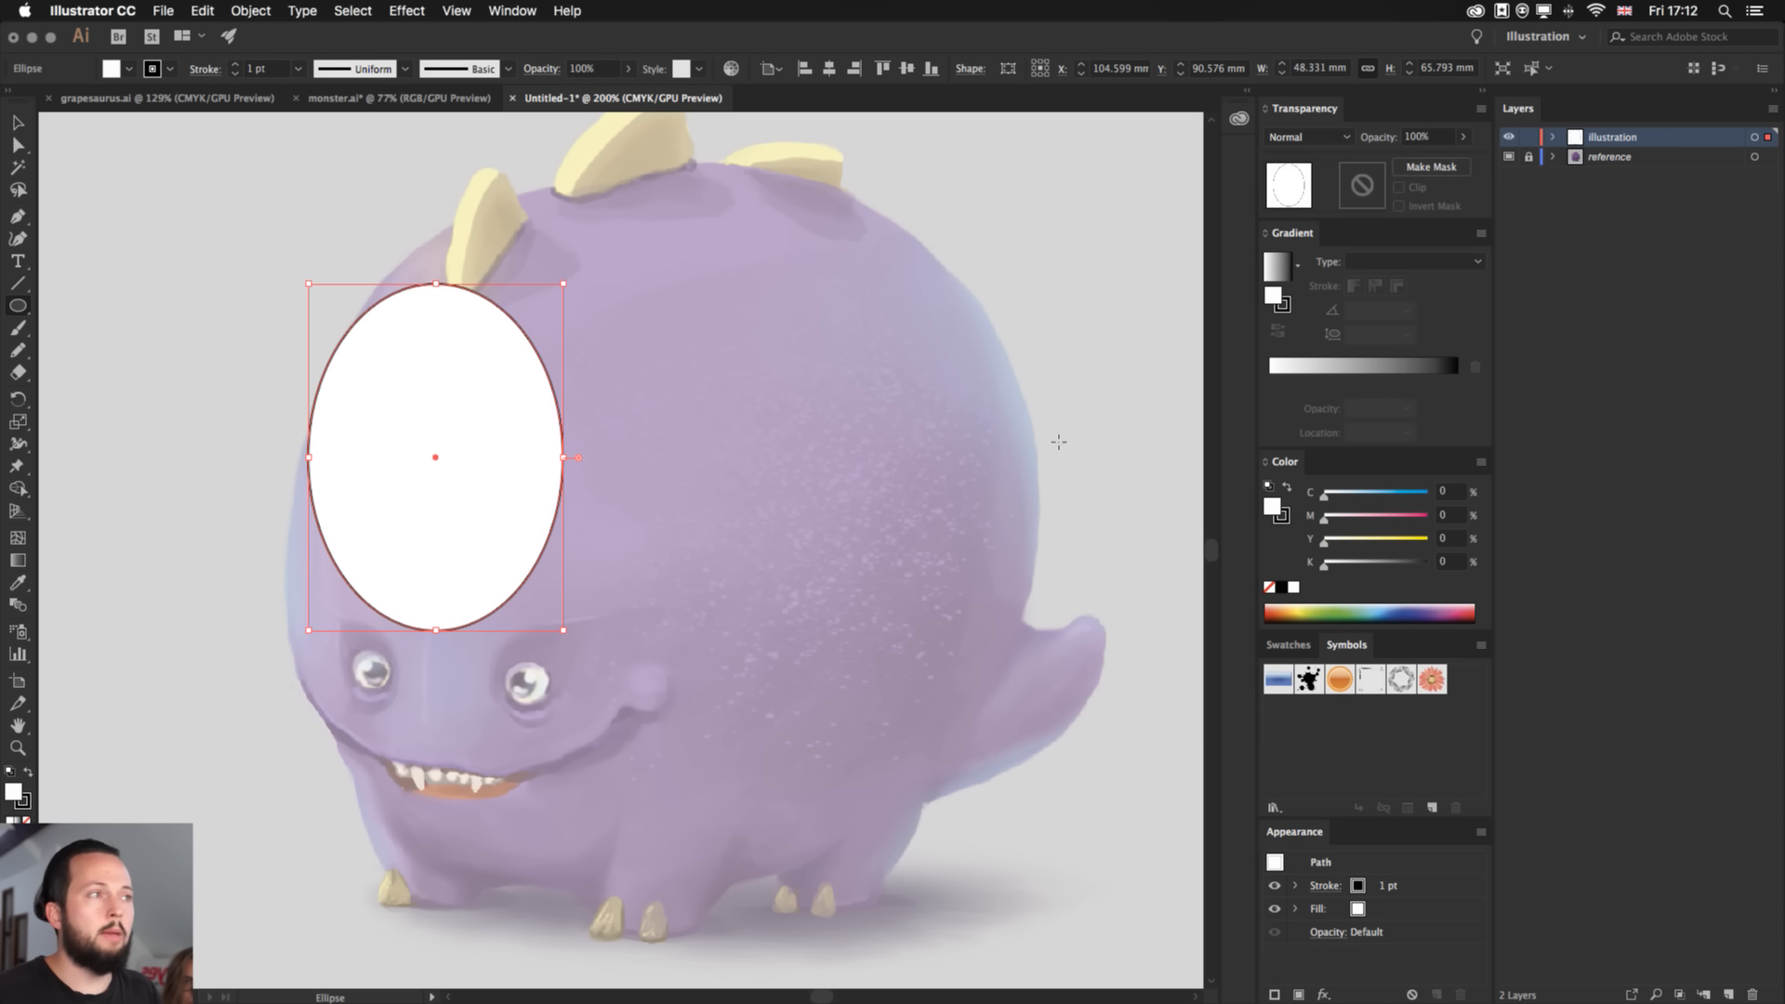
left_click(1551, 138)
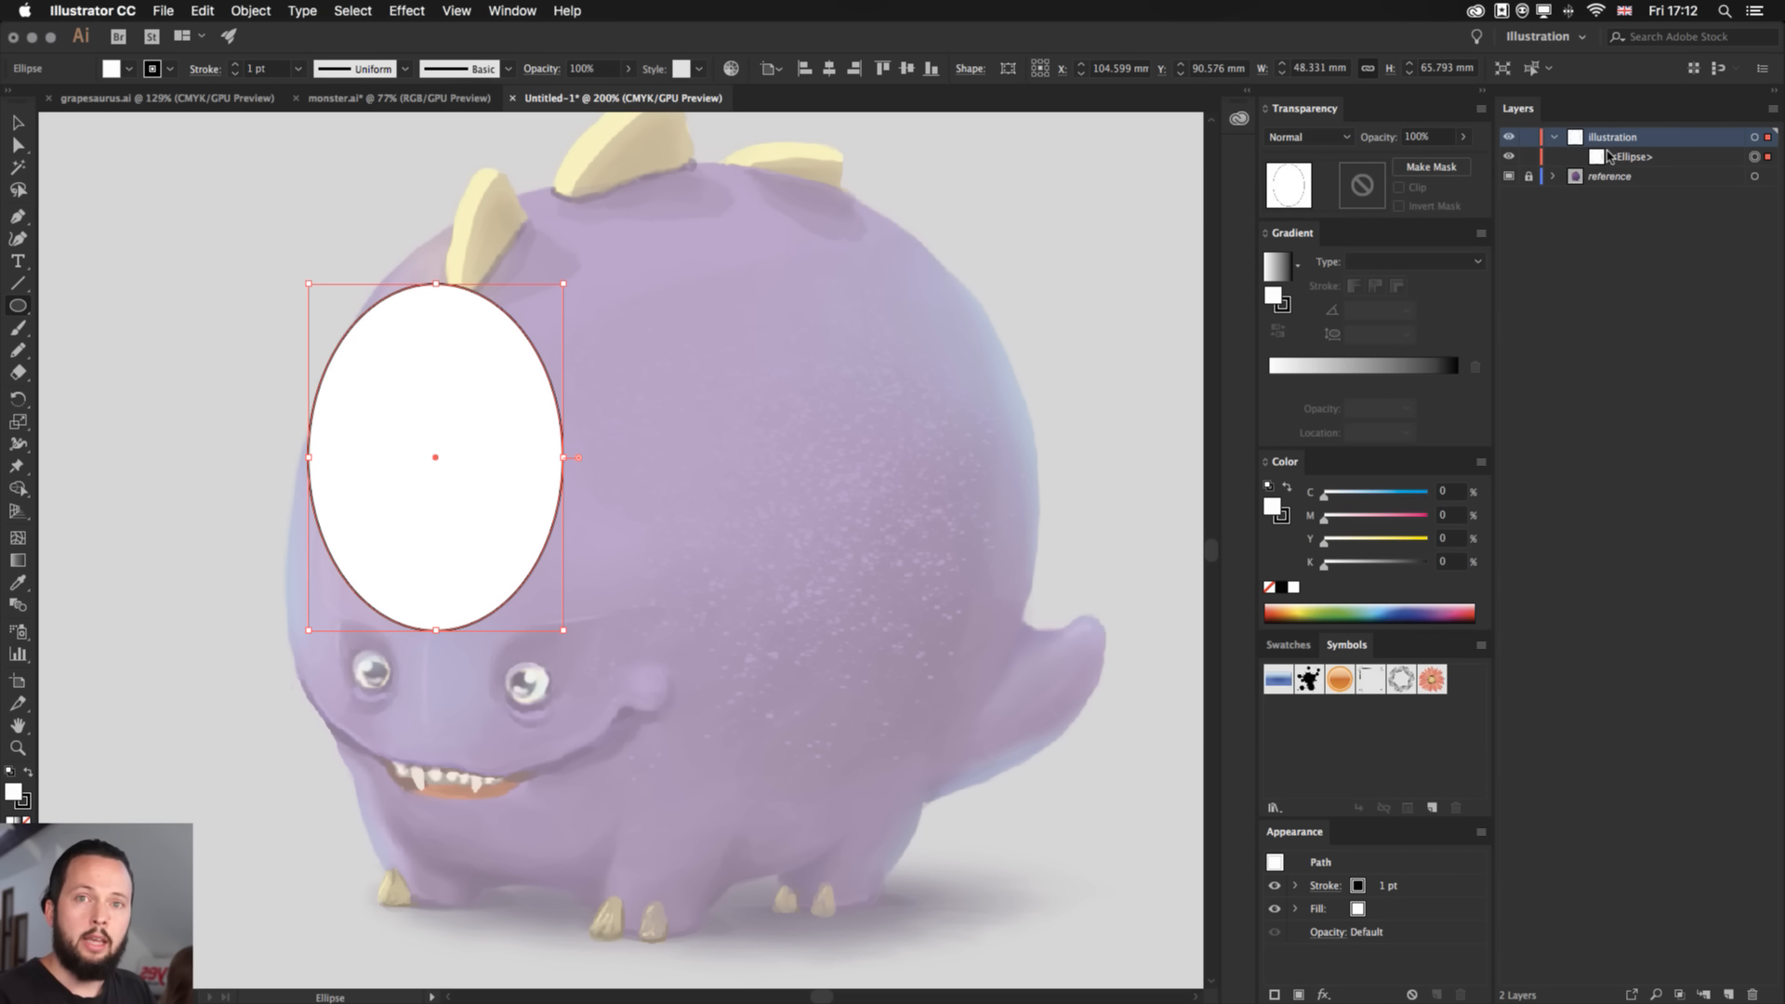
left_click_drag(676, 296, 954, 473)
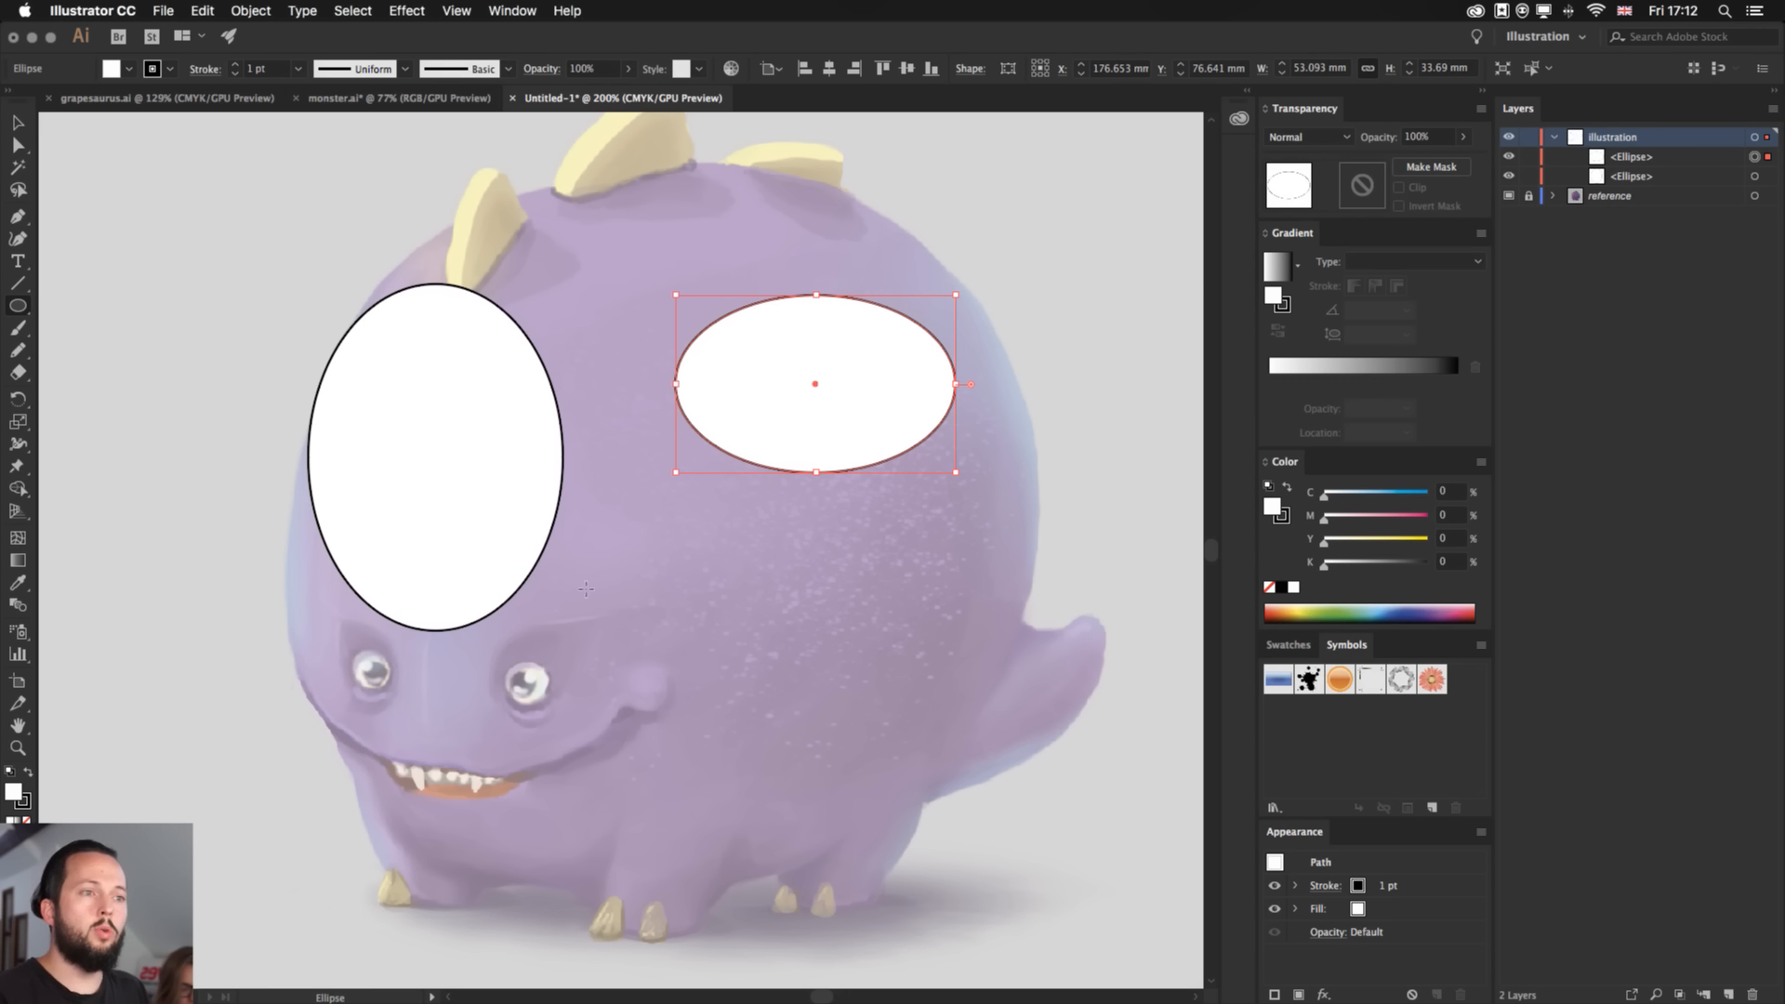
left_click_drag(660, 559, 841, 746)
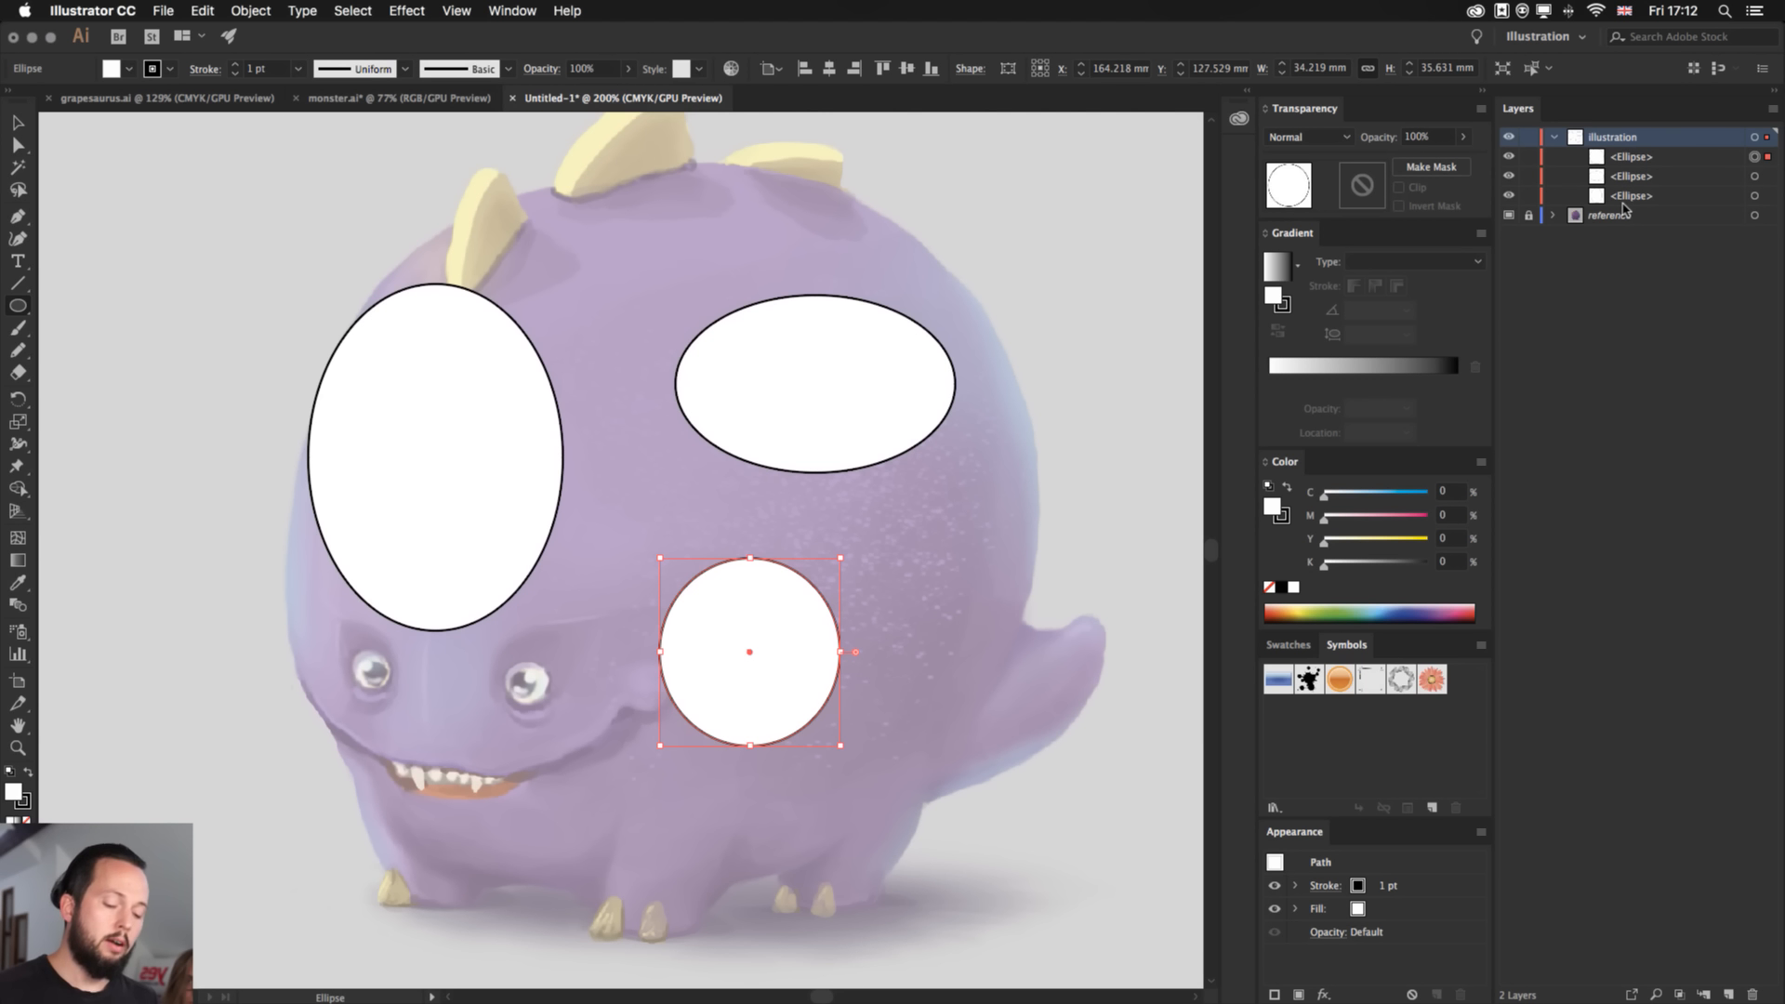
- Delete the three trial ellipses from the illustration layer
key("v")
key("Delete")
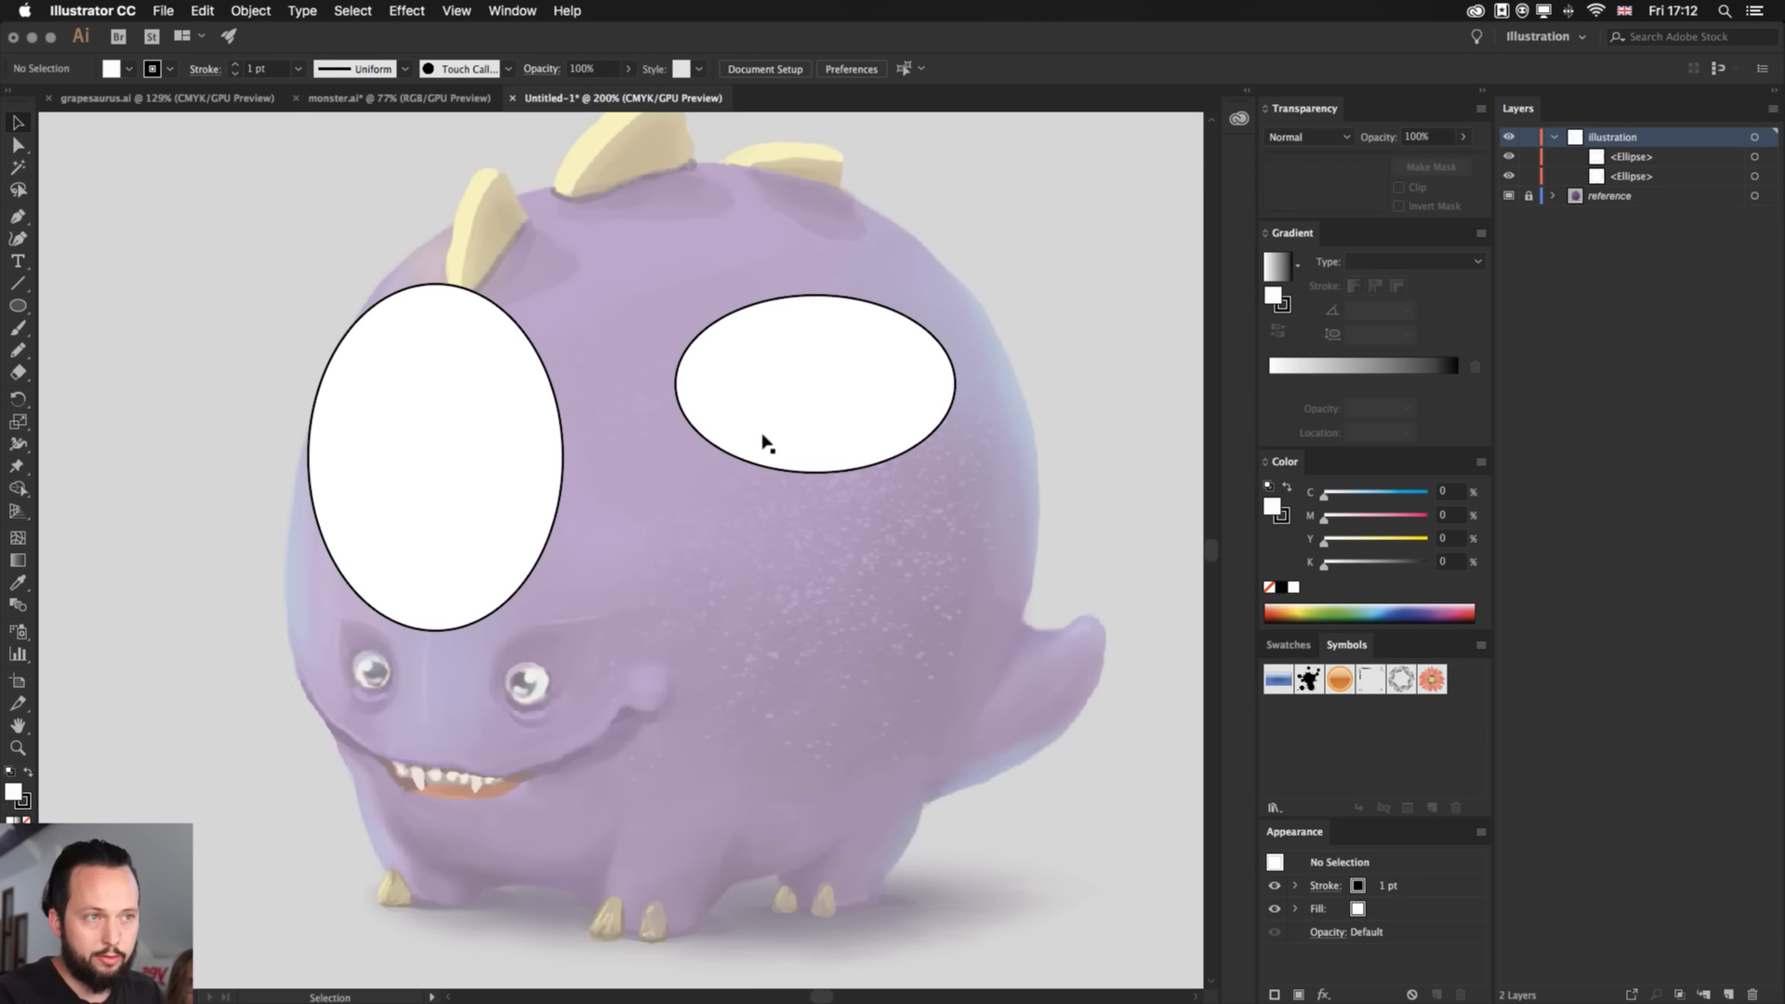
left_click(762, 443)
key("Delete")
left_click(344, 494)
key("Delete")
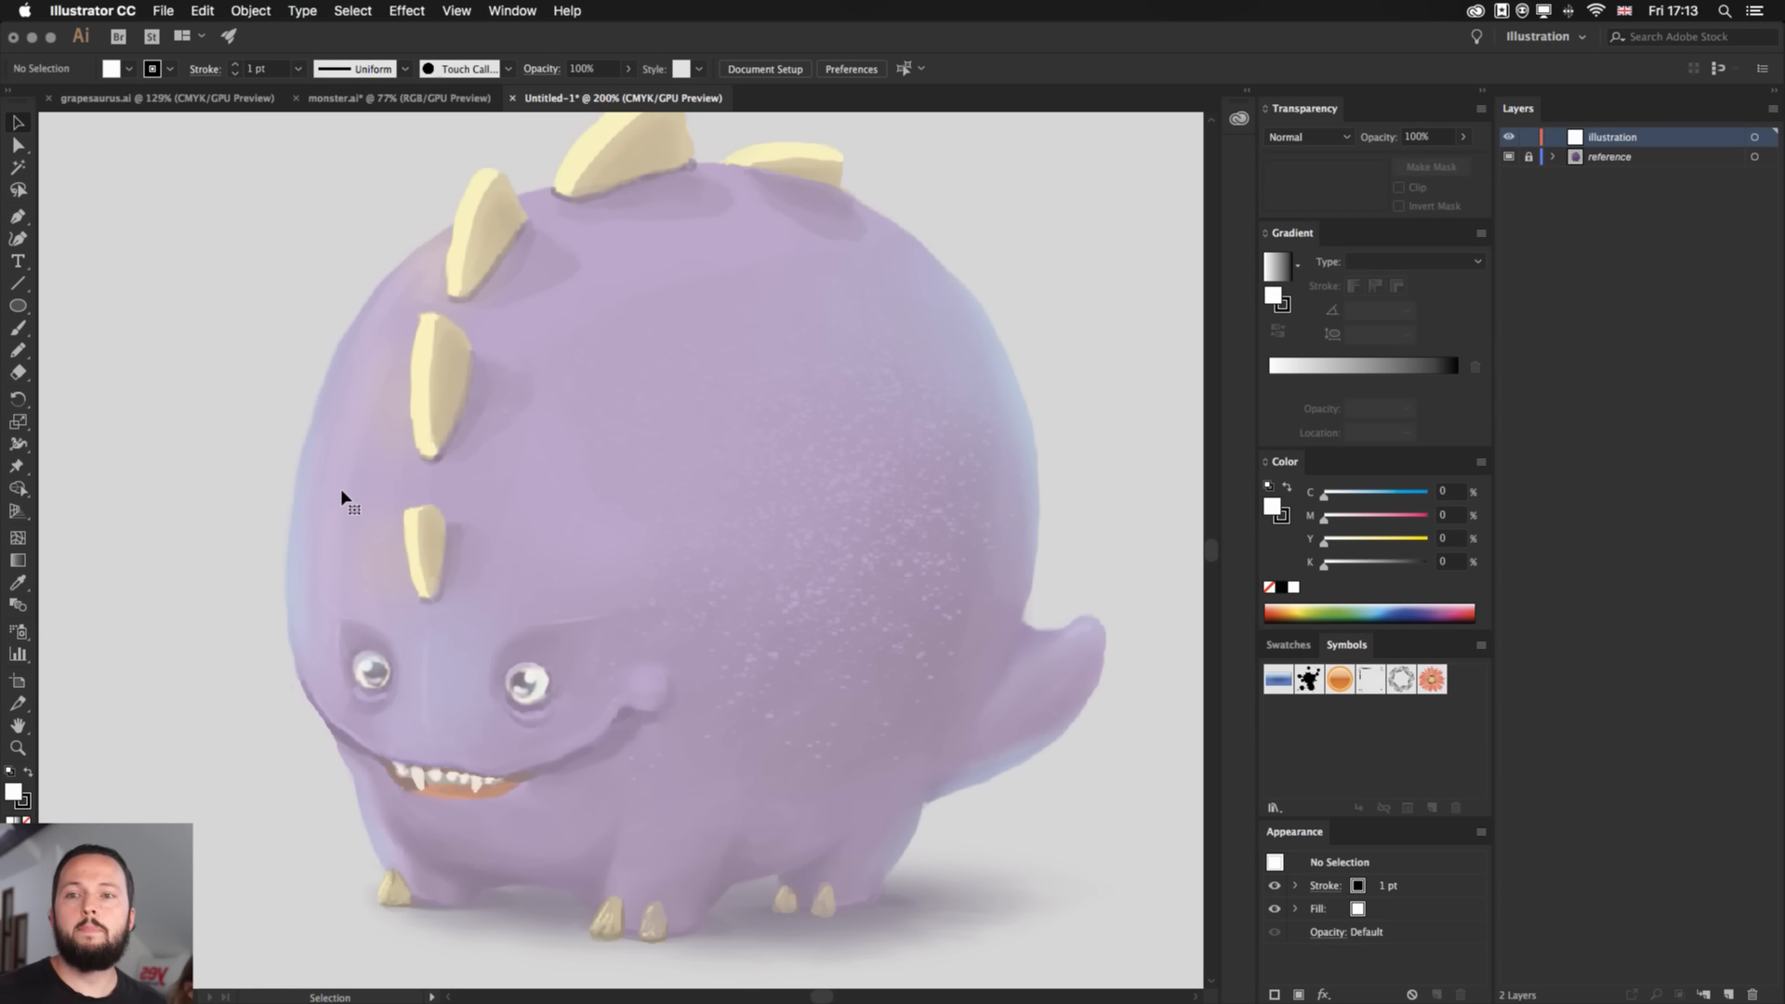
- Draw an ellipse about 141 × 138 mm over the dinosaur's body and set its fill to none, keeping the black 1 pt stroke
left_click(18, 306)
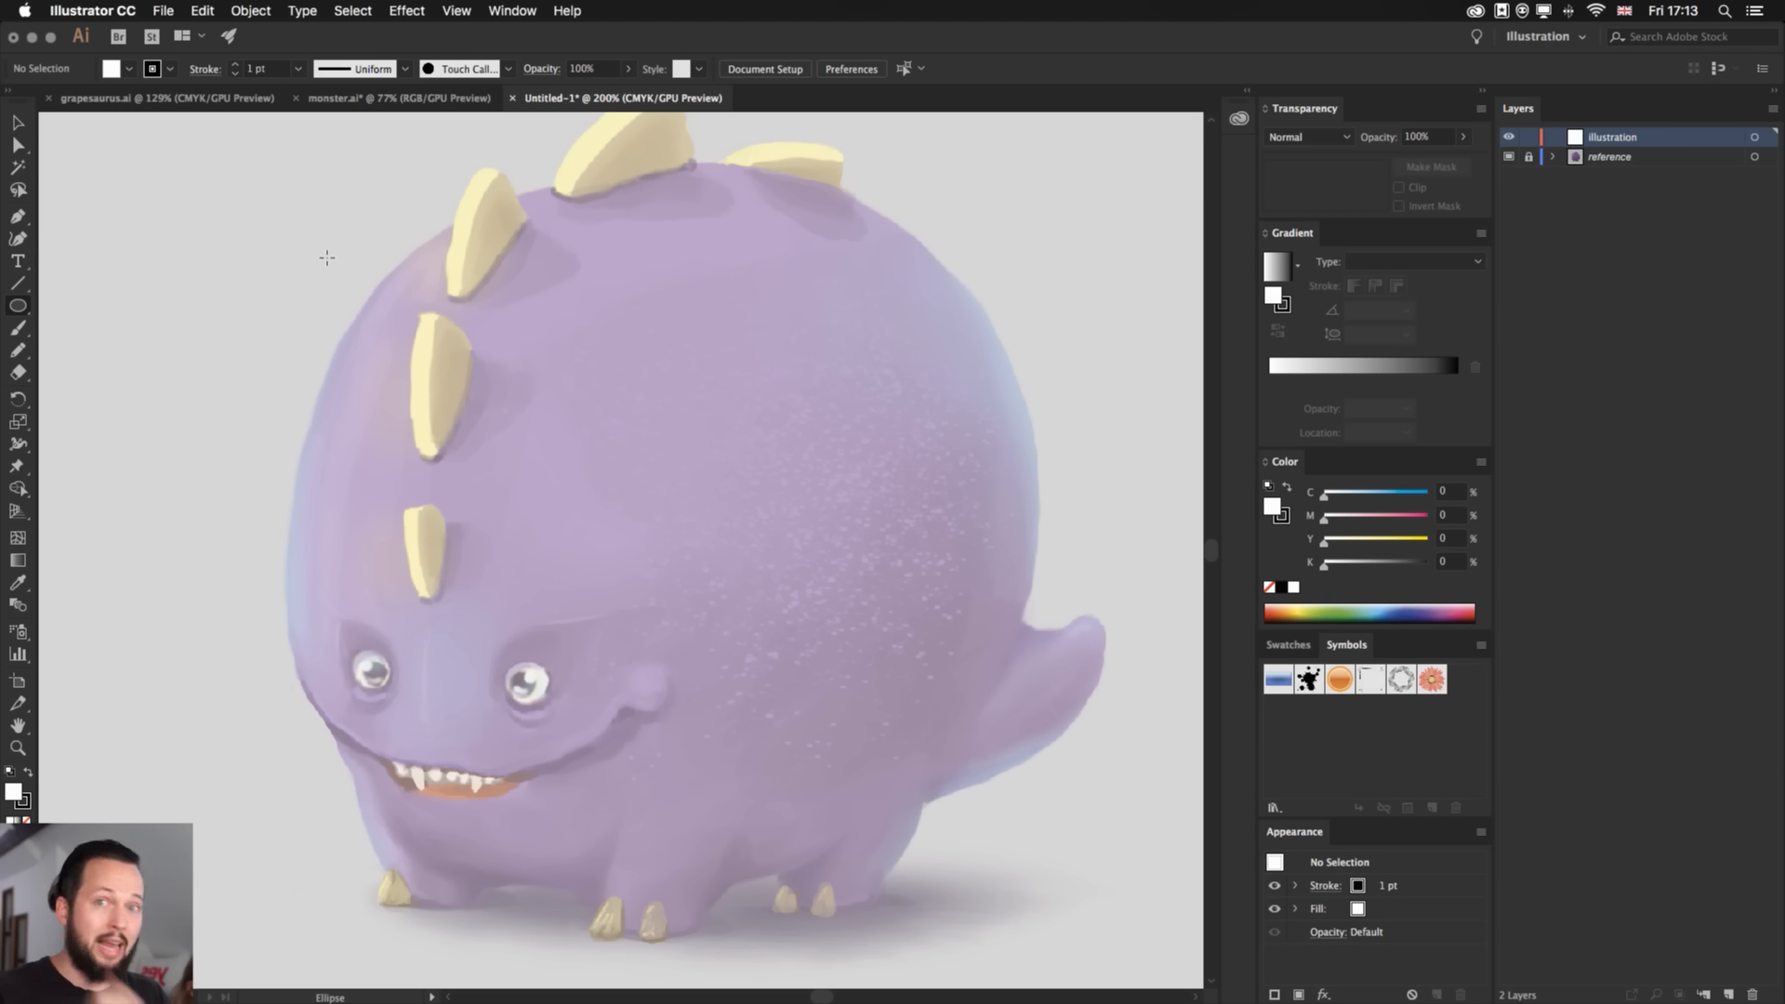
mouse_move(299, 197)
left_mouse_down()
mouse_move(475, 553)
mouse_move(861, 741)
mouse_move(855, 795)
mouse_move(971, 862)
mouse_move(824, 860)
mouse_move(1031, 840)
mouse_move(511, 735)
mouse_move(848, 734)
mouse_move(914, 807)
mouse_move(866, 796)
mouse_move(904, 762)
mouse_move(1005, 893)
mouse_move(1043, 852)
mouse_move(1025, 891)
mouse_move(1048, 878)
mouse_move(1052, 893)
mouse_move(1035, 893)
left_mouse_up()
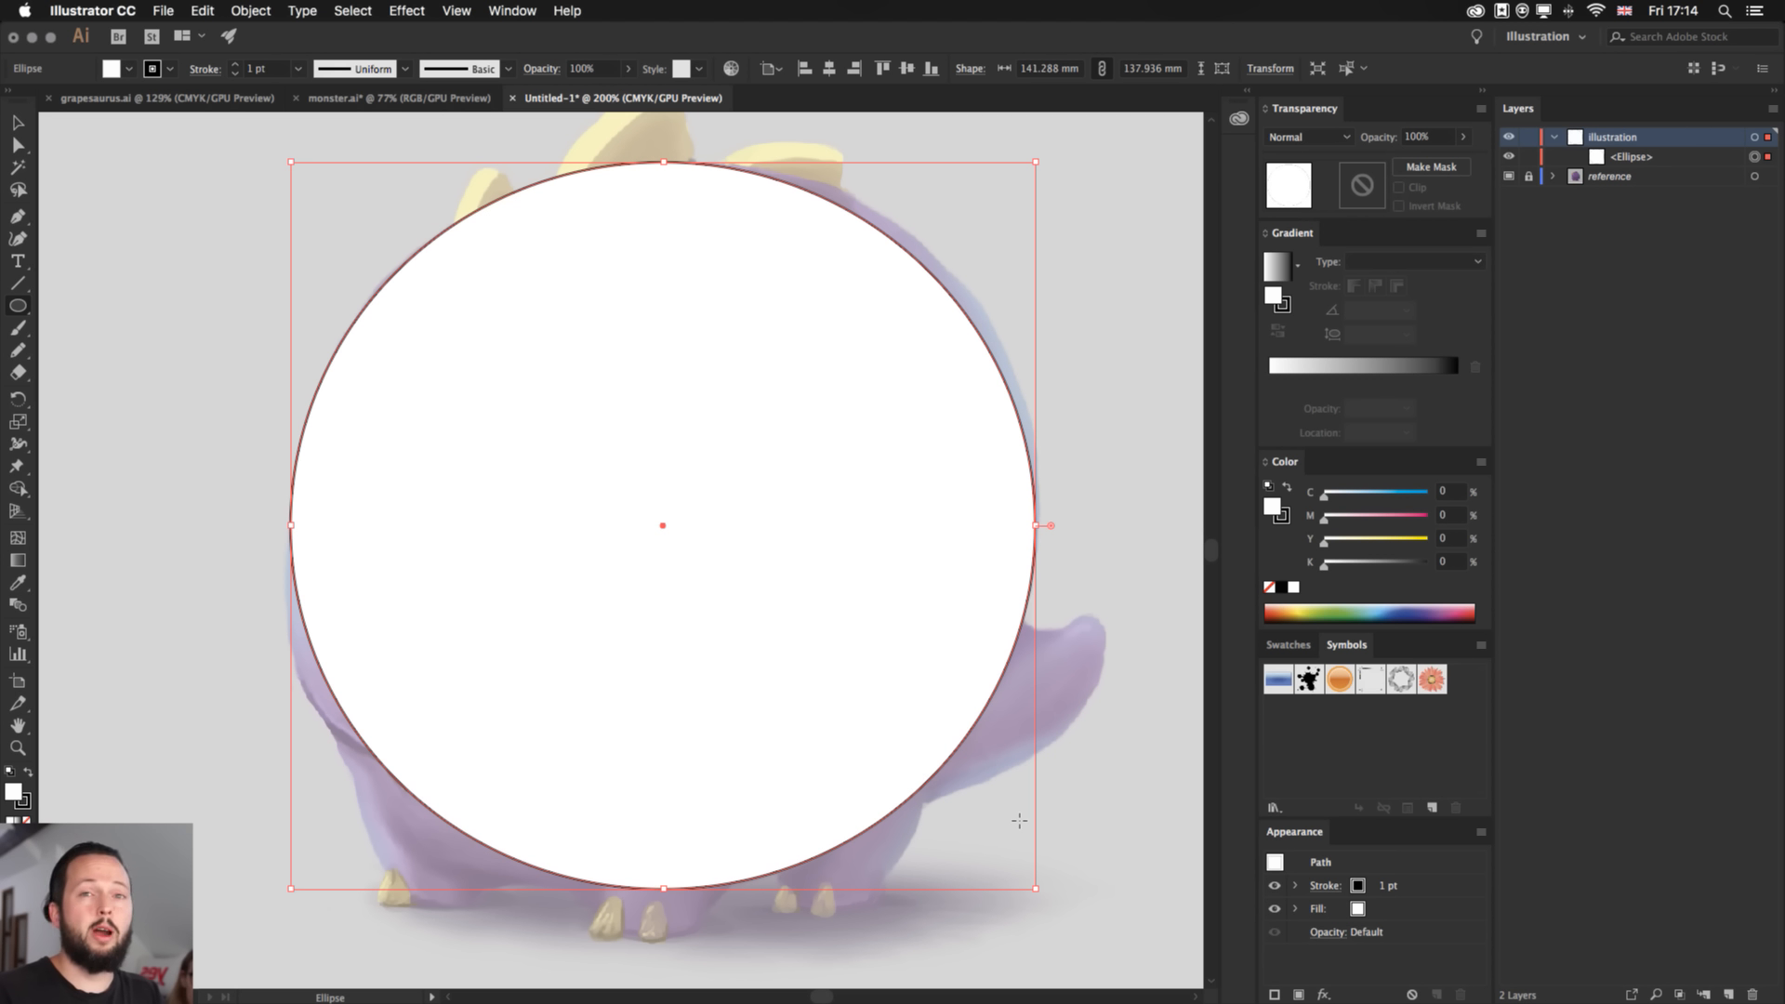
key("slash")
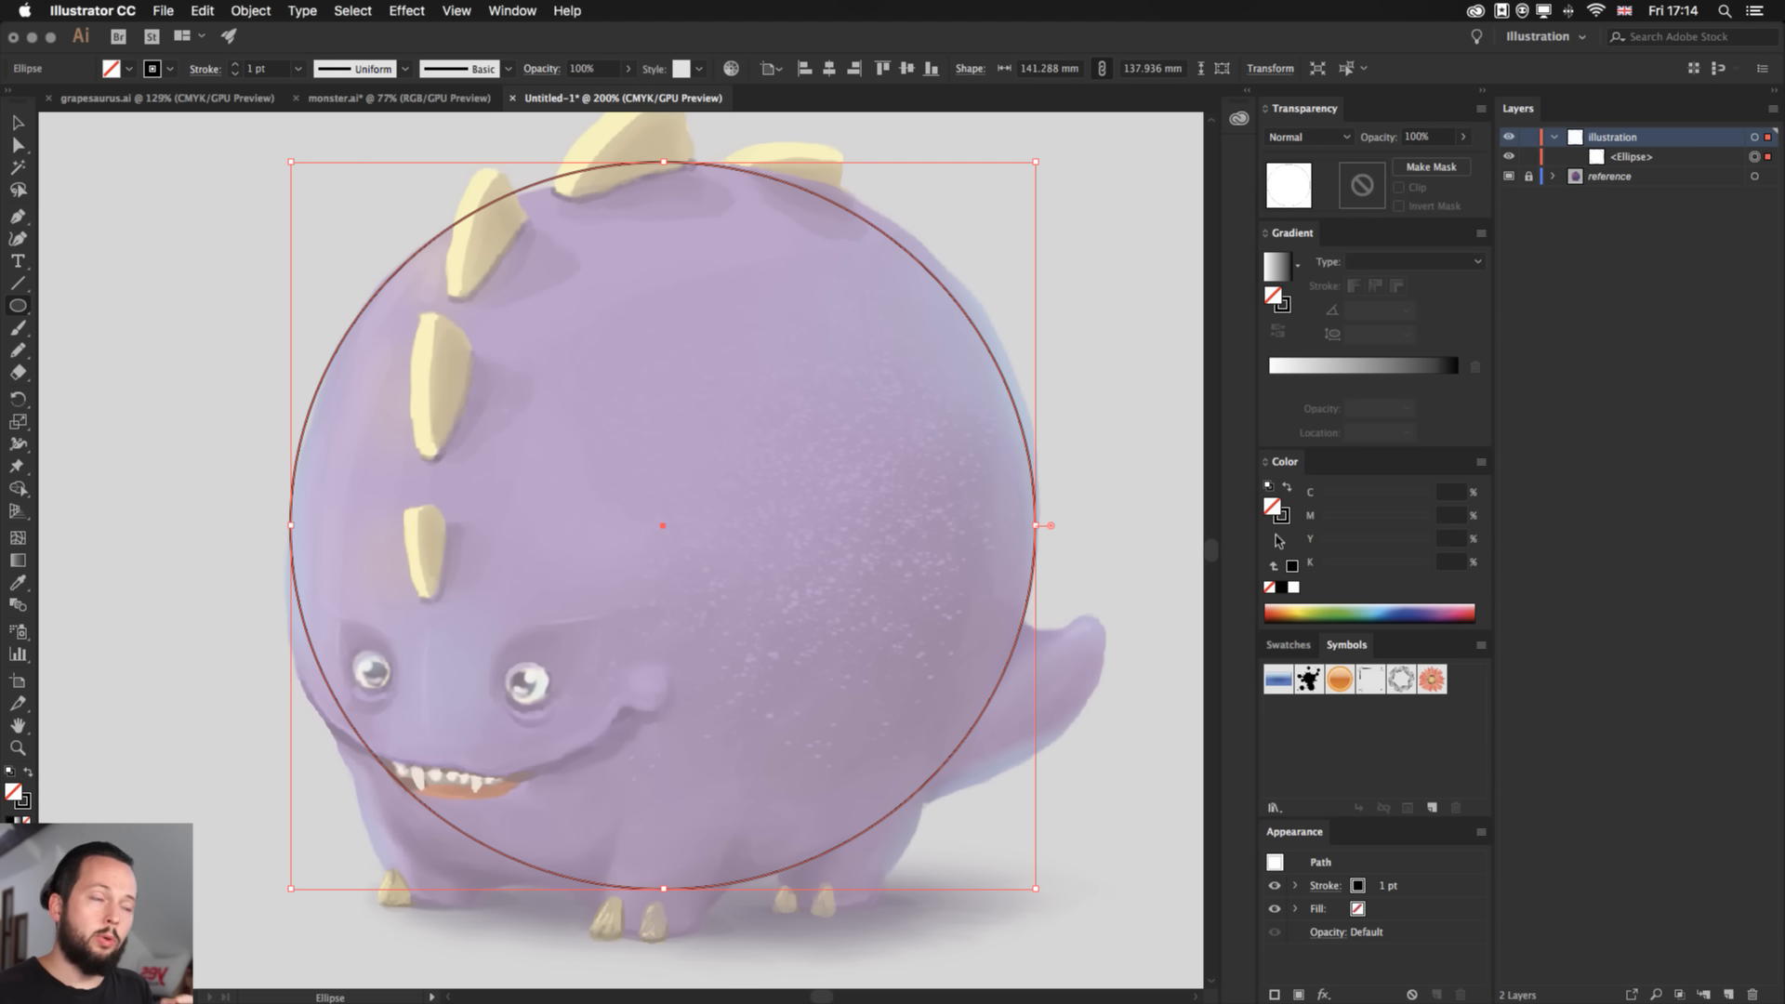
- Switch the active colour attribute of the body ellipse back and forth between stroke and fill
key("x")
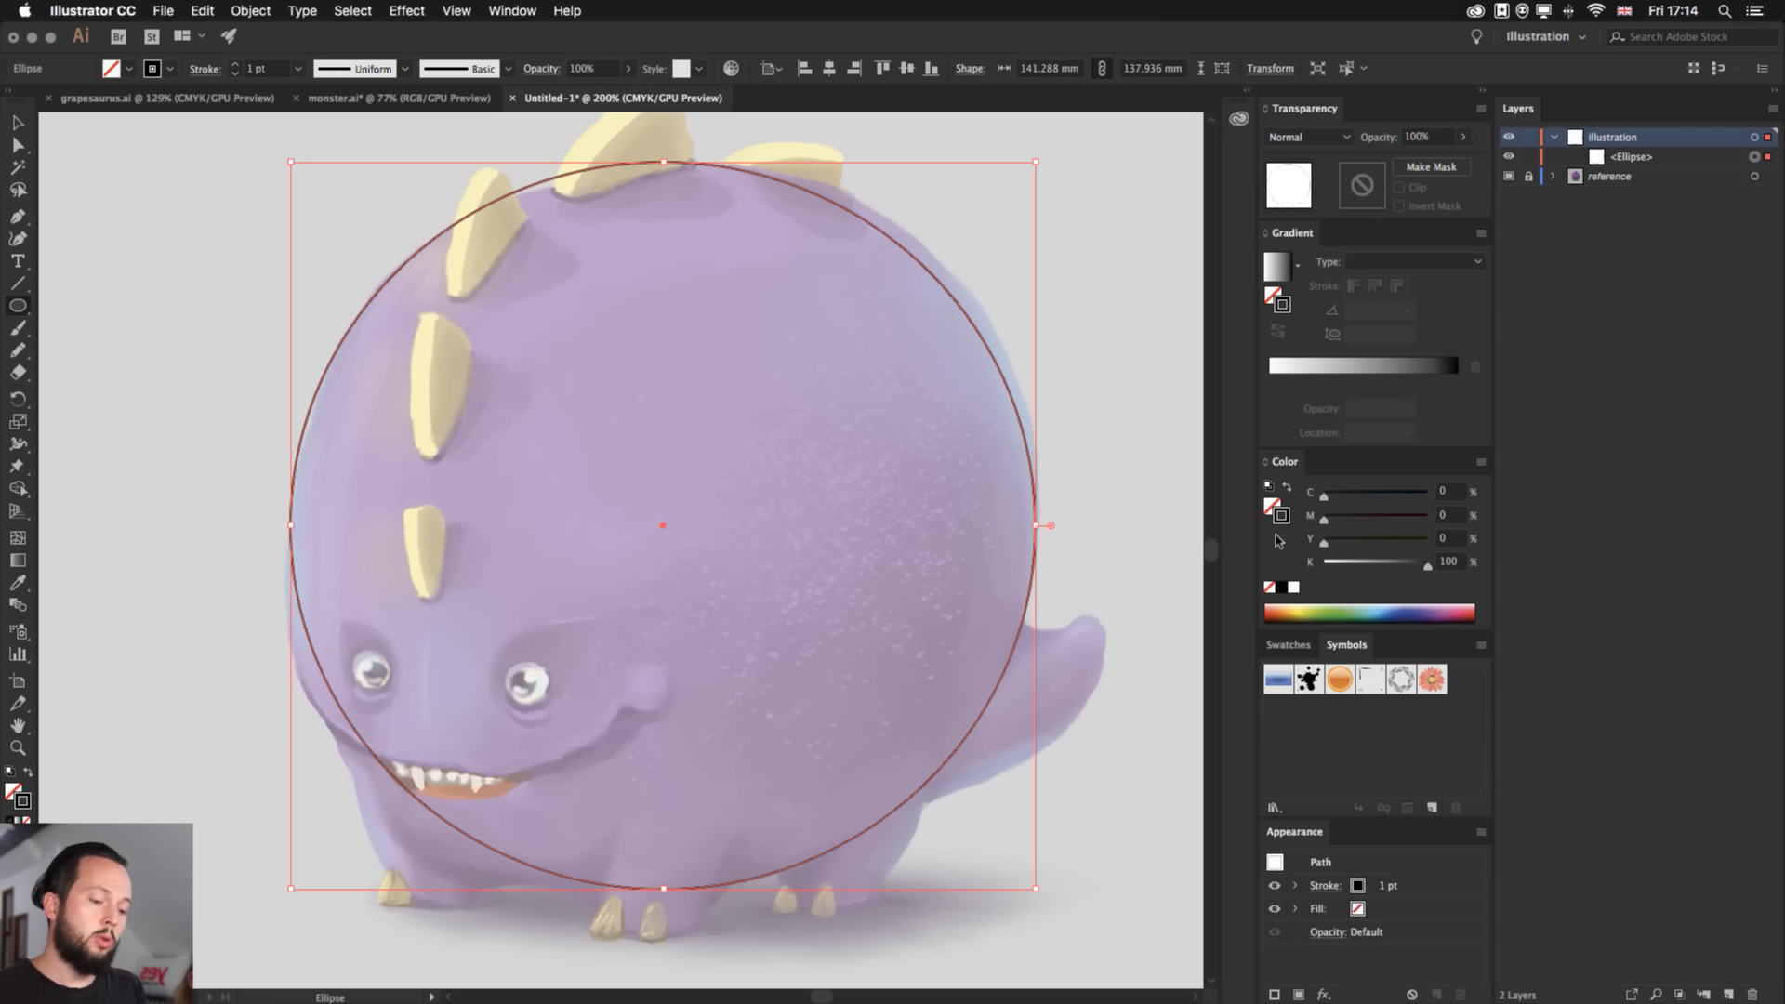
key("x")
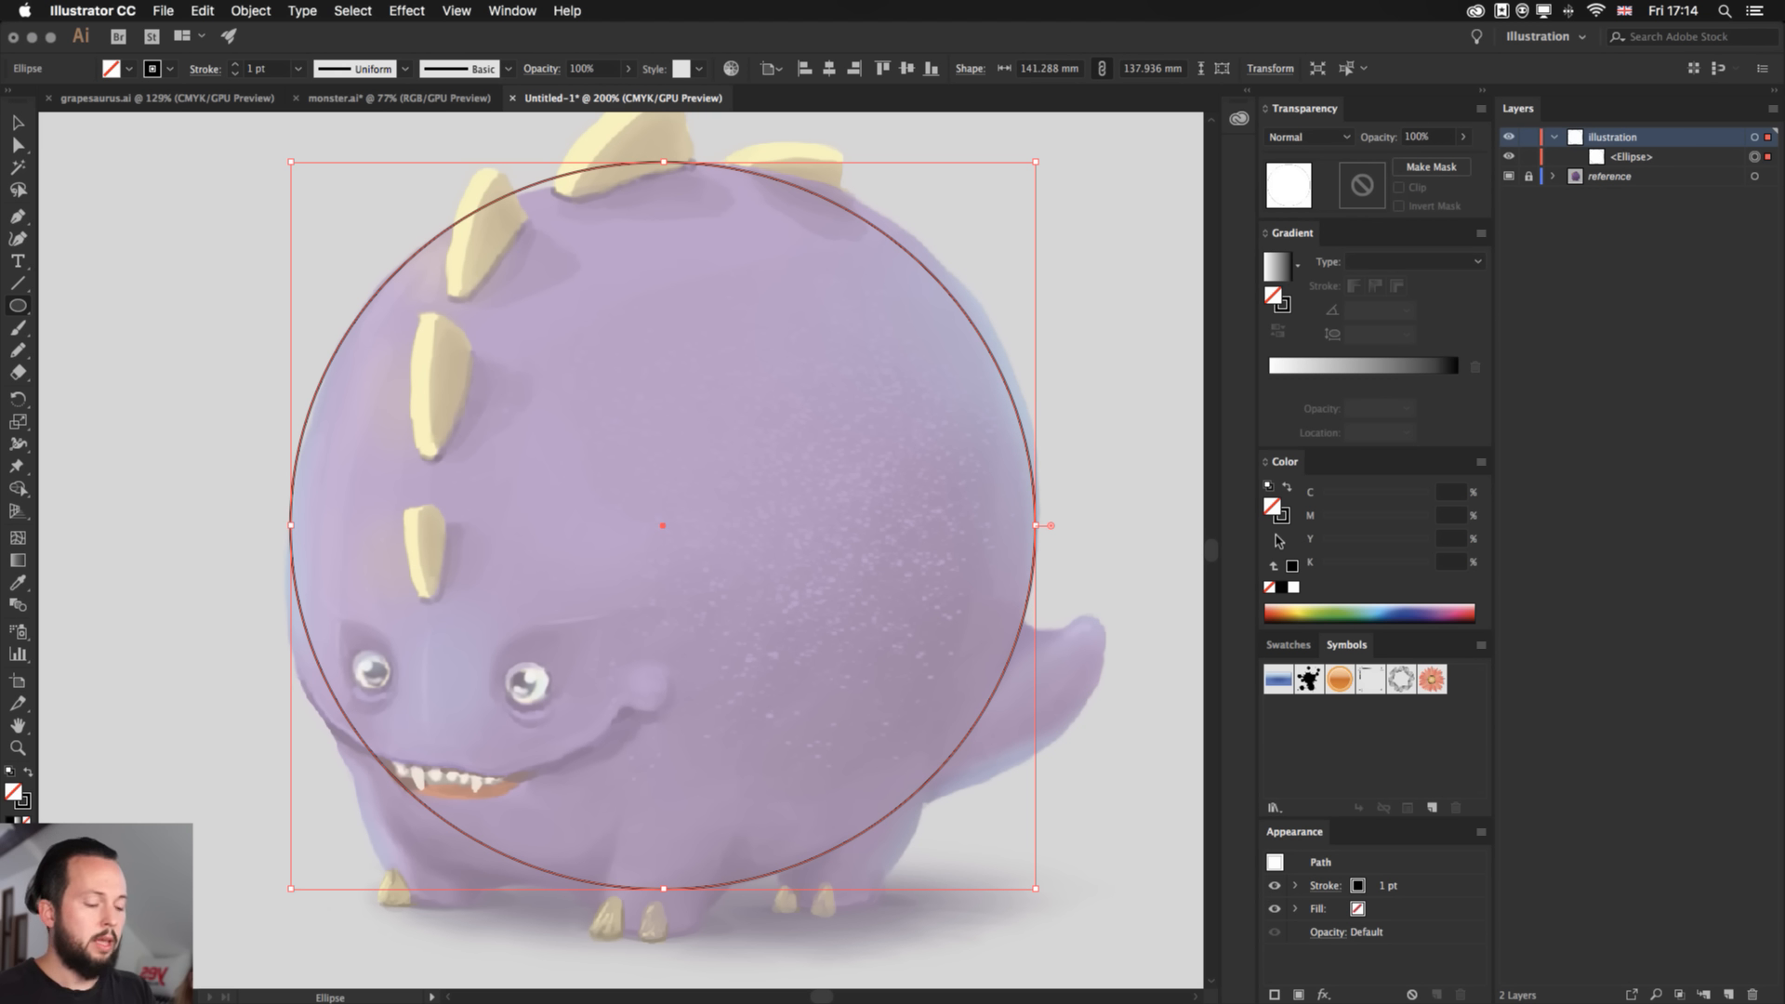
key("x")
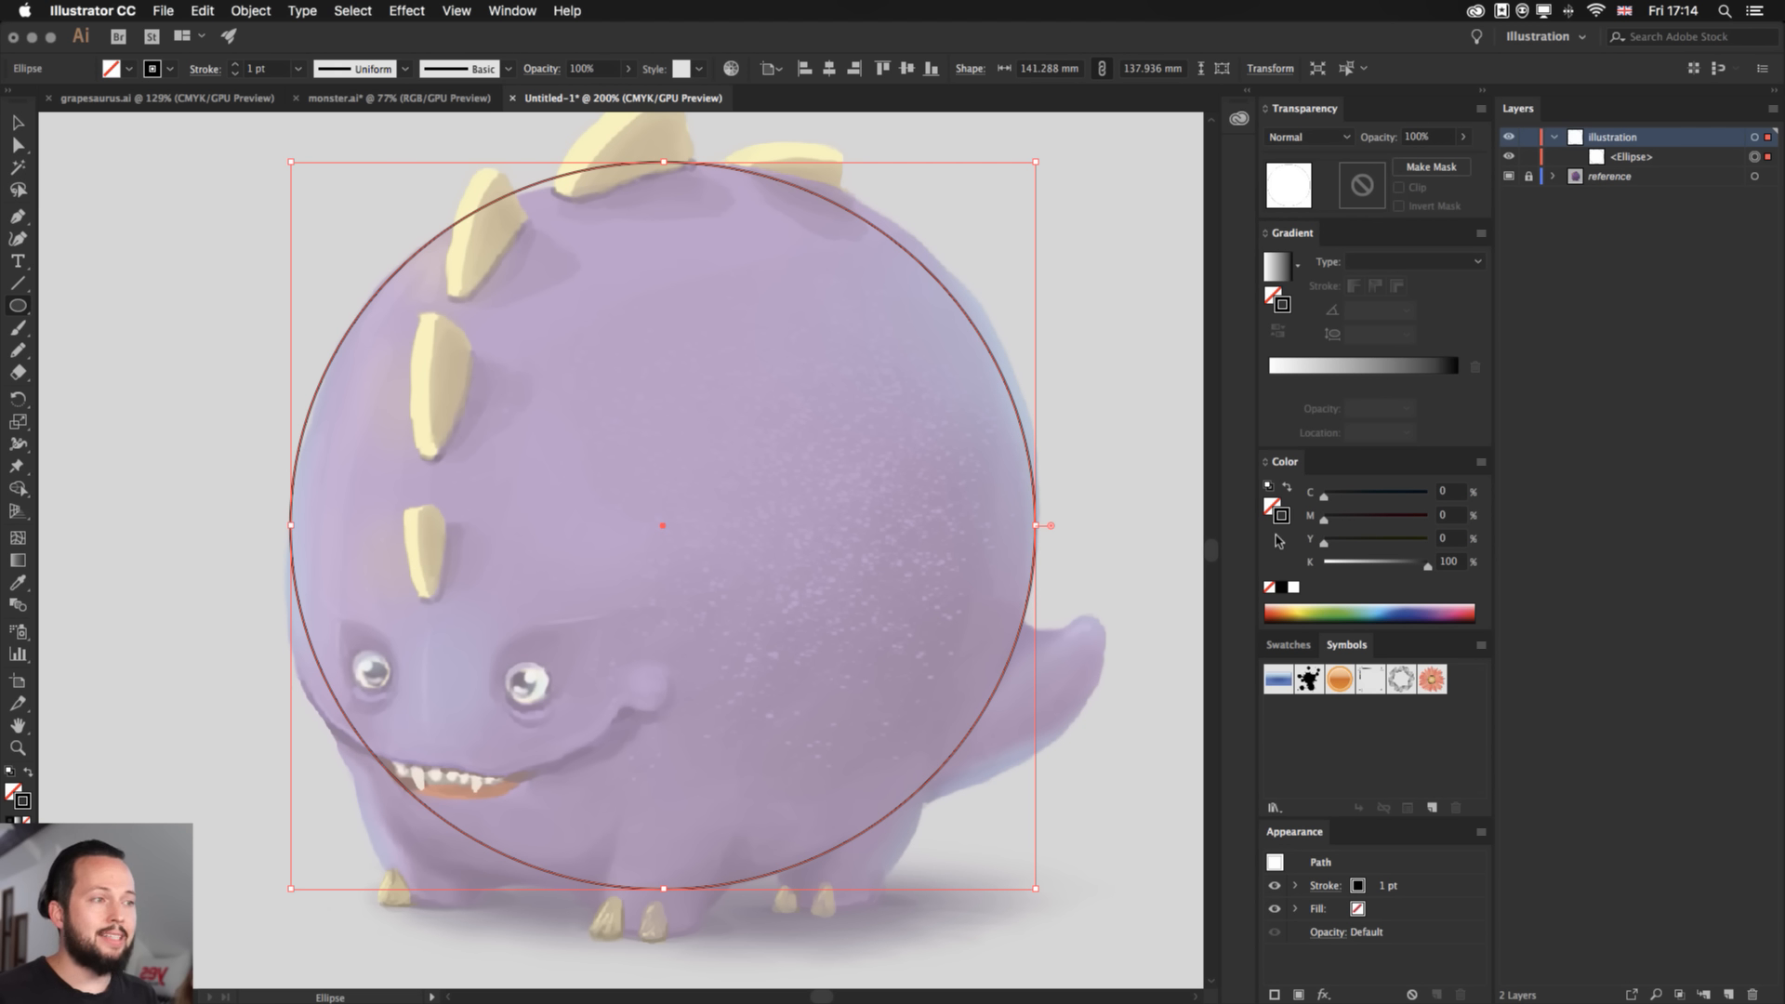
key("x")
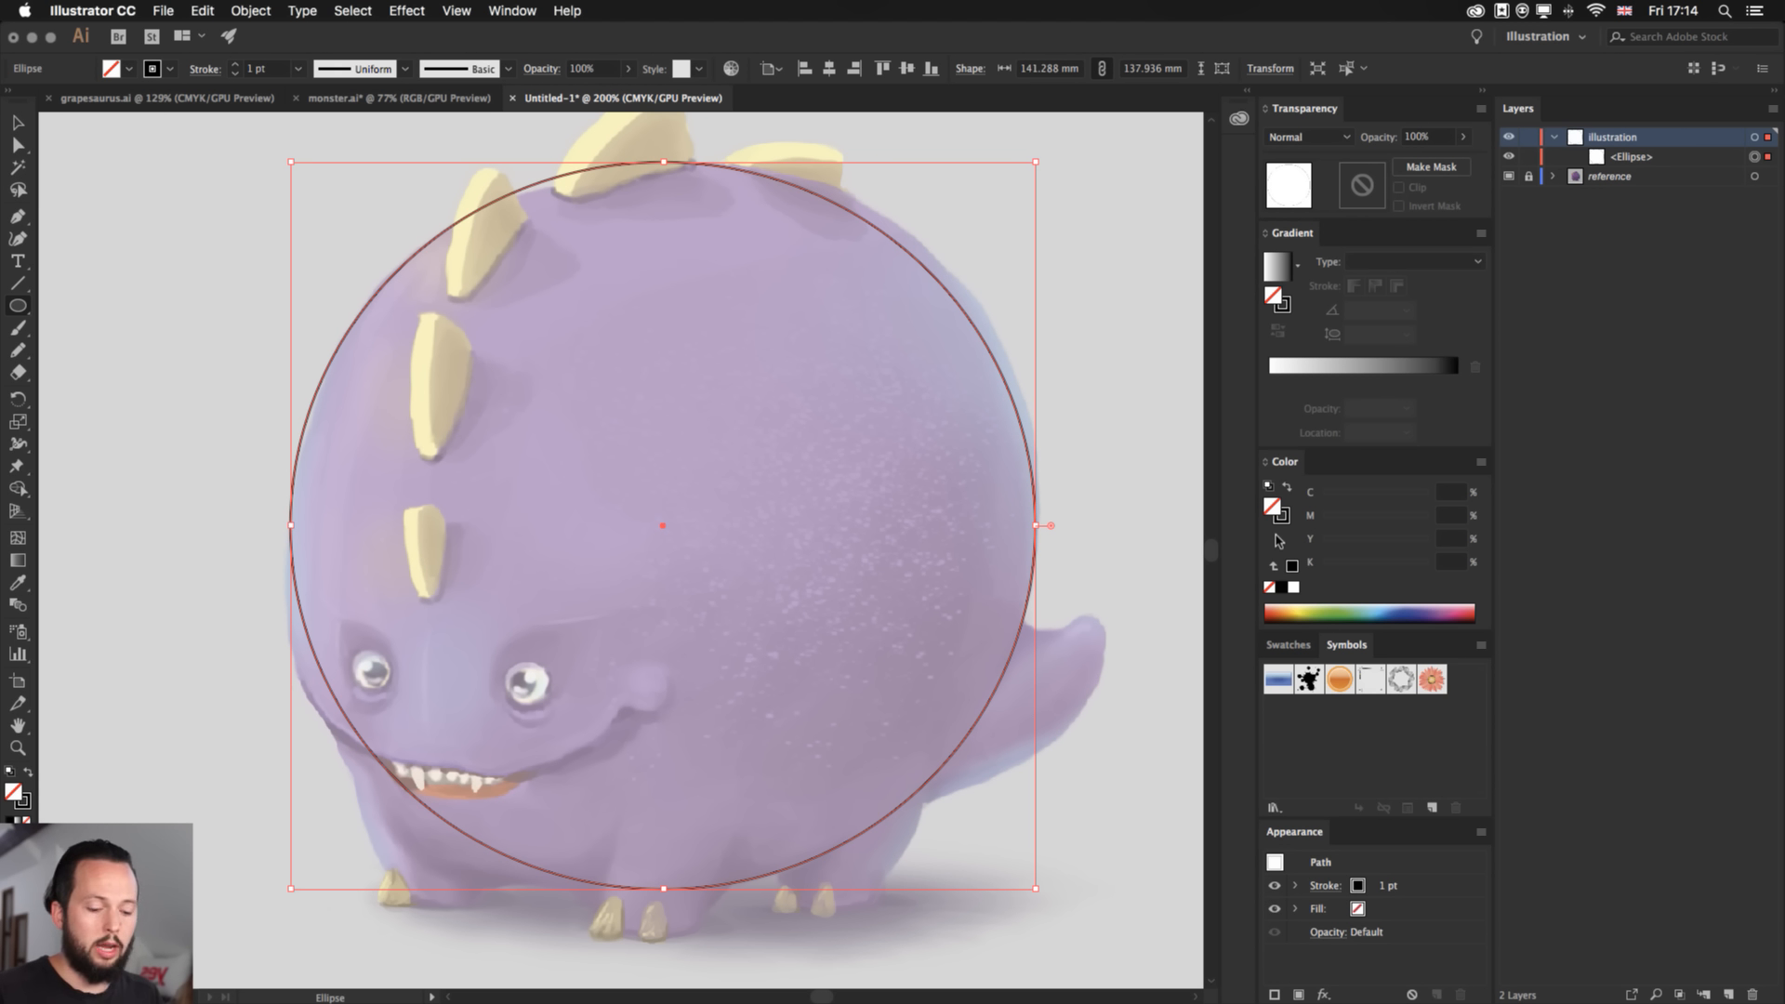
- Fit the body ellipse to the painting by moving its top anchor to about X 156, Y 35 mm and its right anchor to about X 220, Y 103 mm
key("a")
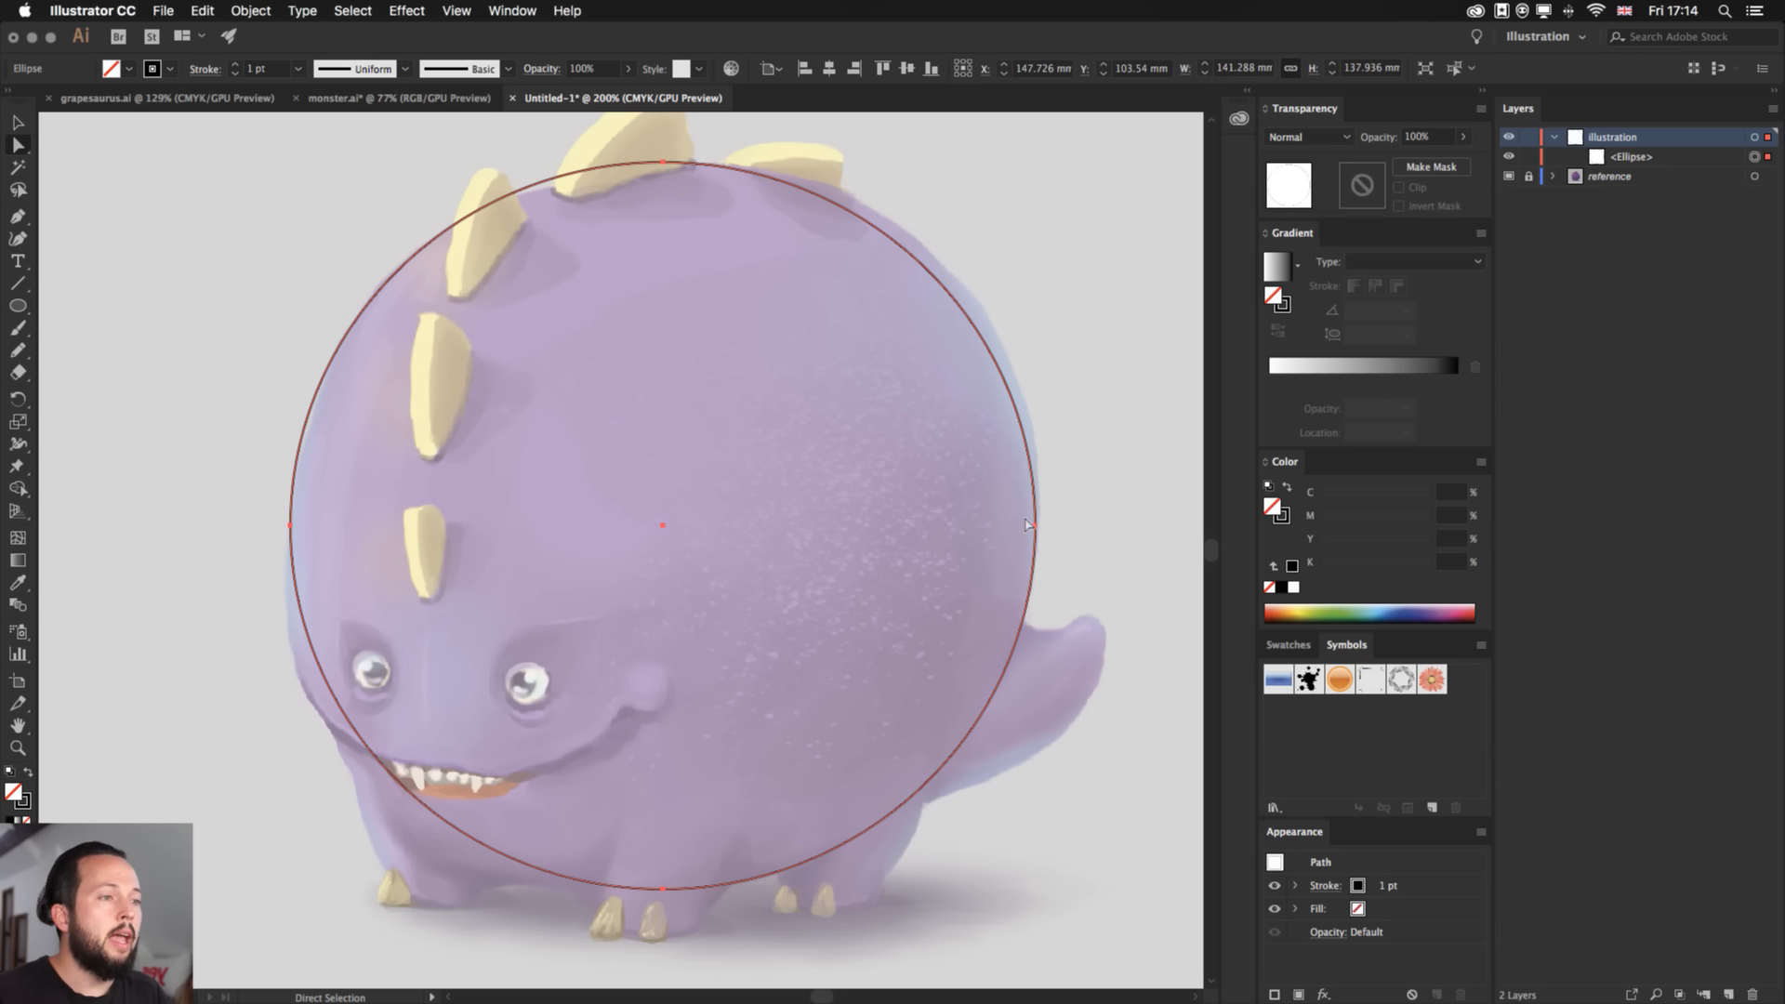
left_click(1035, 524)
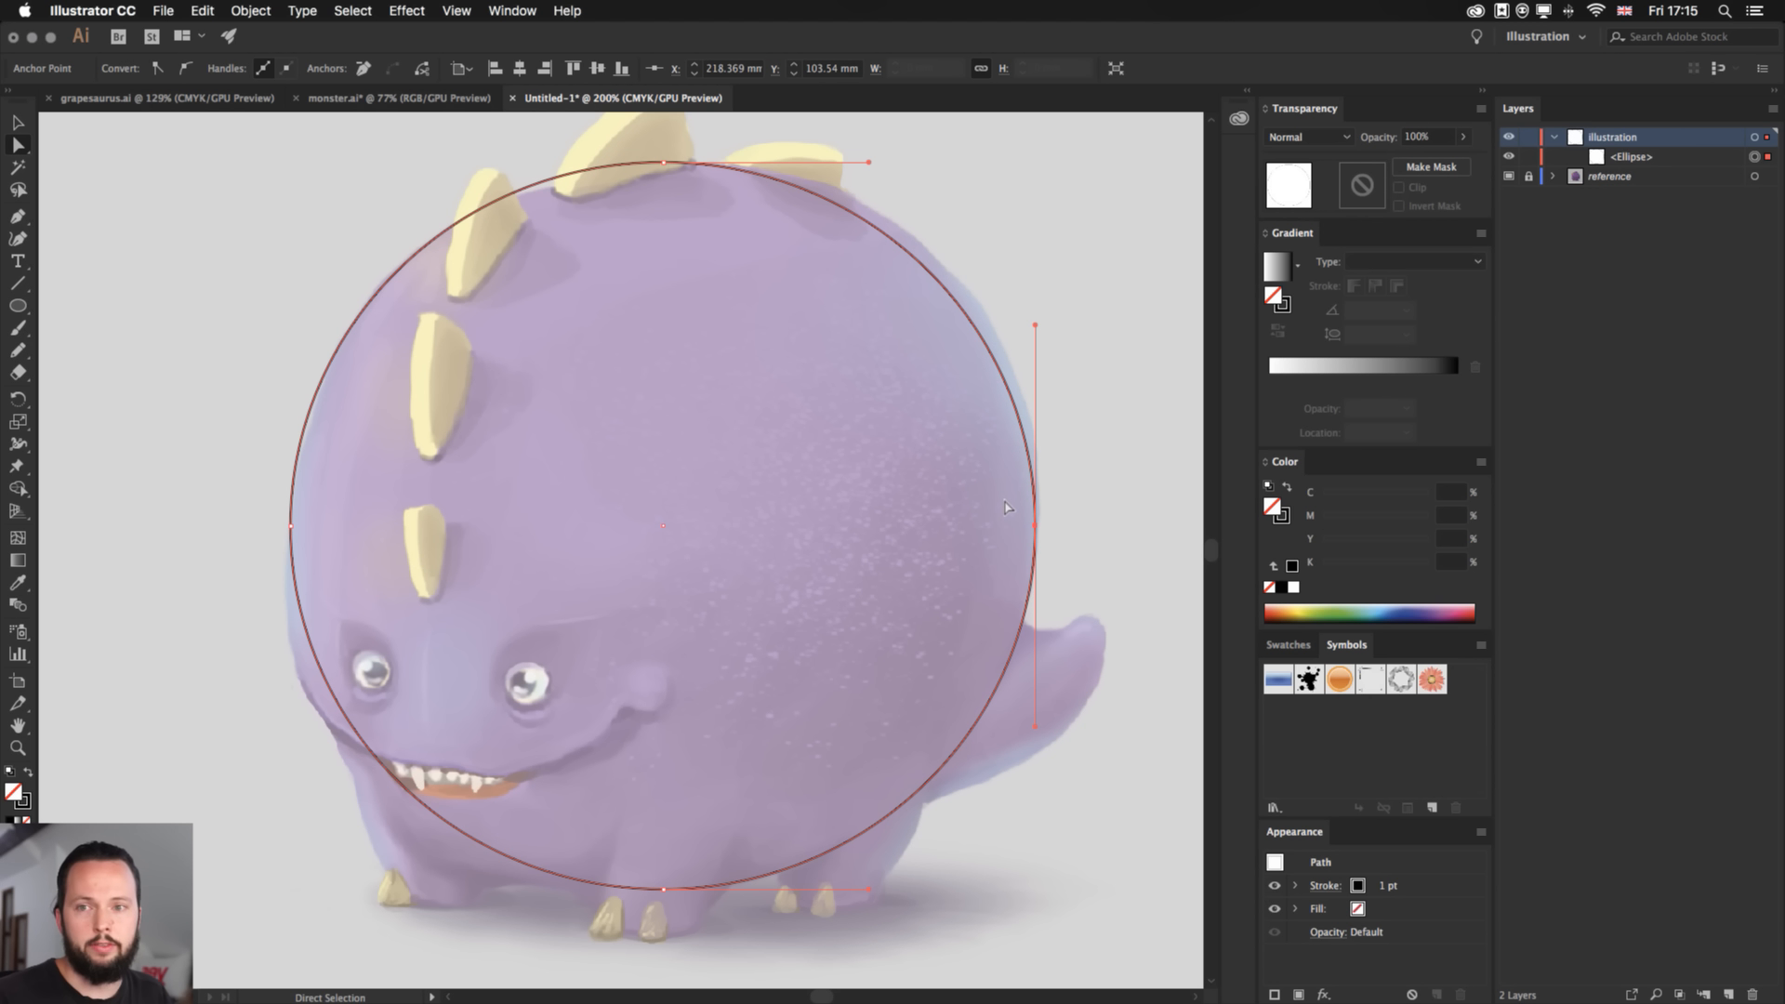
left_click(665, 160)
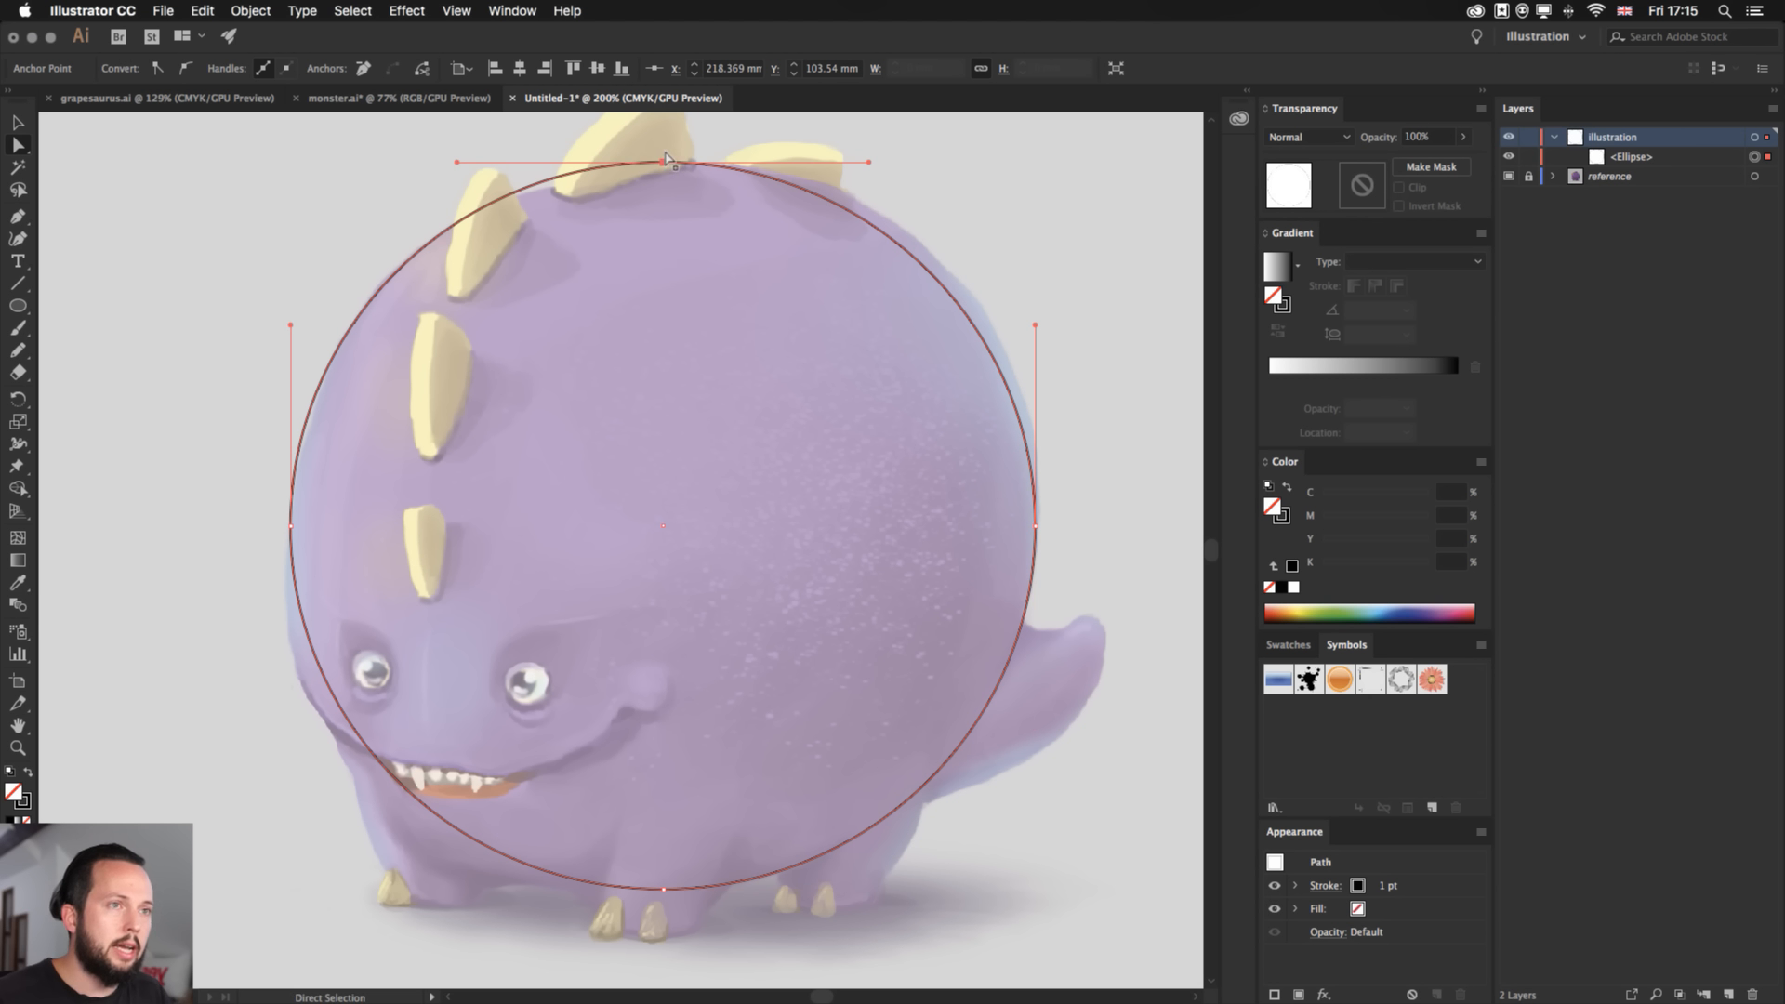
mouse_move(664, 161)
left_mouse_down()
mouse_move(650, 452)
mouse_move(776, 366)
mouse_move(621, 220)
mouse_move(728, 166)
mouse_move(784, 253)
mouse_move(704, 149)
mouse_move(693, 165)
left_mouse_up()
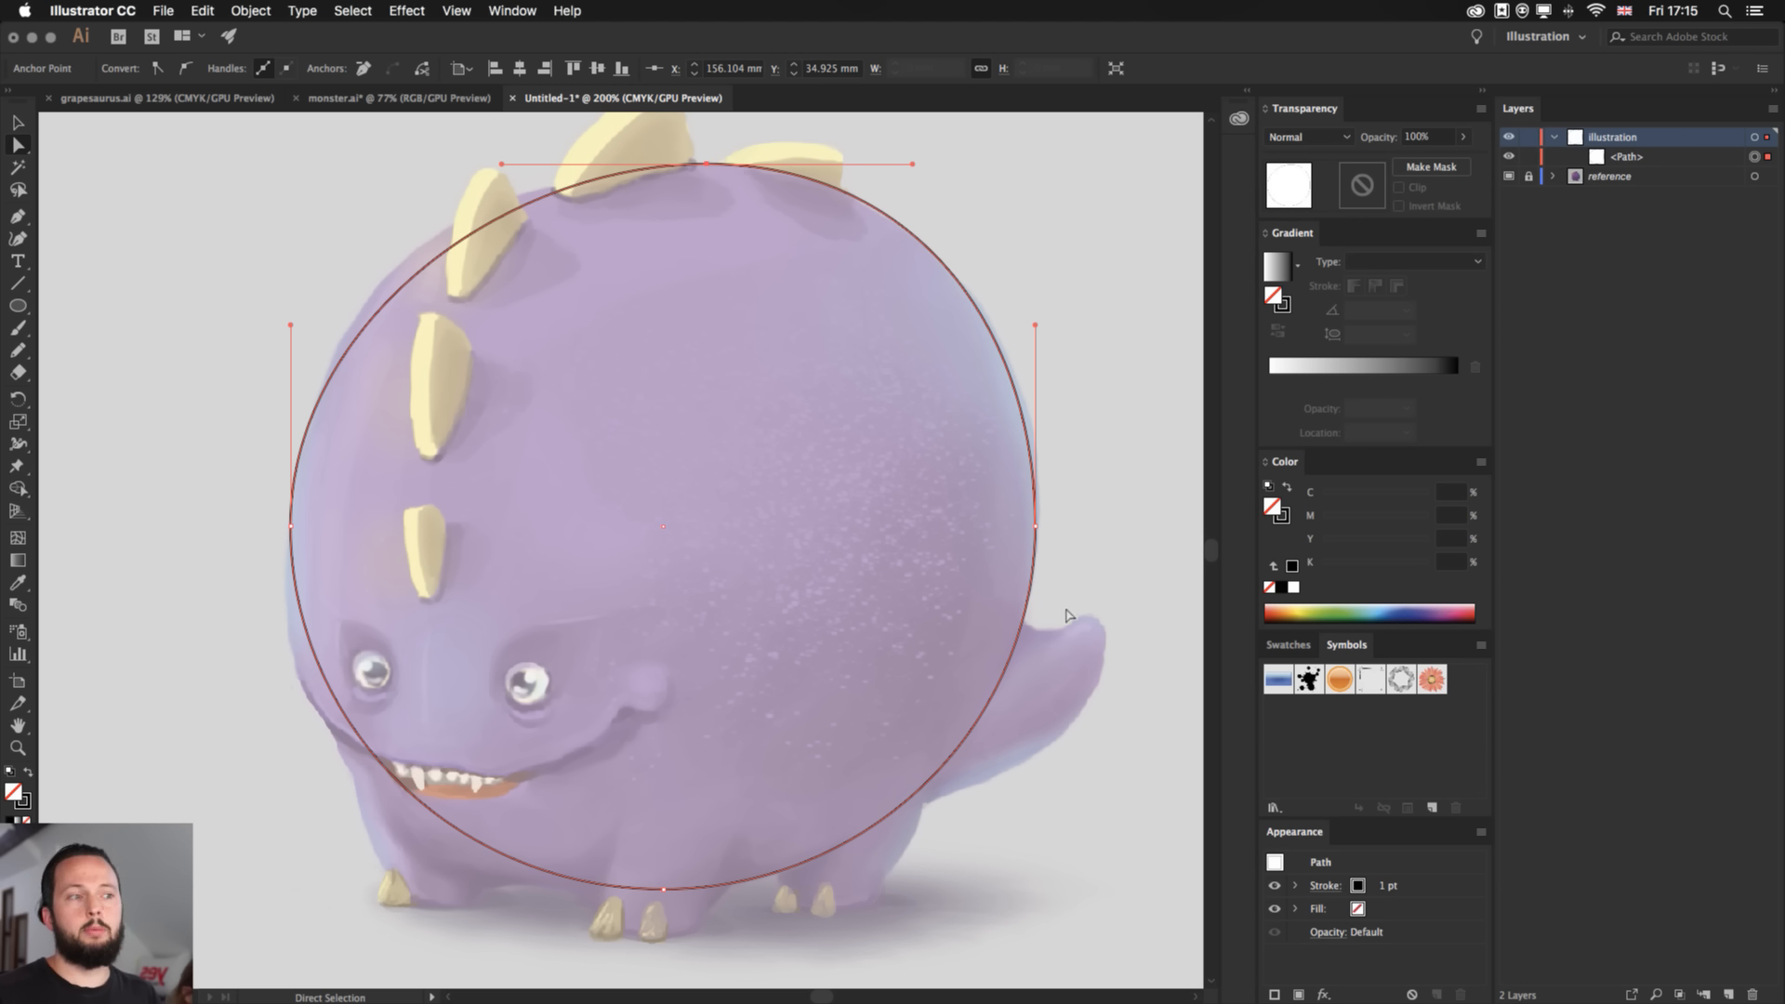
left_click_drag(1036, 523, 1041, 521)
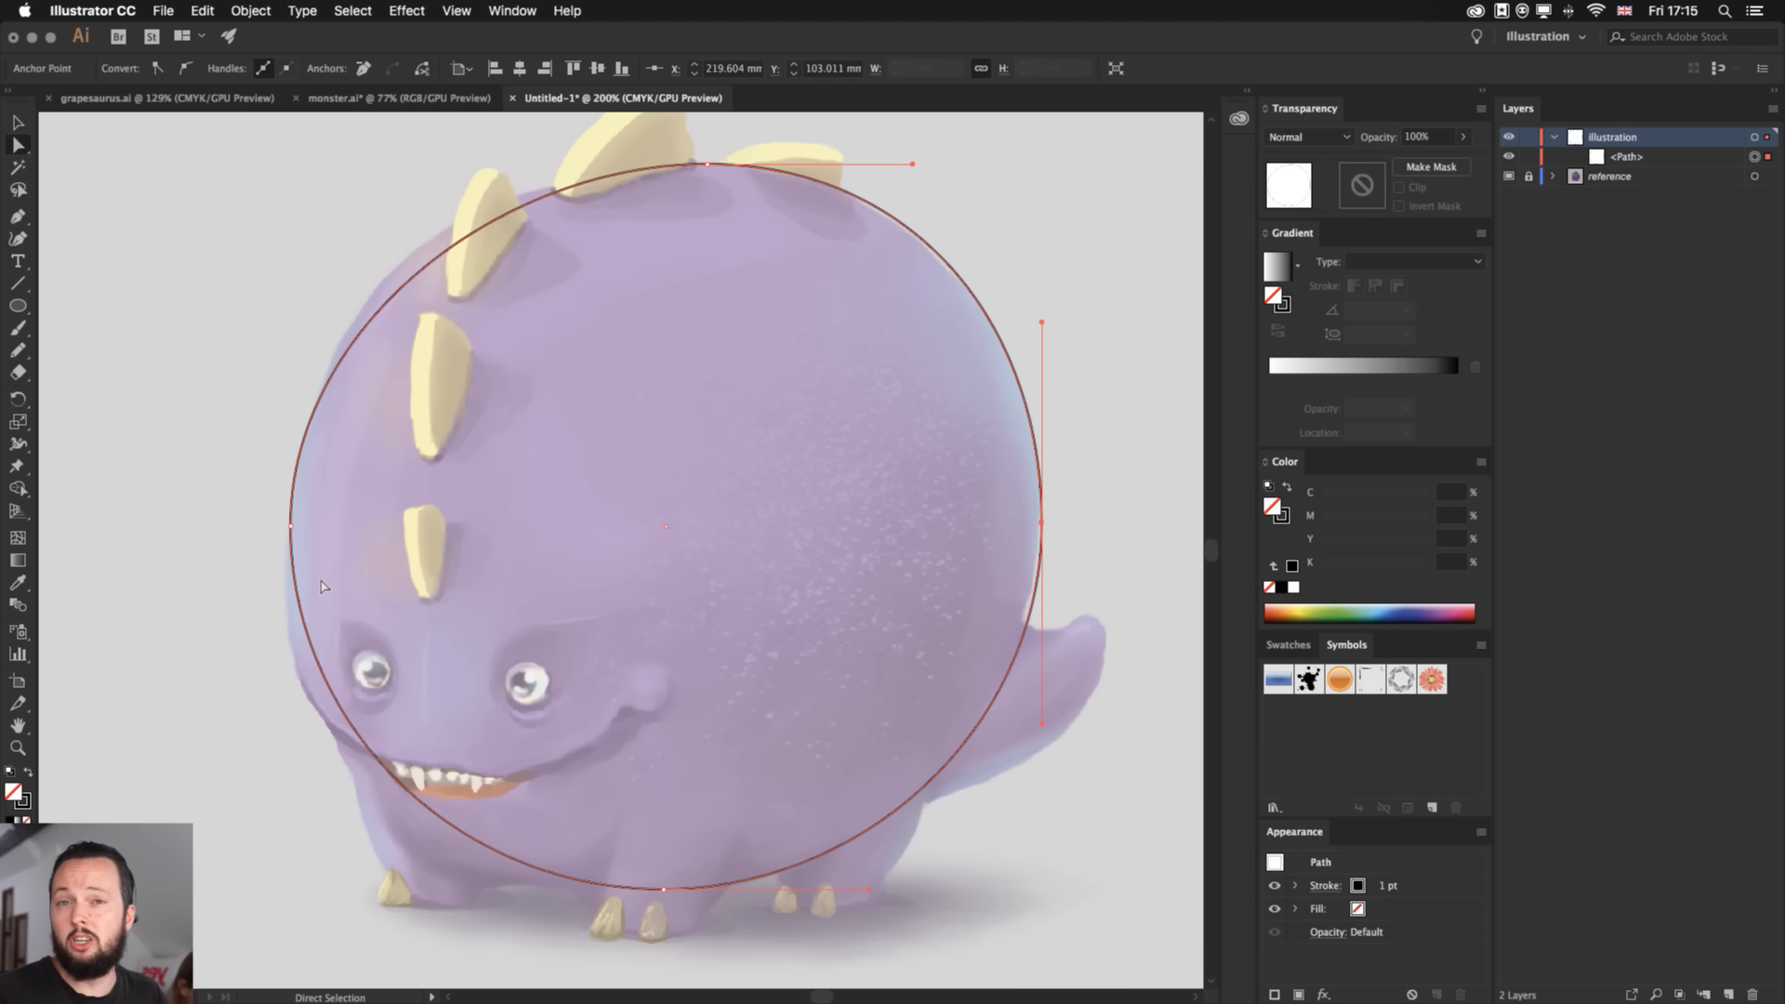
left_click(291, 521)
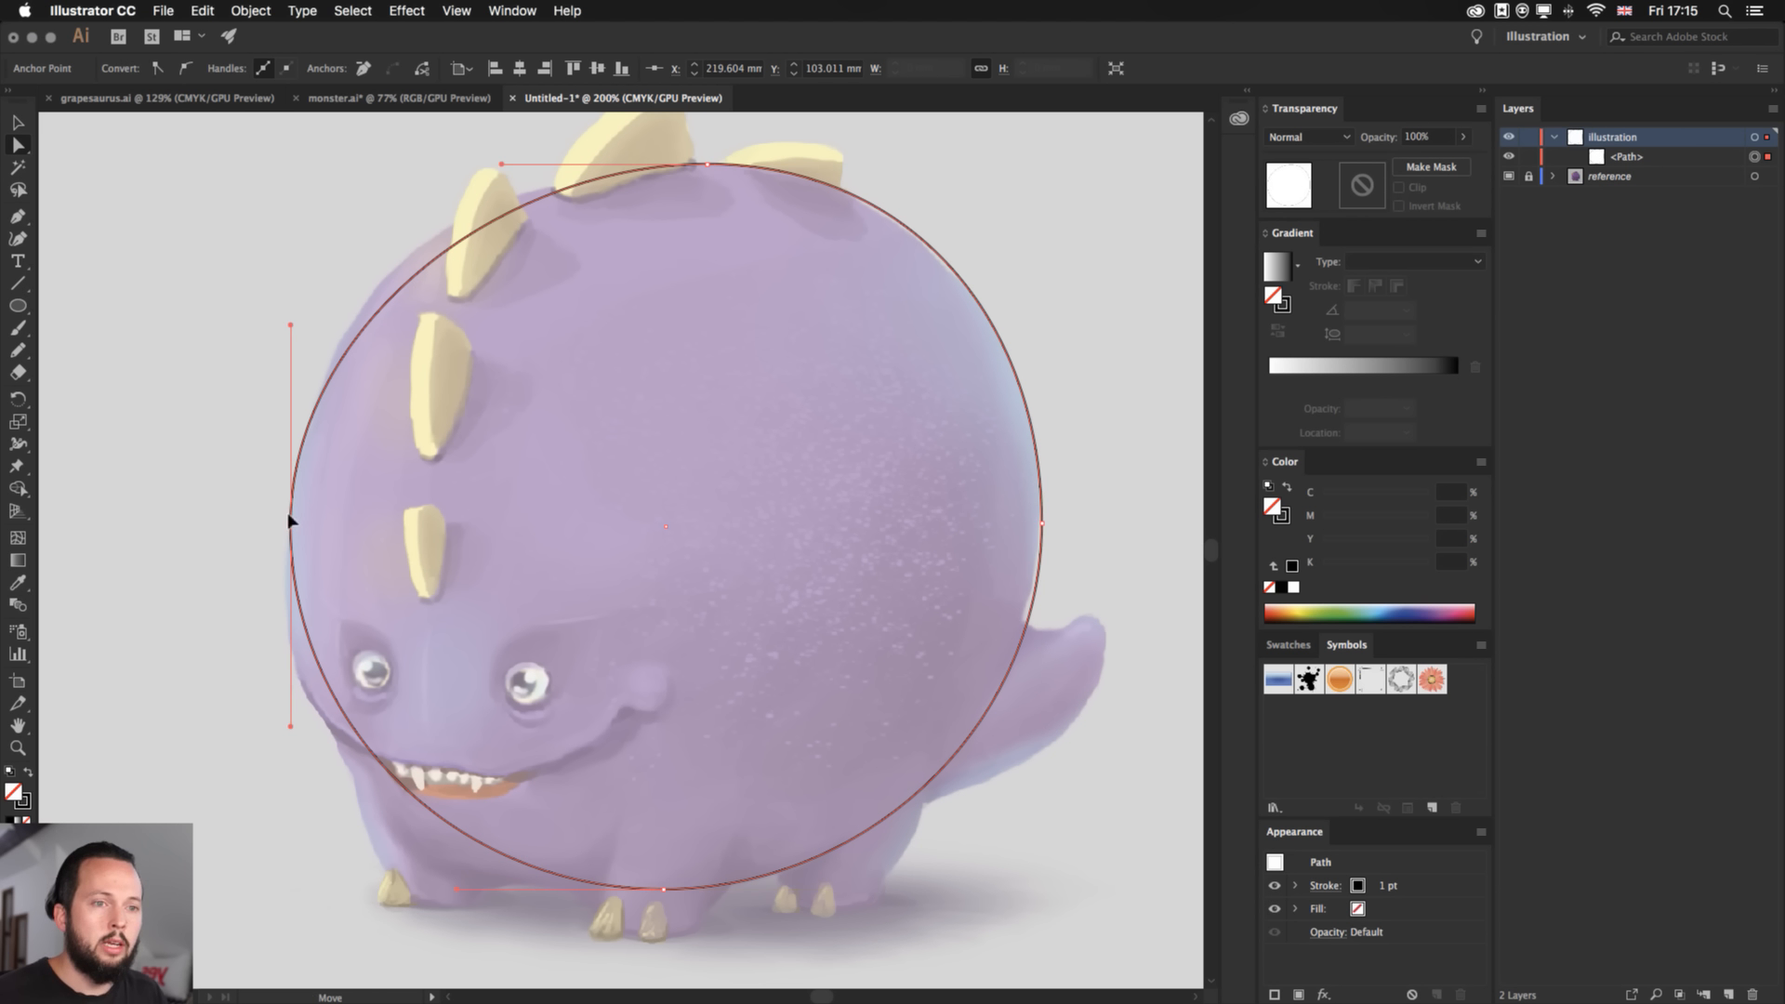
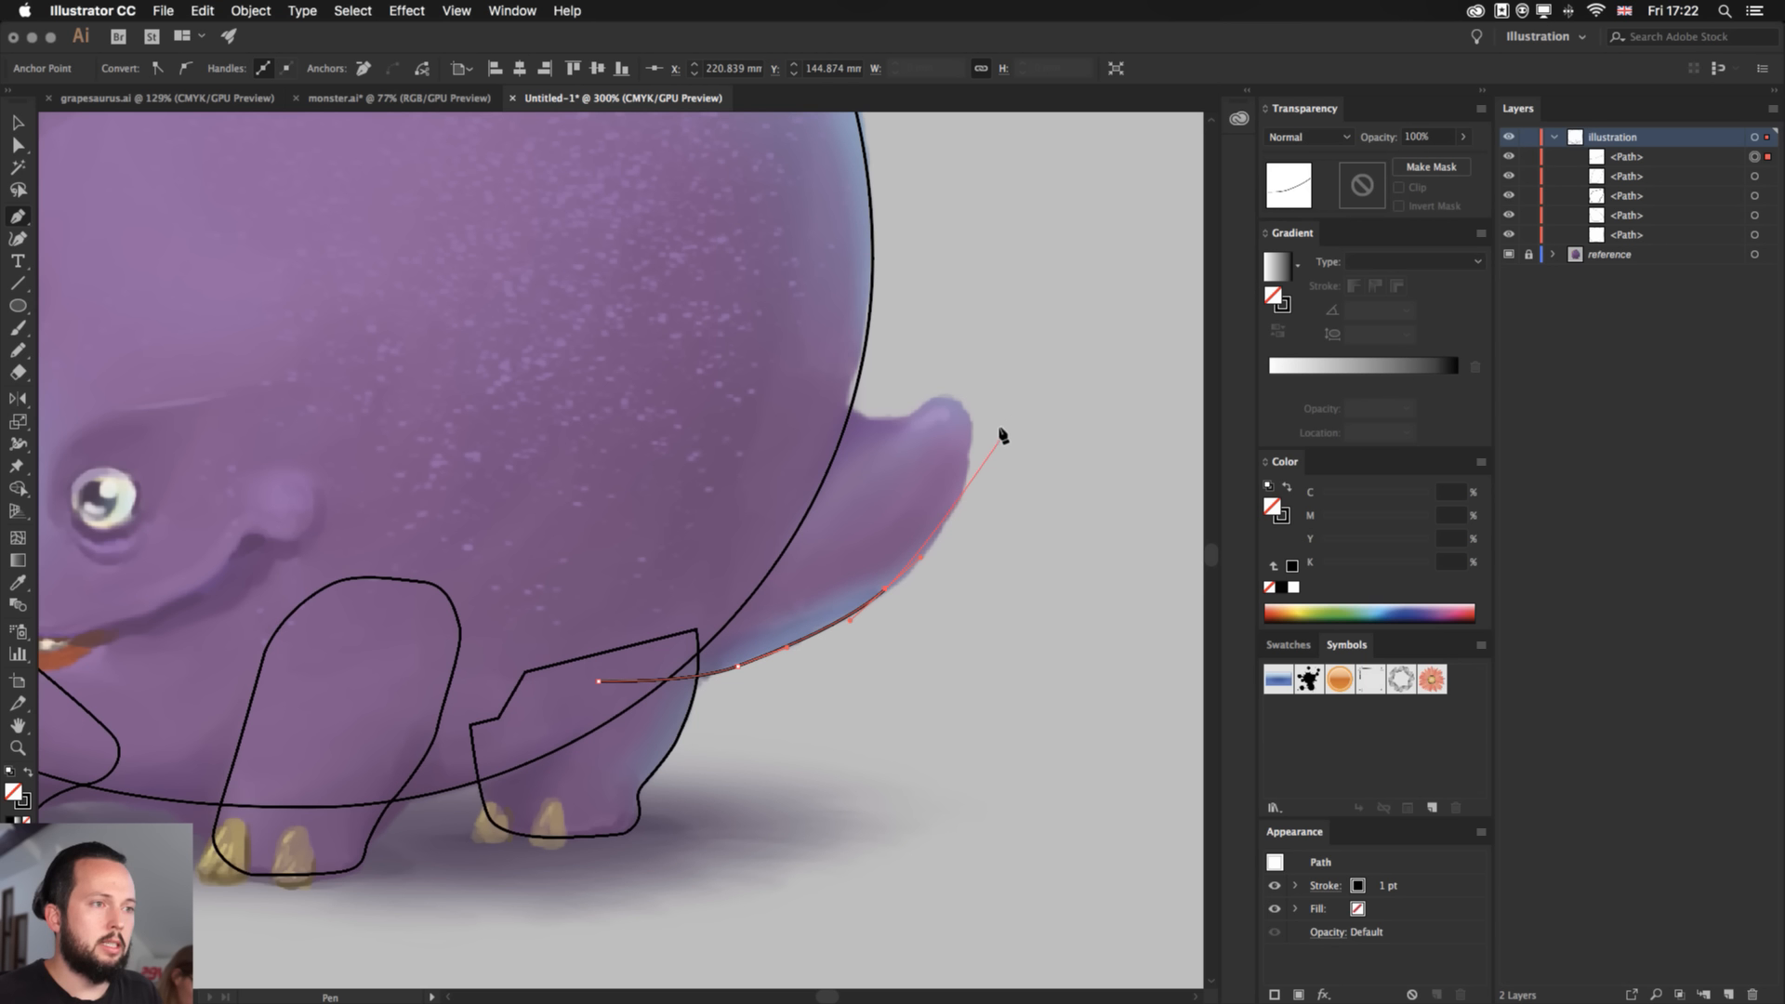
- Finish tracing the tail with the Pen tool around its tip, close the path inside the body, and deselect it
left_click(970, 448)
left_click_drag(978, 374, 977, 376)
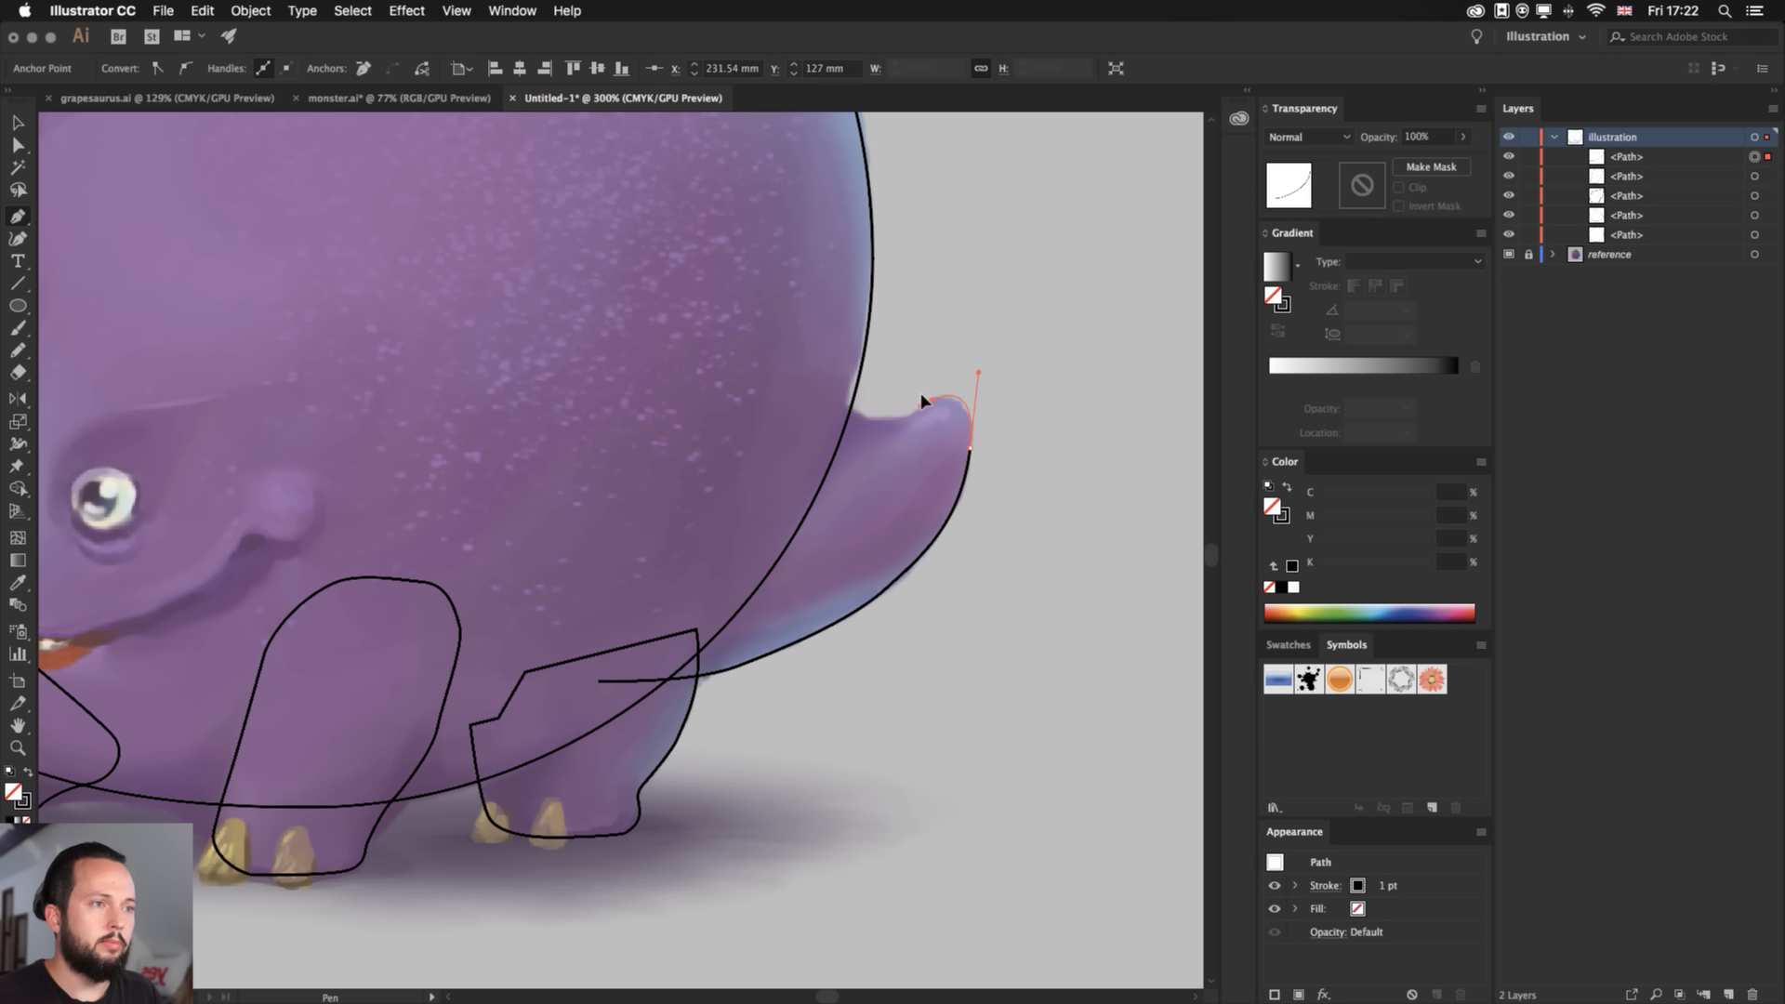
left_click_drag(918, 406, 842, 408)
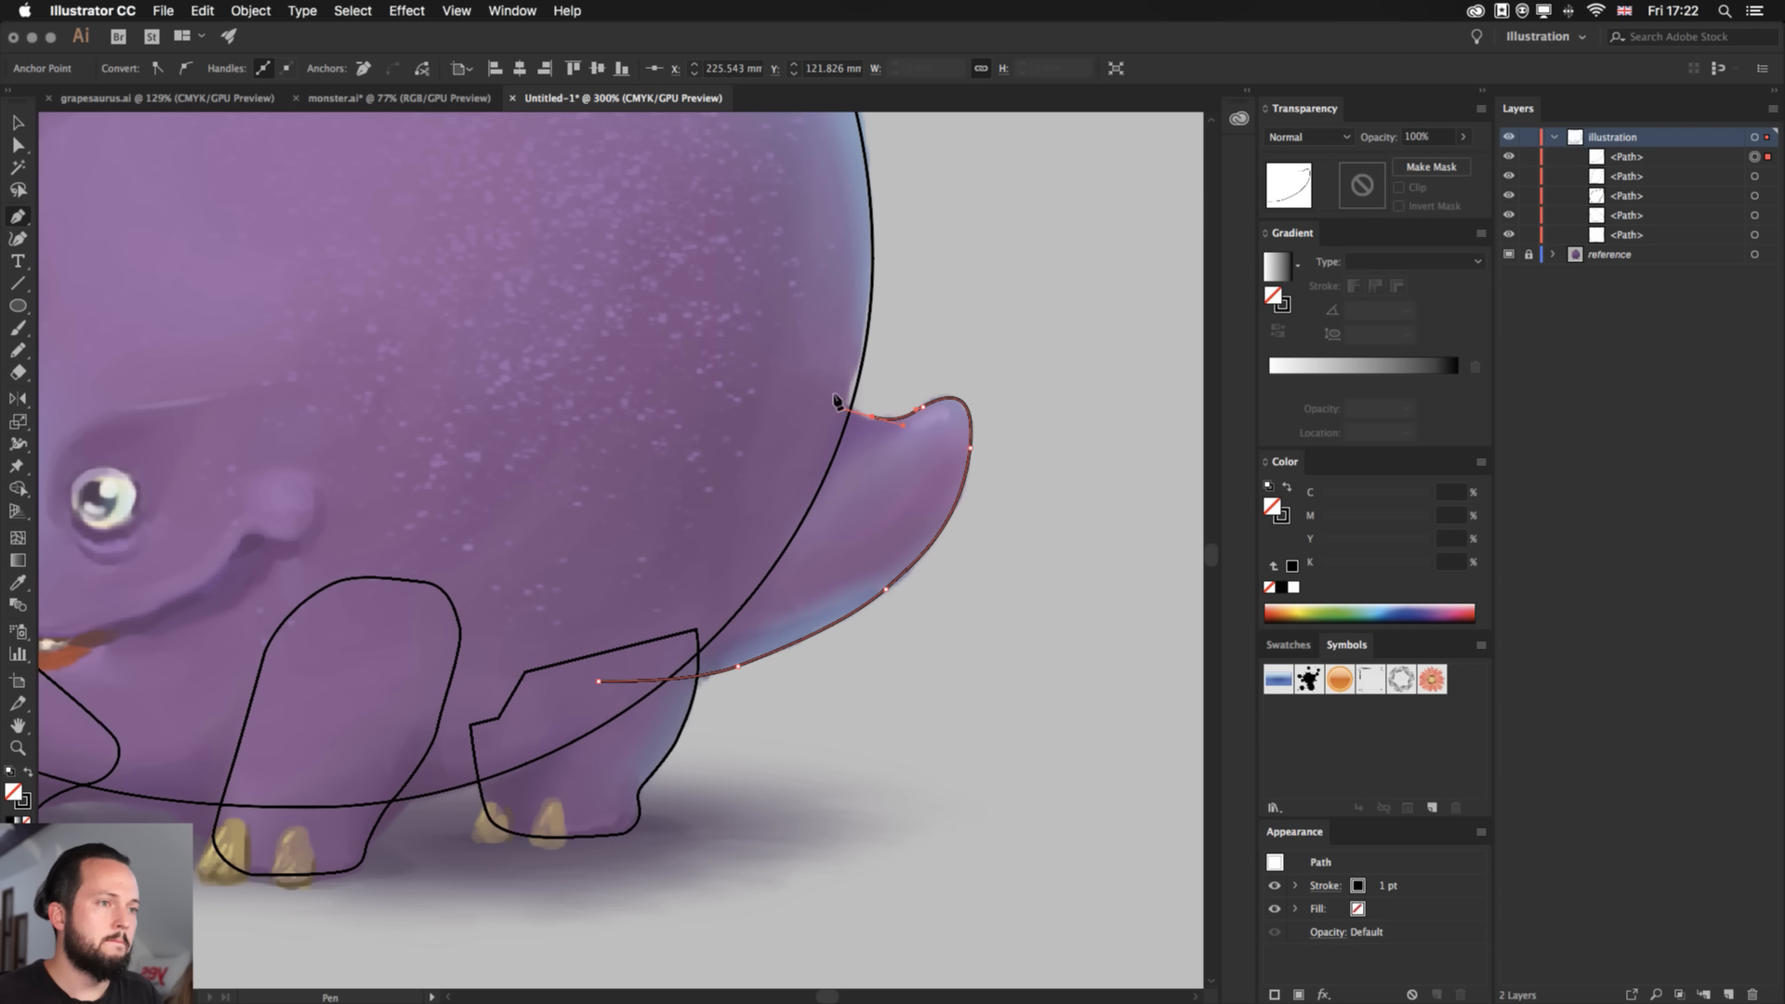
left_click(787, 377)
left_click(741, 480)
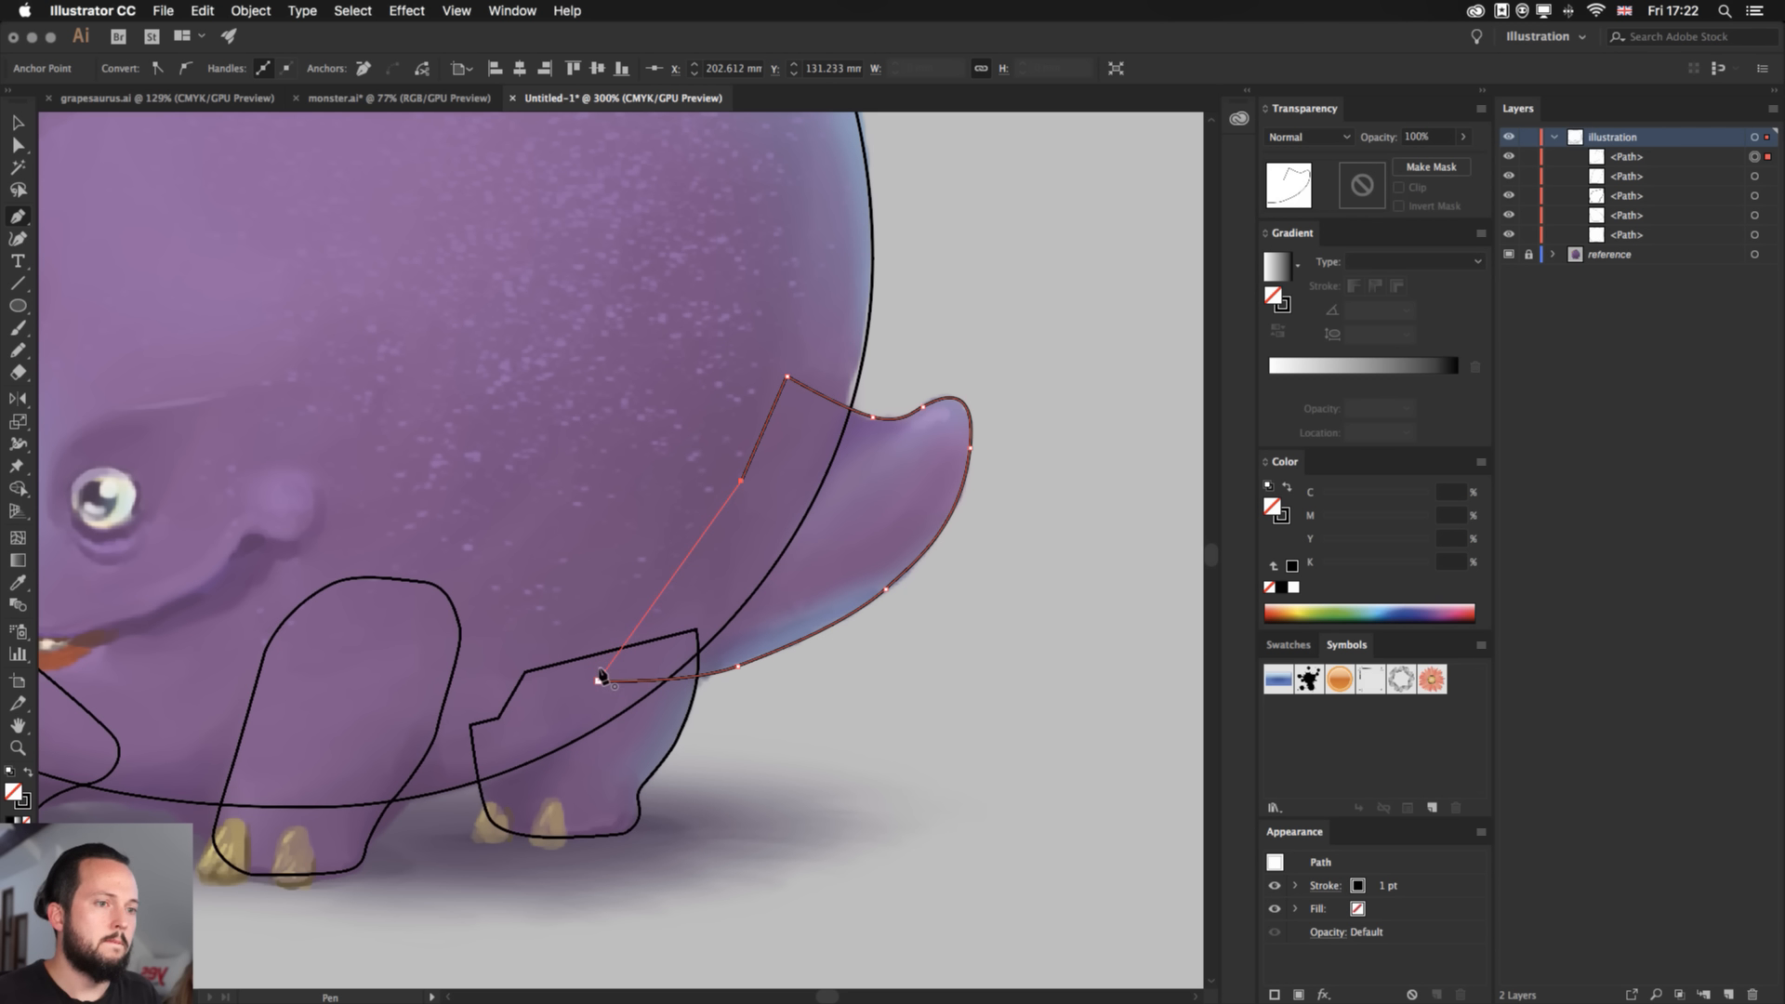
left_click(599, 678)
key("v")
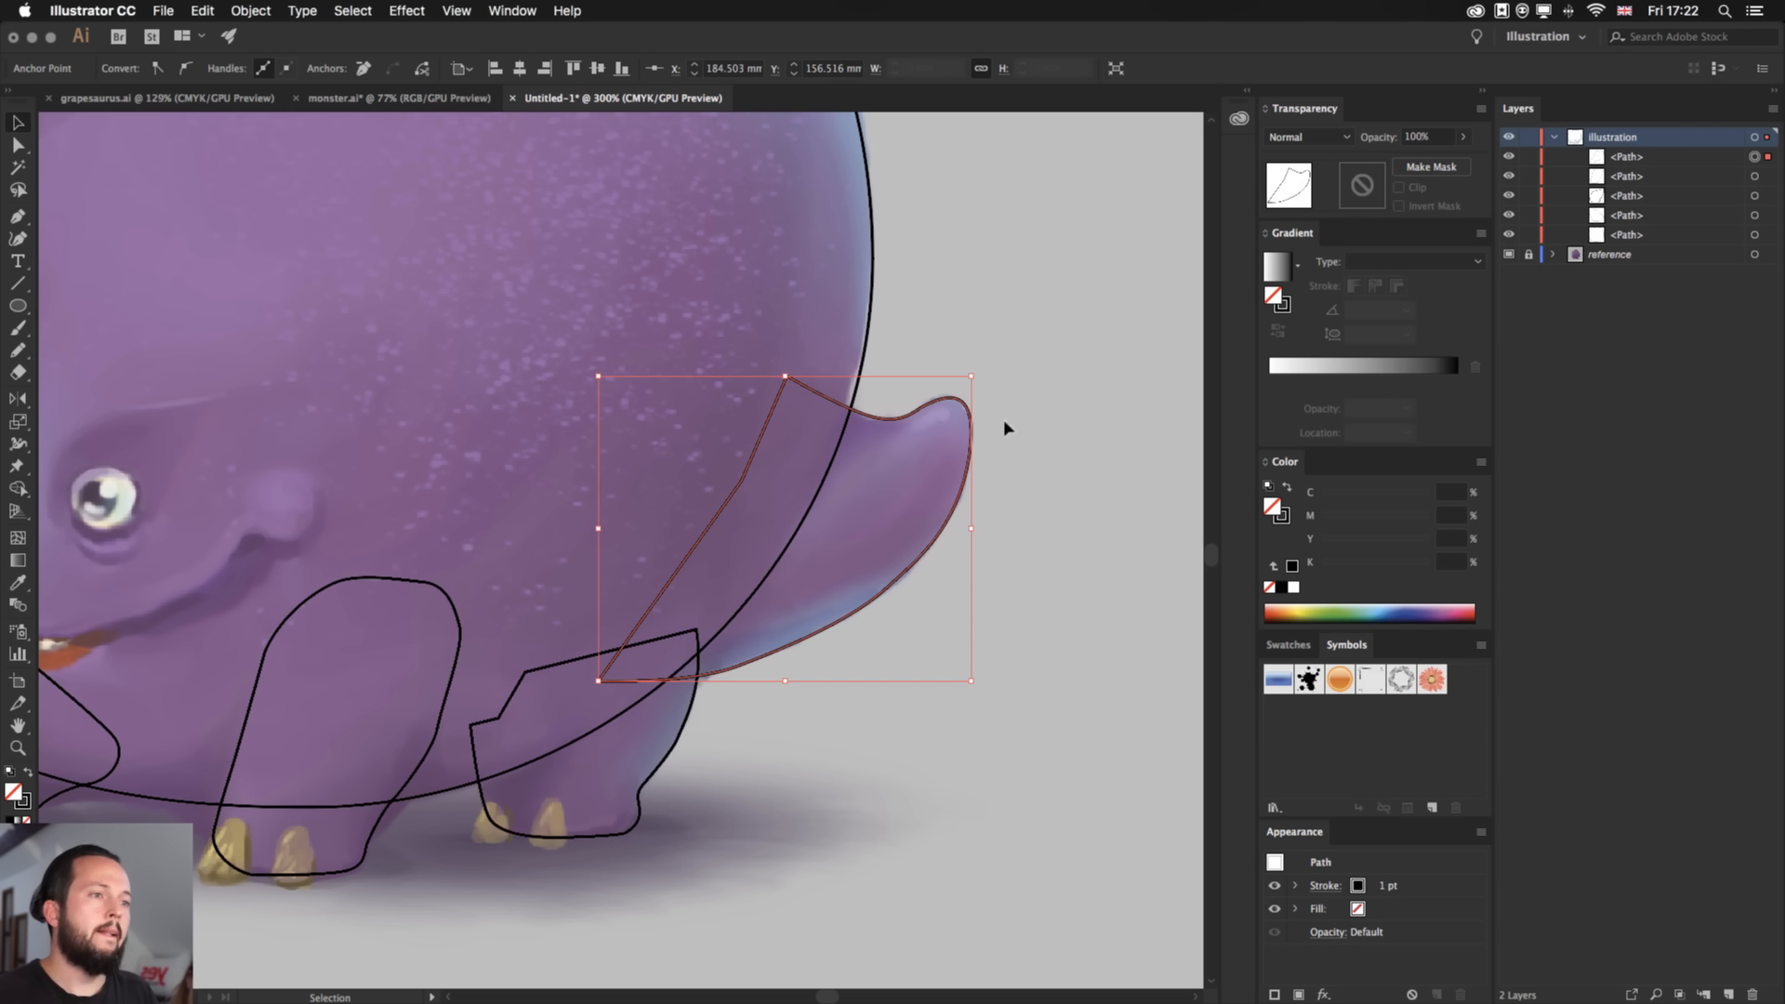
left_click(1176, 475)
- Draw two overlapping ellipses about 25 mm wide on the empty area beside the dinosaur and select both
scroll(521, 490, "left", 3)
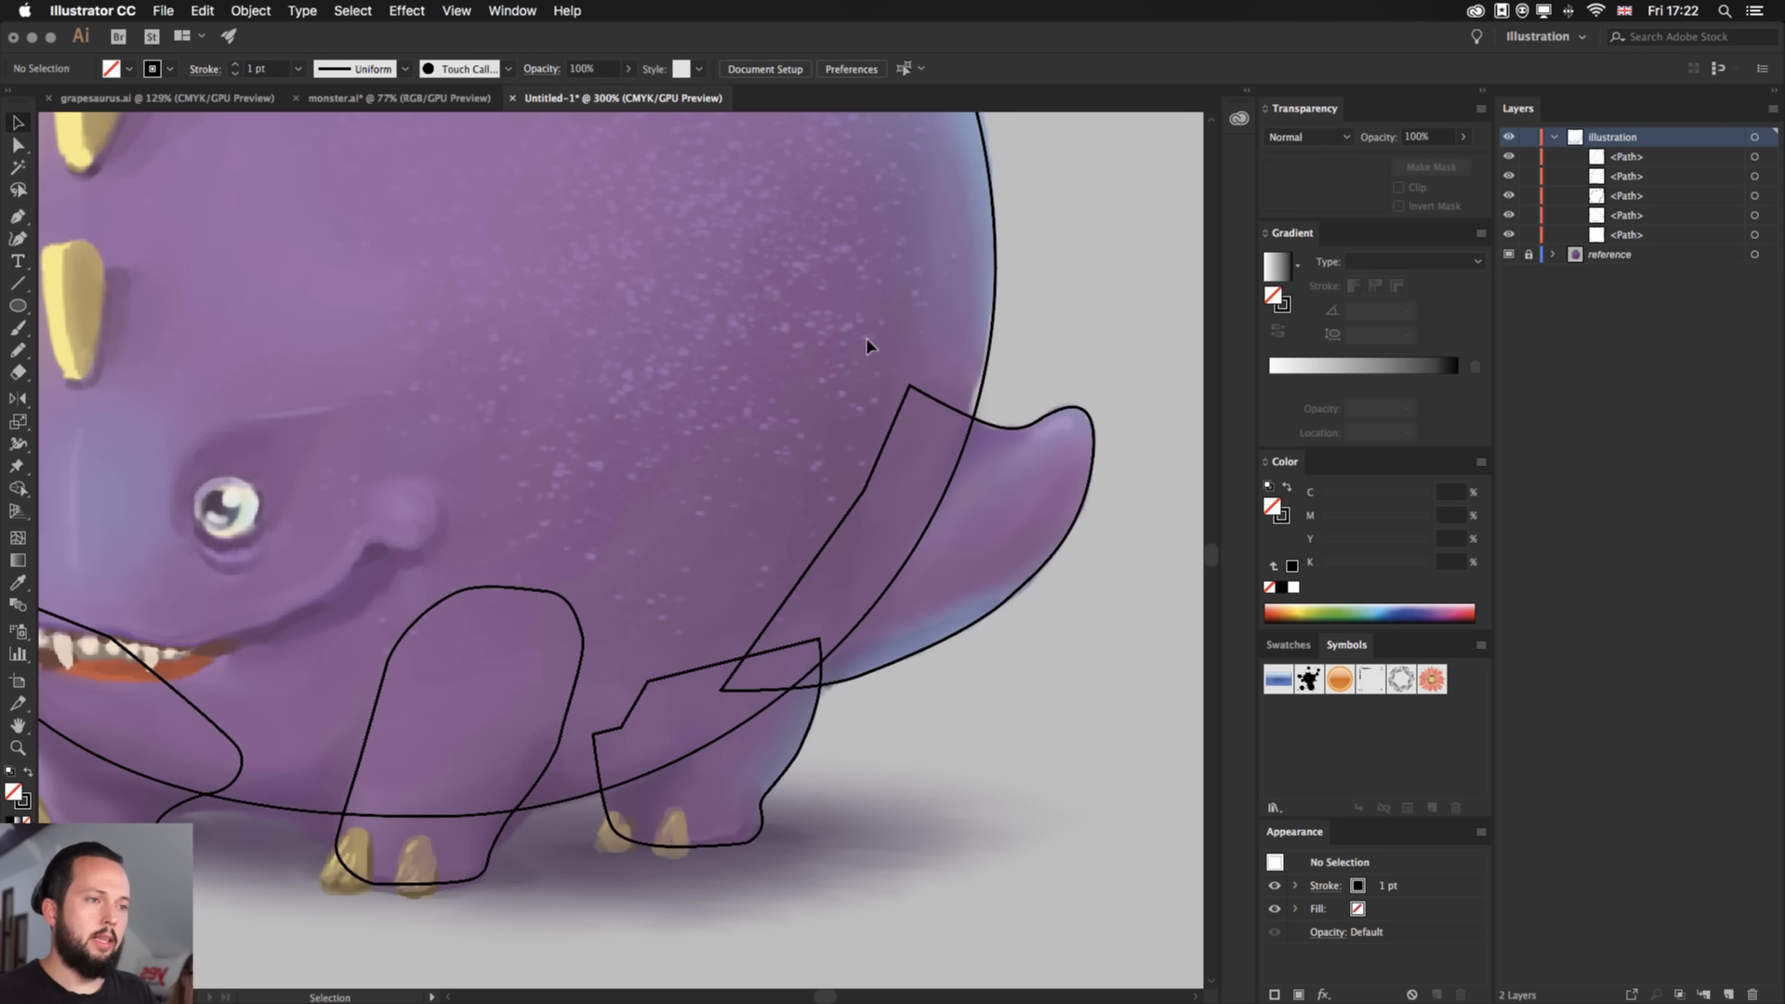
key("space")
left_click_drag(613, 444, 691, 474)
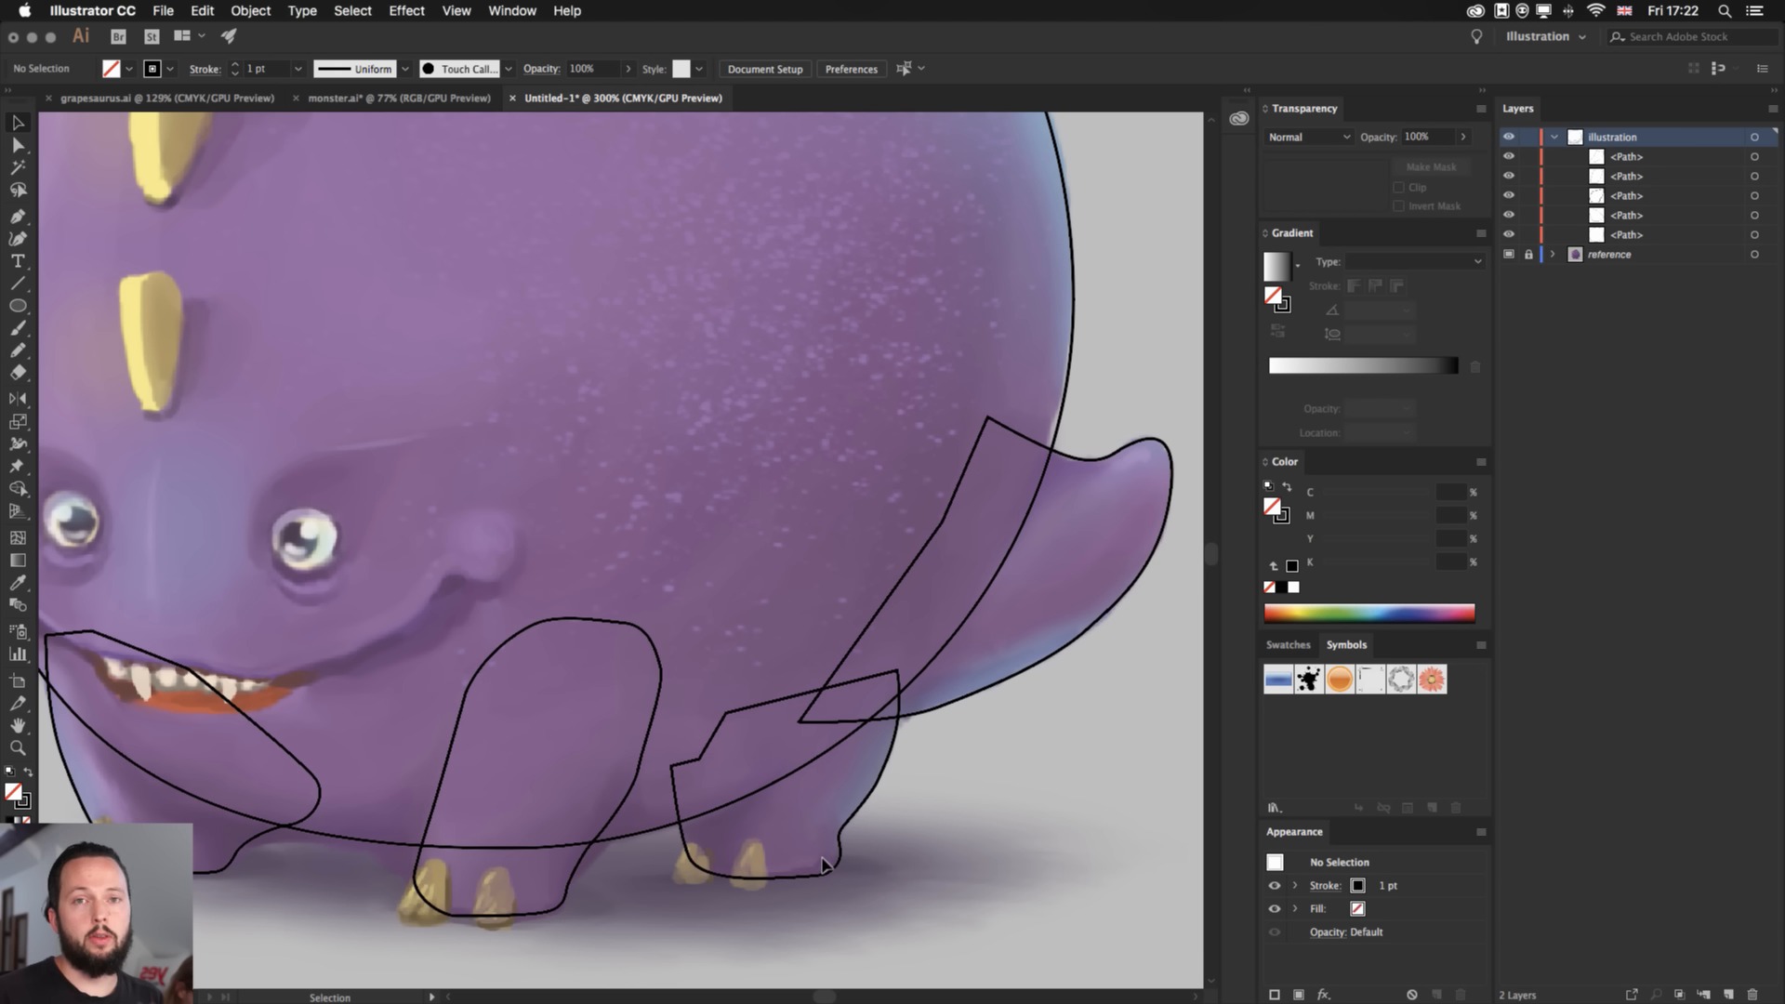
left_click_drag(372, 520, 969, 621)
key("l")
left_click_drag(220, 424, 422, 626)
left_click_drag(231, 516, 425, 710)
key("v")
left_click_drag(273, 305, 392, 696)
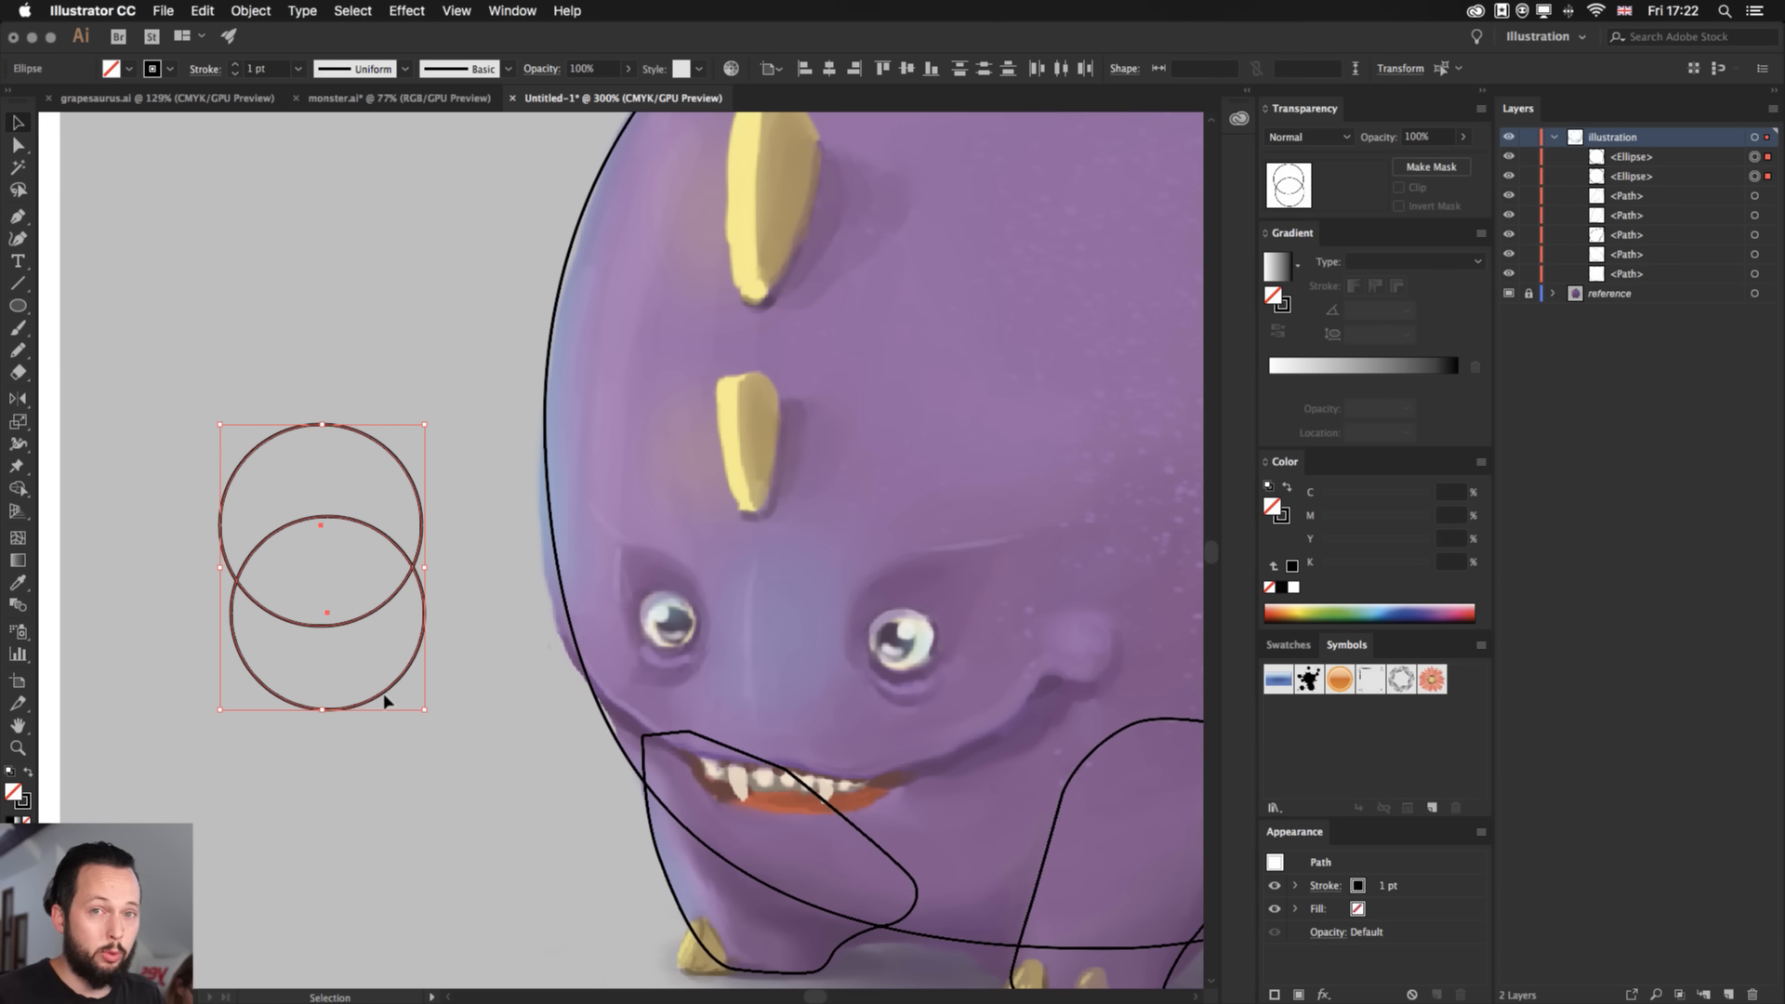
- Cut away the overlap and the lower ellipse's remainder with the Shape Builder tool, and delete the leftover crescent
key("shift+m")
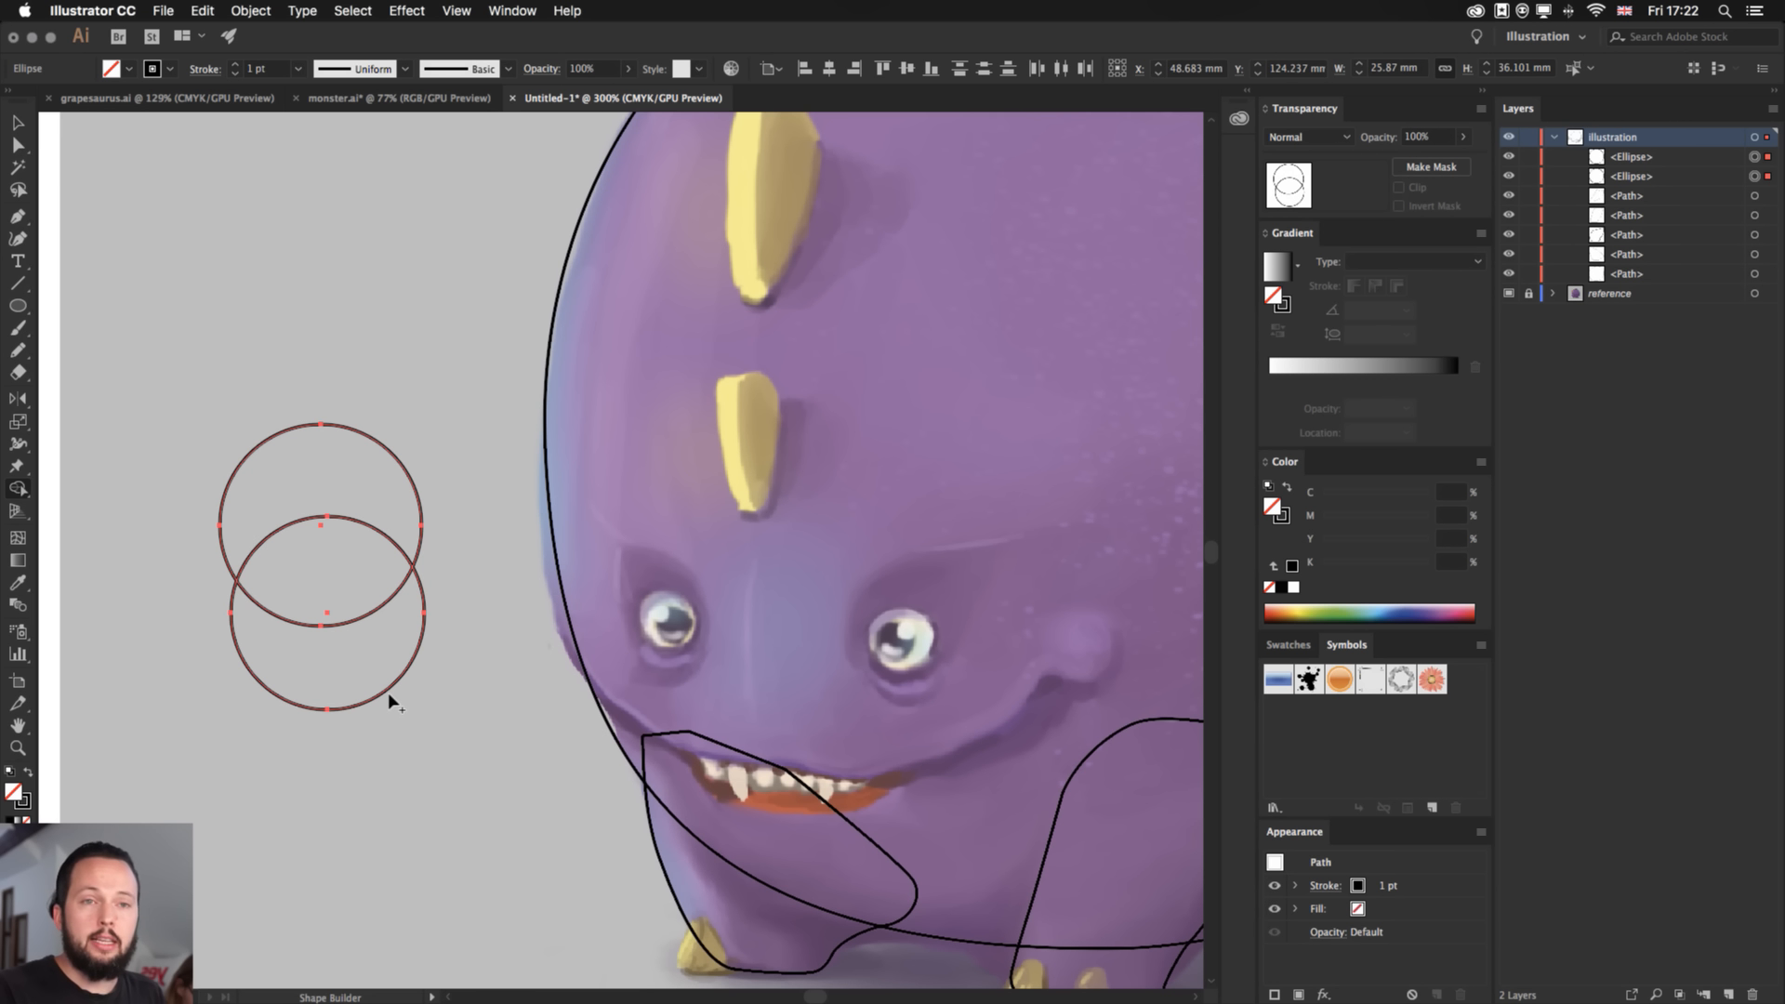
left_click(331, 545, "alt")
left_click(327, 670, "alt")
key("v")
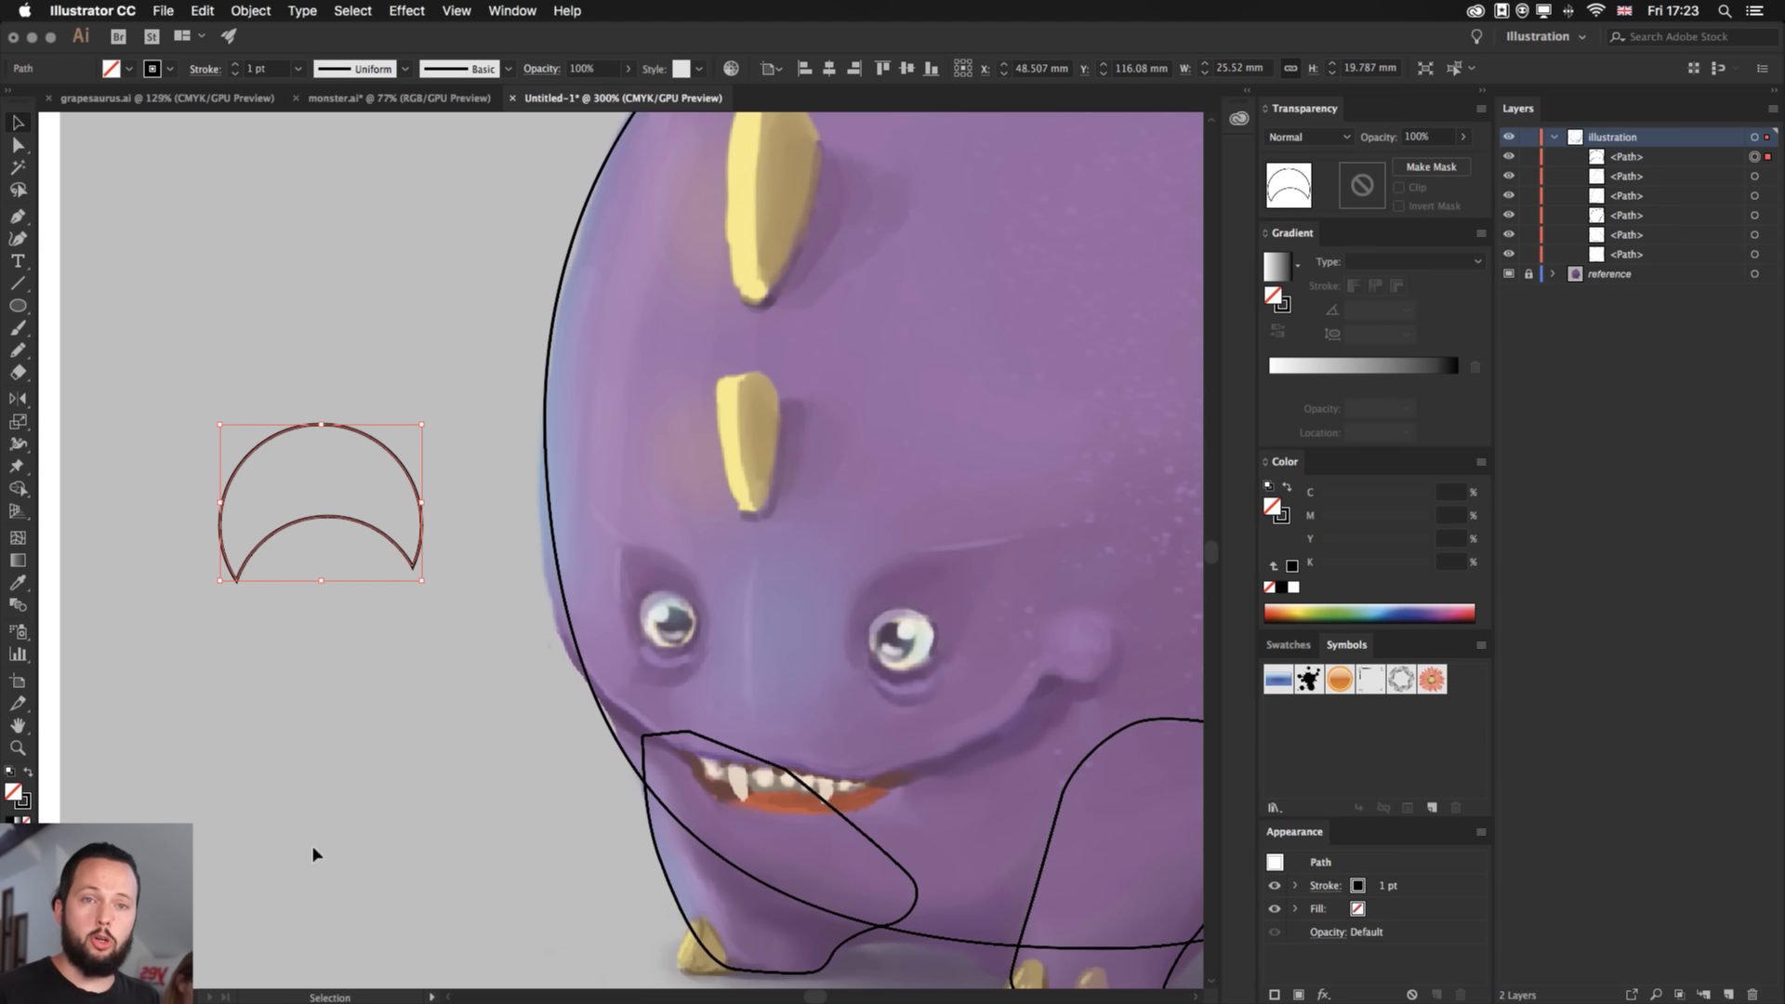
key("Delete")
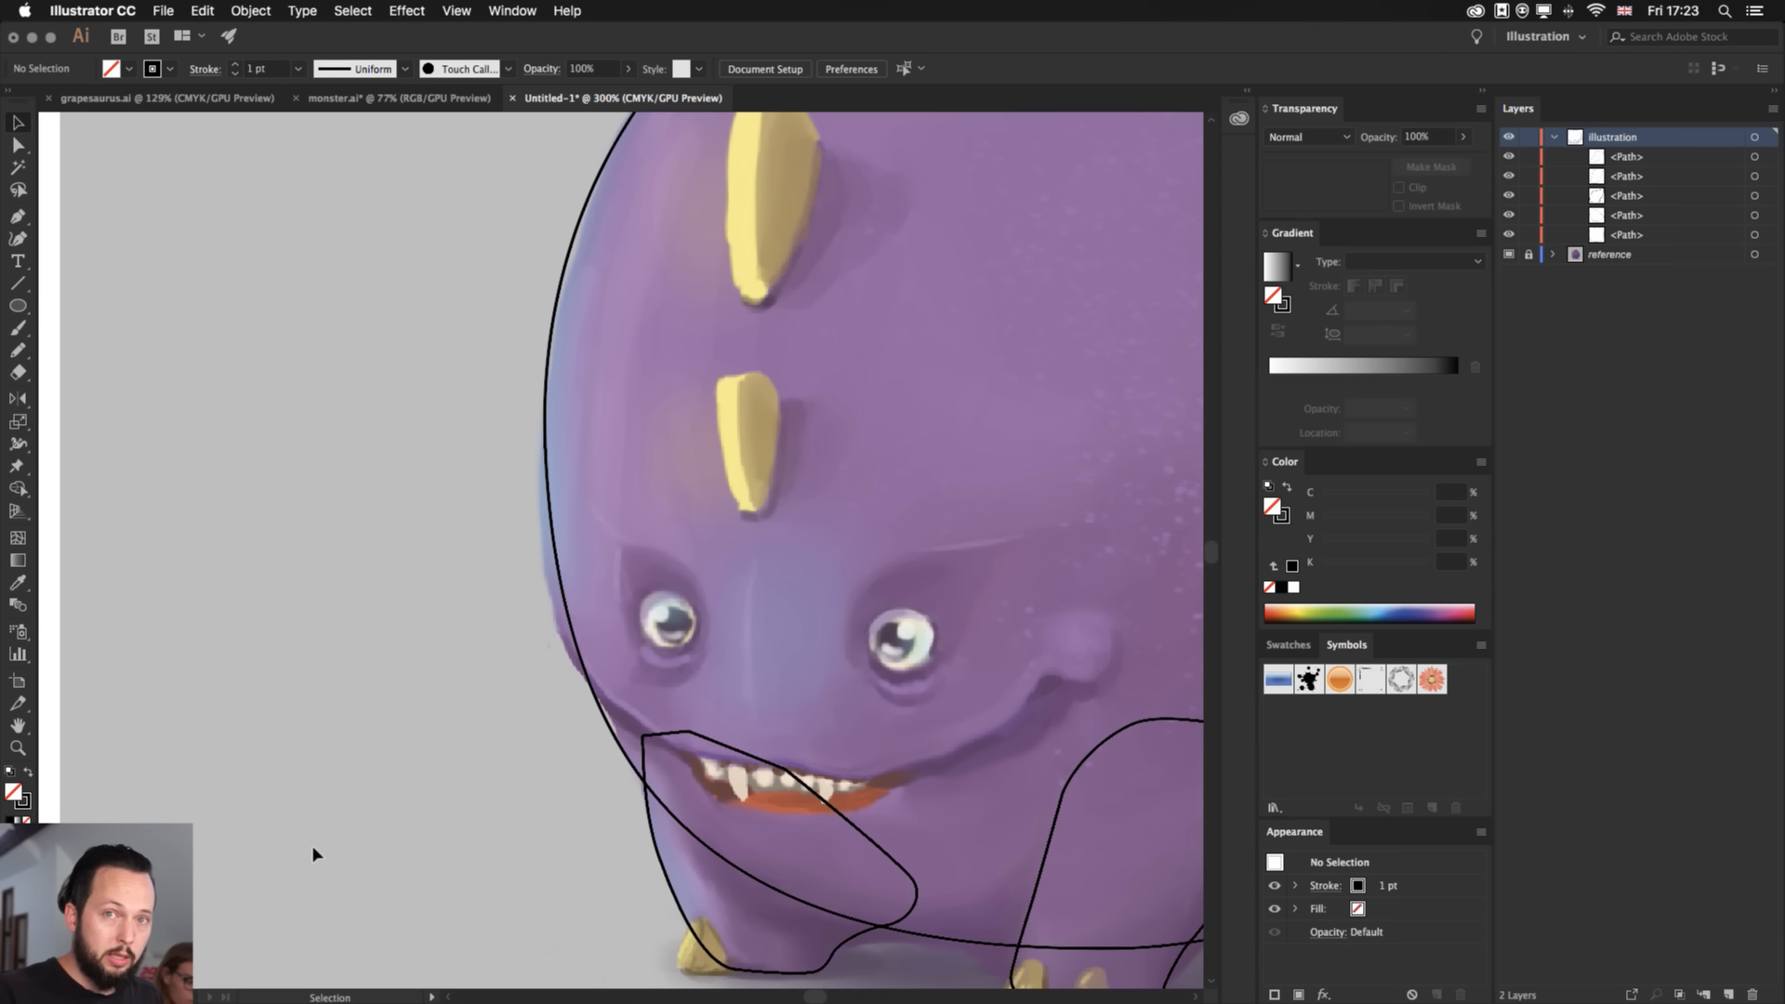
- Draw an ellipse around each of the dinosaur's painted eyes, the larger one about 9.2 × 8.9 mm
scroll(380, 788, "right", 10)
scroll(380, 789, "down", 3)
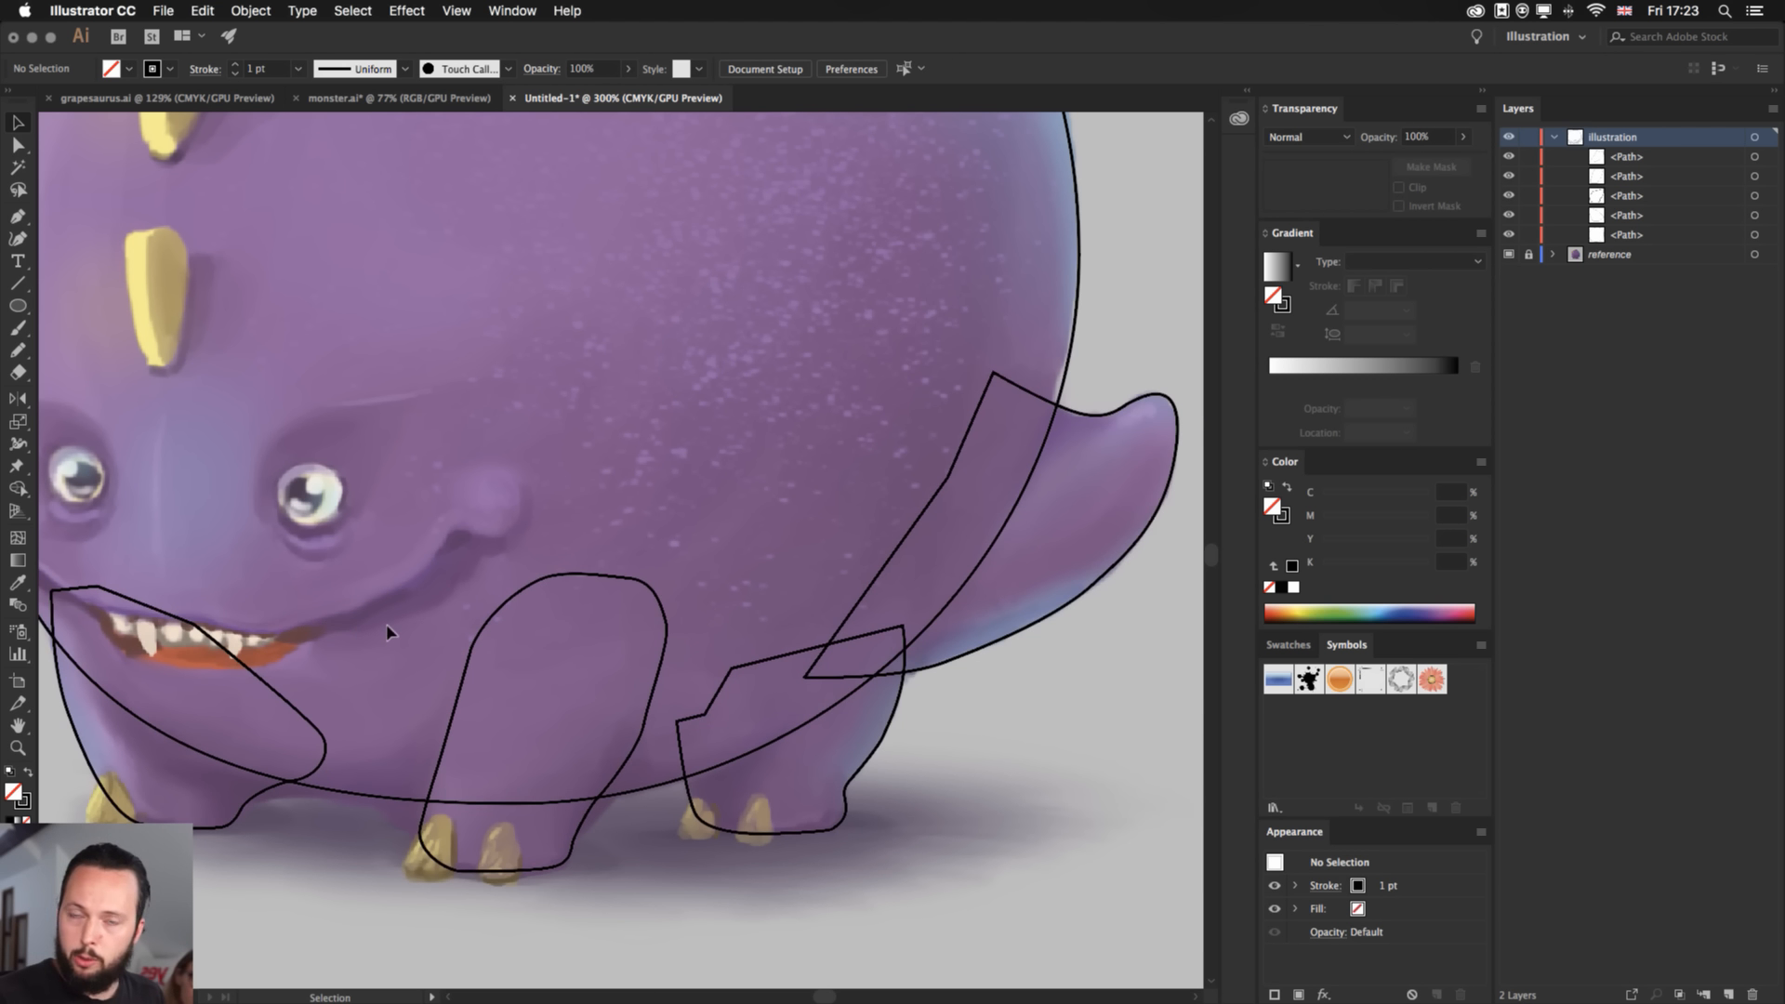
left_click_drag(388, 633, 593, 656)
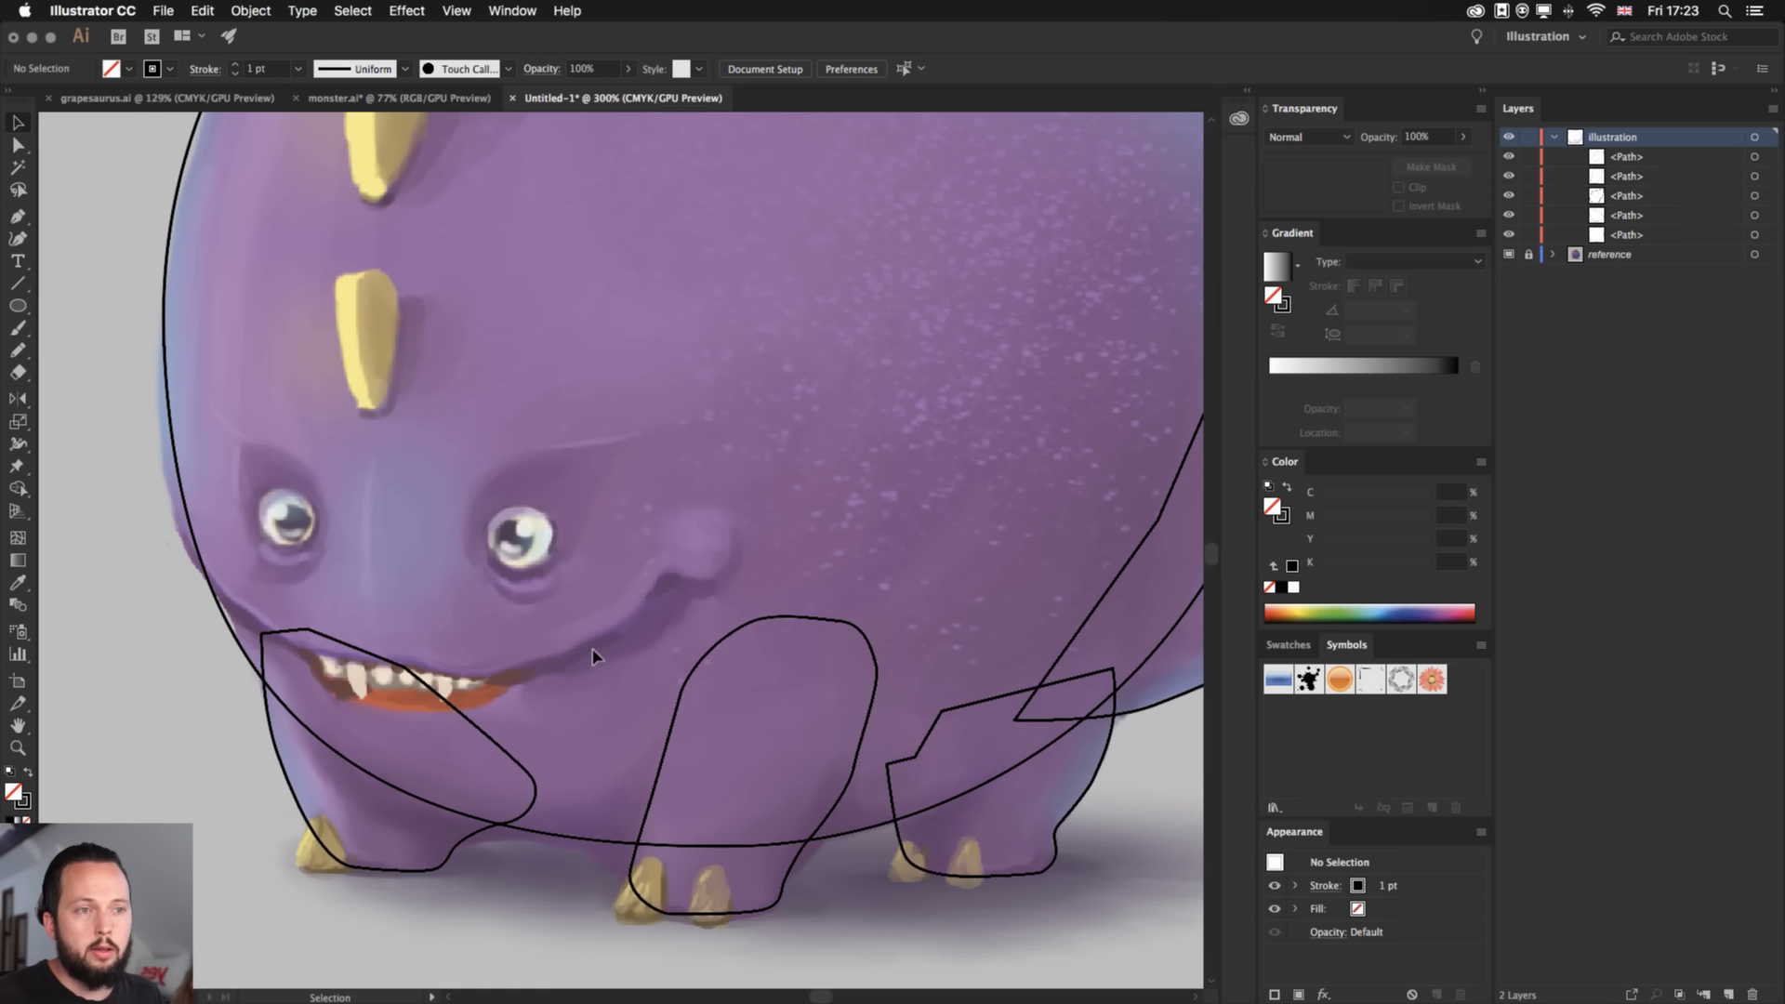
key("l")
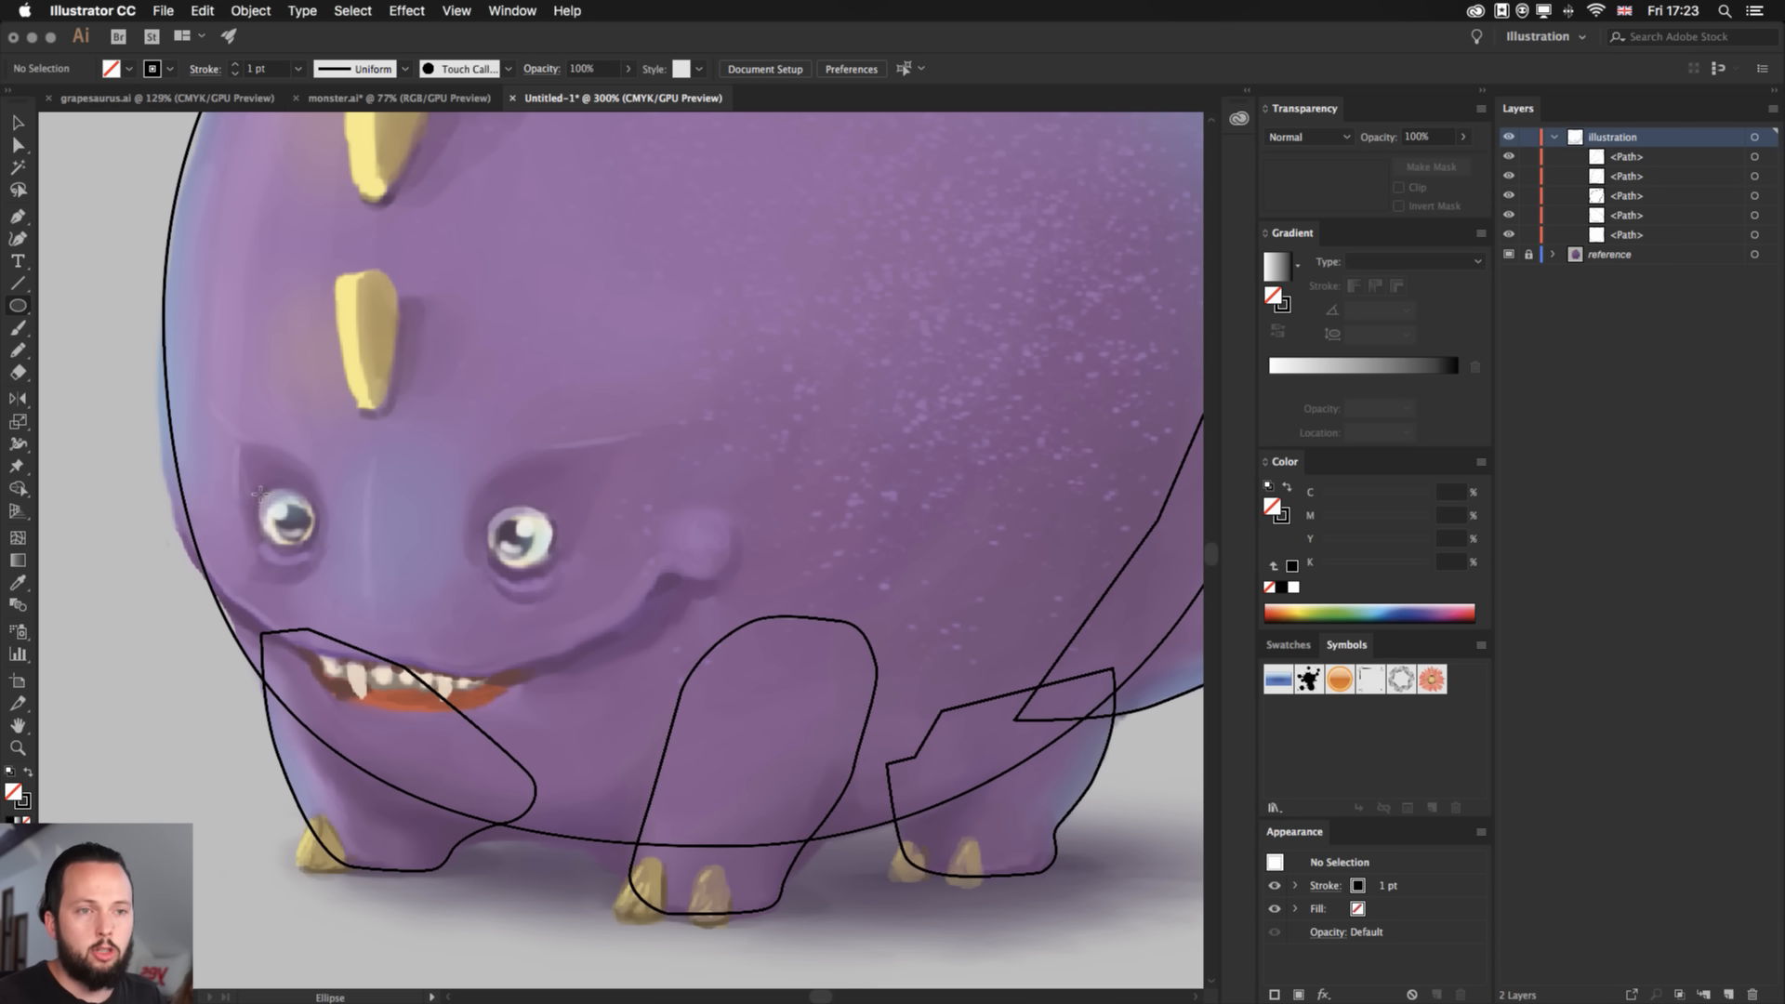
left_click_drag(259, 492, 332, 584)
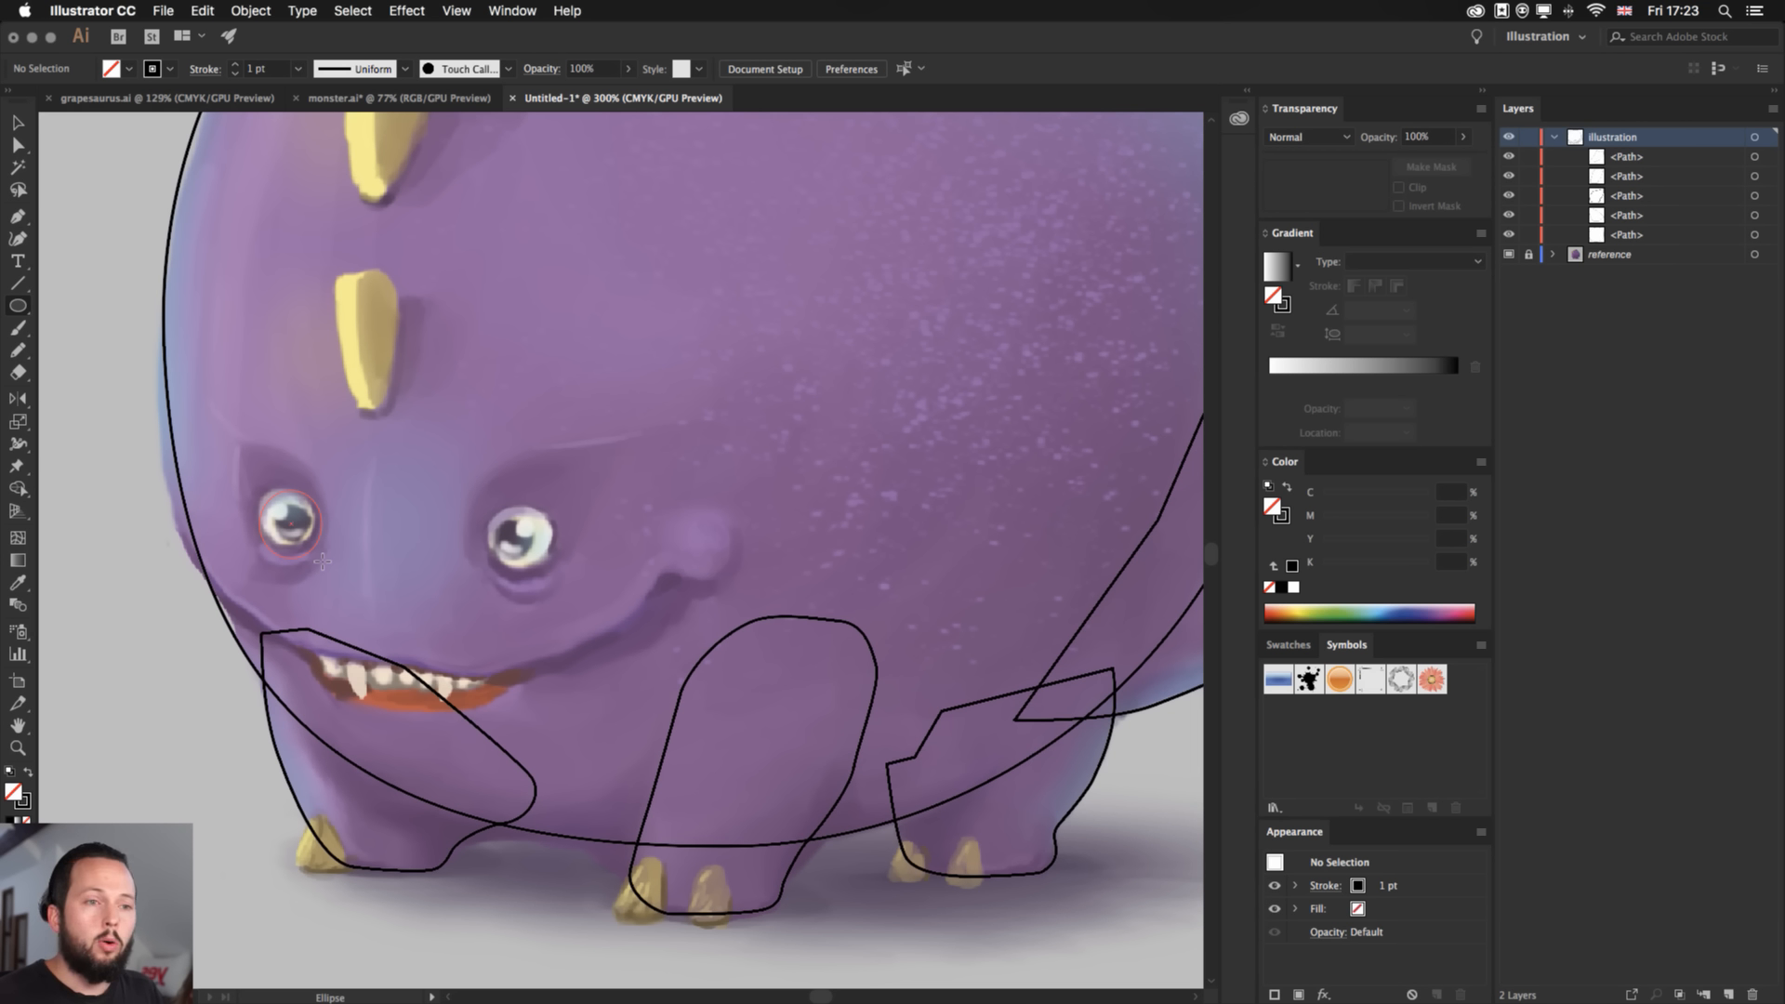
left_click_drag(323, 560, 321, 554)
left_click_drag(485, 502, 560, 573)
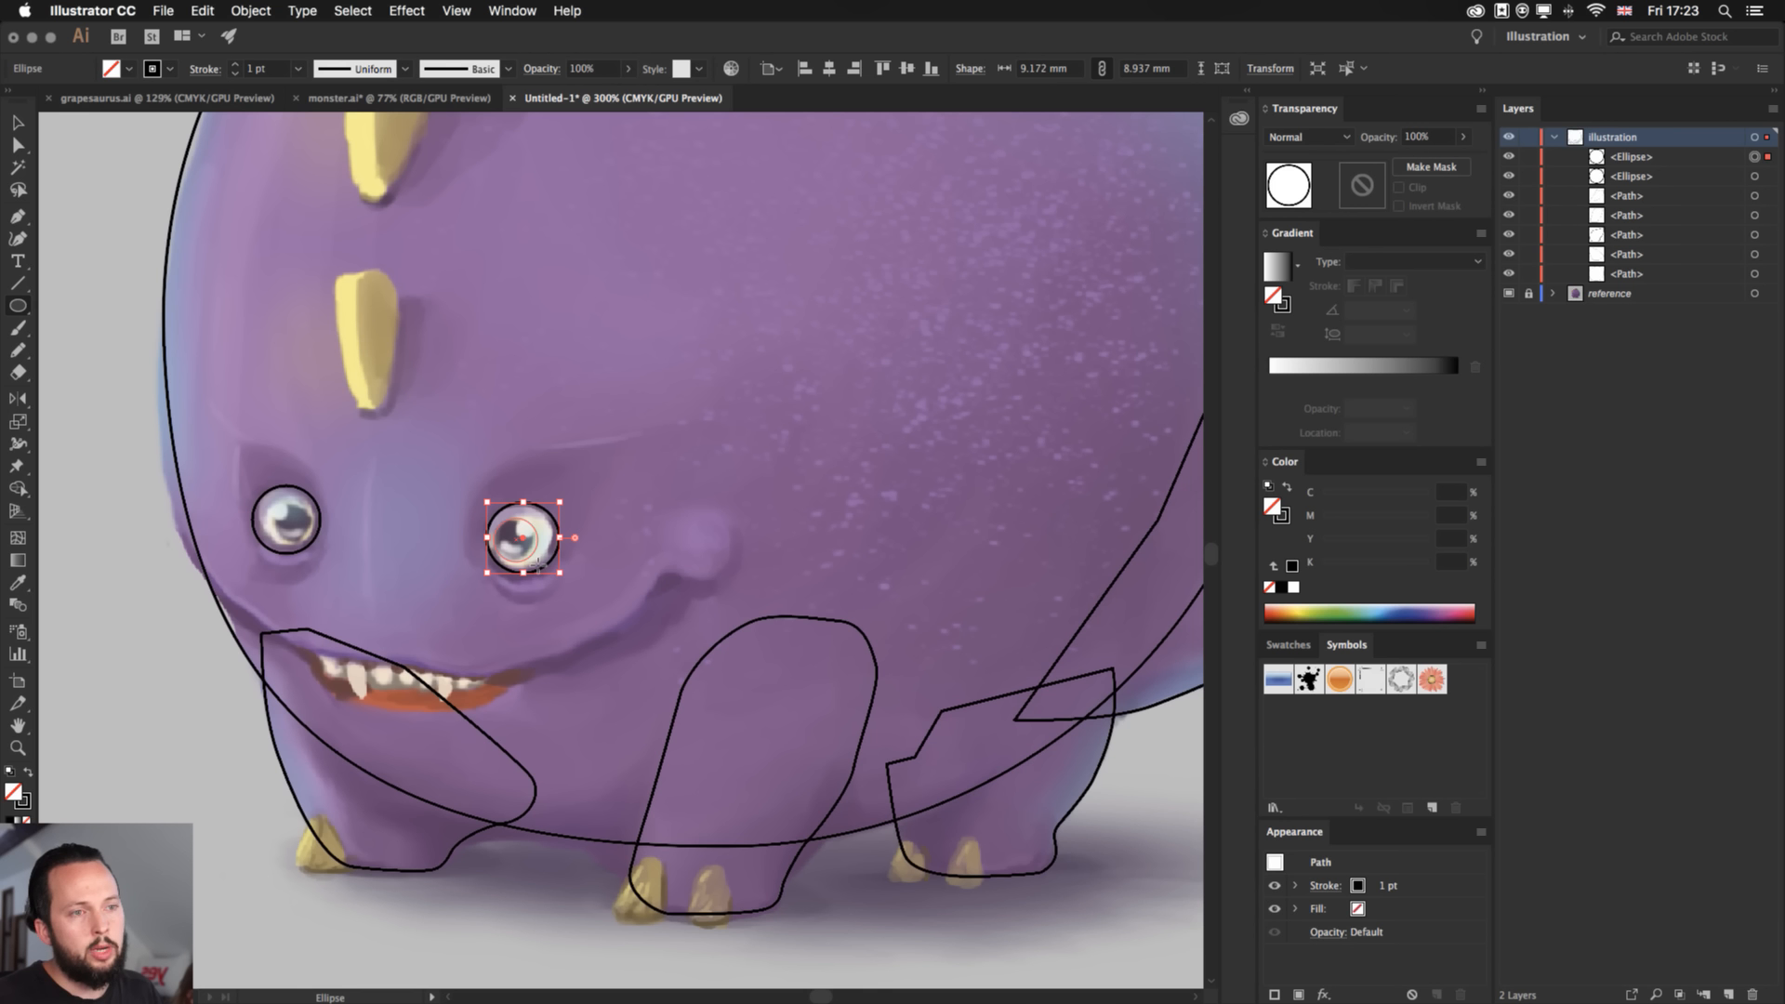
- Draw the irises as ellipses of about 5.2 × 5.4 mm in the larger eye and 4.4 × 4.6 mm in the smaller one
left_click_drag(537, 561, 493, 517)
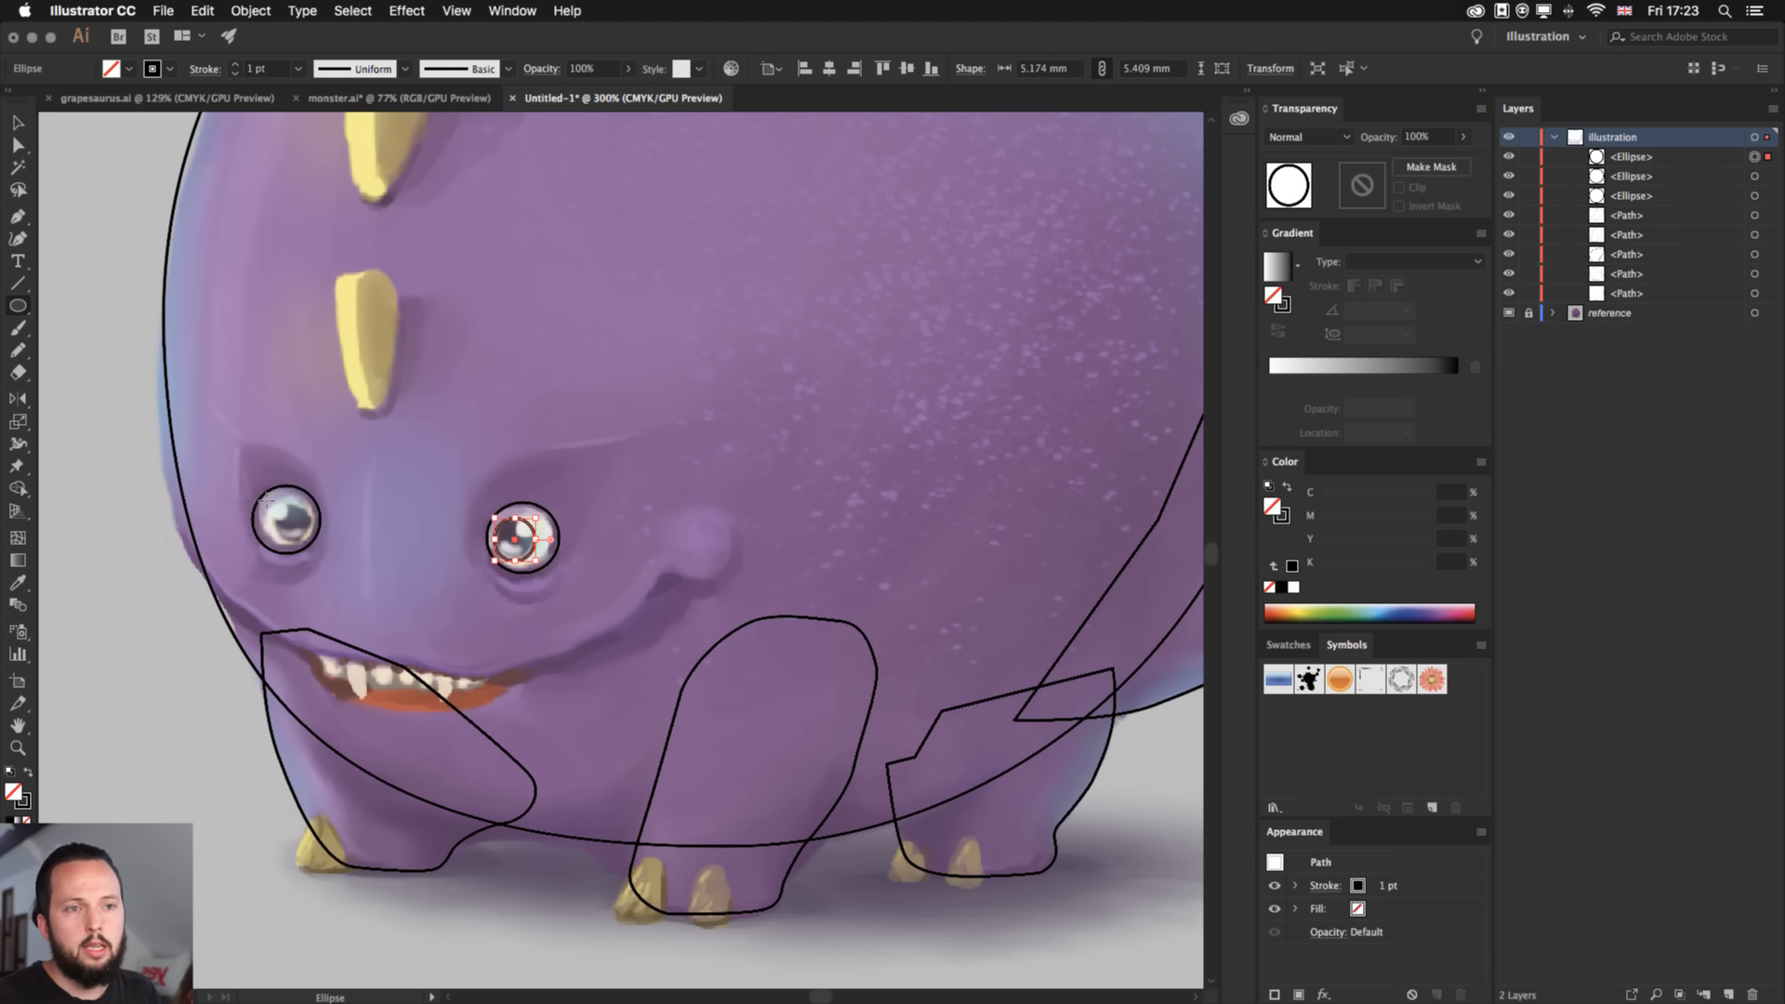
left_click_drag(271, 505, 309, 546)
key("v")
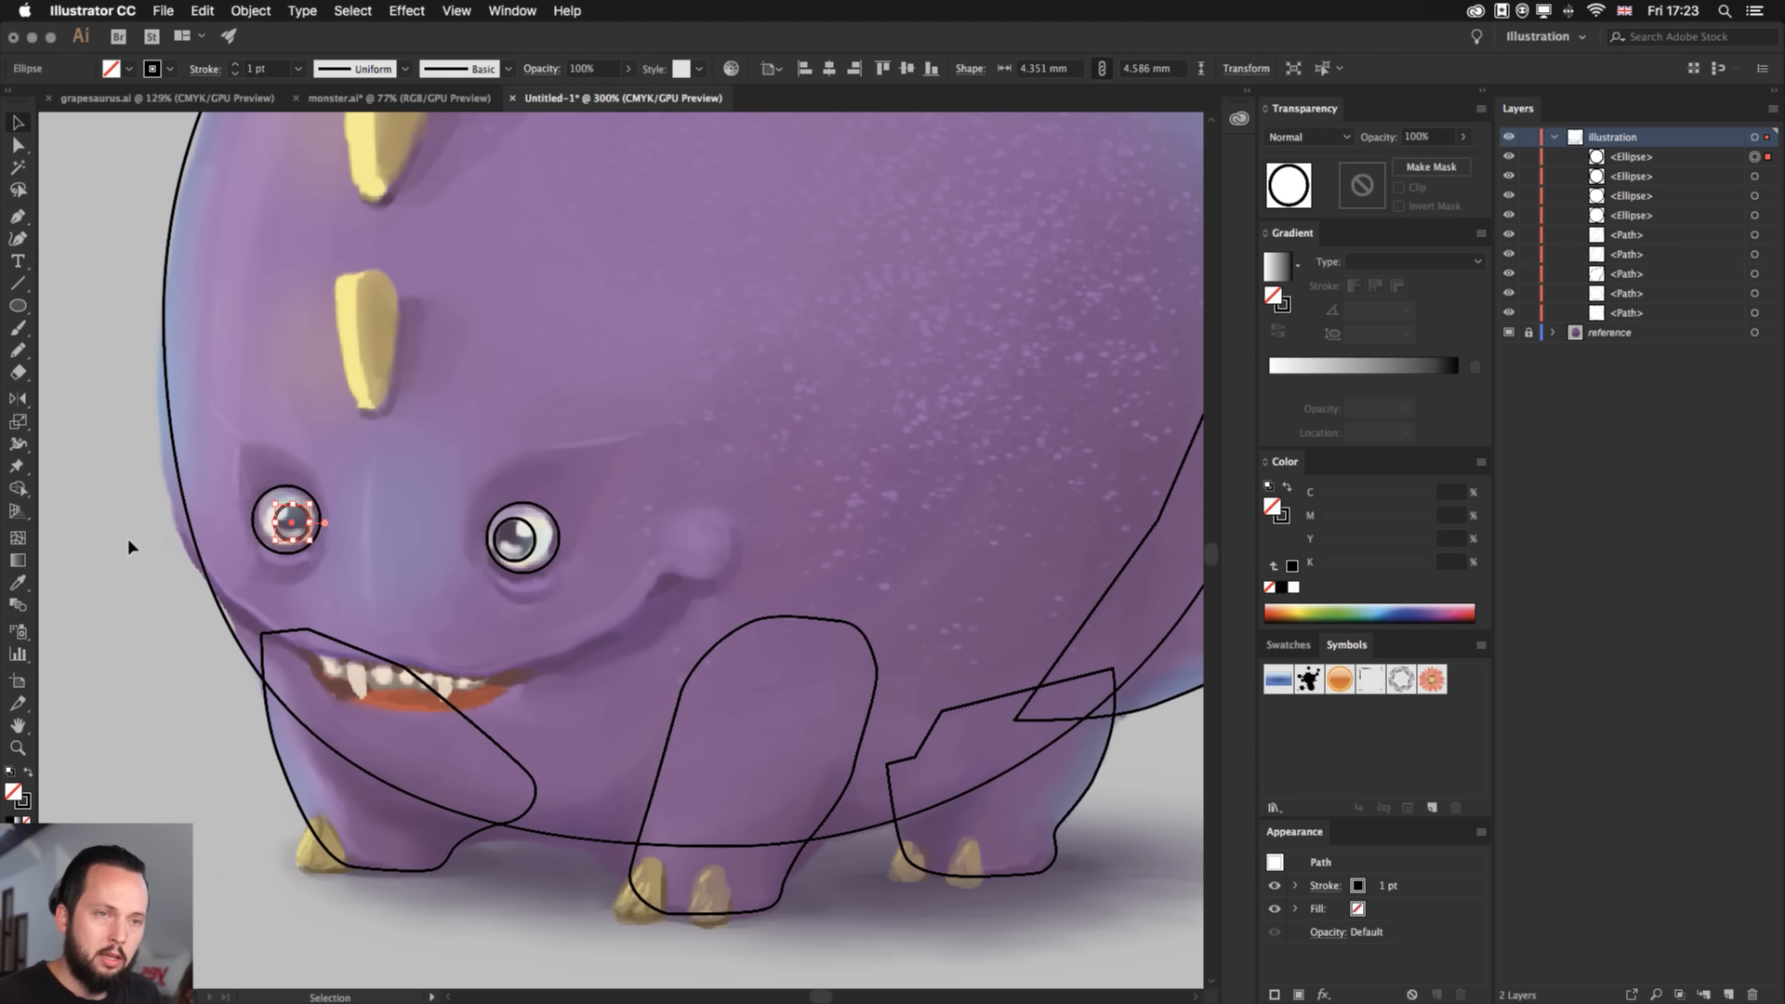
left_click(90, 539)
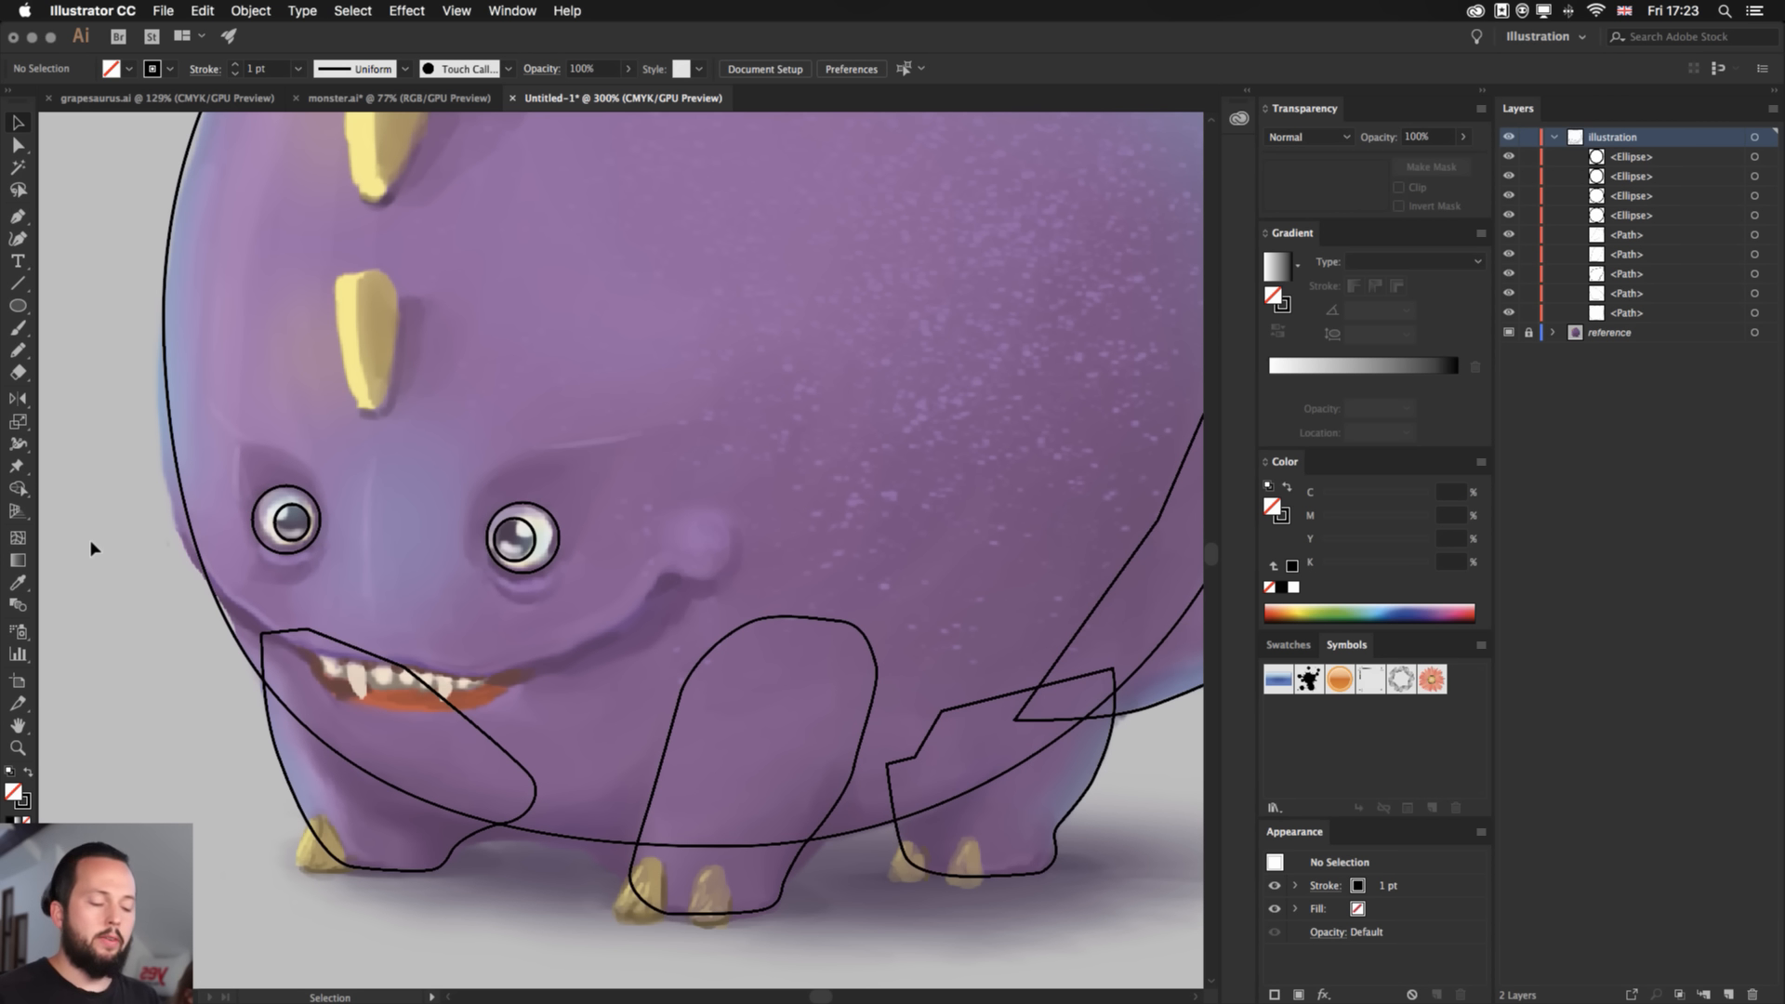
- Fill the body shape with the Orange, Yellow gradient preset and set its stroke to none
key("super+minus")
key("super+minus")
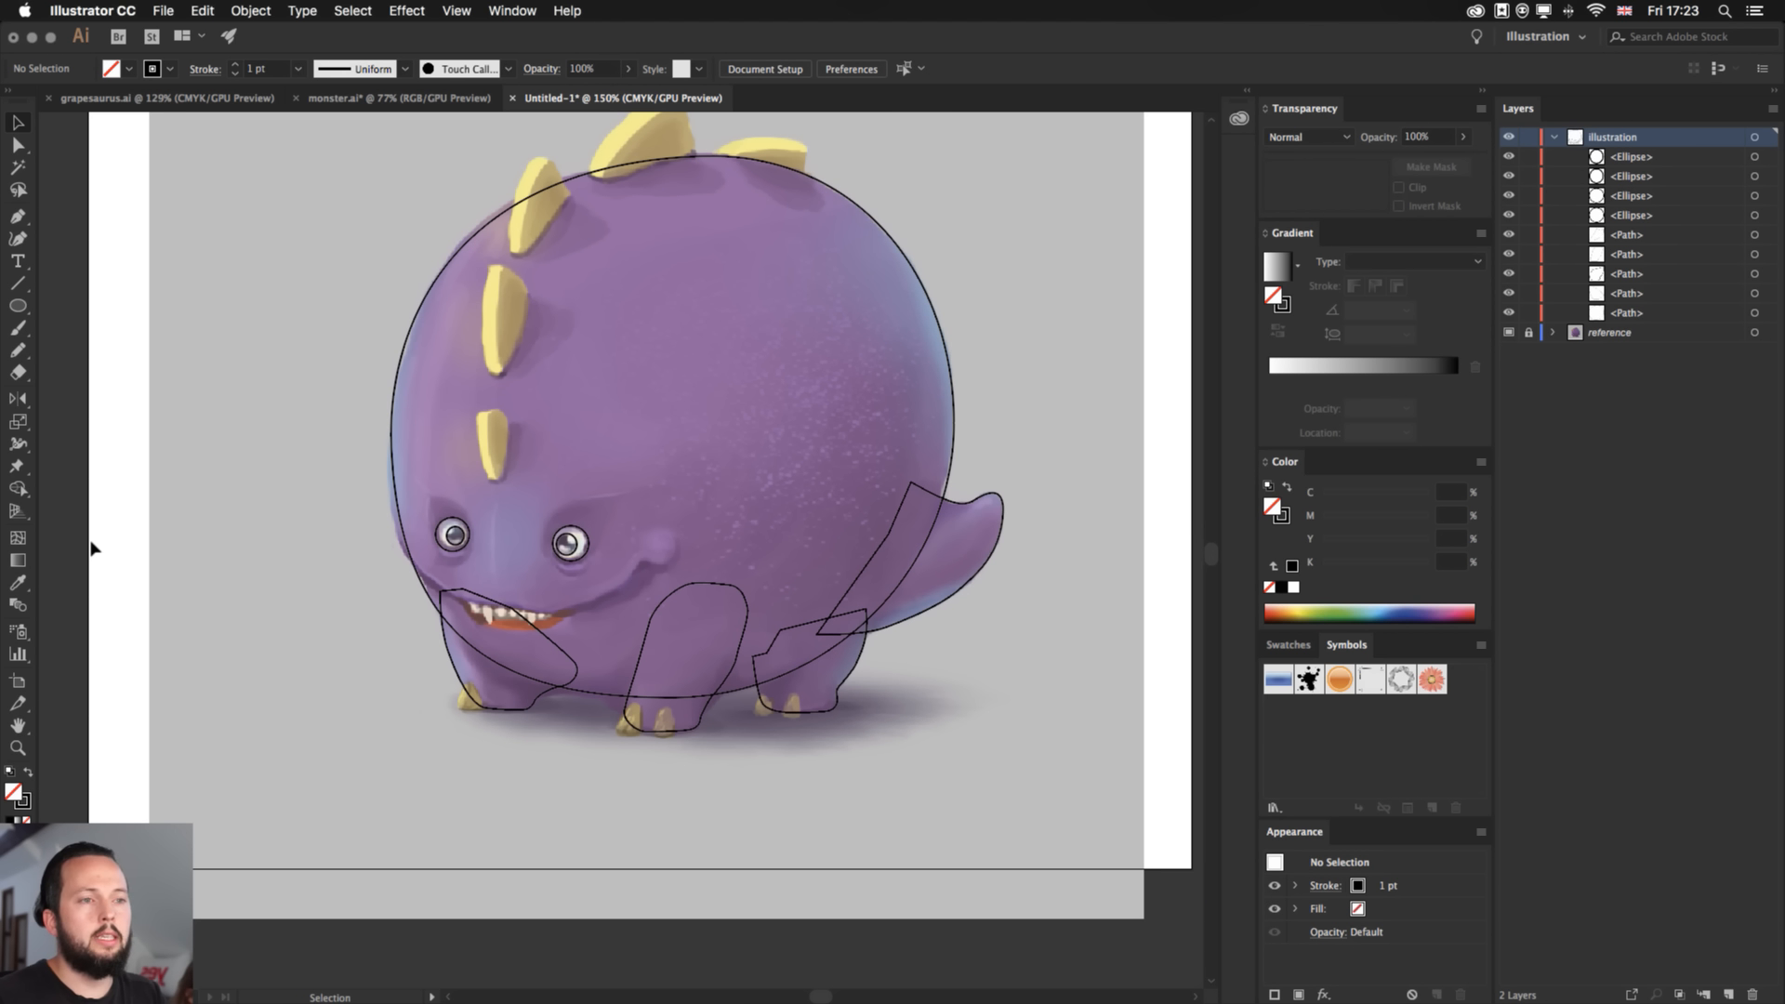
left_click_drag(445, 540, 407, 631)
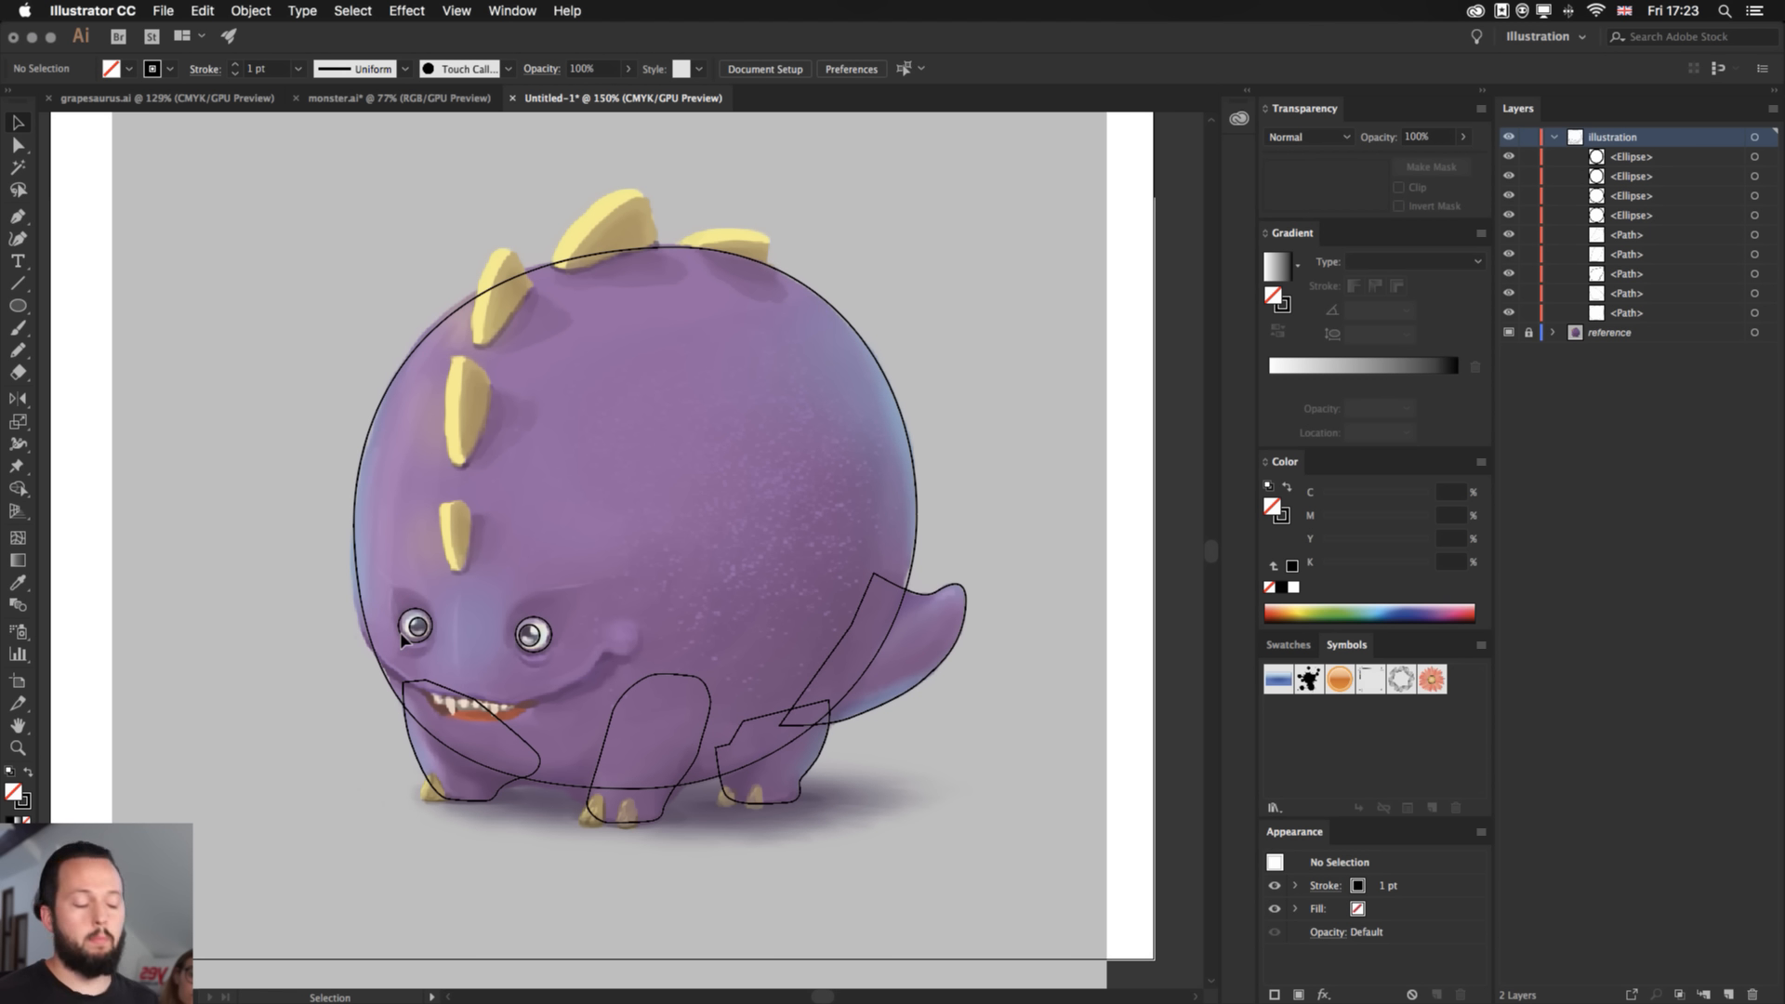
key("super+equal")
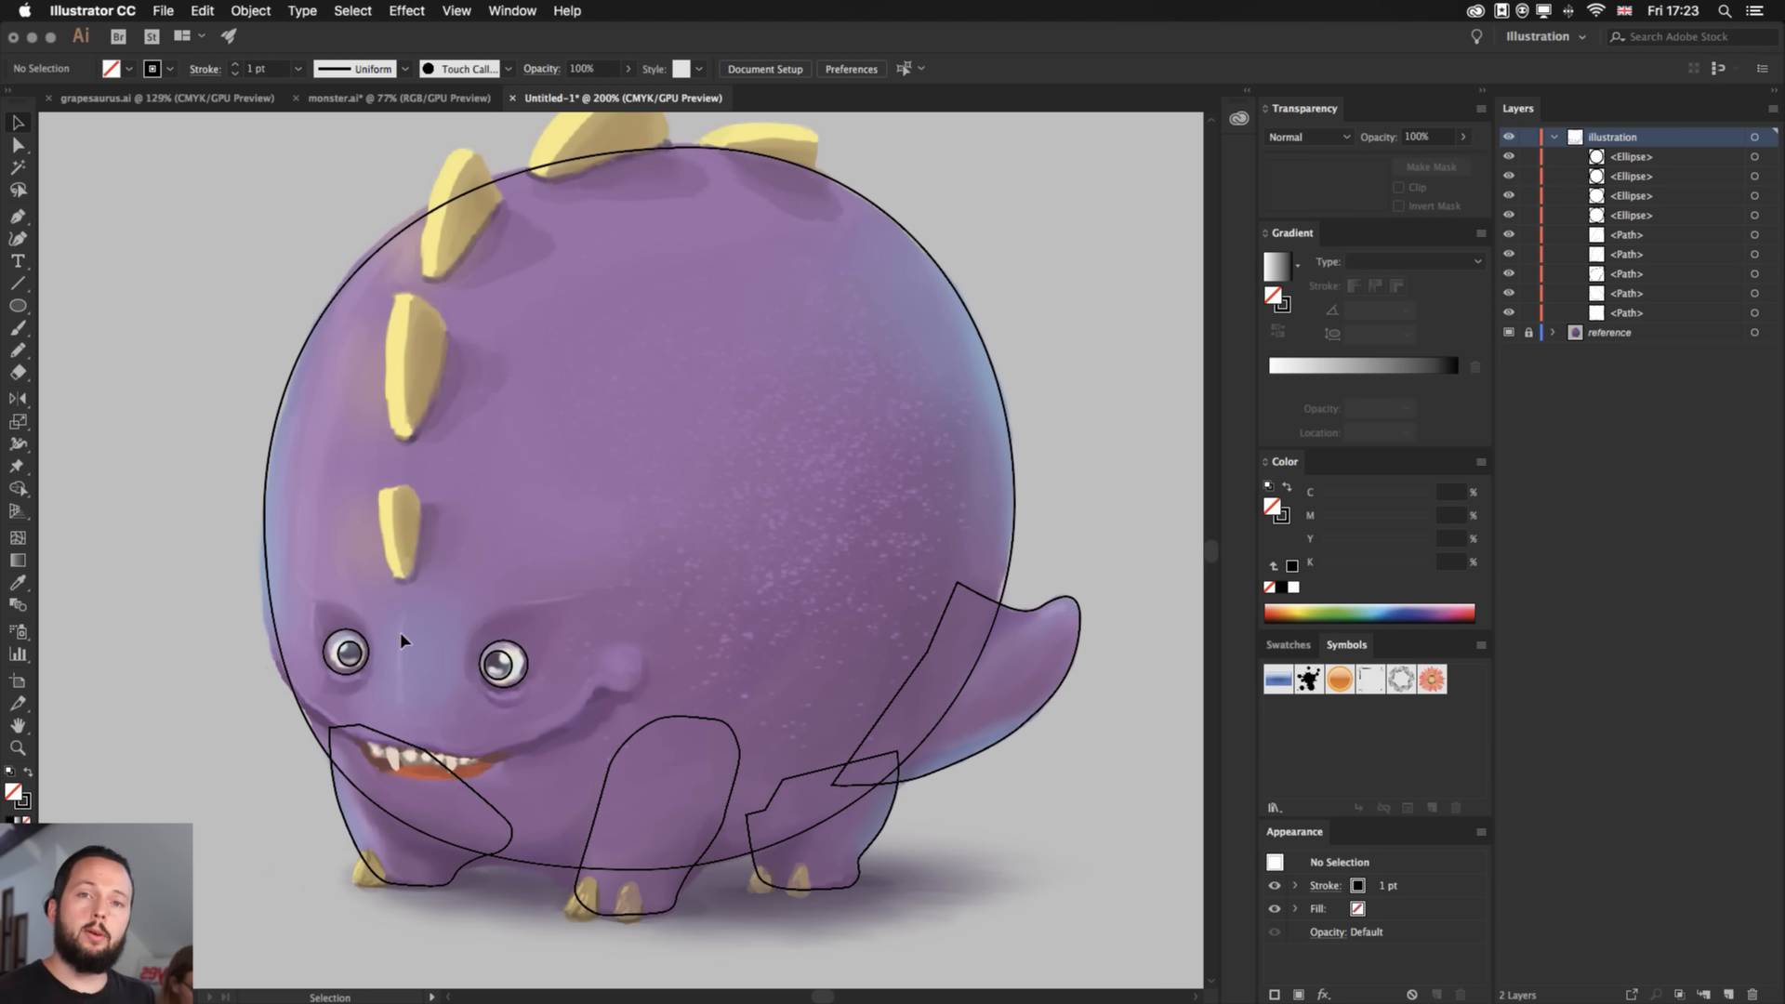
left_click(1011, 444)
left_click(1298, 267)
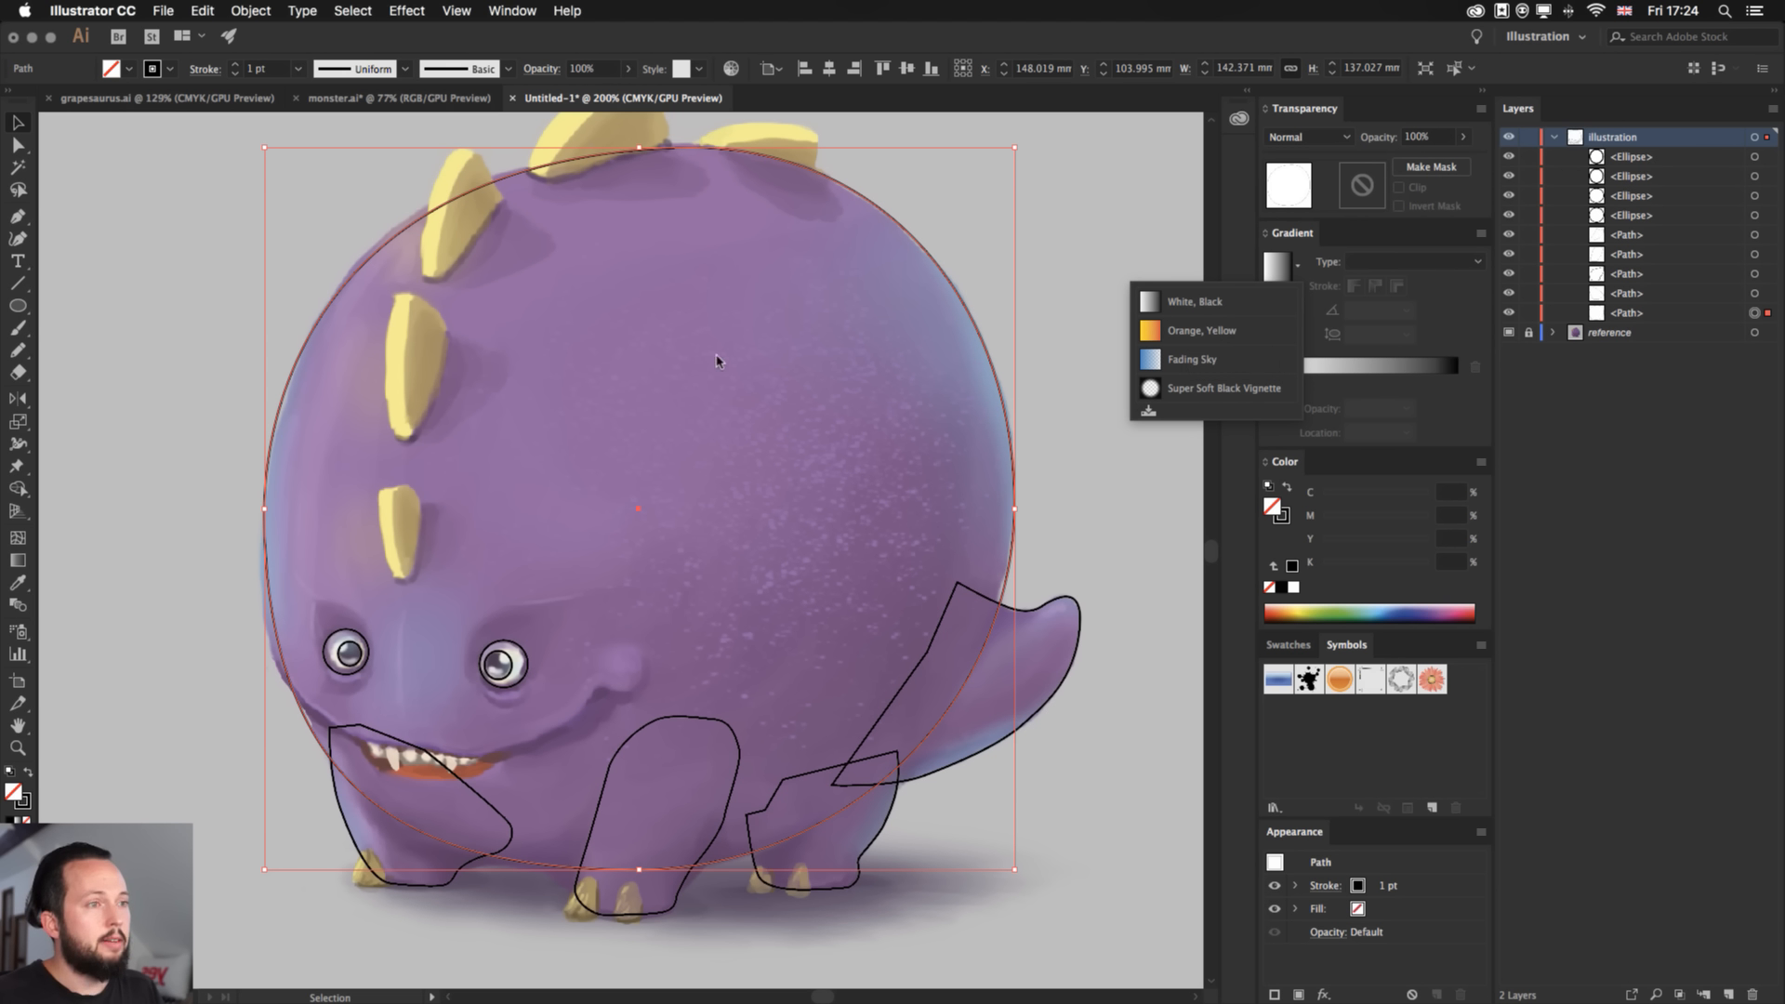
left_click(1272, 511)
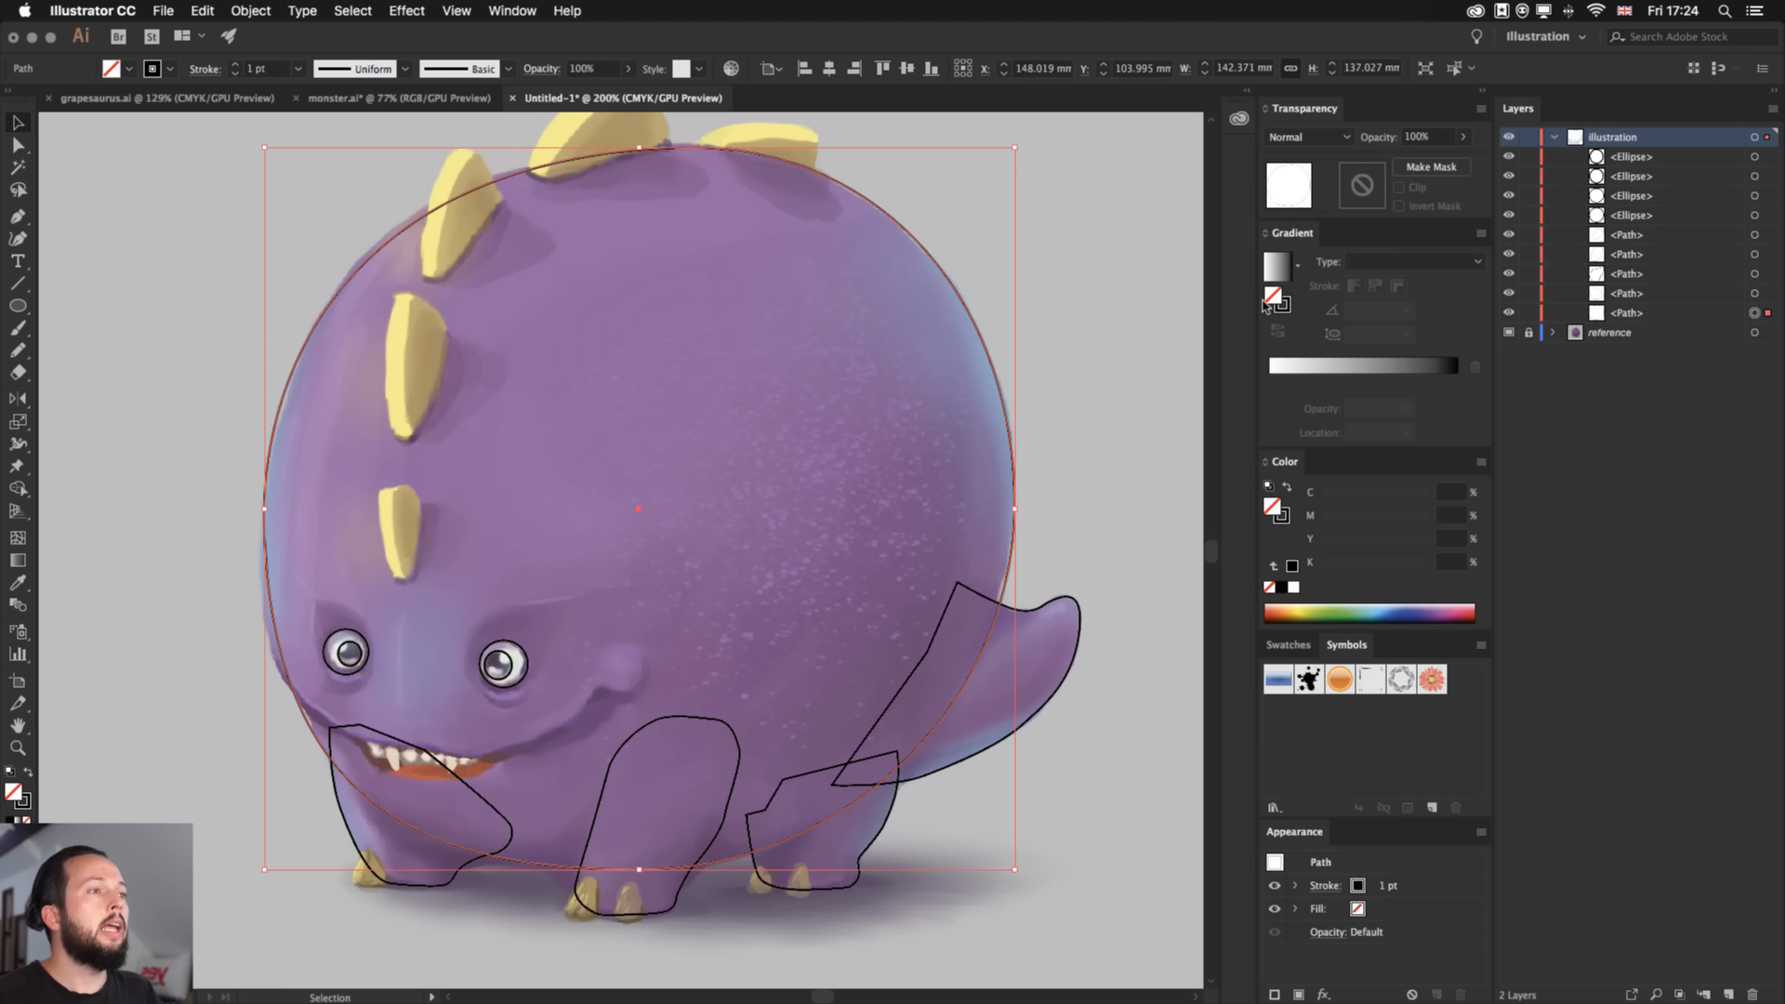
left_click(1298, 266)
left_click(1186, 326)
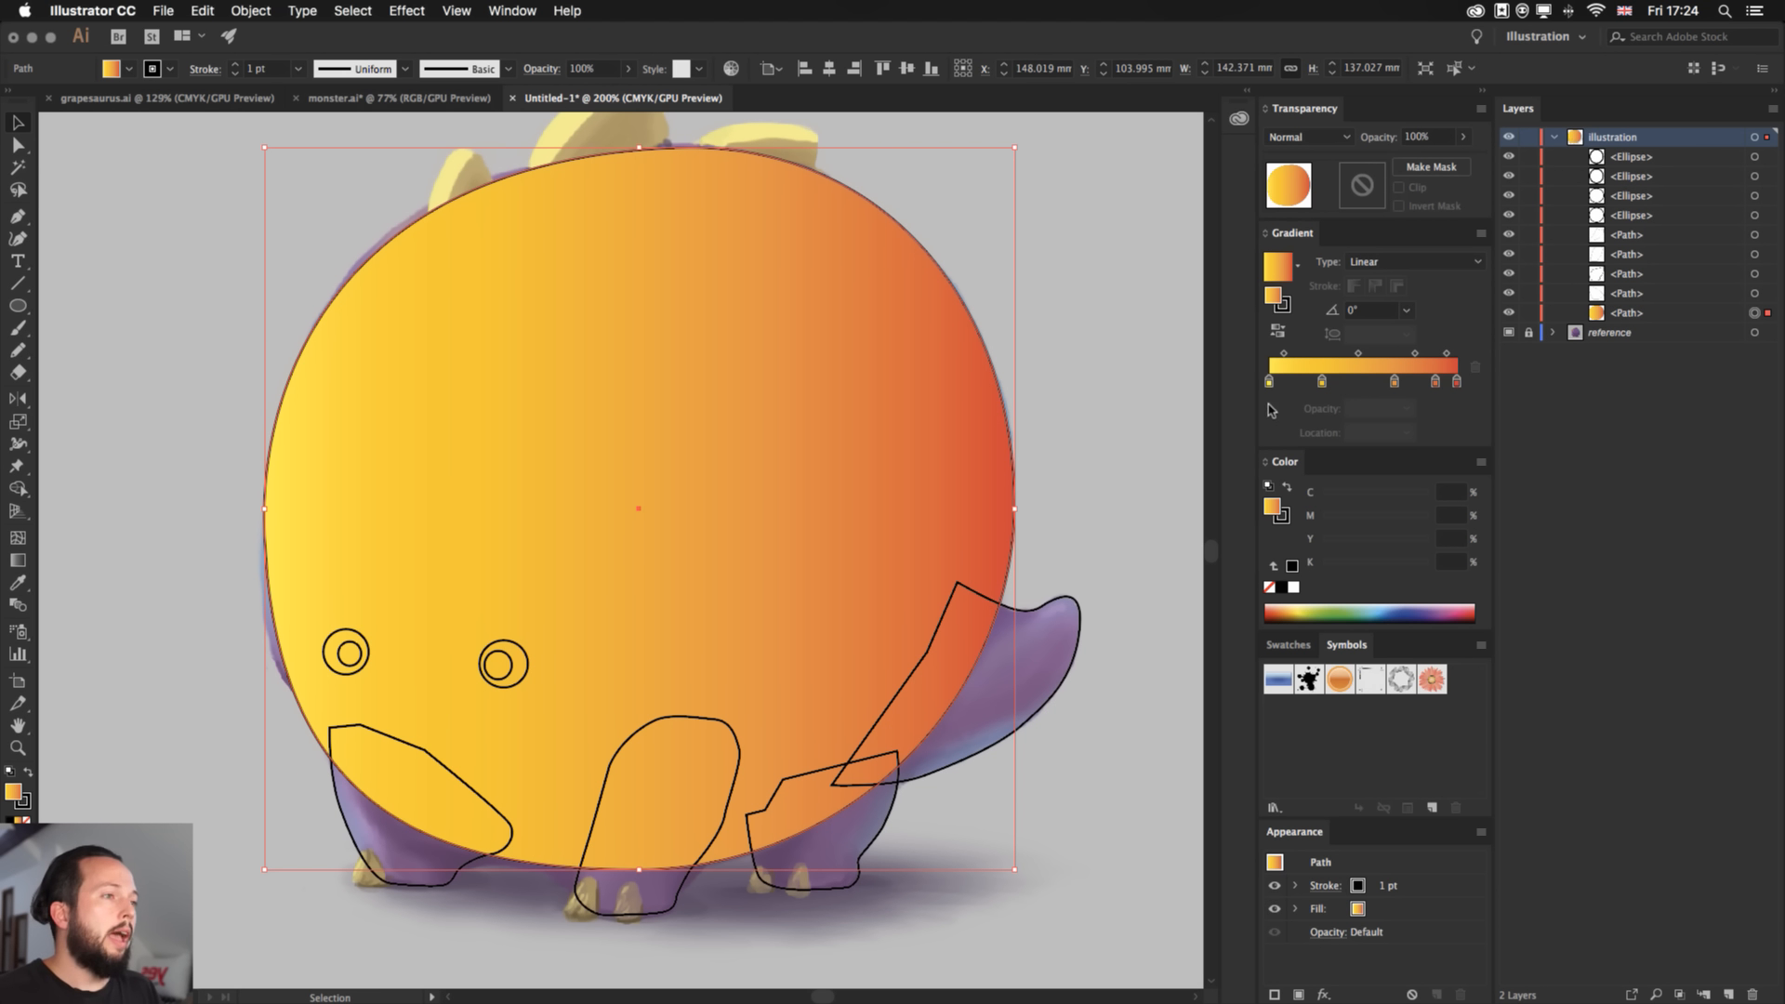
left_click(1291, 311)
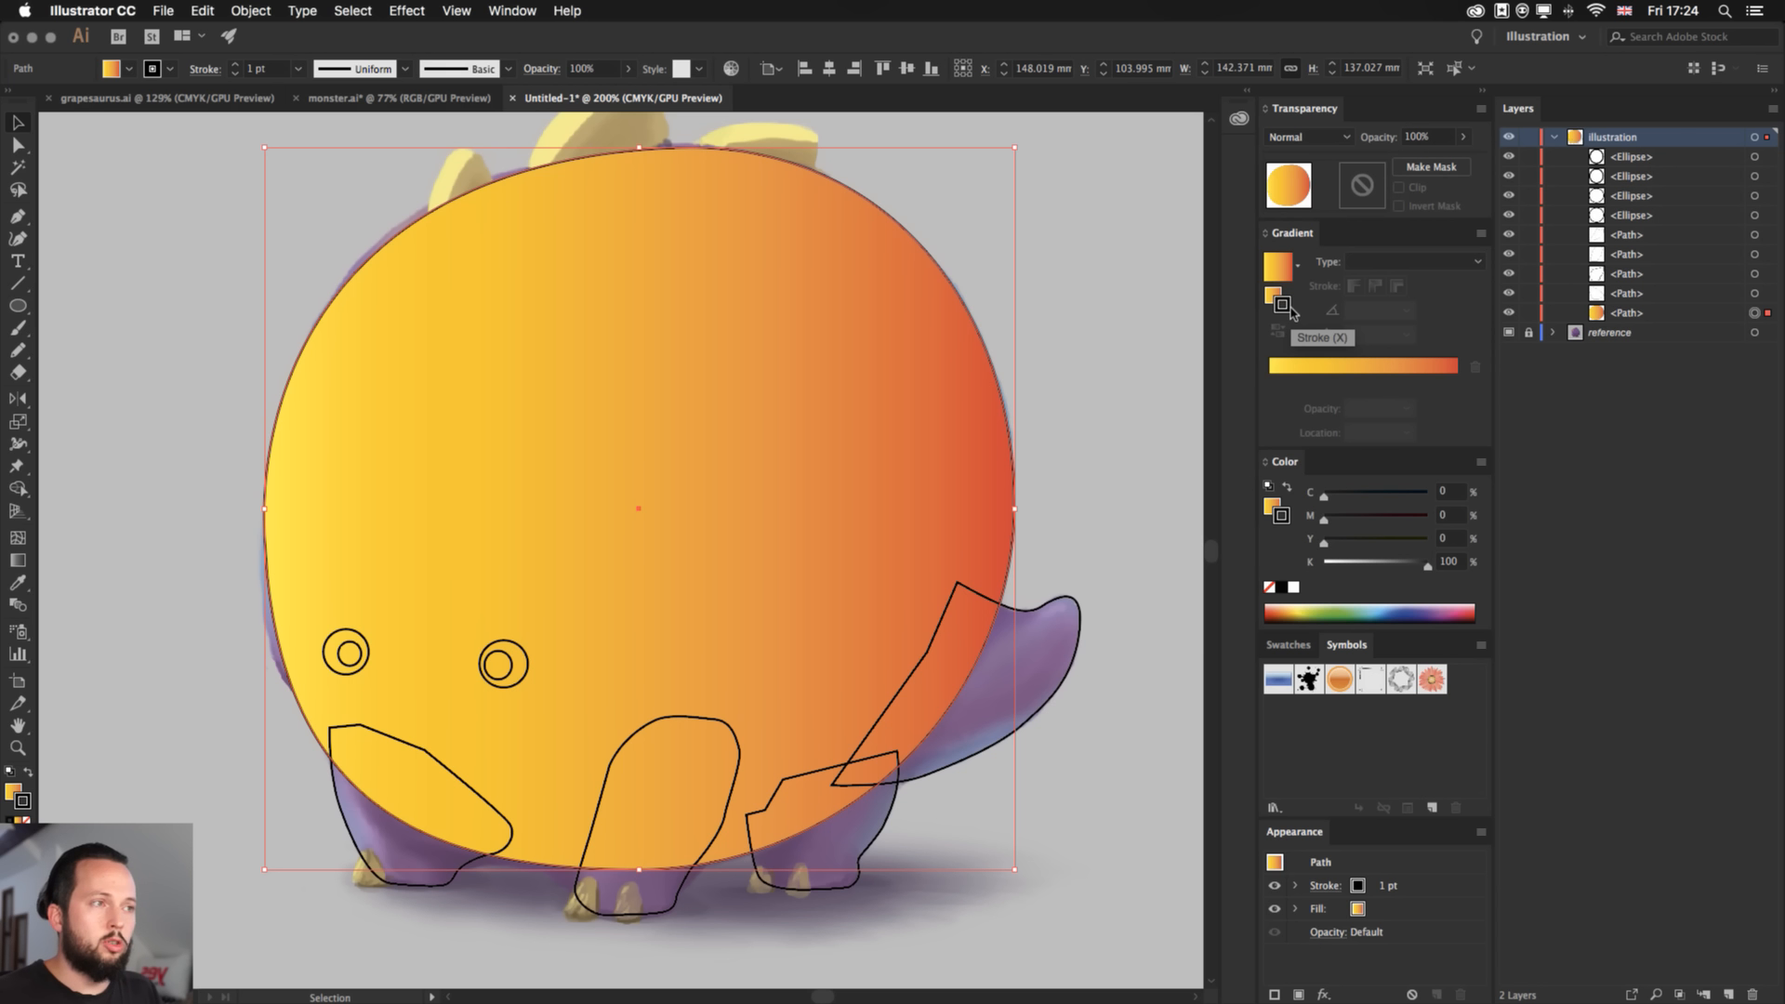
key("slash")
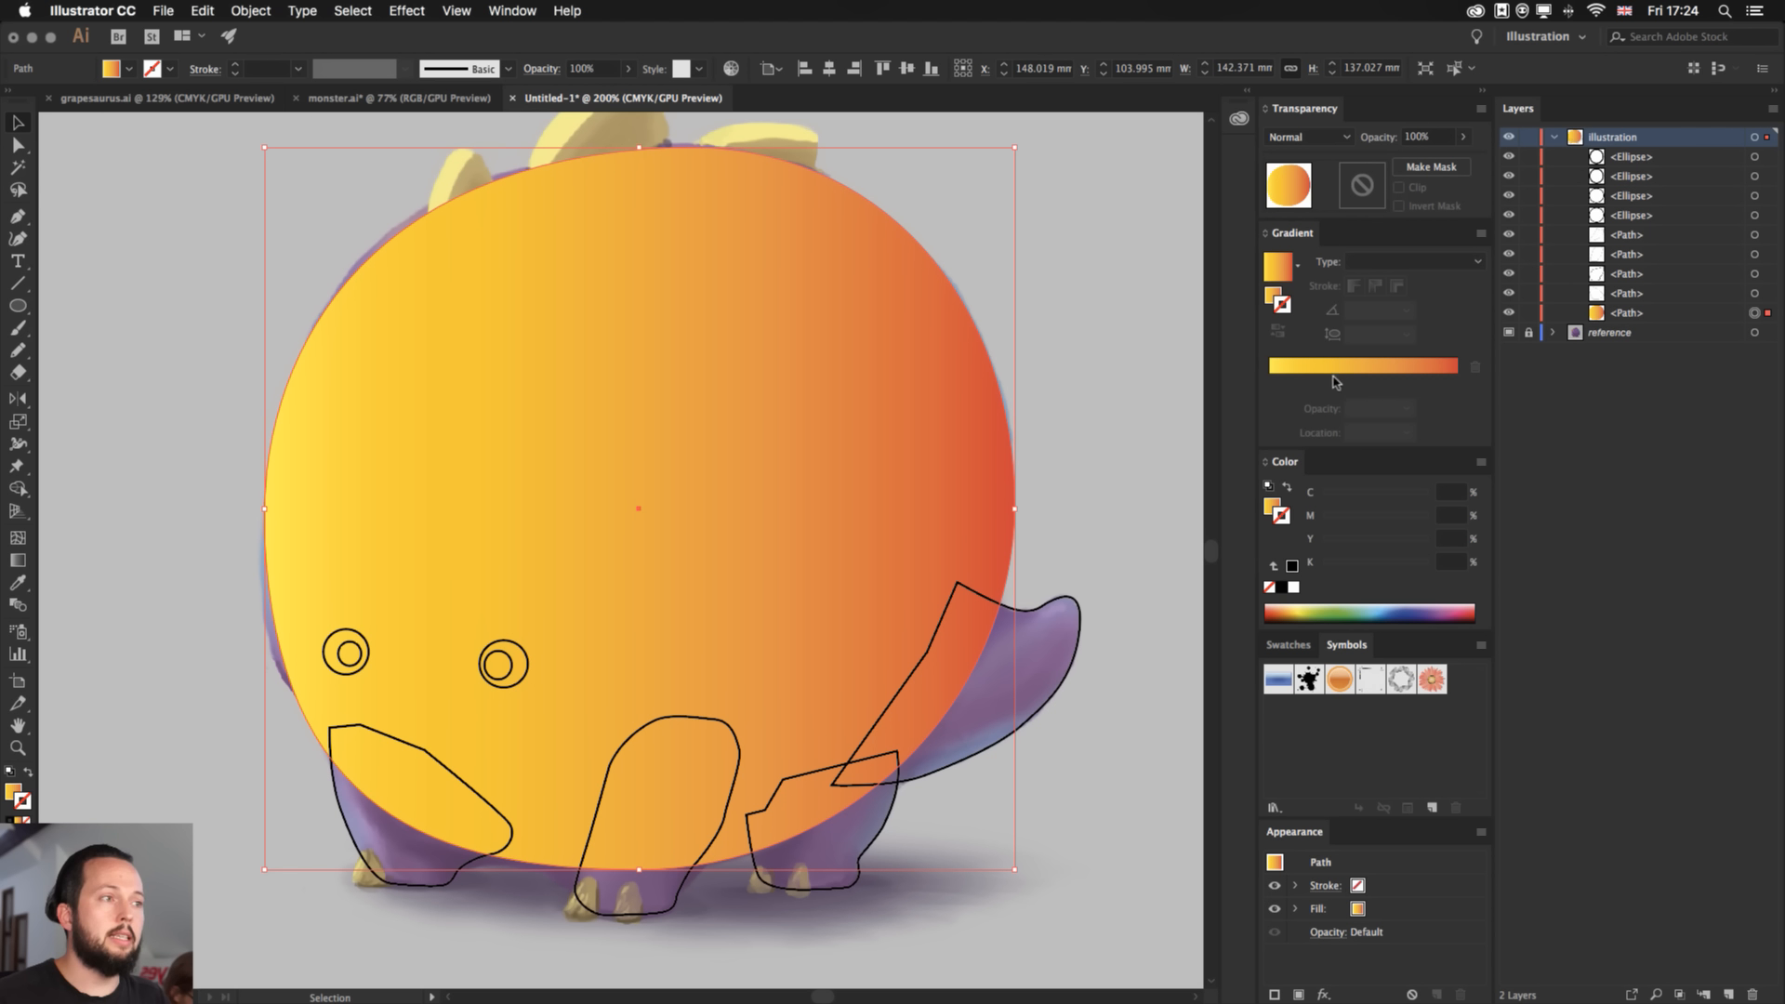
- Remove the middle colour stops from the body's gradient fill, keeping only the yellow and red ends, and set its type to Radial
left_click(829, 469)
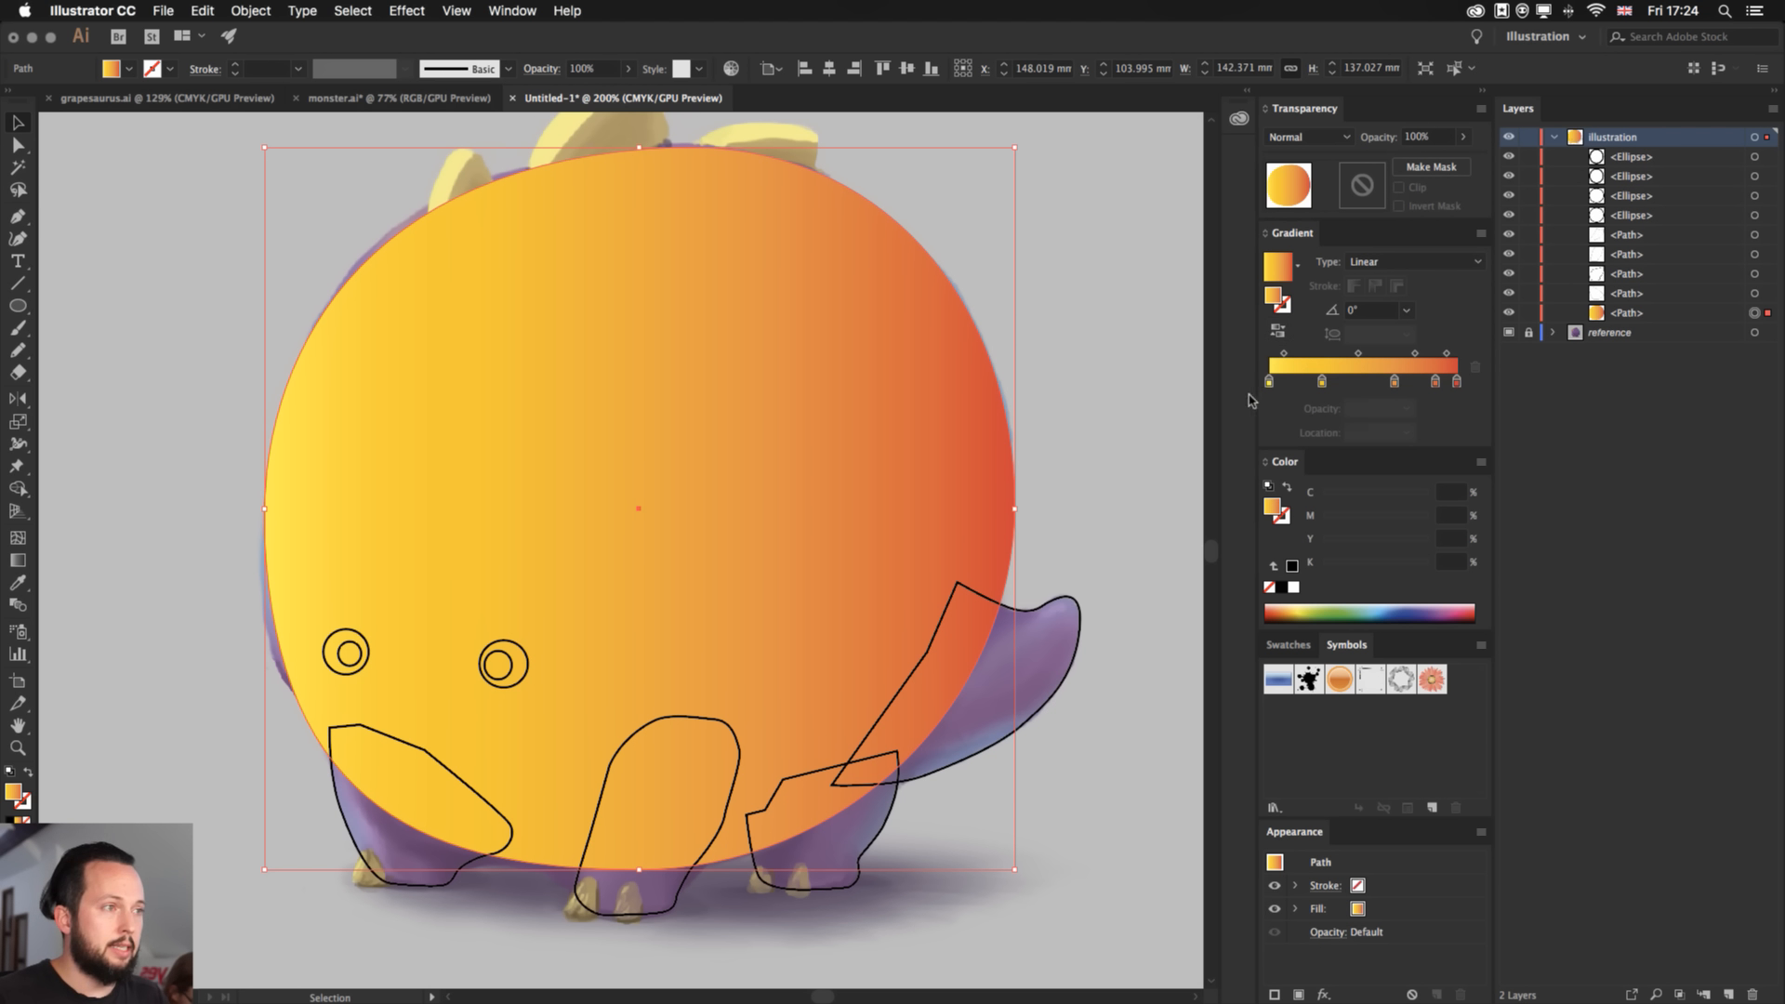
left_click_drag(1322, 382, 1441, 426)
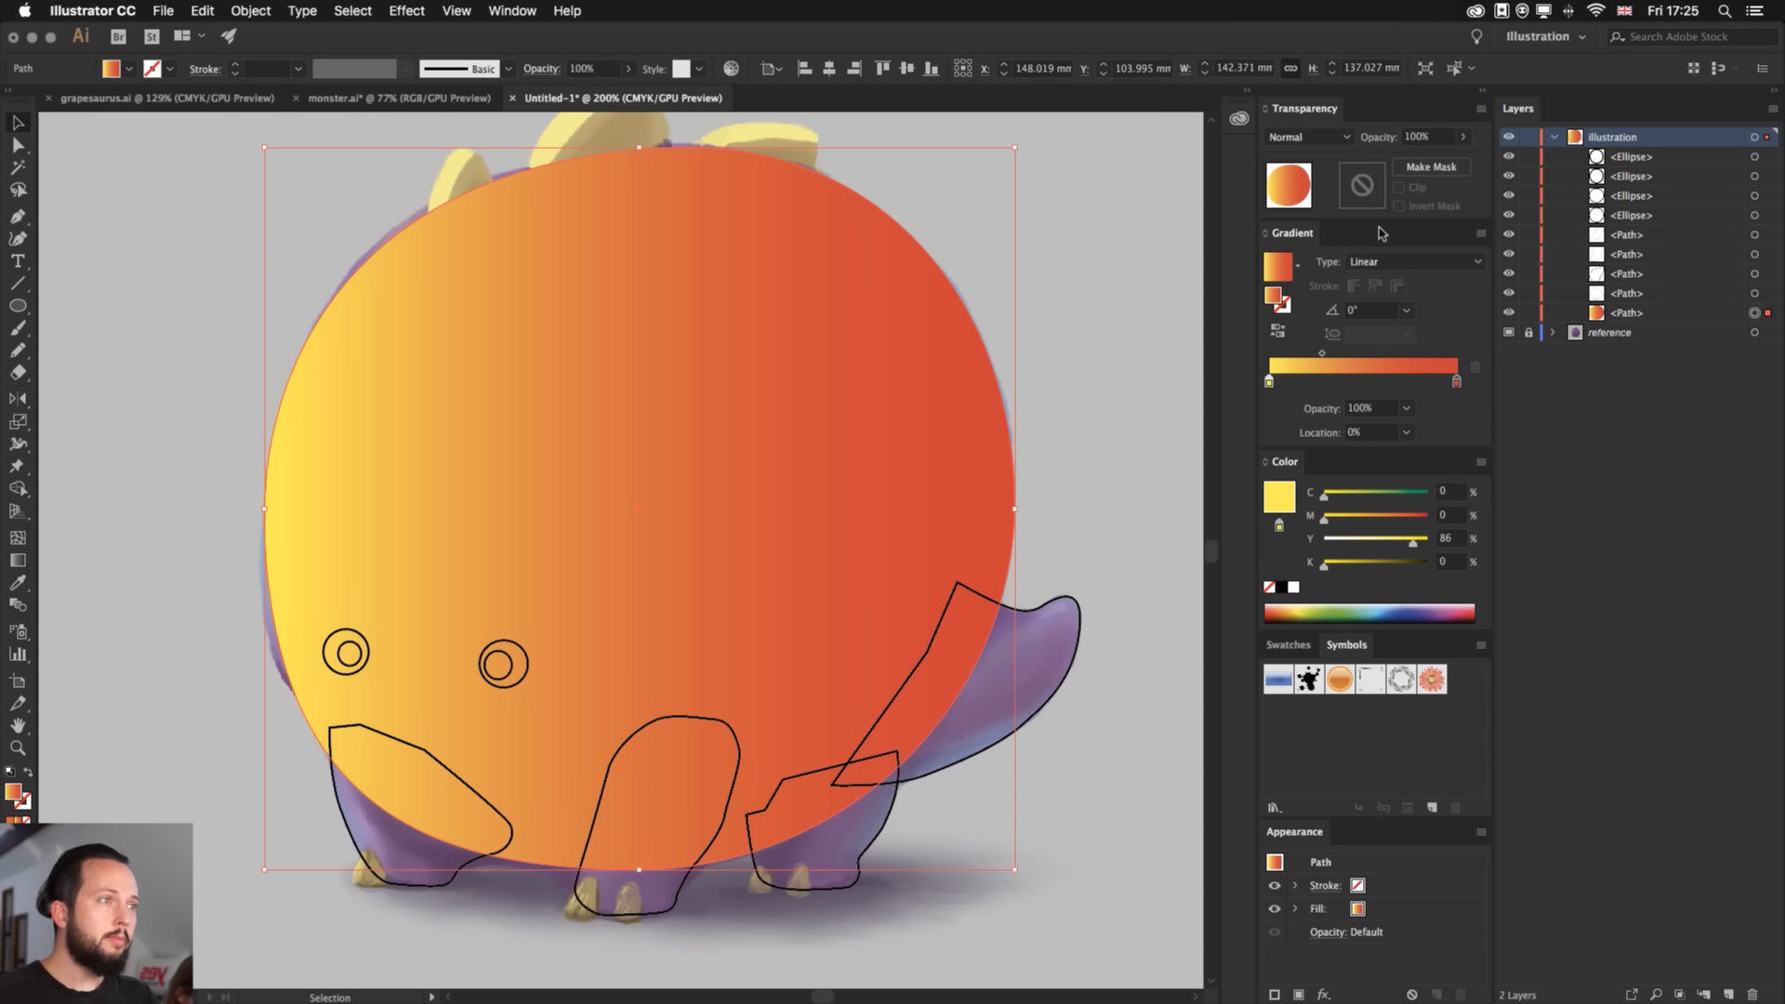
left_click(1380, 263)
left_click(1381, 302)
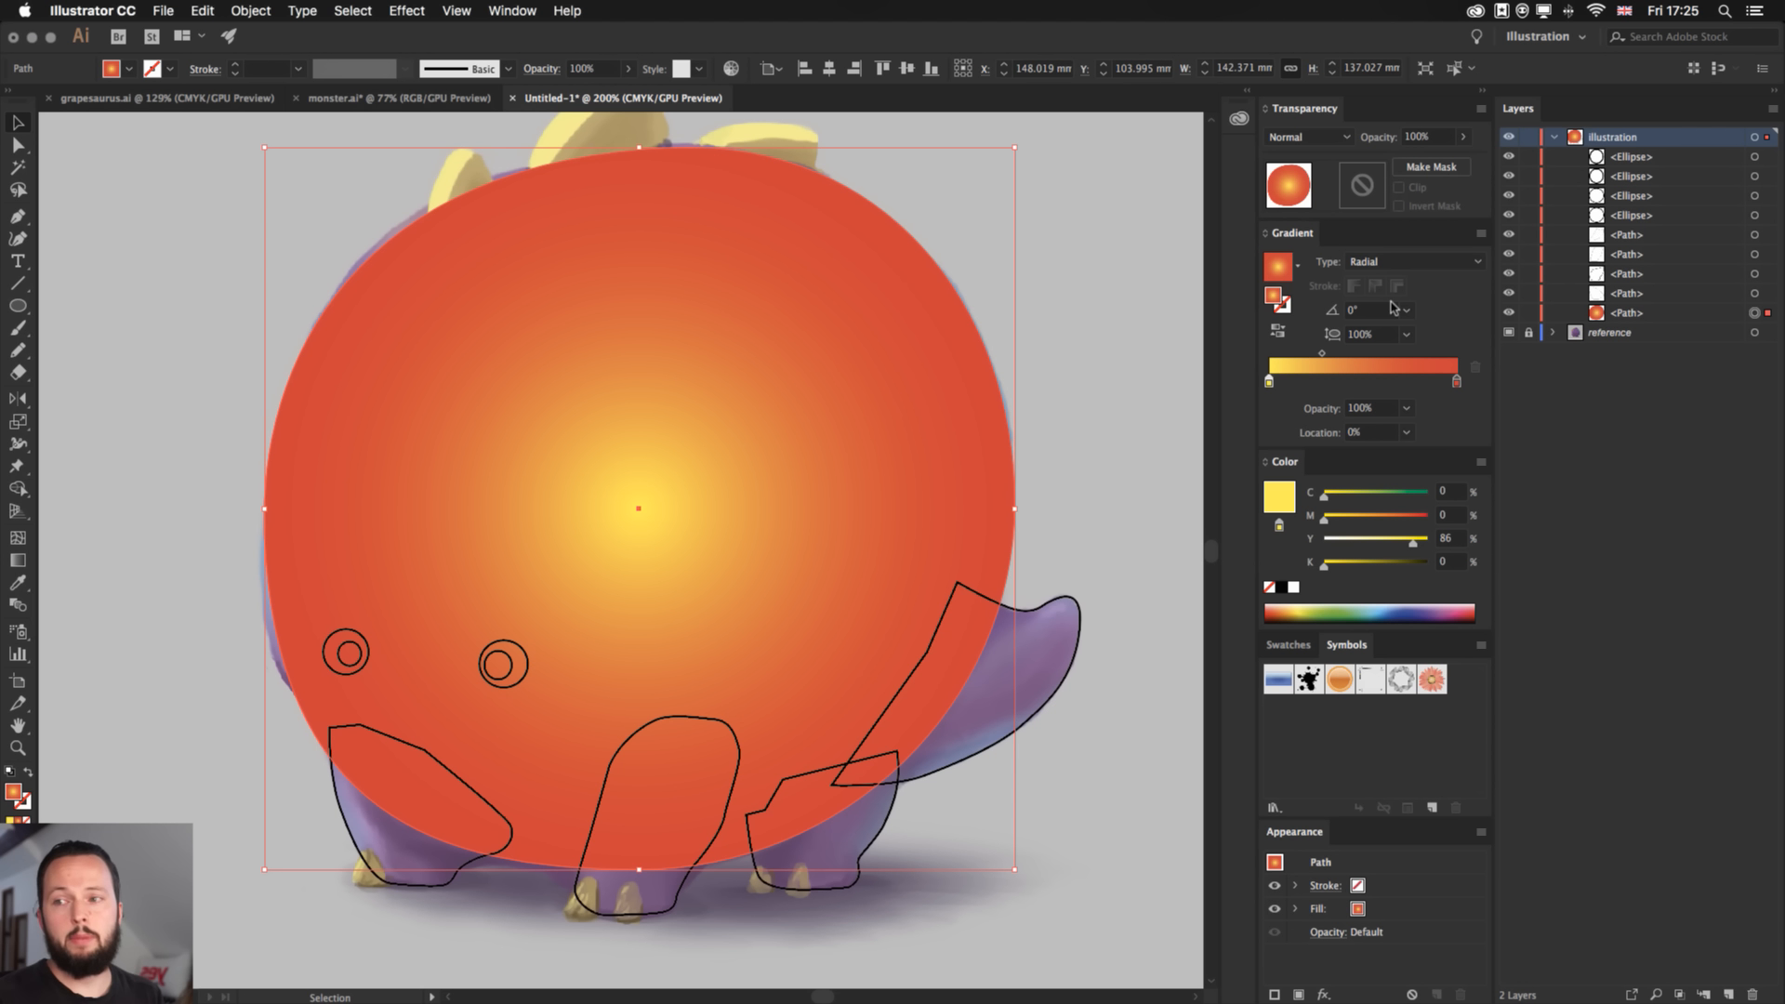
- Move the centre of the body's radial gradient to the upper-left part of the body with the Gradient tool
key("g")
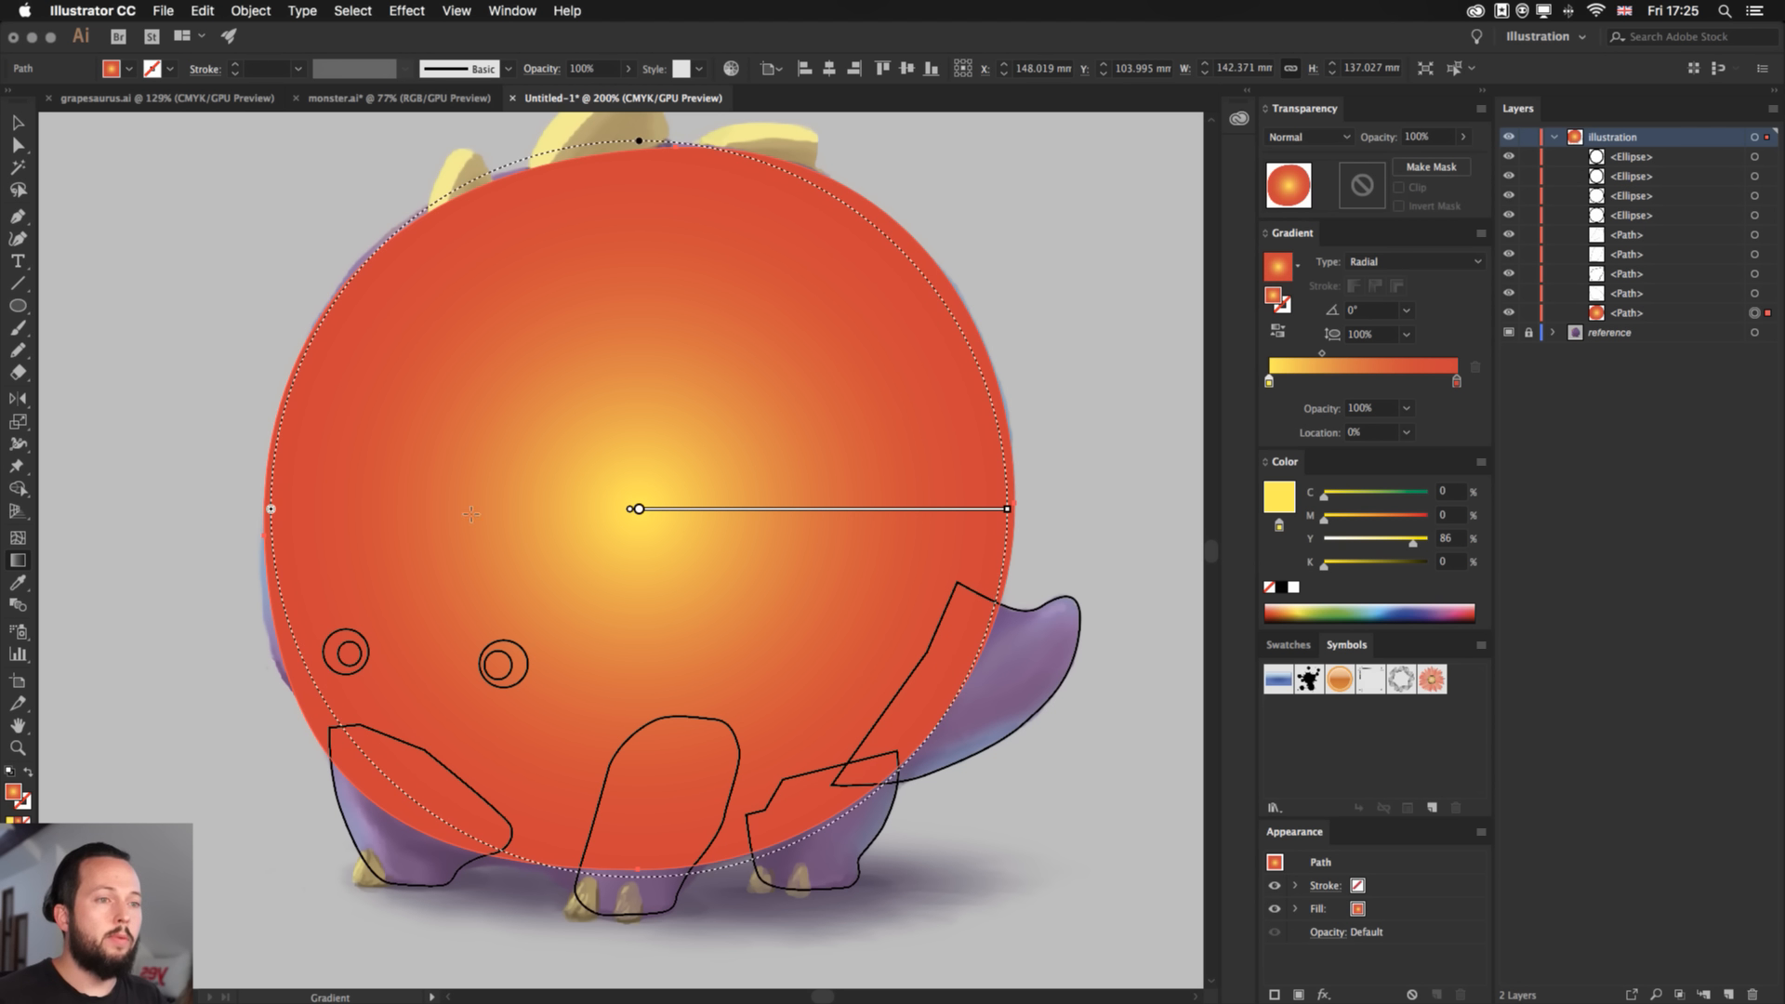
left_click_drag(641, 505, 519, 490)
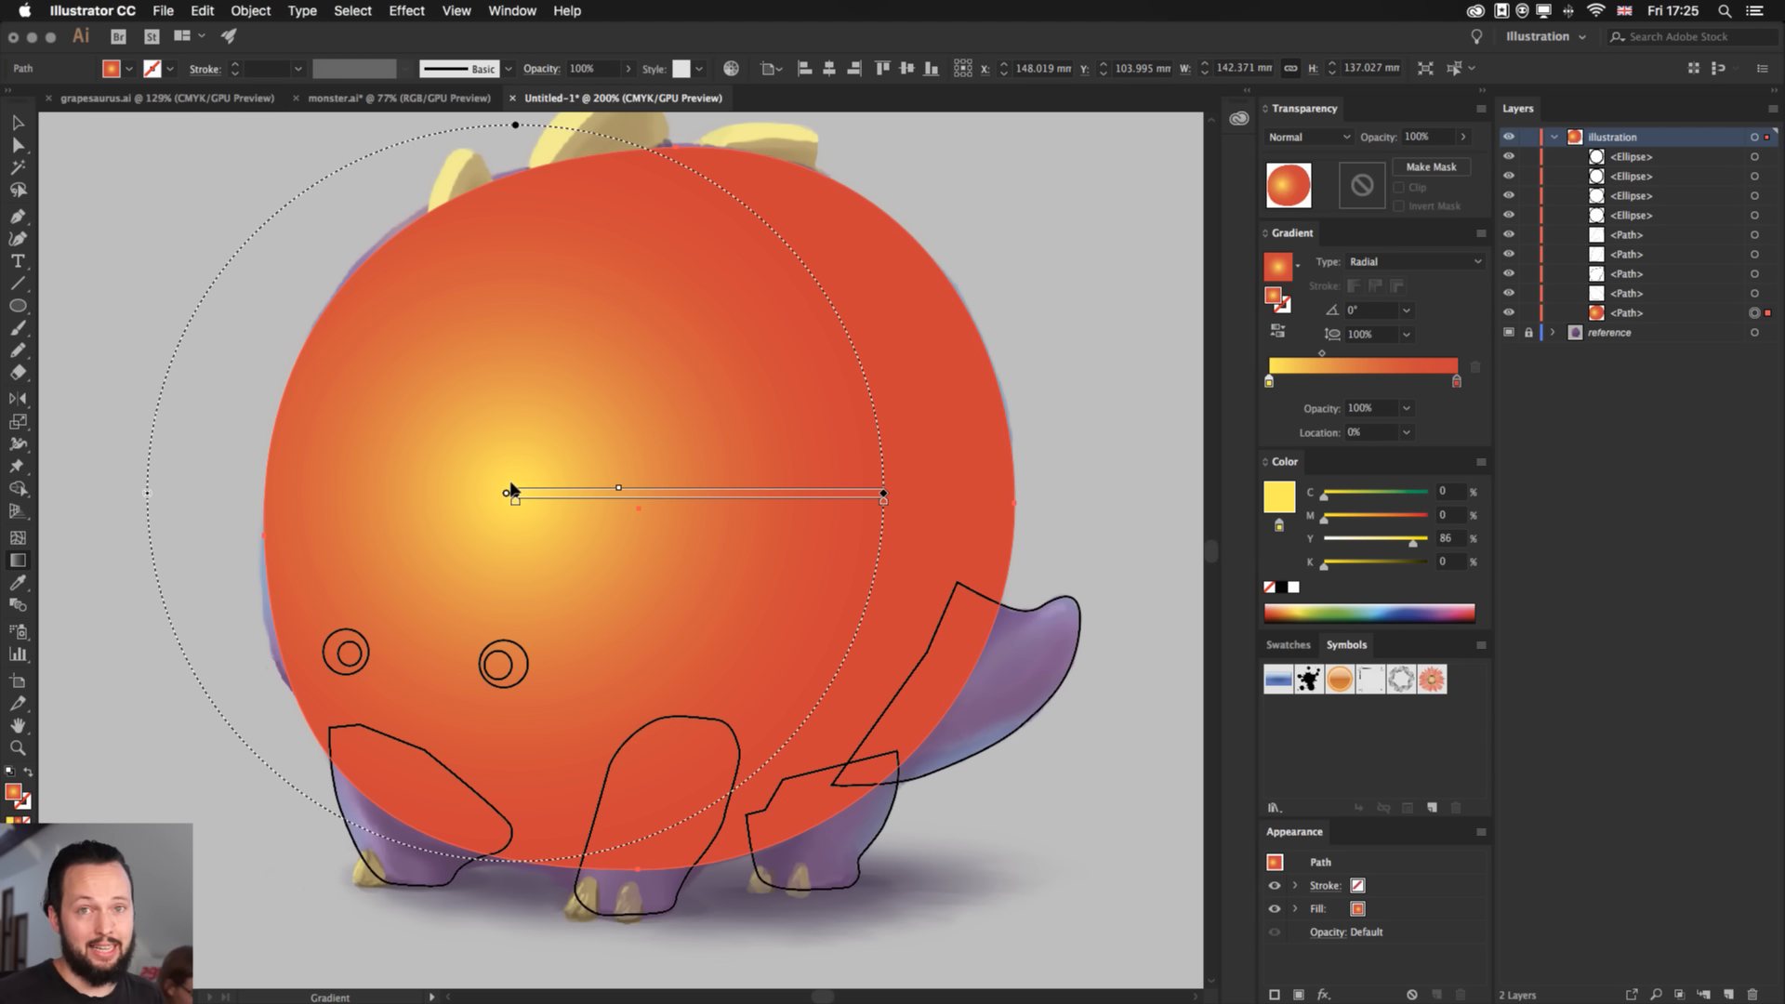
left_click(471, 11)
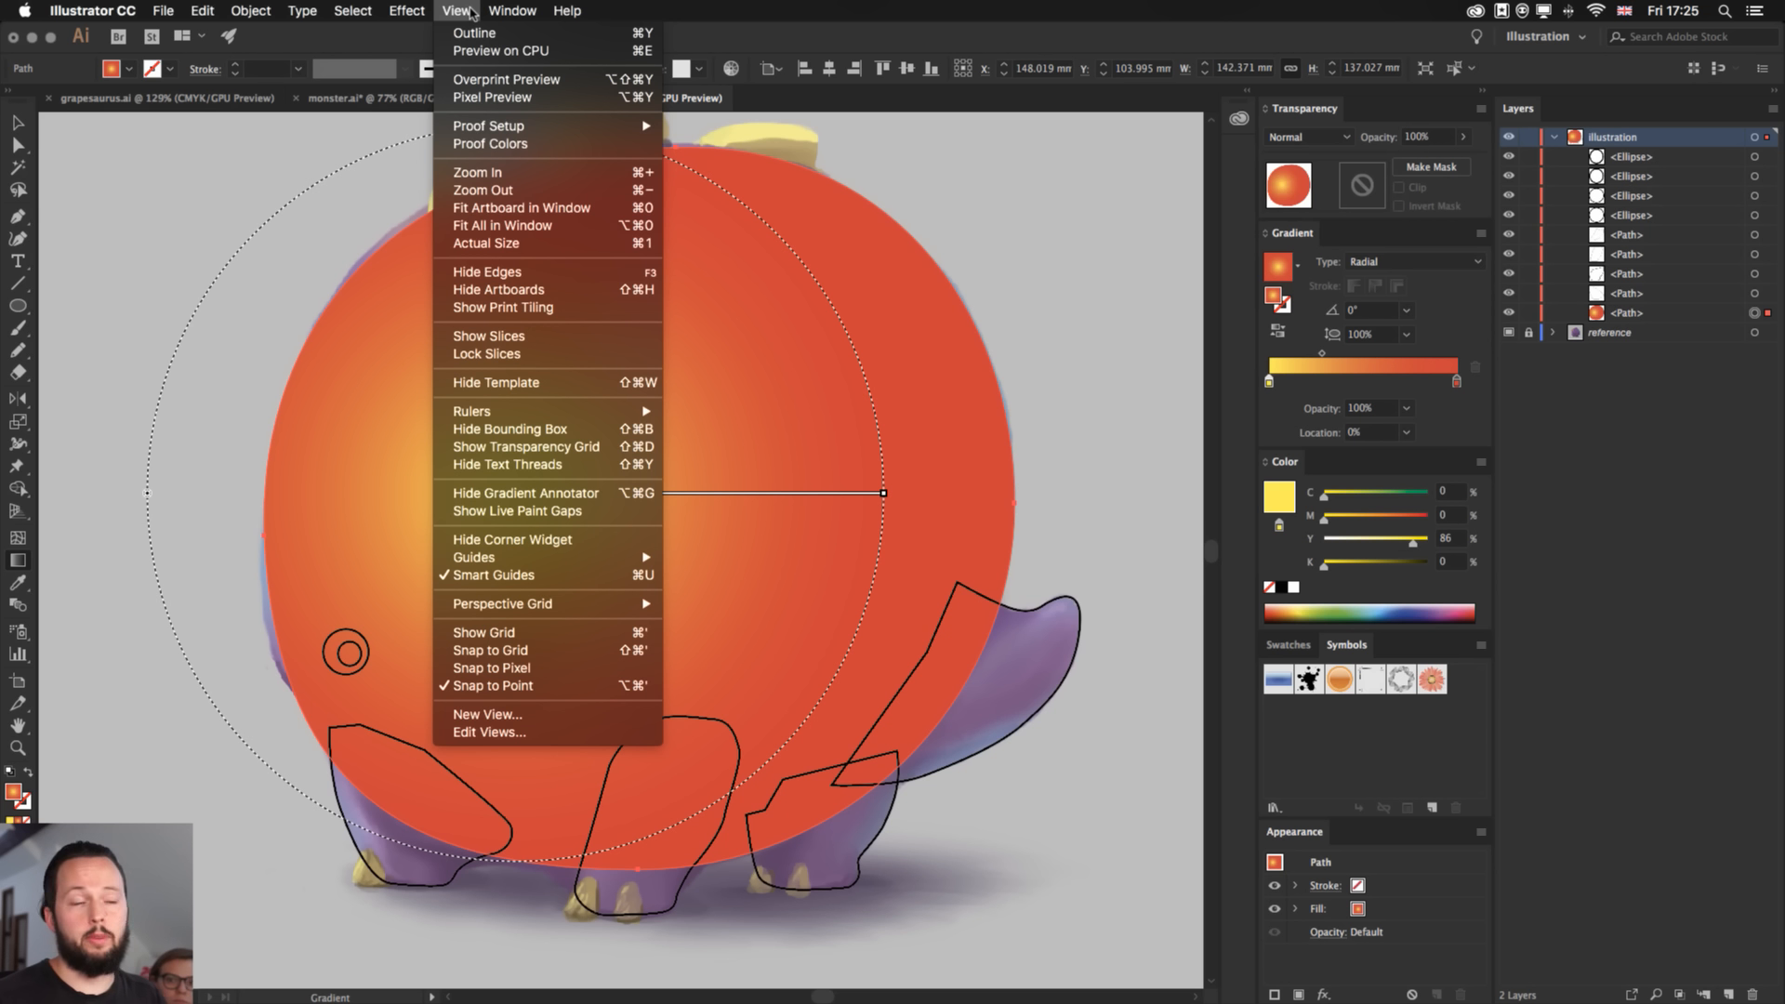
mouse_move(443, 410)
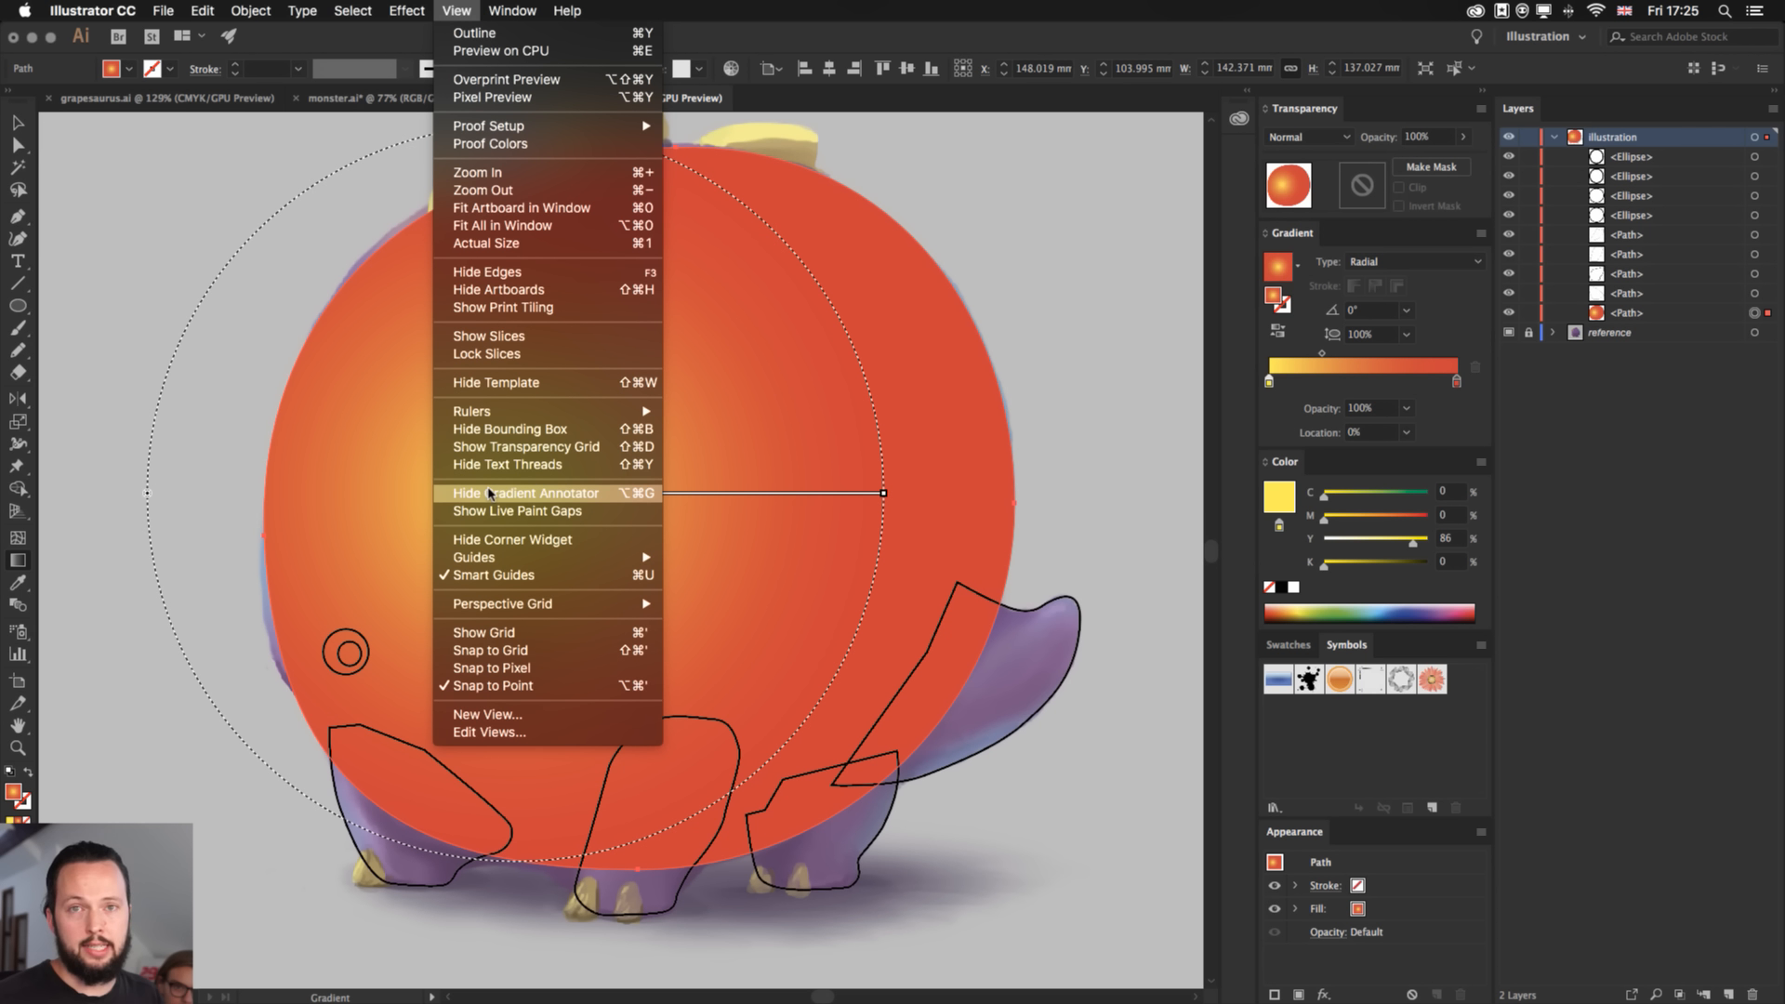
left_click(1023, 4)
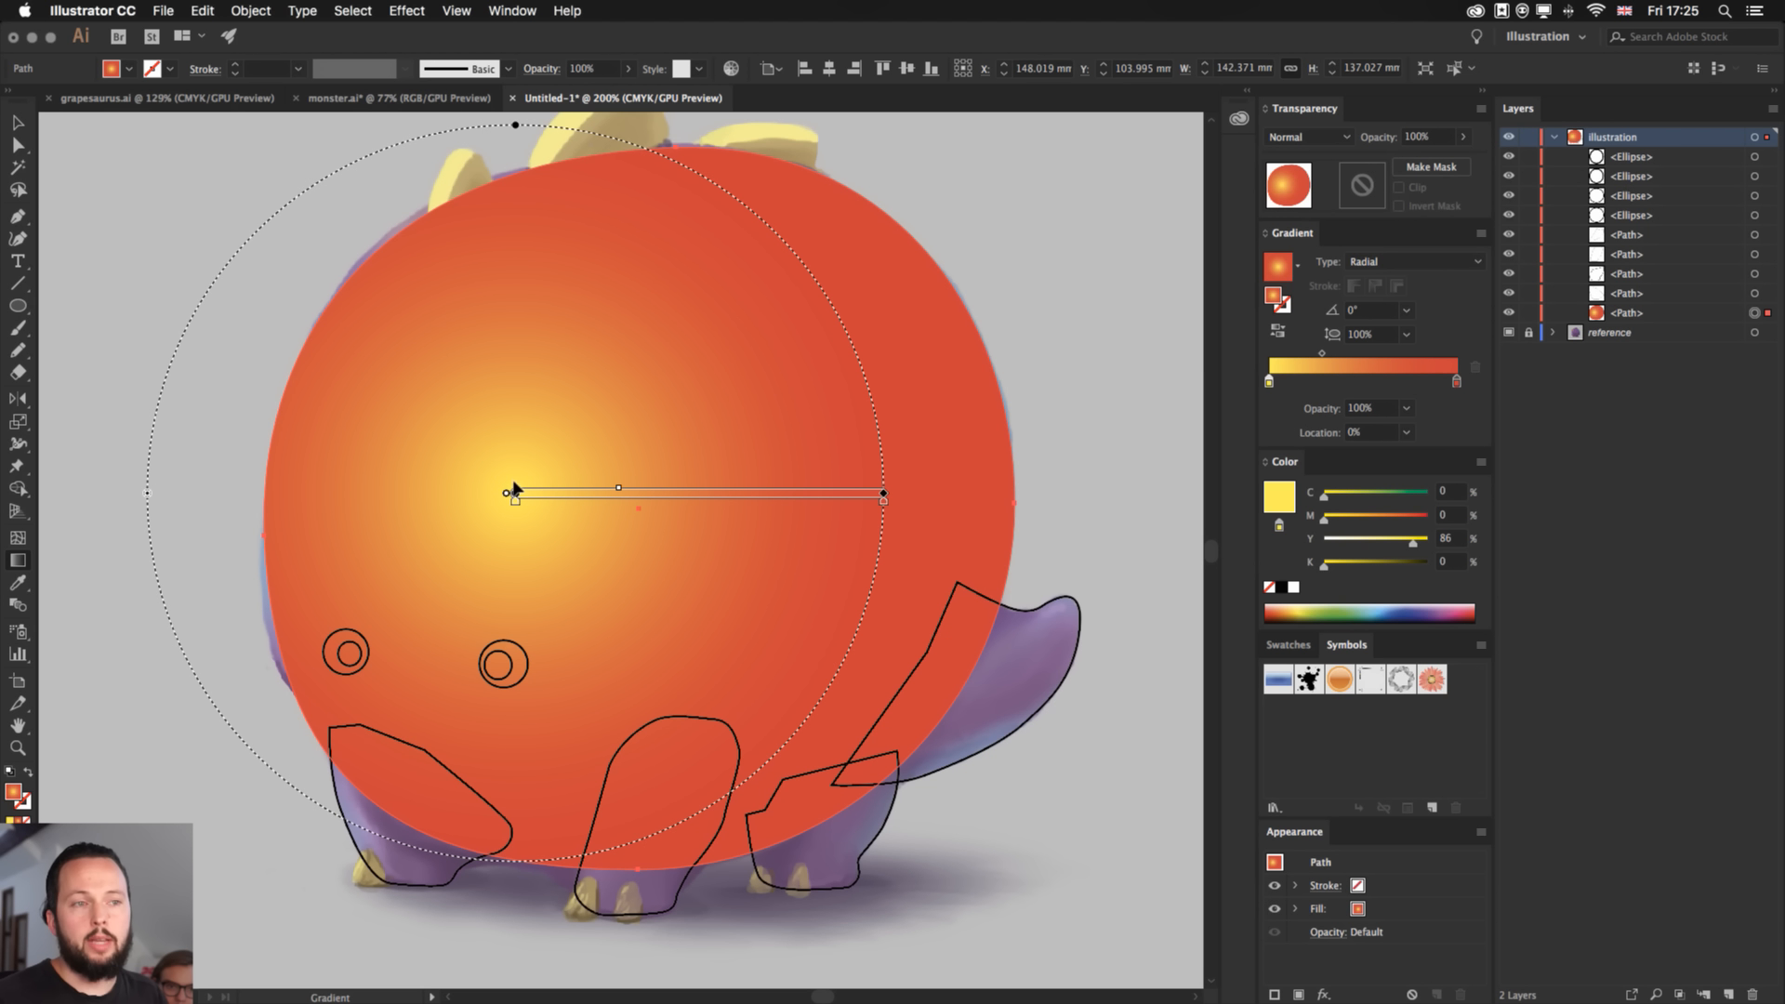
mouse_move(514, 489)
left_mouse_down()
mouse_move(464, 361)
mouse_move(480, 328)
mouse_move(476, 343)
left_mouse_up()
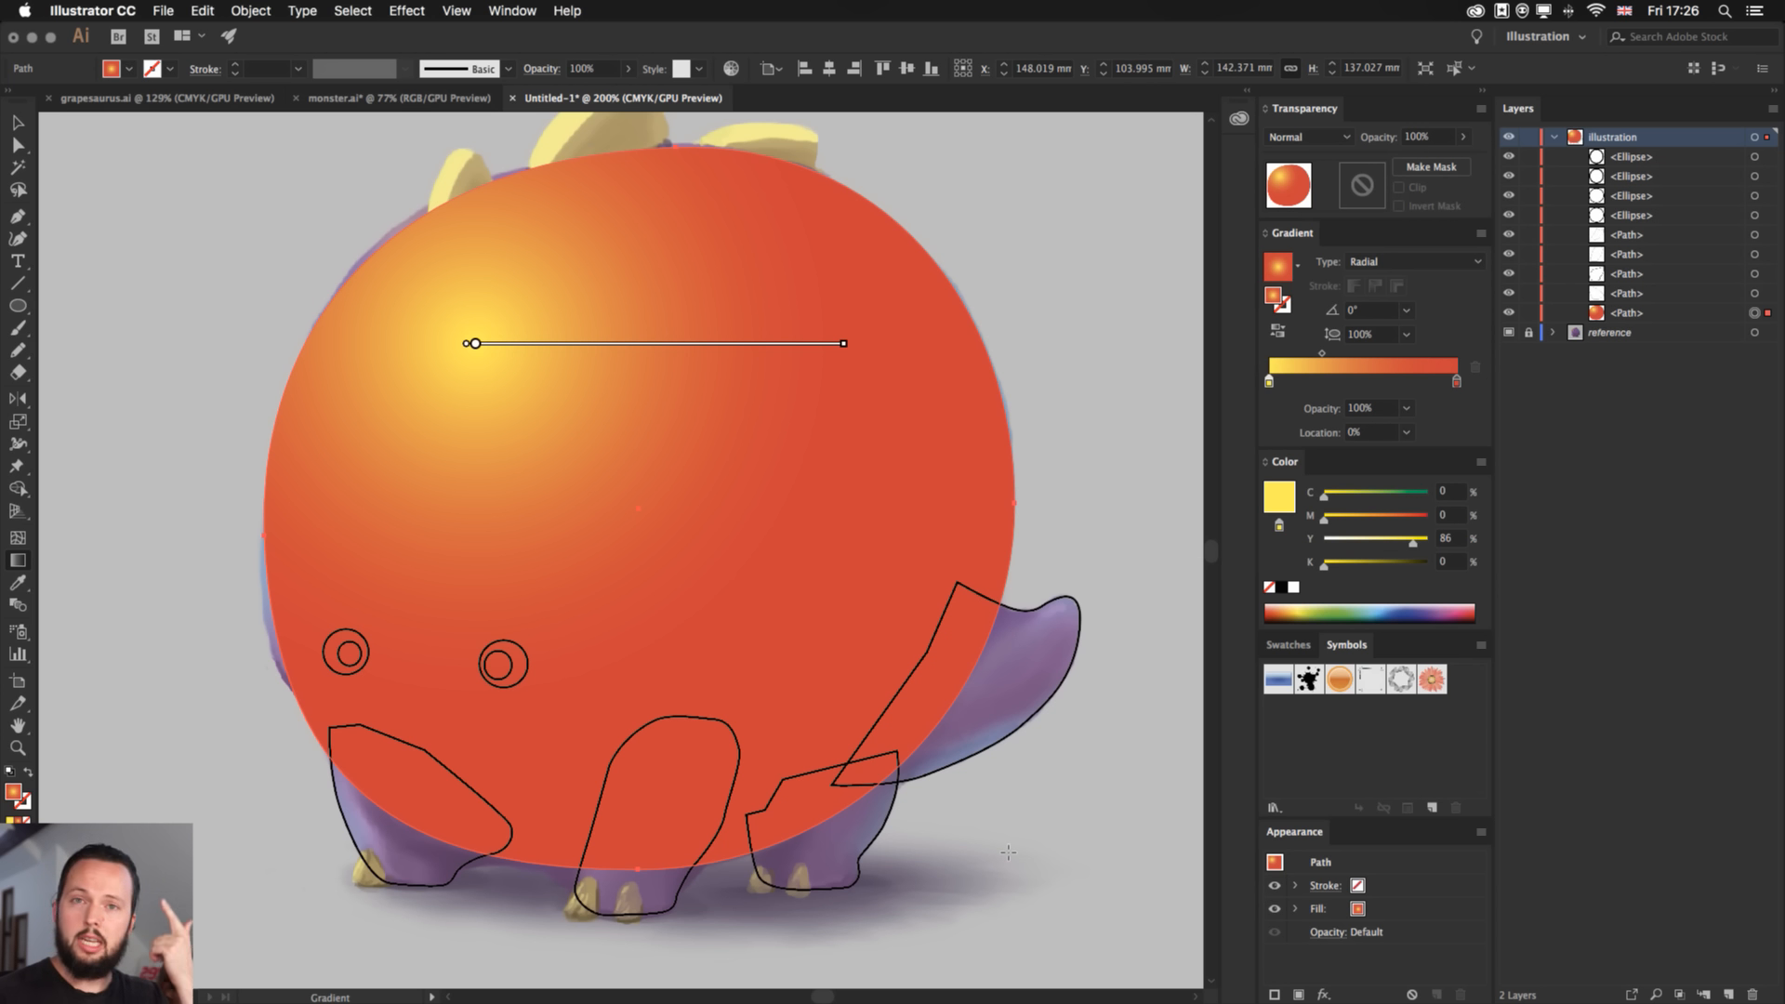
- Reposition the centre of the body's radial gradient in the body's upper-left area and widen its radius almost to the right edge
mouse_move(472, 341)
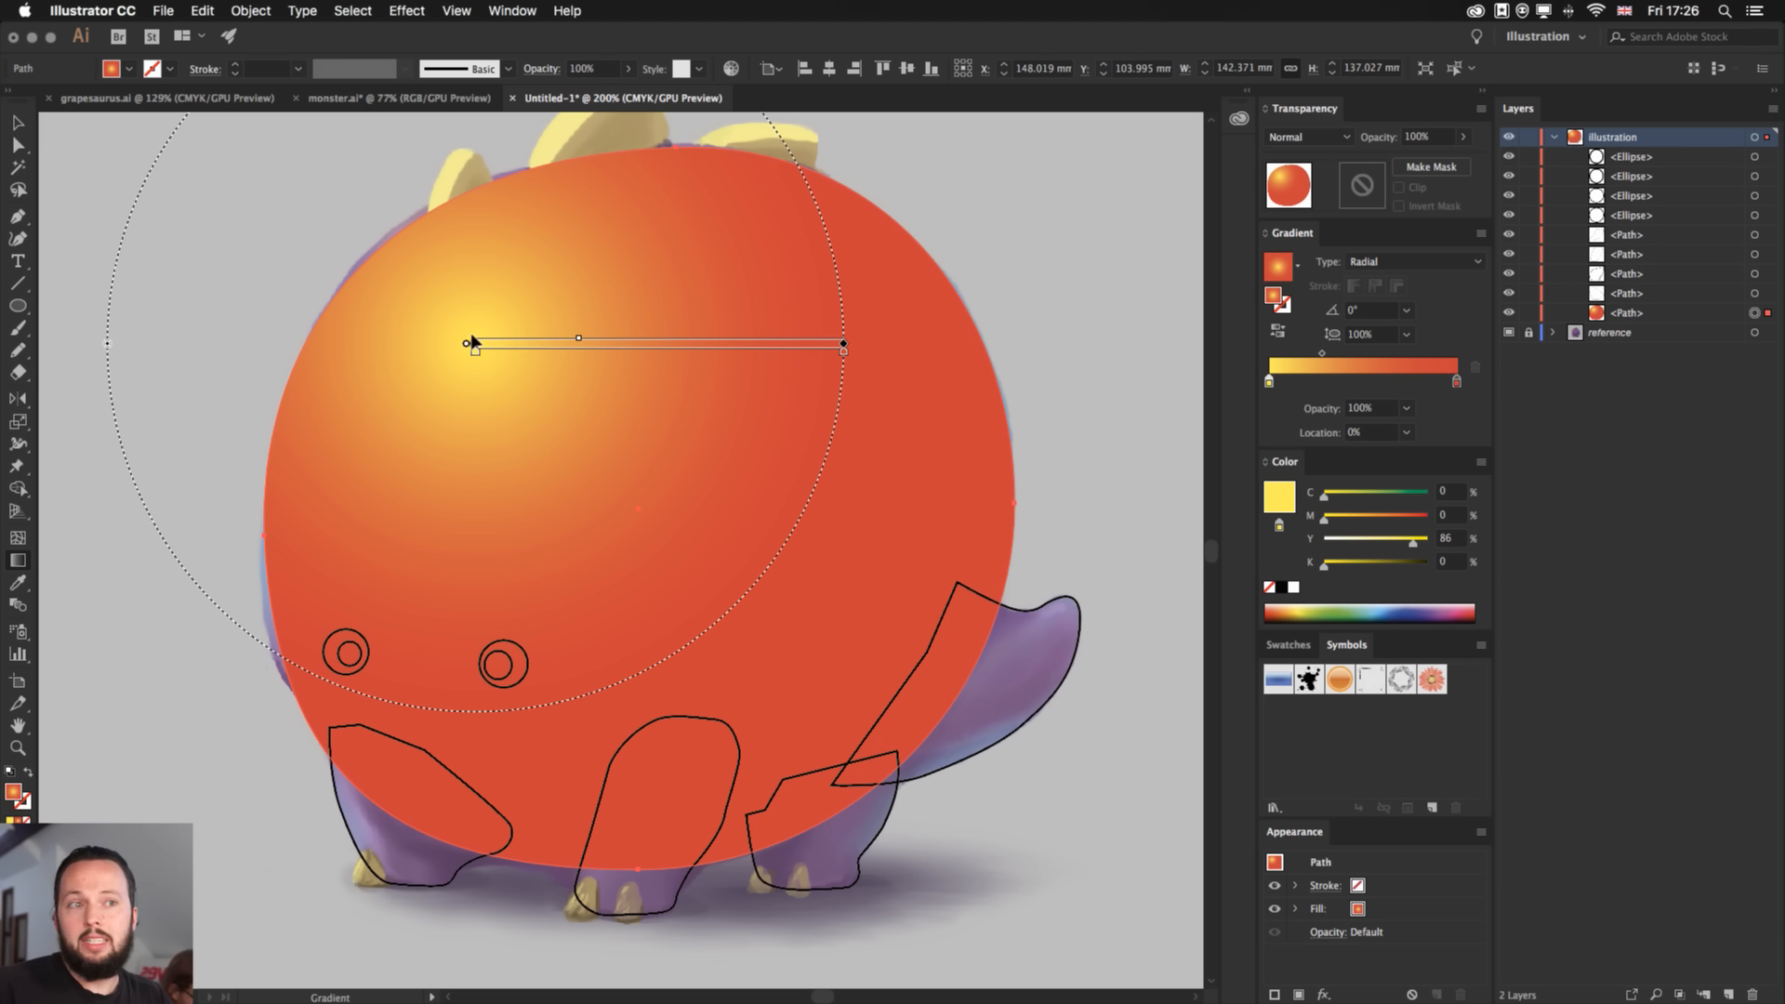
left_click_drag(472, 340, 840, 341)
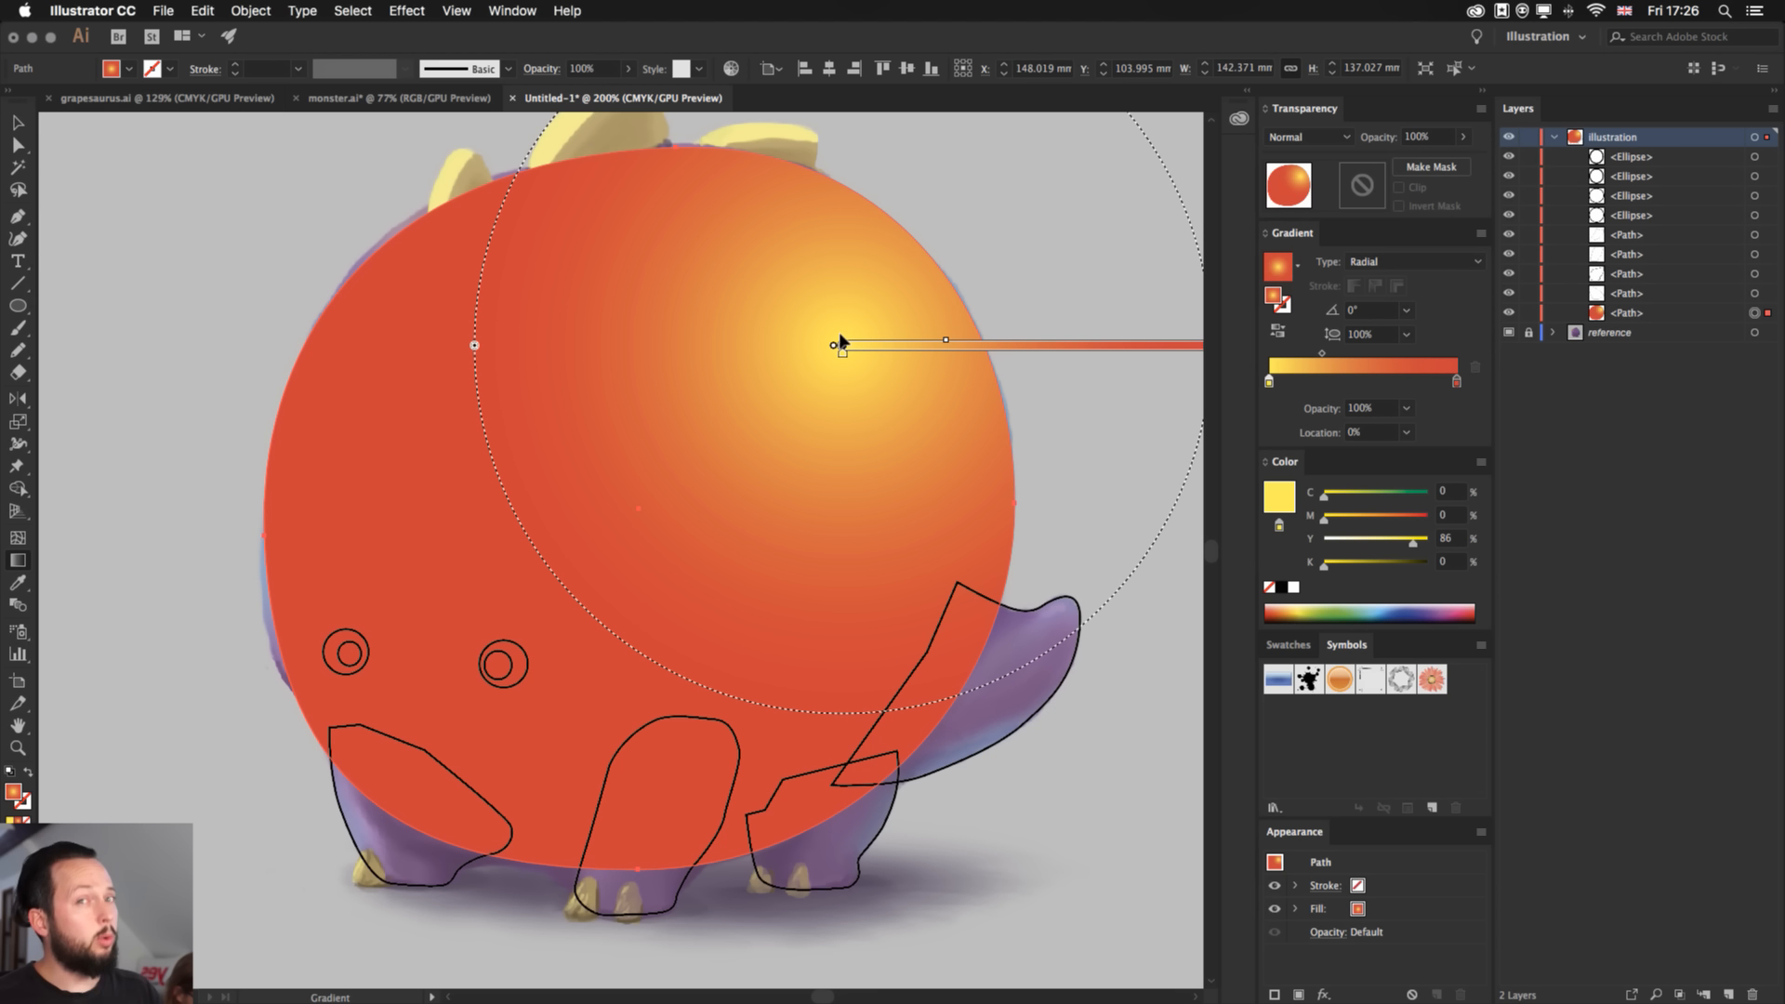
mouse_move(839, 340)
left_mouse_down()
mouse_move(593, 394)
mouse_move(558, 383)
mouse_move(606, 461)
mouse_move(427, 350)
mouse_move(485, 346)
mouse_move(484, 332)
left_mouse_up()
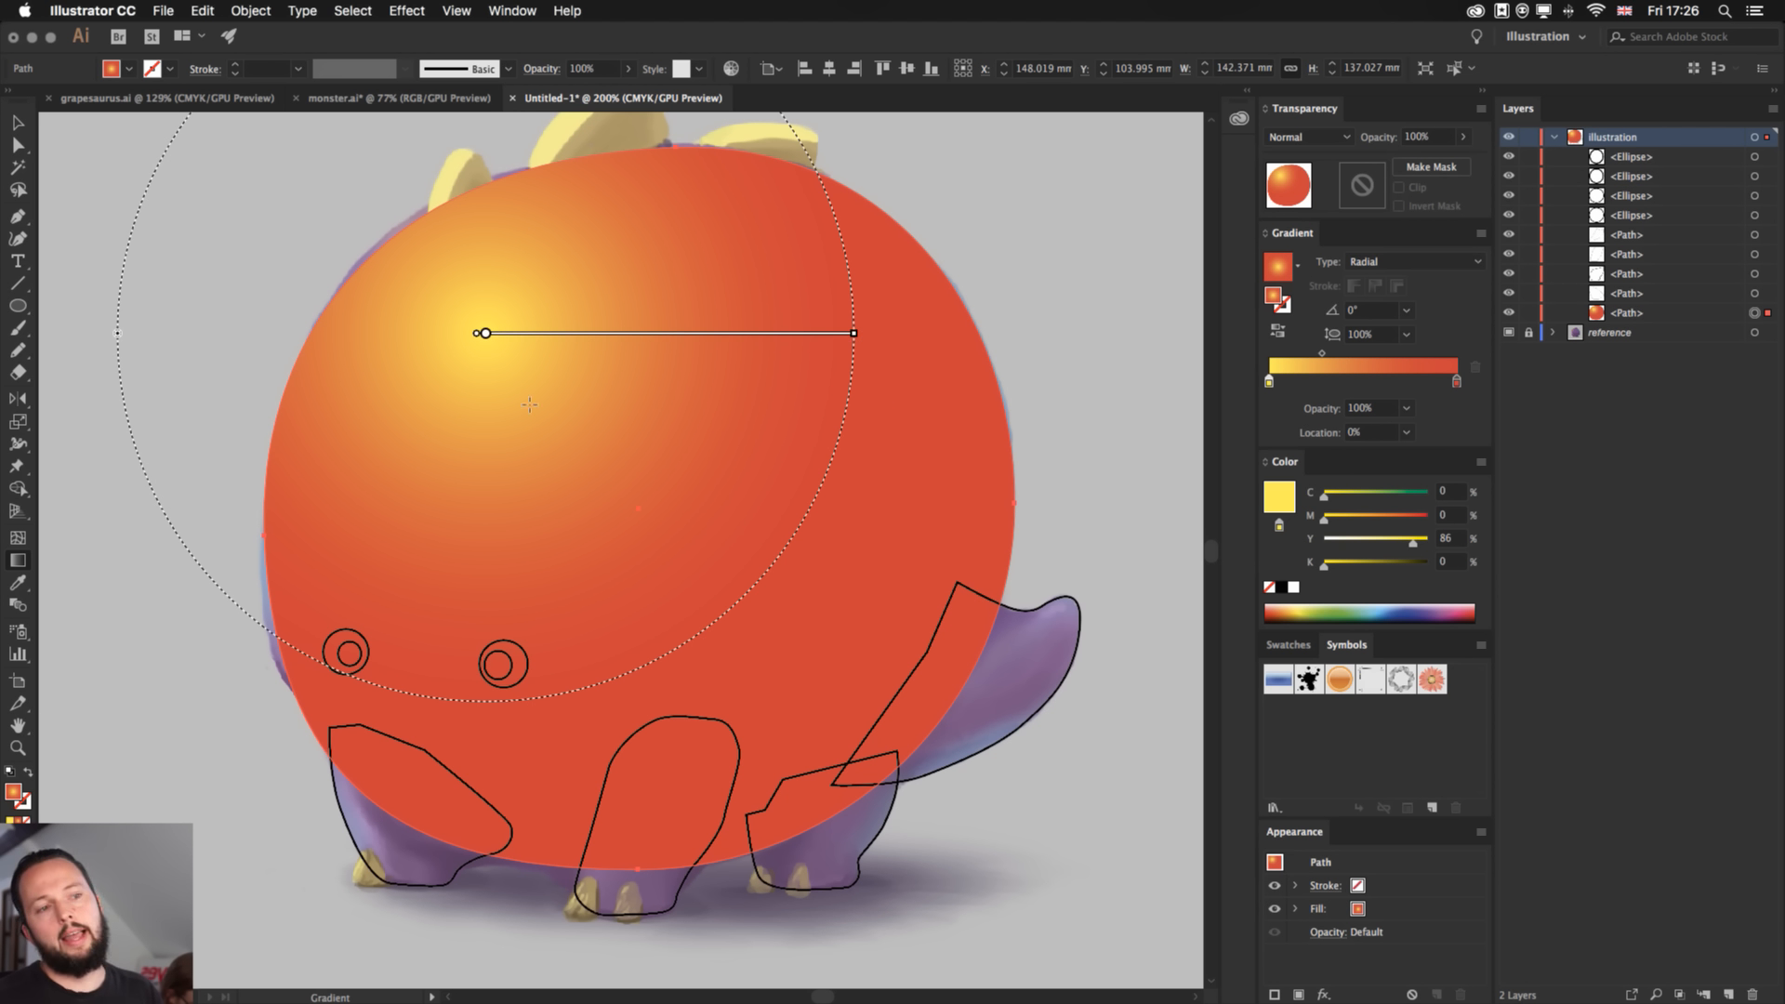
left_click_drag(854, 332, 989, 331)
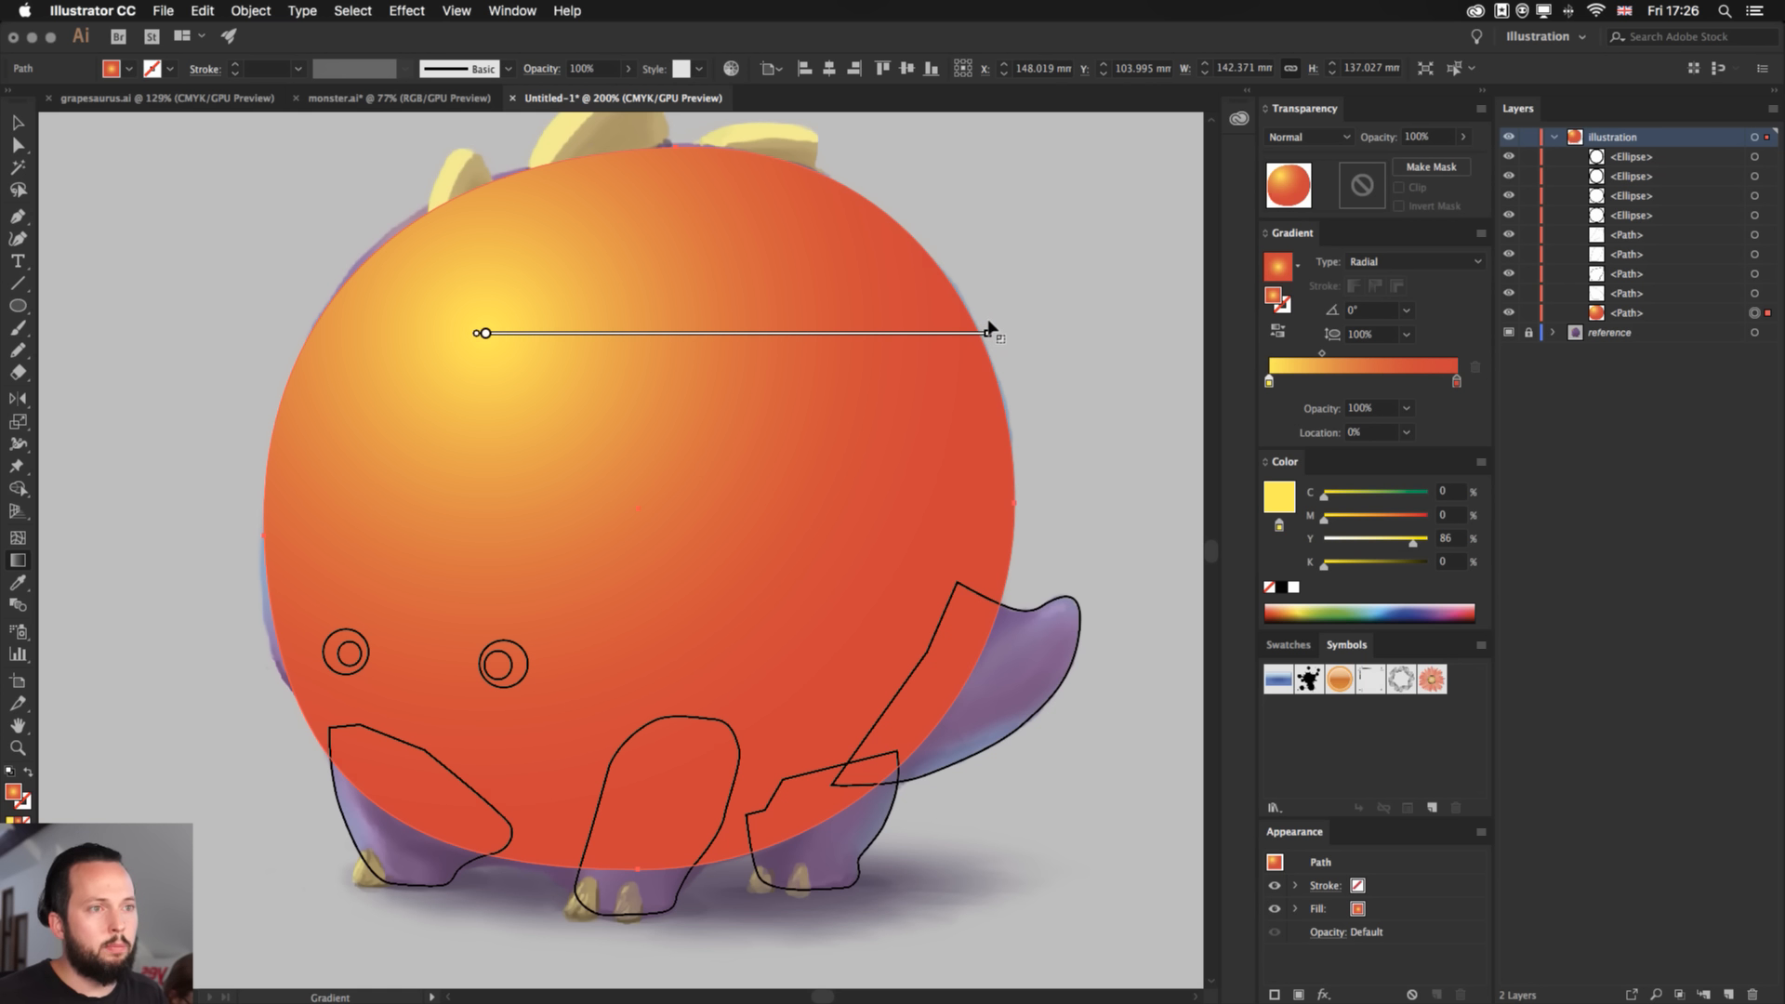
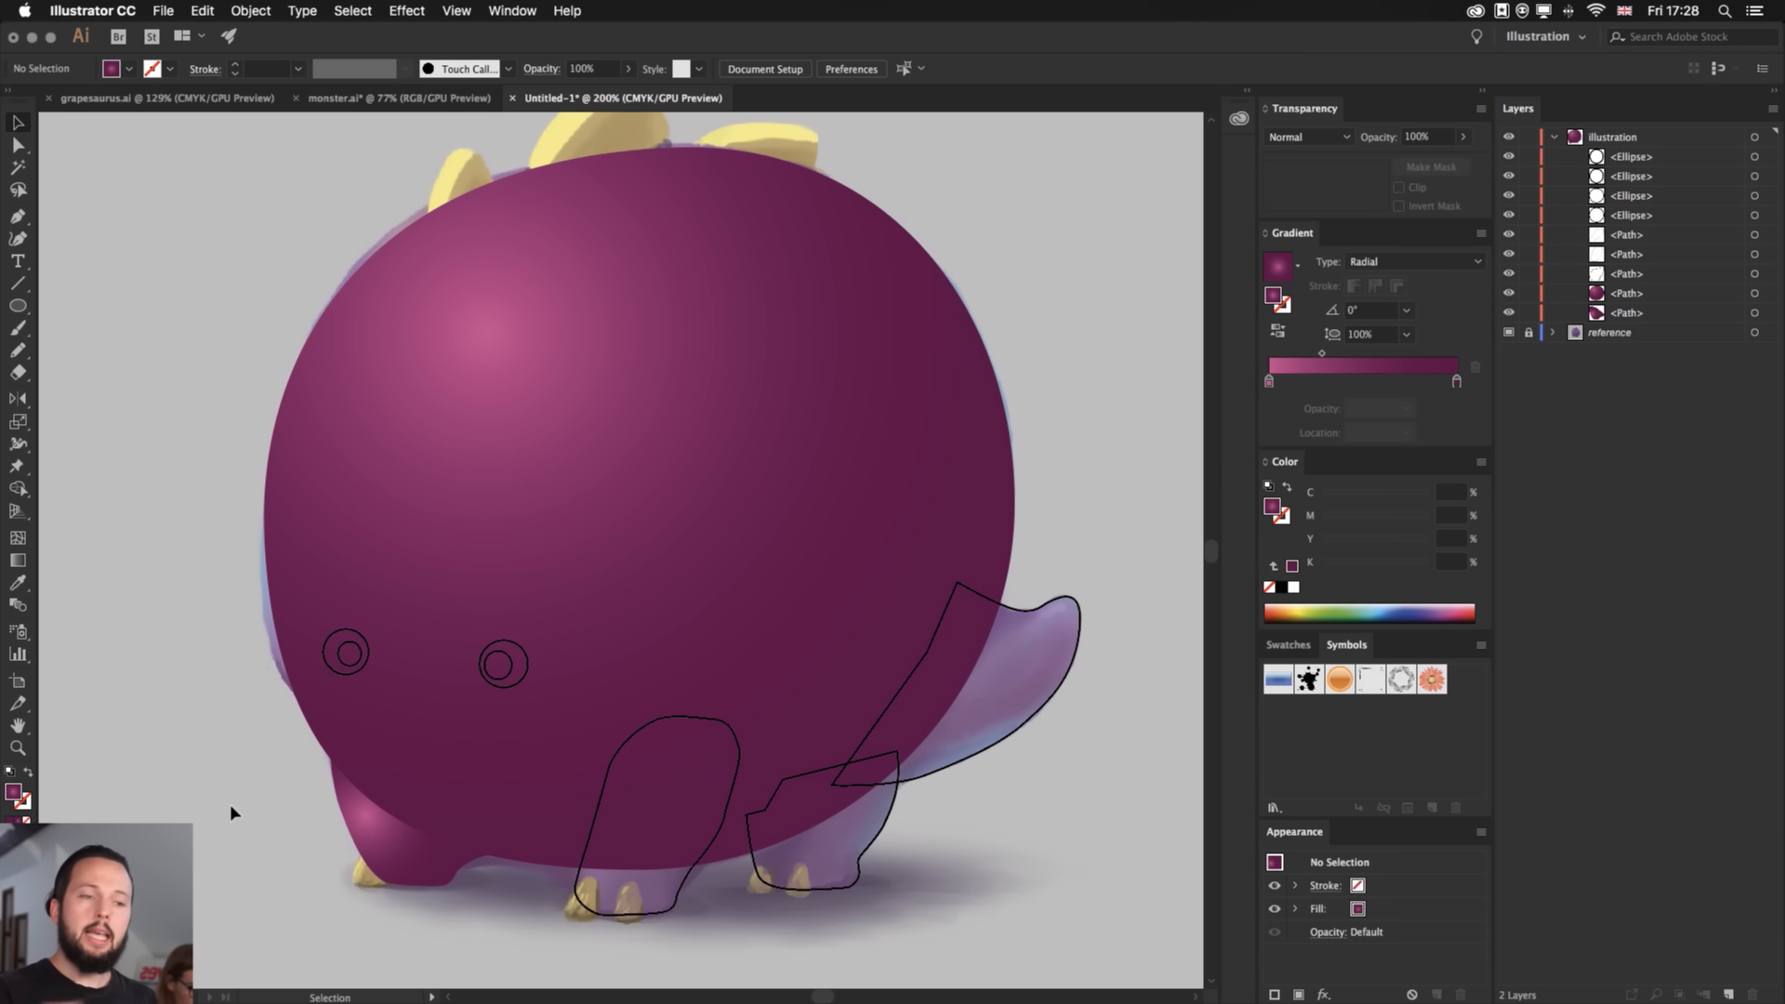
- Shift the leftmost leg's radial gradient slightly up and to the left and enlarge its radius a little with the Gradient tool
left_click(423, 854)
key("g")
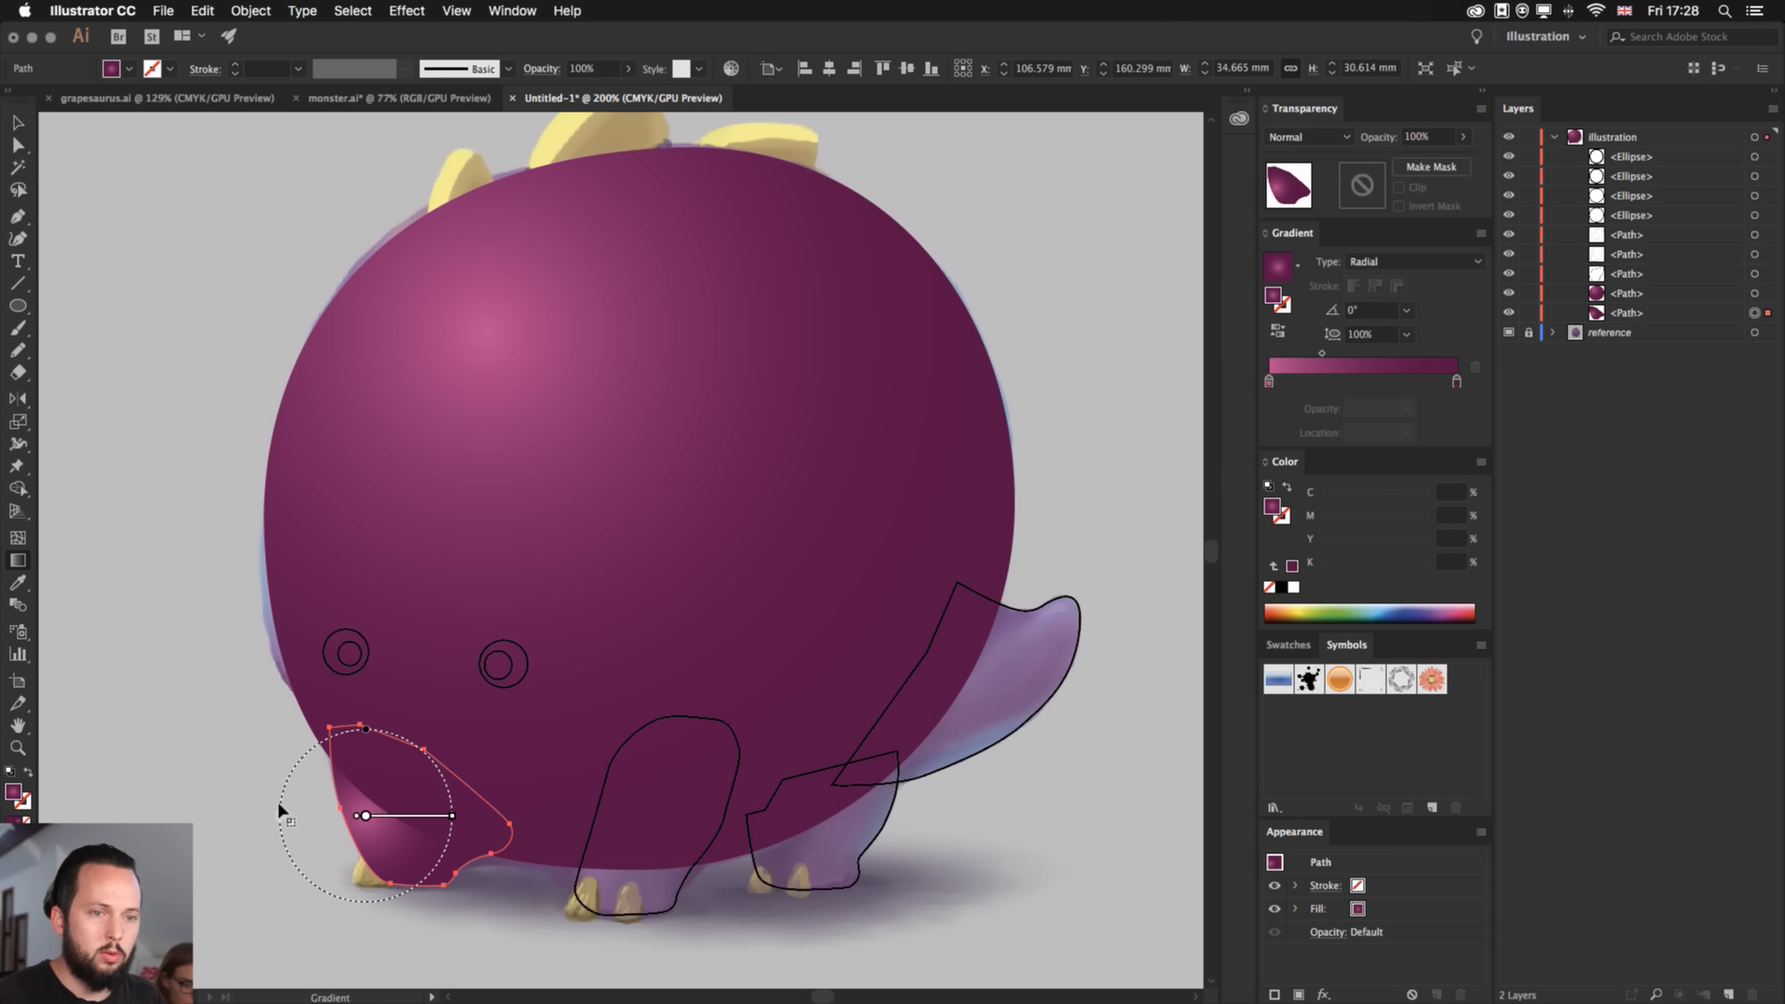
left_click_drag(280, 810, 265, 815)
left_click_drag(375, 809, 366, 802)
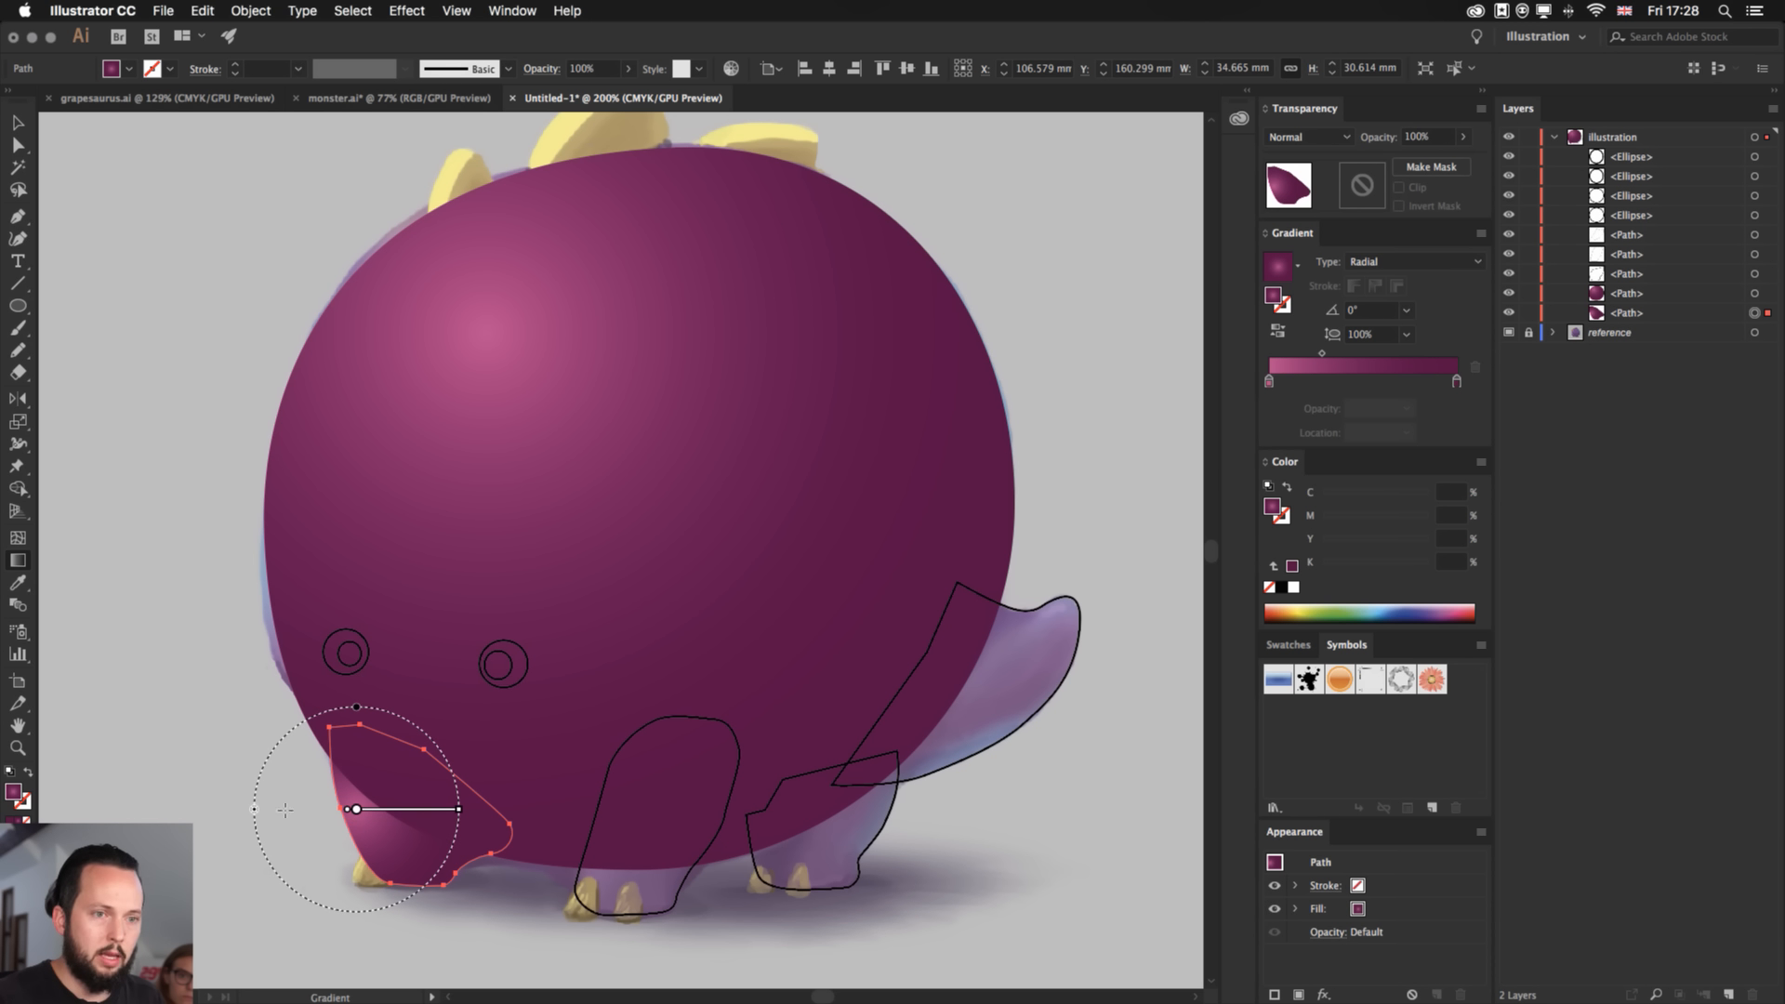
mouse_move(255, 801)
left_mouse_down()
mouse_move(277, 796)
mouse_move(249, 809)
left_mouse_up()
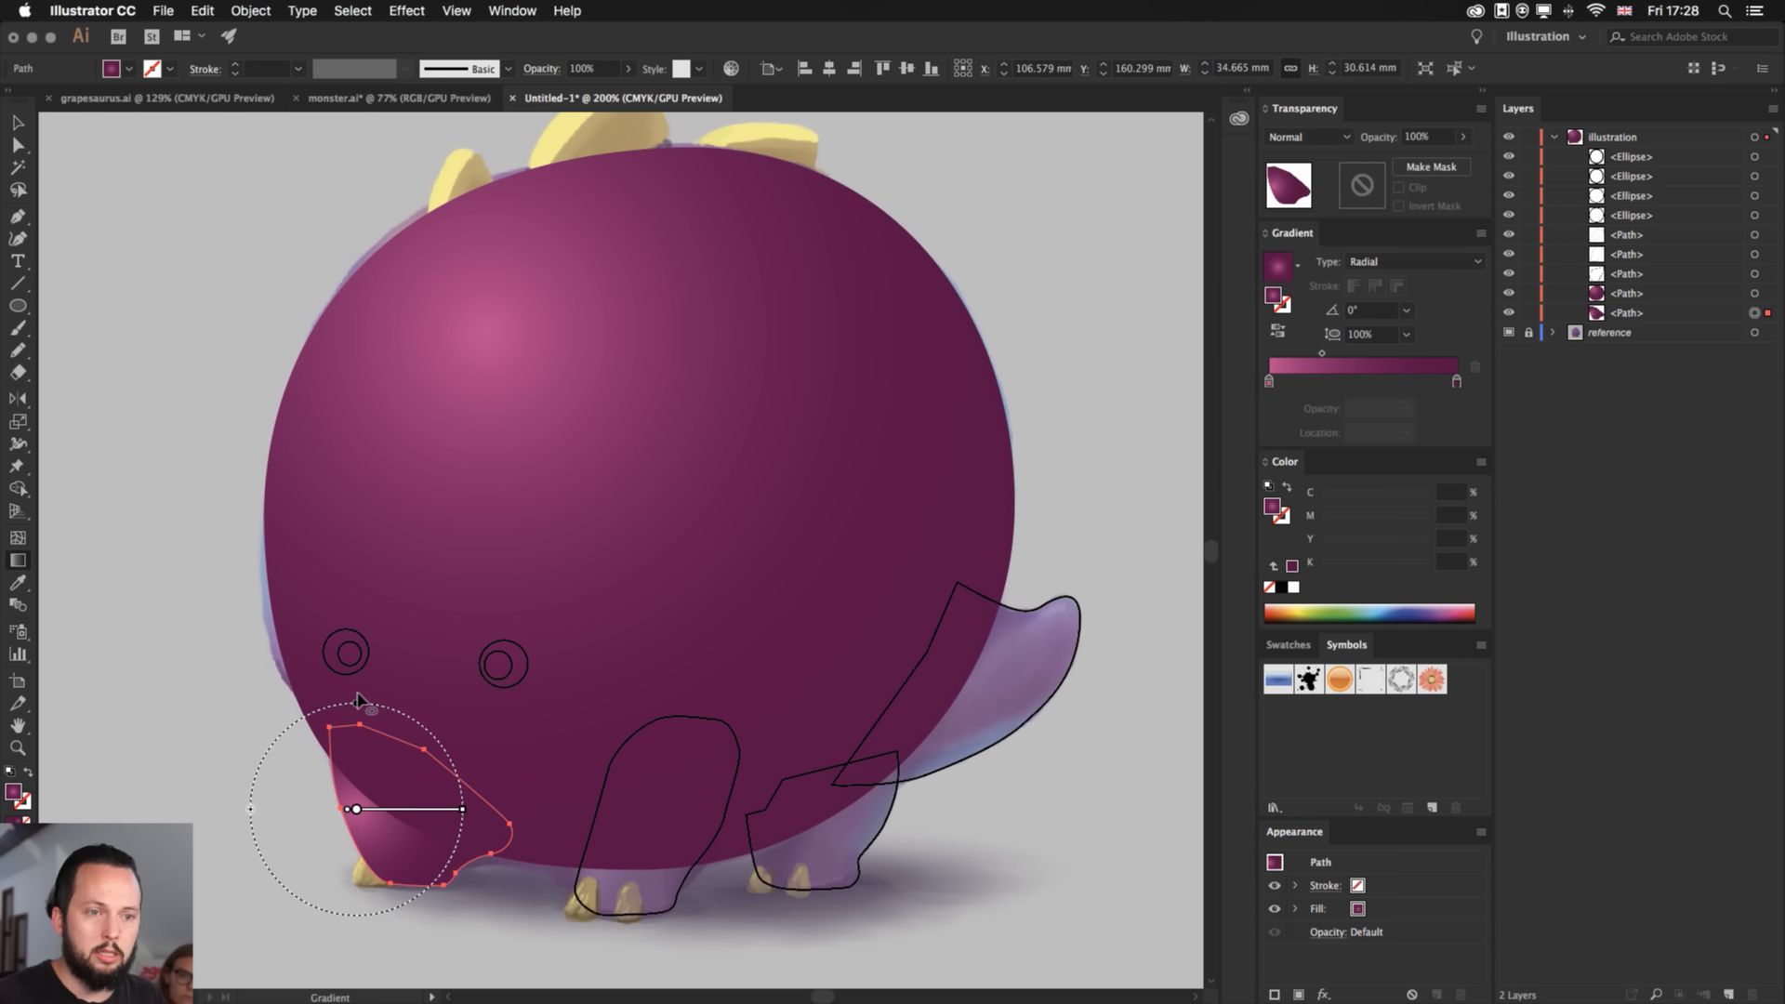
- Squash the leftmost leg's gradient to a 52% aspect ratio and rotate it to about 102.6° so it runs along the leg
left_click_drag(357, 697, 358, 741)
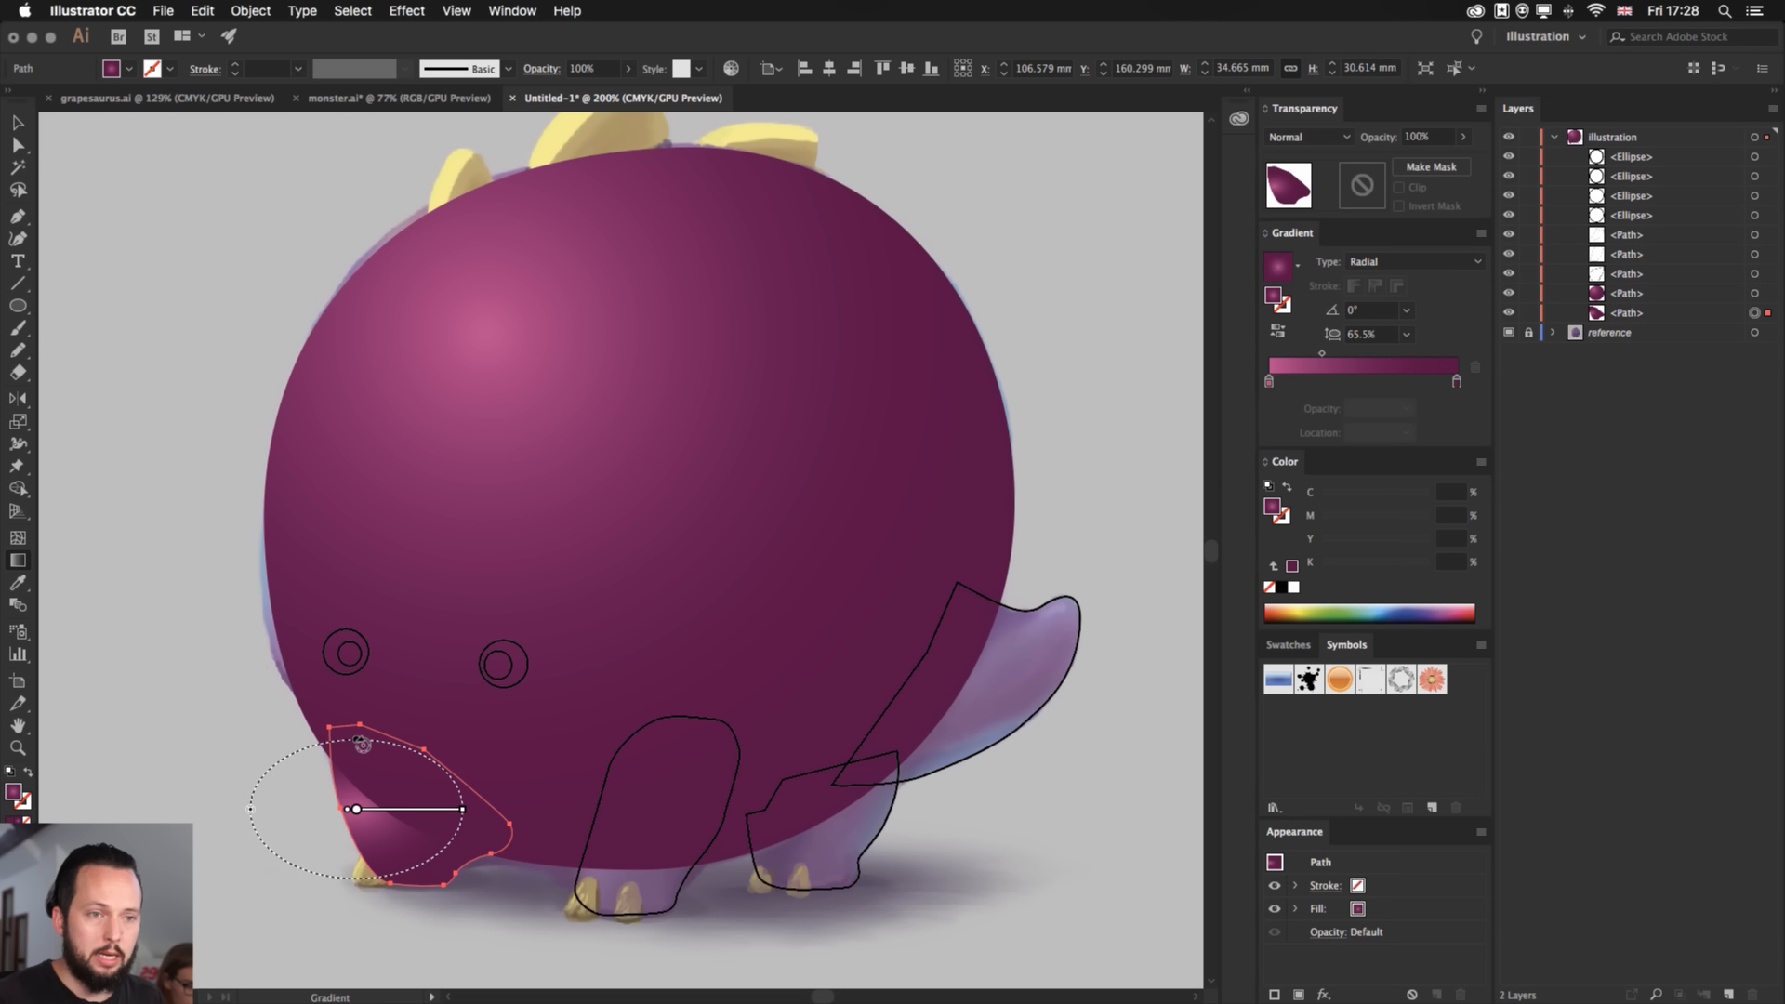
mouse_move(363, 744)
left_mouse_down()
mouse_move(359, 781)
mouse_move(360, 754)
mouse_move(333, 743)
left_mouse_up()
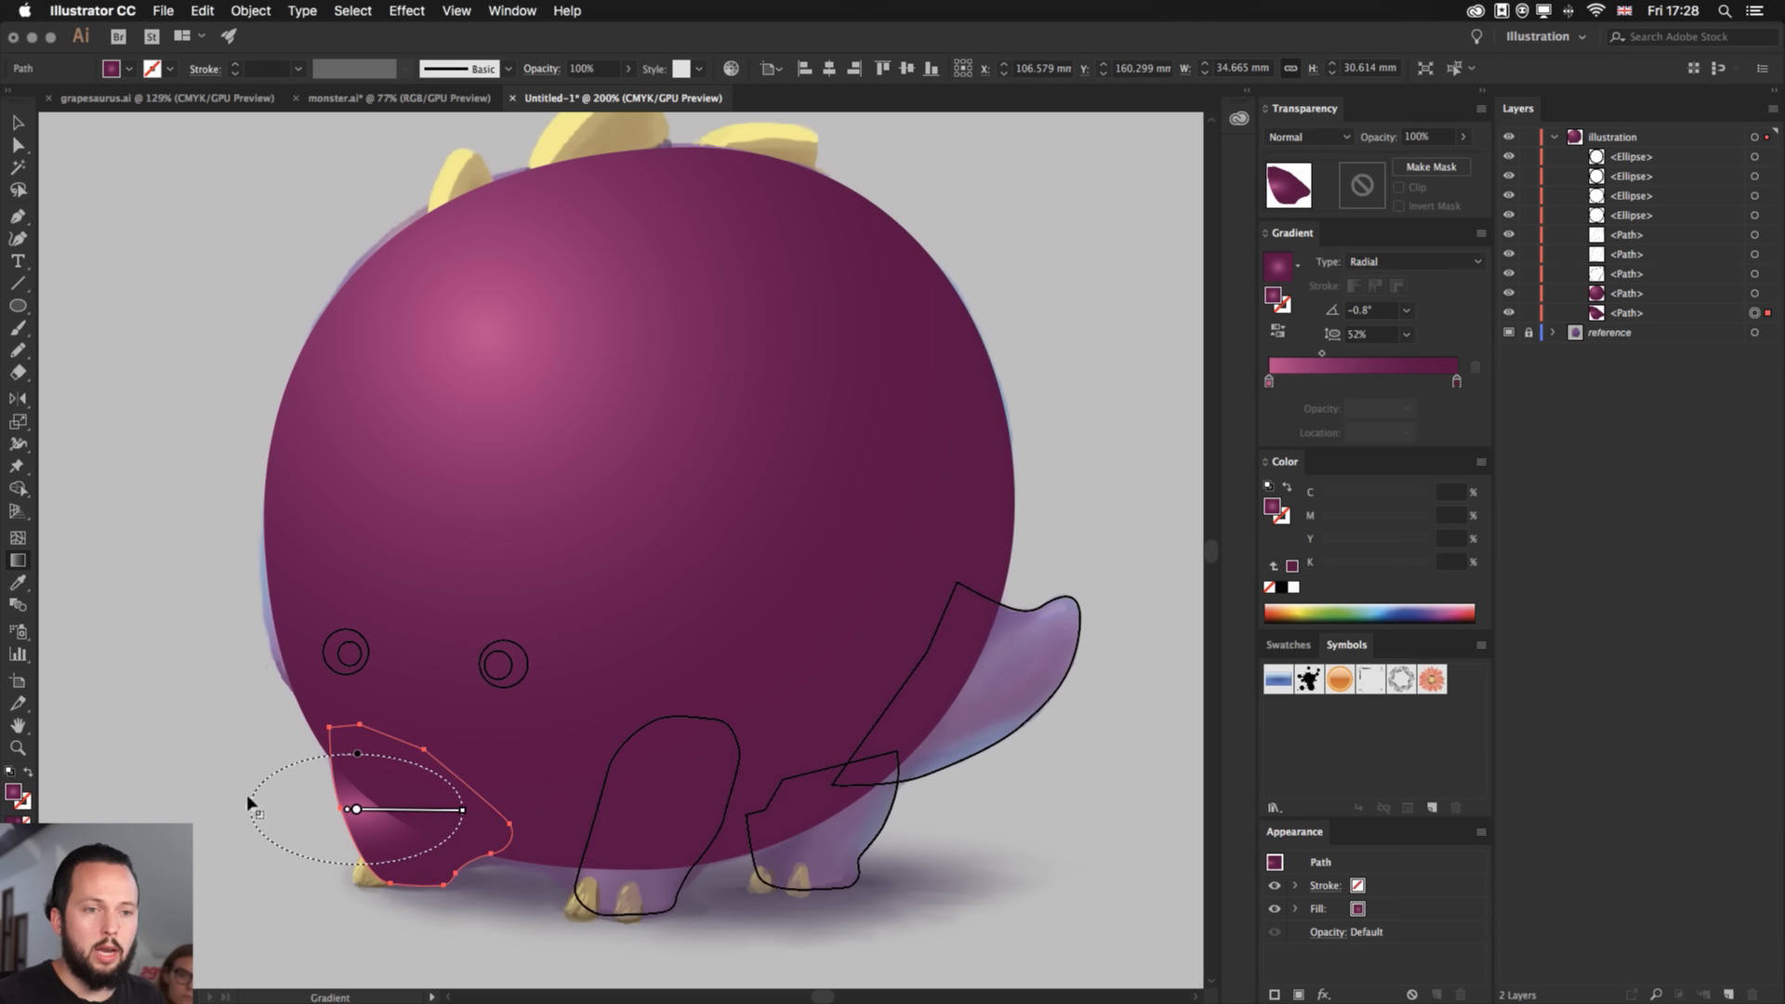
mouse_move(247, 800)
left_mouse_down()
mouse_move(227, 817)
mouse_move(215, 789)
mouse_move(229, 839)
mouse_move(244, 813)
left_mouse_up()
left_click_drag(425, 769, 253, 714)
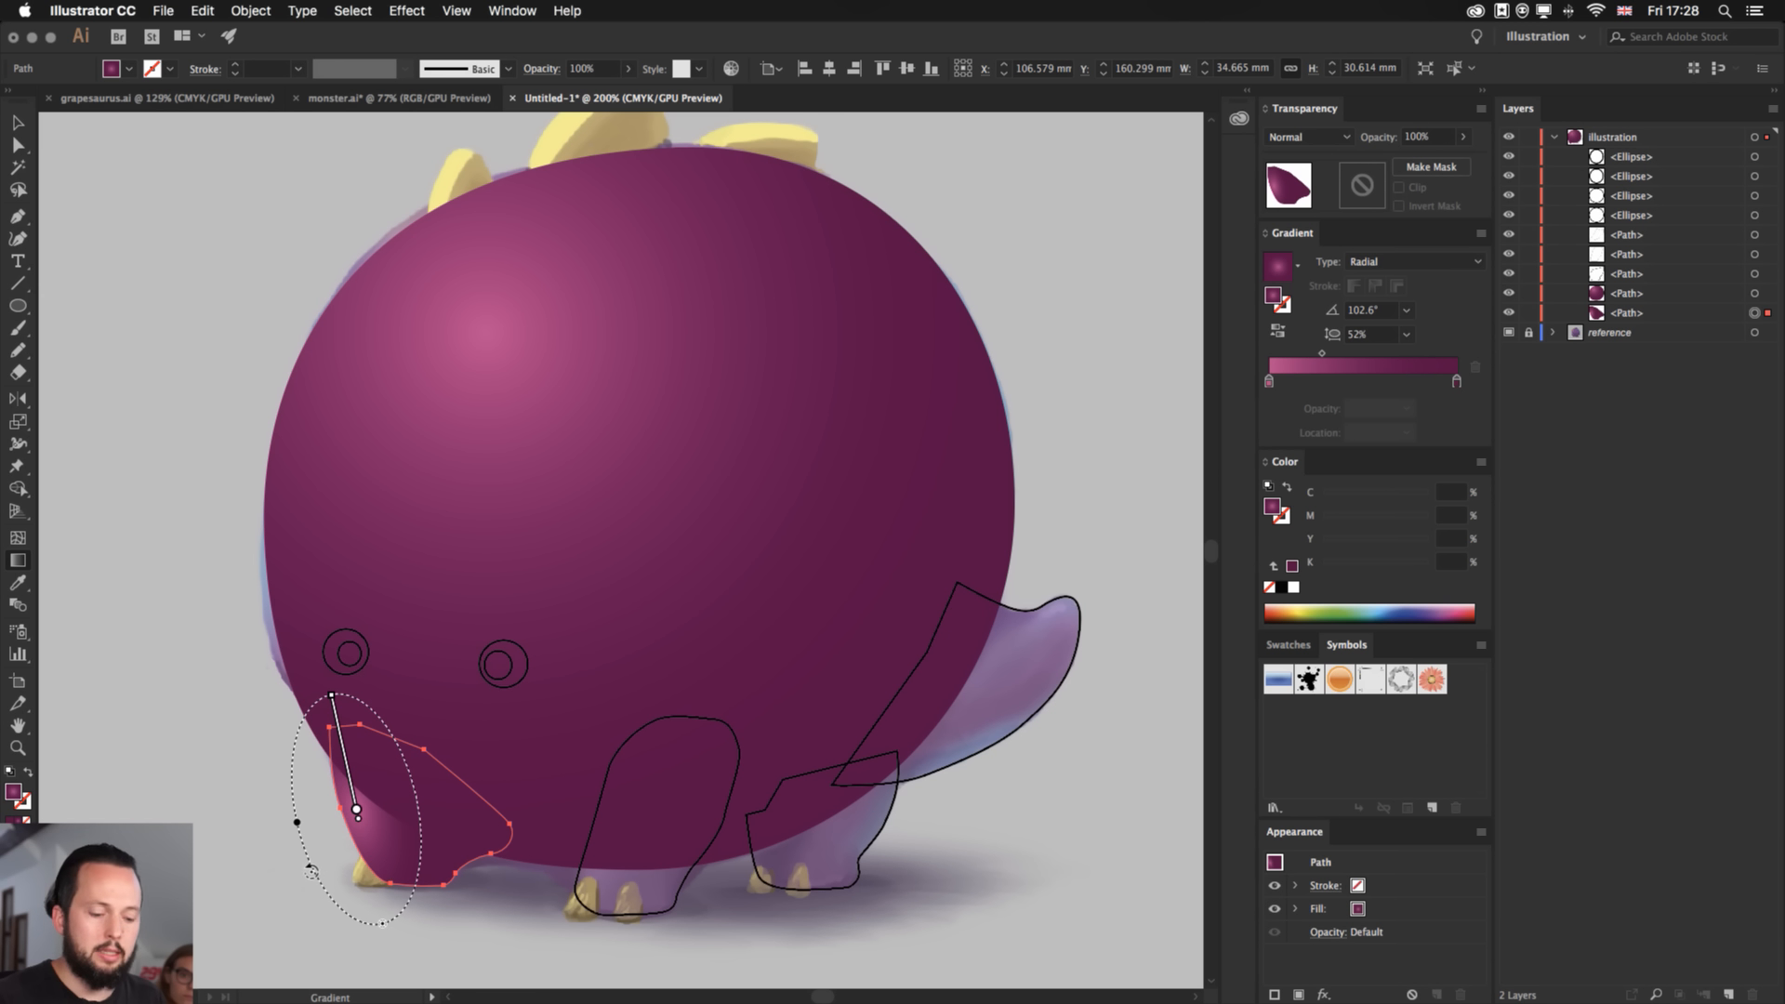
key("v")
left_click(242, 853)
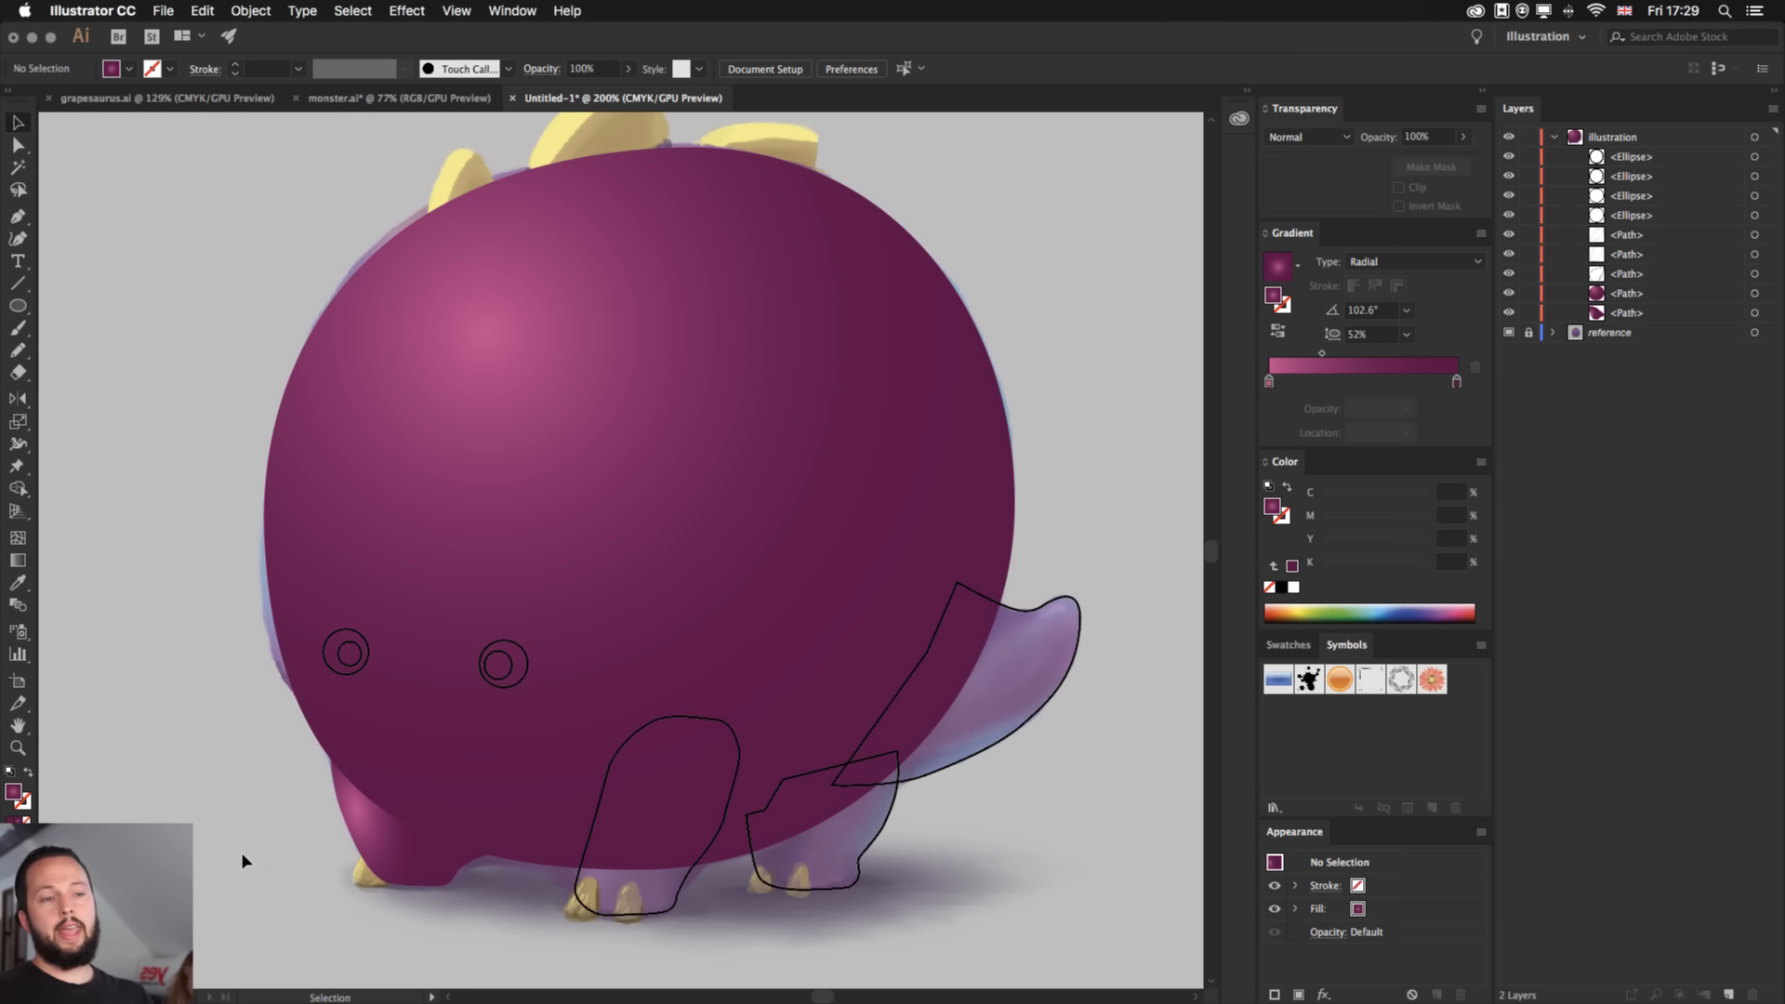
- Try to copy the leftmost leg's gradient onto the middle leg with the Eyedropper, check the Eyedropper options, and undo the copy
left_click(735, 741)
left_click(737, 729)
key("i")
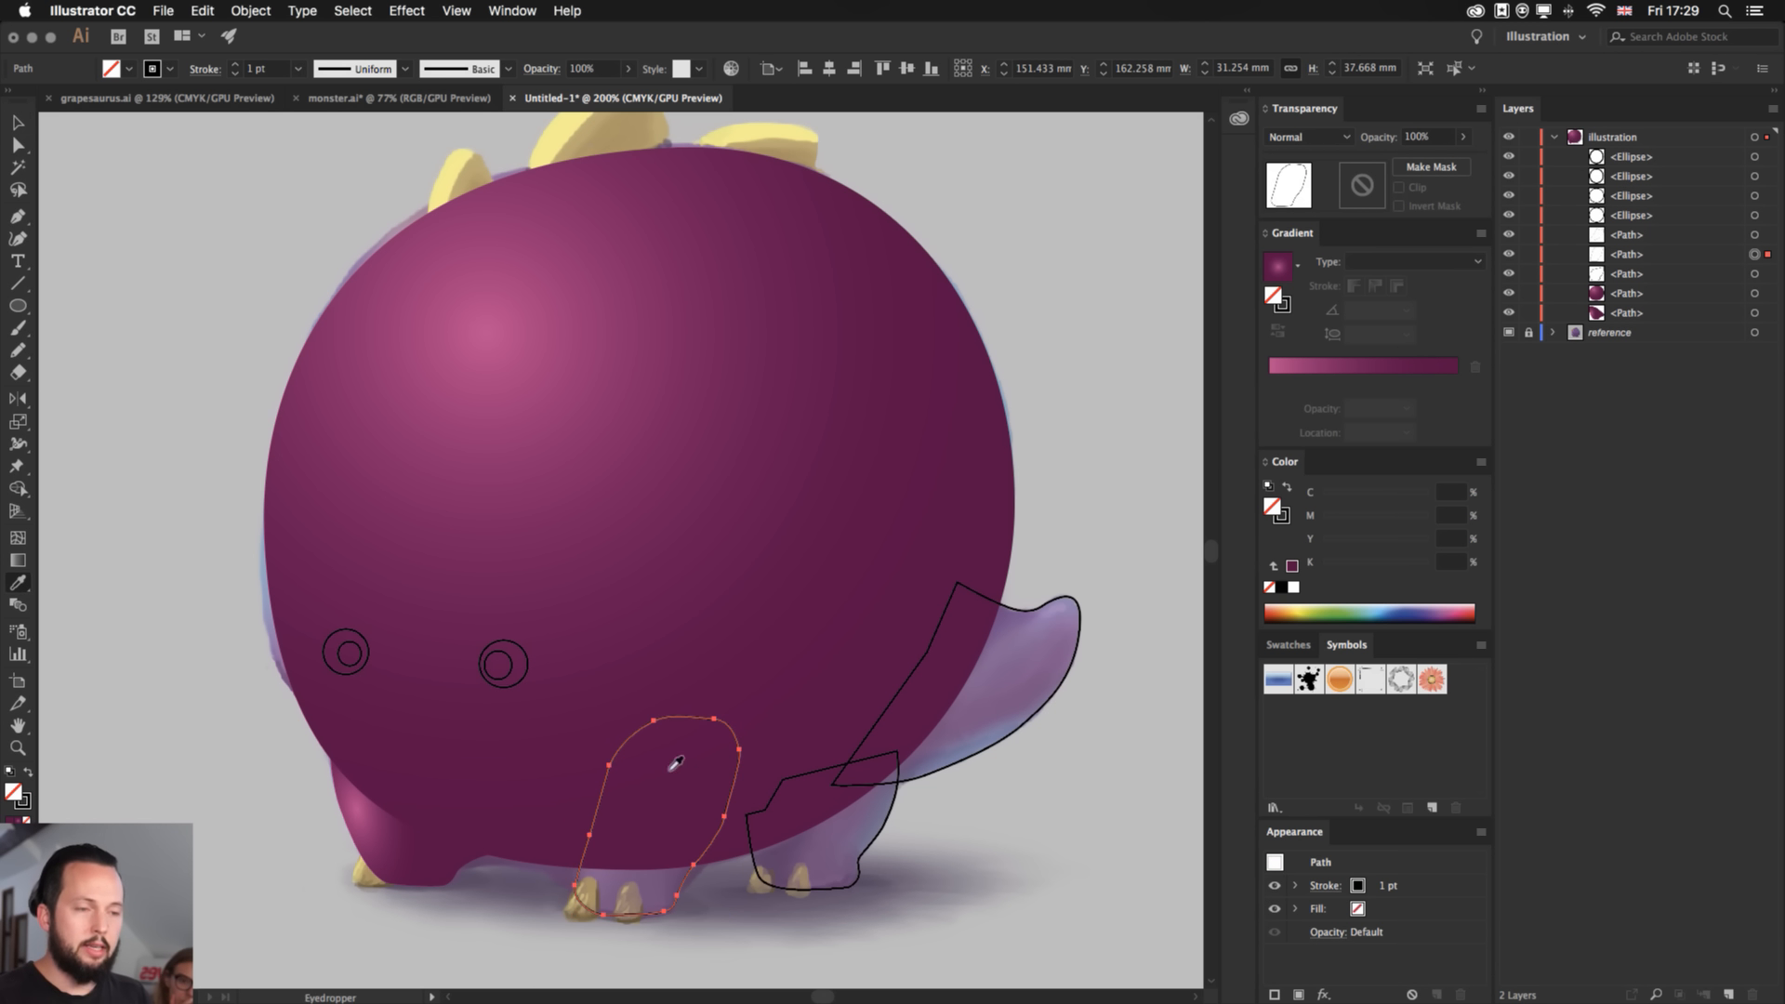
left_click(362, 857)
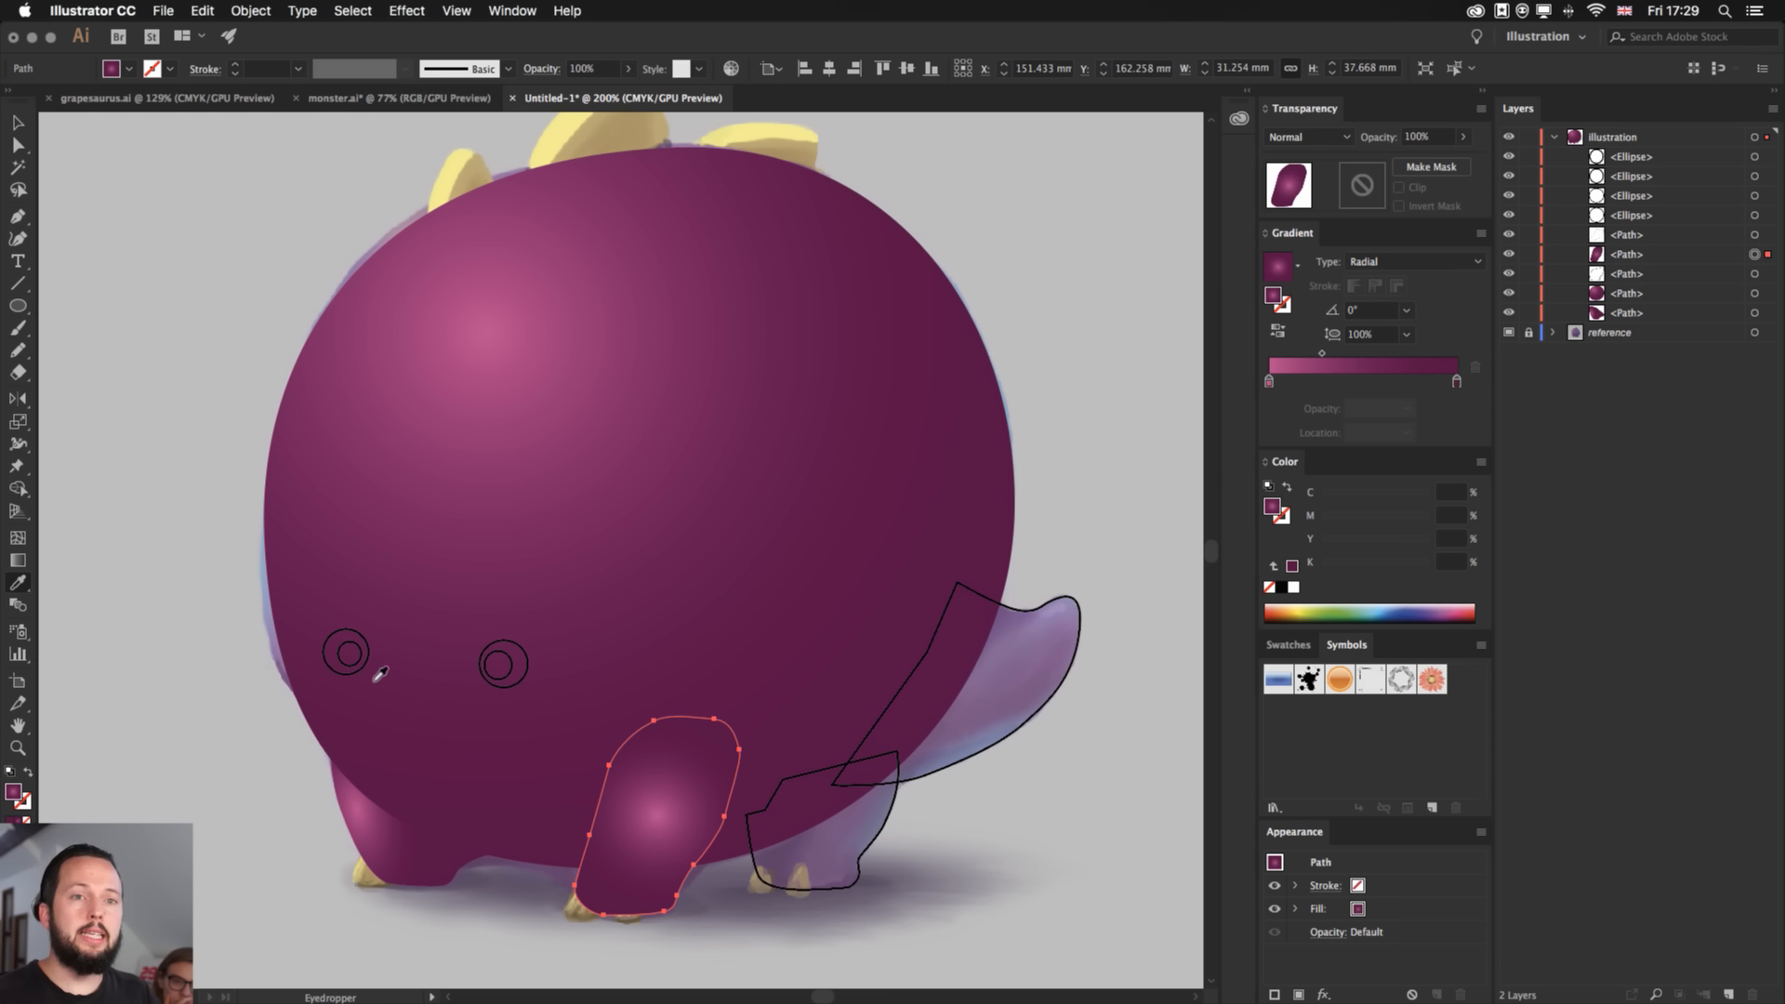
double_click(17, 583)
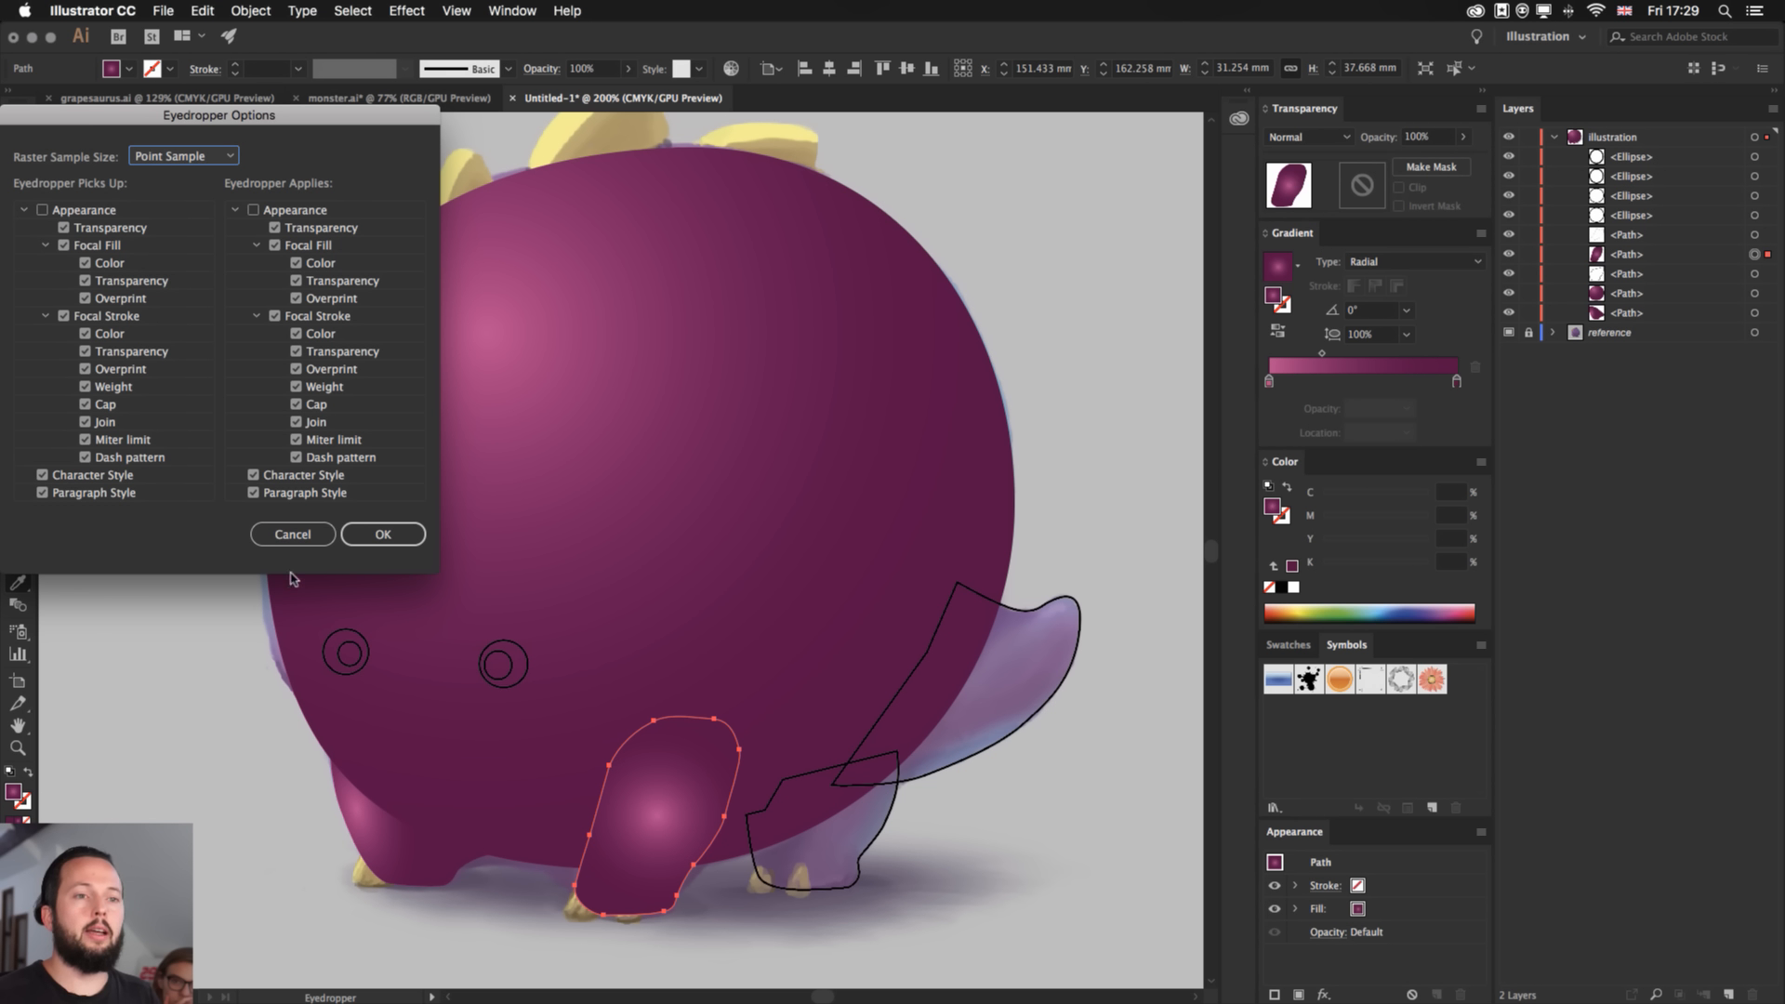
left_click(292, 533)
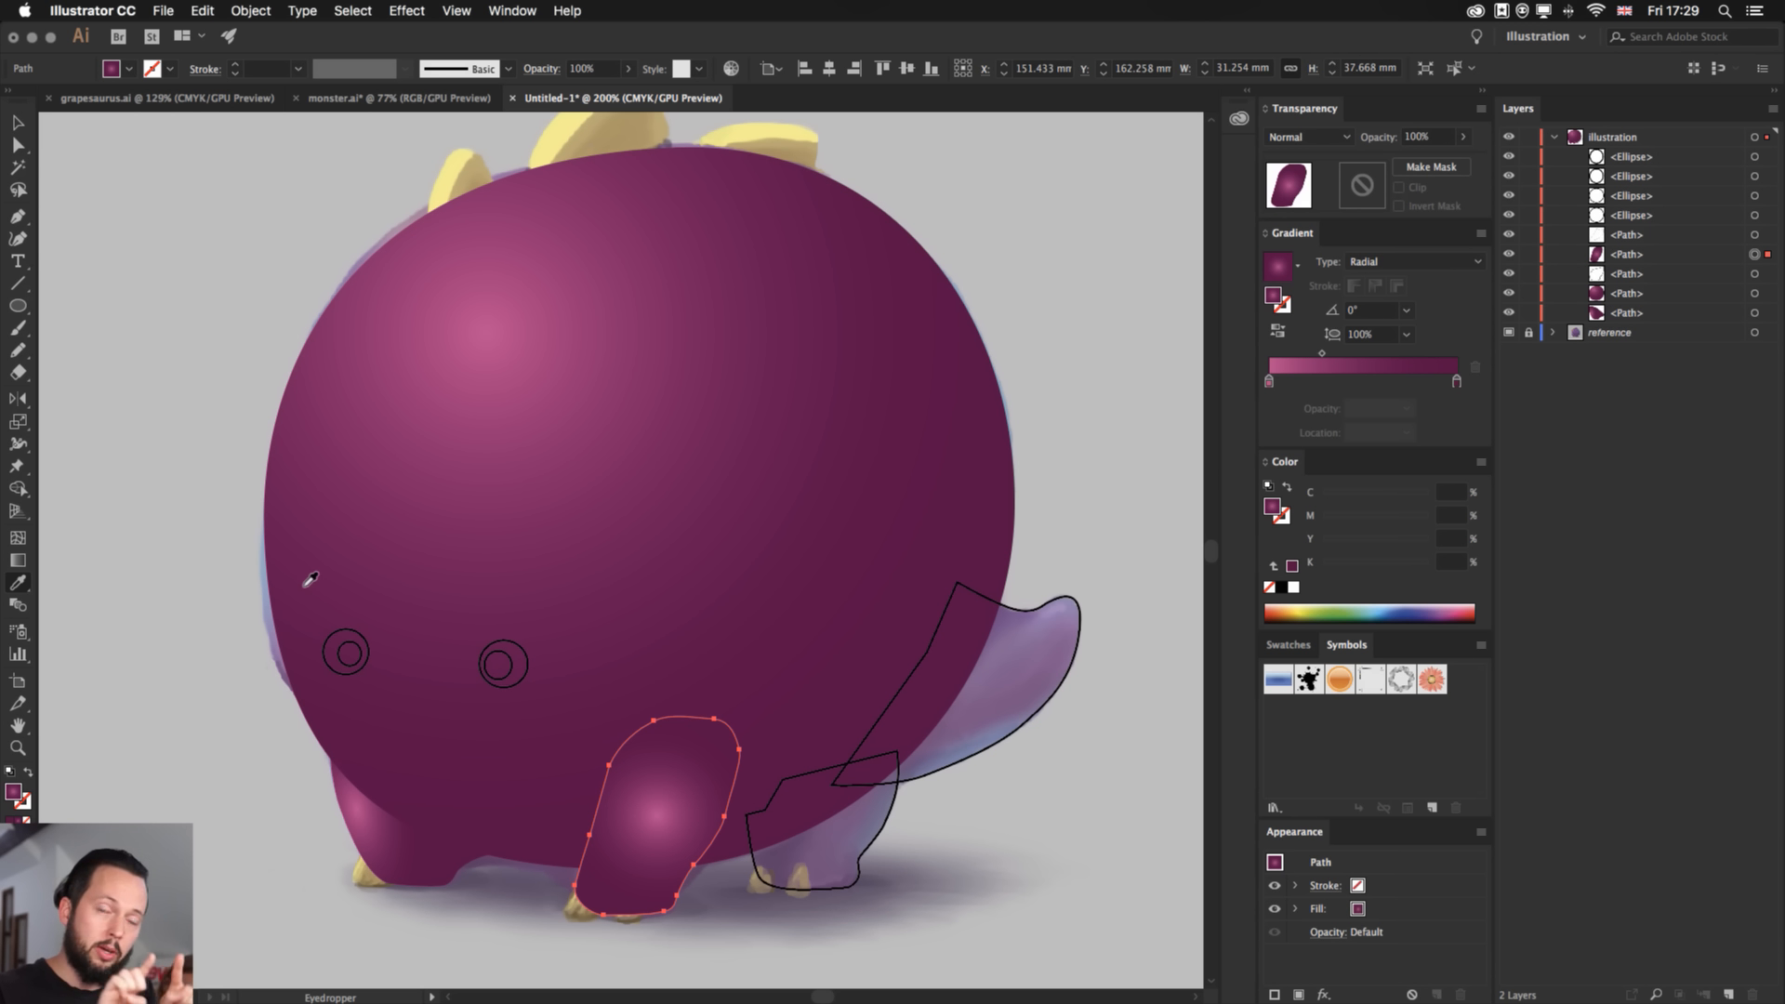
left_click(311, 579)
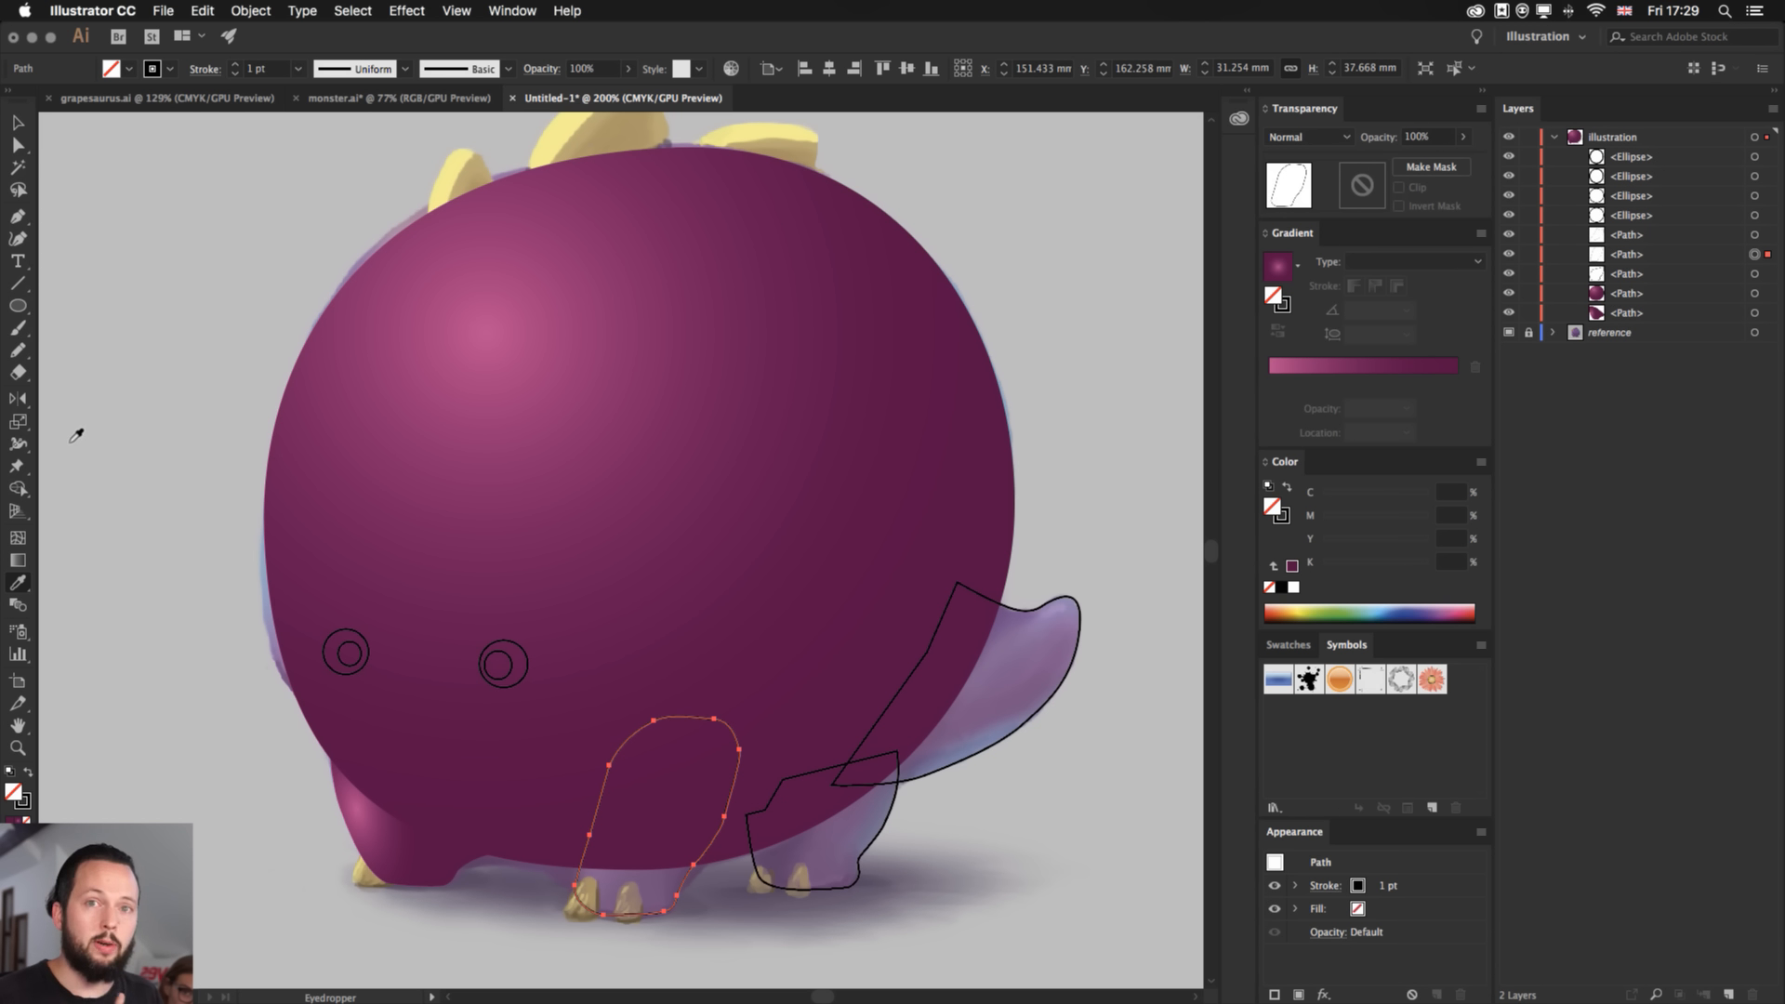
- Set the Eyedropper to pick up the full Appearance and copy the leftmost leg's gradient onto the middle leg
double_click(17, 584)
left_click_drag(114, 128, 209, 201)
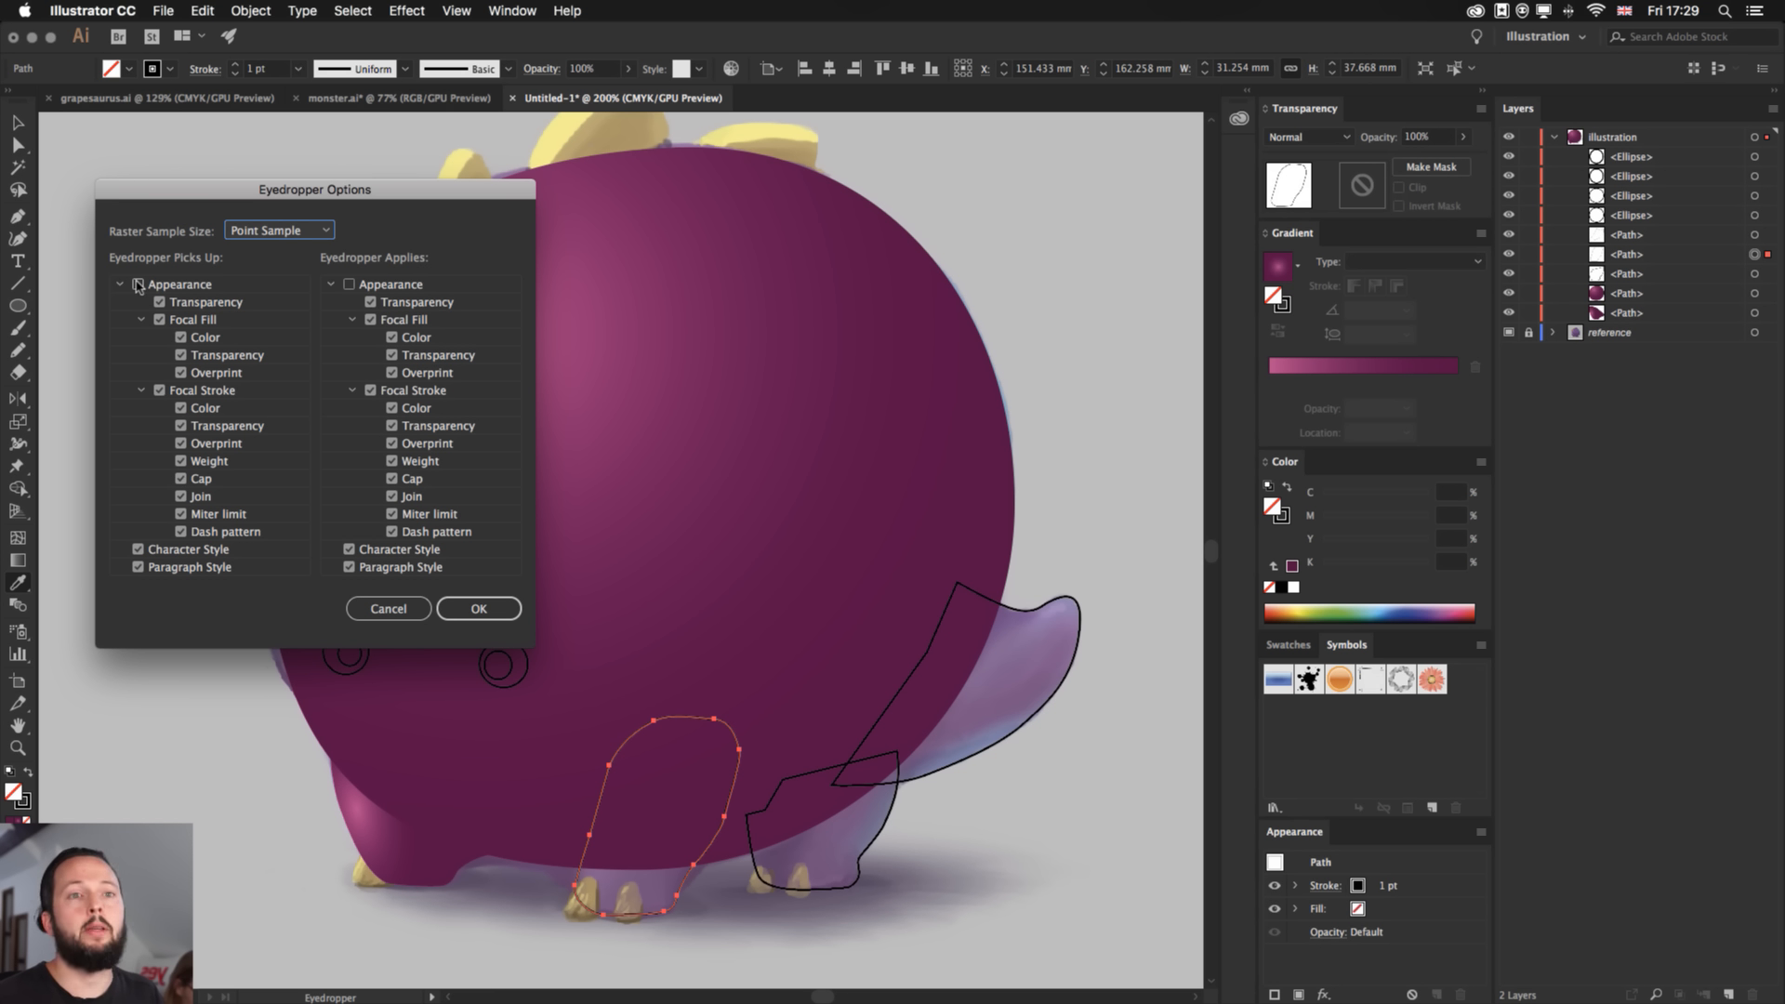
left_click(137, 286)
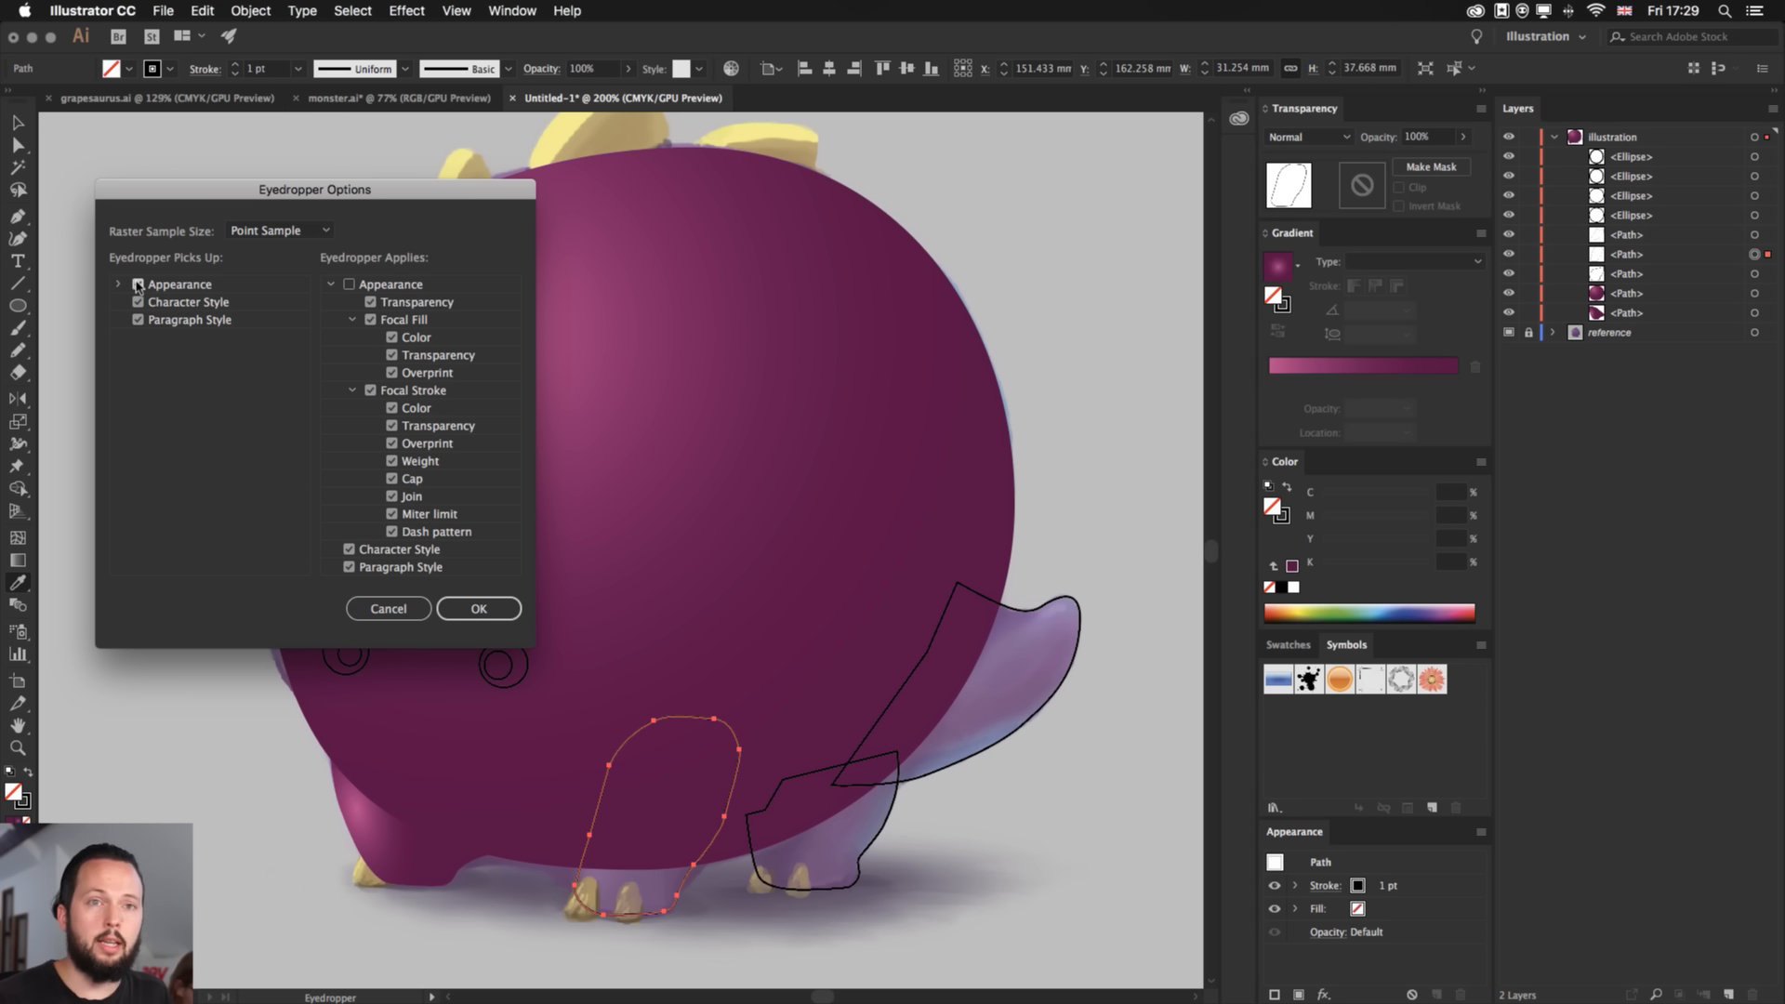
left_click(487, 604)
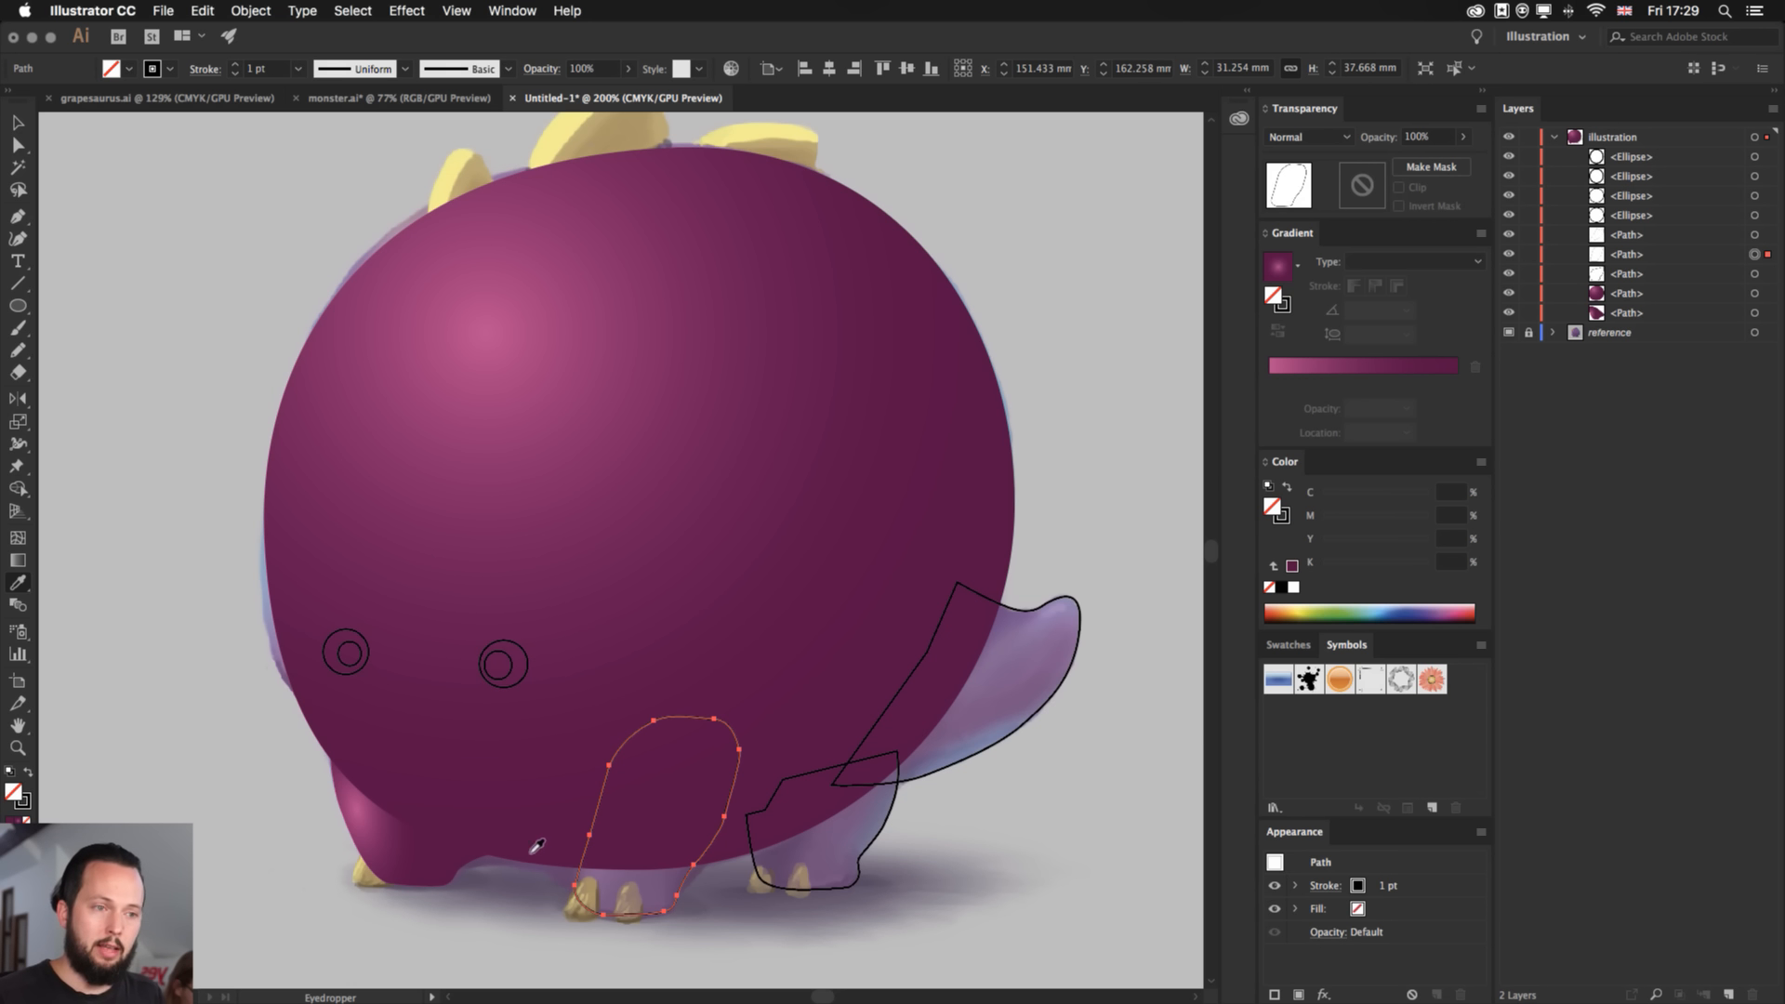
left_click(385, 837)
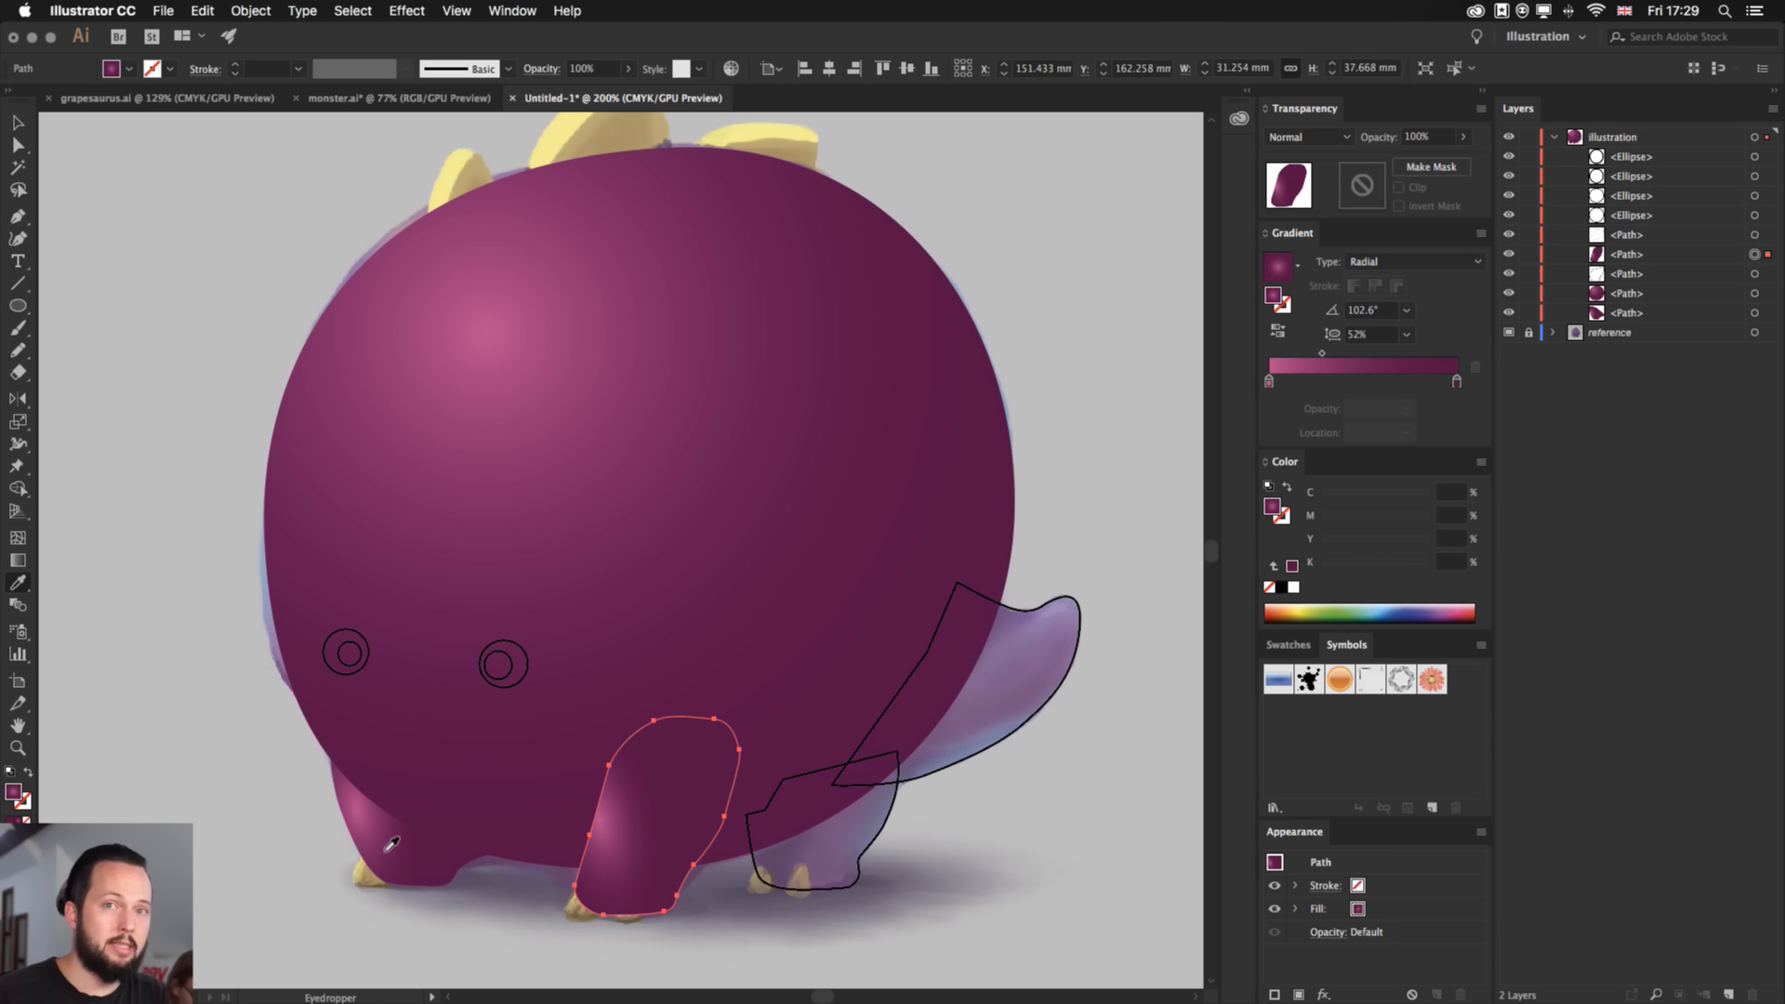
- Centre the middle leg's gradient highlight within the leg and rotate it to about 71.2° to follow the leg's slant
key("g")
left_click_drag(601, 820, 628, 820)
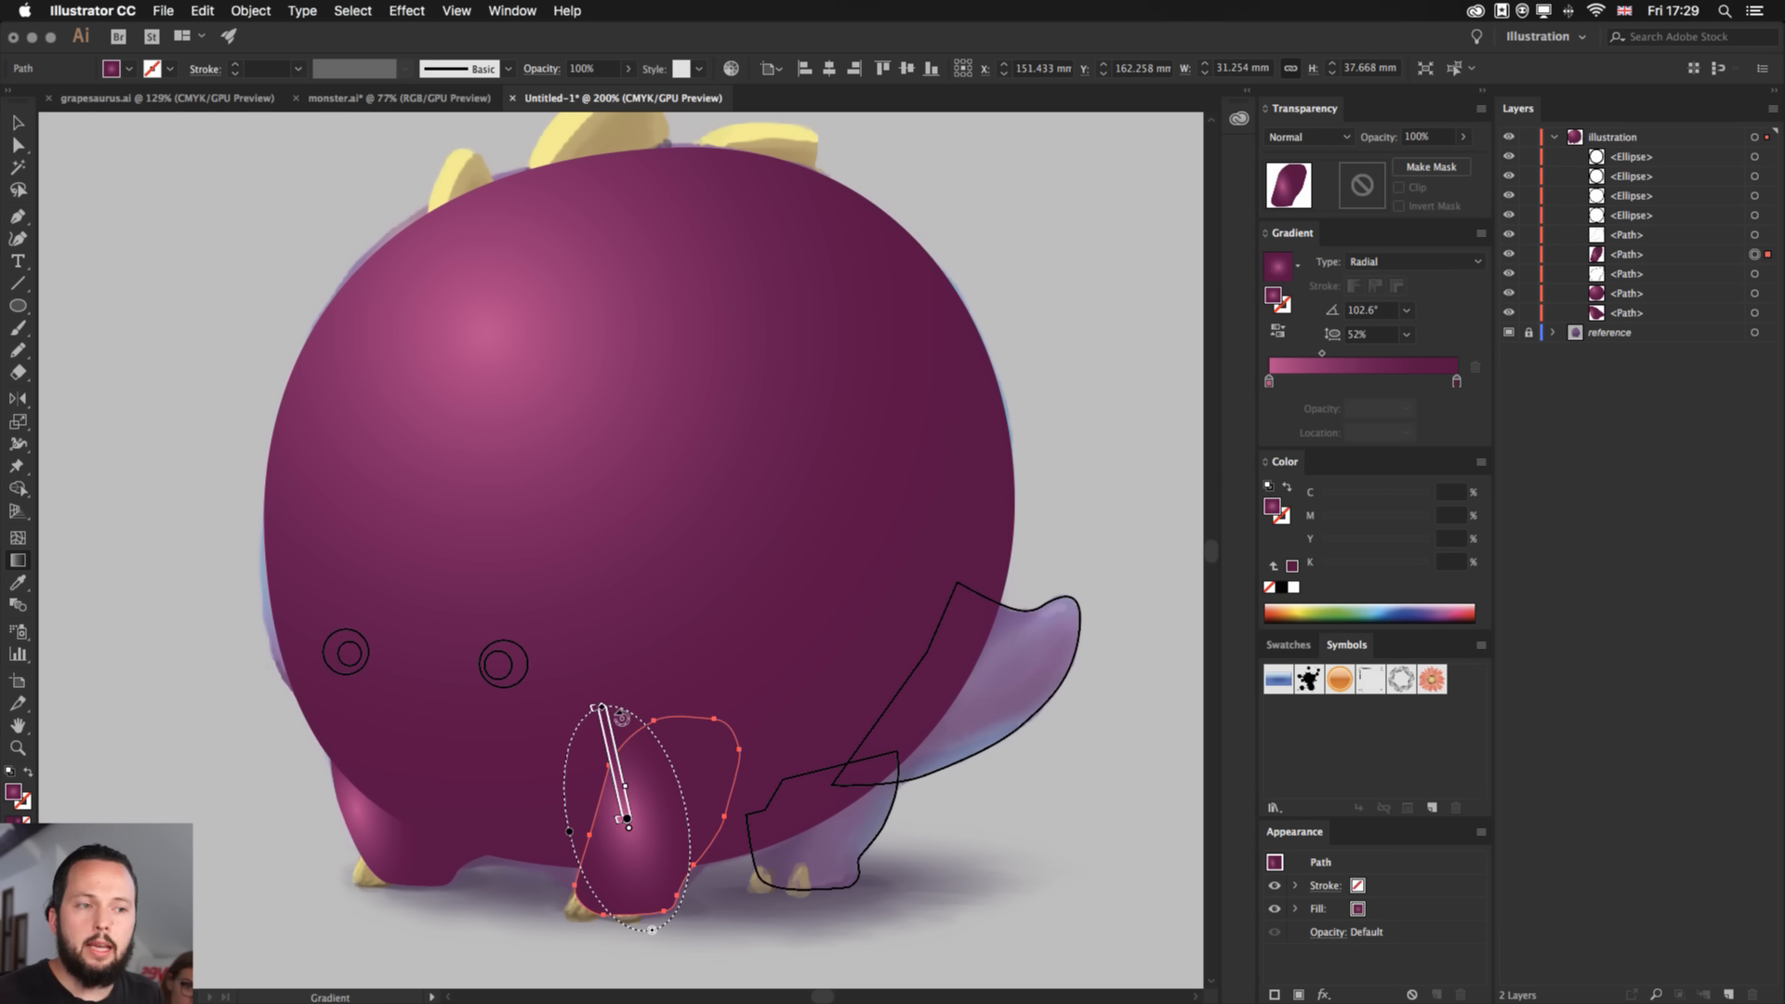
left_click_drag(622, 717, 664, 714)
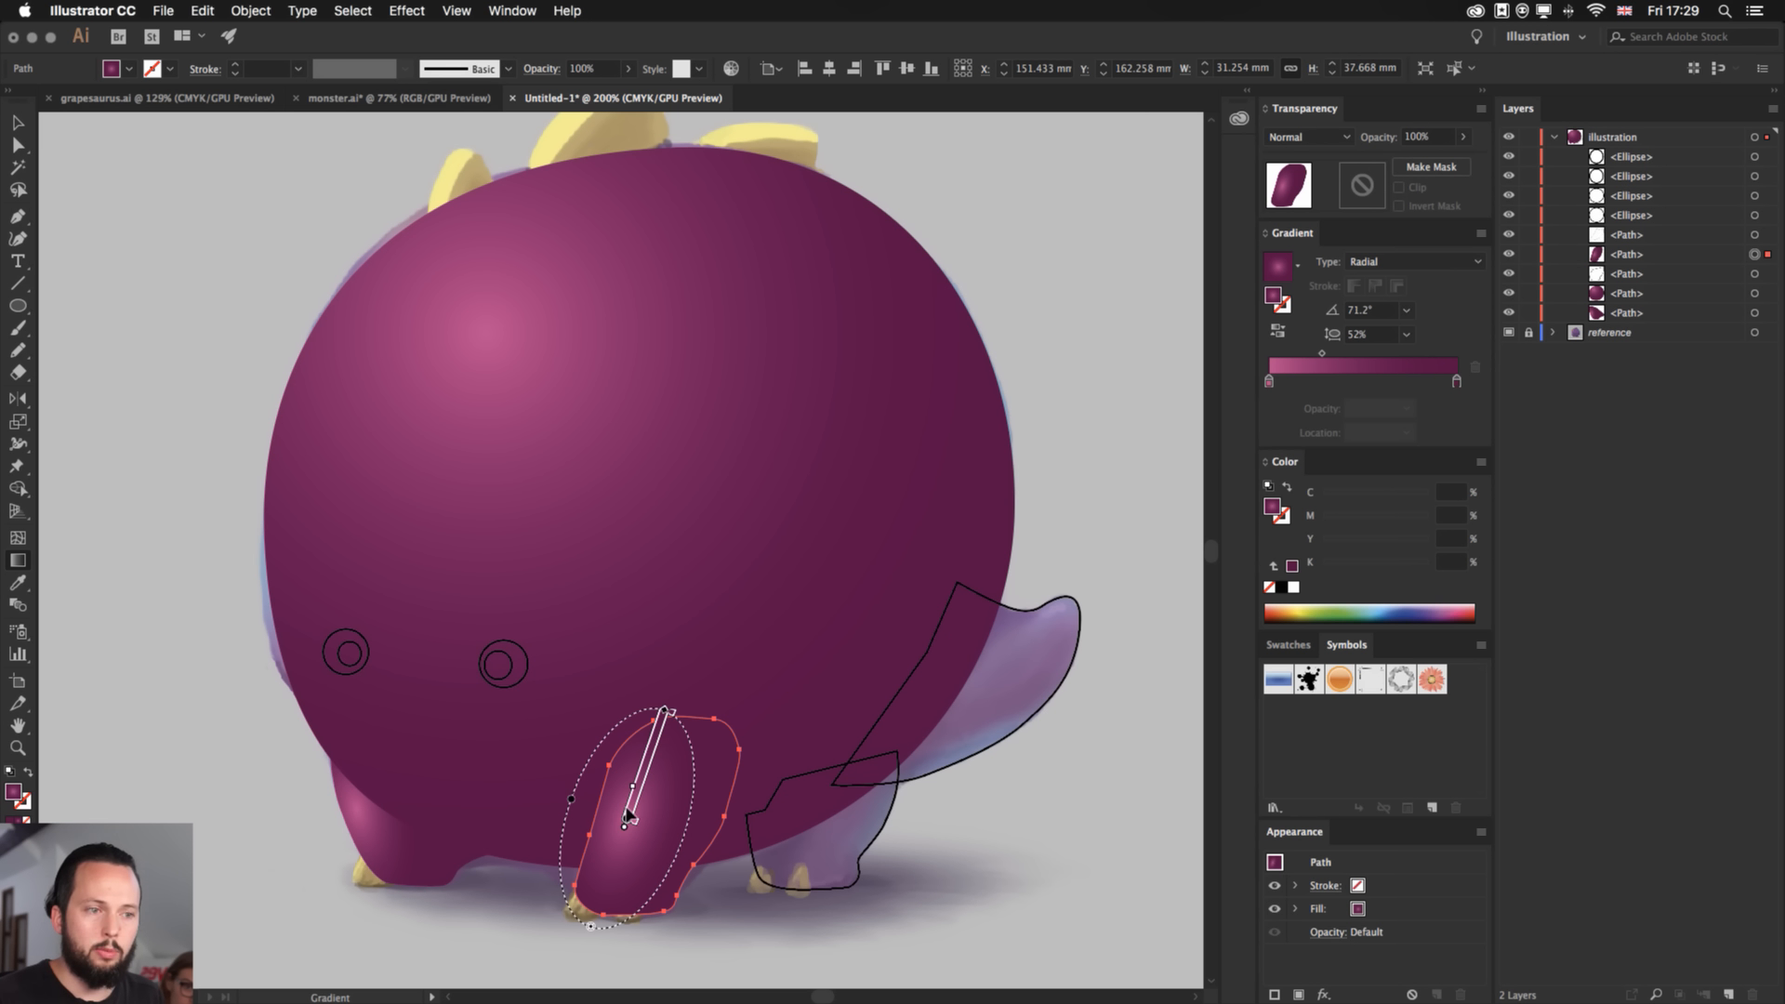
left_click_drag(629, 816, 631, 832)
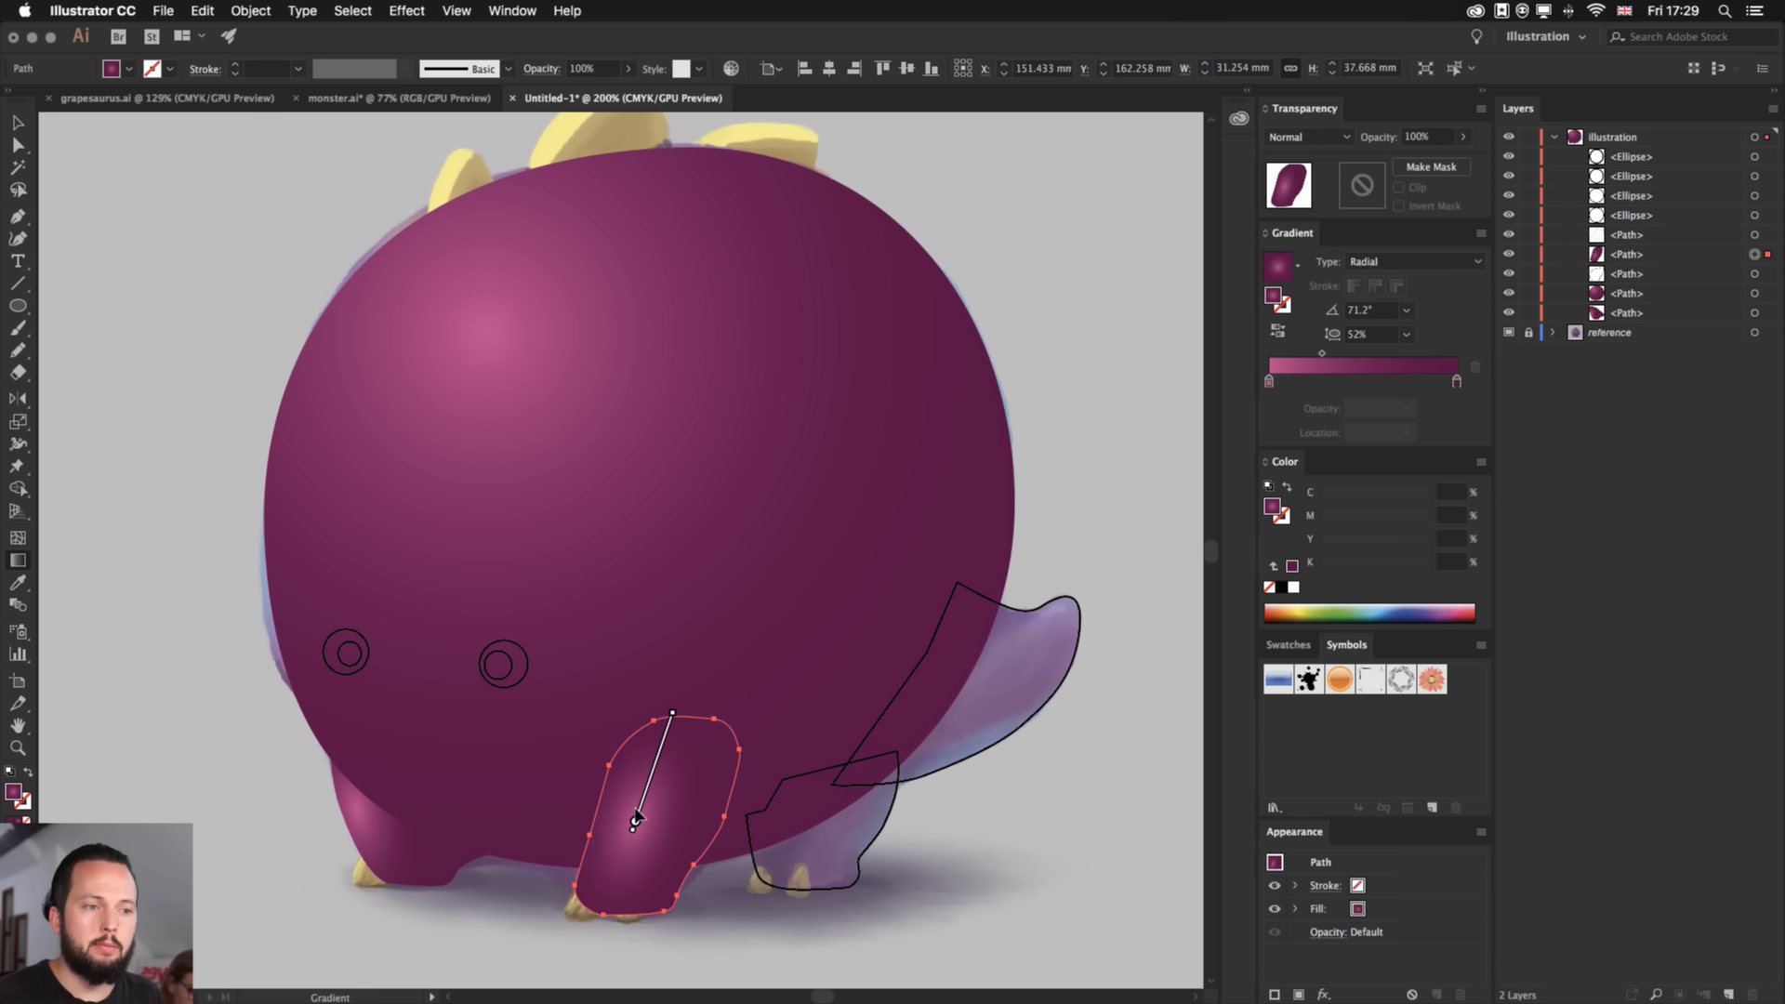
key("v")
left_click(1048, 844)
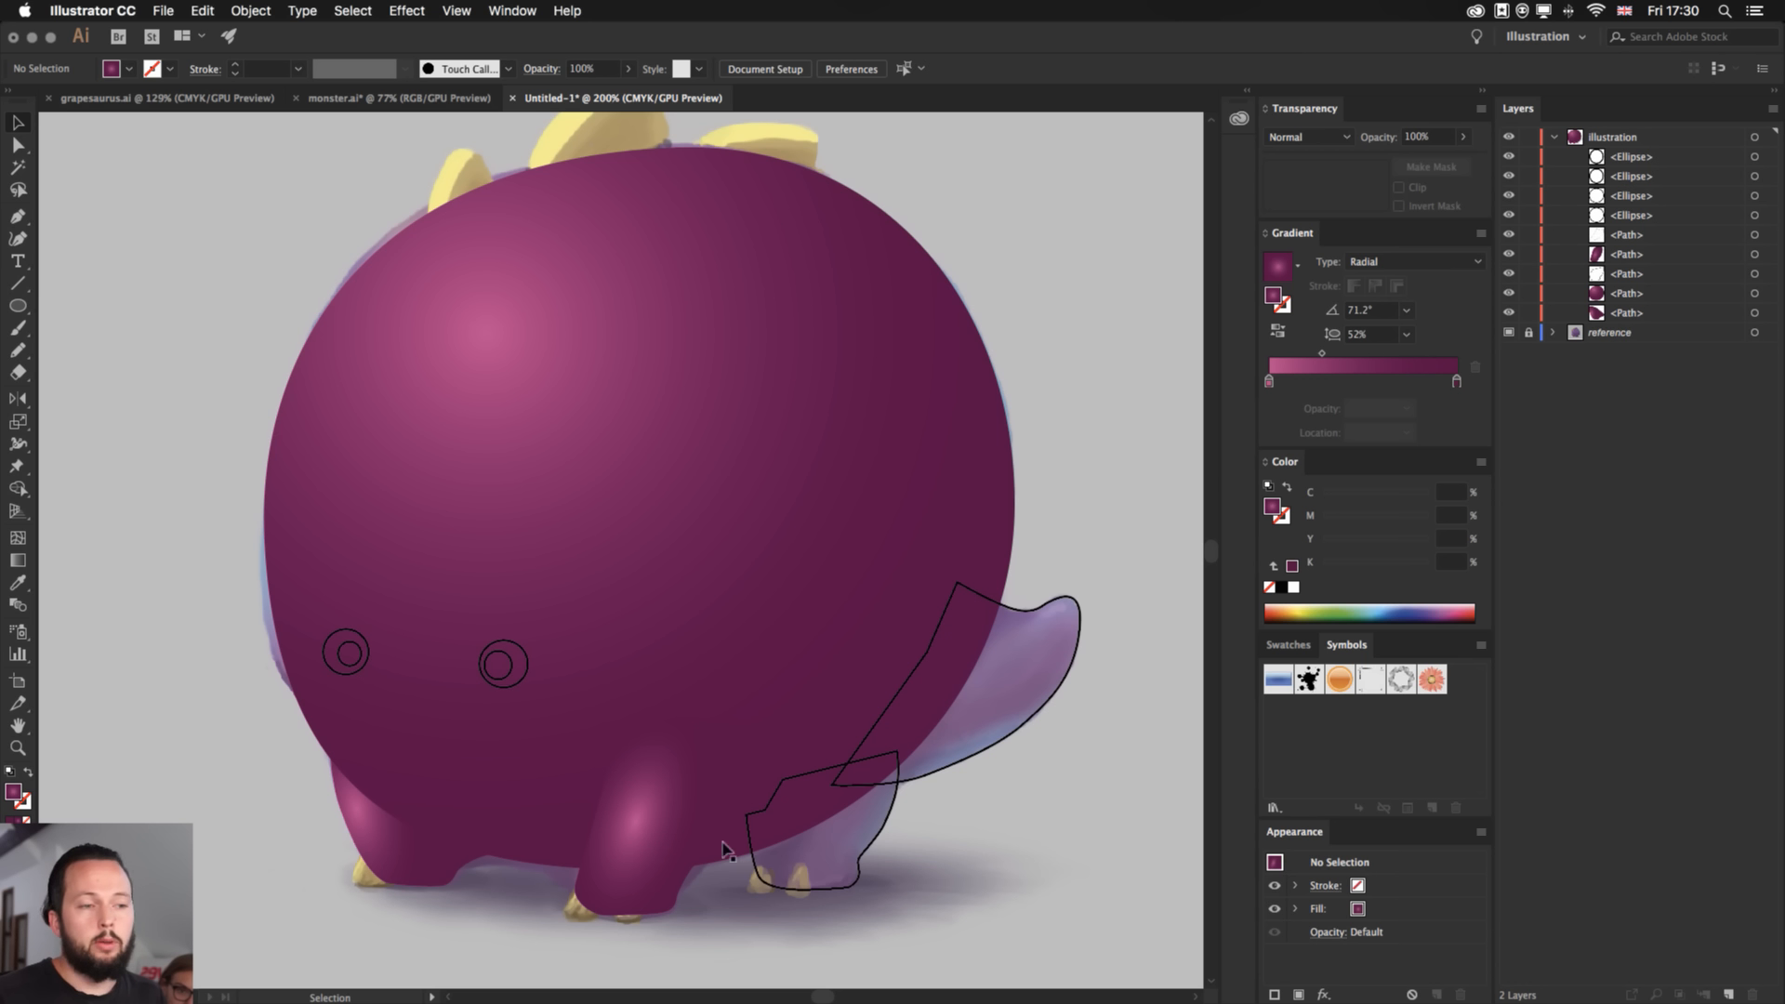
- Try moving the middle leg's gradient highlight up near the top of the leg, and undo the move
left_click(637, 819)
key("g")
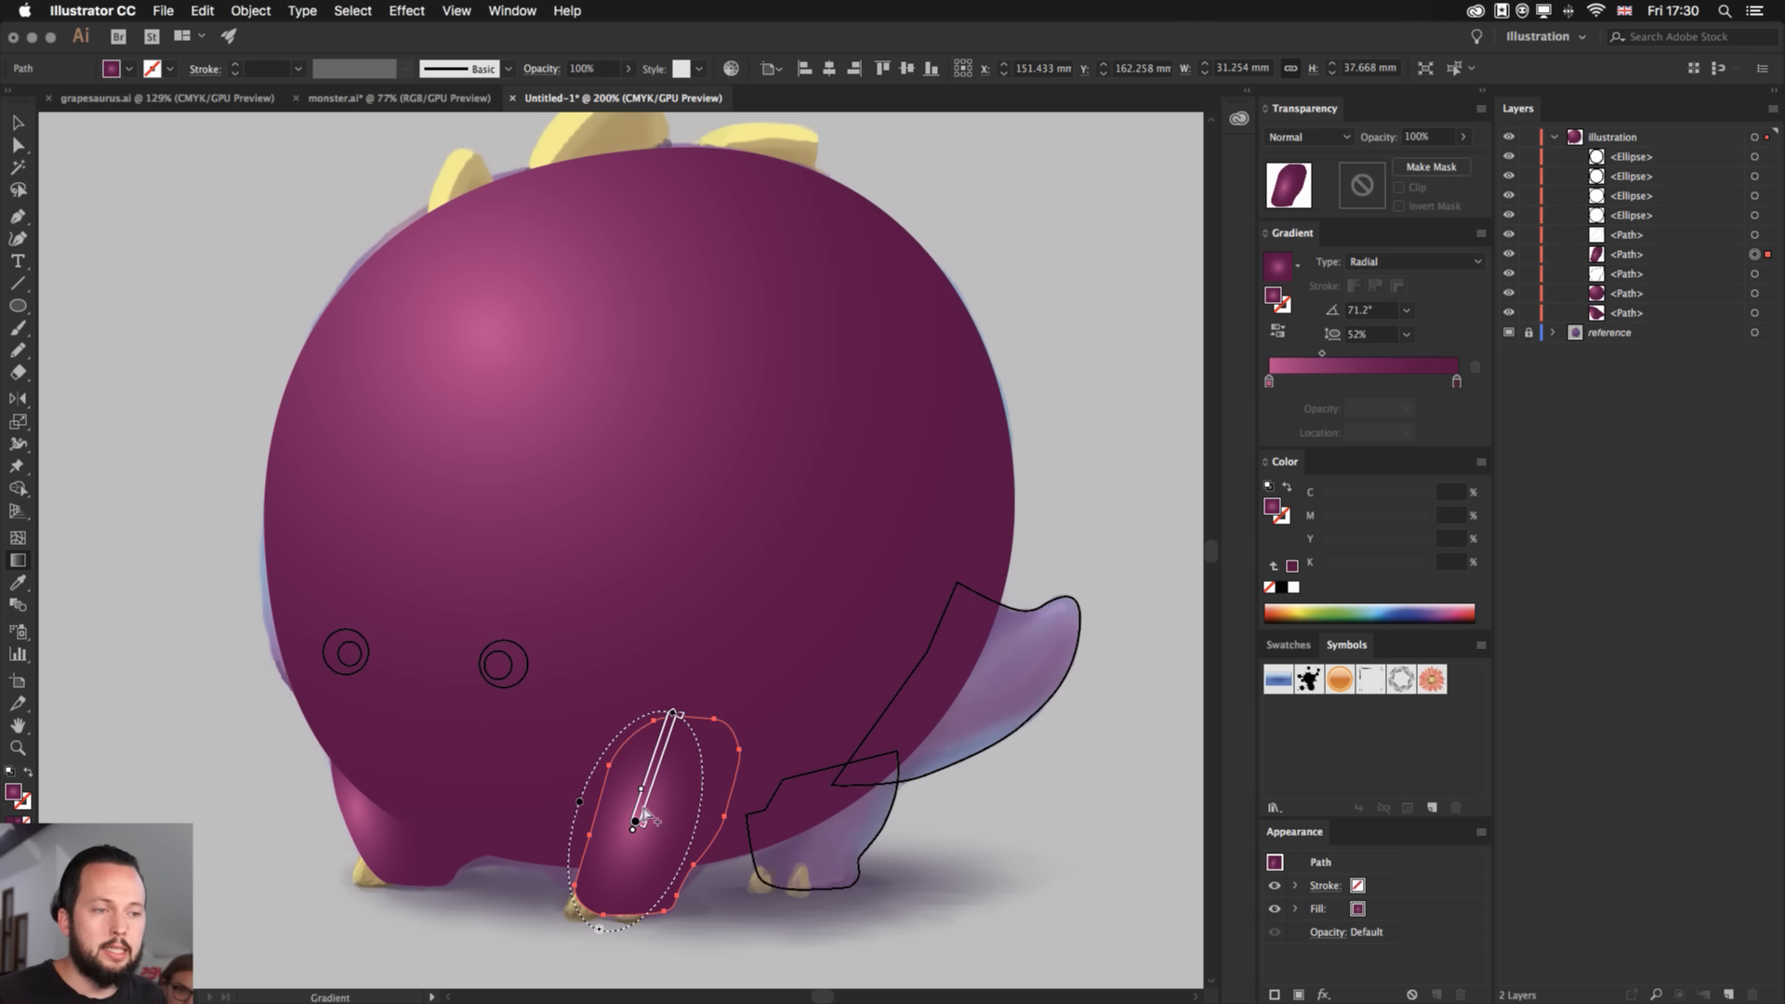
left_click_drag(638, 822, 664, 748)
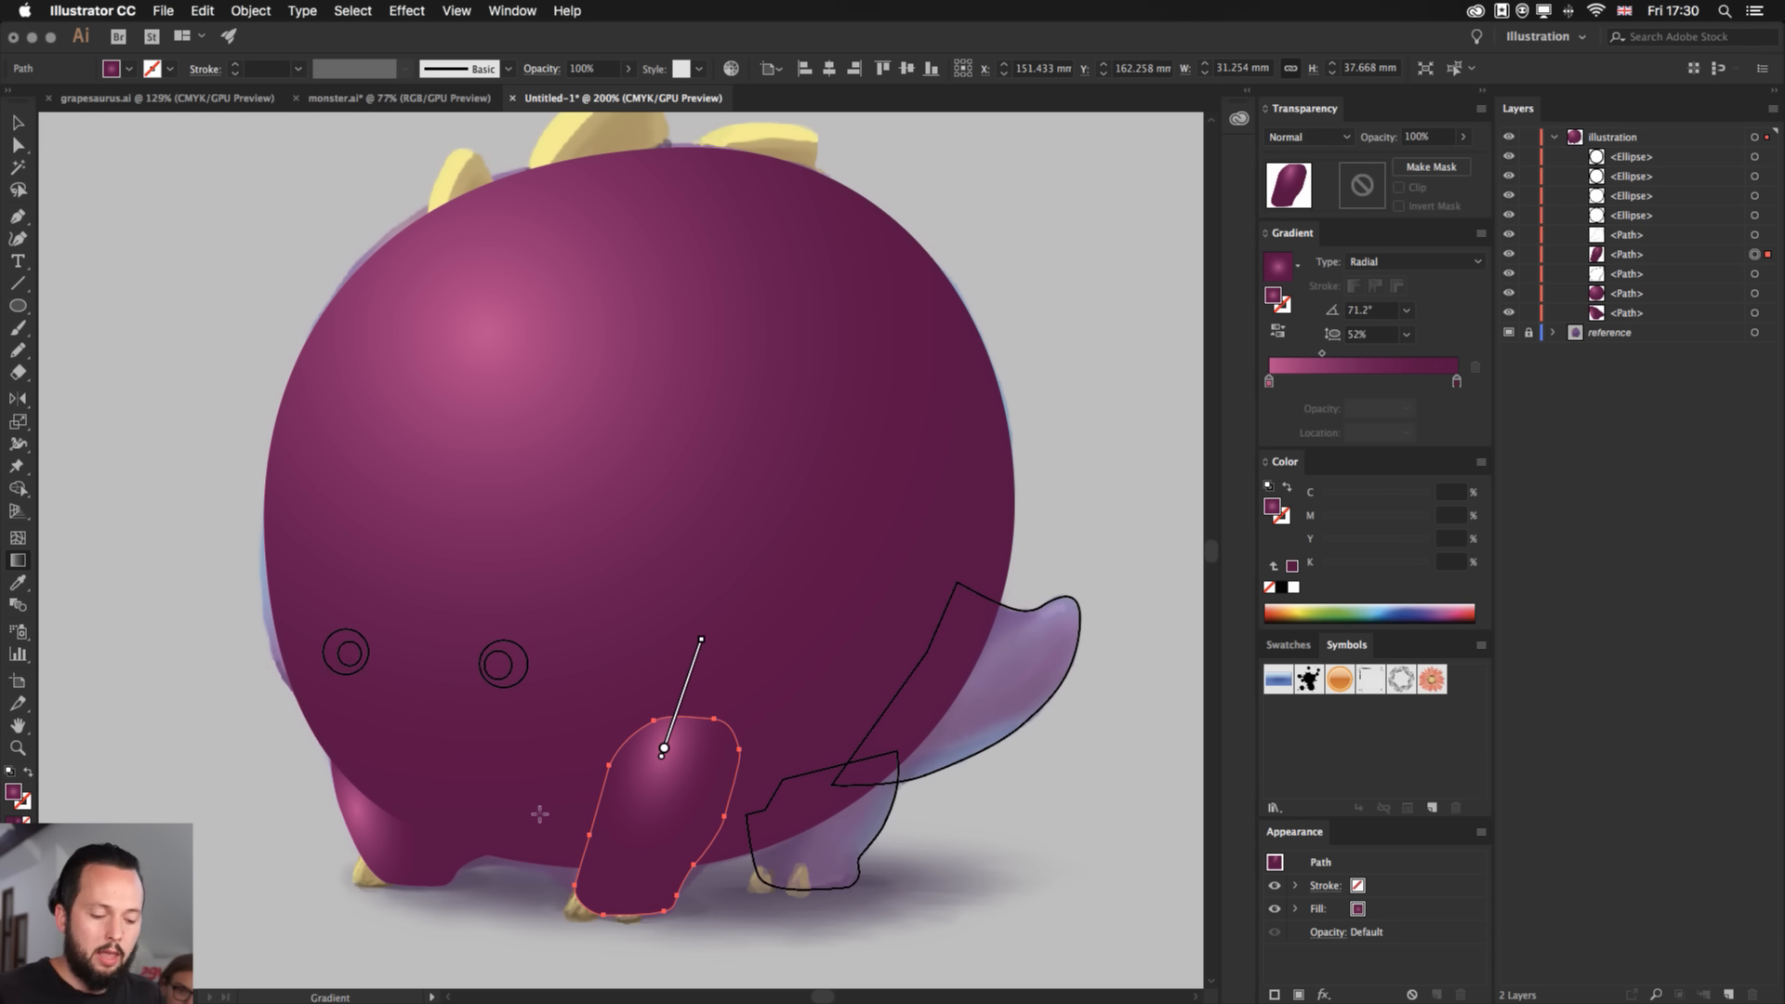
key("v")
left_click(84, 816)
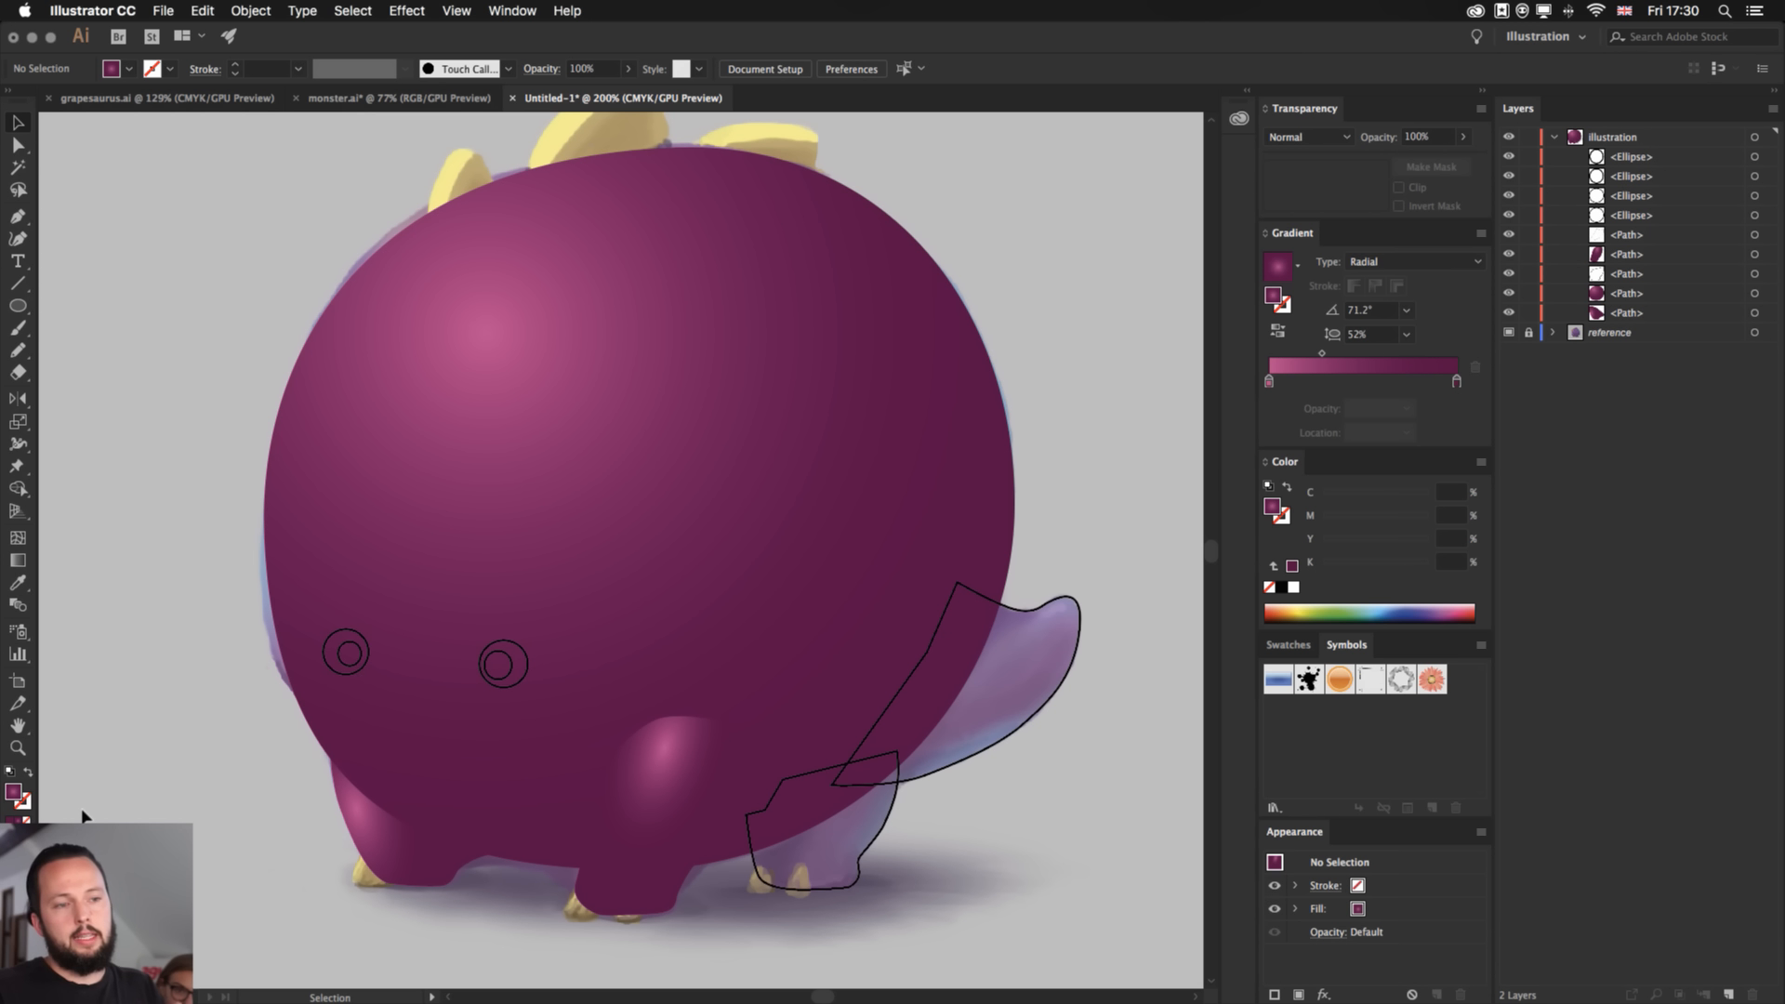
key("super+z")
key("super+z")
key("super+z")
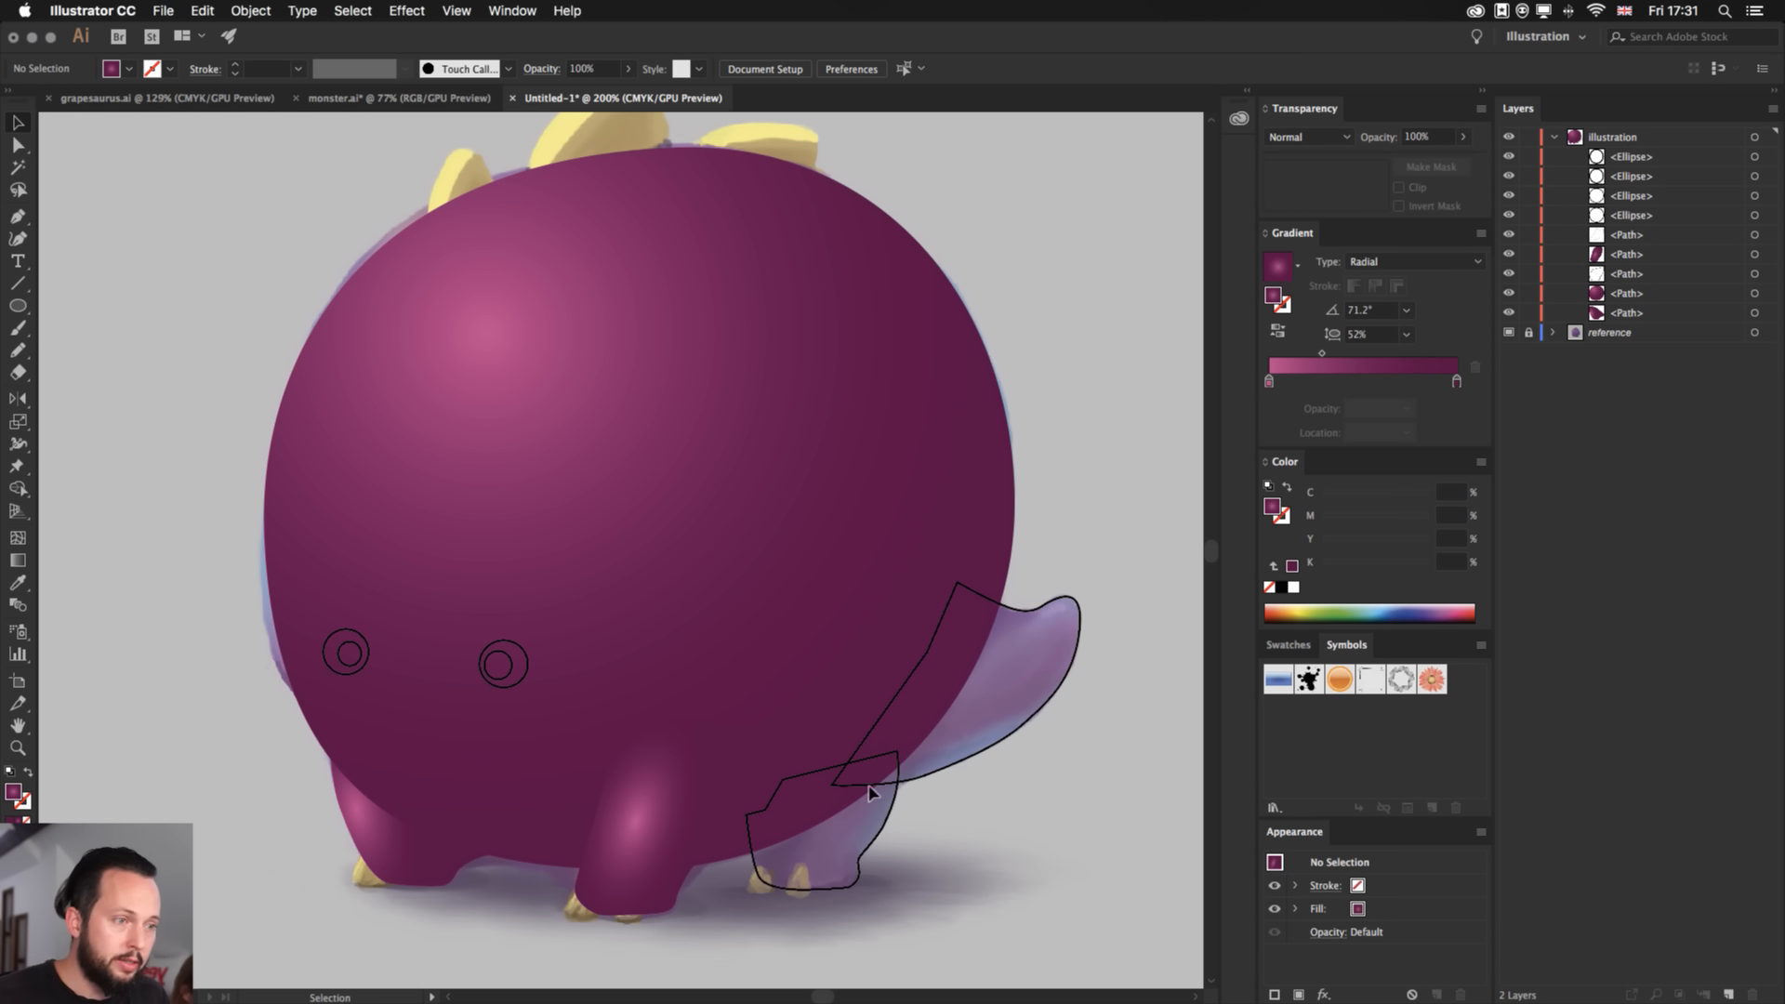
- Copy the middle leg's gradient onto the rightmost leg with the Eyedropper
left_click(888, 805)
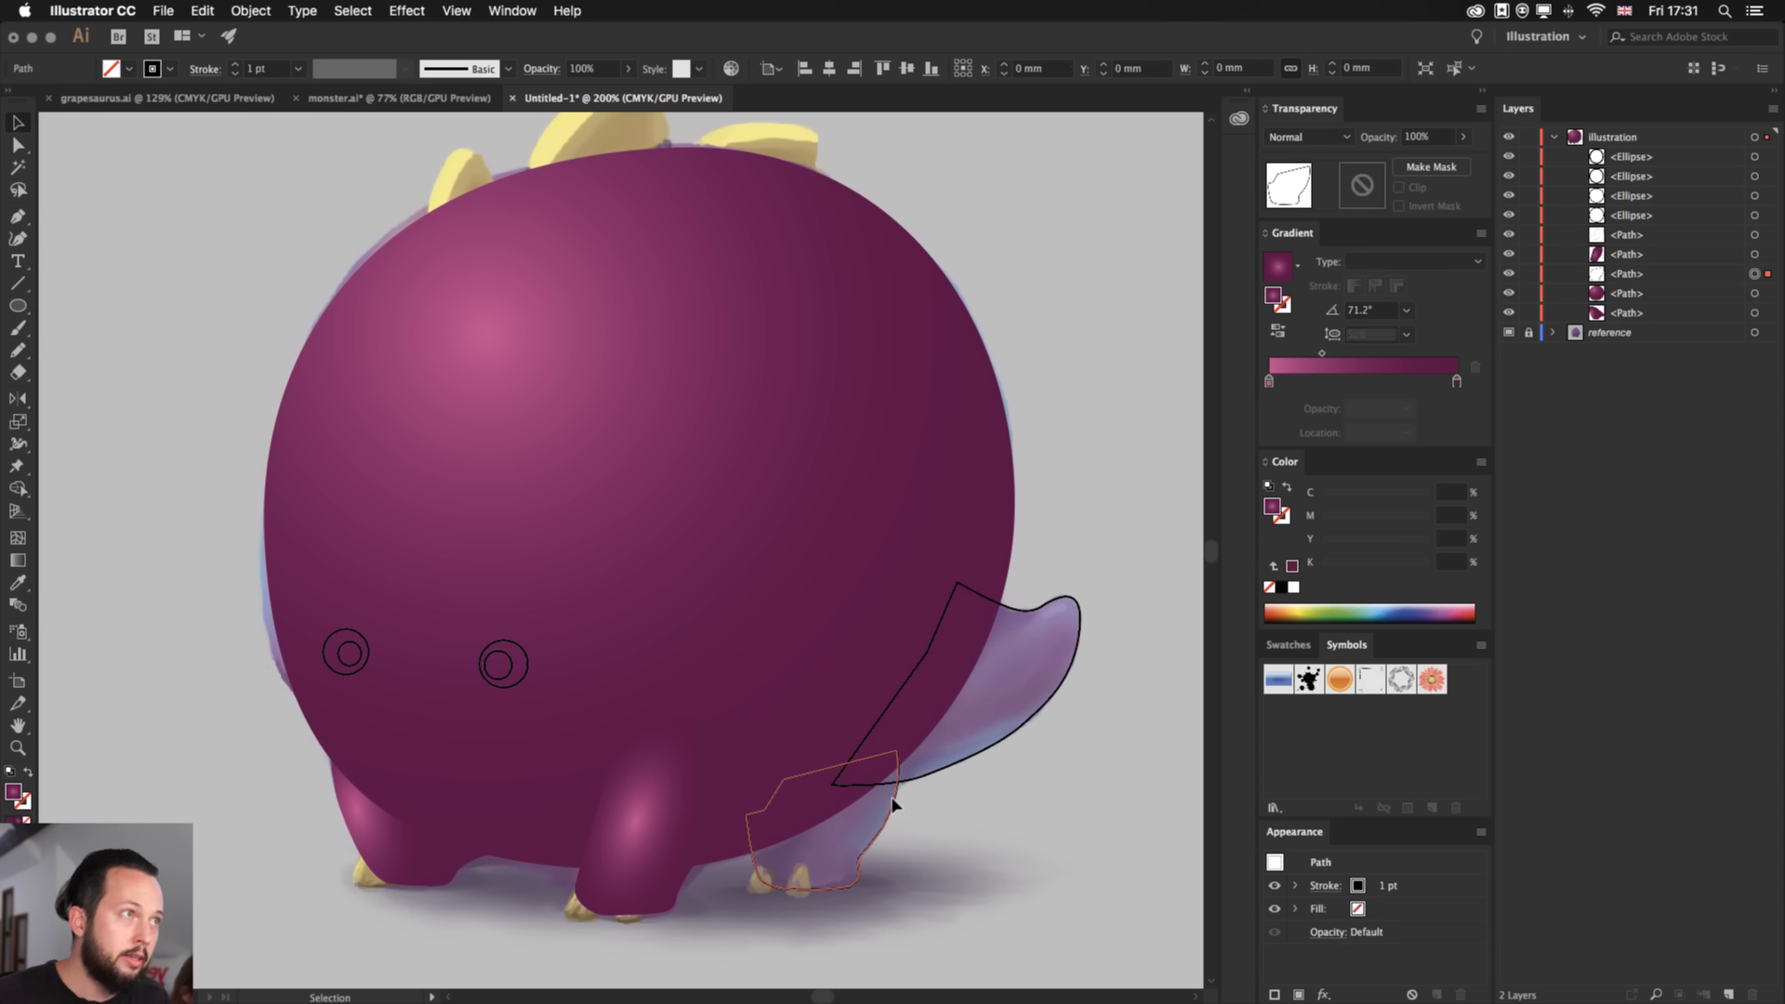
key("i")
left_click(640, 842)
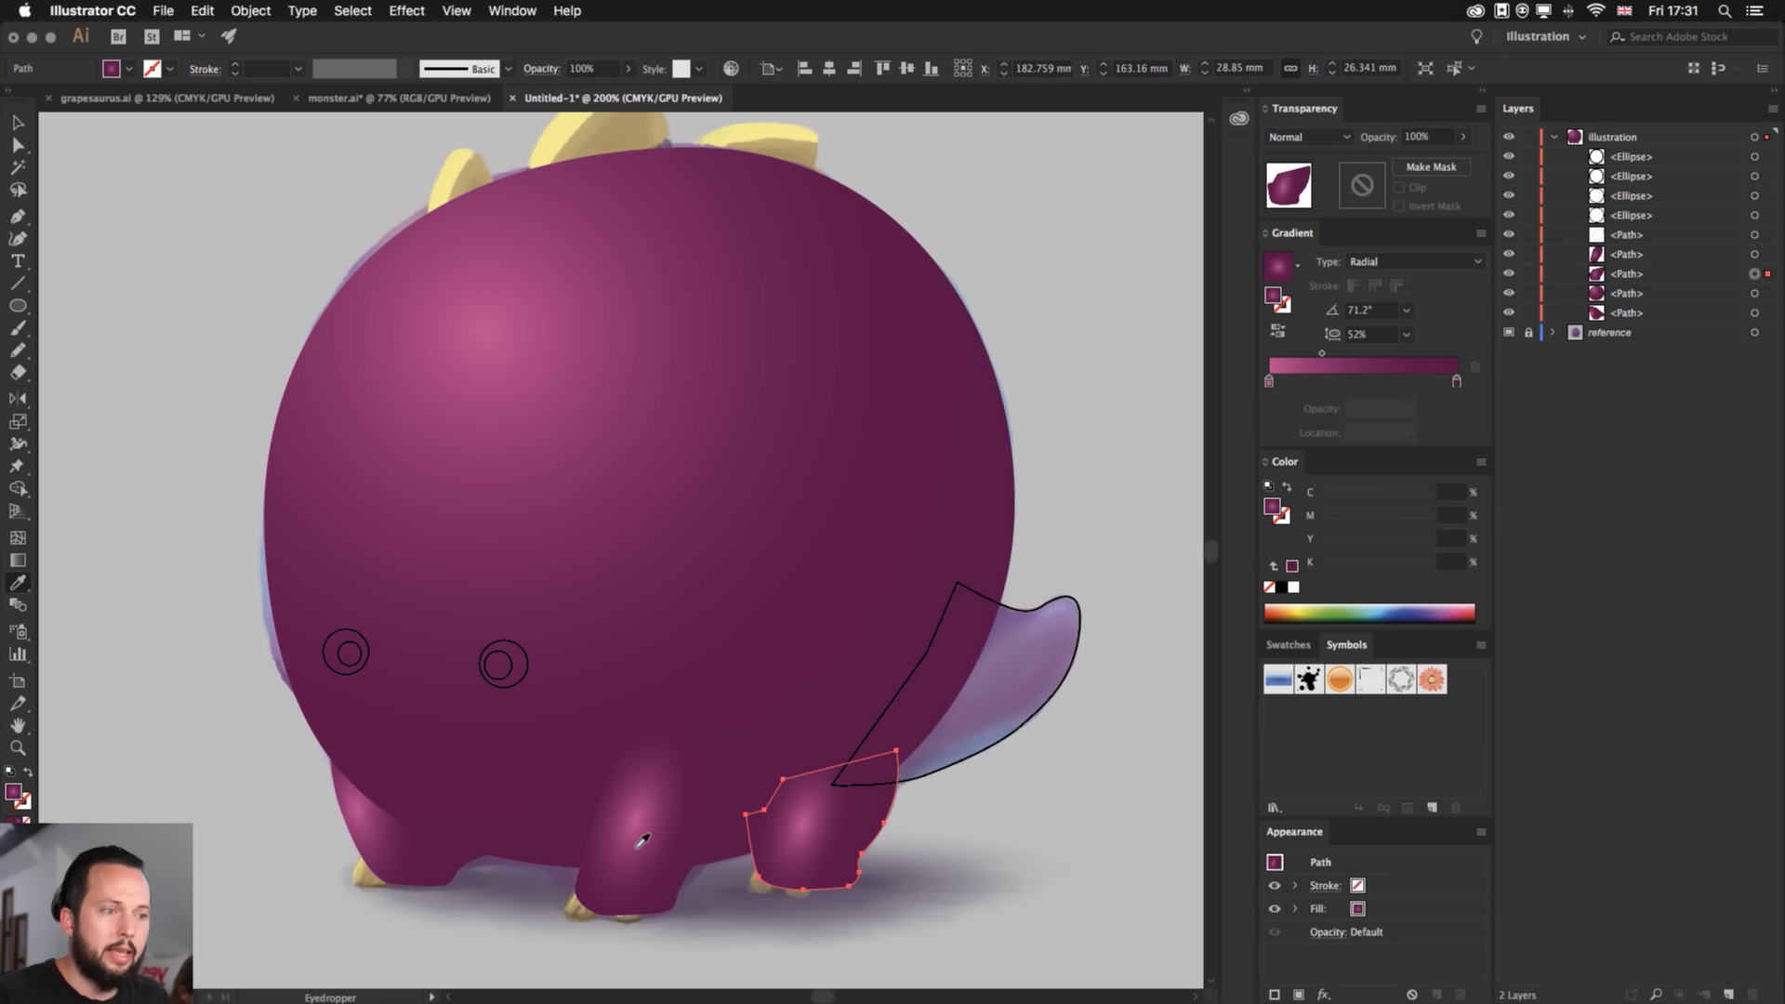
key("v")
left_click(1081, 825)
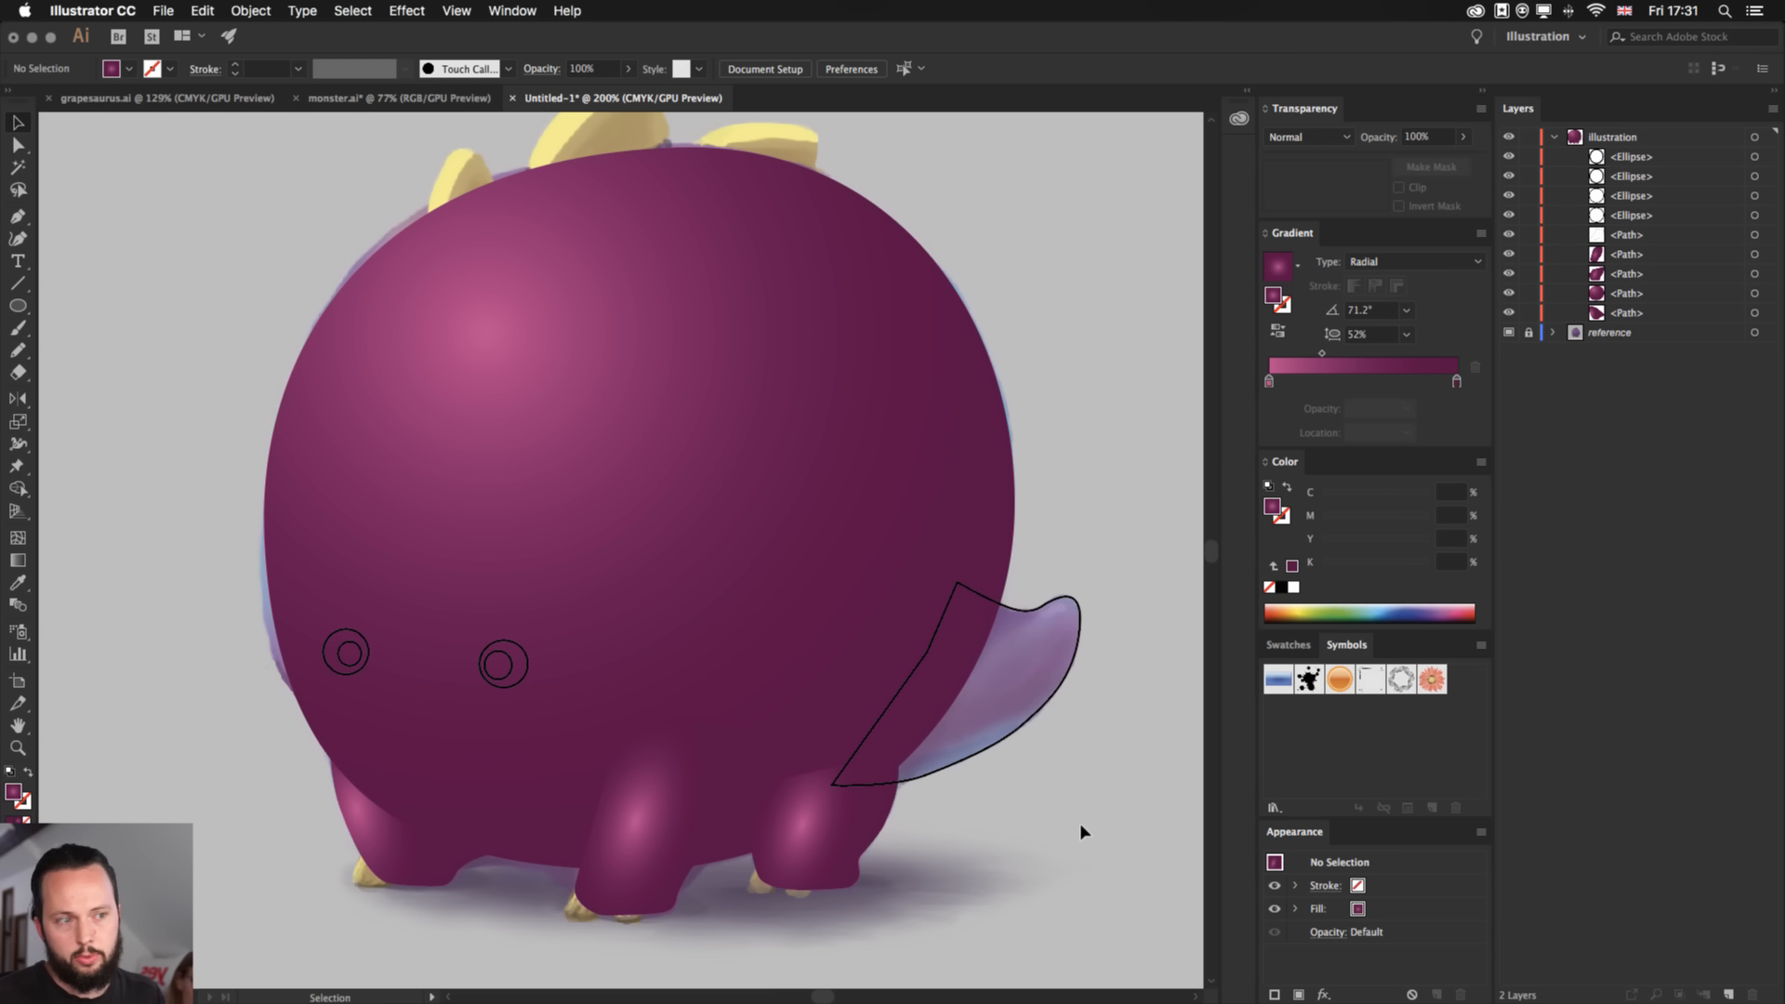
- Move the rightmost leg's gradient highlight slightly upward with the Gradient tool
left_click(874, 839)
key("g")
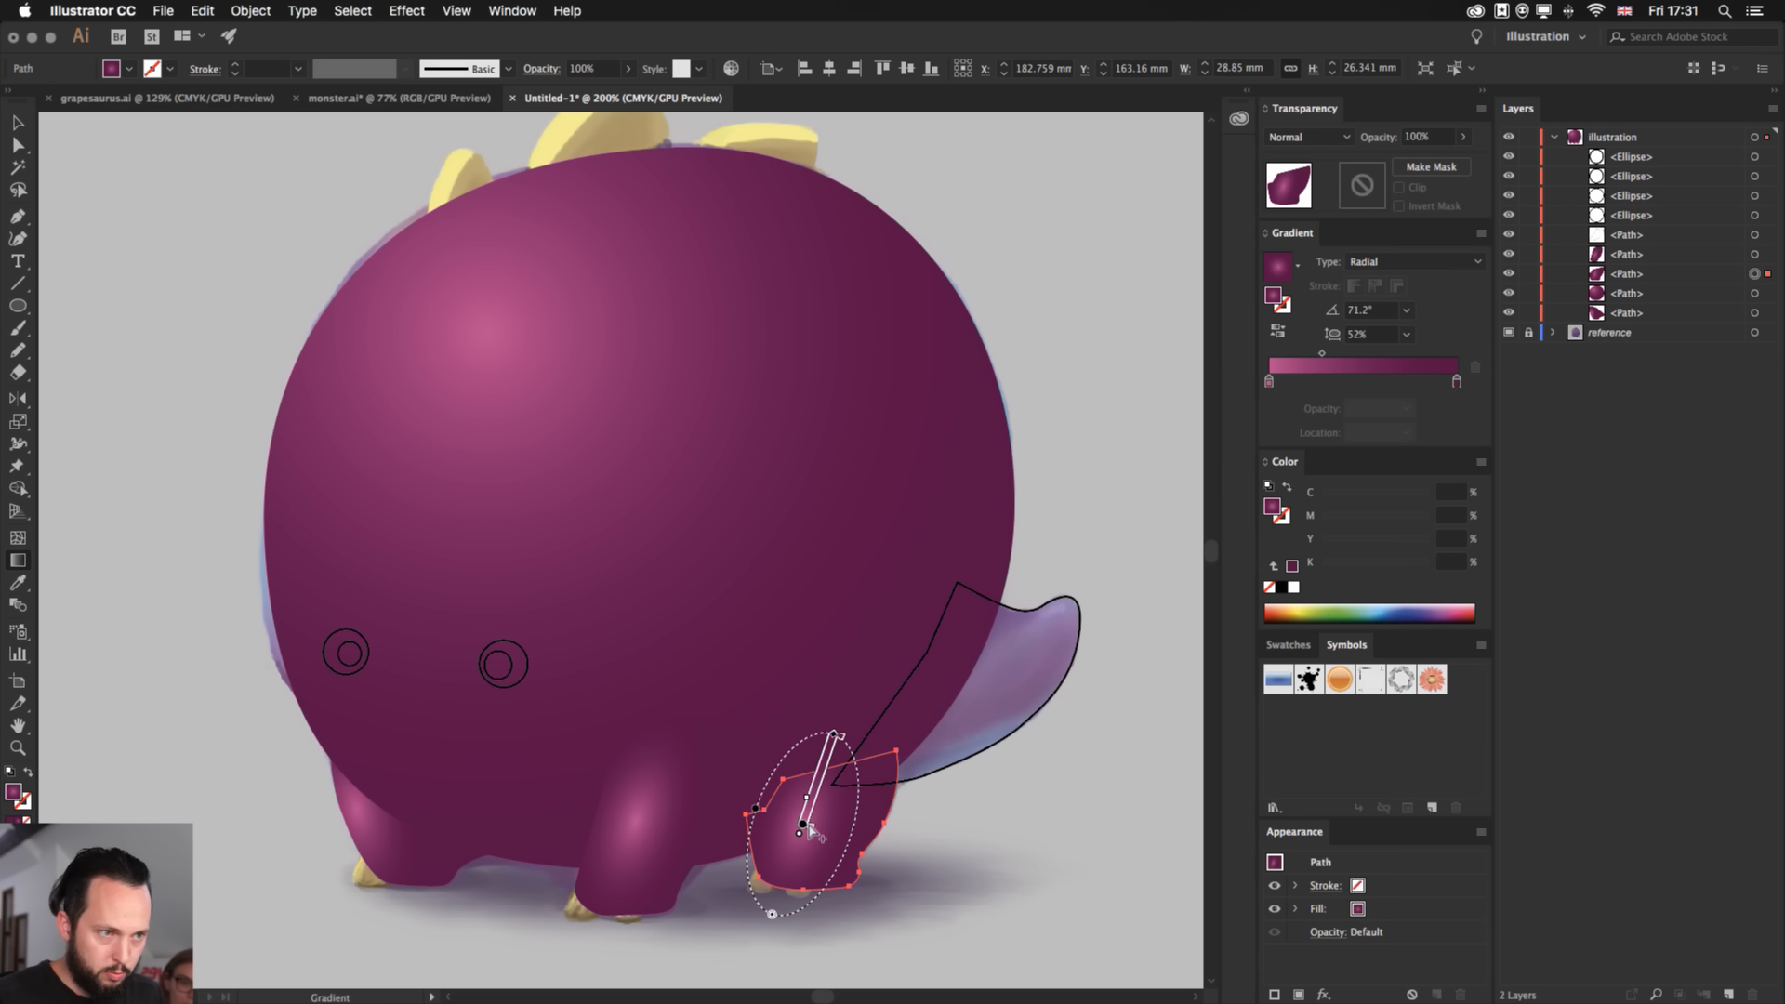
left_click_drag(809, 826, 809, 808)
key("v")
left_click(948, 867)
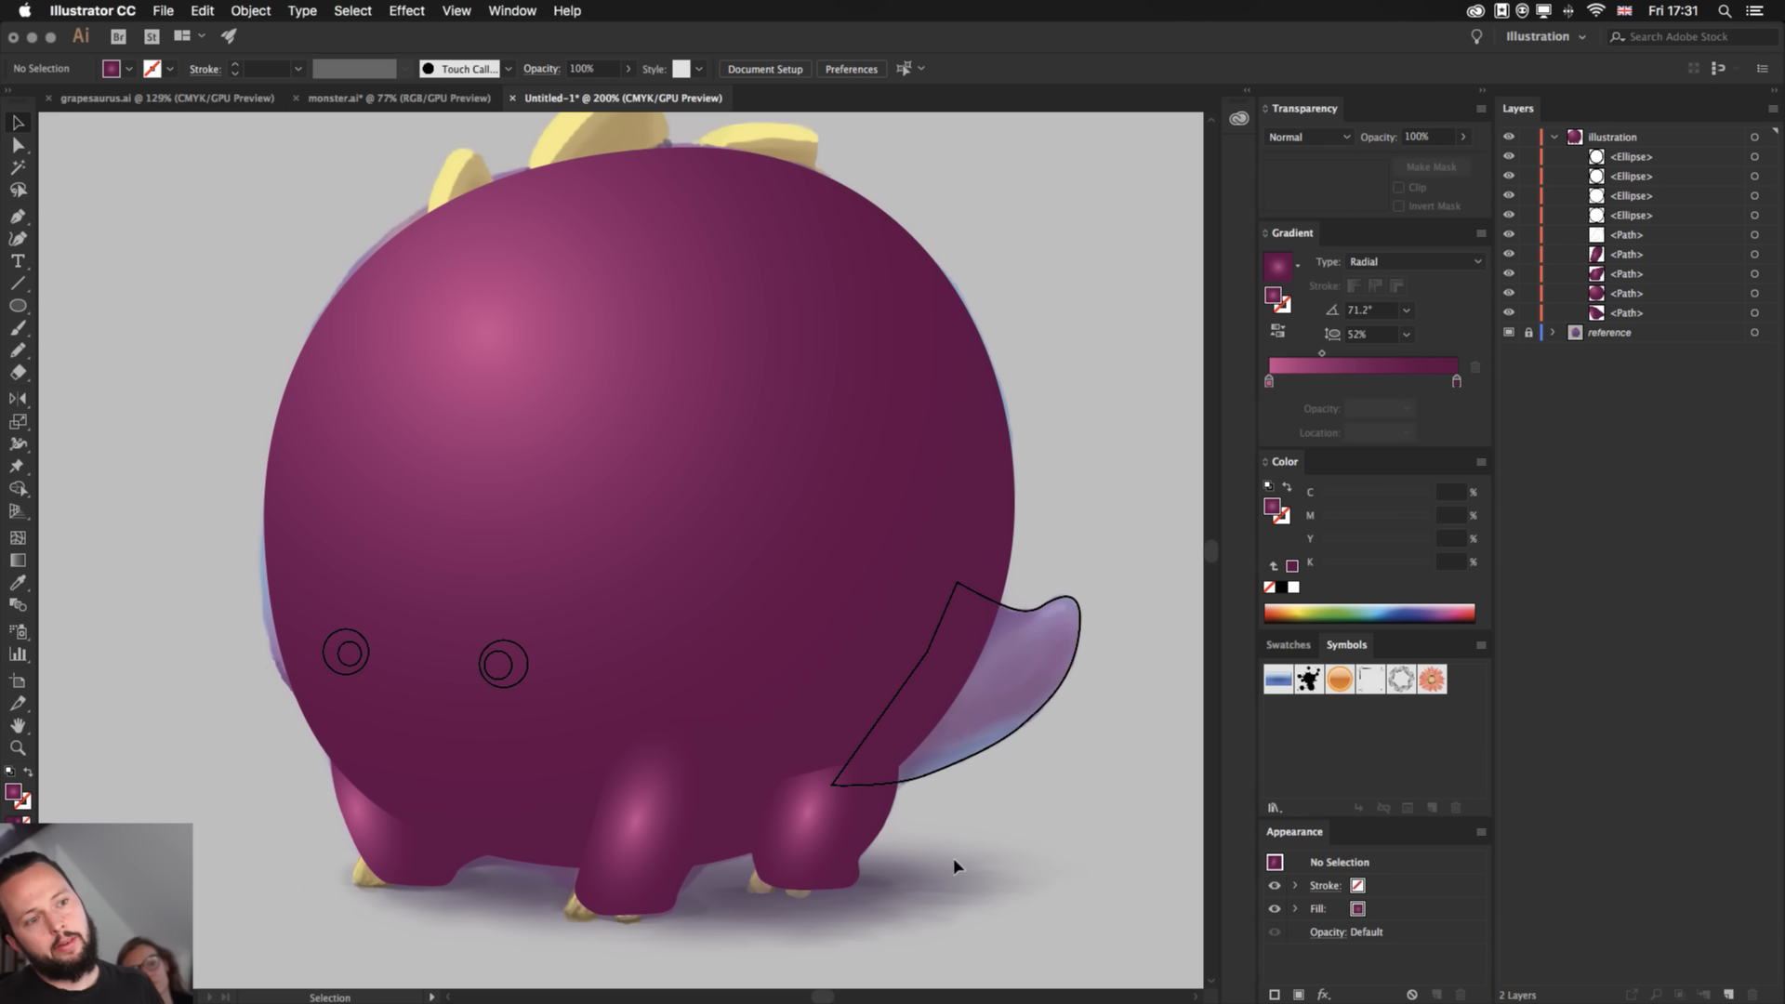
- Copy the rightmost leg's gradient onto the tail with the Eyedropper
left_click(989, 620)
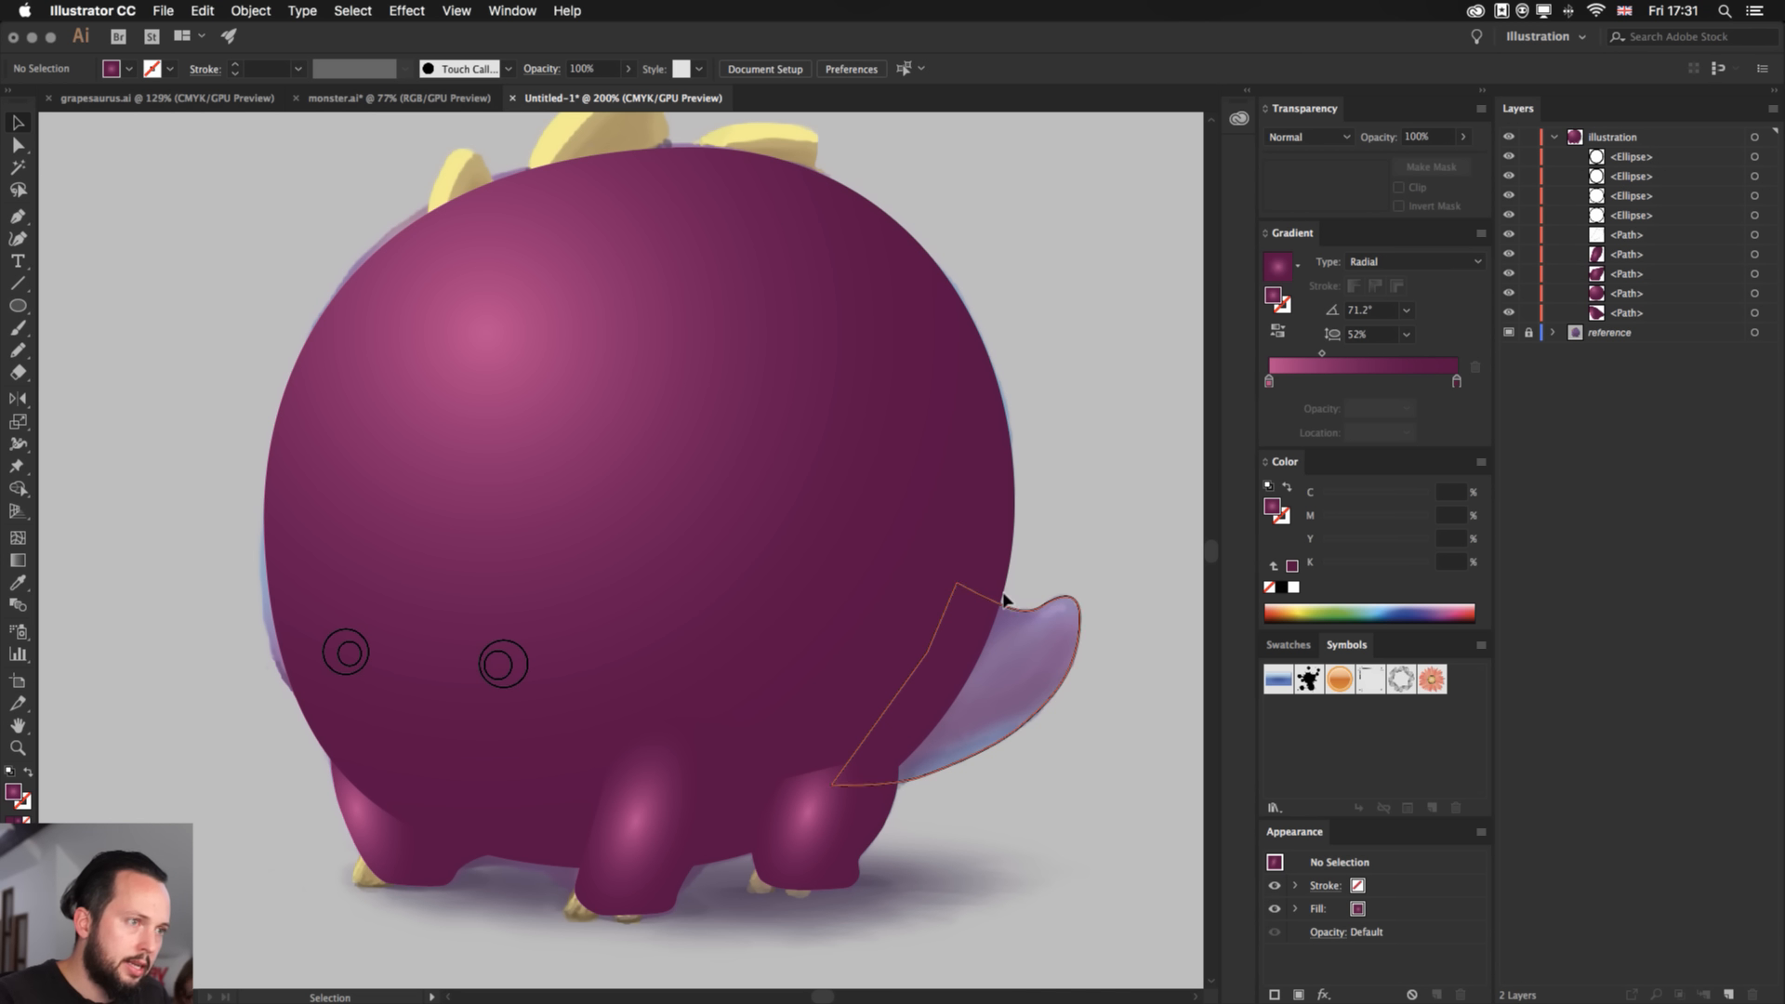
key("i")
left_click(832, 807)
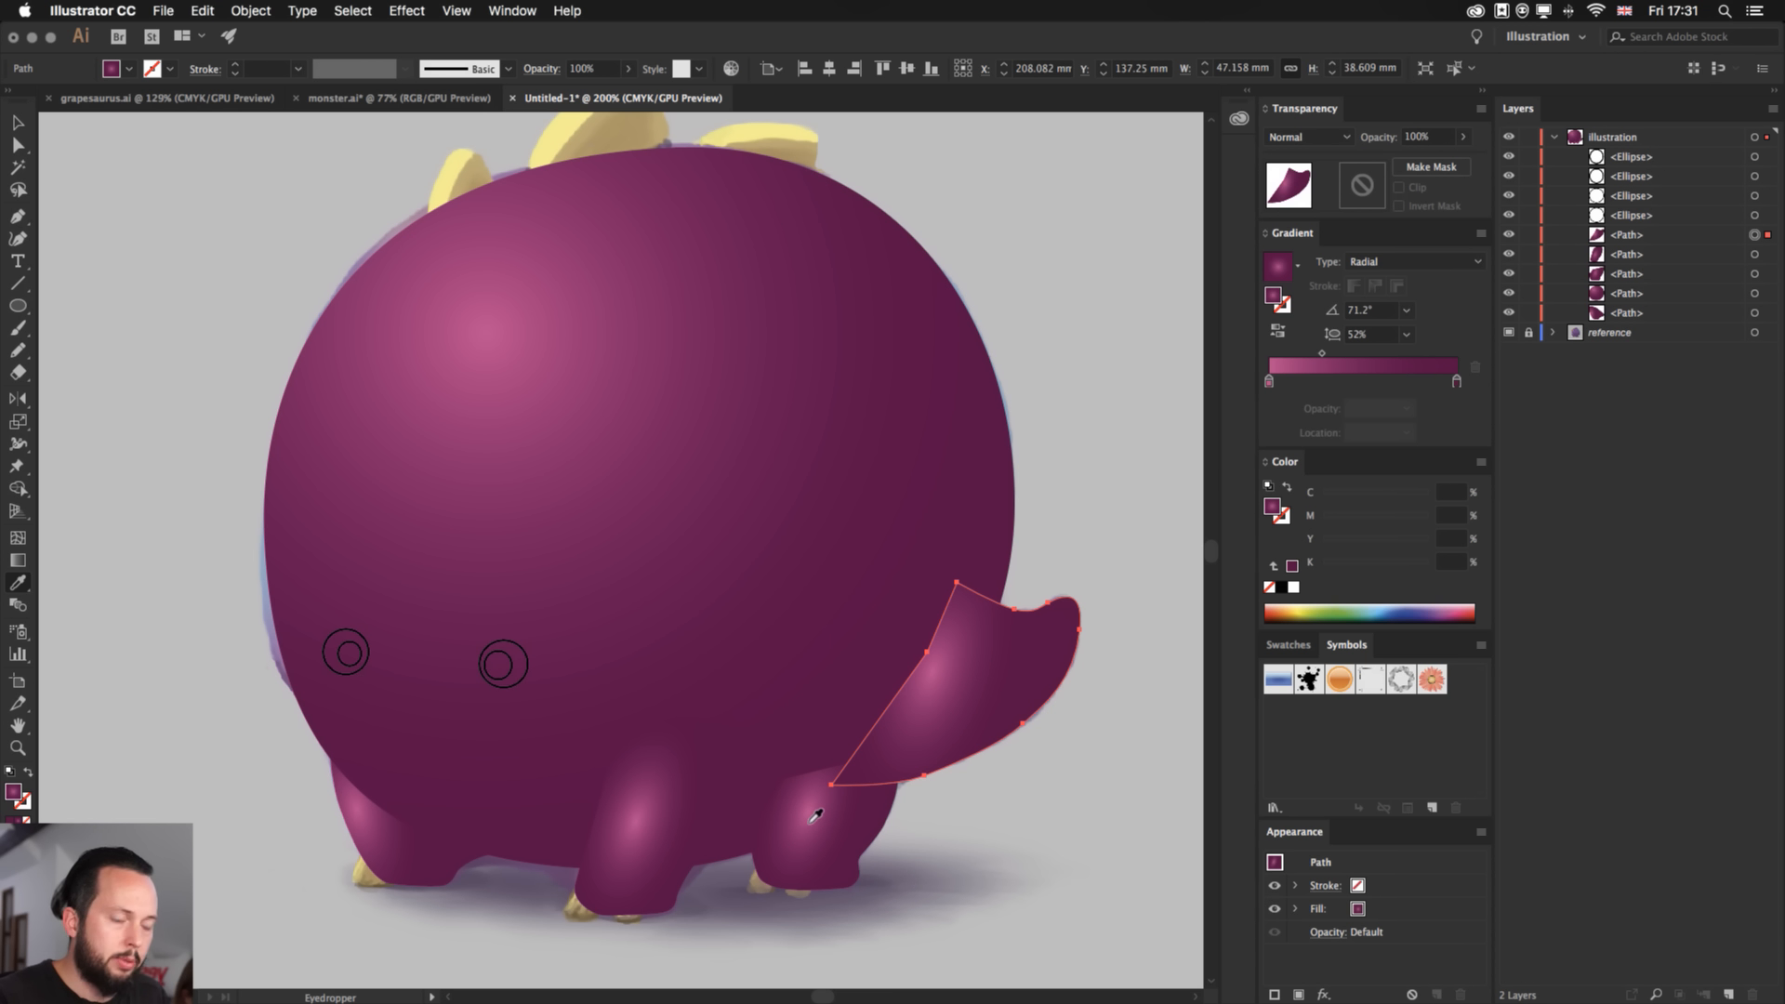
key("v")
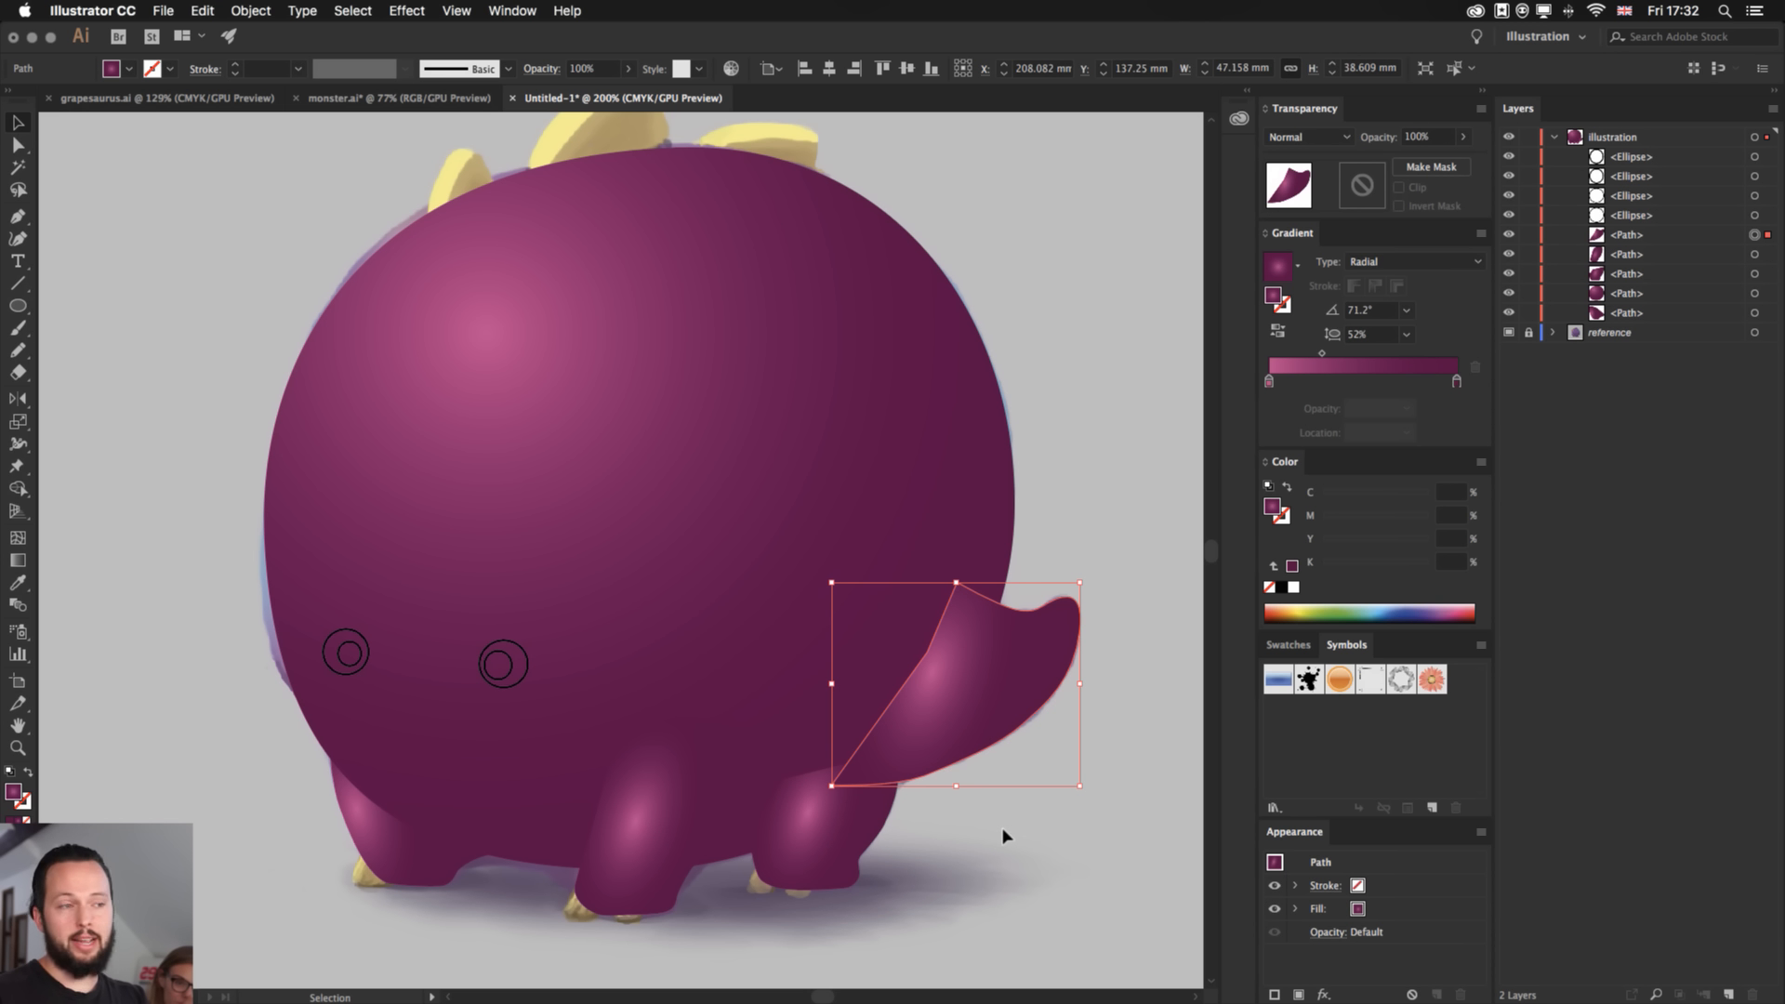
- Try moving the tail forward and backward one level at a time in the stacking order
key("a")
key("super+[")
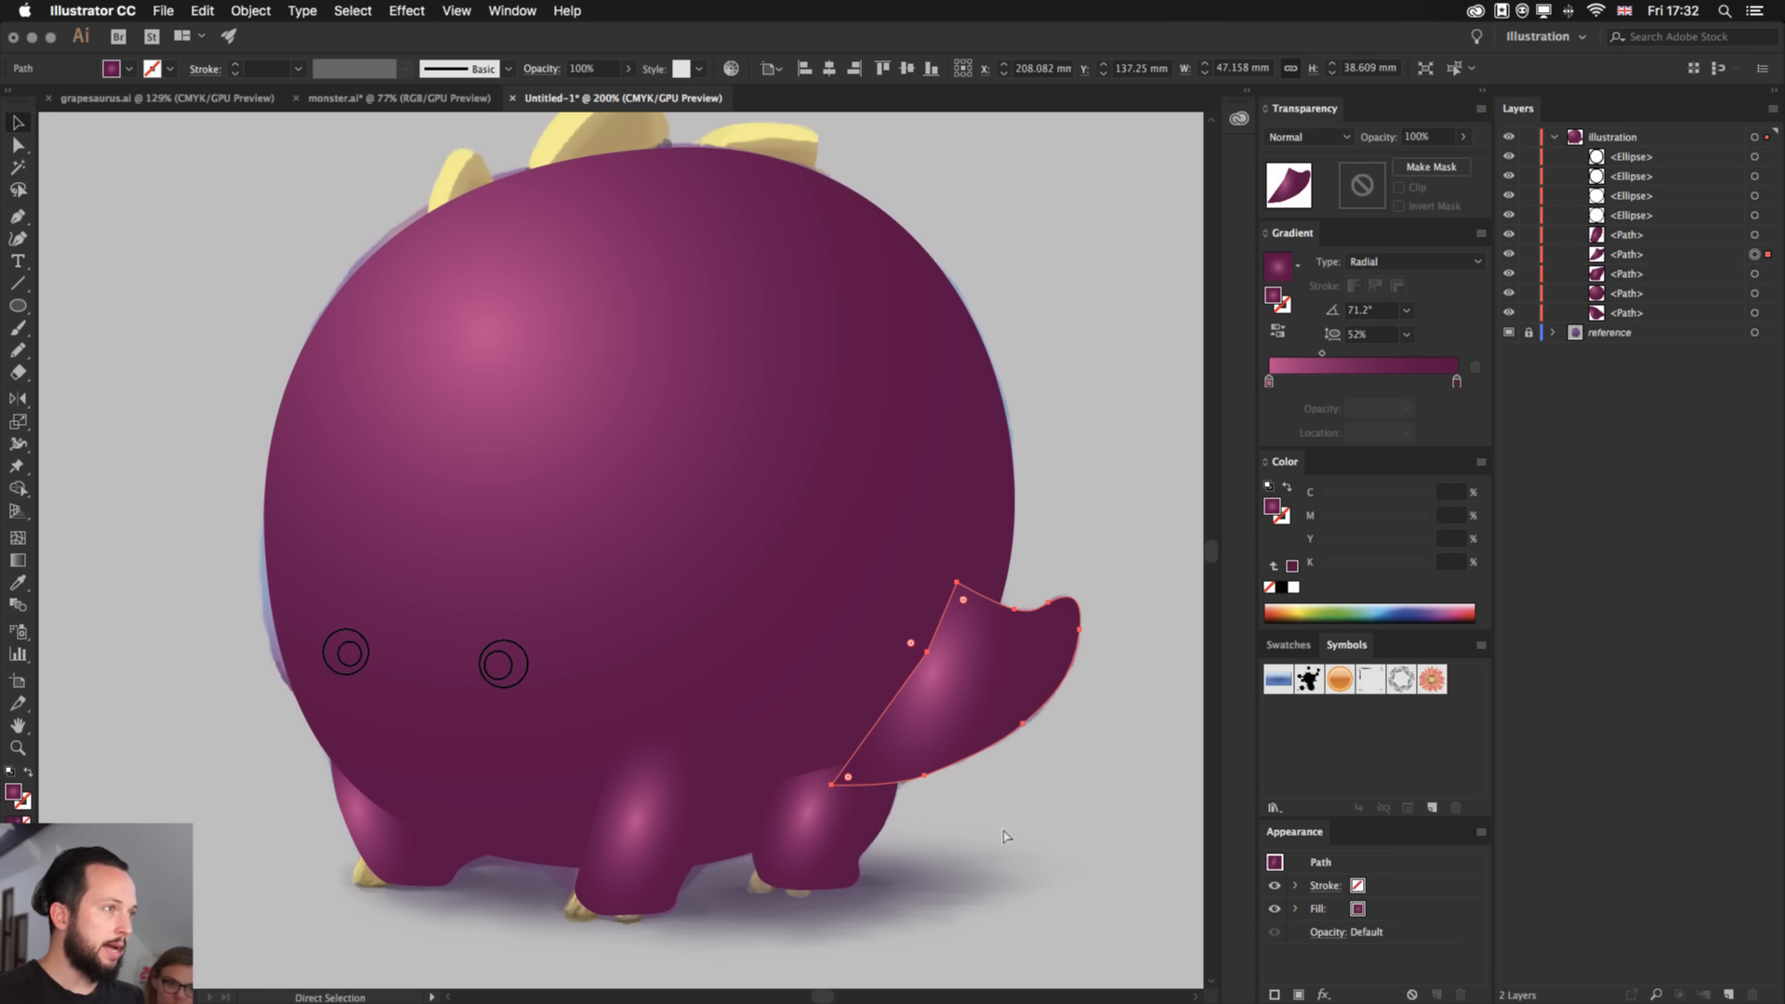
key("super+]")
key("super+]")
key("super+]")
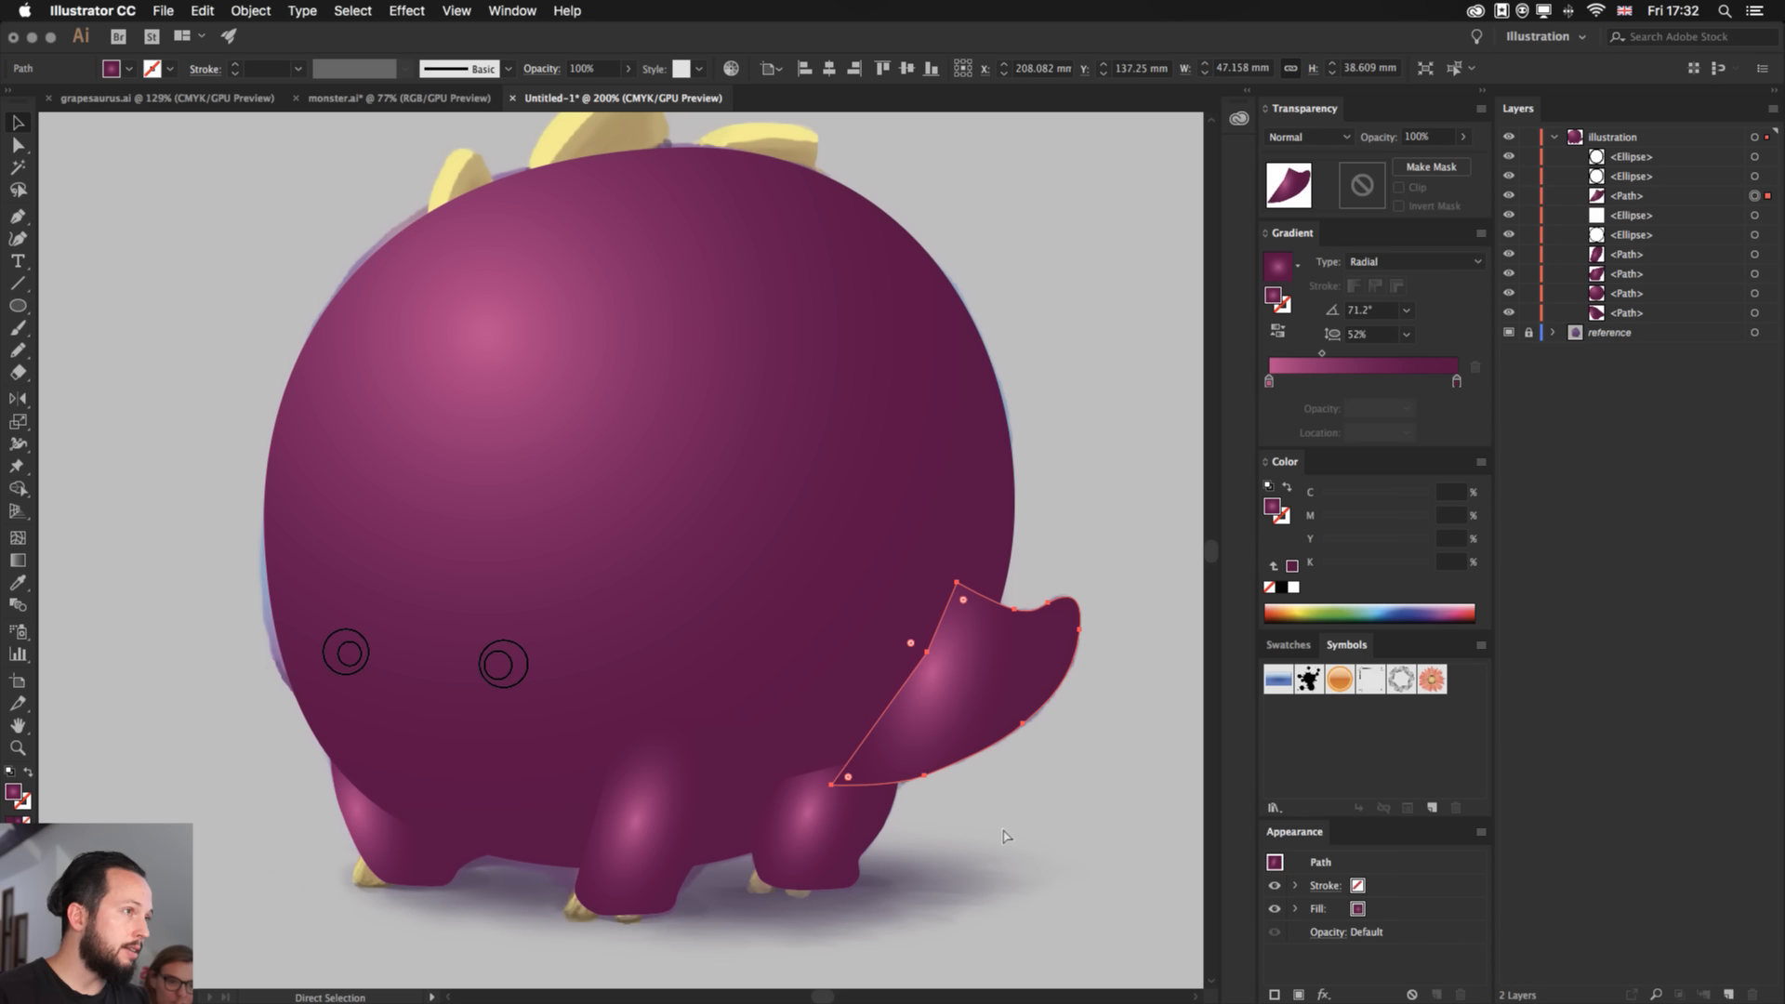
key("super+[")
key("super+[")
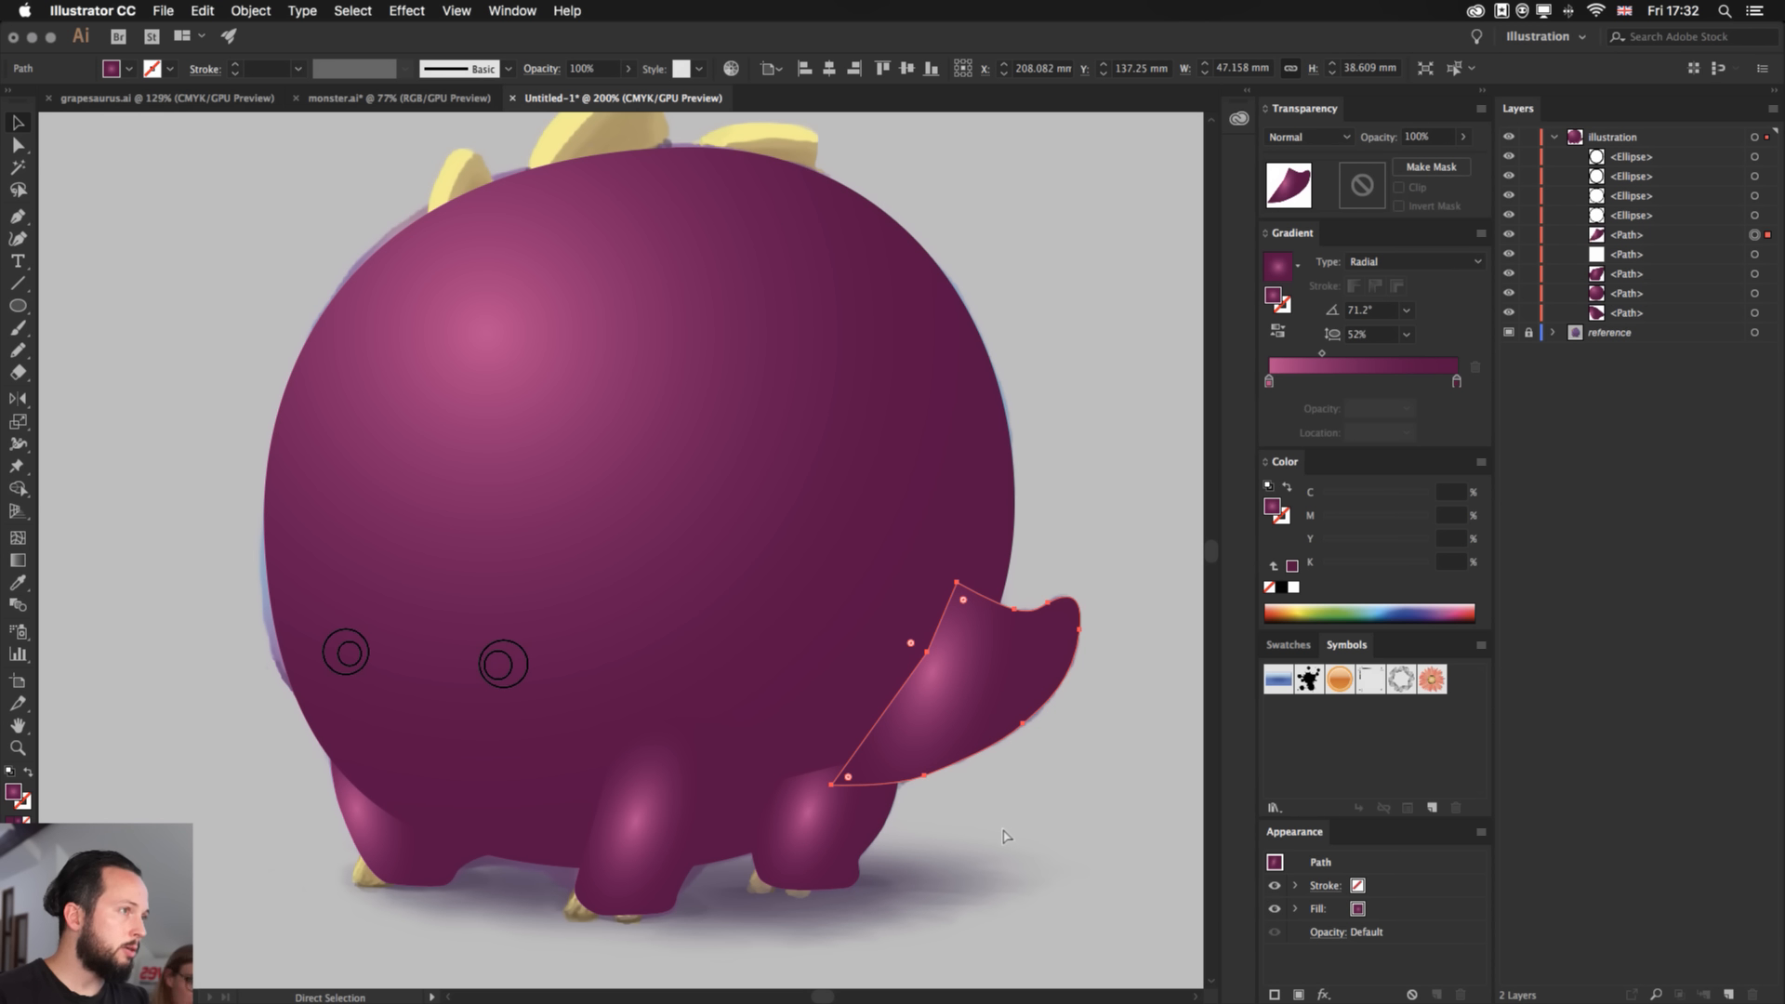
key("super+]")
key("super+]")
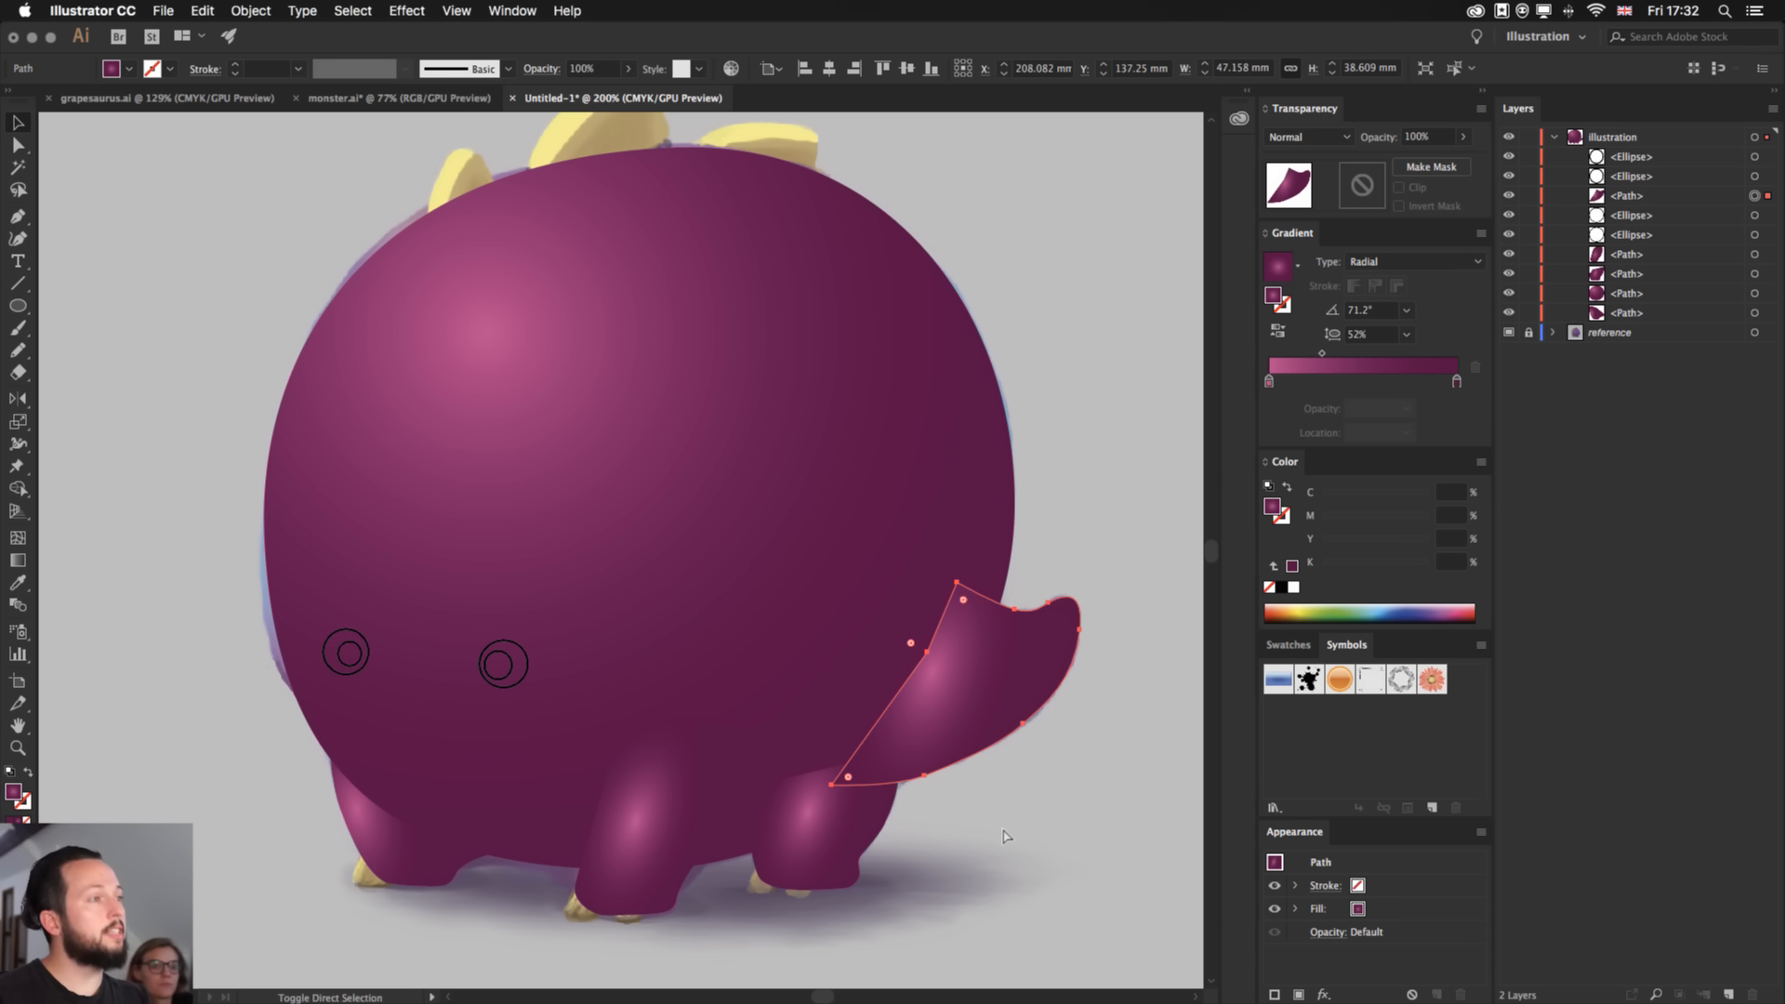
- Try the tail at the very front of the illustration's stacking order and send it to the very back
key("super+shift+[")
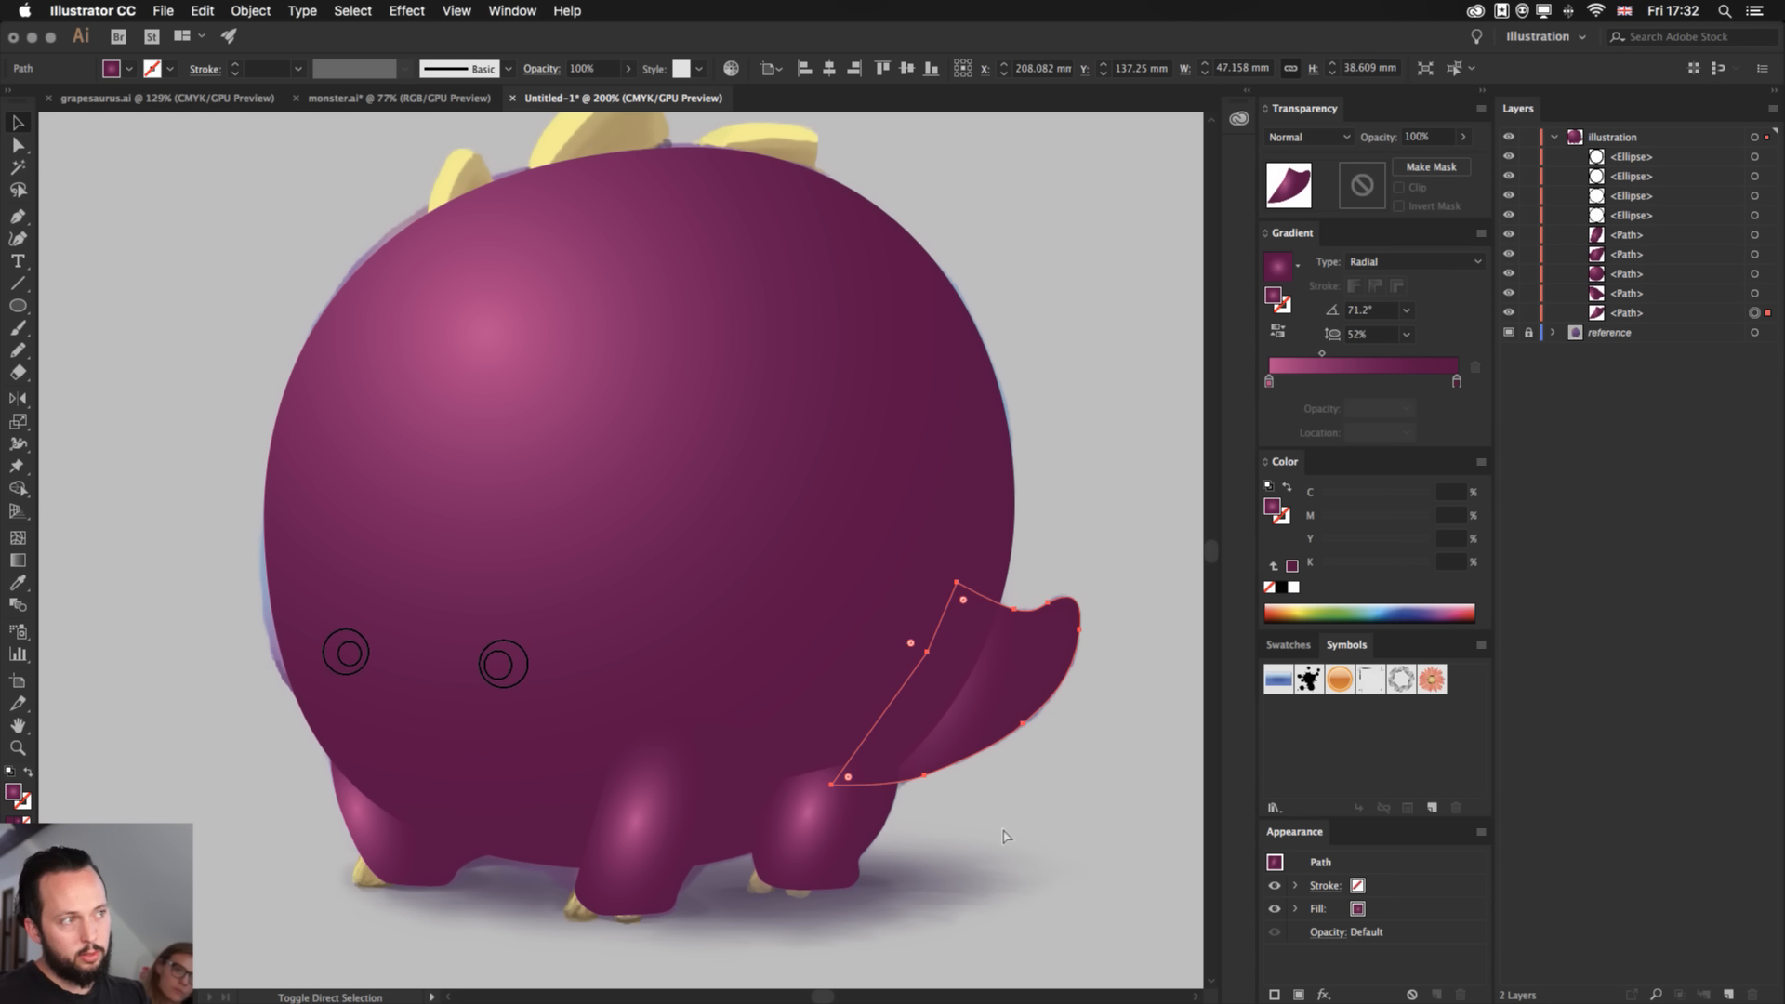
key("super+shift+]")
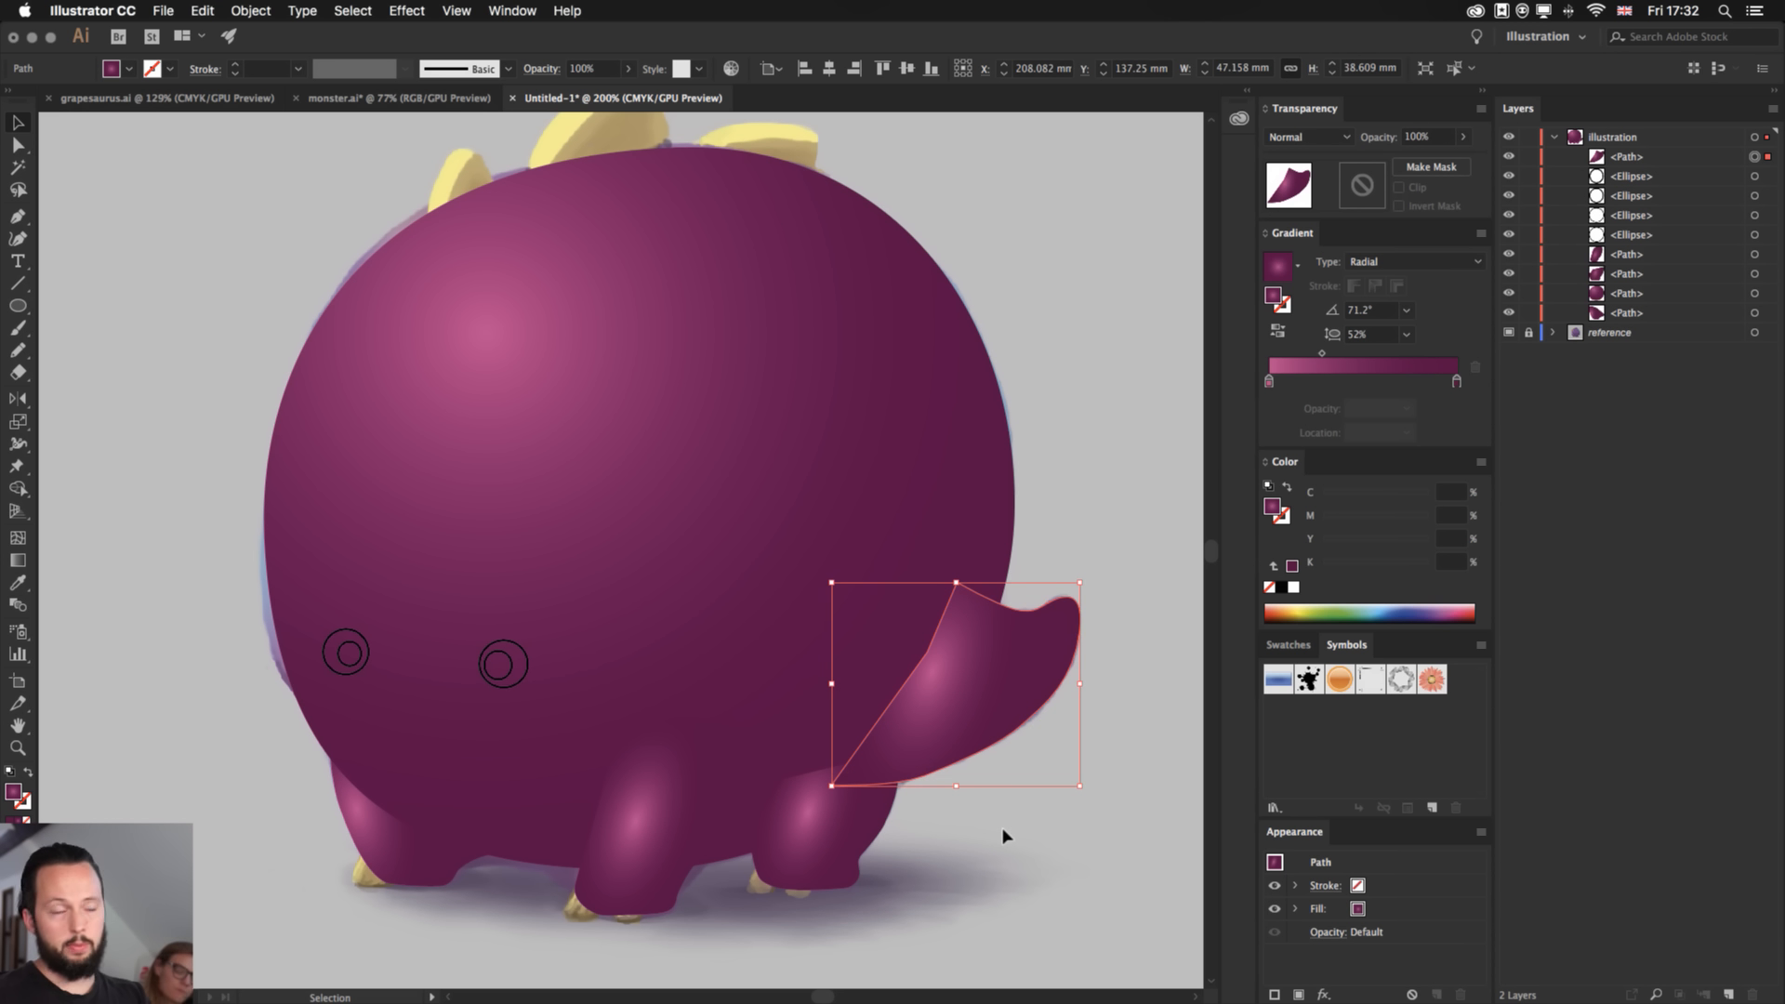
key("super+shift+[")
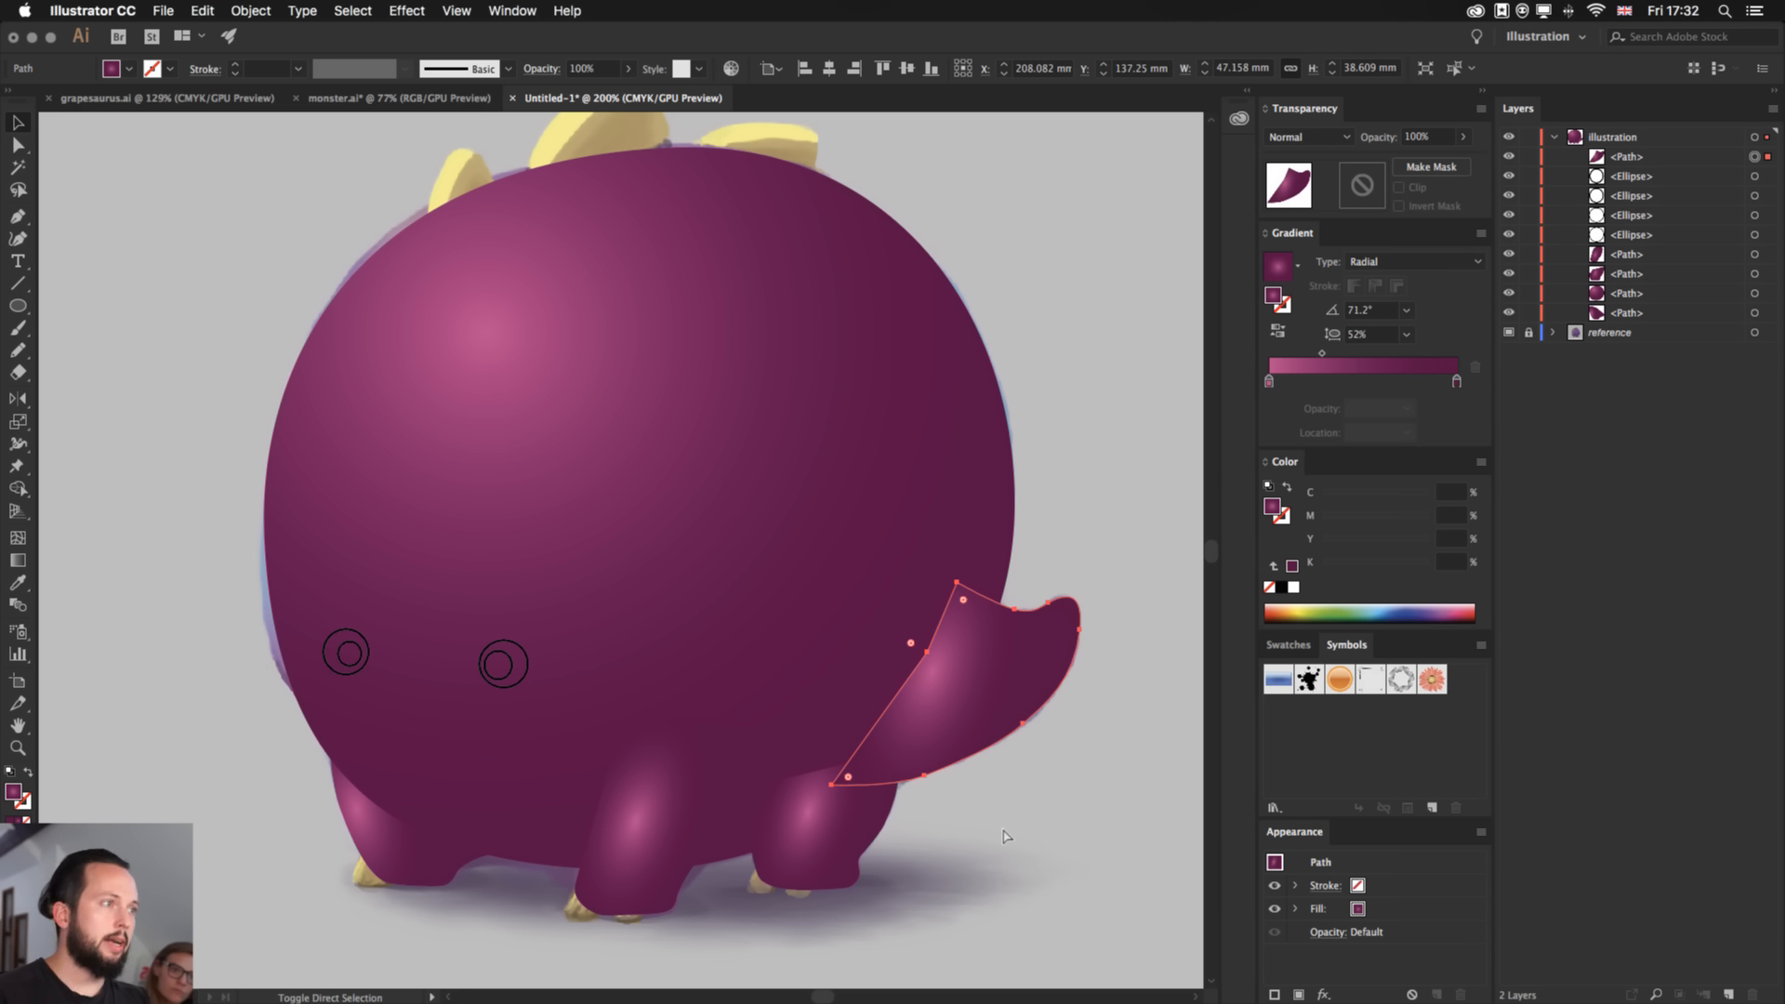
- Move the tail's gradient highlight to the upper tail beside the body and rotate the gradient to about 7.4°
key("g")
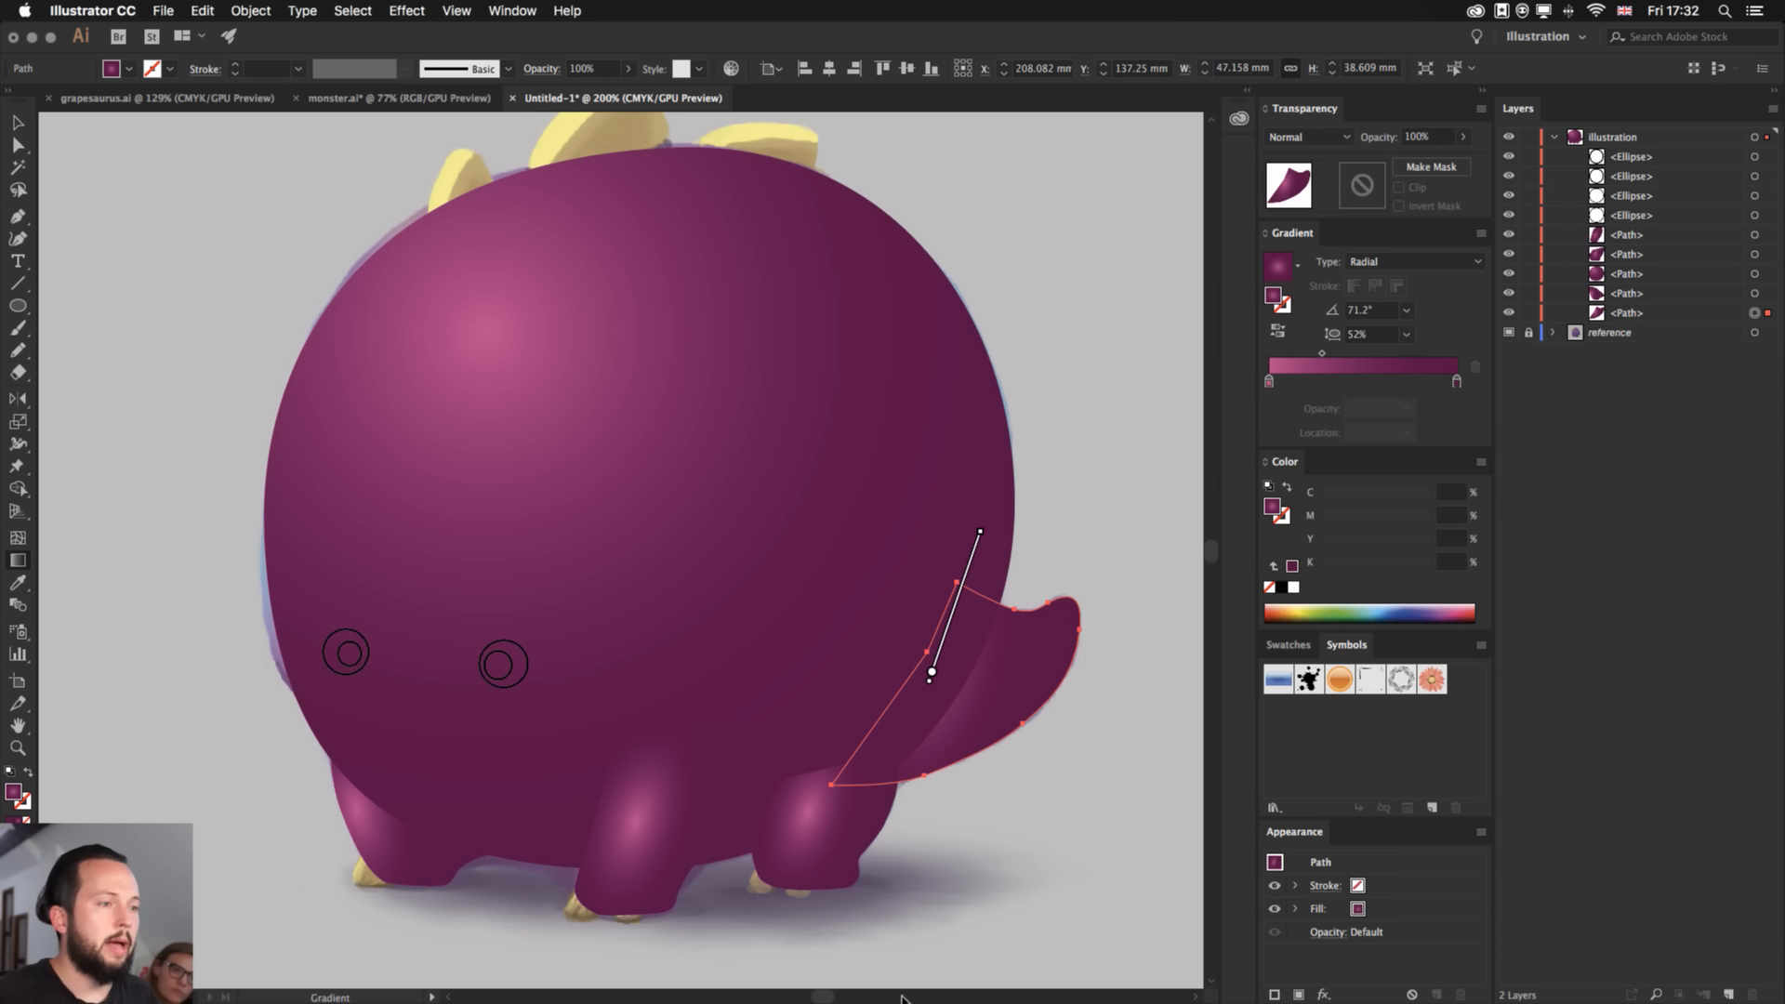
left_click_drag(933, 666, 972, 668)
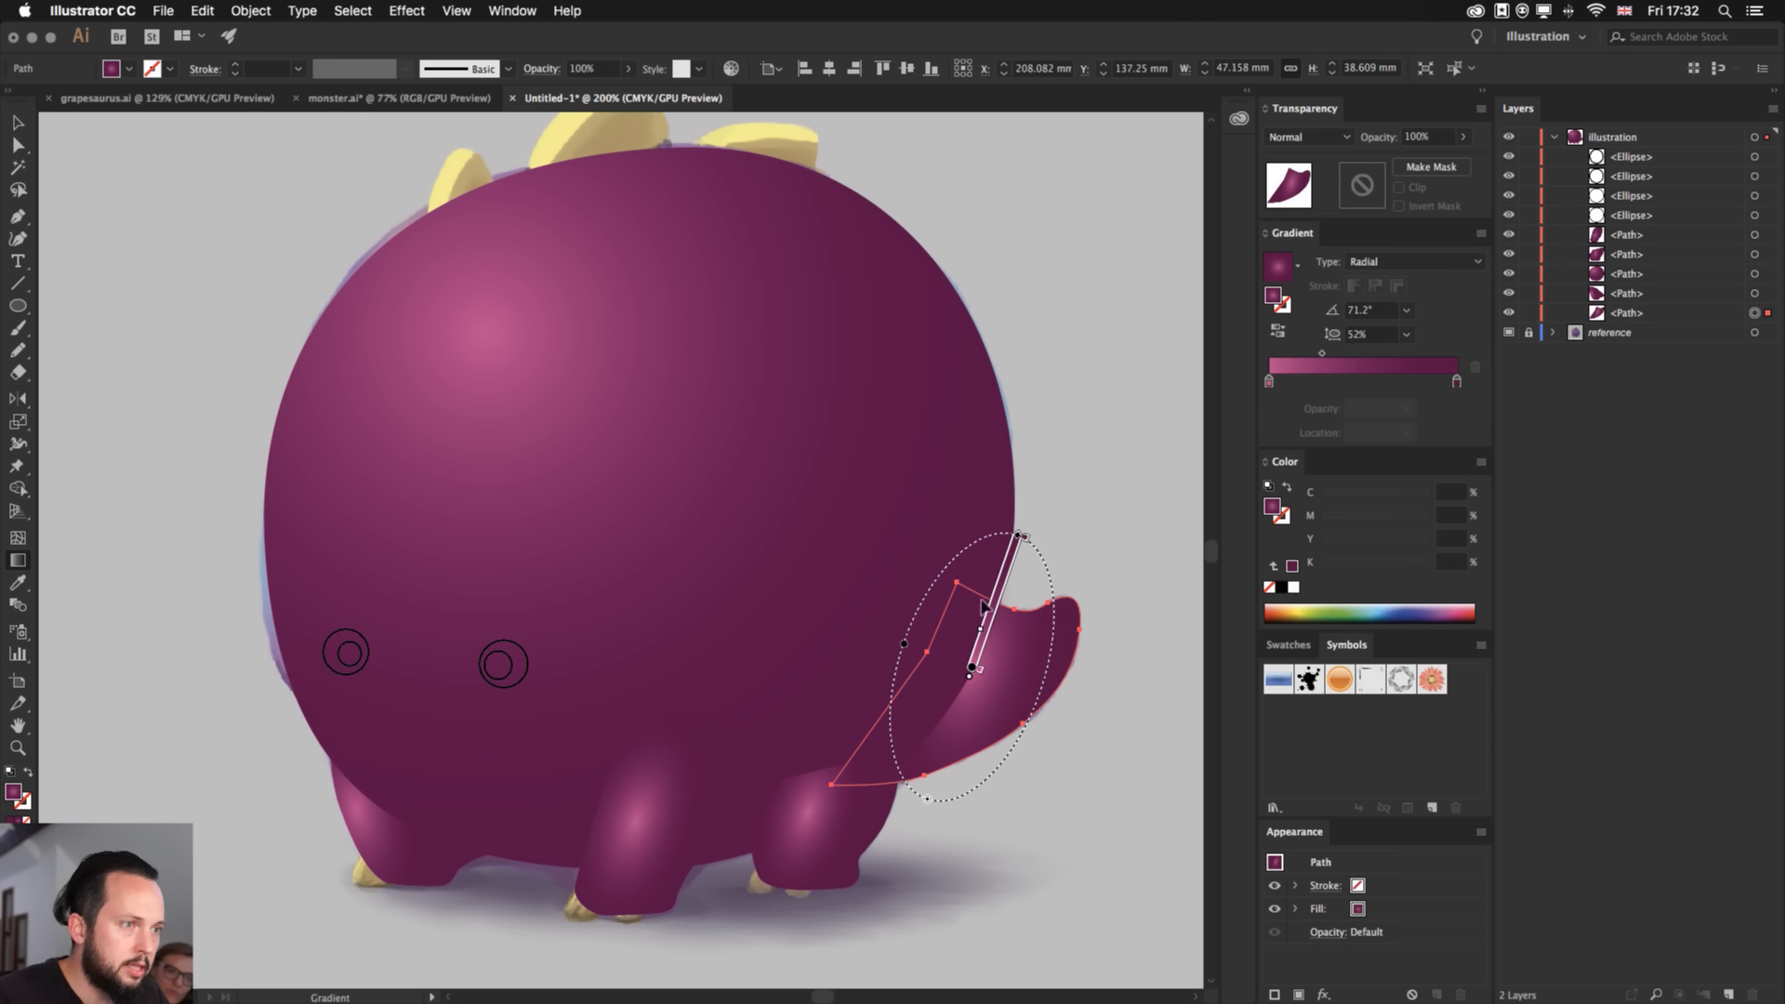
mouse_move(930, 584)
left_mouse_down()
mouse_move(1006, 573)
mouse_move(1007, 625)
left_mouse_up()
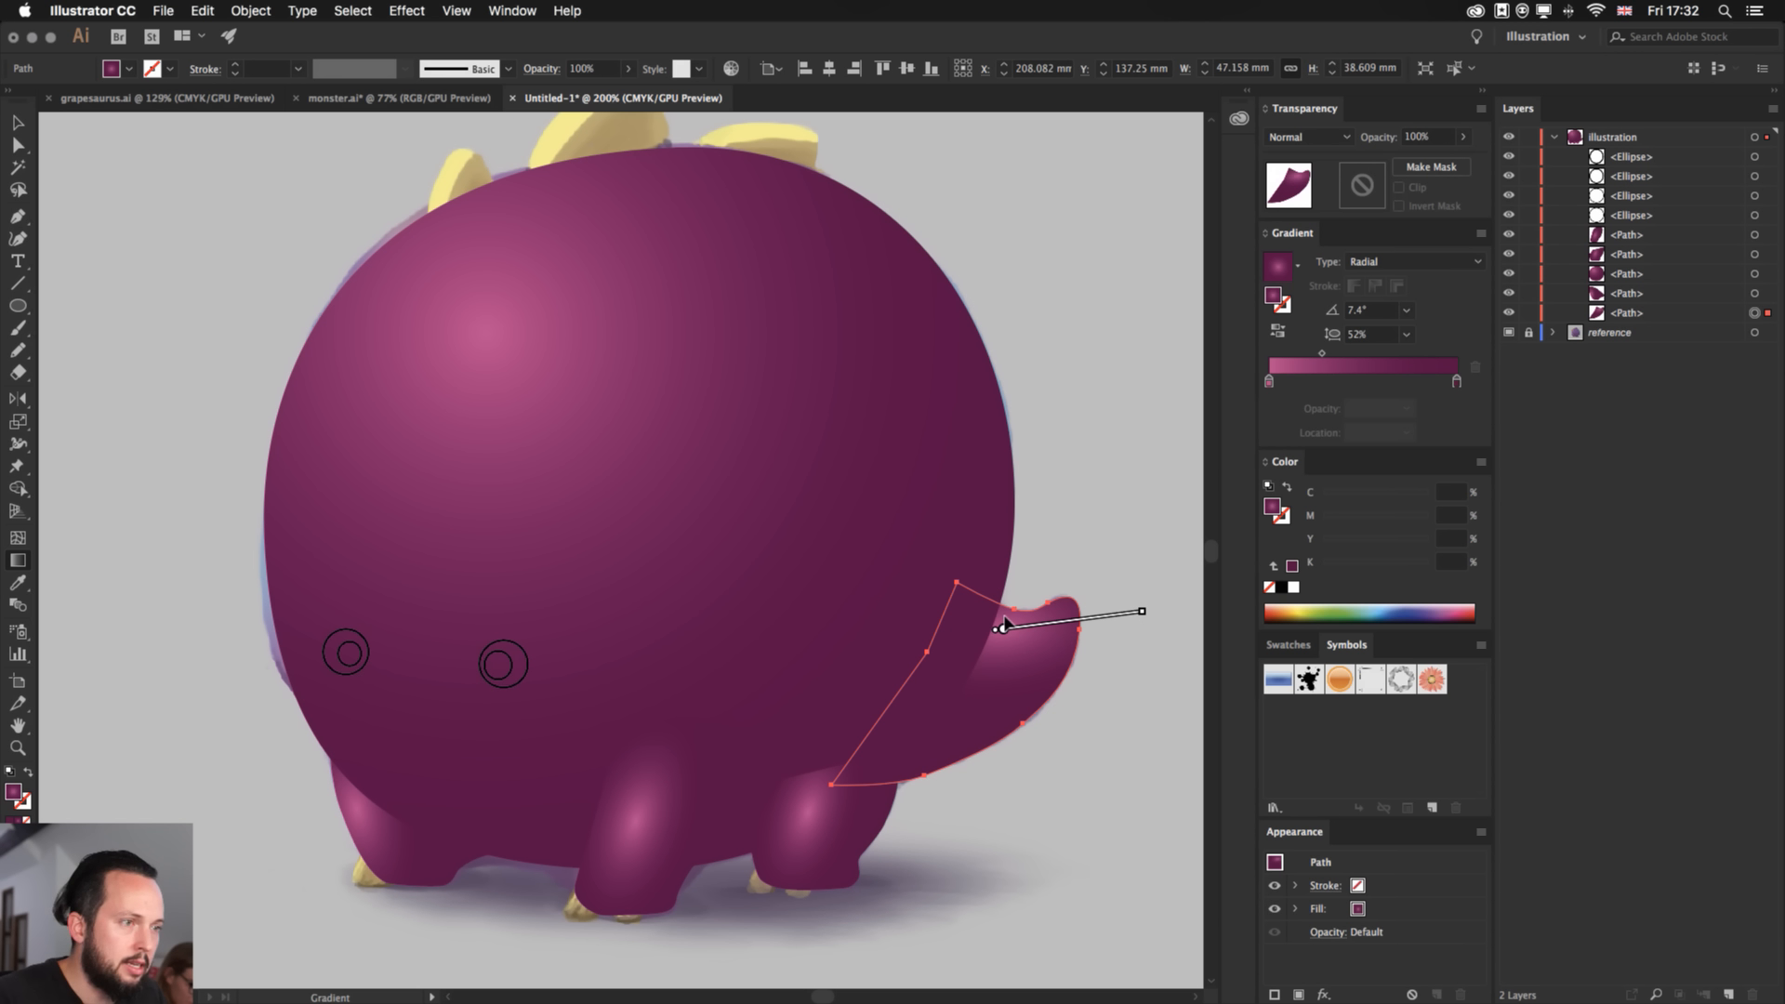
key("v")
left_click(1158, 527)
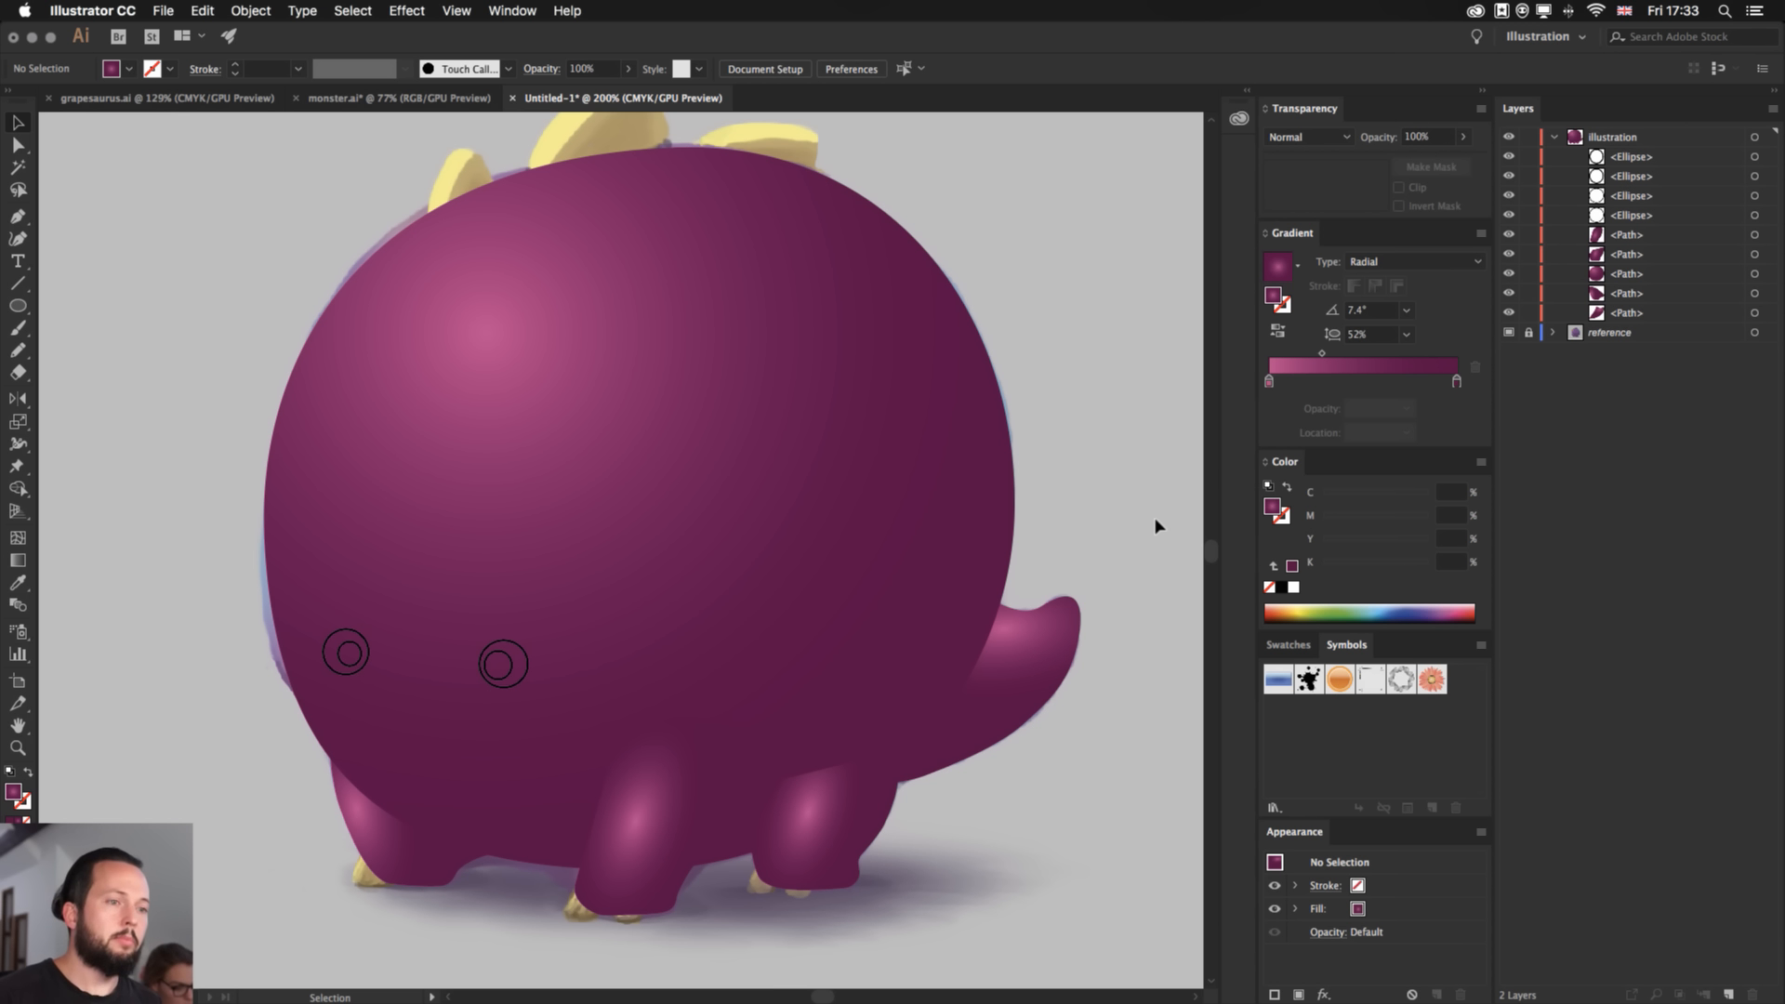
scroll(614, 536, "up", 3)
scroll(613, 535, "left", 3)
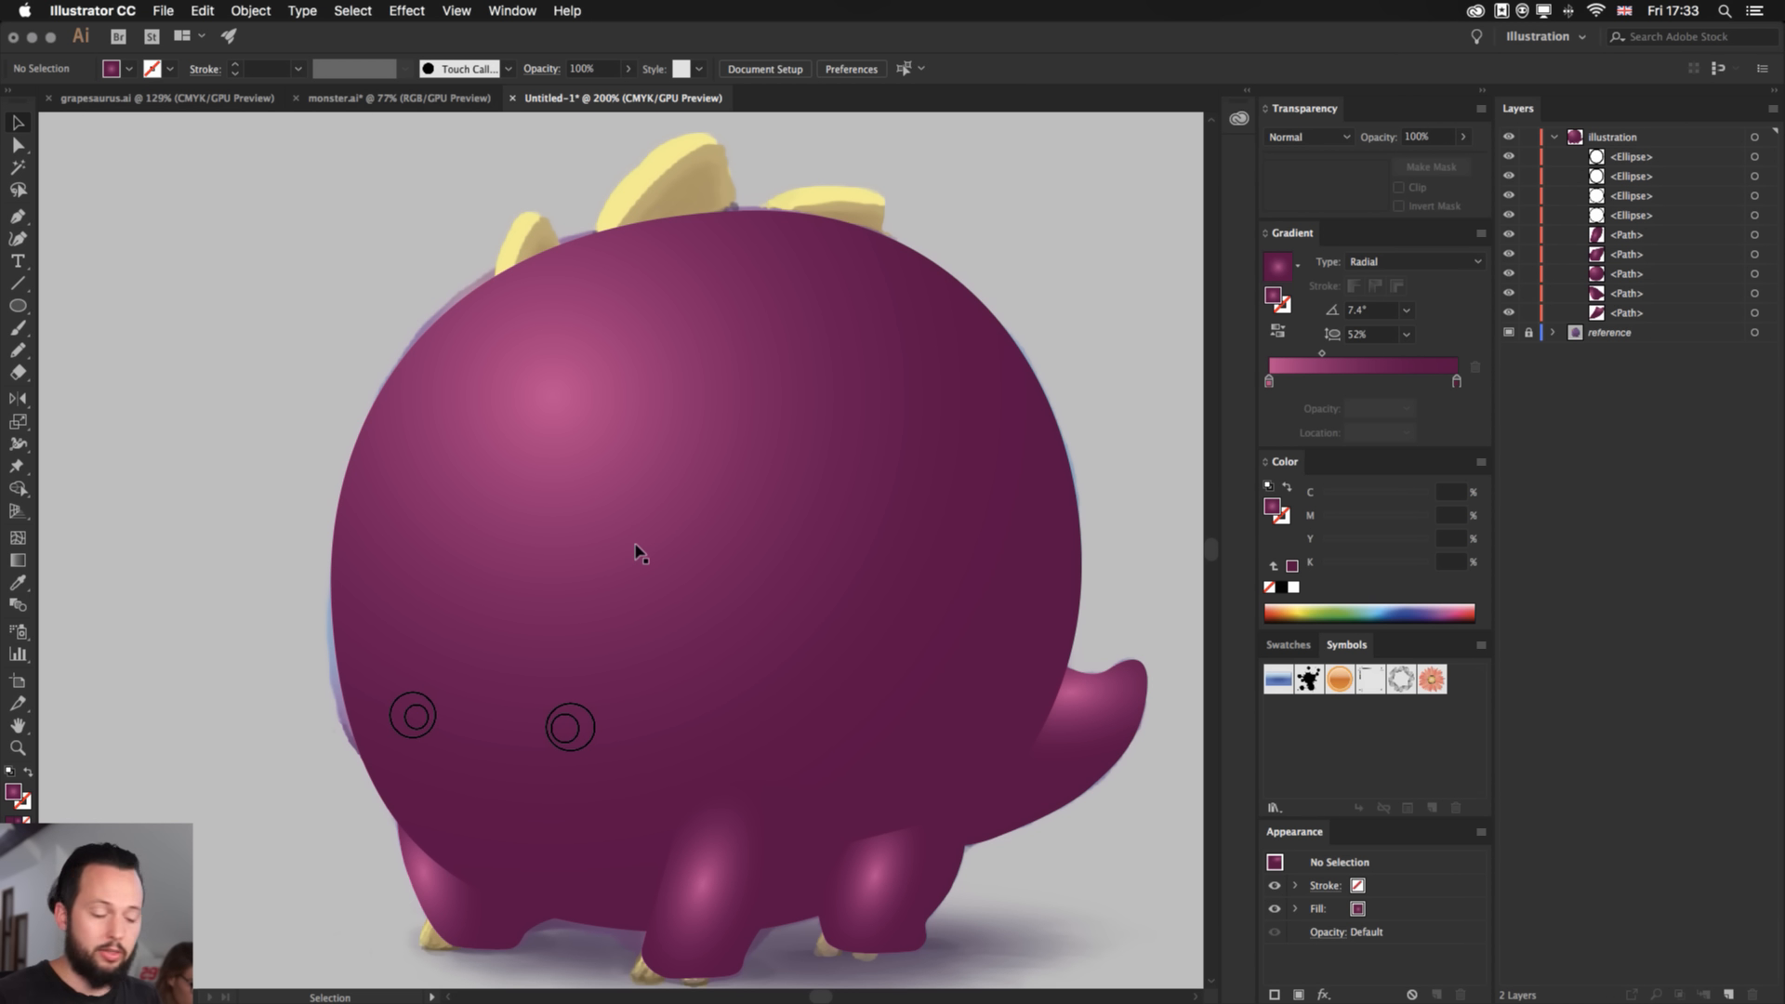
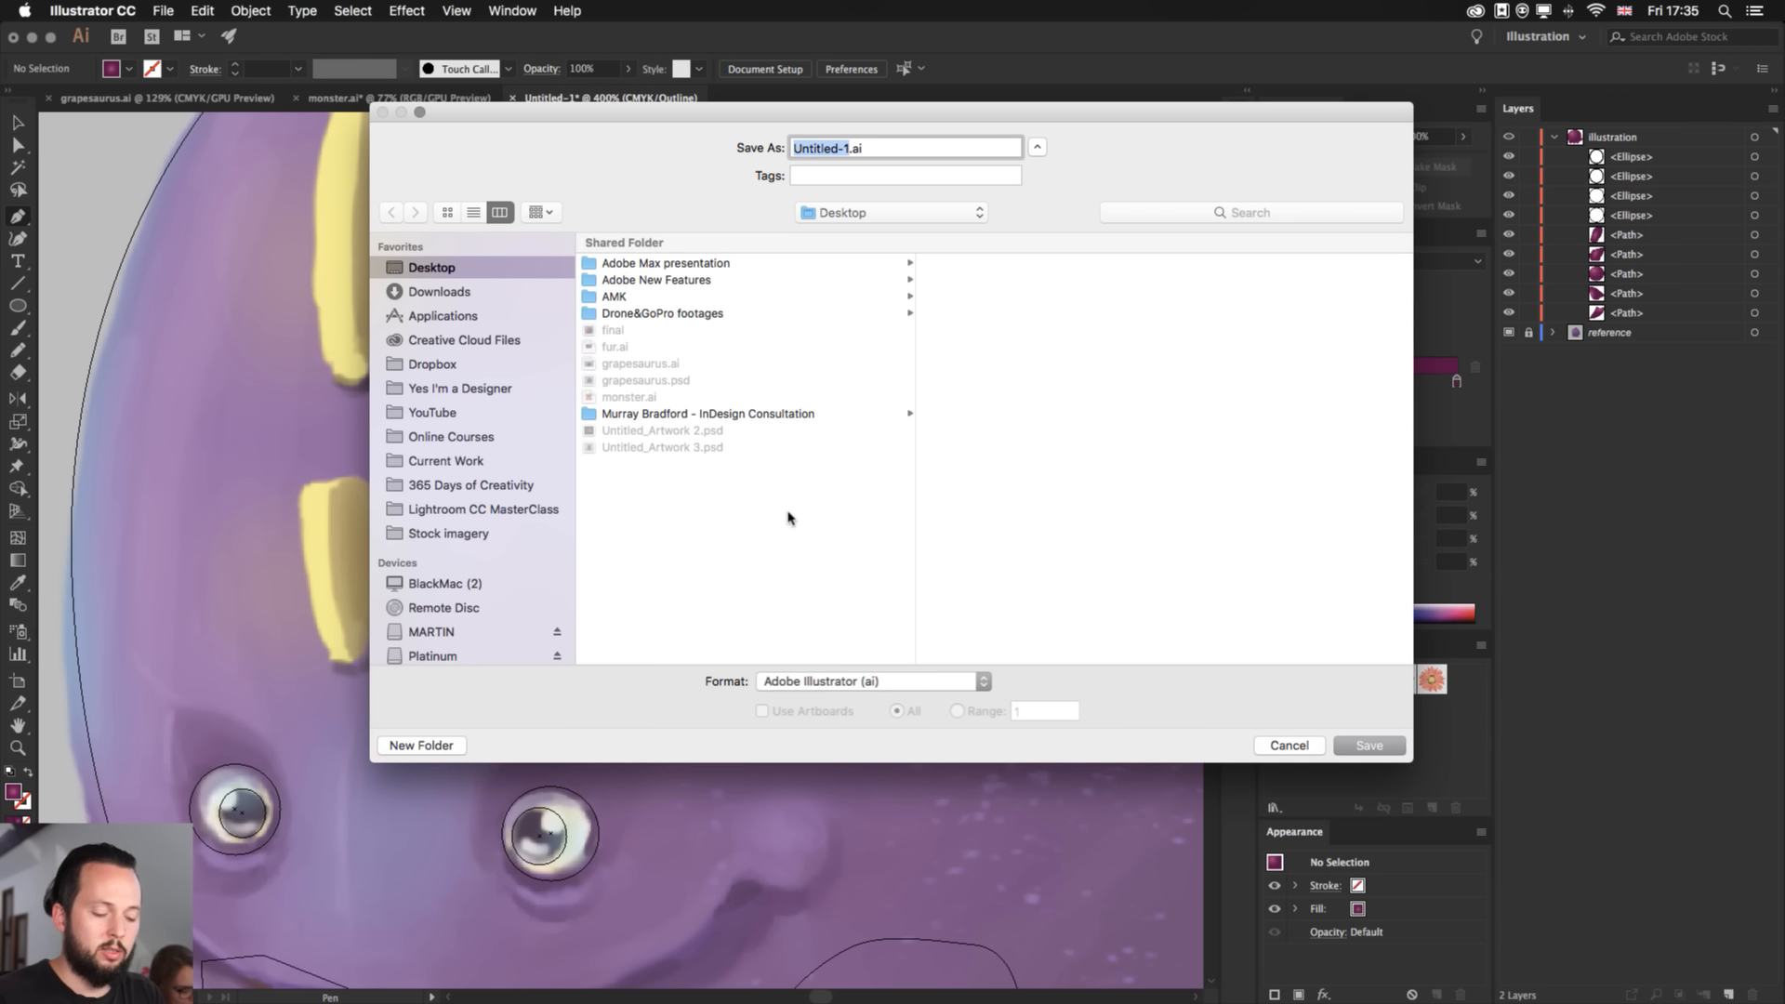
- Save the document as monster_live.ai on the Desktop in Adobe Illustrator format with the default Illustrator CC options
type("monster_live")
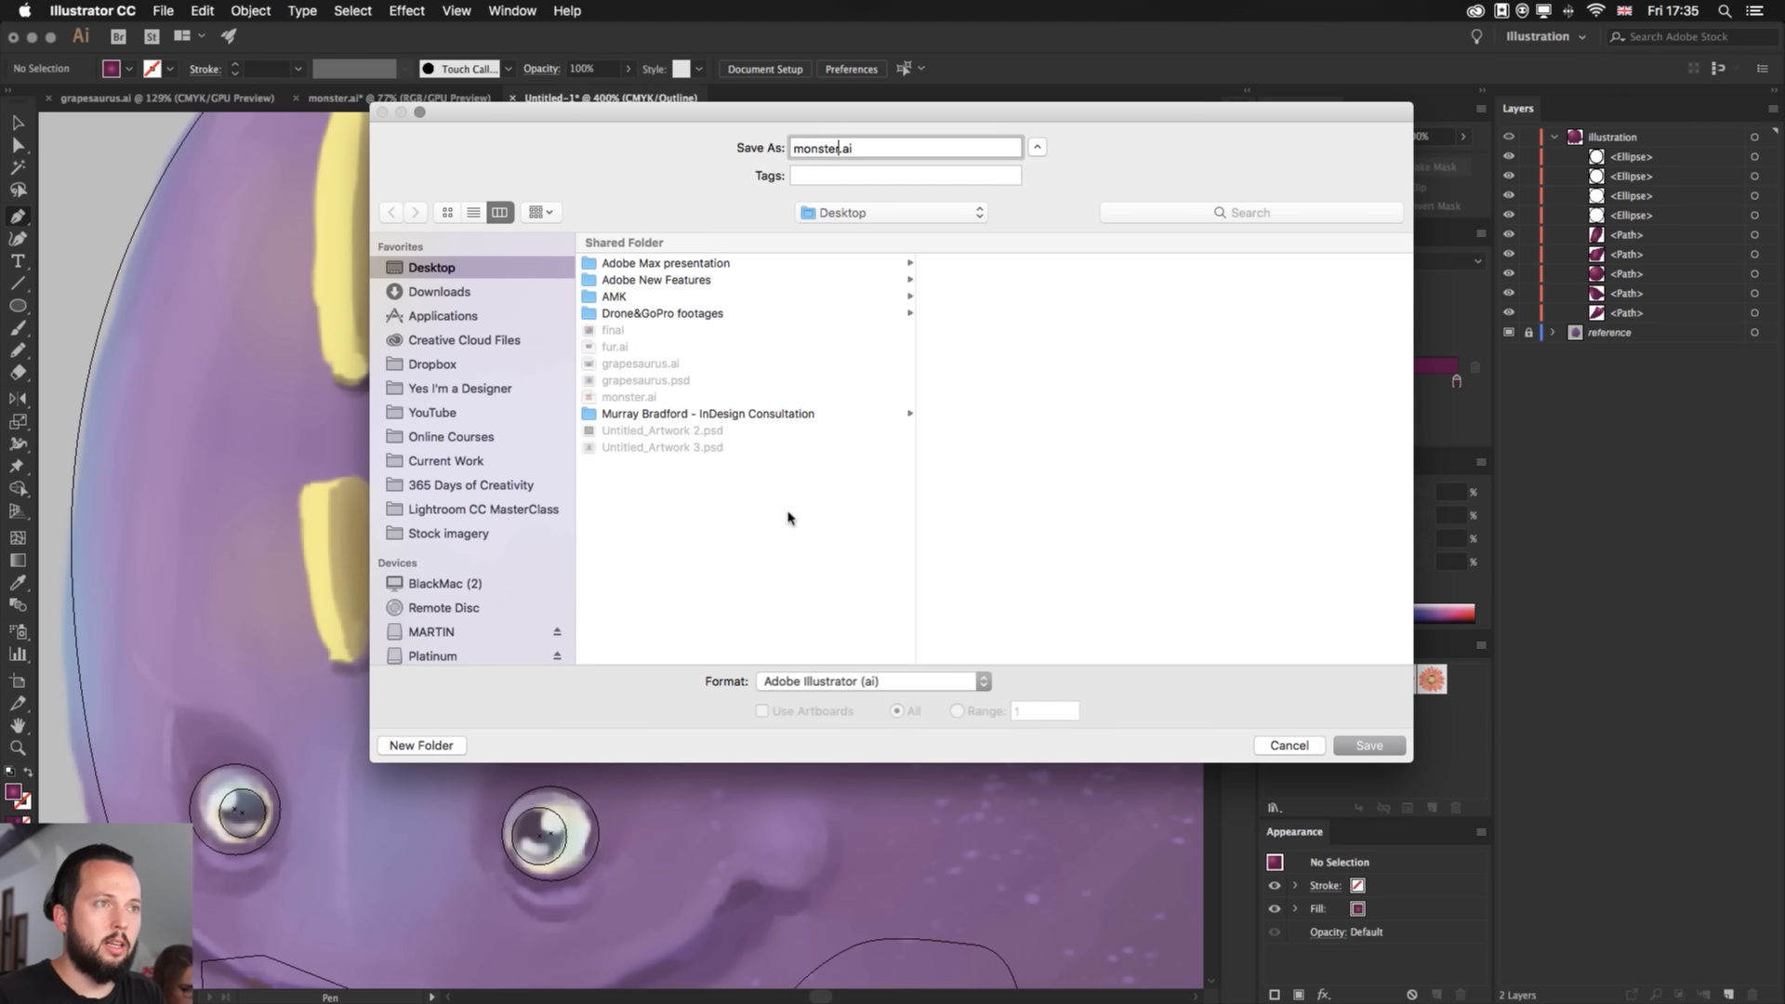
key("Return")
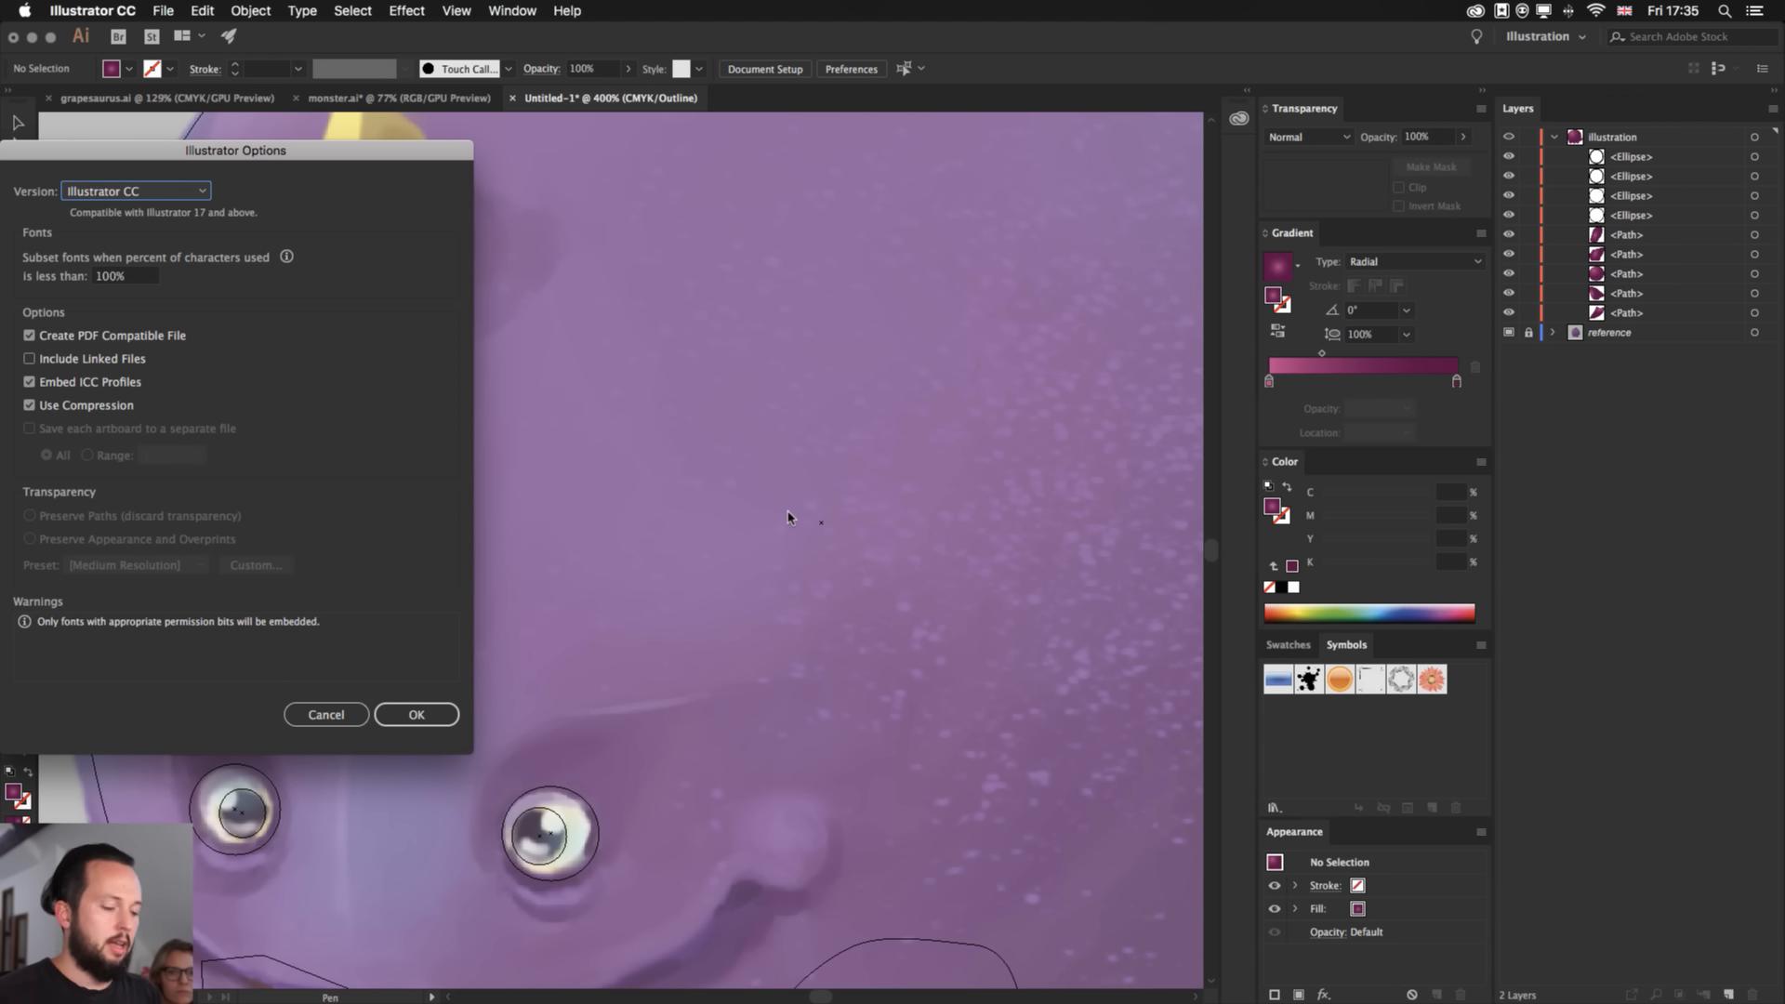
key("Return")
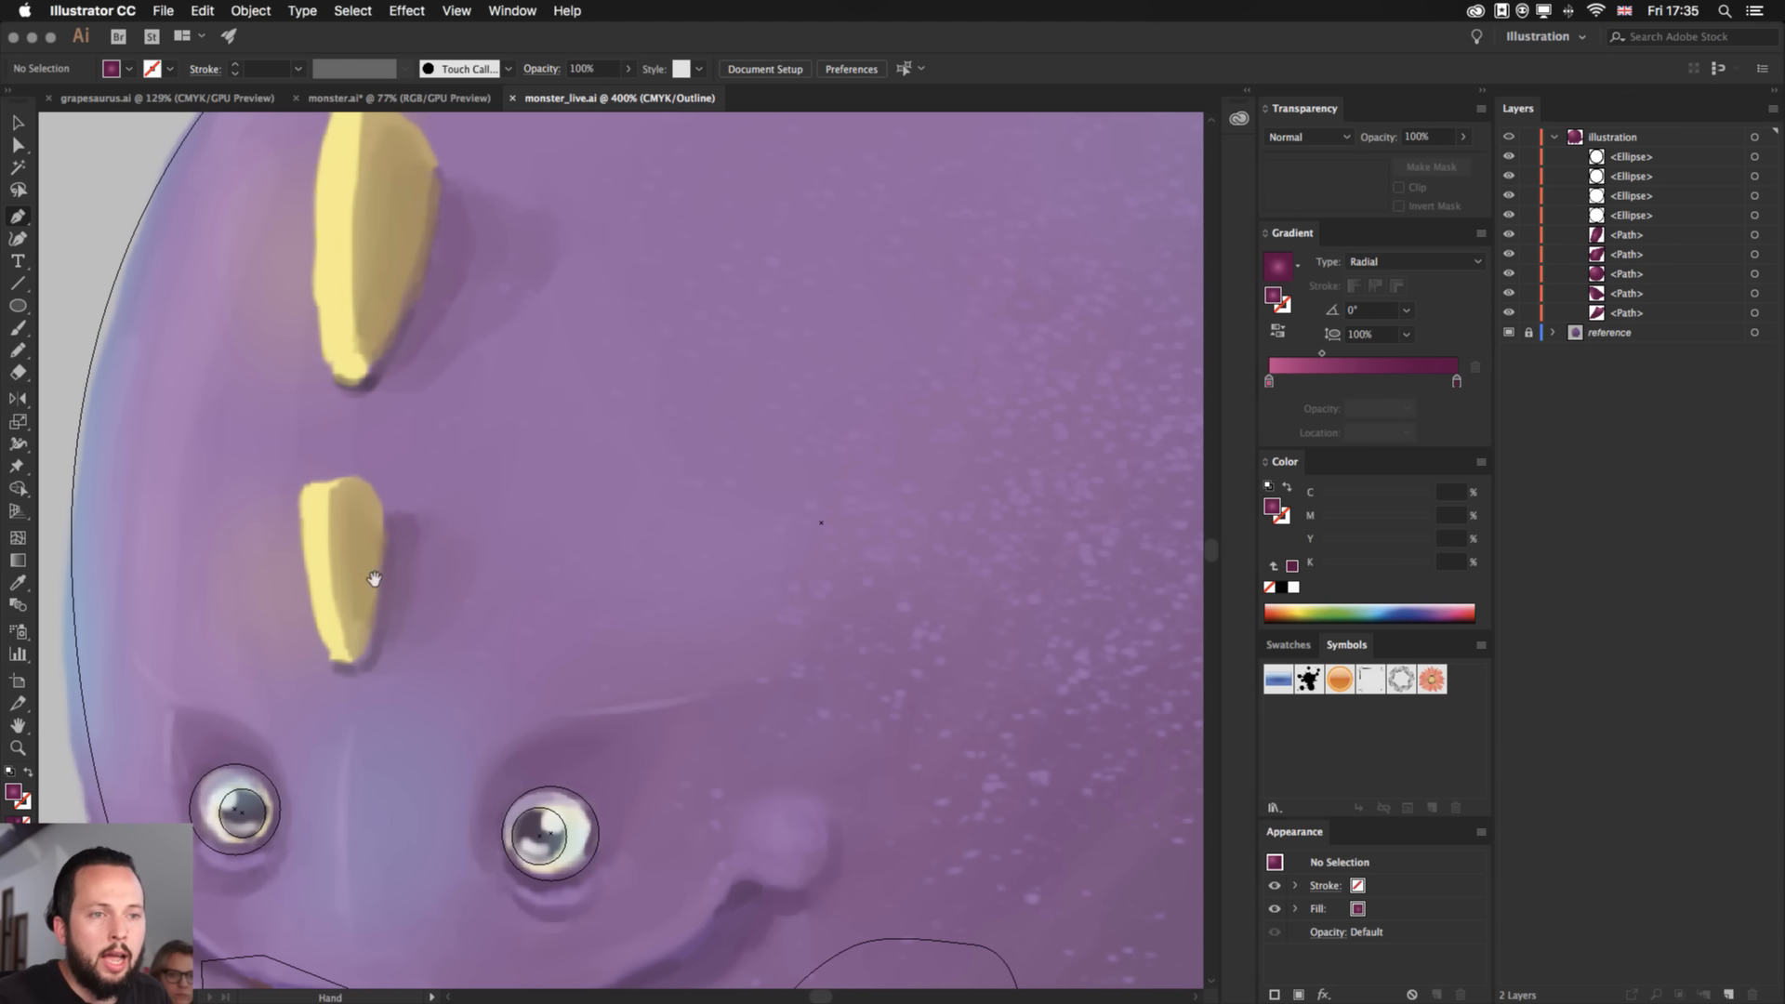
left_click_drag(378, 577, 566, 586)
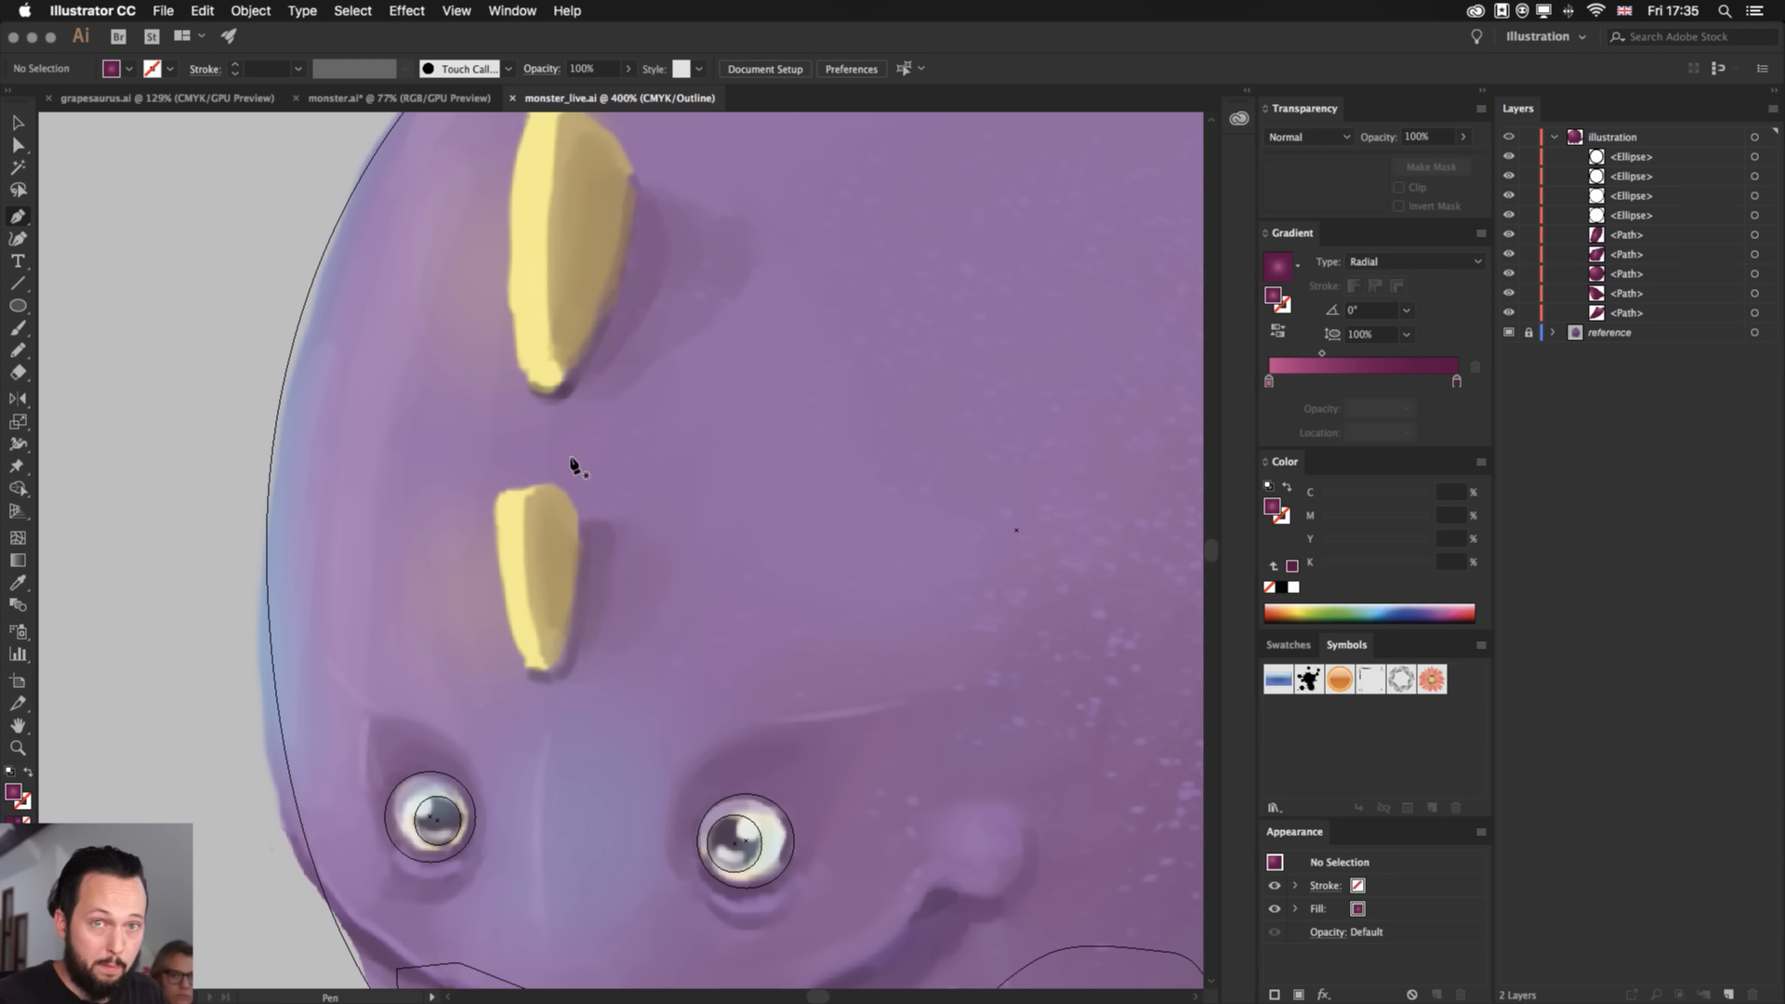
left_click(500, 446)
left_click_drag(503, 555, 505, 604)
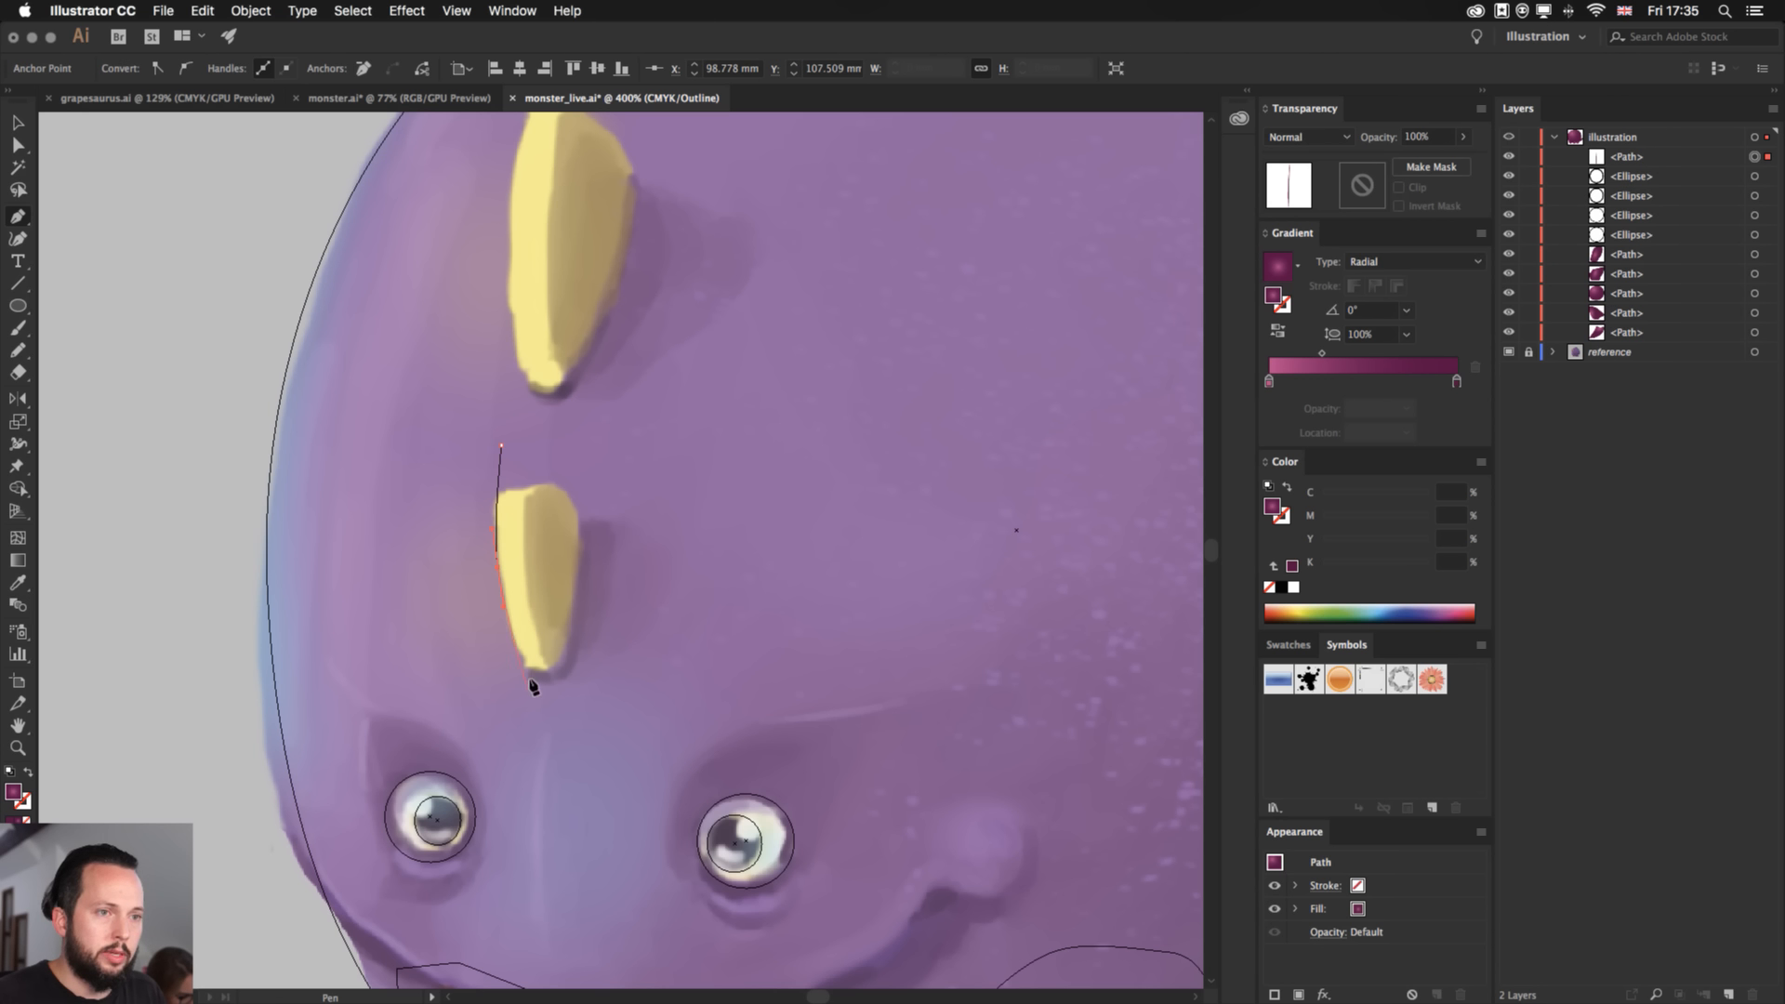
left_click(526, 662)
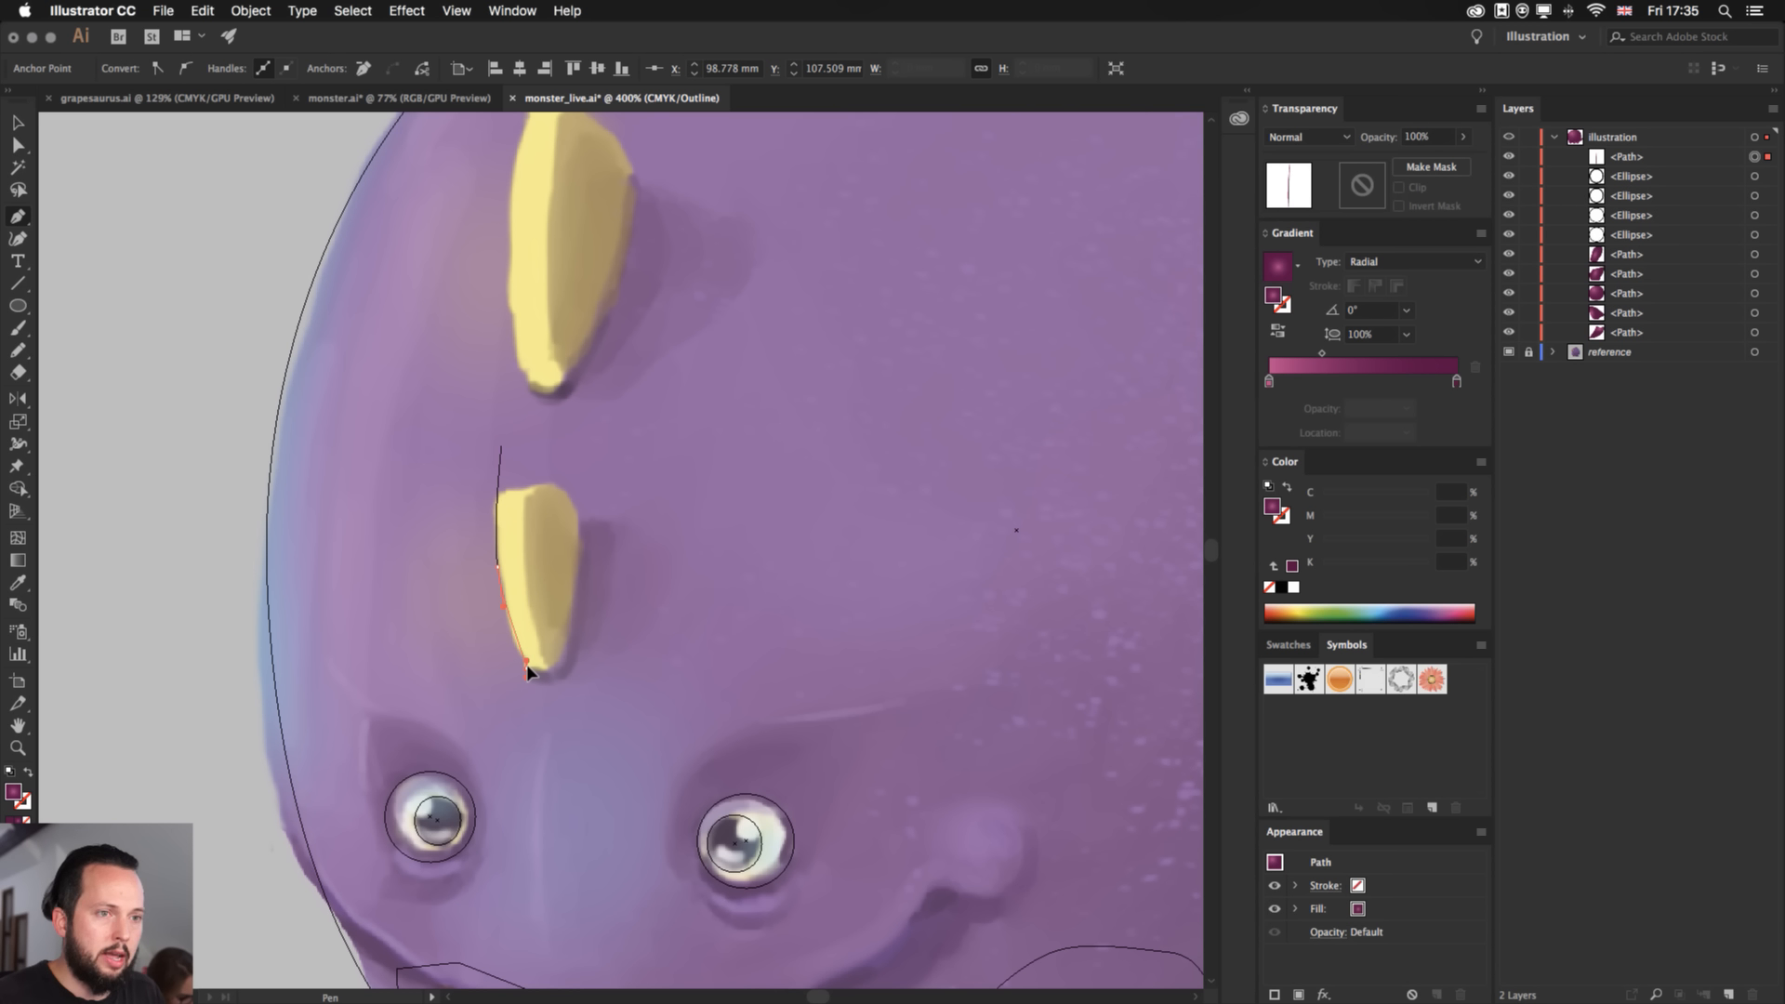
key("super+z")
key("super+z")
key("super+z")
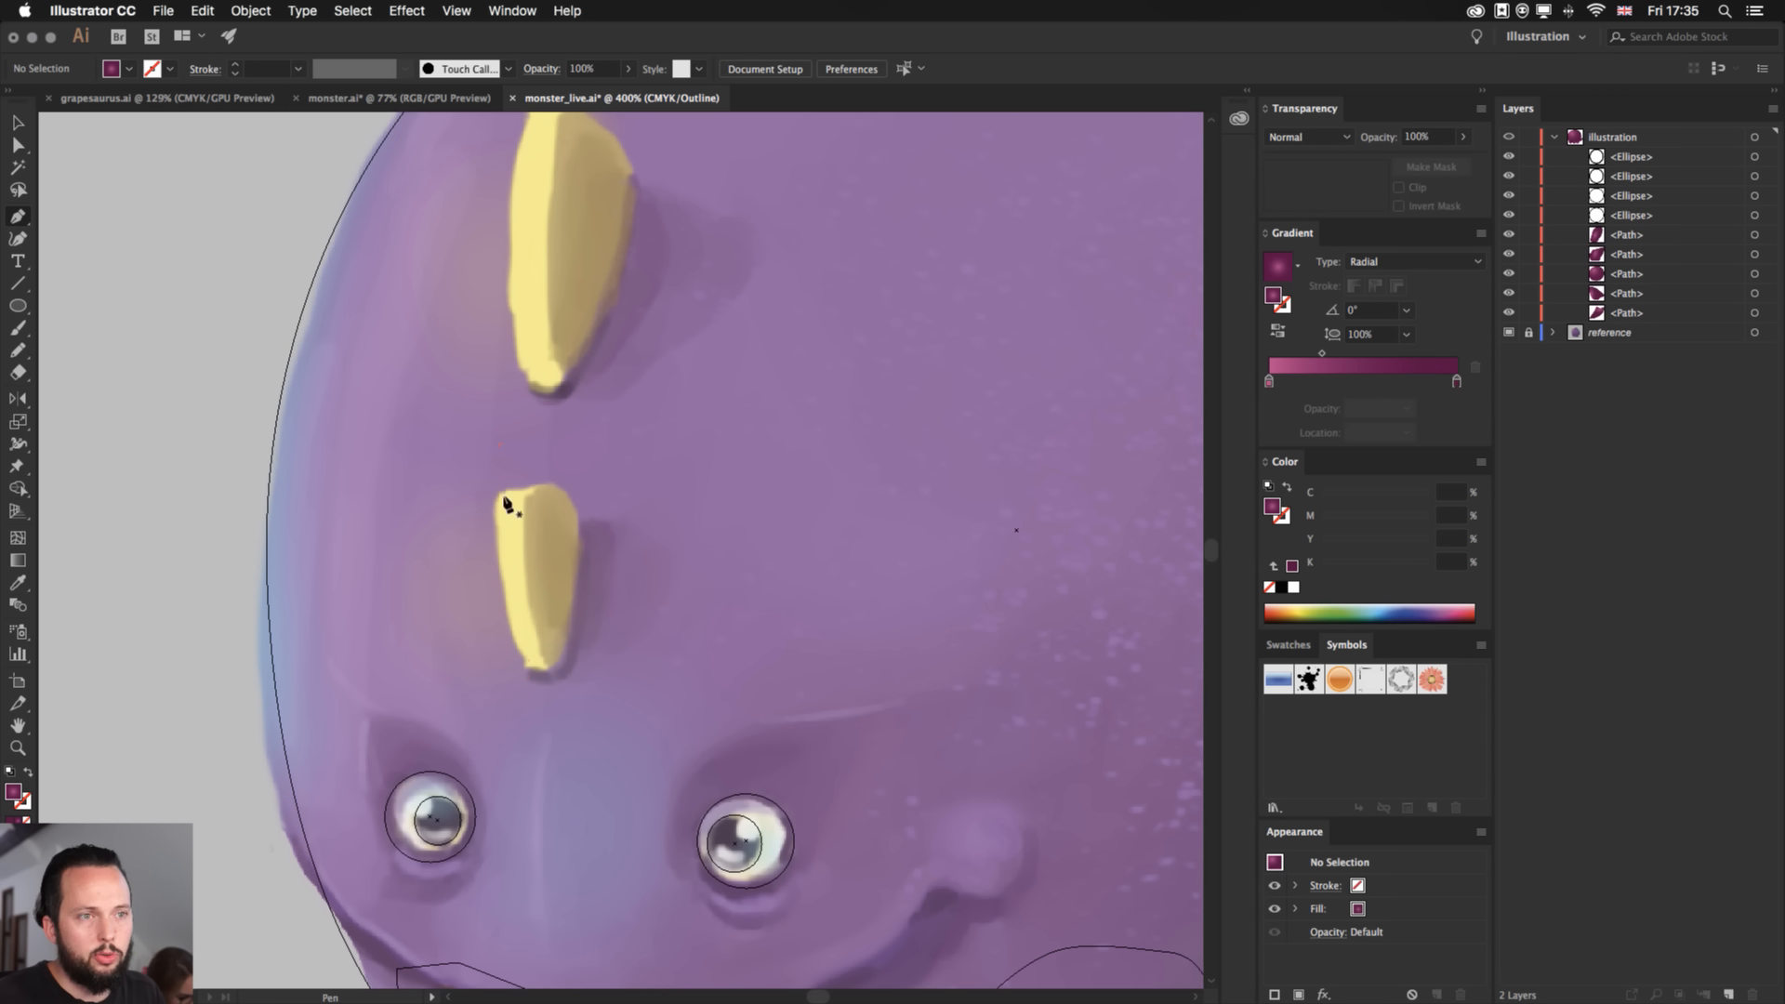
- Trace the small yellow spike above the eyes as a closed, curved Pen path
left_click(498, 496)
left_click_drag(527, 487, 548, 476)
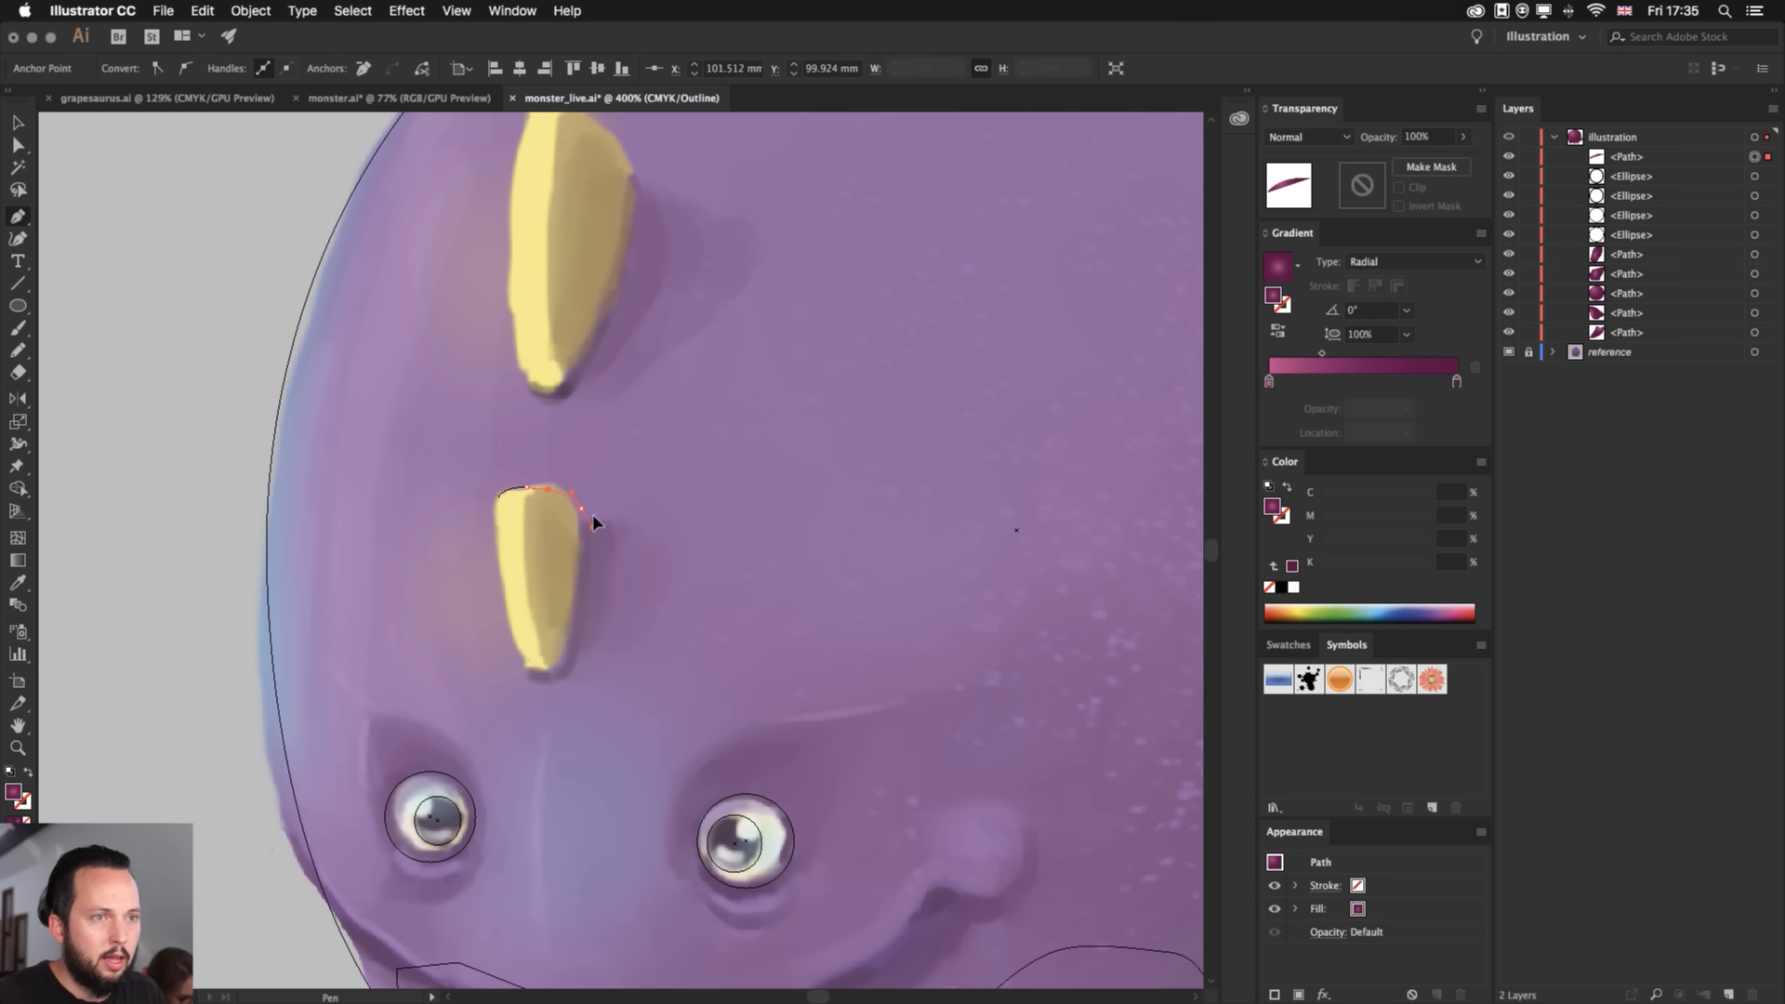
left_click_drag(586, 534, 576, 593)
left_click(574, 595)
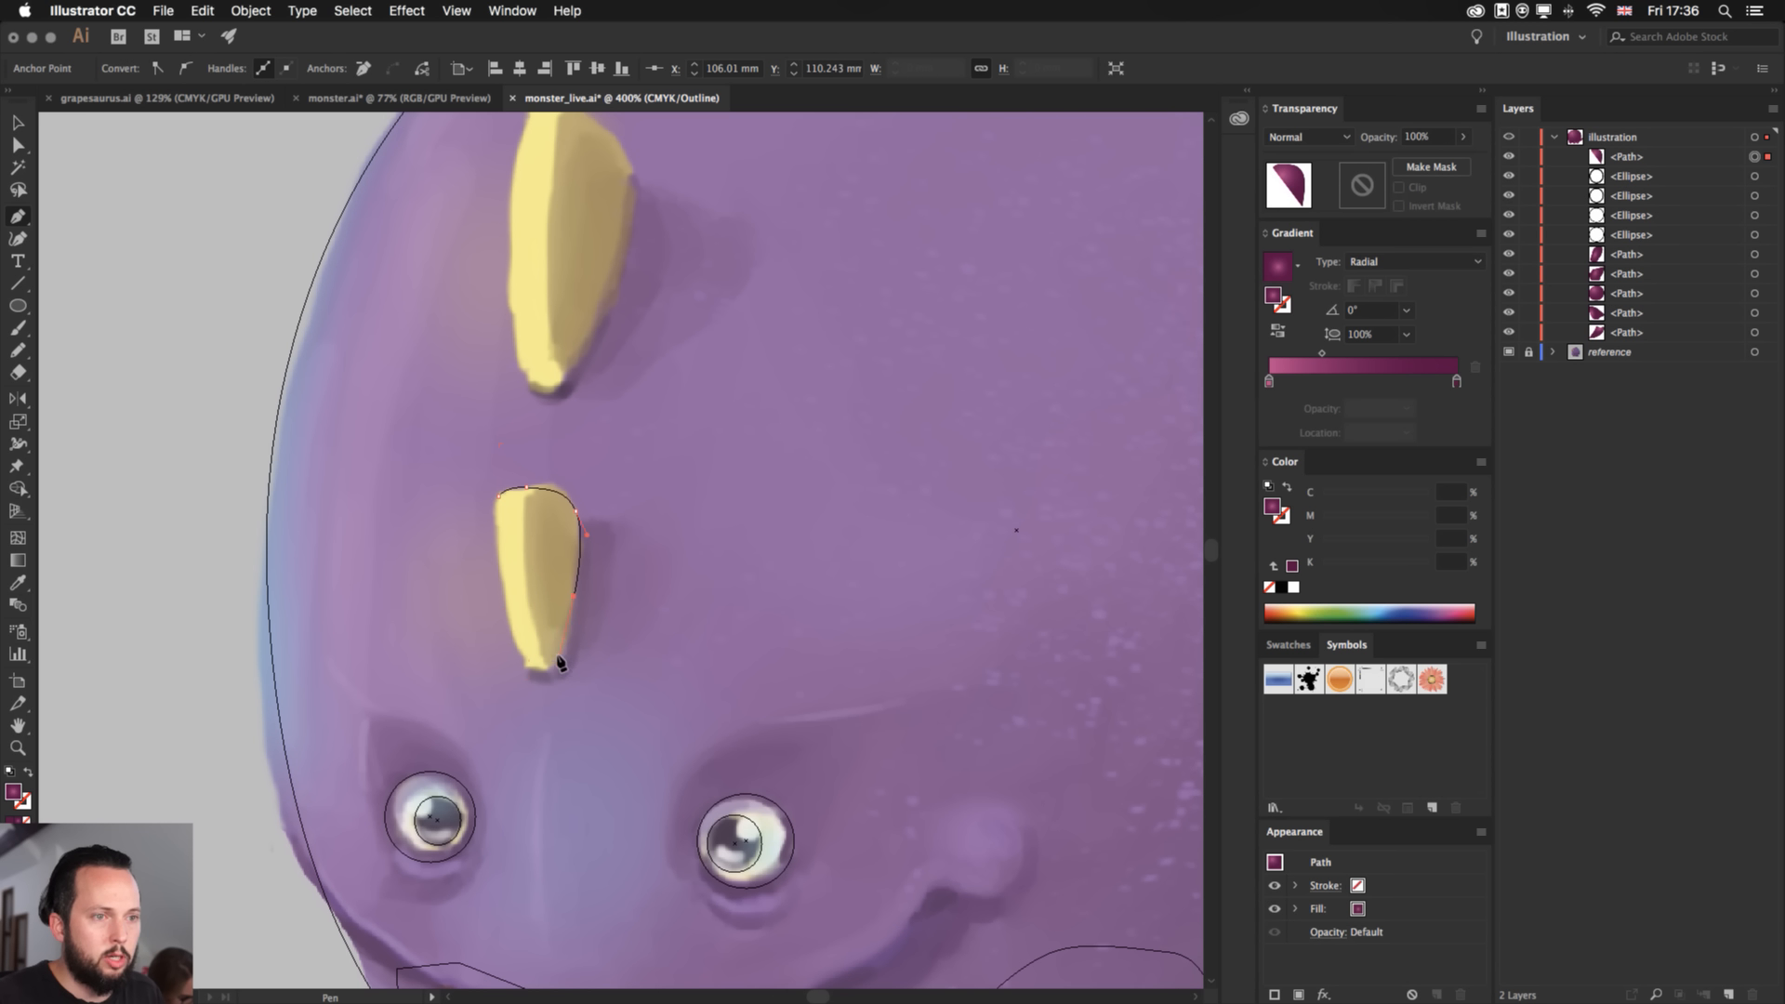
left_click_drag(556, 665, 526, 667)
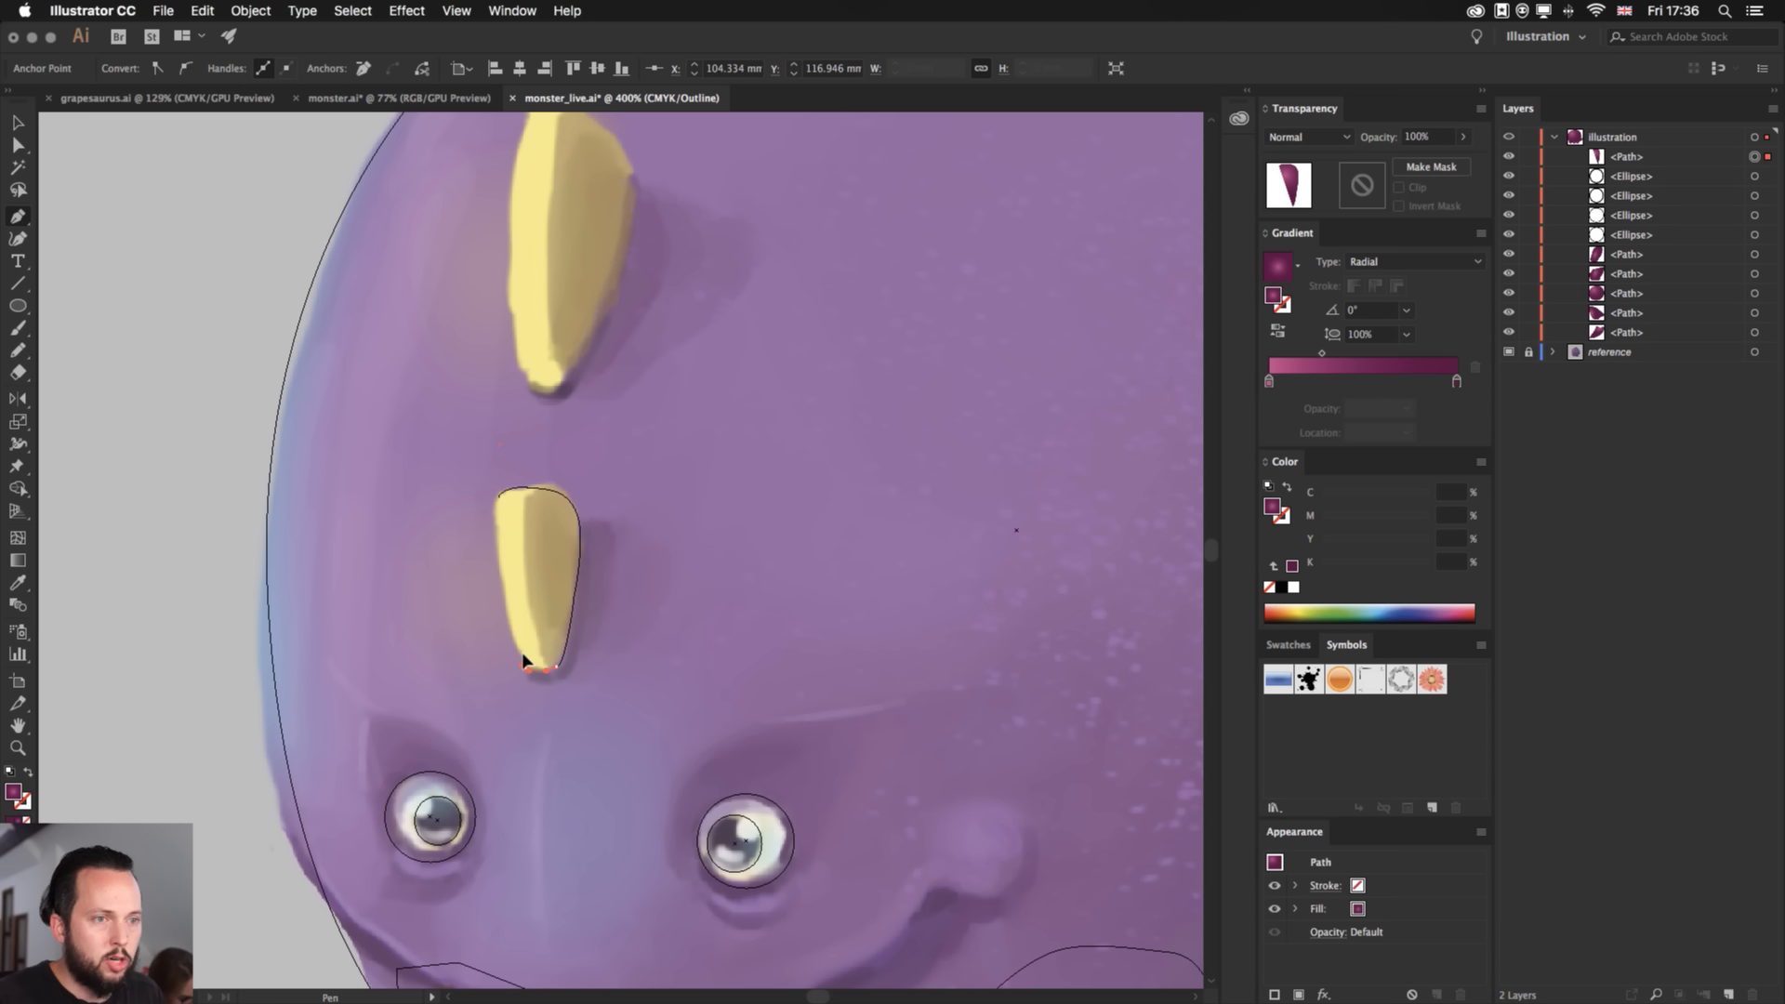
left_click_drag(499, 564, 503, 514)
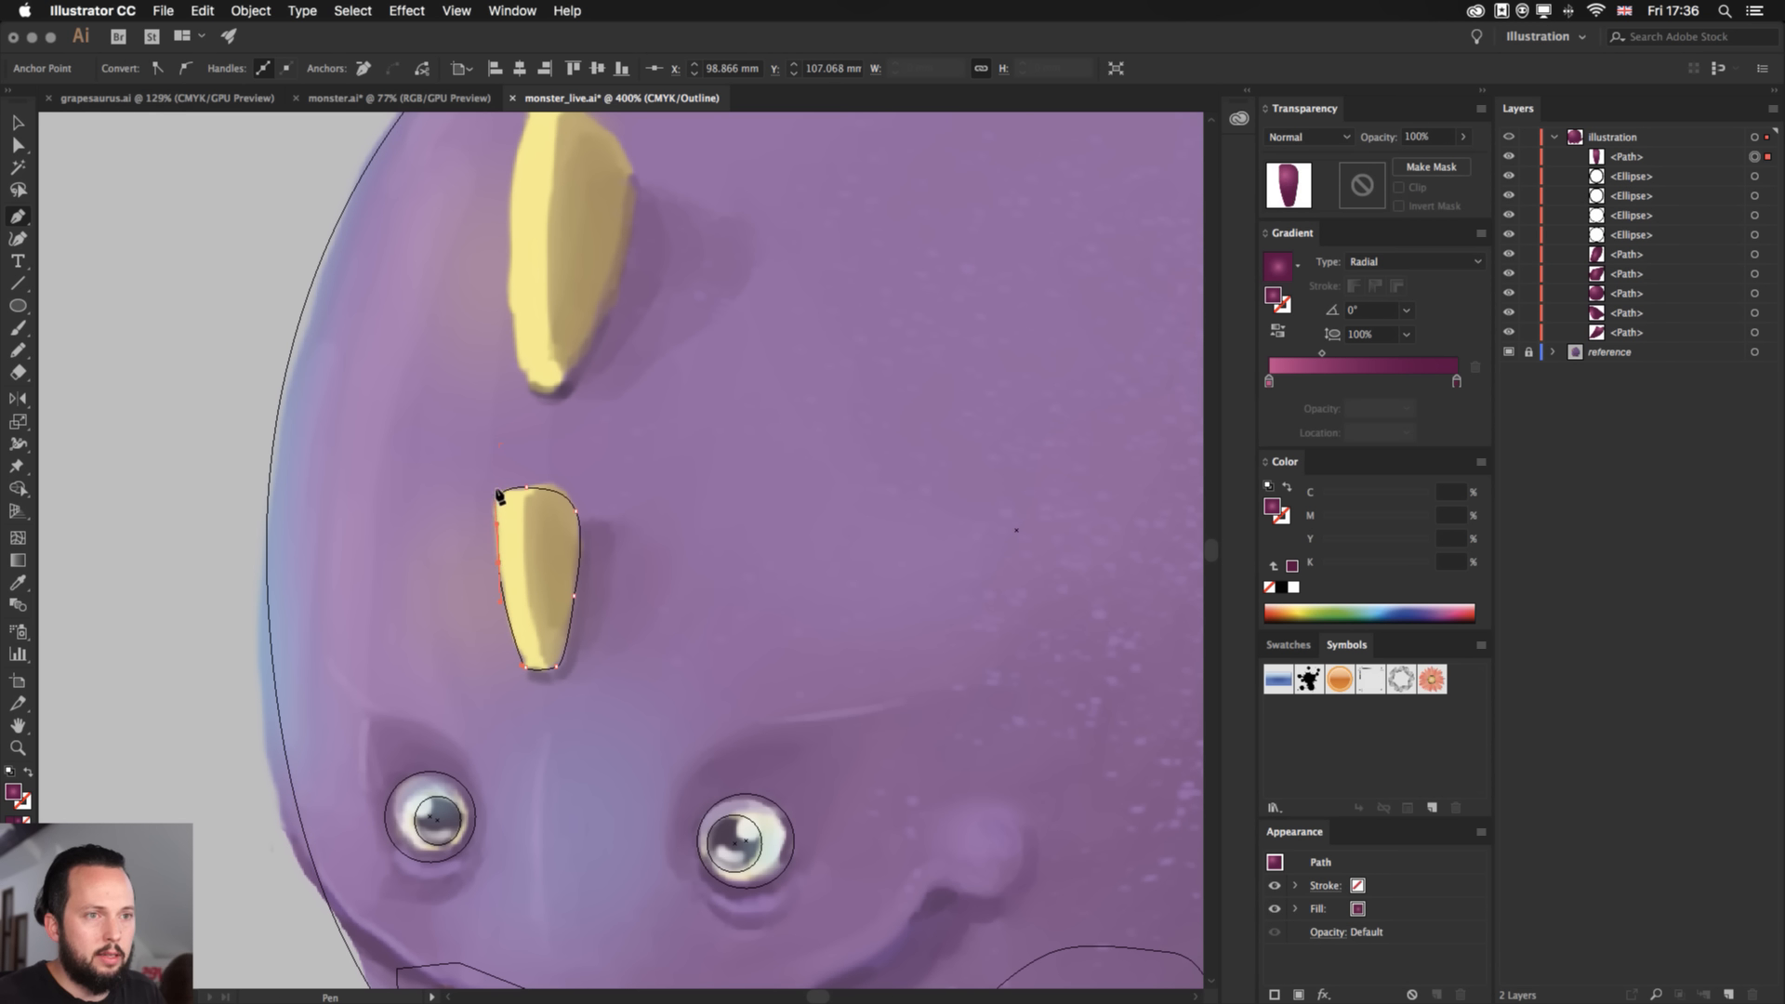
left_click(503, 491)
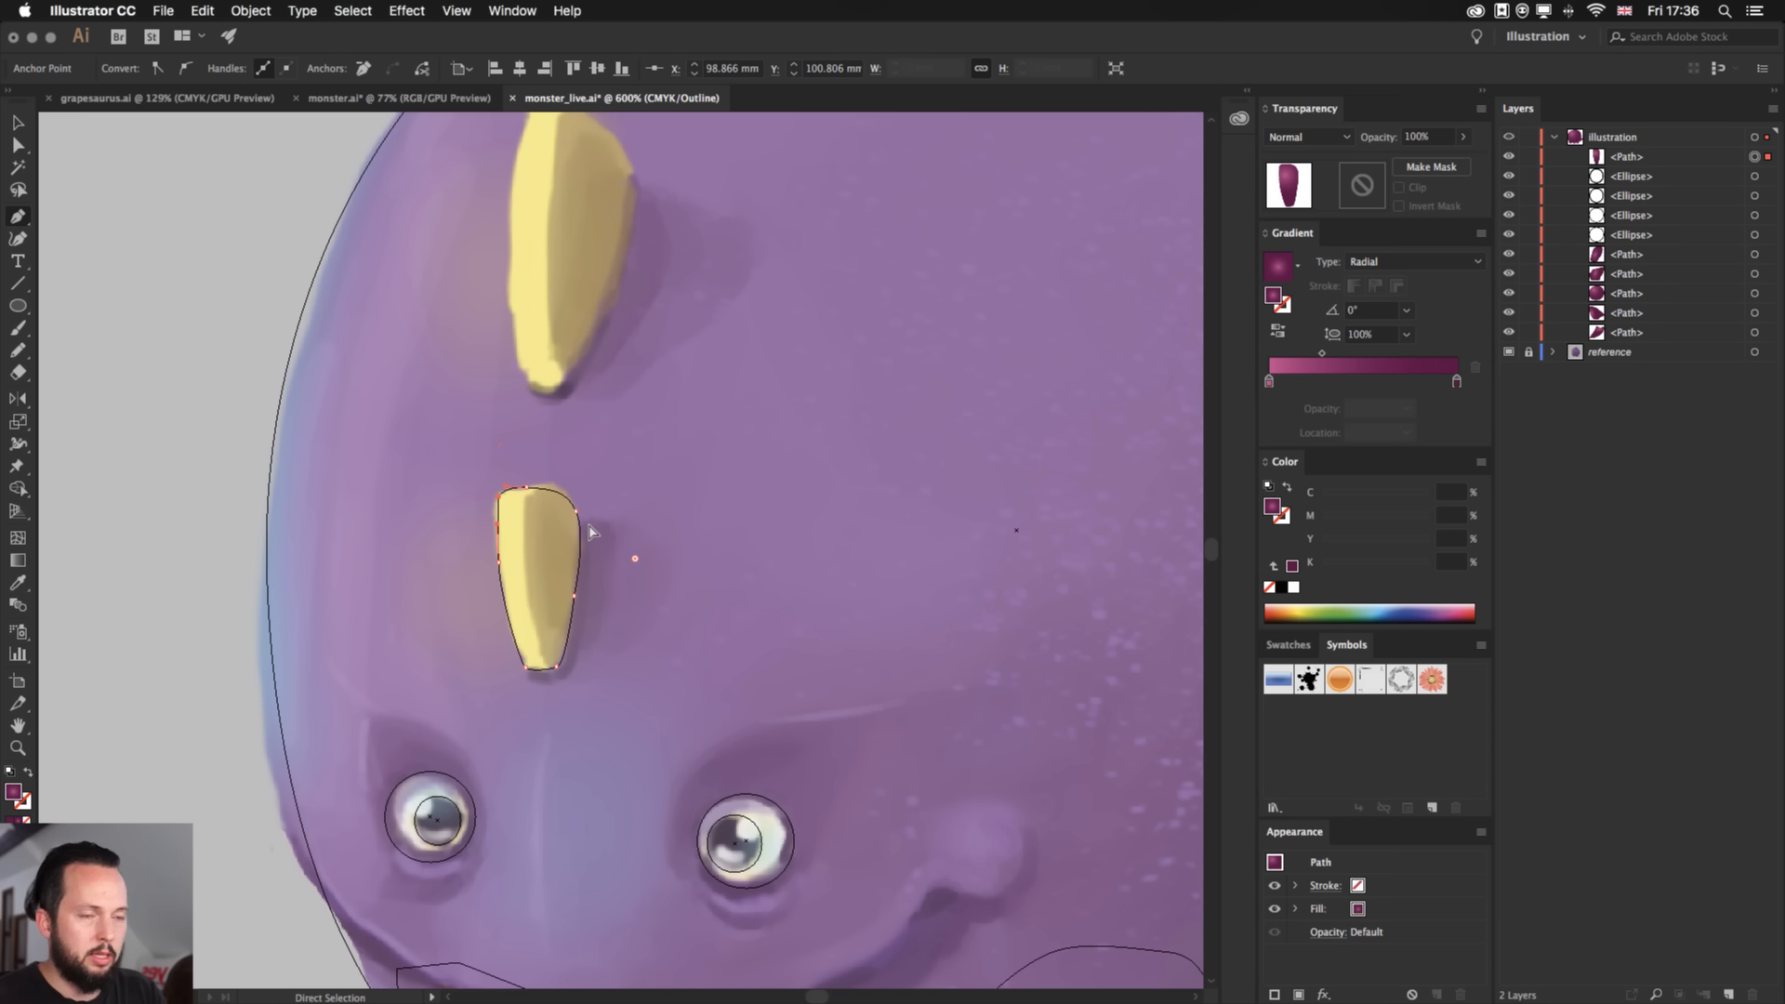
- Draw an open Pen curve along the spike's light-to-shadow edge, extending past both ends of its outline, and return to Preview mode
key("super+equal")
key("super+equal")
left_click_drag(738, 562, 678, 342)
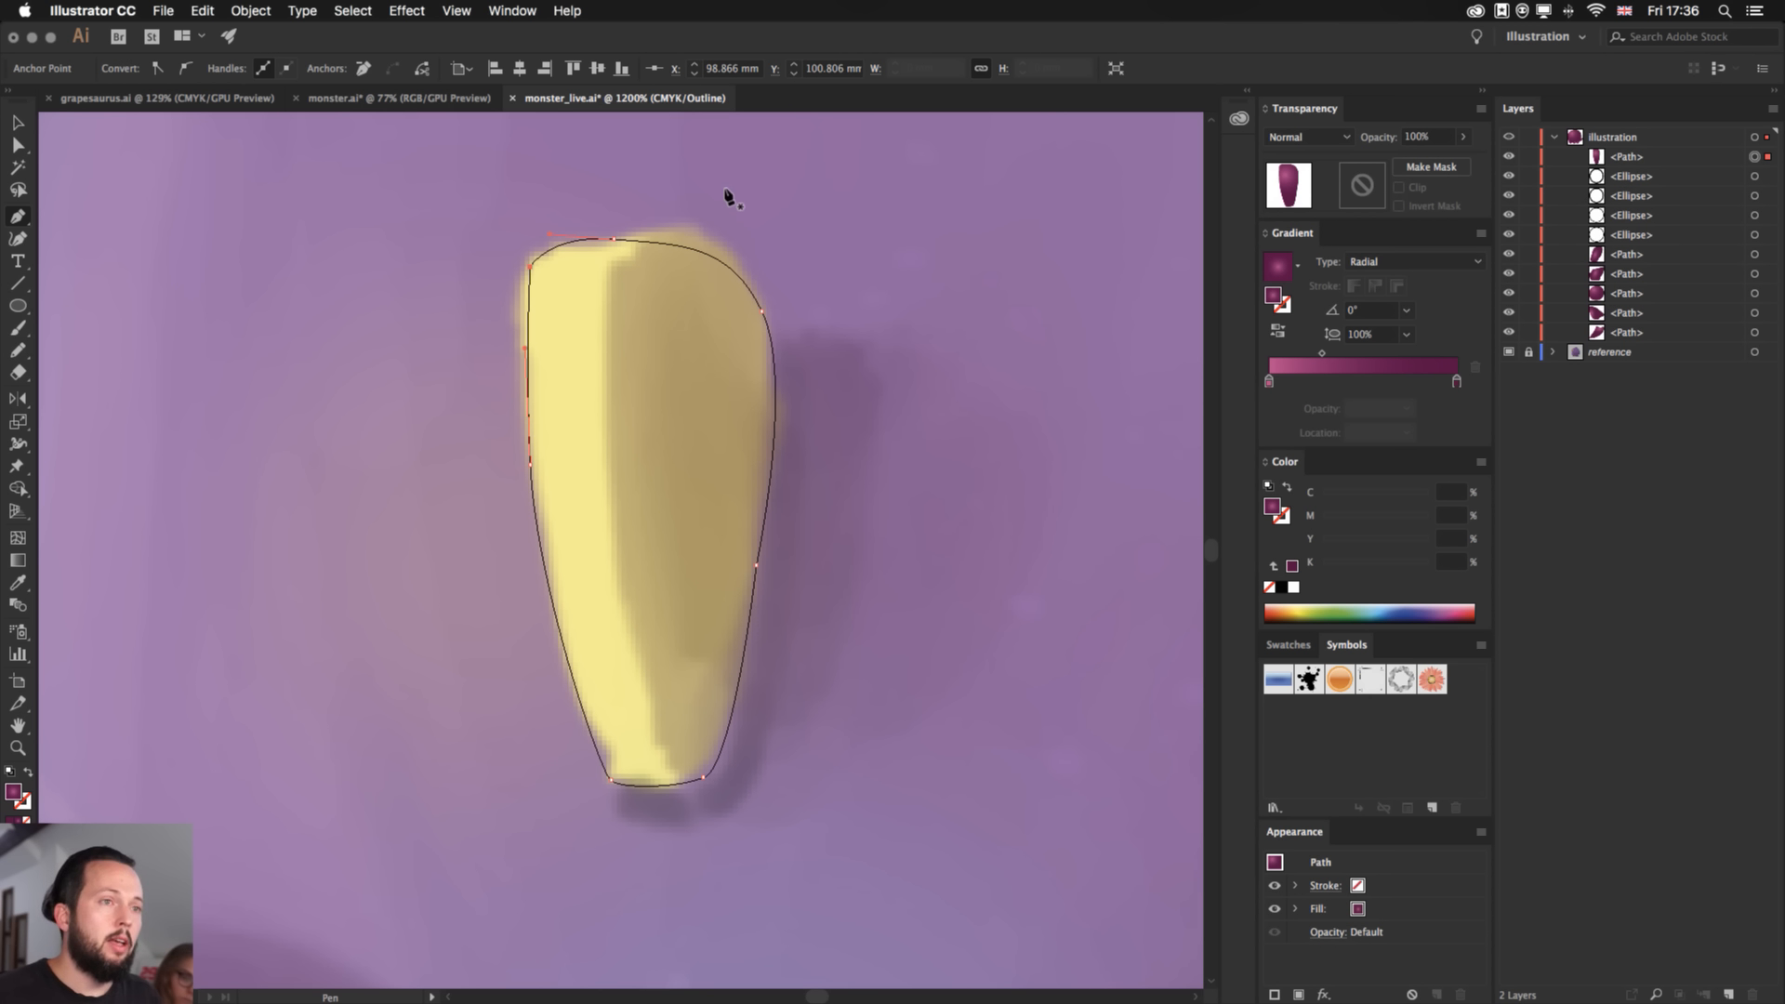
left_click(705, 844)
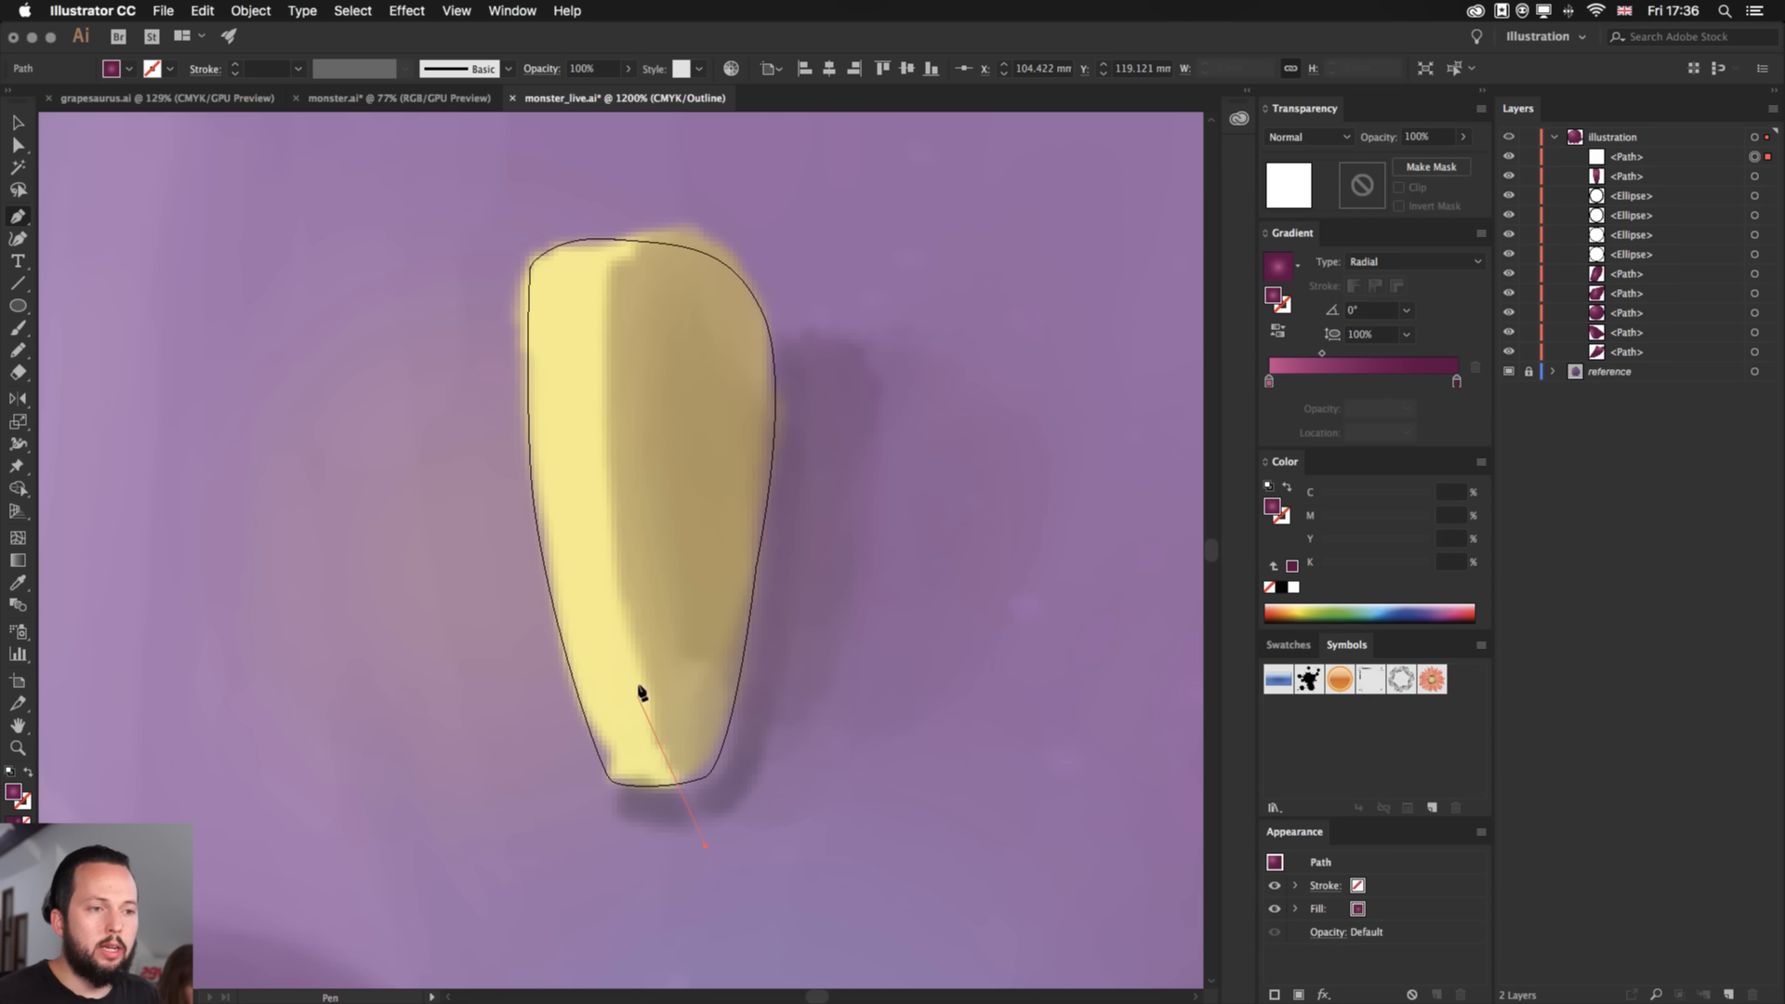
left_click_drag(646, 669, 624, 569)
left_click_drag(613, 395, 604, 310)
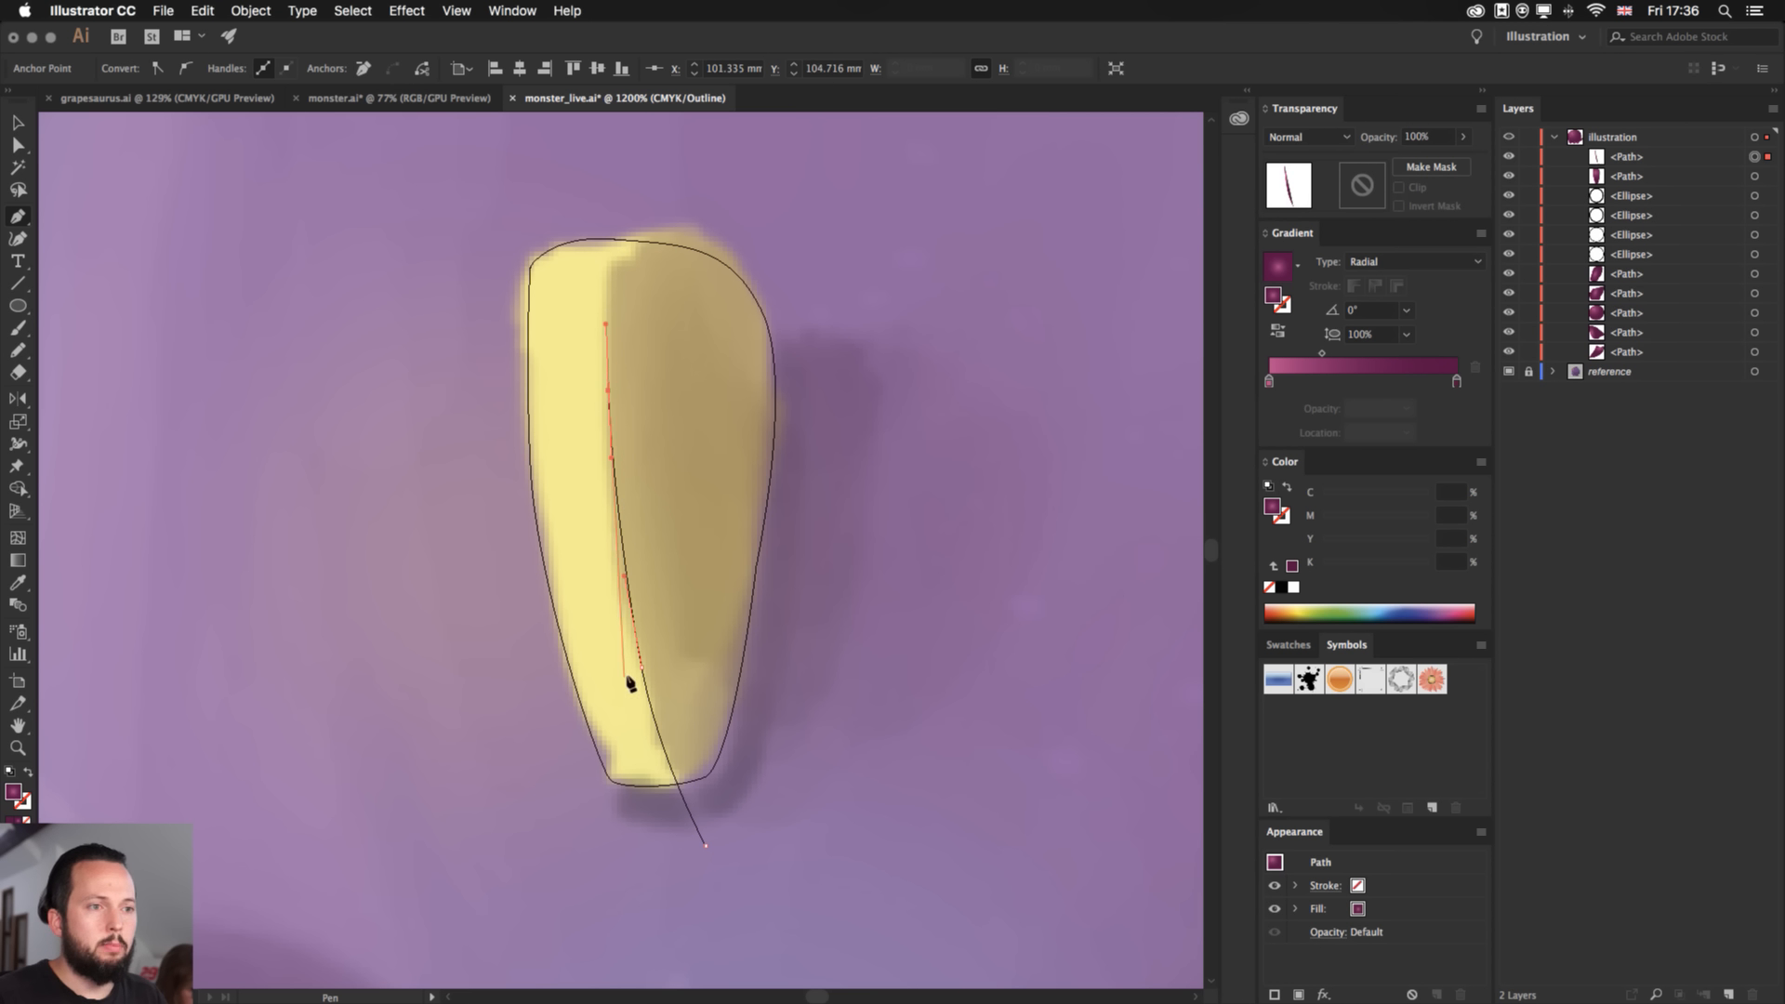
mouse_move(643, 666)
left_mouse_down()
mouse_move(621, 656)
mouse_move(640, 653)
left_mouse_up()
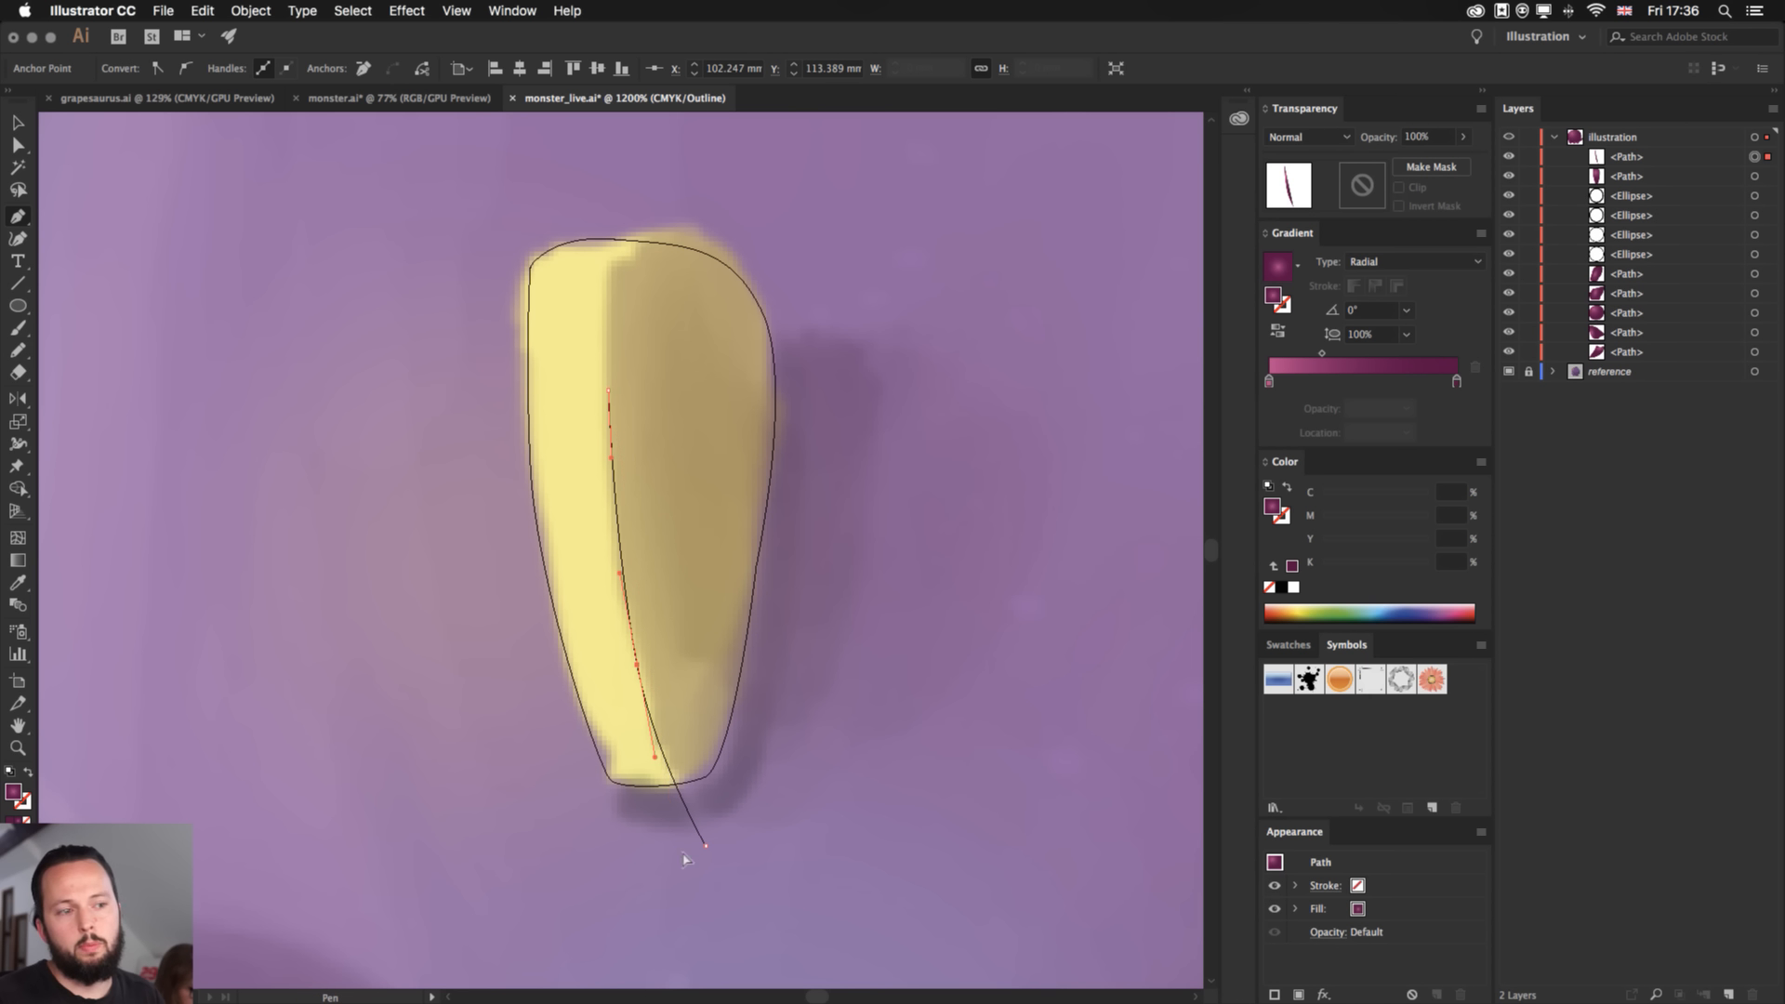
left_click_drag(705, 845, 715, 846)
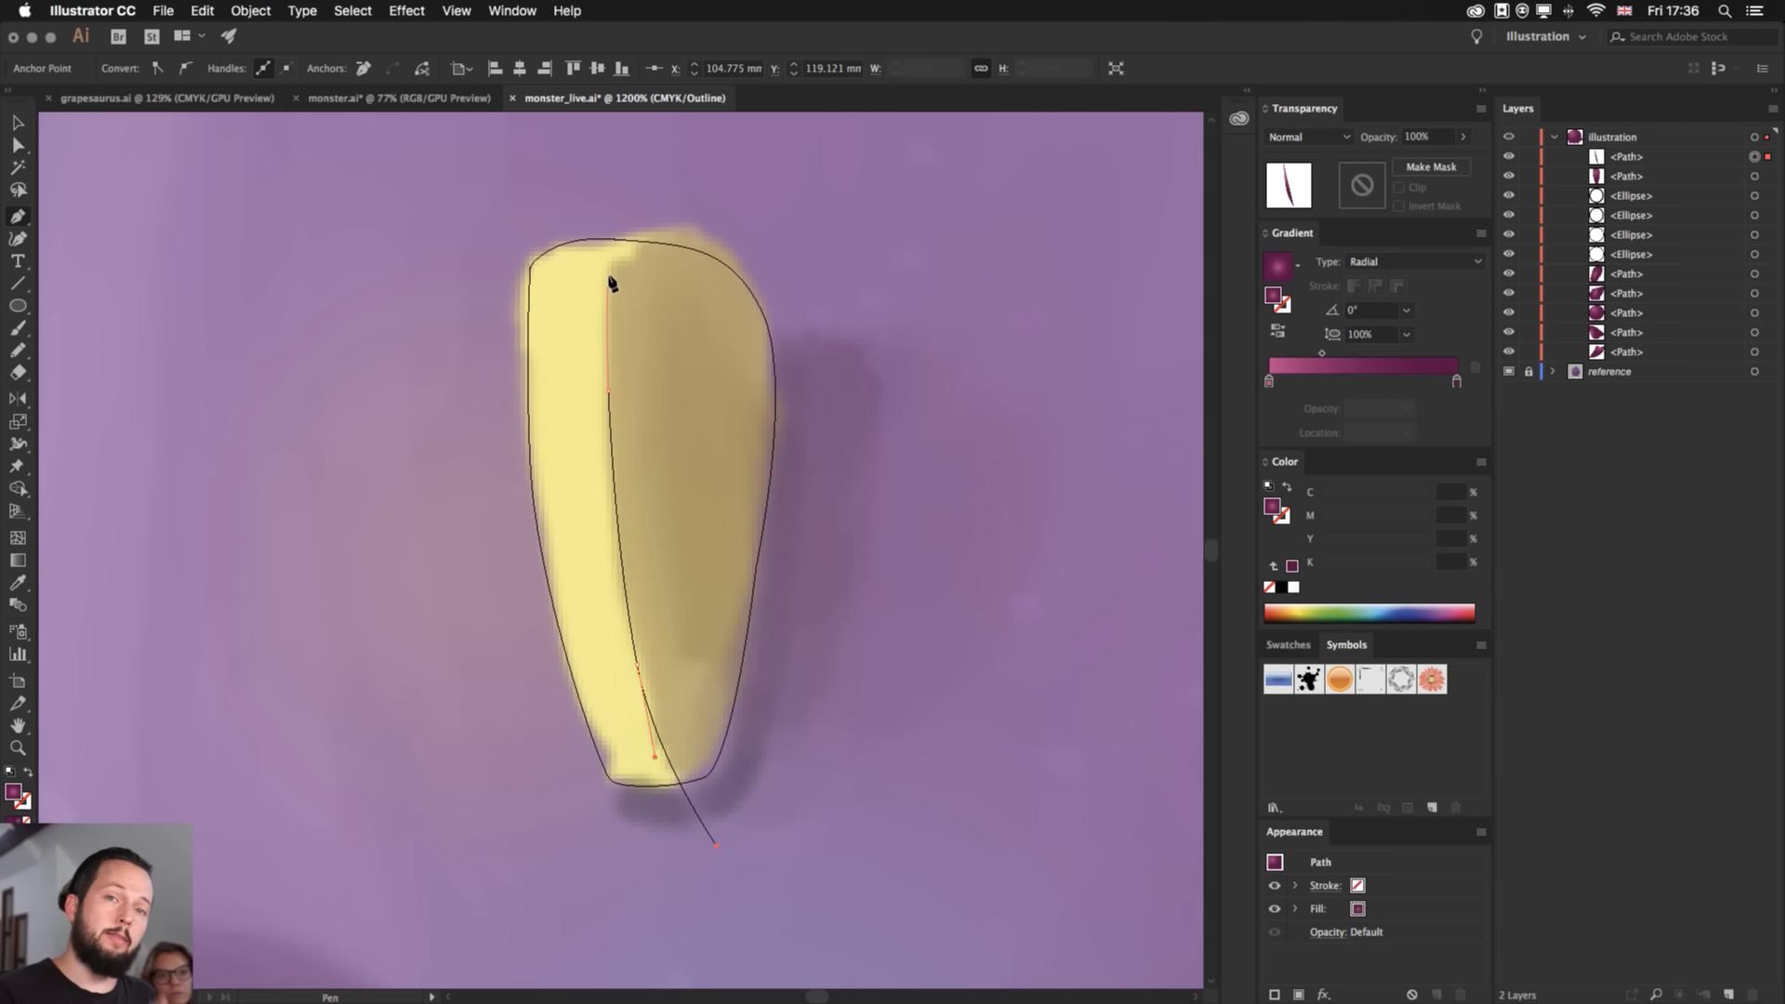
left_click_drag(680, 227, 846, 215)
left_click(846, 215, "super")
key("v")
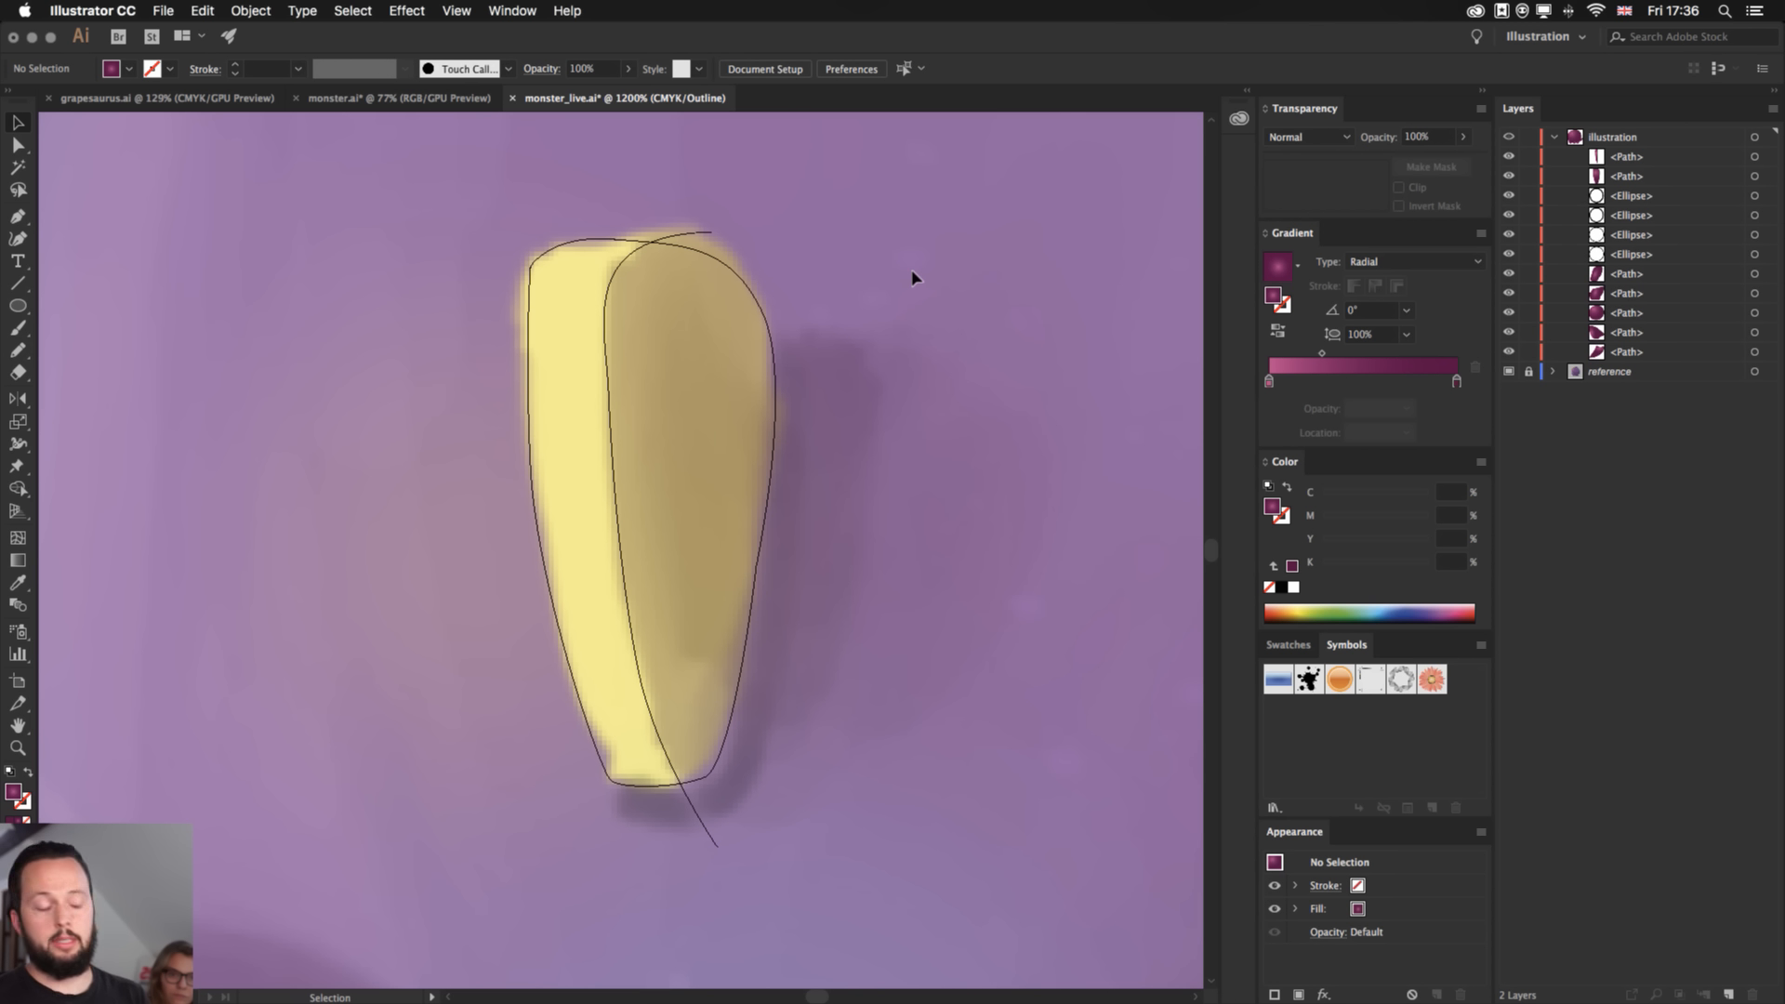
key("super+y")
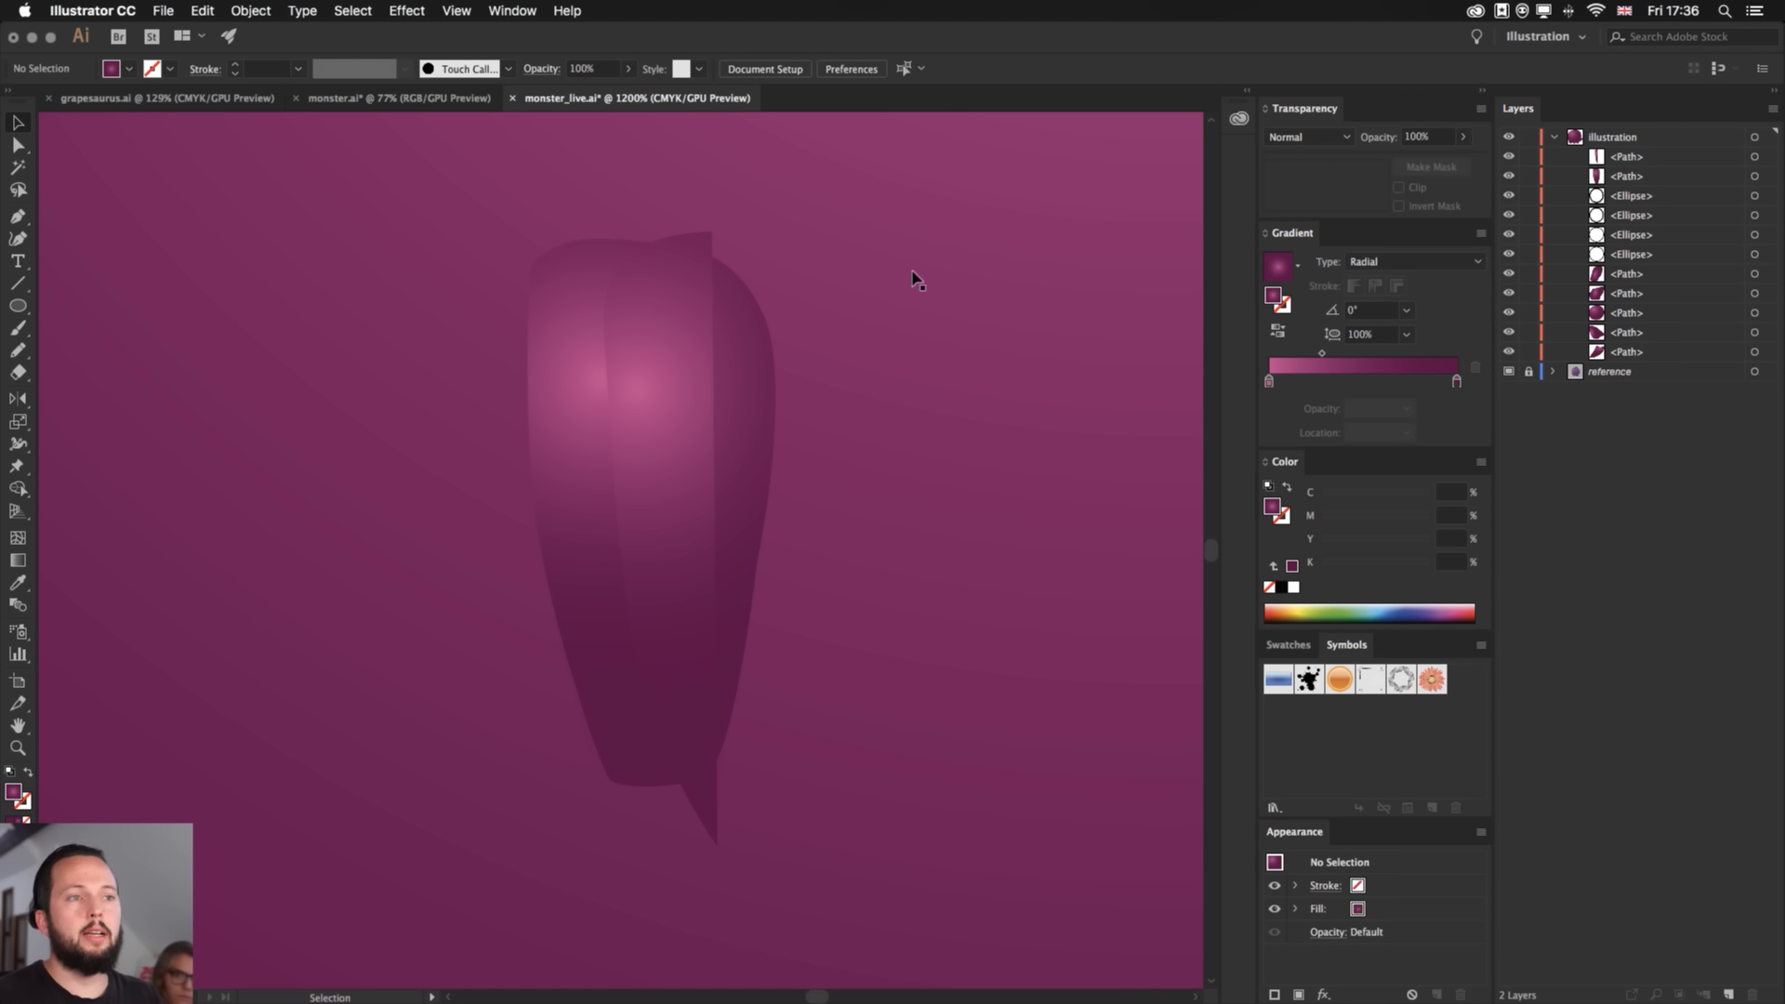
- Remove fill and stroke from the small spike's outline and dividing curve, and cut off the curve's overhanging ends with Shape Builder
left_click(687, 283)
left_click(555, 258, "shift")
key("d")
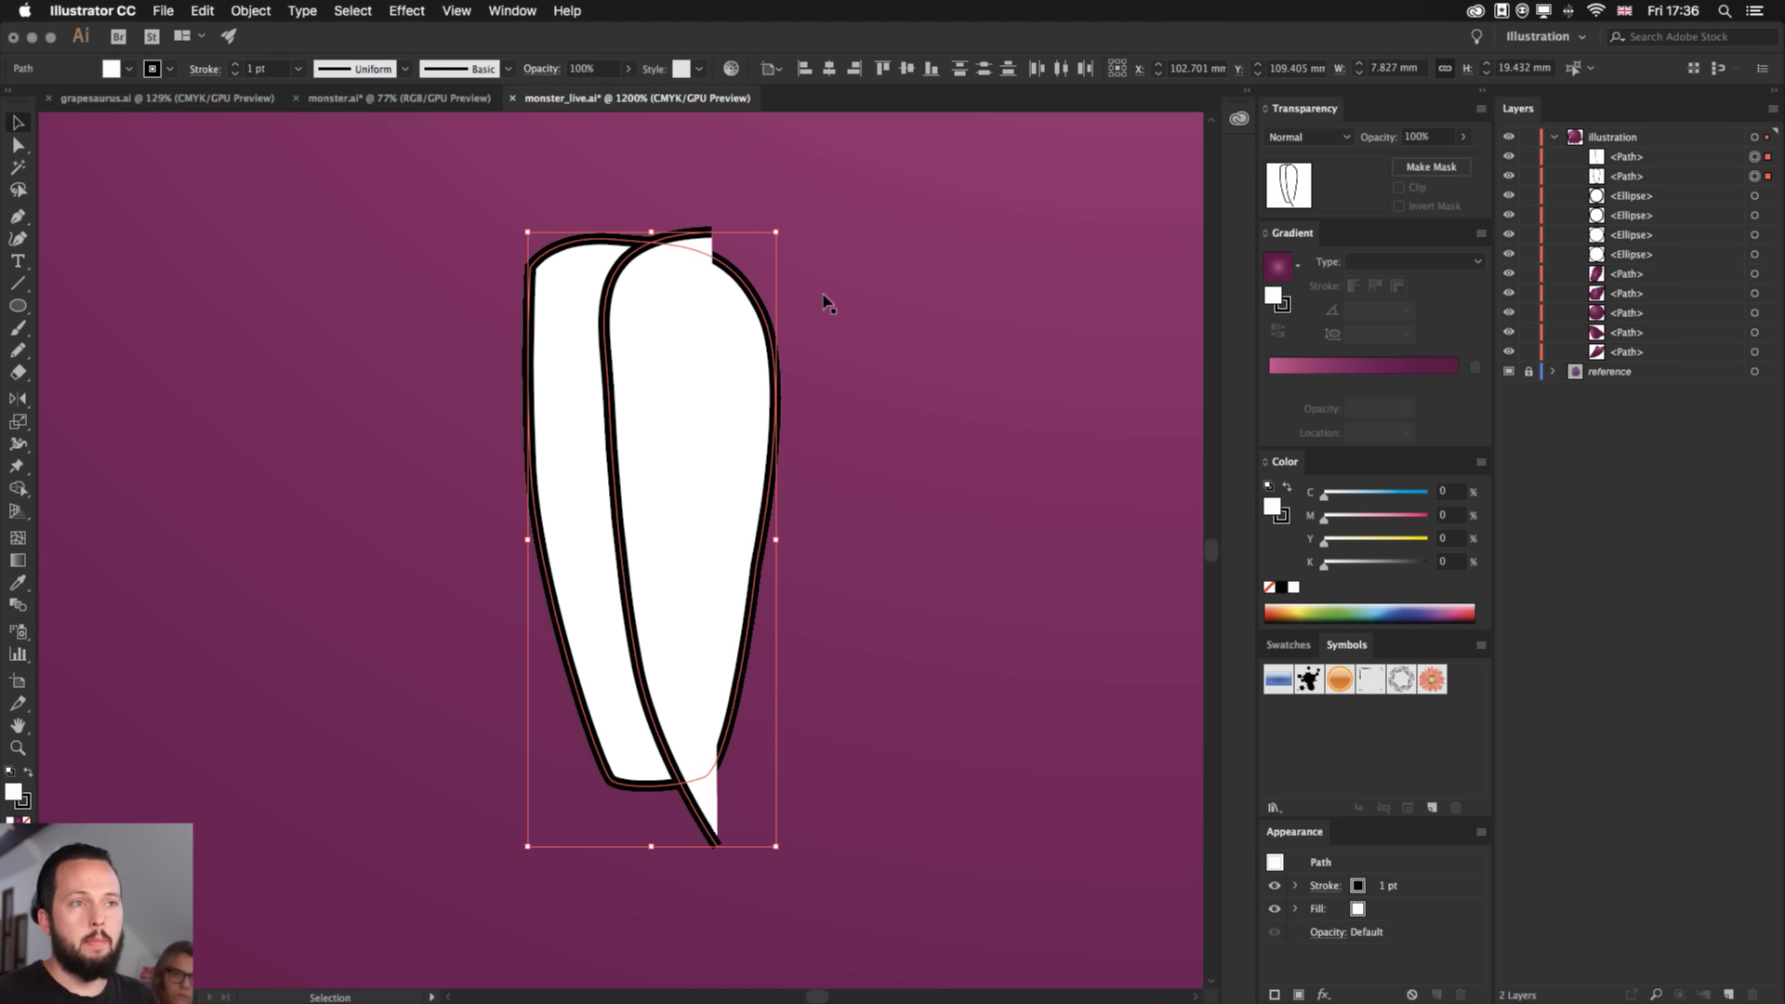
key("slash")
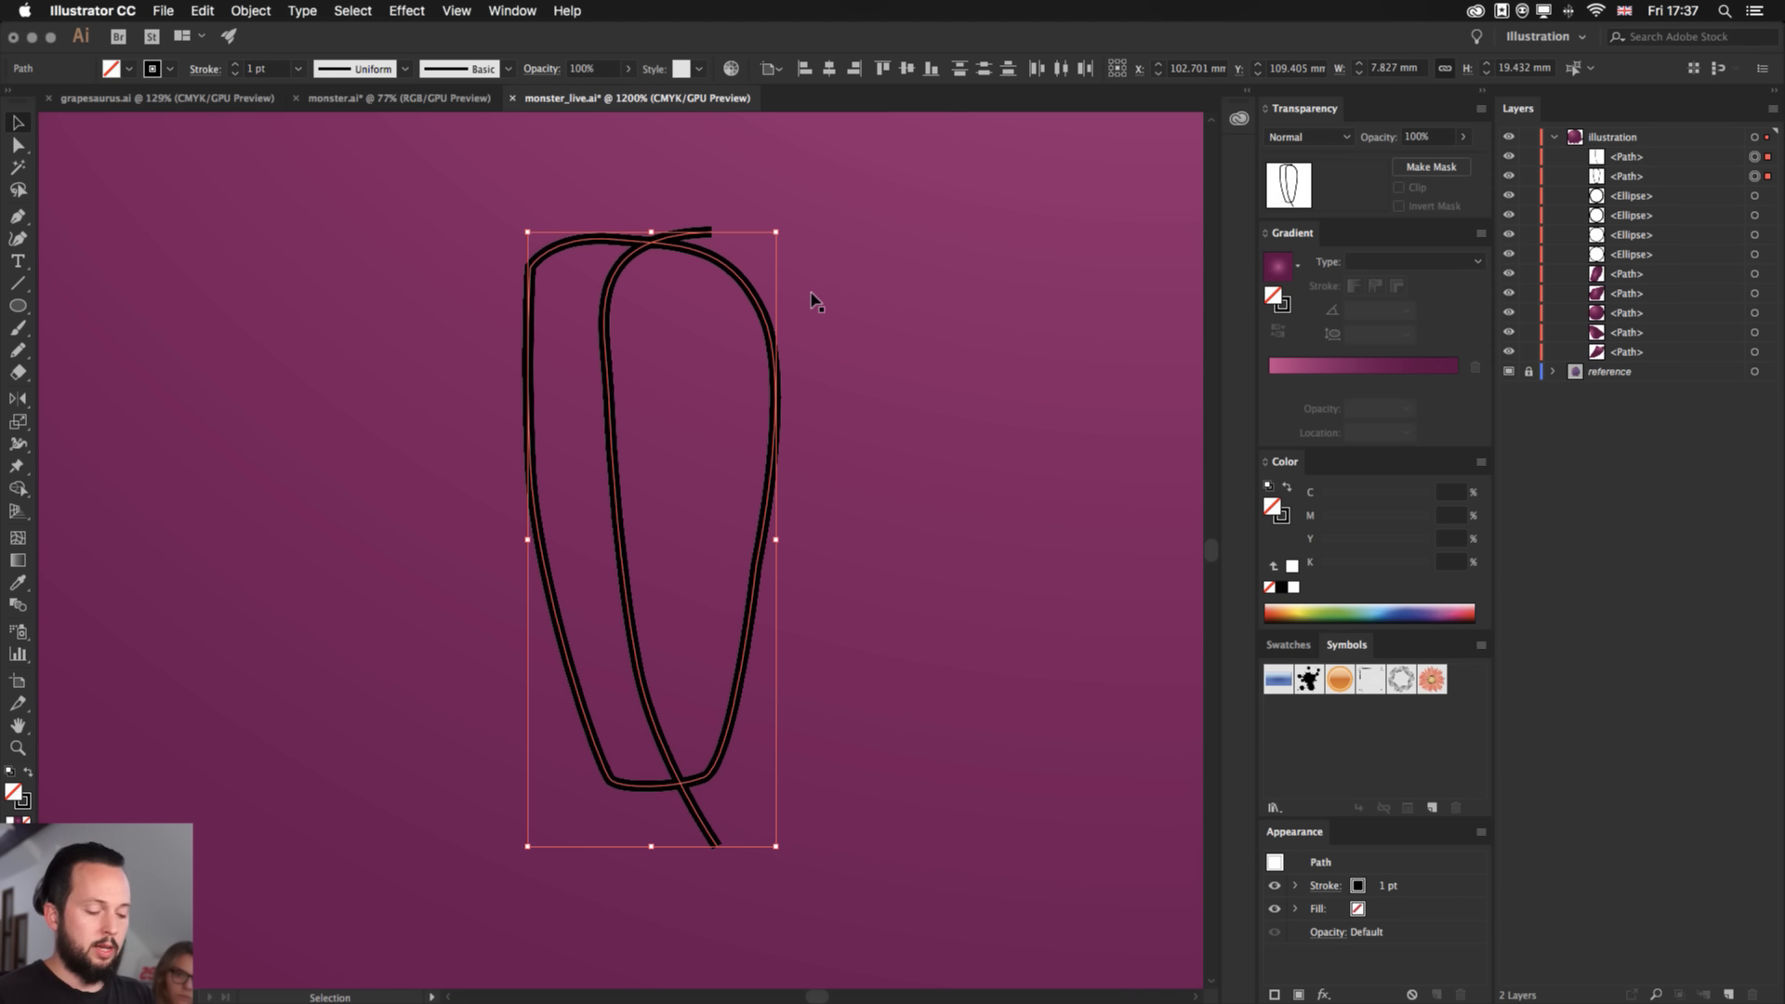
key("/")
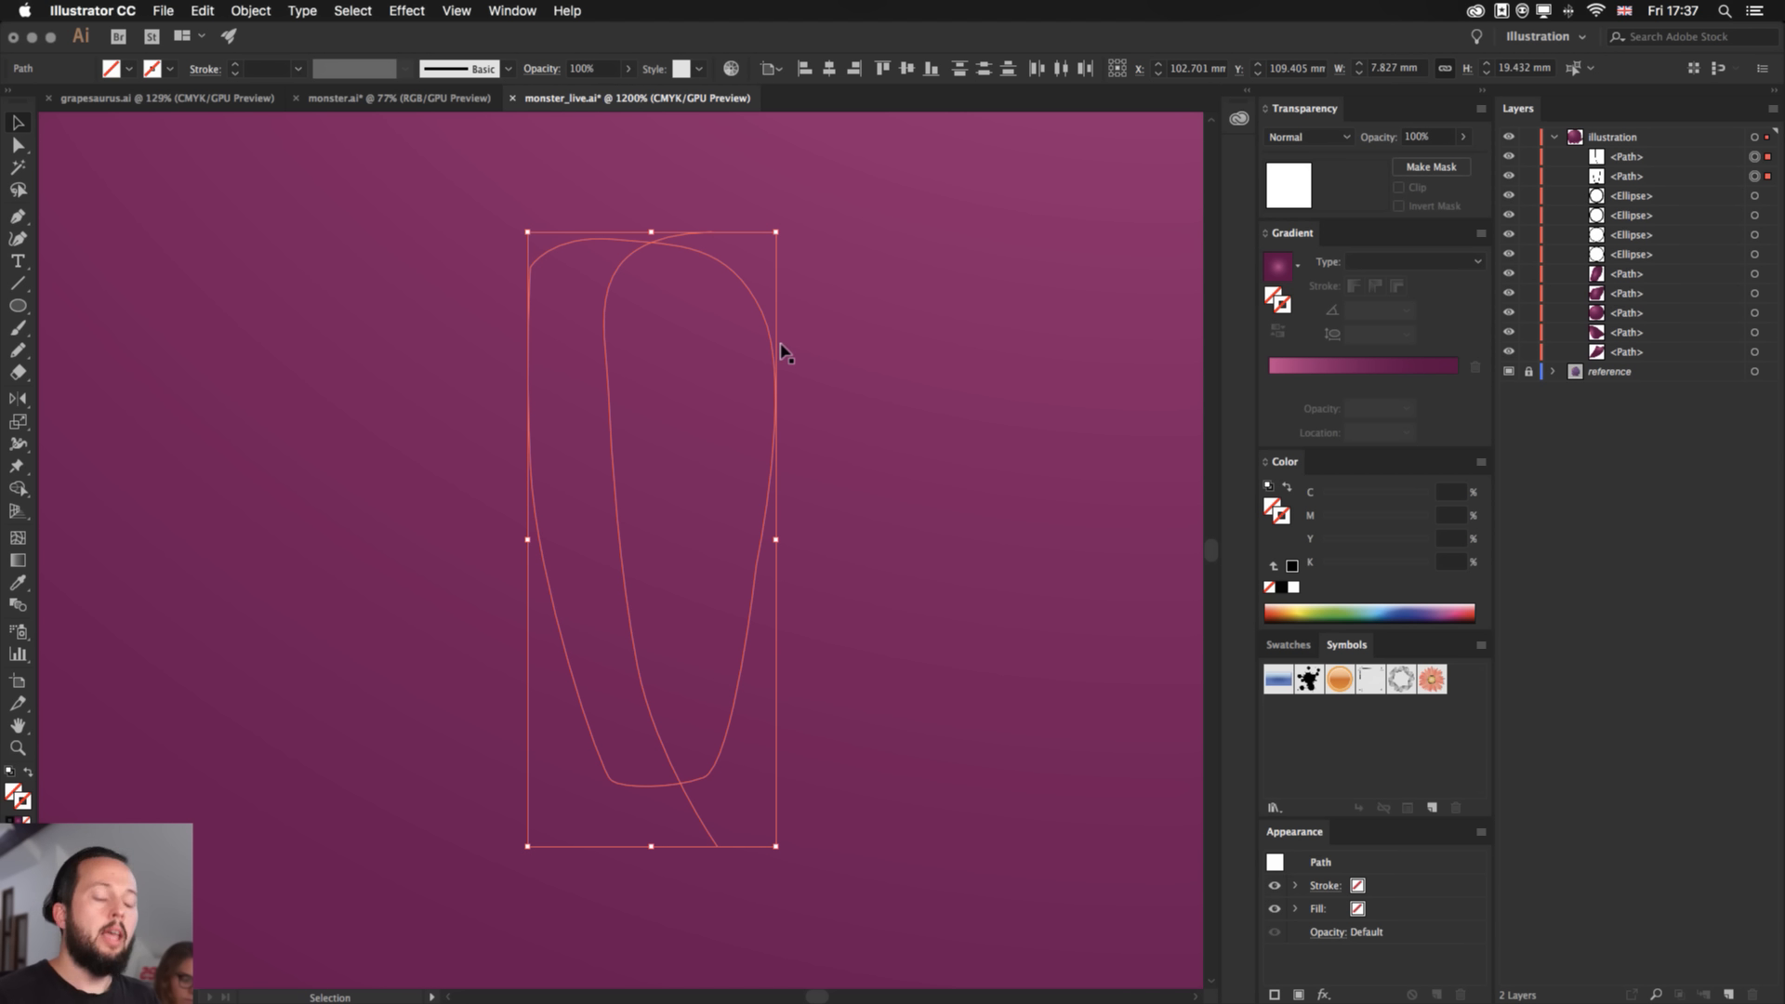
key("shift+m")
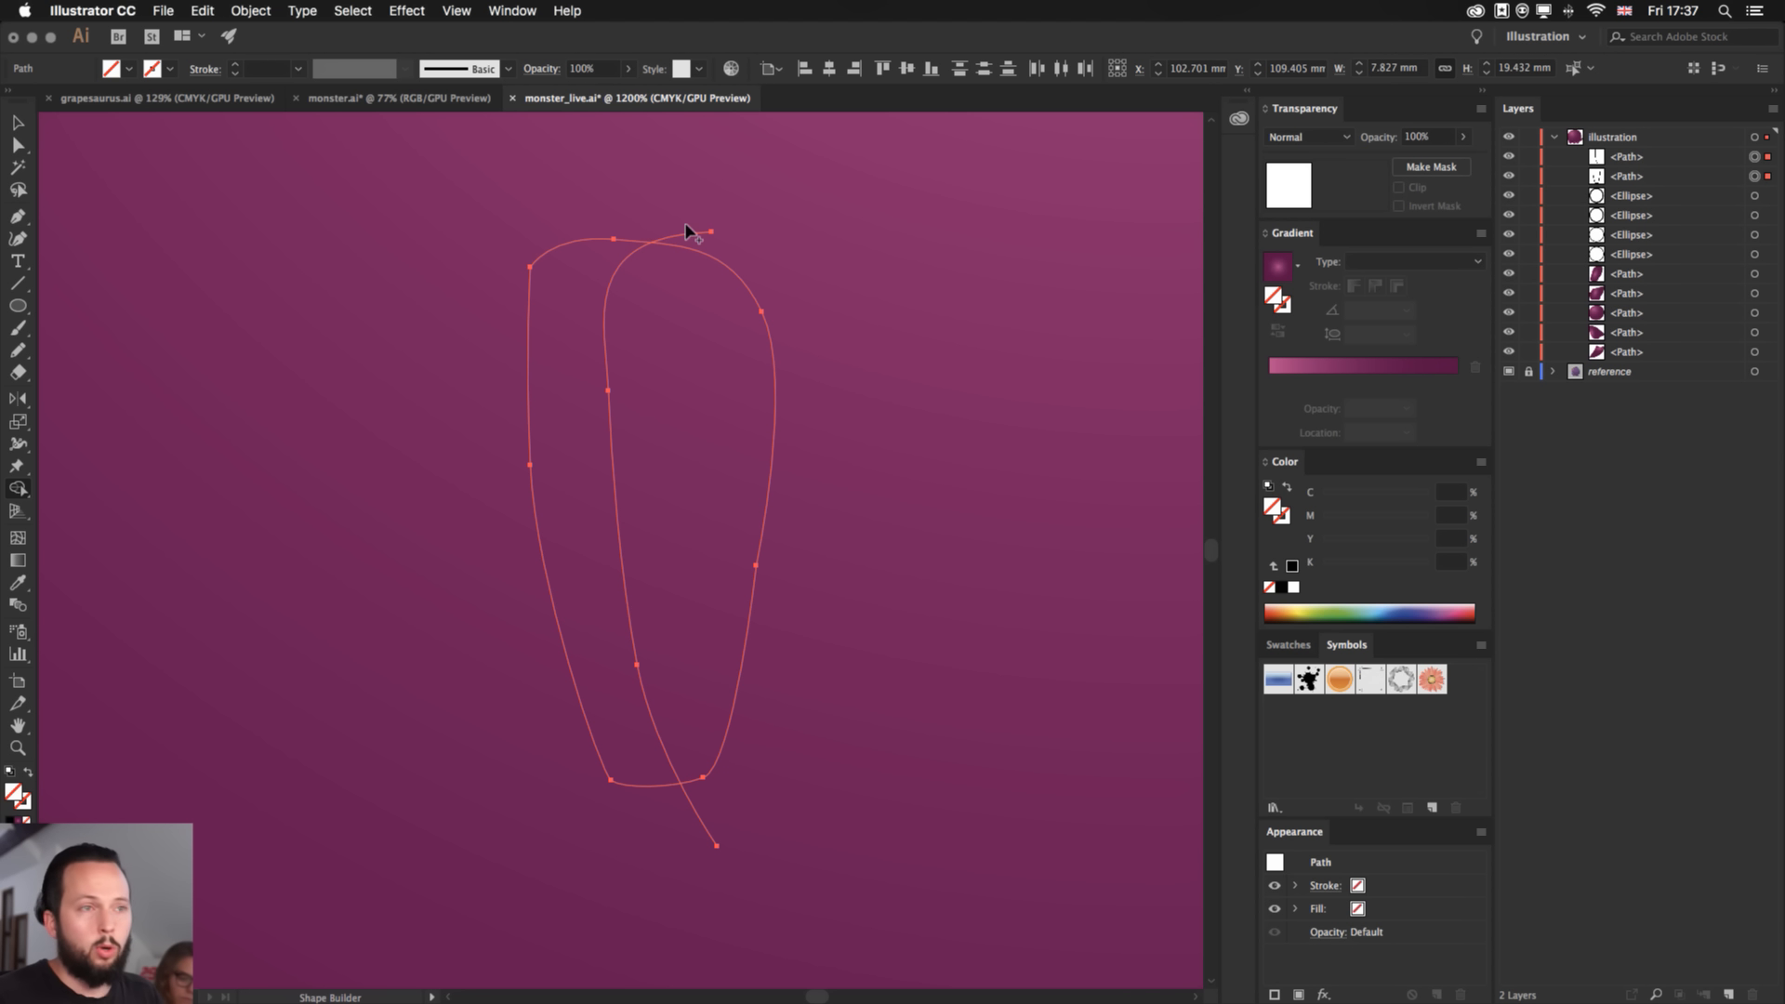
left_click(701, 817, "alt")
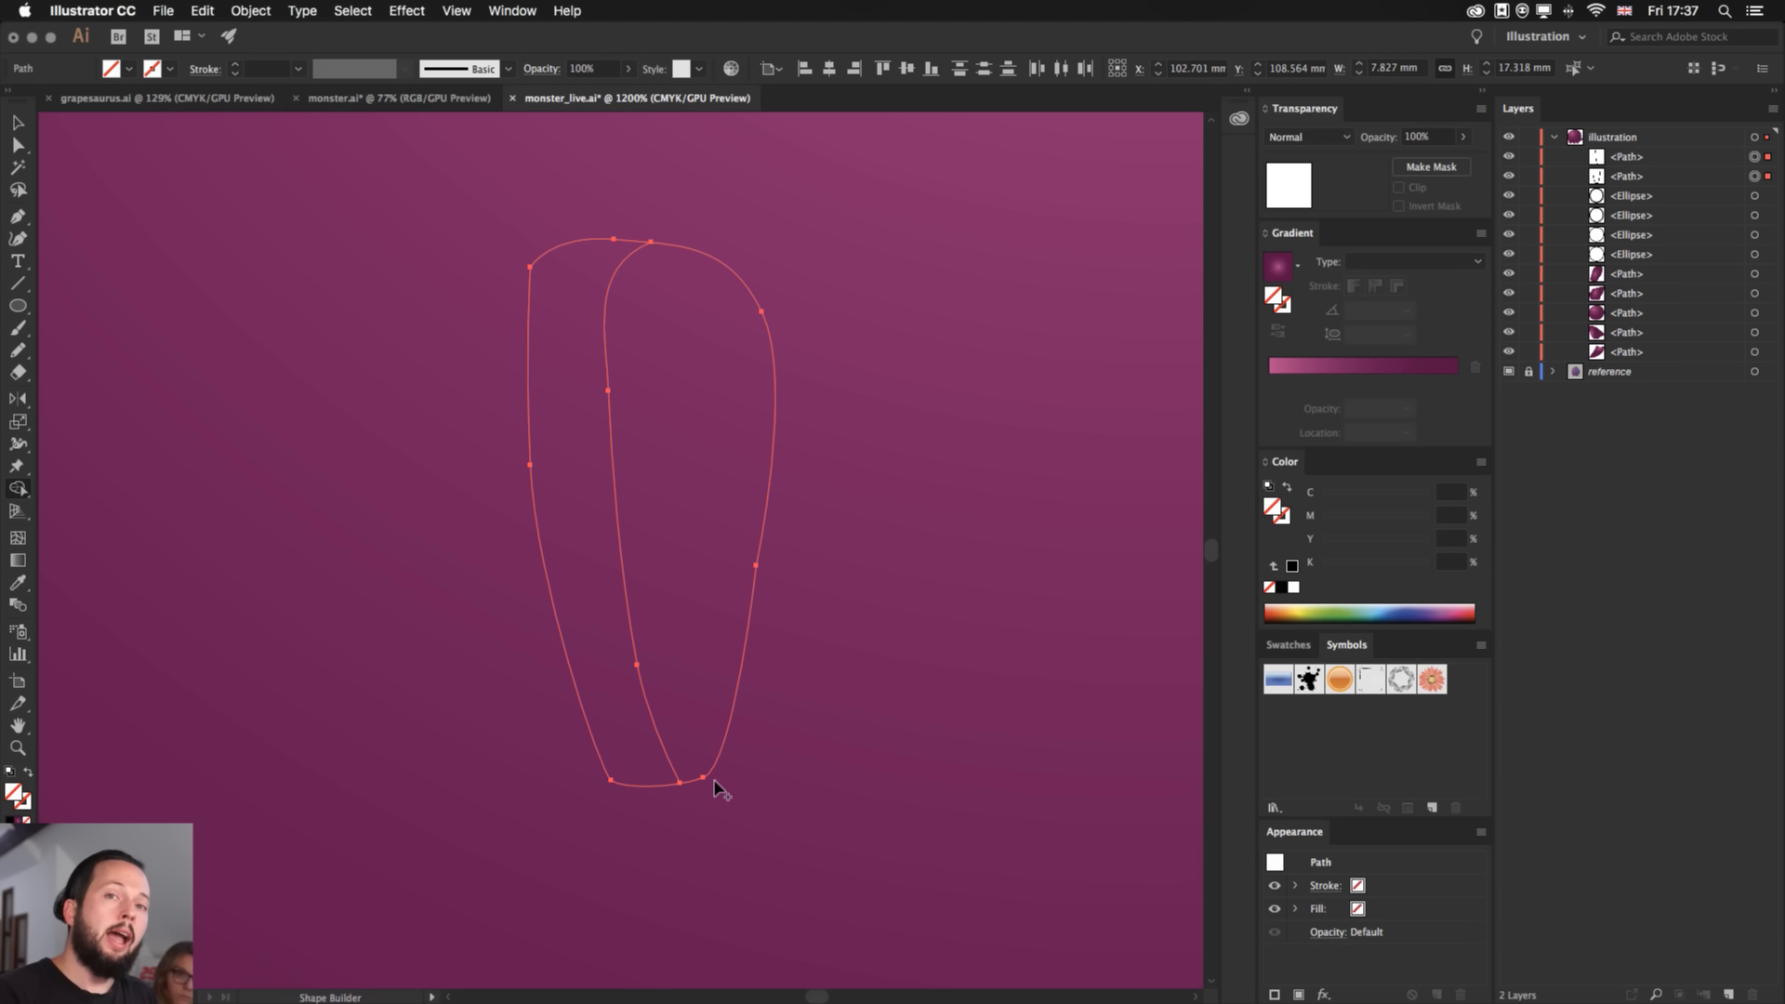
- Live Paint the small spike's light part yellow and its shadow part red, and expand and ungroup the result into separate paths
key("k")
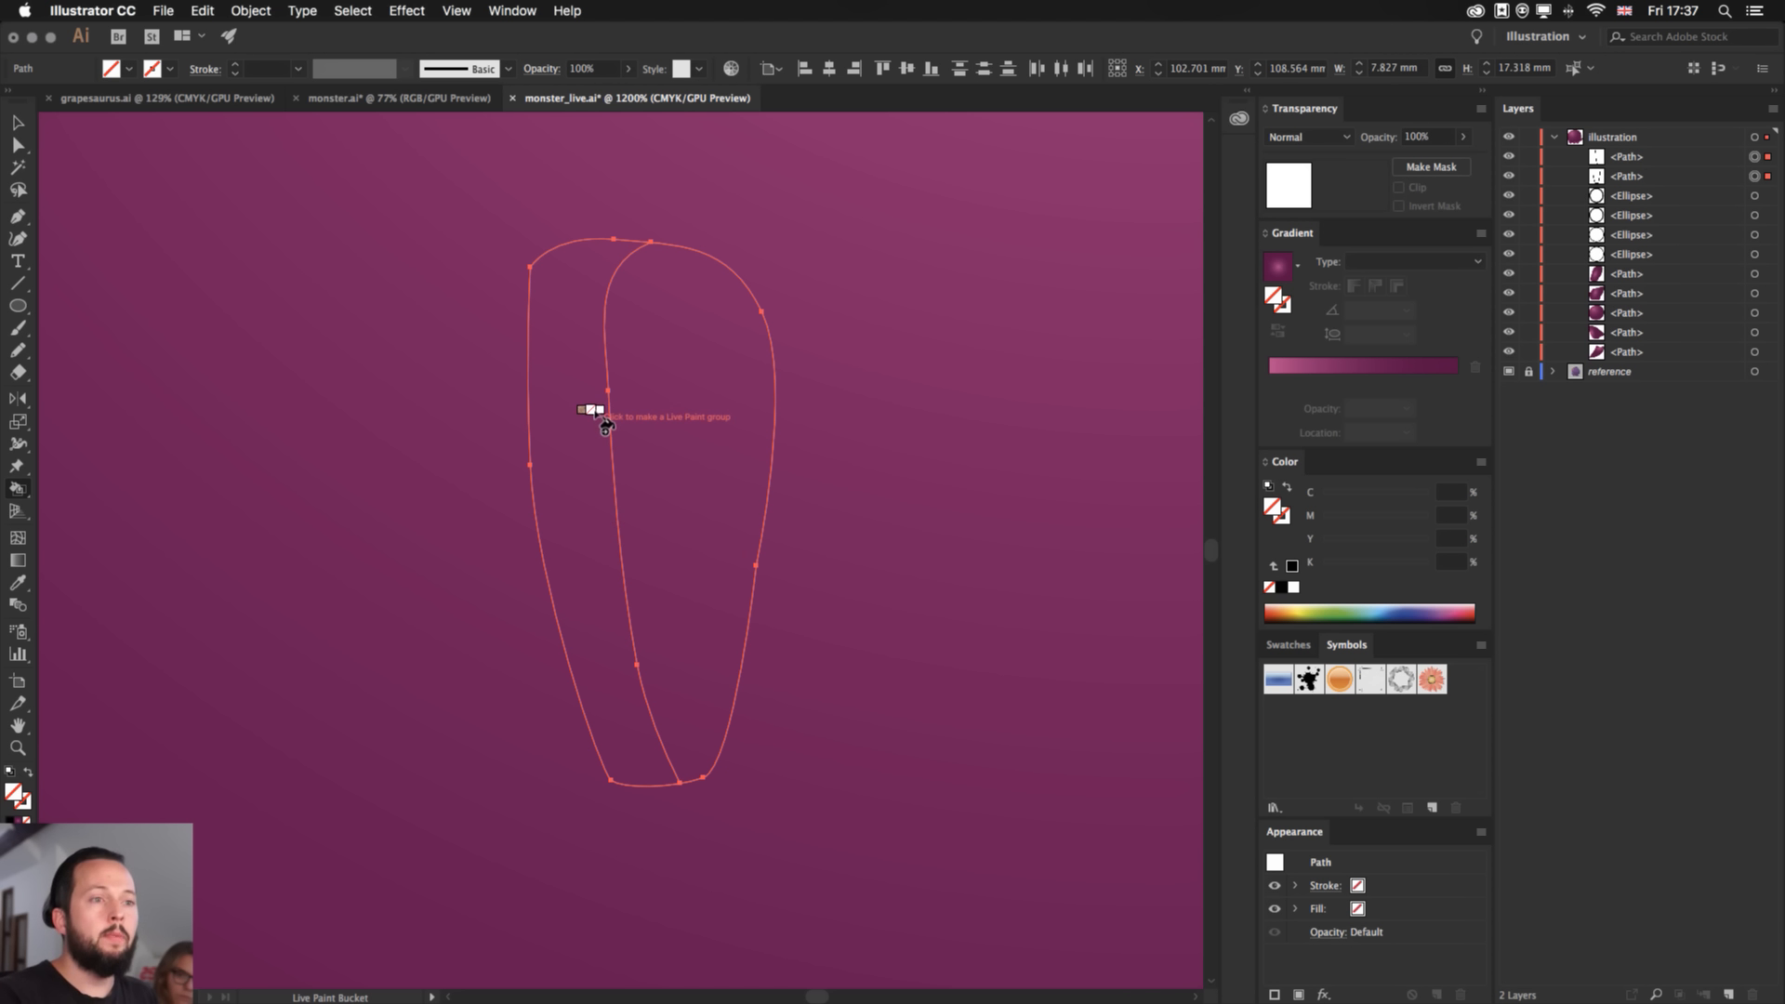
key("Right")
key("Right")
key("Right")
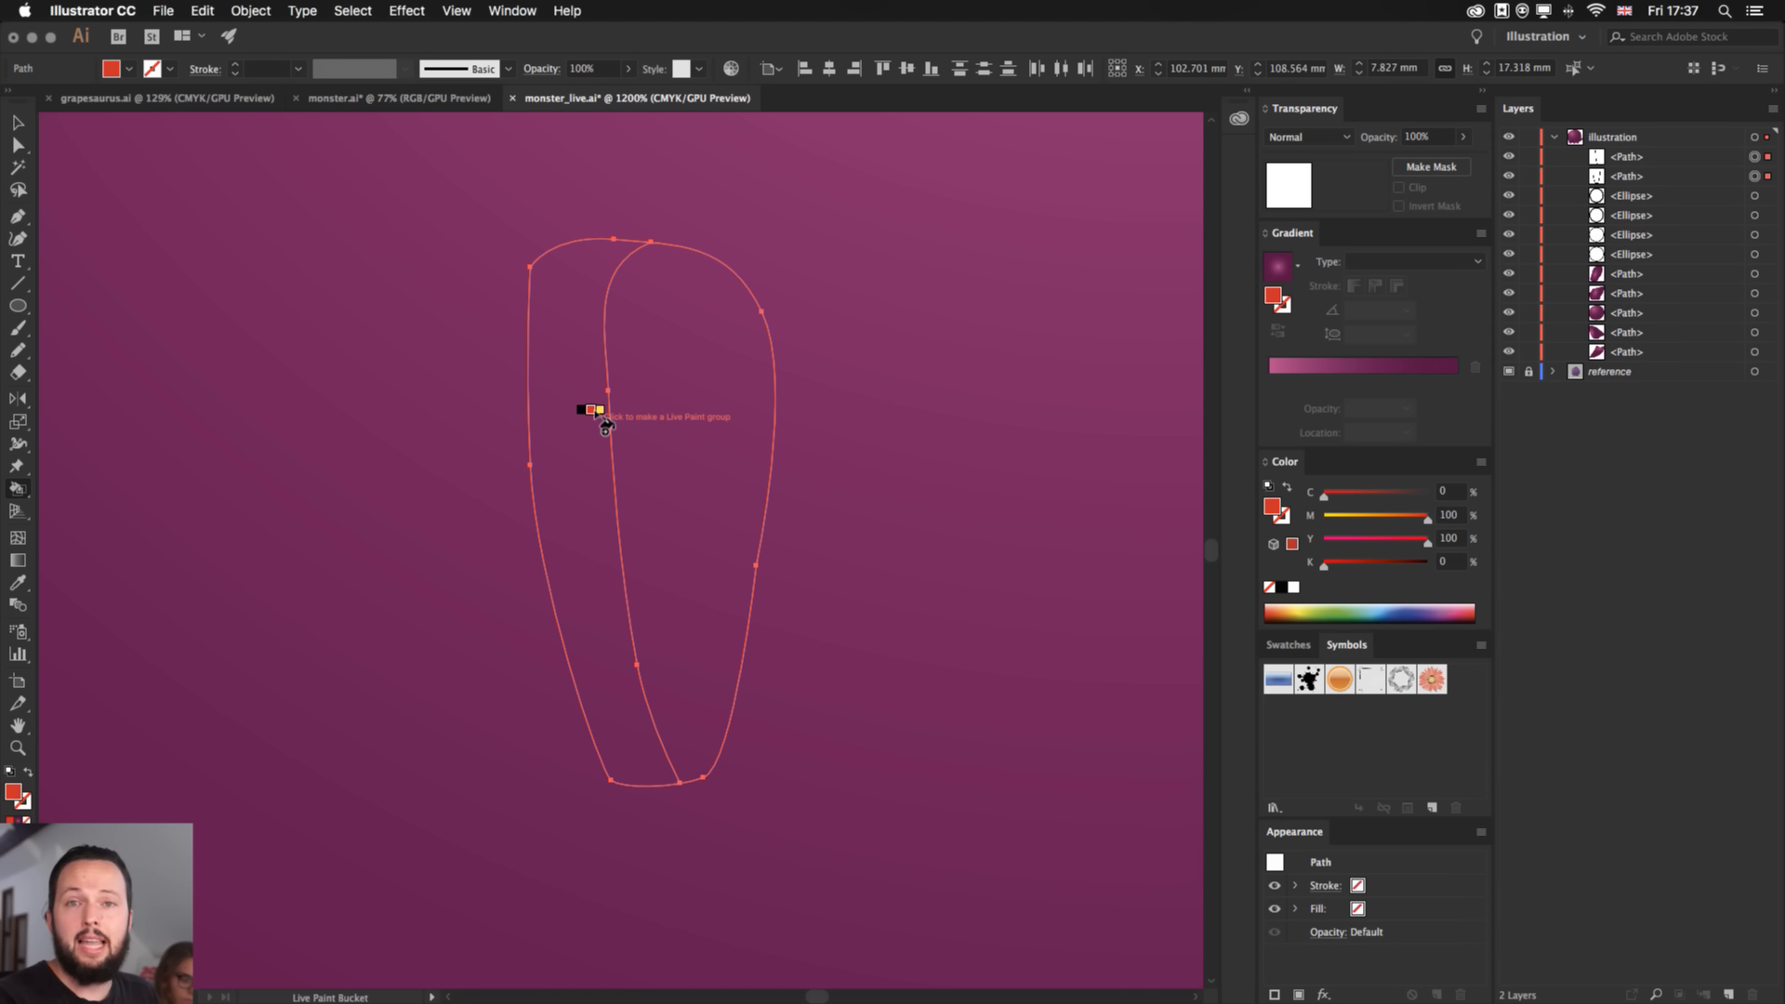
key("Right")
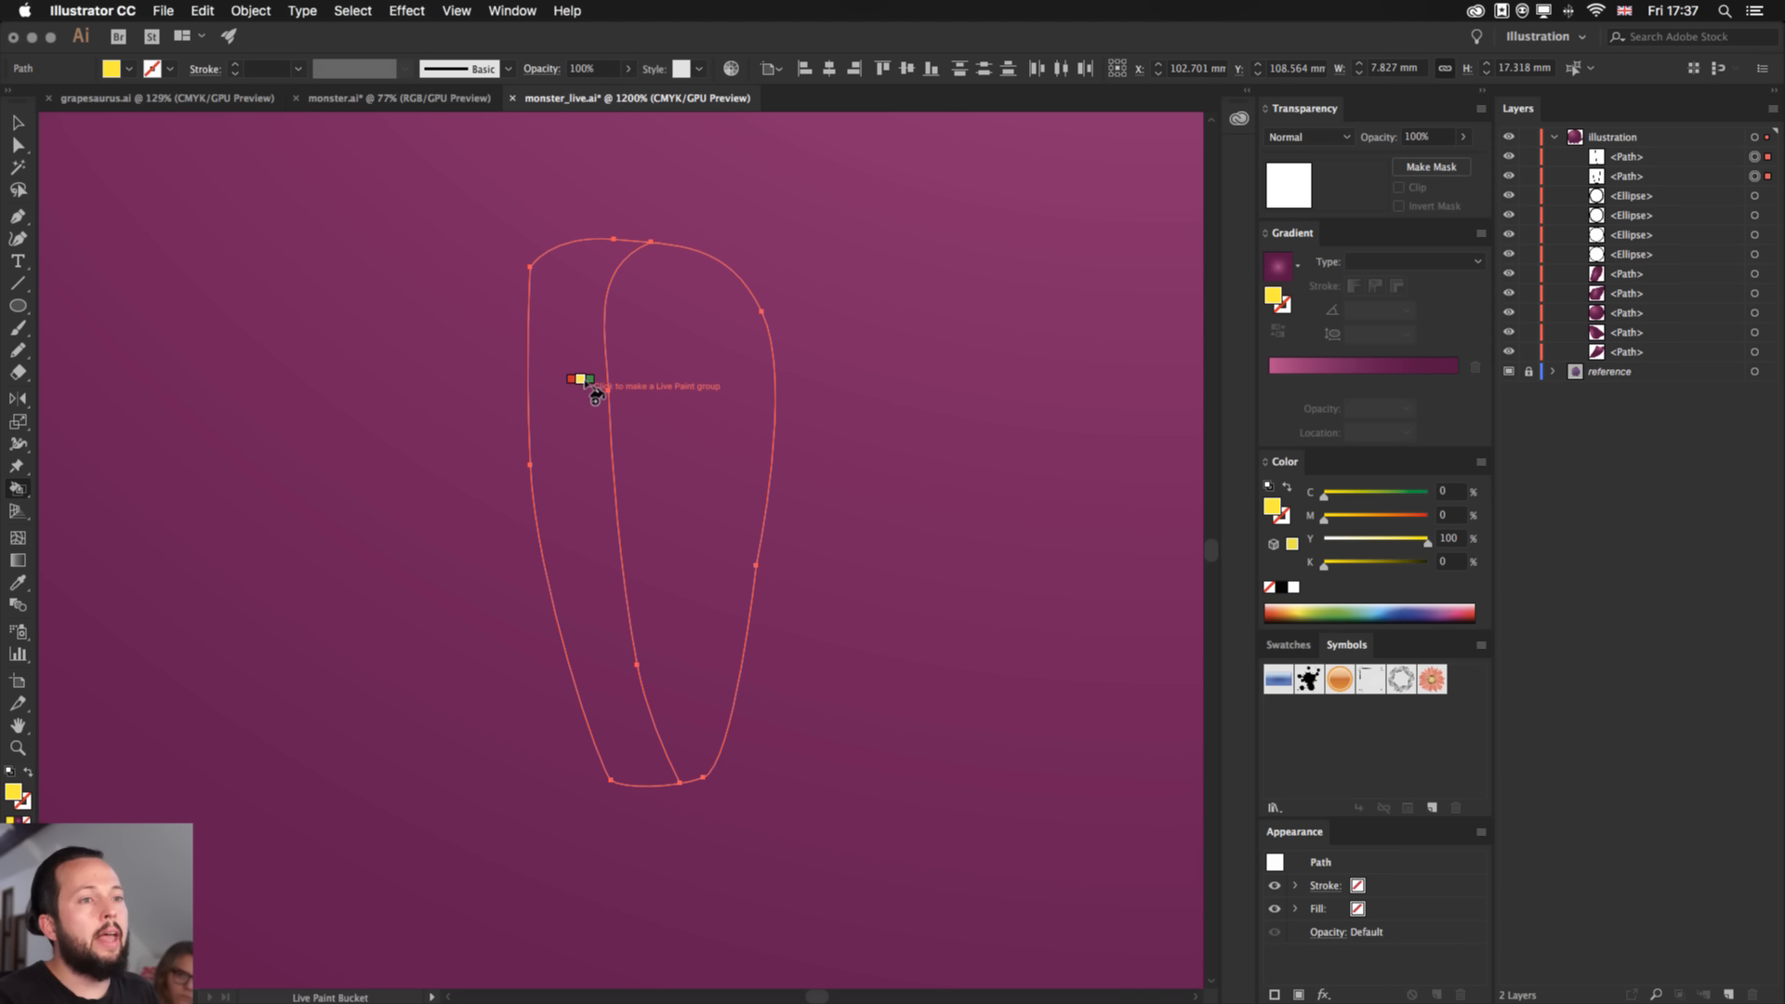
left_click(593, 391)
key("Left")
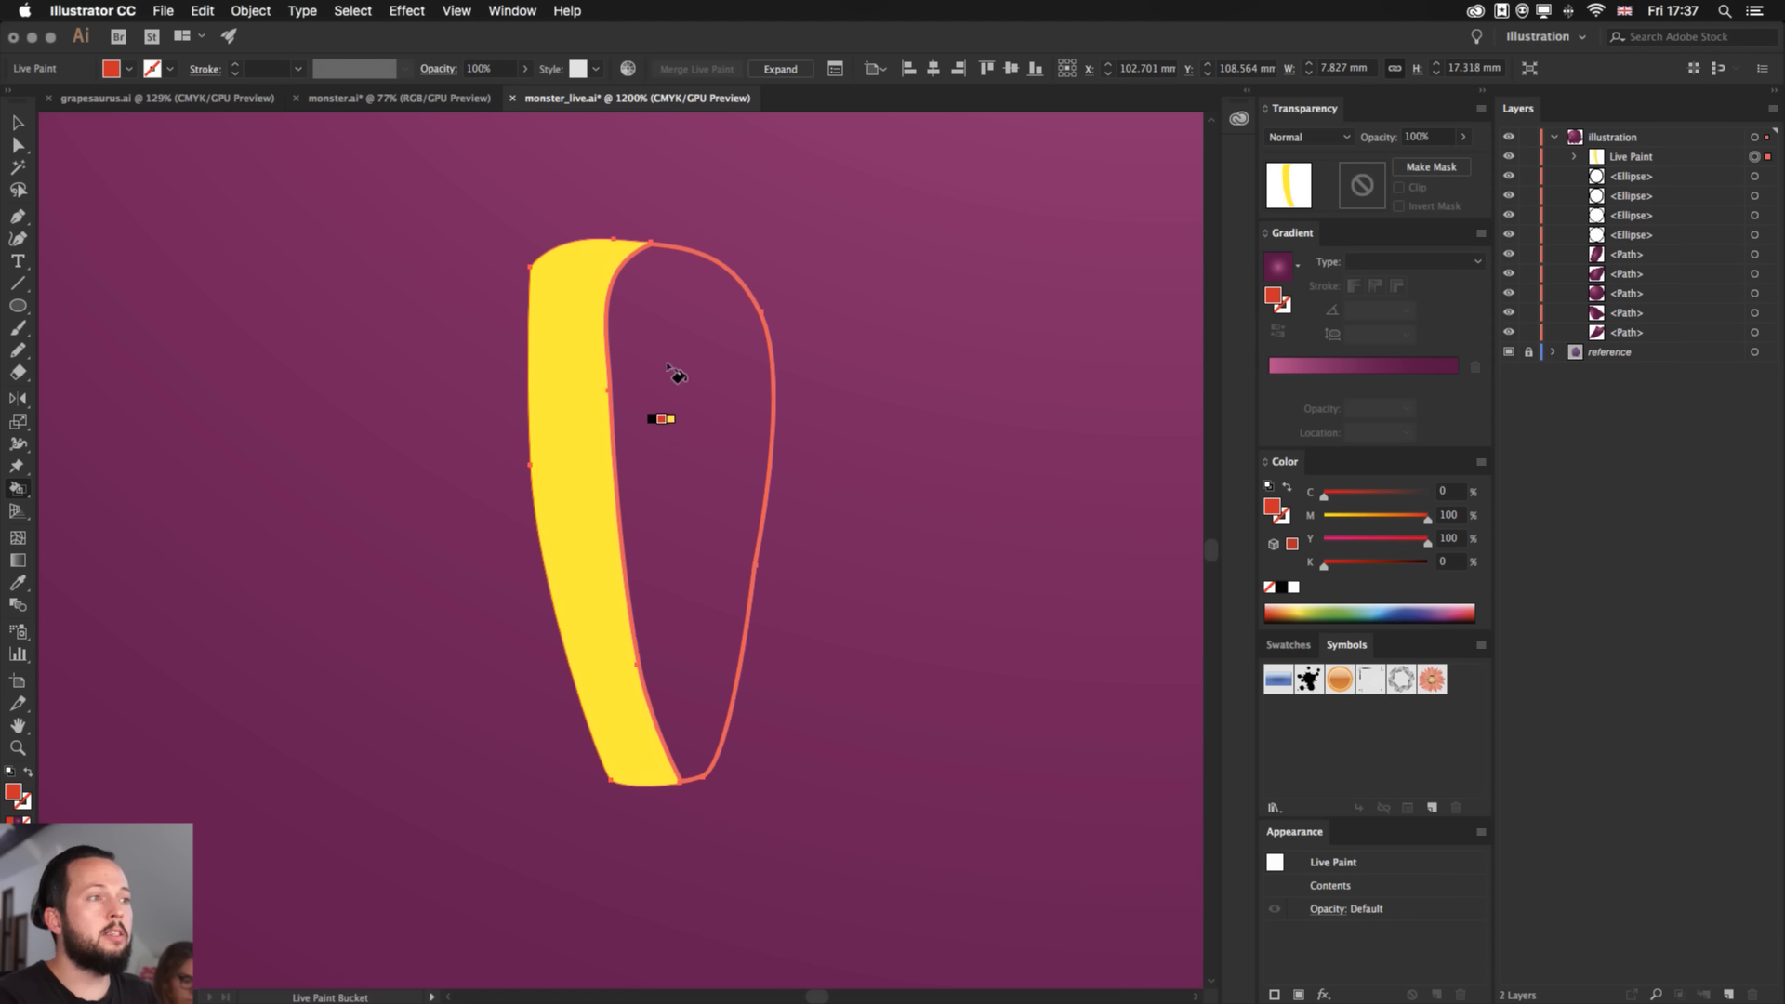
key("Right")
key("Left")
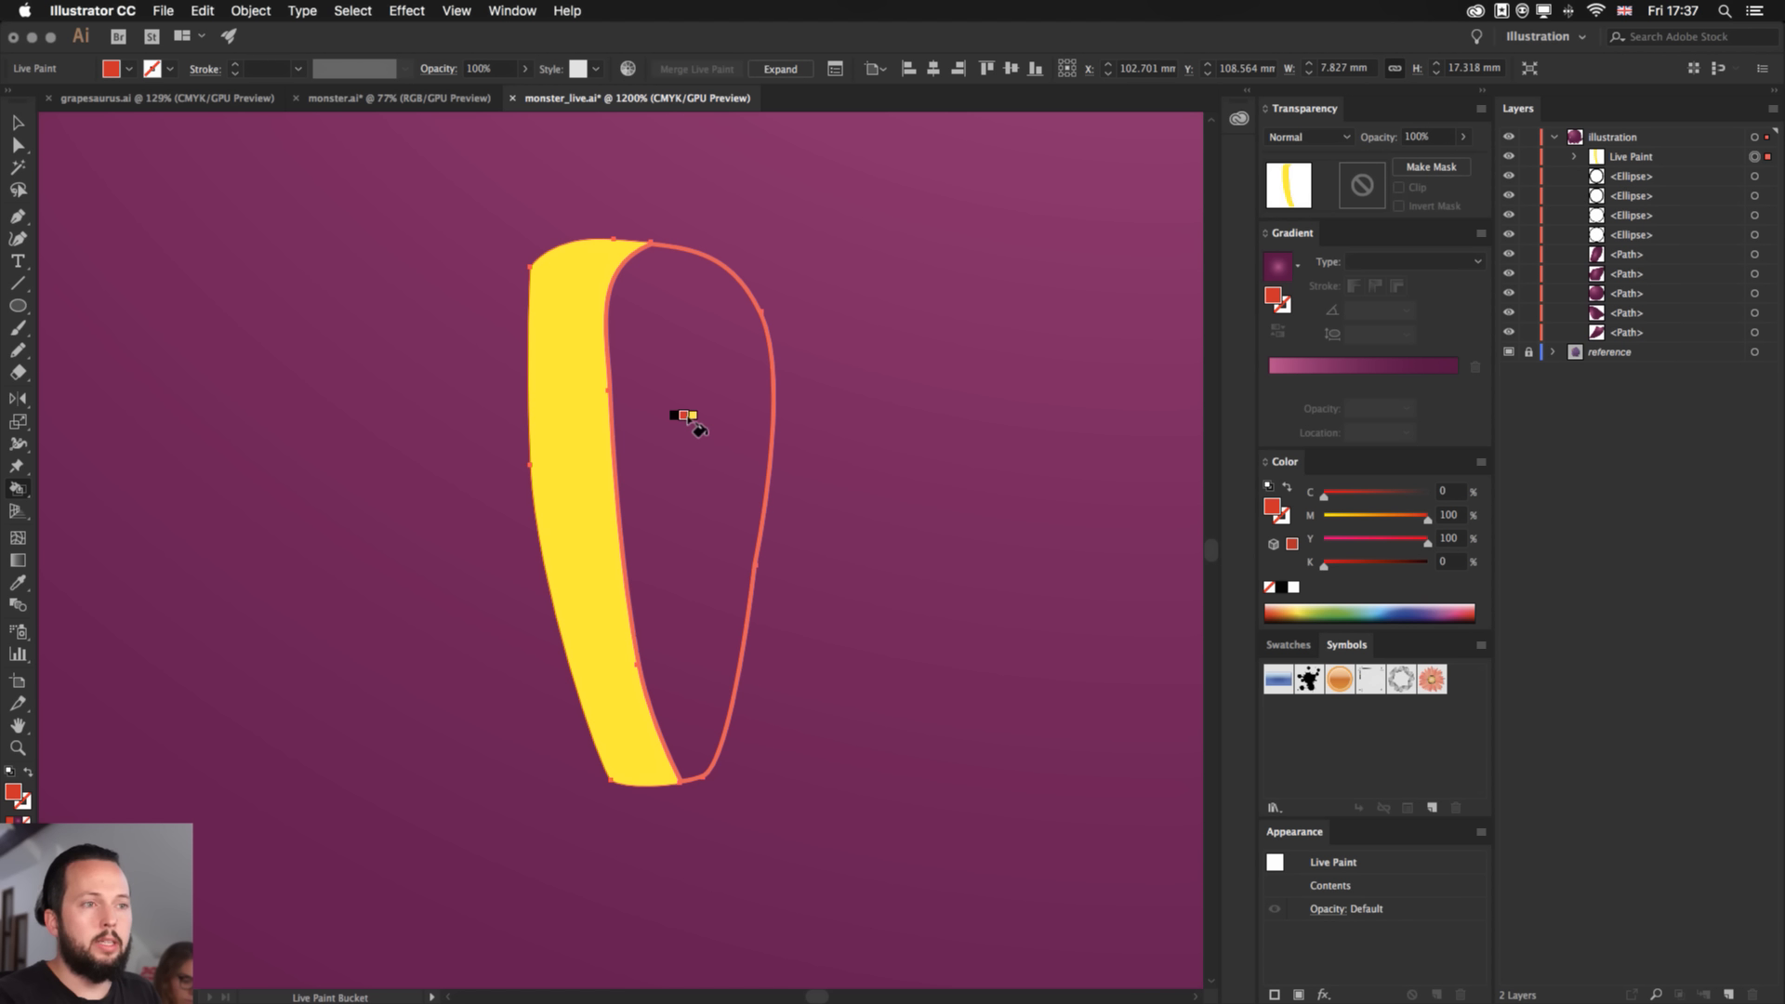
left_click(693, 423)
key("v")
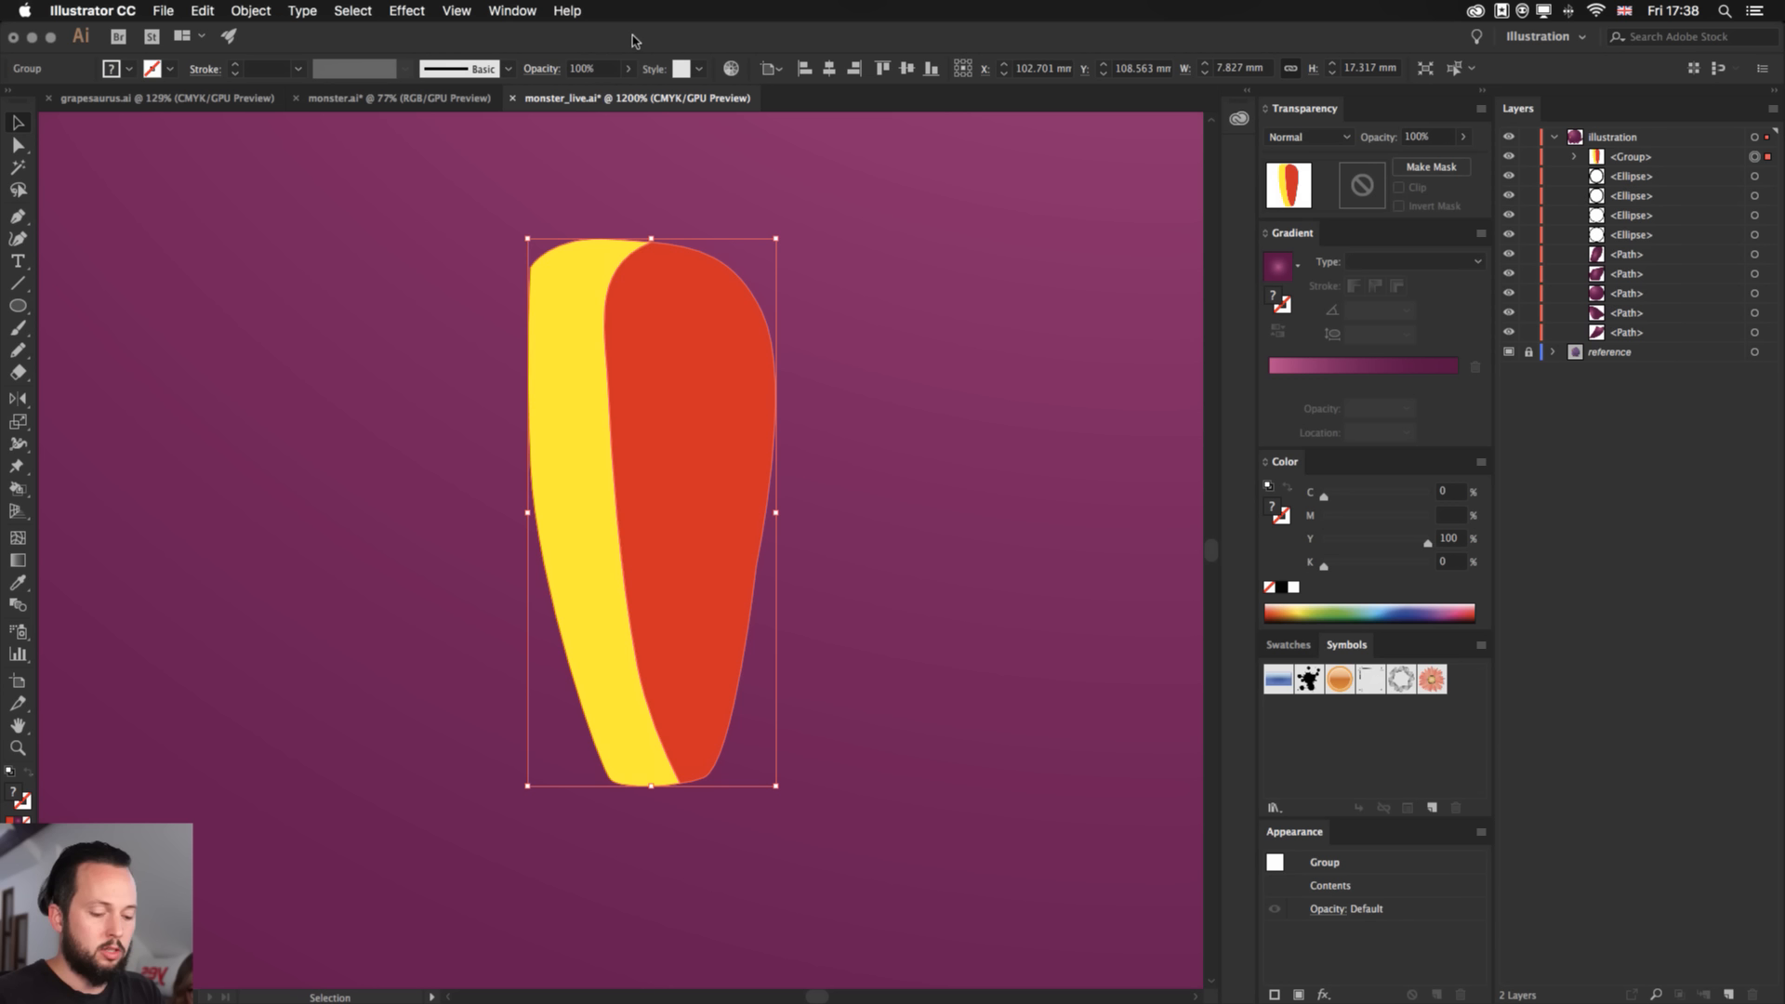
left_click(780, 69)
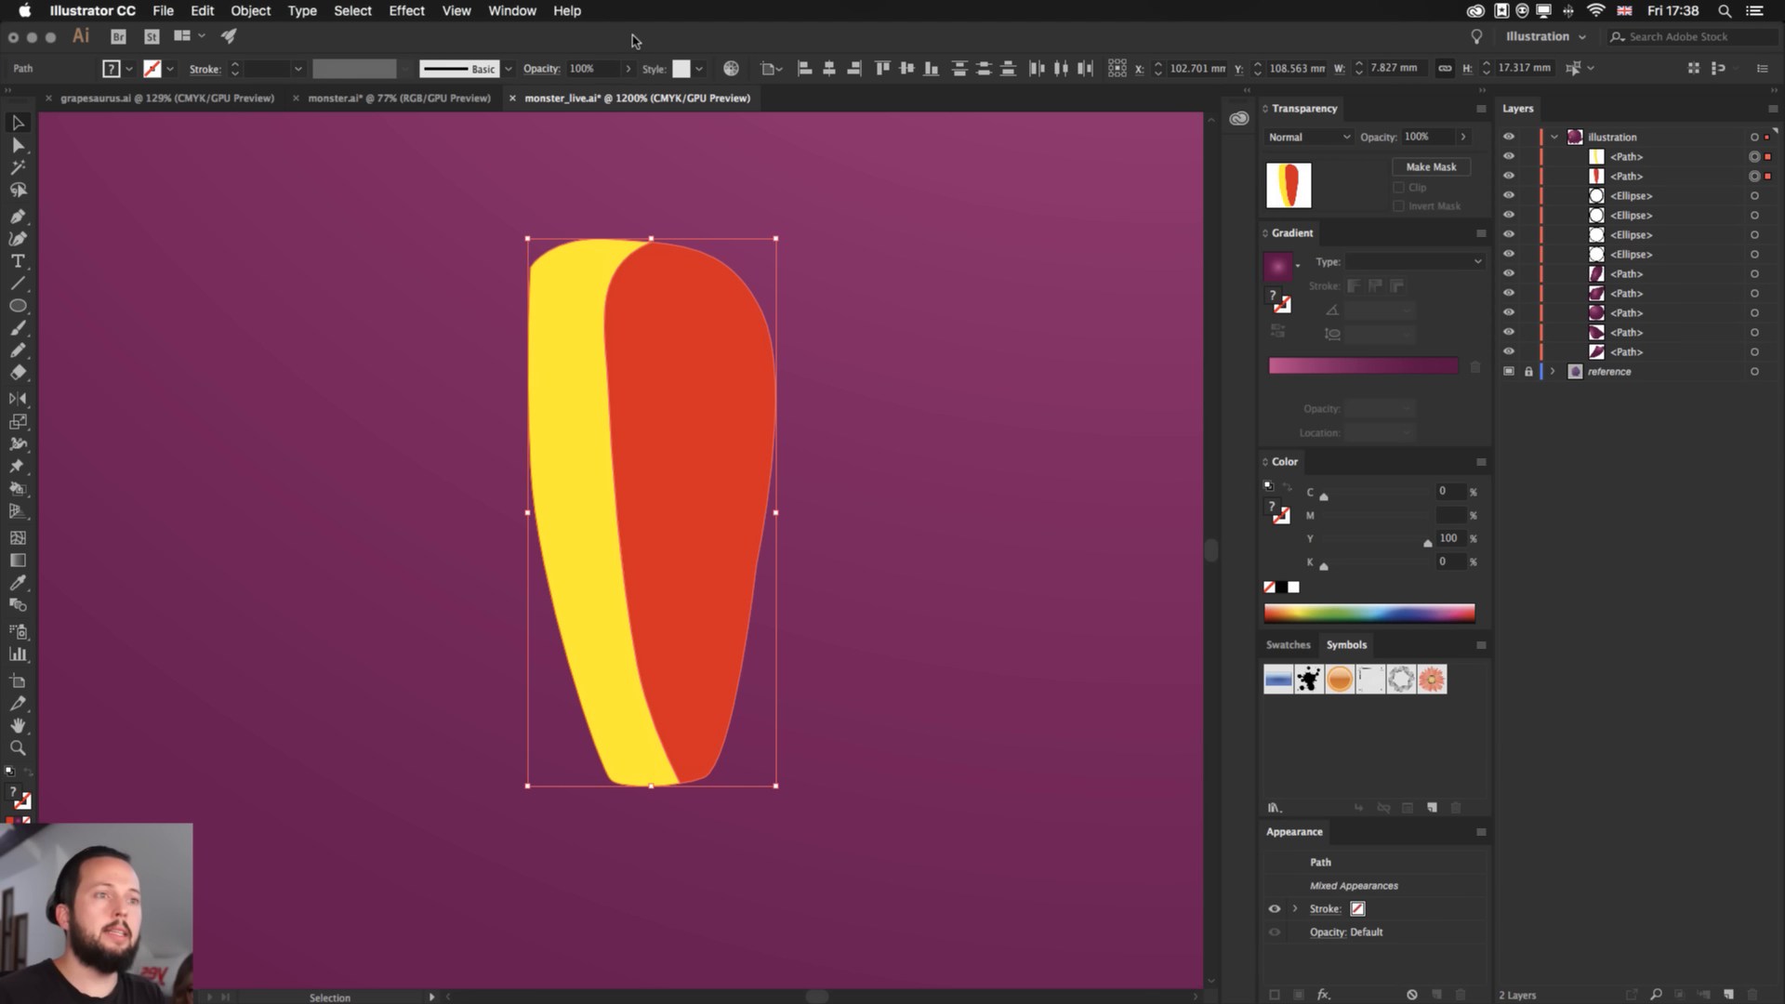
- Move the red shadow part away from the yellow part as a test and undo the move
left_click(908, 530)
left_click_drag(748, 443, 945, 437)
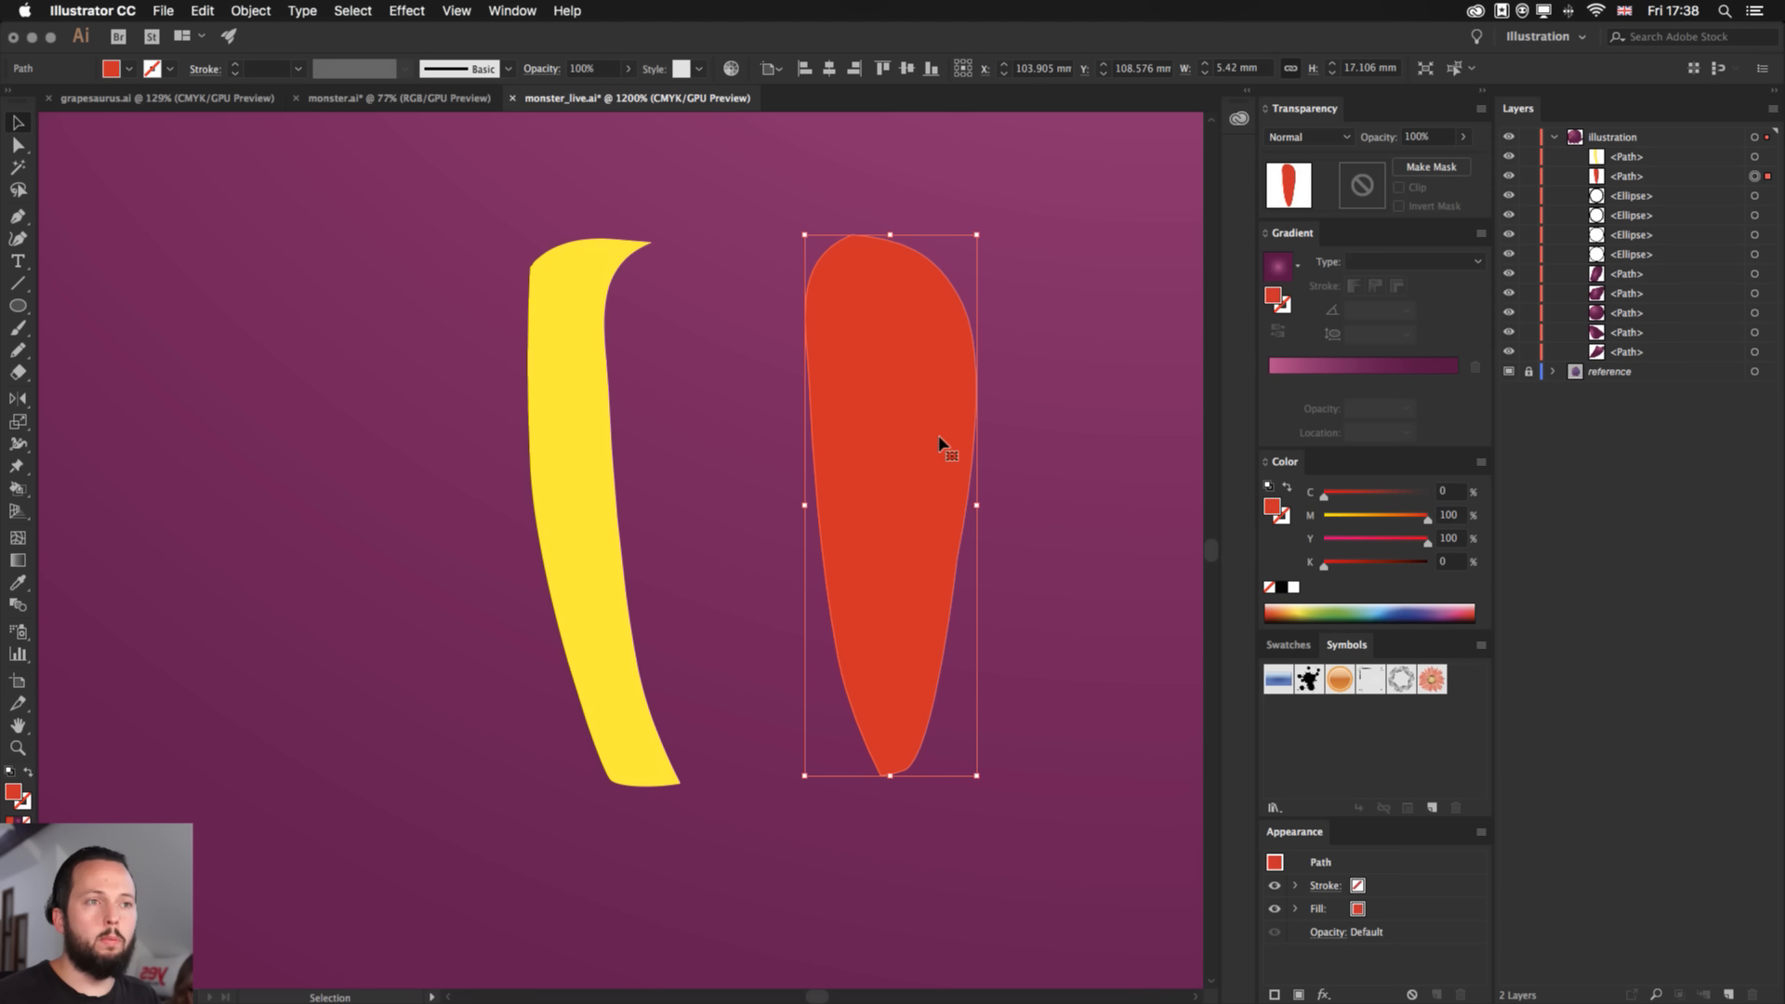
key("super+z")
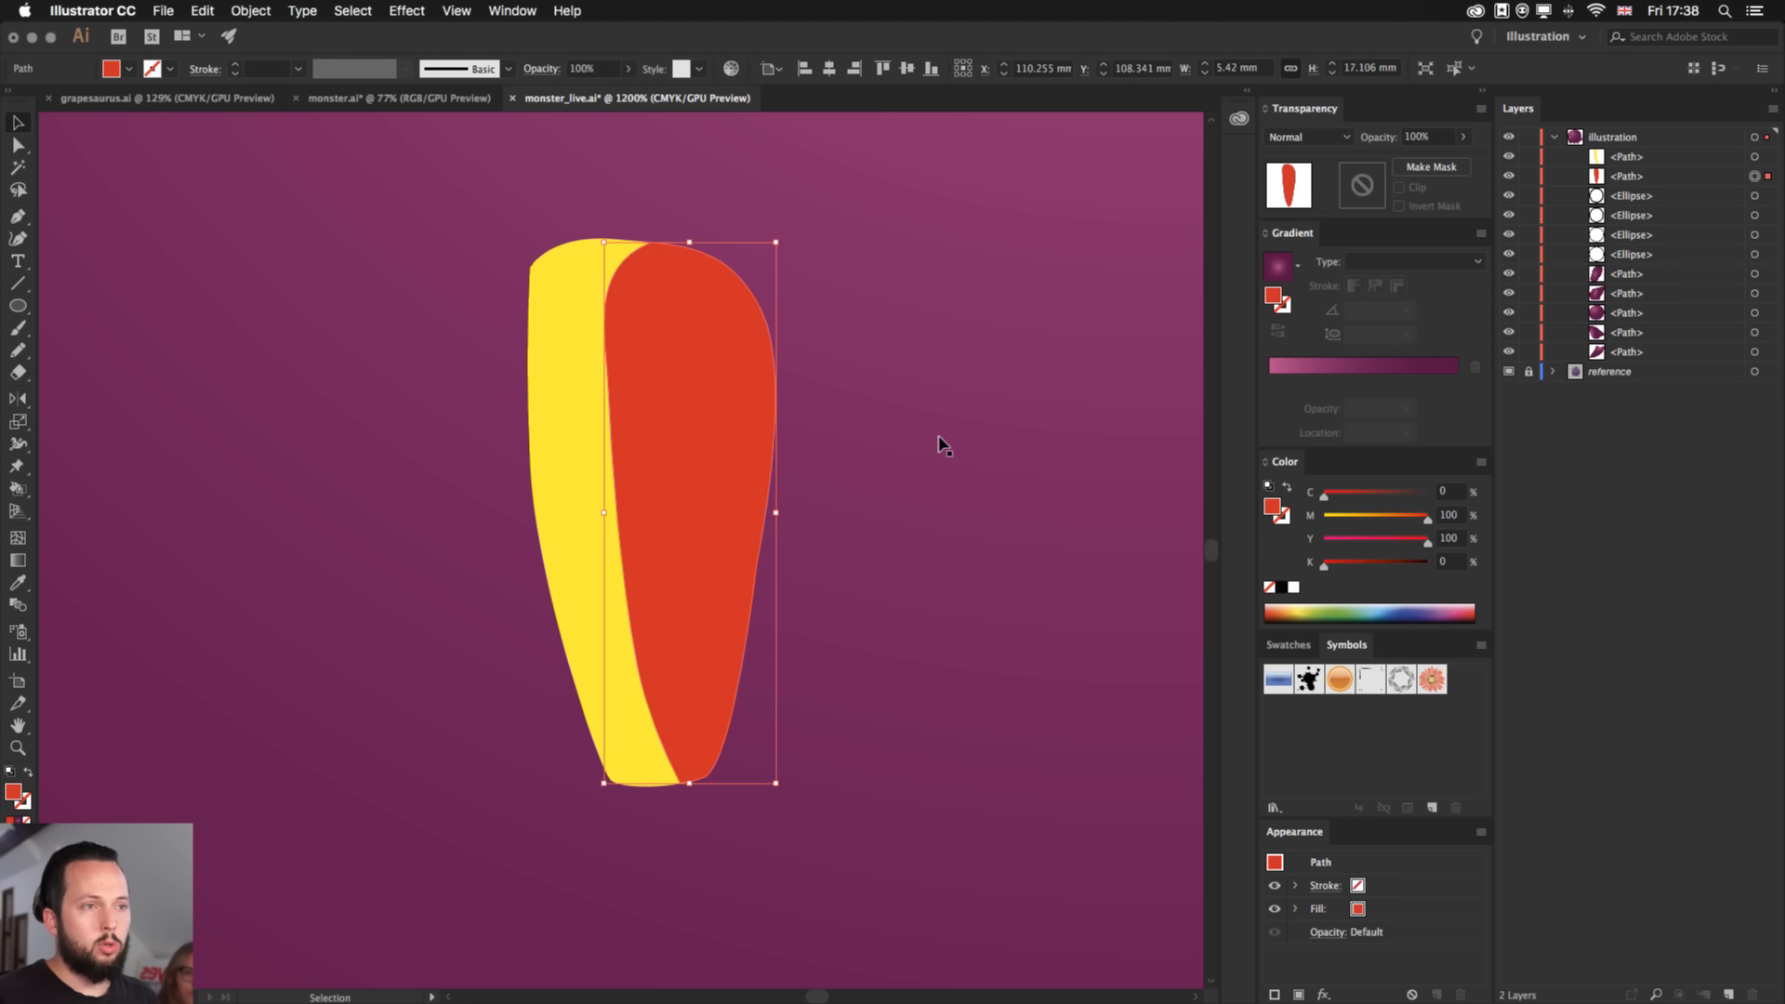
- In Outline mode, duplicate both parts of the small spike onto the larger painted spike directly above it
left_click(945, 431)
scroll(836, 399, "up", 10)
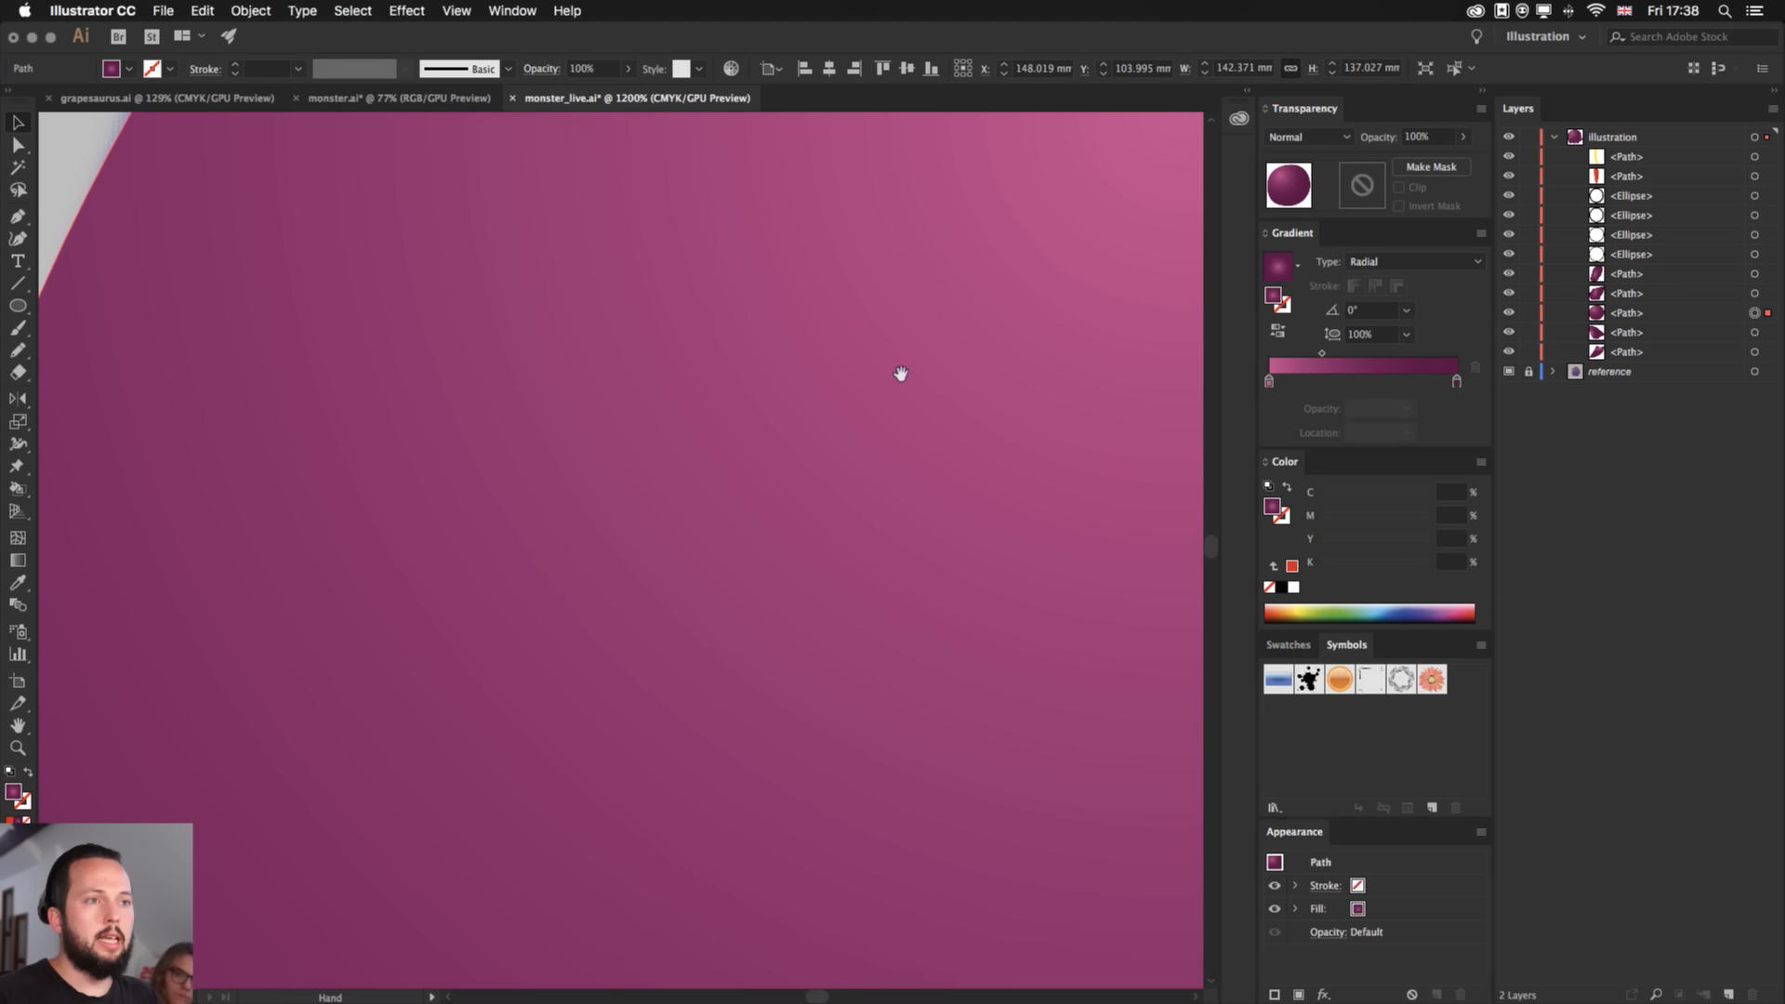
scroll(689, 490, "down", 5)
key("super+y")
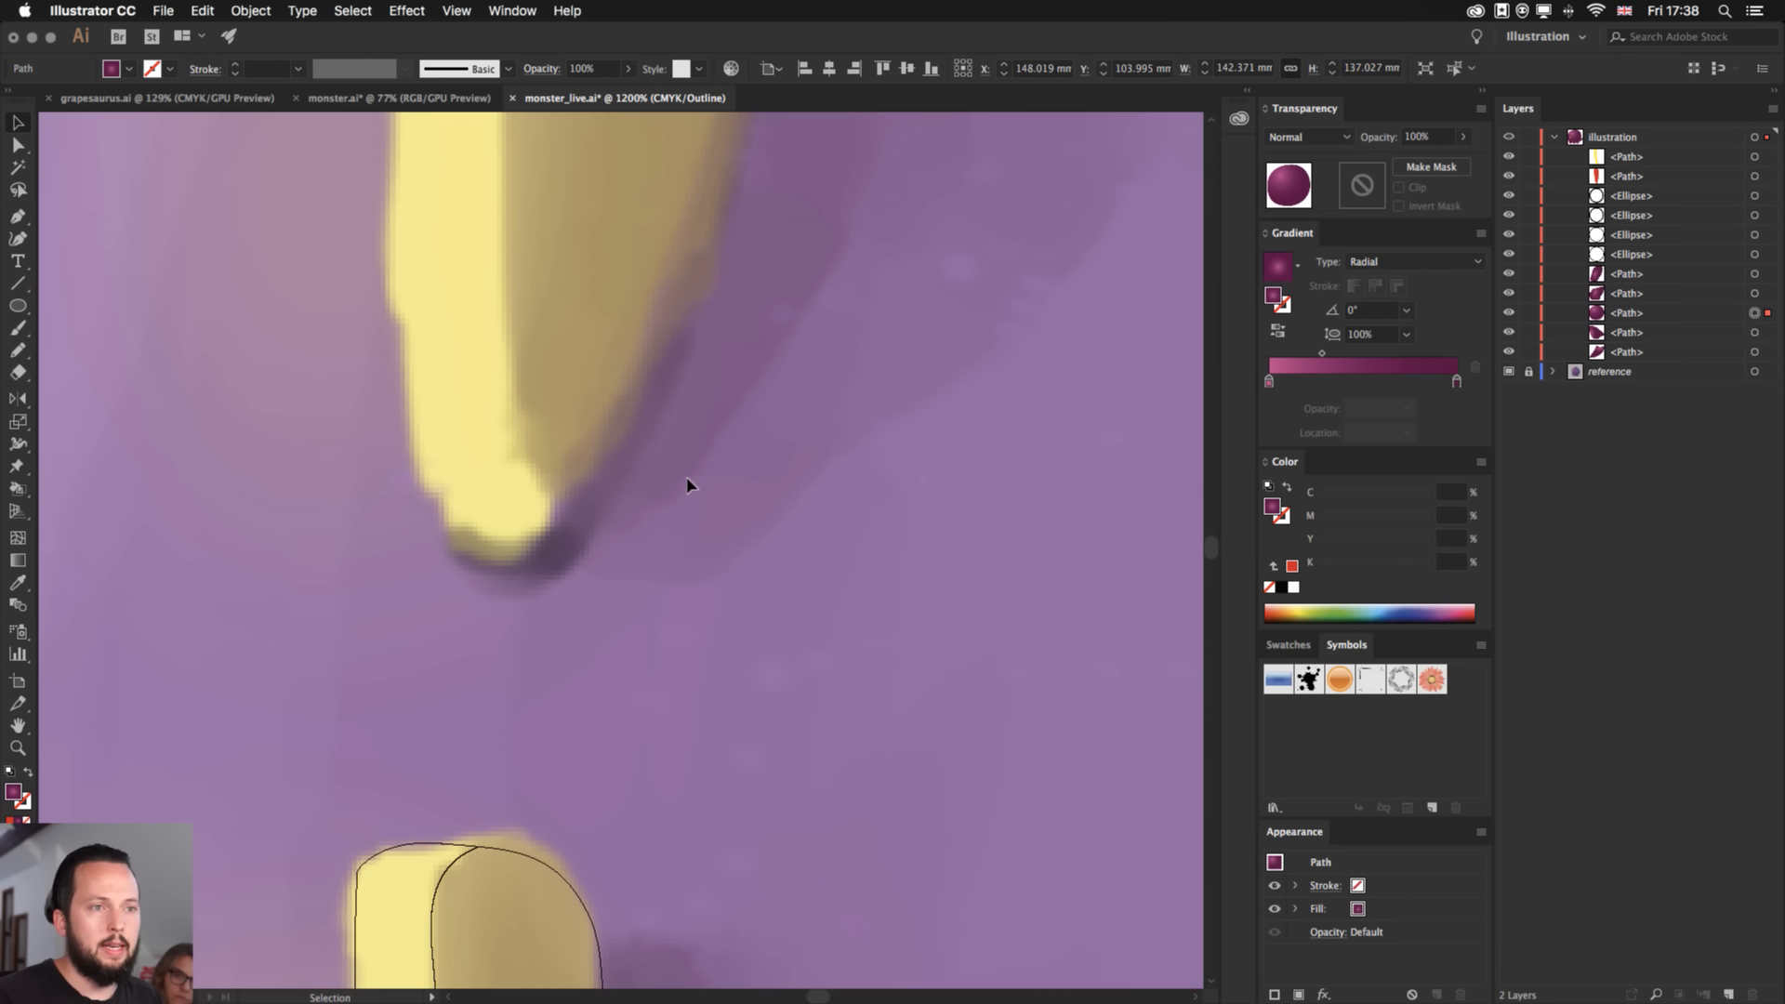
scroll(725, 409, "up", 1)
key("super+minus")
key("super+minus")
key("super+minus")
key("super+minus")
key("super+minus")
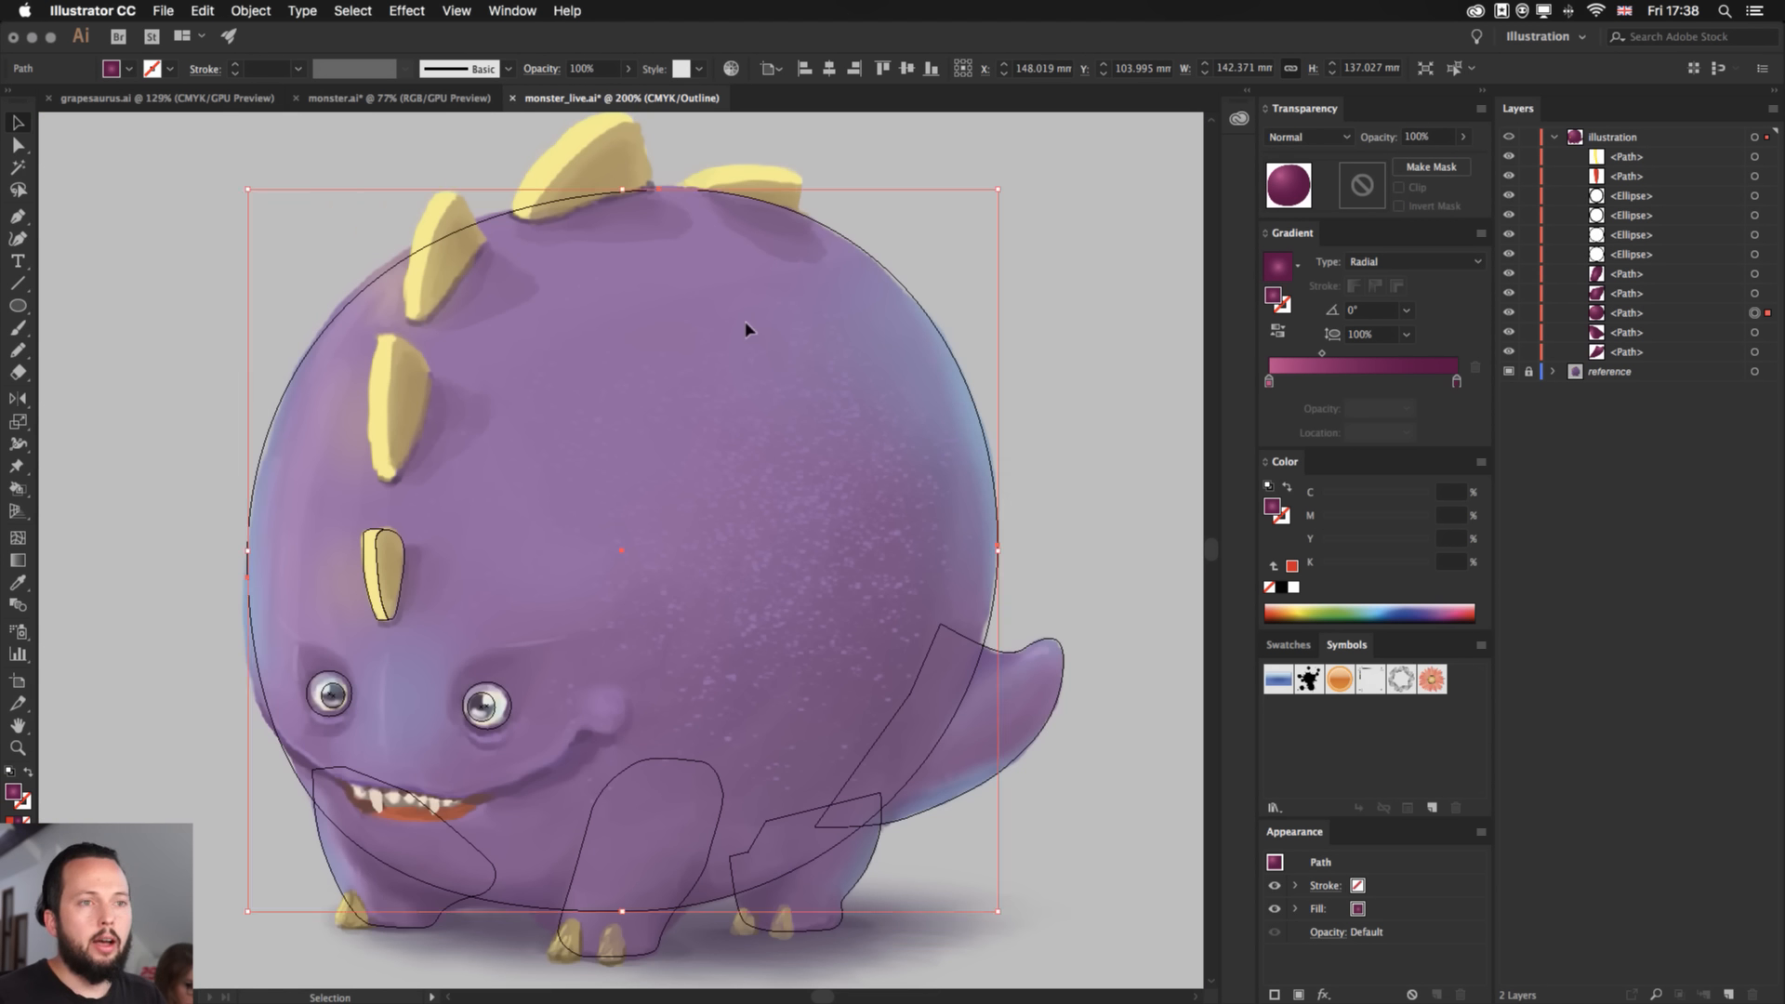
left_click_drag(394, 372, 489, 437)
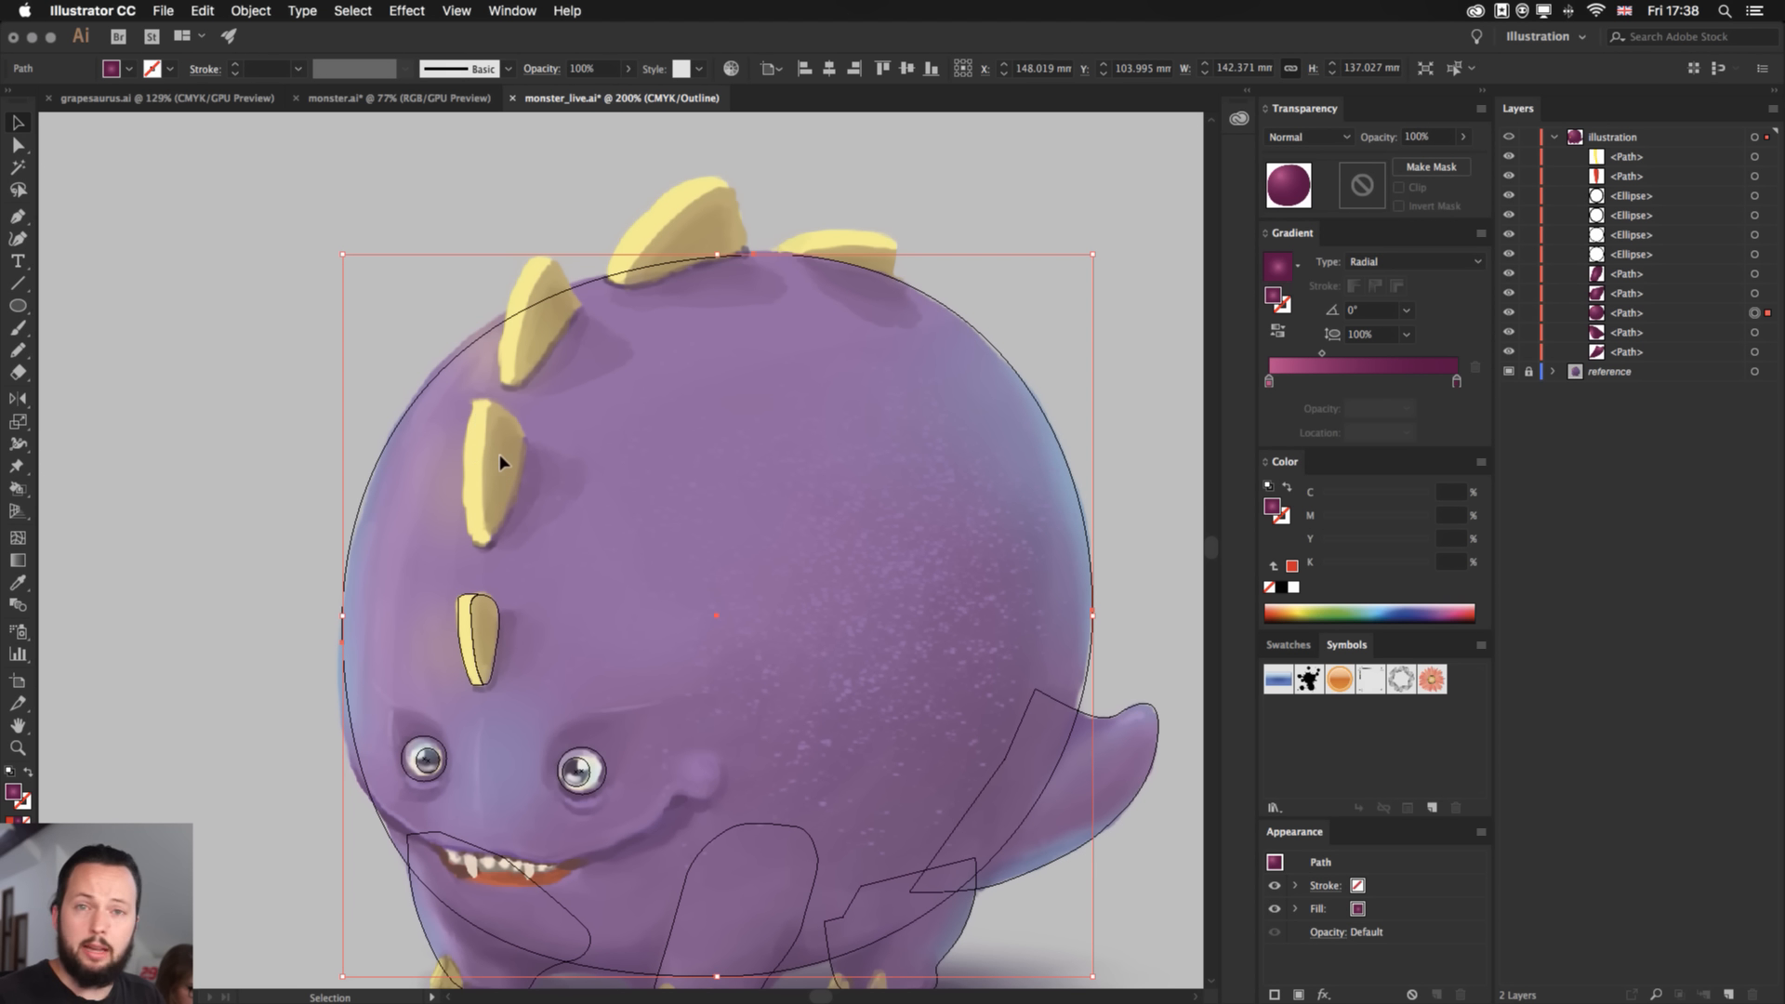
left_click_drag(450, 577, 517, 631)
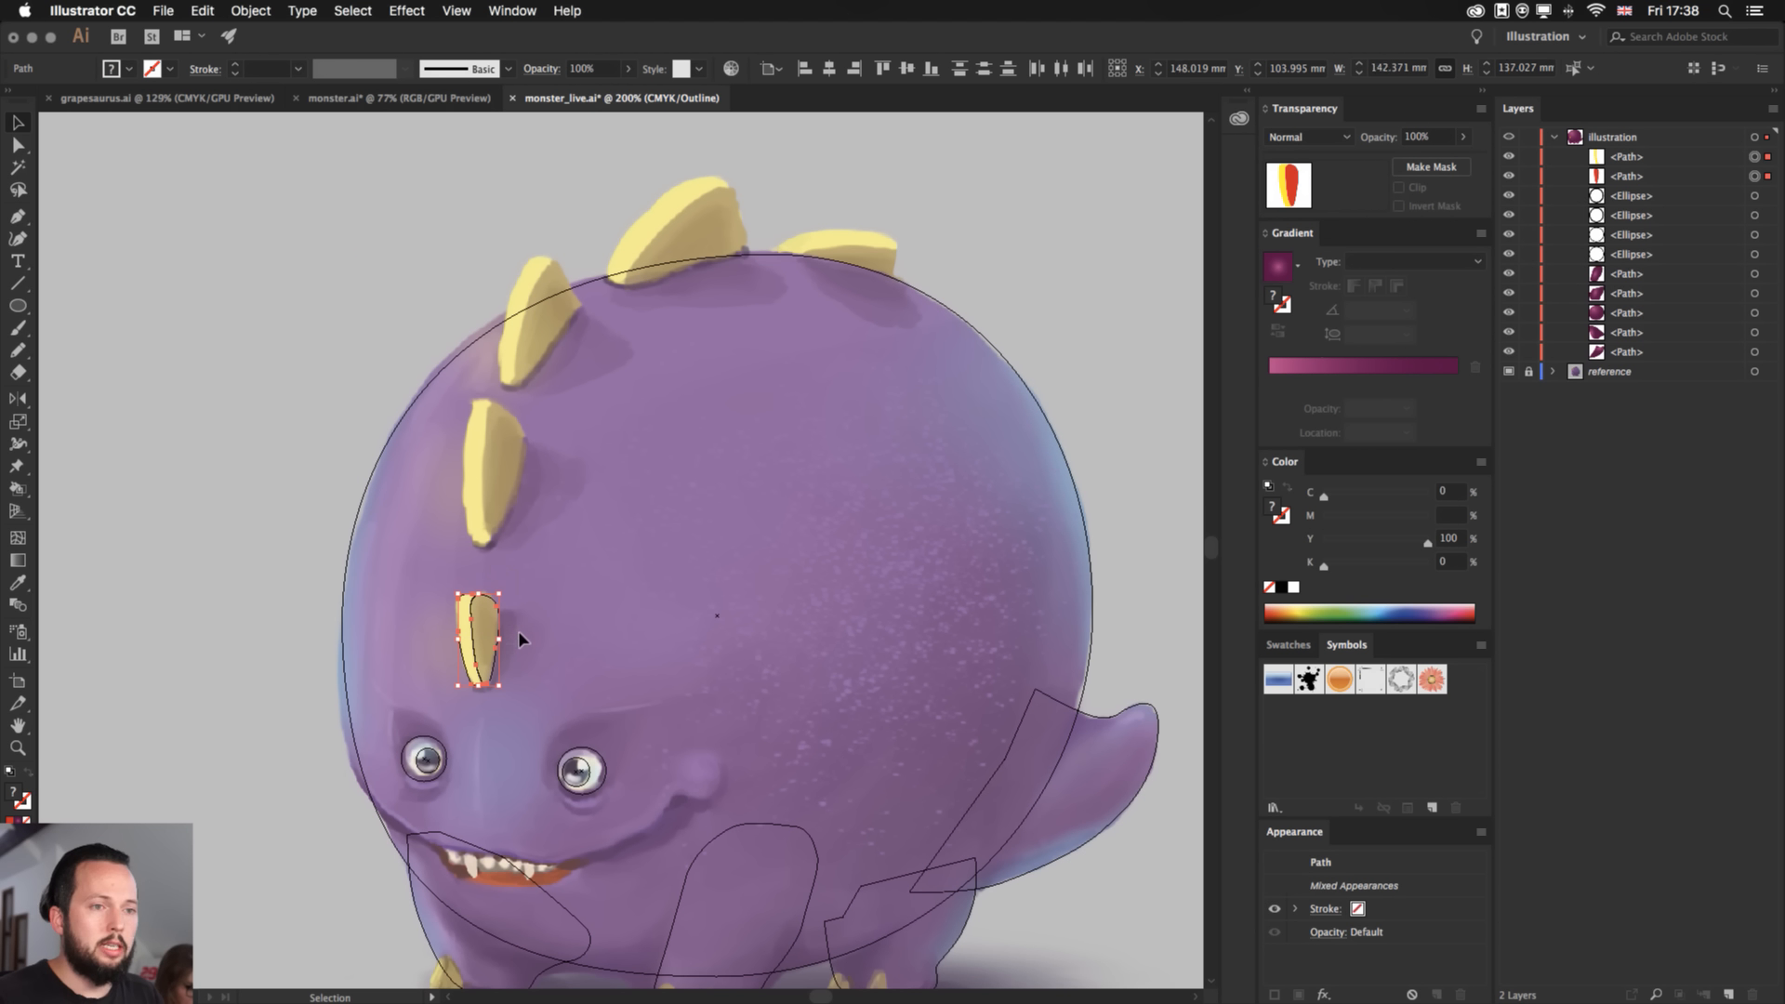
left_click_drag(476, 608, 497, 443)
- Reshape the duplicated spike's anchor points to fit the larger painted spike, and compare the result in Preview and Outline modes
key("super+equal")
key("super+equal")
key("a")
left_click_drag(579, 422, 567, 415)
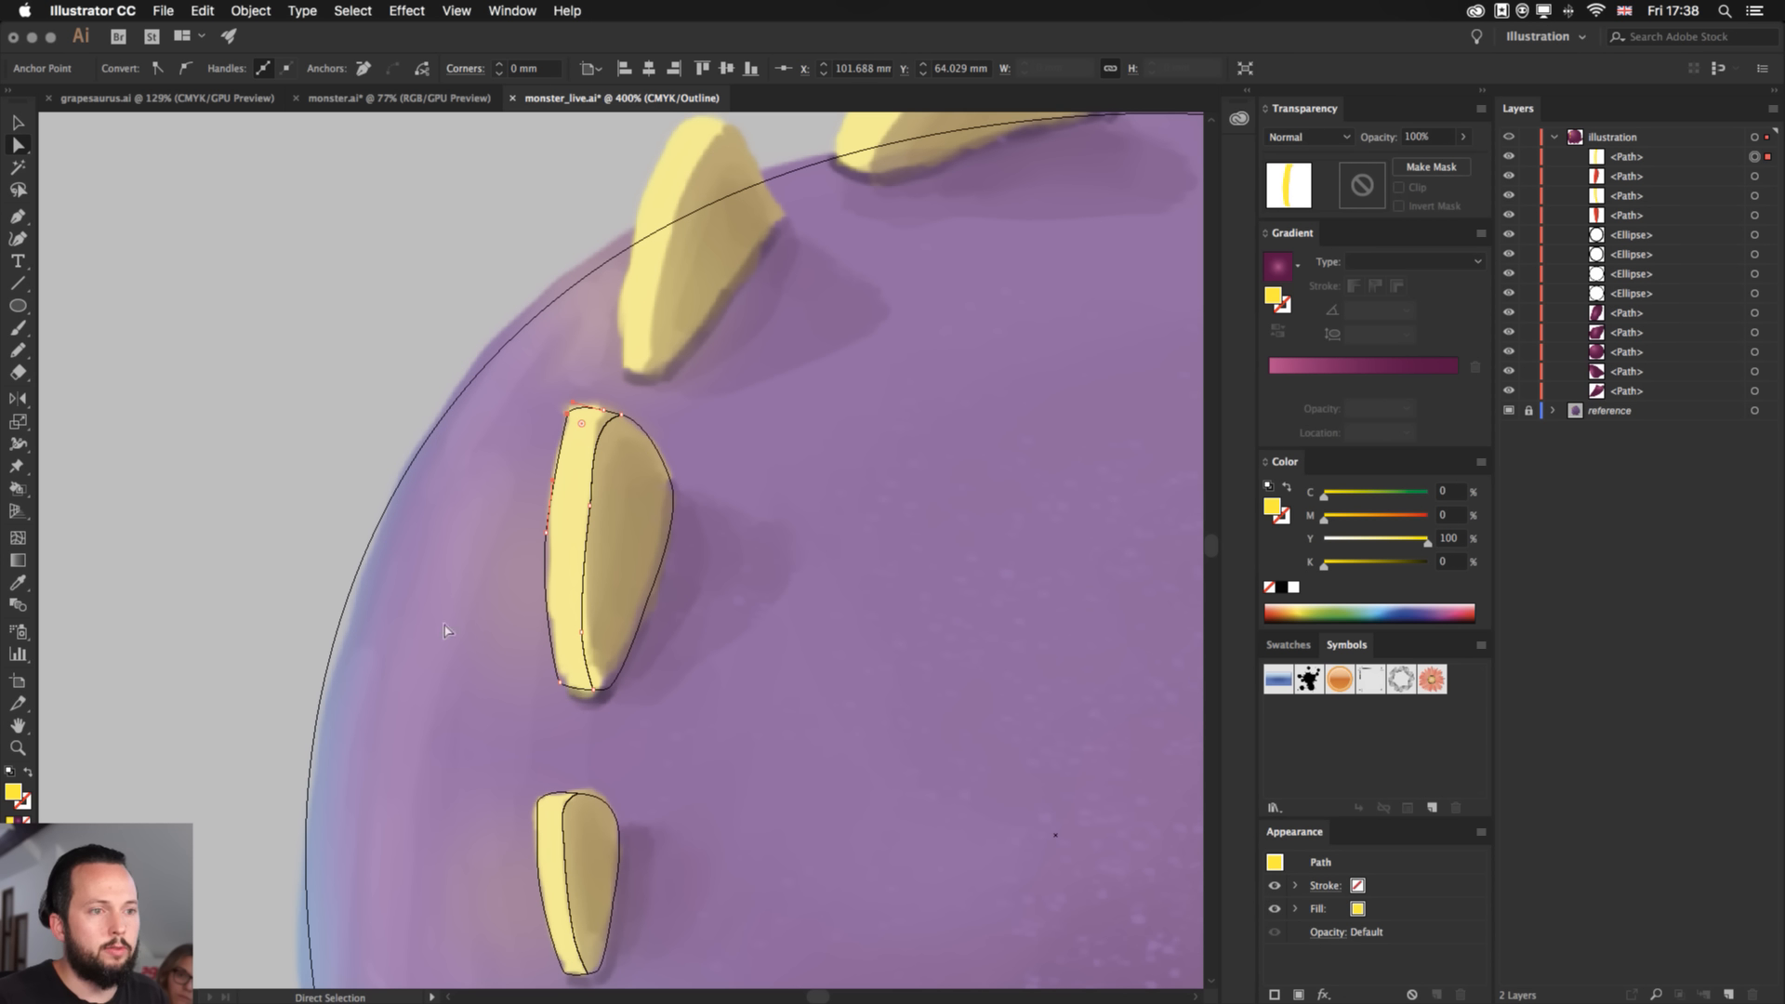
left_click(581, 680)
left_click(140, 557)
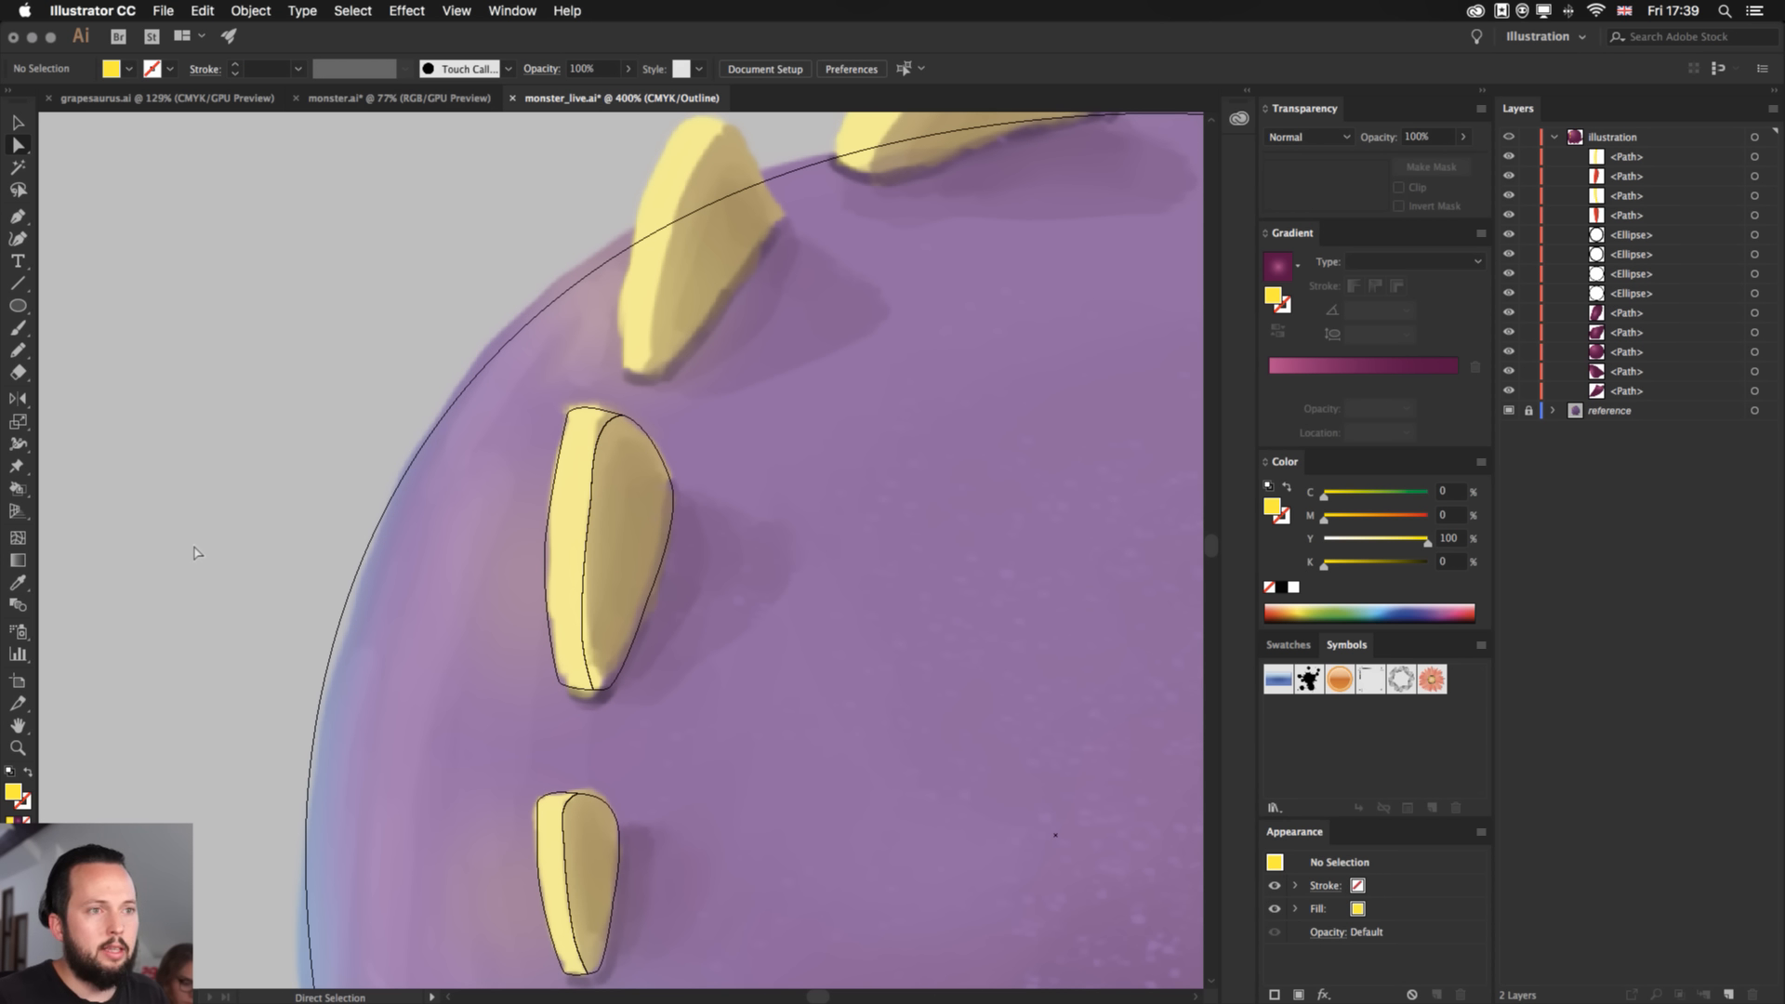
key("super+y")
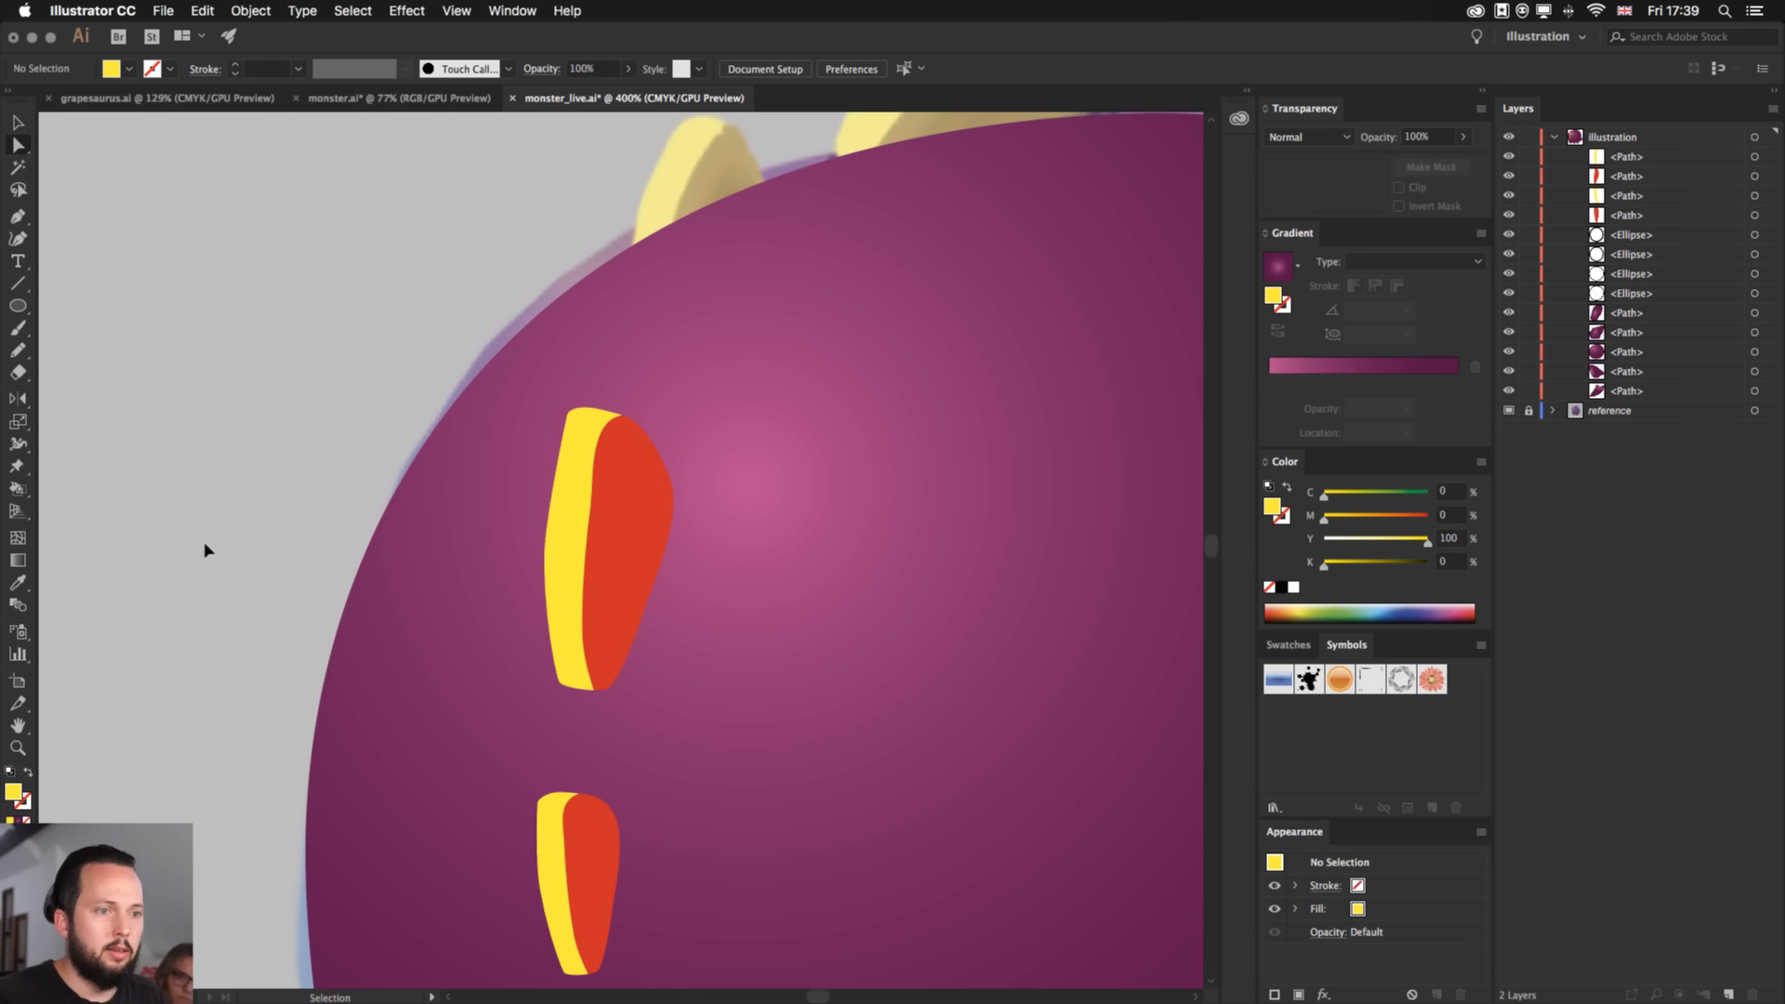
key("super+y")
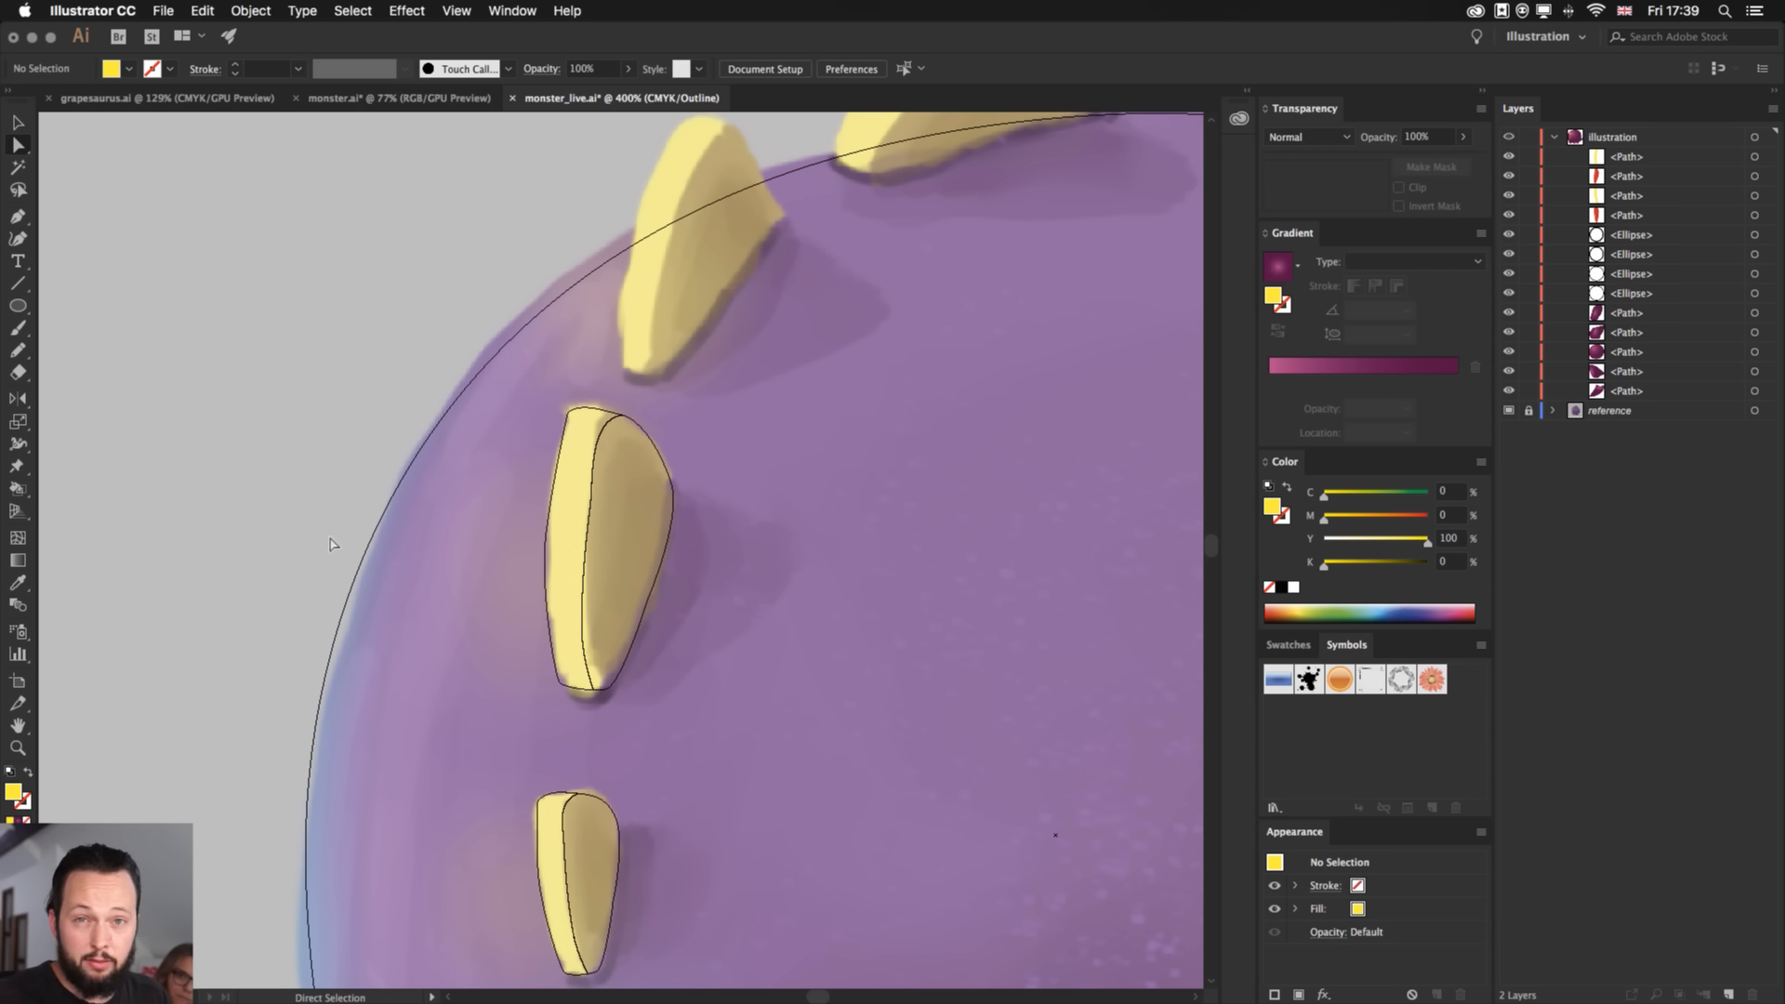
- Trace the third painted spike, at the body's upper-left edge, as a closed Pen path with curved sides and a pointed corner
left_click_drag(801, 308, 745, 607)
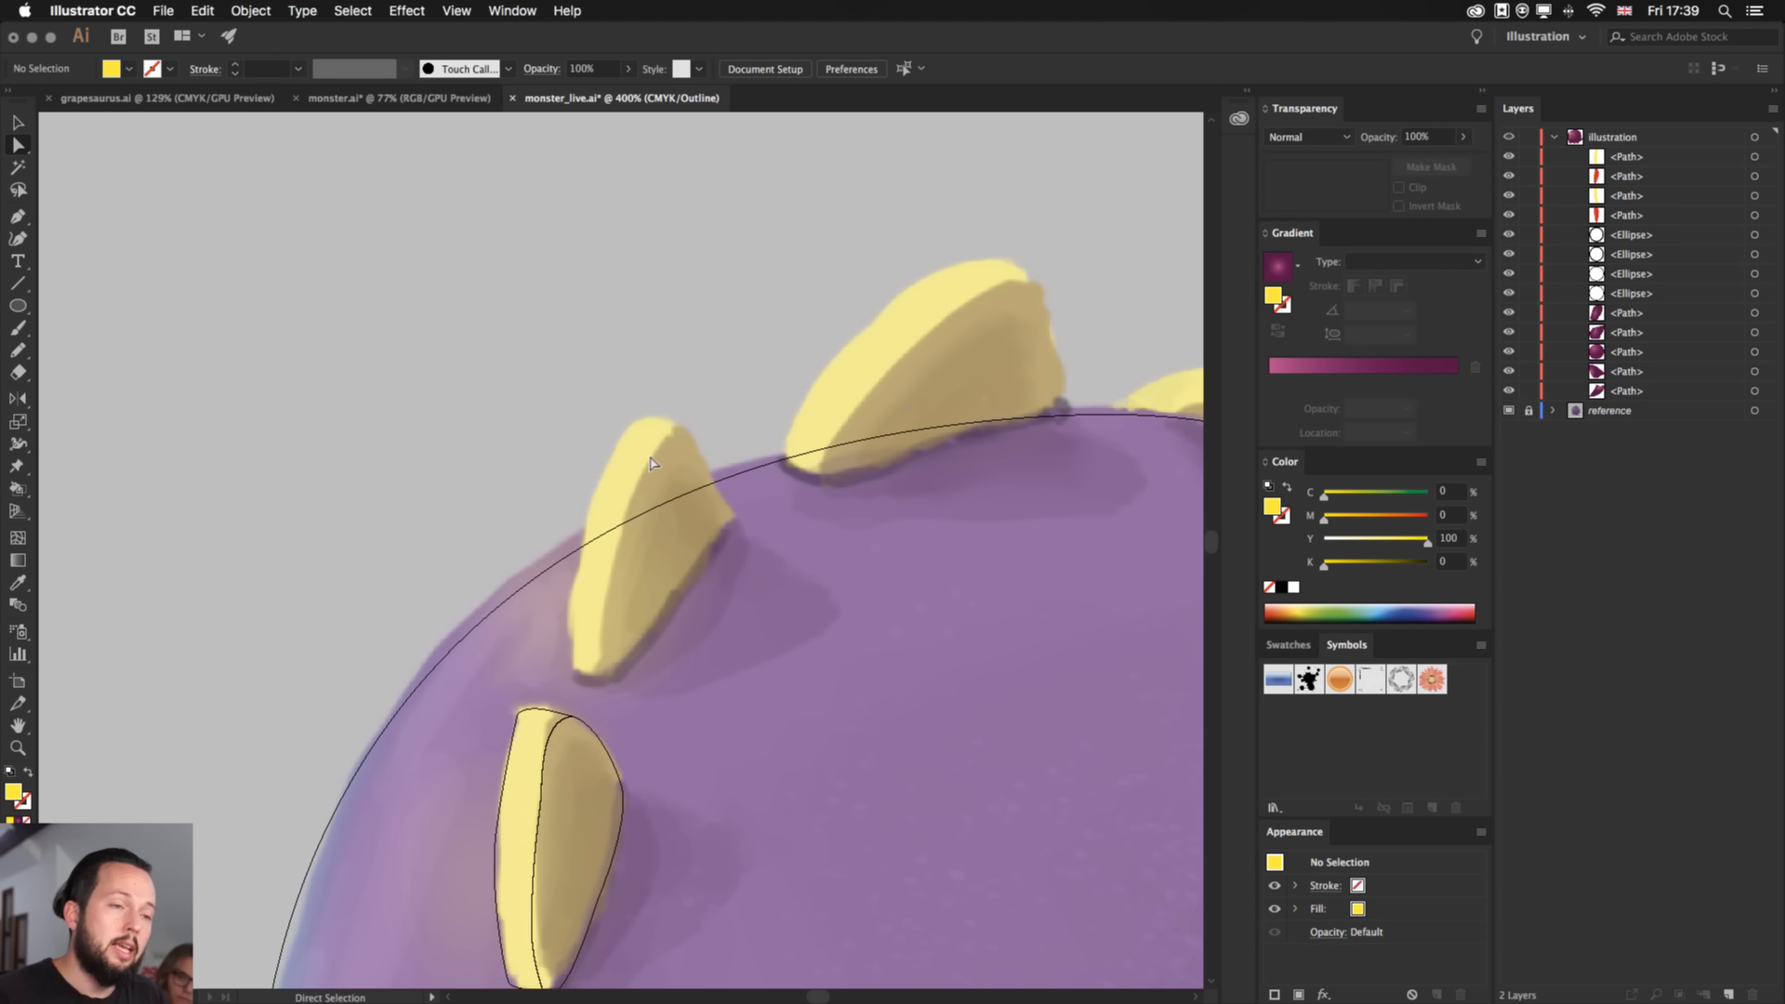
key("p")
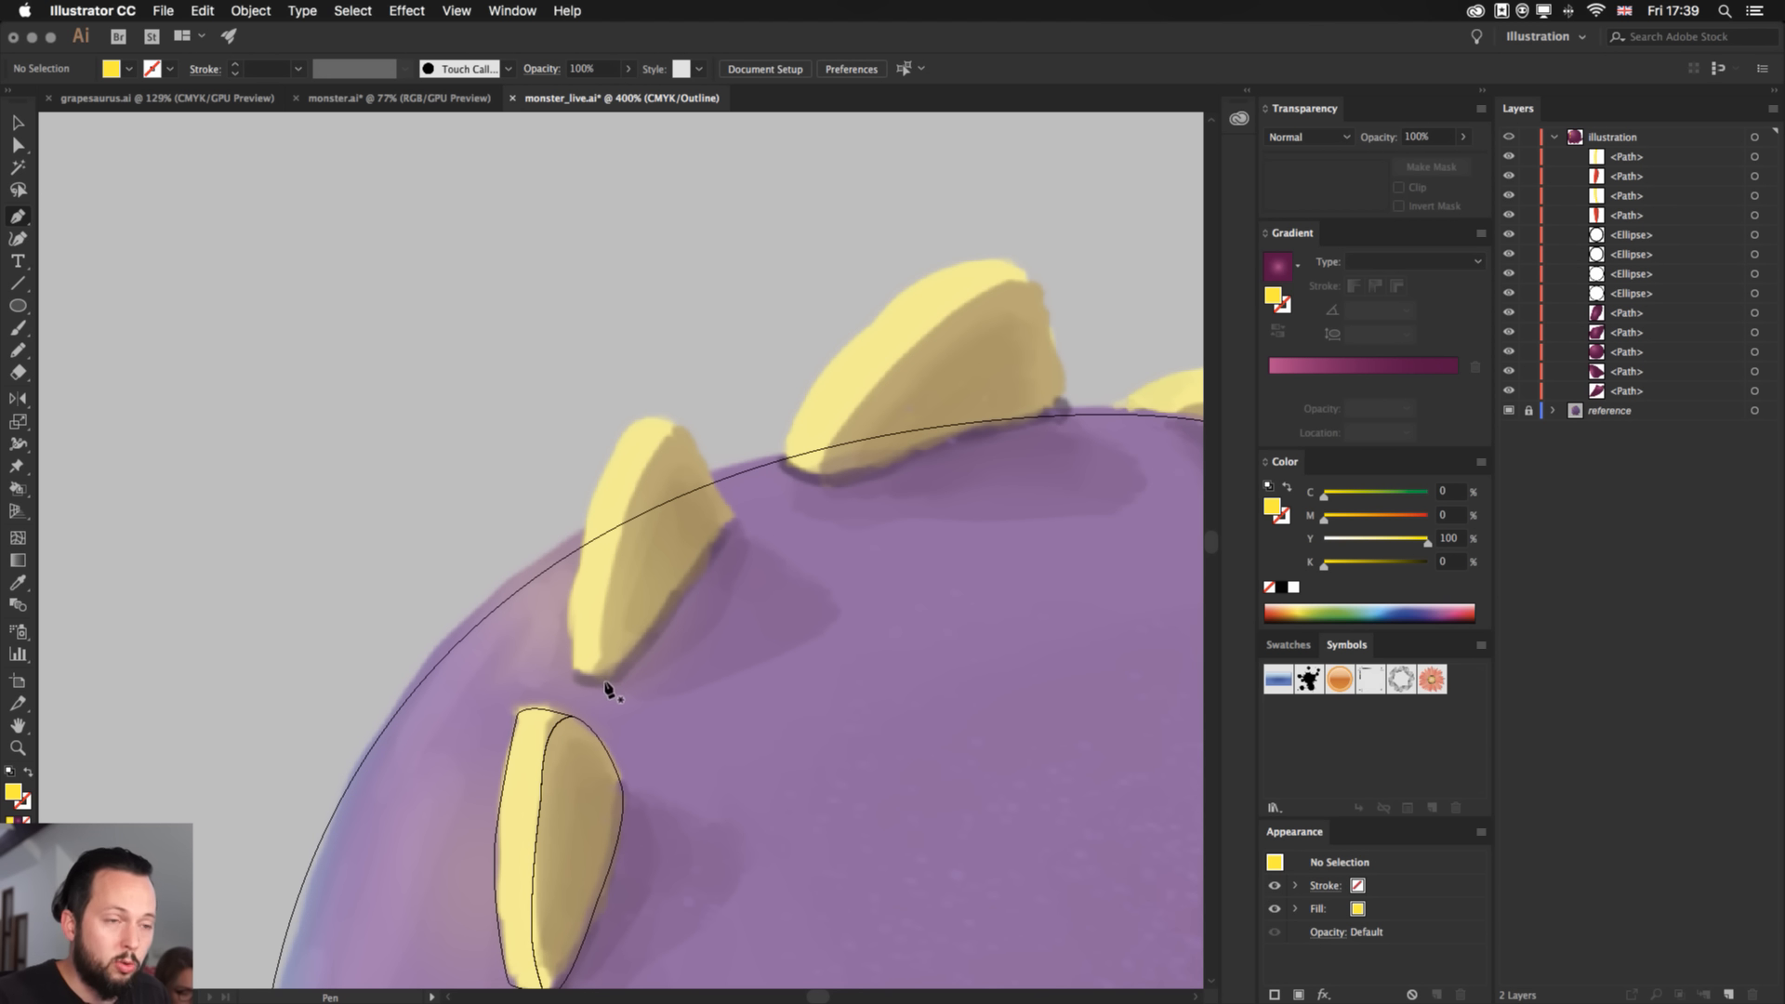
left_click(574, 667)
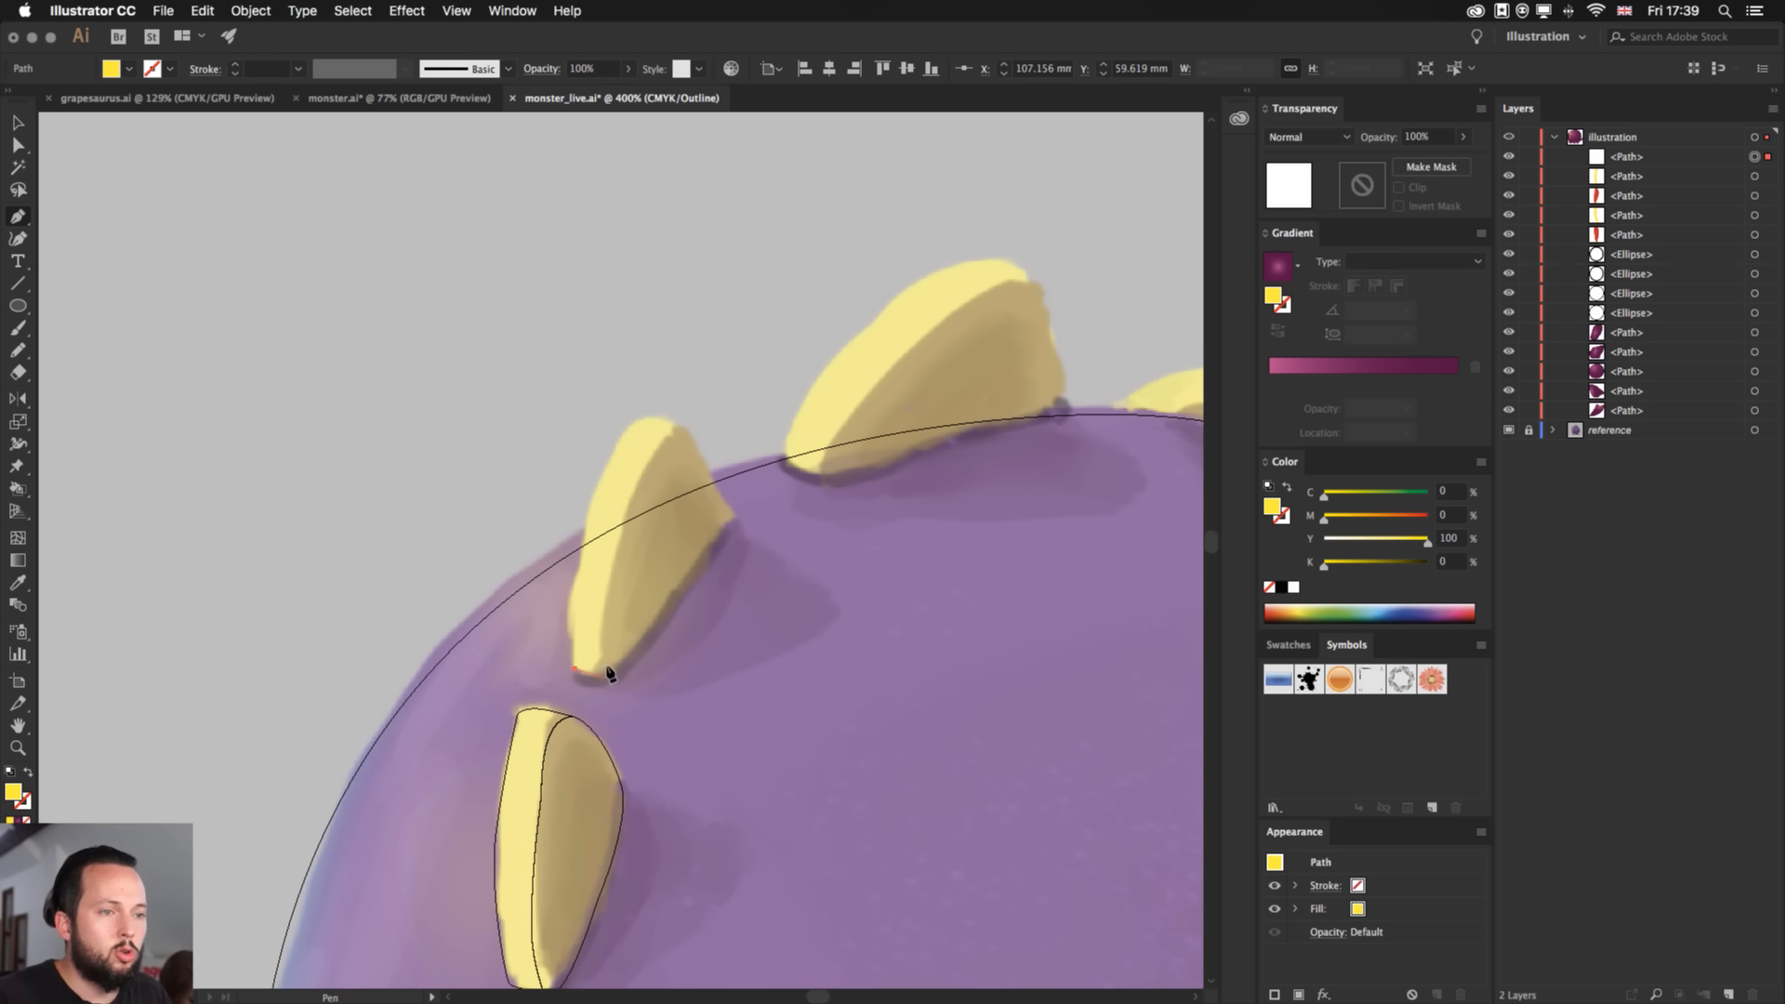
left_click(619, 668)
left_click(654, 630)
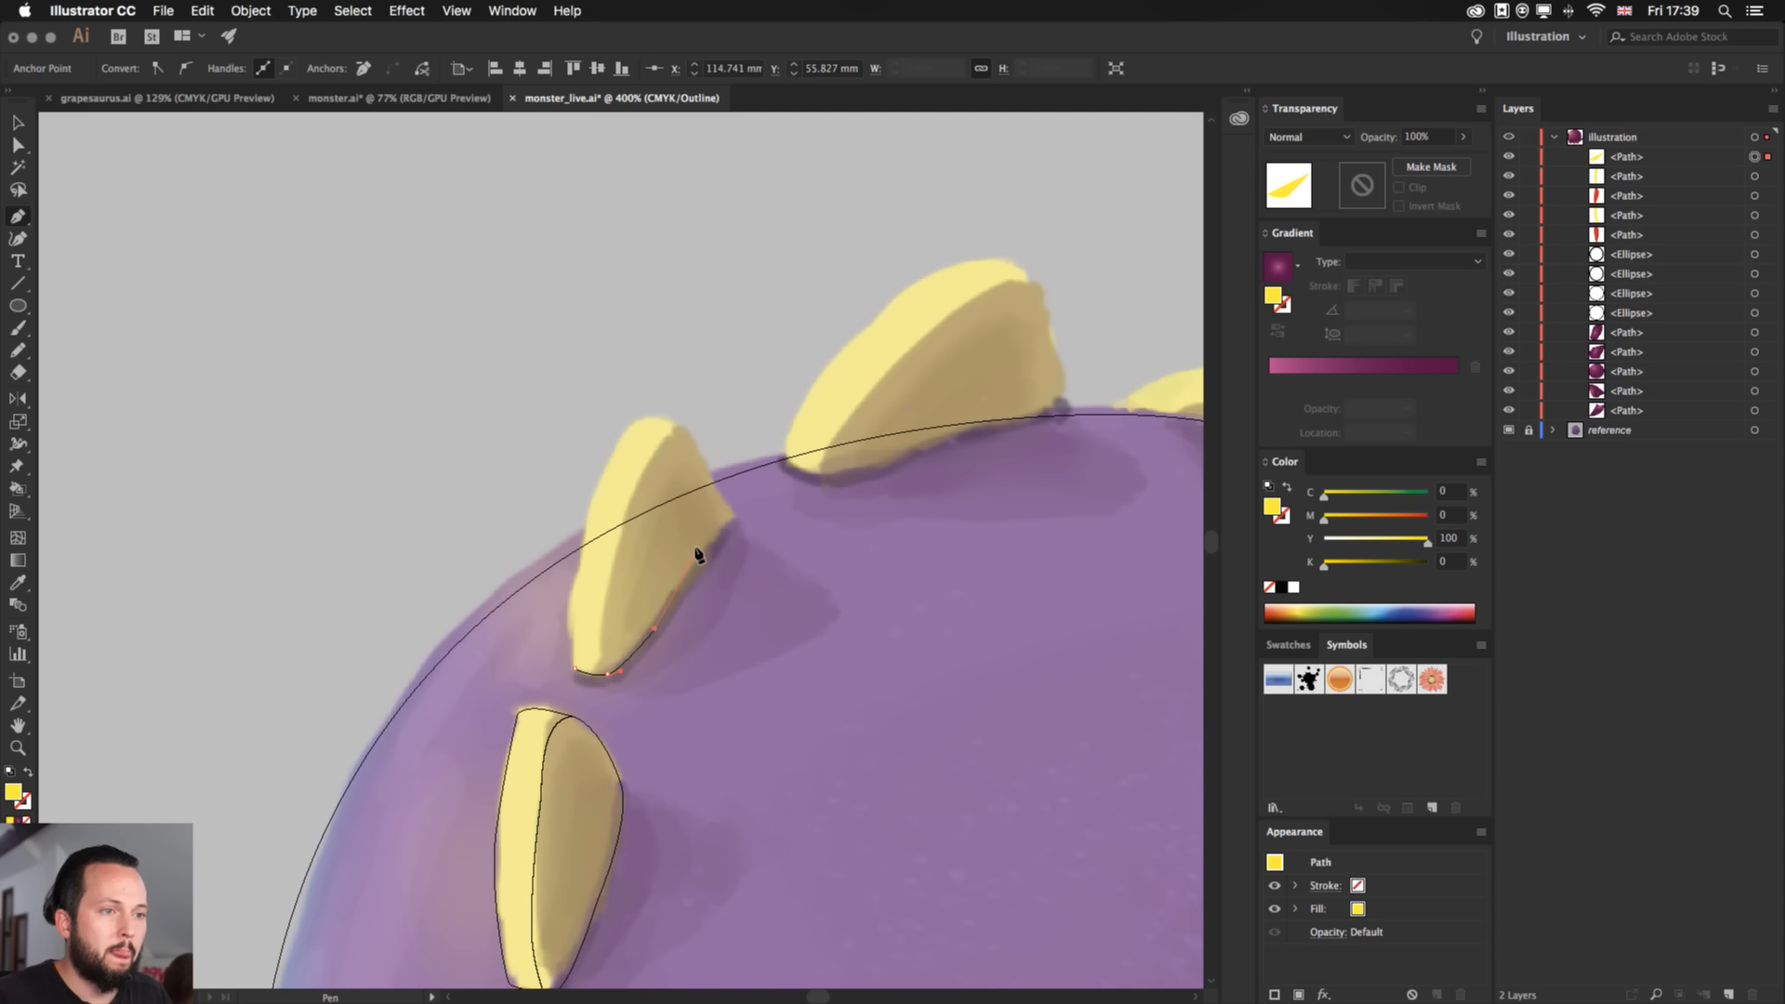
left_click_drag(693, 563, 710, 545)
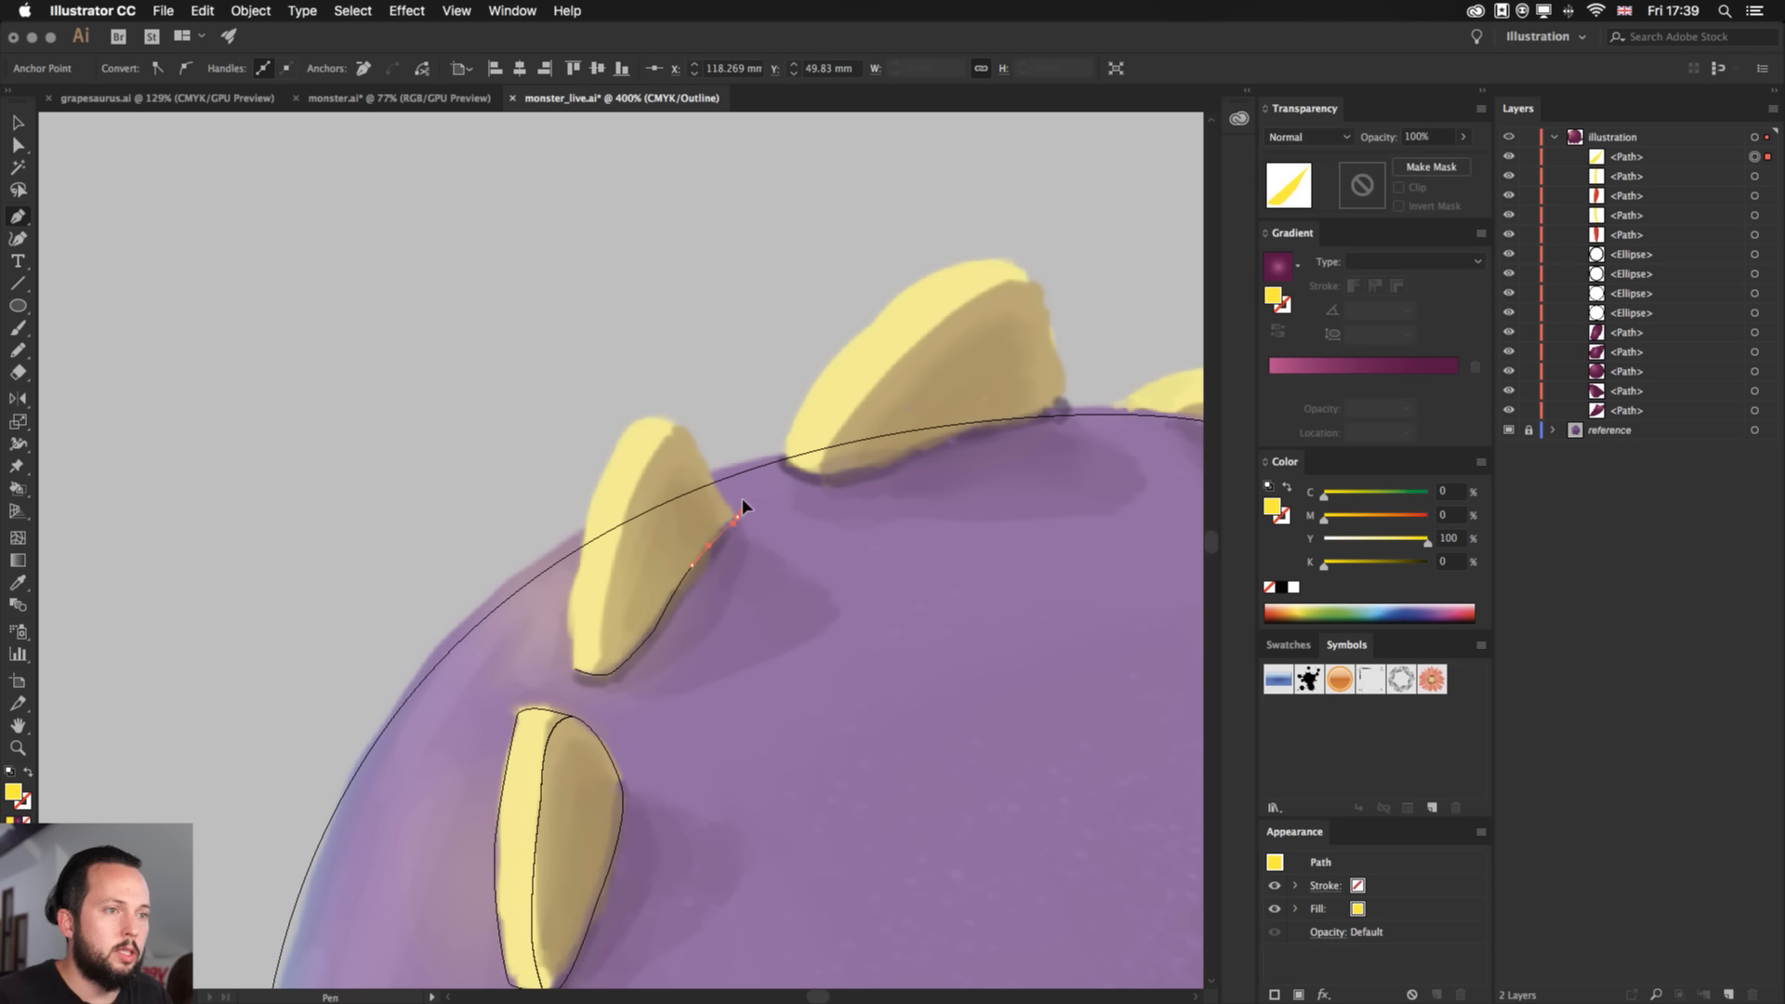
left_click(739, 509)
left_click(694, 434)
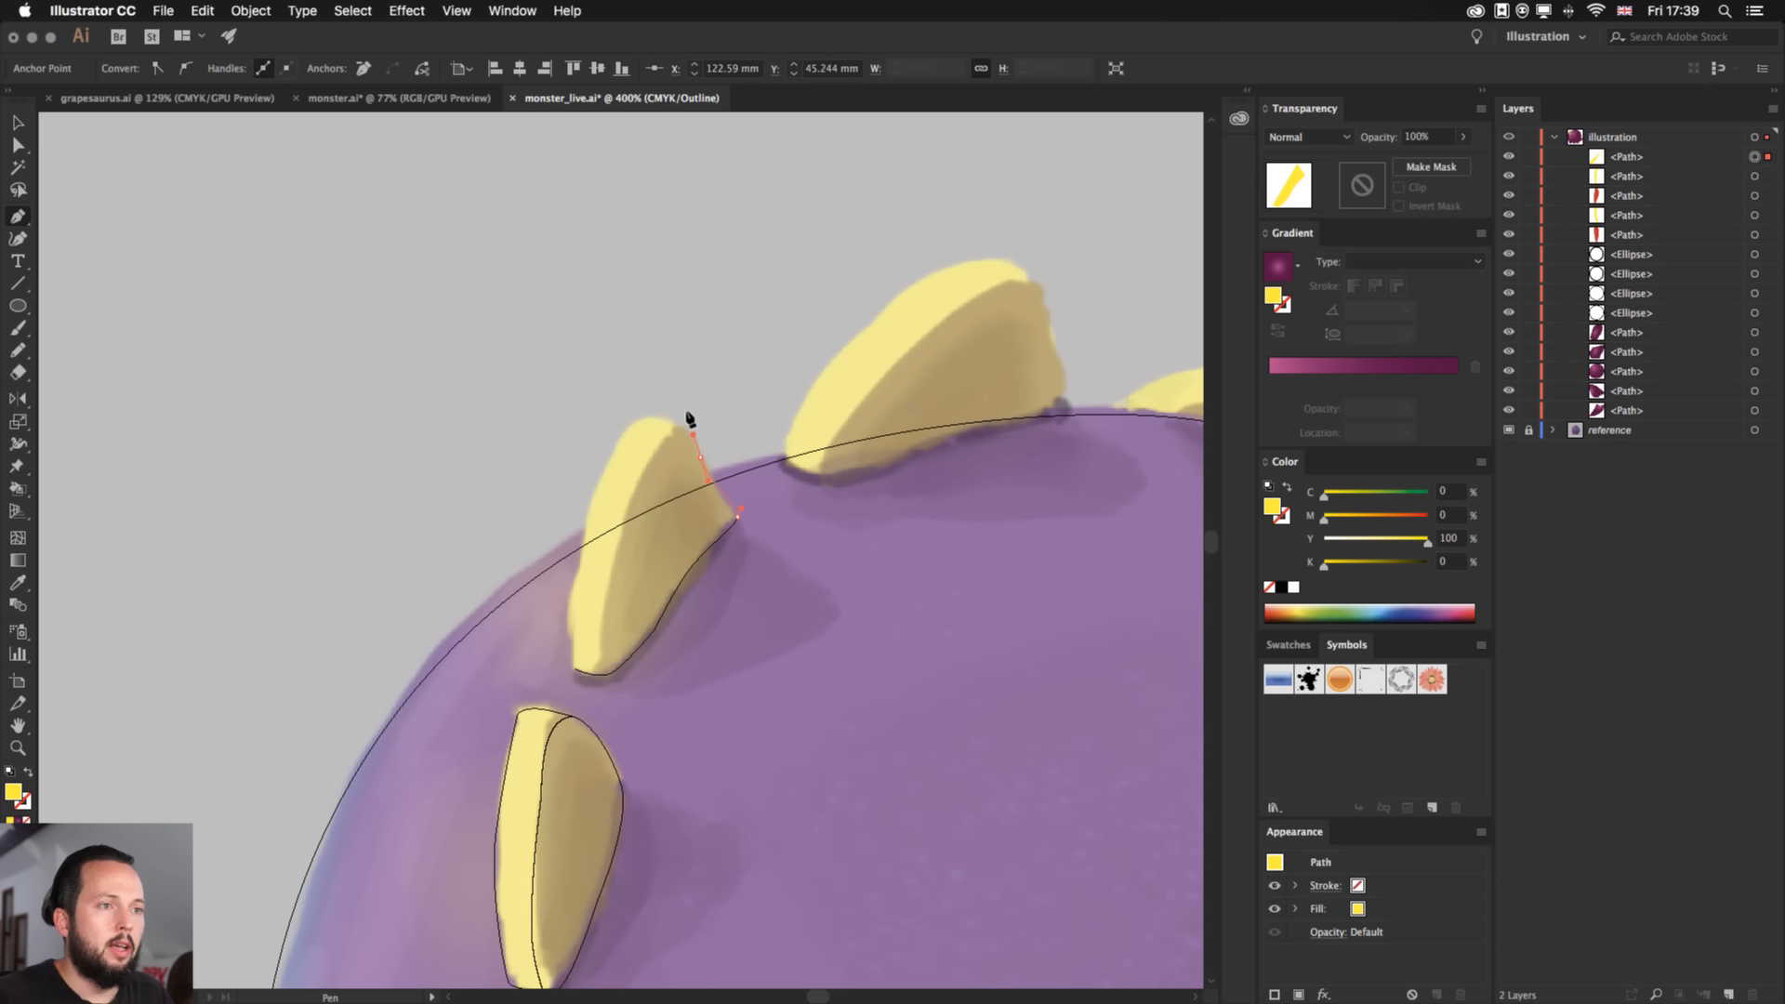
left_click(662, 413)
left_click(632, 415)
left_click(622, 427)
left_click(595, 485)
left_click(588, 507)
left_click(573, 555)
left_click(575, 575)
left_click(571, 604)
left_click(574, 666)
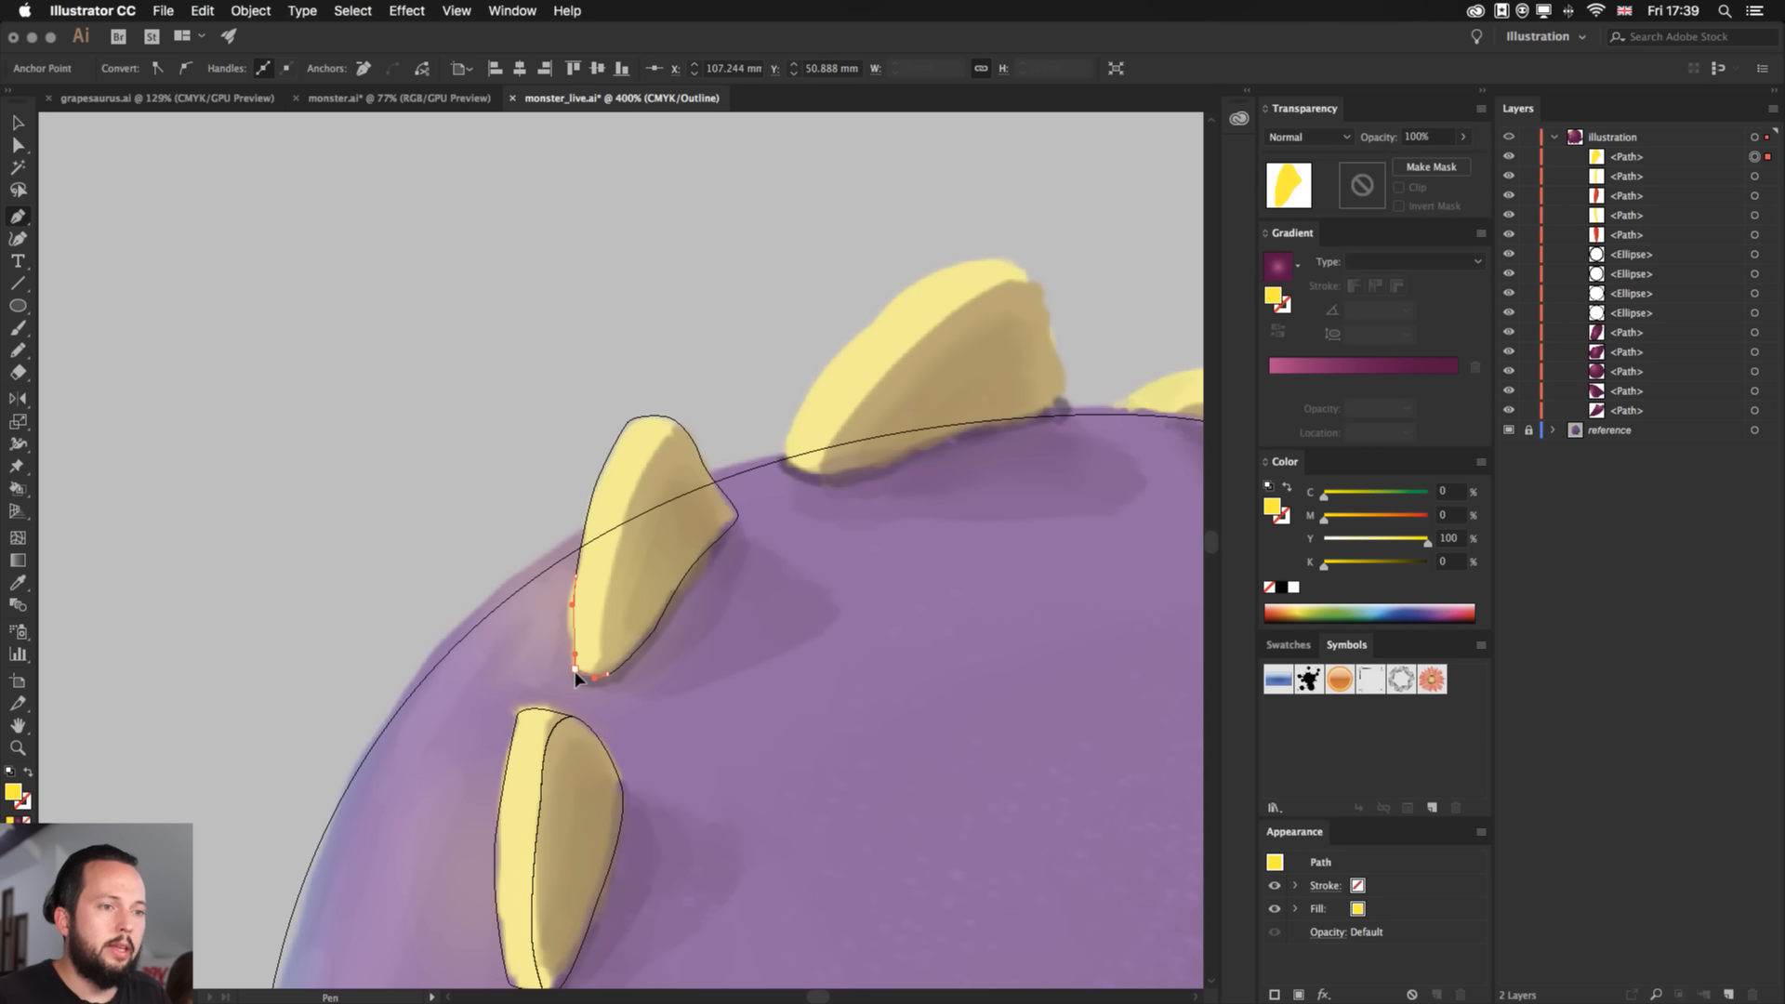
left_click(582, 675)
key("v")
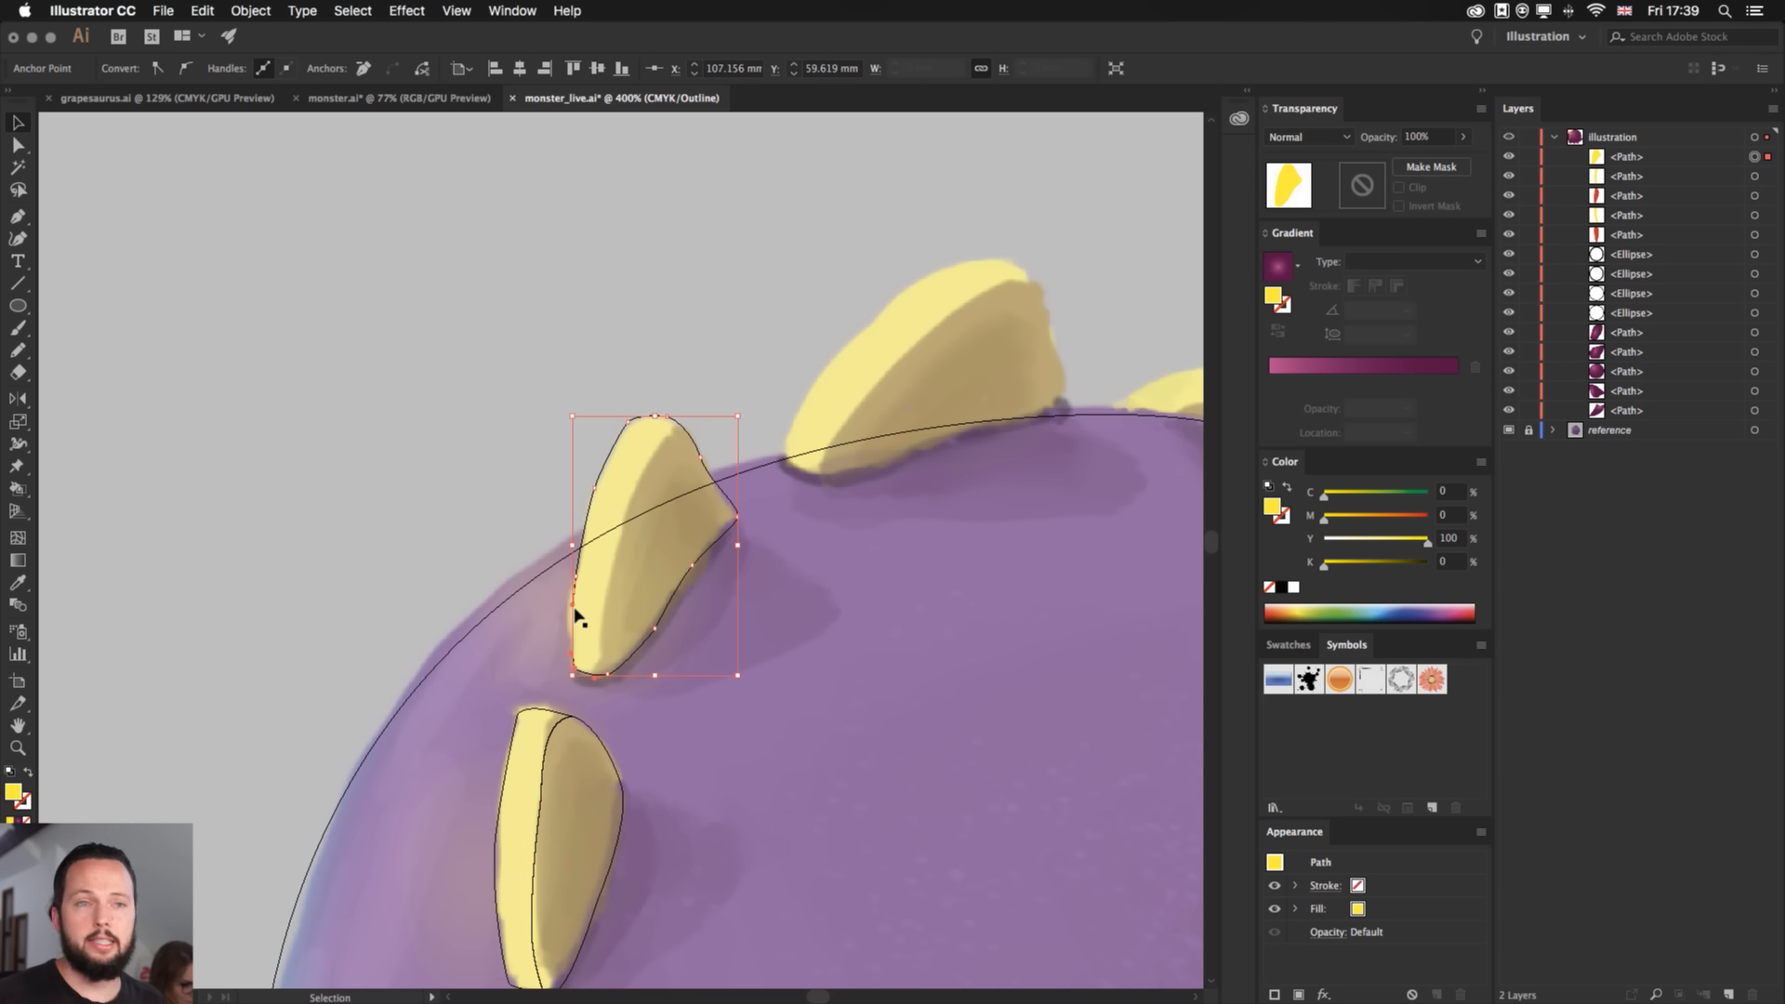
- Draw an open Pen curve along the third spike's light-to-shadow edge, extending past both ends, and select it together with the outline
key("p")
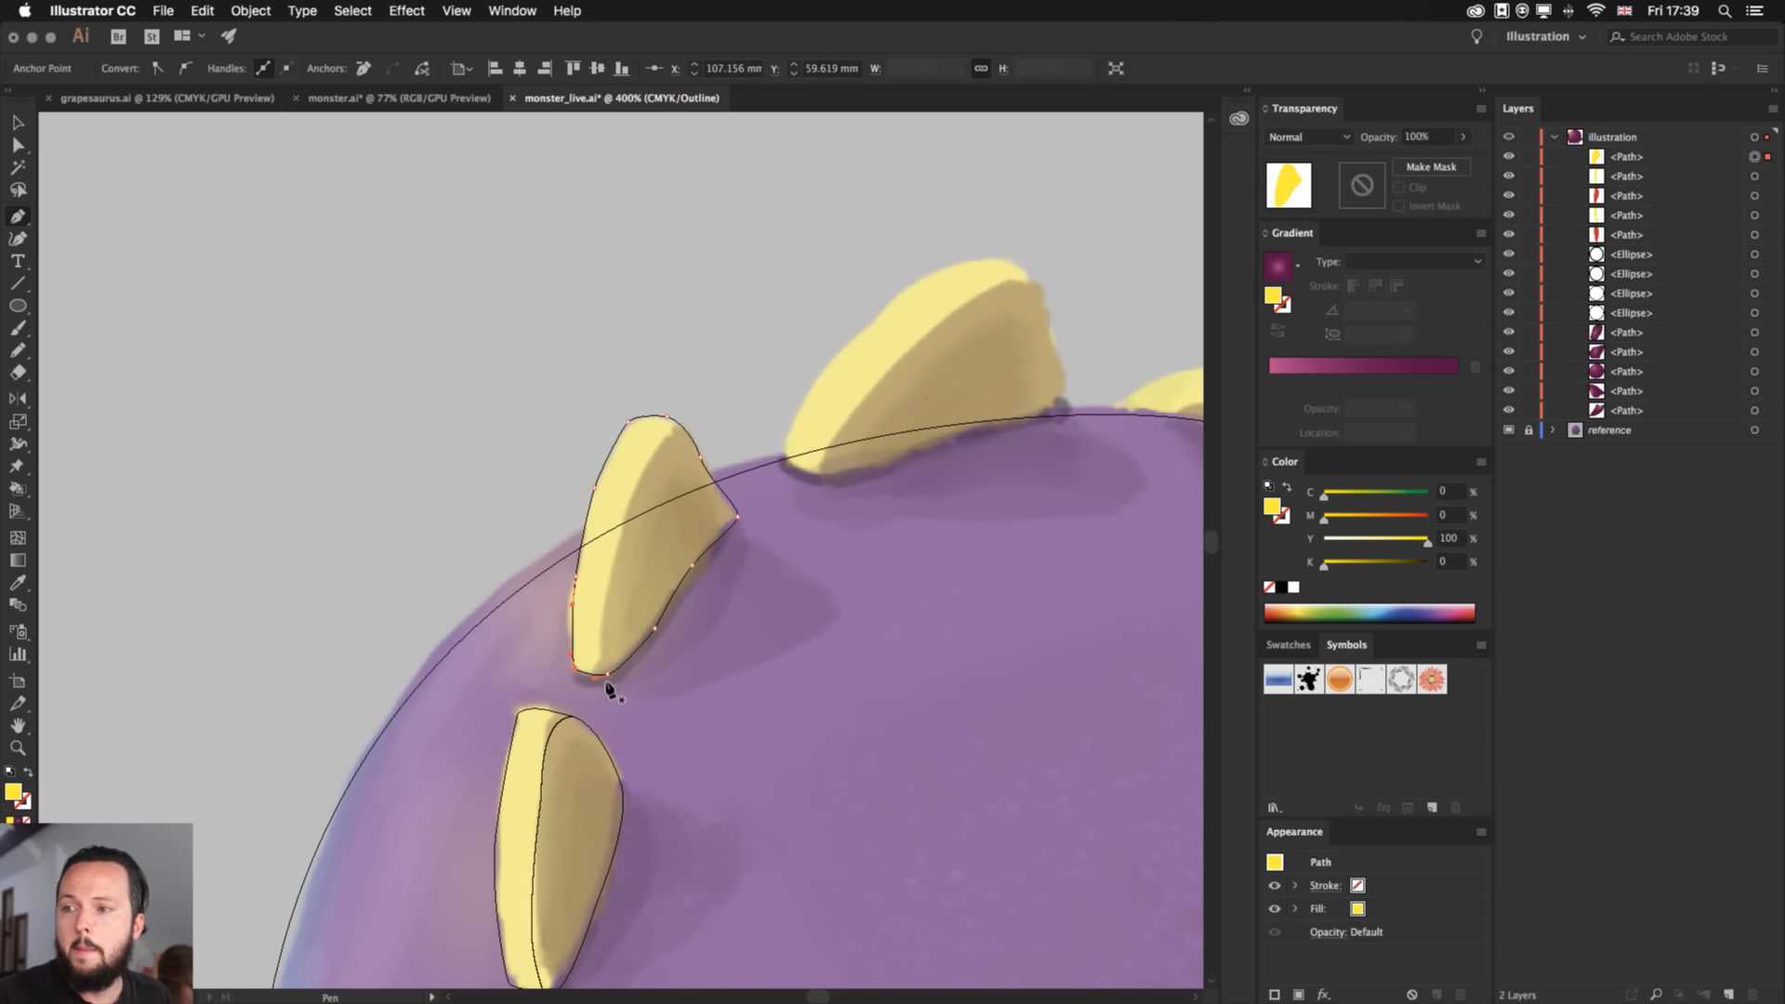
left_click(603, 711)
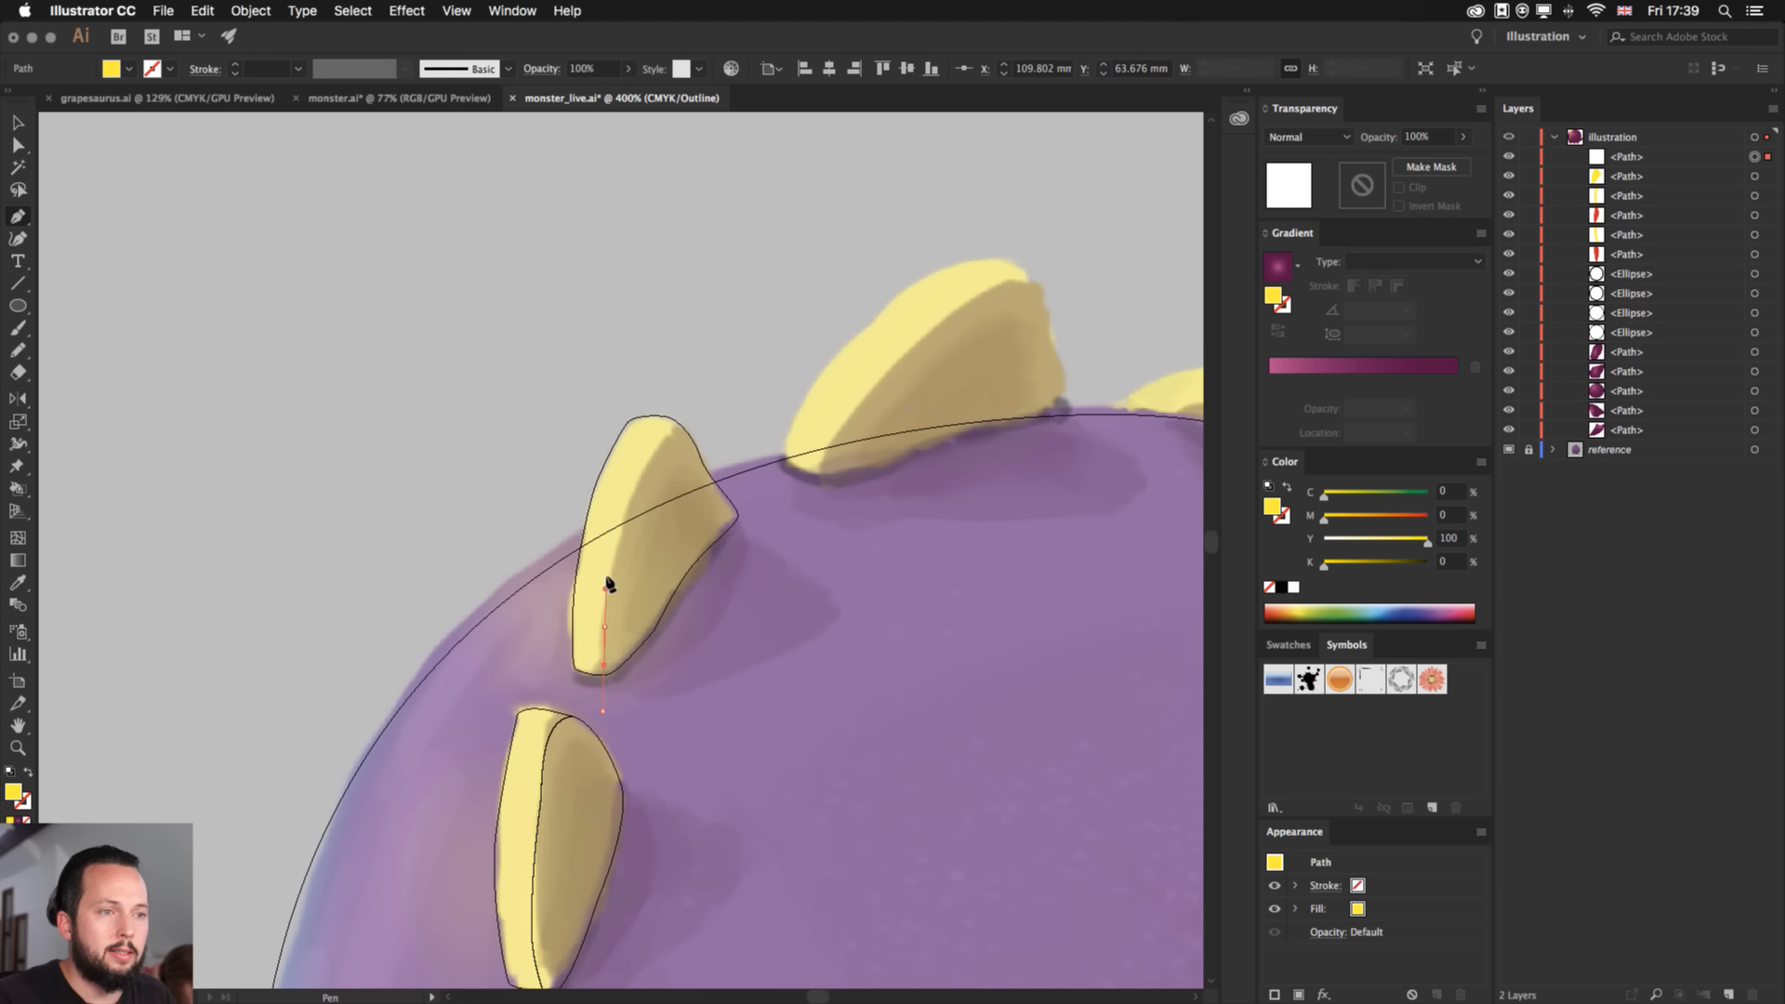
left_click_drag(639, 469, 716, 372)
key("v")
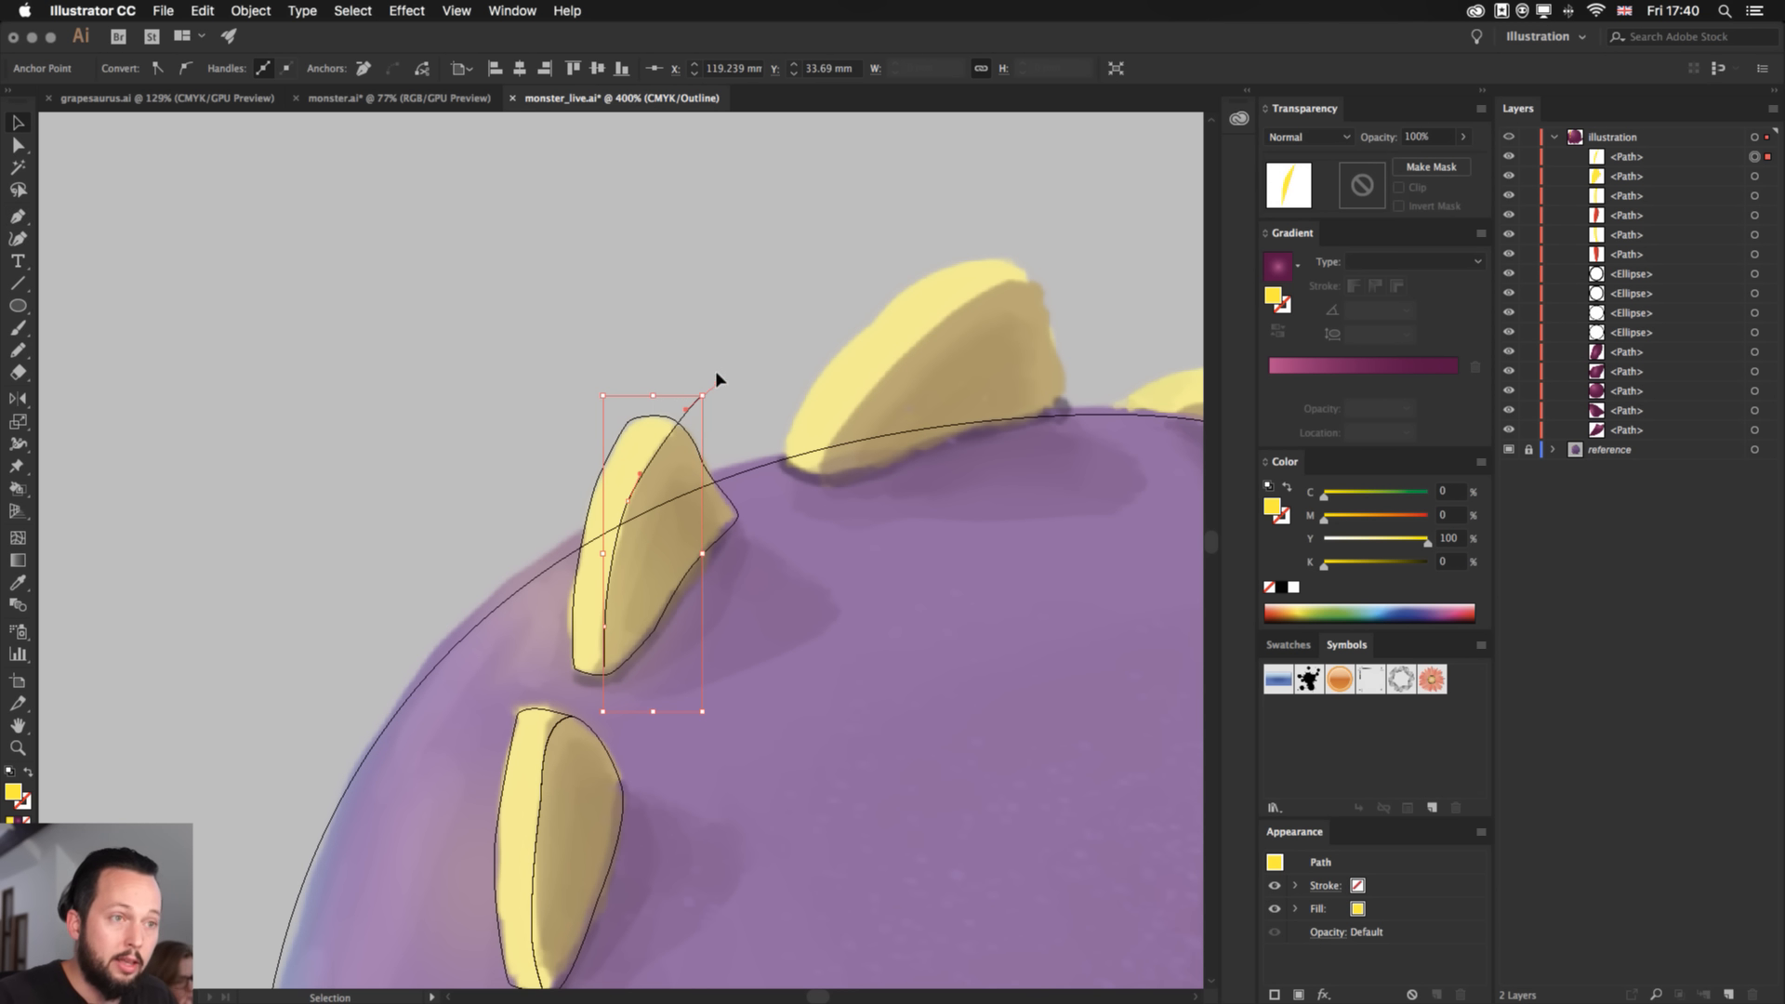
left_click(653, 409, "shift")
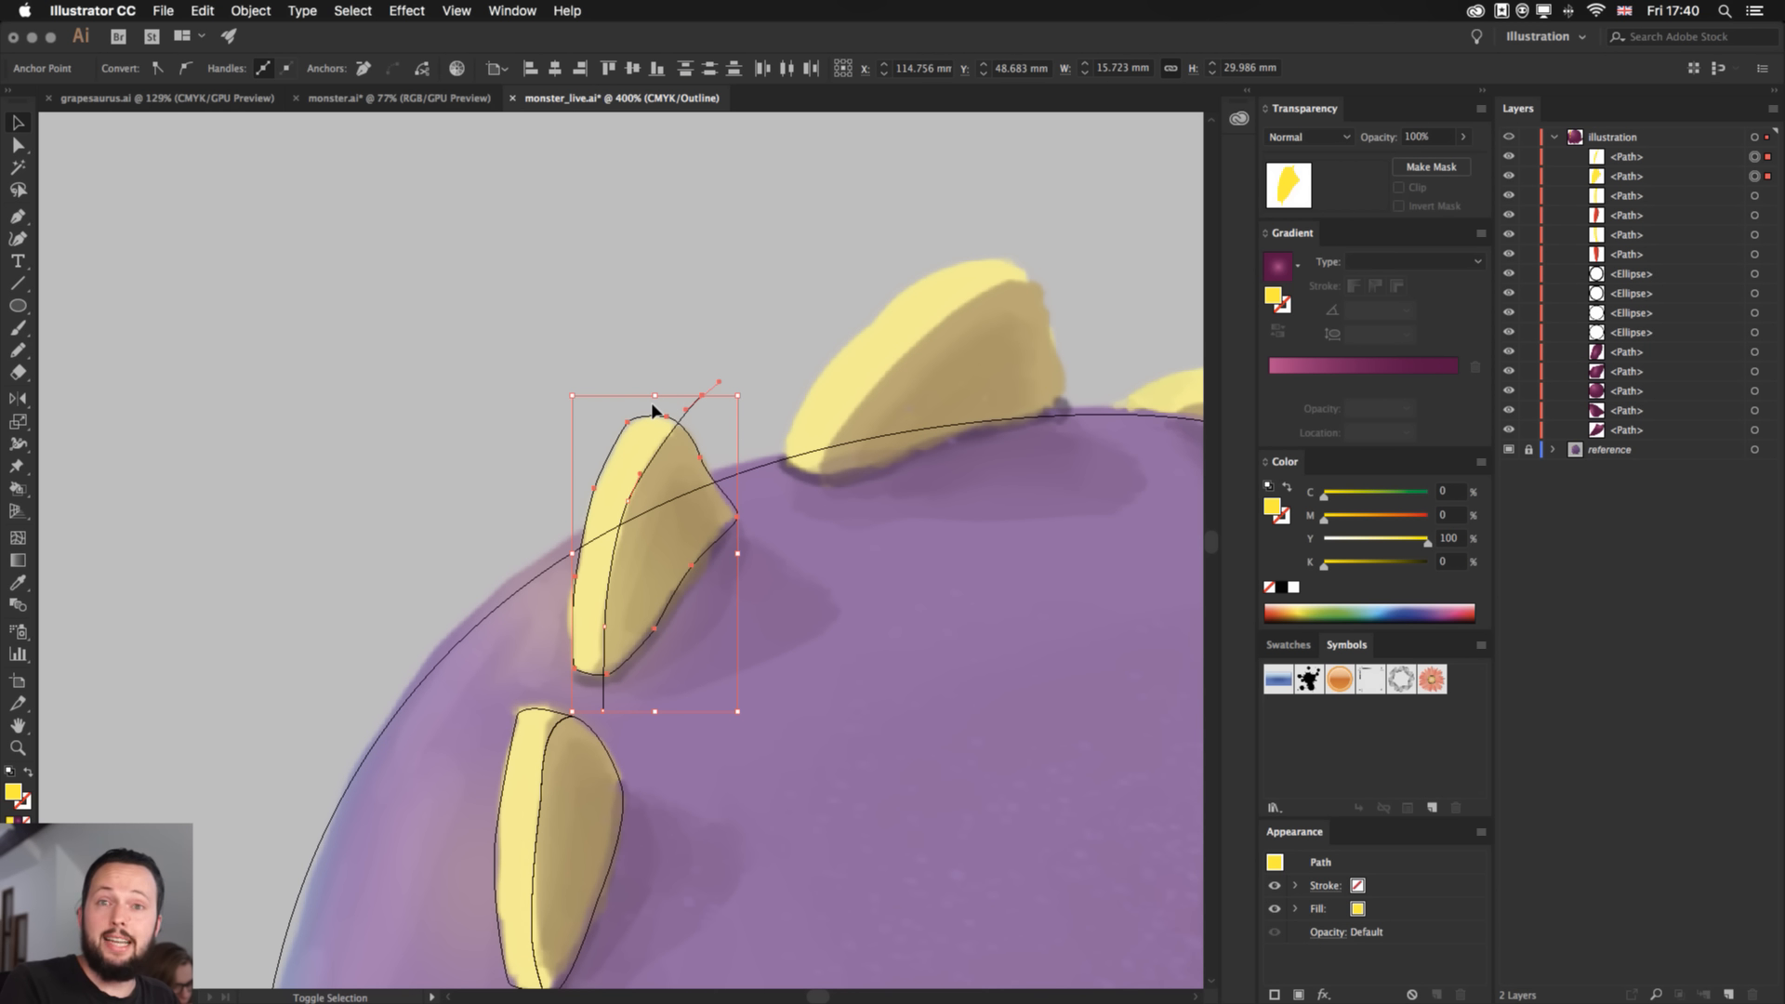
- Try to trim the dividing curve's overhang above the third spike with Shape Builder while both paths are filled, and undo it
key("shift+m")
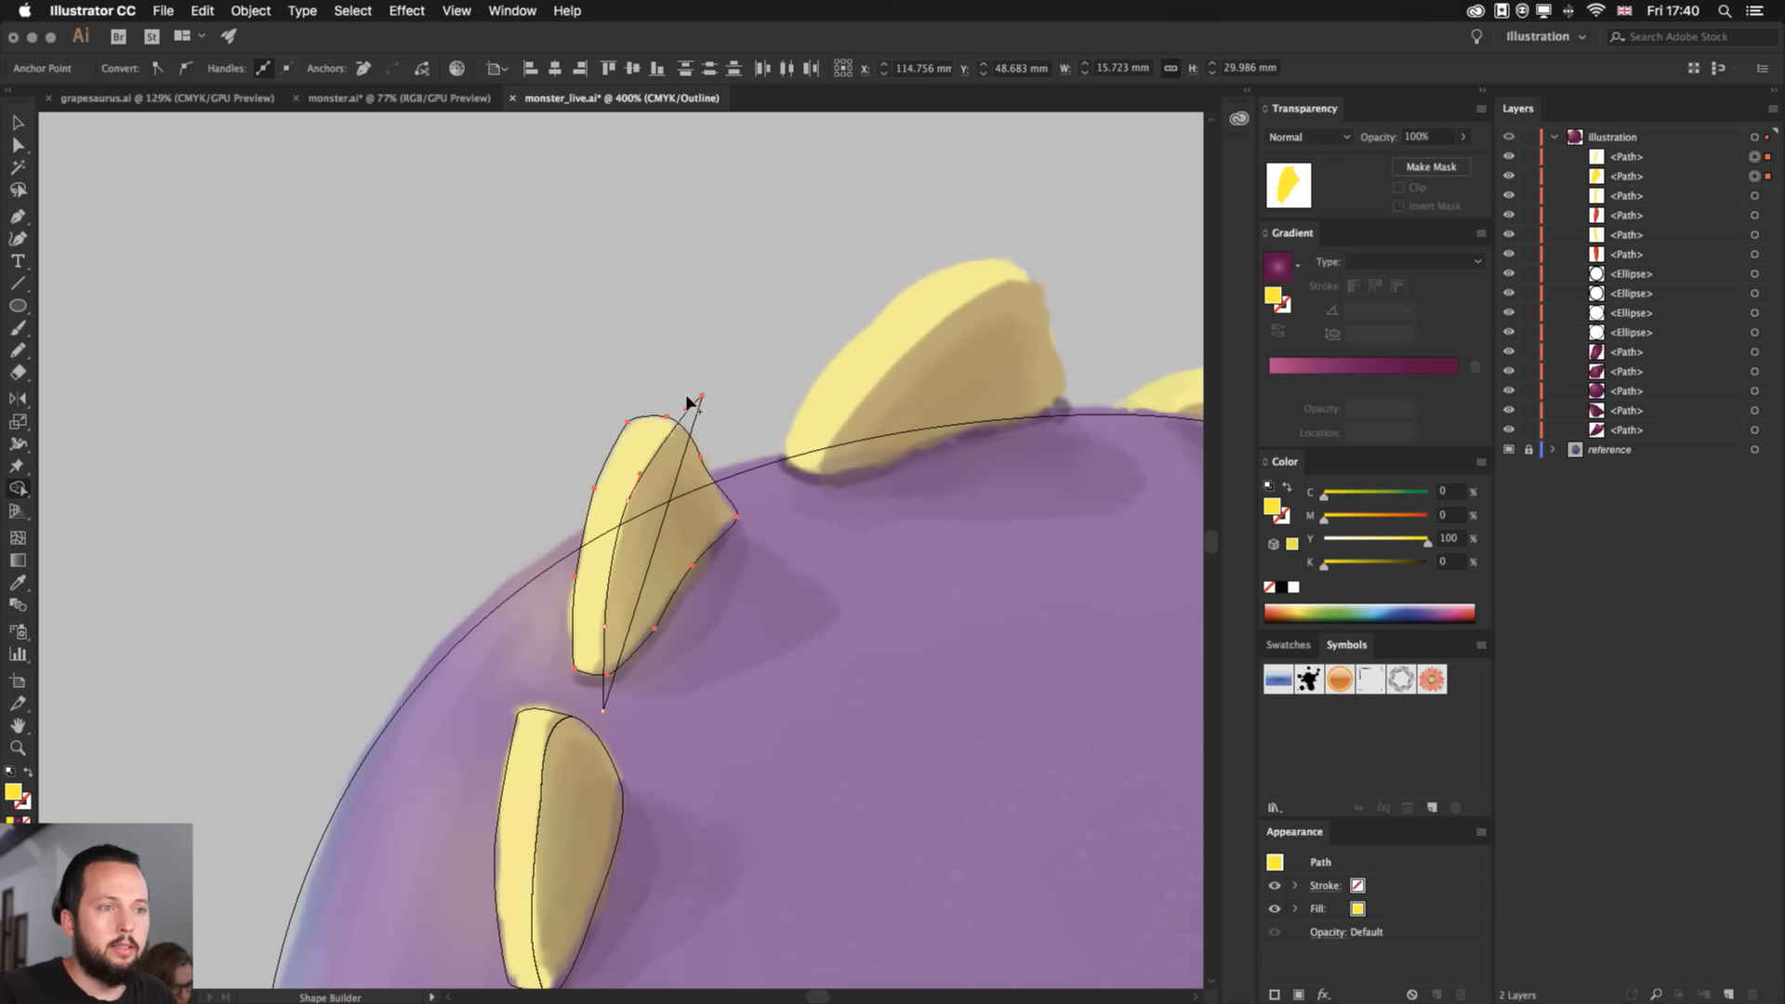
left_click(690, 397, "alt")
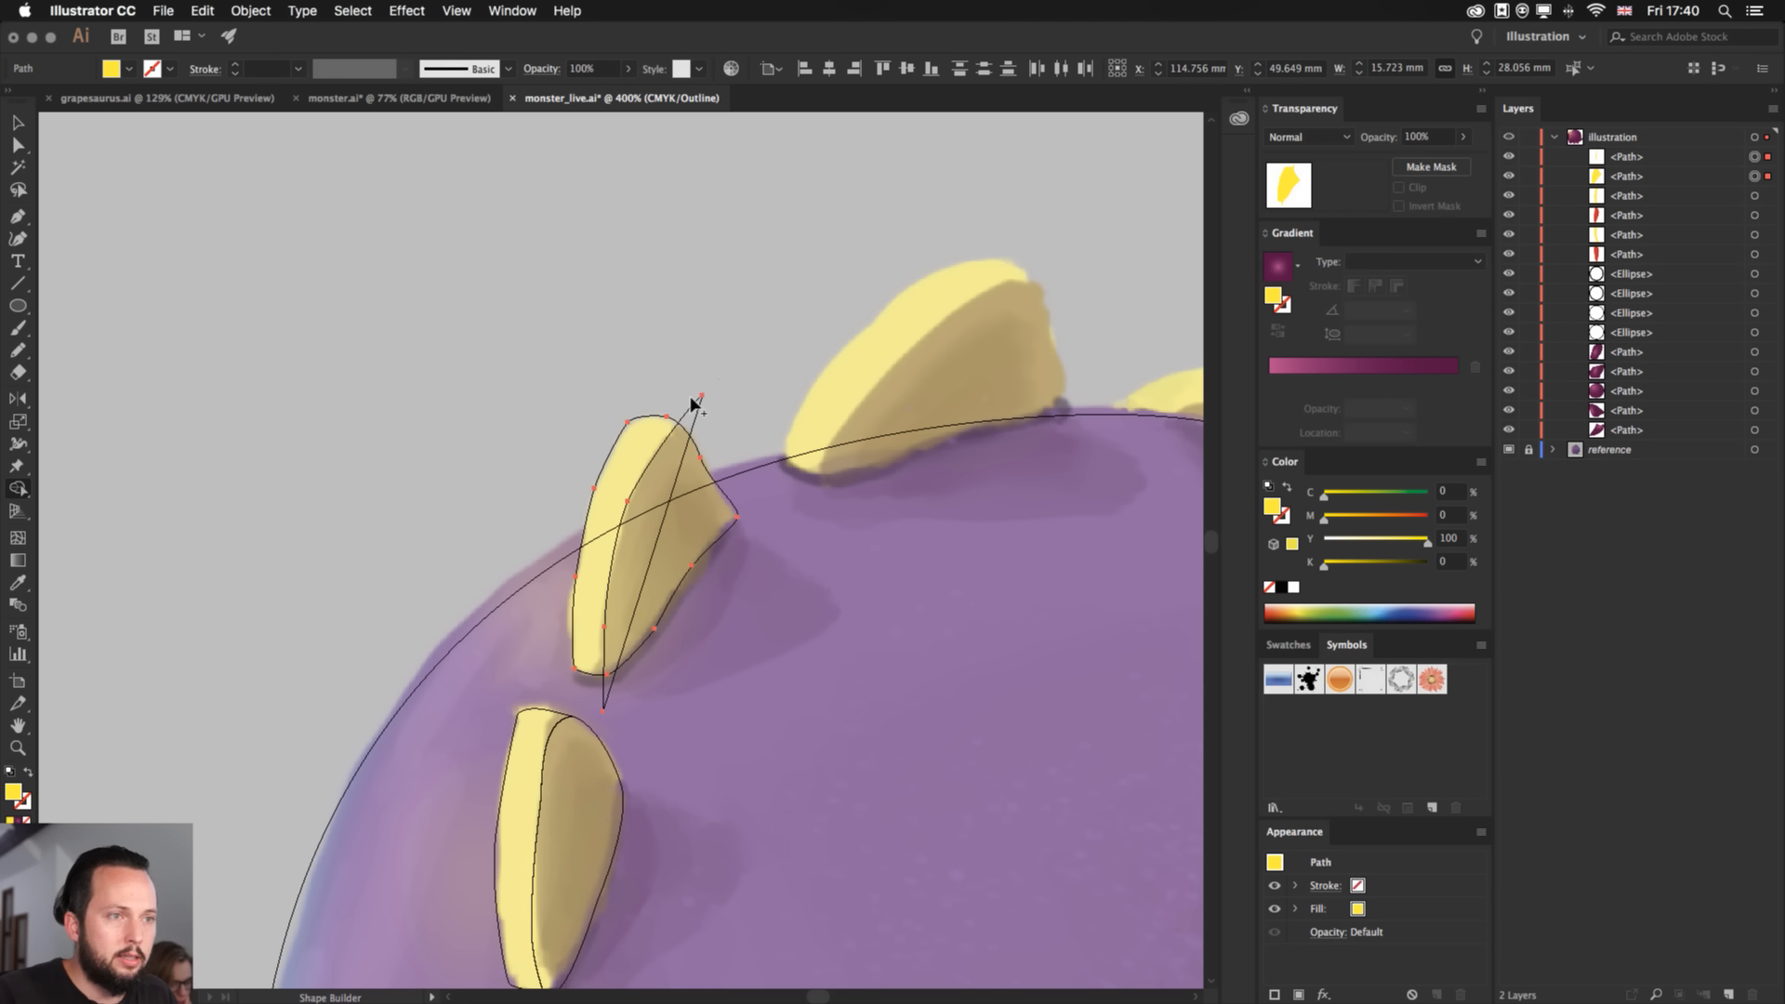
key("super+z")
key("super+z")
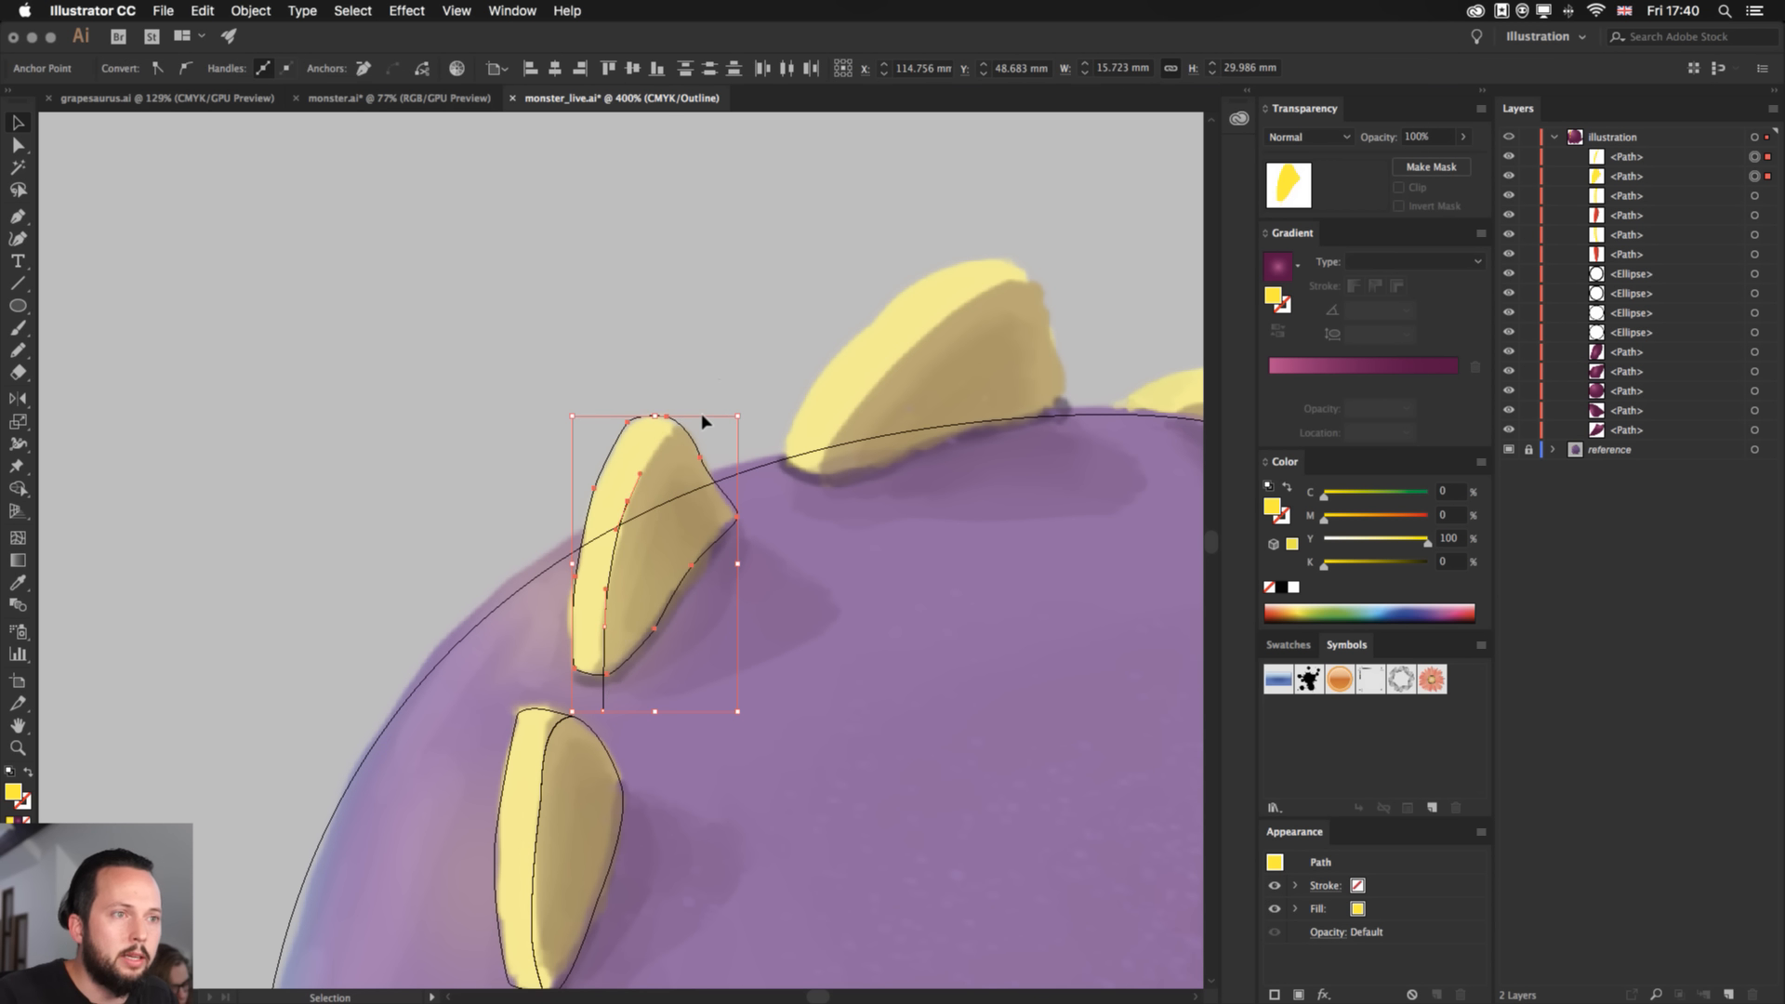
- Redraw the dividing curve's upper end past the third spike's tip with the Pen tool, and select the curve together with the outline
key("p")
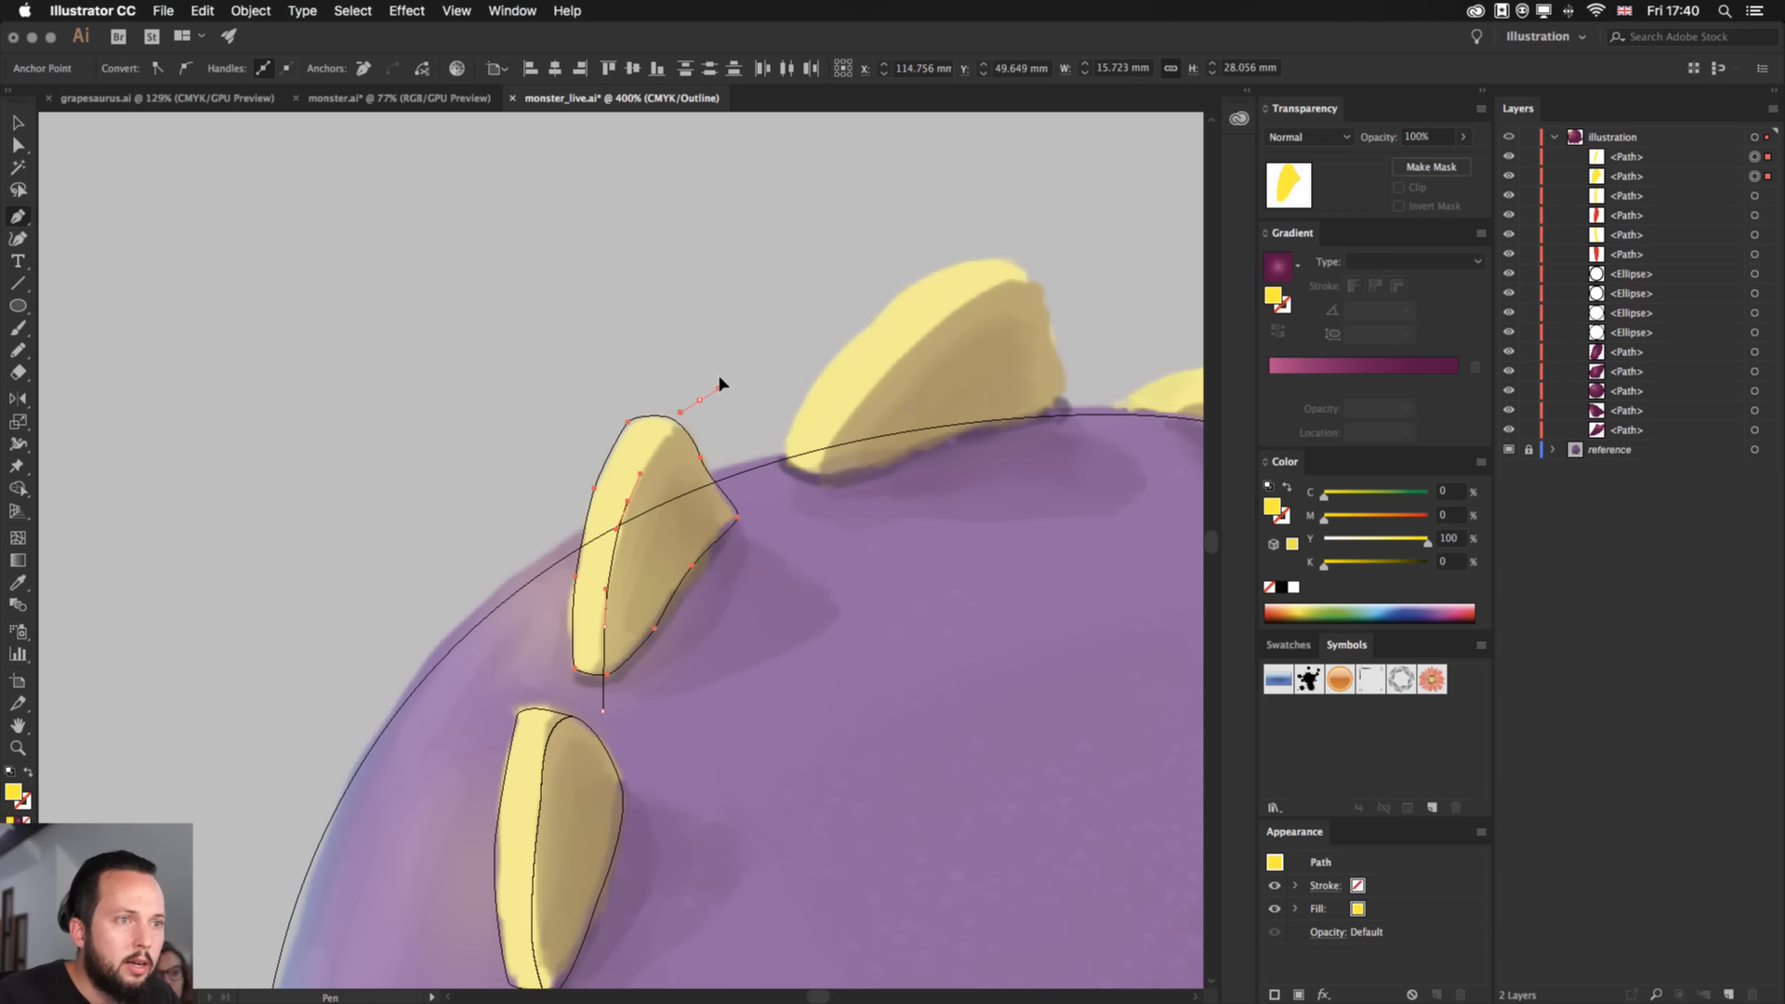
left_click(628, 501)
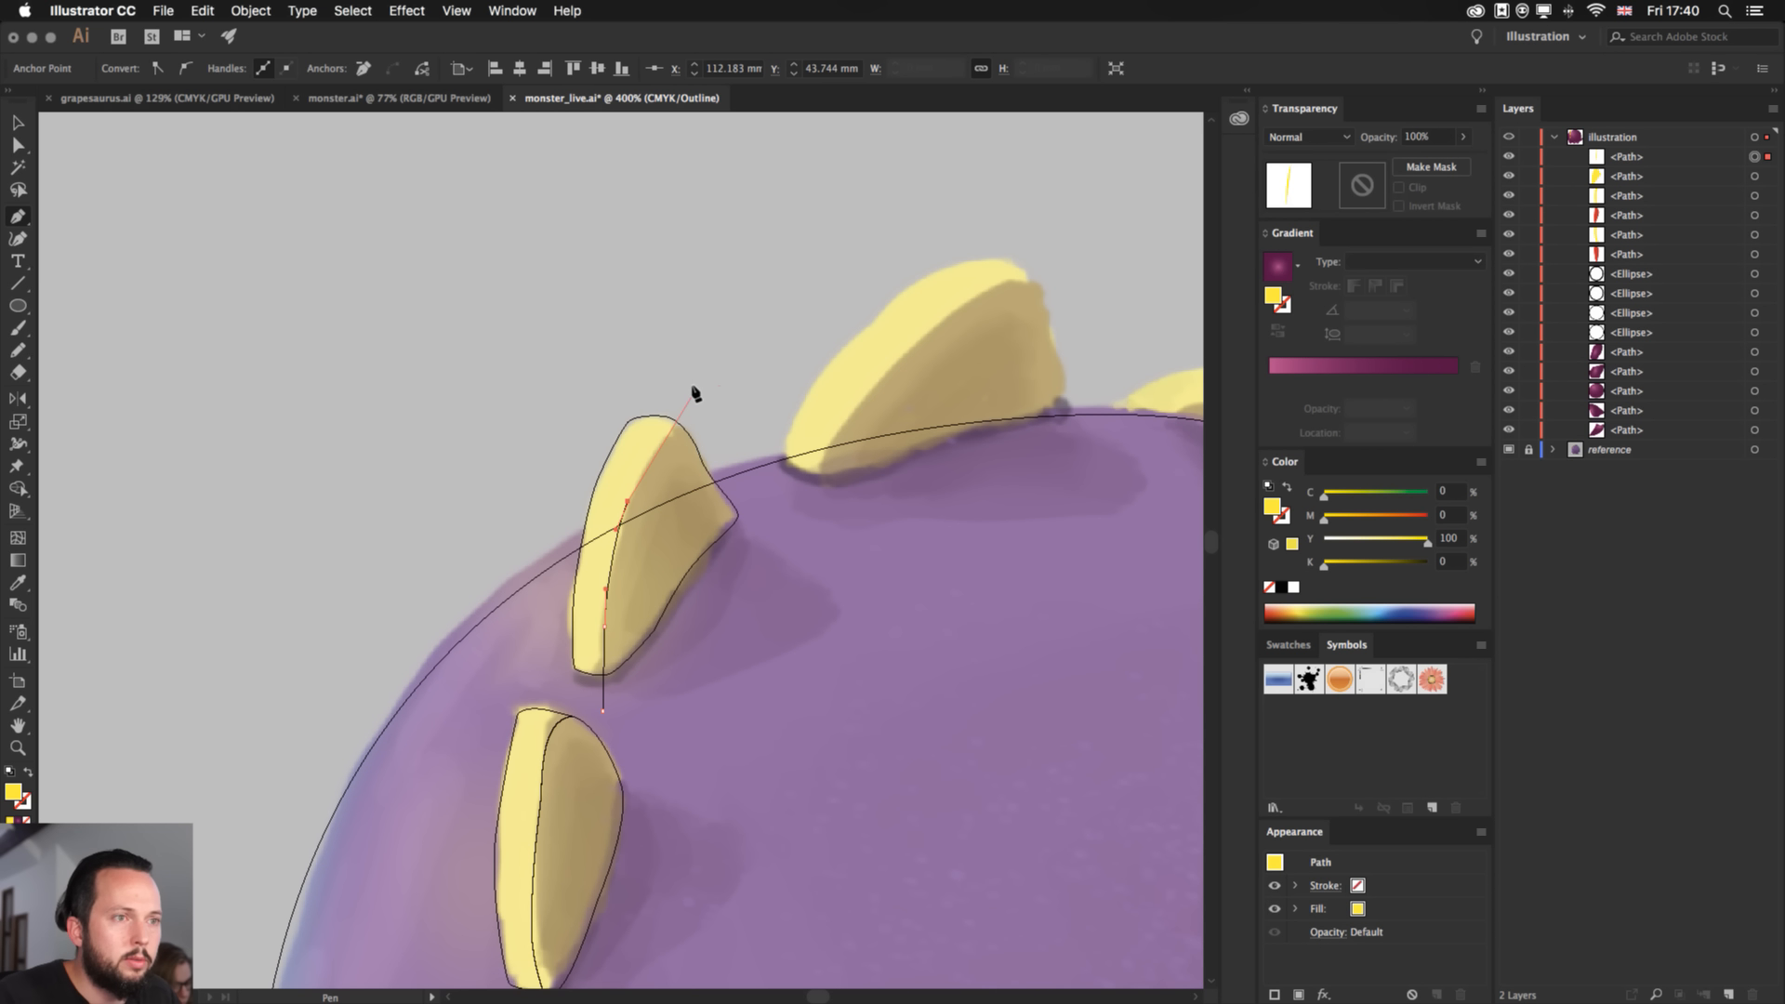
left_click_drag(663, 420, 738, 394)
key("v")
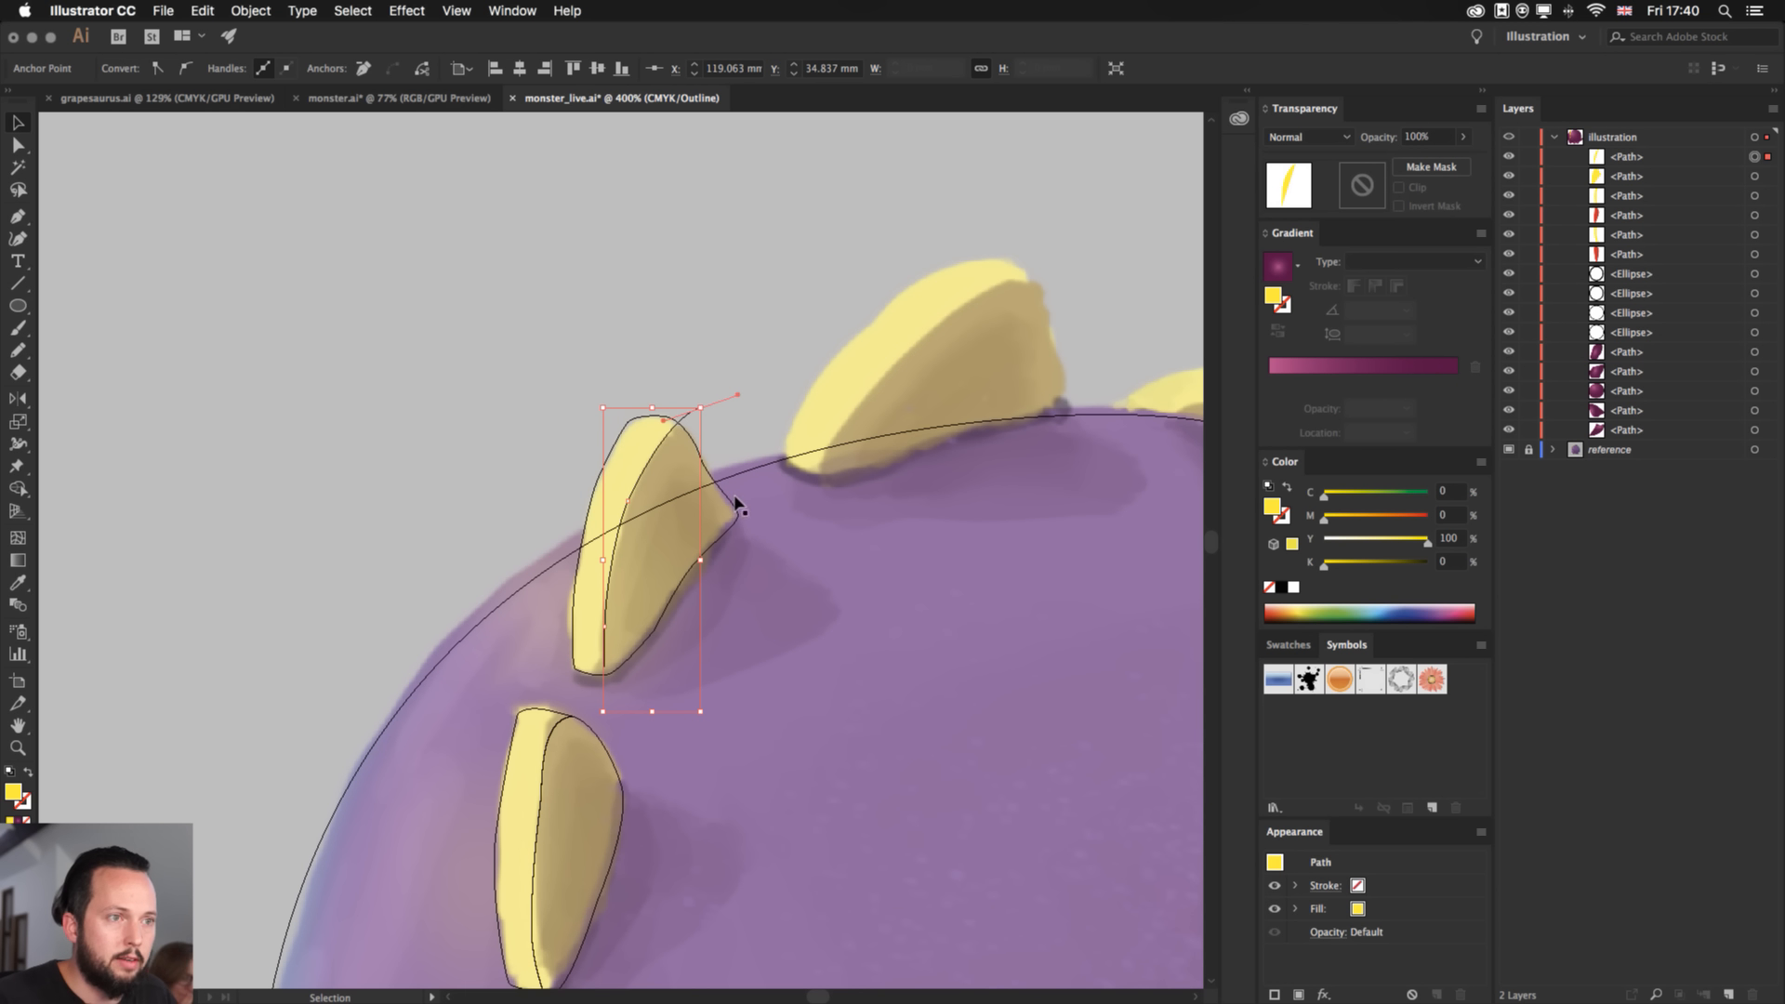
left_click(733, 509)
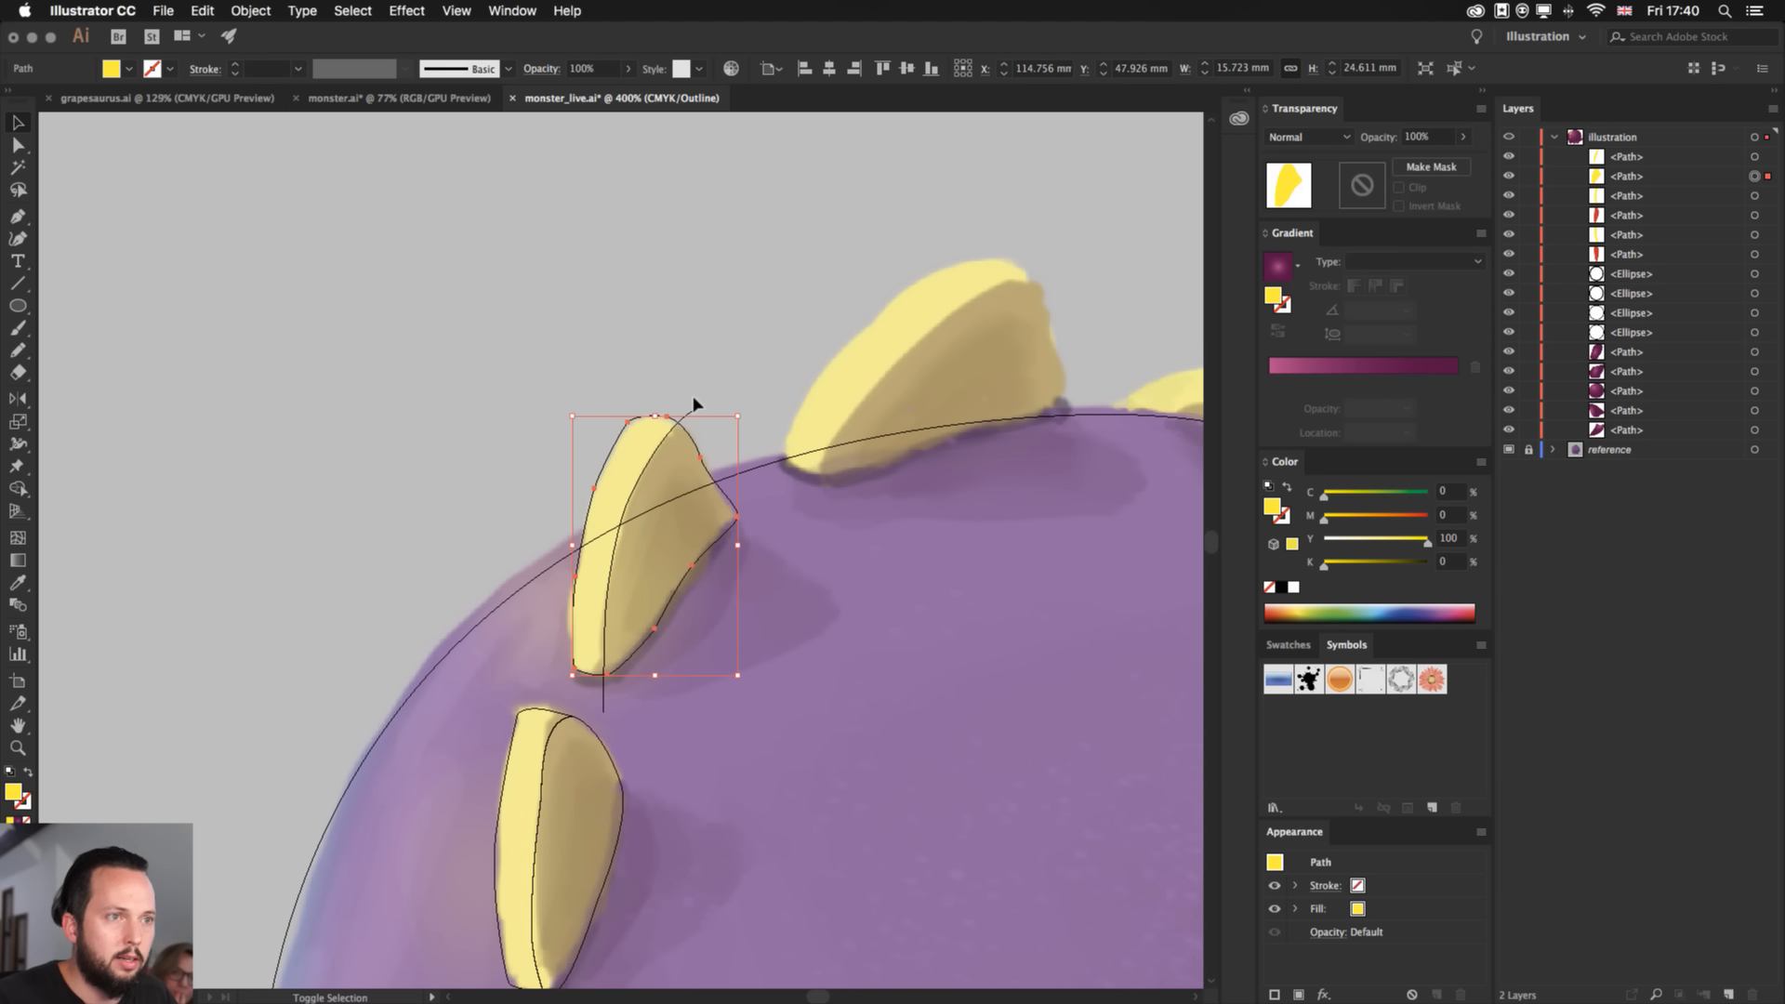
left_click(694, 402, "shift")
- In Preview mode, remove the fill from both paths and trim the dividing curve's two overhanging ends with Shape Builder
key("super+y")
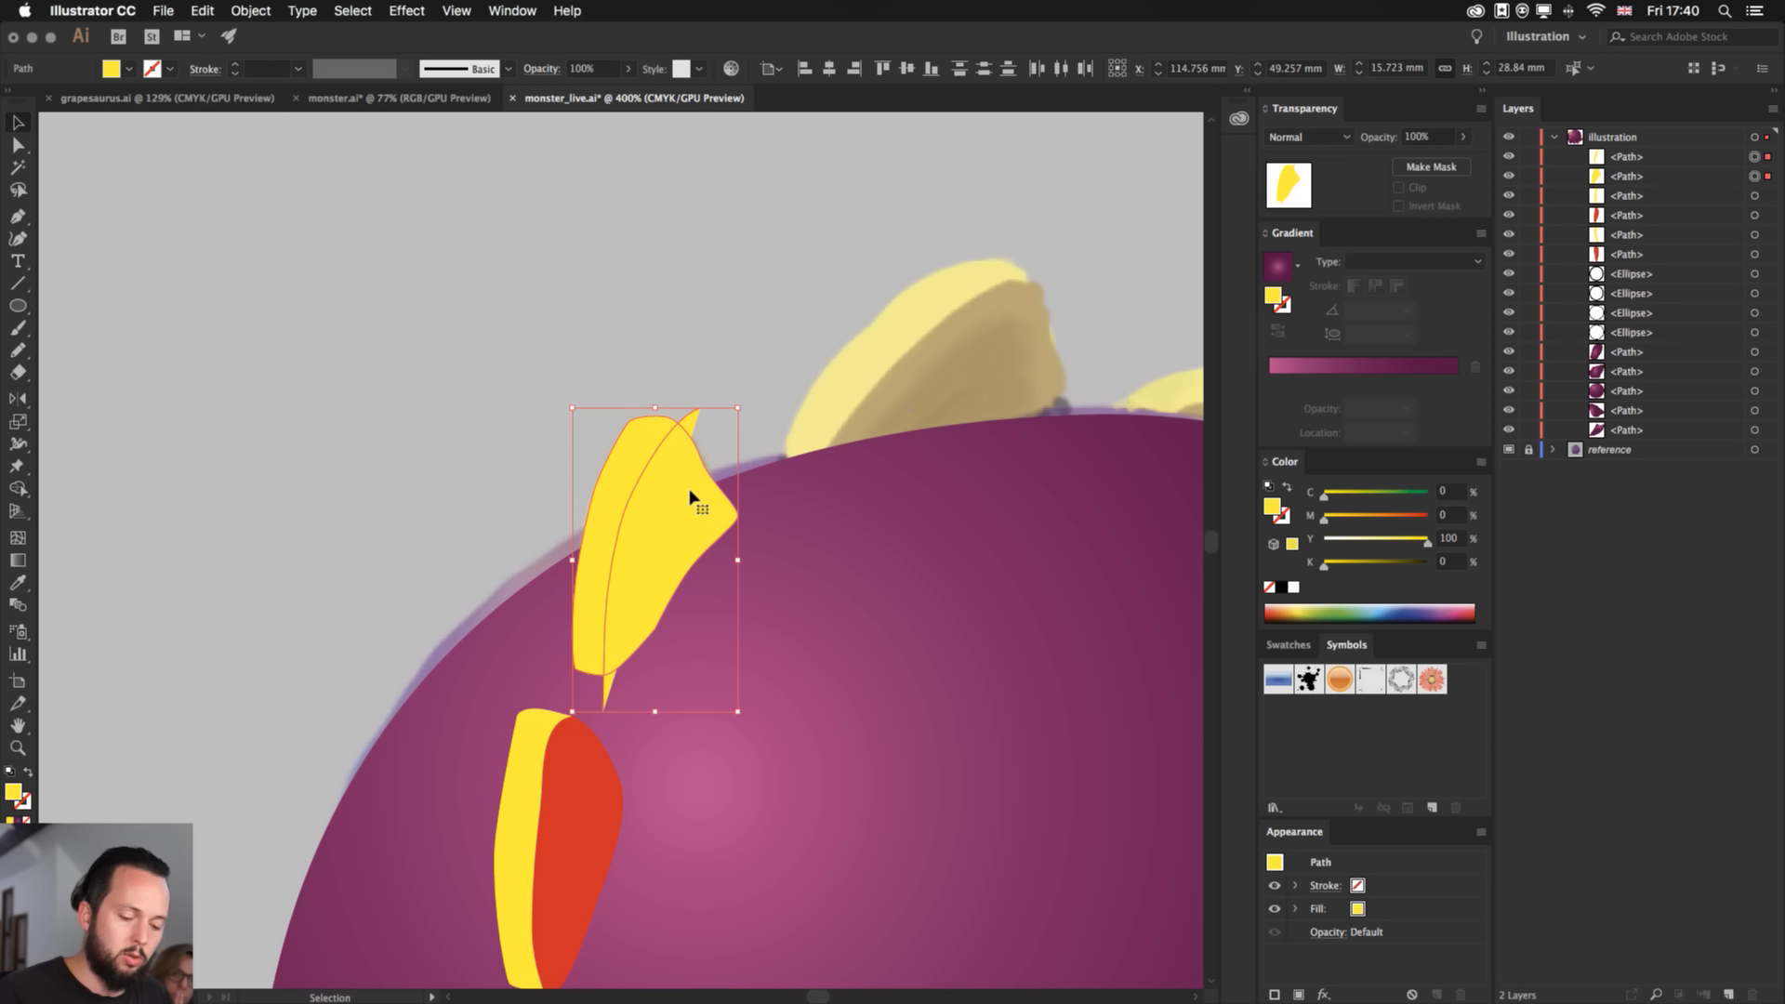
key("slash")
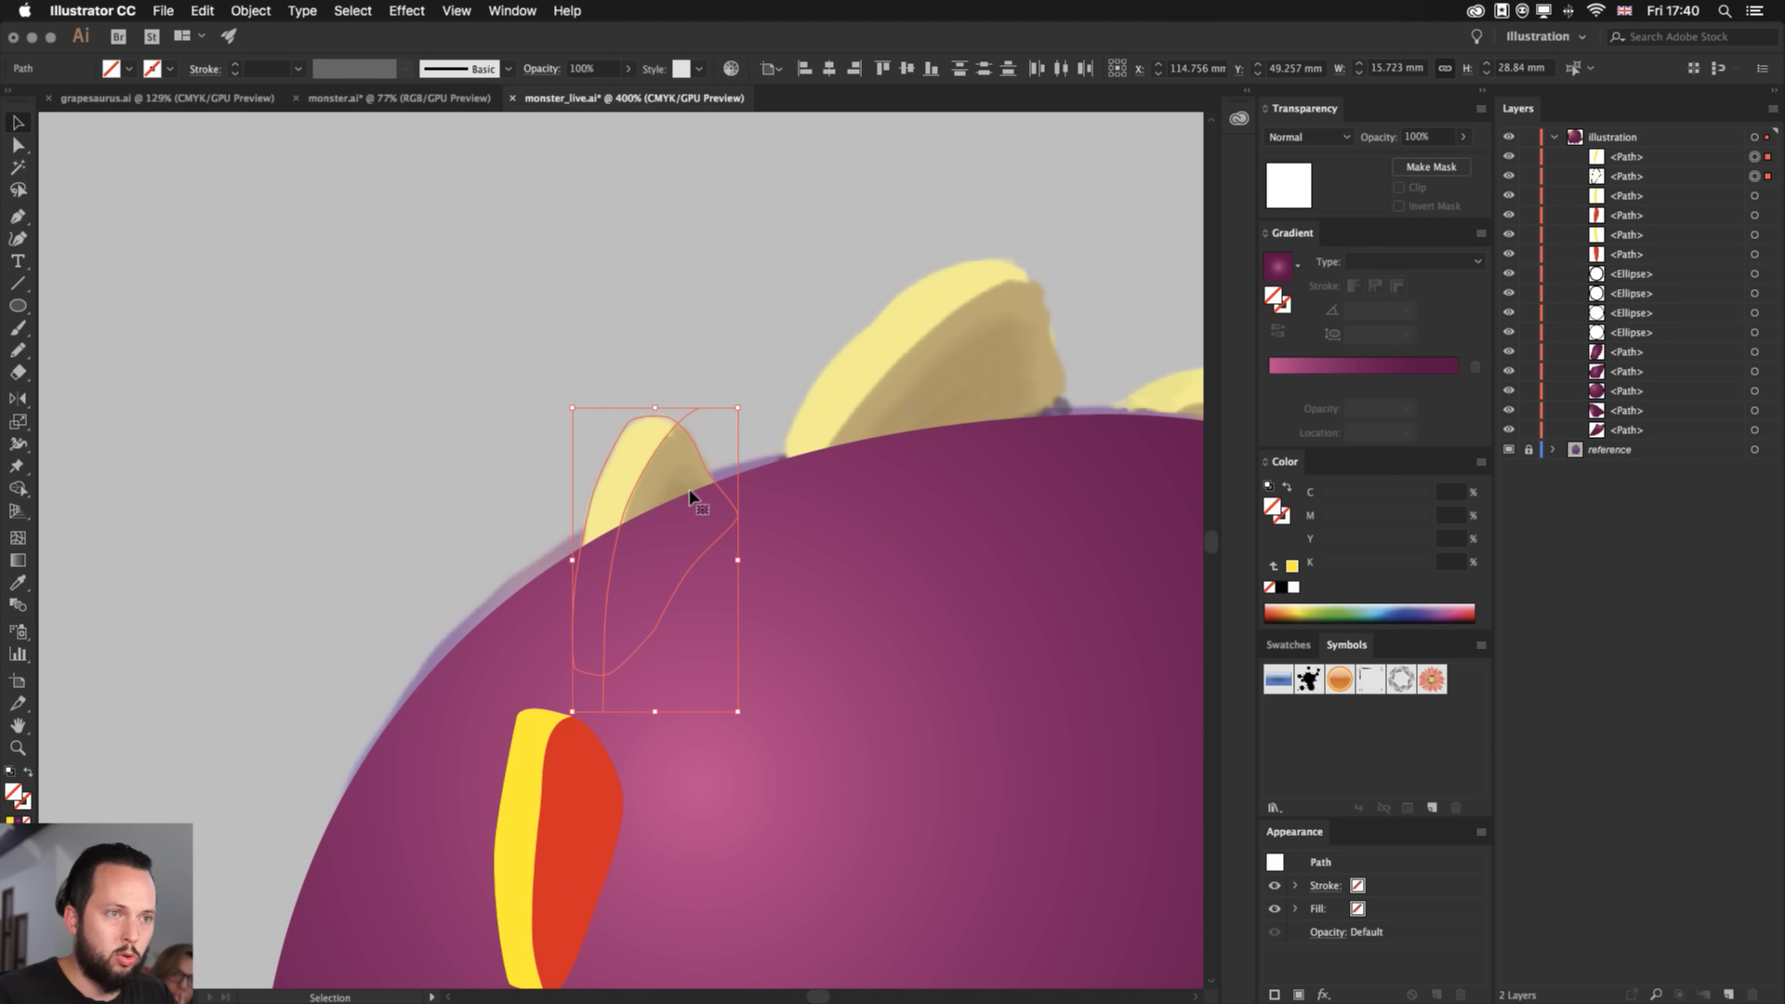
key("shift+m")
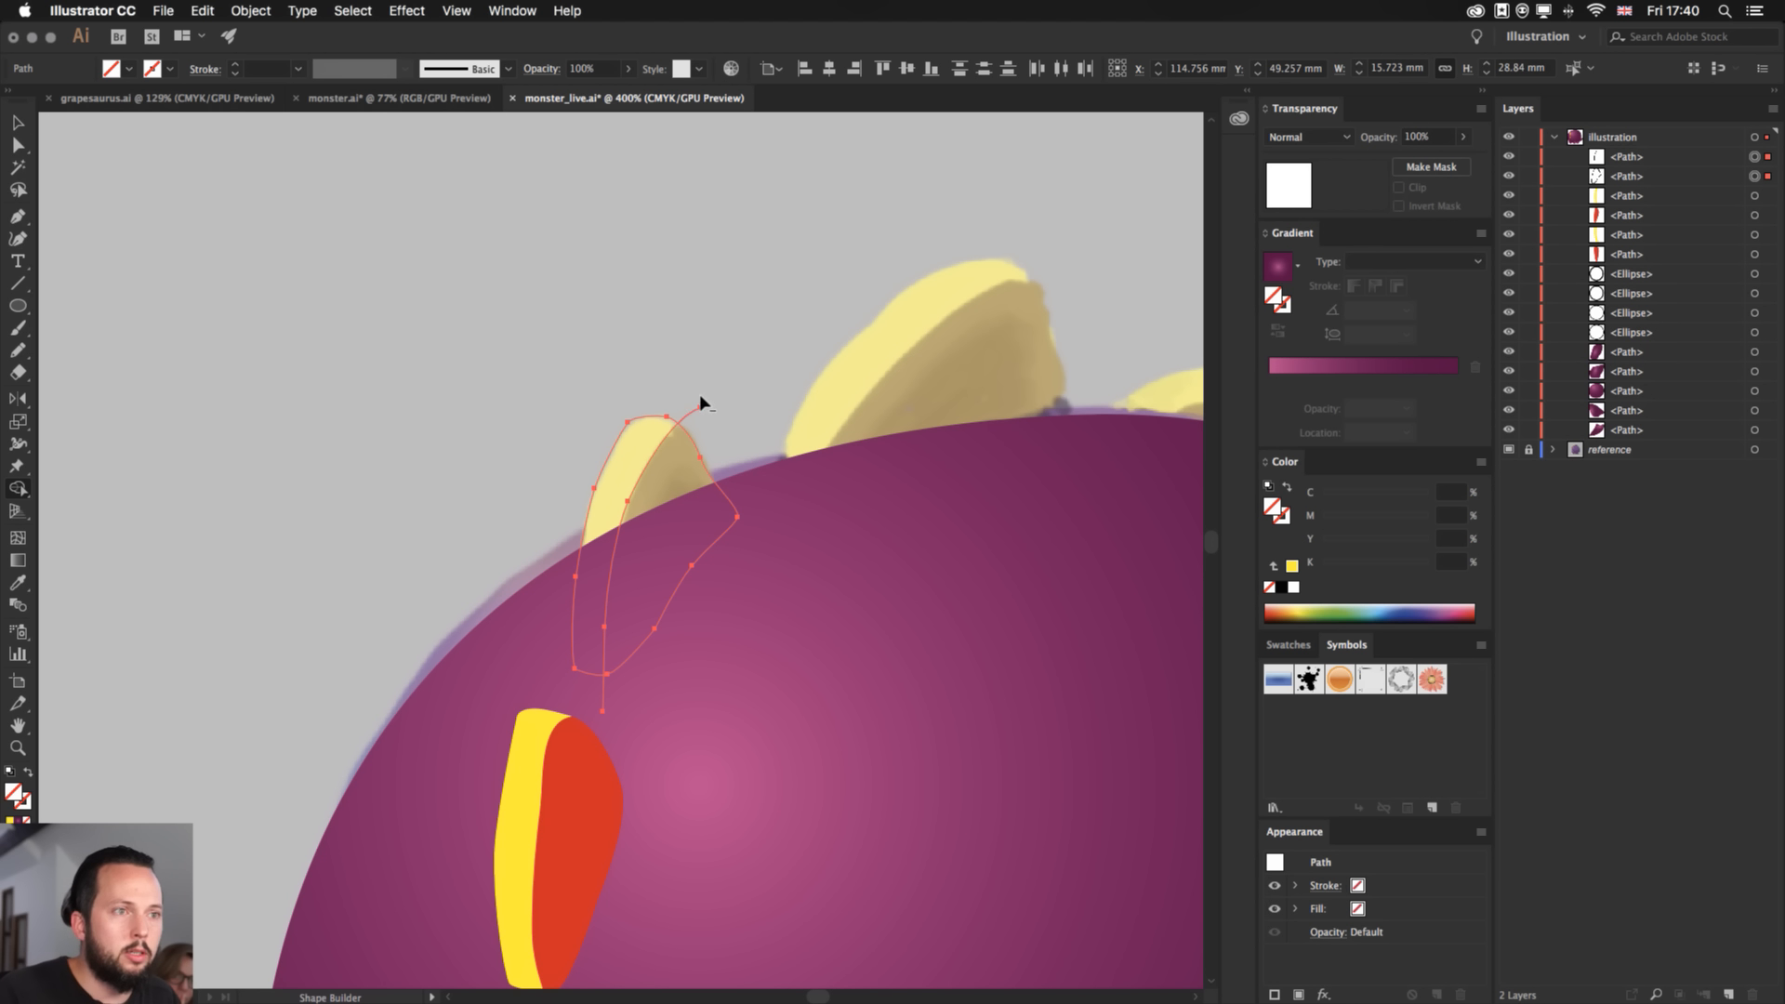
key("super+z")
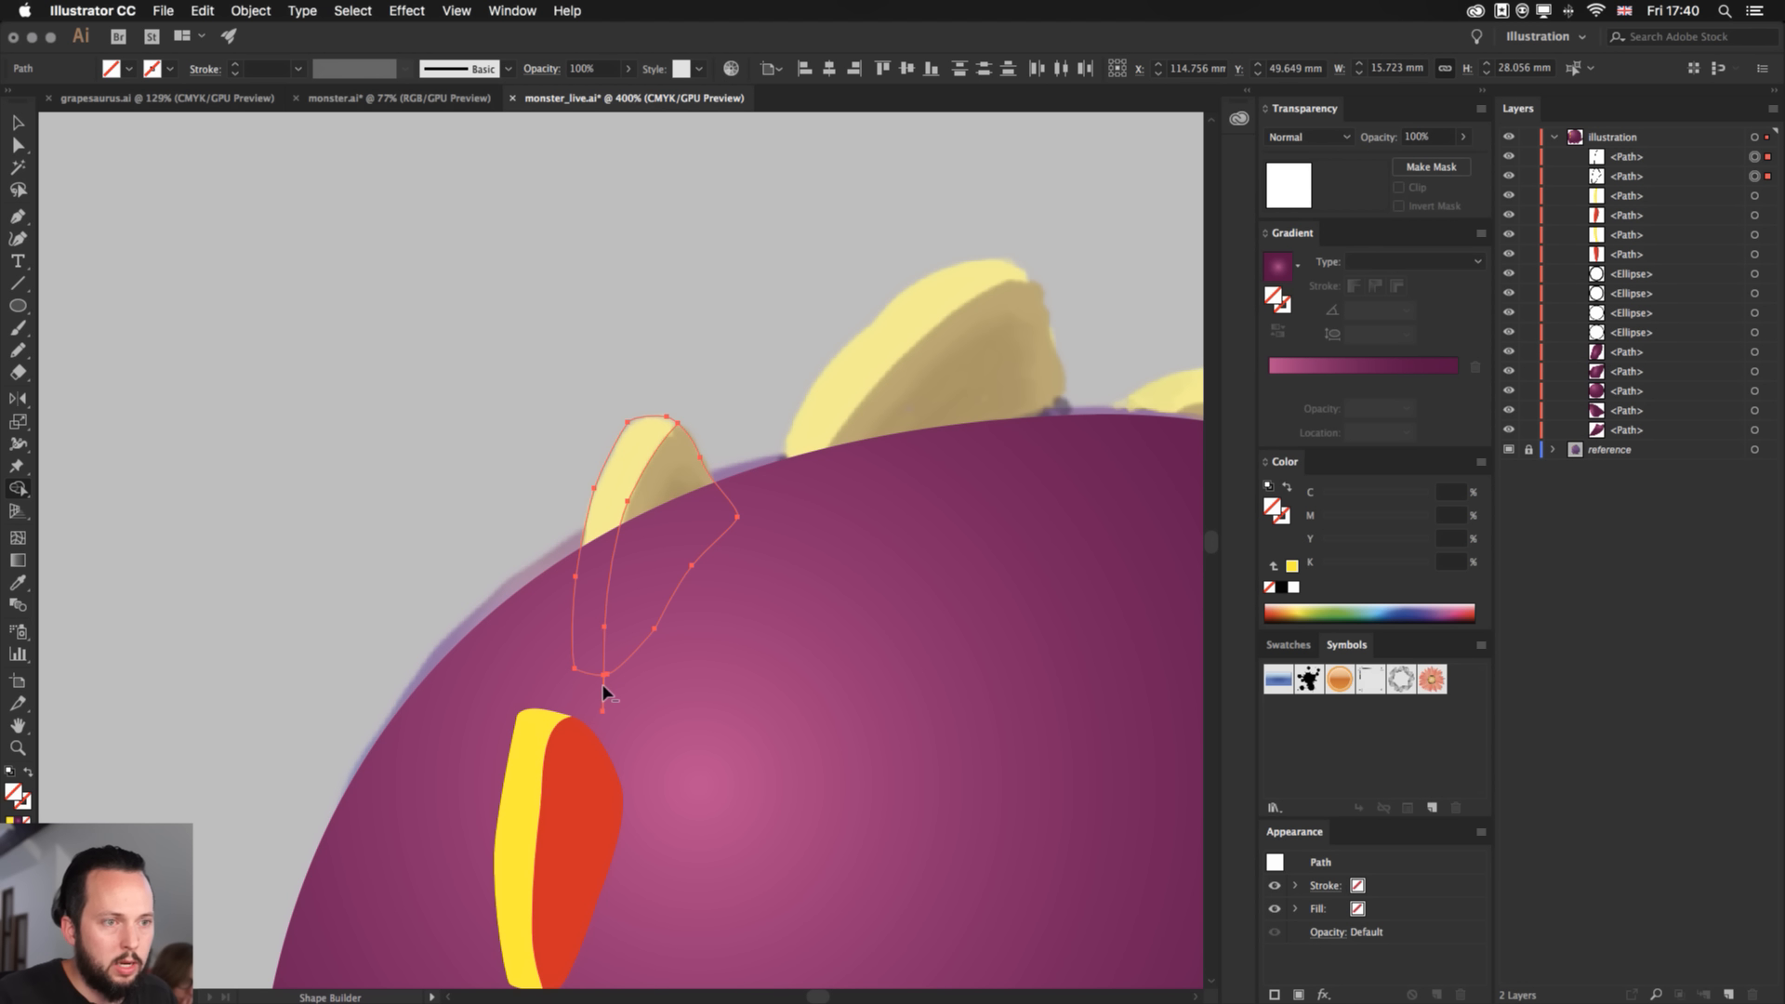
key("v")
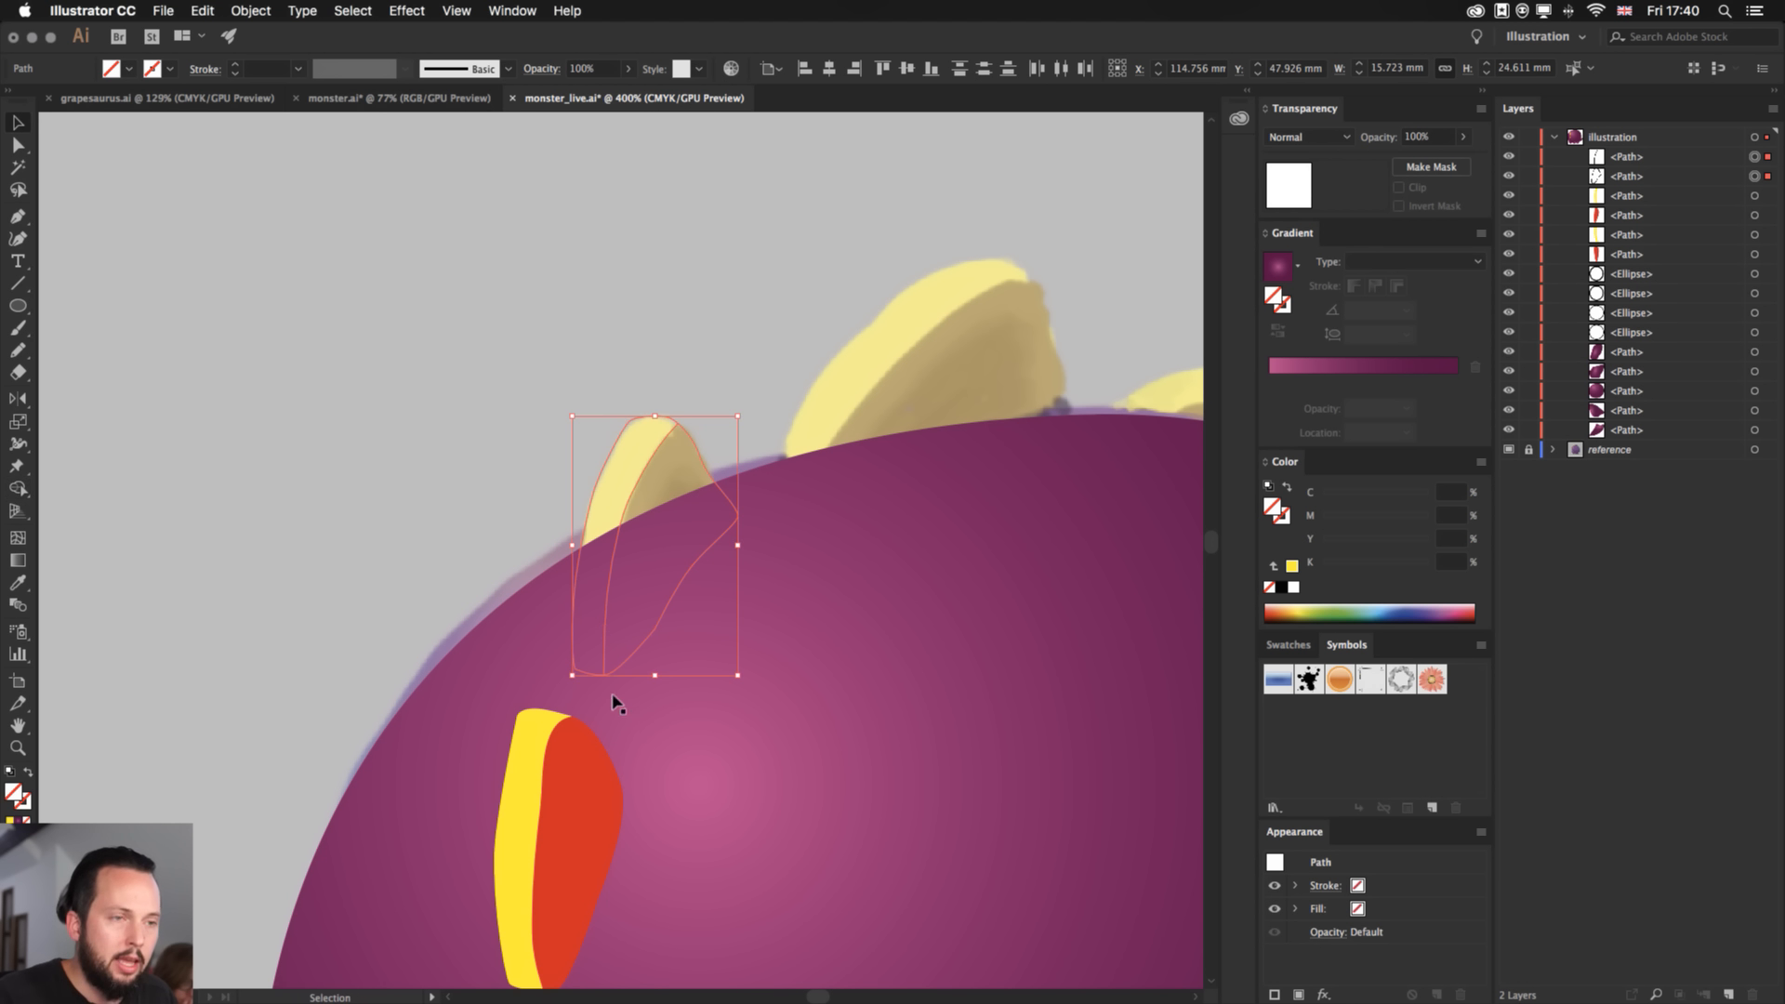
- Fill the third spike's light part yellow and its shadow part red with the Live Paint Bucket
key("k")
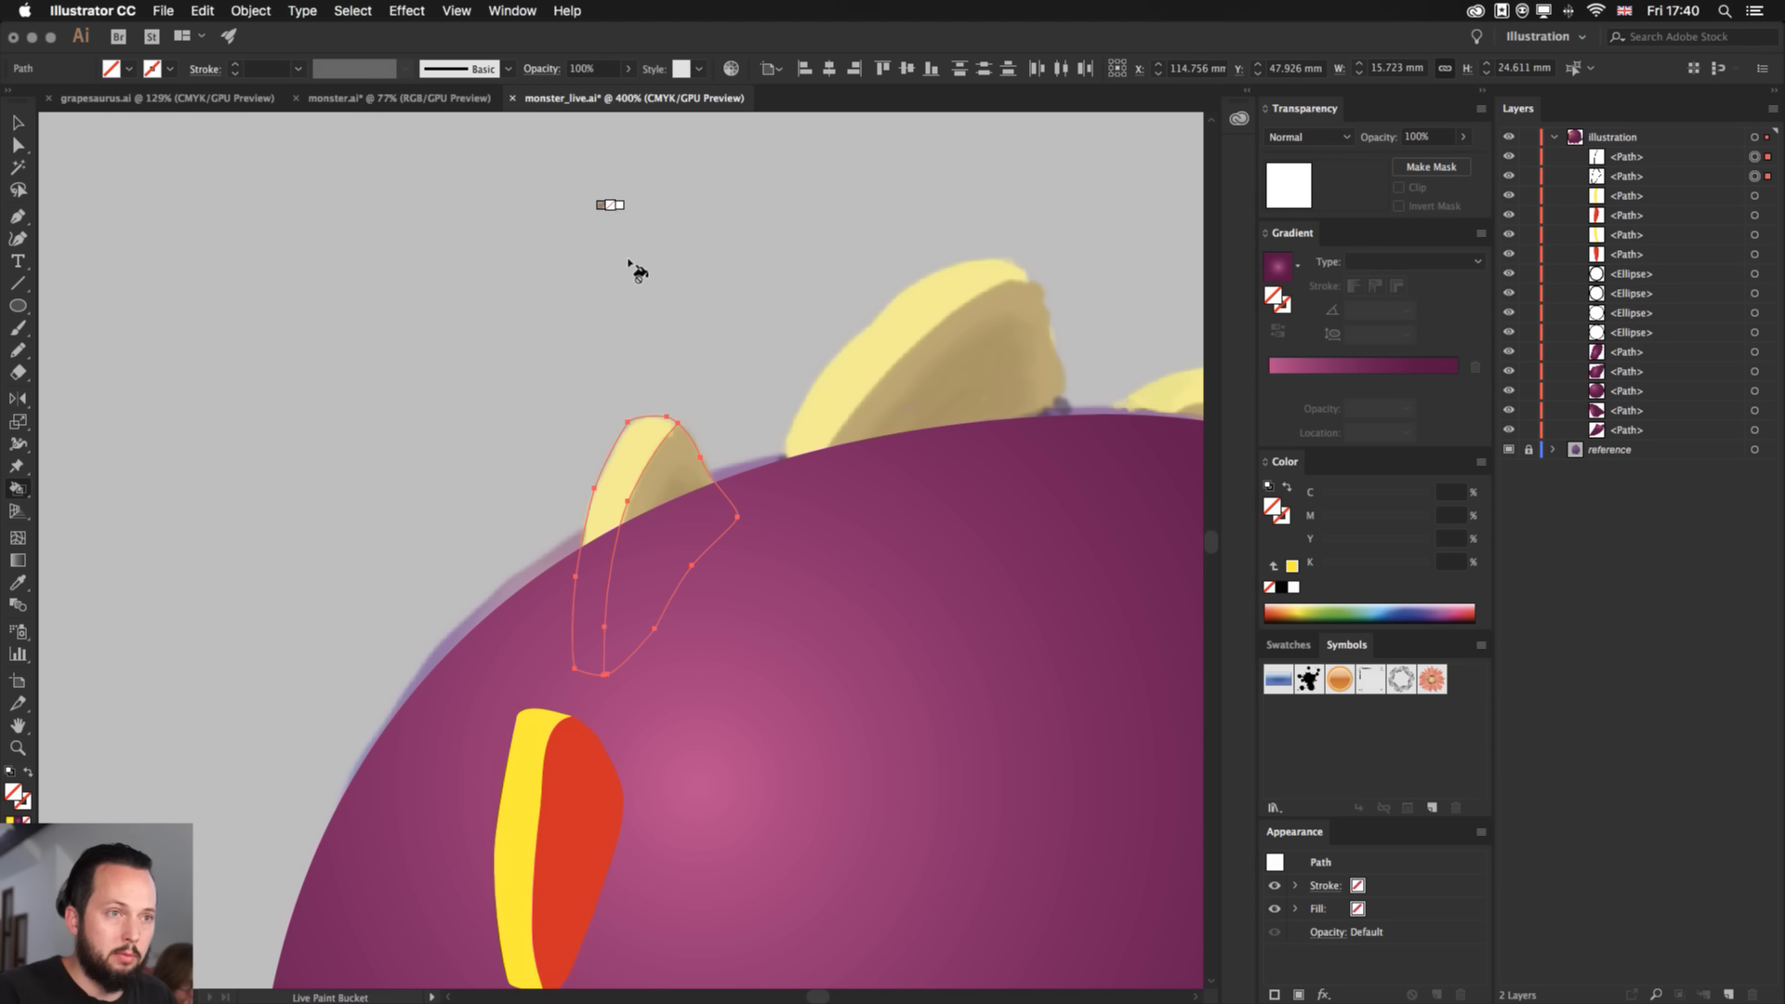
left_click(606, 484)
left_click(666, 502)
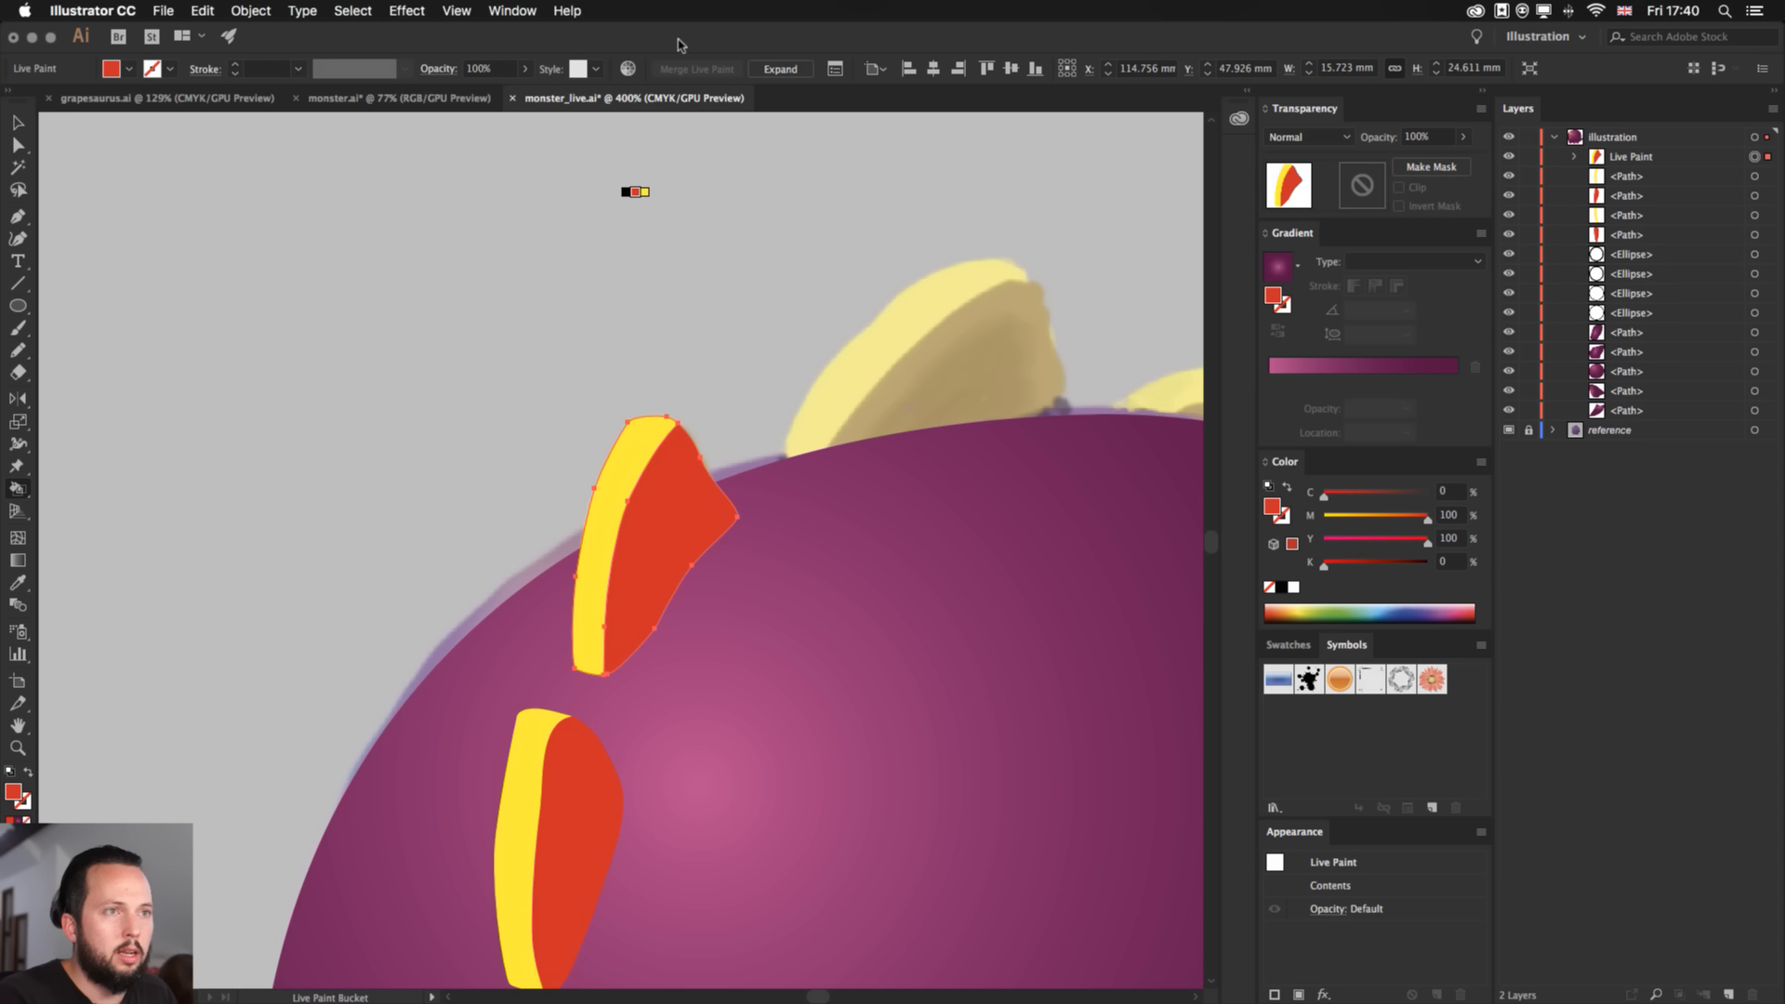
- Expand the third spike's Live Paint object, ungroup it into separate paths and deselect them
left_click(780, 68)
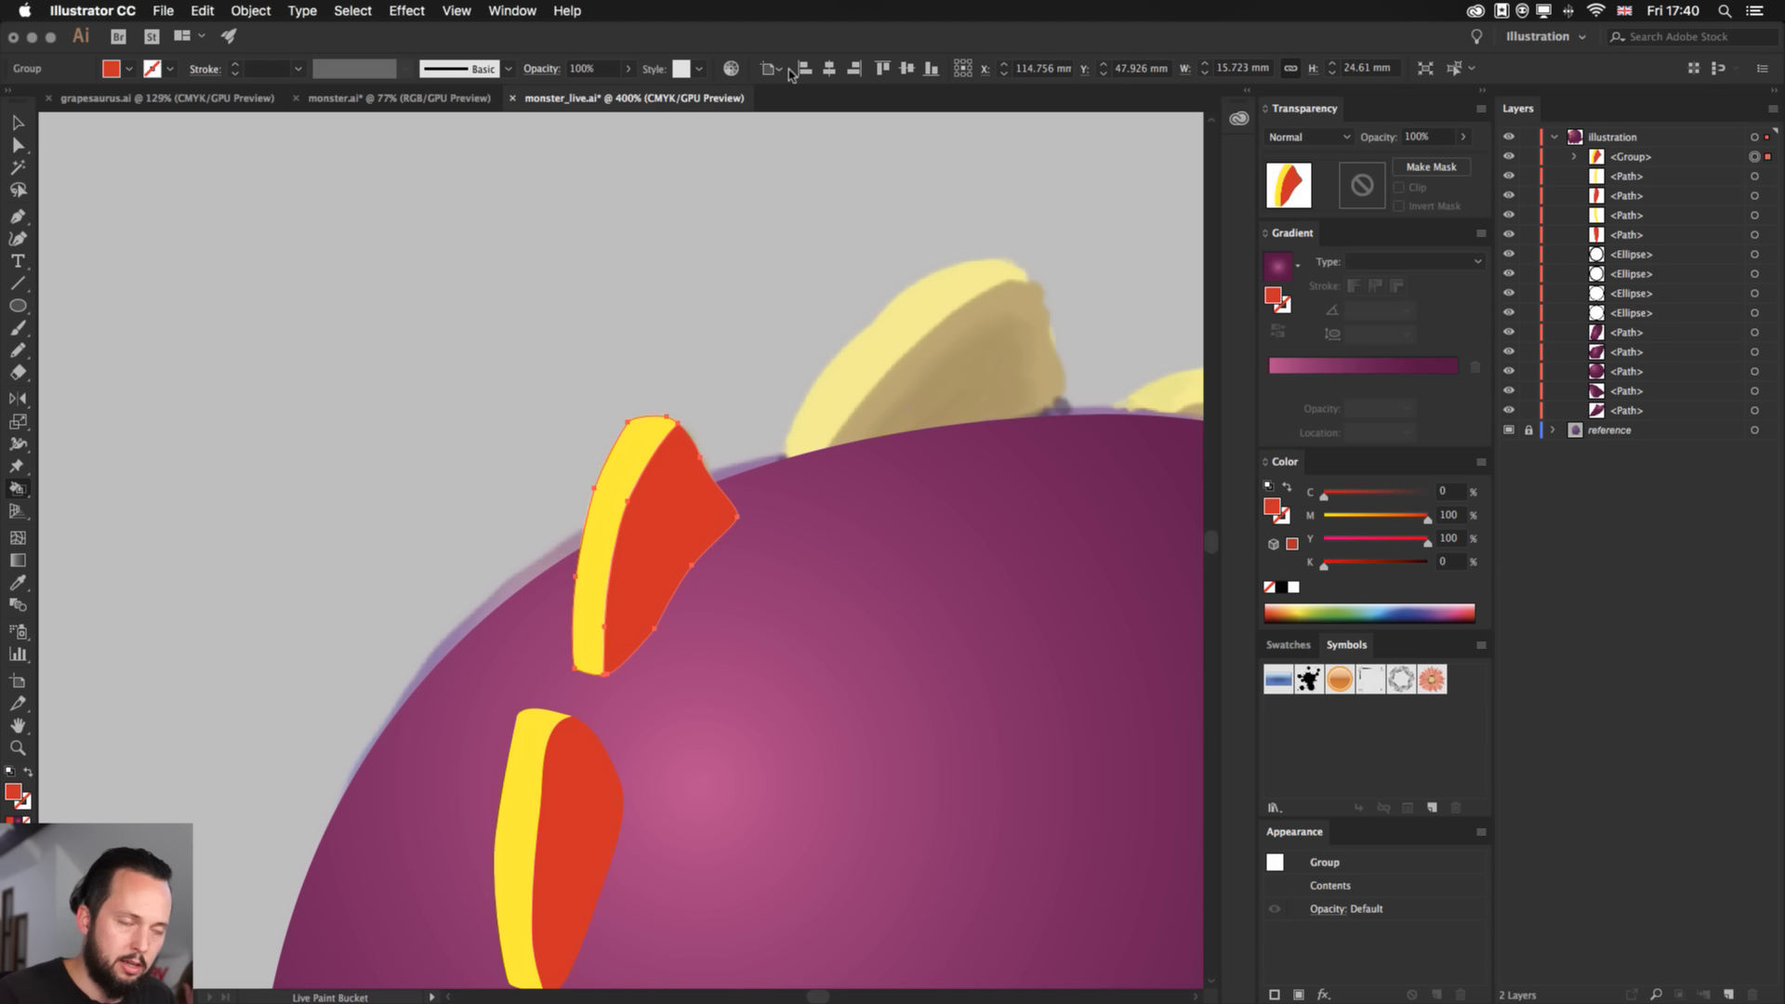
key("shift+super+g")
key("v")
left_click(710, 331)
- Duplicate the third spike's yellow and red parts onto the large painted spike at the upper part of the body
key("space")
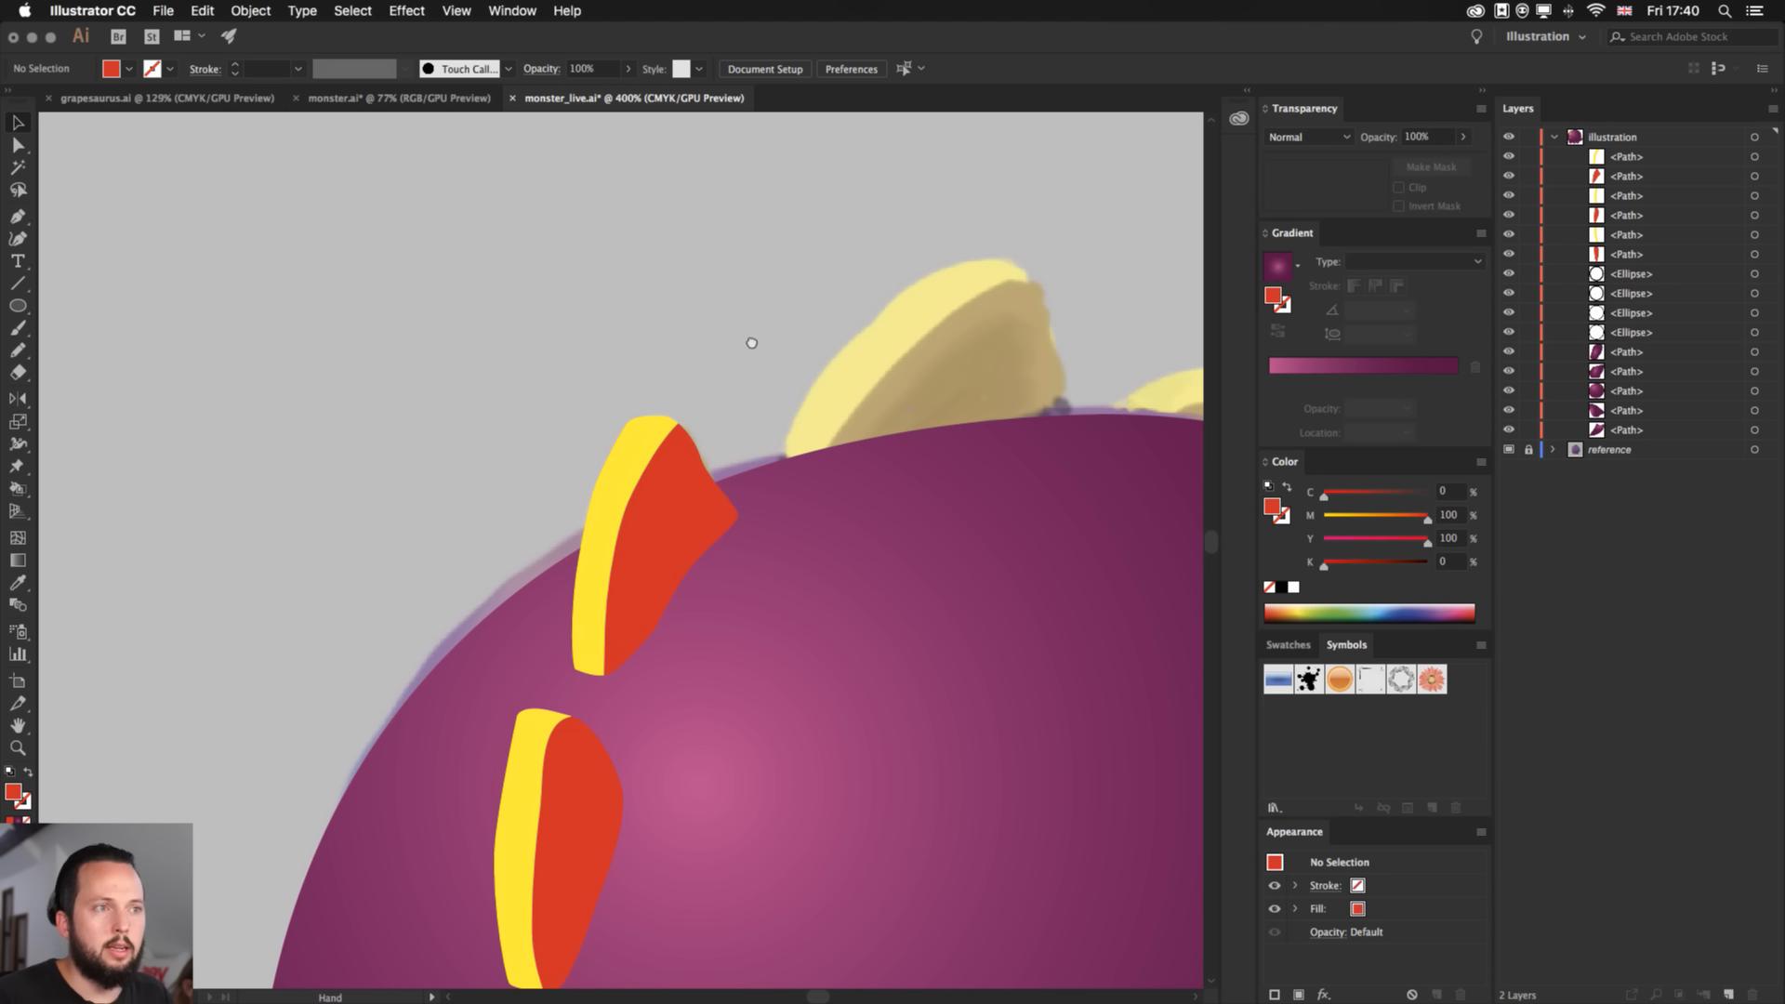
left_click_drag(751, 343, 429, 371)
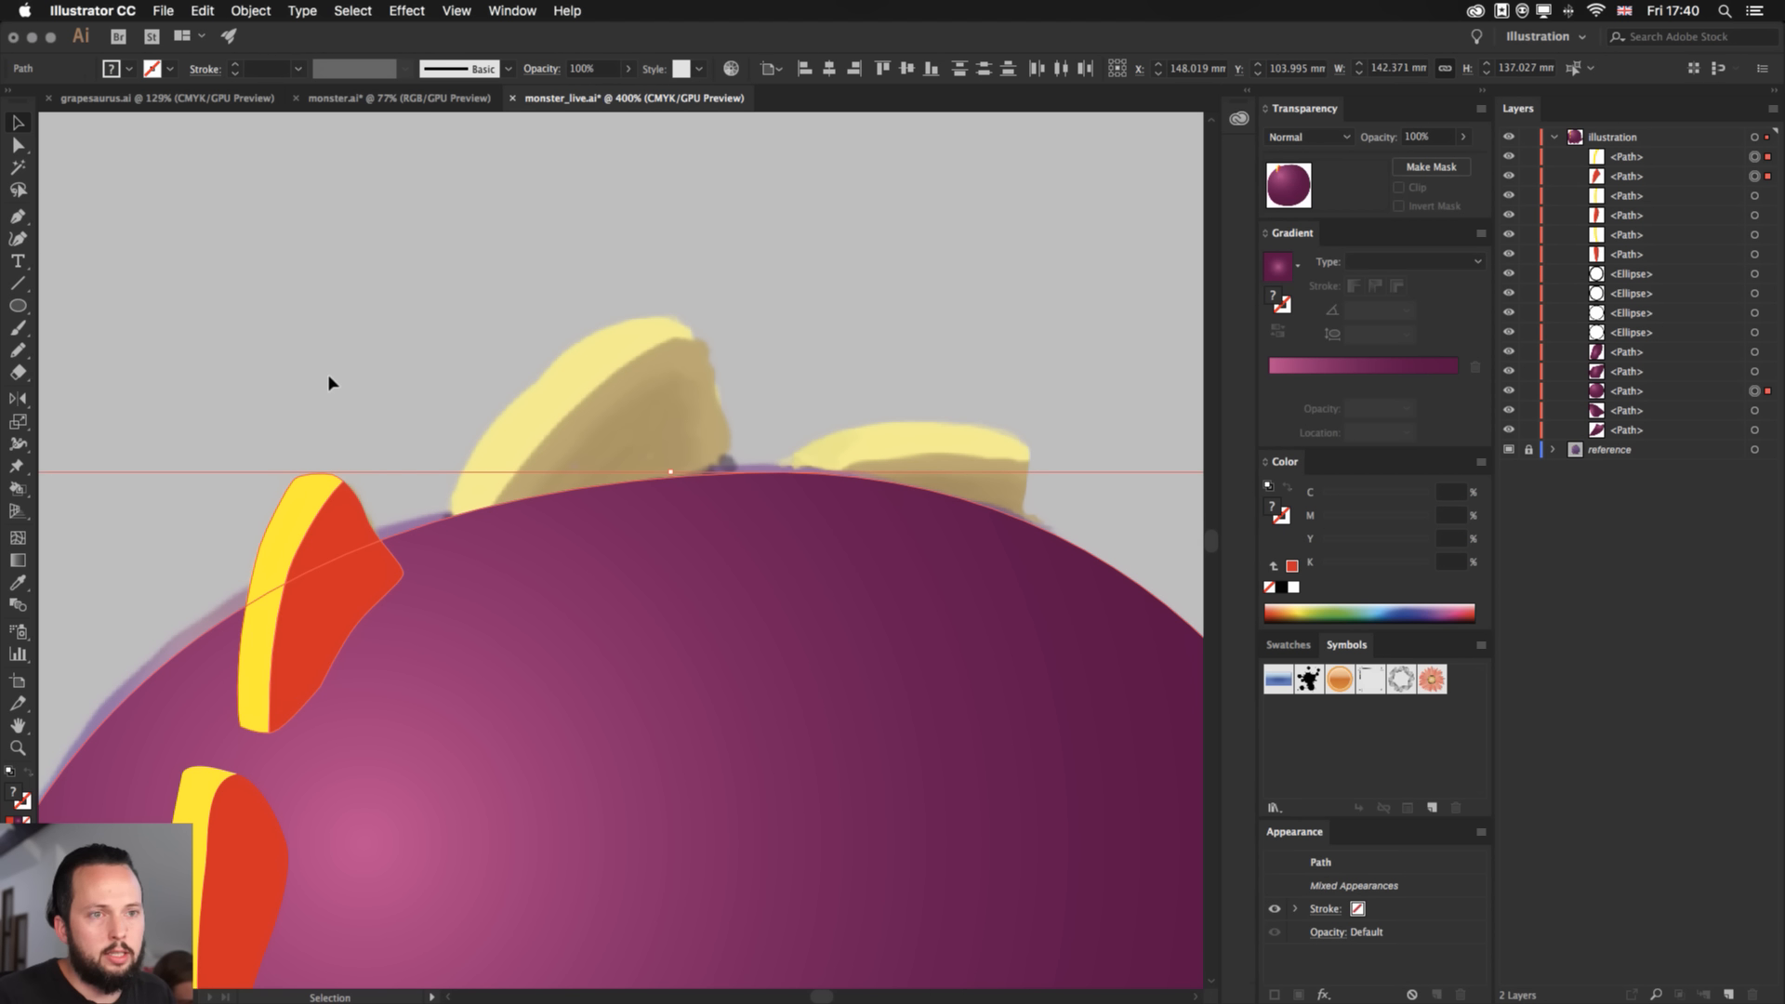
left_click(325, 497)
left_click(307, 478, "shift")
left_click_drag(319, 470, 596, 329)
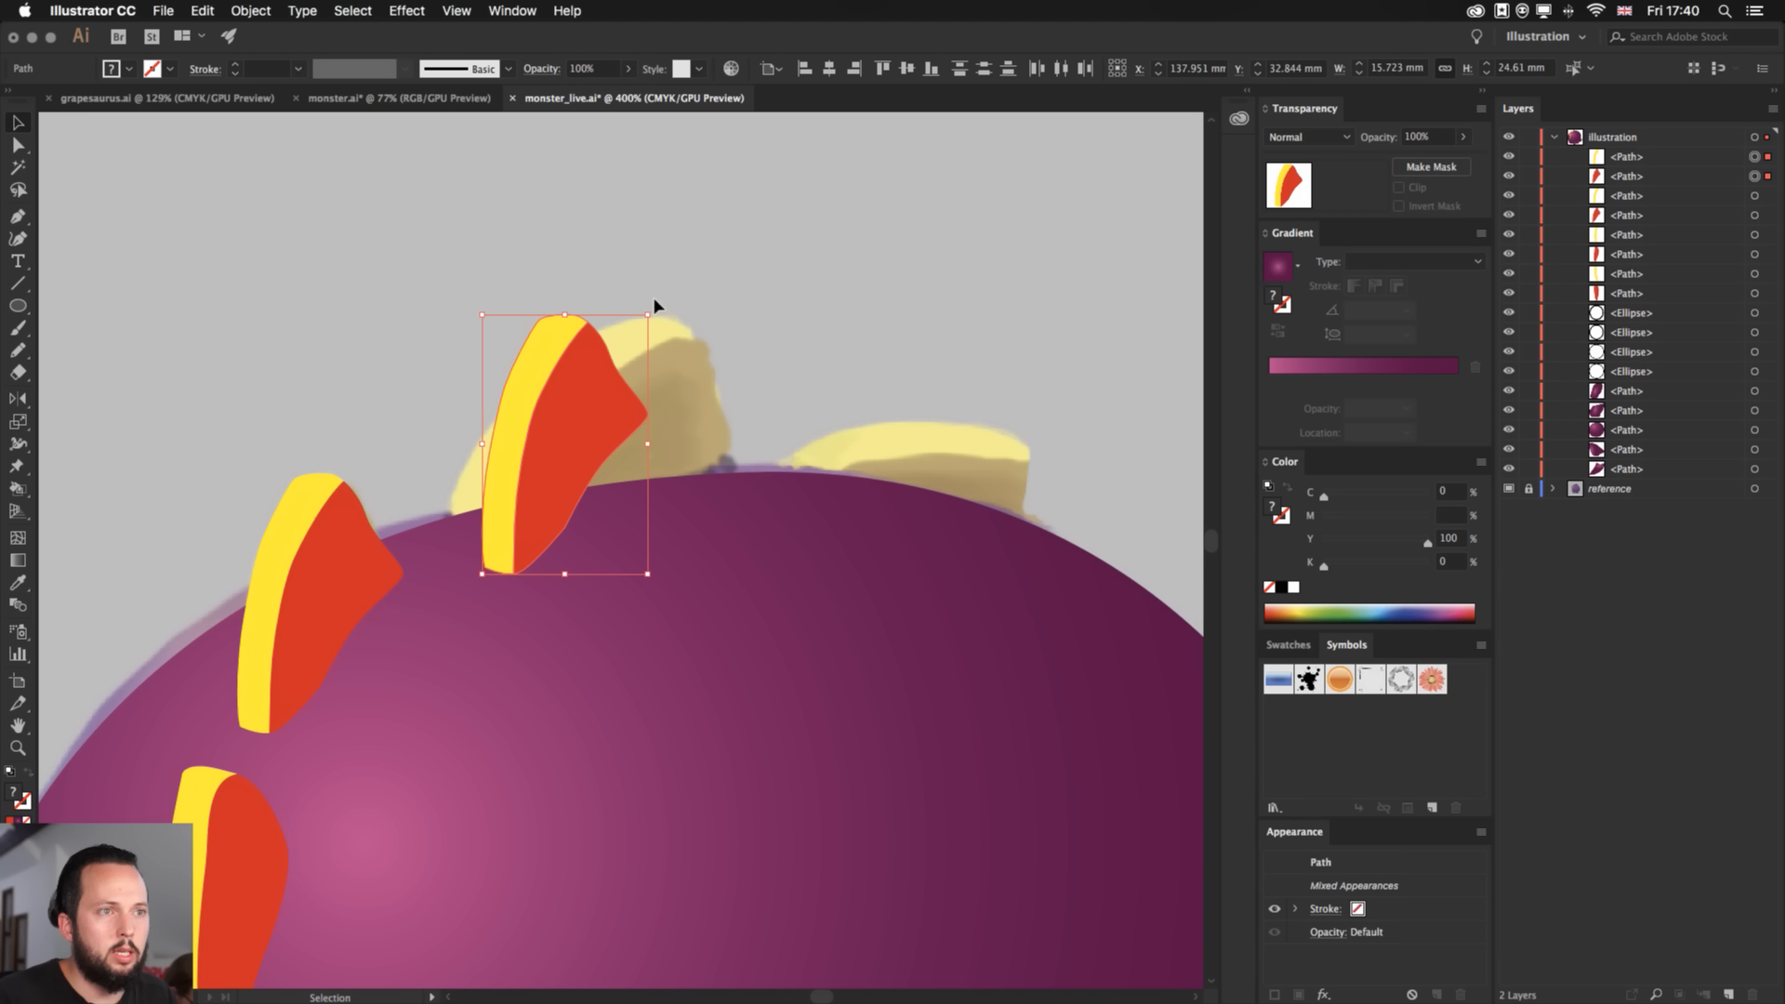
- In Outline mode, rotate and stretch the duplicated spike to about 26.1 by 21.1 mm to match the large painted spike
key("super+y")
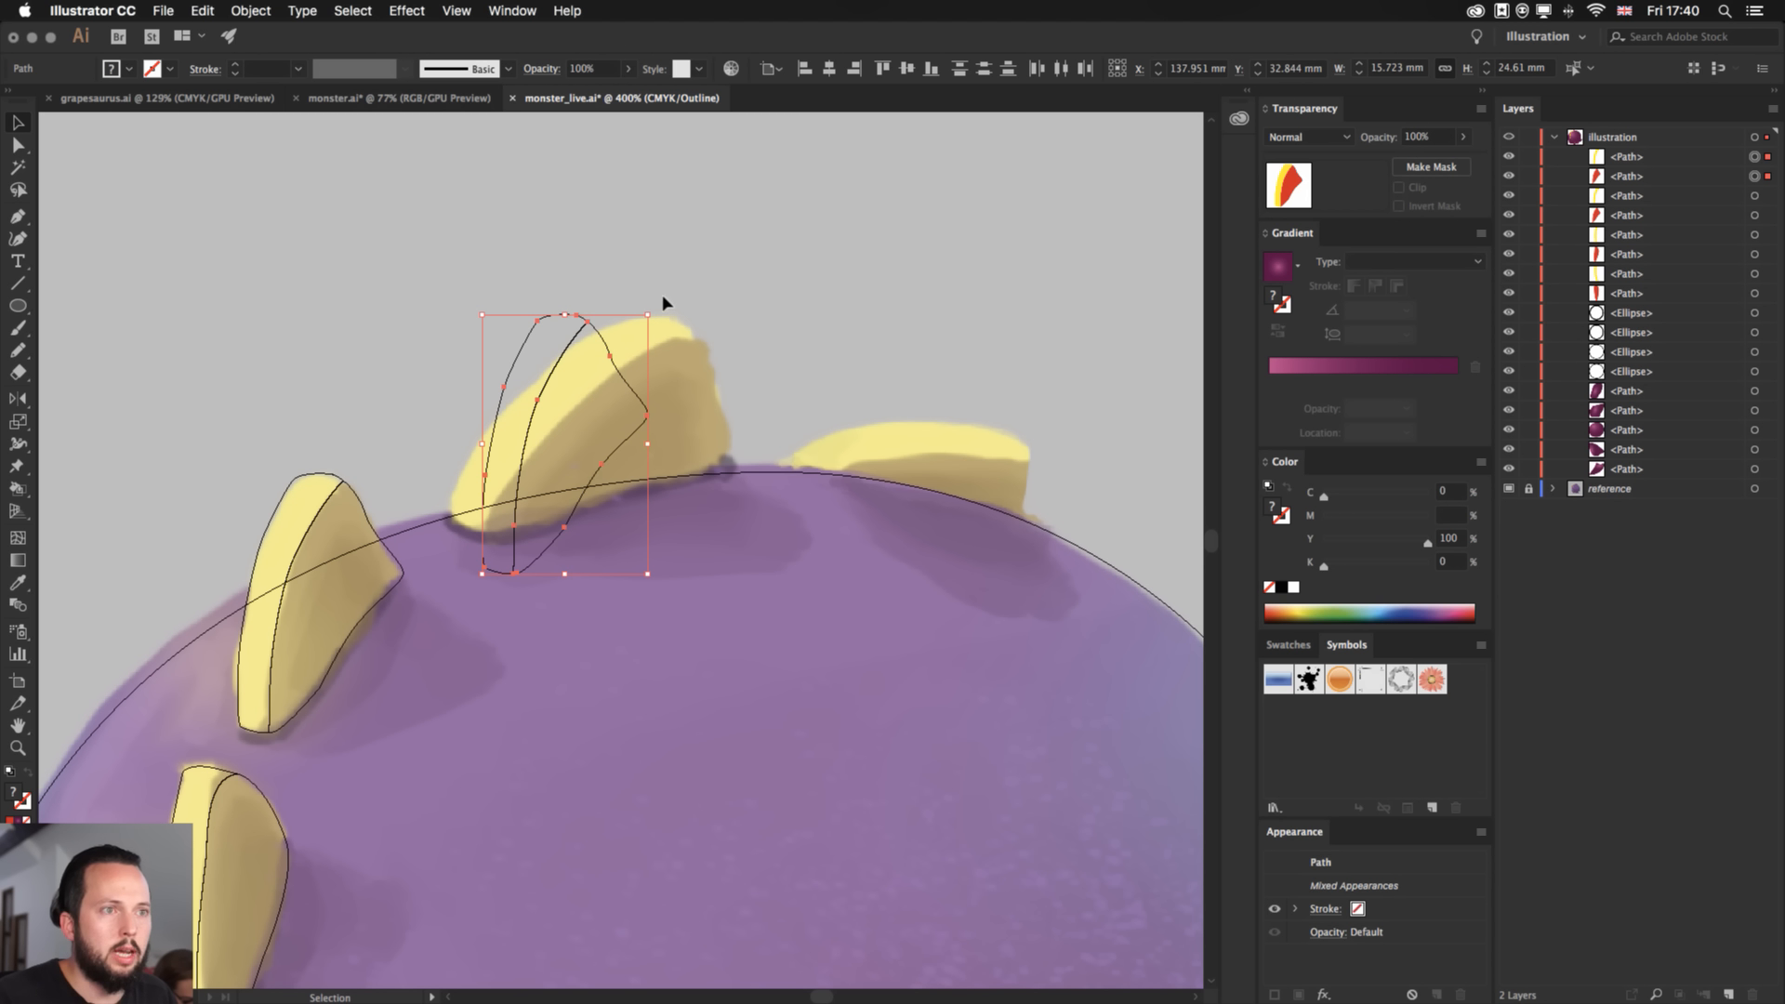
left_click_drag(664, 303, 703, 372)
left_click_drag(588, 377, 610, 375)
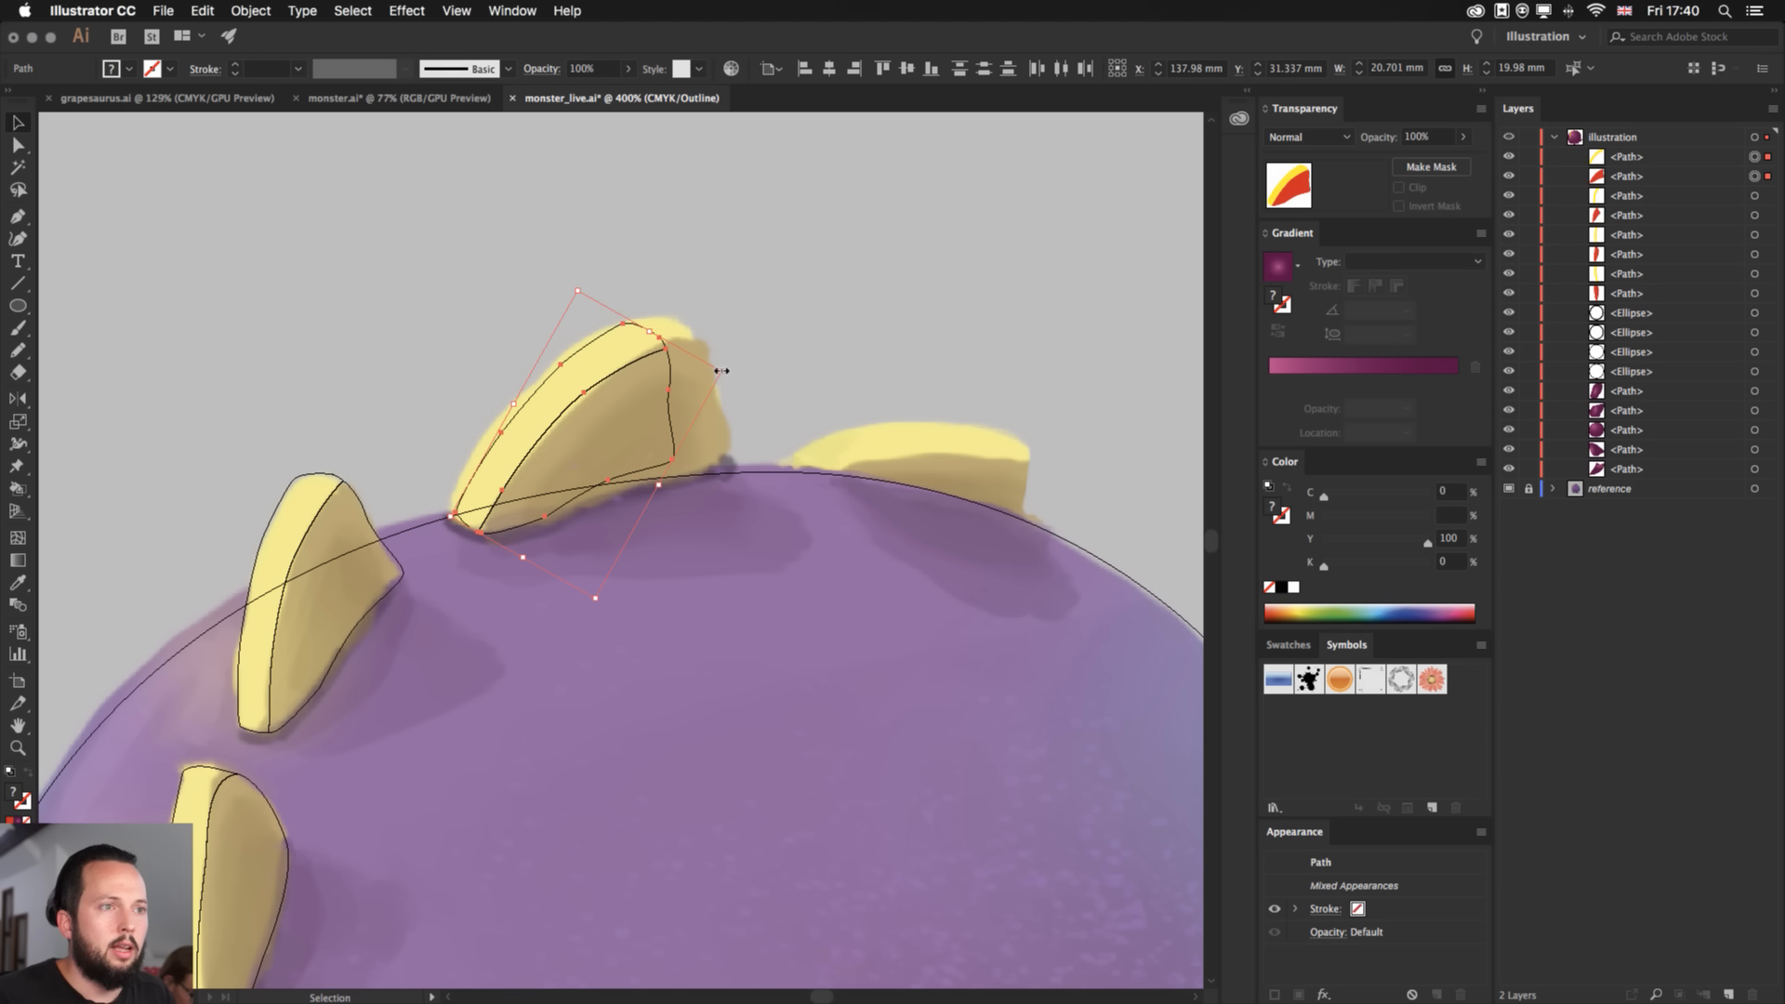
left_click_drag(721, 371, 784, 372)
left_click_drag(590, 259, 586, 275)
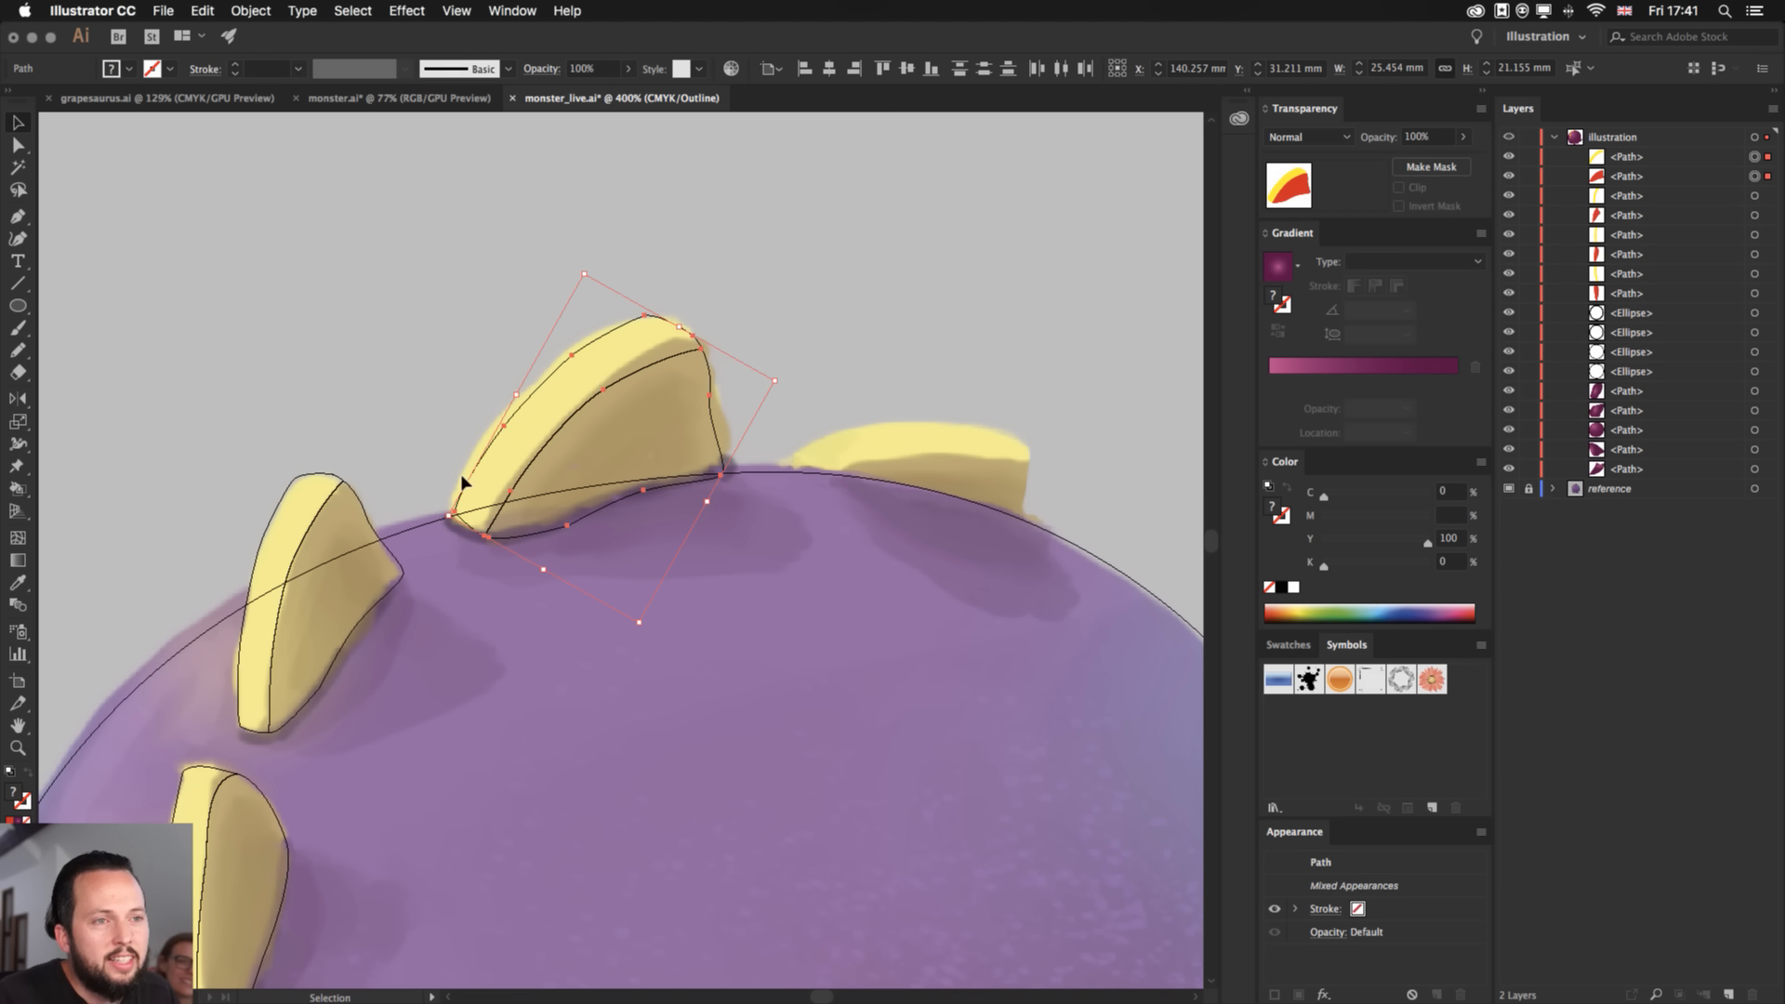
left_click_drag(519, 390, 500, 401)
- Try to push the duplicated spike's edges onto the painting using the Warp tool with a smaller brush
key("a")
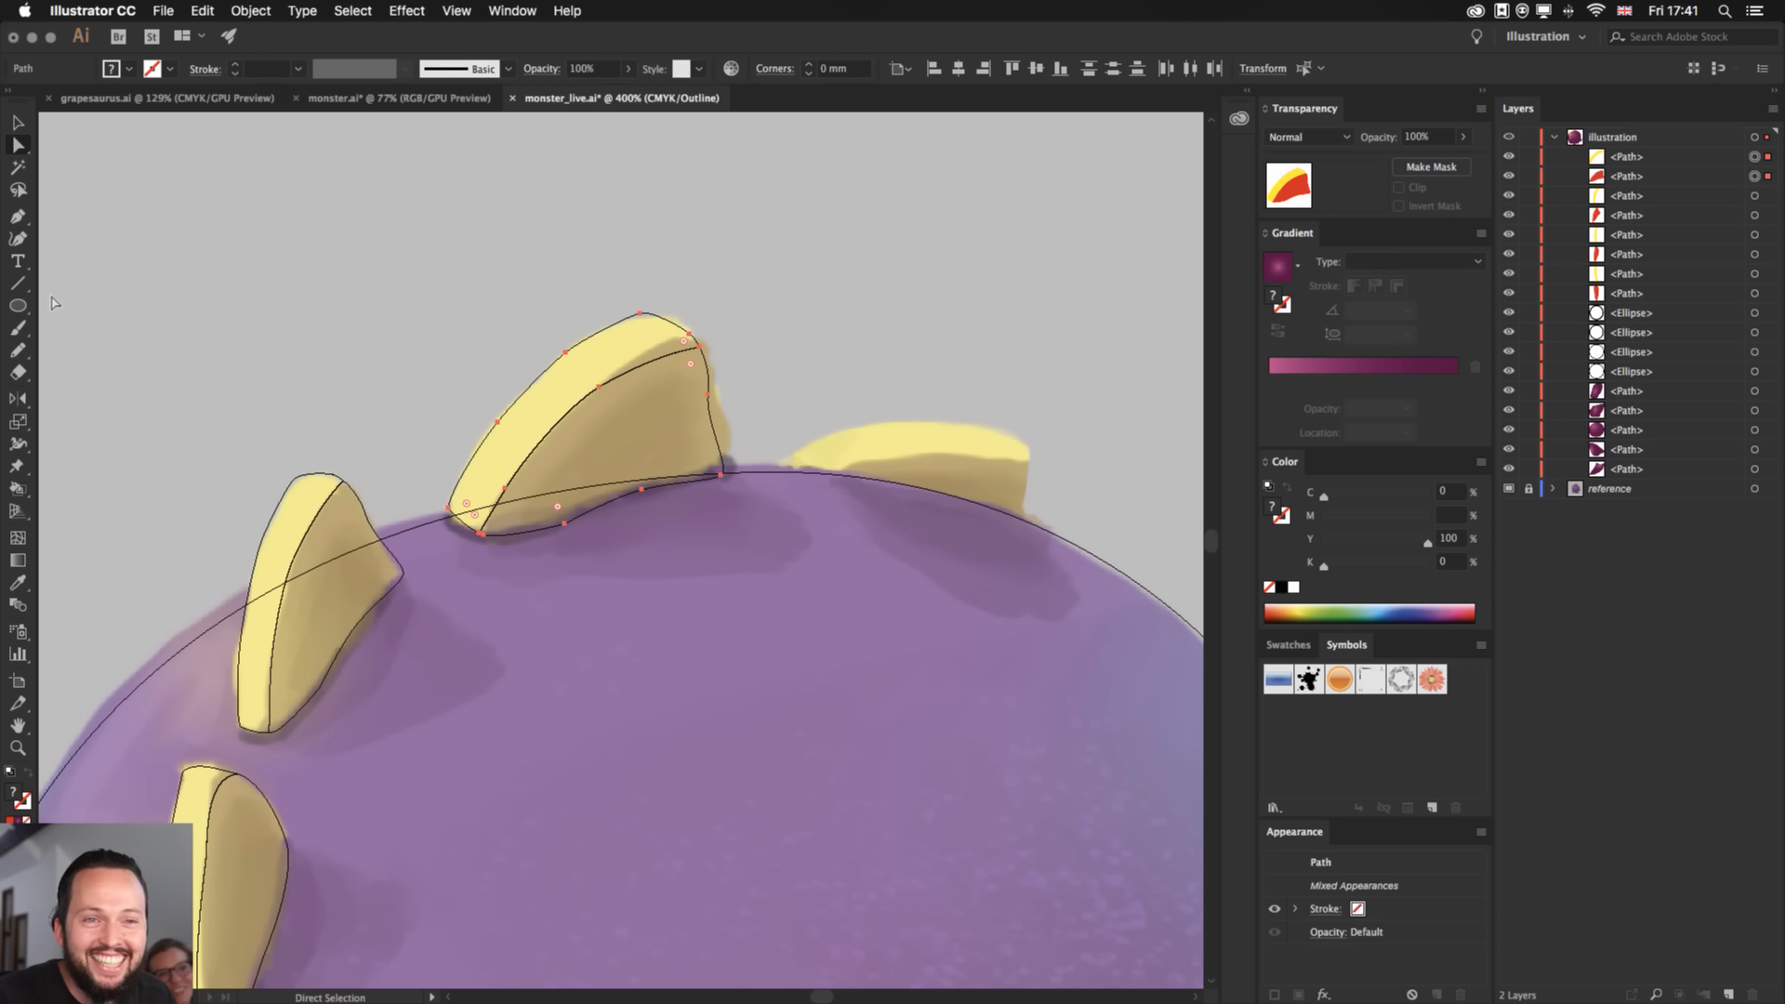
left_click(19, 420)
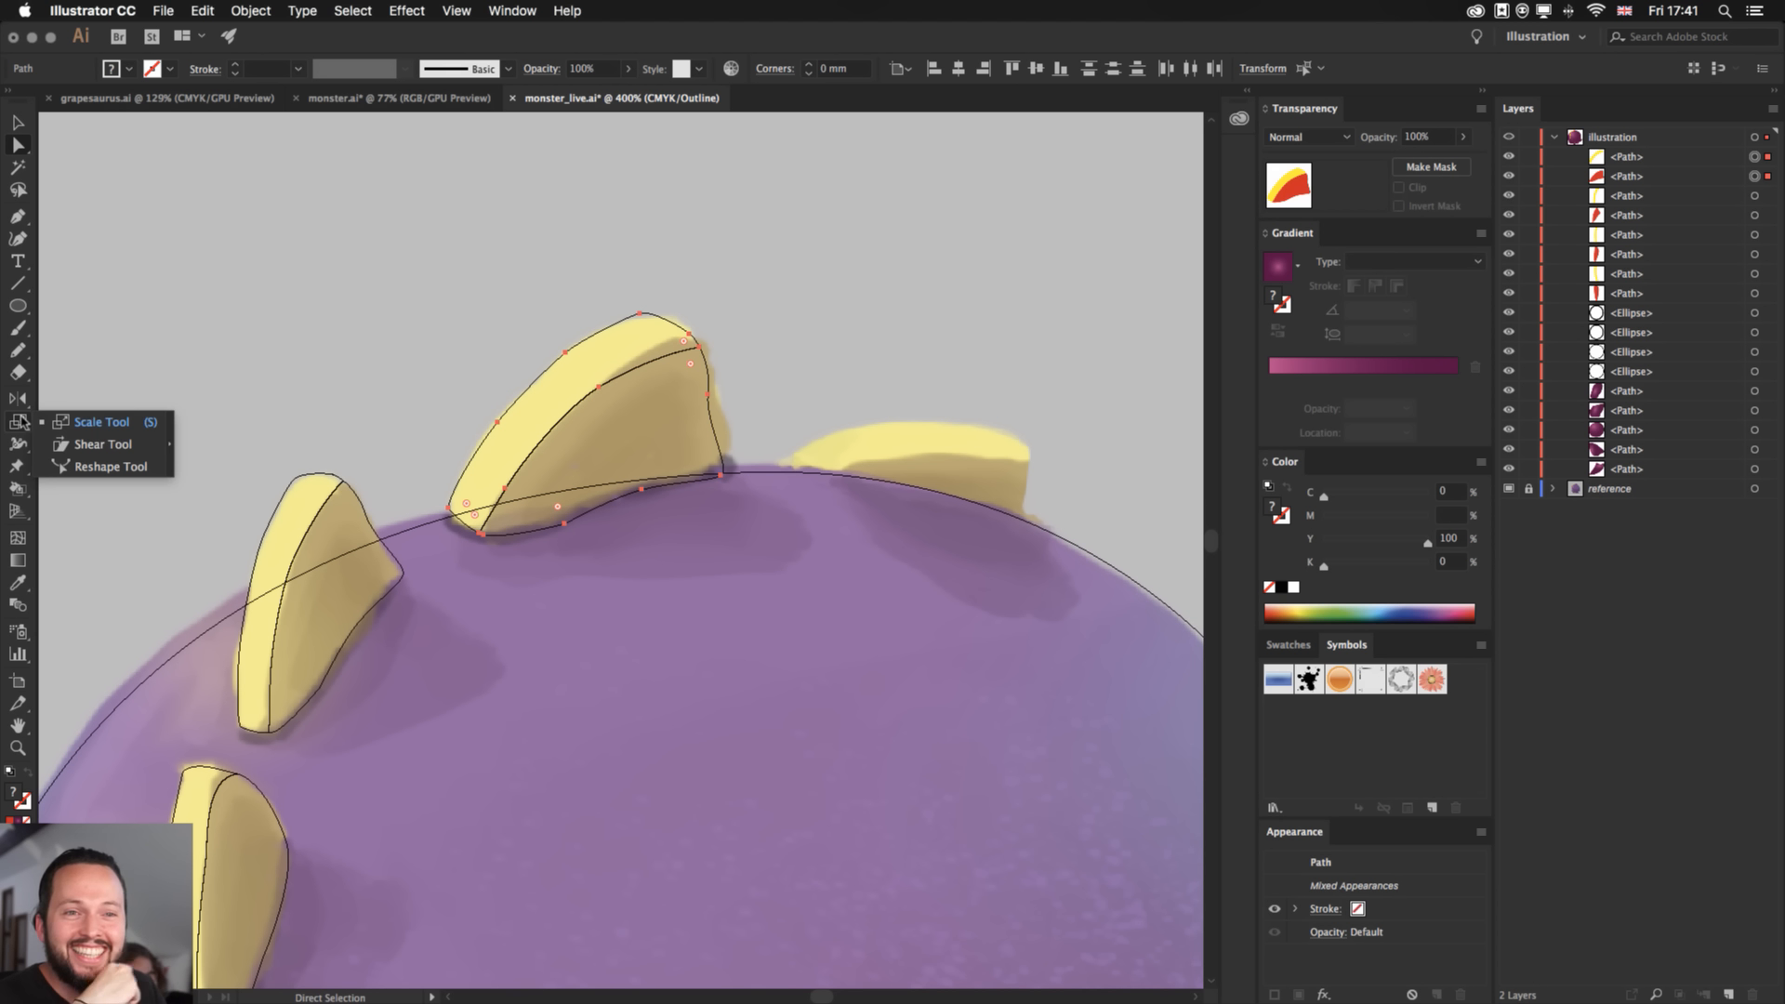
left_click(19, 420)
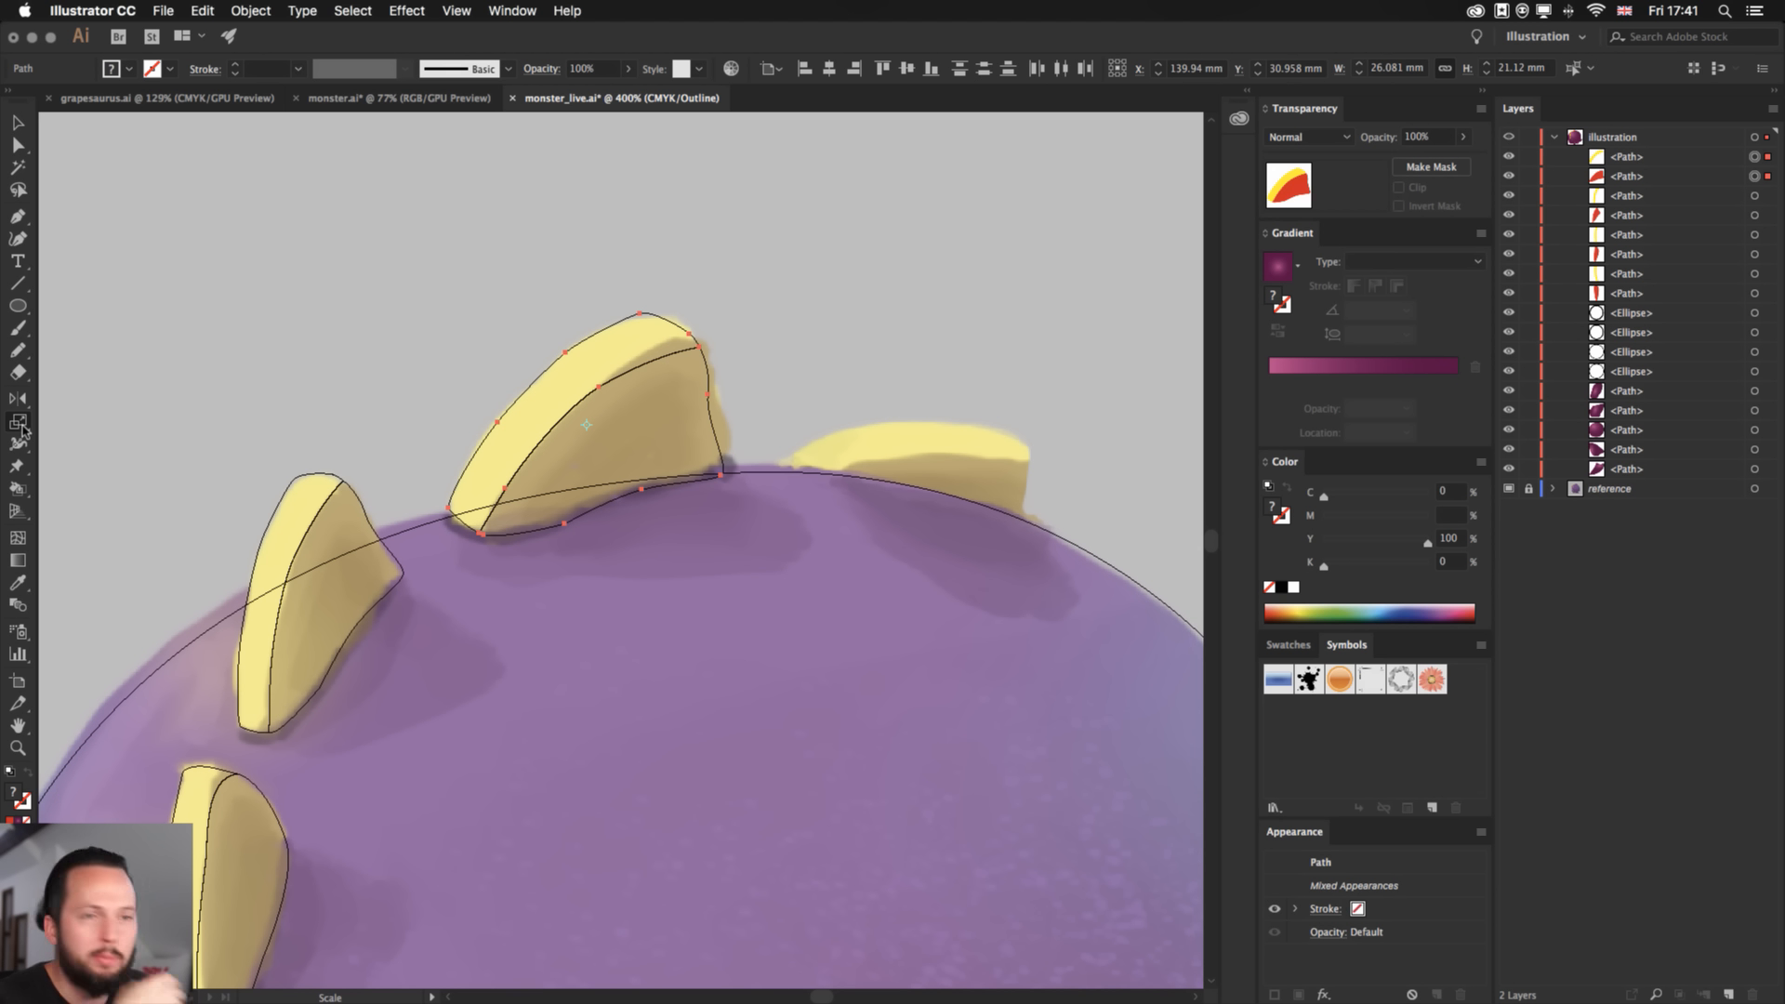
left_click(19, 444)
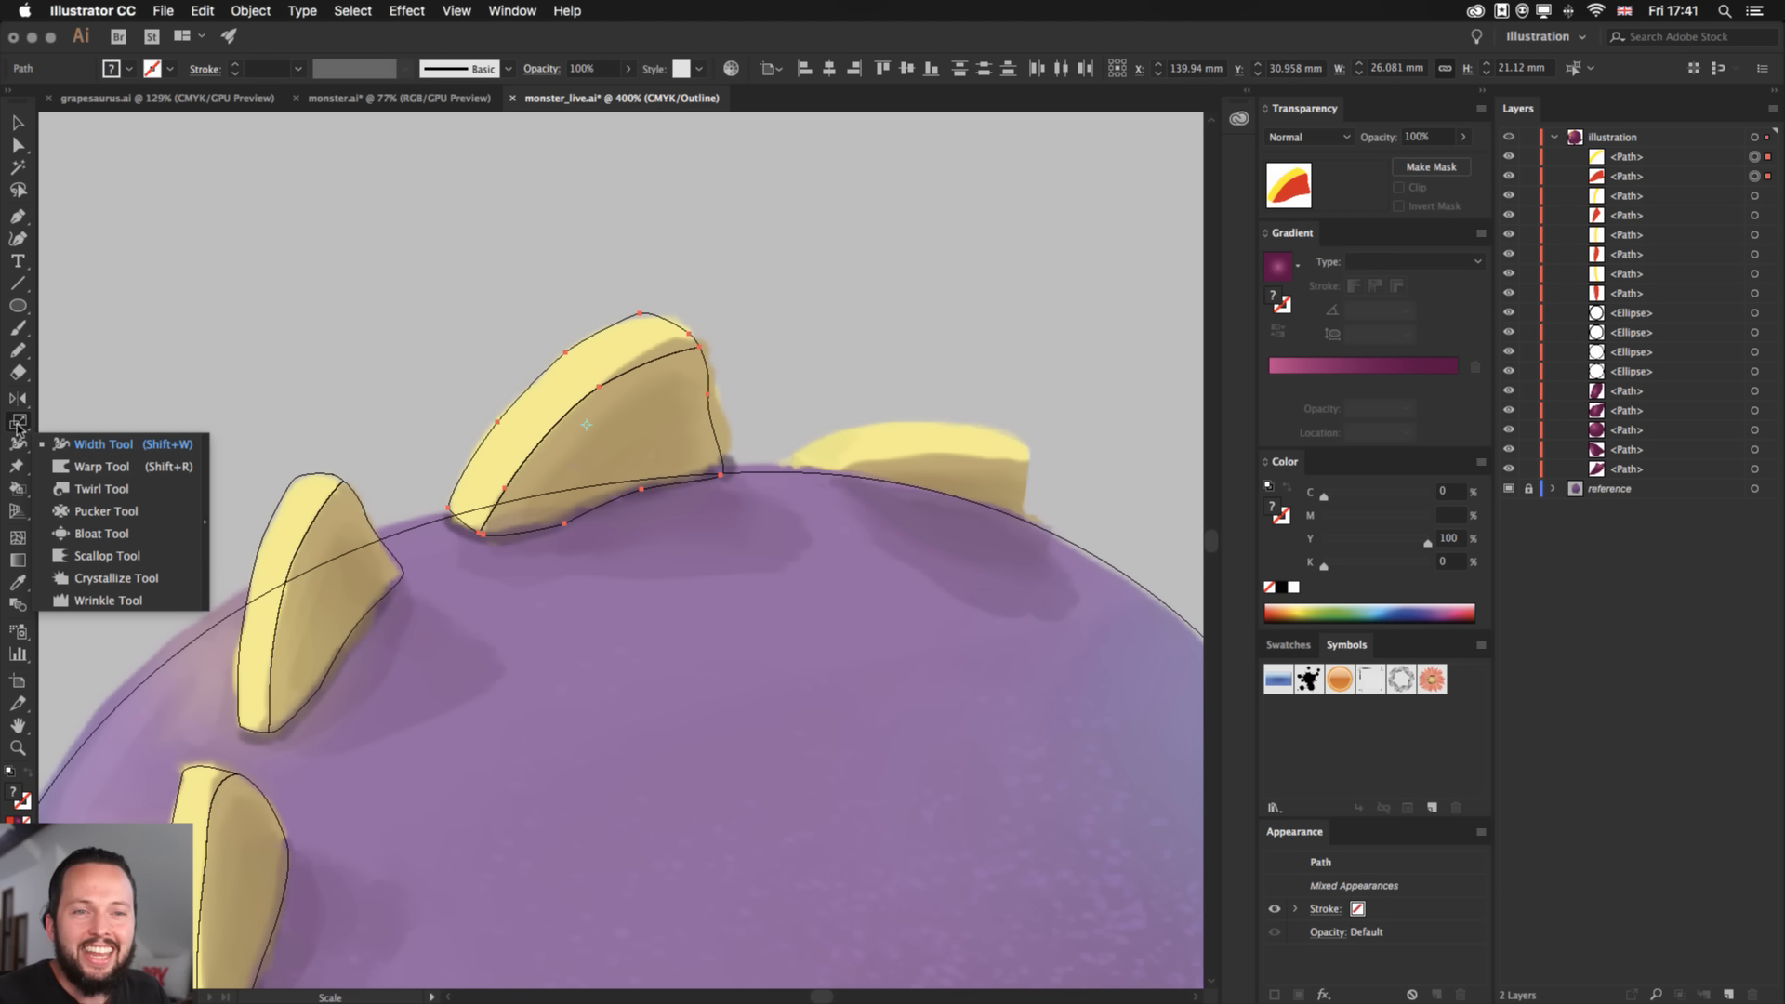
left_click(18, 424)
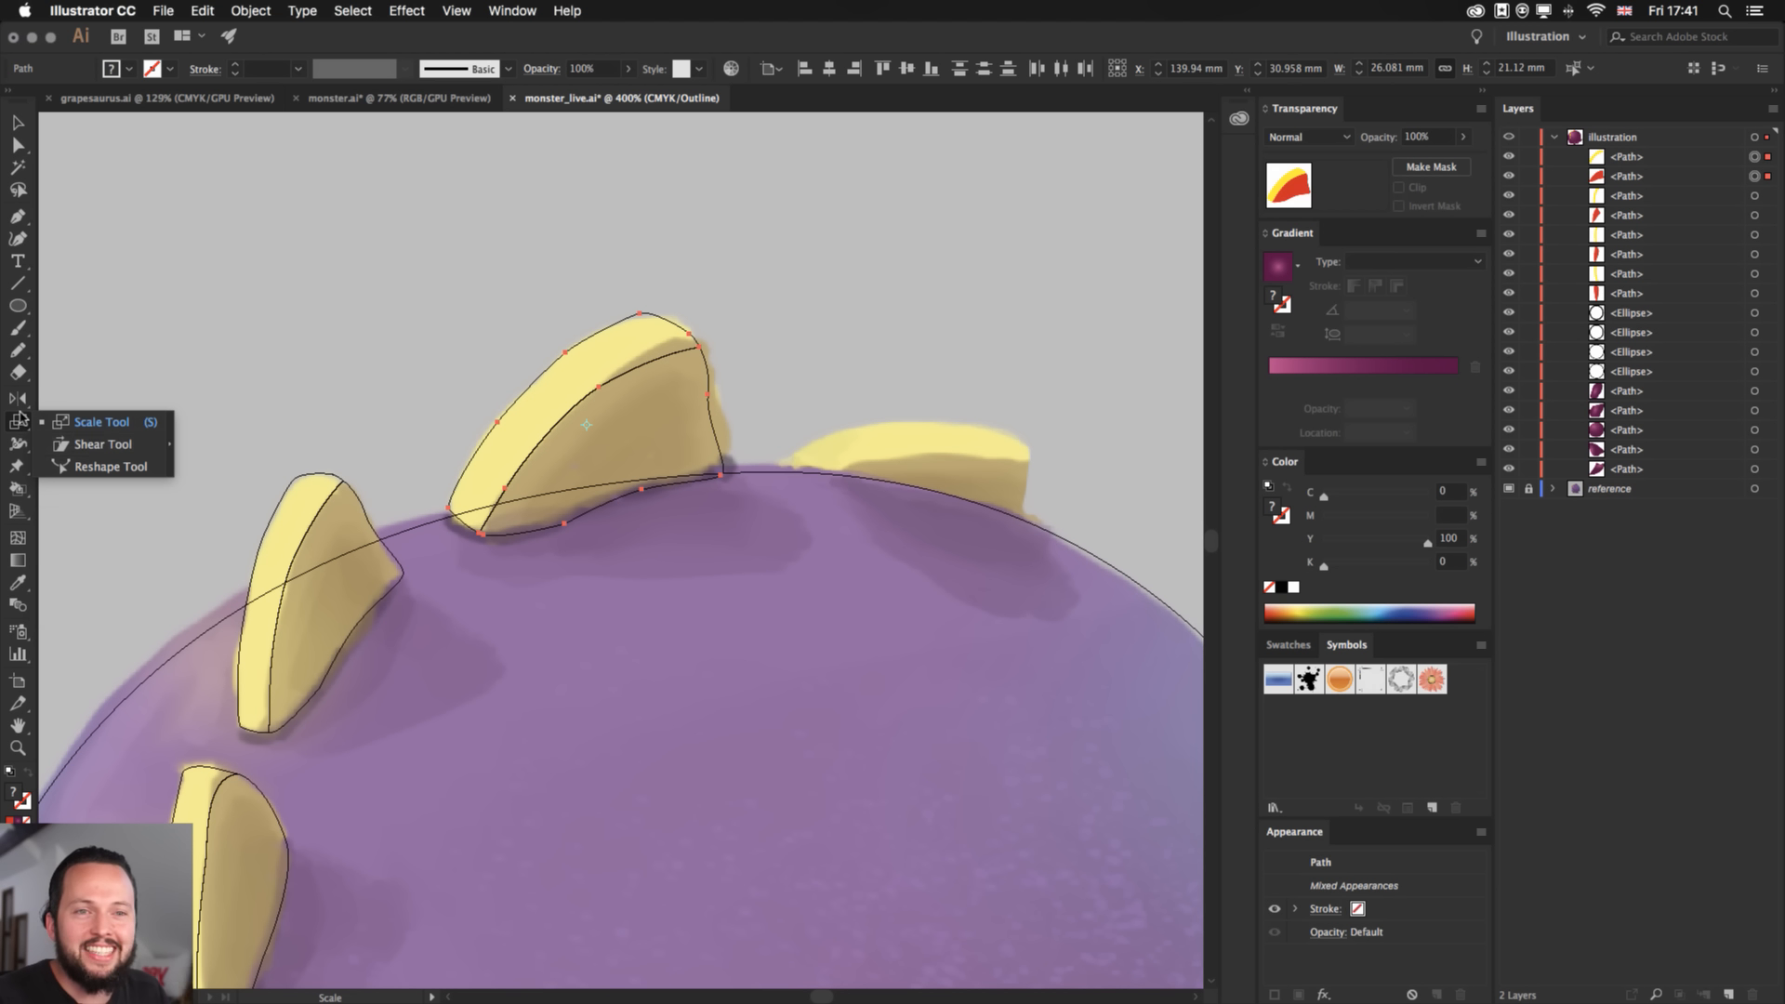
left_click(17, 403)
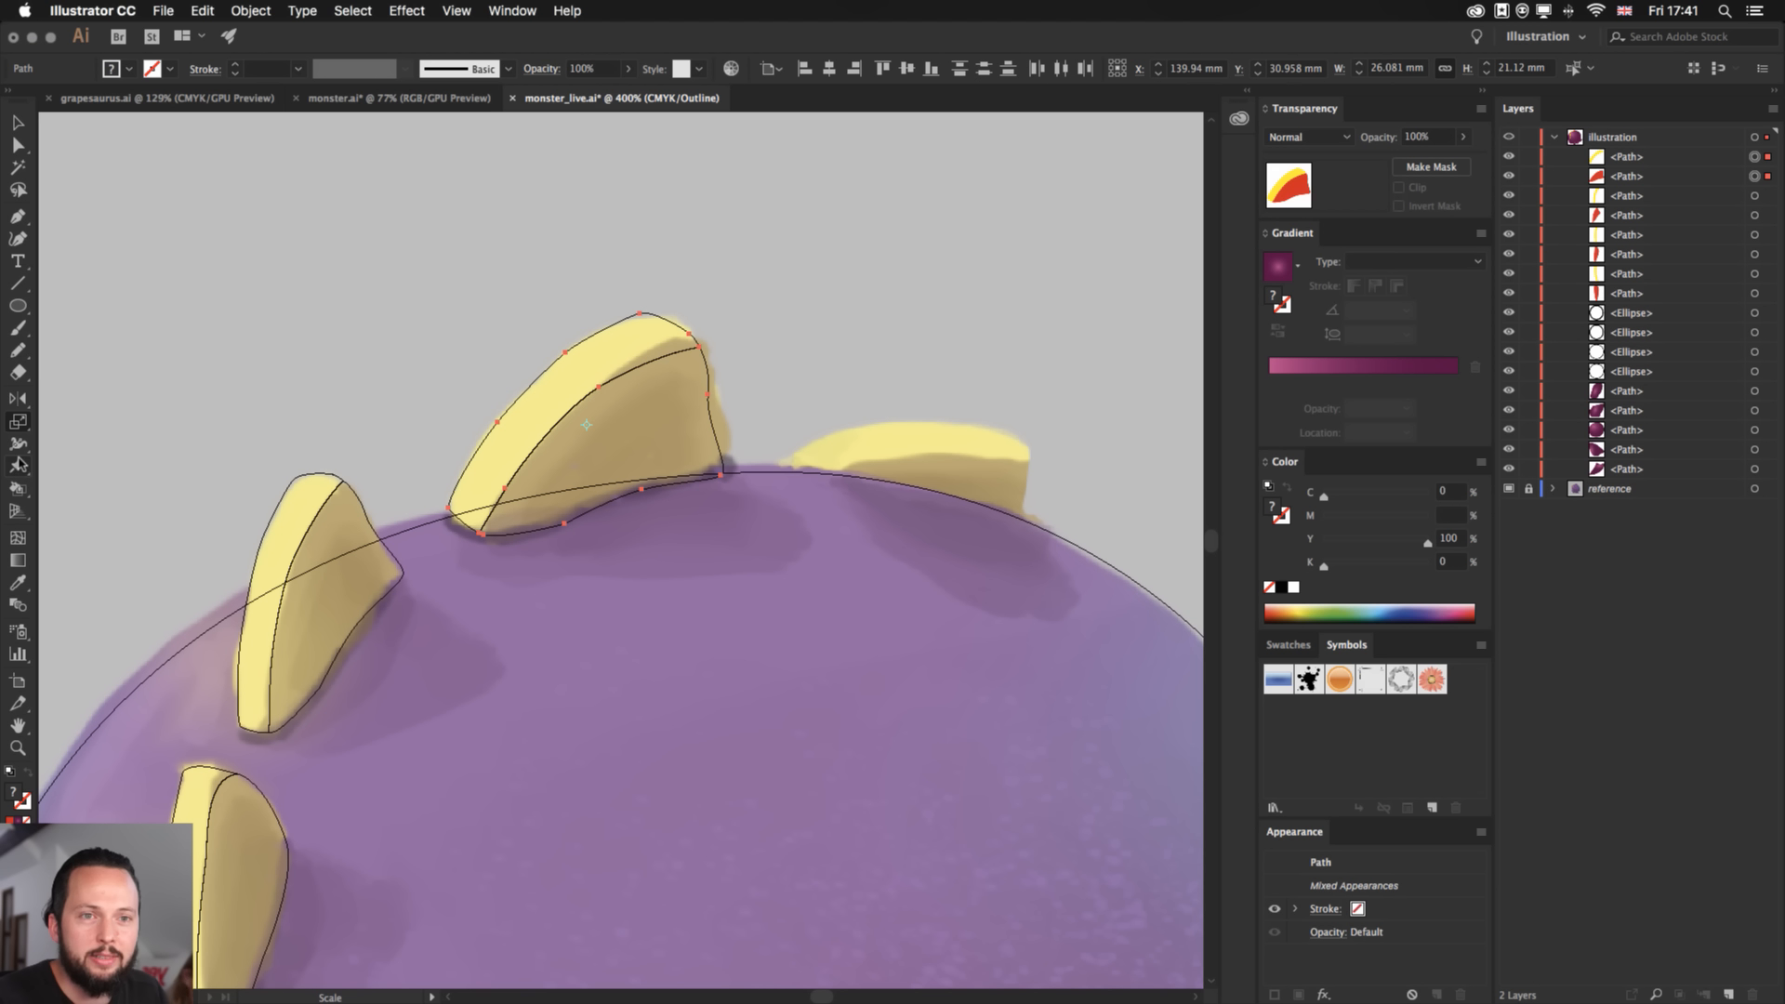
left_click(18, 444)
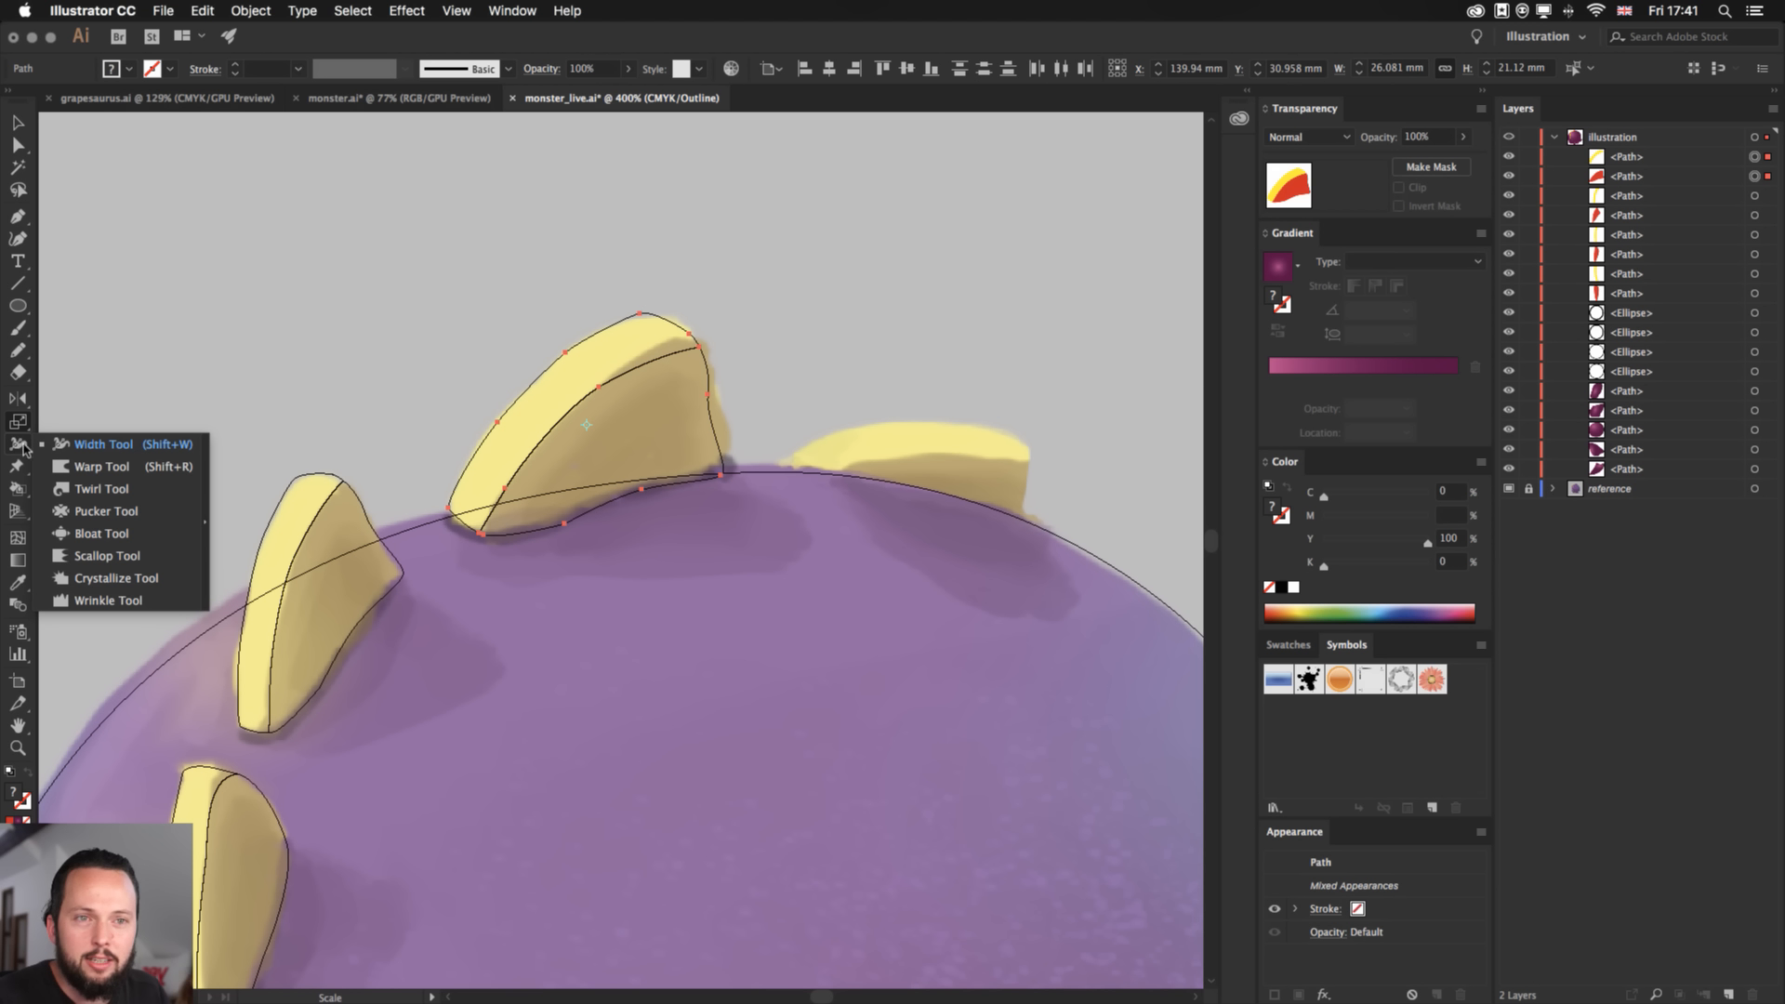
left_click(97, 467)
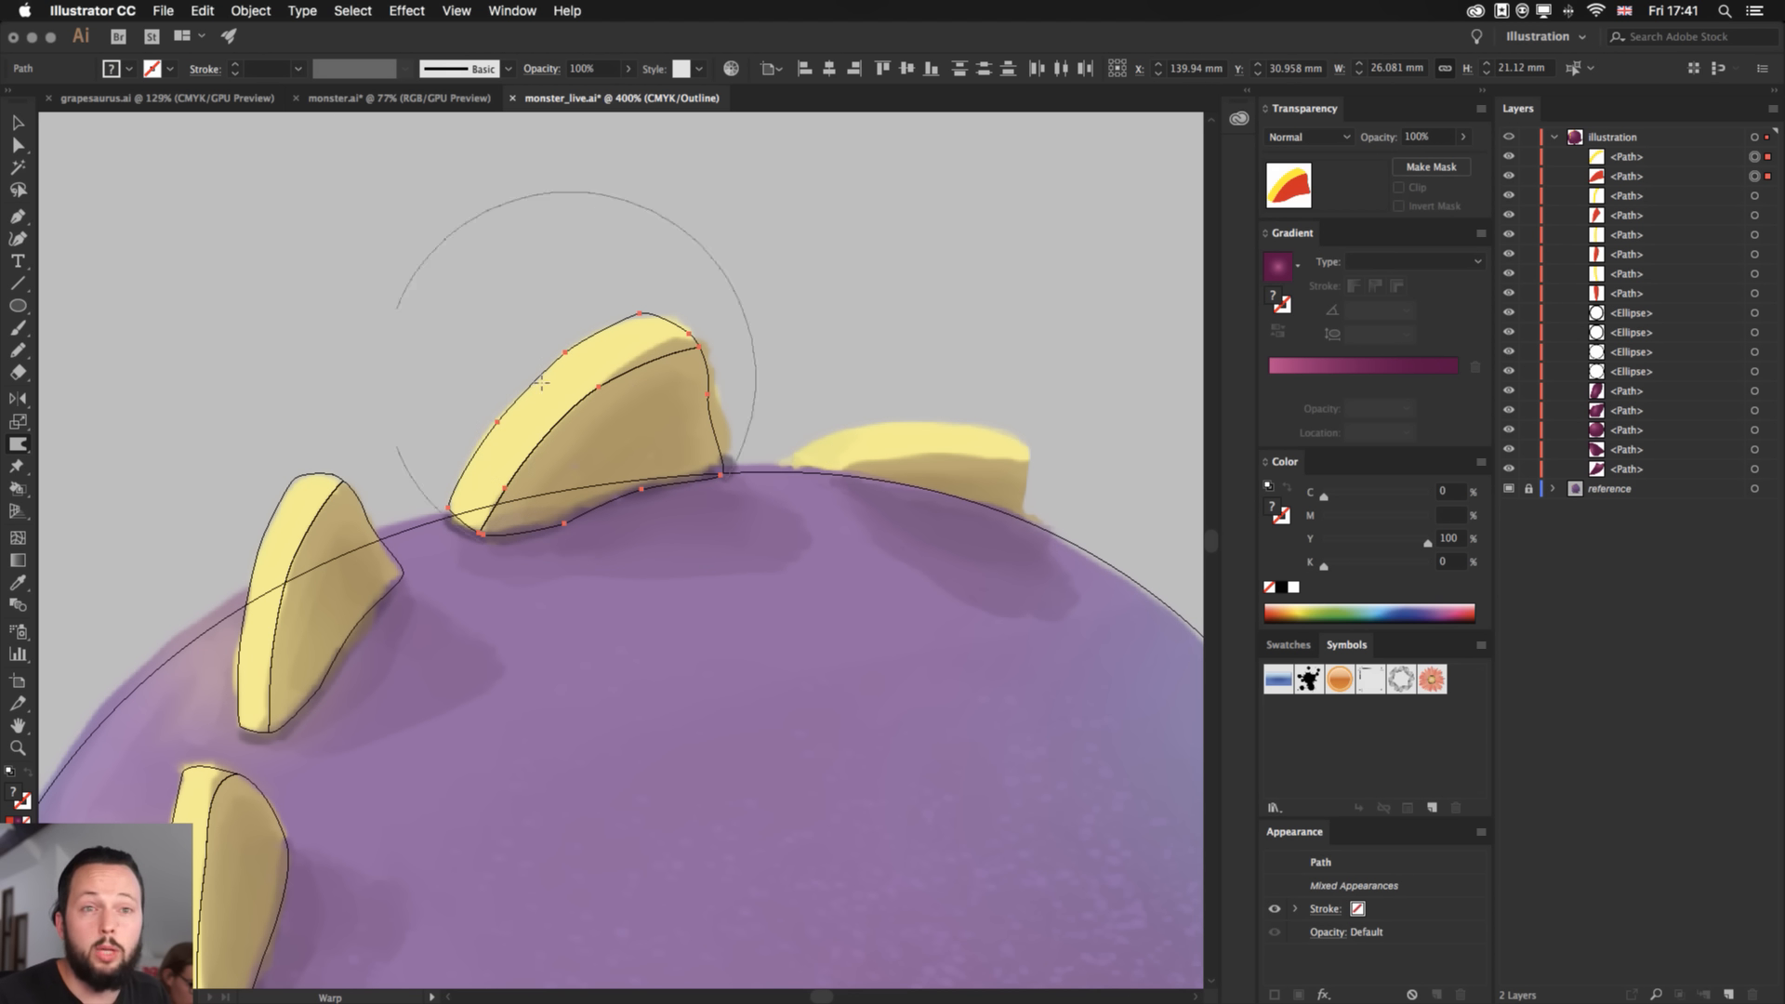
mouse_move(835, 397)
left_mouse_down()
mouse_move(773, 400)
mouse_move(801, 525)
mouse_move(707, 521)
left_mouse_up()
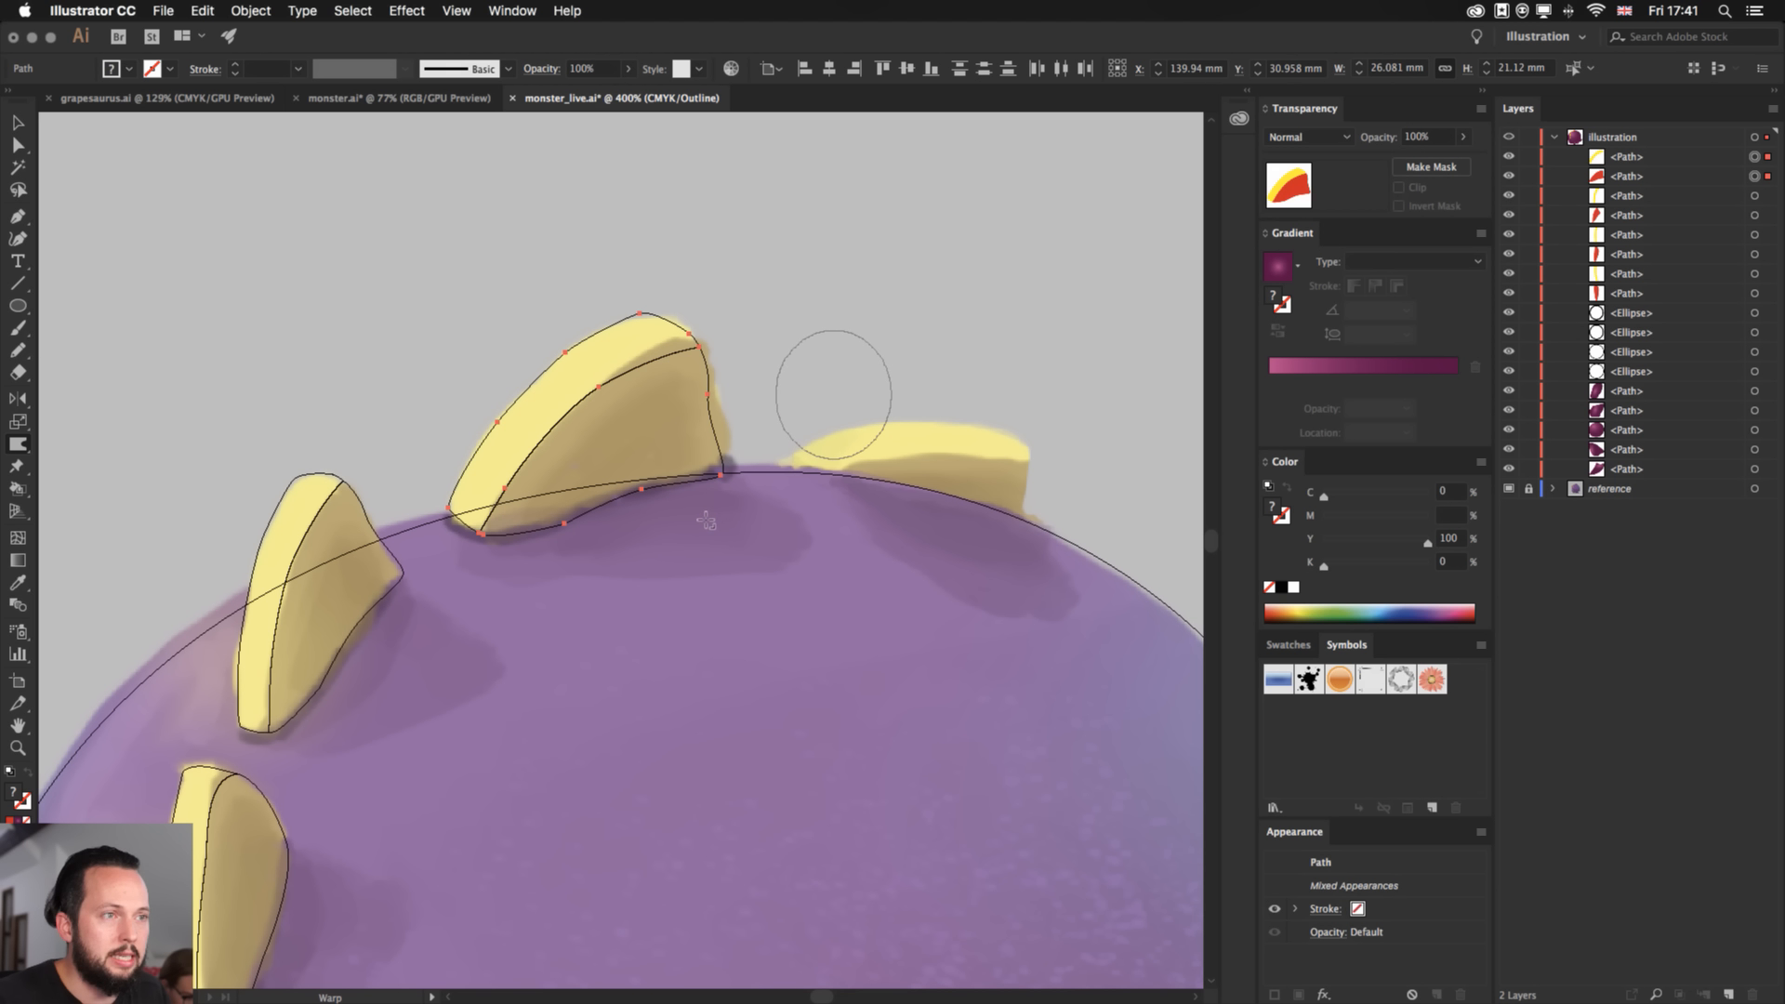
mouse_move(685, 312)
left_mouse_down()
mouse_move(646, 366)
mouse_move(721, 358)
mouse_move(710, 378)
mouse_move(726, 383)
left_mouse_up()
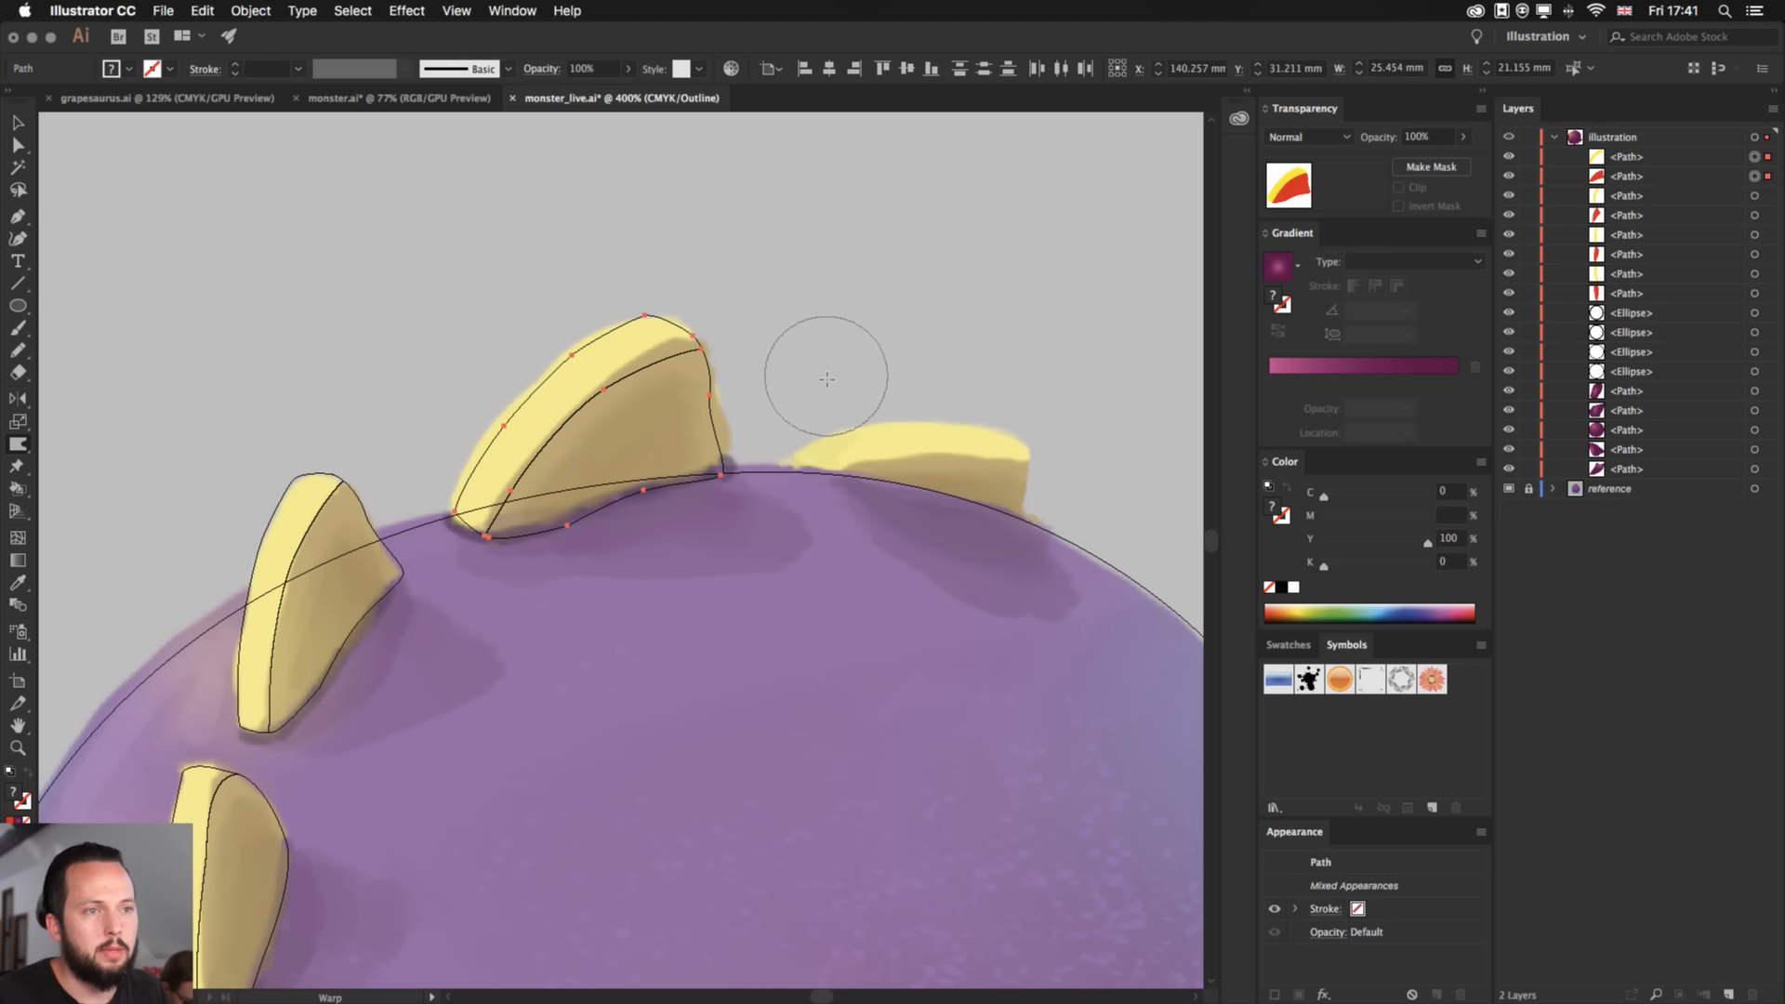
- Stretch the duplicated spike to about 26.4 by 21.9 mm, and lower its top anchor point onto the painted tip
key("v")
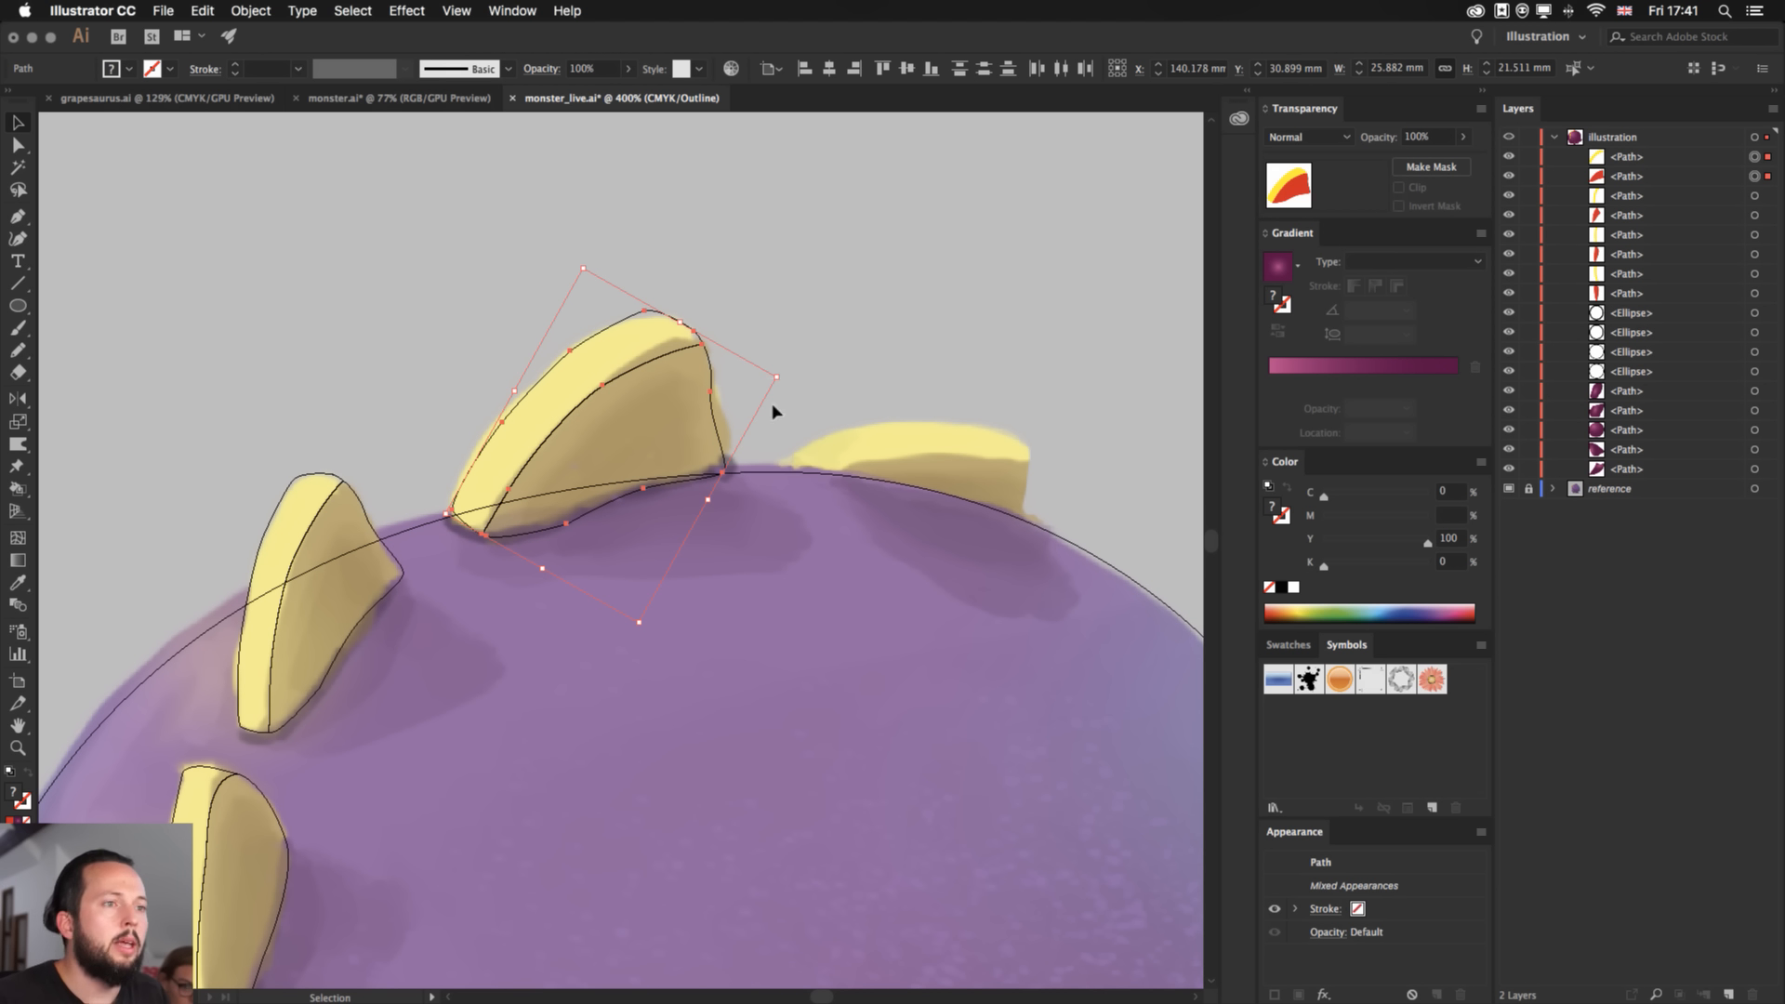
left_click_drag(778, 379, 783, 374)
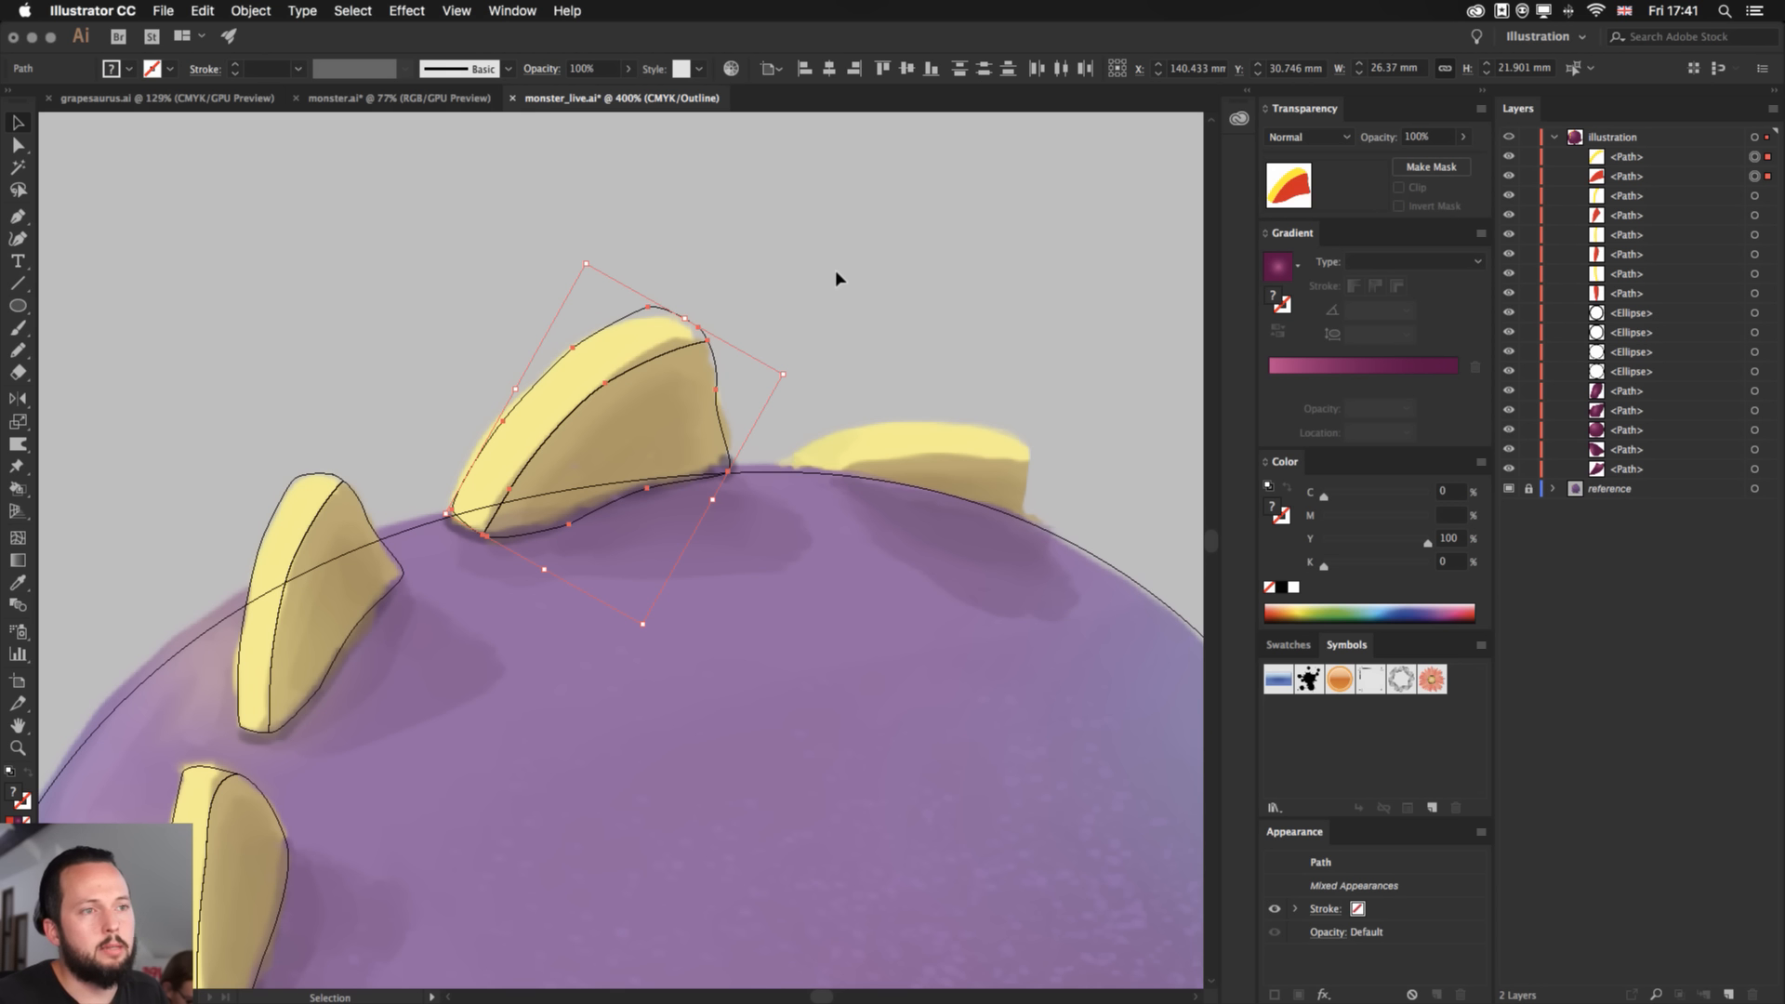
key("a")
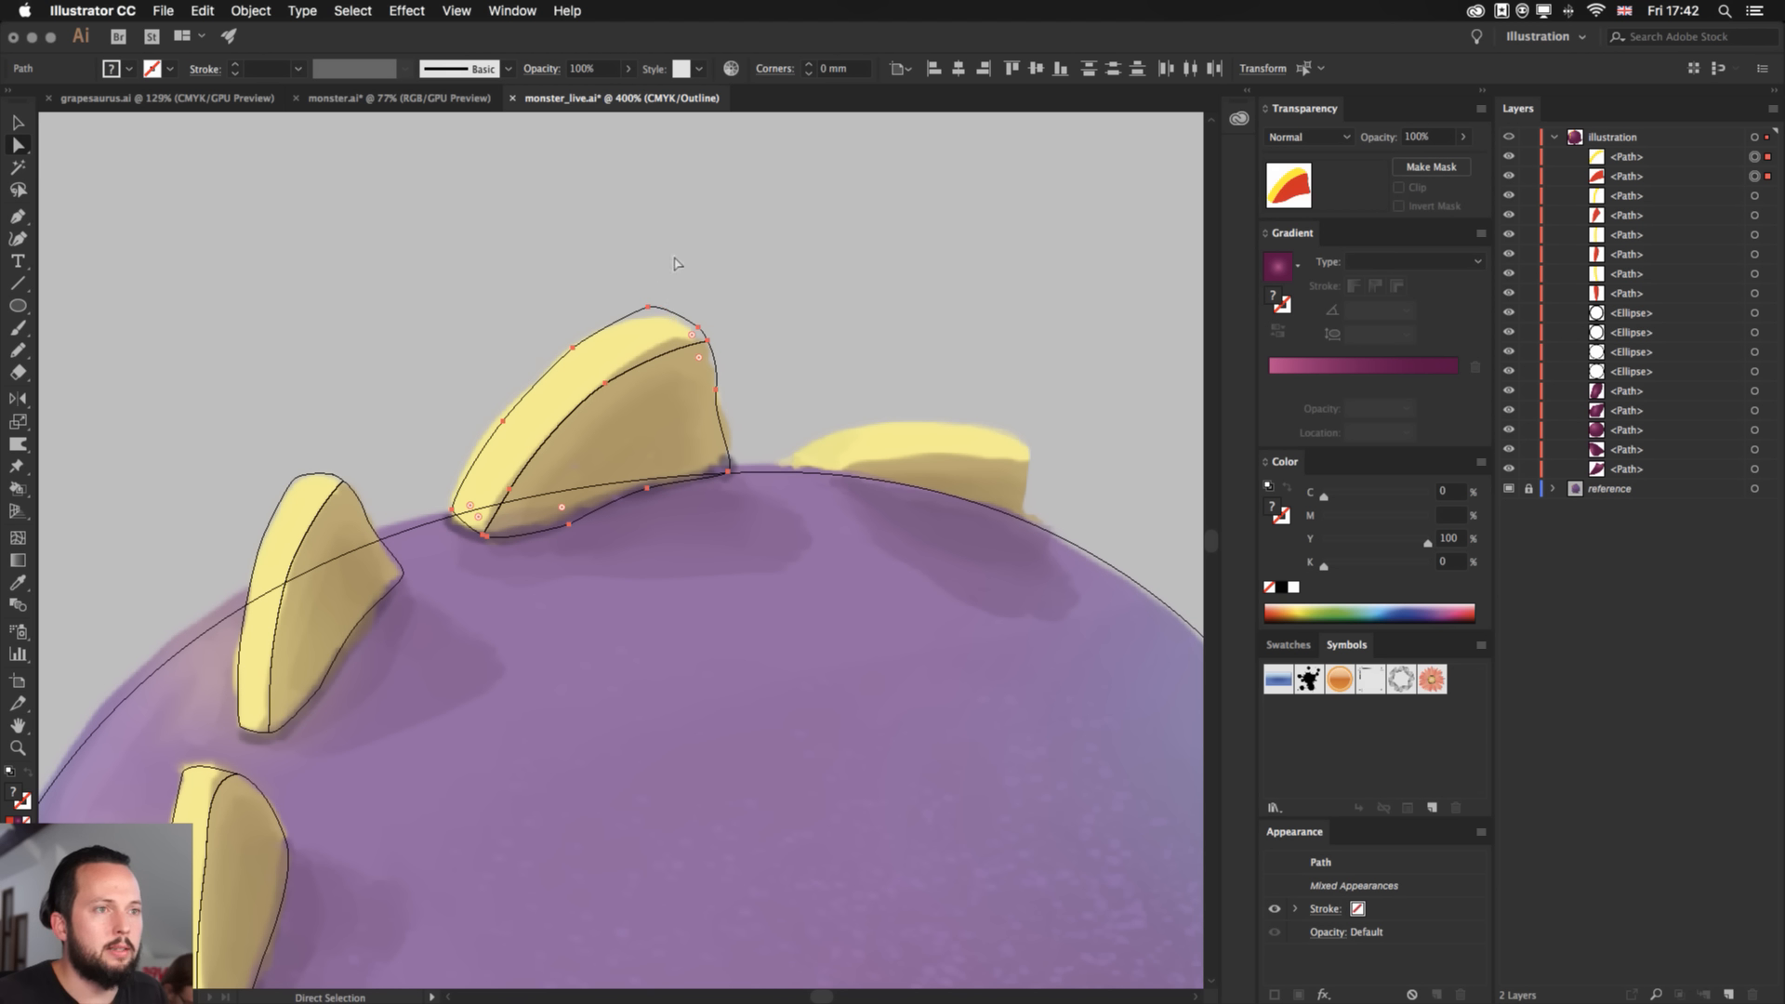
left_click(648, 302)
left_click(647, 297)
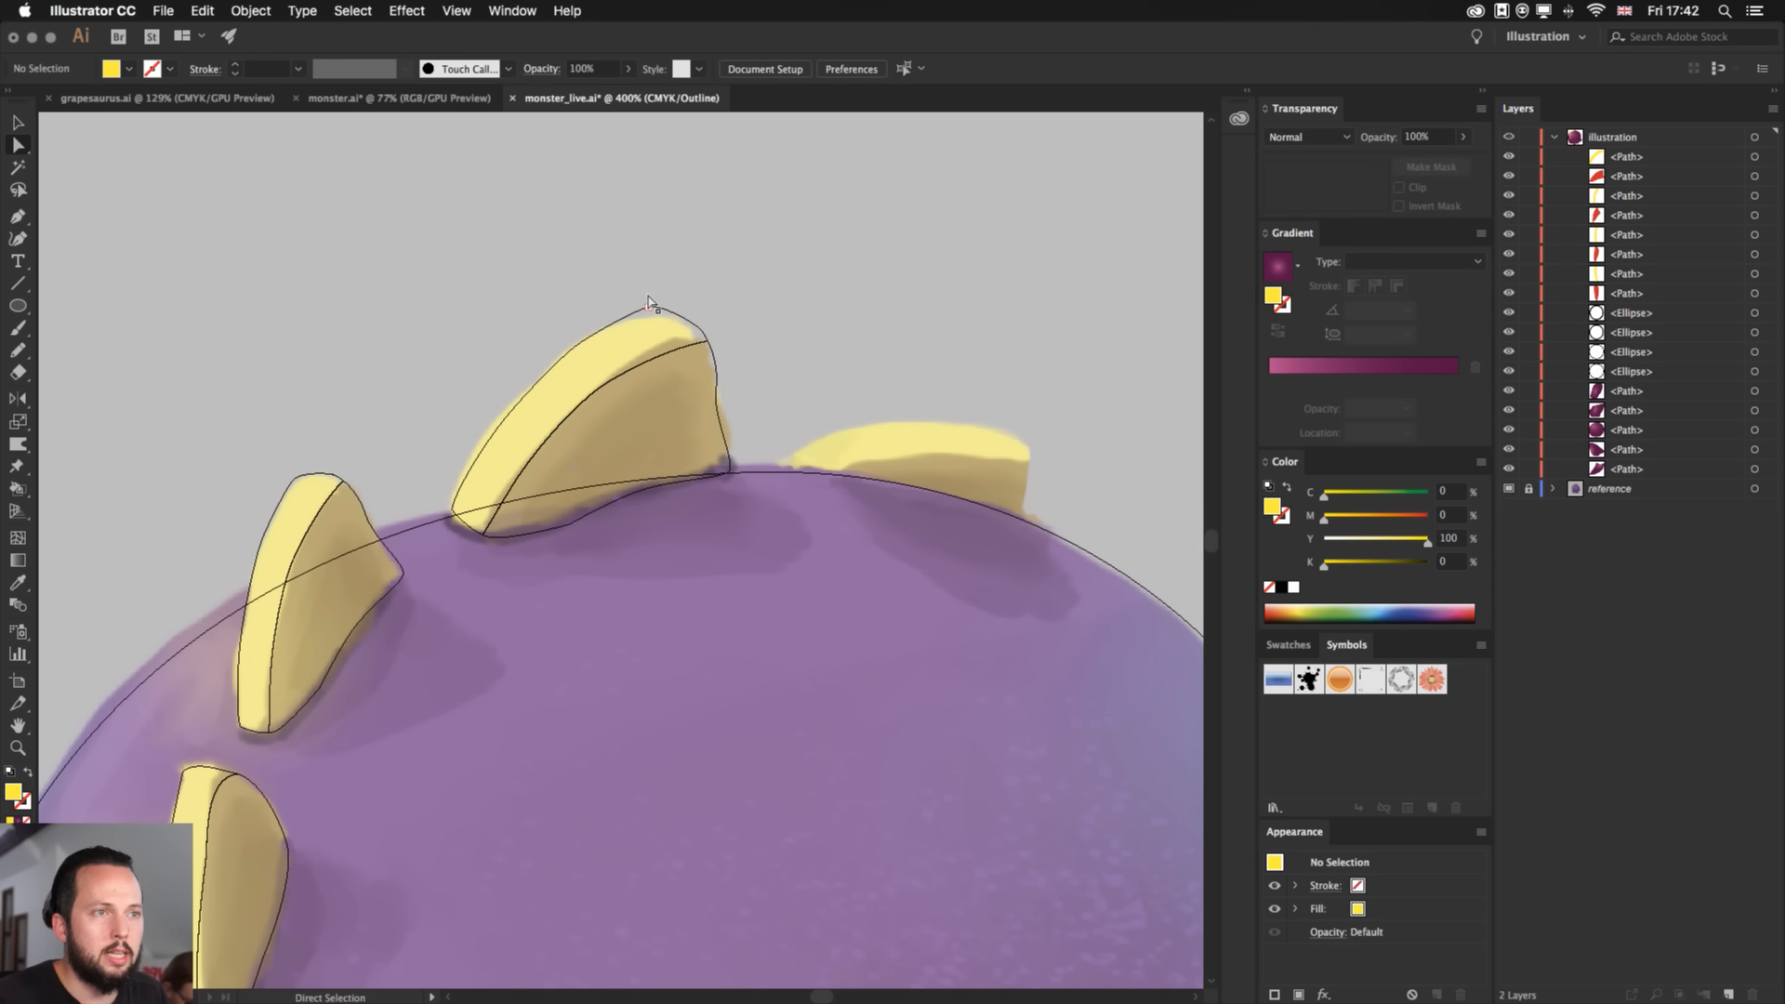
left_click_drag(649, 300, 628, 312)
left_click(912, 333)
- Select both parts of the large fitted spike
scroll(912, 337, "right", 5)
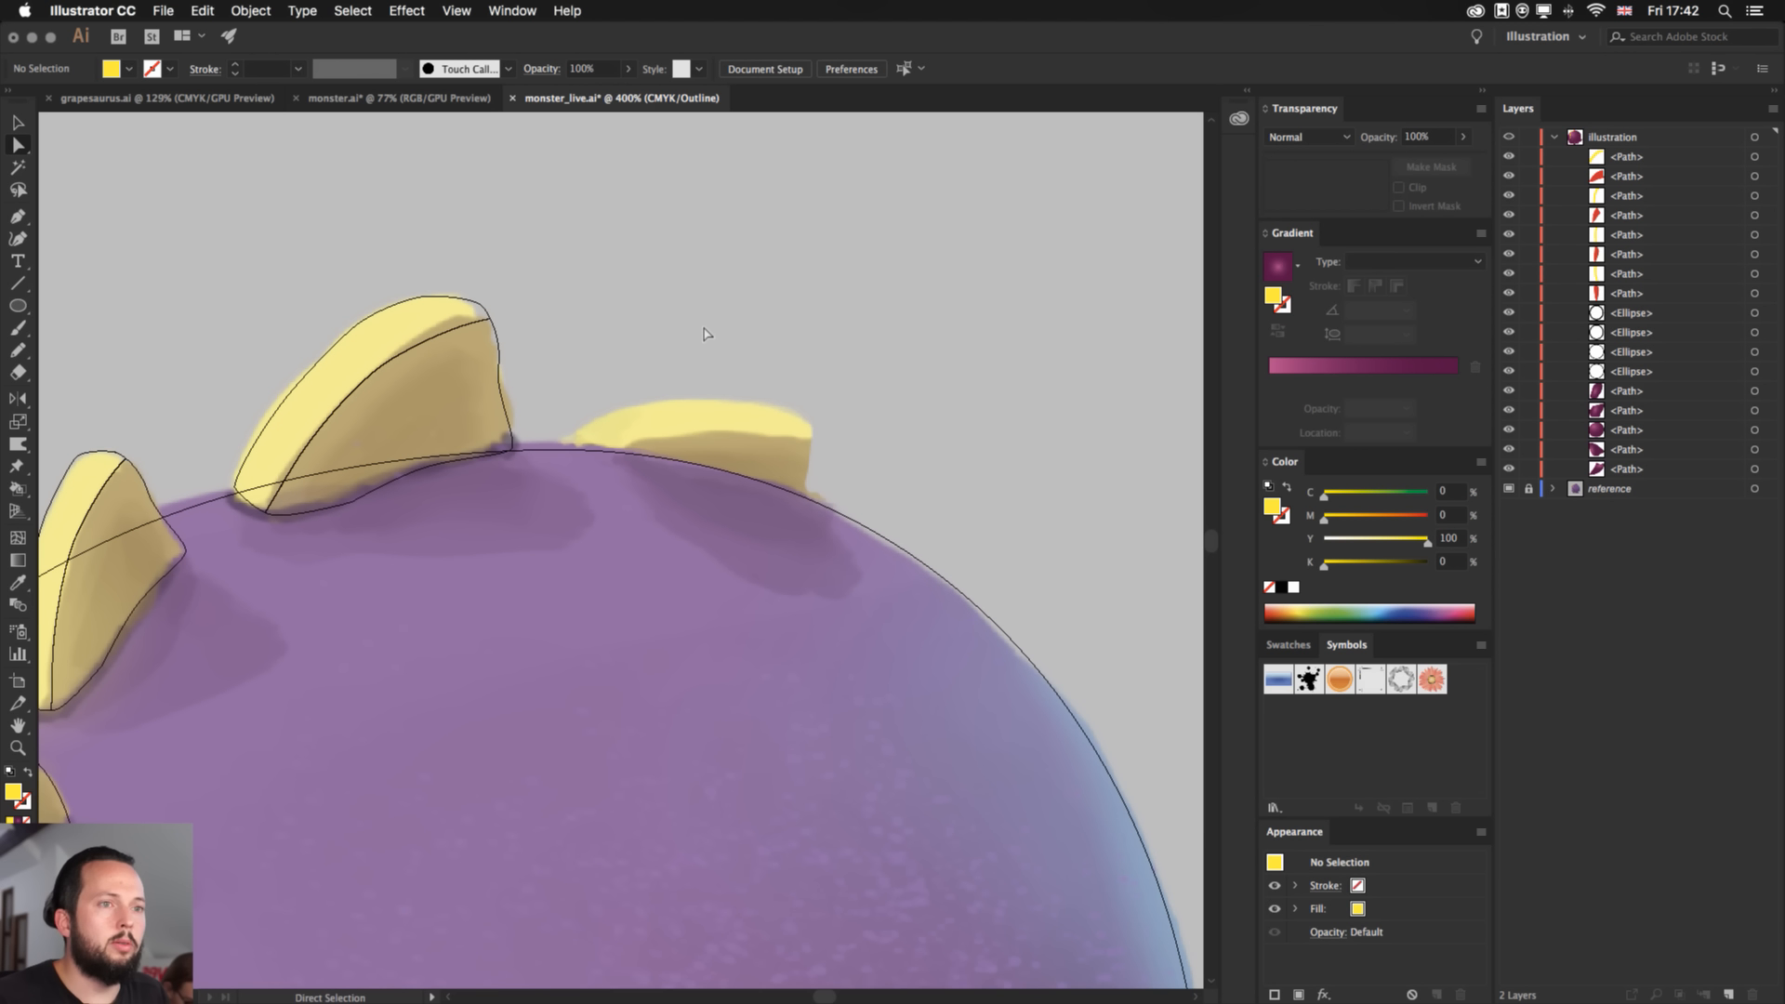
key("v")
left_click(432, 377)
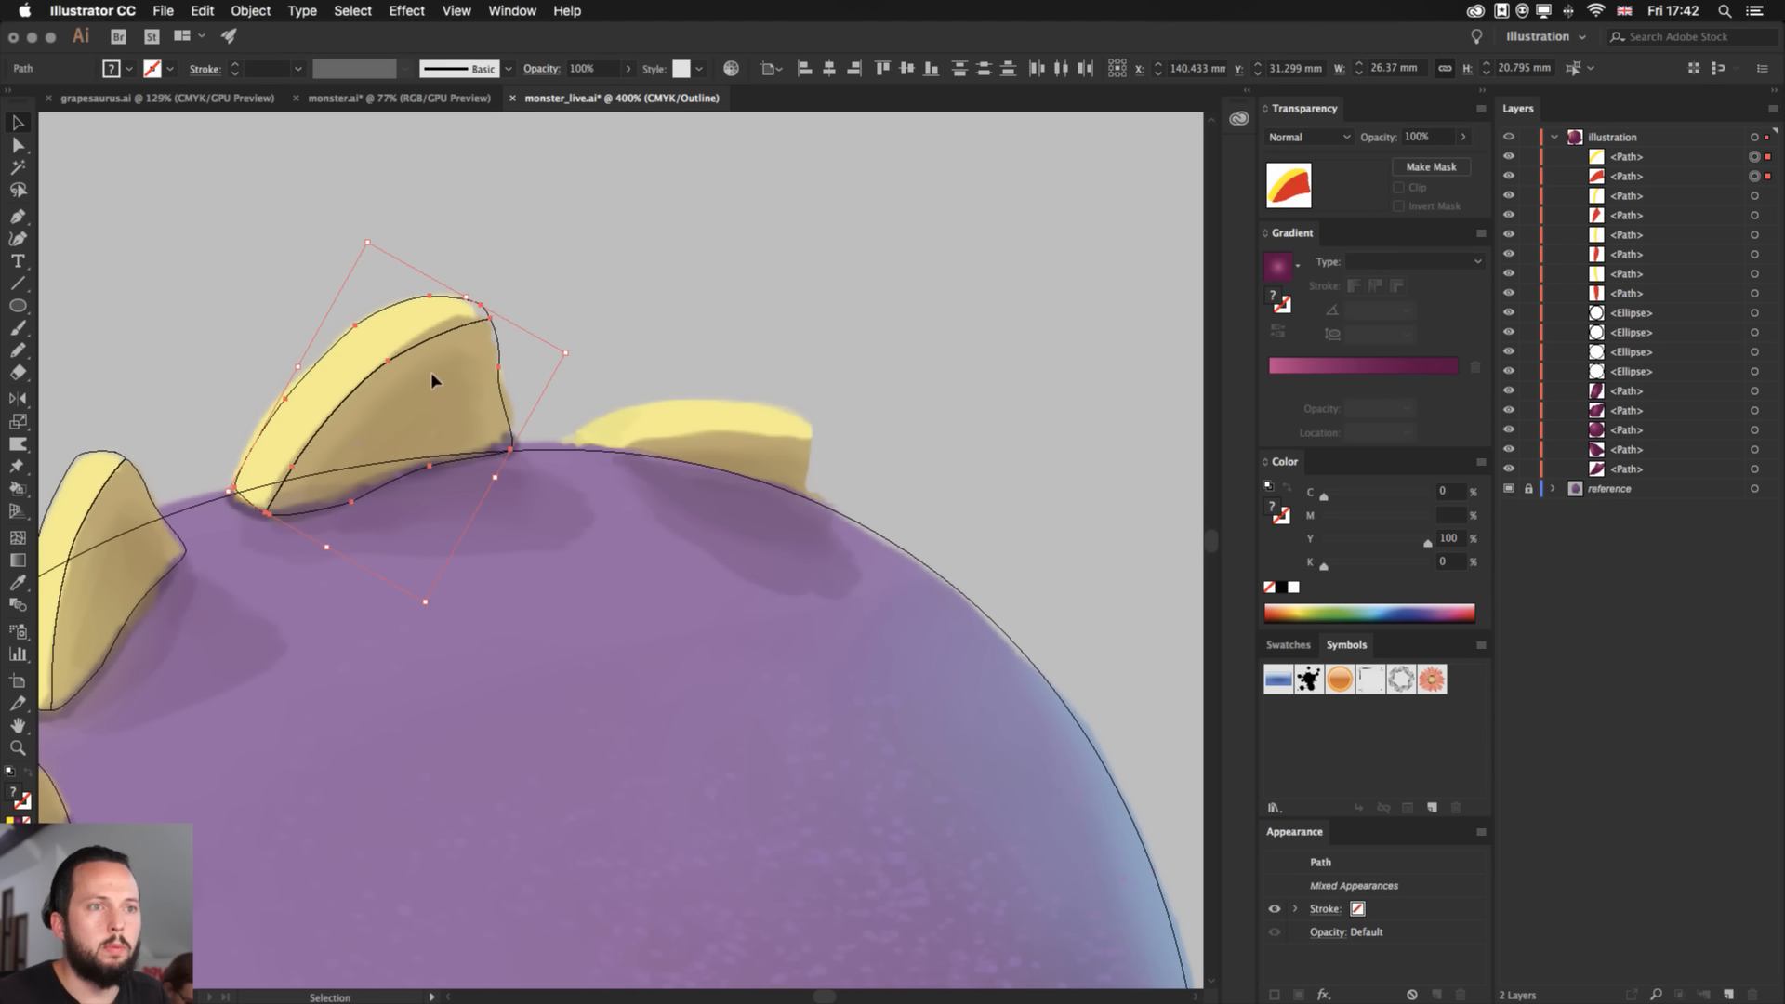
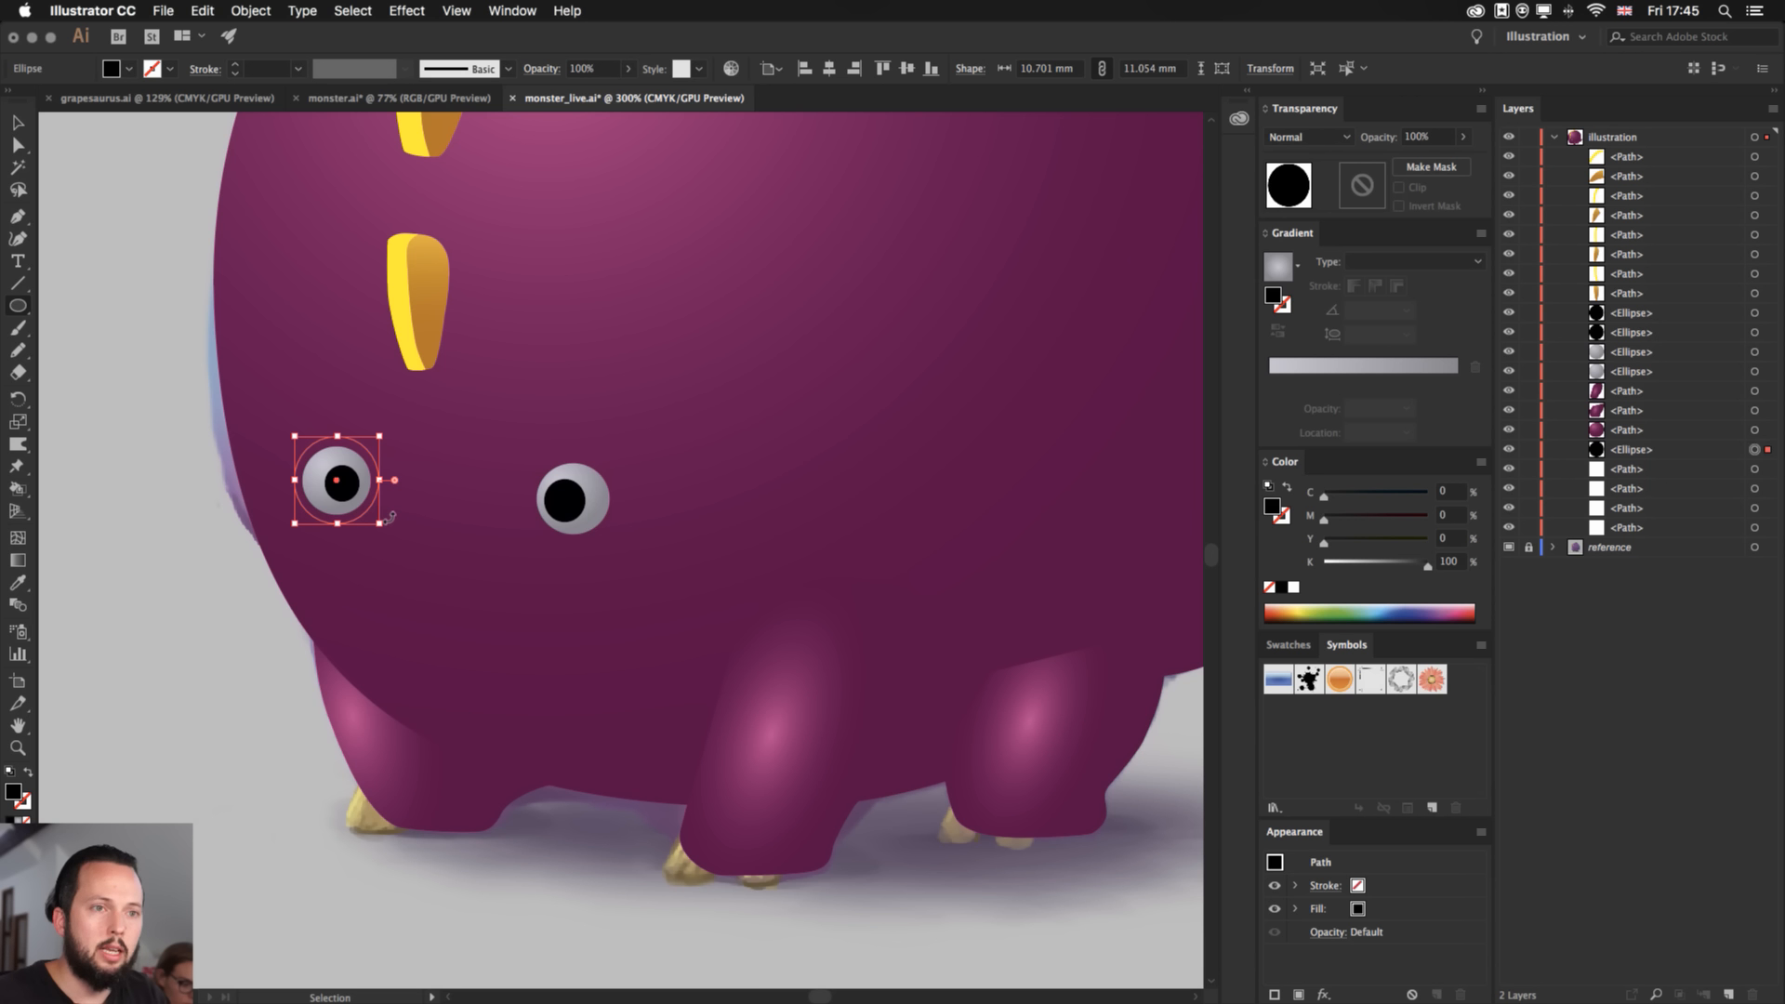
- Fill the new ellipse behind the left eye with the solid dark purple taken from the body's radial gradient
key("v")
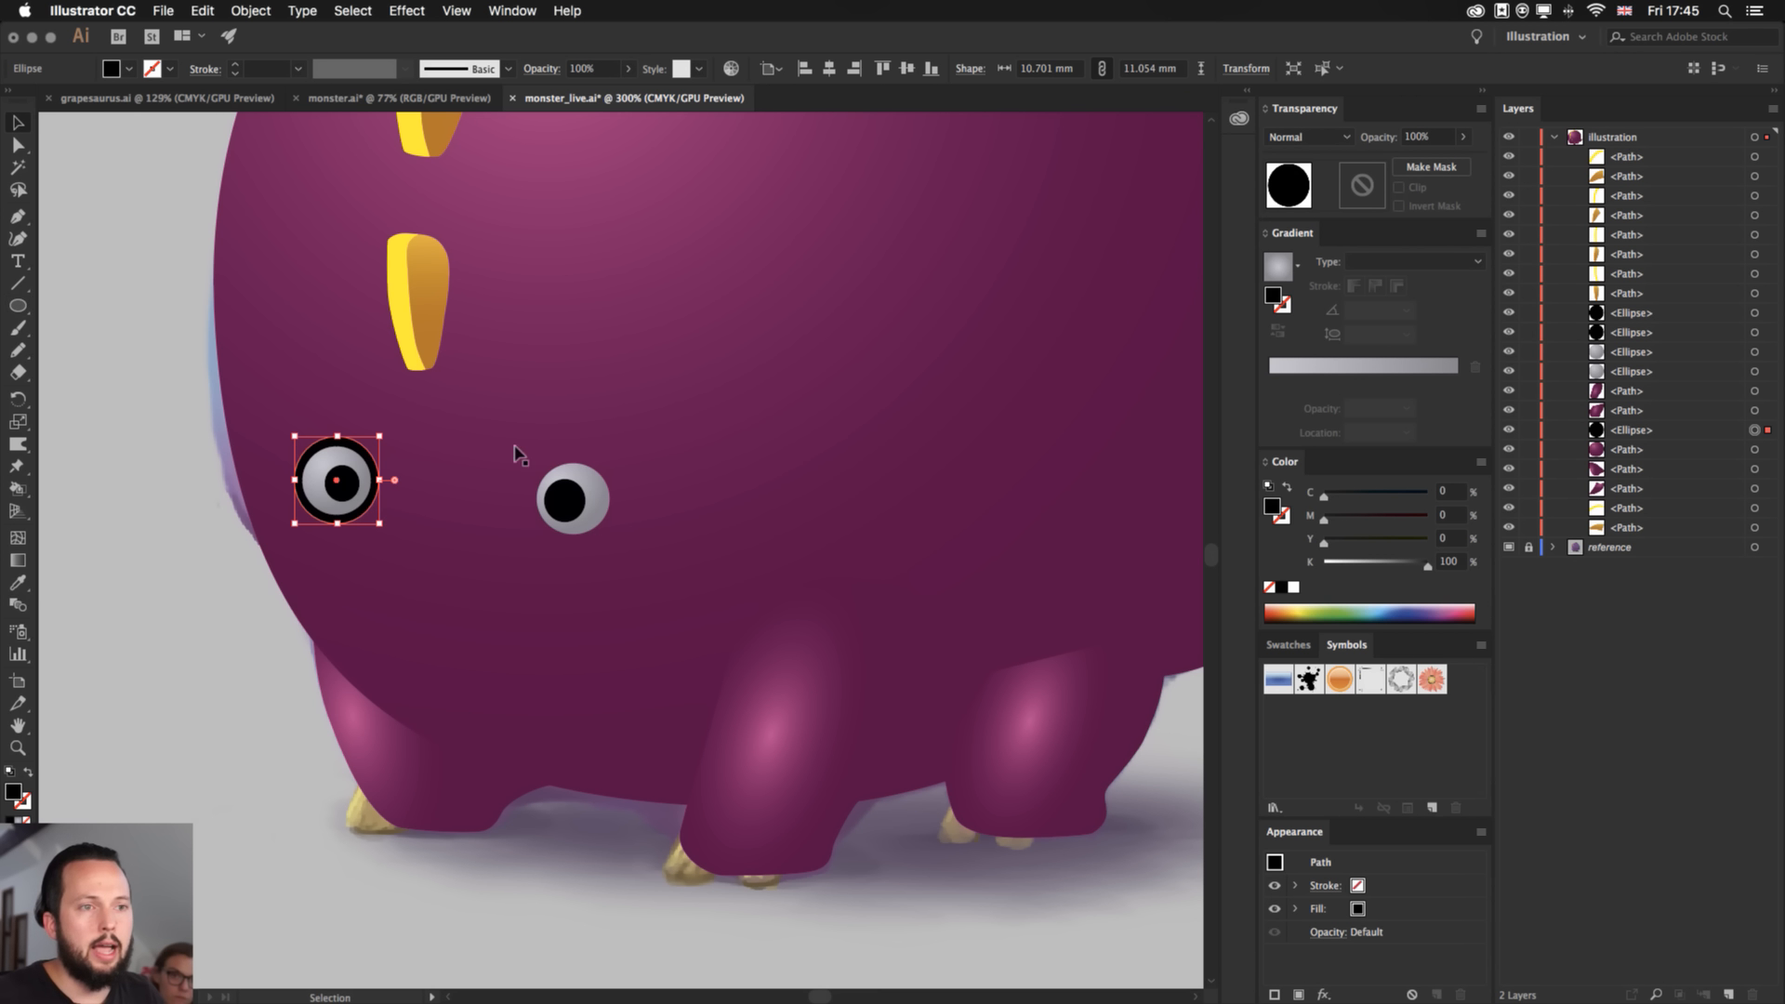
key("i")
left_click(1023, 332)
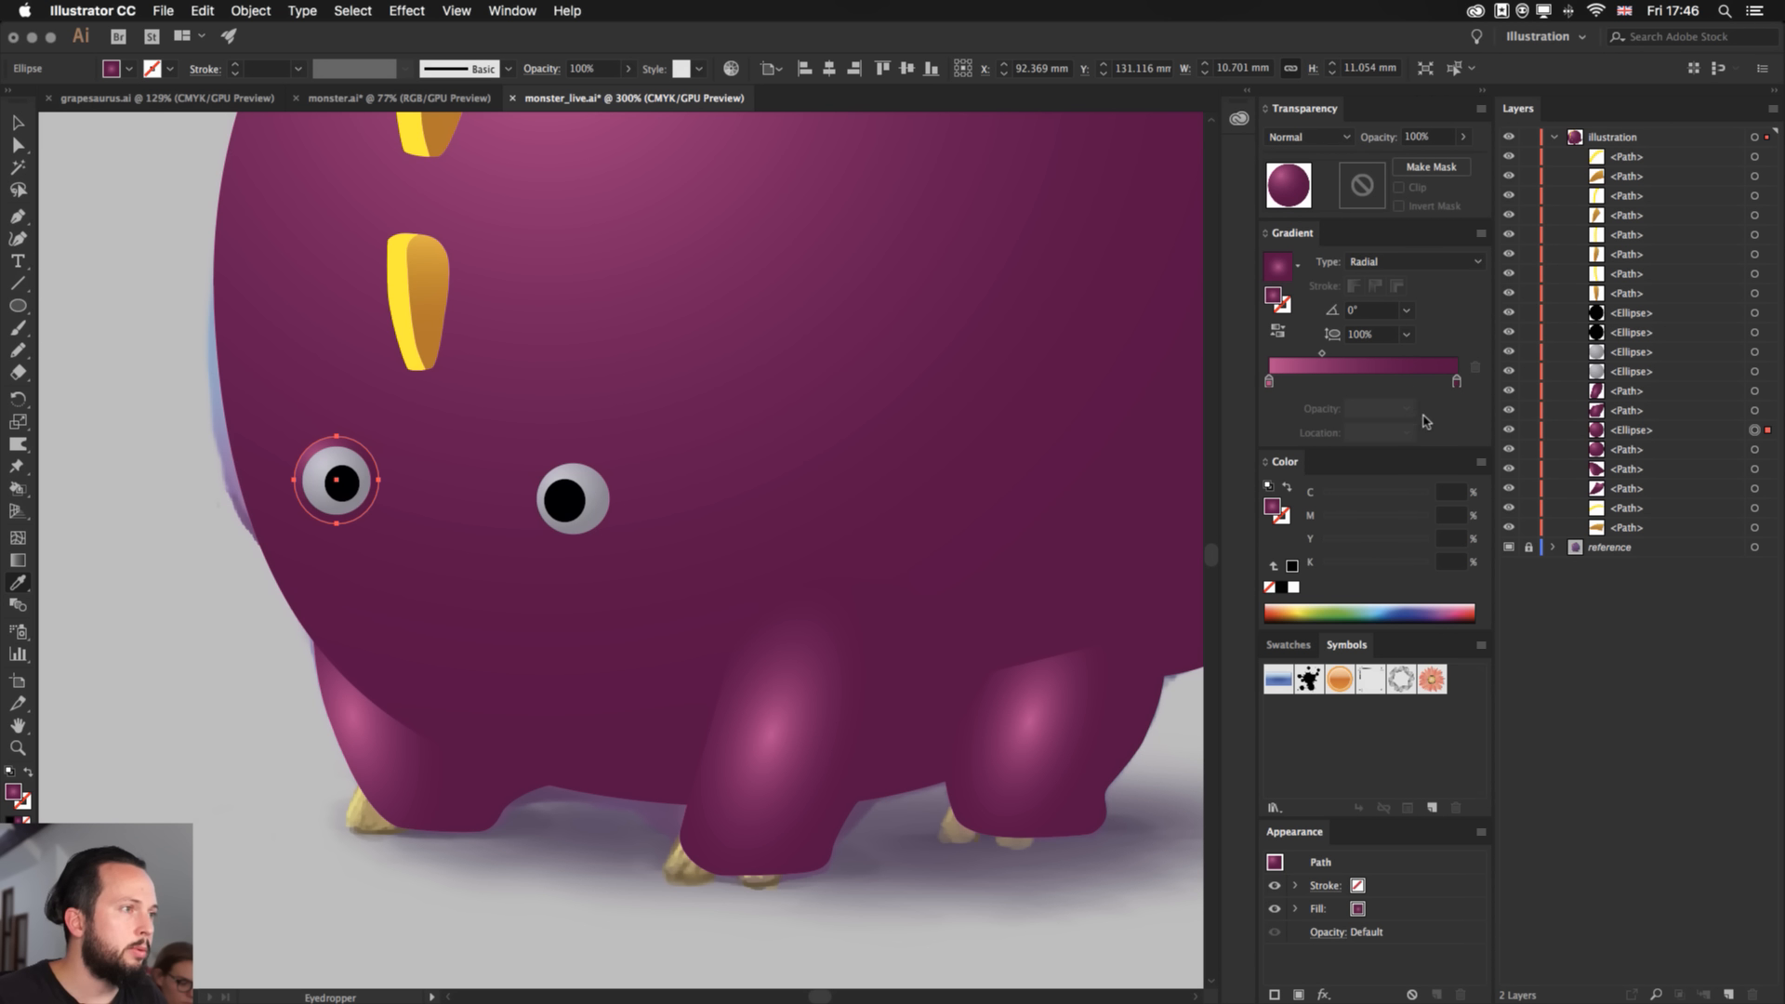
double_click(1457, 381)
key("Escape")
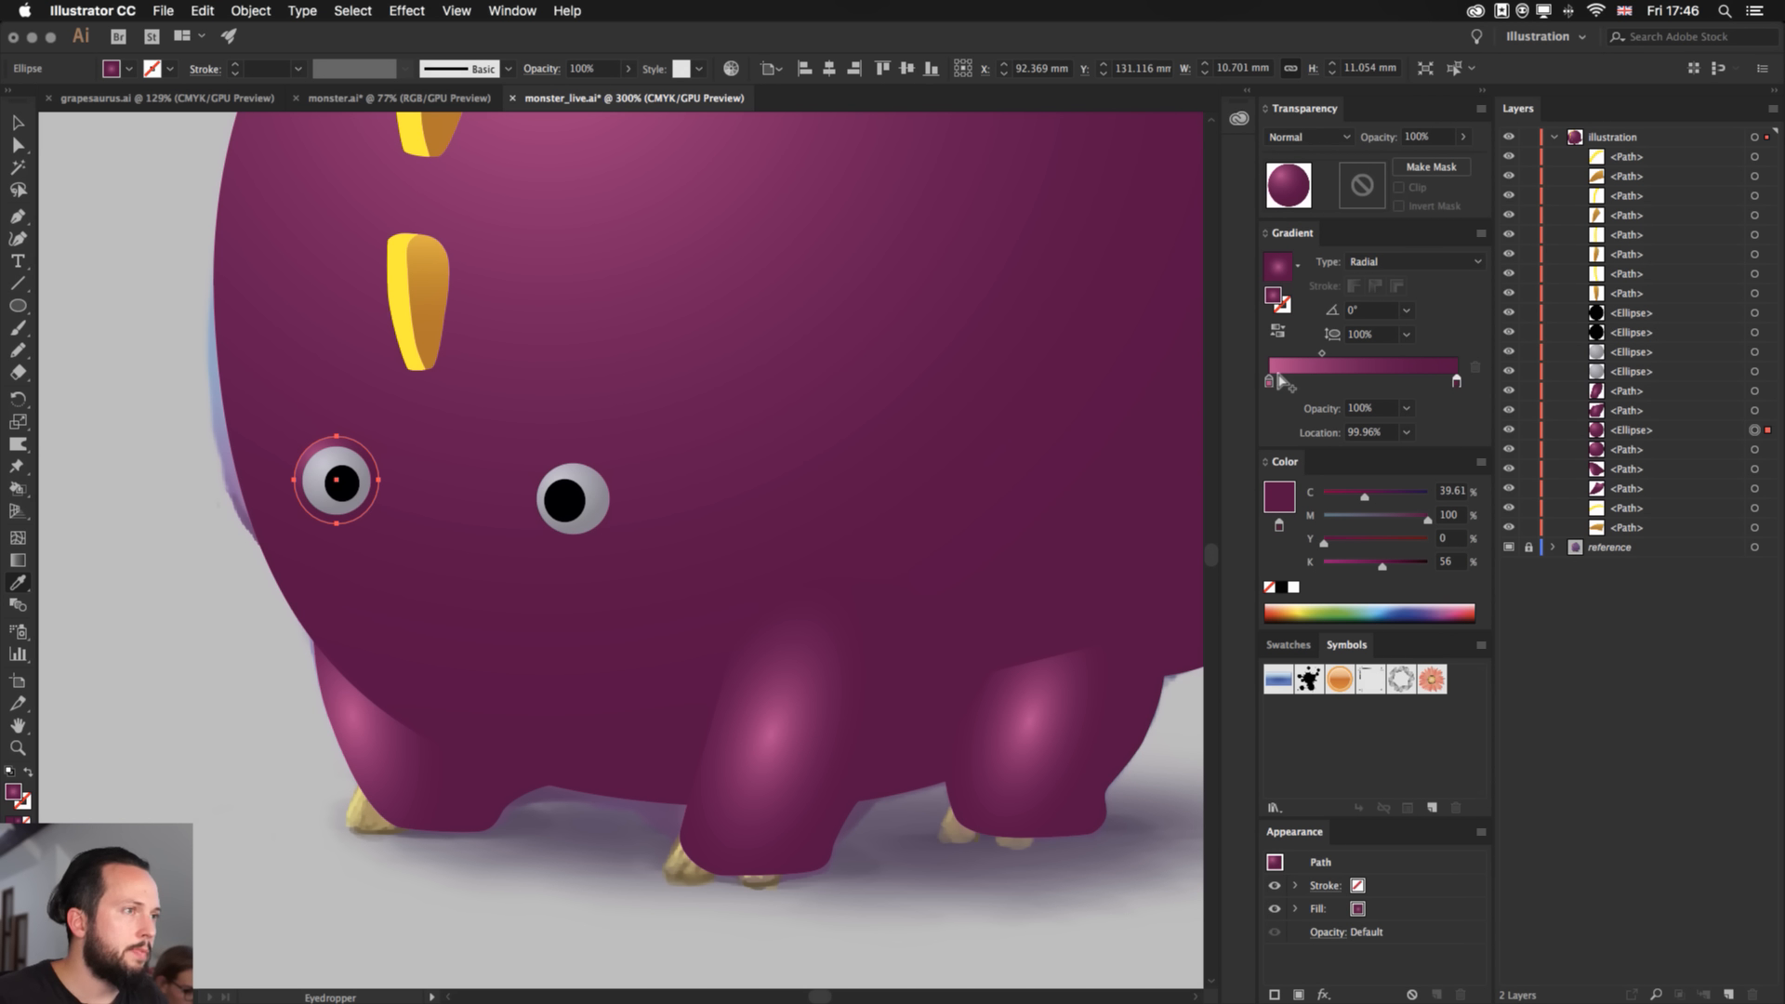
left_click(1287, 502)
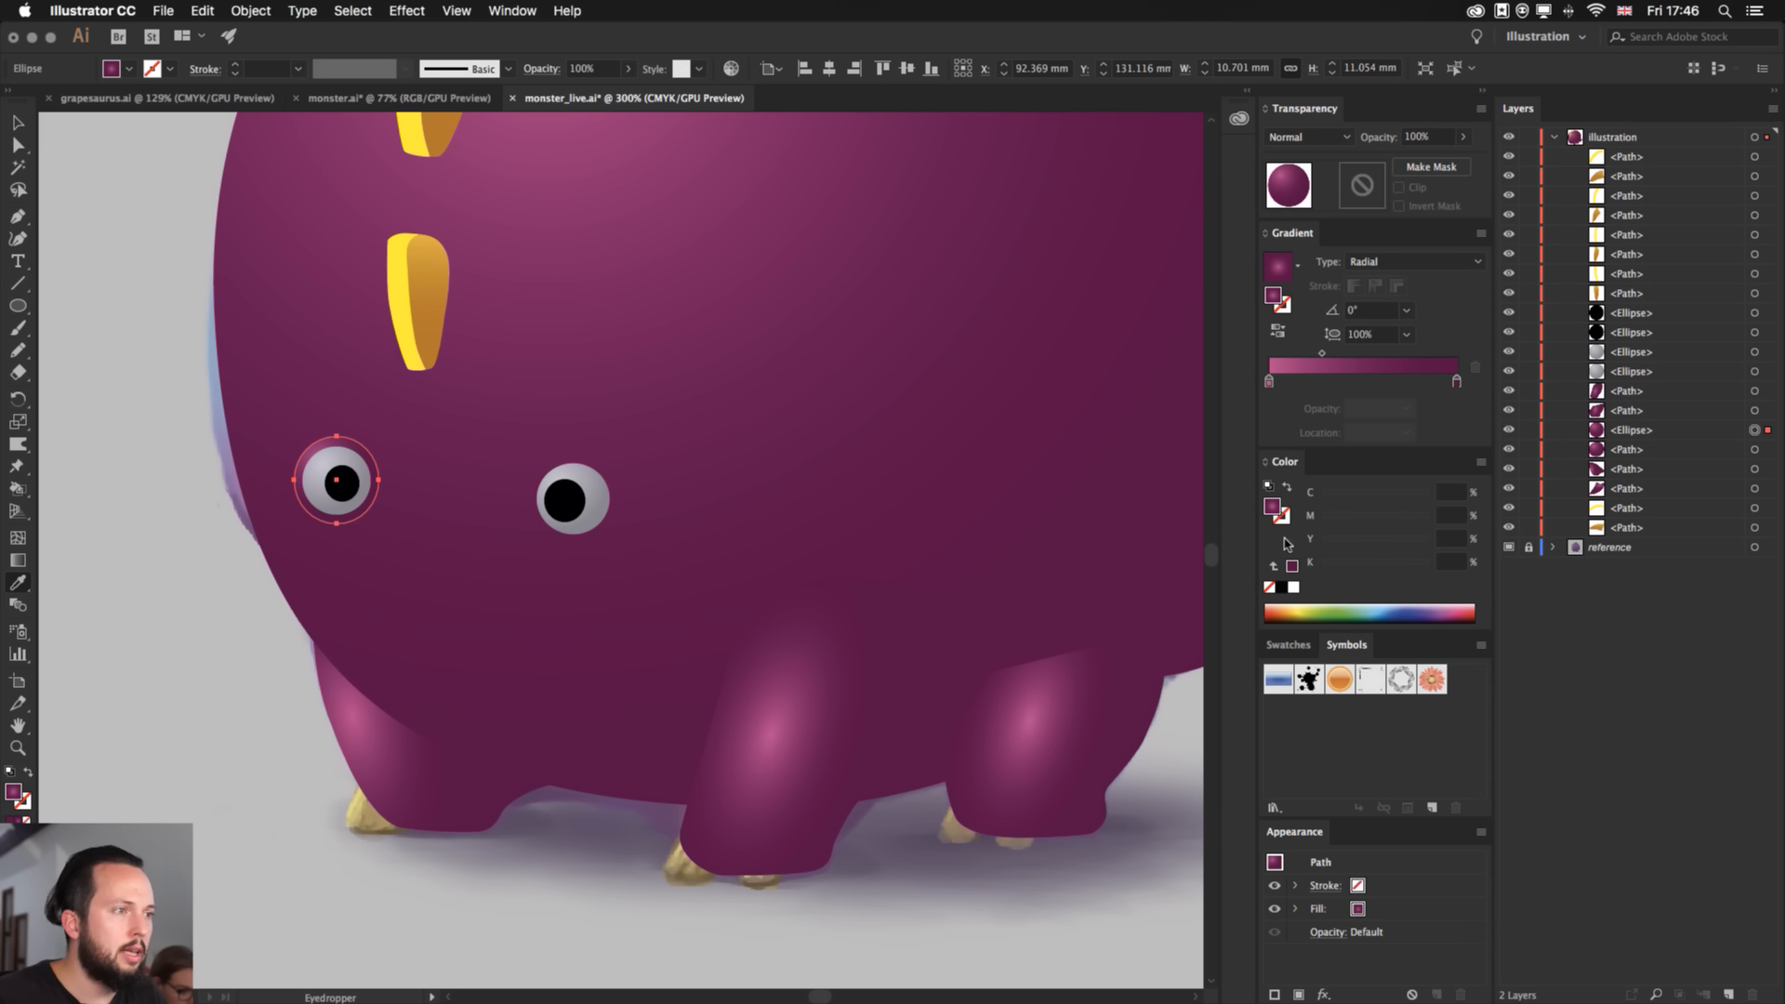
left_click(1294, 564)
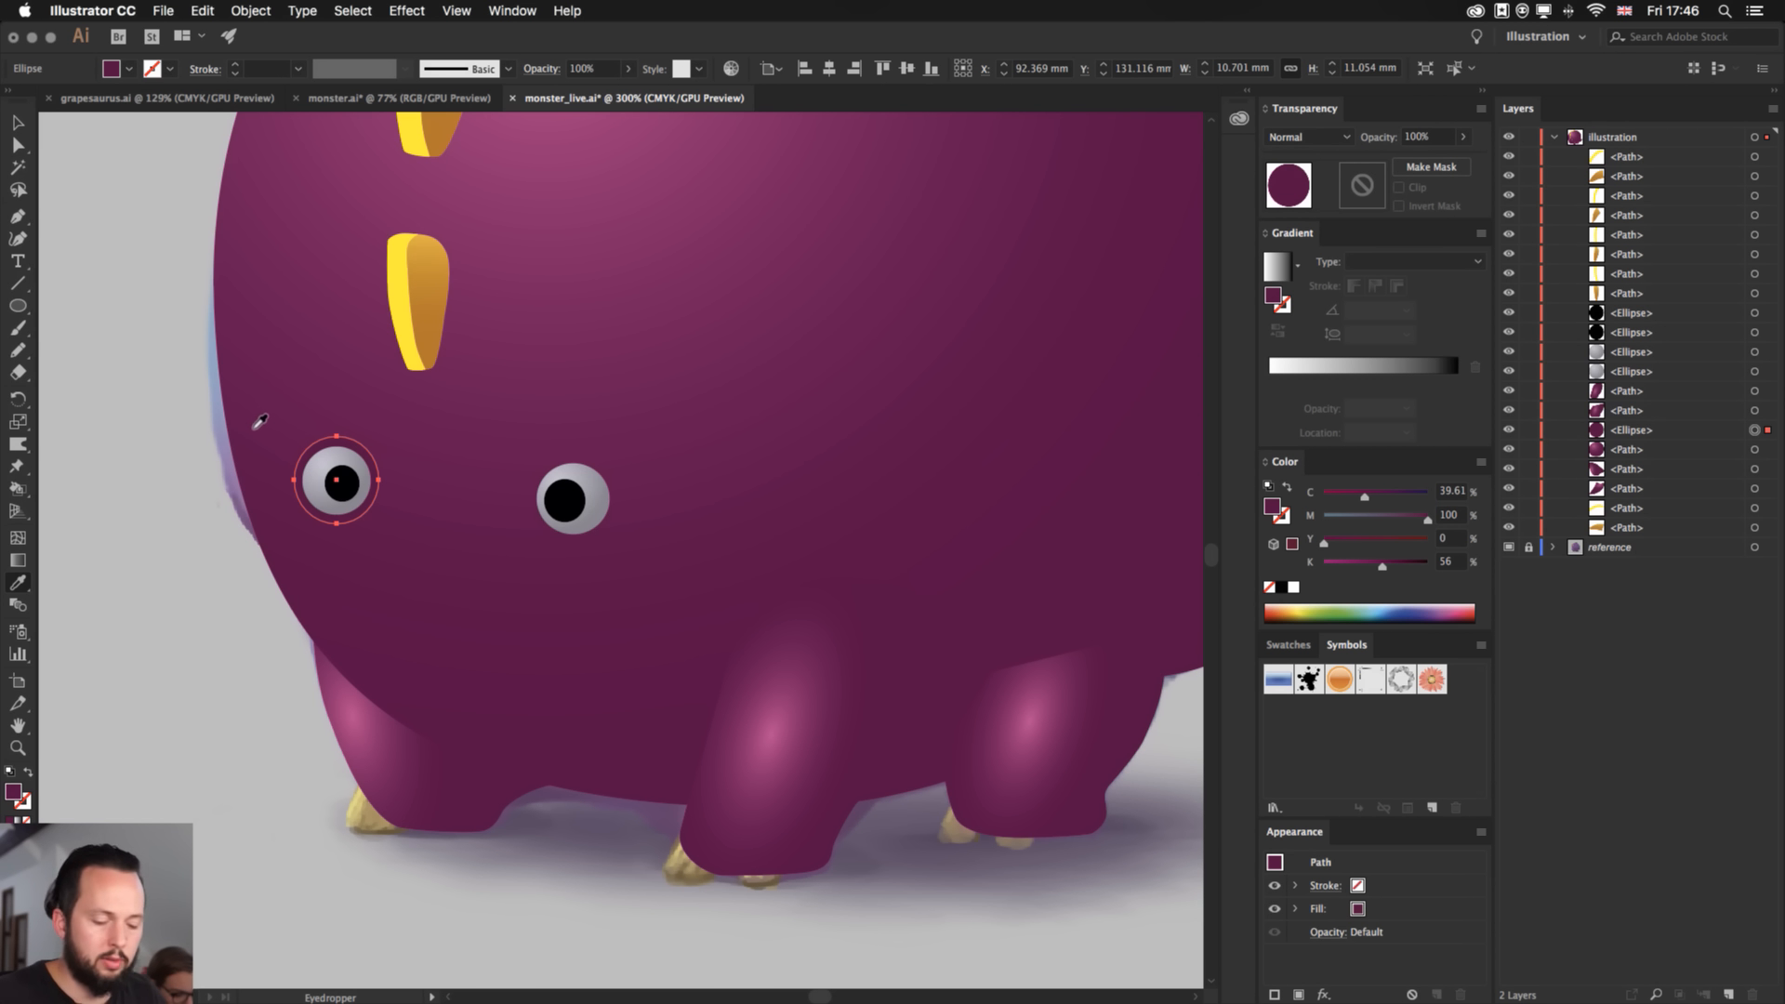
- Darken the left eye socket ellipse's purple fill by setting its black value to 71%
left_click_drag(1383, 566, 1408, 566)
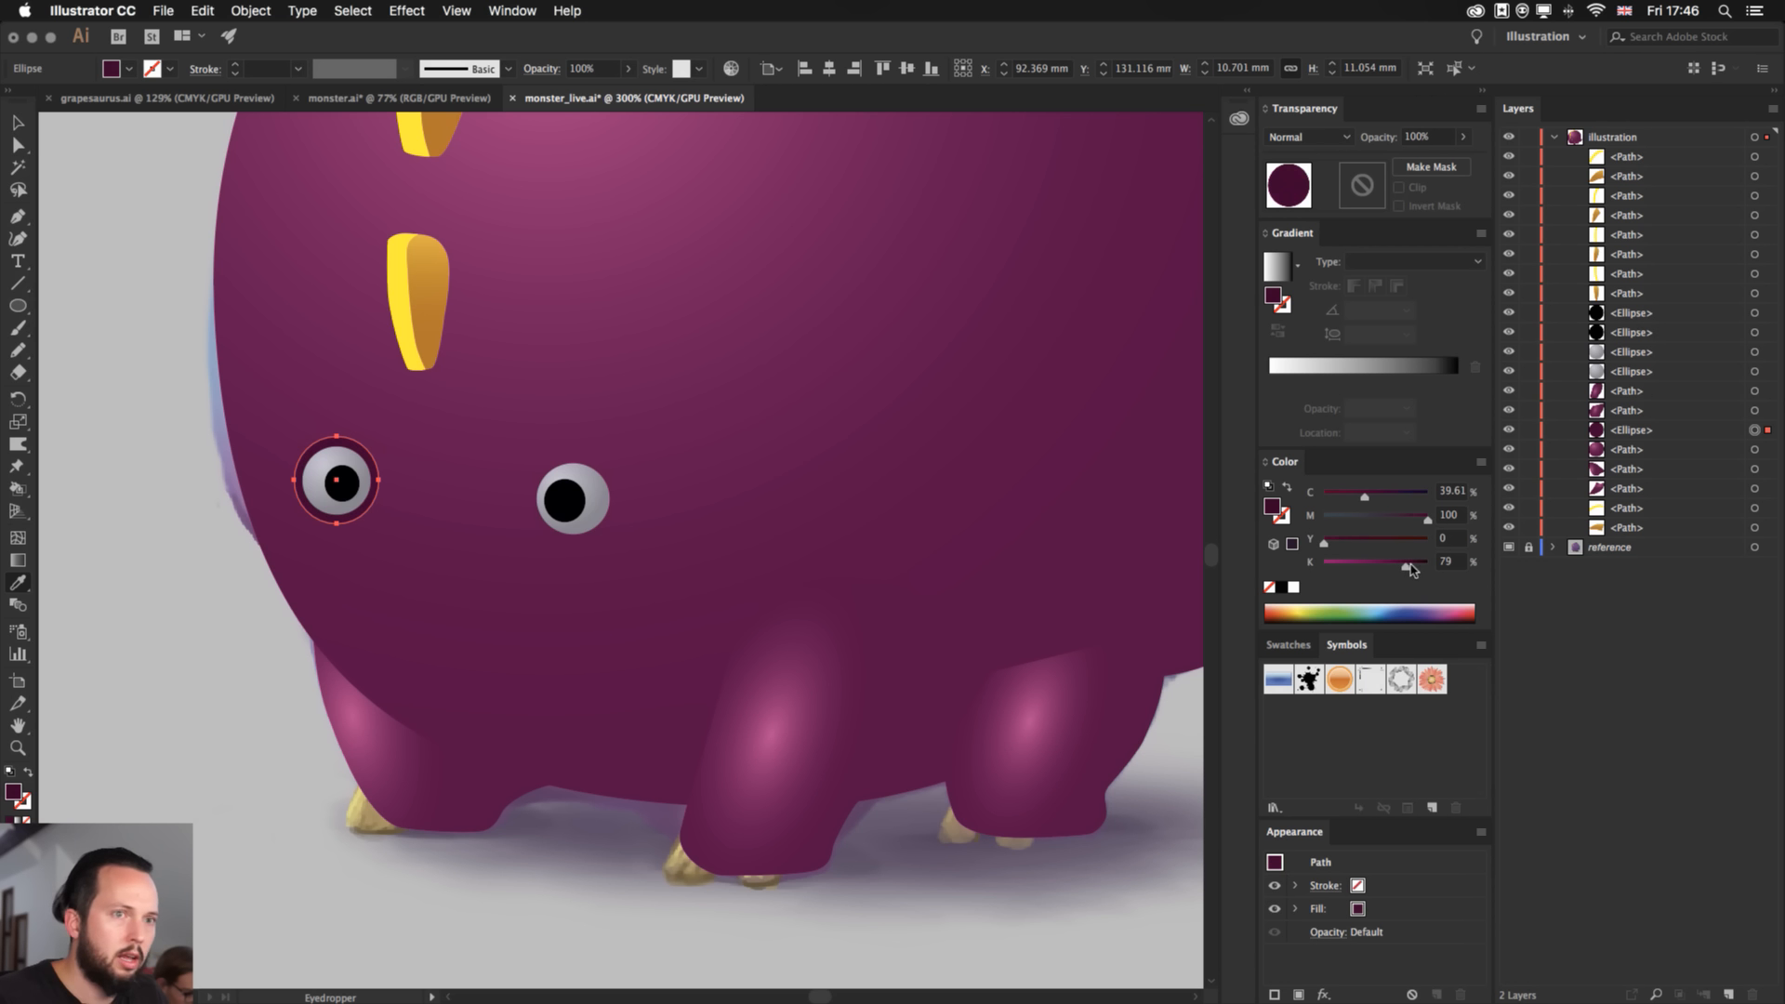
key("v")
left_click(184, 538)
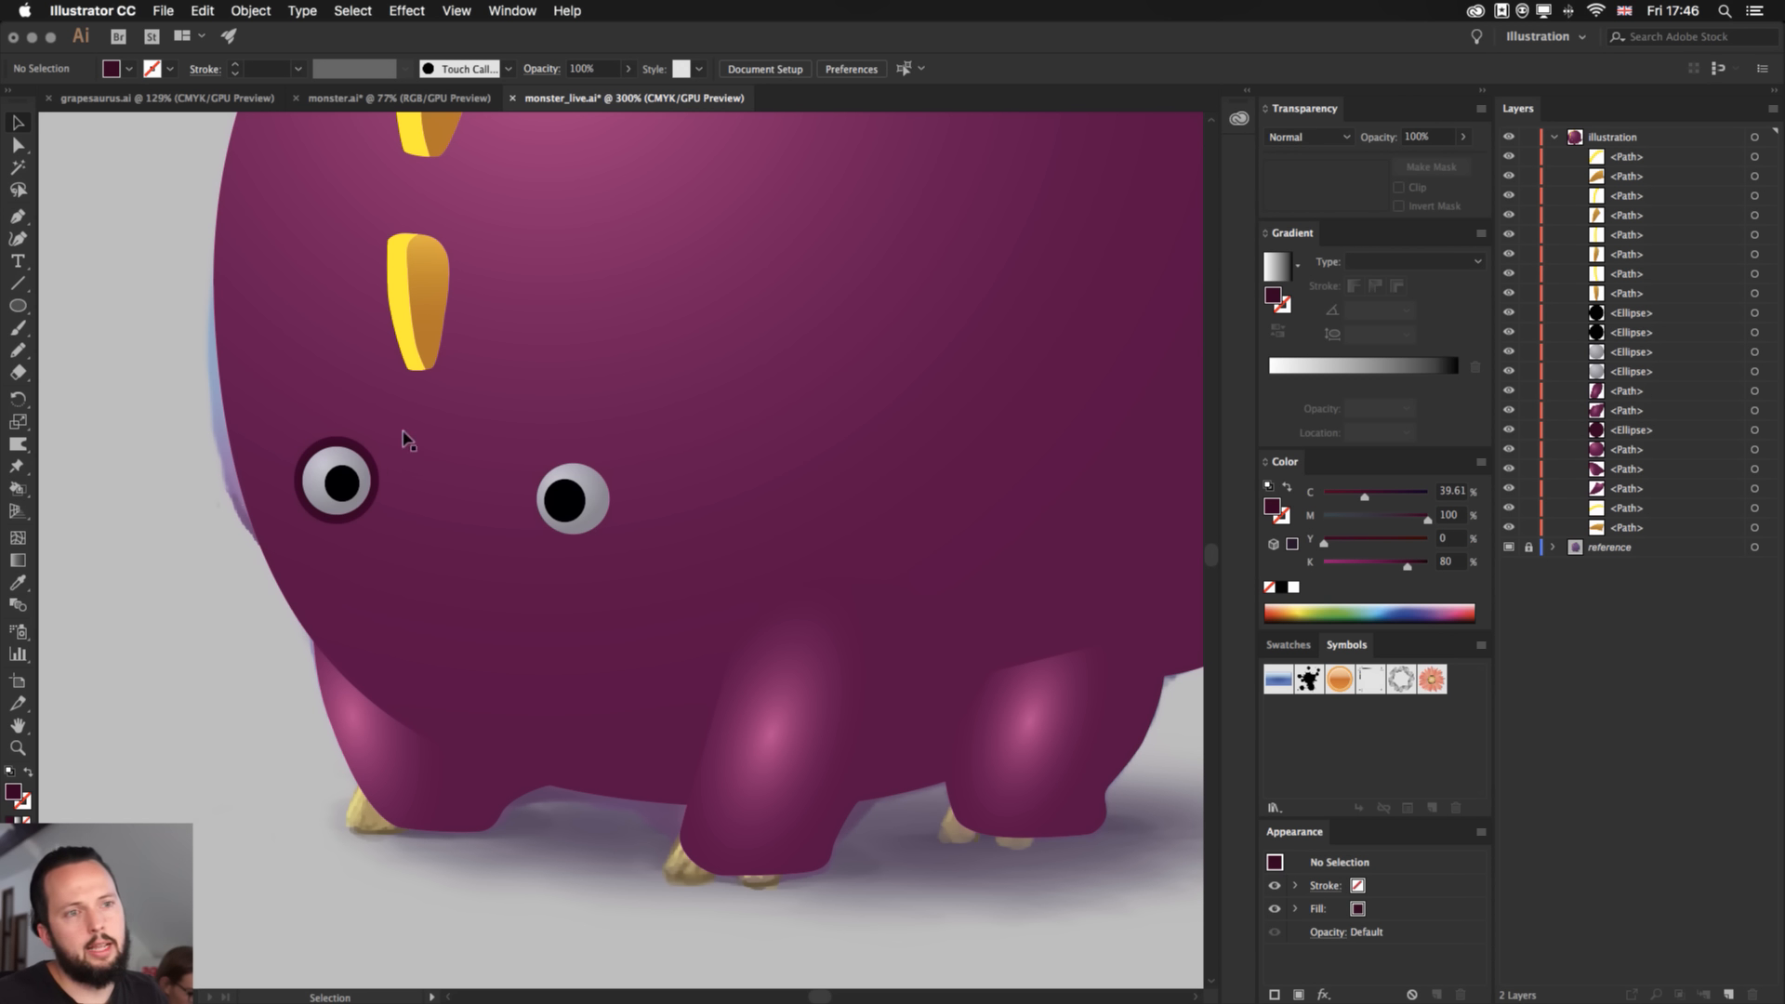
left_click(367, 449)
left_click_drag(1408, 566, 1398, 566)
left_click(197, 586)
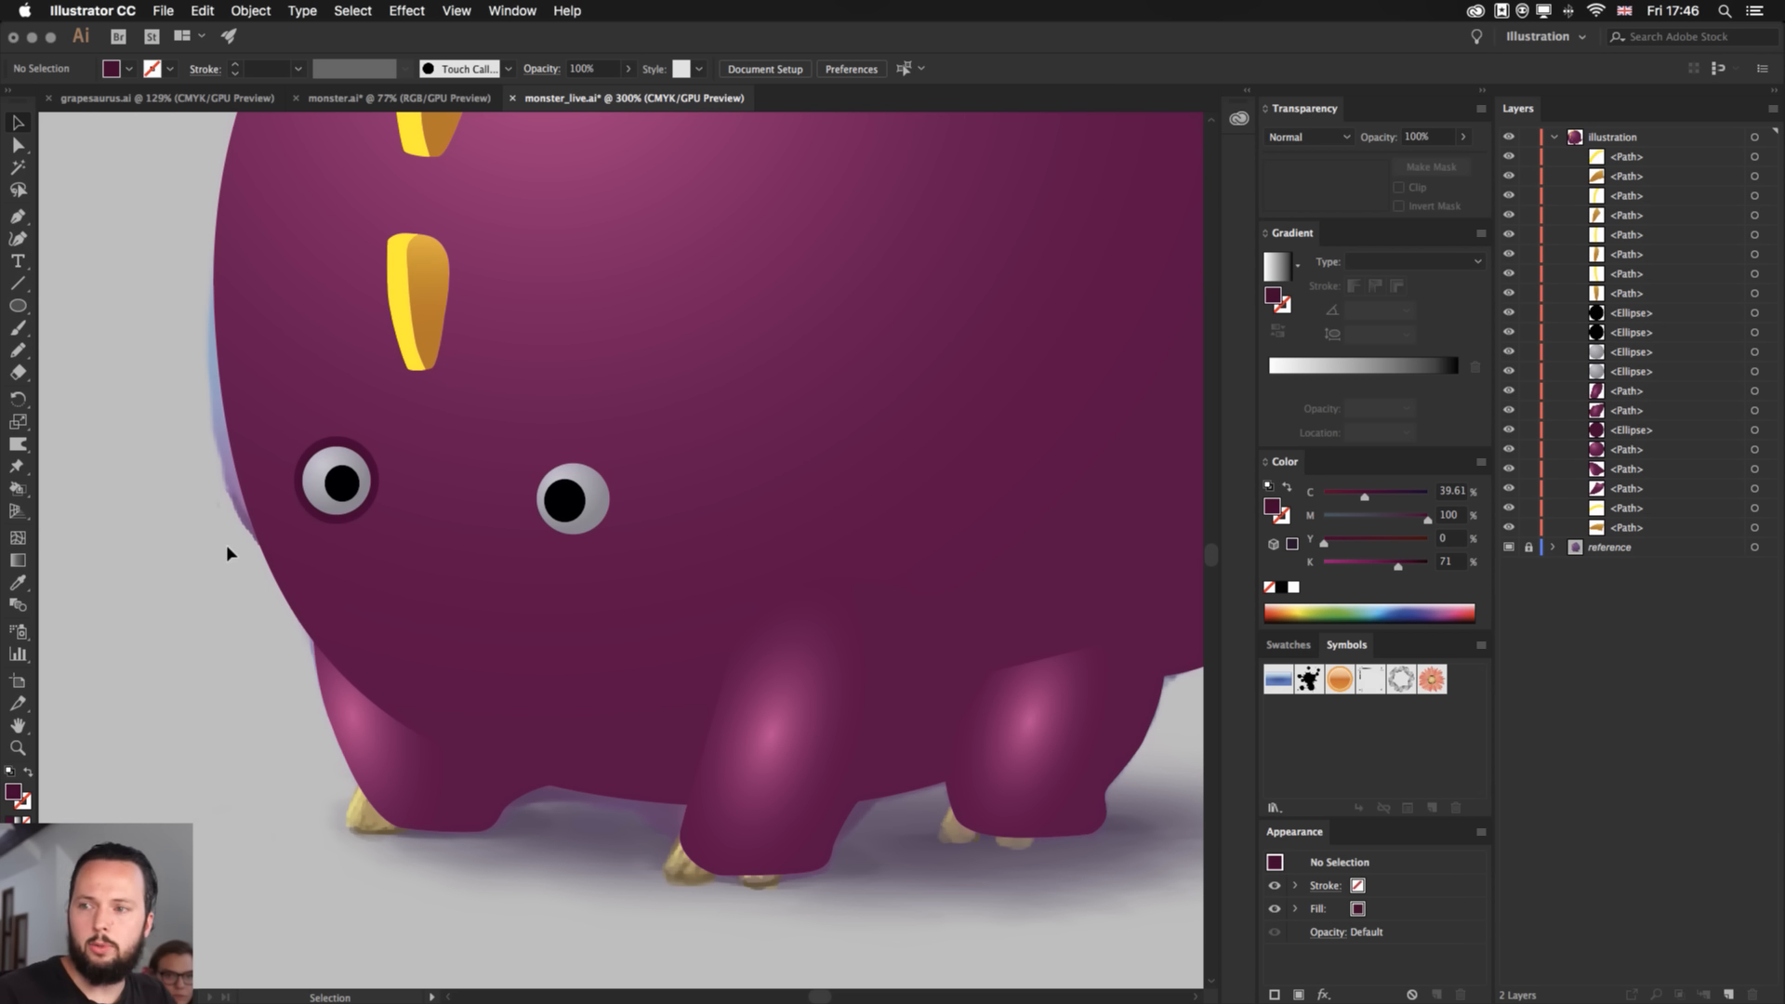
- Duplicate the dark socket ellipse behind the right eye and enlarge it to about 12 by 11.5 mm
left_click(352, 437)
left_click_drag(352, 437, 584, 454)
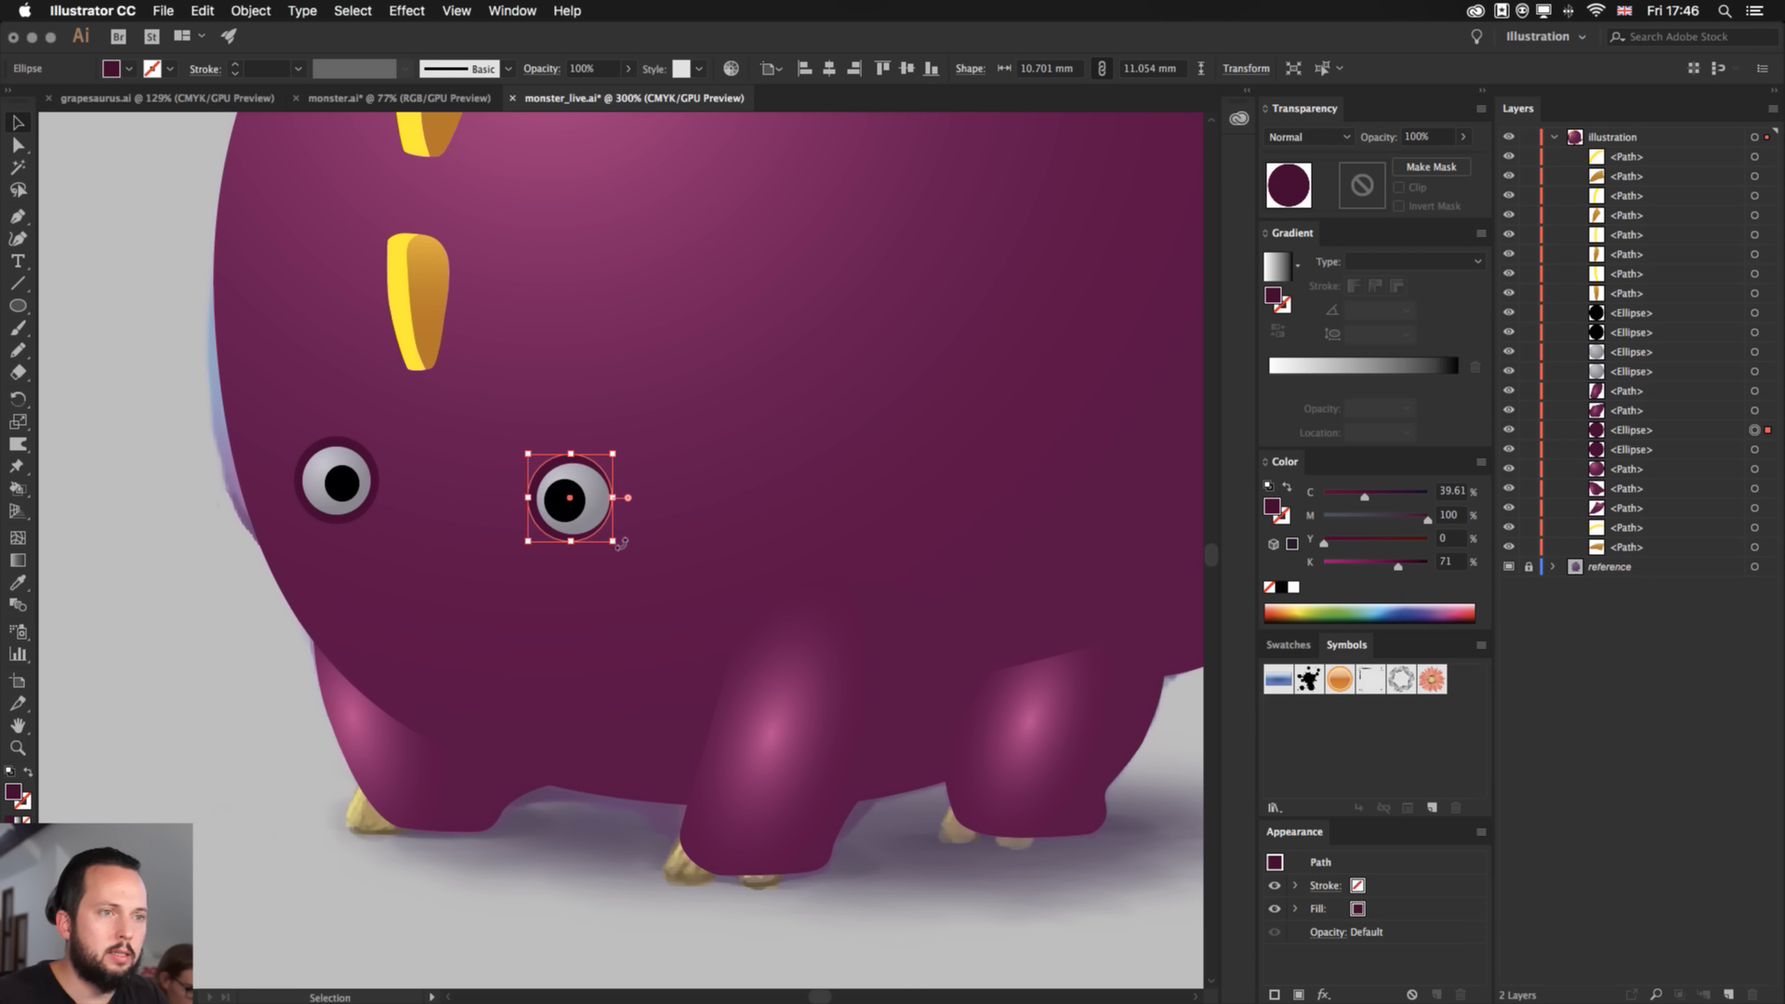
left_click_drag(612, 541, 625, 548)
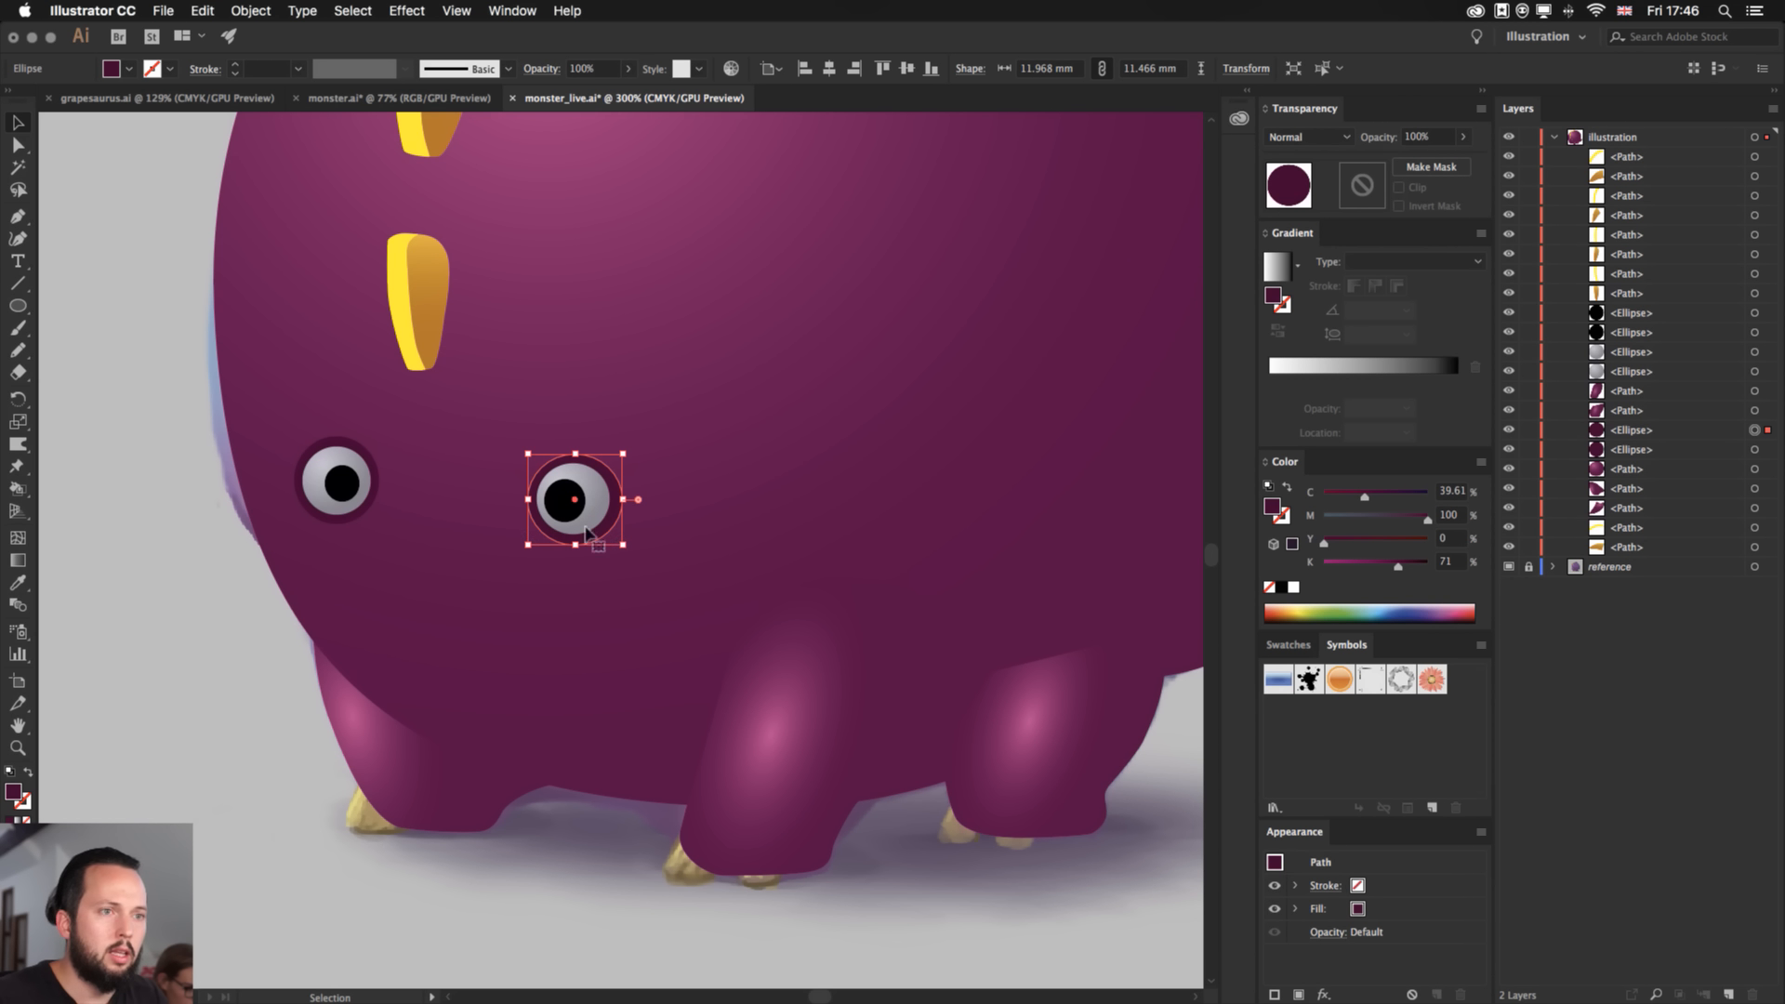
left_click(159, 580)
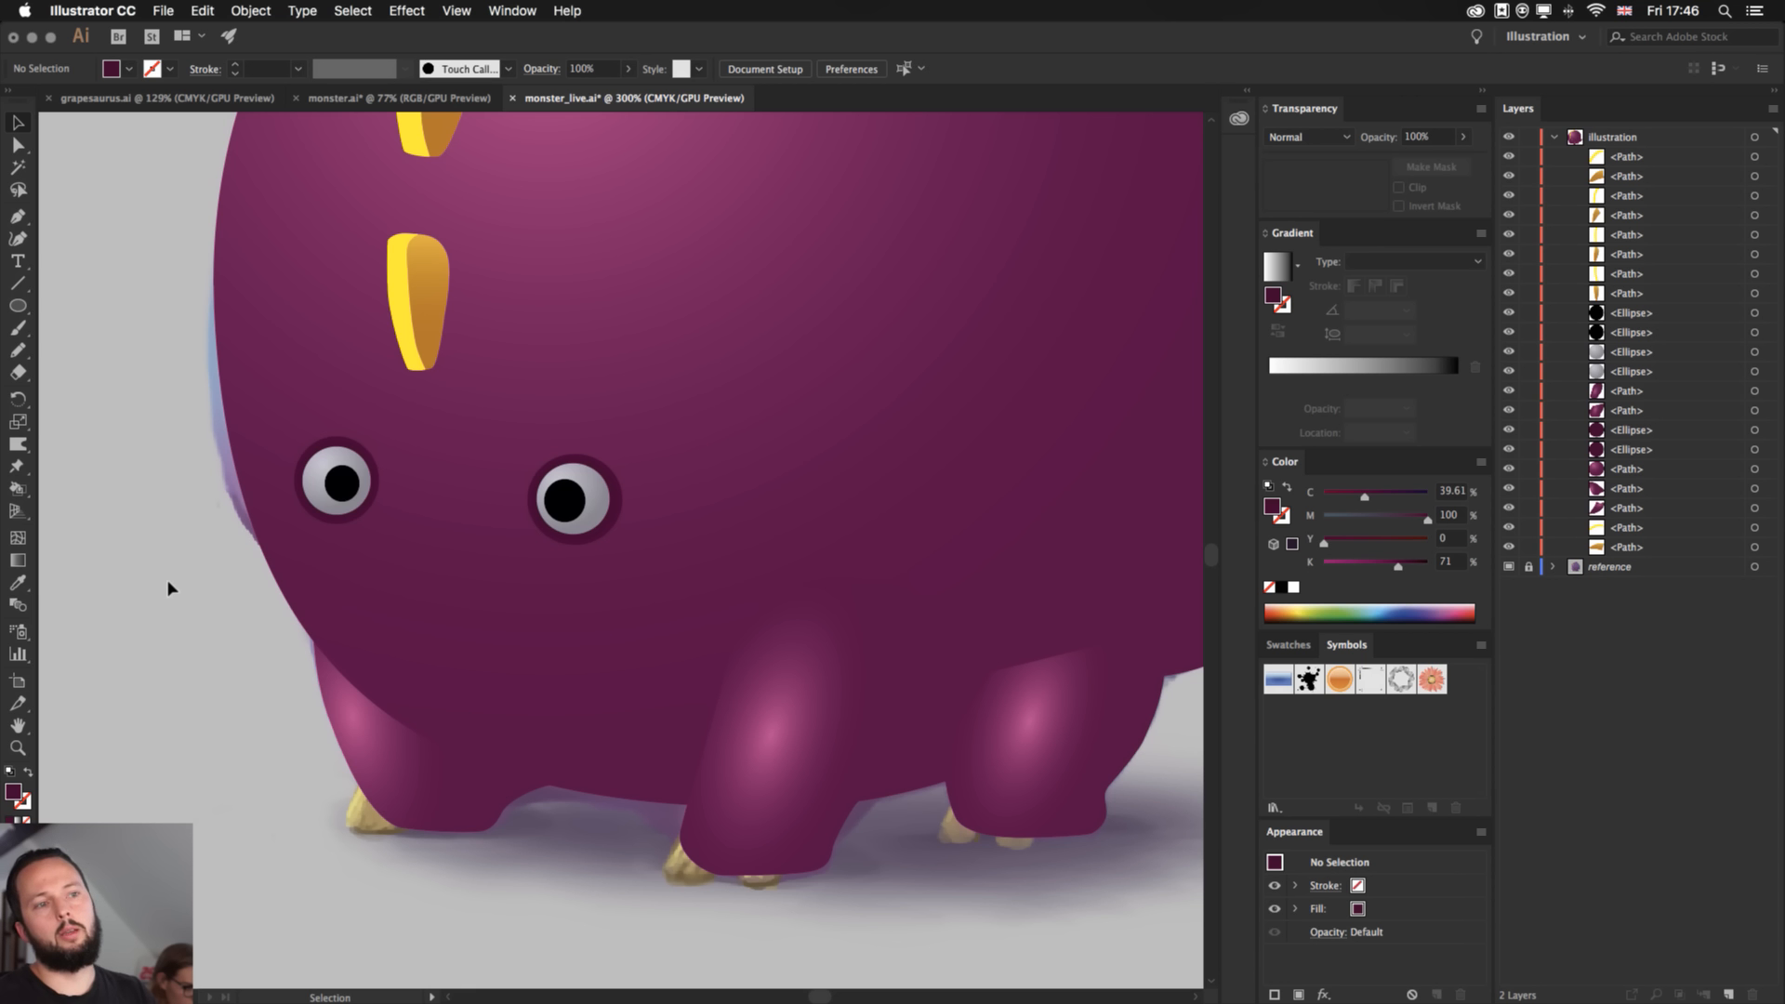
- Check the whole creature, and show the area around both eyes in Outline mode
key("super+0")
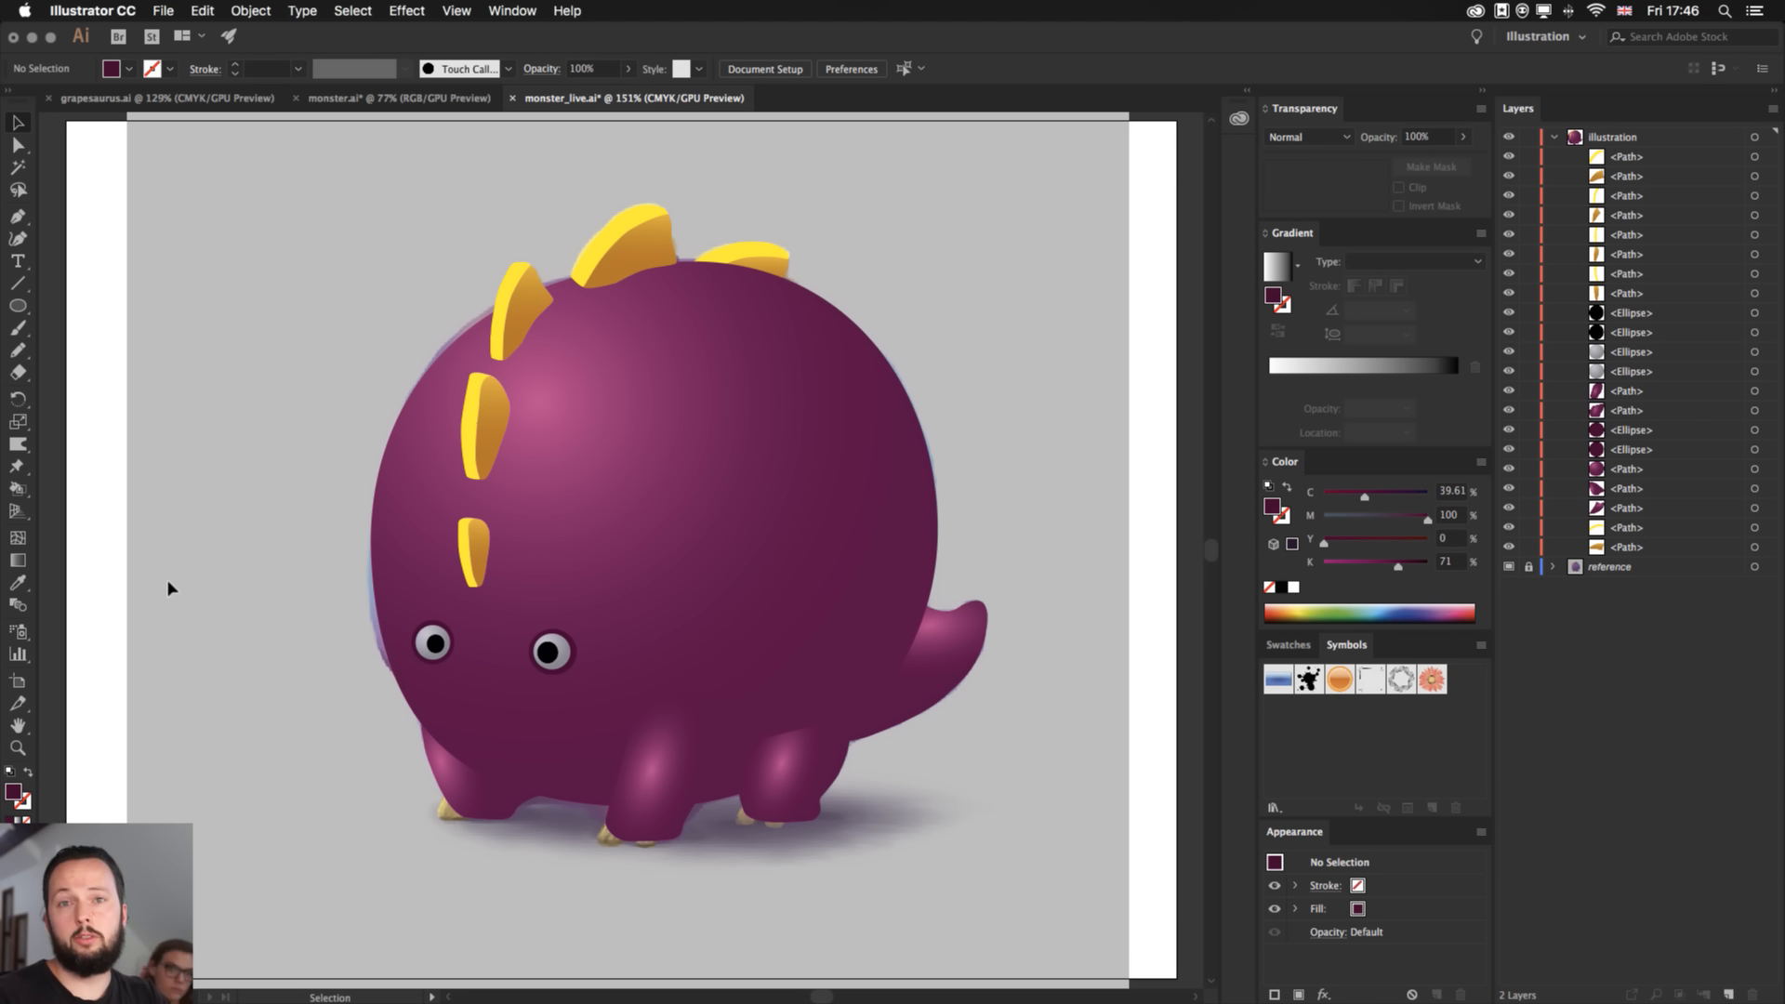
key("super+equal")
key("super+equal")
key("super+equal")
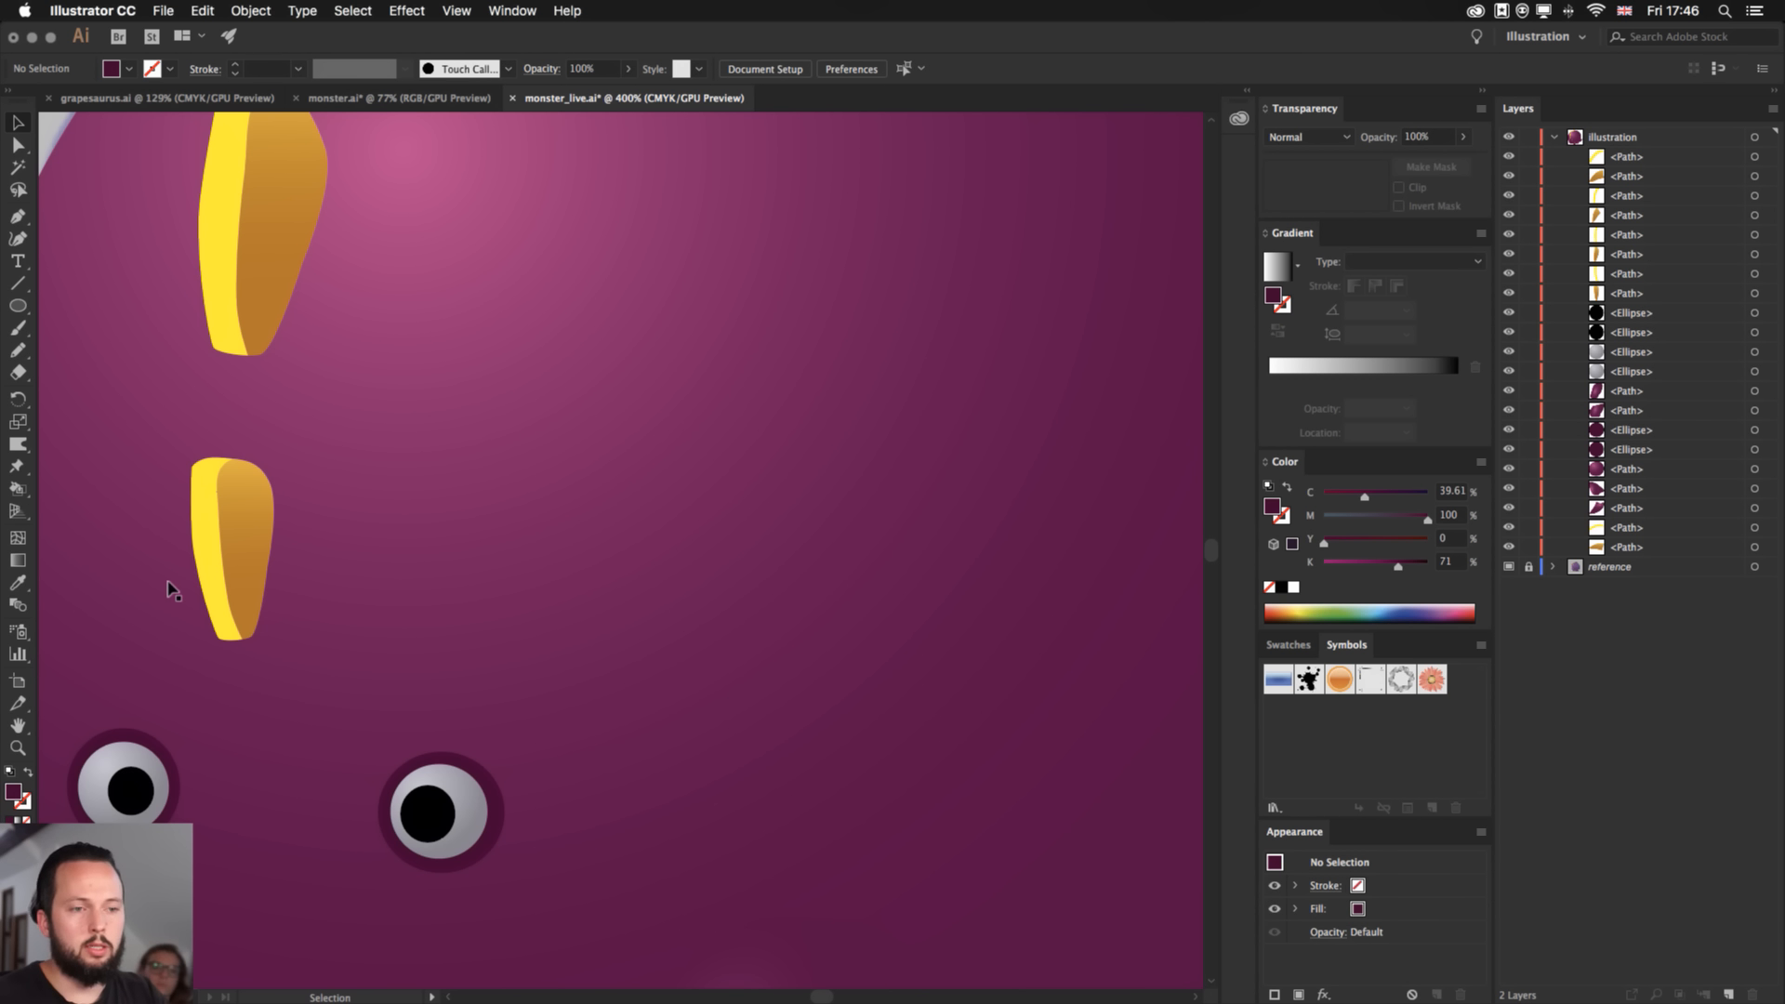
left_click_drag(324, 744, 563, 530)
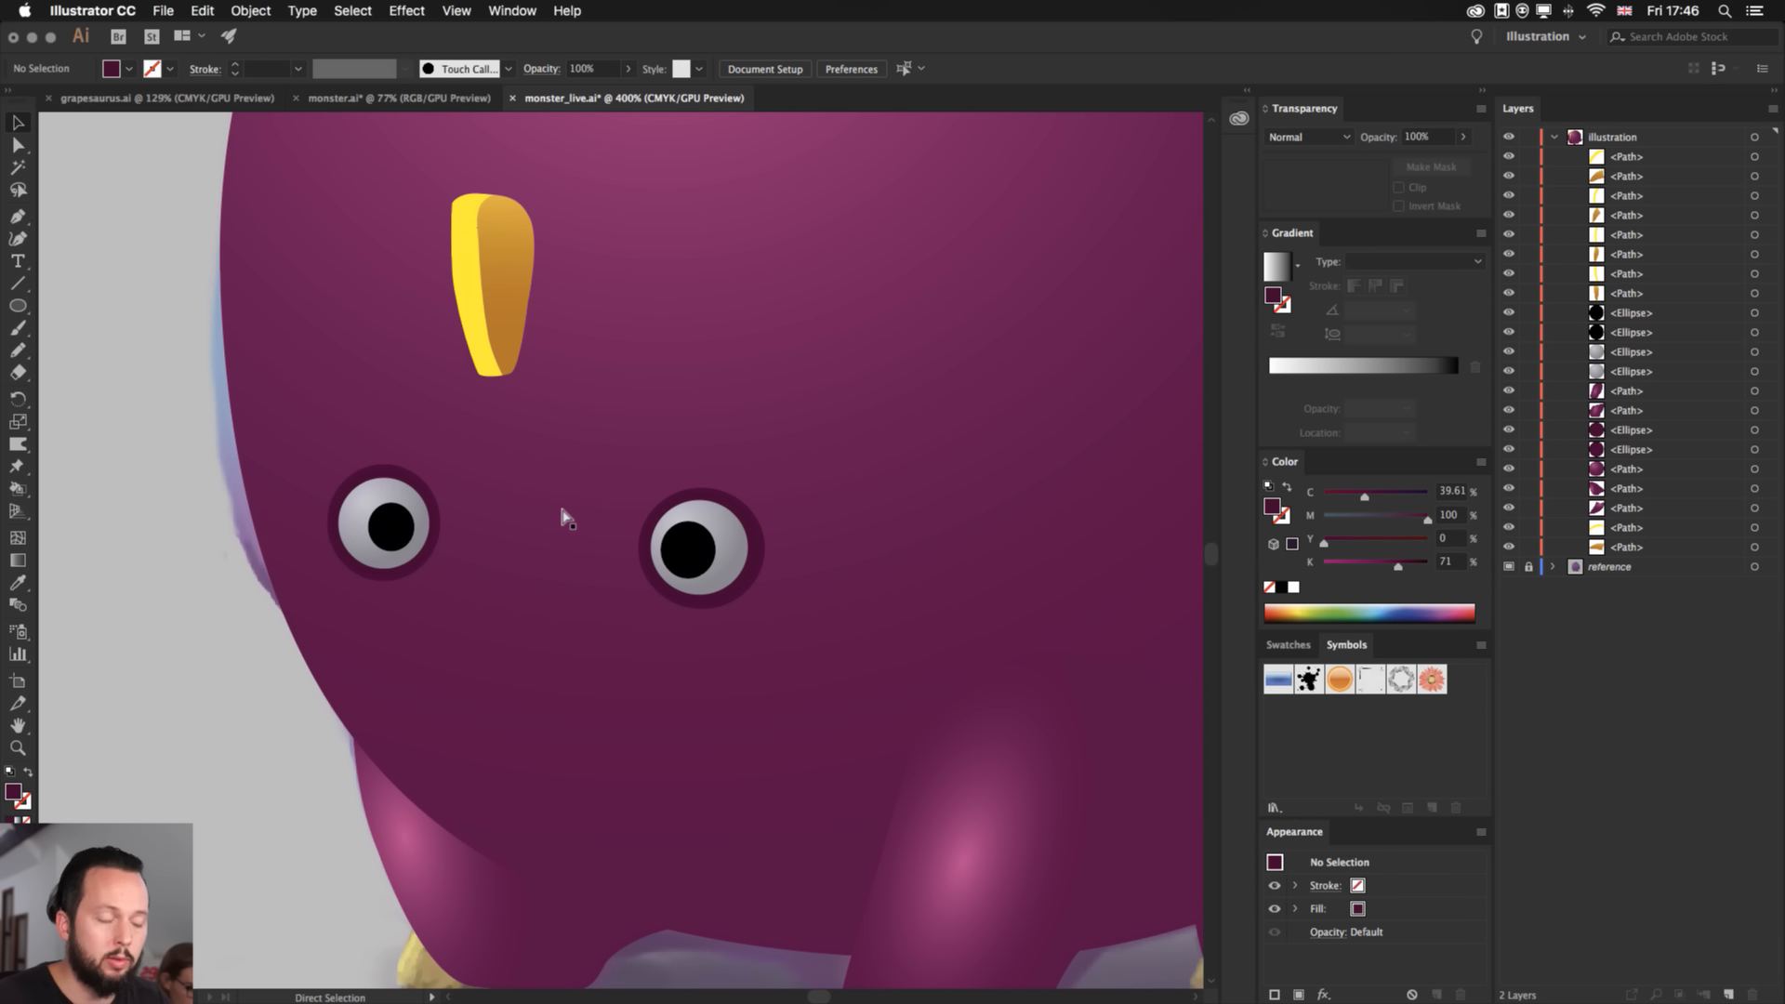
key("super+y")
- Switch to Photoshop to examine the painted eye sockets and mouth up close, and return to Illustrator
key("super+Tab")
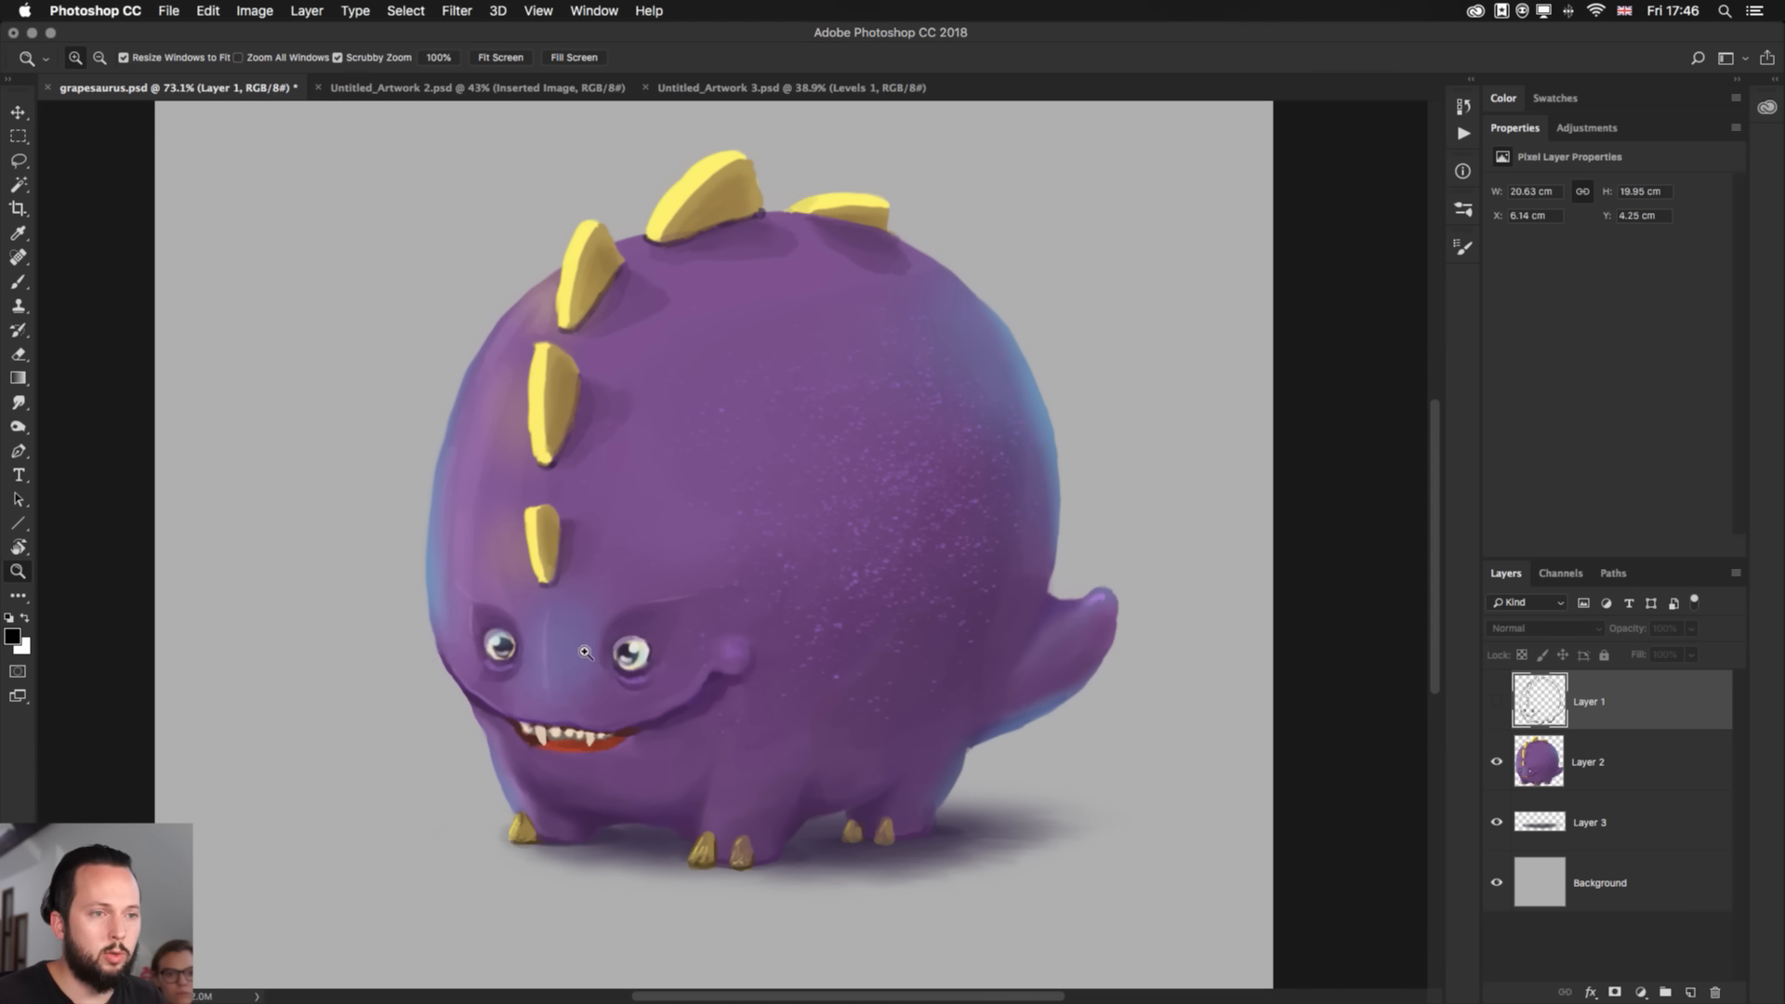
left_click_drag(573, 665, 612, 657)
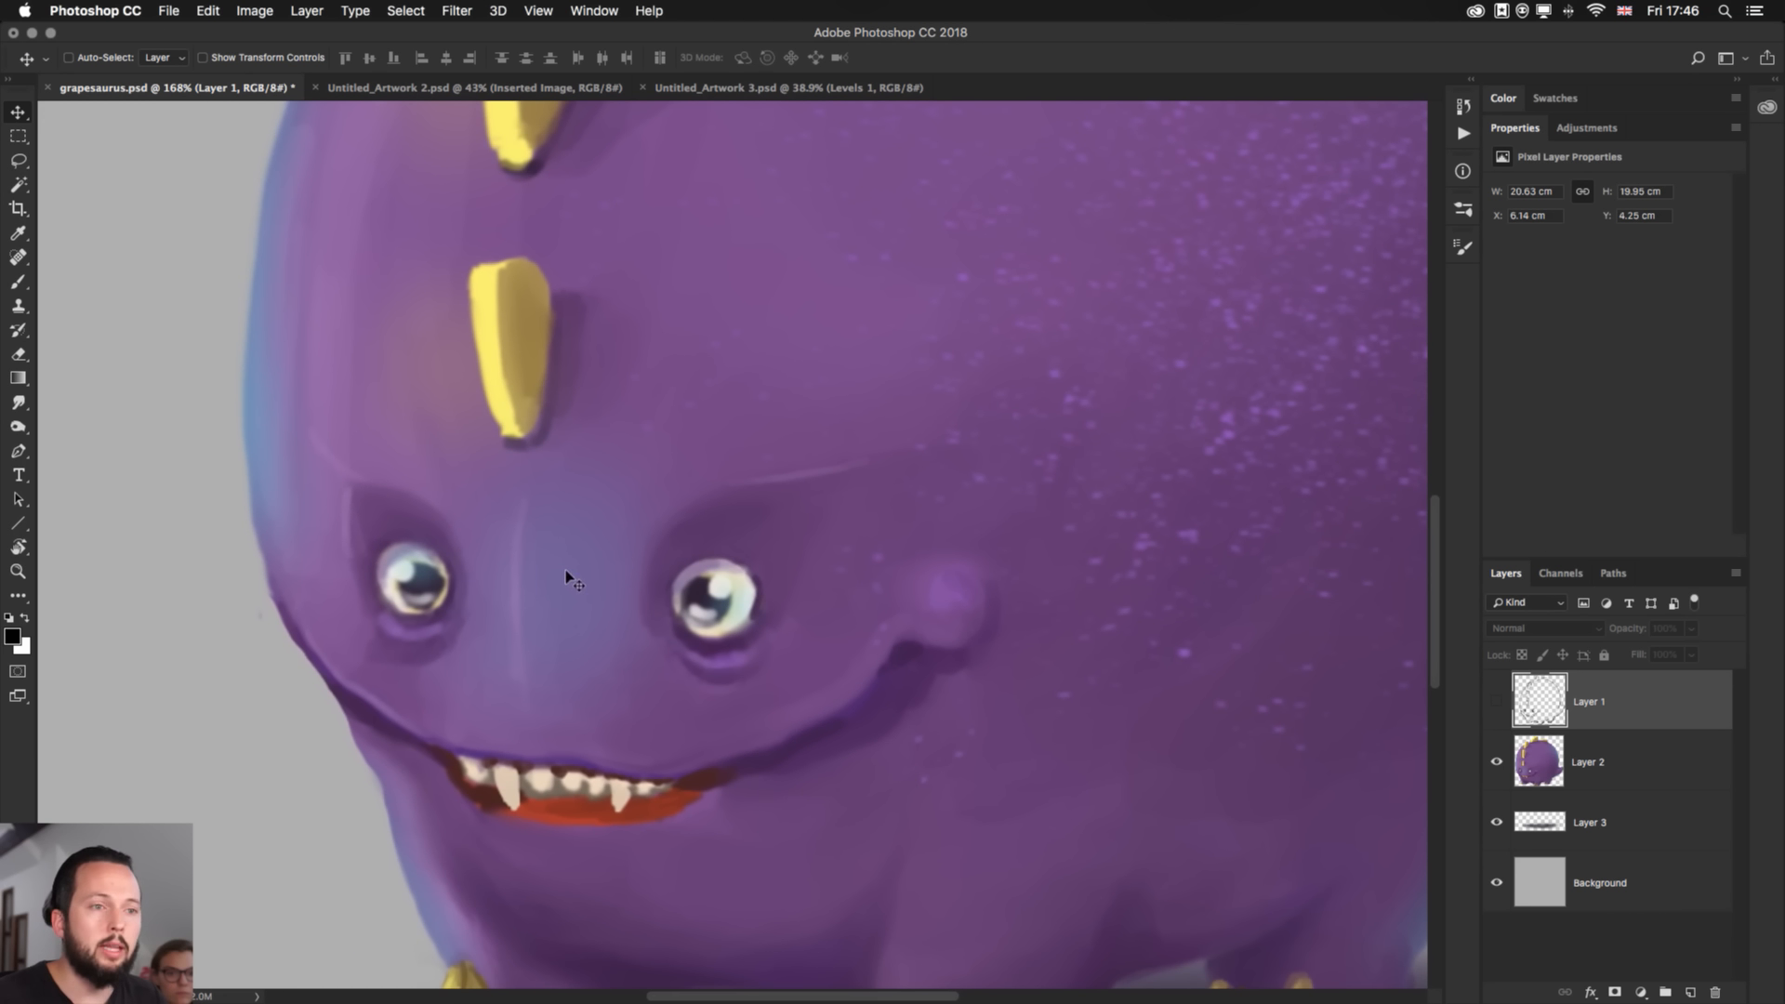
left_click_drag(566, 577, 609, 586)
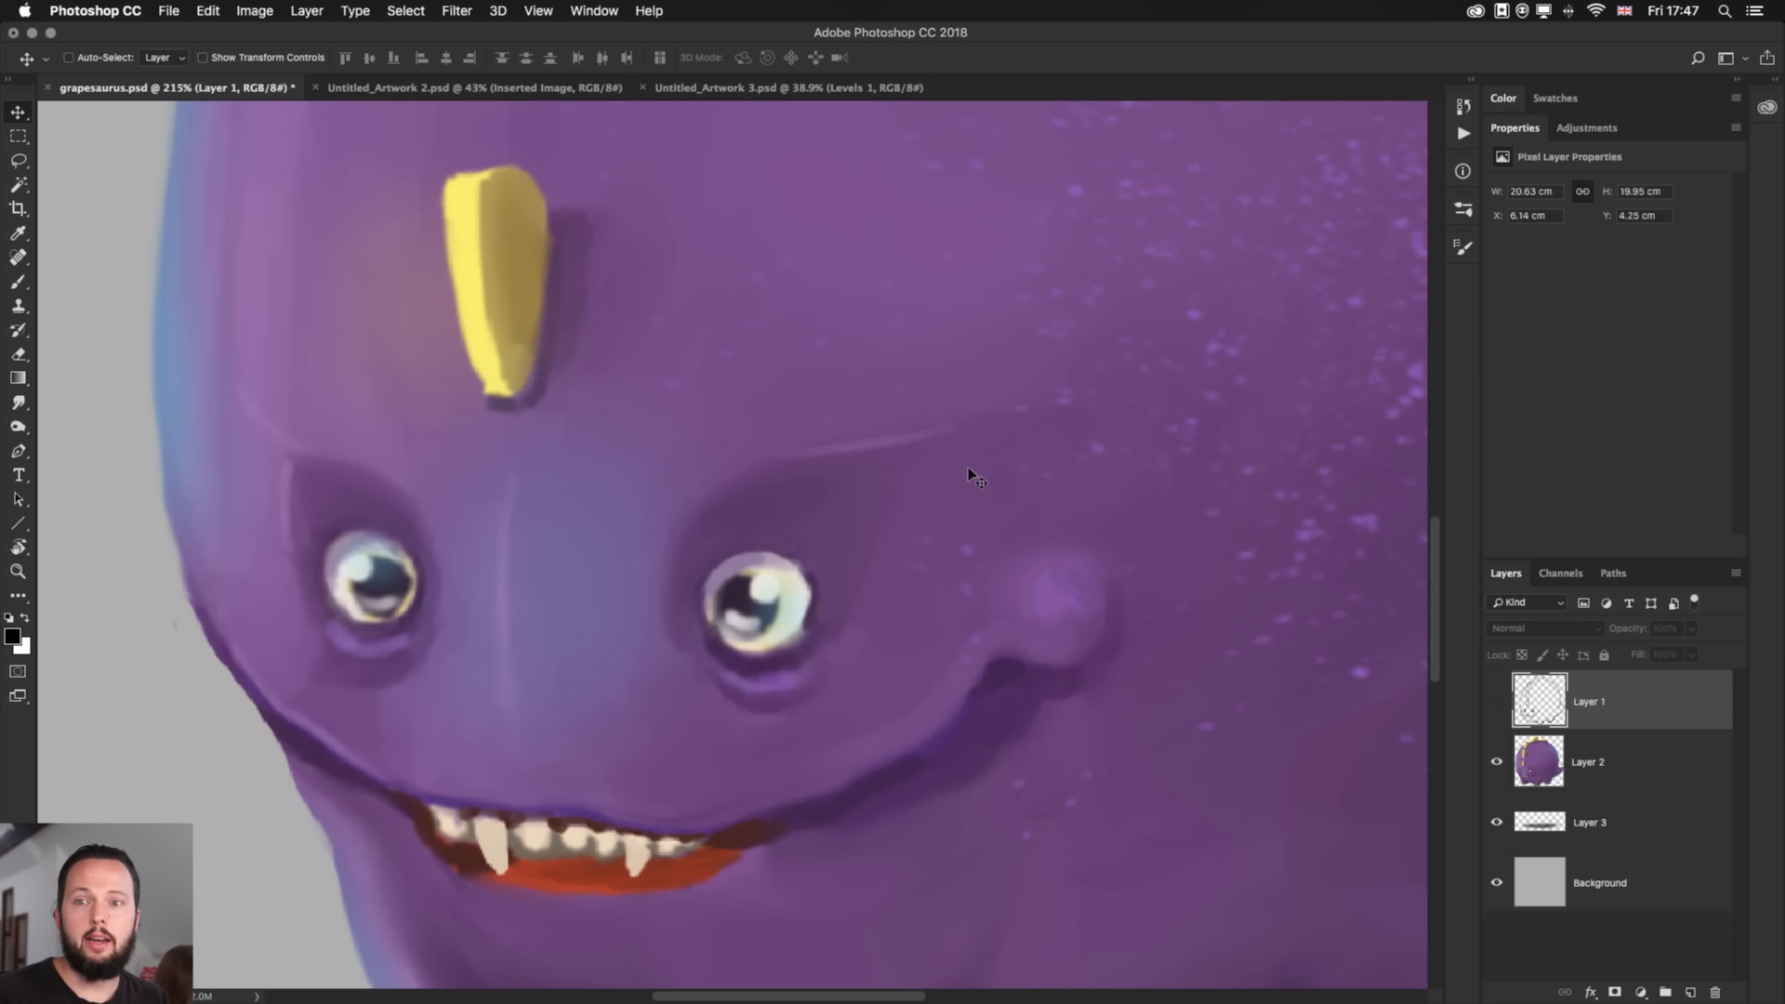
key("super+Tab")
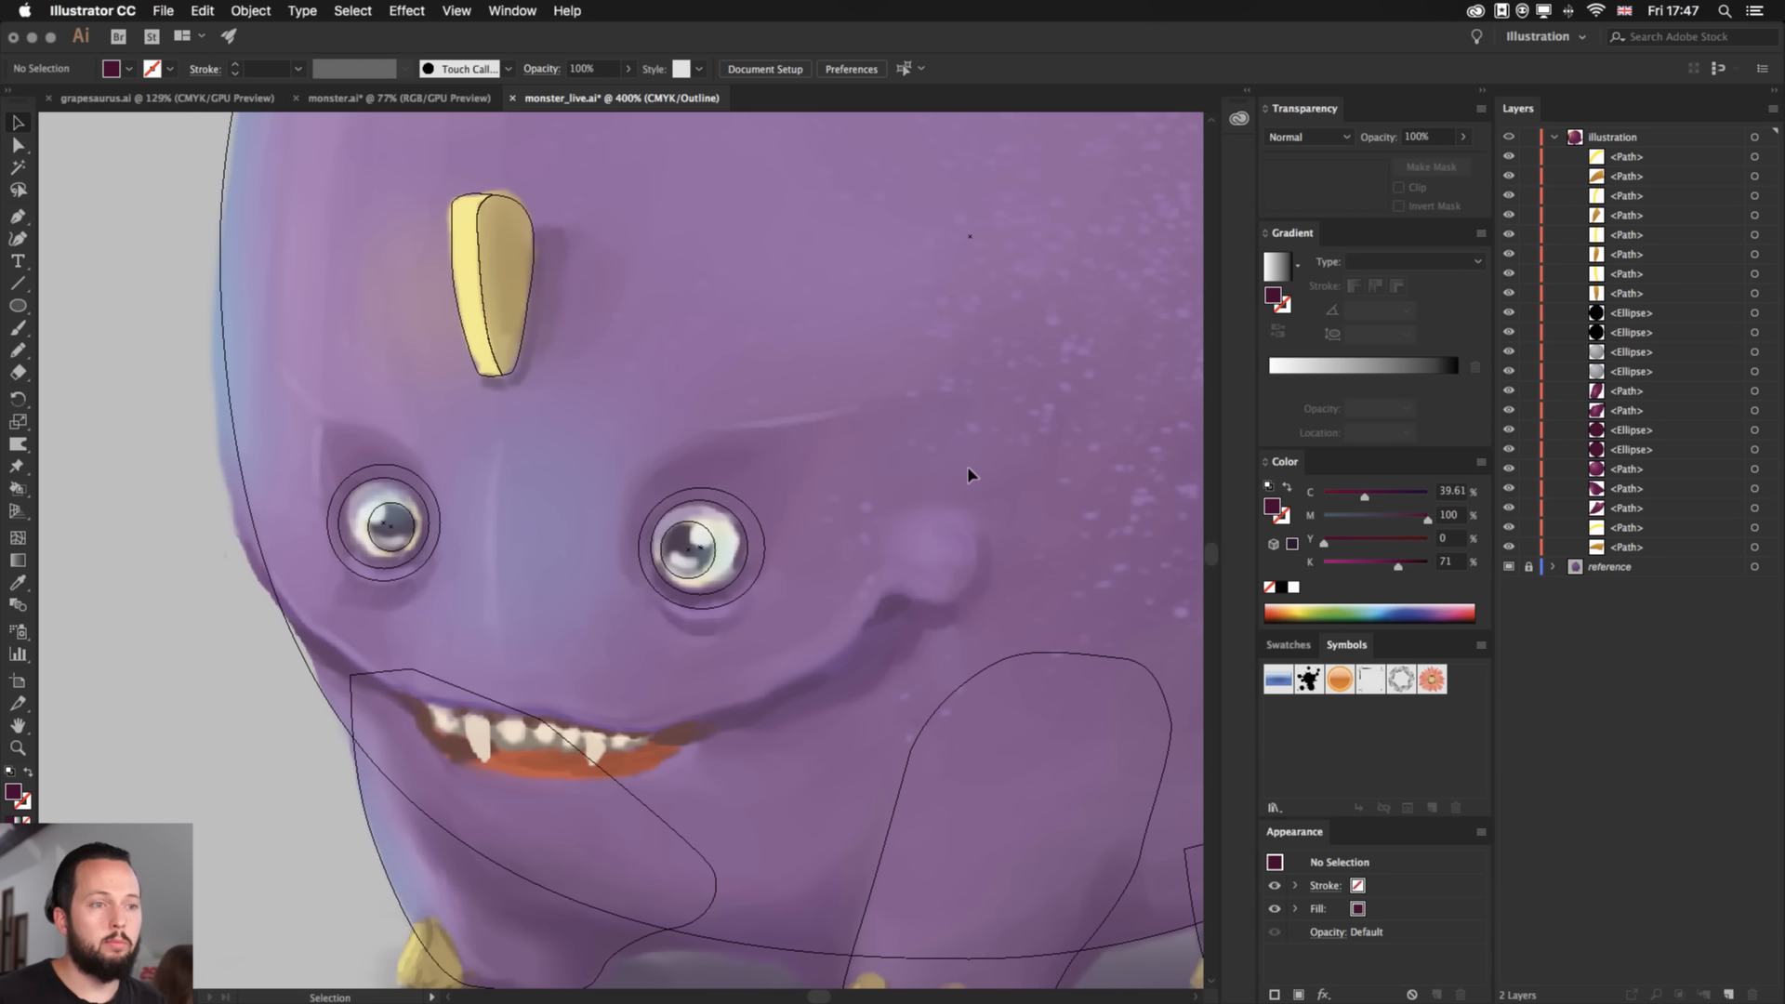
- Trace the painted shadow around the left eye as a closed Pen path and adjust its outer edge
key("p")
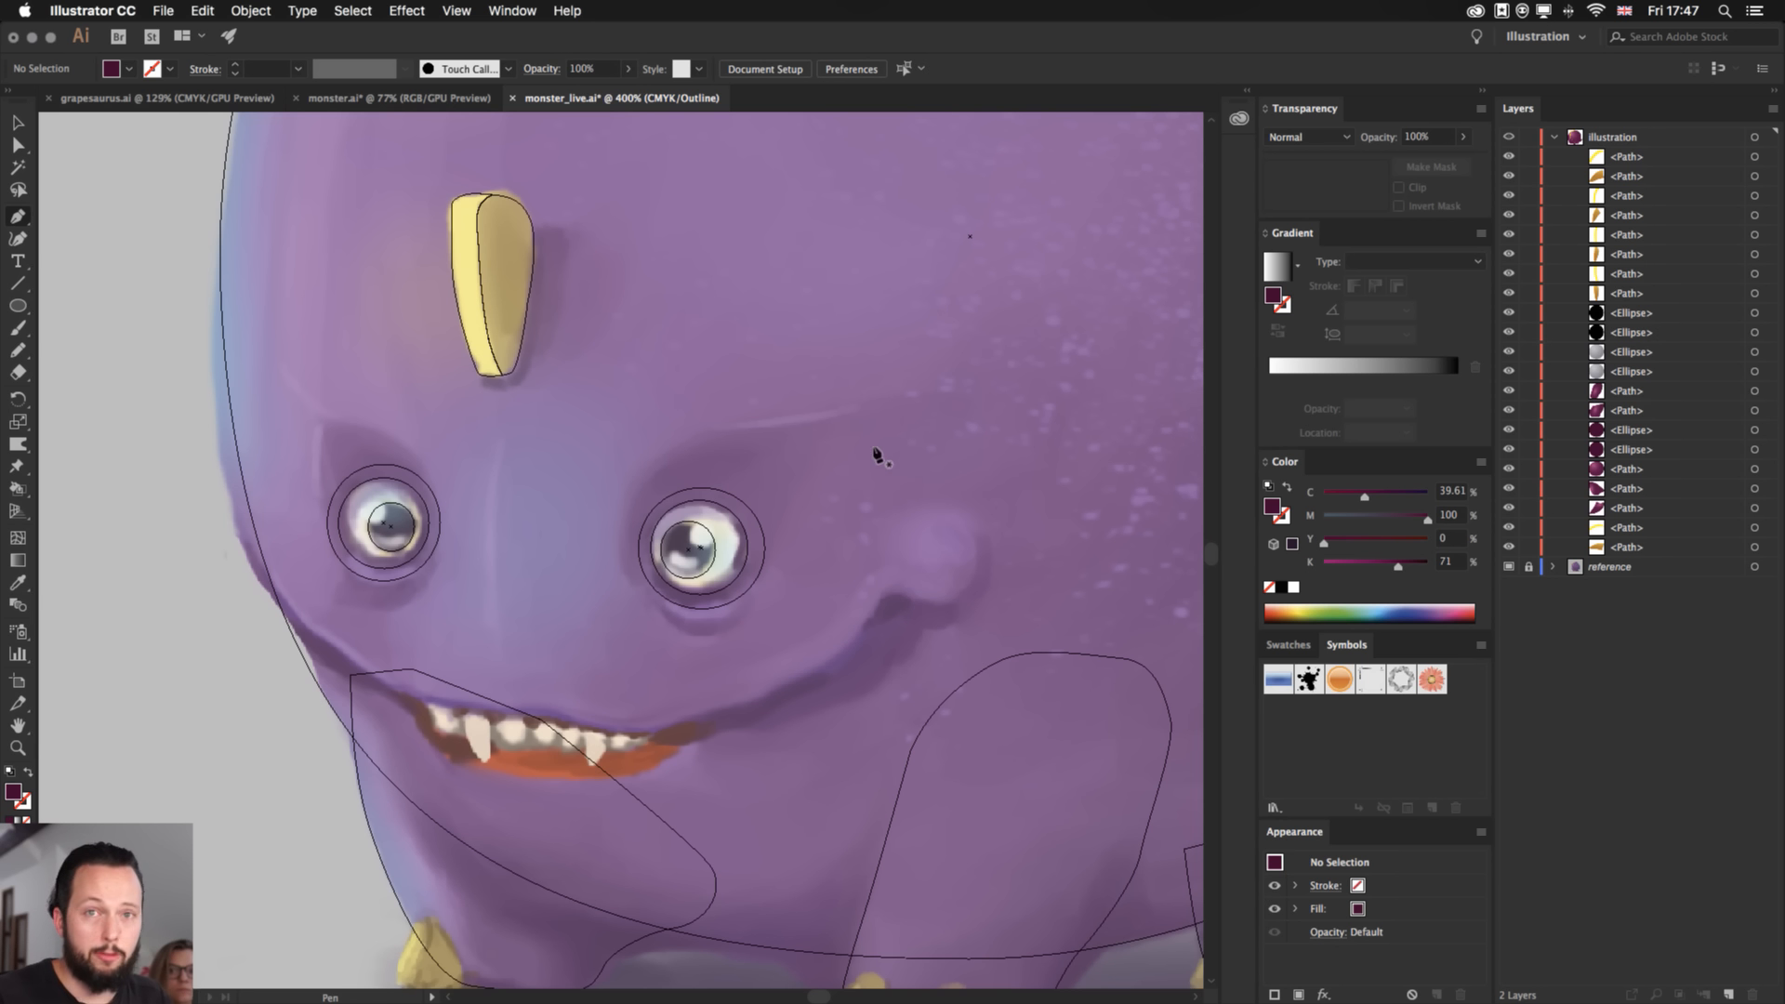
left_click(314, 409)
left_click_drag(386, 433, 438, 510)
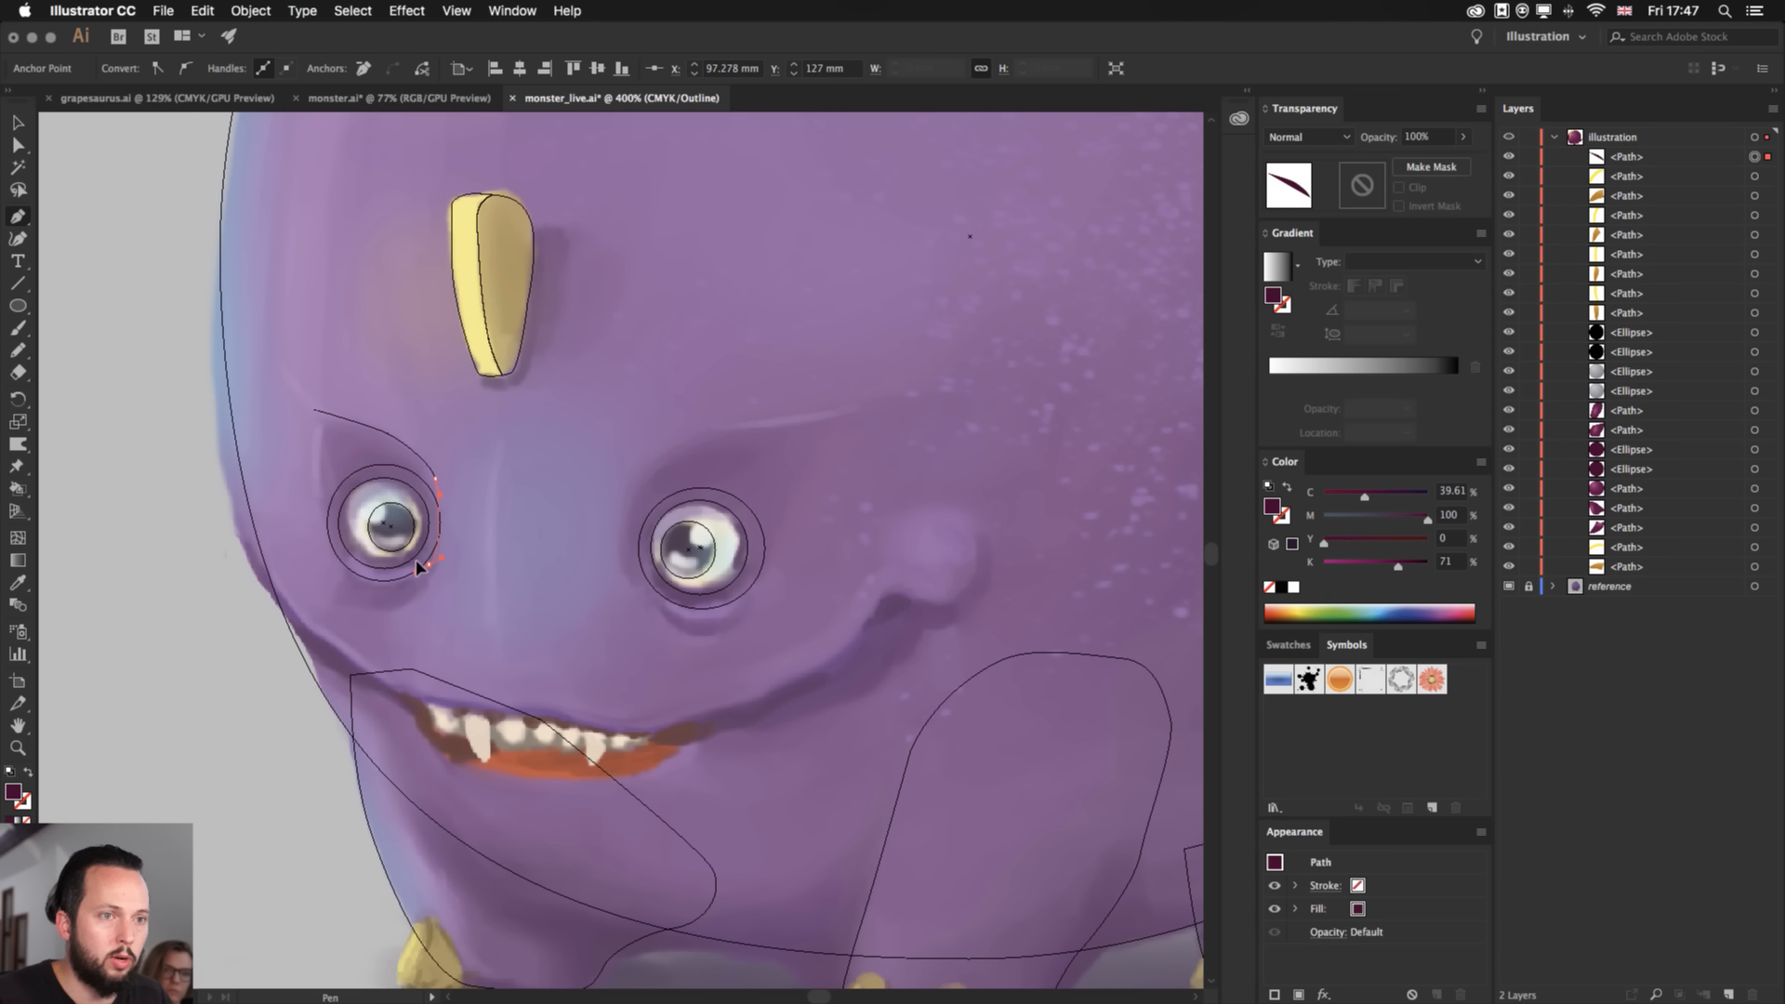
left_click_drag(406, 578, 325, 555)
left_click(316, 481)
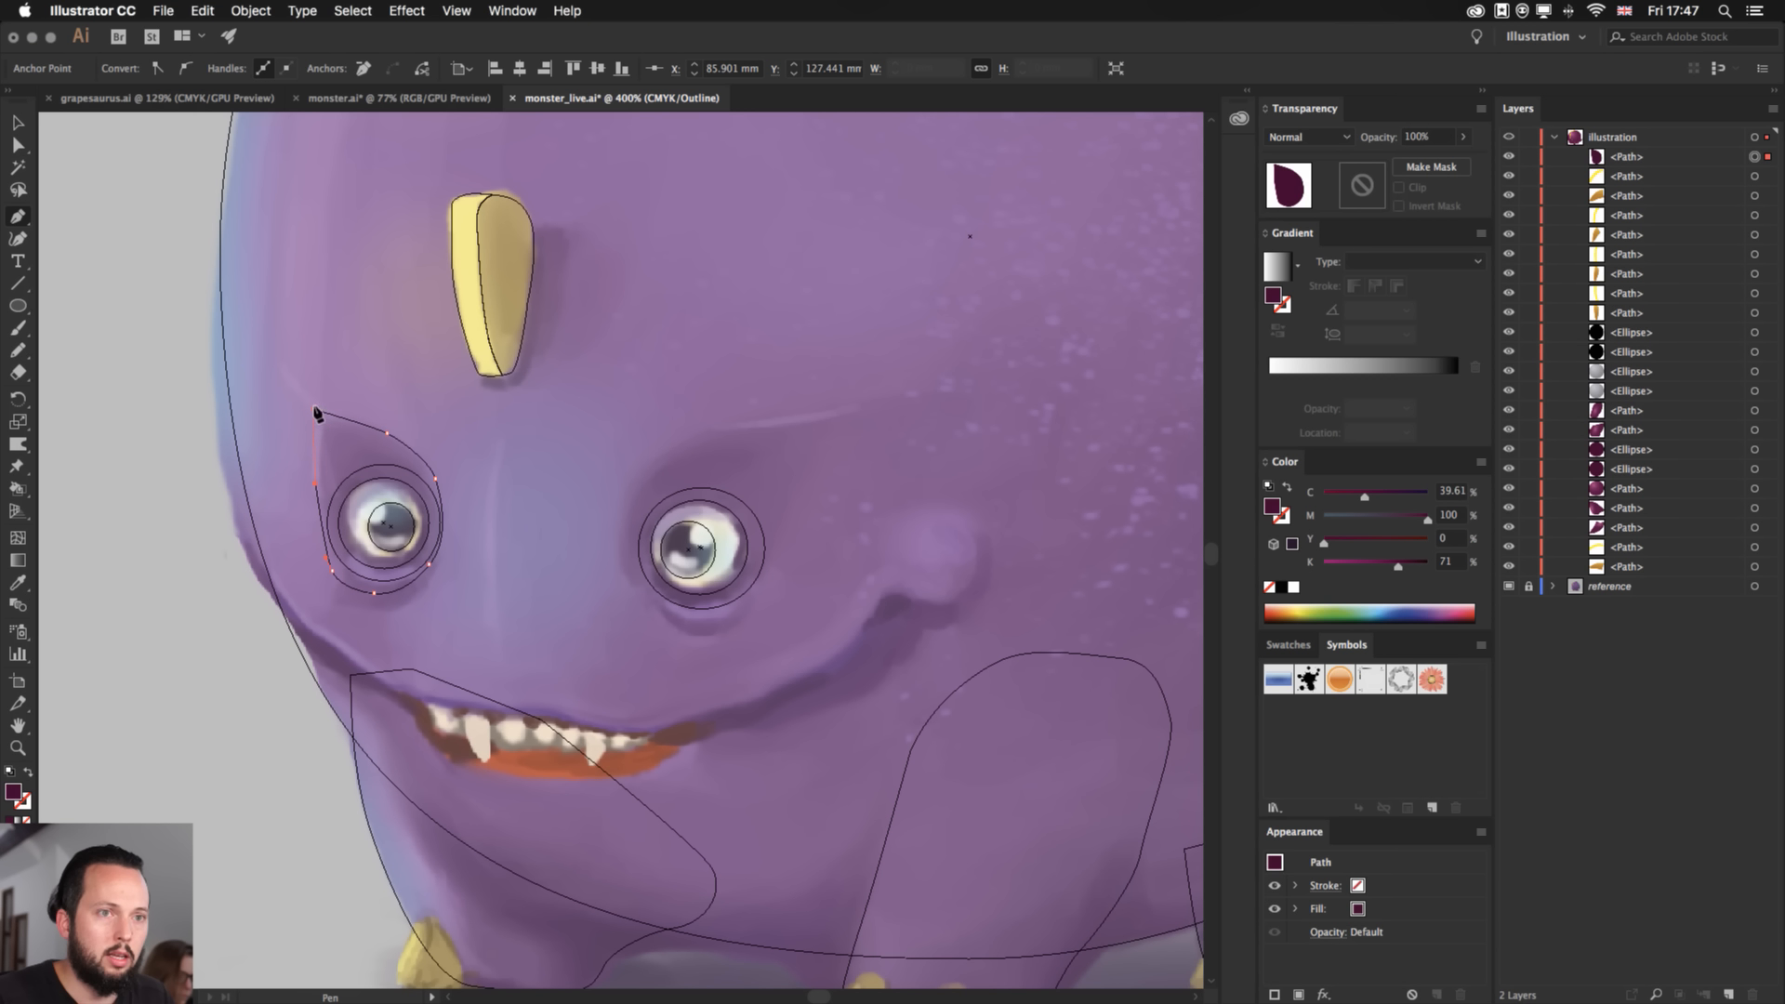
left_click_drag(335, 388, 333, 390)
key("a")
left_click(317, 481)
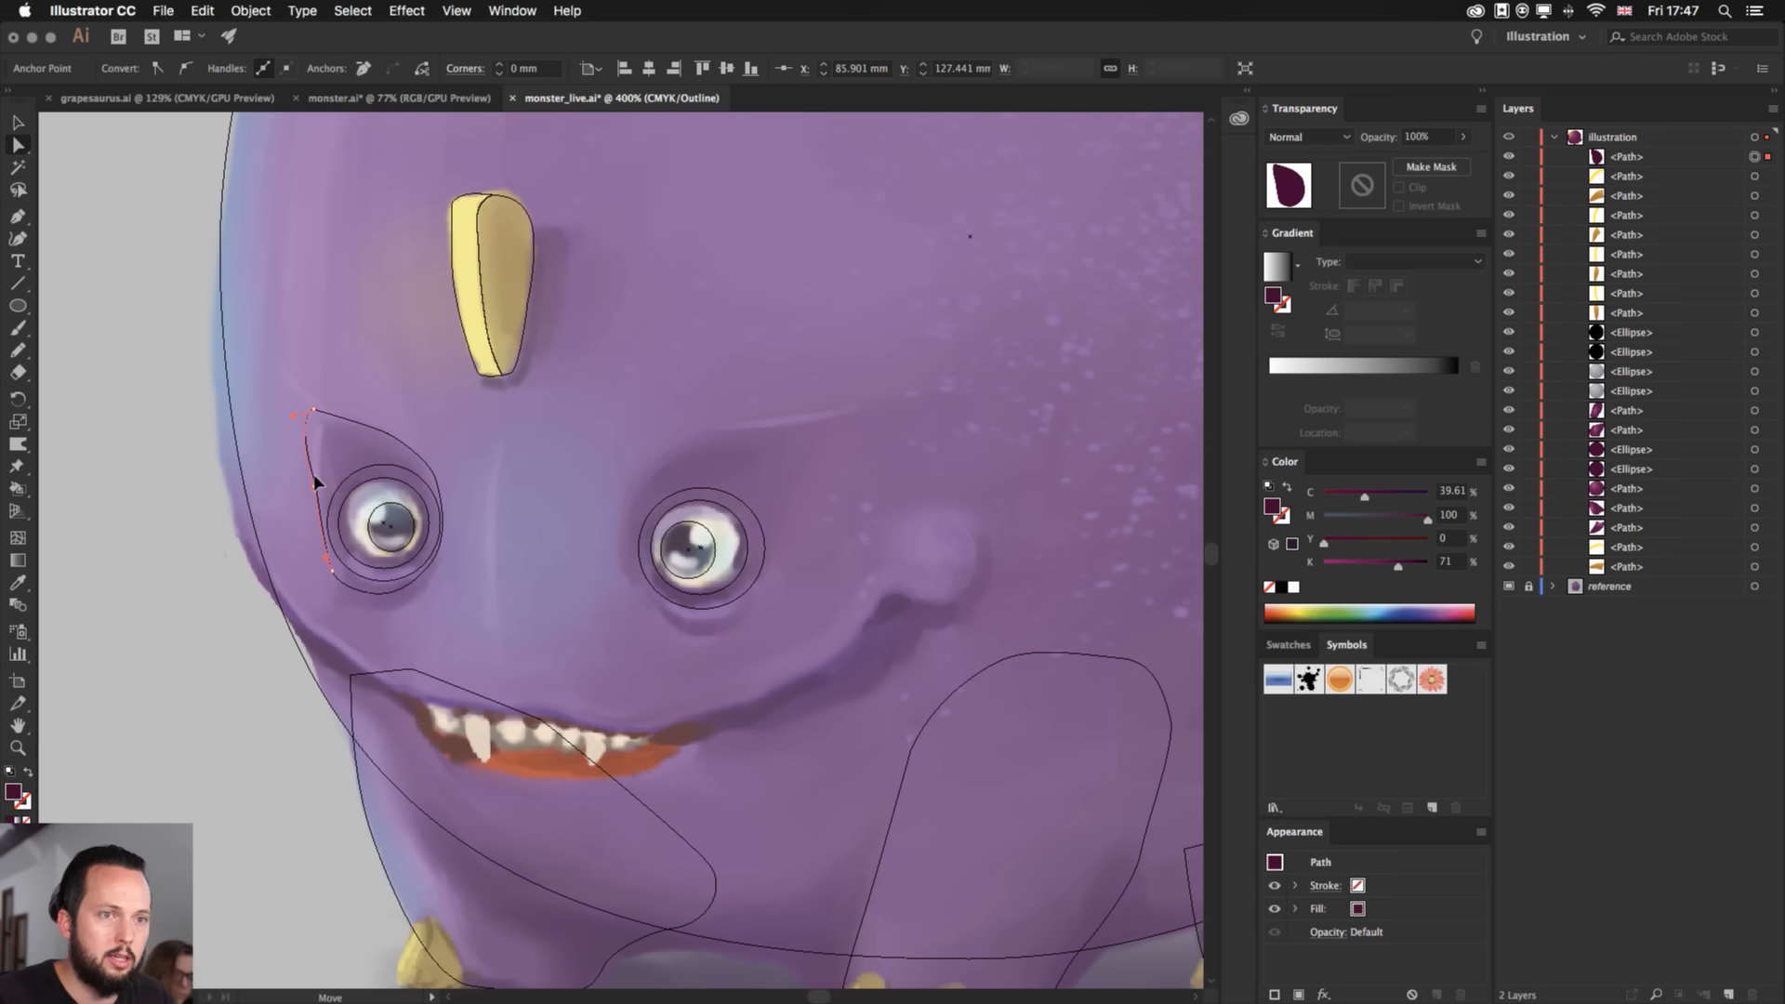
left_click_drag(318, 480, 315, 484)
- Trace the painted shadow around the right eye as a closed, pointed Pen path following the brow
key("p")
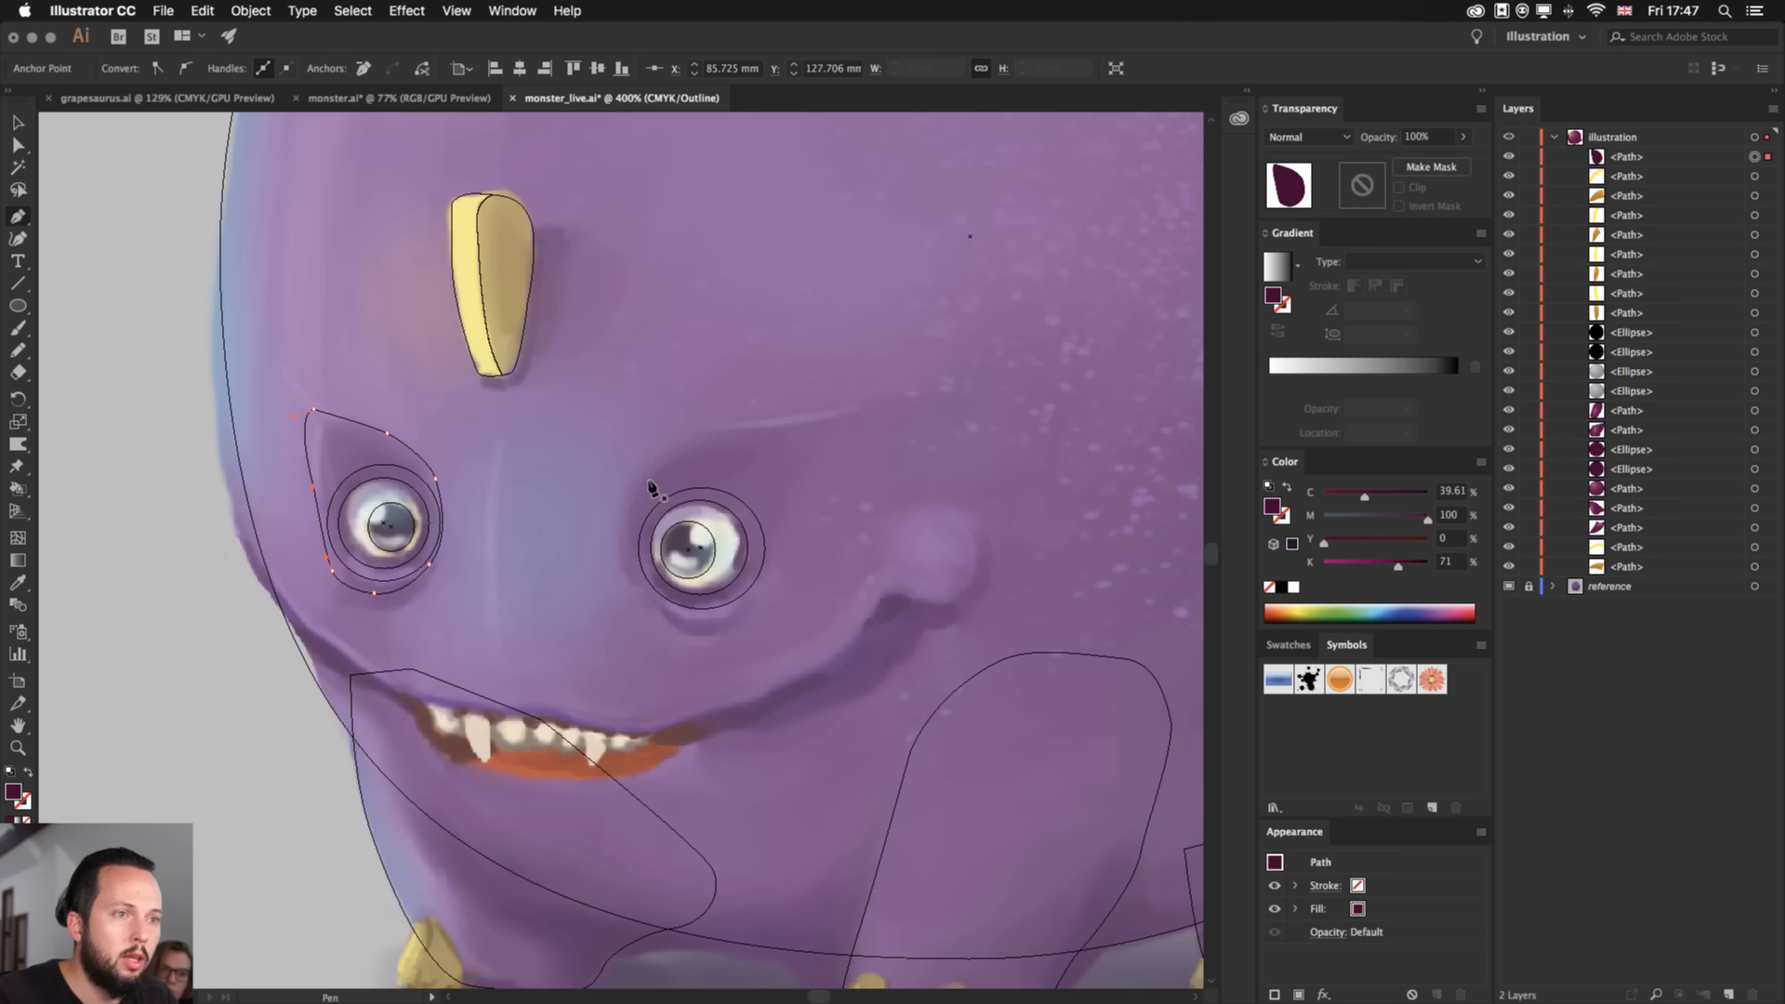
left_click(622, 503)
left_click_drag(652, 462, 667, 454)
key("super+z")
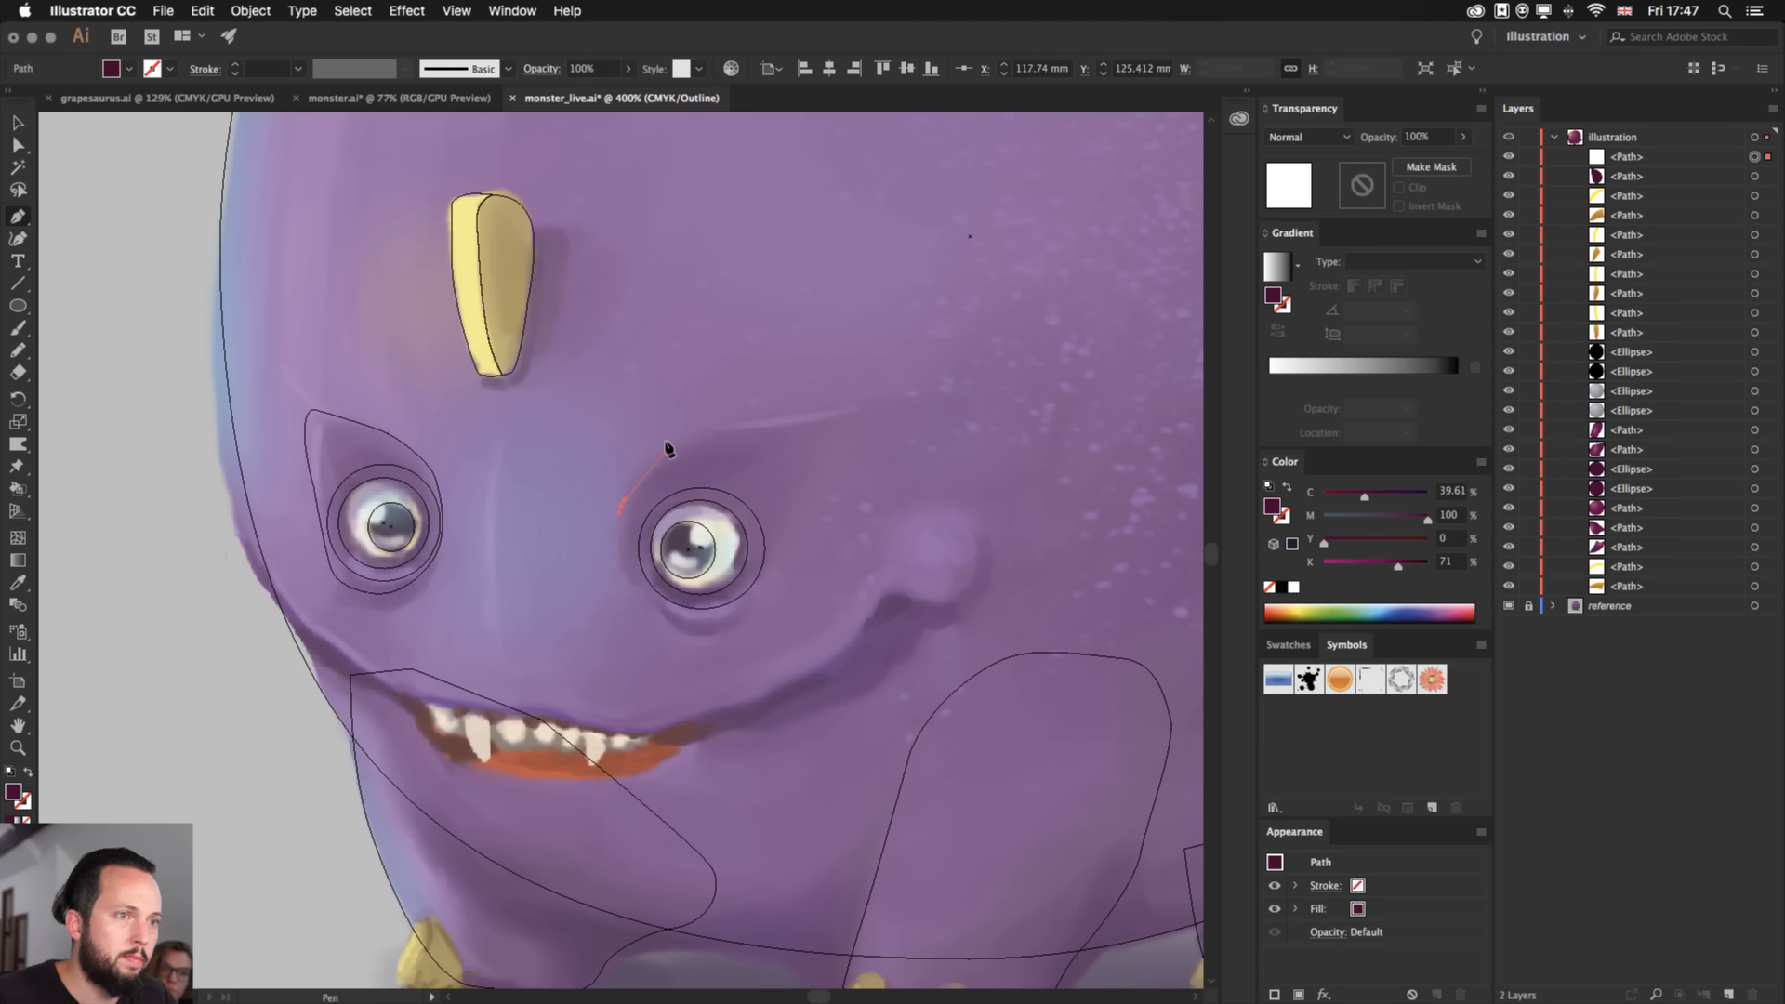
left_click_drag(714, 420, 631, 465)
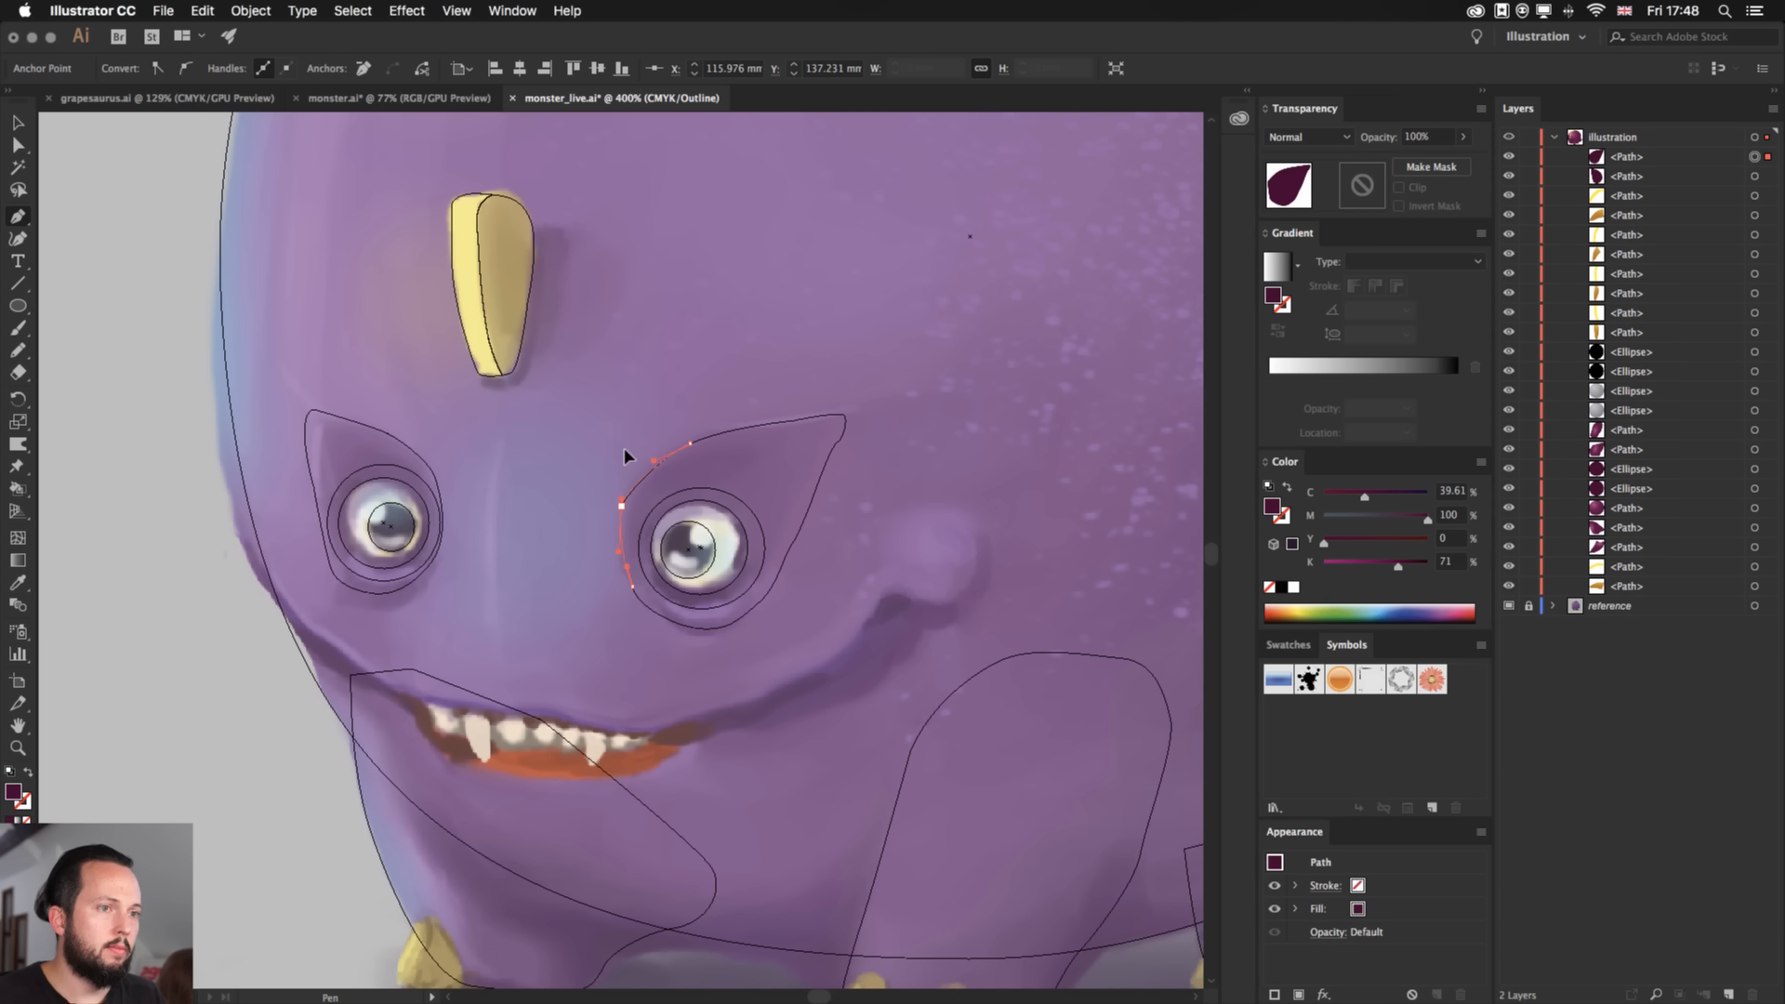
left_click_drag(626, 448, 628, 450)
key("a")
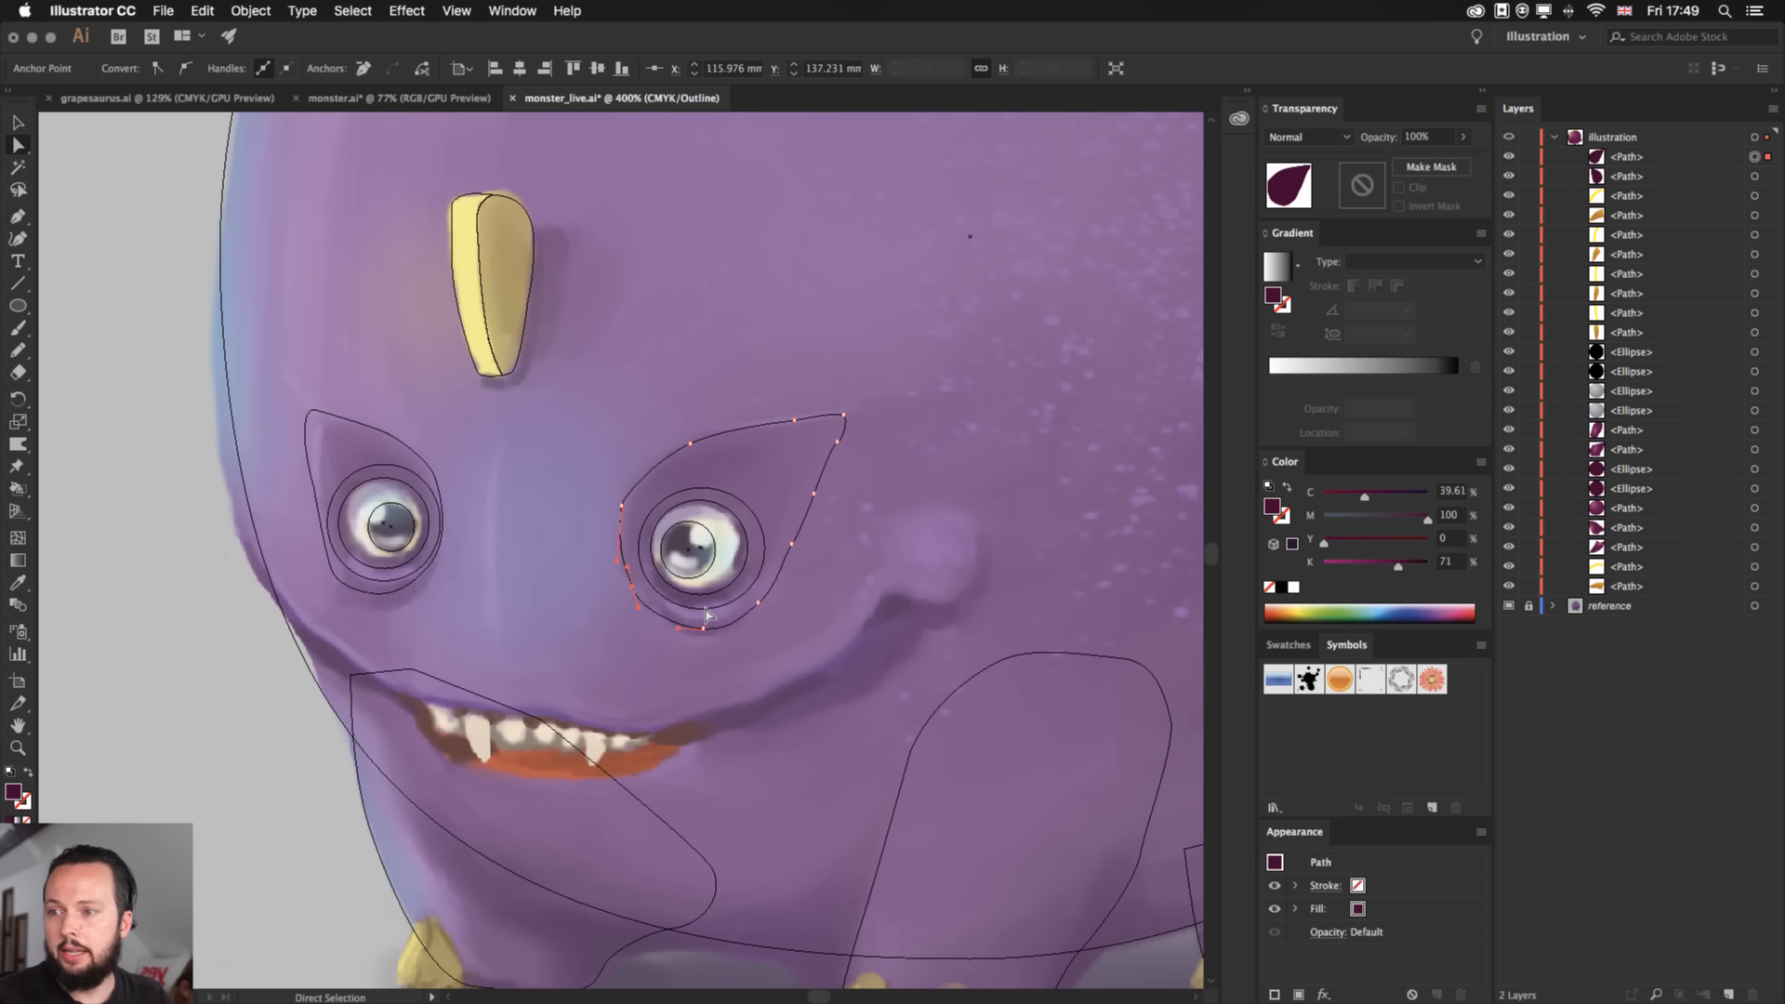
key("v")
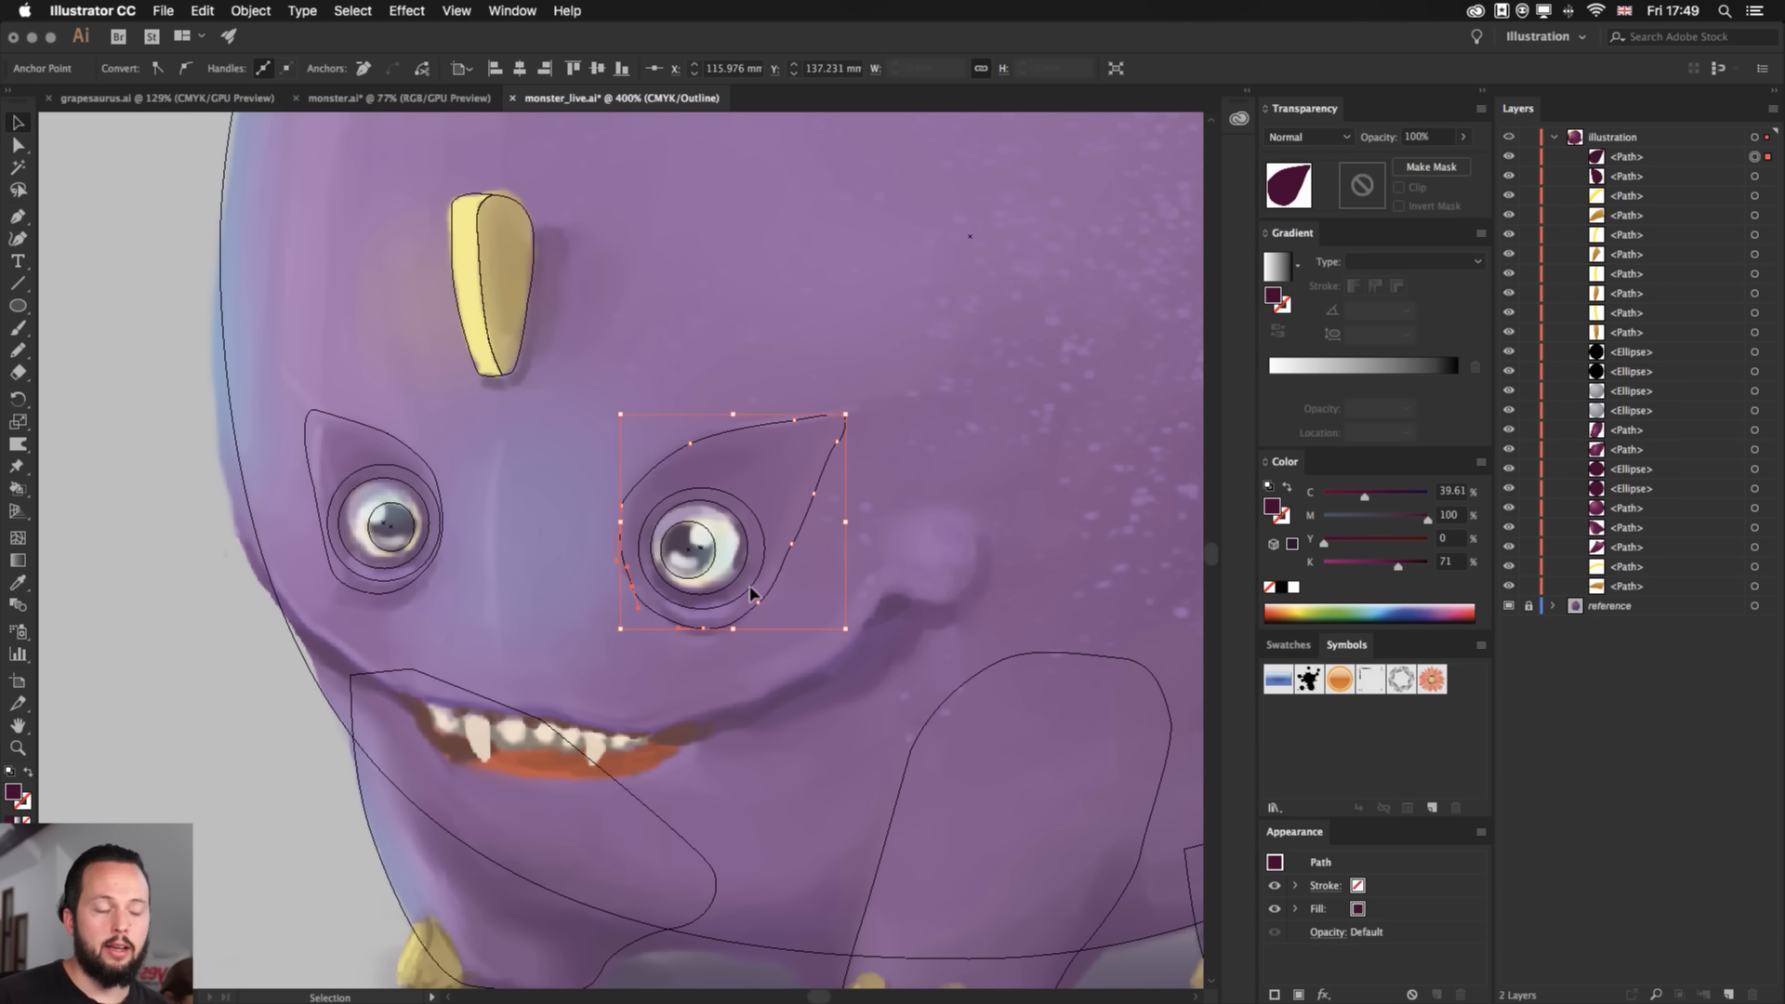
- Leave Outline mode, select both traced eye shadow shapes and send them backward in the stacking order
key("super+y")
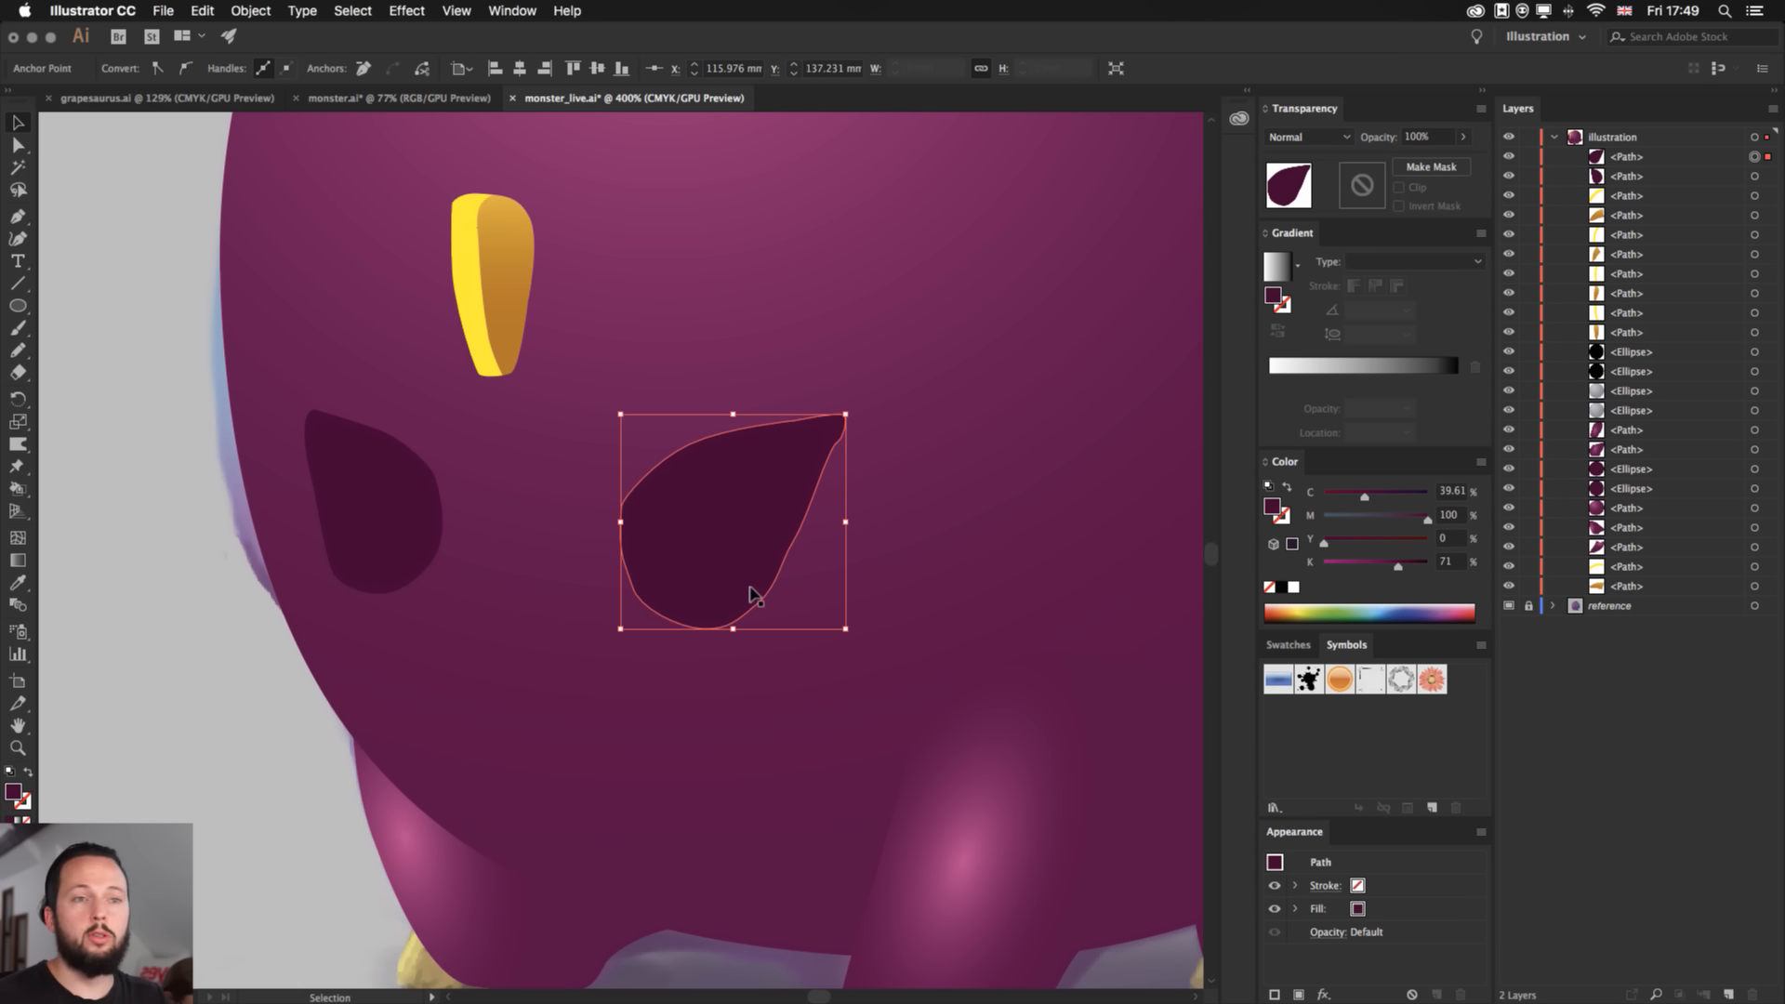
left_click(253, 572)
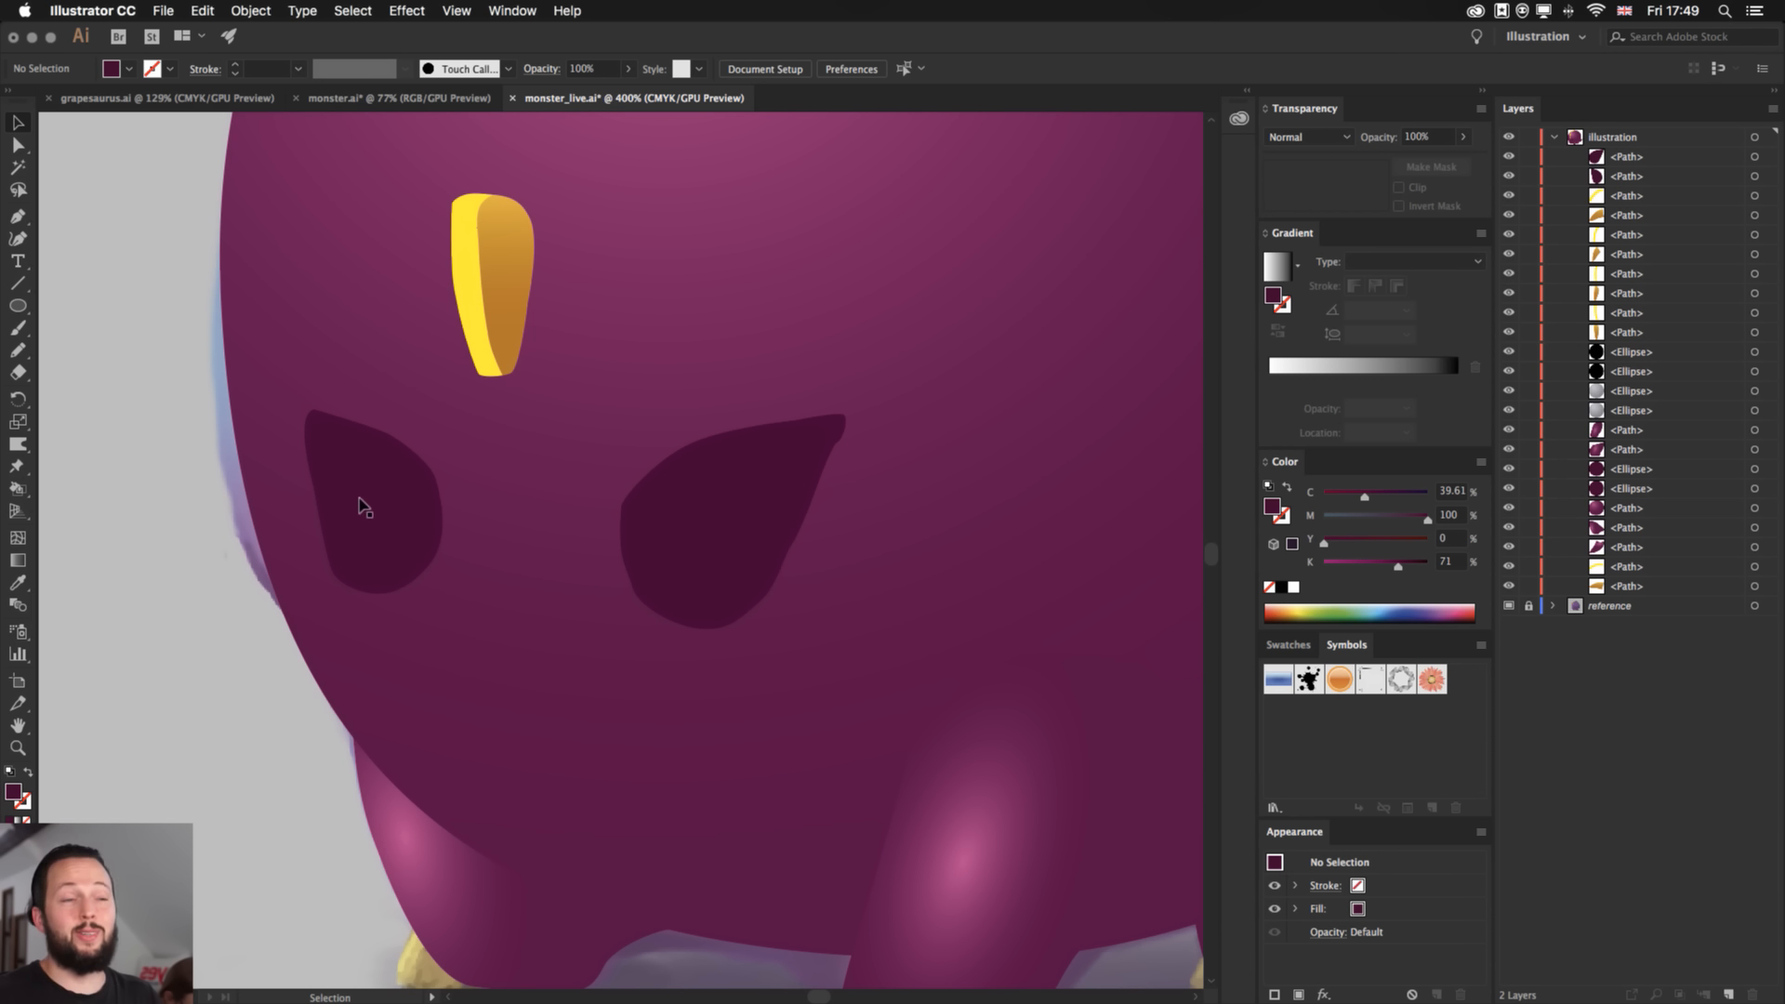
left_click(403, 470)
left_click(807, 493, "shift")
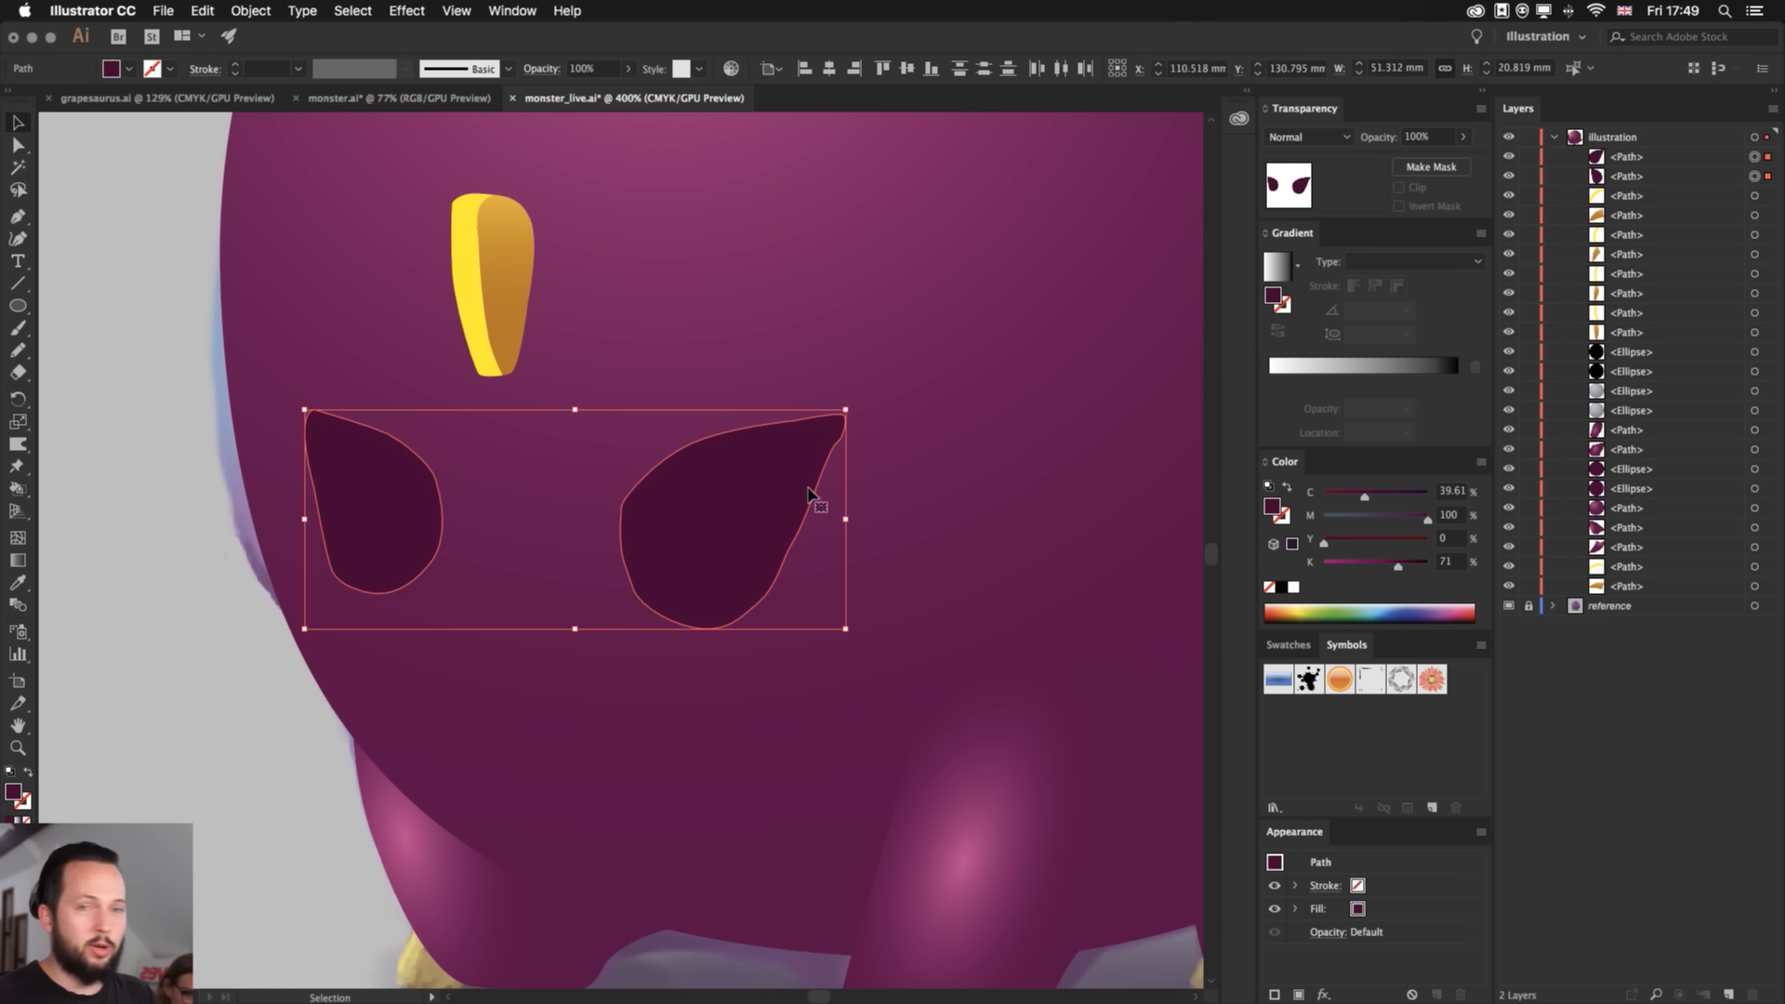
key("a")
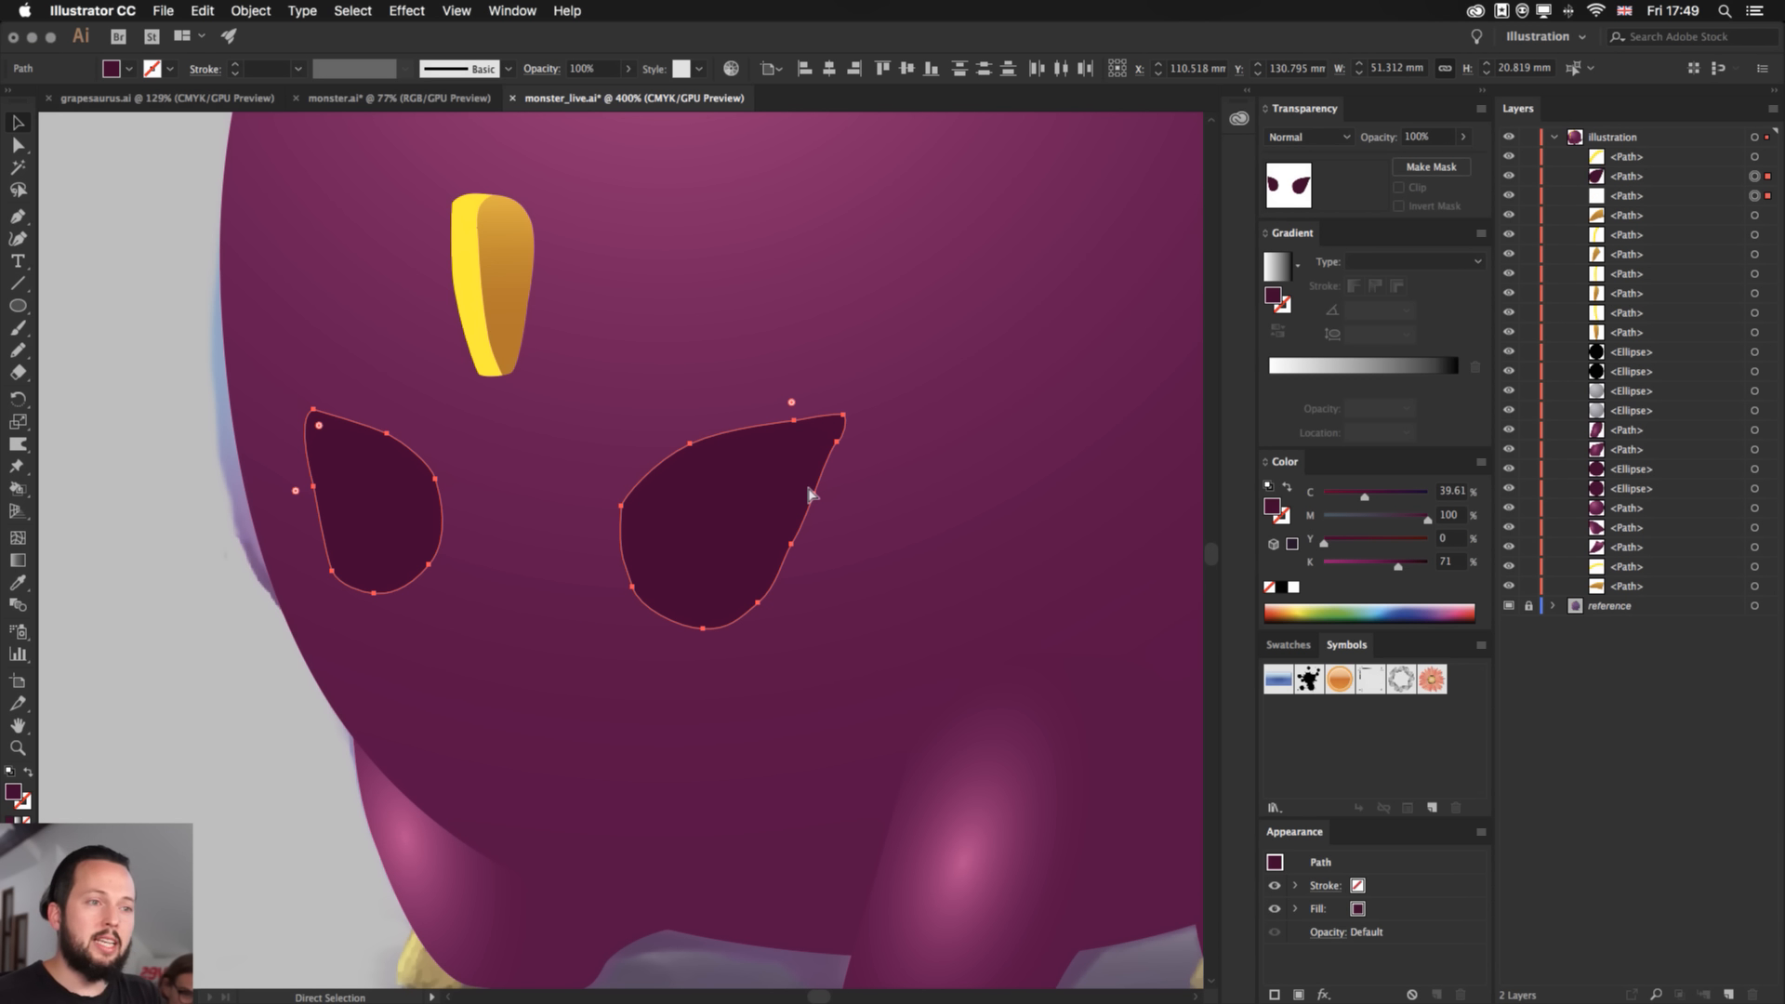
- Send the two dark eye-socket shapes backward in the stacking order until they sit behind the eyeballs and their dark ellipses
key("super+bracketleft")
key("super+bracketleft")
key("super+bracketleft")
key("super+bracketleft")
key("super+bracketleft")
key("super+bracketleft")
key("super+bracketleft")
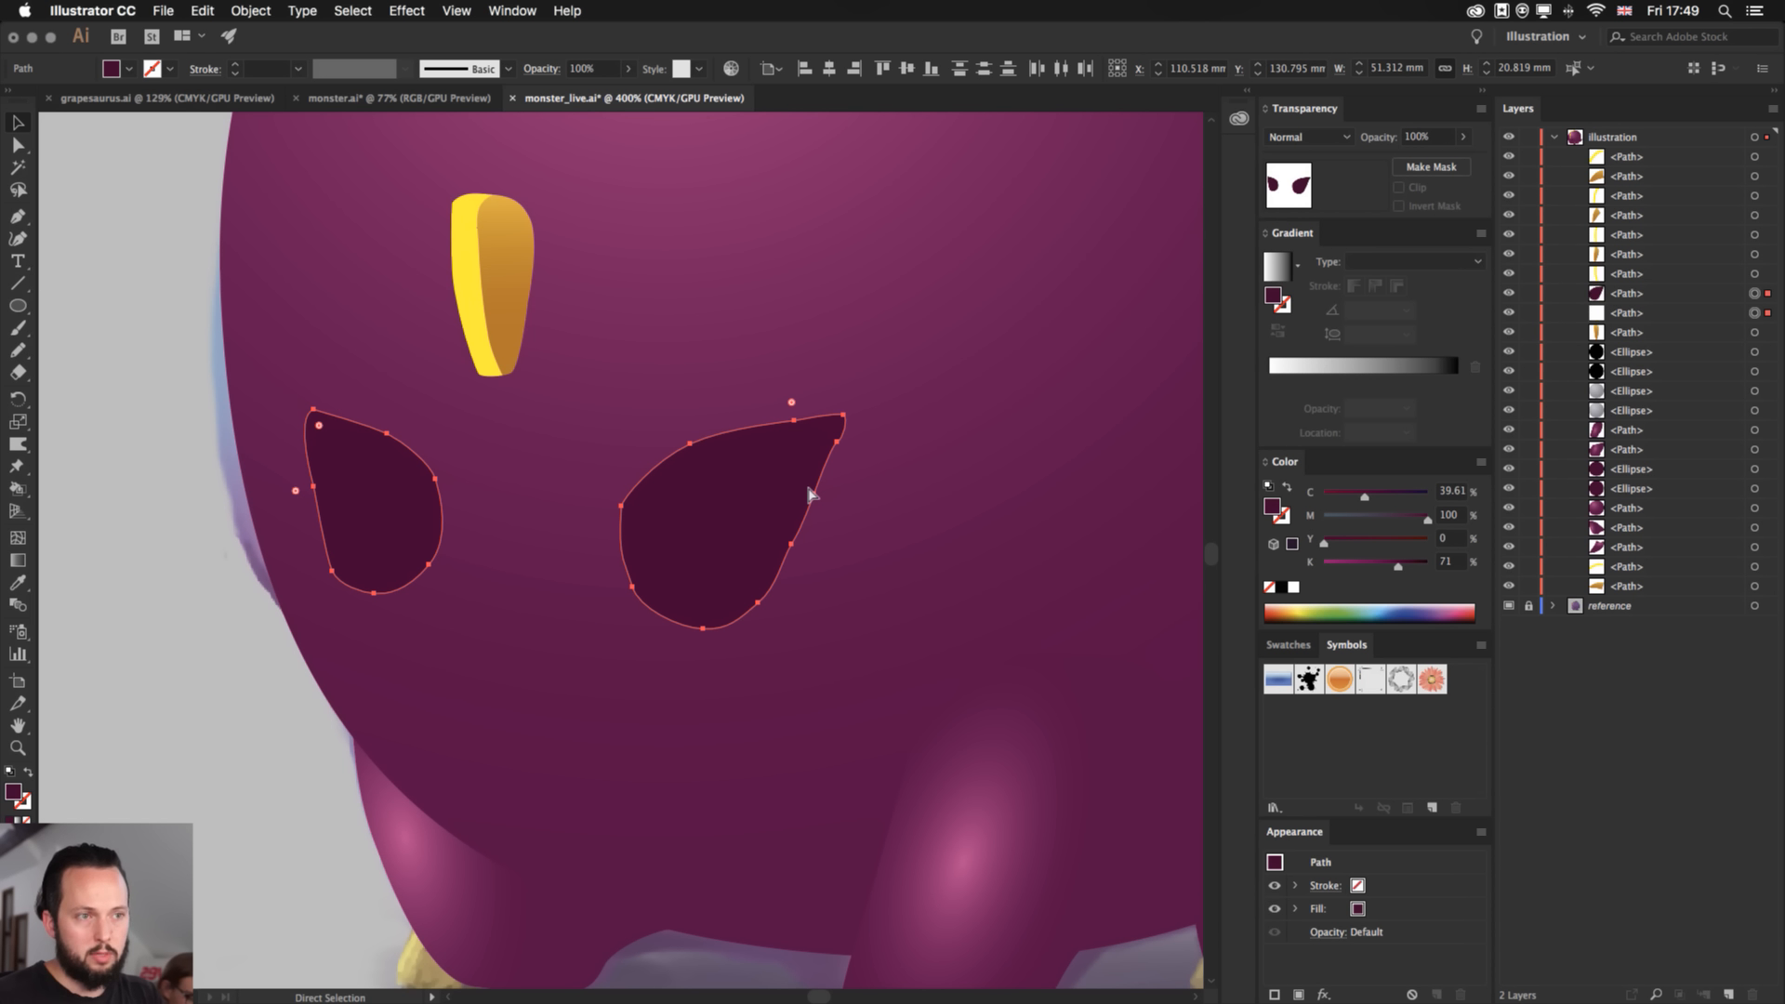
key("super+bracketleft")
key("super+bracketleft")
key("super+bracketleft")
key("super+bracketleft")
key("super+bracketleft")
key("super+bracketleft")
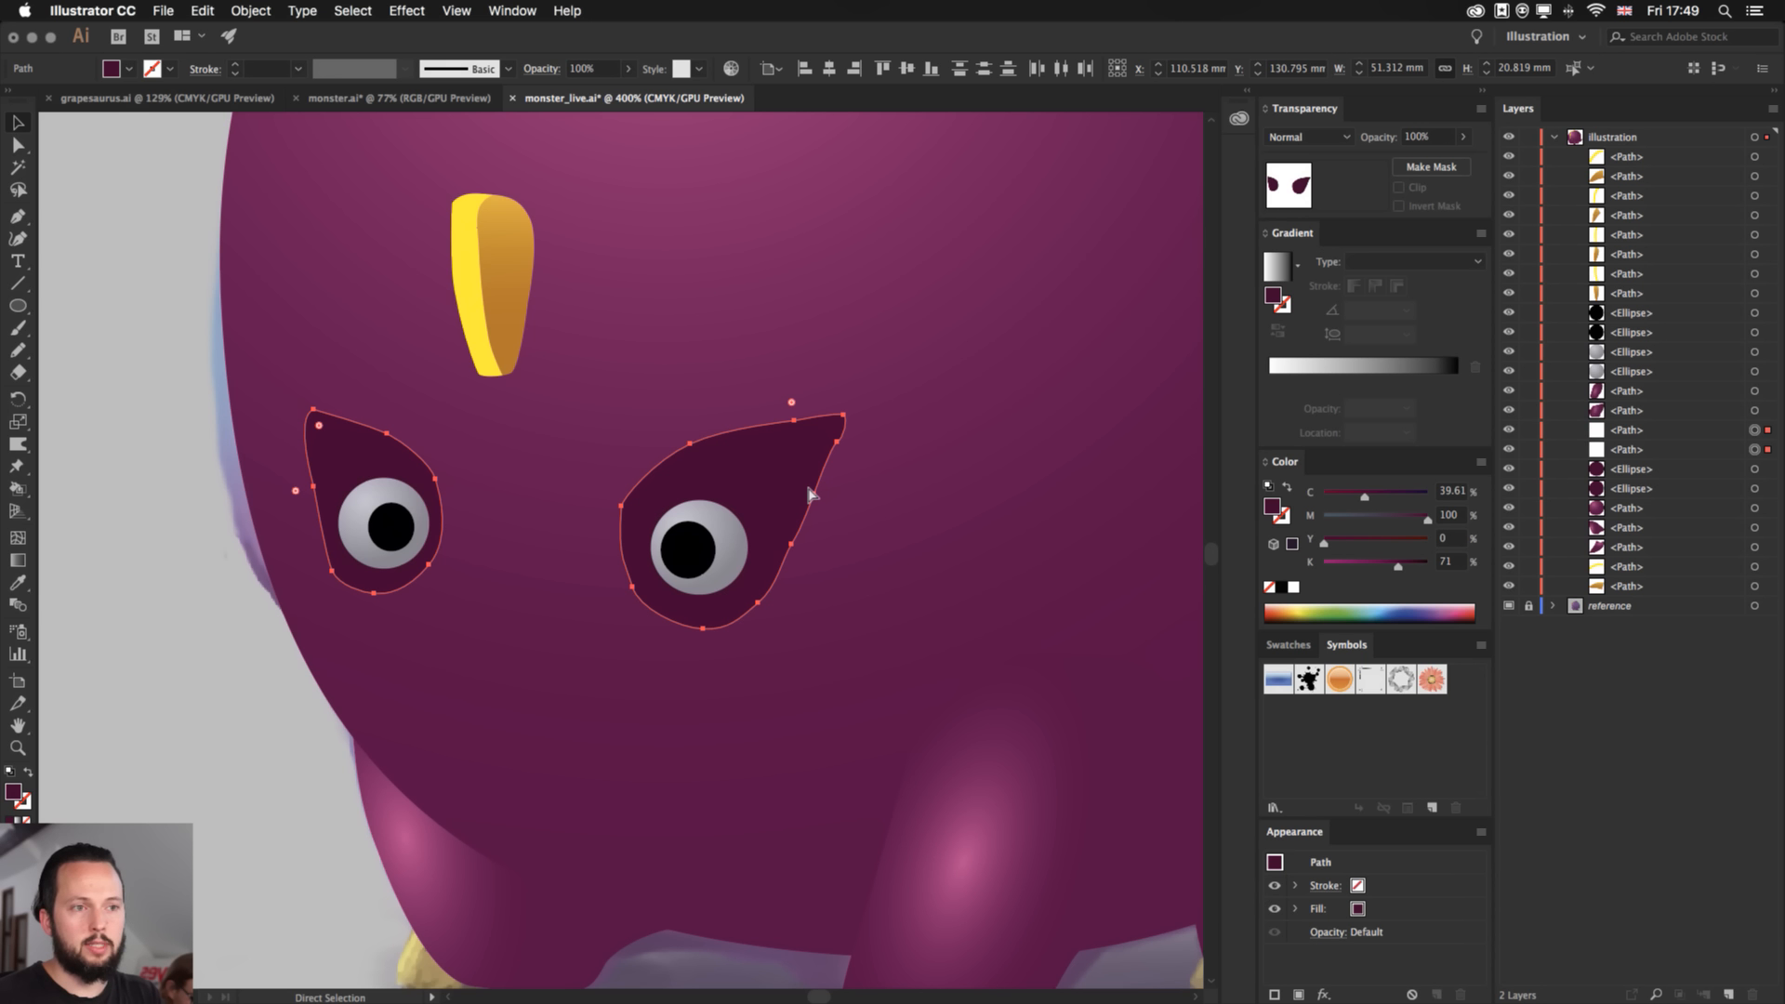
key("super+bracketright")
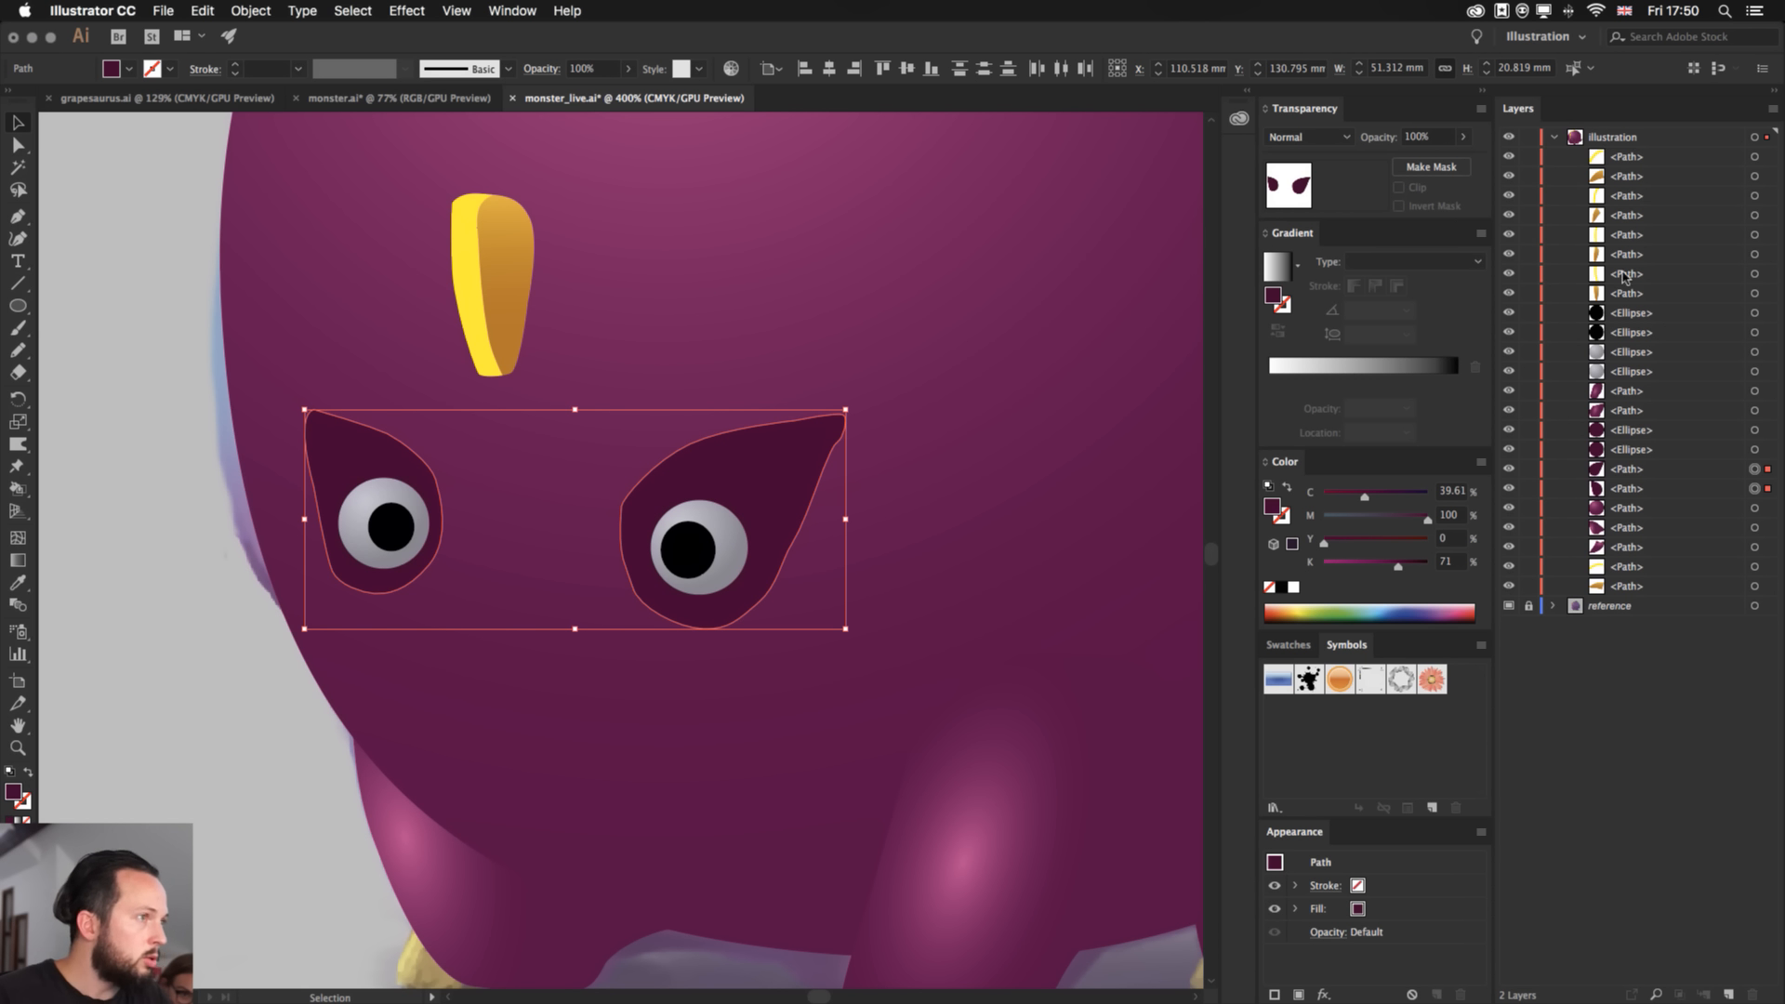
- Apply the body's radial gradient to the right eye-socket shape and move the gradient's centre down onto the eyeball's upper-right side
left_click(1755, 332)
left_click(1754, 313, "shift")
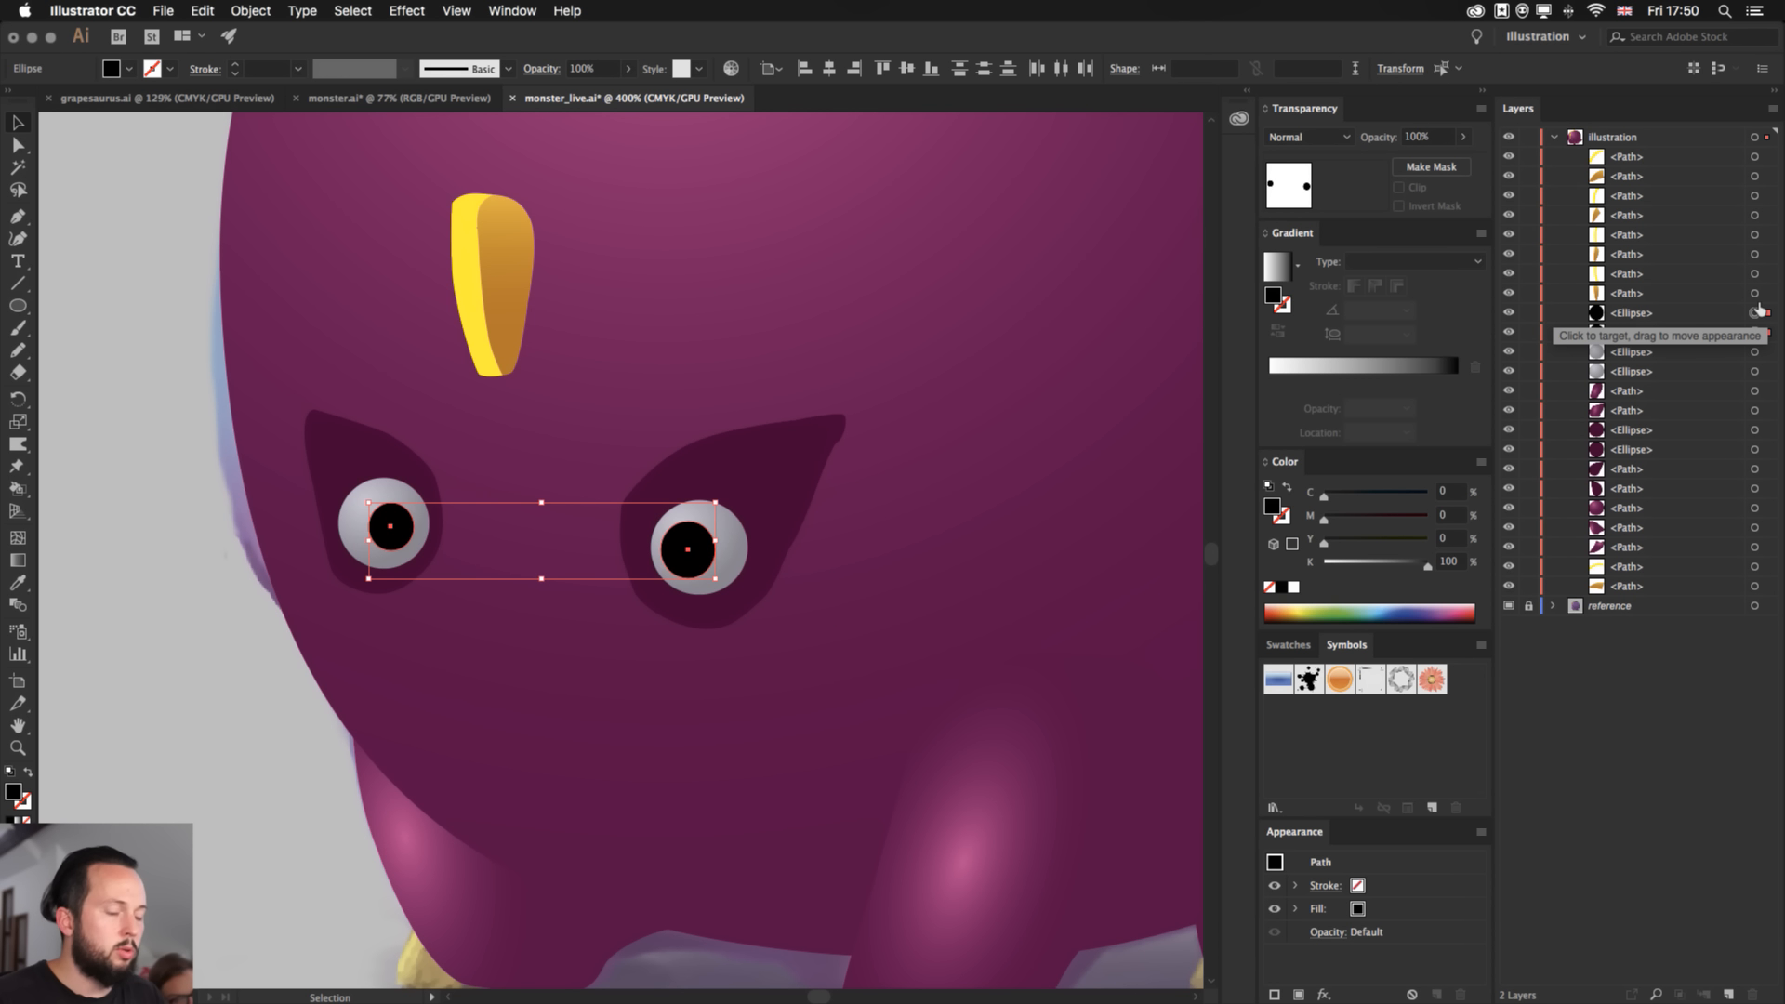
left_click(1754, 449)
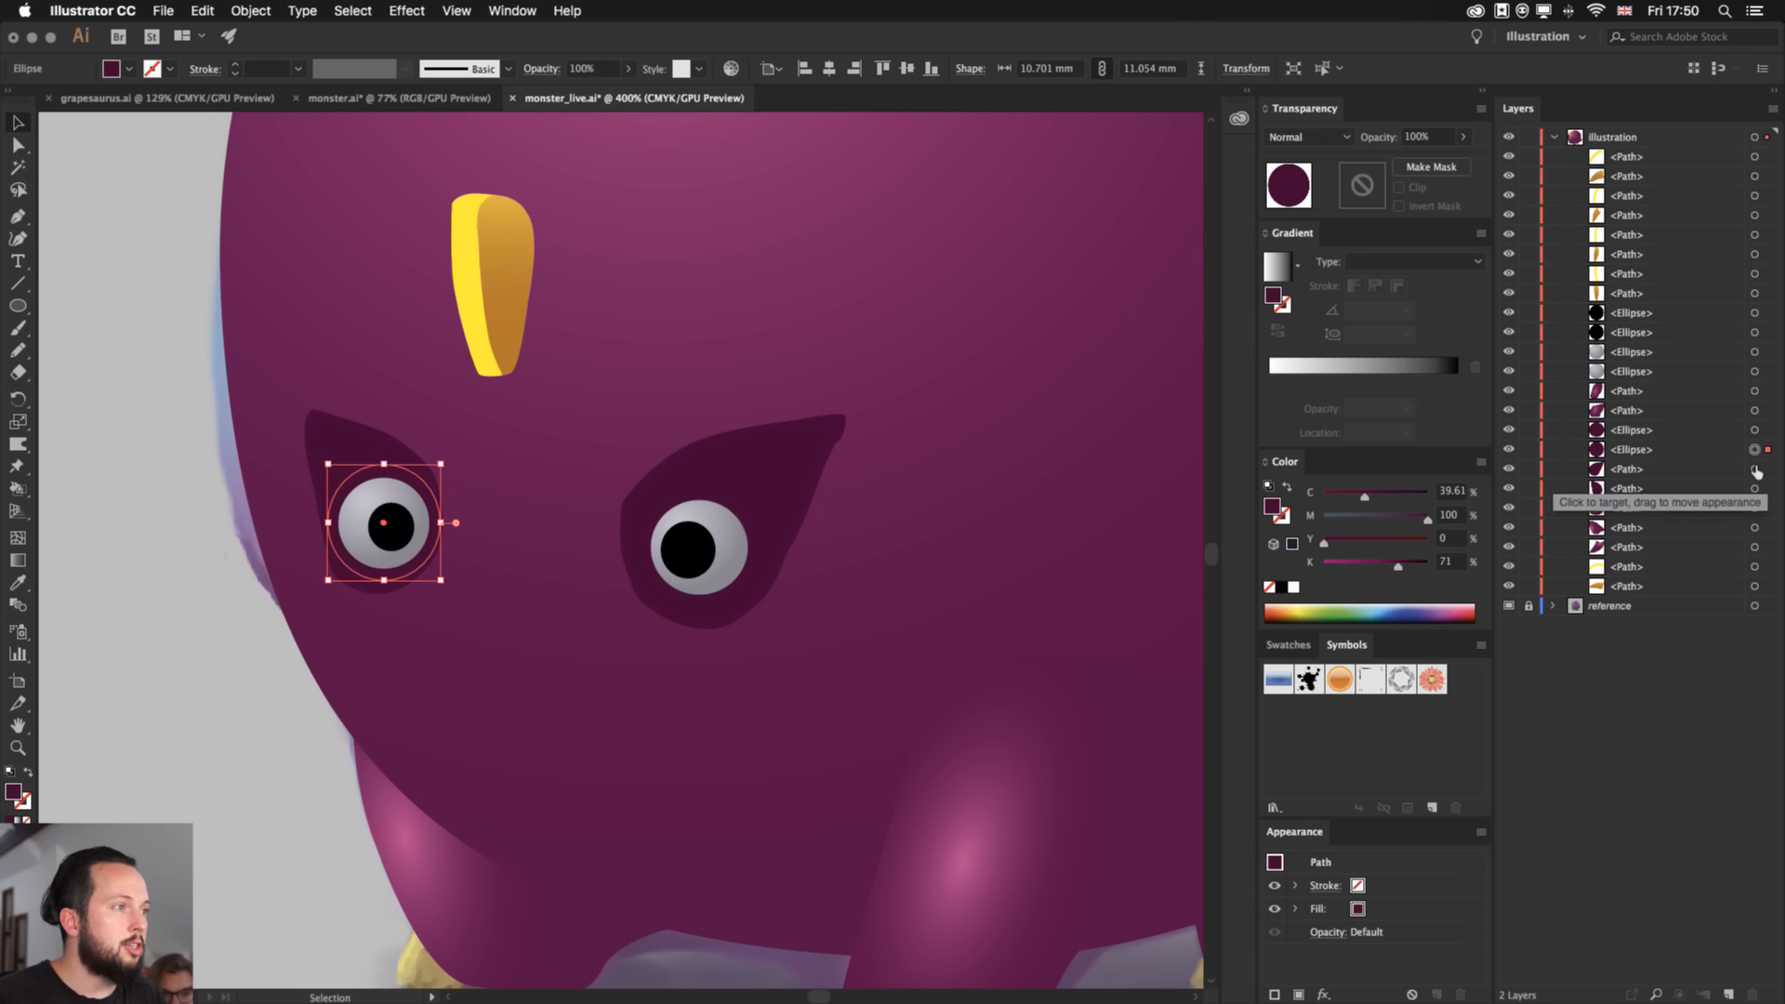
left_click(1754, 469)
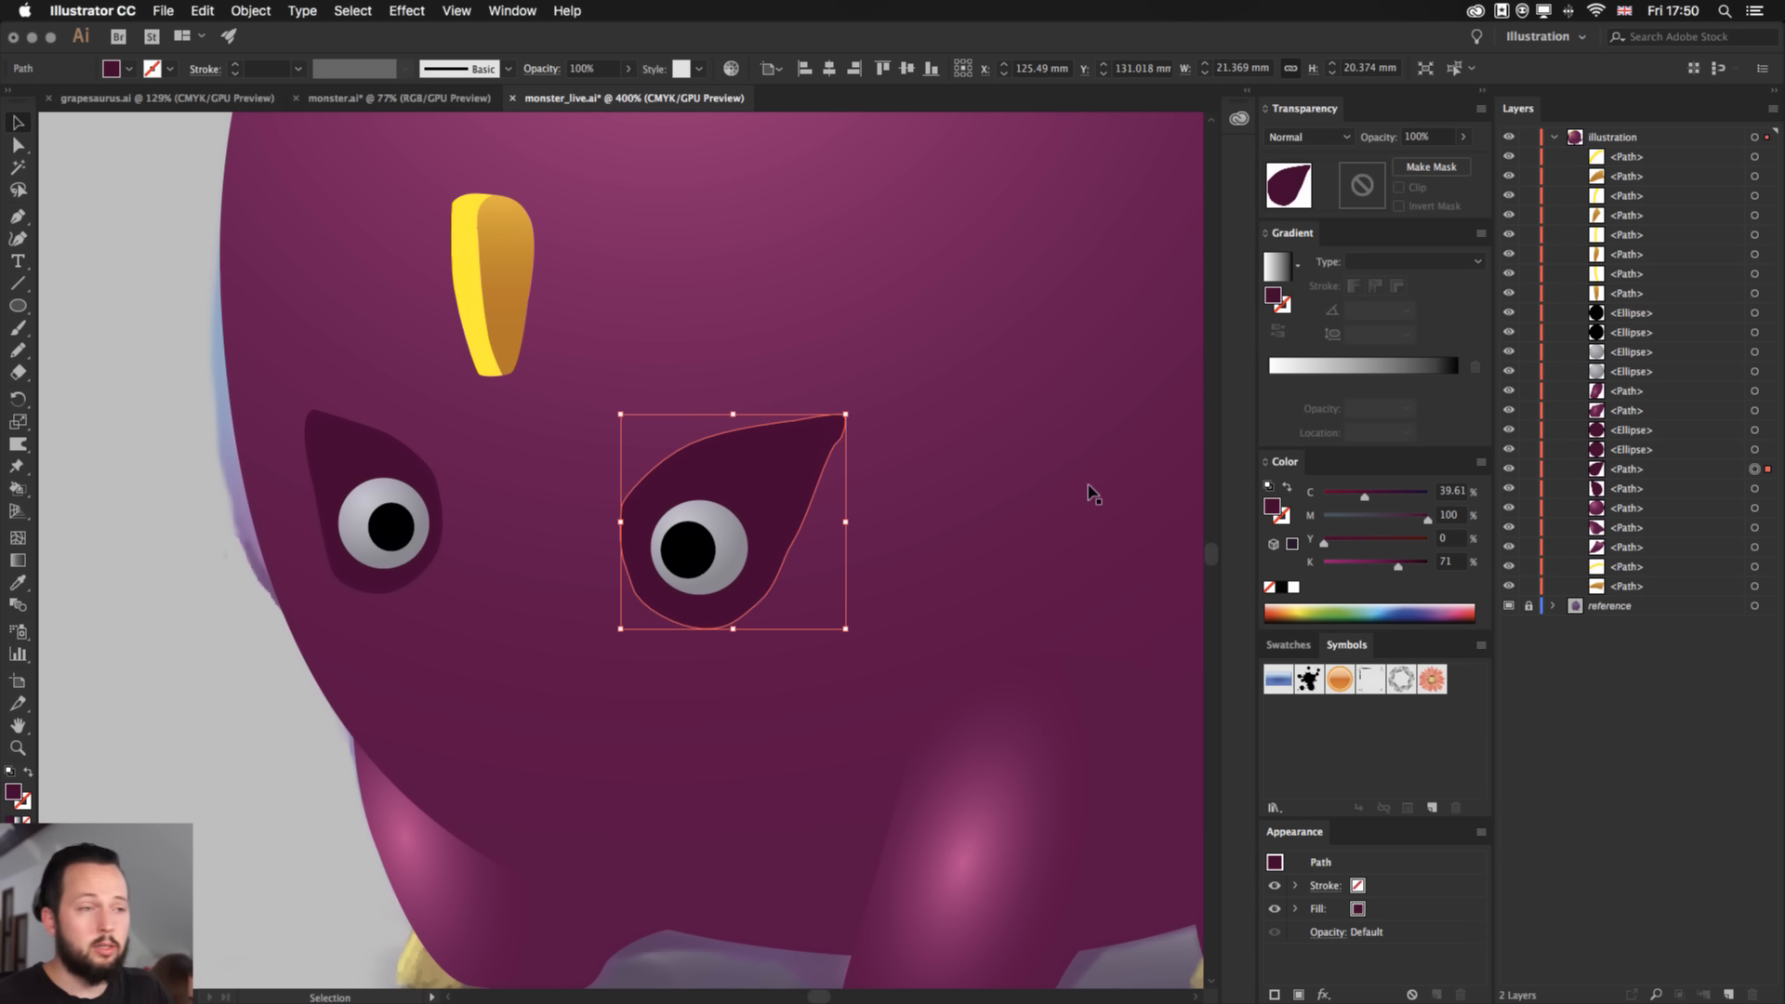
key("i")
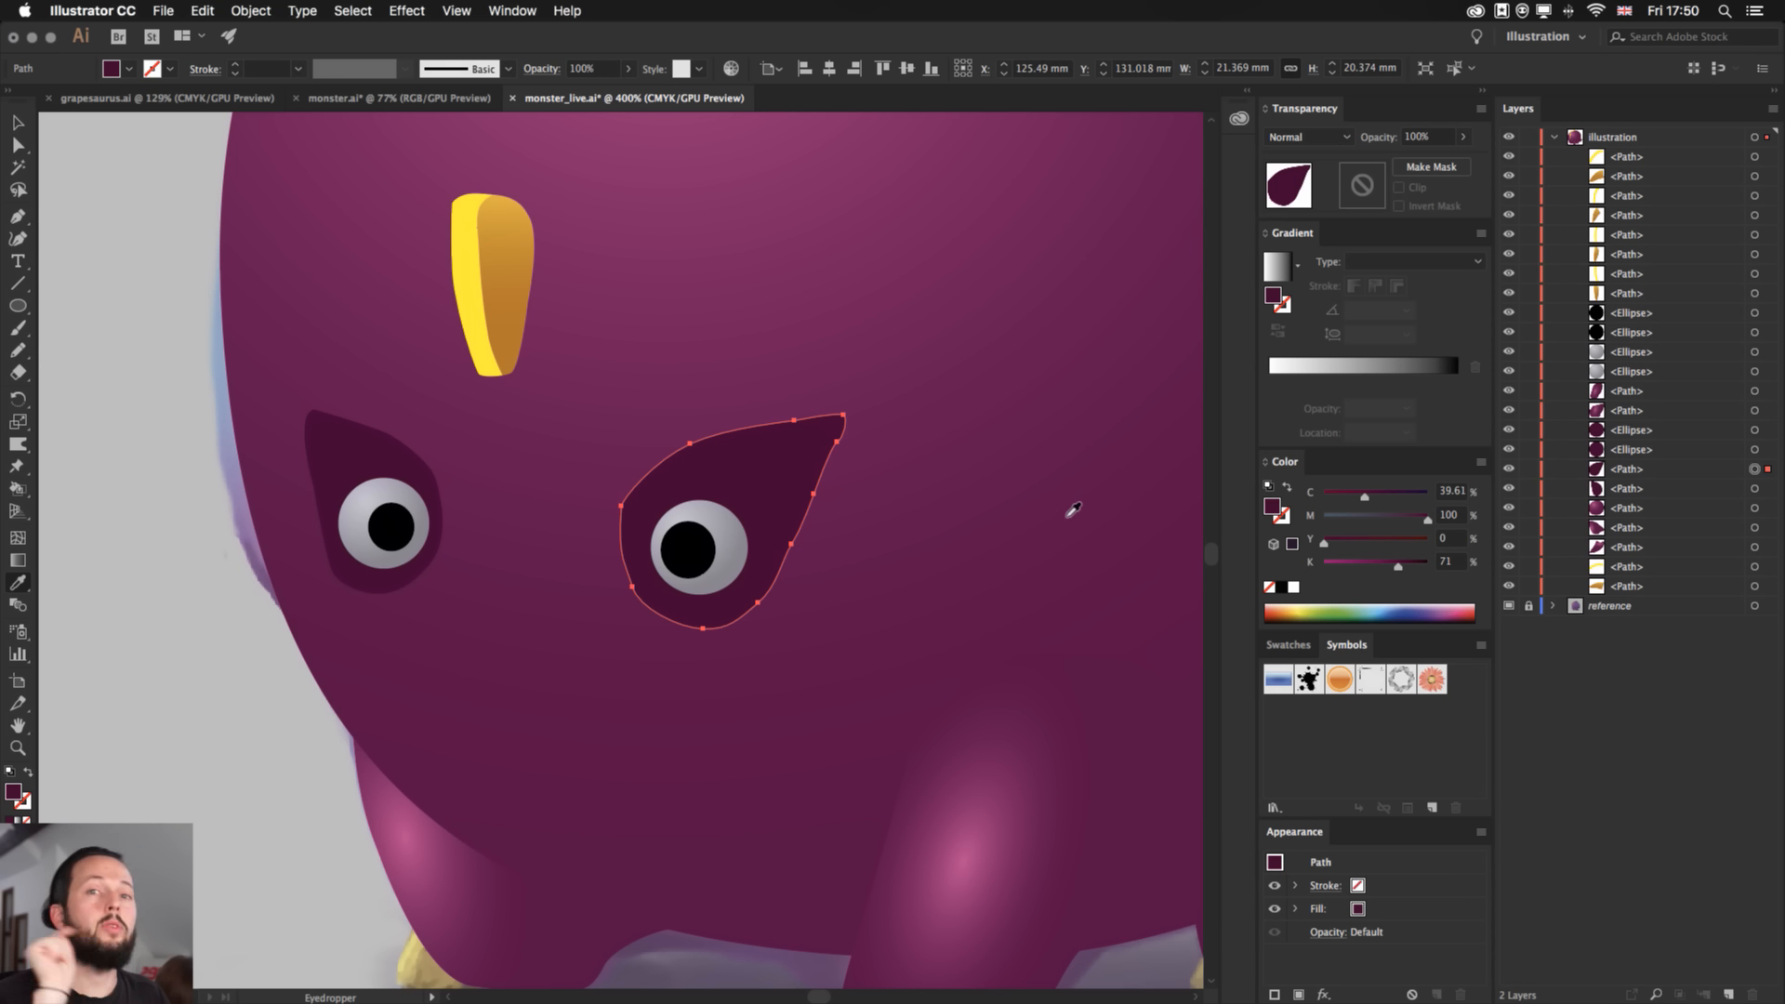
left_click(1056, 406)
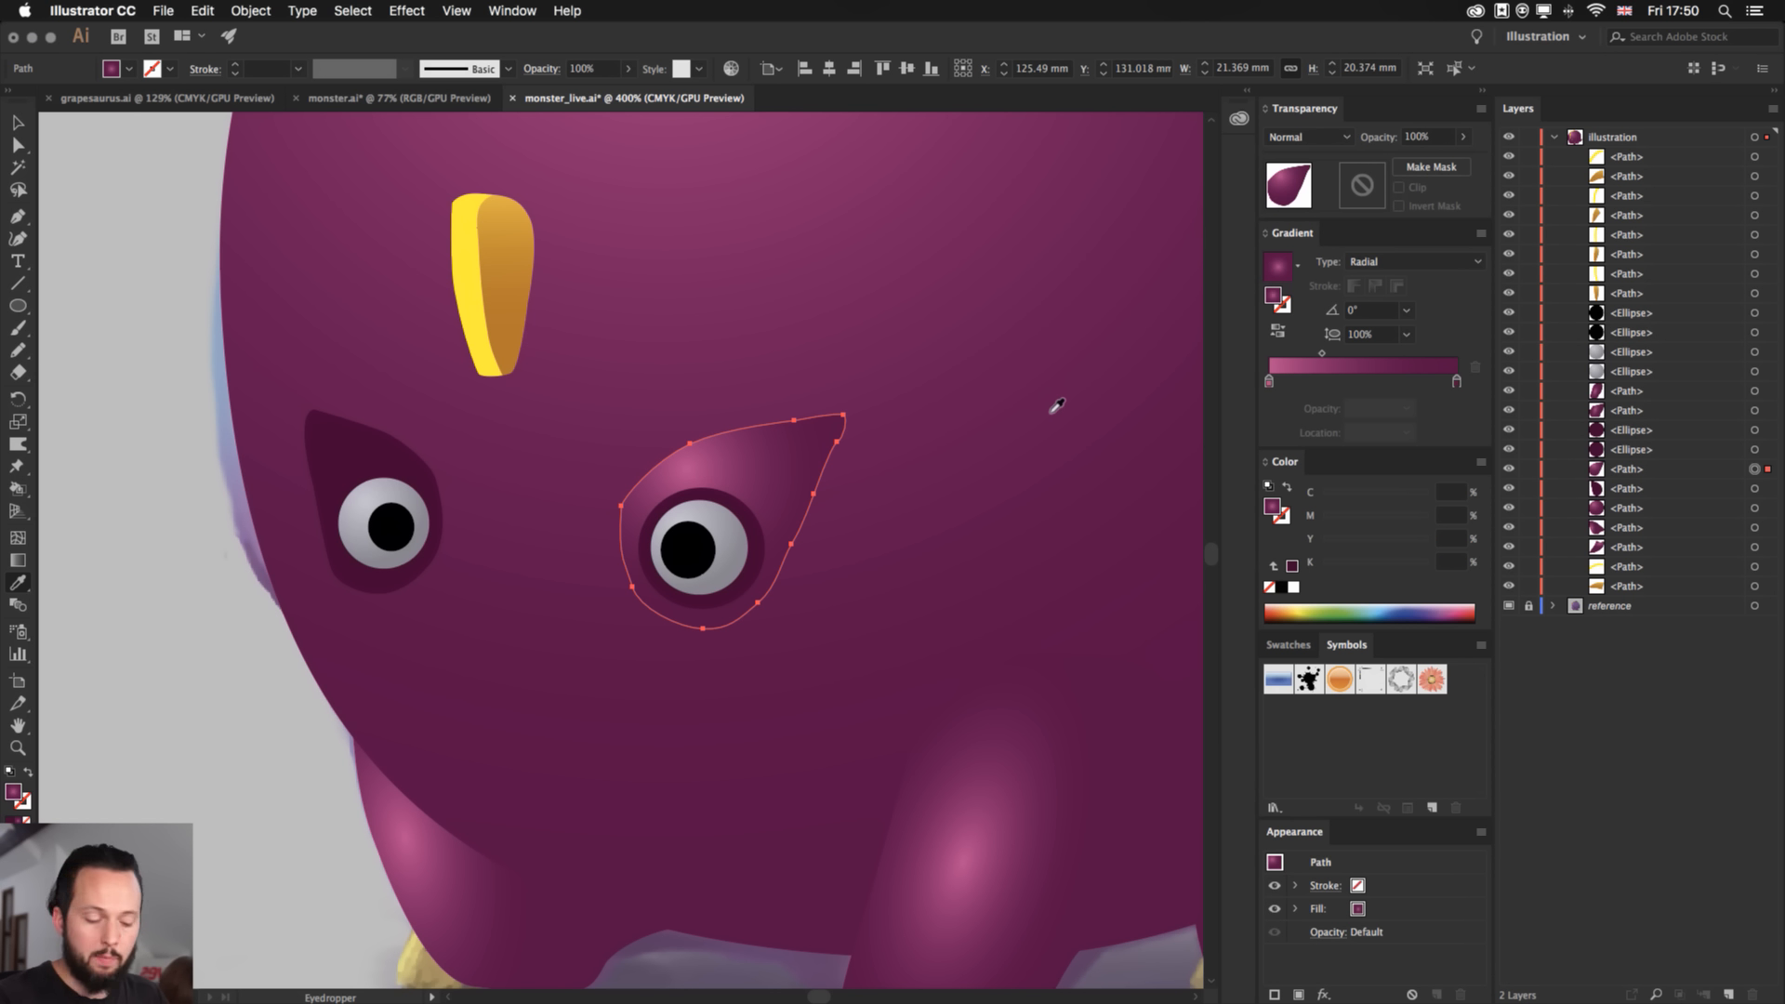
key("g")
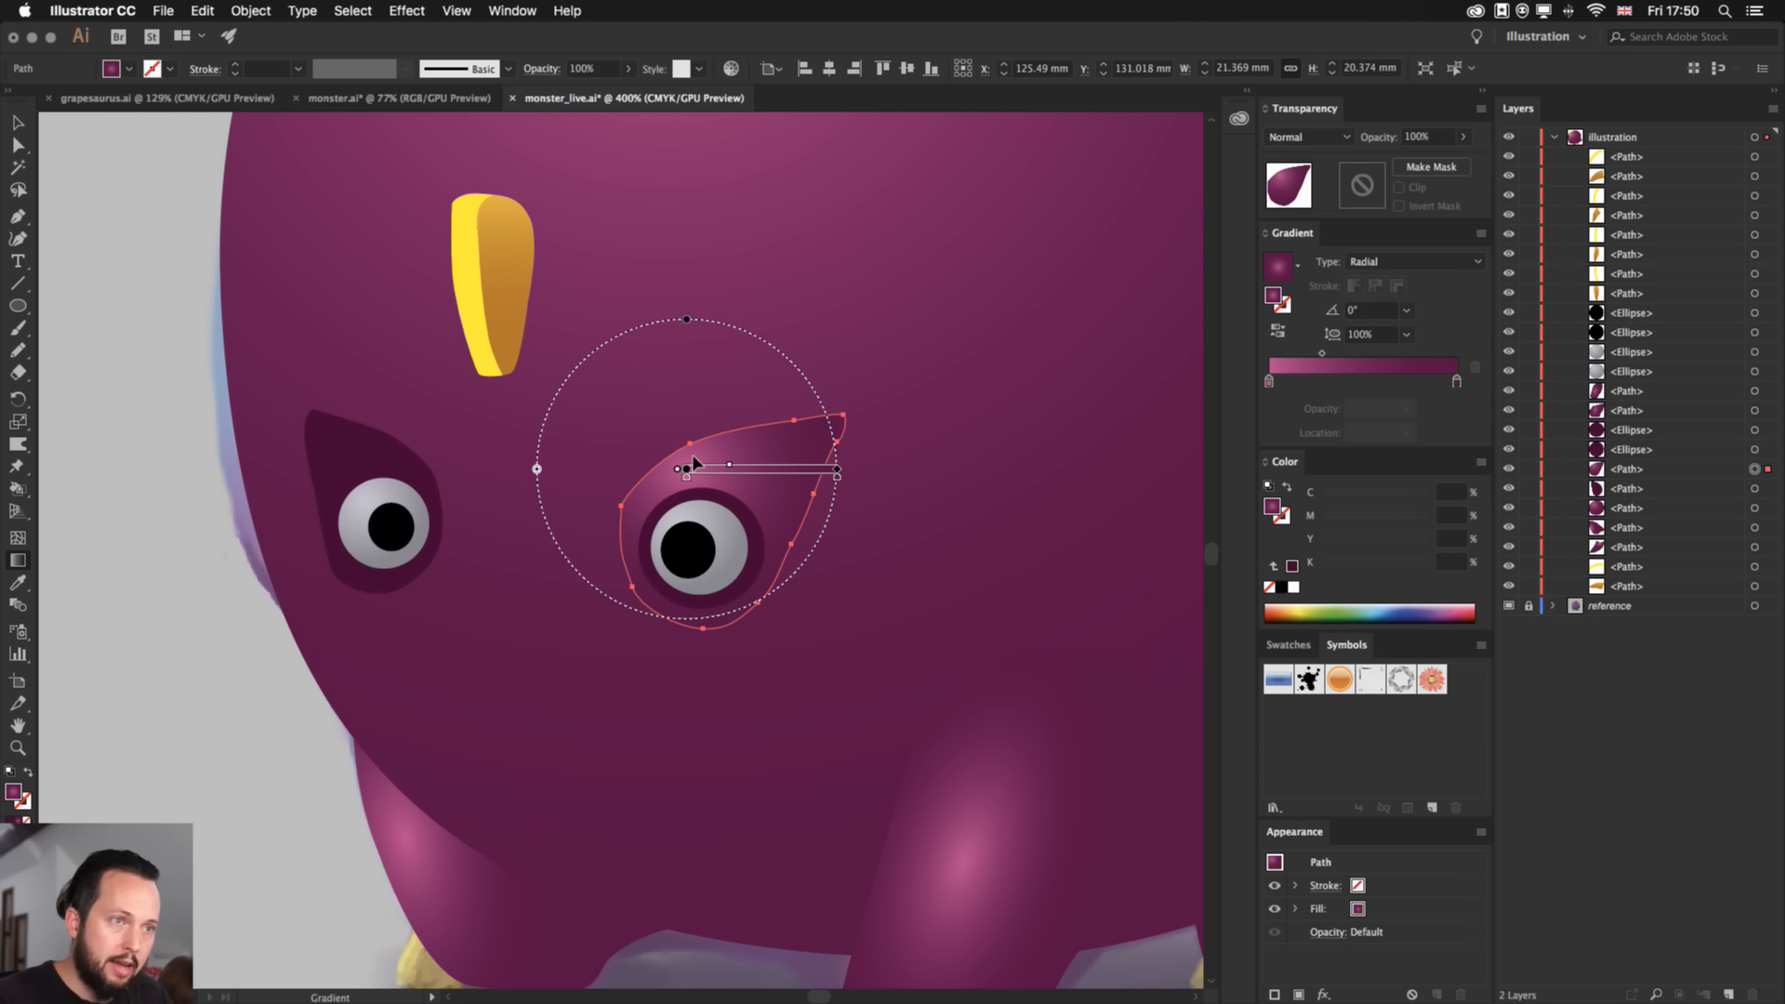
left_click_drag(688, 468, 737, 523)
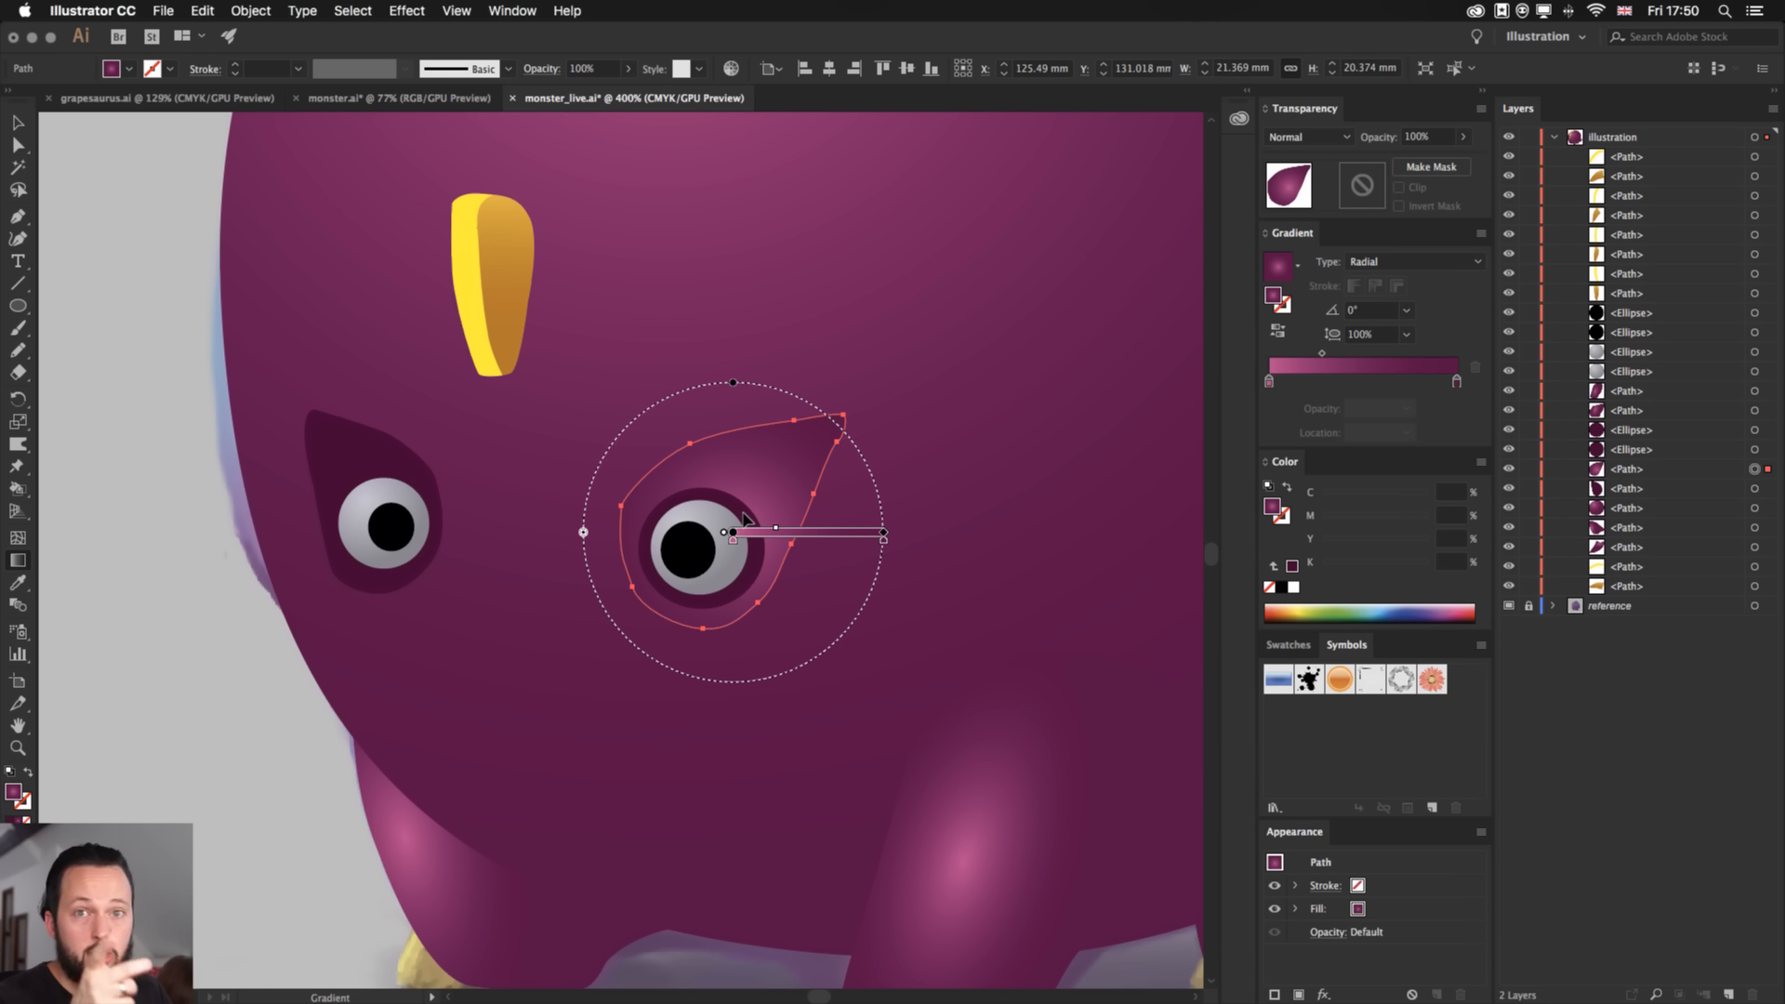
- Darken the outer colour stop of the right eye socket's gradient by setting its black (K) value to 70%
double_click(1457, 381)
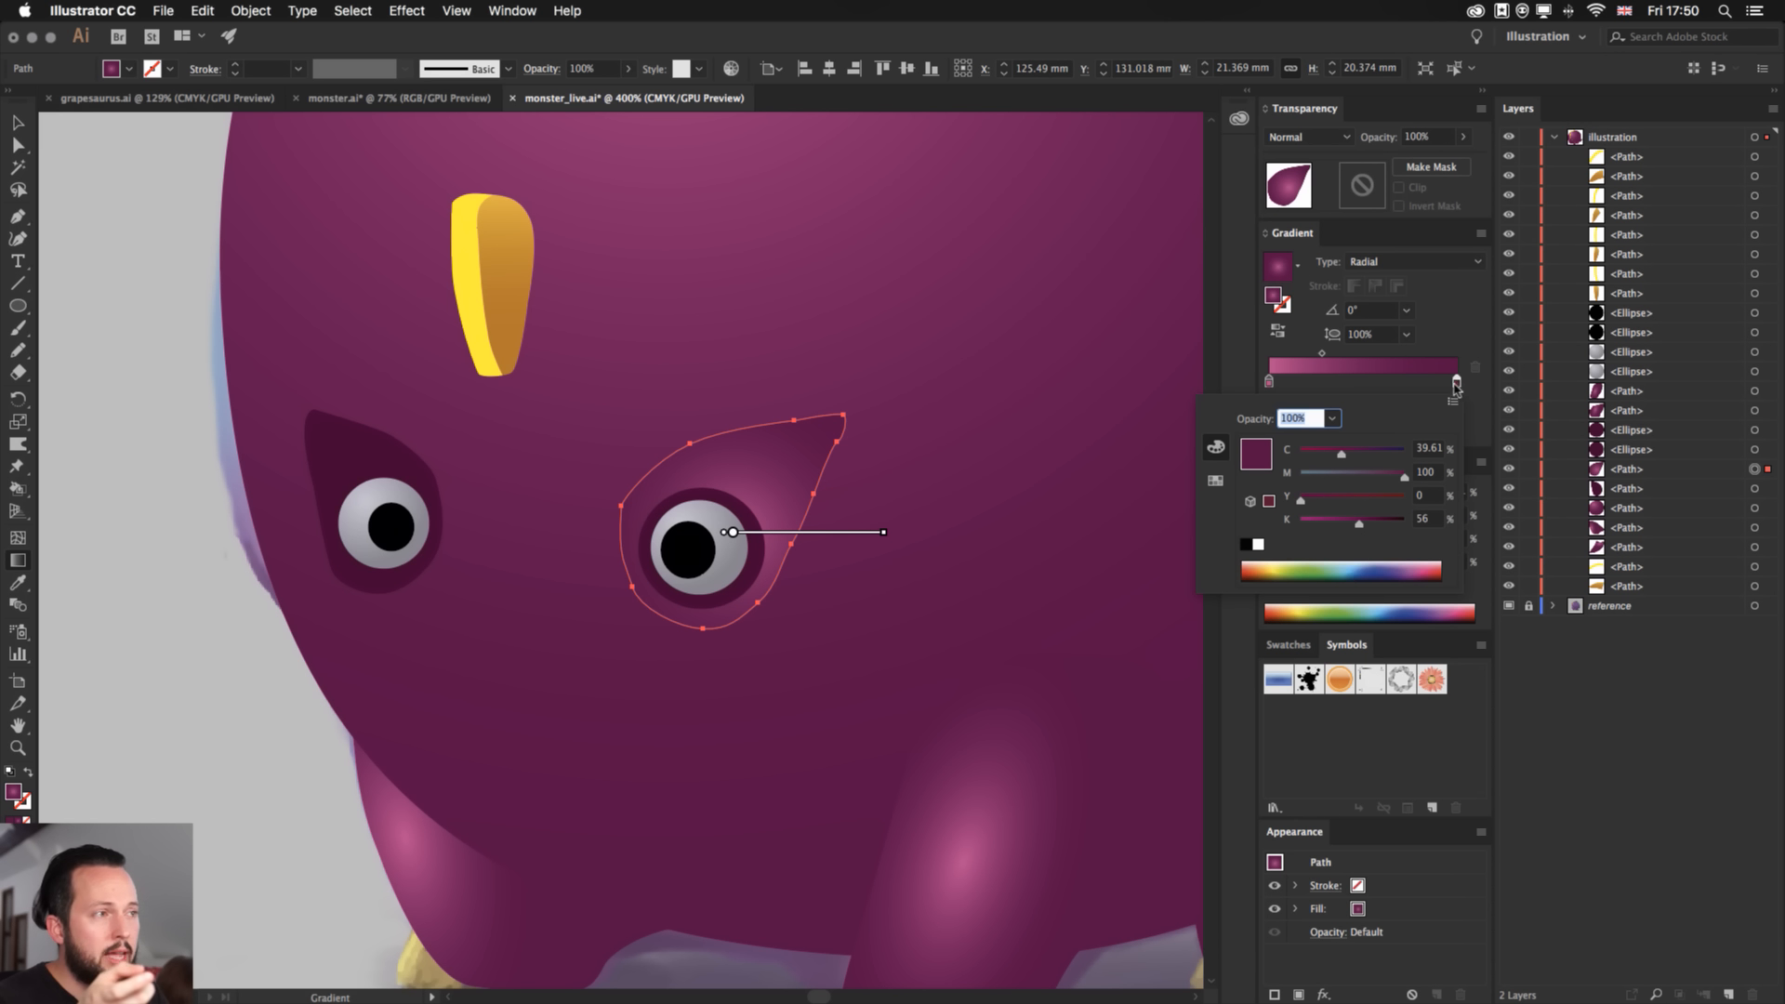
left_click(1458, 385)
left_click_drag(1382, 563, 1397, 567)
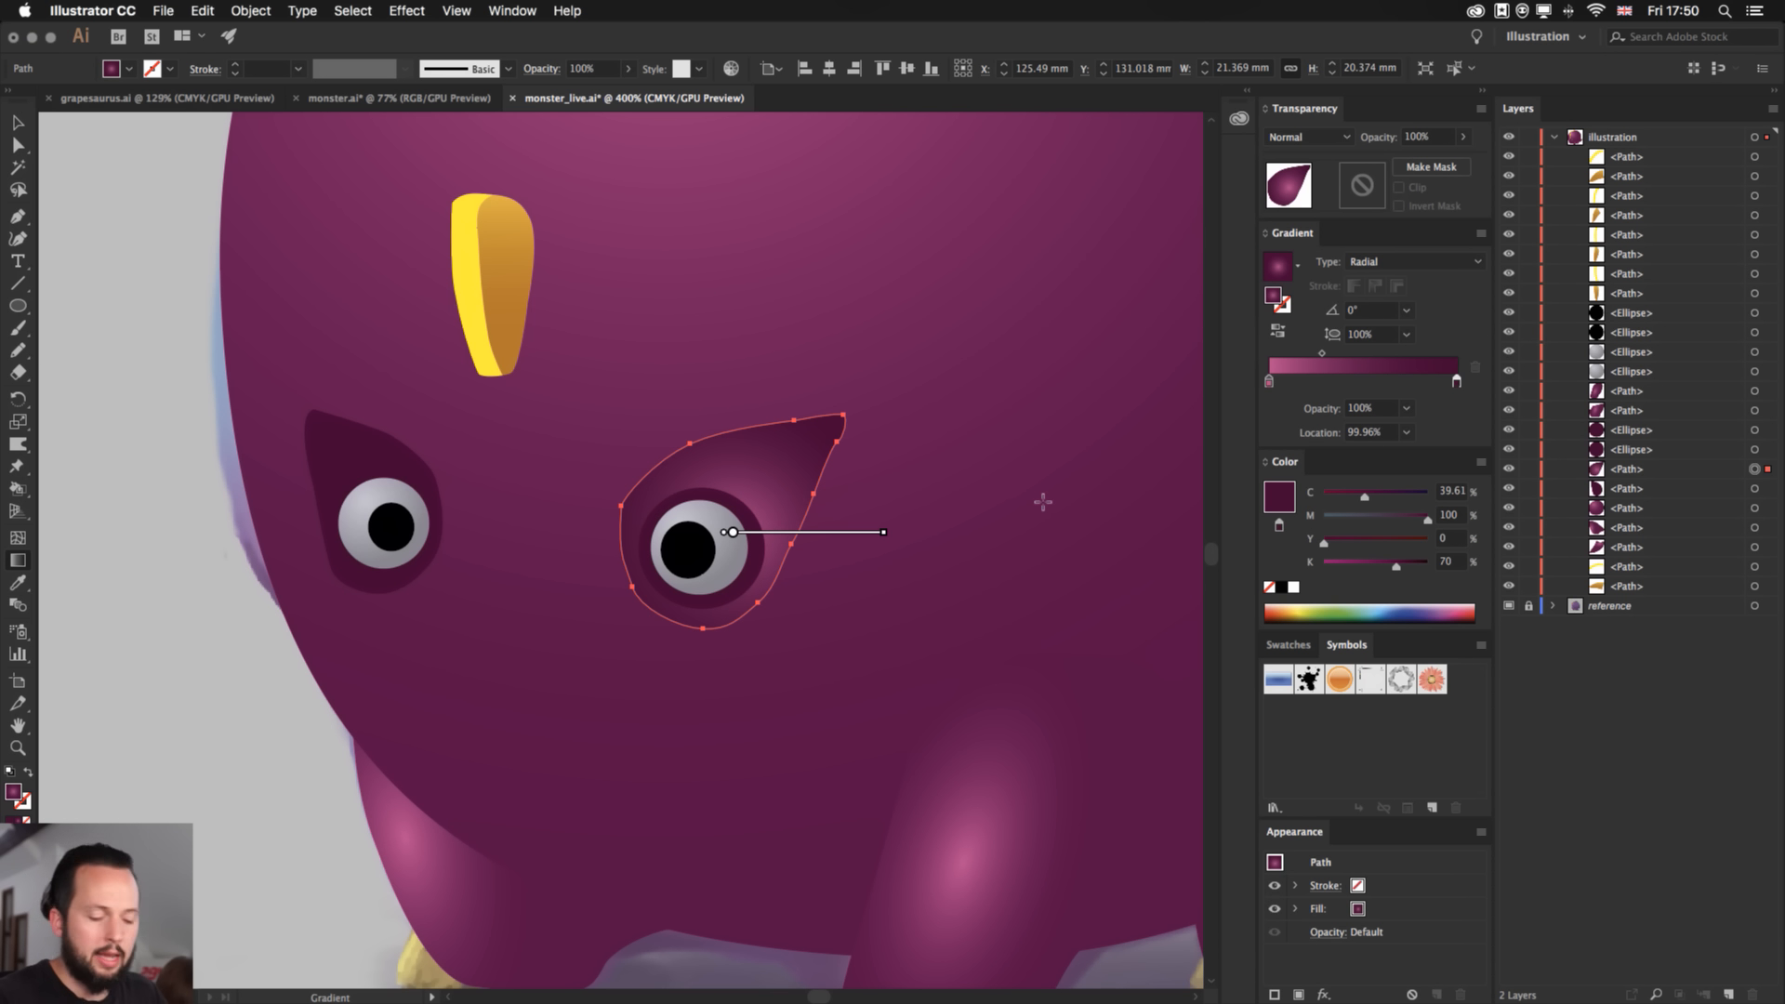
key("v")
left_click(944, 502)
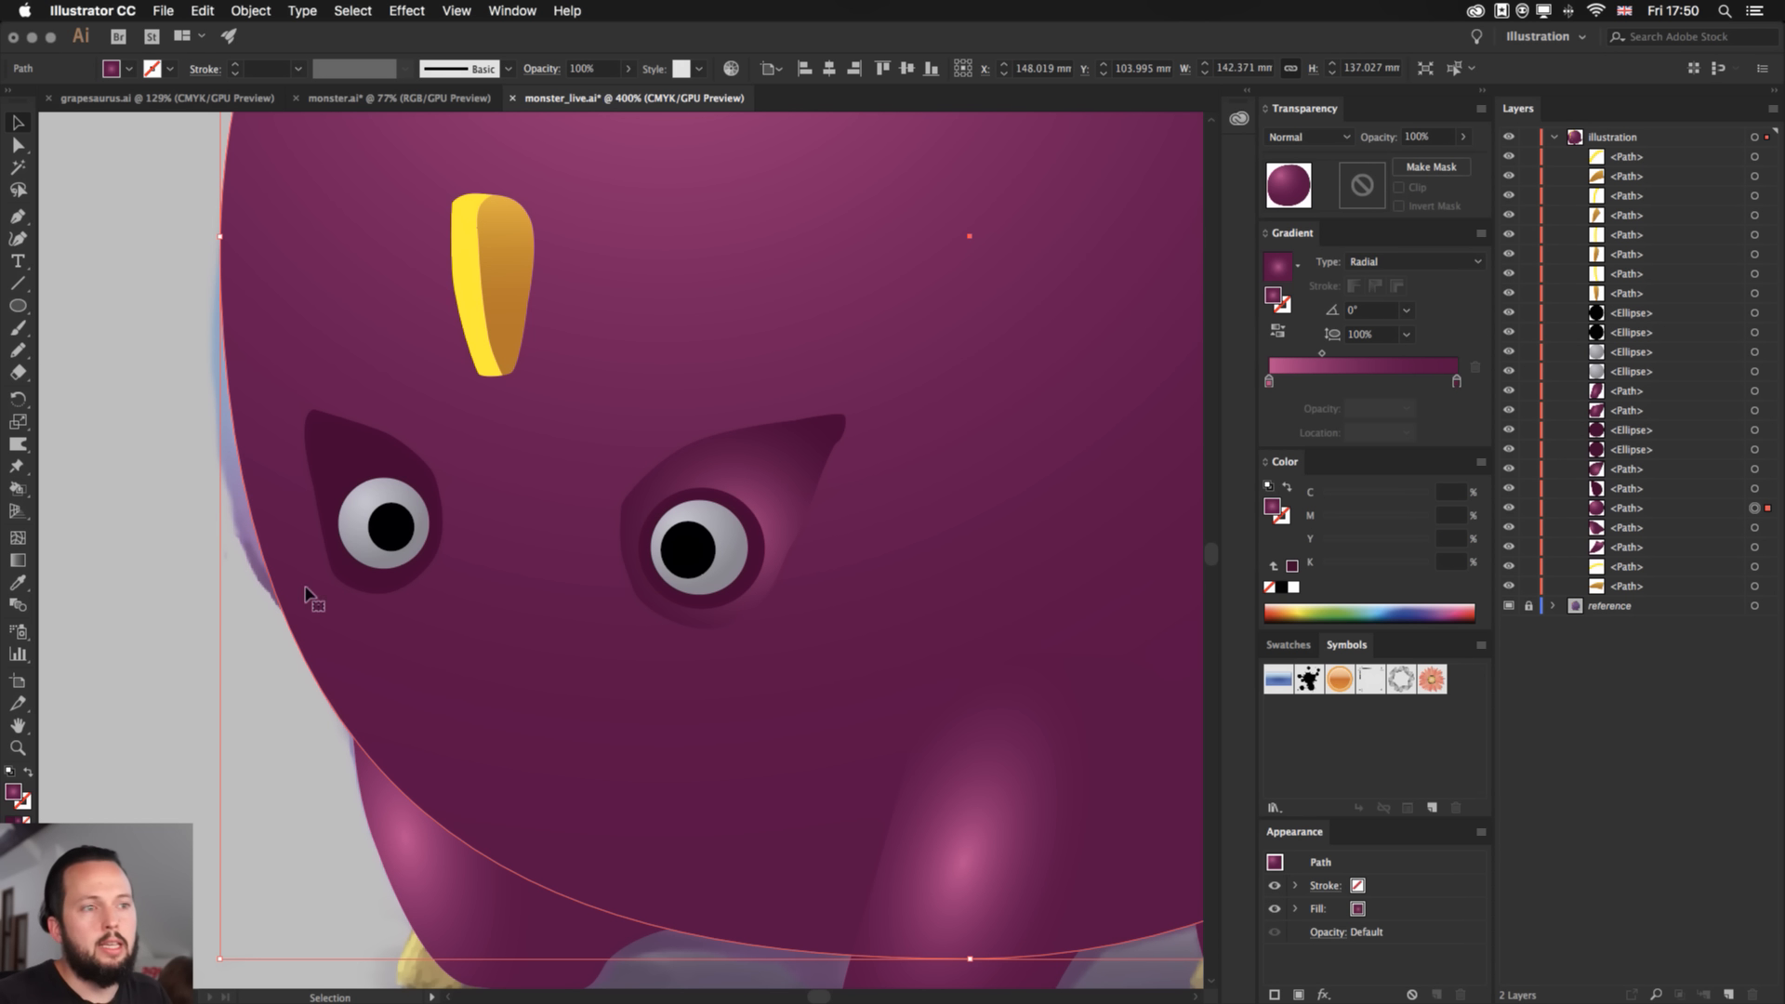
left_click(160, 599)
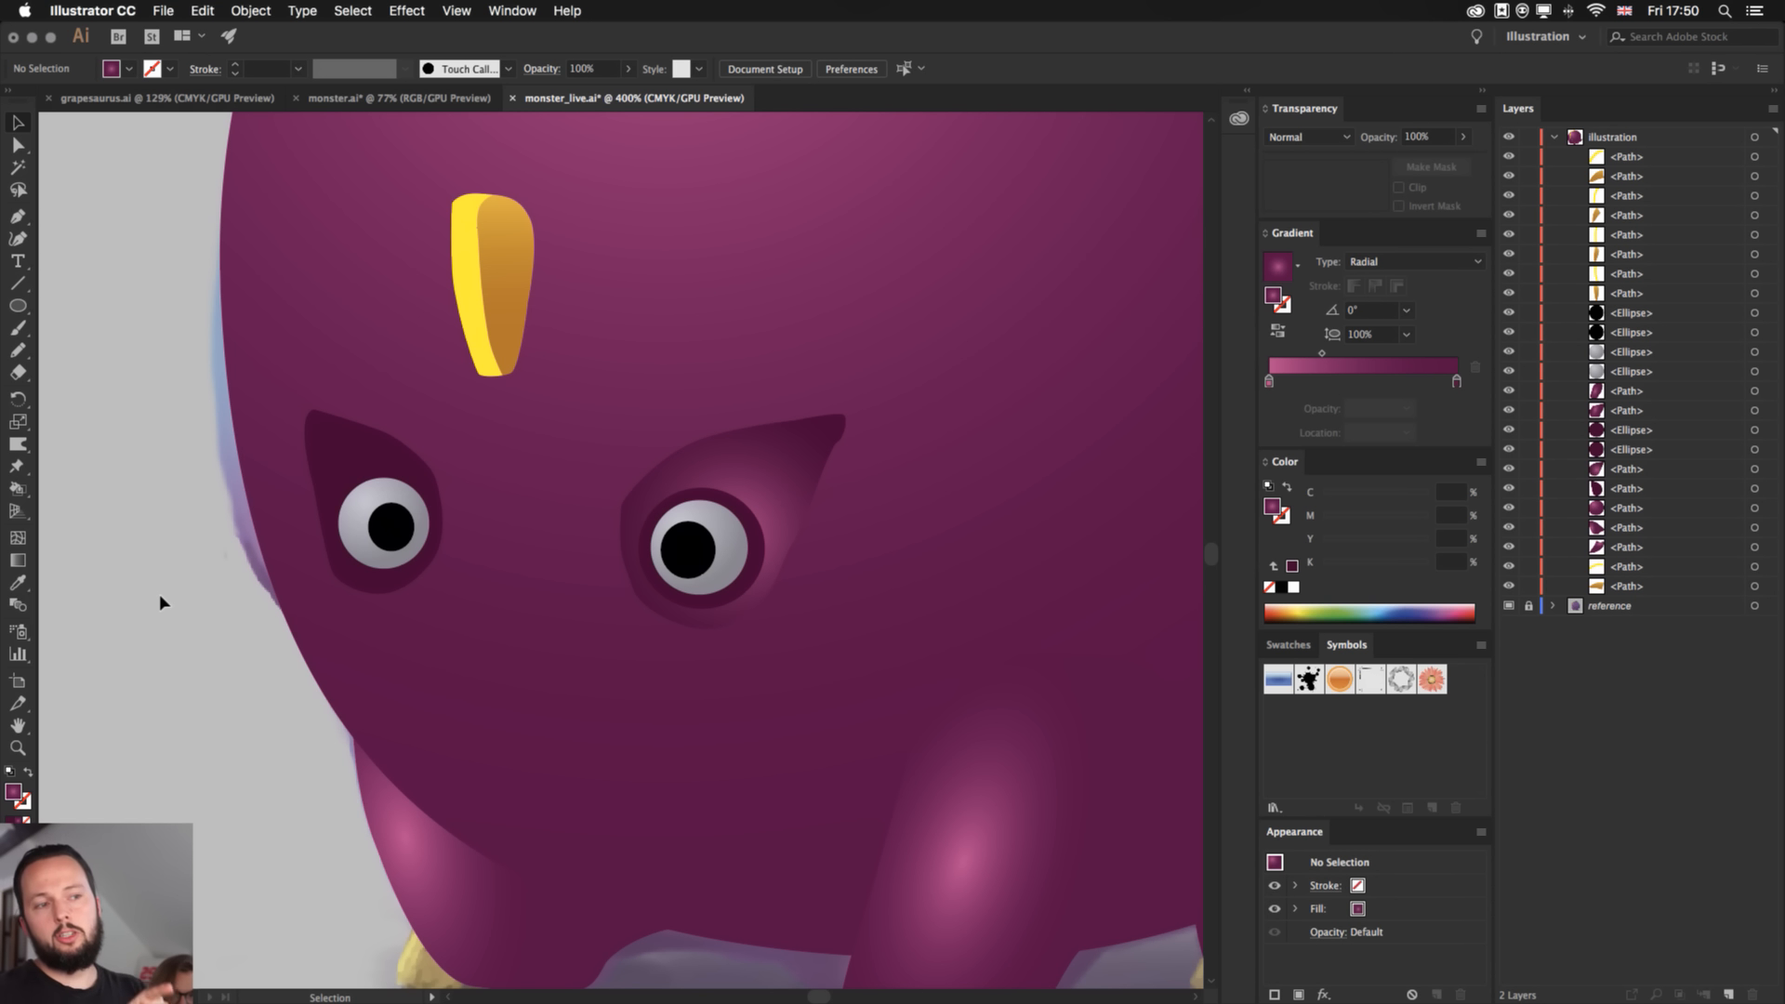
- Move the right eye socket's gradient centre slightly lower so the highlight falls around the eyeball's lower-right side
left_click(797, 428)
key("g")
mouse_move(753, 537)
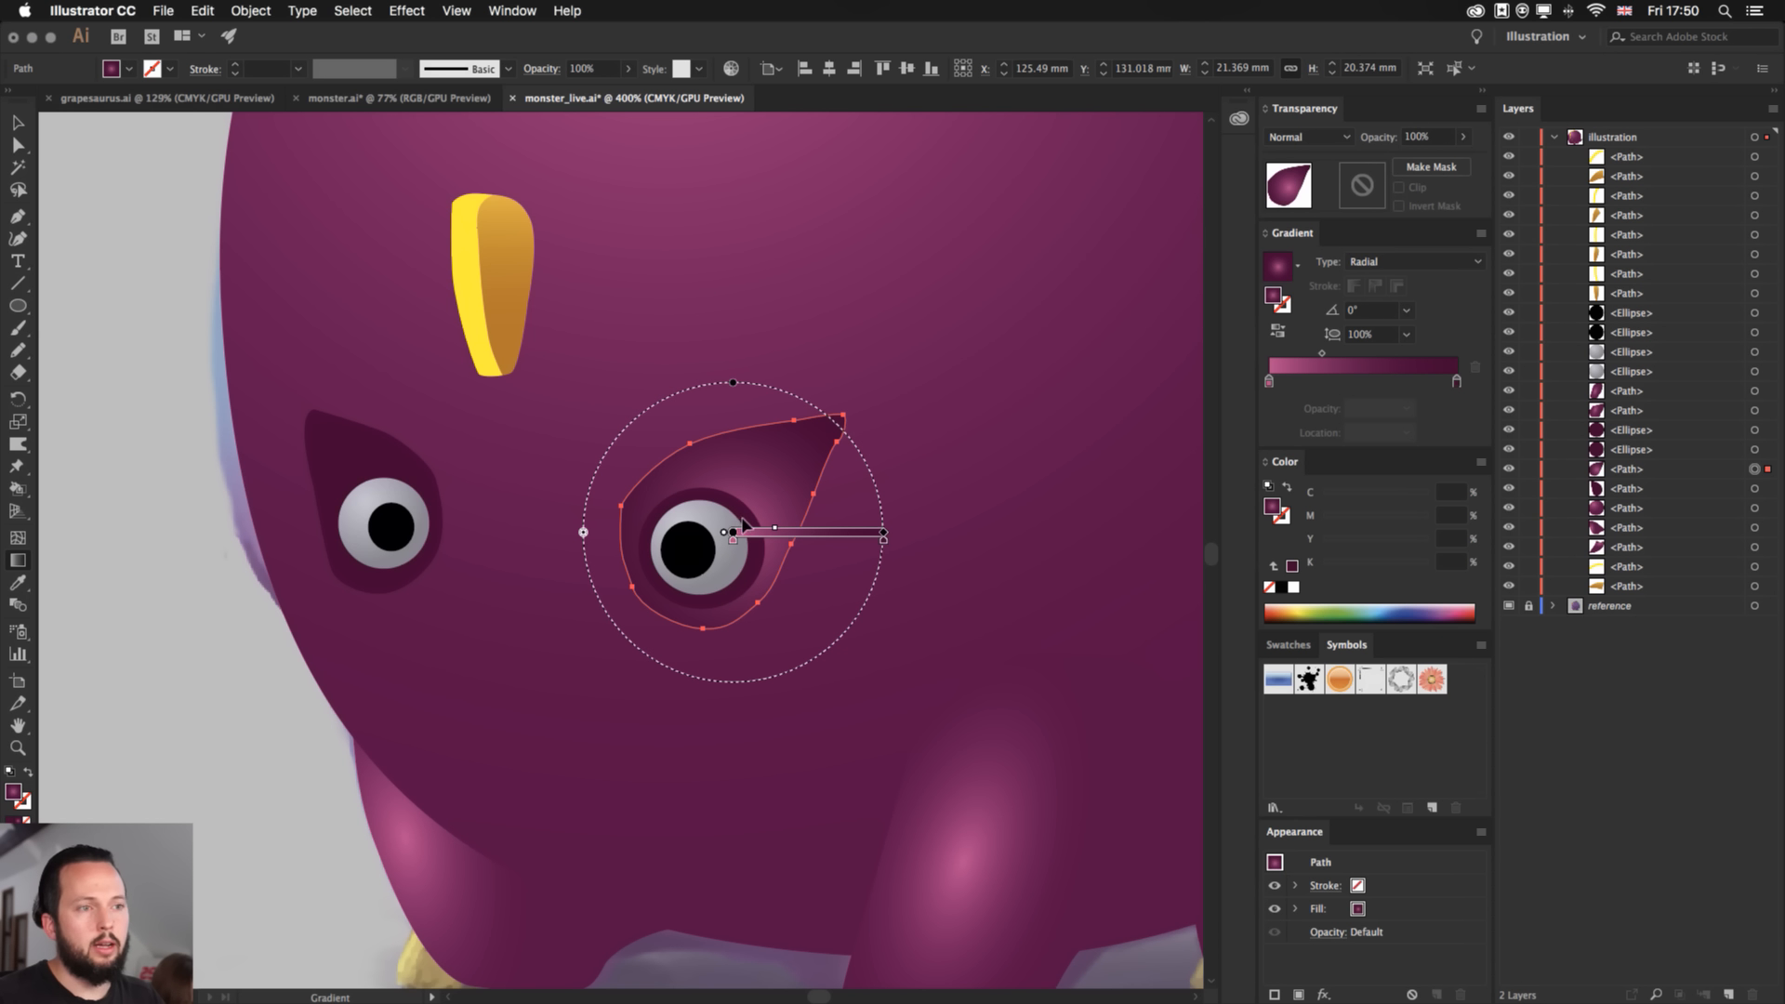
mouse_move(735, 528)
left_mouse_down()
mouse_move(758, 560)
mouse_move(731, 546)
left_mouse_up()
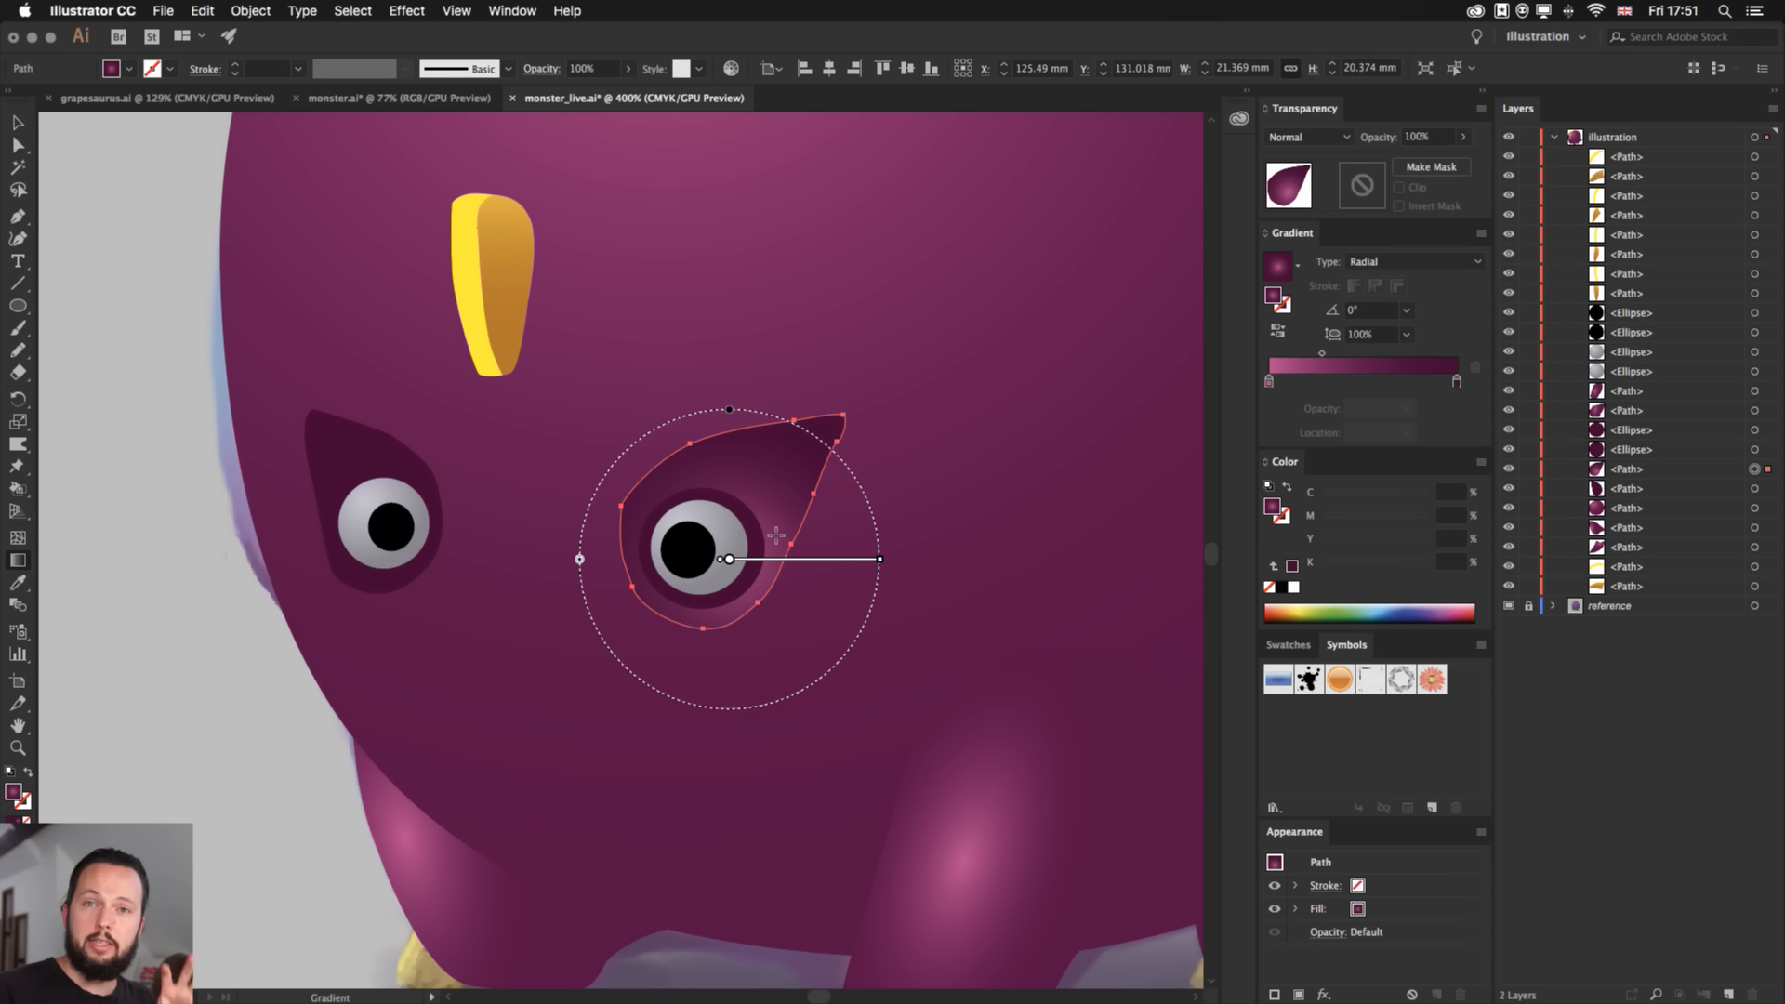
key("v")
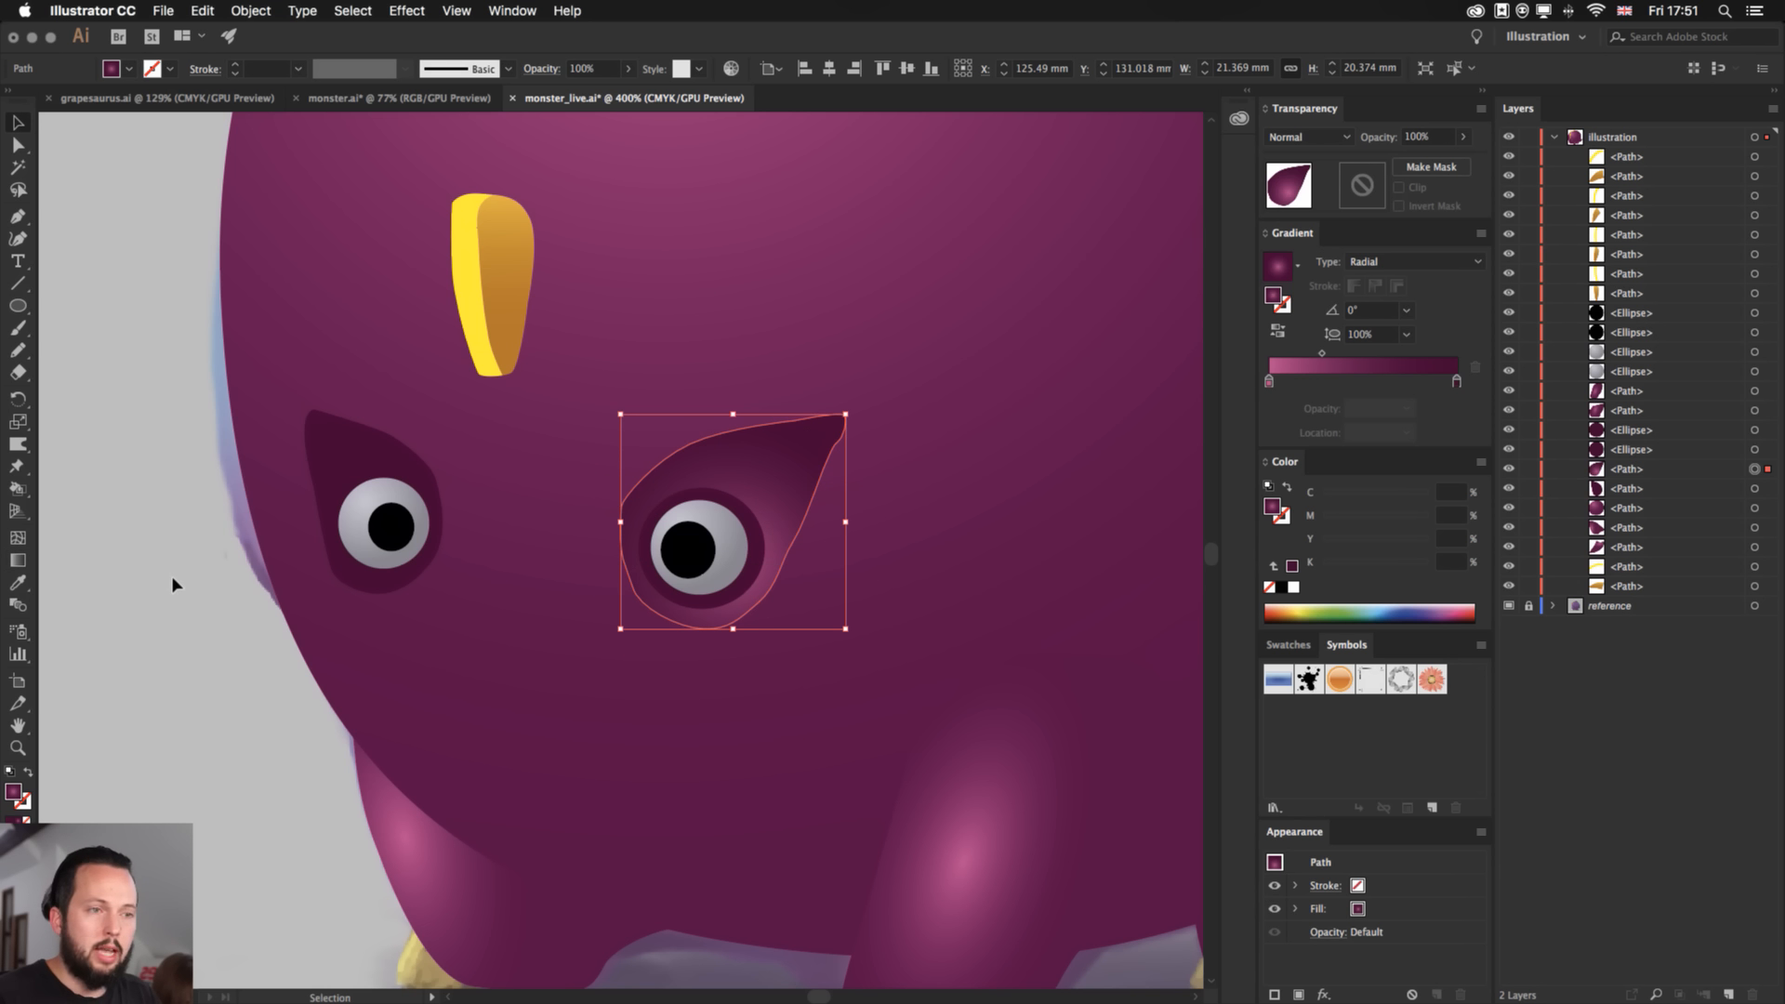
left_click(146, 588)
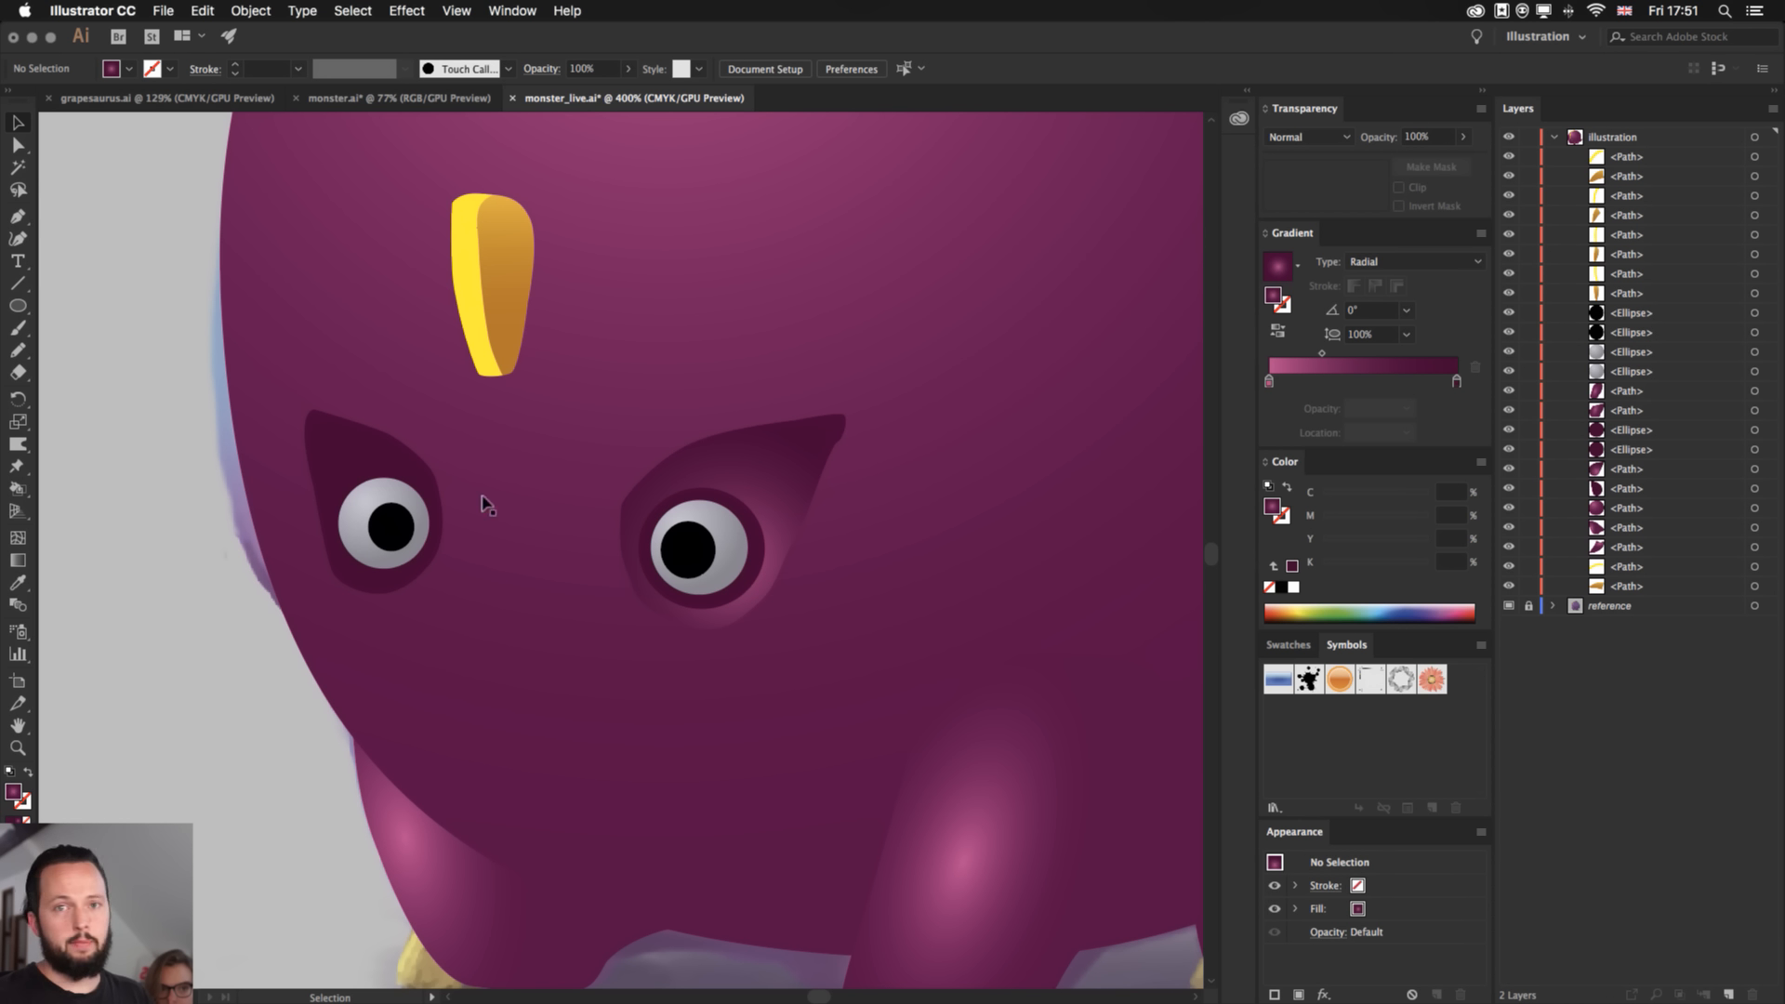
- Copy the right eye socket's radial gradient onto the left eye-socket shape with the Eyedropper
left_click(386, 435)
key("i")
left_click(742, 467)
key("v")
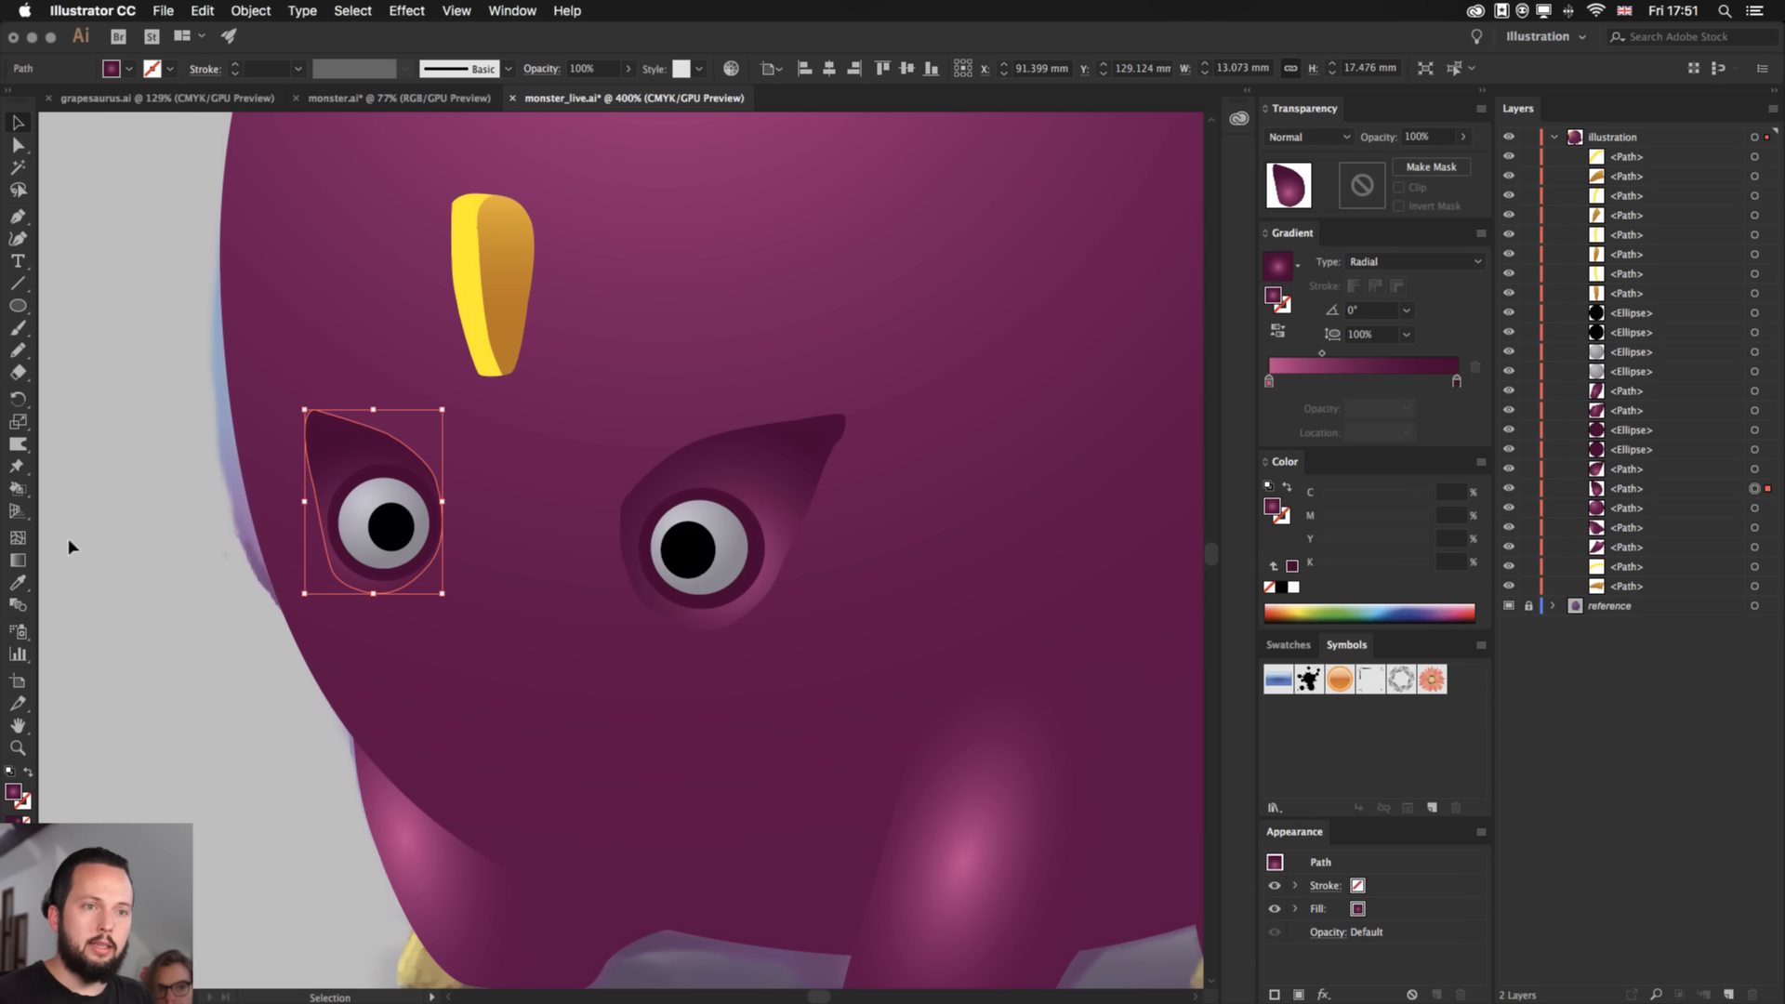
left_click(127, 530)
- Shift the left eye socket's gradient centre toward the eyeball's lower left and enlarge the gradient's radius
left_click(386, 430)
key("g")
mouse_move(376, 518)
left_mouse_down()
mouse_move(368, 556)
mouse_move(357, 535)
left_mouse_up()
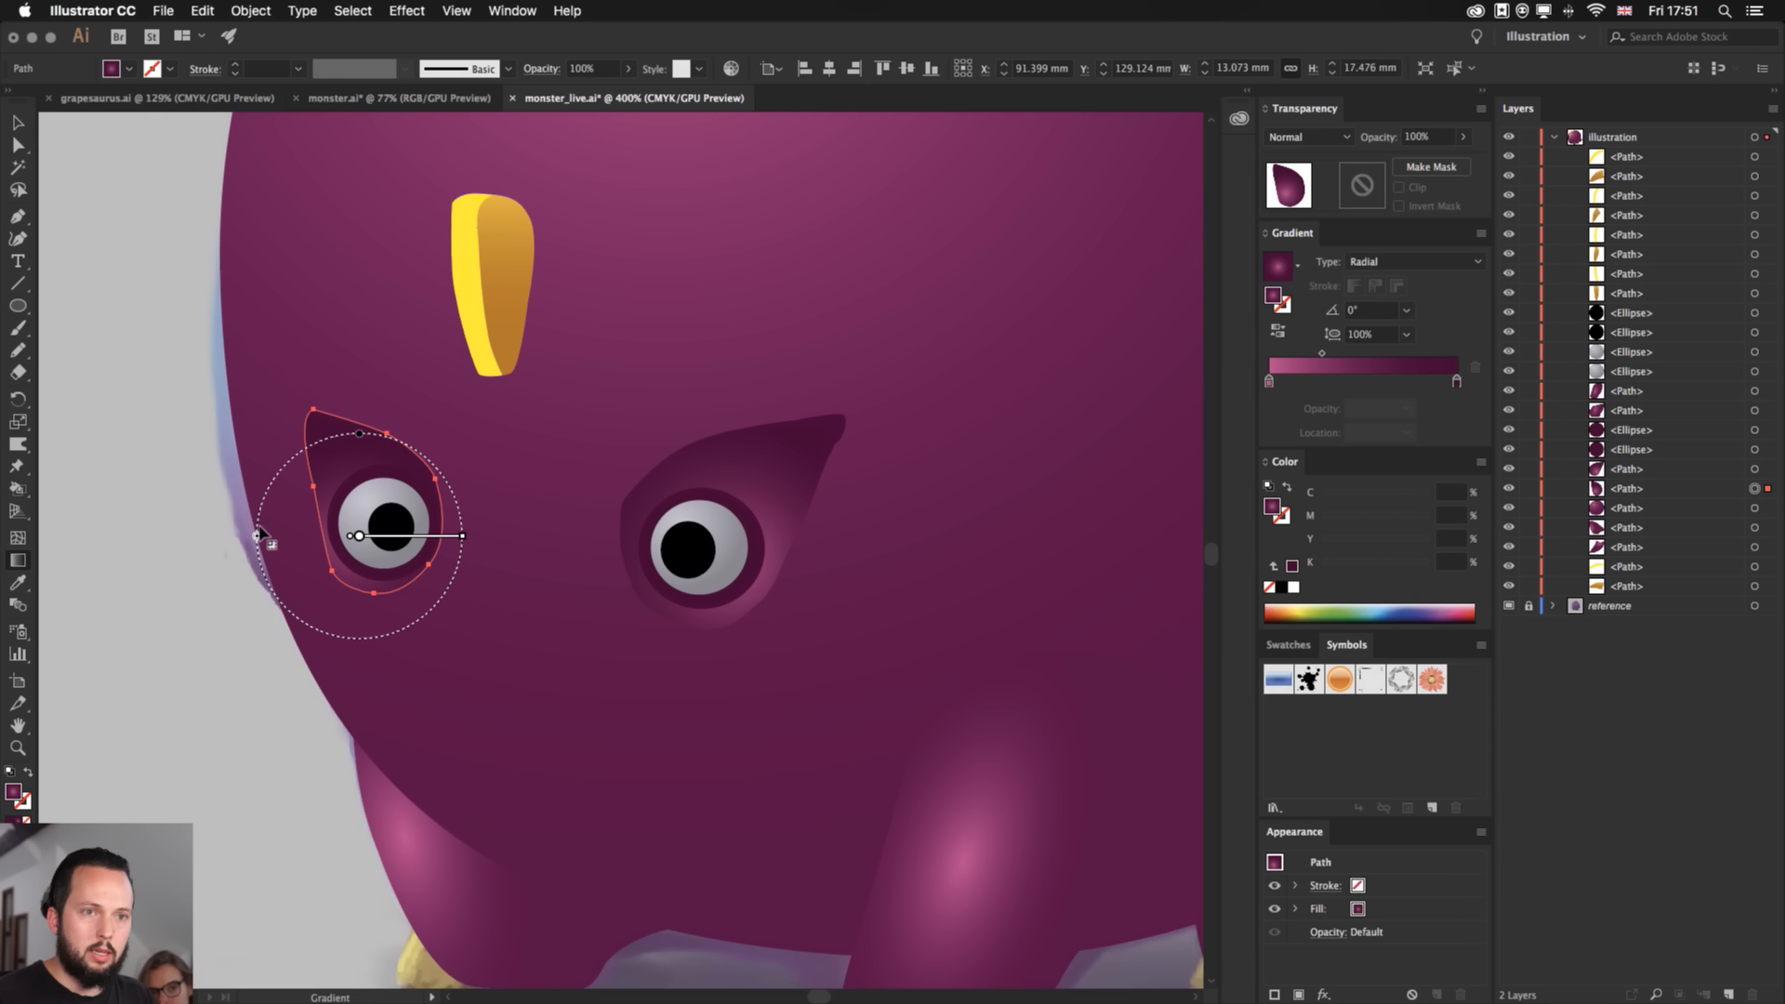
left_click_drag(257, 535, 226, 536)
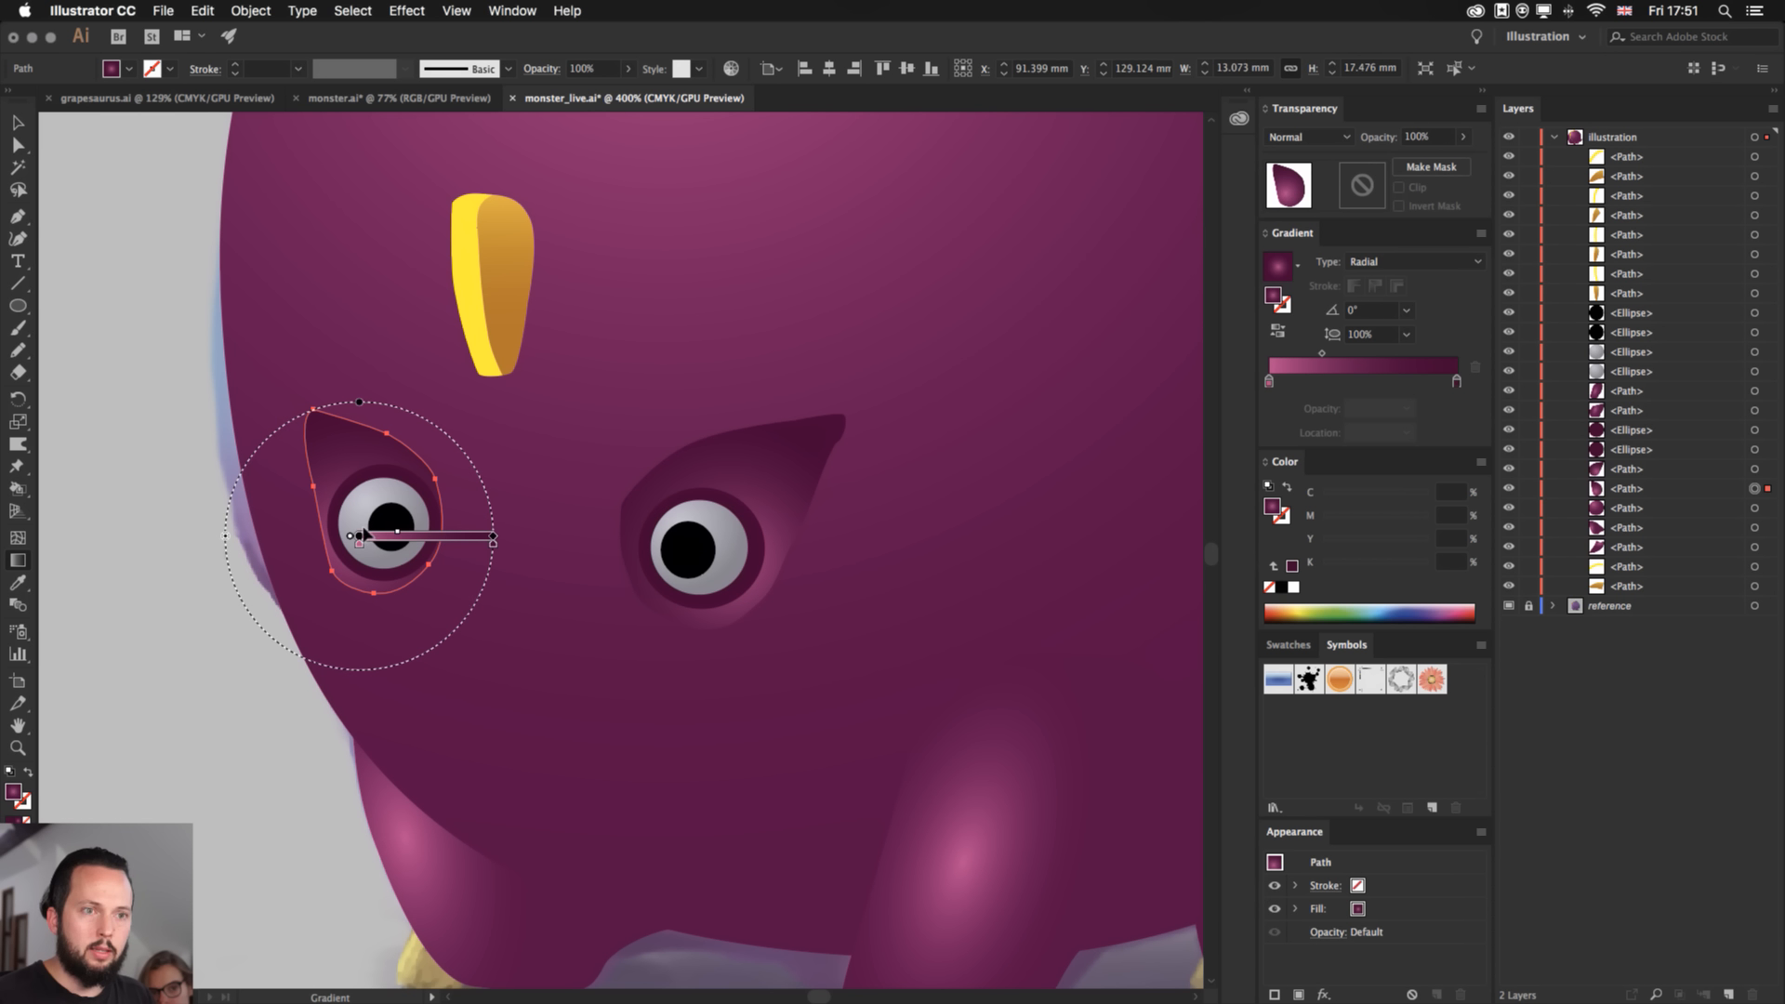
left_click_drag(358, 536, 360, 549)
key("v")
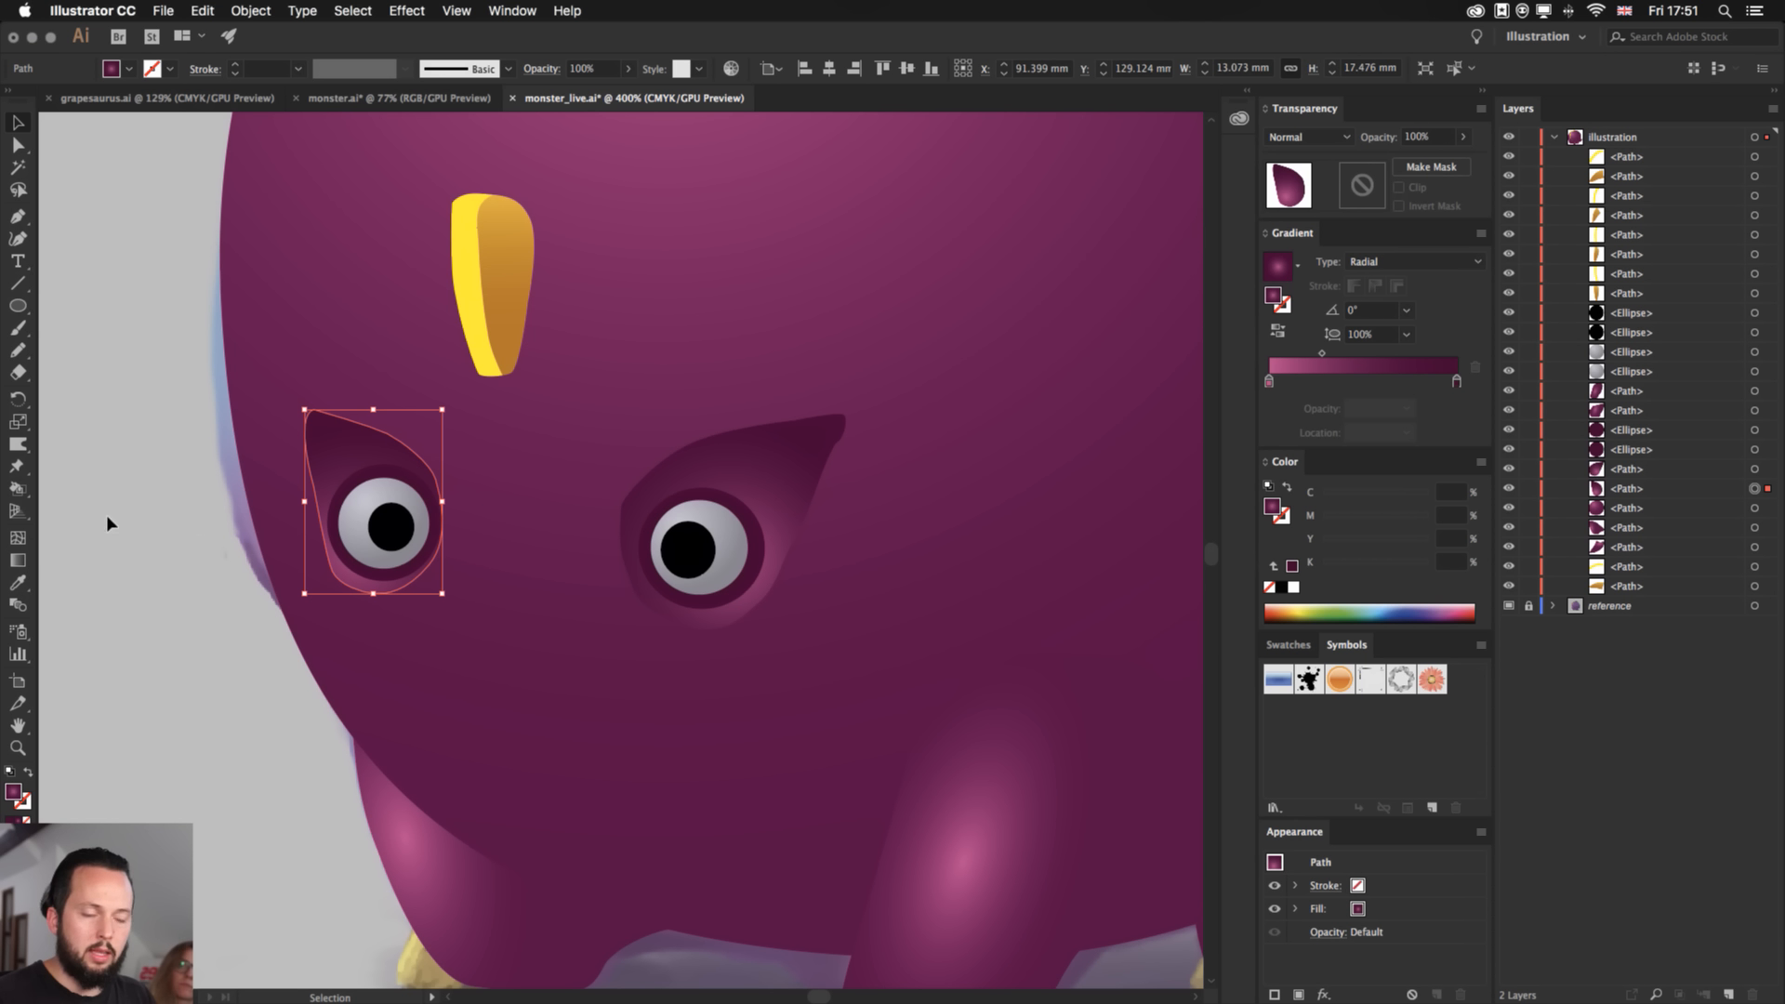
left_click(127, 527)
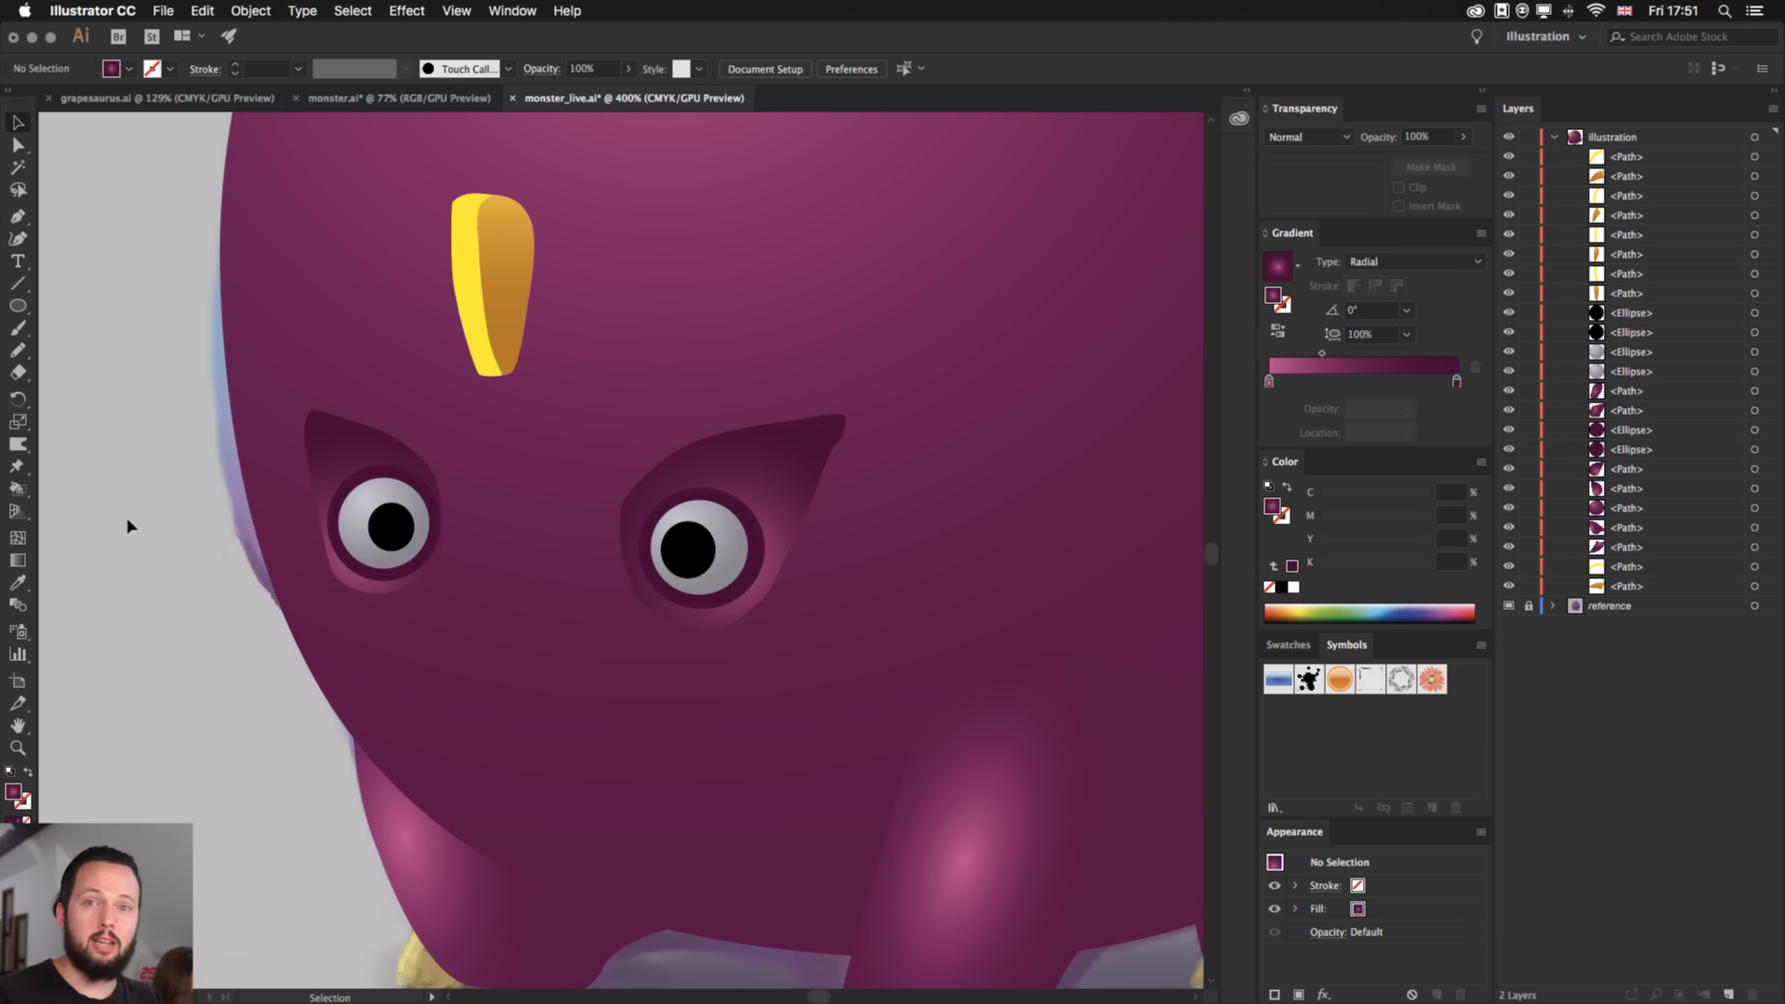
left_click(786, 470)
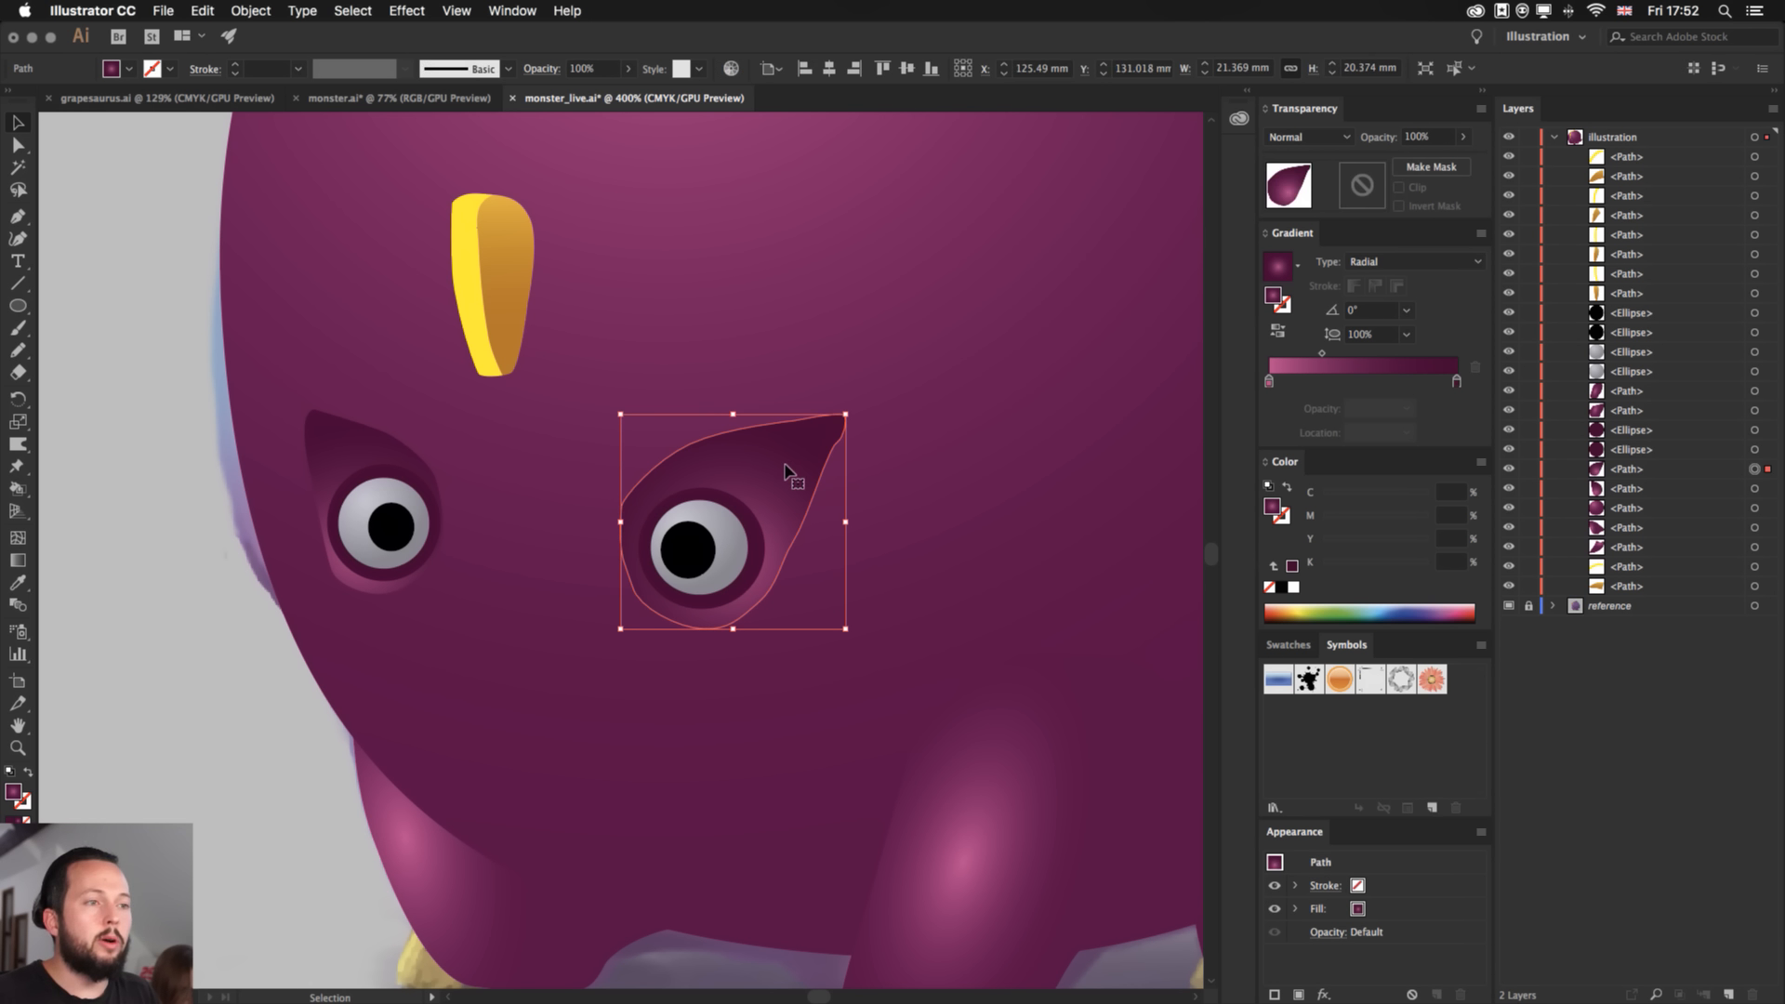
key("n")
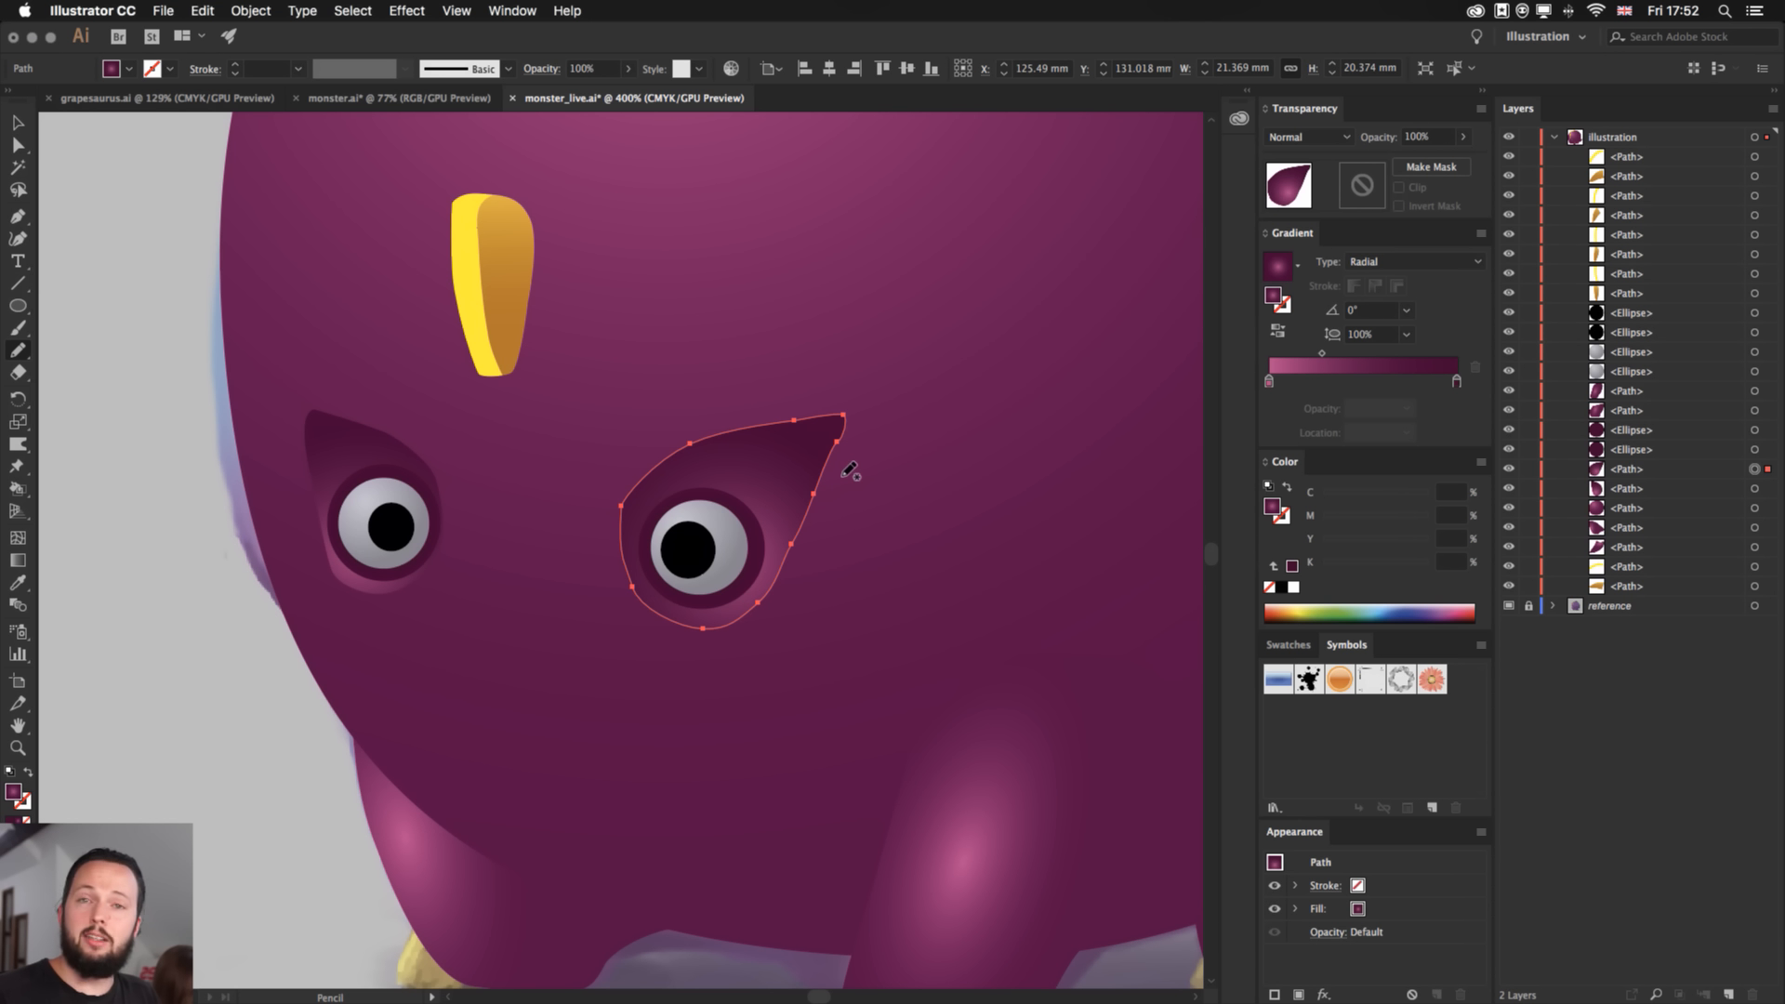
key("v")
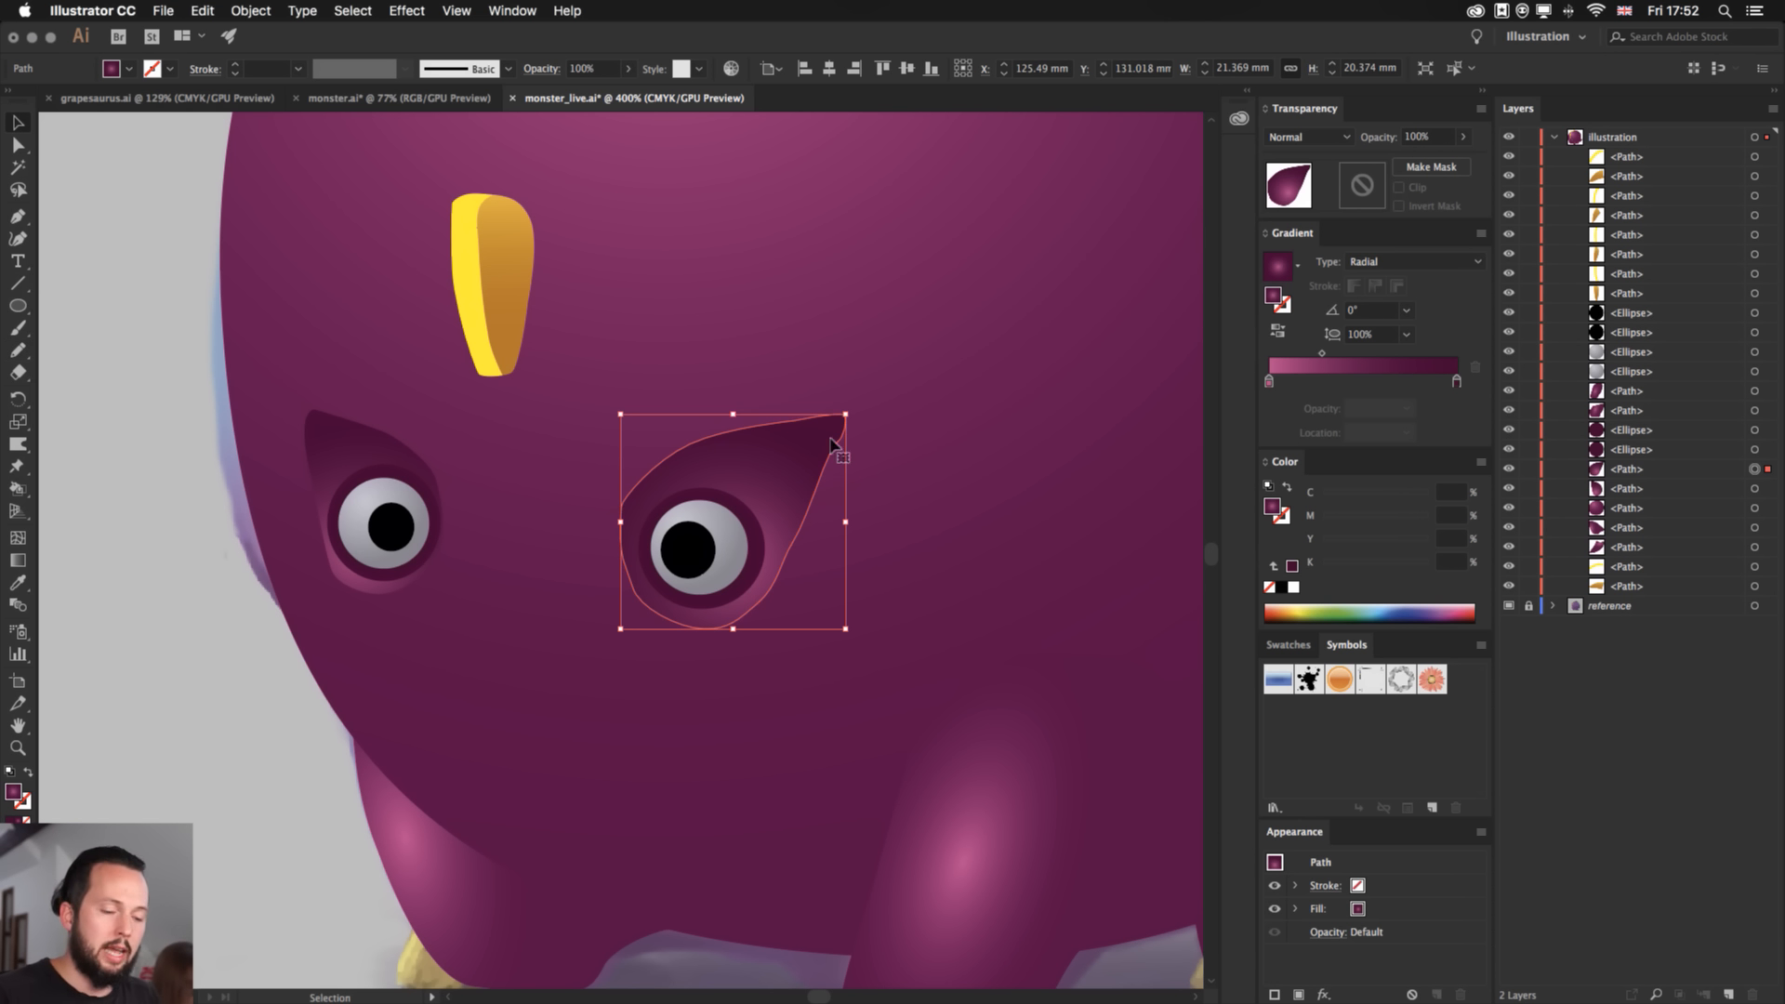
left_click(168, 540)
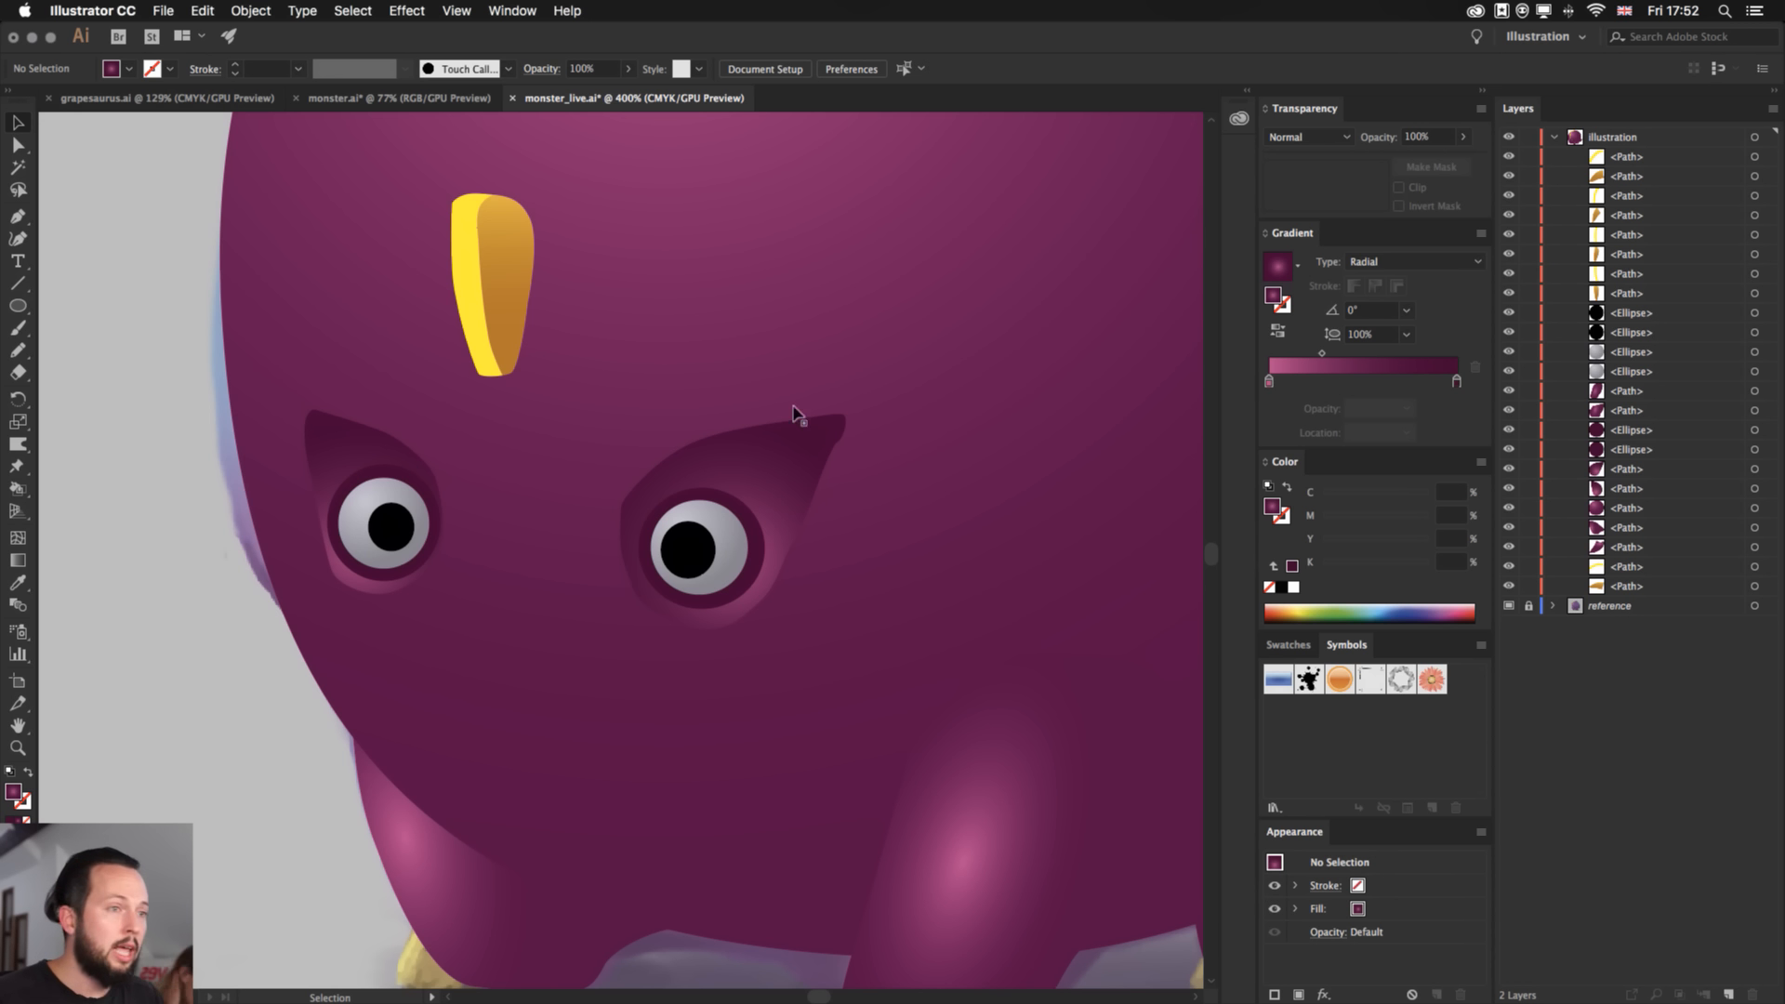
- Smooth the right eye socket's outline along its outer right edge and its lower left curve with the Pencil's smoothing mode
left_click(811, 450)
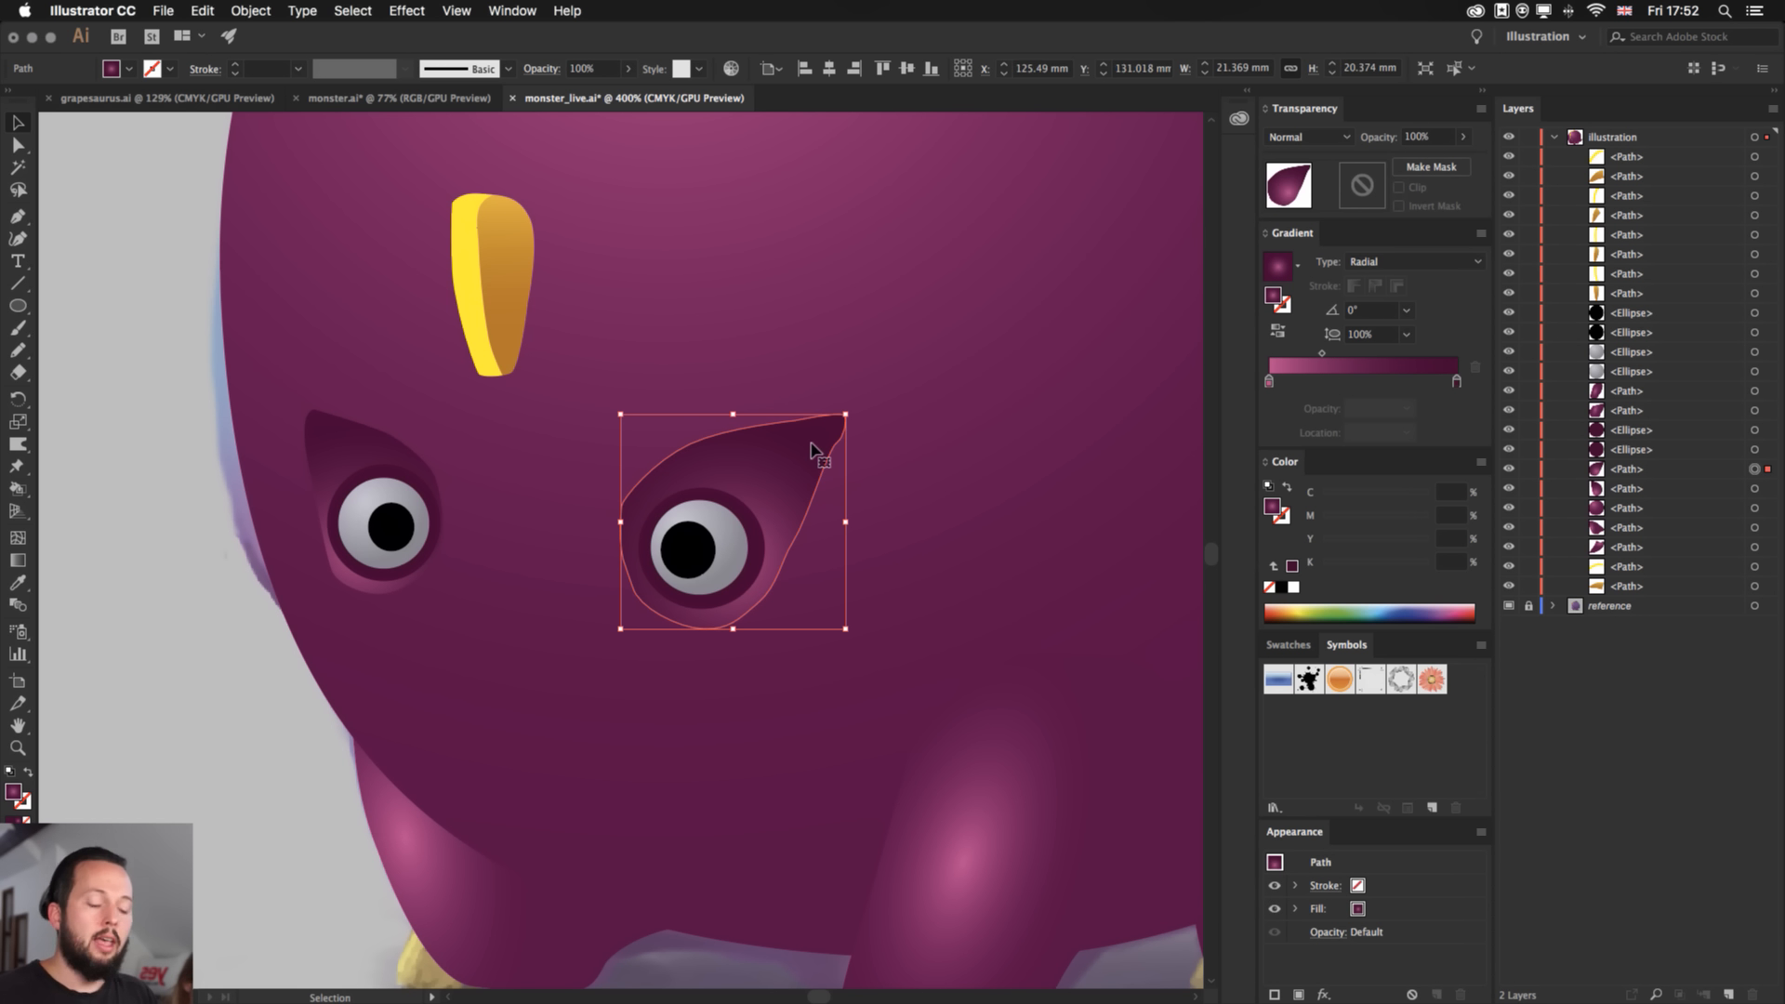
key("n")
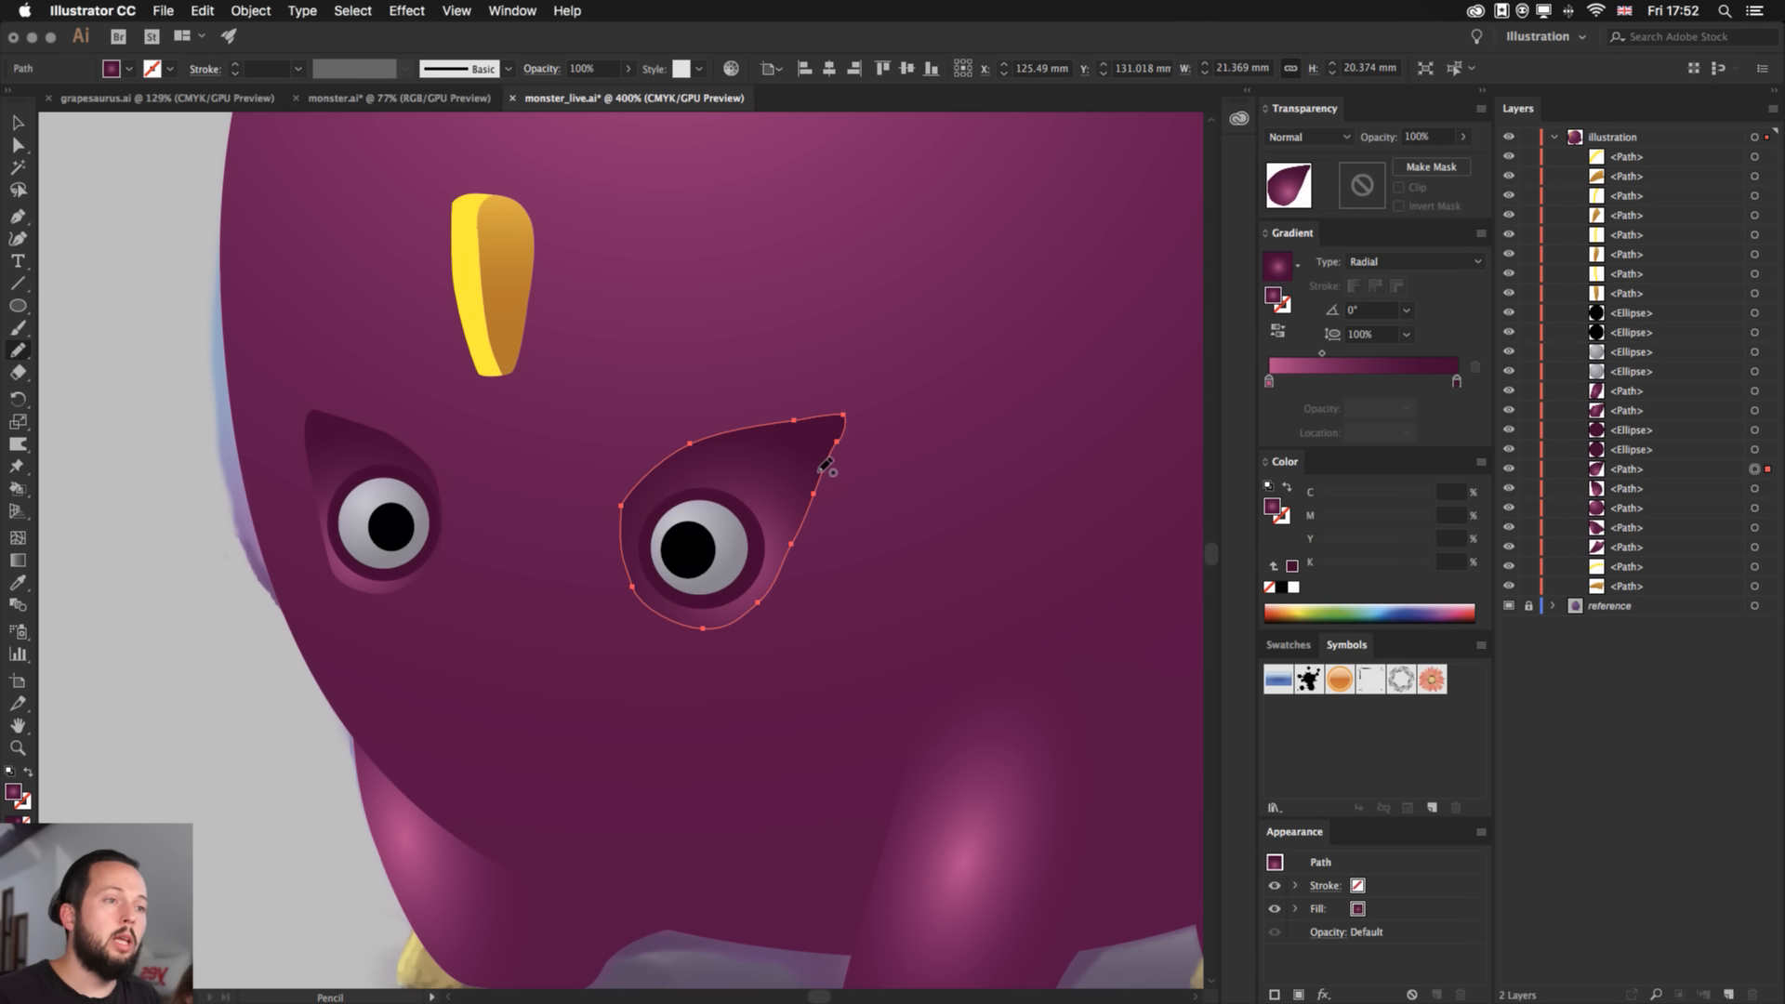
left_click_drag(836, 444, 766, 580)
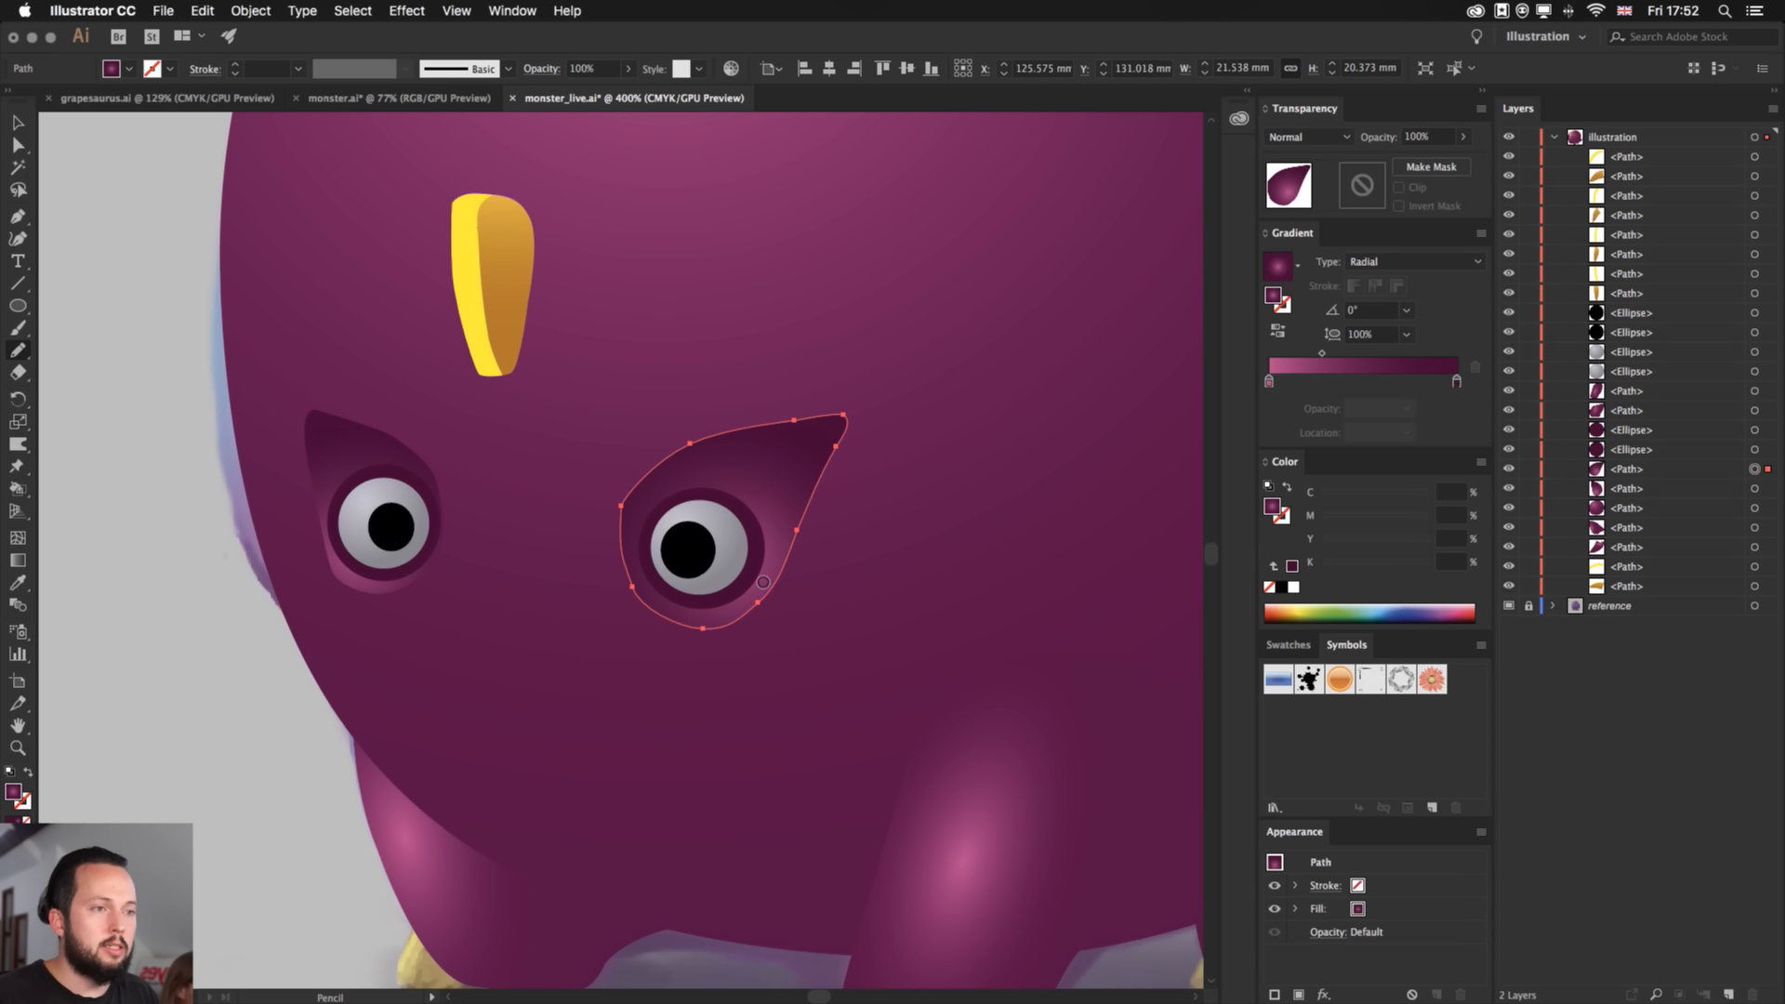
mouse_move(628, 507)
left_mouse_down()
mouse_move(610, 589)
mouse_move(639, 594)
mouse_move(634, 577)
mouse_move(682, 637)
mouse_move(778, 589)
left_mouse_up()
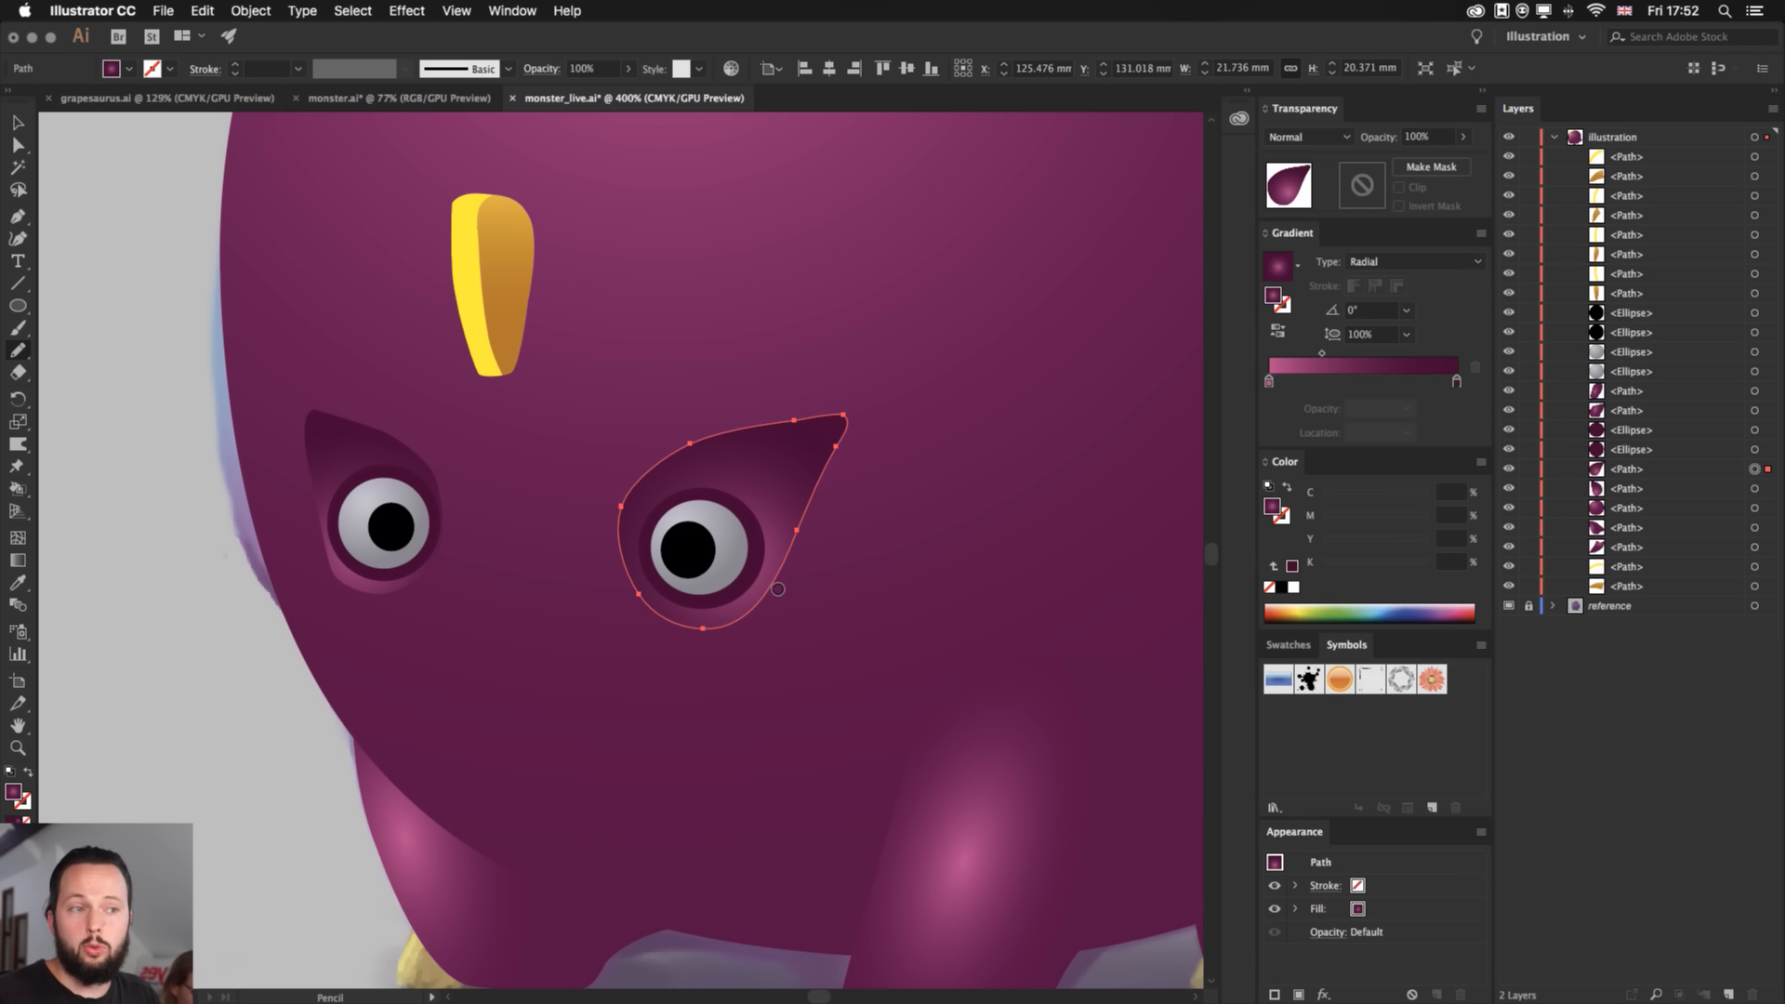
key("v")
- Select the left eye-socket shape and check the Pencil tool's options, including the Smooth Tool toggle, and accept them
left_click(320, 448)
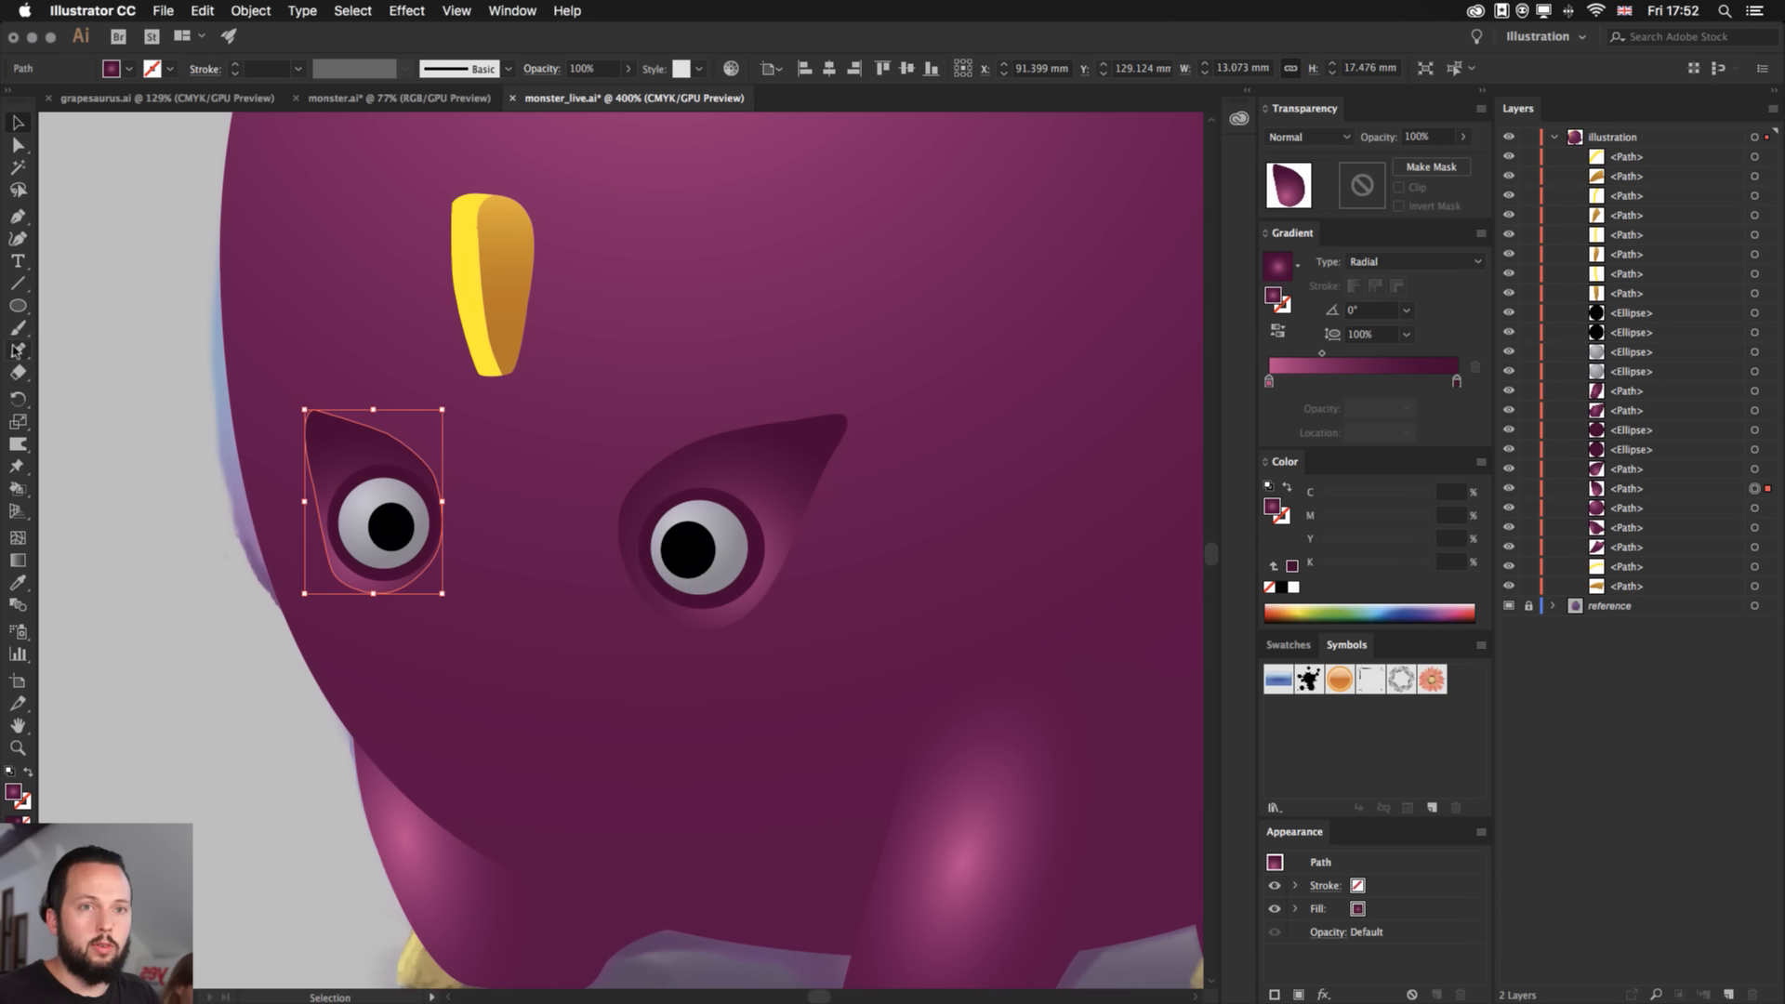
left_click(17, 350)
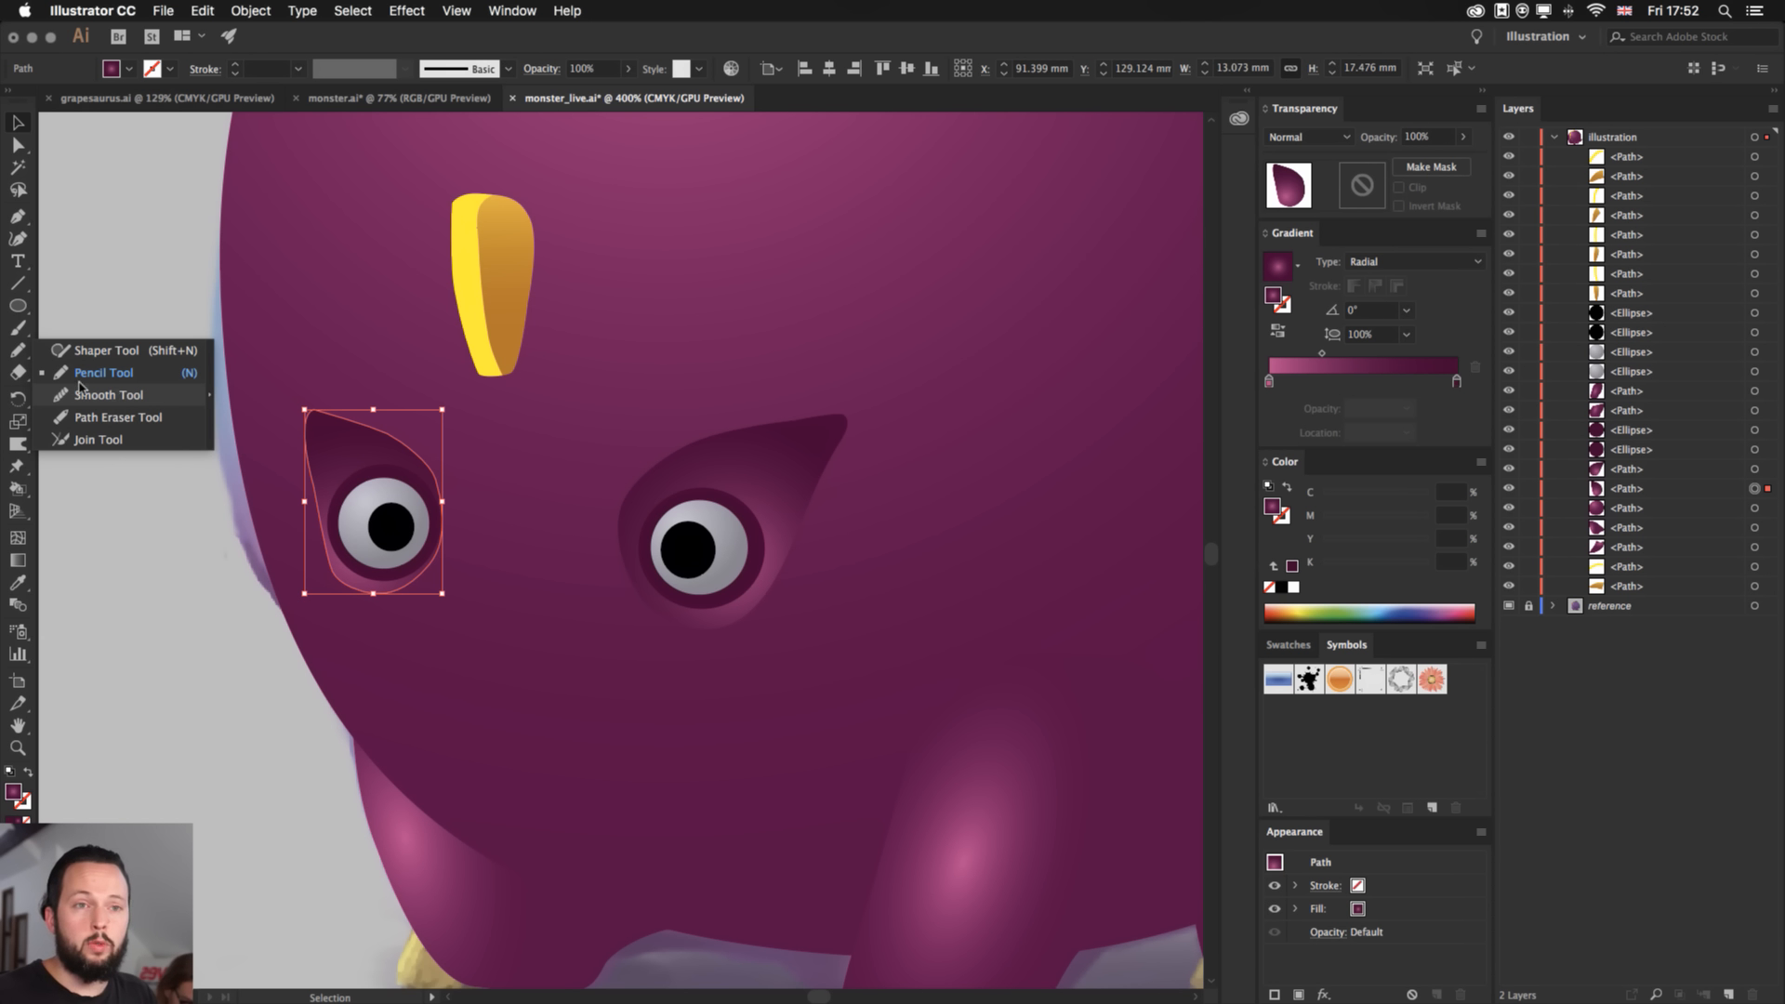
left_click(22, 355)
double_click(22, 355)
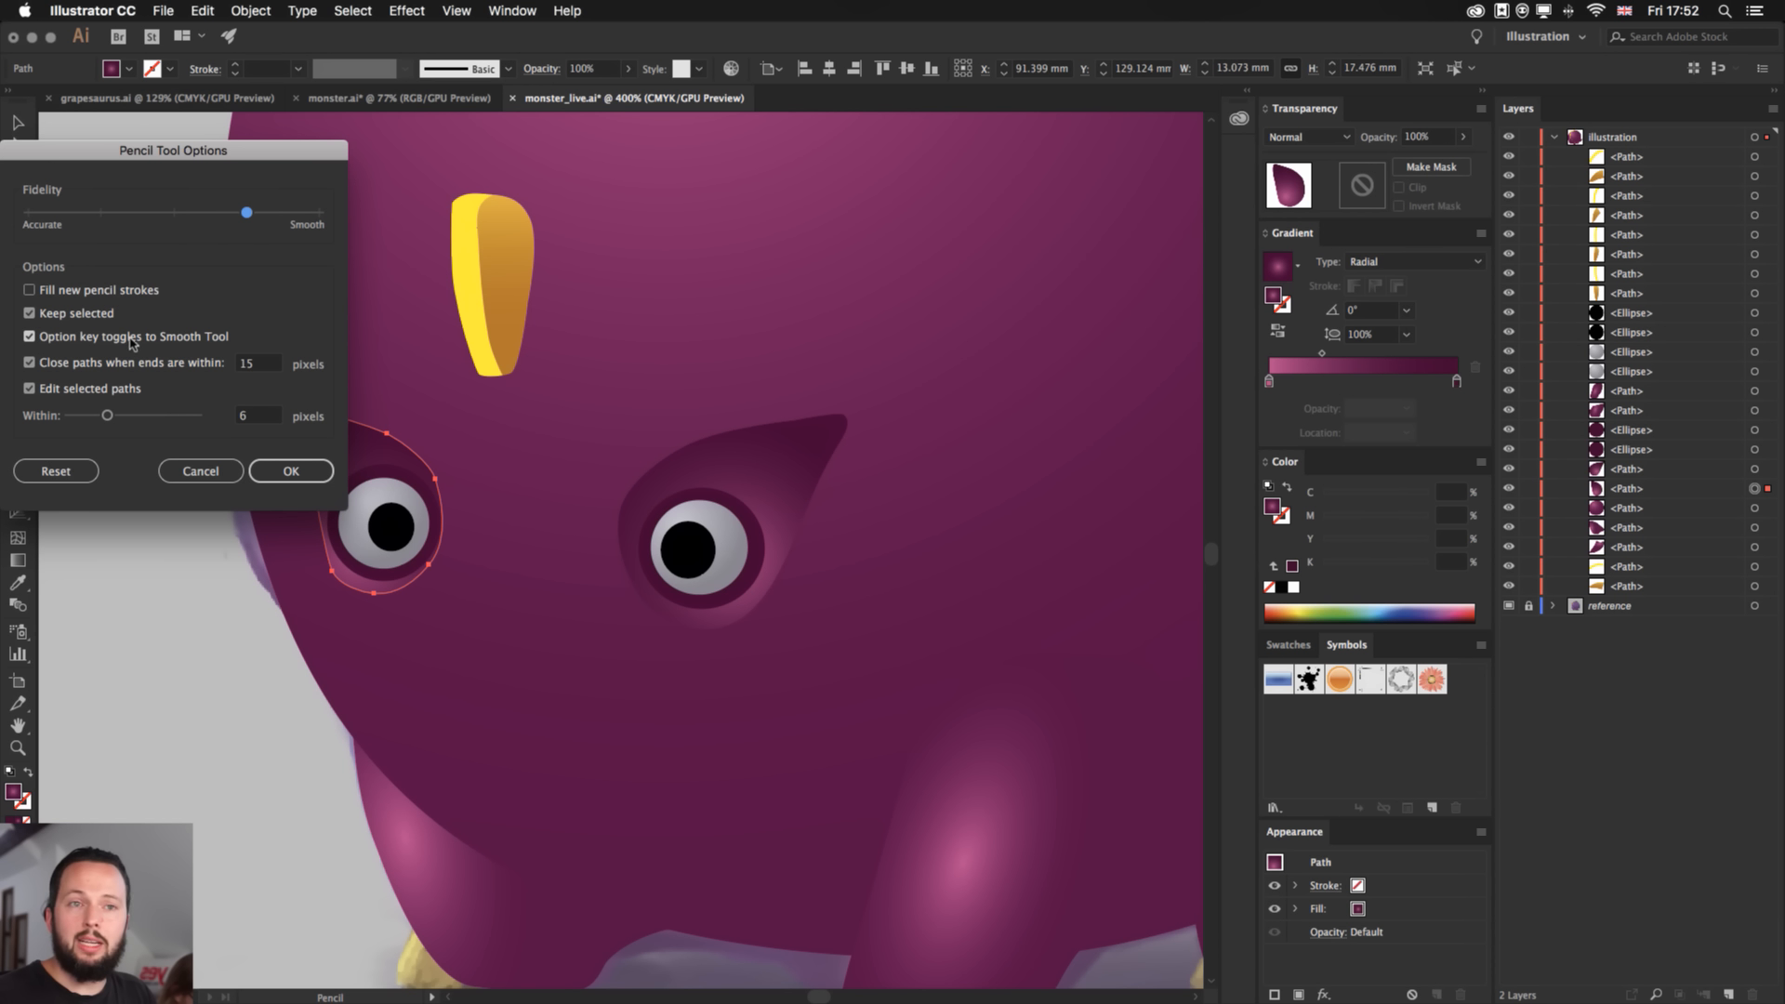
left_click(280, 476)
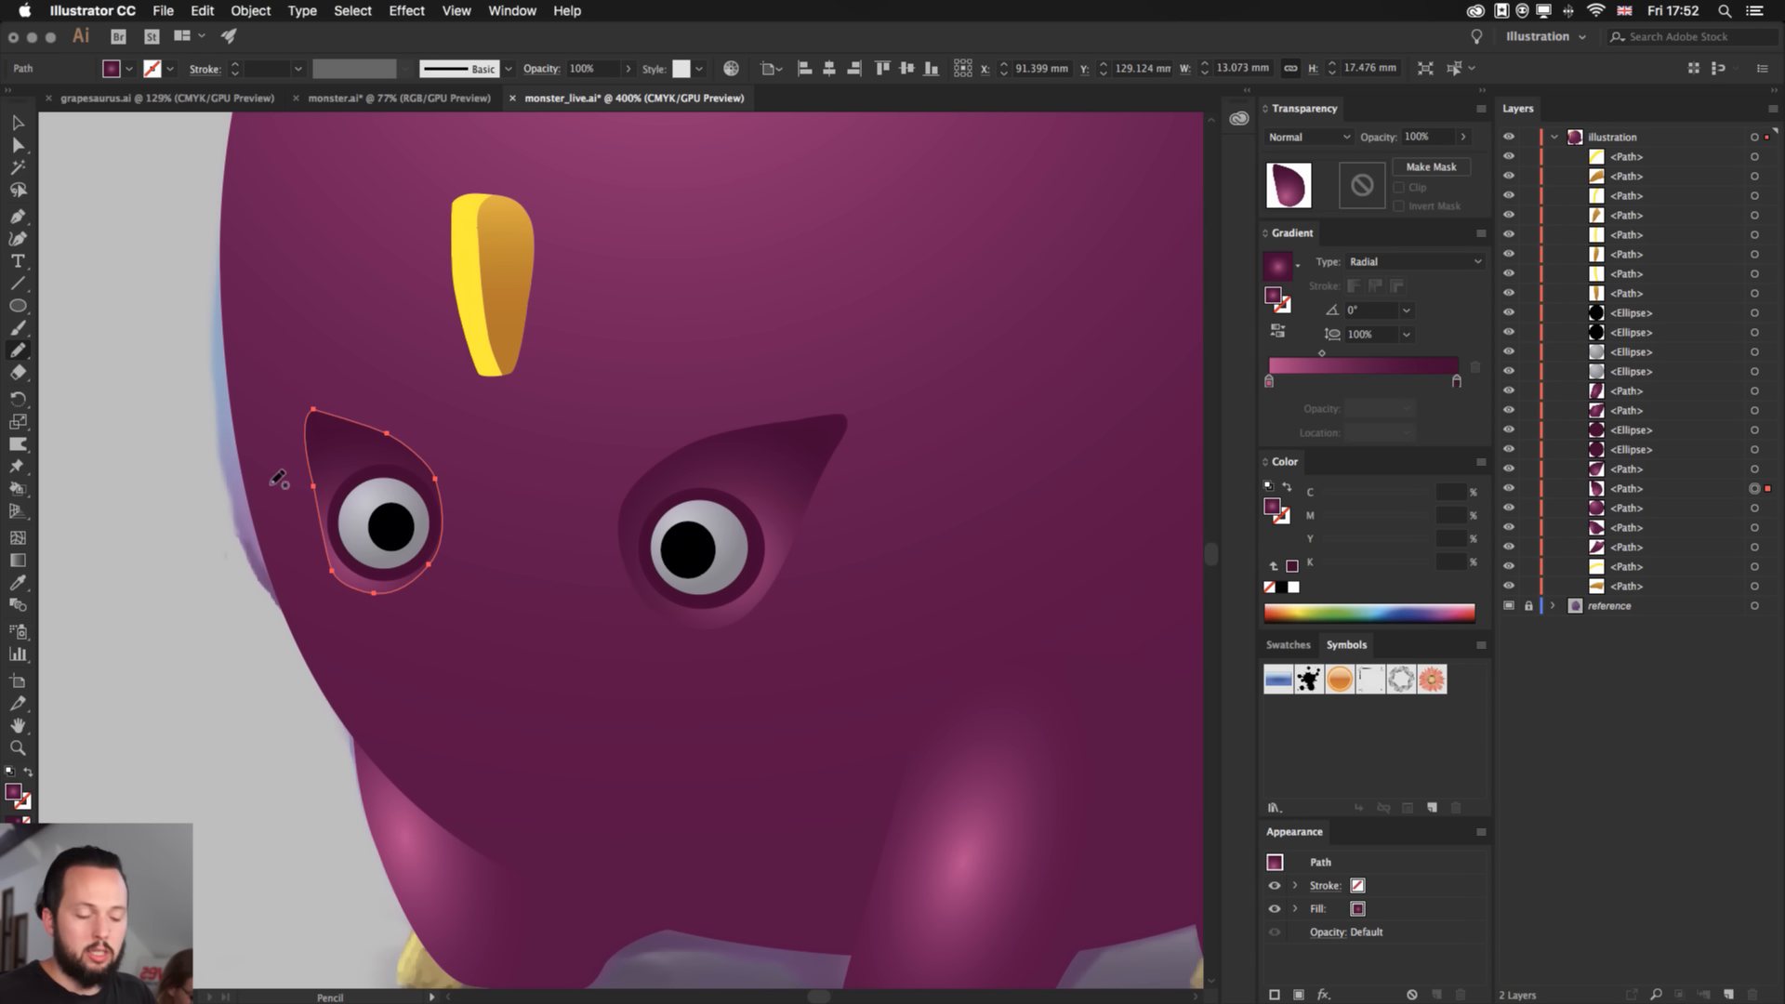
- Smooth the left eye socket's outline along its outer left edge, across the top and down the right side
mouse_move(331, 581)
left_mouse_down()
mouse_move(310, 416)
mouse_move(362, 431)
left_mouse_up()
mouse_move(369, 434)
left_mouse_down()
mouse_move(416, 454)
mouse_move(440, 536)
mouse_move(425, 585)
left_mouse_up()
- Nudge the lower-right and upper-right anchor points of the left eye socket four increments to the right each, and deselect the shape
key("a")
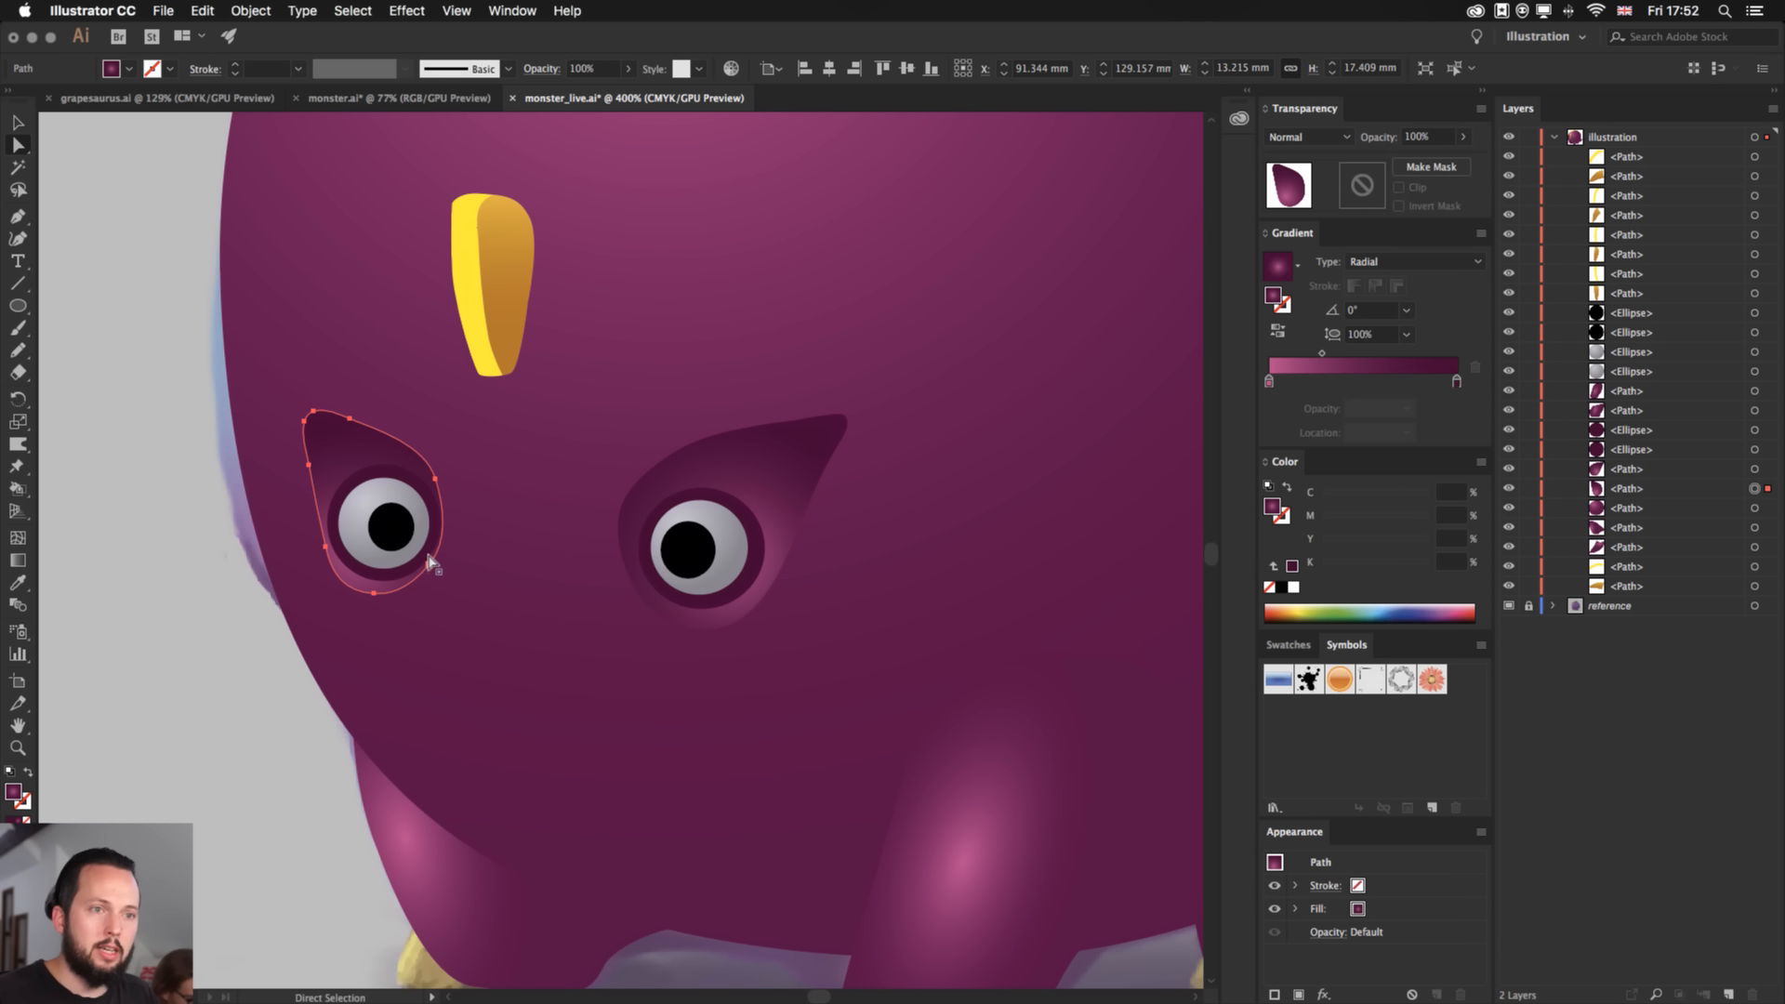
key("Right")
key("Right")
key("Right")
key("Right")
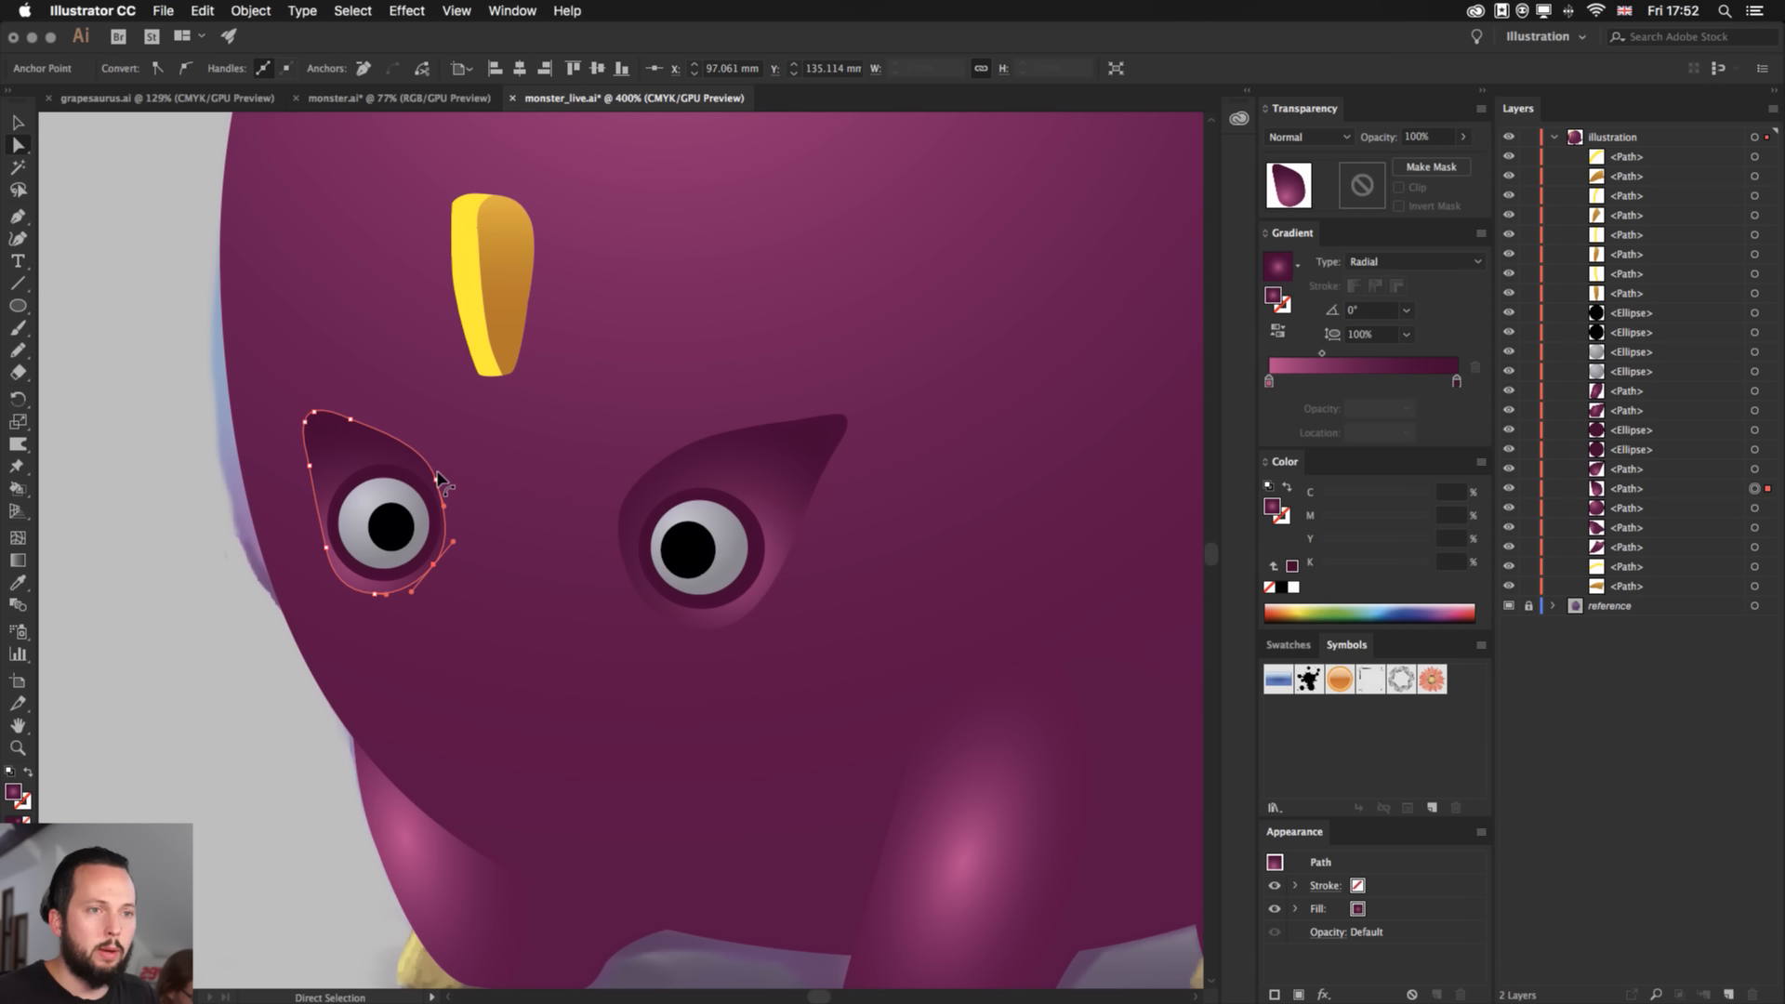
left_click(436, 480)
key("Right")
key("Right")
key("Right")
key("Right")
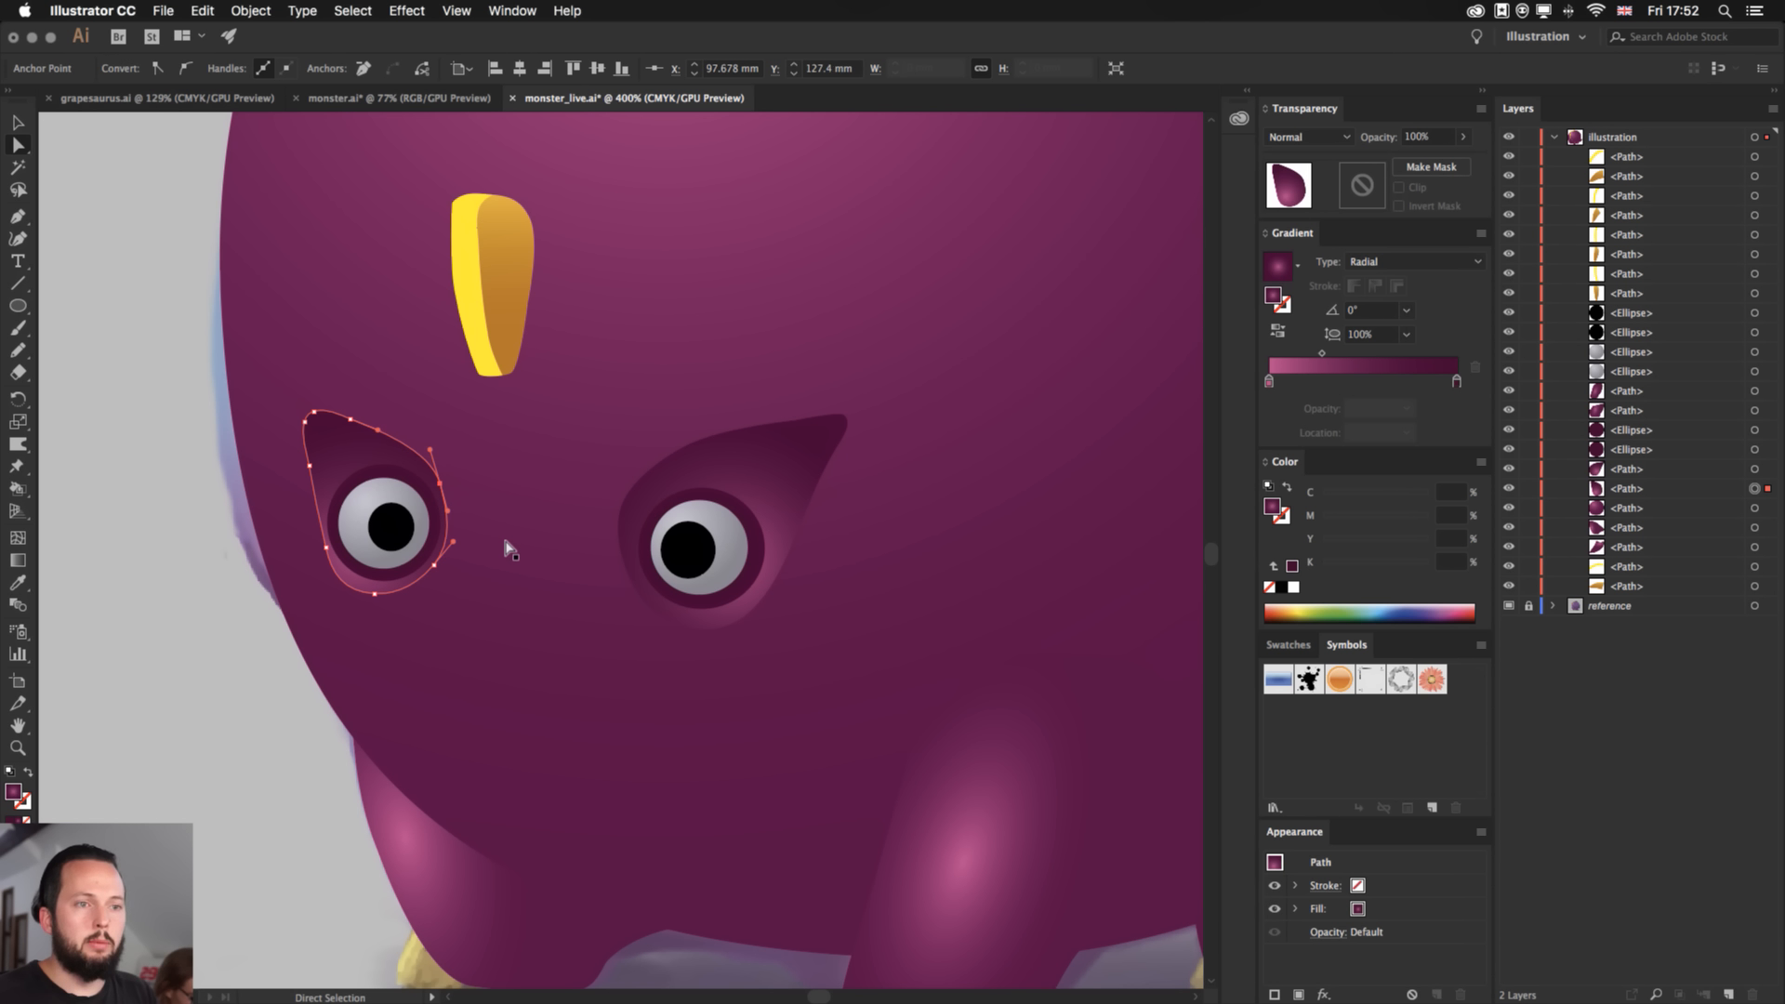
left_click(184, 553)
key("v")
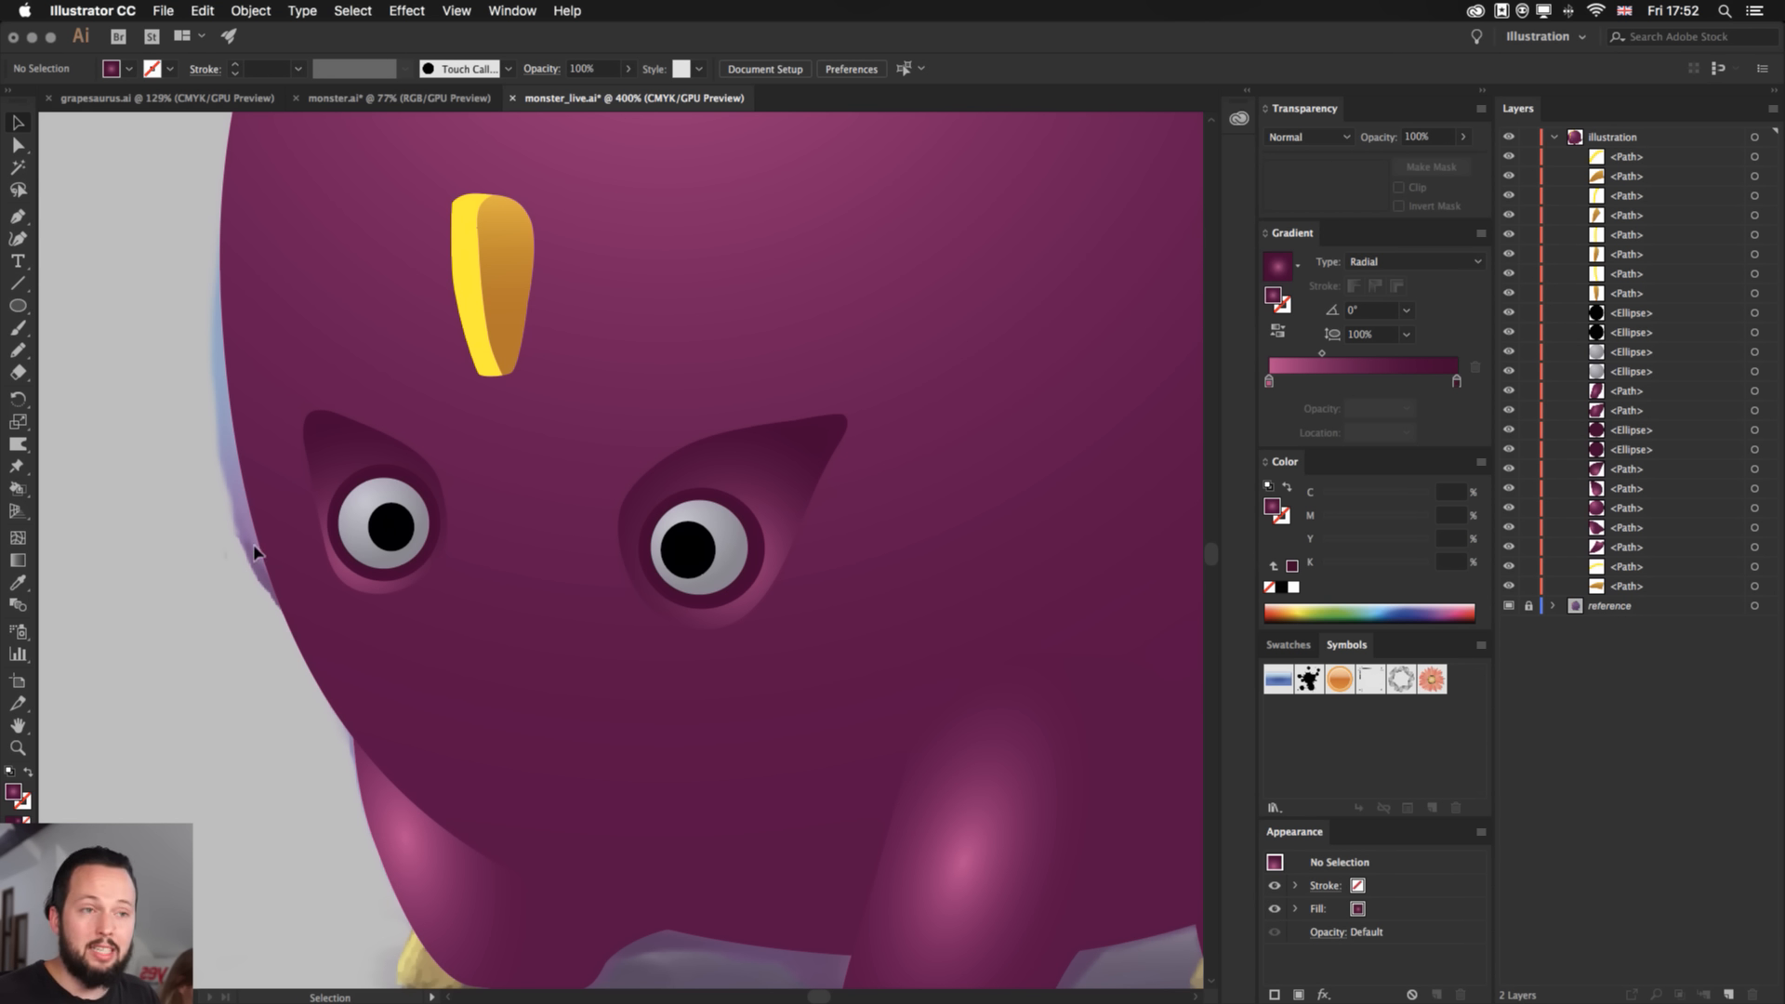
- Review the whole monster illustration fitted to the window and at 200% zoom
key("super+minus")
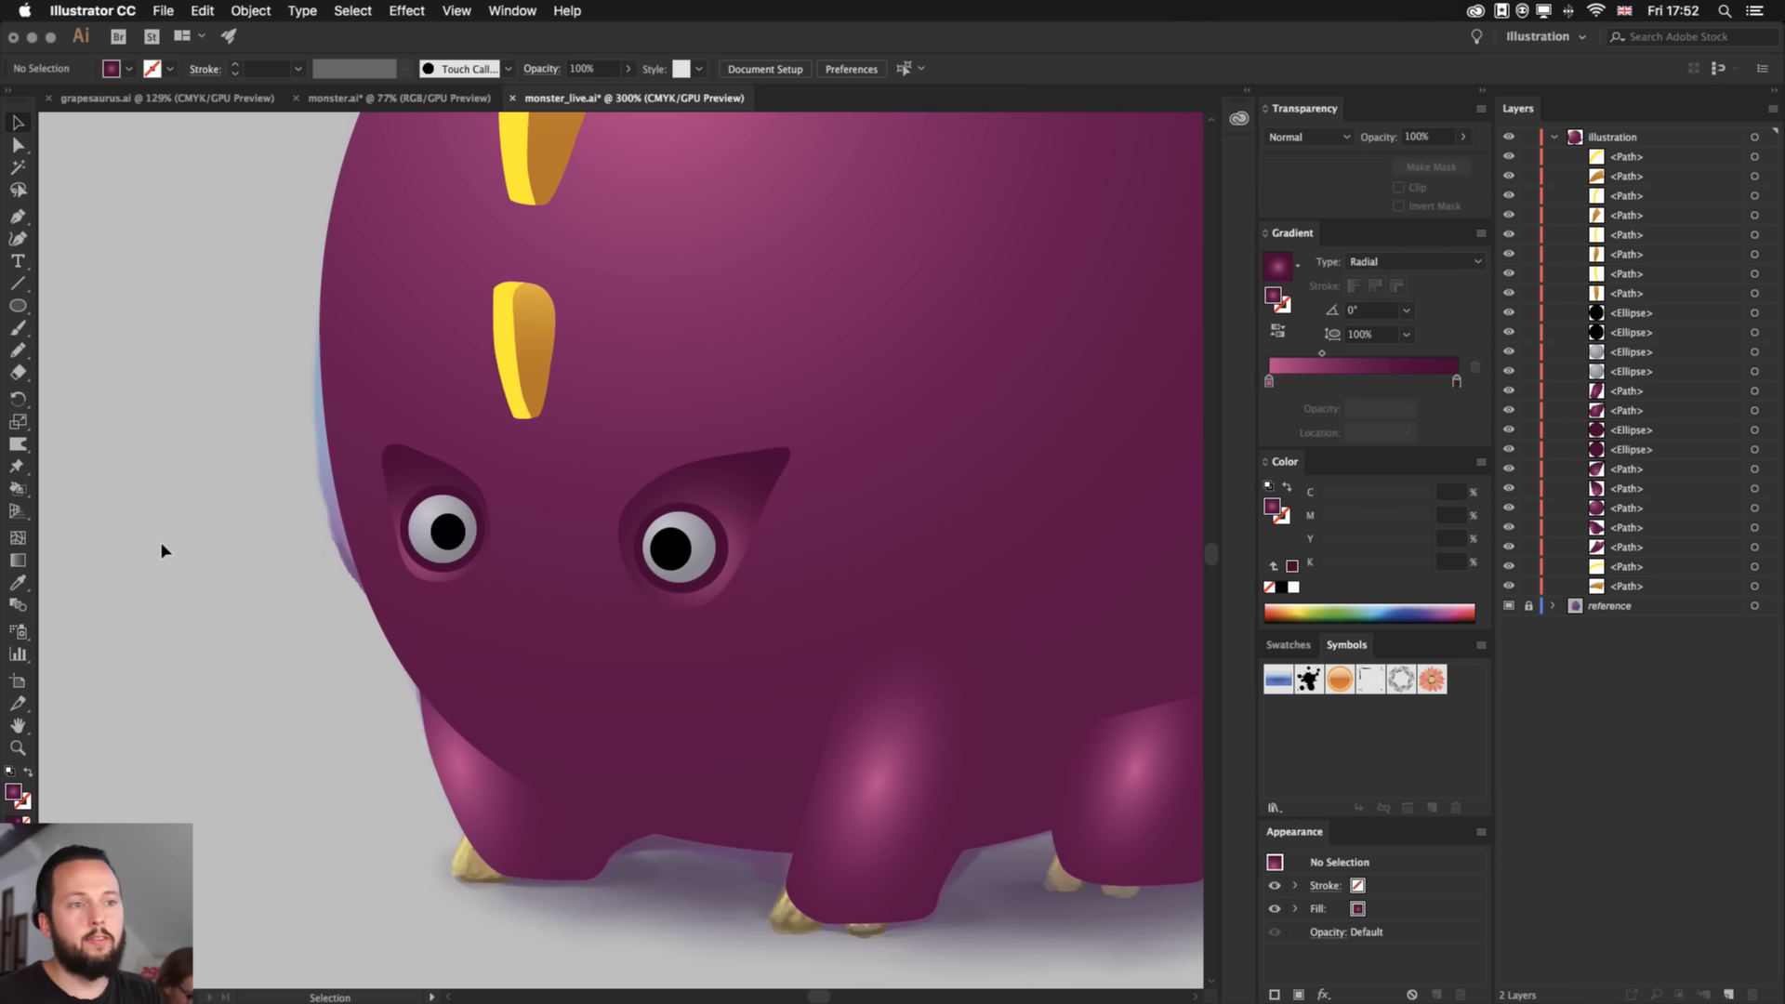
key("super+0")
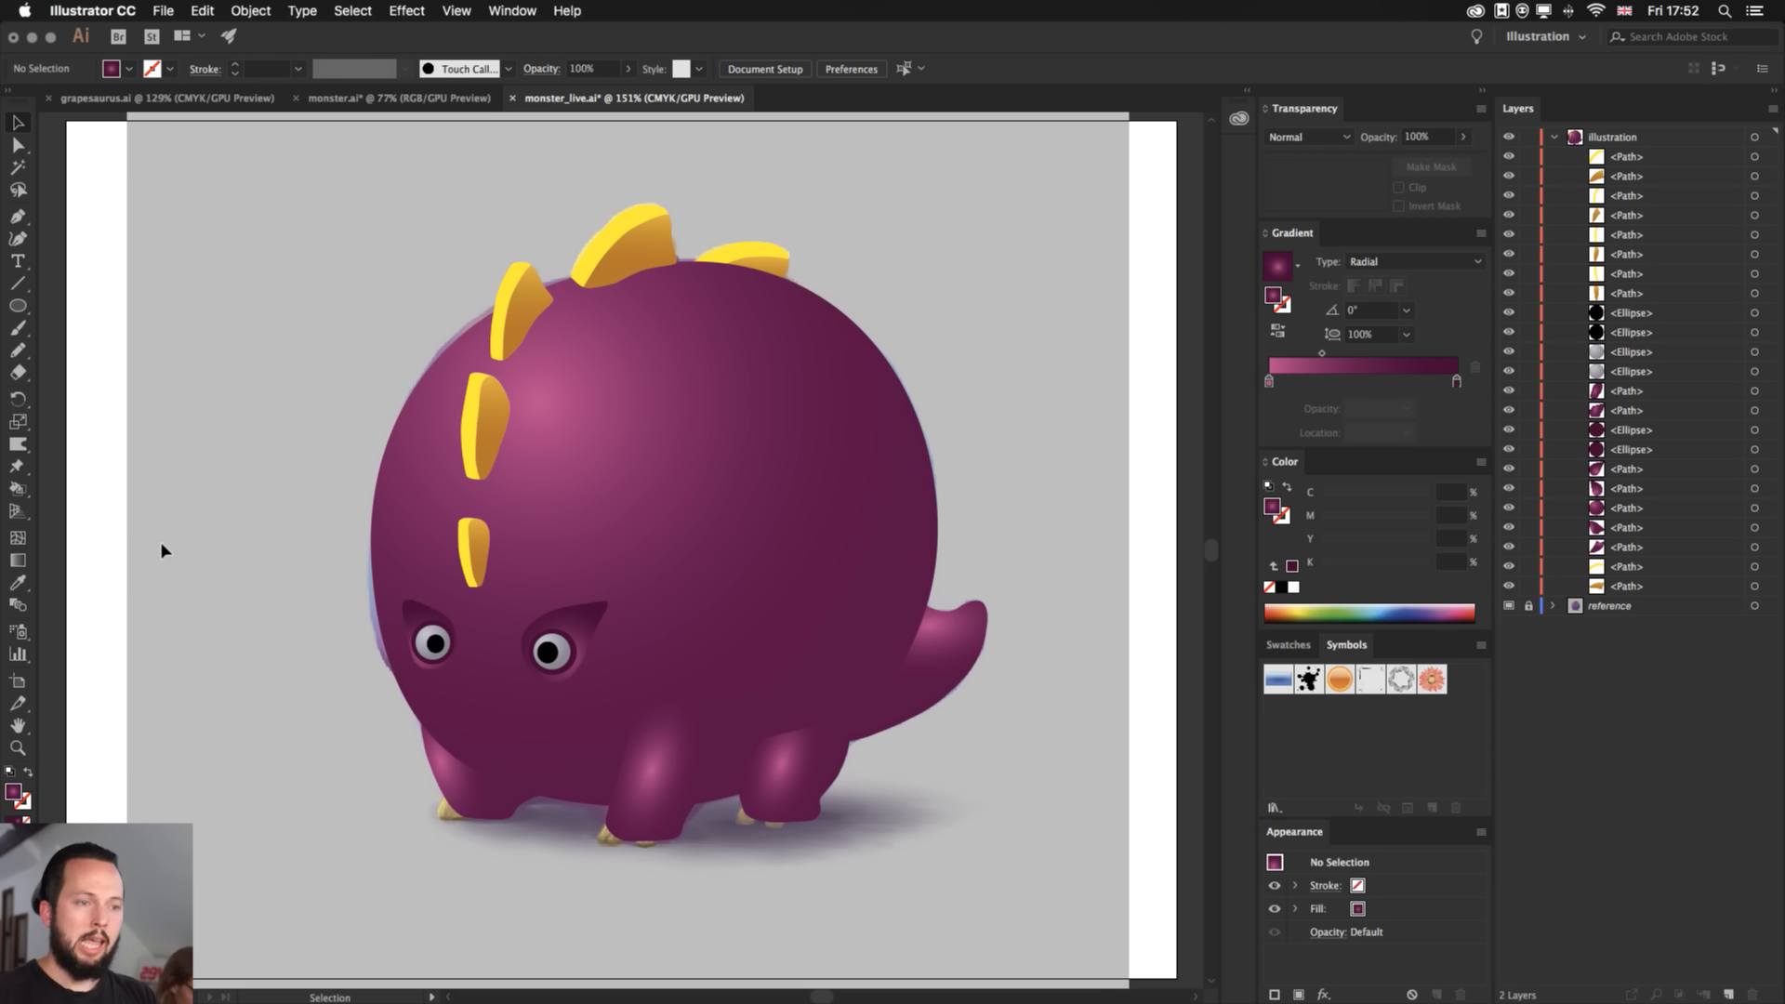
key("super+plus")
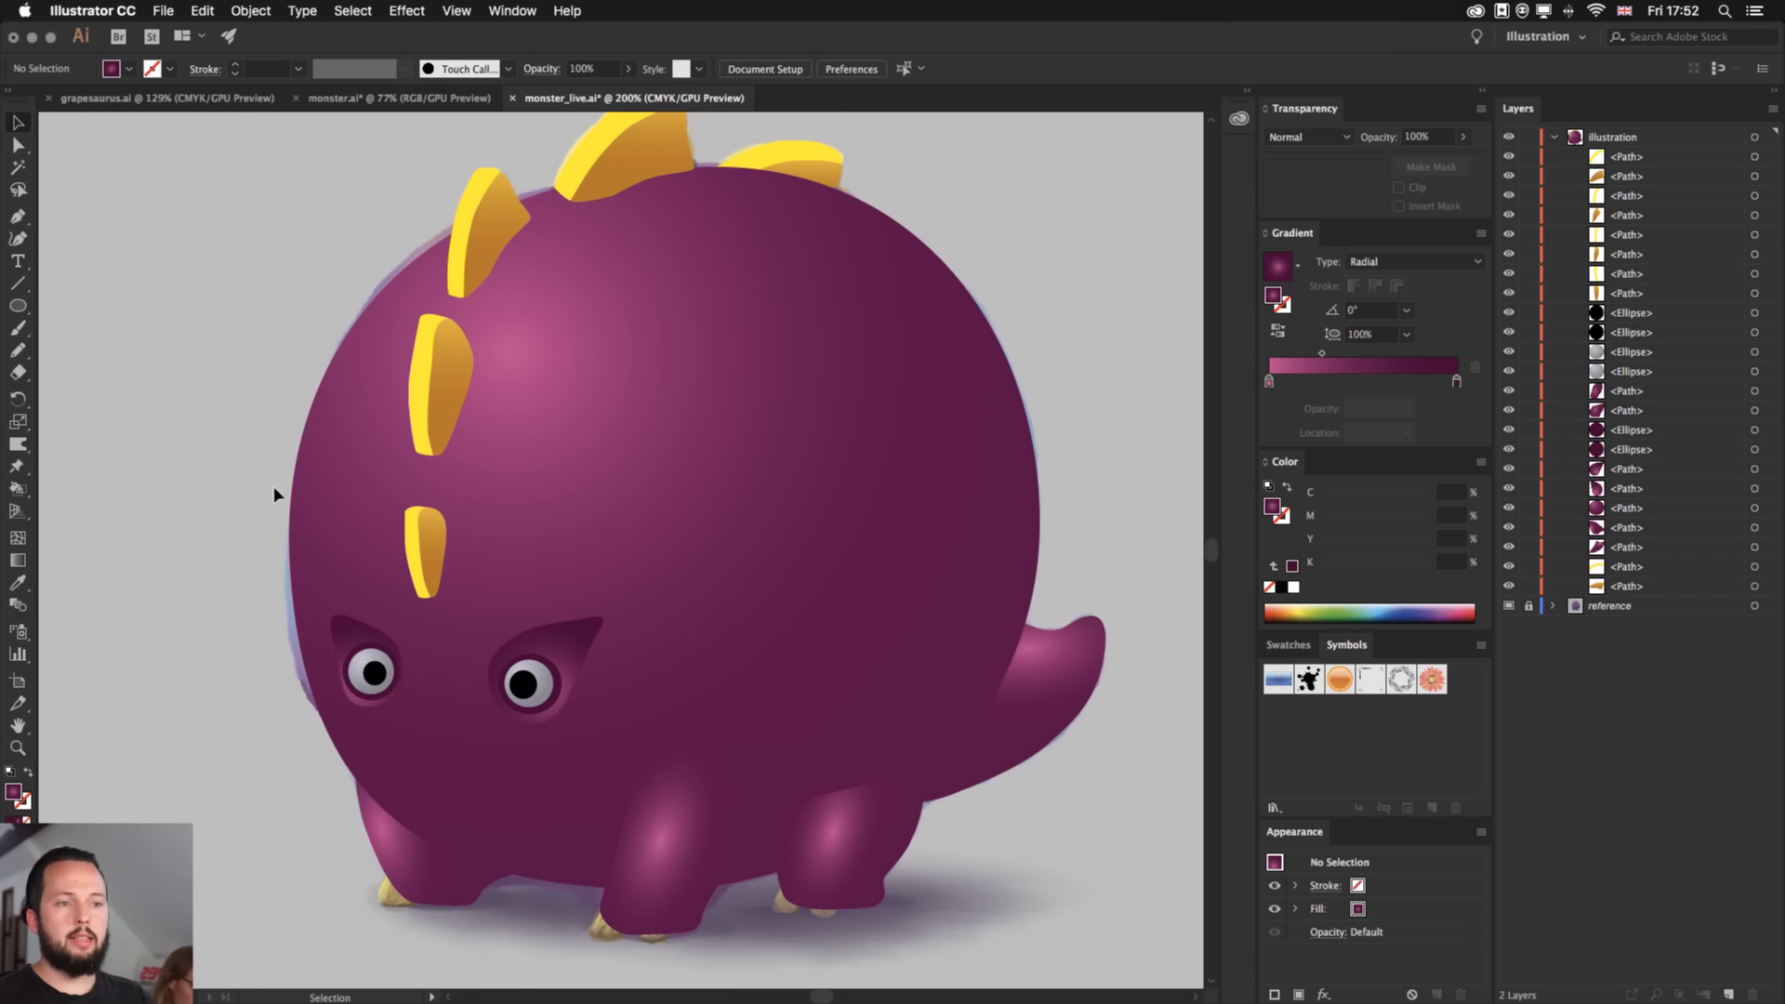
scroll(521, 727, "down", 3)
scroll(521, 727, "right", 2)
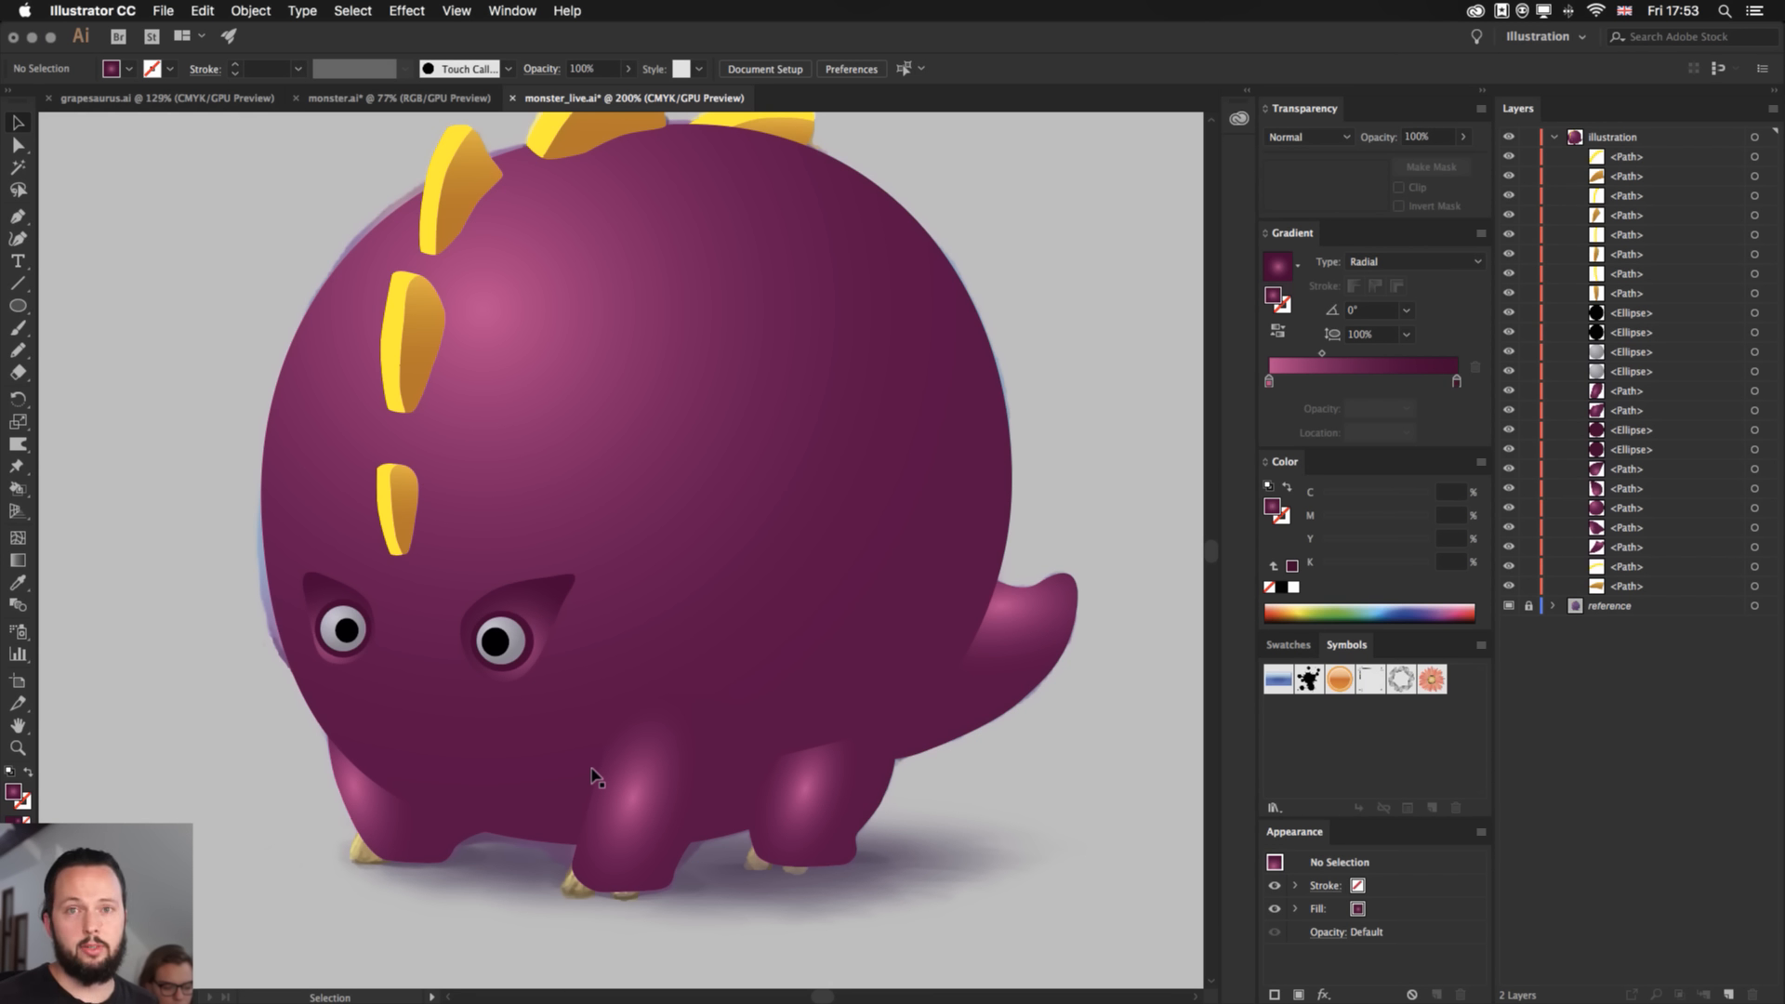
- Switch to Chrome and bring up the Google+ community "YouTube - Monster Live Stream"
key("super+Tab")
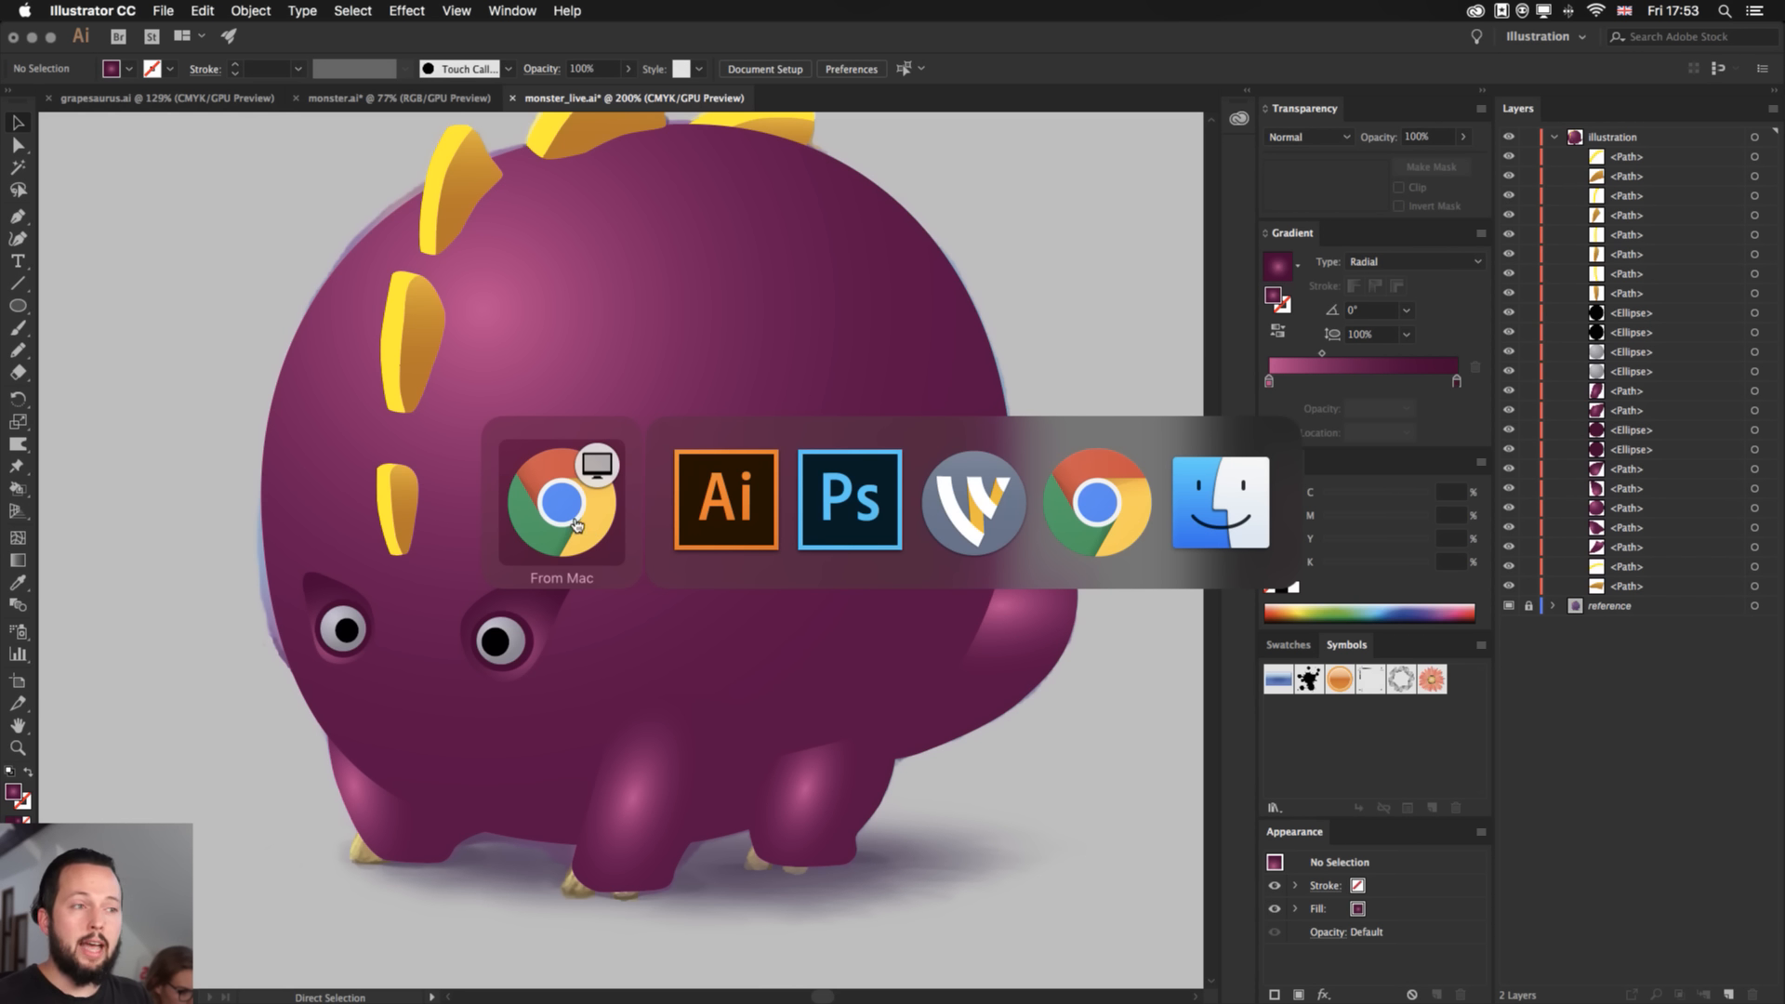
key("Escape")
mouse_move(1385, 993)
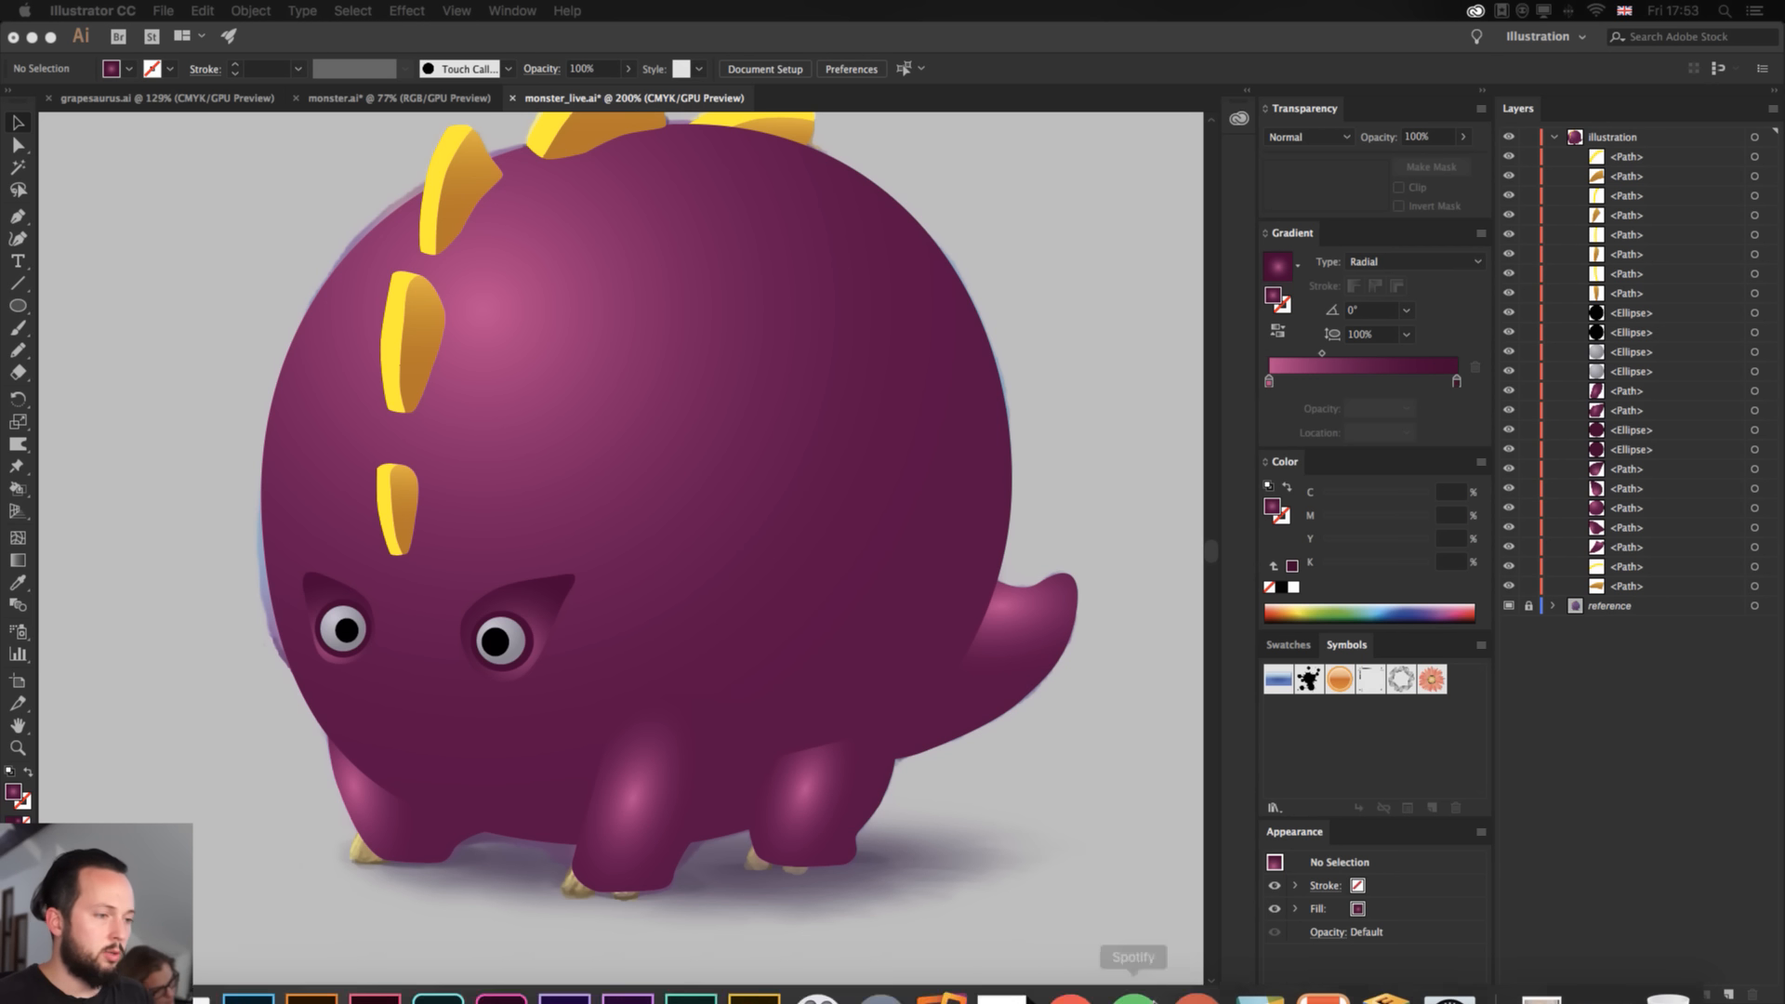
left_click(1605, 969)
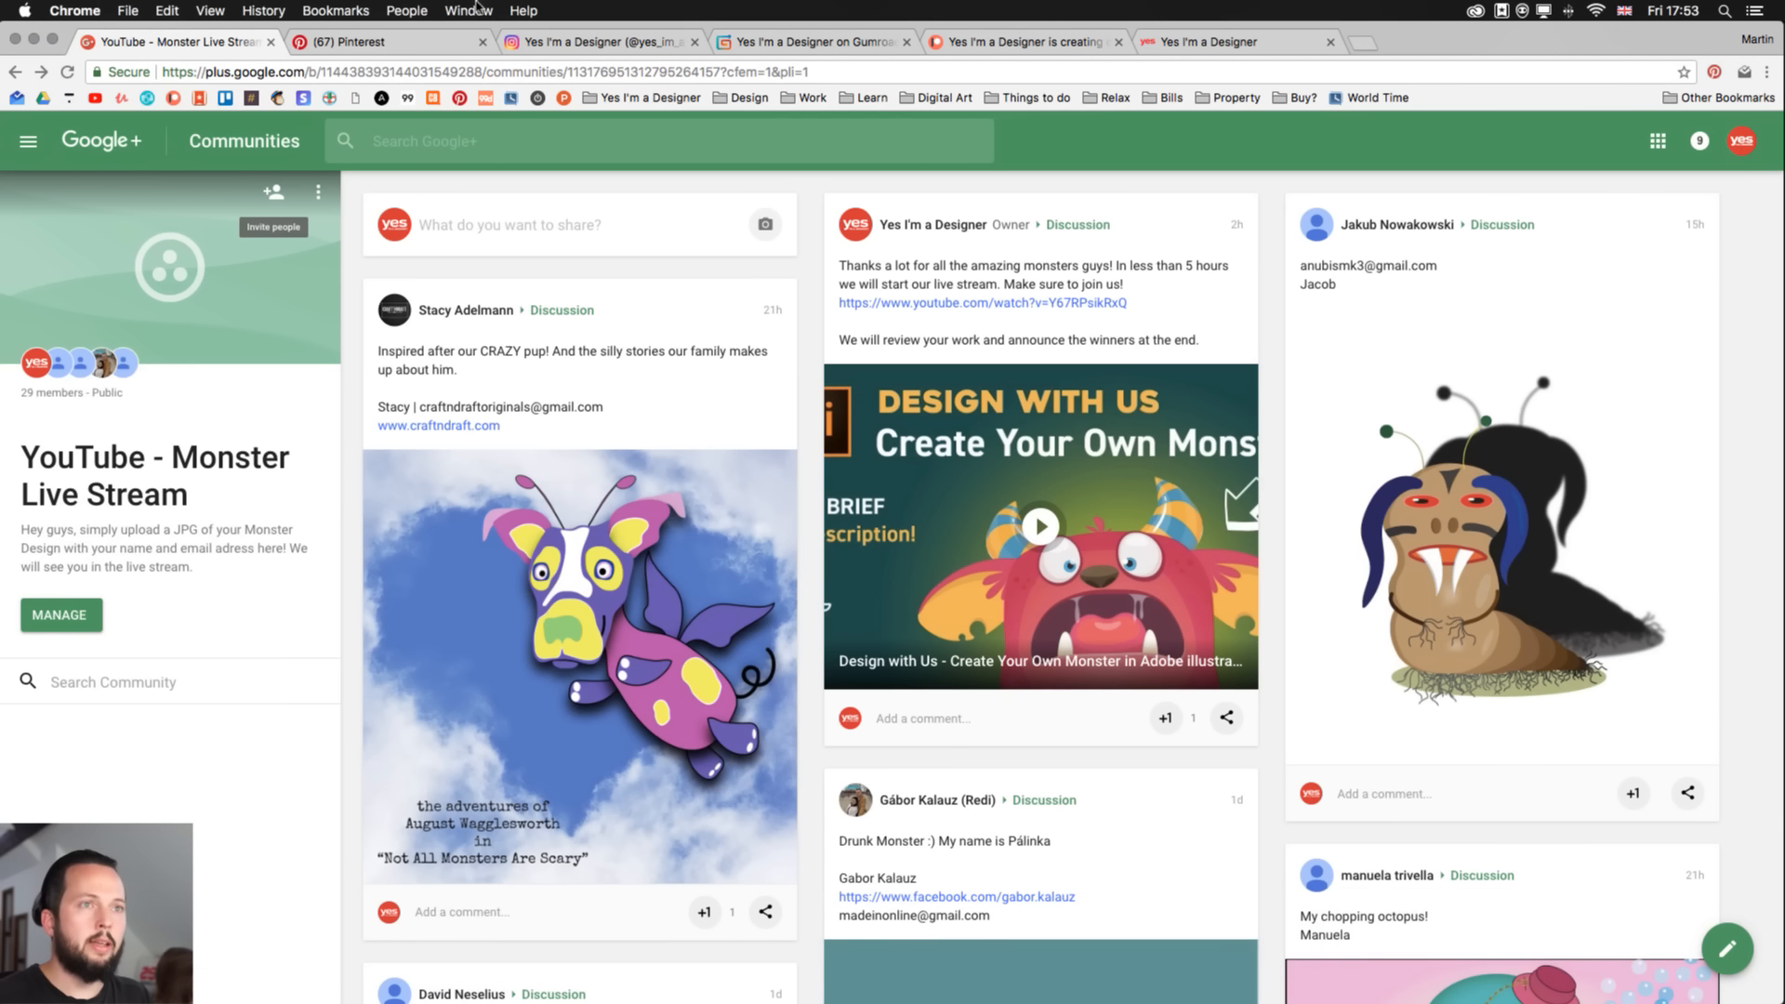
- Open the Monsters board from the Yes I'm a Designer boards on Pinterest and look through its pins
left_click(432, 42)
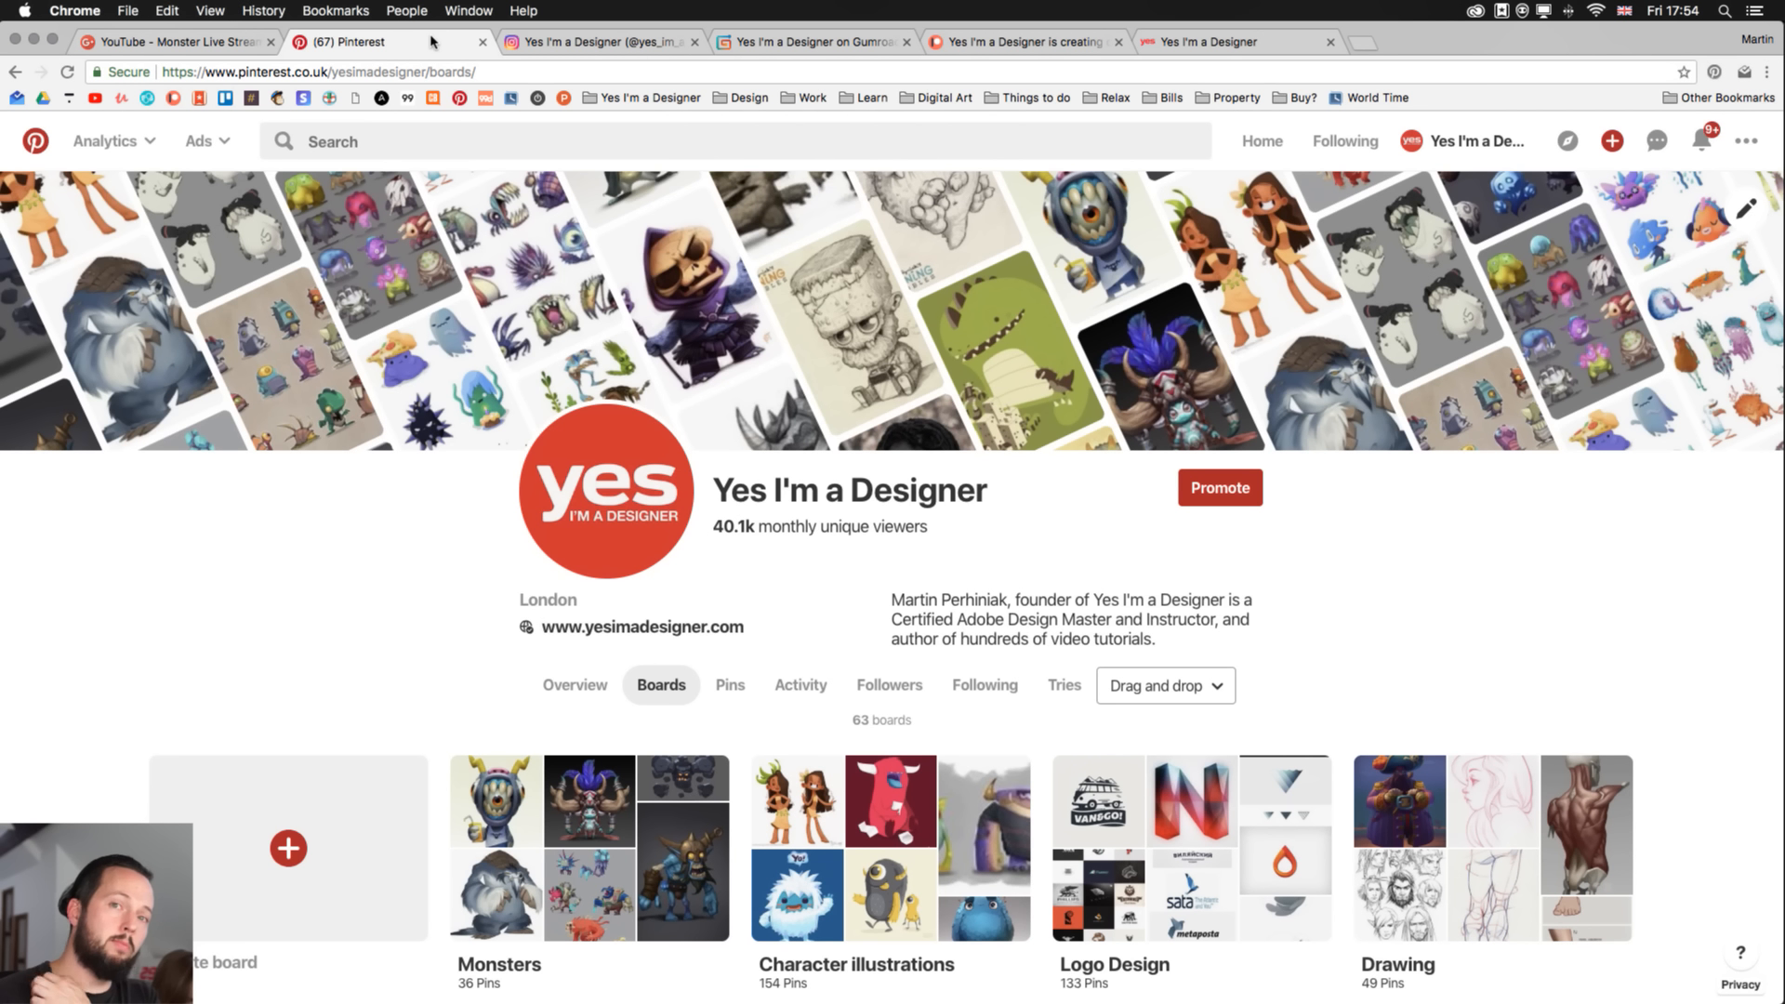
scroll(267, 524, "down", 5)
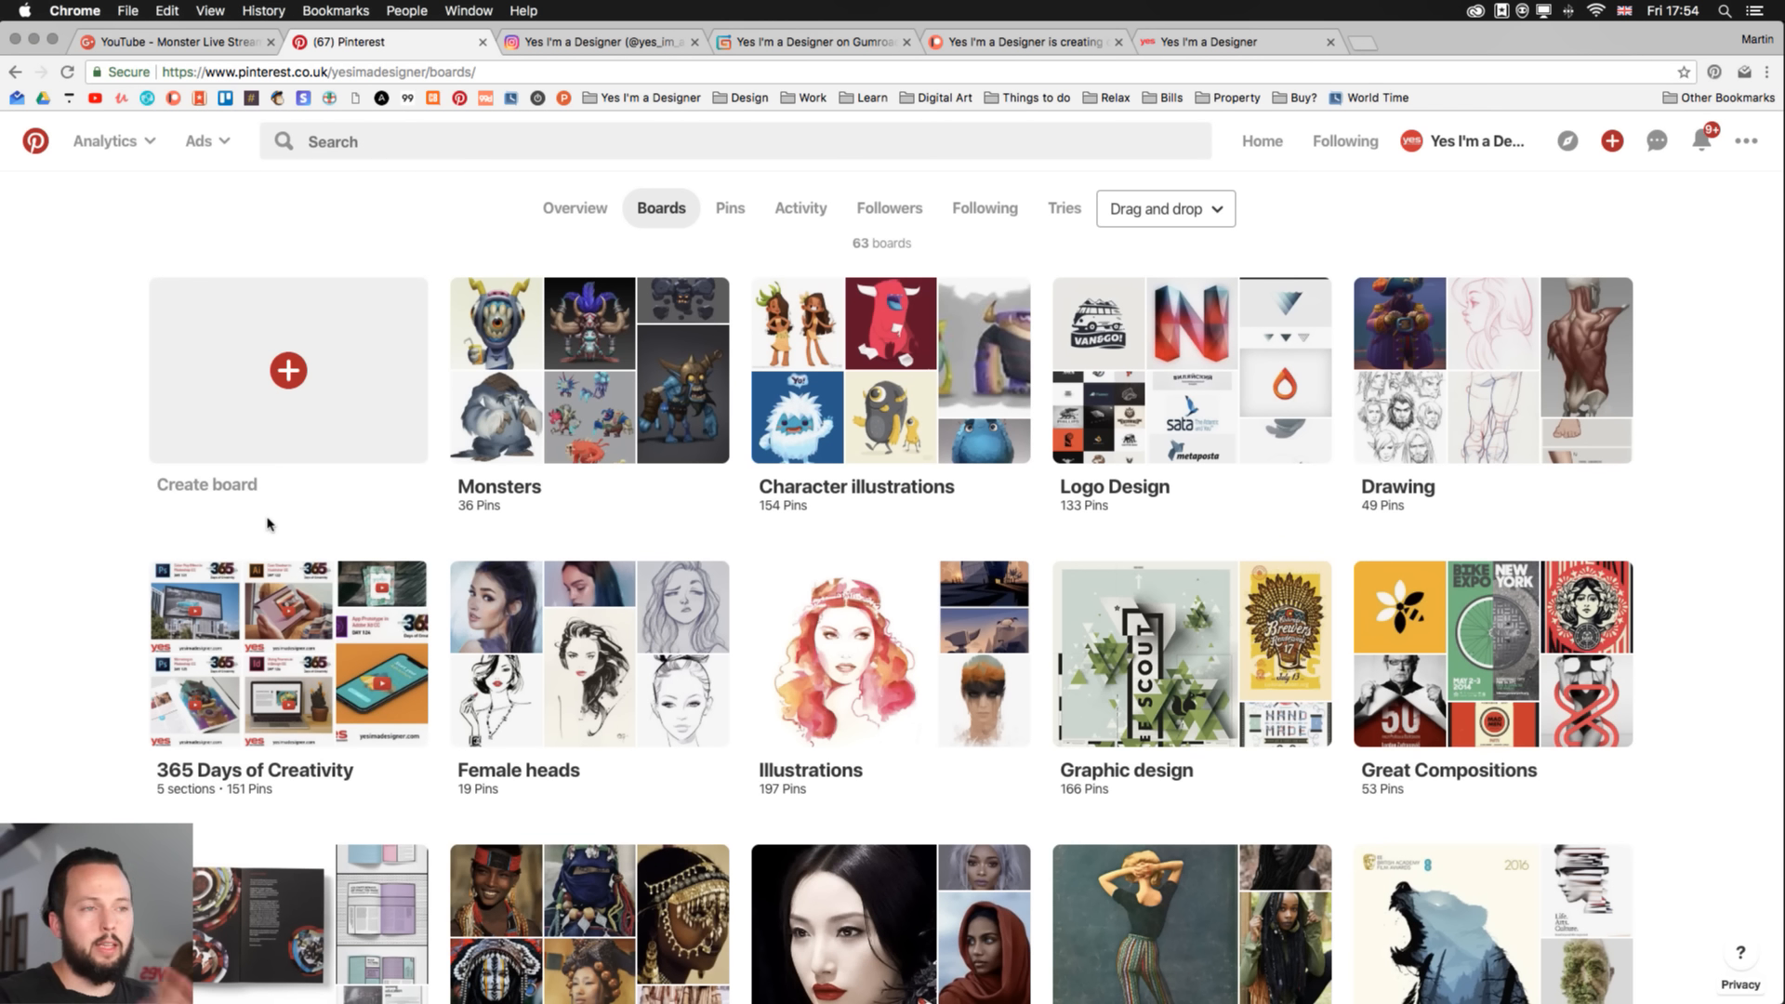
scroll(268, 522, "up", 1)
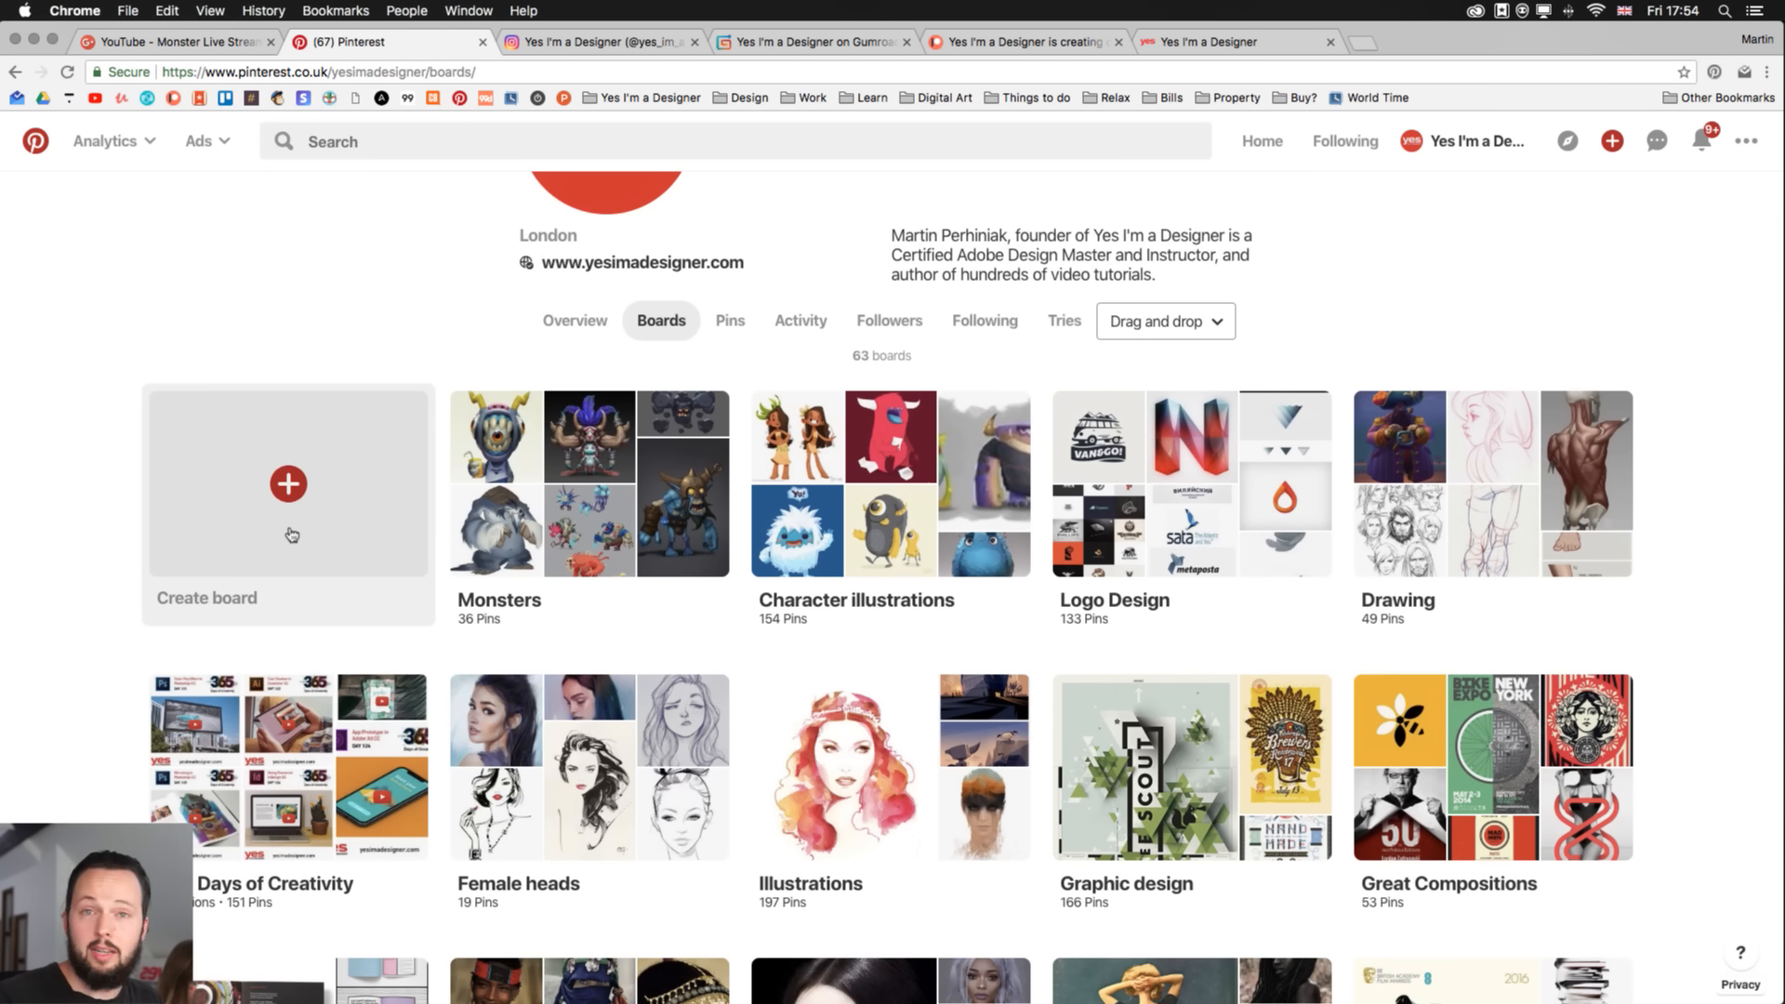
left_click(546, 465)
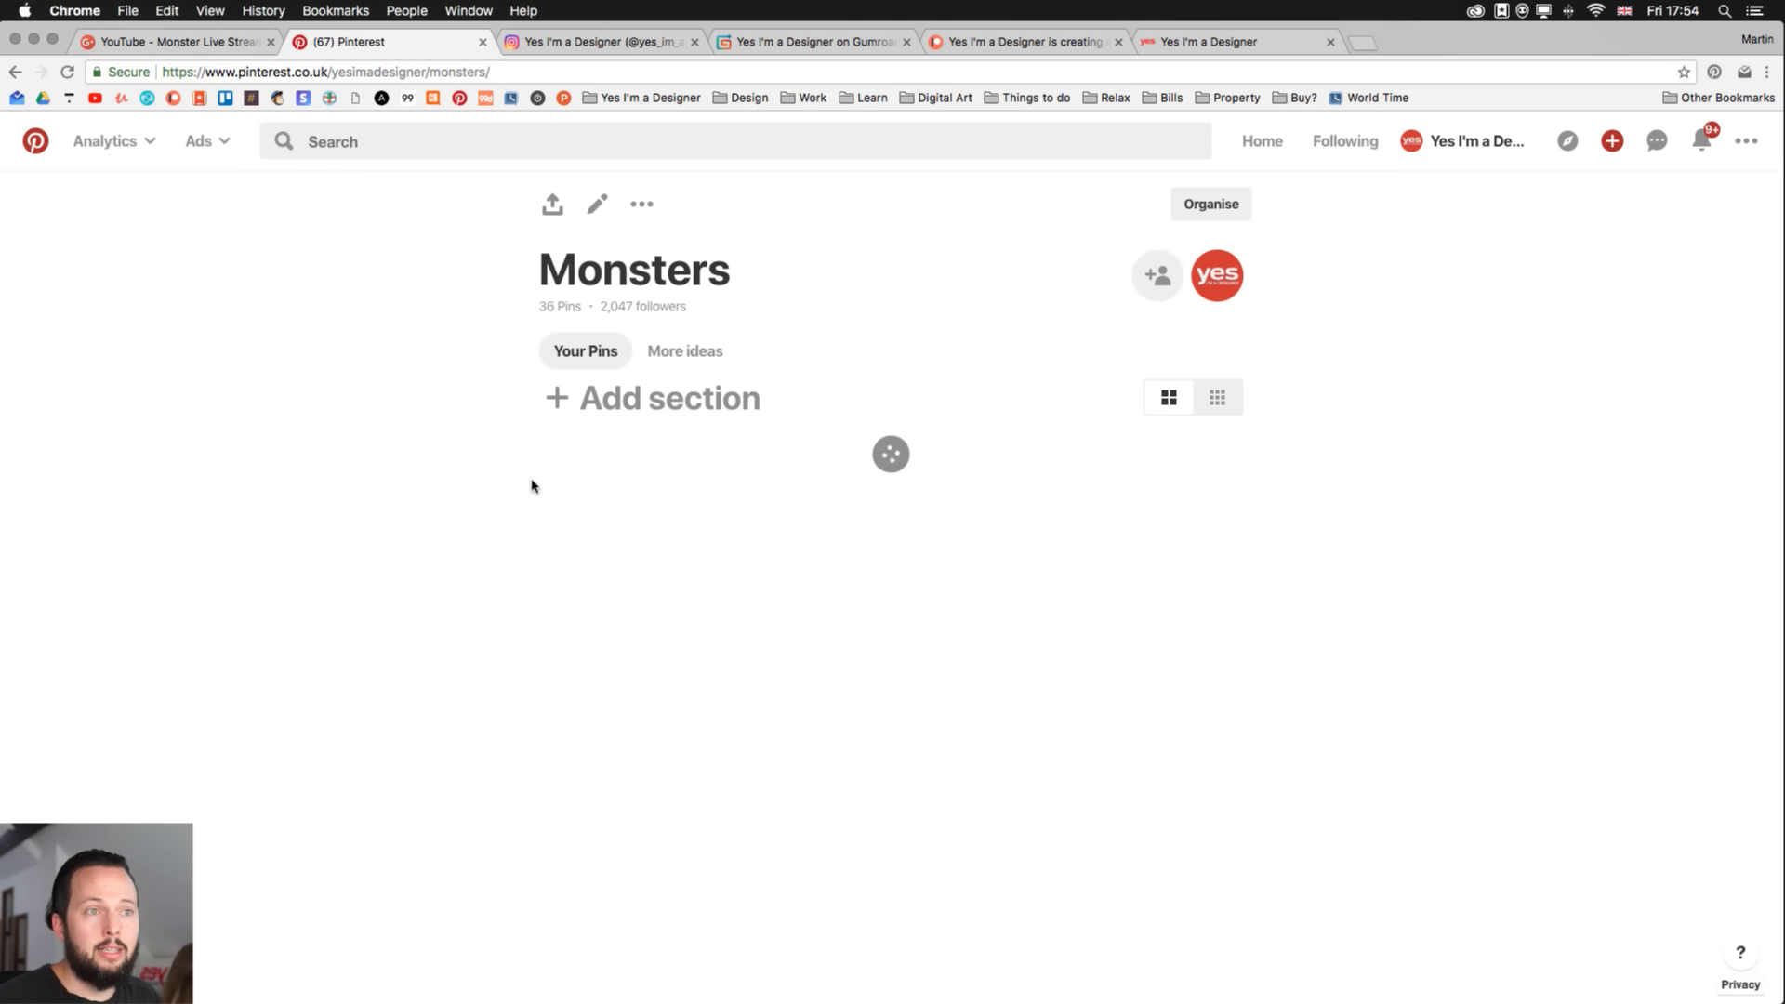
scroll(18, 480, "down", 2)
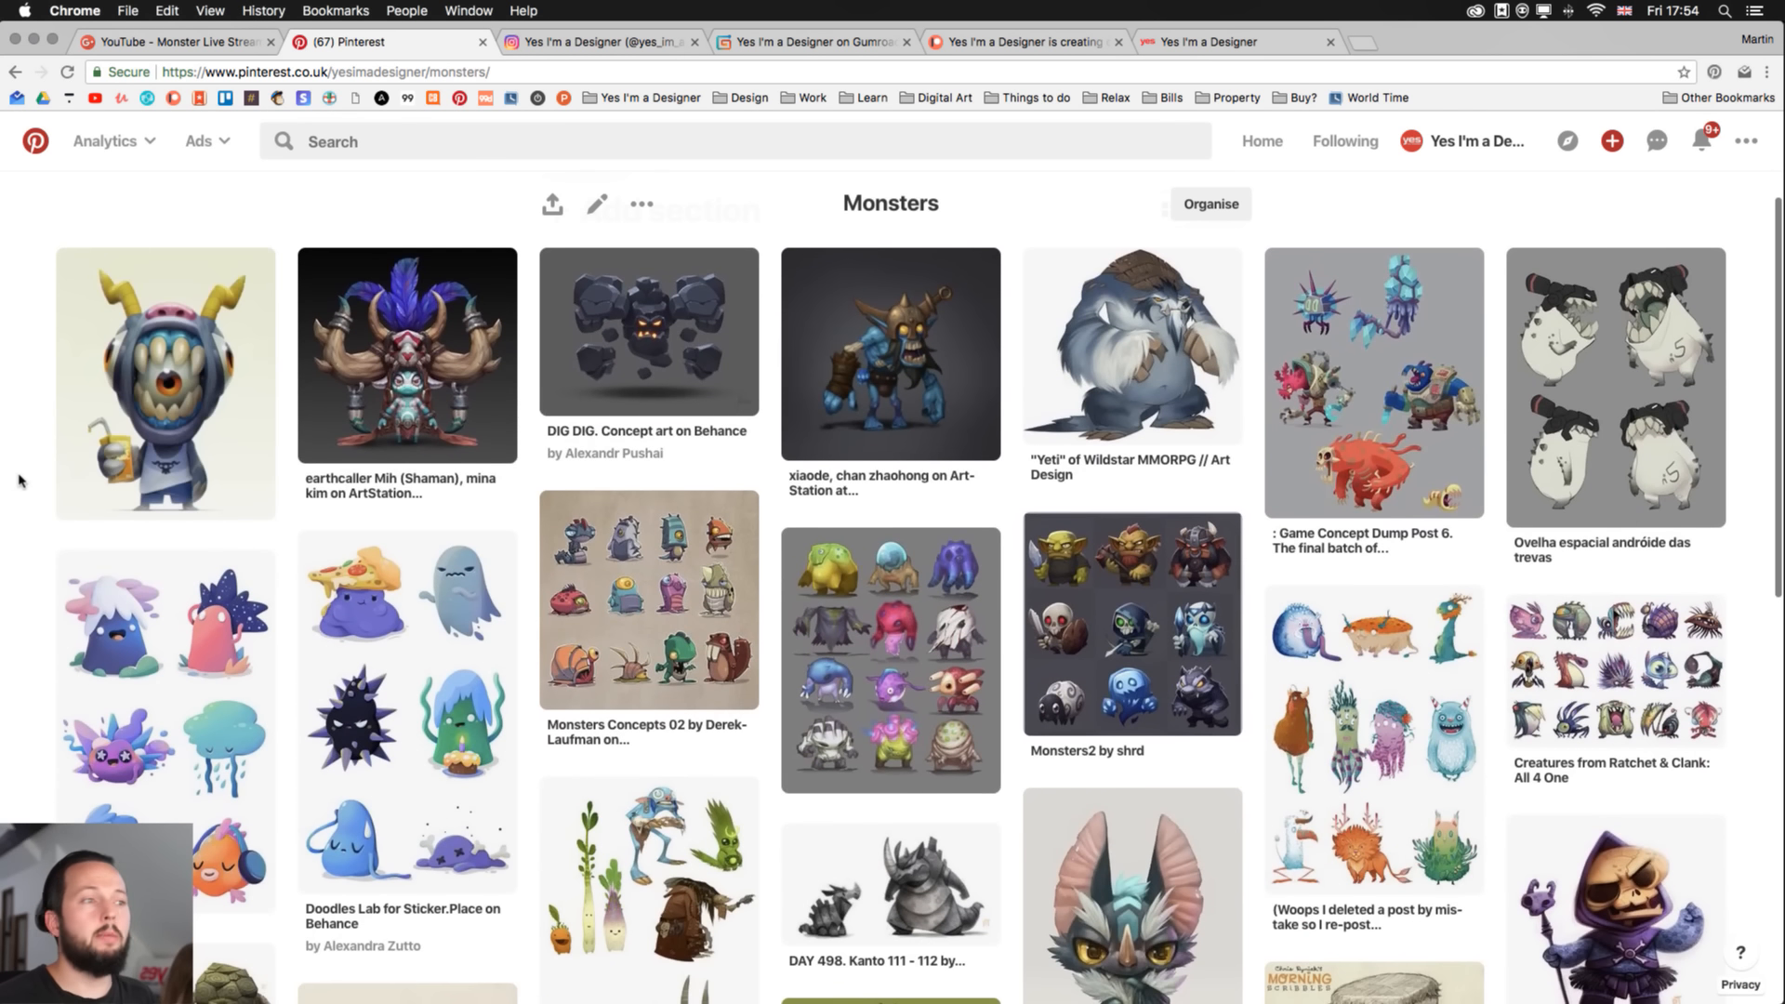
scroll(21, 480, "down", 6)
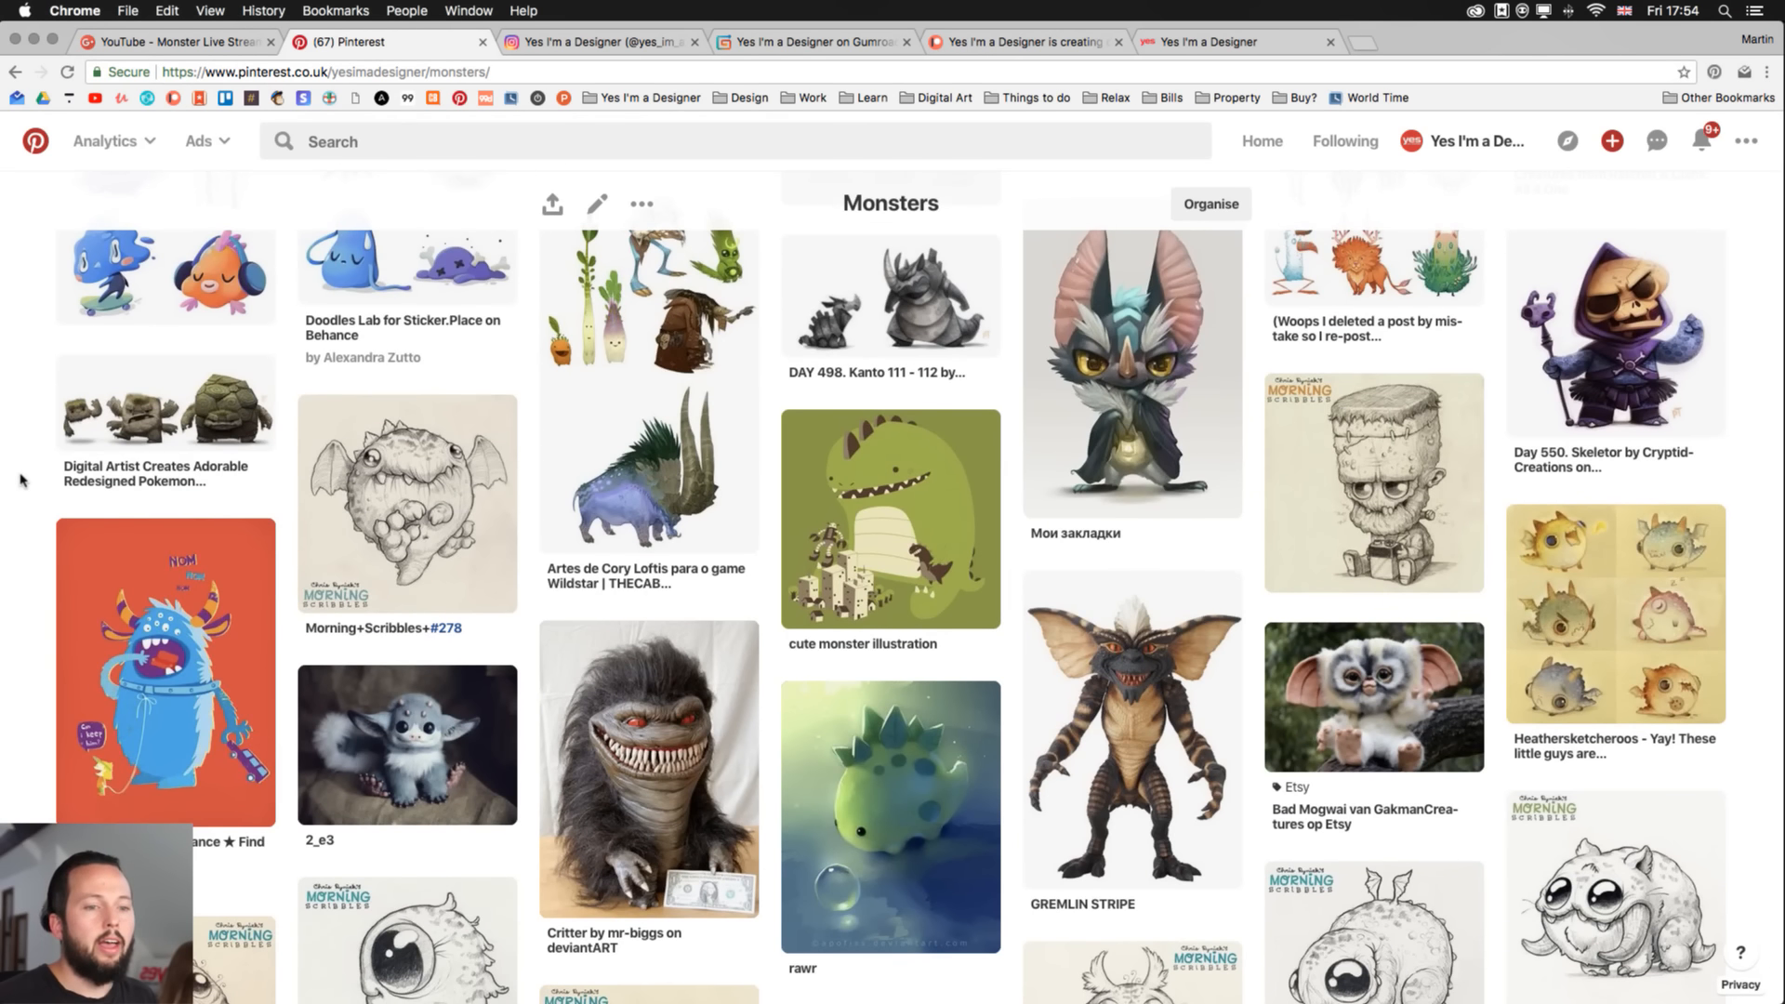
scroll(21, 480, "down", 3)
scroll(21, 481, "up", 8)
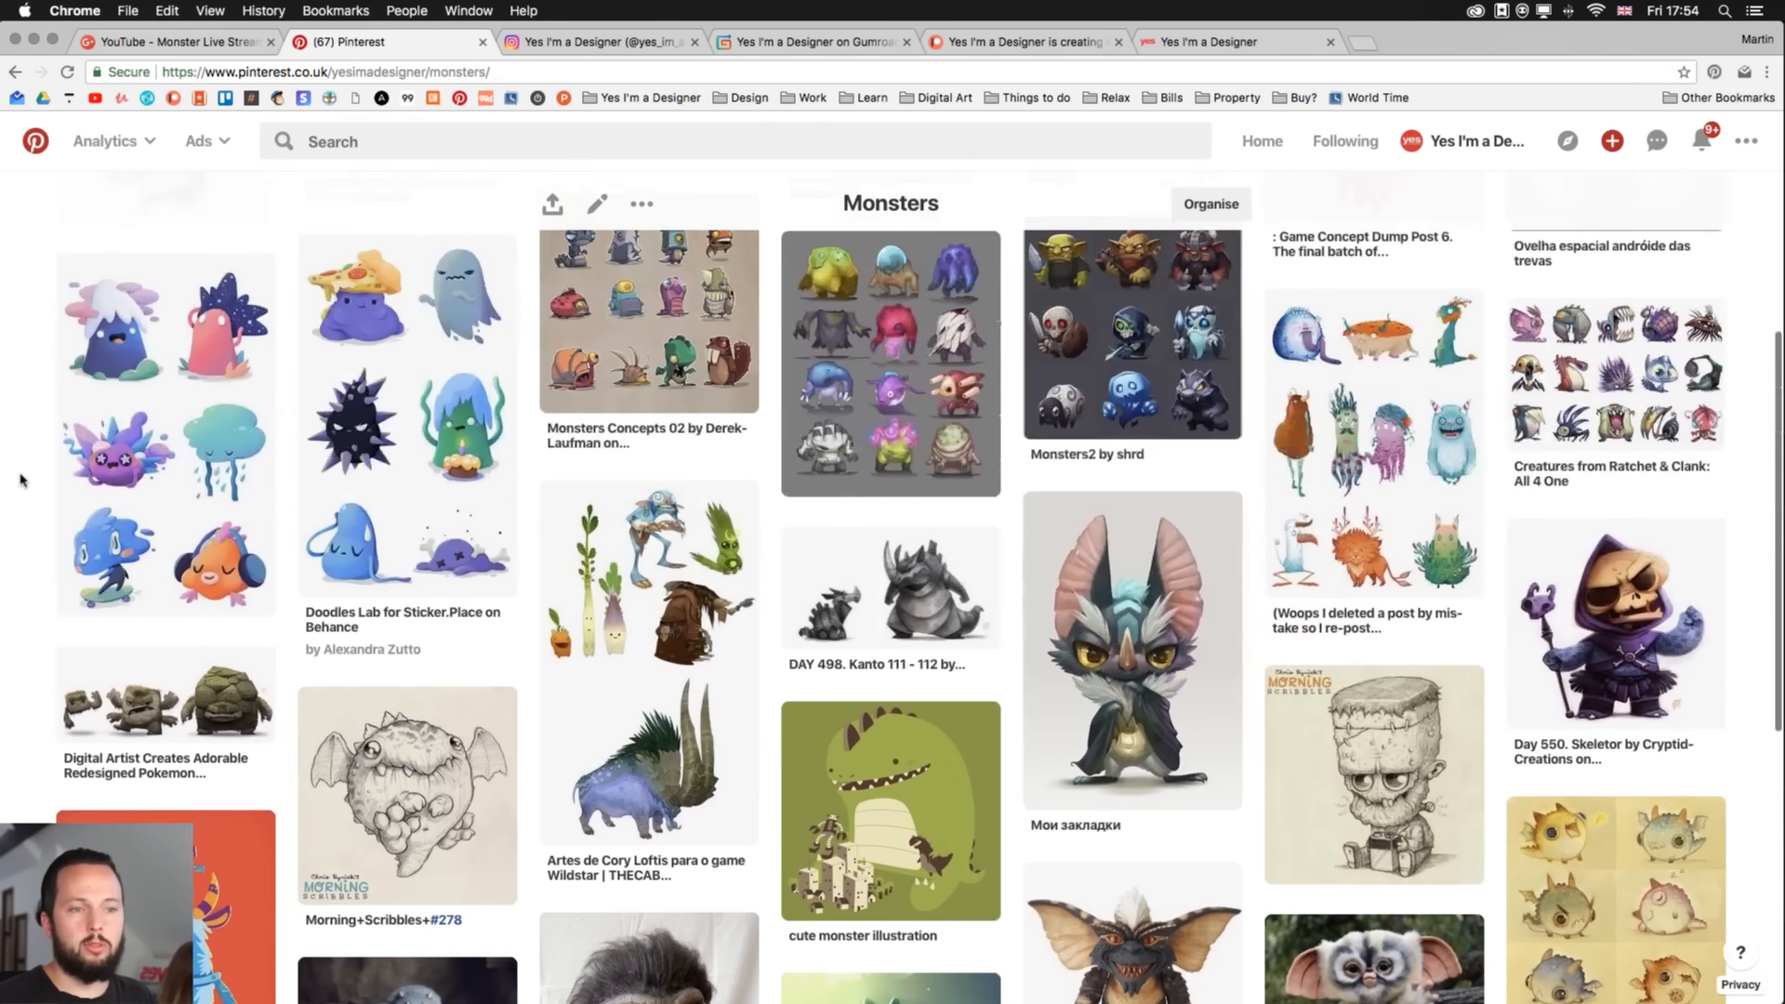
scroll(21, 481, "up", 5)
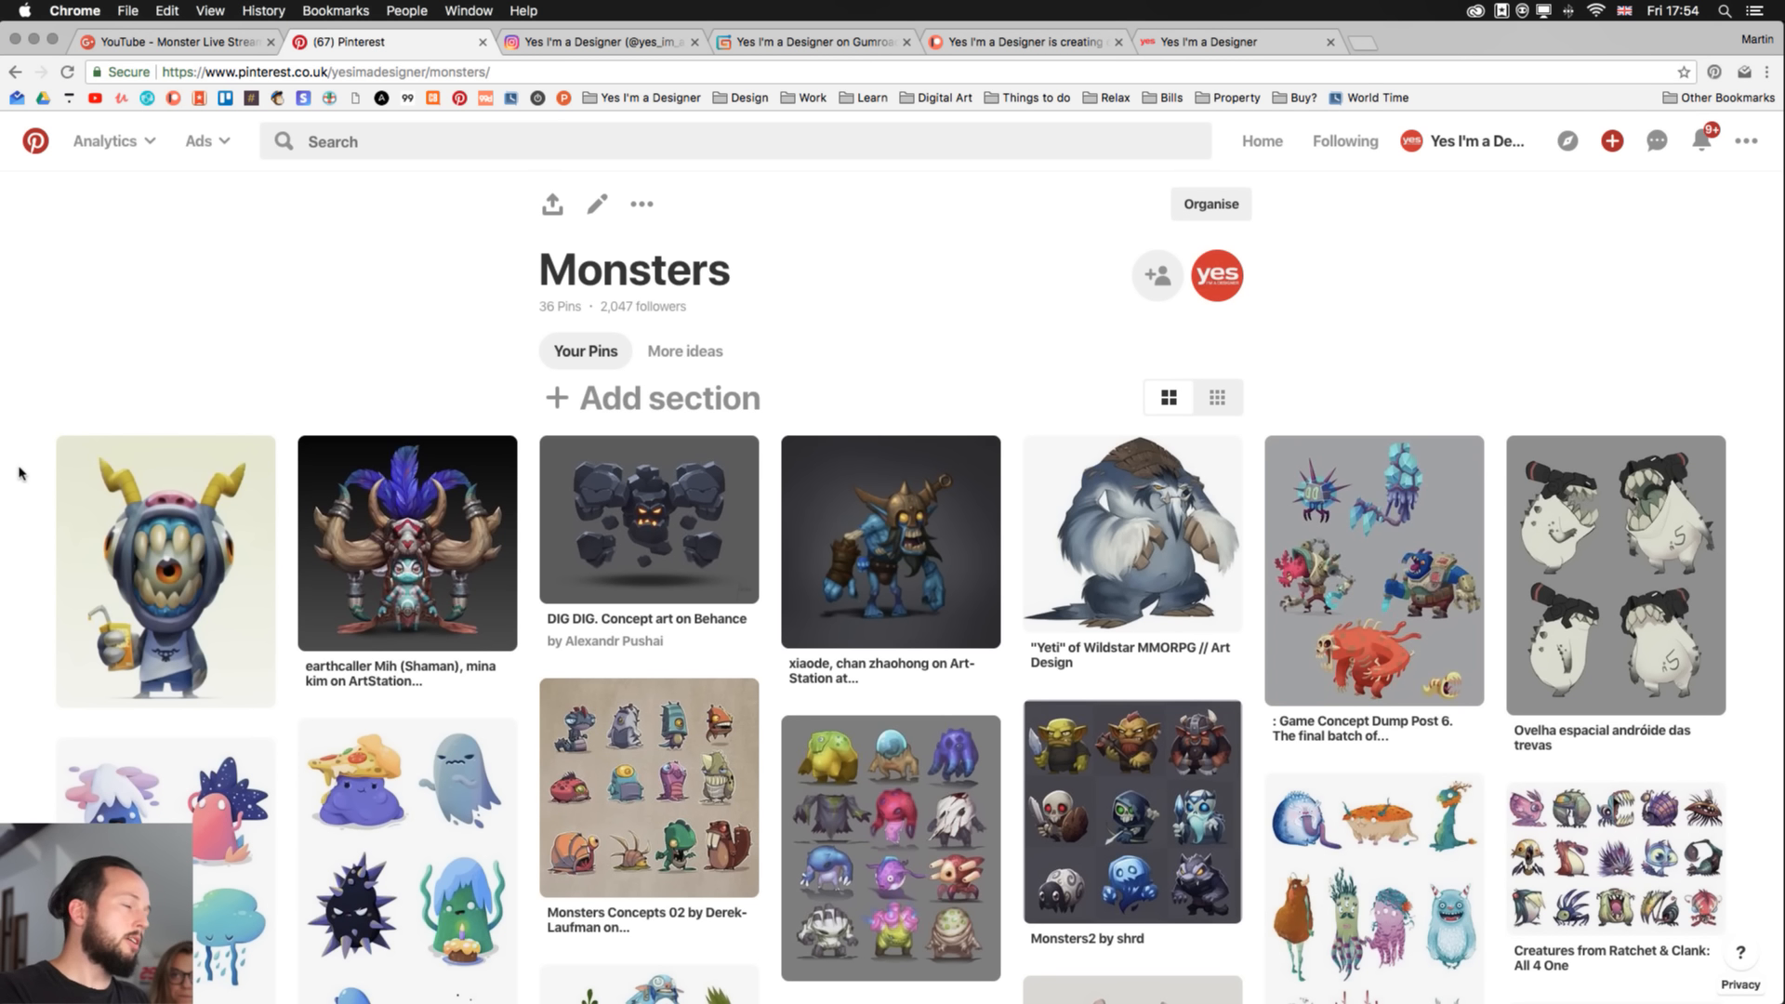
- Browse the yes_im_a_designer Instagram profile's posts and view its Typography story highlight, closing it again
left_click(571, 43)
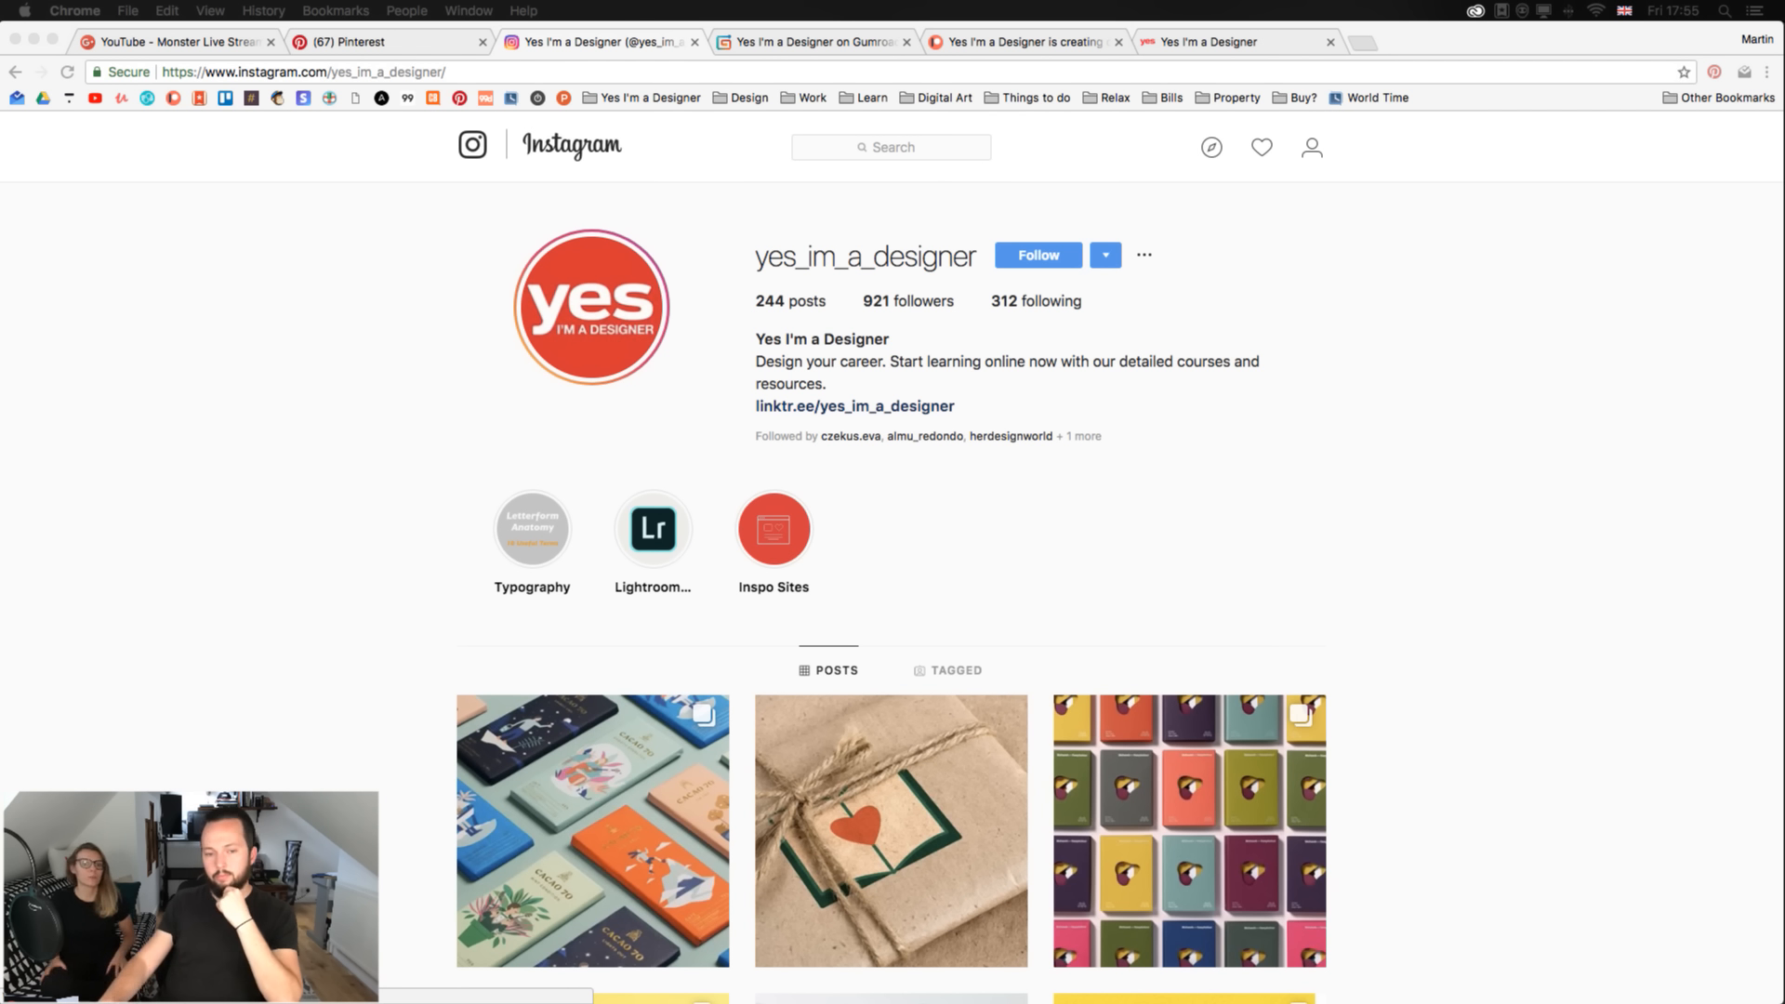
left_click(378, 426)
scroll(361, 420, "down", 10)
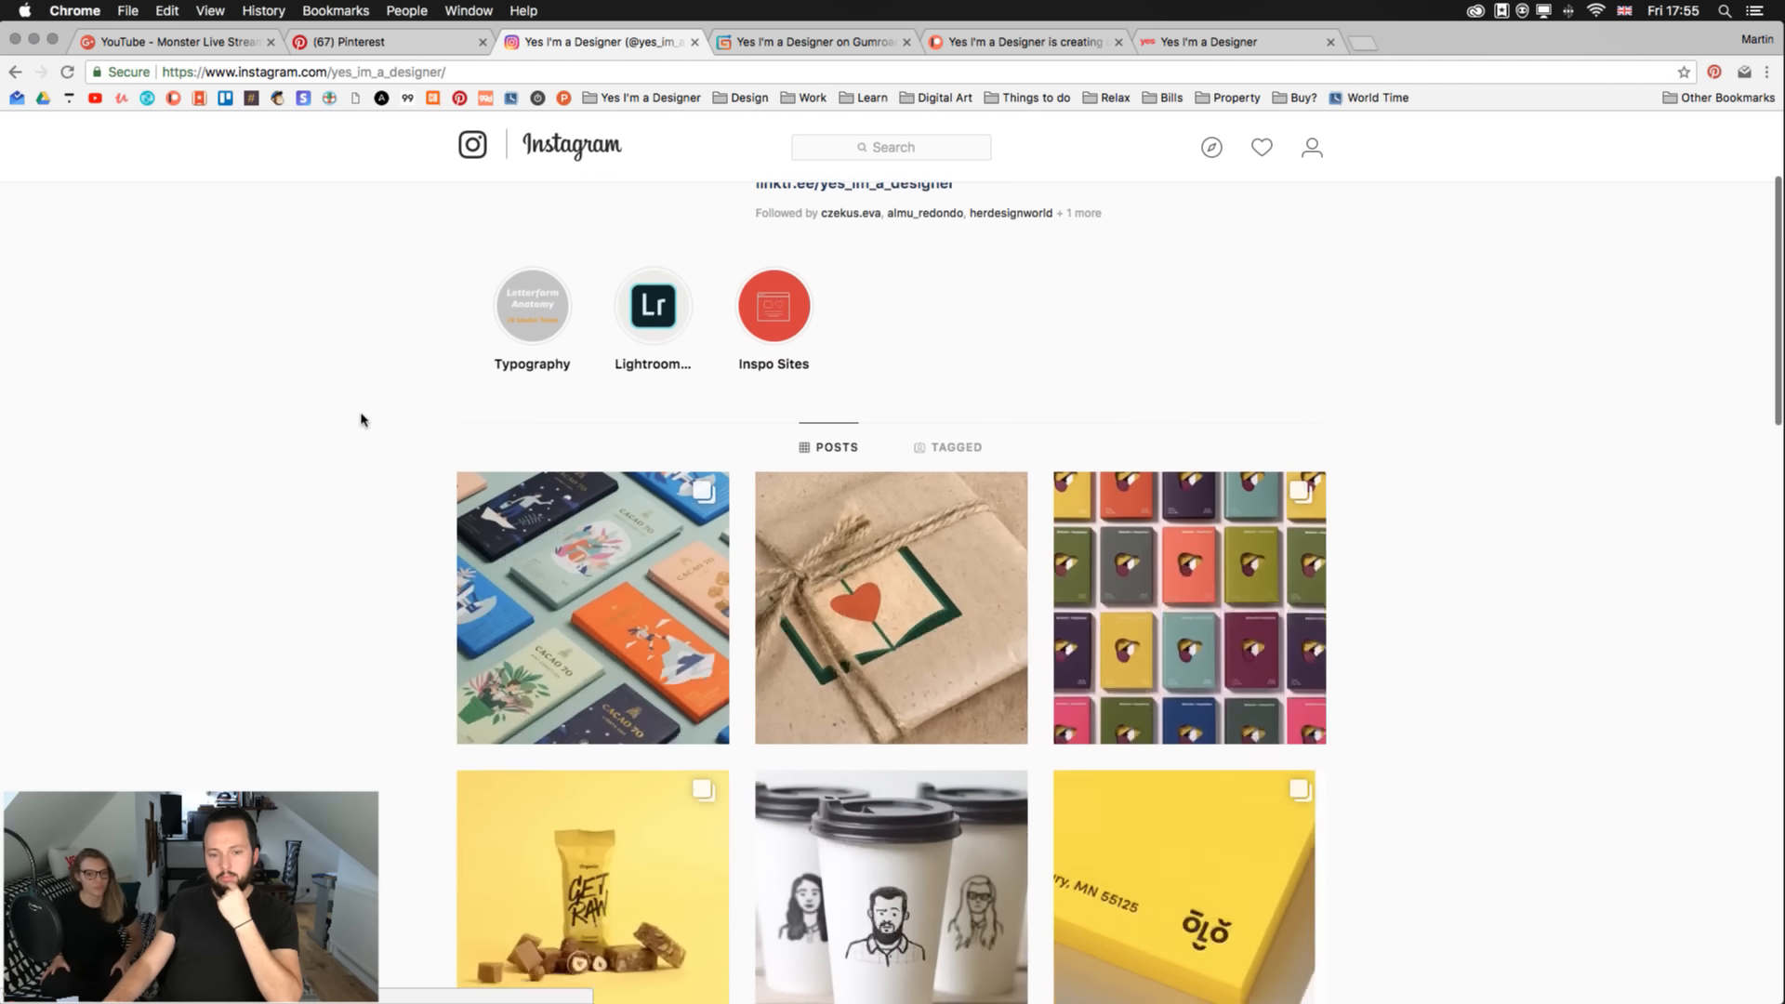
scroll(317, 398, "up", 10)
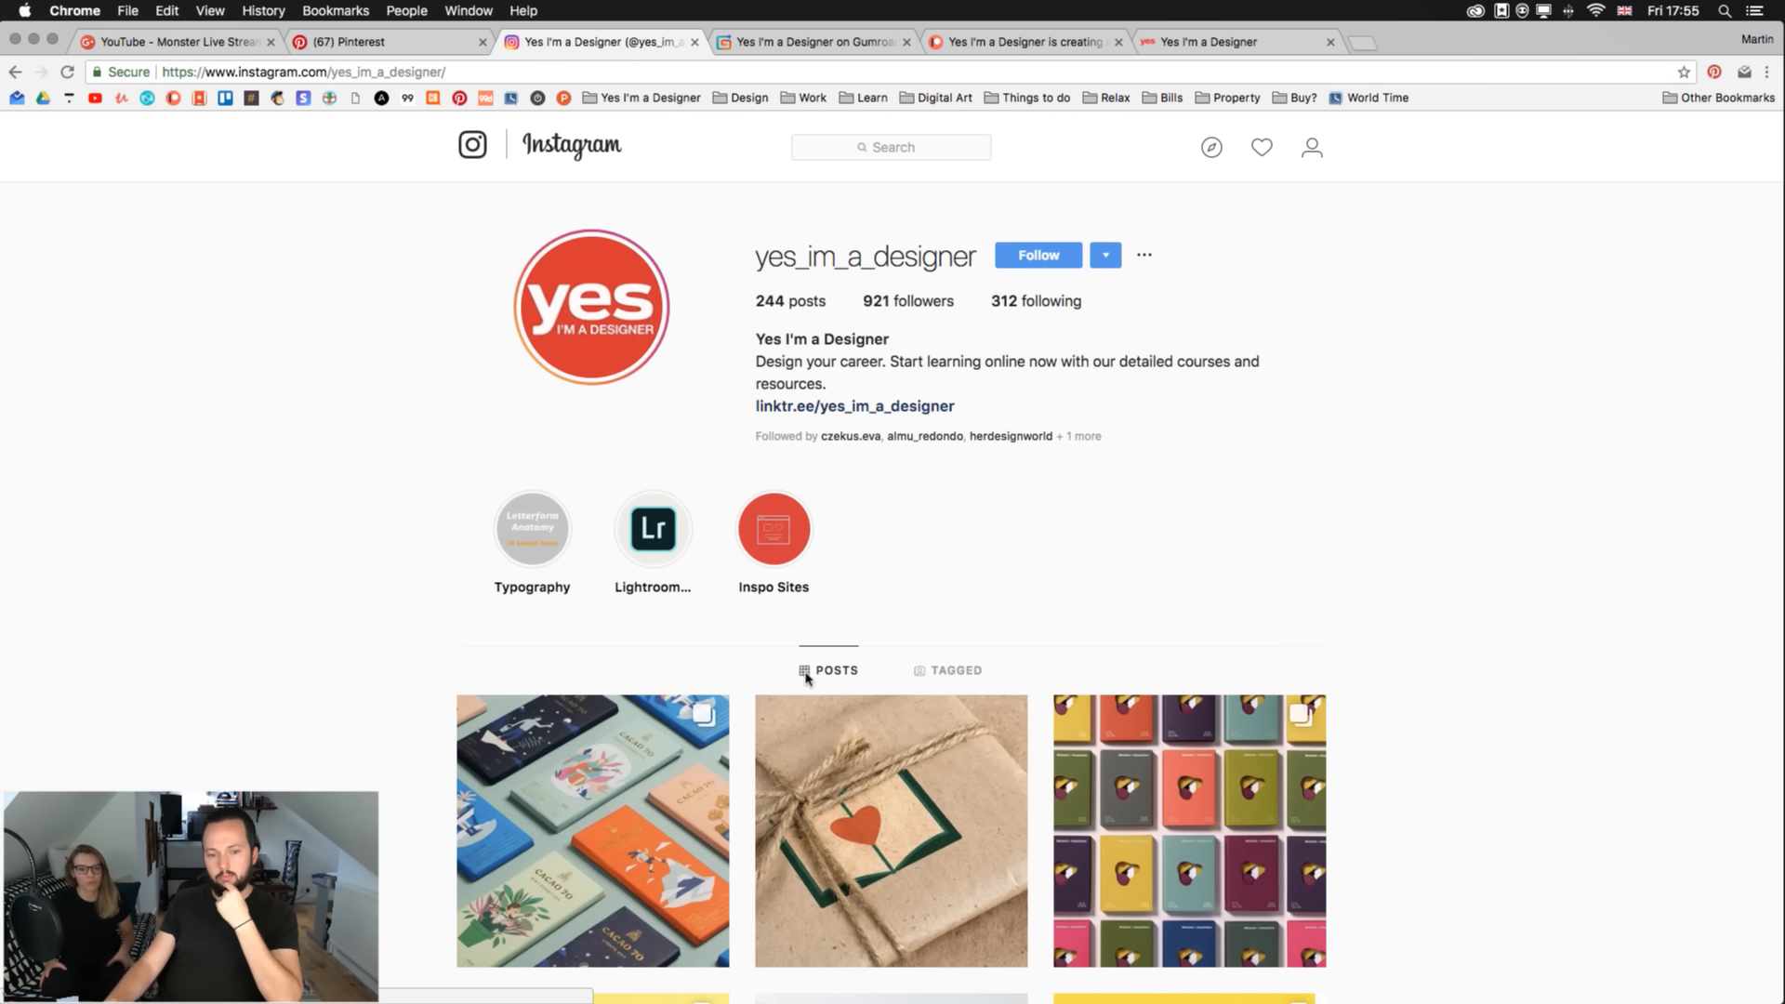
scroll(814, 675, "down", 1)
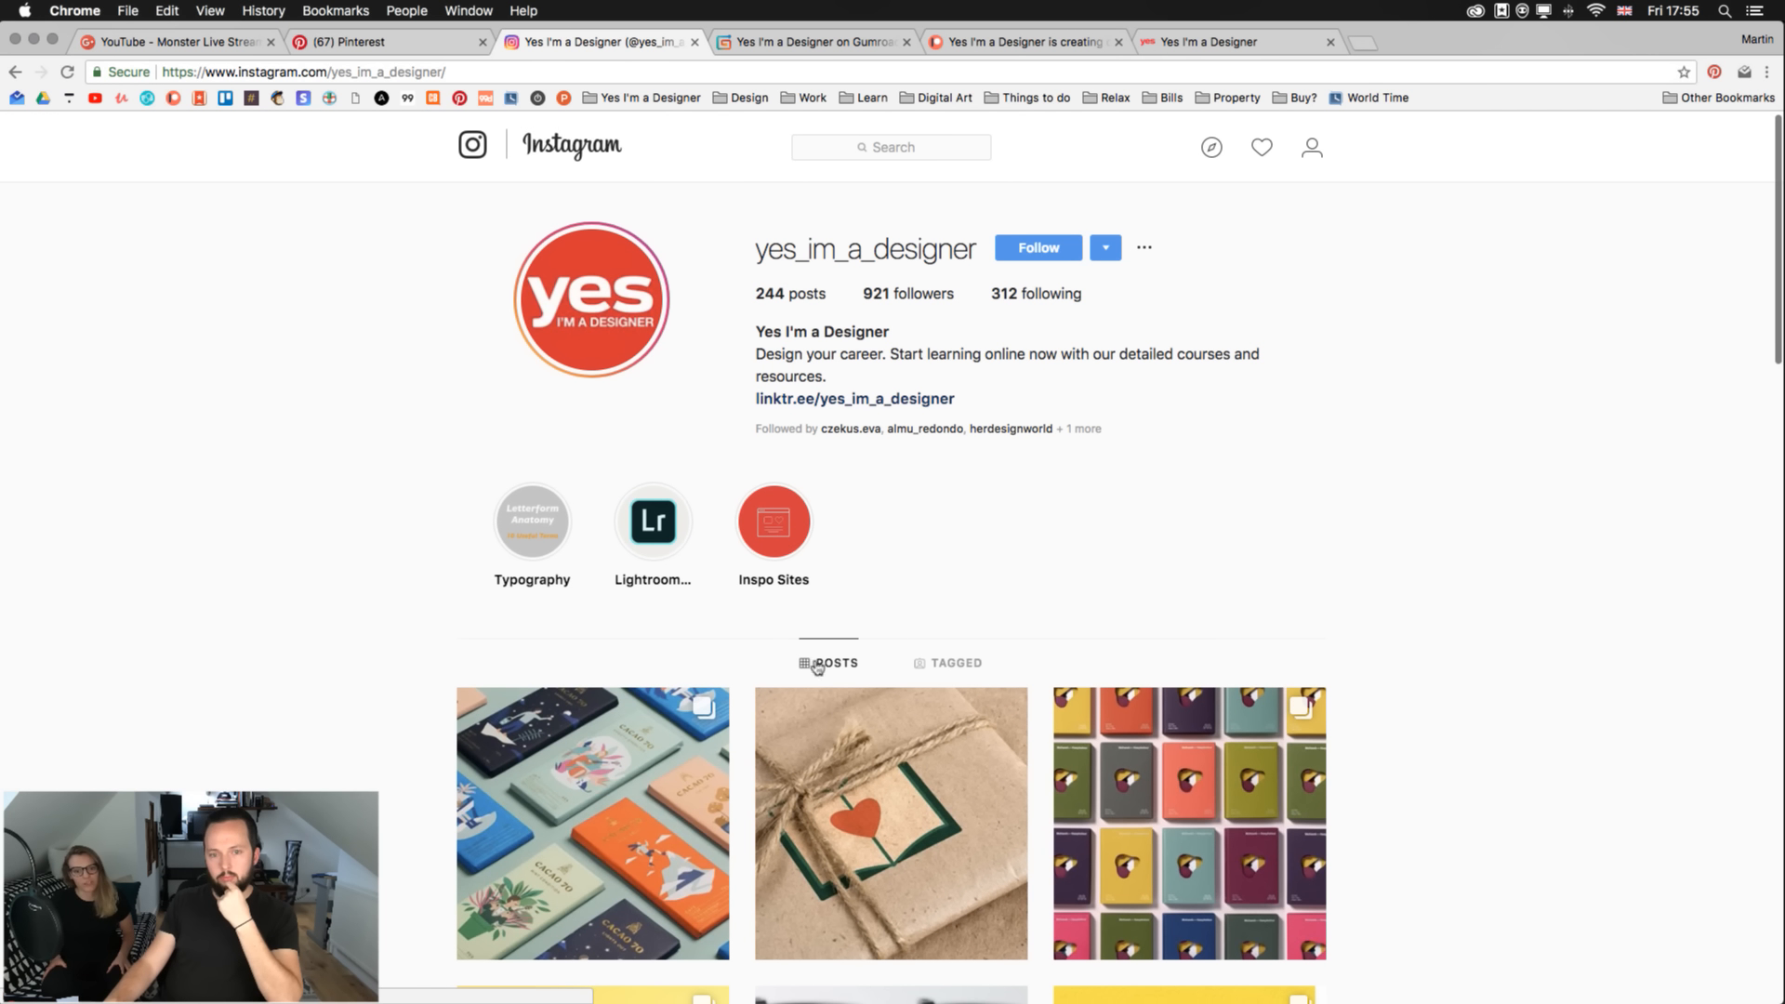
left_click(524, 546)
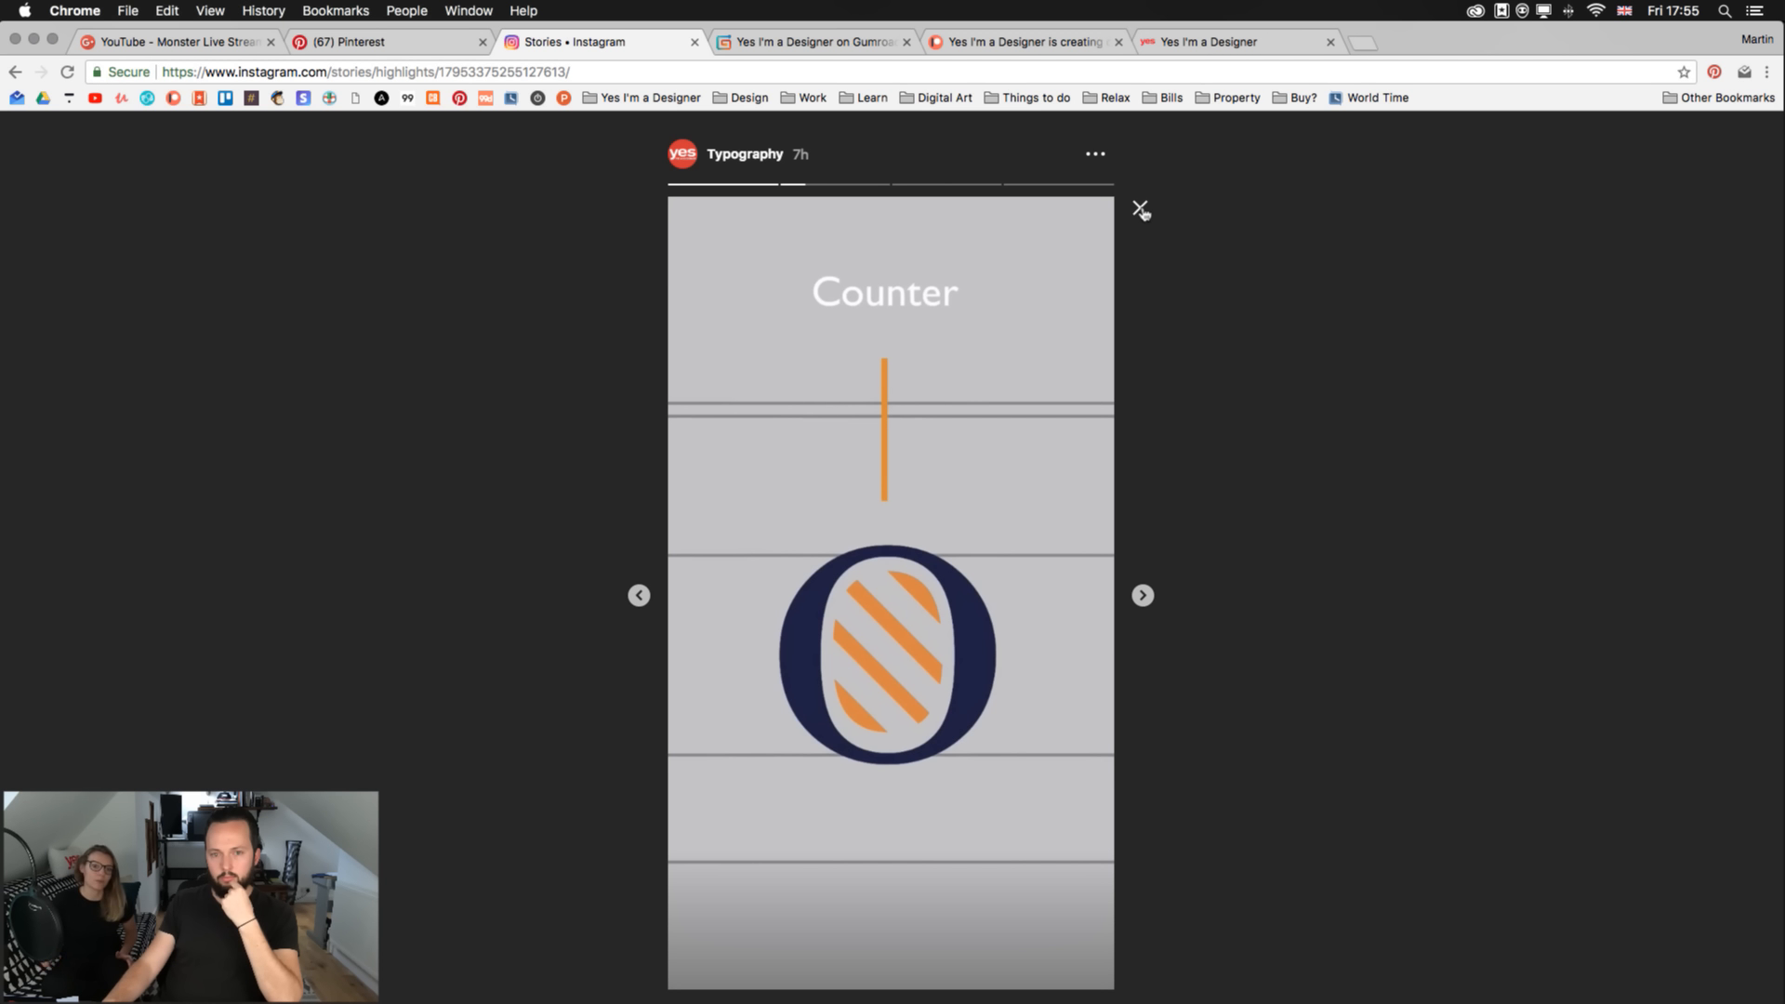
left_click(1140, 210)
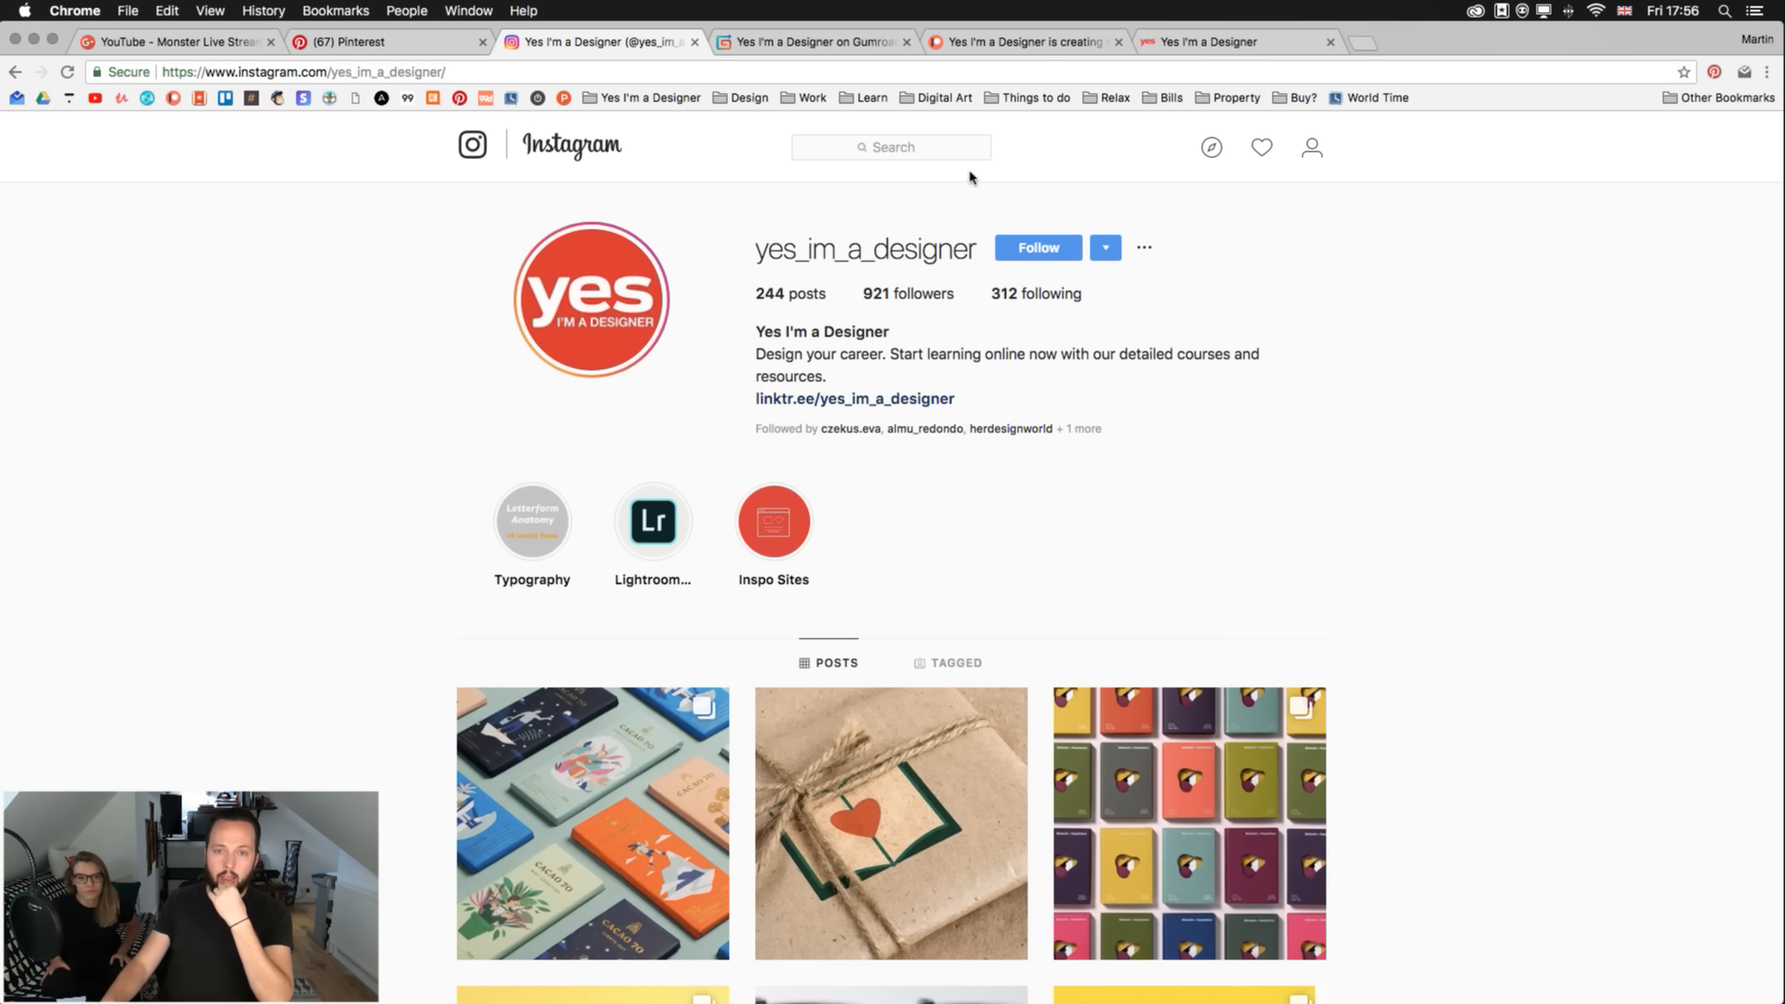
- Look through the January to July design bundles on the Yes I'm a Designer Gumroad page
left_click(813, 43)
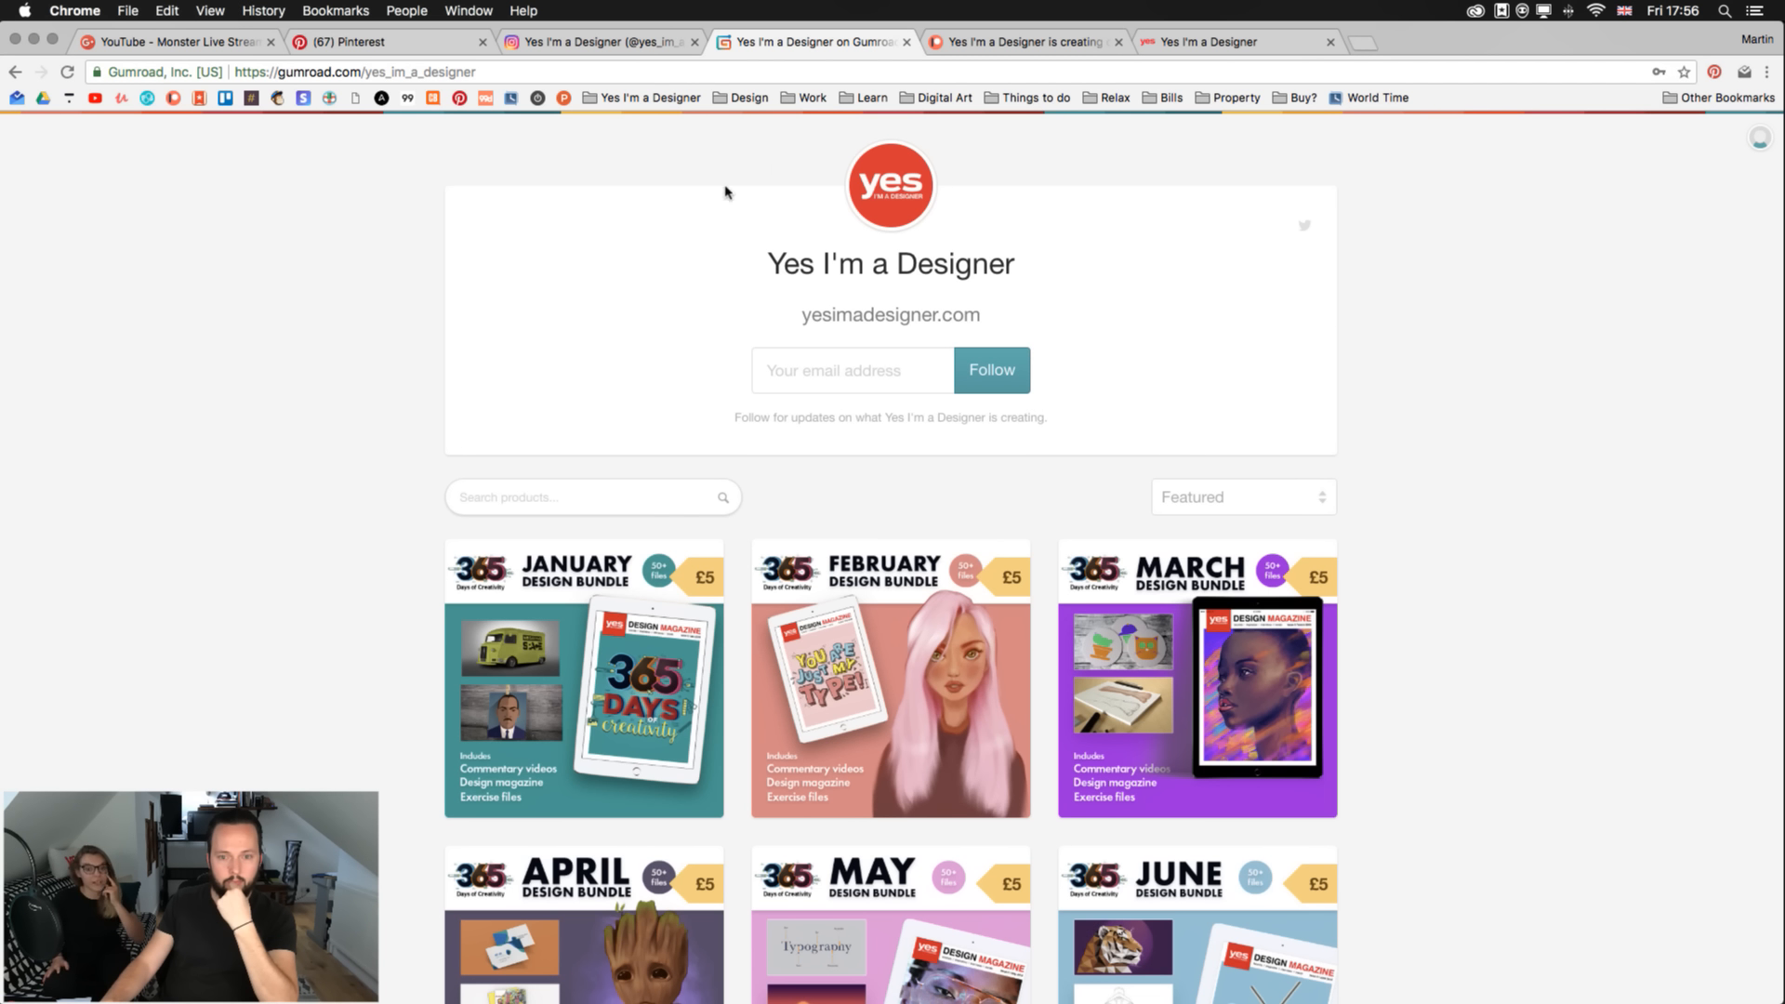
scroll(312, 318, "down", 5)
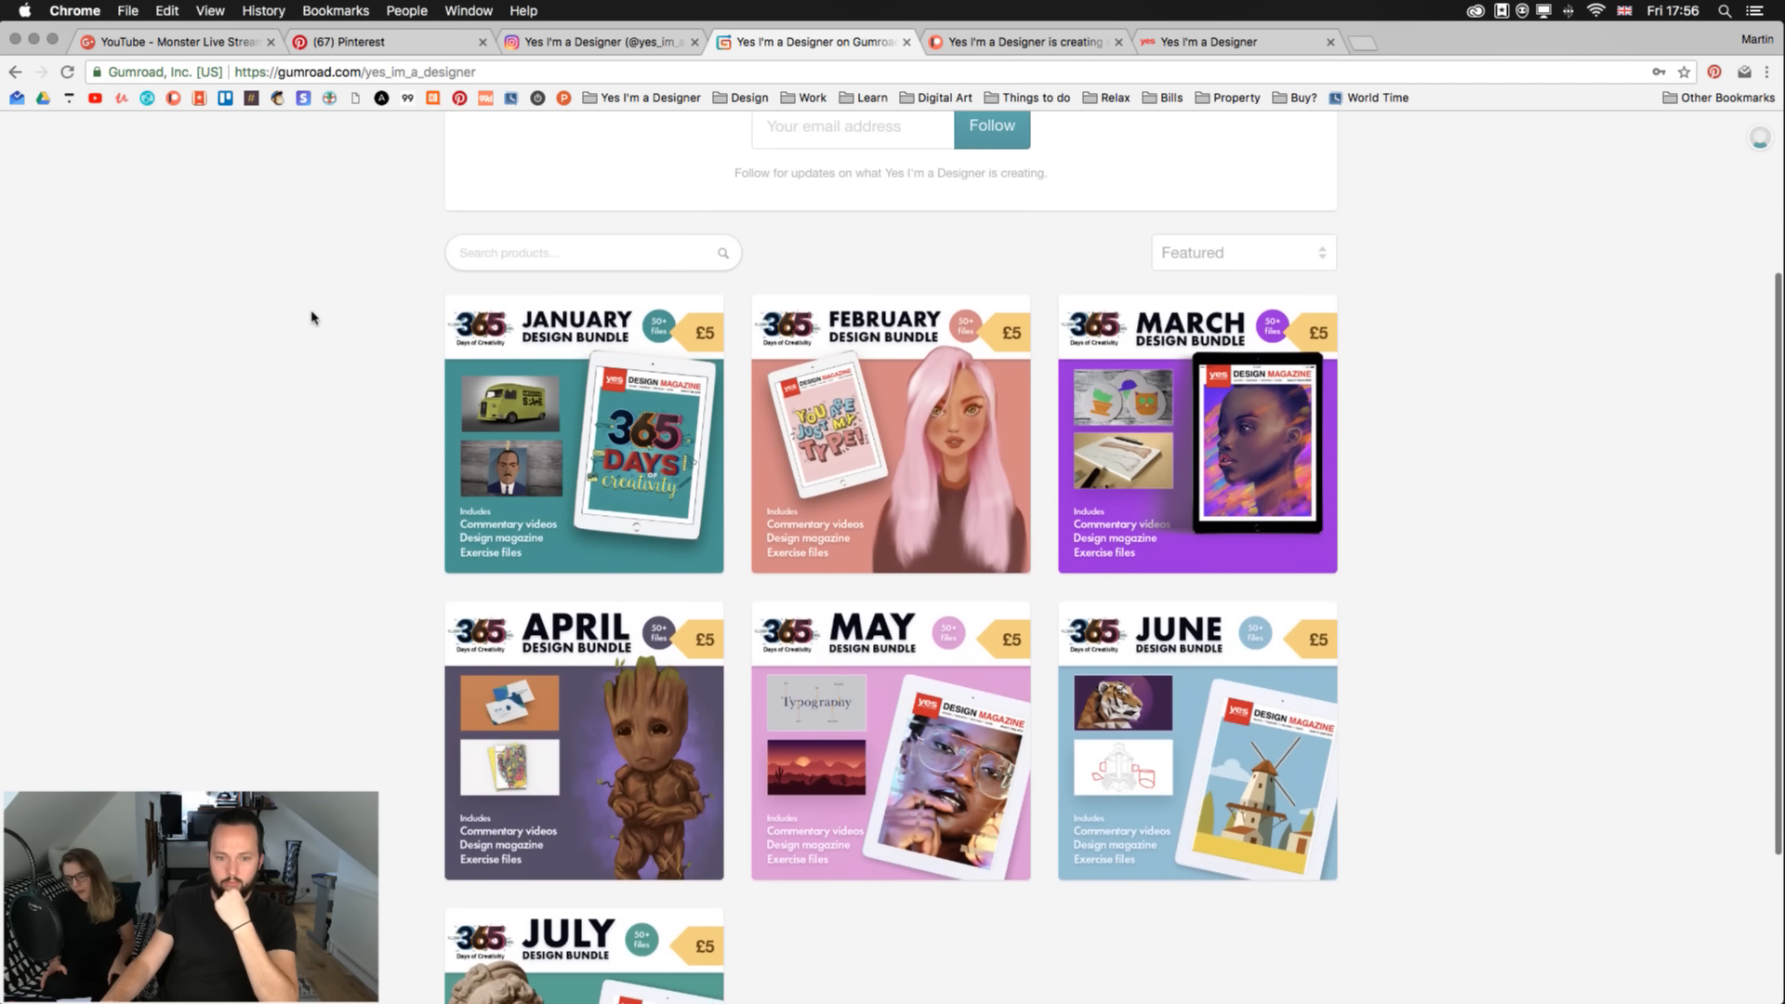
scroll(311, 318, "down", 3)
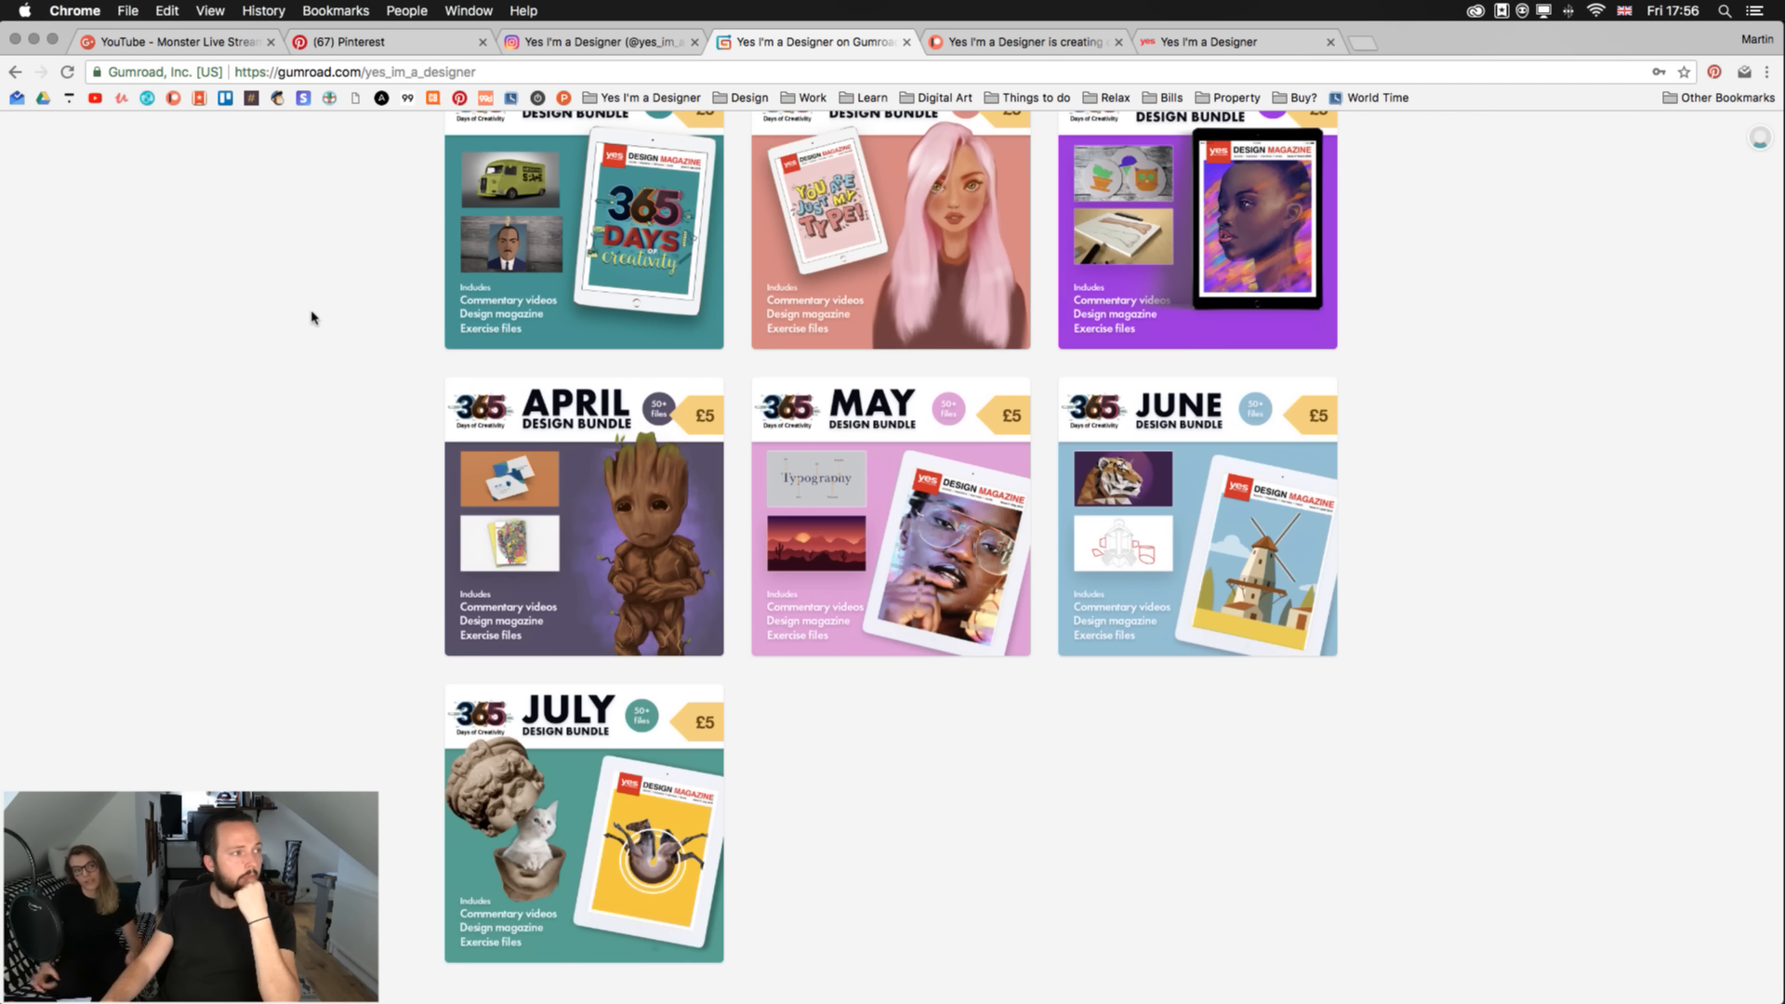
scroll(312, 318, "up", 3)
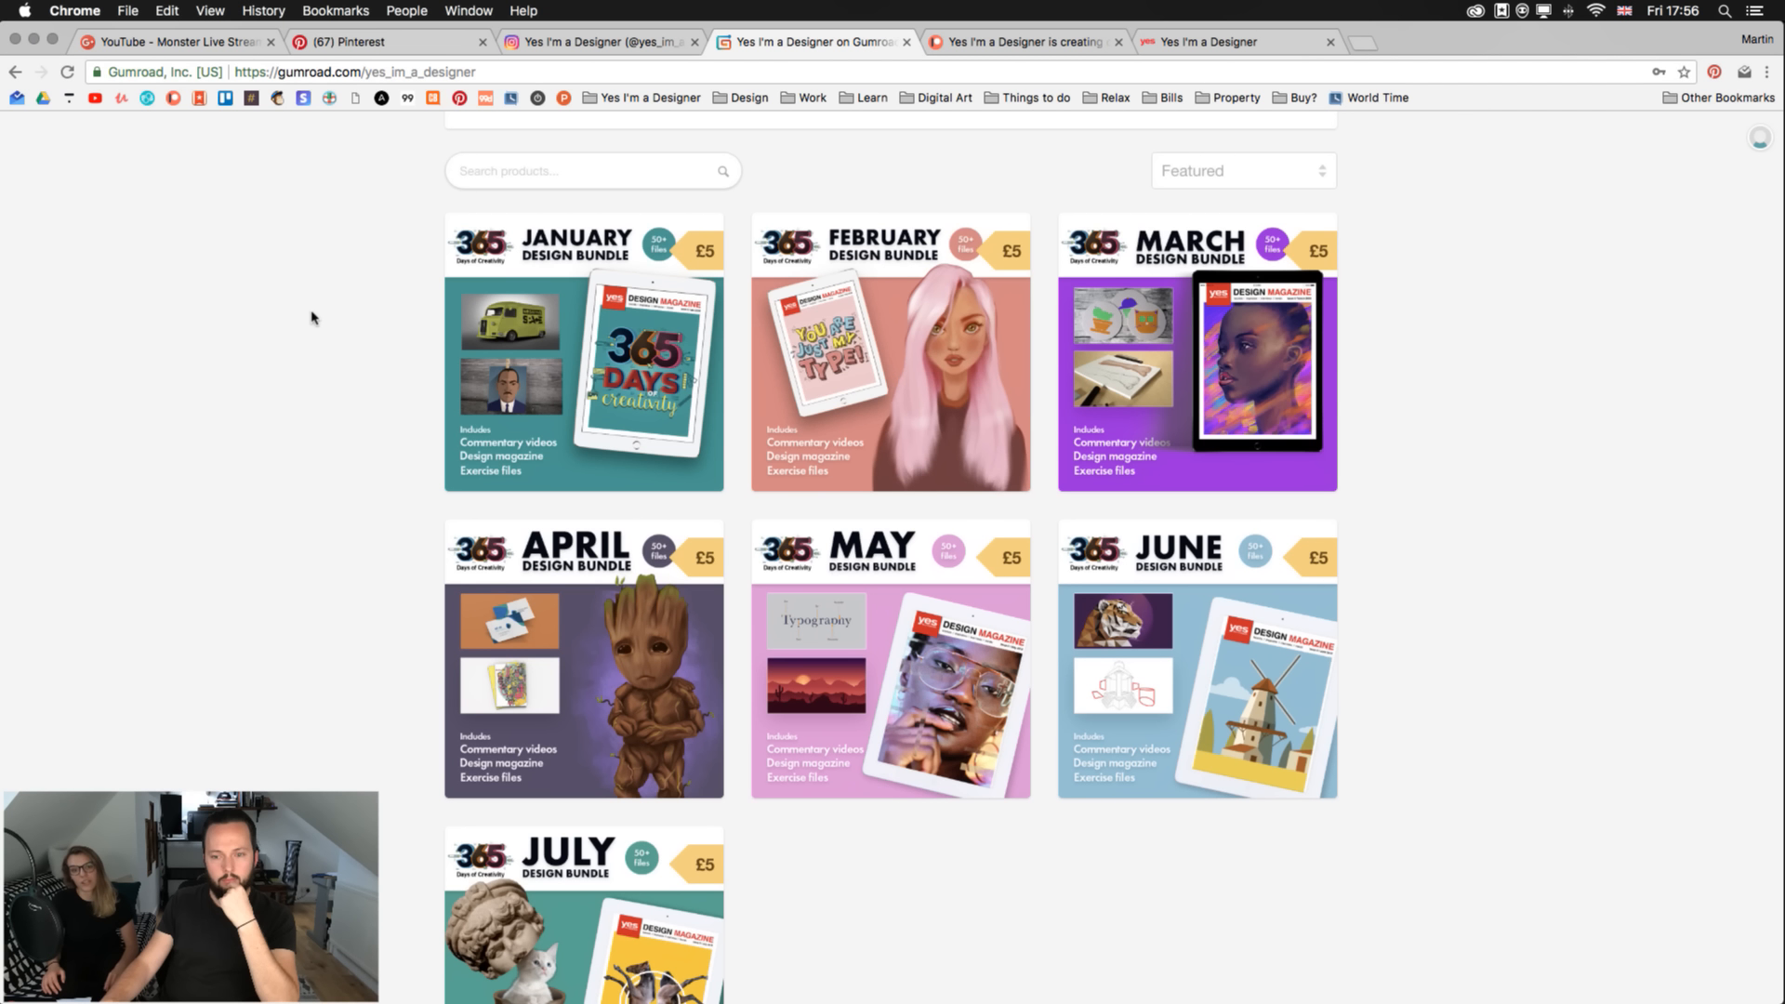
scroll(311, 318, "up", 6)
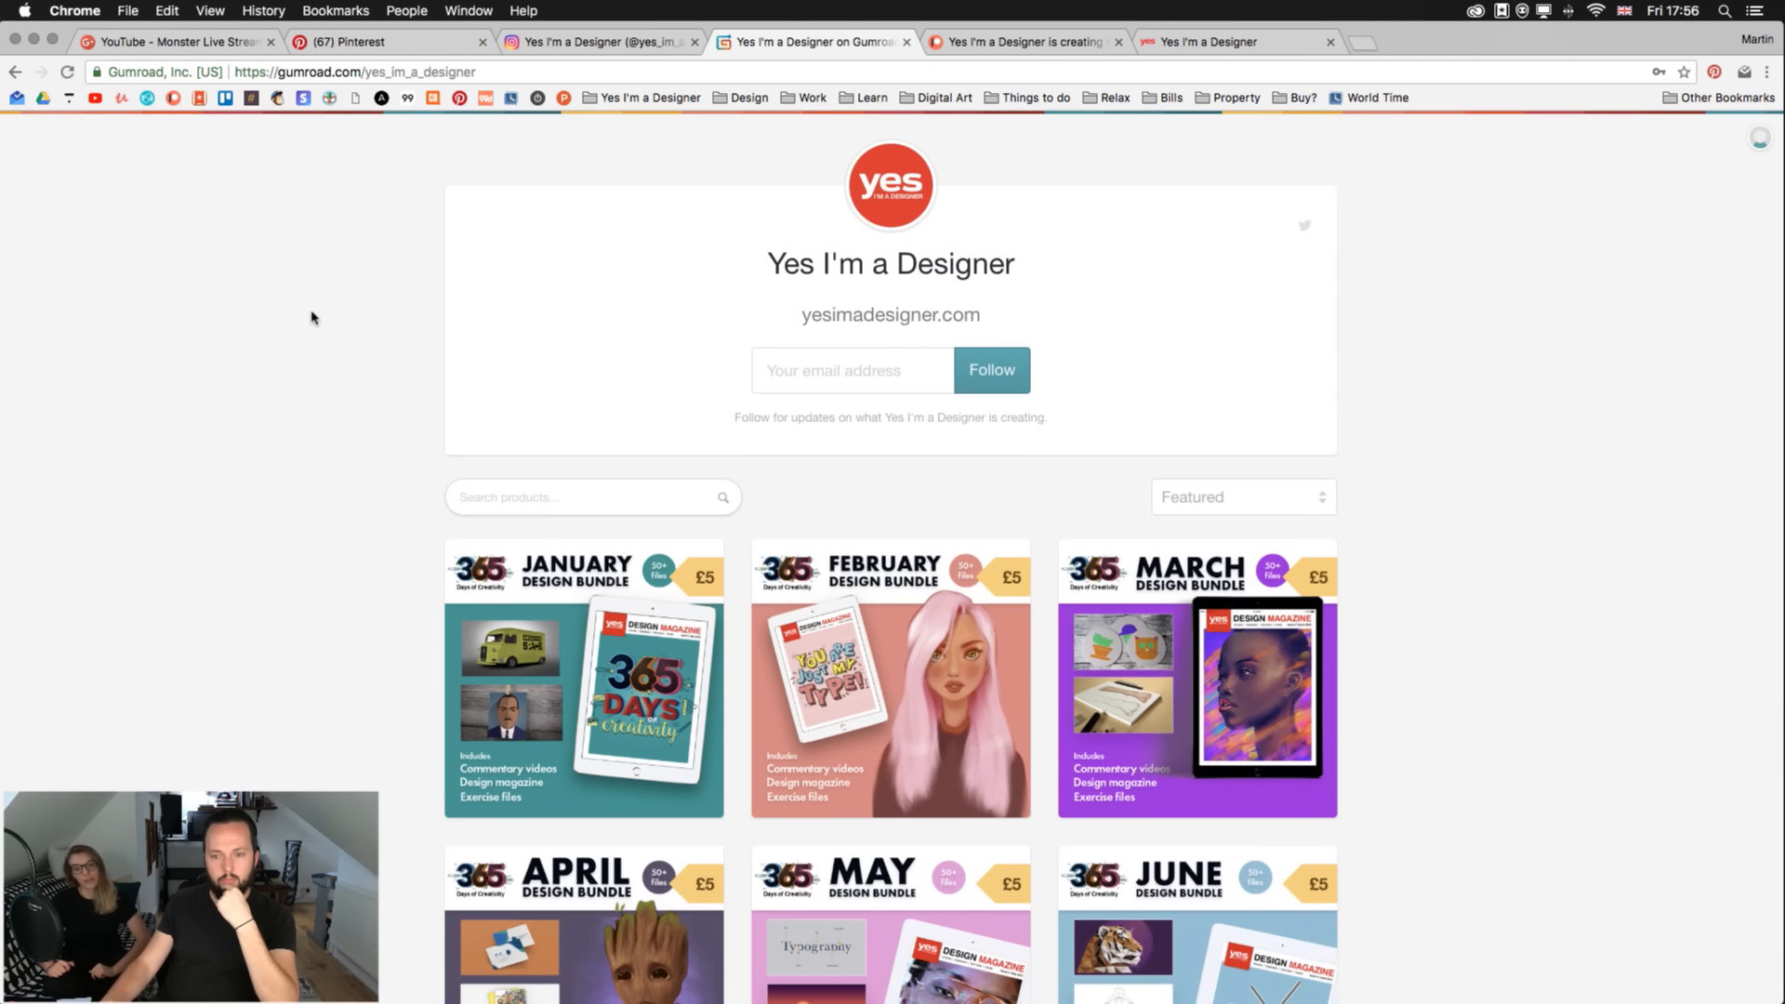
scroll(311, 318, "down", 5)
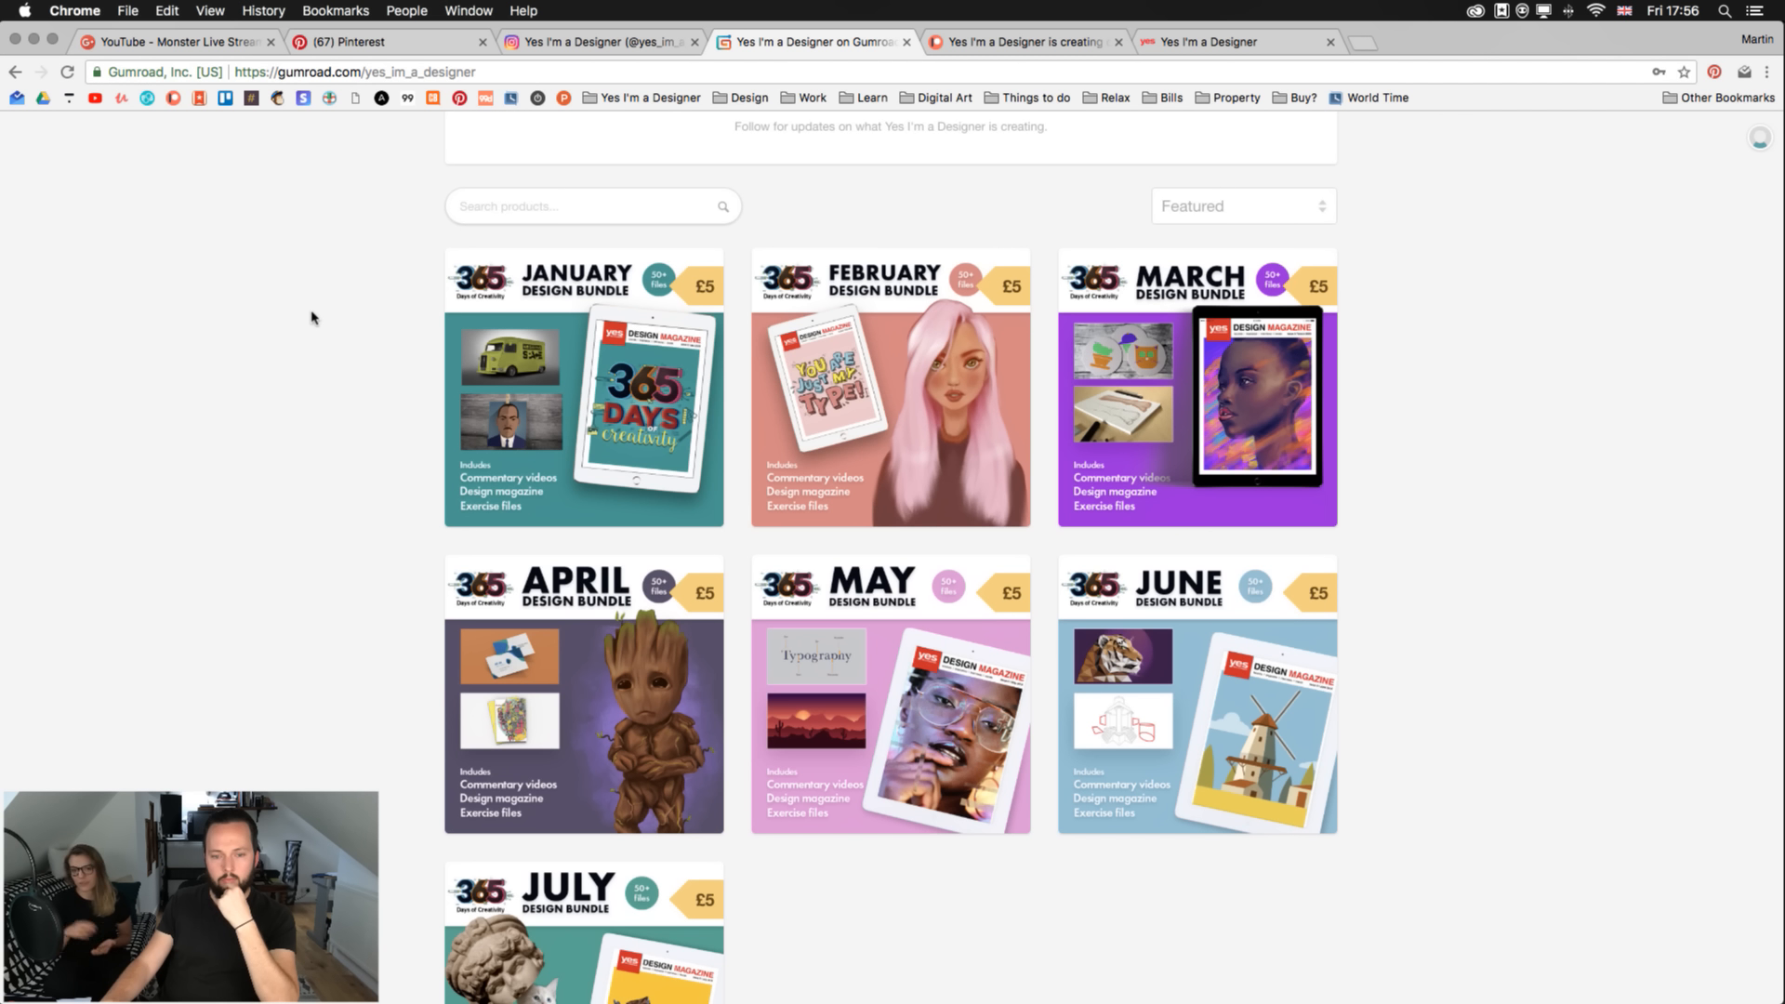
scroll(312, 318, "down", 3)
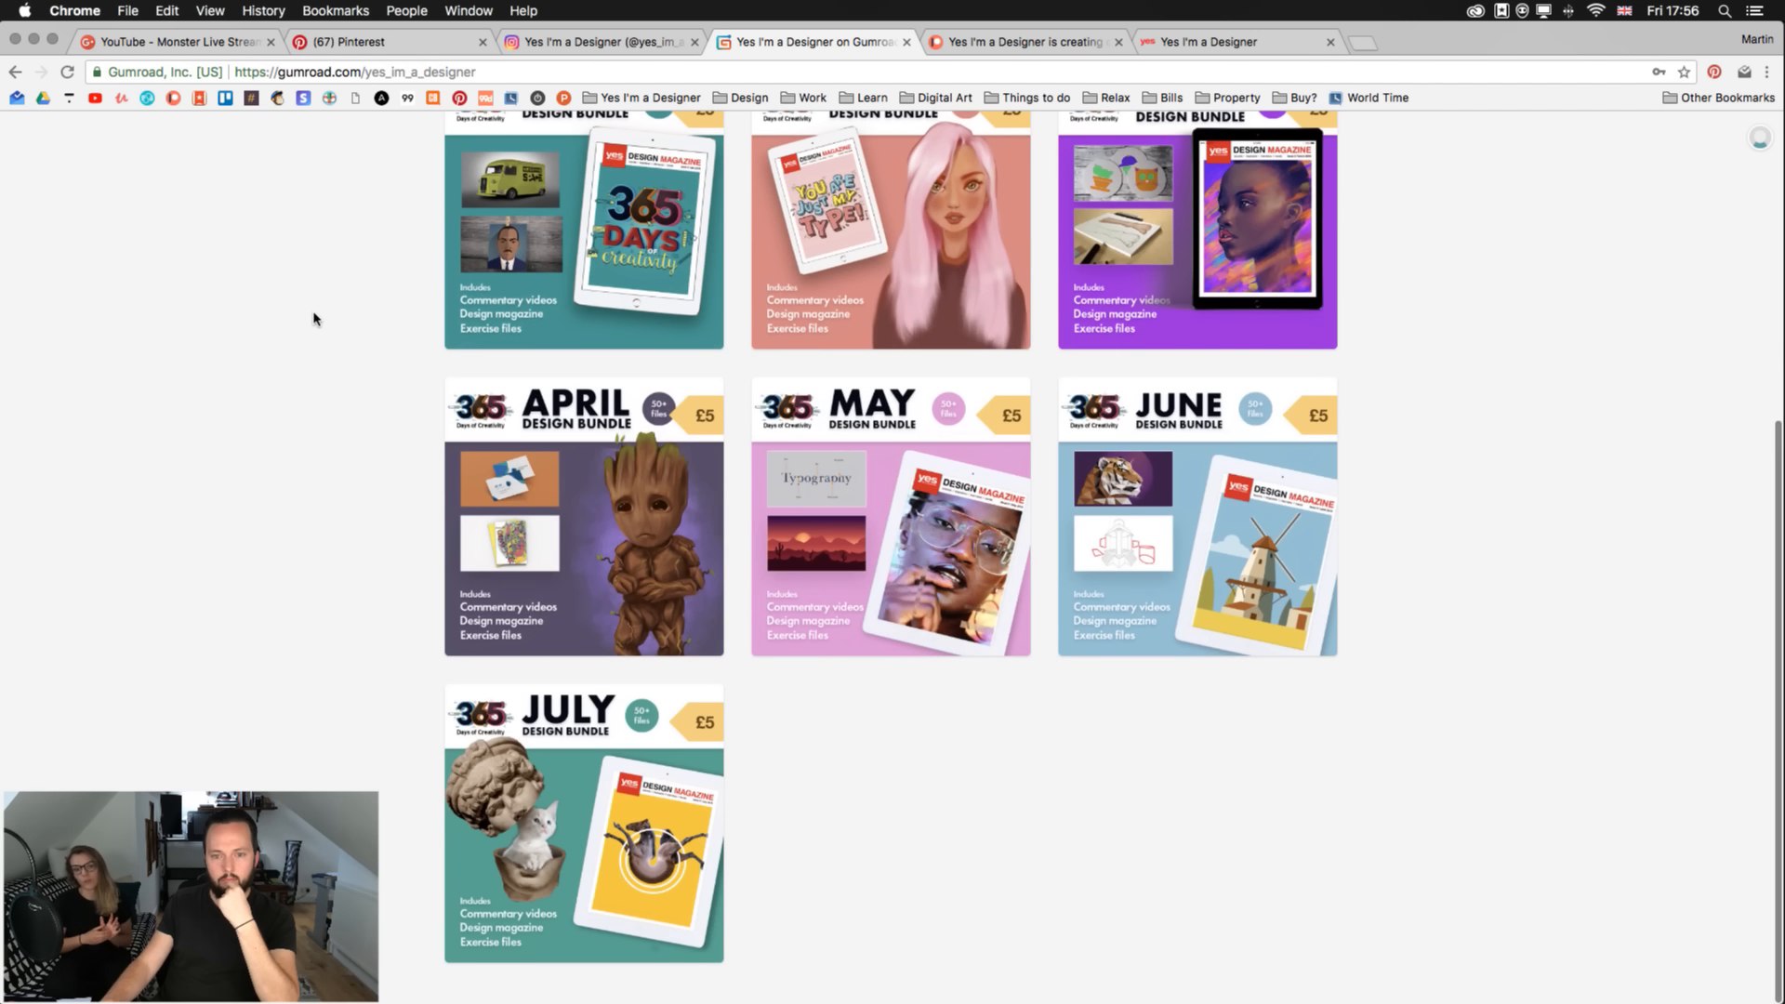
- Open the July Design Bundle on Gumroad and read through its description
left_click(534, 803)
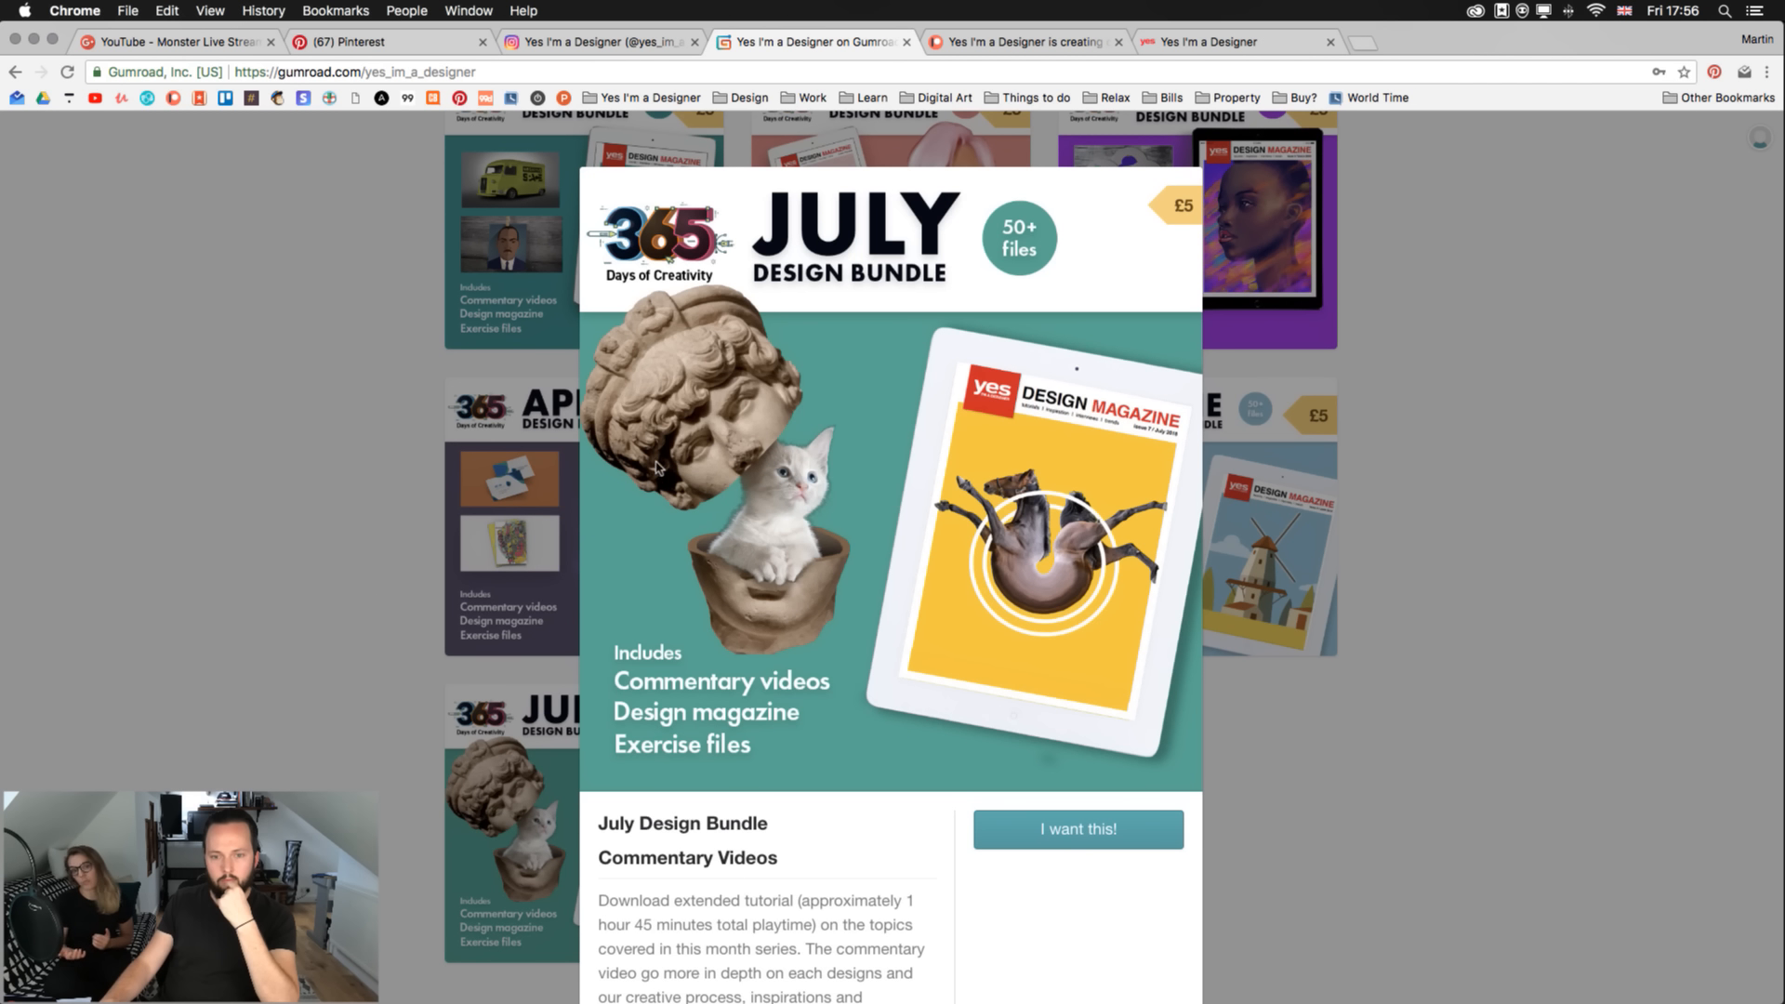
scroll(676, 465, "down", 1)
scroll(676, 465, "down", 10)
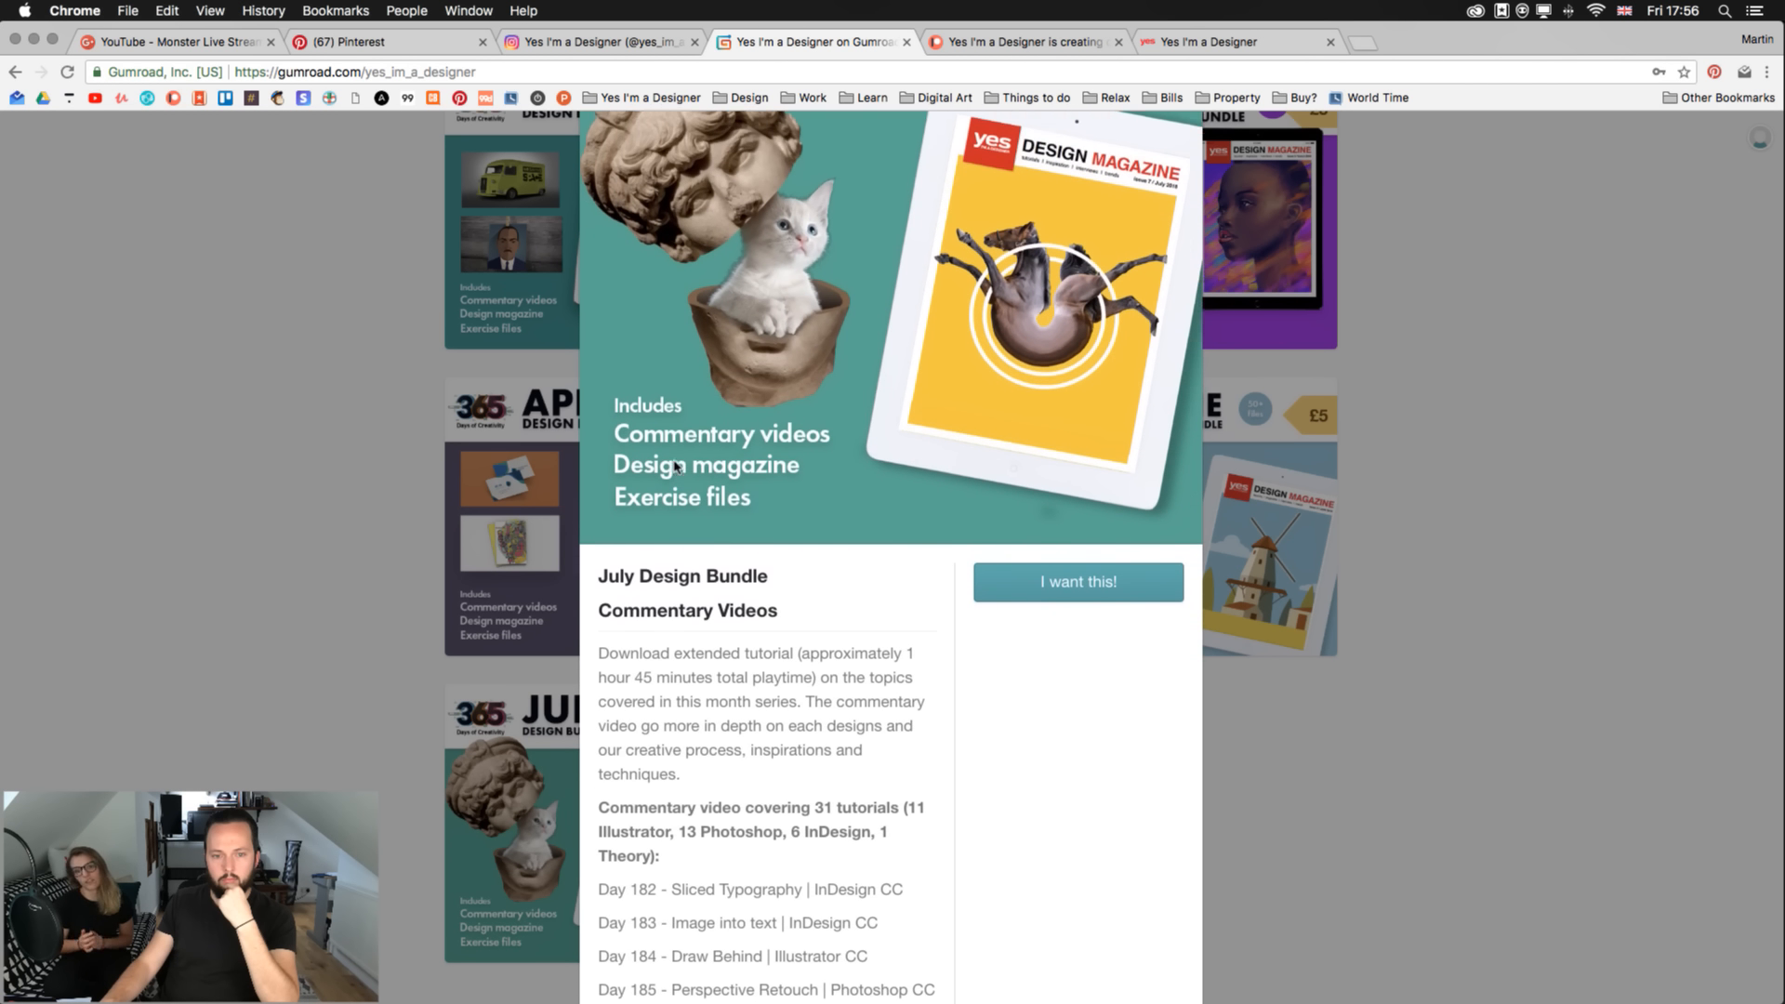
scroll(676, 465, "up", 8)
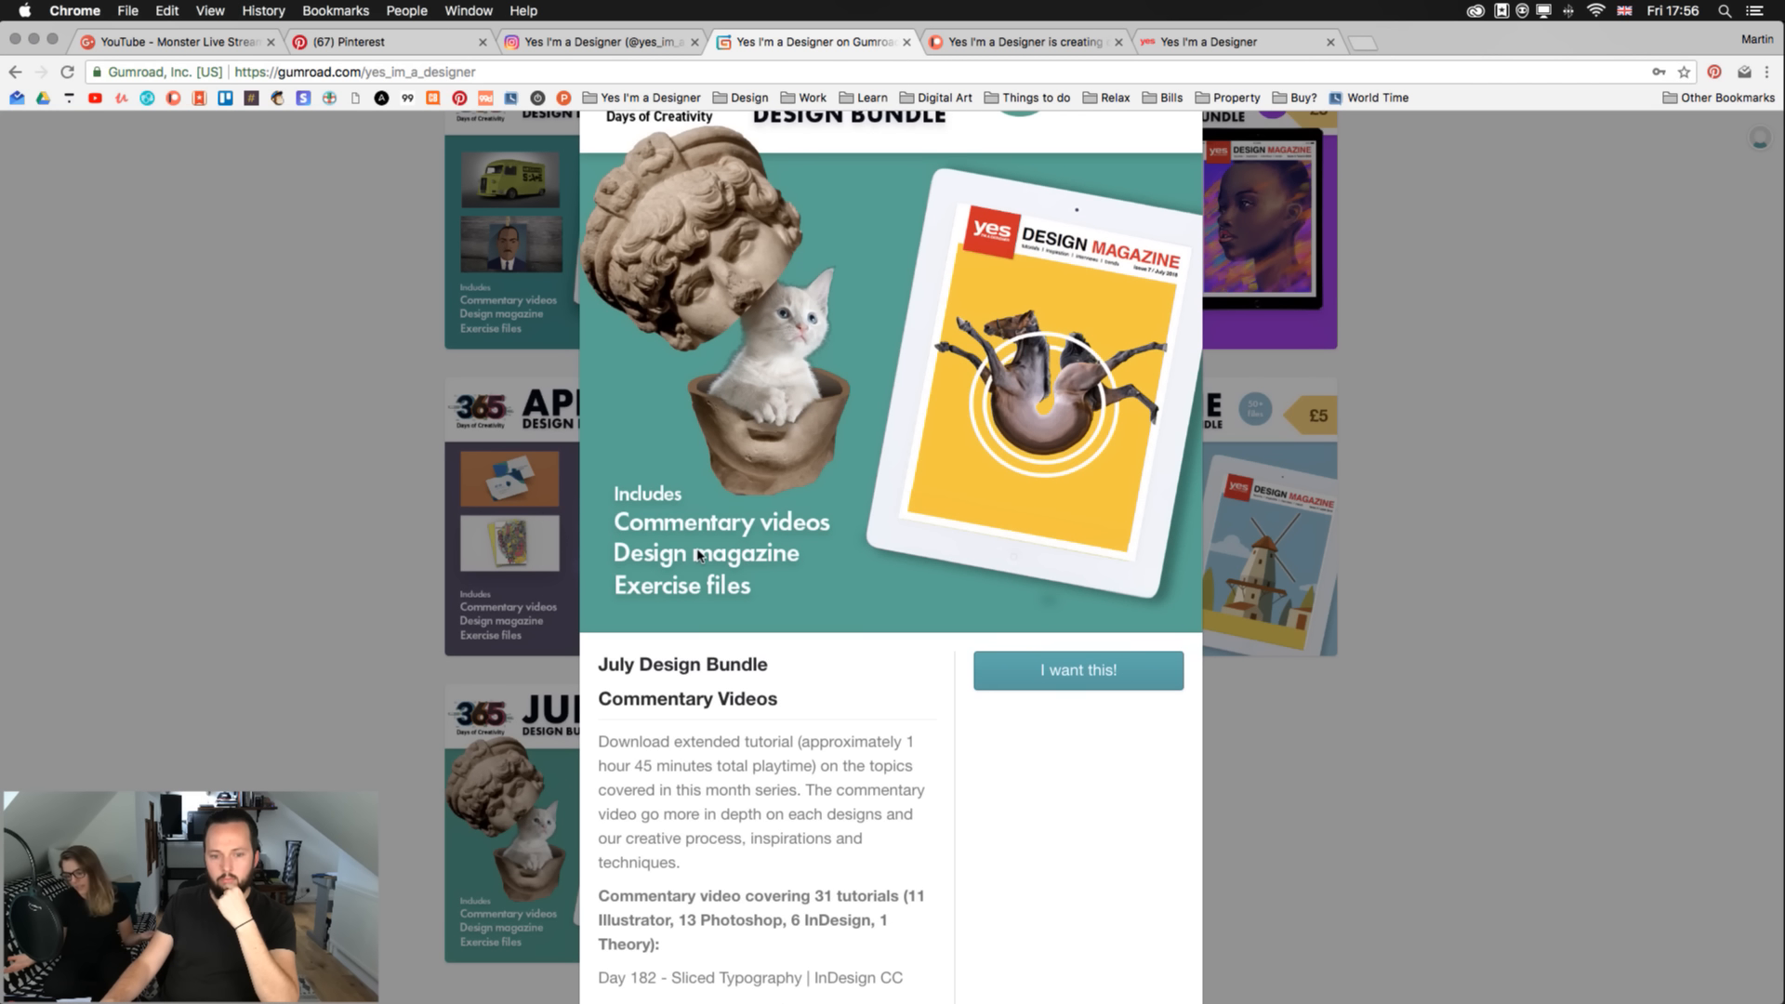
- Read the July Design Bundle's tutorial list and downloadable assets section, close the bundle, and return to the Gumroad page header
scroll(706, 570, "down", 11)
scroll(706, 570, "down", 16)
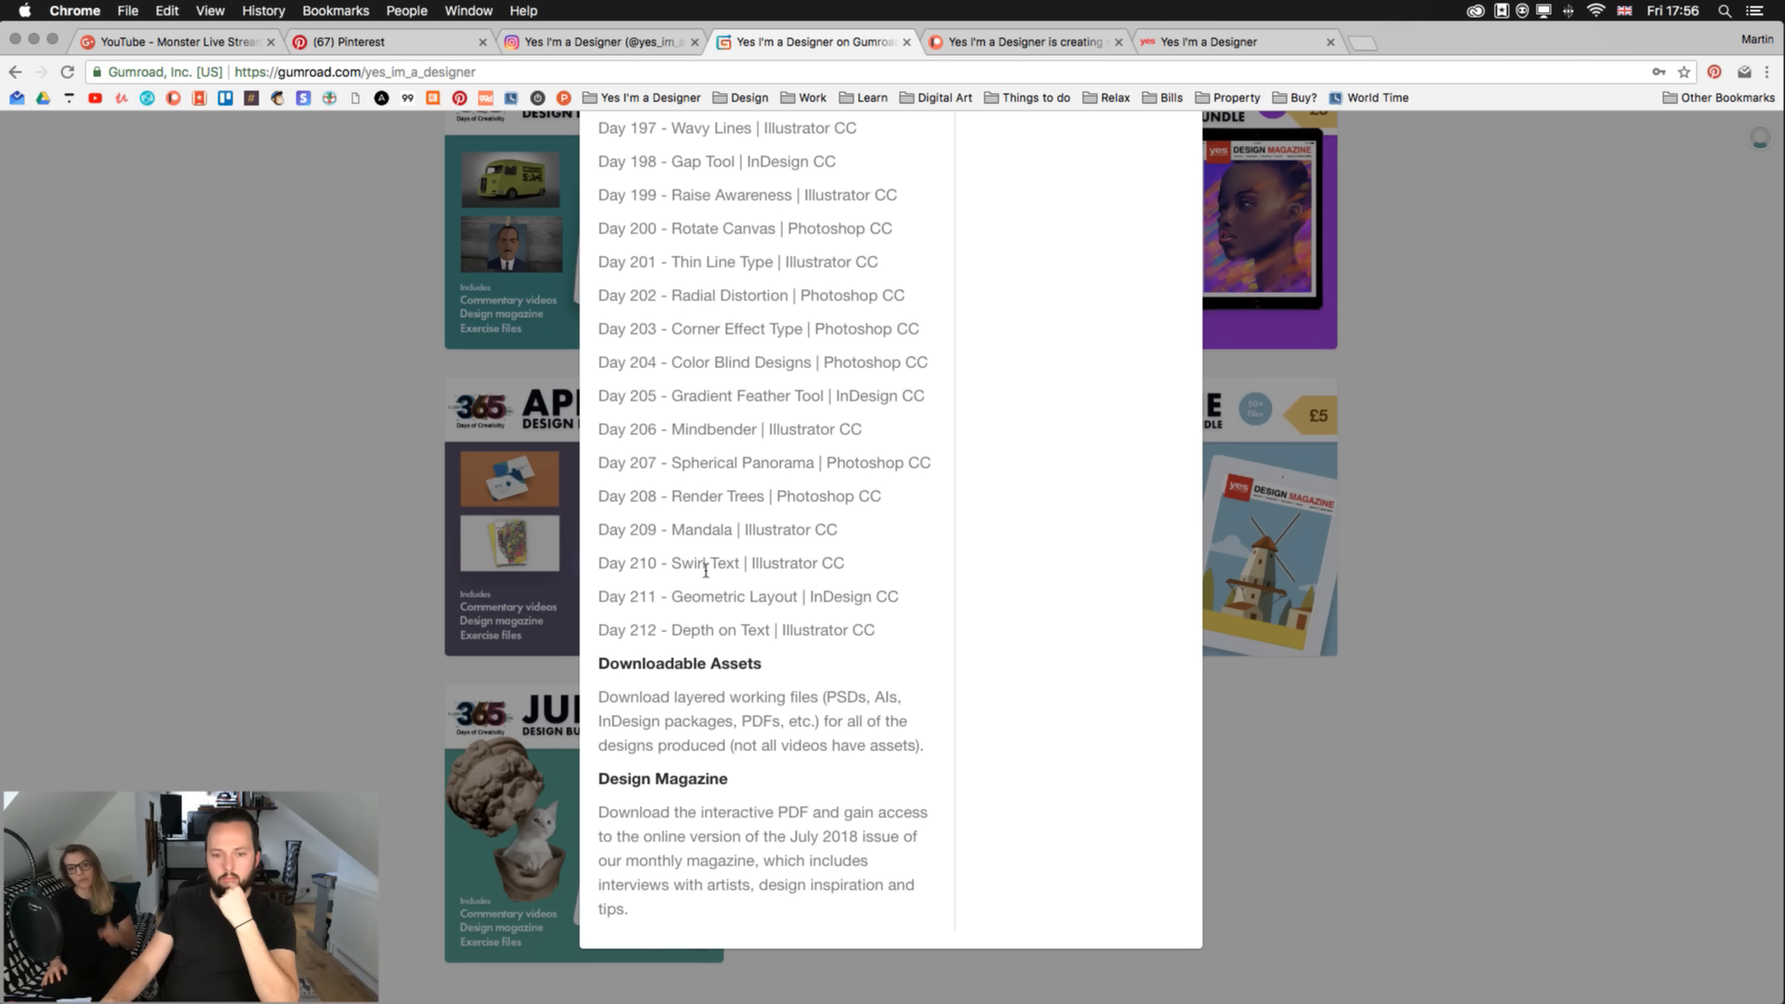
left_click_drag(599, 666, 811, 734)
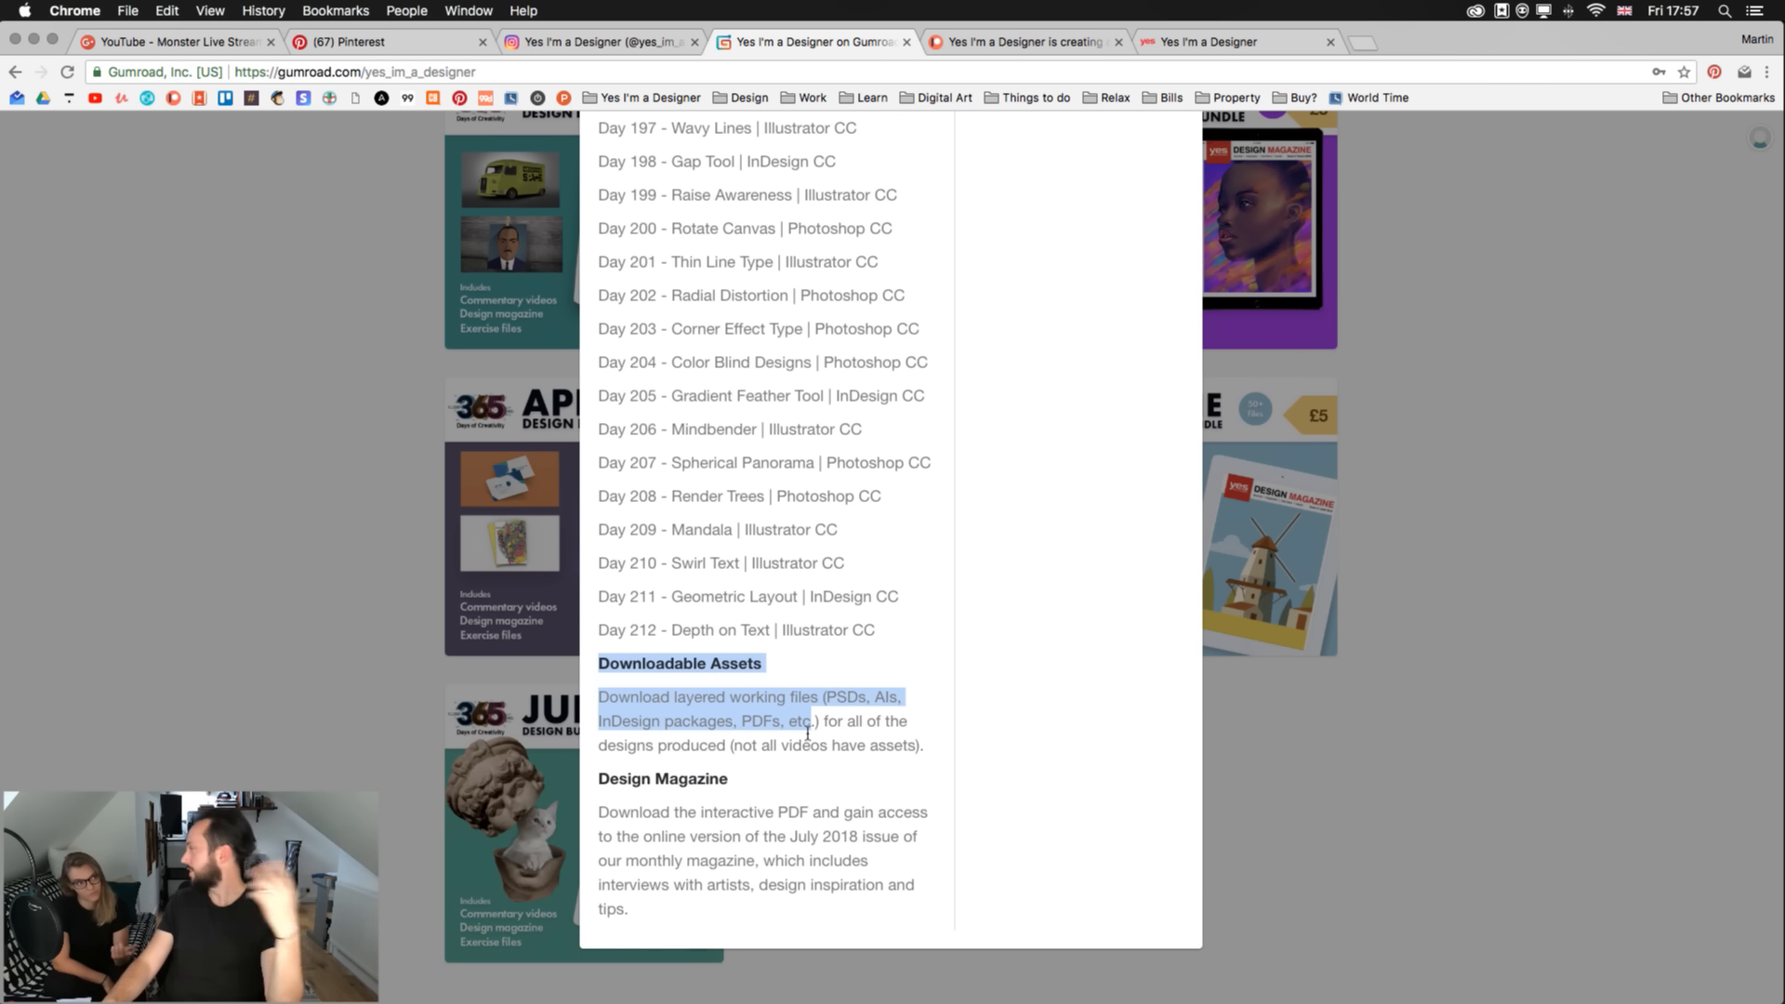
left_click(340, 475)
left_click(340, 475)
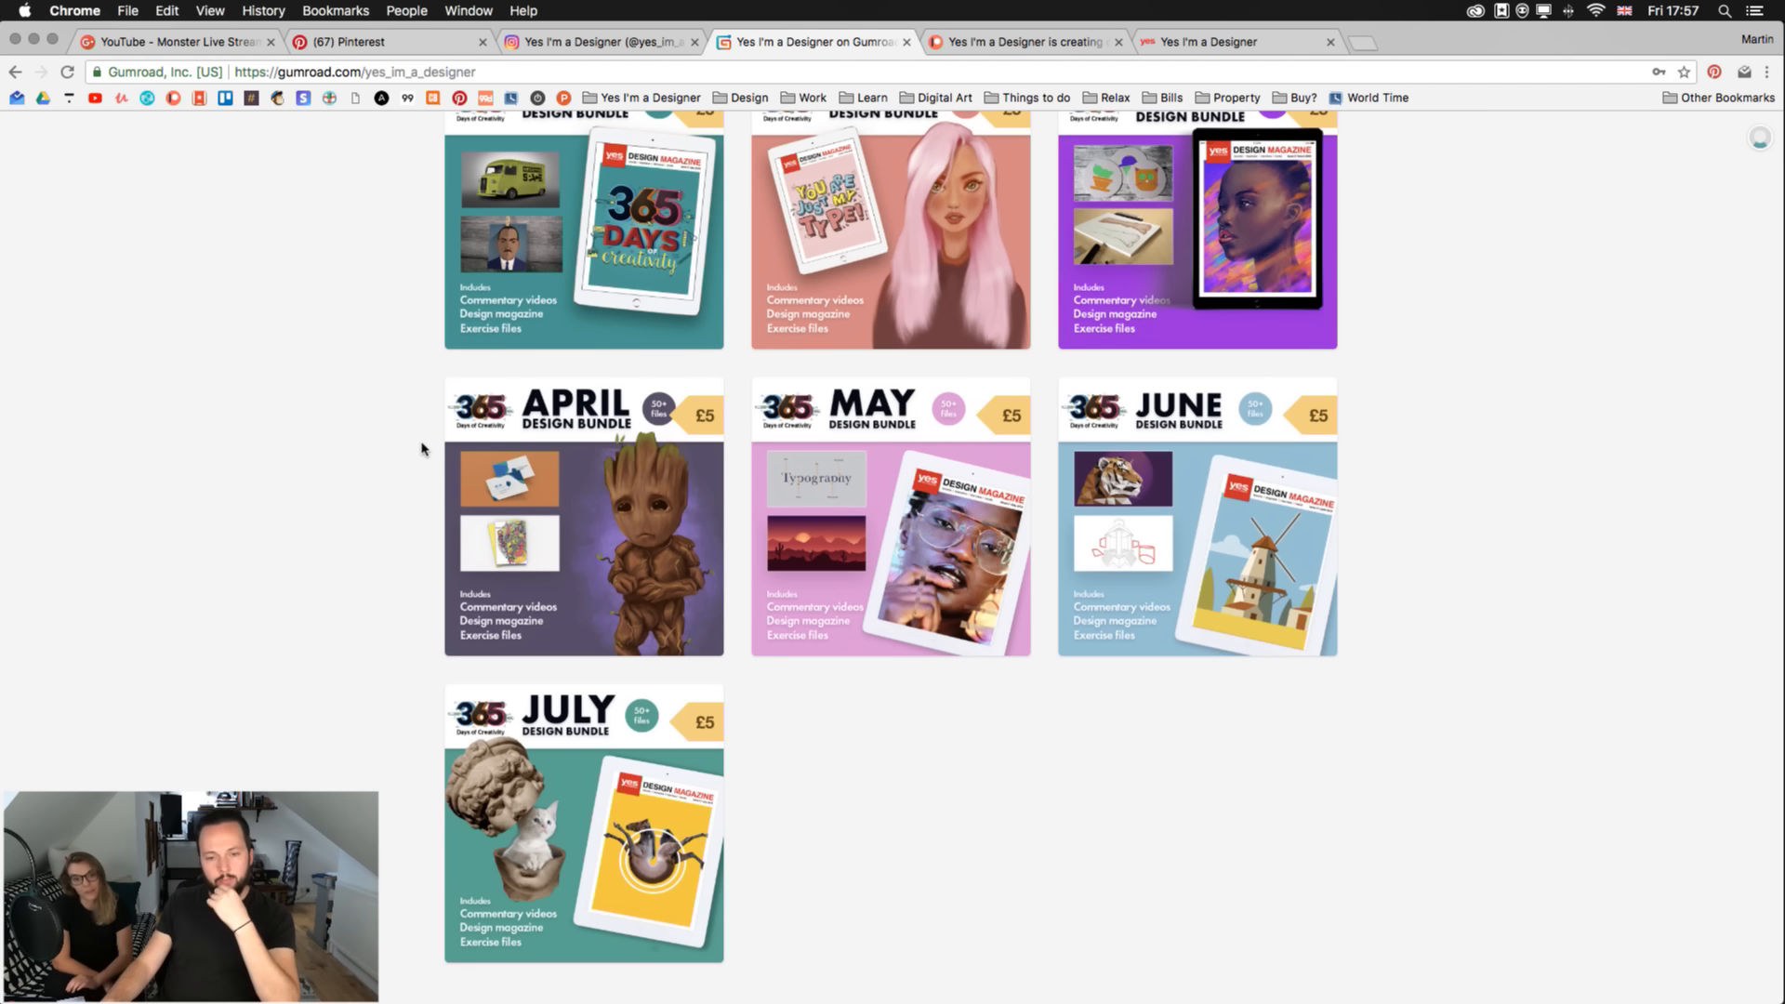
scroll(421, 449, "up", 1)
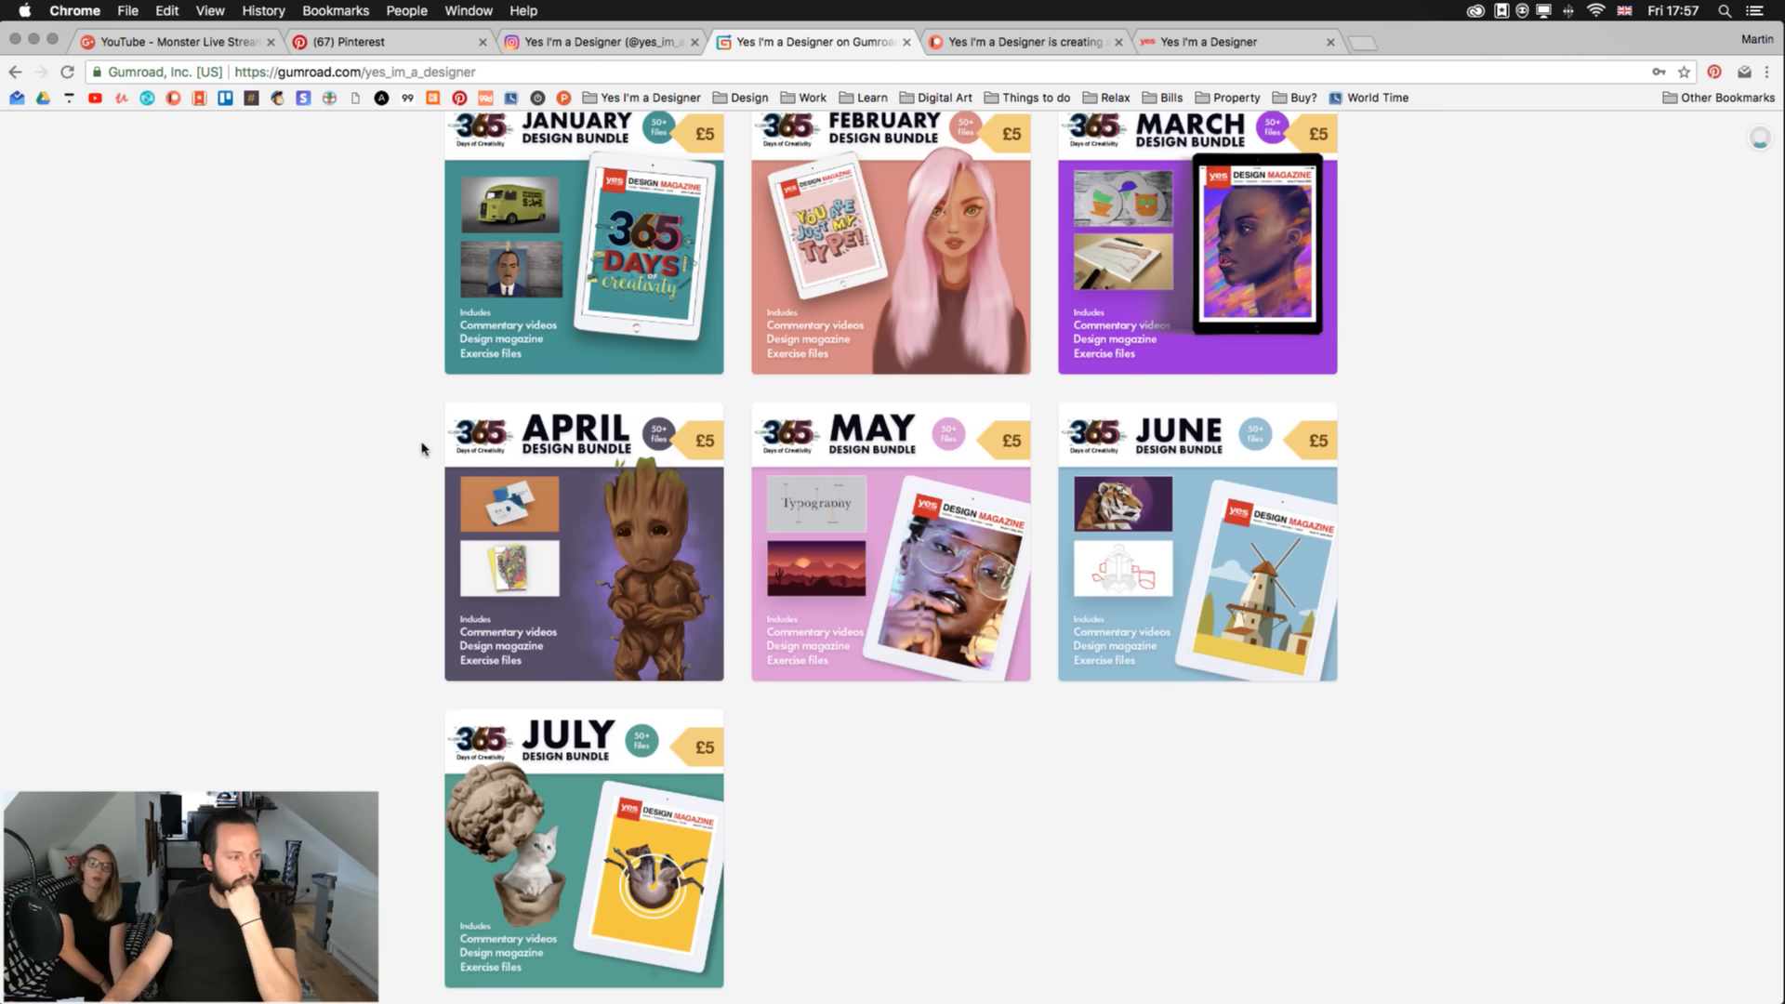
scroll(407, 439, "up", 5)
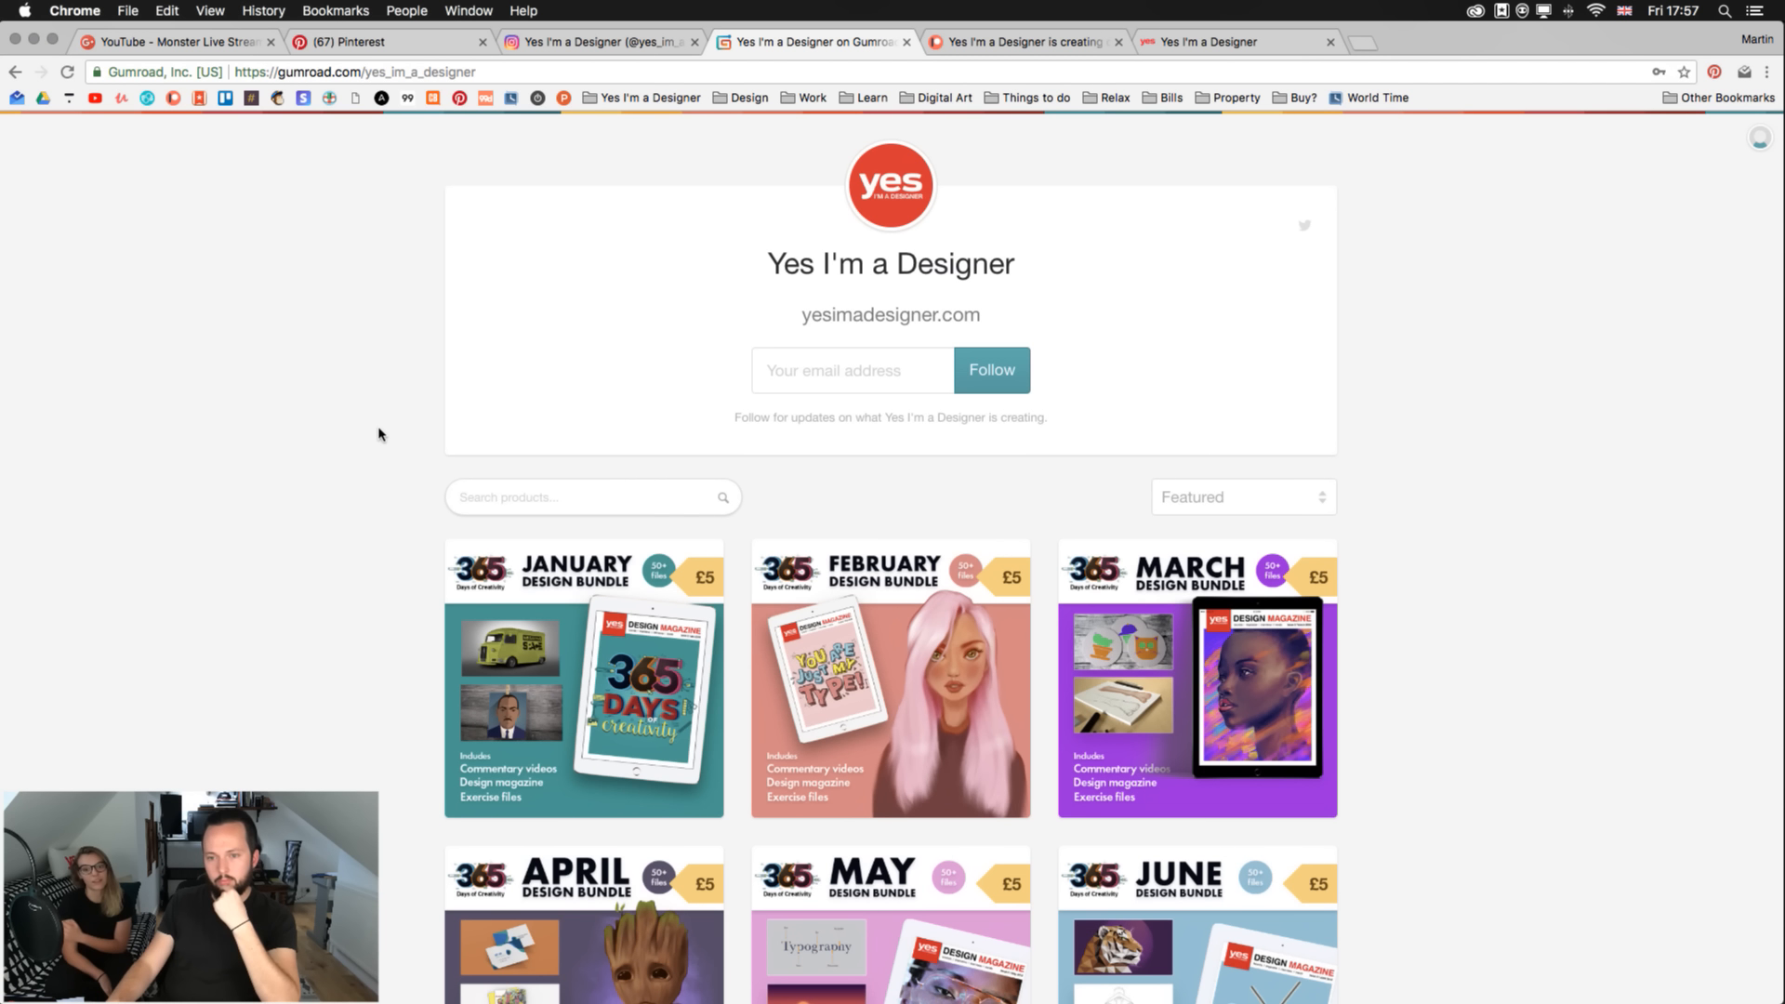
- Look through the Yes I'm a Designer Patreon page's pledge details, and open the courses website's home page
left_click(988, 44)
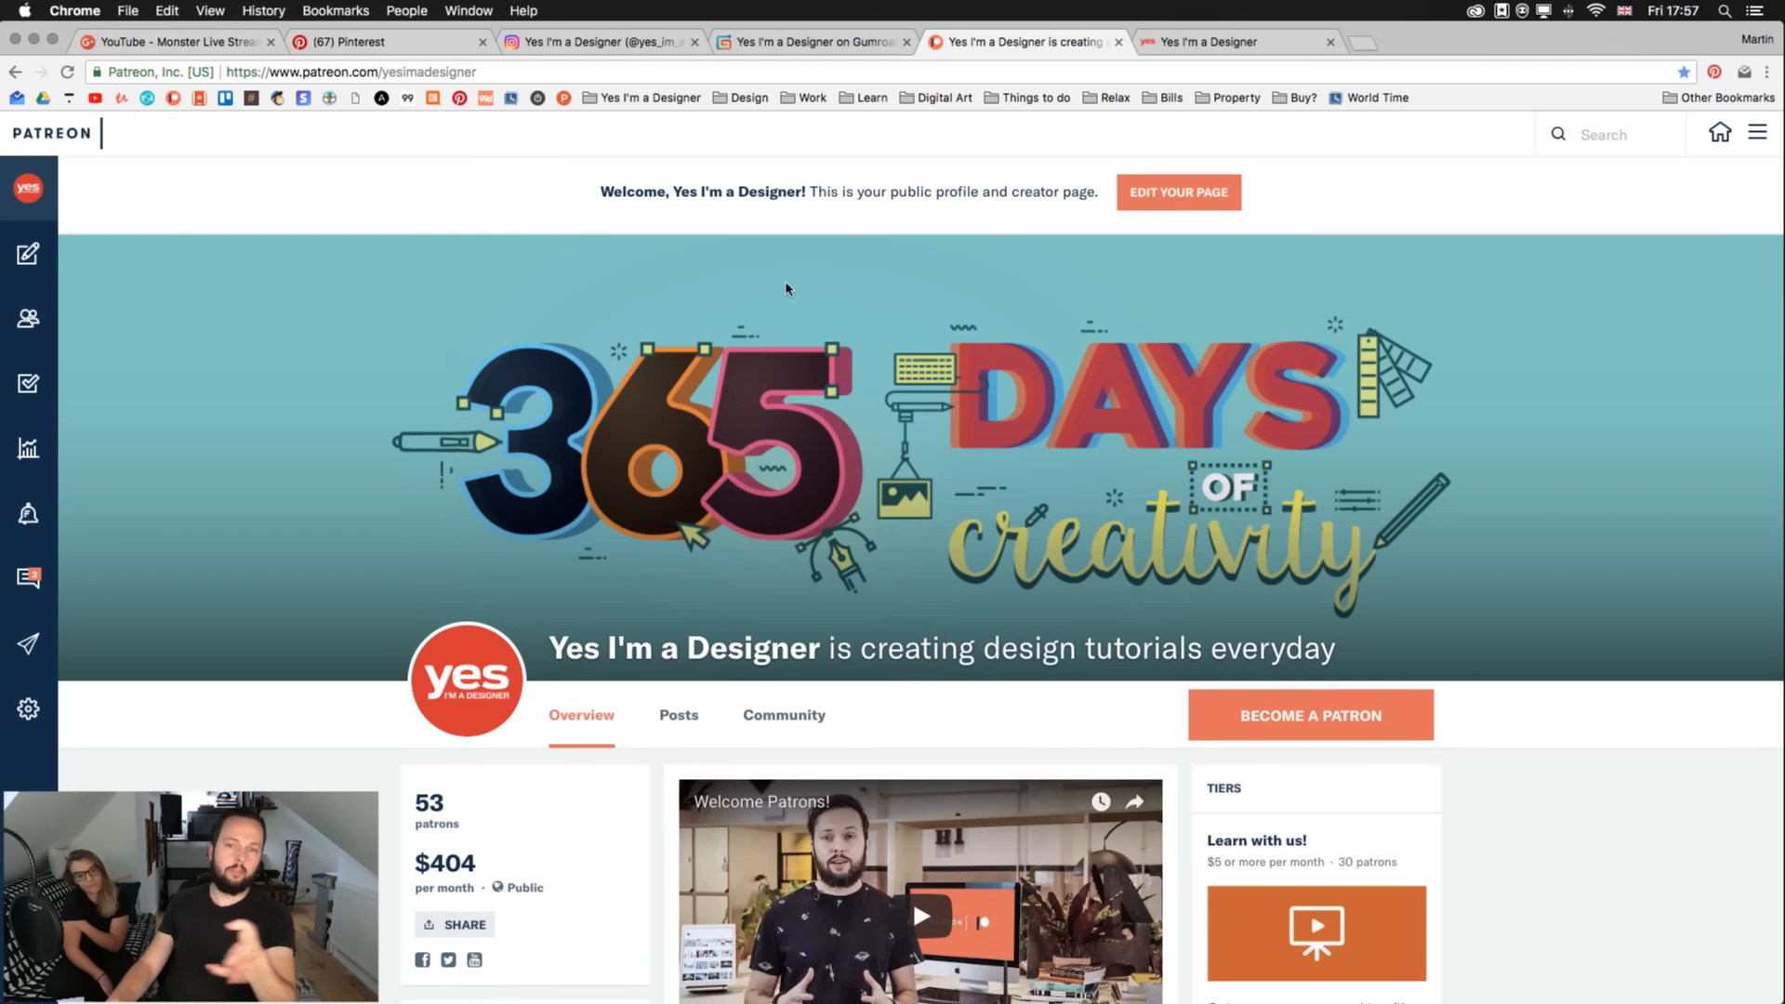
scroll(578, 287, "down", 3)
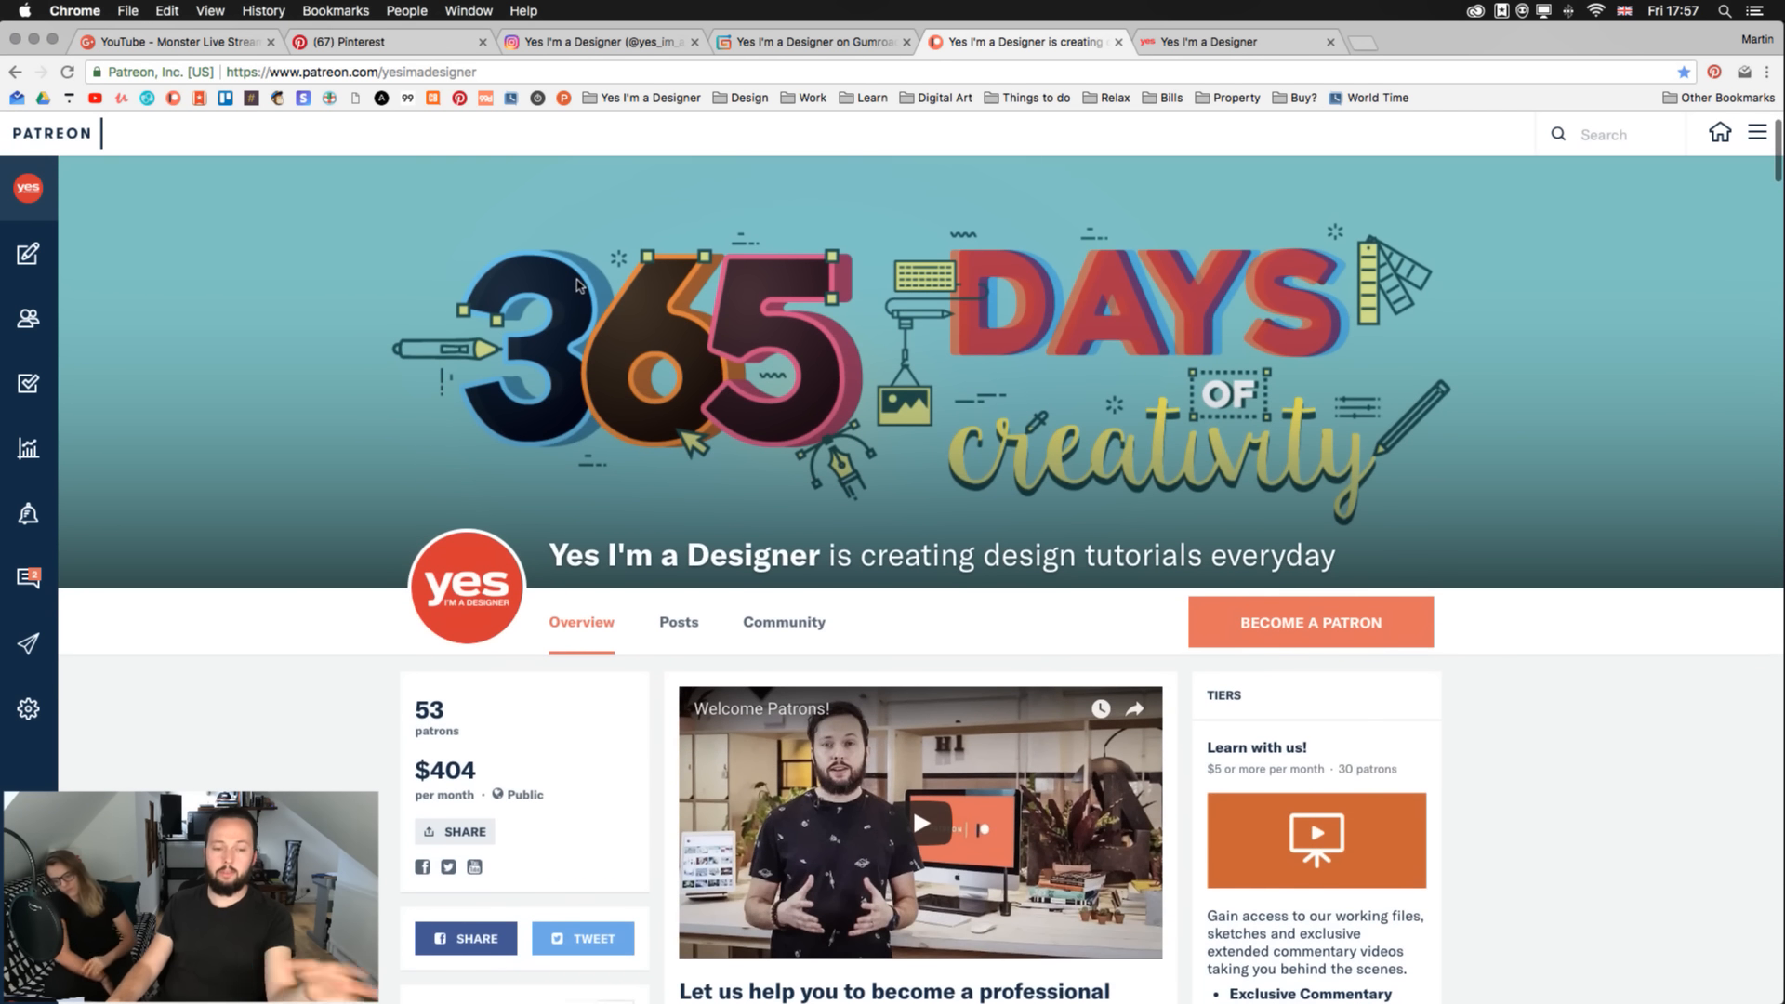
scroll(578, 286, "down", 7)
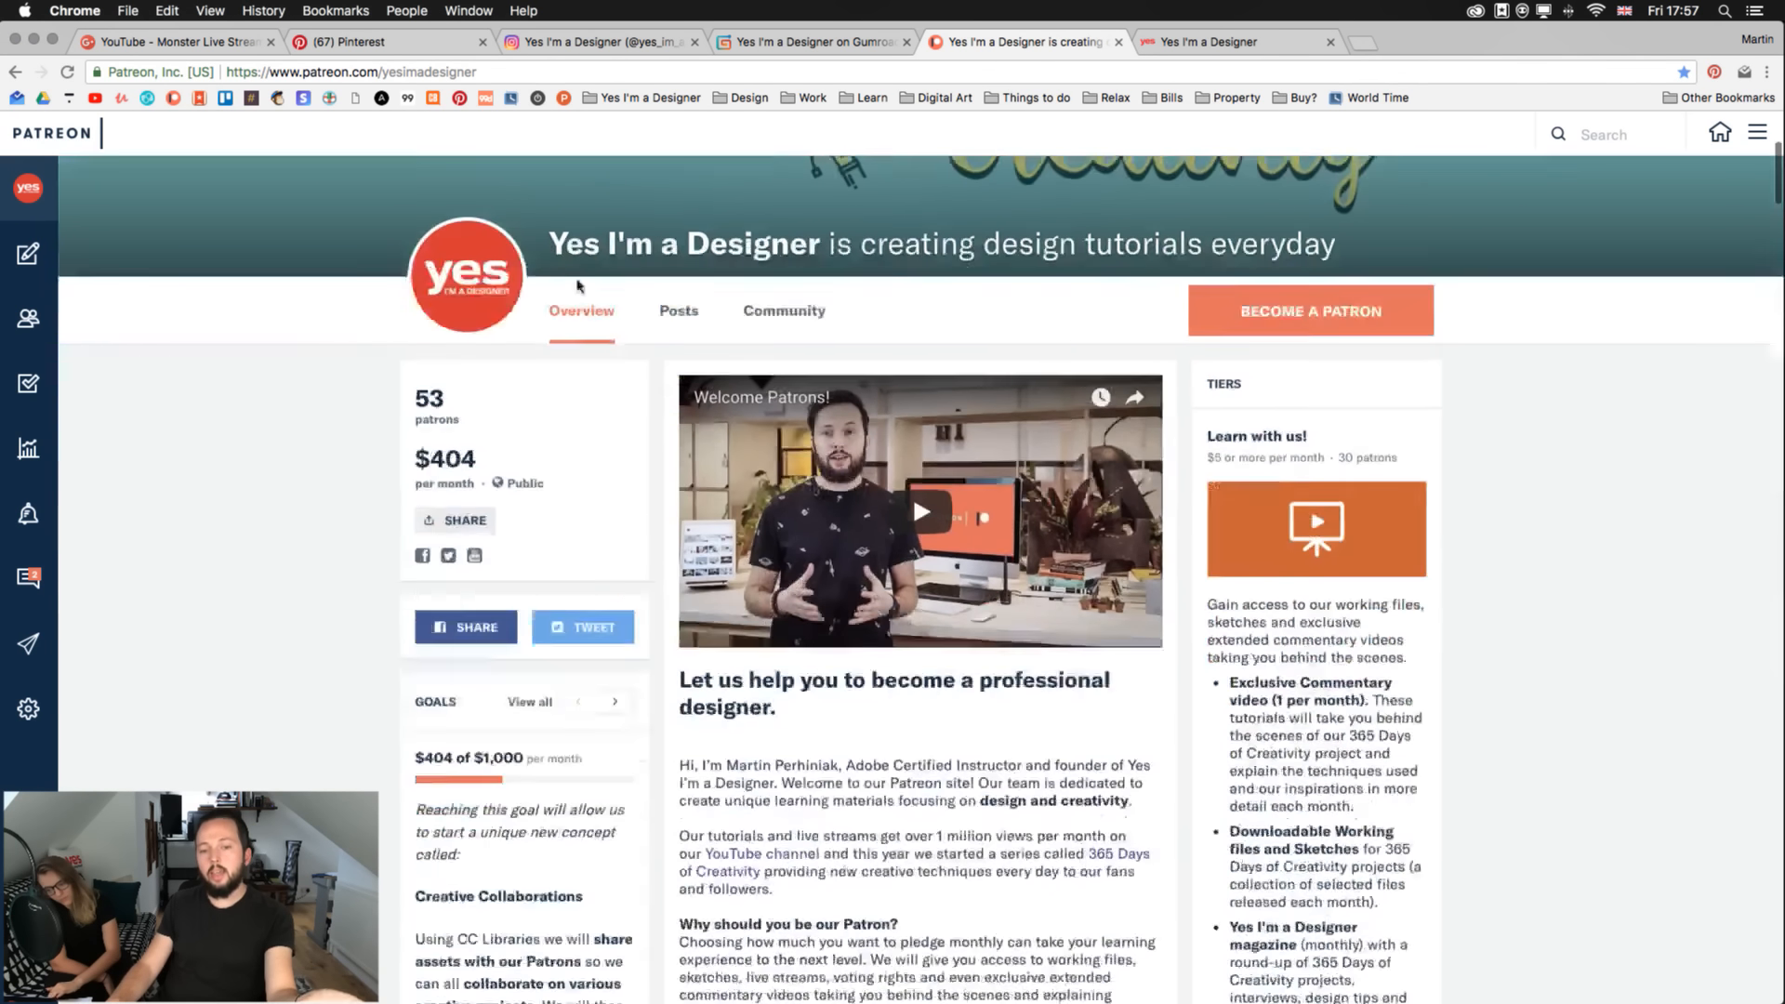
scroll(579, 286, "down", 1)
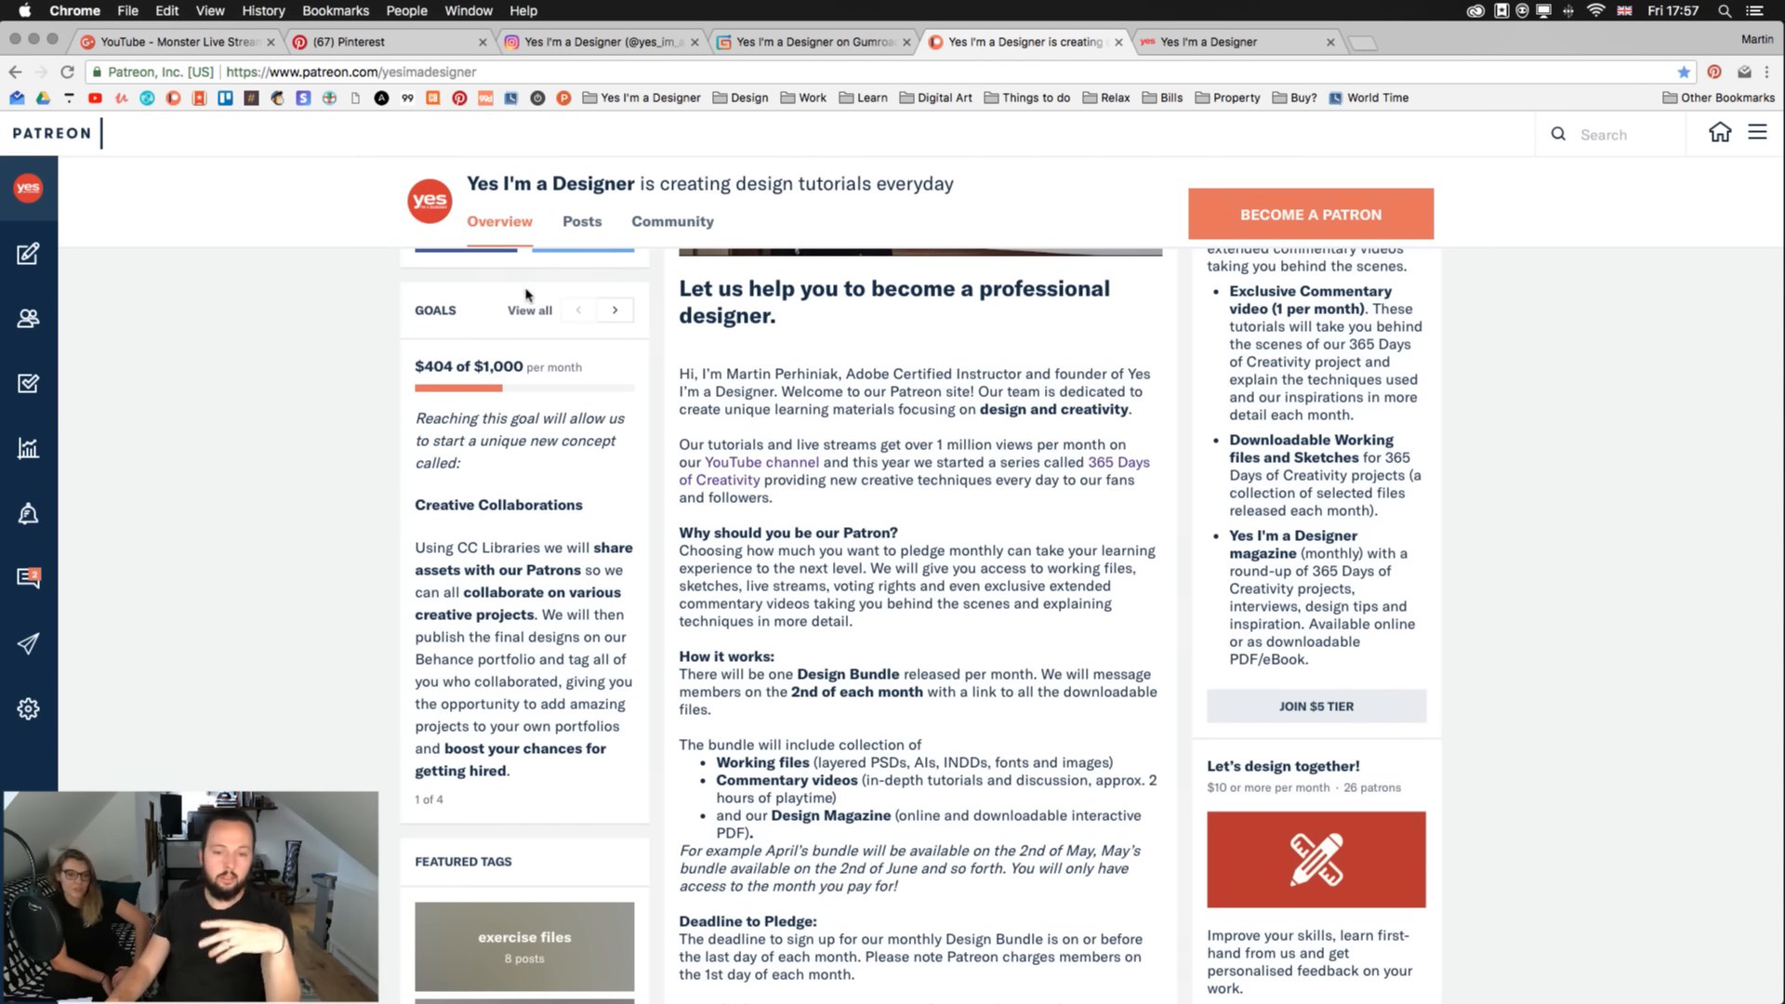
scroll(325, 300, "up", 10)
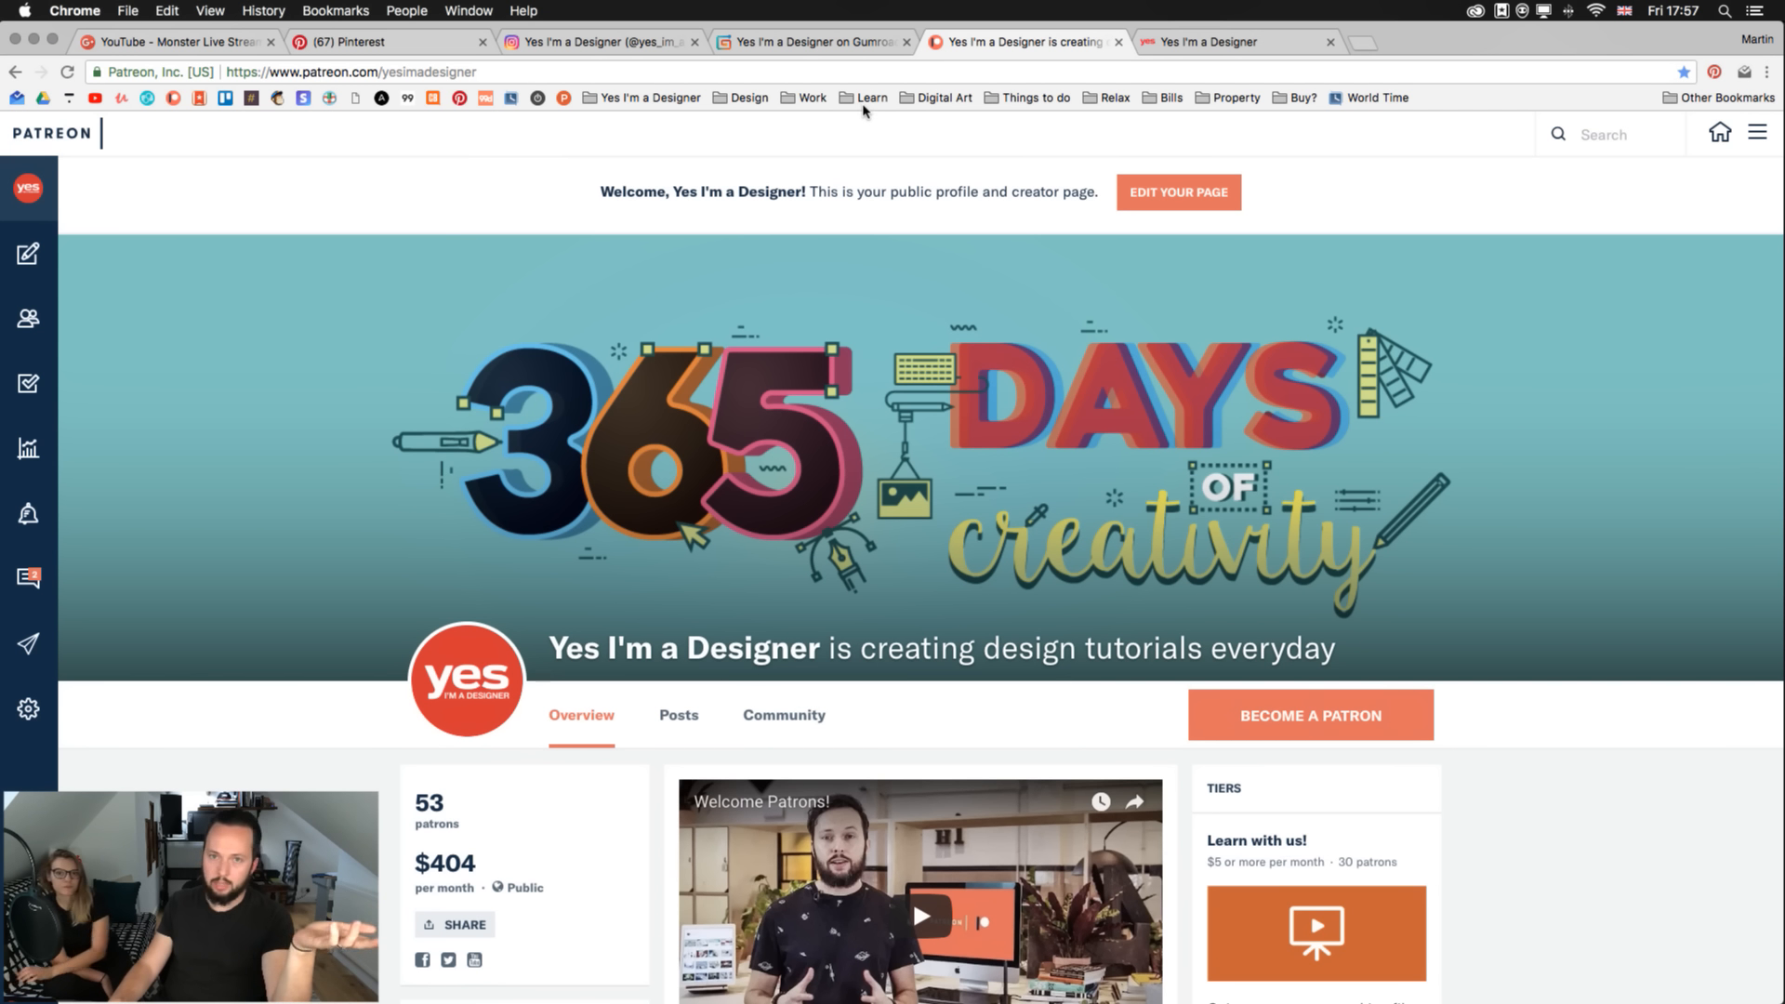
left_click(1187, 46)
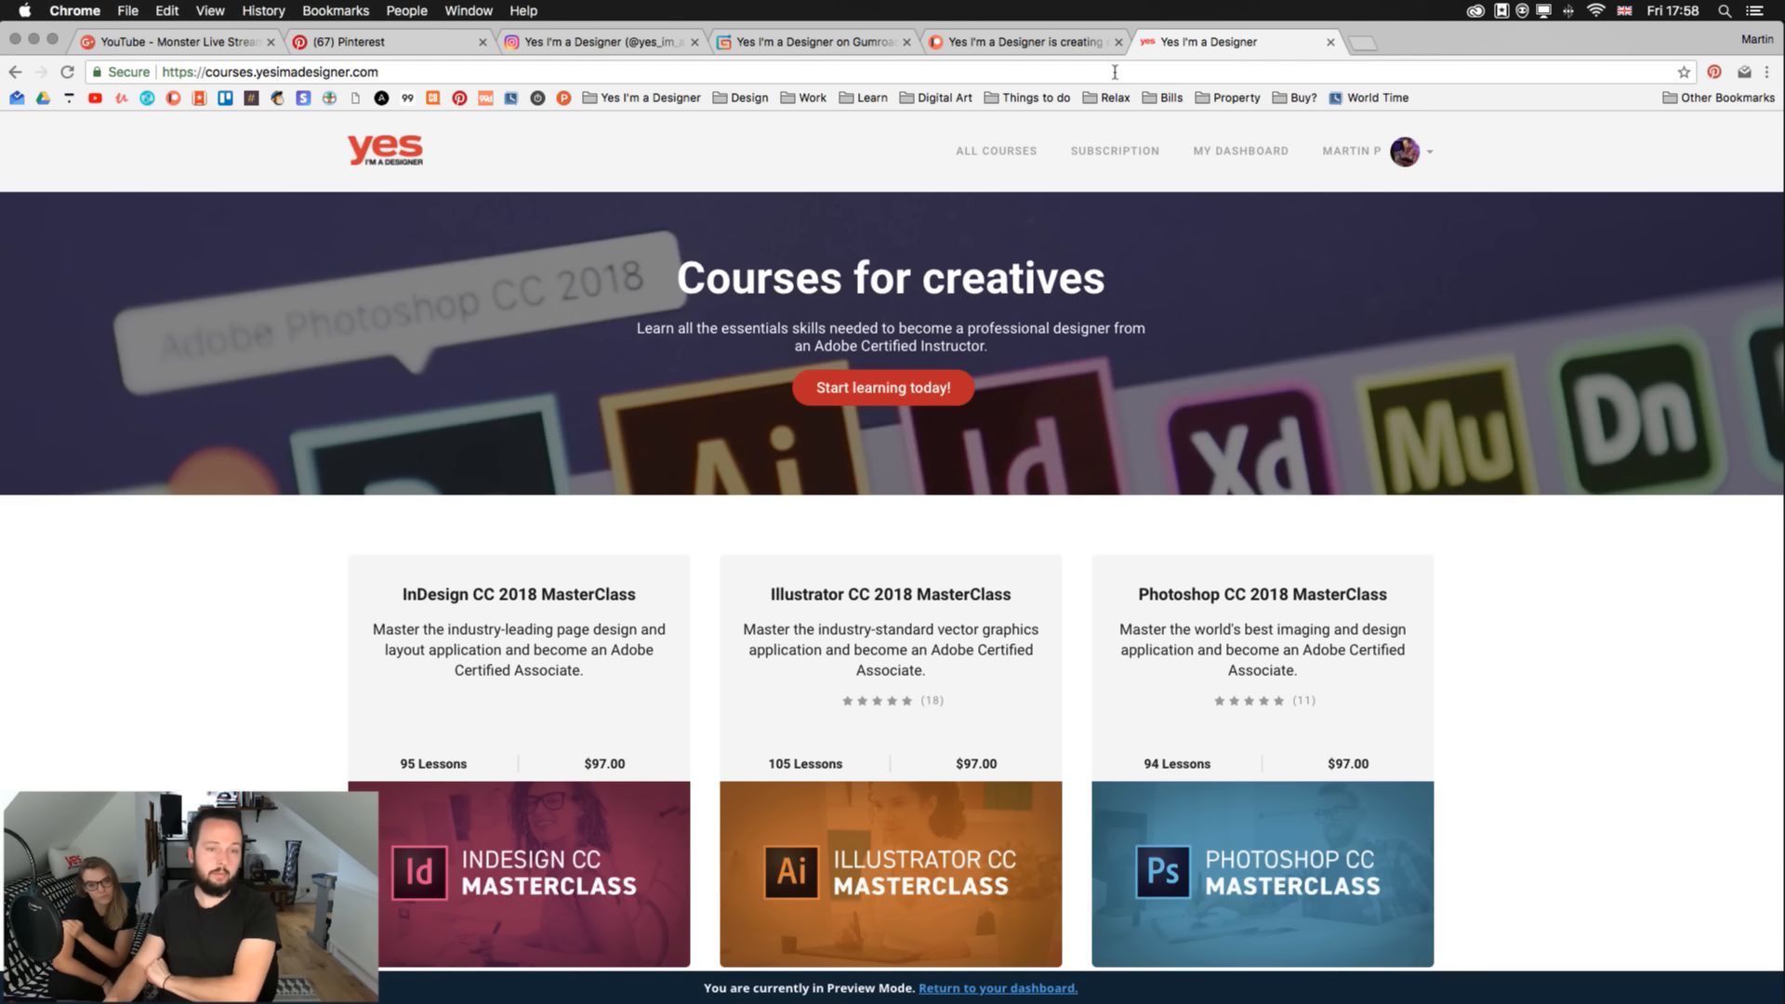
- Switch back to the monster_live.ai document in Illustrator
key("super+Tab")
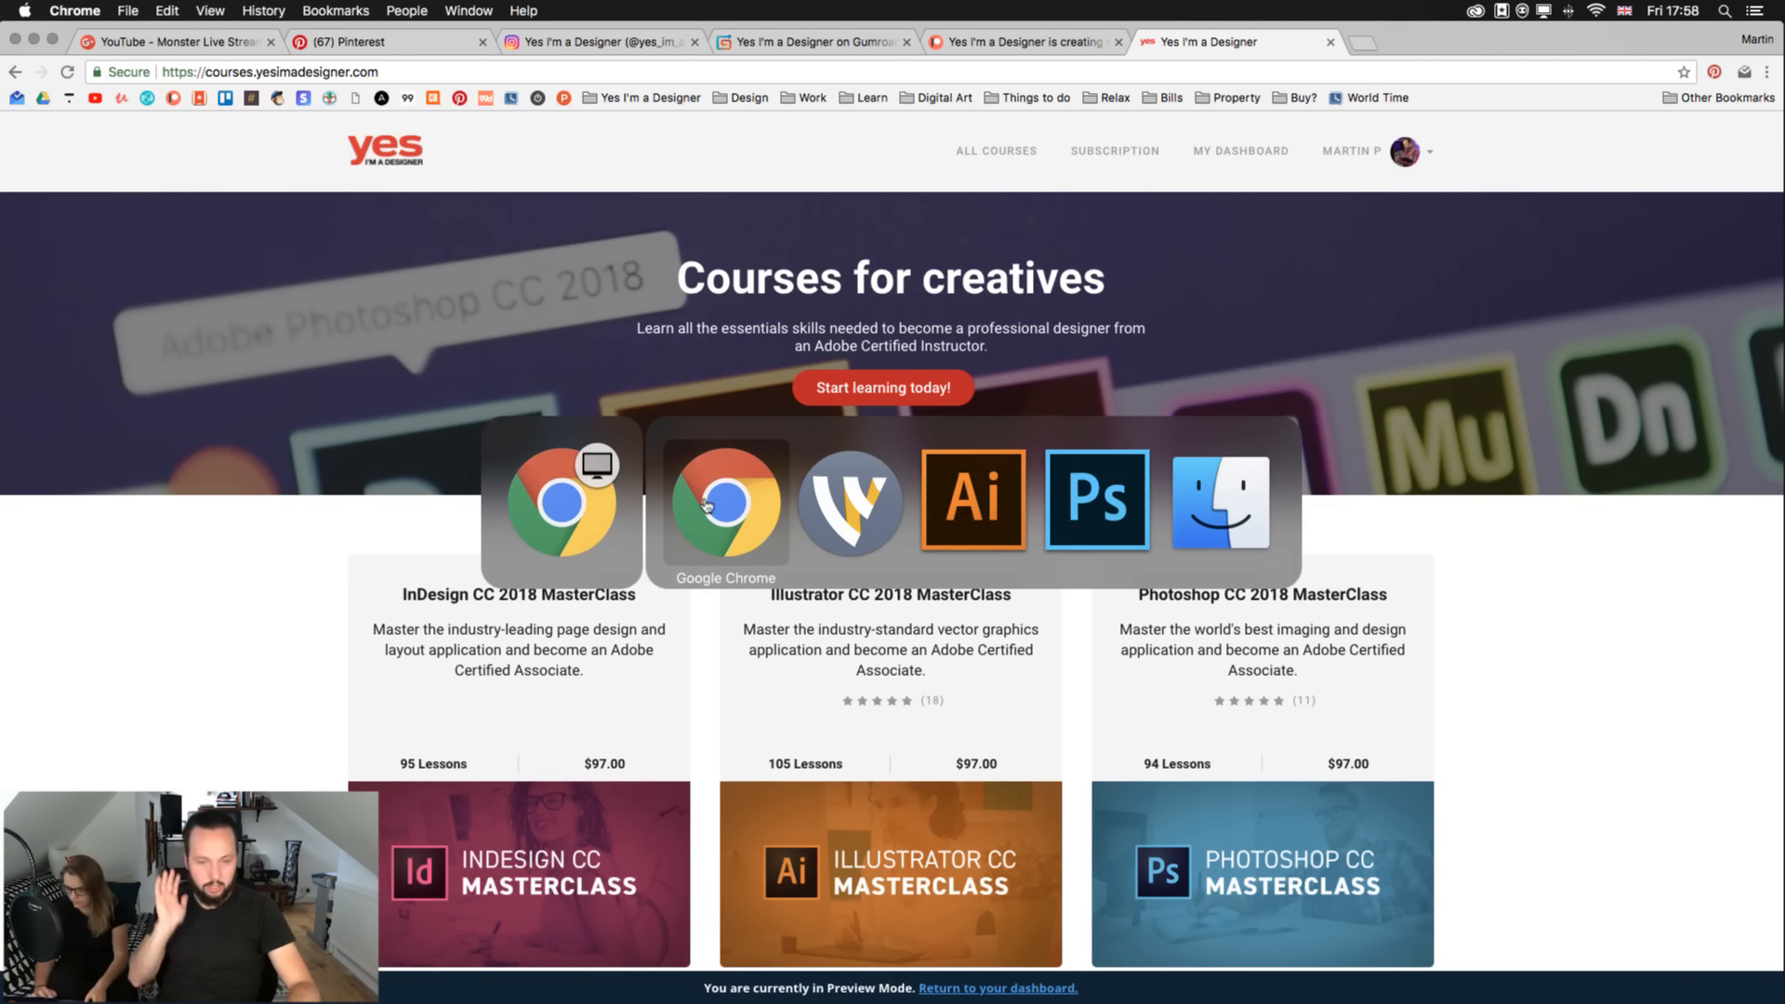
key("super+Tab")
key("super+Tab")
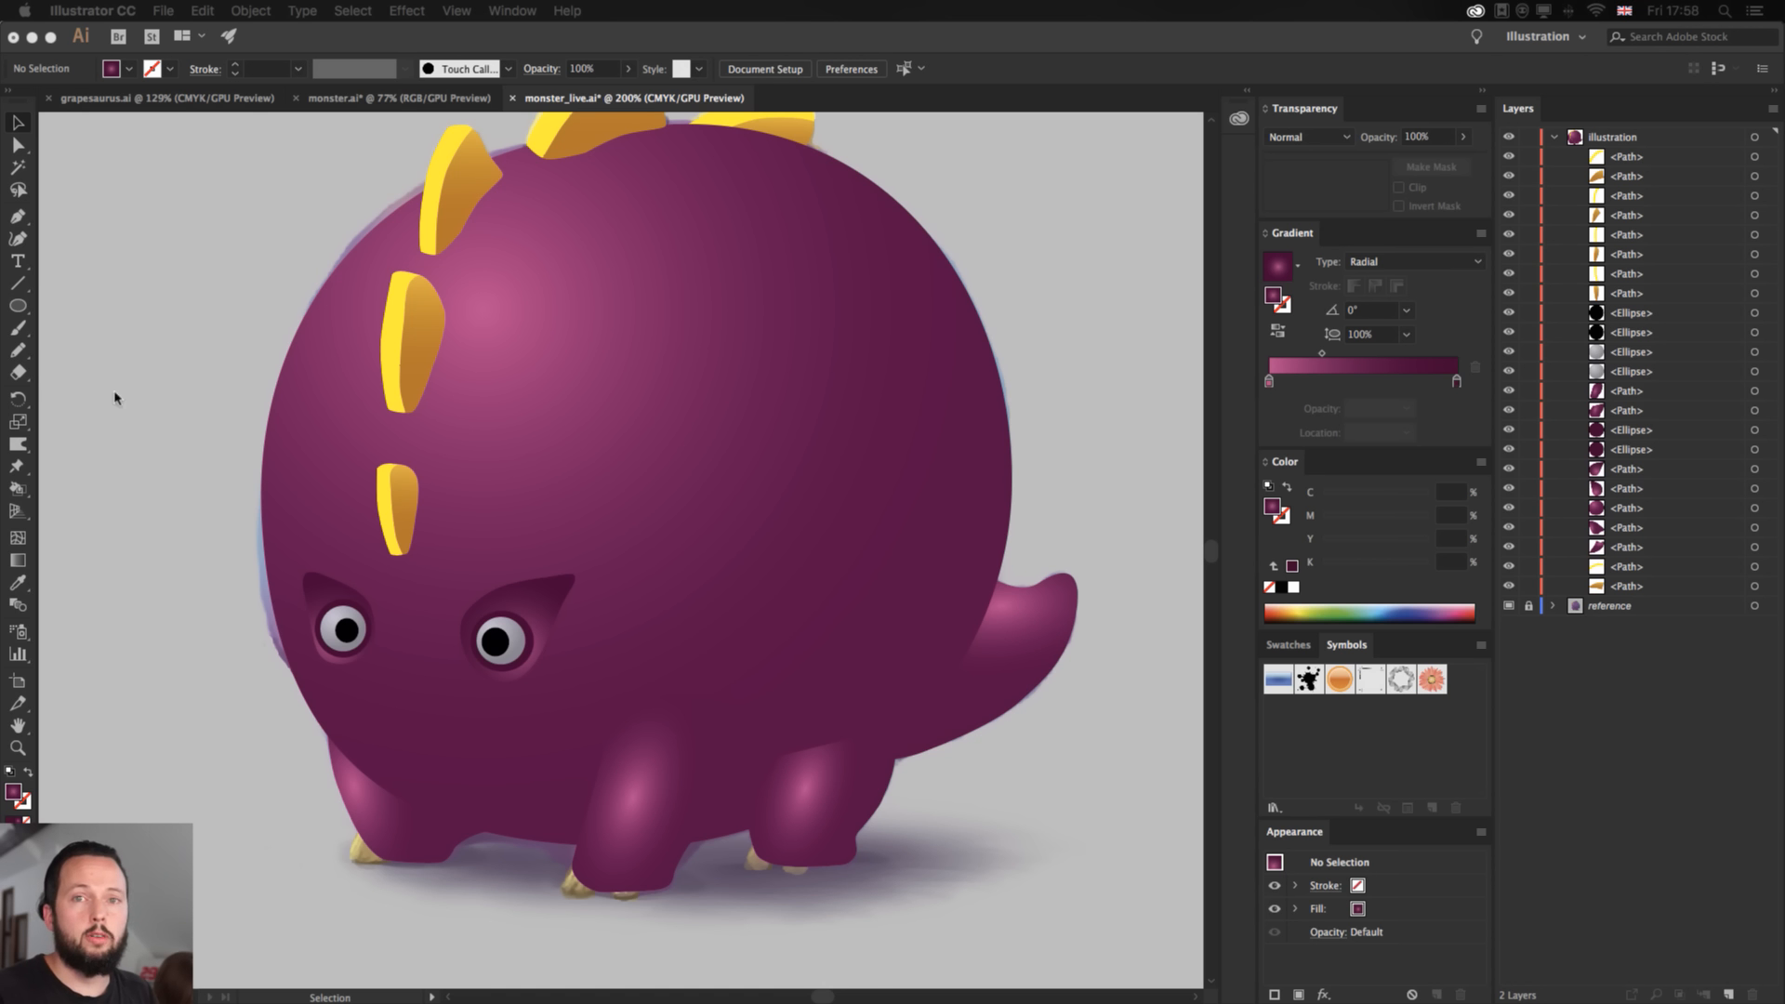
left_click(170, 469)
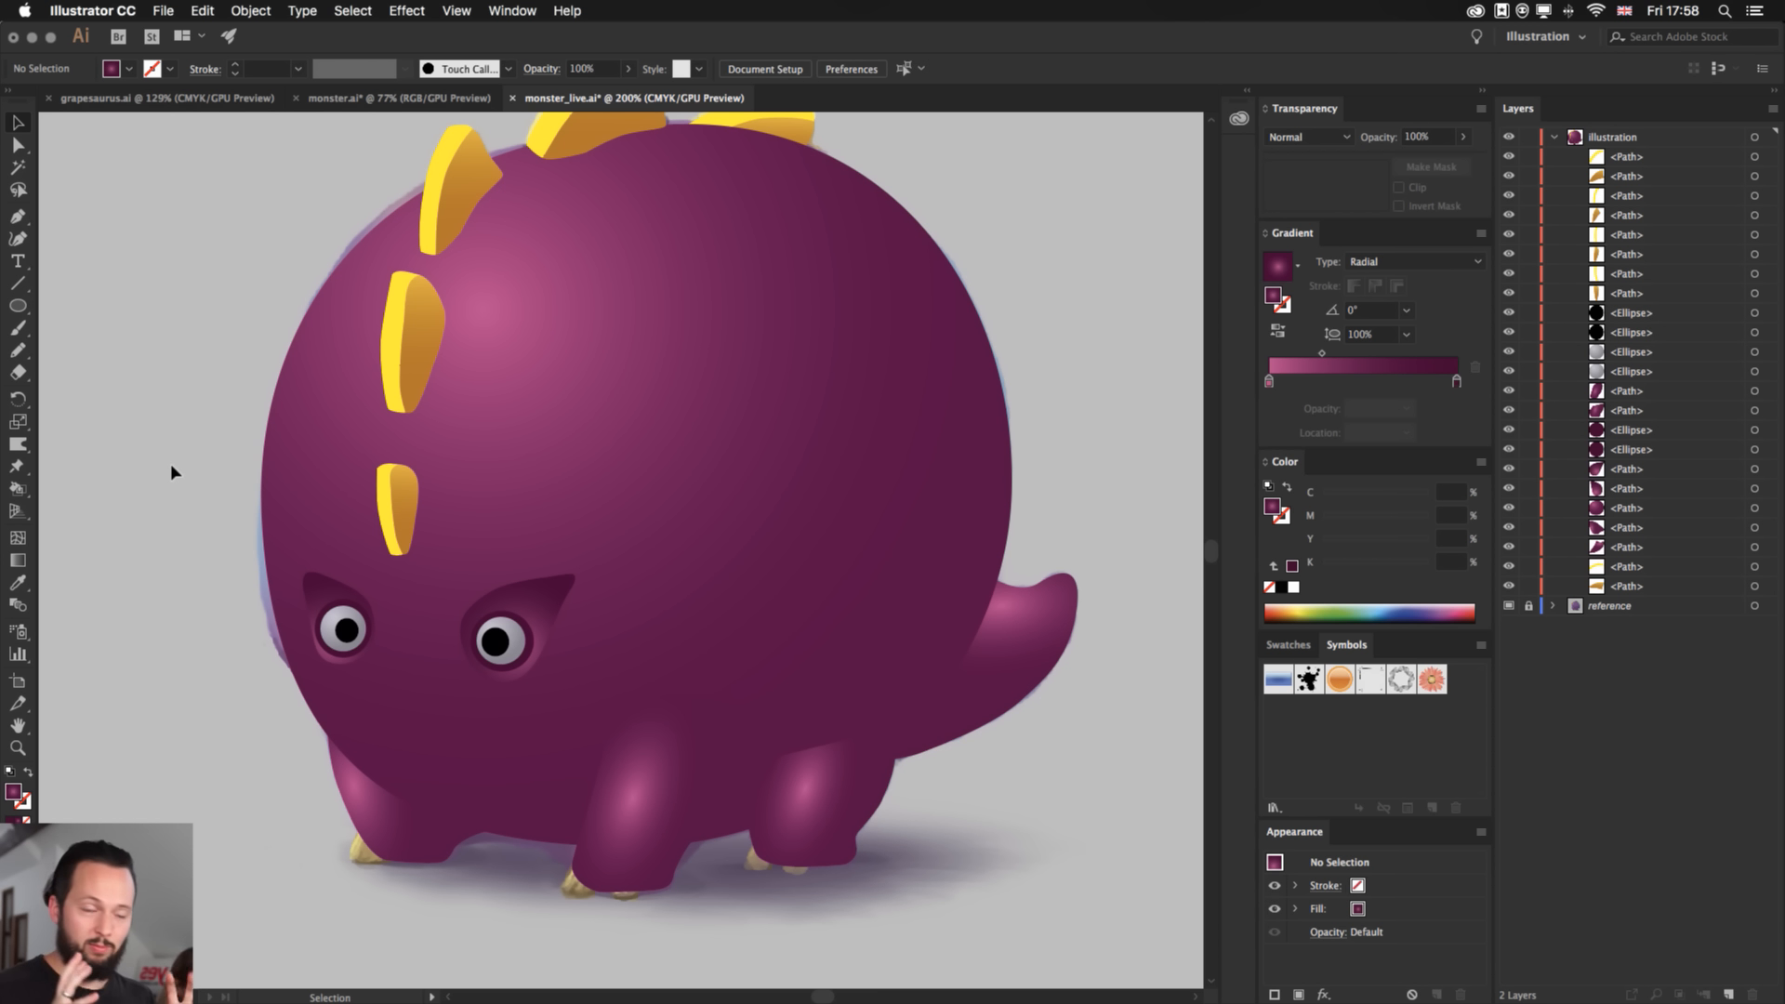
scroll(474, 679, "down", 3)
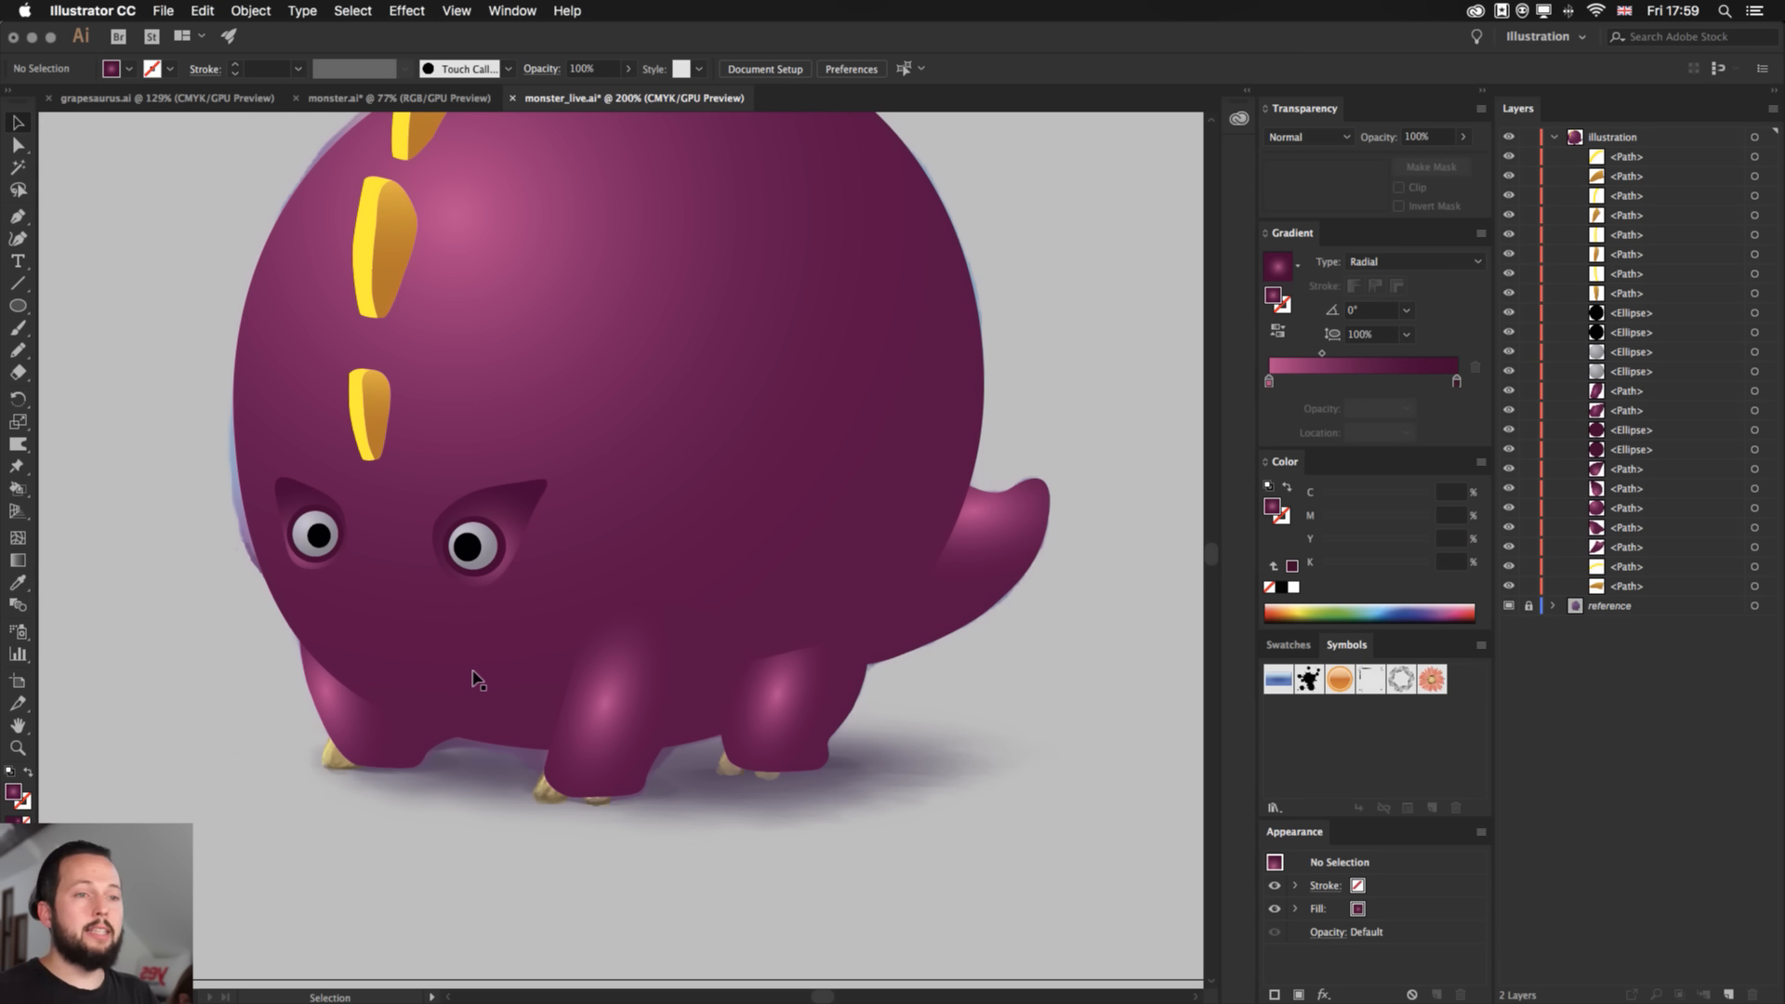
- Switch to Photoshop and examine the mouth, face and lower body of the painted monster in grapesaurus.psd
key("super+Tab")
key("super+Tab")
key("super+Tab")
key("super+Tab")
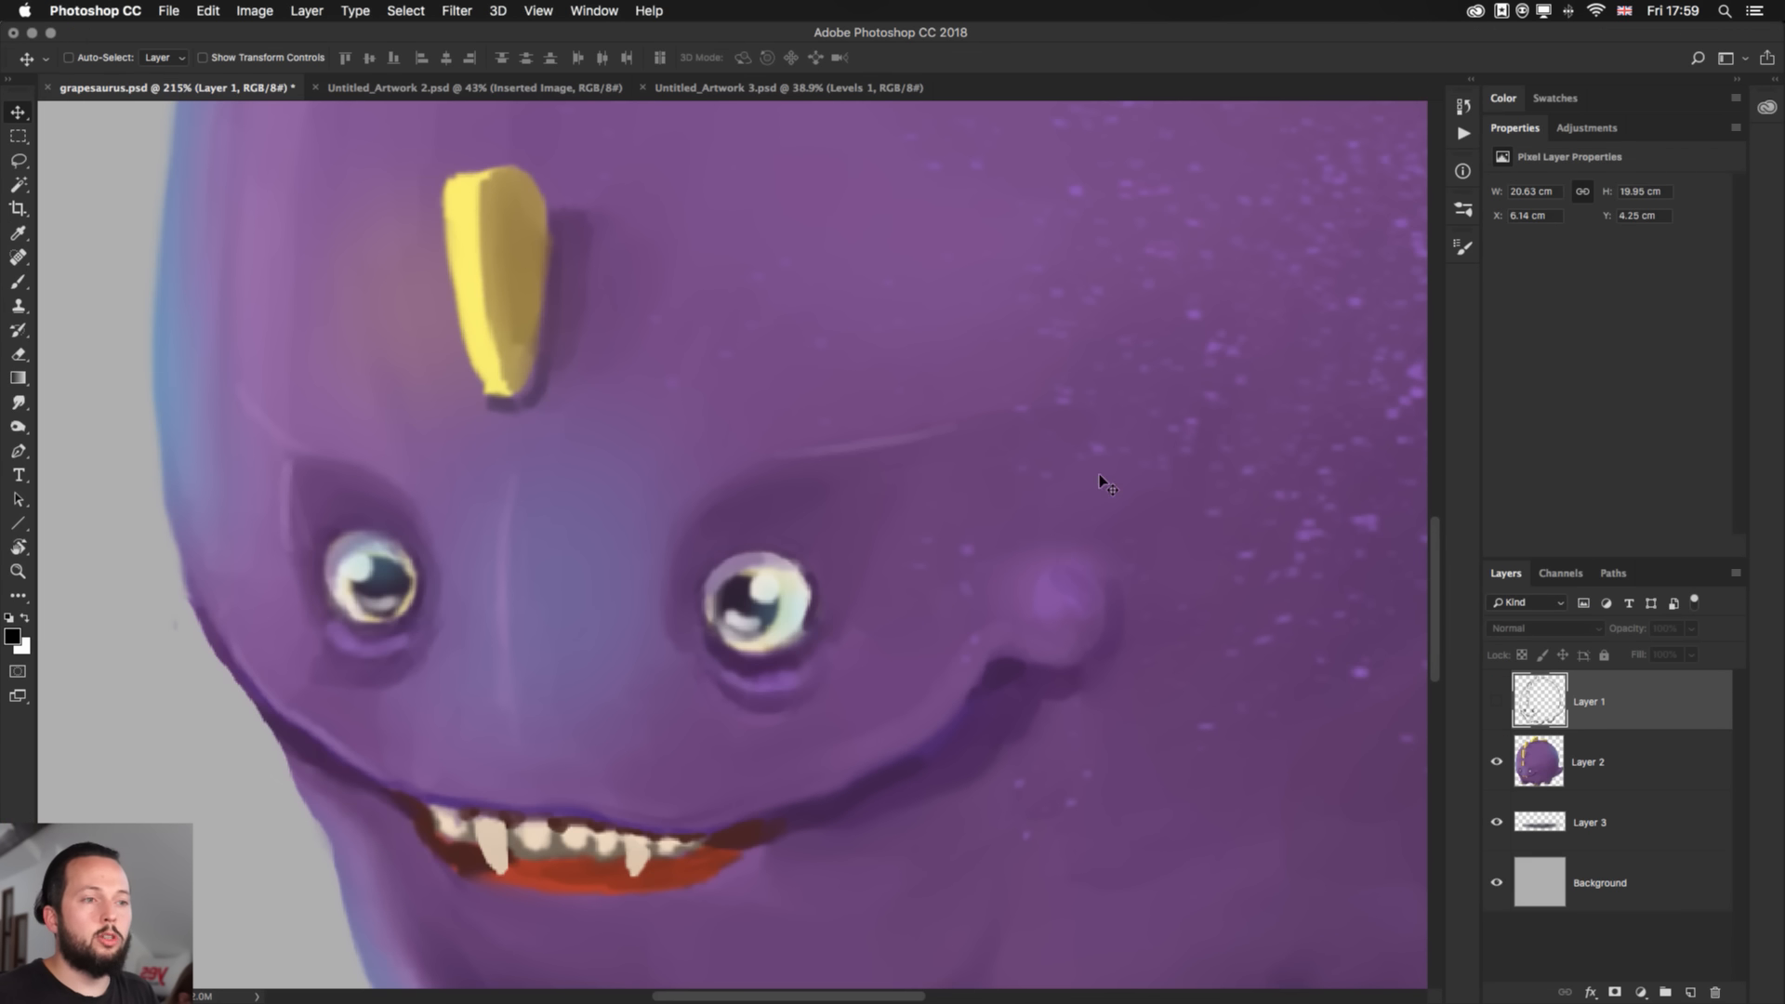
scroll(577, 558, "down", 6)
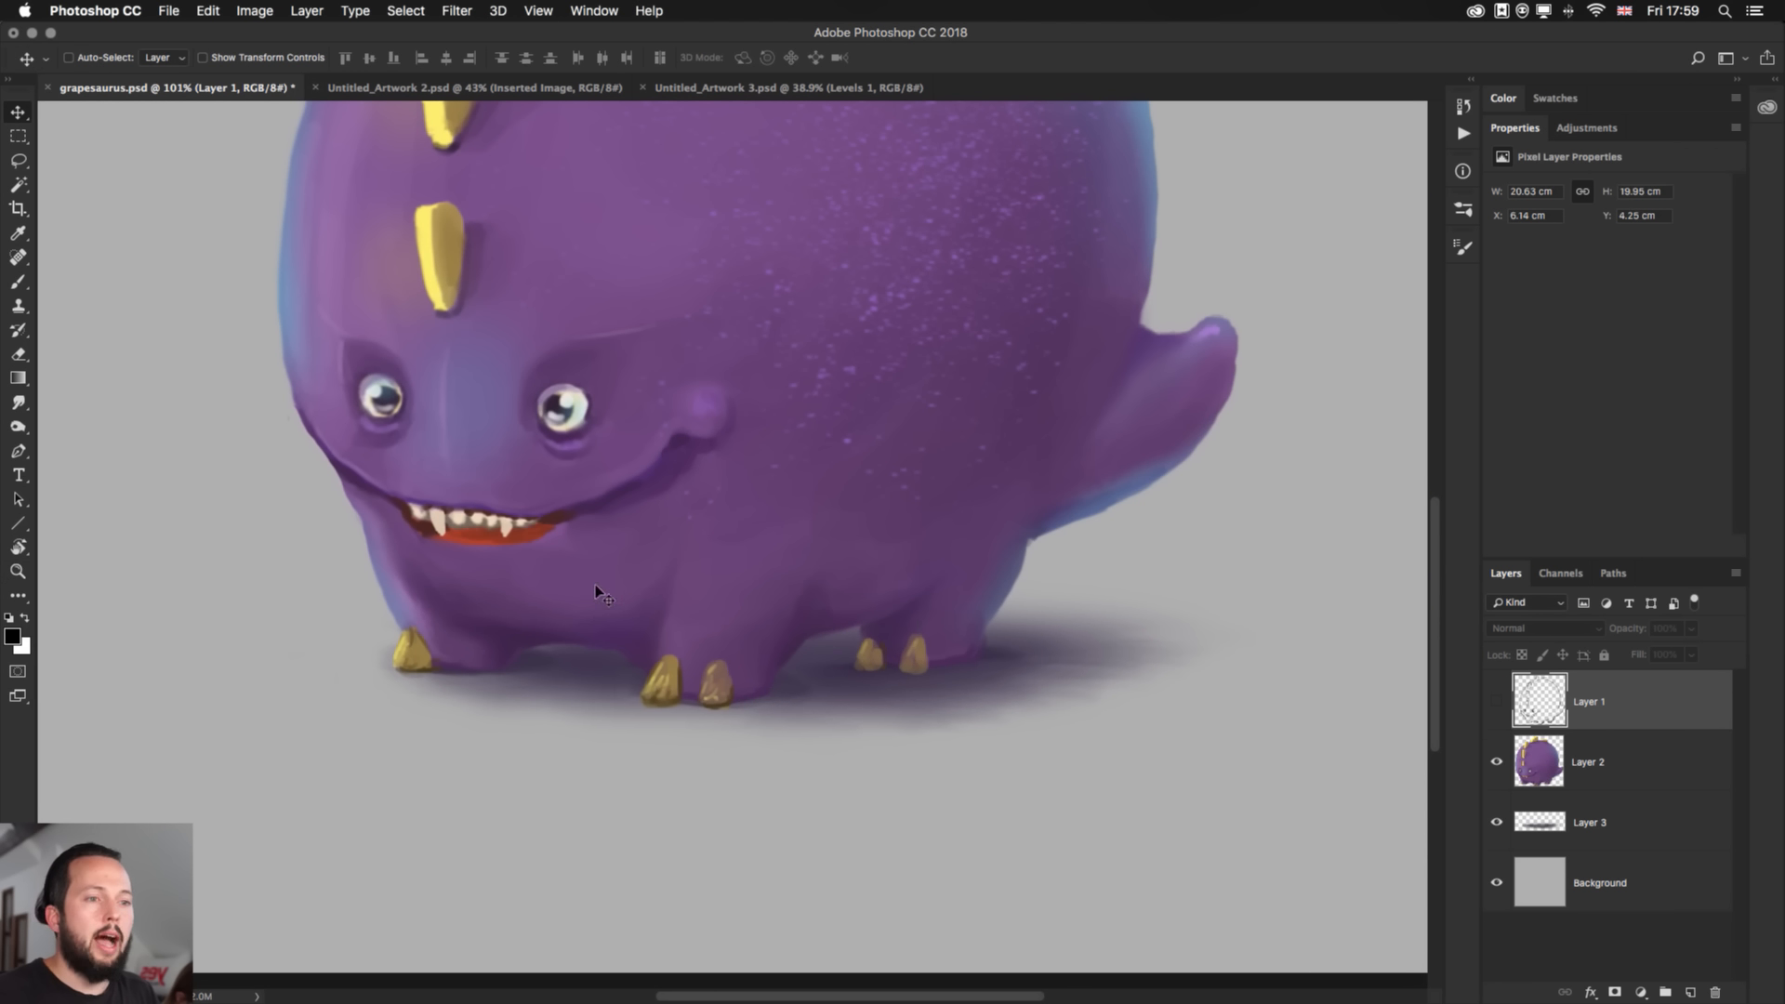
left_click_drag(483, 584, 555, 761)
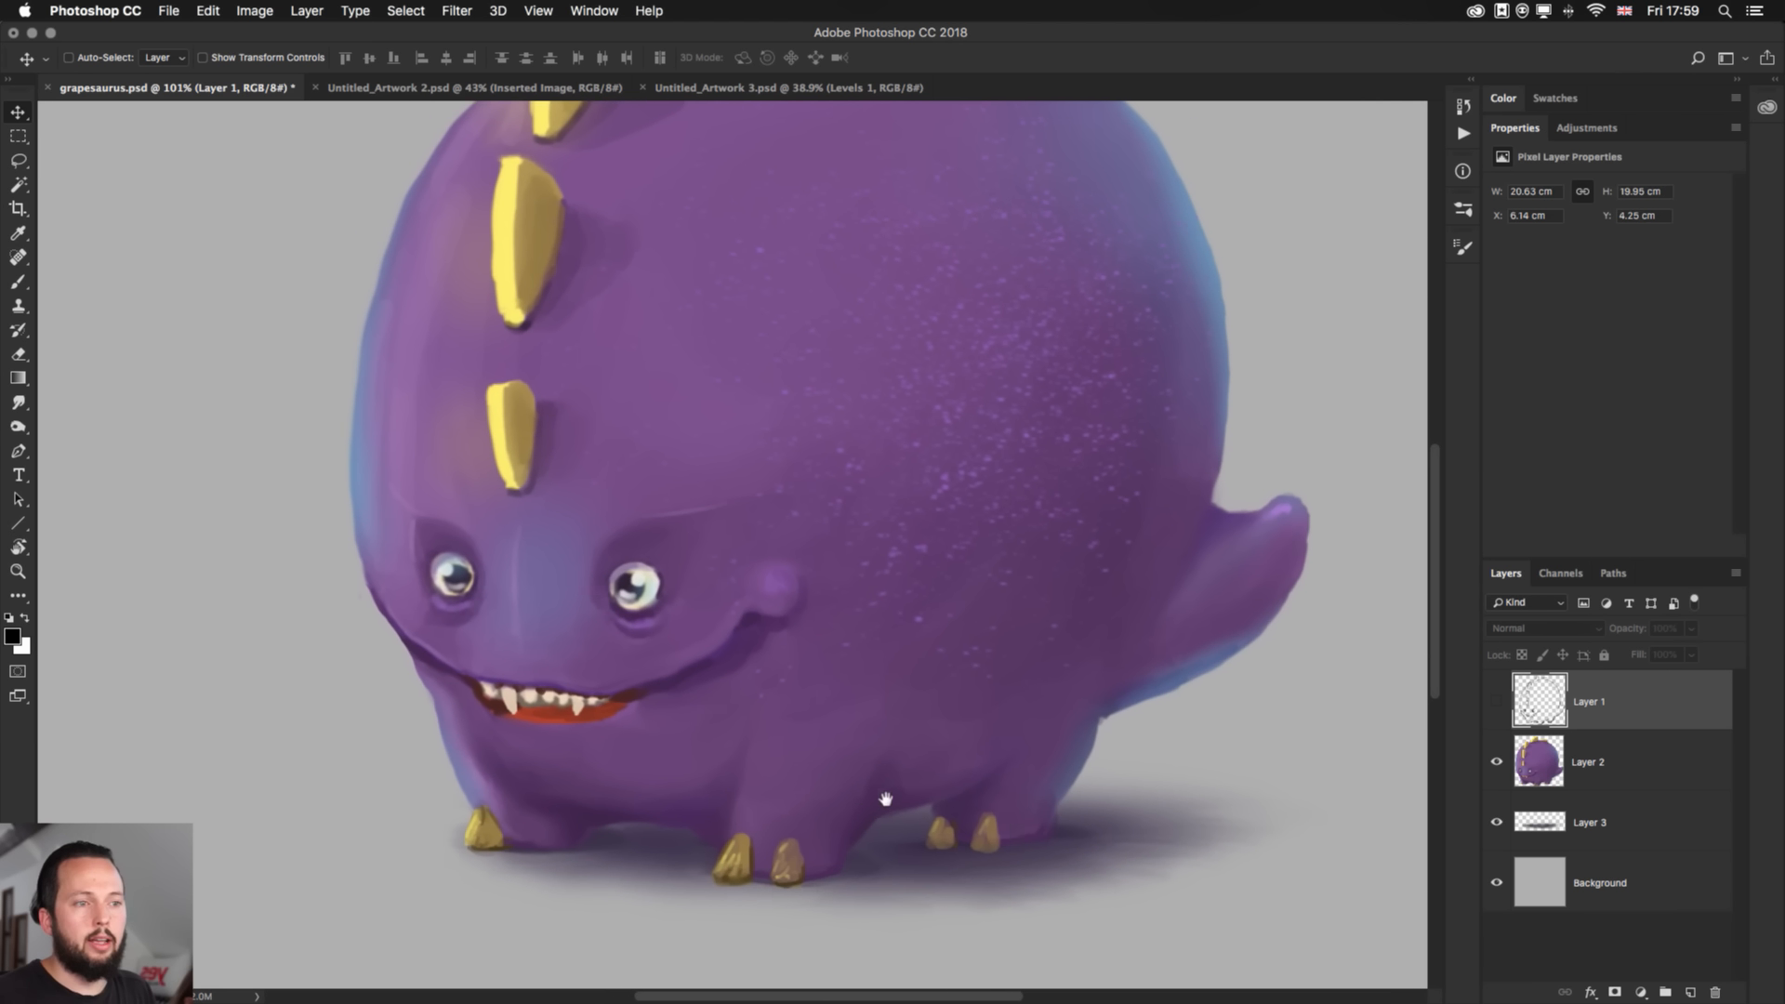
scroll(892, 790, "right", 3)
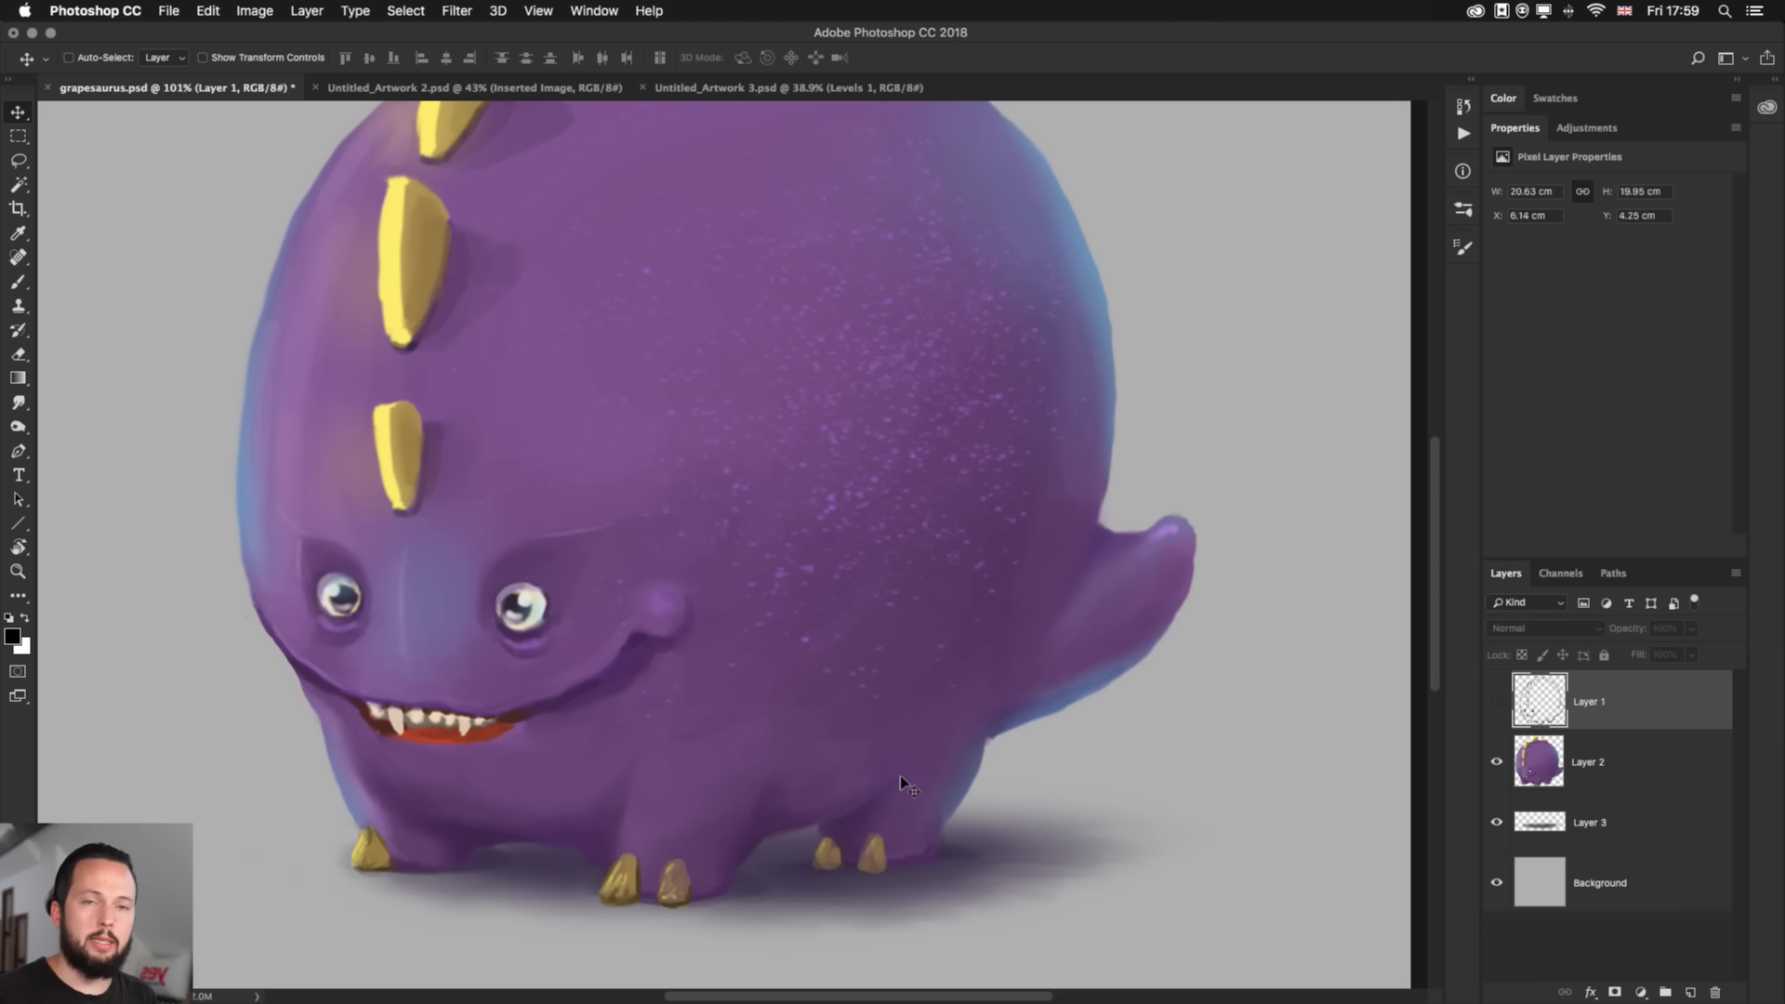
- Switch back to Illustrator and draw the first part of a curved Pen path along the monster's lower body edge, across the legs
key("super+Tab")
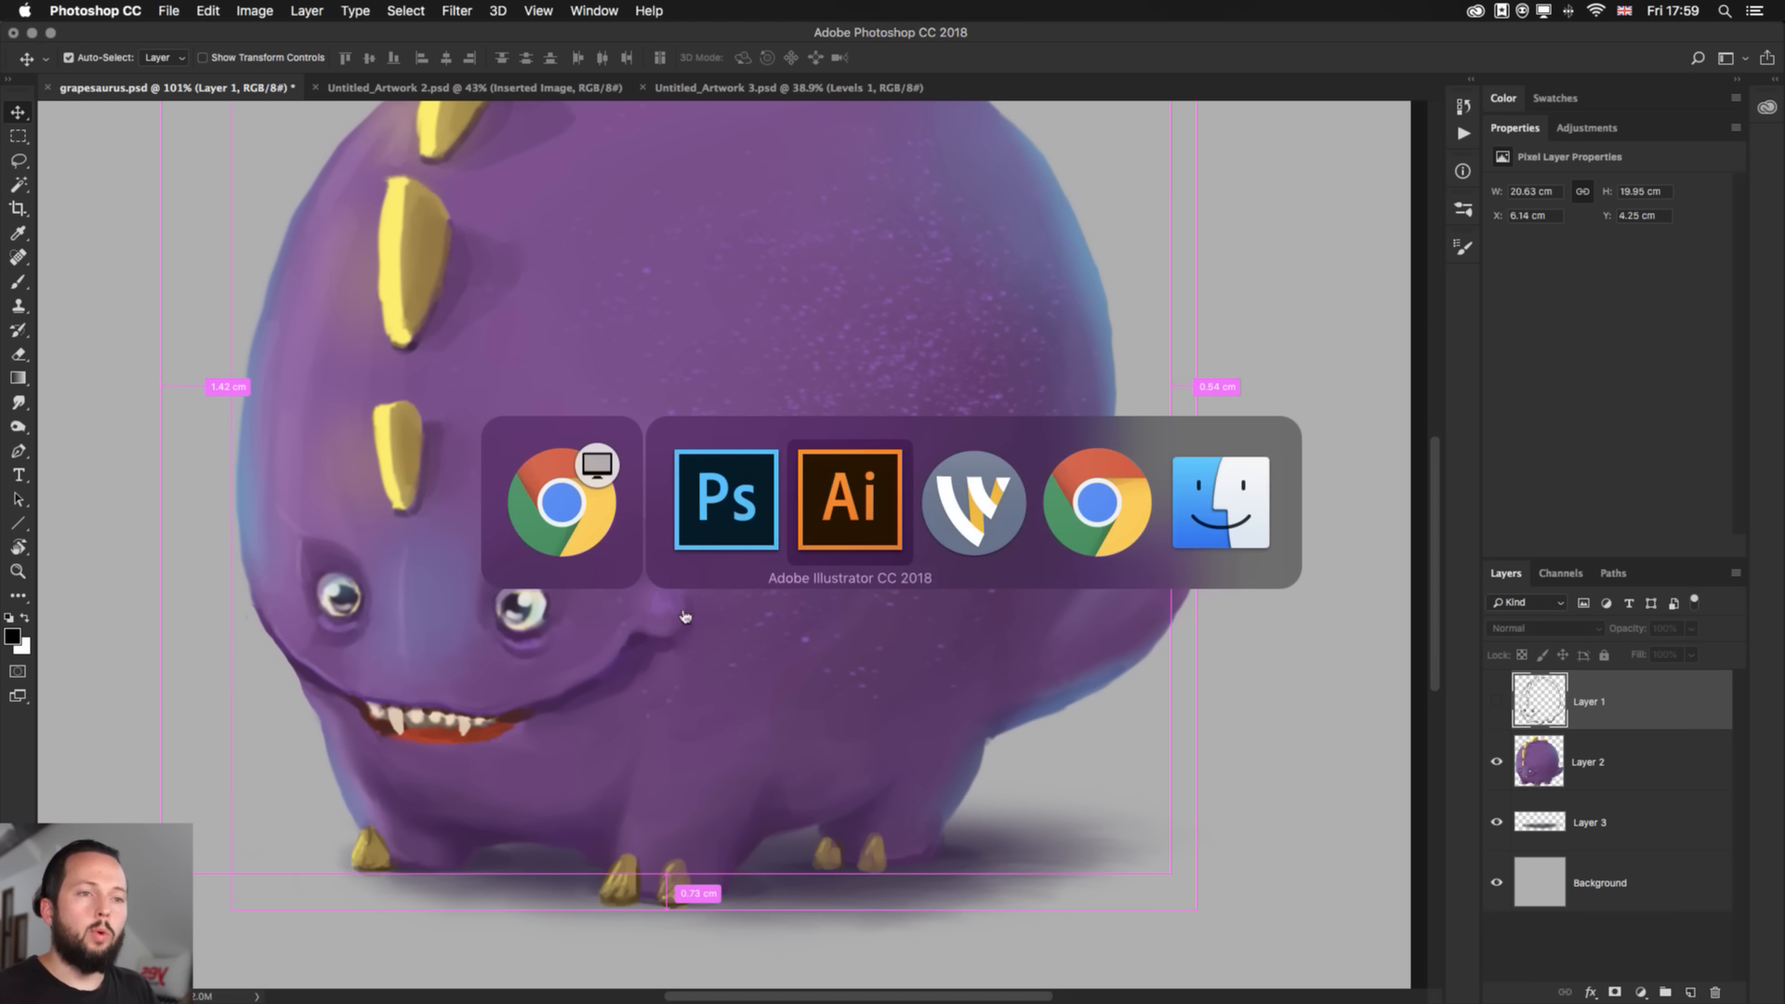
left_click(865, 499)
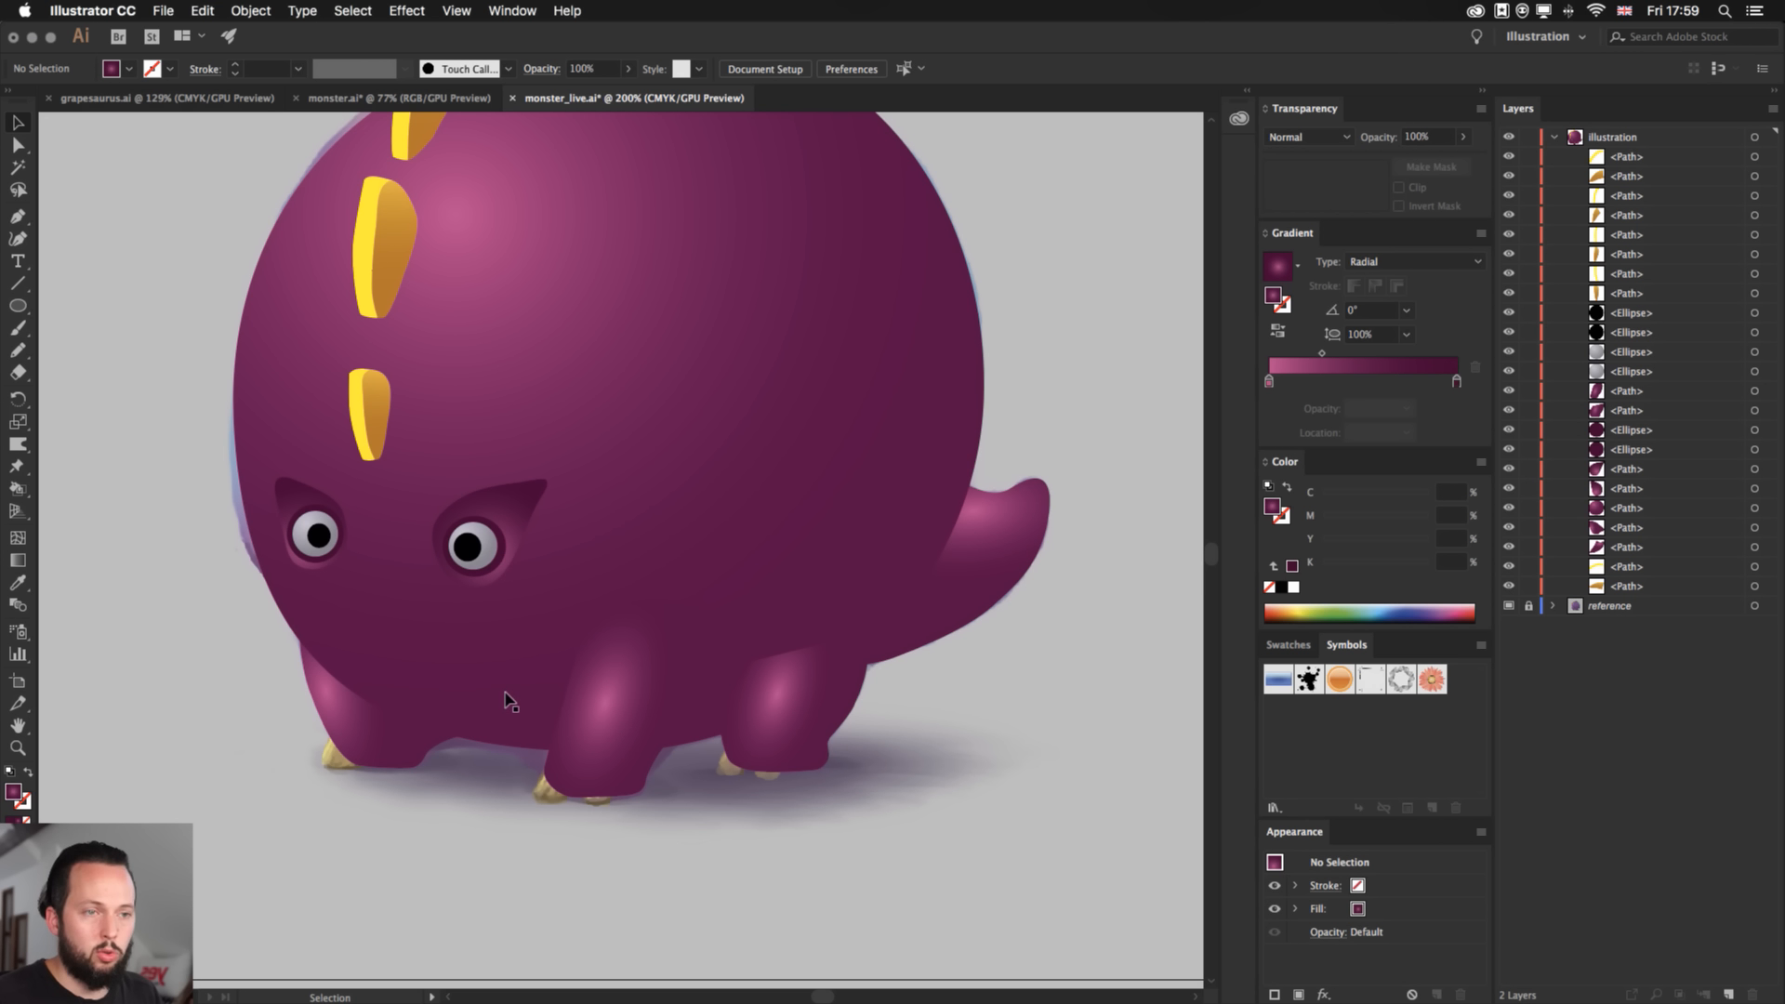
scroll(507, 707, "down", 2)
scroll(507, 706, "left", 1)
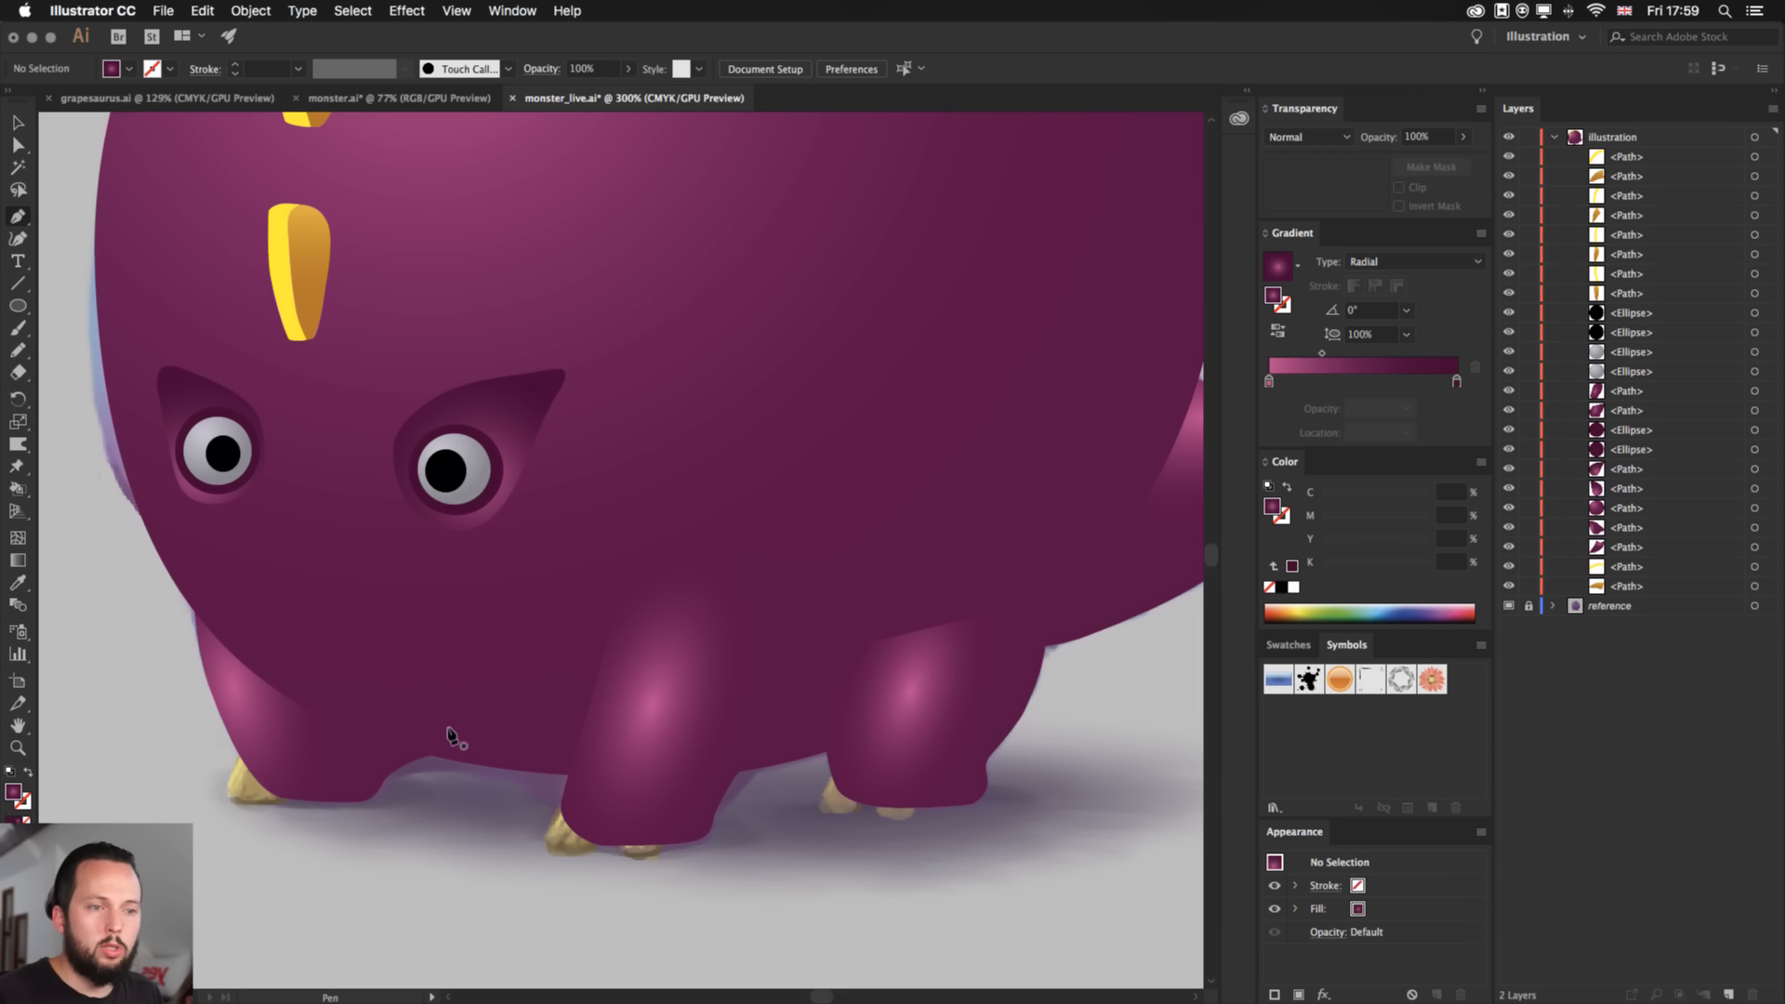
left_click(212, 614)
left_click_drag(390, 737, 447, 751)
left_click_drag(600, 774, 635, 770)
left_click_drag(843, 745, 909, 712)
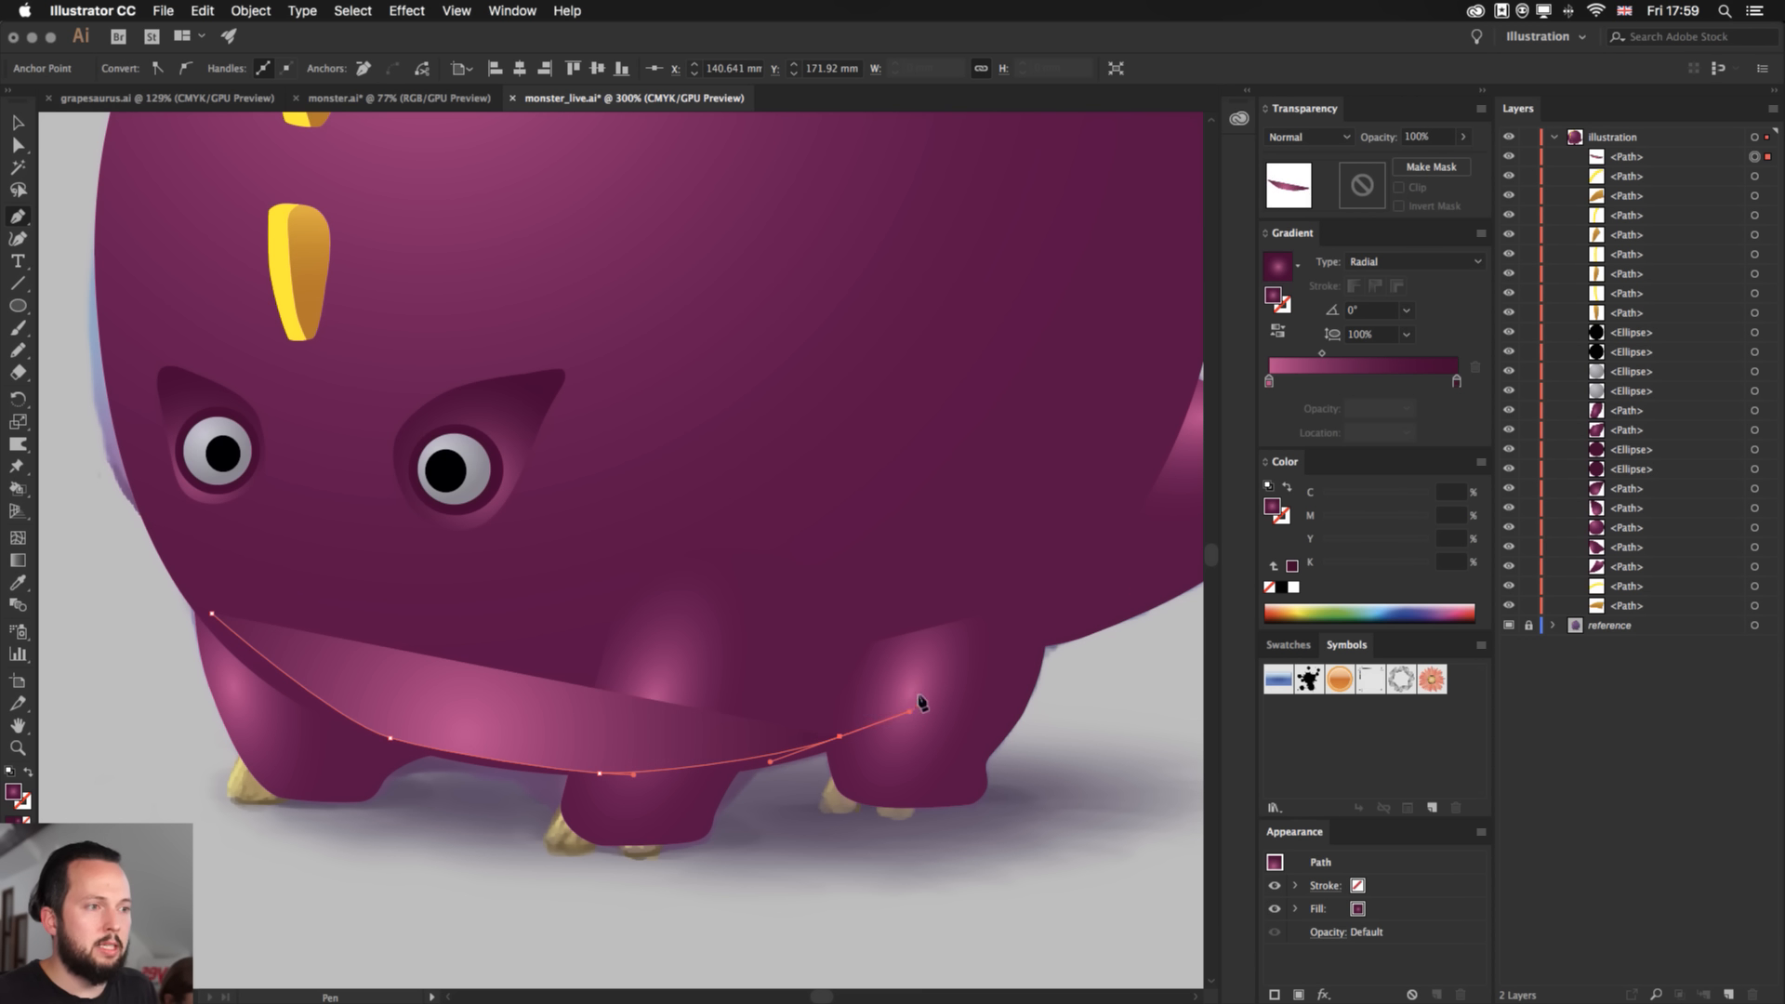
- Continue the path up to the body's right edge and close it across the body and face, about 132 mm wide and 76 mm high
left_click_drag(1091, 563, 1121, 511)
left_click_drag(1131, 443, 1029, 550)
left_click_drag(1091, 481, 1110, 403)
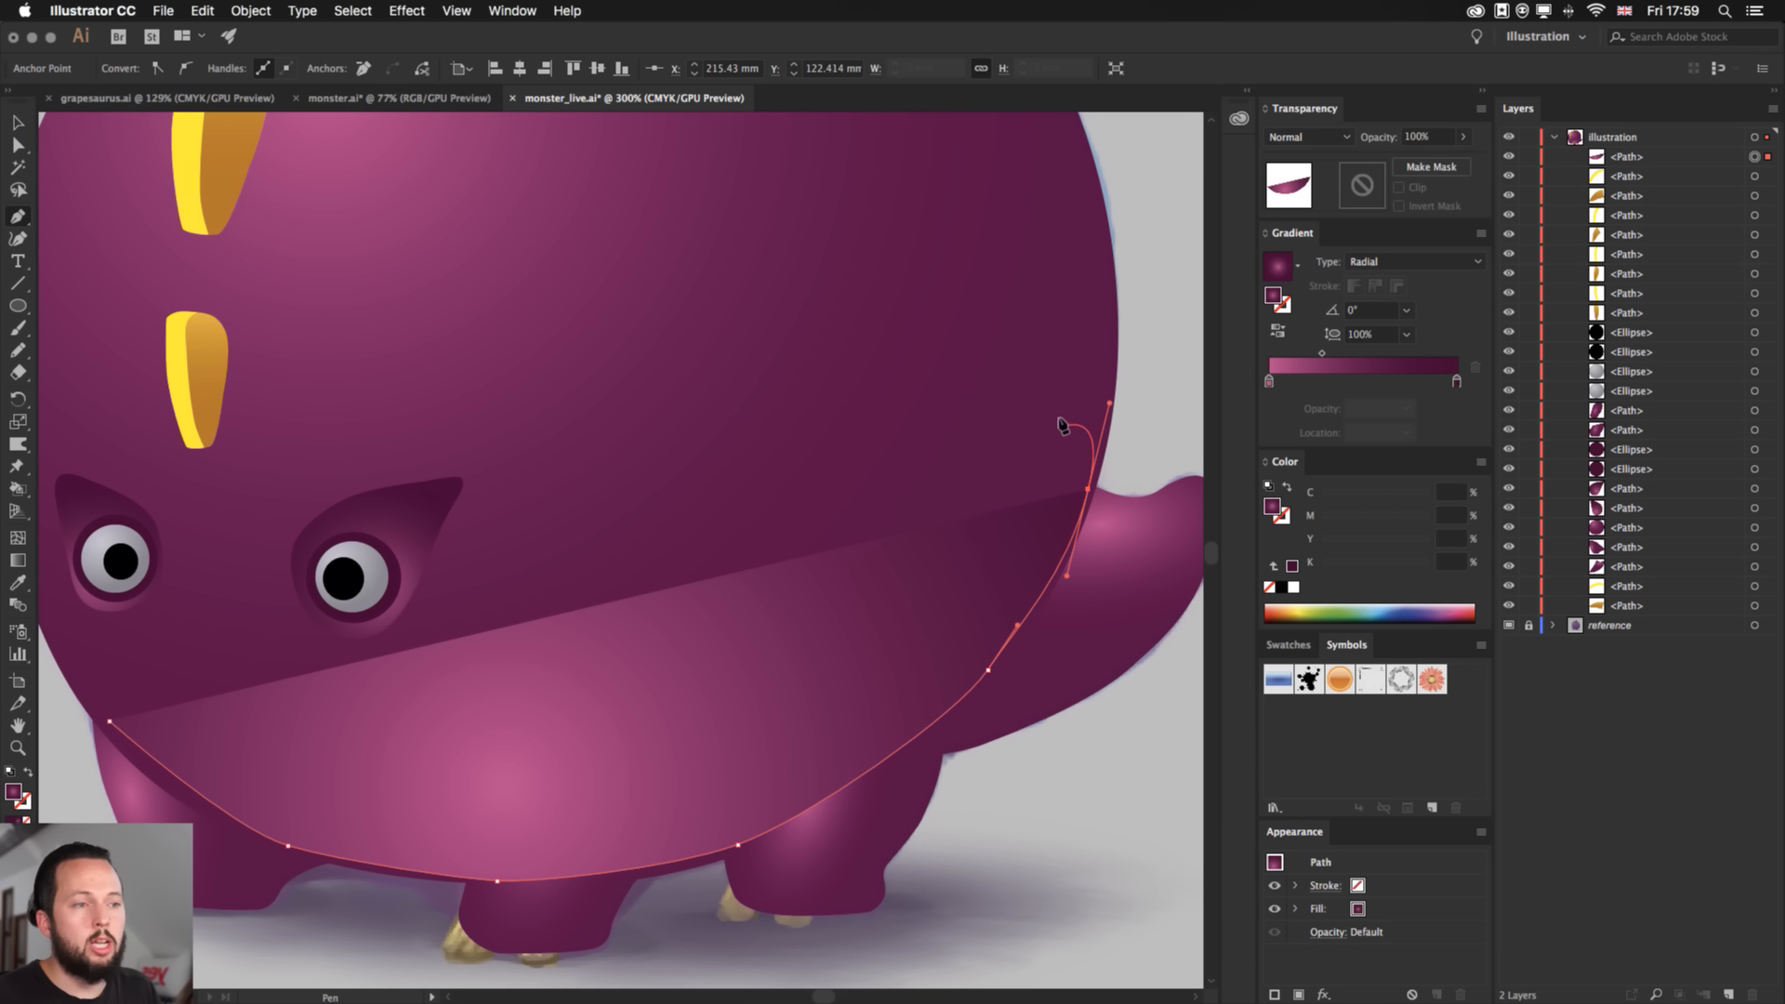
left_click(1107, 372)
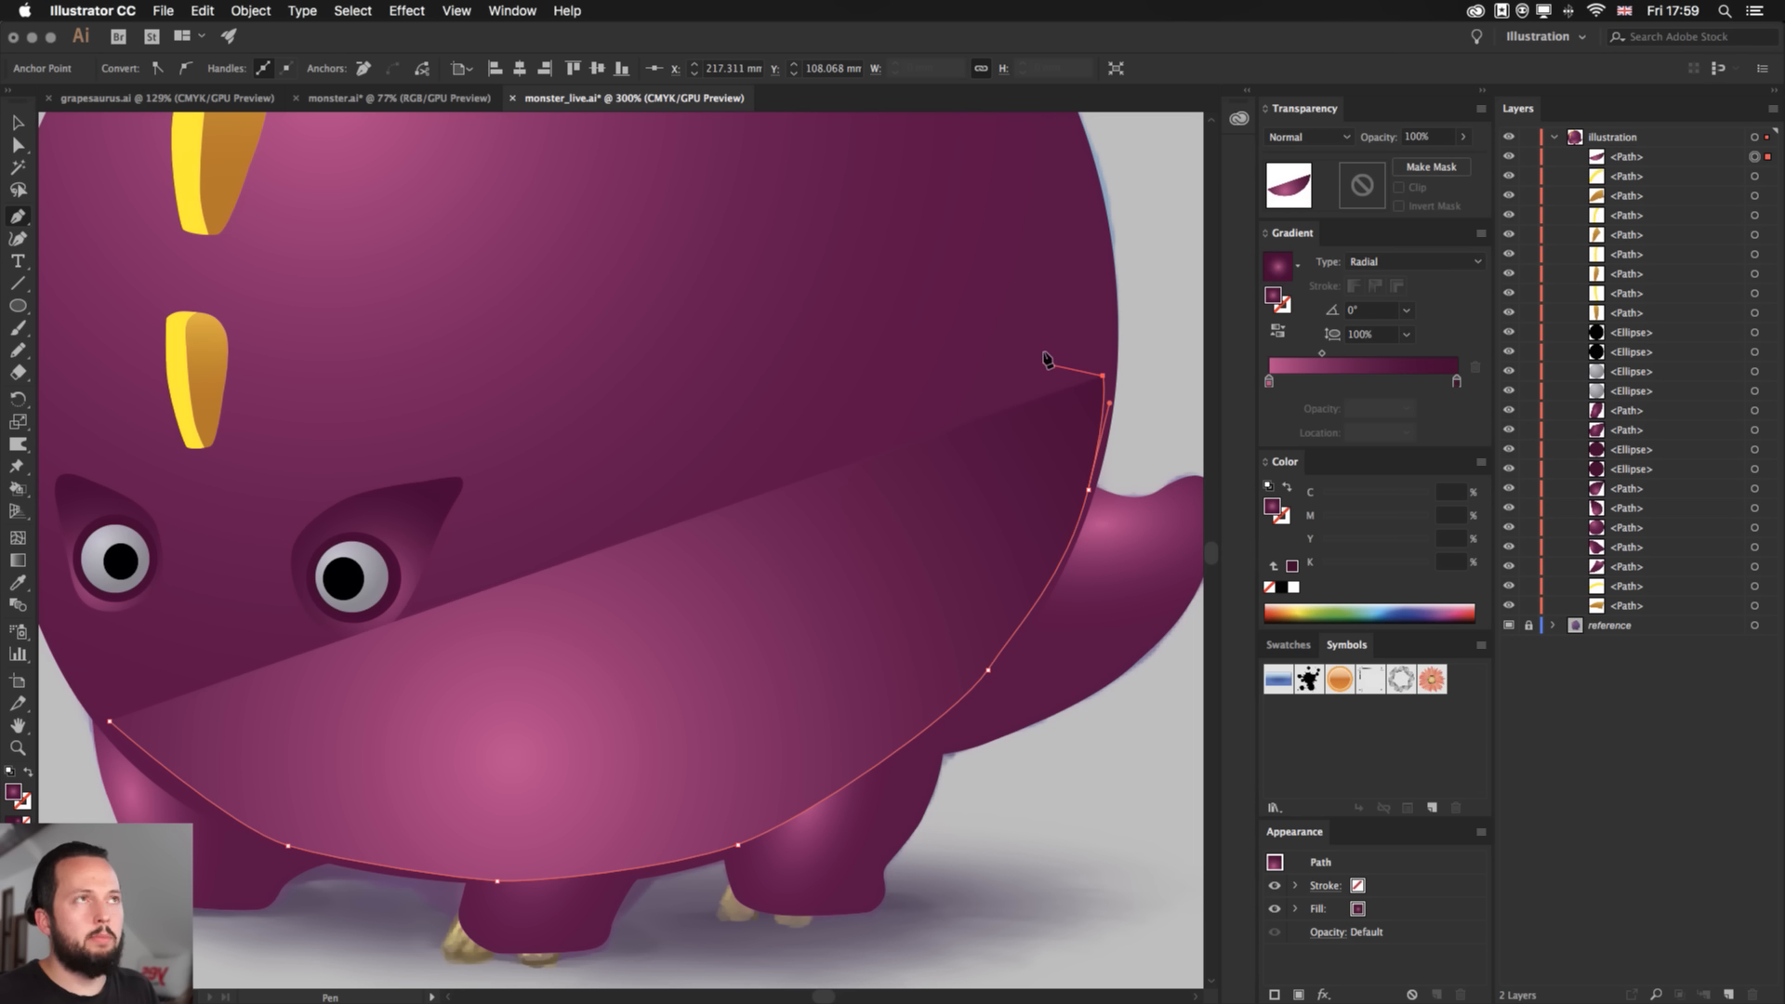
left_click(1104, 277)
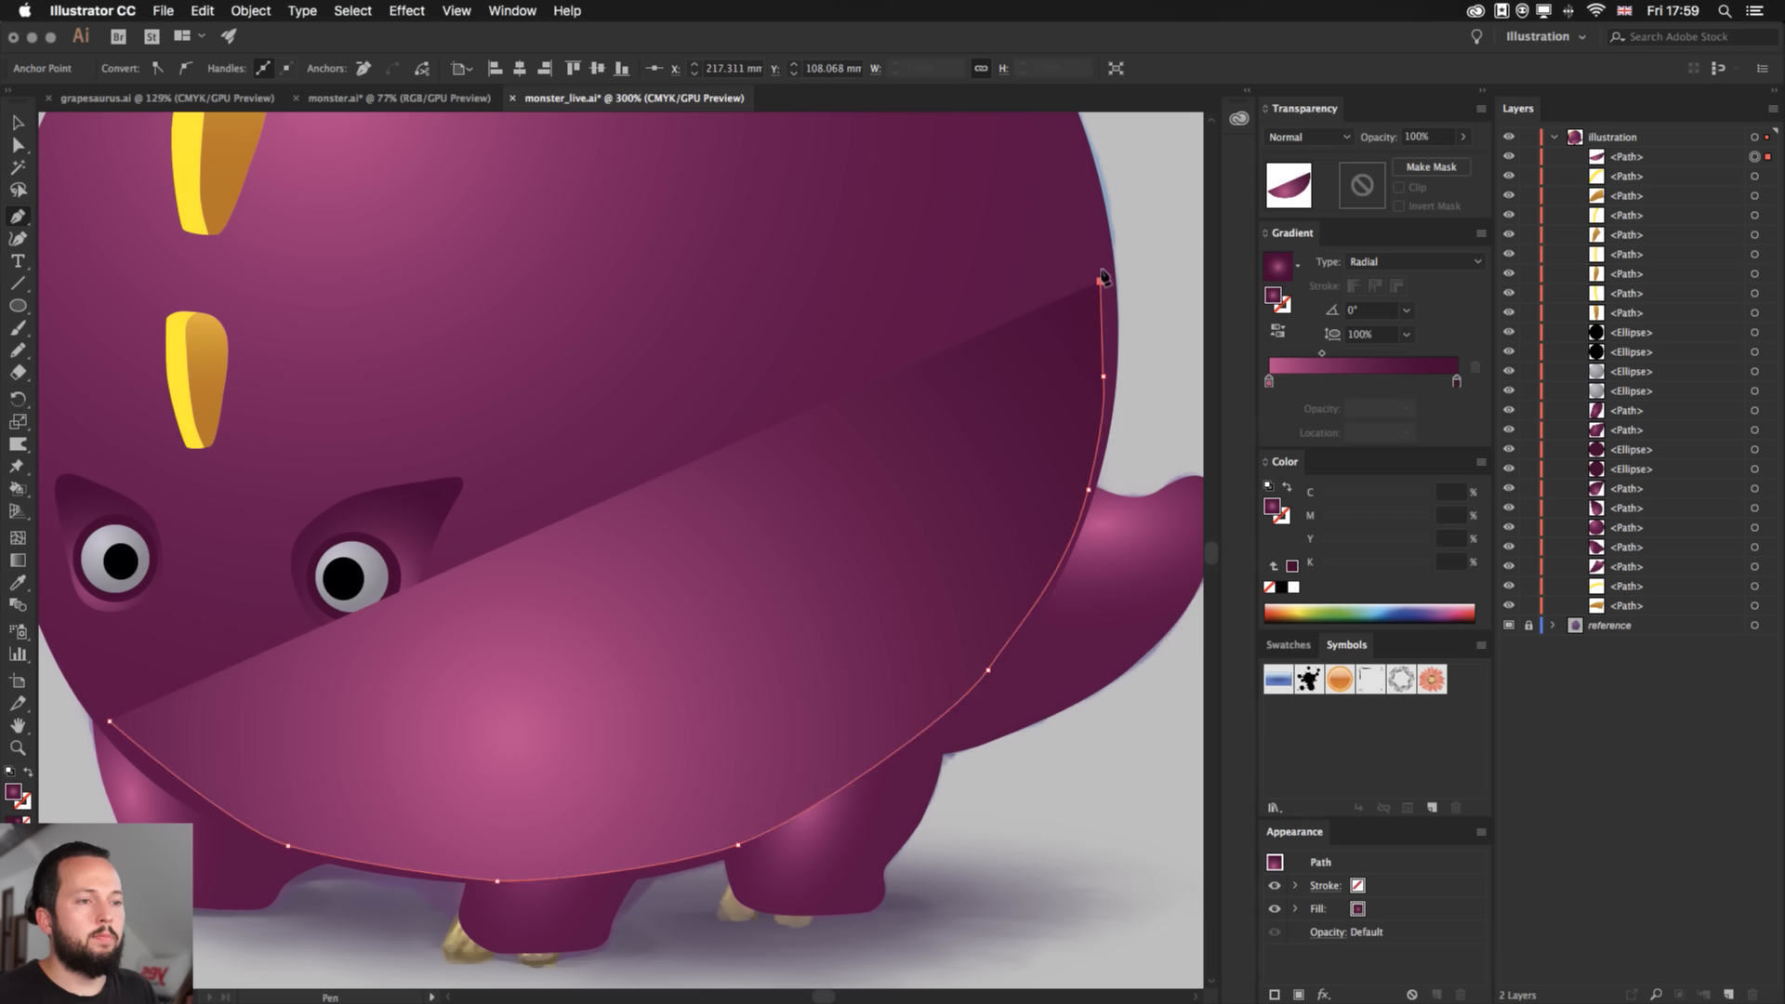
left_click(249, 416)
left_click(137, 524)
left_click(63, 621)
left_click(108, 718)
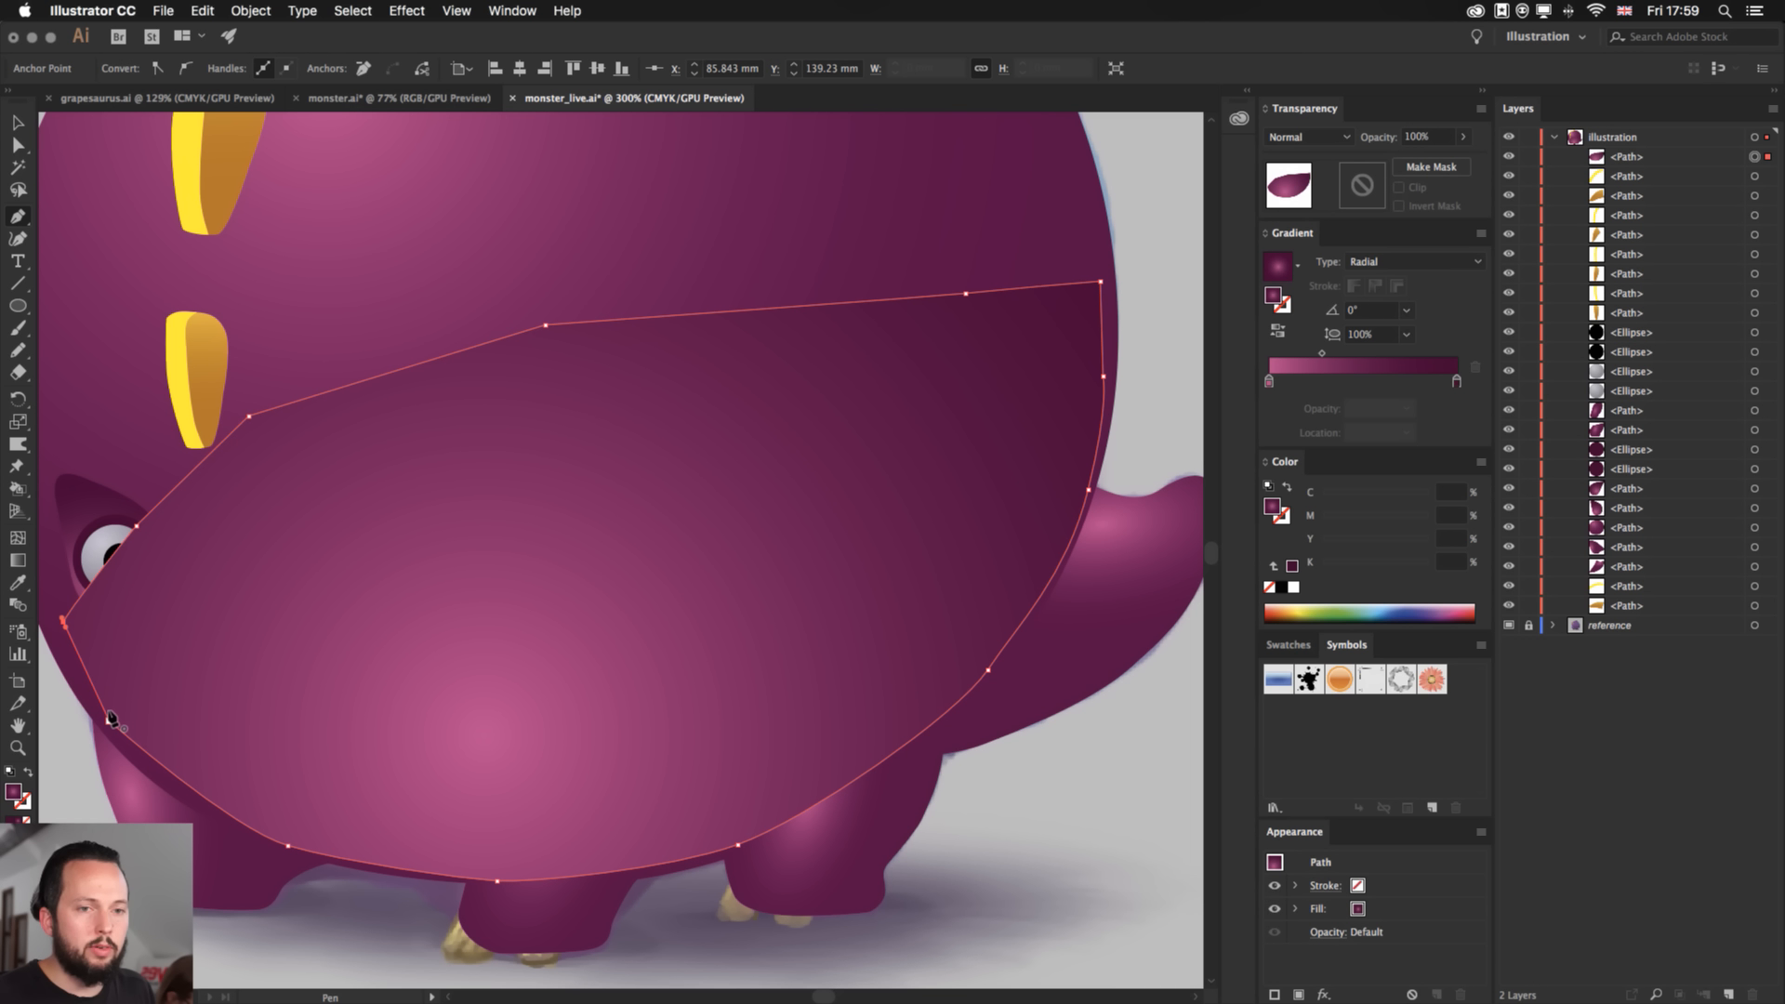
- Isolate the new lower-body shape and give it the default white fill with no stroke
key("v")
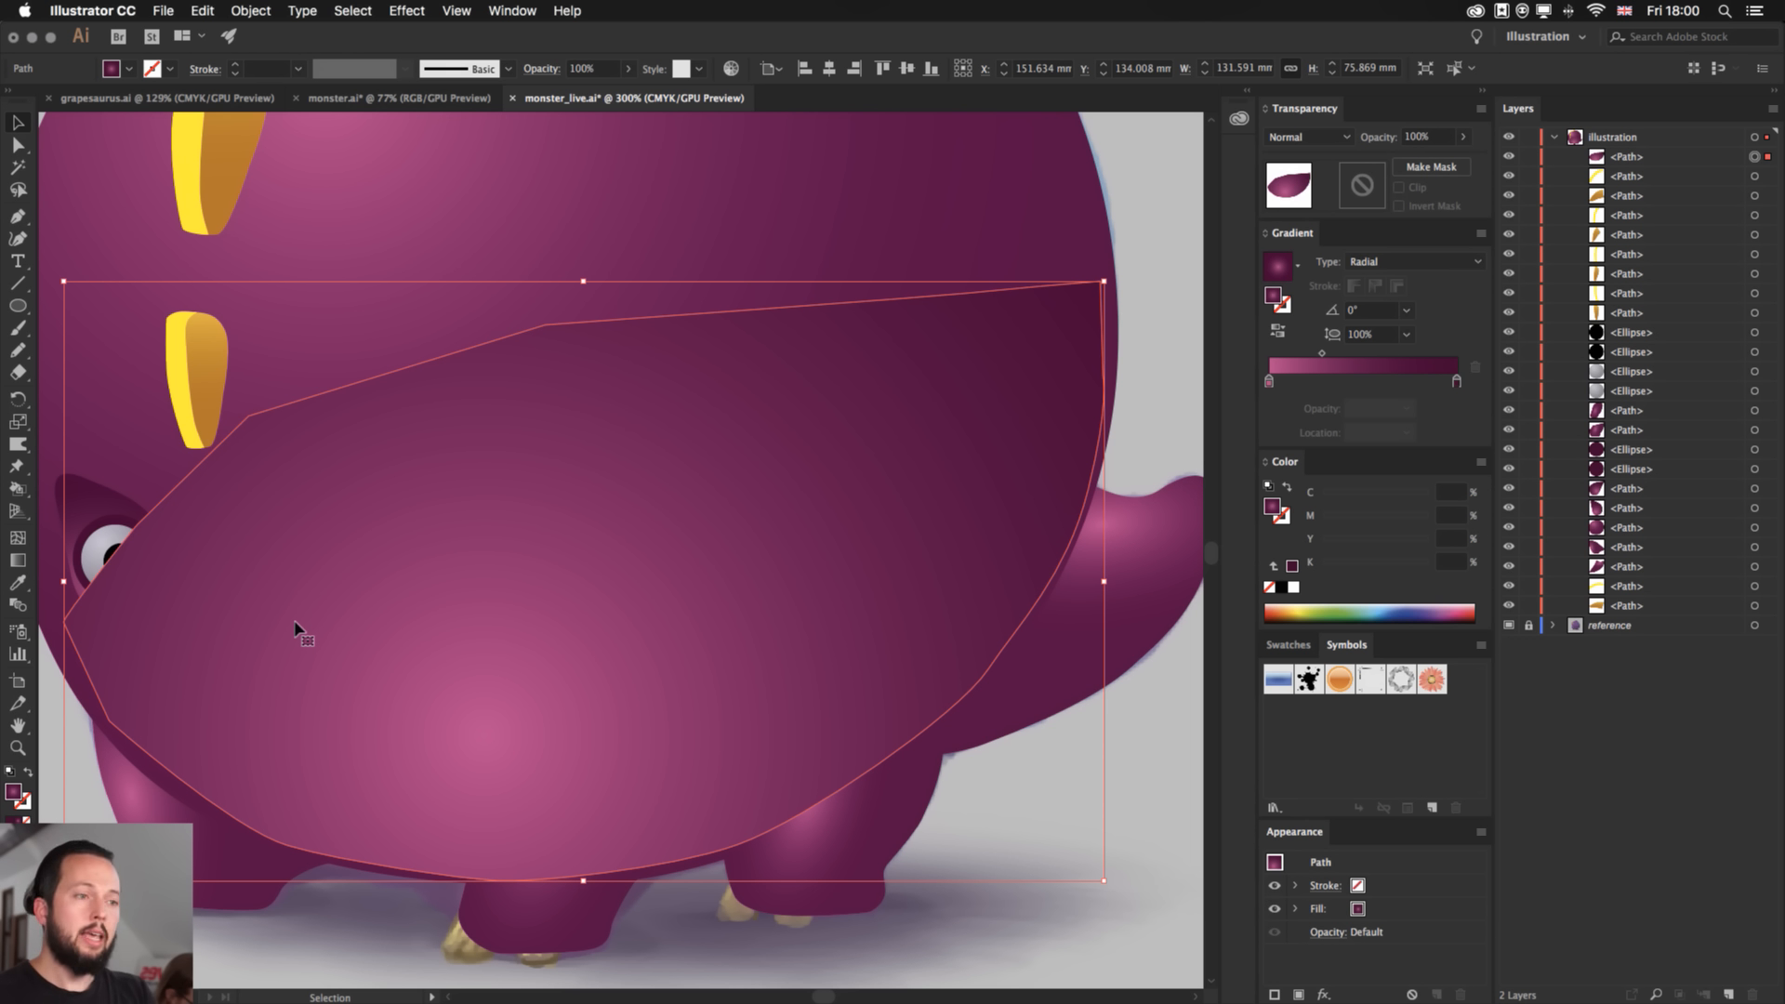
key("super+minus")
left_click_drag(248, 636, 314, 675)
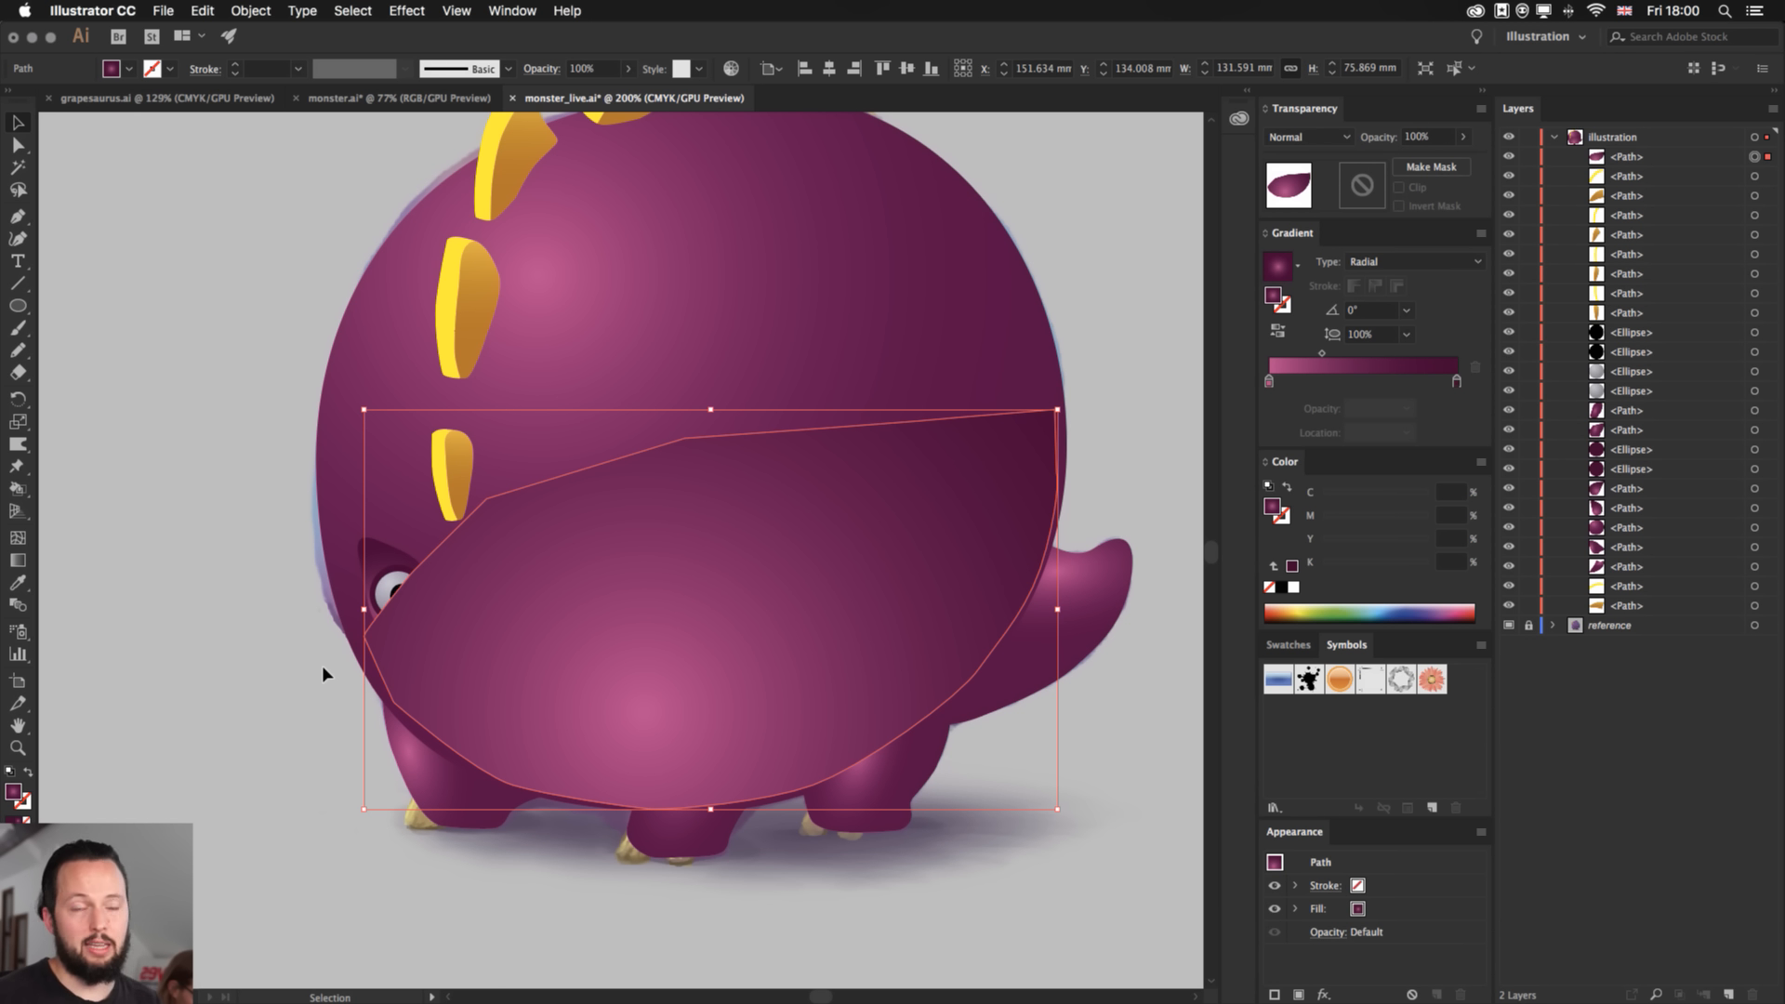
double_click(604, 571)
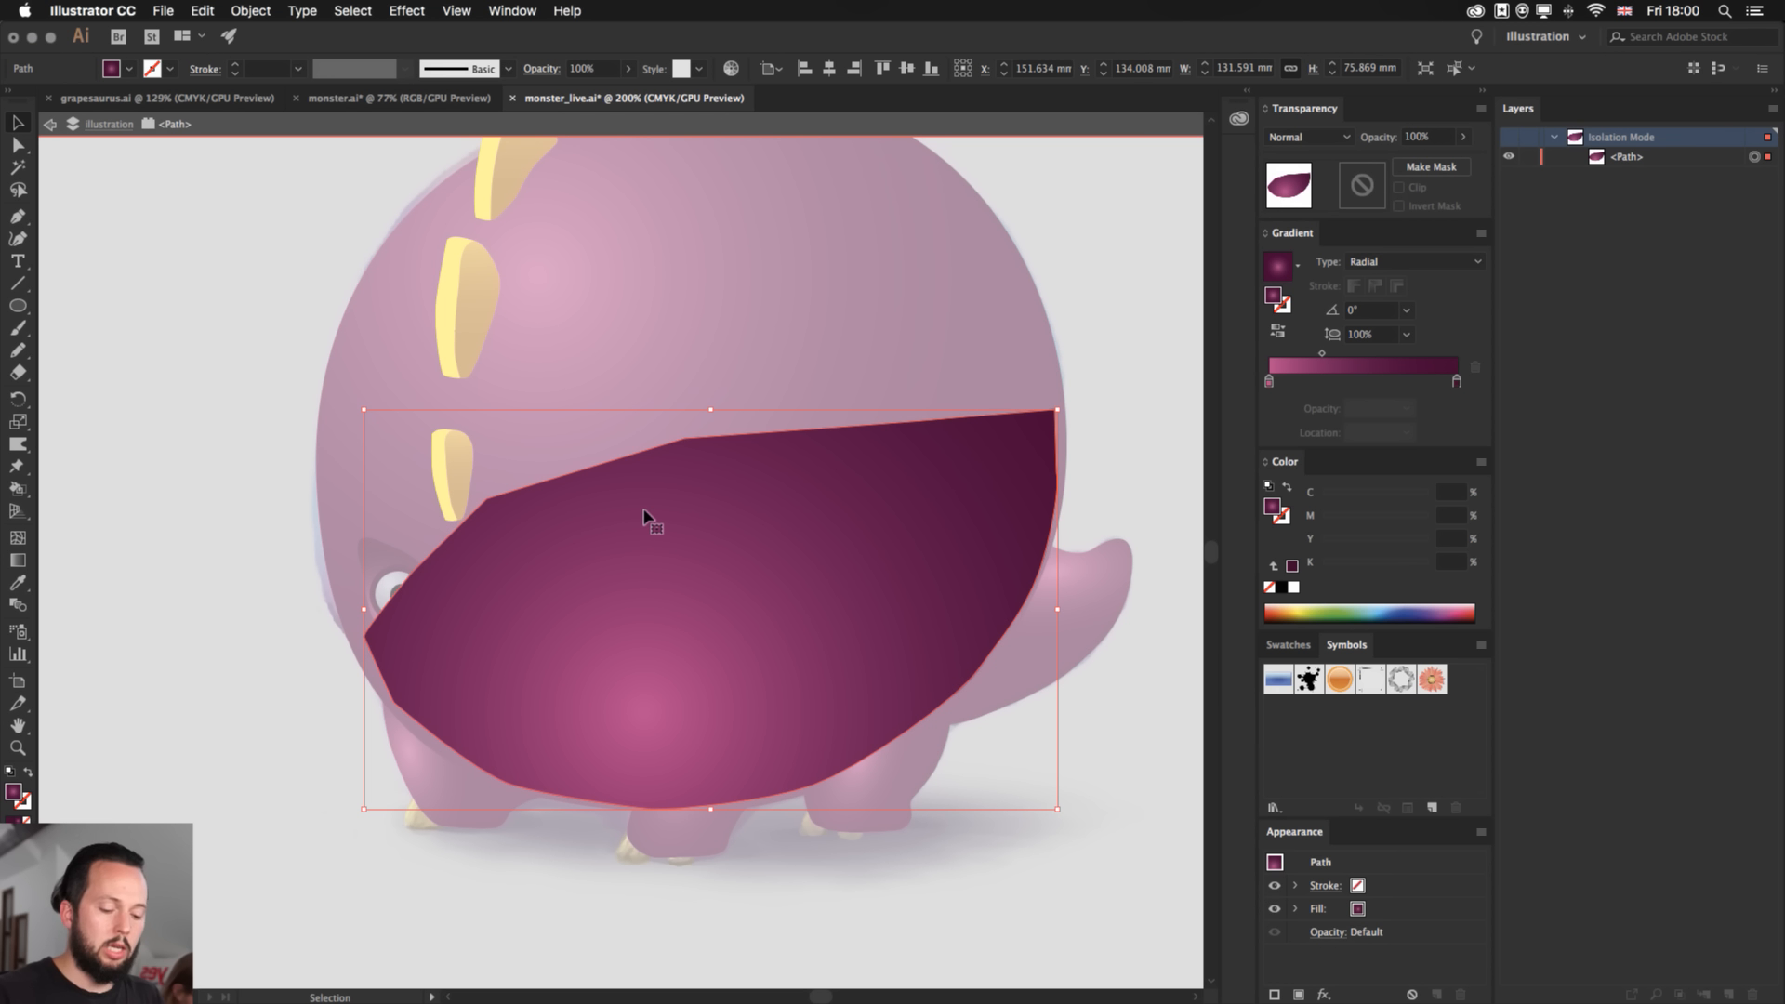
key("d")
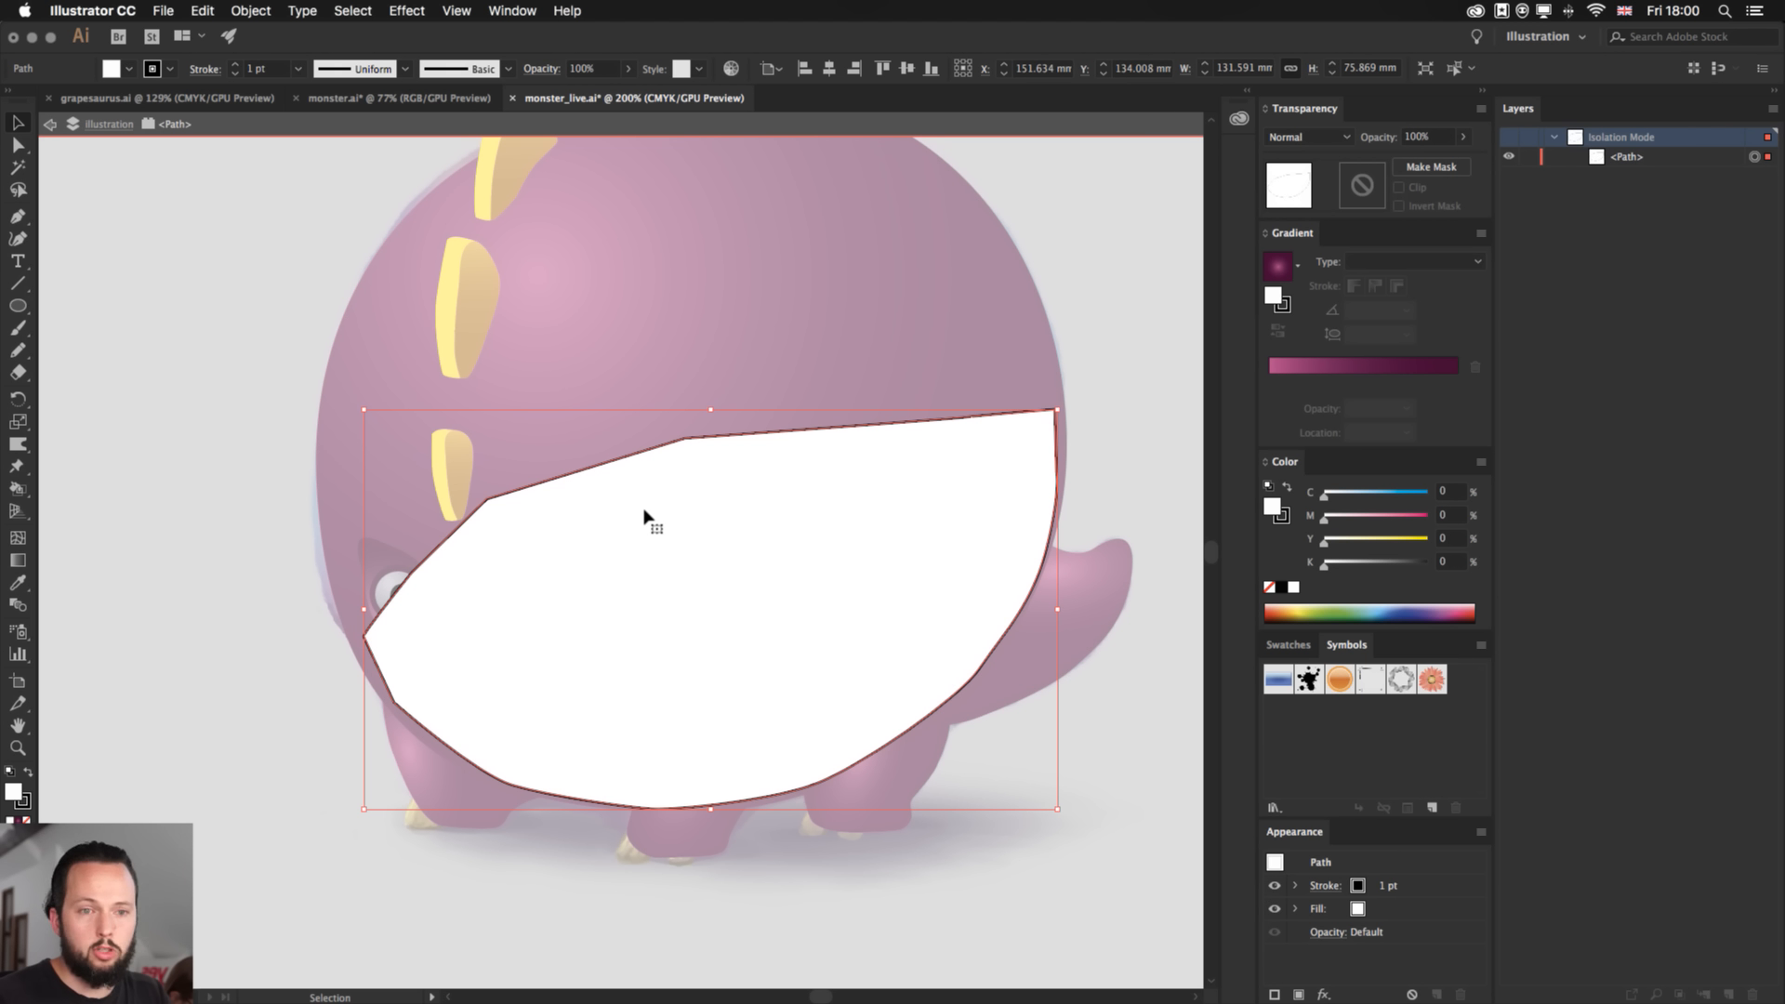
key("x")
key("slash")
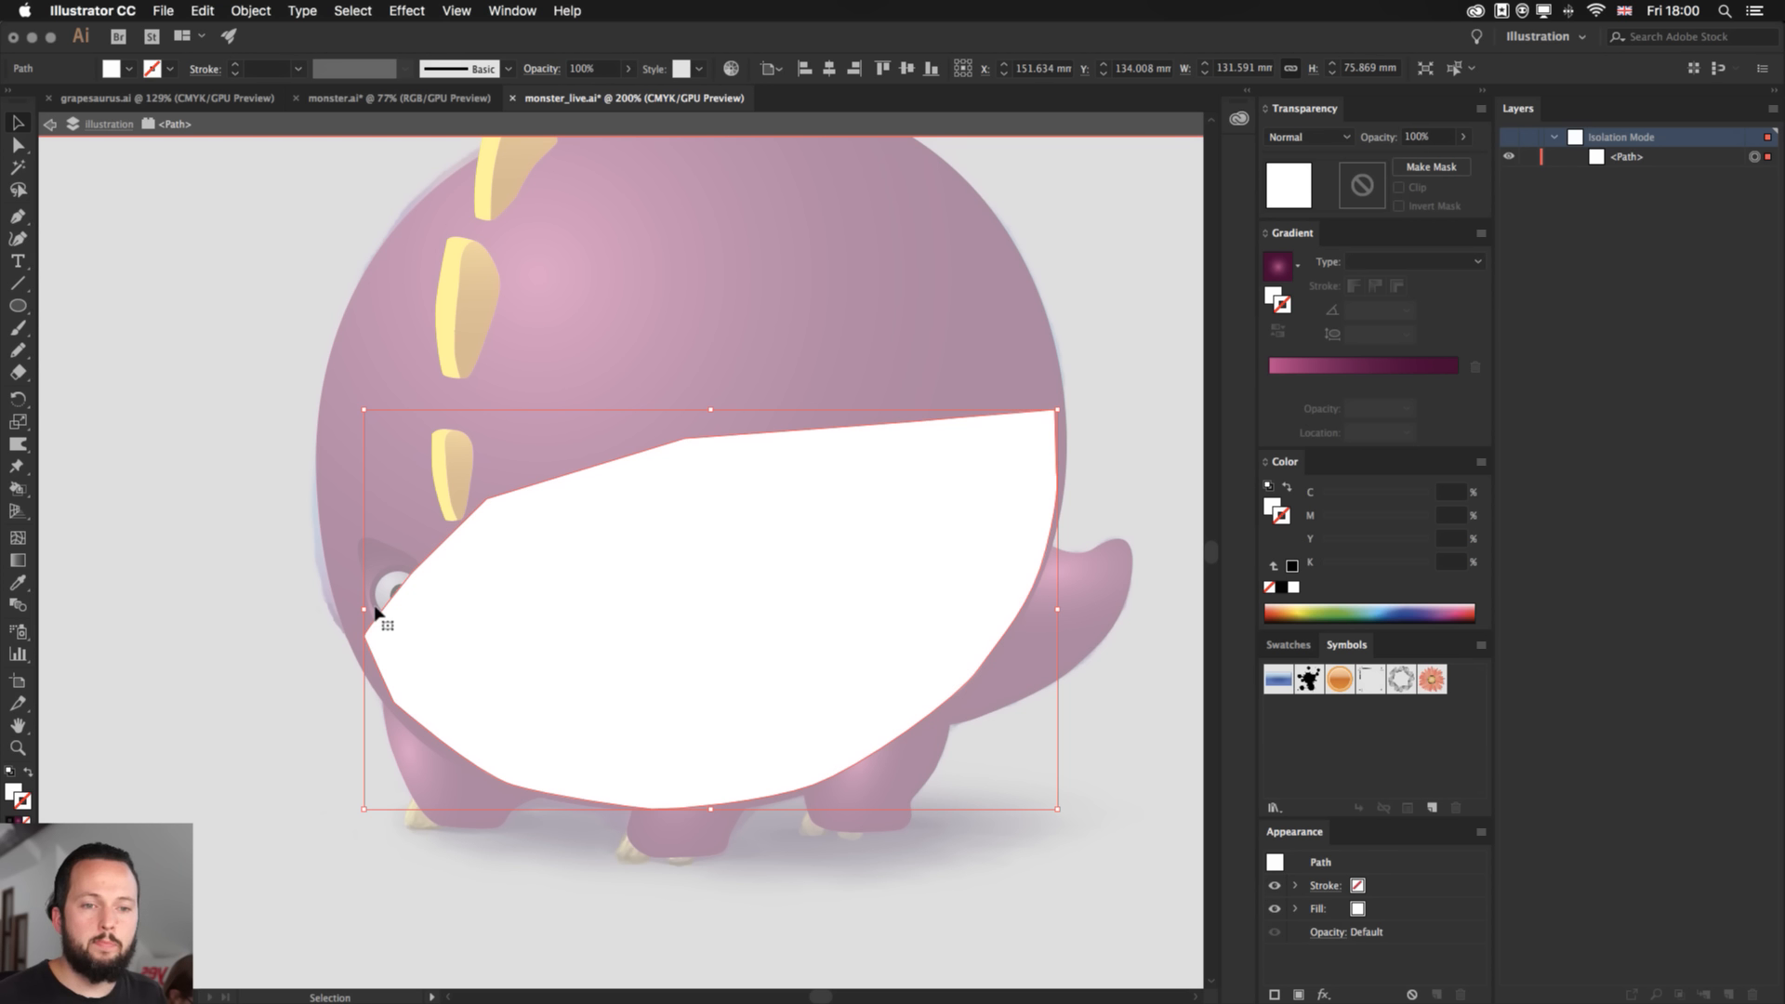
- Turn the white shape into a gradient mesh with a mesh point just above the middle of its lower edge
left_click(18, 537)
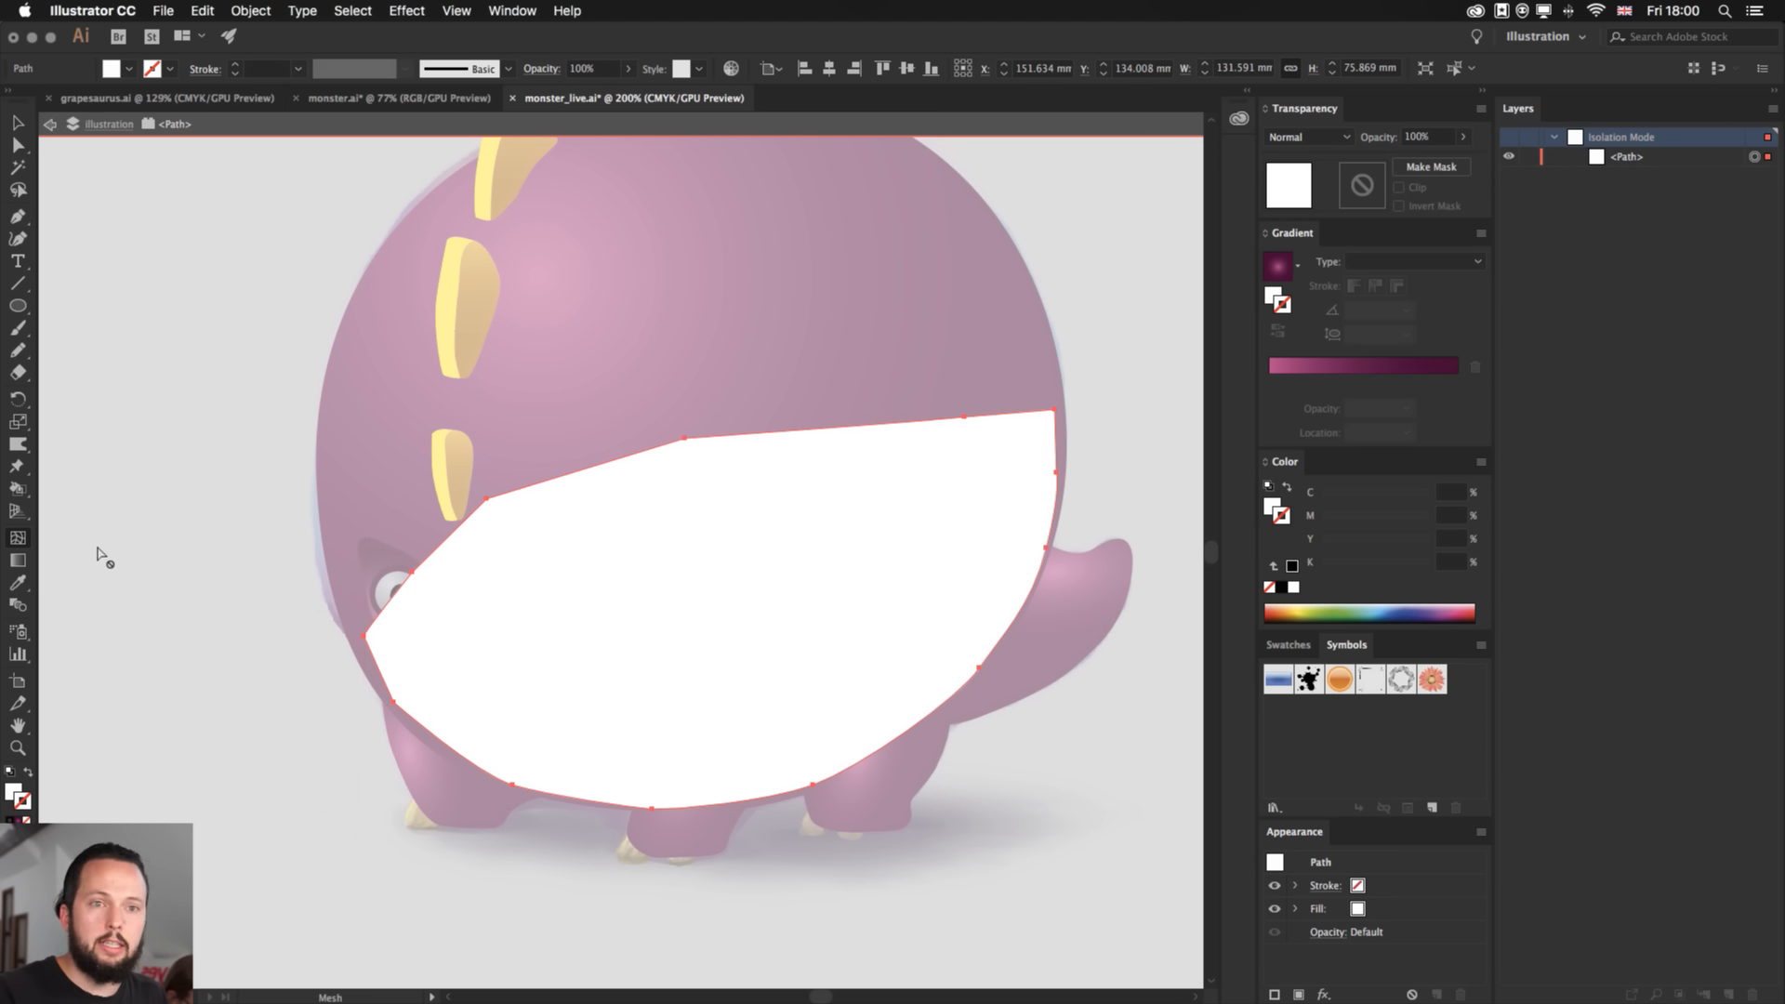
left_click(519, 739)
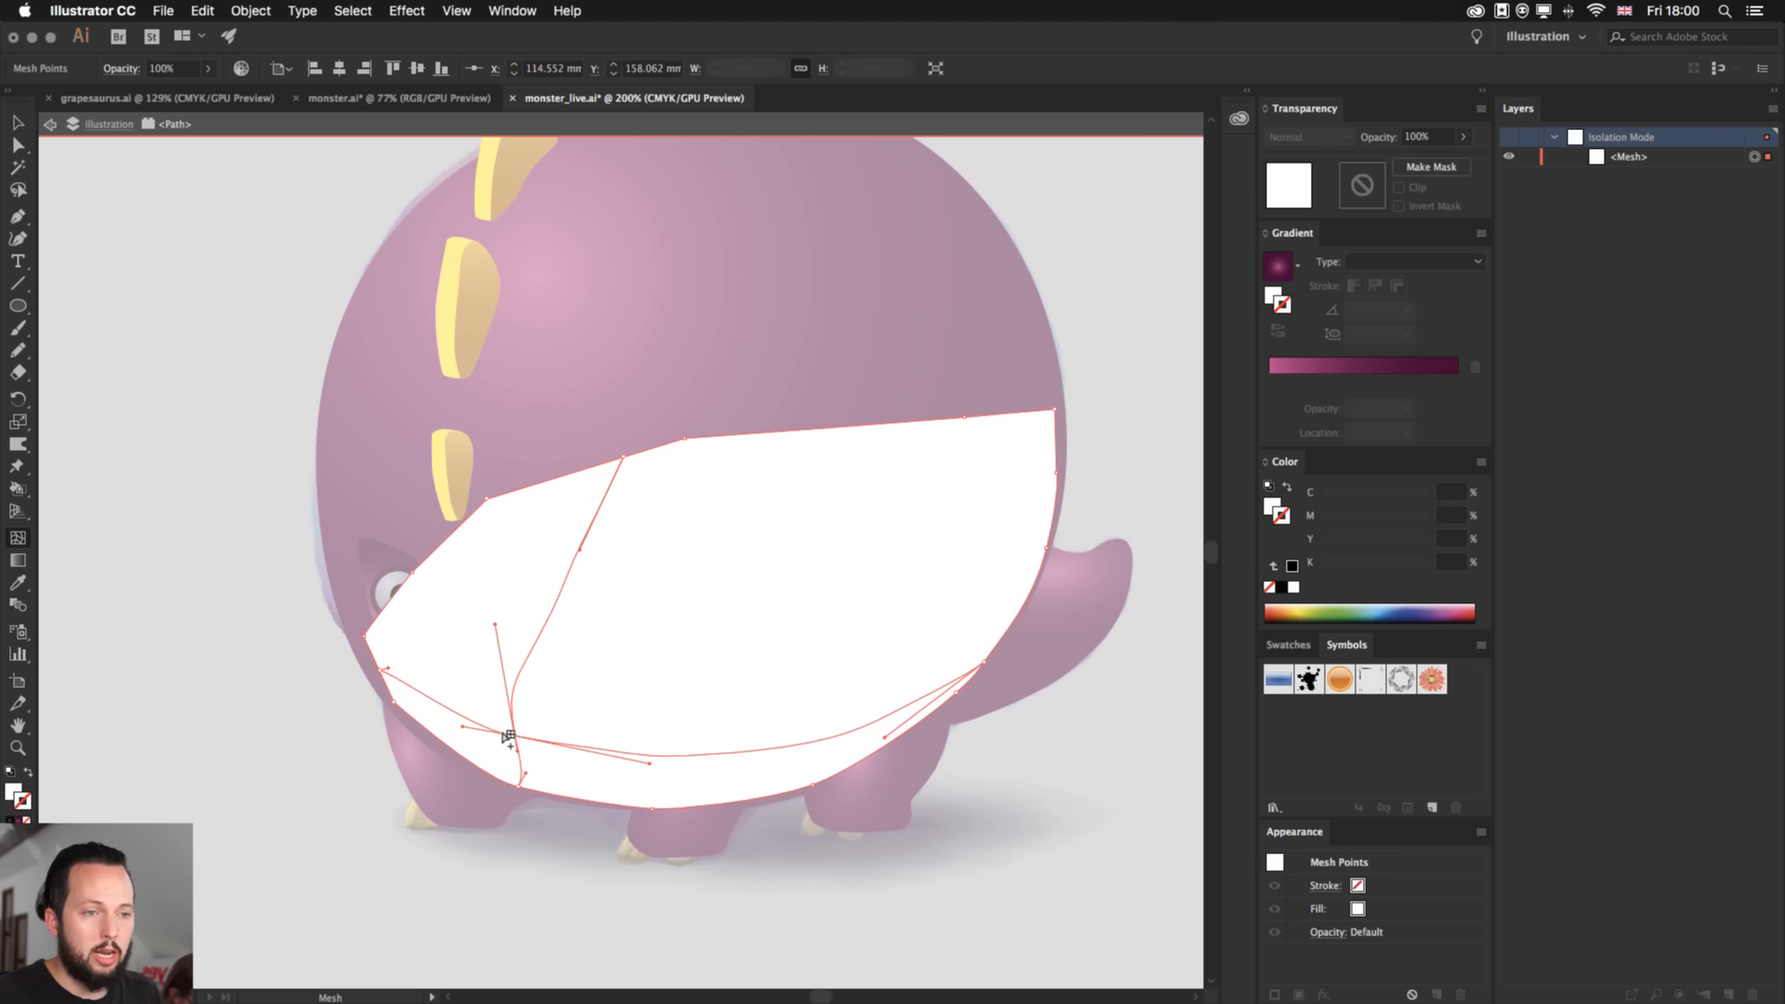
key("super+z")
left_click(676, 765)
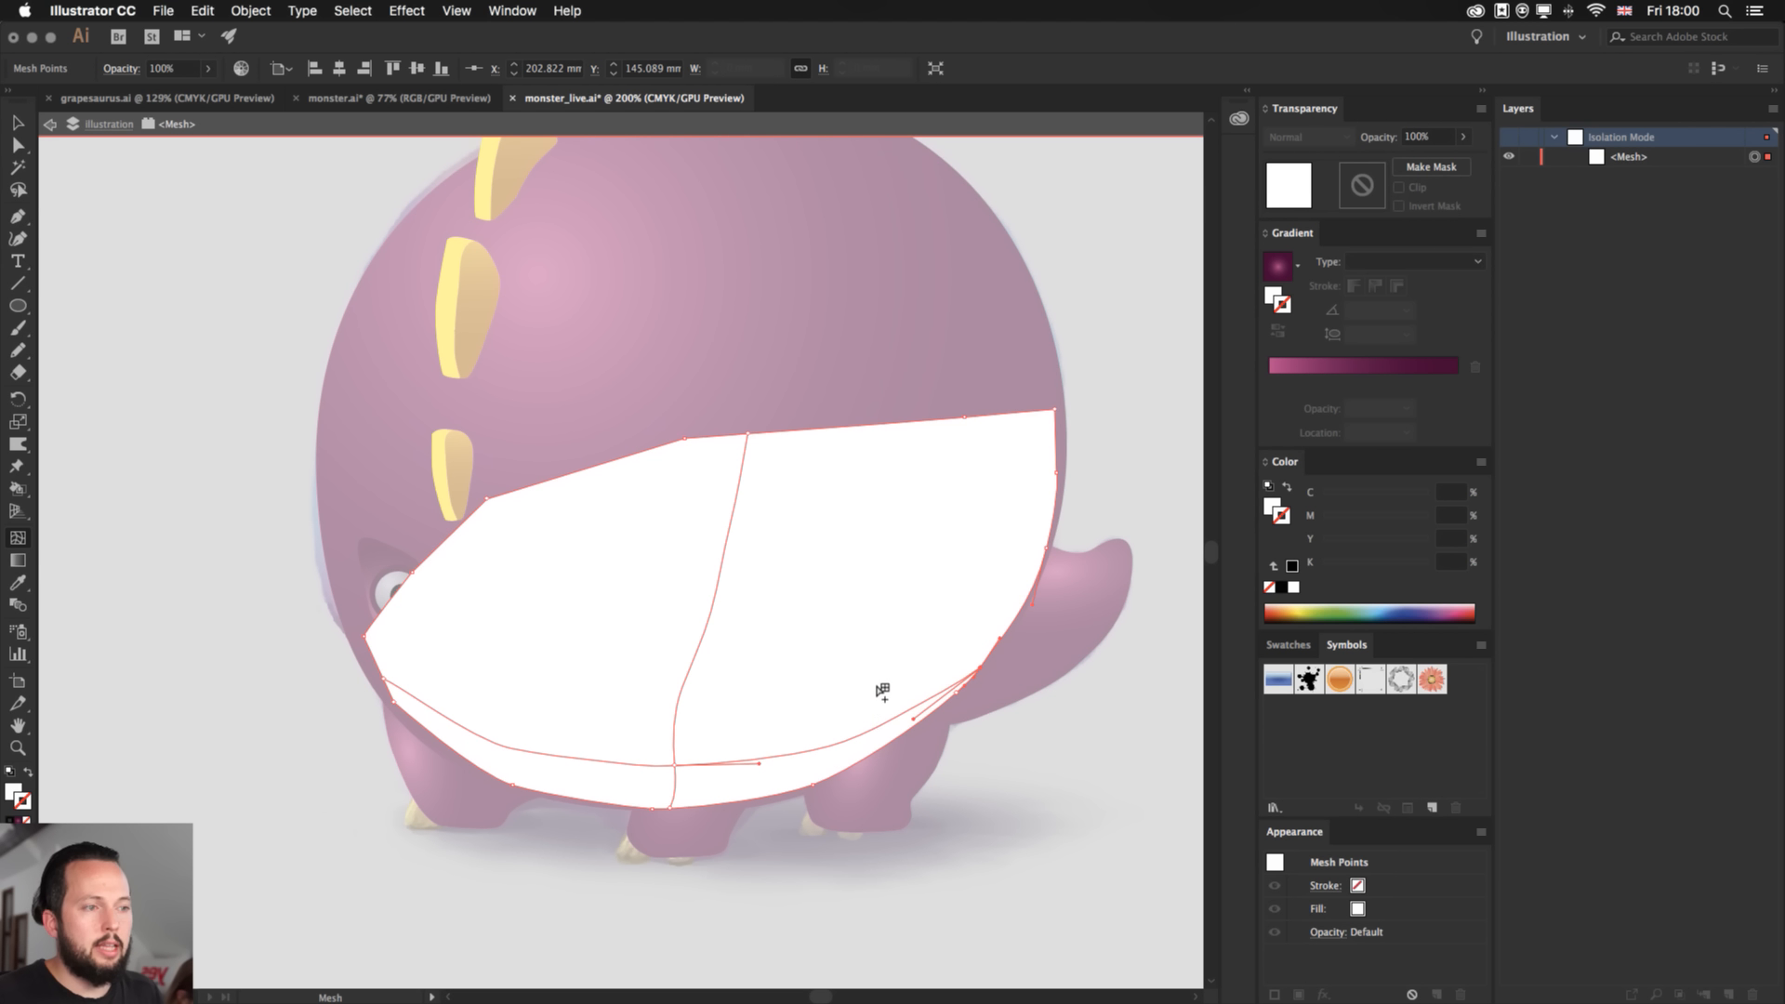
- Add gradient-mesh points along the body's lower edge on both sides of the first point, including a lower row and a column near the tail
left_click(819, 750)
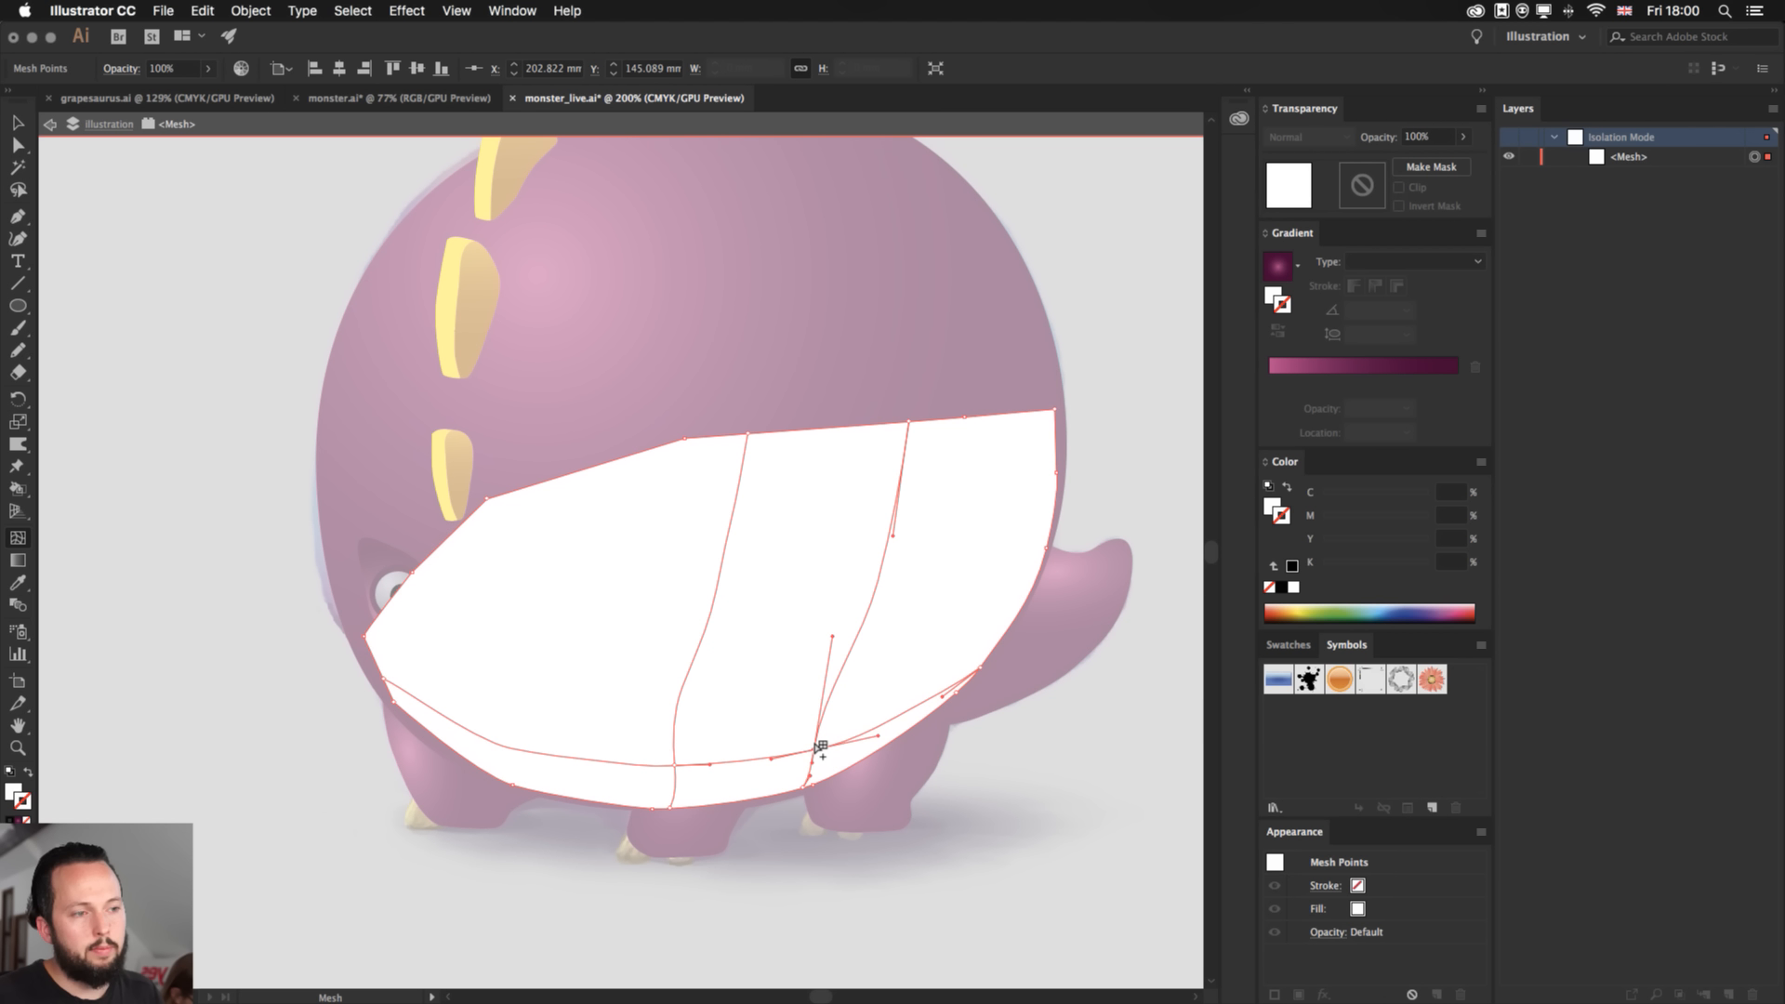
left_click(531, 749)
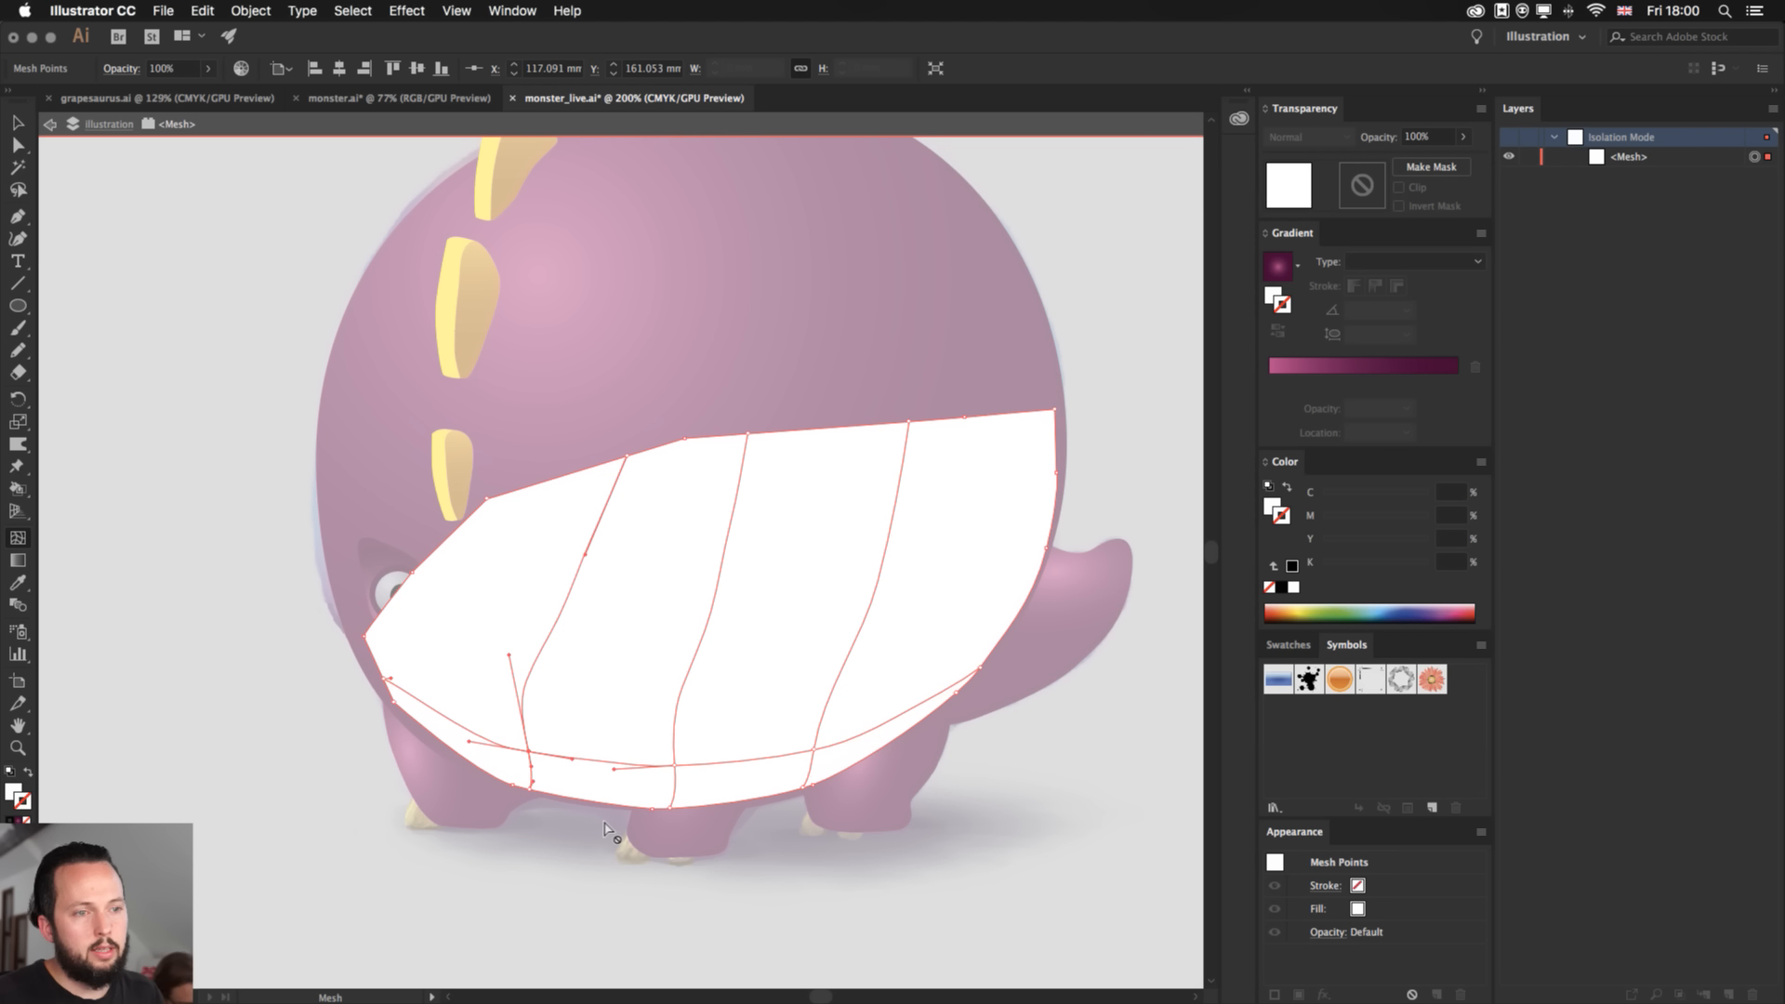
left_click(453, 722)
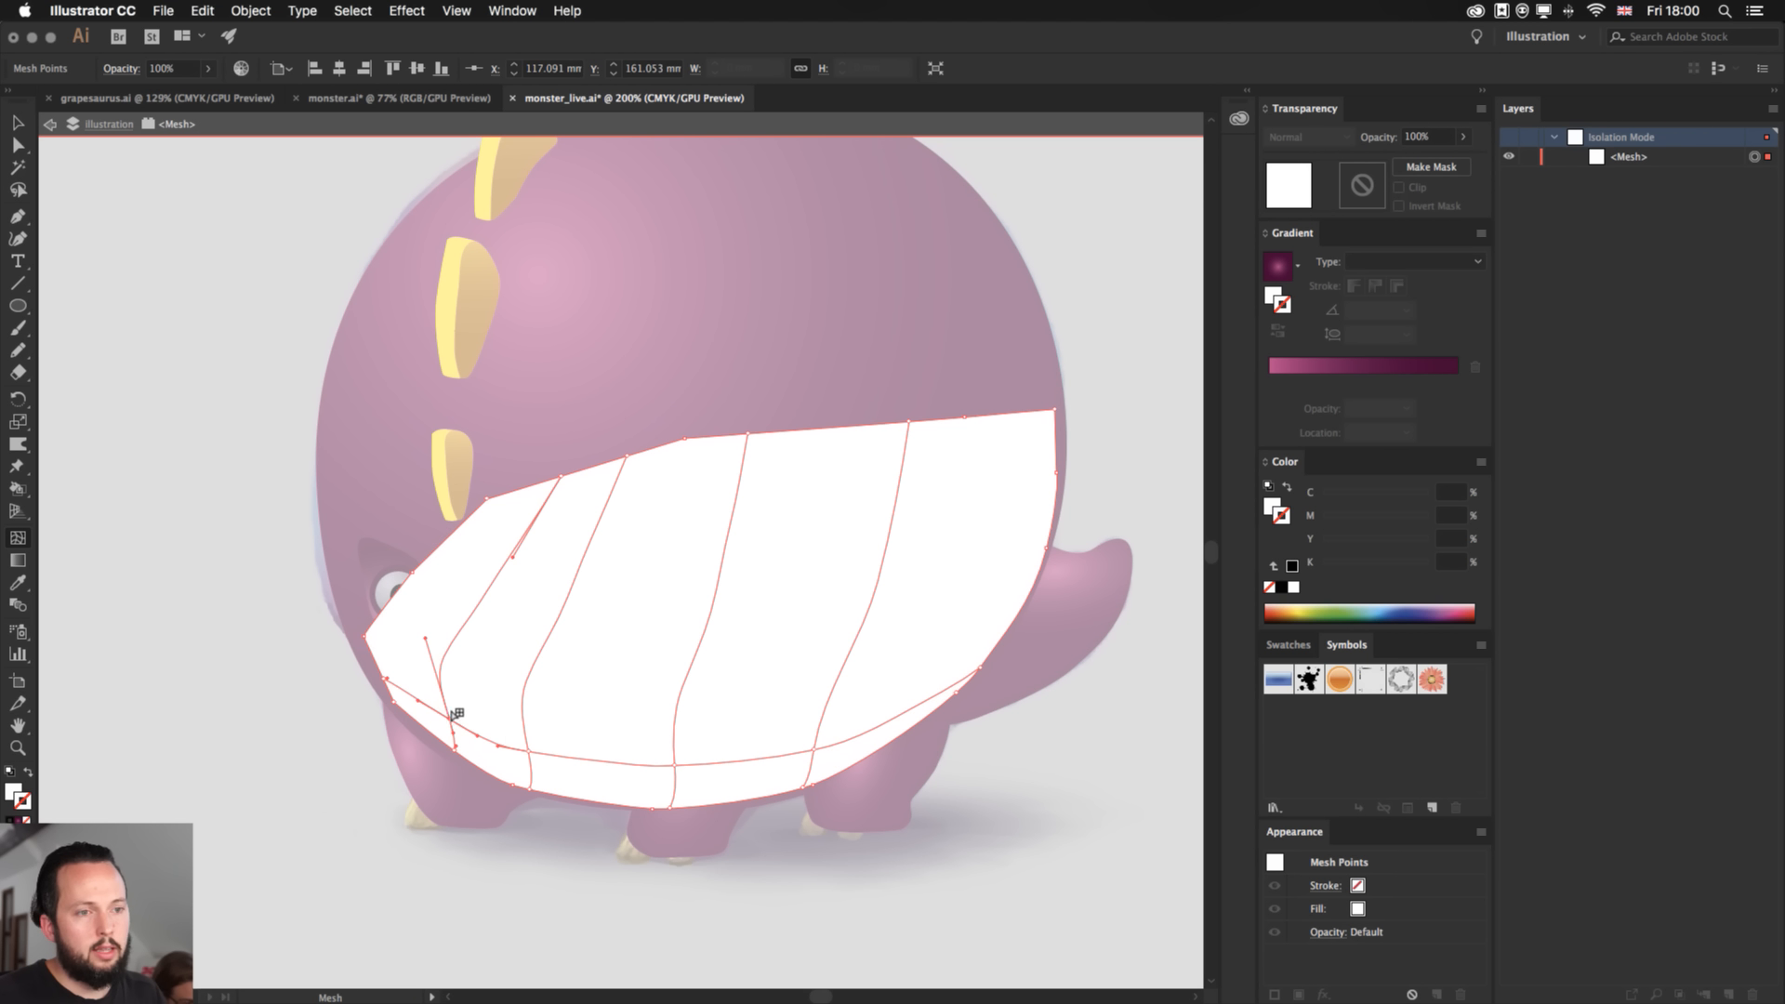
left_click(604, 779)
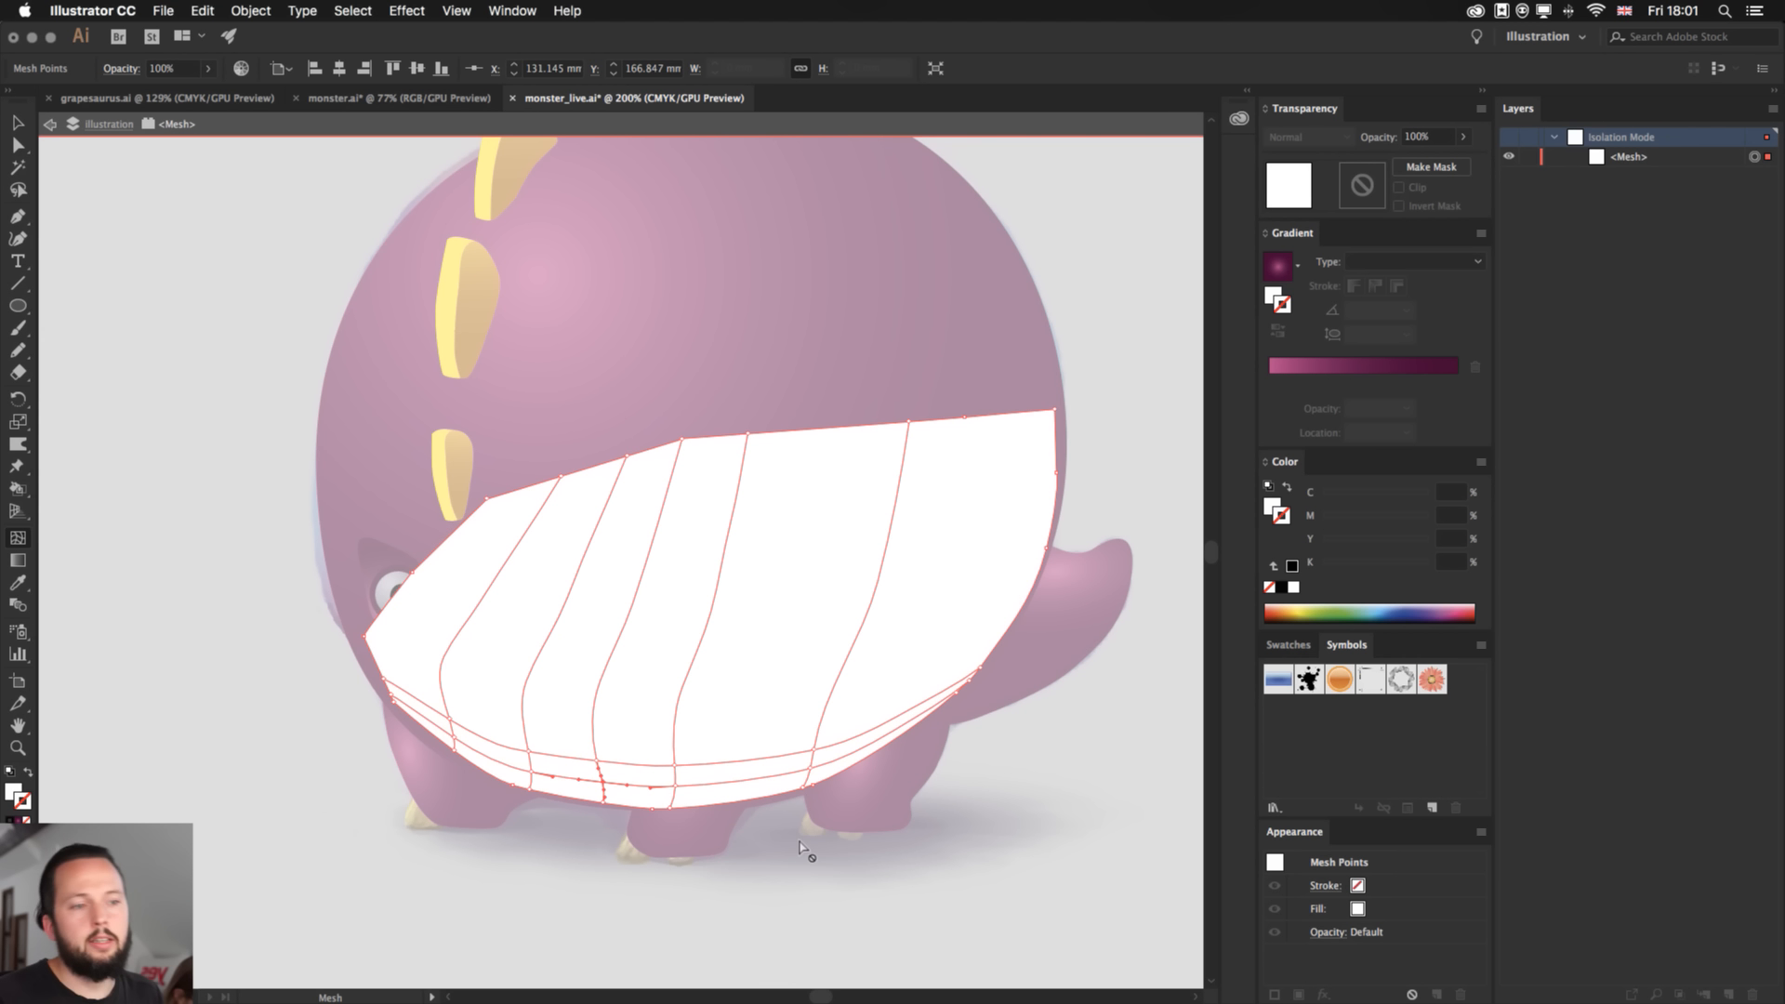
left_click(921, 699)
key("super+z")
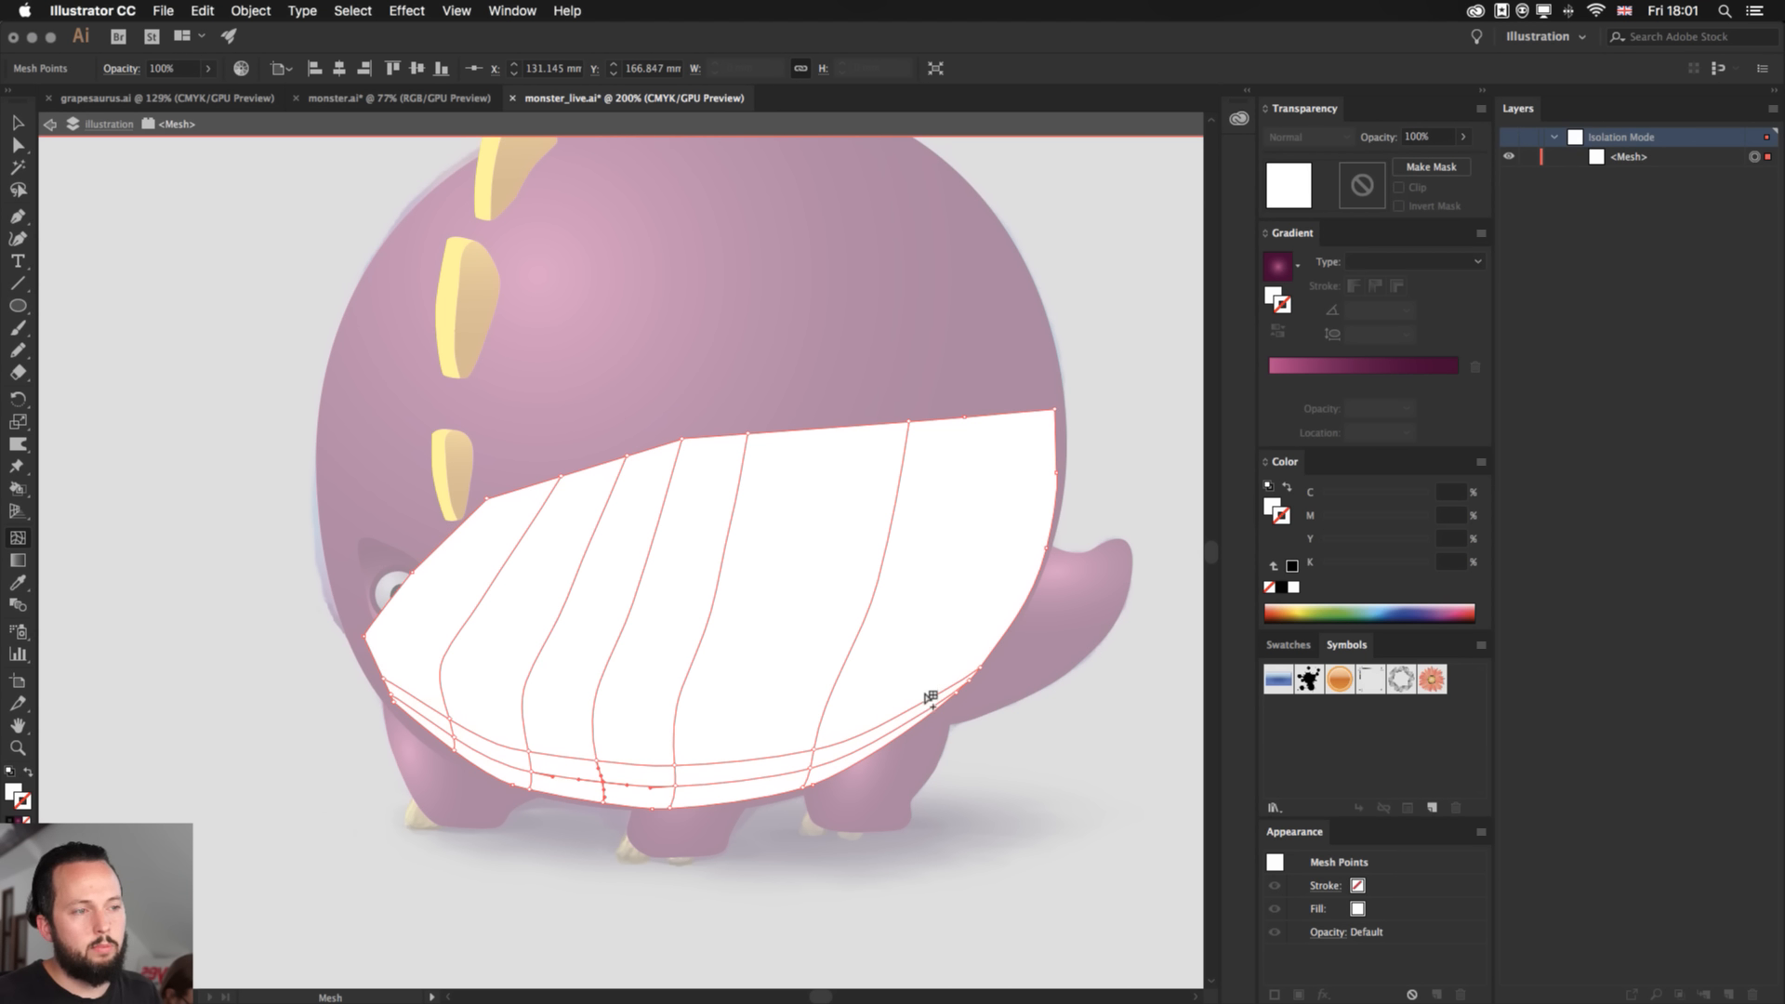
left_click(965, 654)
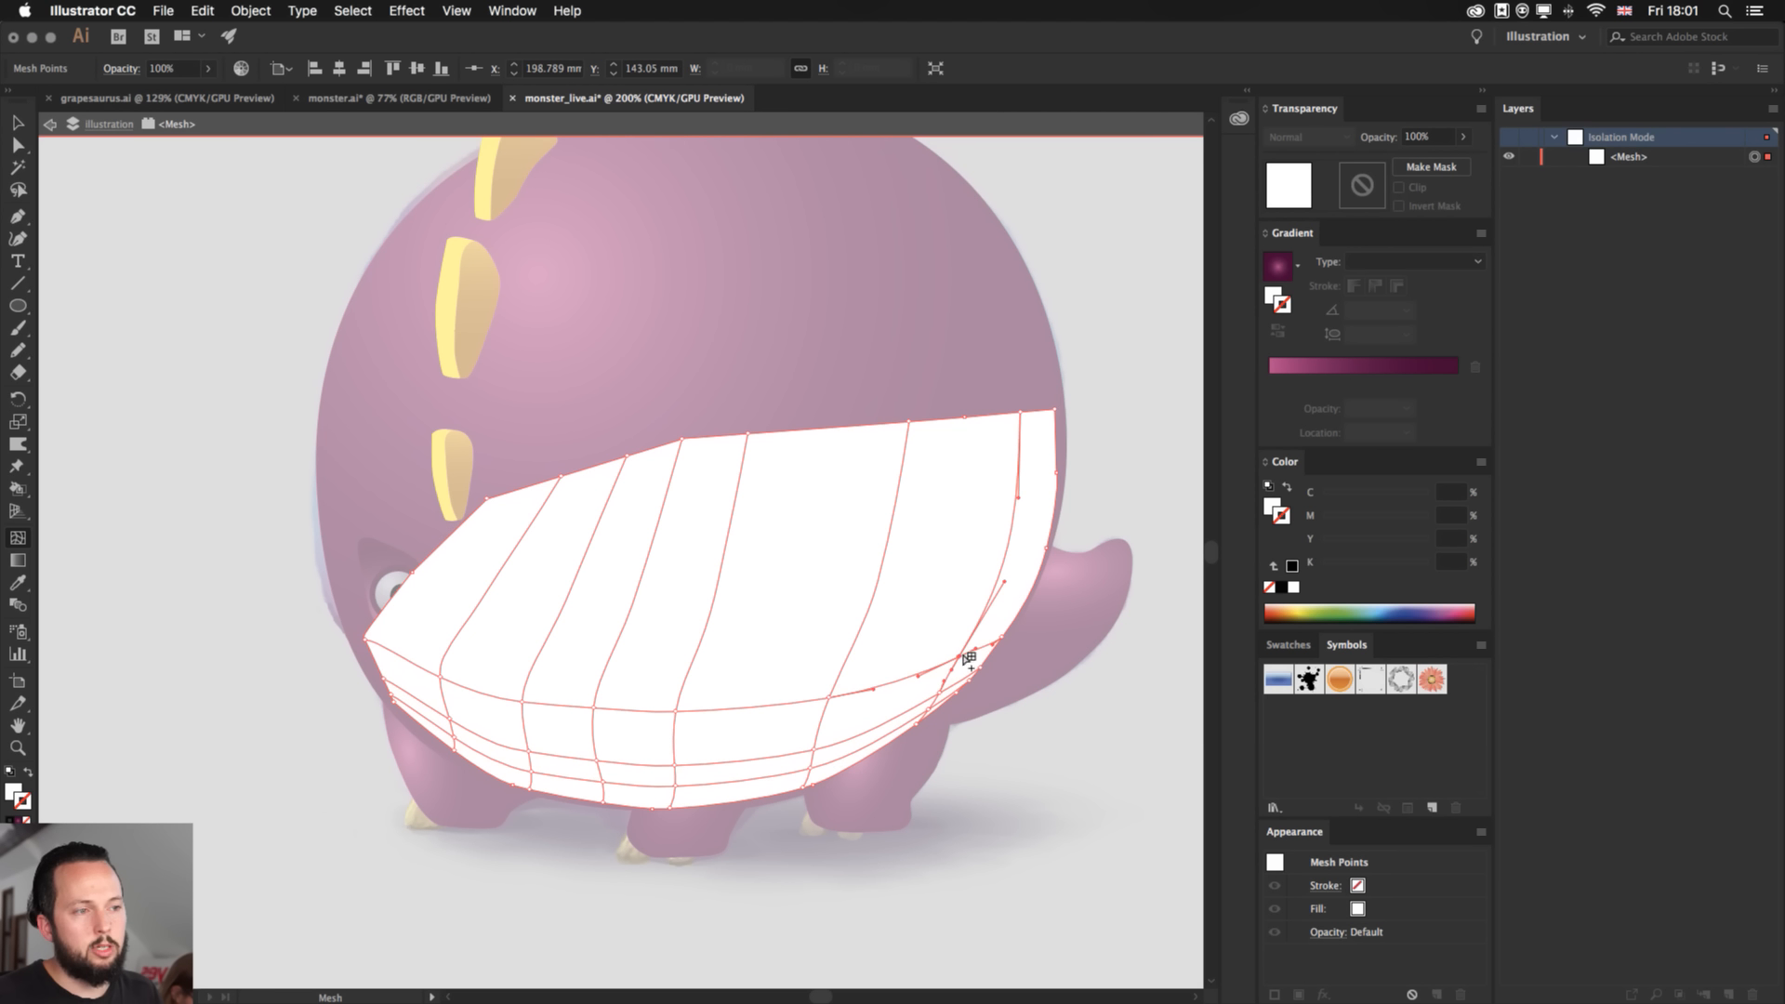
- Shift the lower mesh points of the second and third columns from the face side slightly towards the face
key("v")
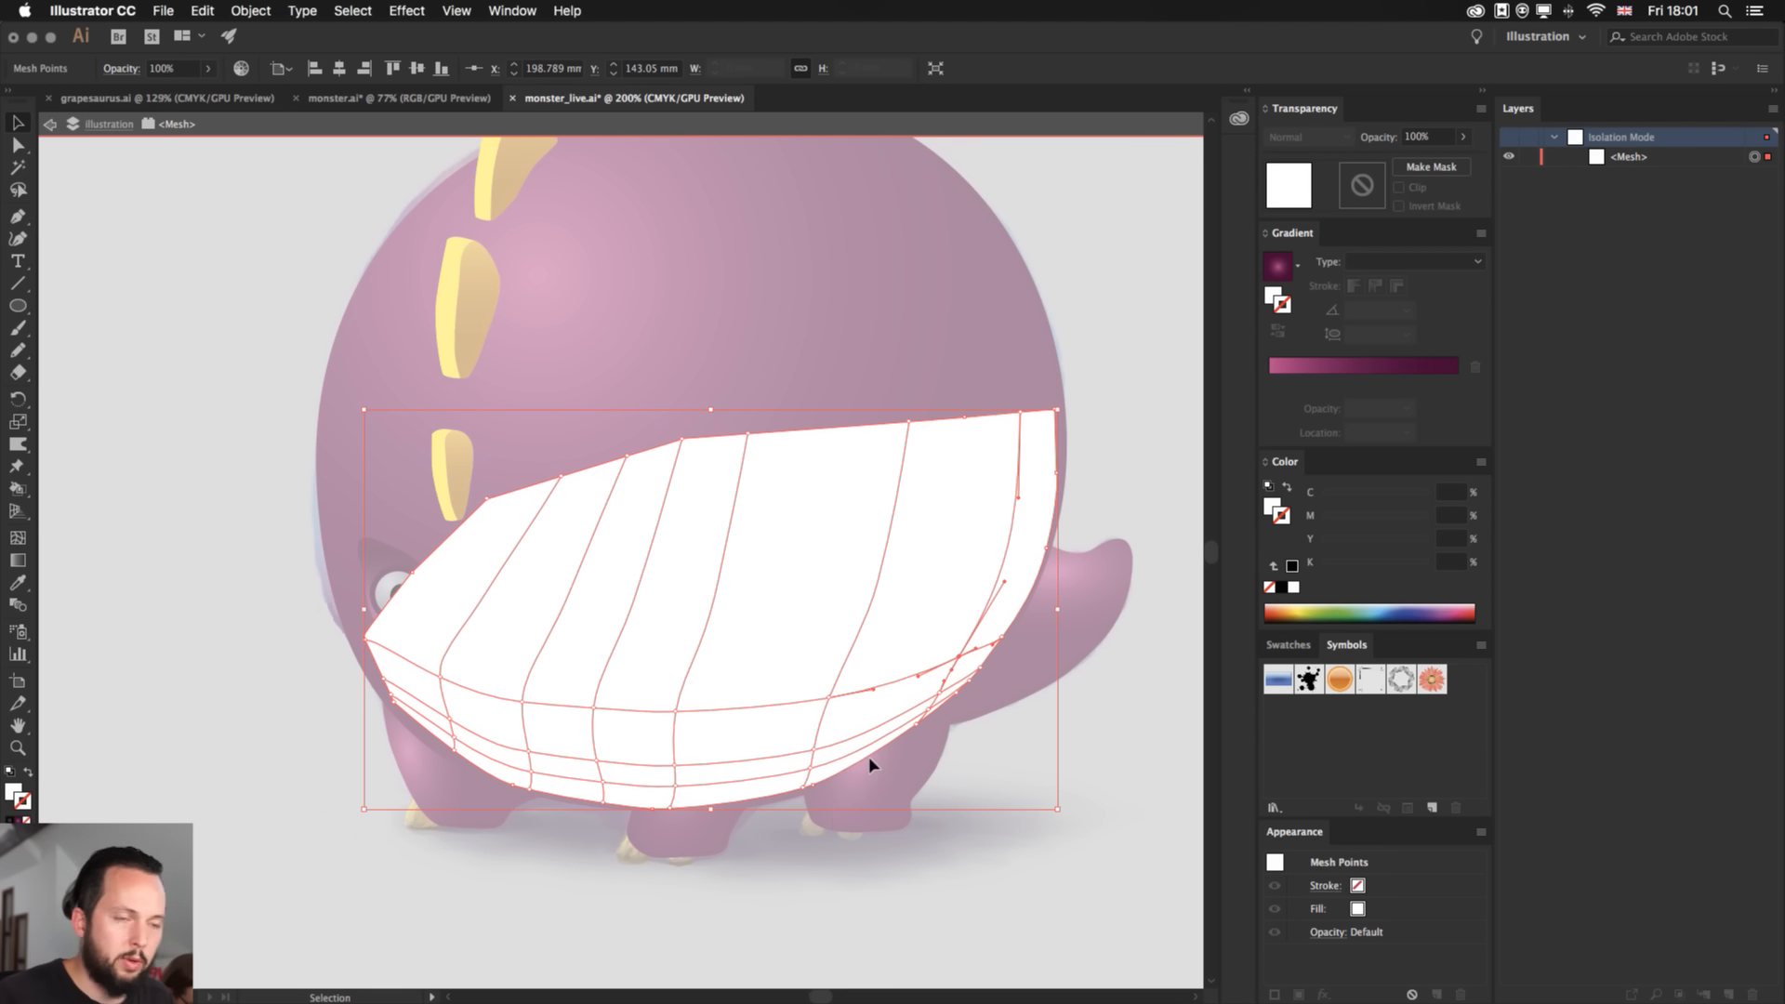
left_click(764, 876)
left_click(747, 493)
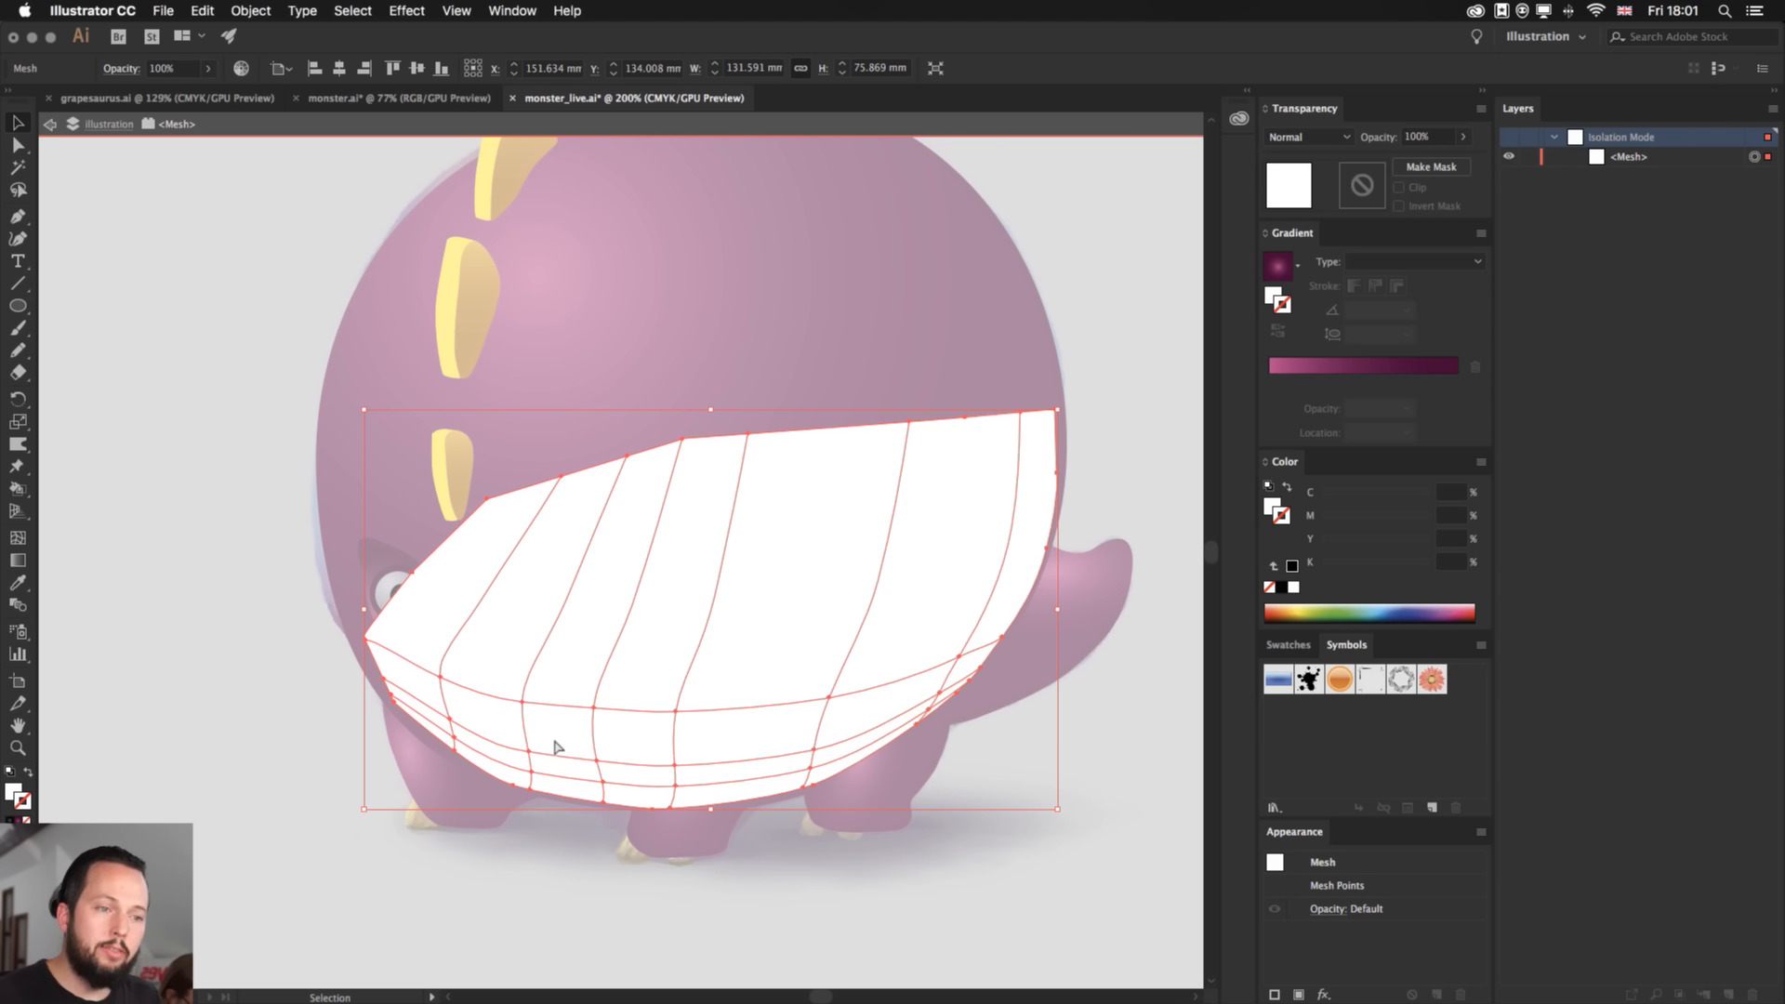
key("a")
left_click(526, 750)
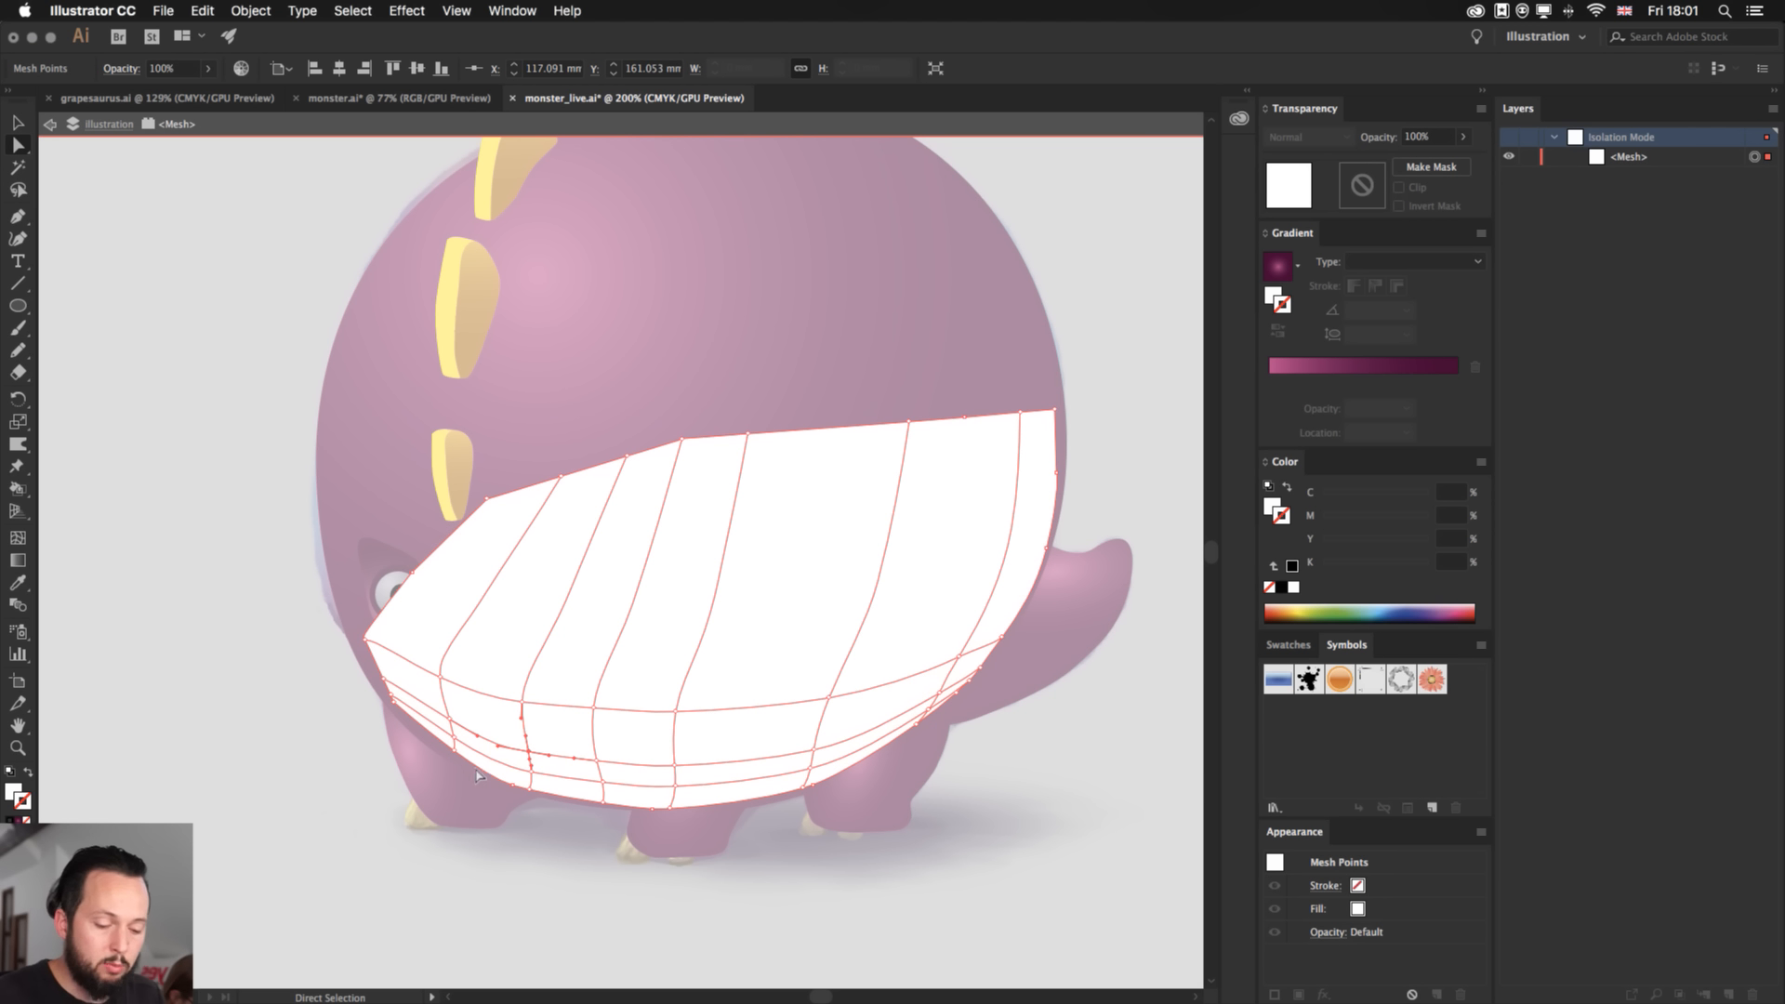
key("super+equal")
key("super+equal")
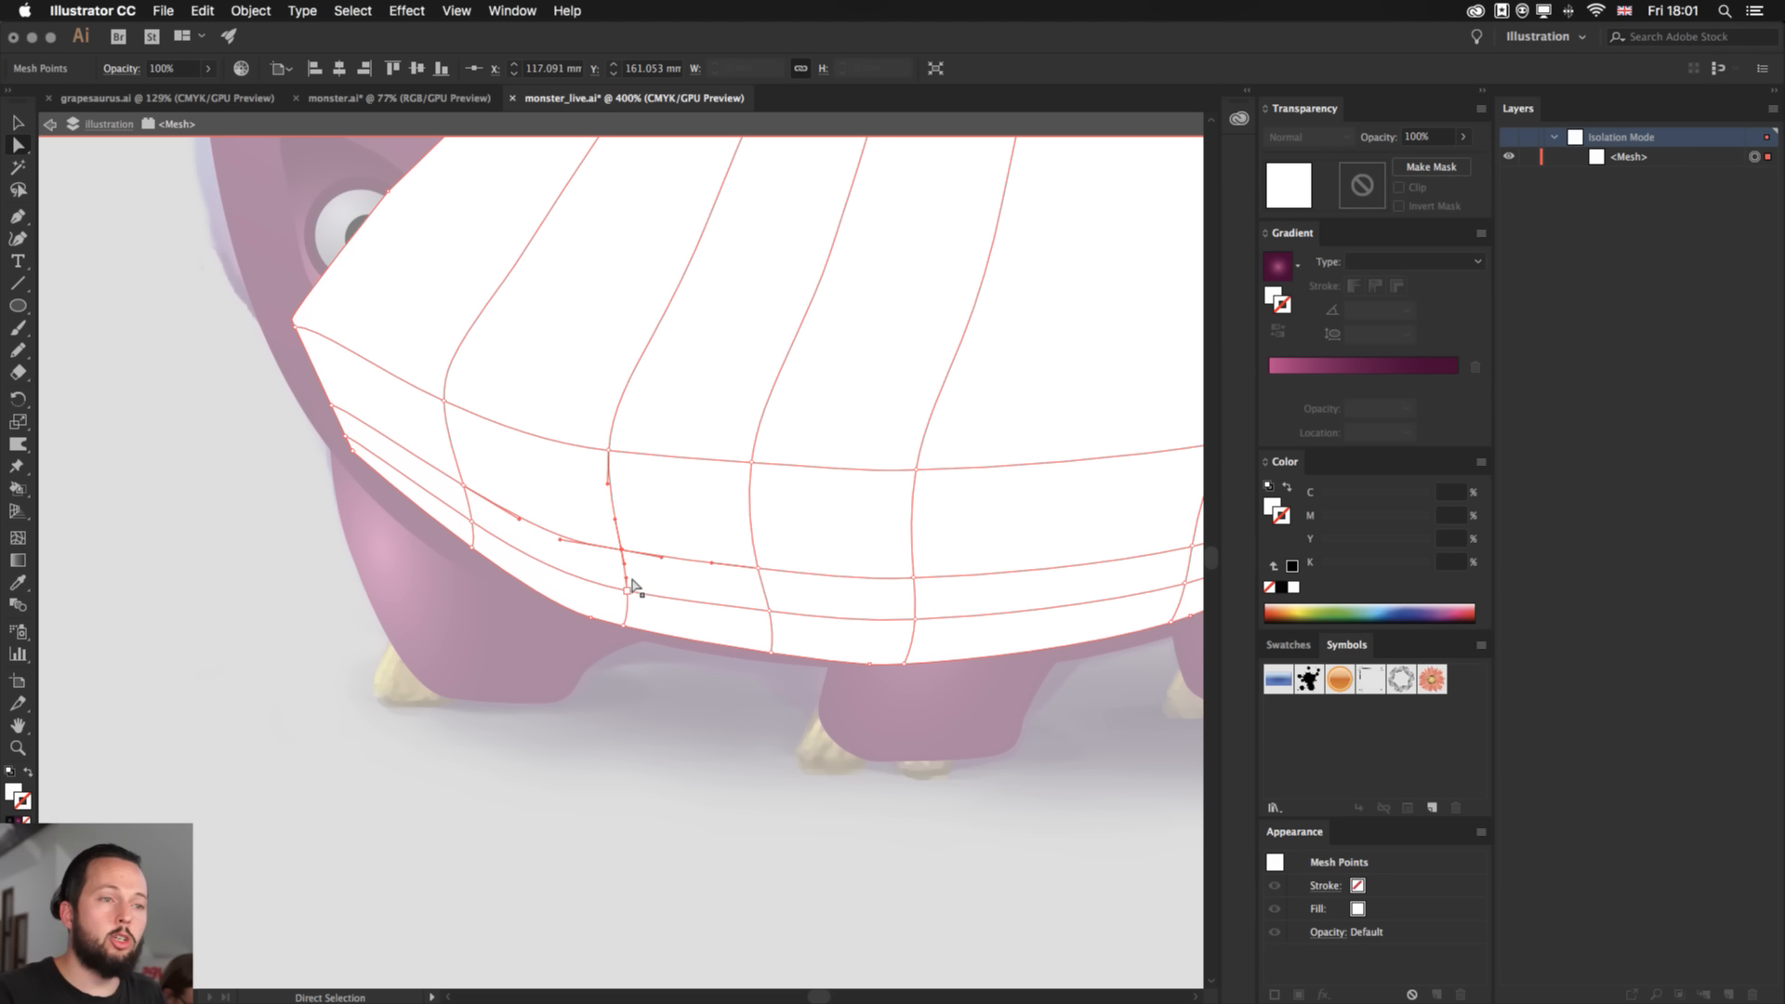
left_click_drag(626, 586, 609, 577)
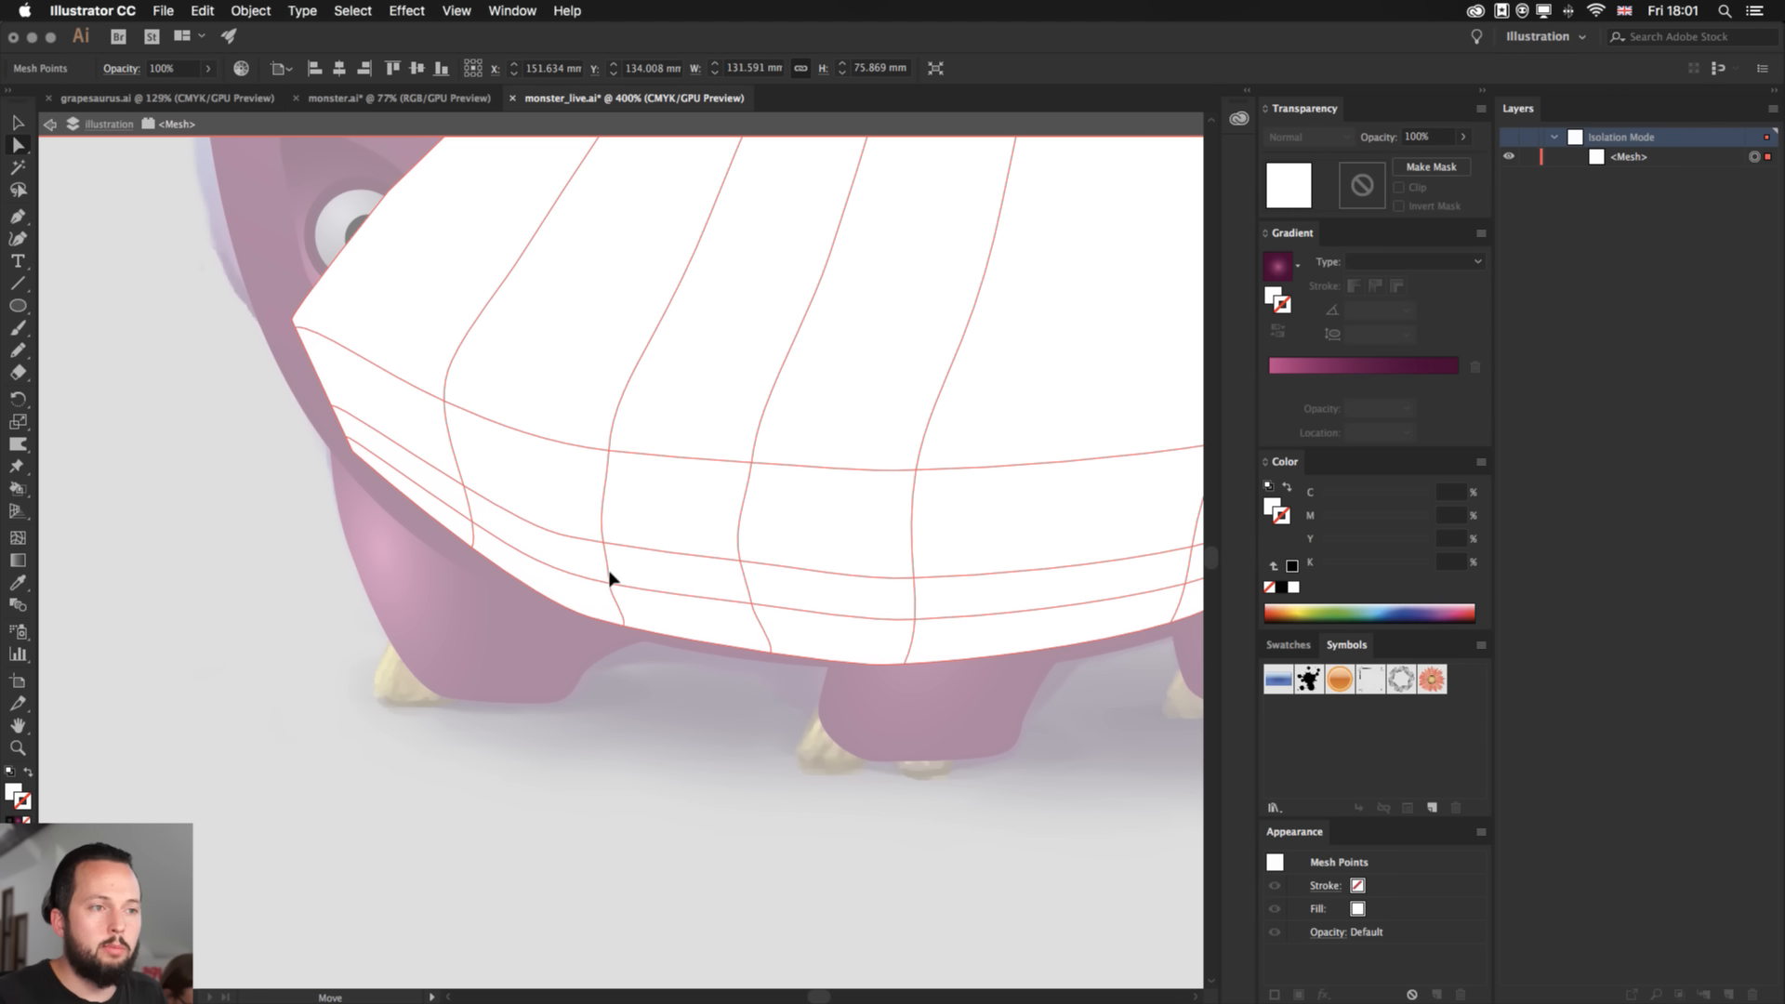
- Reposition the two upper mesh points of the column nearest the face, following the body's curve
left_click(465, 481)
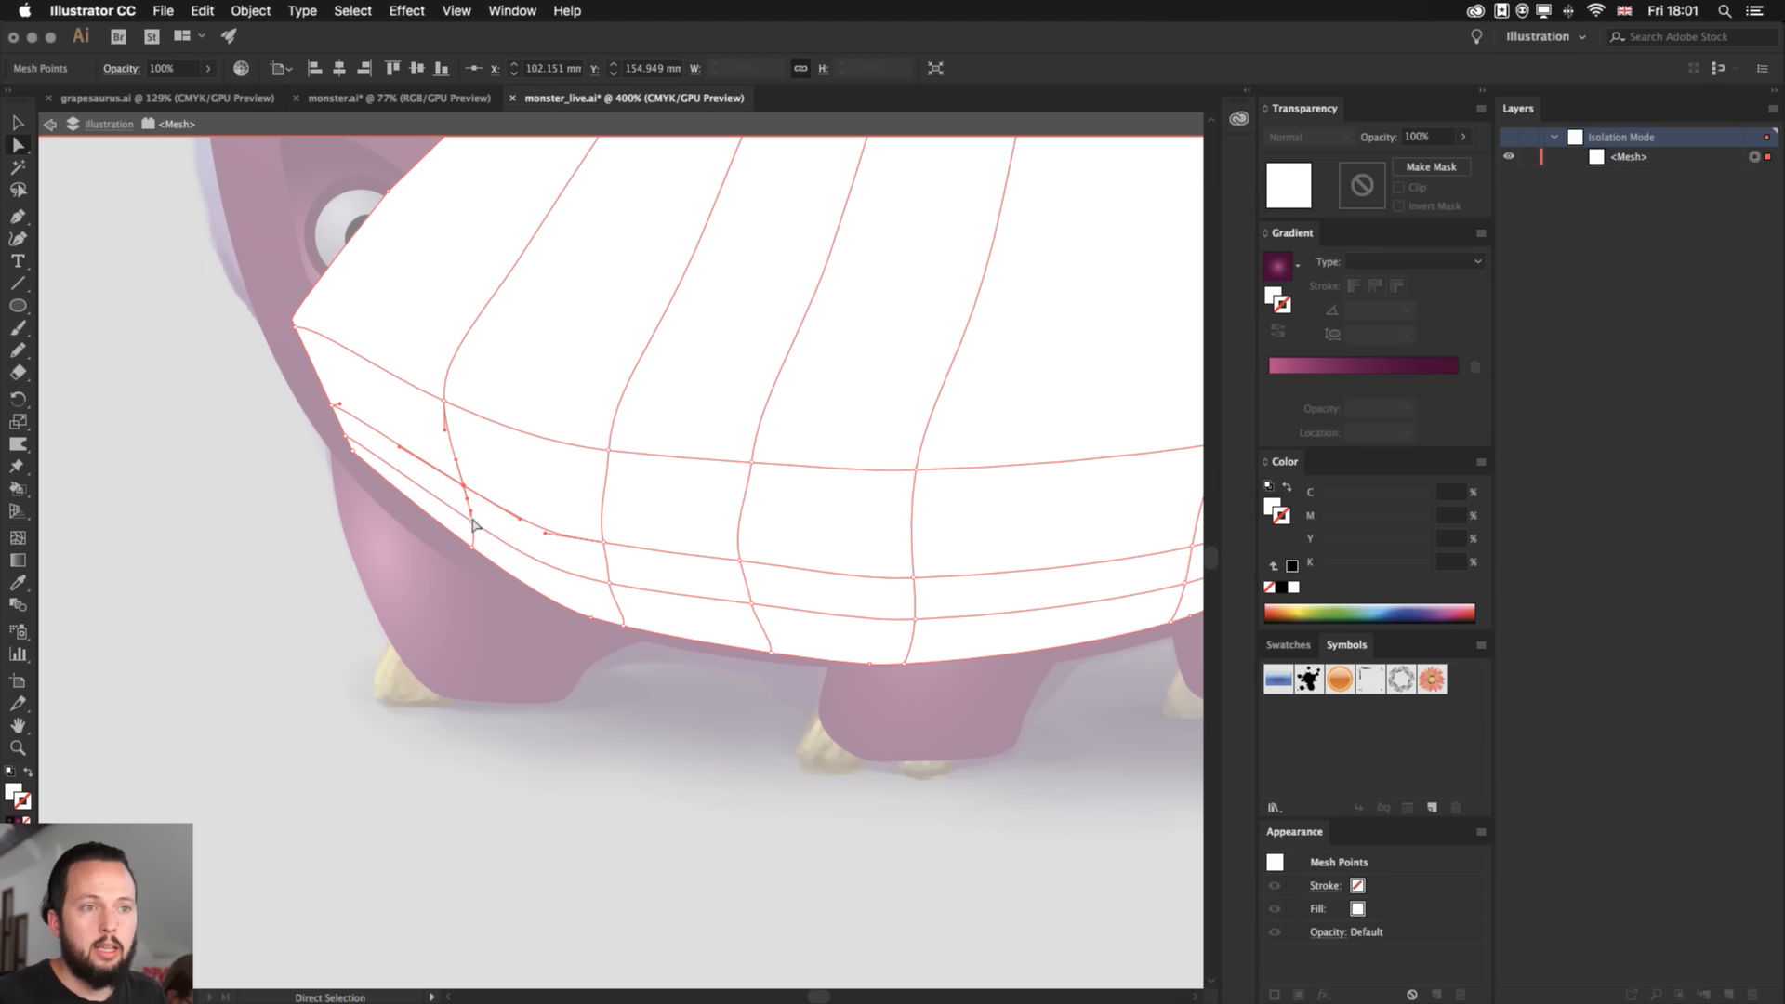
left_click(458, 478)
left_click_drag(462, 482, 446, 470)
mouse_move(446, 401)
left_mouse_down()
mouse_move(435, 387)
mouse_move(440, 410)
left_mouse_up()
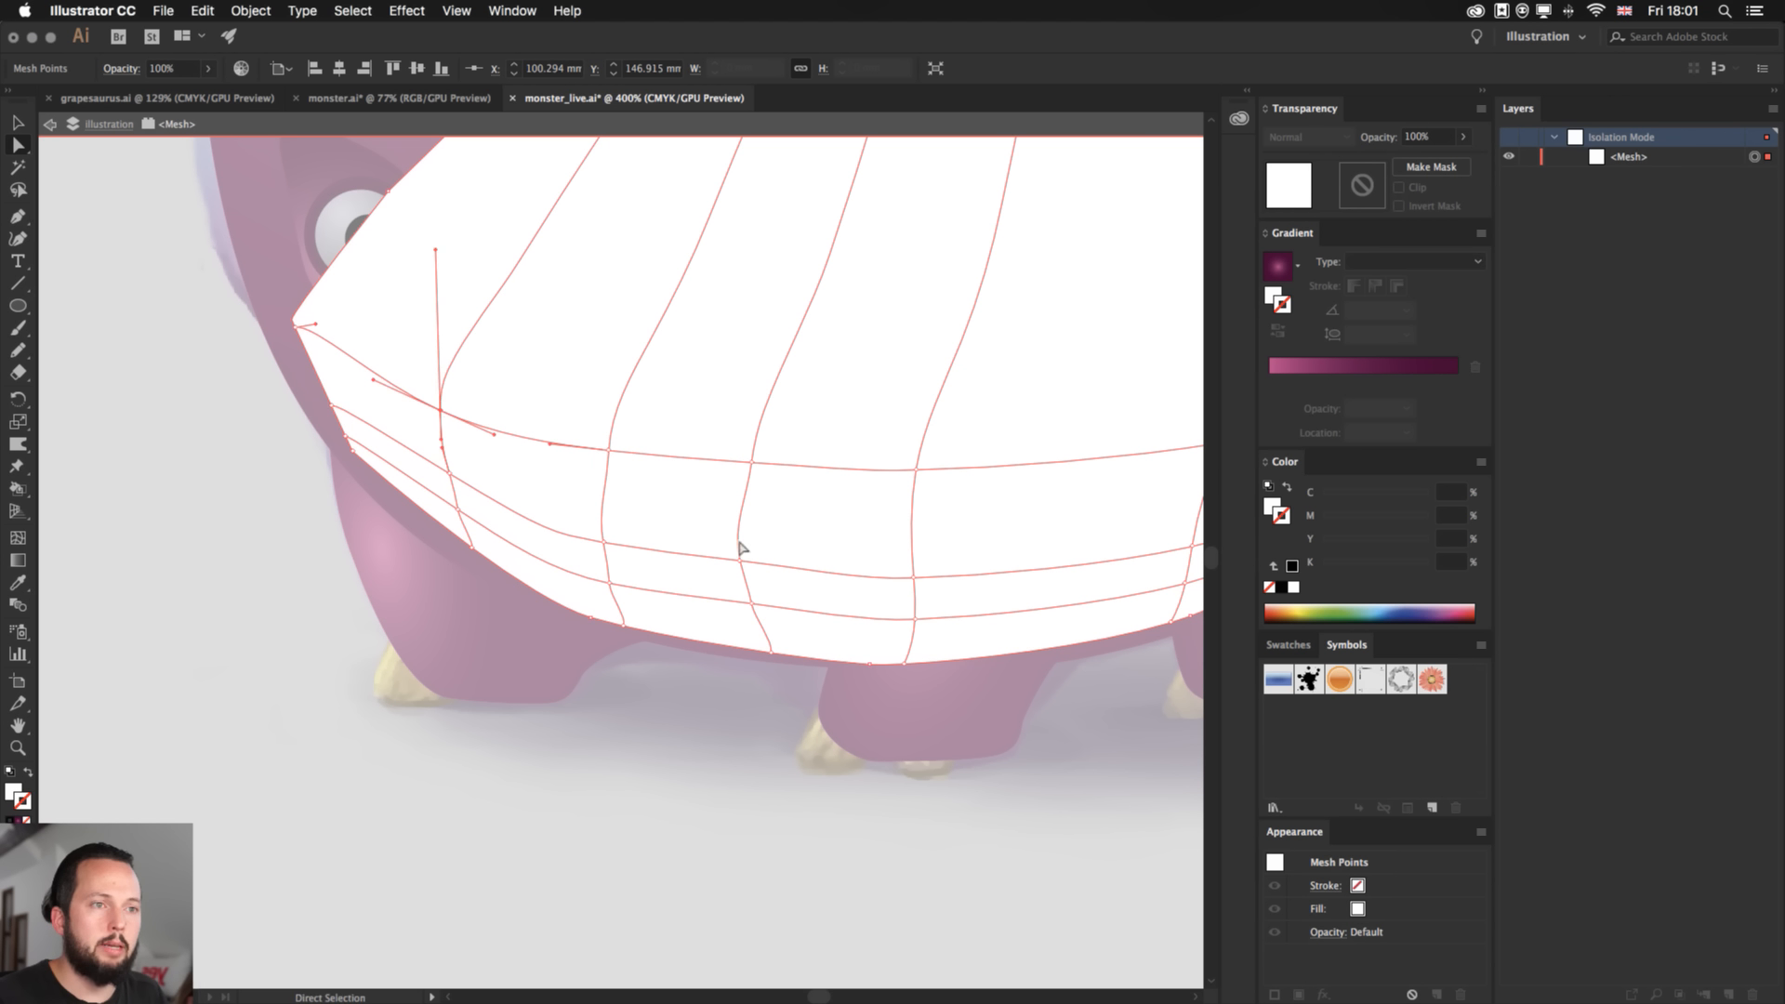
- Raise the middle-row mesh points of the fourth and fifth columns slightly to smooth the curve above the legs
scroll(741, 549, "right", 4)
left_click_drag(725, 579, 733, 615)
left_click_drag(1003, 546, 1001, 536)
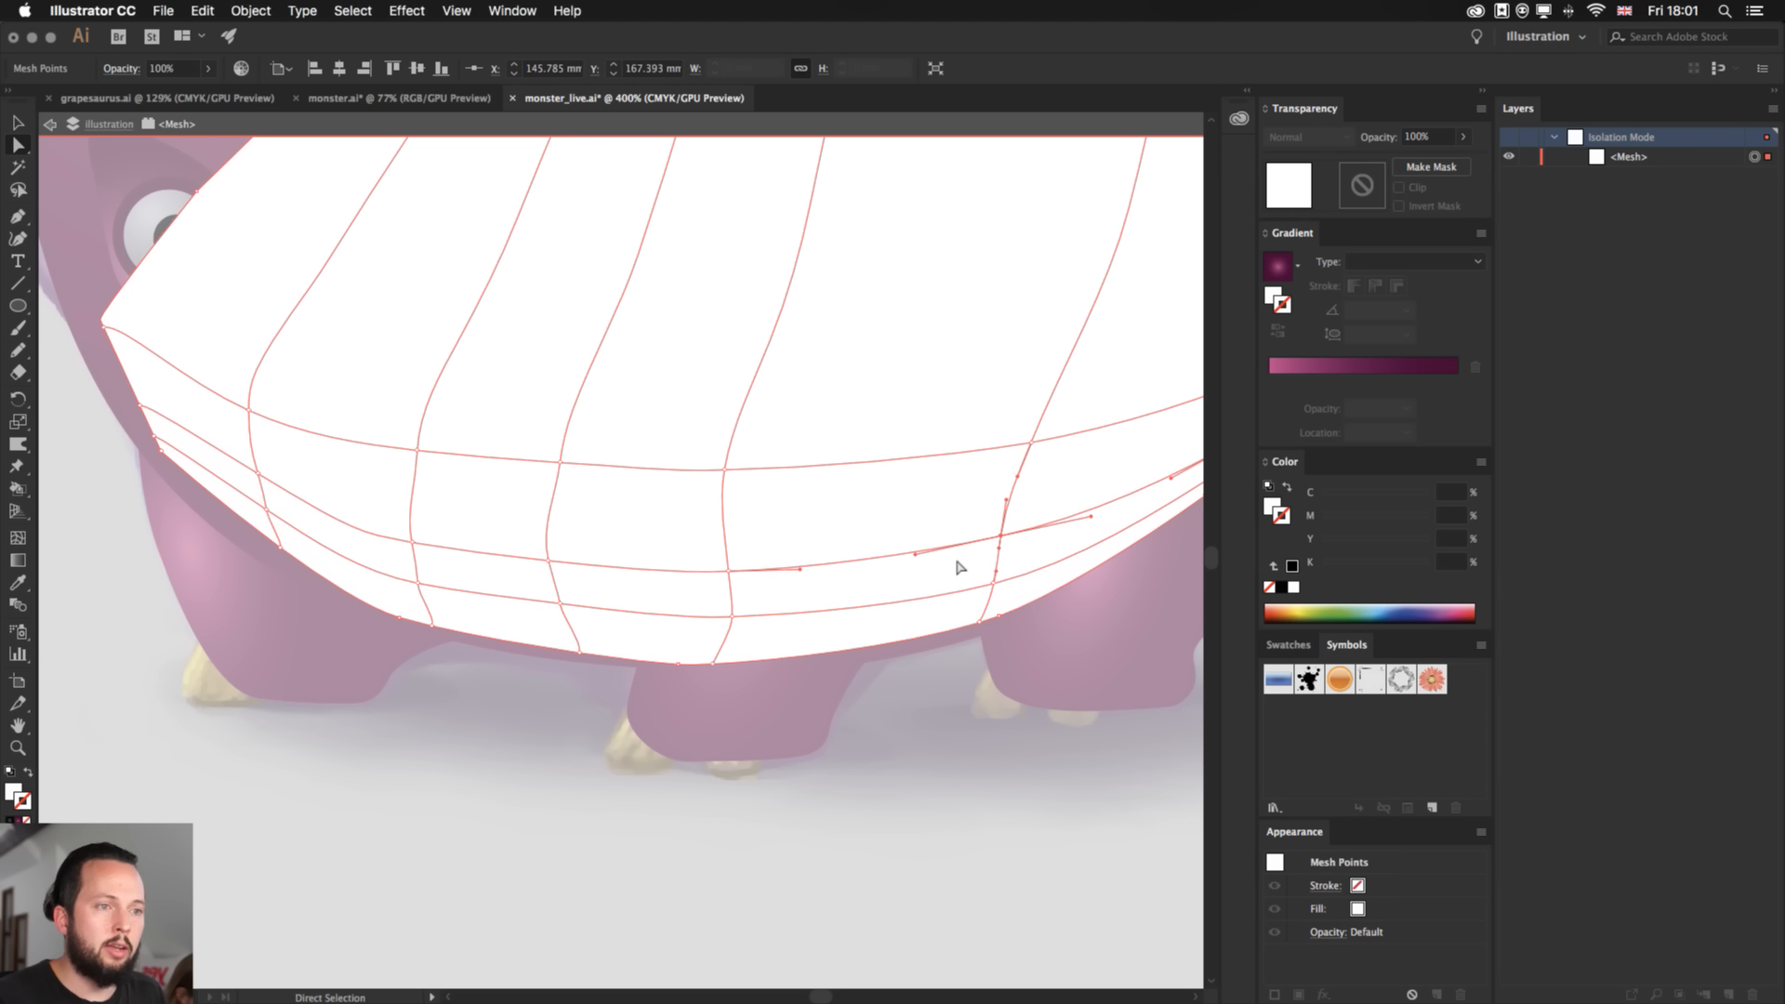
- Refine the two lower mesh points of the second column, adjusting the upper one's curve and nudging the lower one towards the tail
scroll(930, 595, "right", 4)
scroll(930, 595, "up", 2)
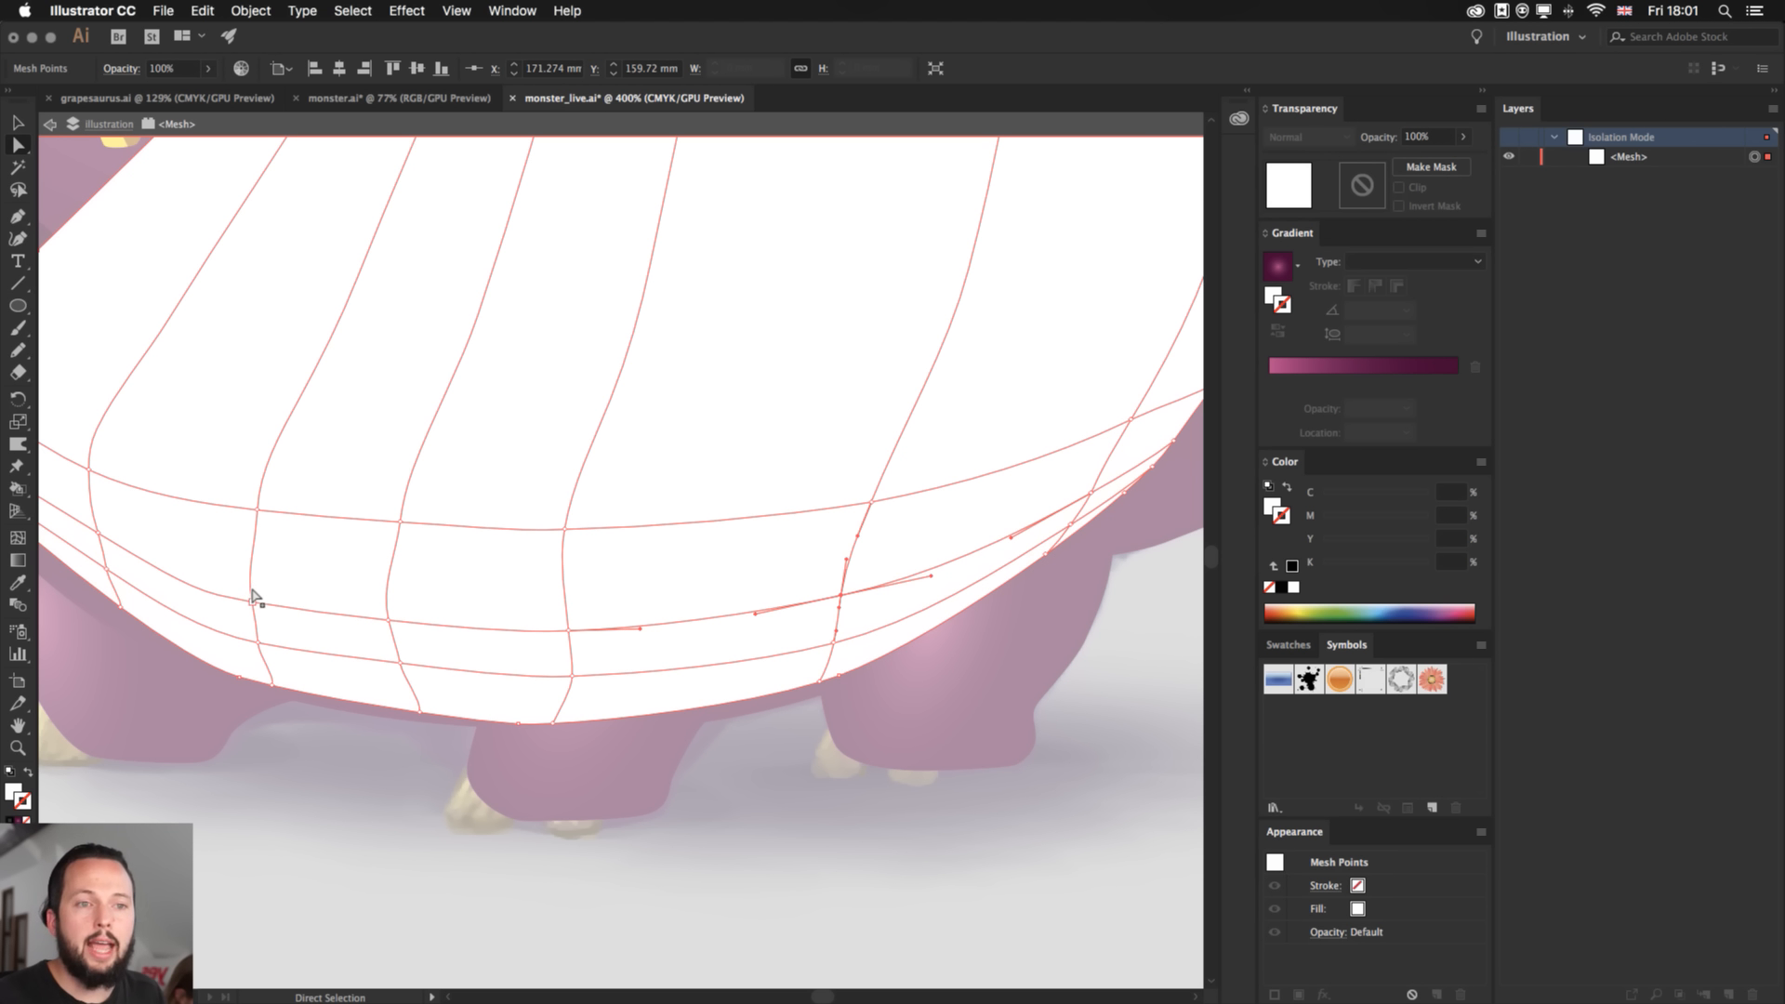
left_click(254, 600)
left_click_drag(255, 598, 250, 564)
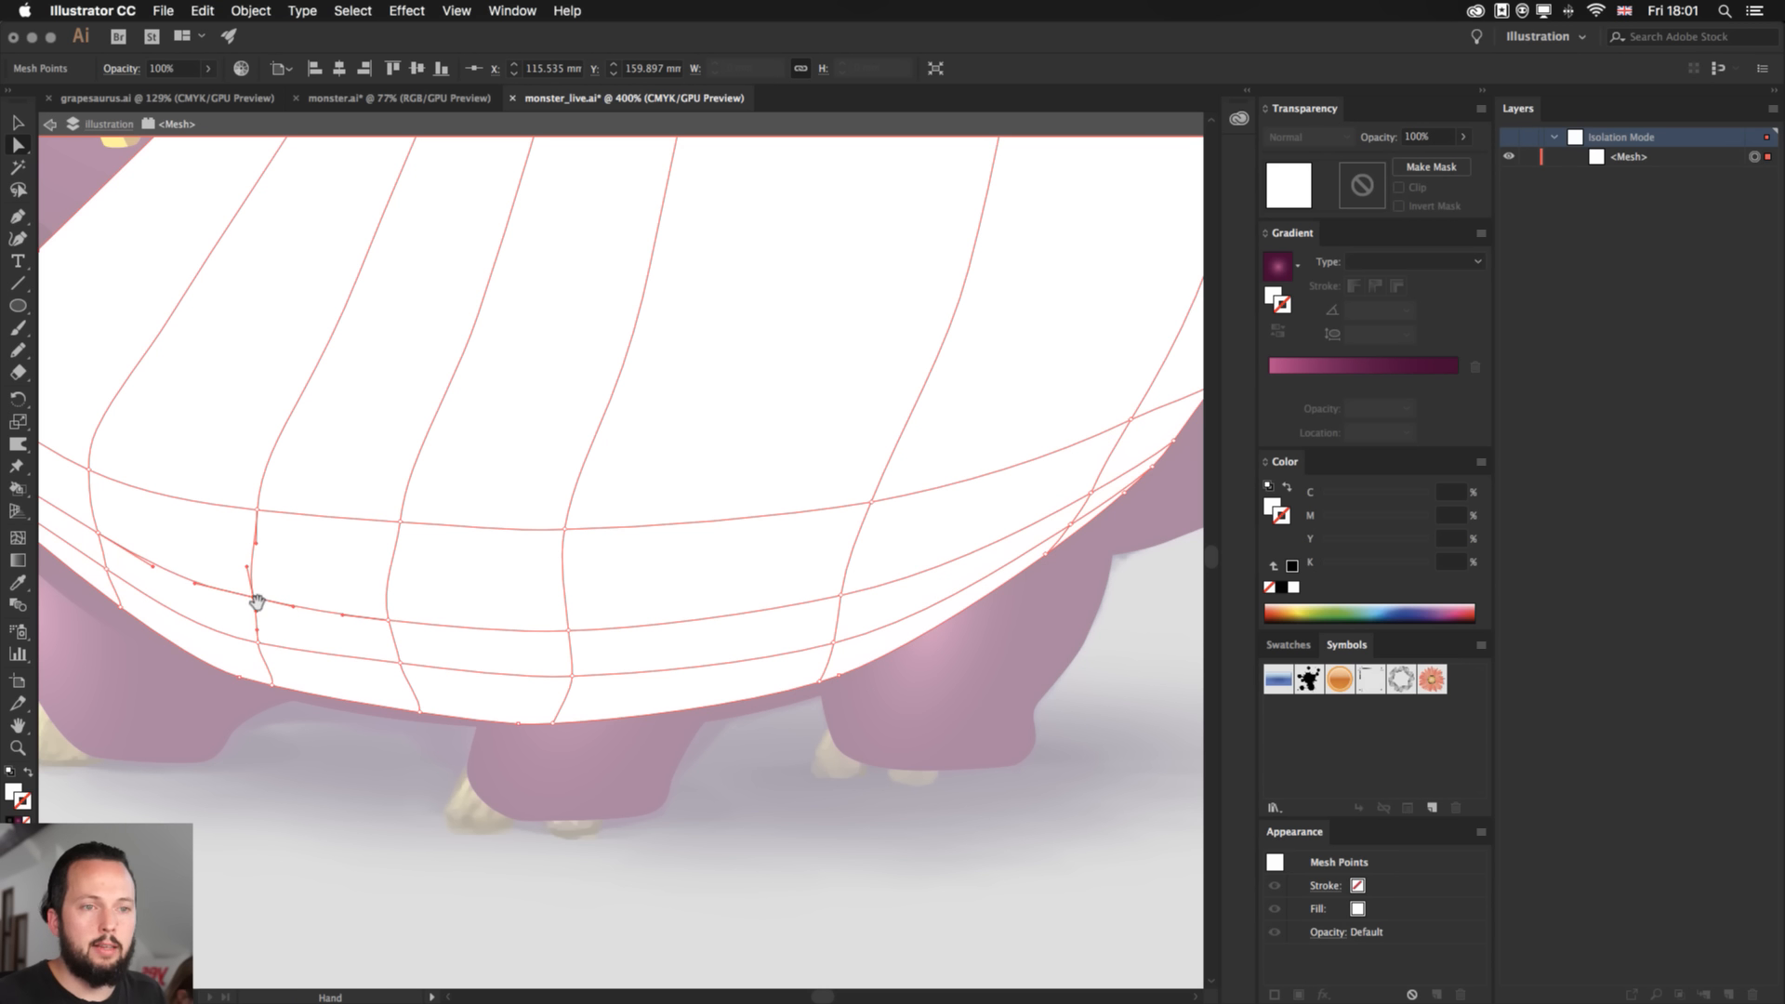
scroll(255, 598, "left", 5)
scroll(255, 598, "up", 1)
left_click(458, 652)
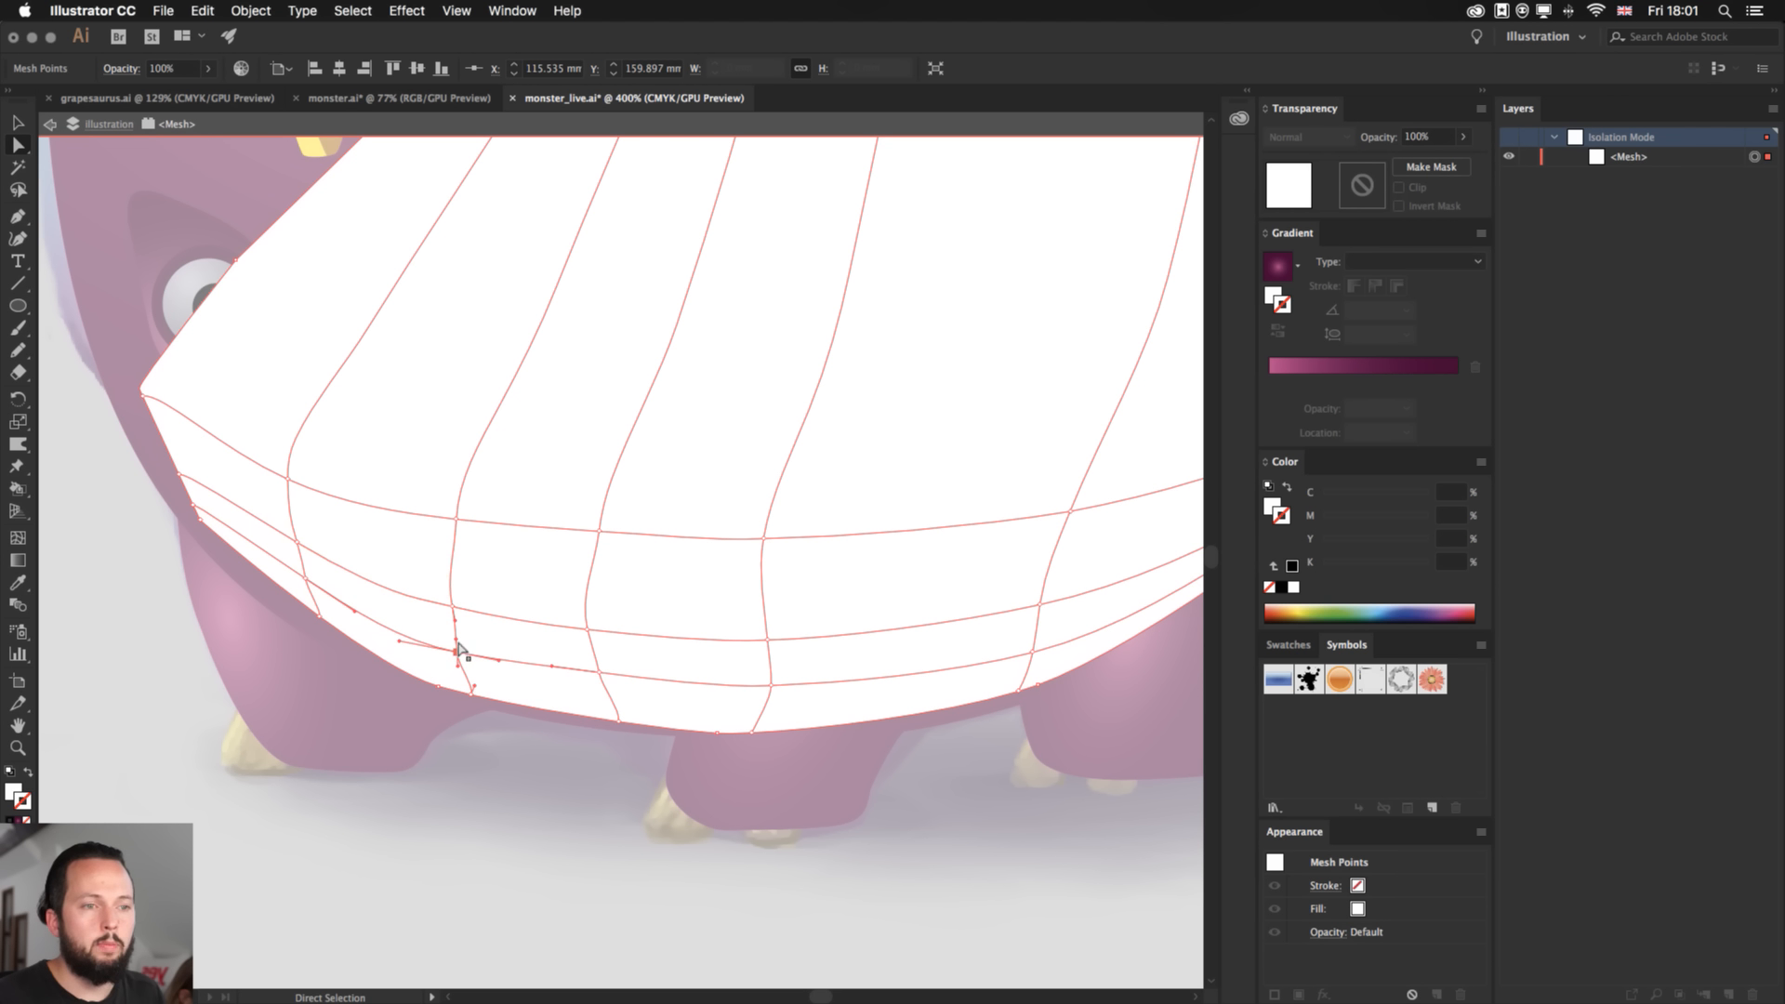
left_click_drag(458, 652, 461, 651)
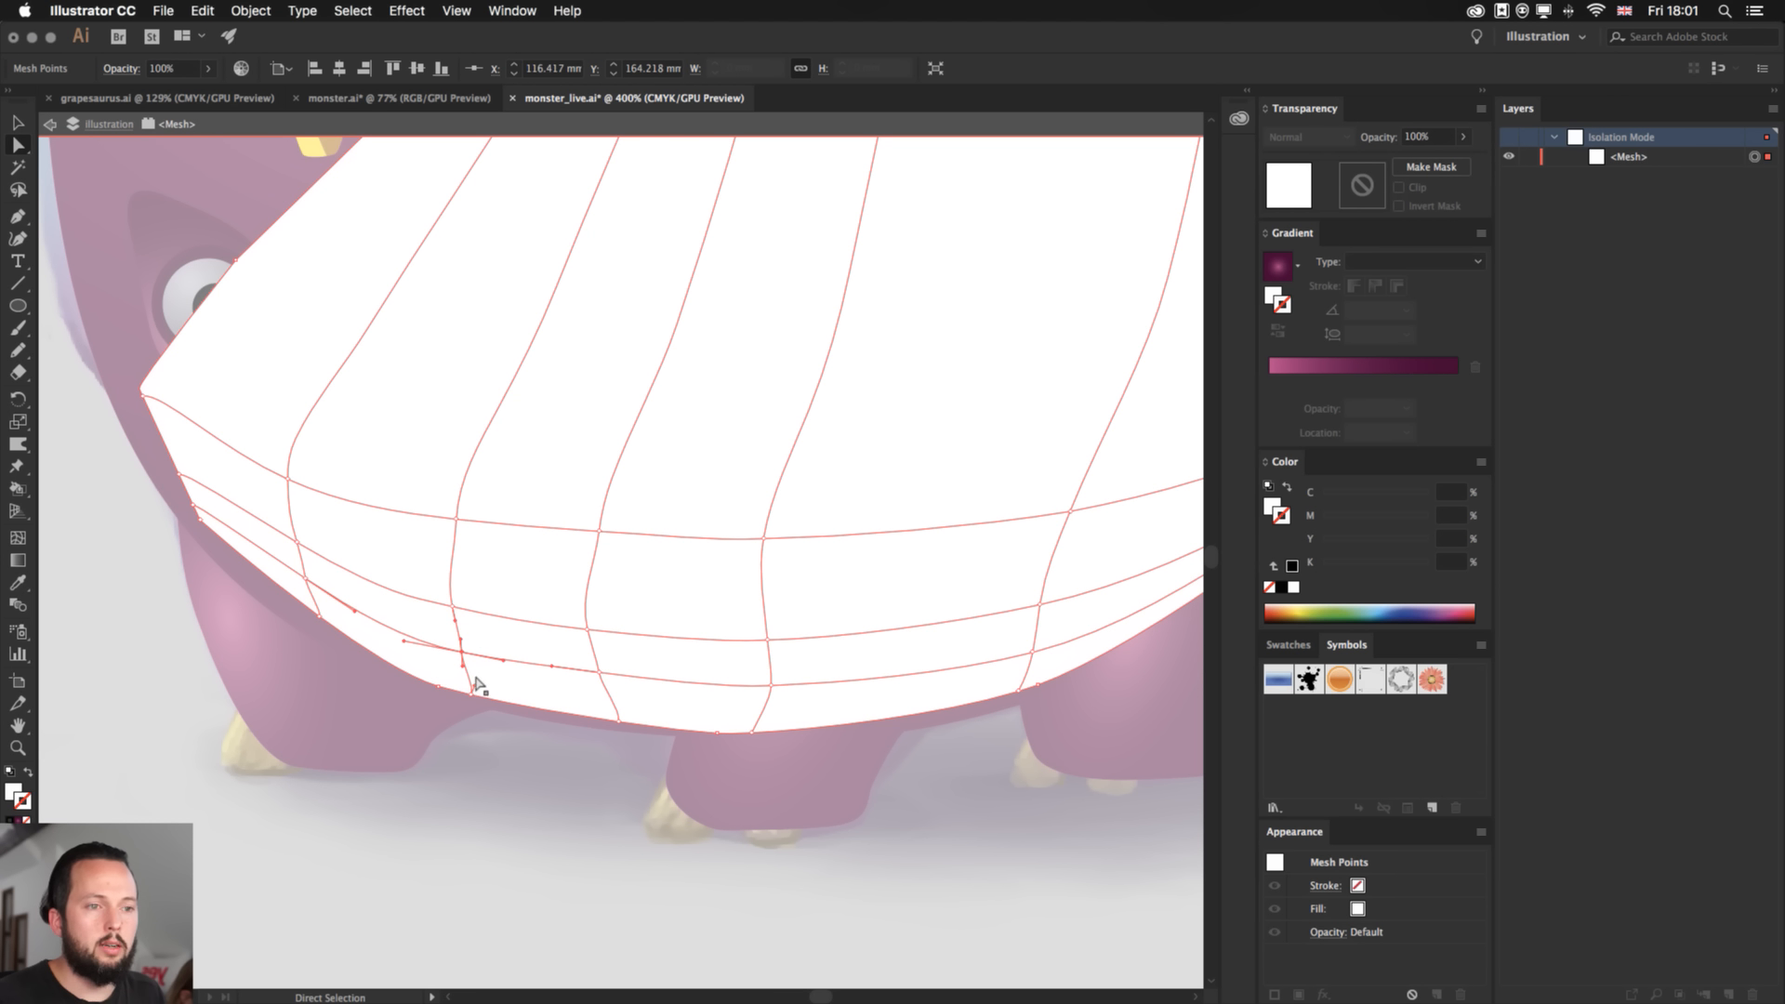
- Select the whole mesh object, leave isolation mode and set the blending mode to Multiply
key("v")
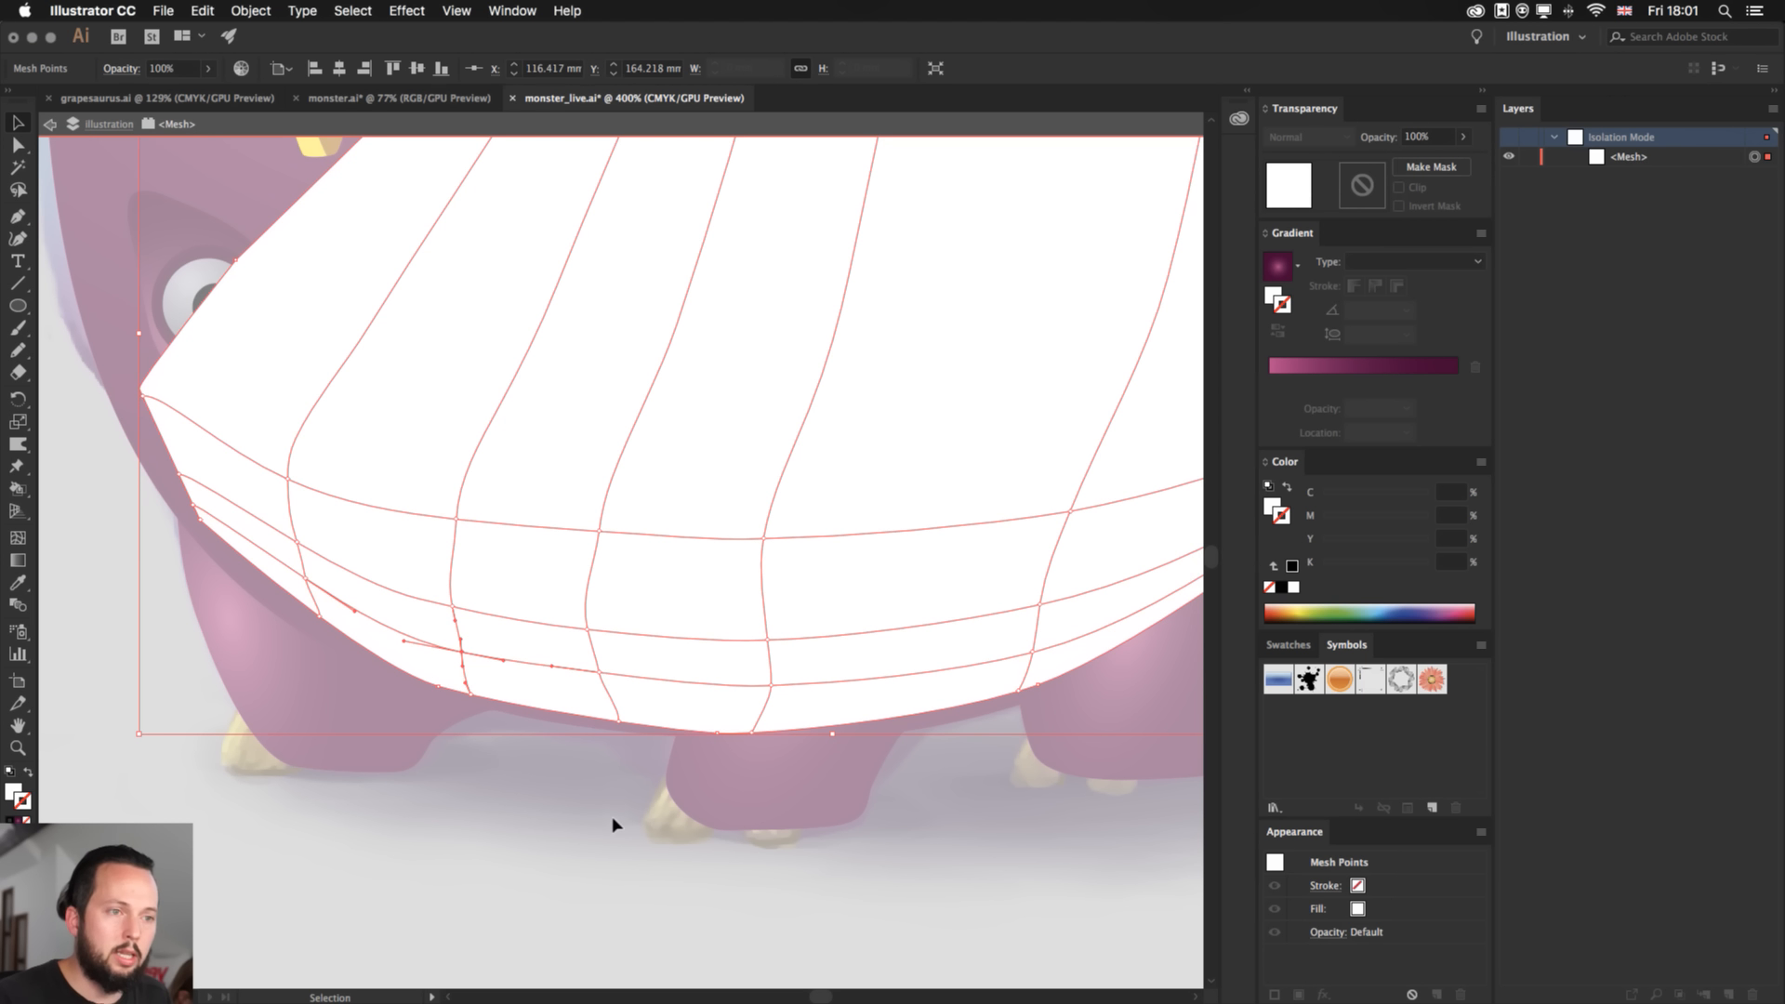
left_click(614, 825)
left_click(673, 575)
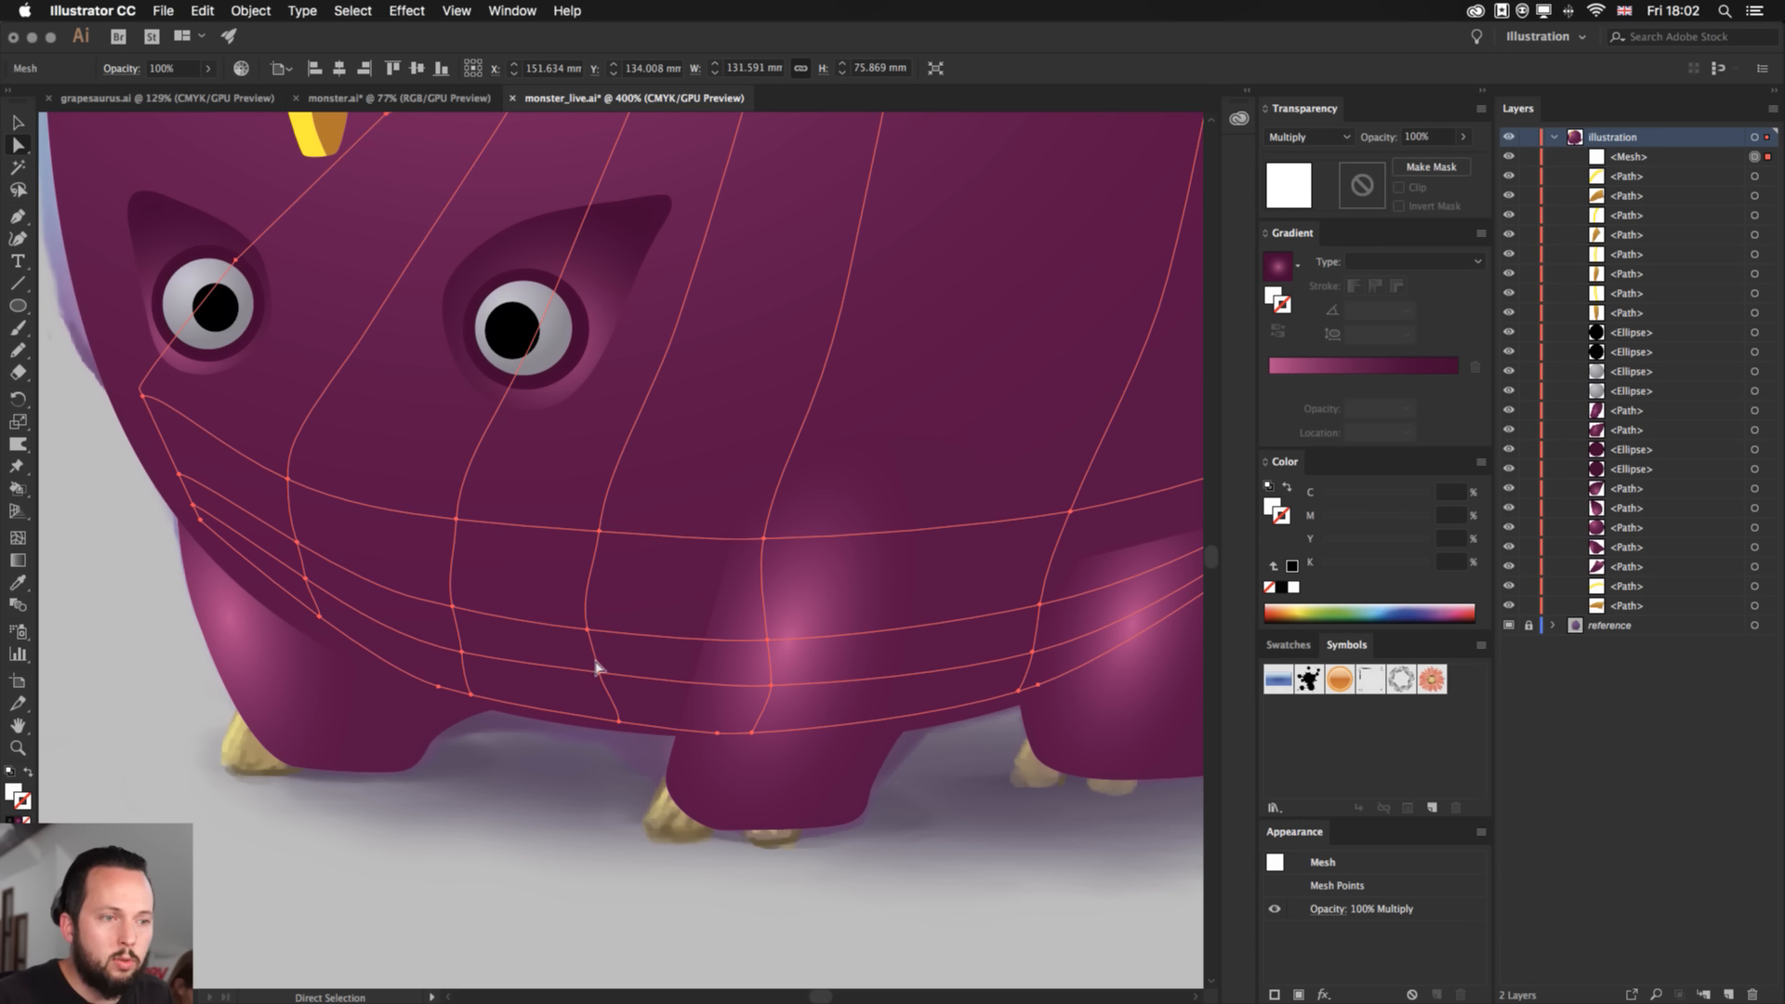
- Try to sample a purple from the larger eye's rim onto several mesh points along the belly between the two front legs
left_click(600, 671)
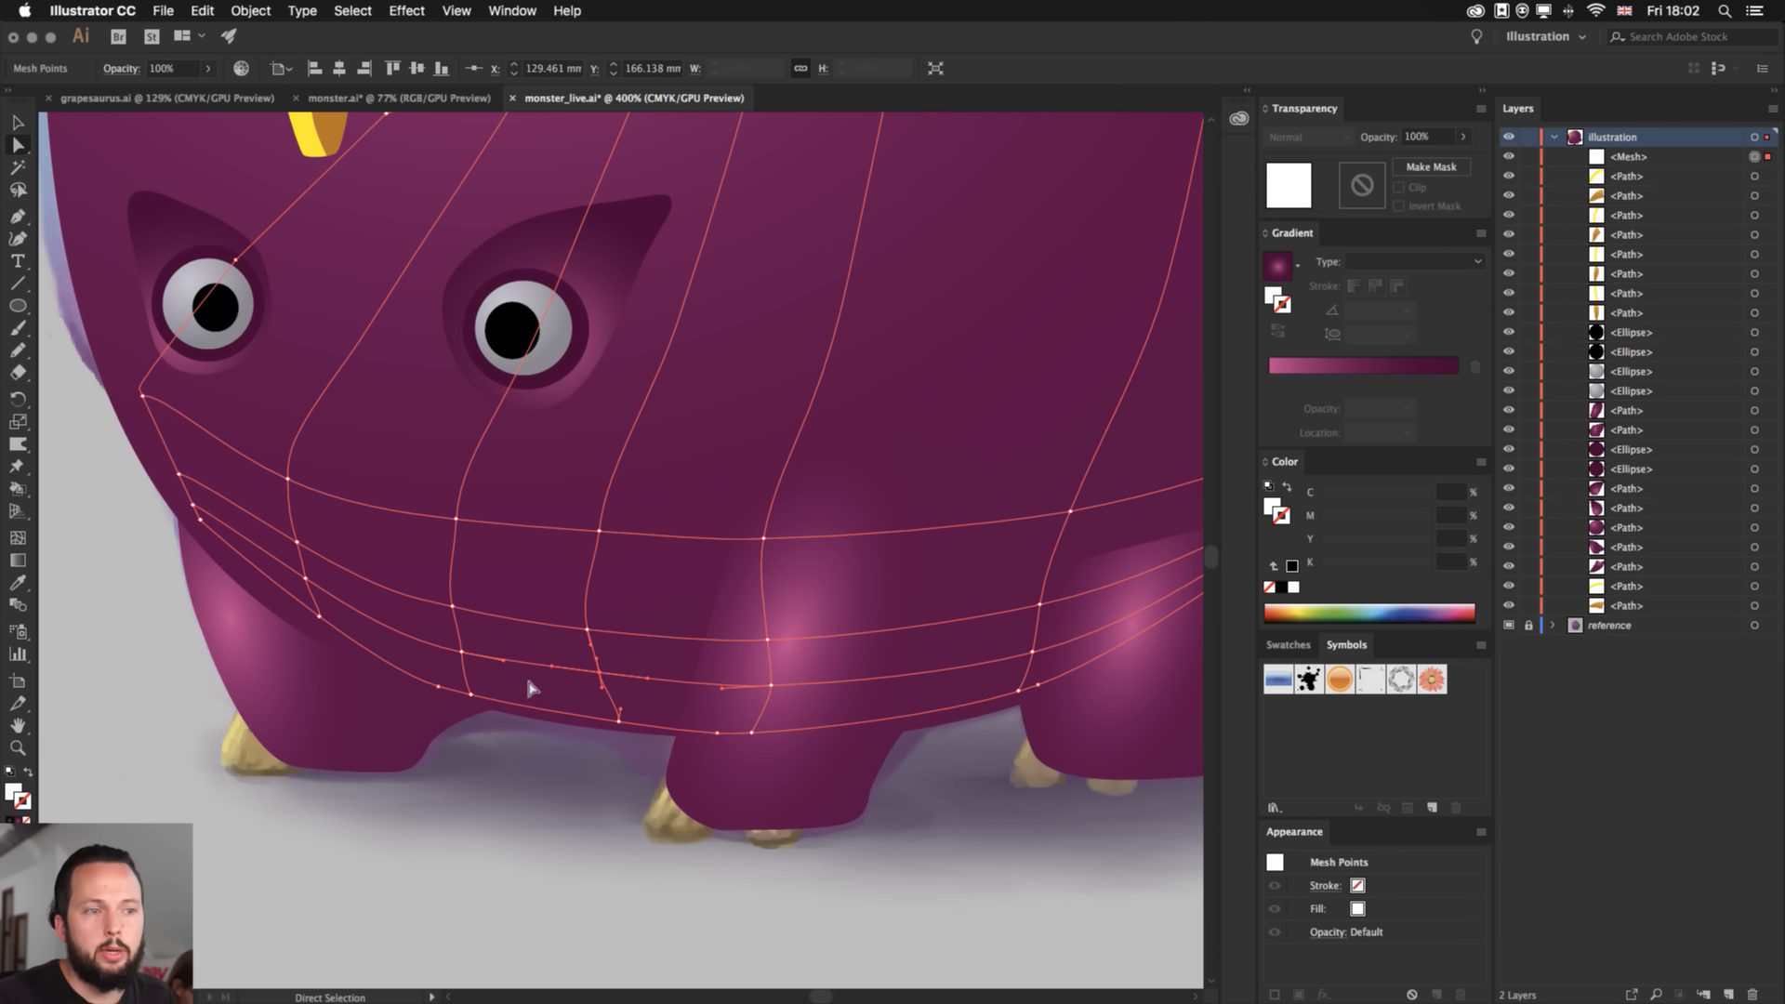
left_click(770, 686)
left_click(751, 732, "shift")
left_click(619, 721, "shift")
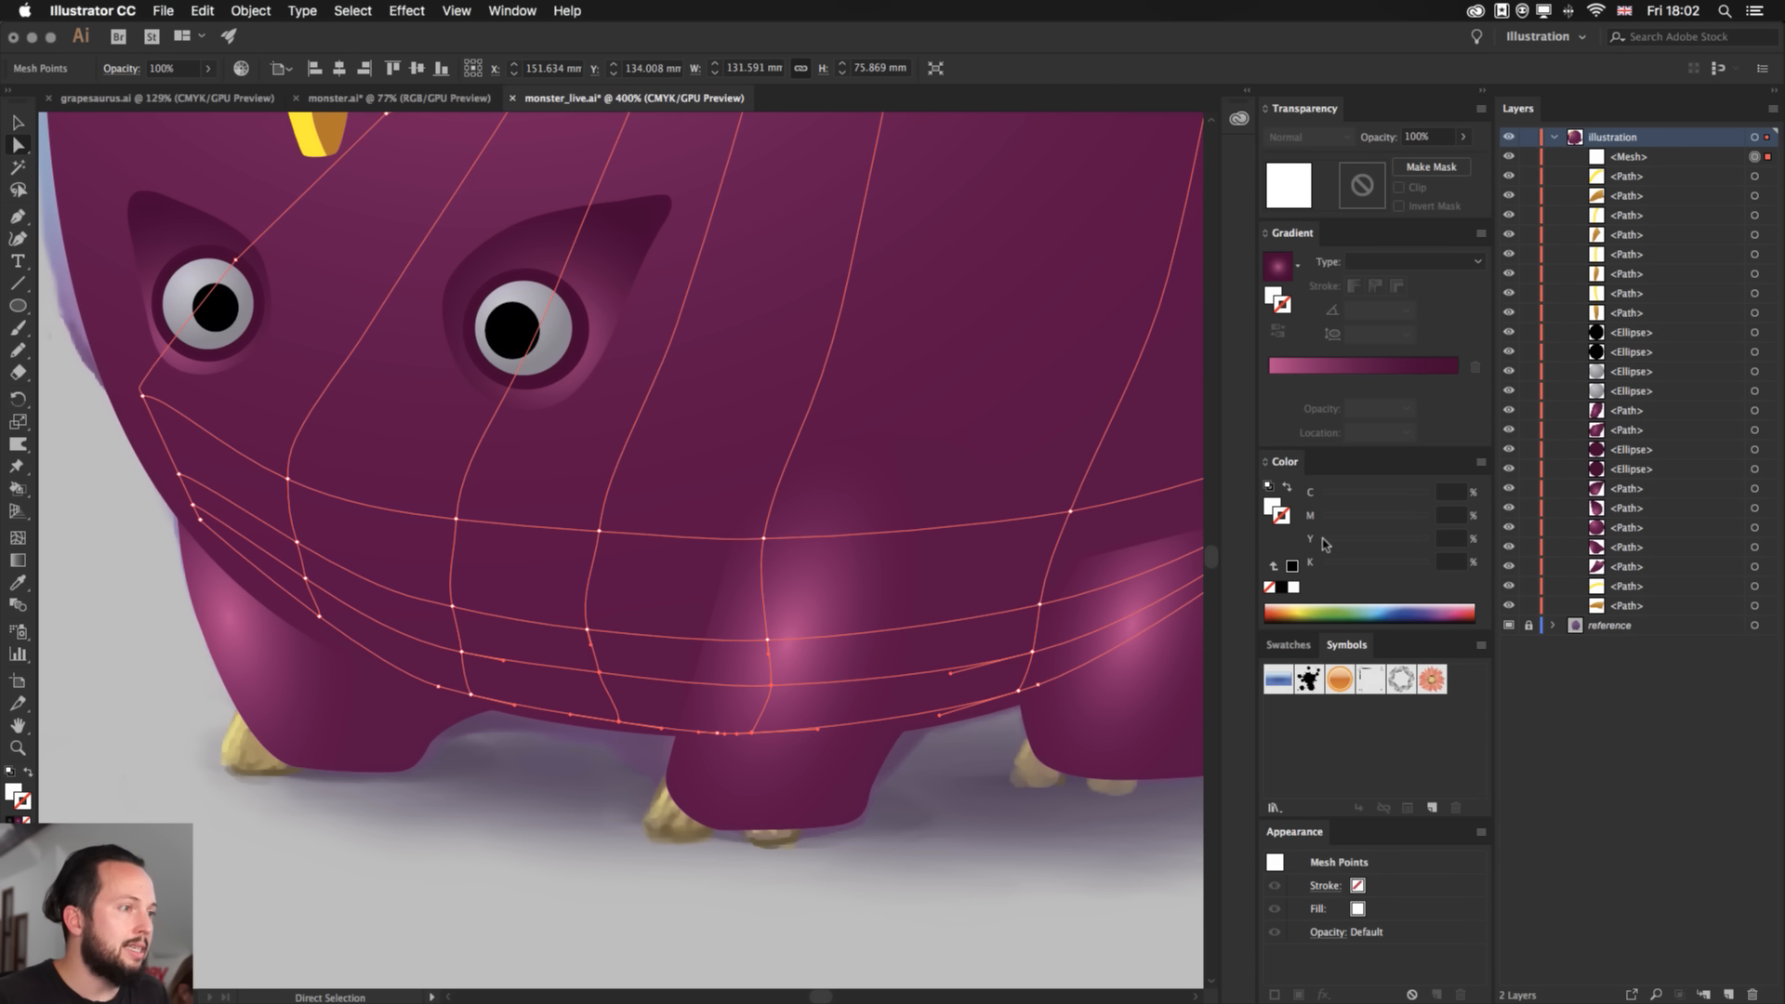
scroll(527, 346, "up", 2)
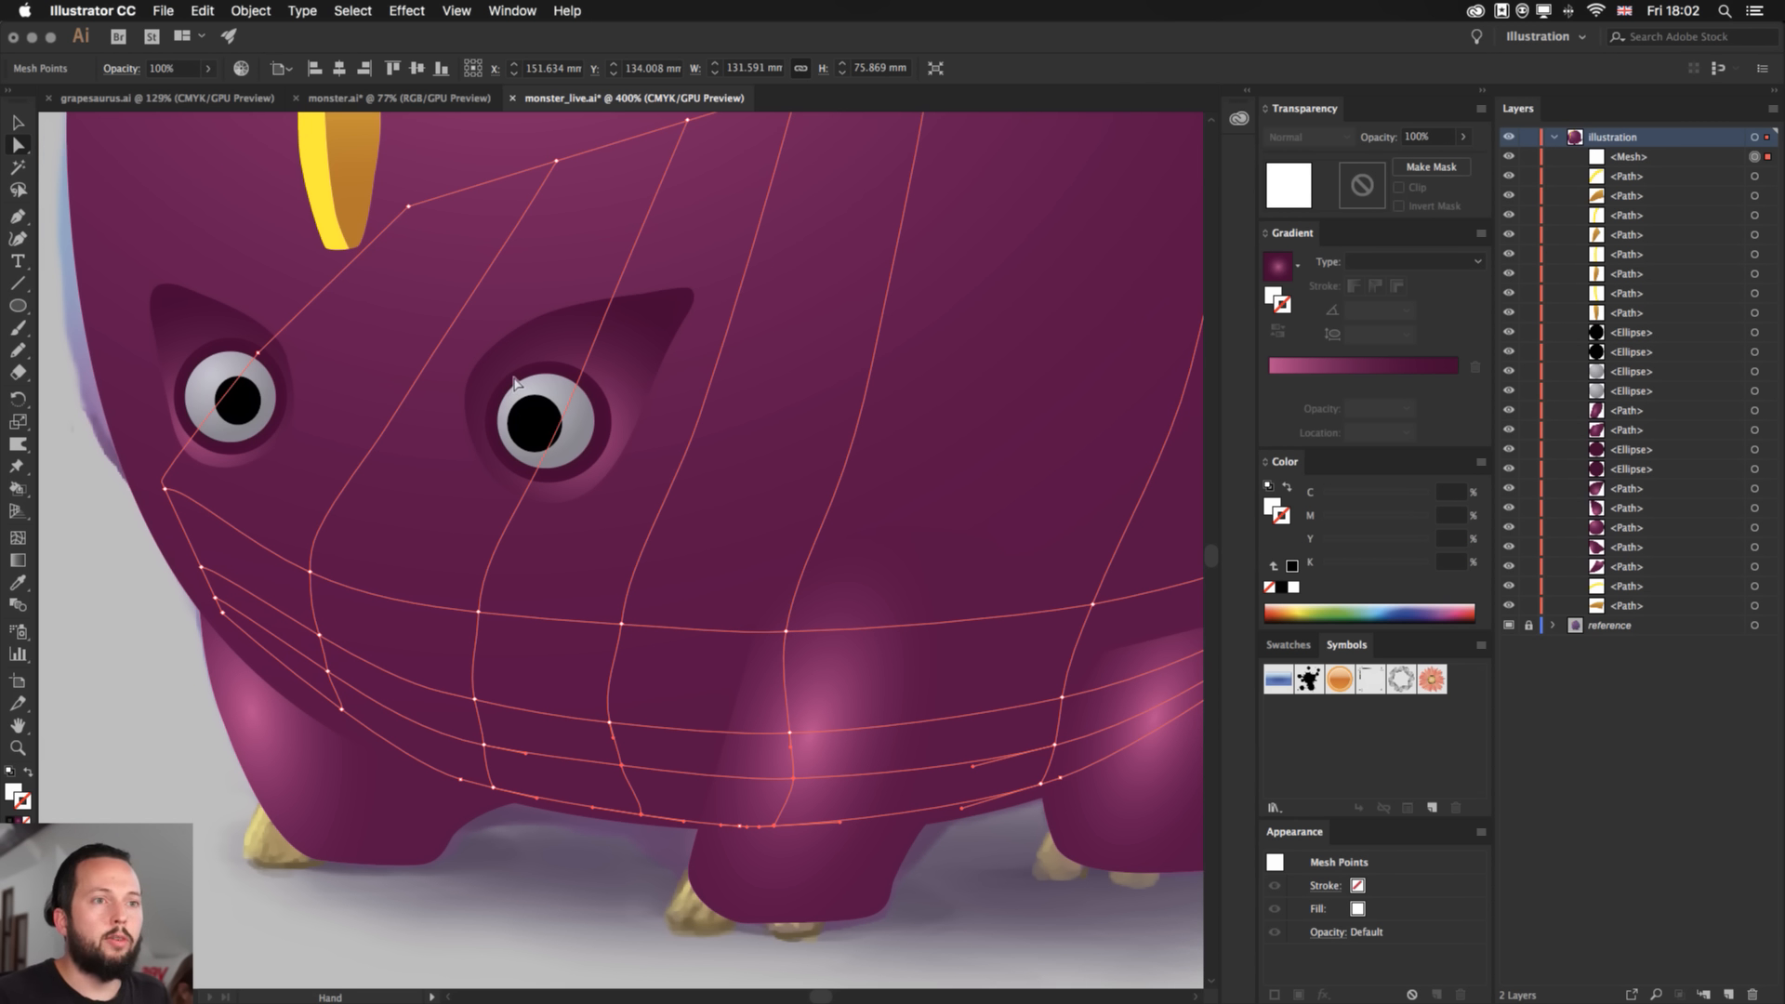
key("i")
left_click(547, 383)
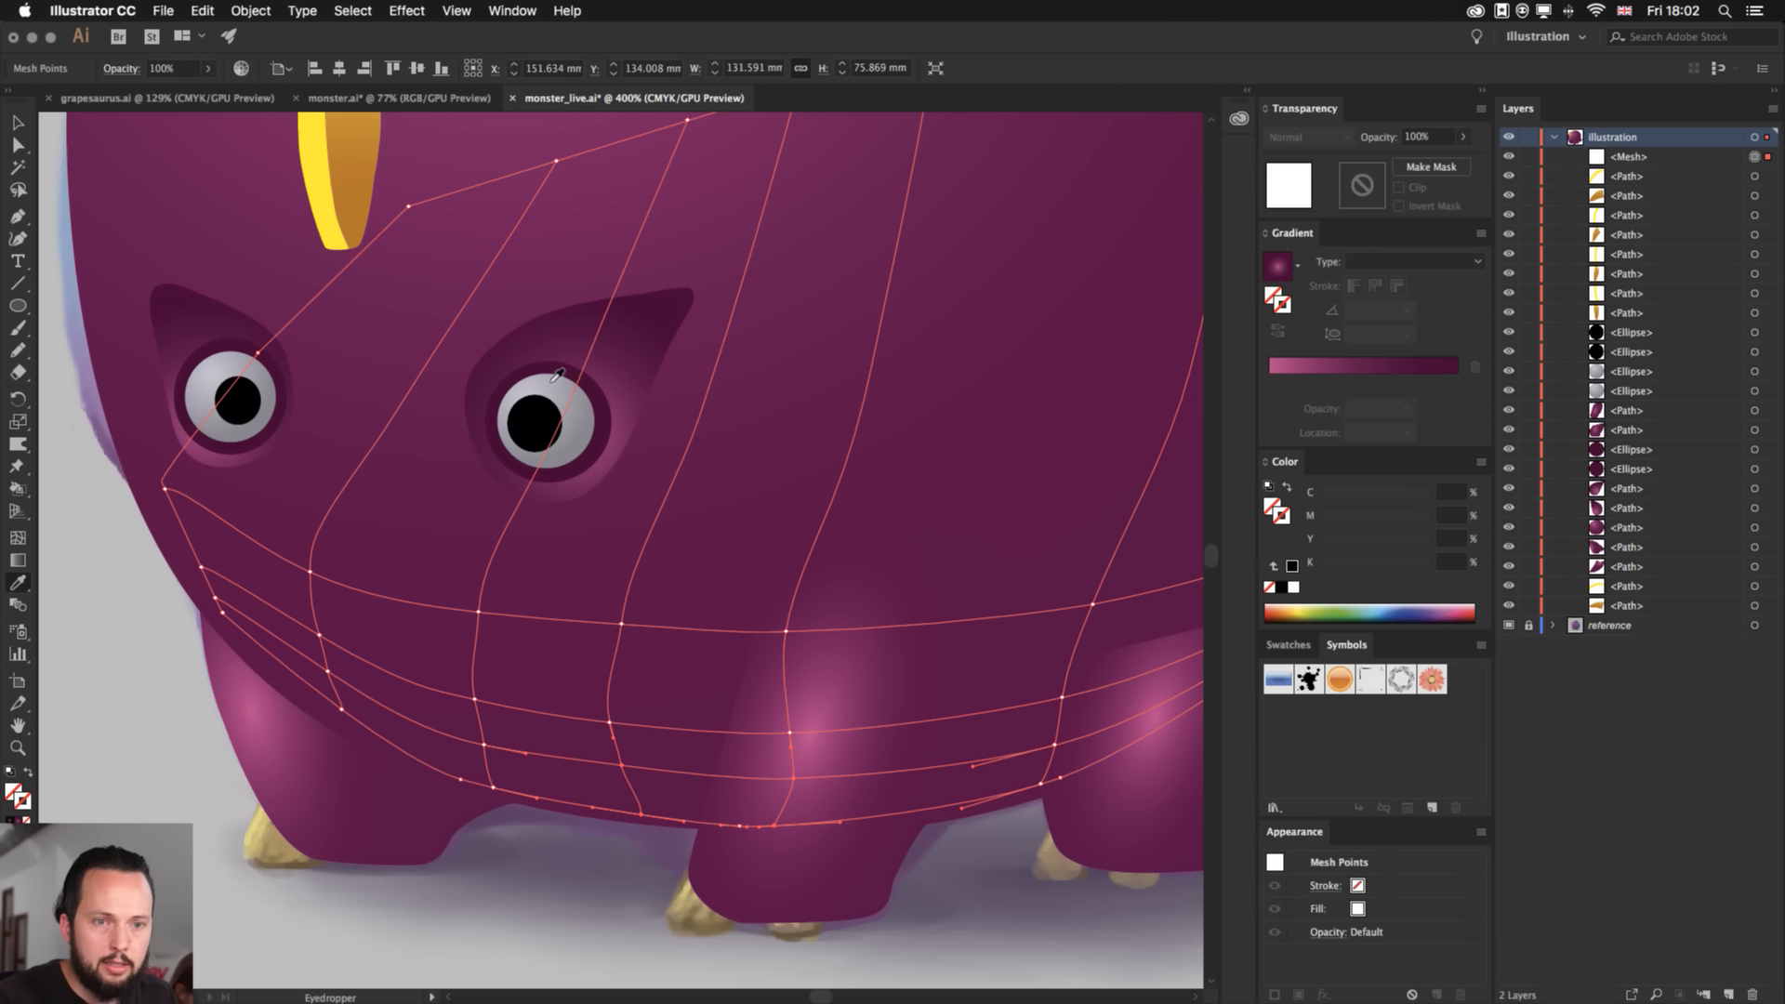
key("x")
left_click(552, 383)
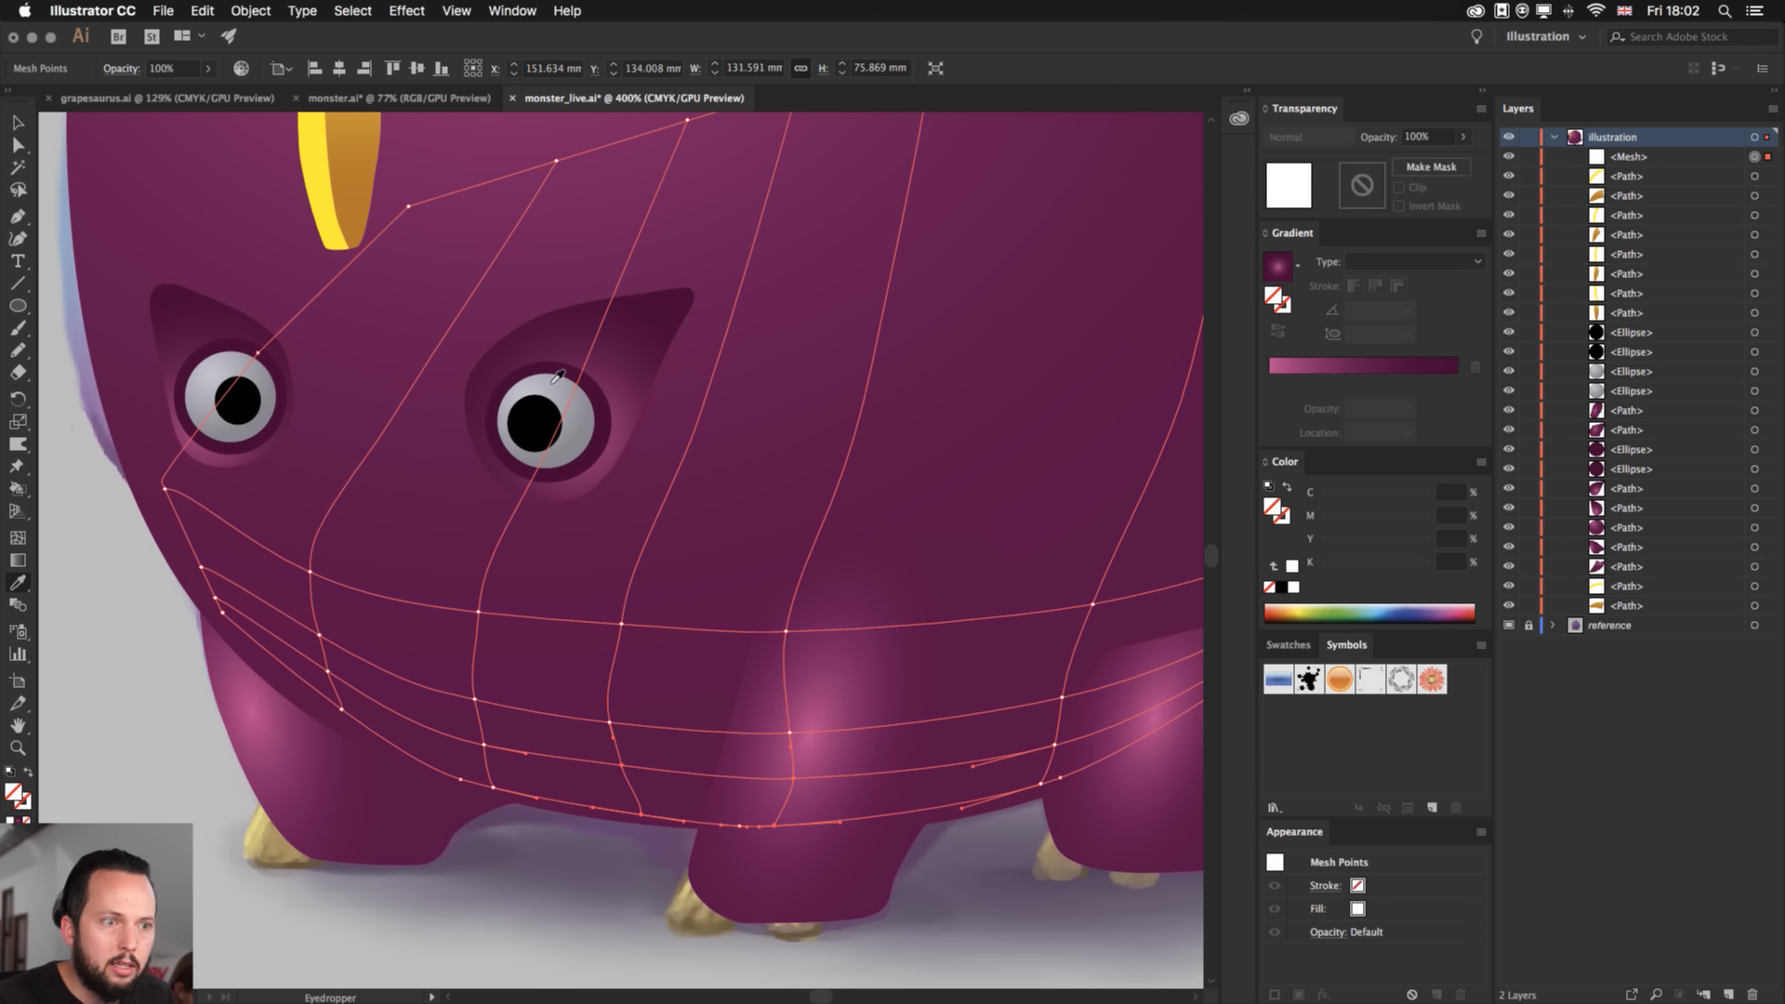
- Color the single mesh point between the front legs with the smaller eye's dark purple rim and reduce its black to 35%
key("a")
left_click(621, 764)
key("i")
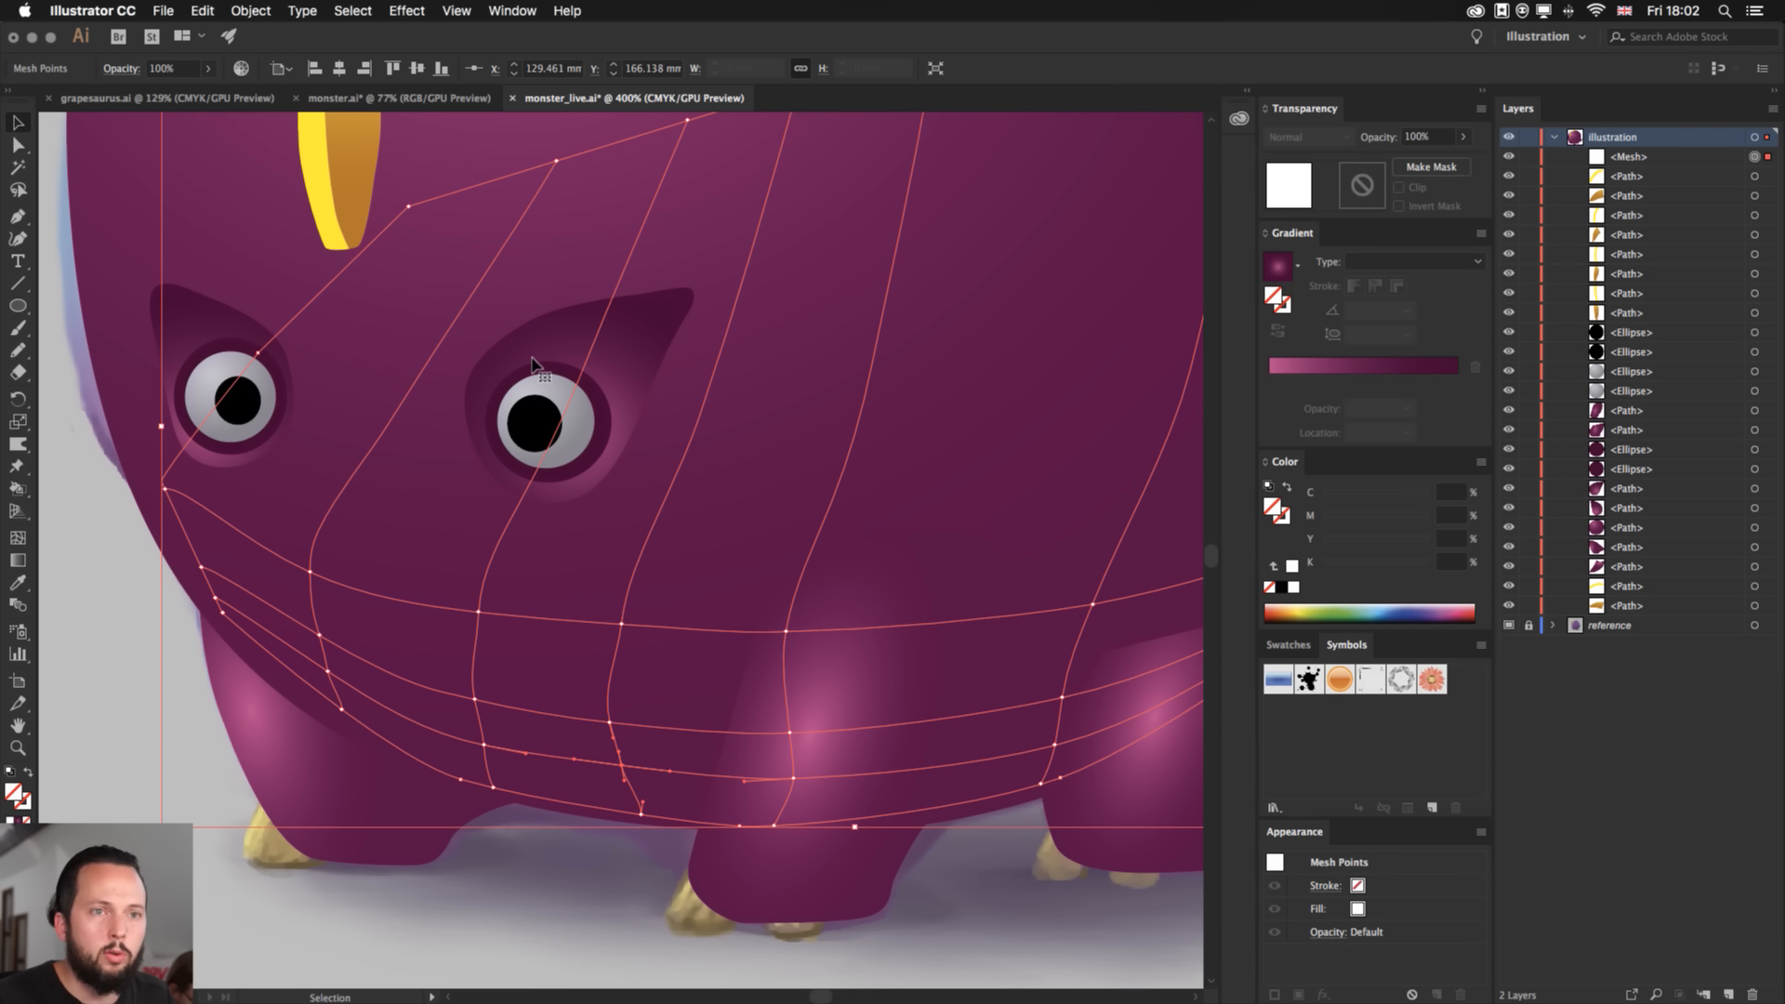
left_click(213, 360)
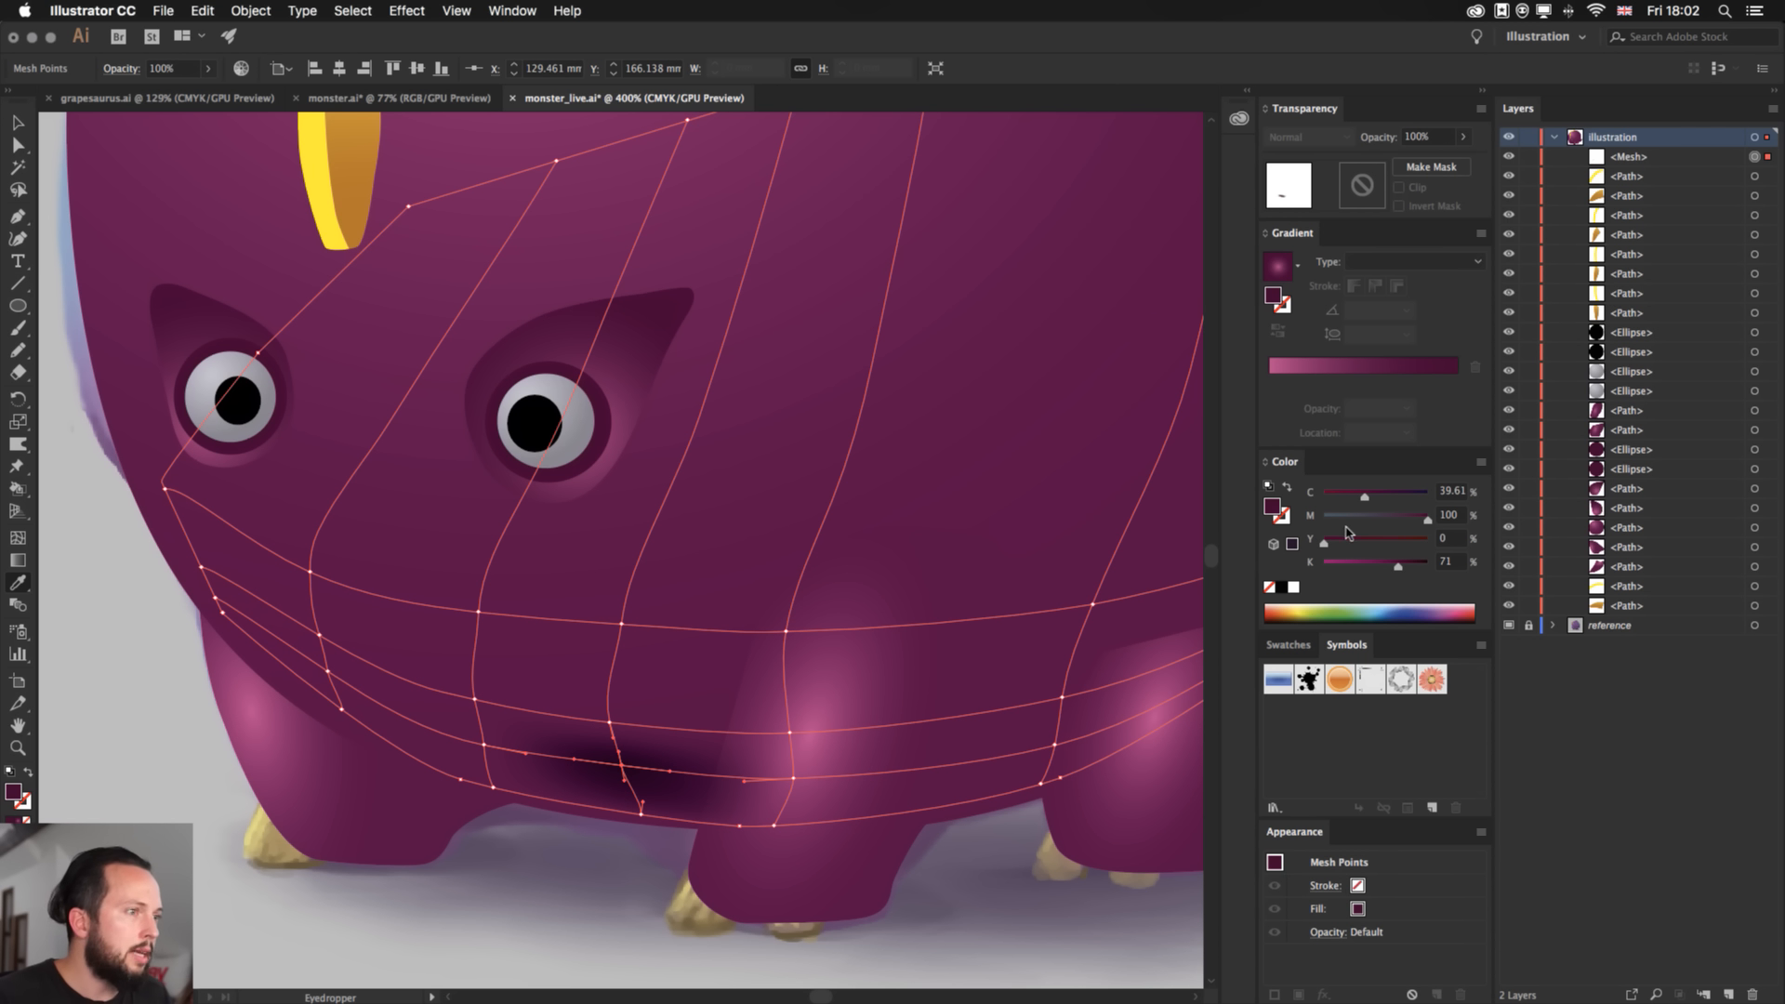
left_click_drag(1395, 565, 1373, 566)
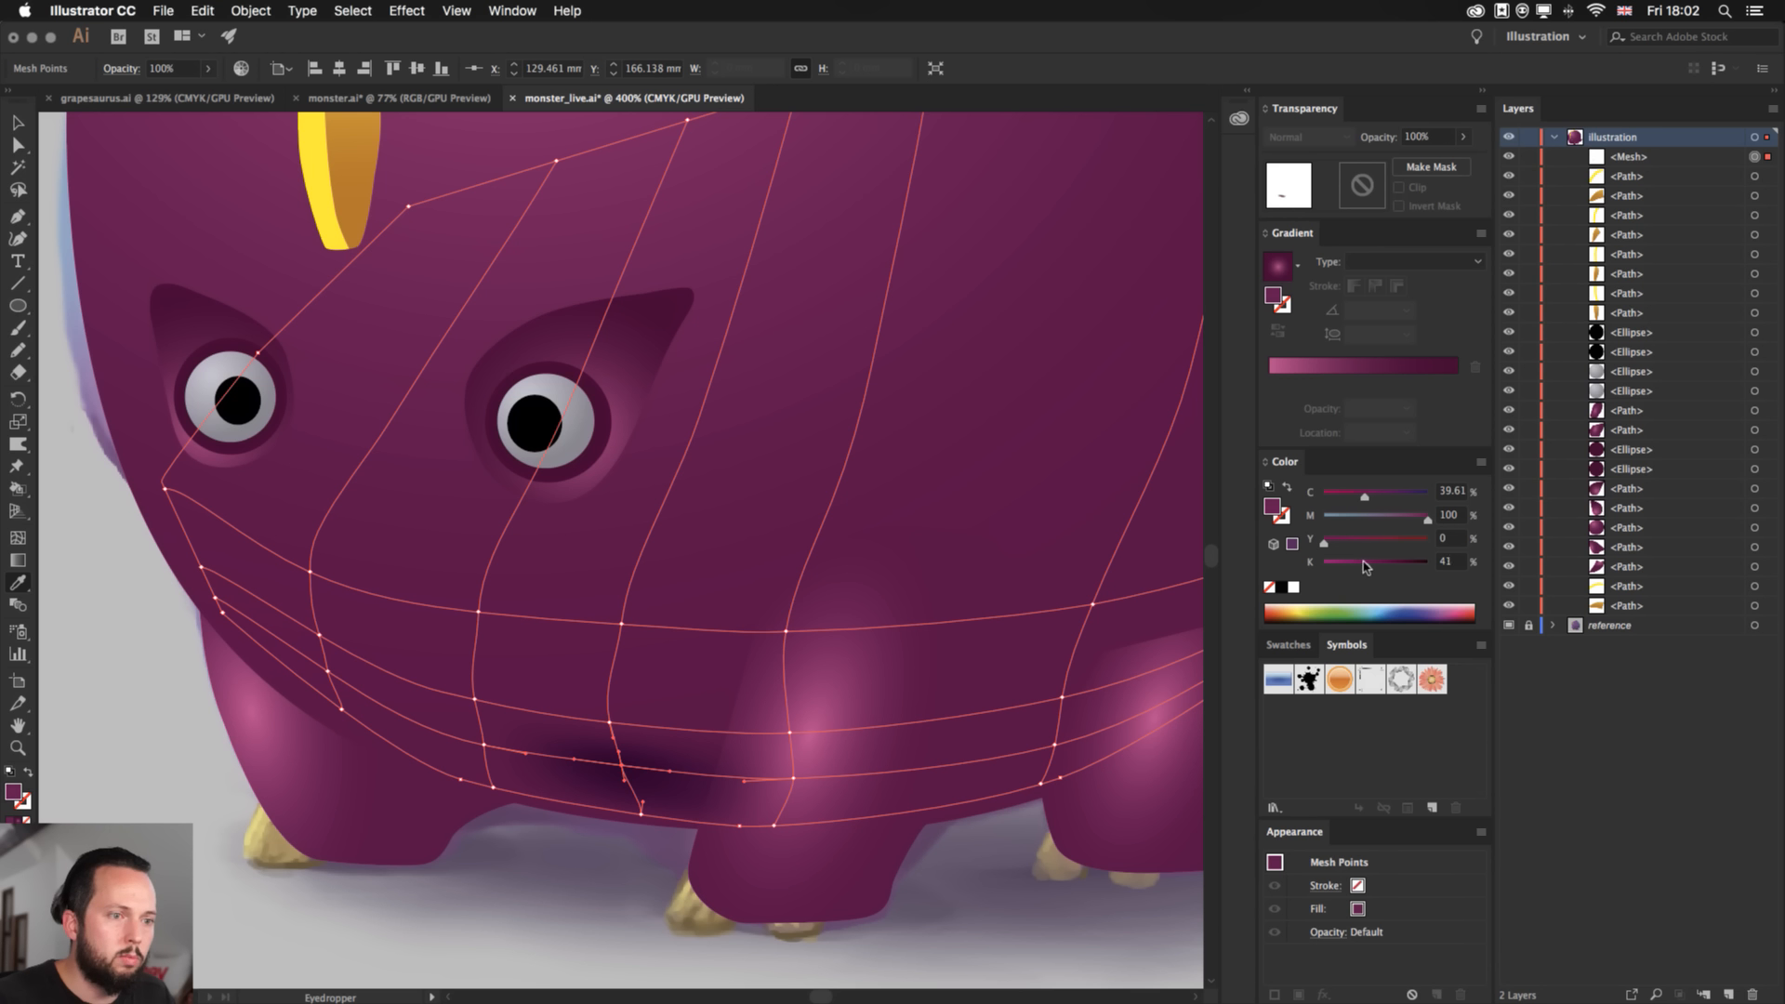
key("a")
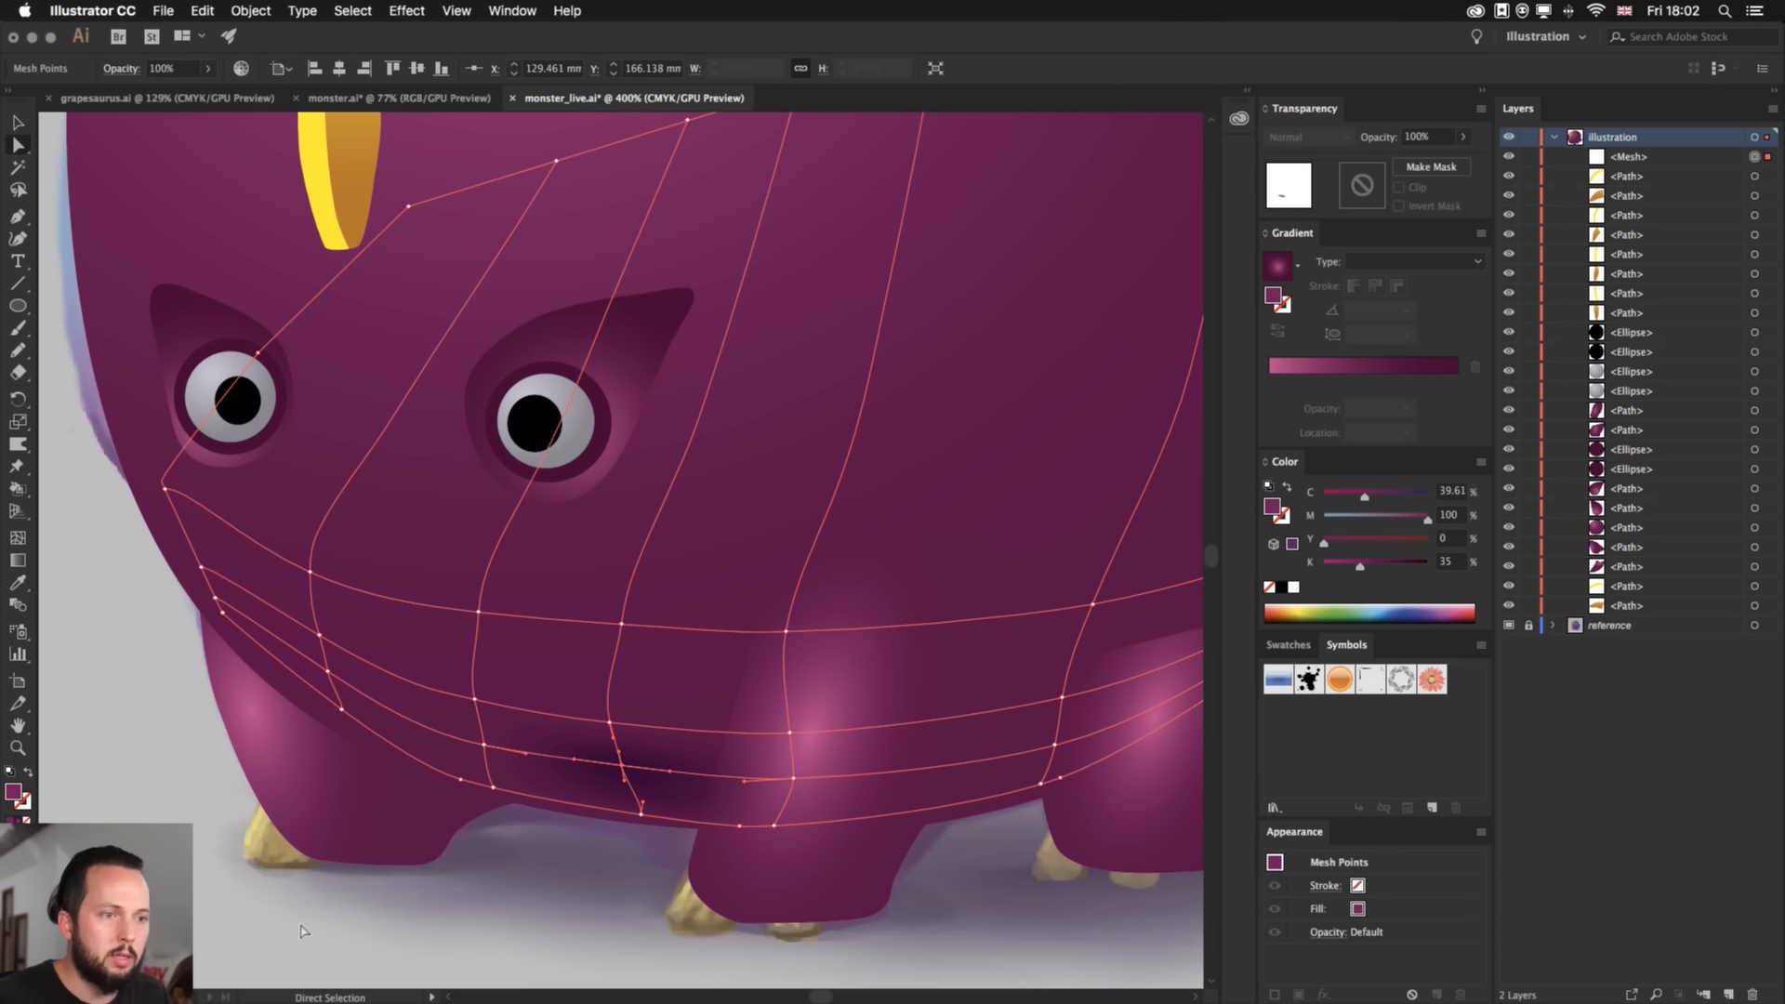
left_click(483, 914)
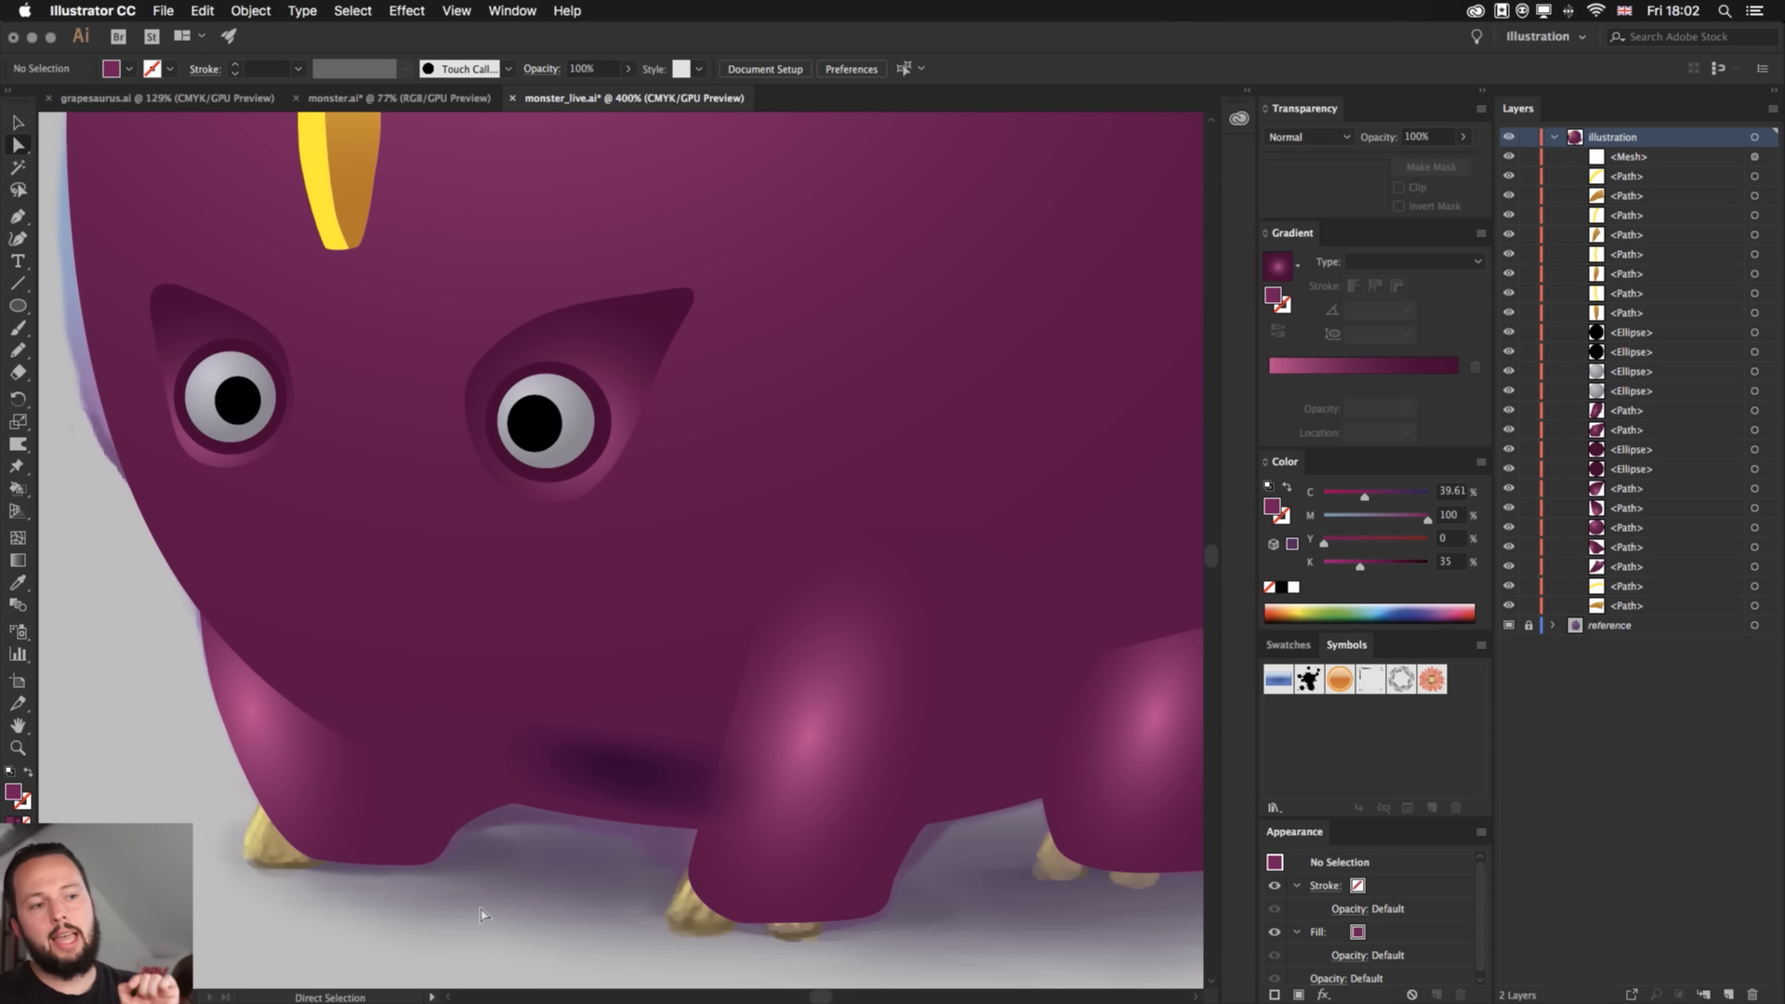
key("super+minus")
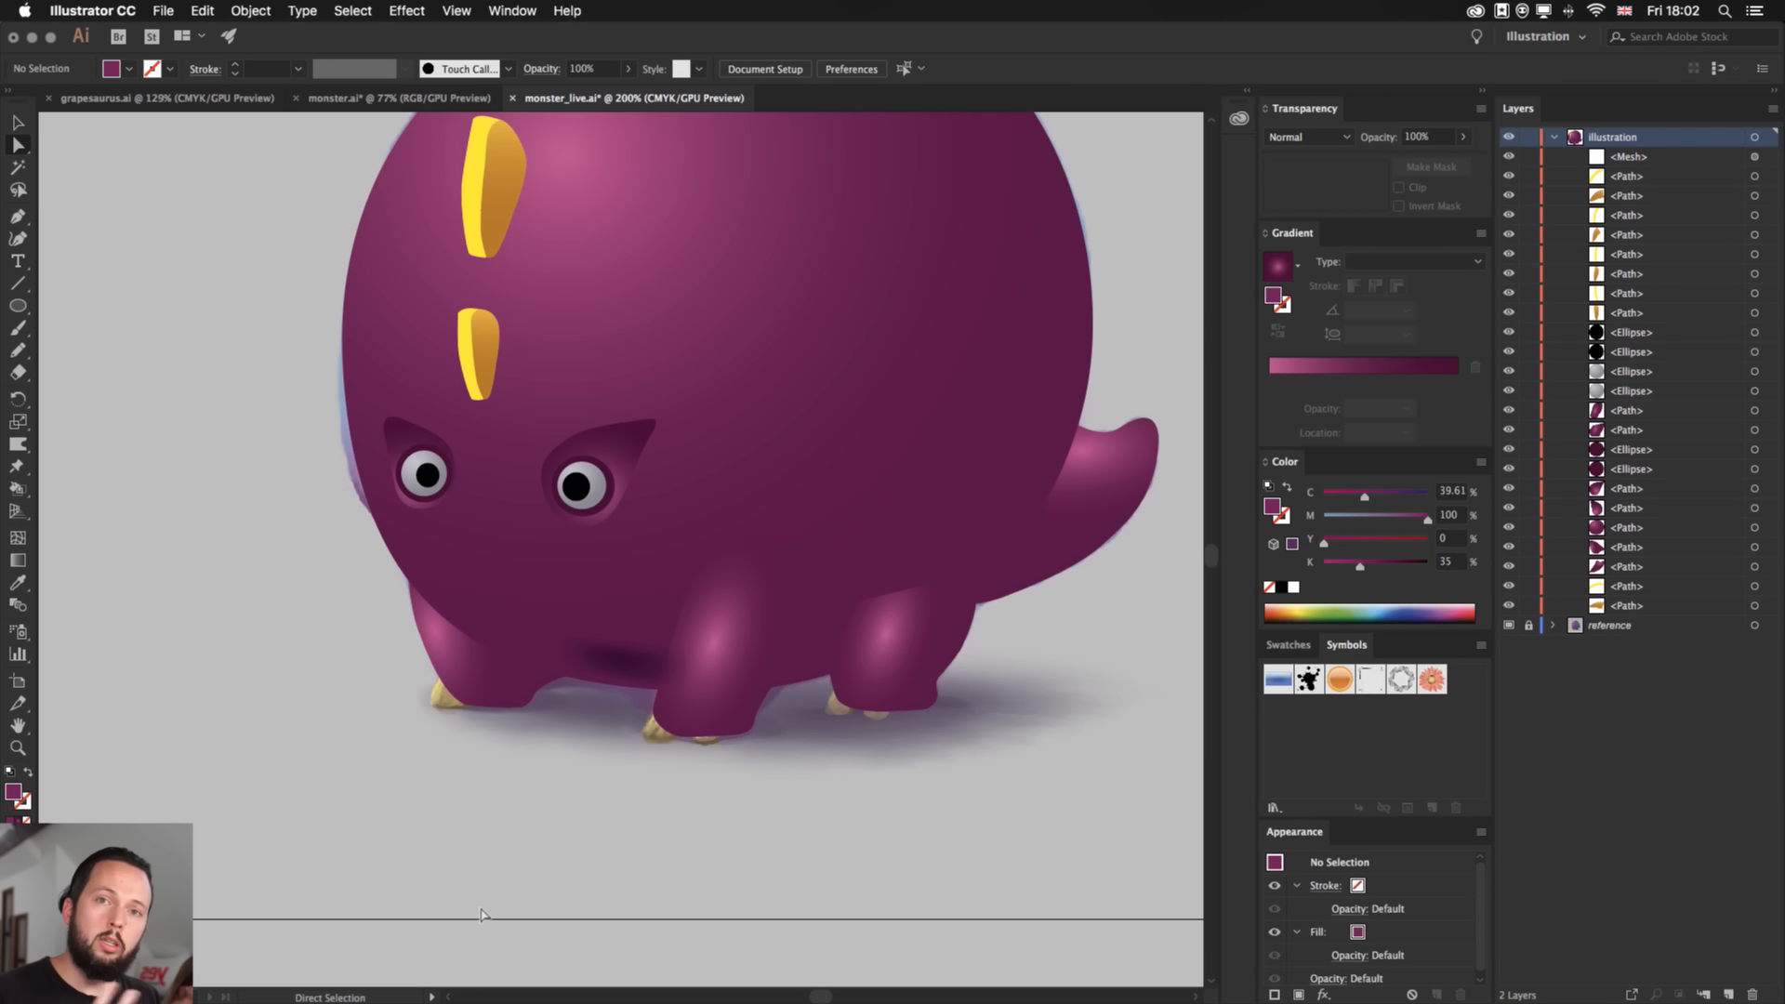
key("super+plus")
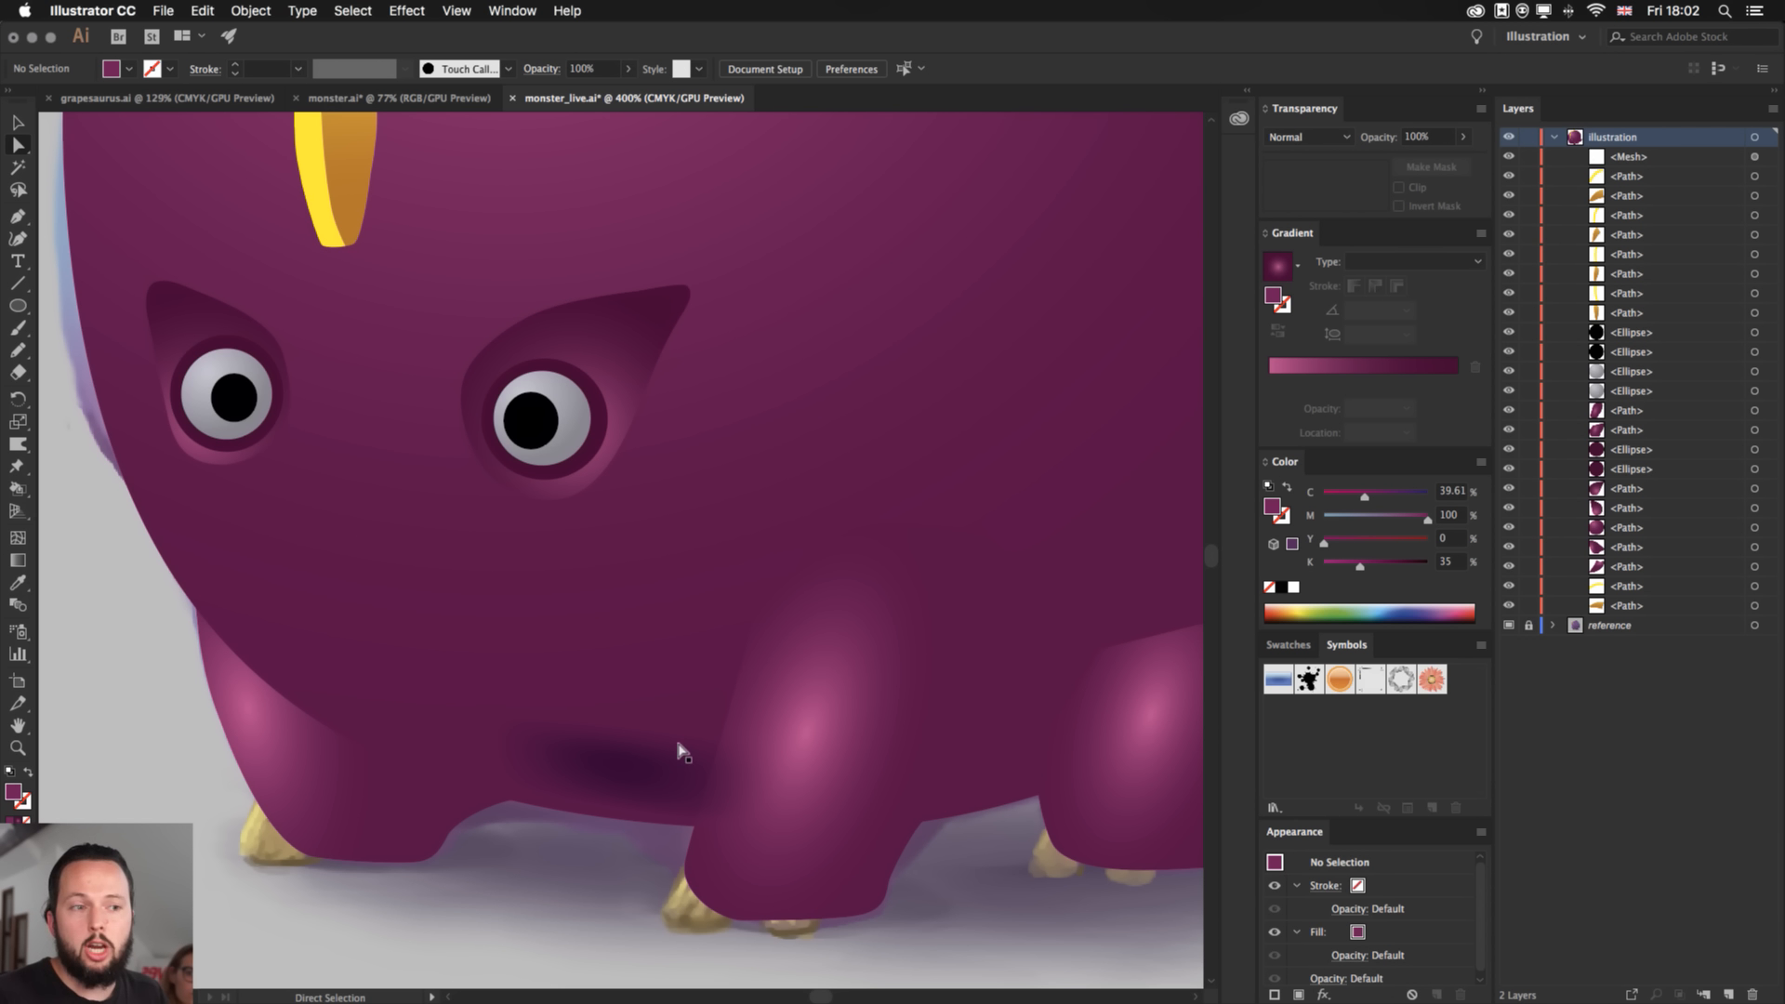
- Color the neighbouring belly mesh point towards the far front leg with the dark purple sampled from the smaller eye's rim
left_click(662, 763)
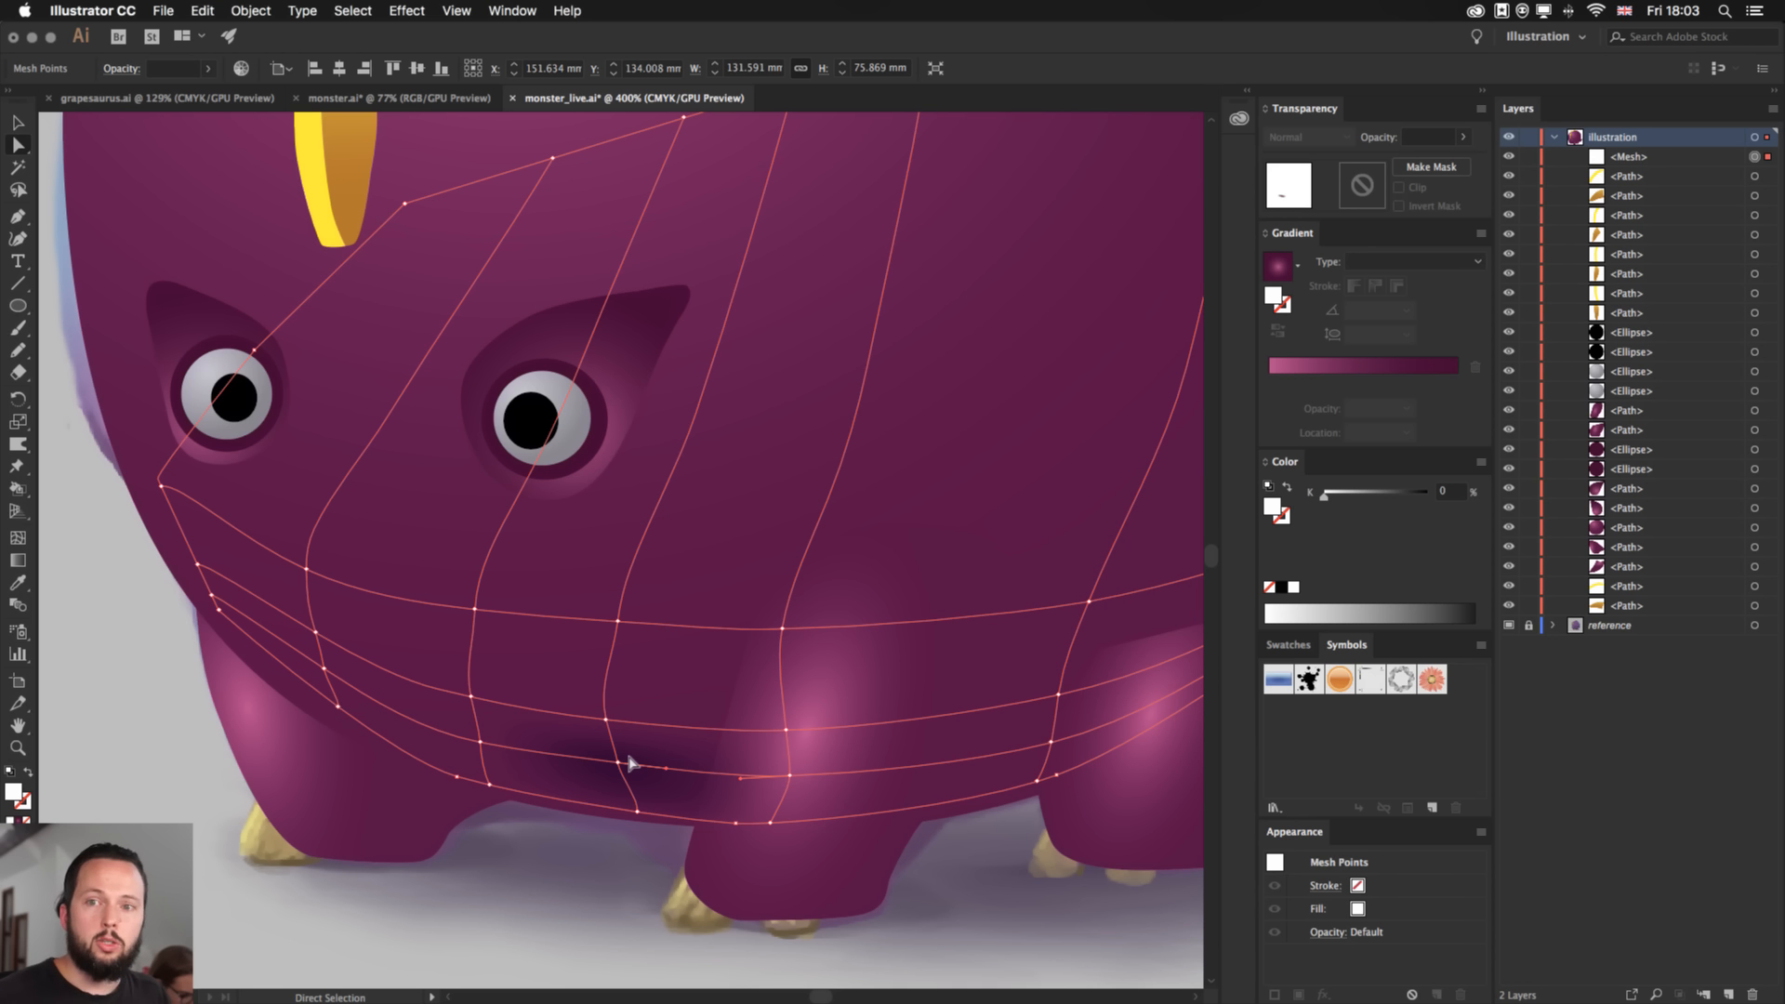
left_click(480, 741)
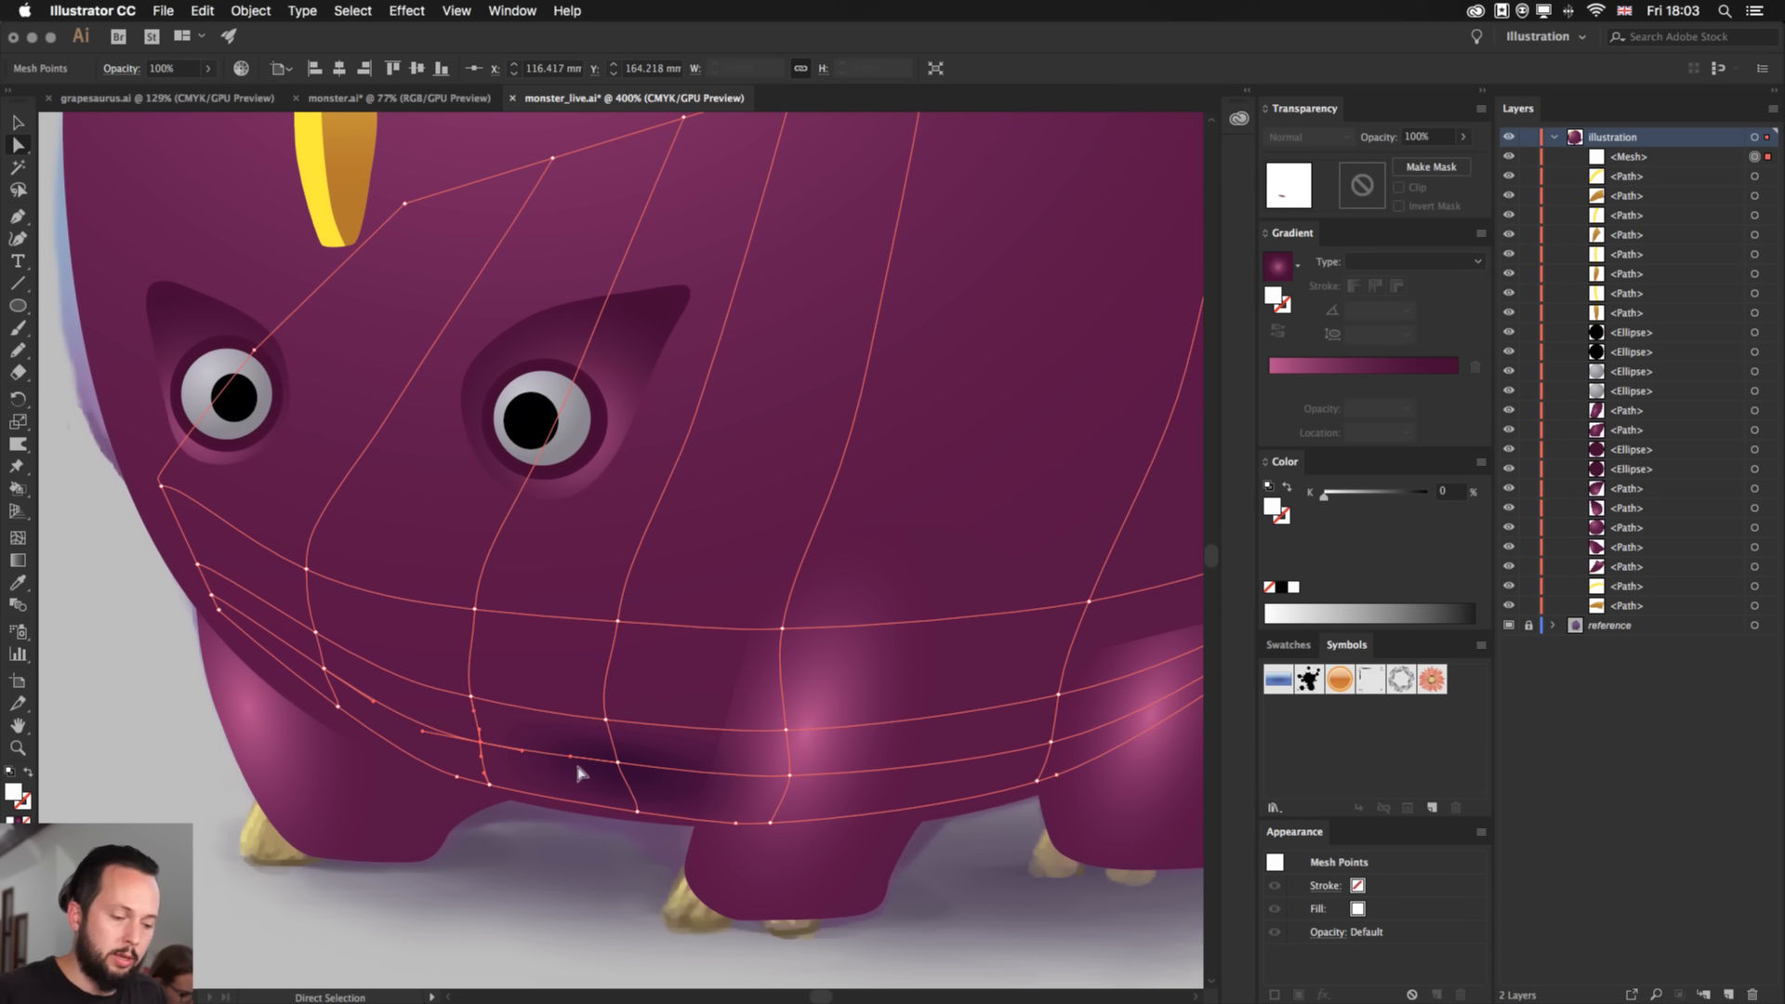
key("i")
left_click(620, 777)
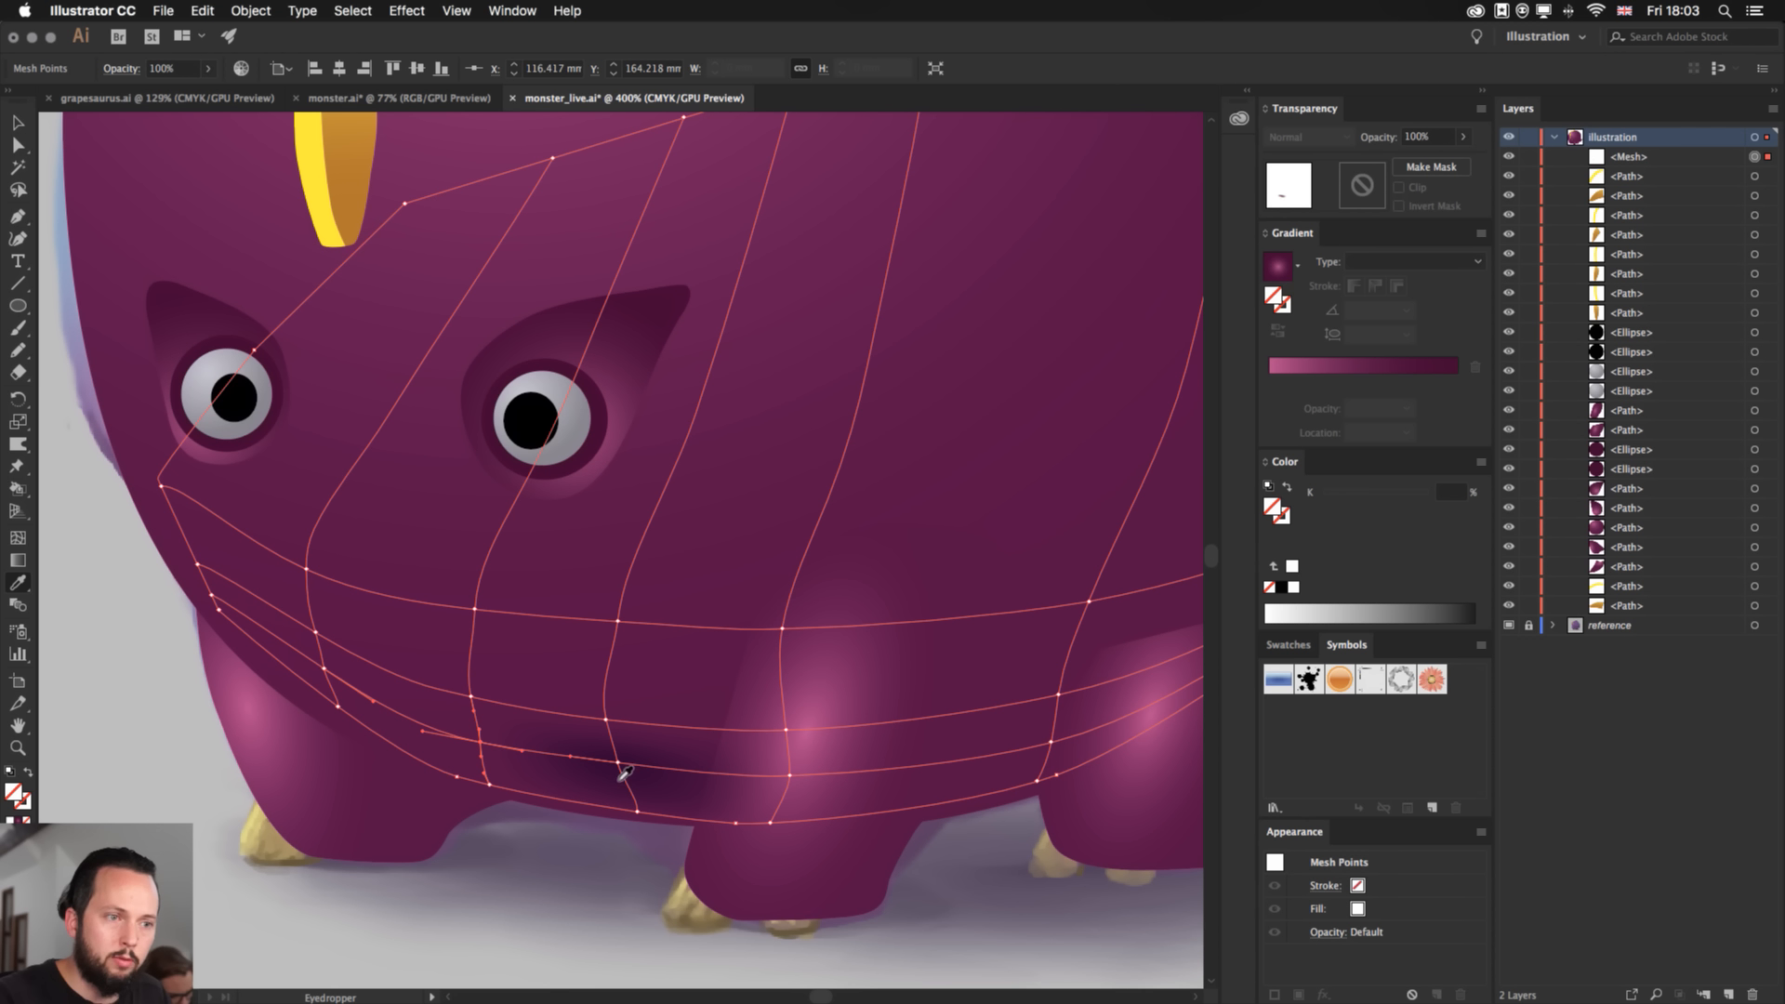
left_click(198, 365)
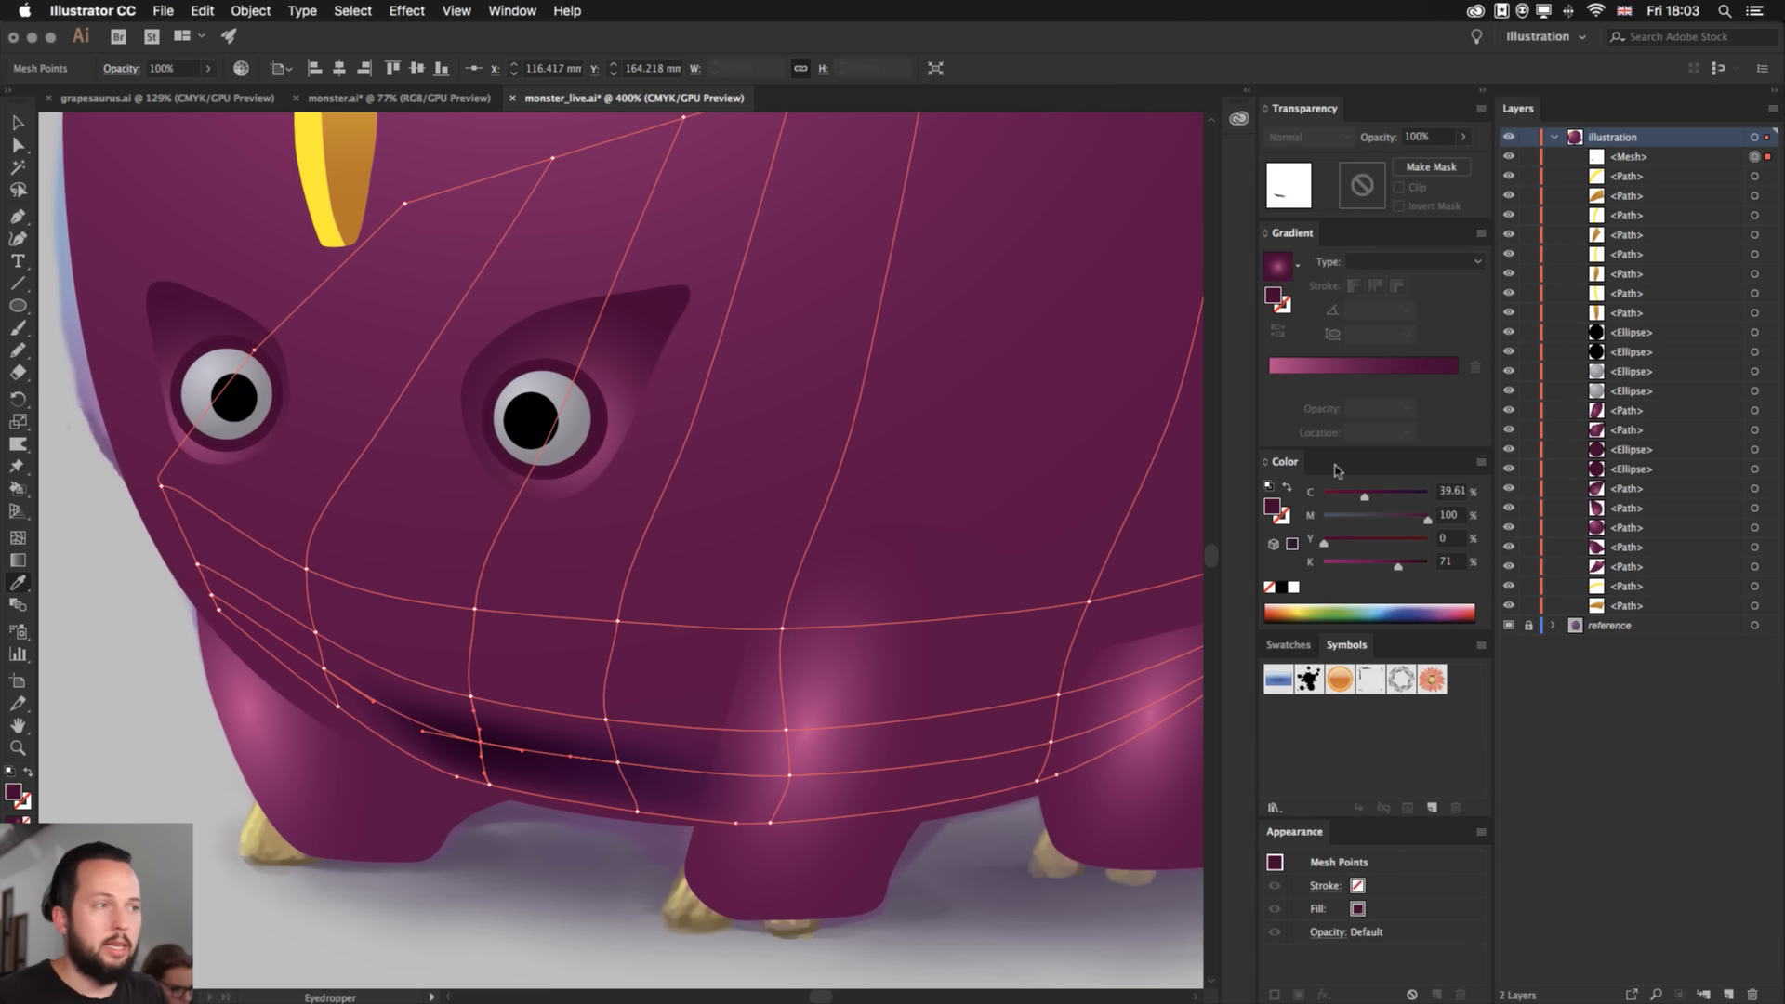
- Save the color of the mesh point between the front legs as a global process swatch named C=40 M=100 Y=0 K=35
key("a")
left_click(617, 762)
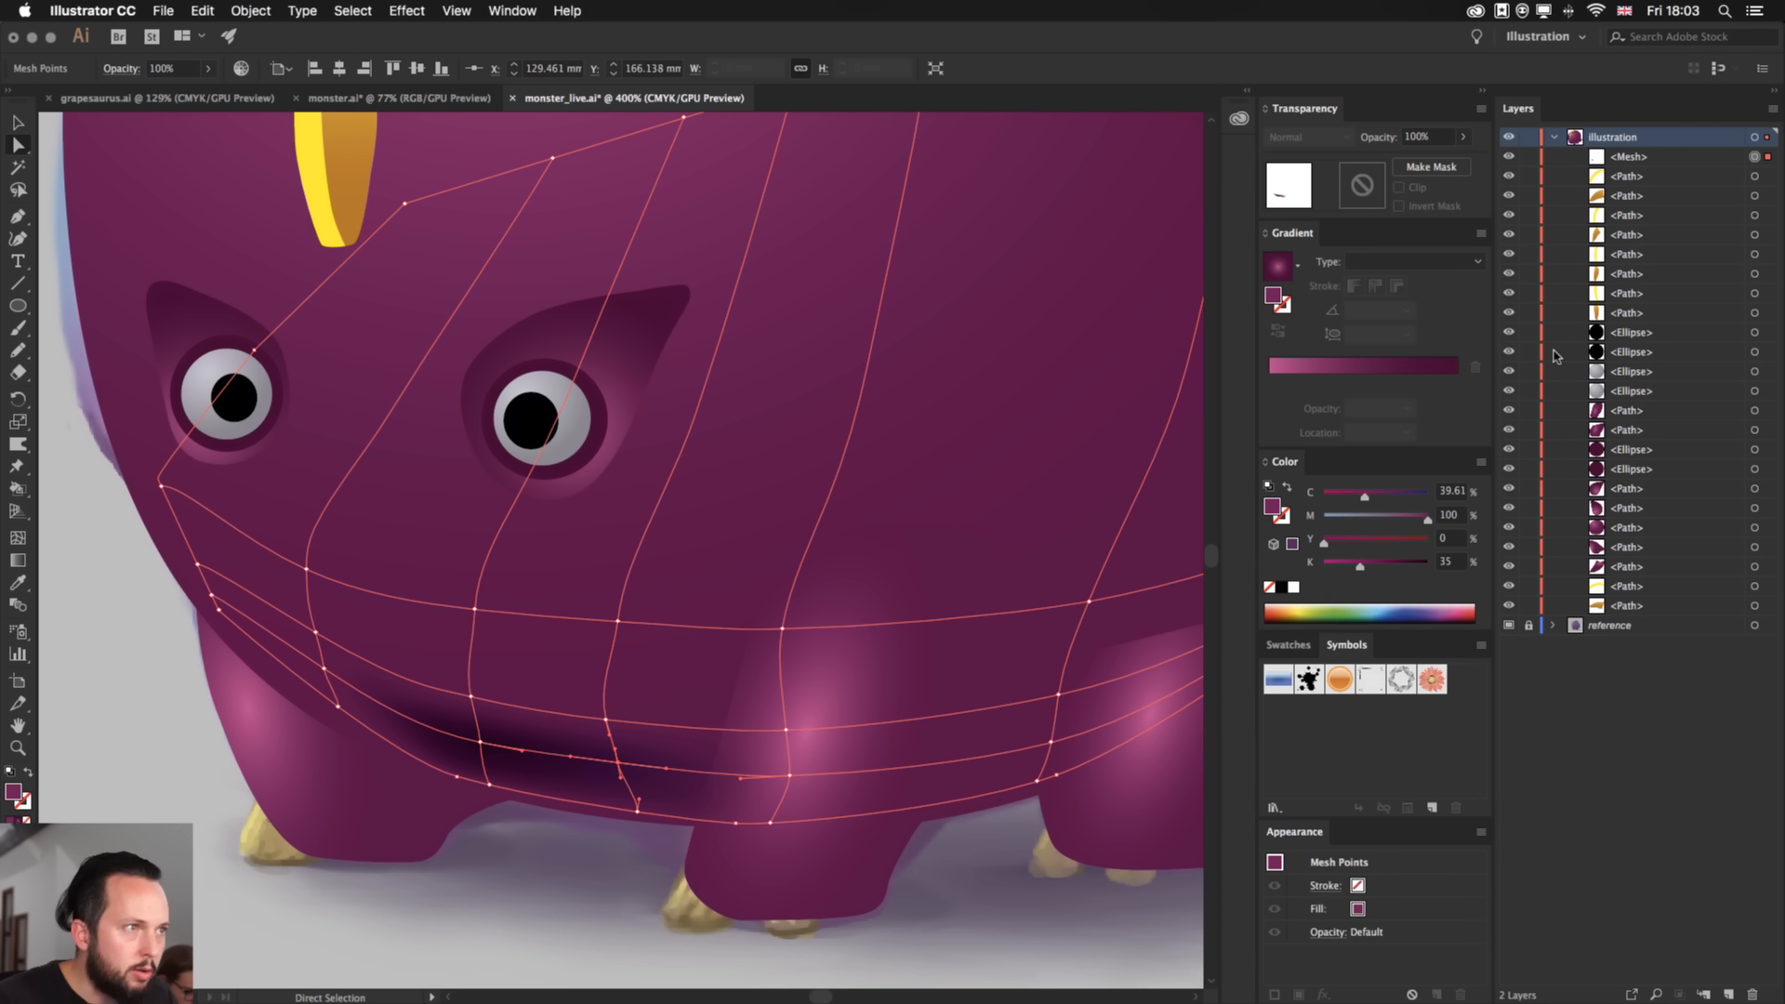
left_click(514, 11)
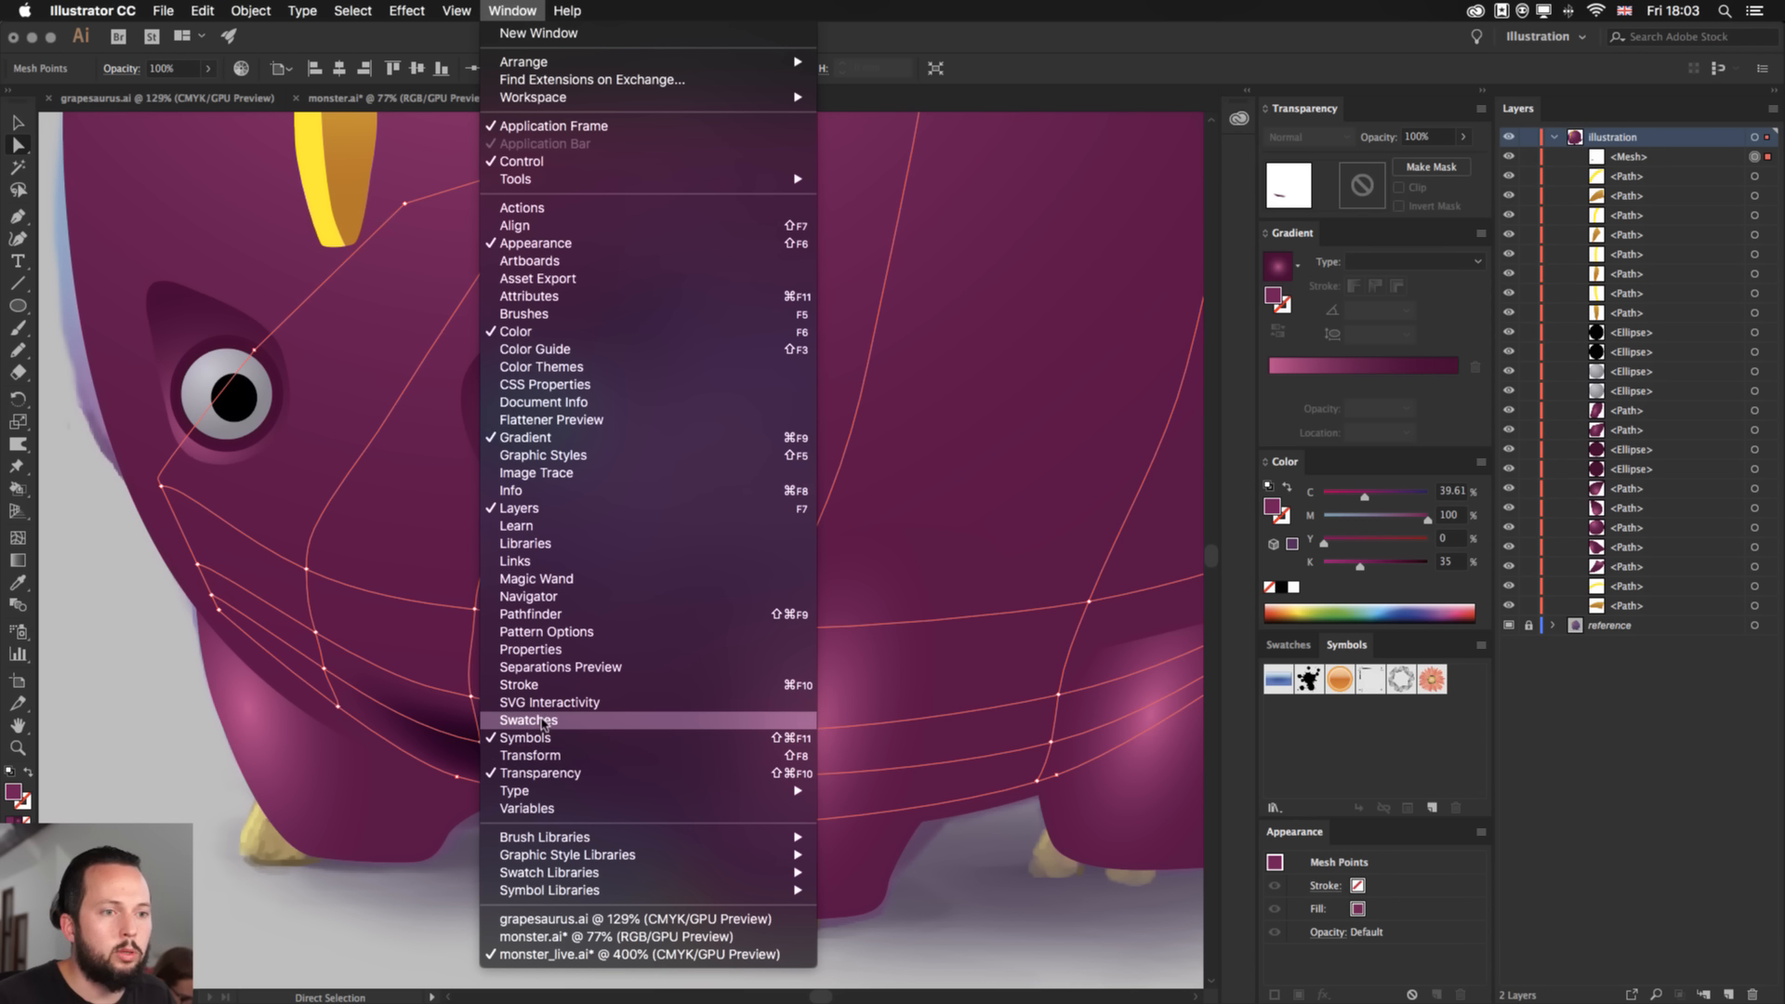
left_click(528, 721)
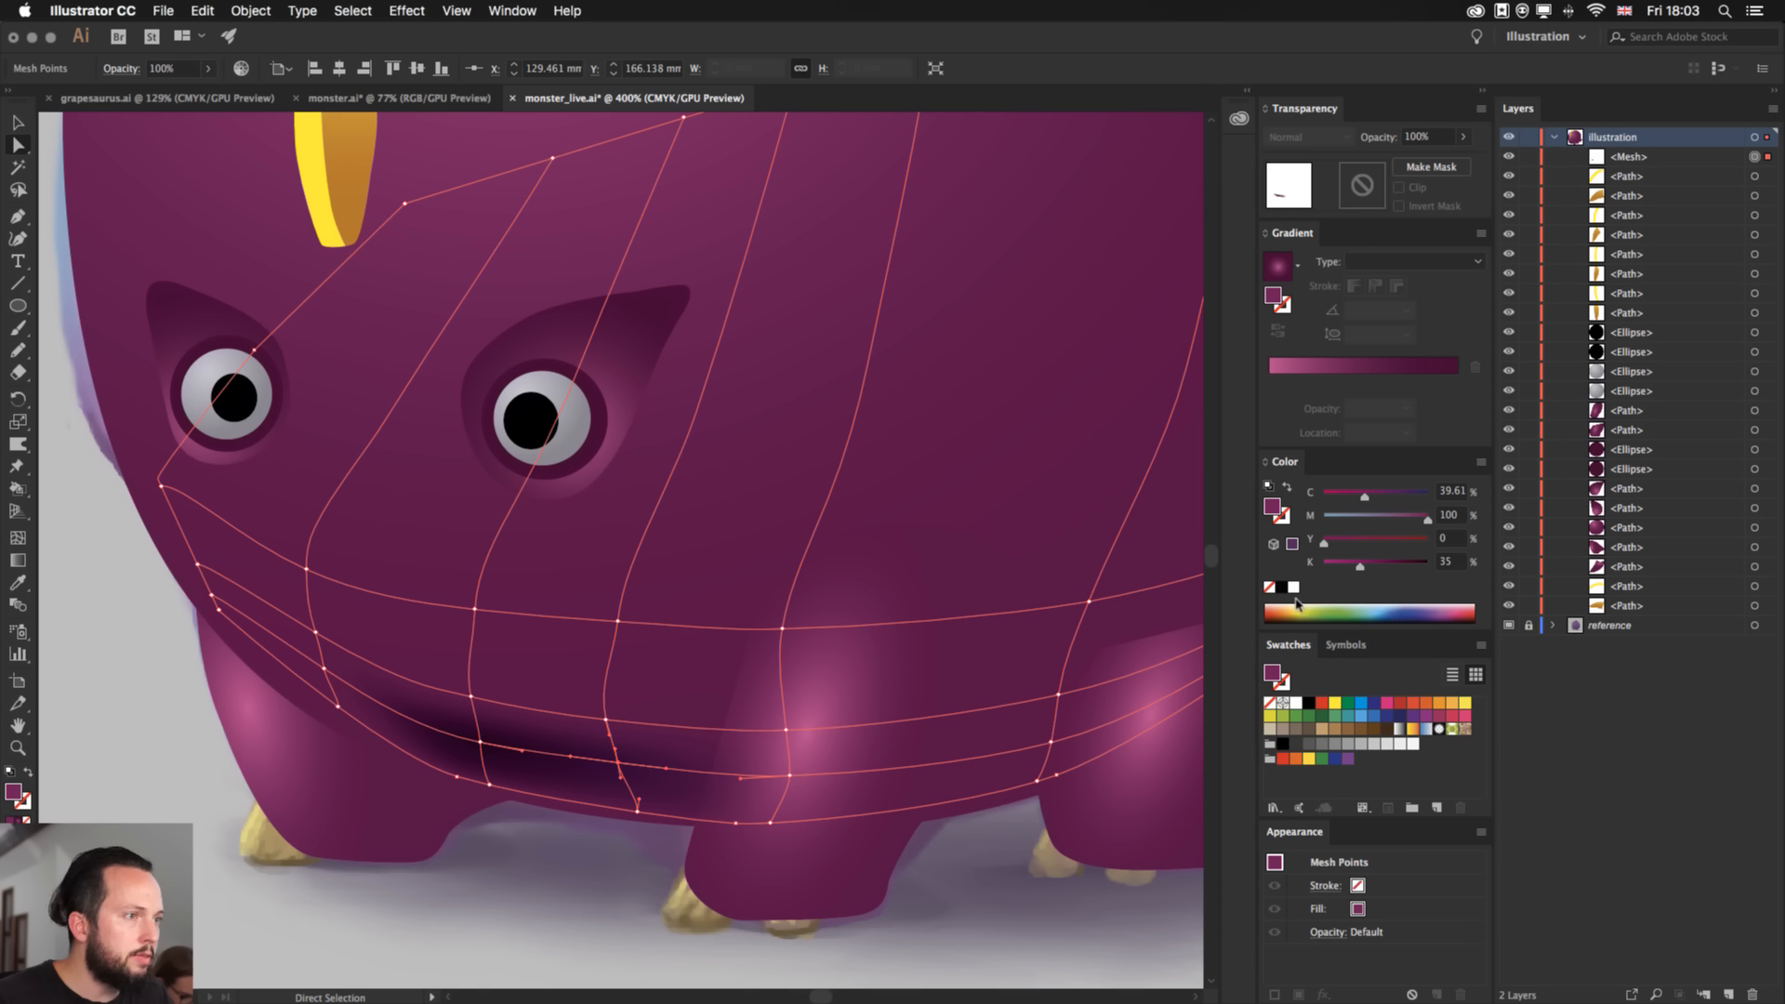
left_click(1436, 808)
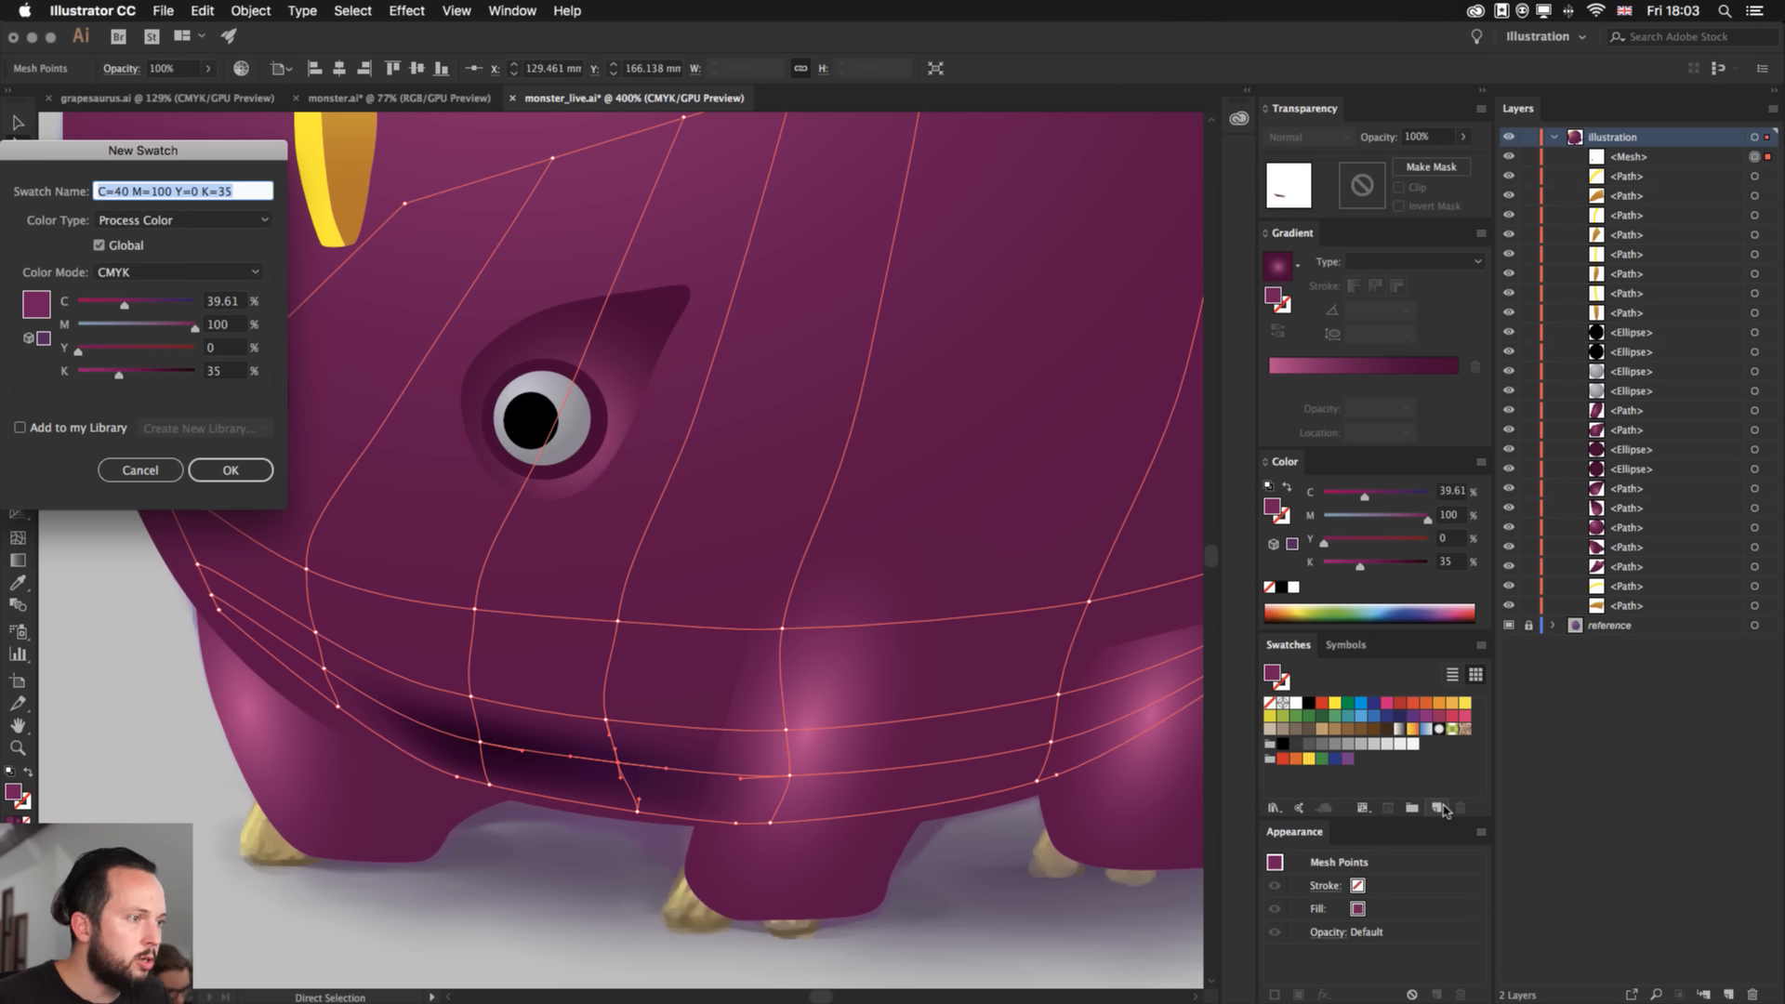
left_click(229, 469)
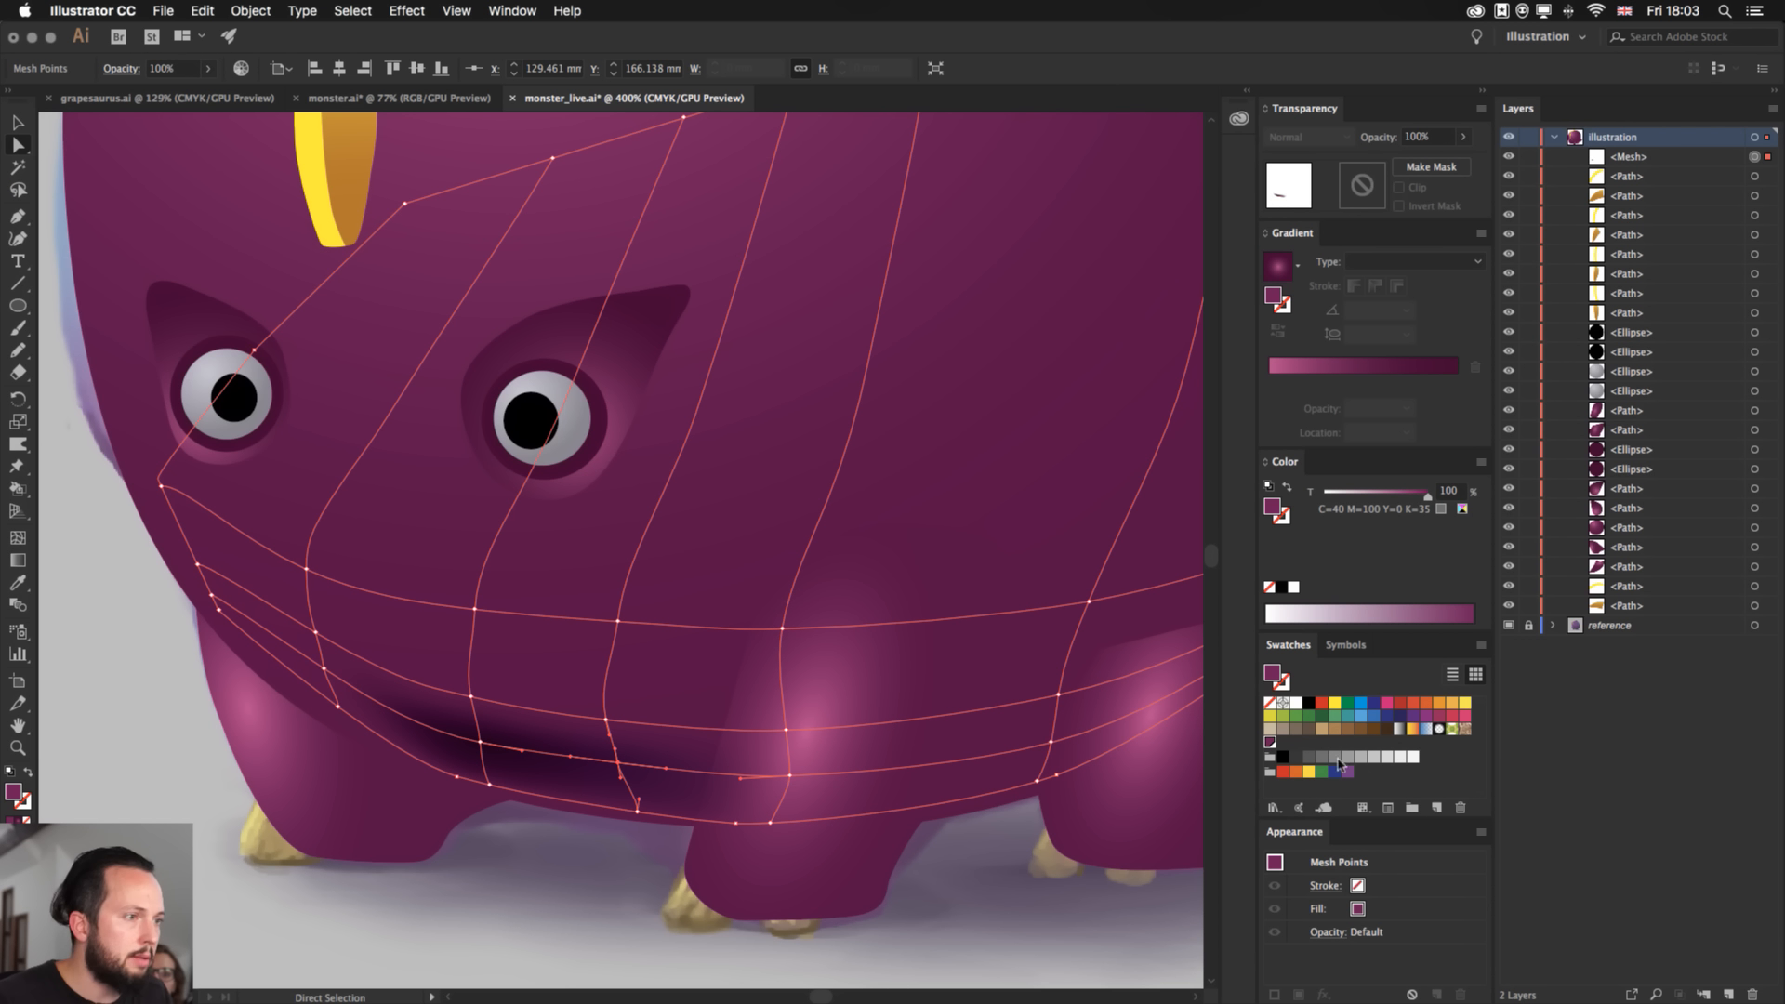
- Apply the C=40 M=100 Y=0 K=35 swatch to the neighbouring belly mesh point towards the far front leg
left_click(479, 741)
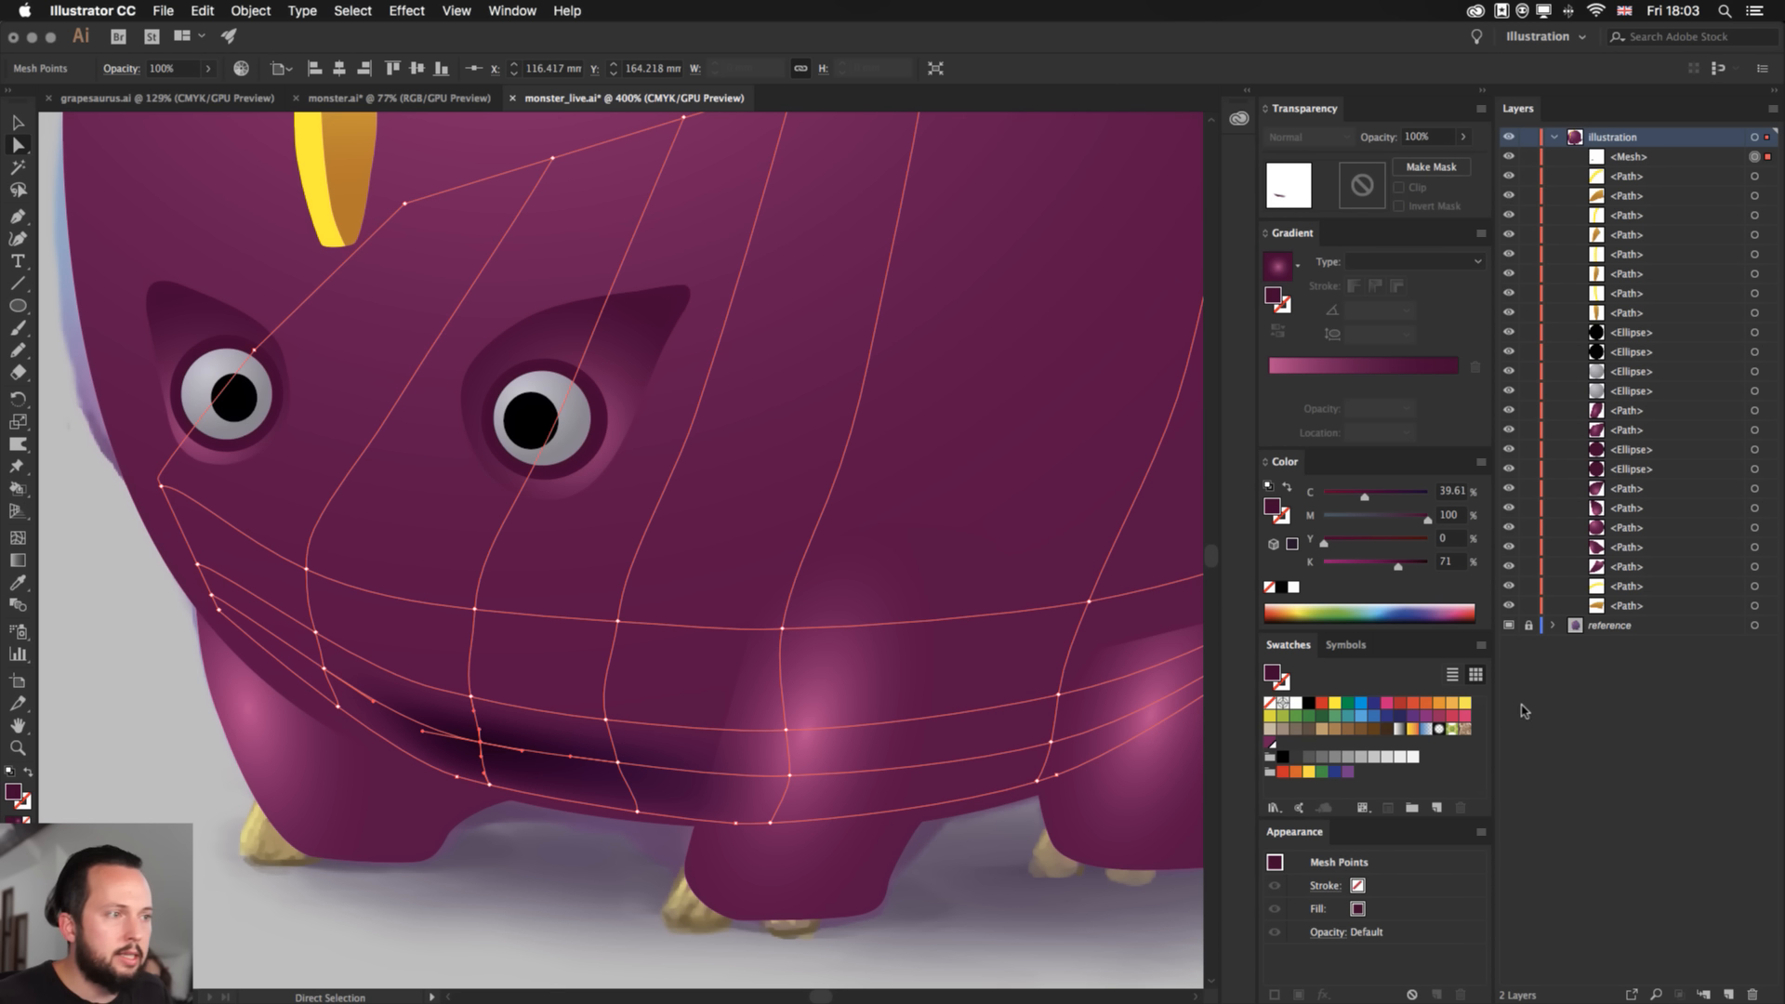
left_click(1270, 742)
left_click(537, 912)
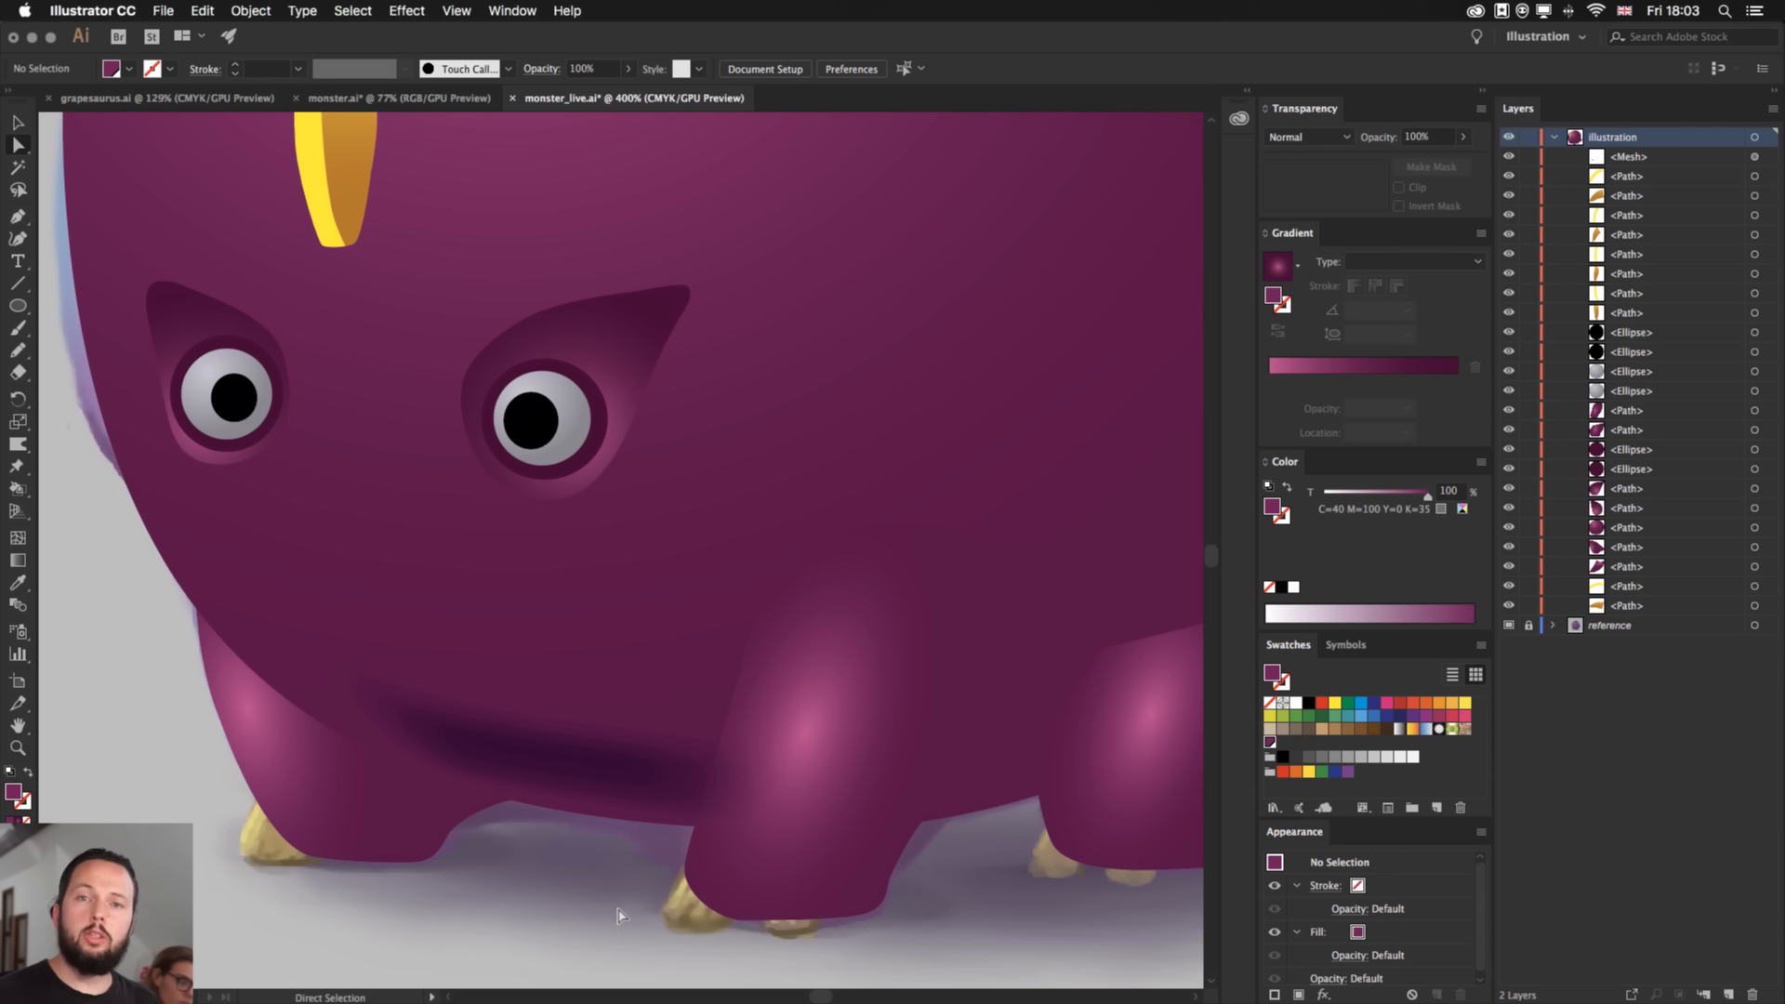
- Select the whole mesh object and switch its blending mode to Normal
left_click(588, 727)
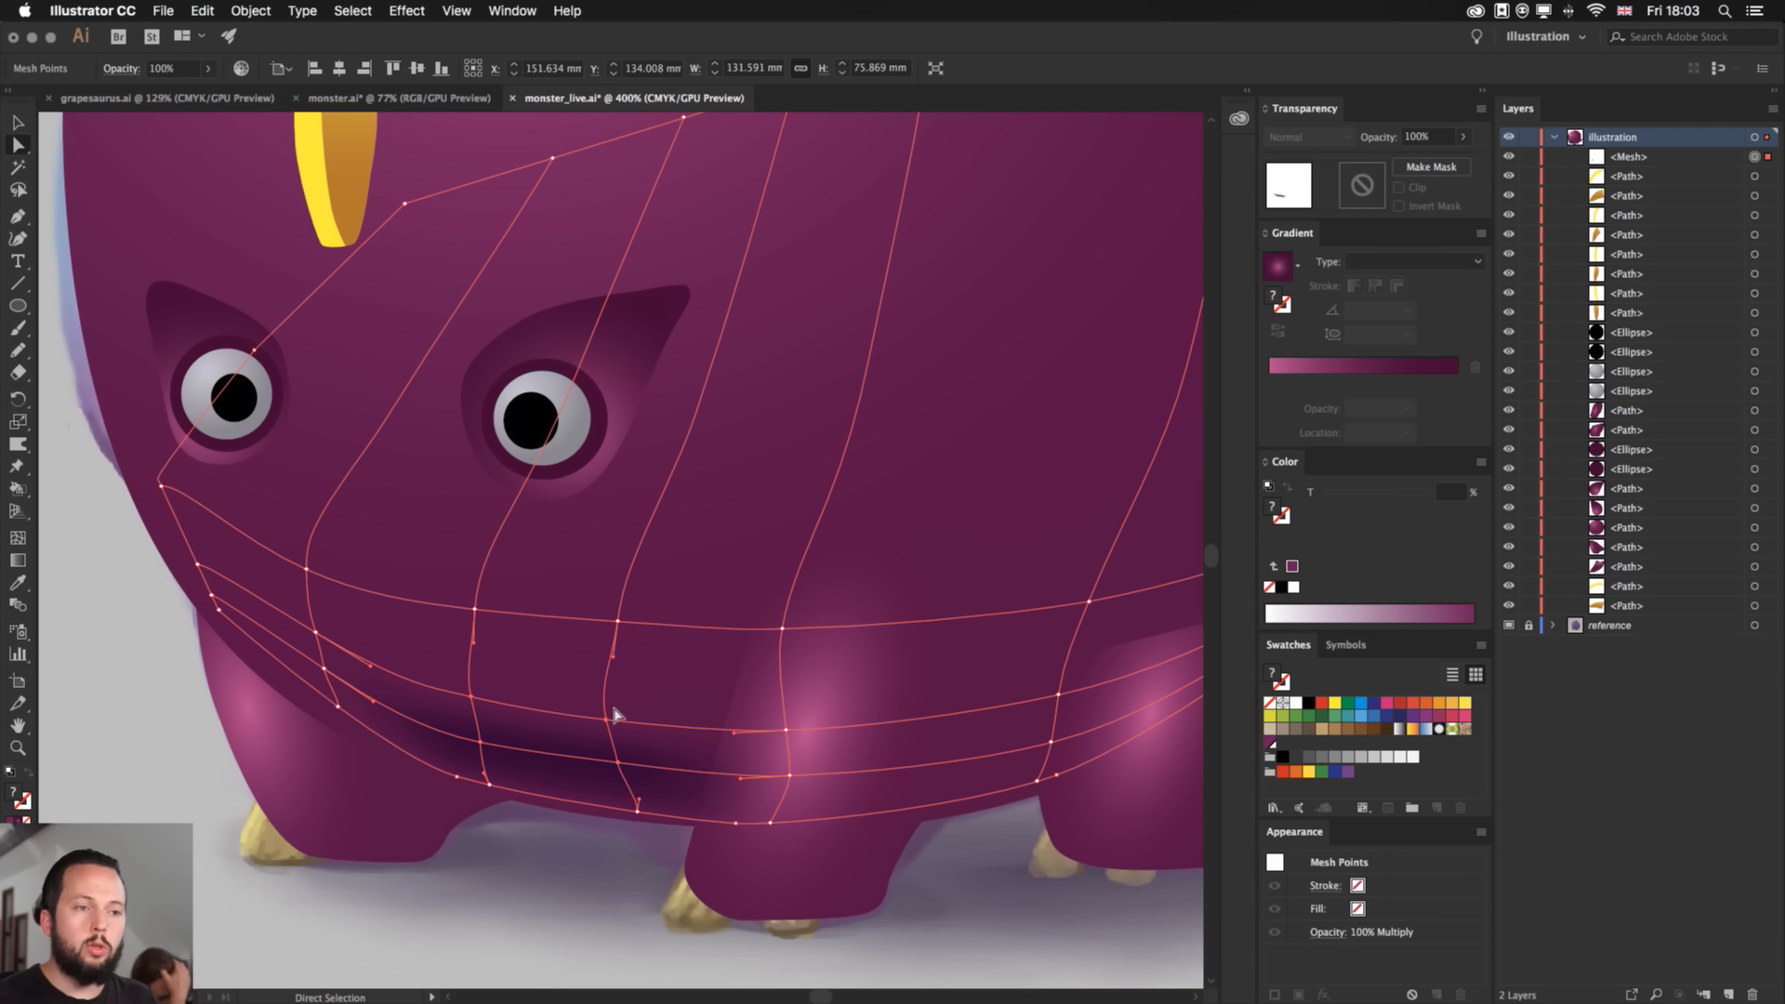
left_click(606, 716)
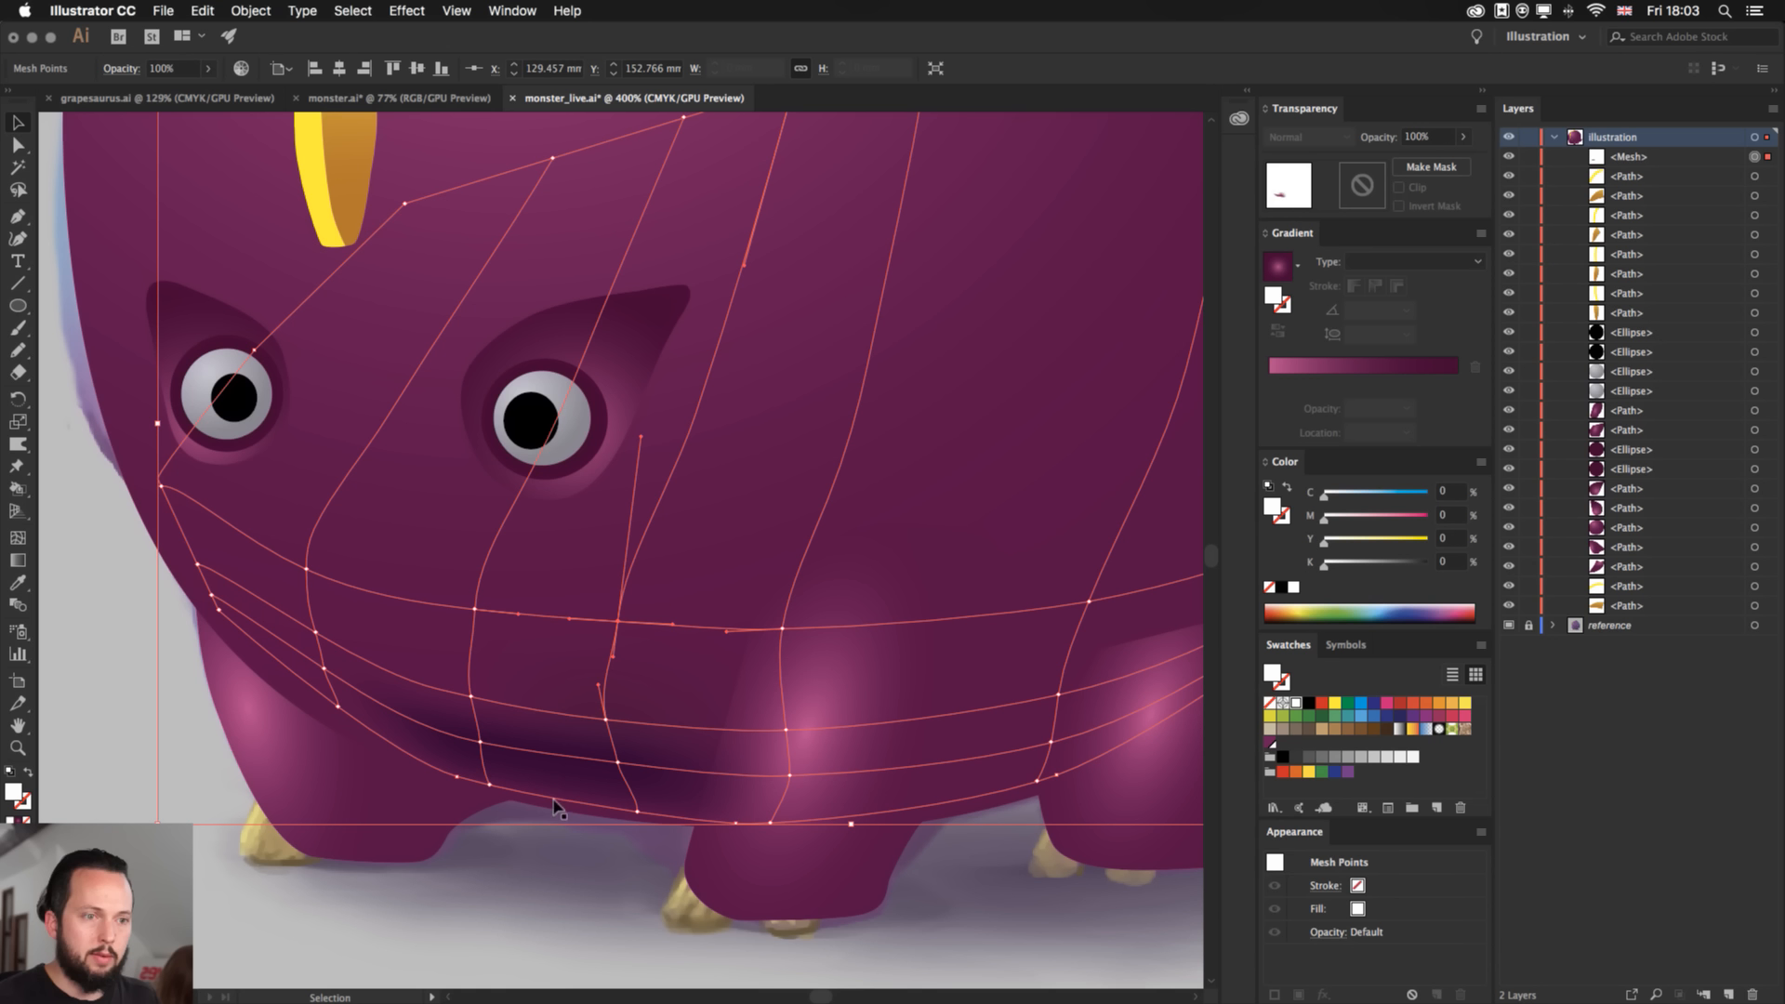
key("v")
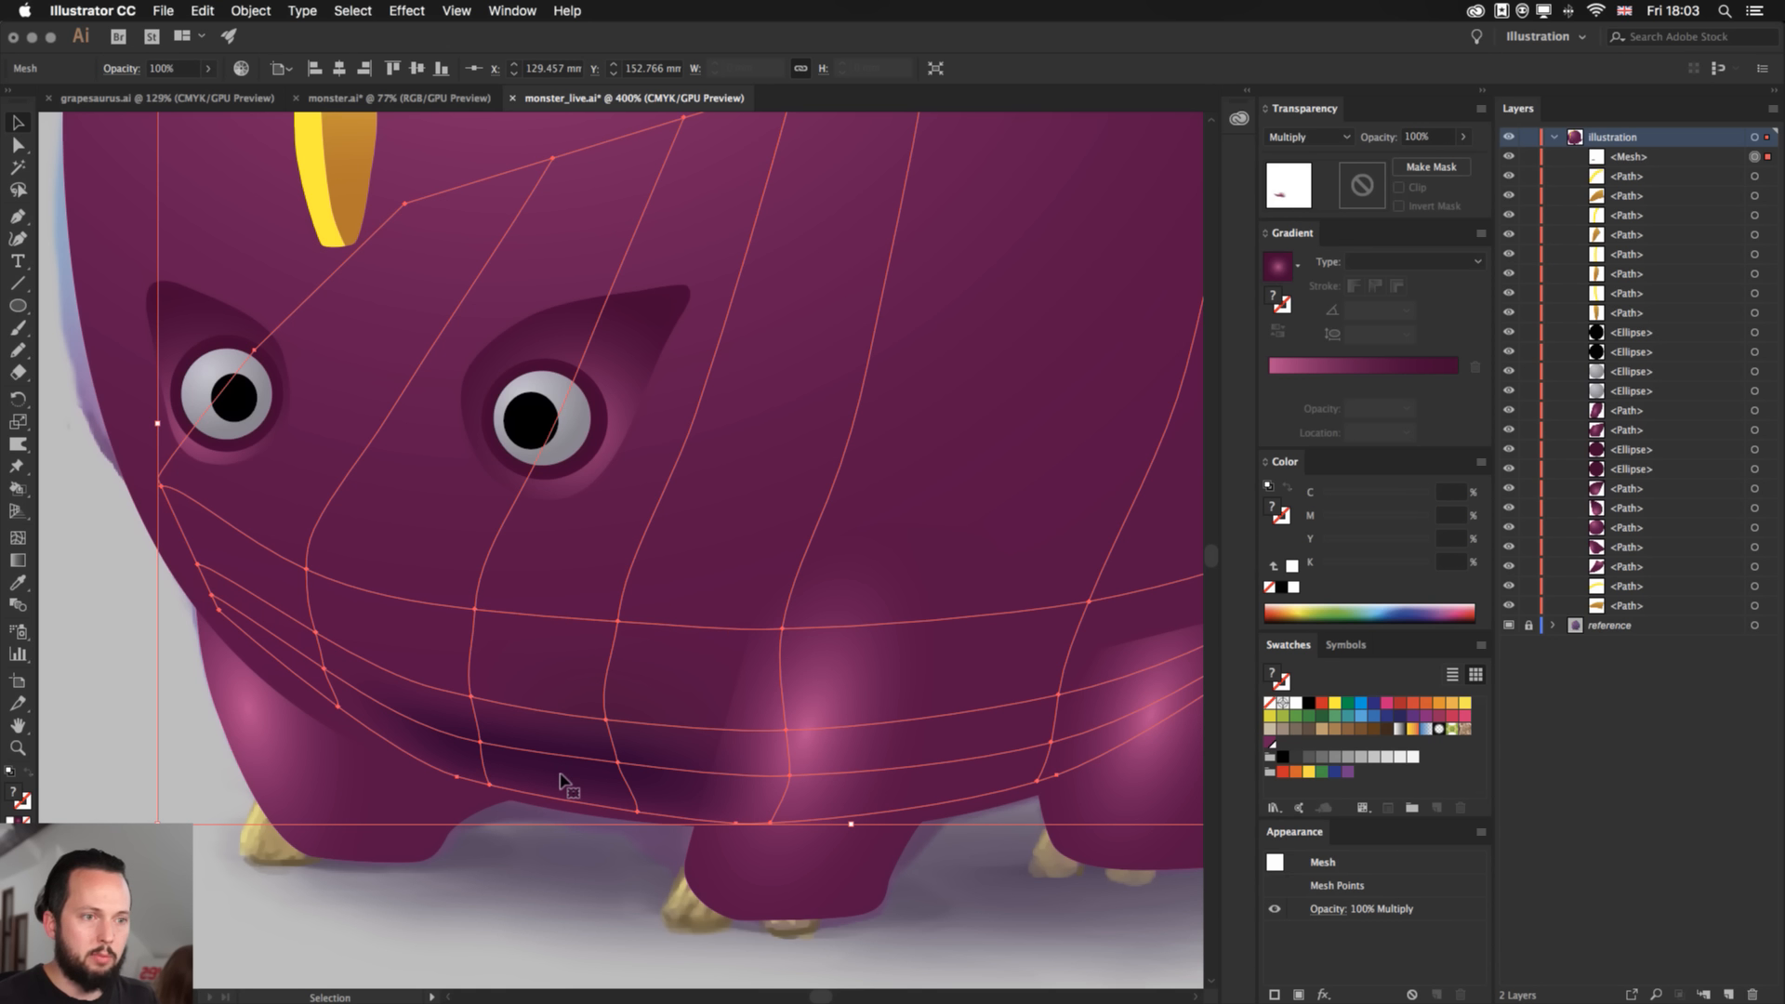
left_click(125, 68)
left_click(51, 100)
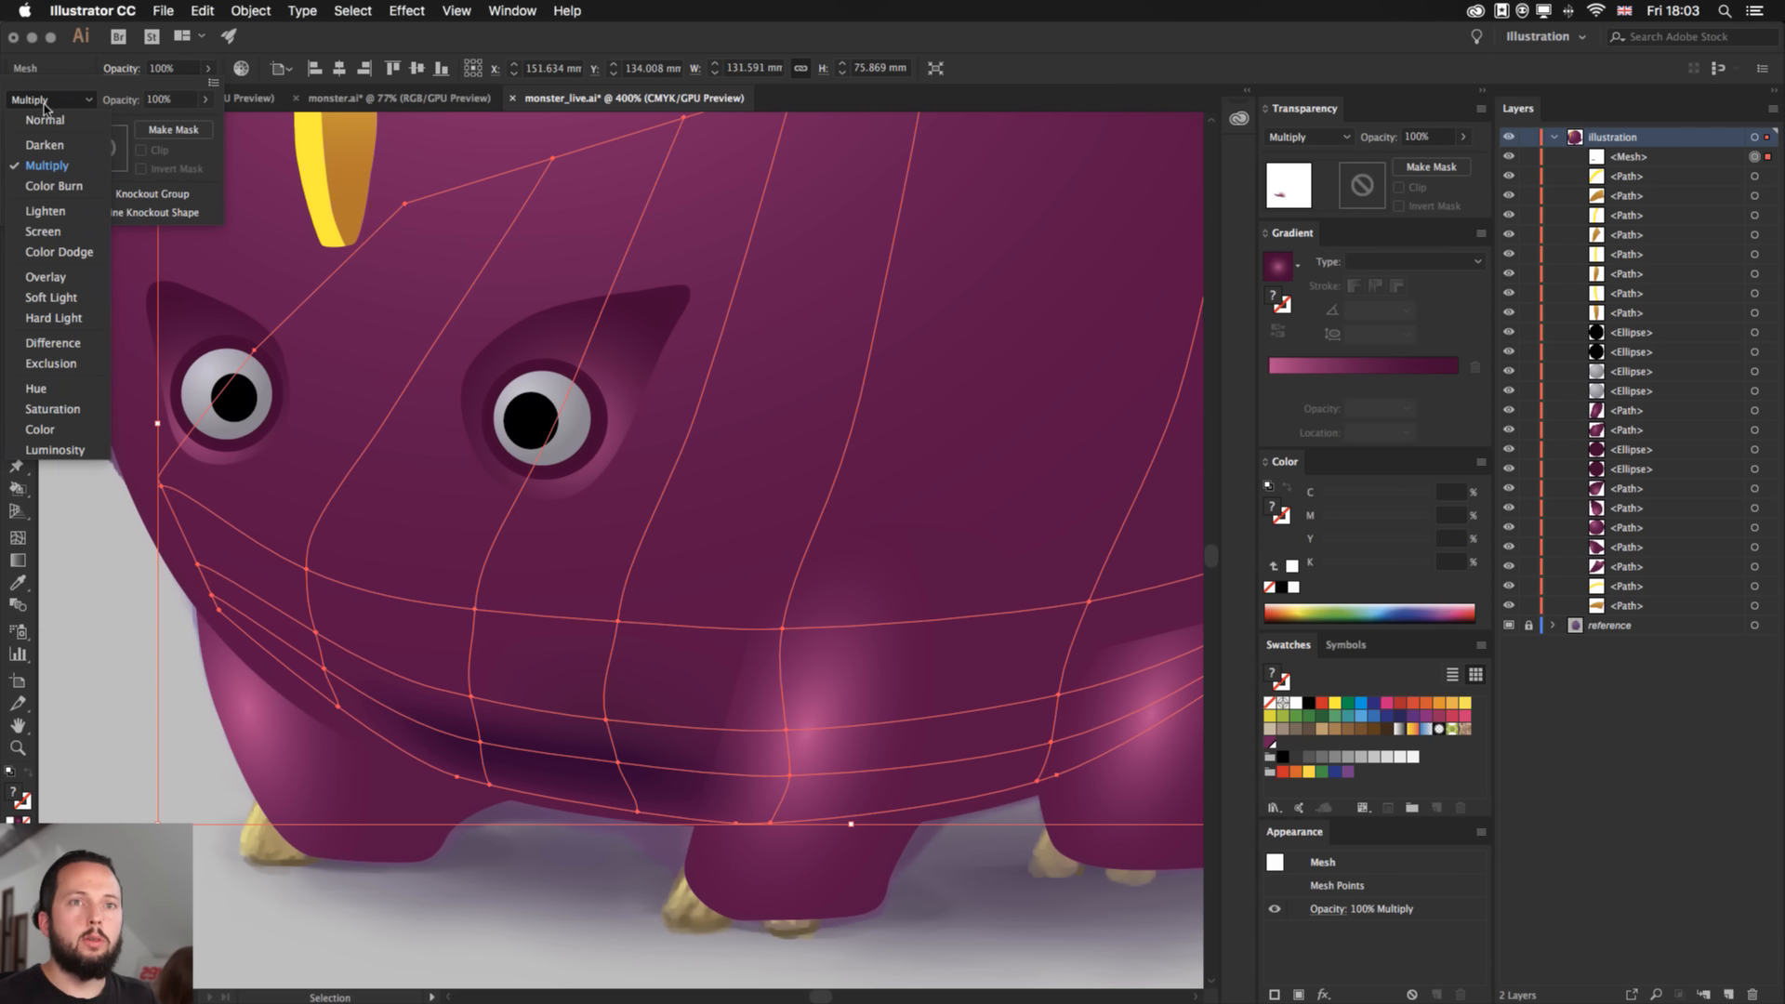
left_click(38, 102)
left_click(104, 751)
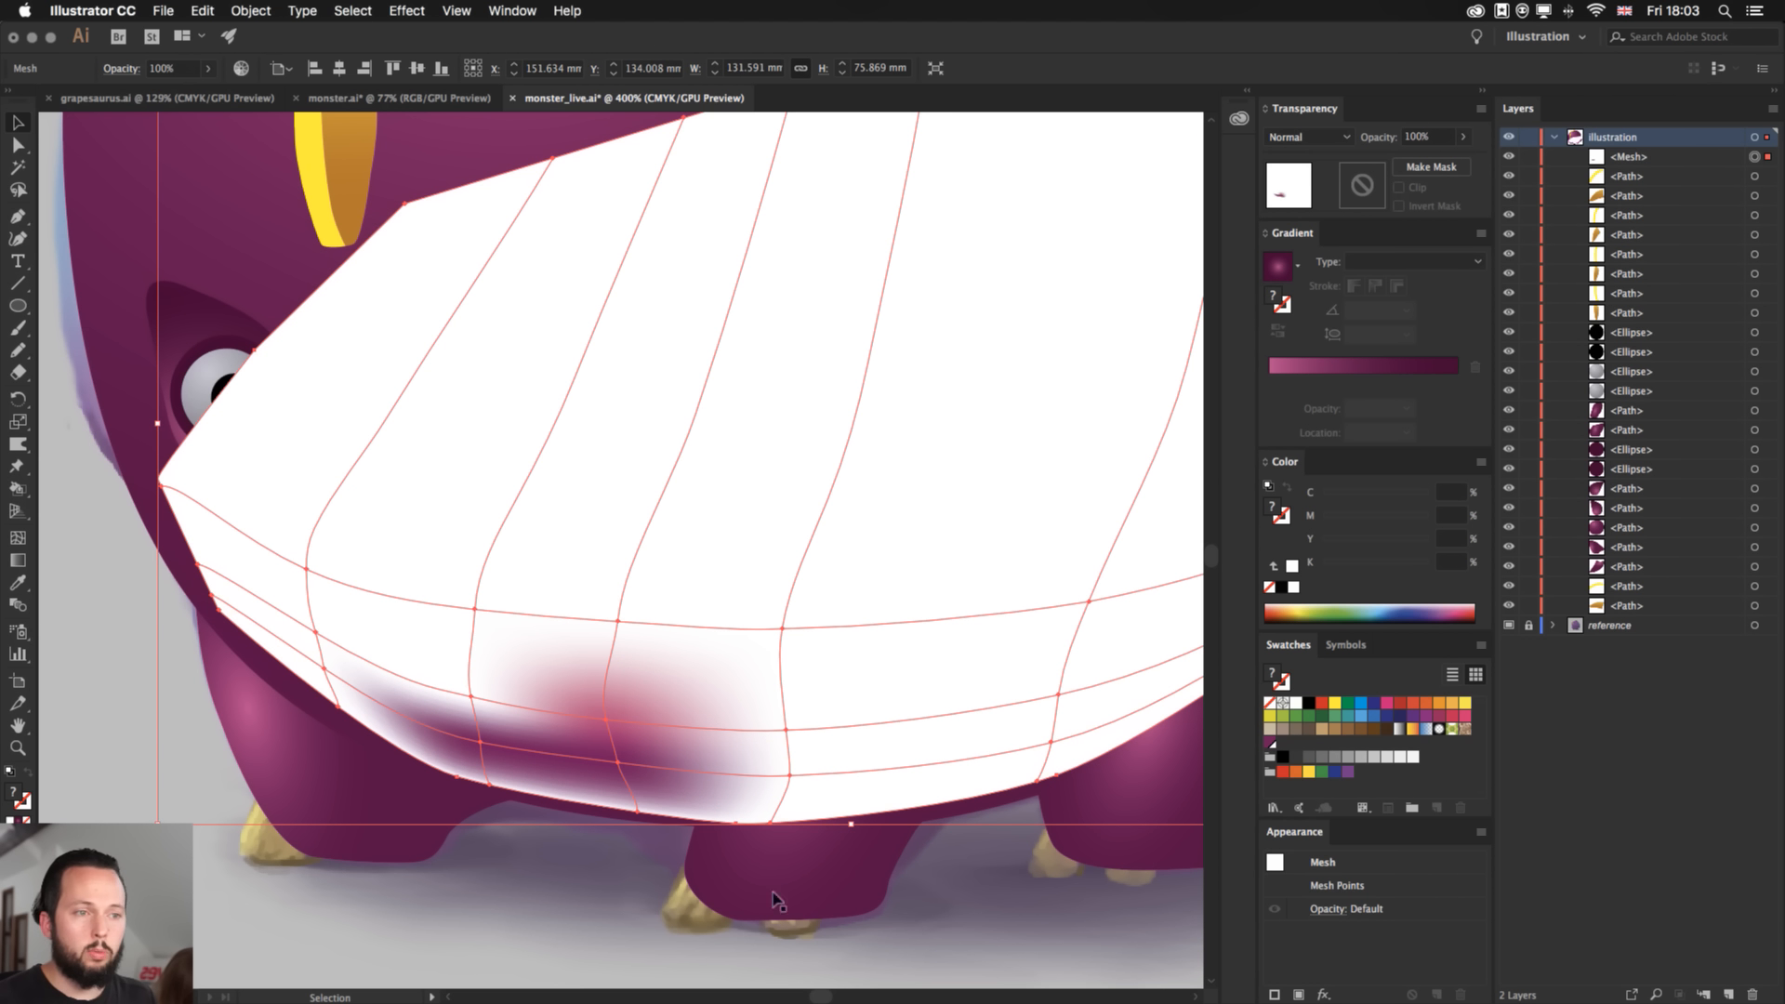
left_click(518, 918)
- Color the mesh point just above the purple belly shadow, on the far-leg side, with a yellow swatch
key("a")
left_click(578, 709)
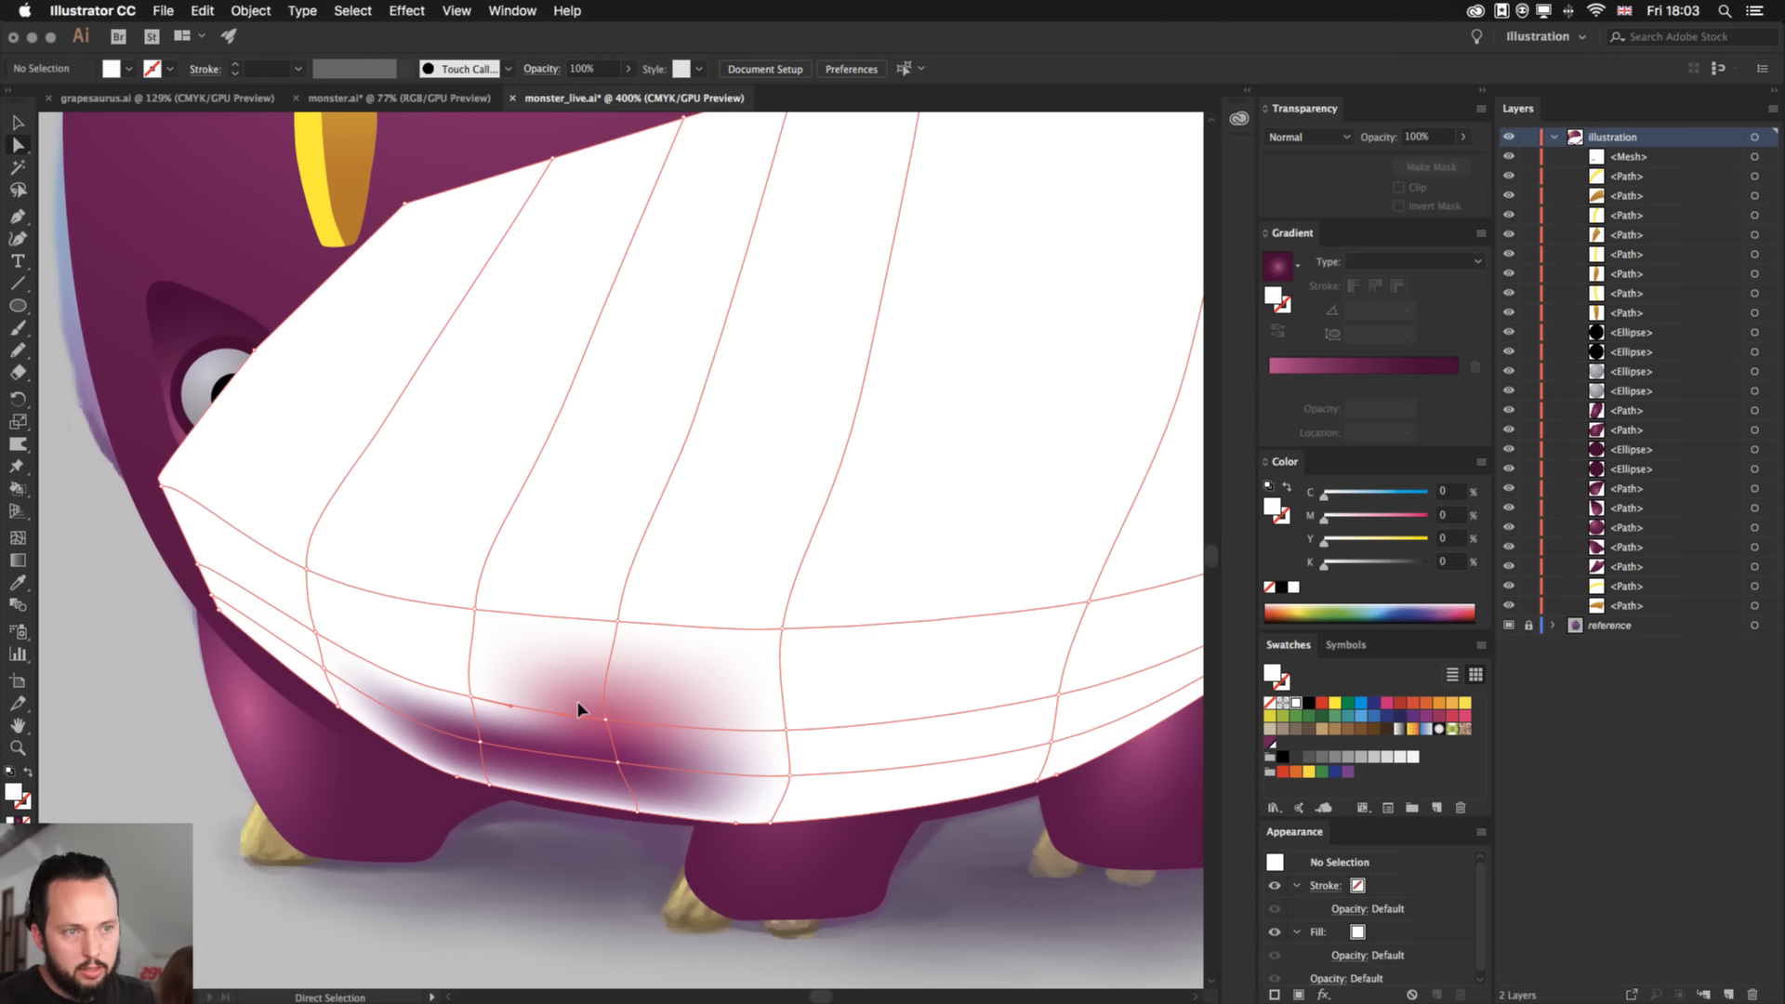
left_click(470, 685)
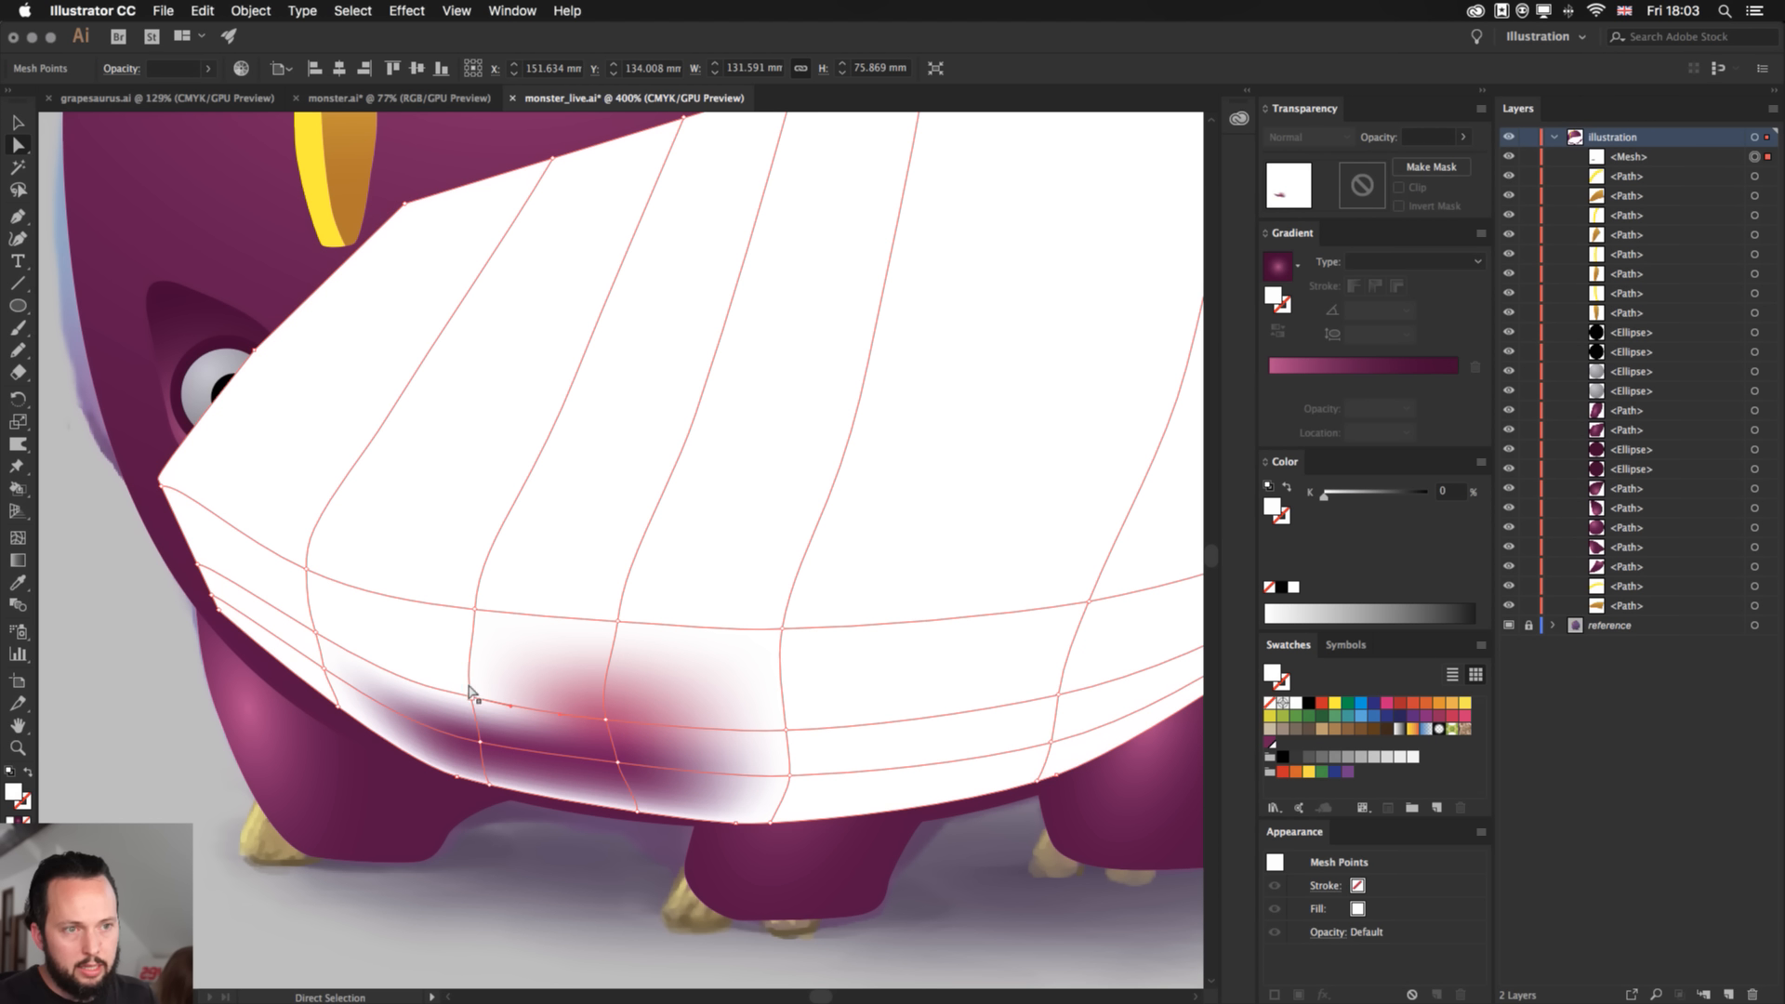
left_click(1465, 703)
key("v")
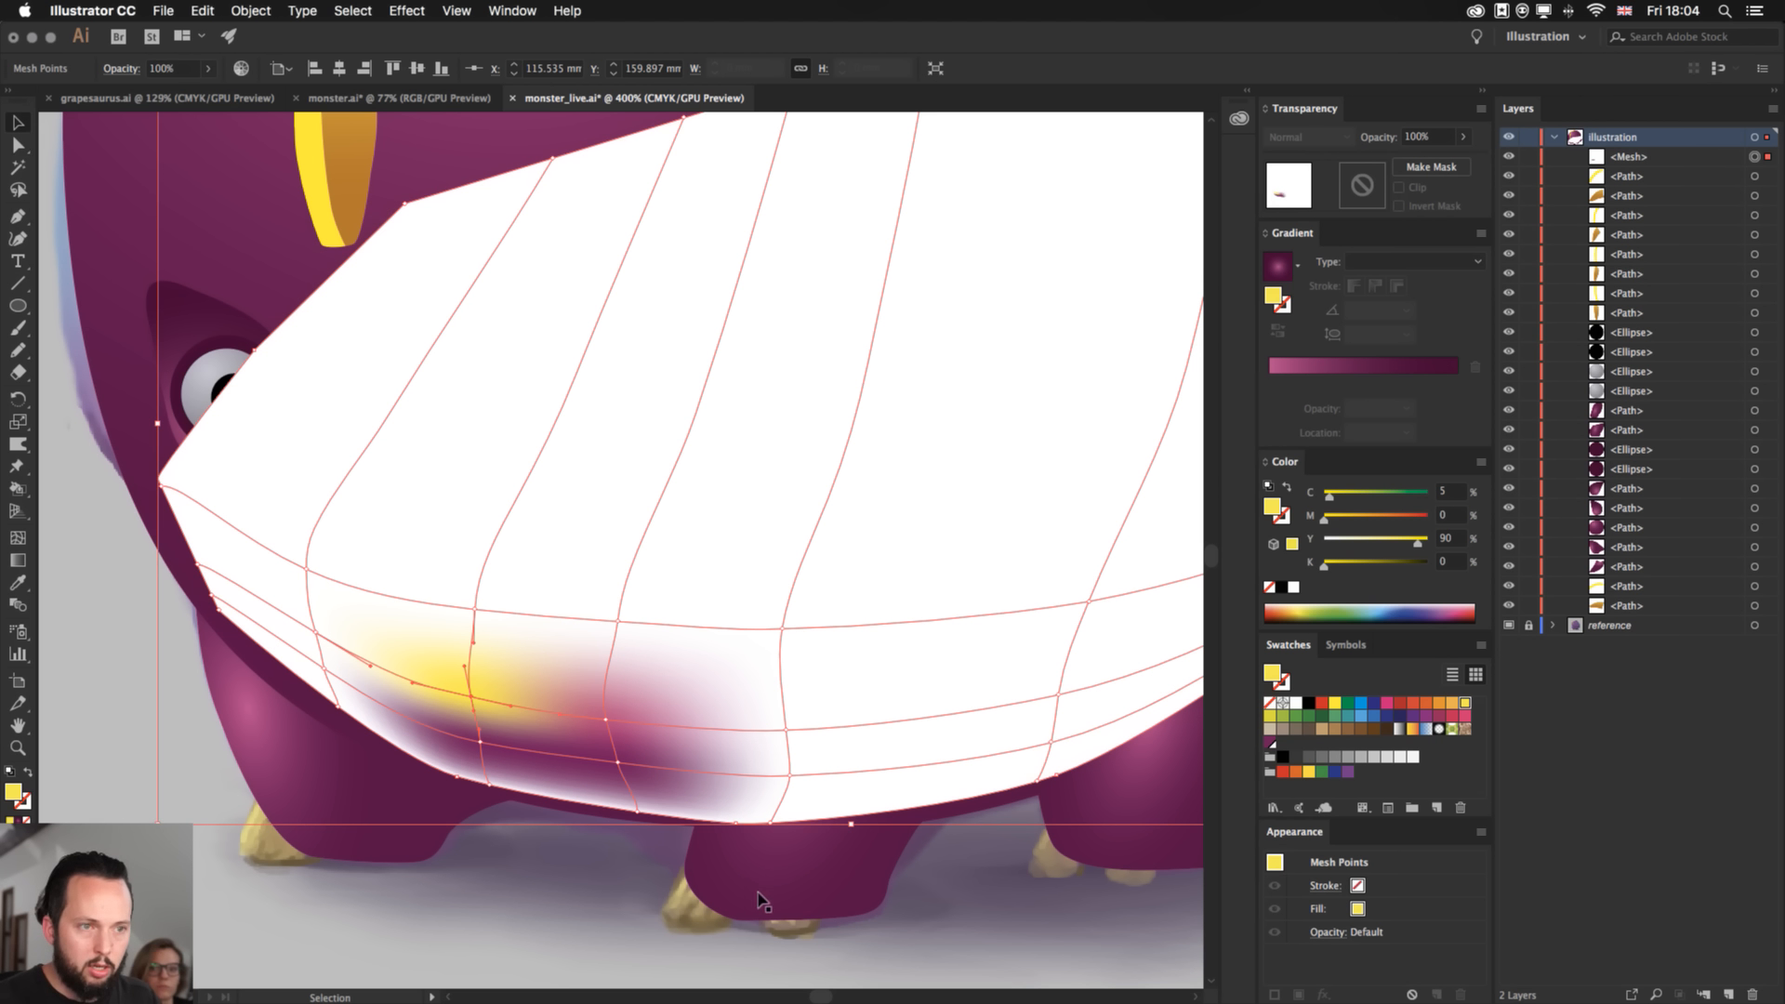
left_click(495, 885)
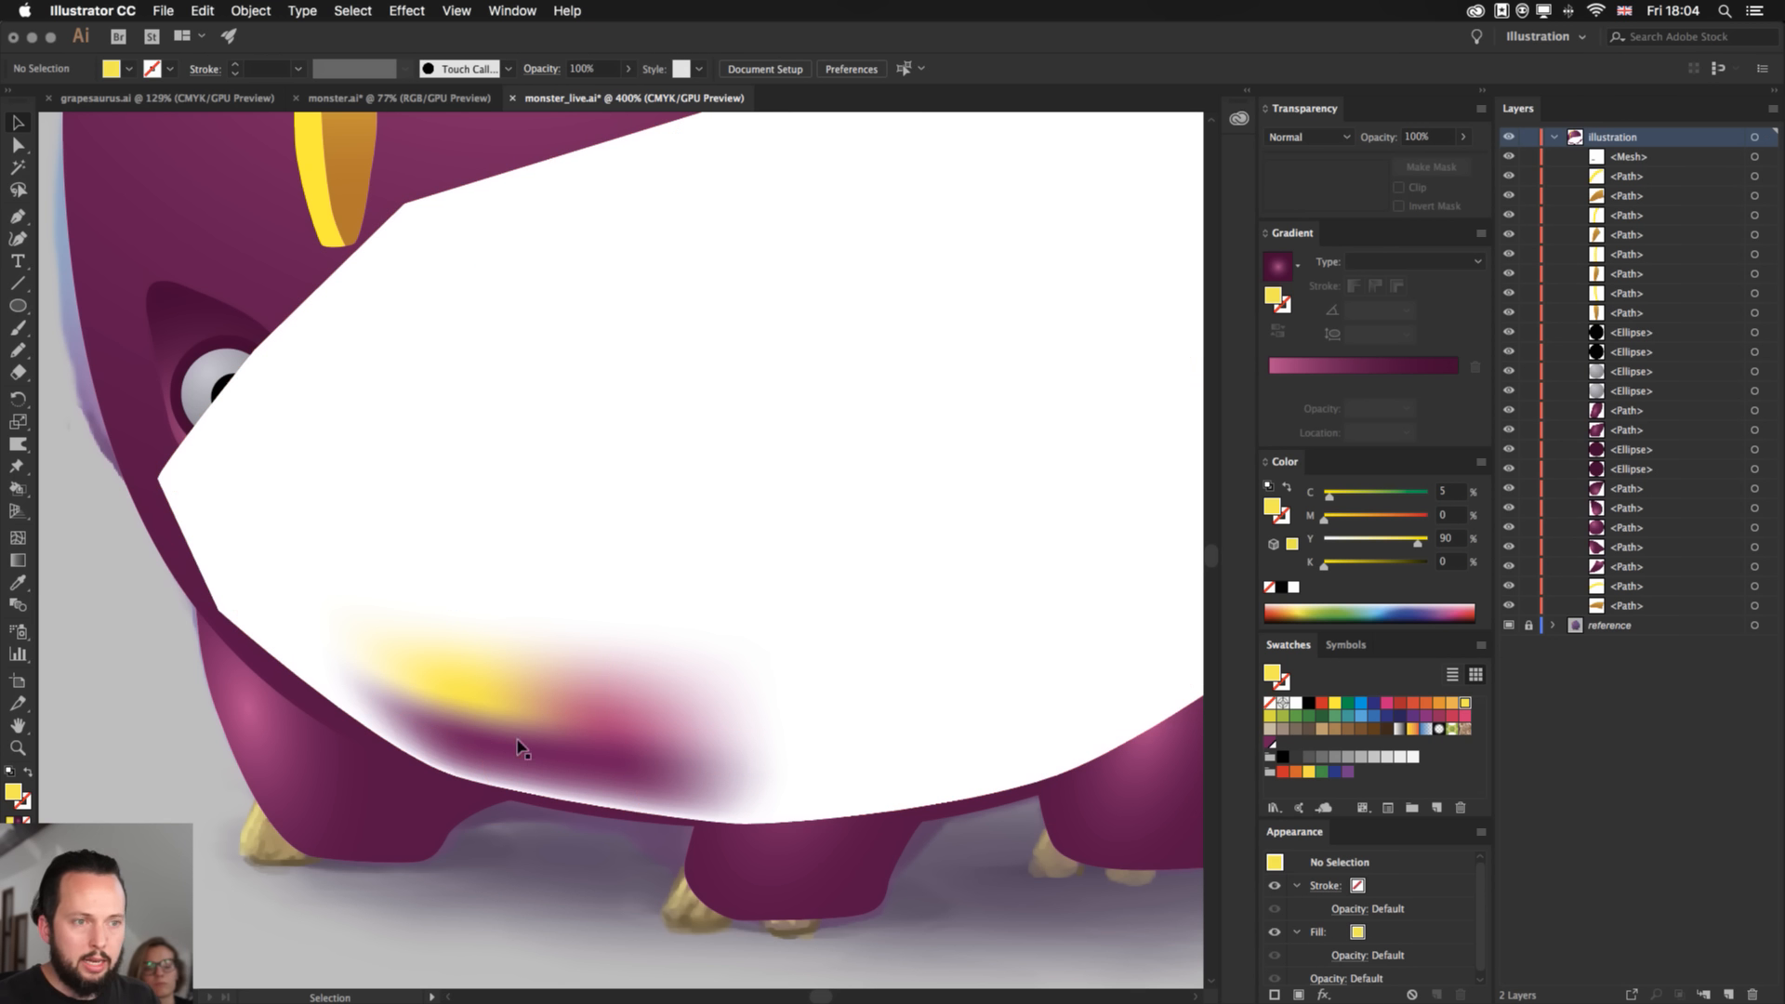
- Try the Darken blending mode on the whole mesh, and set it back to Multiply
left_click(678, 465)
left_click(120, 69)
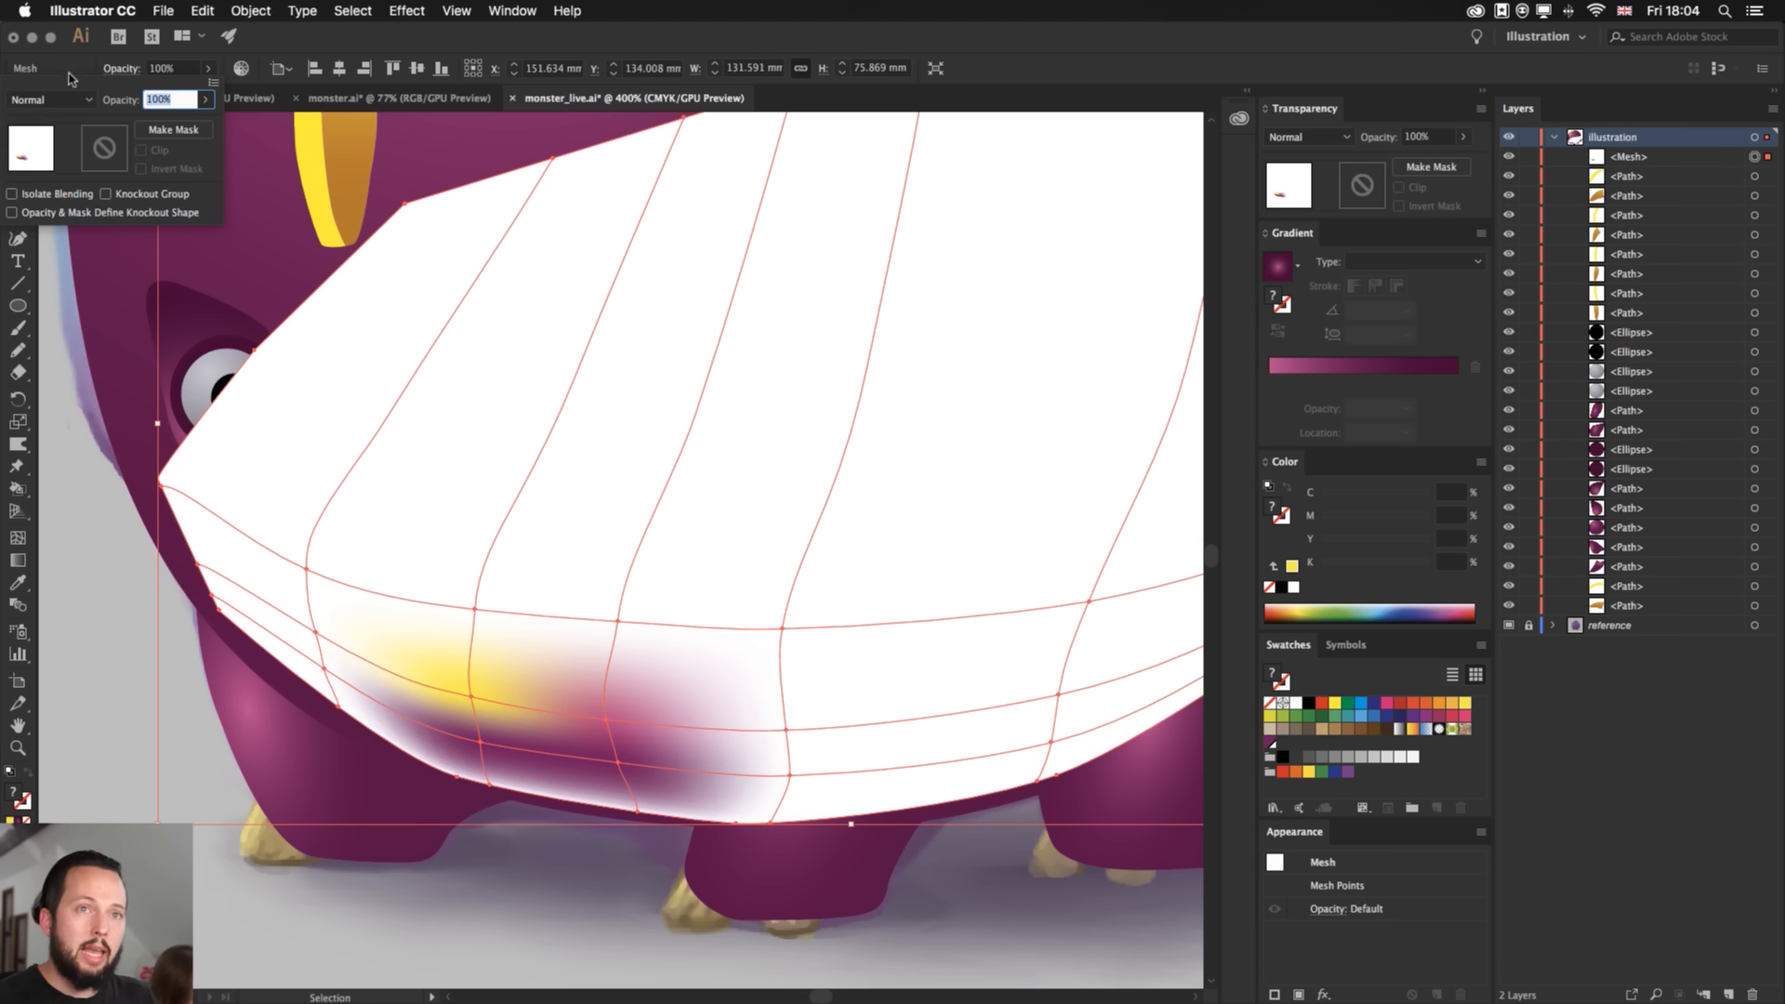
left_click(56, 100)
left_click(79, 147)
left_click(65, 102)
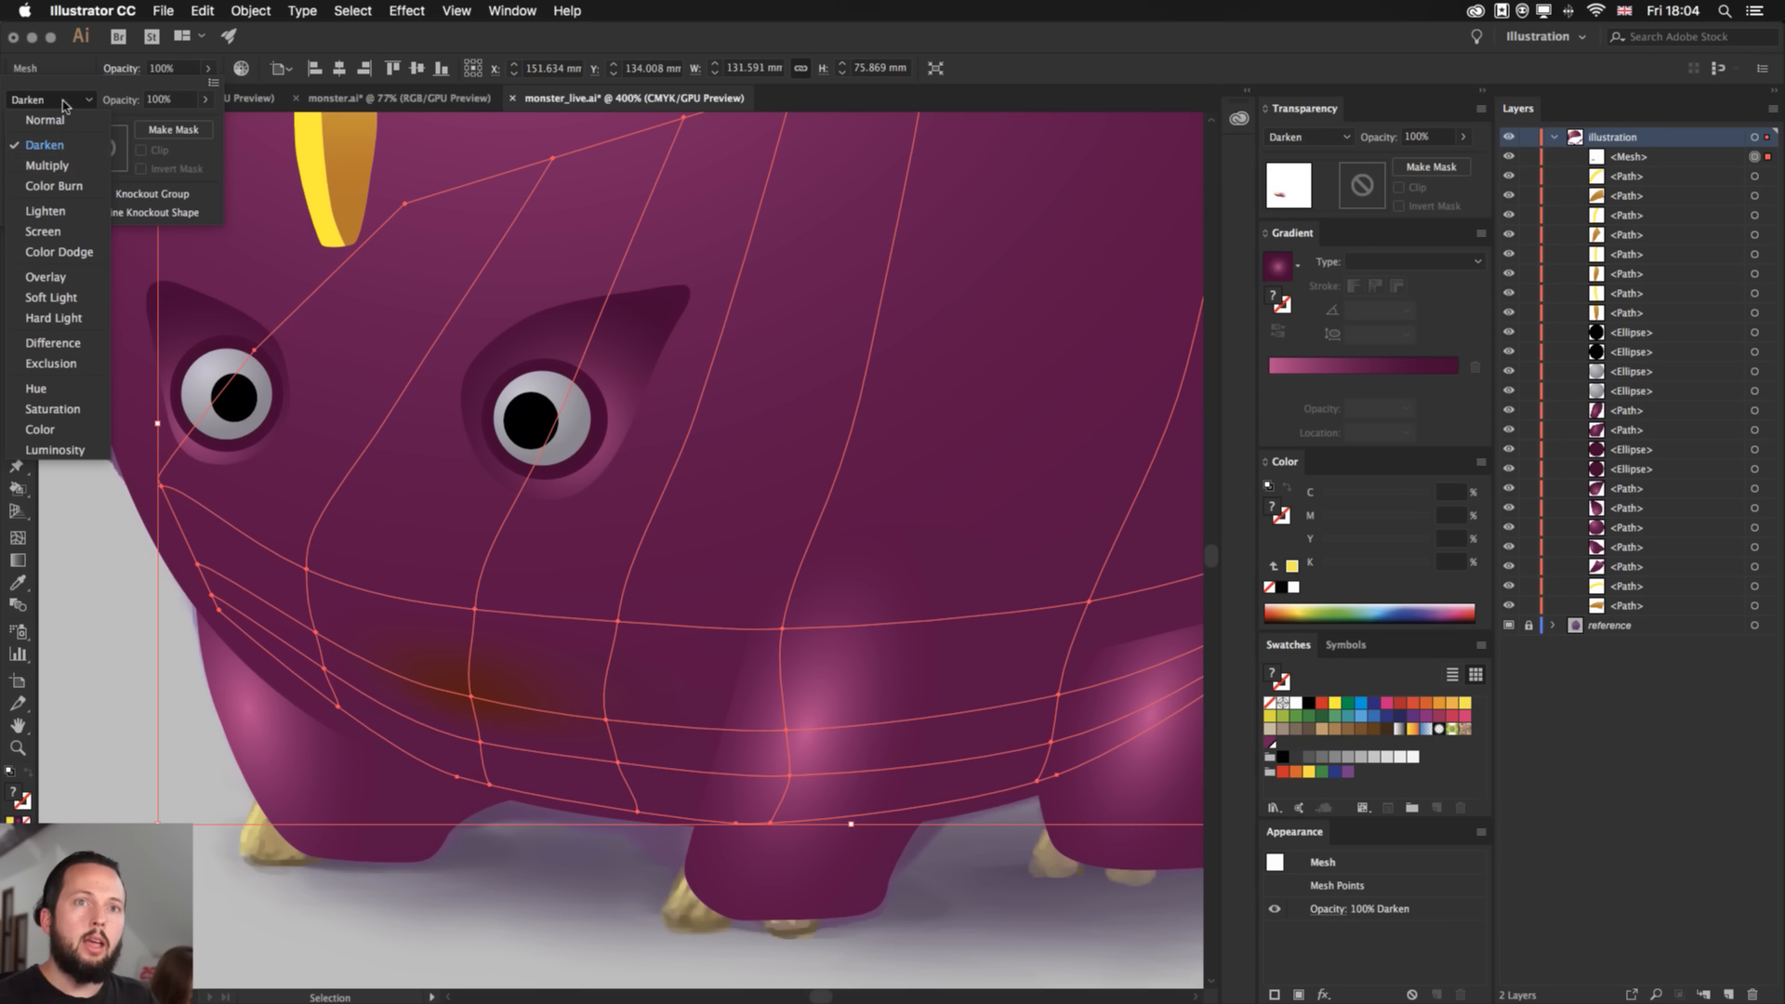
left_click(48, 165)
left_click(591, 886)
left_click(591, 886)
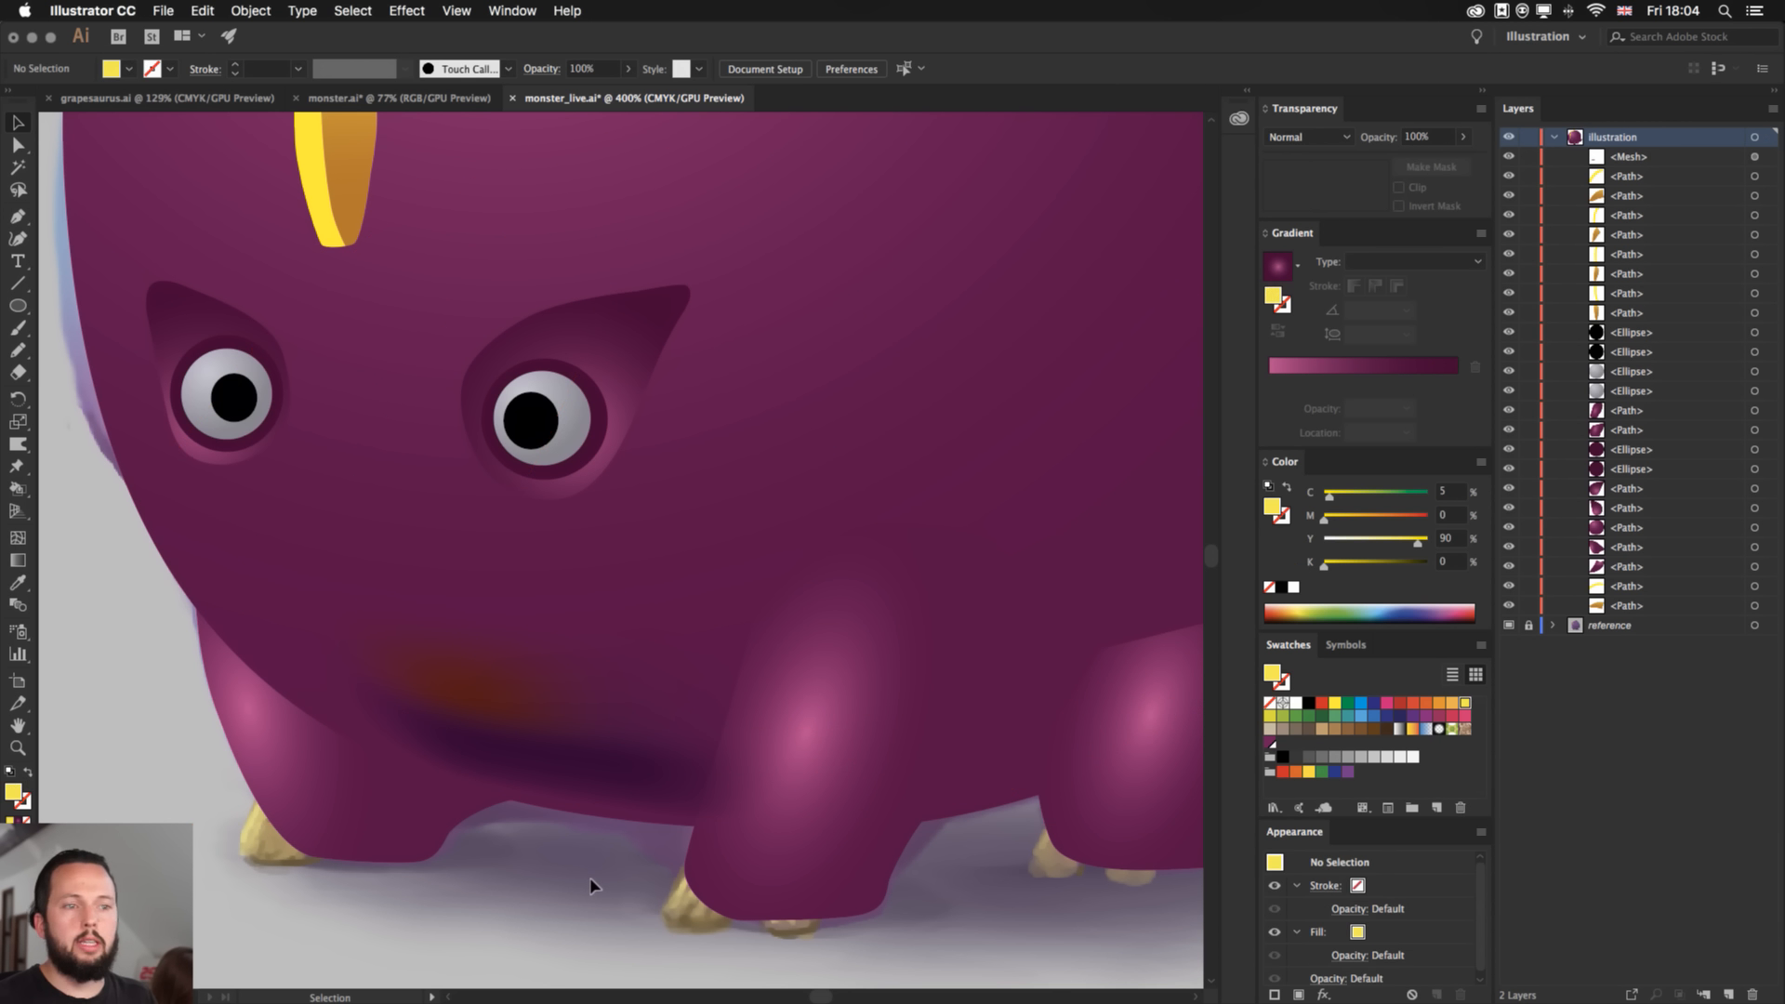
- Color the two mesh points above the belly shadow with the saved purple swatch, lightened in CMYK to 28% cyan and 16% black
key("a")
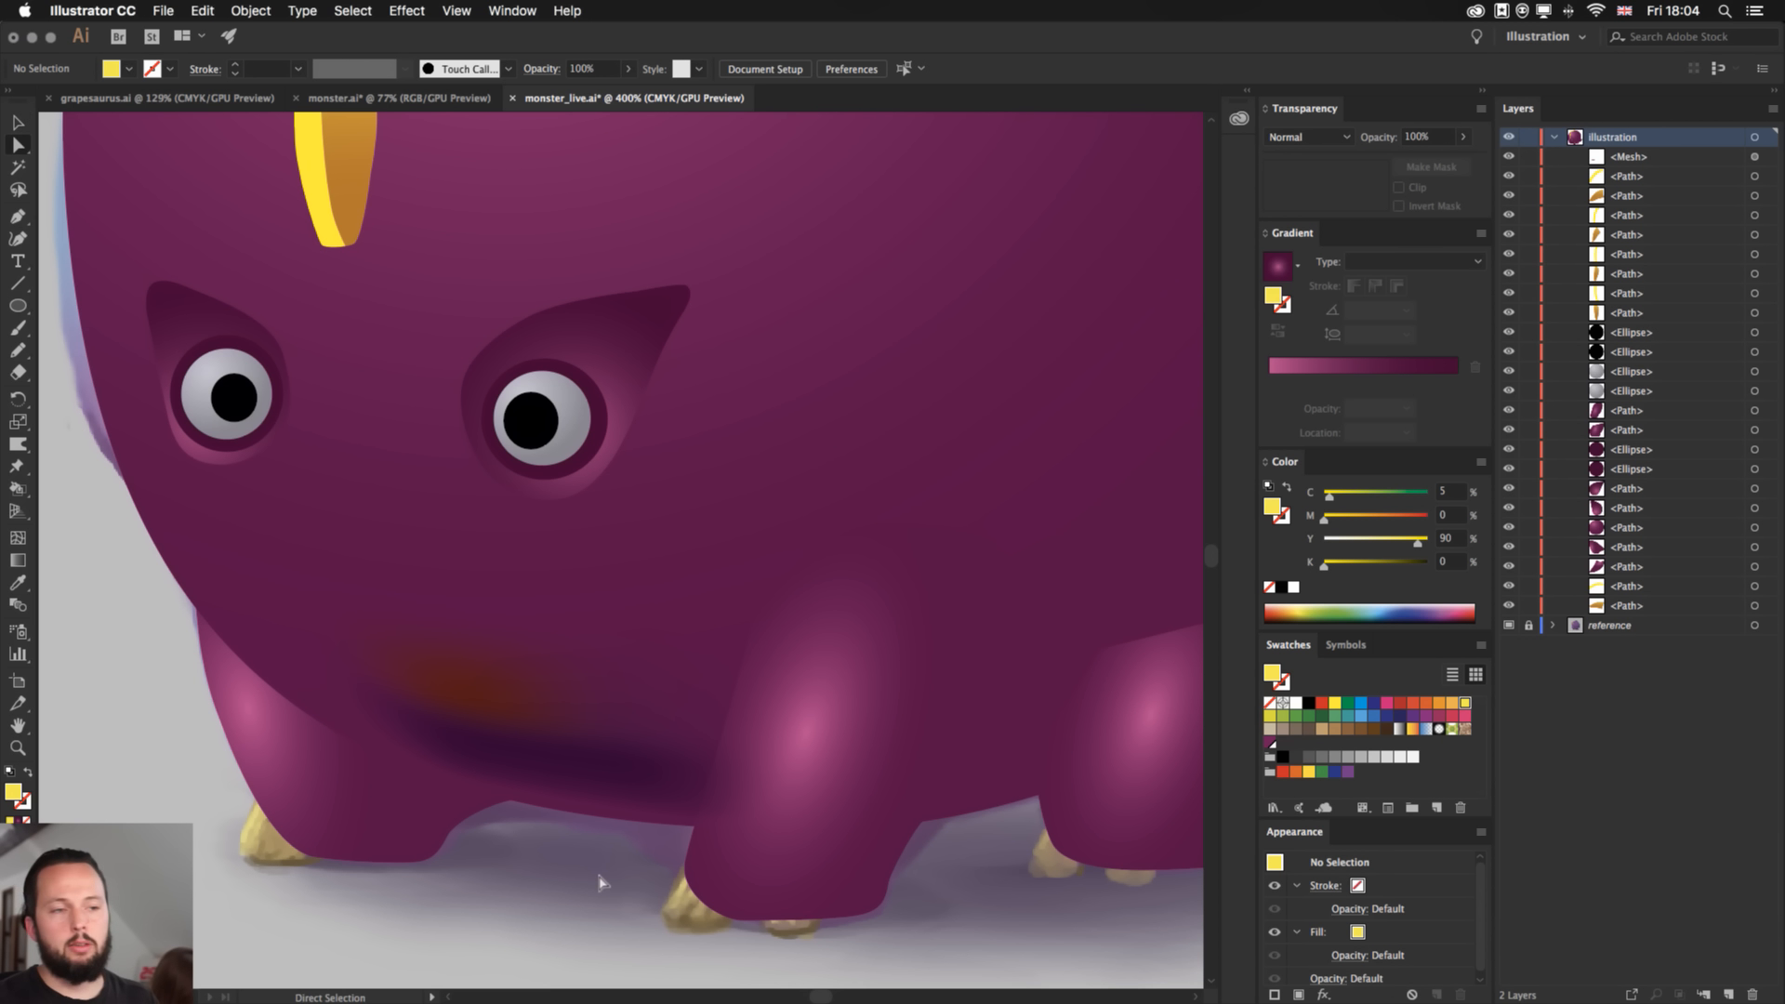
left_click(461, 677)
left_click(471, 696)
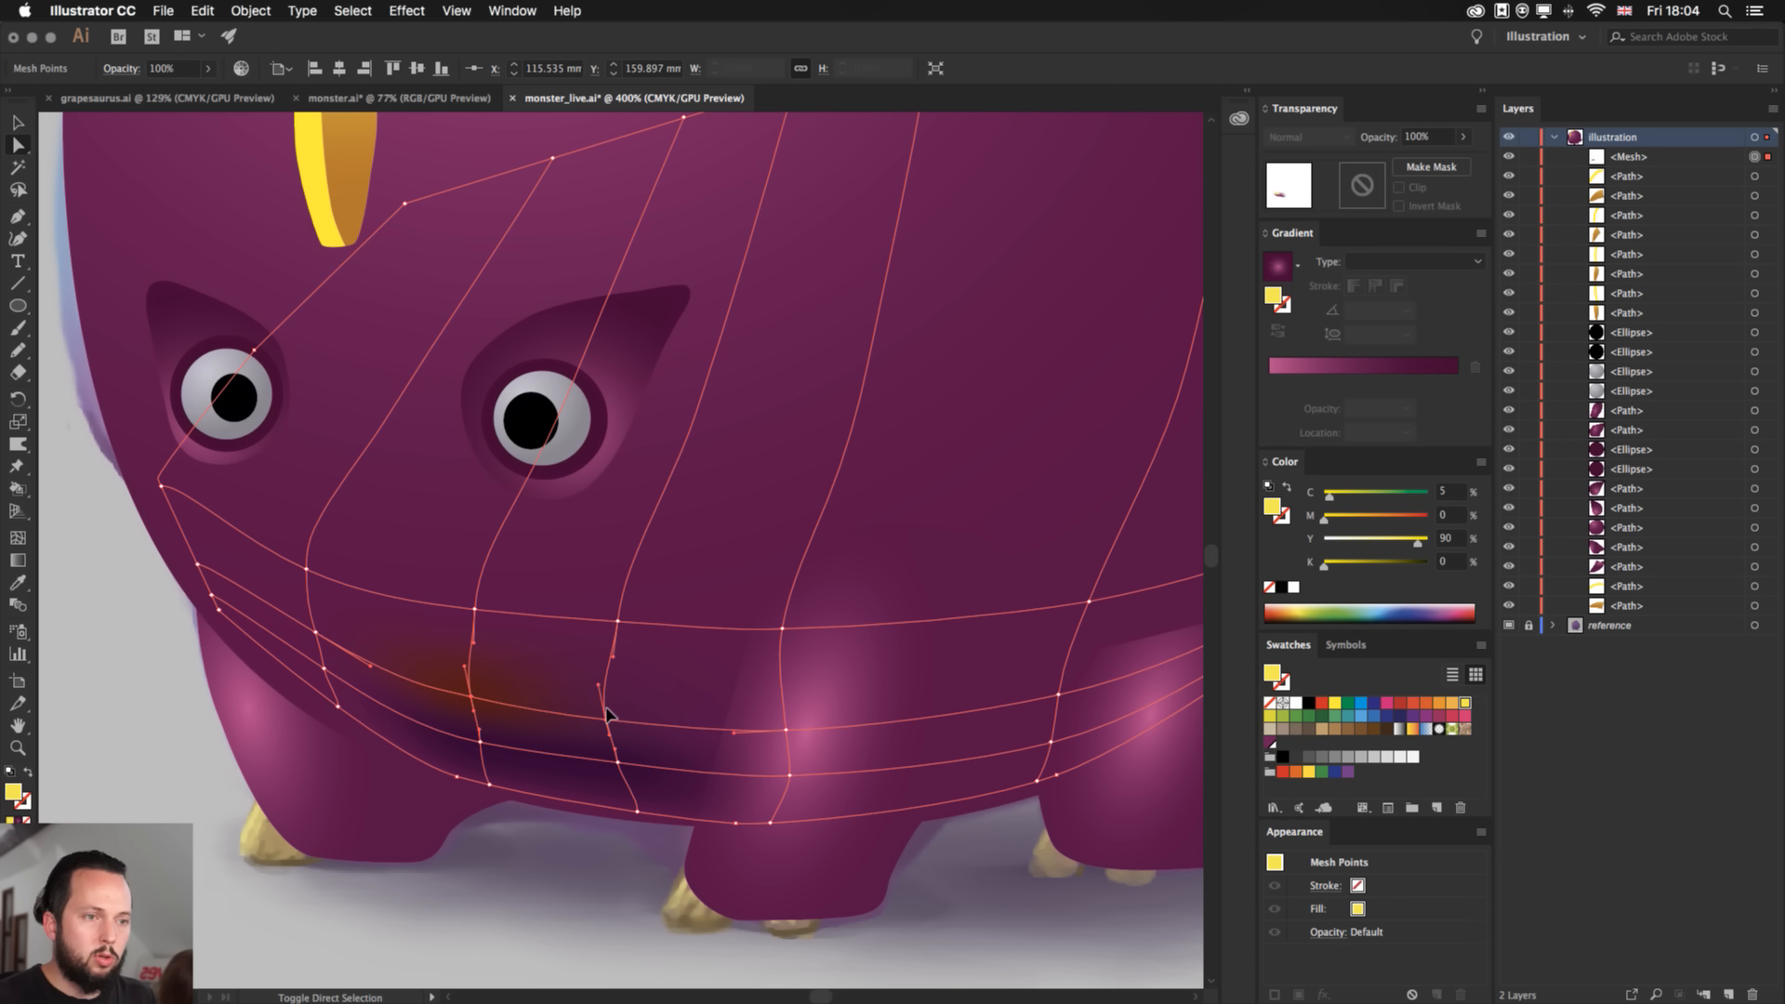
left_click(608, 716, "shift")
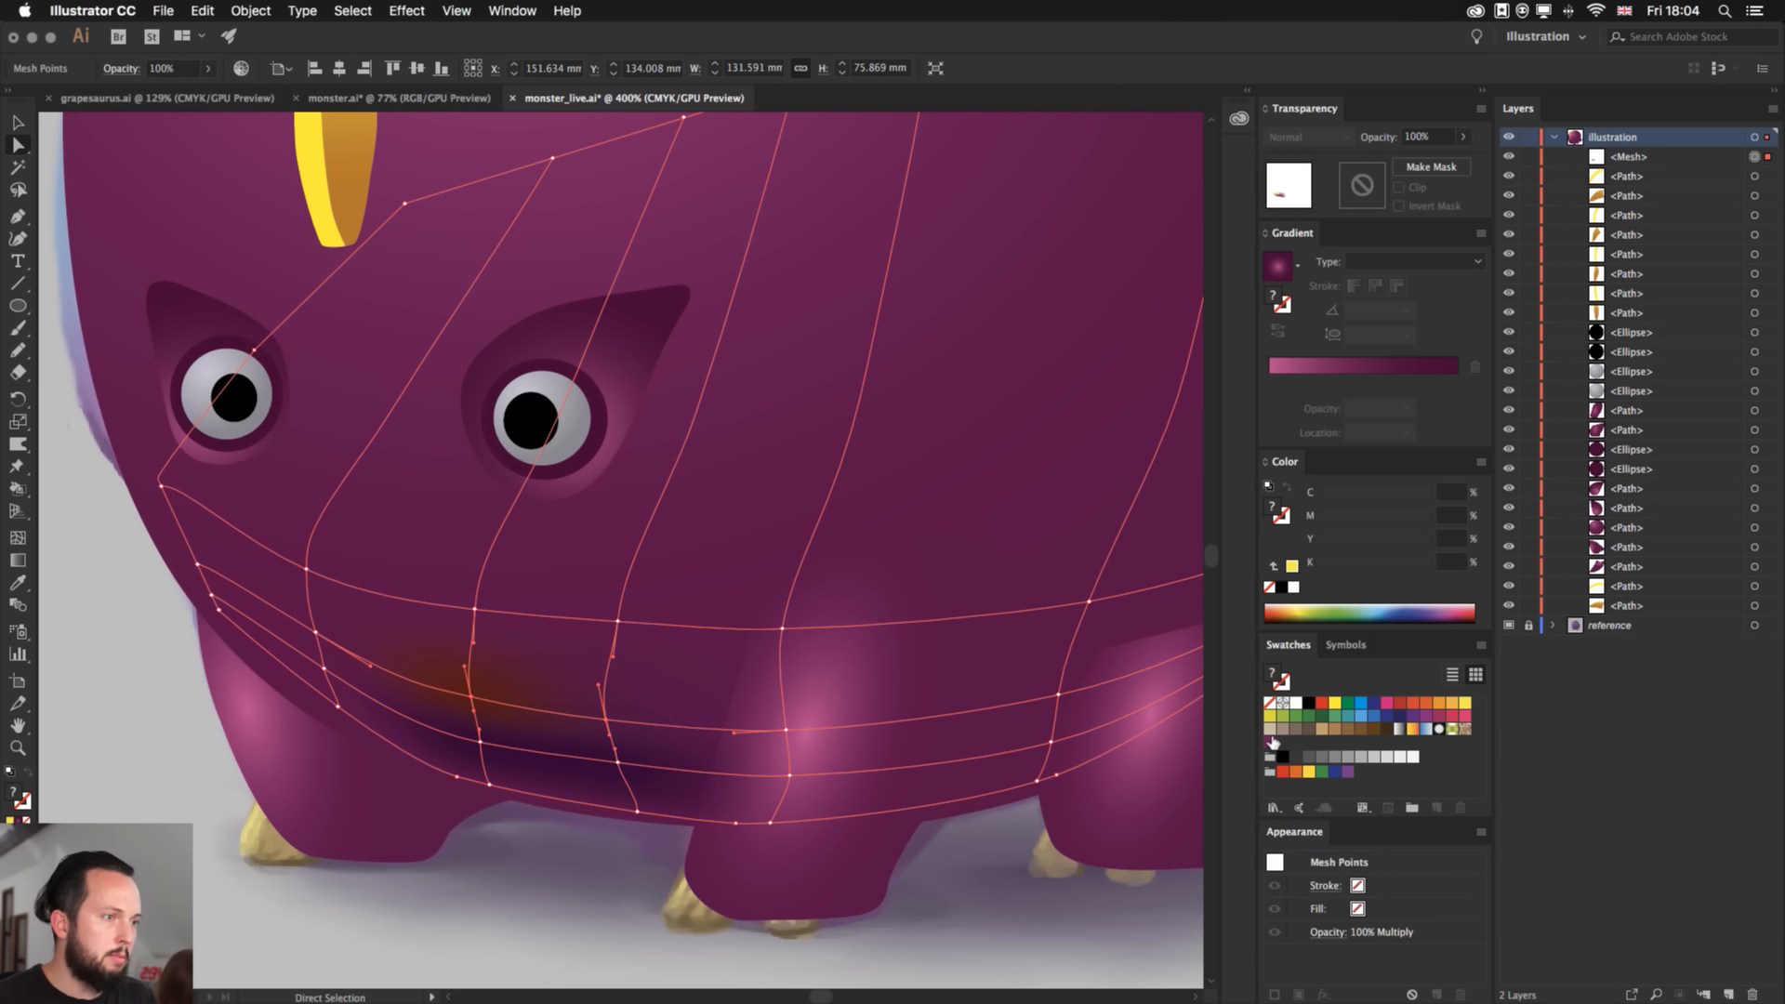
left_click(1271, 741)
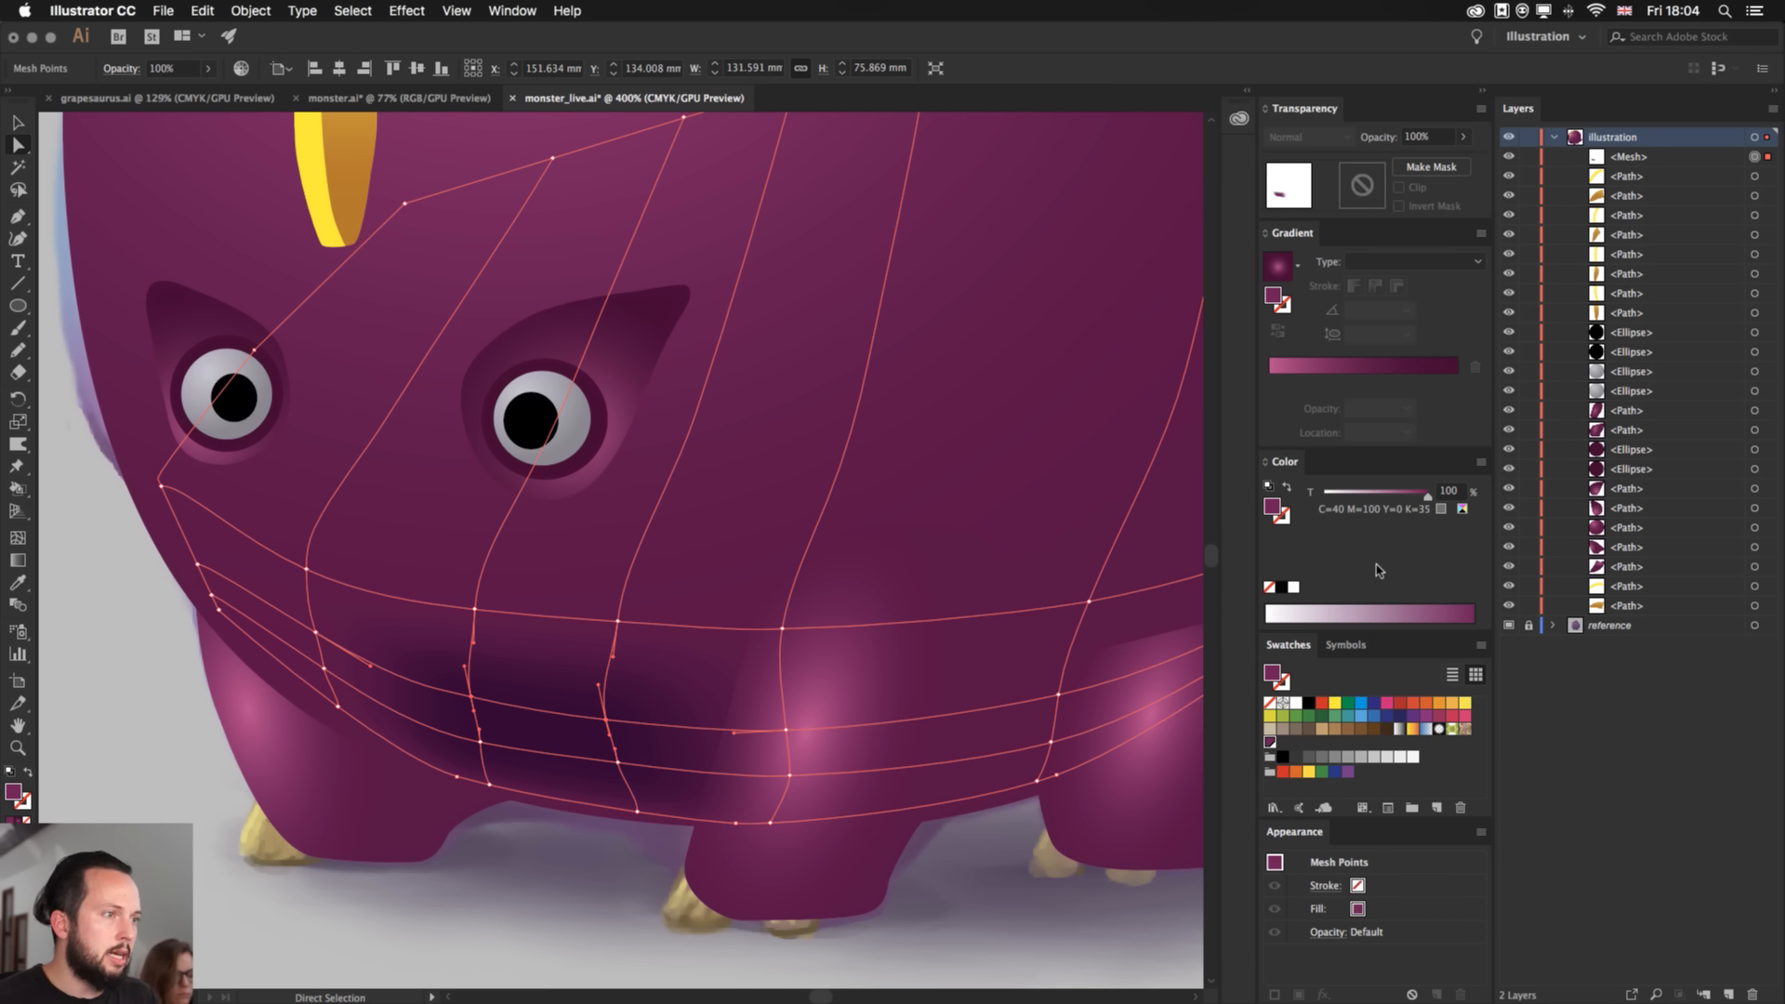
left_click(1482, 465)
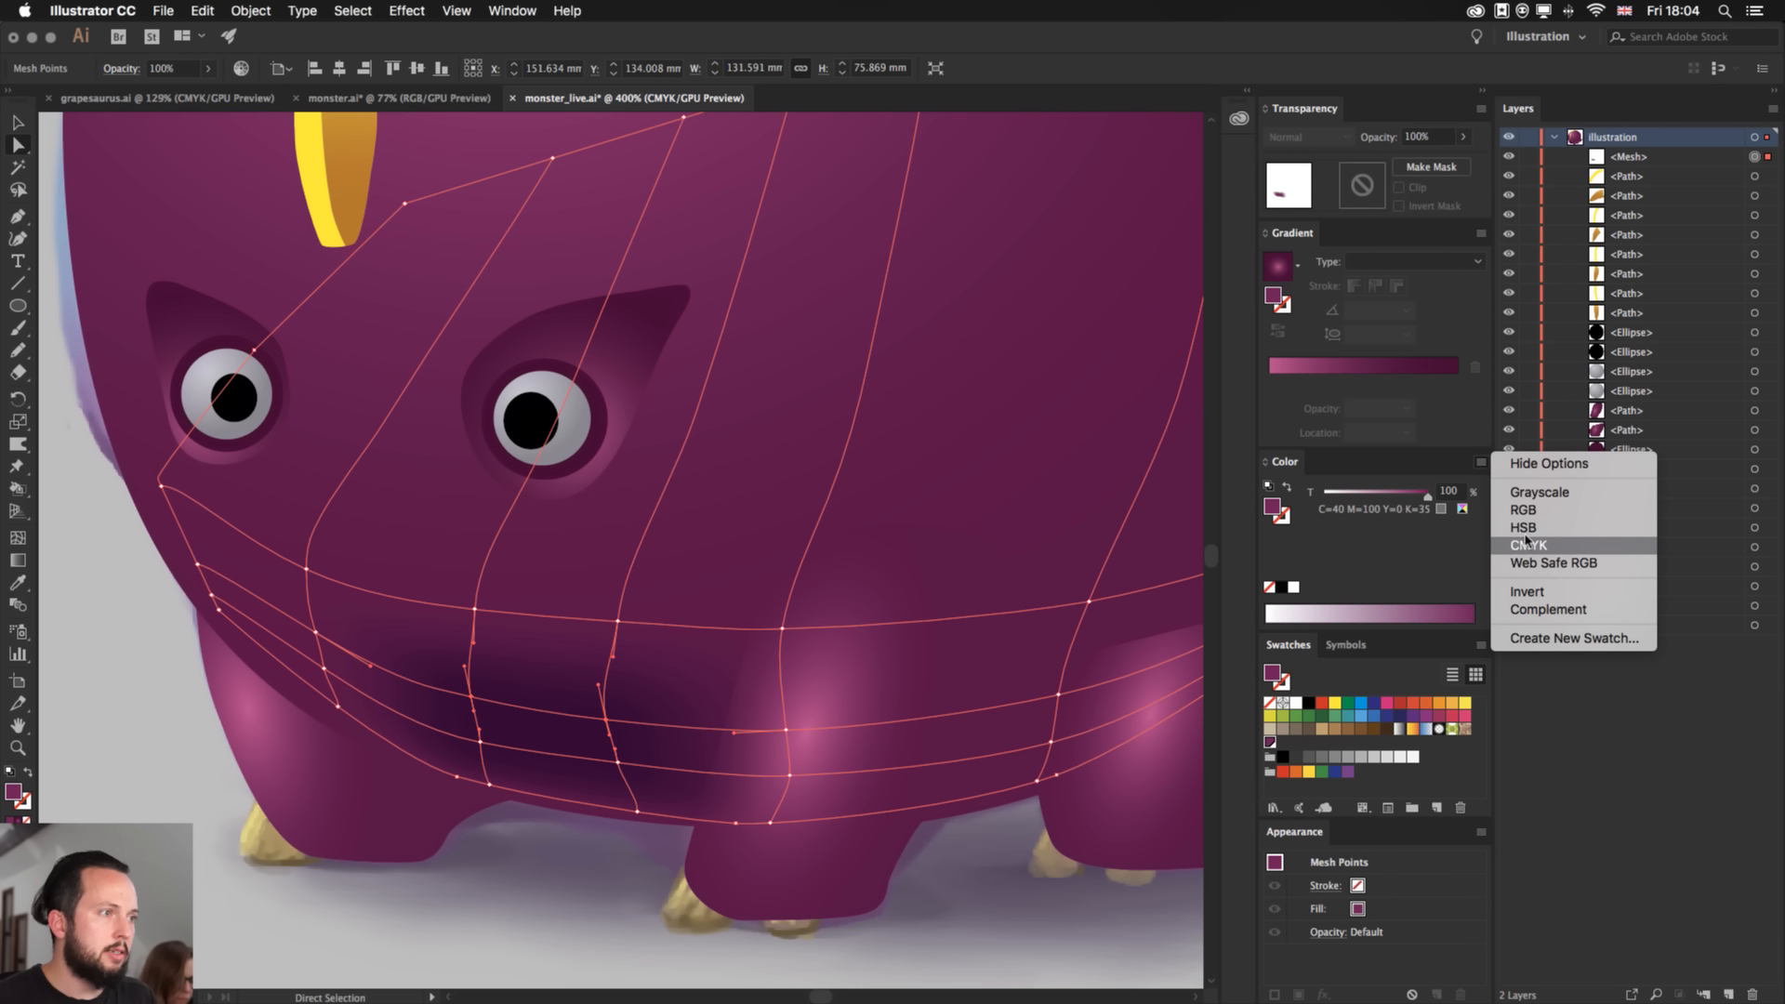
left_click(1584, 546)
left_click_drag(1374, 567, 1340, 565)
left_click_drag(1364, 496, 1356, 498)
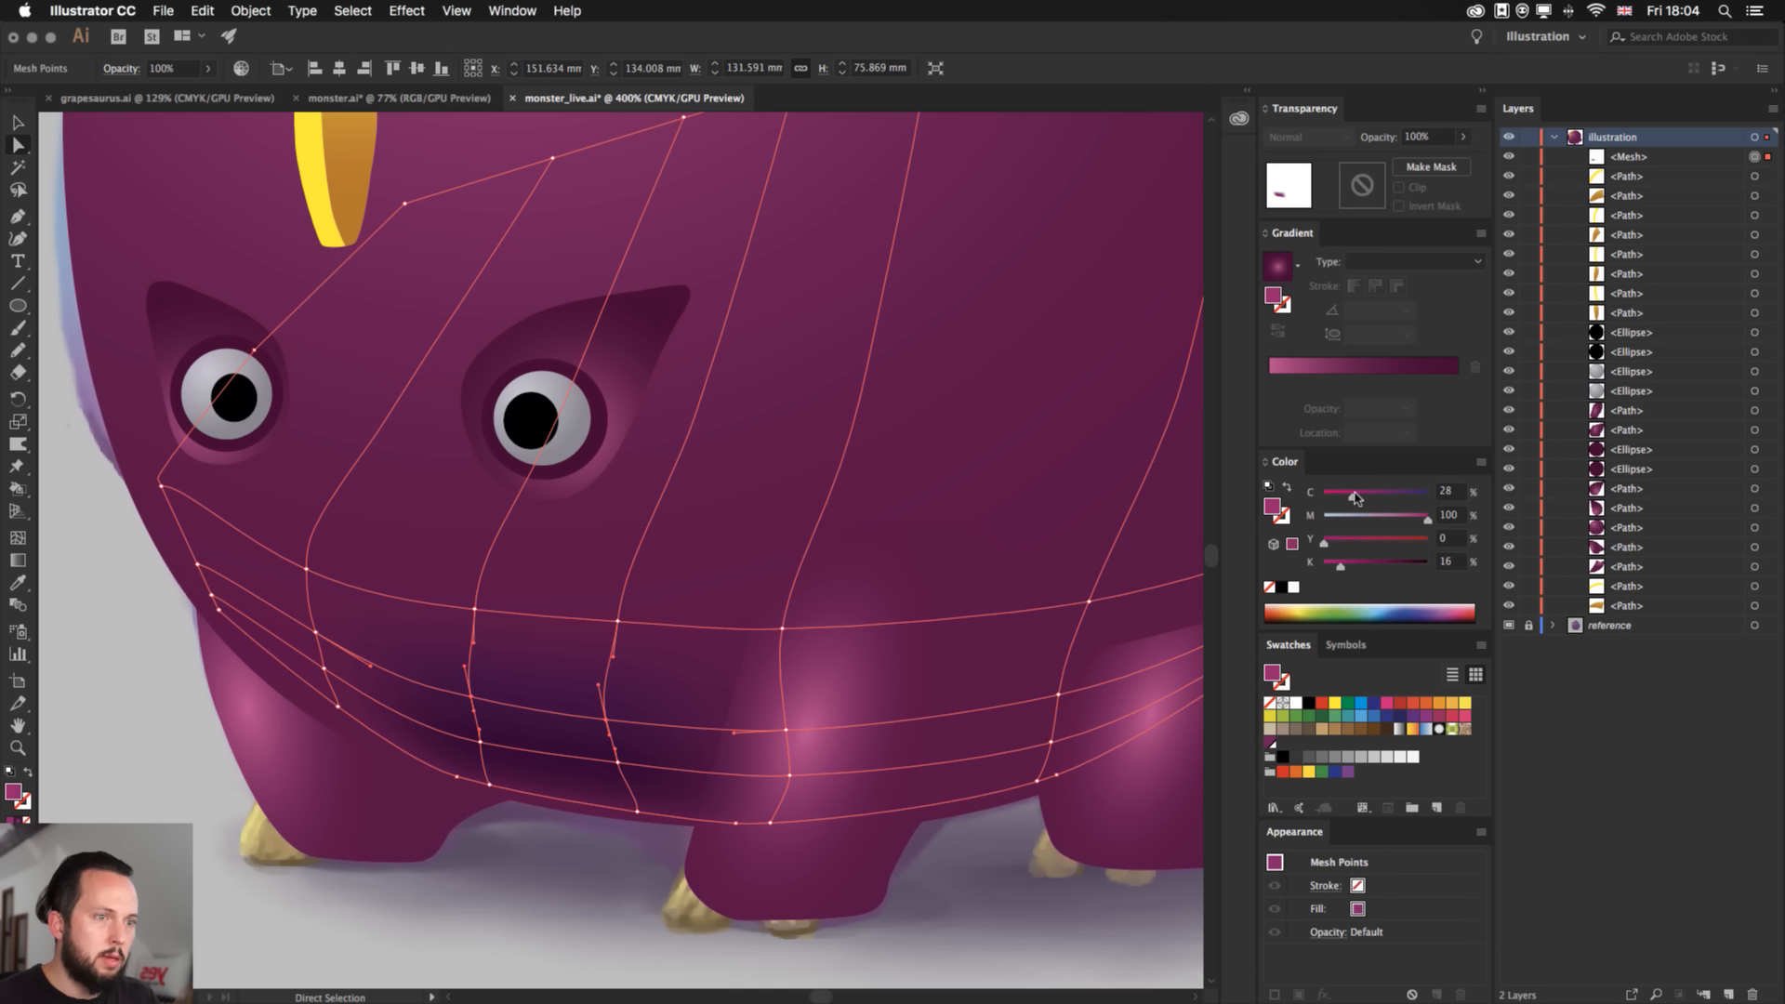
left_click(567, 915)
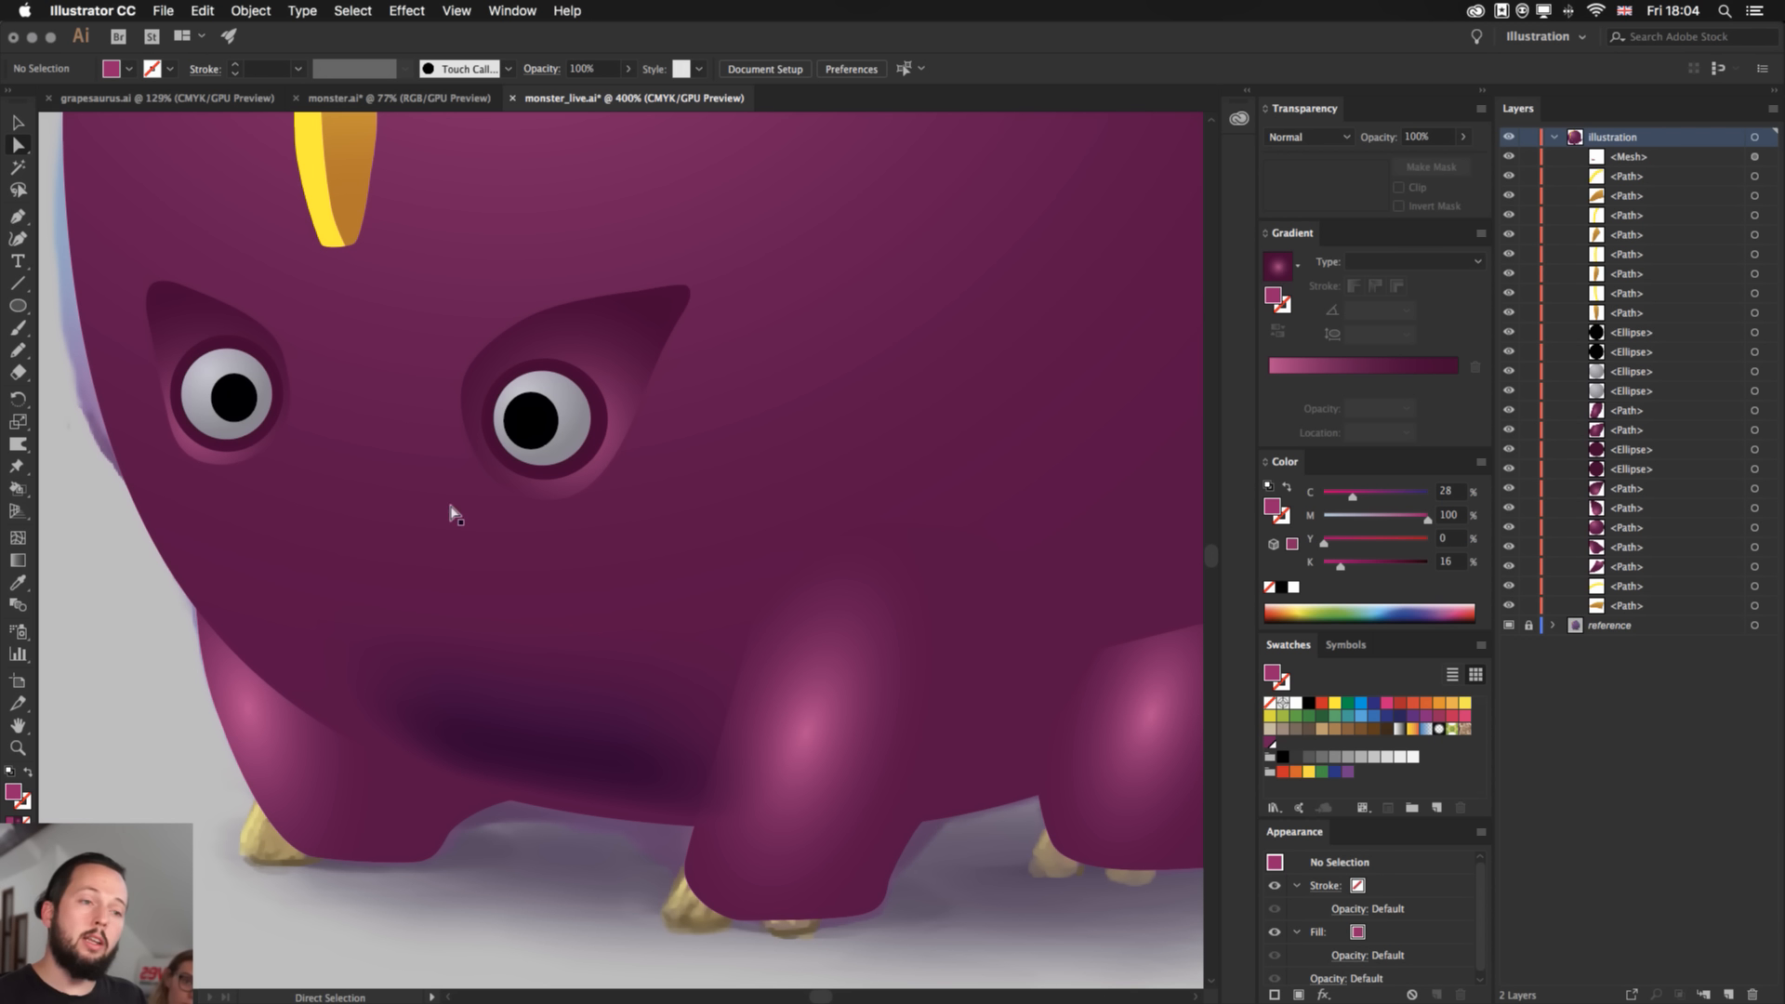
- Apply the C=40 M=100 Y=0 K=35 swatch to the lower mesh points beside the far front leg, extending the shadow along the body's edge
left_click(377, 686)
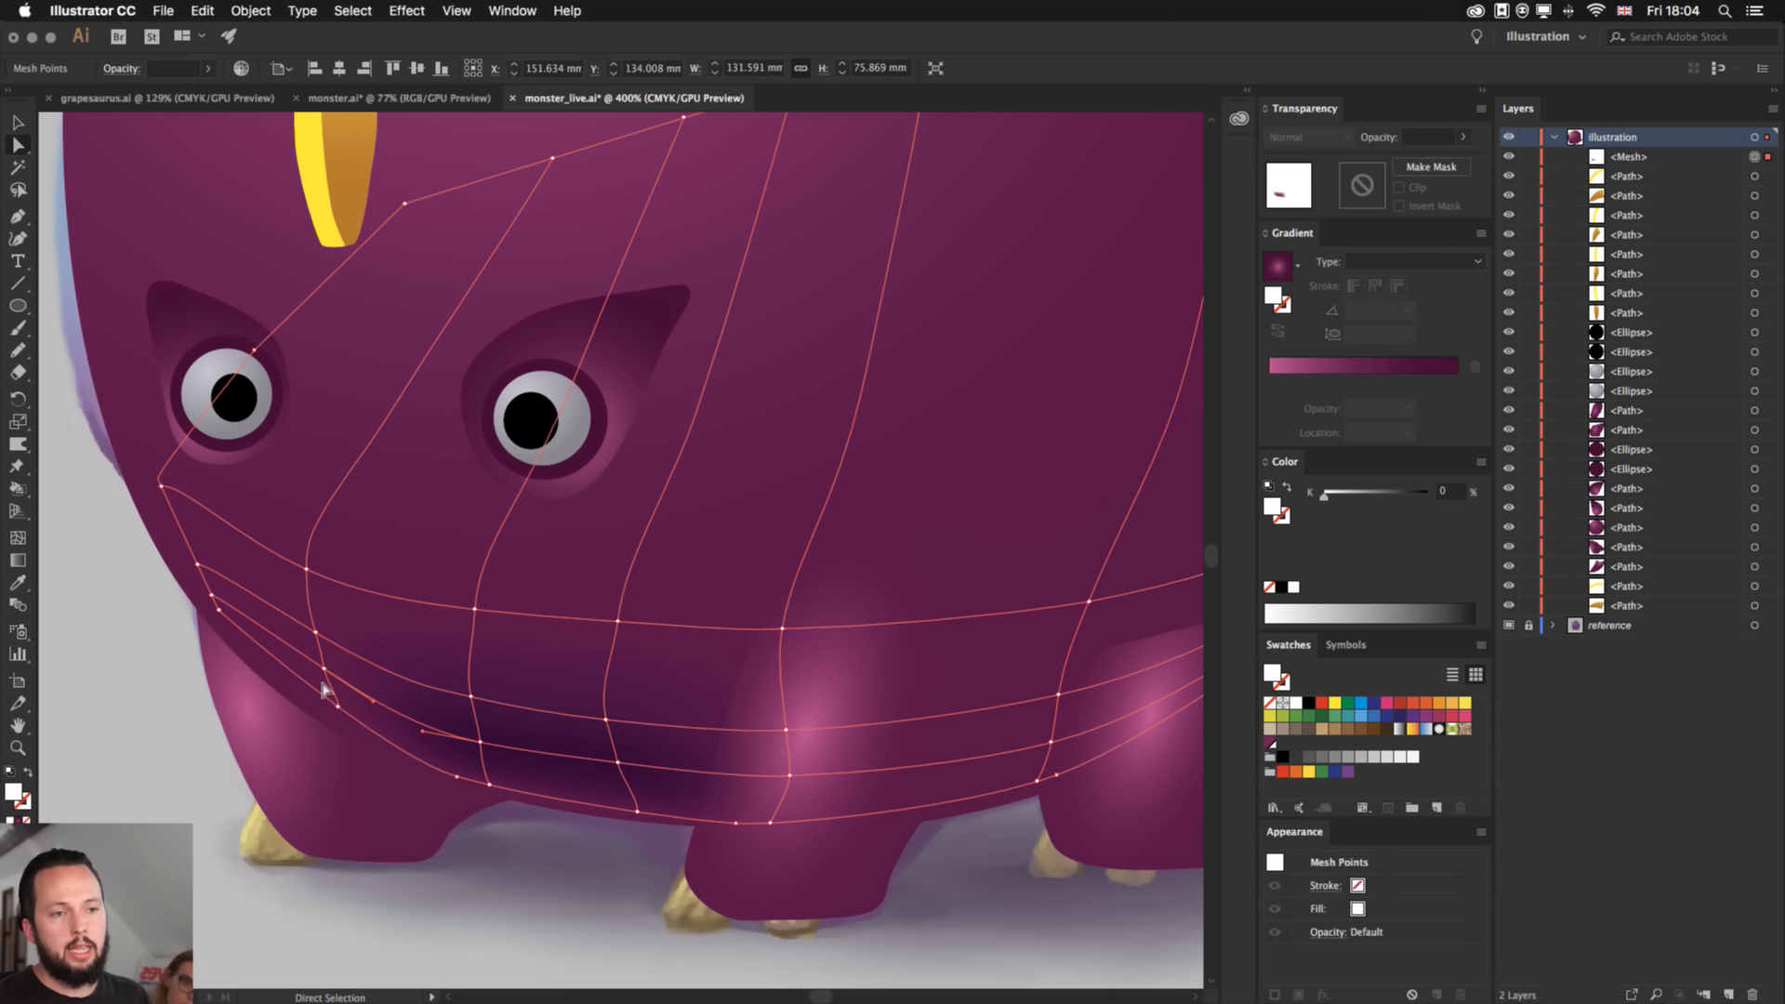
left_click(337, 697)
left_click(319, 669, "shift")
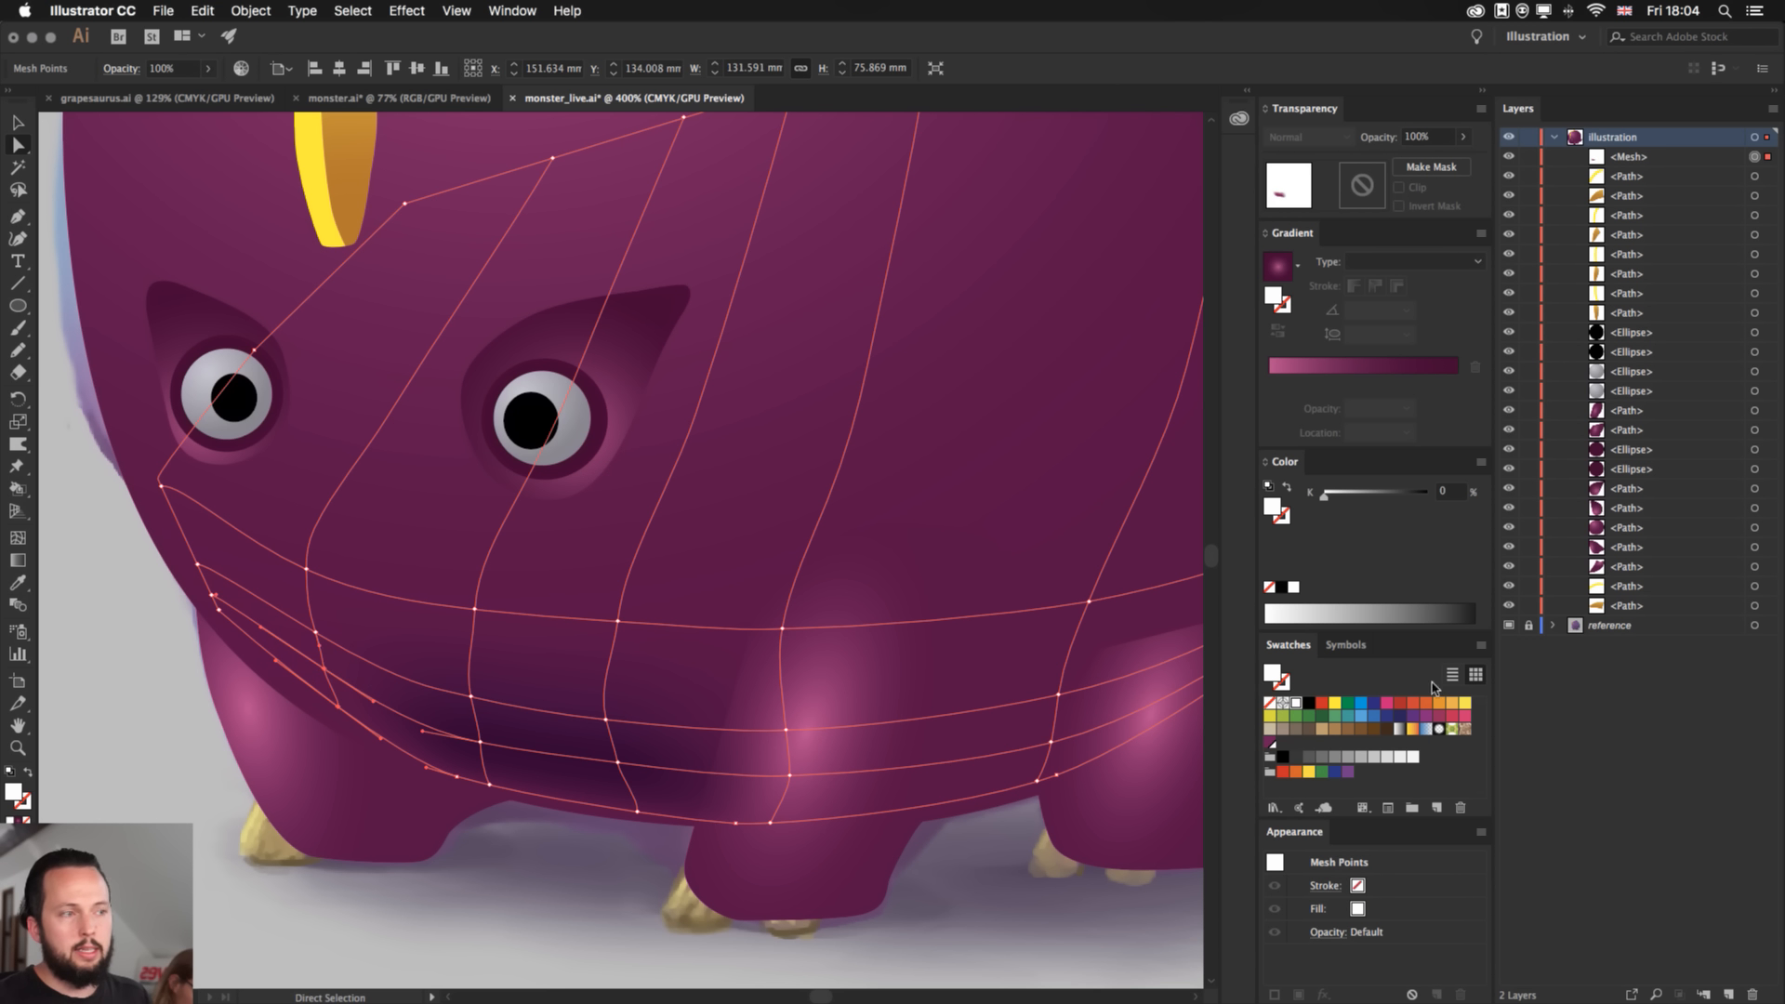
left_click(1270, 743)
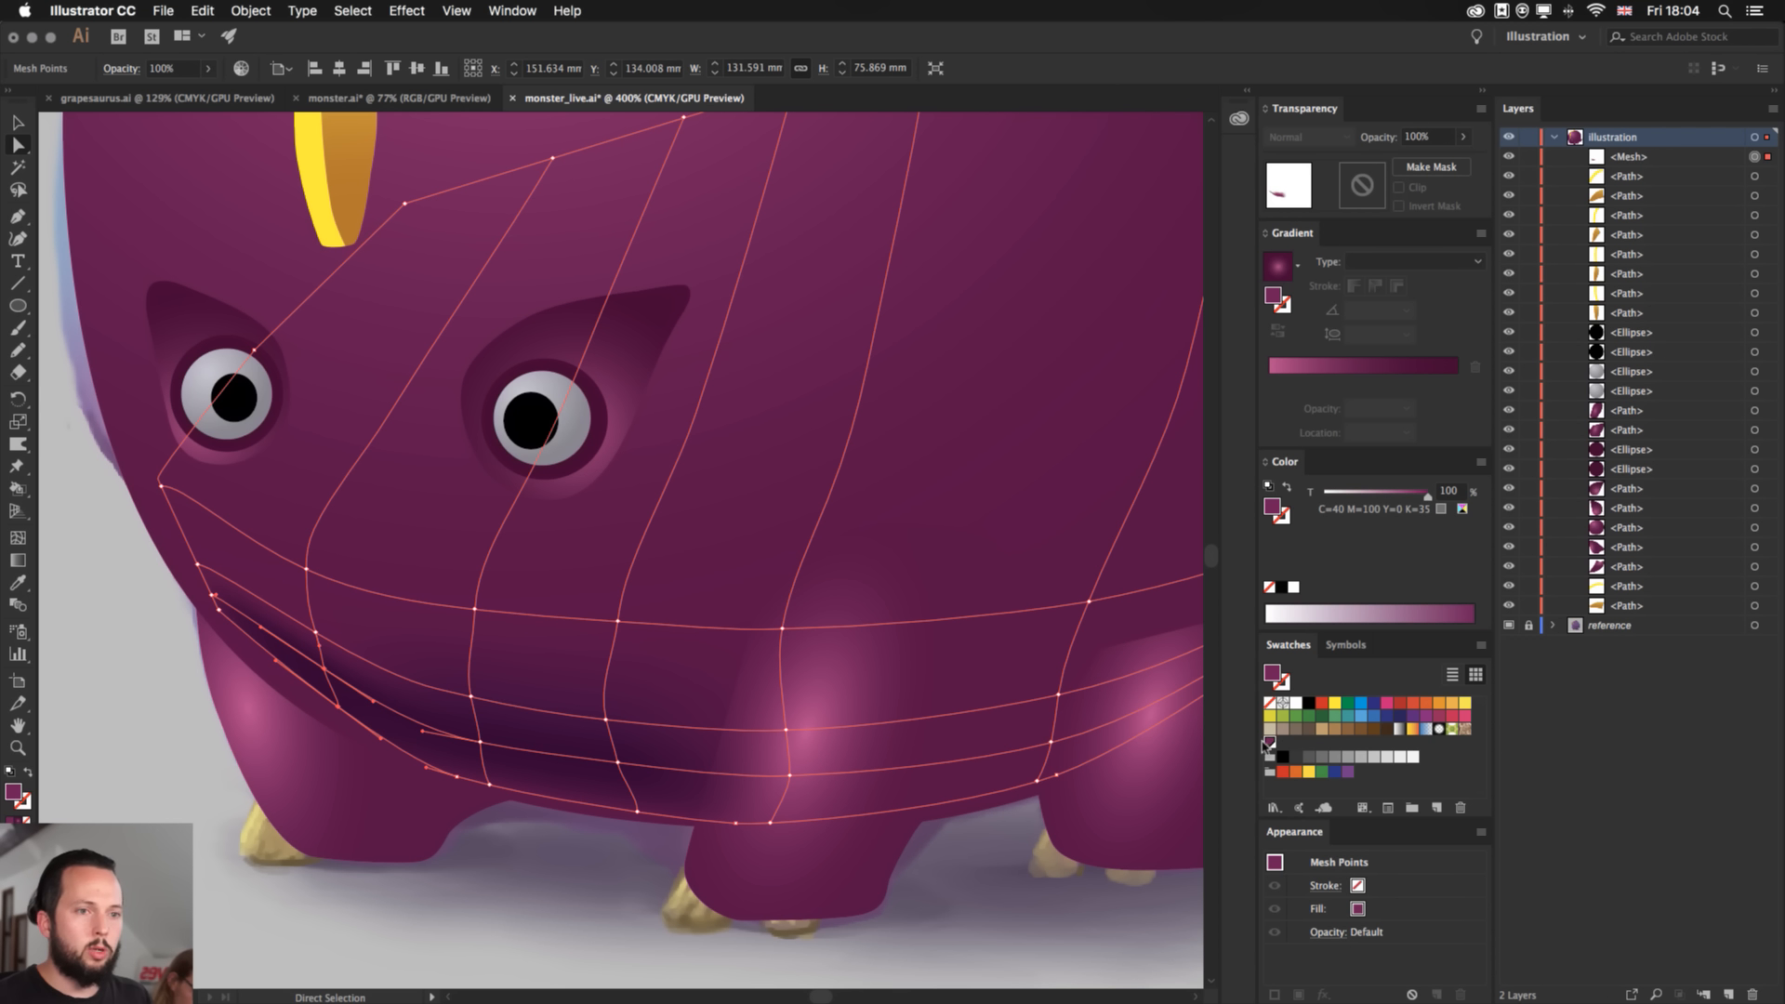
left_click(492, 902)
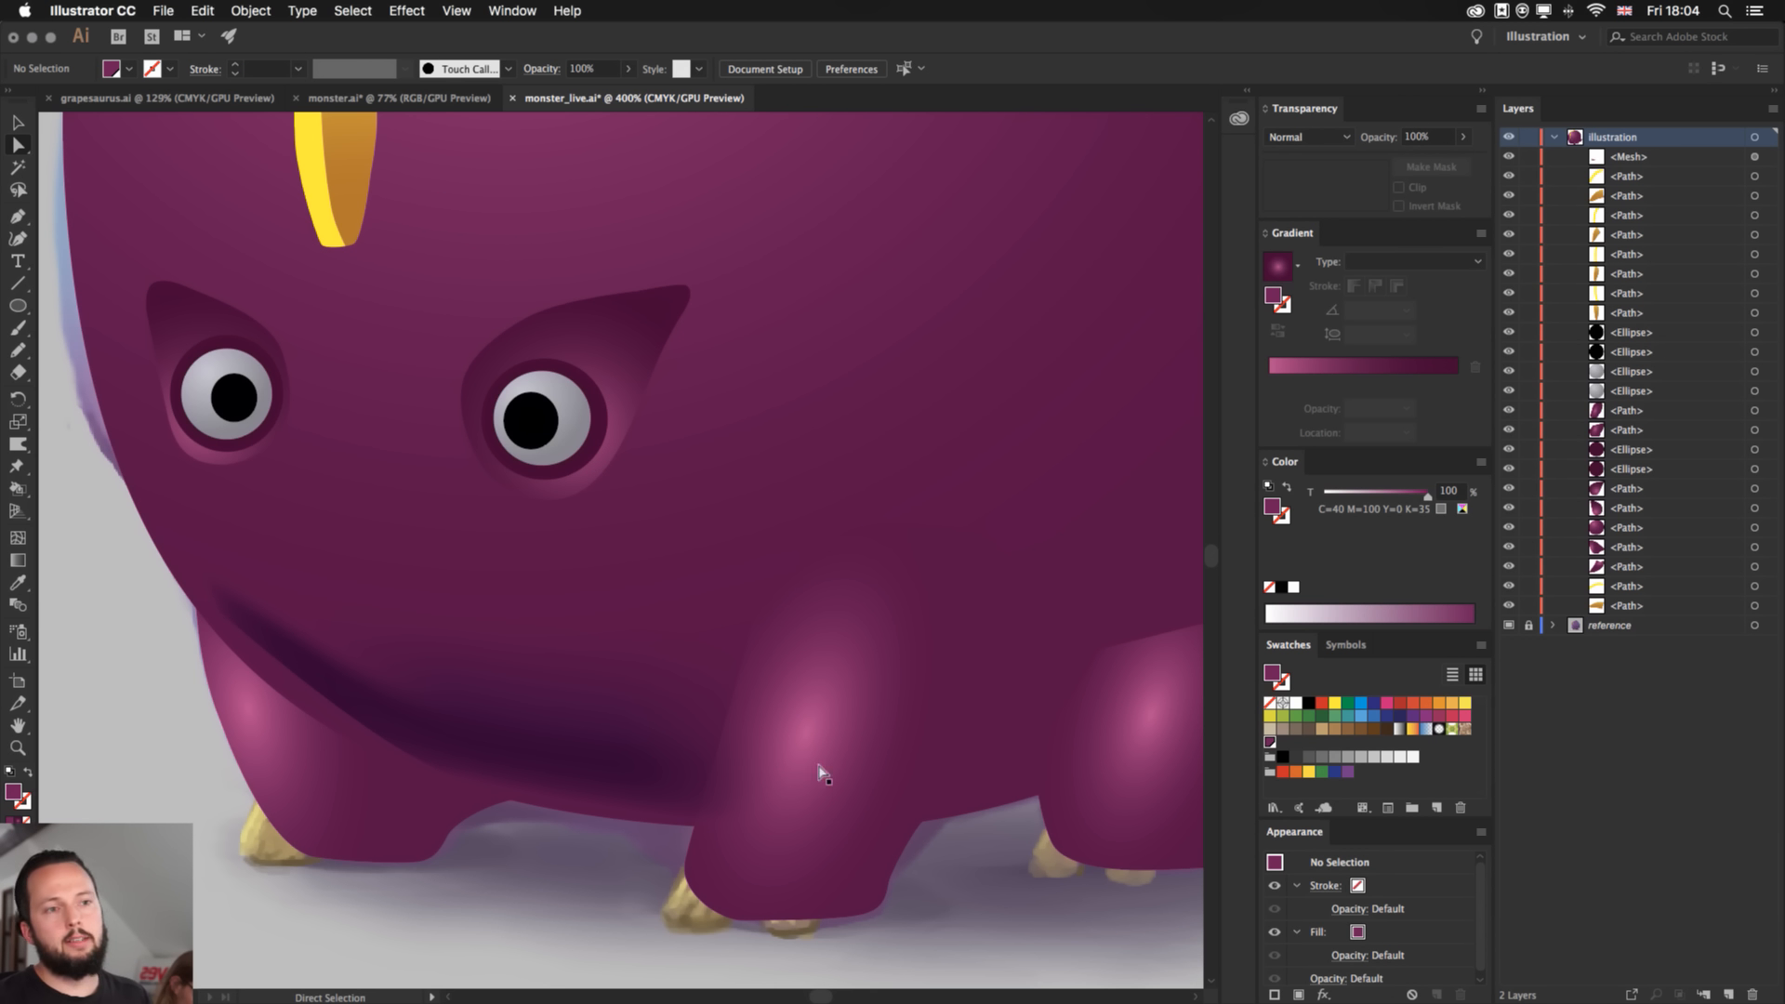
- Save the lightened purple of the mesh point above the belly shadow as a global CMYK swatch, C=28 M=100 Y=0 K=16
left_click(381, 669)
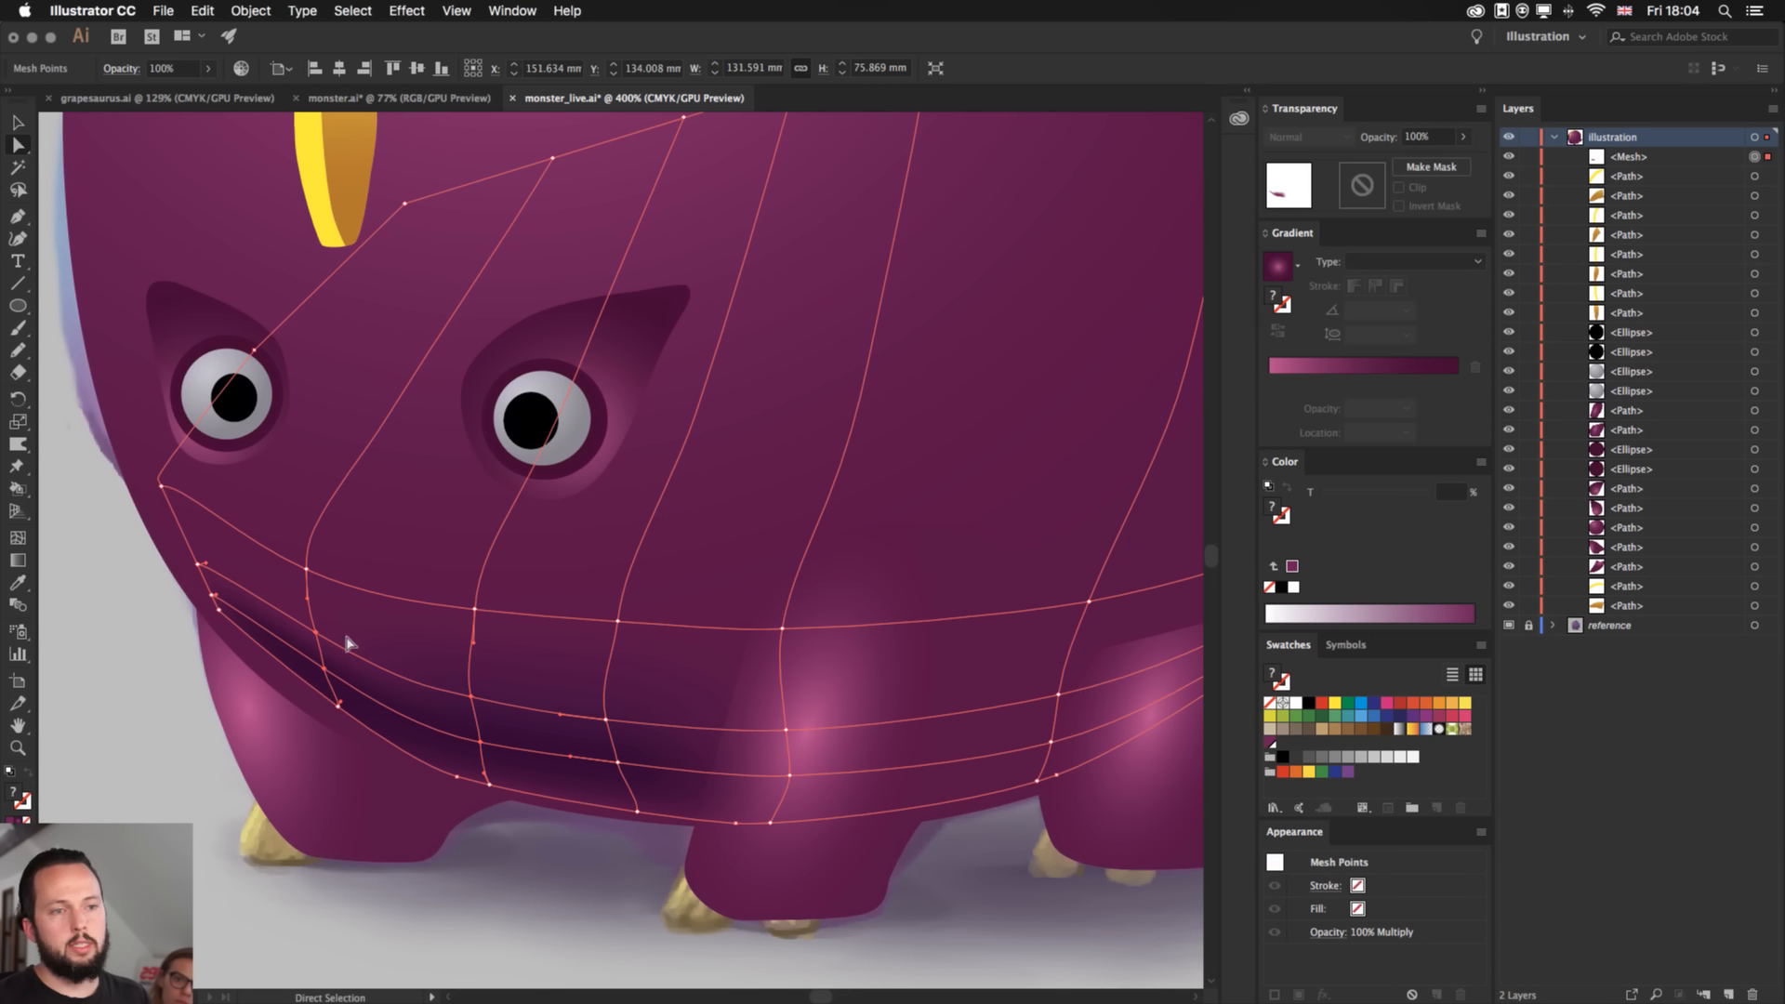
left_click(211, 569)
left_click(198, 562)
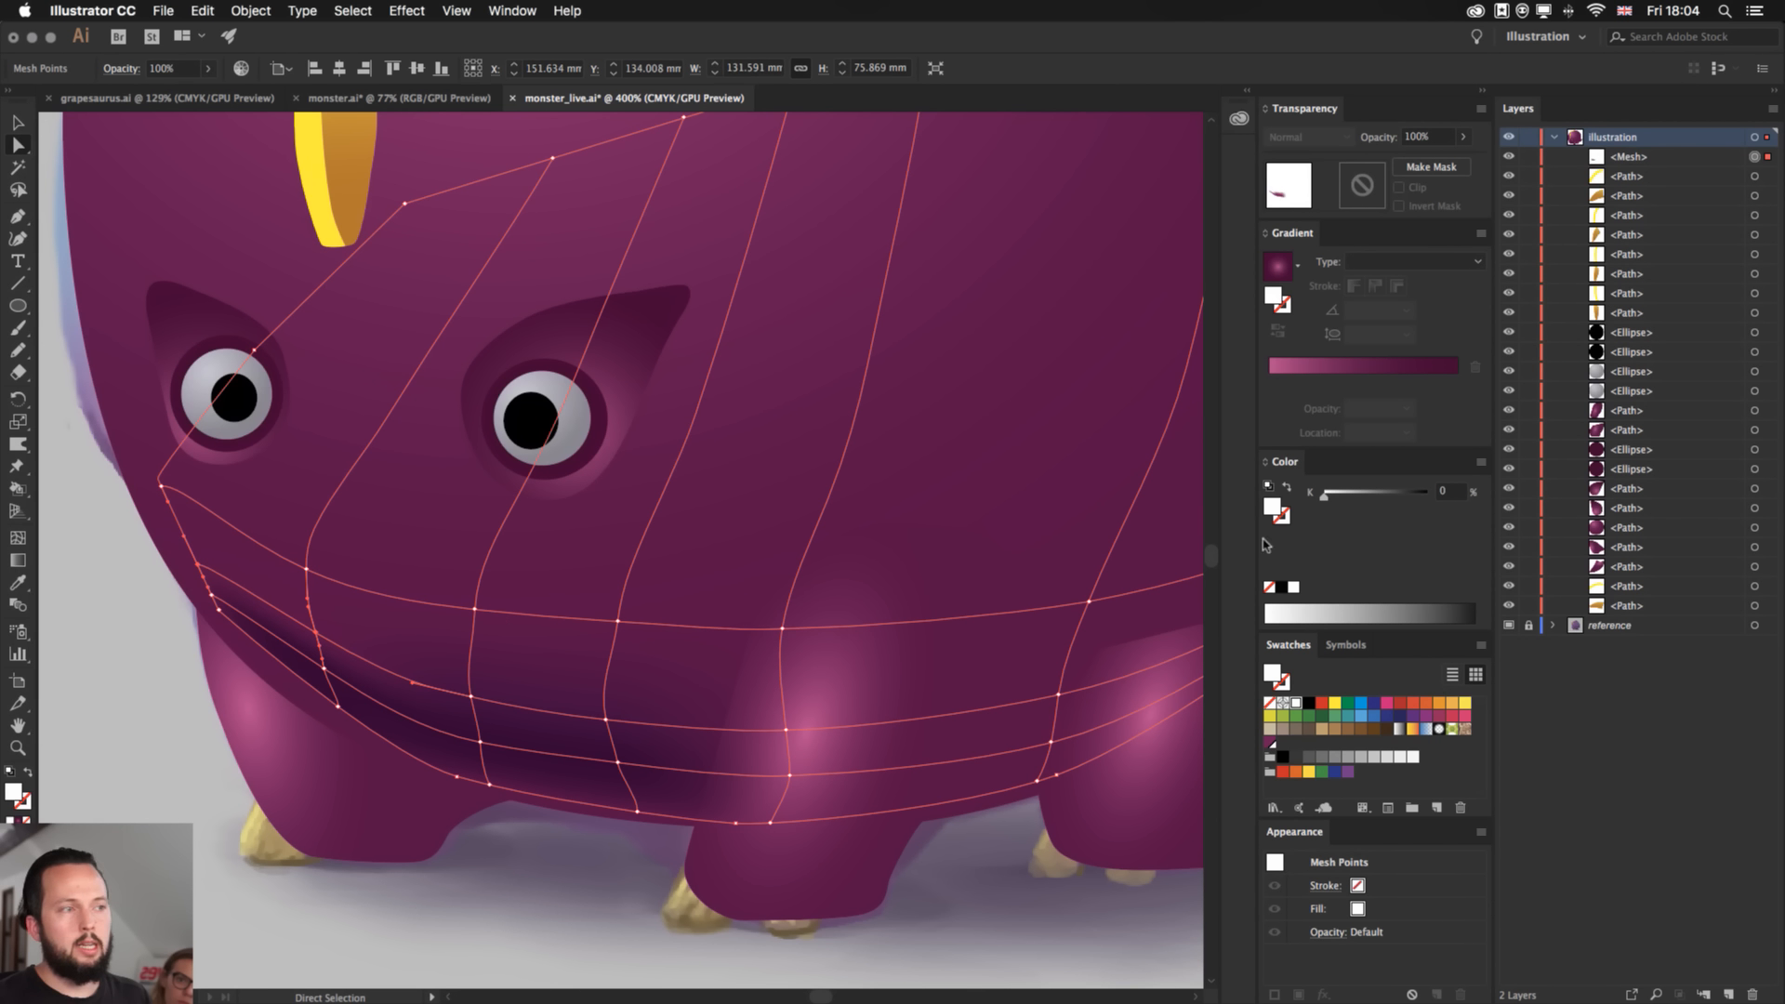
left_click(606, 718)
left_click(1437, 808)
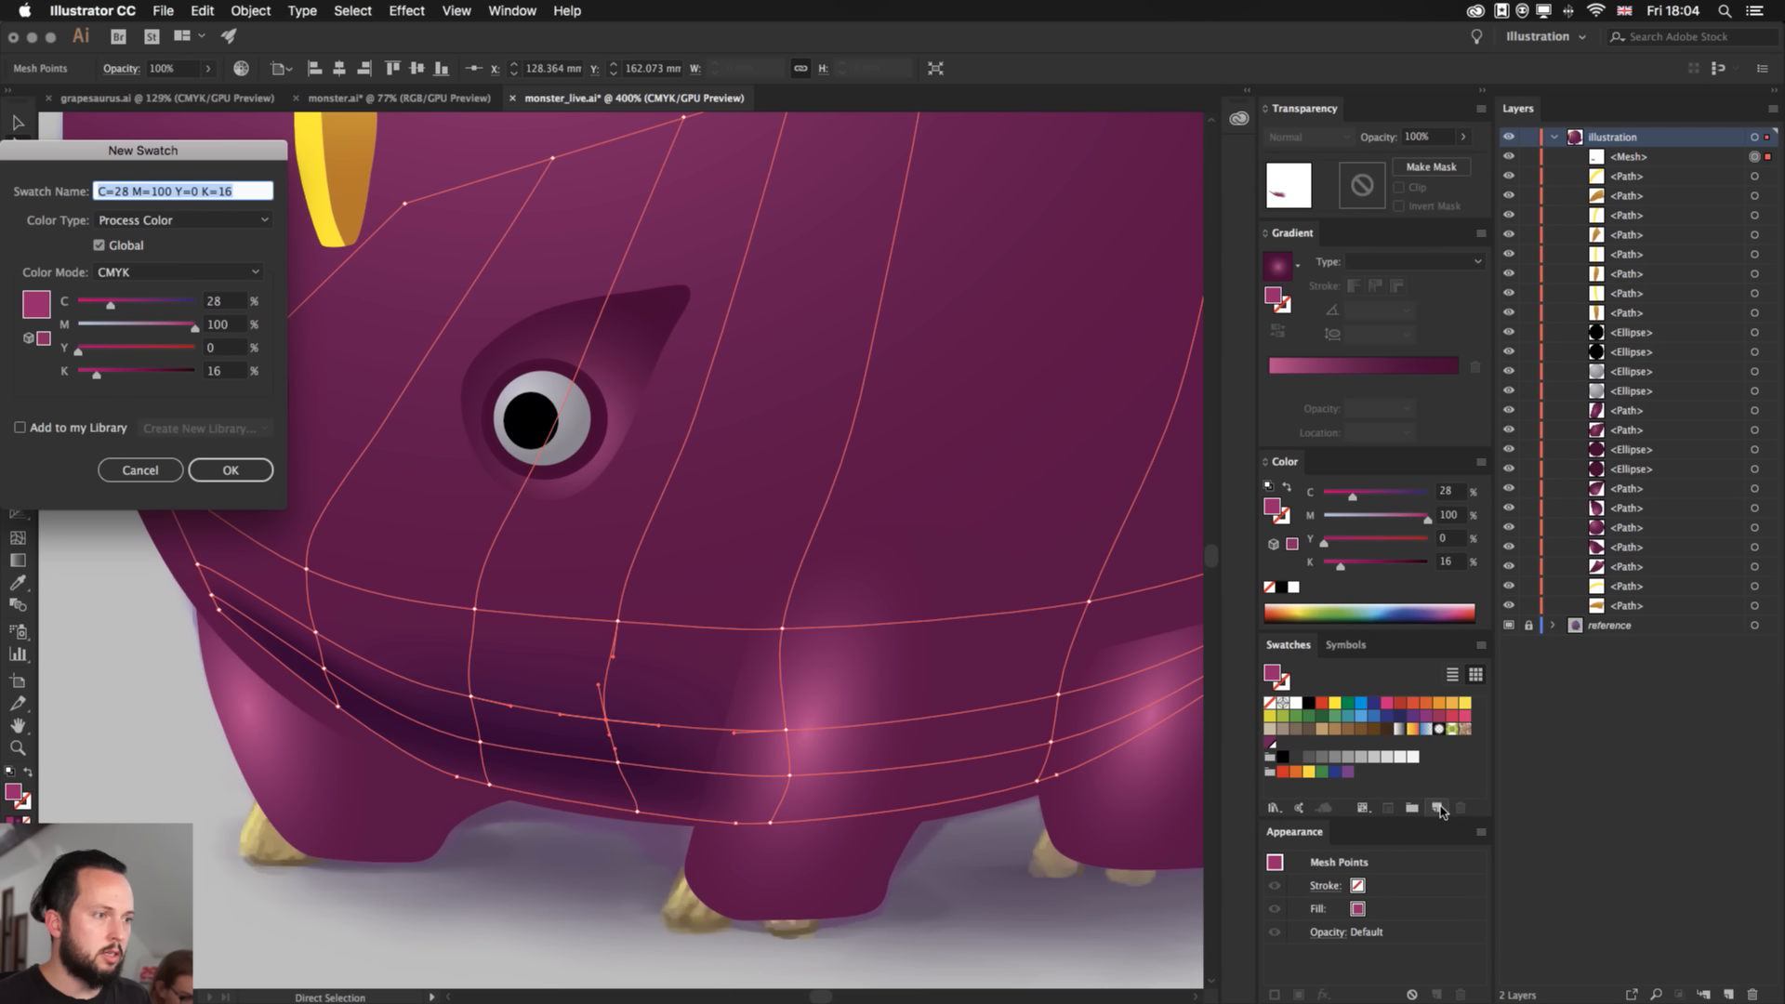
key("Return")
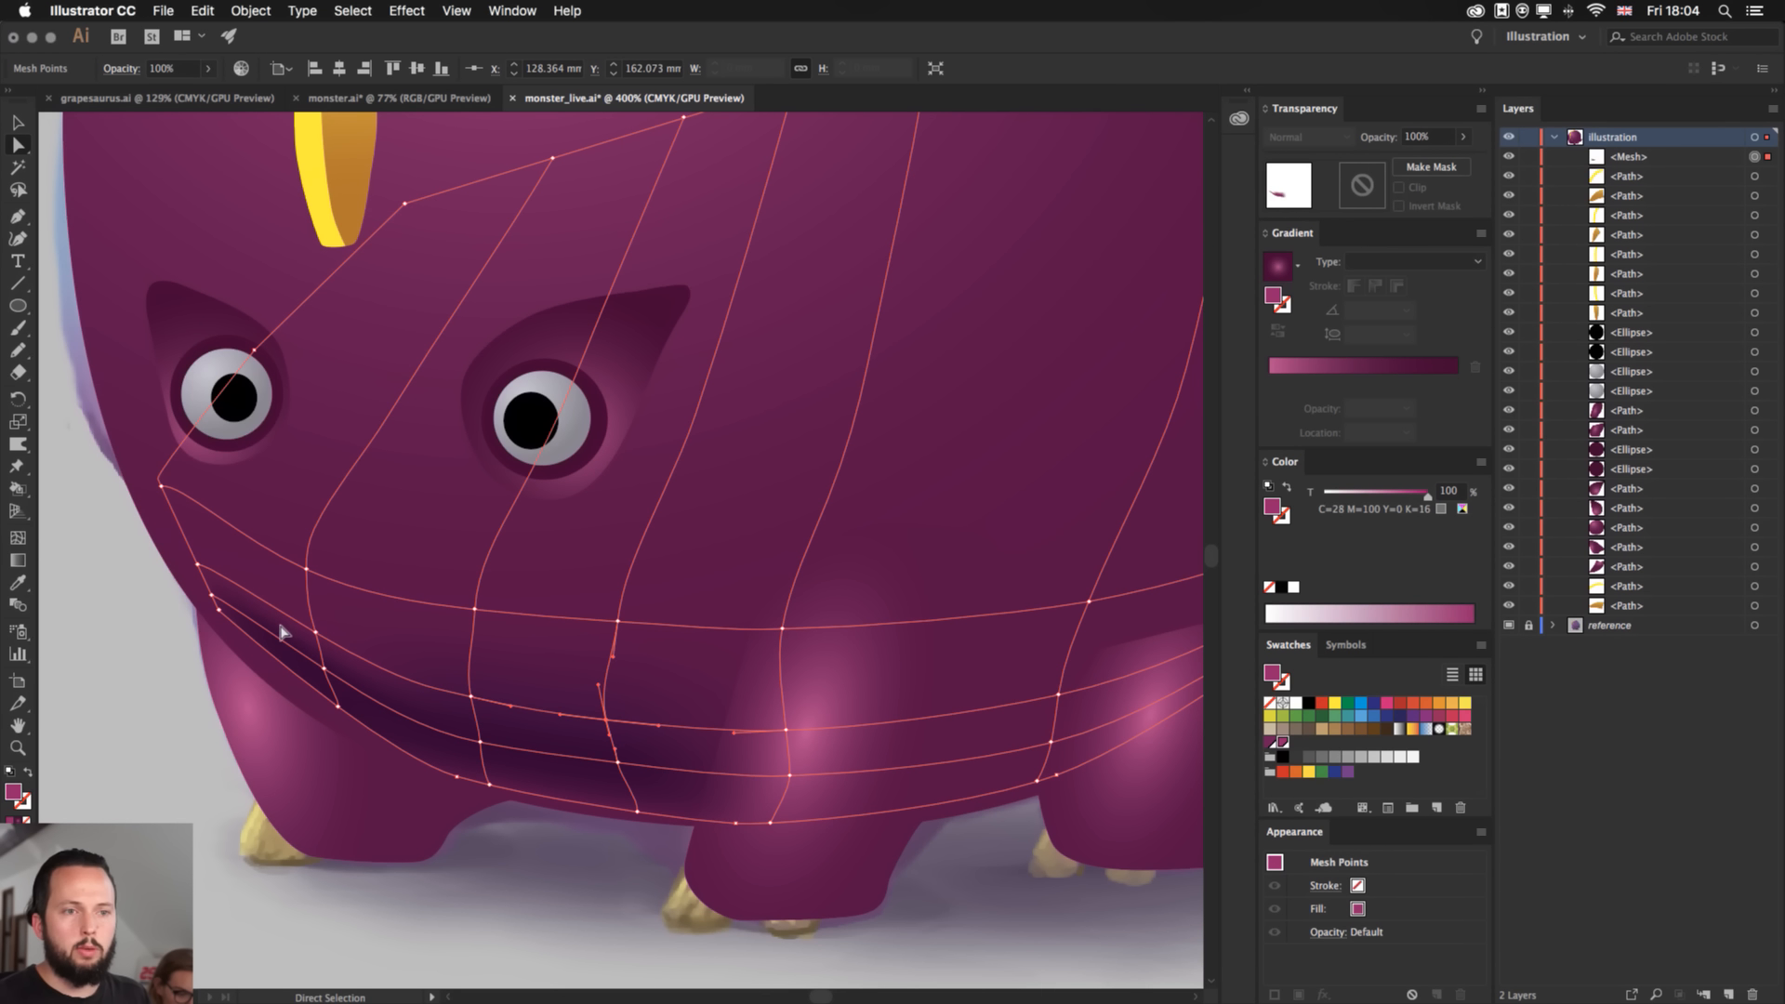
- Apply the C=28 M=100 Y=0 K=16 swatch to the two mesh points above the shadow beside the far front leg
left_click(317, 634)
left_click(198, 563, "shift")
left_click(1283, 743)
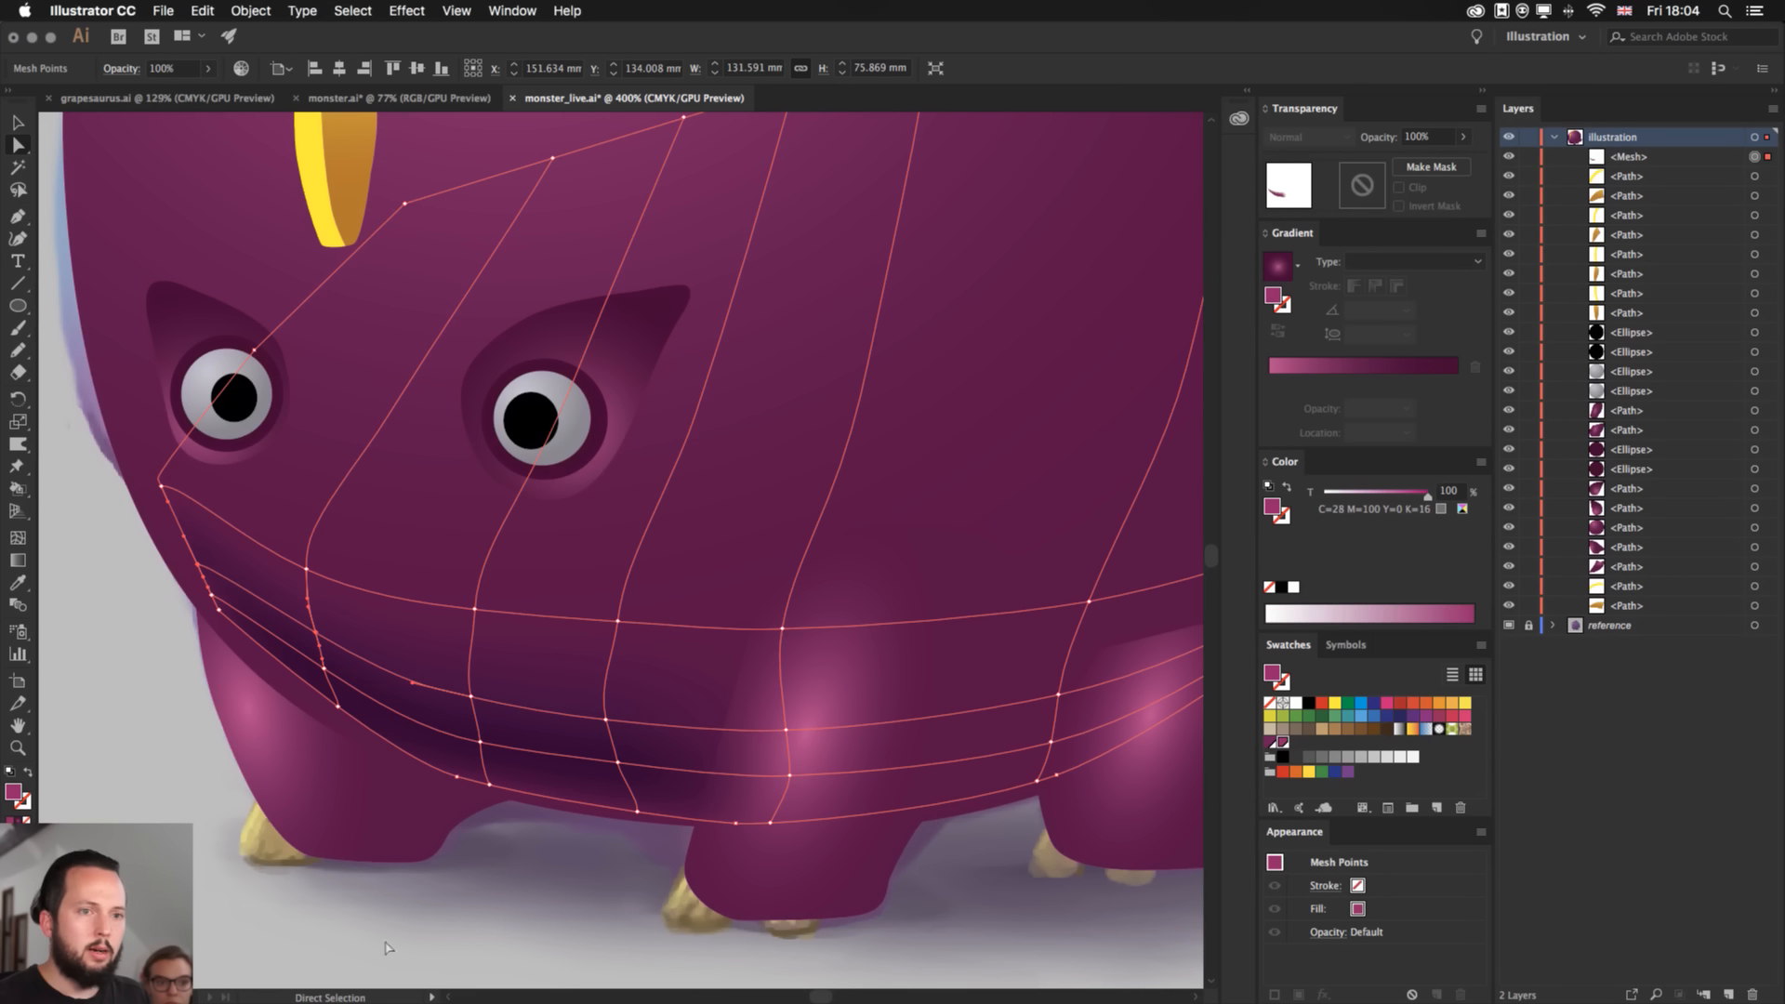
left_click(417, 891)
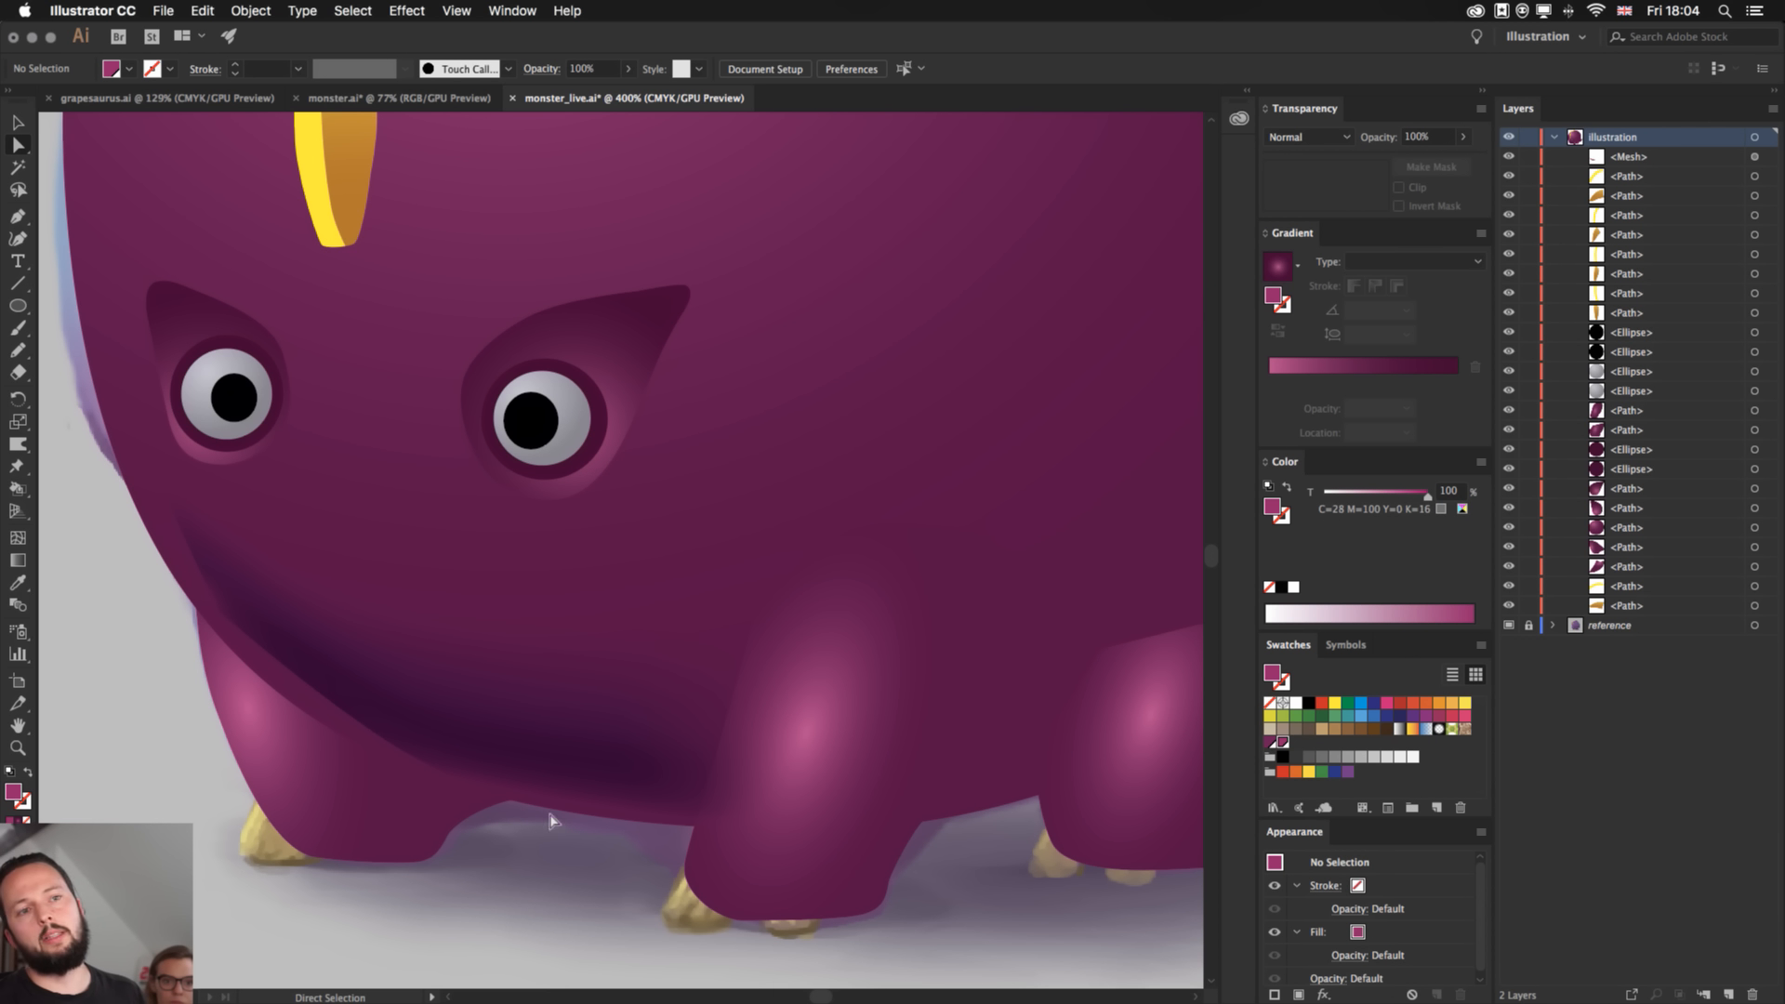
- Move the mesh's face-side end points outward so they follow the body's edge above the far front leg
left_click(217, 602)
left_click_drag(217, 604, 170, 551)
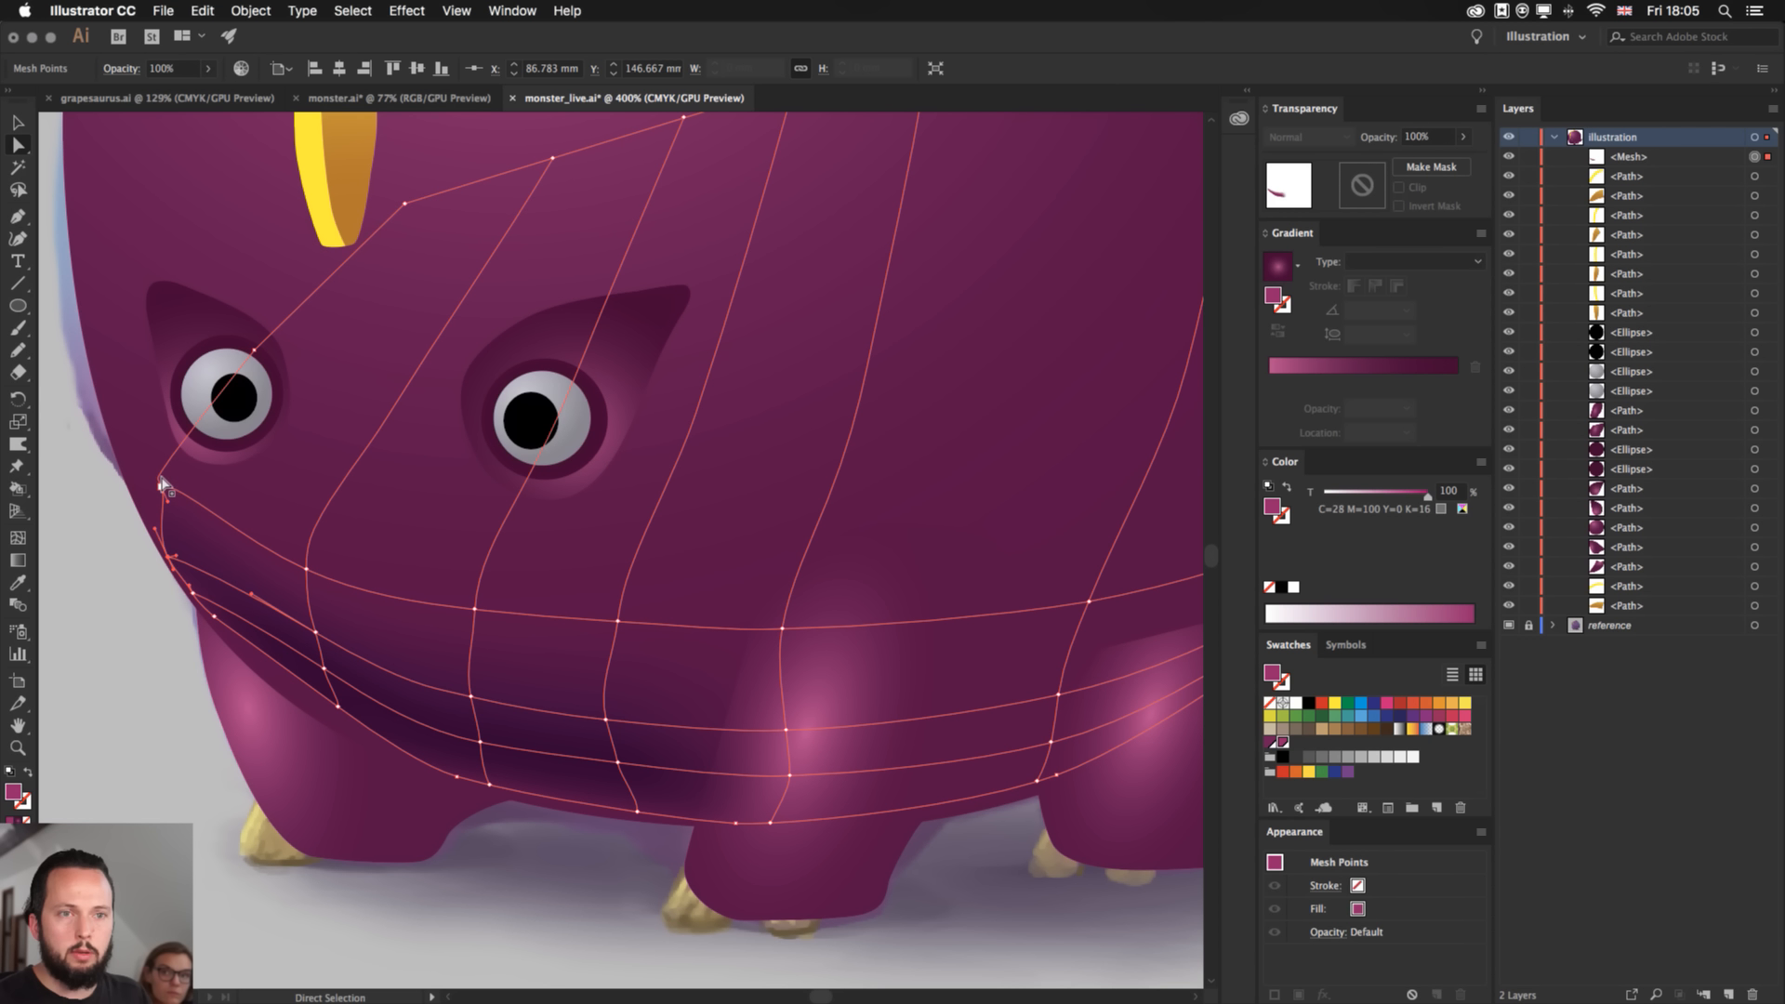
left_click(114, 605)
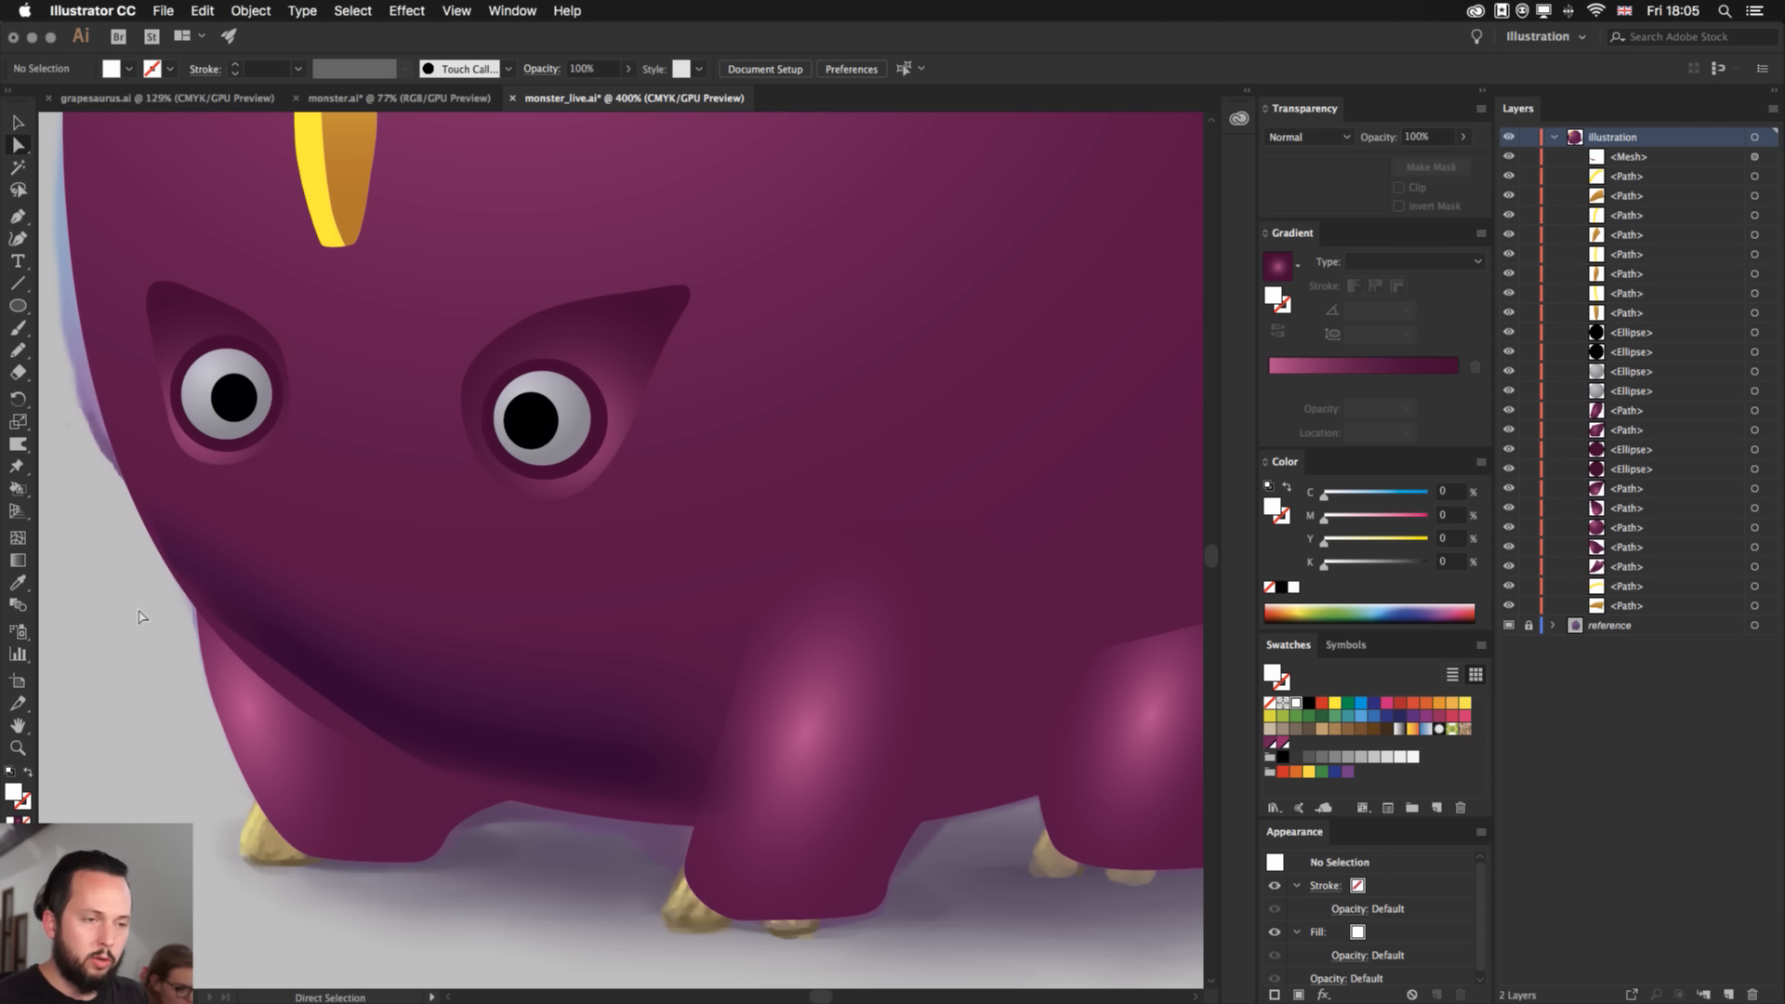
- Move the whole shadow mesh down the layer stack so that it sits behind the near legs and above the body
key("v")
left_click(628, 740)
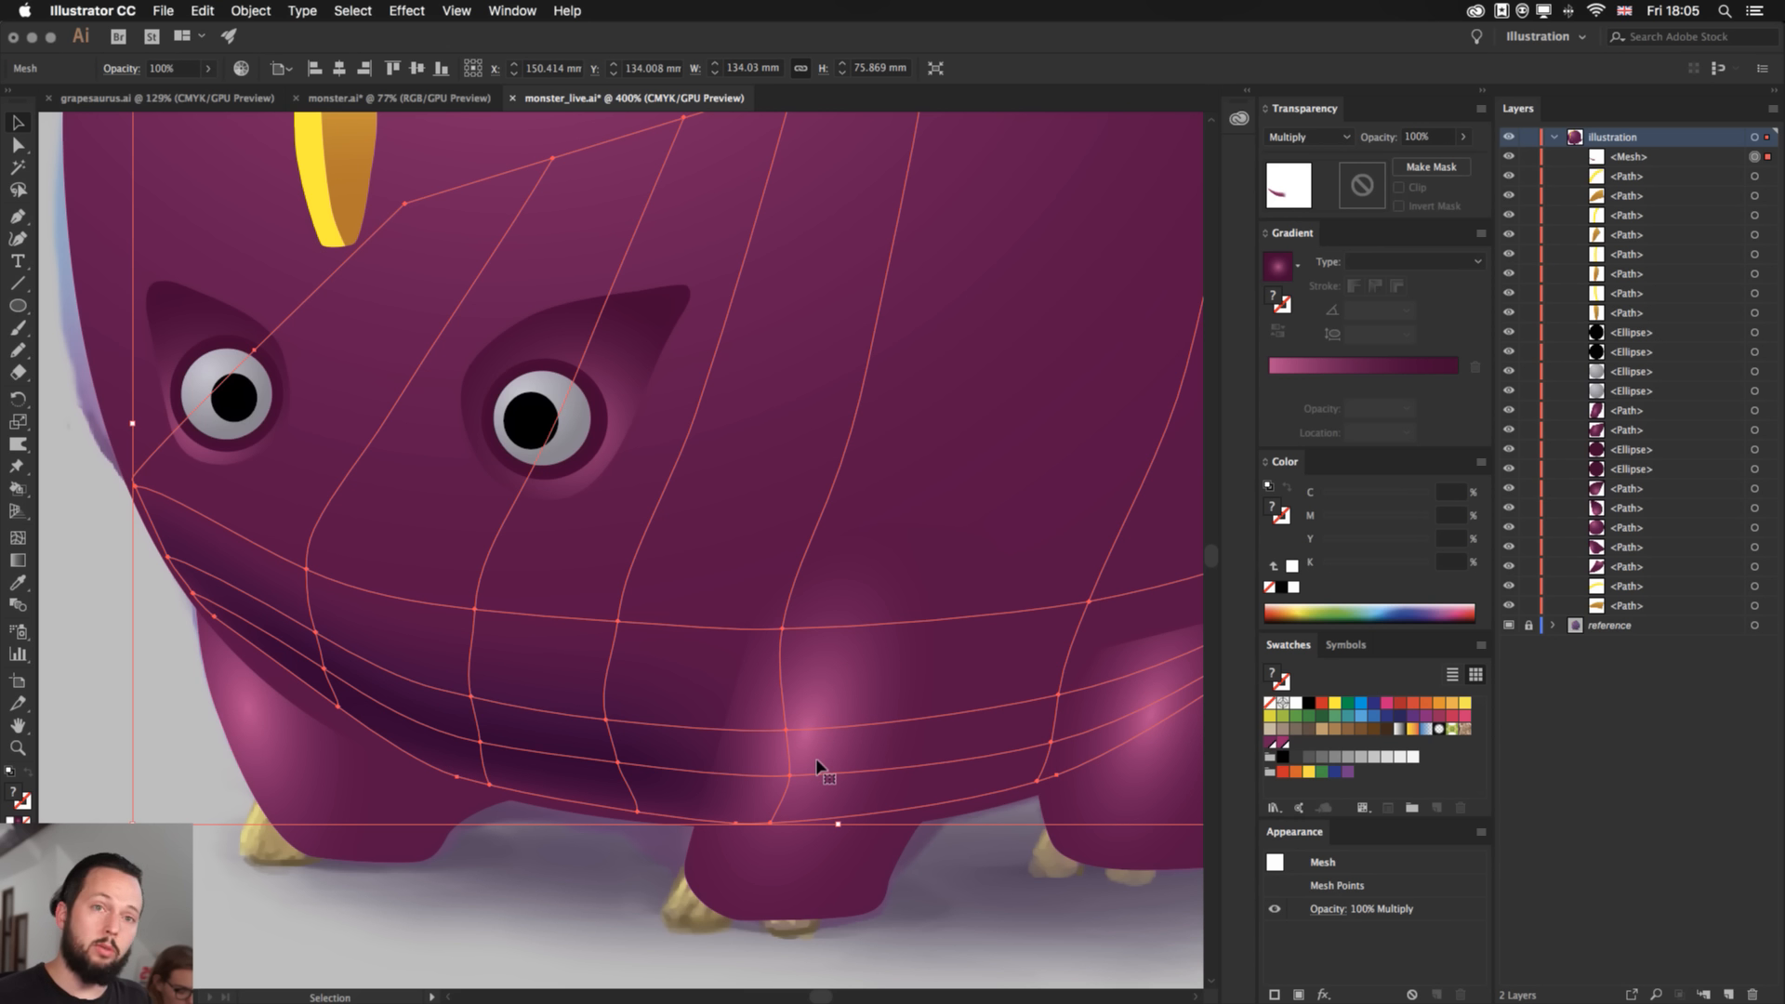
left_click(1642, 159)
mouse_move(1642, 159)
left_mouse_down()
mouse_move(1664, 577)
mouse_move(1637, 509)
left_mouse_up()
left_click(600, 924)
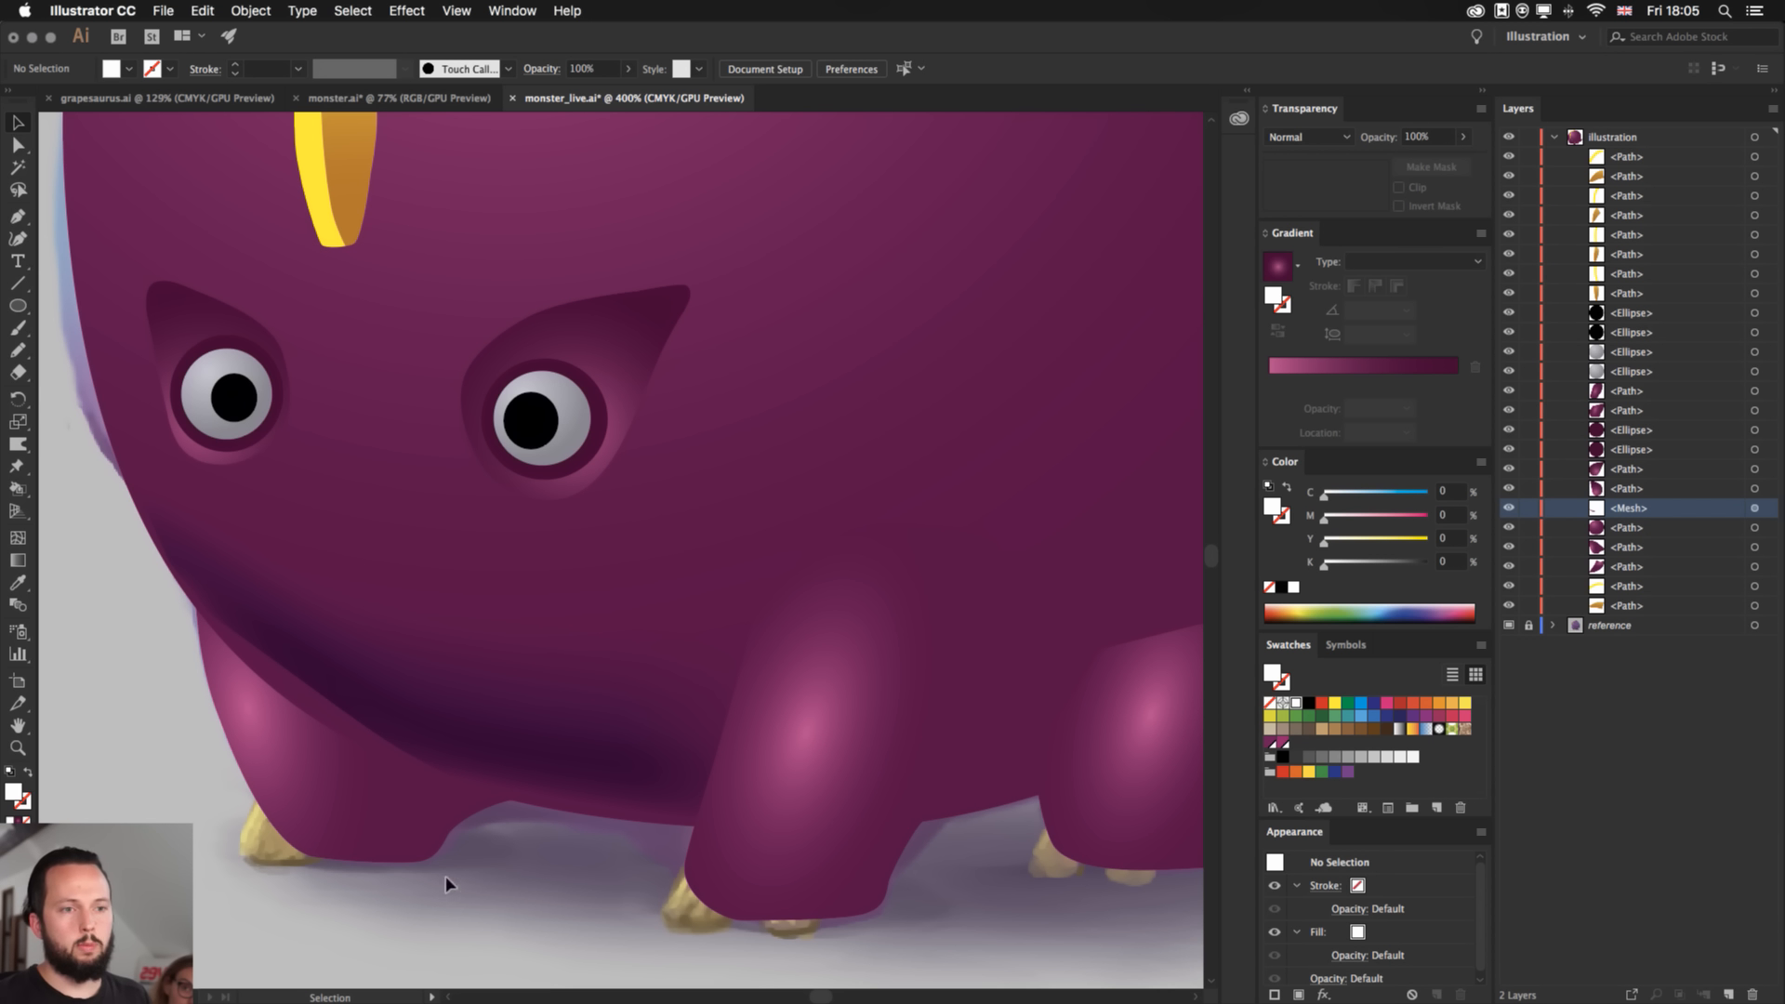
- Color the lower-edge mesh point over the far front leg with the C=40 M=100 Y=0 K=35 swatch
key("a")
left_click(320, 662)
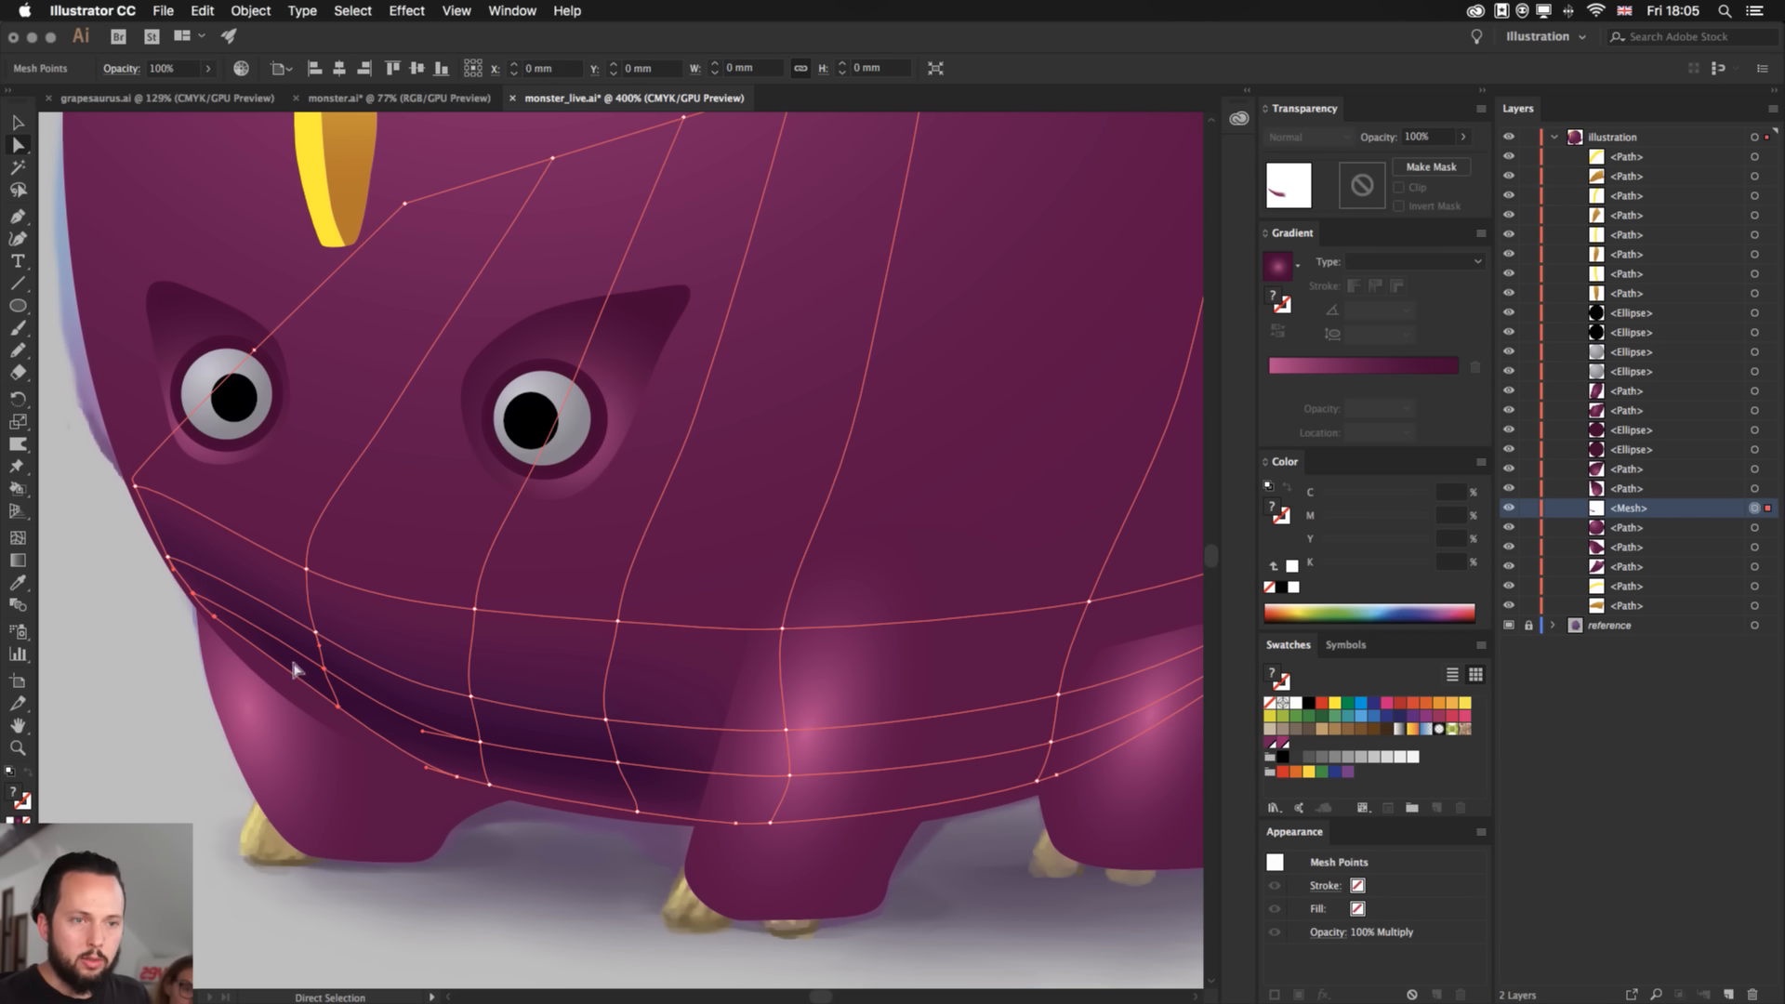
left_click(339, 704)
left_click(163, 704)
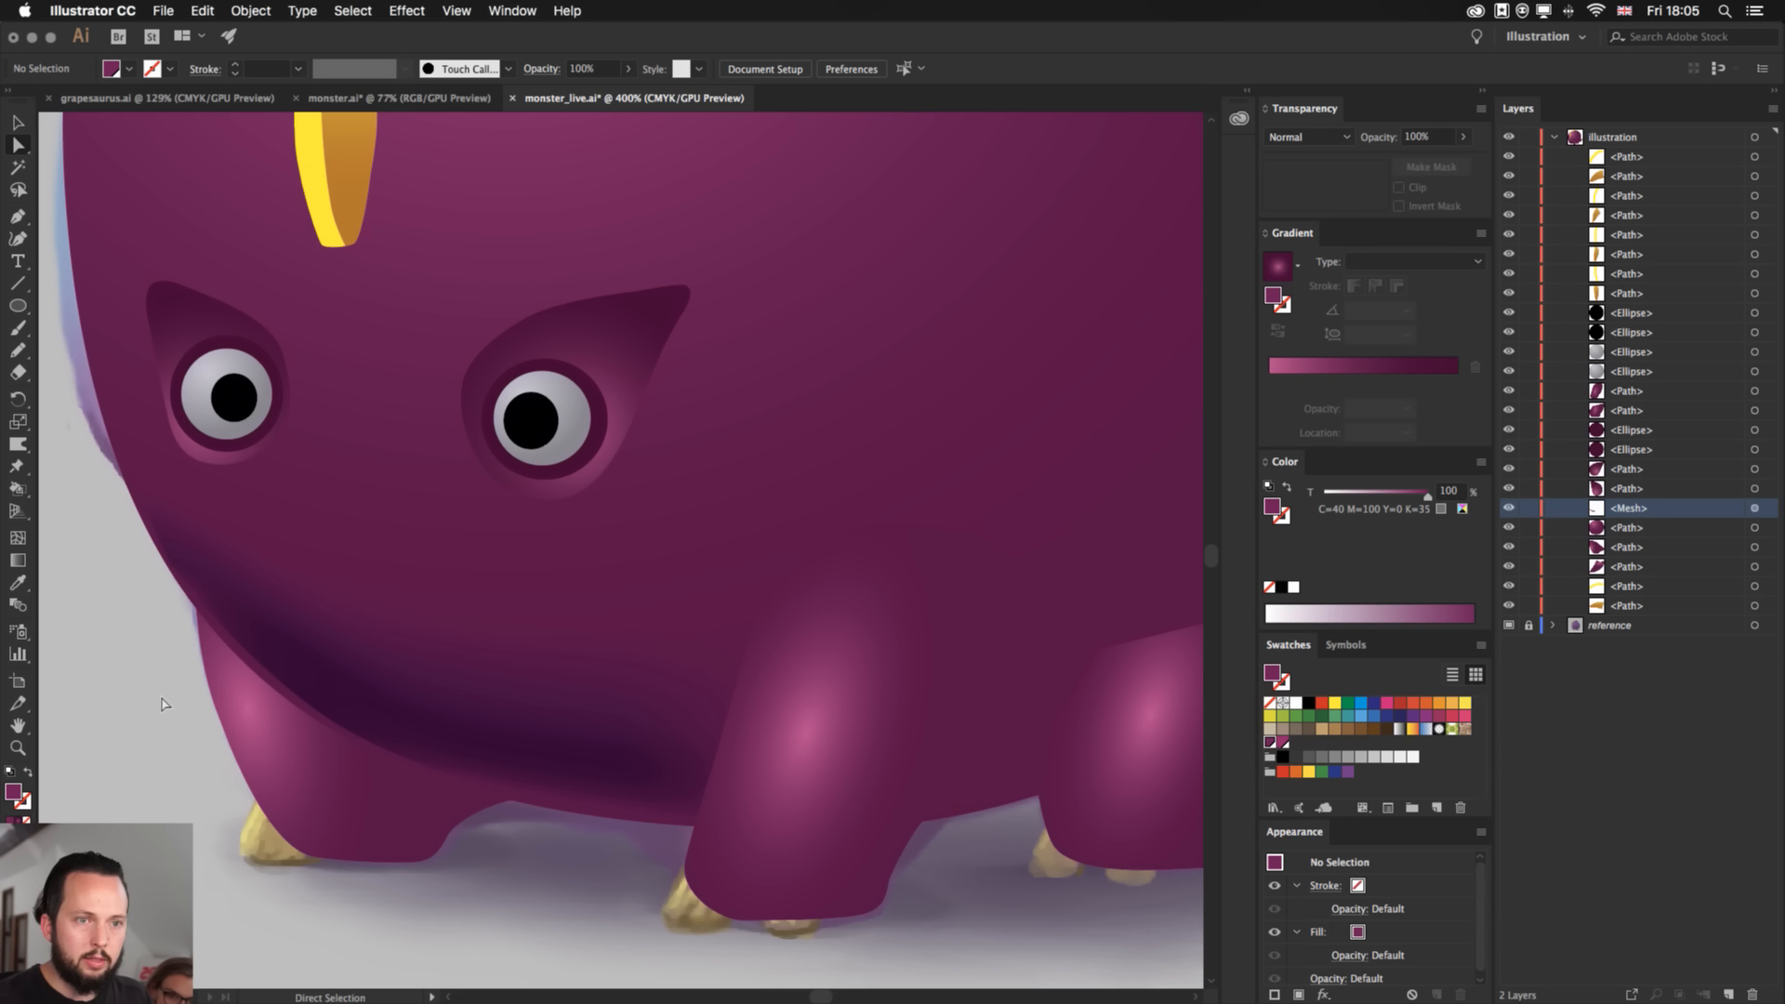
- Shift the two lower mesh points beside the hind leg toward the front leg, into the gap between the legs
key("super+minus")
key("super+minus")
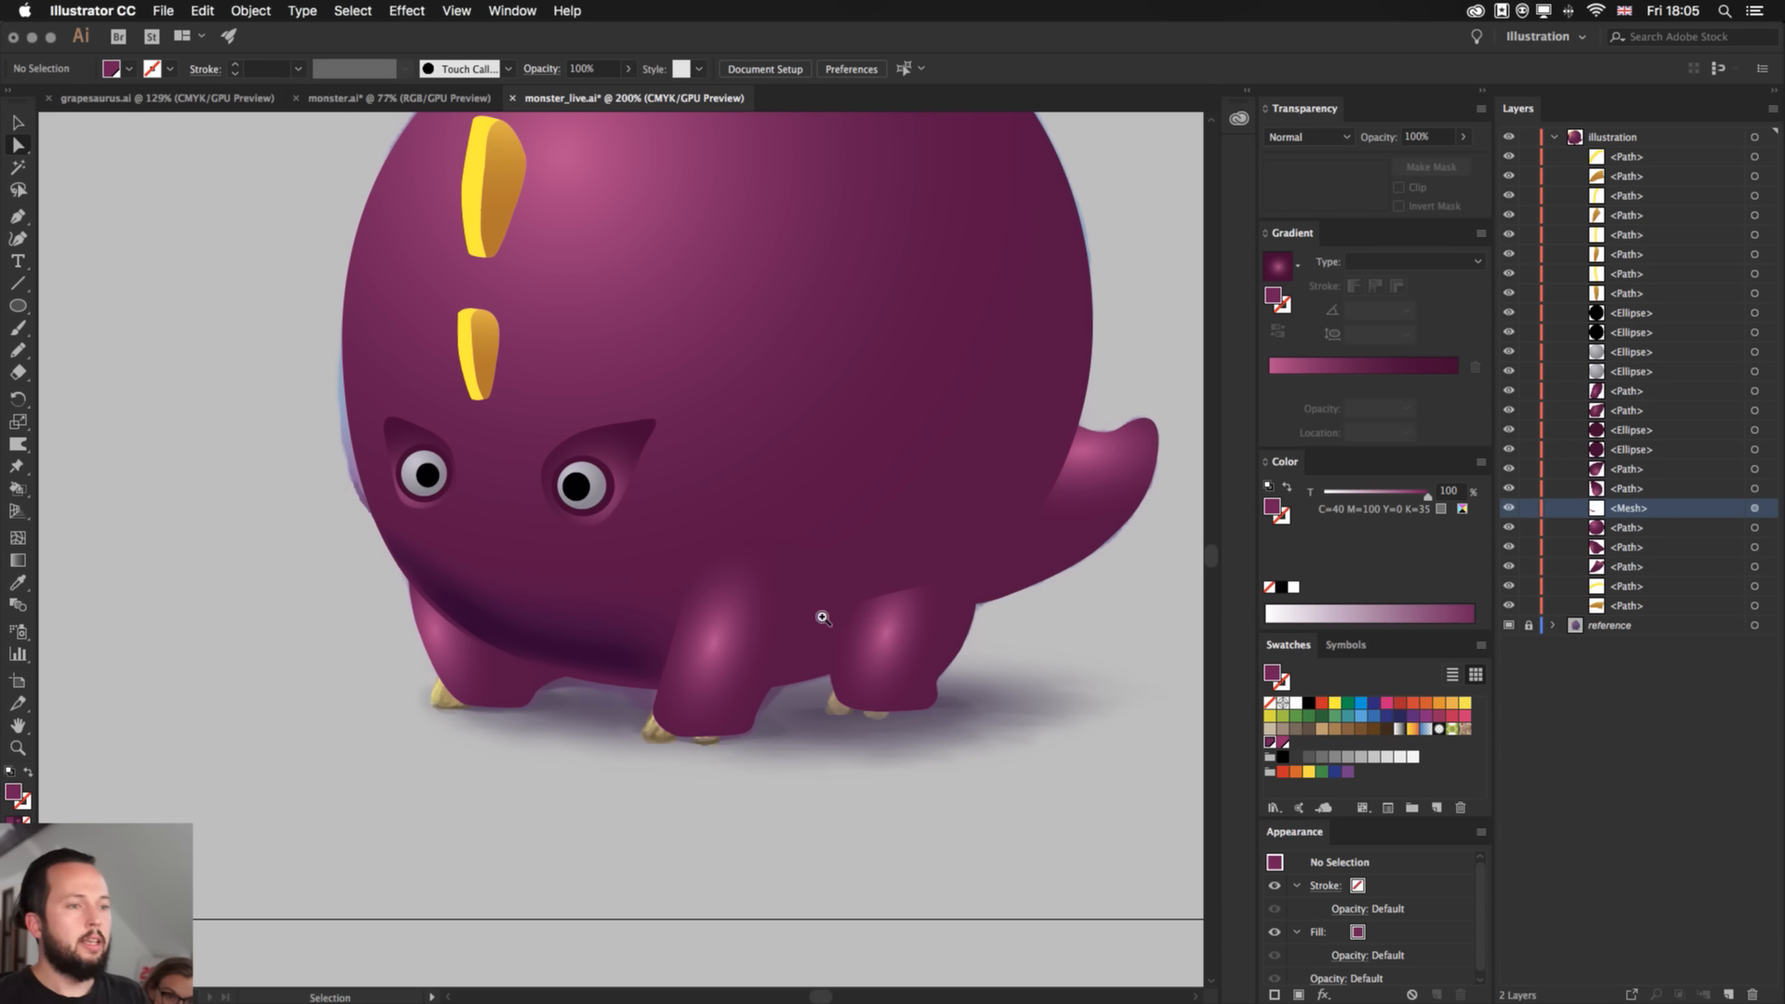
scroll(818, 617, "up", 3)
left_click(864, 641)
left_click(832, 656)
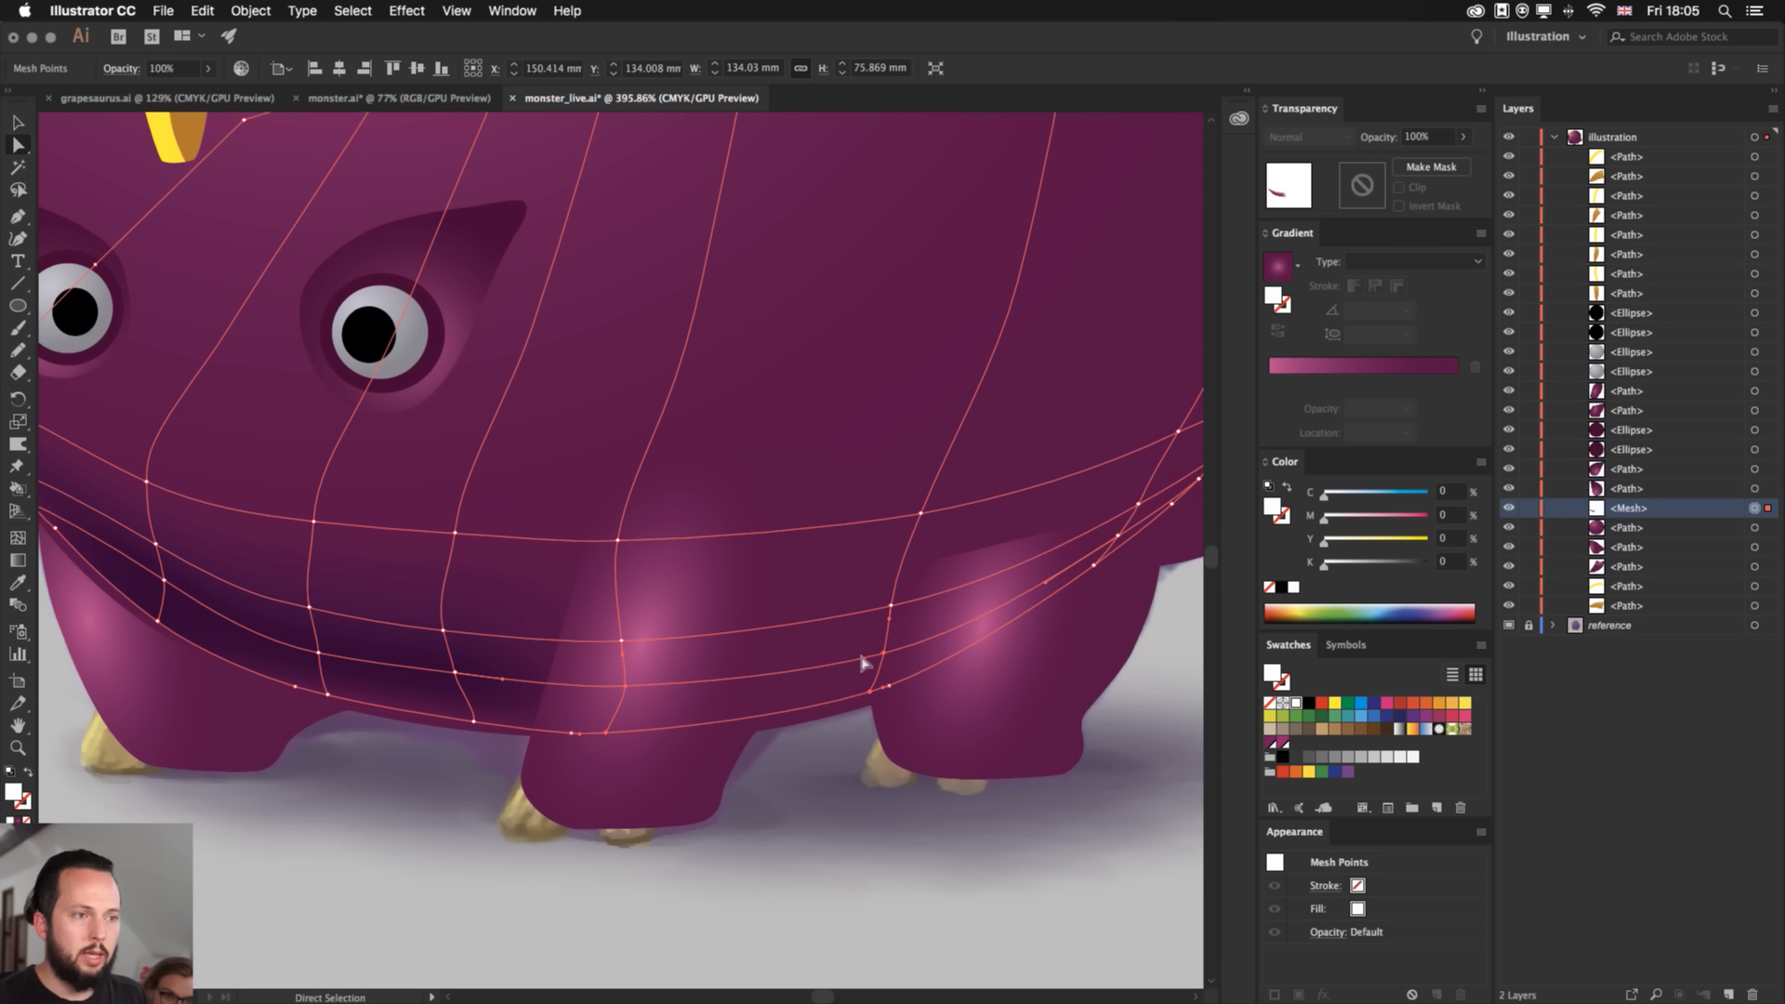
left_click(882, 653)
left_click_drag(883, 653, 827, 707)
key("super+z")
left_click(822, 679)
key("super+z")
left_click(870, 691)
left_click(839, 664, "shift")
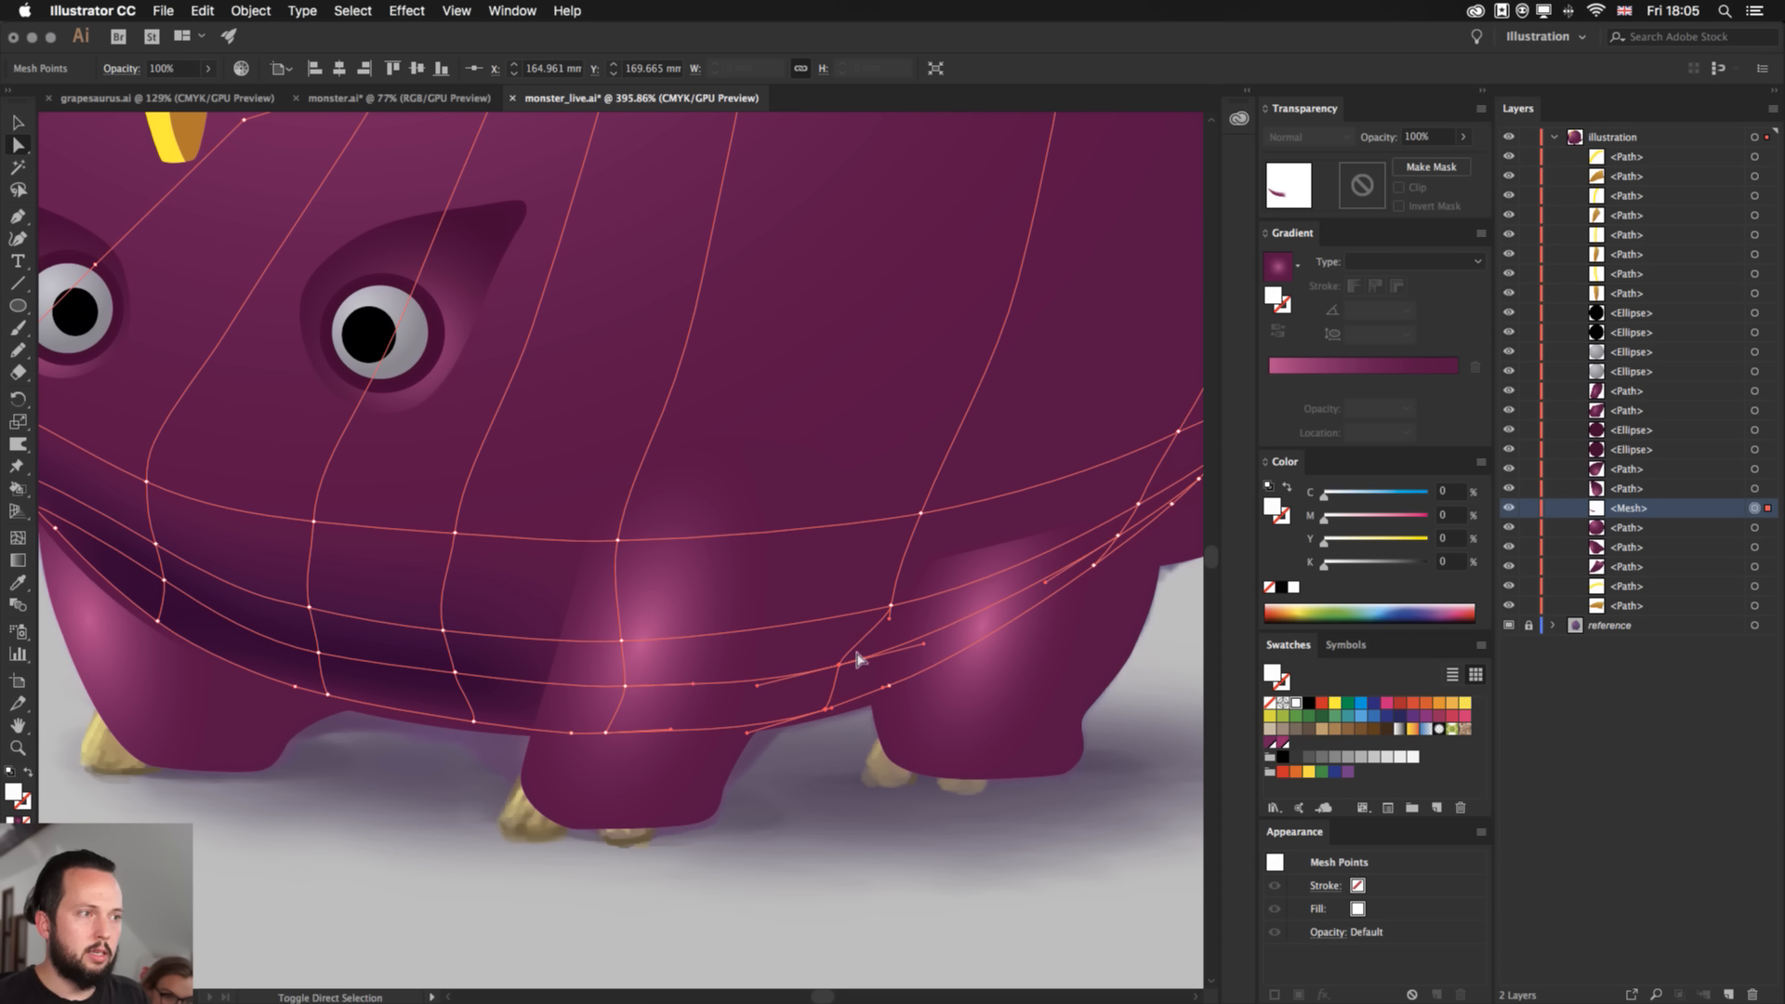
- Color the lower mesh point between the near legs with C=40 M=100 Y=0 K=35 and the one above it with C=28 M=100 Y=0 K=16
left_click(1271, 742)
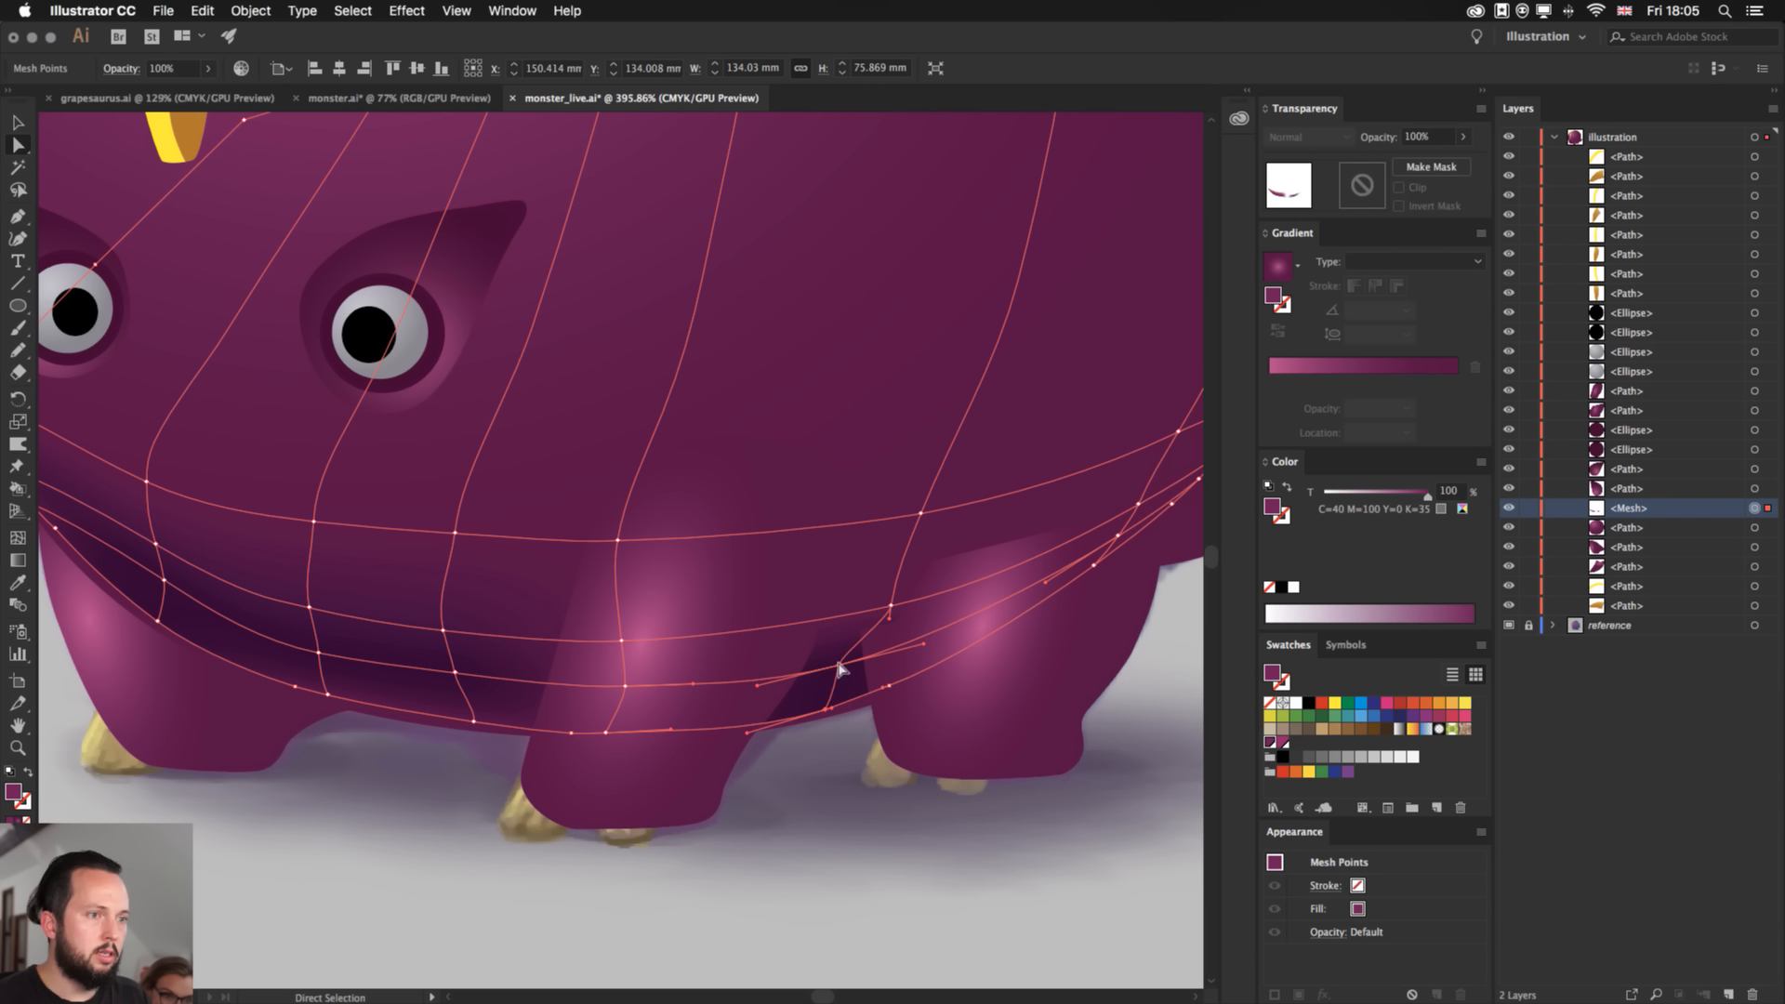
left_click(837, 667)
left_click(1283, 743)
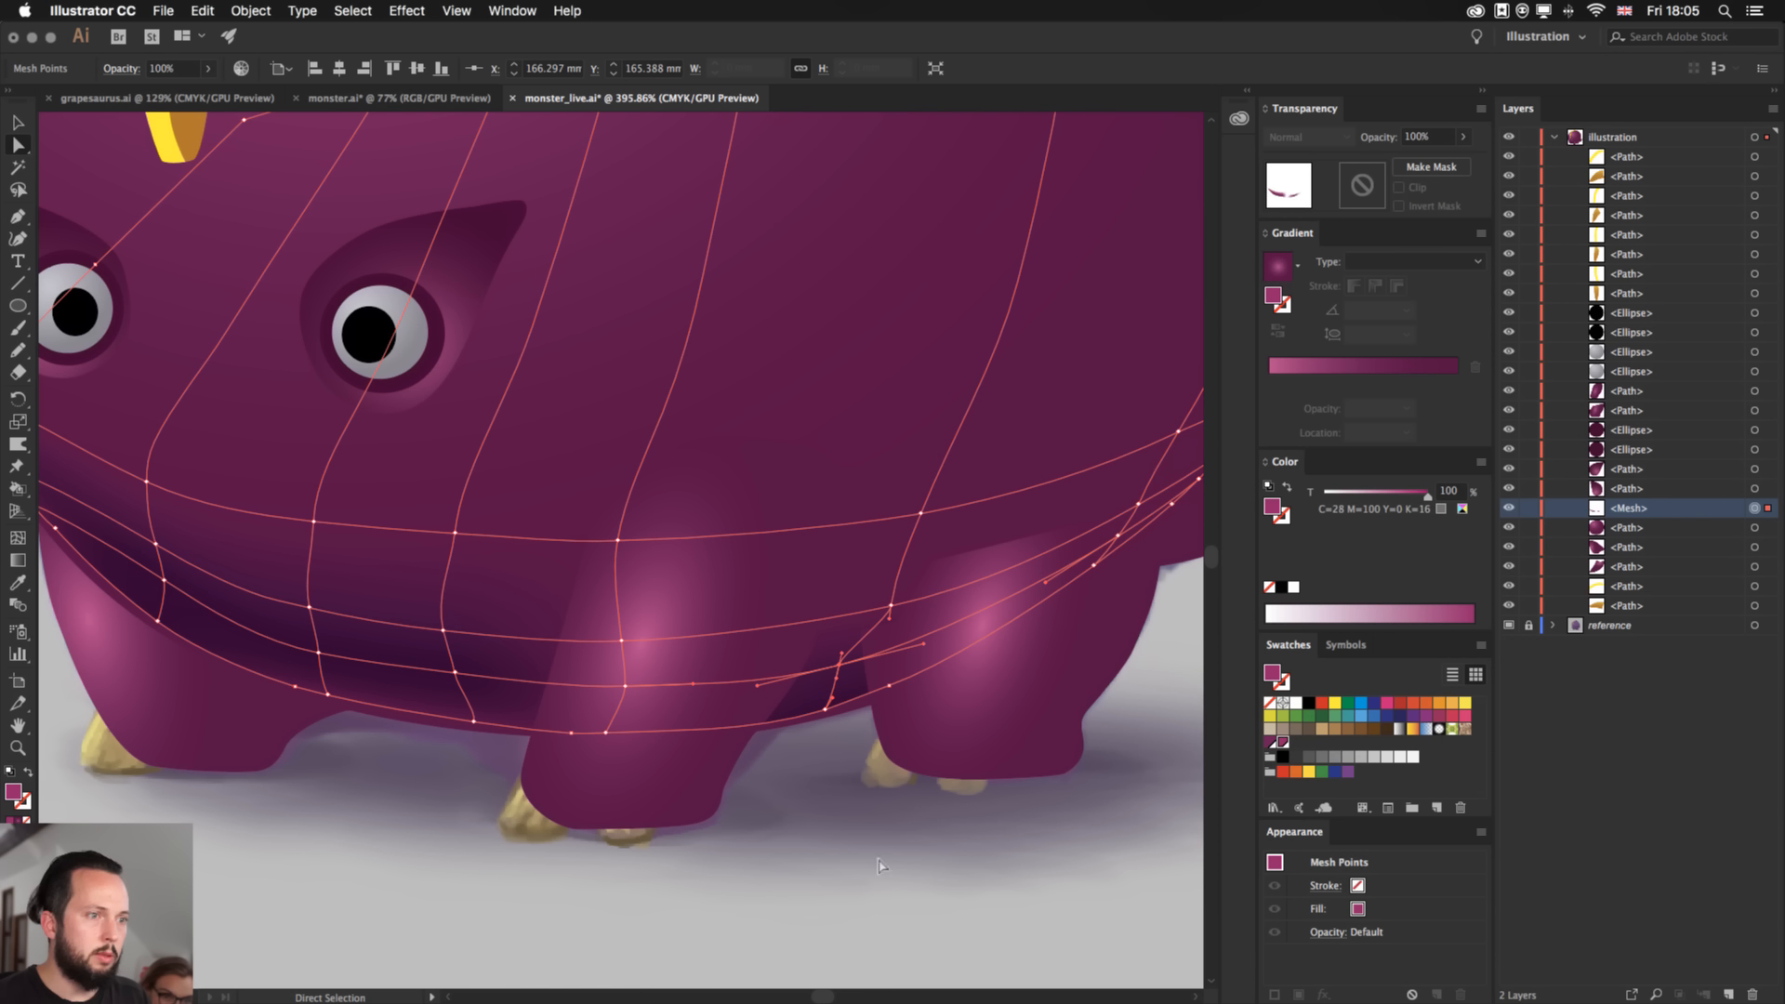
left_click(856, 841)
- Isolate the shadow mesh and color its lower-edge point behind the near front leg with the C=40 M=100 Y=0 K=35 swatch
left_click(623, 678)
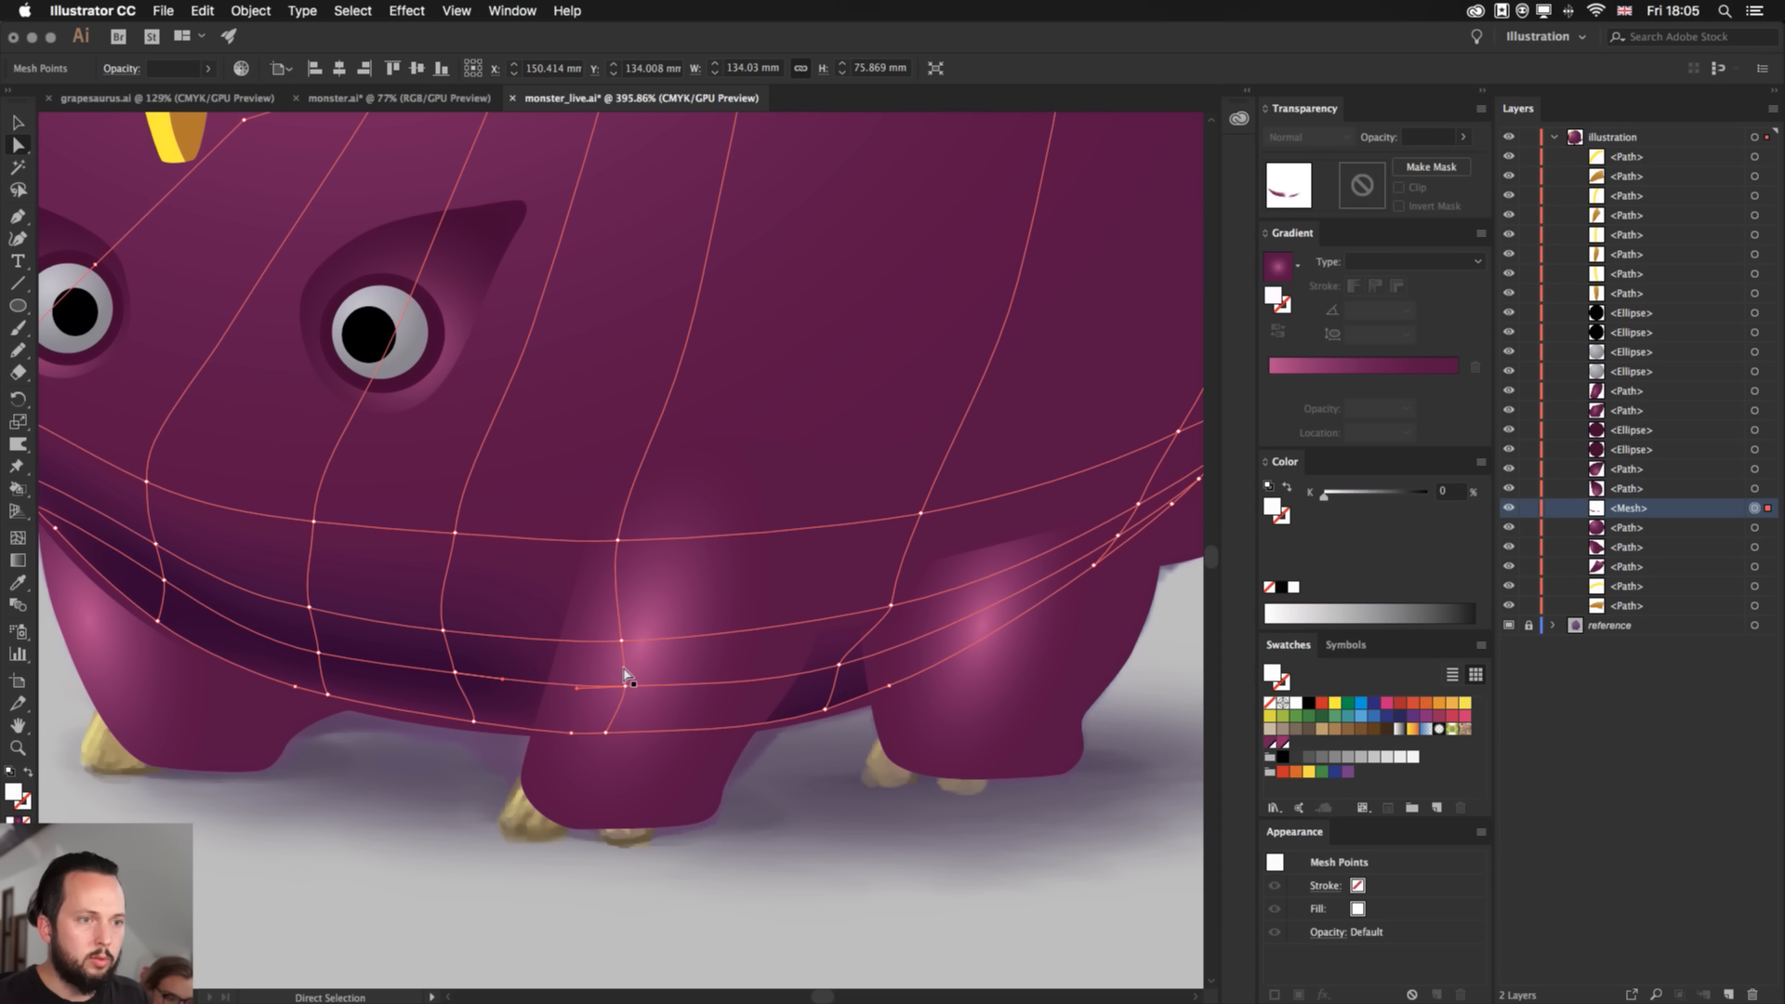
left_click(464, 666)
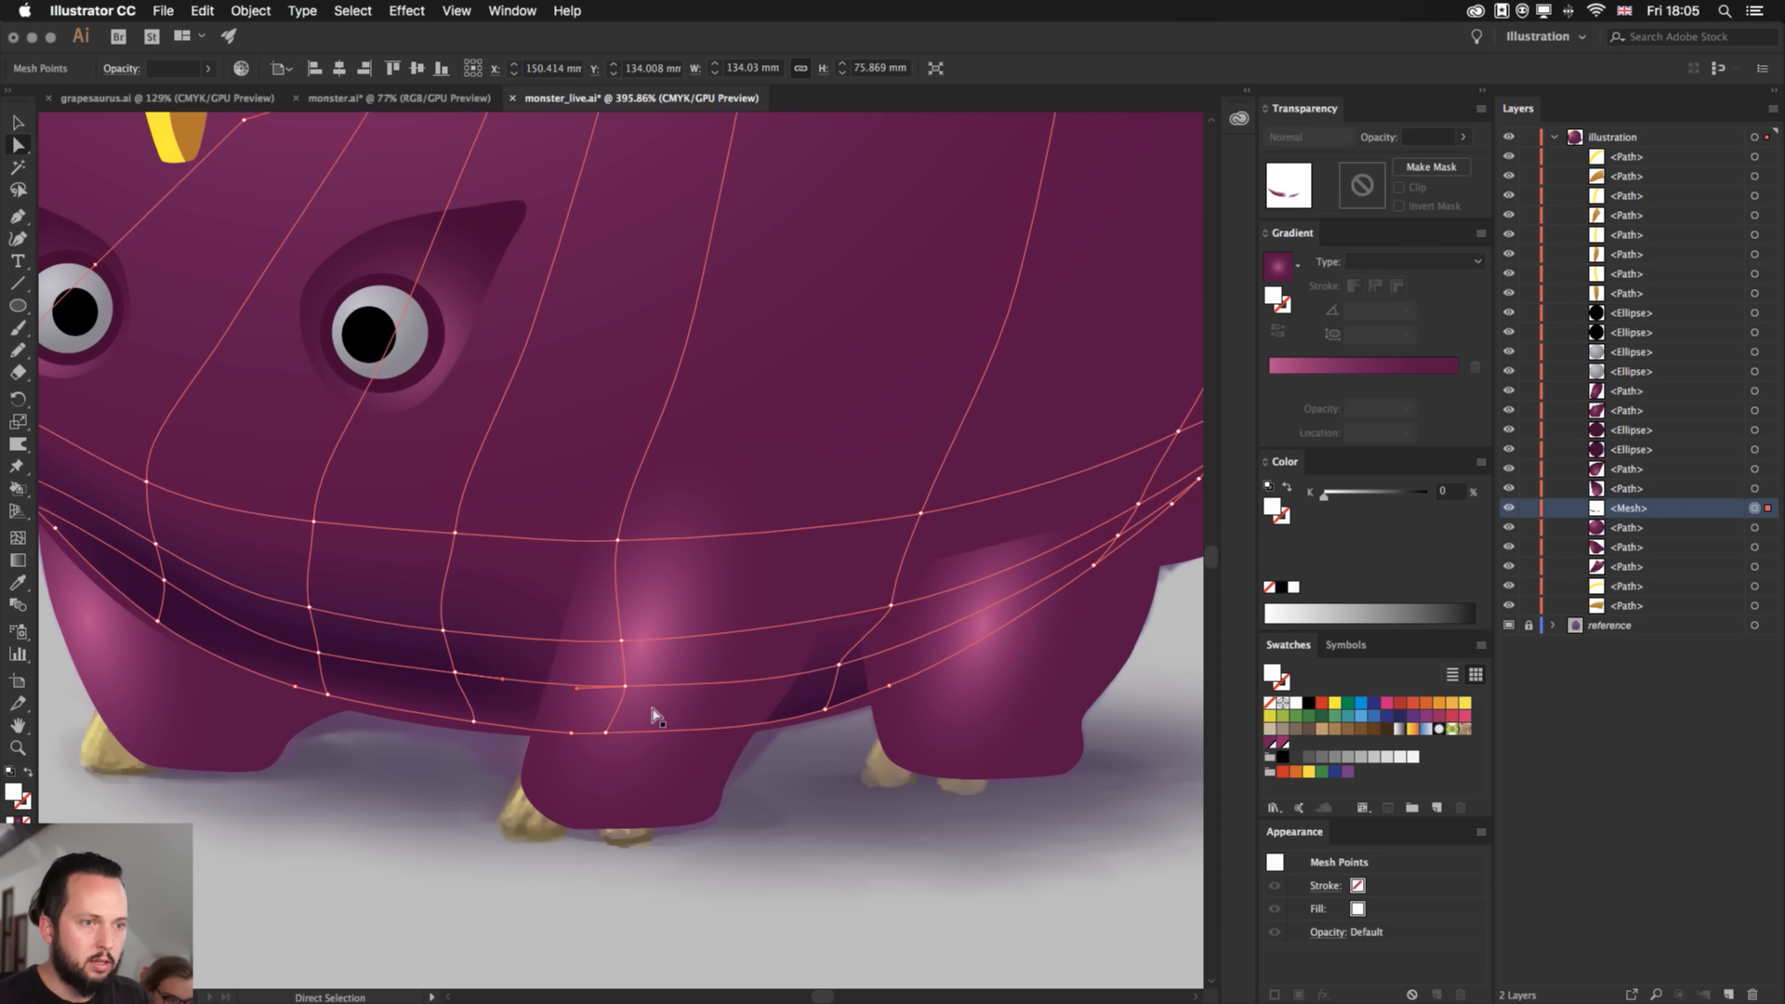
left_click(606, 726)
left_click(489, 698)
left_click(491, 703)
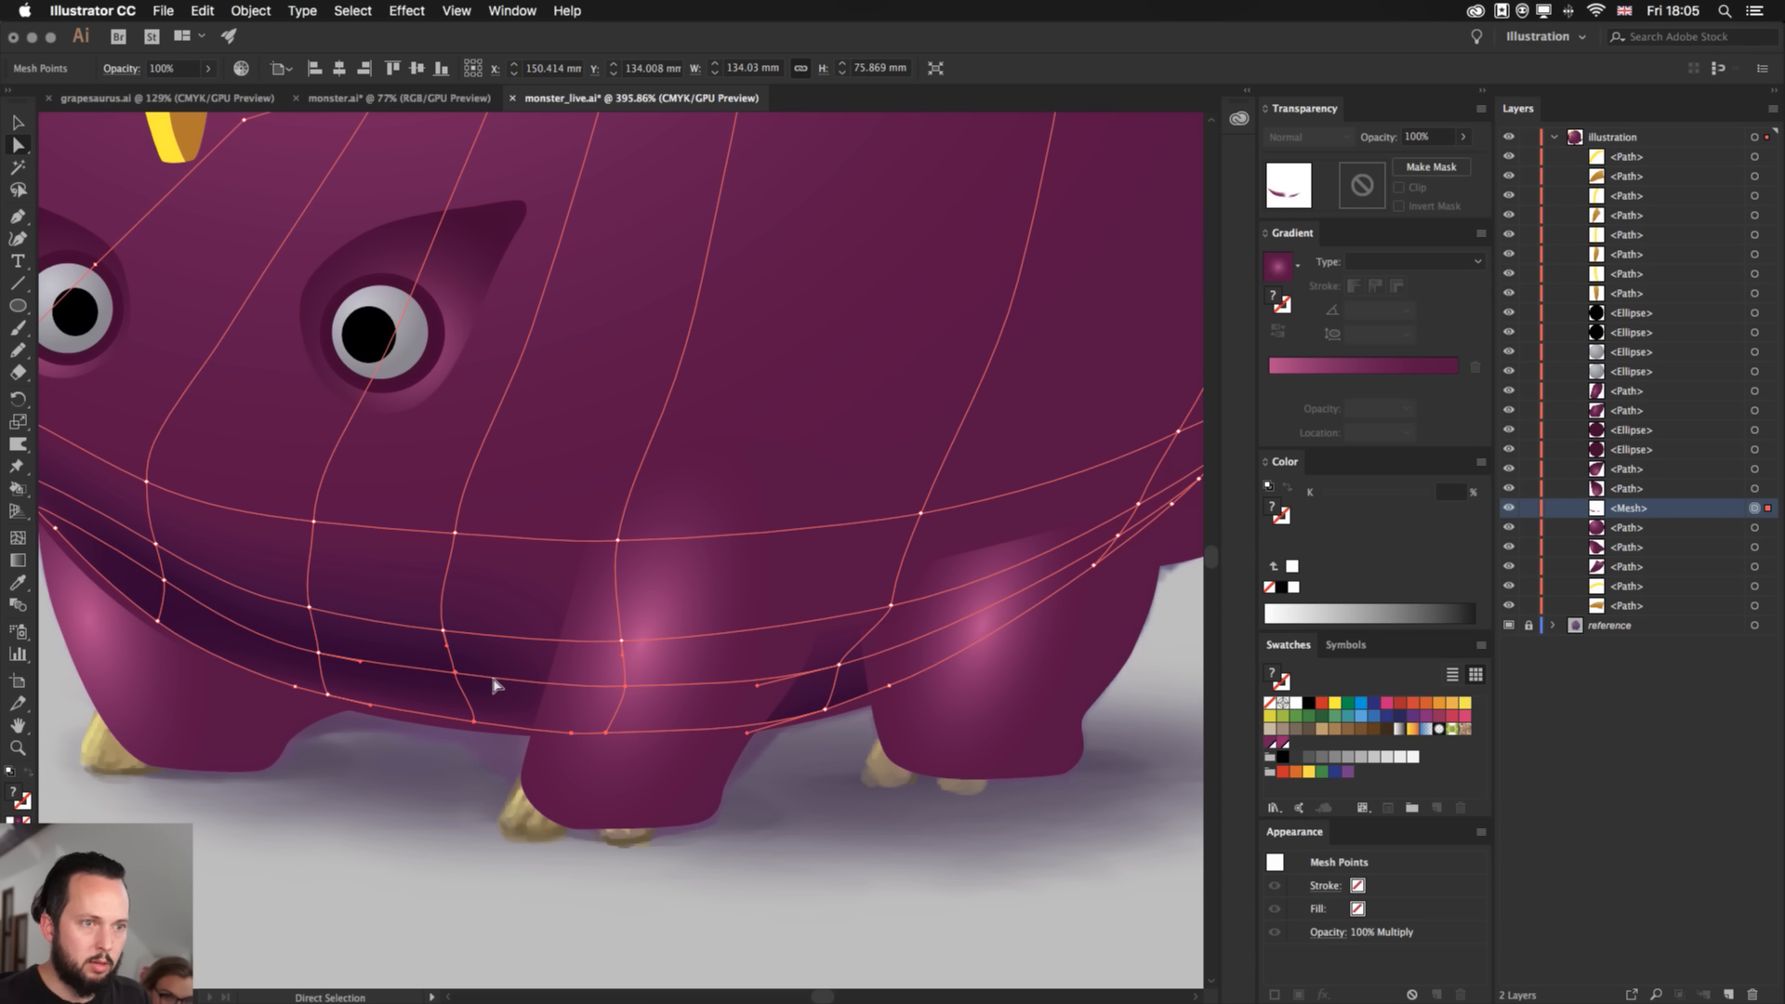
double_click(500, 688)
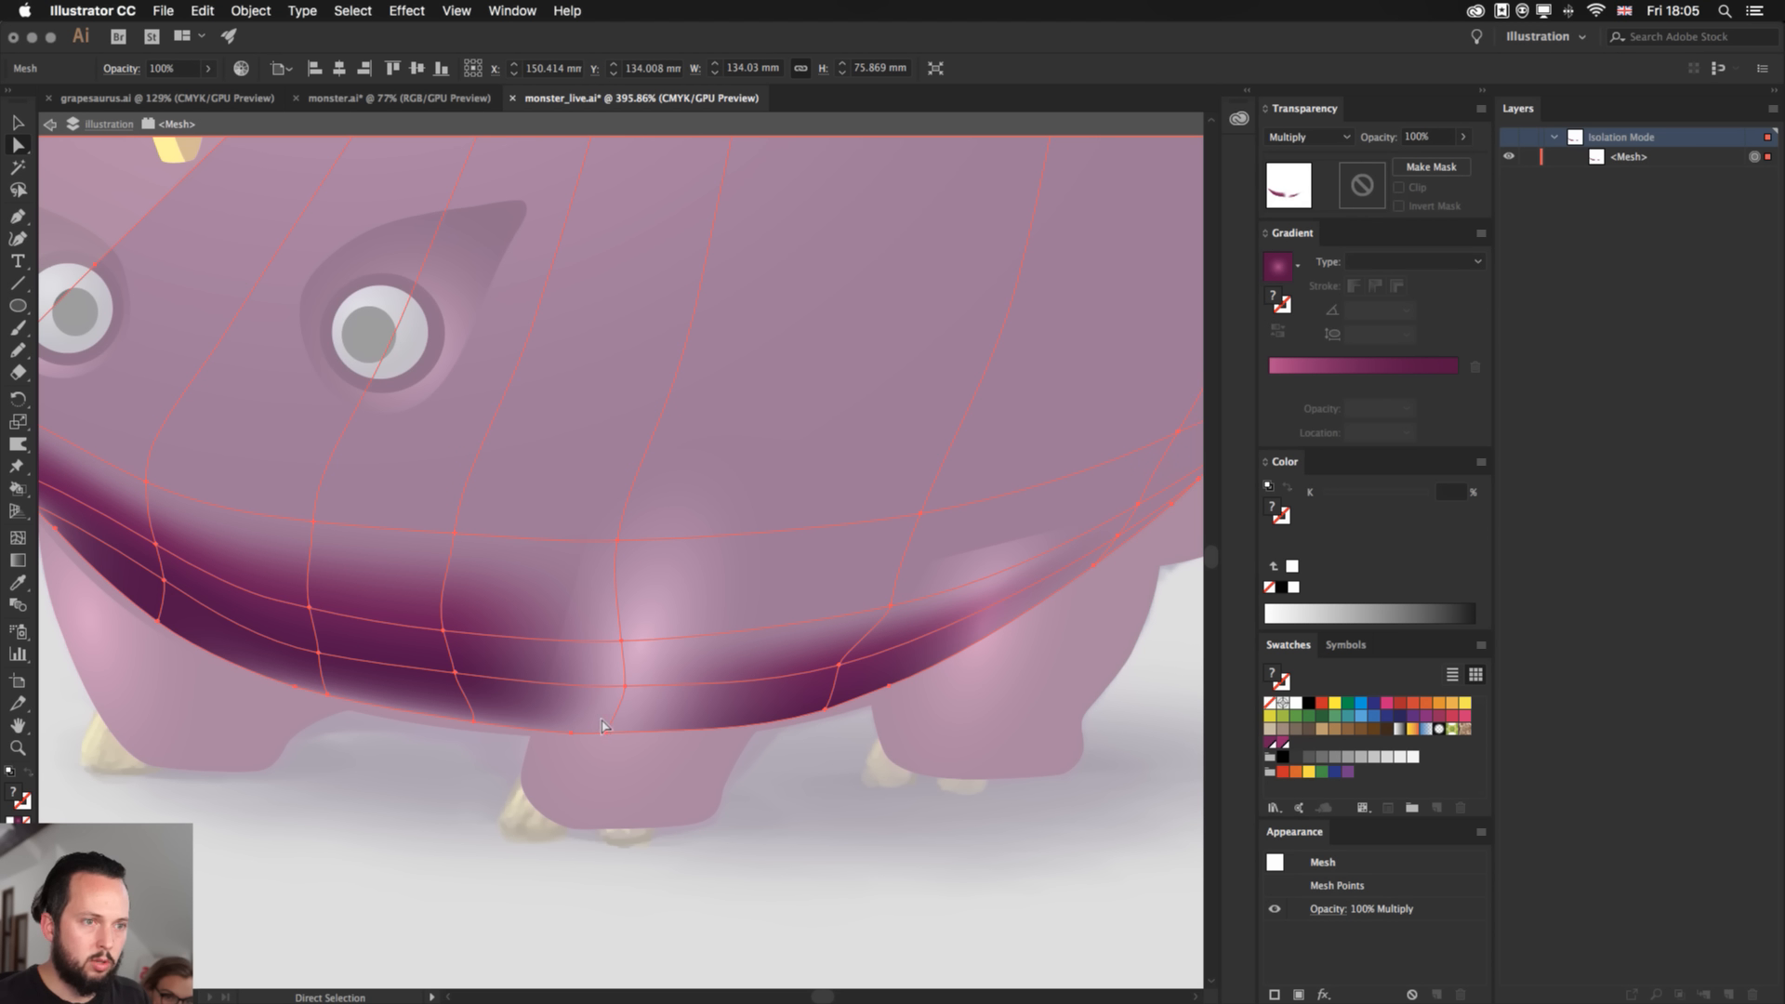
left_click(603, 727)
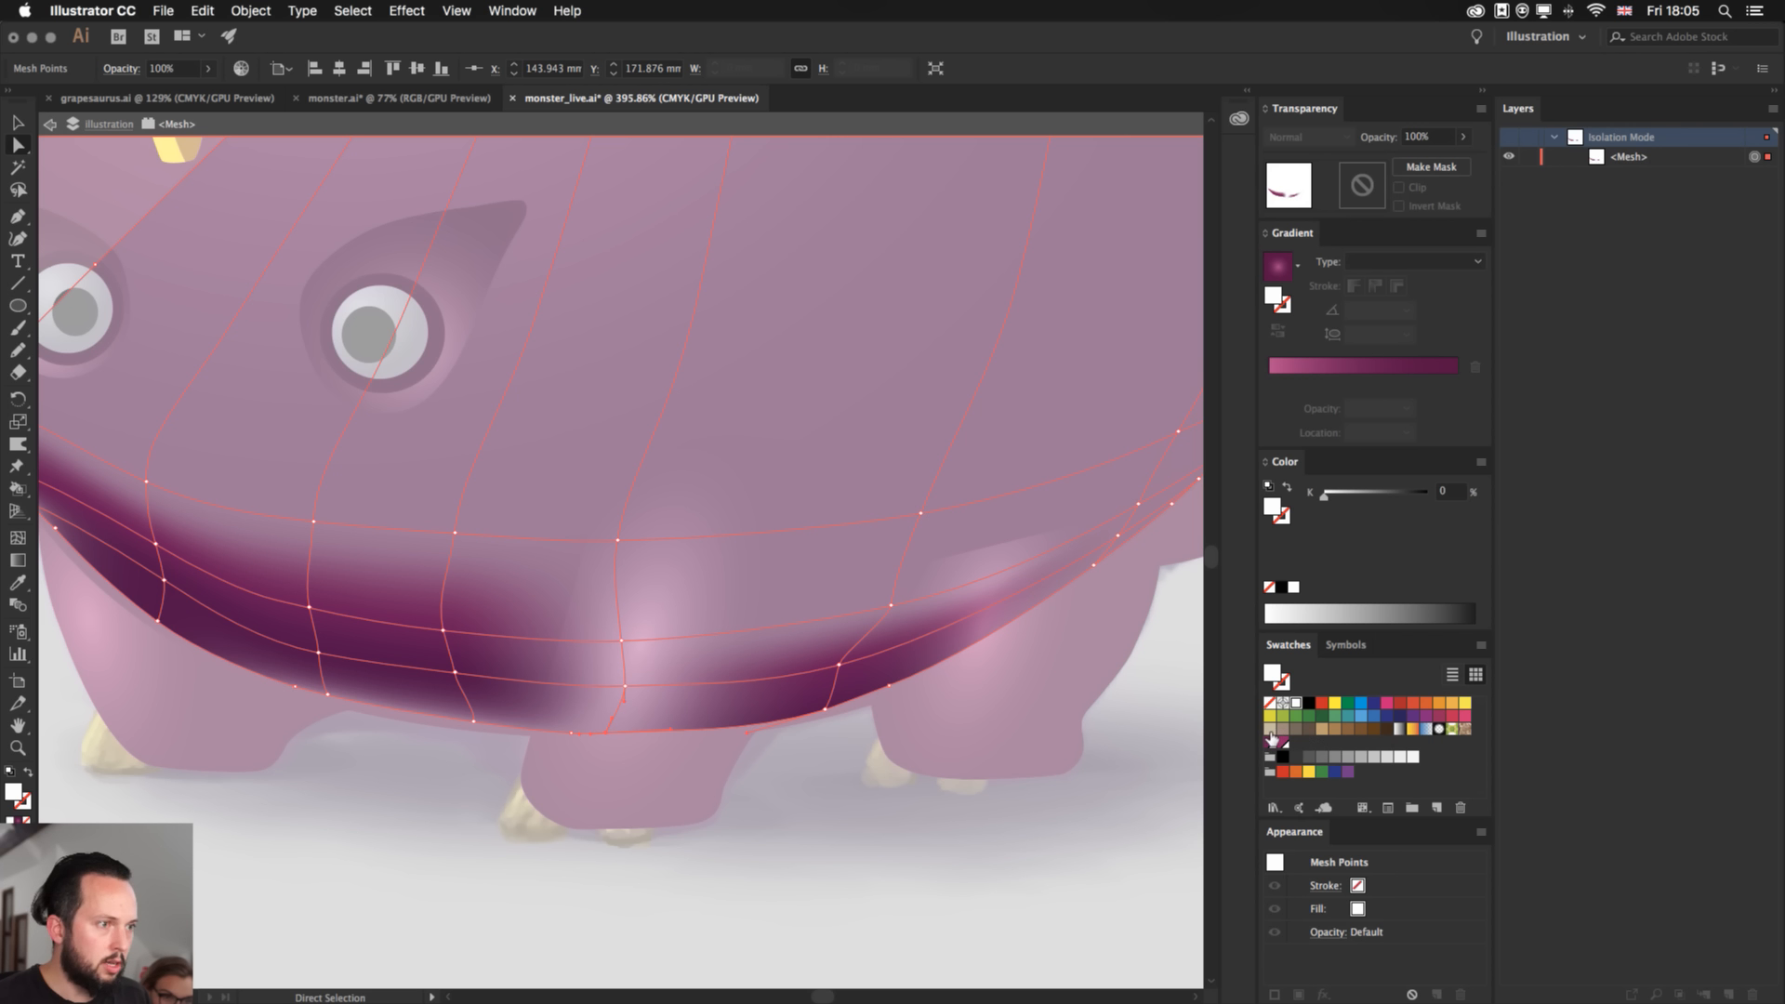
left_click(1272, 740)
- Color the next mesh point up behind the leg with C=40 M=100 Y=0 K=35, the one above with C=28 M=100 Y=0 K=16, and leave isolation
left_click(631, 686)
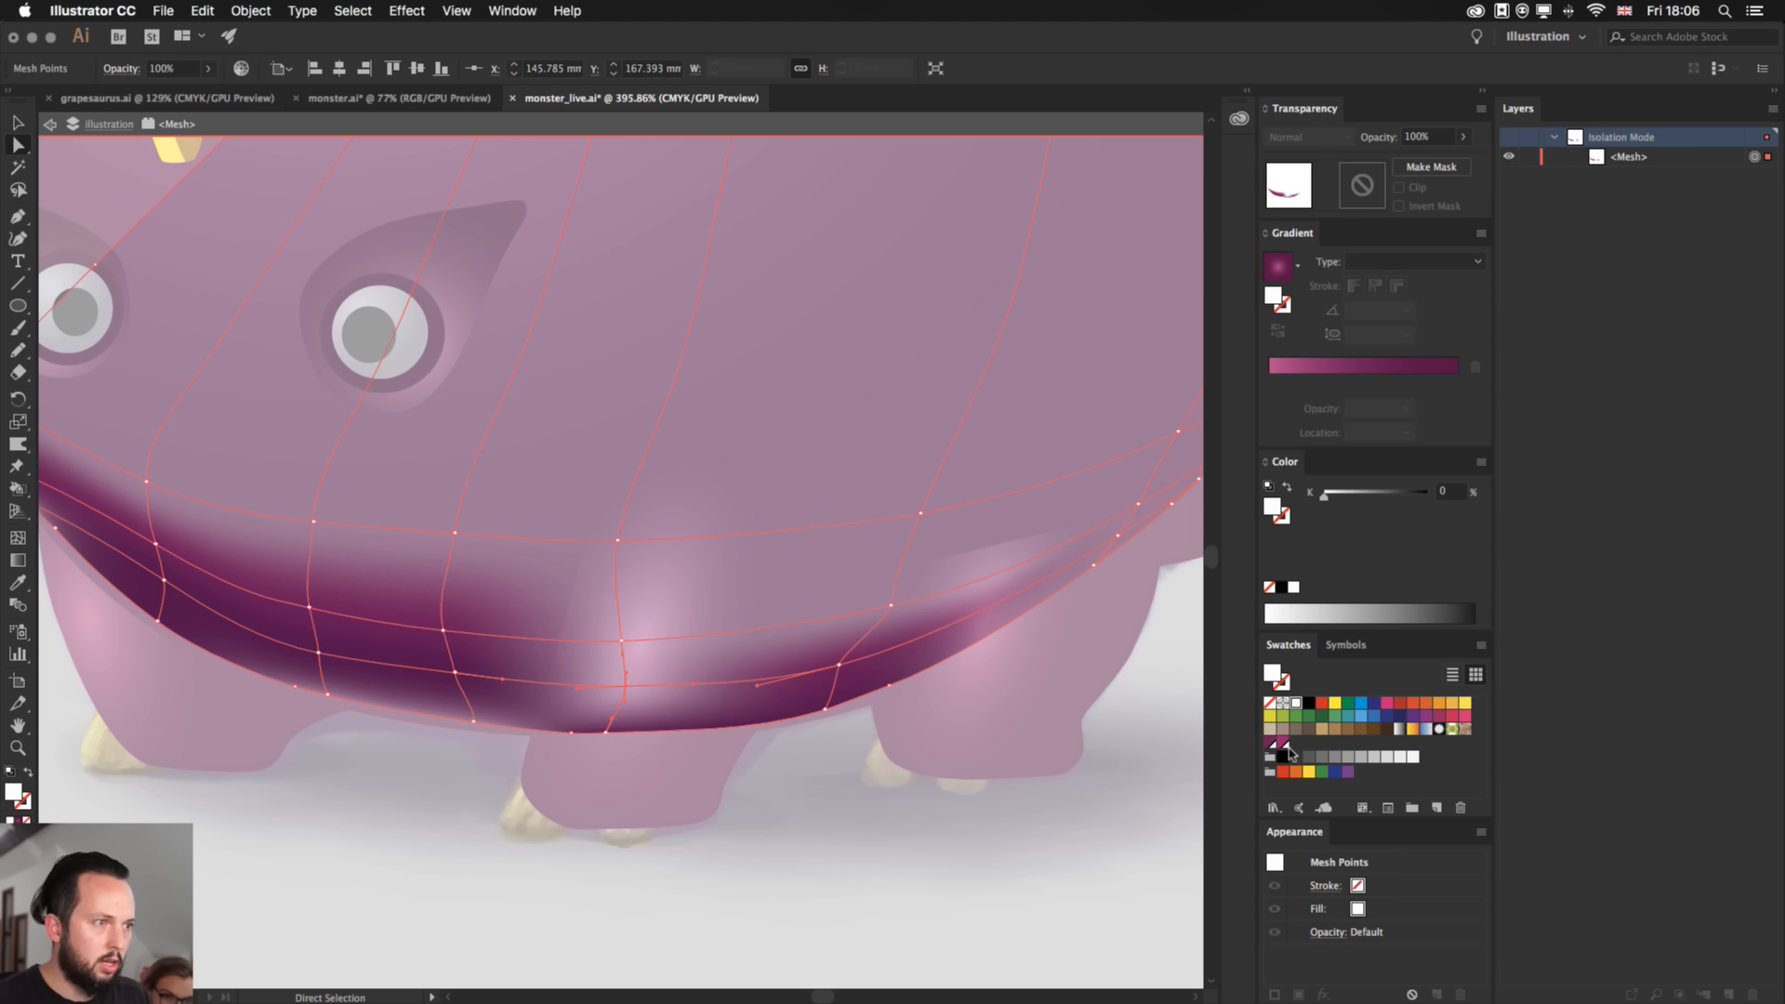
left_click(1282, 739)
left_click(622, 639)
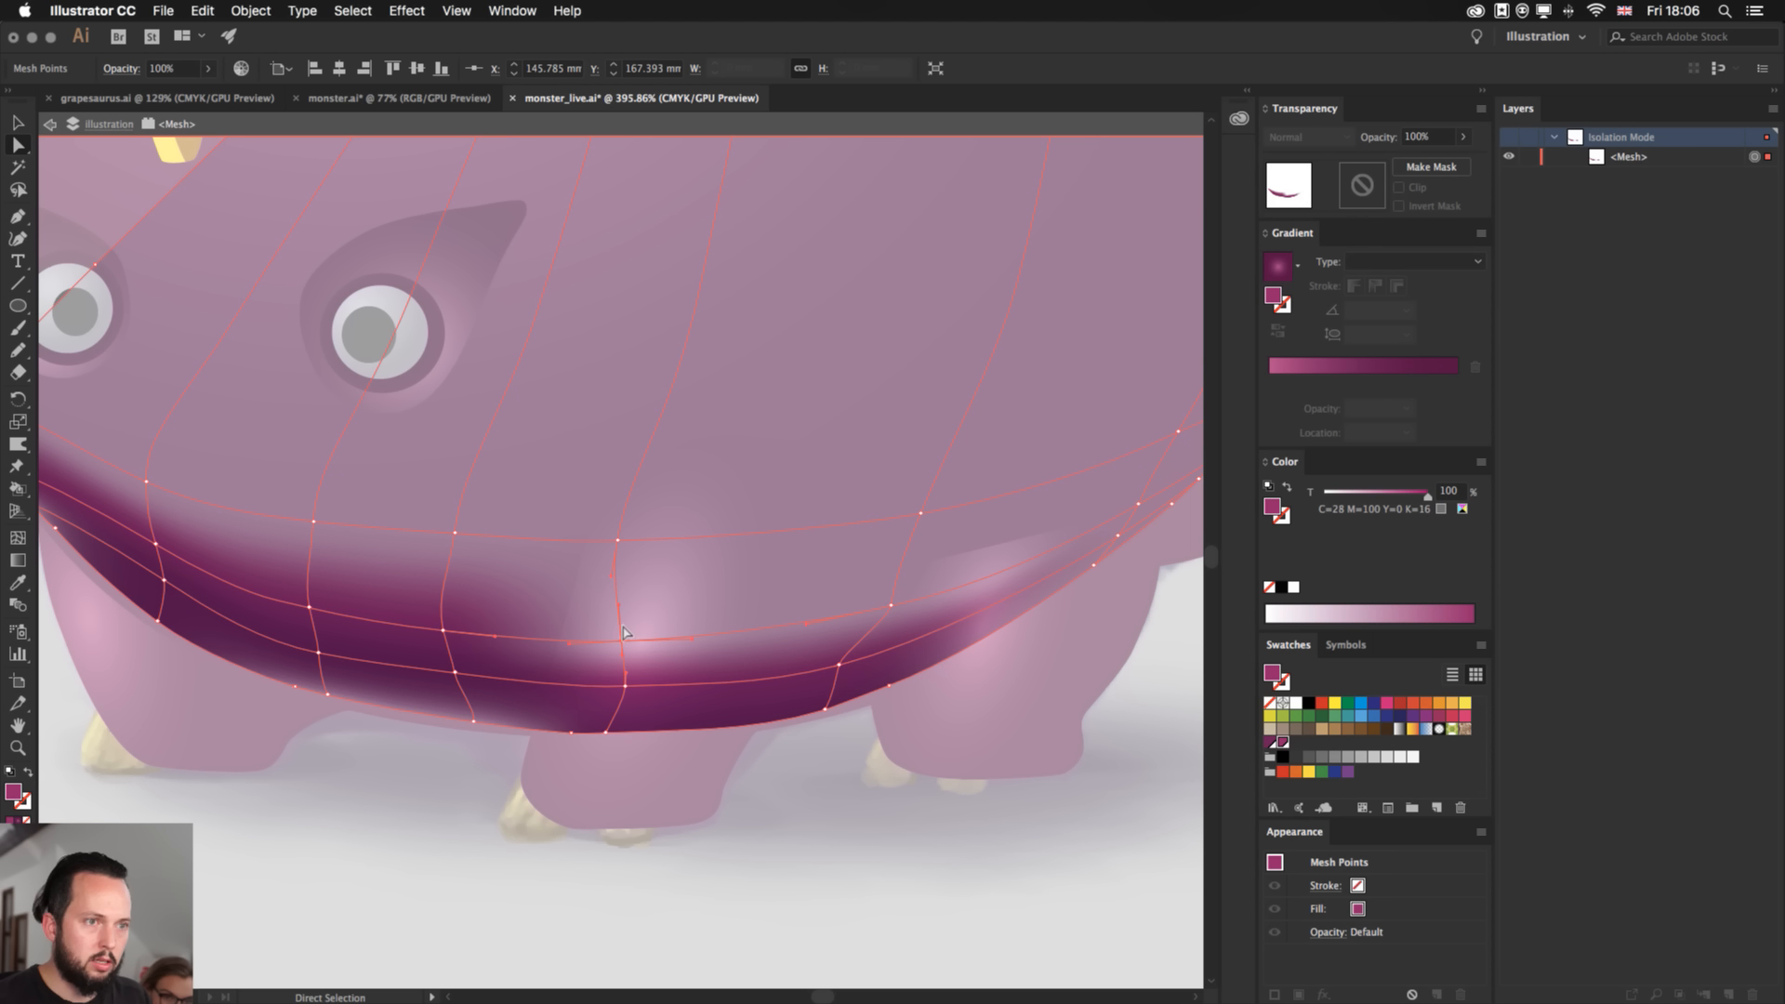
left_click(1283, 739)
left_click(623, 685)
left_click(1276, 741)
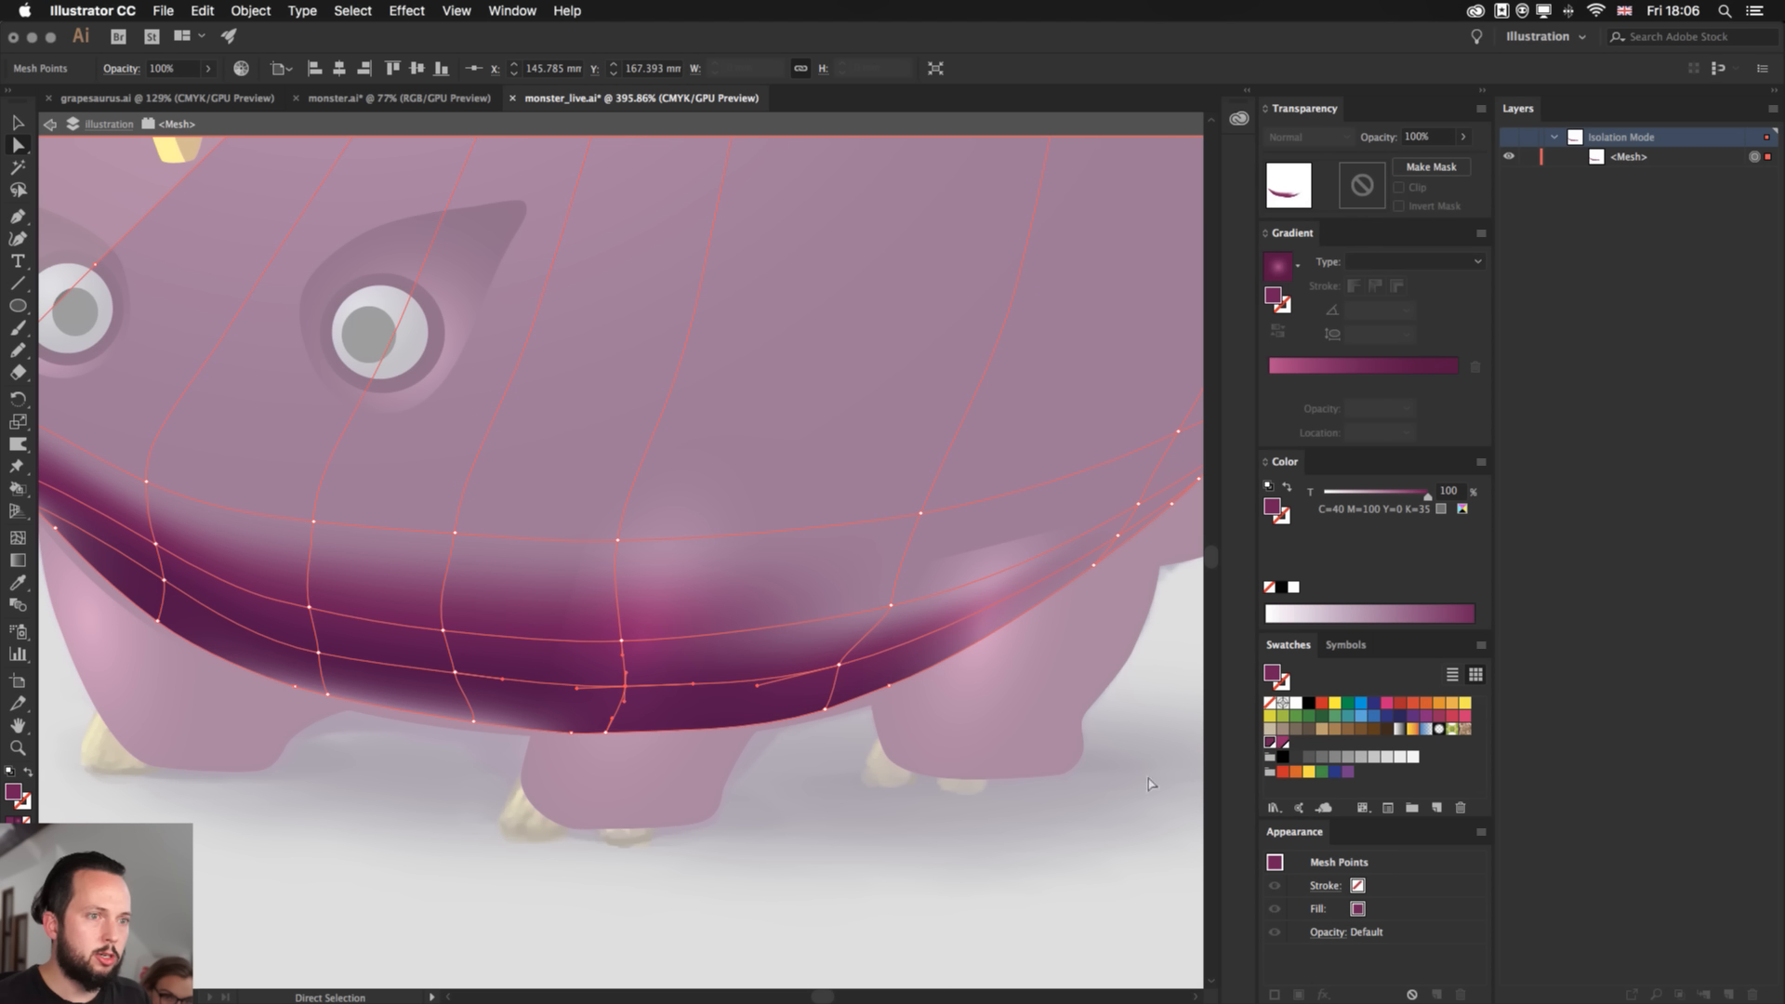
key("v")
double_click(863, 853)
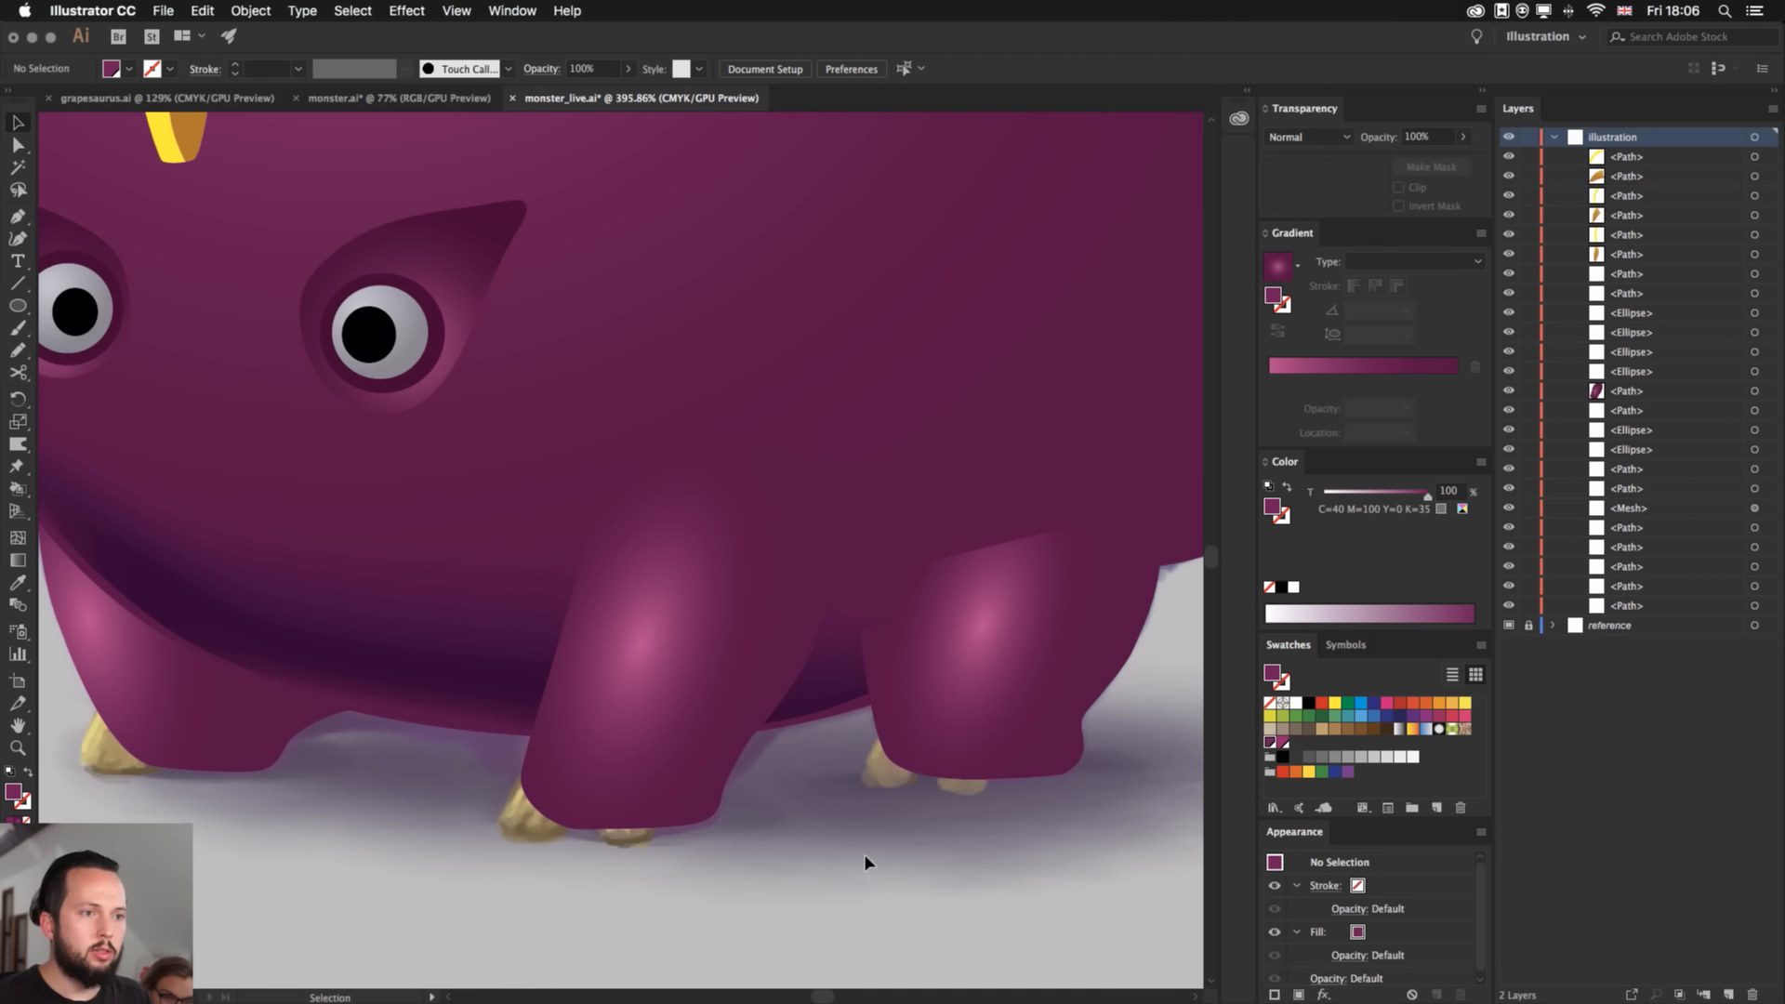
- Isolate the mesh, shift its lower-edge point beside the hind leg slightly toward the tail, and leave isolation
key("a")
left_click(840, 668)
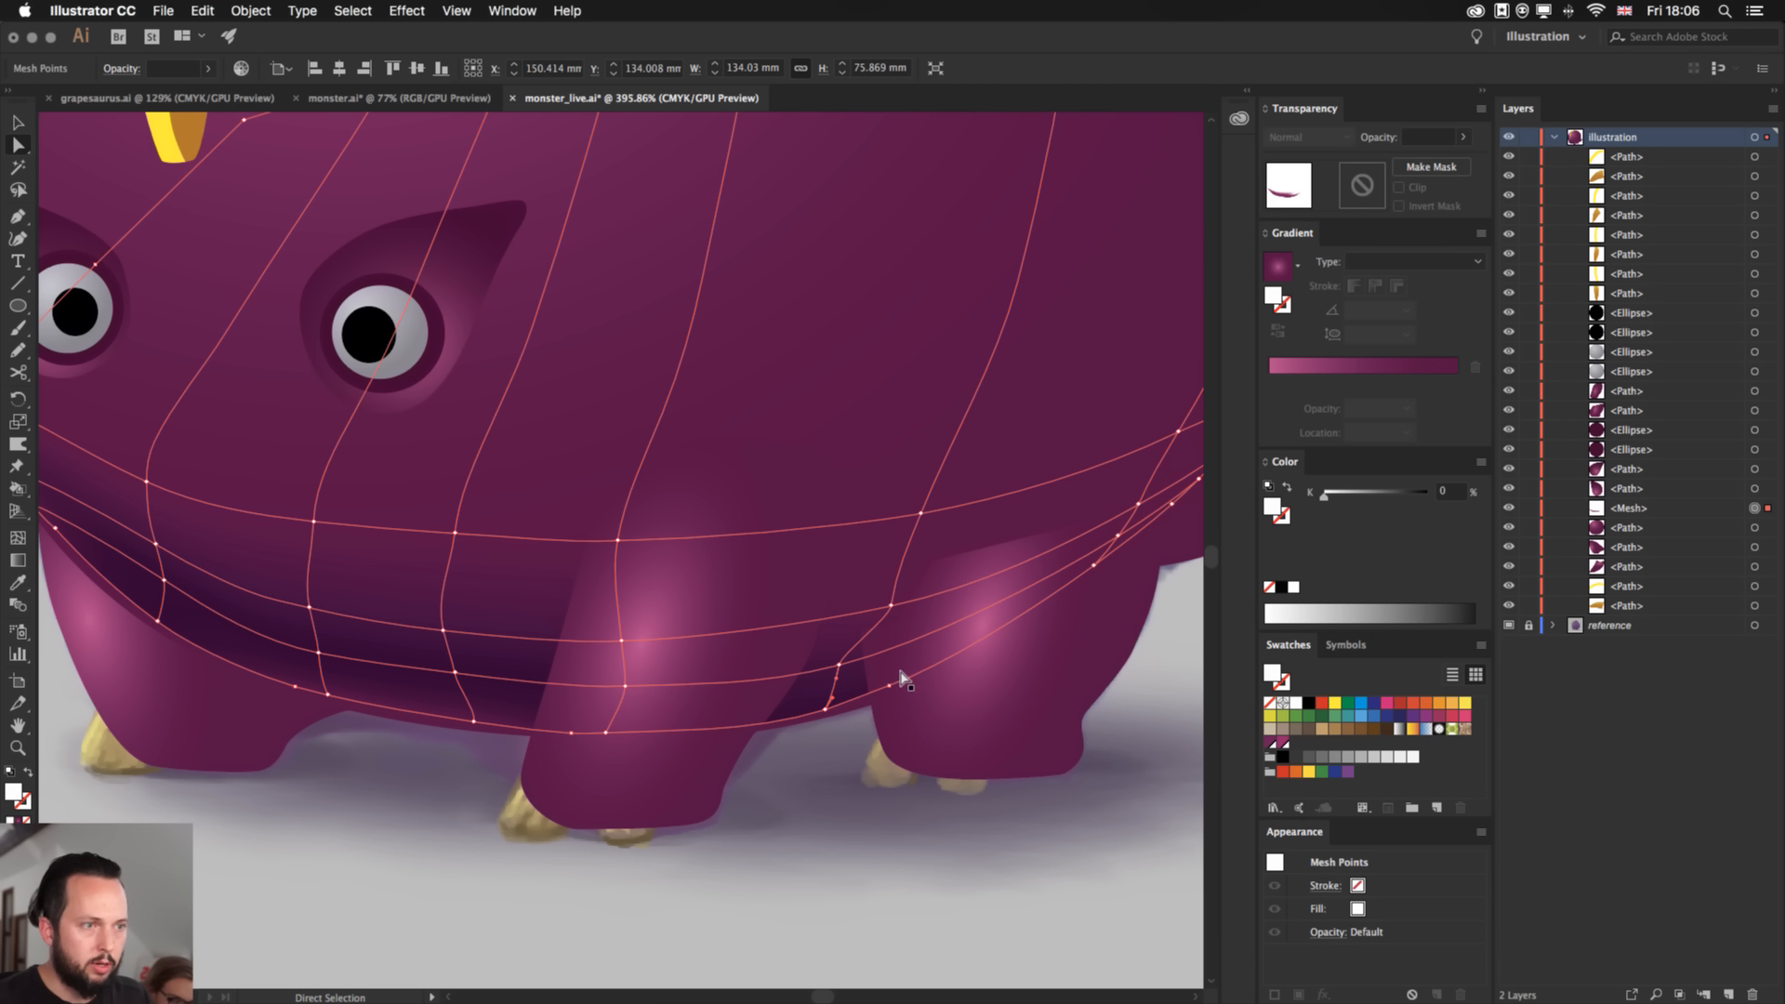
left_click(889, 666)
left_click(889, 685)
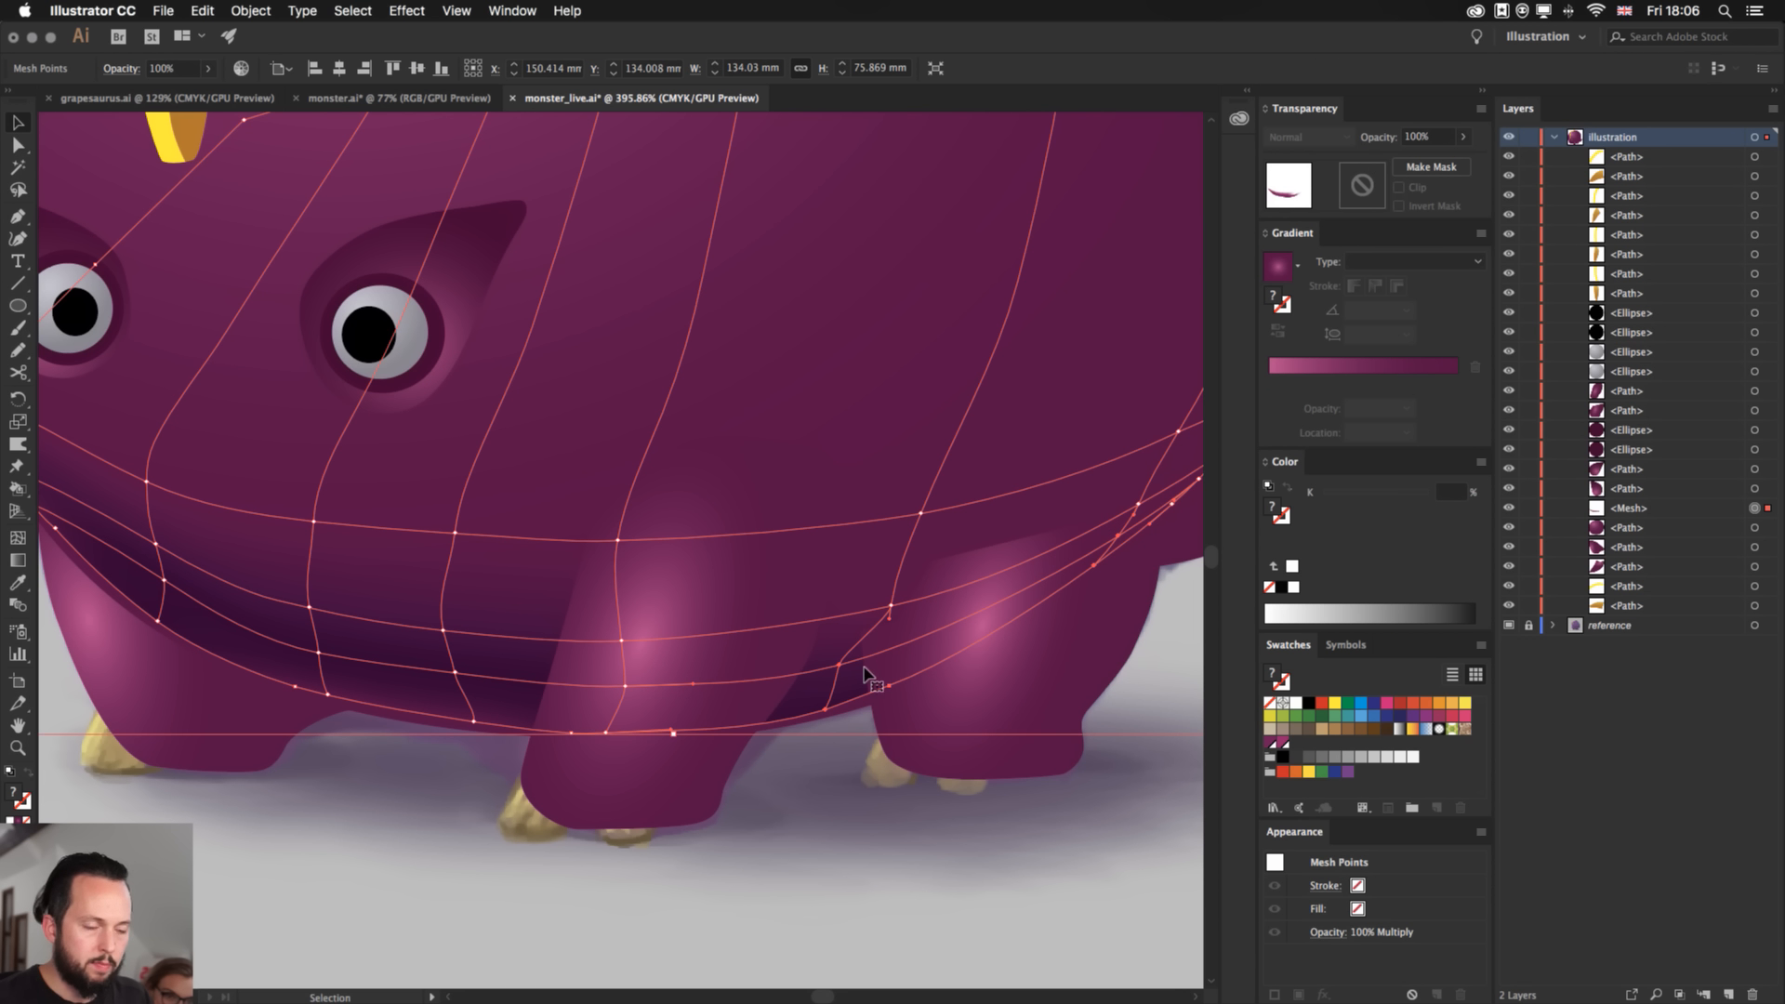
double_click(891, 686)
left_click_drag(891, 686, 921, 679)
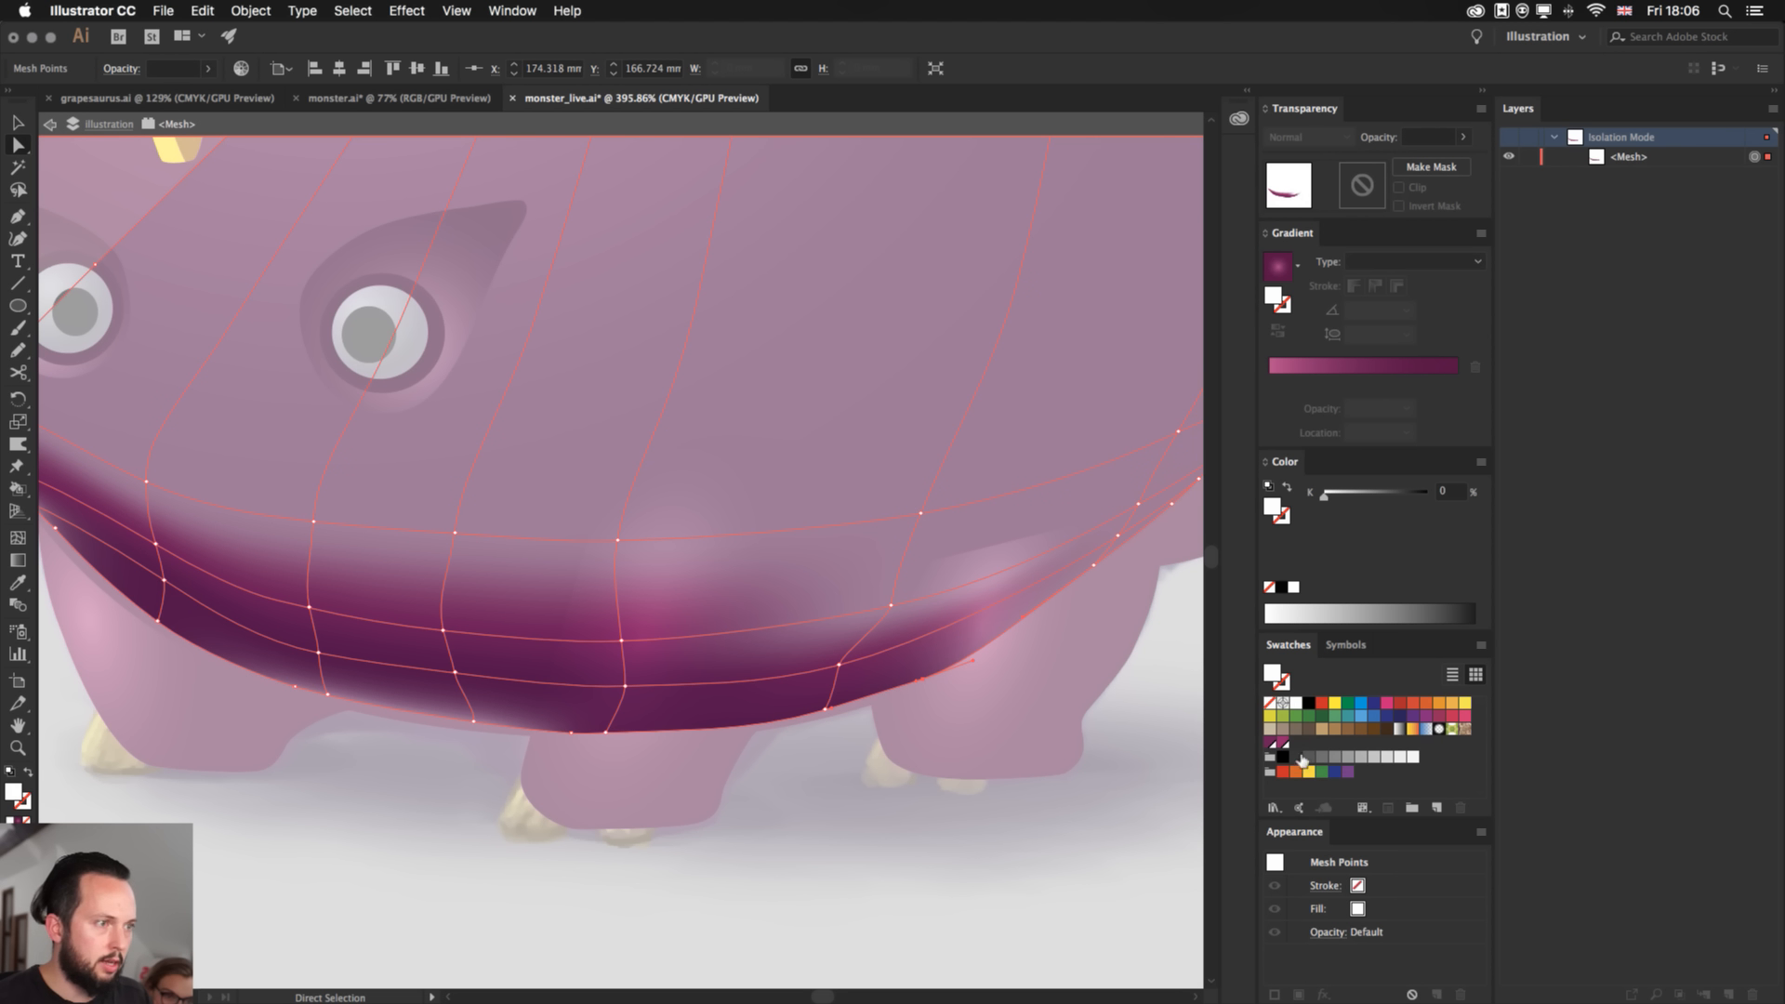
key("v")
double_click(801, 874)
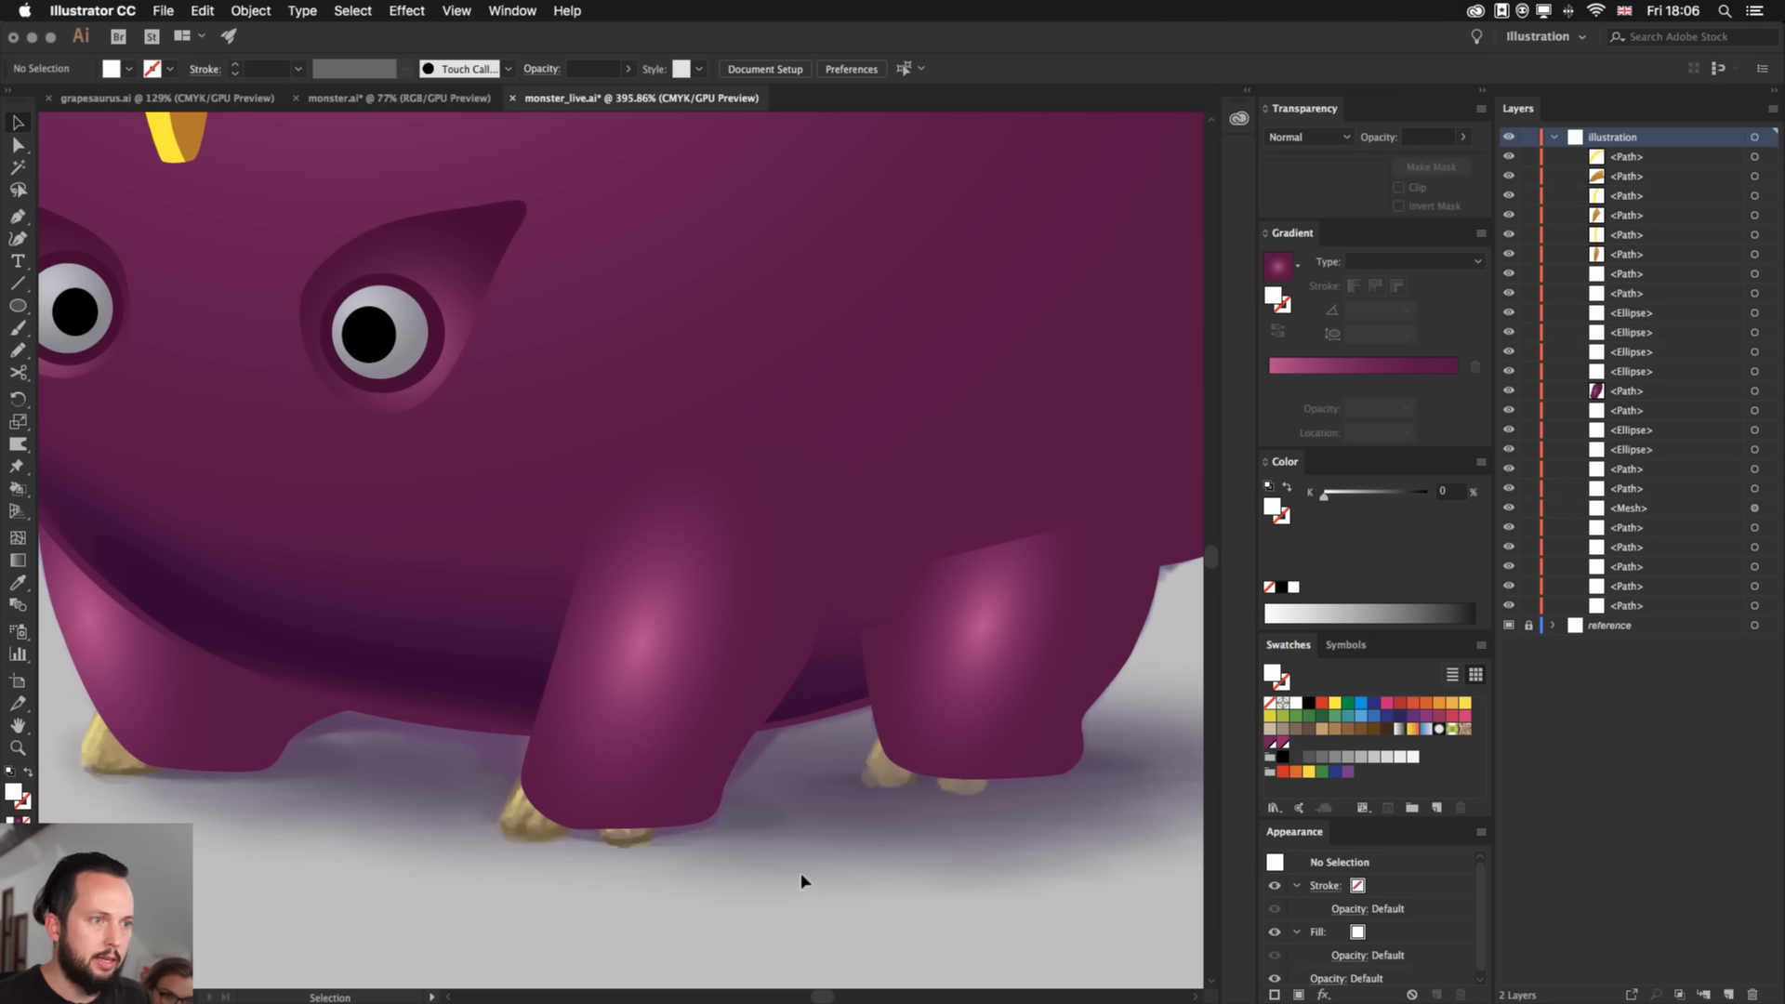
- Examine the shading on the whole monster, and closely along the belly shadow beneath the face
key("super+minus")
key("super+minus")
key("super+minus")
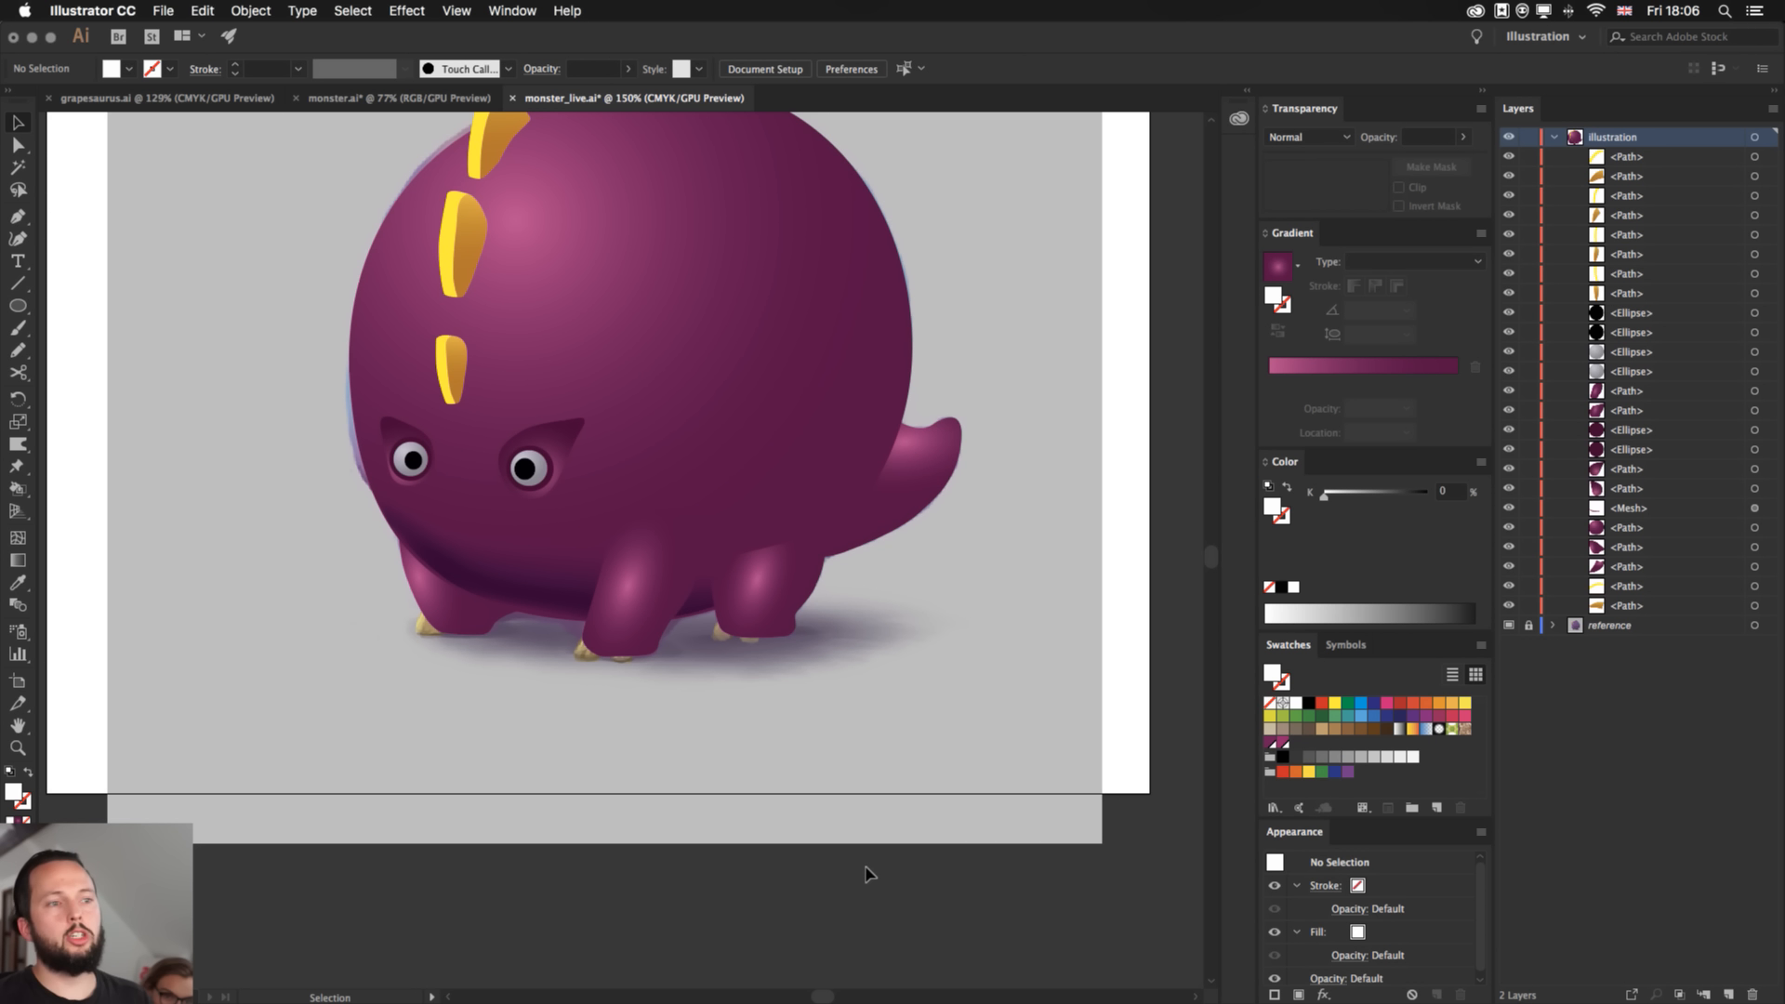
left_click_drag(968, 658, 1014, 791)
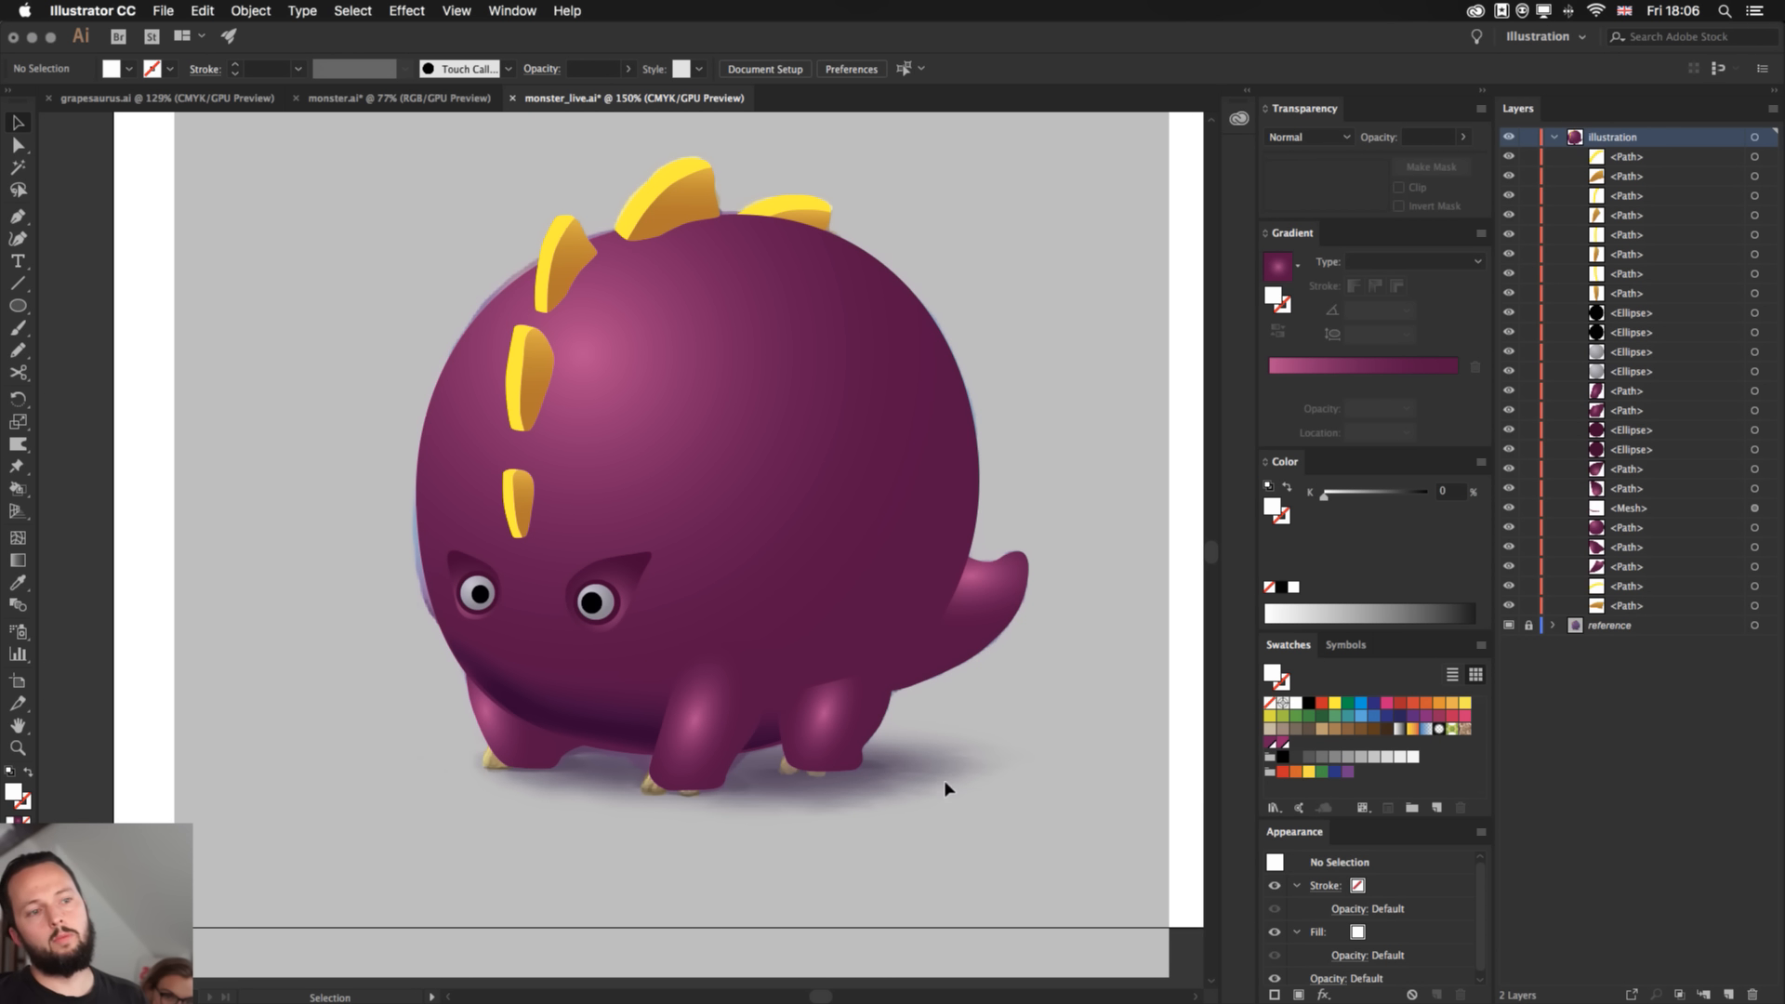
key("z")
left_click_drag(489, 692, 636, 710)
scroll(637, 710, "right", 5)
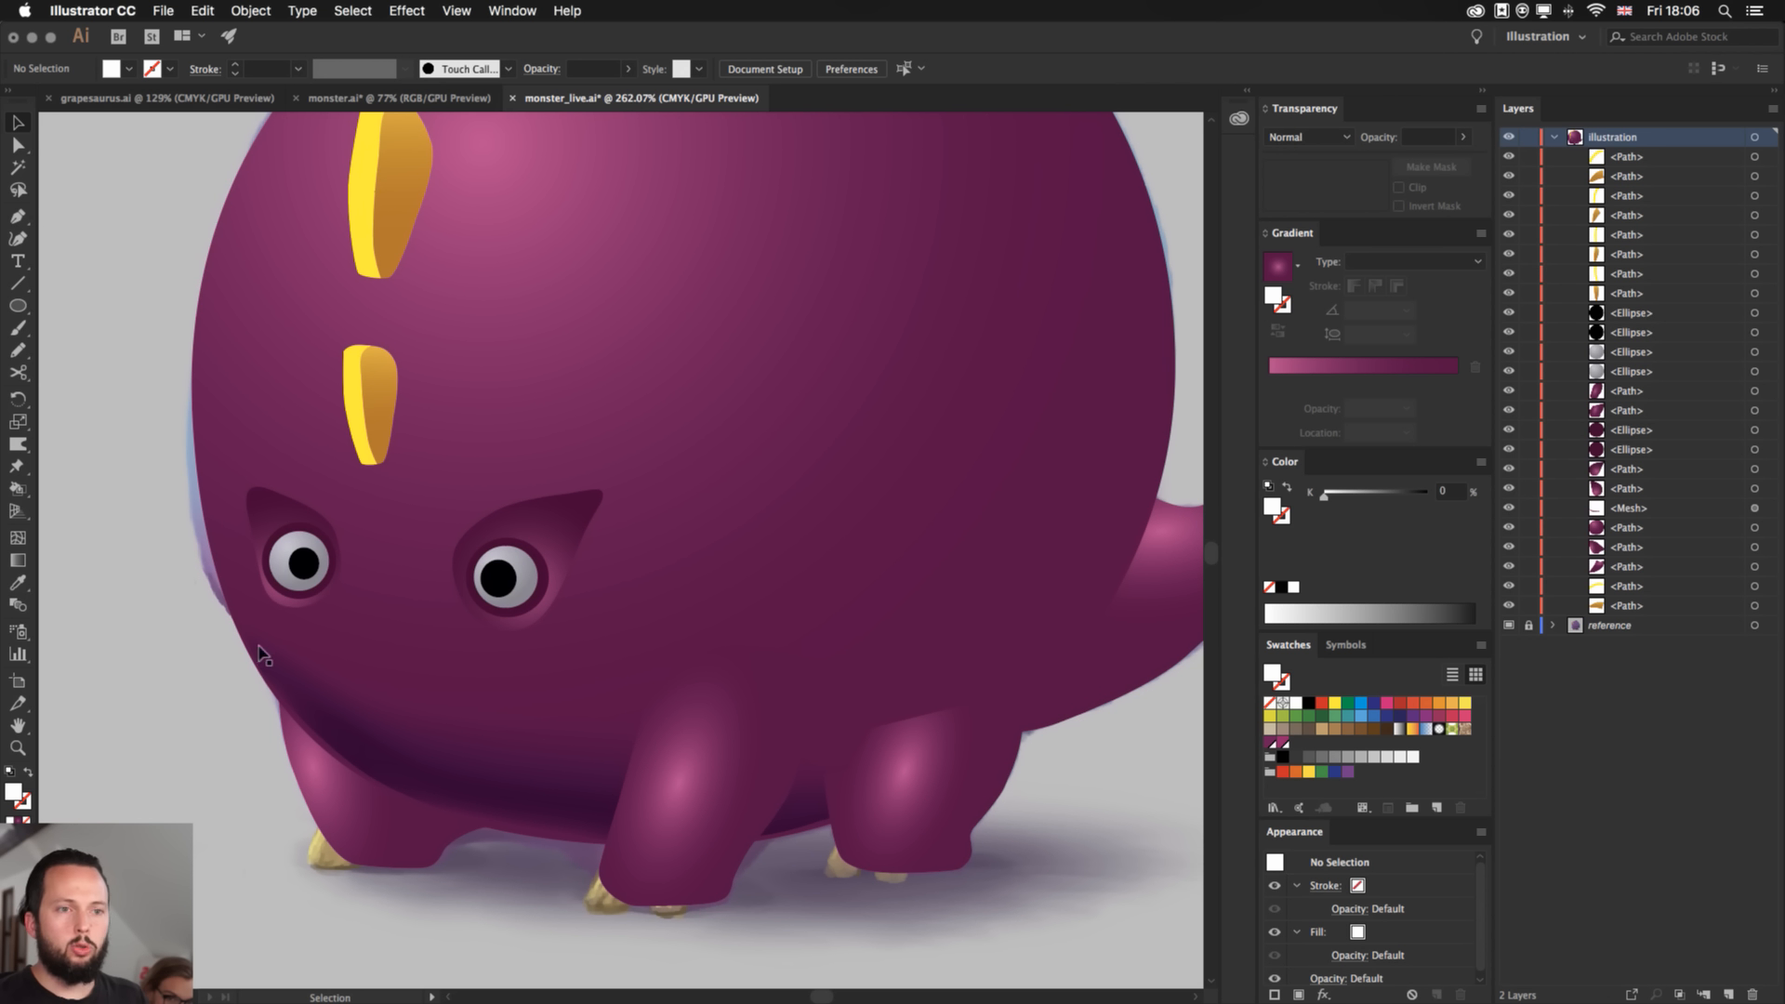
scroll(279, 662, "left", 3)
scroll(279, 662, "up", 1)
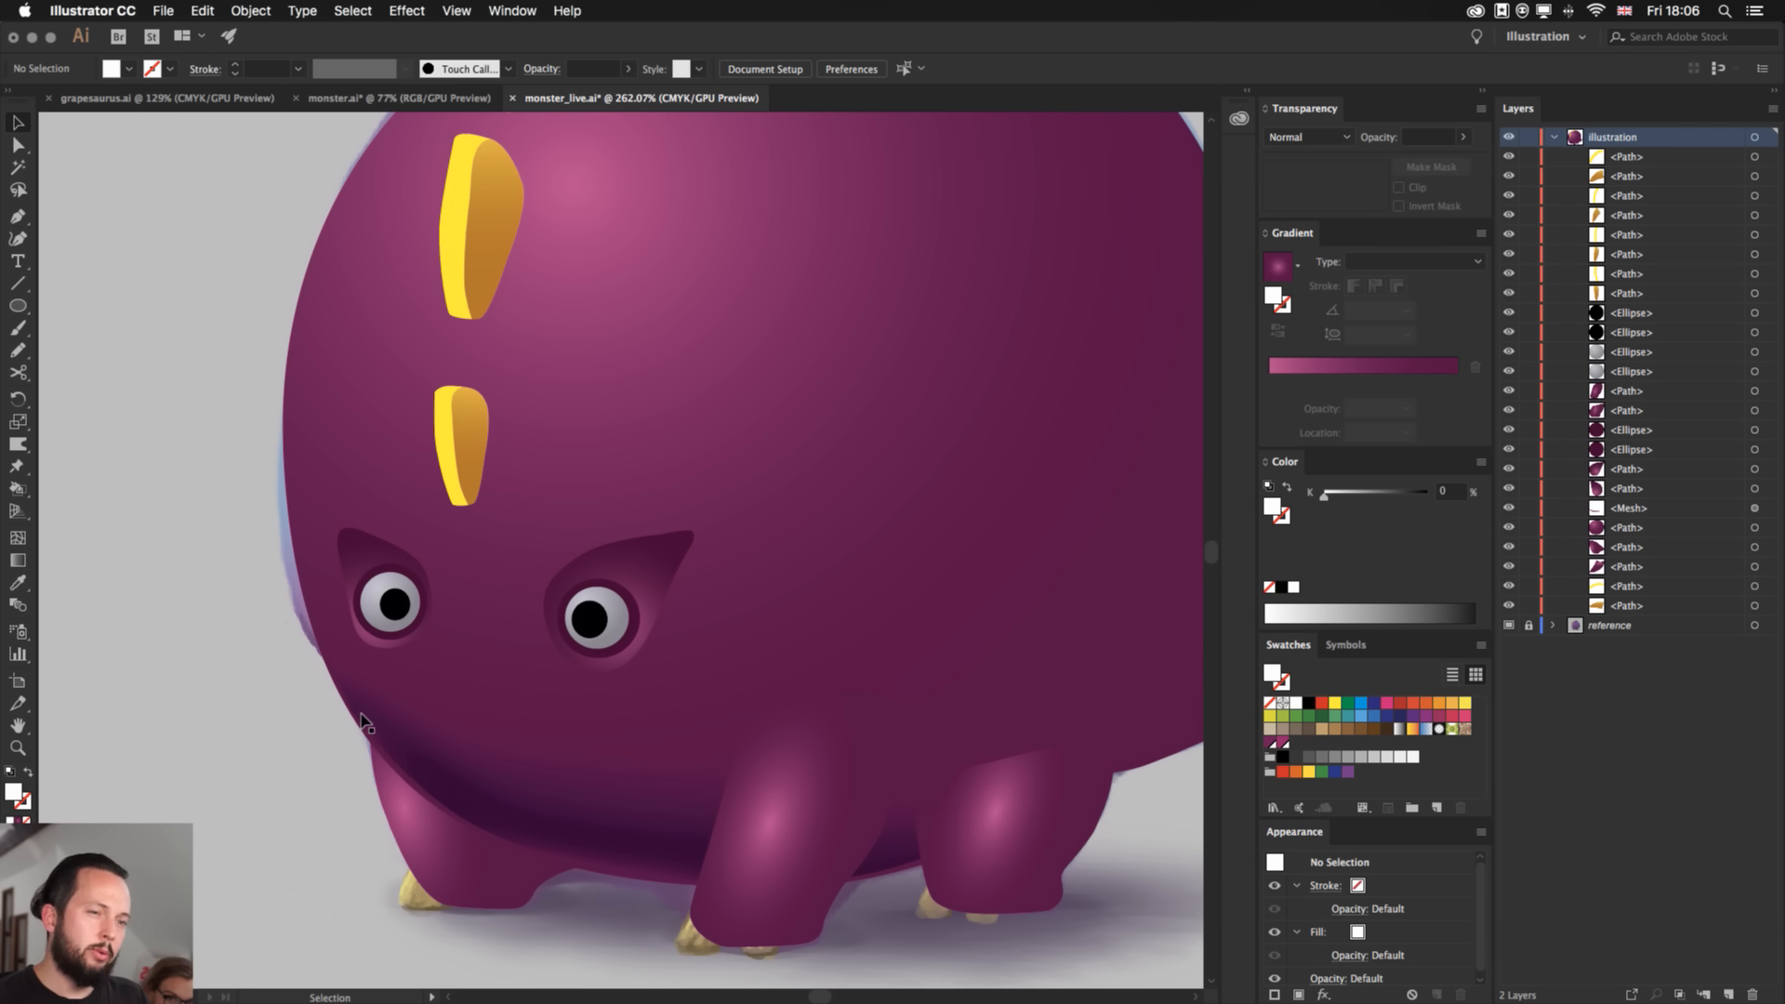
- Show CMYK color values and lighten the shadow's mesh point on the face's front edge to C=13 M=86 Y=0 K=0
key("a")
left_click(357, 711)
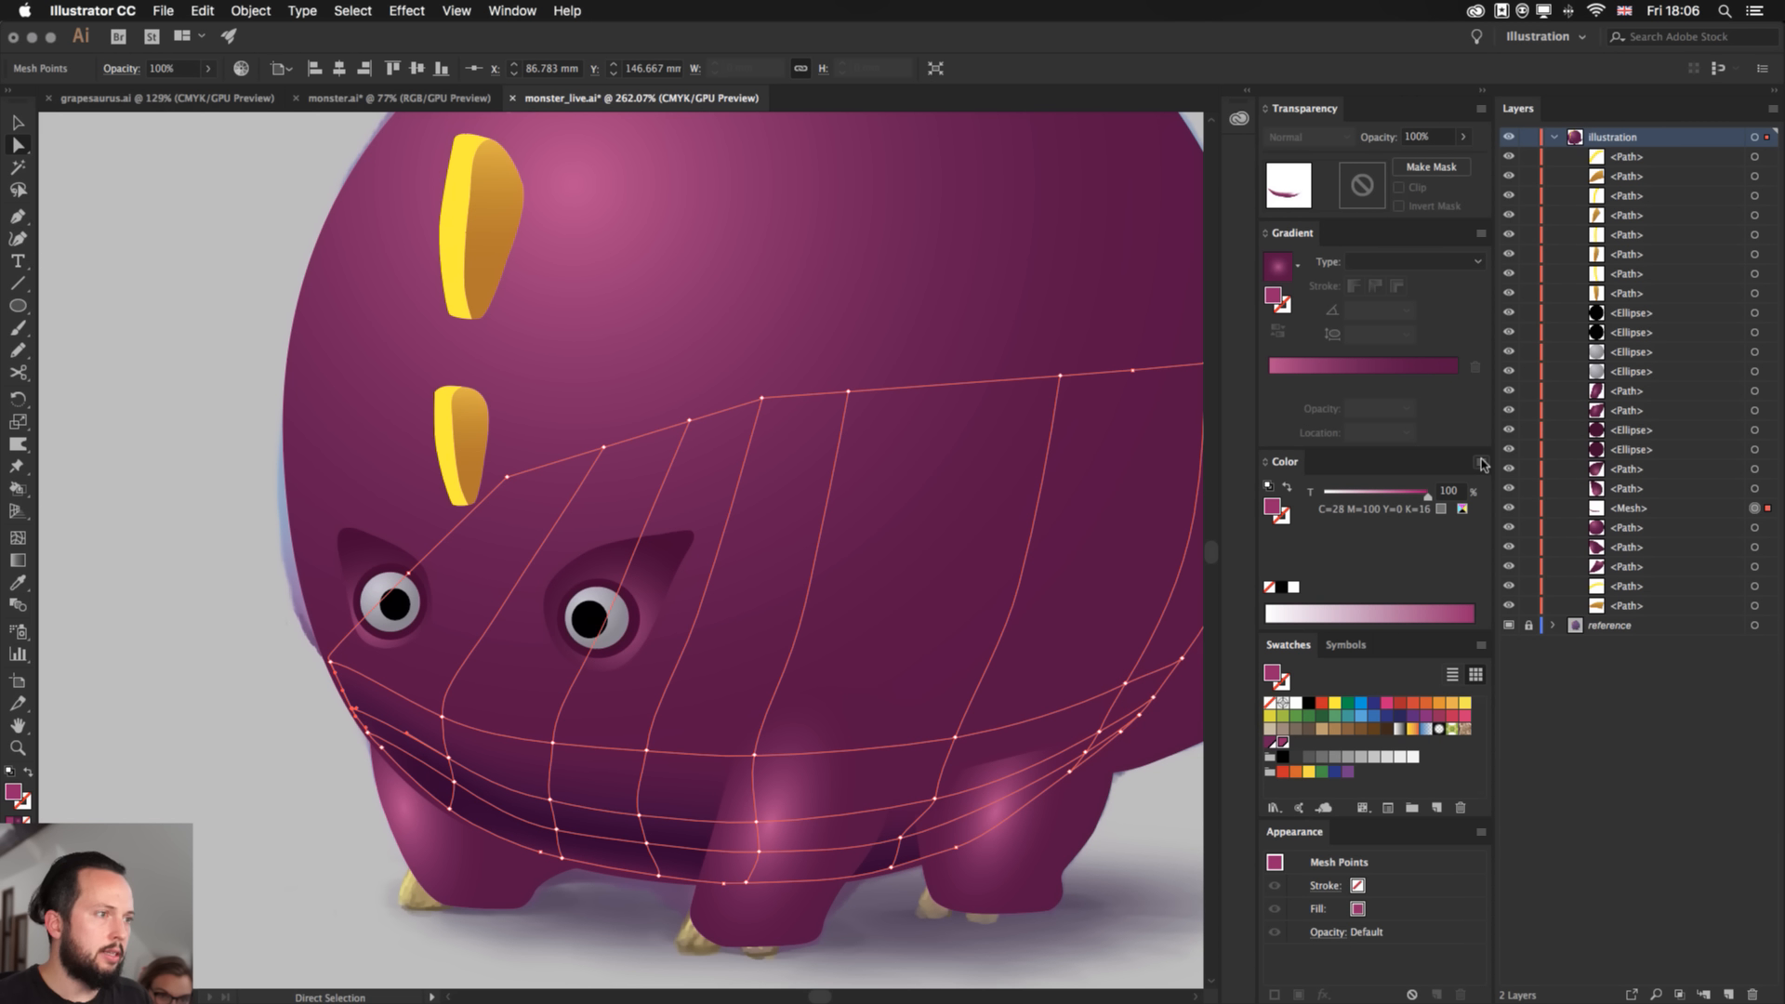
left_click(1481, 465)
left_click(1549, 549)
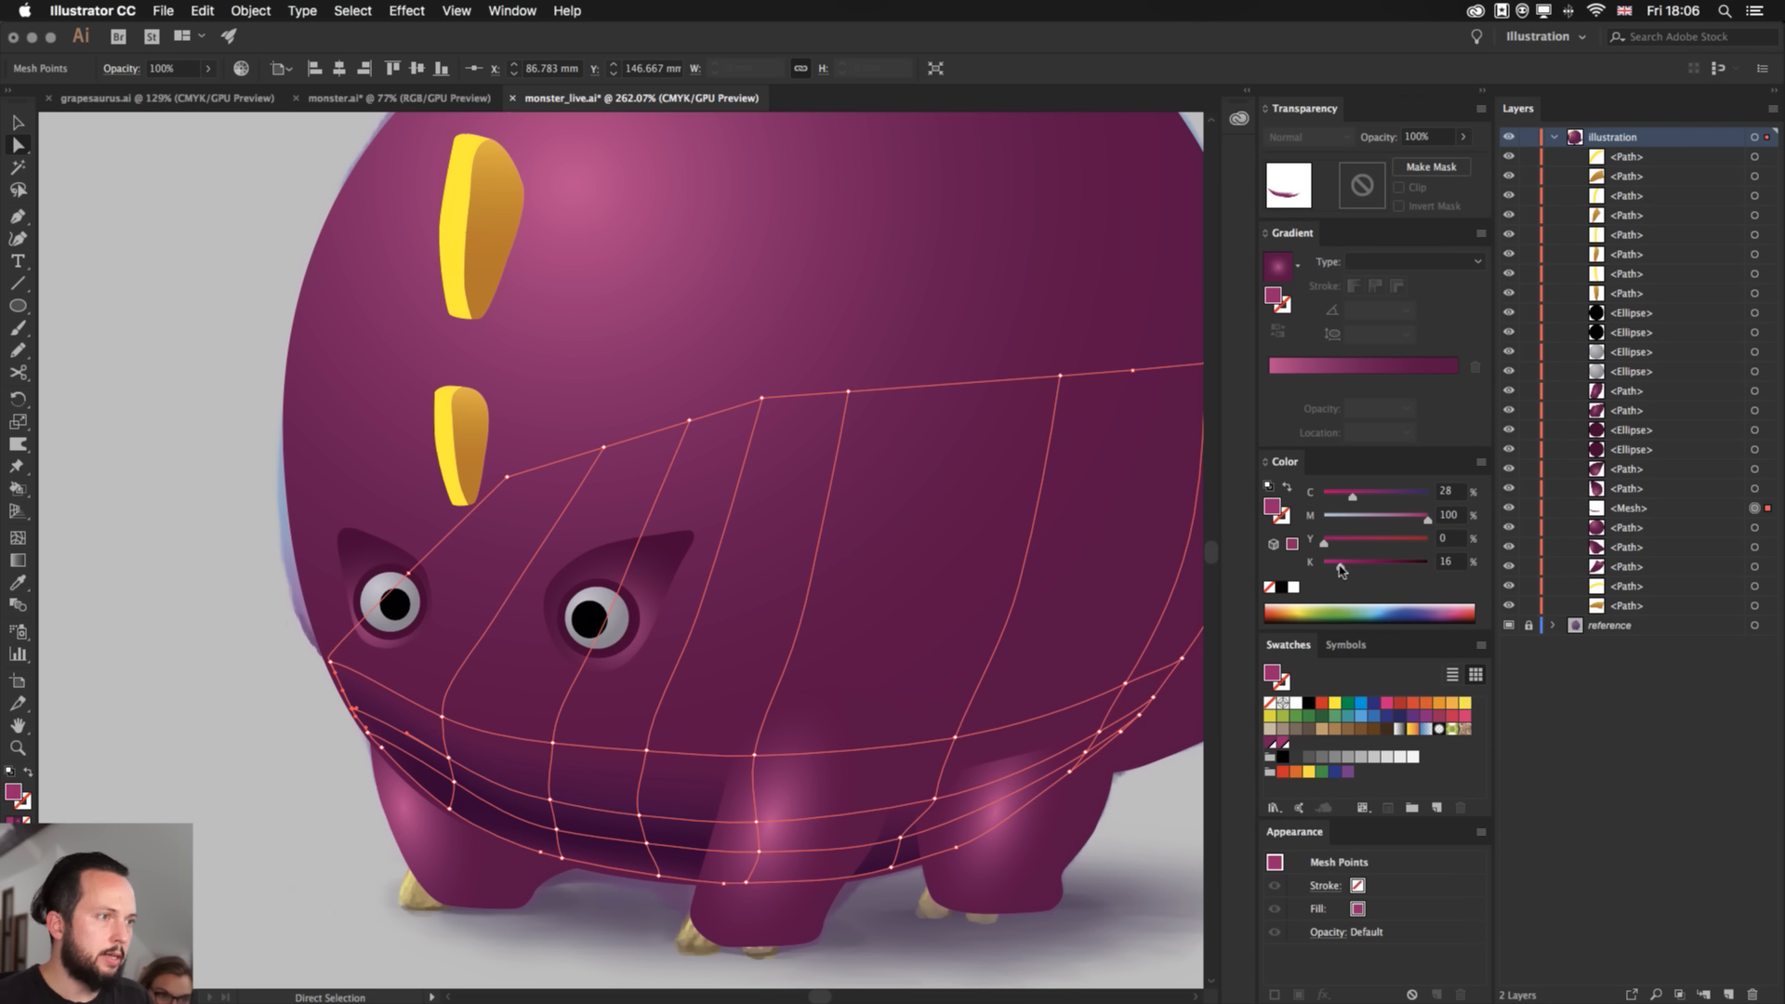
left_click_drag(1332, 570, 1331, 571)
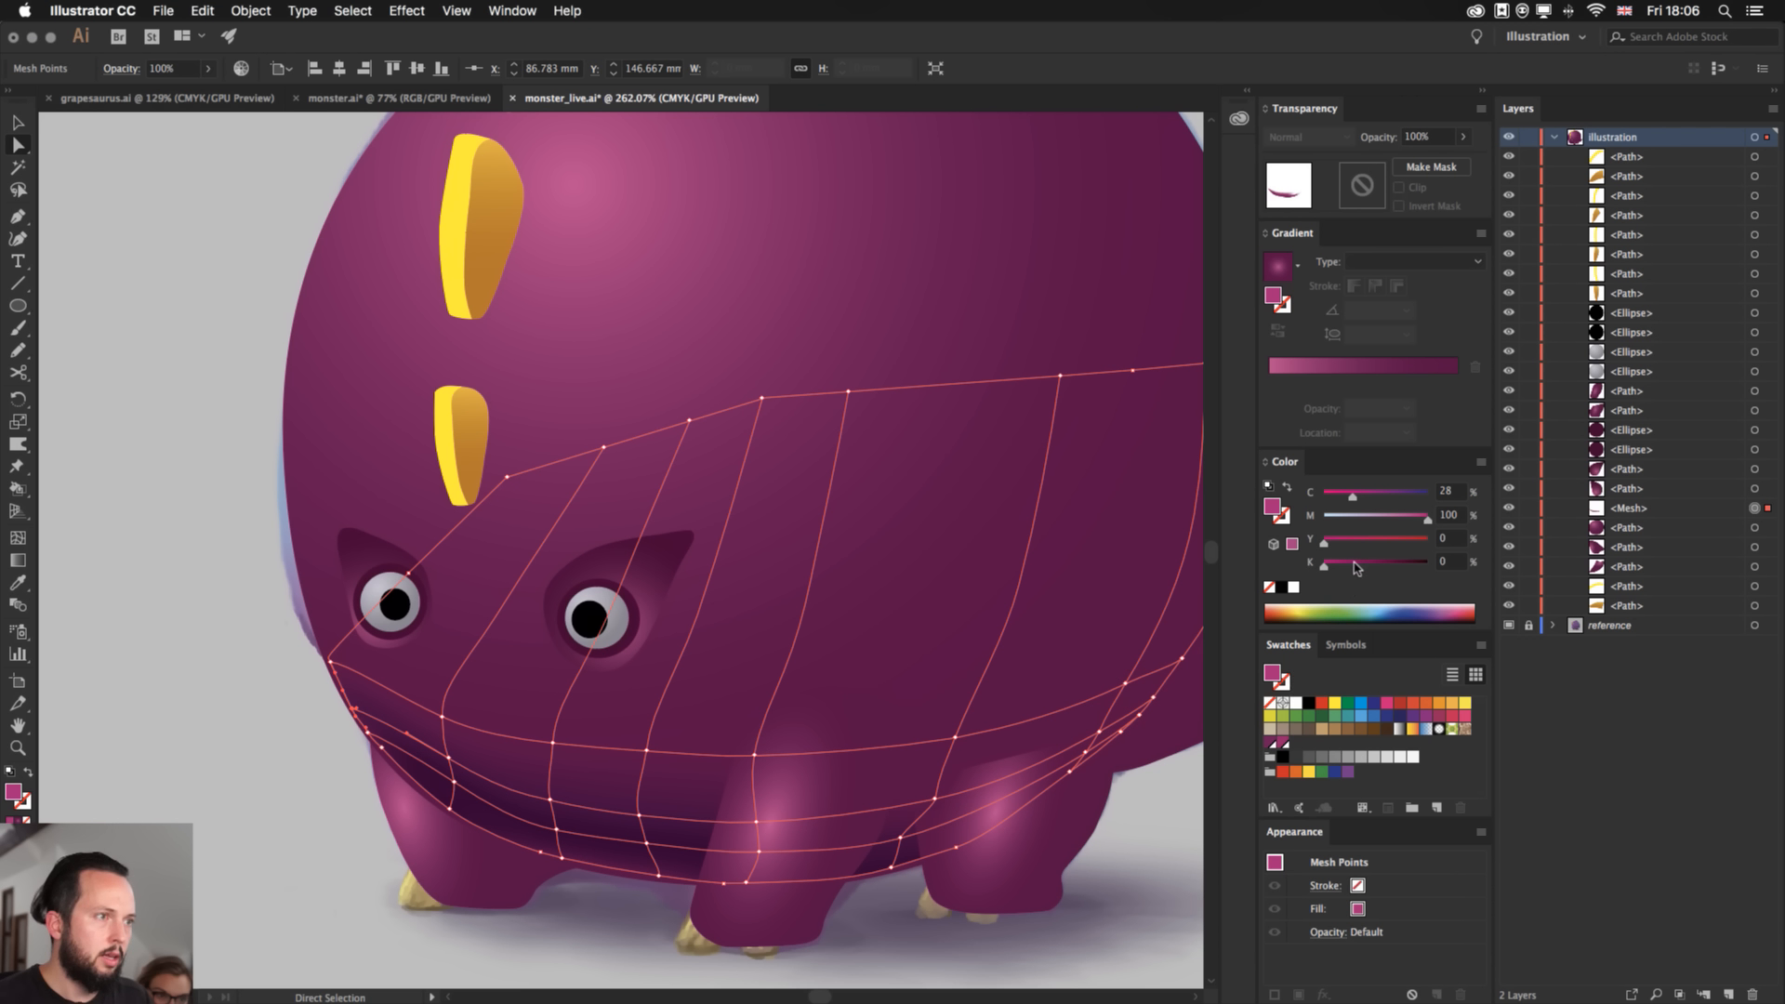
left_click_drag(1419, 524, 1414, 521)
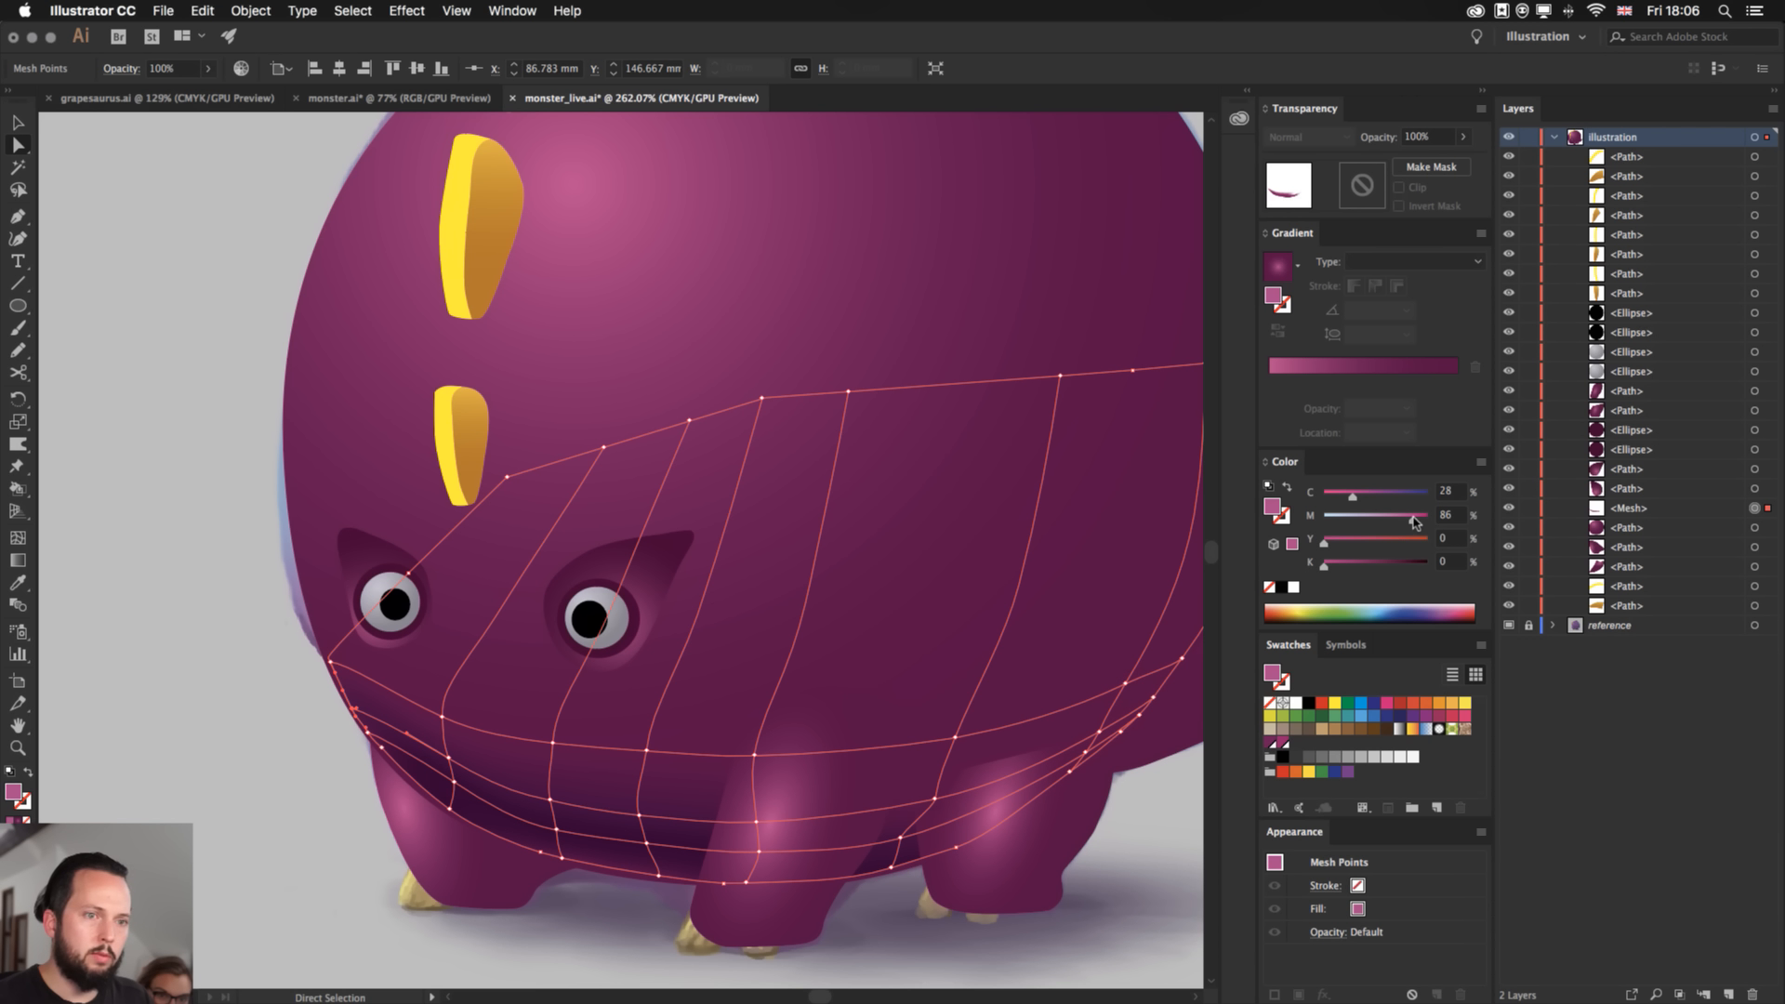
left_click(269, 735)
left_click(400, 712)
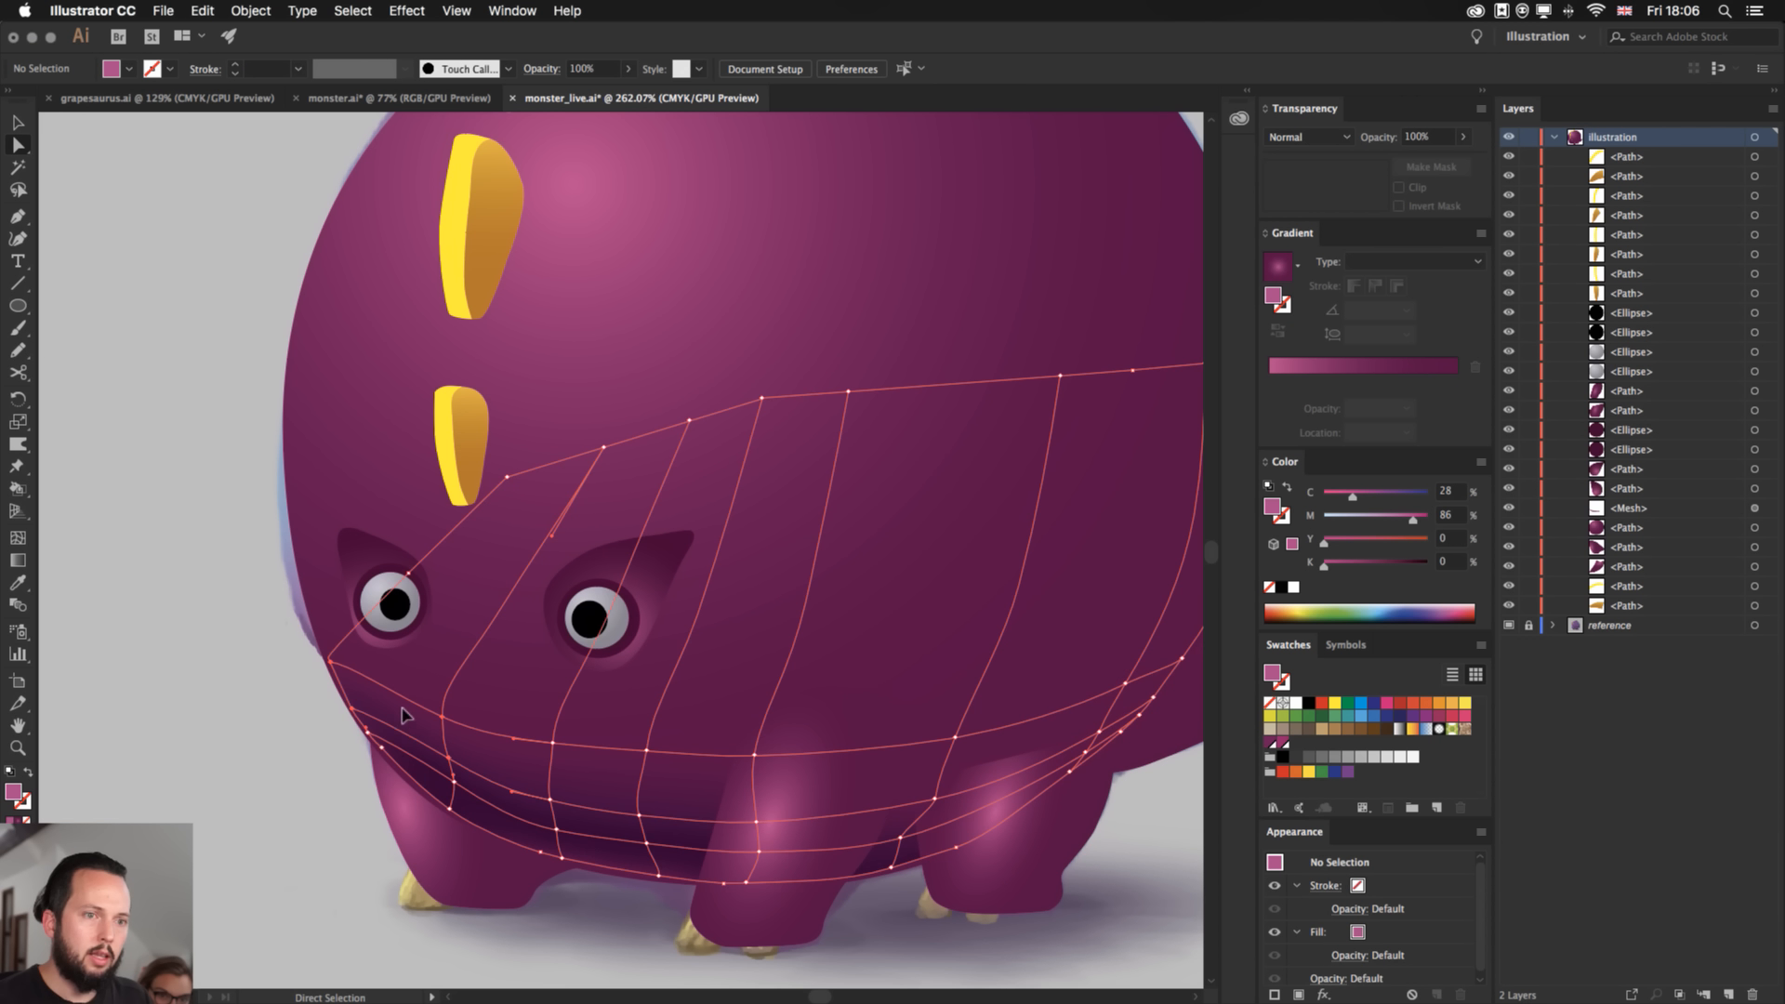
left_click(354, 707)
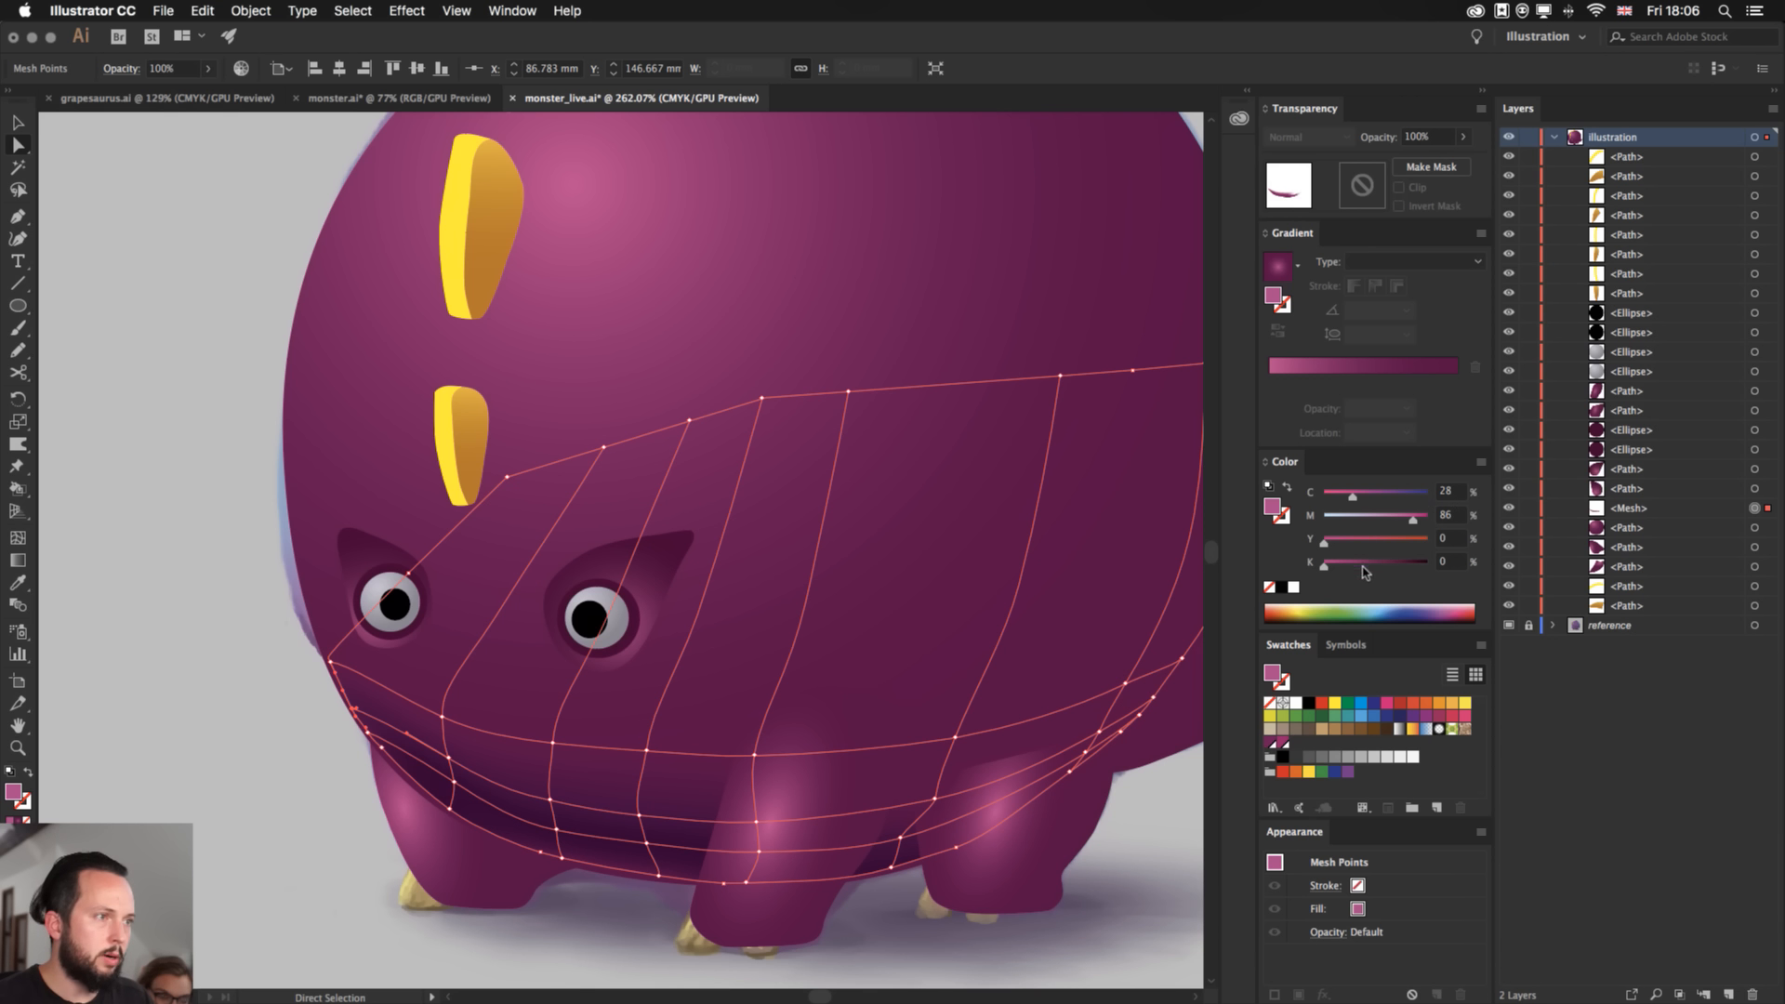
left_click_drag(1356, 564, 1324, 563)
left_click_drag(1356, 487, 1333, 497)
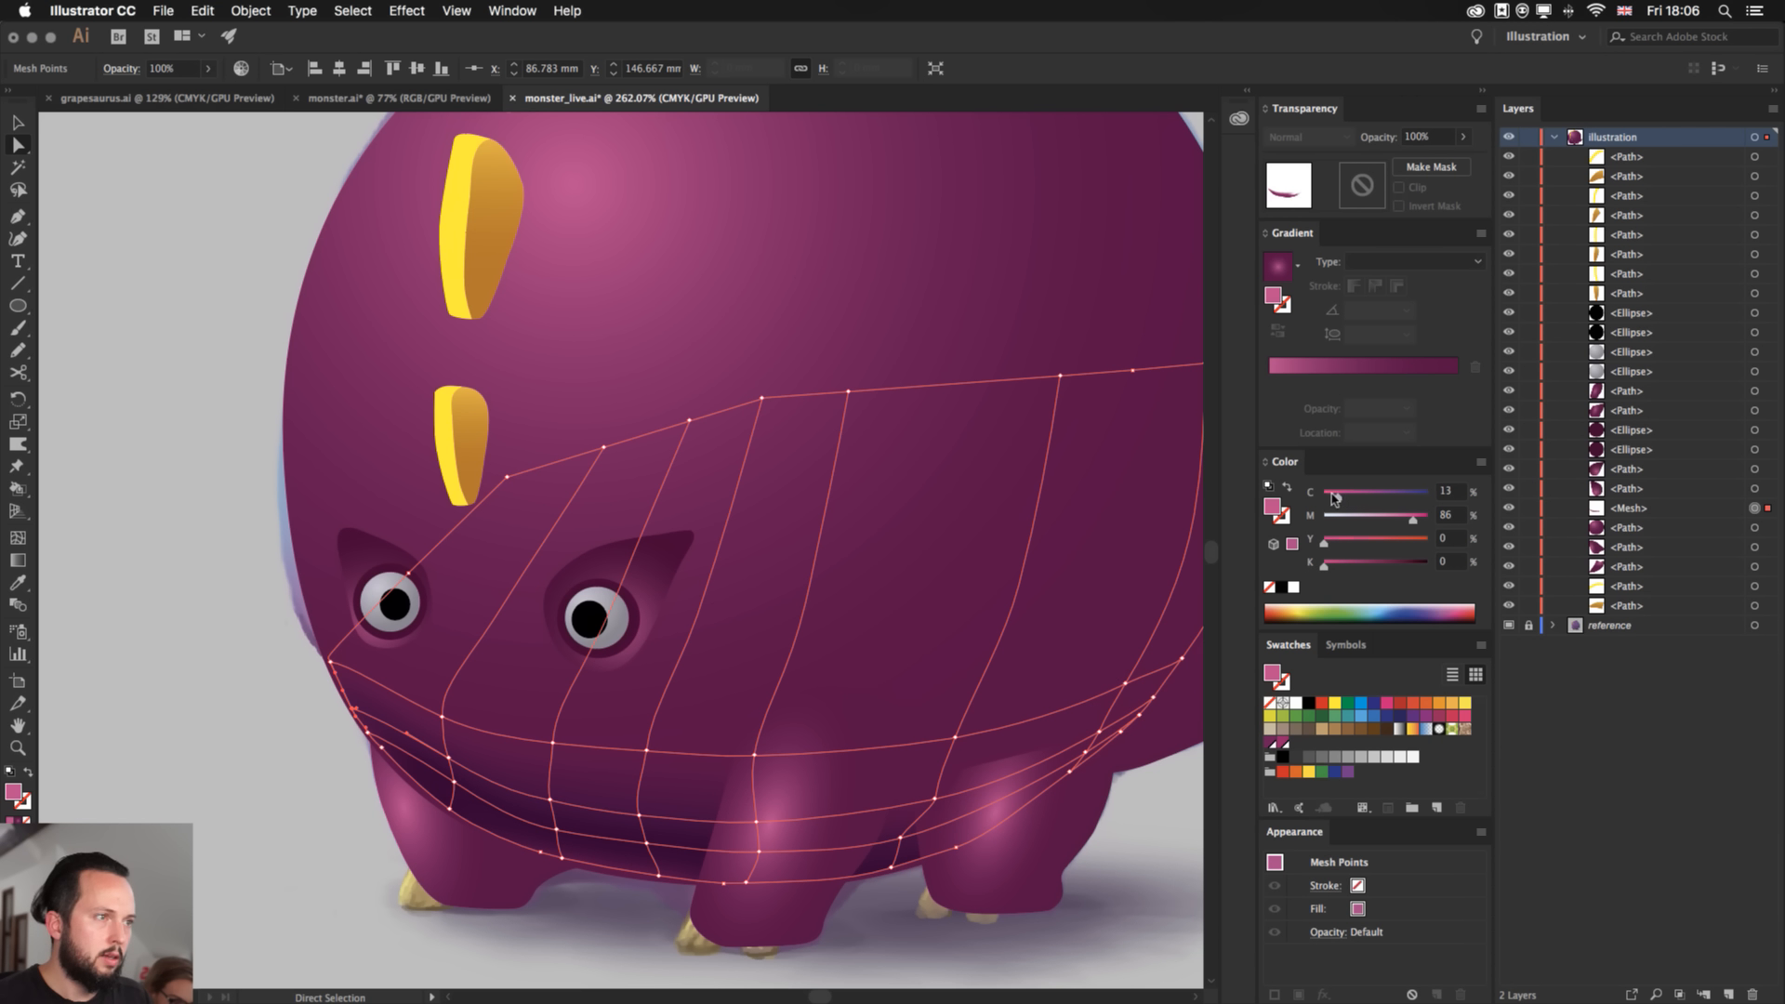
- Check the fill colors of the mesh points along the face's lower front edge, including up close
left_click(451, 755)
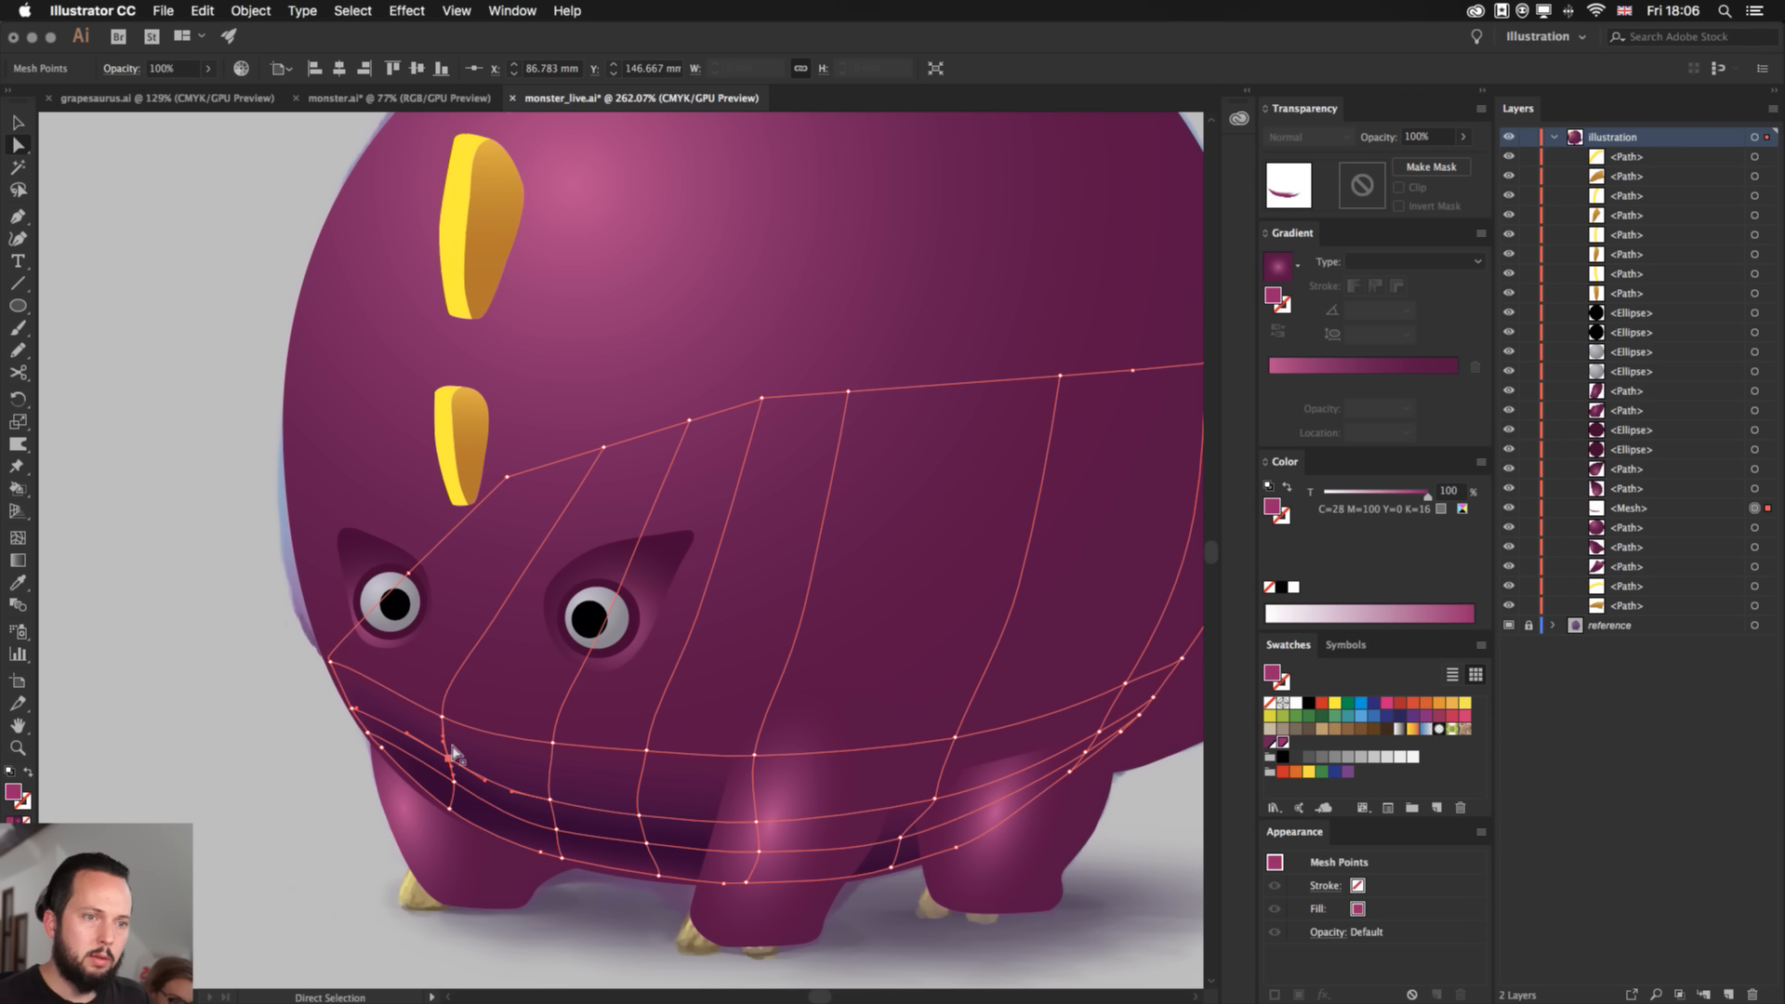
left_click(371, 735)
left_click(422, 790)
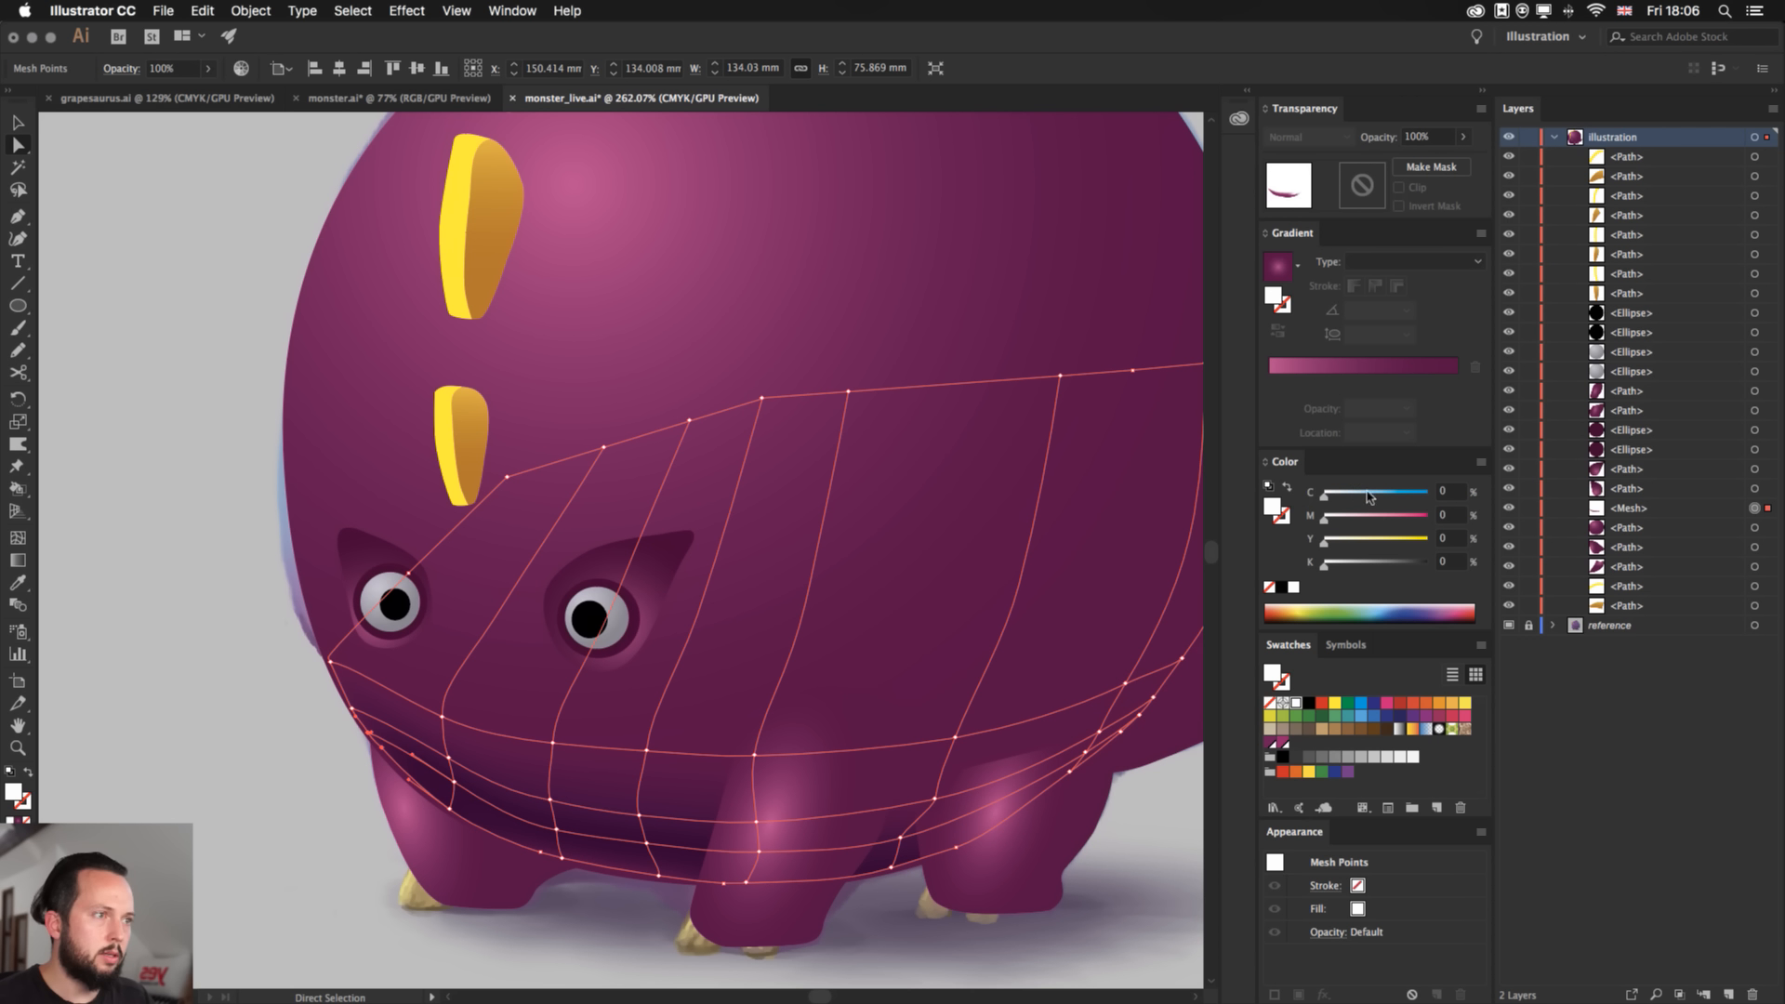
left_click(310, 747)
left_click(409, 715)
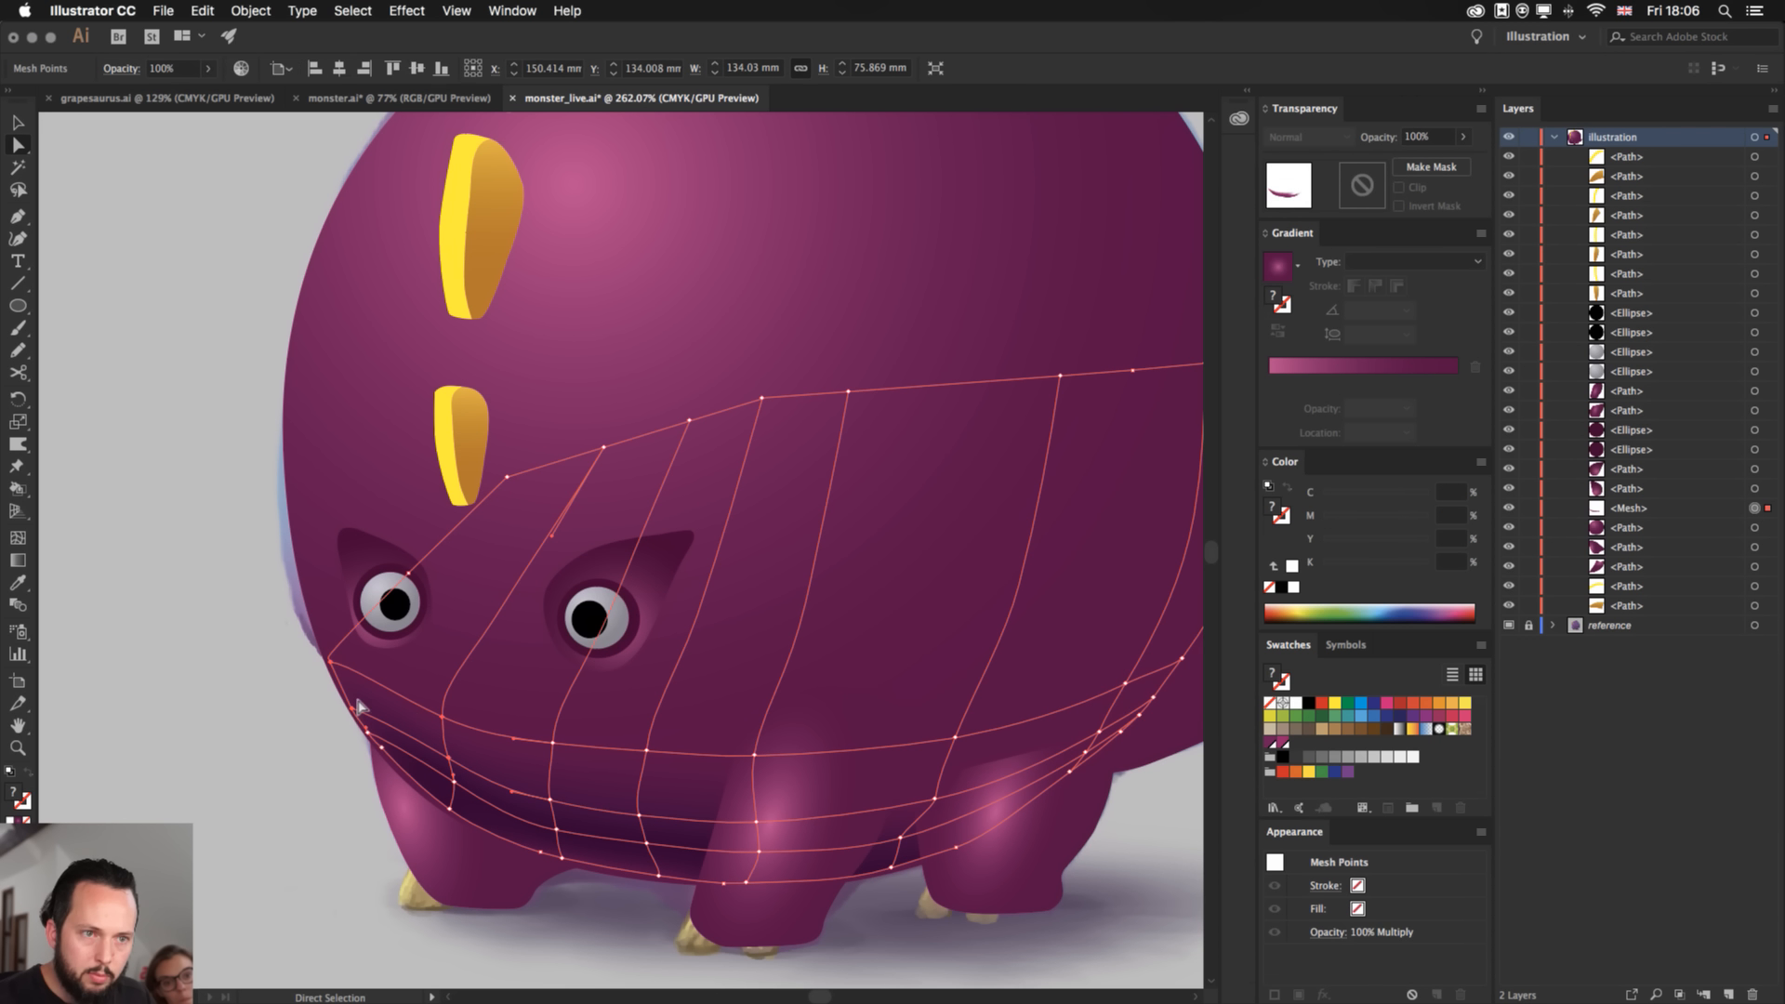
left_click(279, 746)
left_click(370, 734)
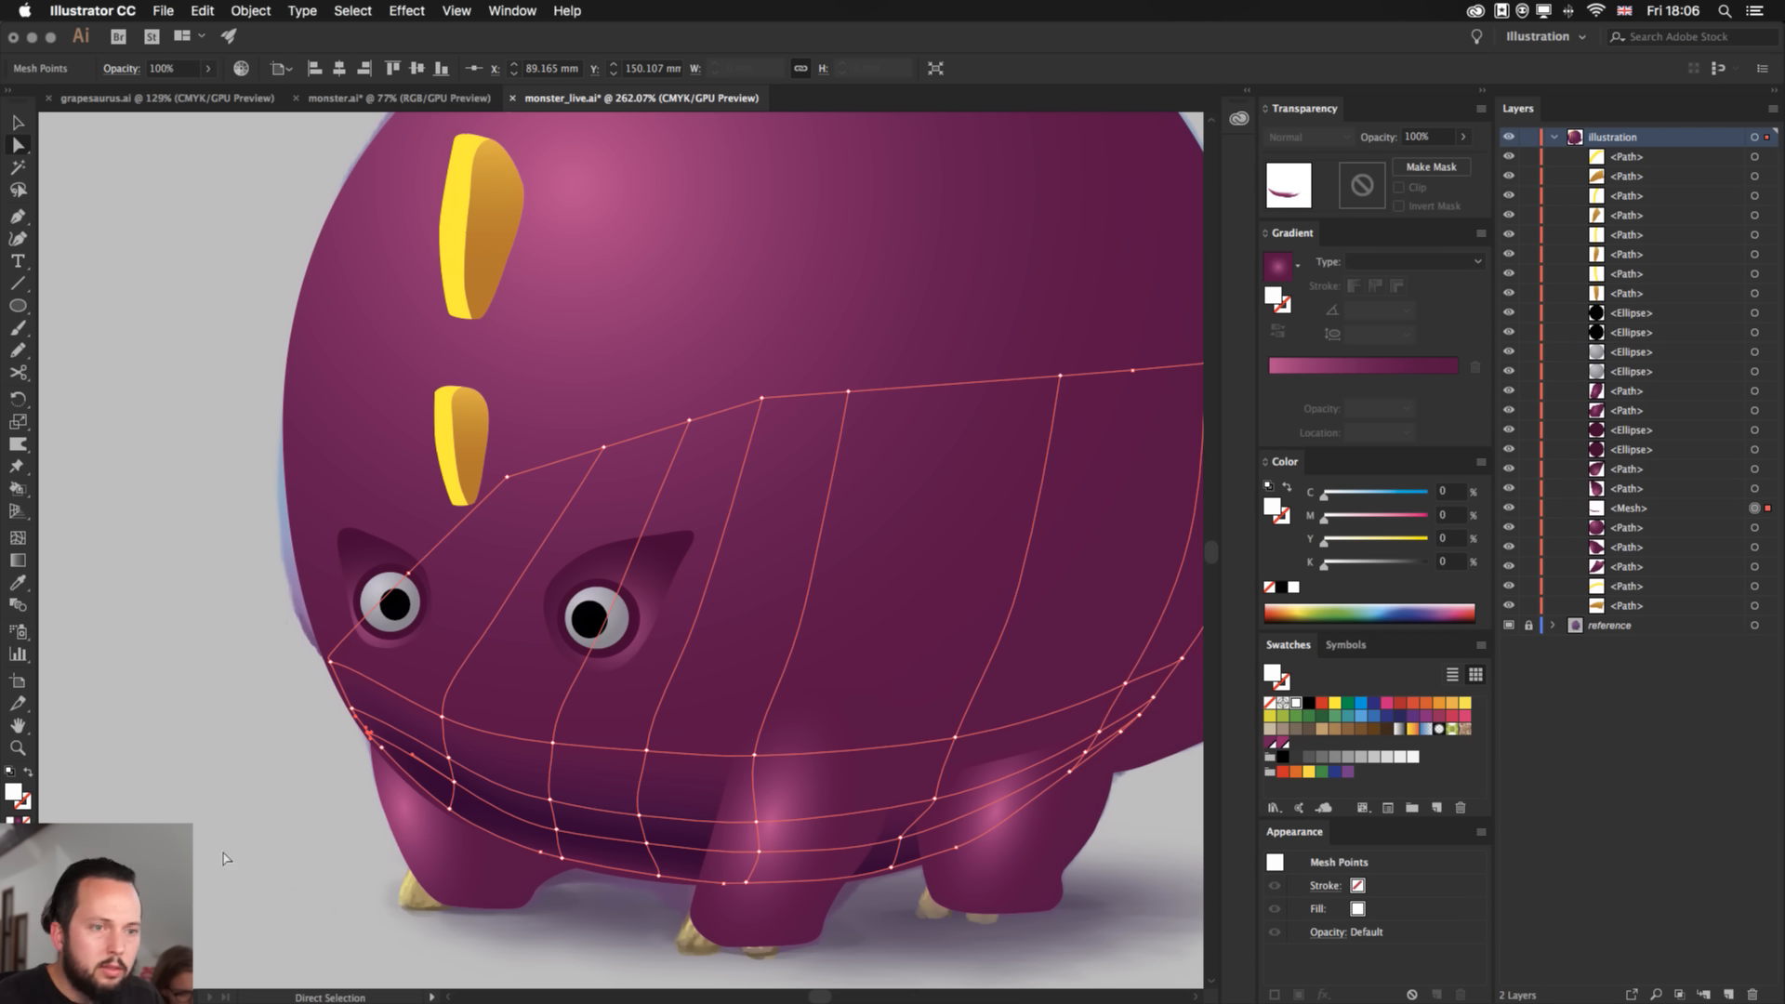
key("z")
left_click_drag(357, 742, 587, 737)
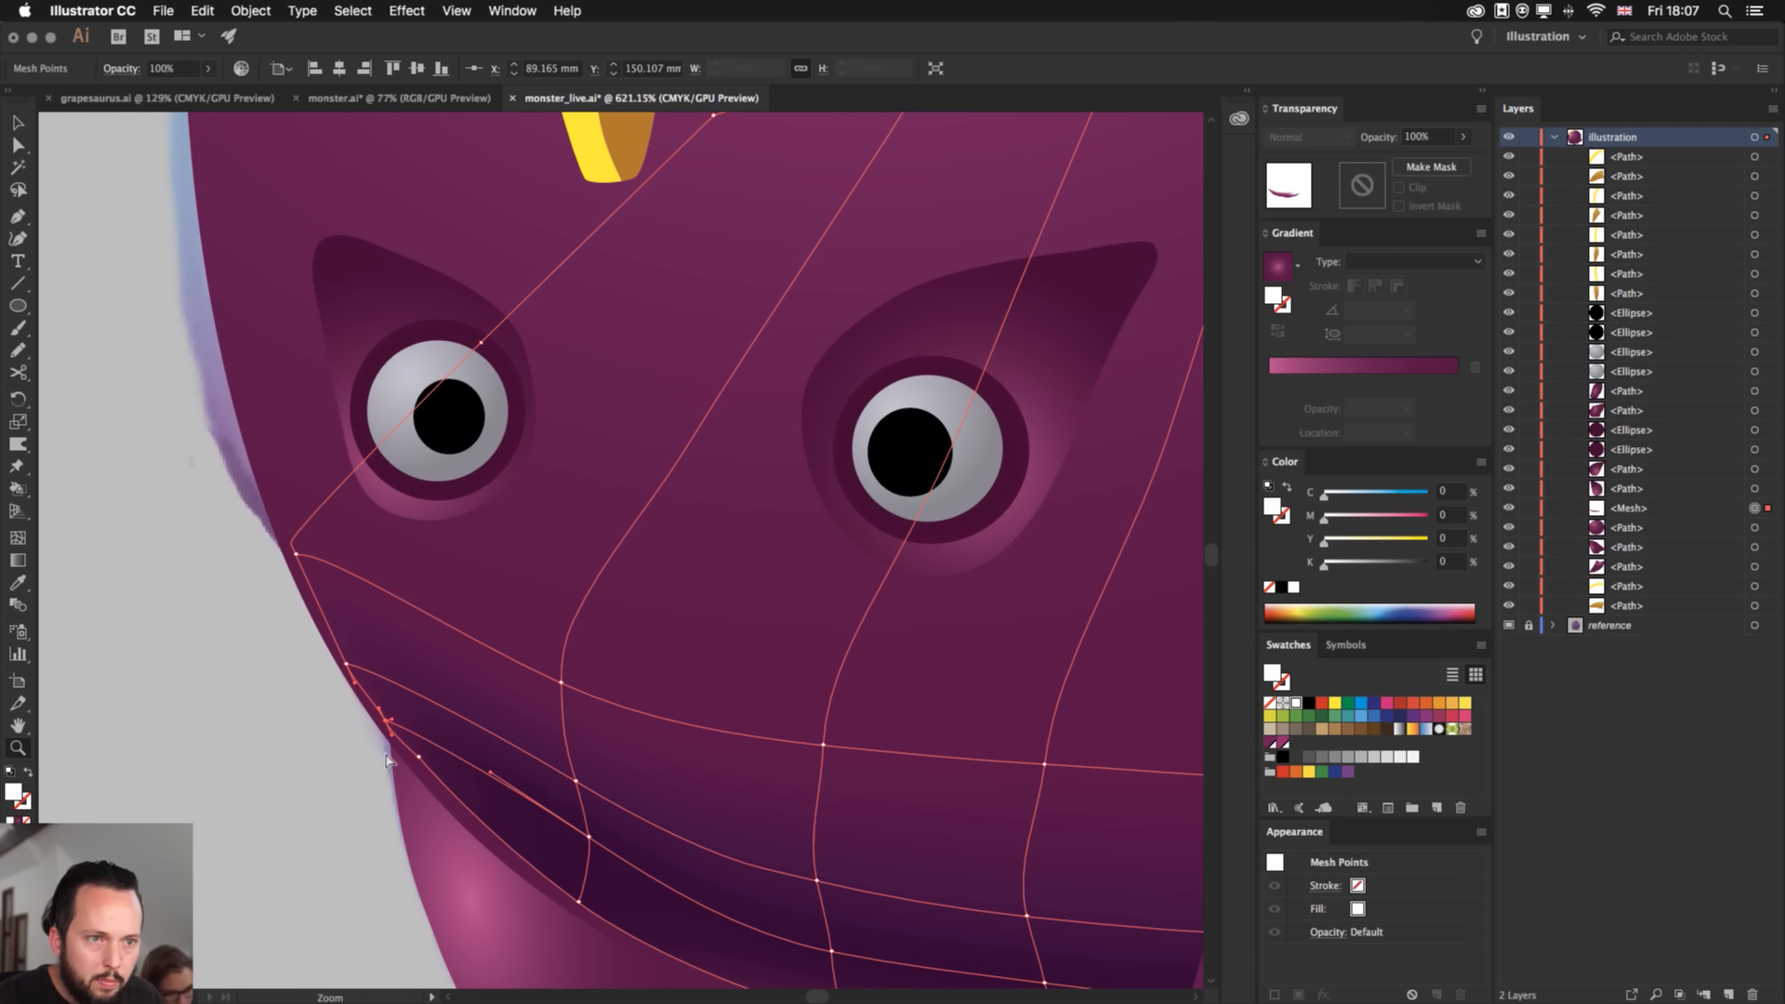
key("a")
left_click(456, 733)
left_click(419, 757)
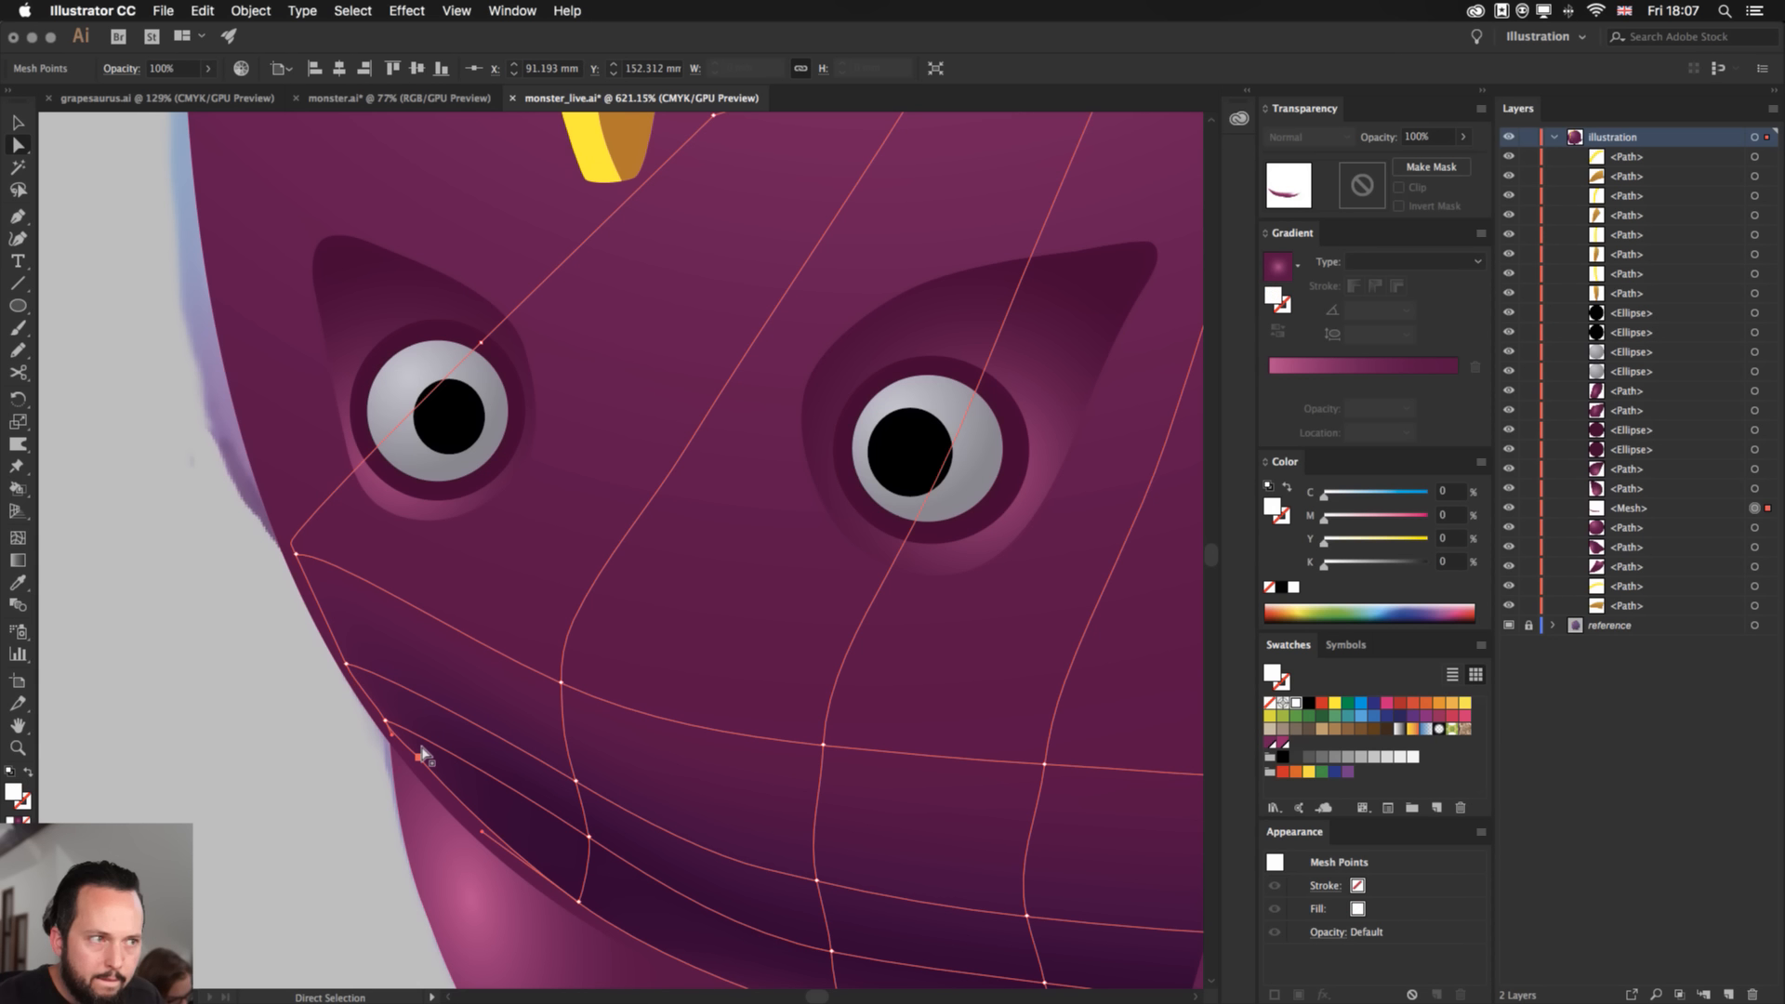
- Lighten the front-edge mesh point where the belly shadow begins to C=0 M=69 Y=0 K=0, and deselect the mesh
left_click(346, 664)
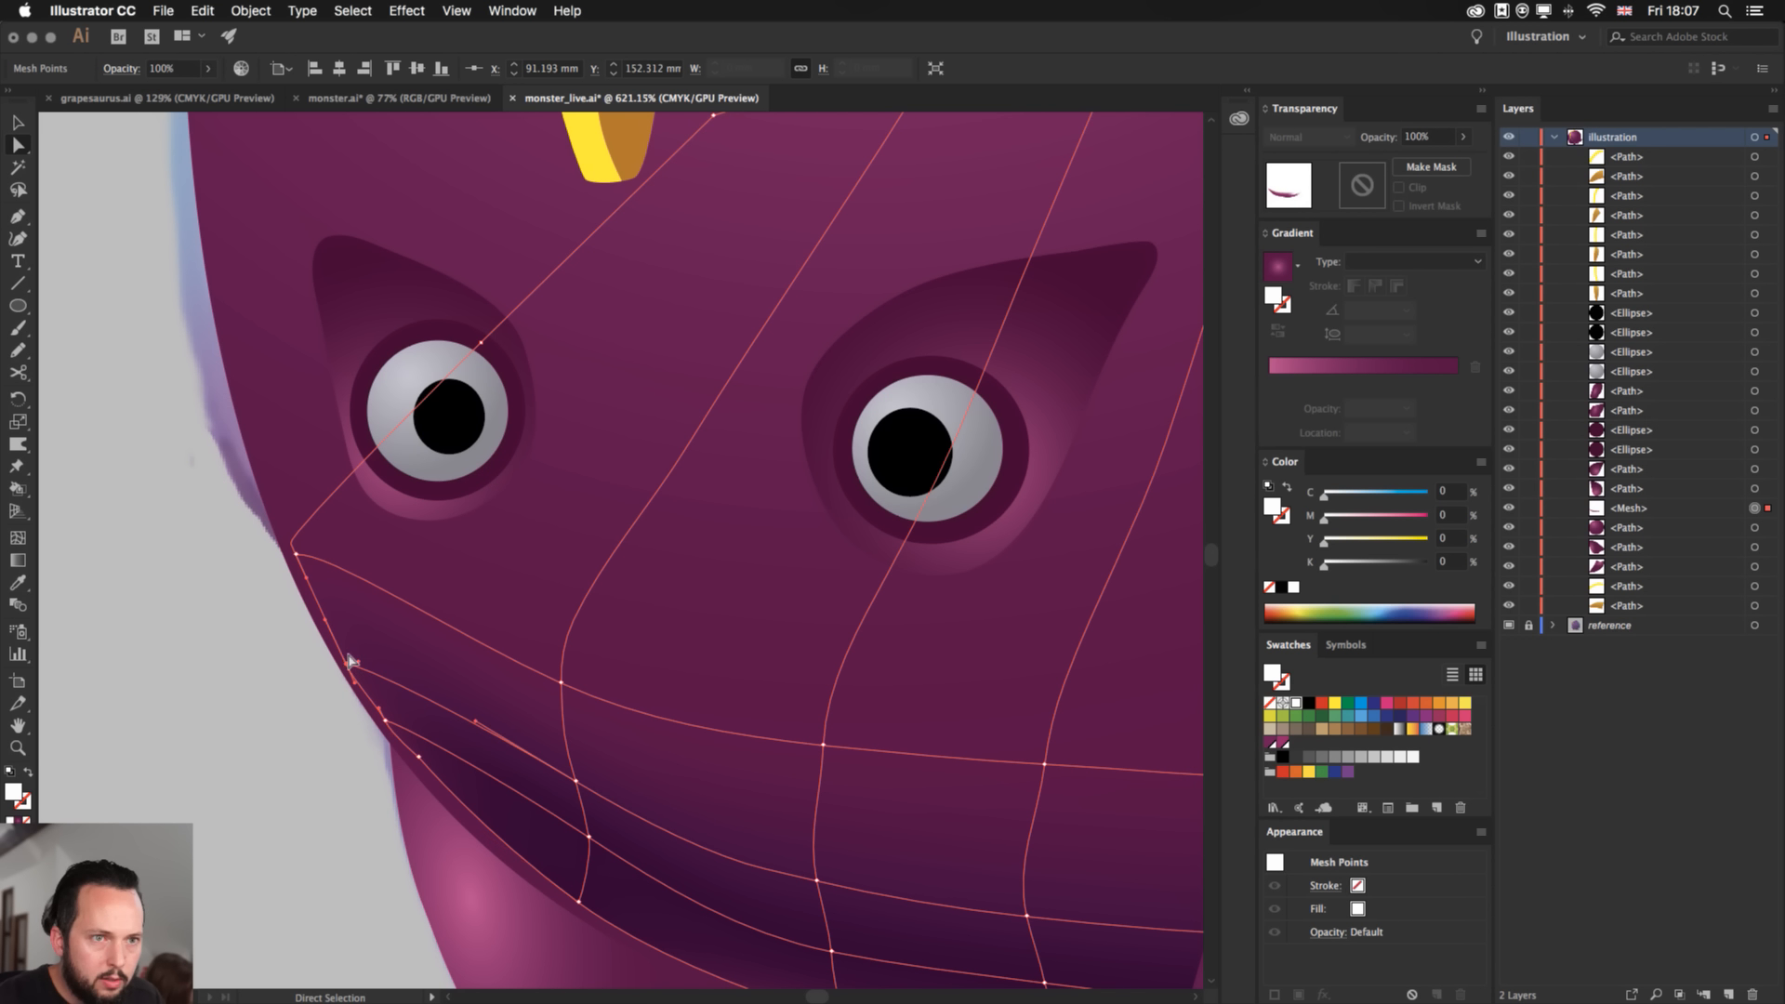
left_click_drag(1336, 496, 1395, 520)
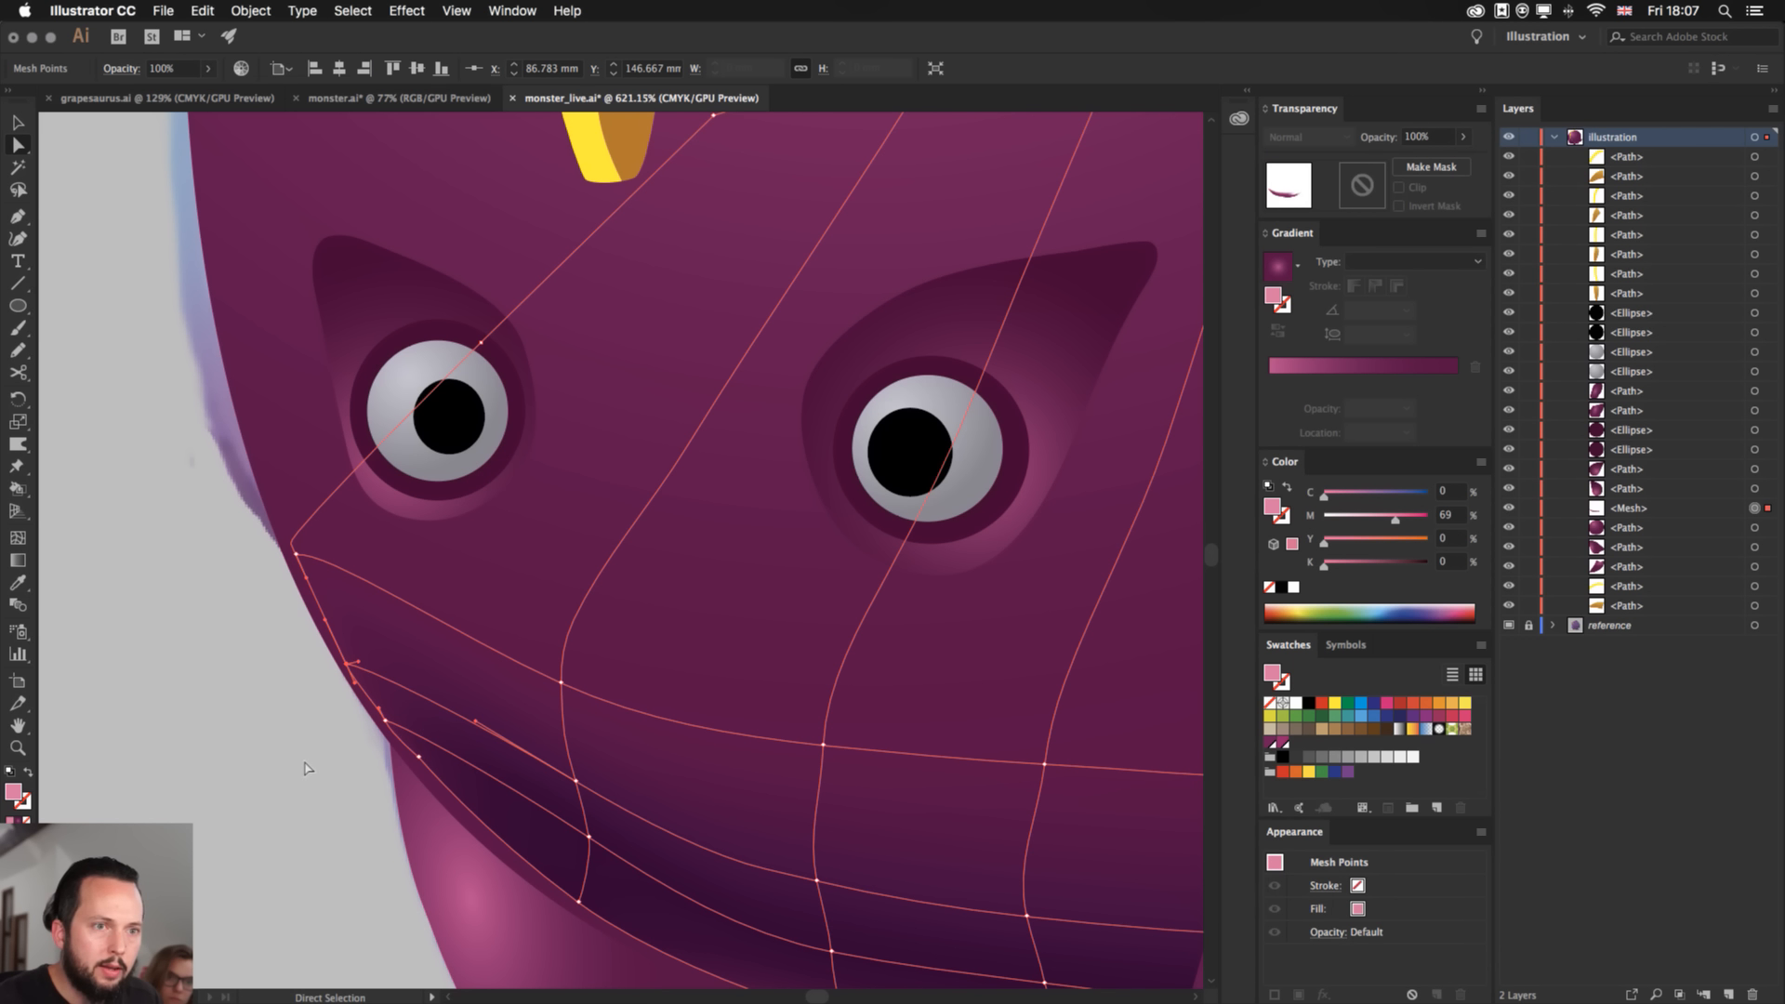
left_click(327, 739)
- Reduce the opacity of the whole shadow mesh to 68% and deselect it
key("super+minus")
key("super+minus")
key("super+minus")
key("super+minus")
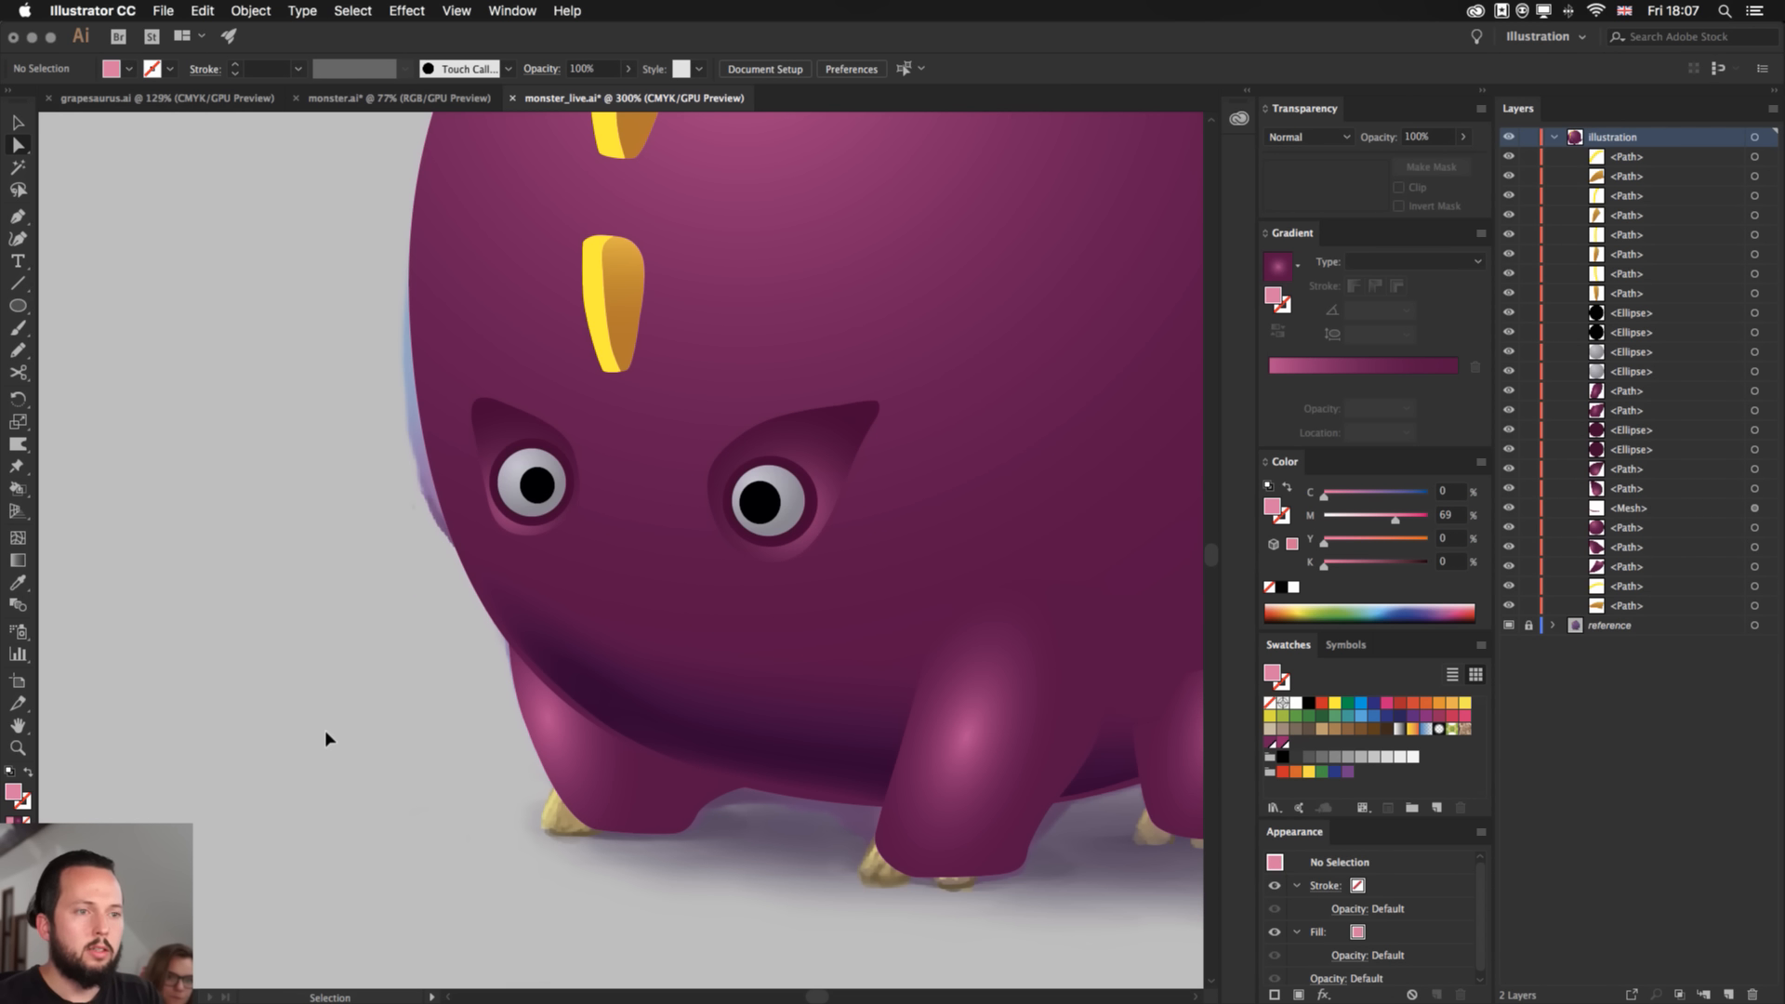
scroll(325, 739, "right", 5)
scroll(325, 740, "up", 4)
key("v")
left_click(493, 837)
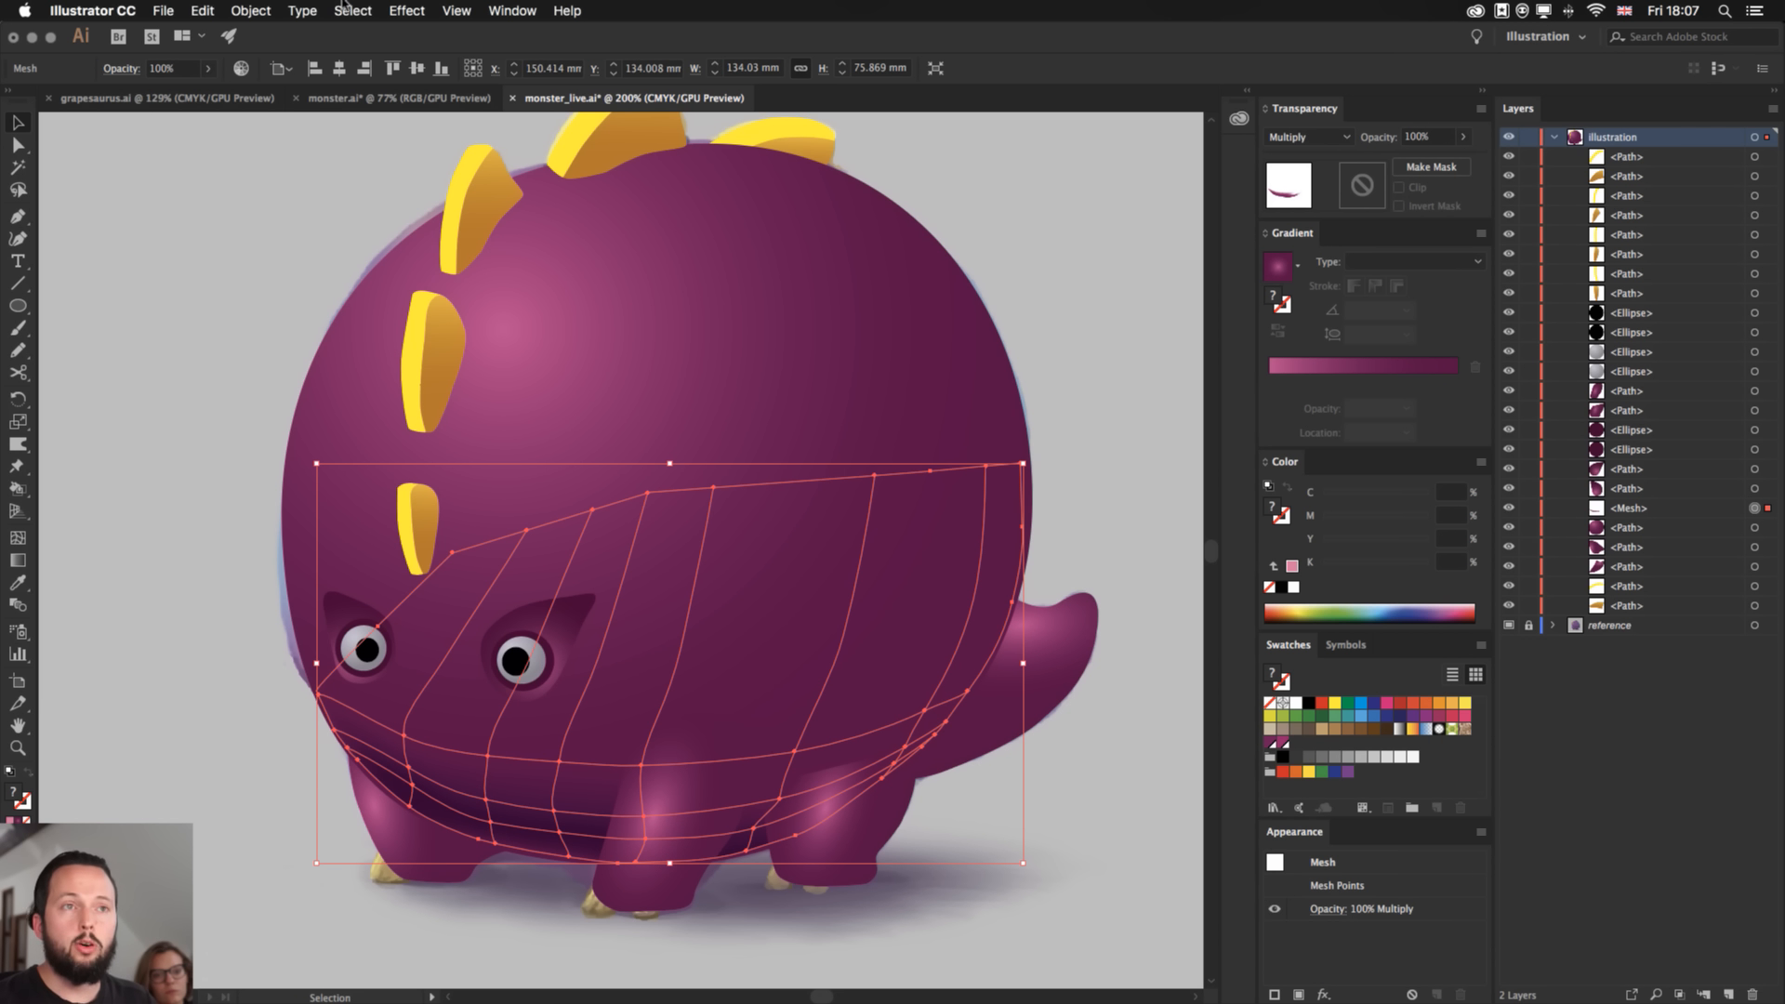
left_click(212, 72)
left_click_drag(208, 93, 190, 93)
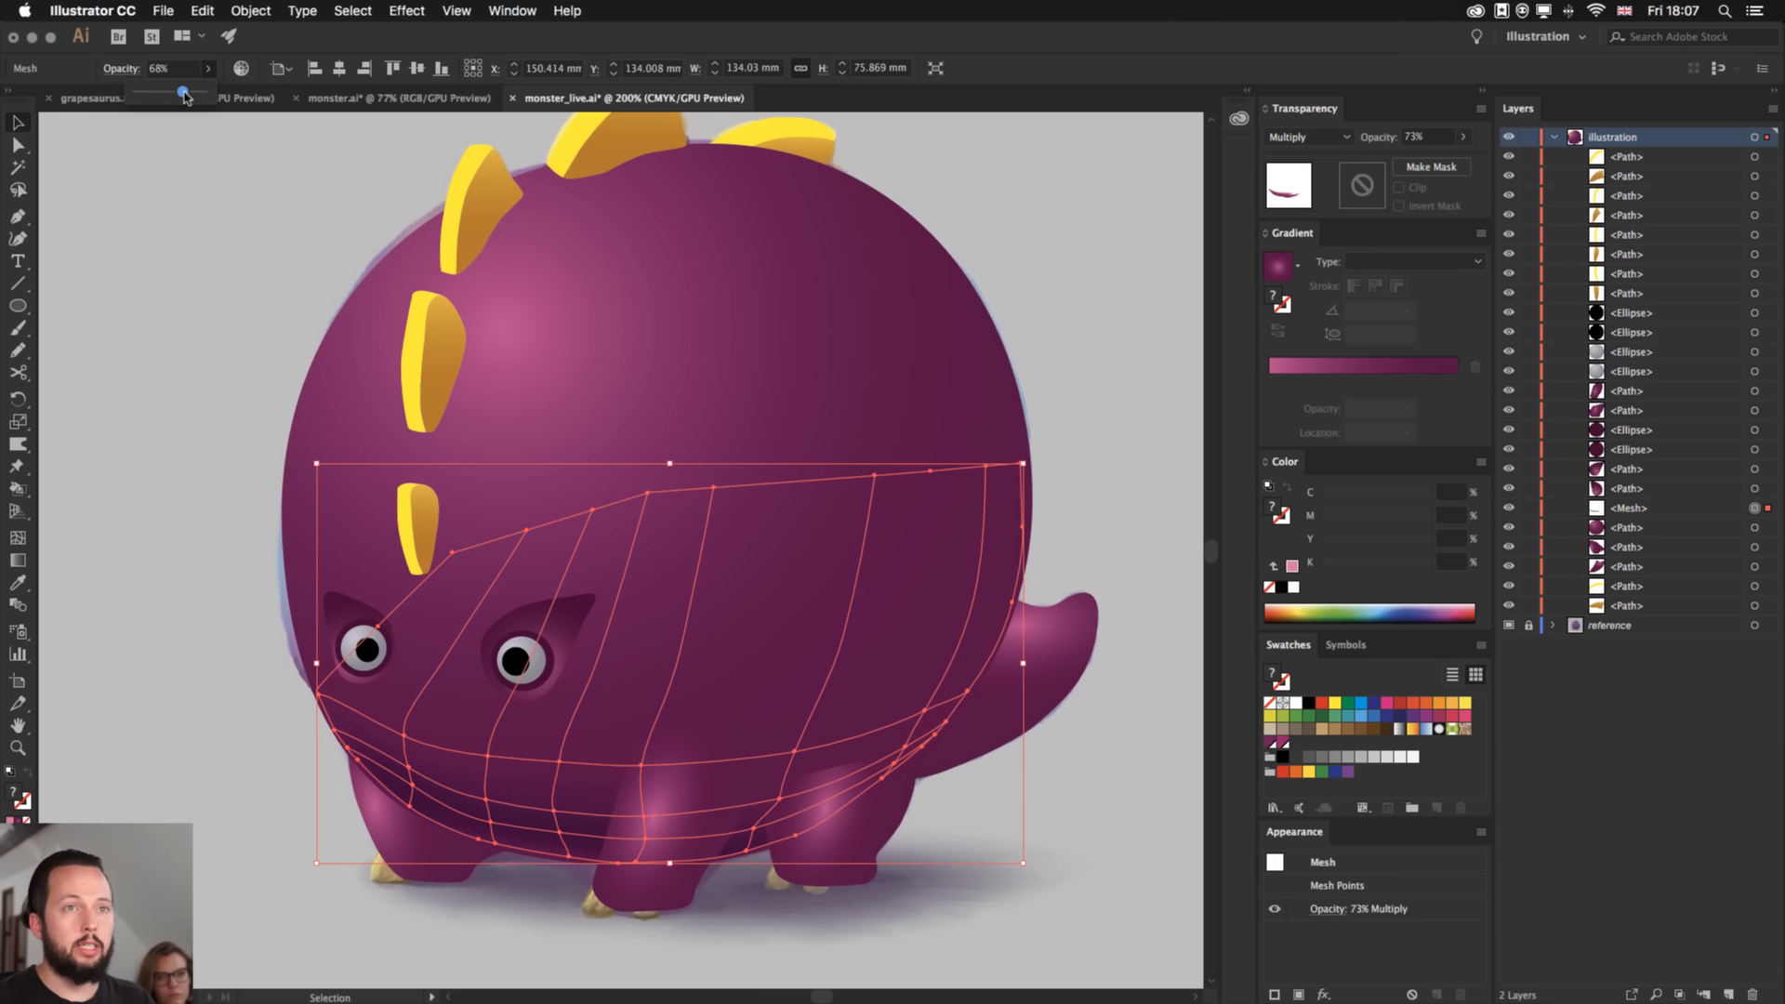
left_click(139, 699)
- Draw a circle about 2.2 mm across over the upper pupil edge of the smaller eye and fill it white
scroll(263, 699, "left", 4)
scroll(264, 699, "down", 1)
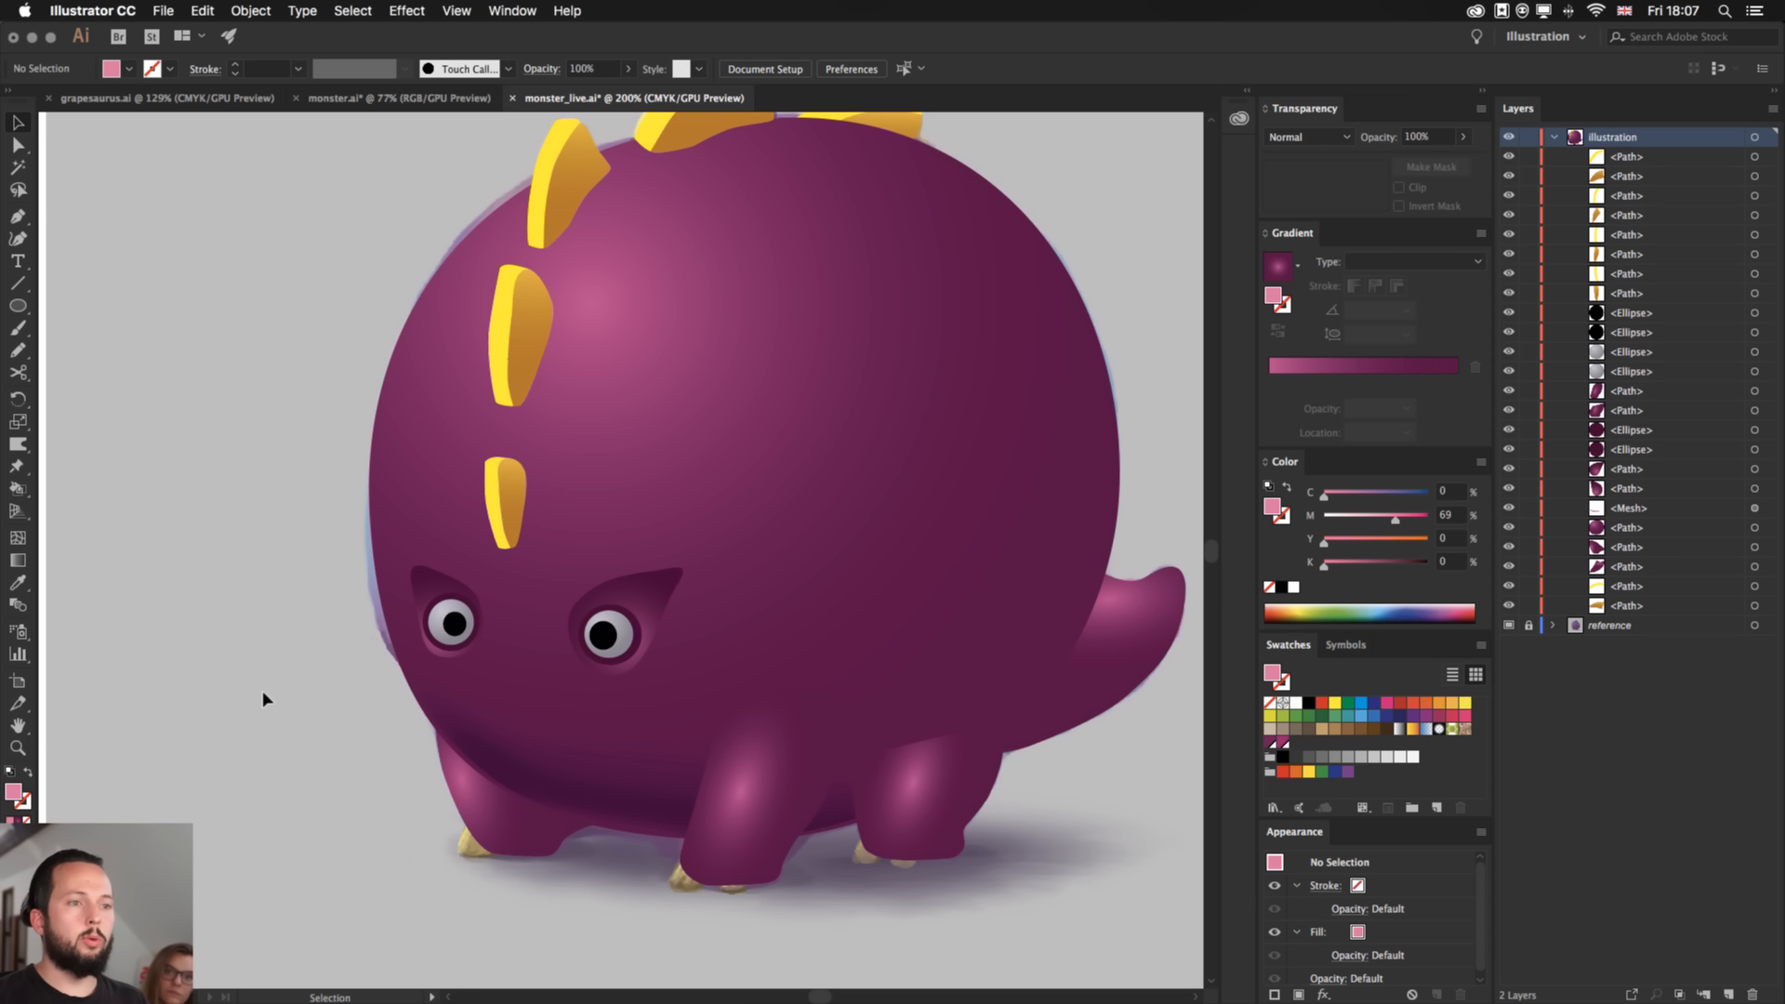
scroll(472, 621, "up", 1)
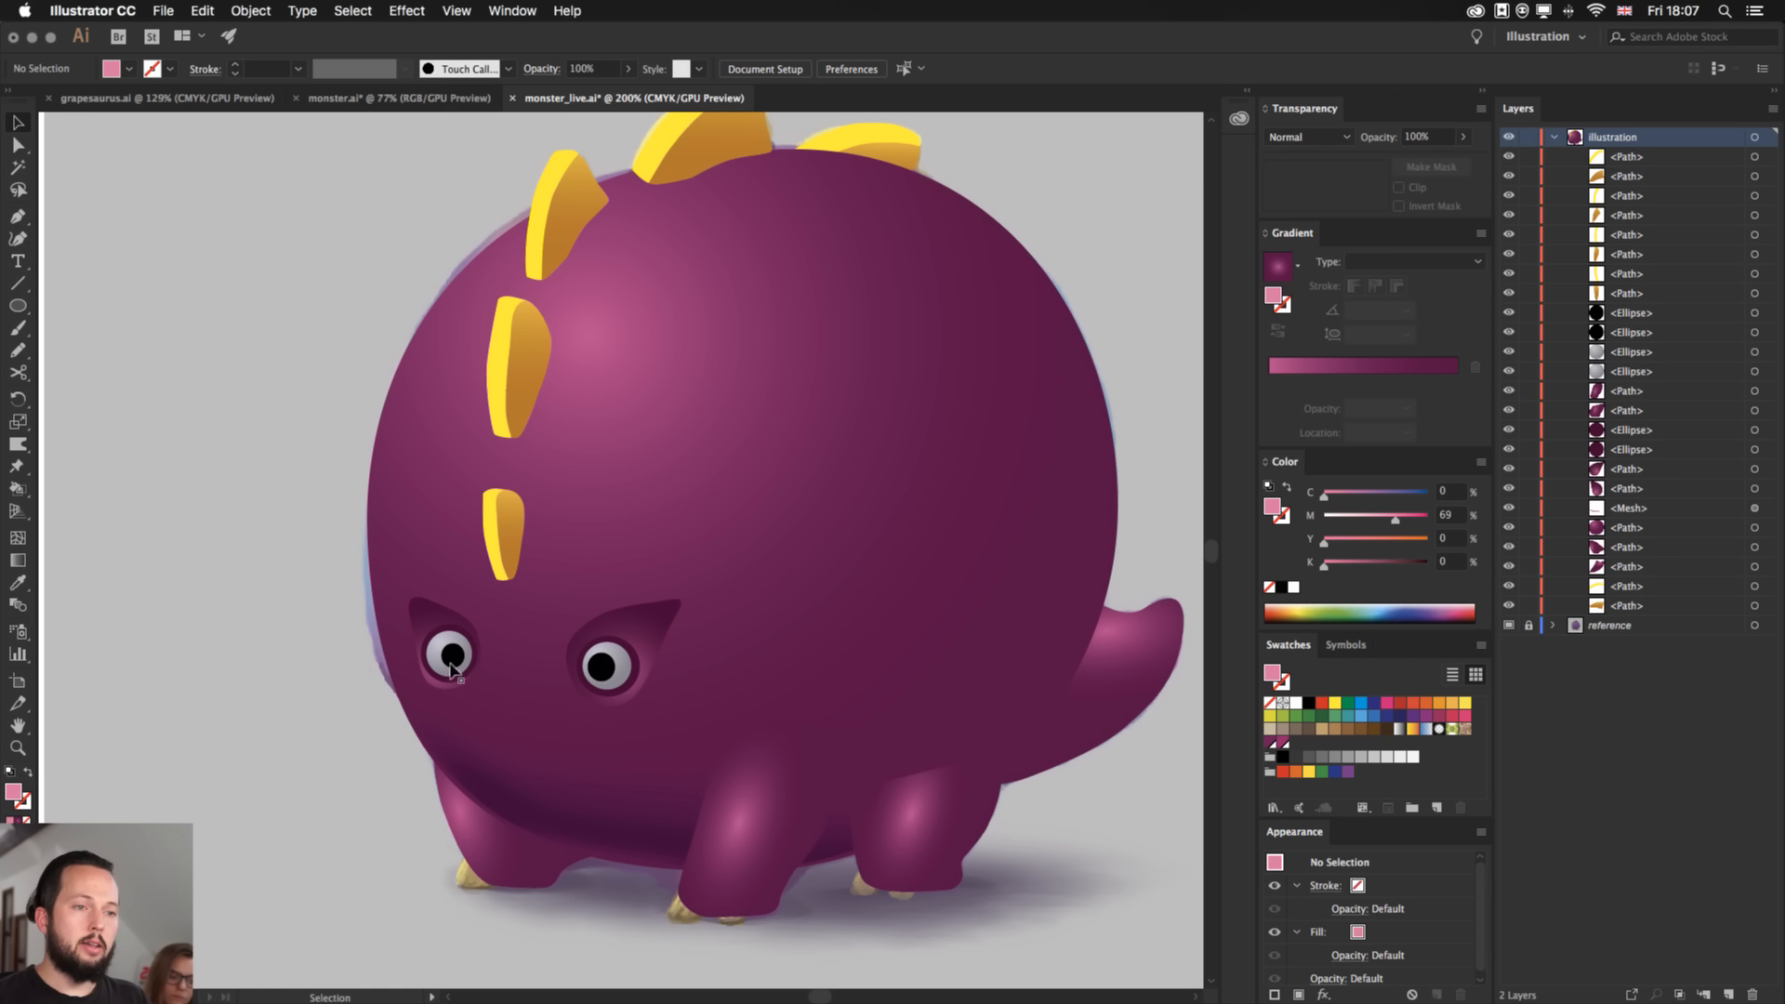
key("super+equal")
key("super+equal")
key("super+equal")
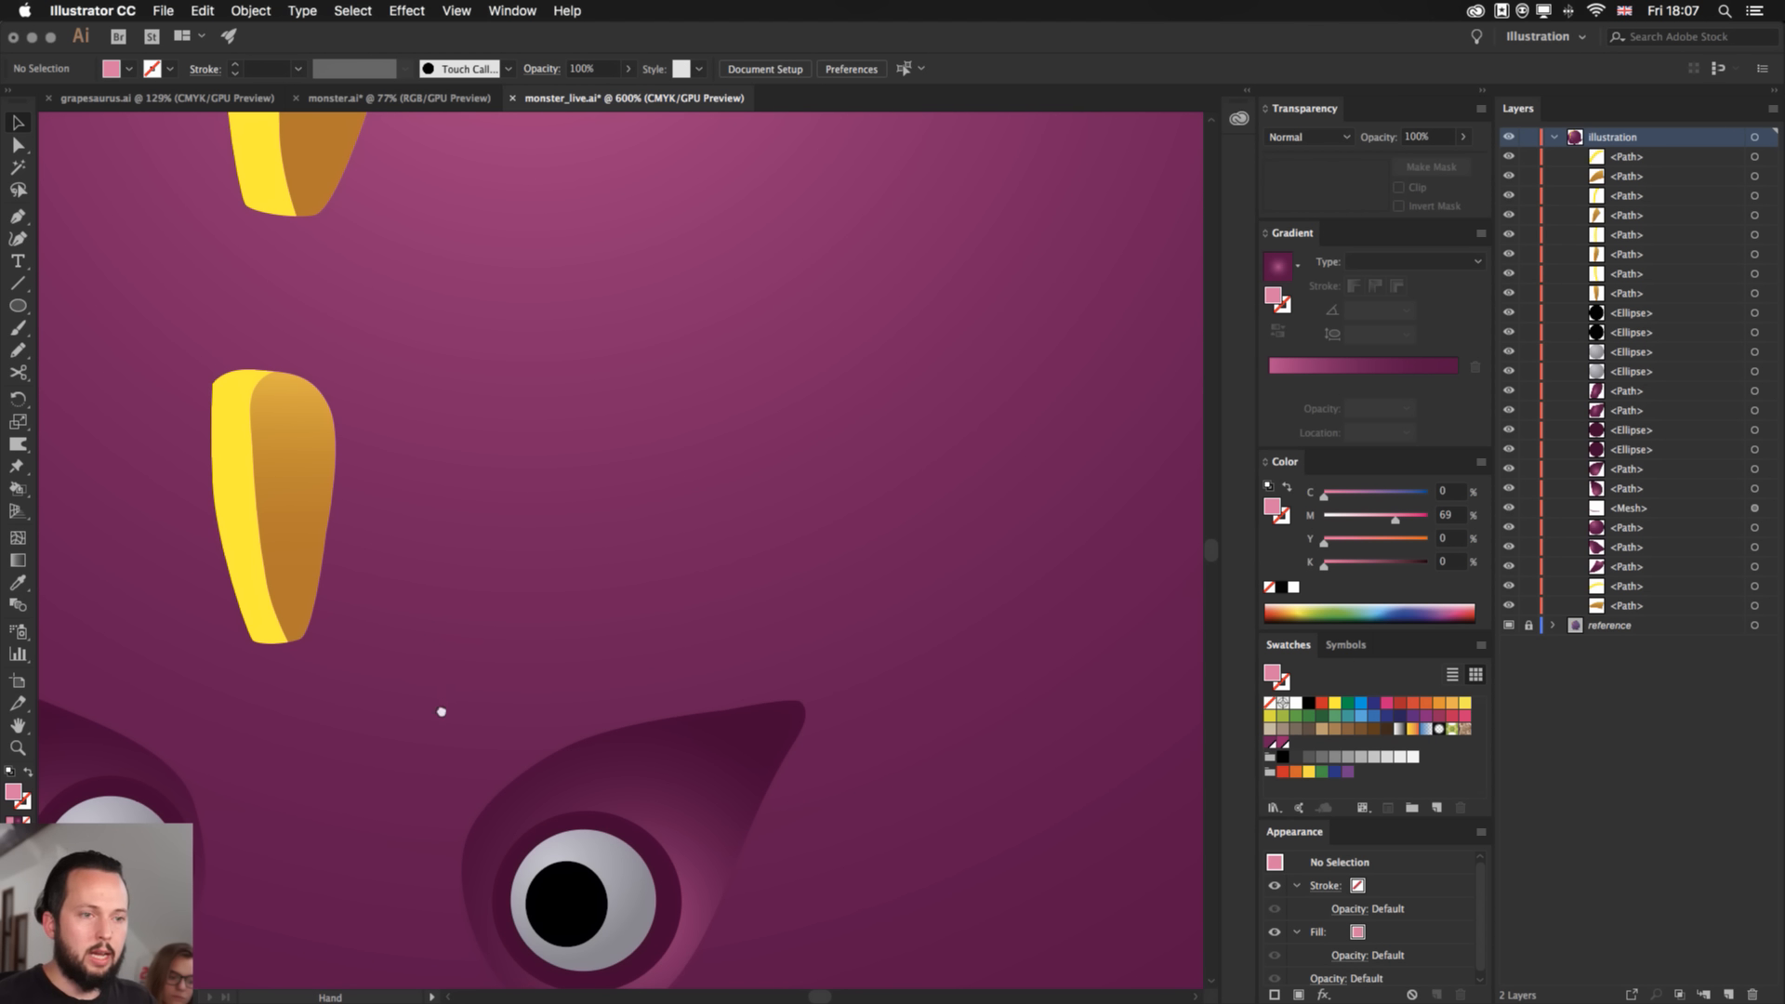
left_click_drag(439, 710, 692, 351)
key("l")
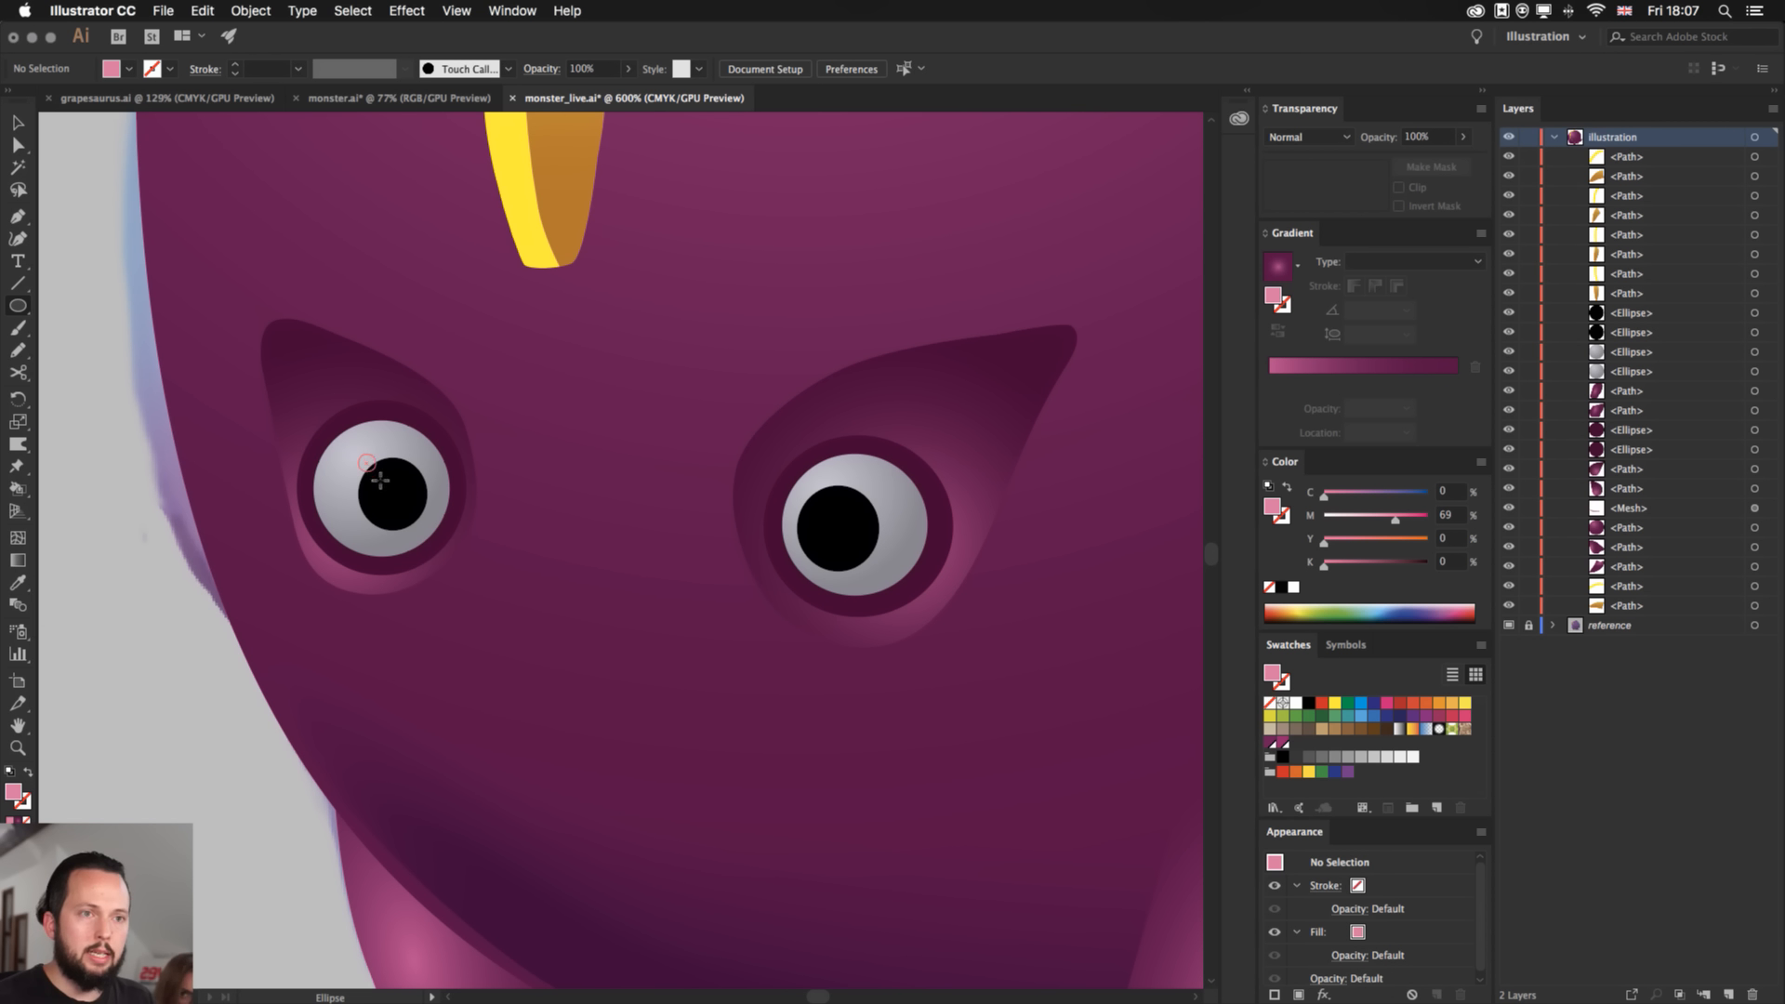
left_click_drag(373, 468, 387, 493)
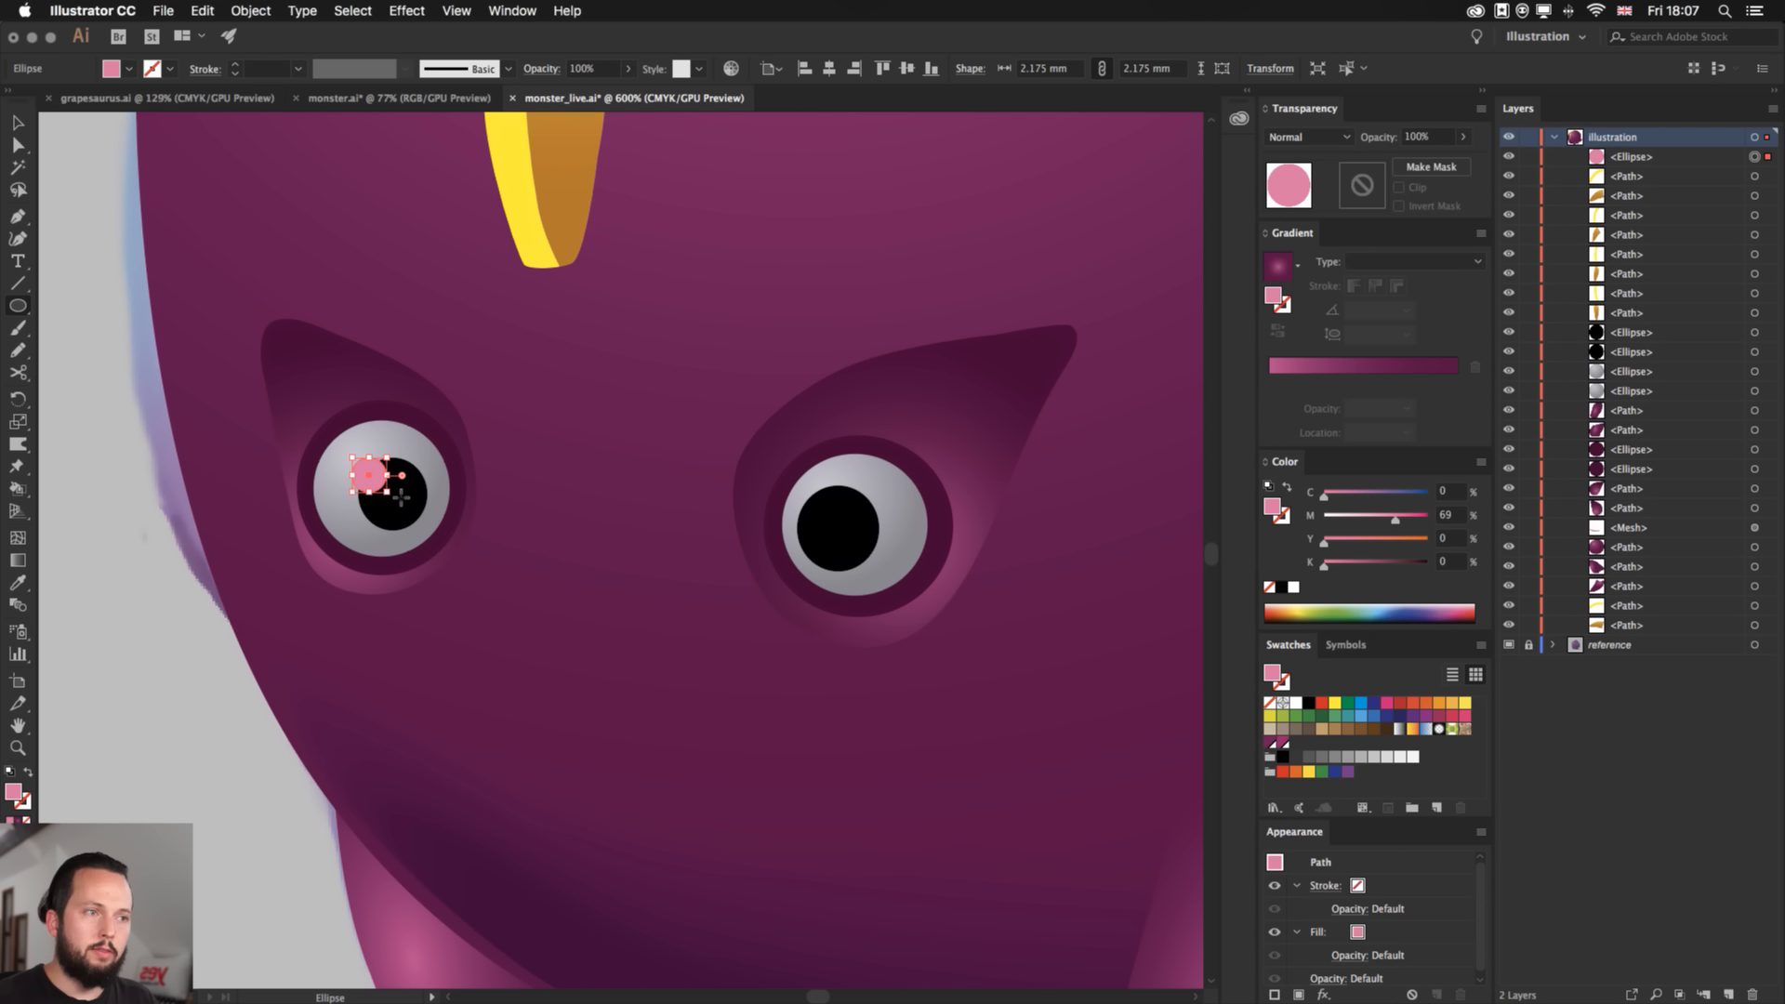
left_click(1293, 587)
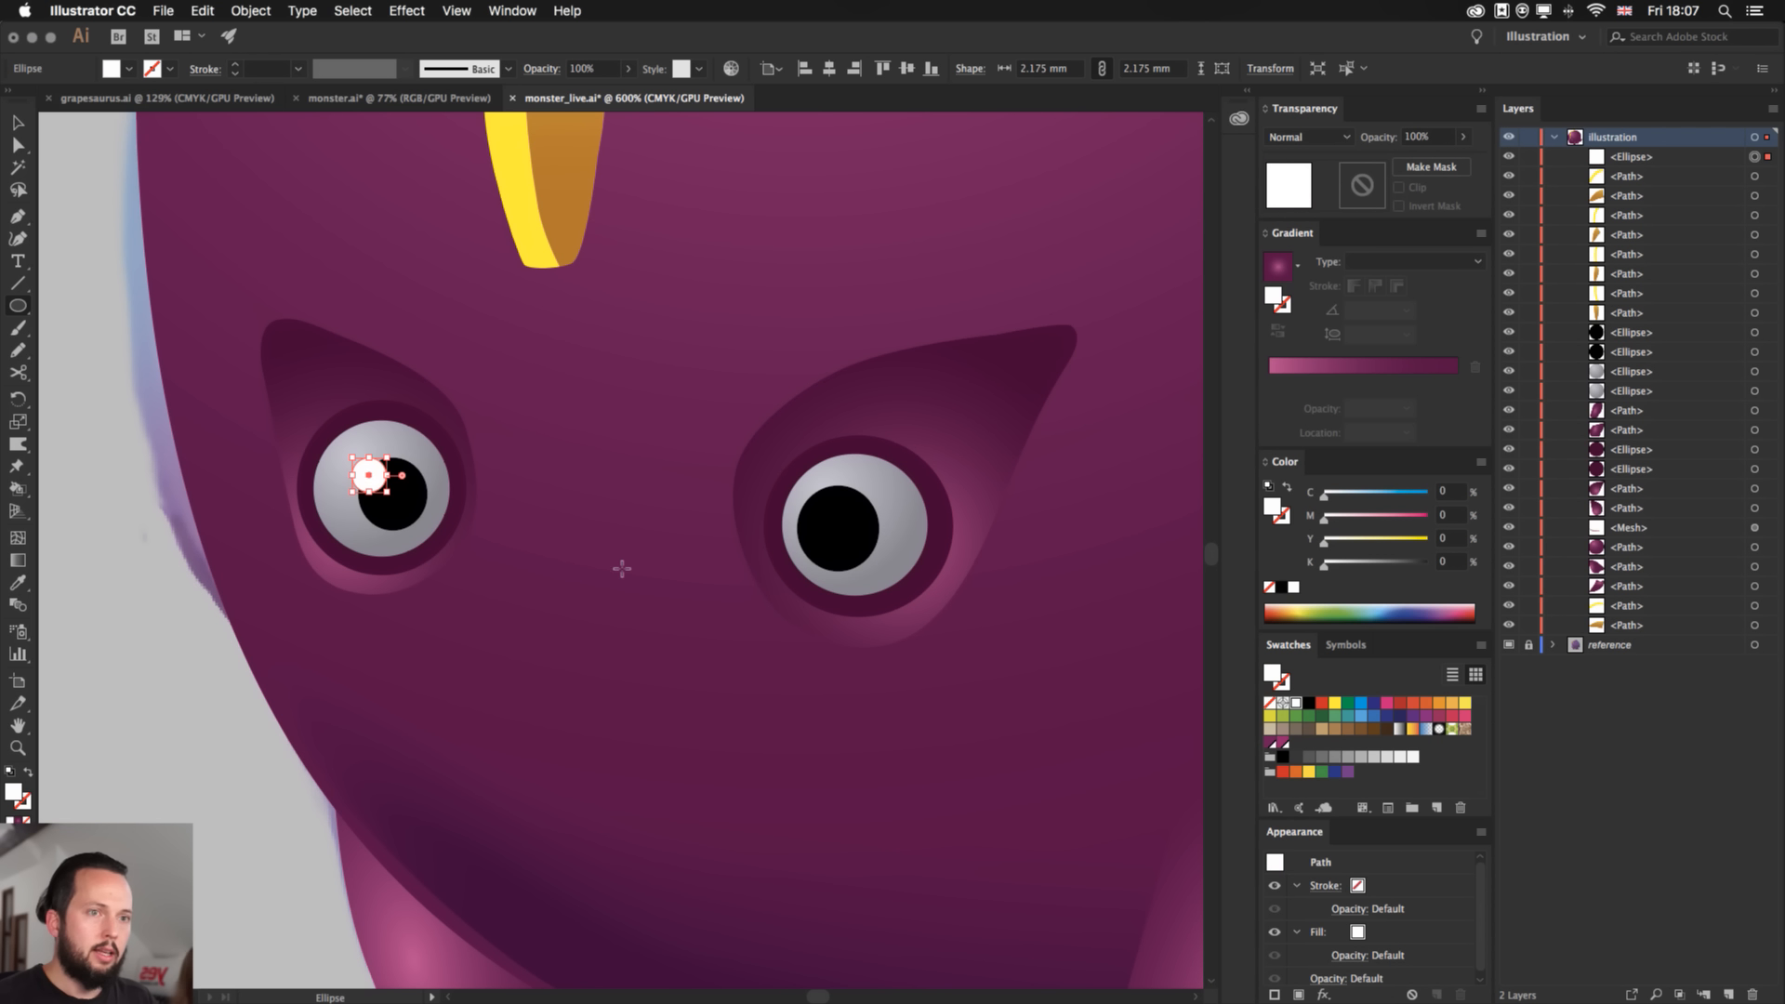
- Duplicate the white highlight onto the upper pupil edge of the larger eye
key("v")
left_click_drag(372, 476, 875, 493)
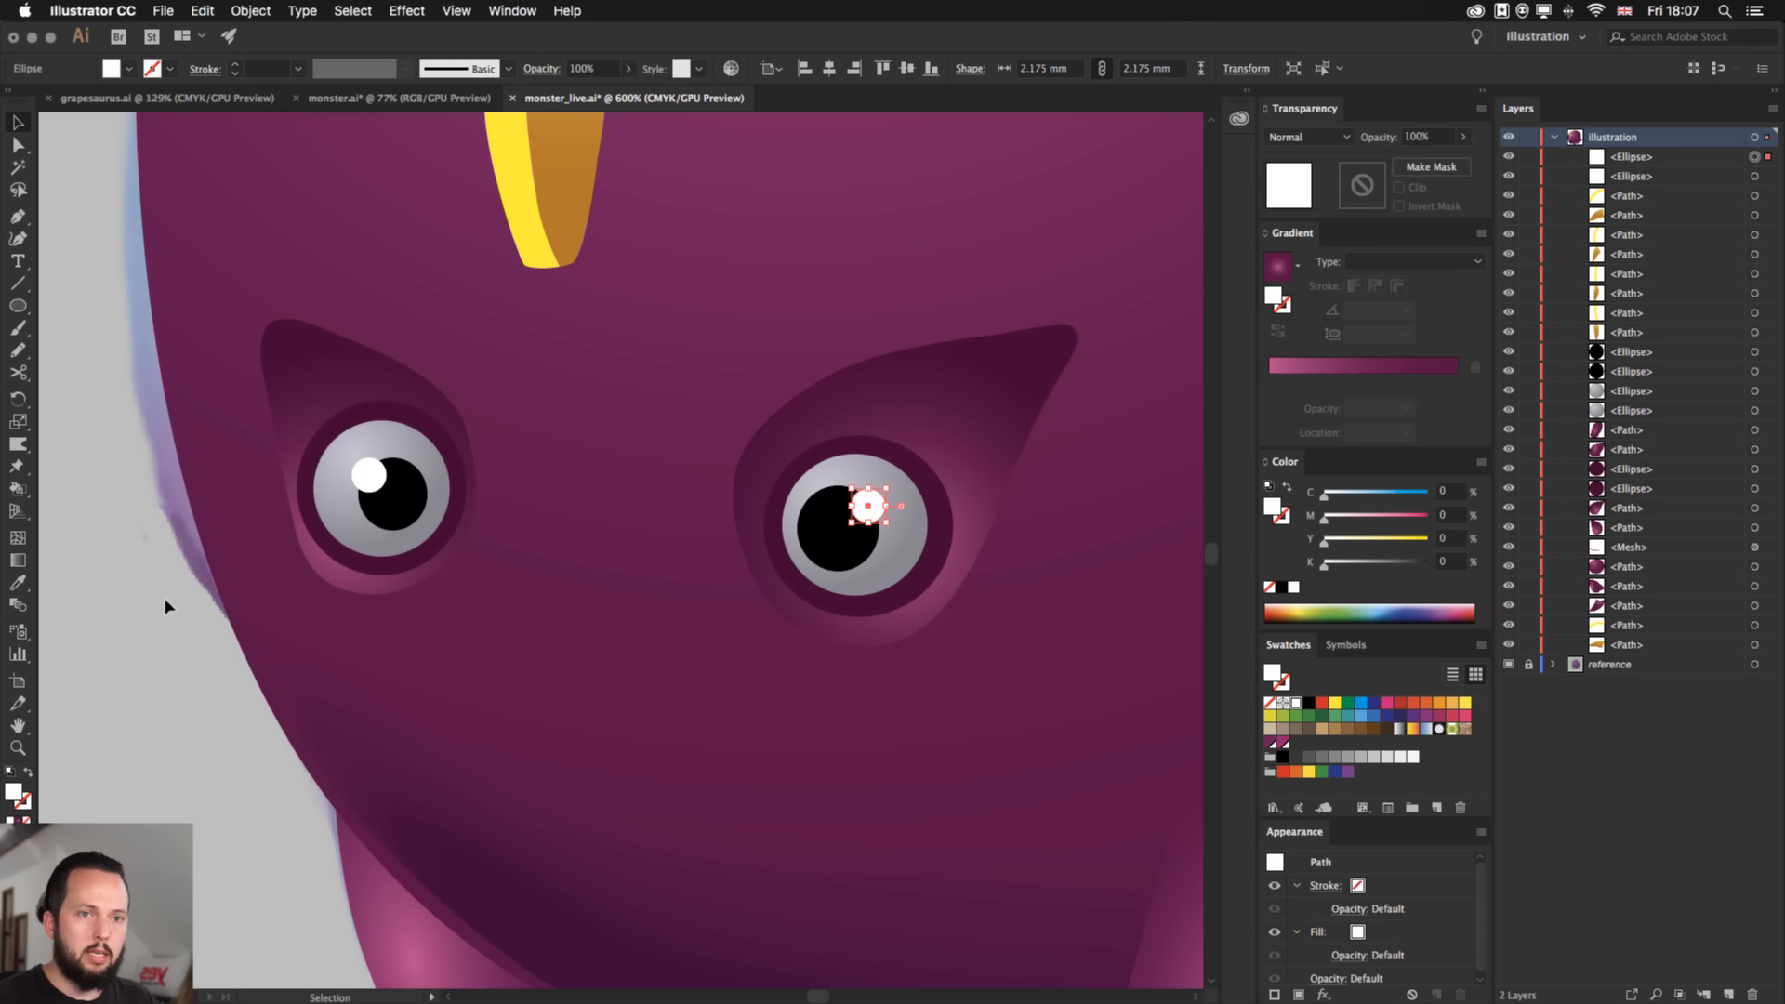
left_click(166, 623)
- Try coloring the shadow's lower-edge mesh point next to the tail with the C=40 M=100 Y=0 K=35 swatch
key("super+minus")
key("super+minus")
key("super+minus")
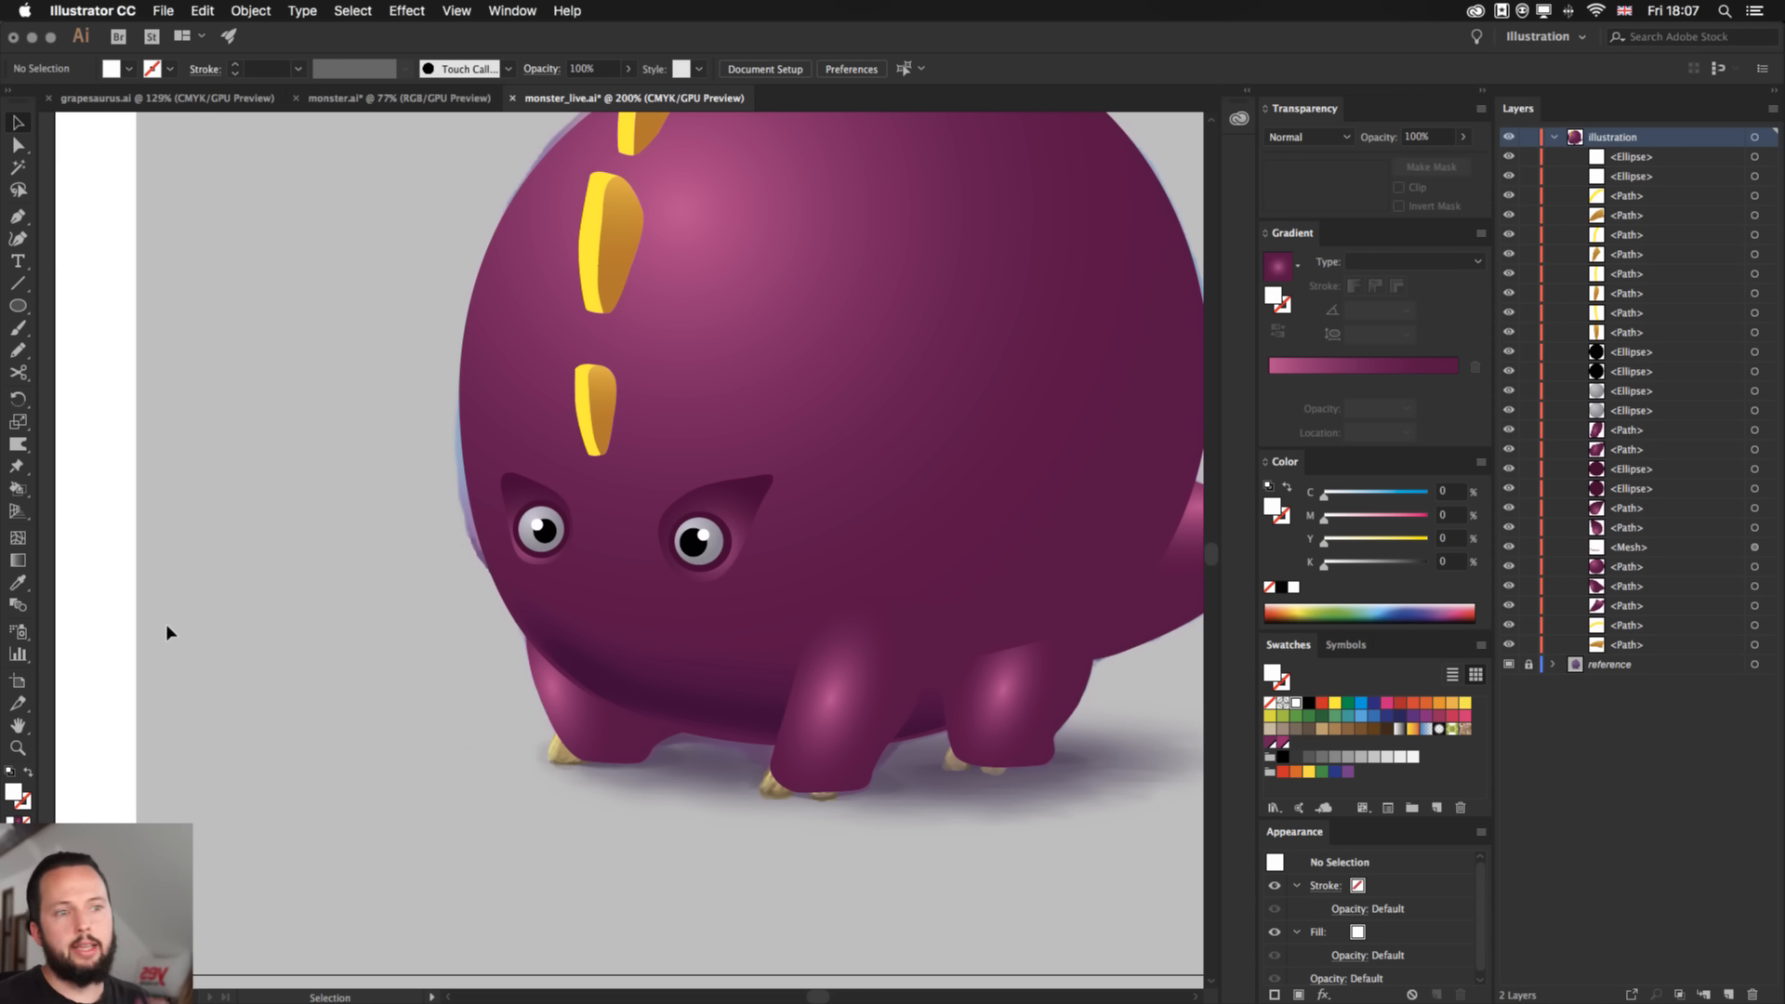
left_click_drag(769, 450, 678, 570)
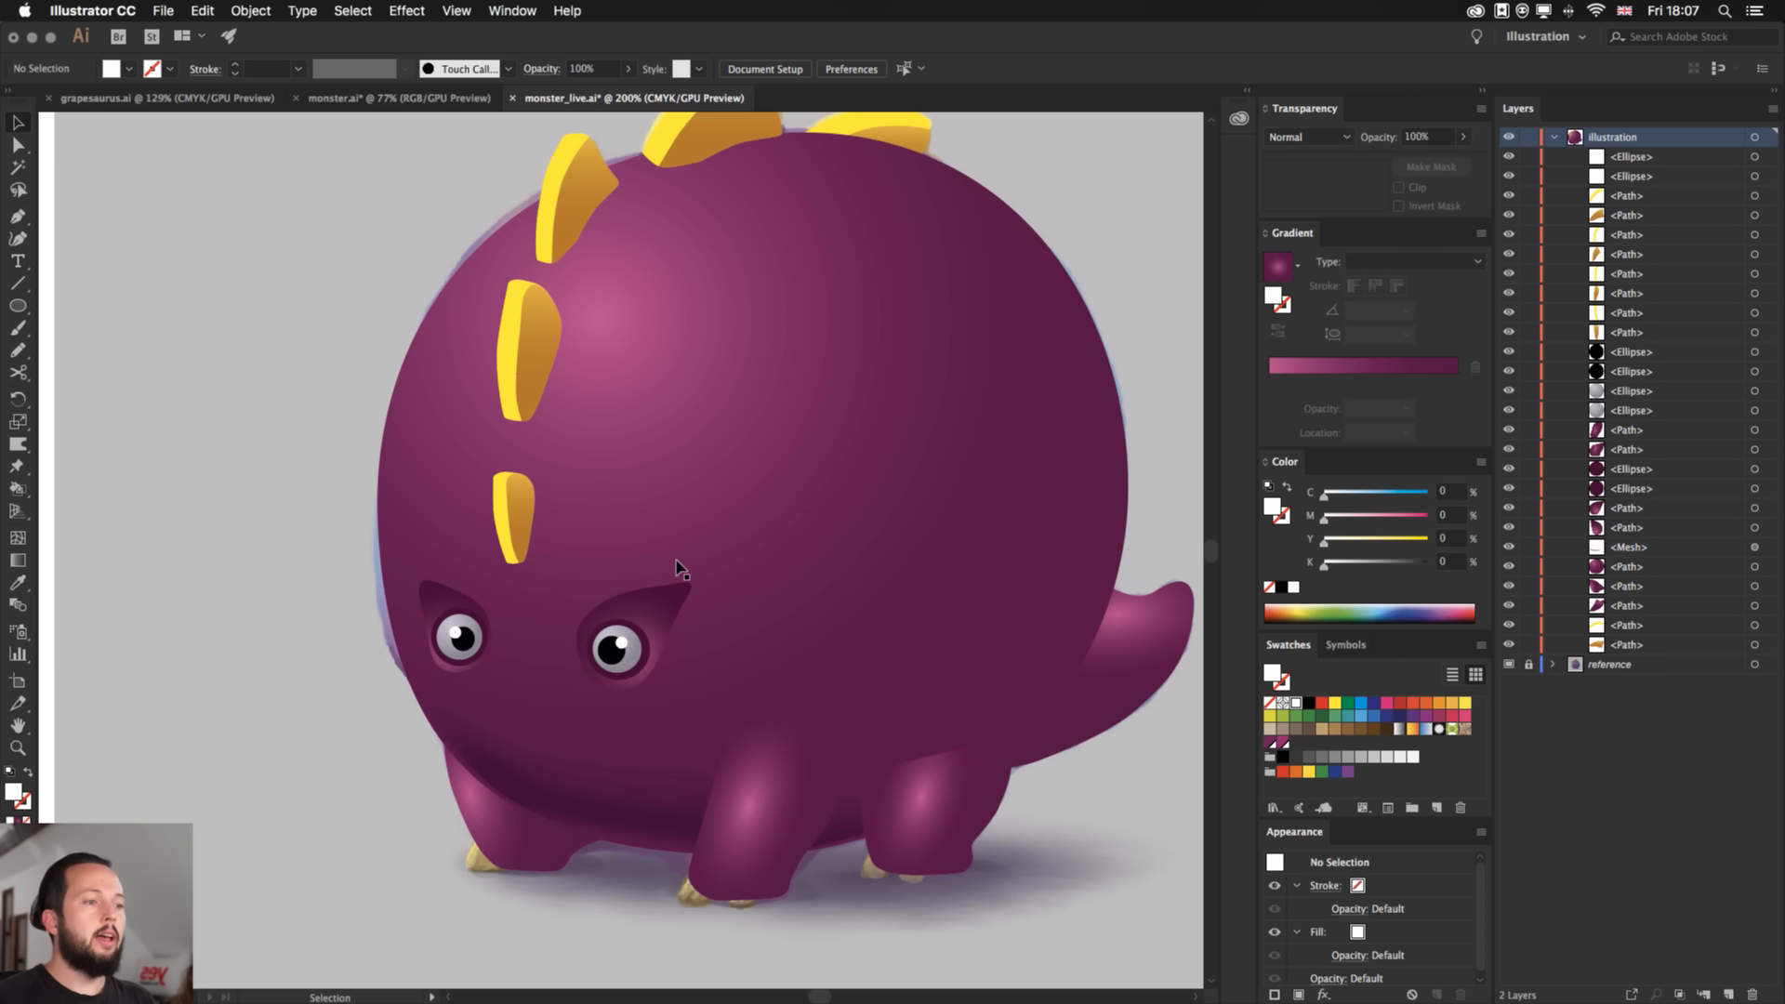
left_click_drag(1019, 768, 895, 743)
key("a")
left_click(848, 663)
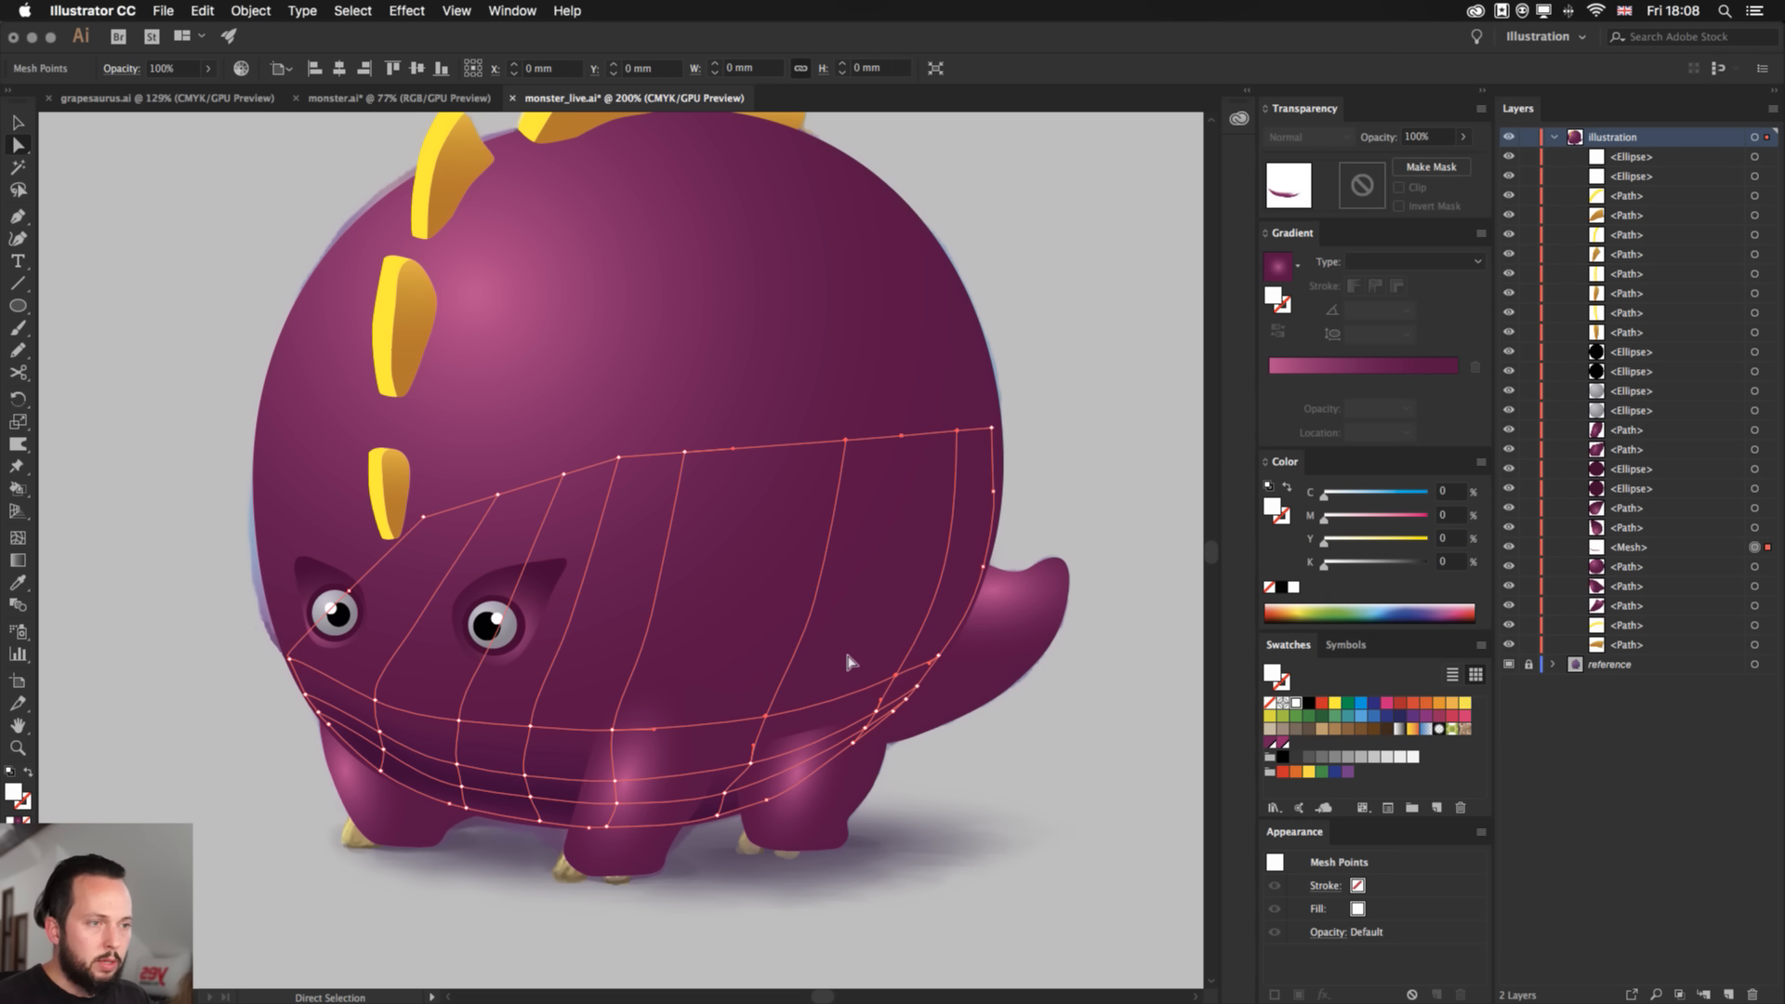
left_click(917, 687, "shift")
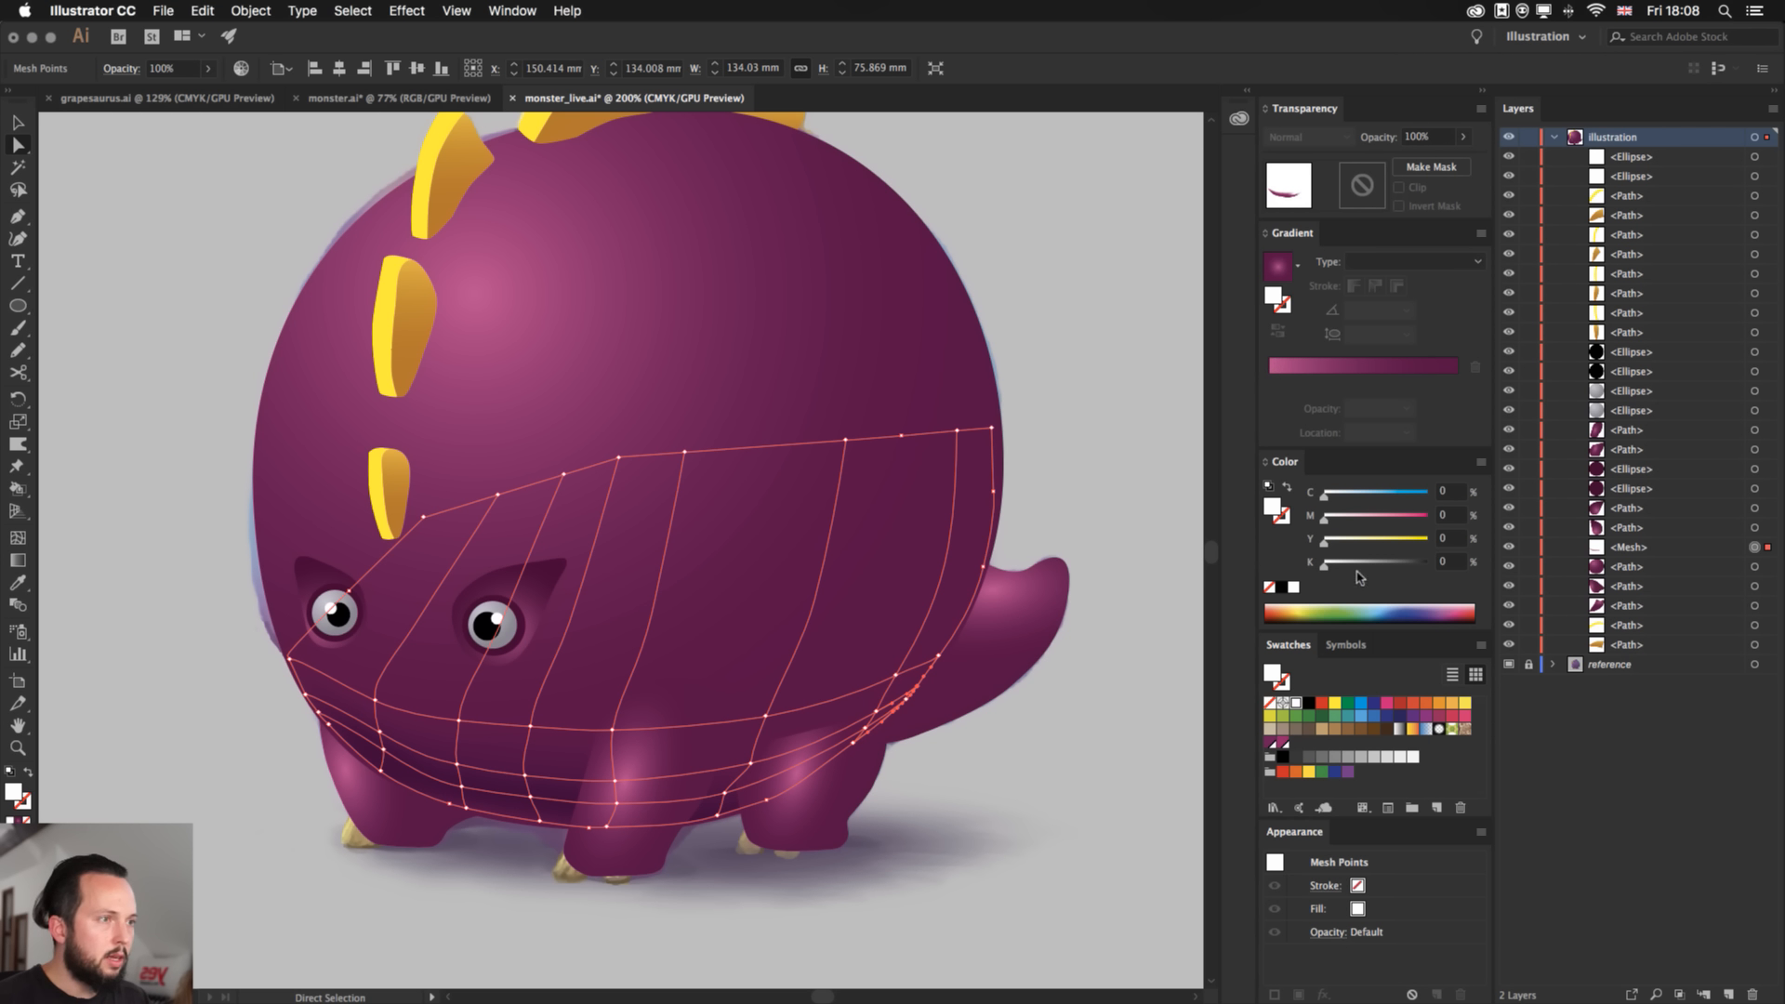
left_click(1271, 743)
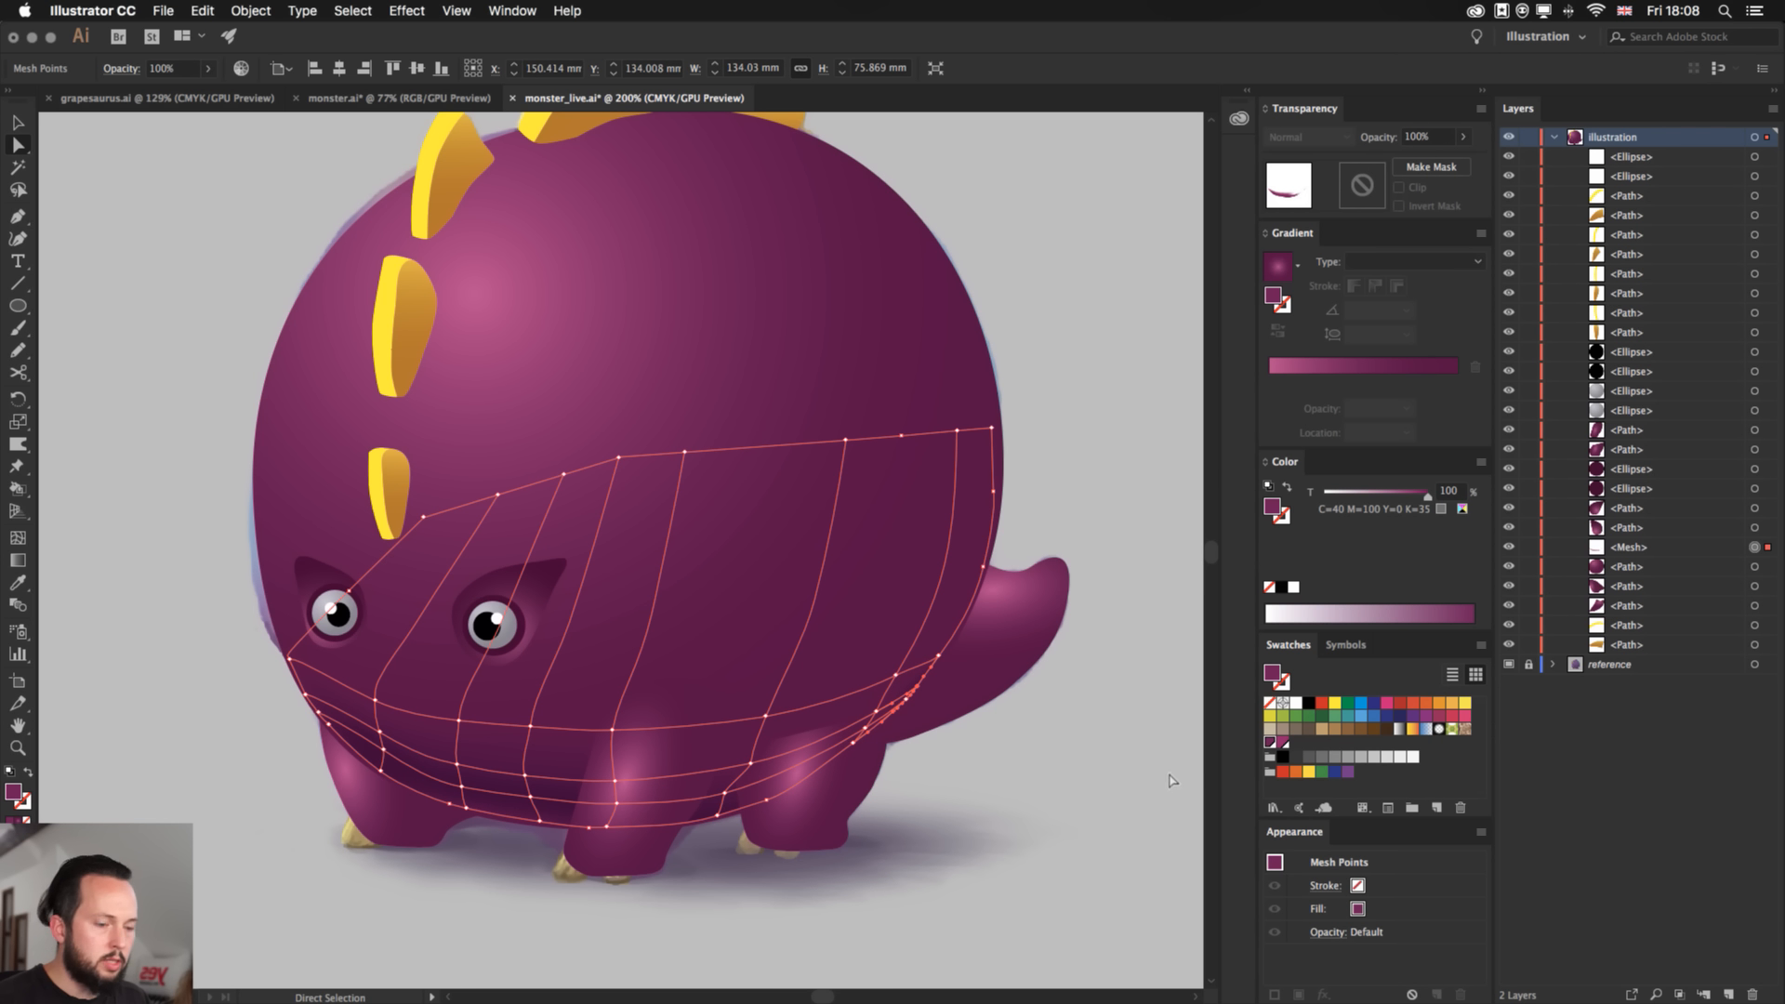
key("v")
left_click(1096, 799)
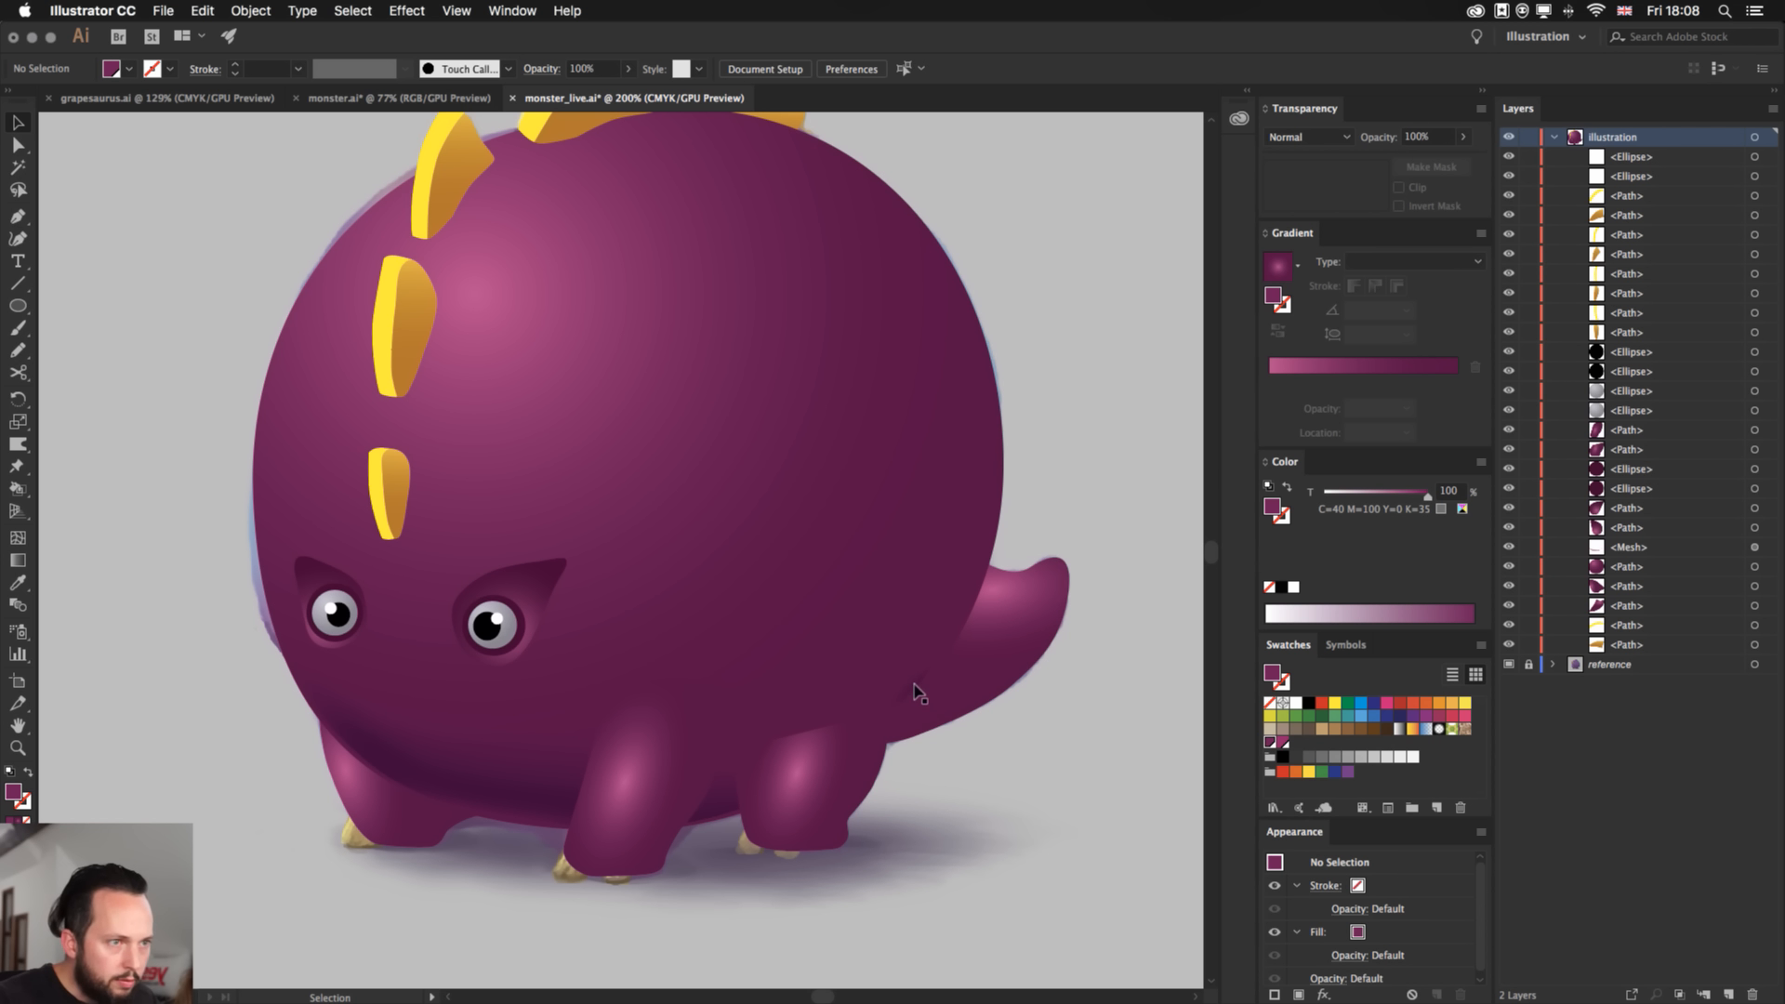
- Undo the mesh point coloring beside the tail, keeping the duplicated highlight on the larger eye
key("super+z")
key("super+z")
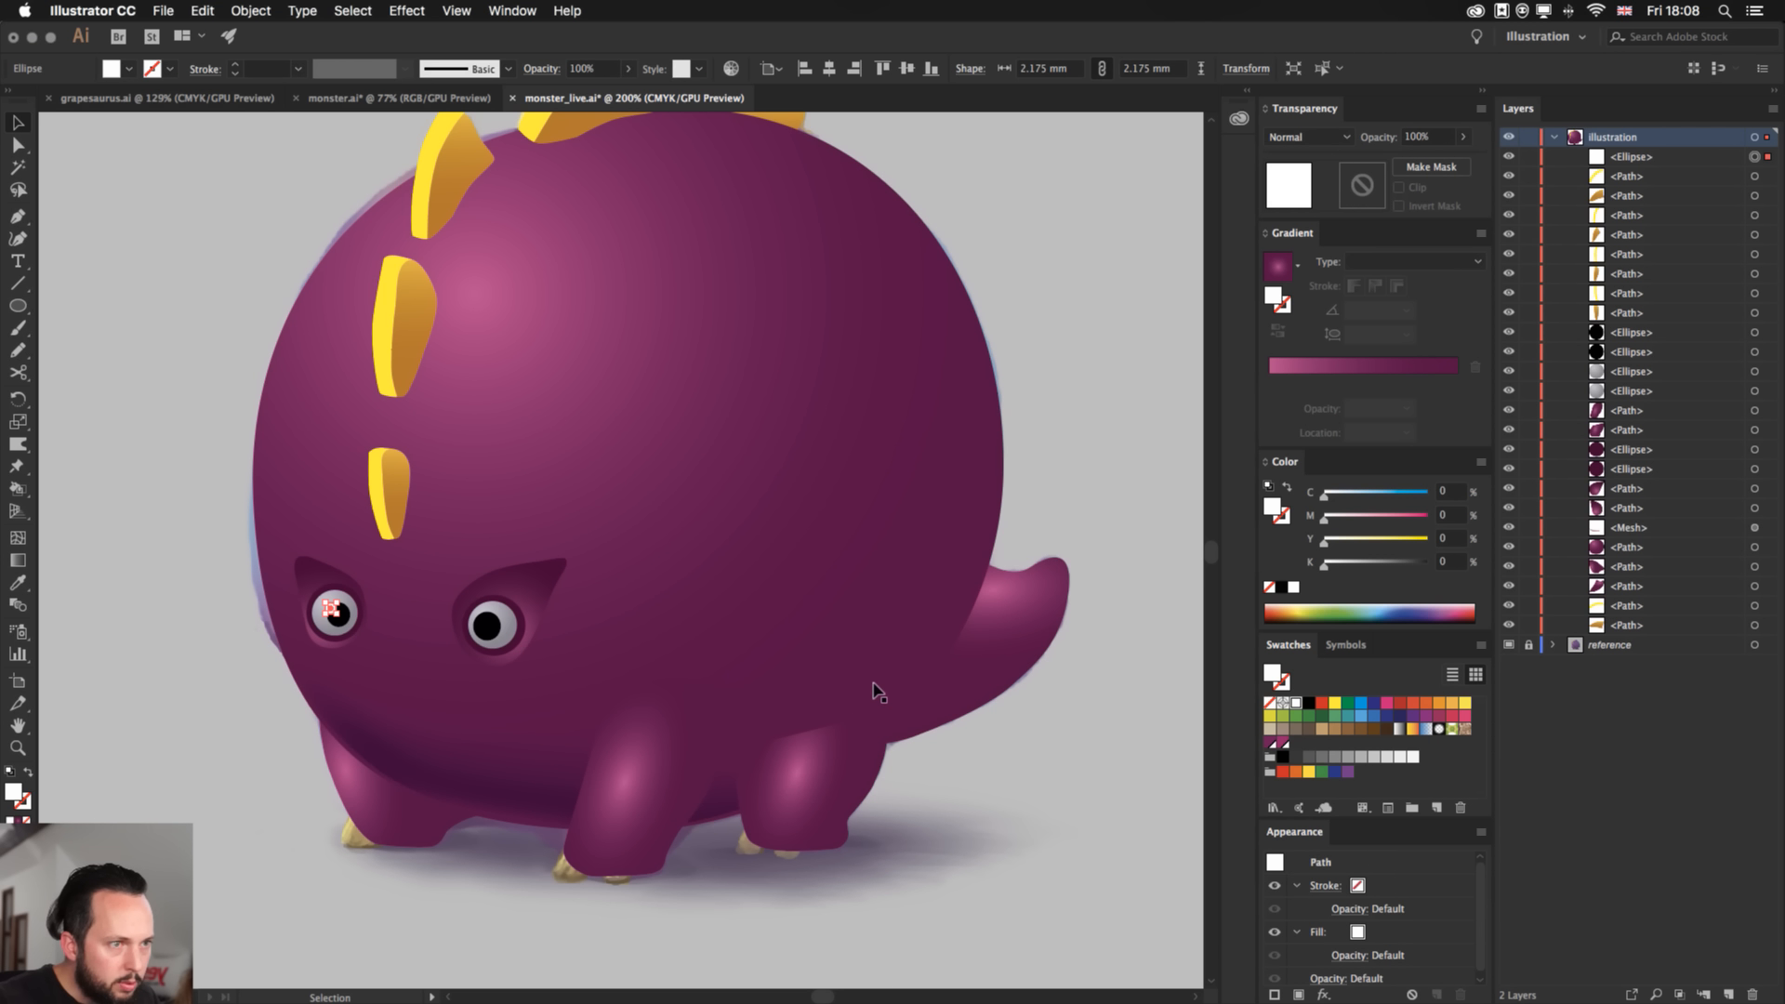
left_click(873, 689)
key("super+shift+z")
- Color the mesh point between the hind leg and the tail with the C=40 M=100 Y=0 K=35 swatch, and deselect the mesh
key("a")
left_click(880, 683)
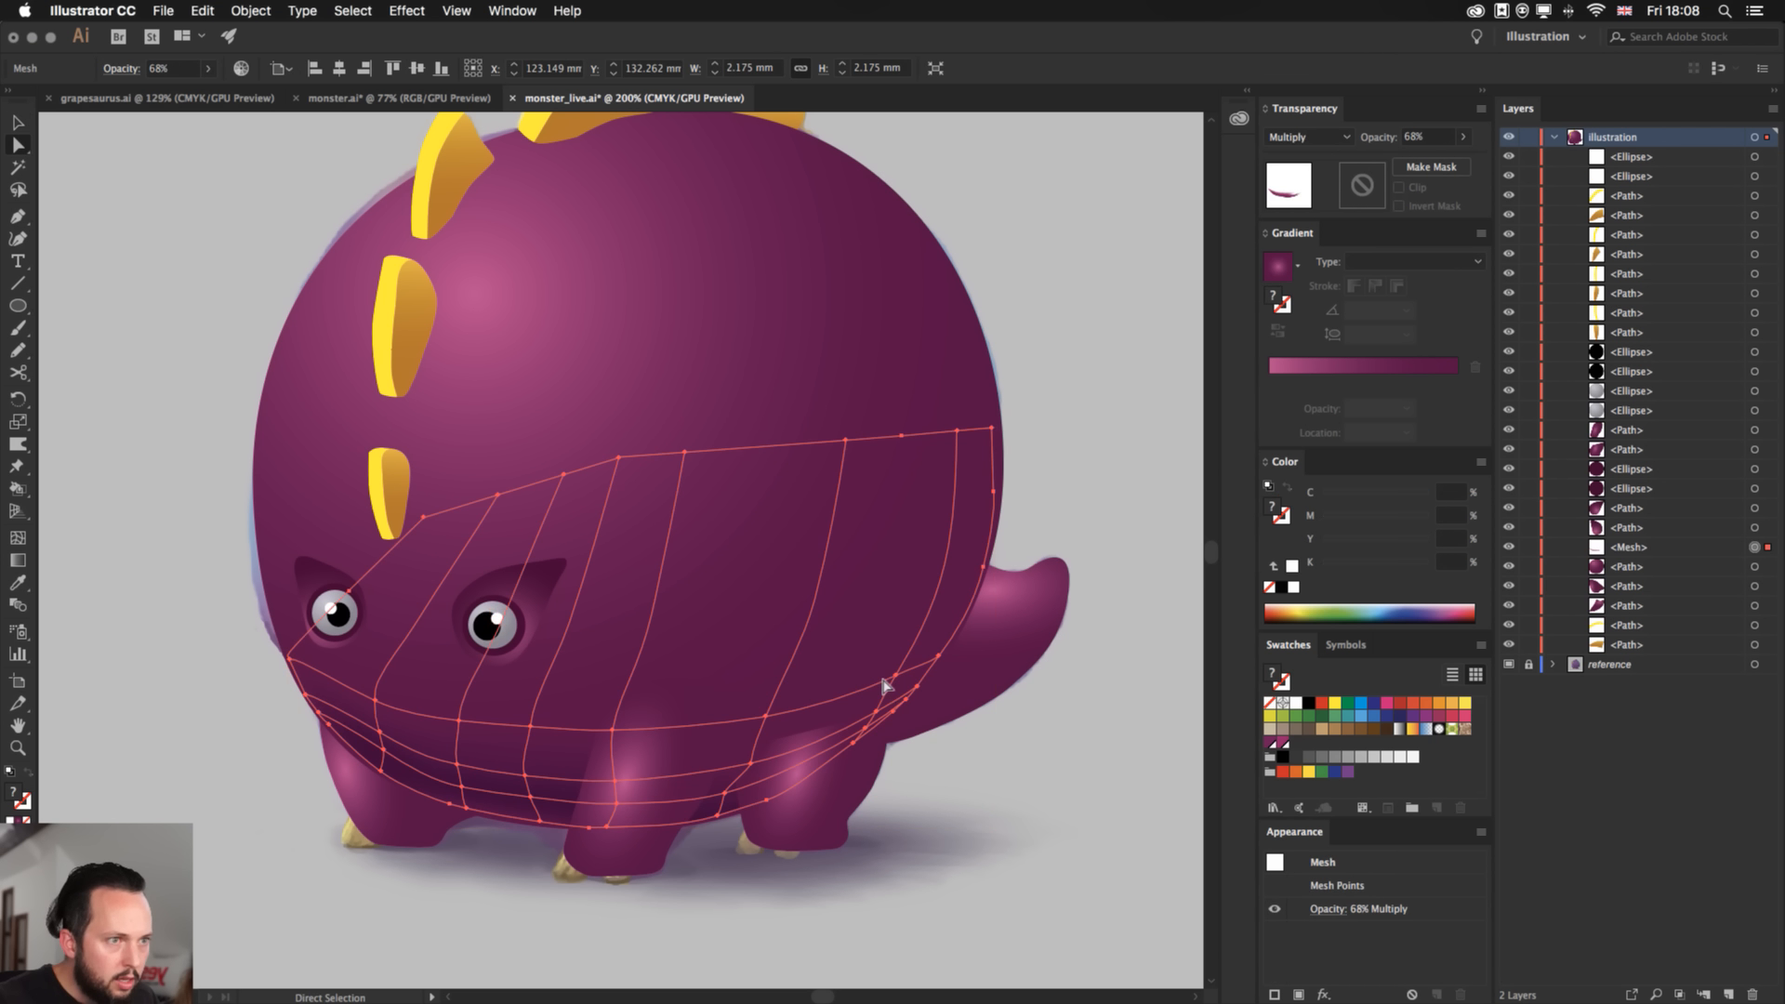
left_click(881, 702)
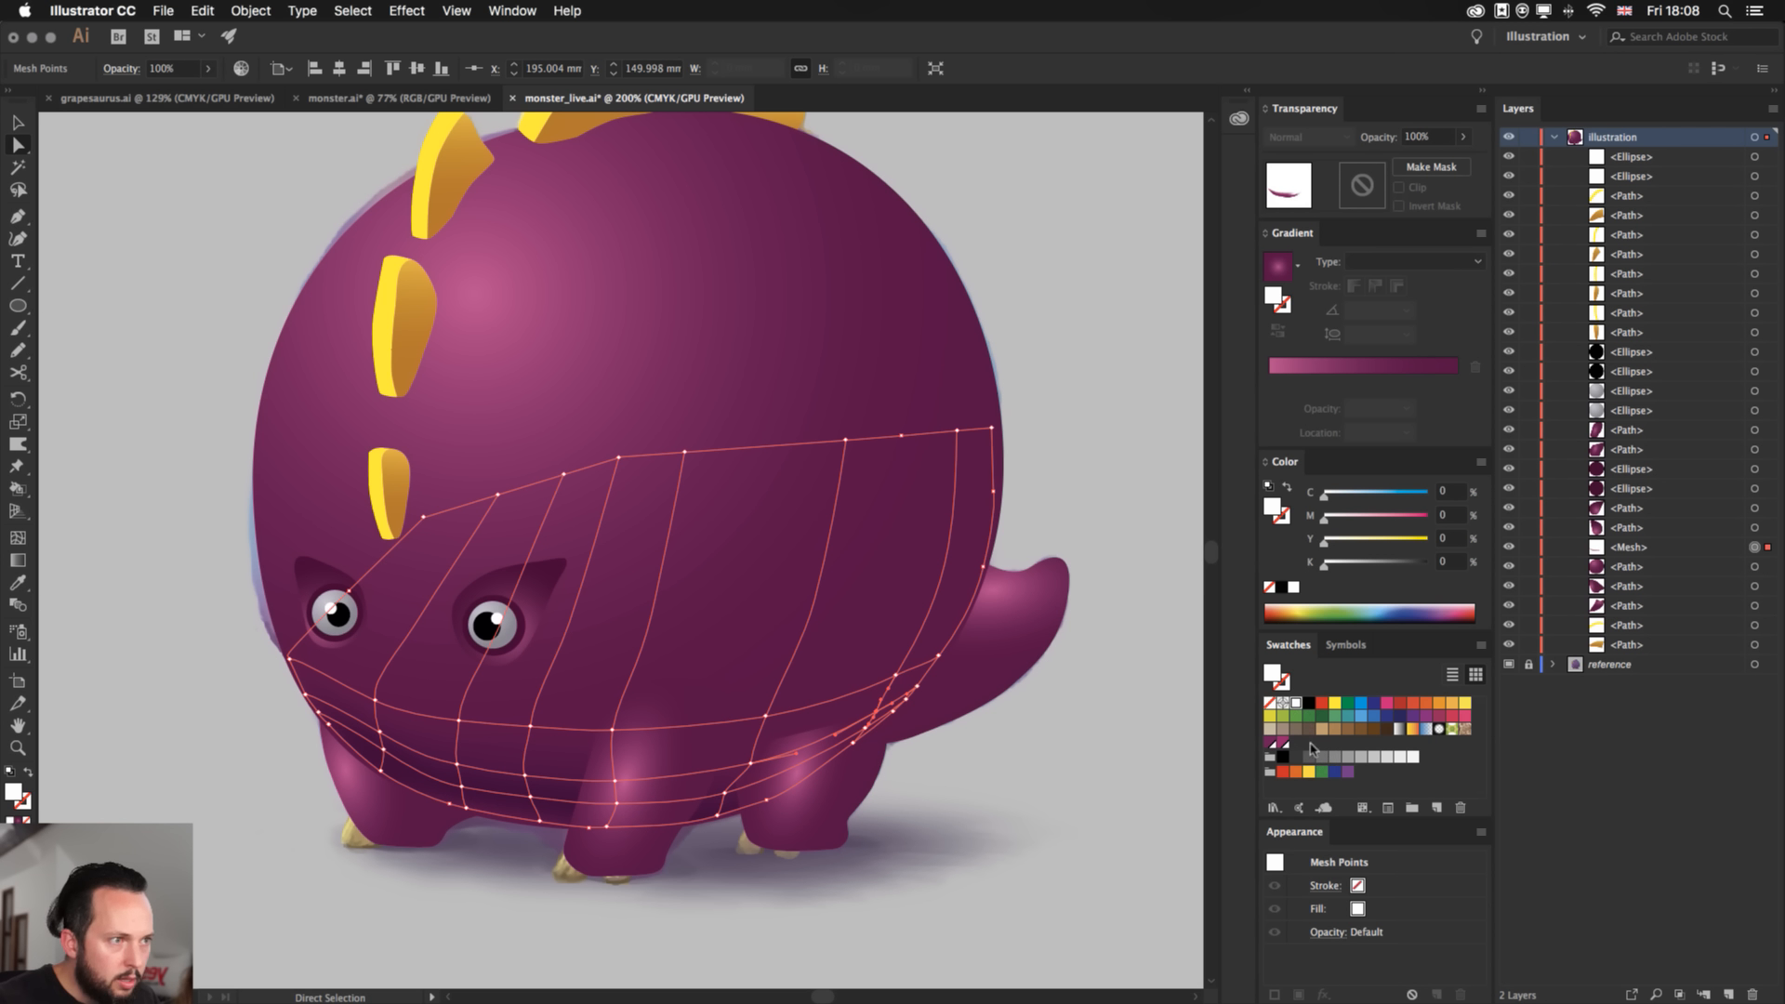
left_click(1272, 741)
left_click(968, 770)
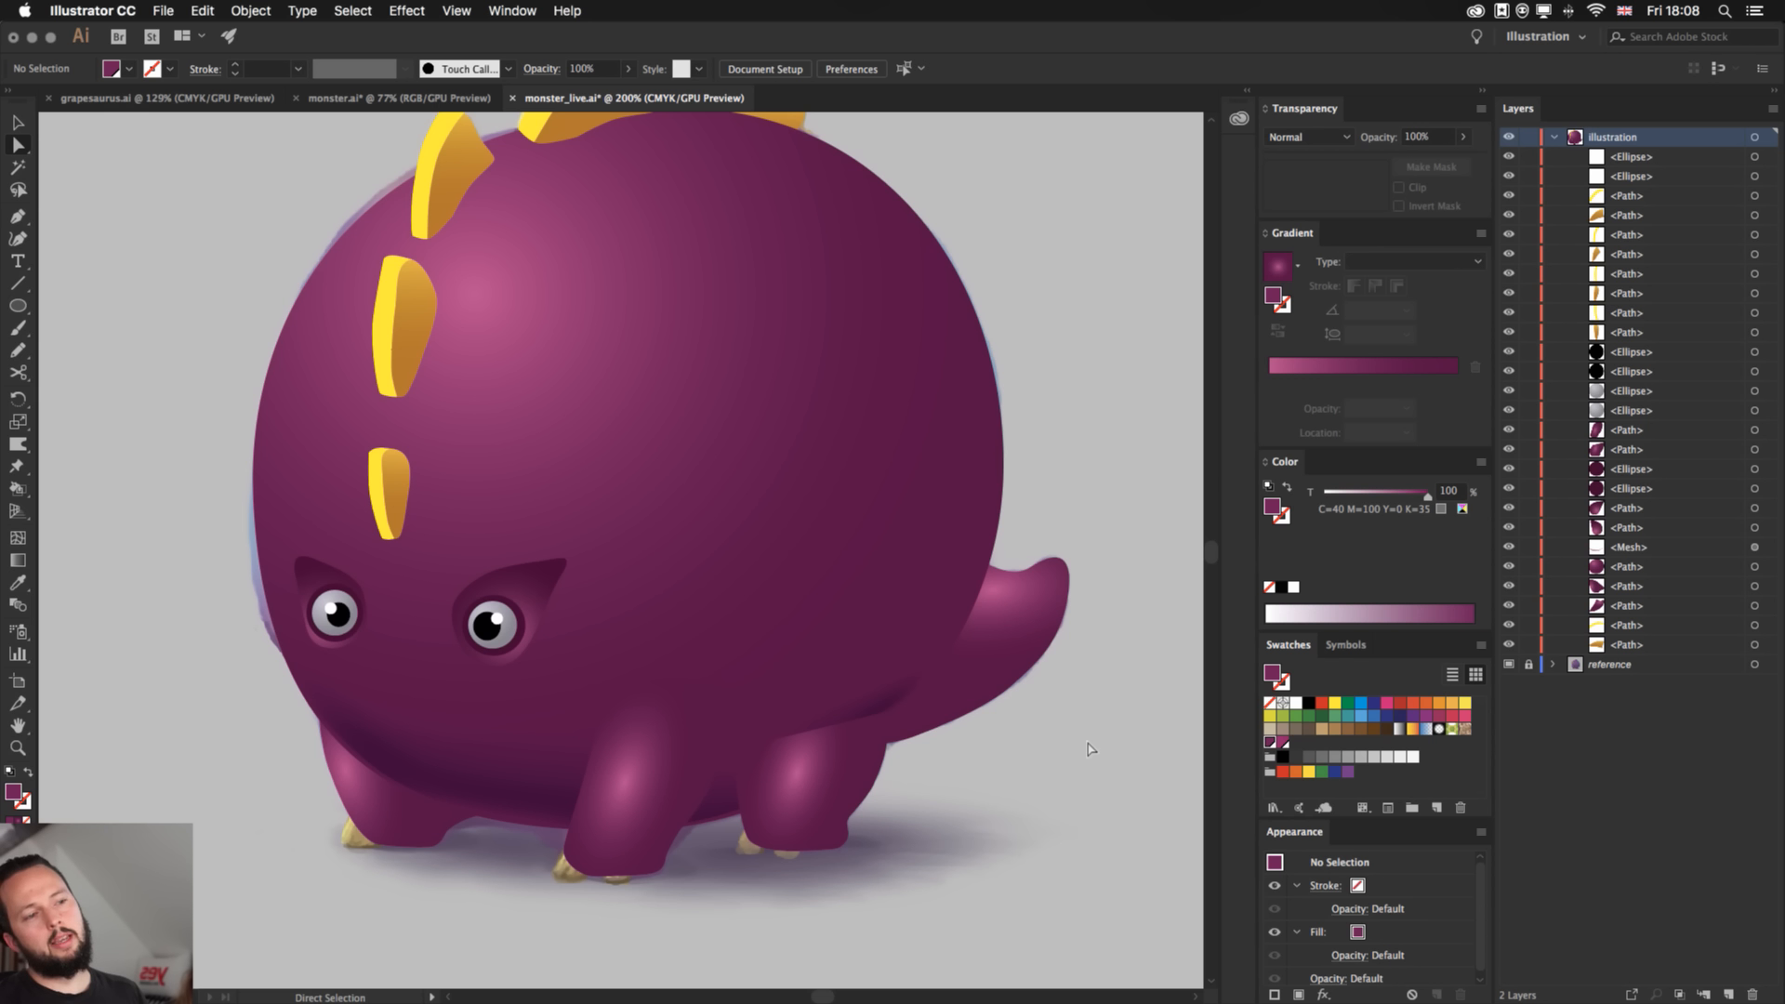
- Undo the swatch coloring of the shadow's mesh point between the hind leg and the tail, leaving nothing selected
key("super+z")
left_click(1081, 761)
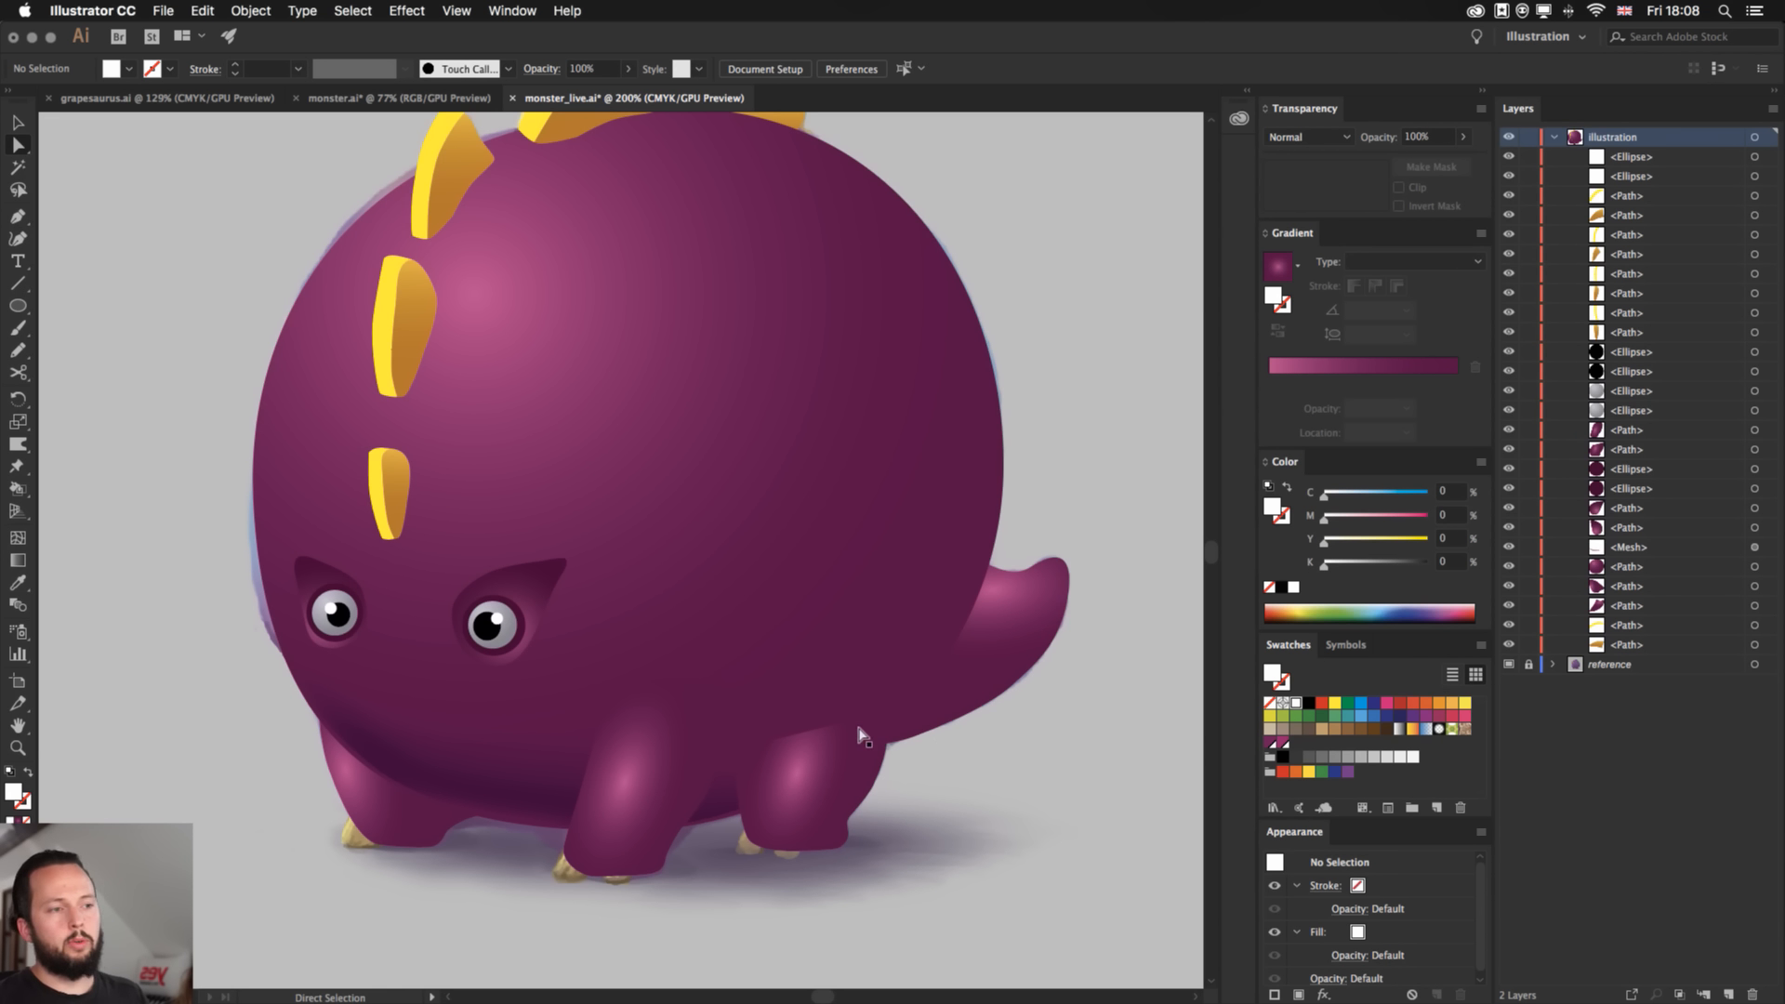
- Widen the hind leg's radial gradient to a 95.5% aspect ratio and move its highlight up toward the outer thigh, deselecting the leg
key("super+equal")
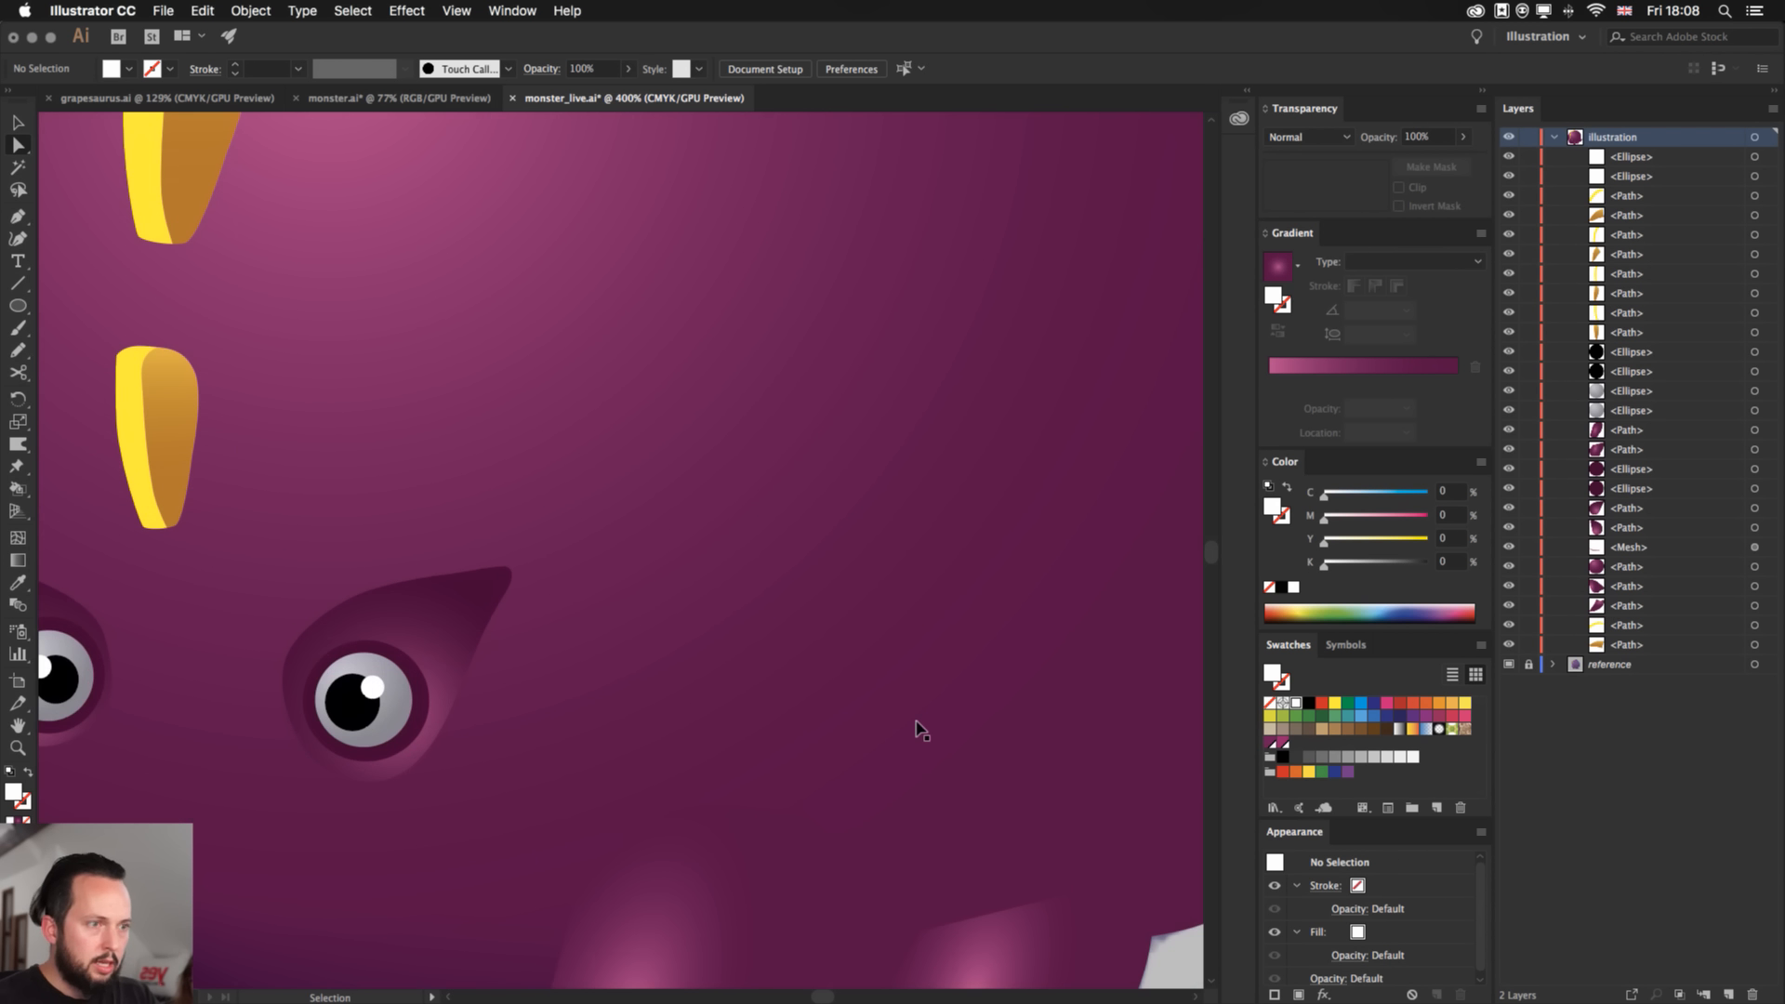
left_click_drag(1135, 849, 779, 544)
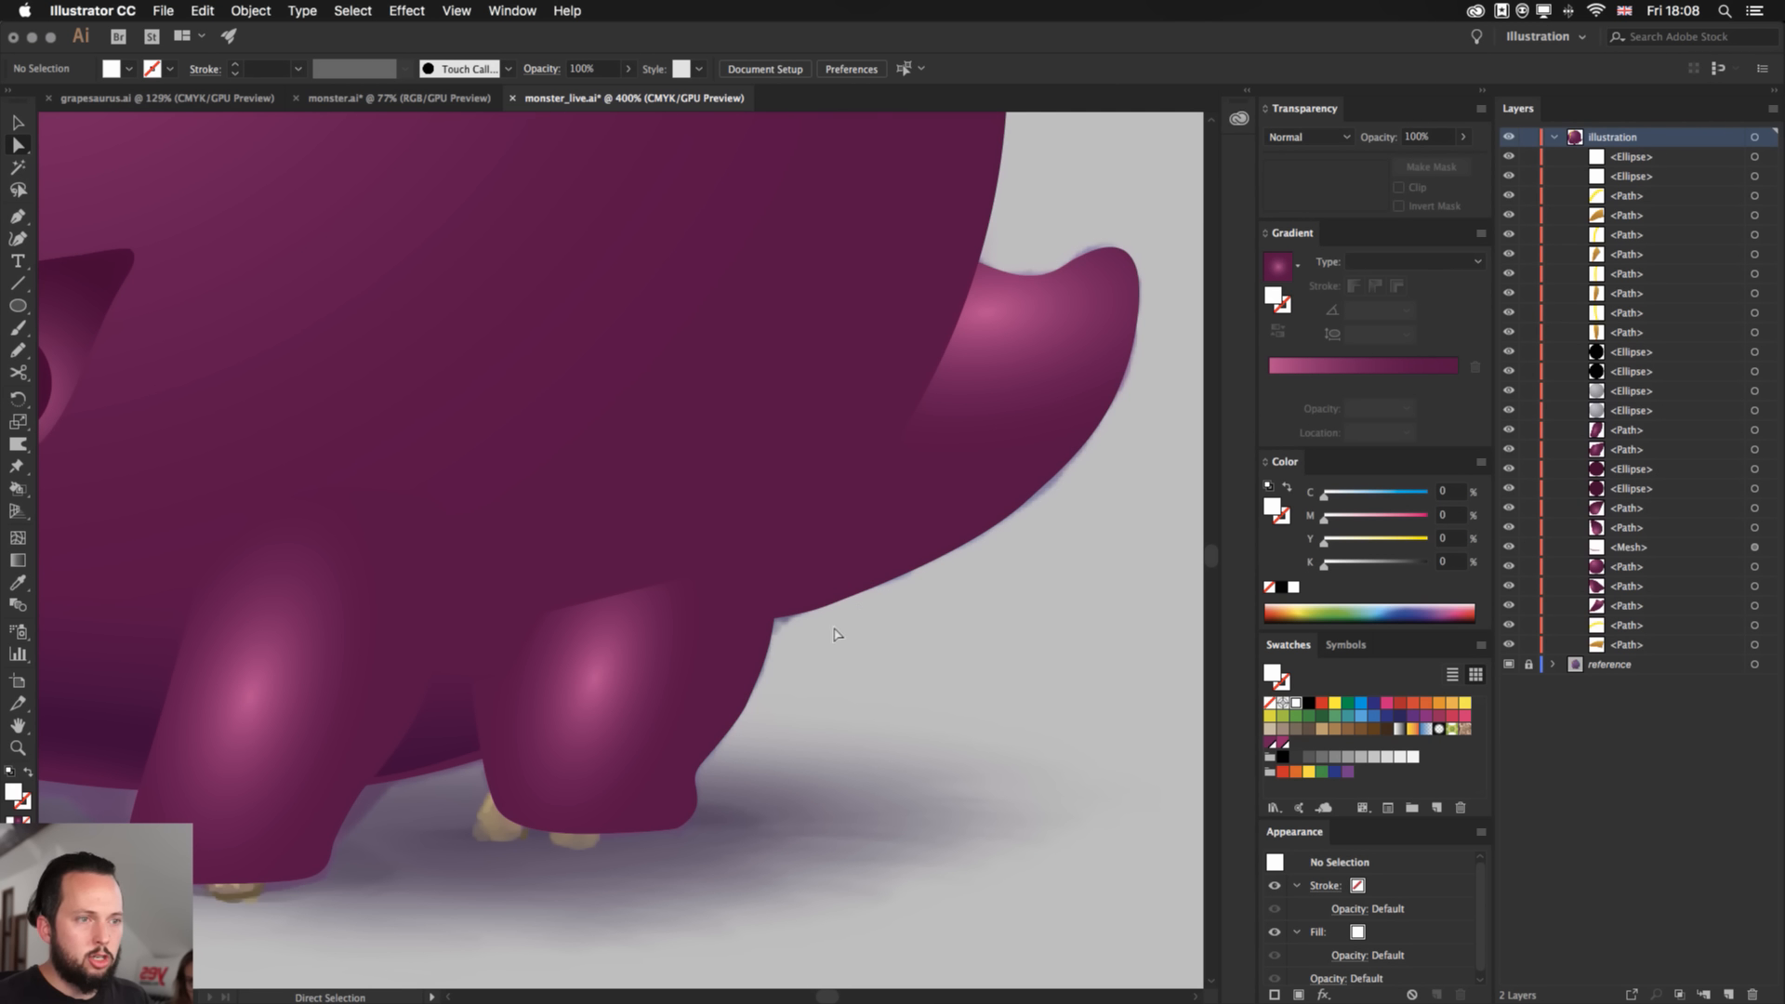
key("v")
left_click(687, 677)
key("g")
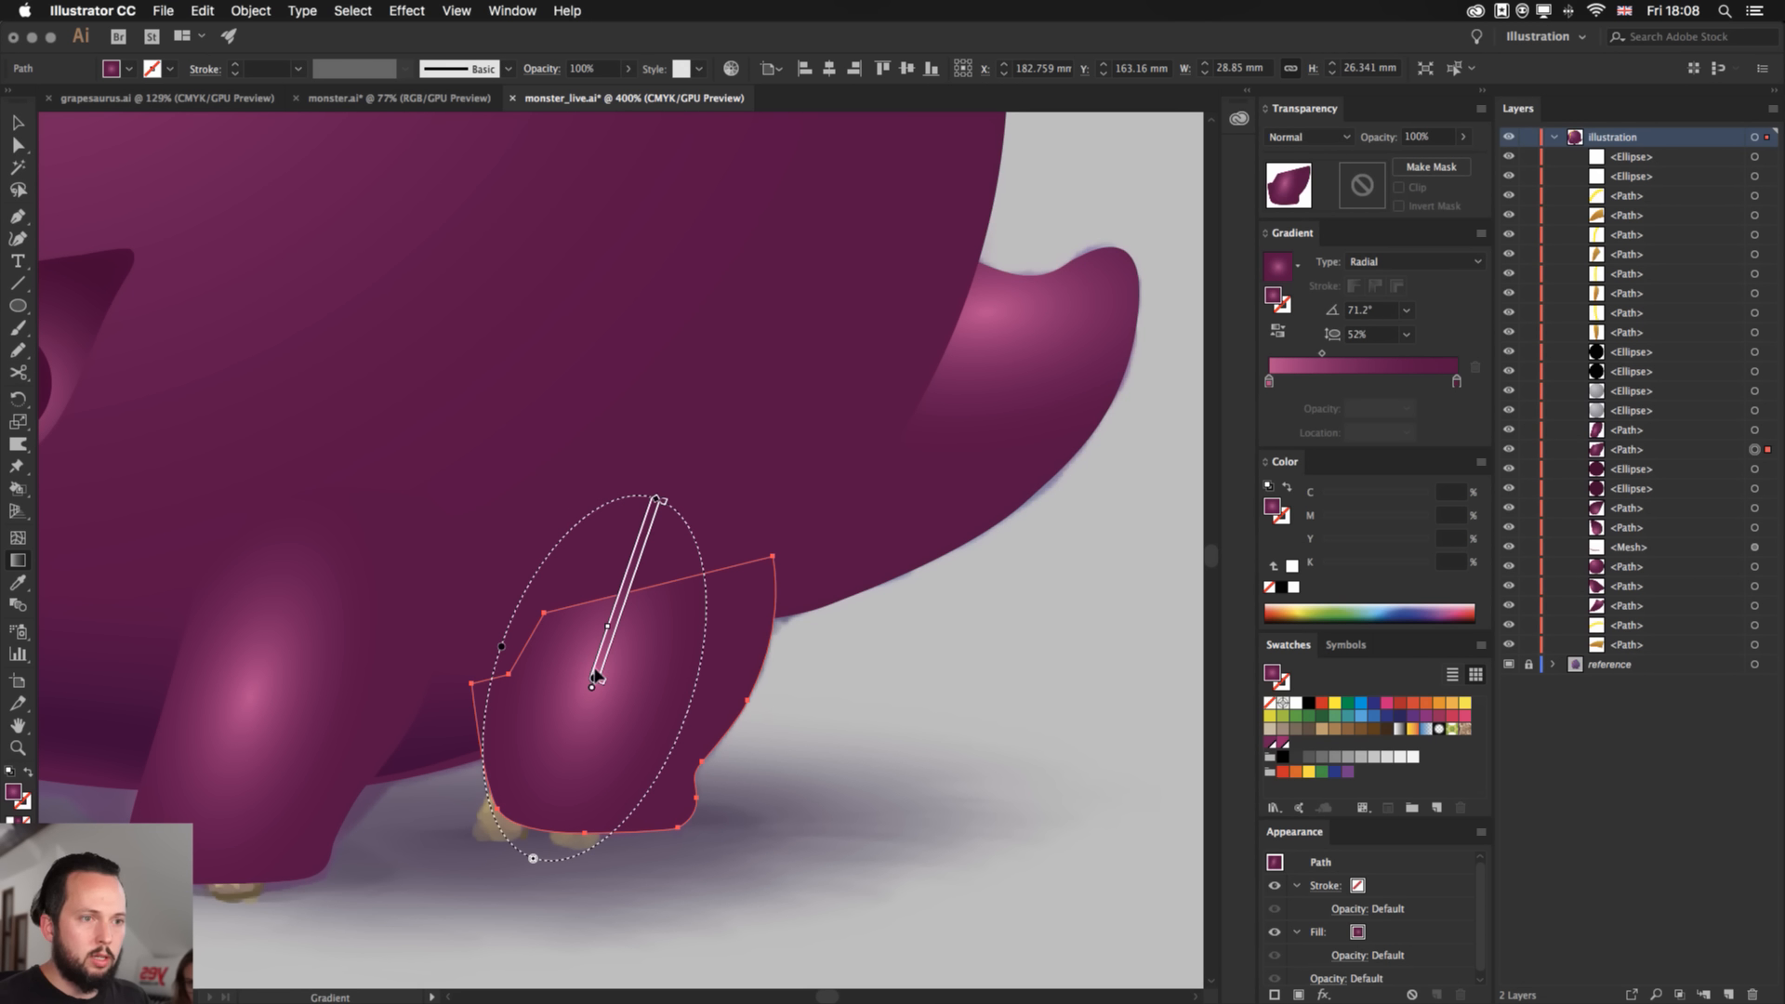
left_click_drag(502, 645, 424, 619)
left_click_drag(595, 679, 659, 652)
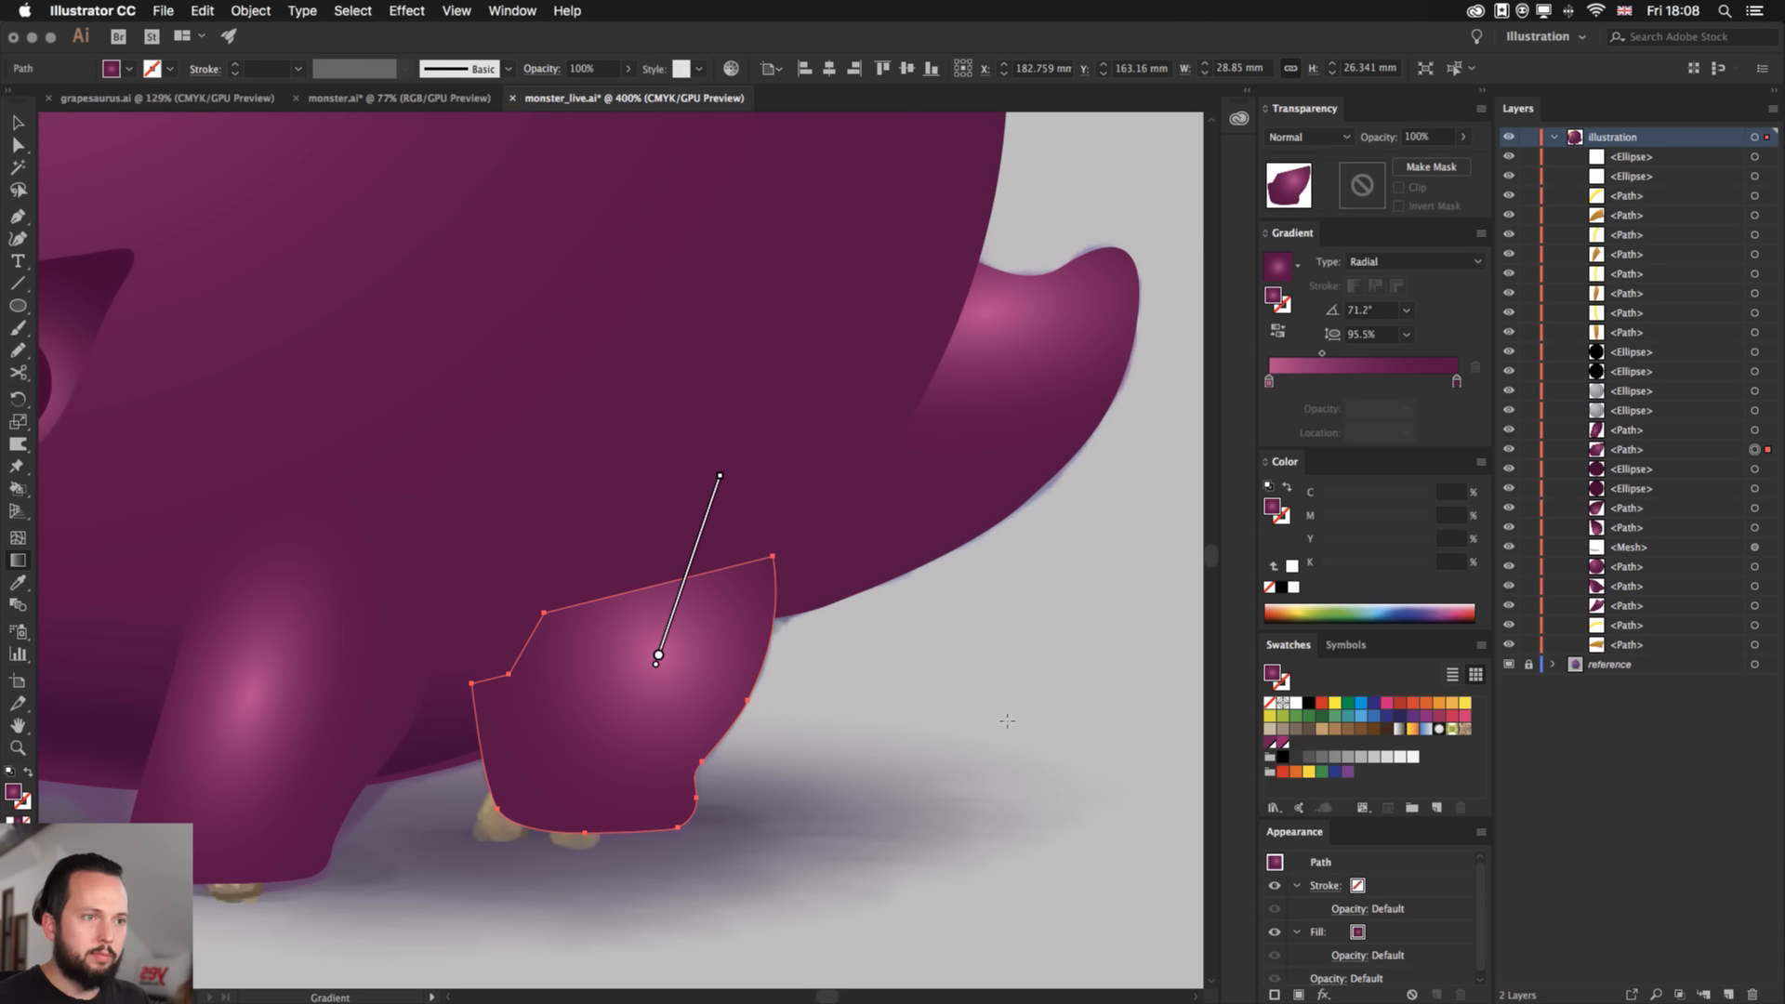
key("v")
left_click(1111, 709)
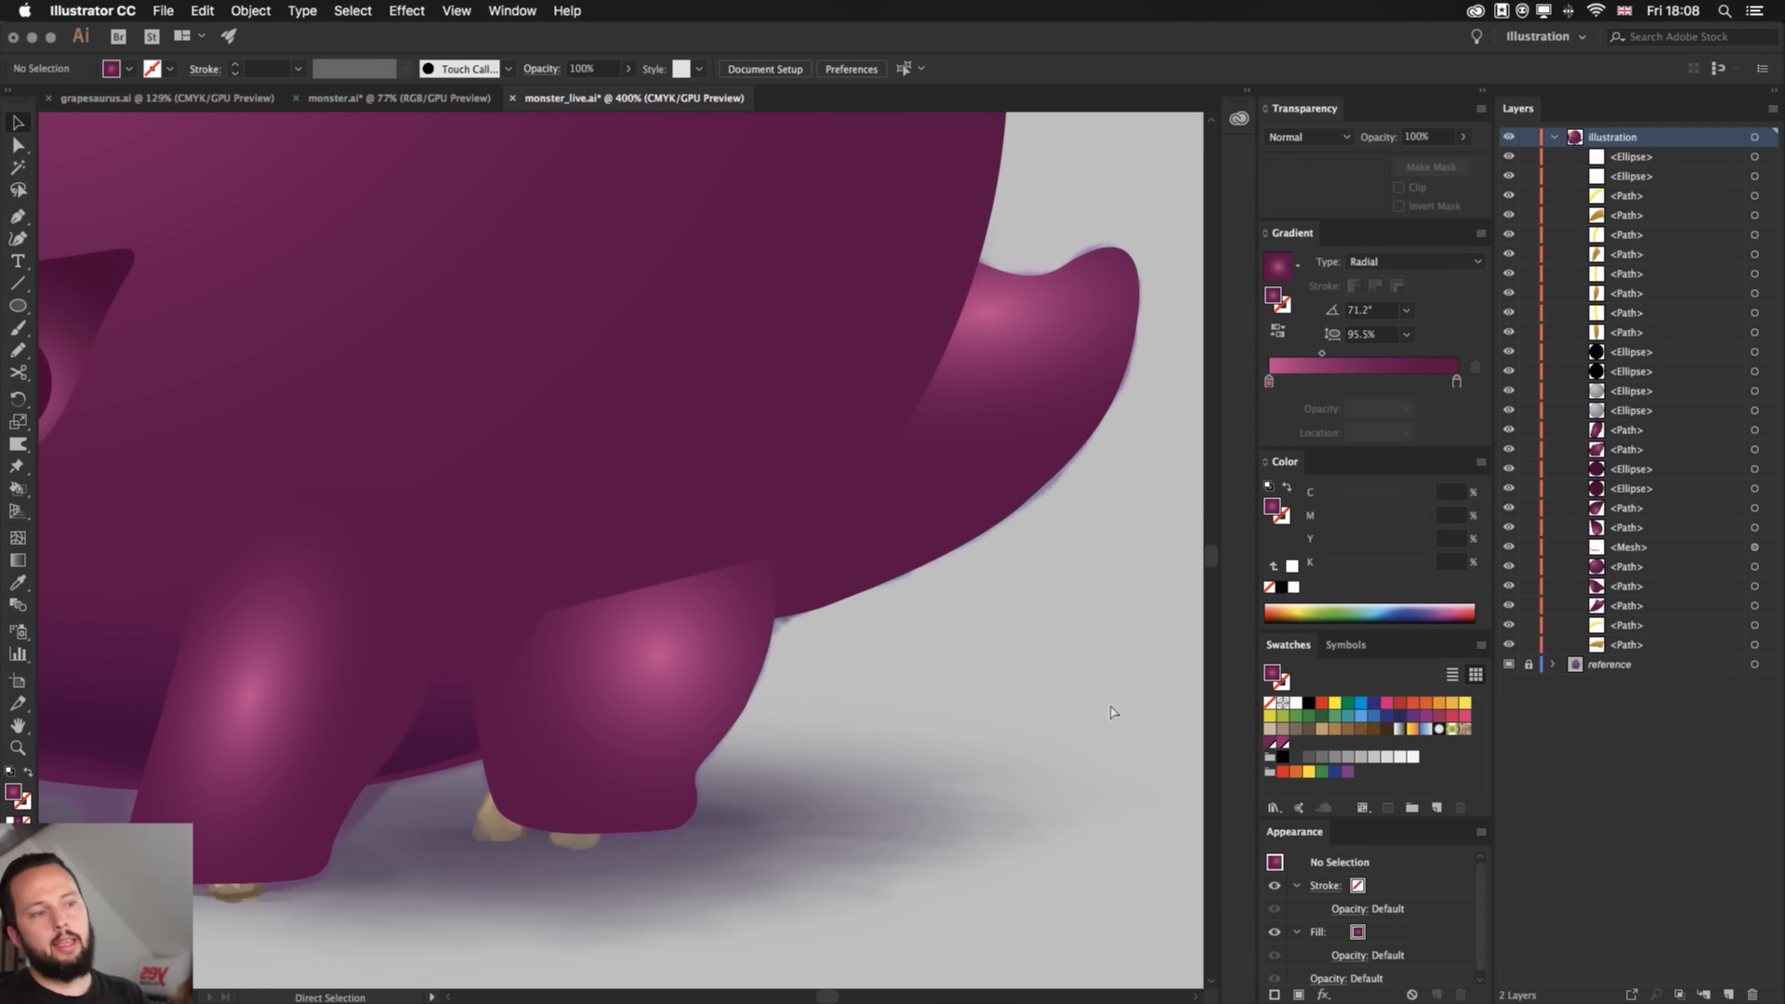
- Examine the whole monster to judge the hind leg's shading against the body and tail
key("super+minus")
key("super+minus")
key("super+minus")
key("super+minus")
key("super+equal")
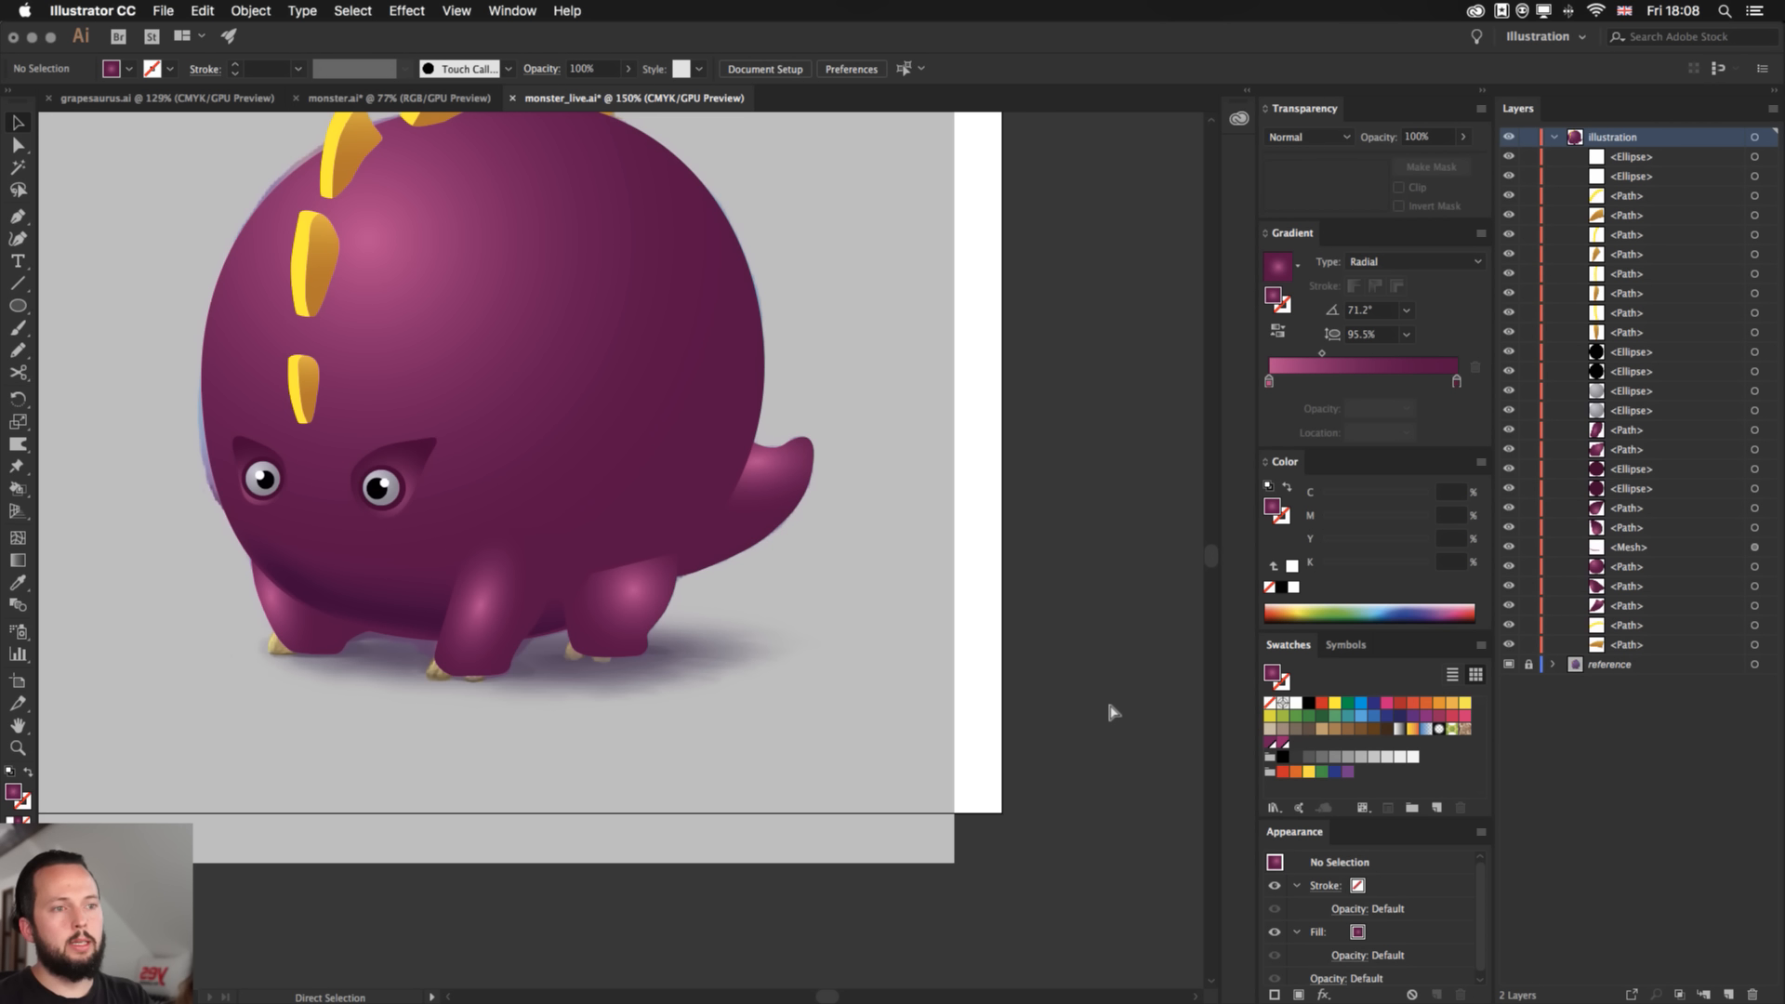
scroll(961, 562, "up", 5)
scroll(961, 562, "left", 5)
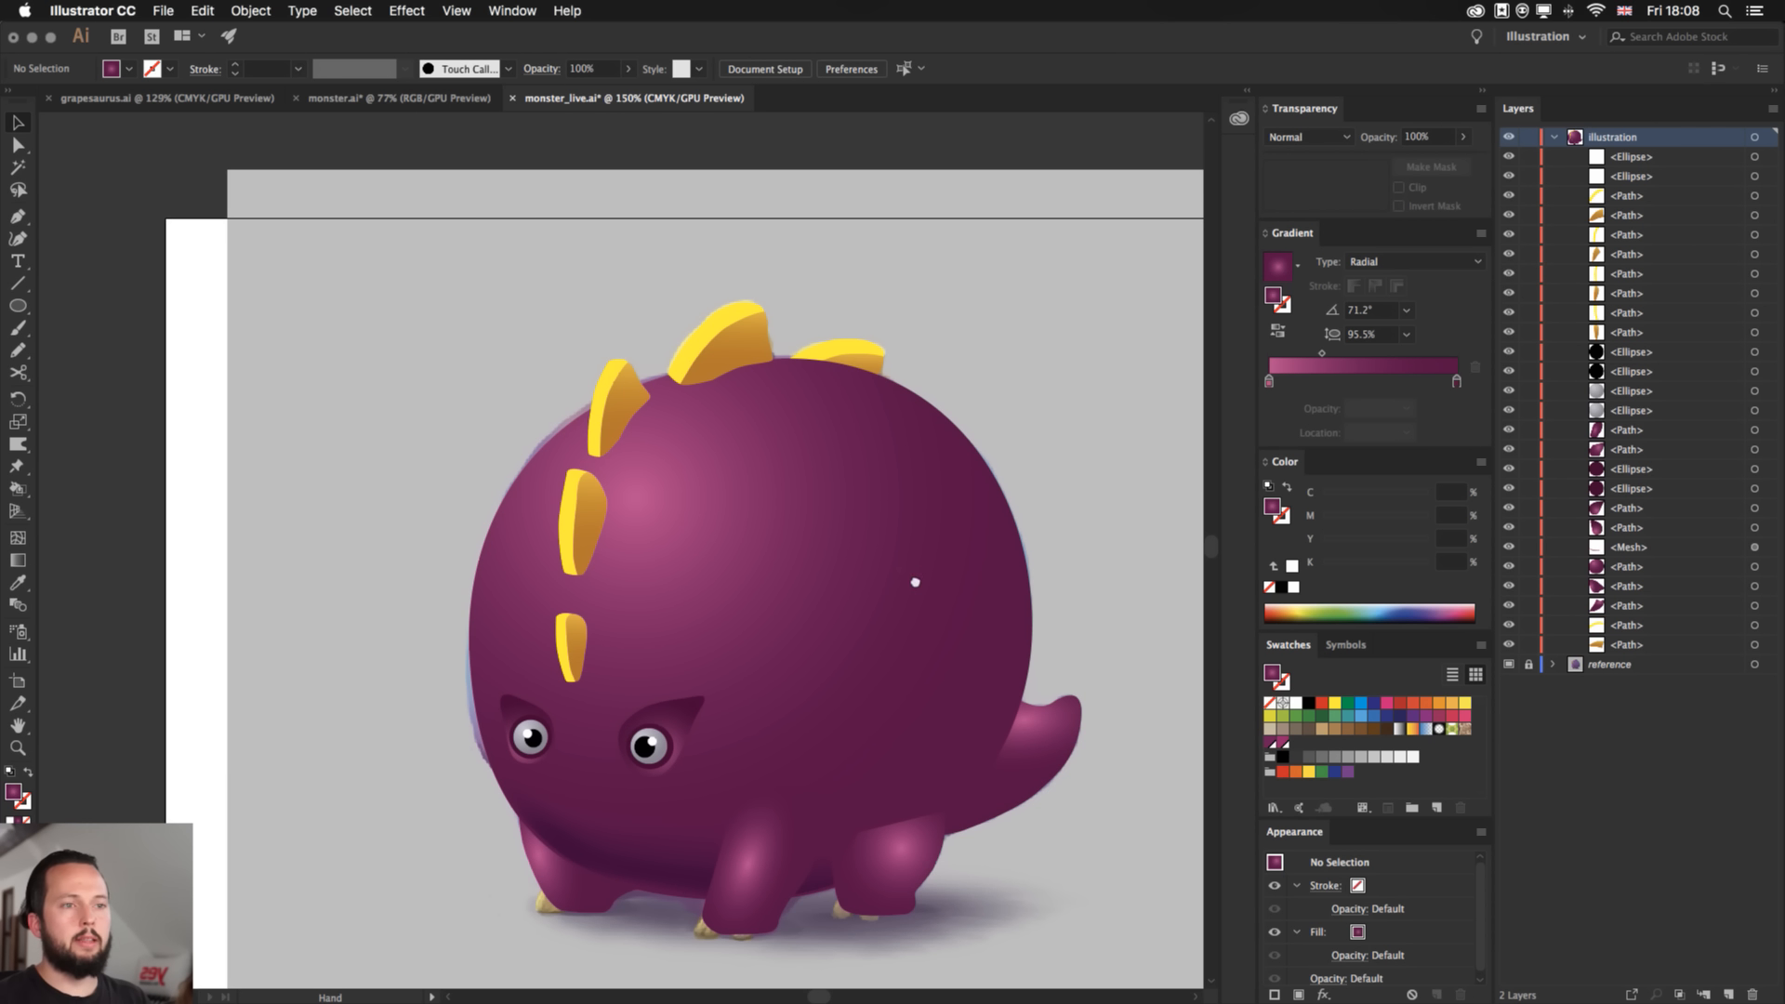
scroll(869, 709, "down", 3)
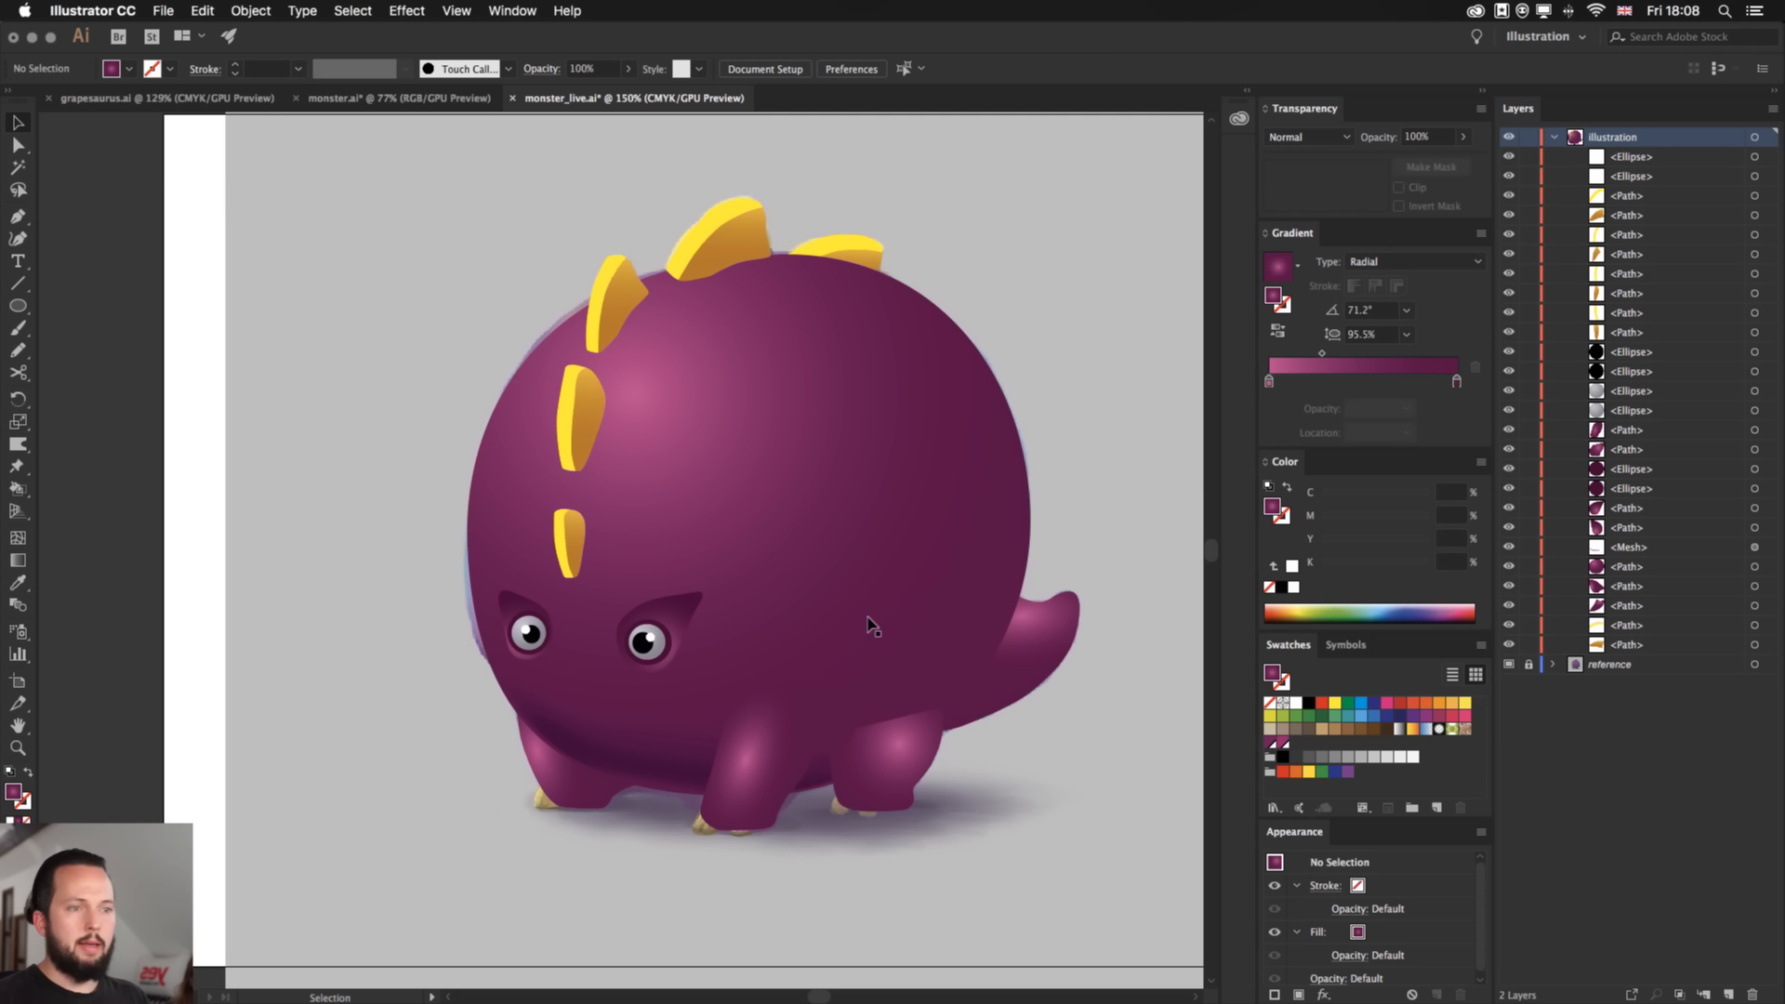
- Draw a closed shadow shape about 16.7 by 14.5 mm with the Pen tool, reaching from the lowest spike's orange side across the forehead
key("super+equal")
key("super+equal")
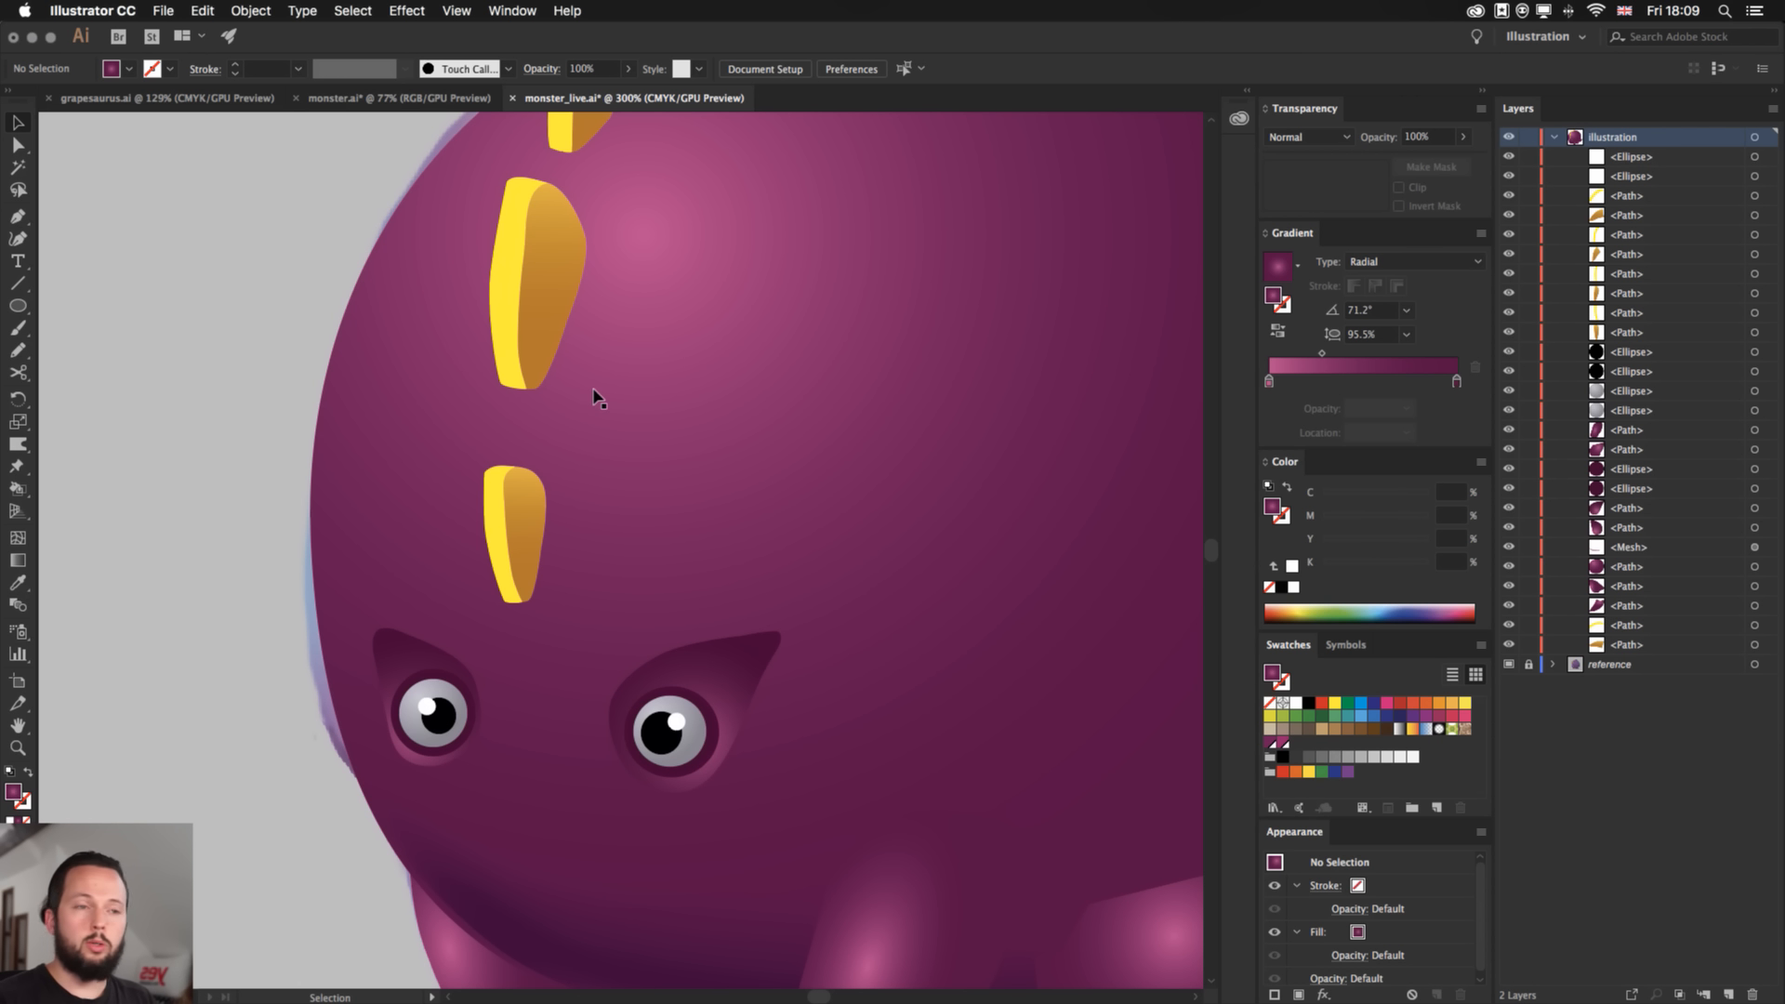
key("p")
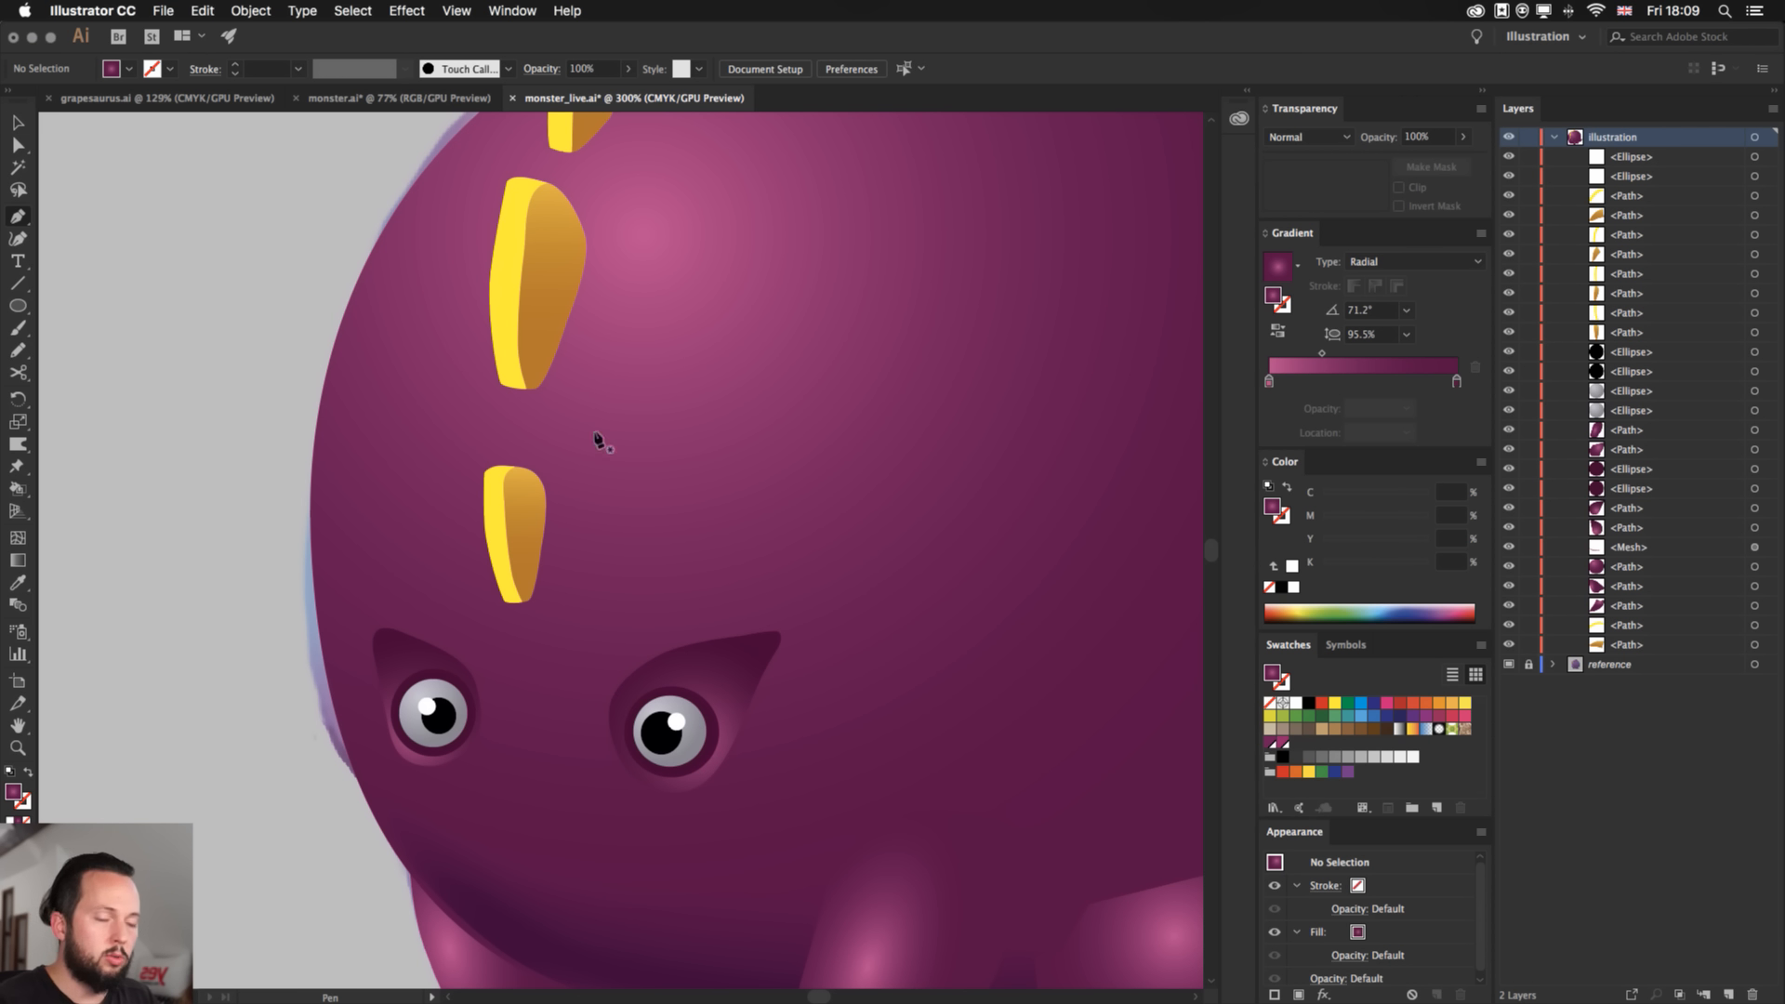
left_click(522, 602)
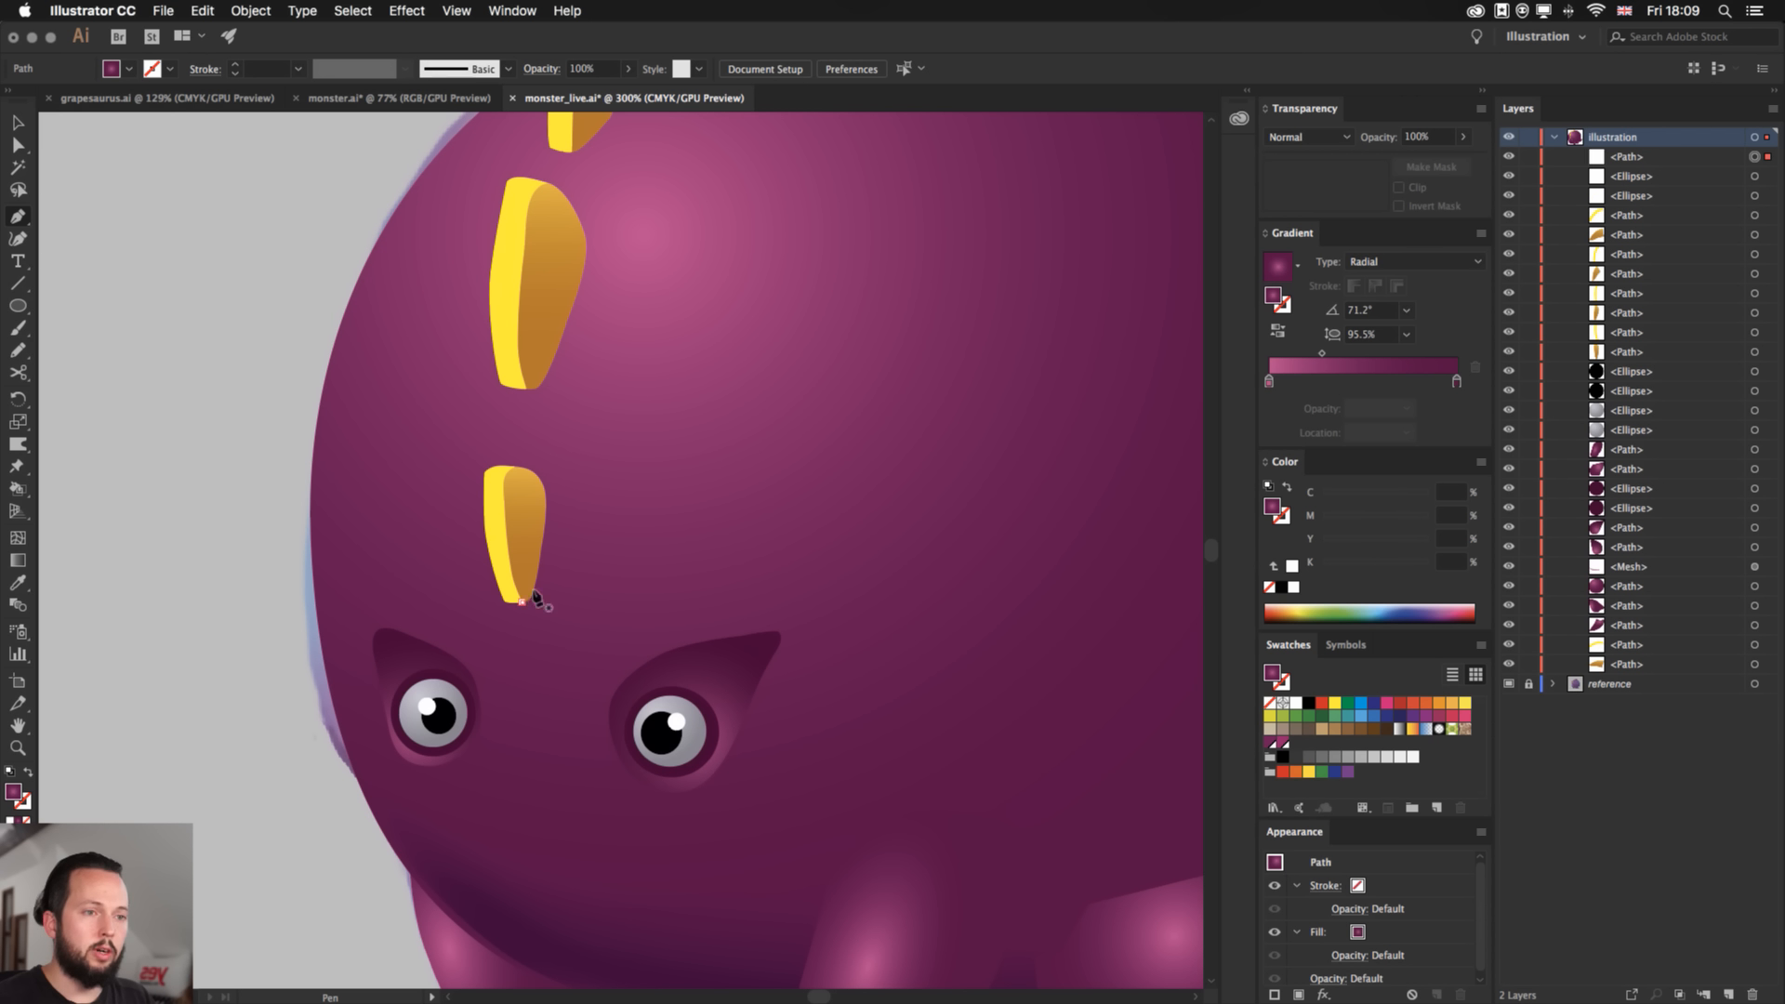
left_click(666, 586)
left_click_drag(690, 566, 676, 491)
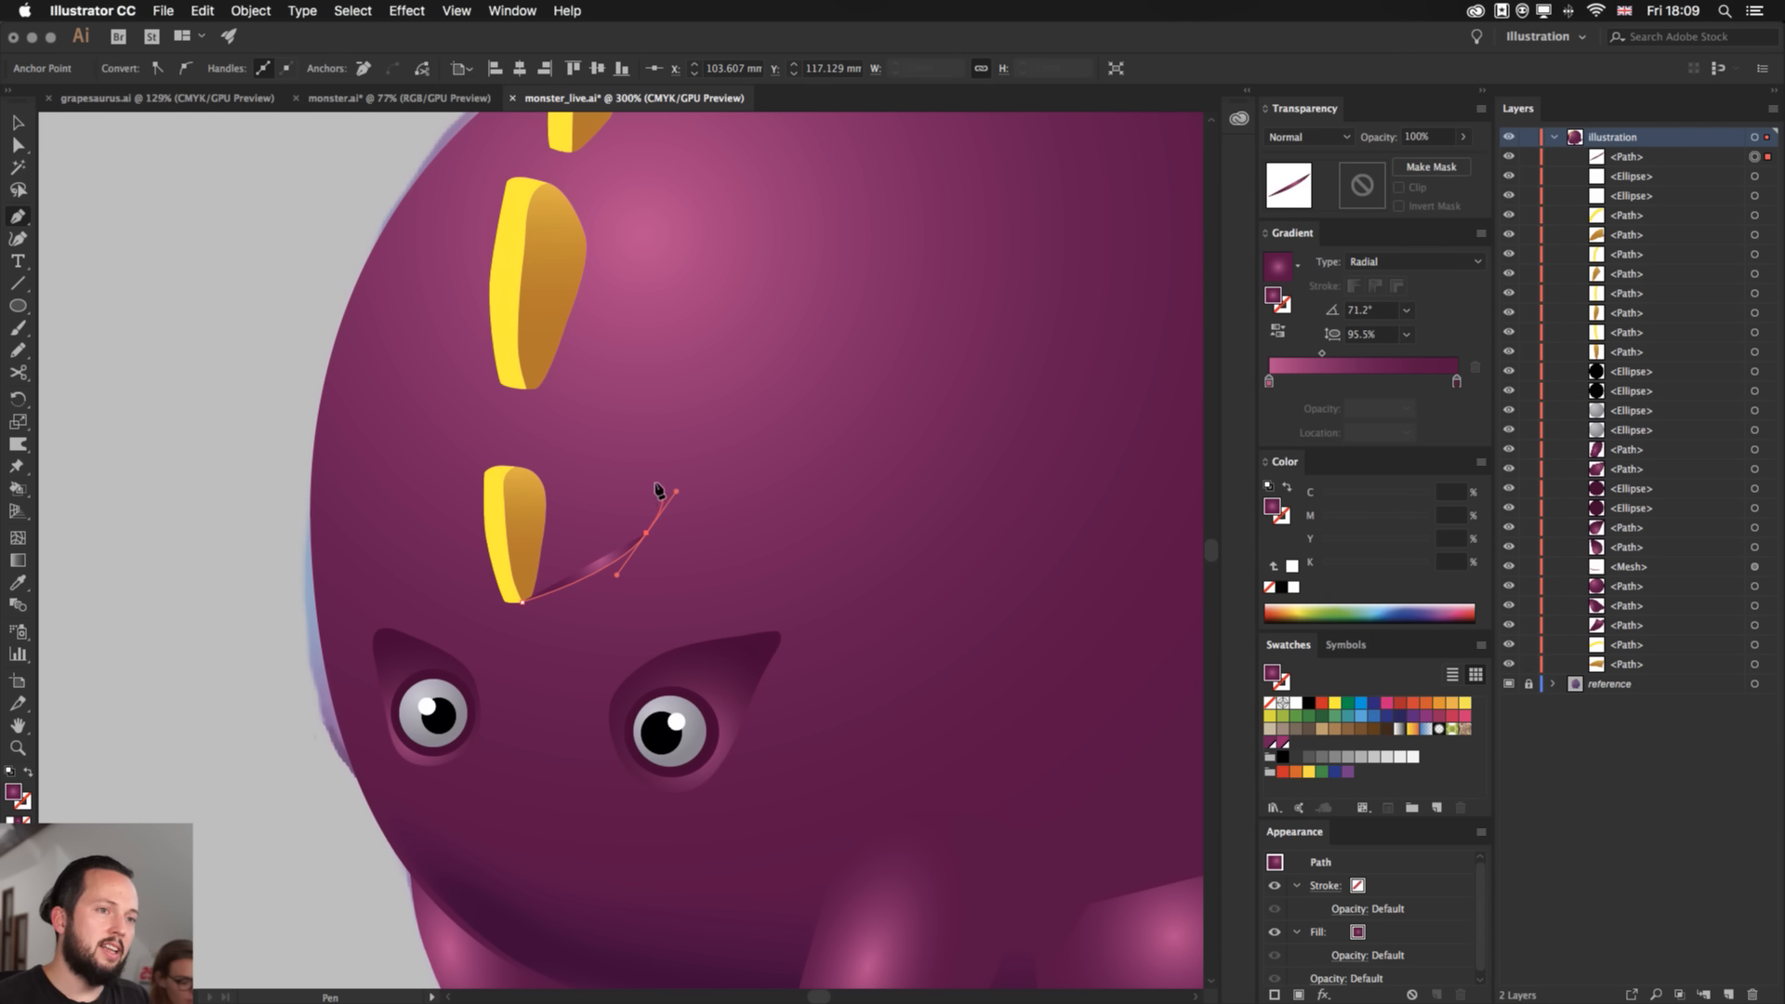
left_click(605, 494)
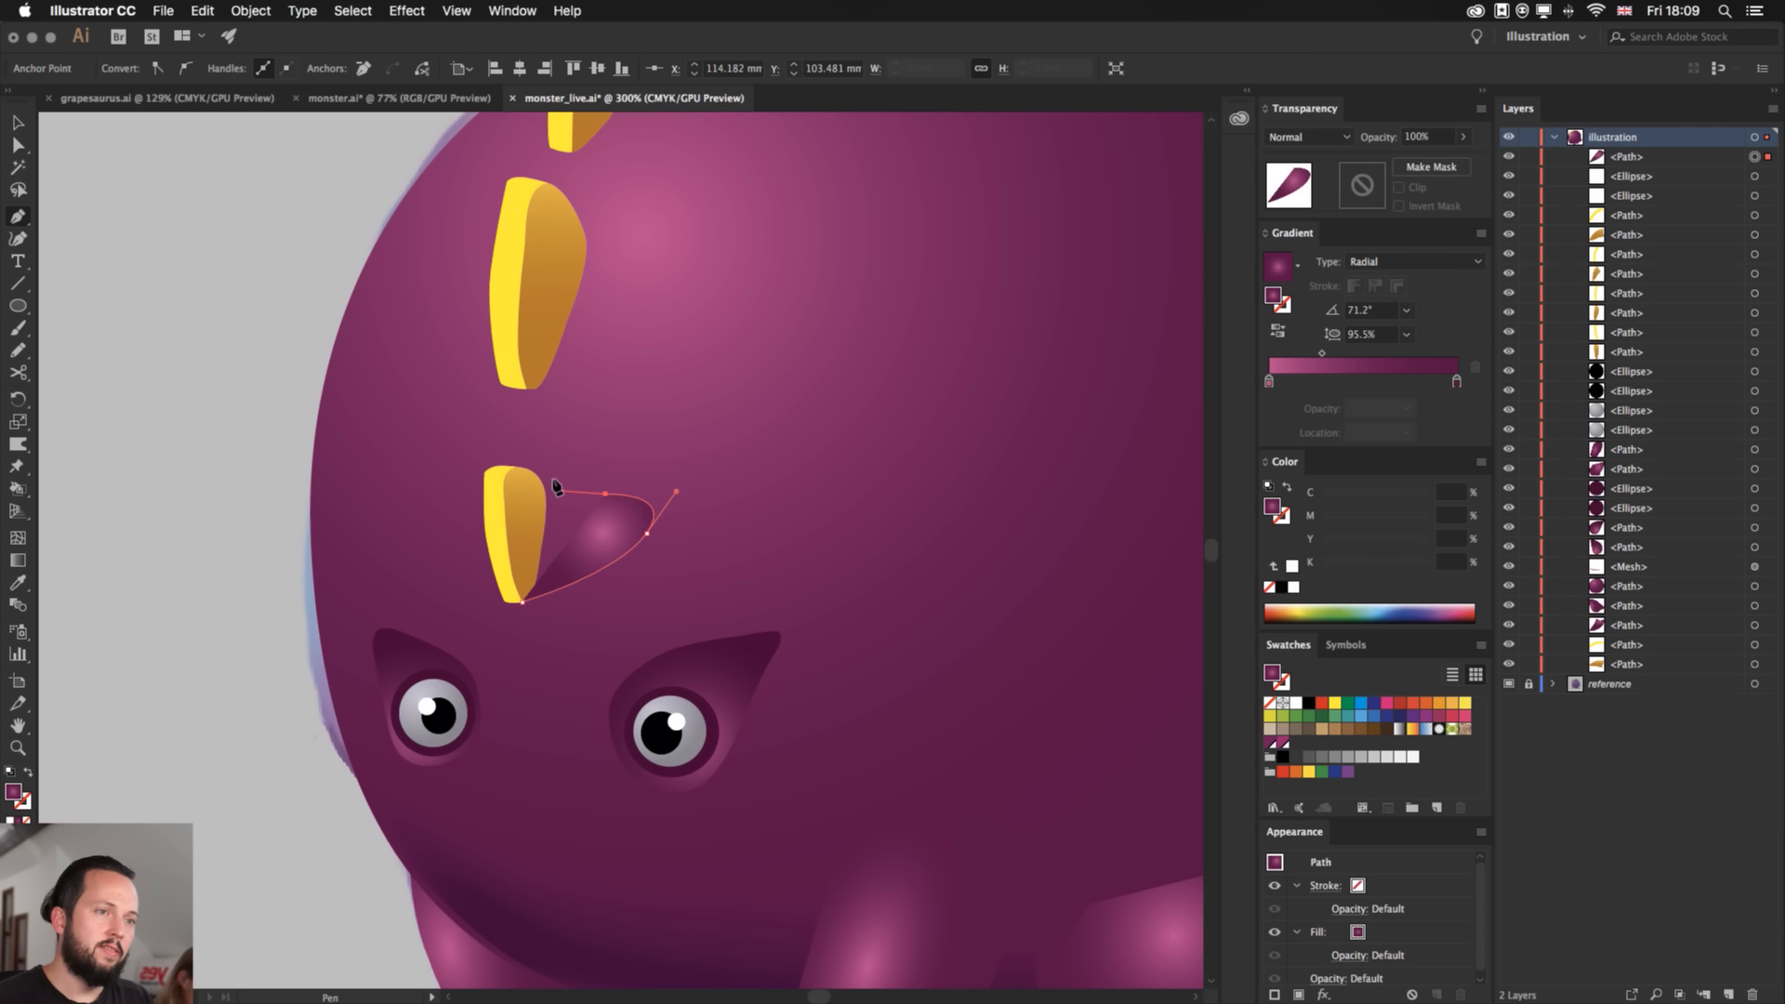
left_click(534, 487)
left_click(523, 601)
left_click(523, 600)
key("v")
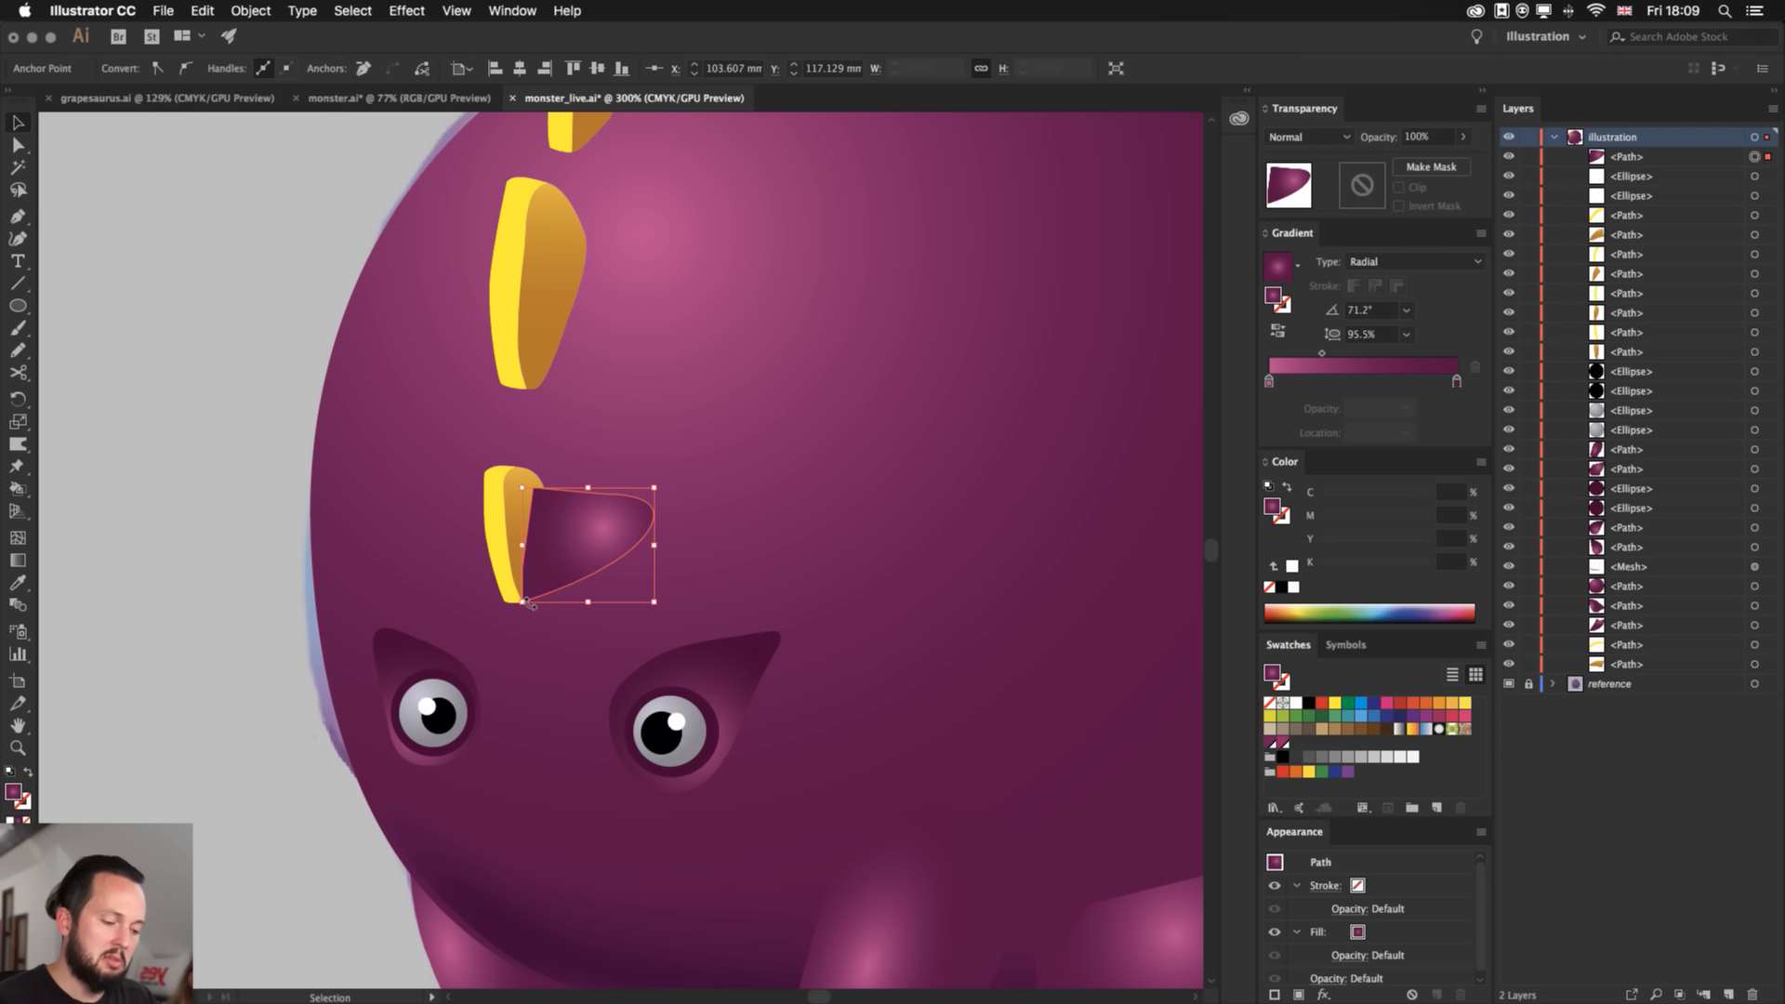
- Send the new shadow shape backward in the stacking order until it sits behind the lowest spike
key("super+bracketleft")
key("super+bracketleft")
key("super+bracketleft")
key("super+bracketleft")
key("super+bracketleft")
key("super+bracketleft")
key("super+bracketleft")
key("super+bracketleft")
key("super+bracketleft")
key("super+bracketleft")
key("super+bracketleft")
key("super+bracketleft")
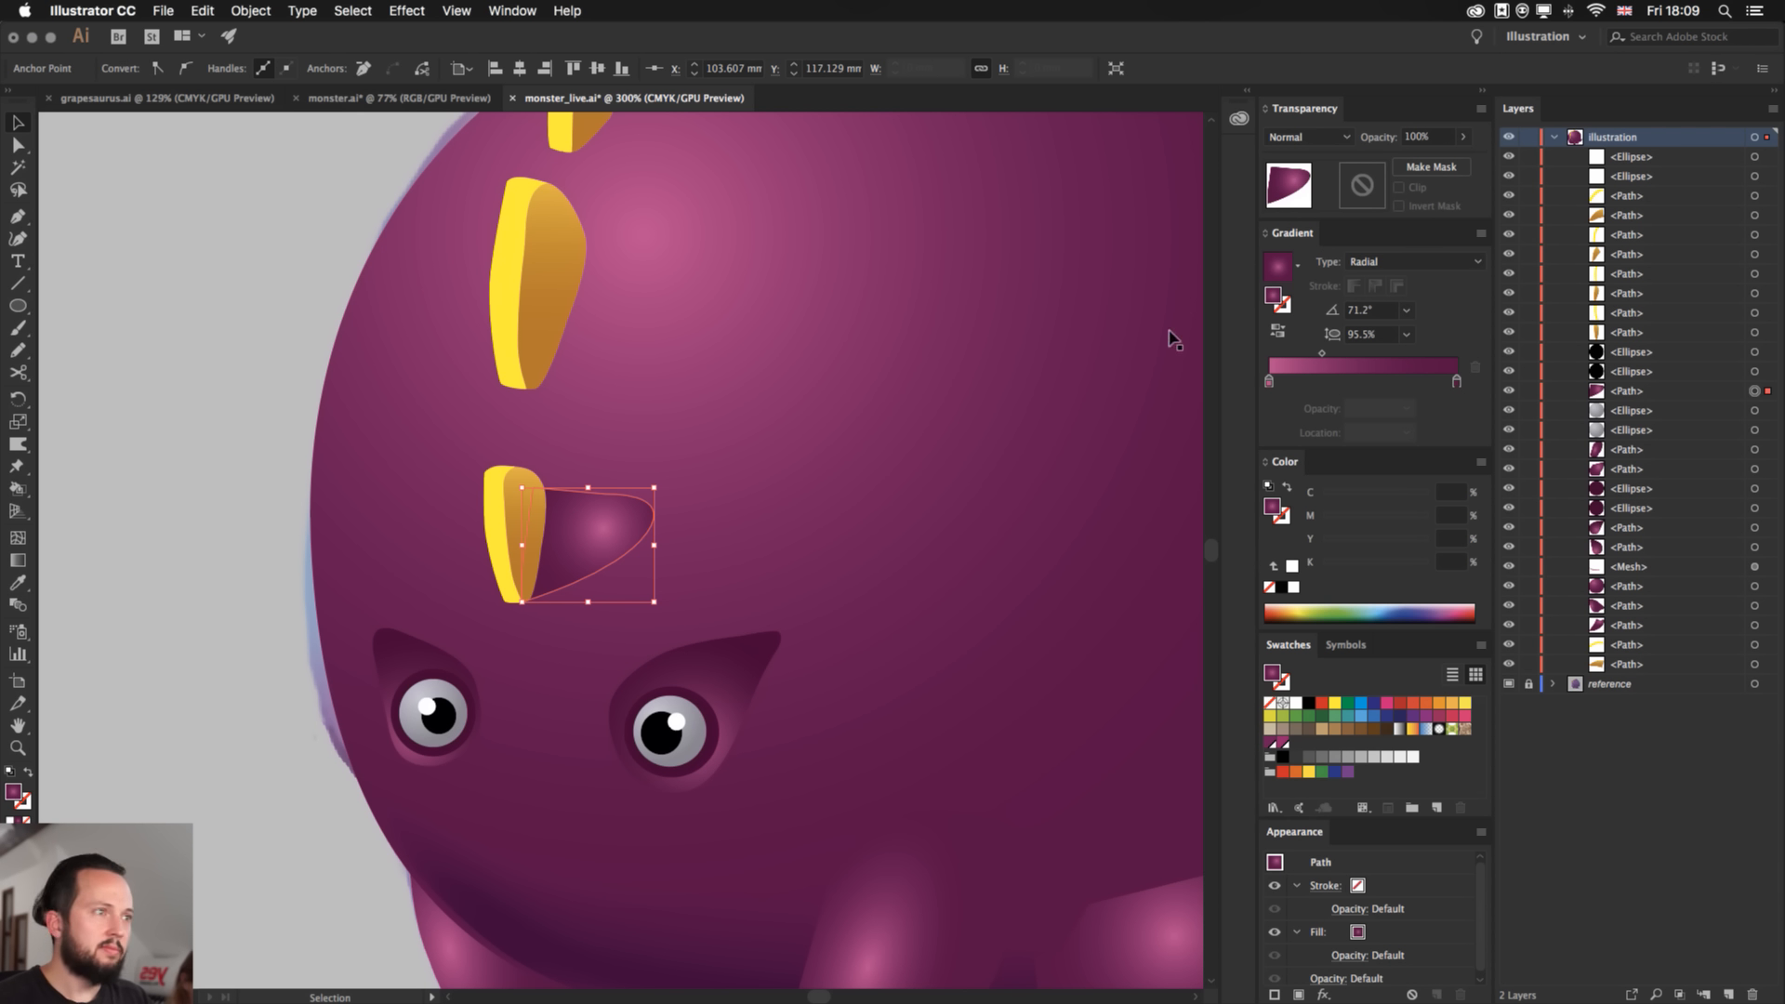
- Change the spike shadow's fill to a linear gradient angled -178.9°, dark beside the spike and lighter at the far end
left_click(1413, 262)
left_click(1367, 277)
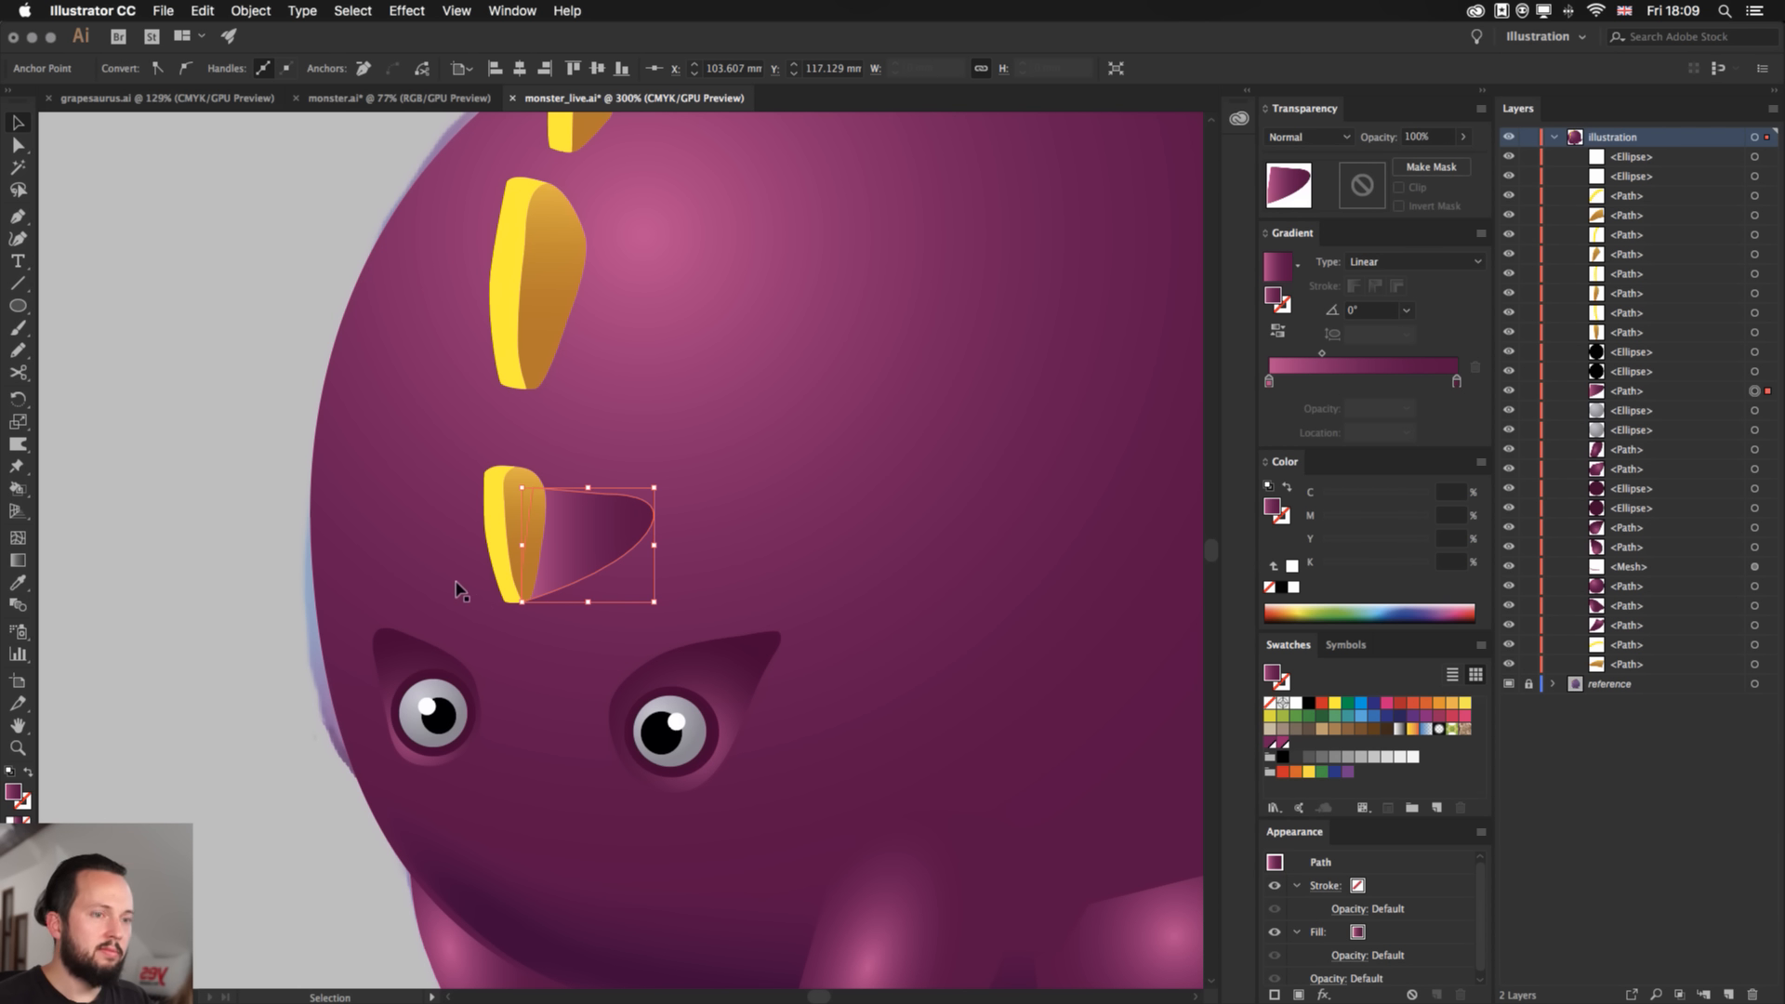
key("g")
left_click_drag(501, 522, 390, 537)
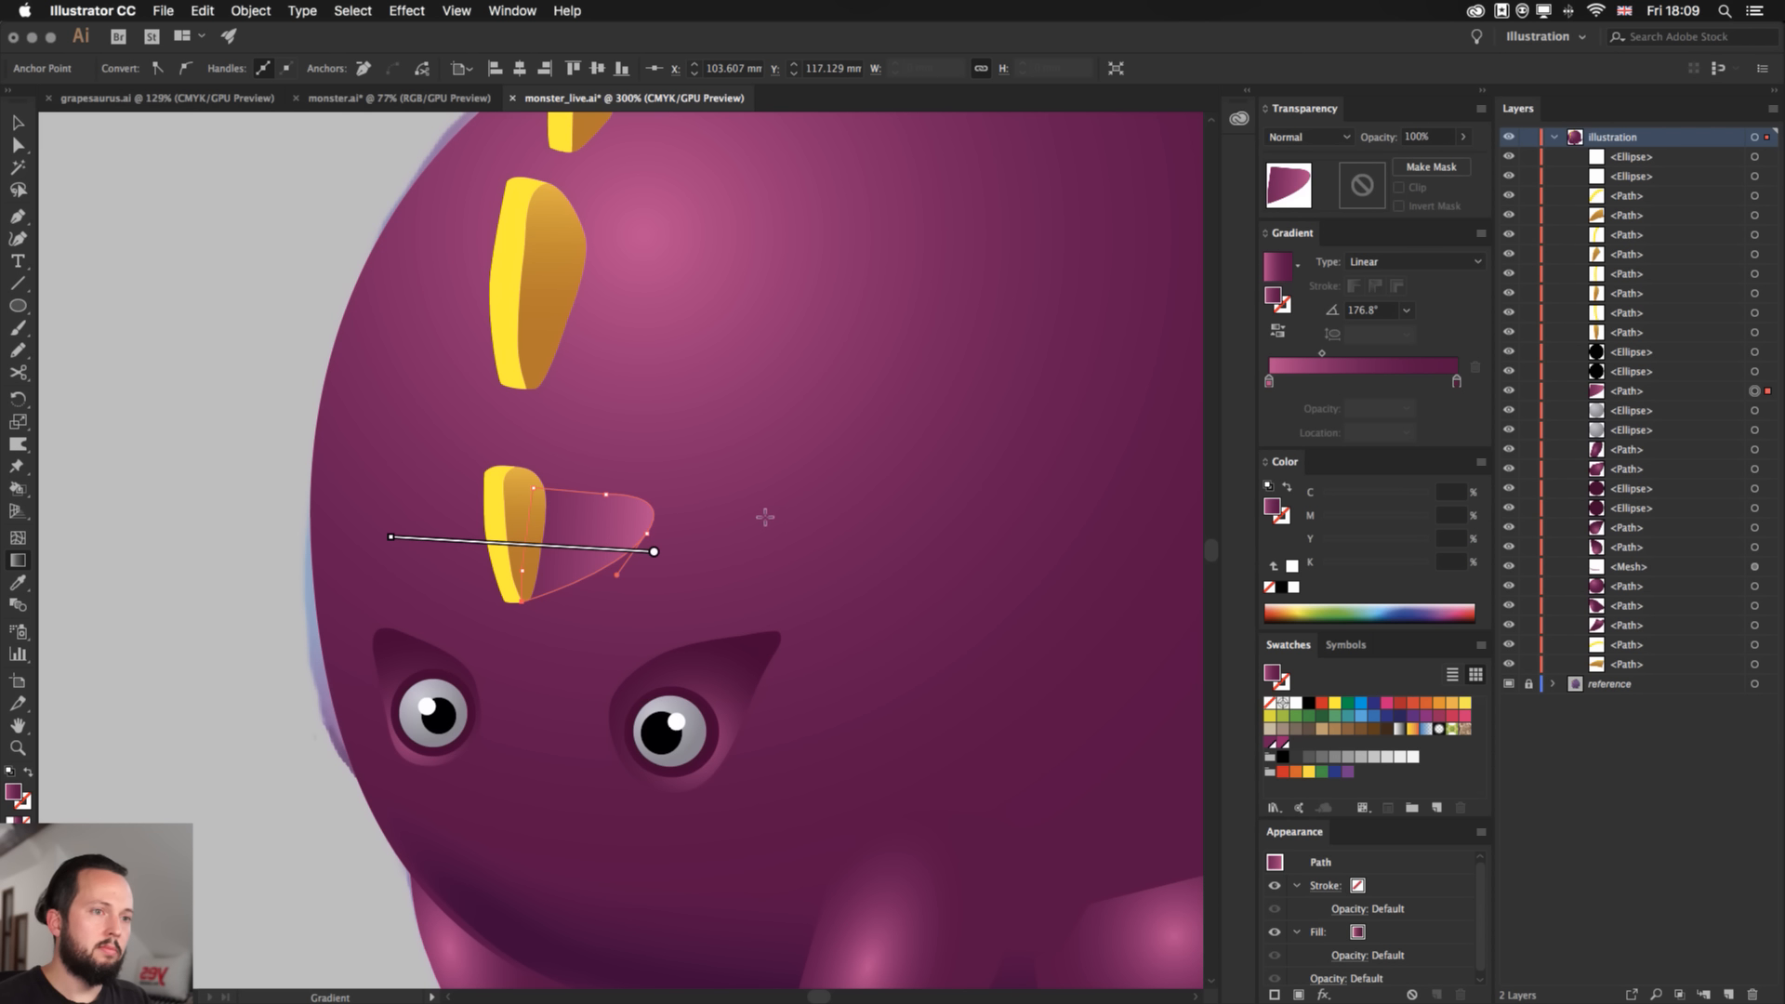
left_click_drag(759, 540, 414, 547)
key("v")
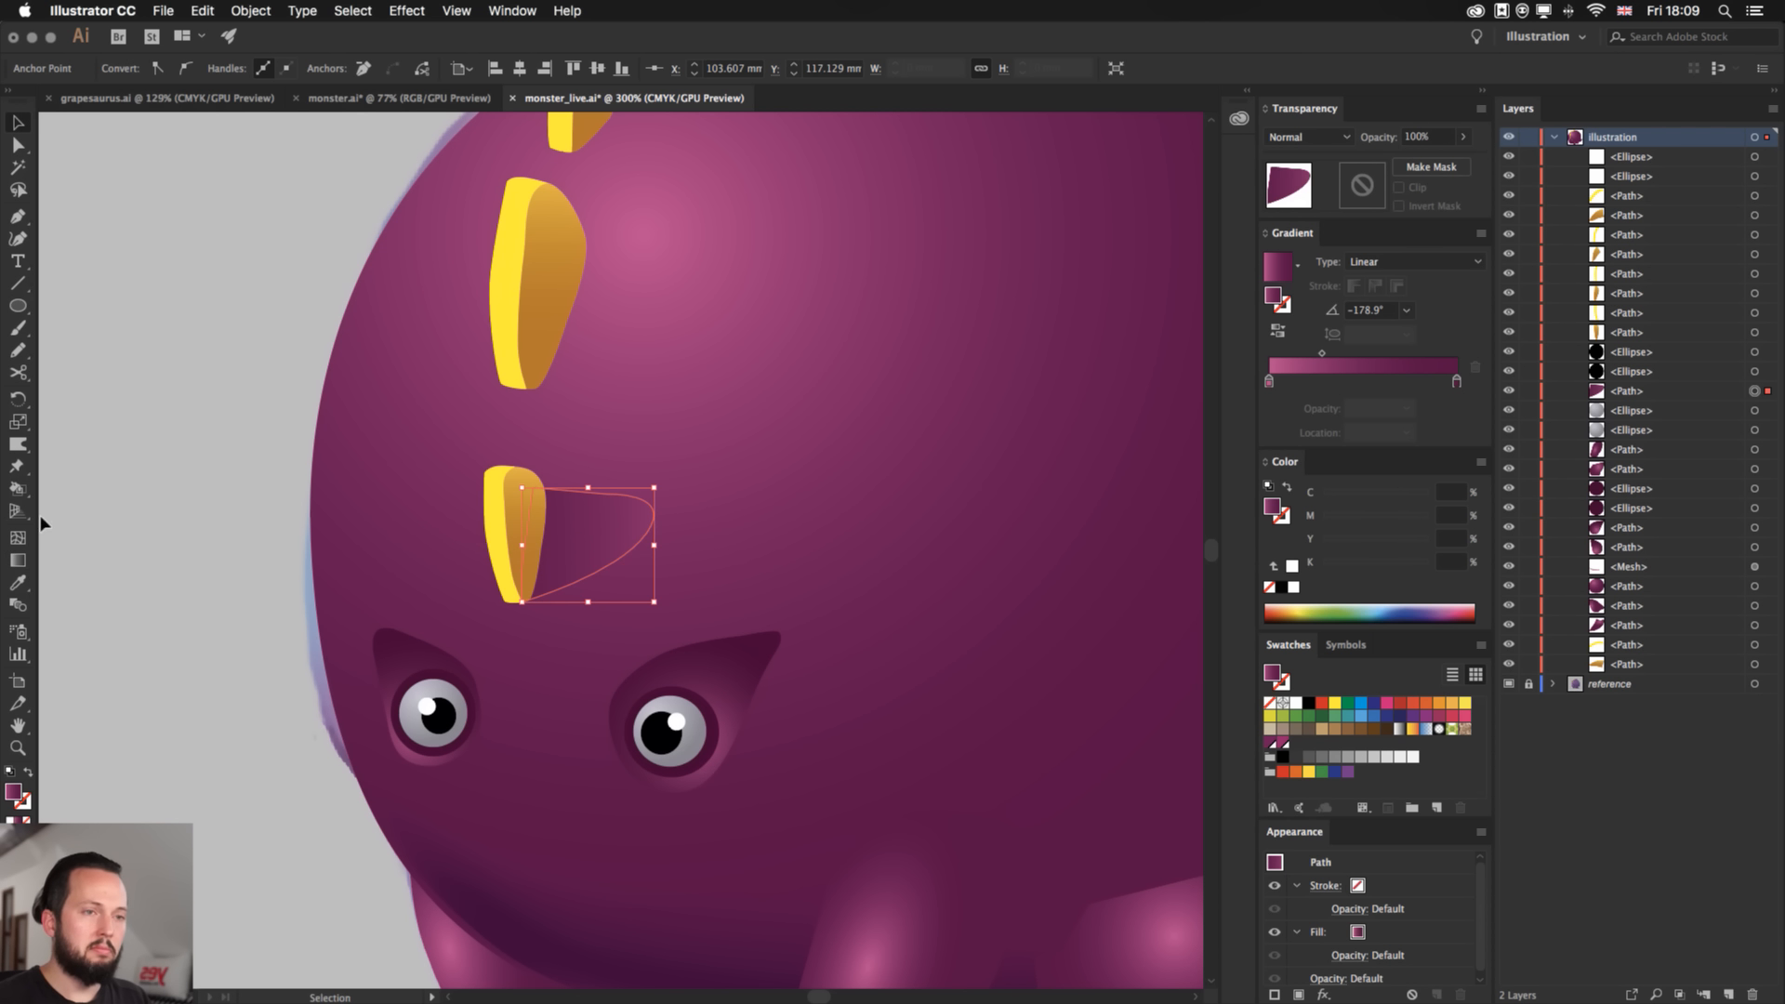
left_click(131, 502)
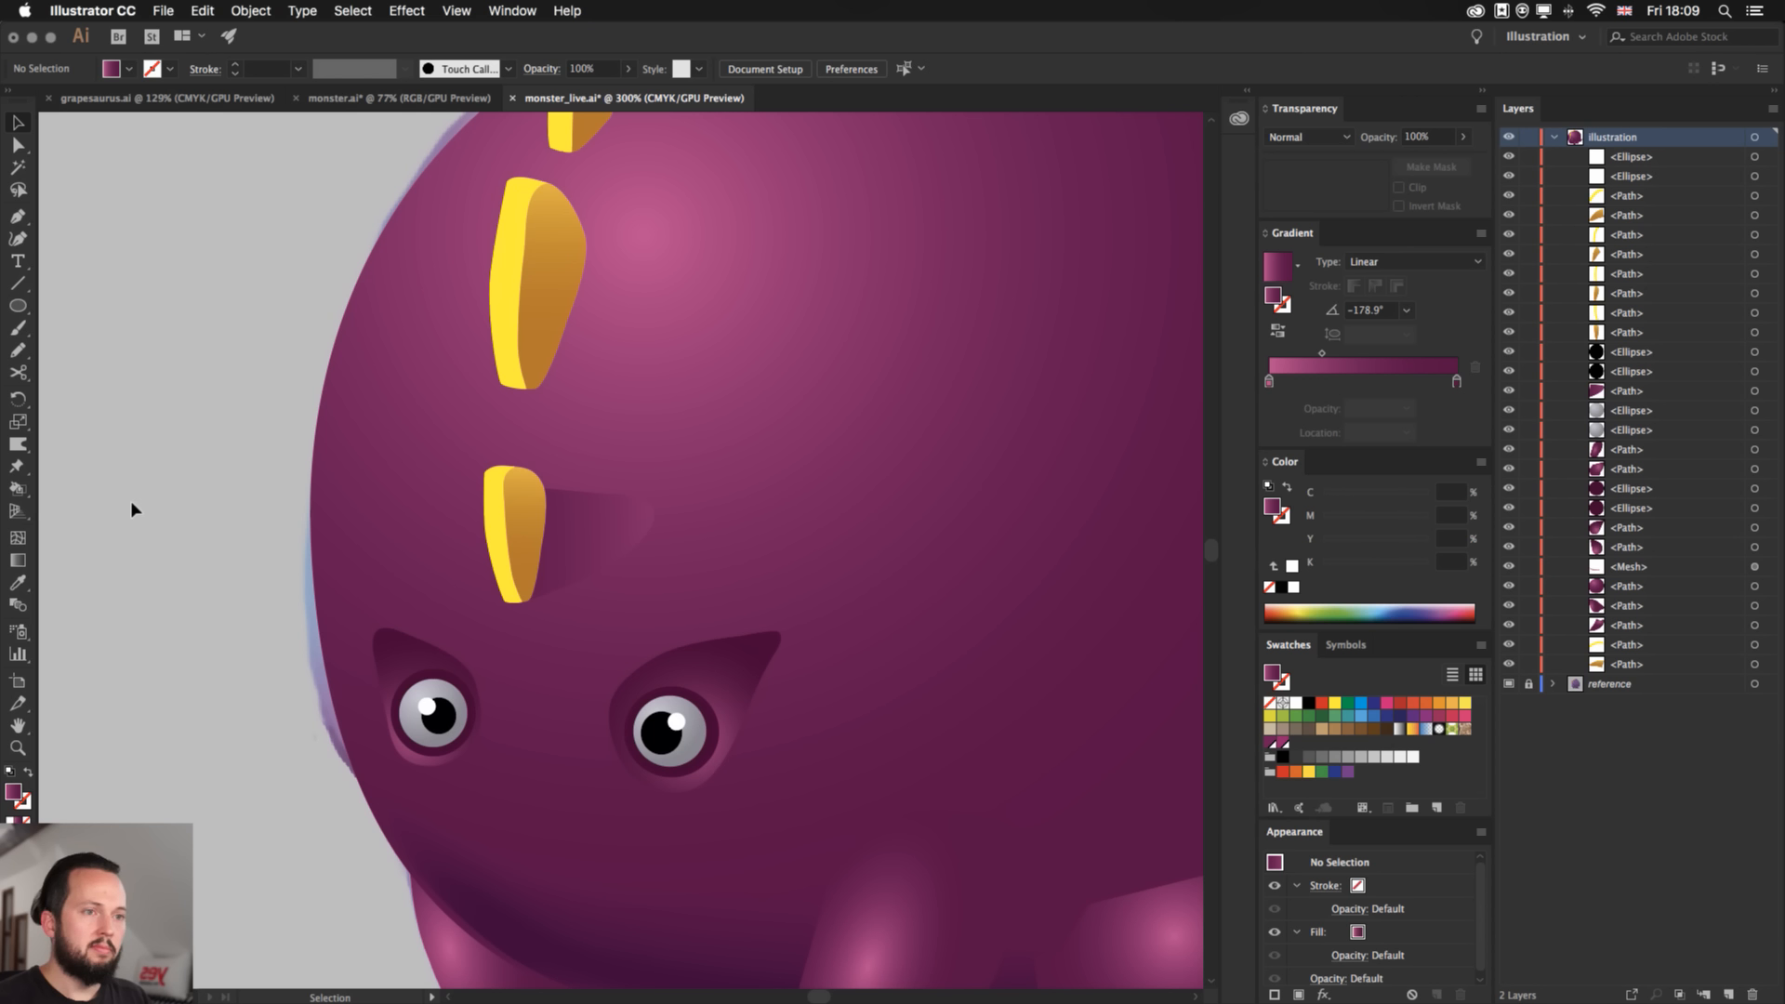
- Set the opacity of the pink gradient stop in the lowest spike's shadow to 0%
left_click(638, 512)
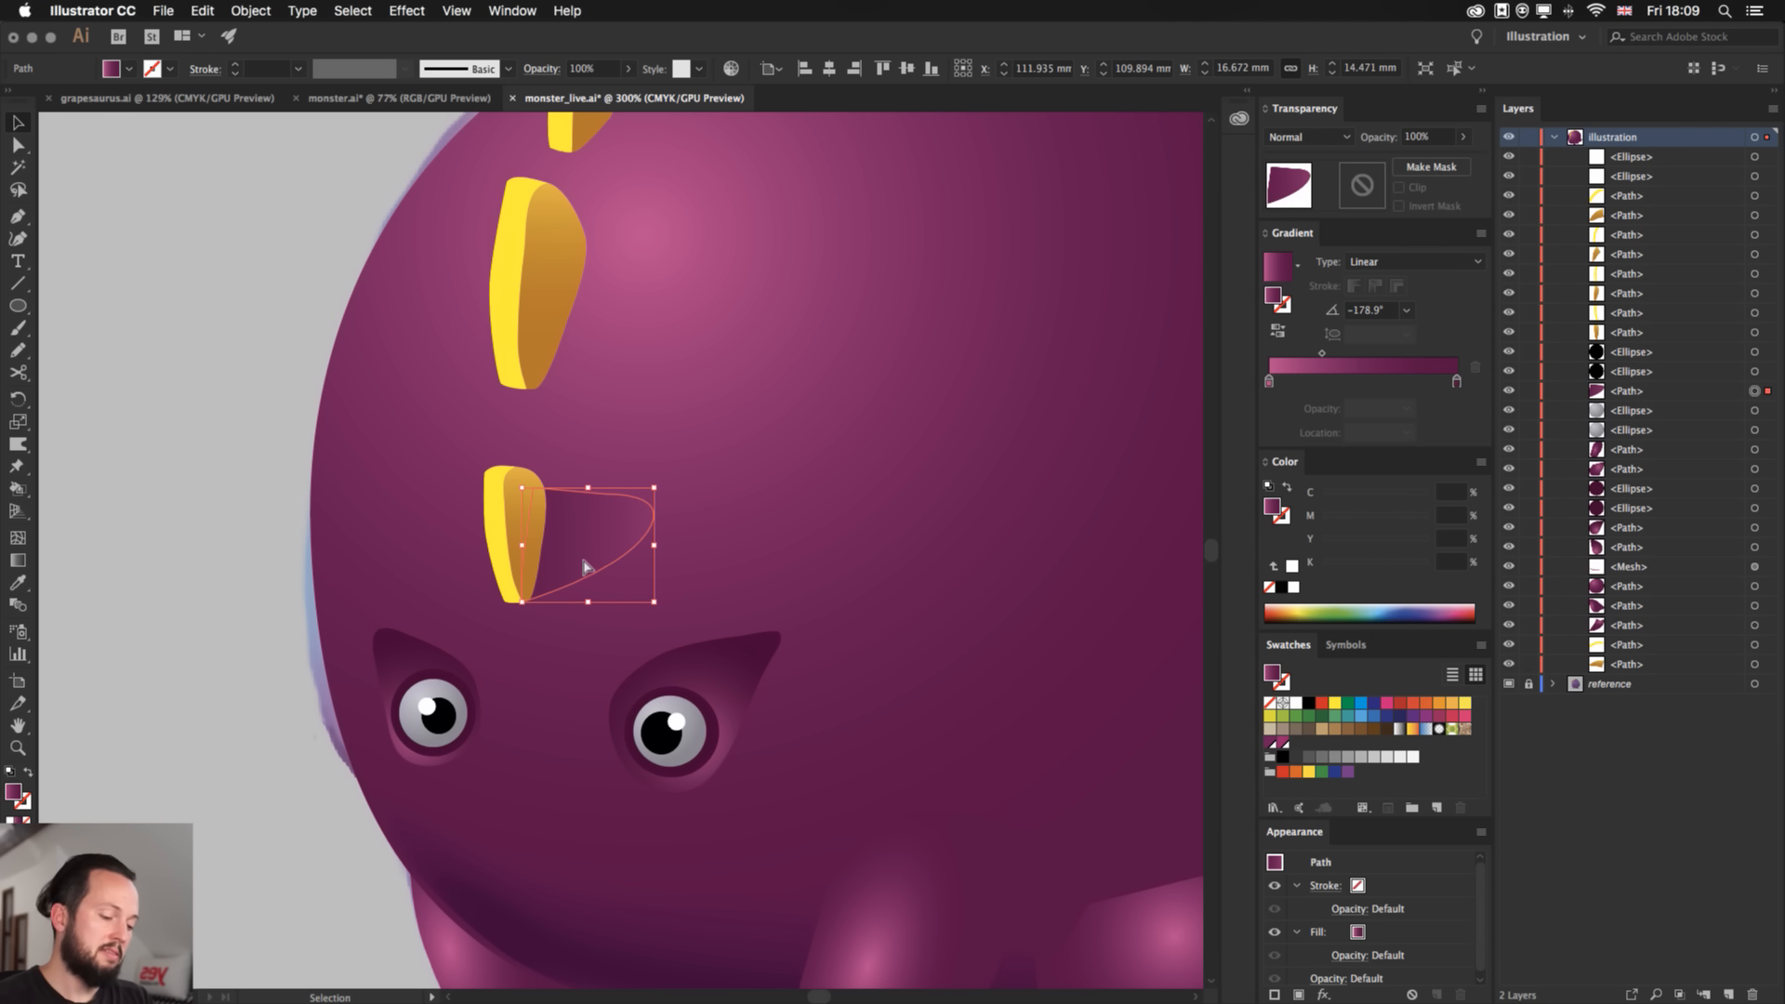
key("super+equal")
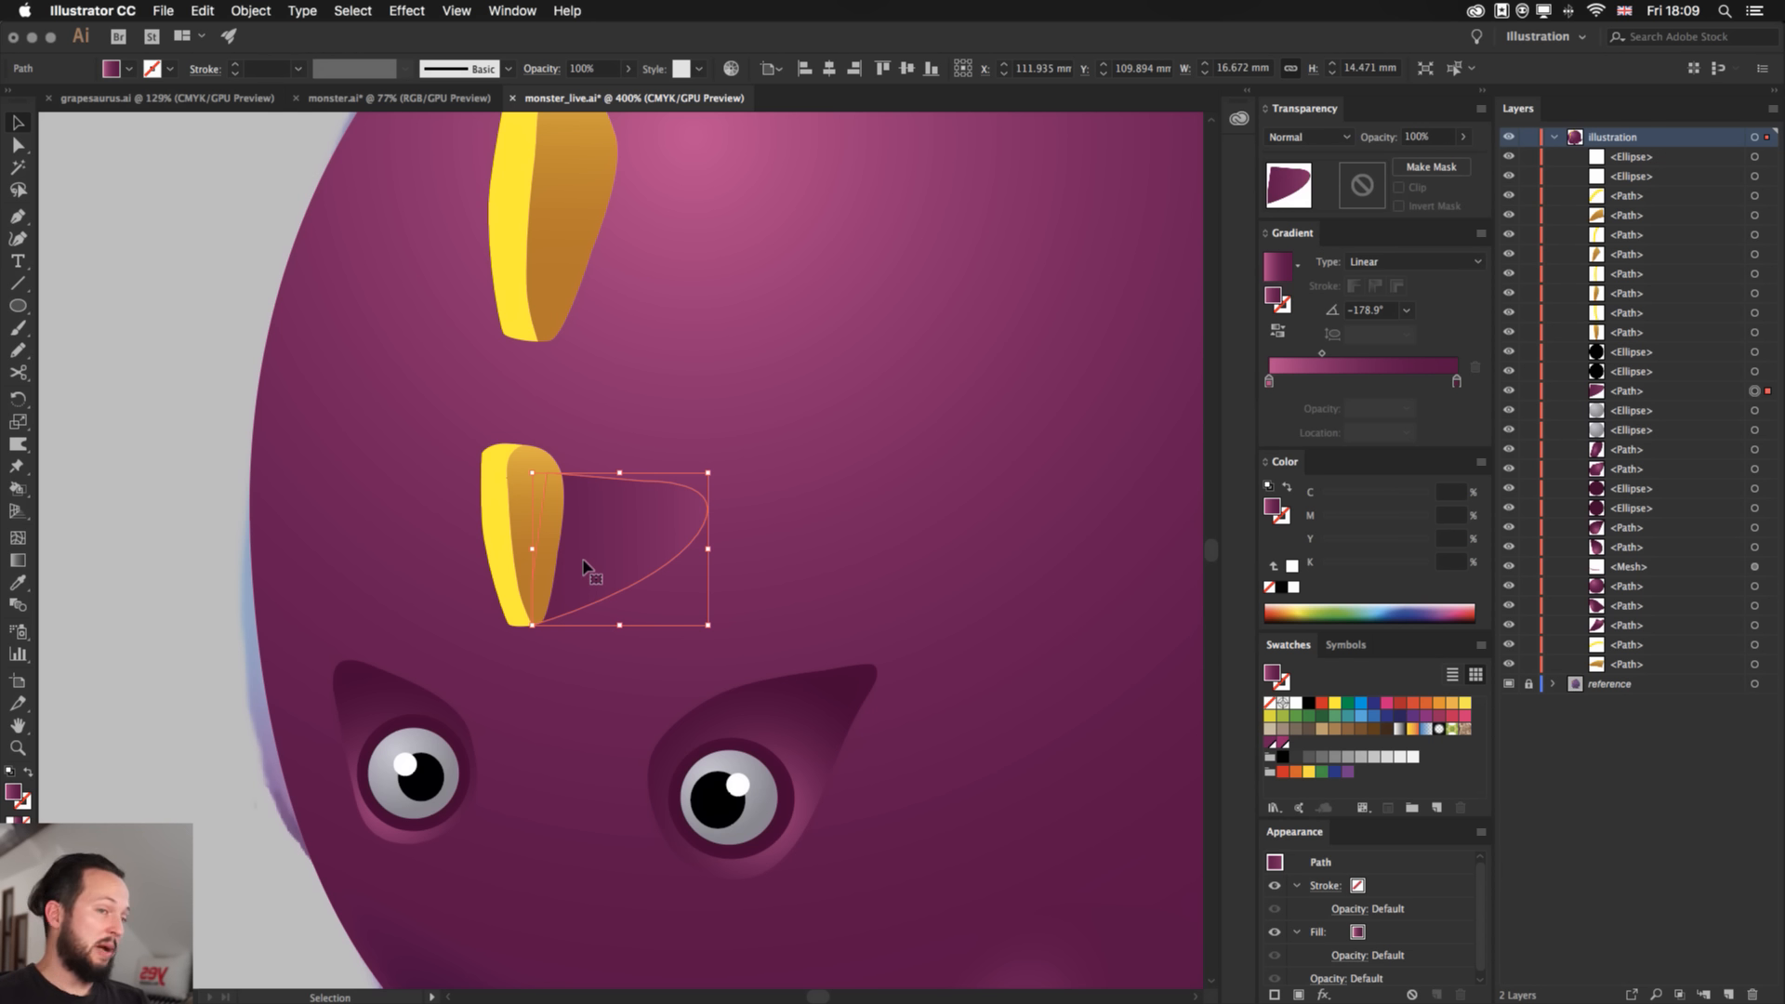
left_click(234, 515)
left_click(678, 532)
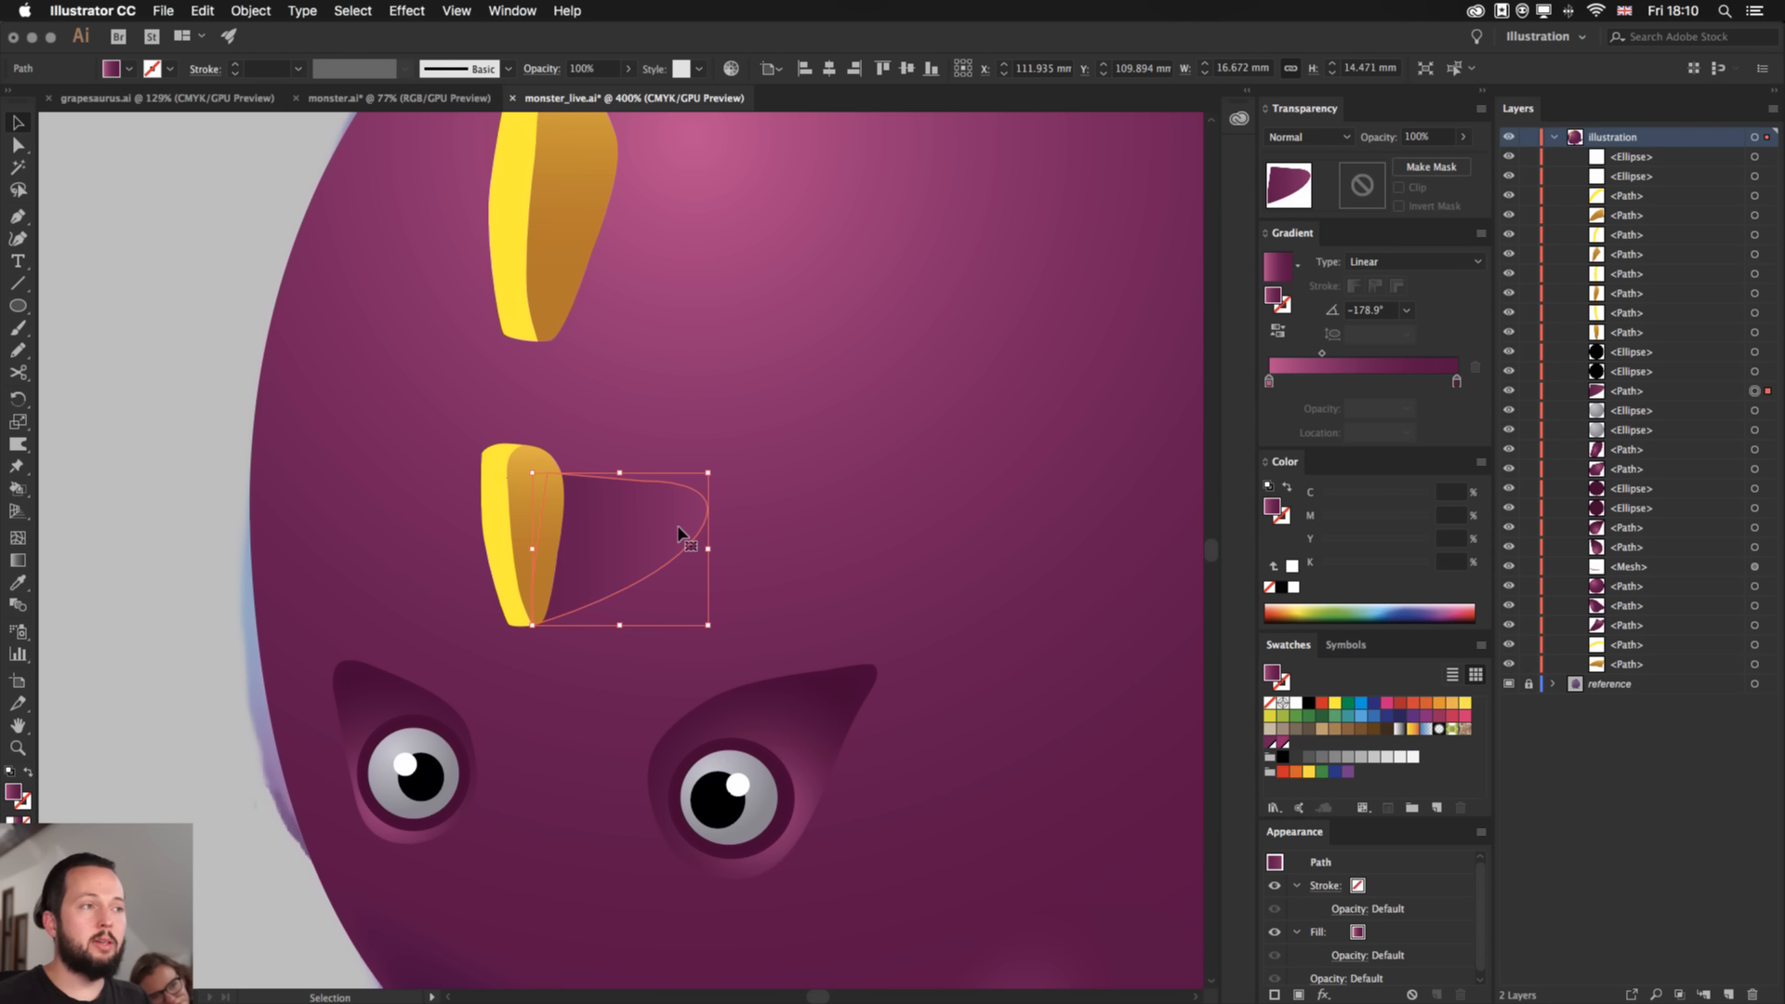
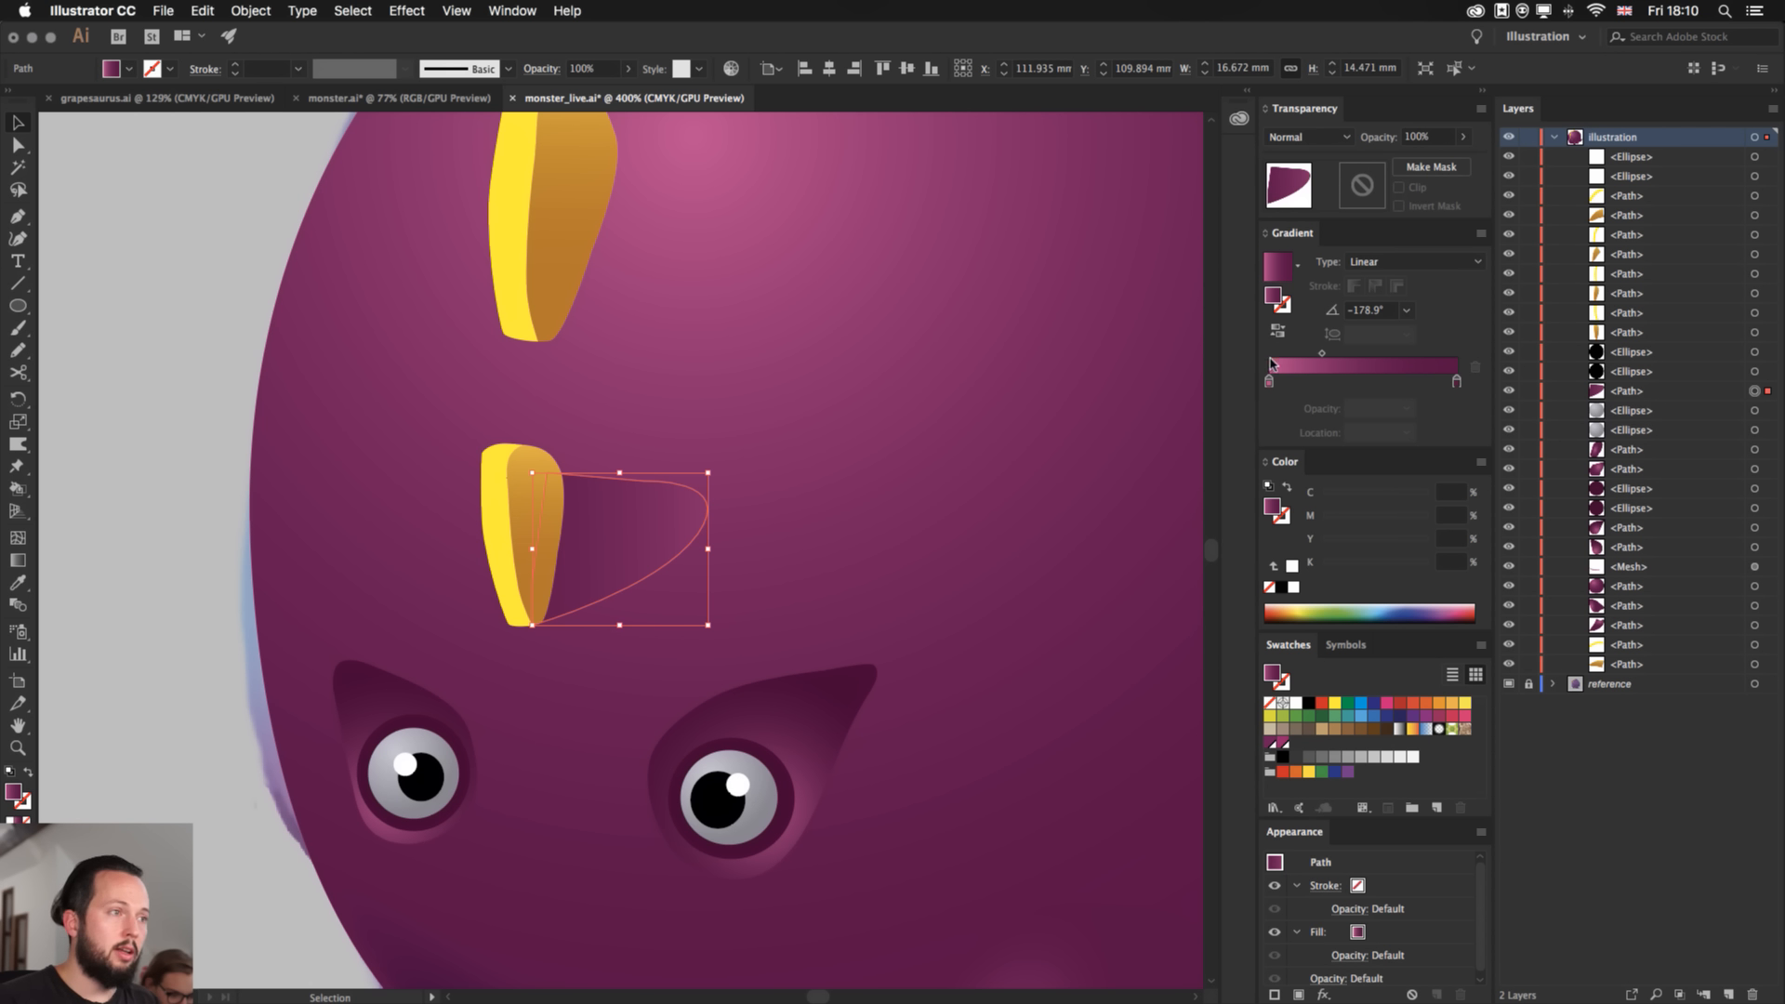
left_click(1270, 382)
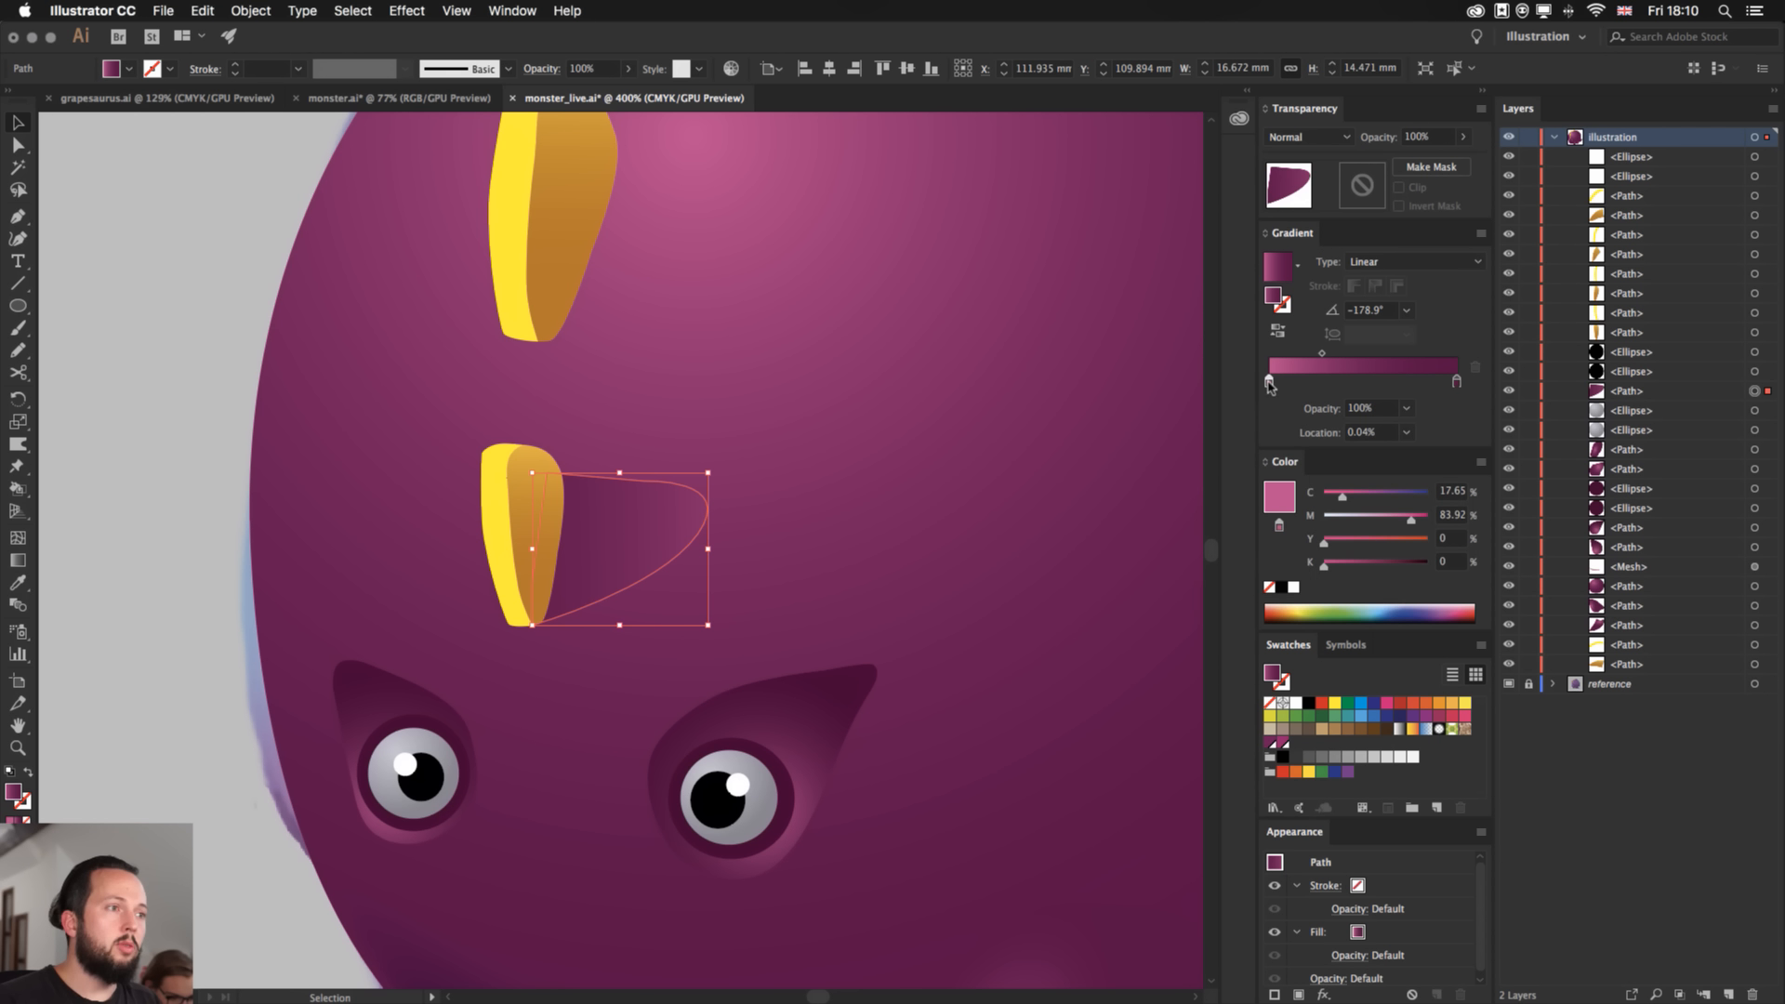
left_click(1409, 408)
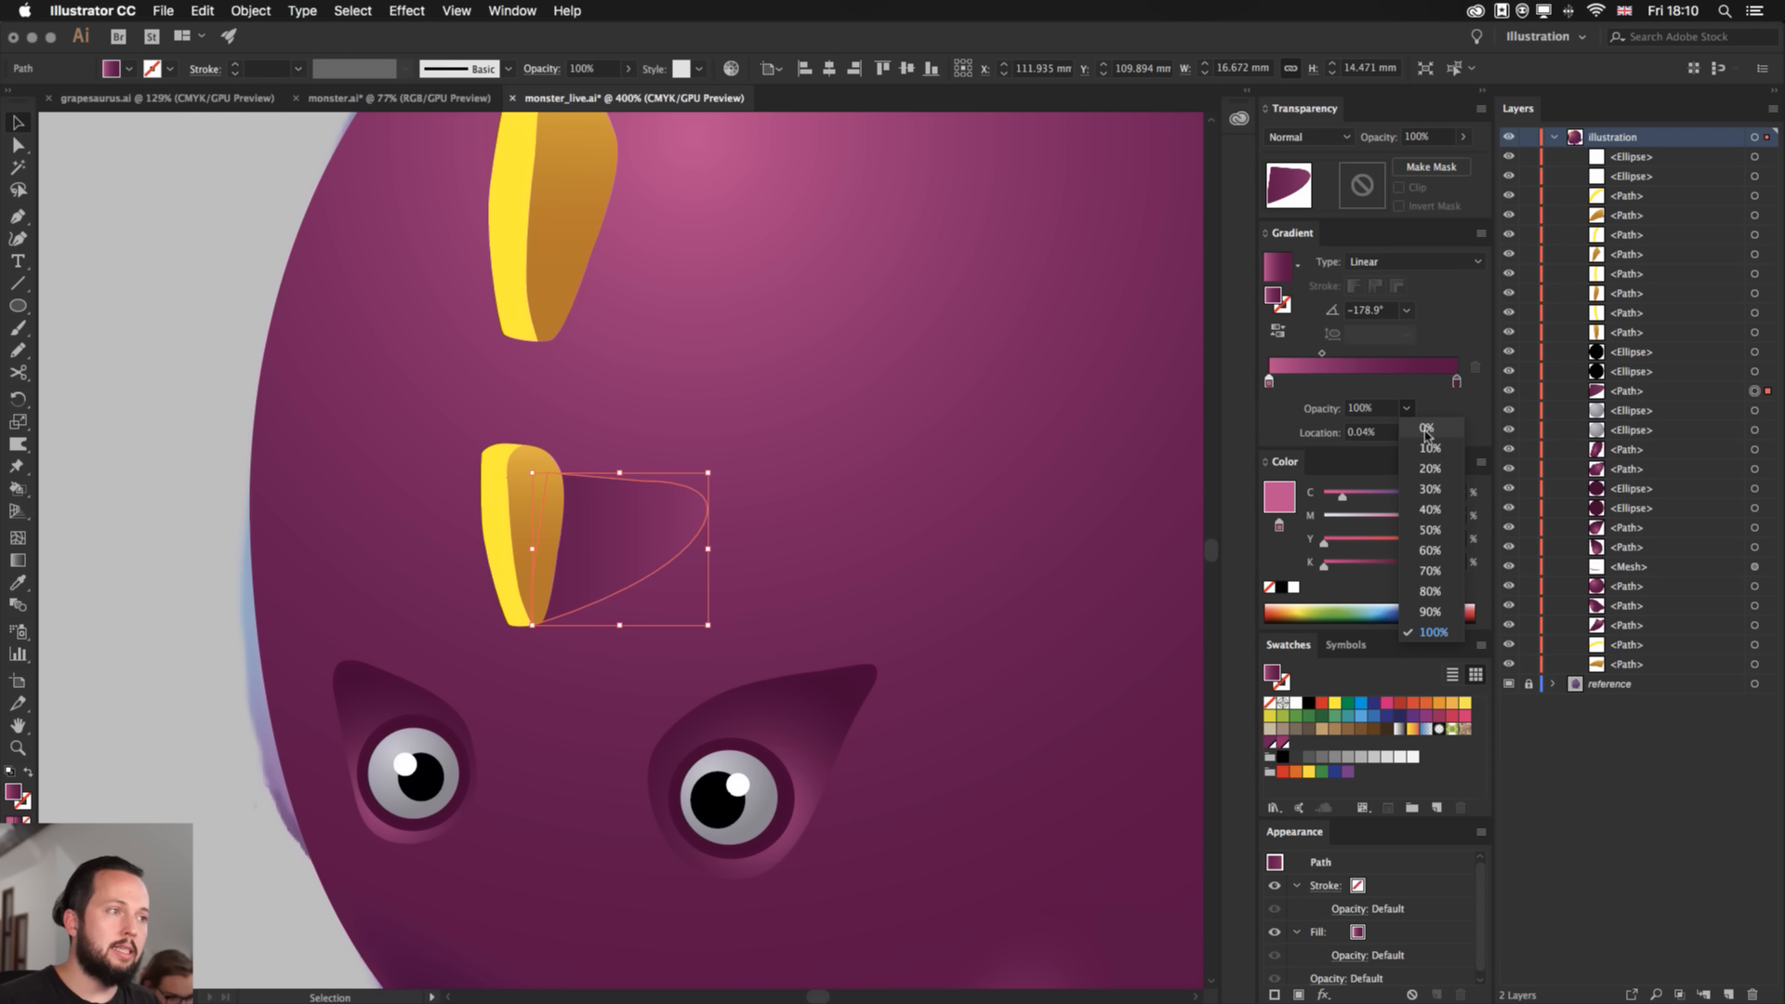
left_click(1427, 428)
- Darken the shadow gradient's deep purple stop to K=78 and deselect the shape
double_click(1456, 381)
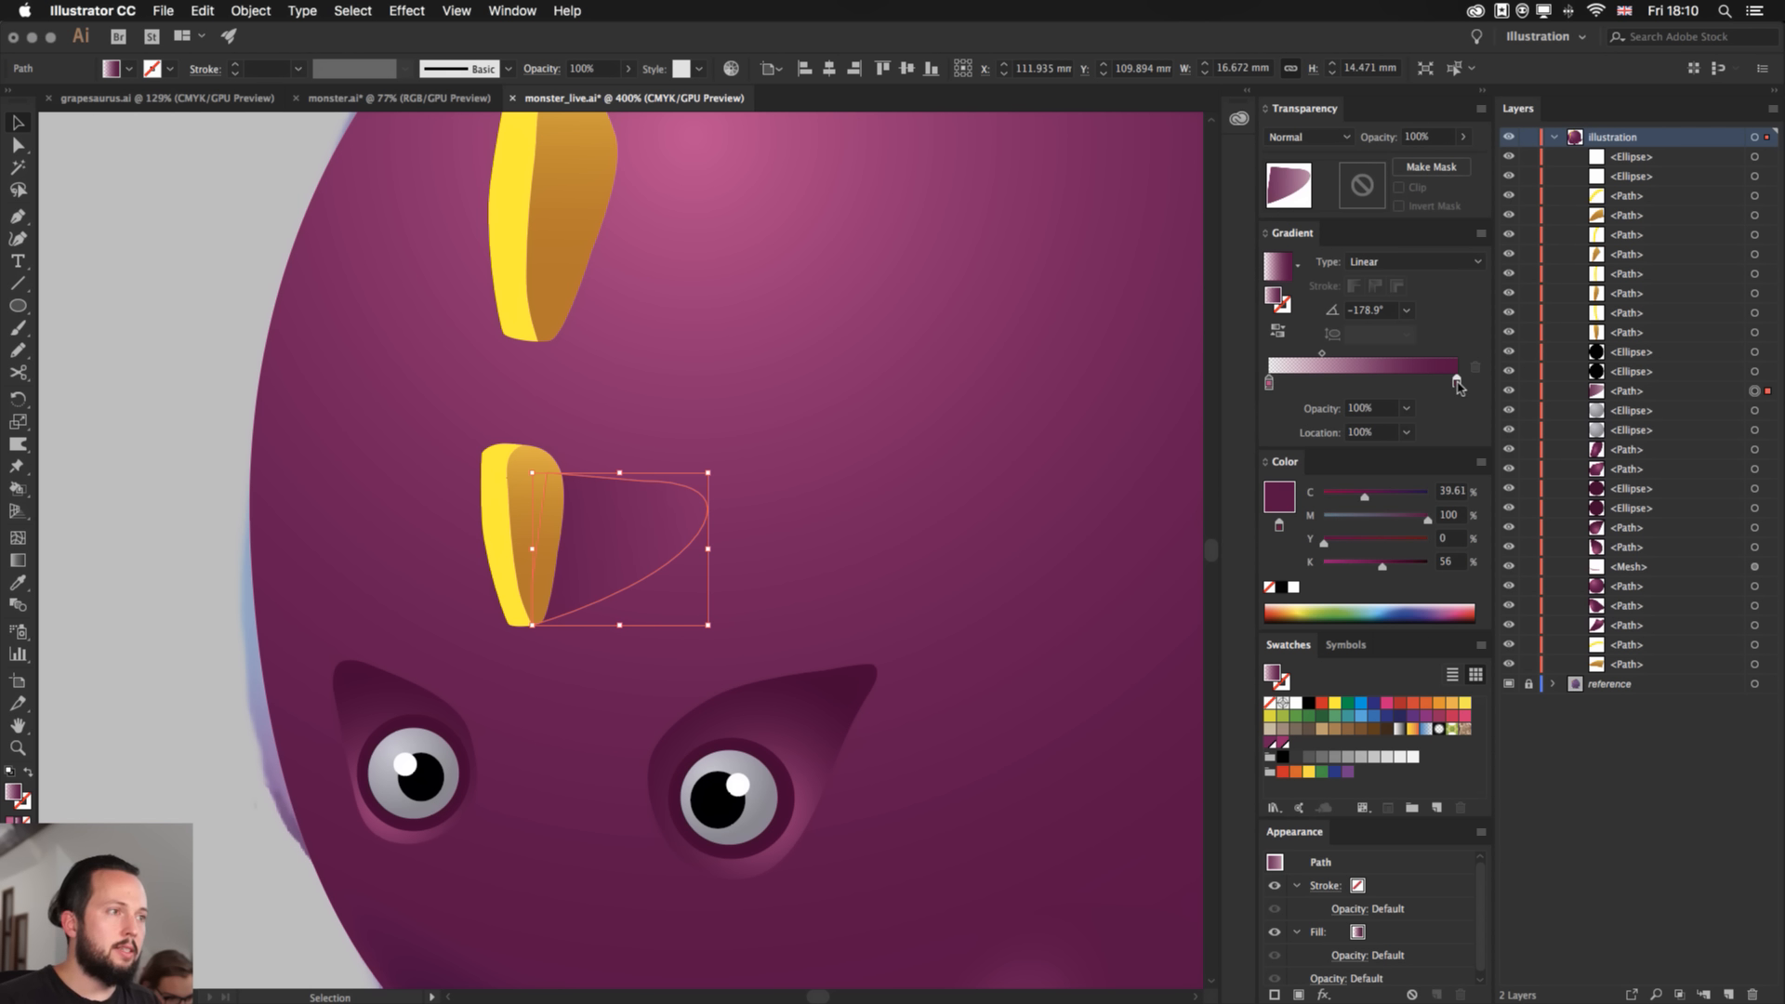
left_click_drag(1373, 524, 1383, 522)
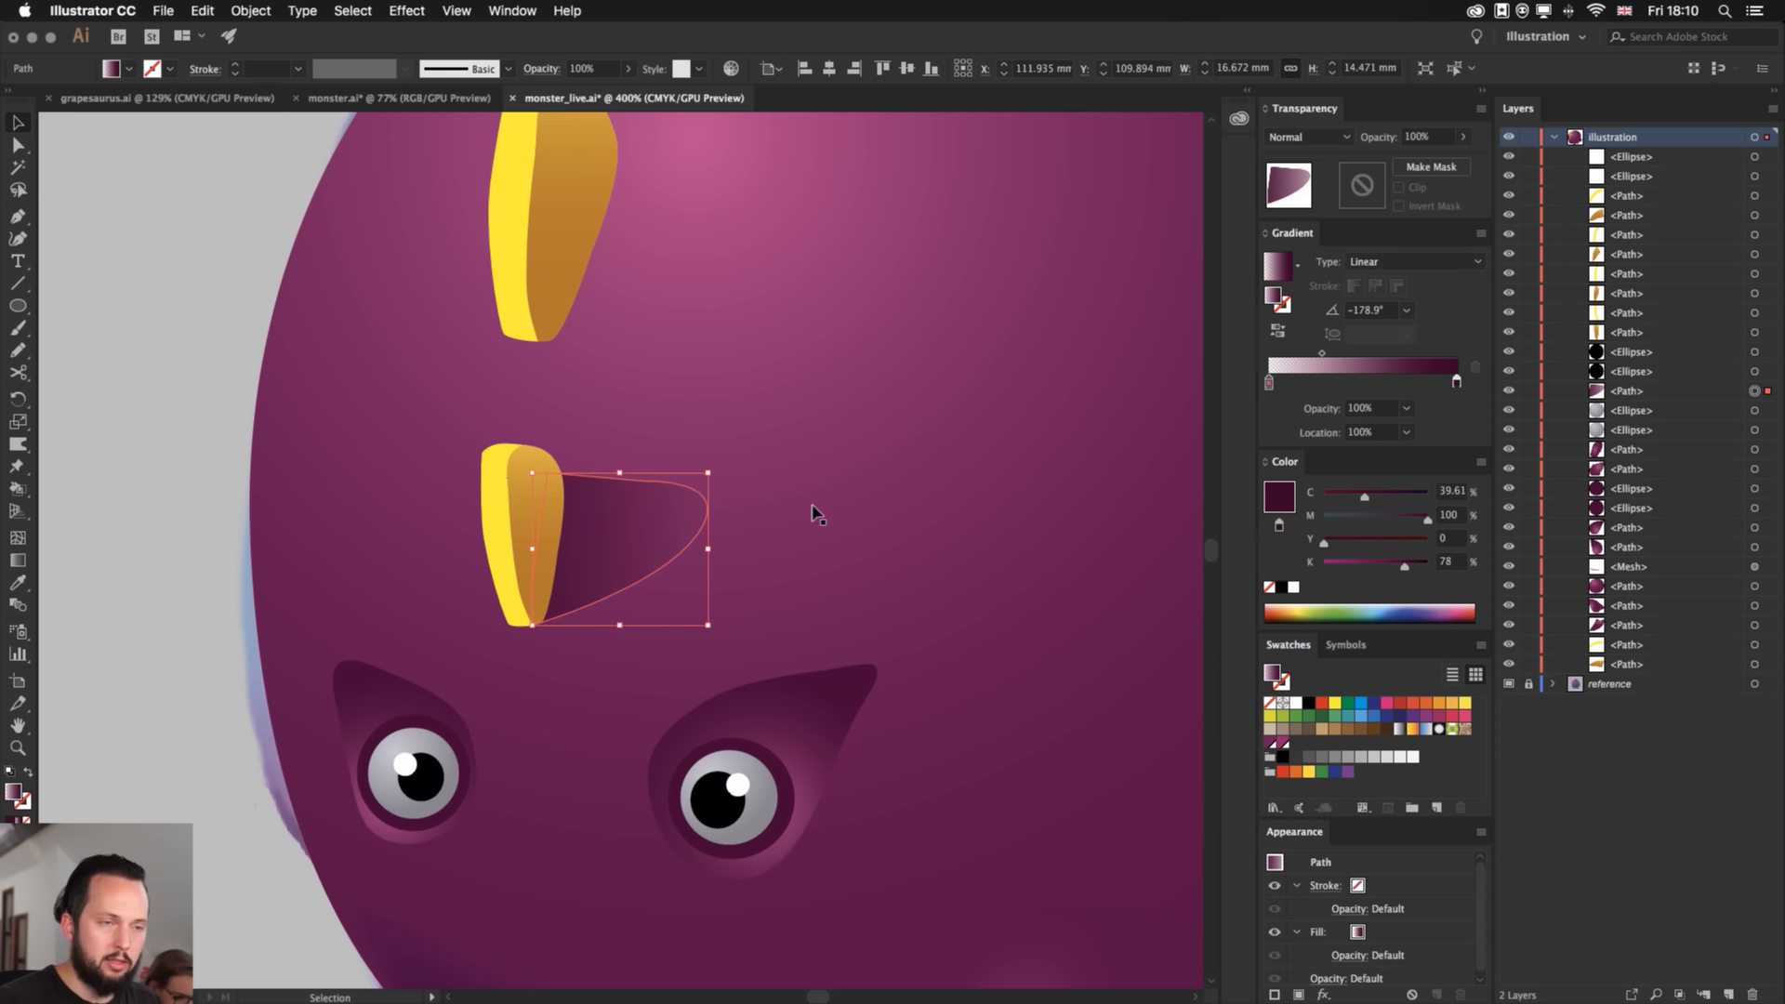
left_click(100, 412)
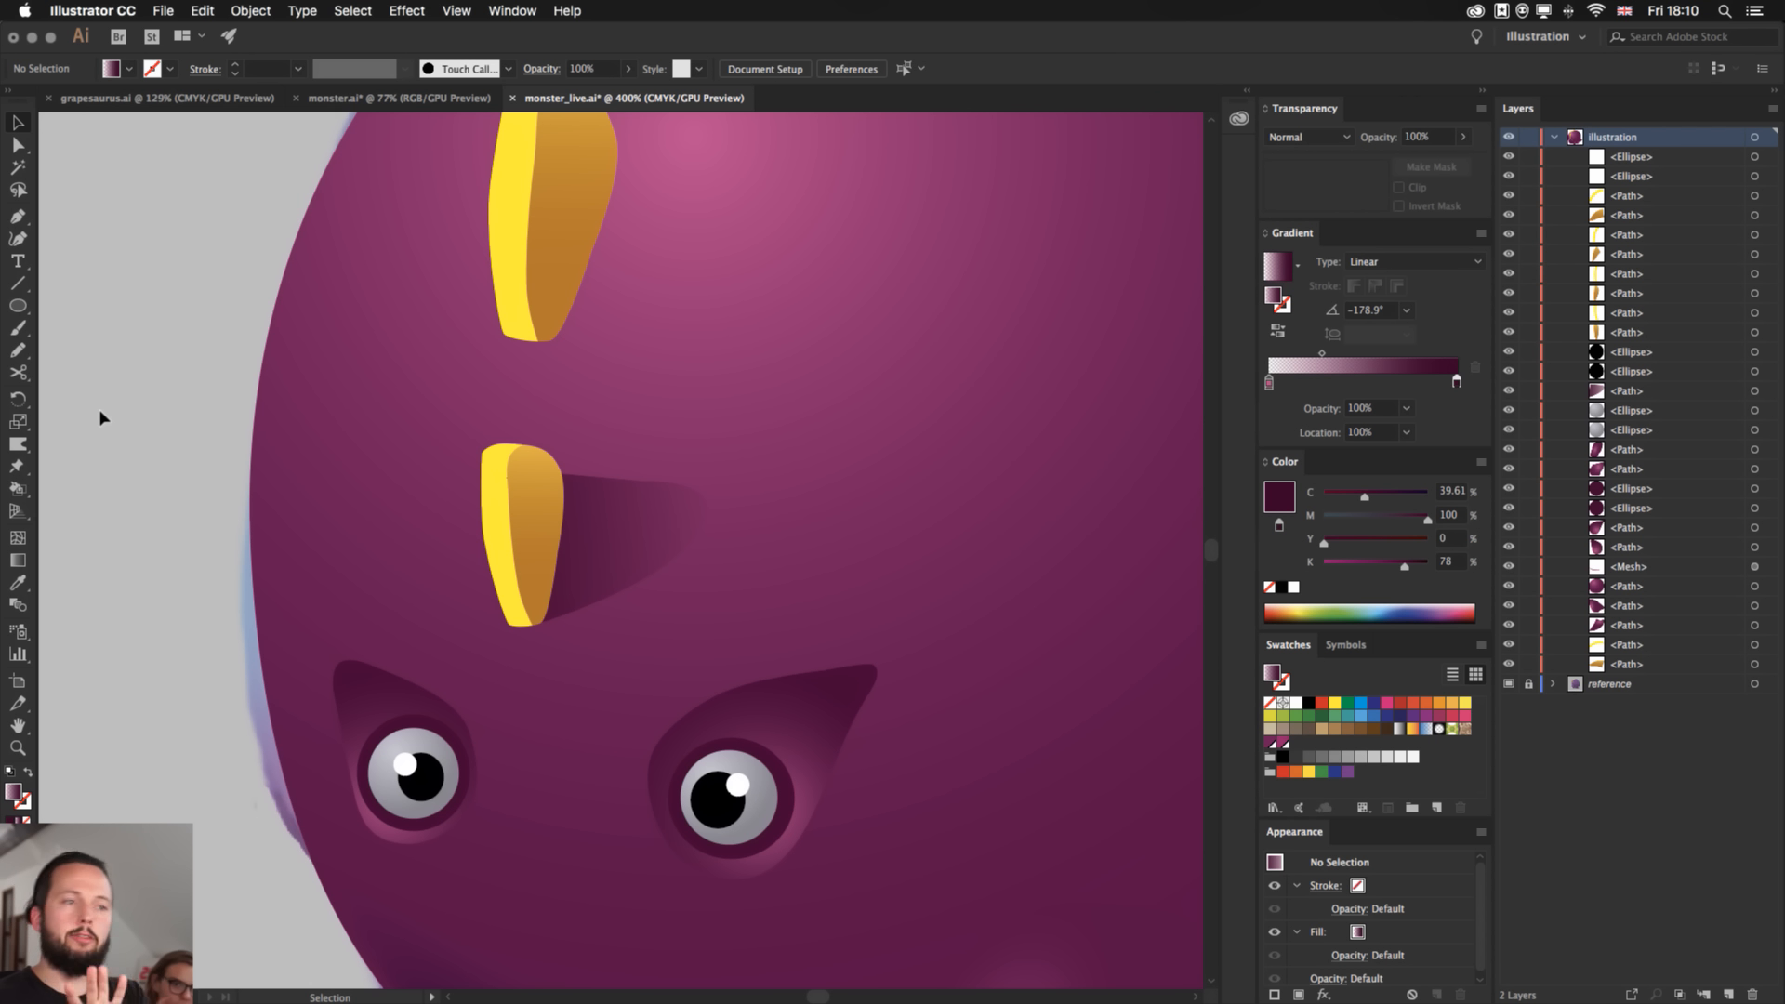
- Try several longer gradient directions across the spike shadow, ending at 177.2°, and deselect it
left_click(614, 511)
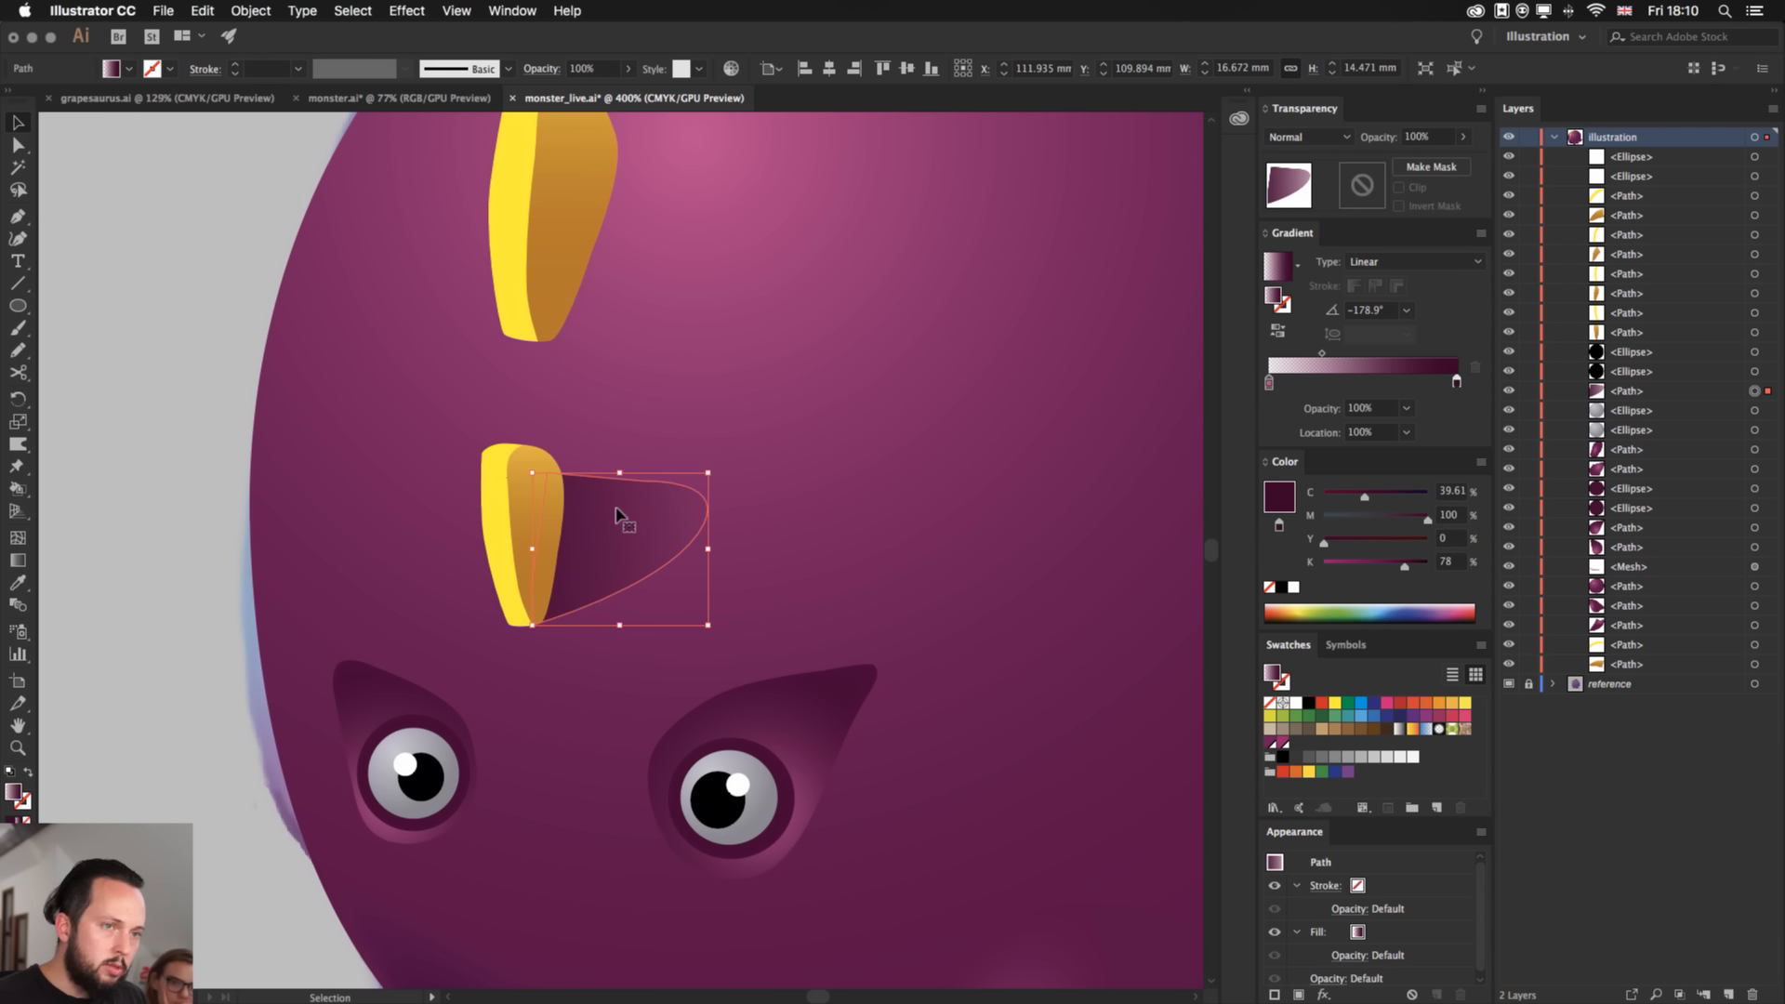
key("g")
mouse_move(498, 522)
left_mouse_down()
mouse_move(645, 527)
mouse_move(239, 521)
left_mouse_up()
left_click_drag(683, 515, 369, 514)
left_click_drag(675, 503, 398, 514)
left_click_drag(818, 538, 299, 527)
key("v")
left_click(117, 385)
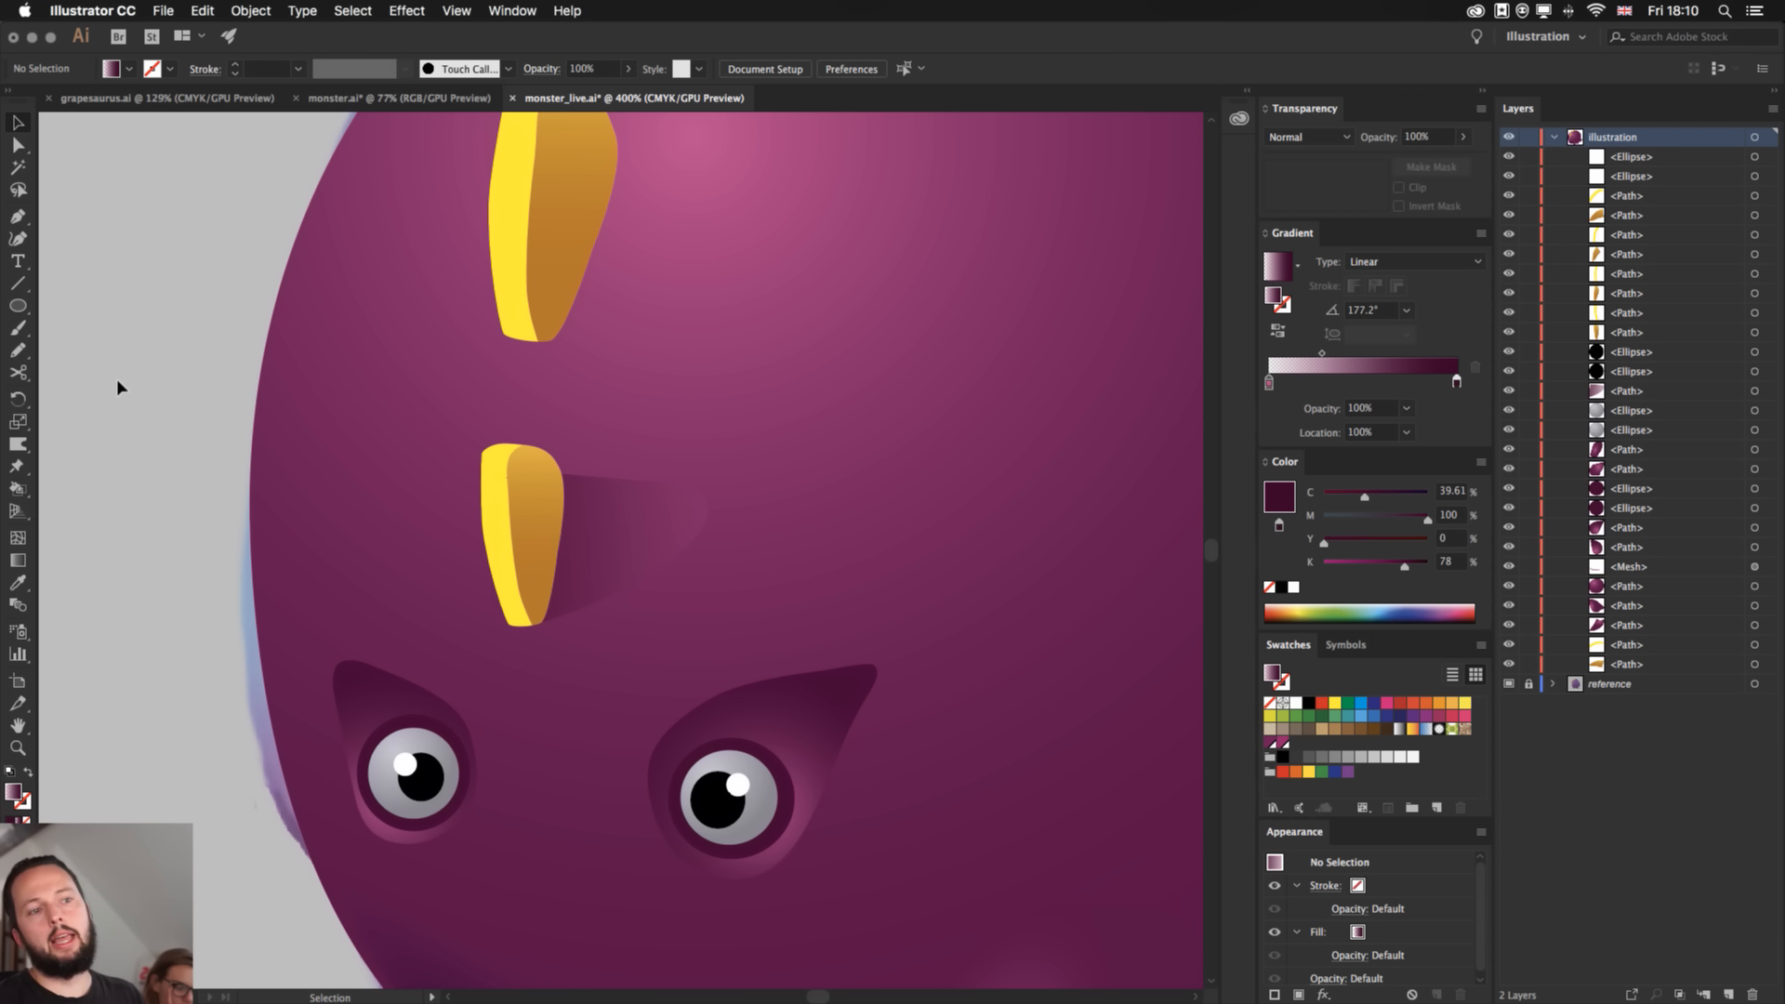
- Redraw the spike shadow's linear gradient at 179.1°, from just beyond its rounded end back past the spike
left_click(628, 522)
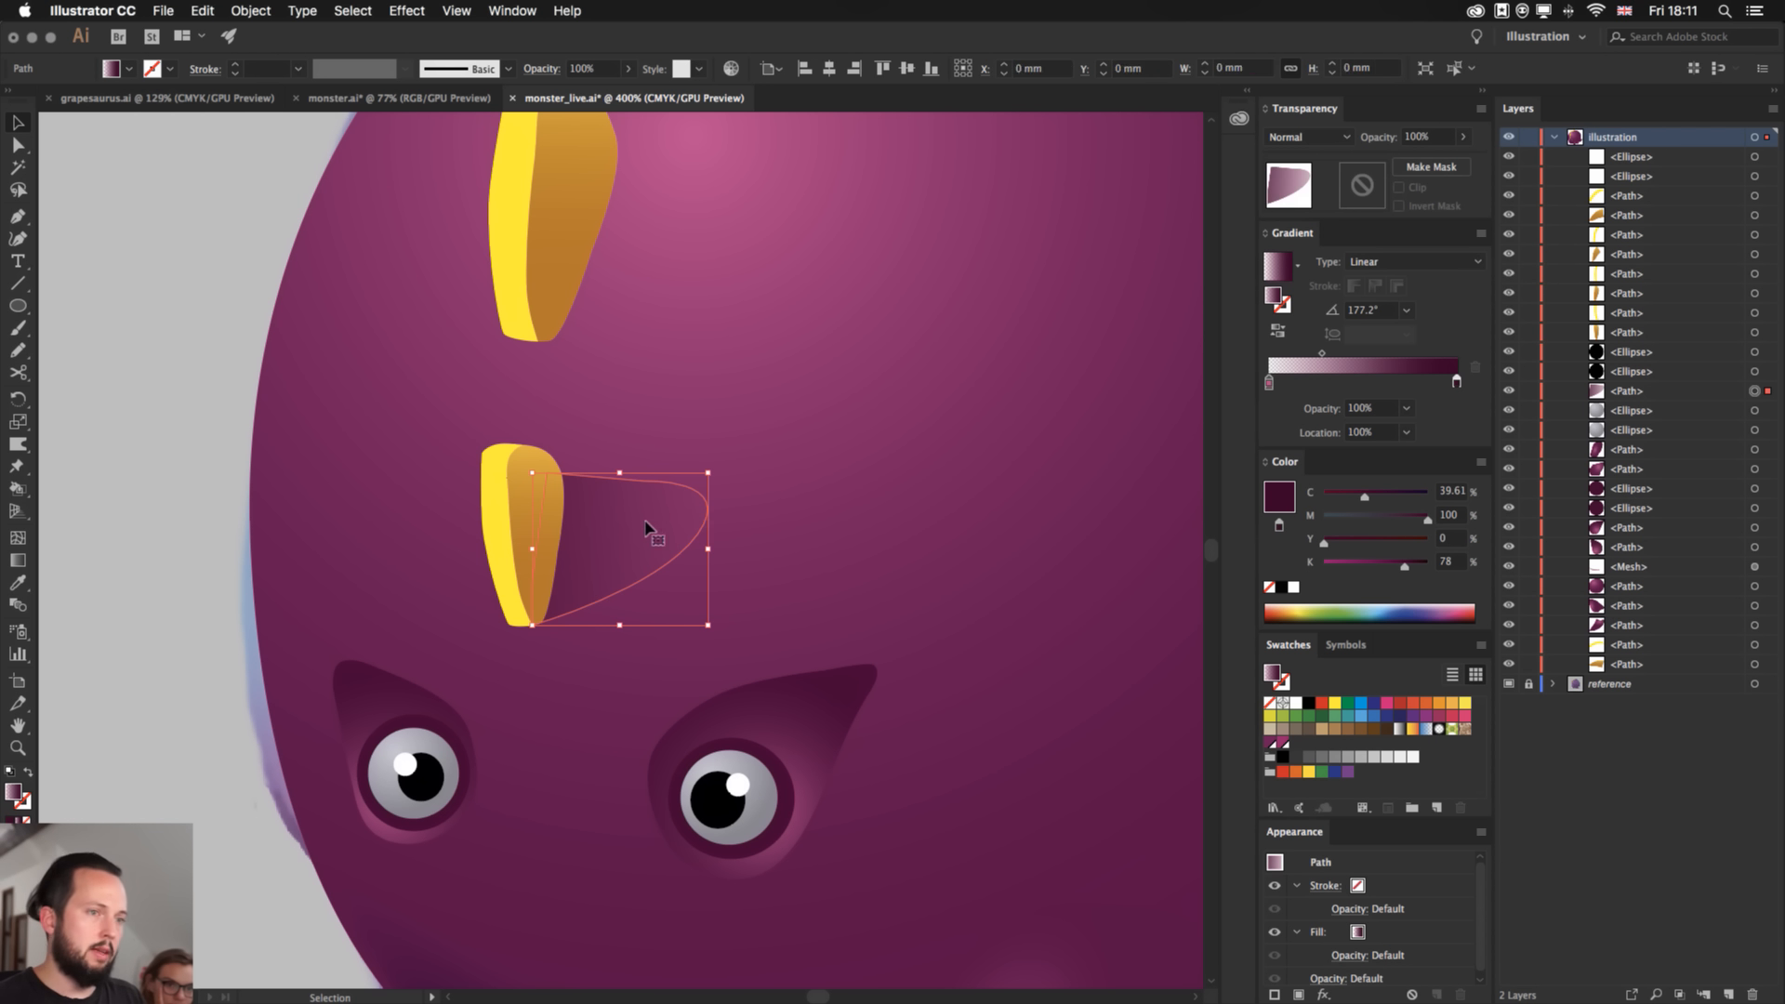
left_click(161, 398)
left_click(605, 506)
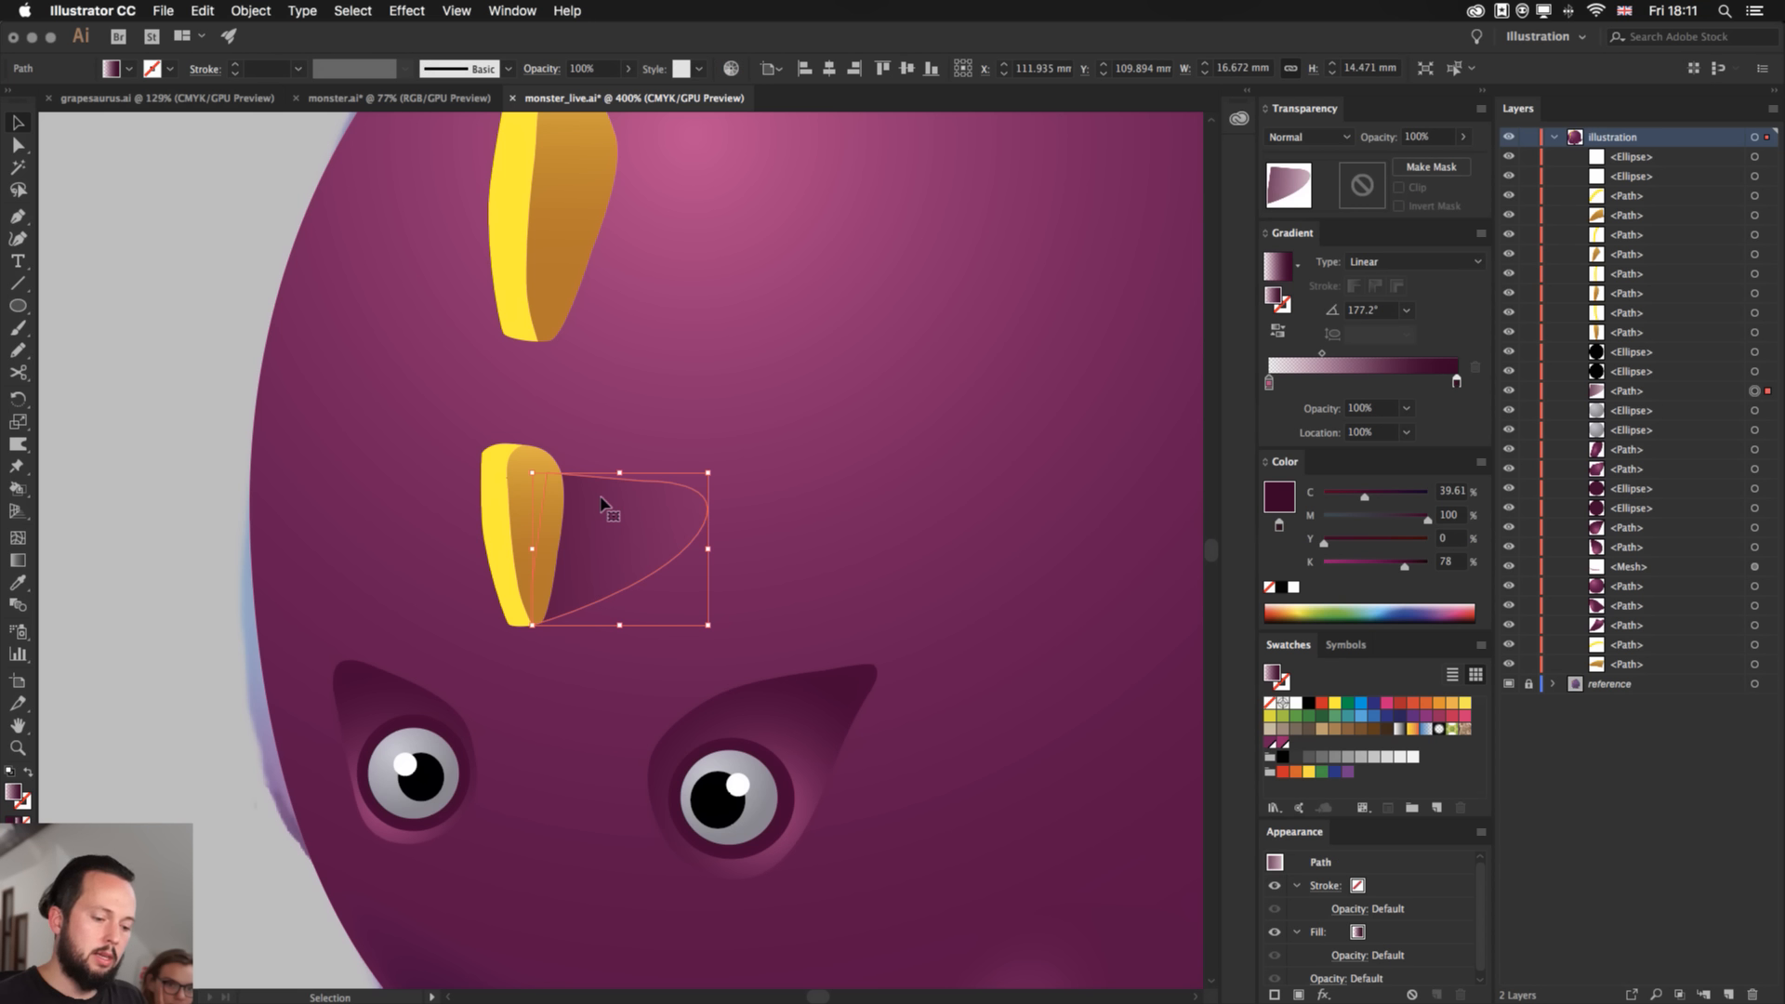
key("g")
left_click_drag(747, 521, 391, 518)
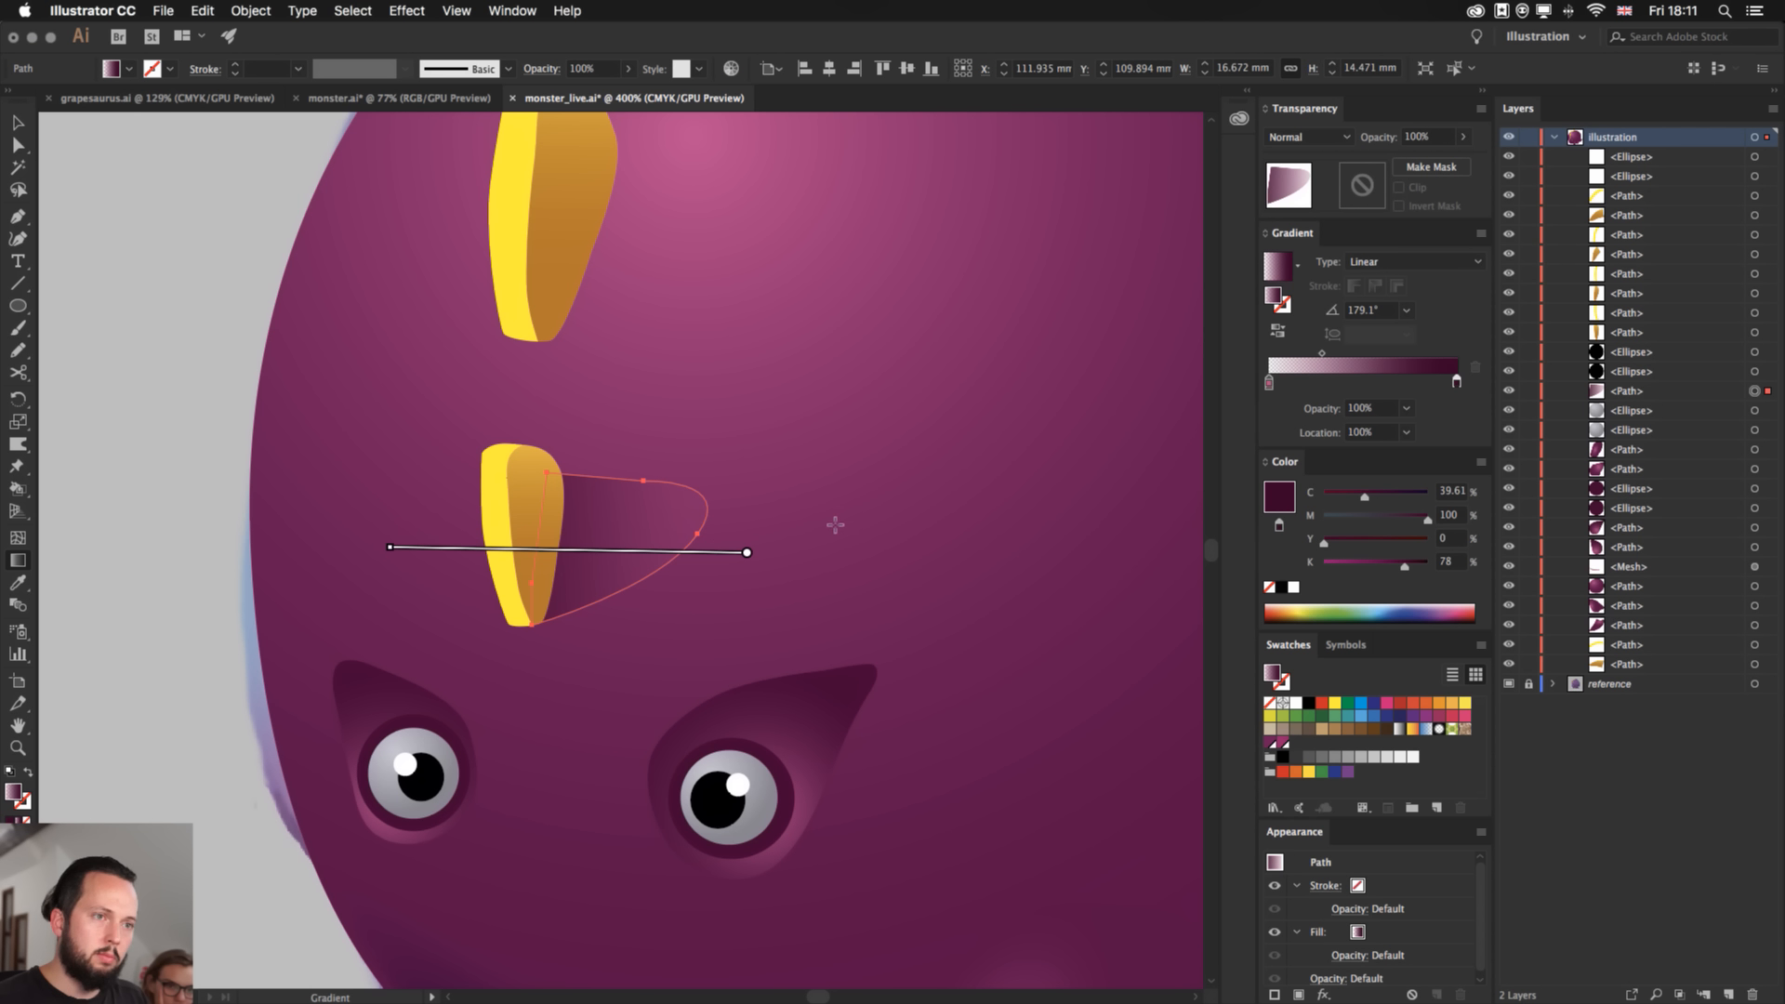
- Shift the midpoint of the gradient on the shadow beside the small horn to a location of 23.56%
key("v")
left_click(217, 426)
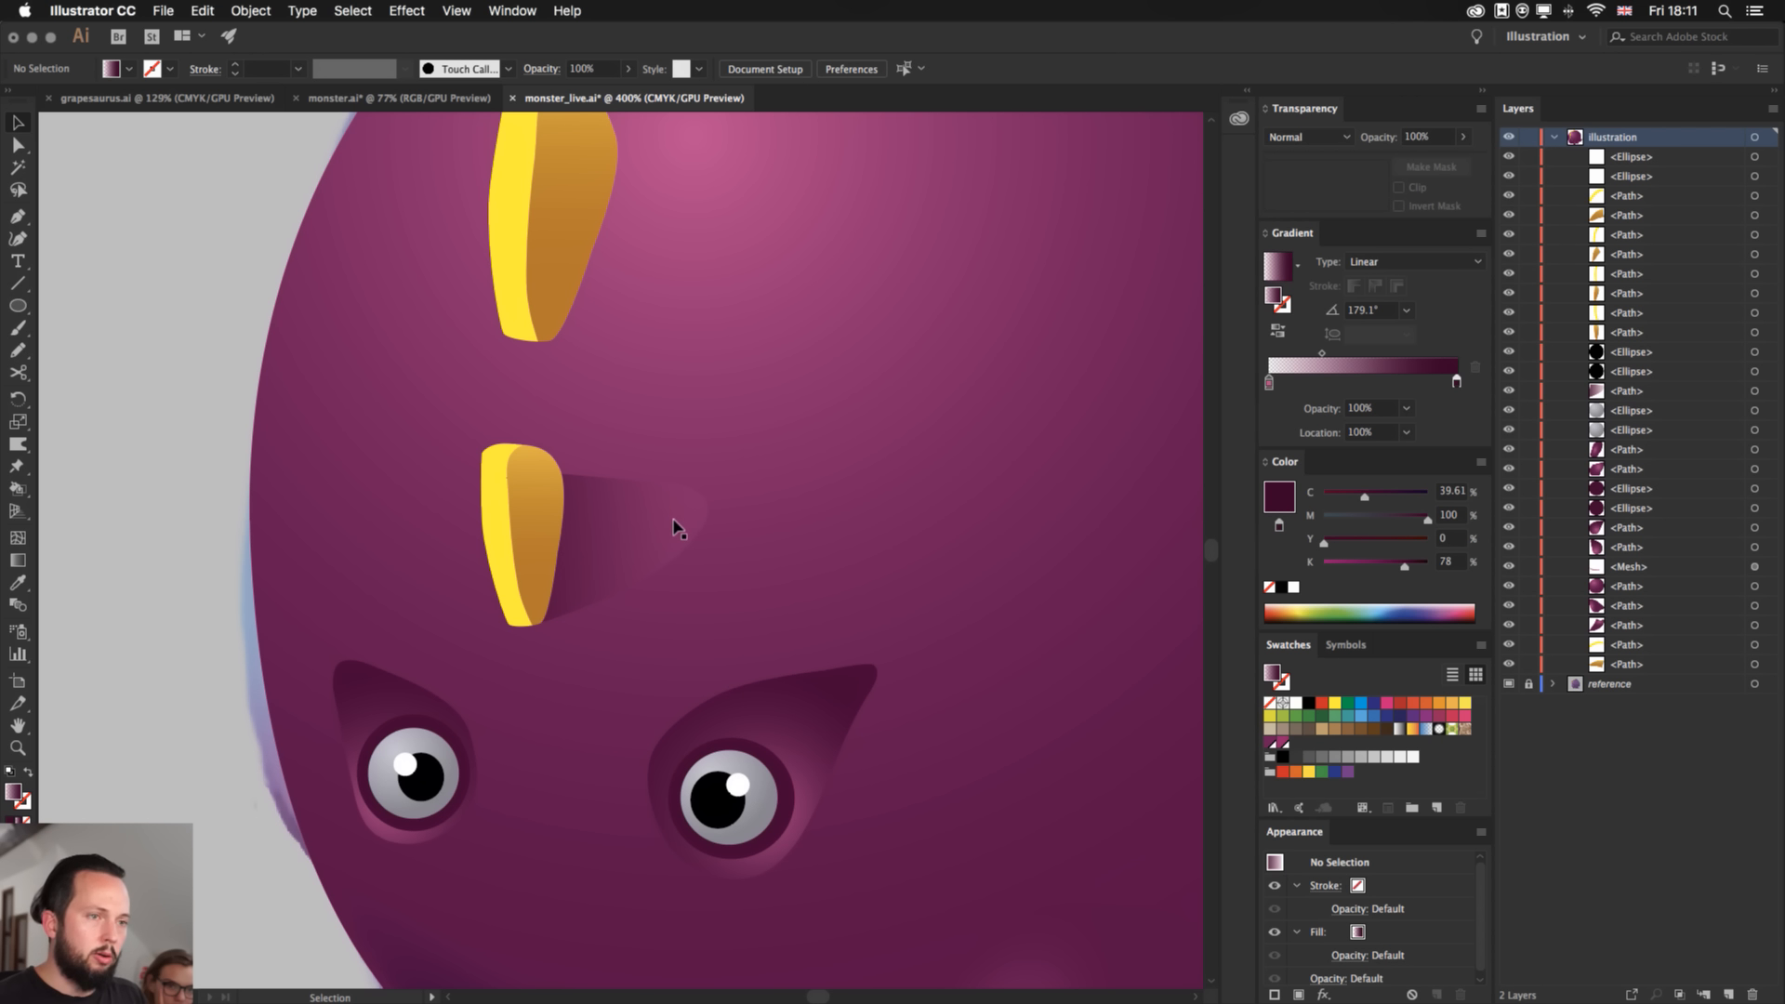
left_click(621, 532)
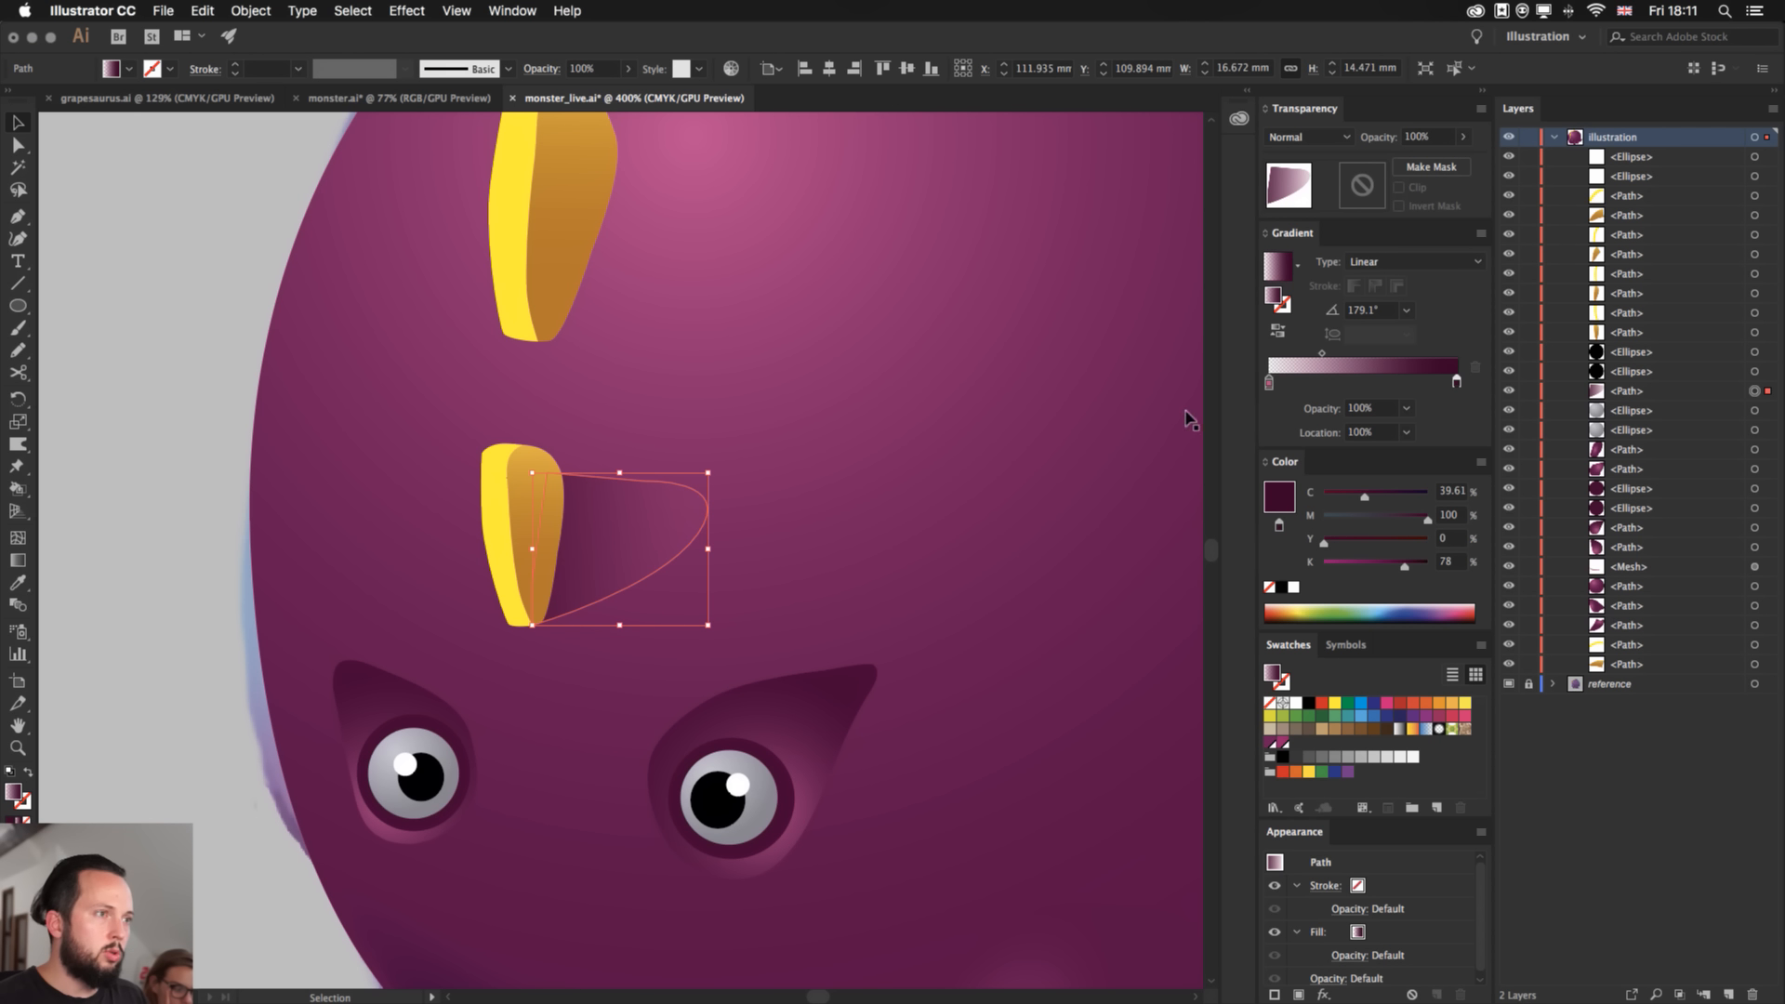
left_click(1269, 381)
mouse_move(1324, 355)
left_mouse_down()
mouse_move(1375, 356)
mouse_move(1312, 355)
left_mouse_up()
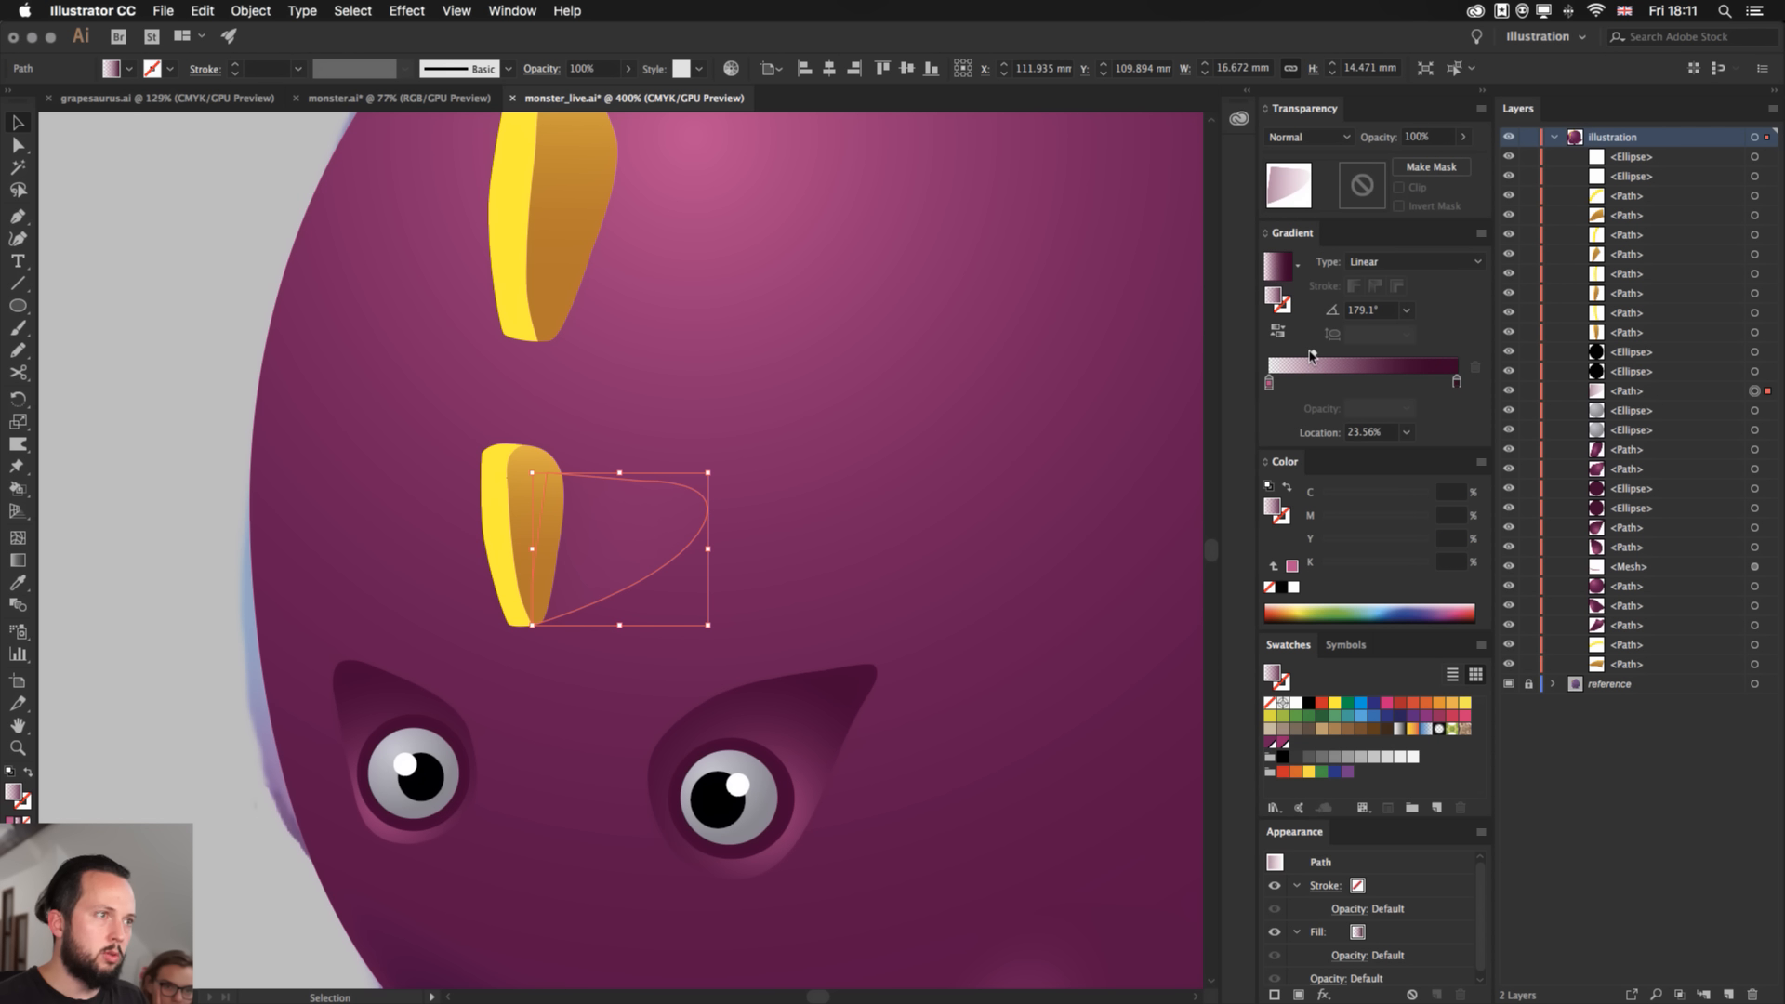
left_click(212, 455)
left_click(653, 528)
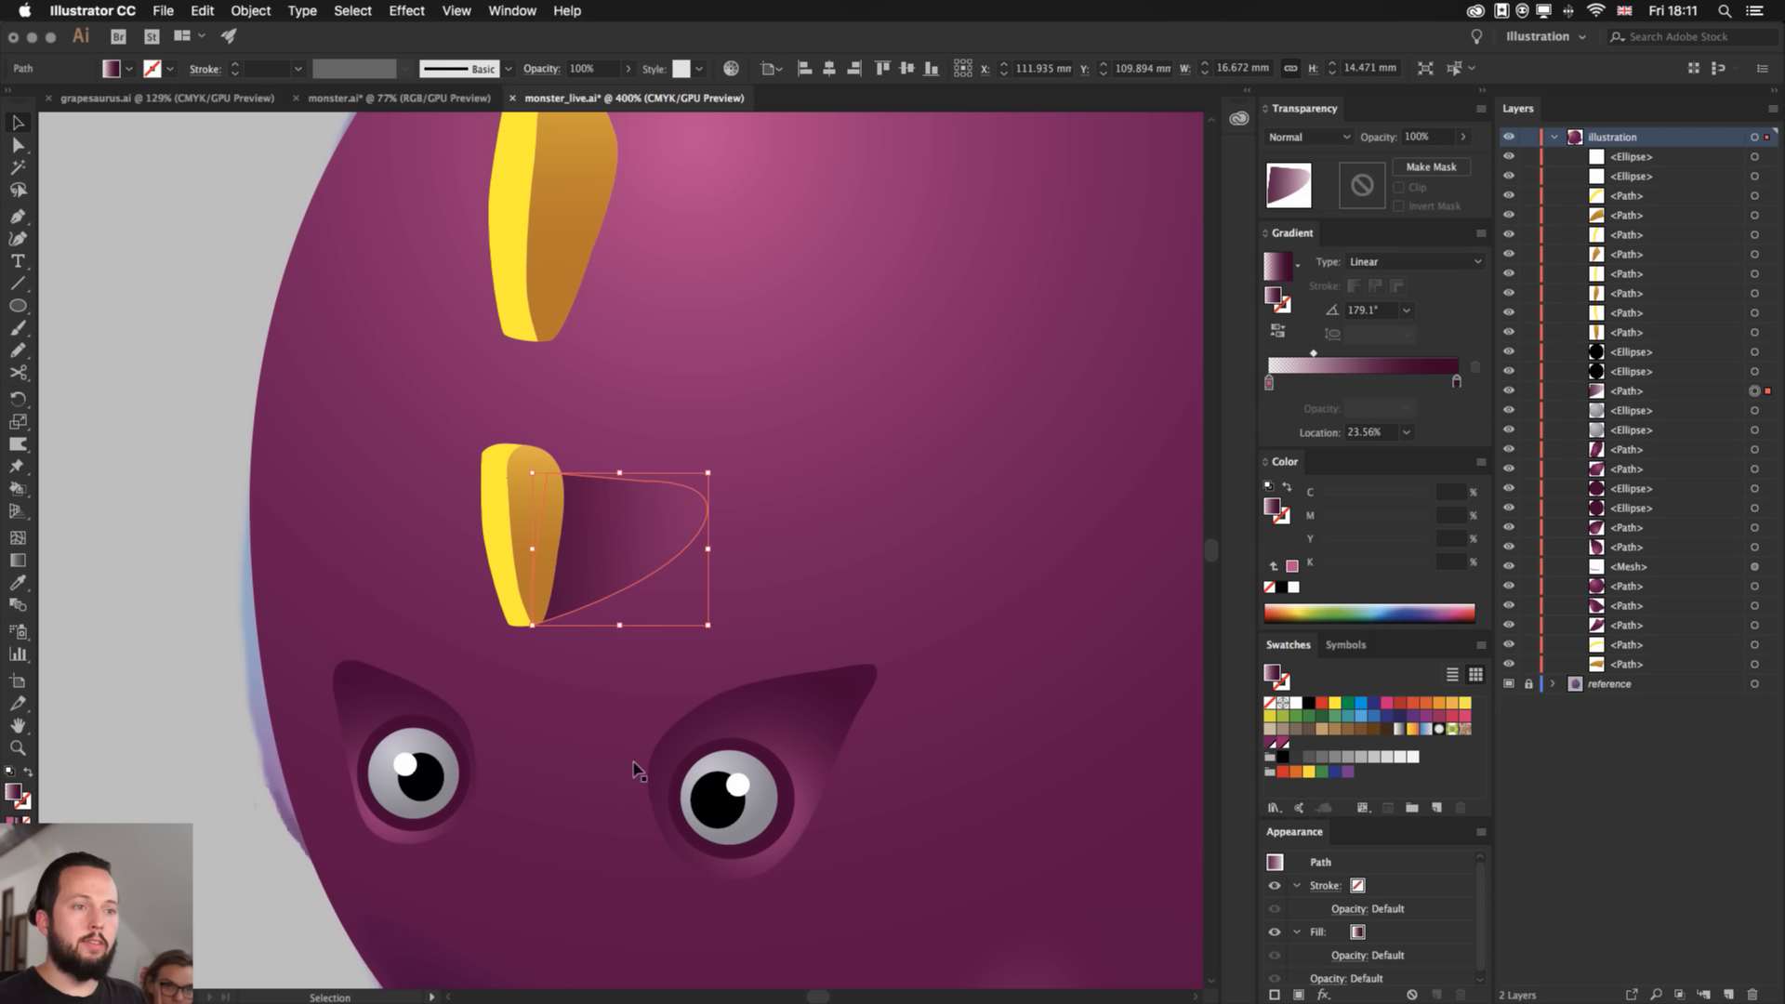
- Move the shadow shape onto the empty canvas beside the body and redraw its gradient shorter, at an angle of about 177.9°
left_click_drag(599, 520, 315, 530)
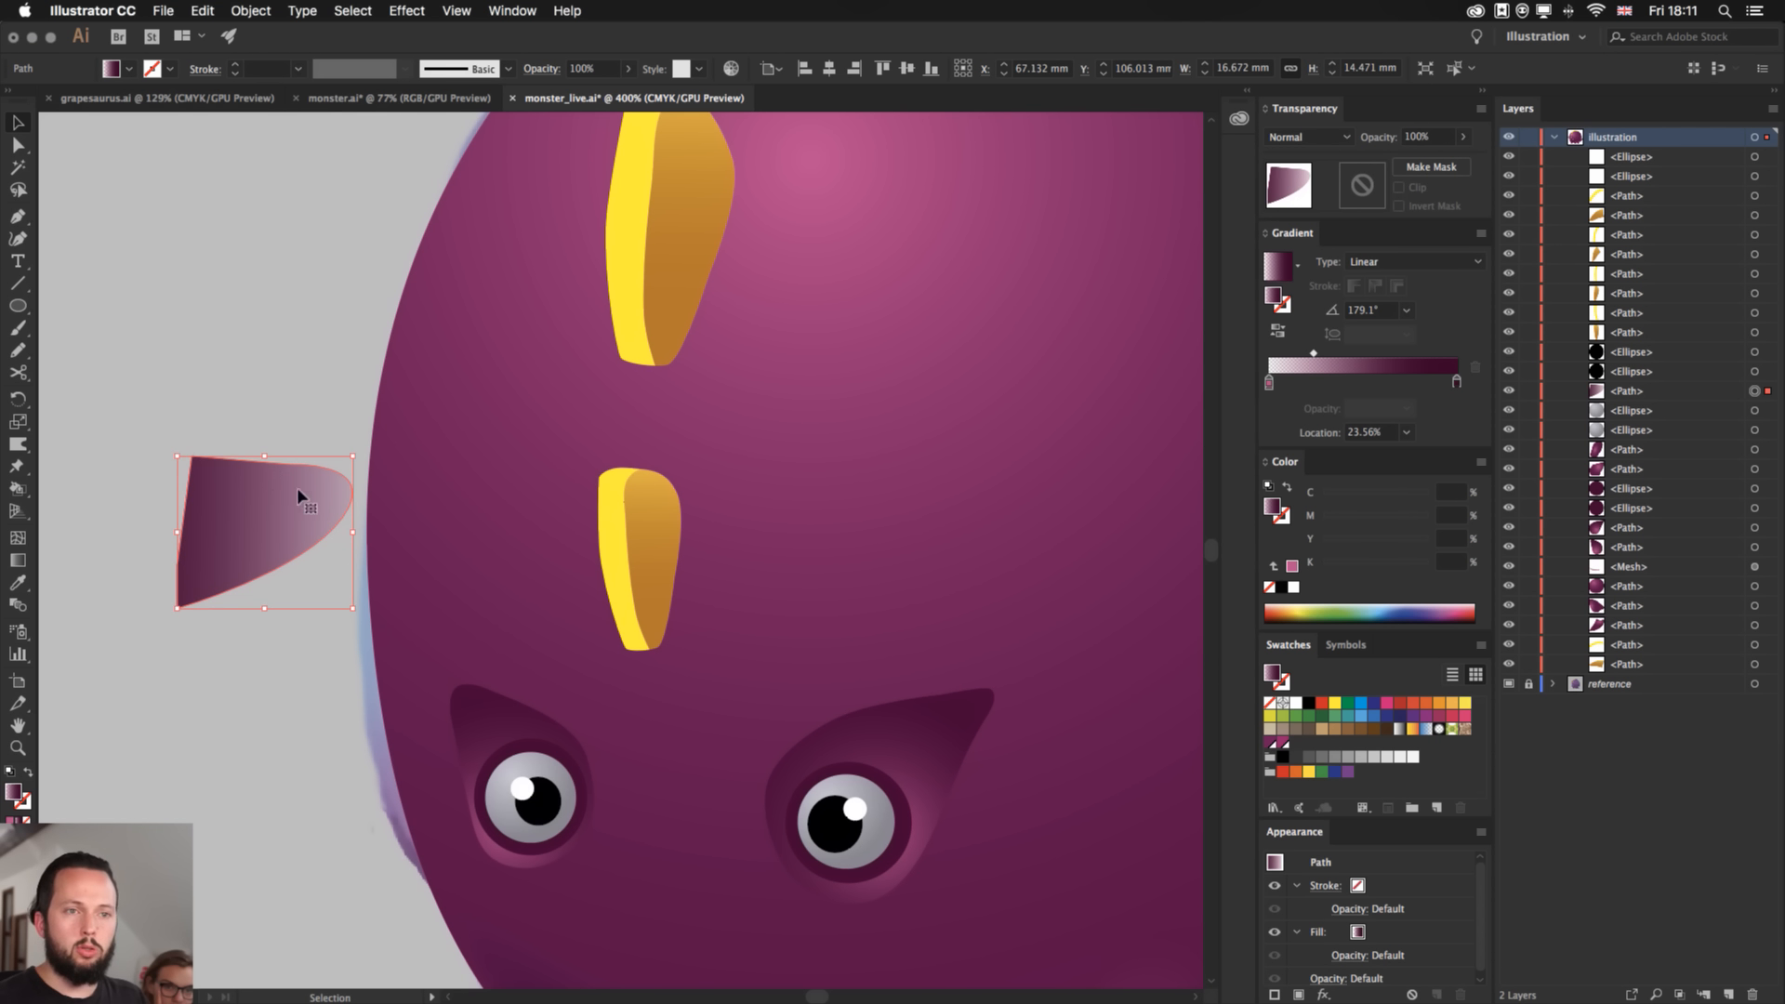
key("g")
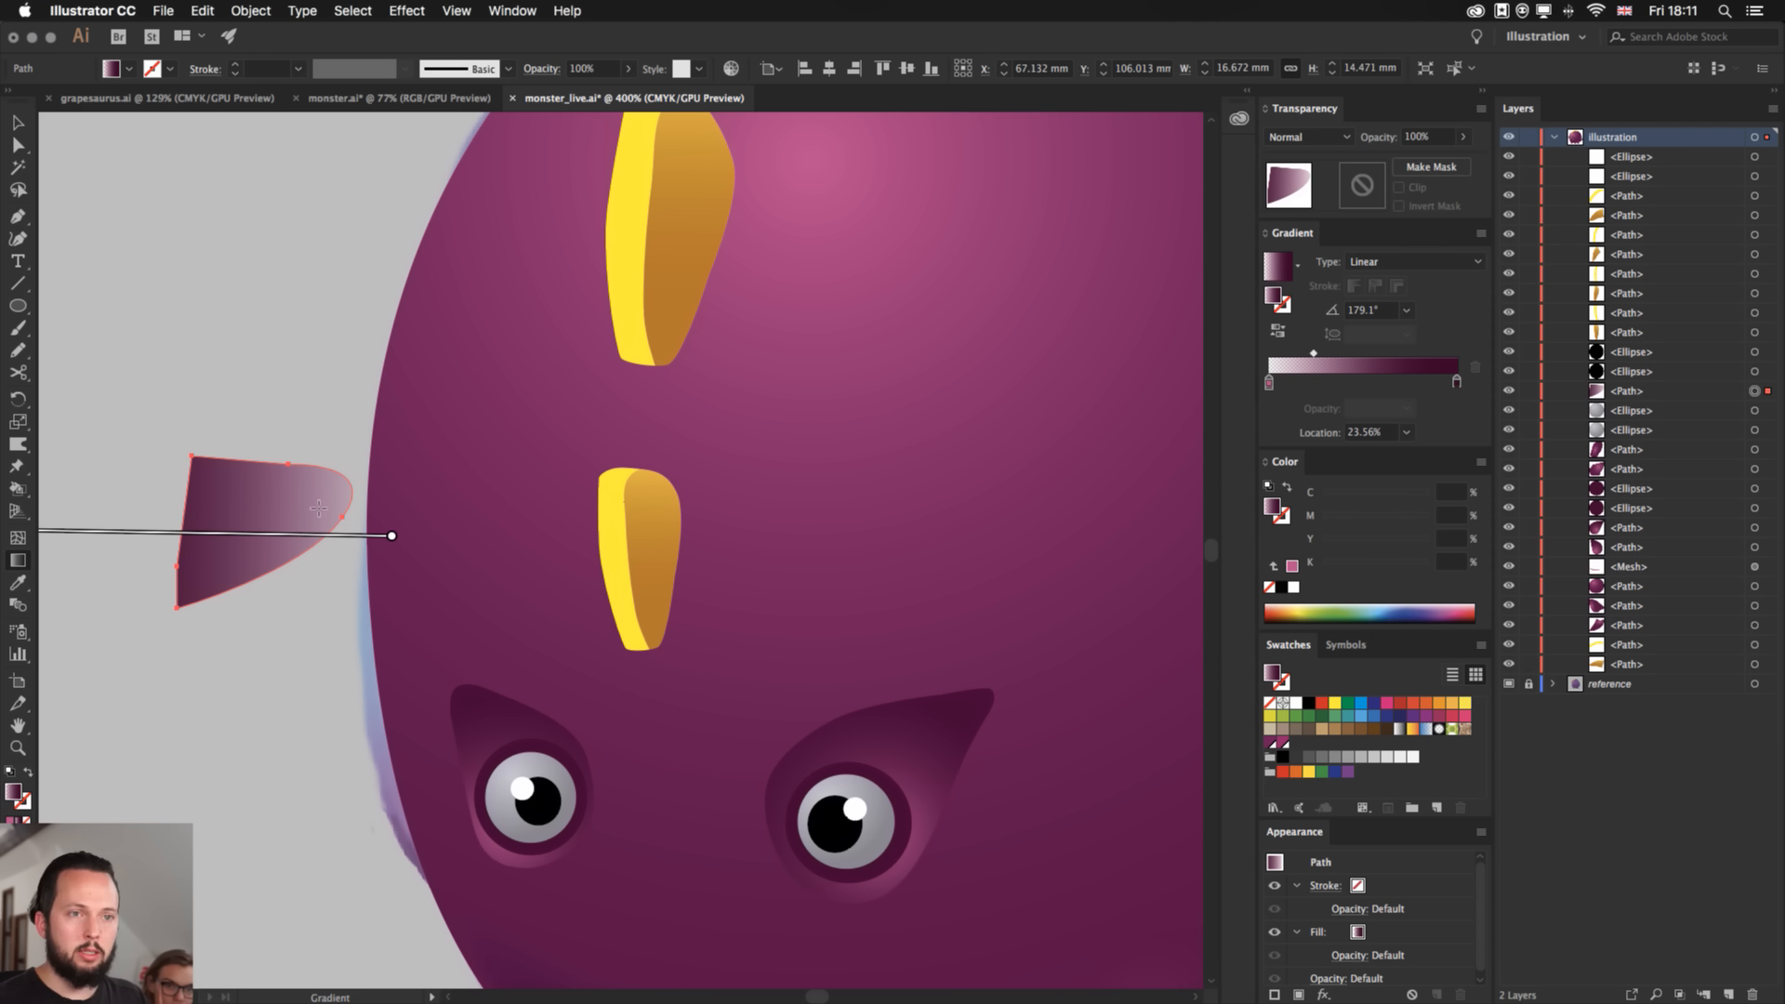
left_click_drag(137, 530, 313, 536)
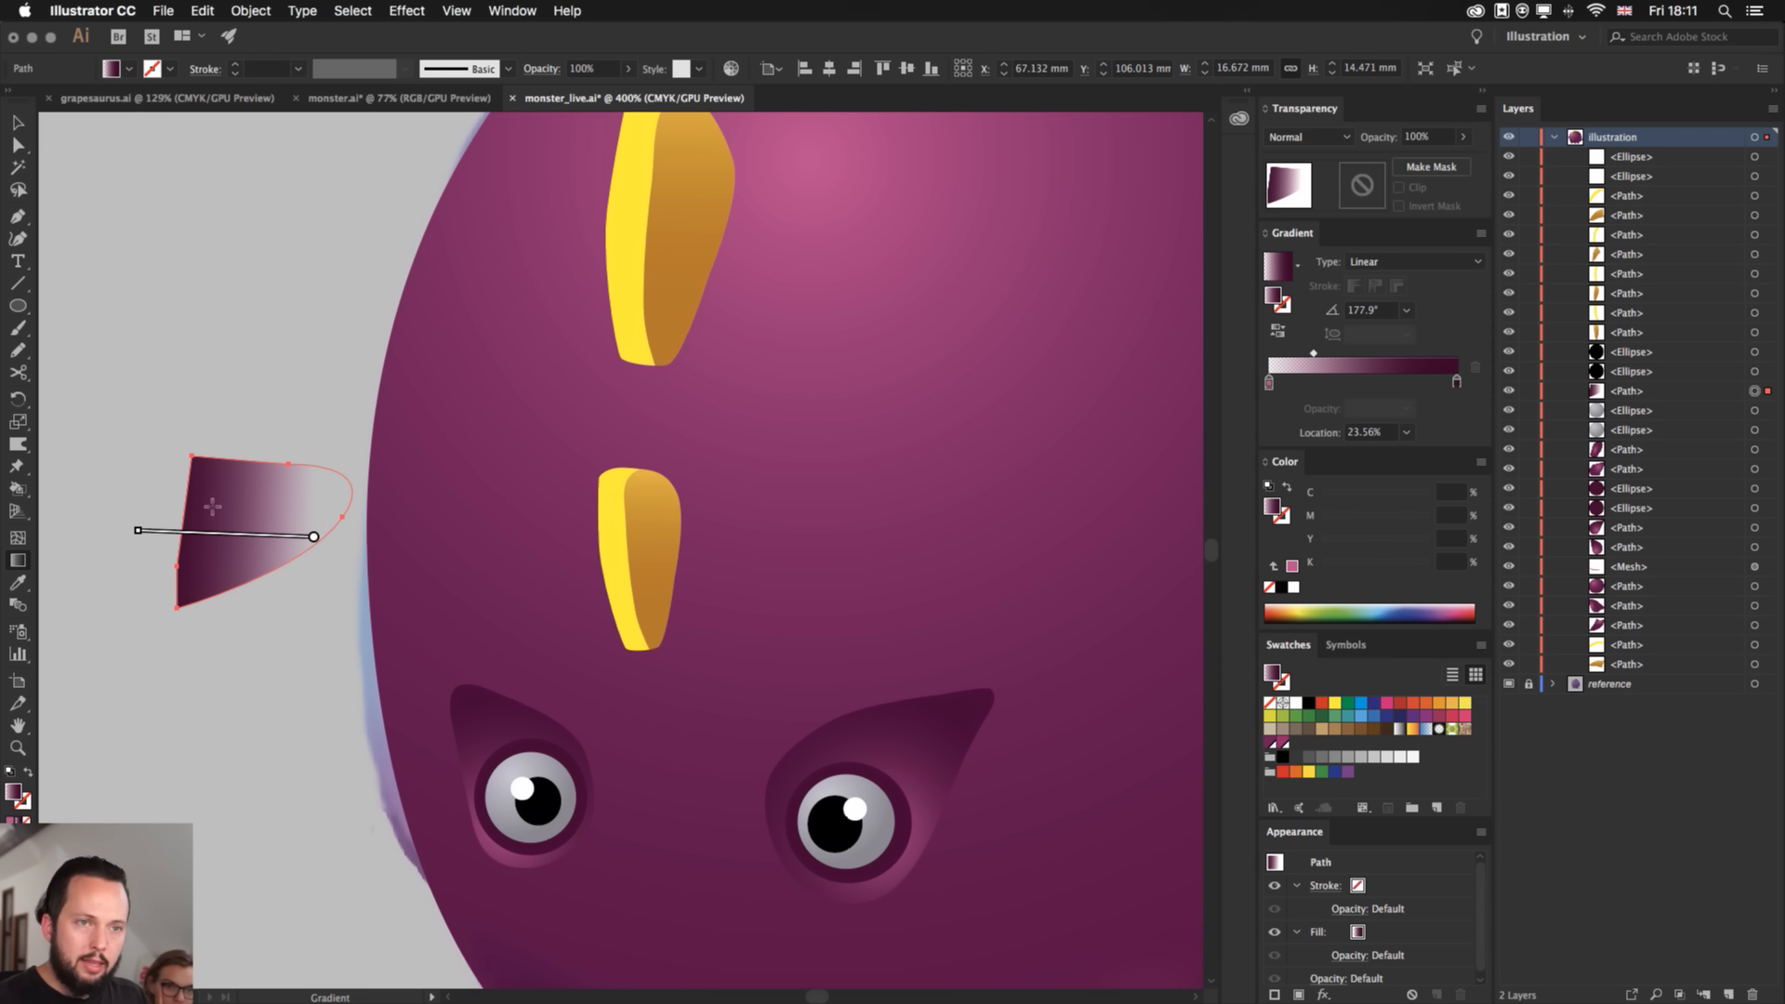
- Place the shadow shape back against the shaded side of the small horn
key("v")
left_click(211, 394)
left_click_drag(239, 529, 715, 567)
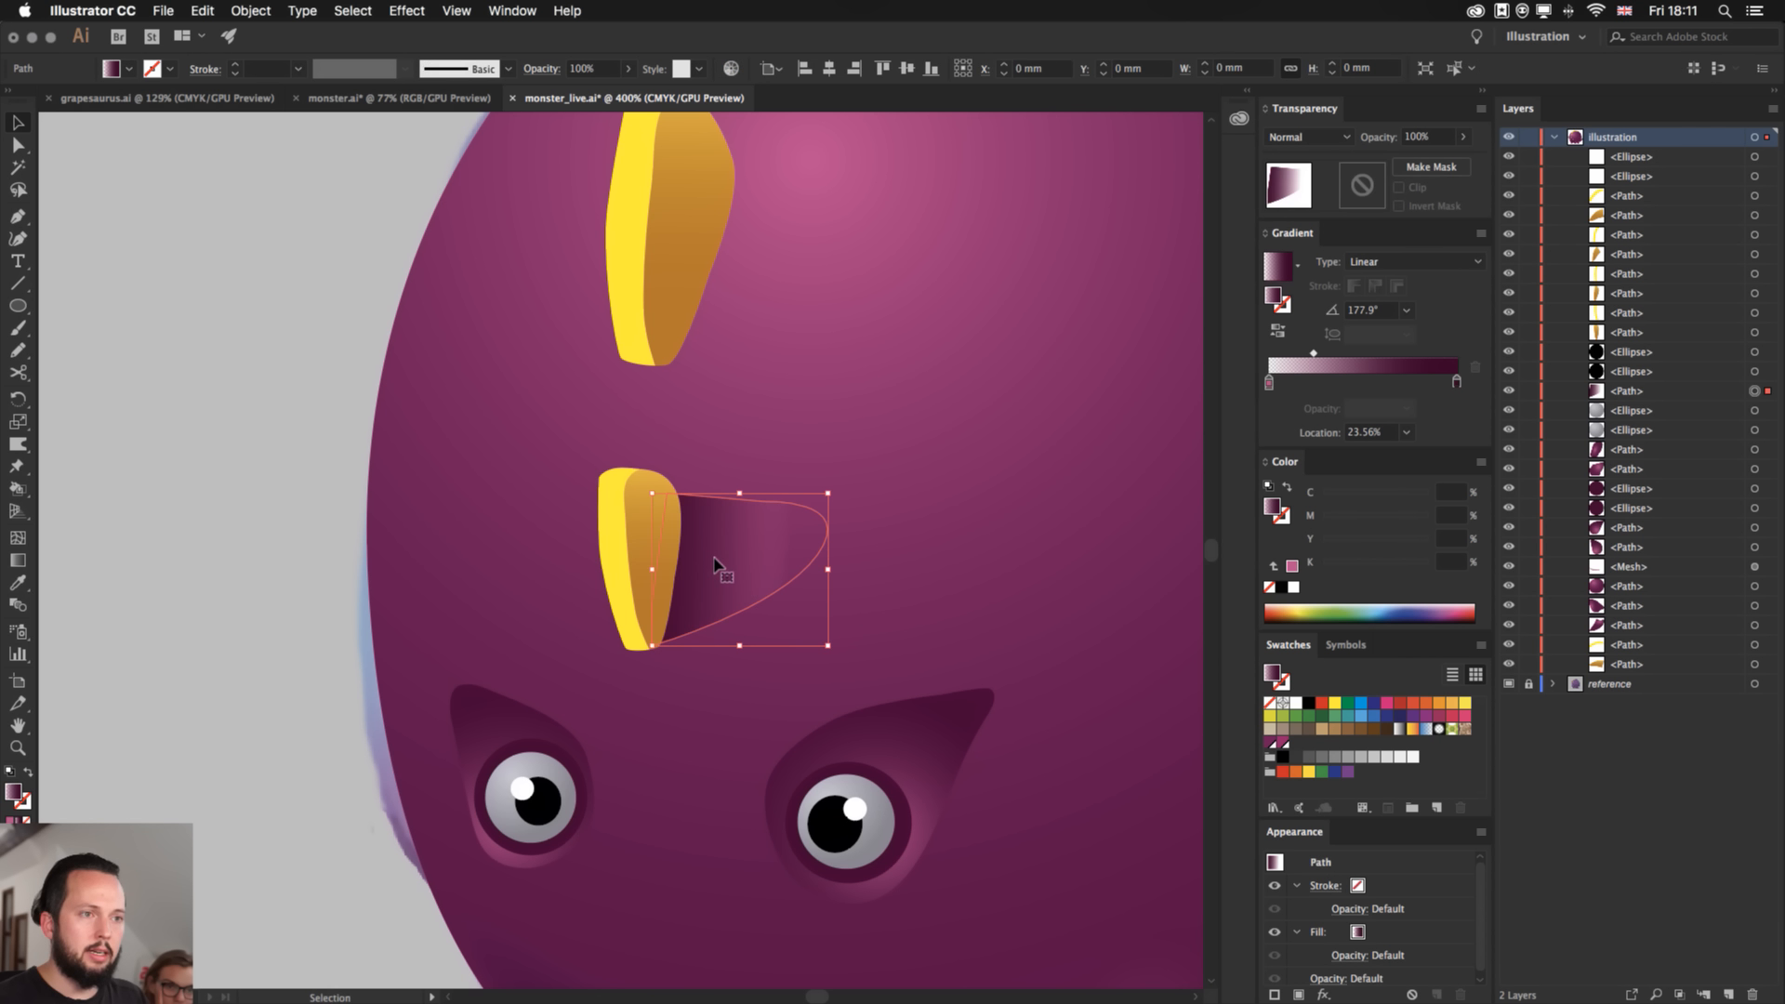
left_click(267, 424)
- Darken the transparent stop of the shadow's gradient by setting its black value to 71%
left_click(754, 537)
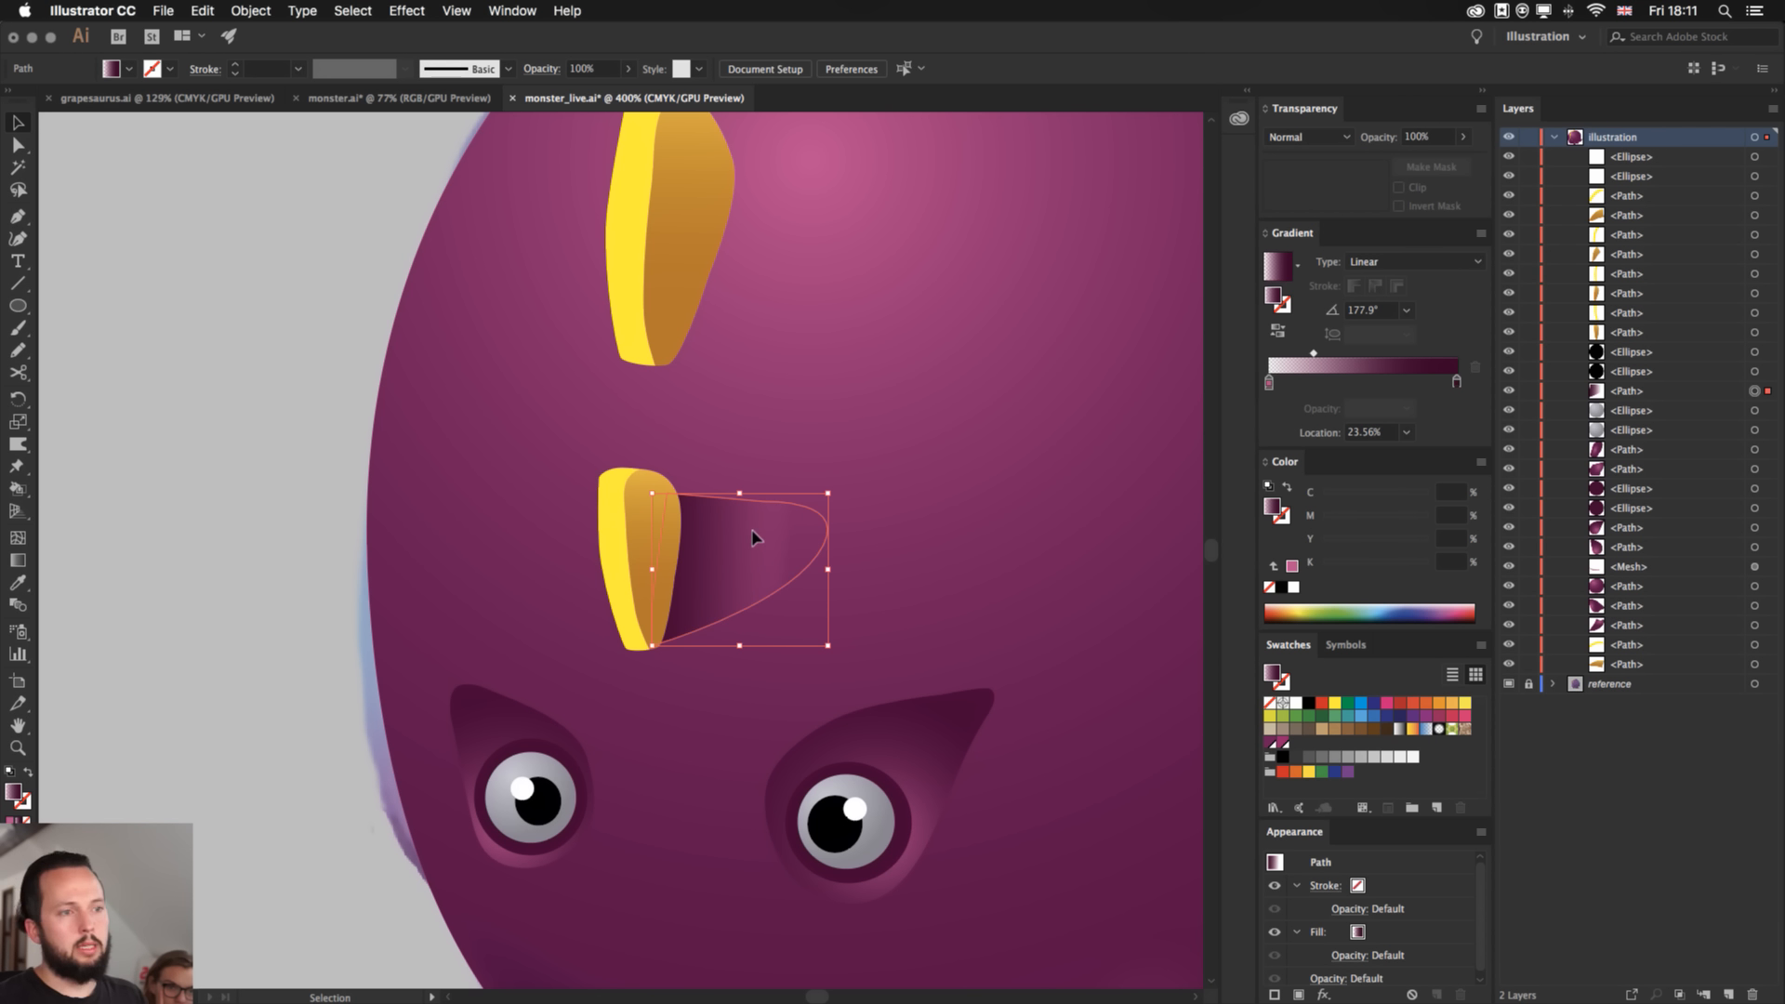
double_click(1269, 382)
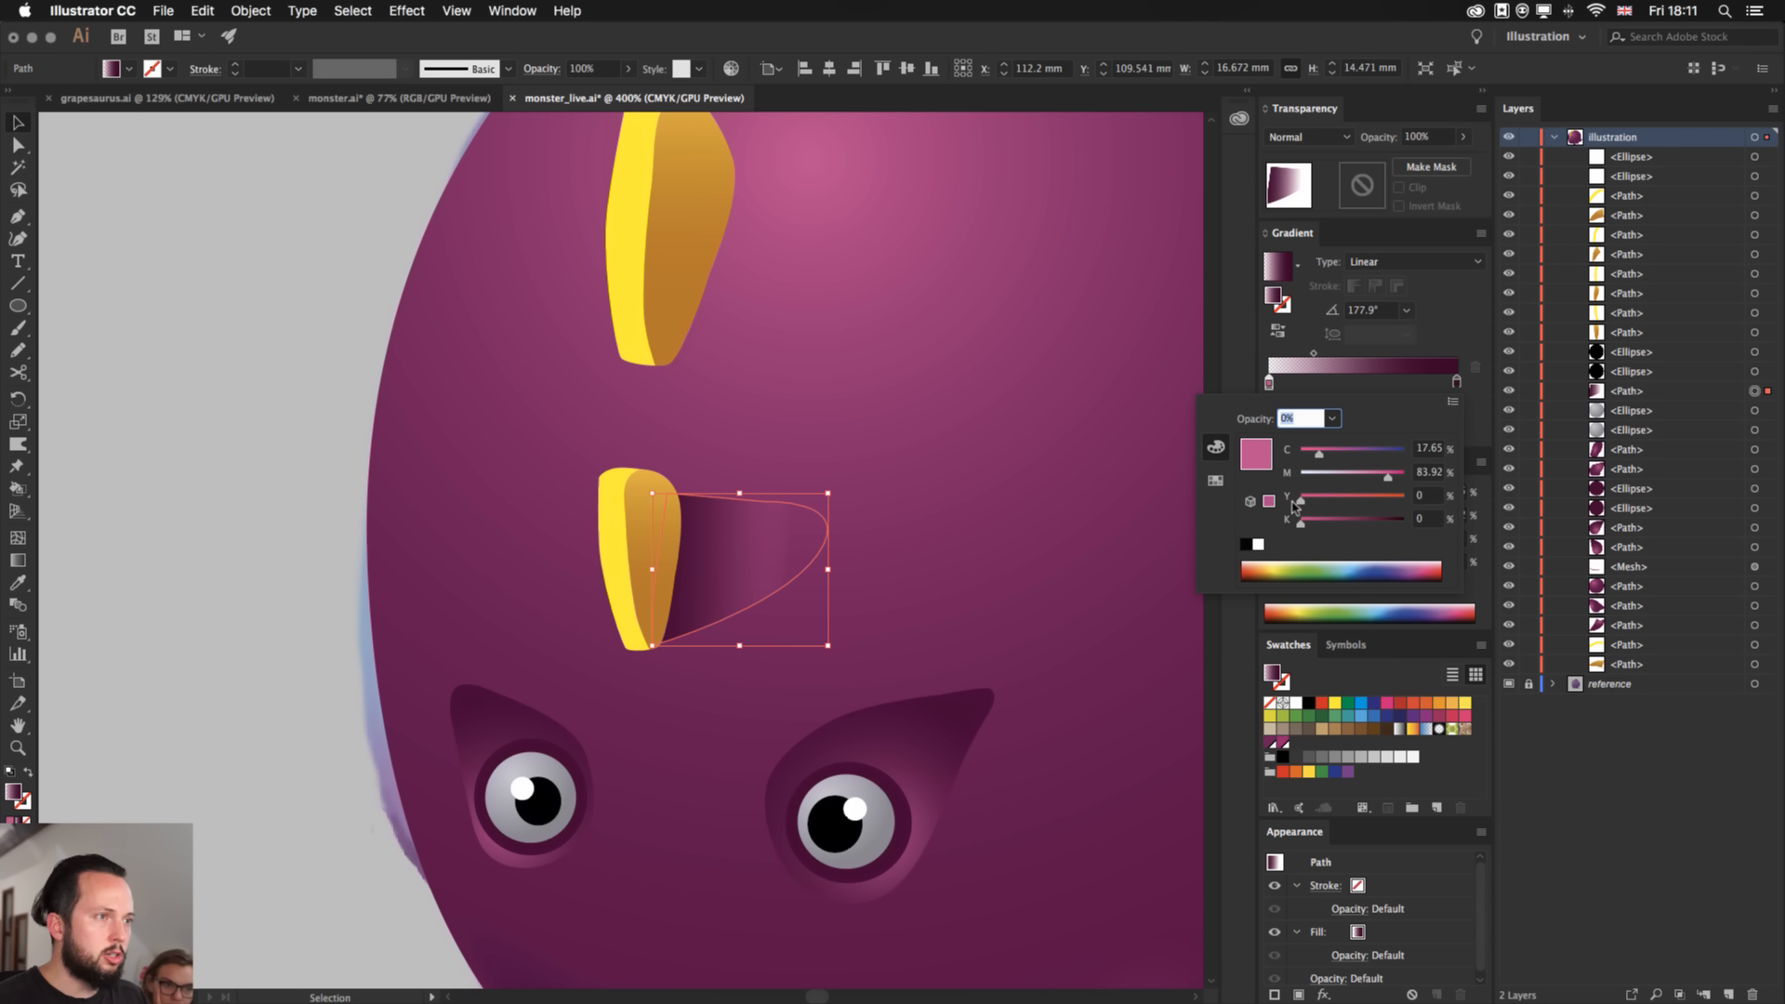
left_click(1376, 521)
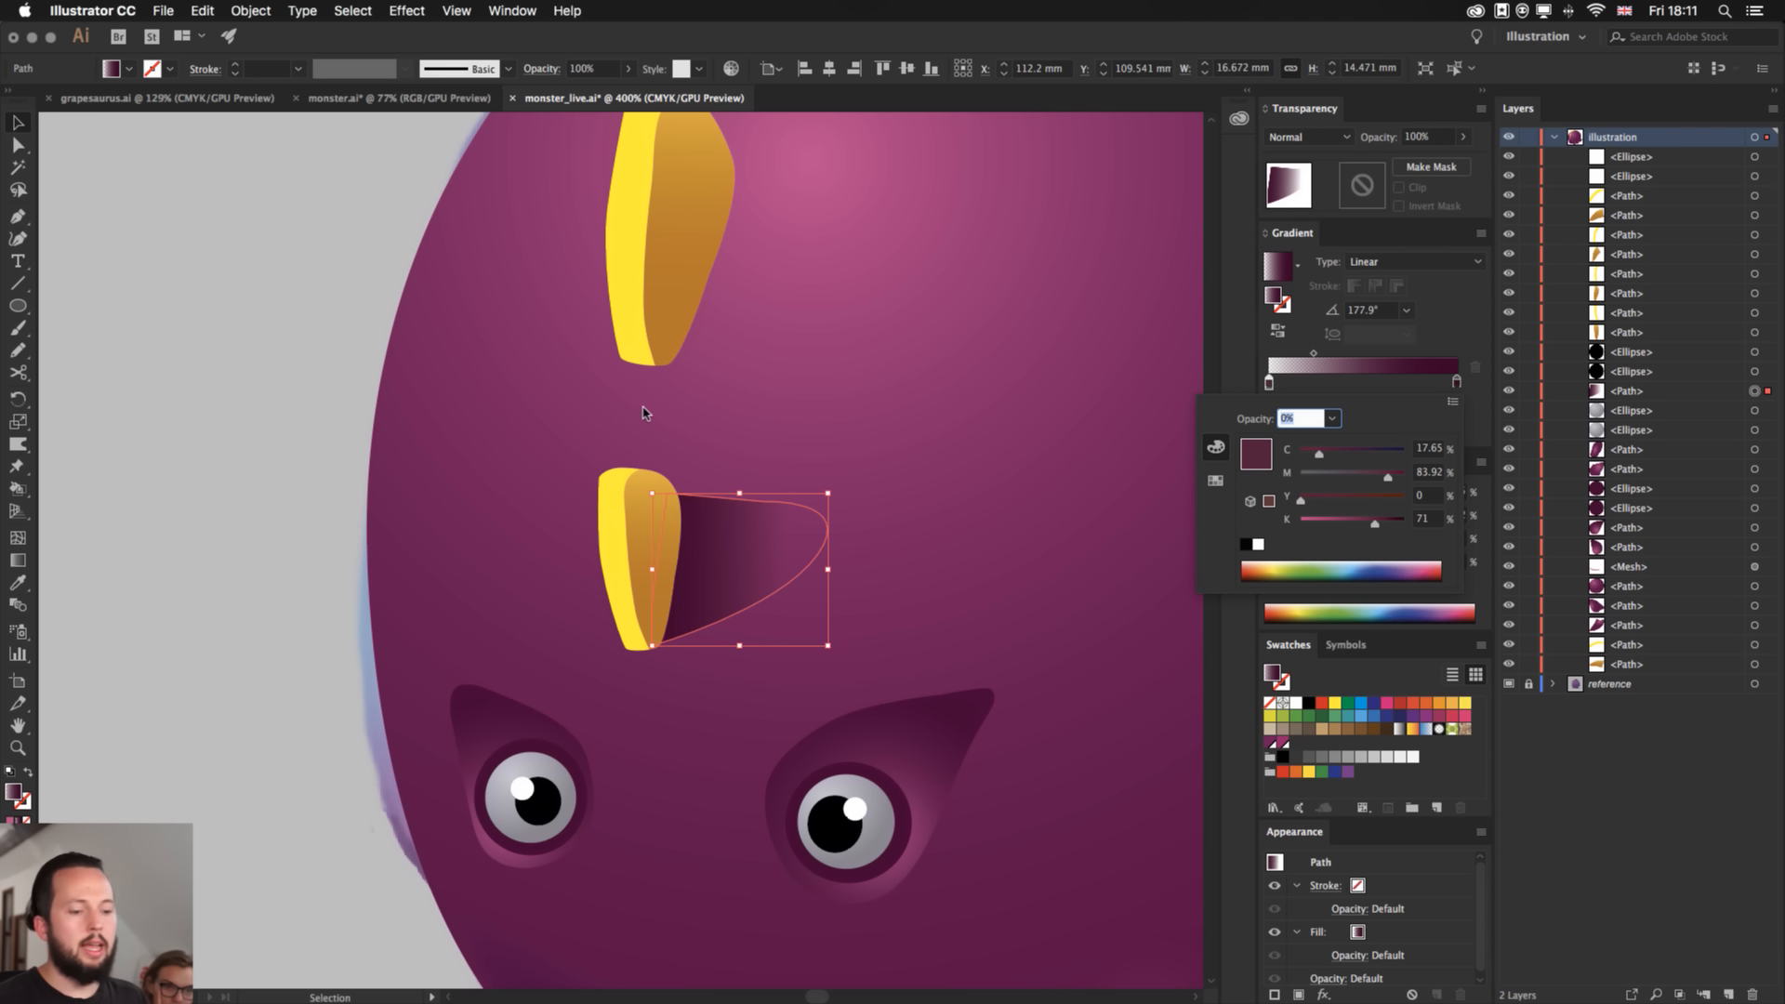
left_click(234, 348)
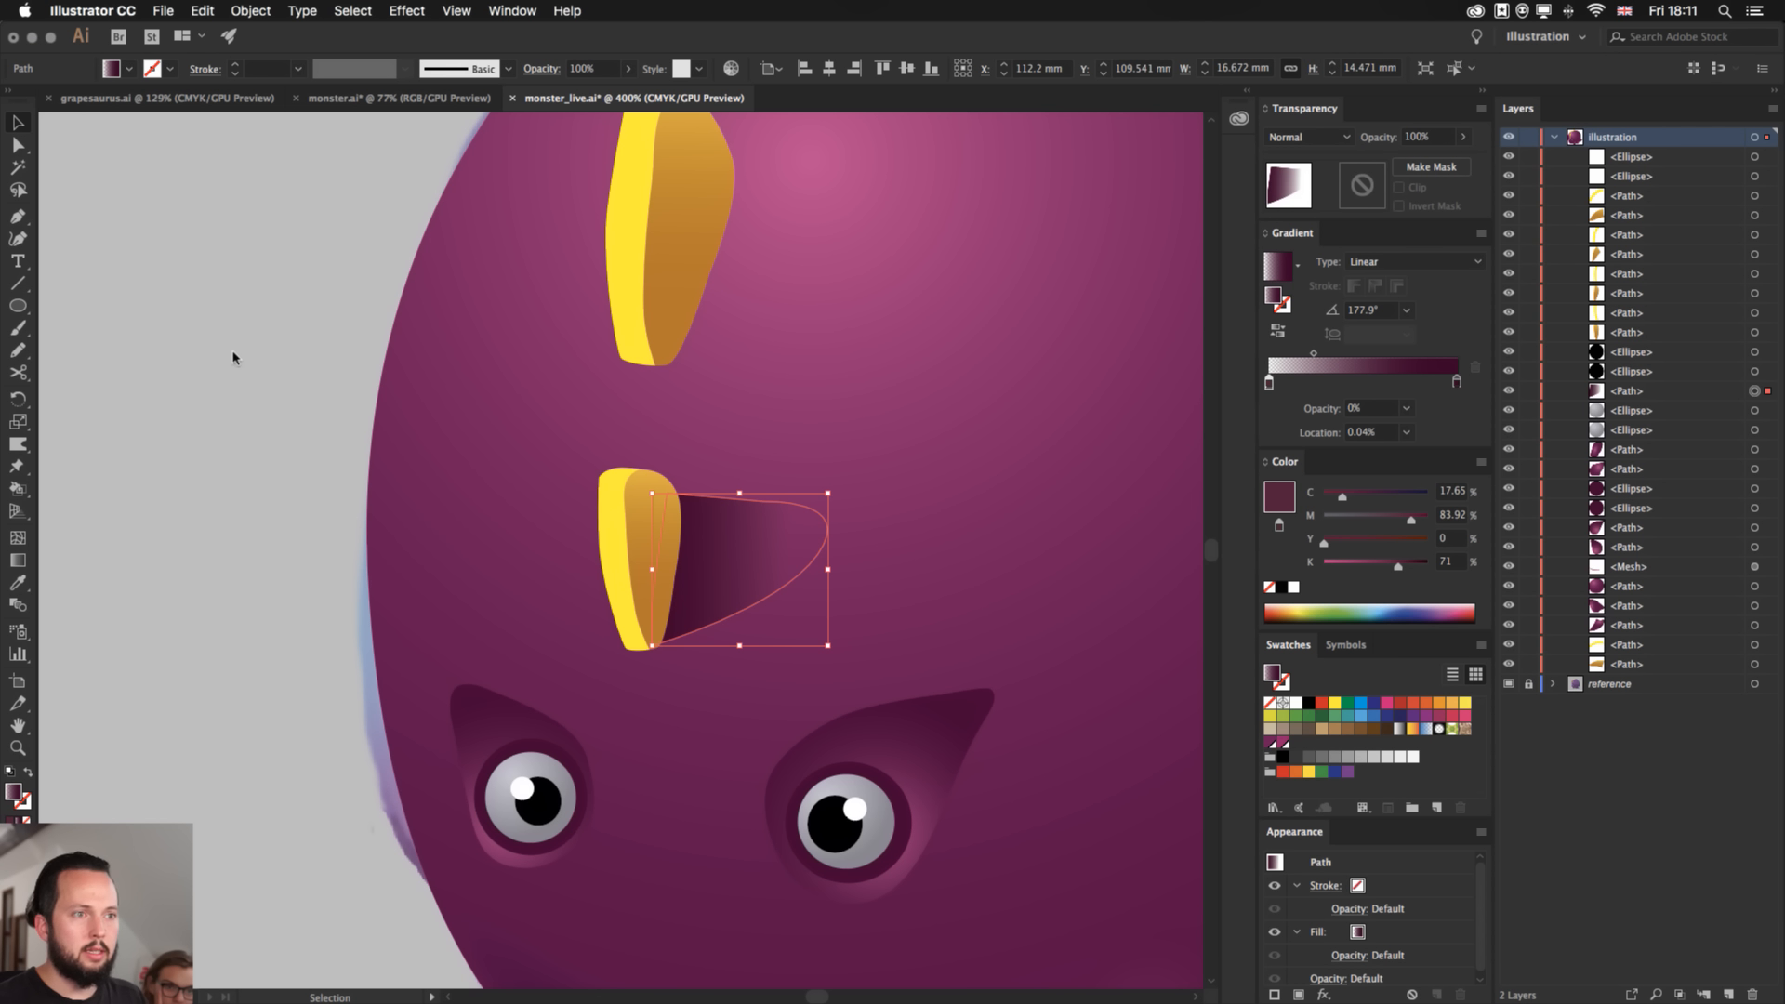
left_click(297, 341)
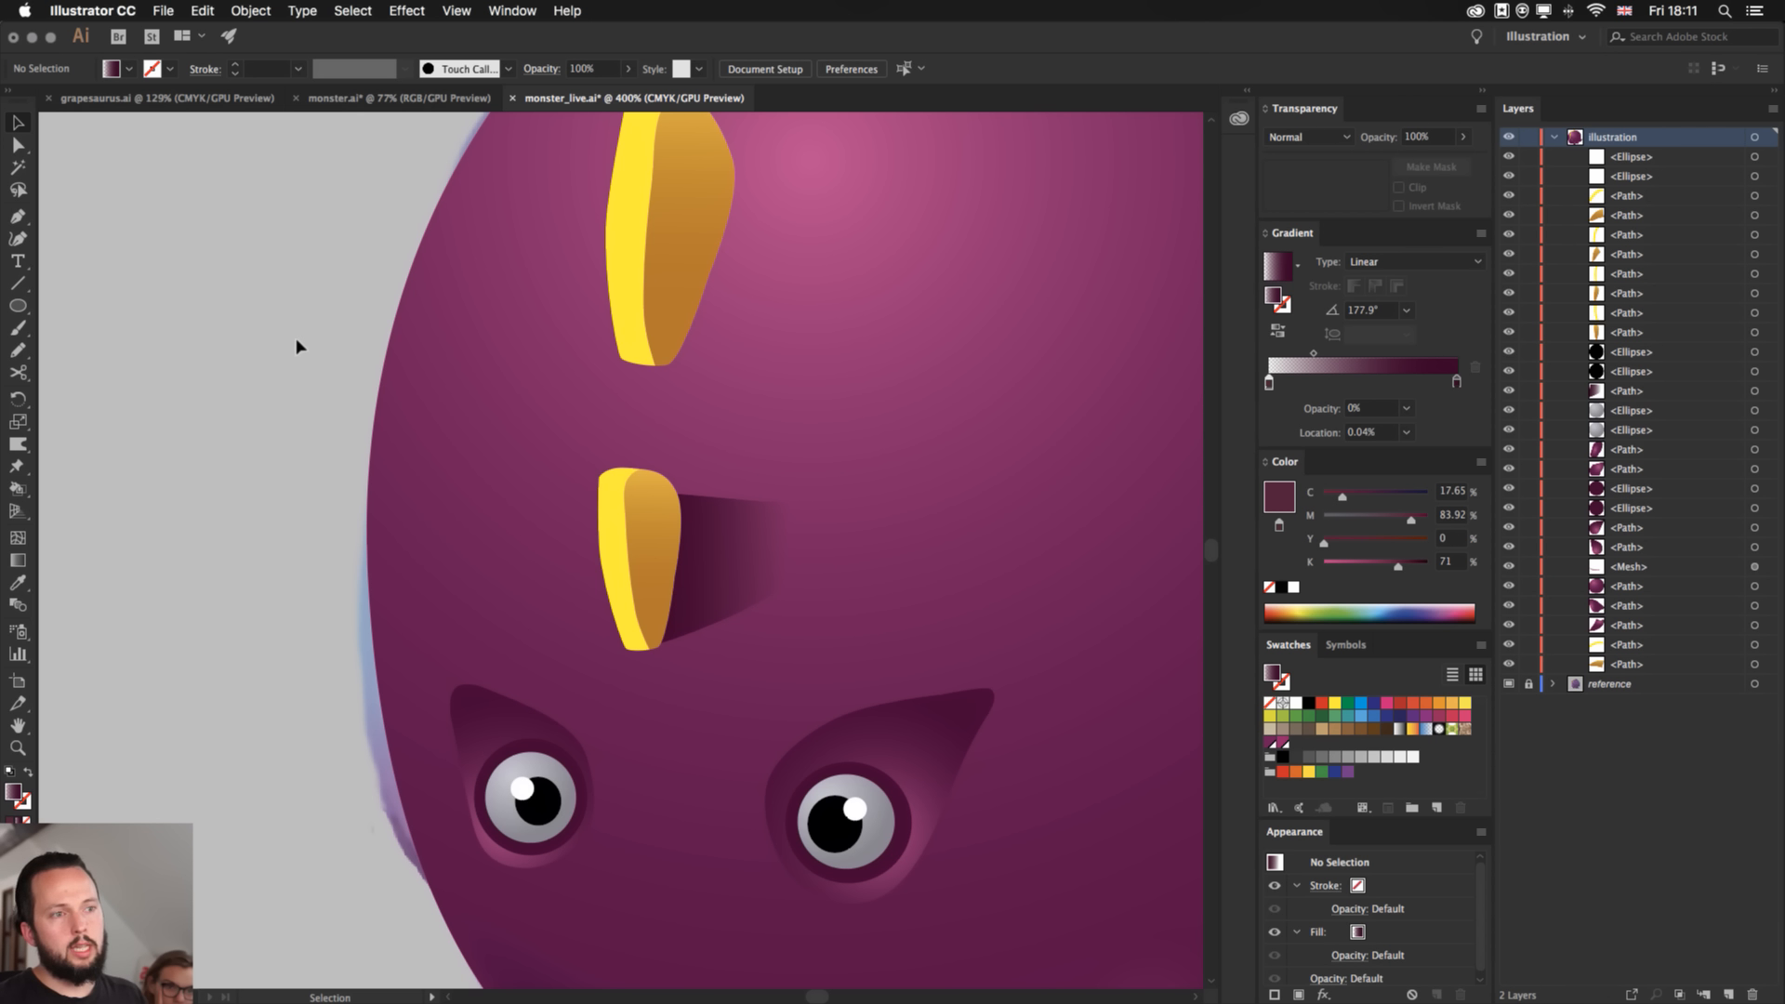
- Redraw the shadow's linear gradient from inside its outer edge to beyond the horn's light side, at about 179.6°
left_click(772, 530)
key("g")
left_click_drag(560, 528, 536, 530)
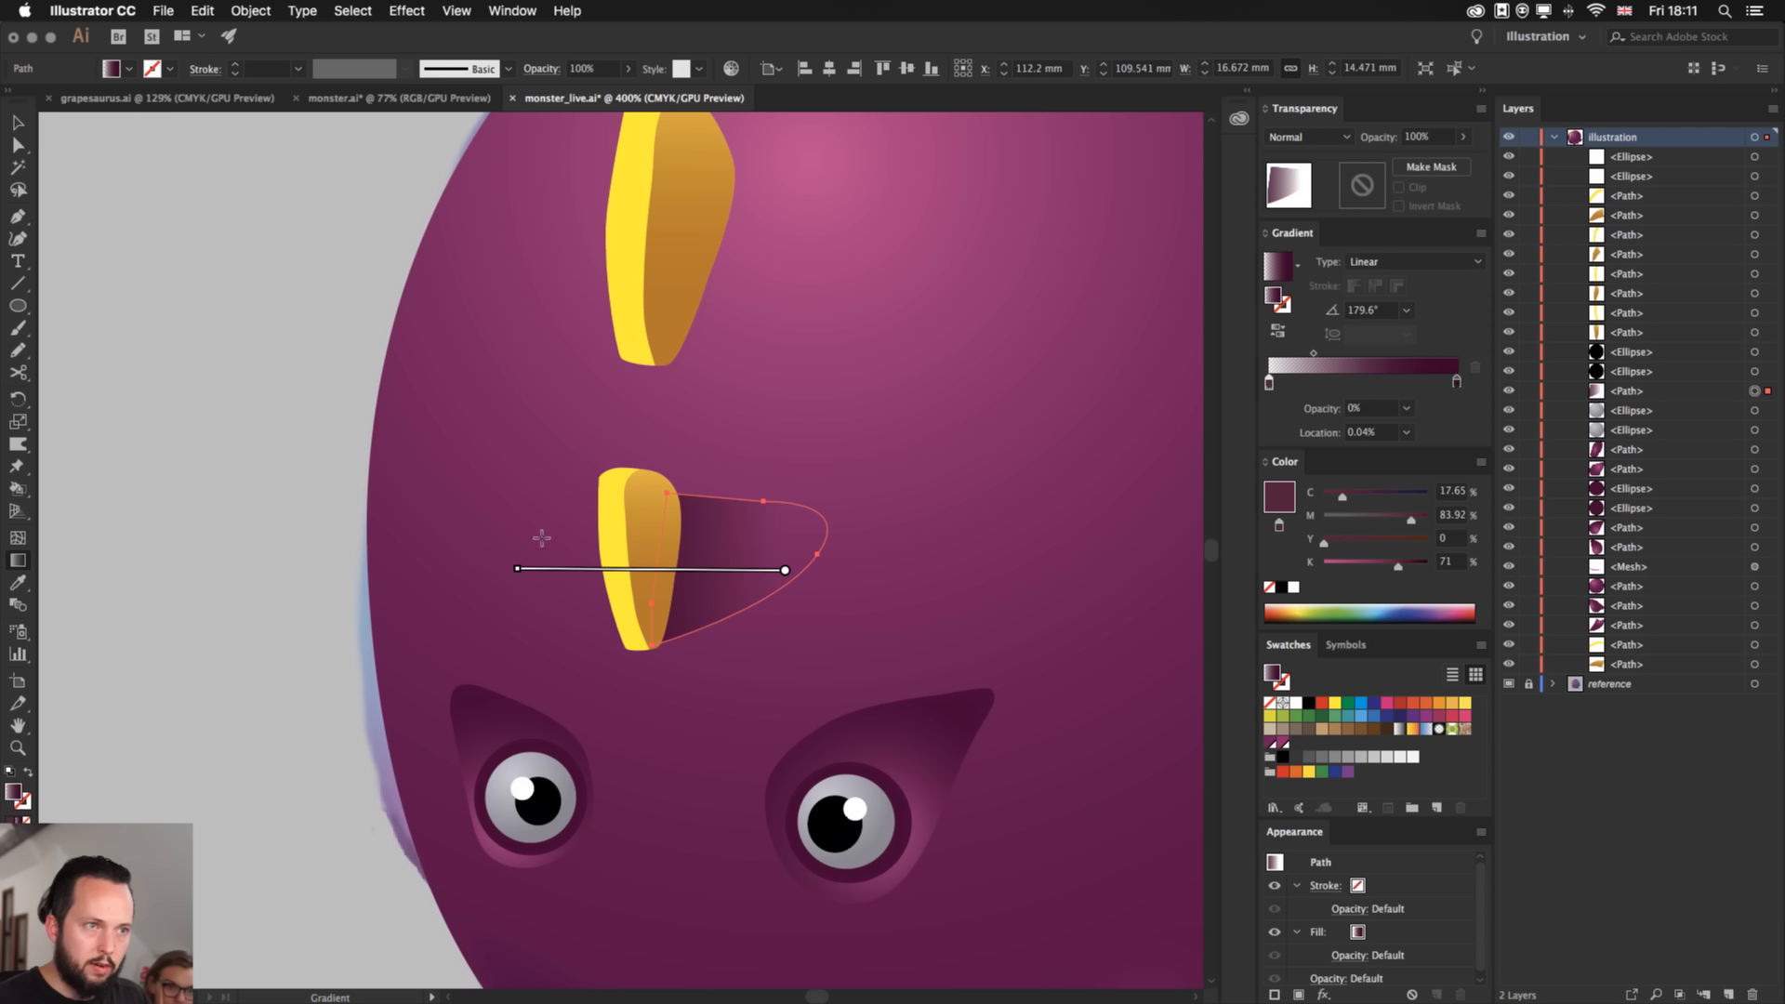
key("v")
left_click(262, 458)
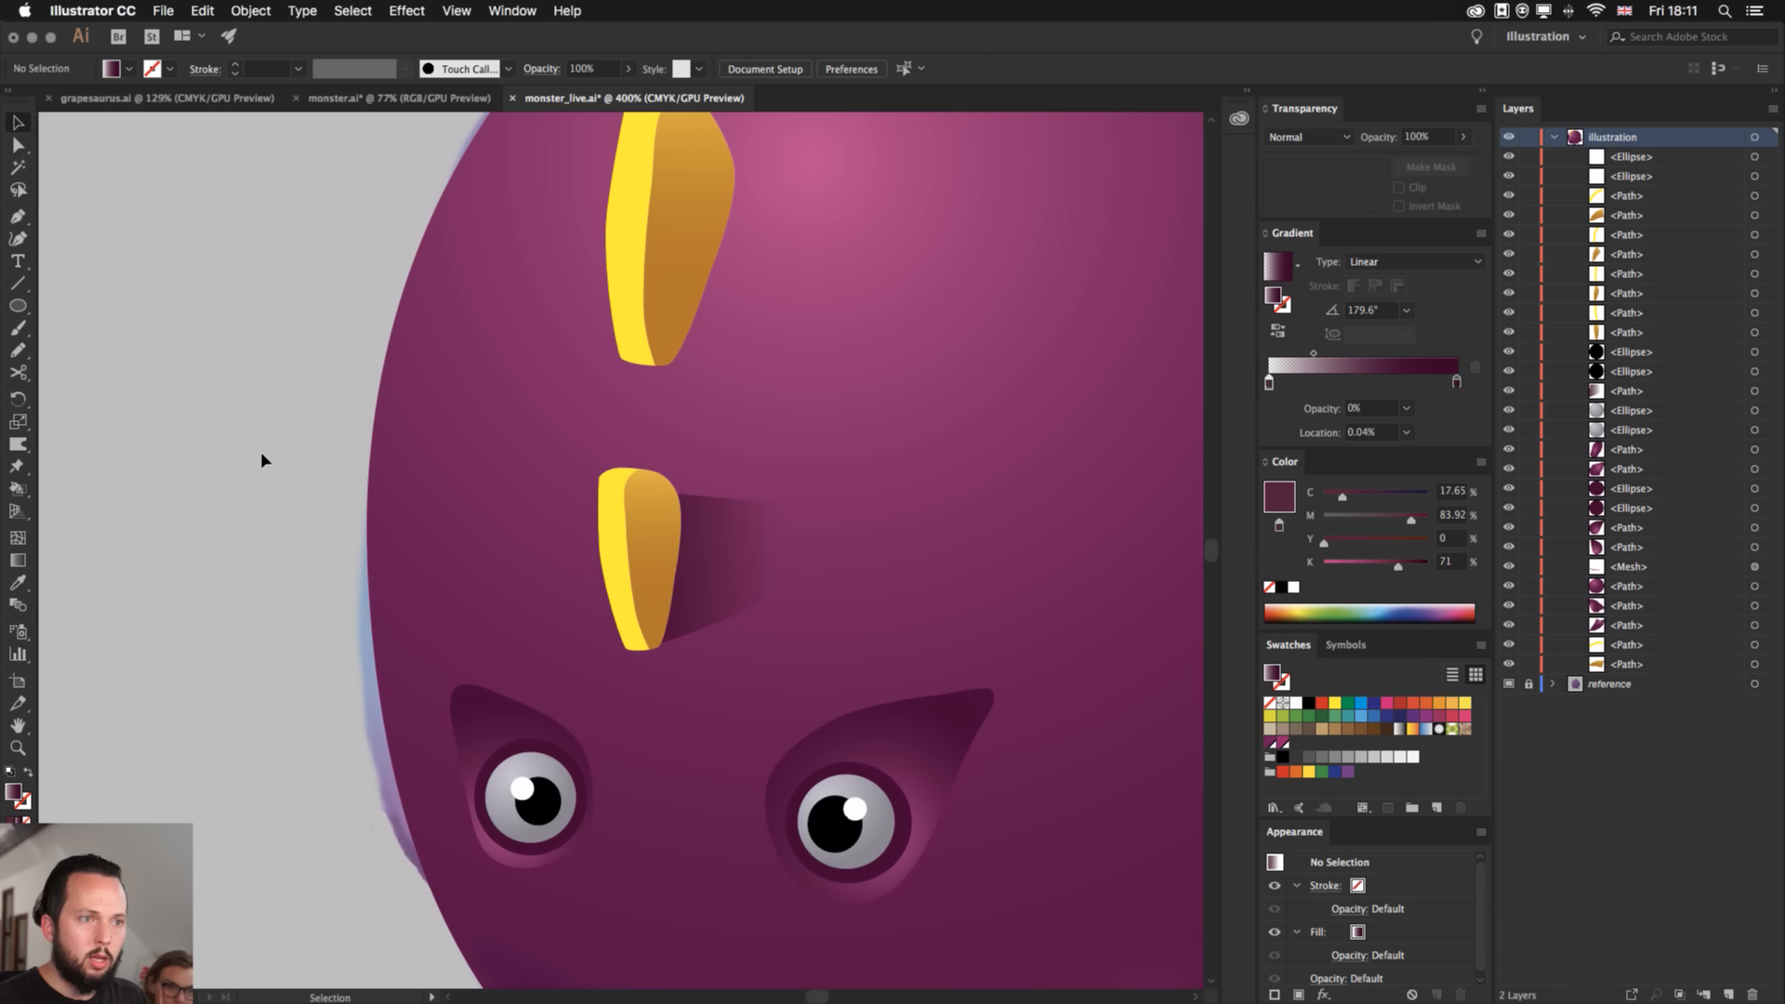
- Stretch the shadow's linear gradient from just outside its outer edge to beyond the monster's body, at about 178.8°
left_click(736, 544)
key("g")
left_click_drag(852, 555, 295, 546)
key("v")
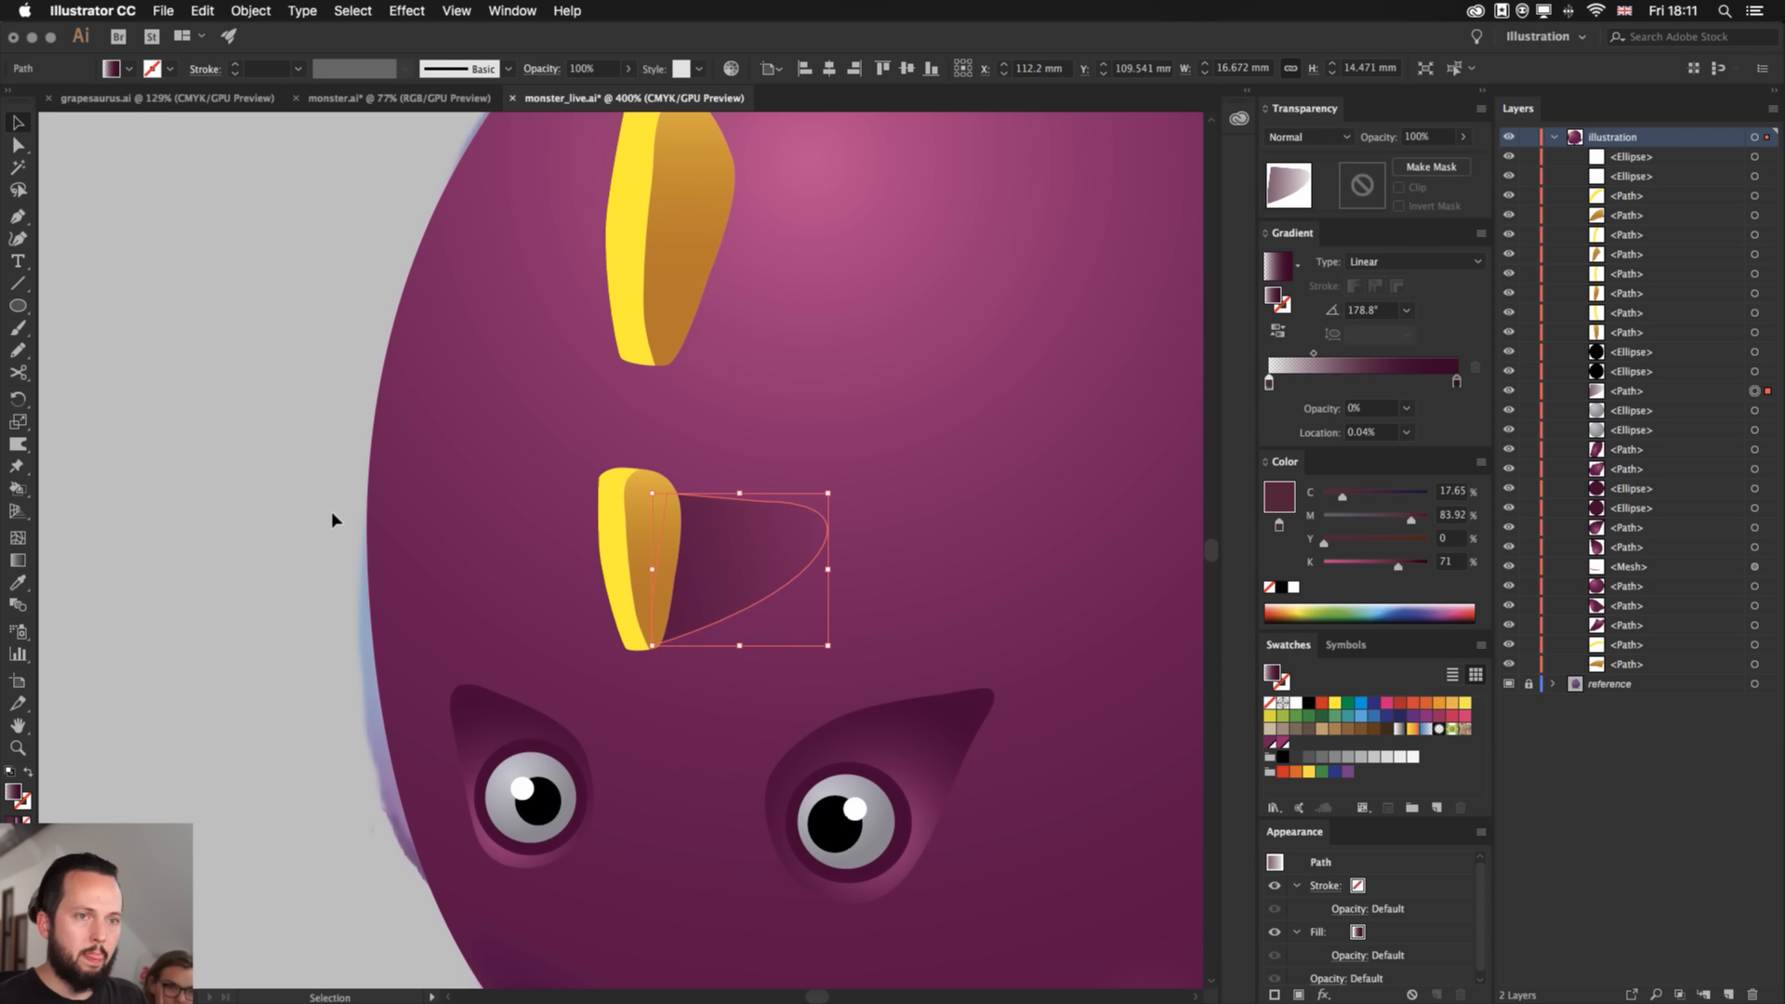
left_click(298, 508)
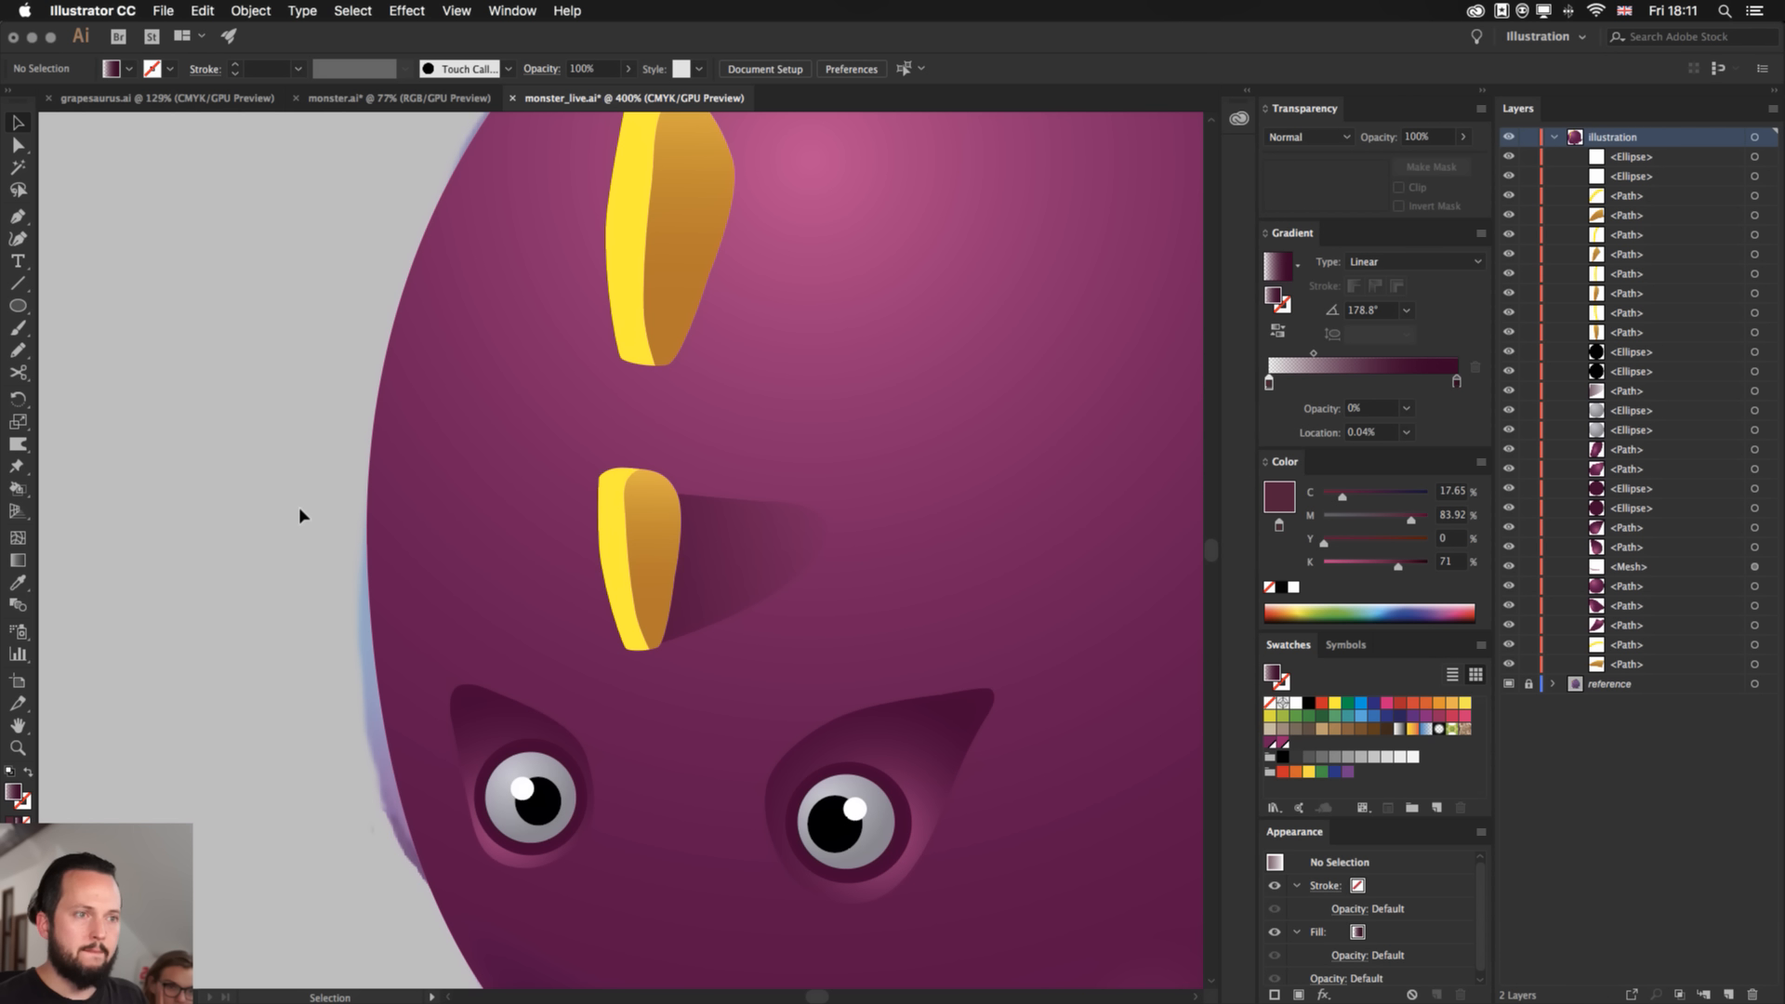
- Apply a Gaussian Blur with a radius of 2.9 pixels to the small horn's shadow, with preview enabled
left_click(737, 548)
left_click(407, 10)
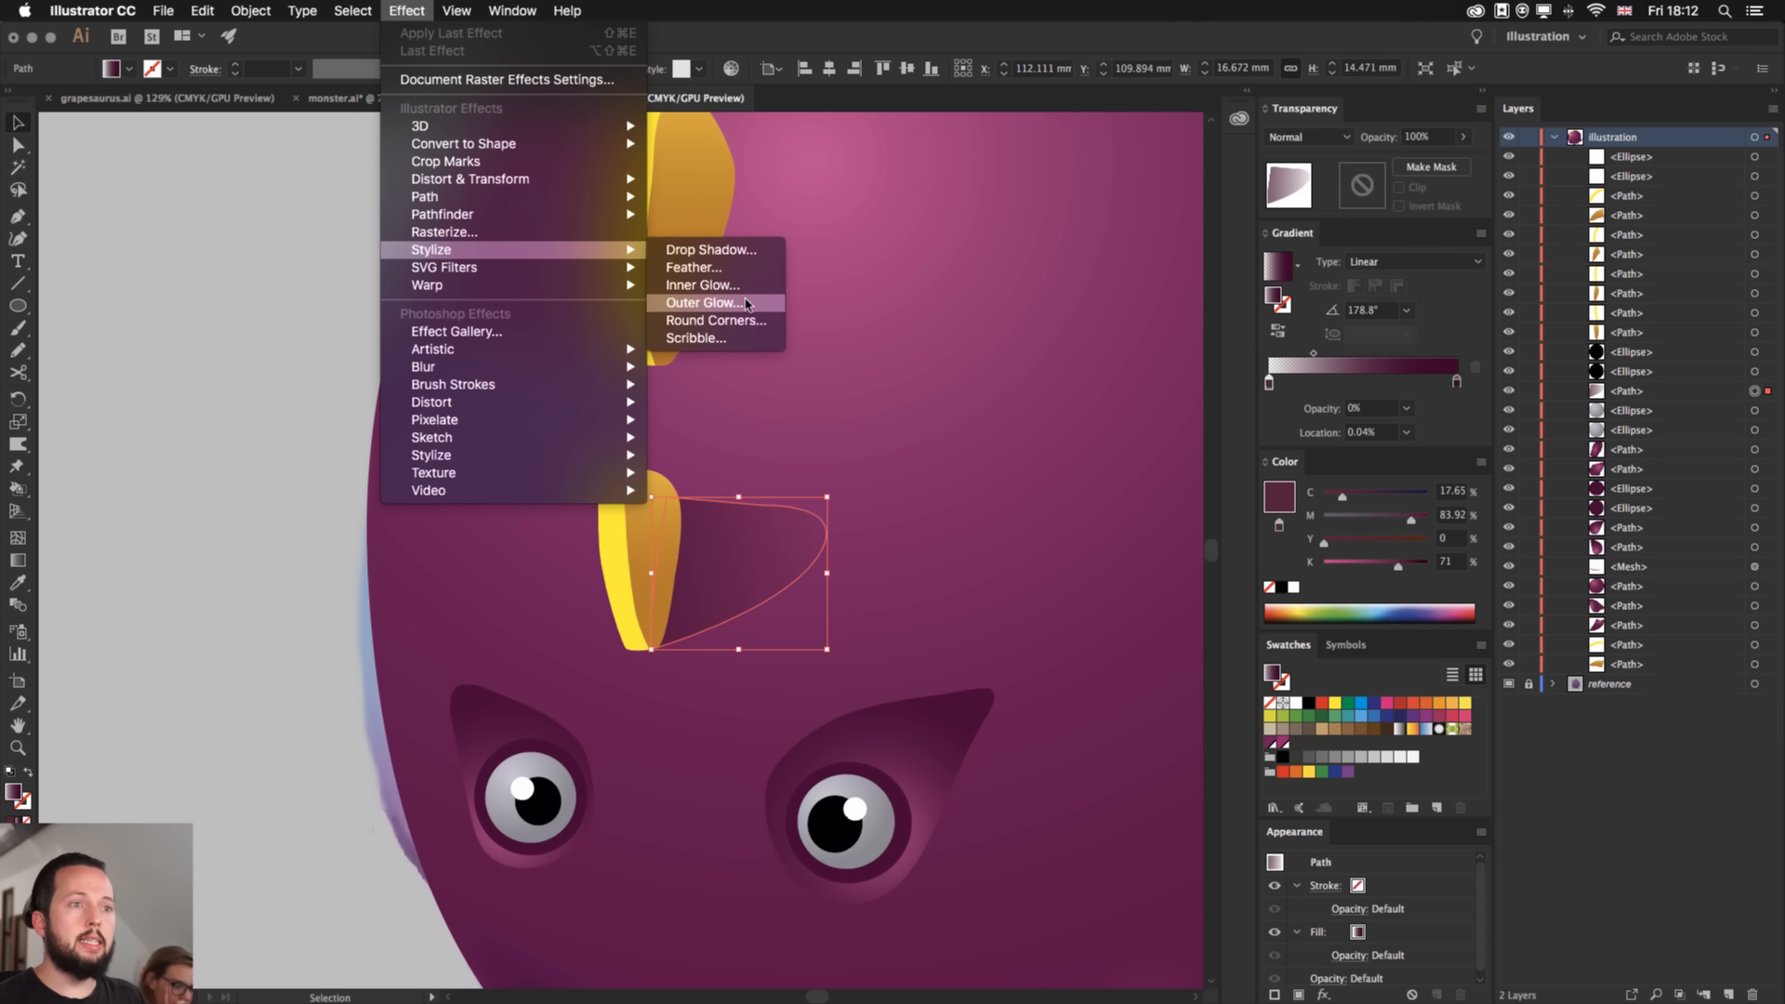
mouse_move(531, 371)
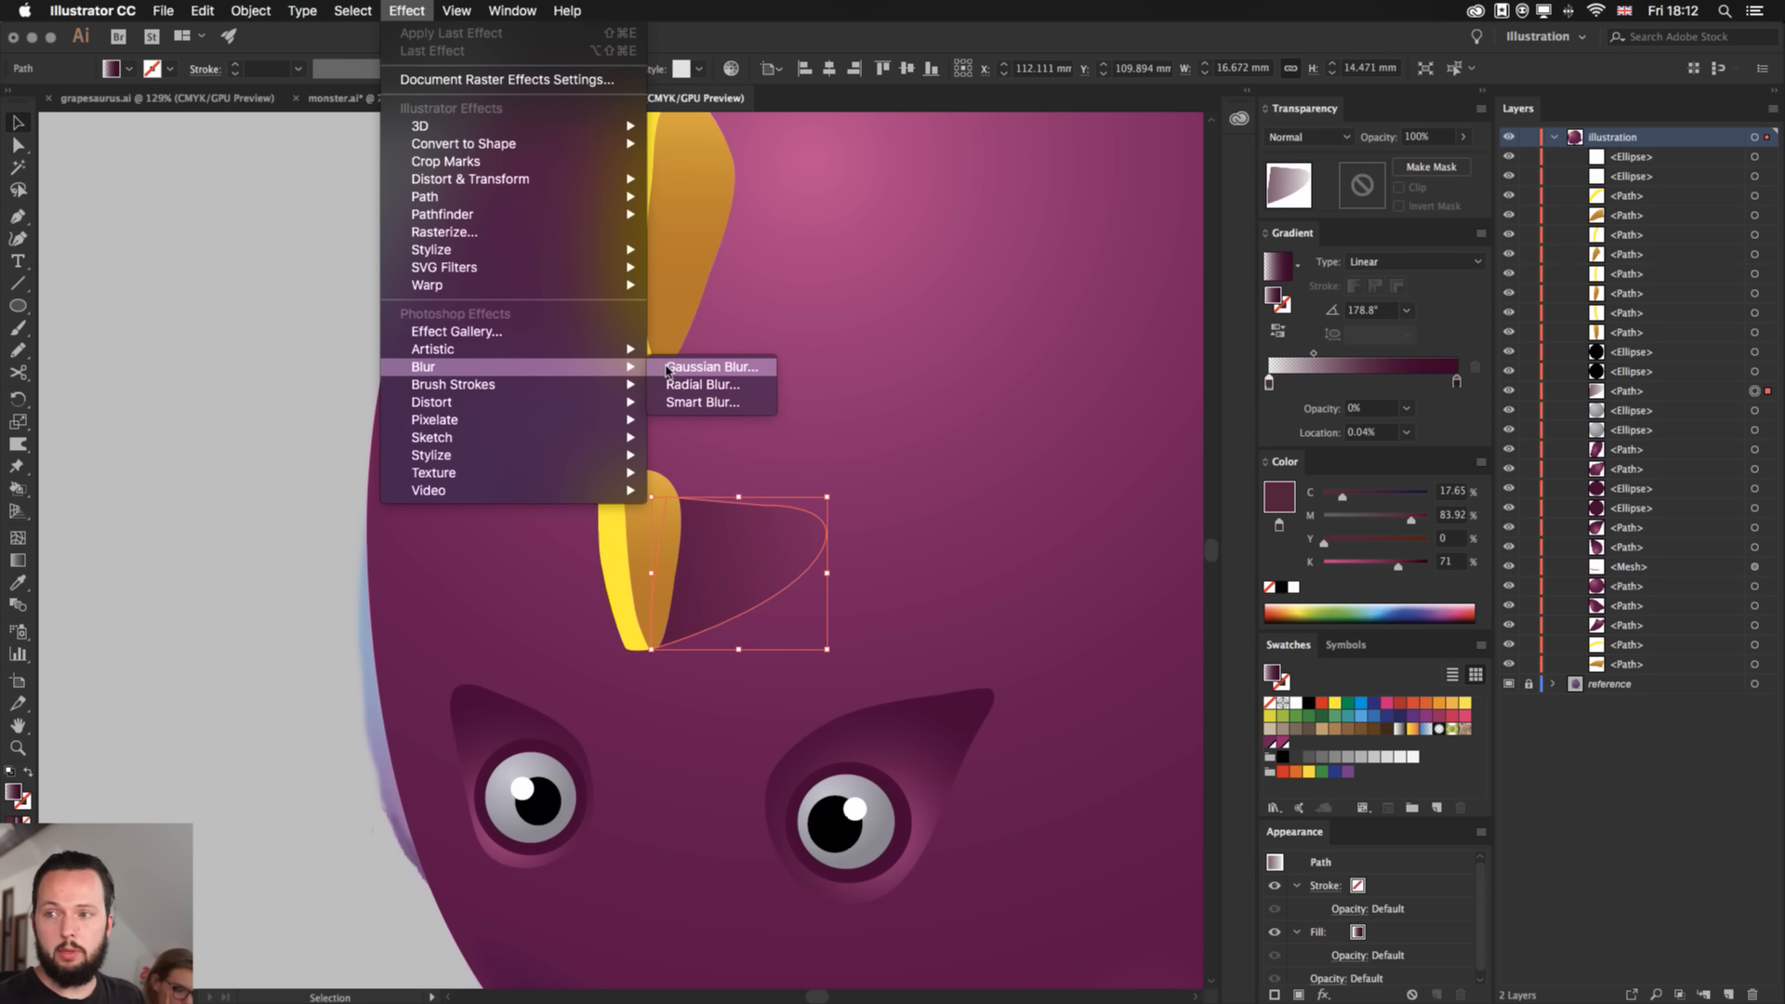
left_click(669, 369)
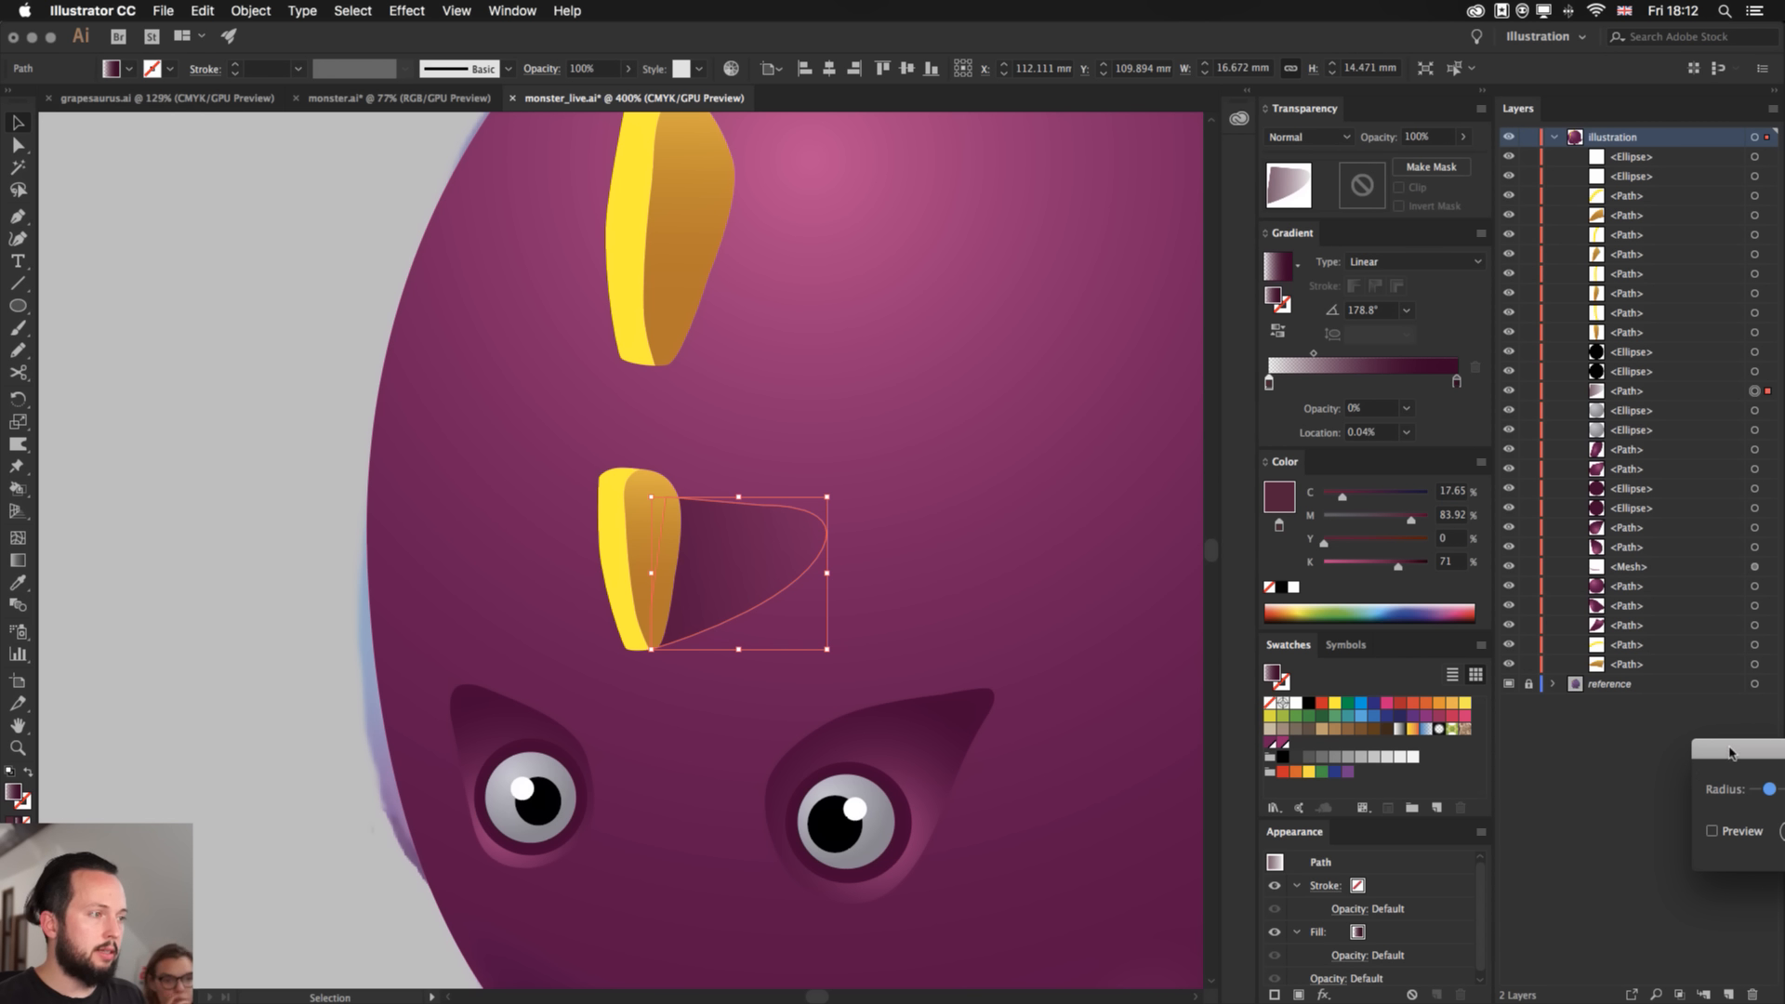
left_click_drag(1731, 753, 808, 305)
left_click(789, 384)
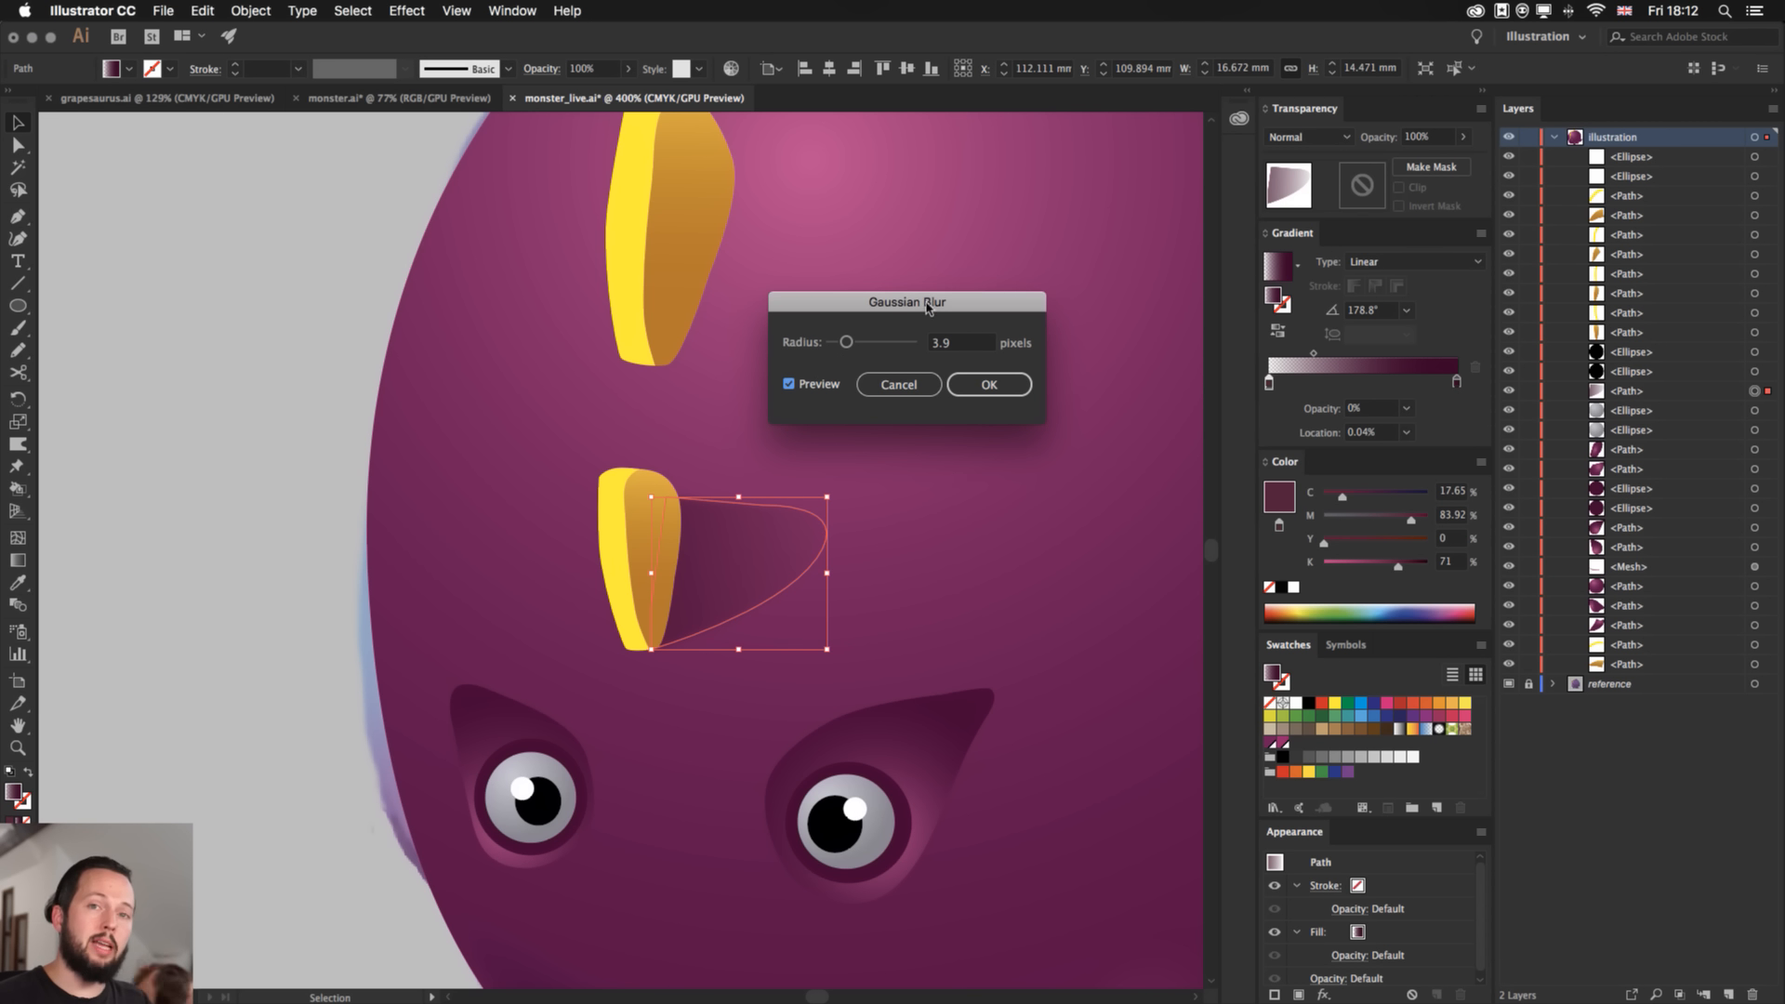
left_click_drag(853, 342, 849, 344)
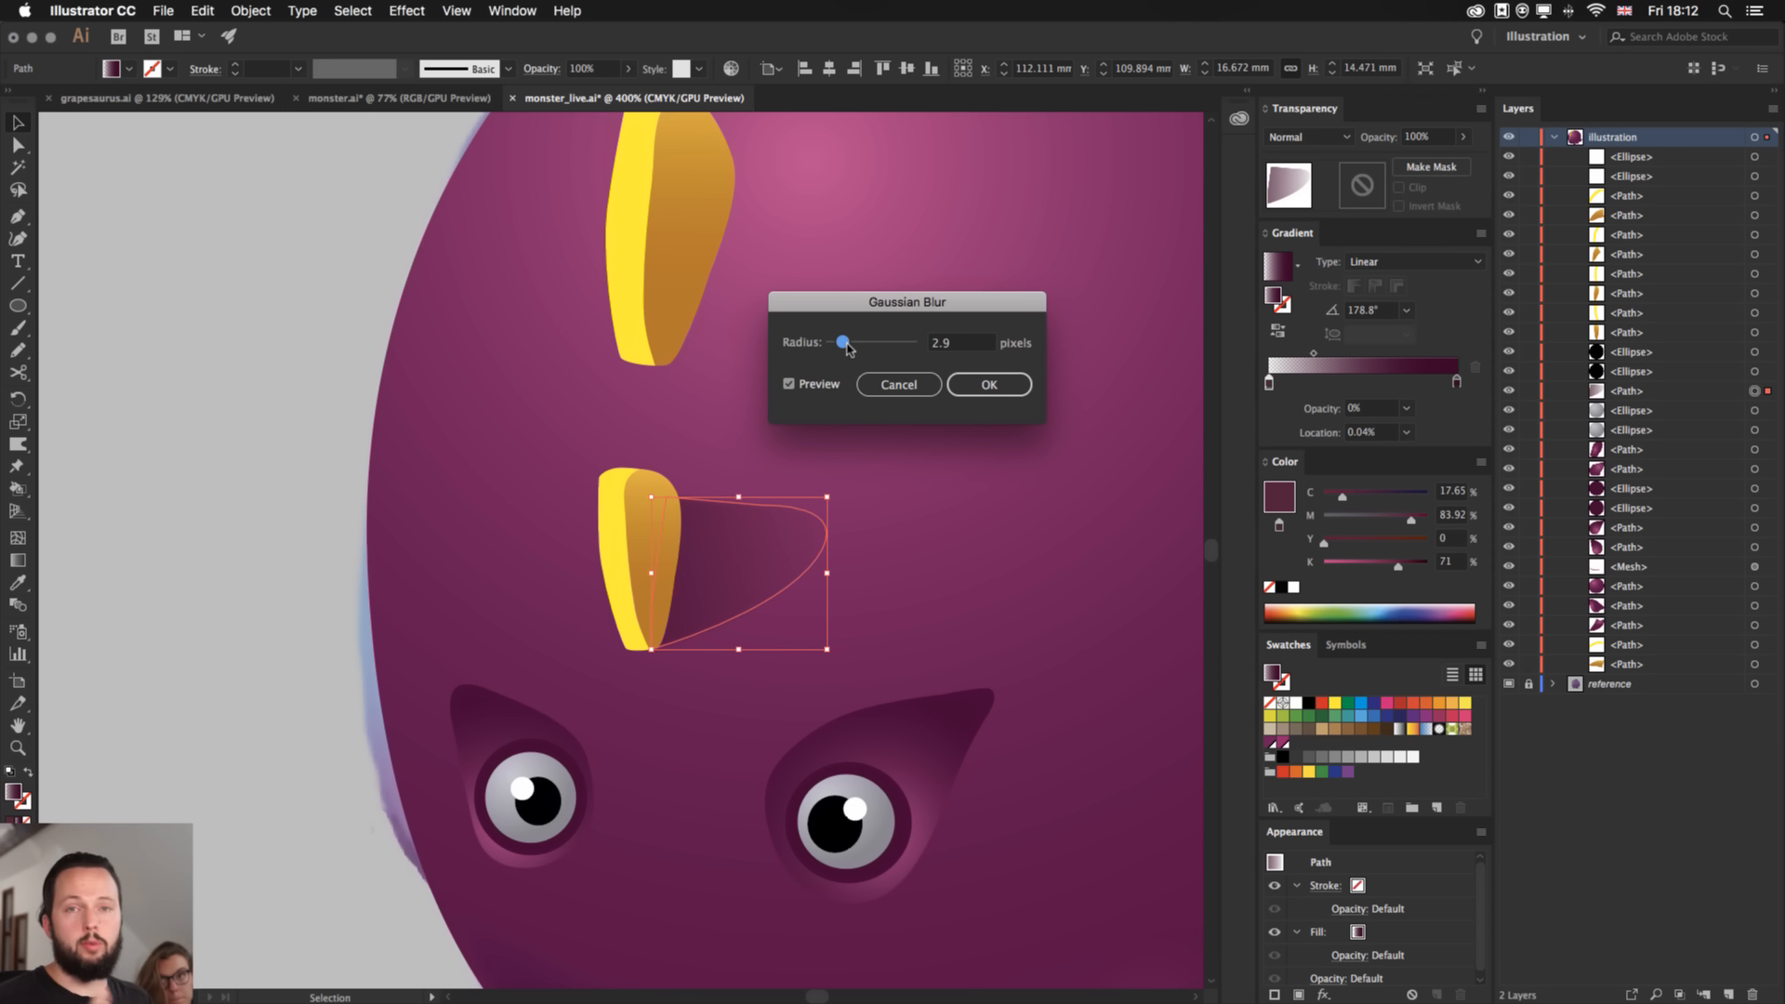
left_click(982, 380)
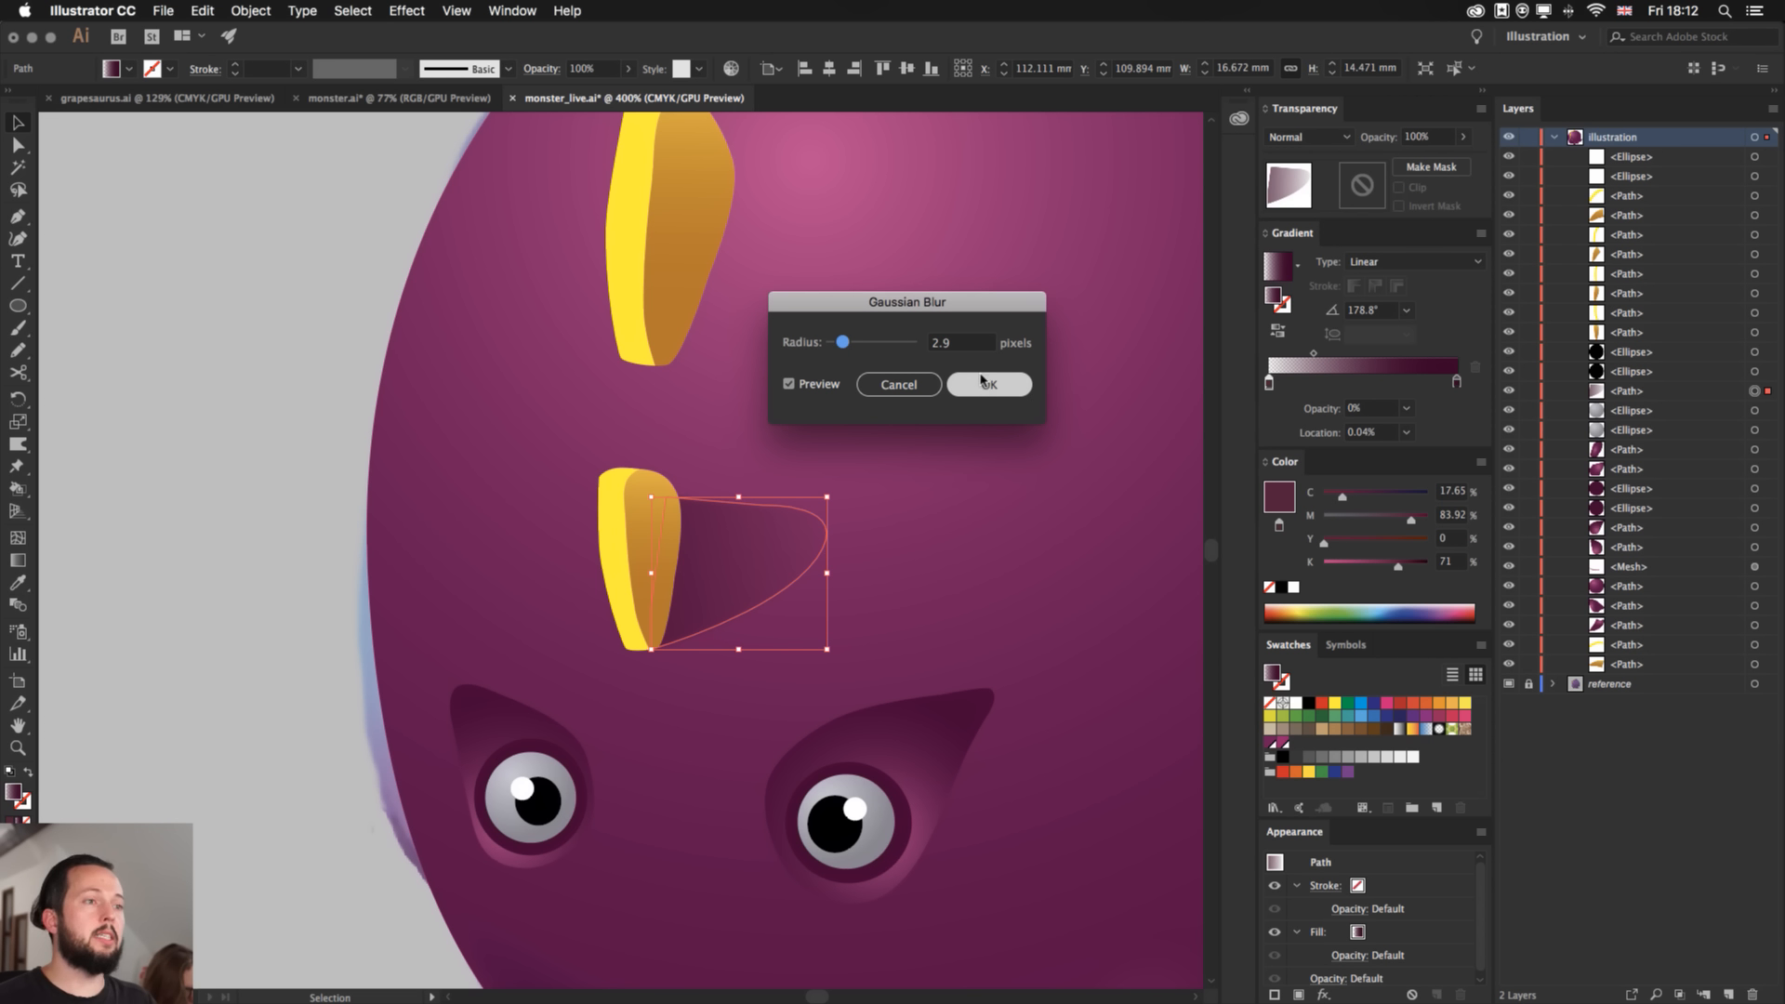
left_click(210, 435)
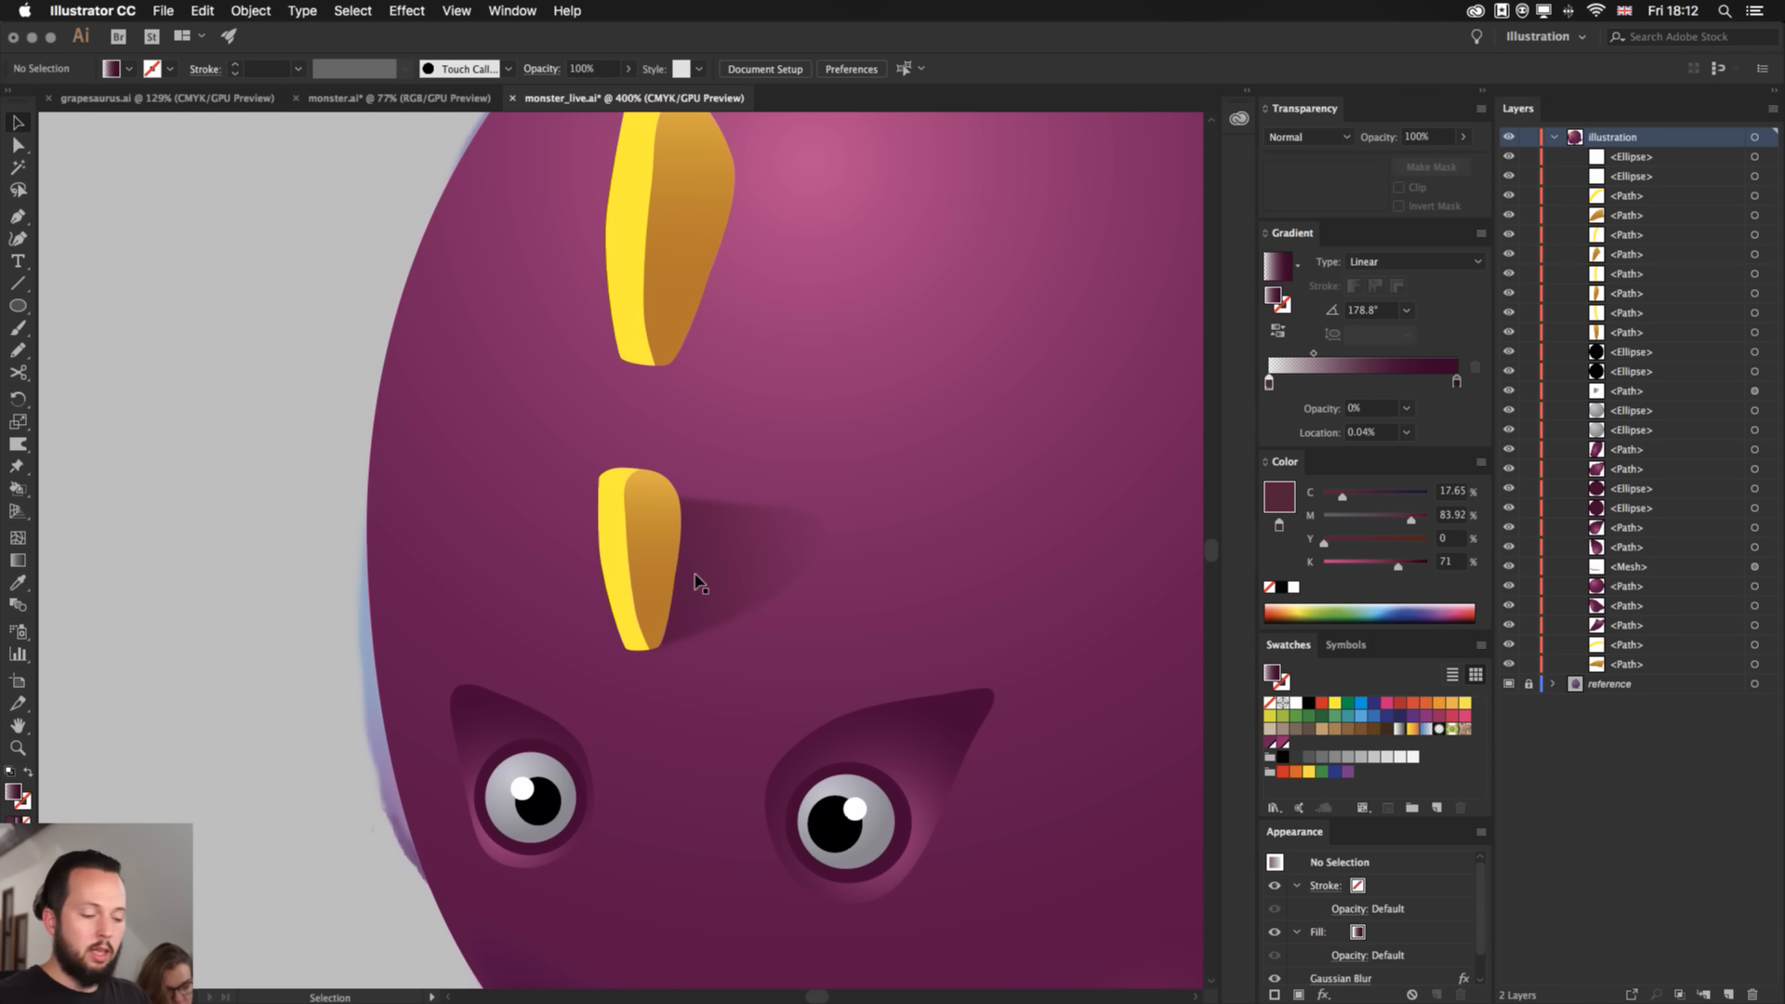
- Examine the blurred edges of the small horn's shadow up close
key("super+equal")
key("super+equal")
key("super+equal")
key("super+equal")
key("super+equal")
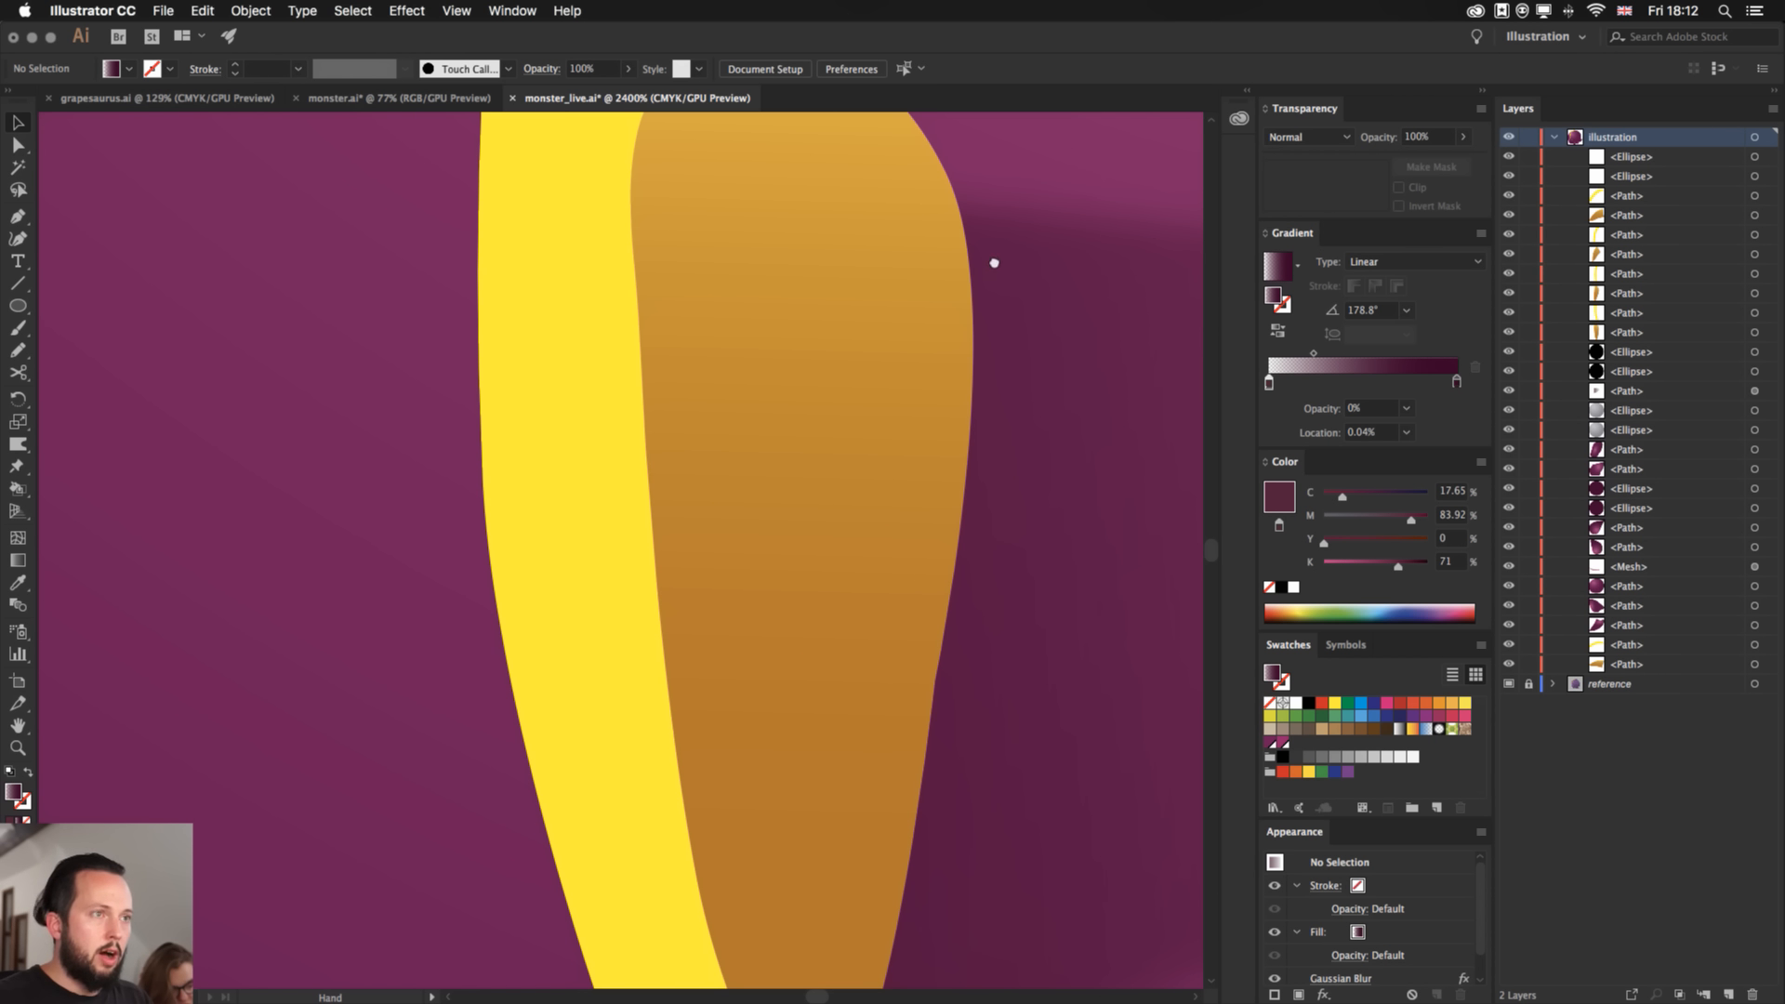
left_click_drag(997, 259, 112, 380)
key("z")
left_click_drag(392, 367, 598, 414)
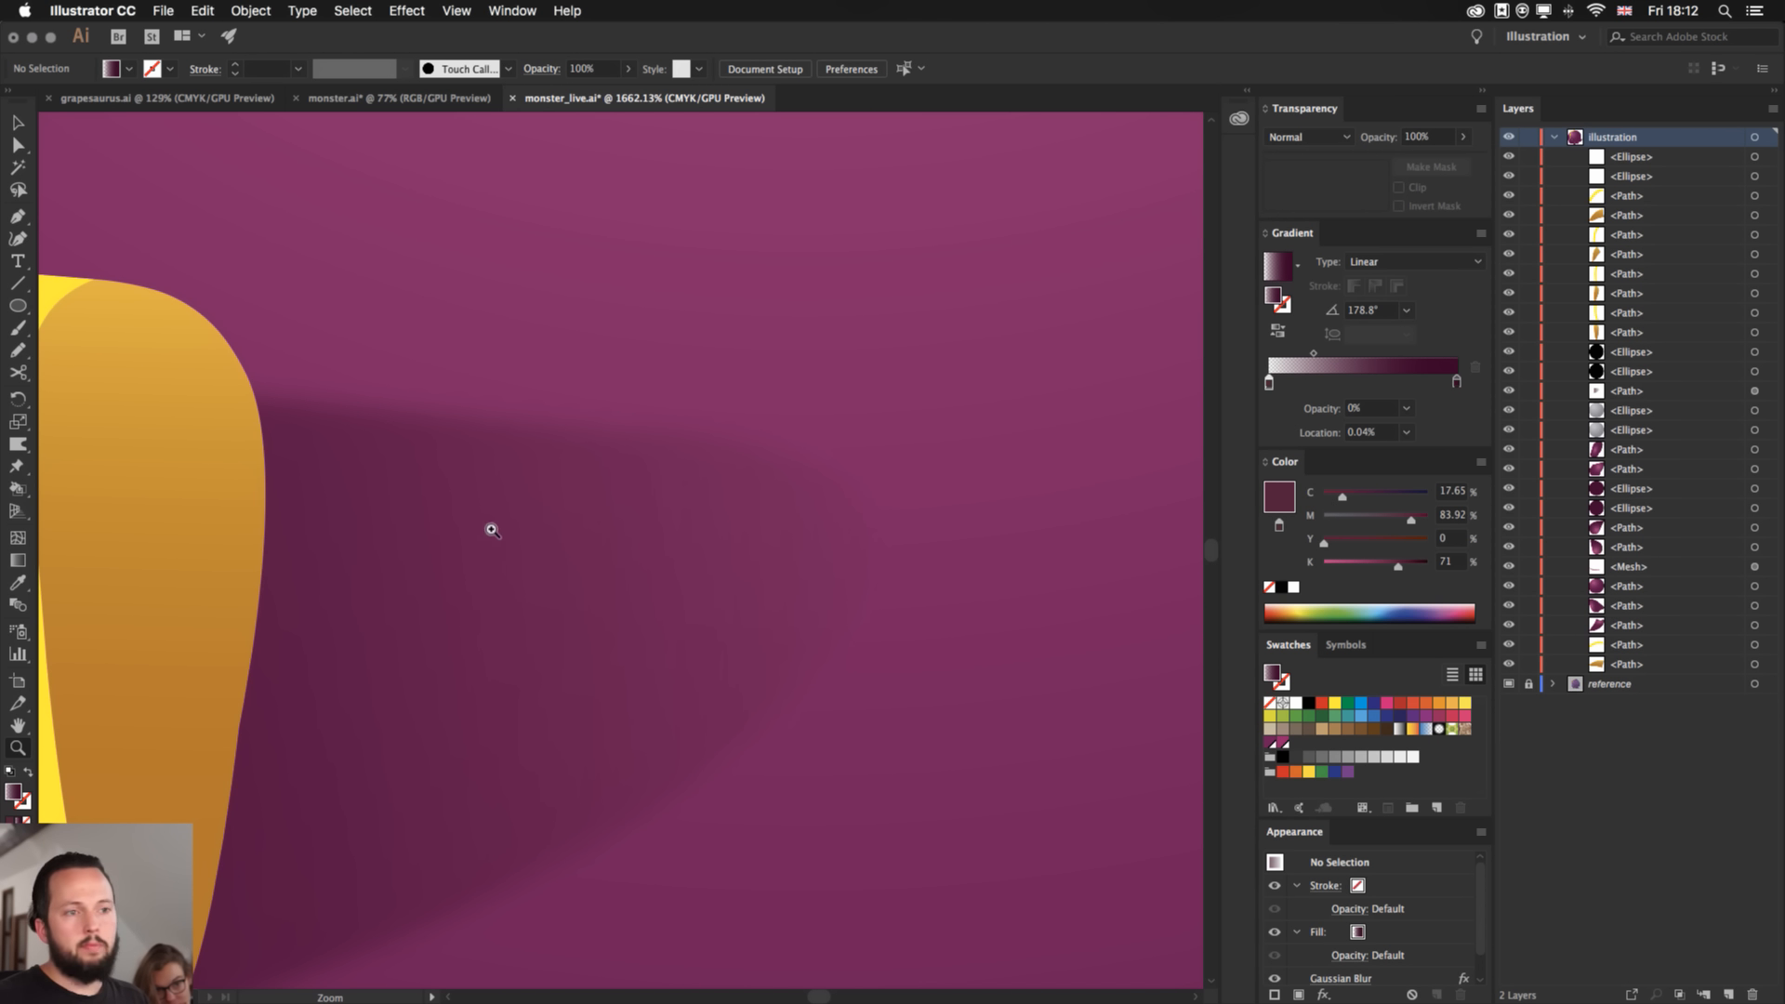
left_click_drag(359, 528, 664, 436)
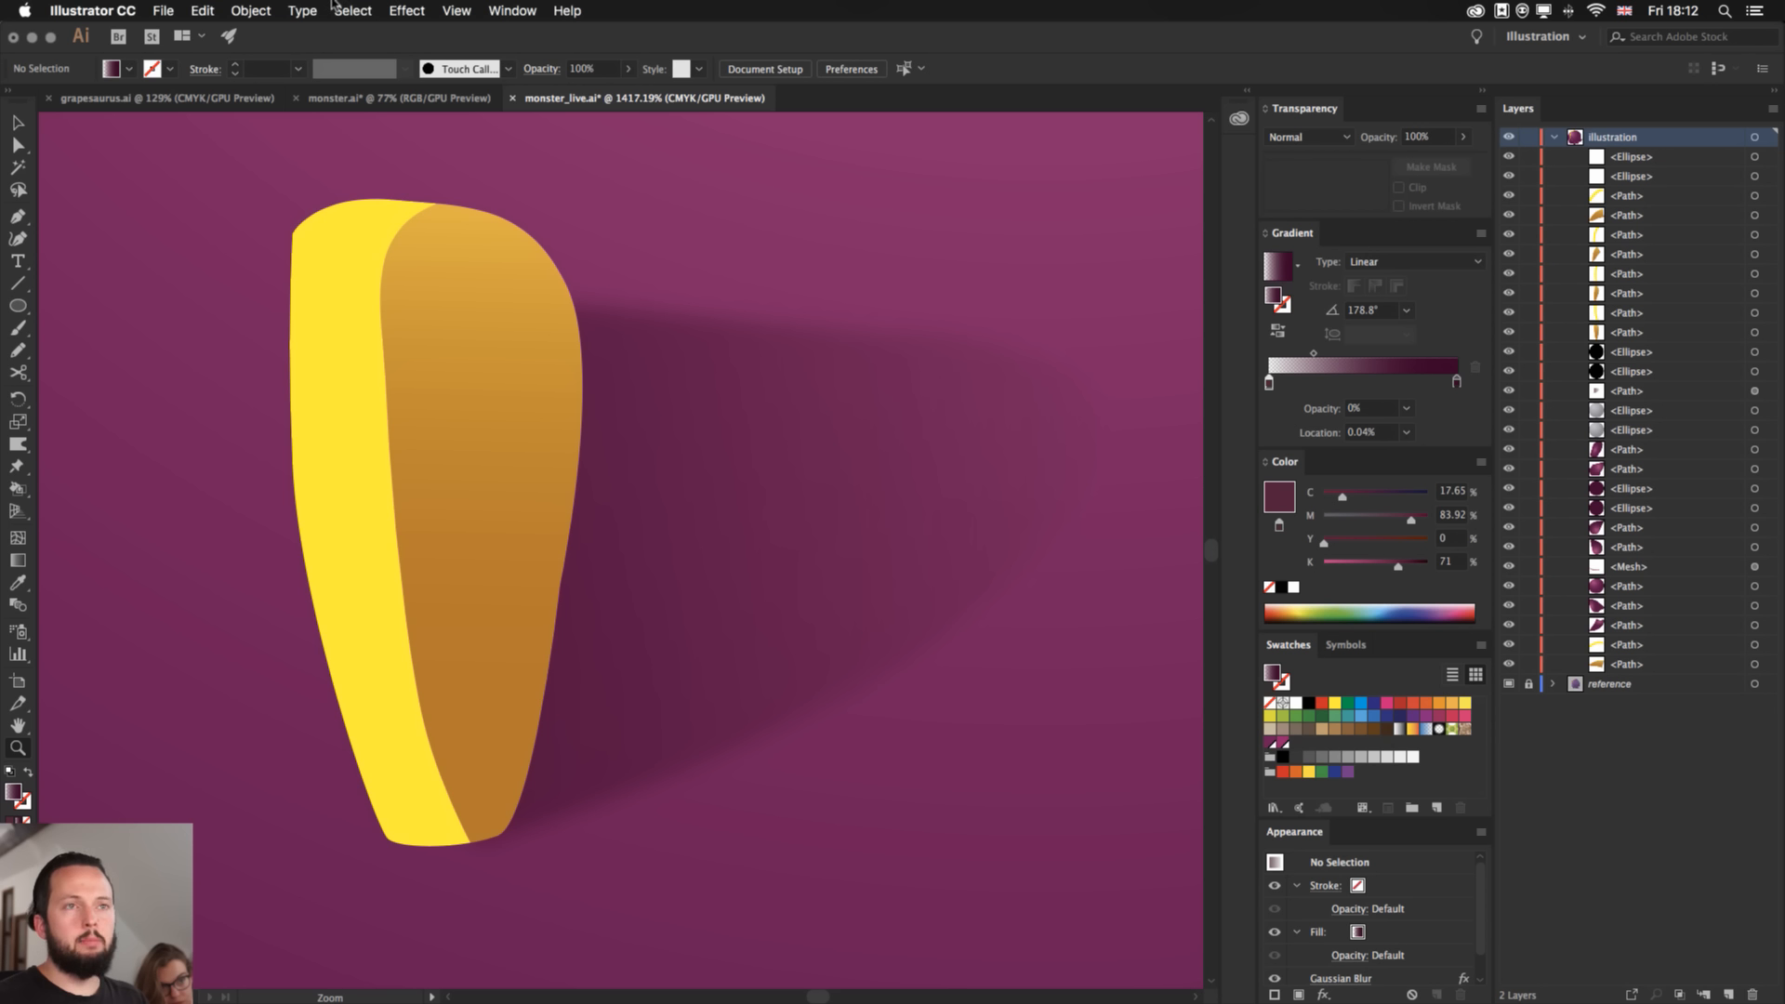
- Set the document raster effects resolution to Screen (72 ppi) and deselect the shadow
left_click(407, 10)
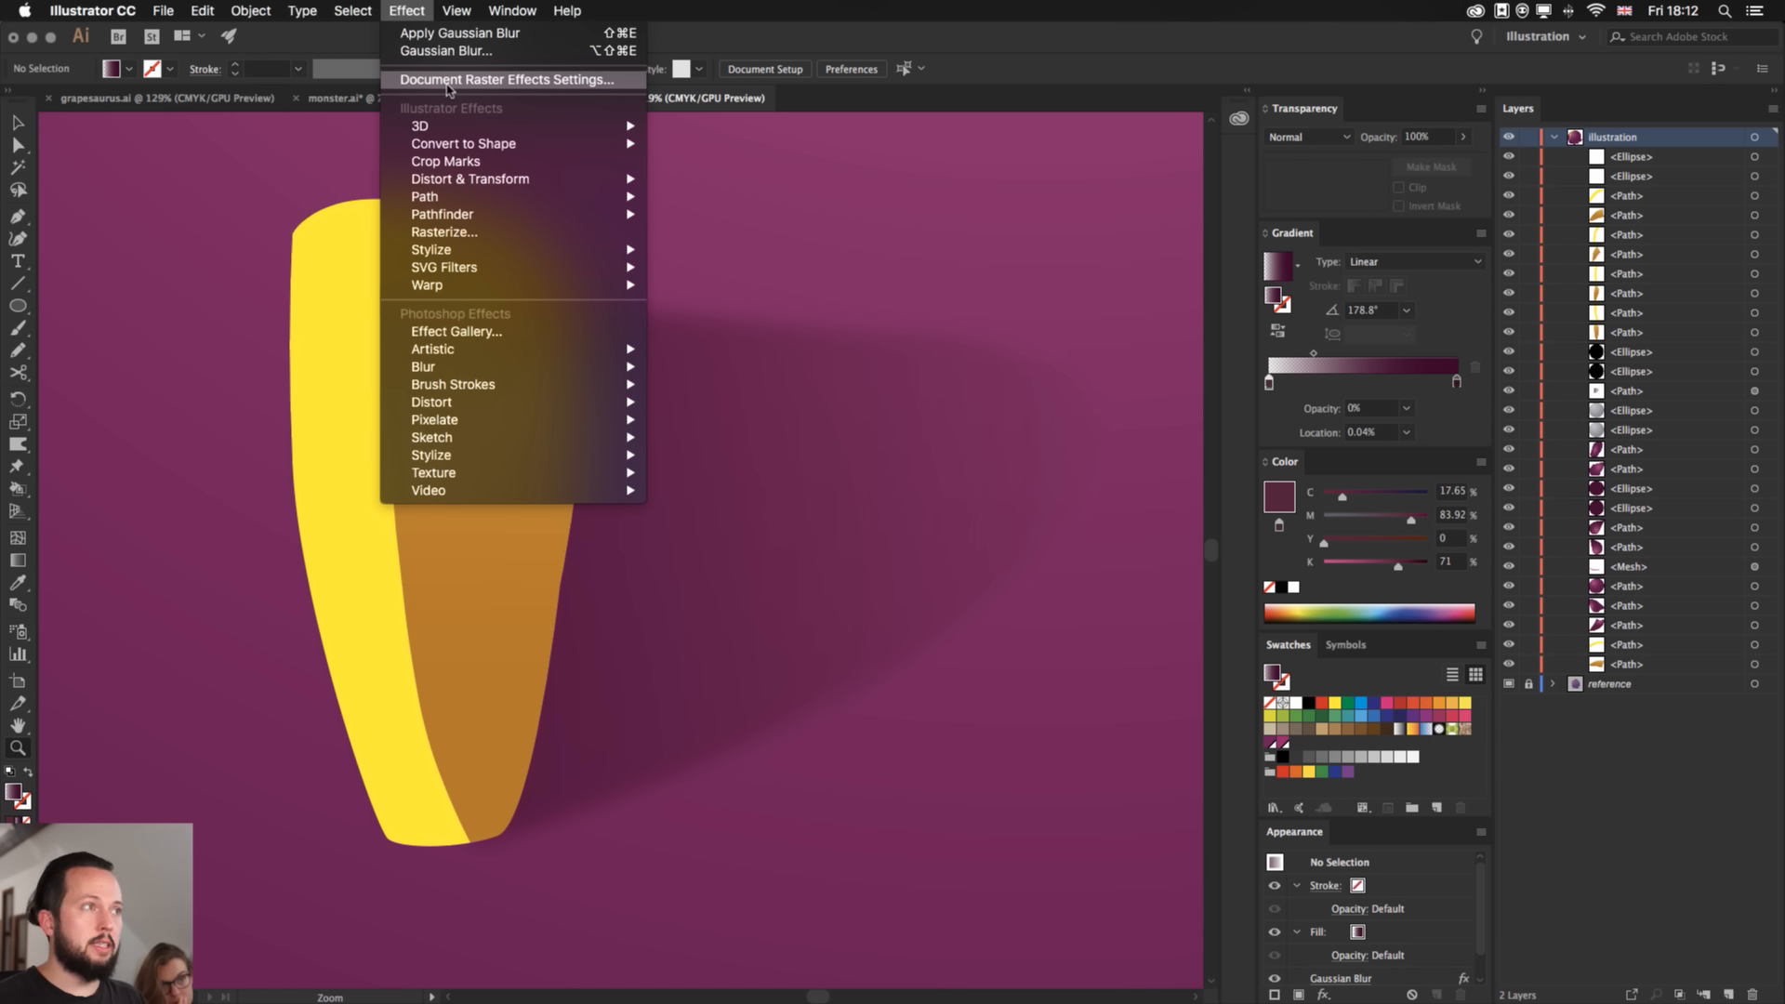
left_click(449, 88)
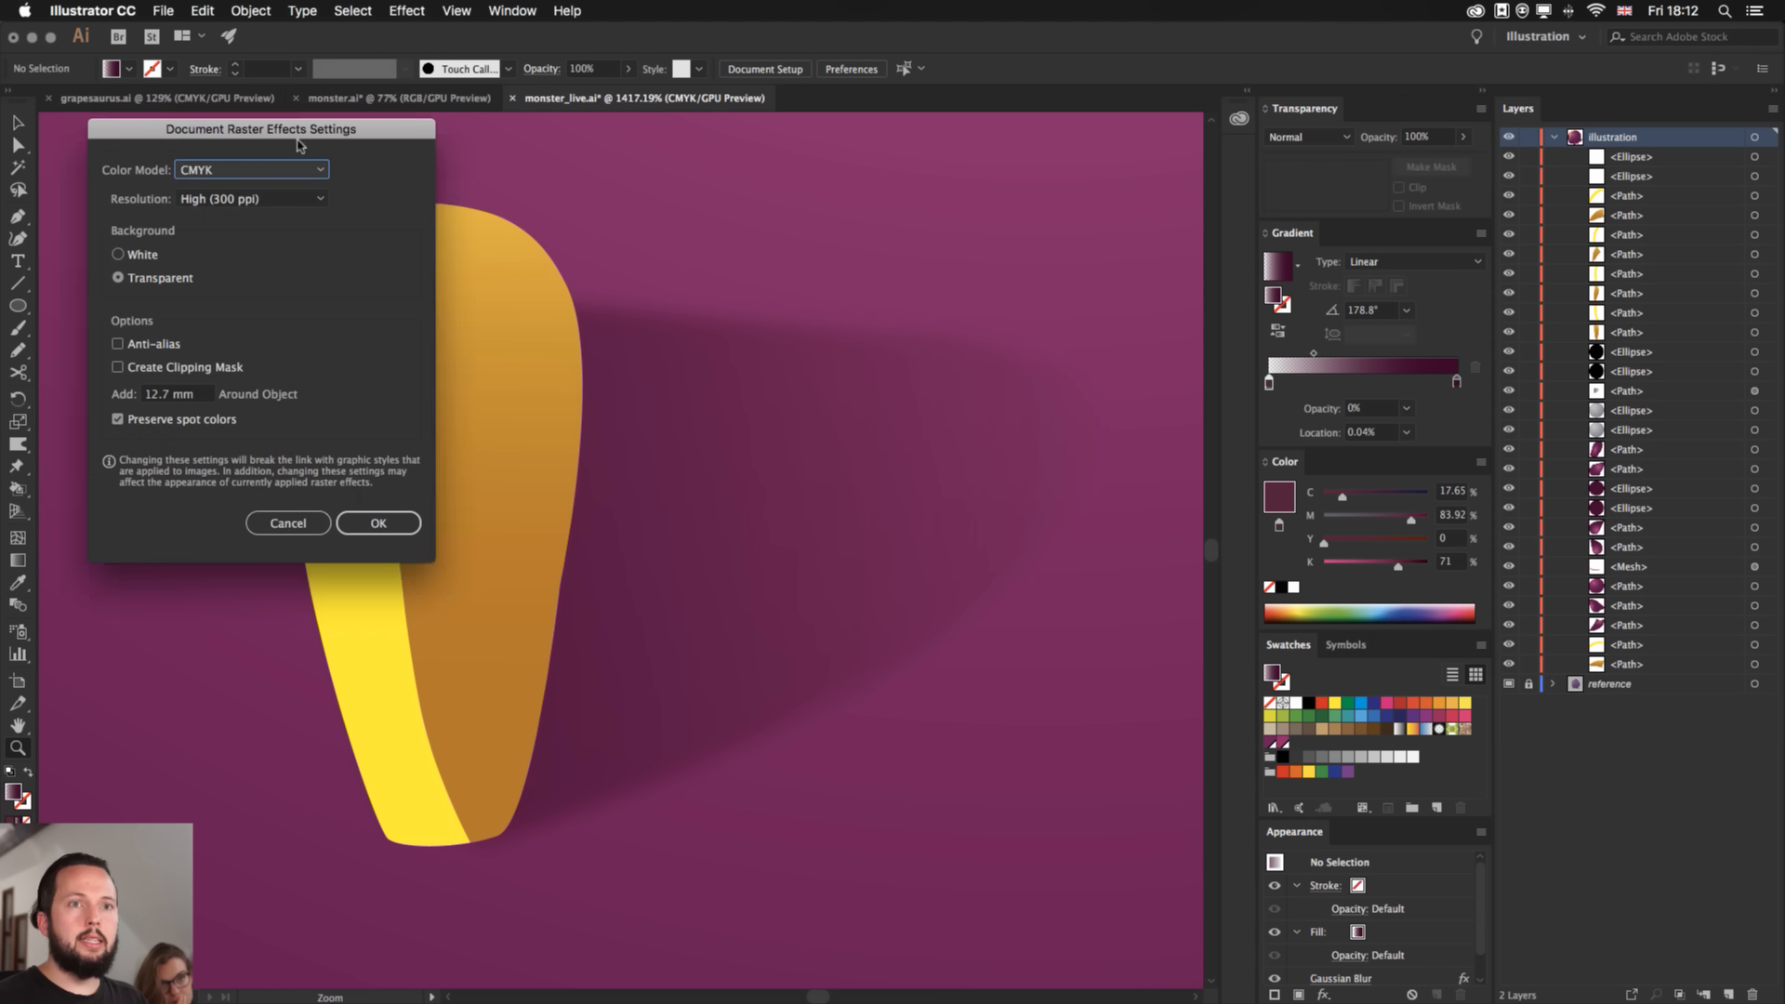
left_click(951, 277)
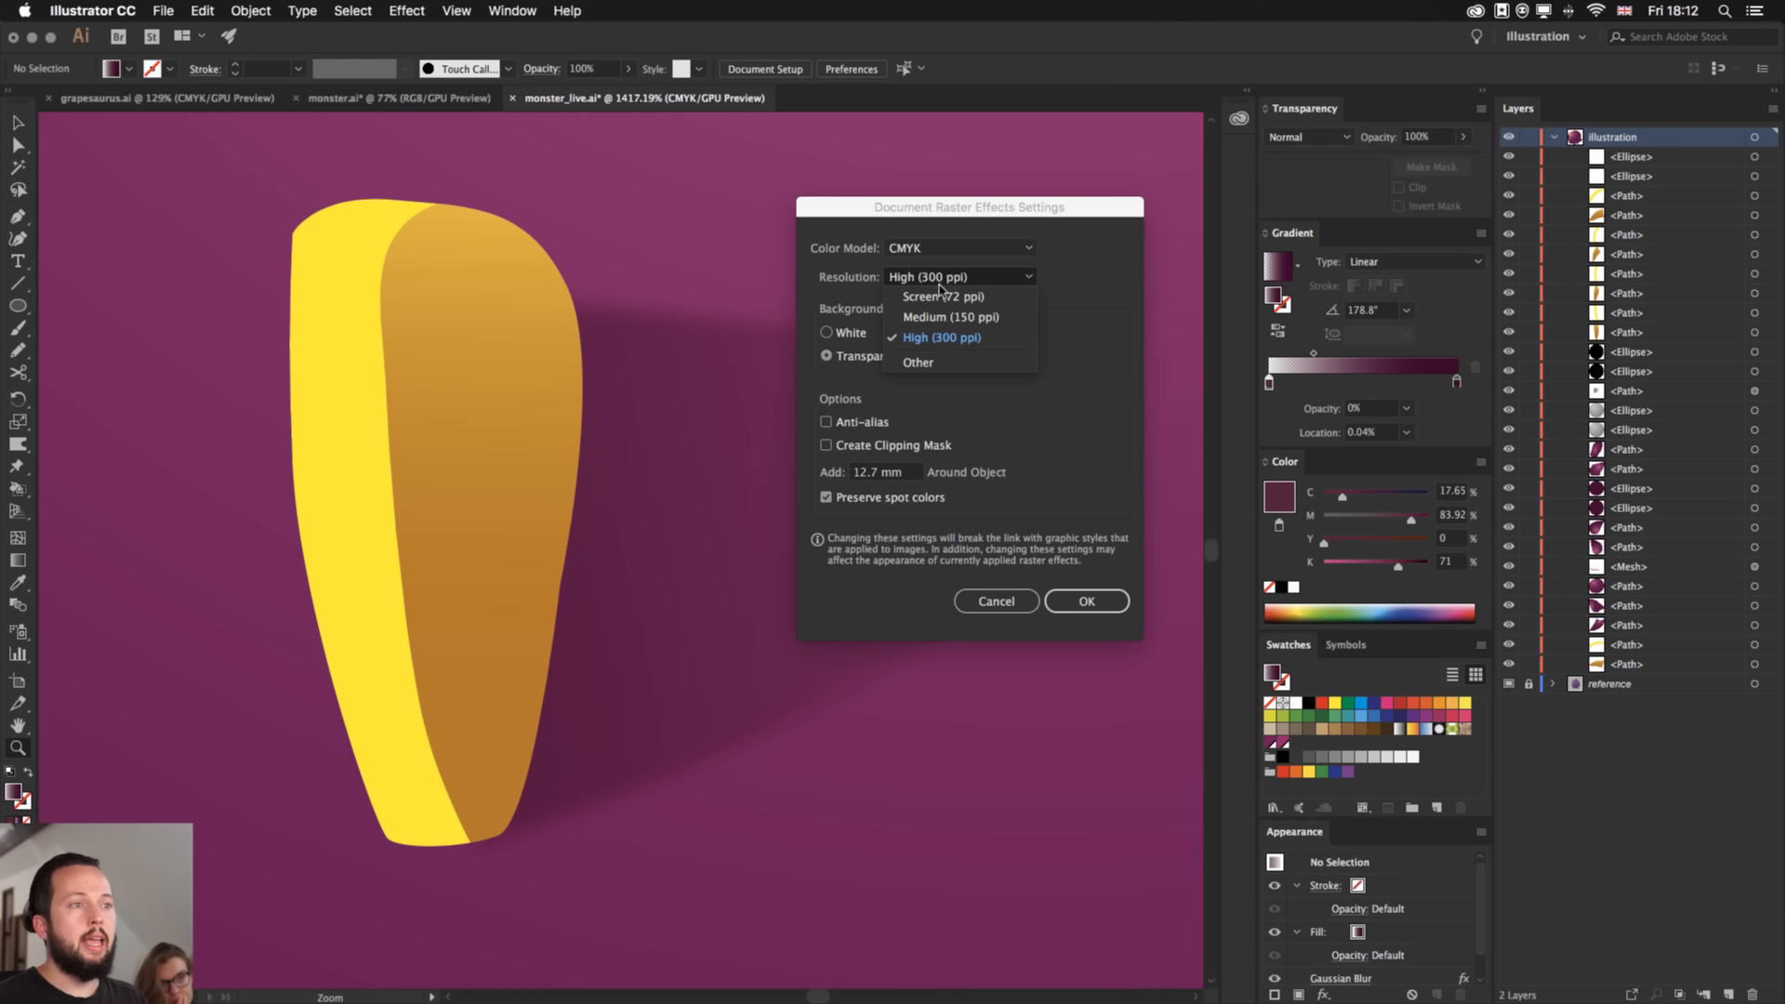
left_click(944, 296)
left_click(1083, 600)
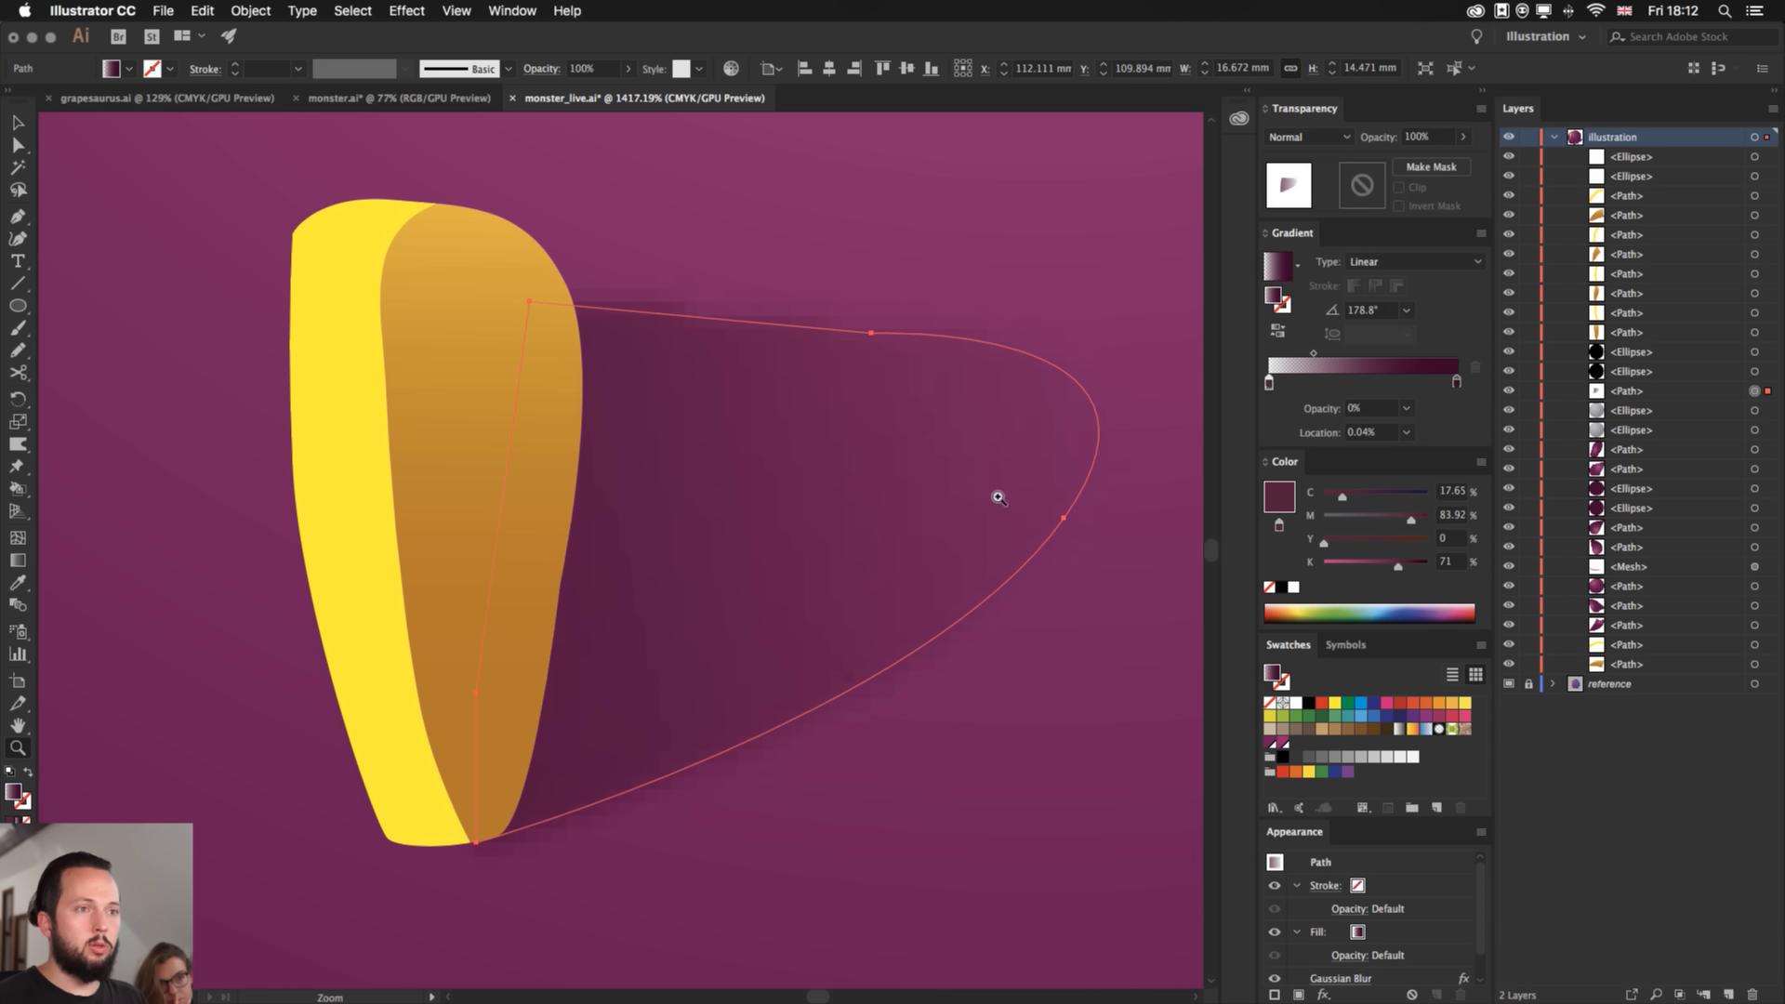
key("v")
left_click(198, 355)
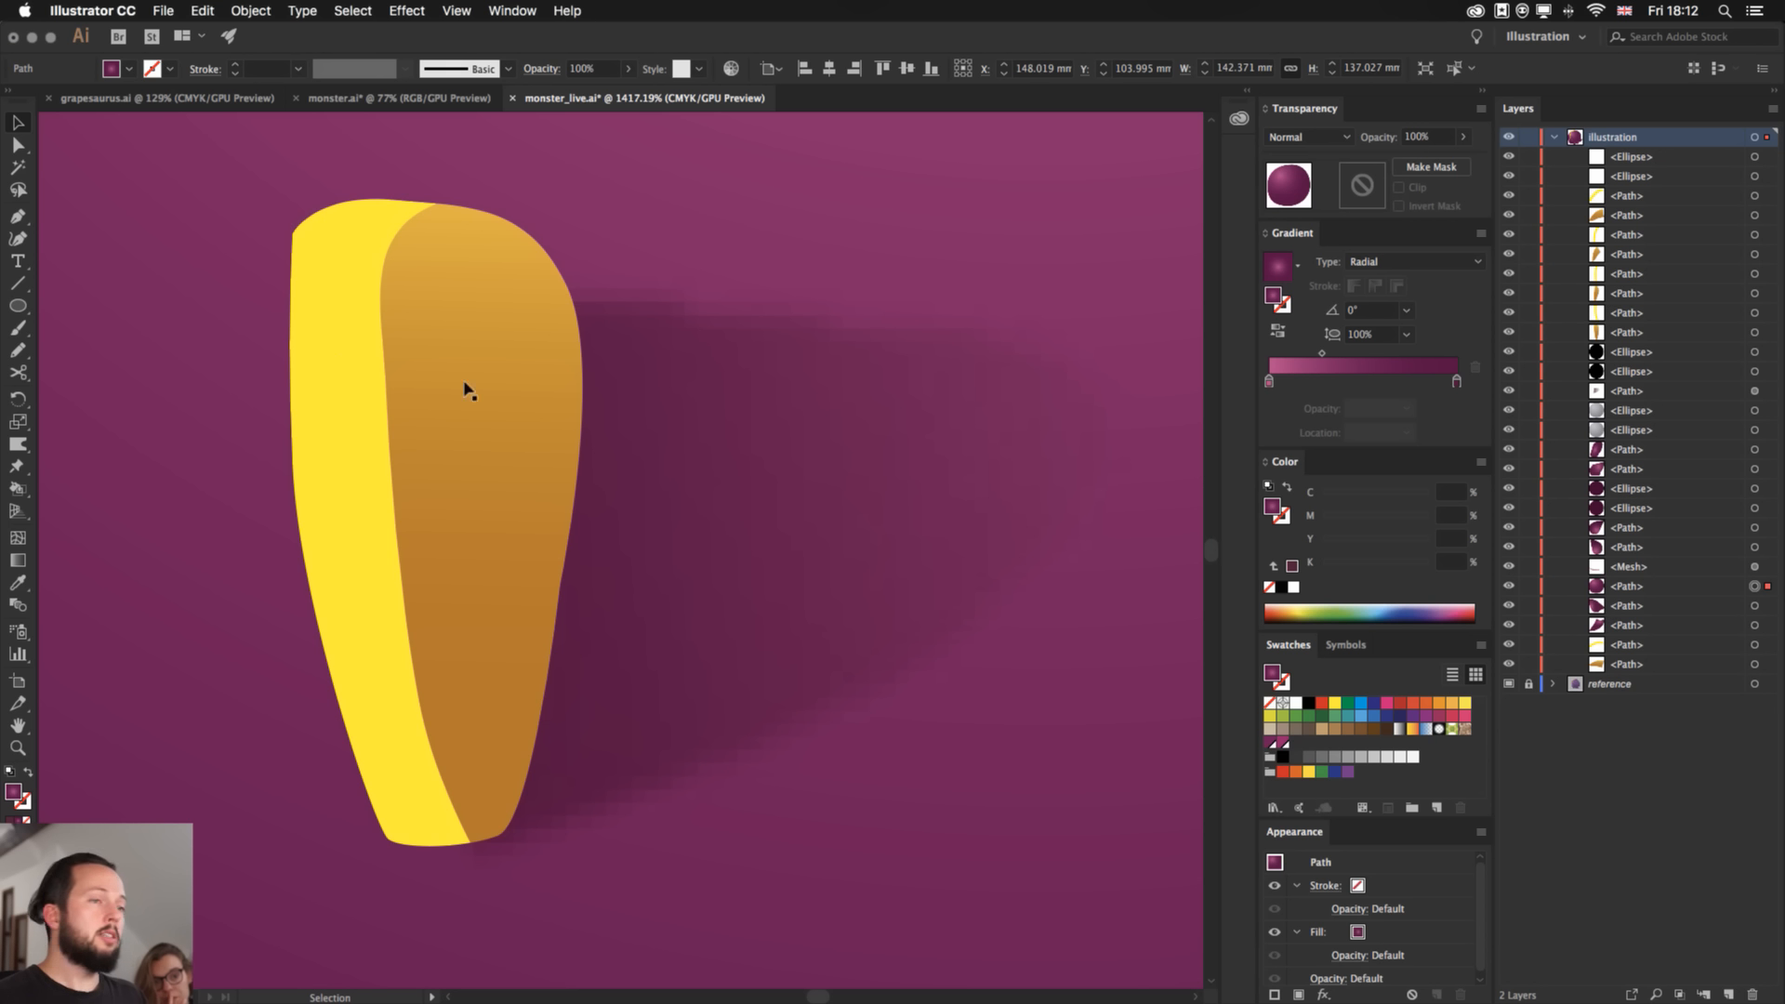
- Set the document raster effects resolution to a custom 30 ppi, and deselect everything with the whole artboard in view
left_click(852, 410)
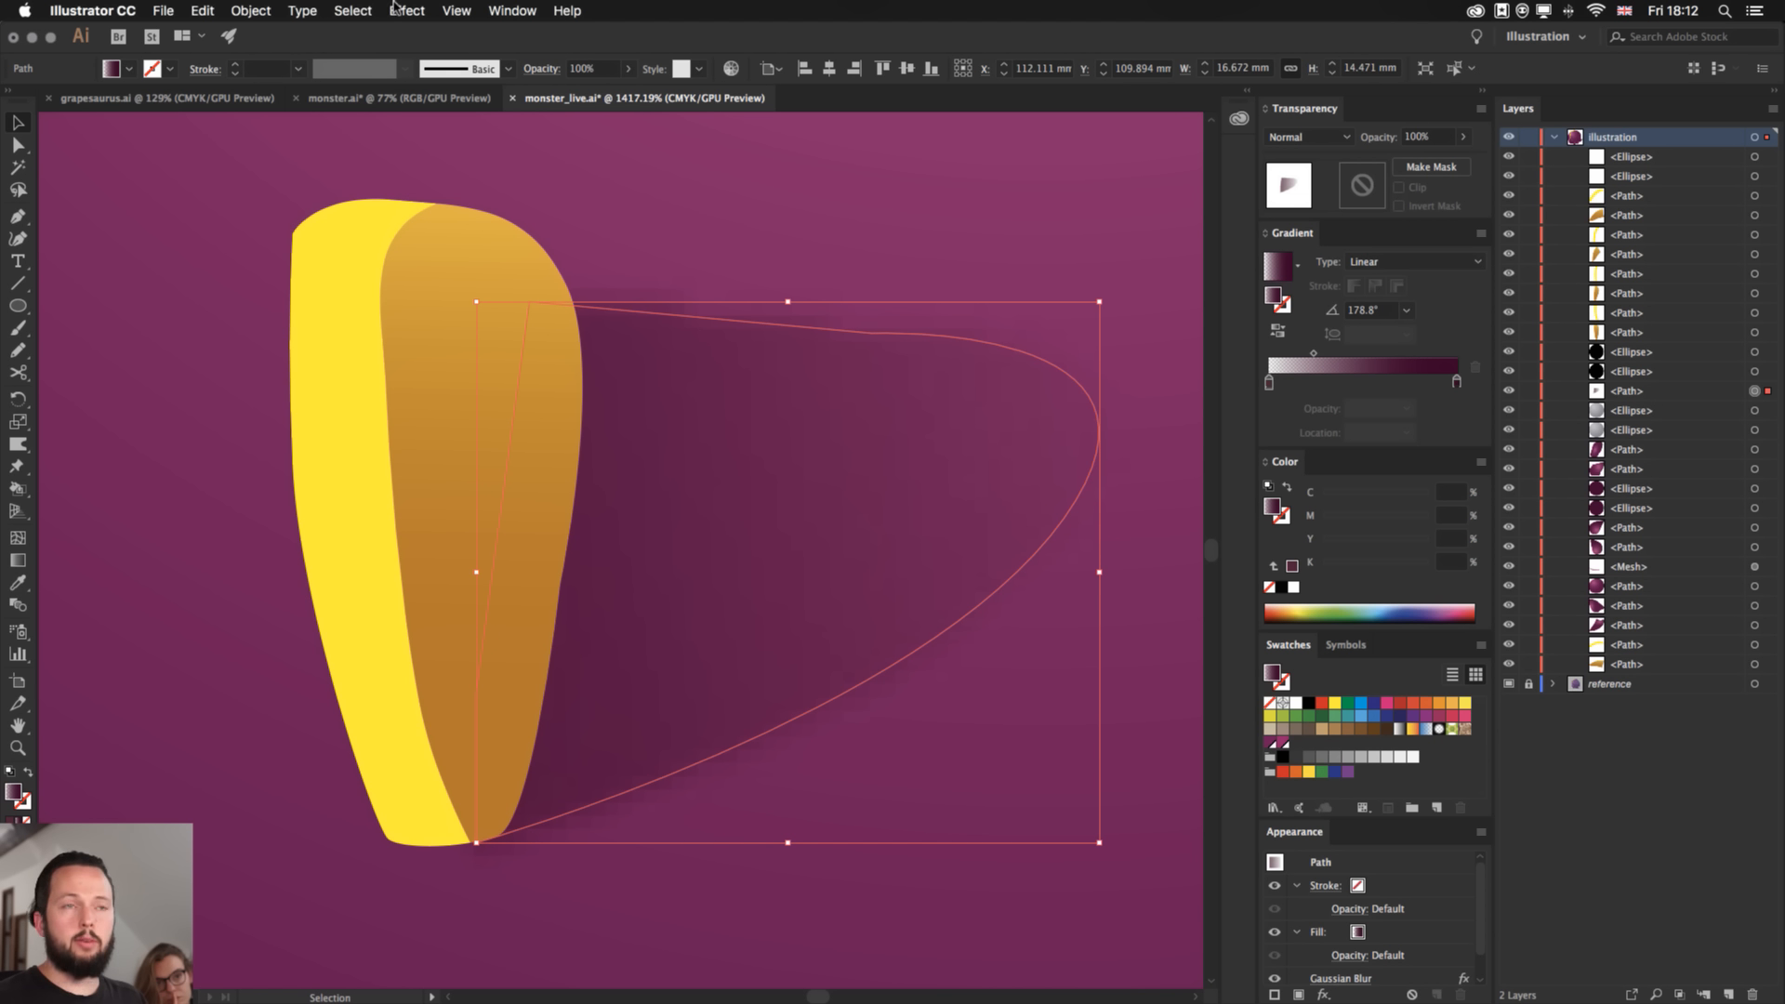
left_click(404, 11)
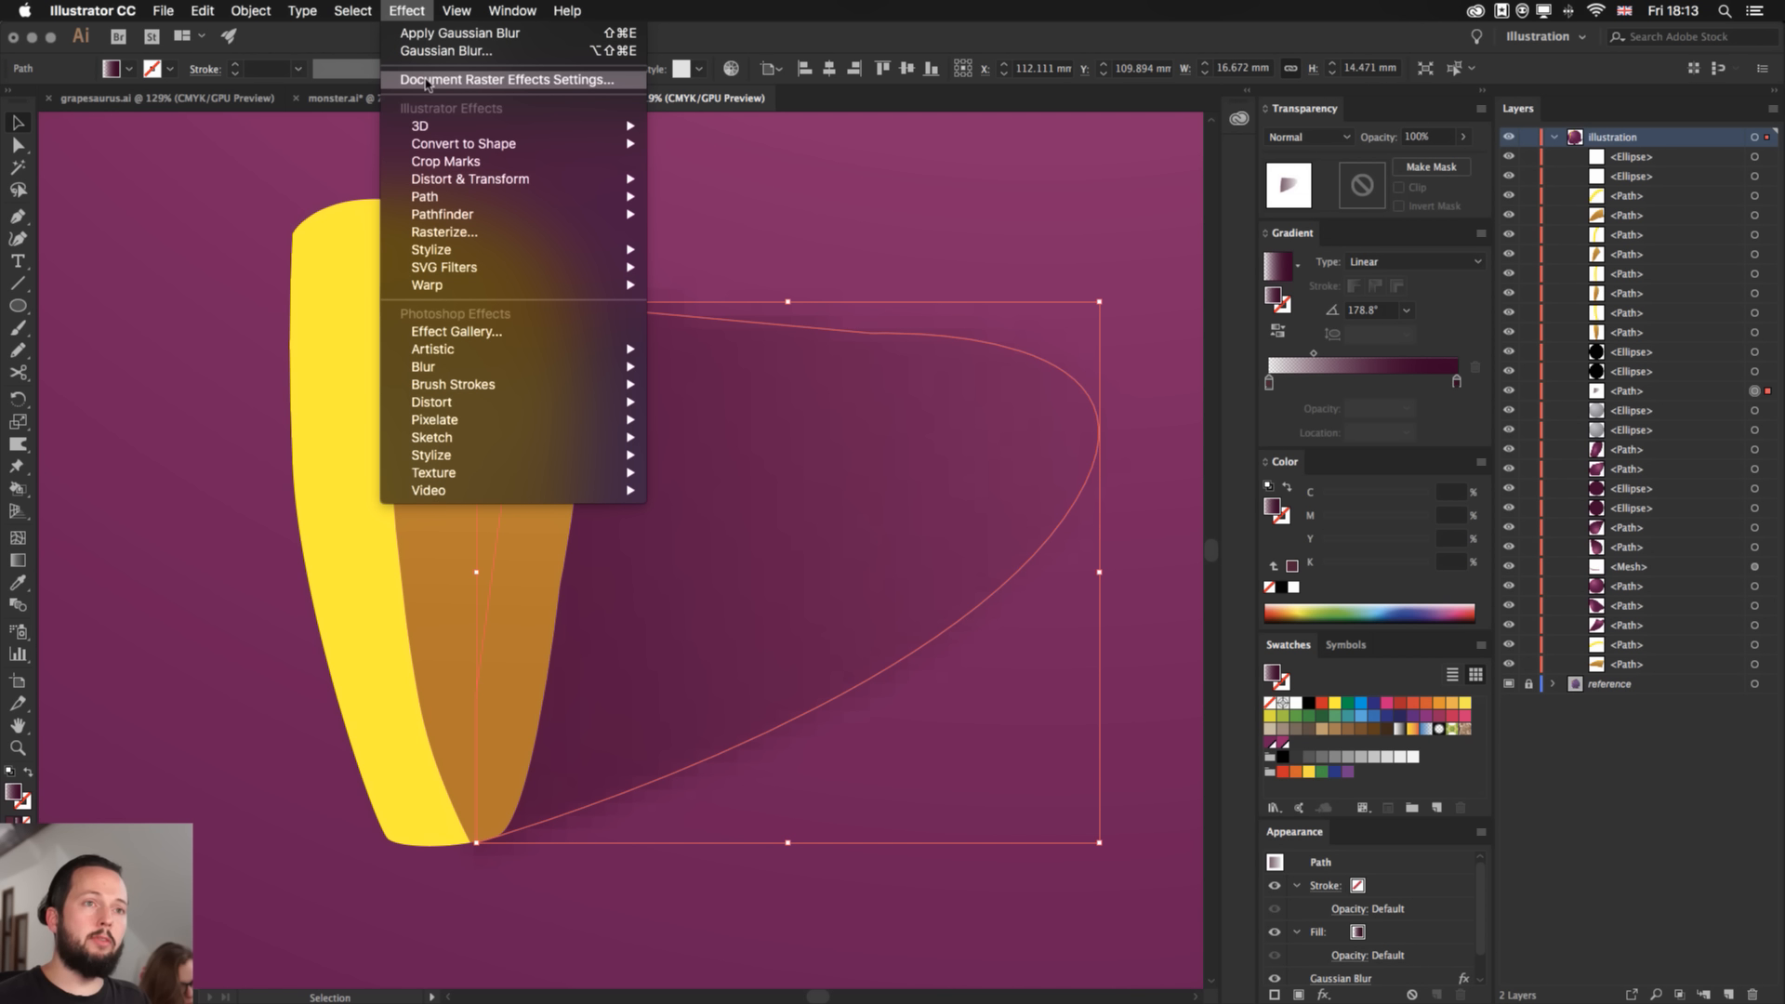
left_click(427, 82)
left_click(907, 276)
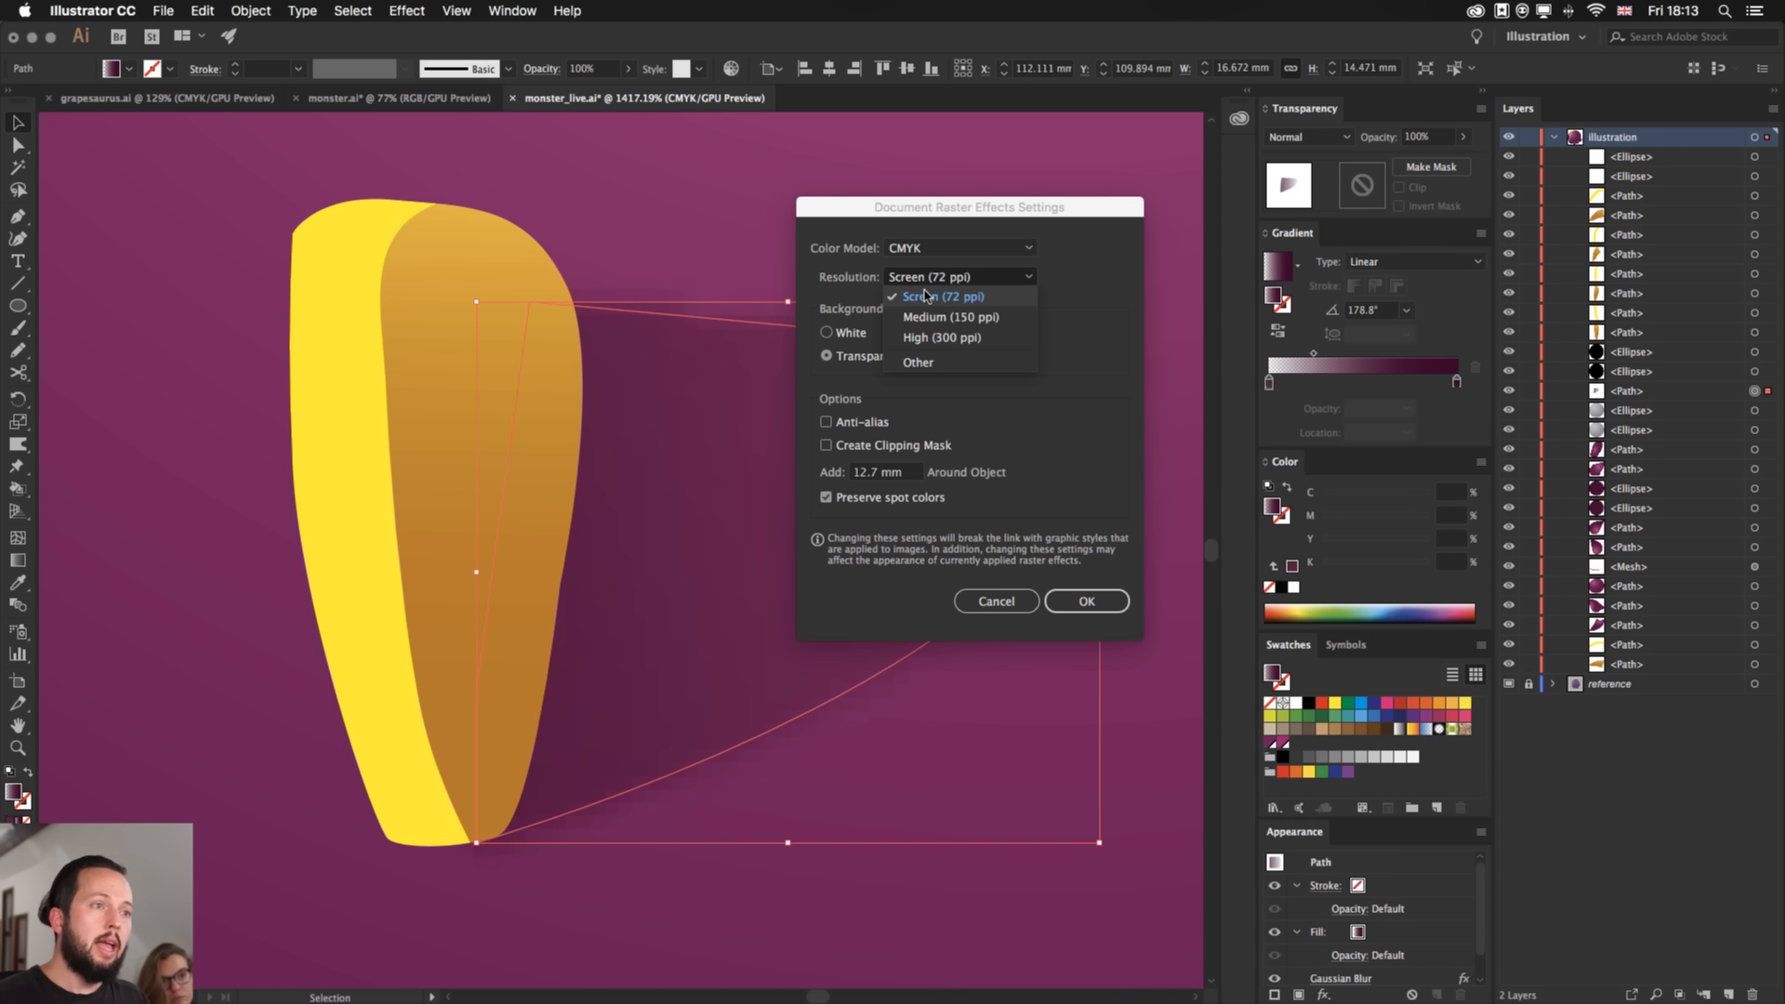
left_click(925, 276)
left_click(922, 277)
left_click(920, 362)
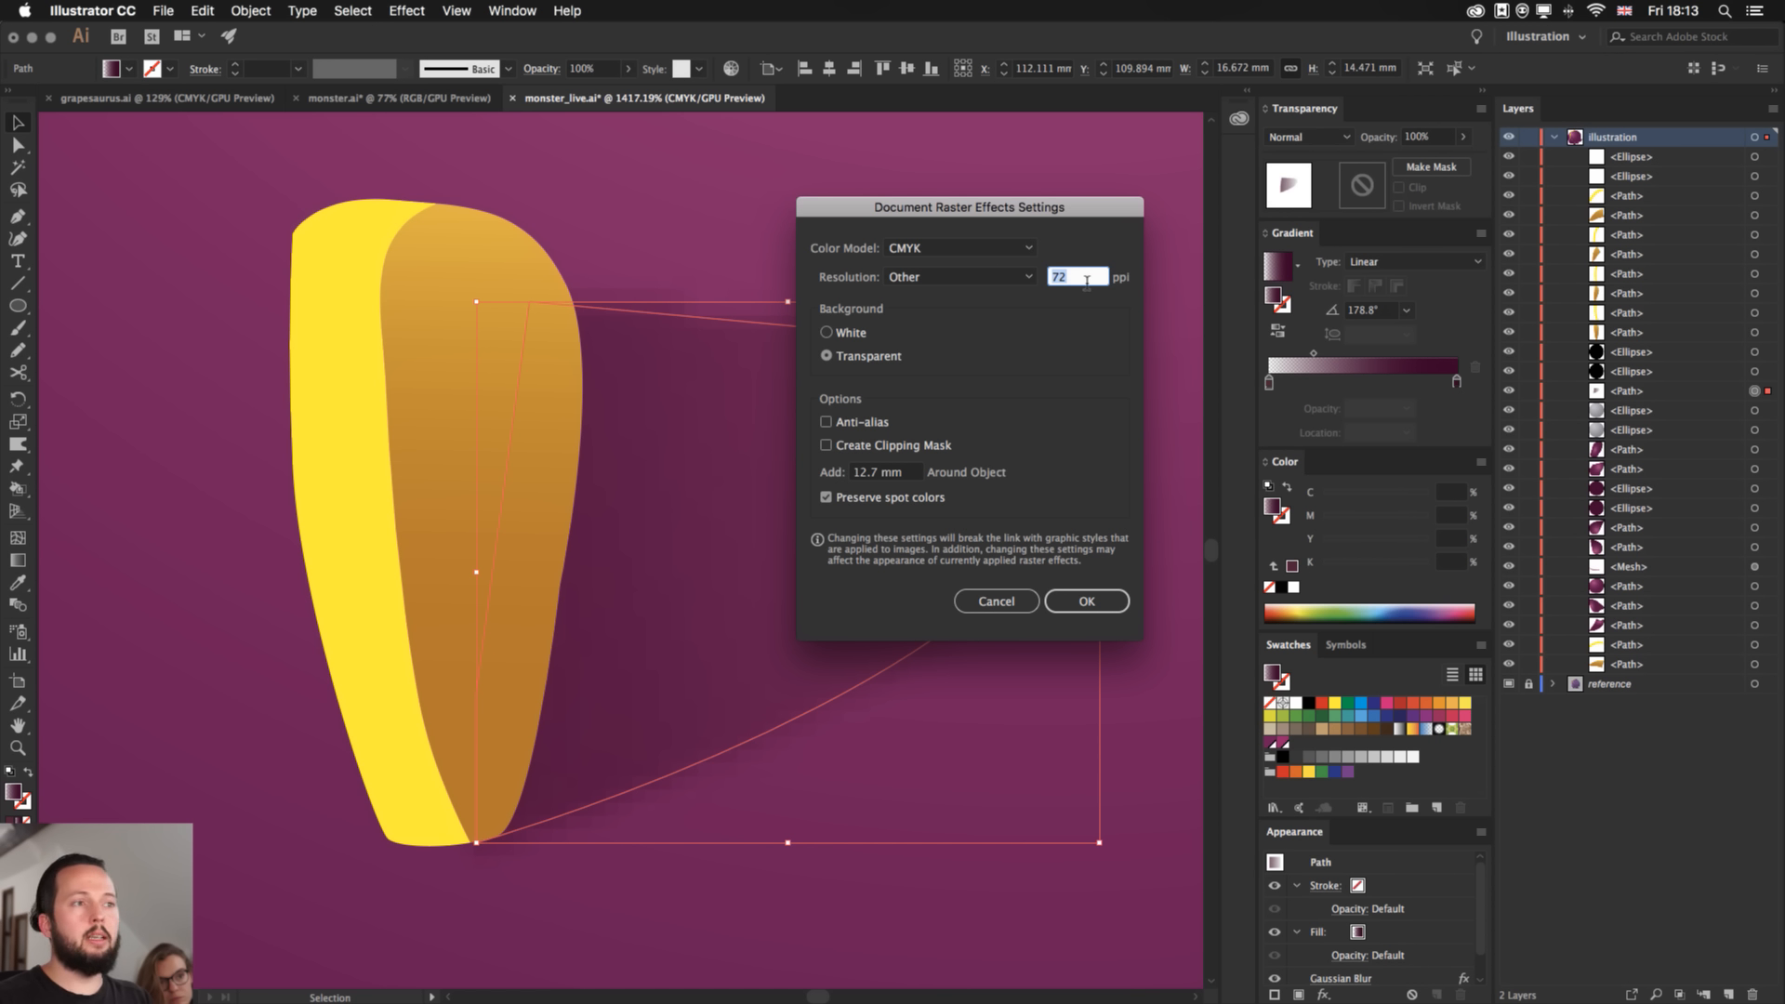
key("Return")
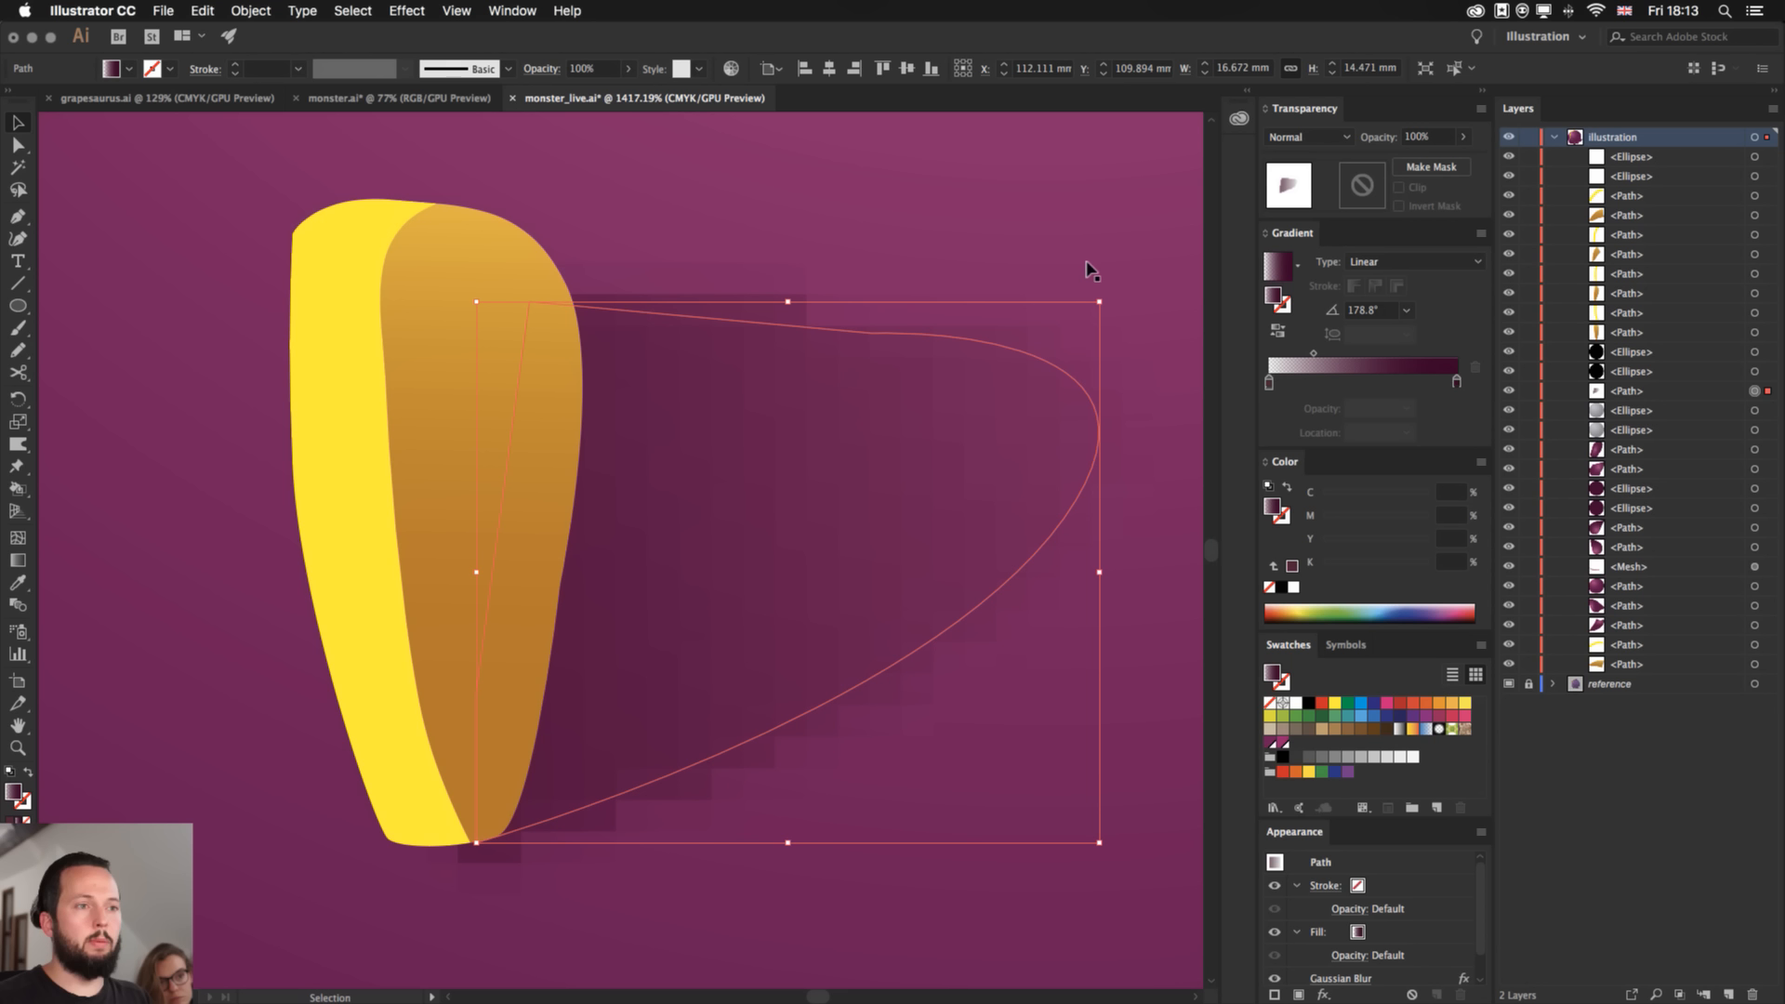
left_click(247, 423)
key("super+0")
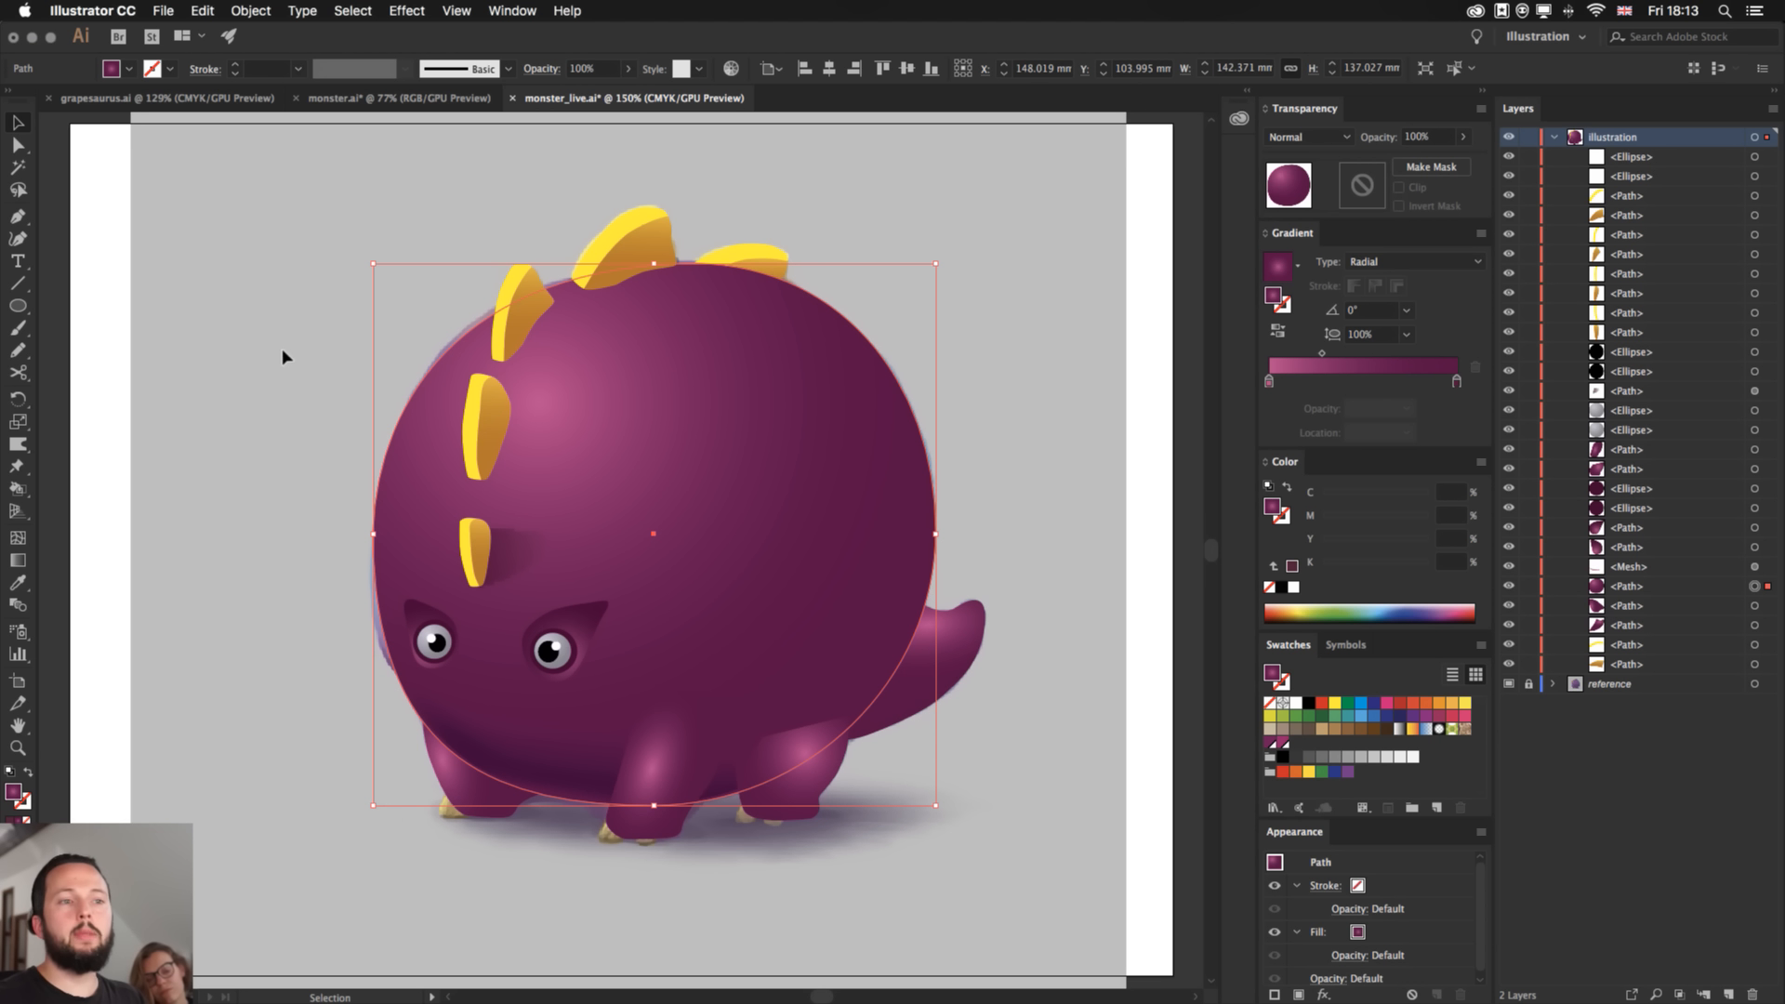
left_click(218, 392)
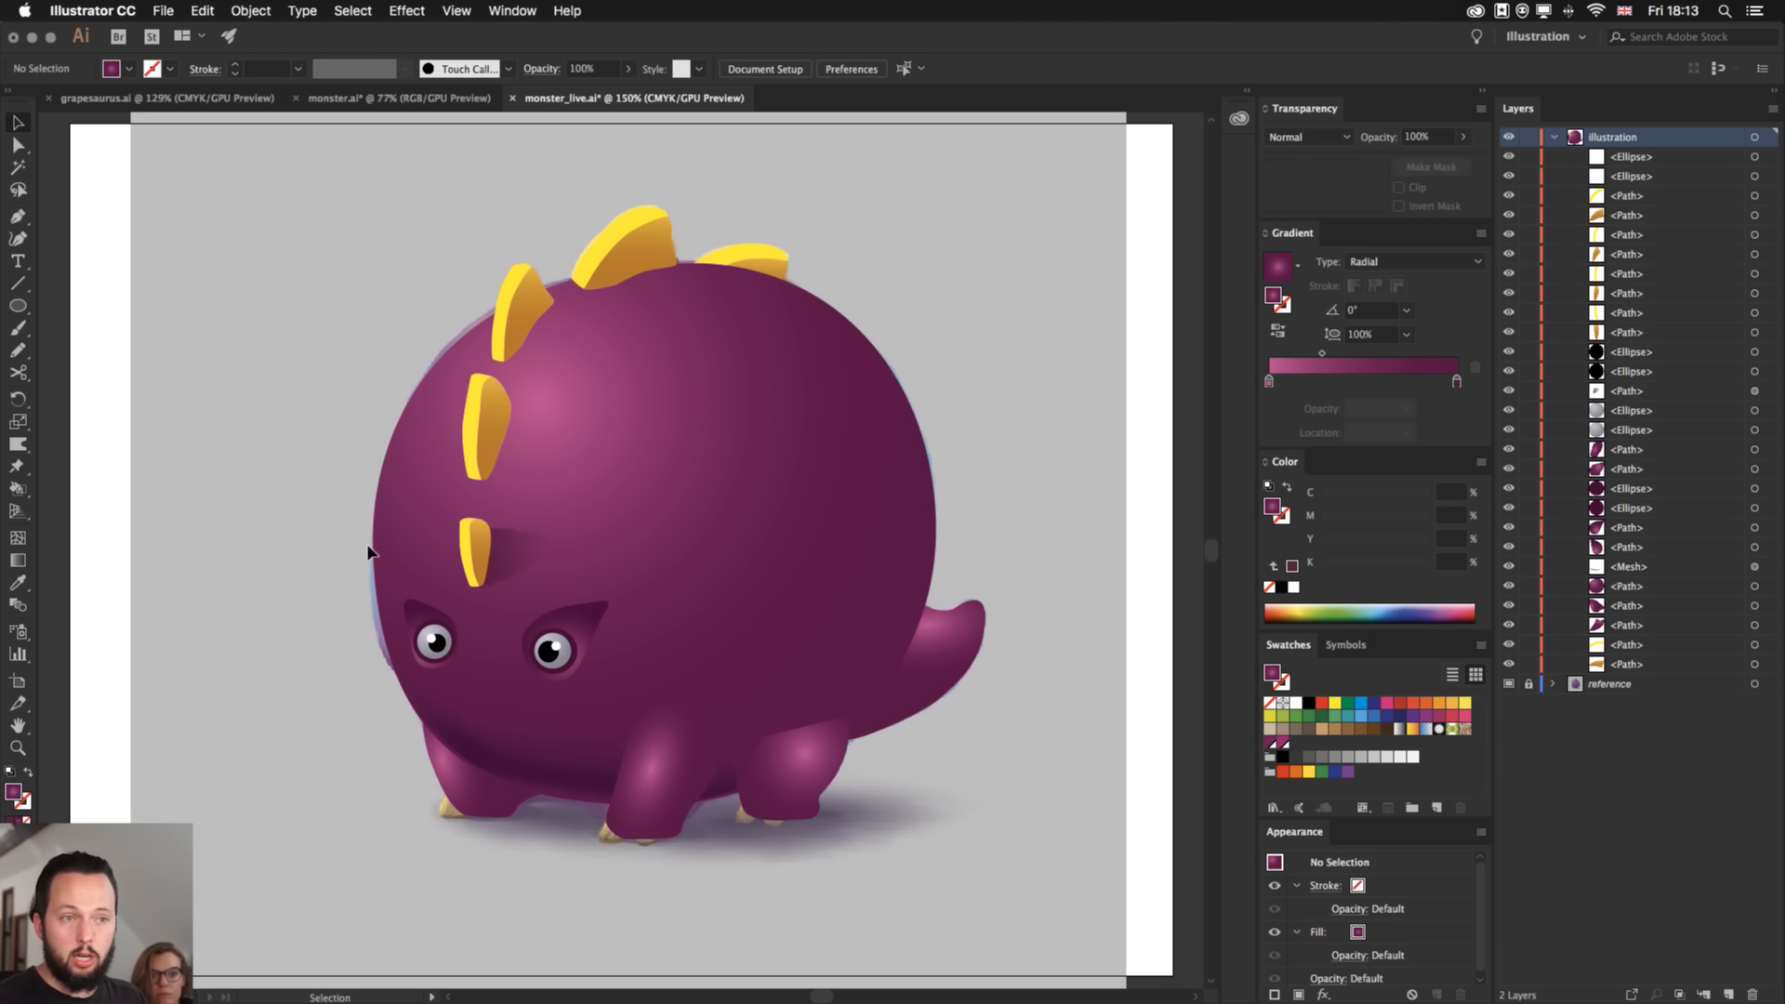
left_click(449, 566, "super")
left_click(731, 593, "super")
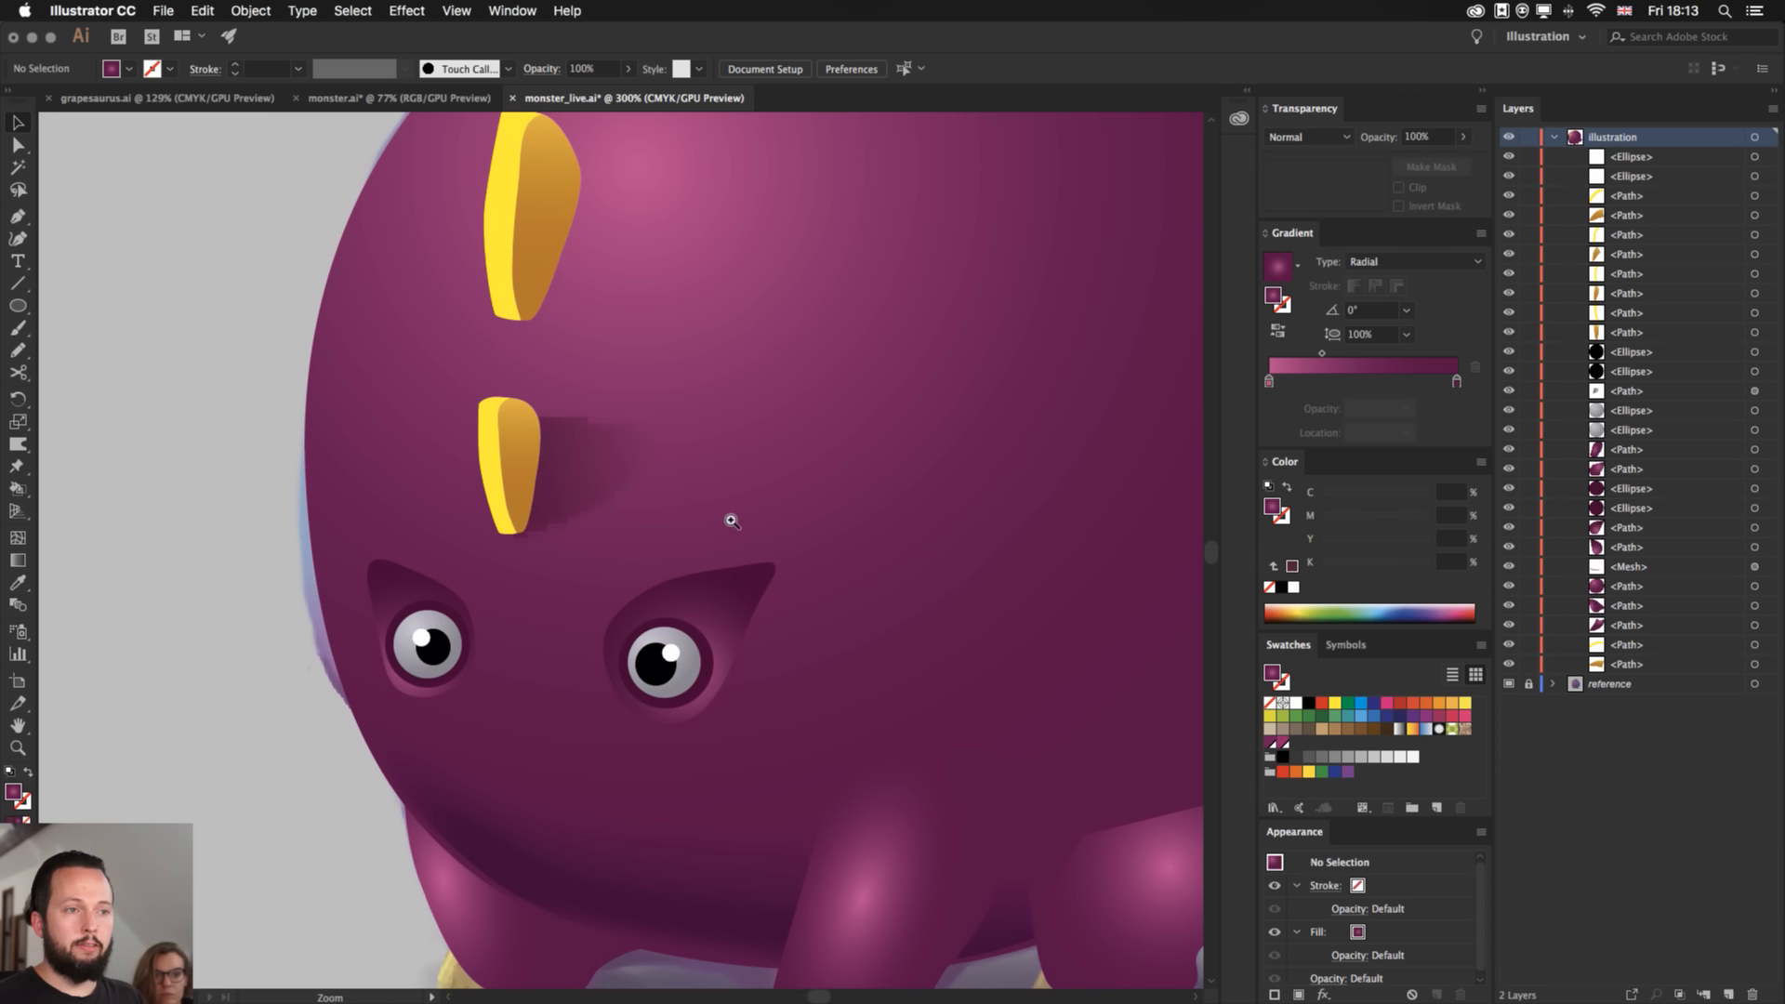
left_click(633, 476, "super")
left_click(548, 530)
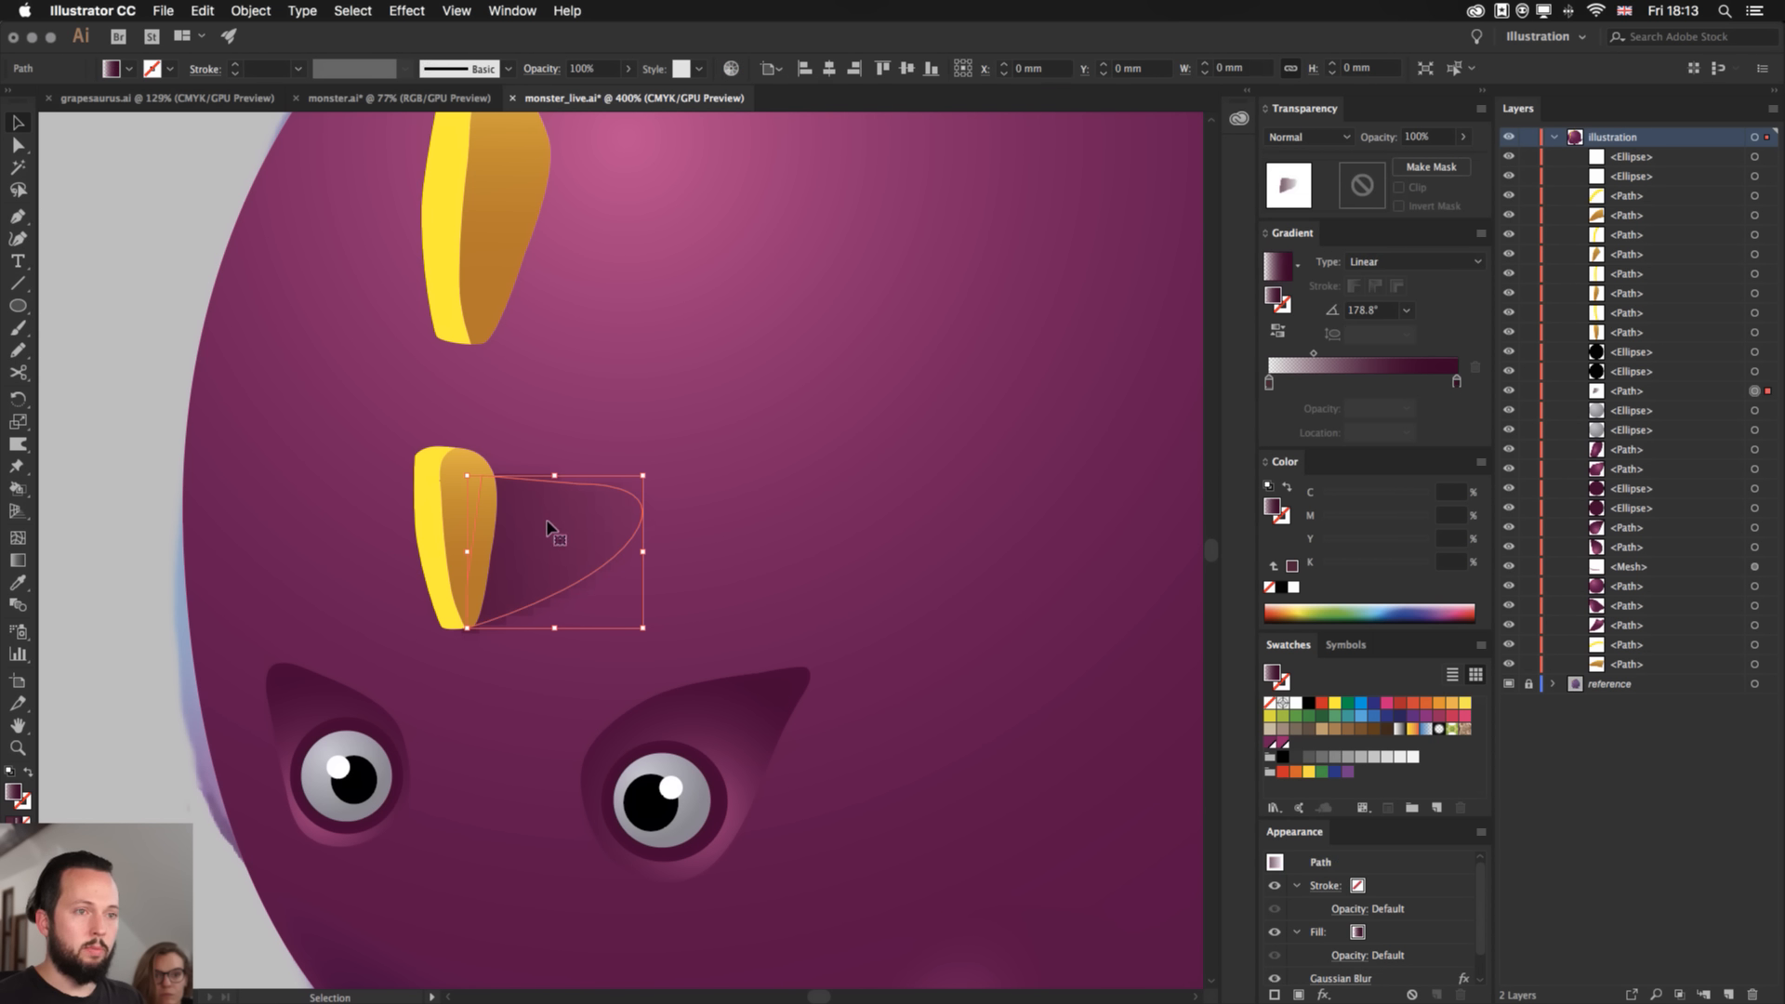
left_click(405, 10)
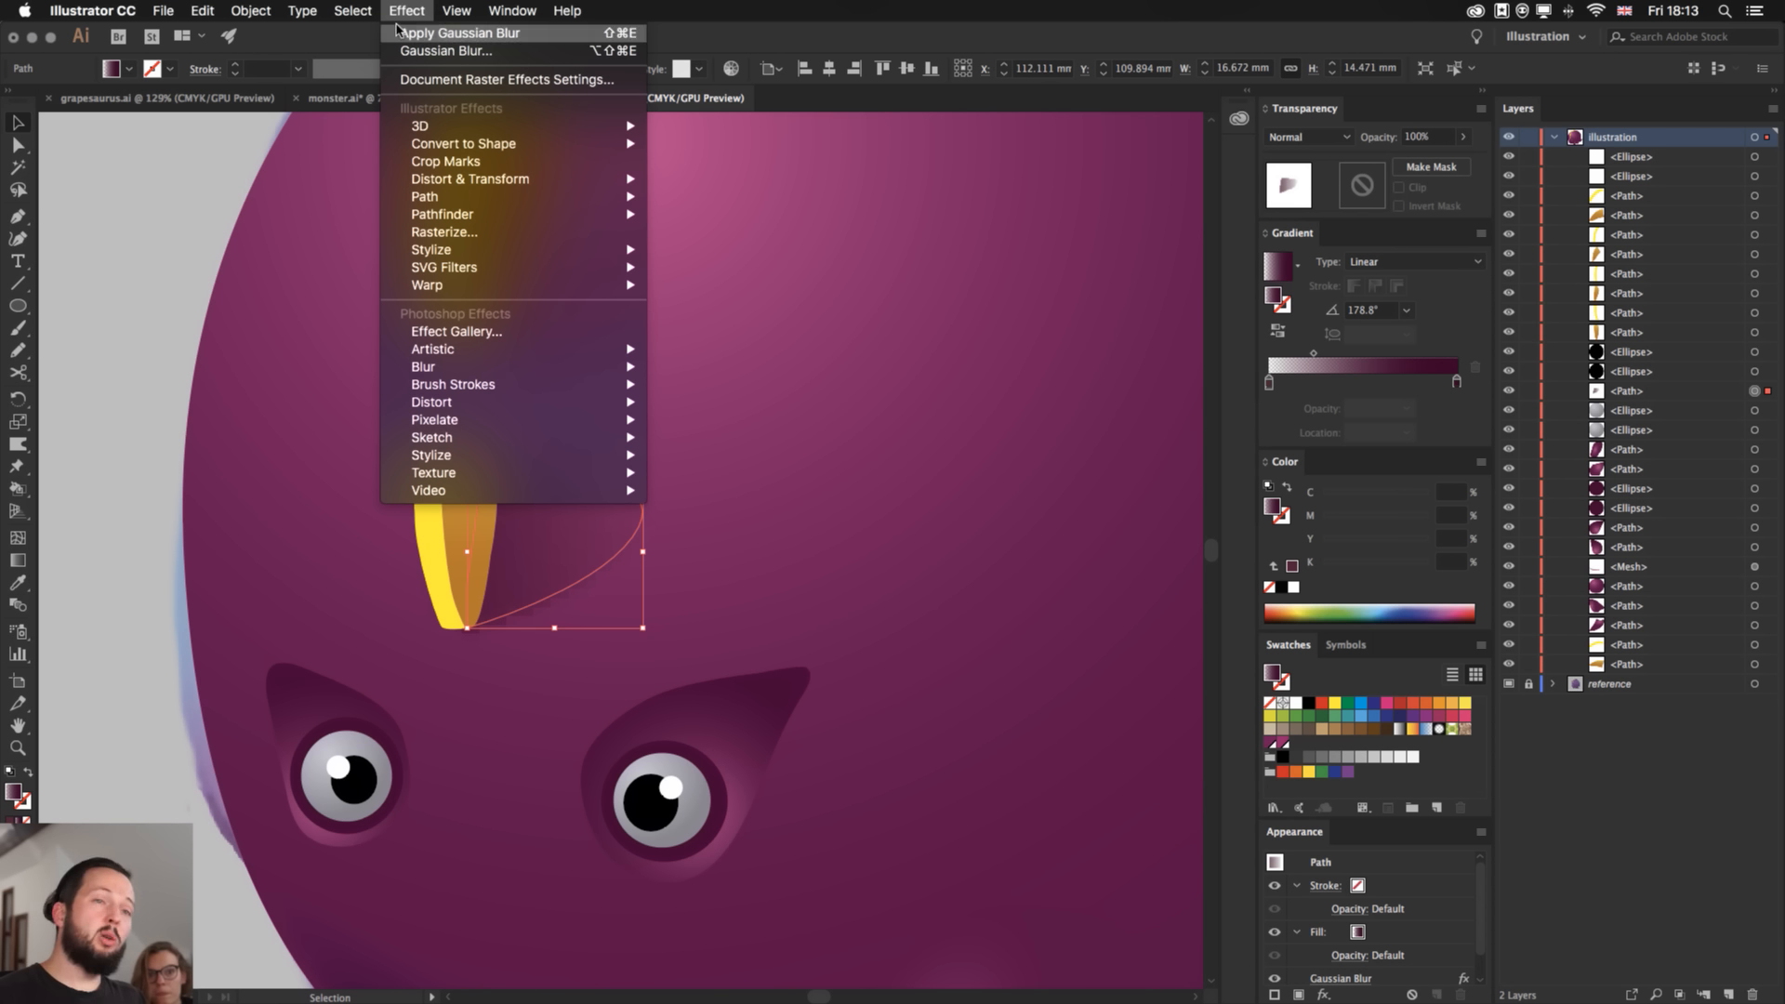
left_click(417, 82)
key("Escape")
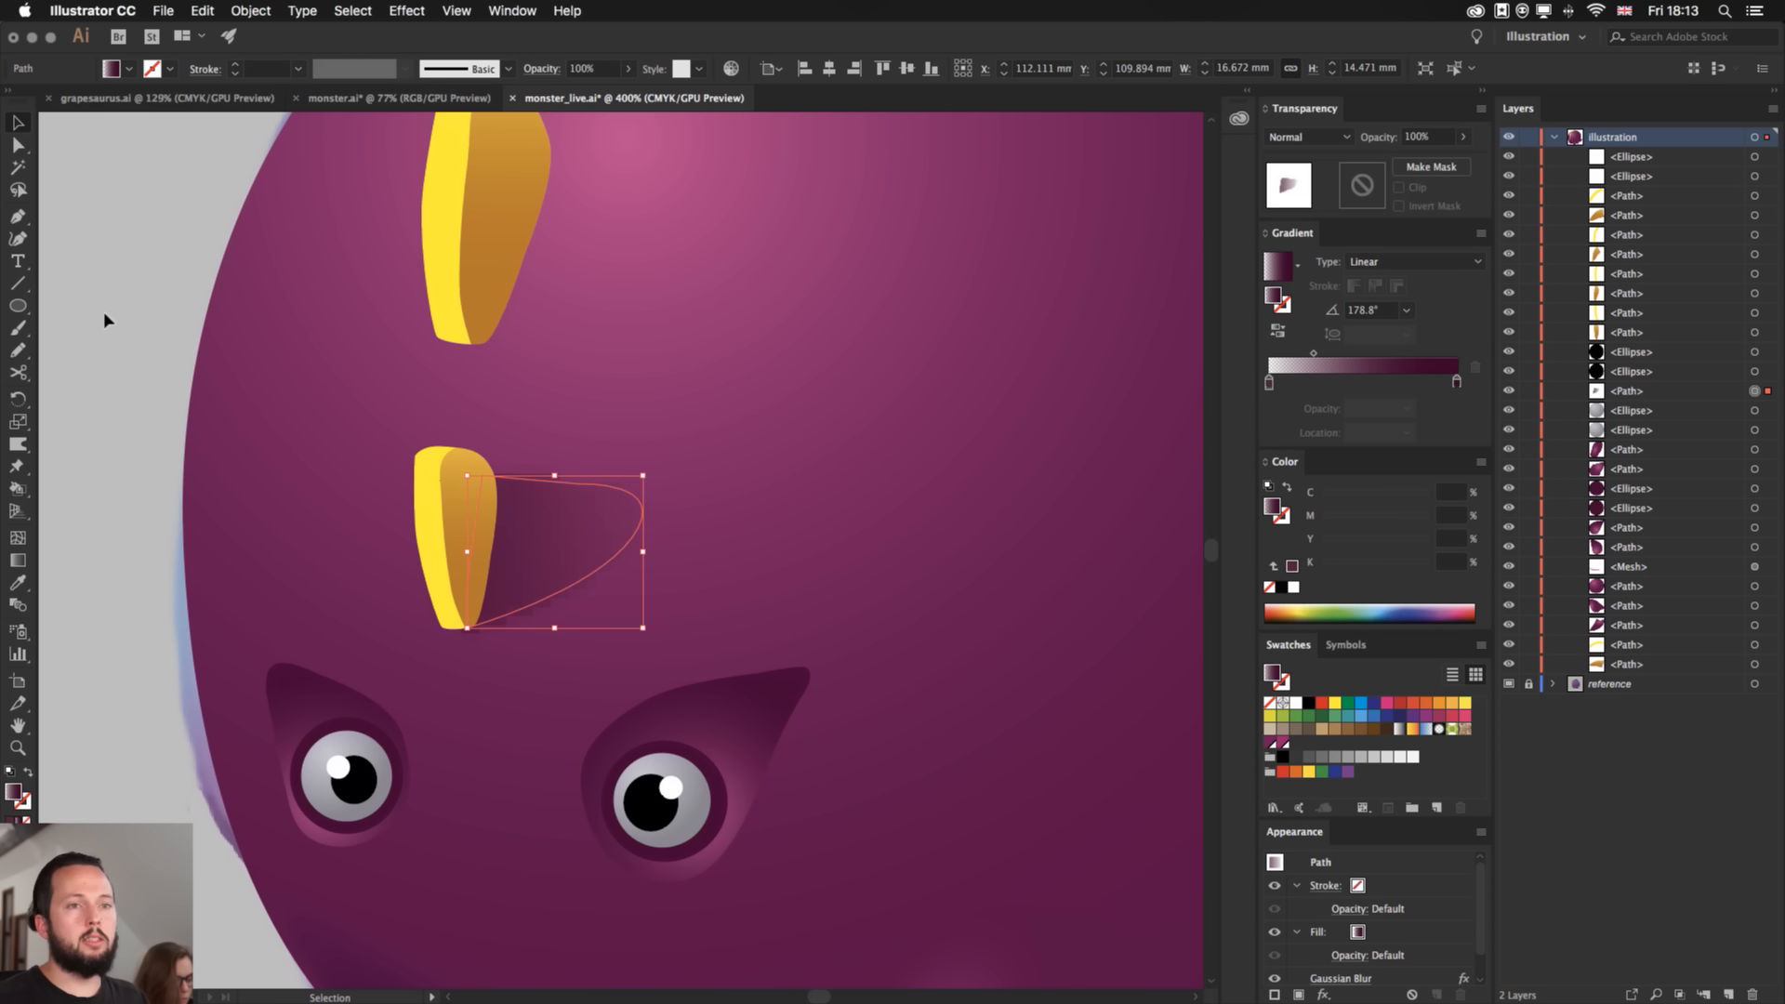
left_click(105, 314)
- Duplicate the small horn's shadow beside the second horn above it and stretch the copy taller
left_click_drag(566, 502, 547, 298)
left_click(492, 632)
left_click_drag(564, 412, 565, 468)
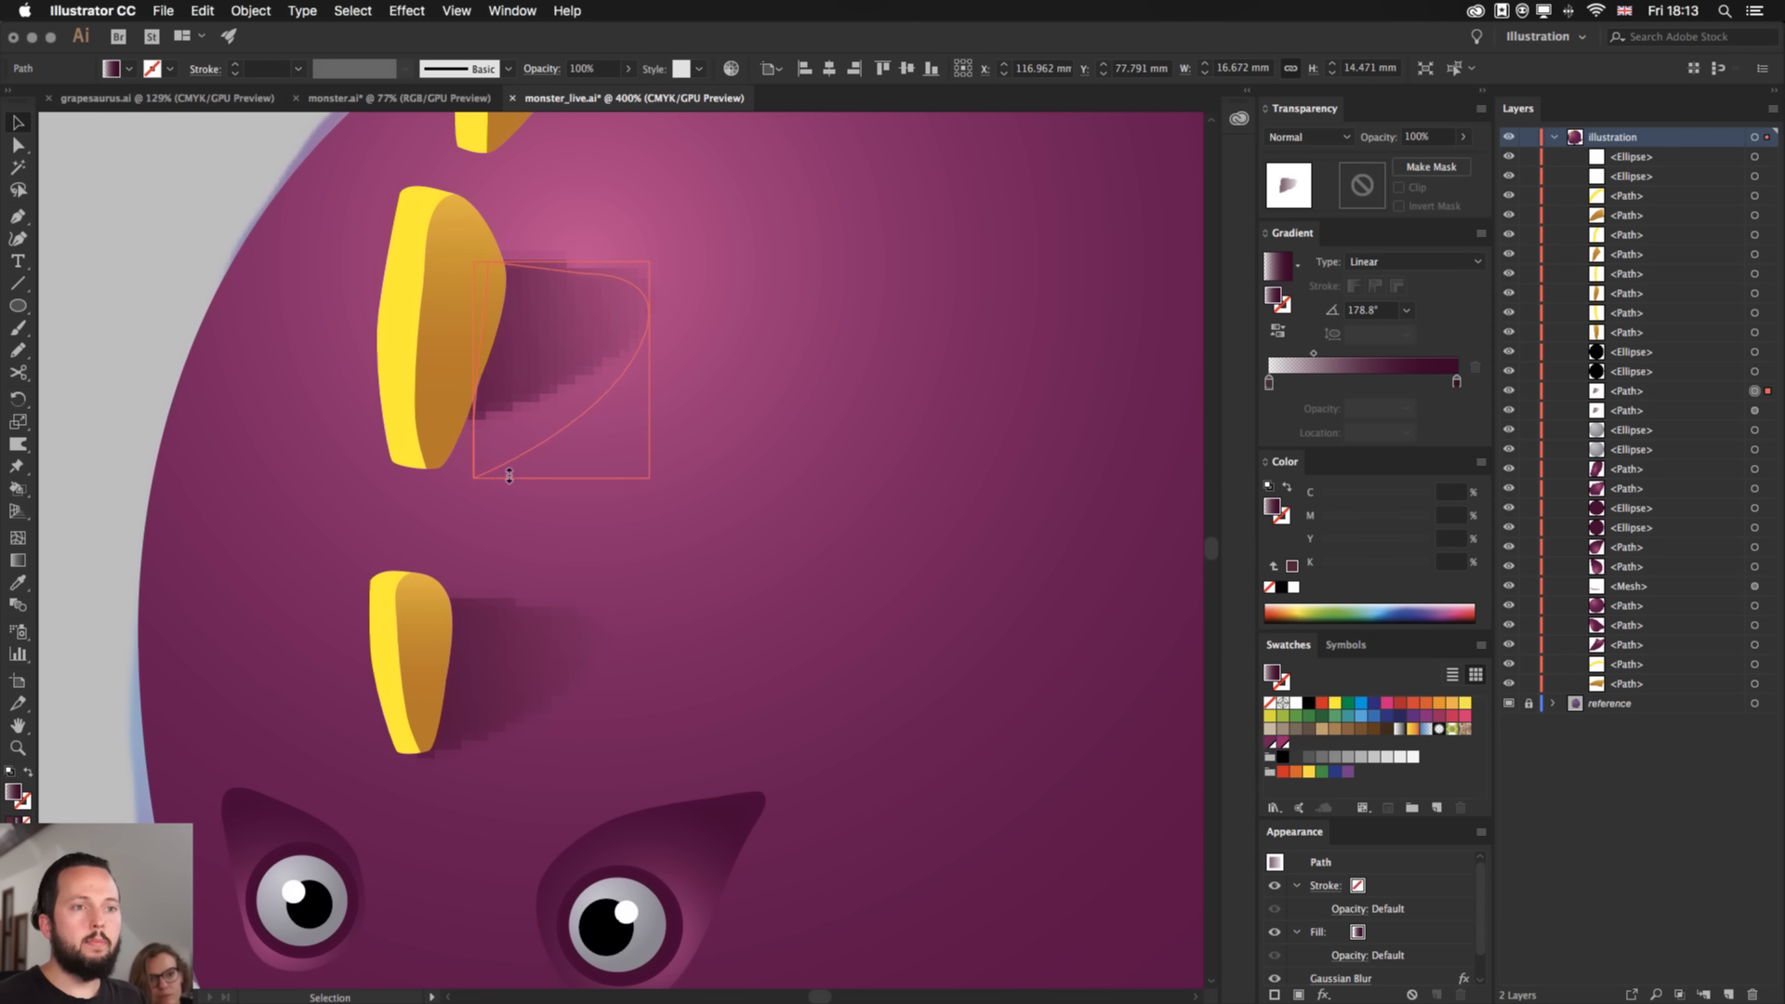
- Rotate the second horn's shadow about 15° clockwise, fit it against the horn's edge, and deselect it
key("r")
left_click_drag(735, 265, 765, 310)
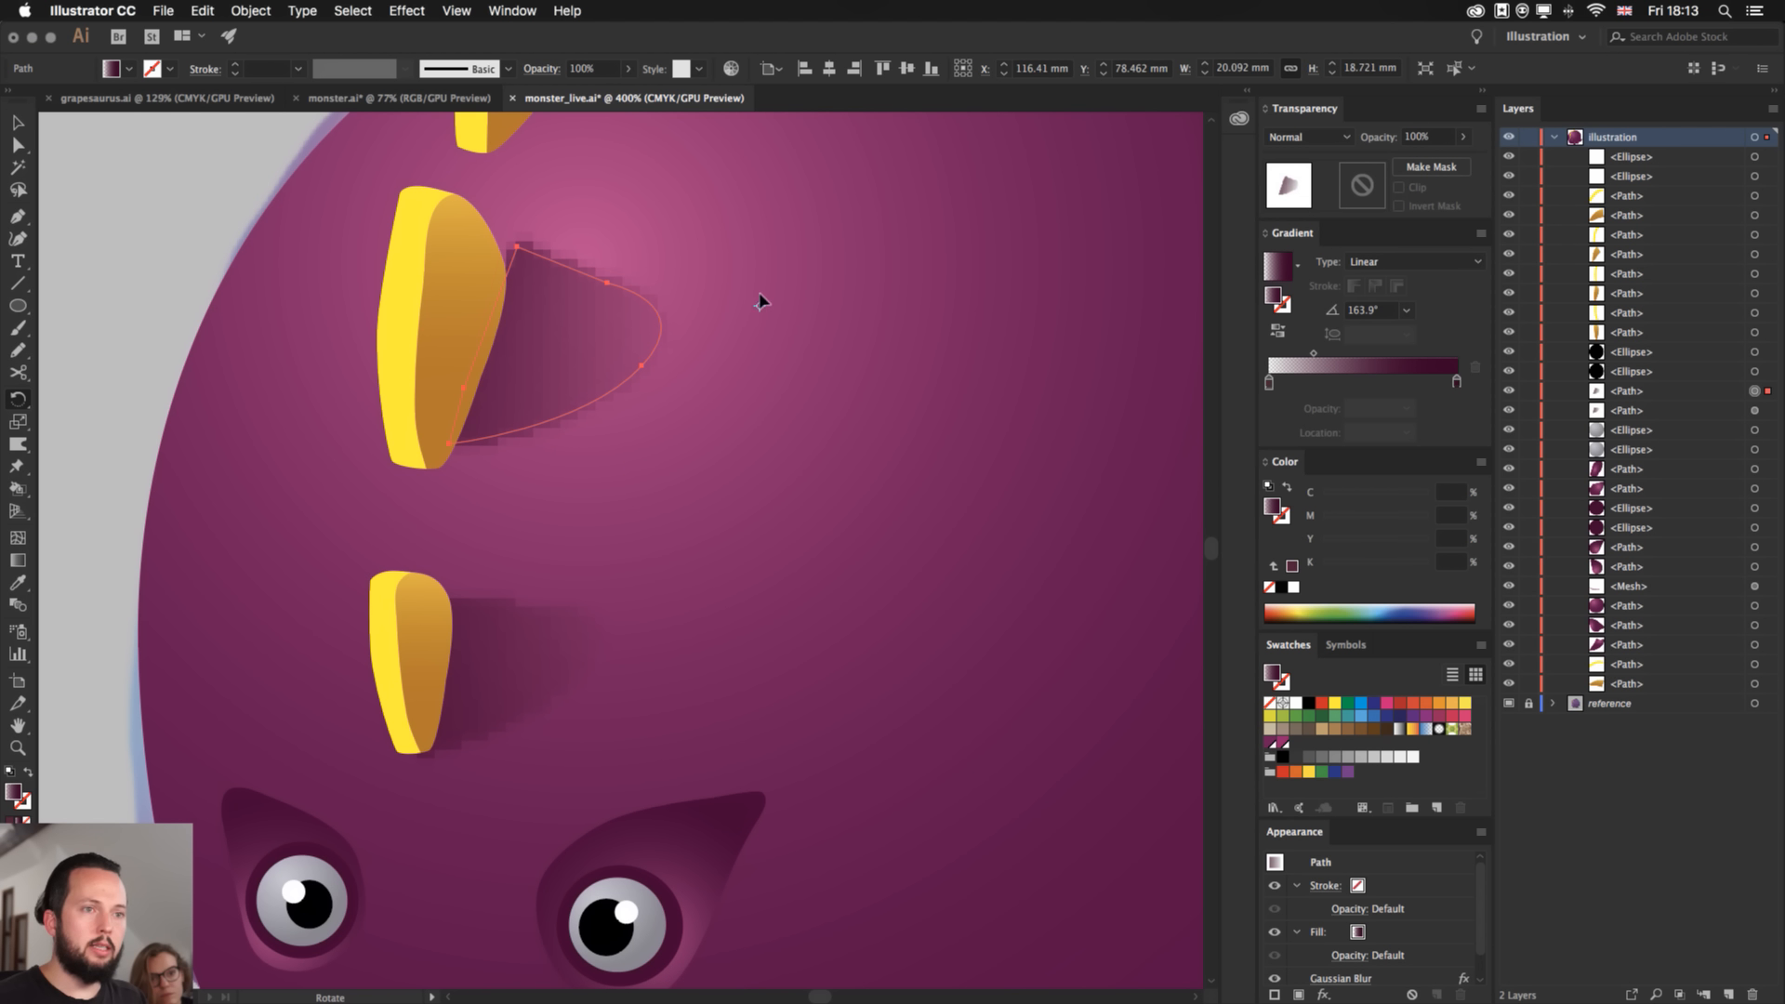
key("v")
left_click_drag(605, 302, 578, 325)
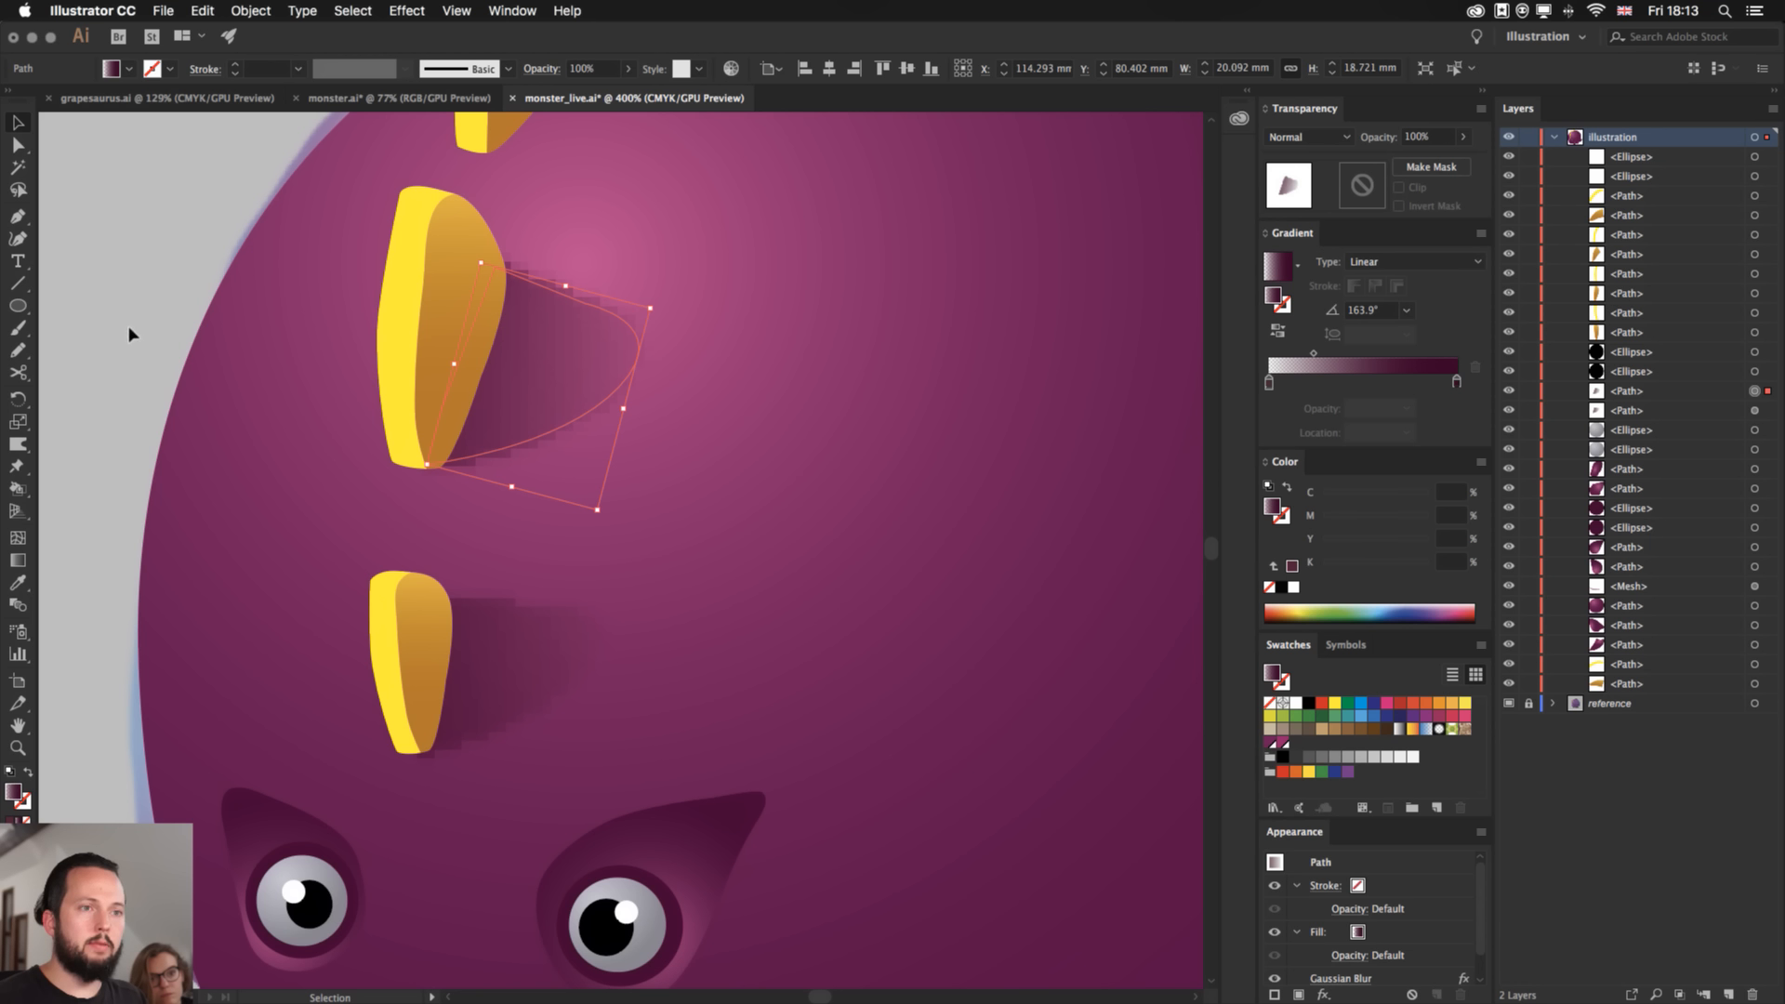
left_click(72, 280)
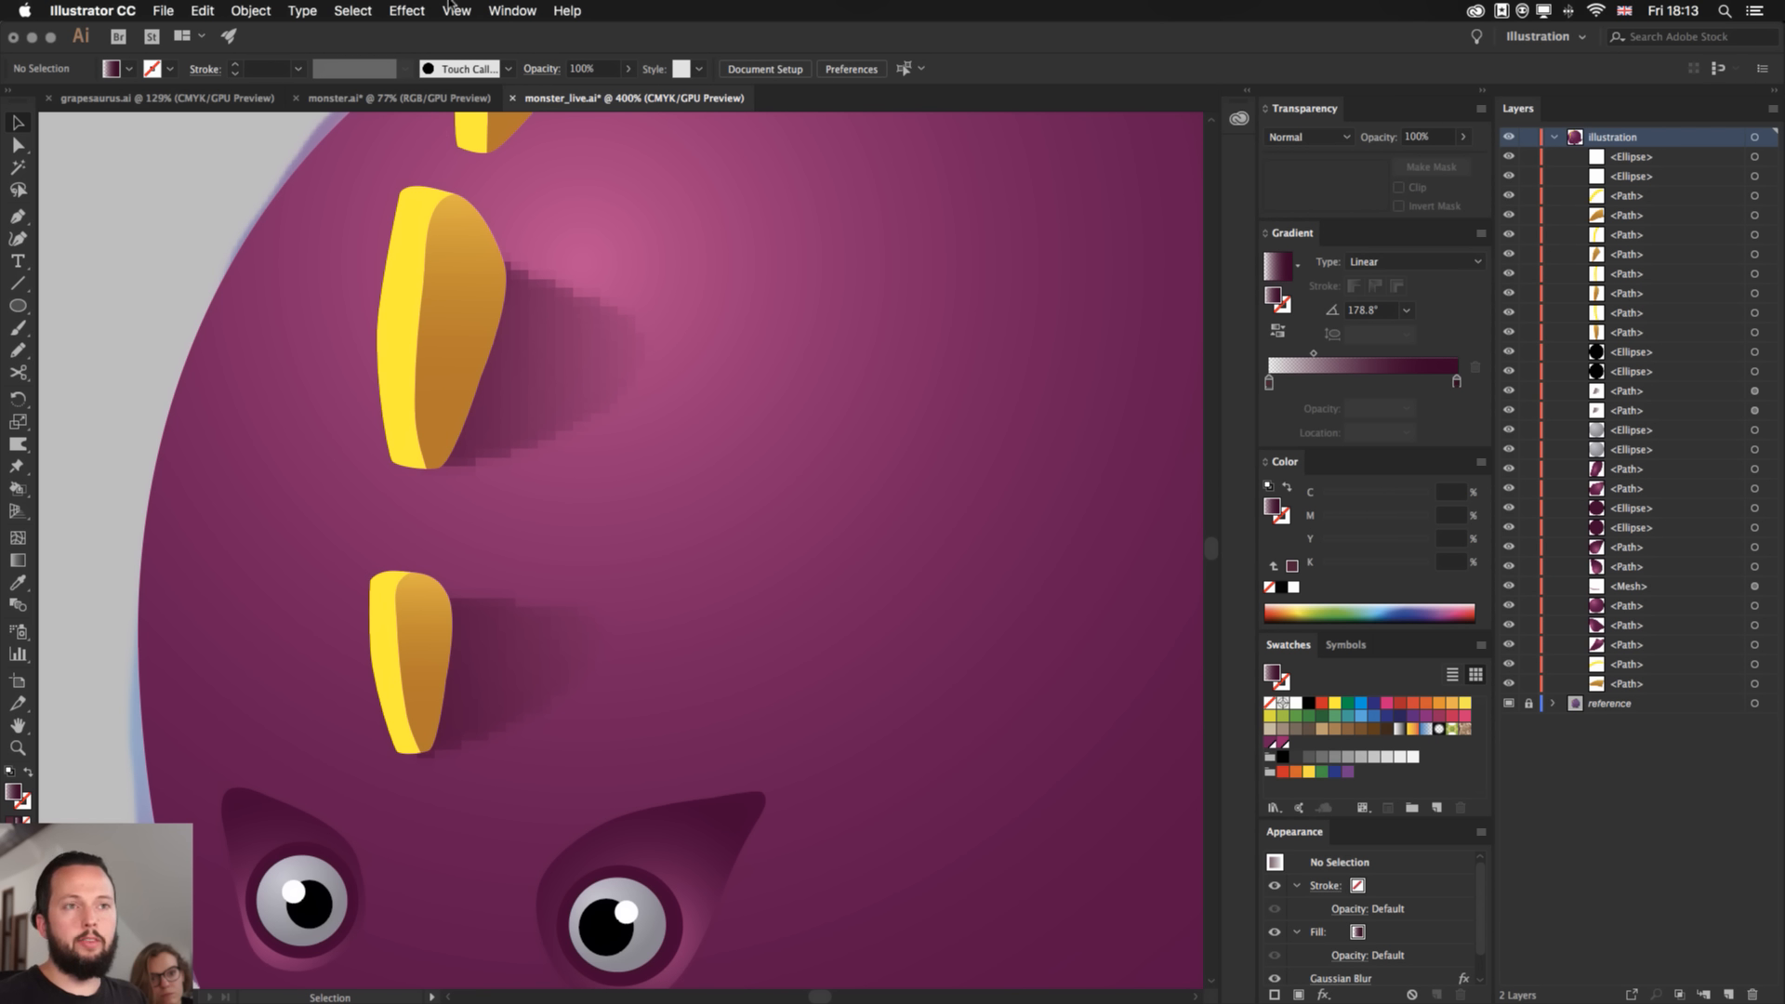
- Set the document raster effects resolution to High (300 ppi)
left_click(408, 10)
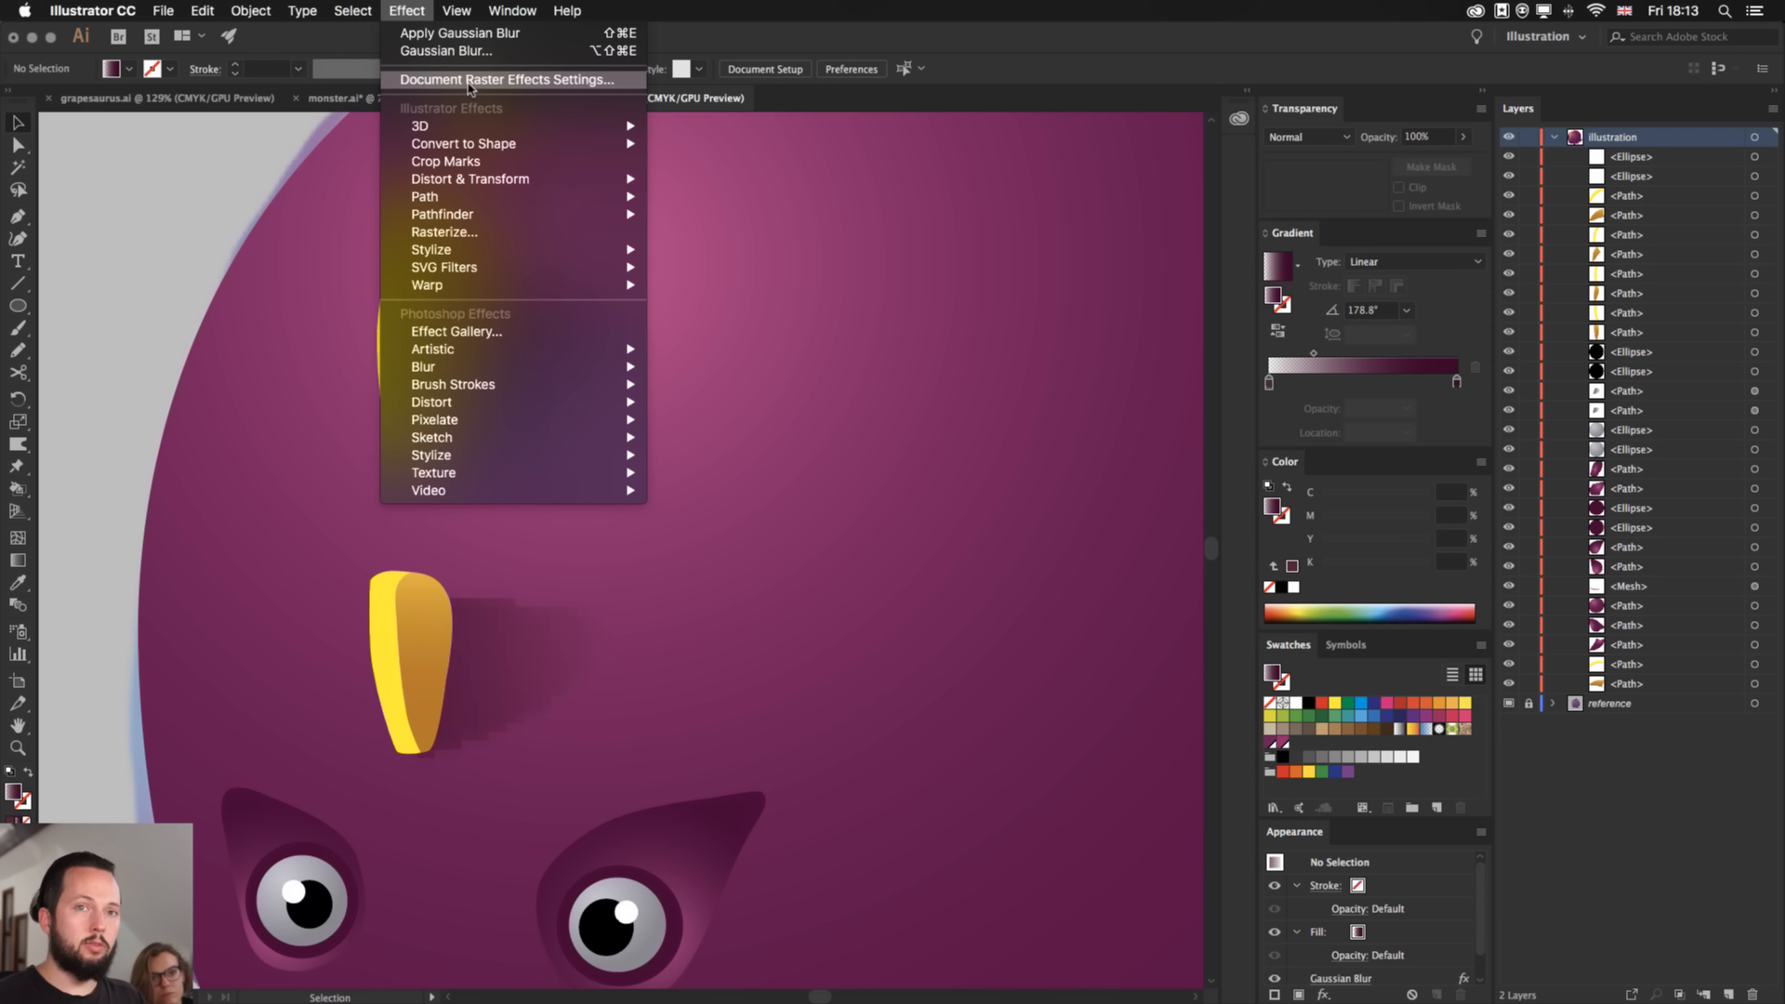
left_click(469, 84)
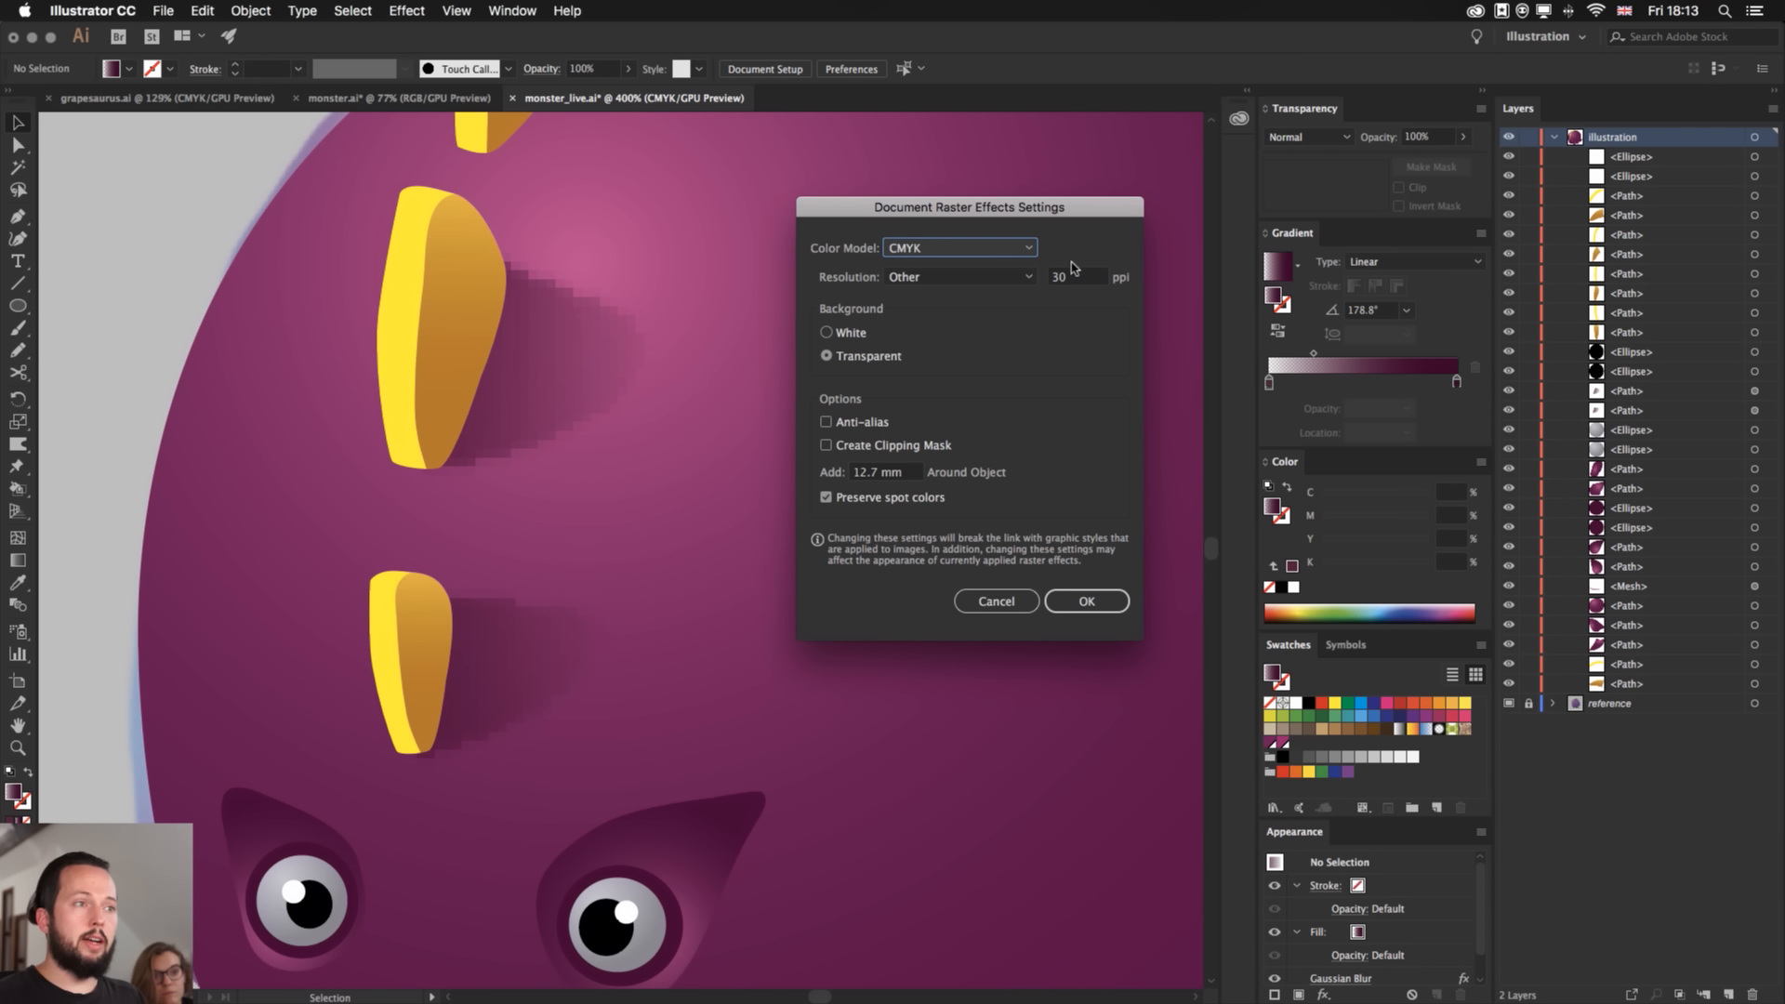
left_click(1029, 277)
left_click(948, 327)
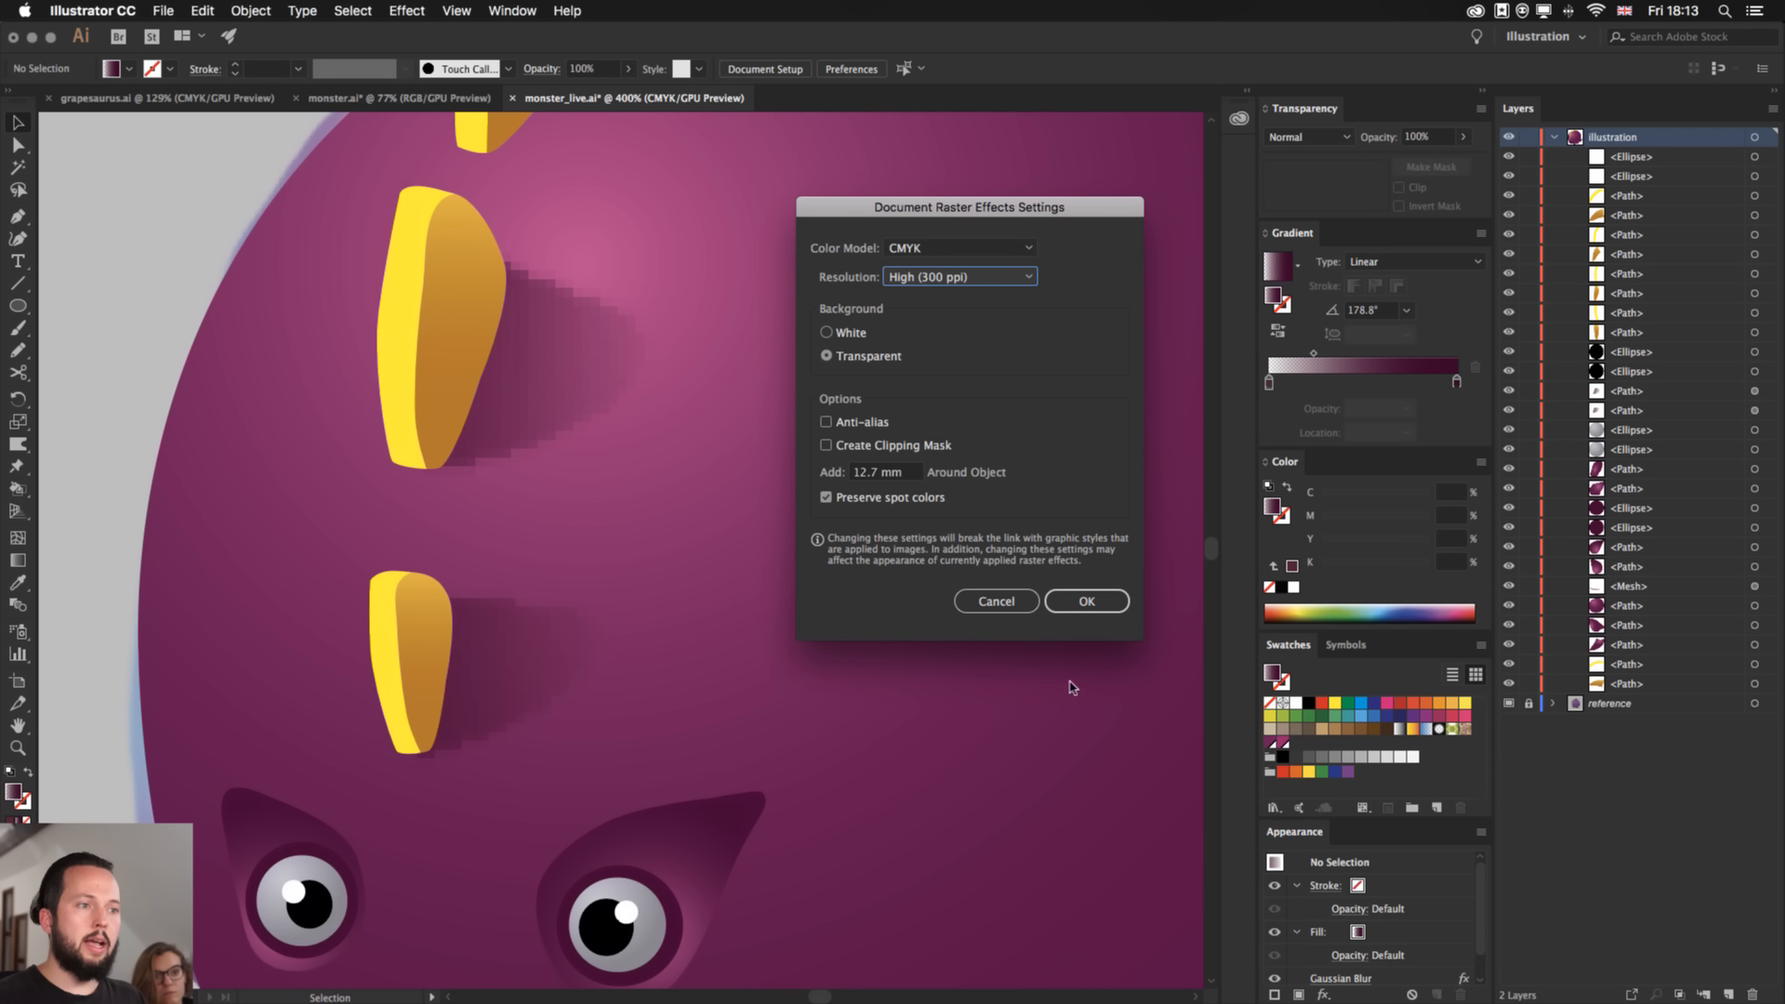
left_click(1087, 600)
left_click(133, 294)
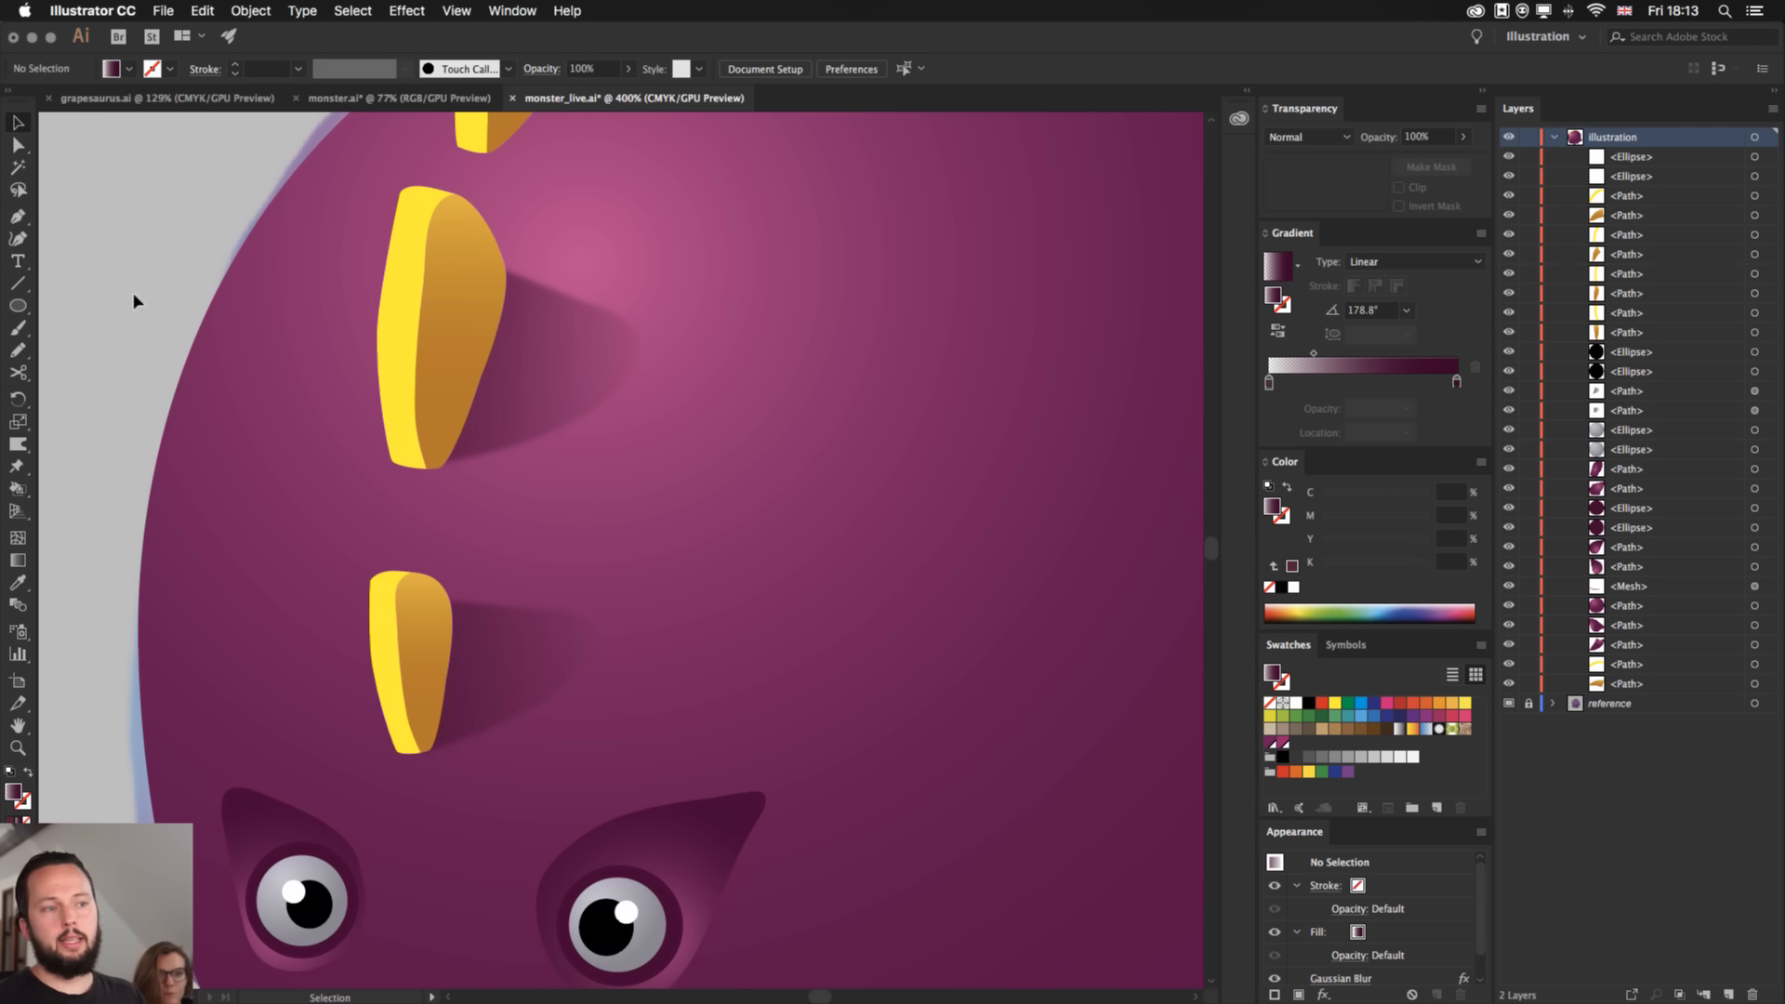
- Examine the second horn's shadow up close, checking its gradient direction and its applied Gaussian Blur radius
key("super+minus")
key("super+minus")
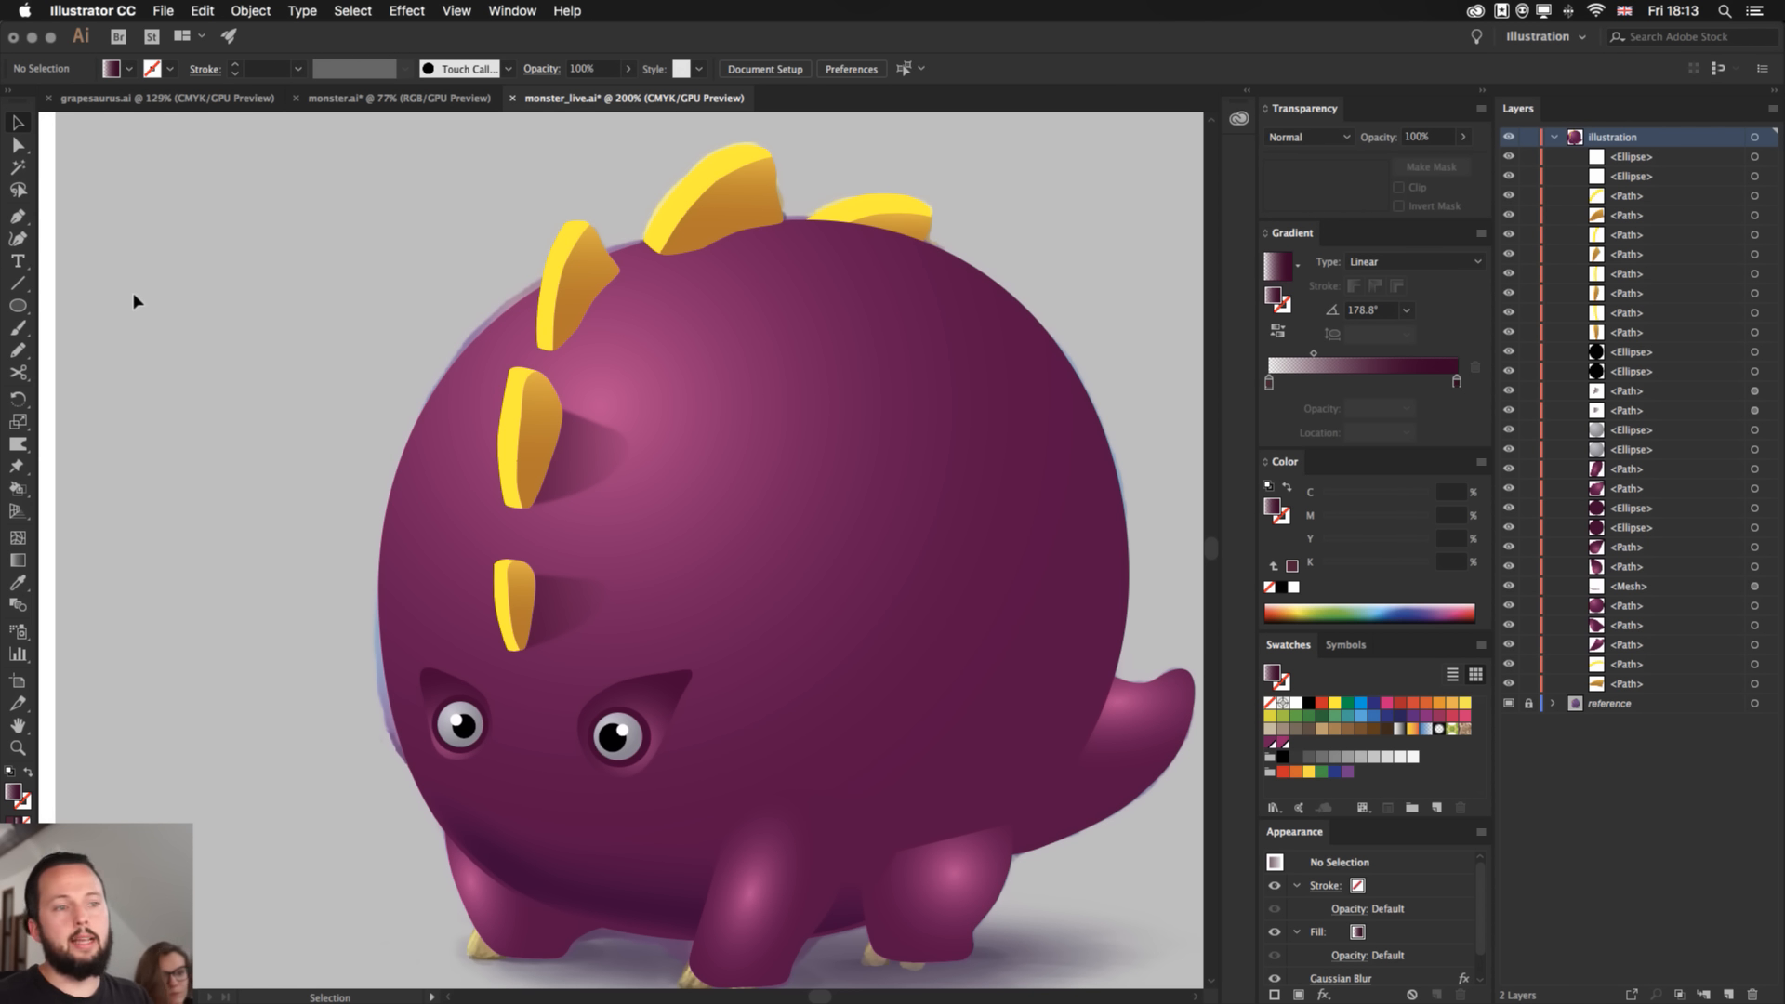
key("space")
left_click_drag(412, 314, 338, 348)
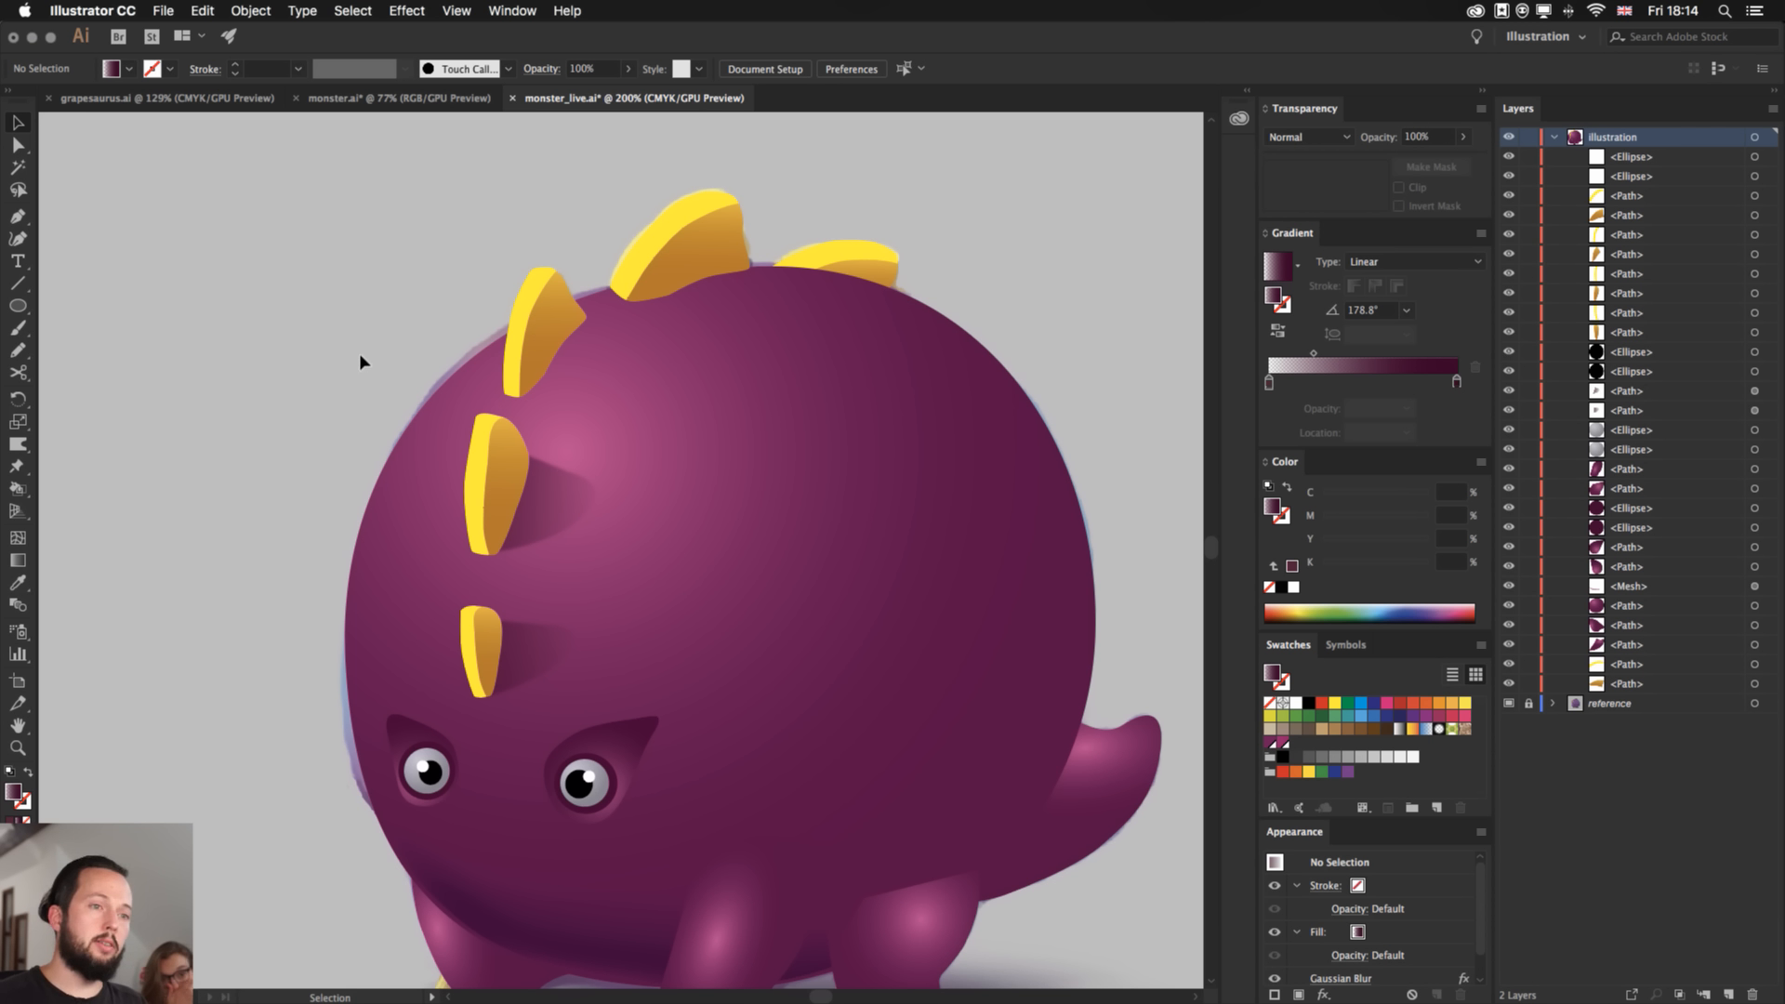
left_click(571, 499)
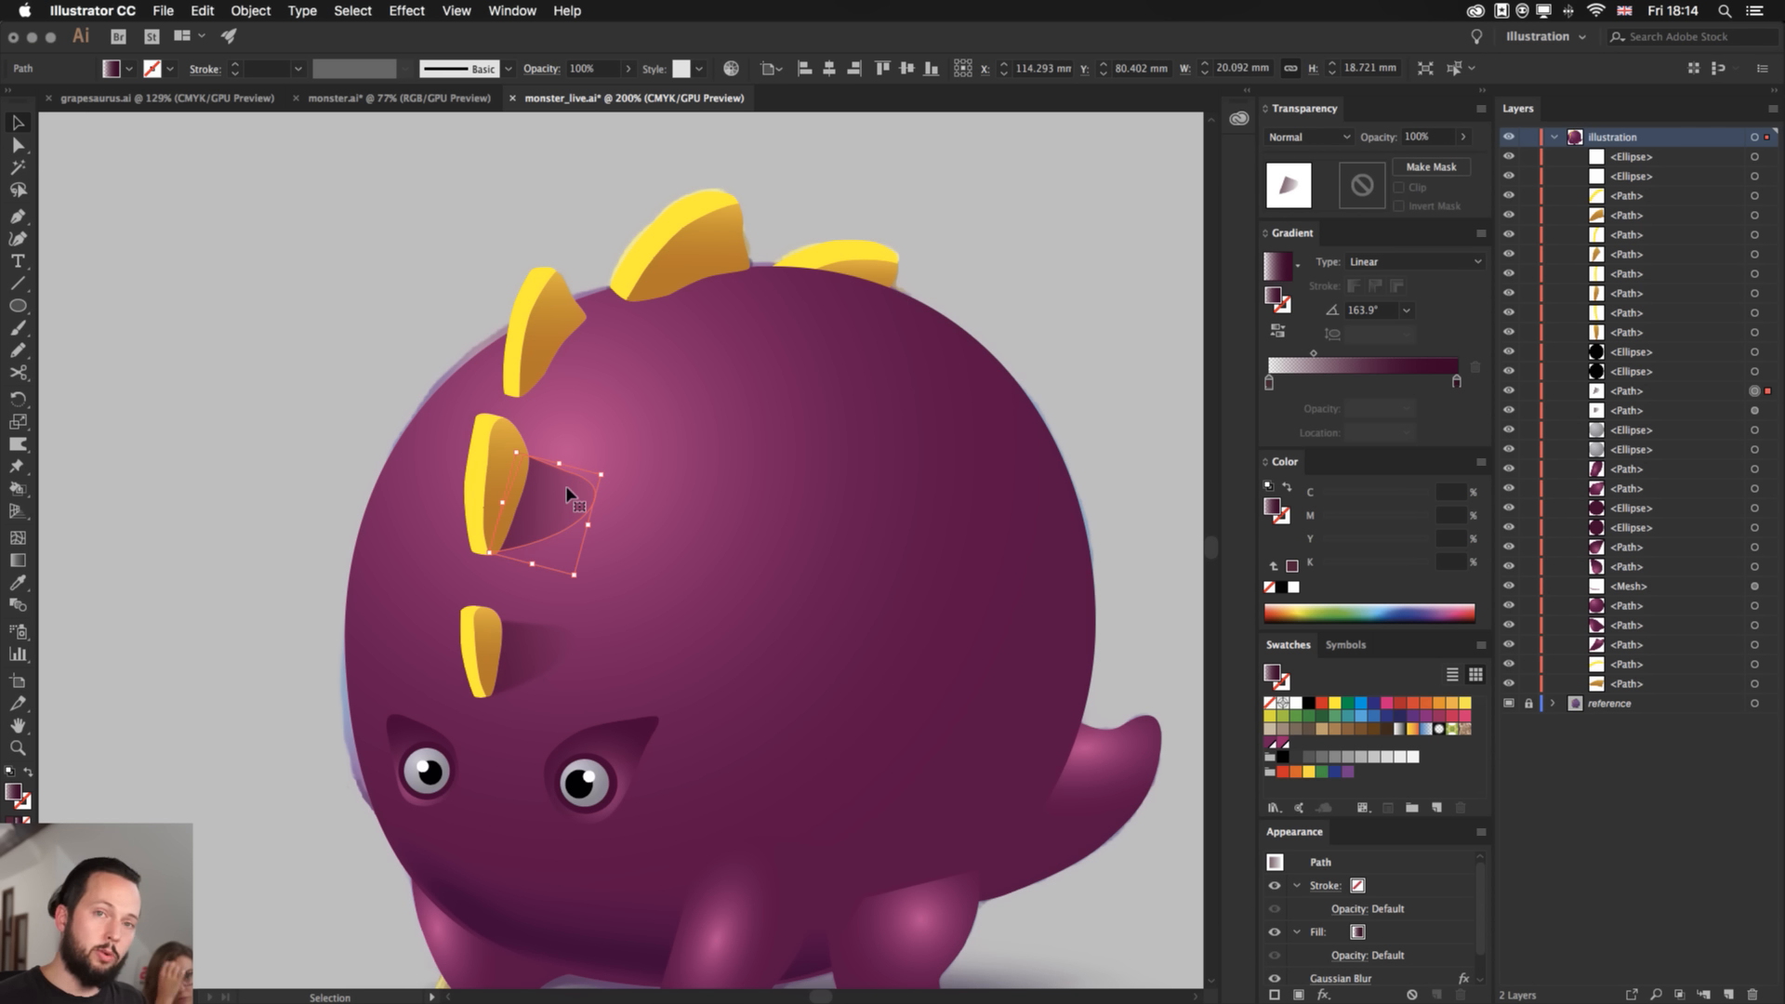
scroll(567, 493, "up", 5)
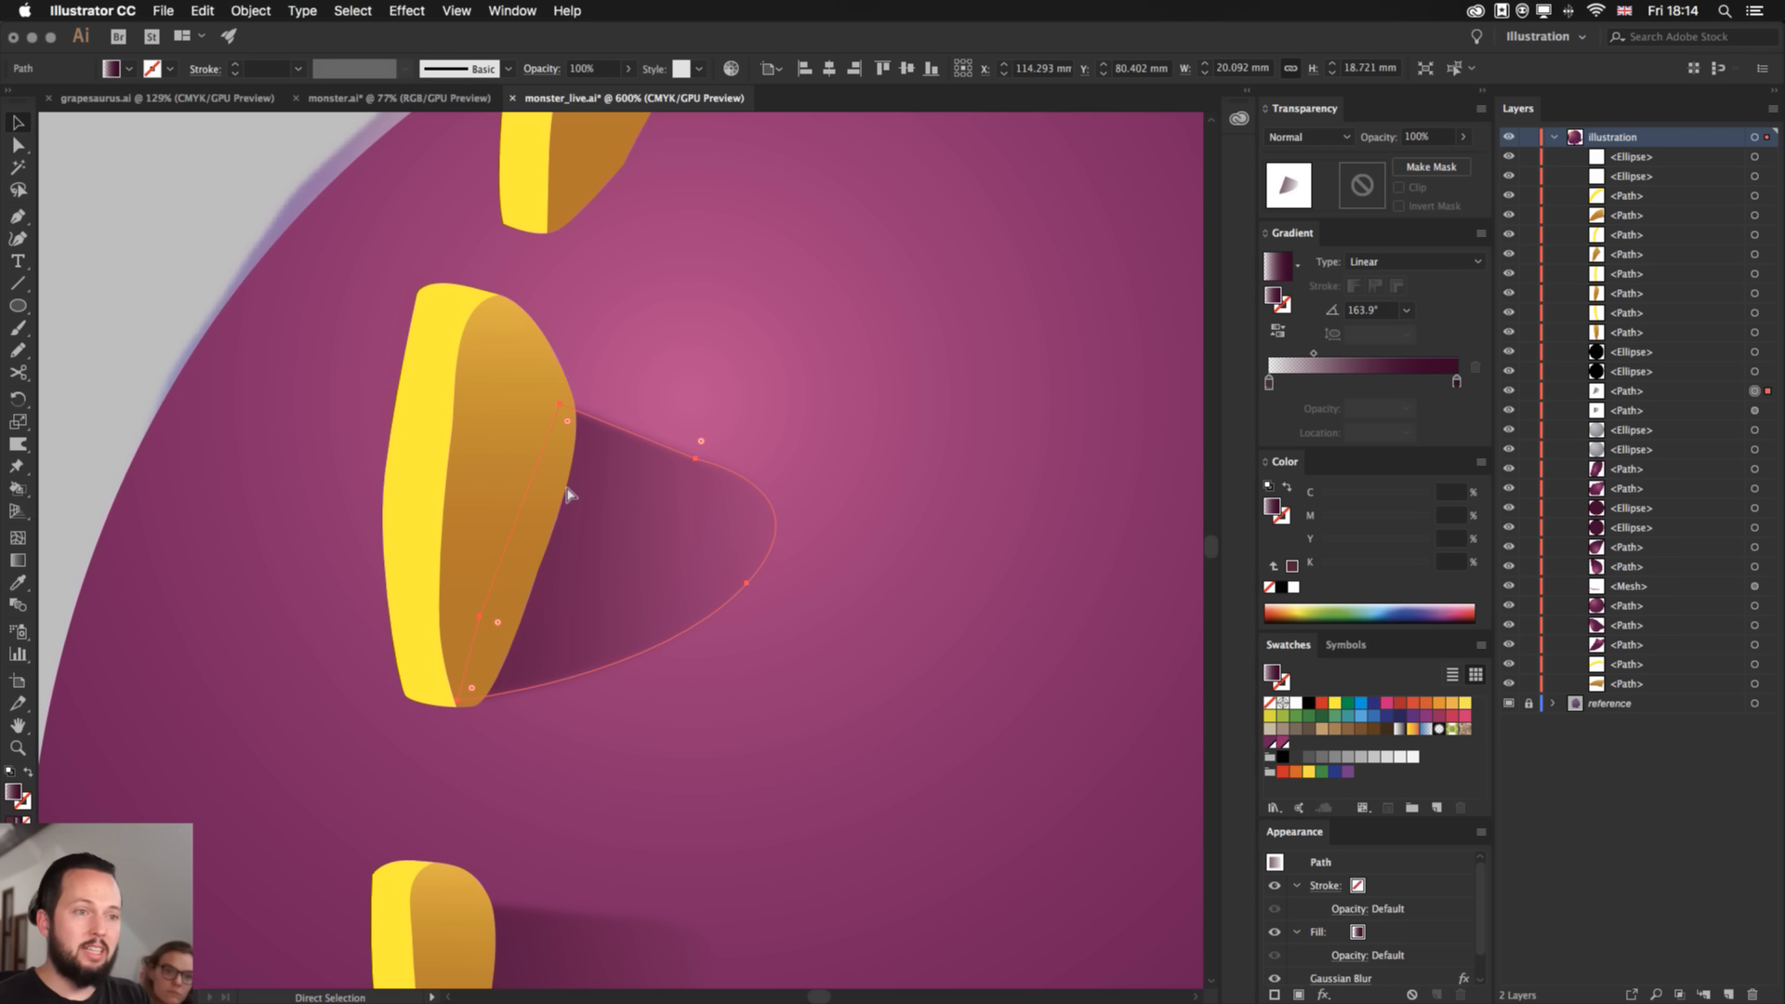
key("g")
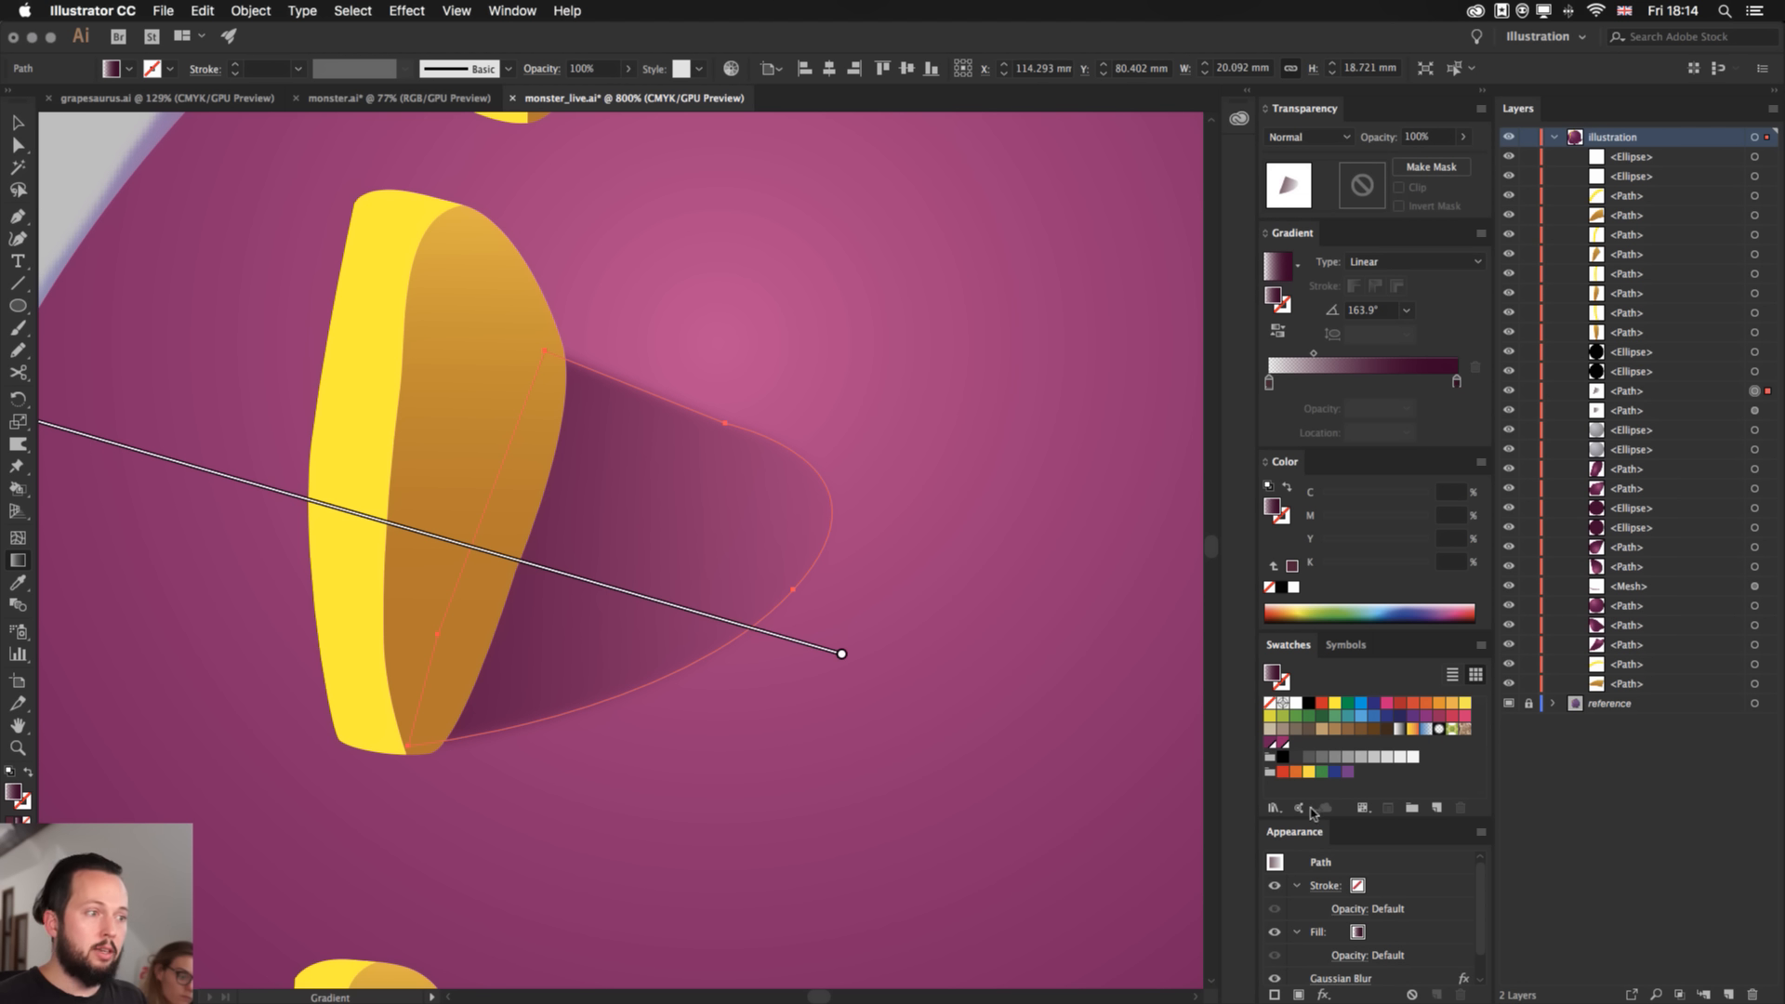
left_click_drag(1337, 820, 1337, 772)
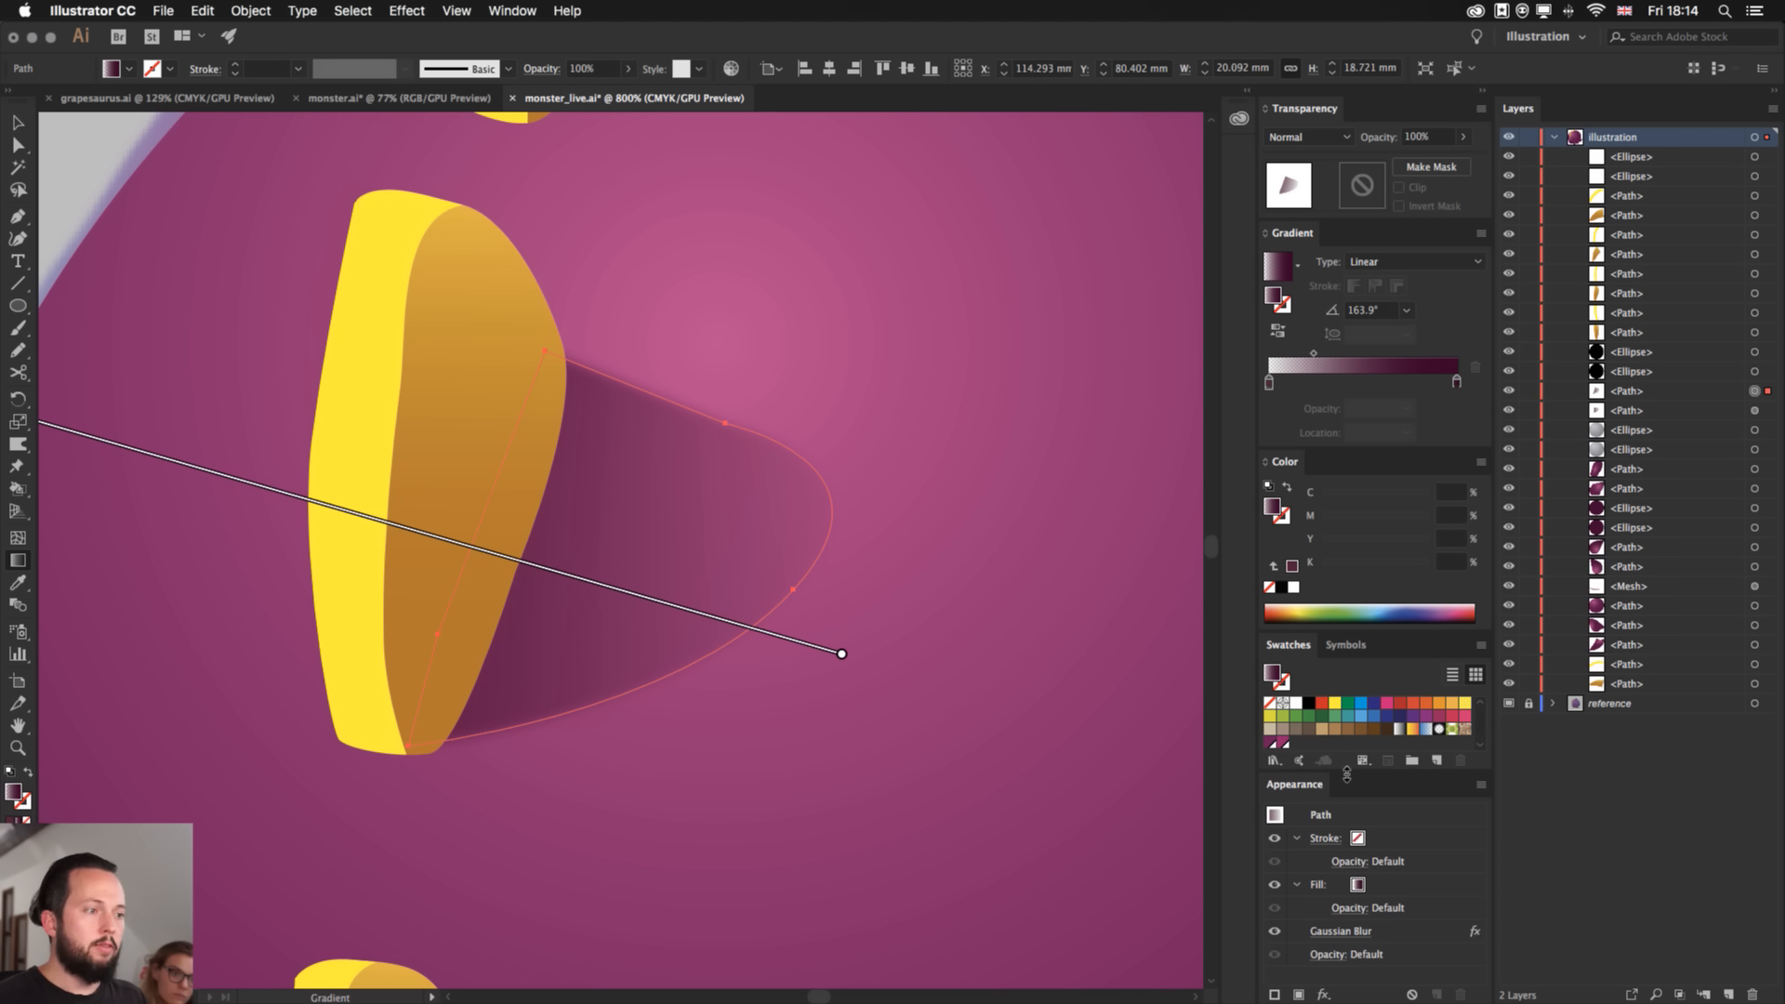
left_click(1338, 931)
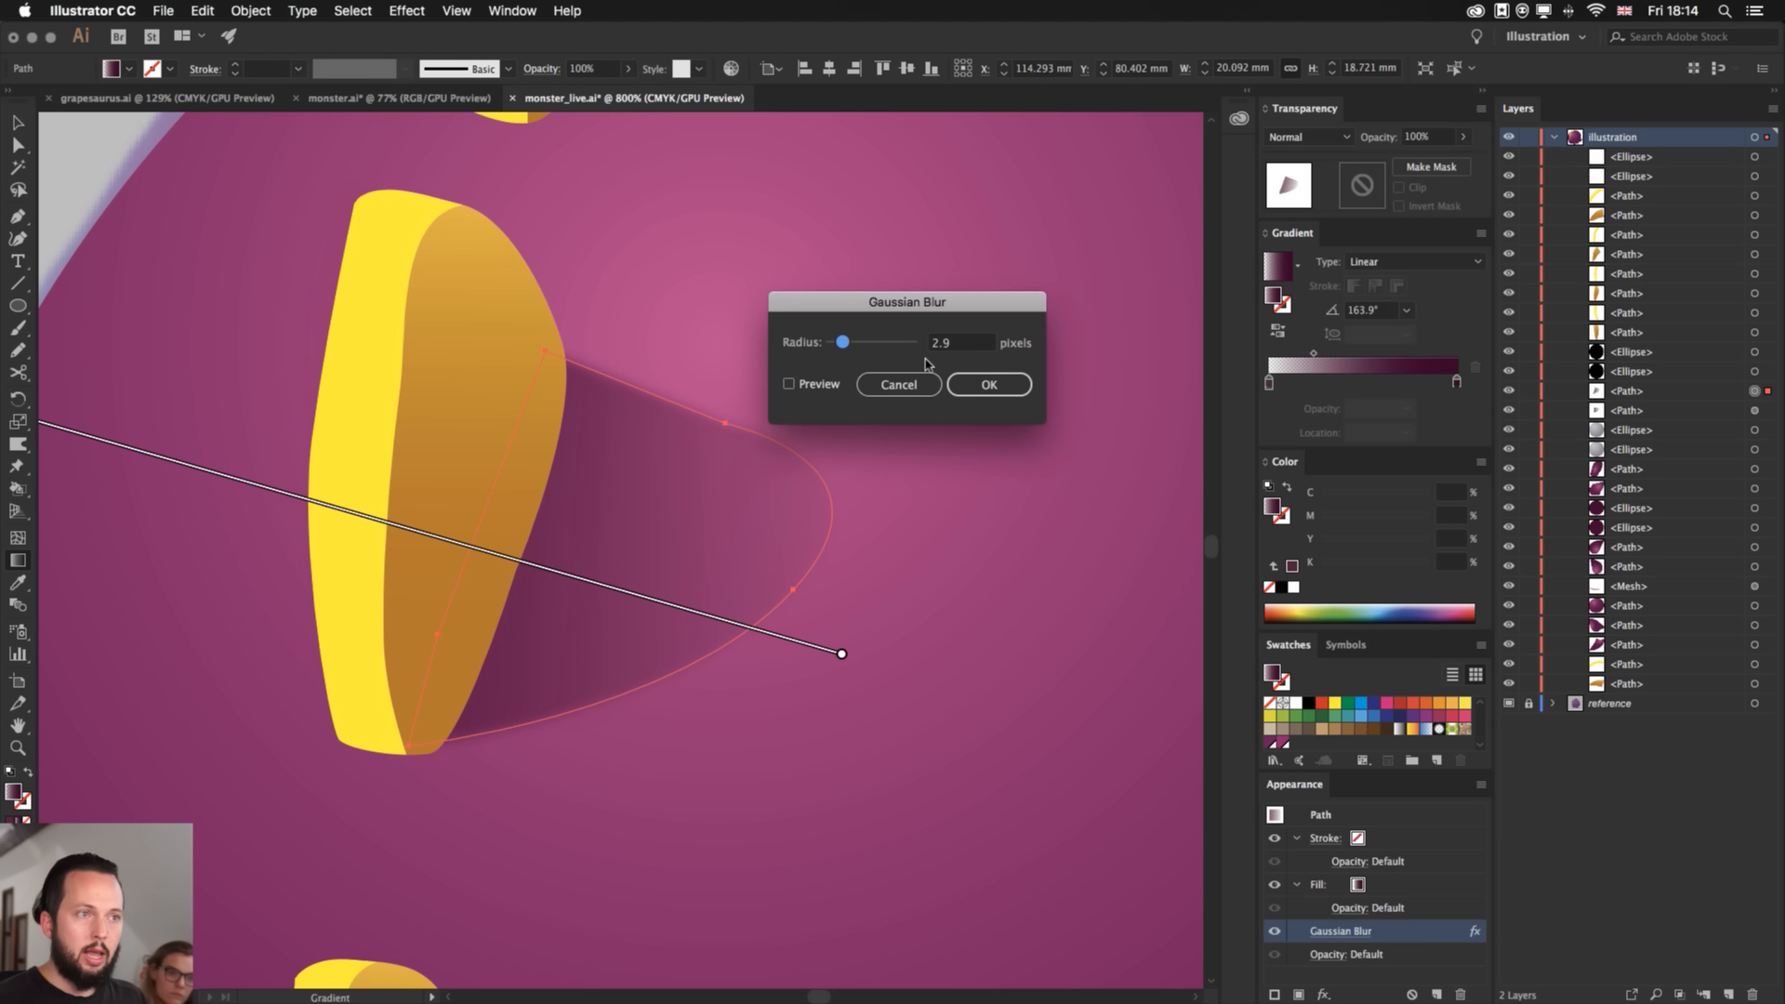
left_click(988, 385)
key("v")
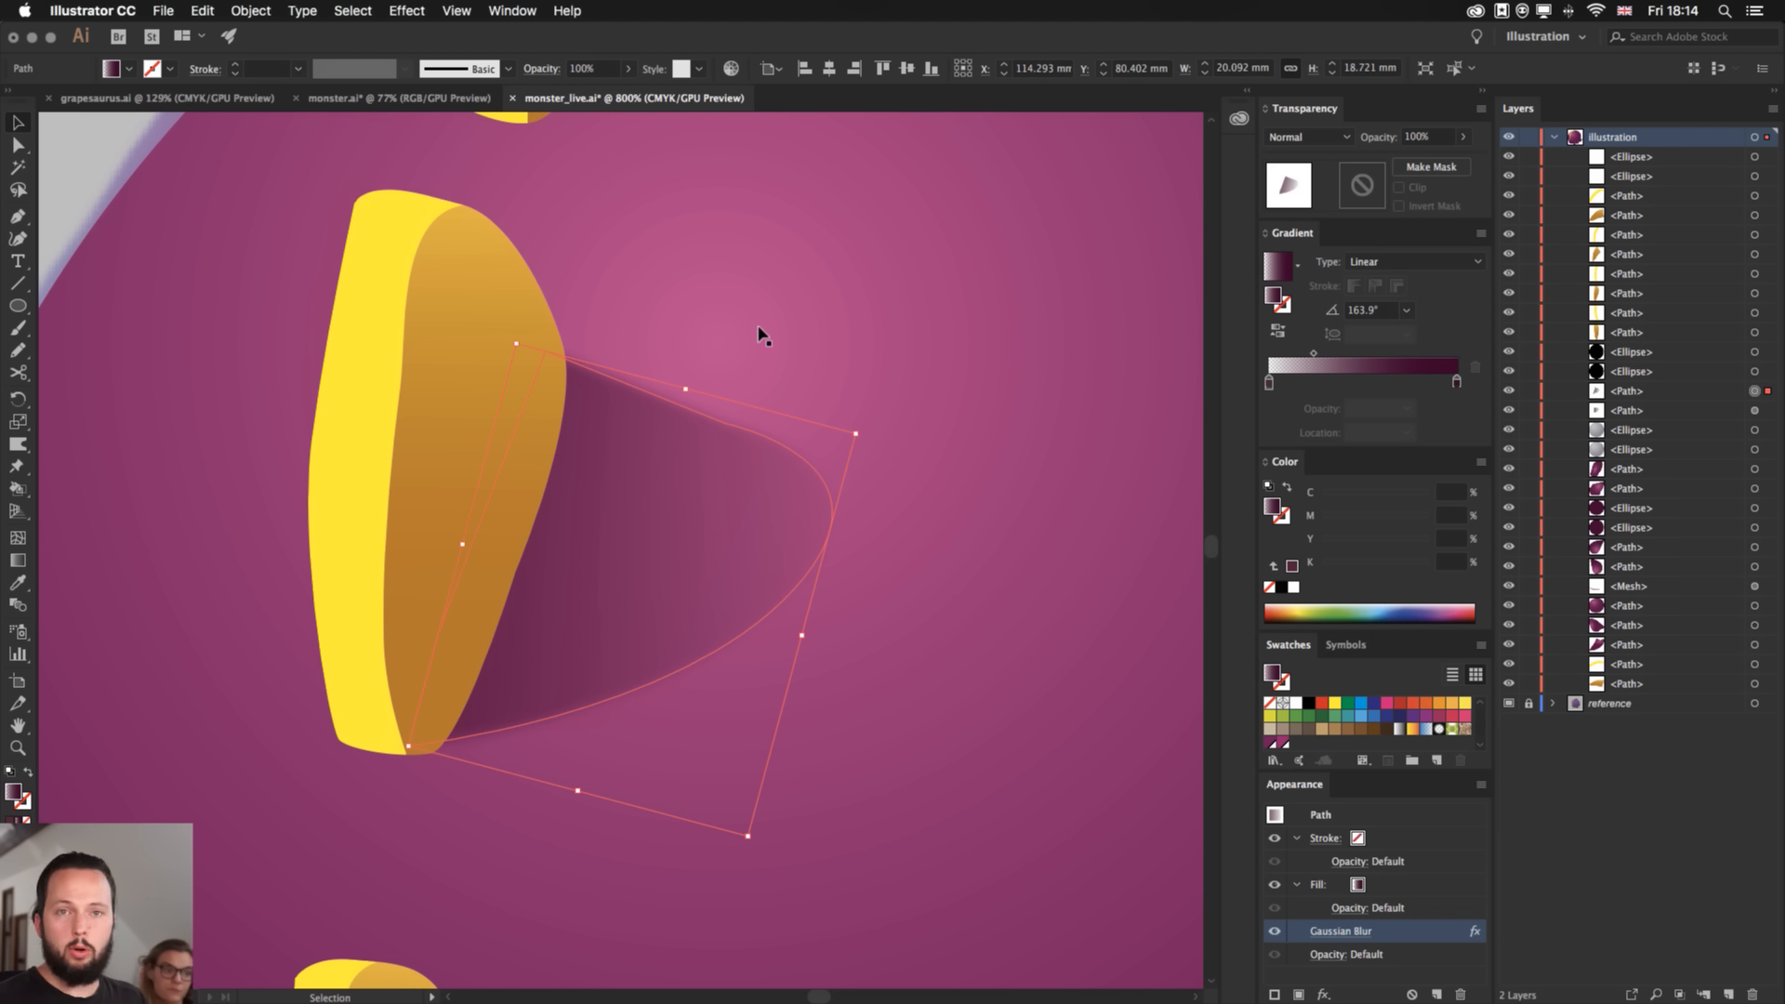
- Duplicate the second horn's shadow beside the third horn, rotate it about 23° clockwise to follow the horn's edge, and deselect it
key("super+minus")
key("super+minus")
key("super+minus")
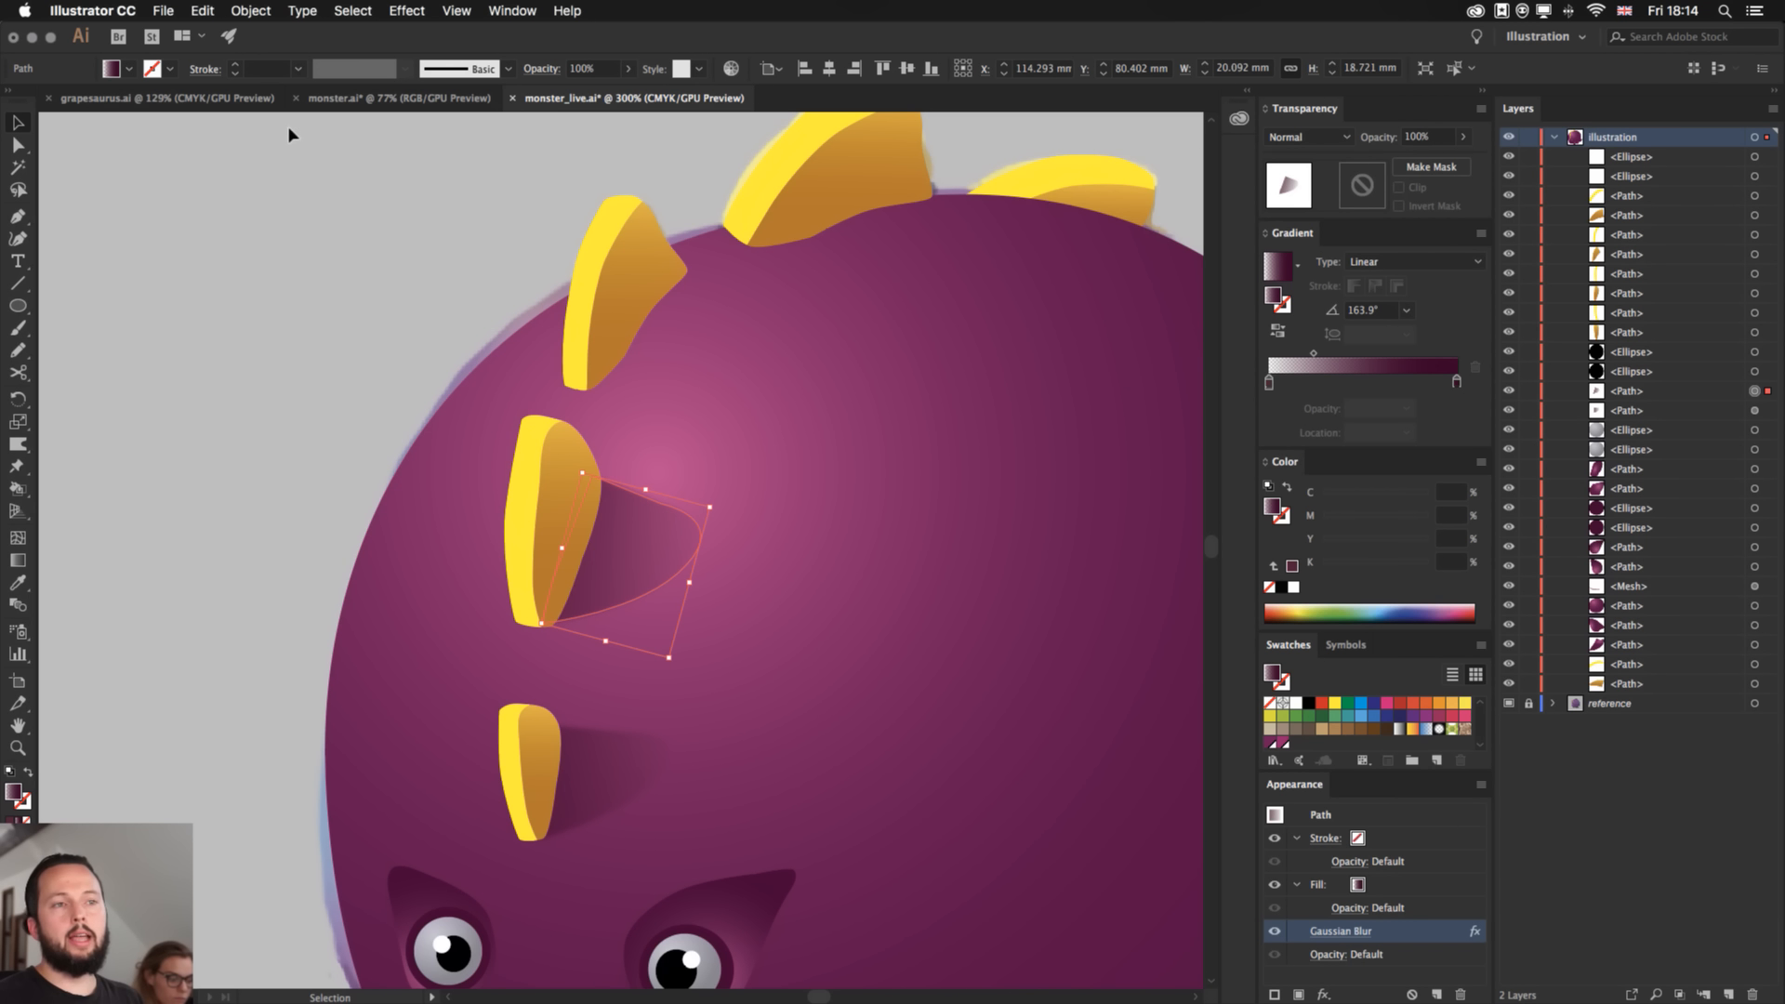
left_click(518, 306)
scroll(518, 307, "up", 3)
scroll(518, 307, "left", 5)
left_click_drag(525, 546, 609, 361)
key("r")
left_click_drag(710, 327, 567, 370)
key("v")
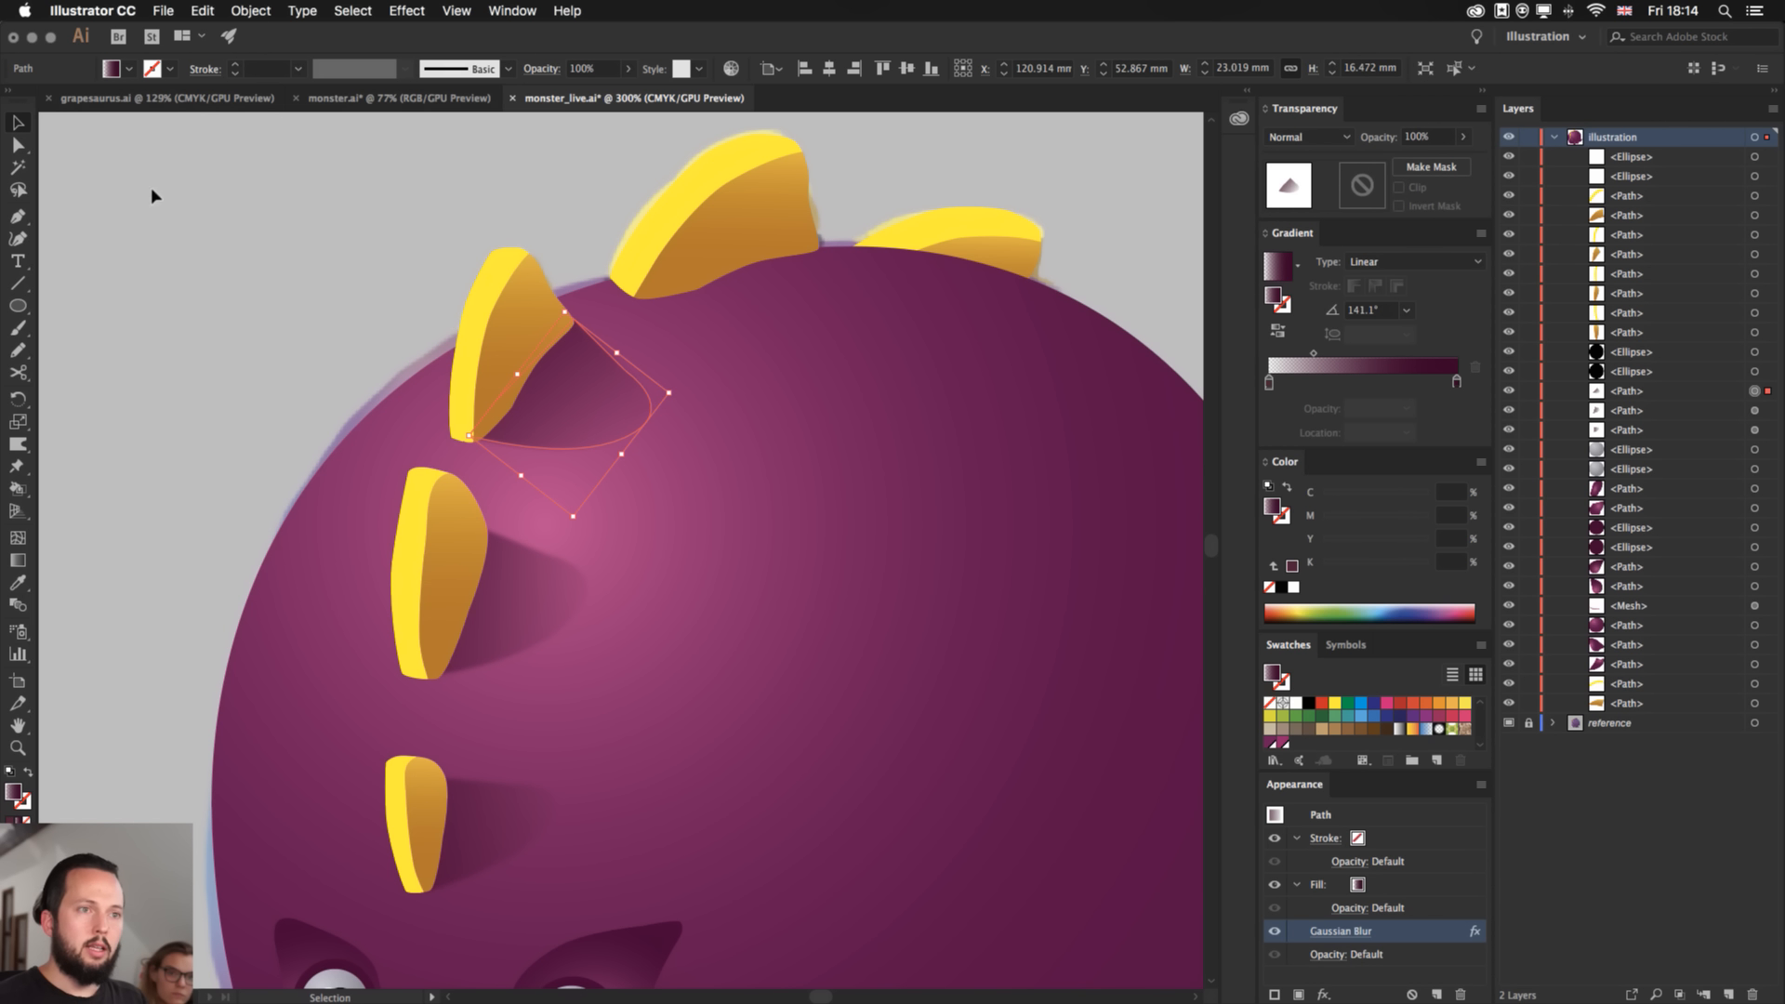
left_click(182, 212)
- Duplicate the third horn's shadow beneath the large fourth horn, rotate it about 30° clockwise and stretch it to the horn's base width
left_click_drag(512, 247, 513, 335)
left_click(617, 466)
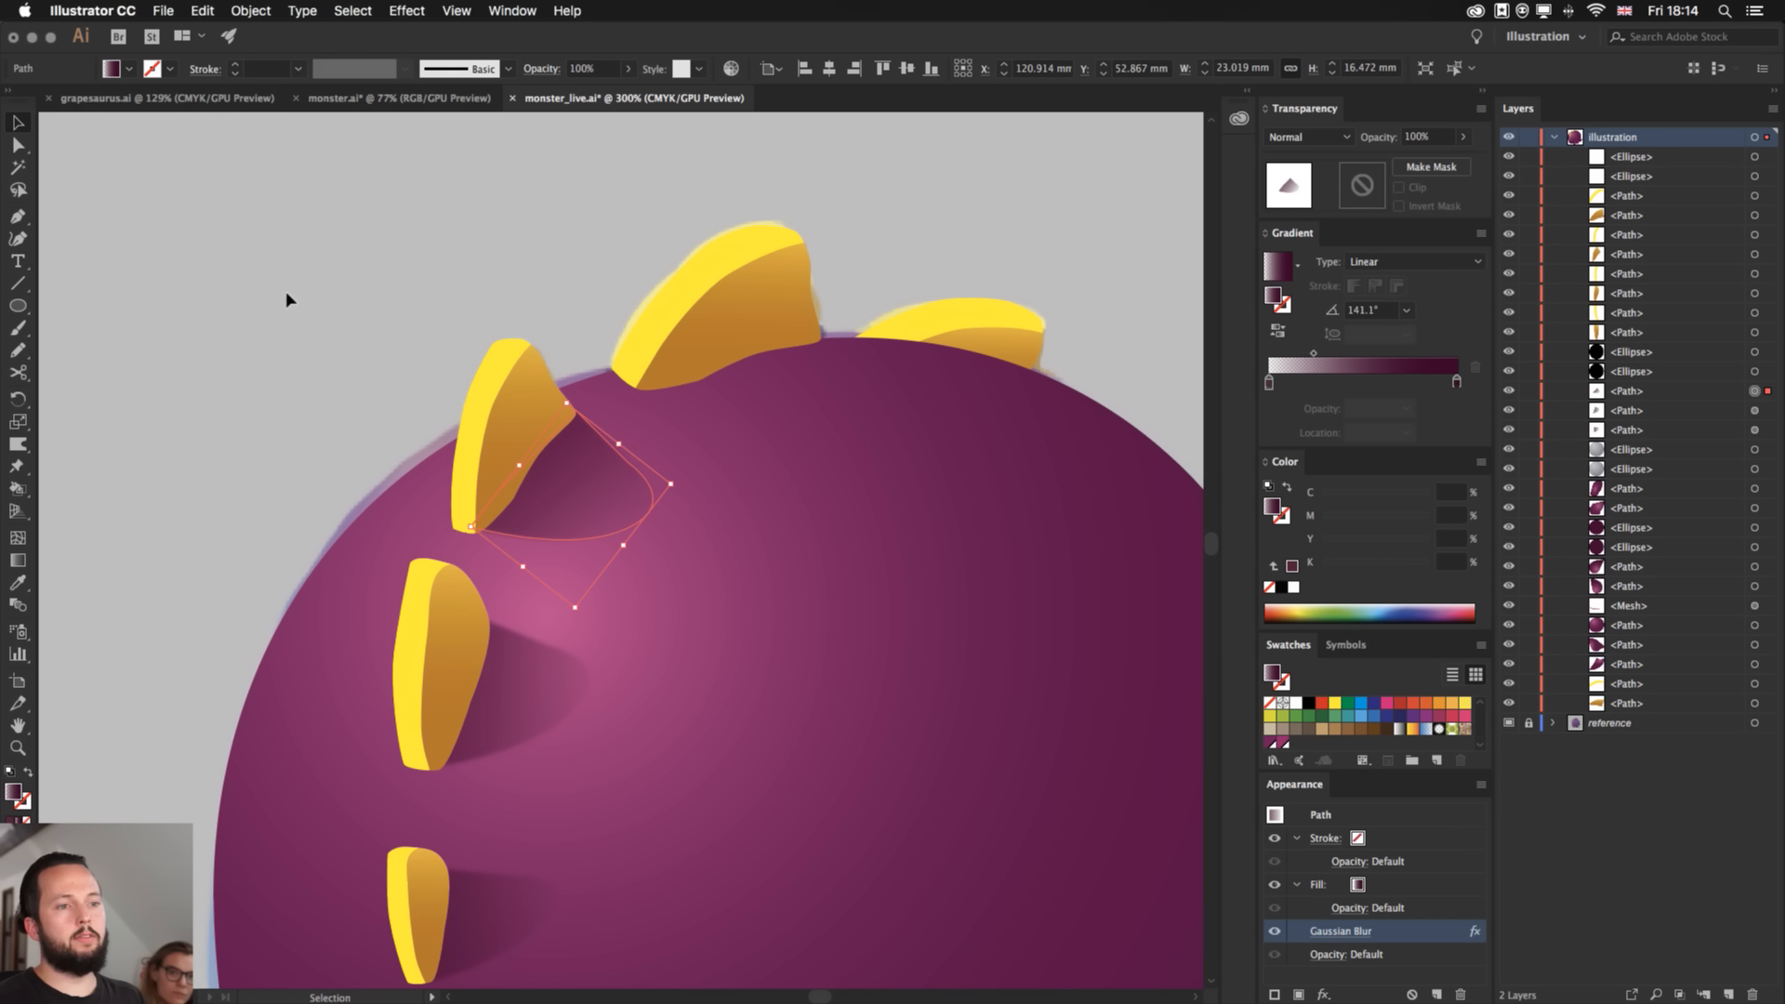
left_click_drag(569, 462, 764, 371)
key("r")
key("v")
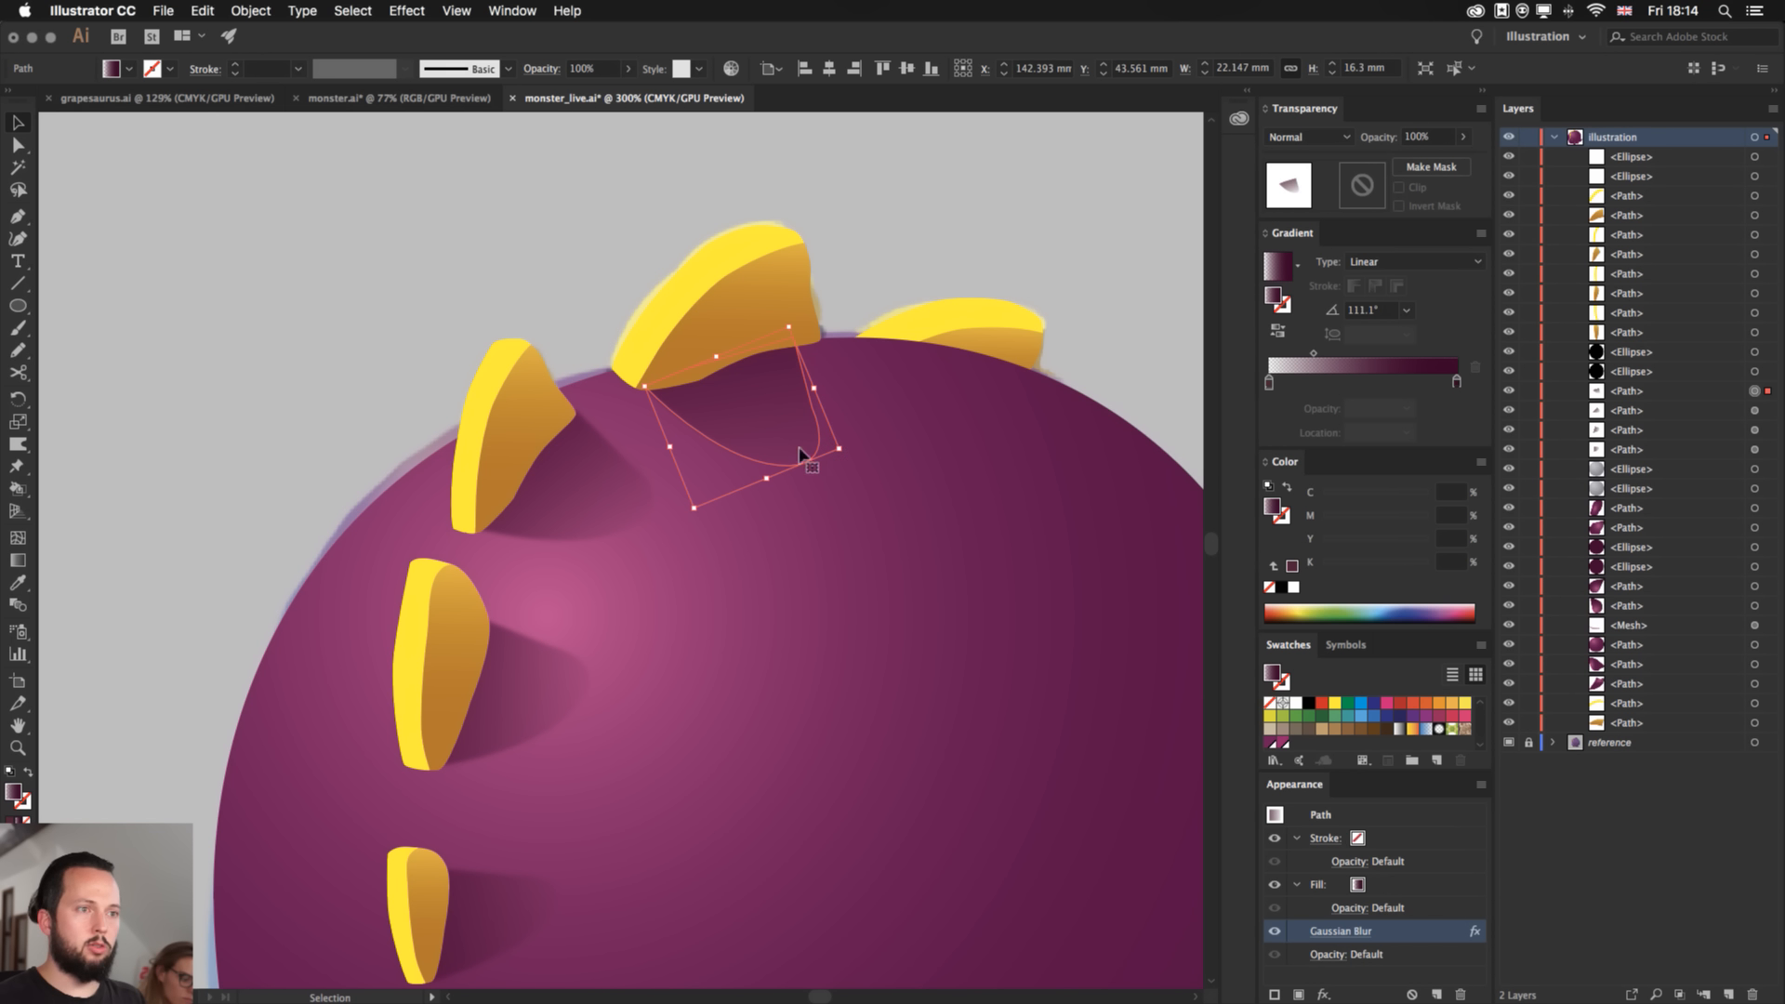
left_click_drag(838, 449, 874, 367)
left_click(868, 218)
- Try a copy of the fourth horn's shadow beneath the rearmost horn, and delete that copy
key("space")
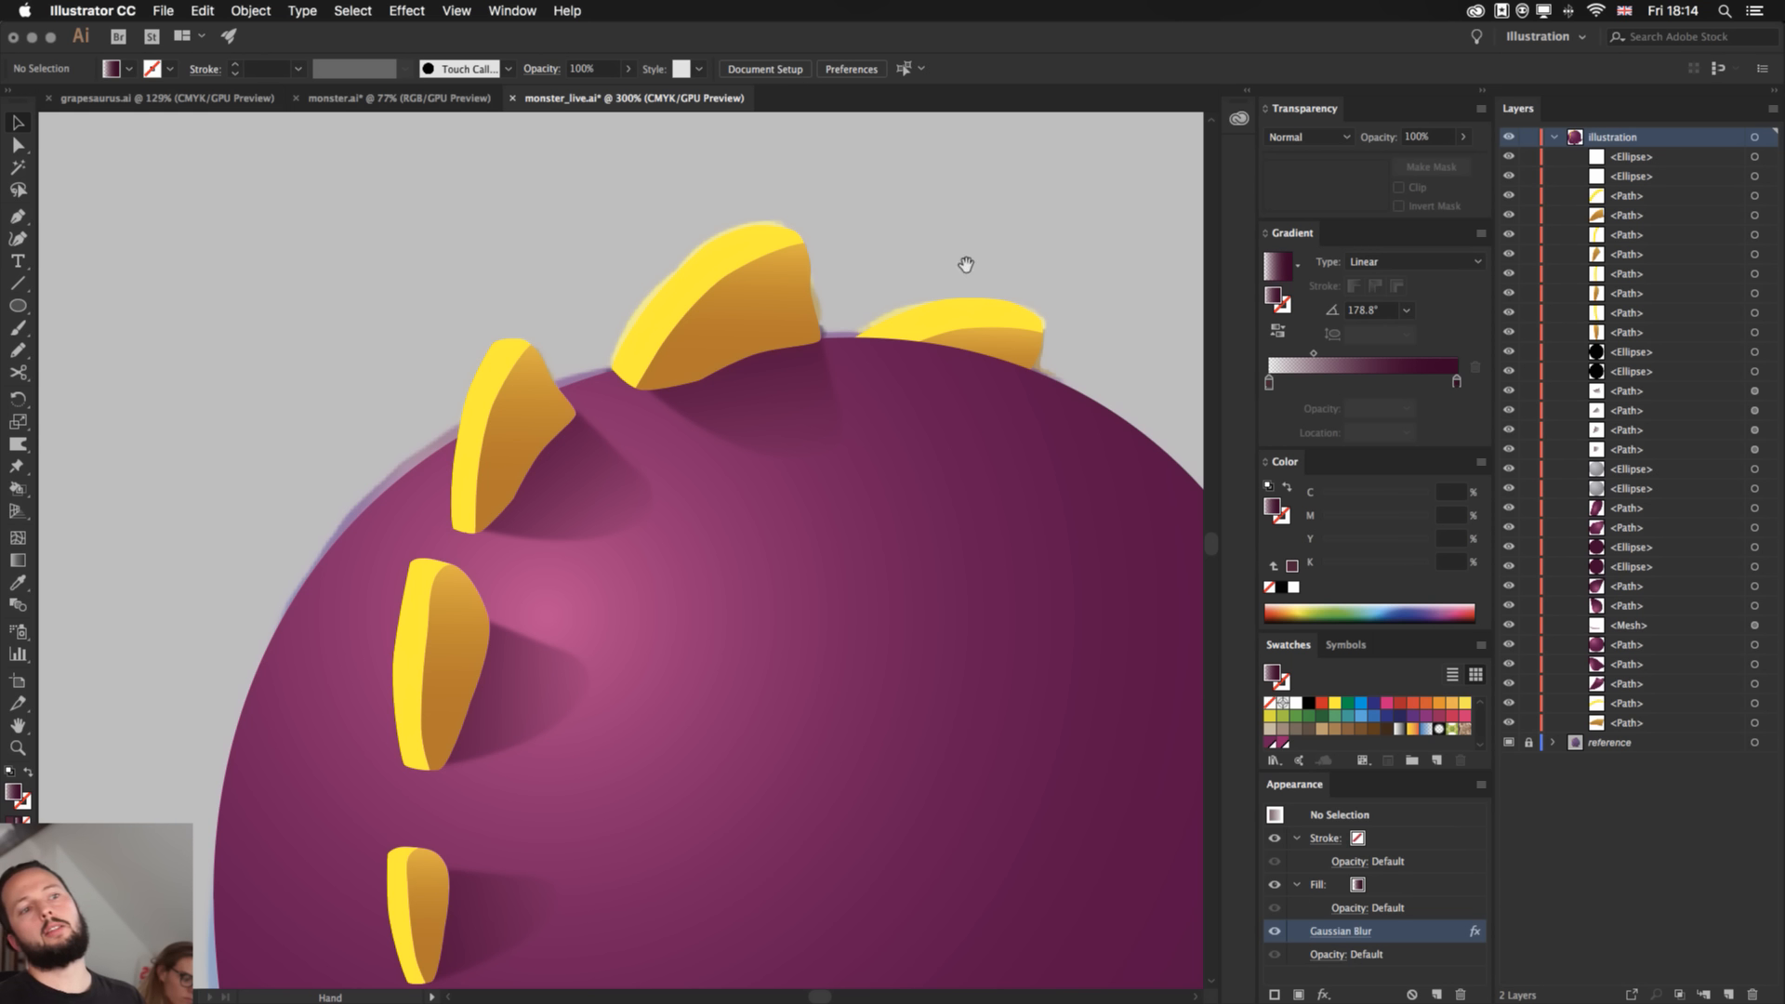
left_click_drag(966, 265, 745, 248)
left_click_drag(558, 367, 803, 391)
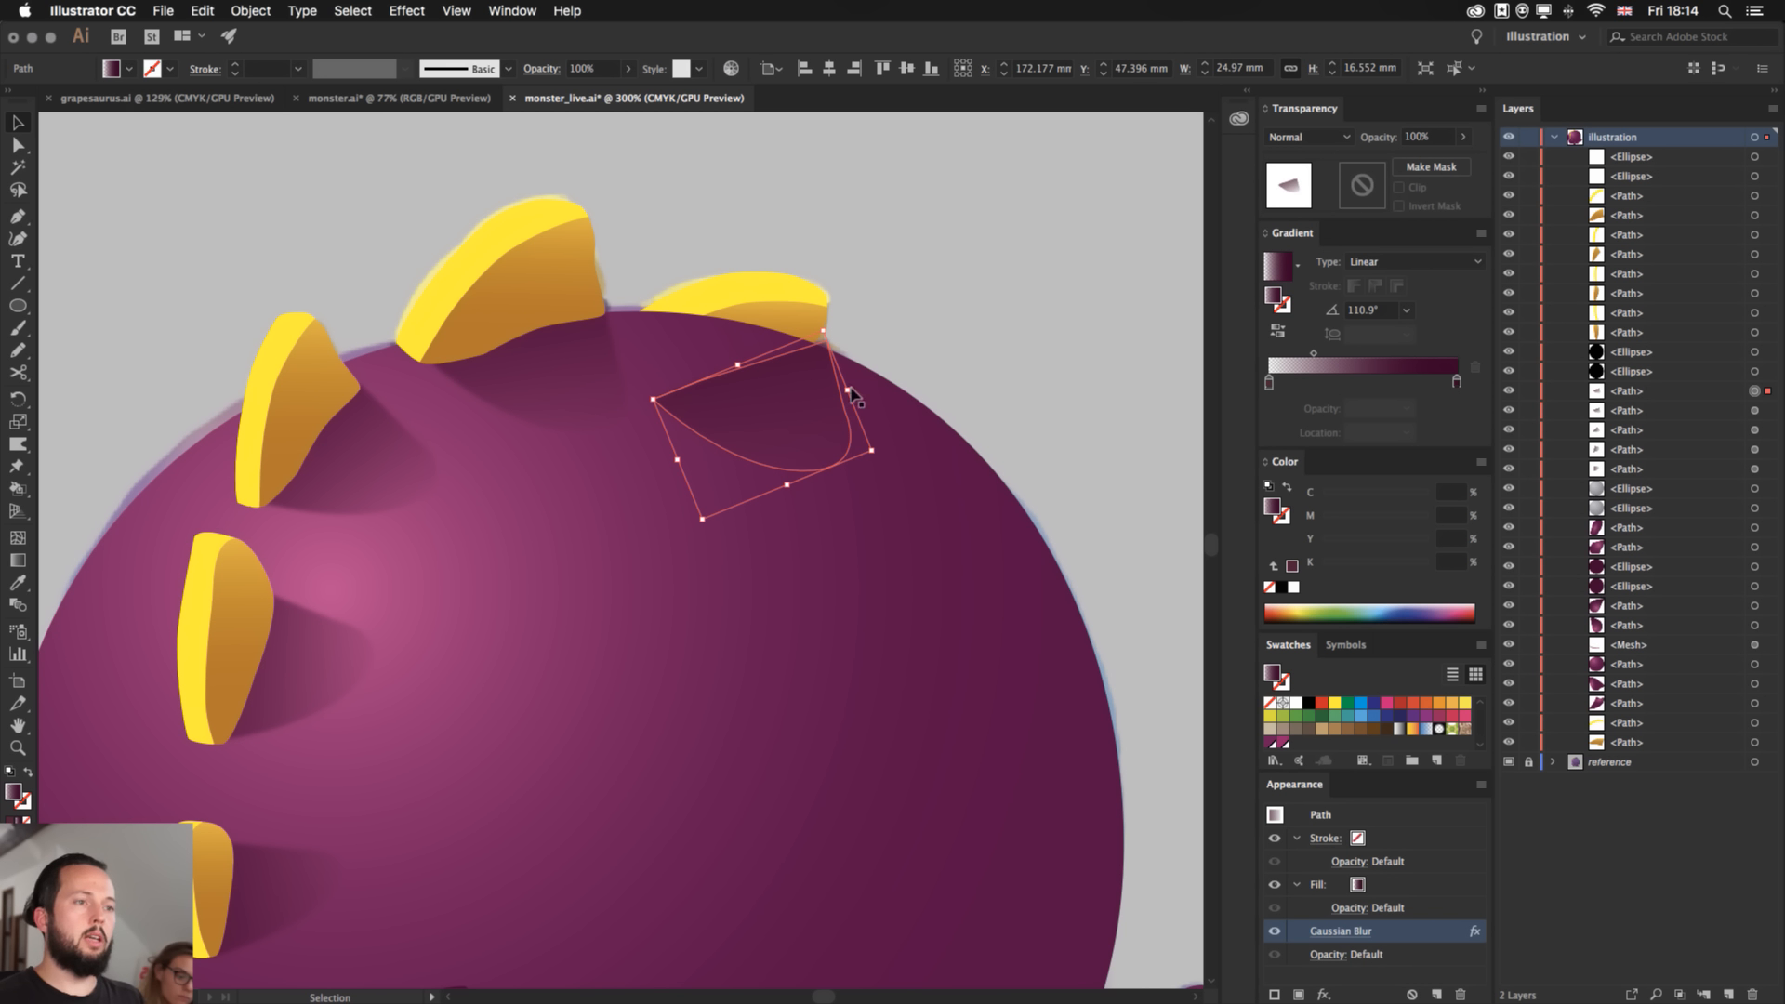
key("Delete")
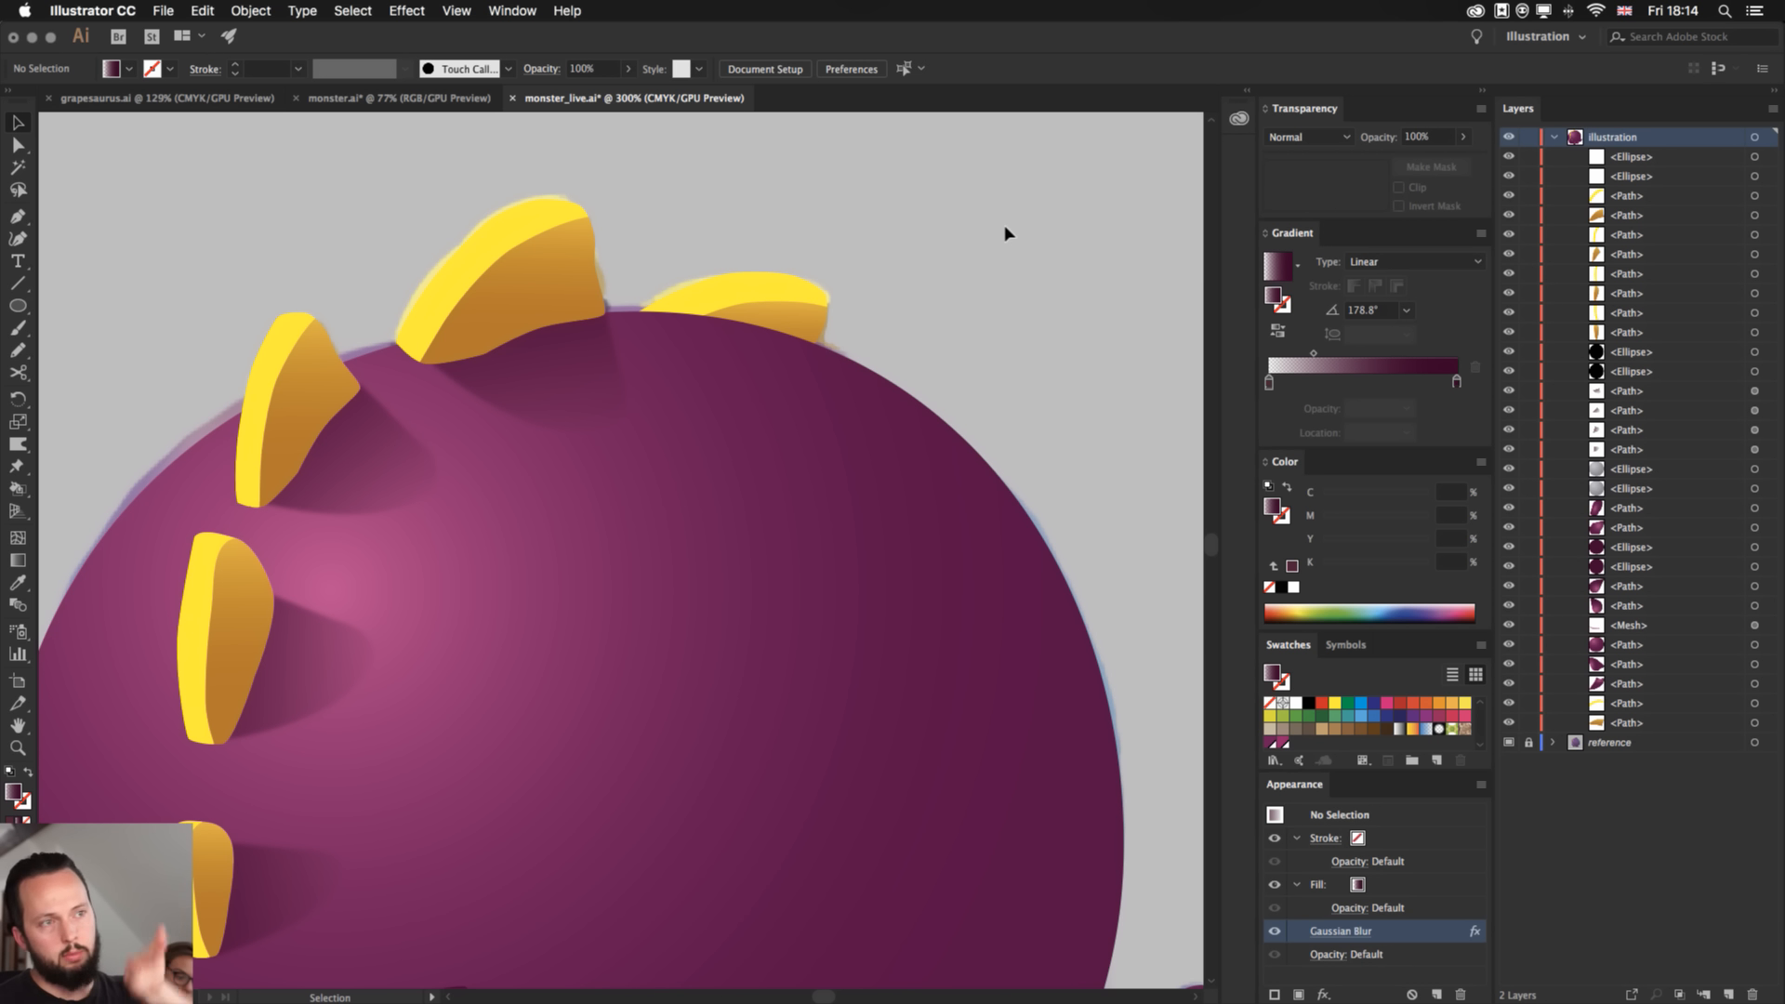
key("super+minus")
key("super+minus")
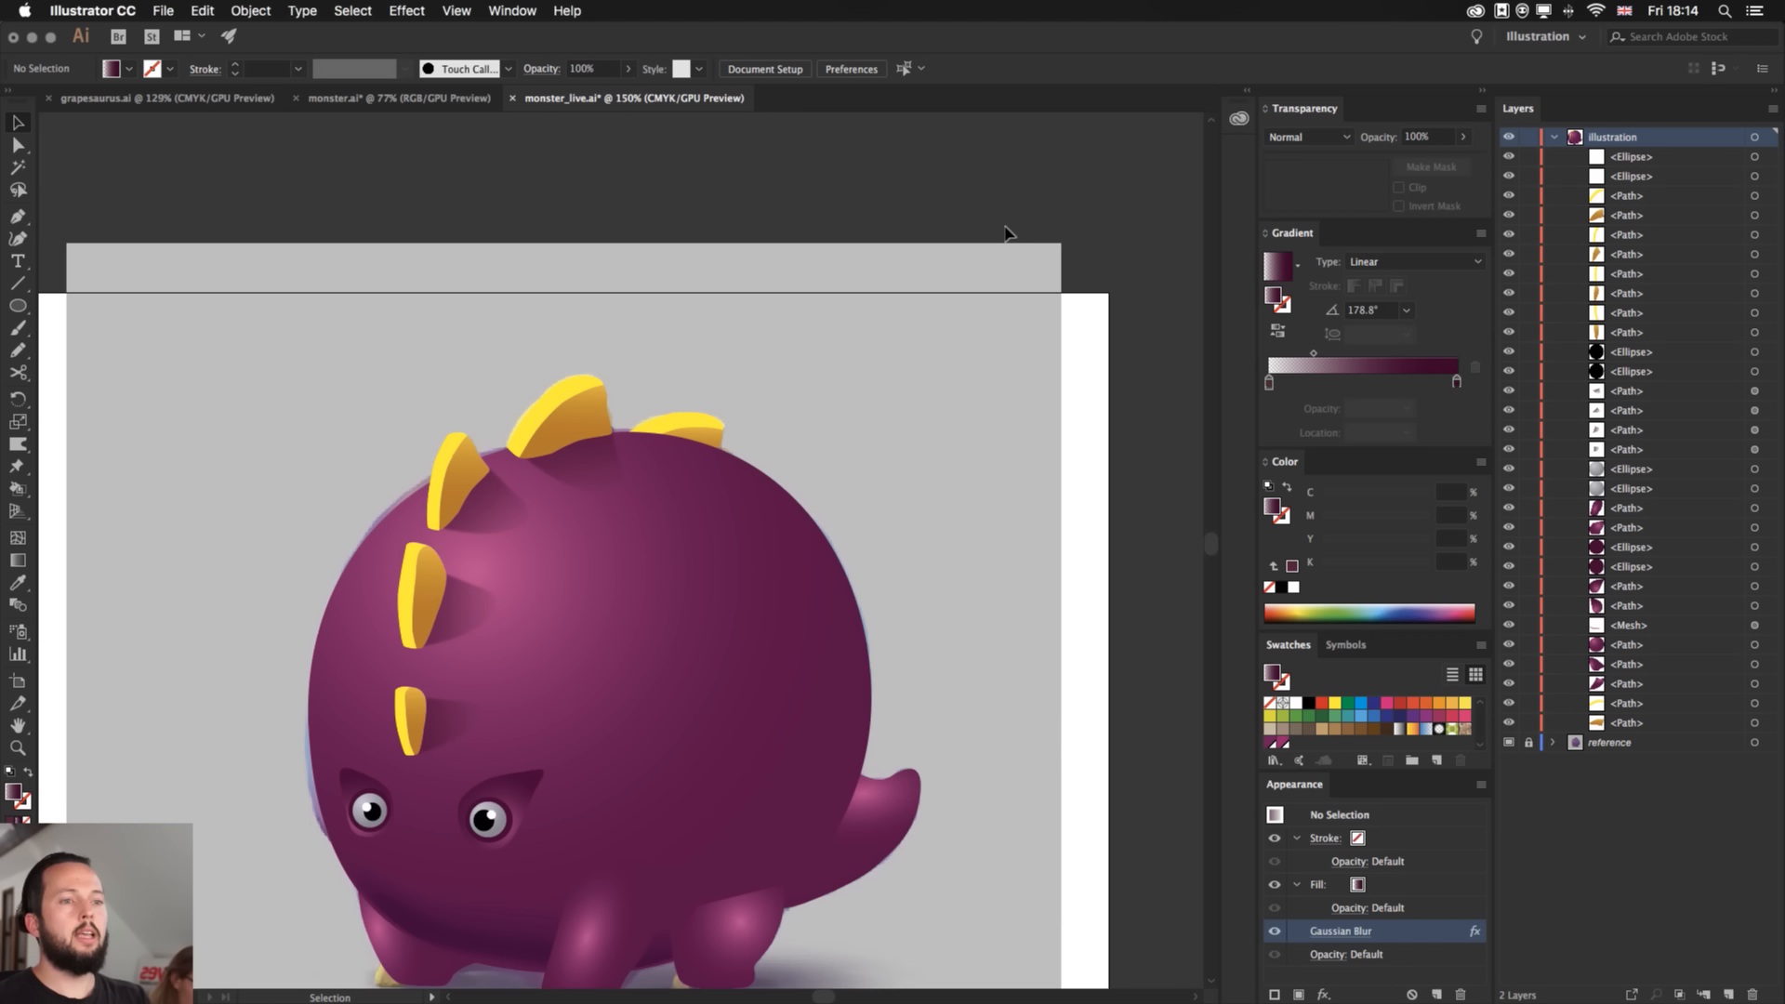
- Compare the second horn's shadow up close with its Gaussian Blur effect switched off and on, and clear the selection
scroll(727, 429, "down", 2)
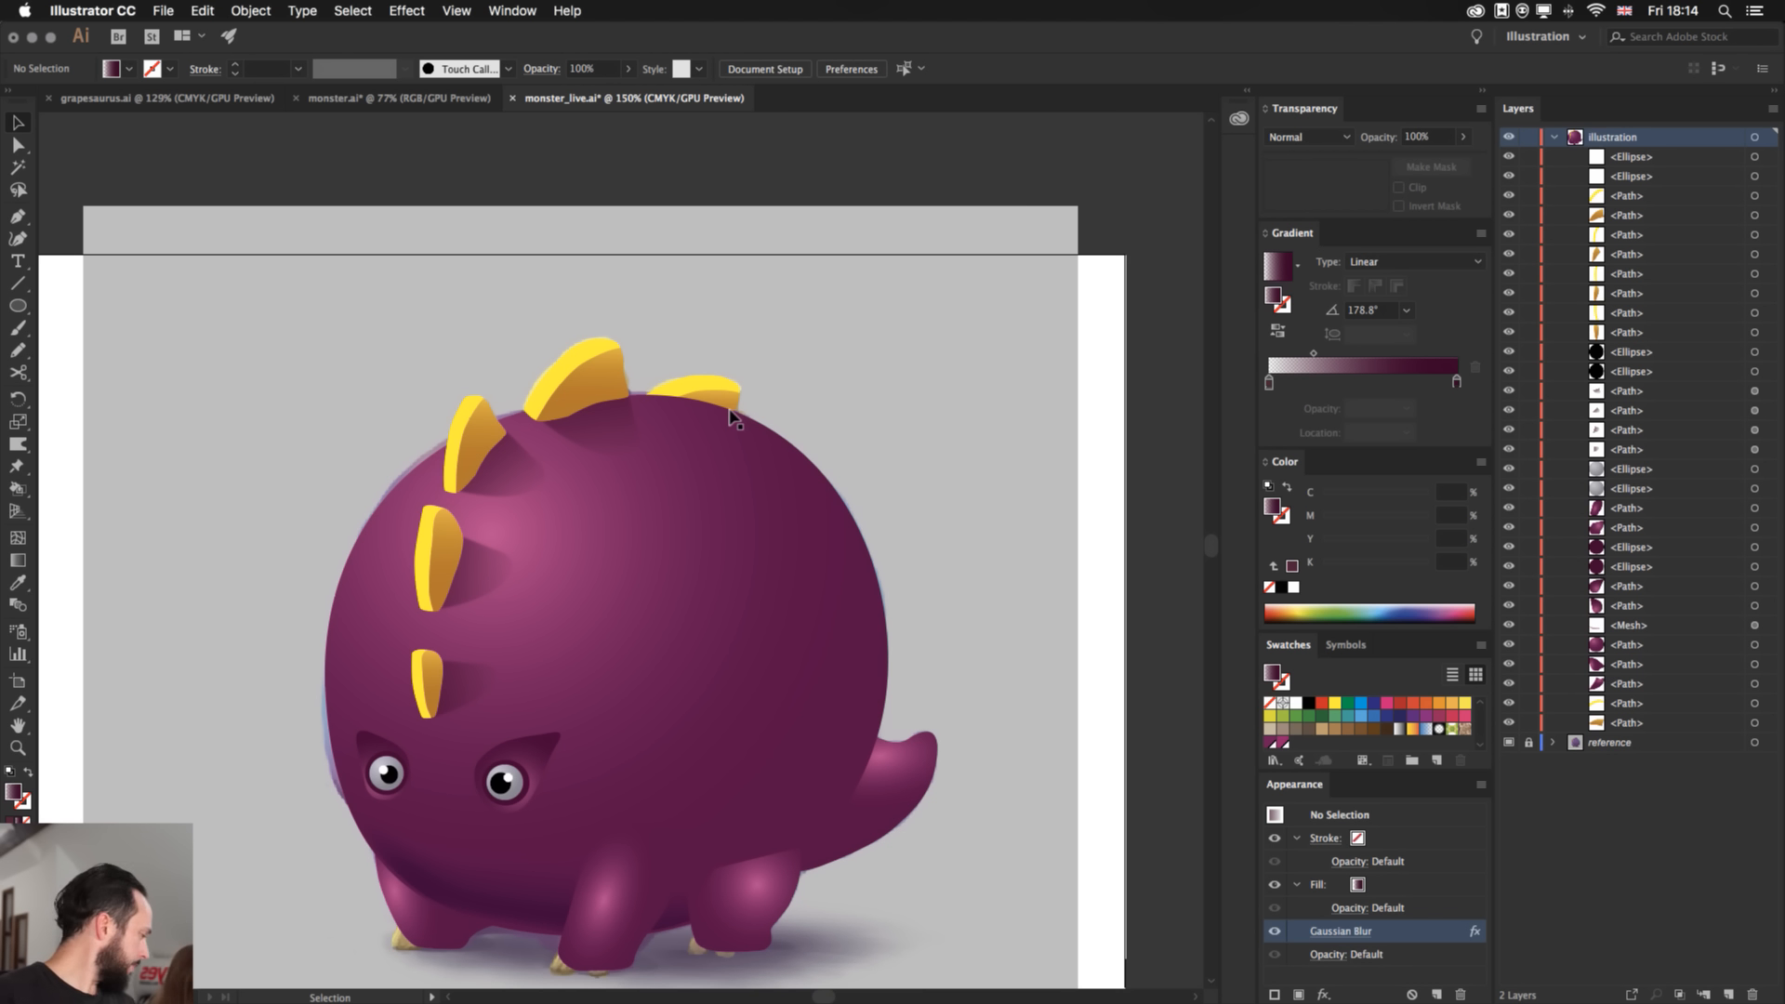
scroll(744, 400, "down", 4)
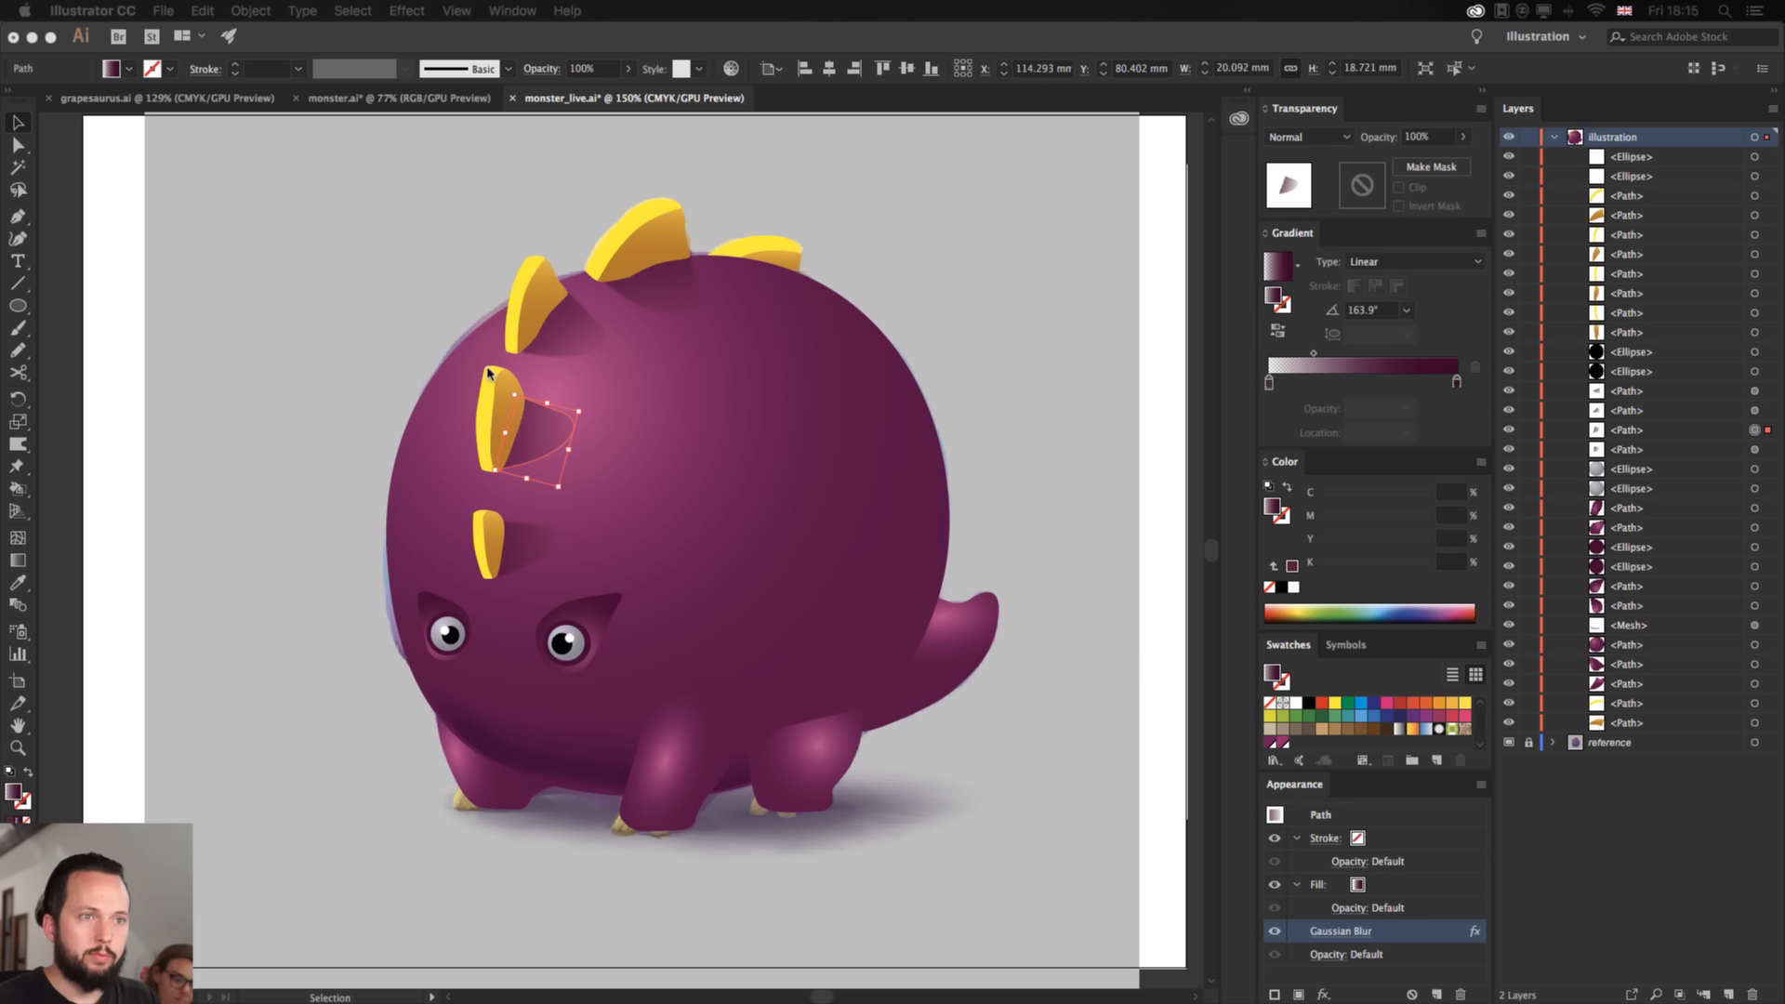
left_click(681, 374)
key("space")
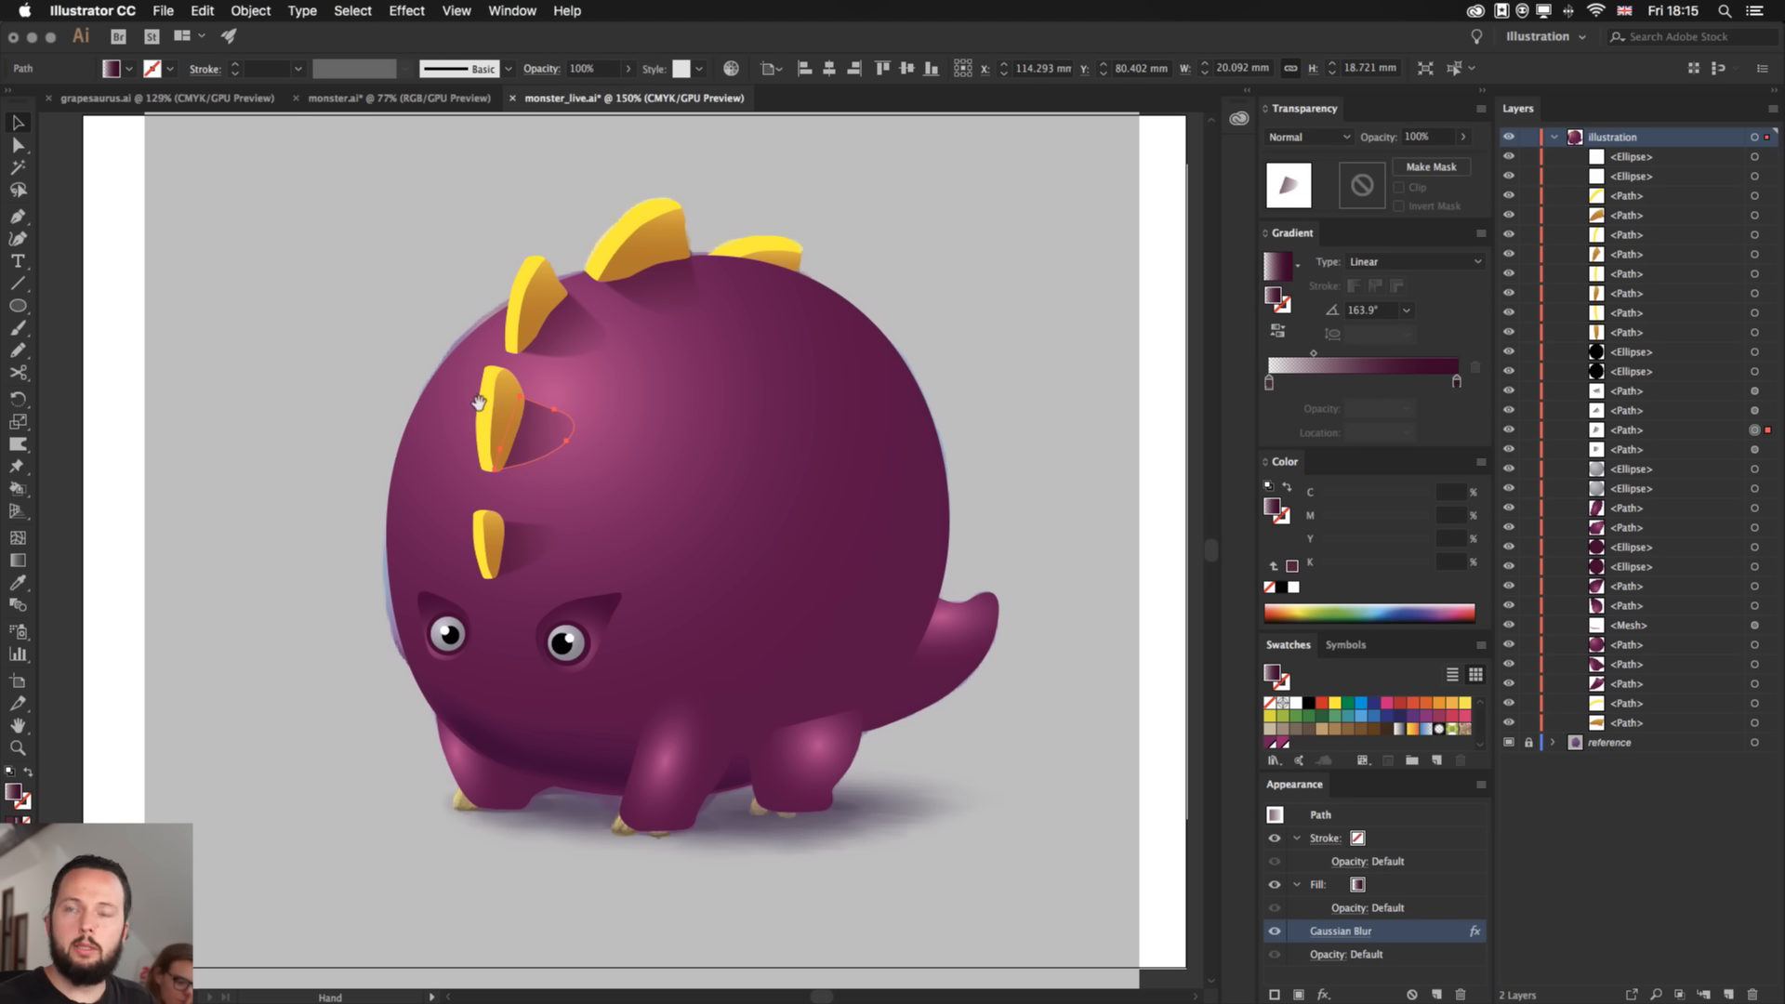
left_click(514, 411, "super")
left_click(657, 598, "super")
left_click(653, 596, "super")
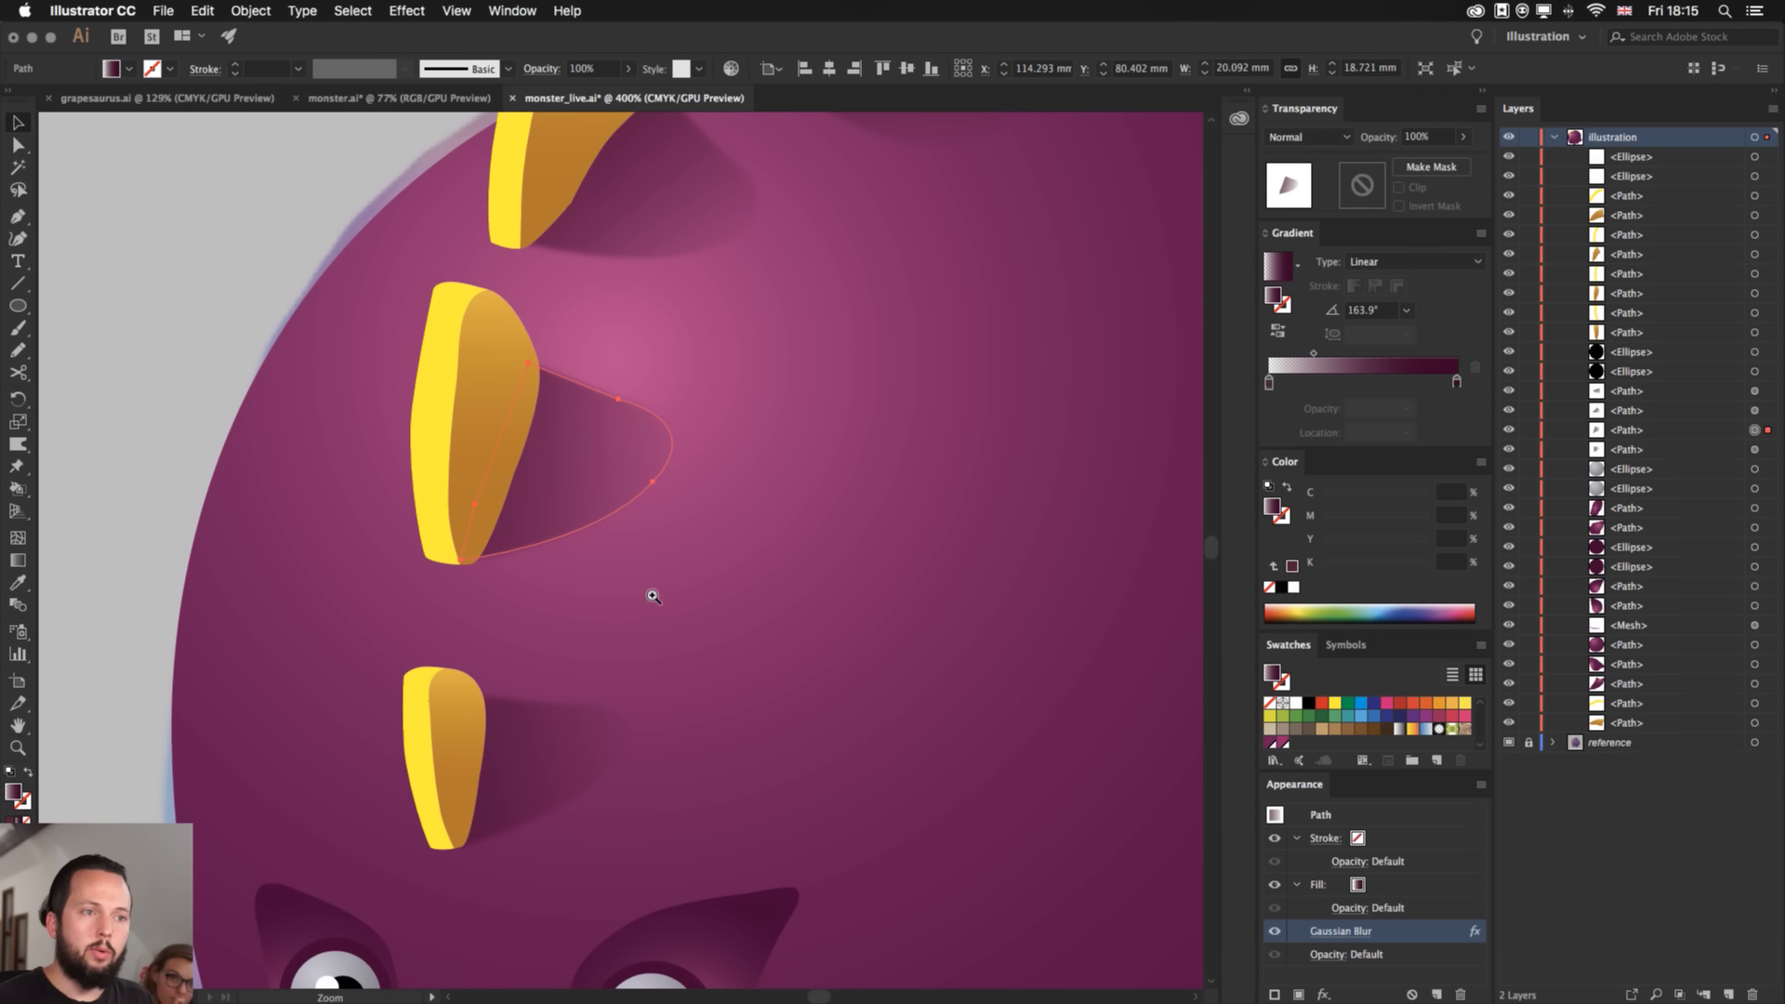
left_click(575, 449, "super")
left_click(574, 449, "super")
left_click(572, 451, "super")
left_click(571, 453, "super")
left_click_drag(982, 946, 828, 473)
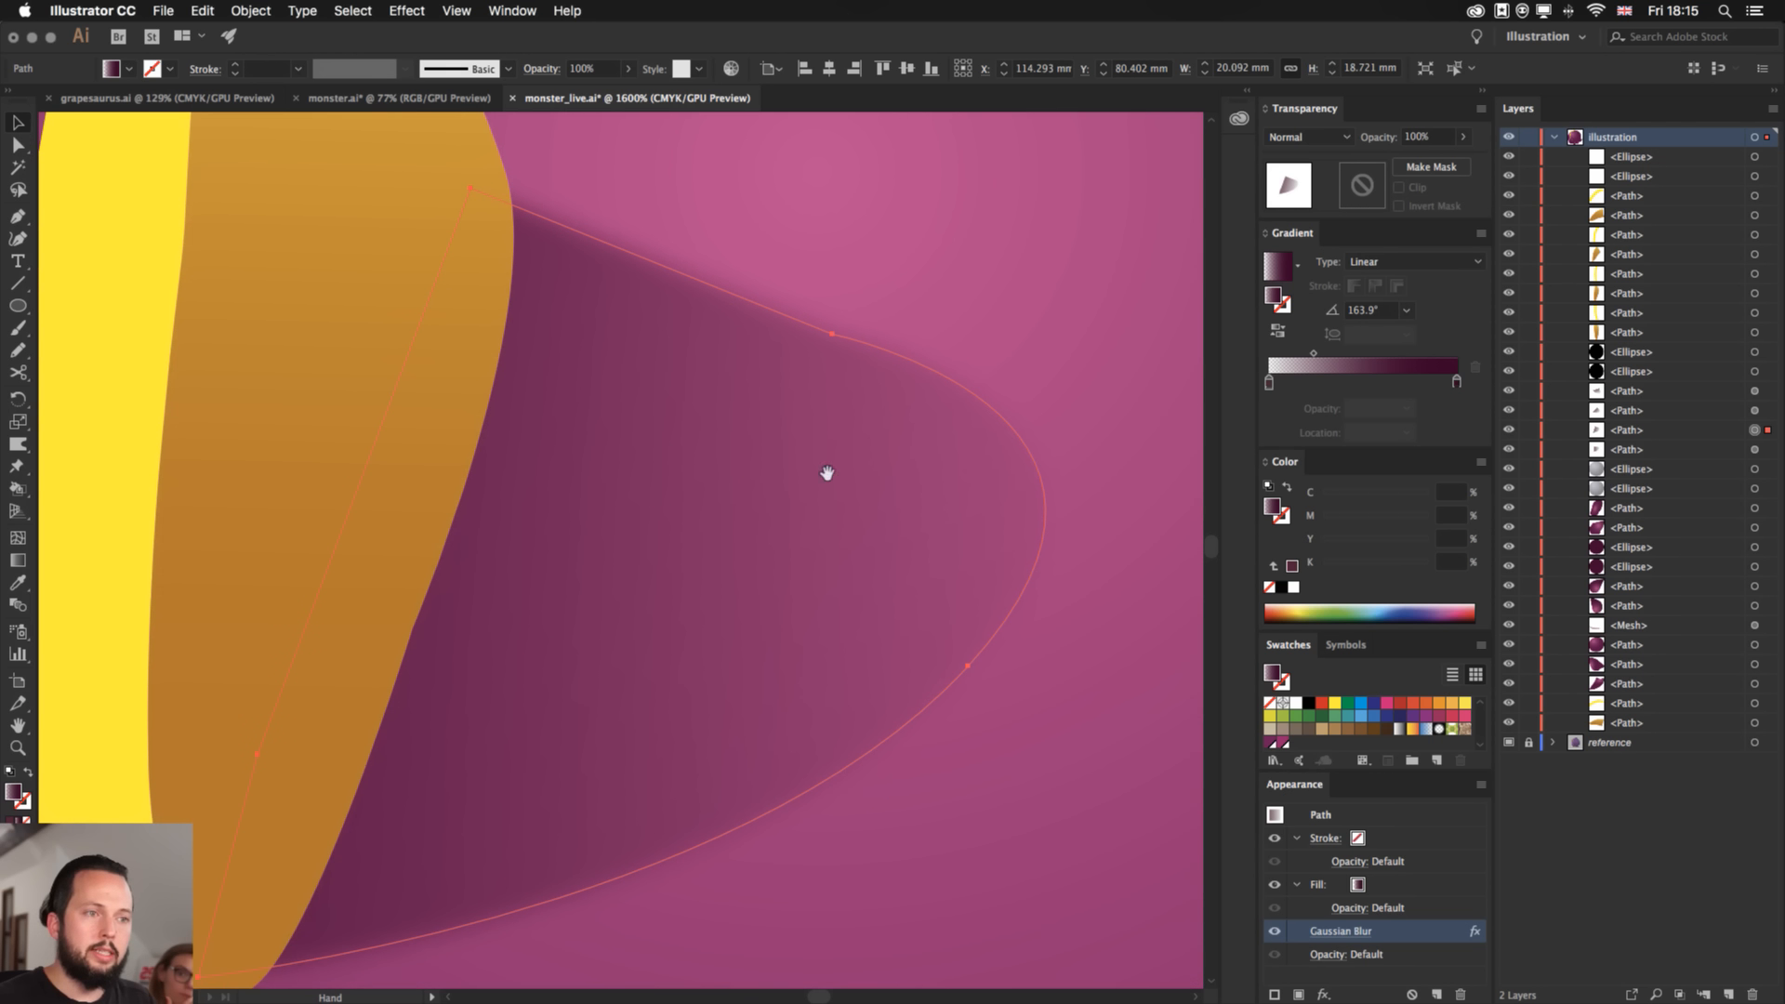
left_click(1274, 933)
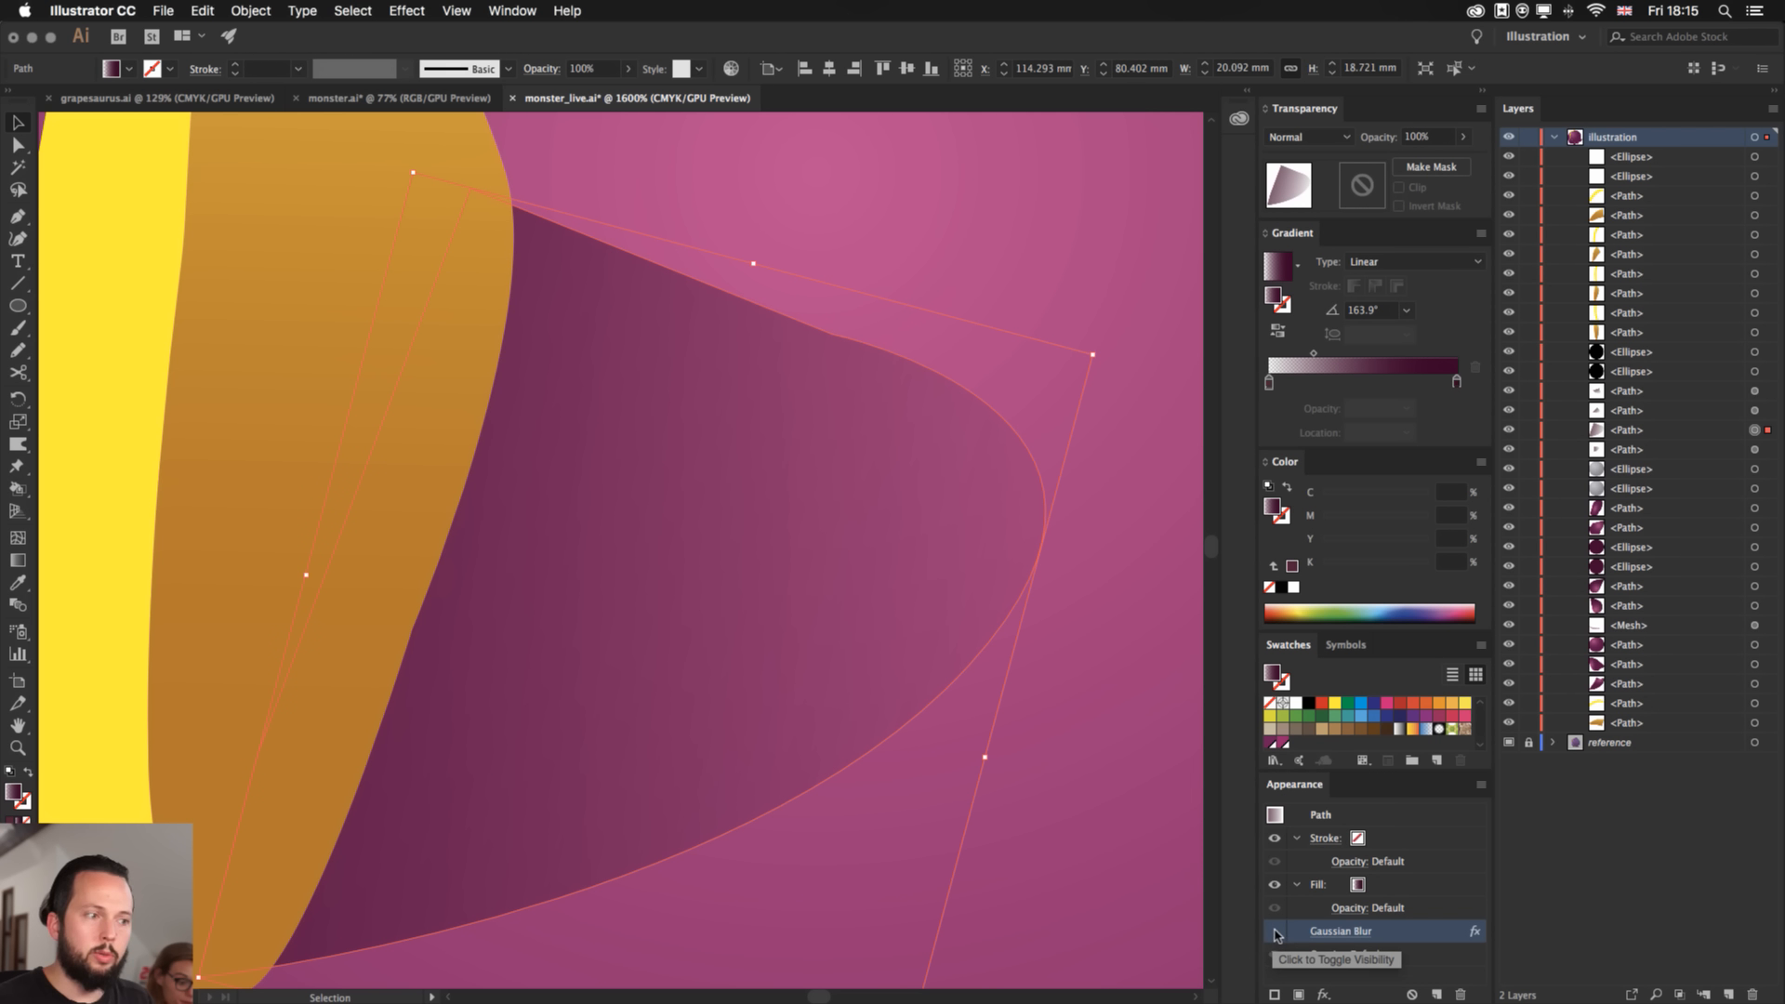
left_click(1275, 933)
left_click(1275, 933)
left_click(1274, 934)
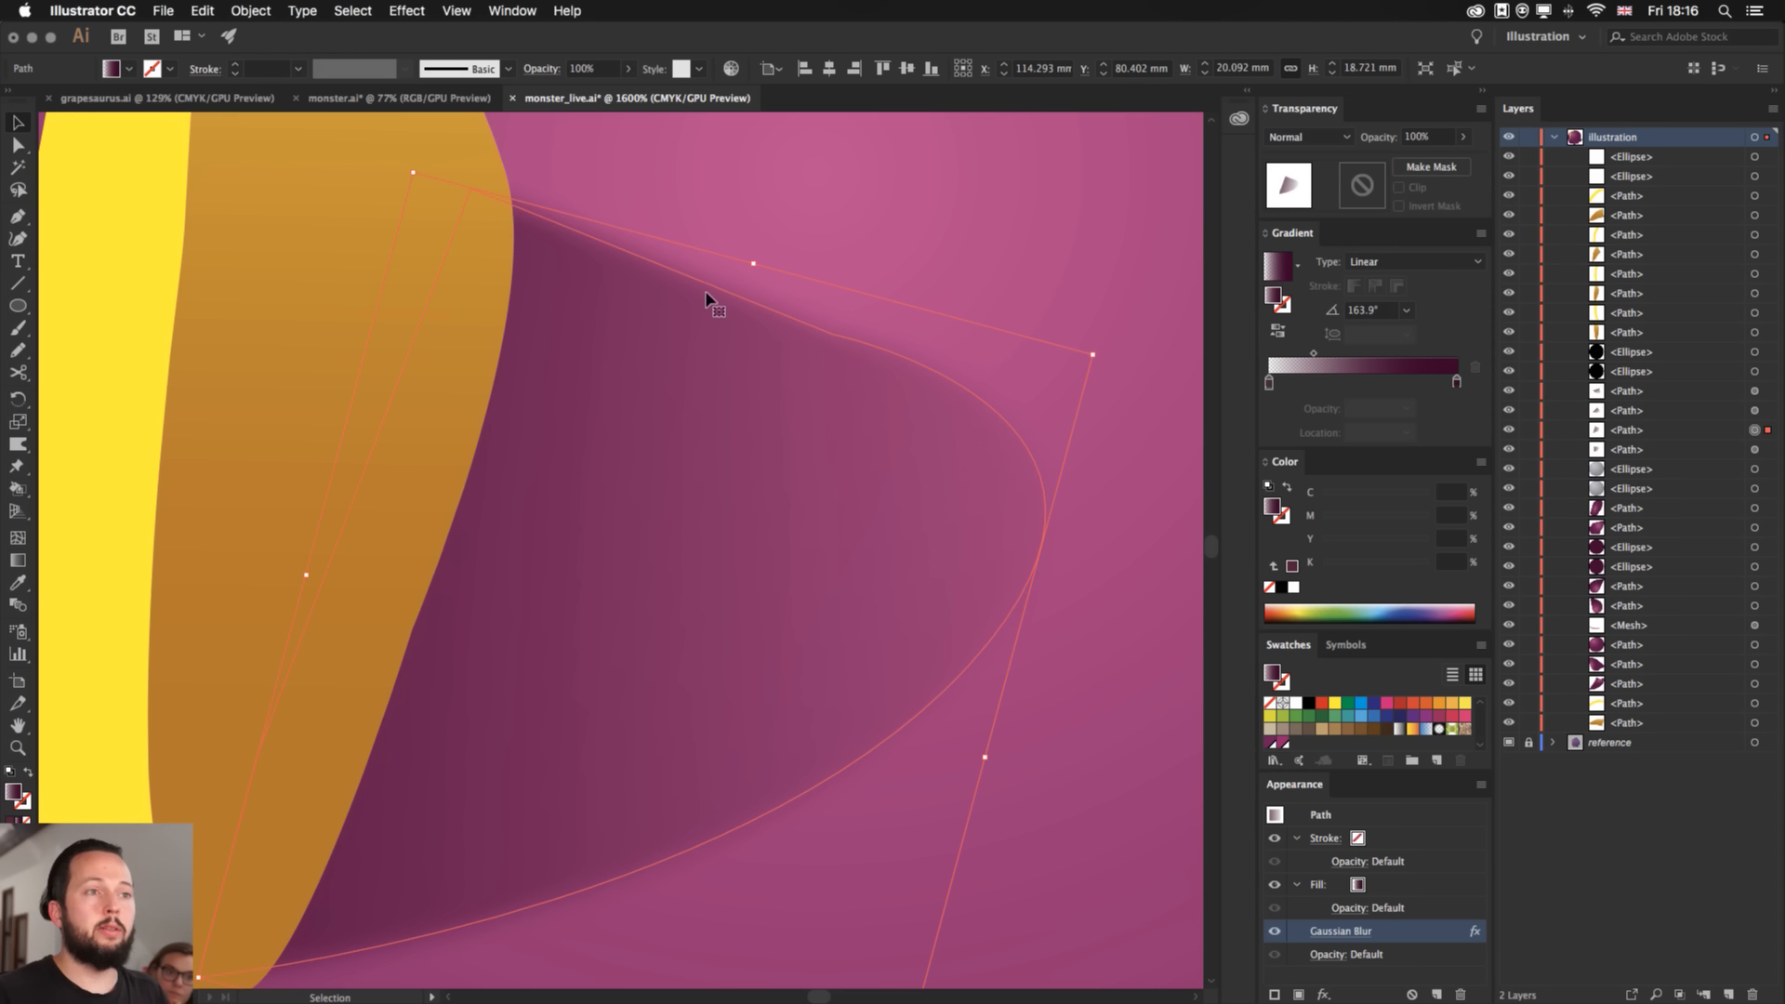
left_click(875, 189)
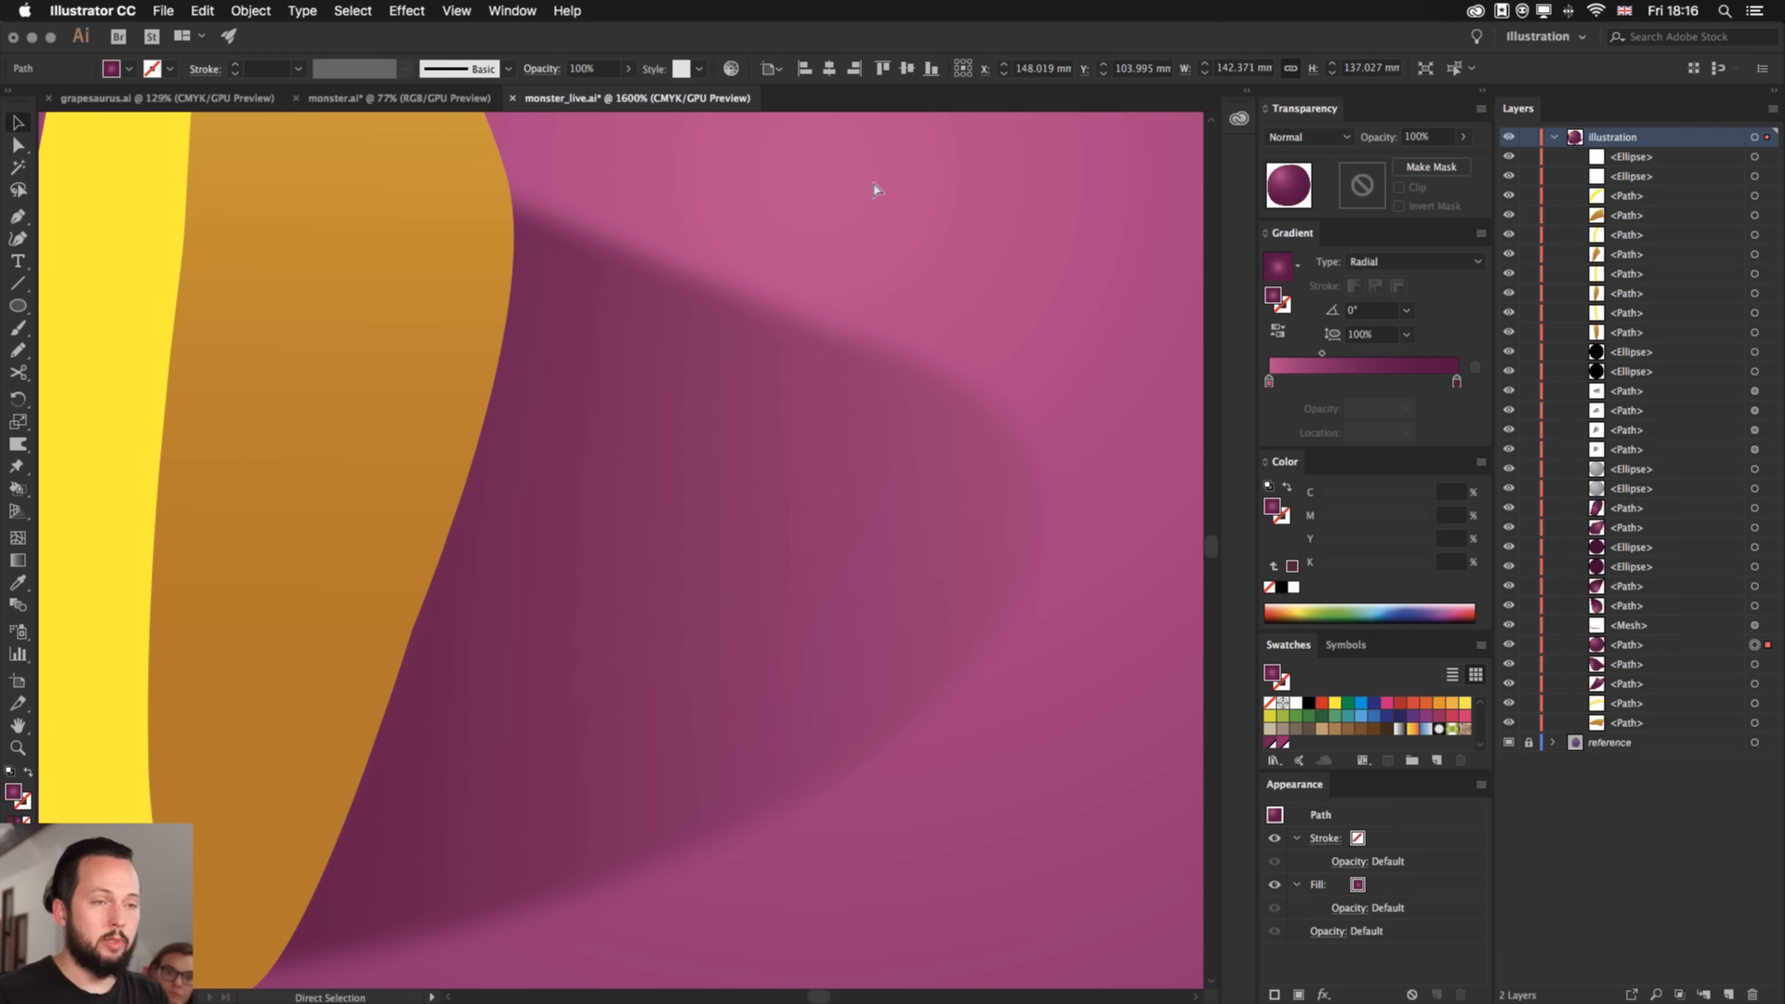
key("super+0")
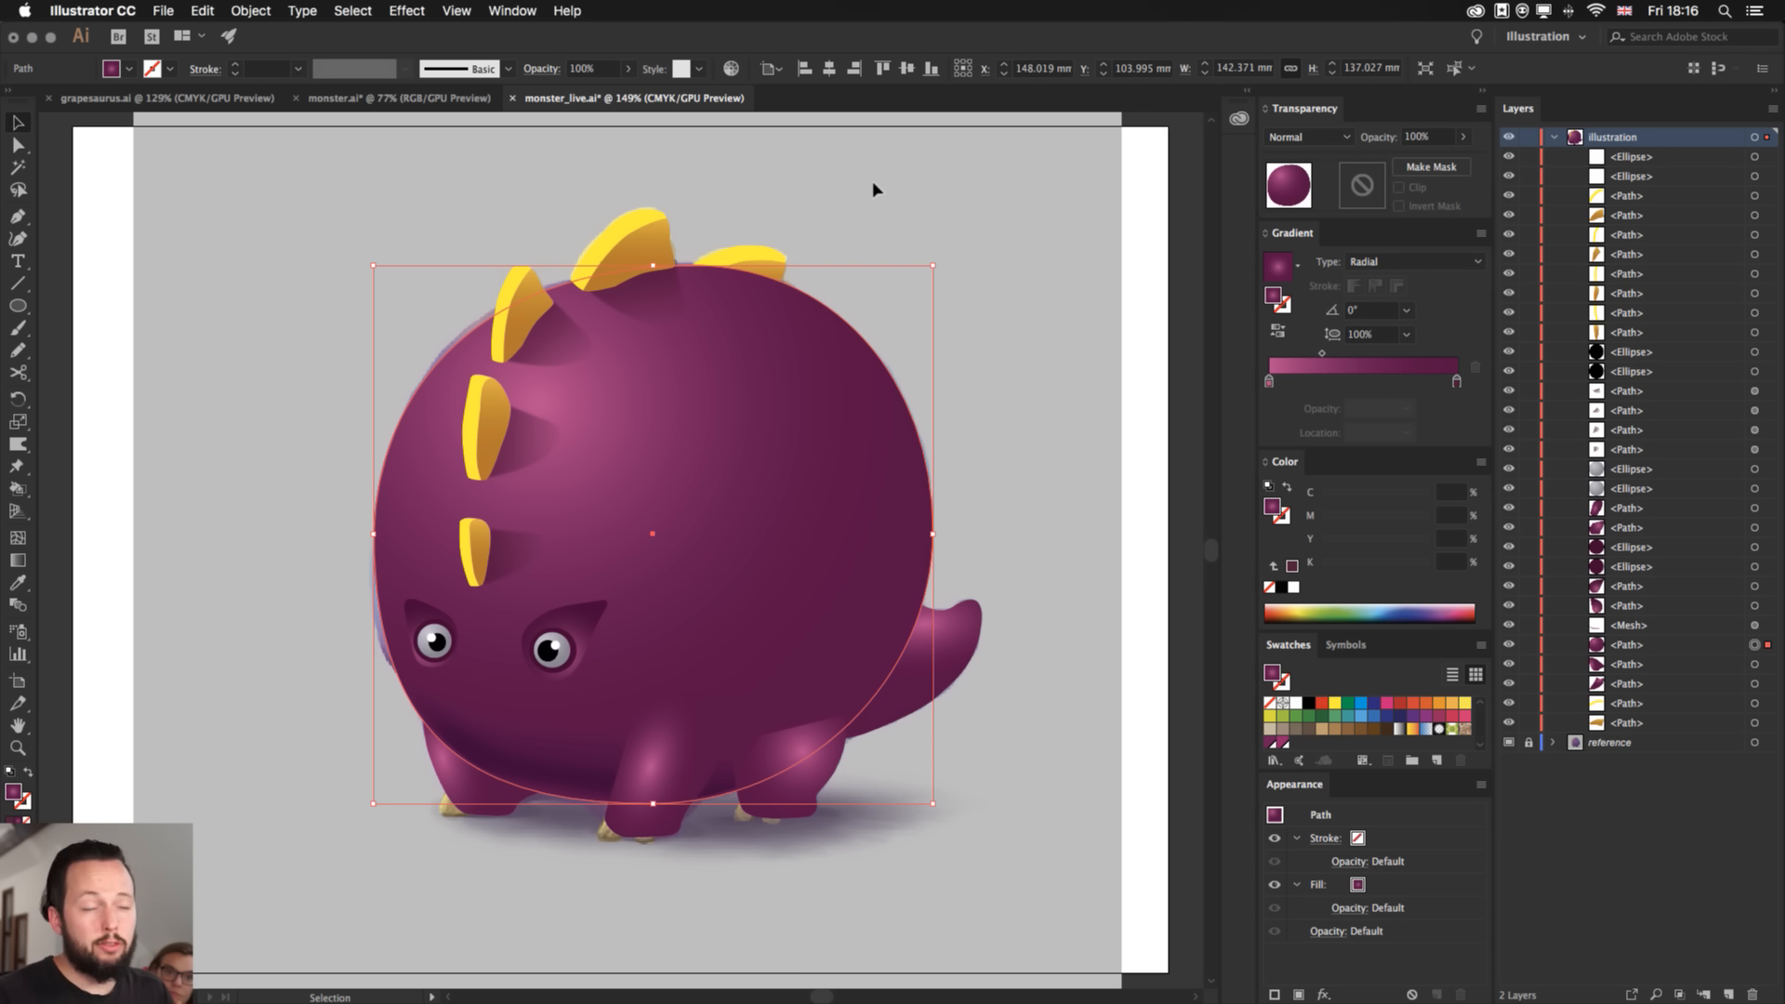
left_click(1168, 369)
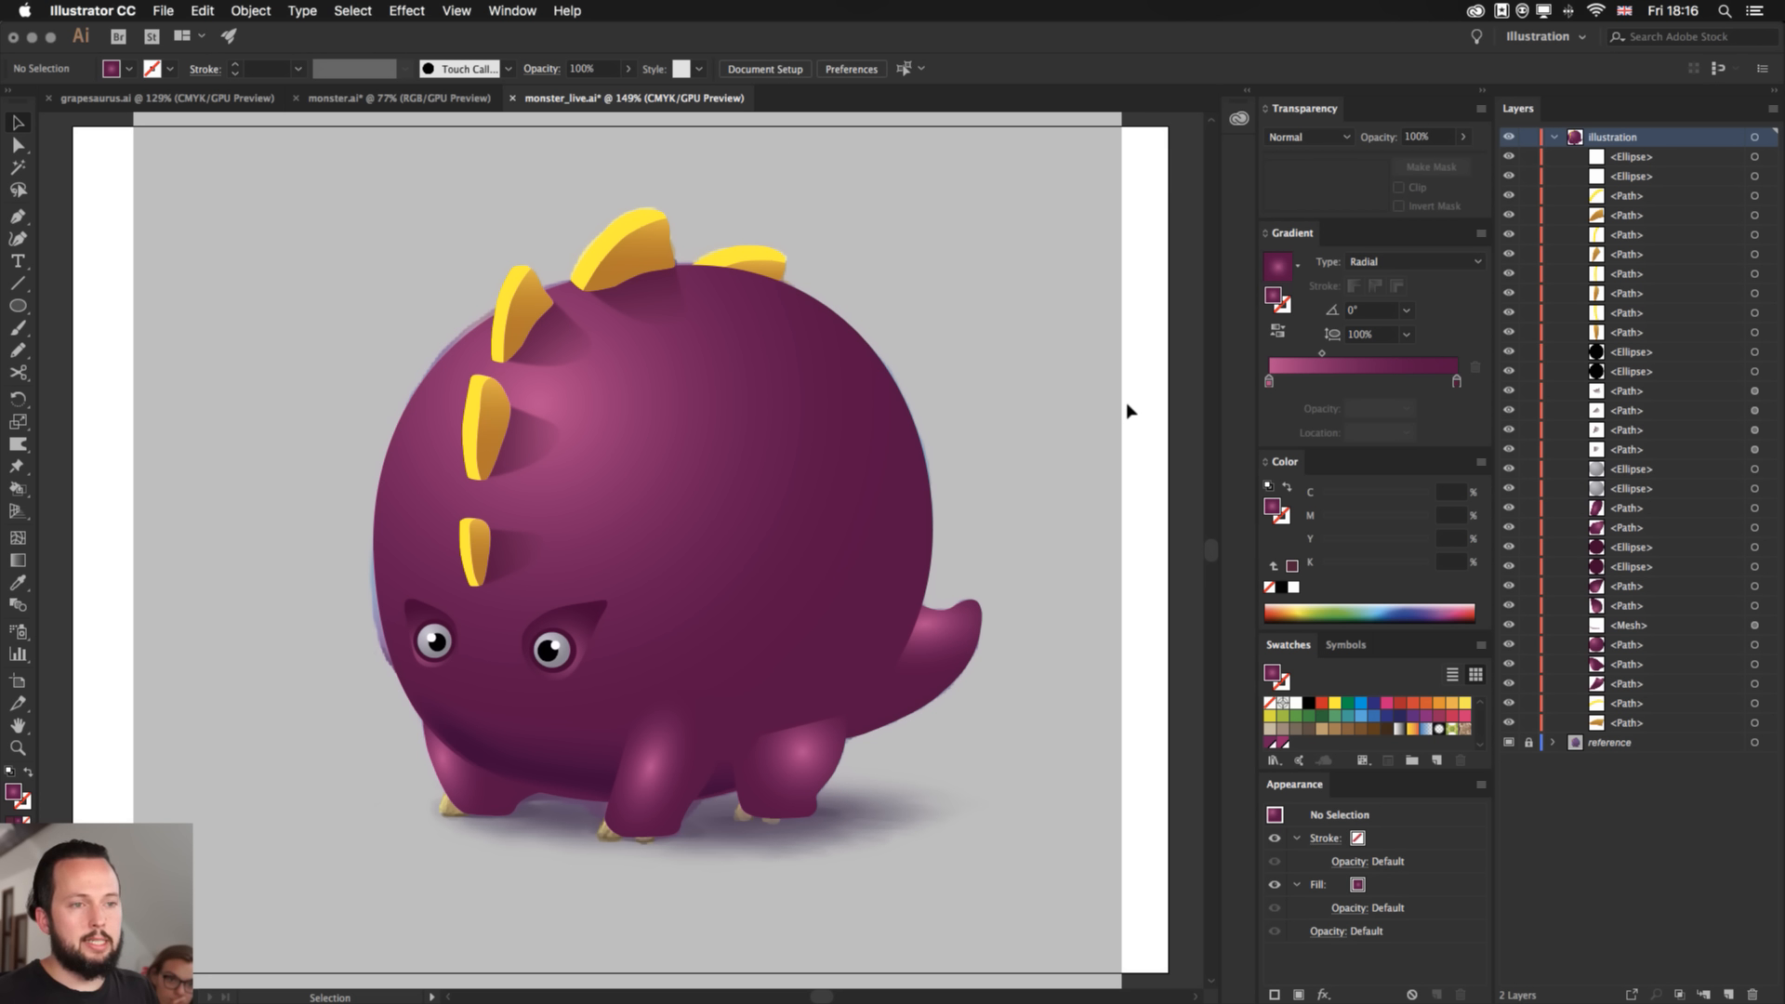
- Select the dark socket shapes behind both eyes, lower their opacity to 69%, and deselect them
left_click(600, 616)
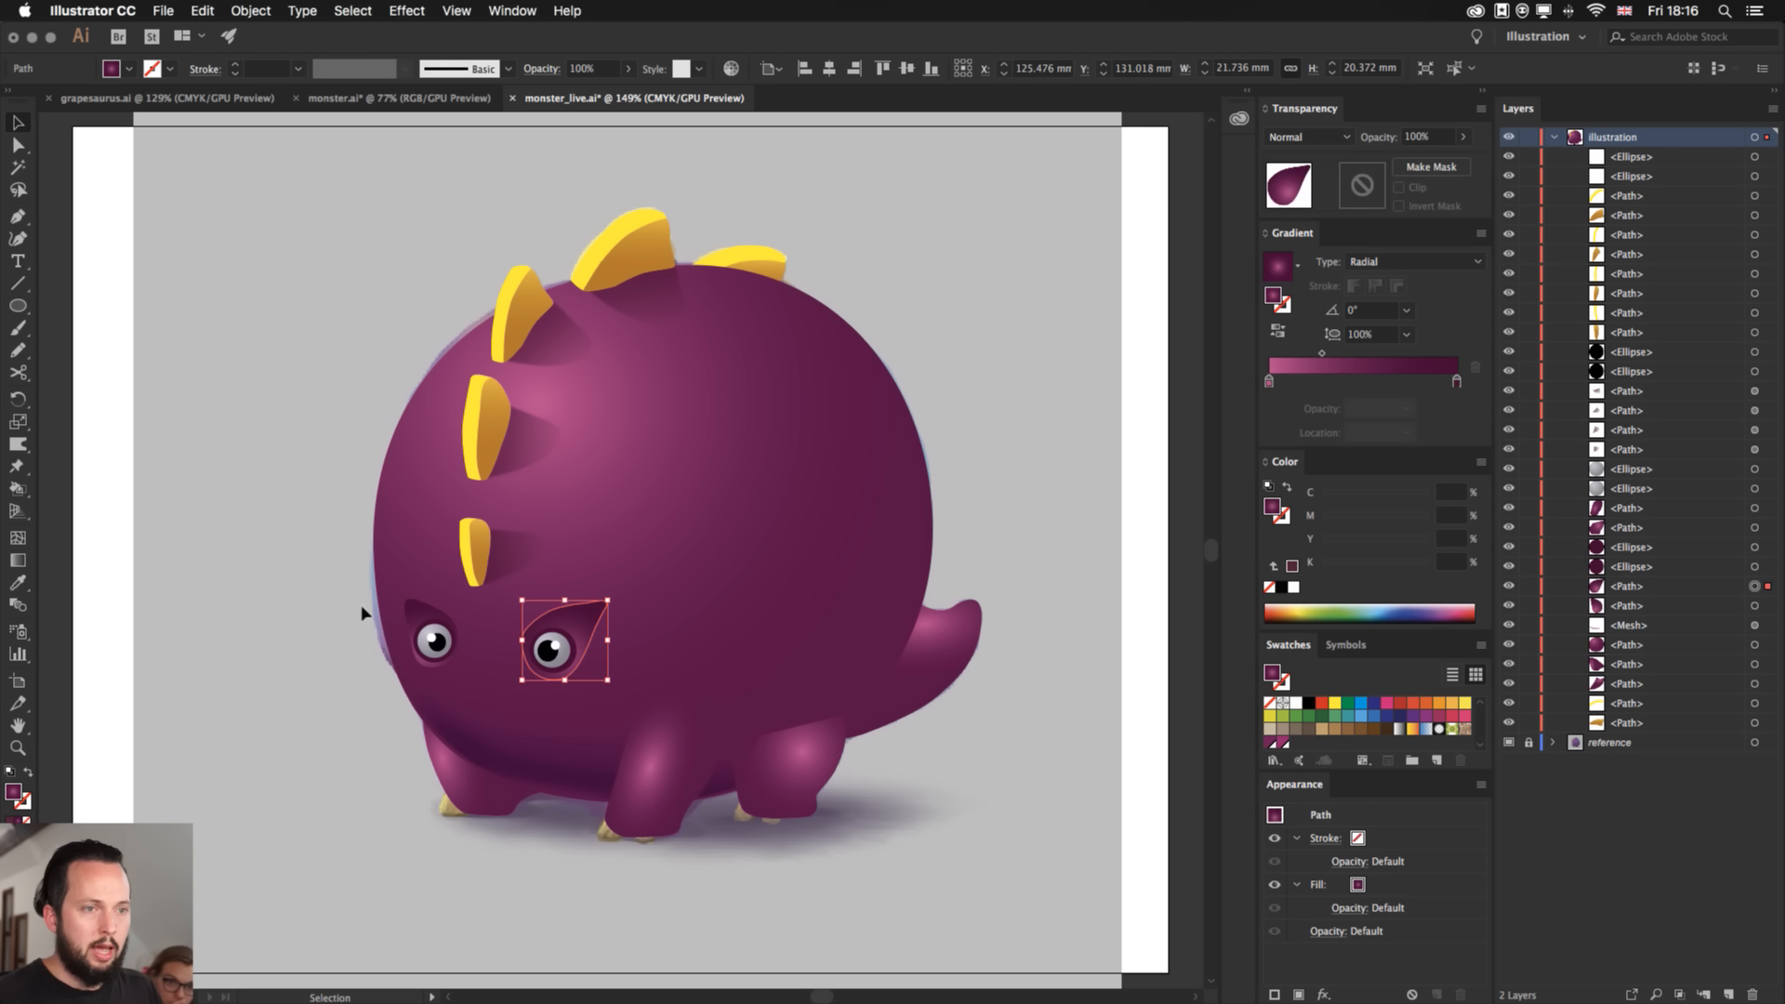
left_click(423, 605, "shift")
left_click(628, 69)
left_click_drag(627, 93, 602, 93)
left_click(139, 354)
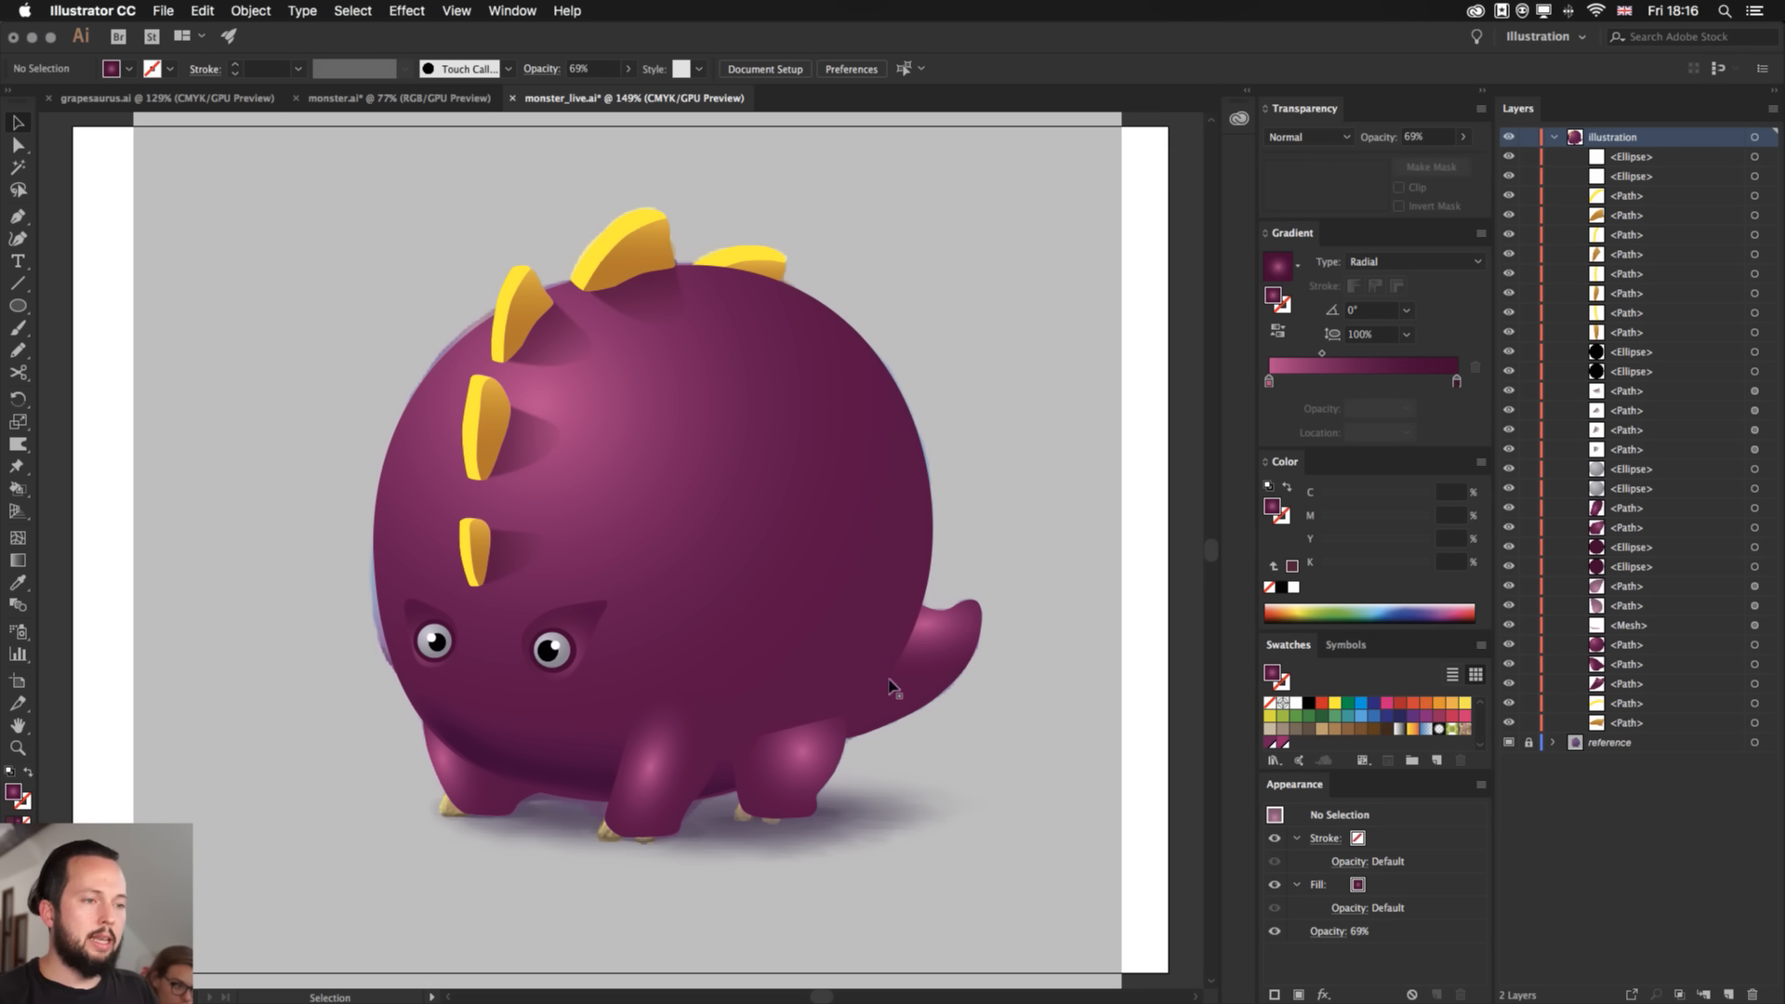
- Try raising the anchor point on the hind leg's upper edge by about 10.5 mm, undo it, and deselect the leg
key("super+equal")
key("super+equal")
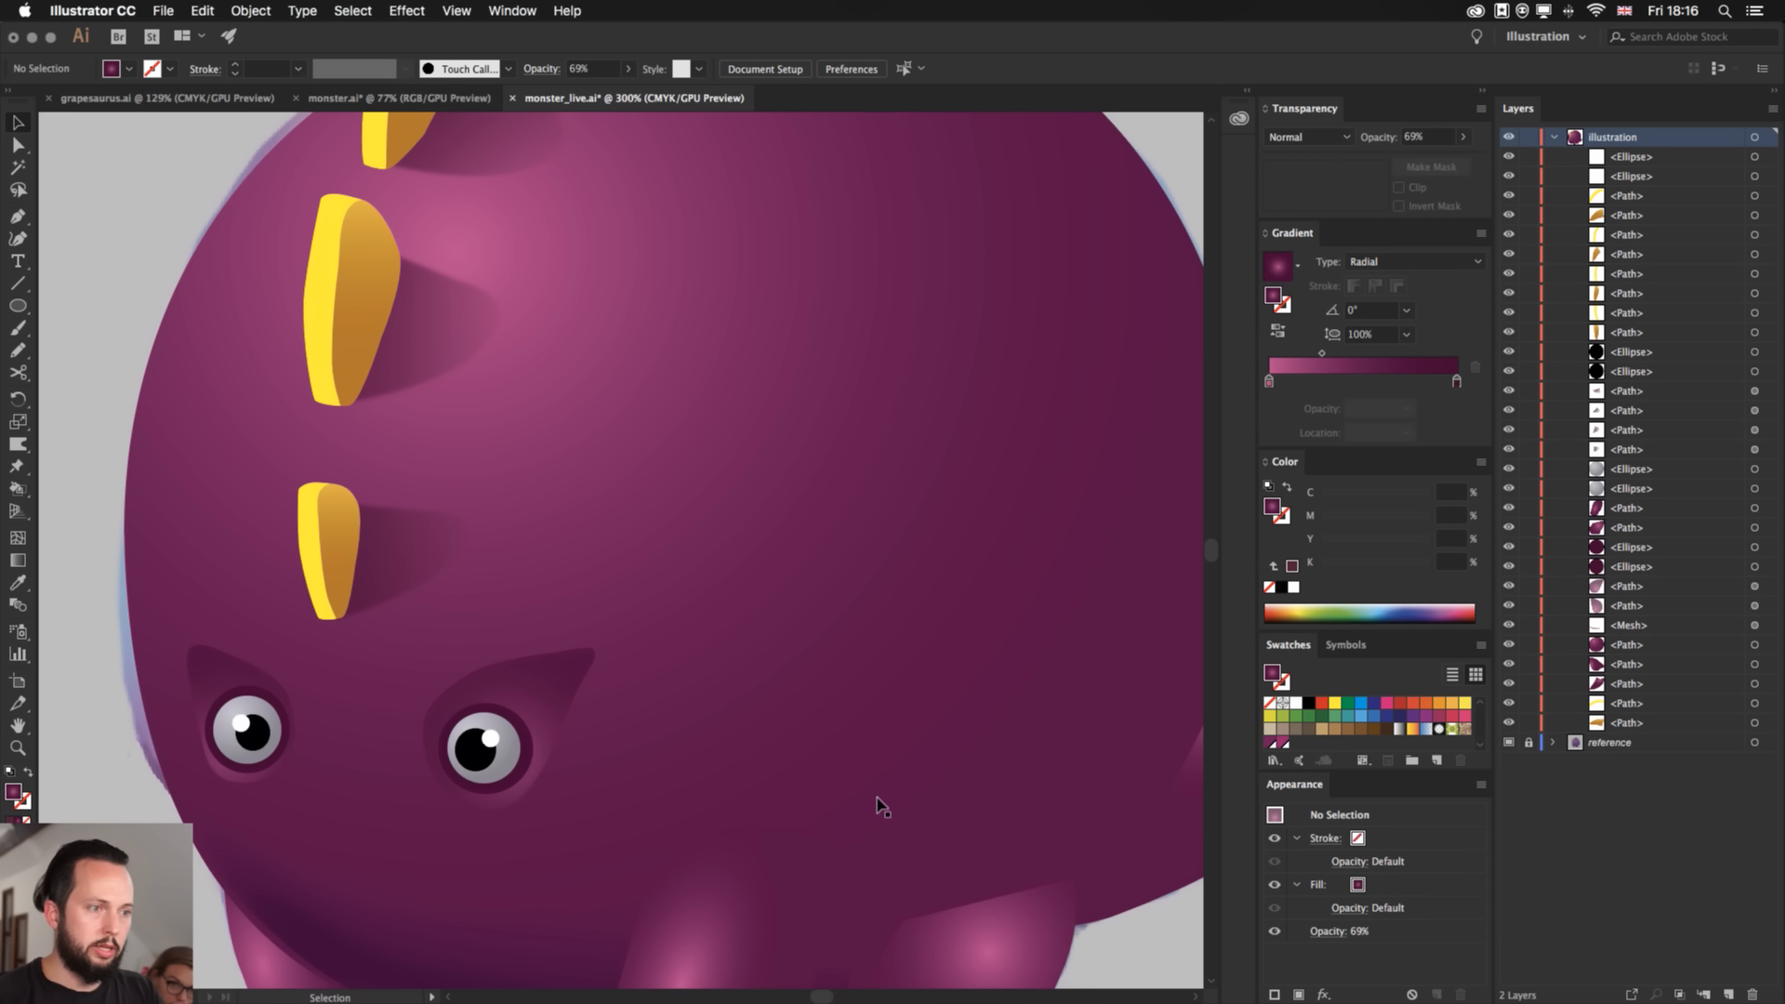
left_click_drag(877, 816, 726, 351)
left_click(742, 411)
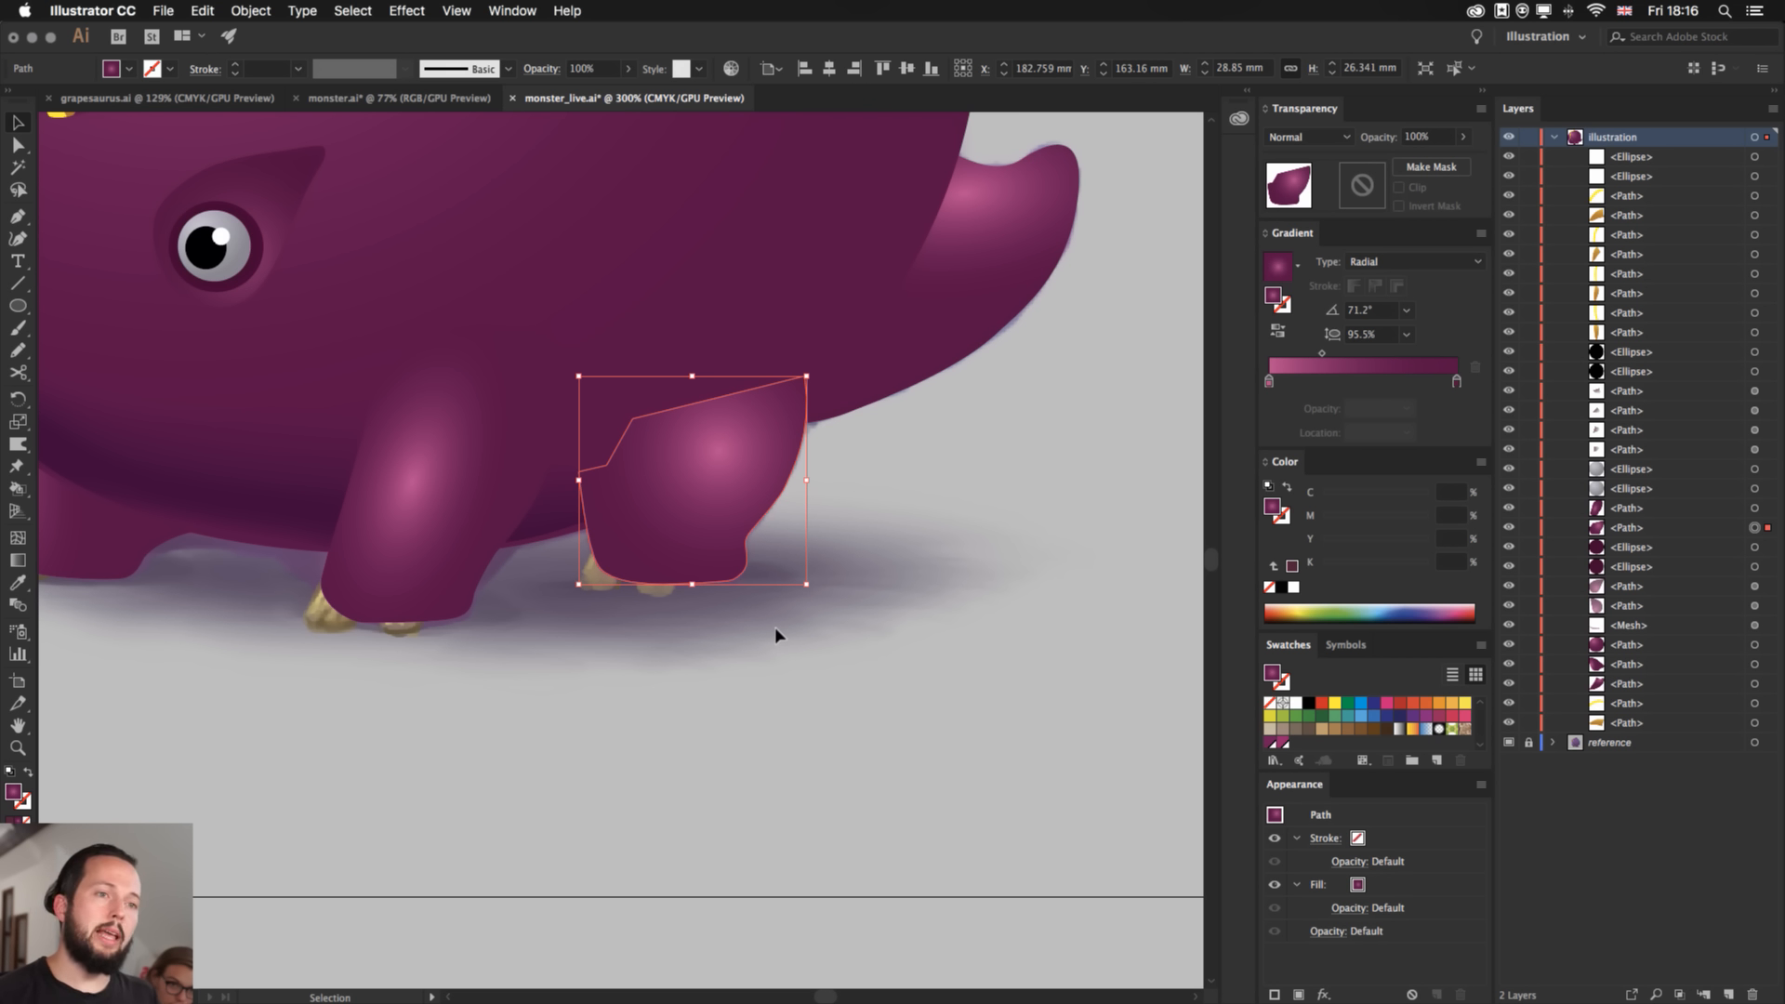
scroll(725, 518, "up", 2)
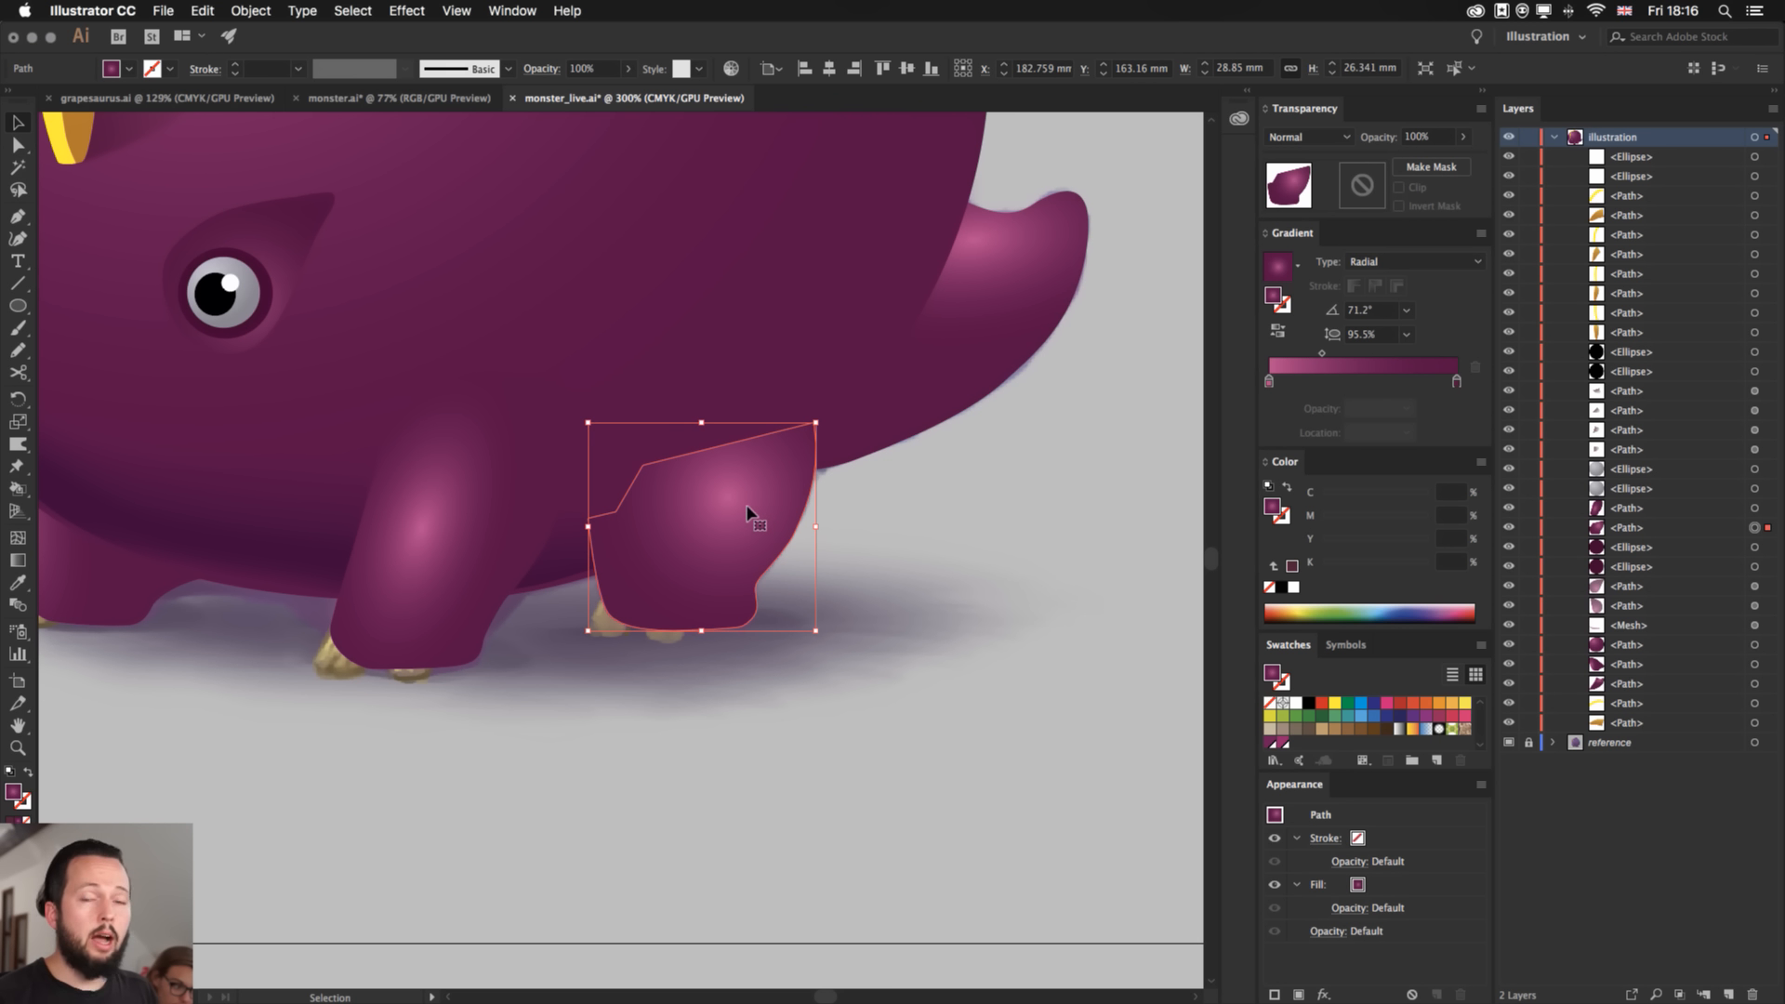
key("a")
left_click(645, 461)
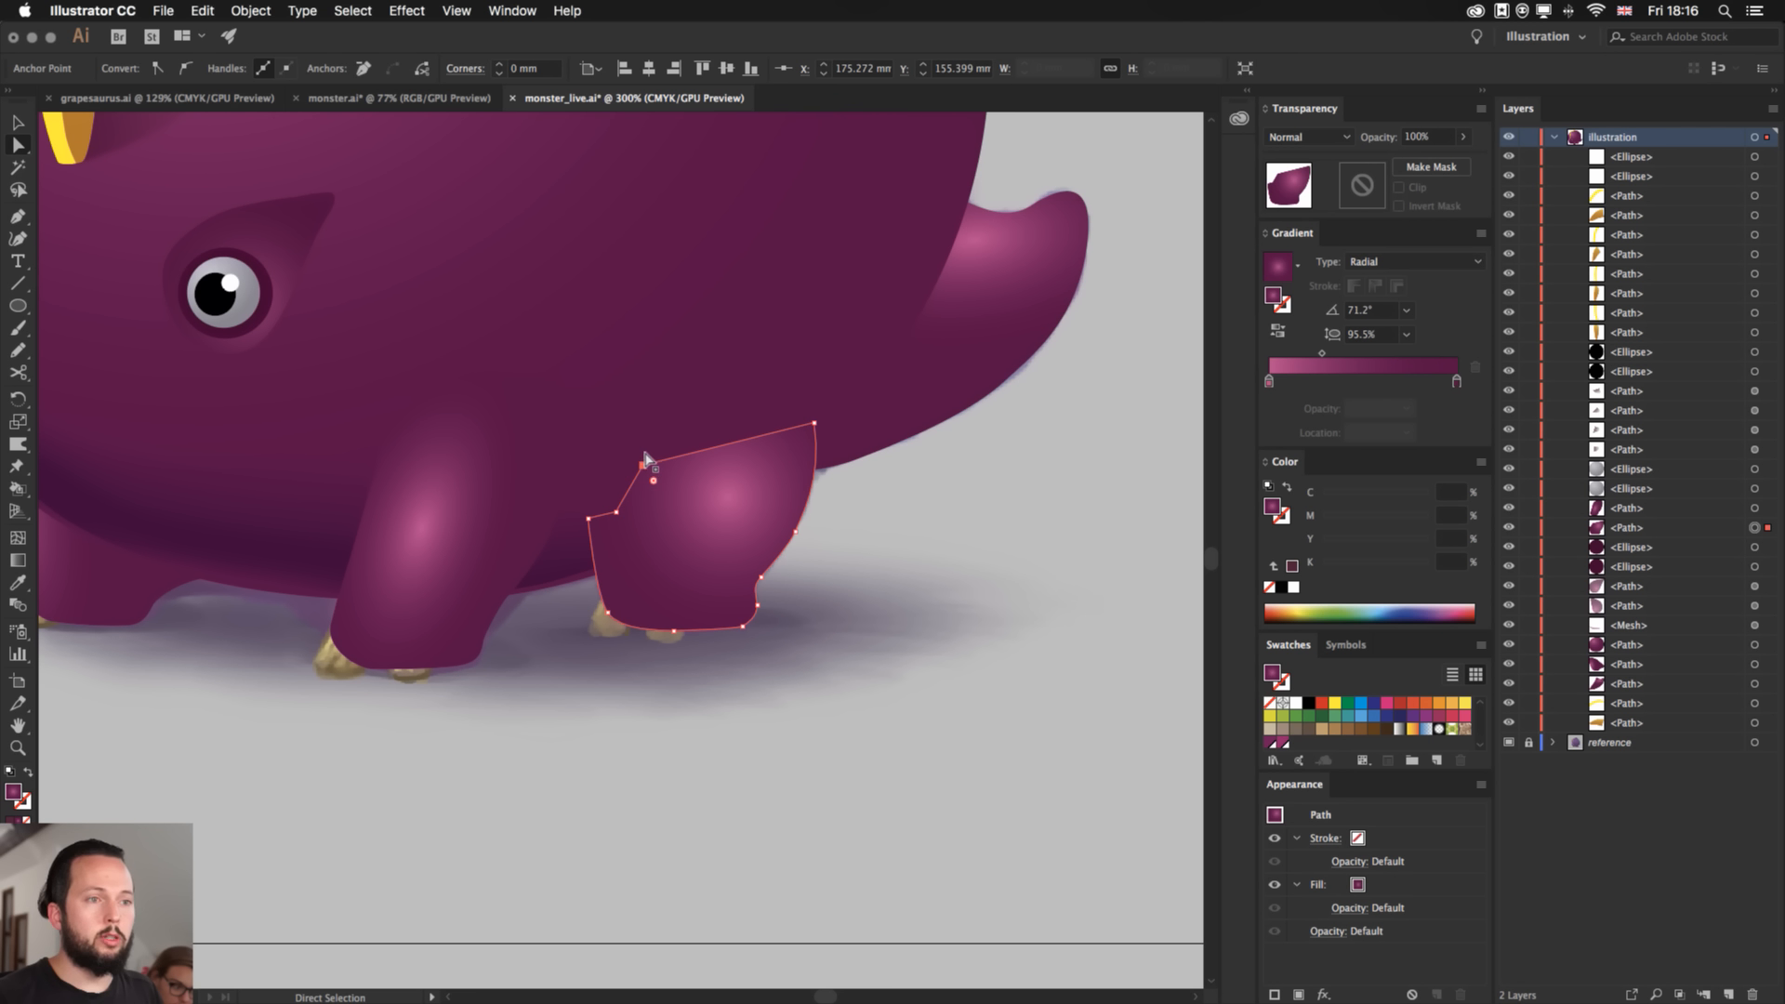
left_click_drag(645, 461, 657, 379)
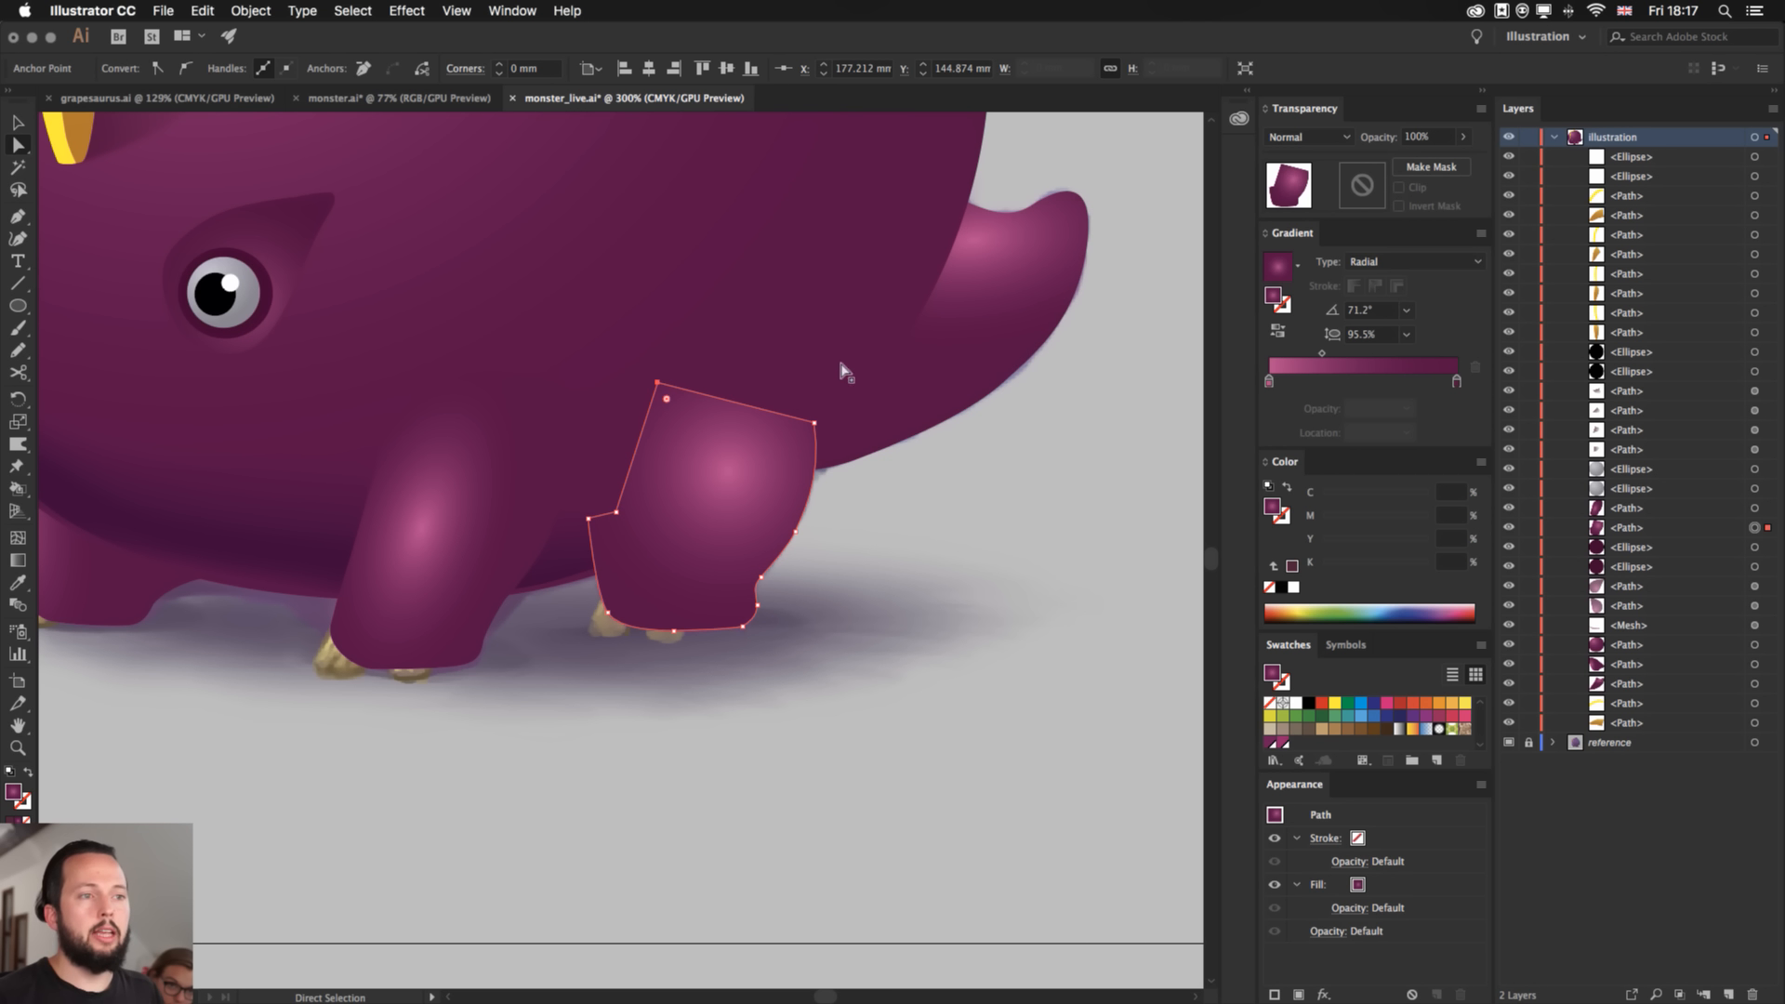
key("super+z")
key("v")
left_click(987, 580)
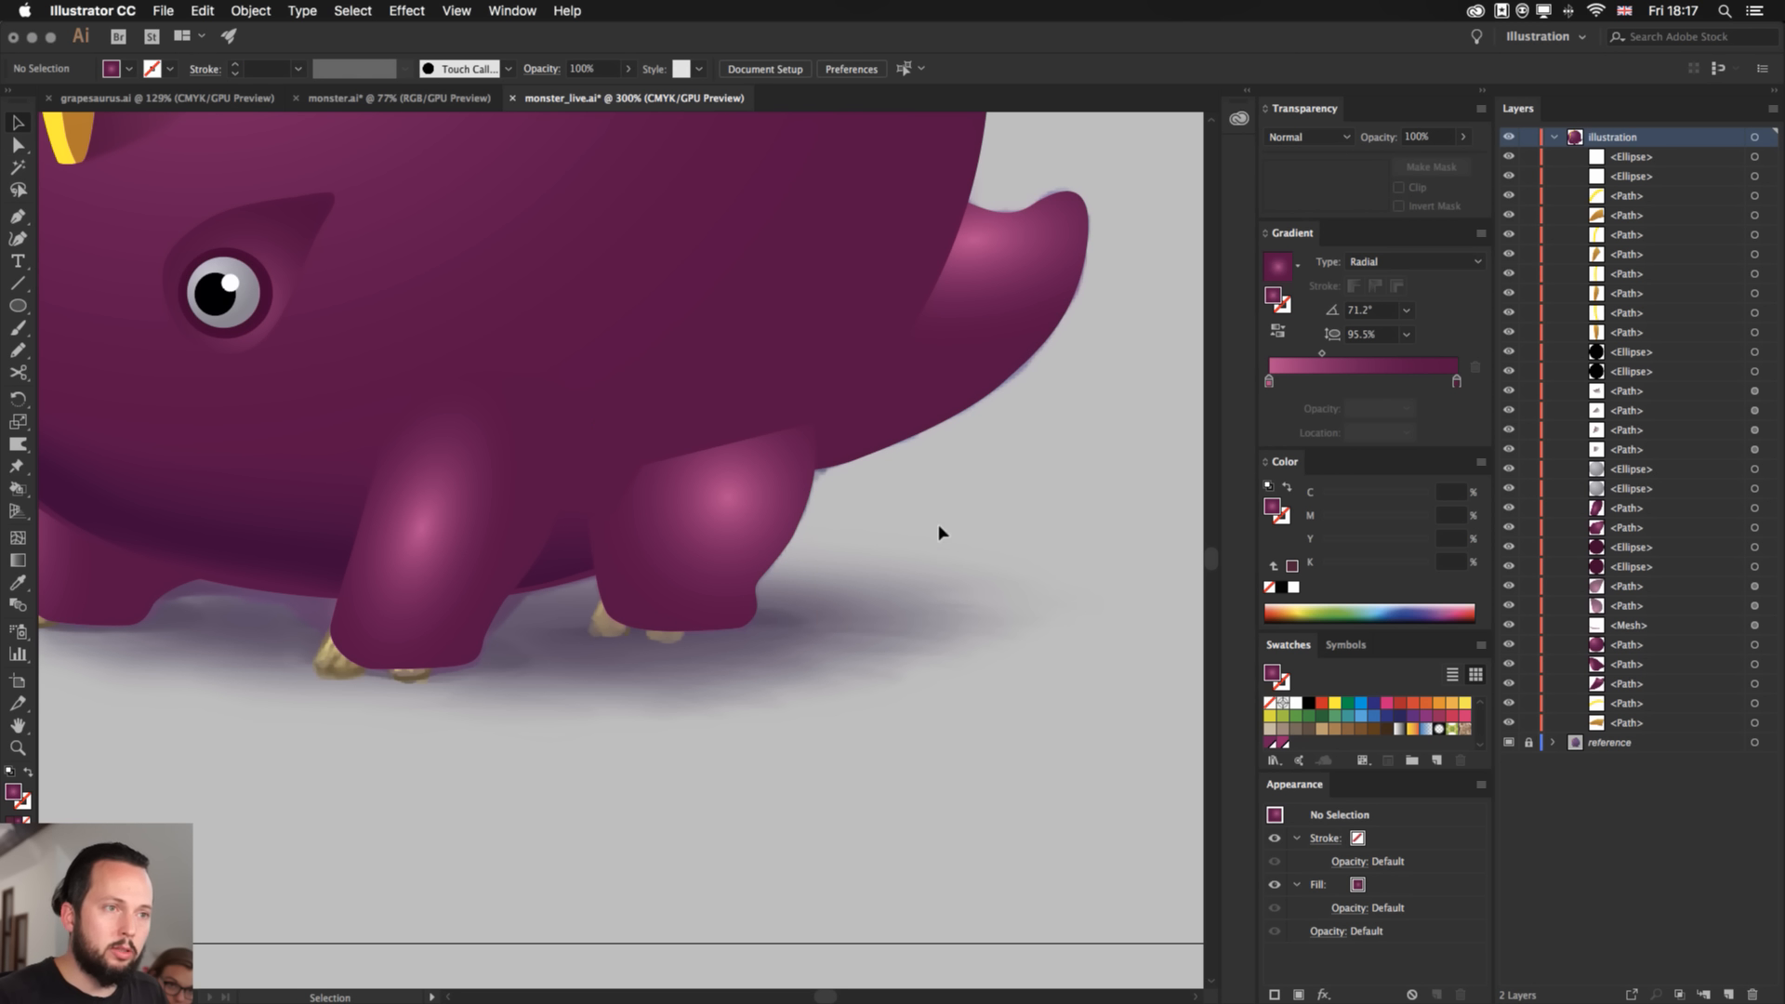
left_click(693, 511)
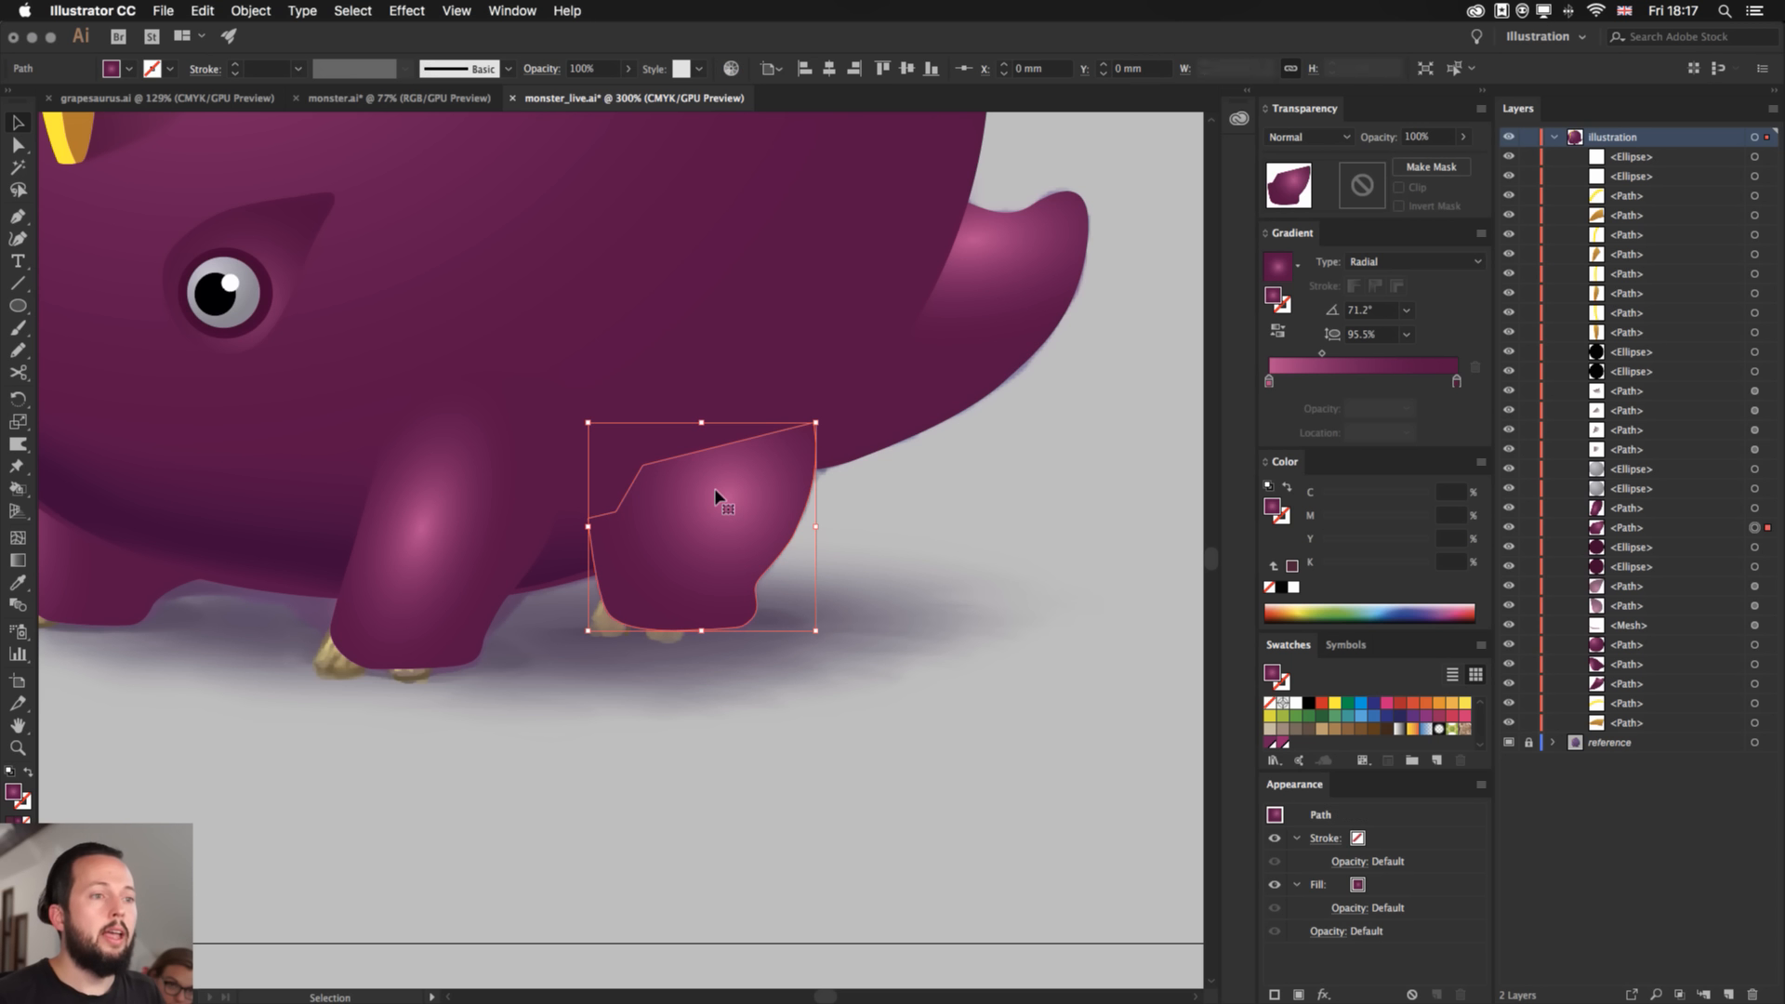
left_click(991, 569)
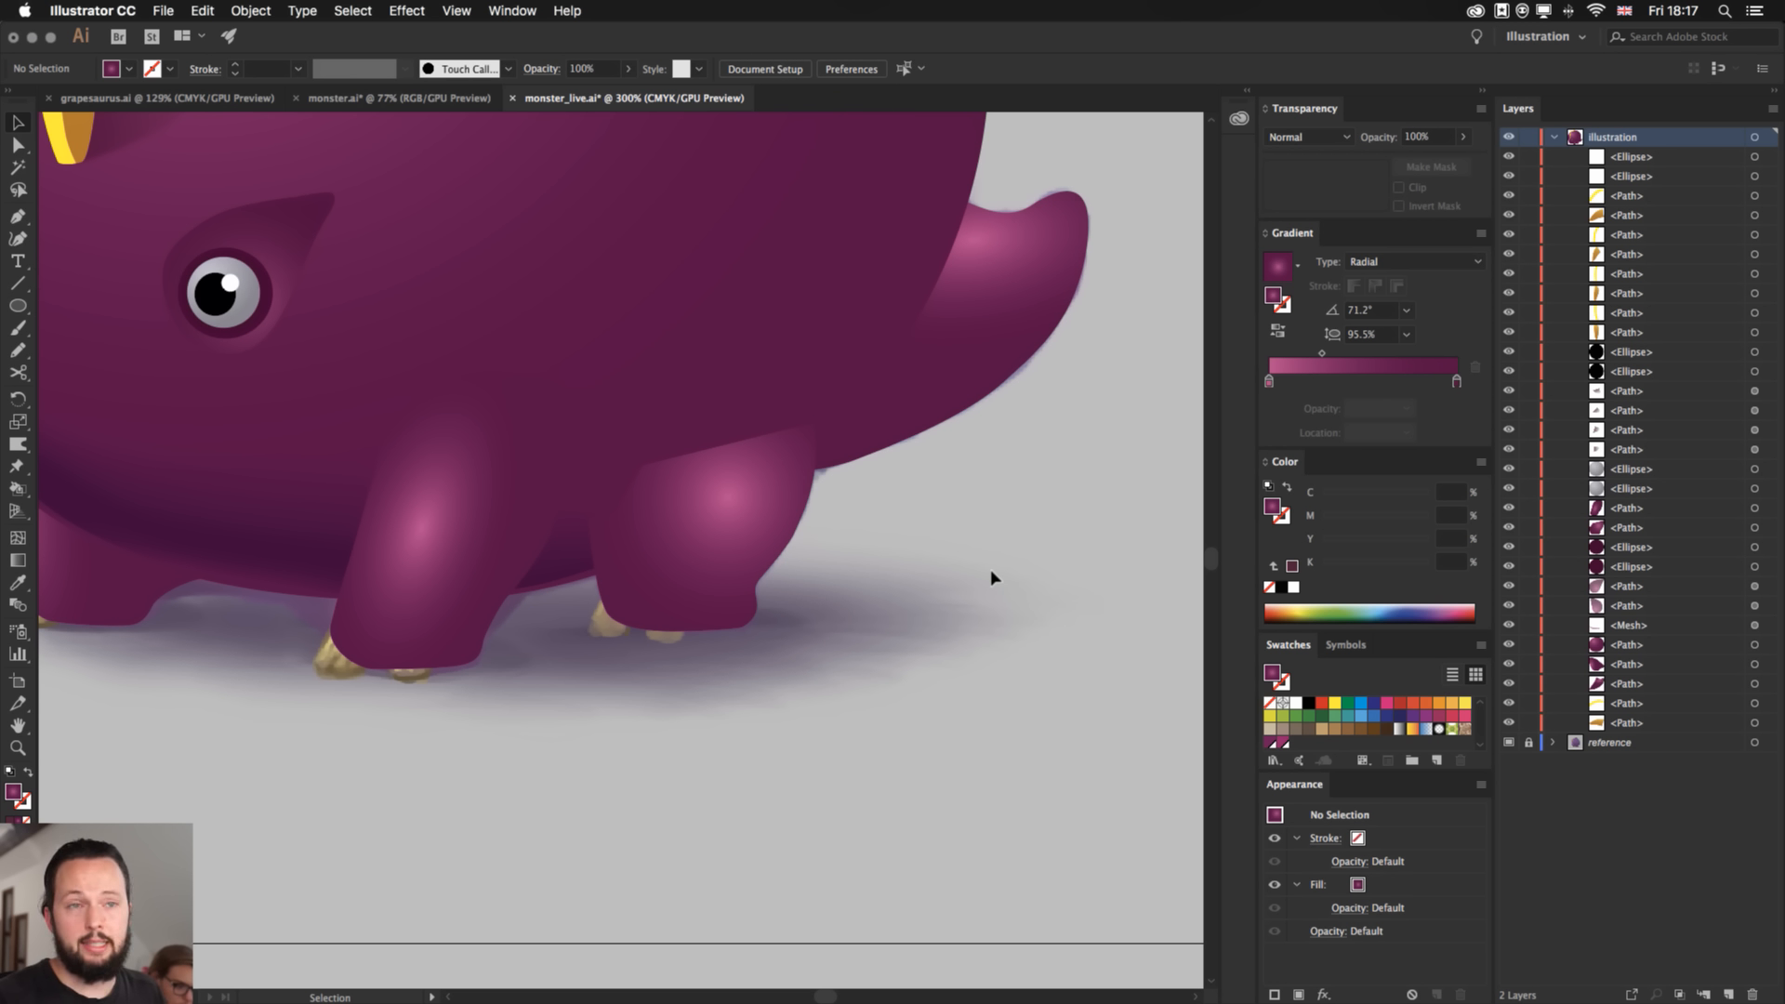
- Draw a rectangle about 31.75 by 18.46 mm over the upper part of the hind leg nearest the tail
left_click_drag(916, 530, 957, 570)
key("m")
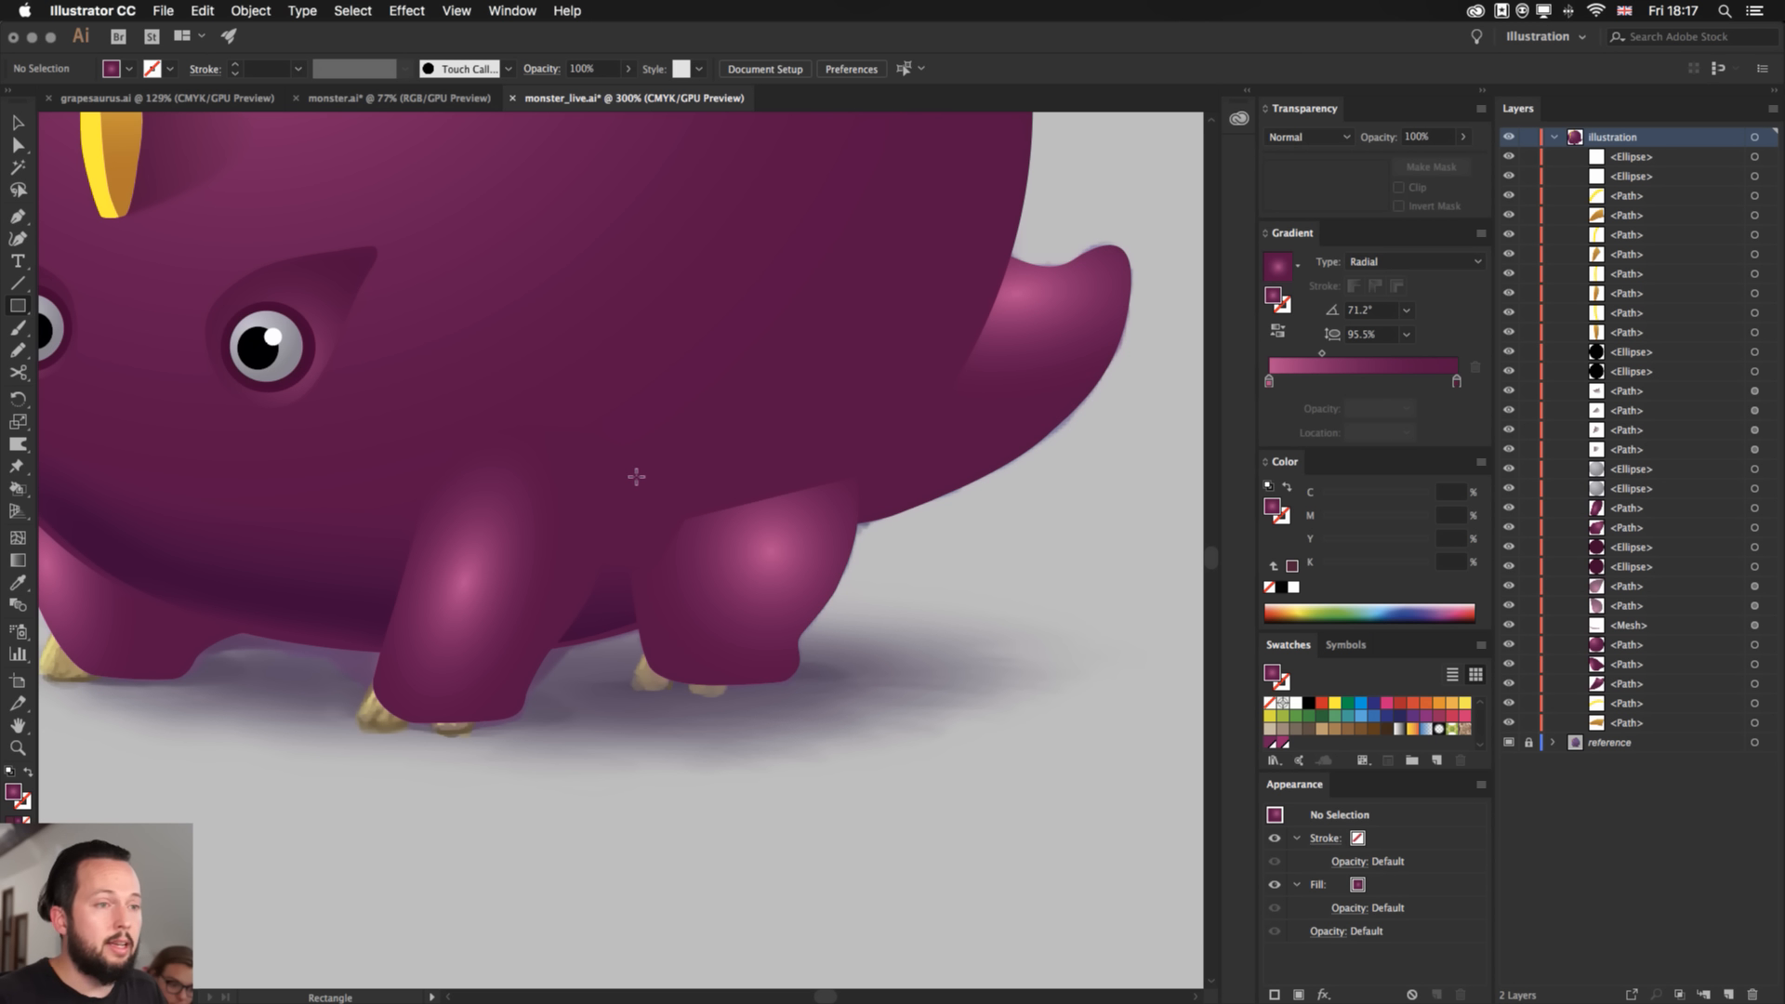
left_click_drag(625, 464, 868, 604)
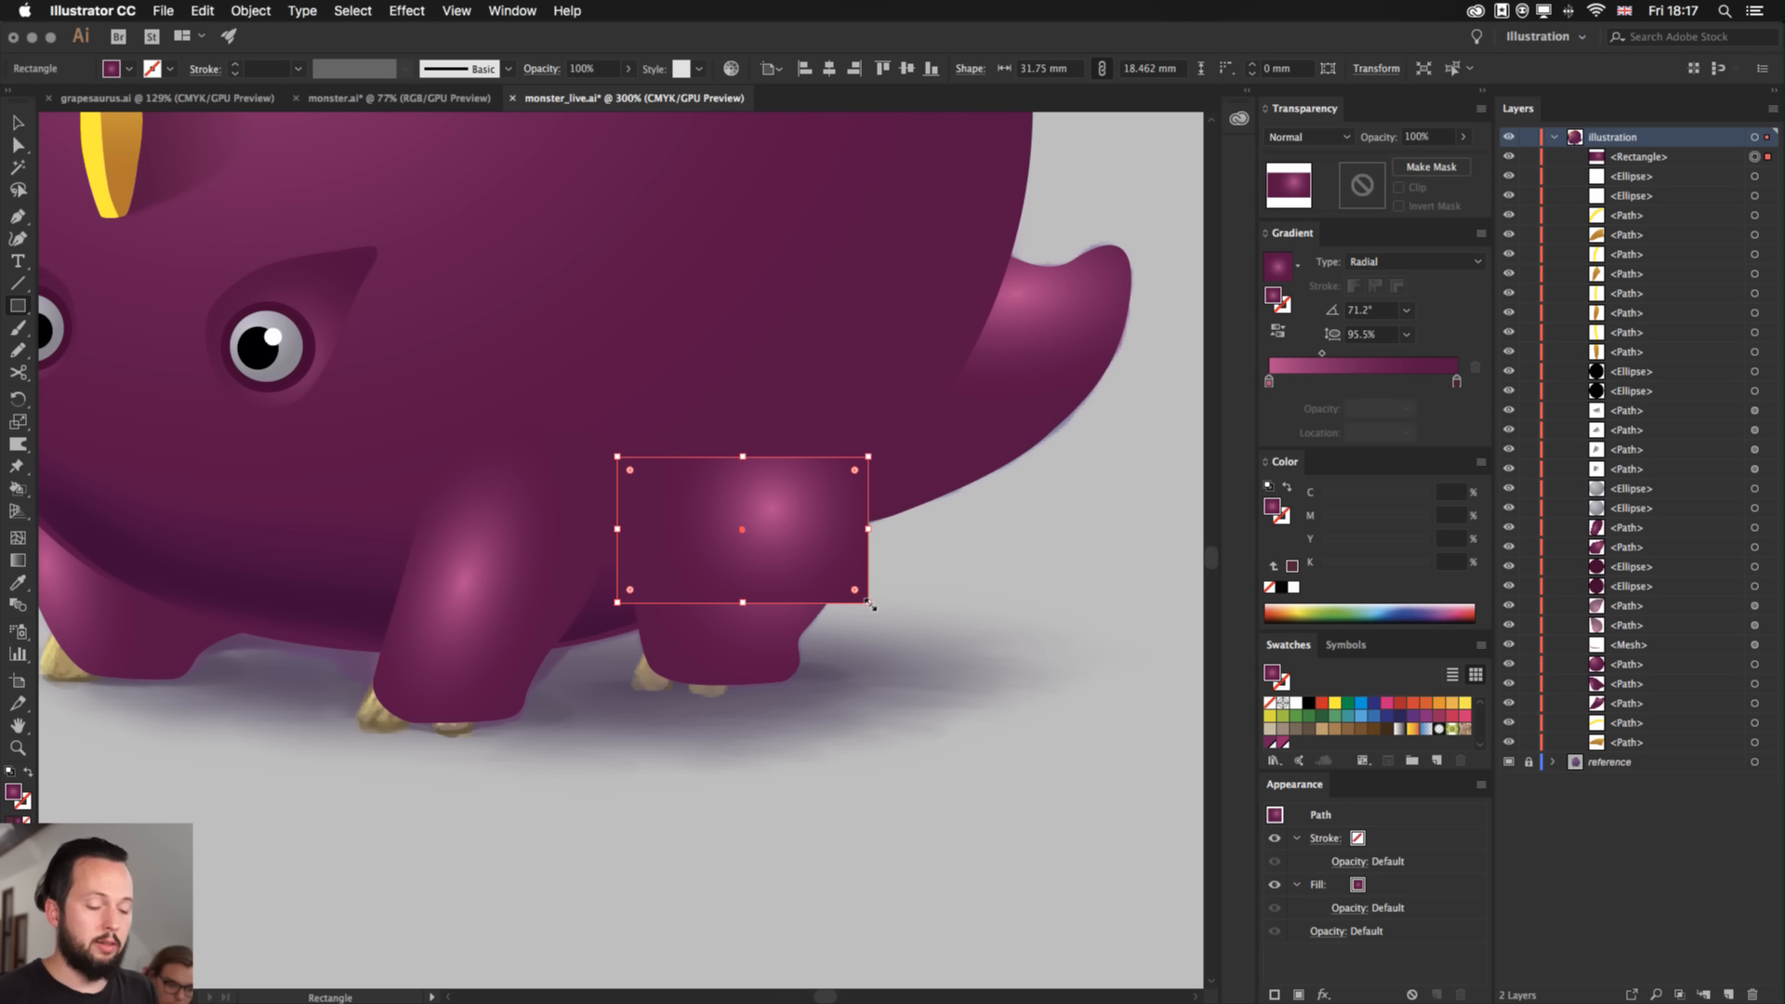
key("v")
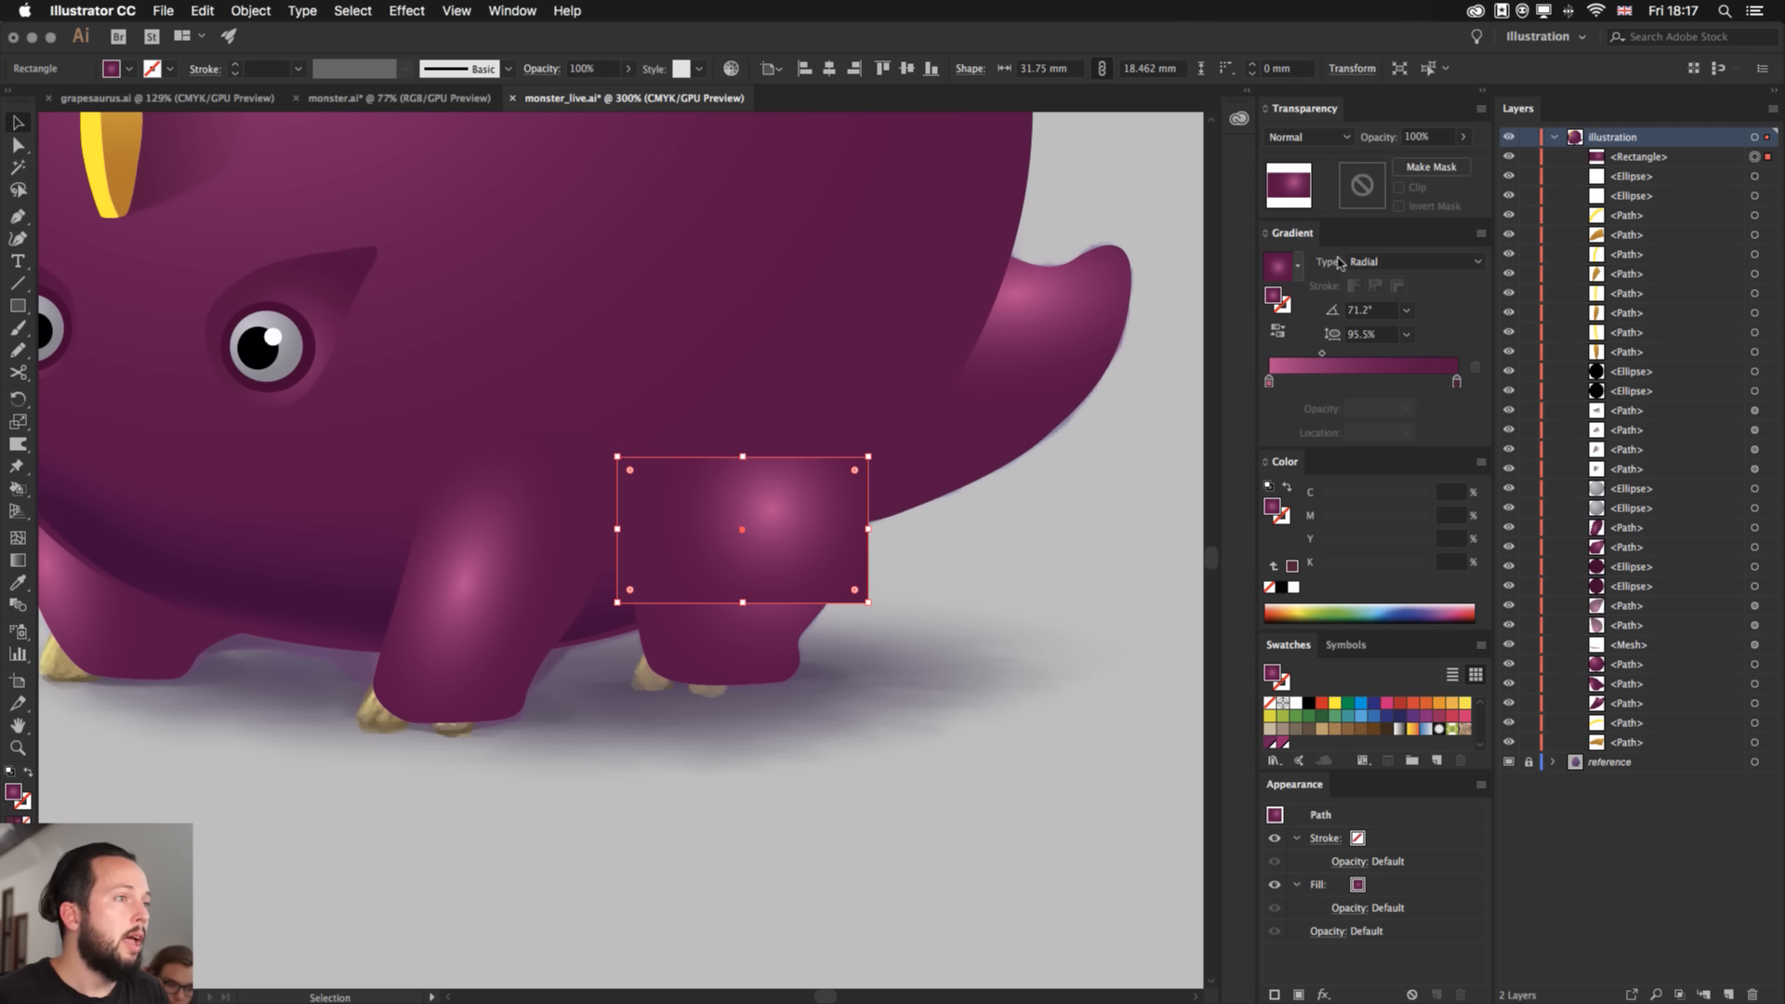
- Fill the rectangle with a linear white-to-black gradient running downward at about -88.9°
left_click(1298, 266)
left_click(1193, 304)
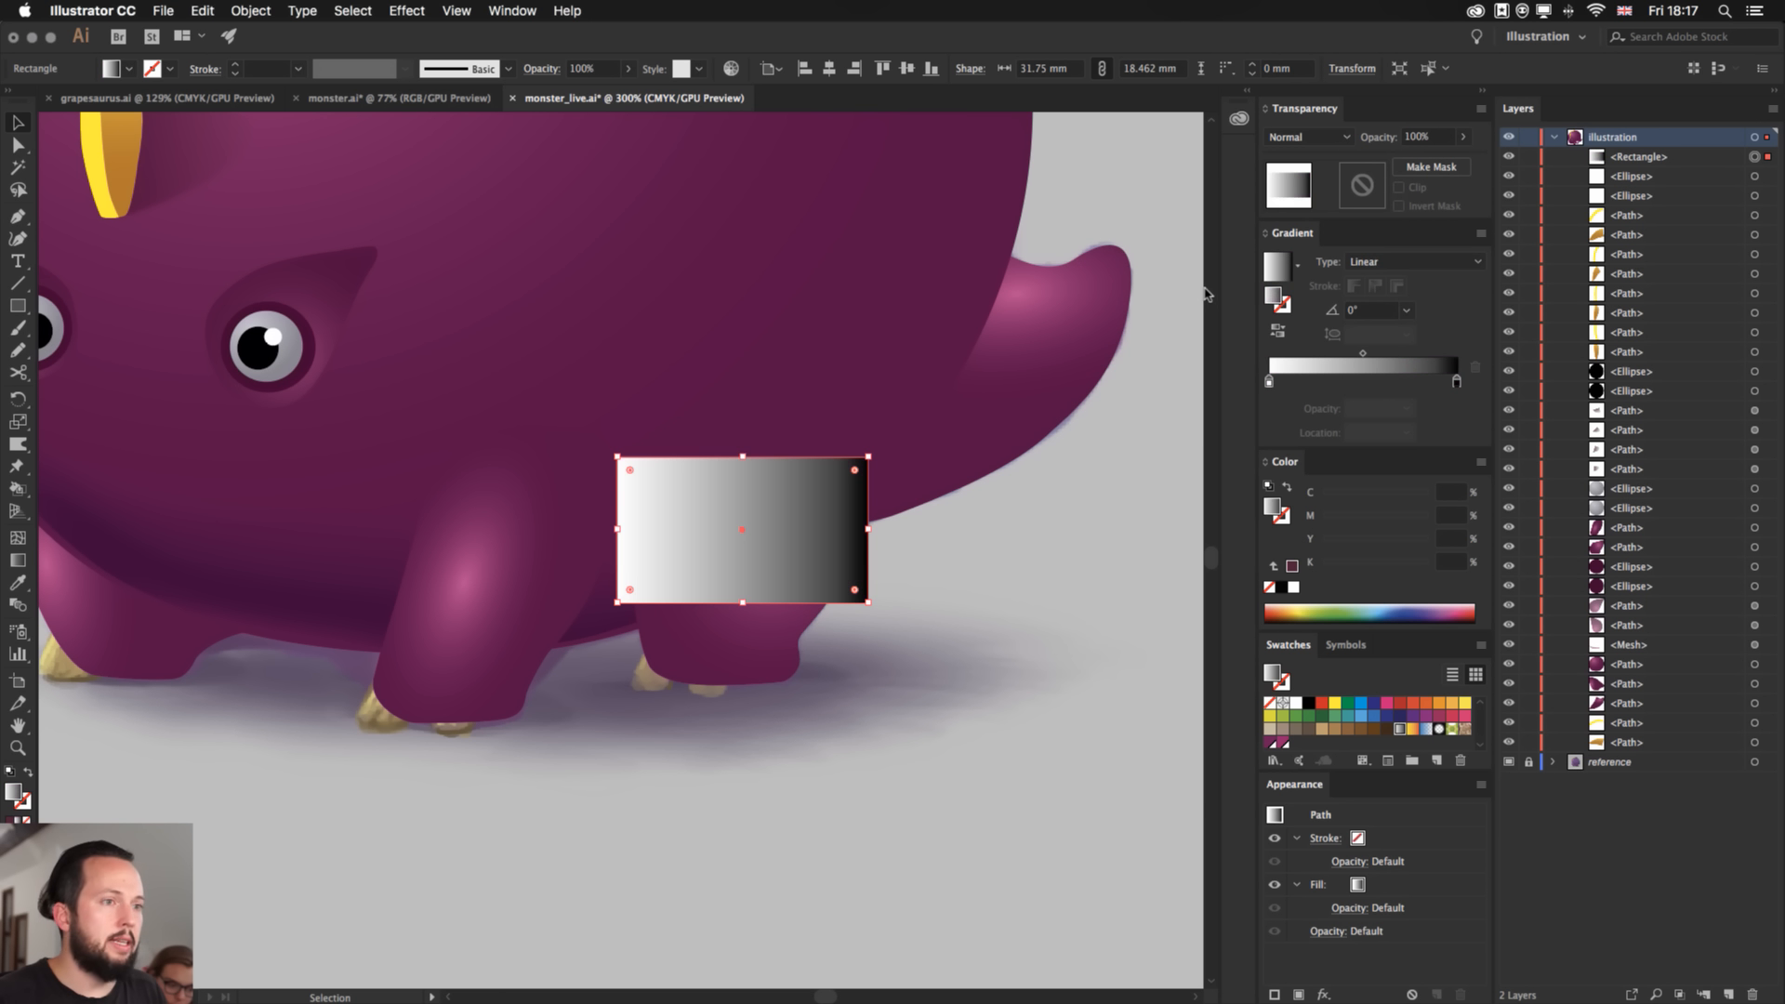
key("g")
left_click_drag(747, 491, 733, 600)
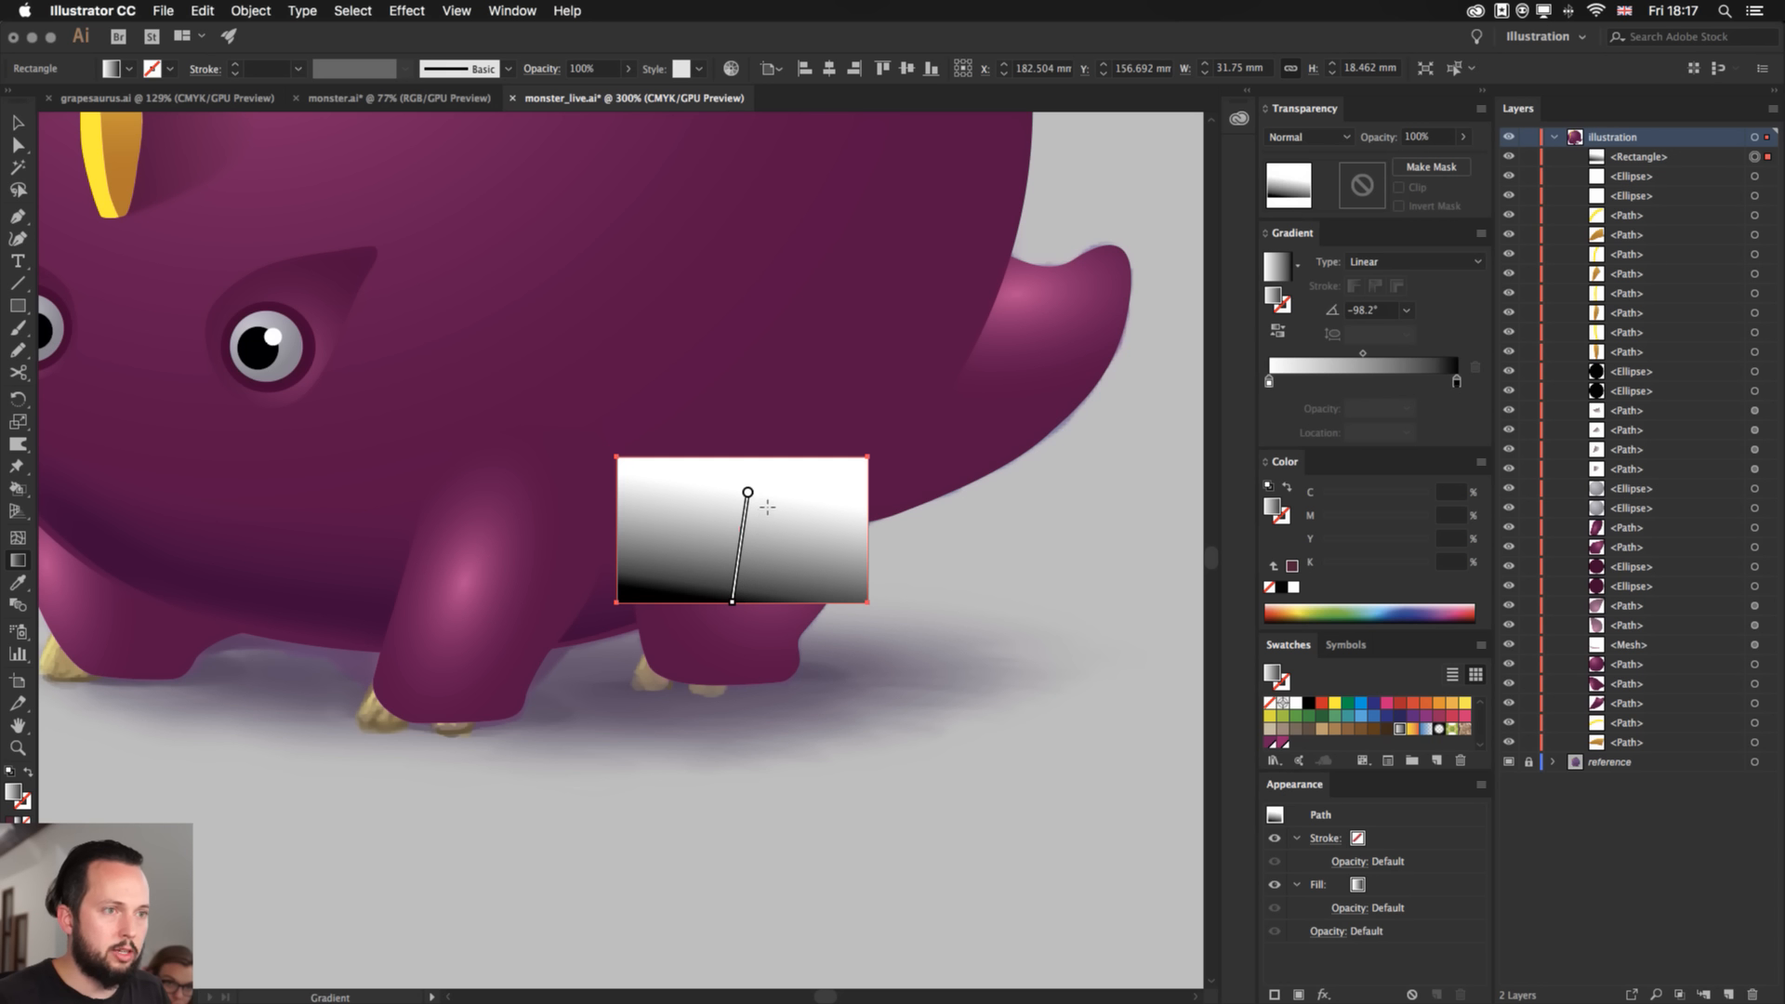
mouse_move(766, 503)
left_mouse_down()
mouse_move(766, 601)
mouse_move(762, 577)
left_mouse_up()
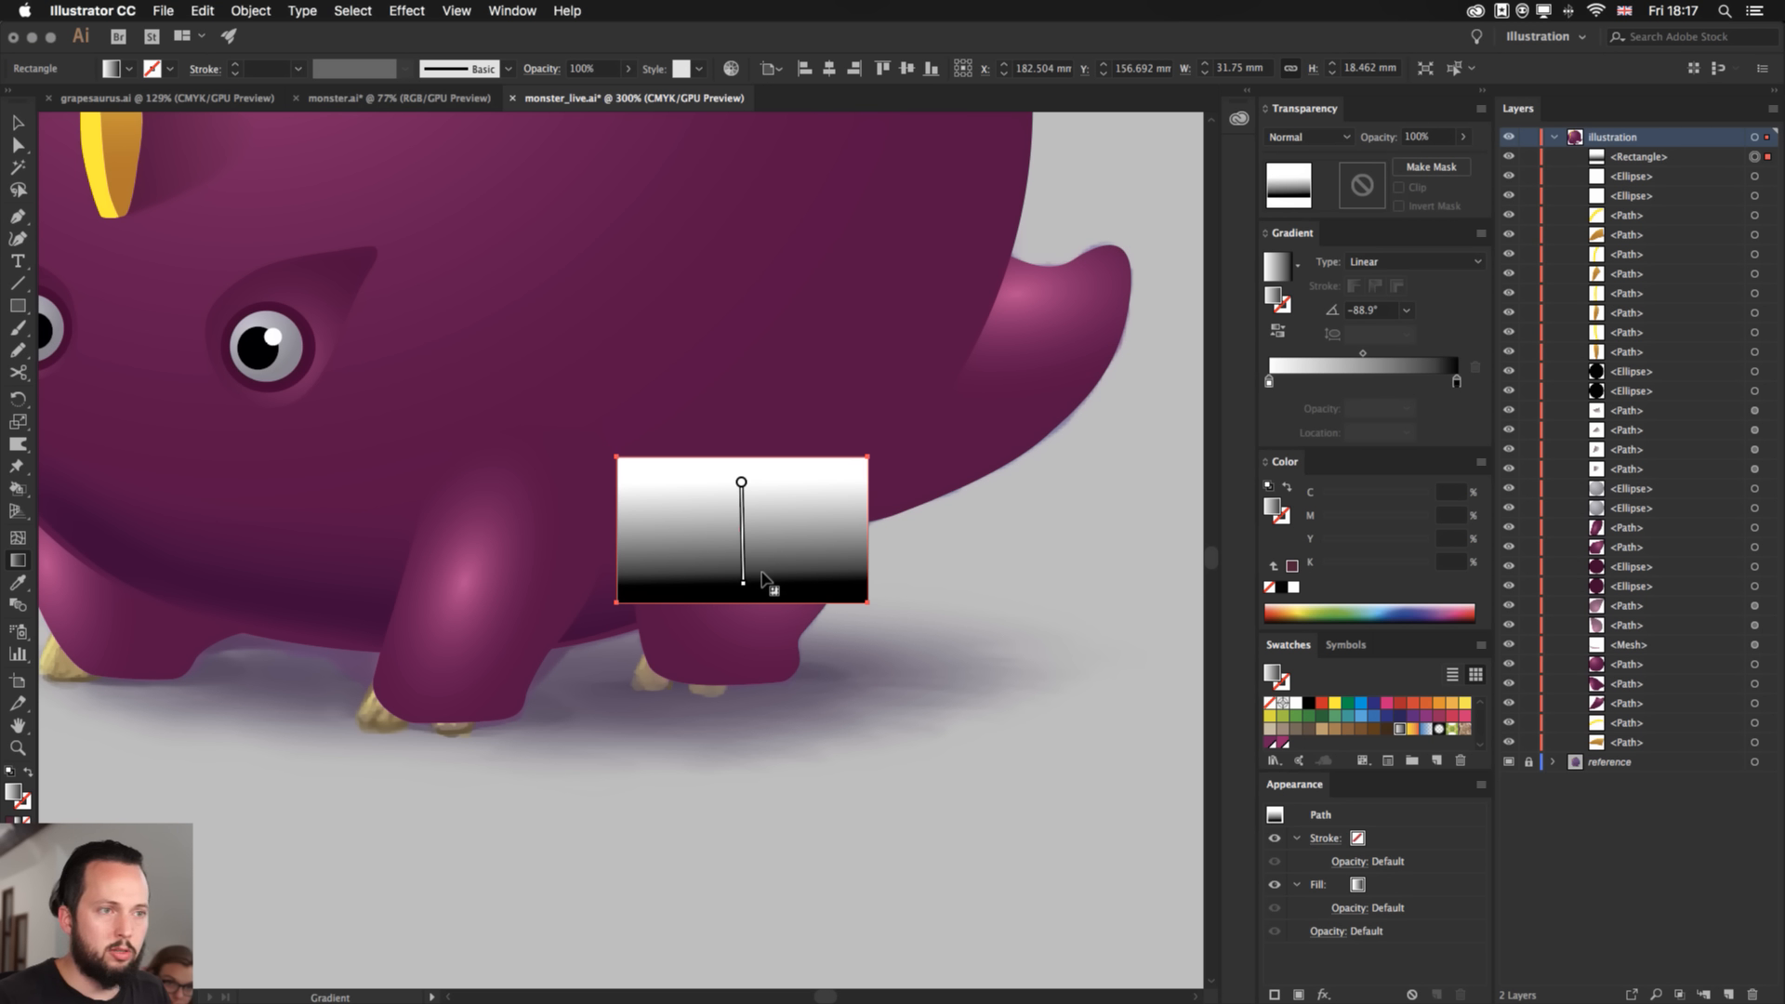
key("v")
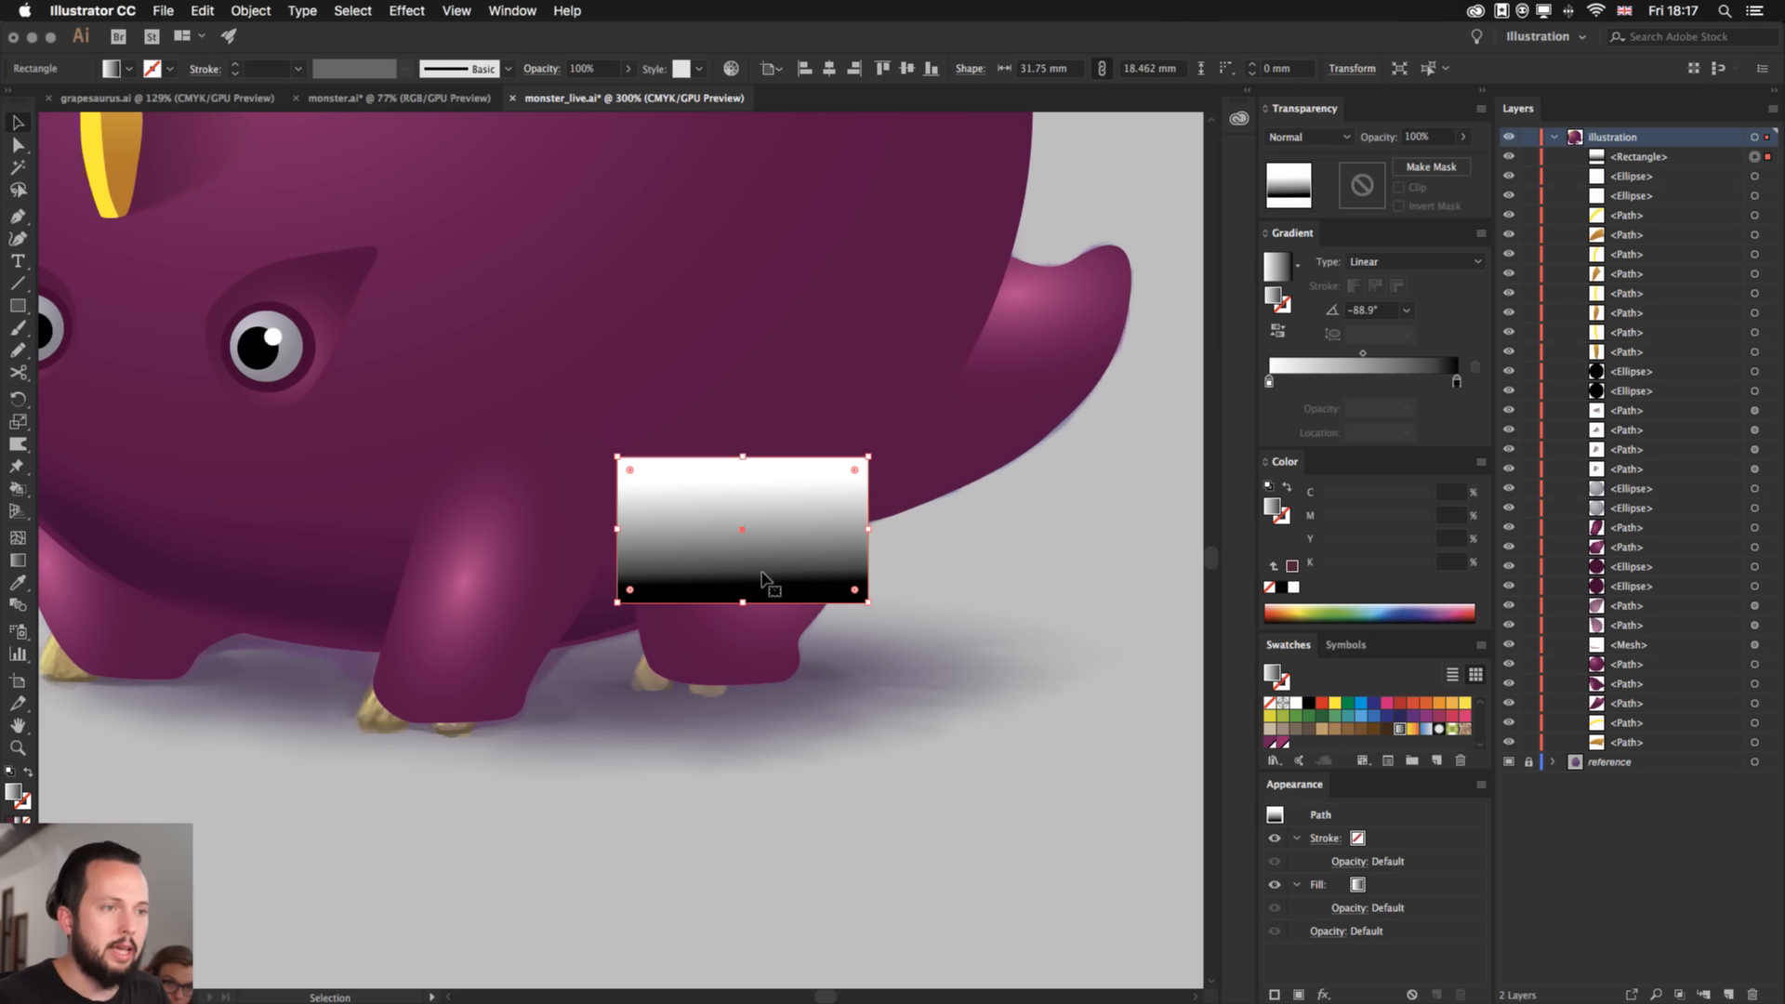
- Turn the gradient rectangle into an opacity mask for the hind leg, with Clip off
left_click(784, 636, "shift")
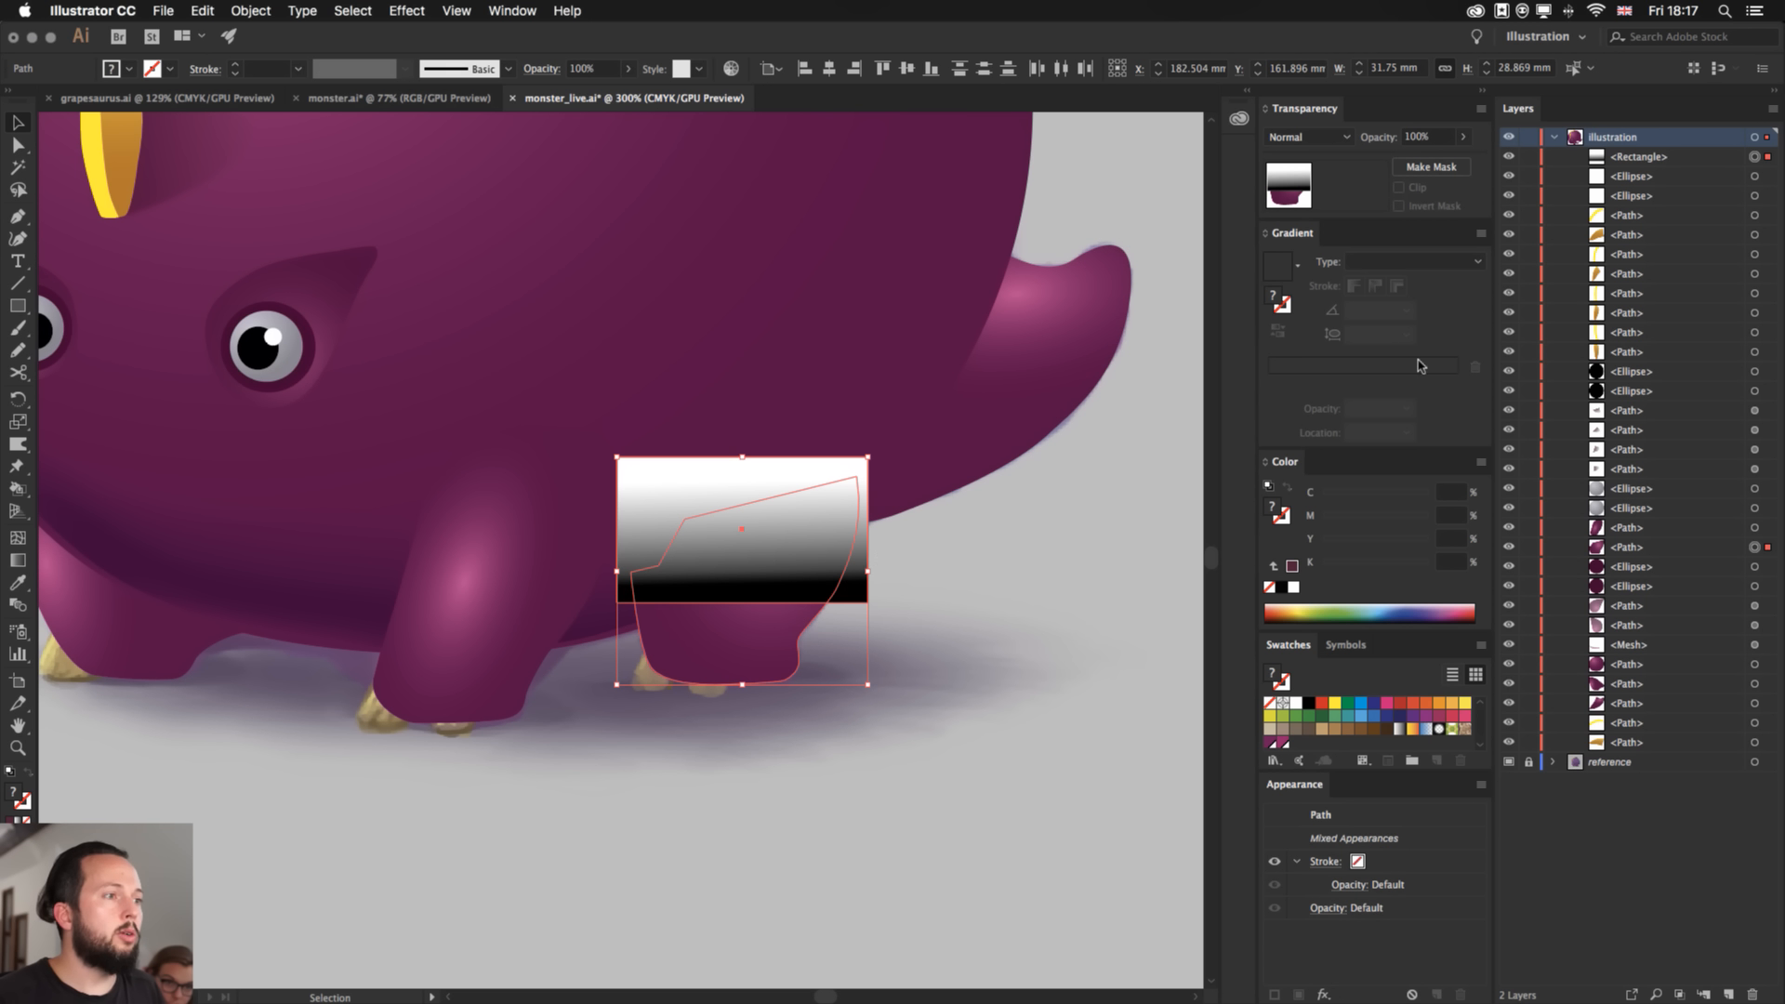
left_click(1431, 168)
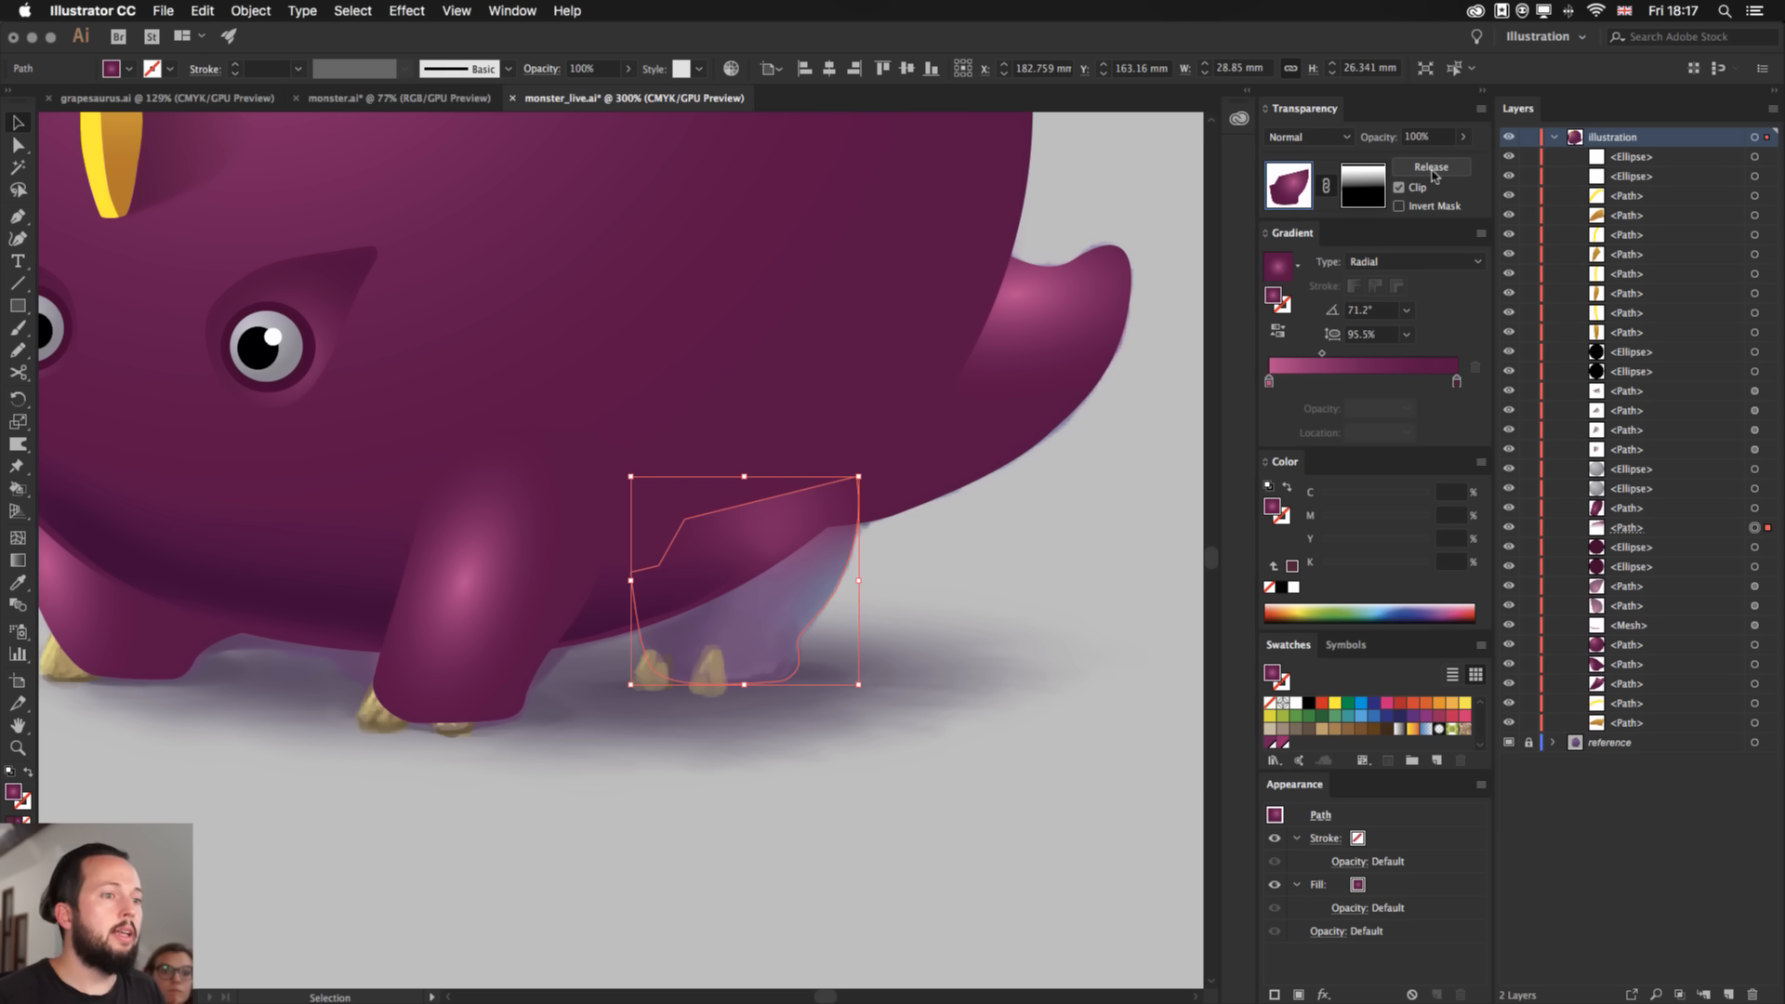
left_click(1400, 188)
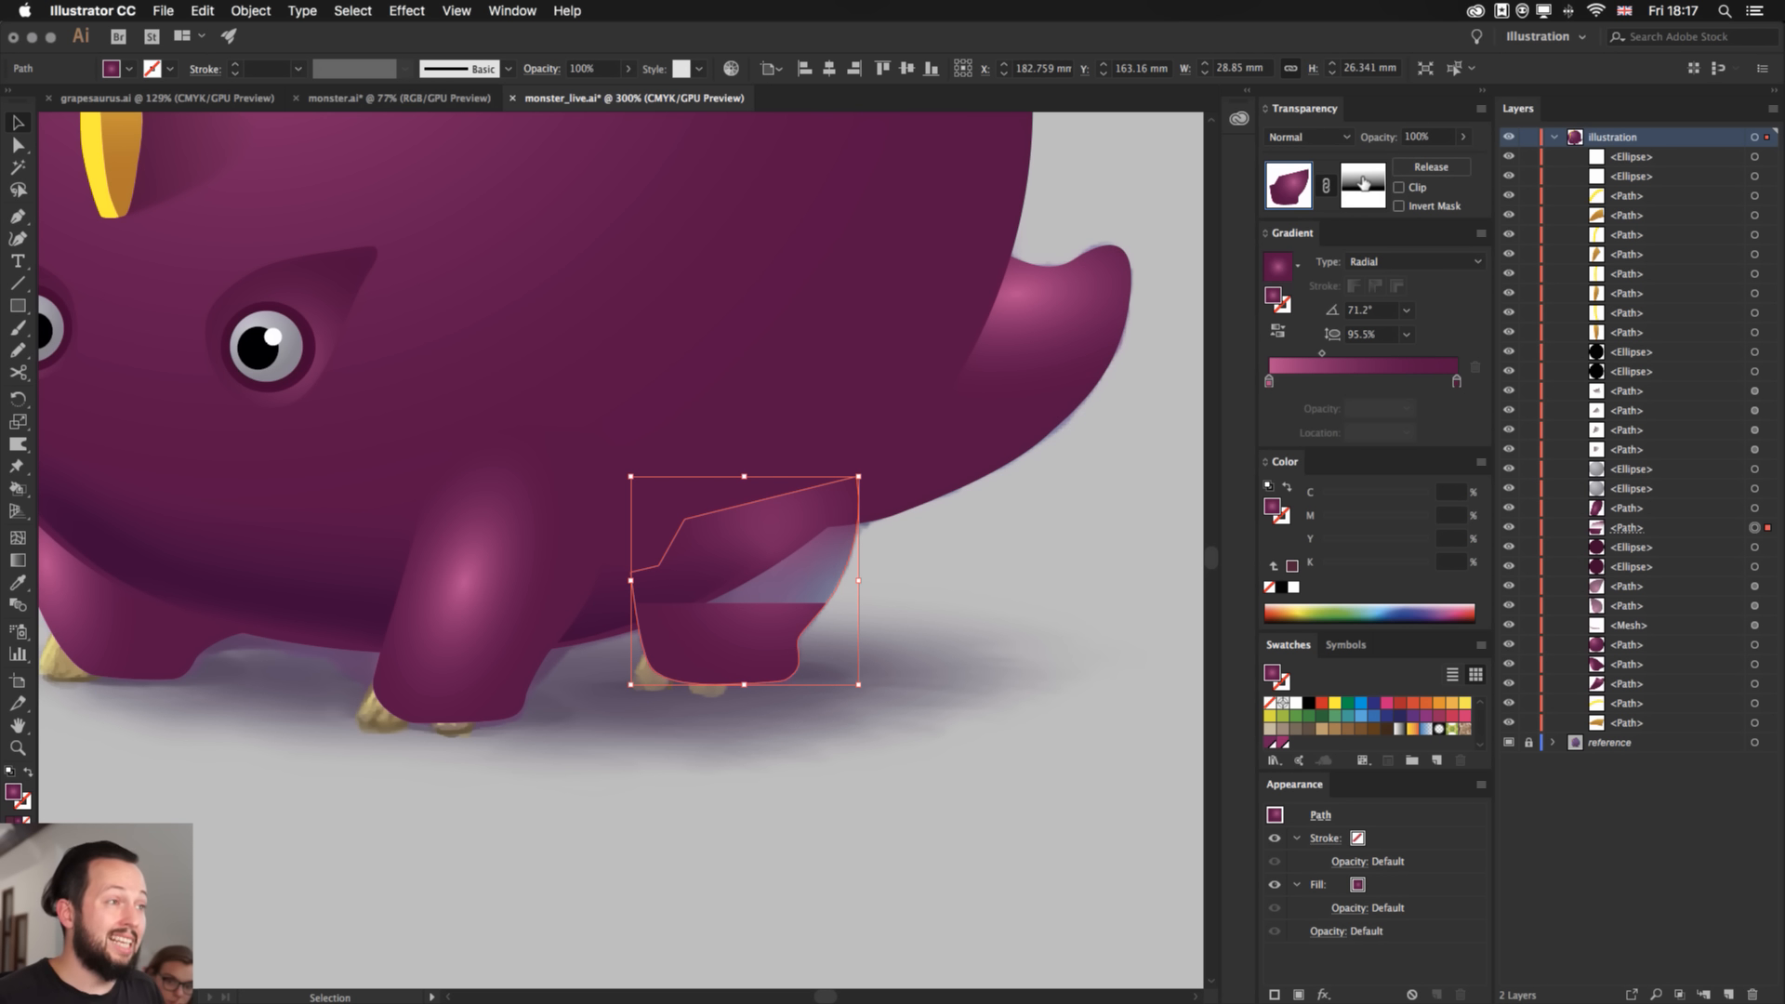
- Edit the hind leg's opacity mask: extend the rectangle upward to about 22.13 mm high and reverse its gradient
left_click(1362, 181)
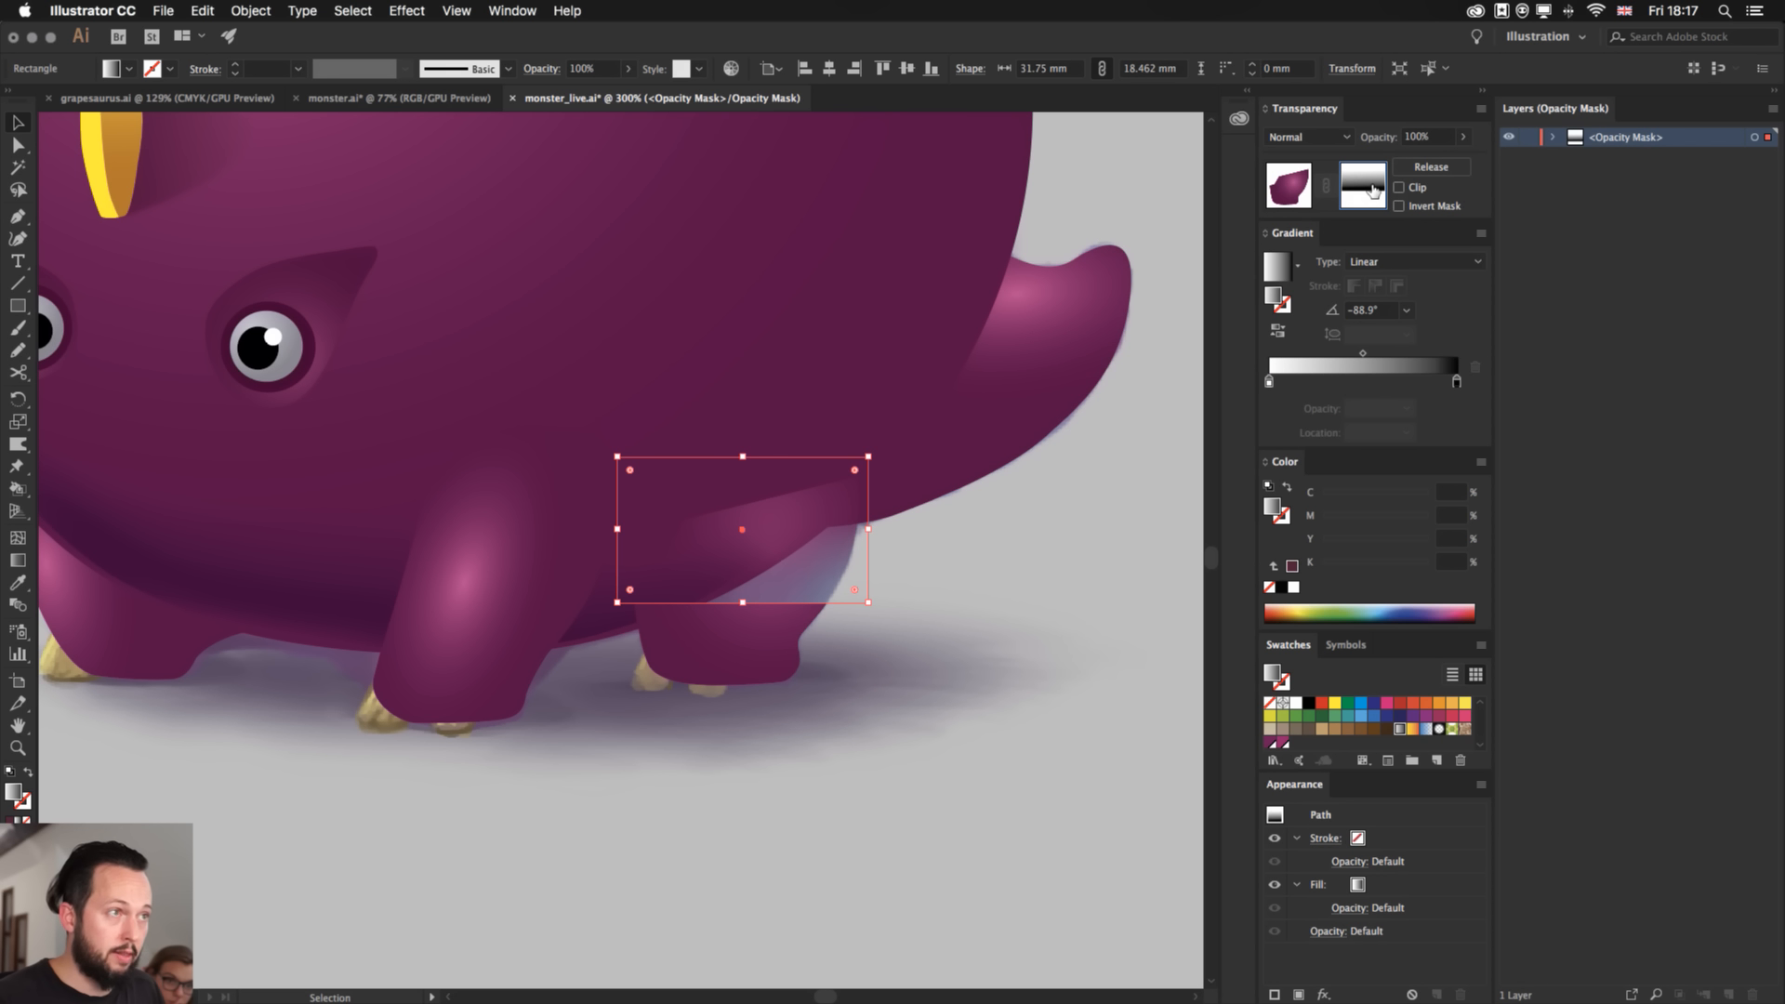
mouse_move(742, 457)
left_mouse_down()
mouse_move(745, 377)
mouse_move(744, 428)
left_mouse_up()
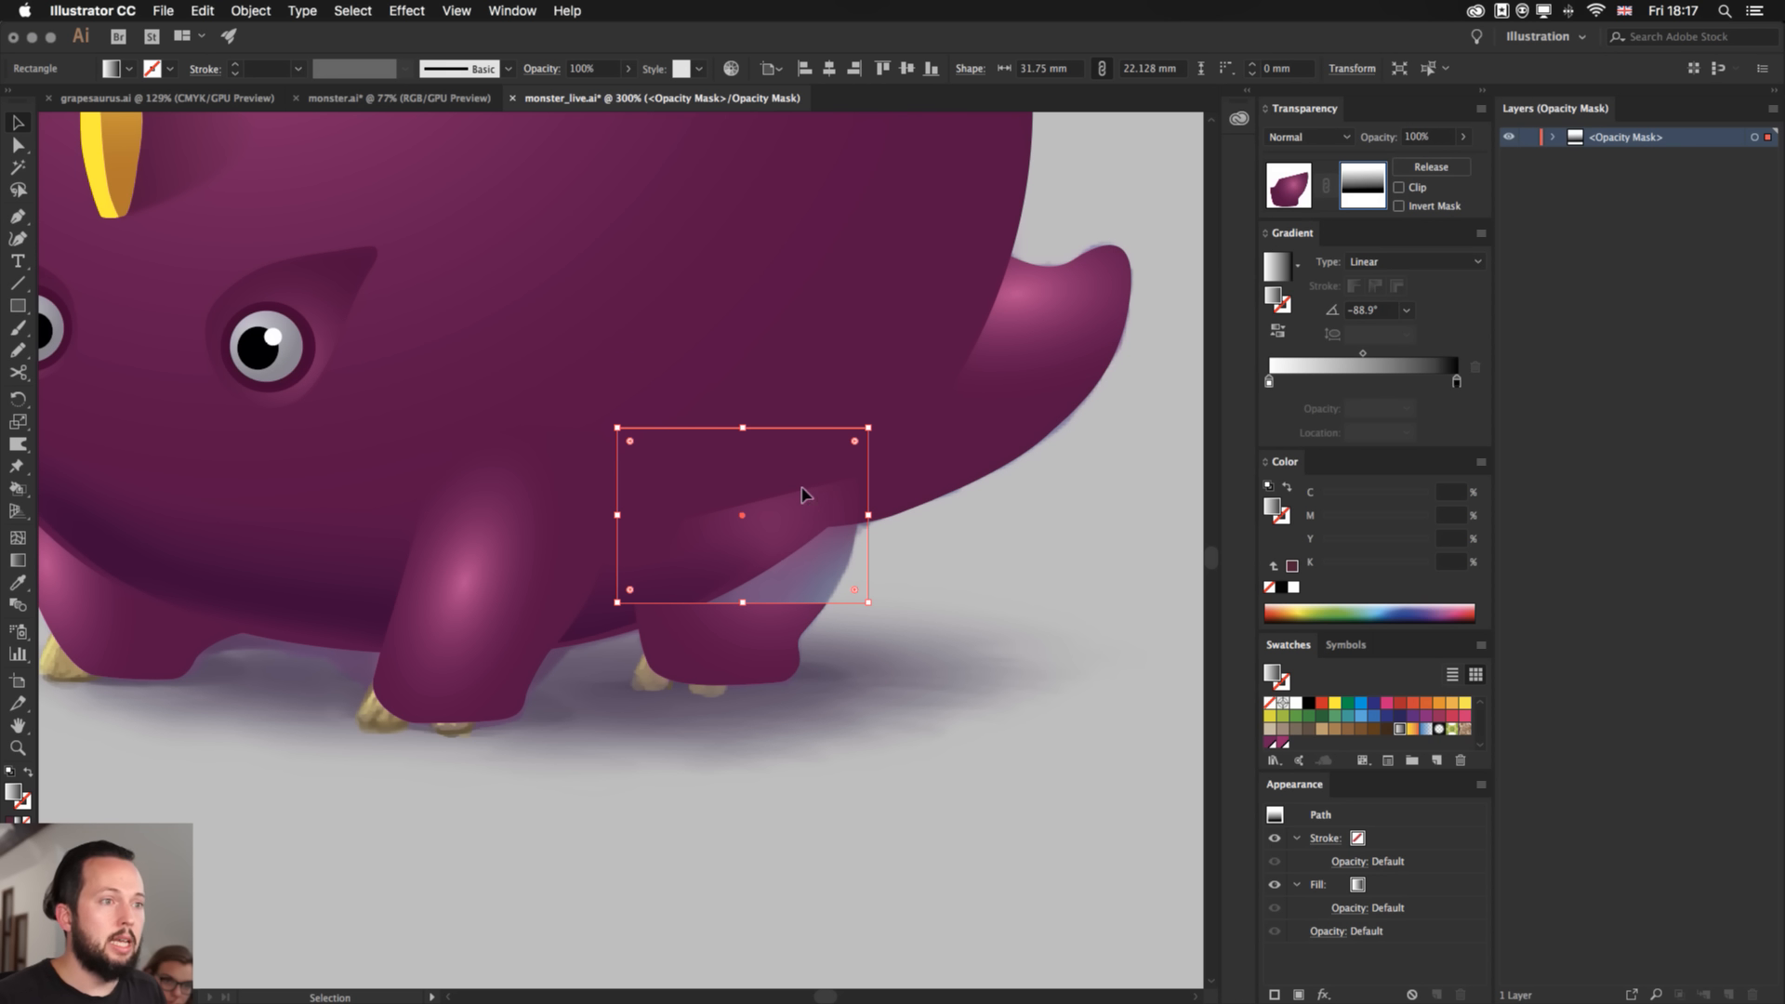
left_click(1280, 331)
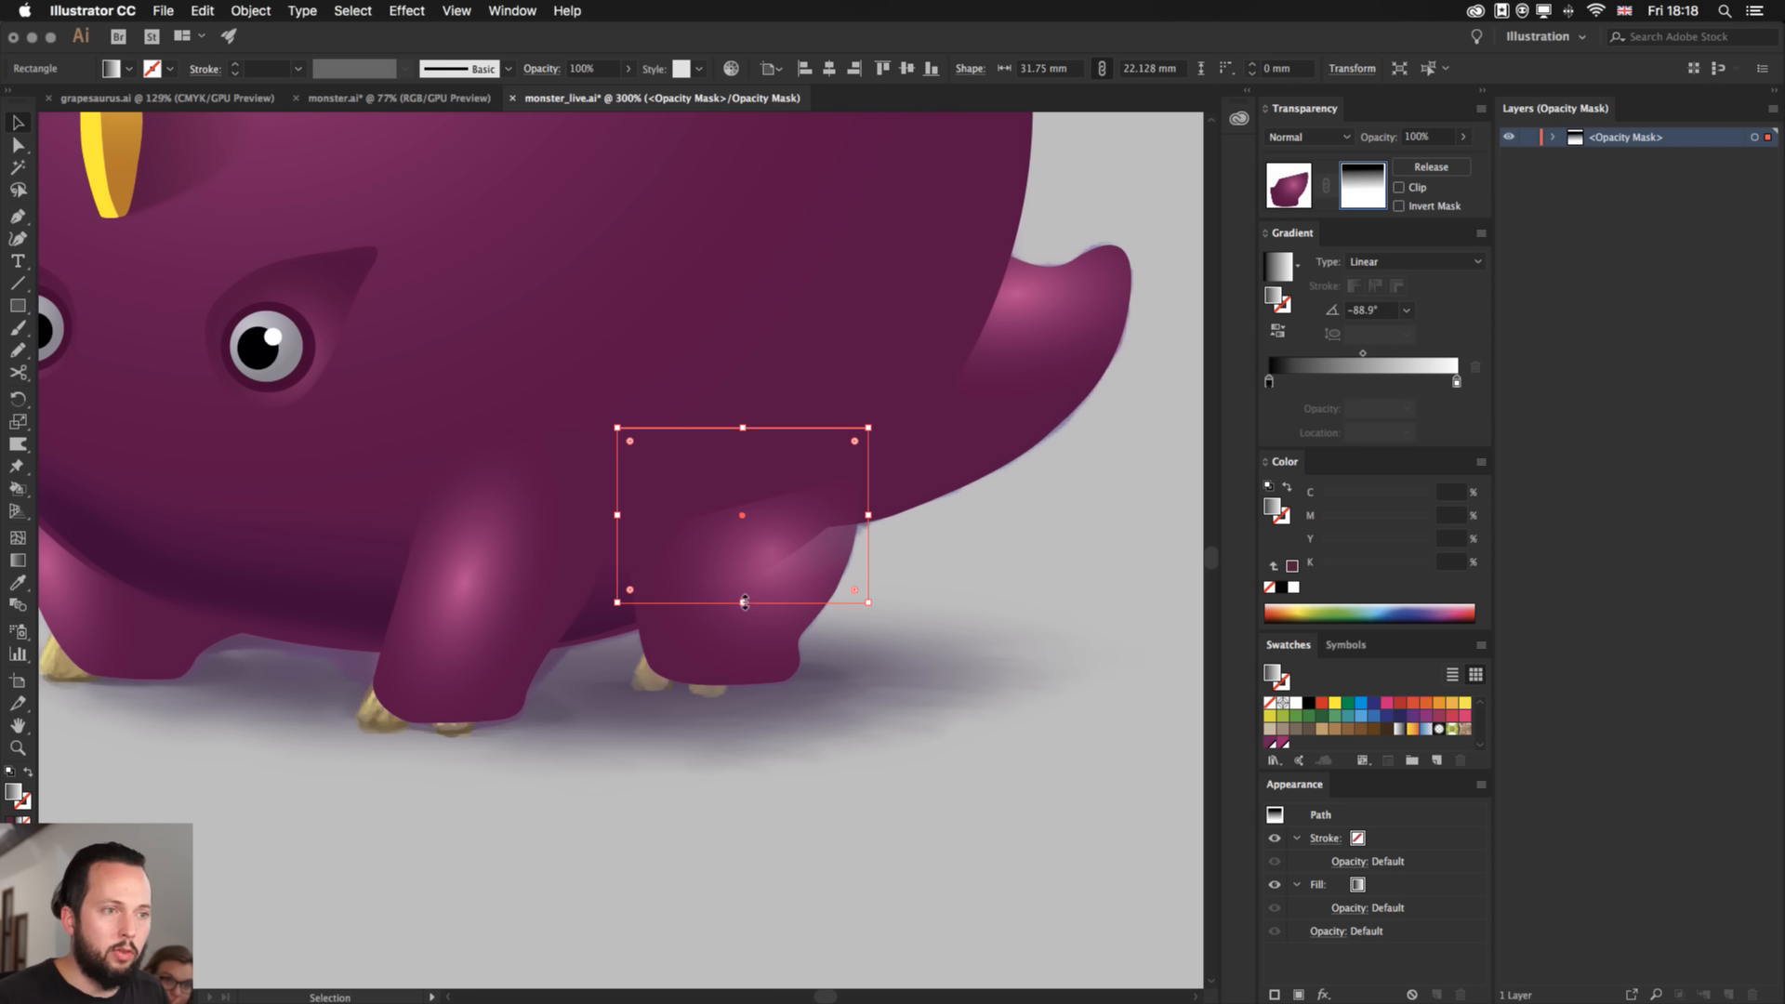
- Shrink the mask rectangle to about 8.37 mm high, rotate it about 18° counterclockwise and align it with the hind leg's slanted upper edge
left_click_drag(744, 602, 742, 628)
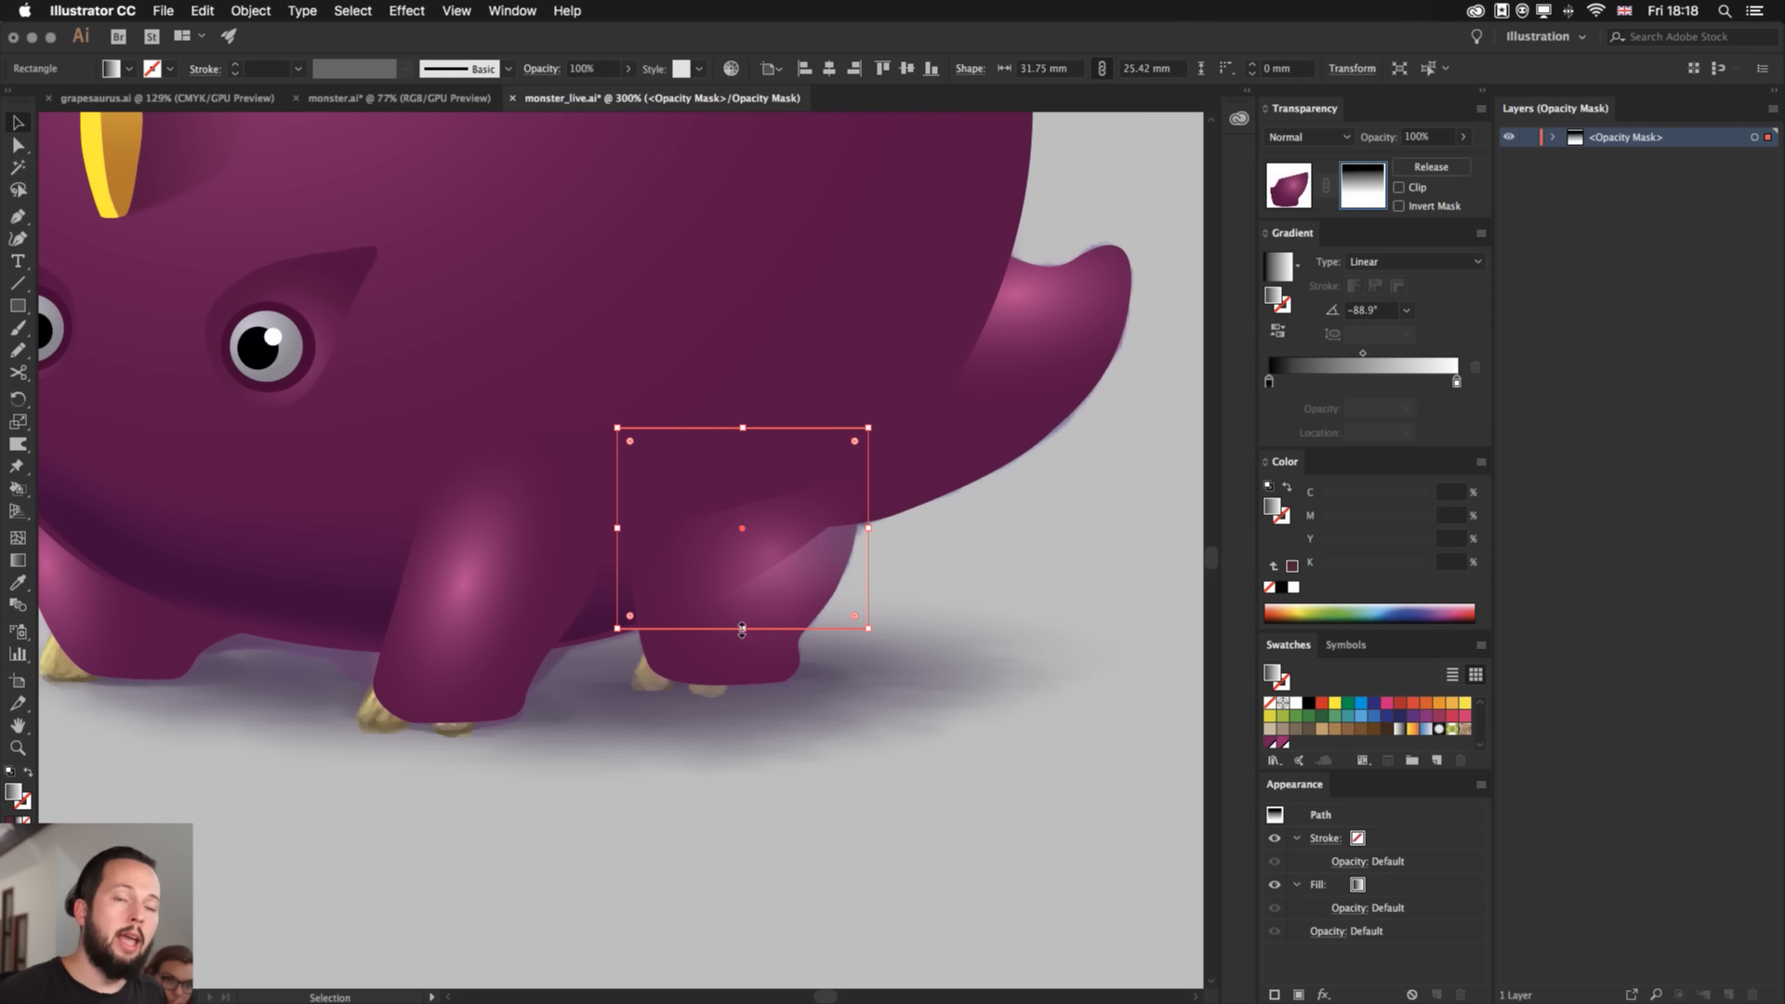
left_click_drag(744, 628, 744, 549)
left_click_drag(742, 427, 742, 483)
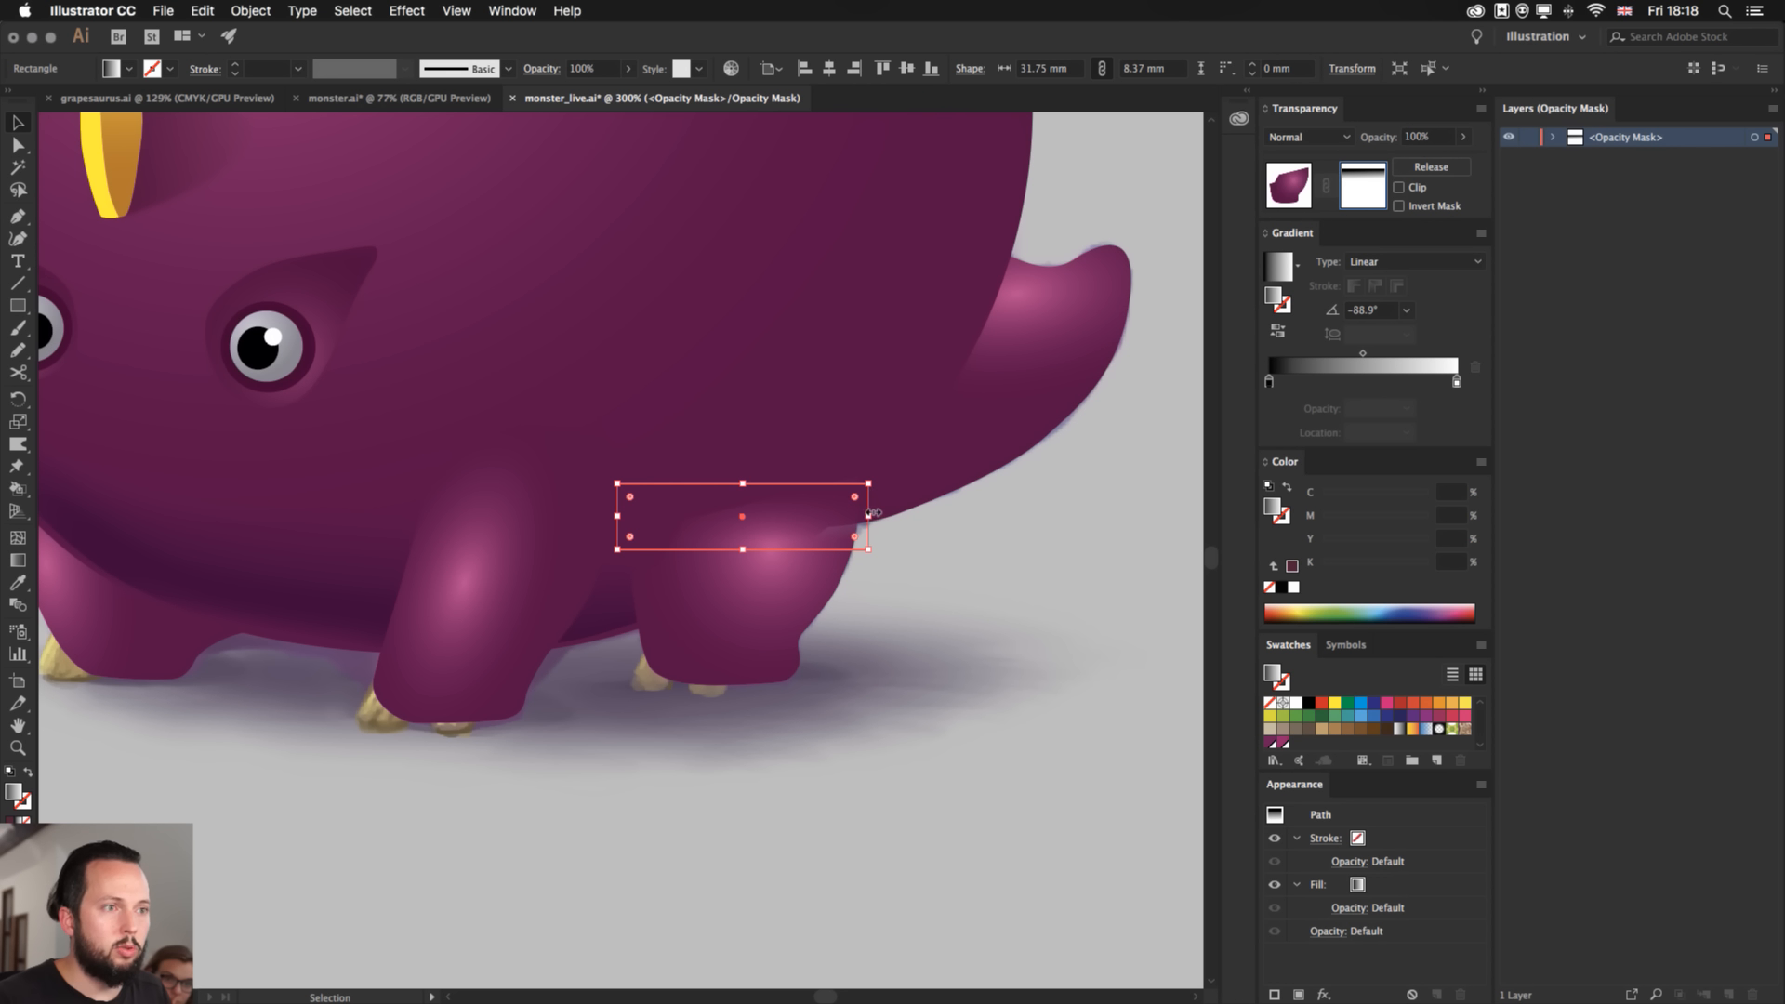
left_click_drag(872, 512, 868, 475)
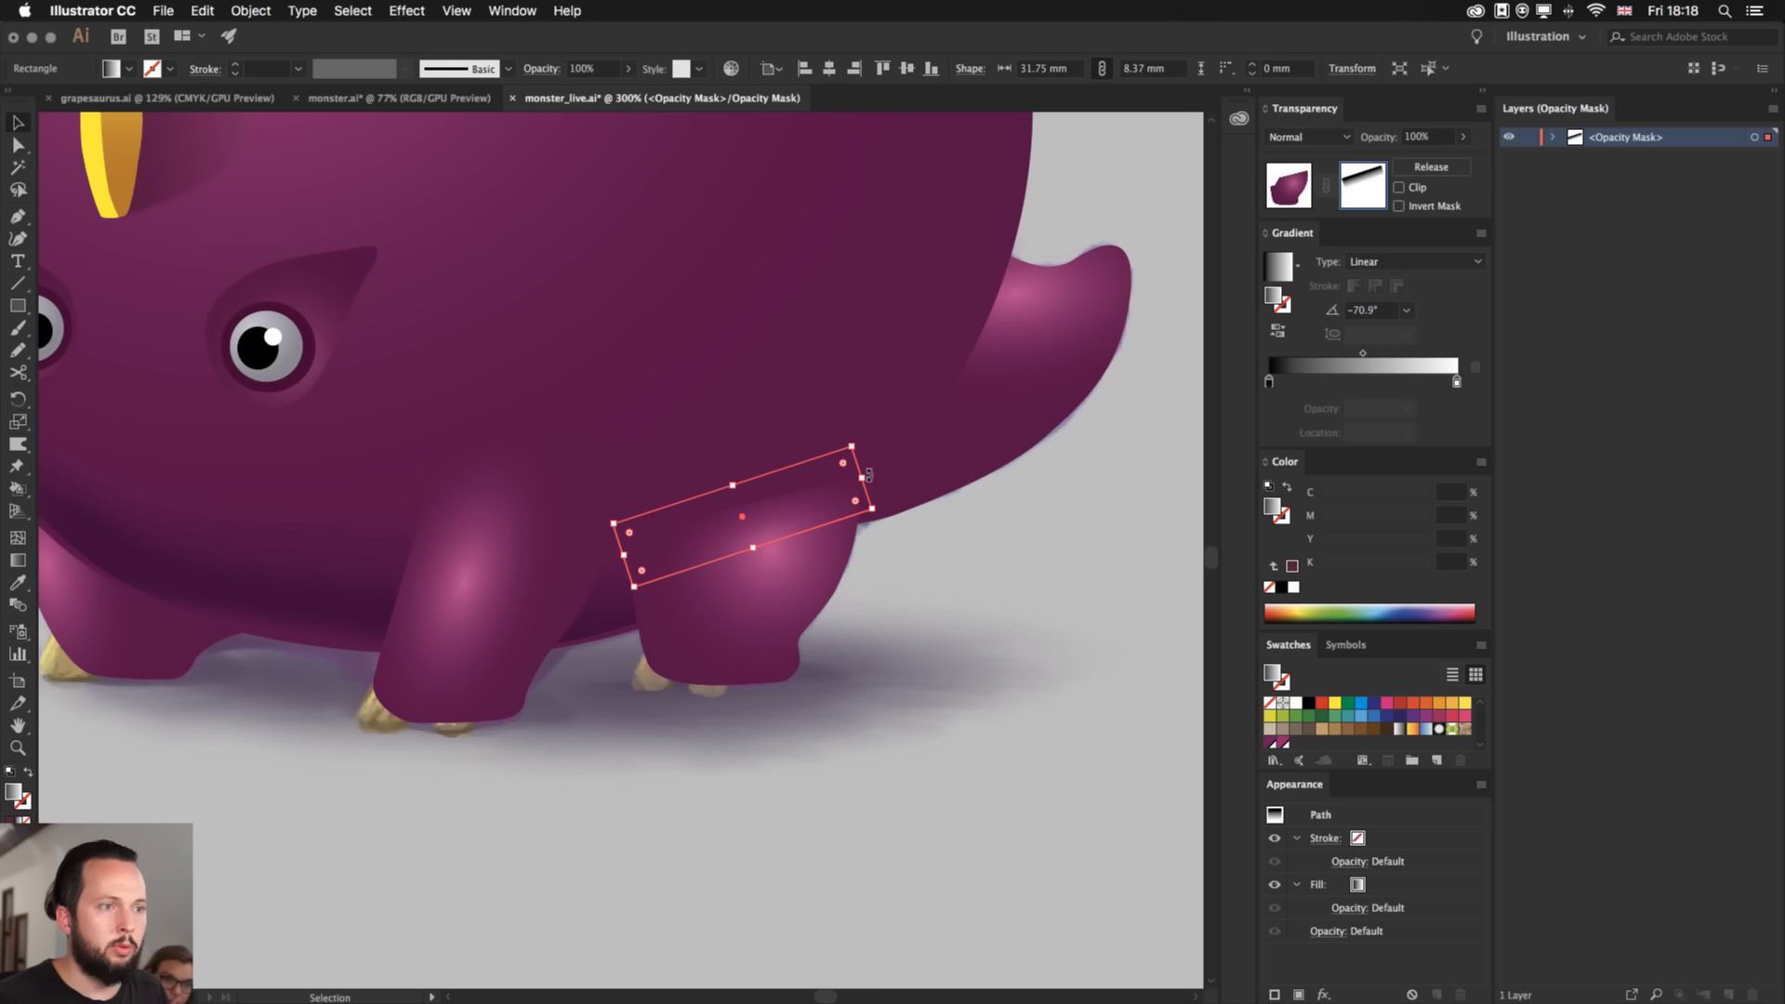
scroll(869, 475, "up", 5)
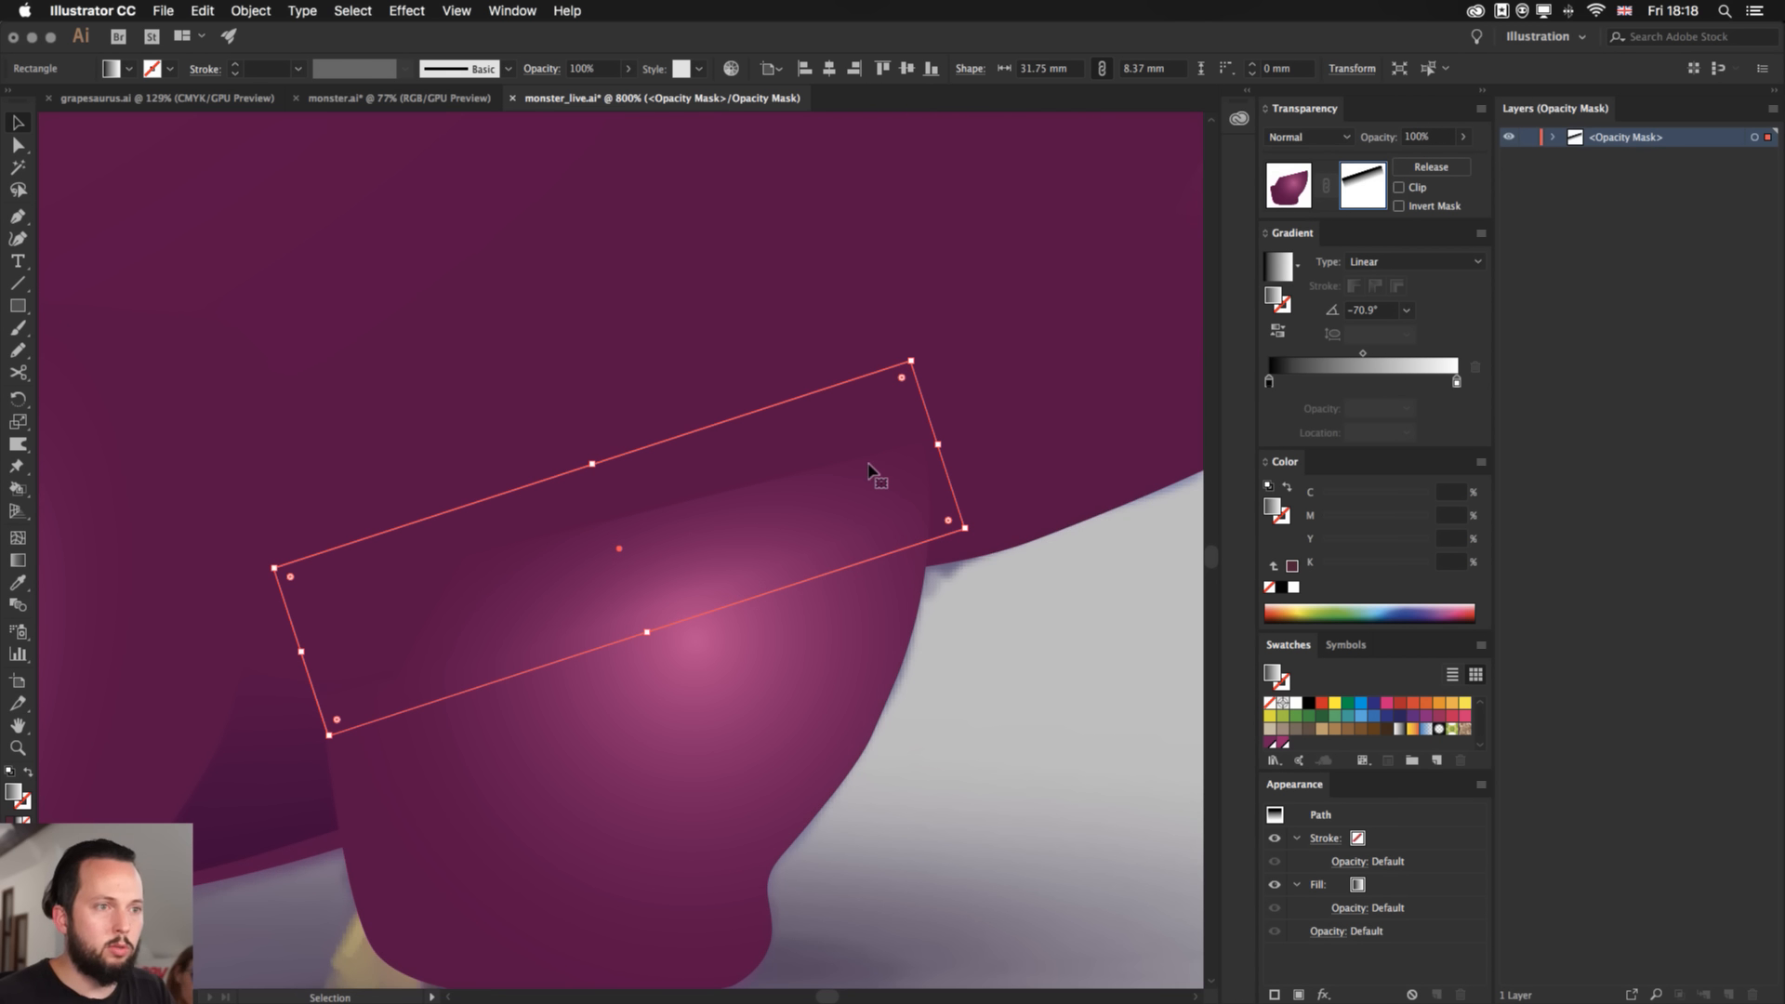
left_click_drag(626, 546, 638, 570)
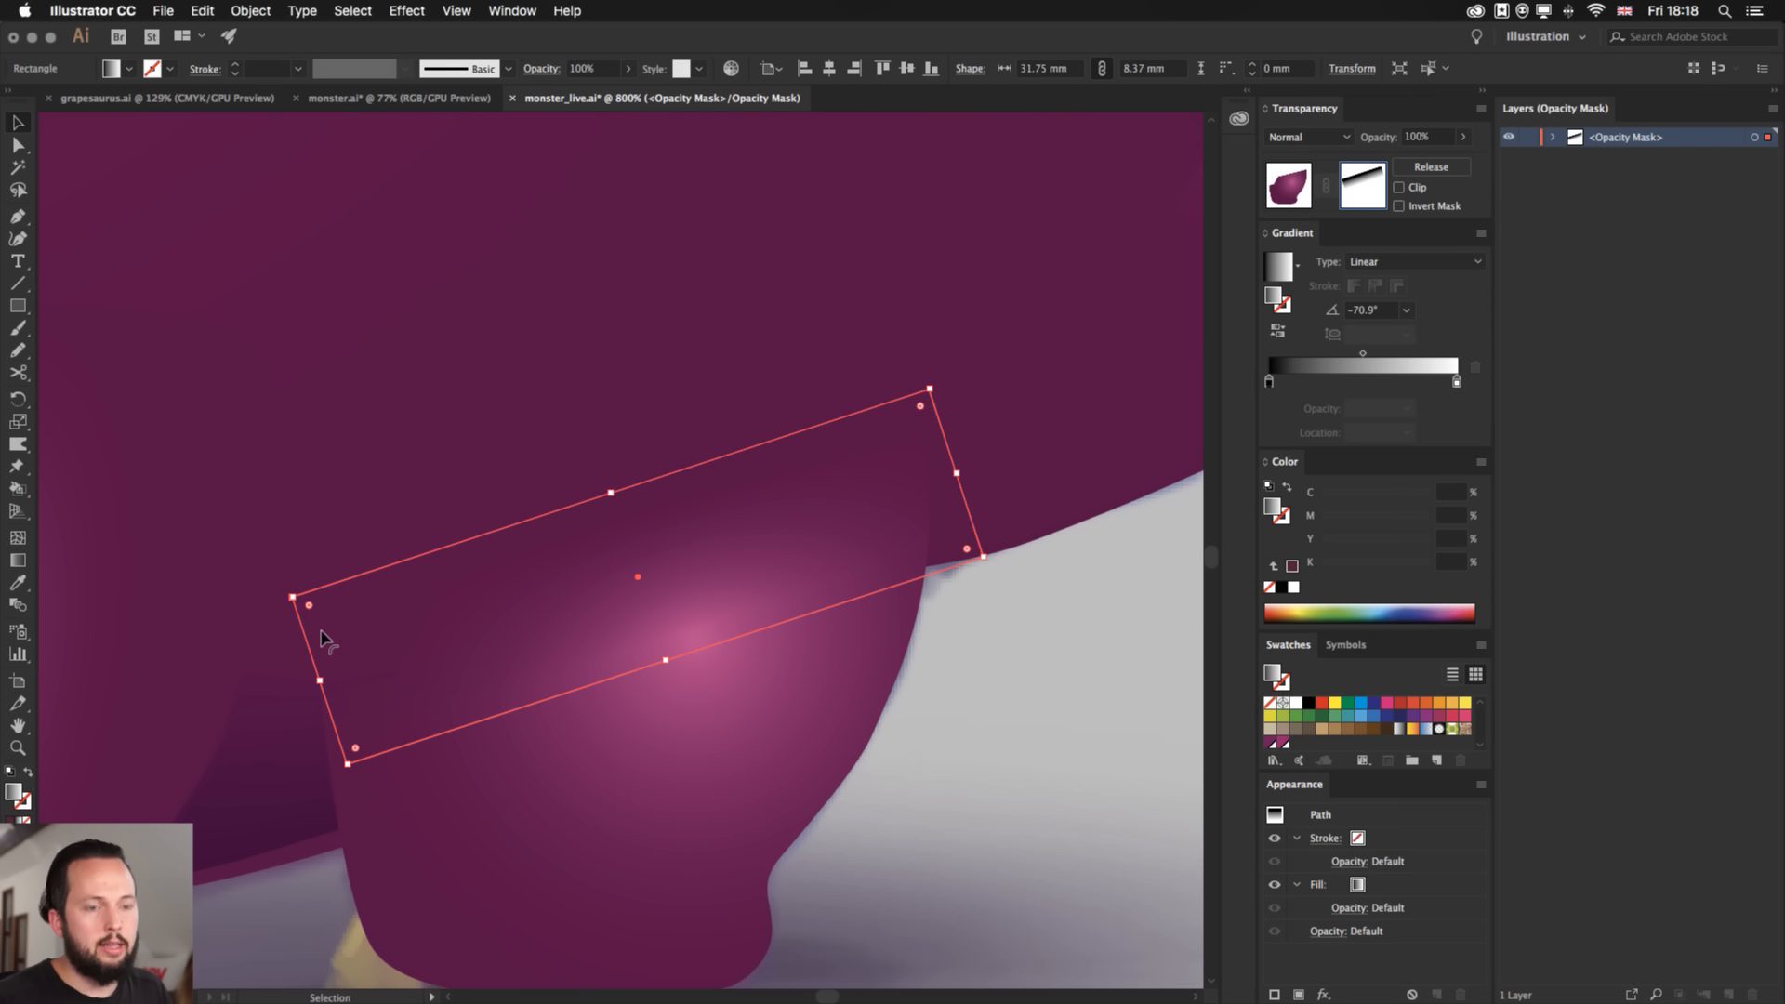
- Raise the mask rectangle's lower corner point on the side nearest the front leg, then deselect it
key("a")
left_click(346, 755)
left_click_drag(347, 761, 312, 680)
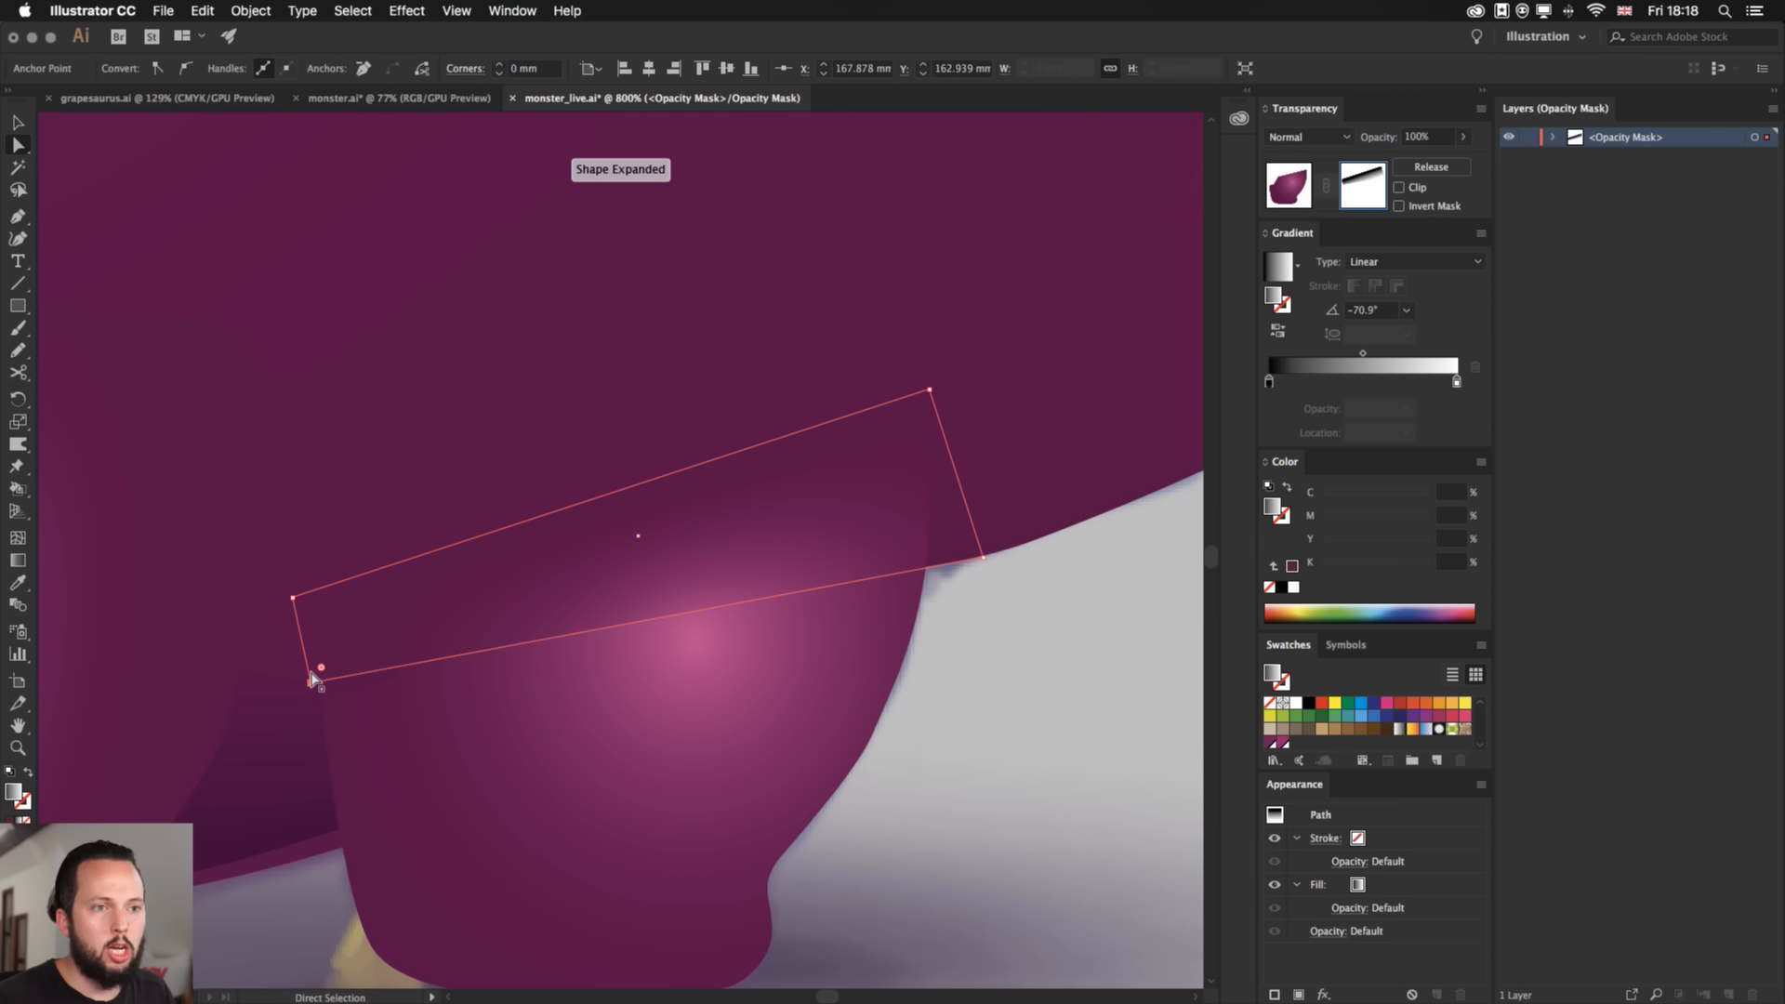
left_click(981, 710)
key("v")
- Redraw the mask shape's linear gradient until it fades the leg's upper edge at about -80.5°, then deselect the shape
left_click(688, 540)
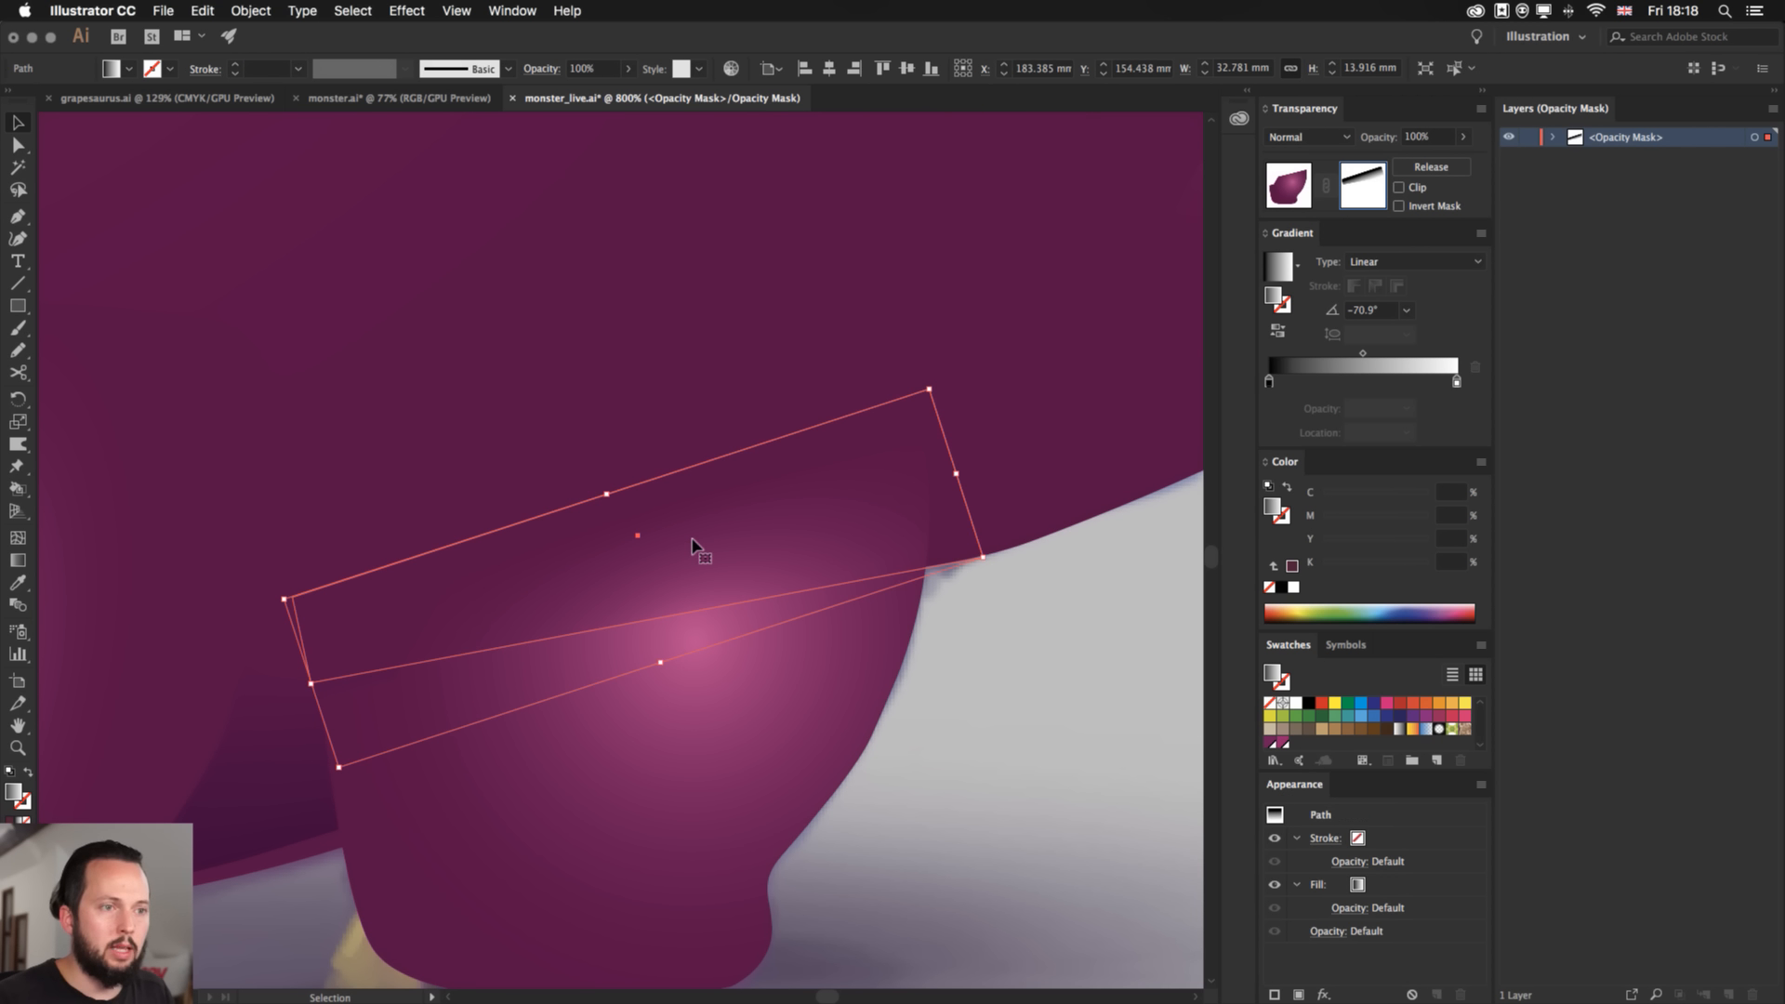
key("g")
left_click_drag(666, 425, 681, 597)
left_click_drag(681, 598, 611, 275)
left_click_drag(664, 627, 628, 341)
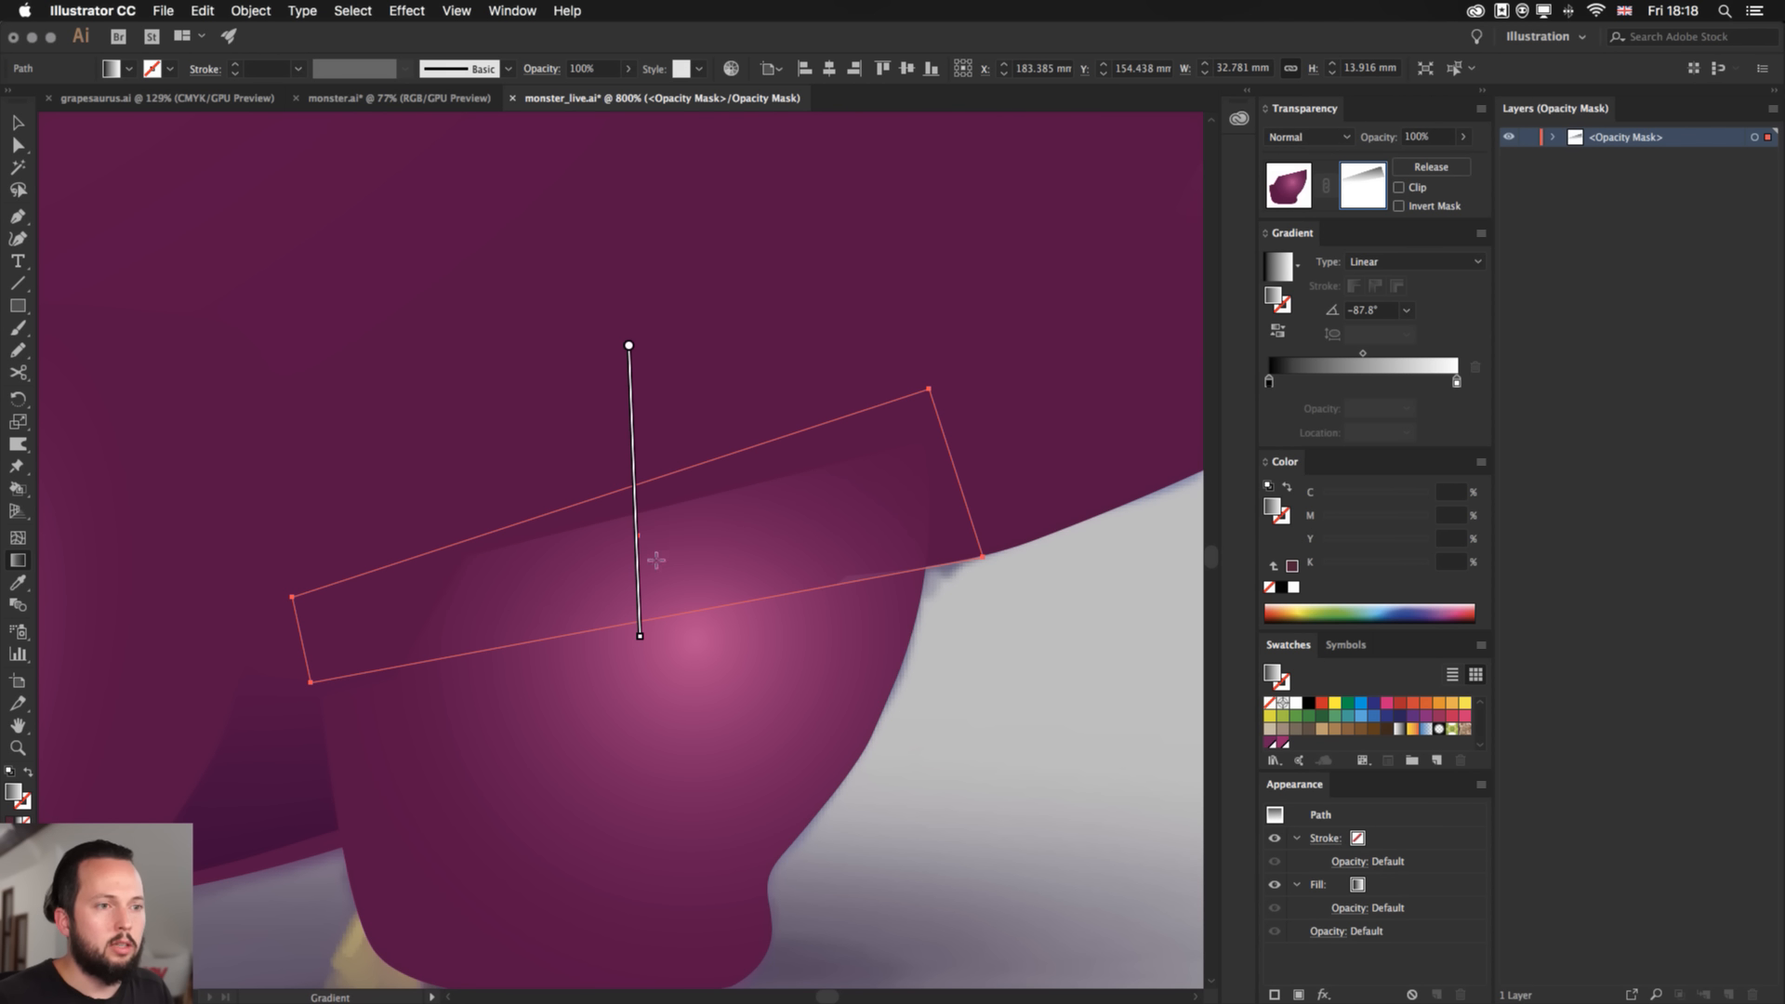
left_click_drag(658, 416, 660, 565)
left_click_drag(679, 500, 690, 593)
left_click_drag(662, 531, 689, 595)
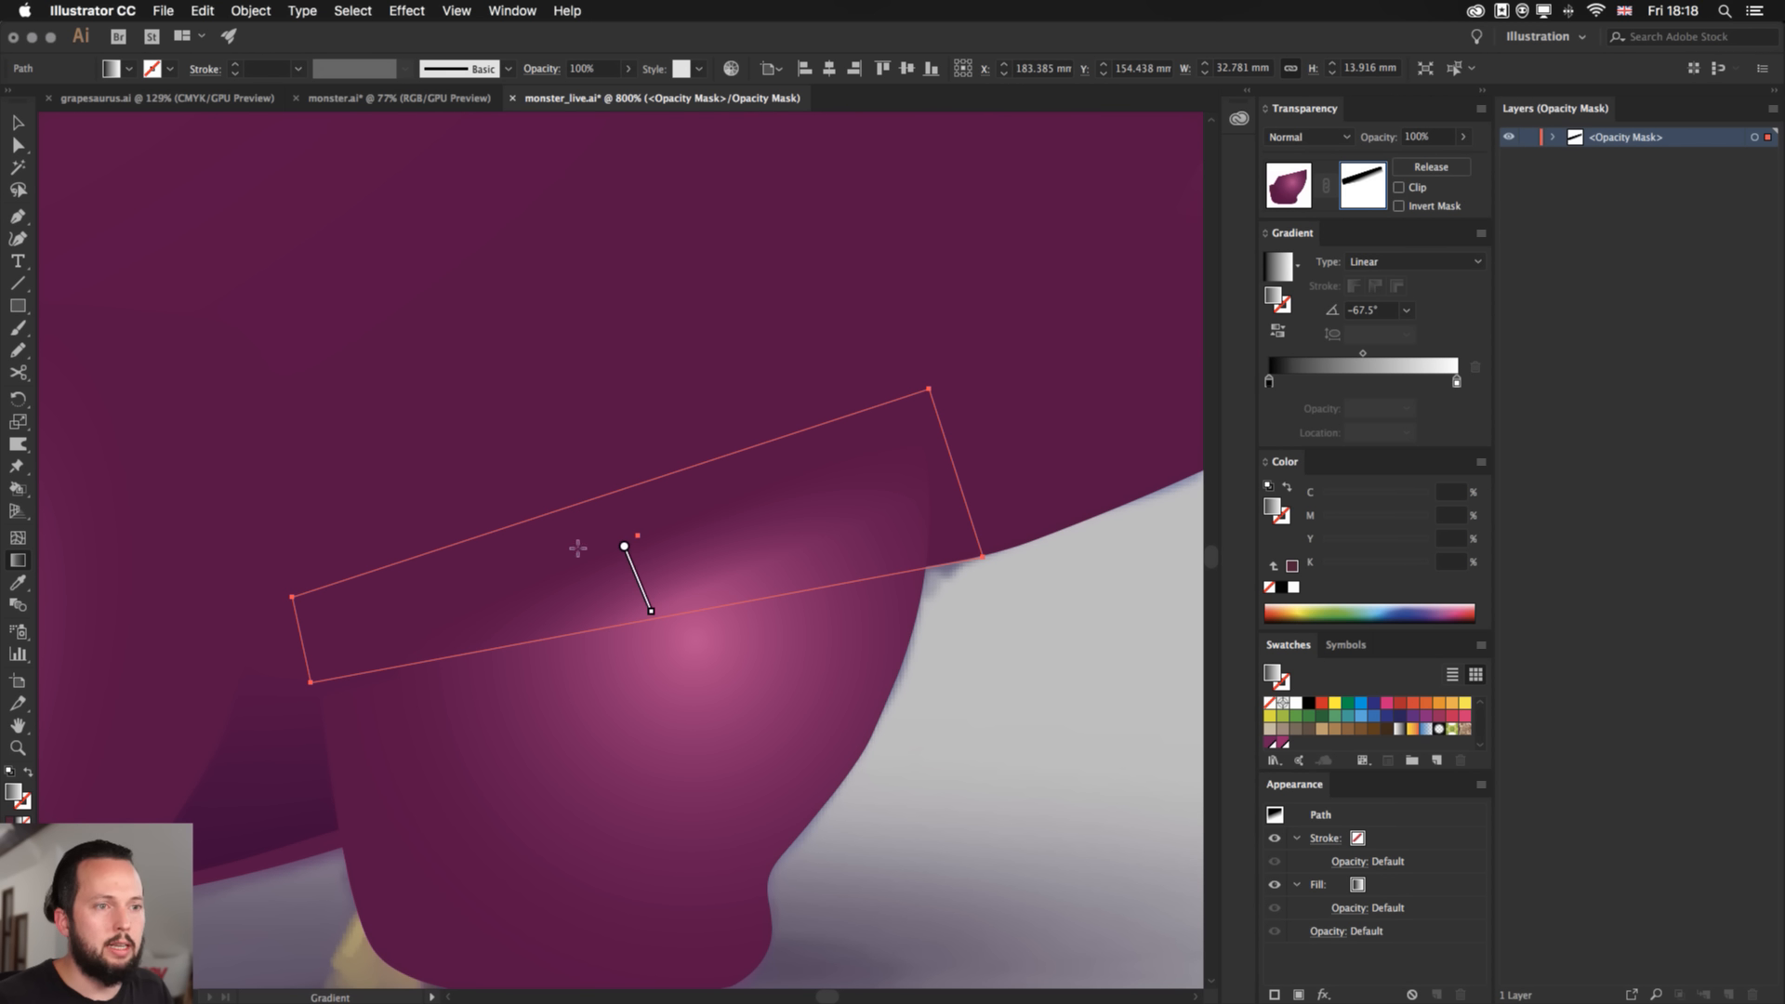
mouse_move(568, 538)
left_mouse_down()
mouse_move(577, 607)
mouse_move(558, 628)
left_mouse_up()
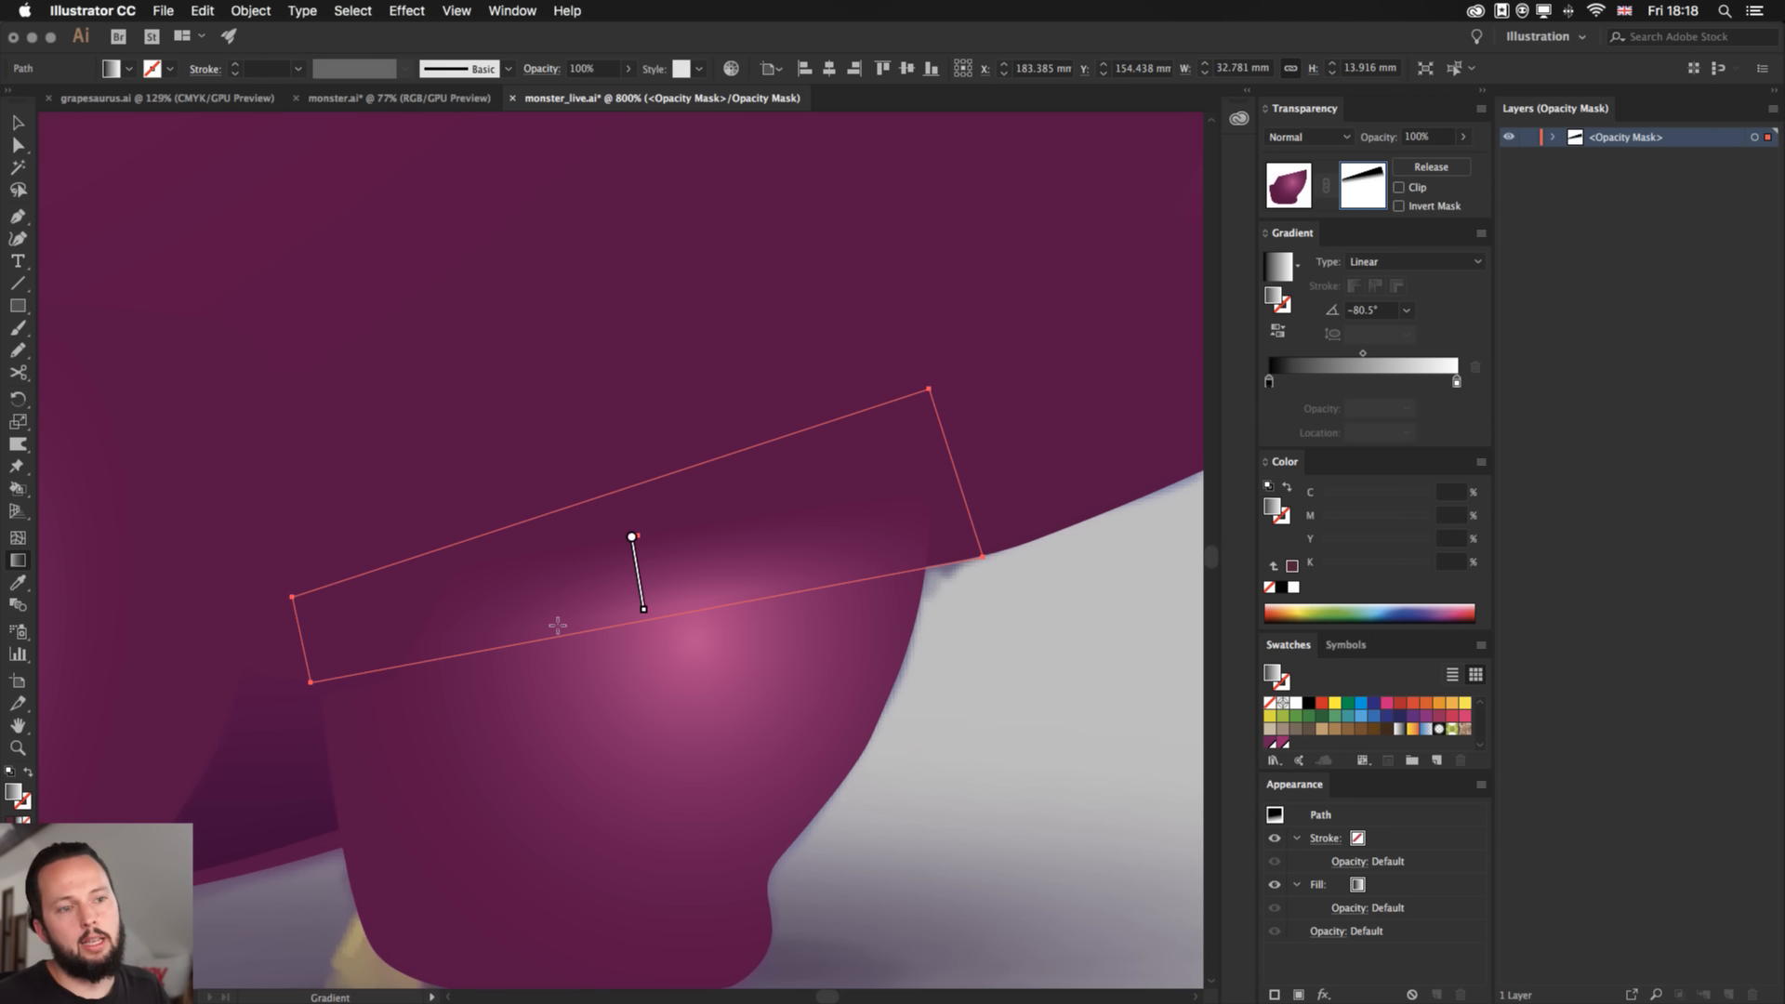
key("v")
left_click(1057, 752)
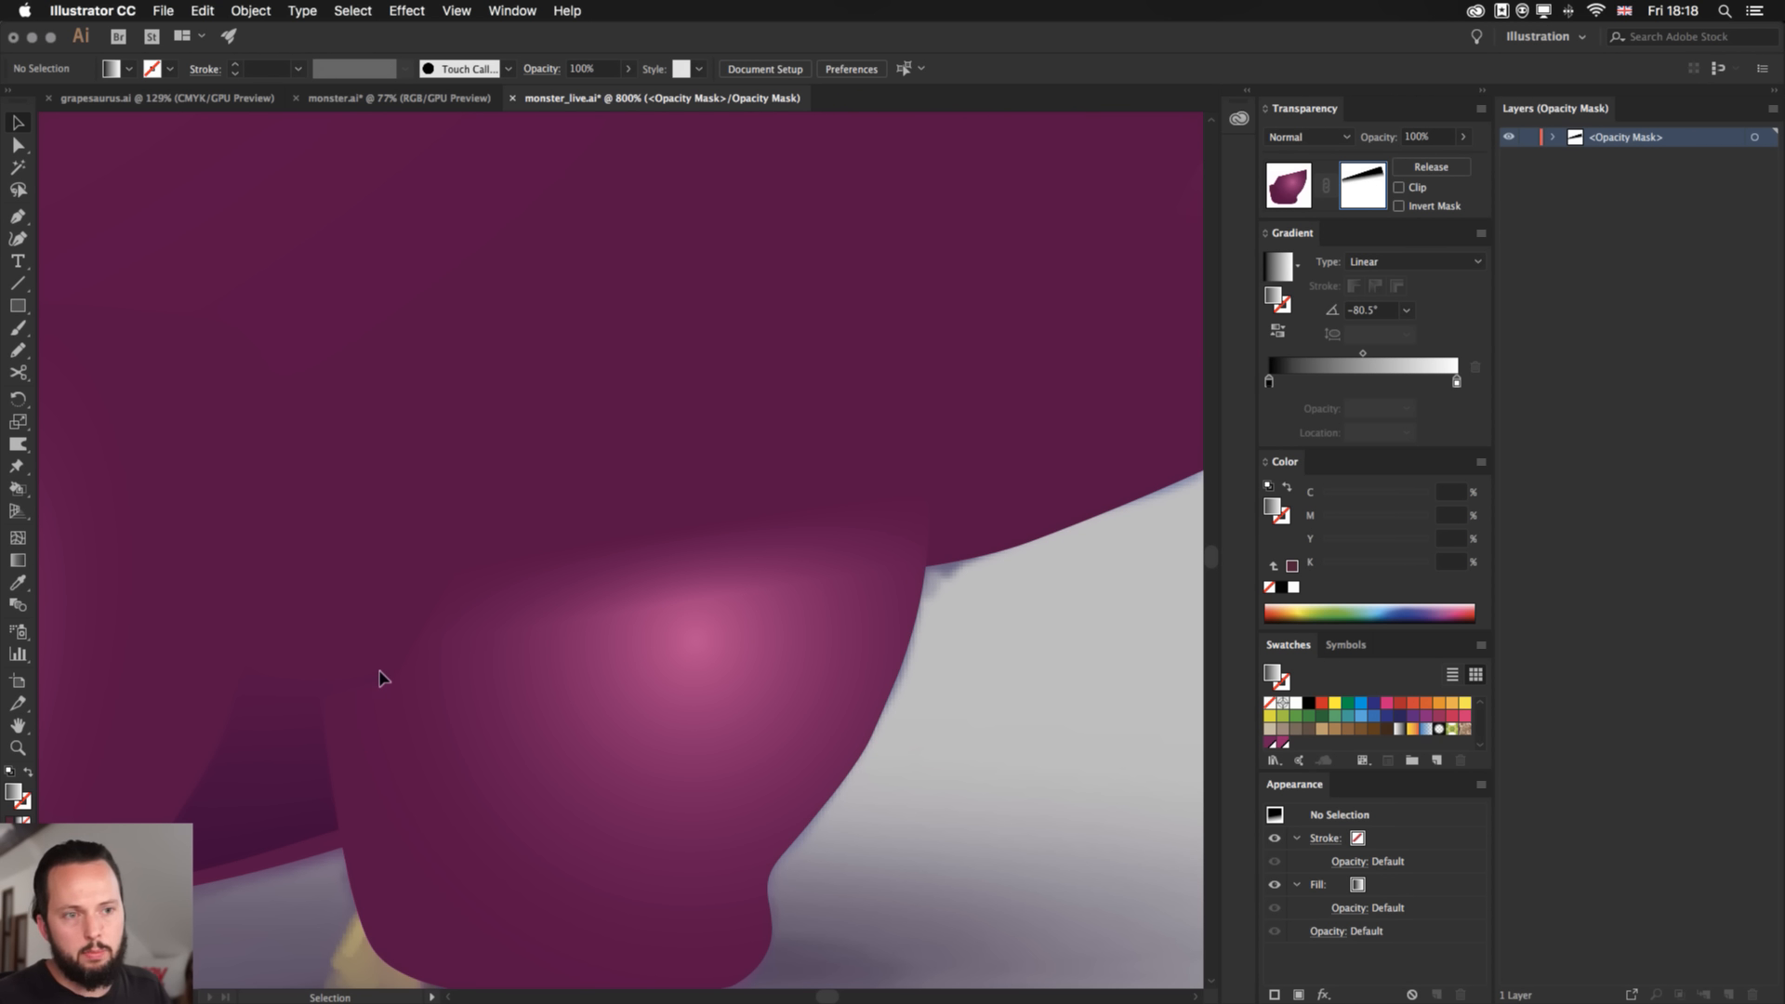
left_click(743, 560)
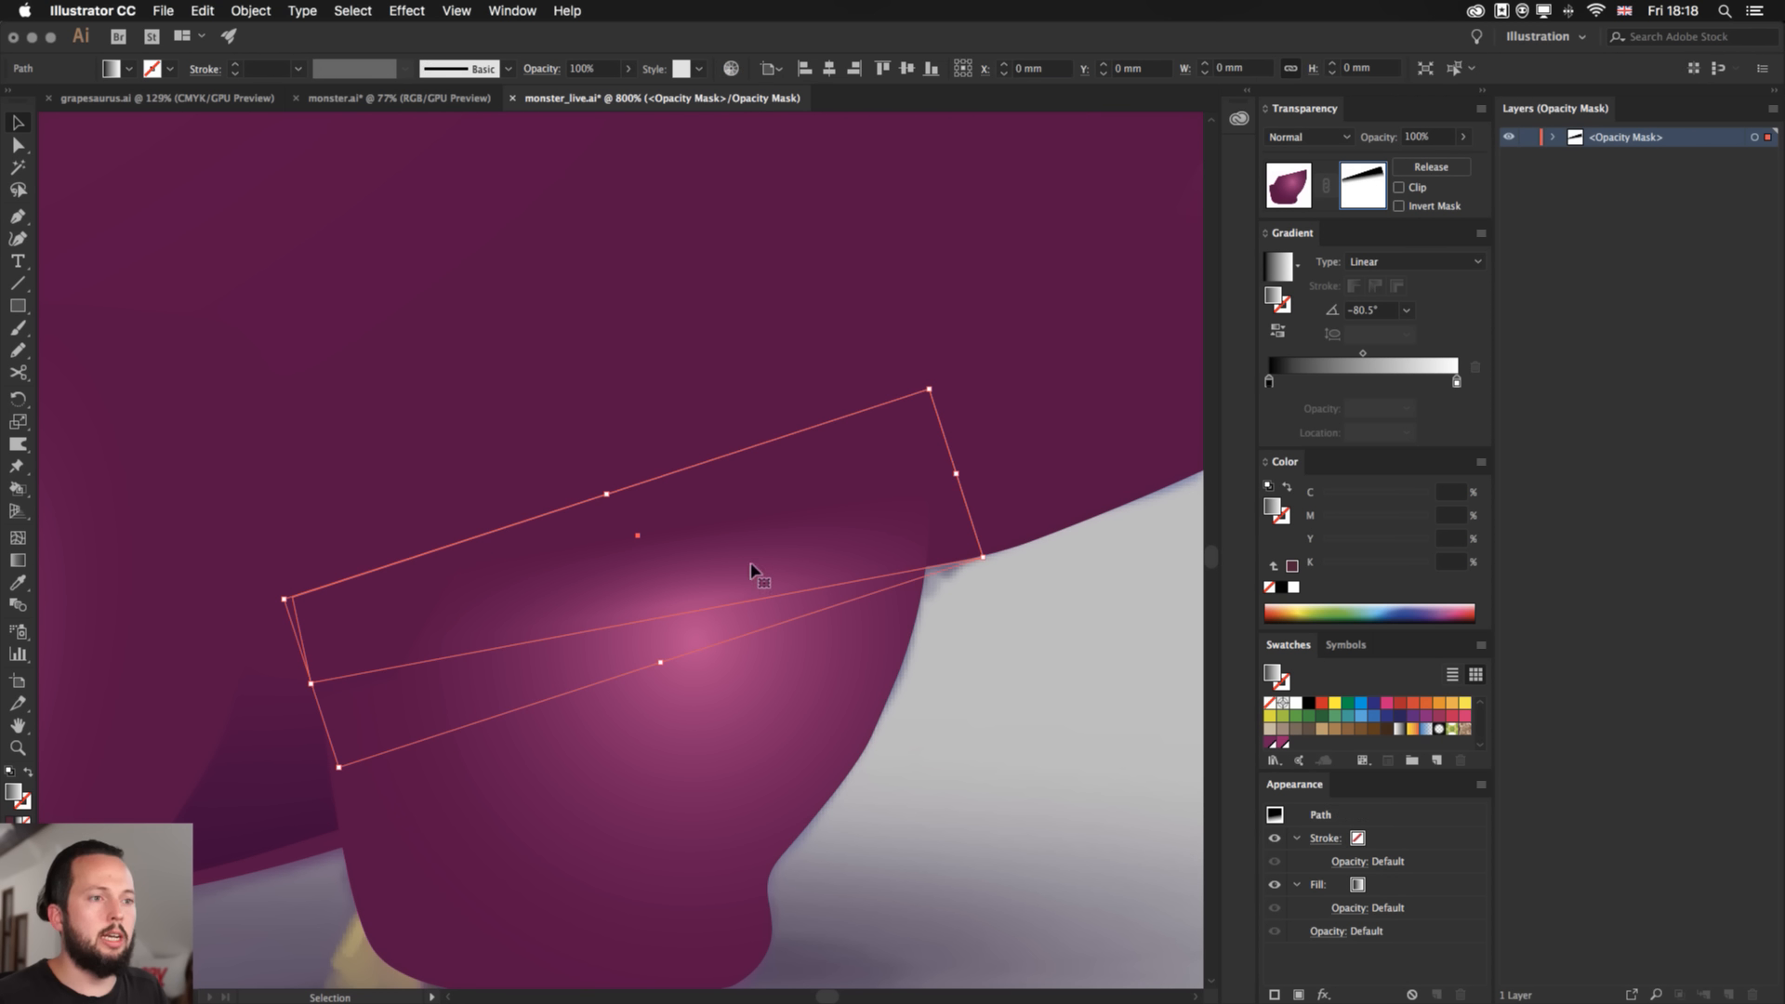
left_click(962, 637)
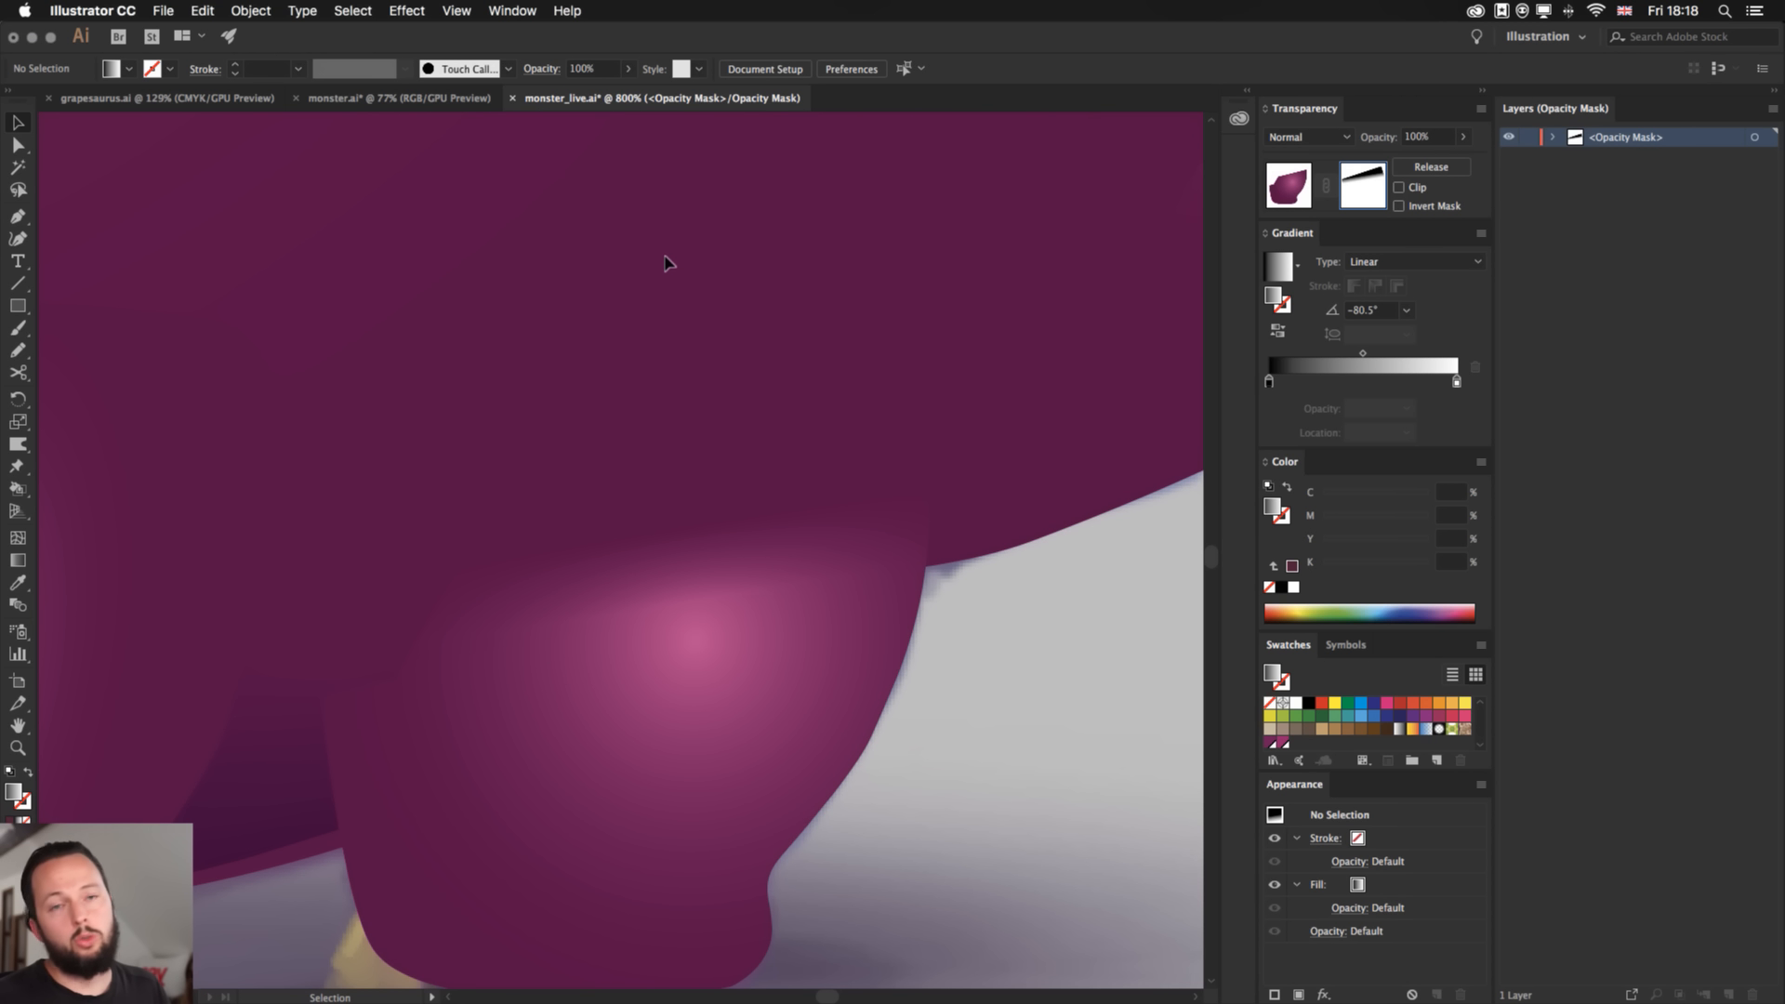
- Delete the gradient shape from the mask, release the hind leg's opacity mask, and deselect the leg
left_click(742, 537)
key("Delete")
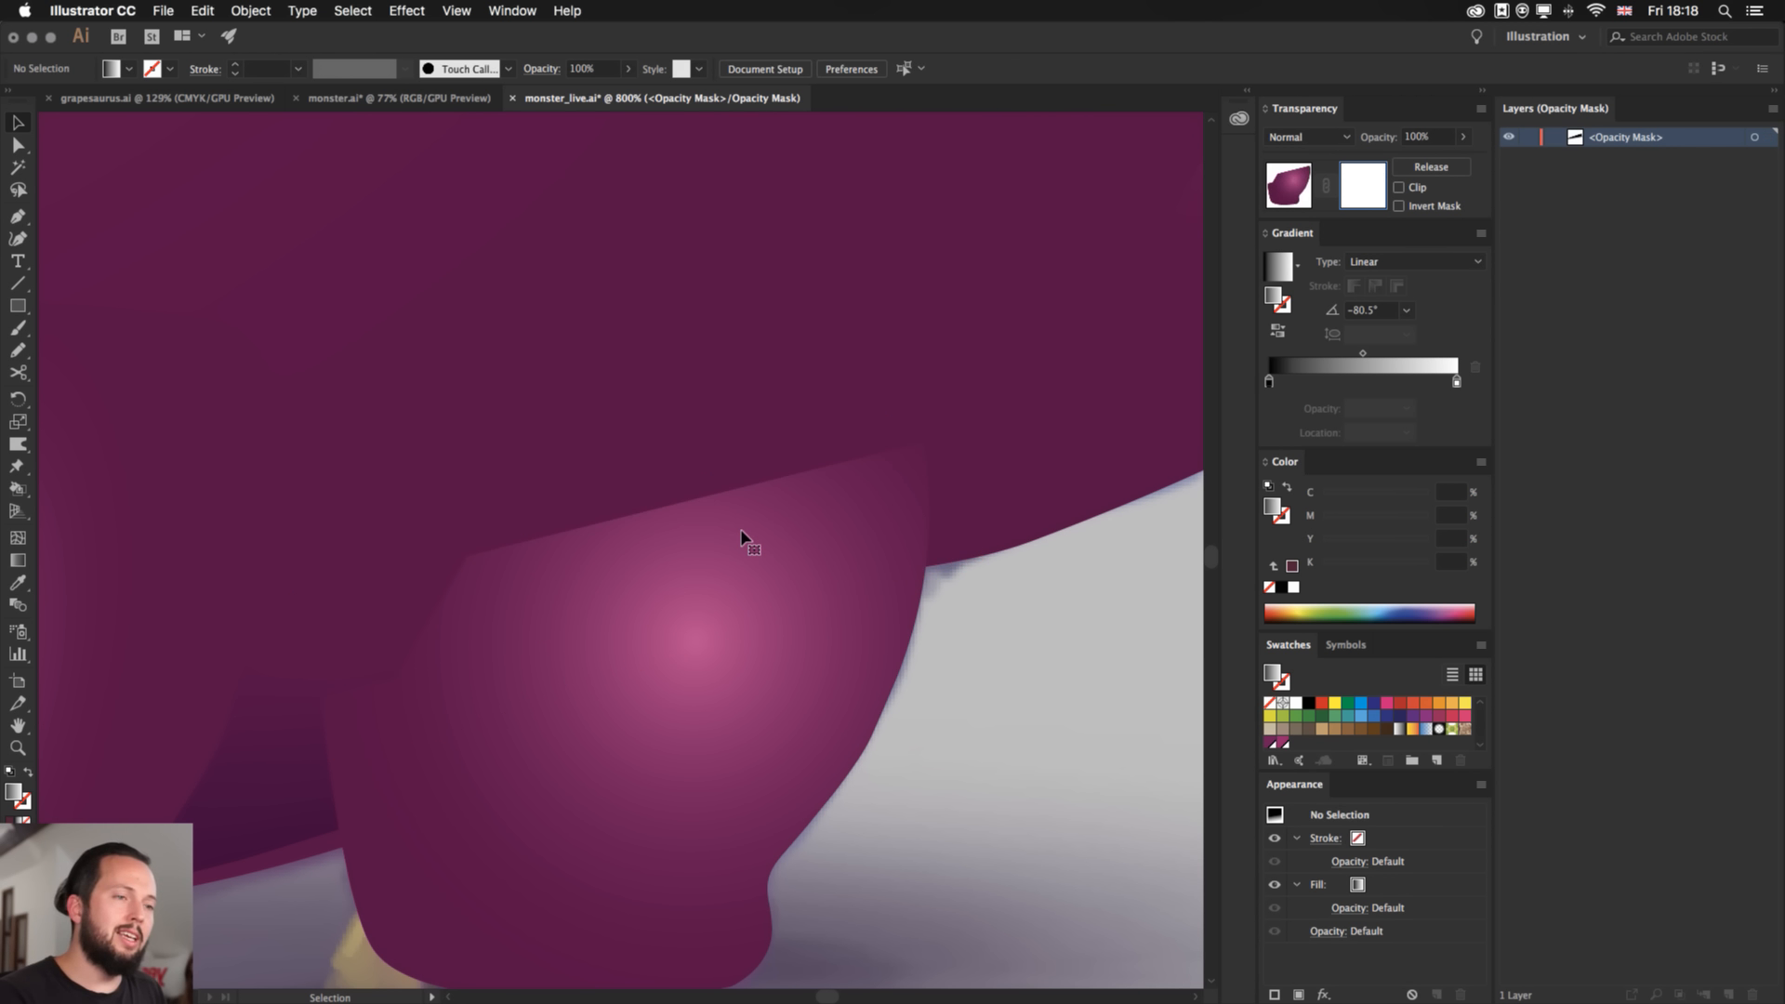
left_click(1429, 169)
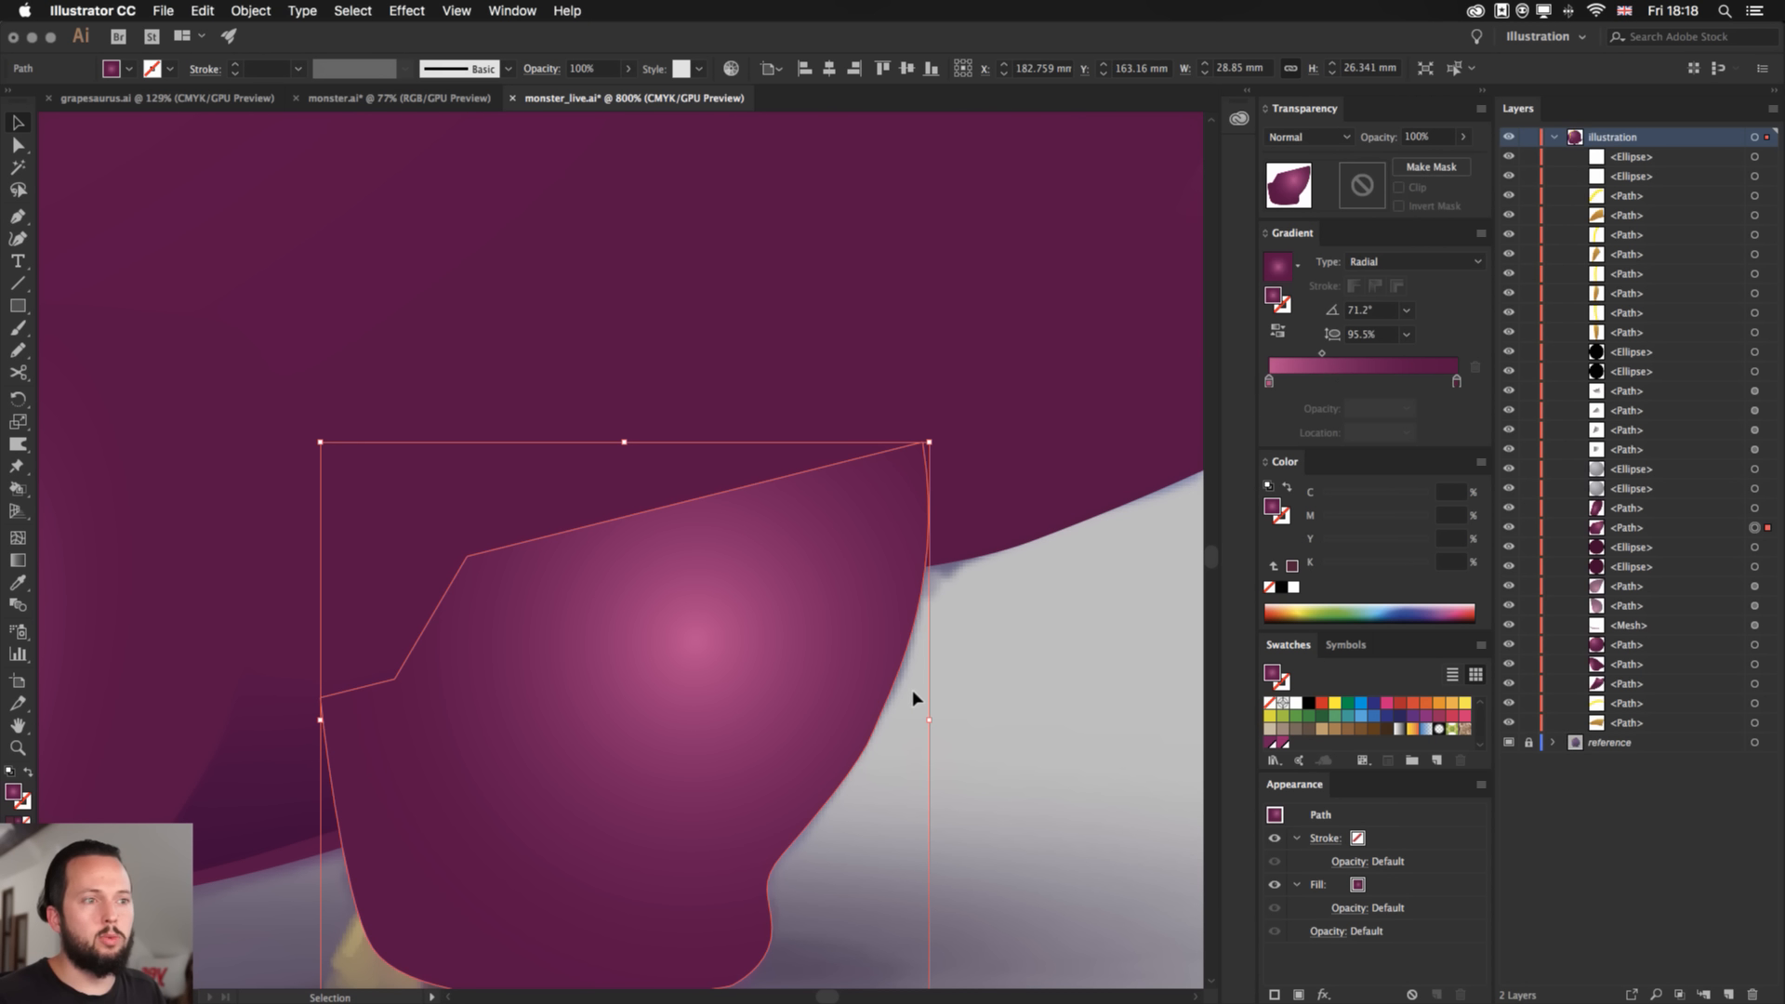
left_click(1028, 721)
- Display the artwork as outlines so the reference mouth below the monster's eyes can be traced
key("super+0")
key("v")
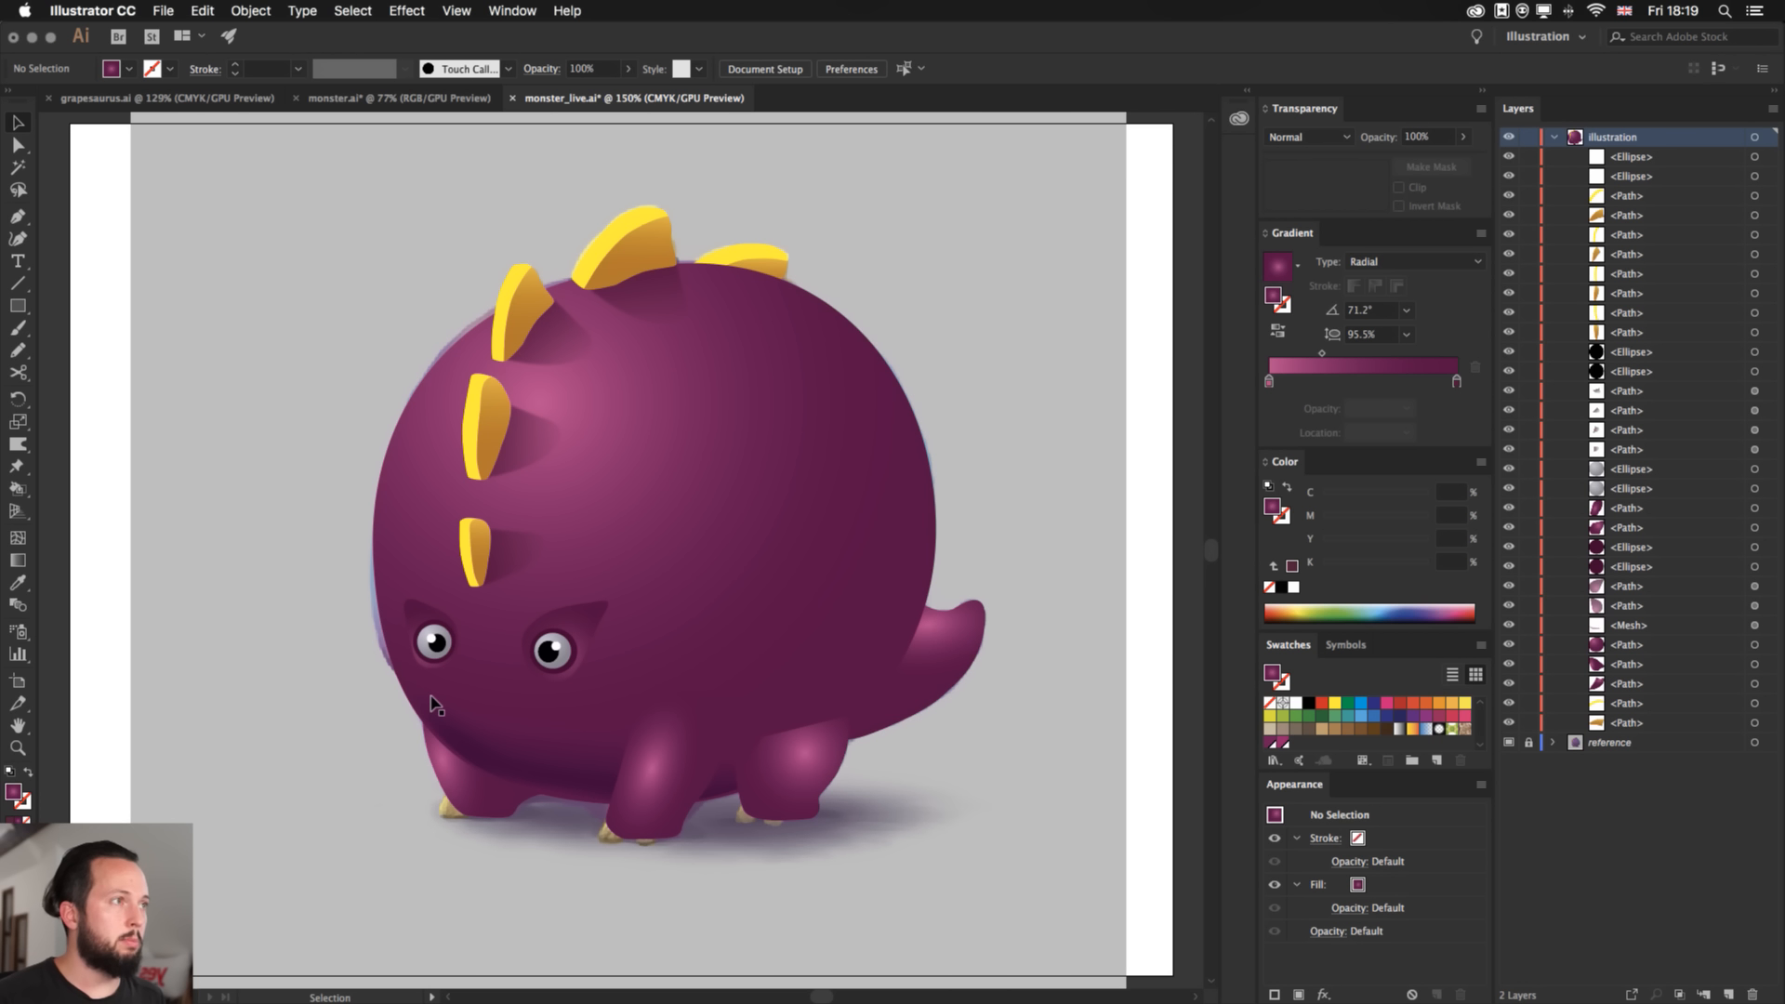
key("super+equal")
key("super+equal")
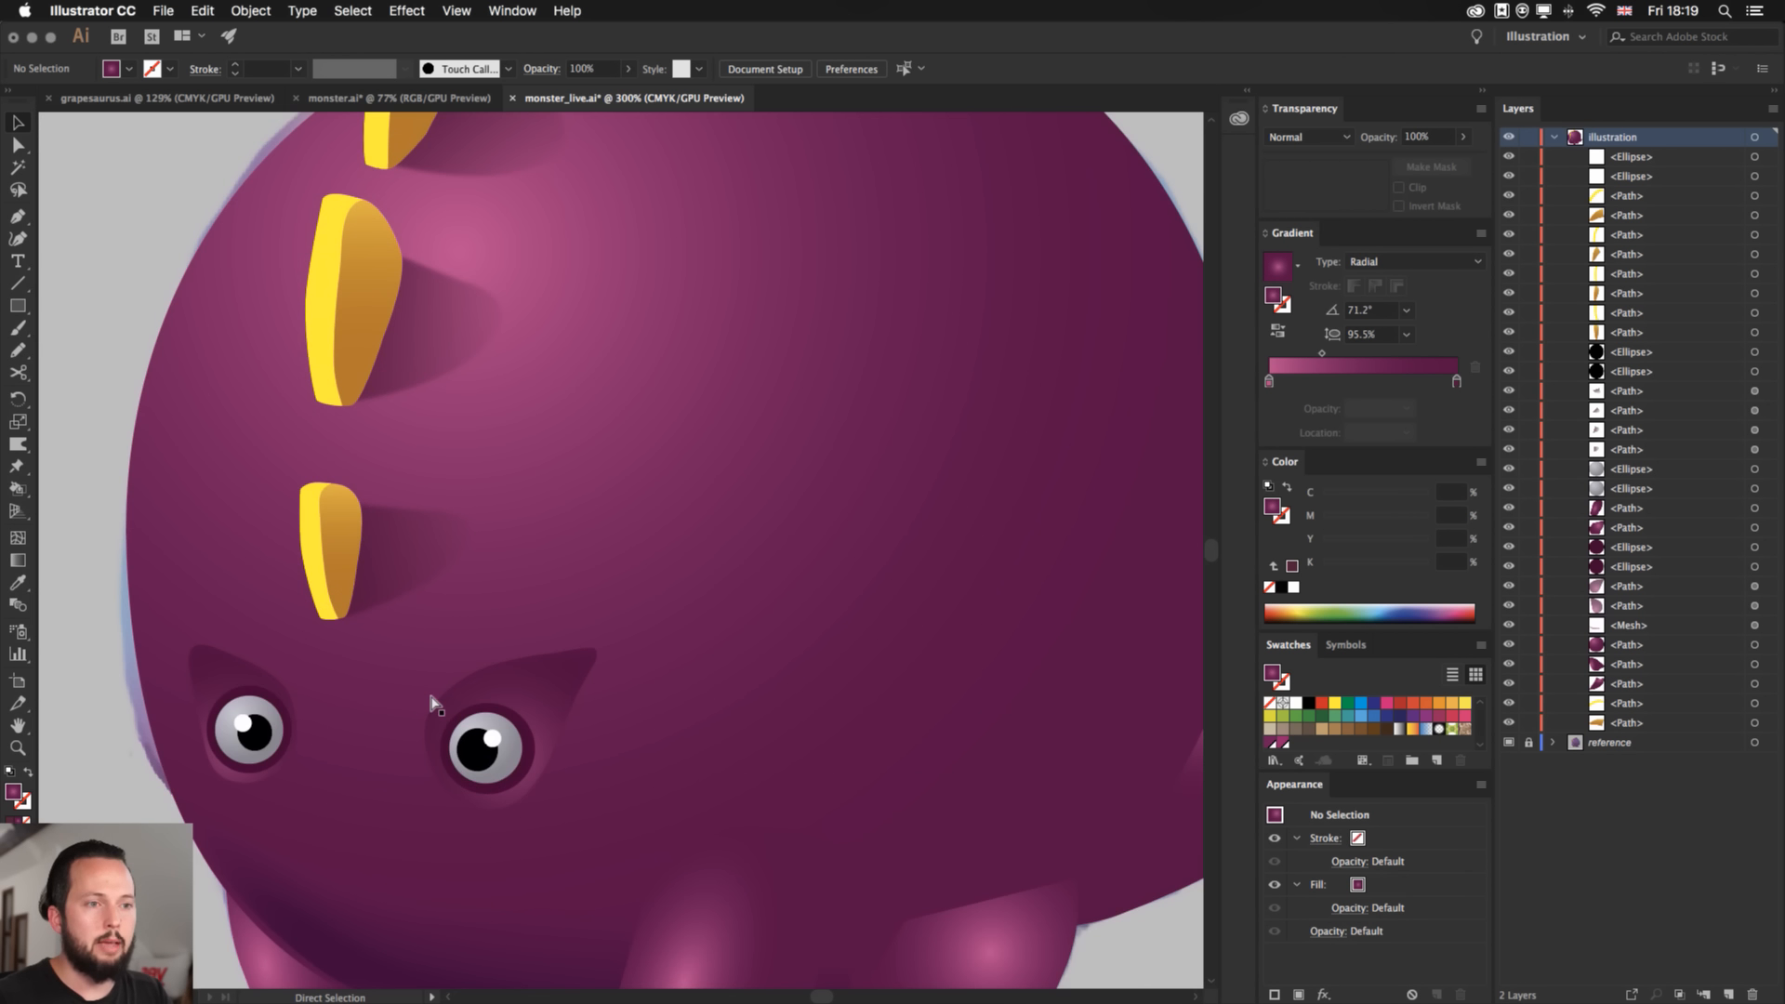
scroll(488, 684, "down", 5)
scroll(488, 685, "left", 4)
key("v")
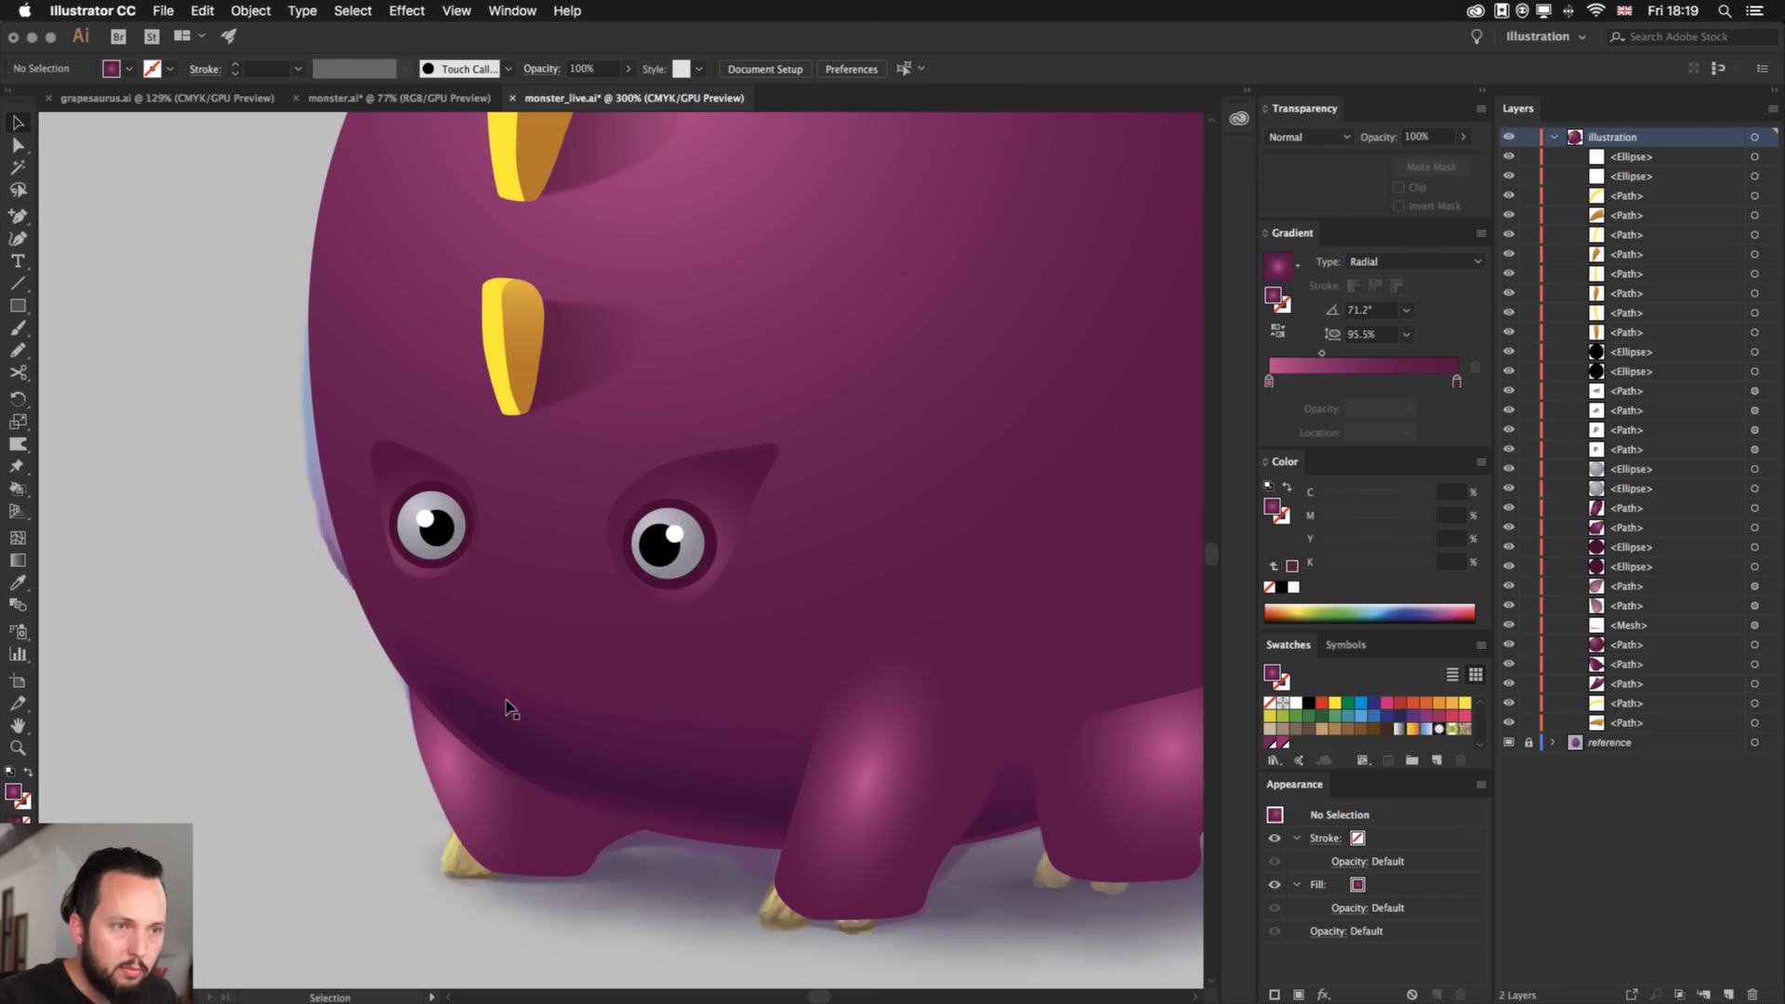
scroll(502, 710, "down", 3)
key("super+y")
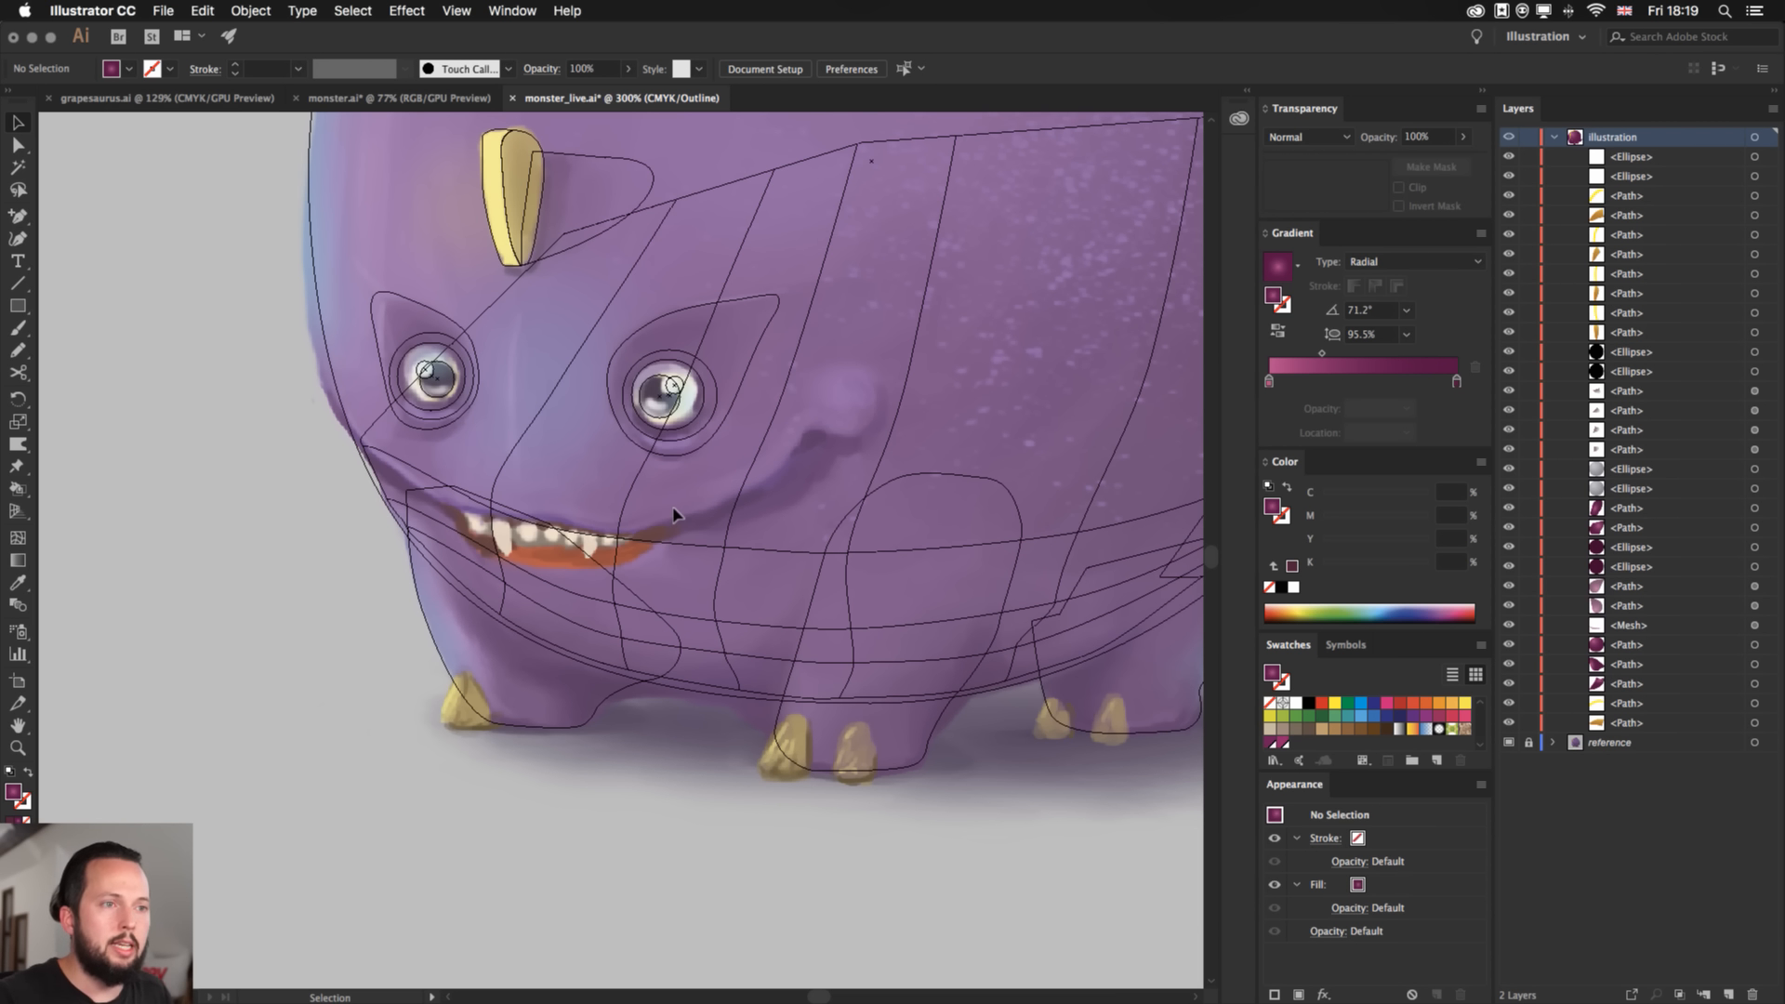
scroll(704, 596, "up", 3)
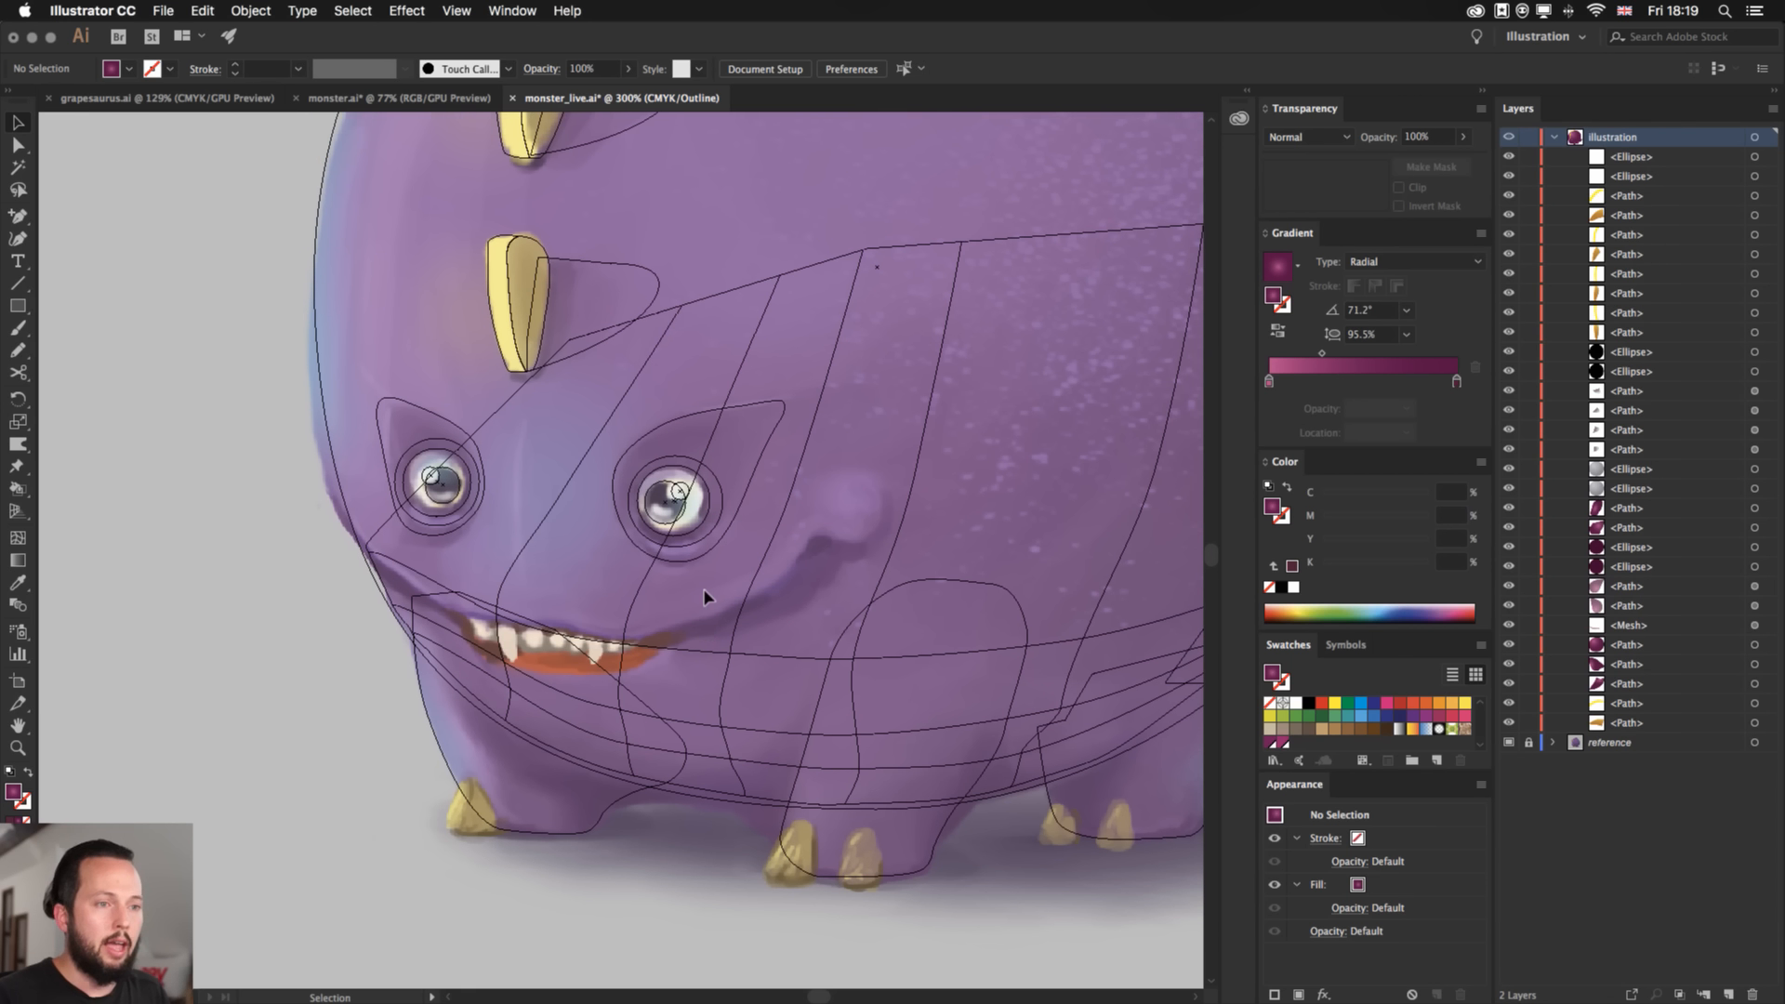
- Trace the reference smile with the Pen tool as a thin closed mouth shape from beyond the face's edge to the rounded cheek corner
key("p")
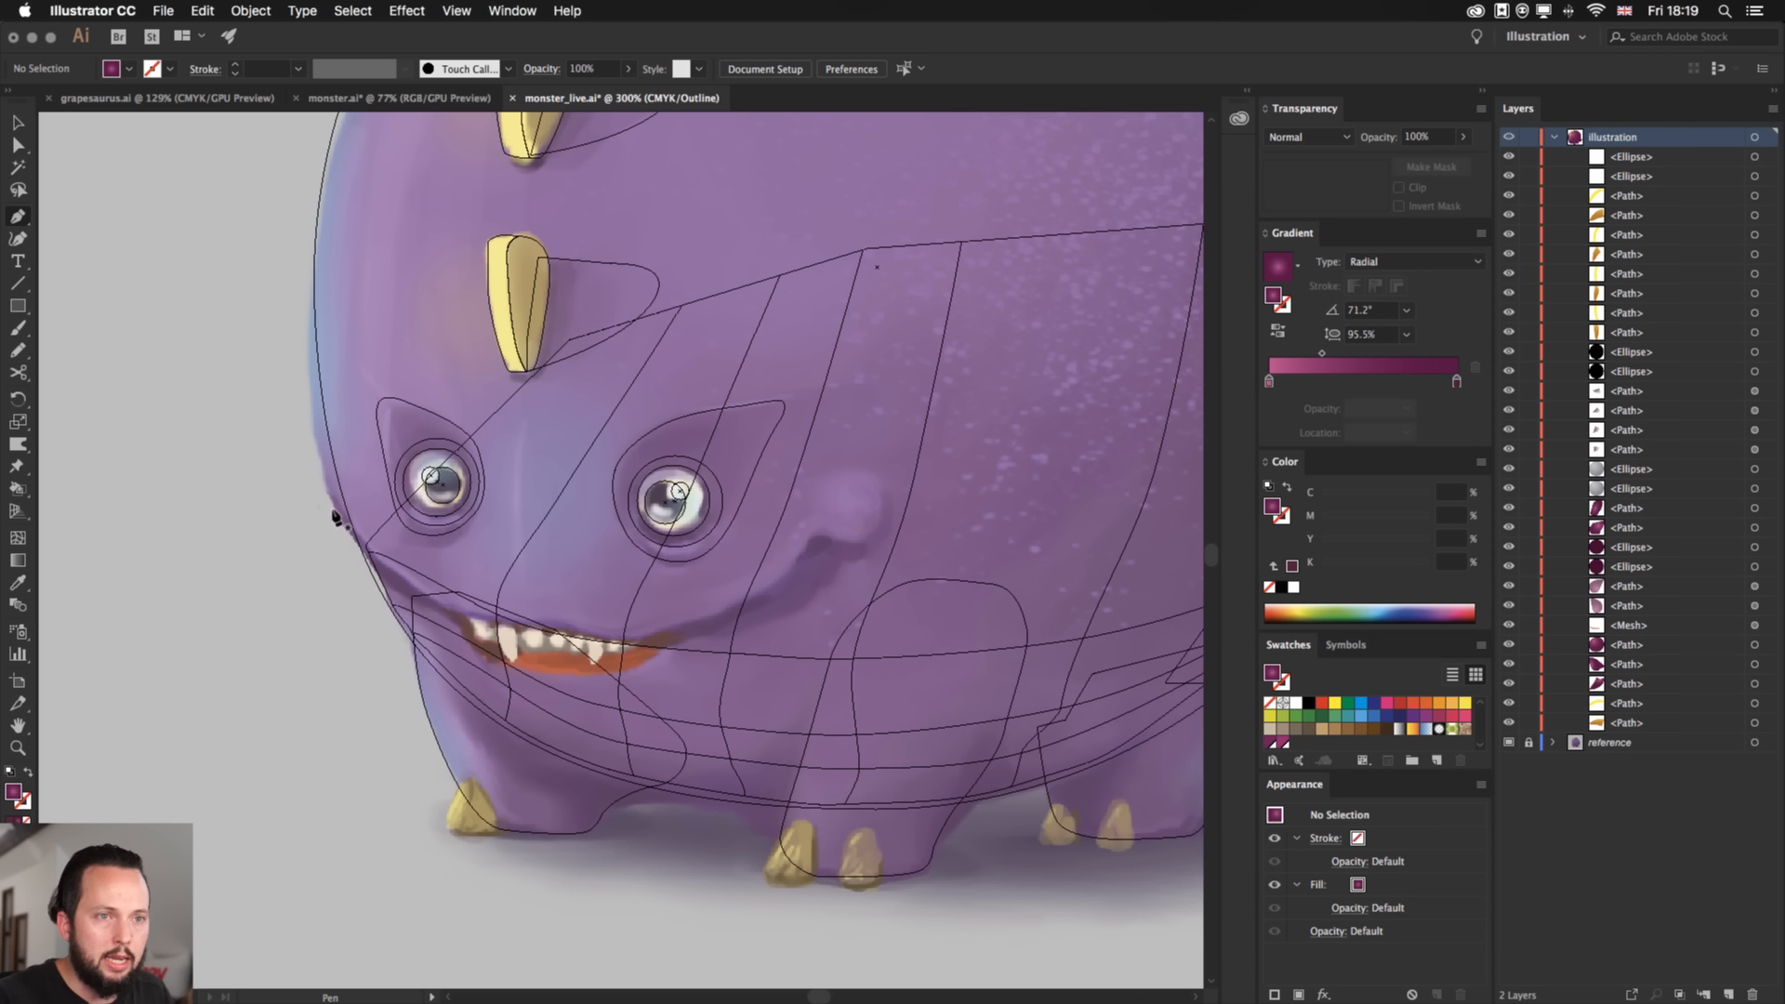
left_click(331, 521)
left_click_drag(516, 629, 609, 635)
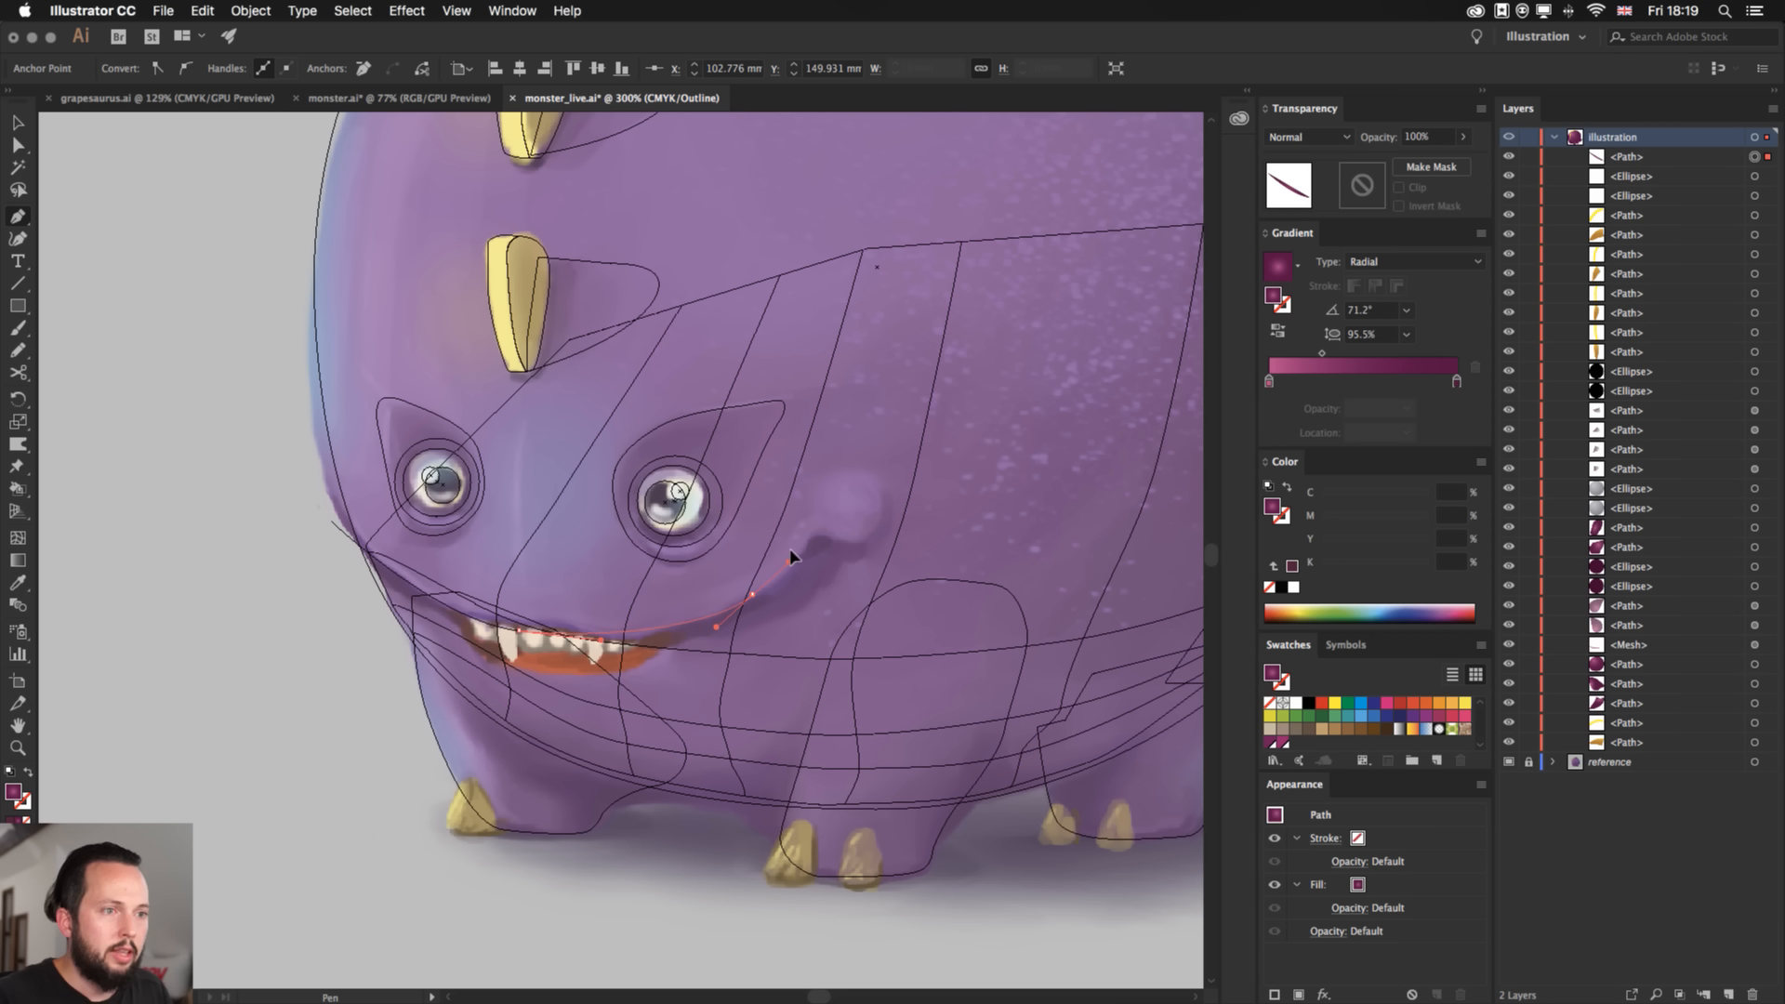
left_click_drag(795, 549, 795, 550)
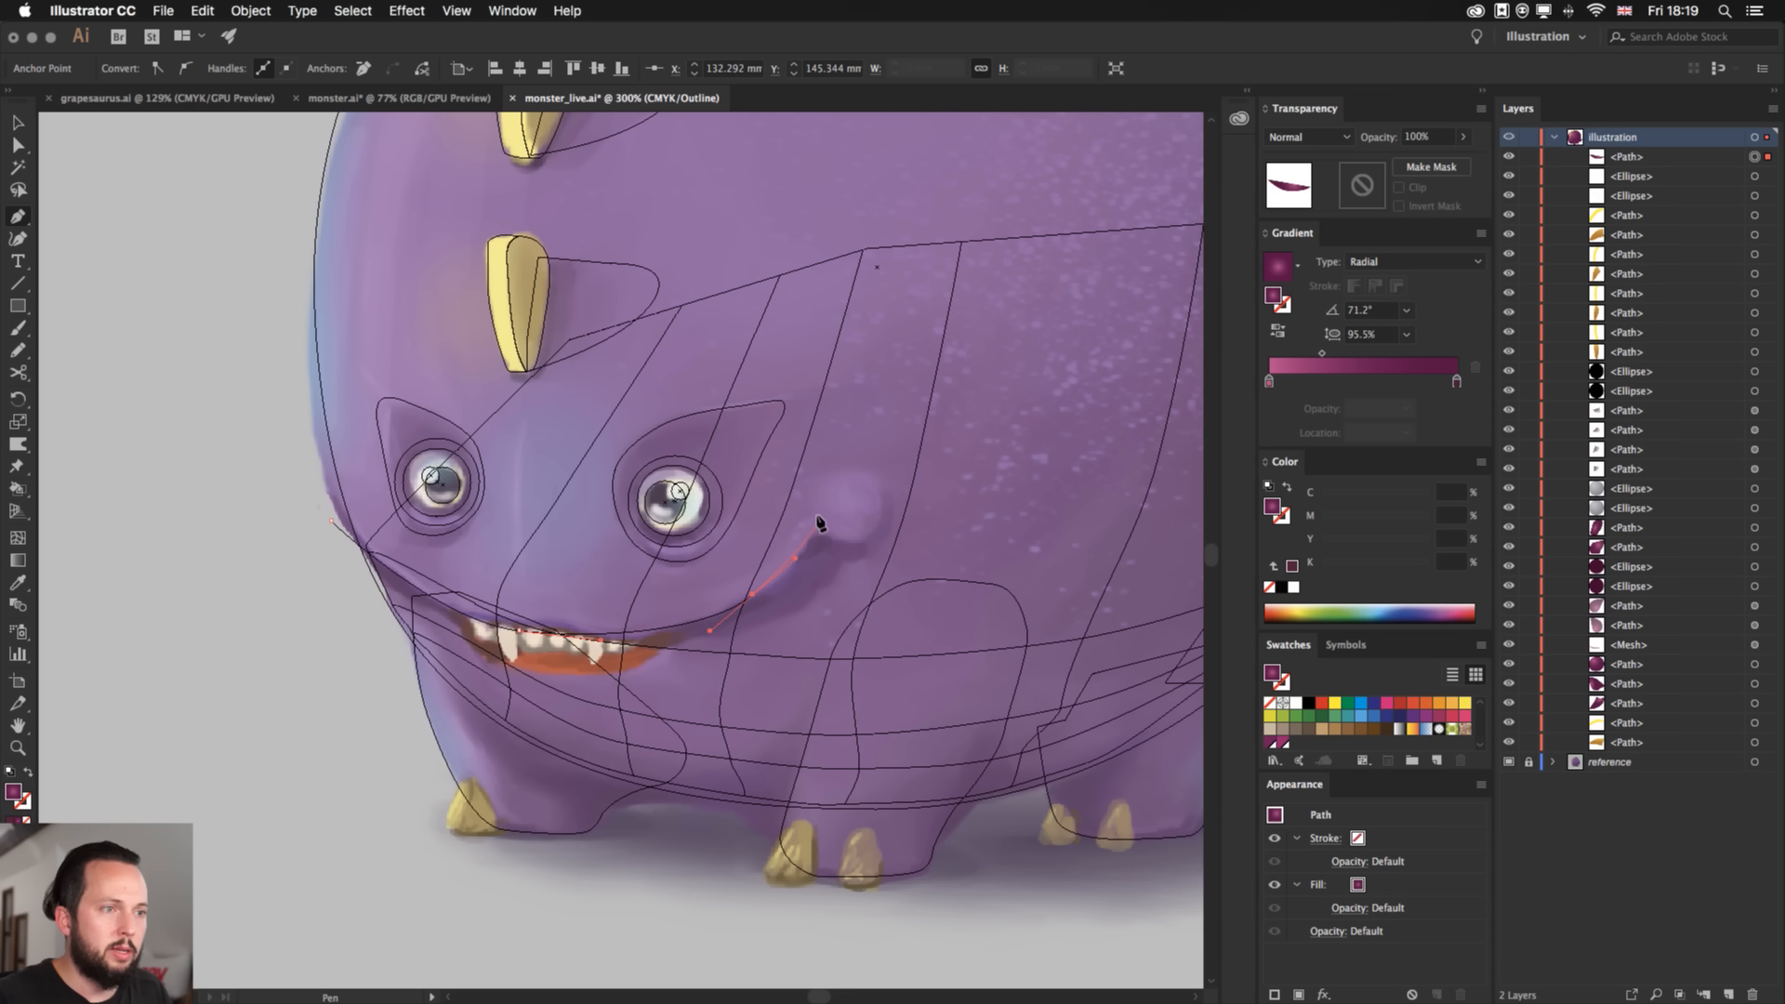
left_click(819, 527)
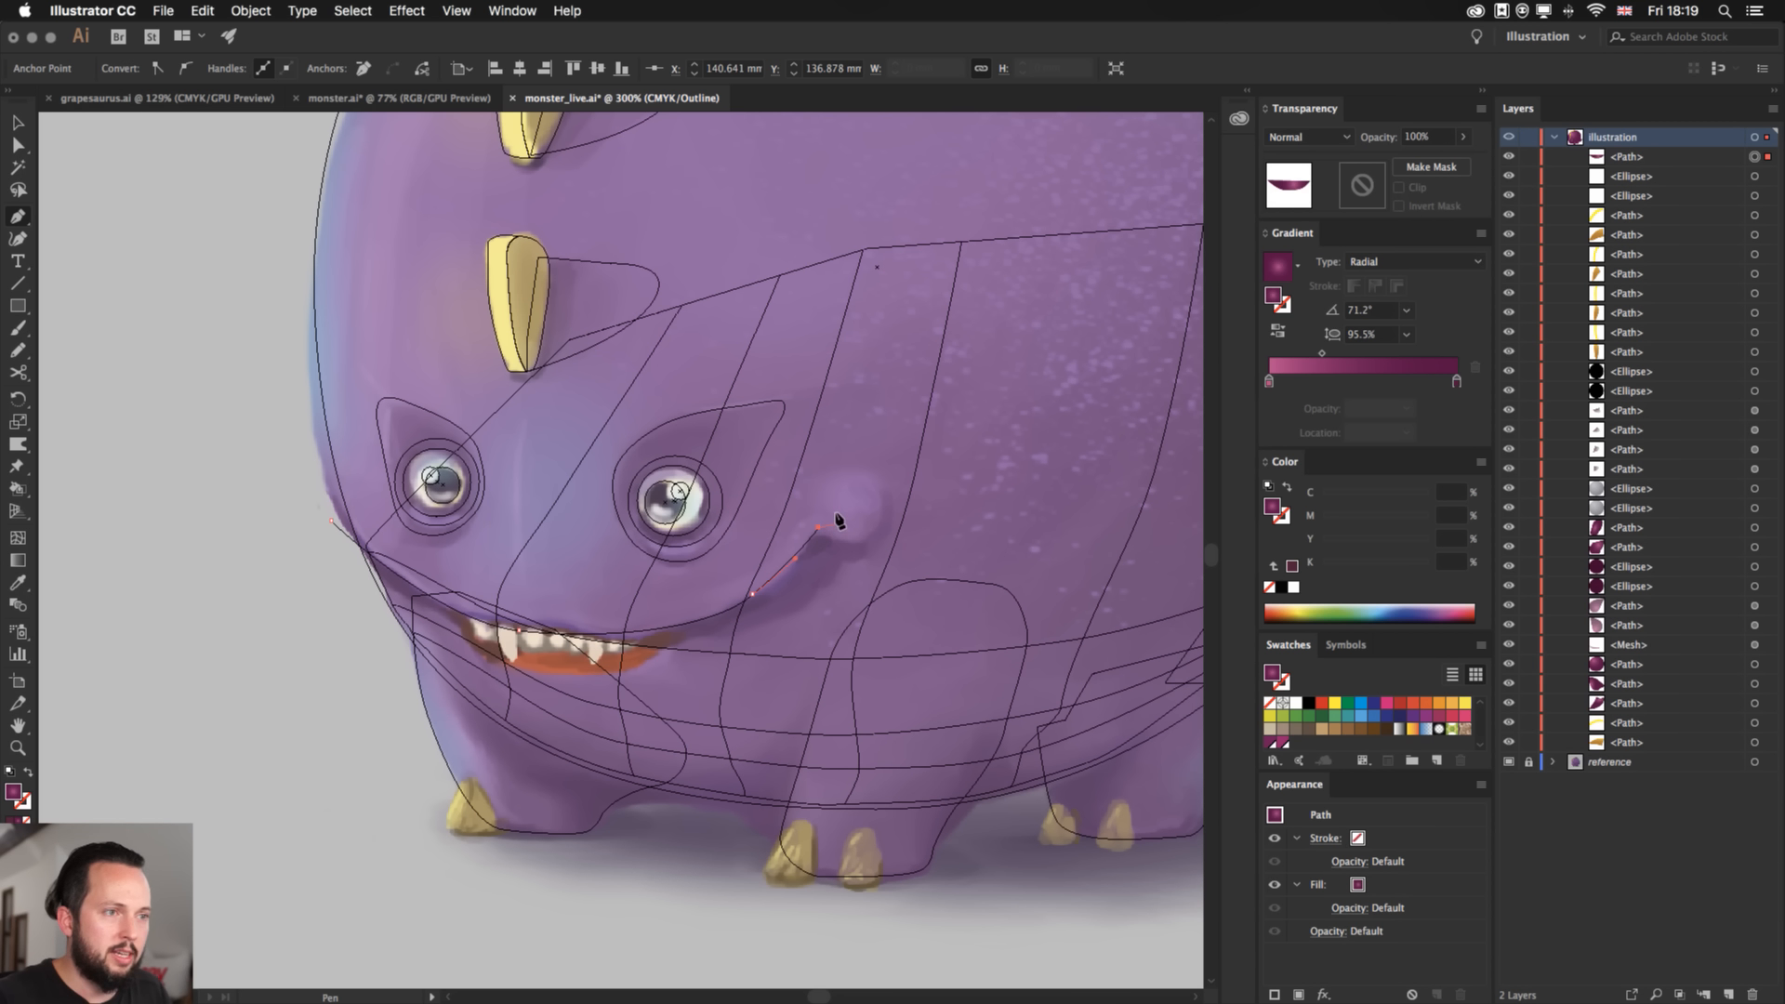
mouse_move(872, 533)
left_mouse_down()
mouse_move(844, 566)
mouse_move(674, 637)
mouse_move(537, 641)
left_mouse_up()
left_click_drag(420, 605, 409, 598)
left_click(314, 546)
left_click(301, 525)
left_click(333, 518)
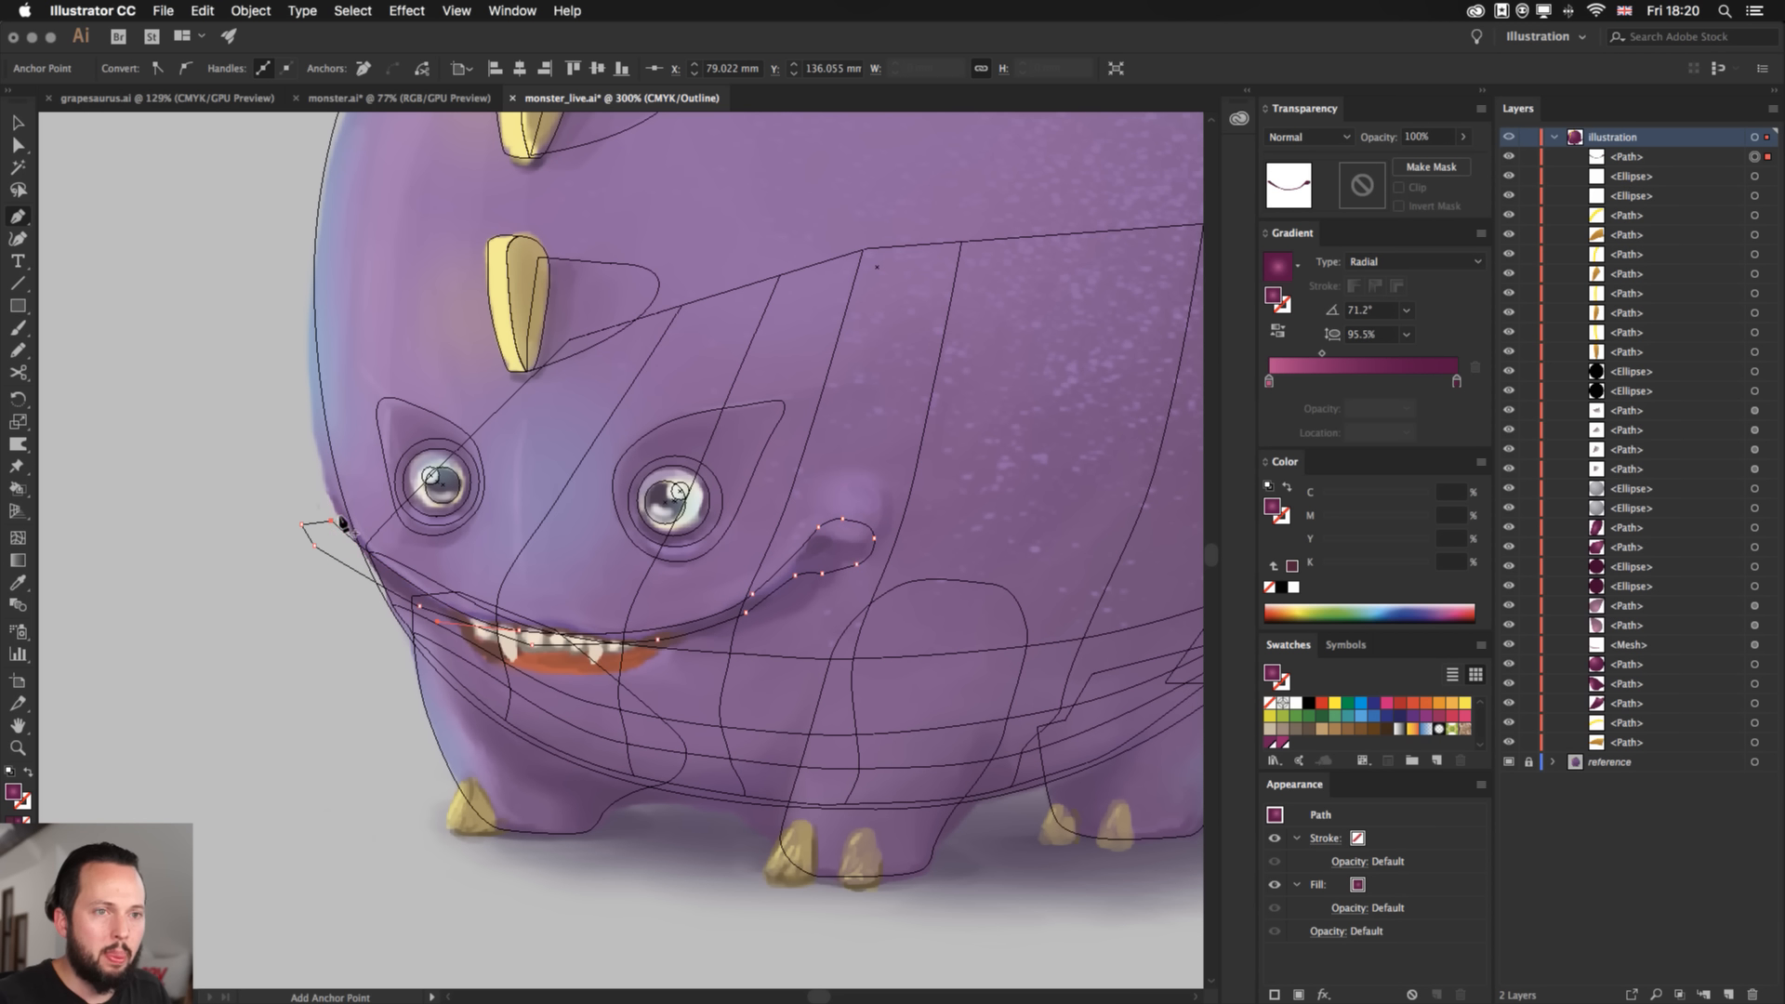
- Return to the full-colour preview and reshape the curve at the anchor point on the mouth's lower edge
key("super+y")
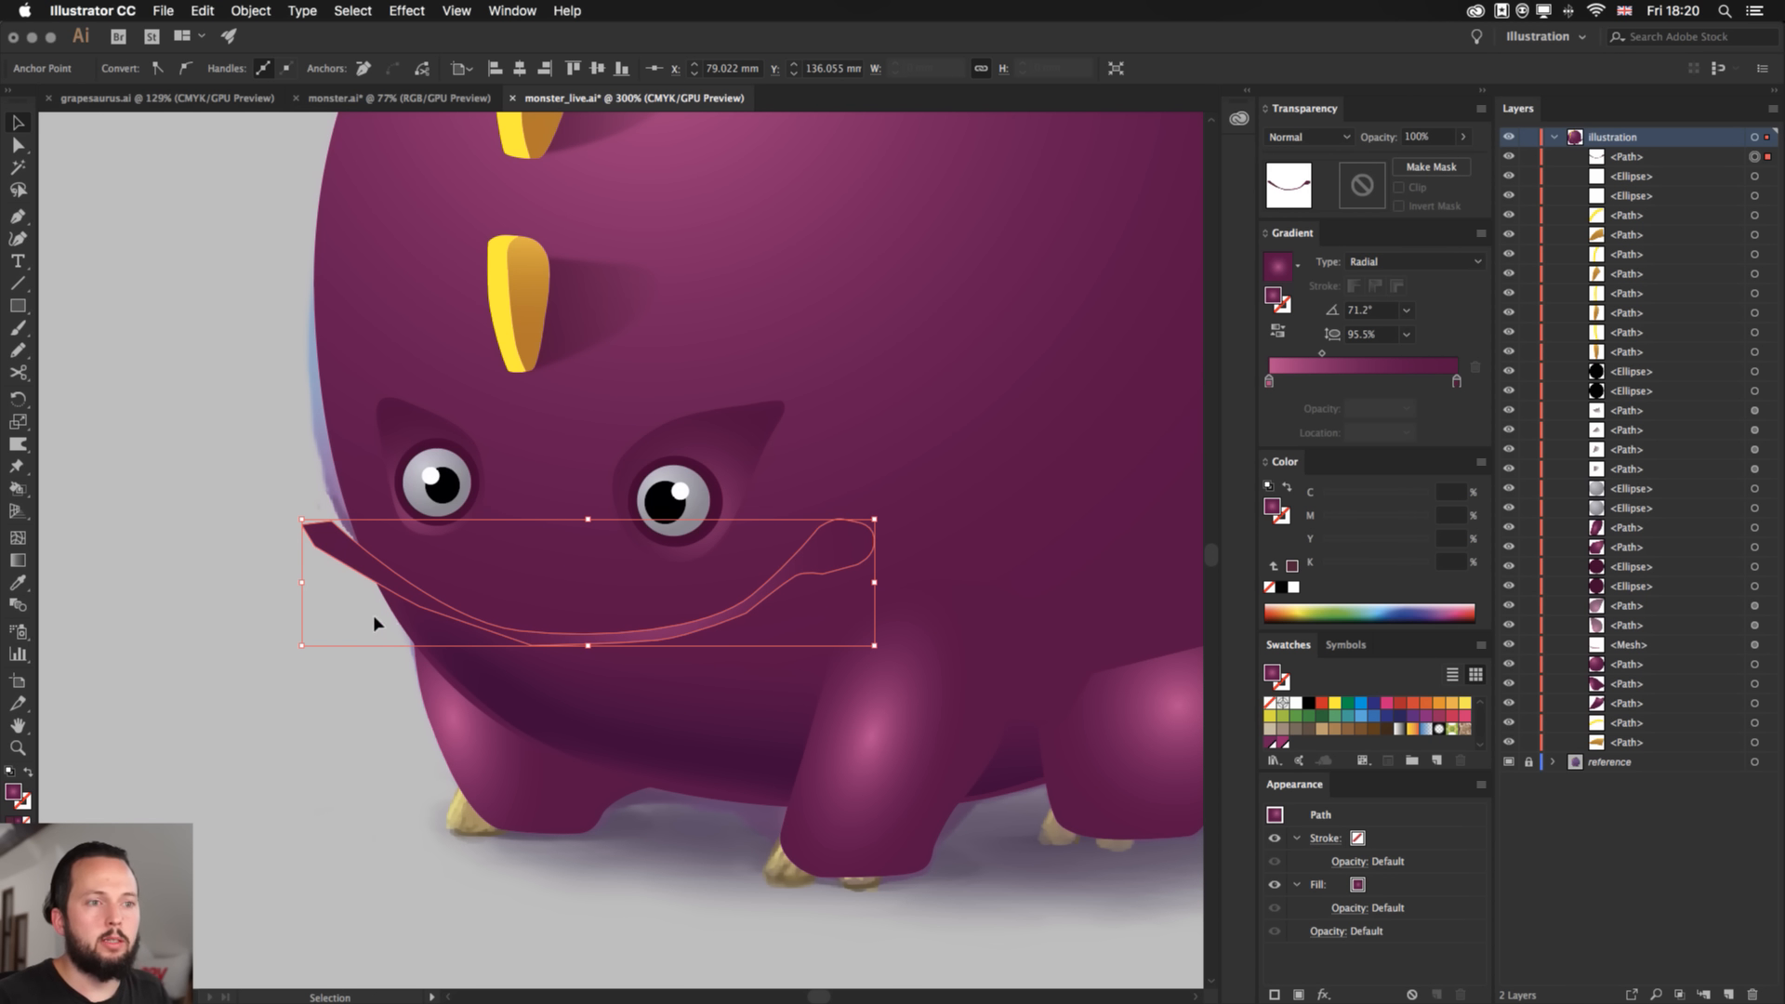
key("a")
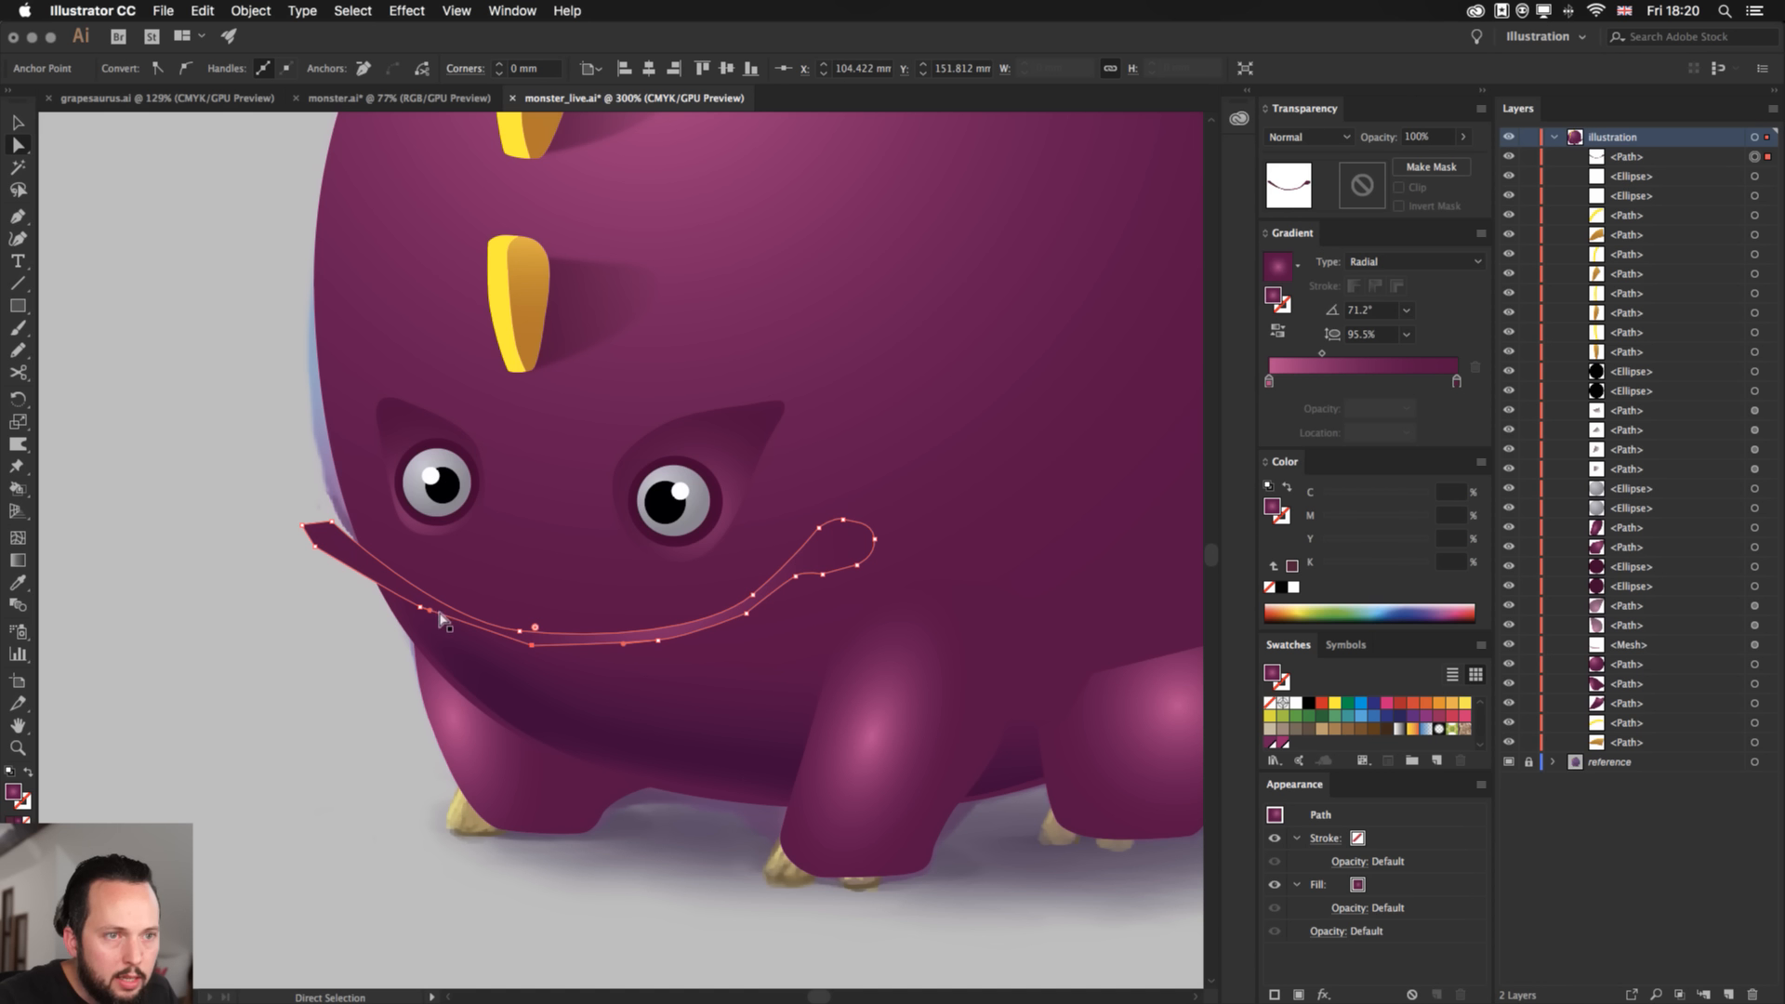
key("p")
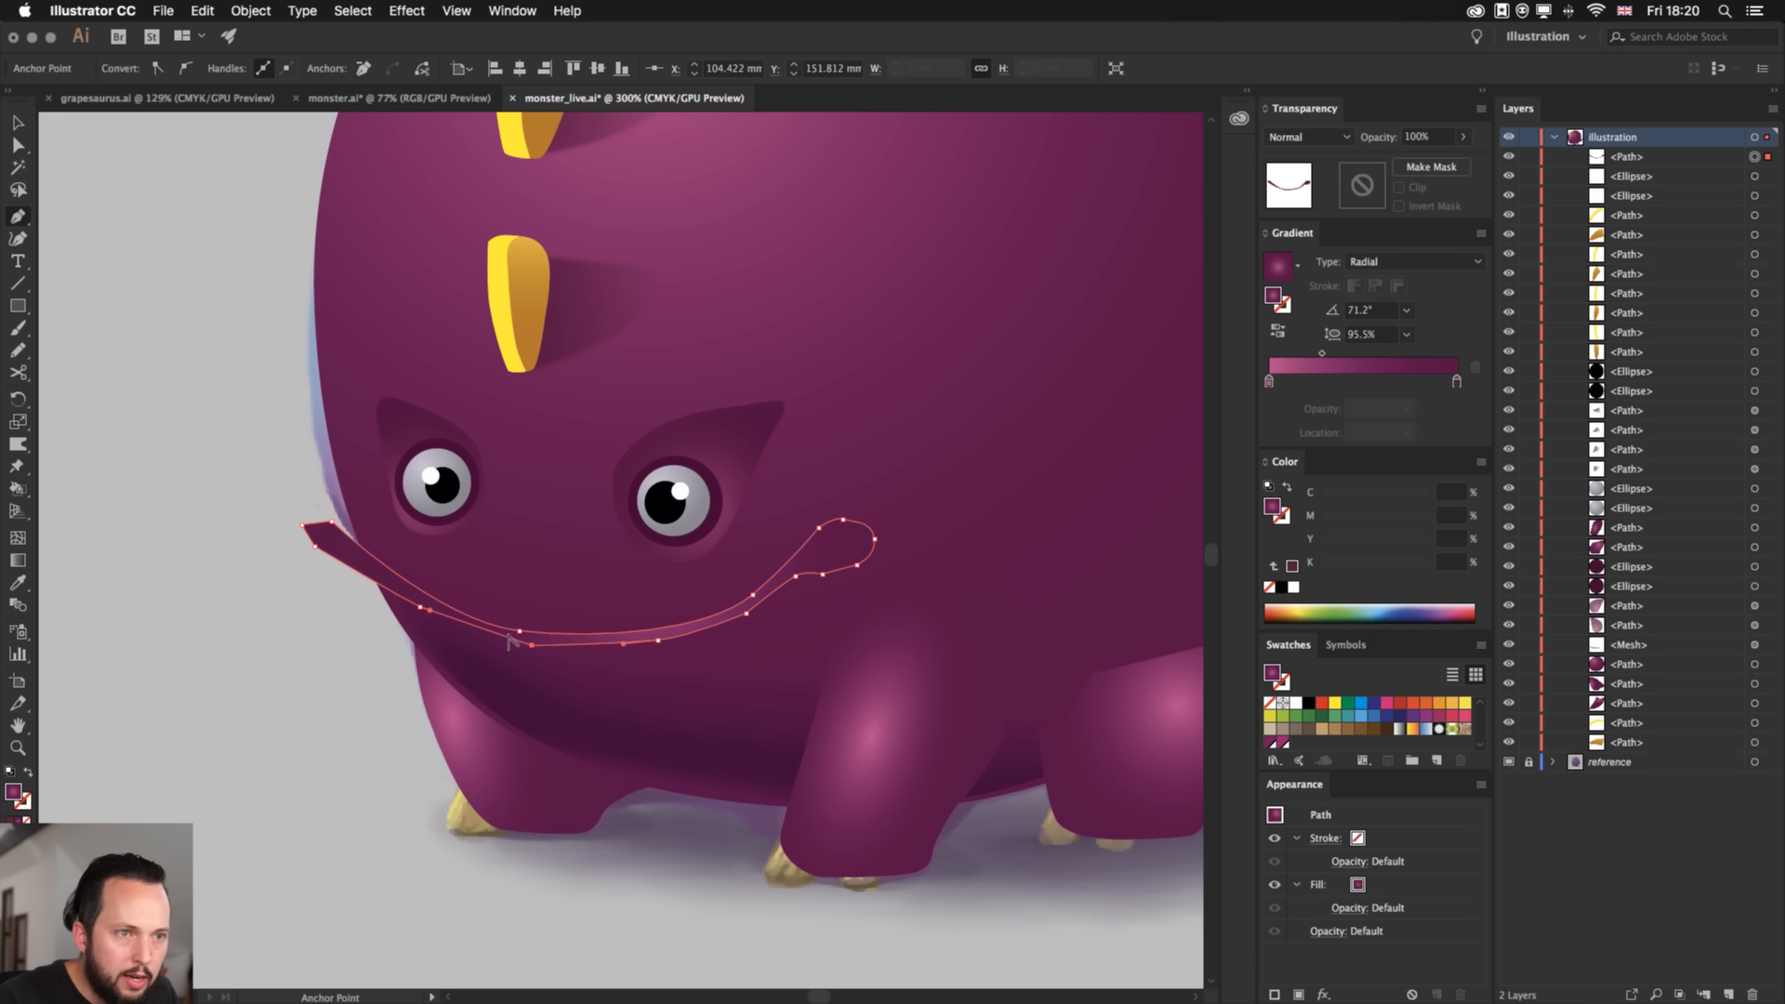
mouse_move(533, 644)
left_mouse_down()
mouse_move(465, 634)
mouse_move(524, 642)
left_mouse_up()
key("a")
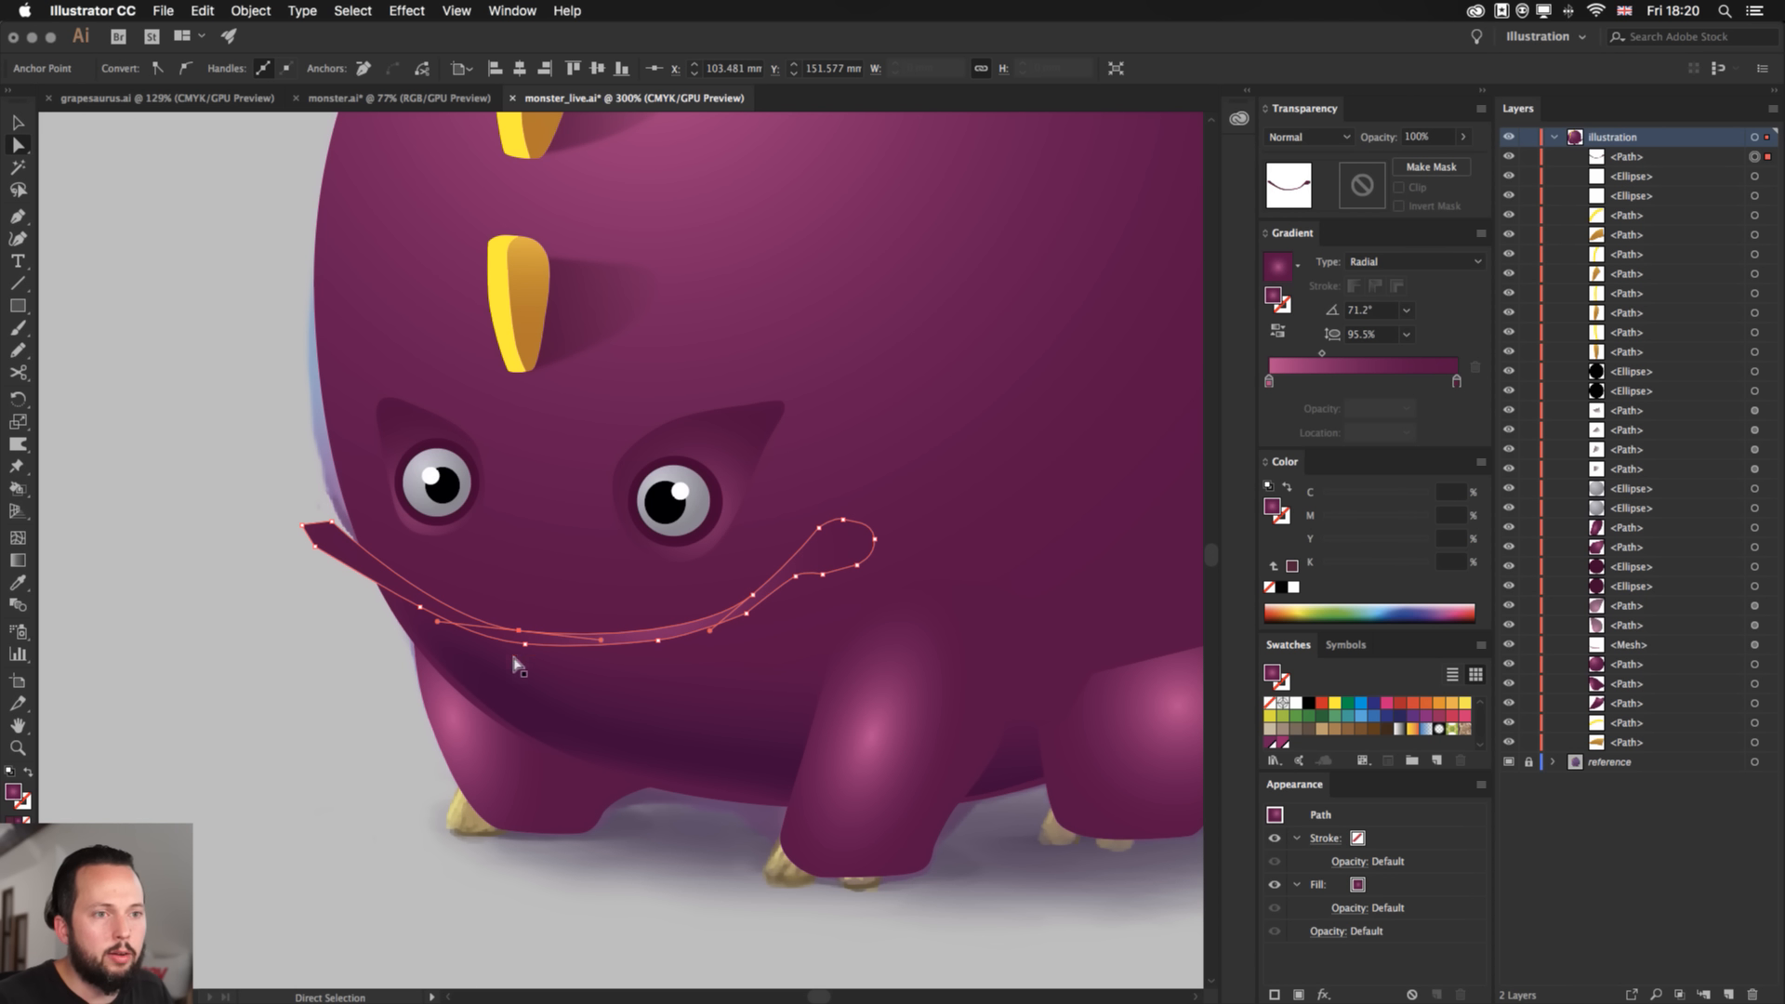
- Fill the mouth shape with the dark purple sampled from the ring around the eye, then deselect it
key("v")
key("i")
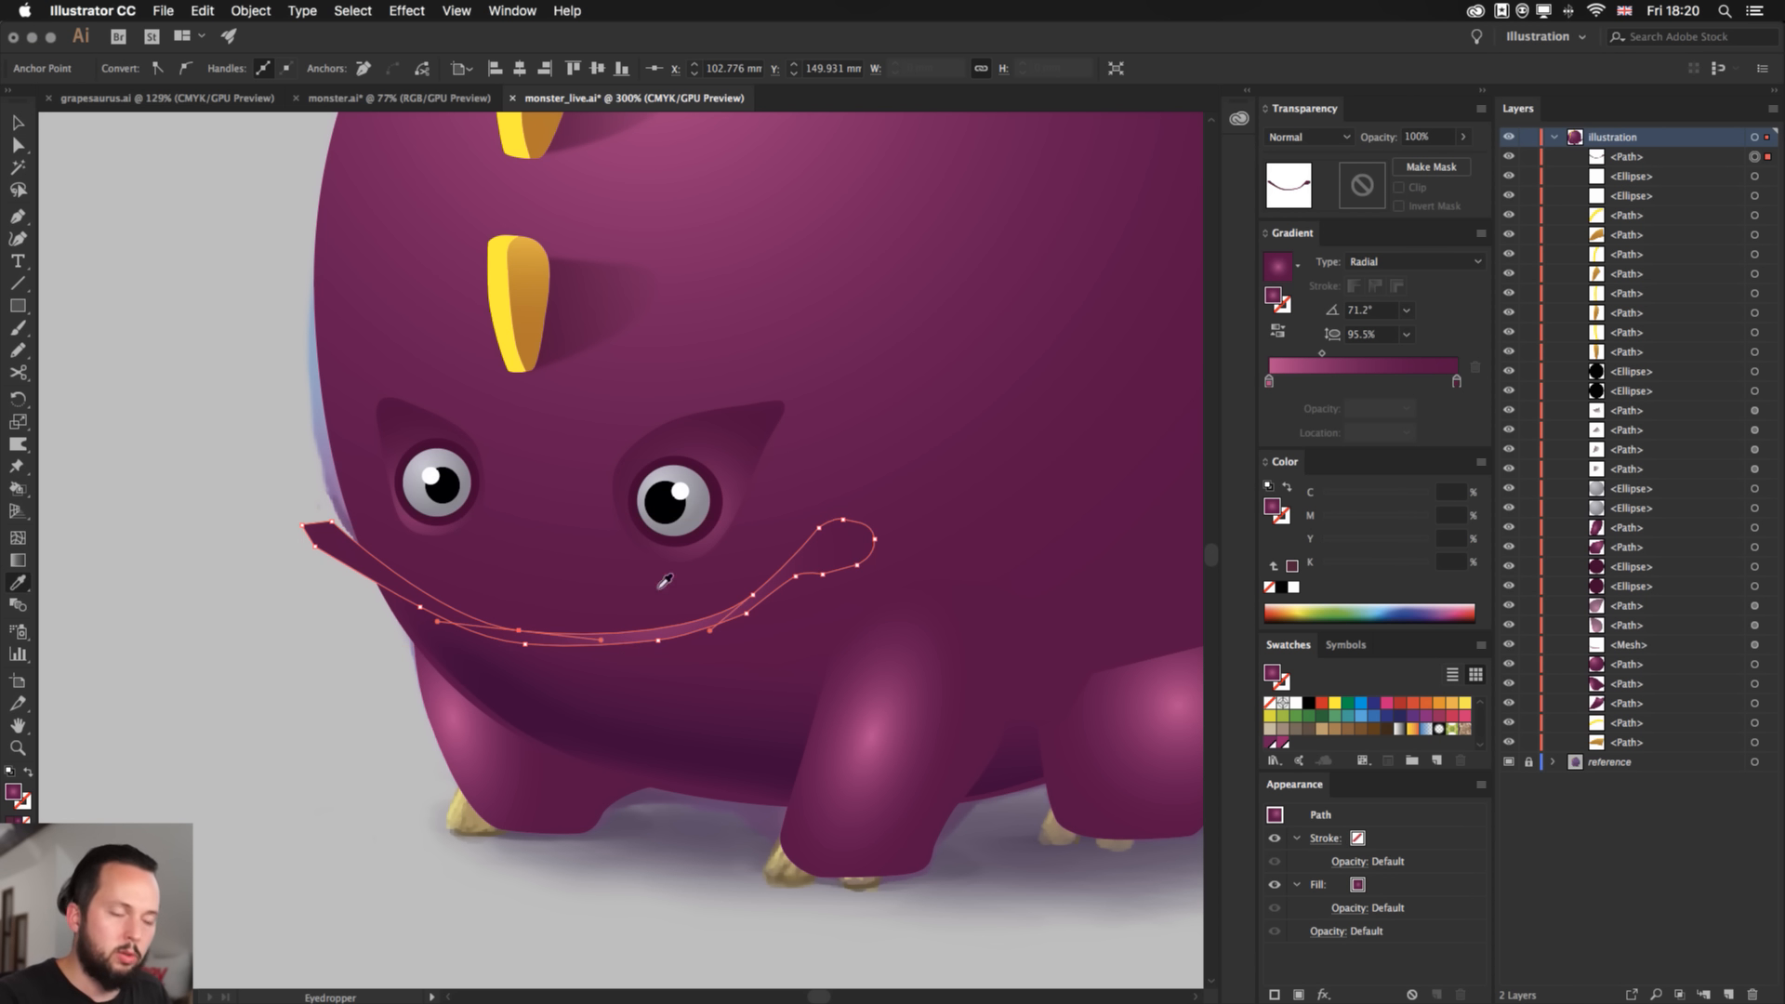
left_click(718, 494)
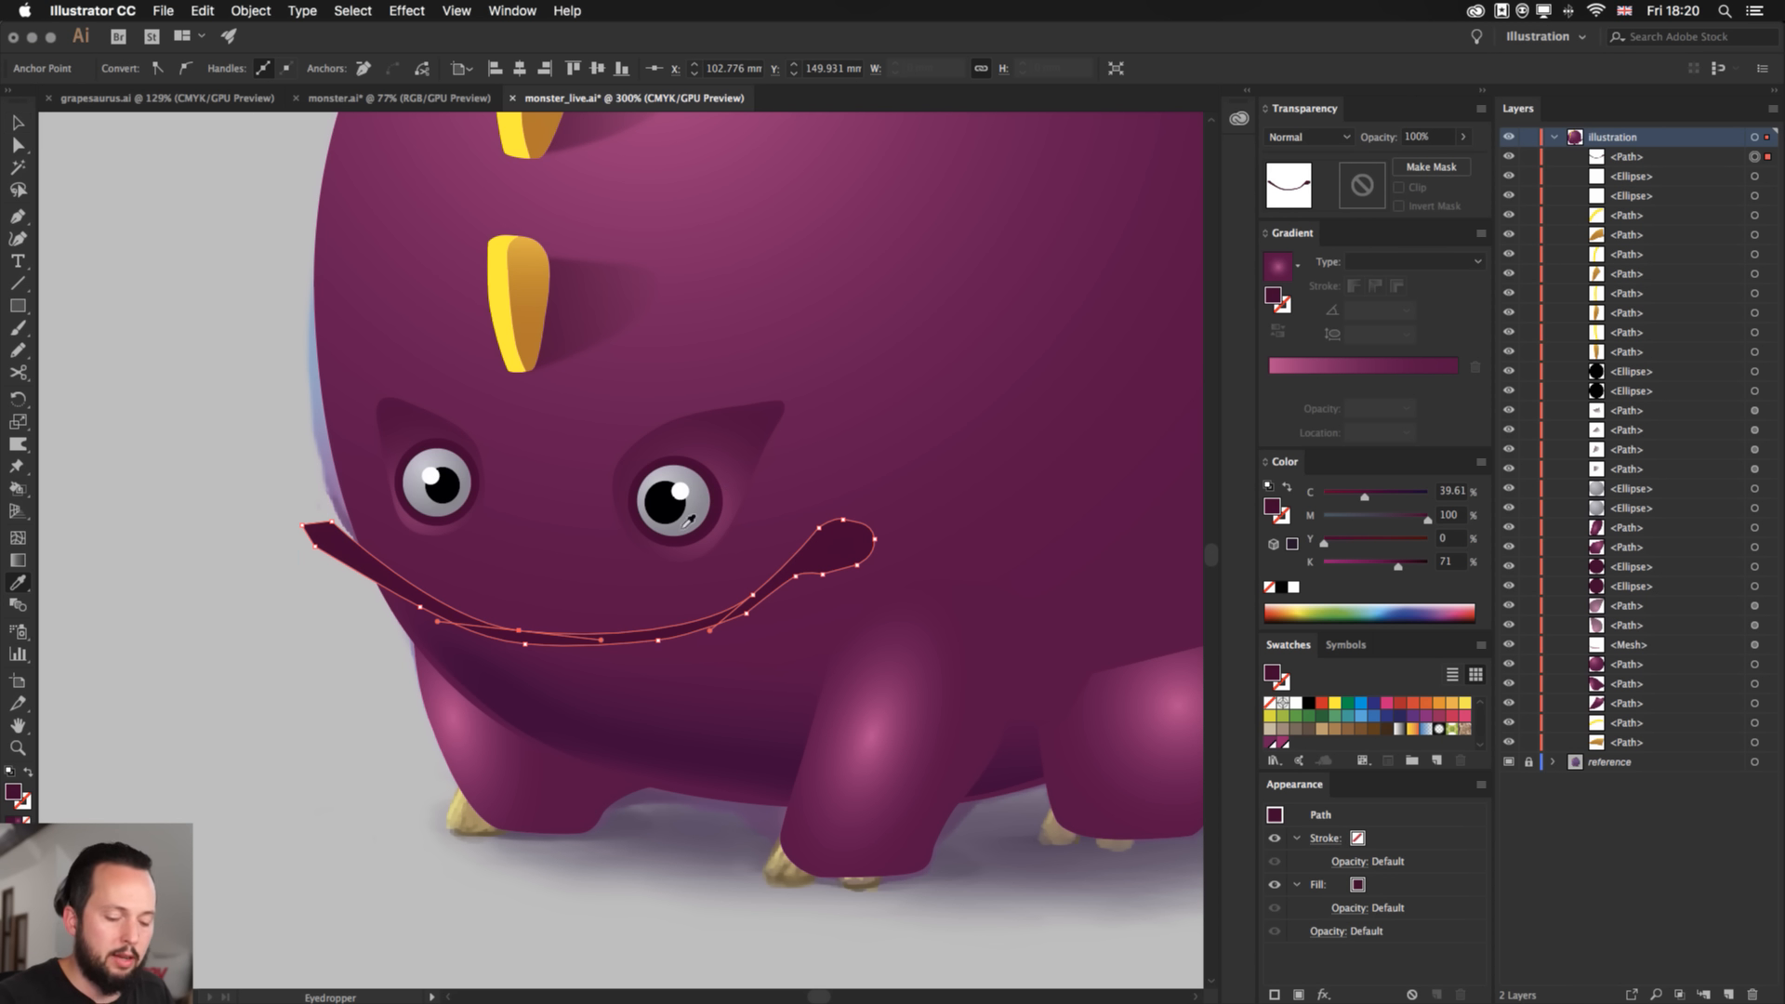
key("v")
left_click(277, 660)
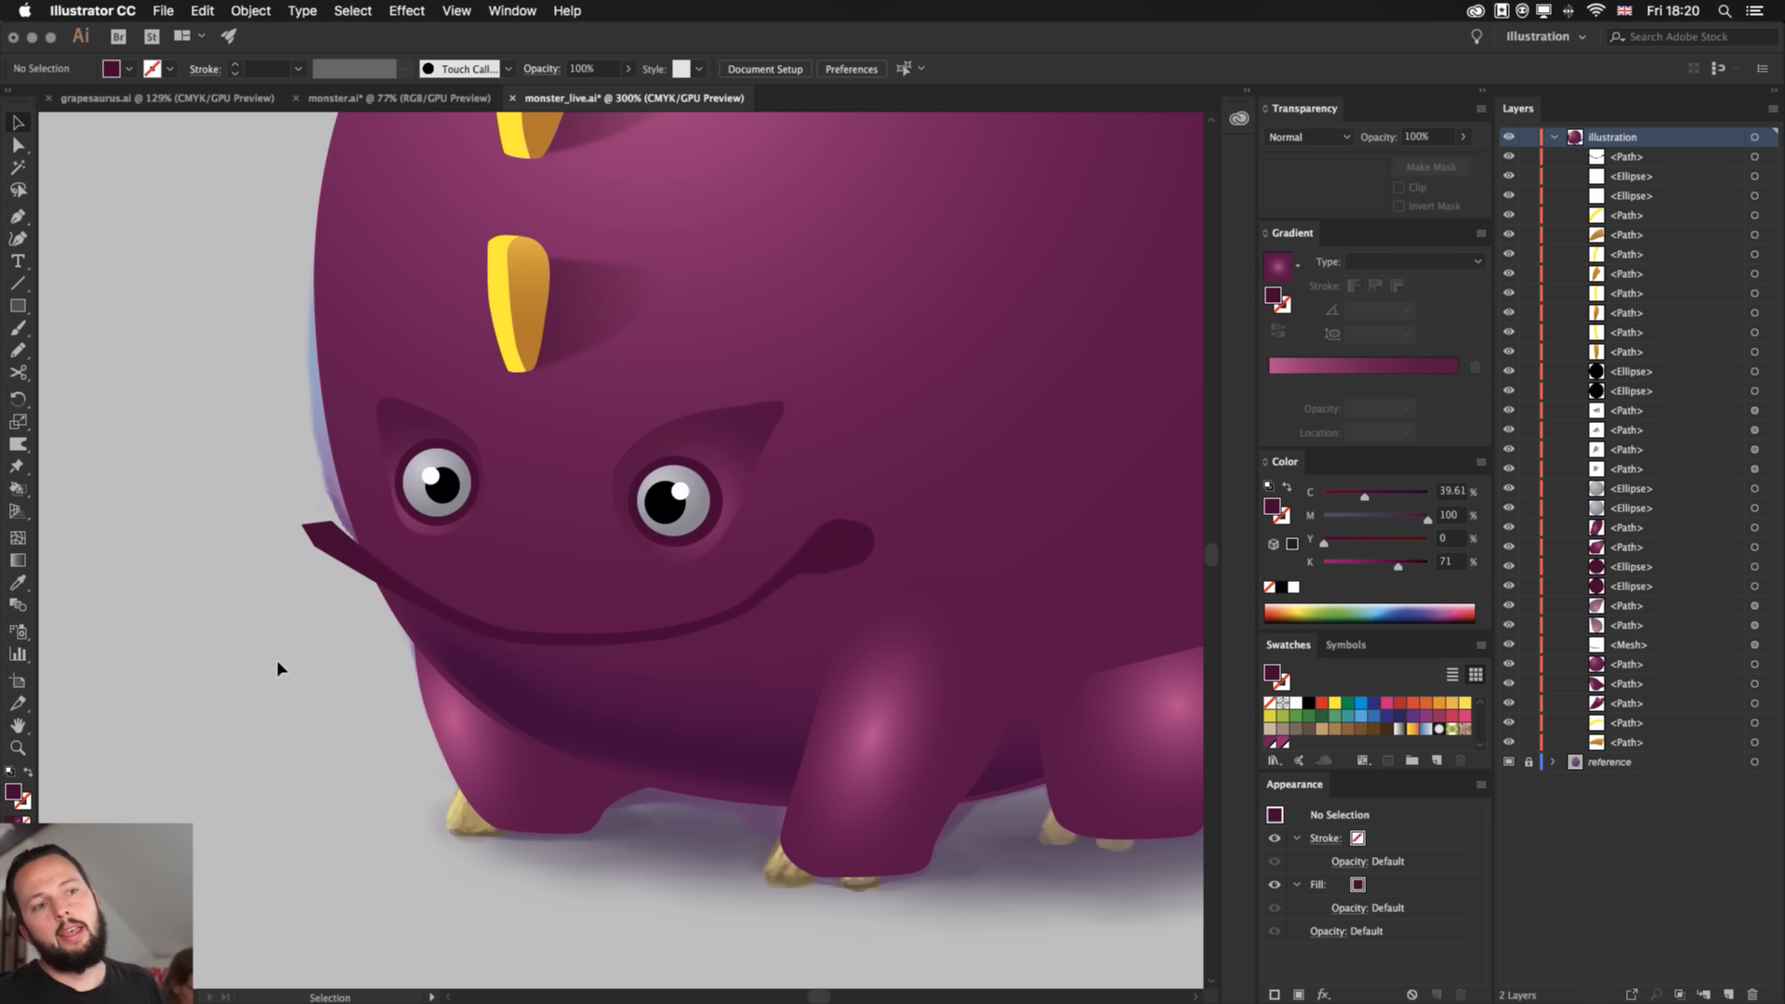
- Trim away the part of the dark mouth that sticks out beyond the body's edge with the Shape Builder, then deselect
left_click(367, 467)
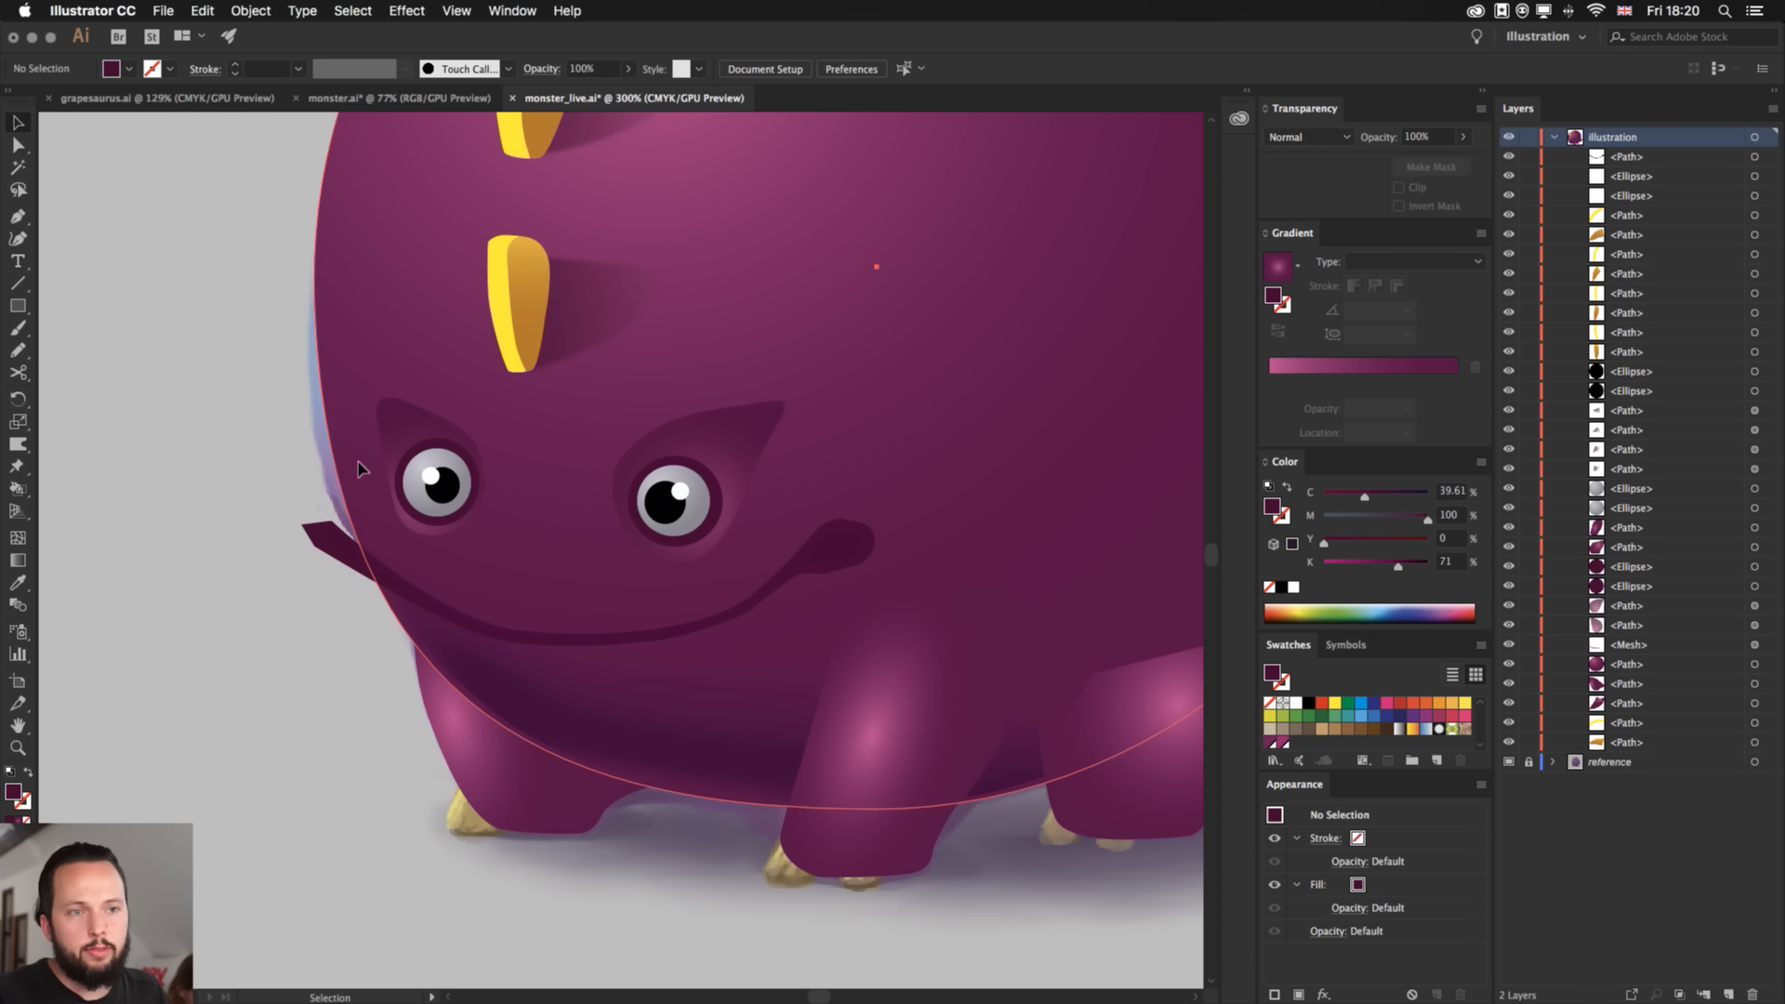
left_click(336, 540, "shift")
key("shift+m")
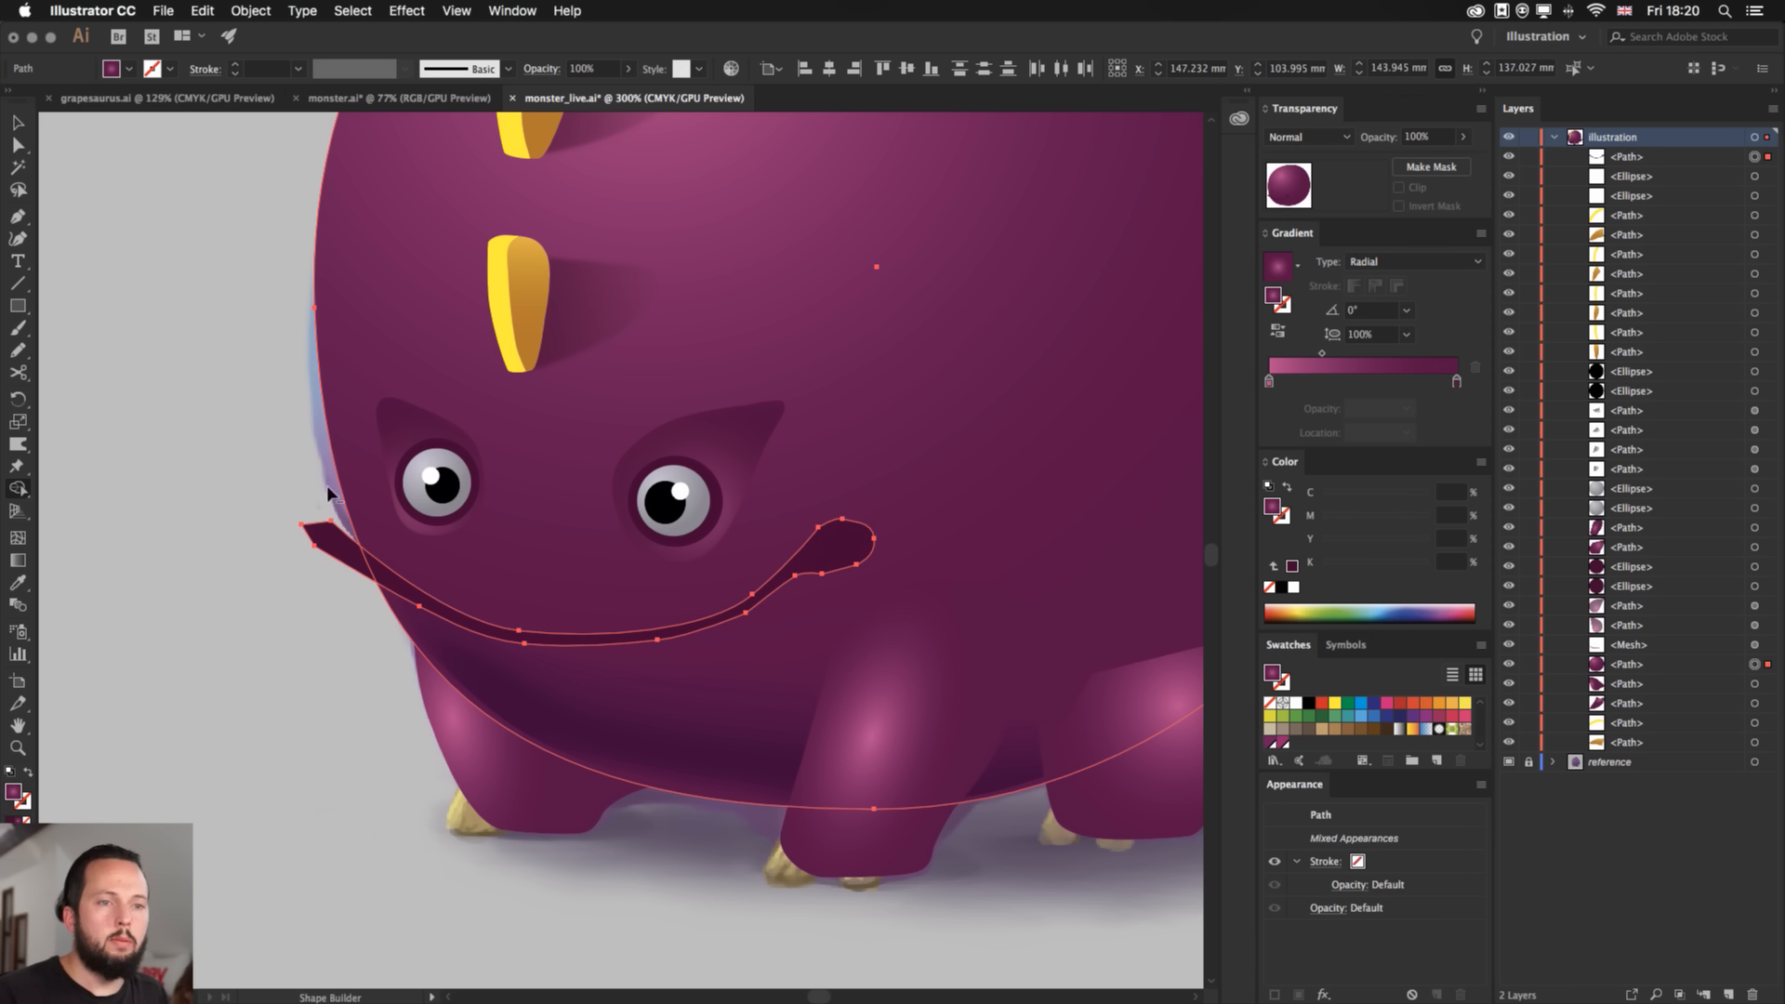
left_click(305, 532, "alt")
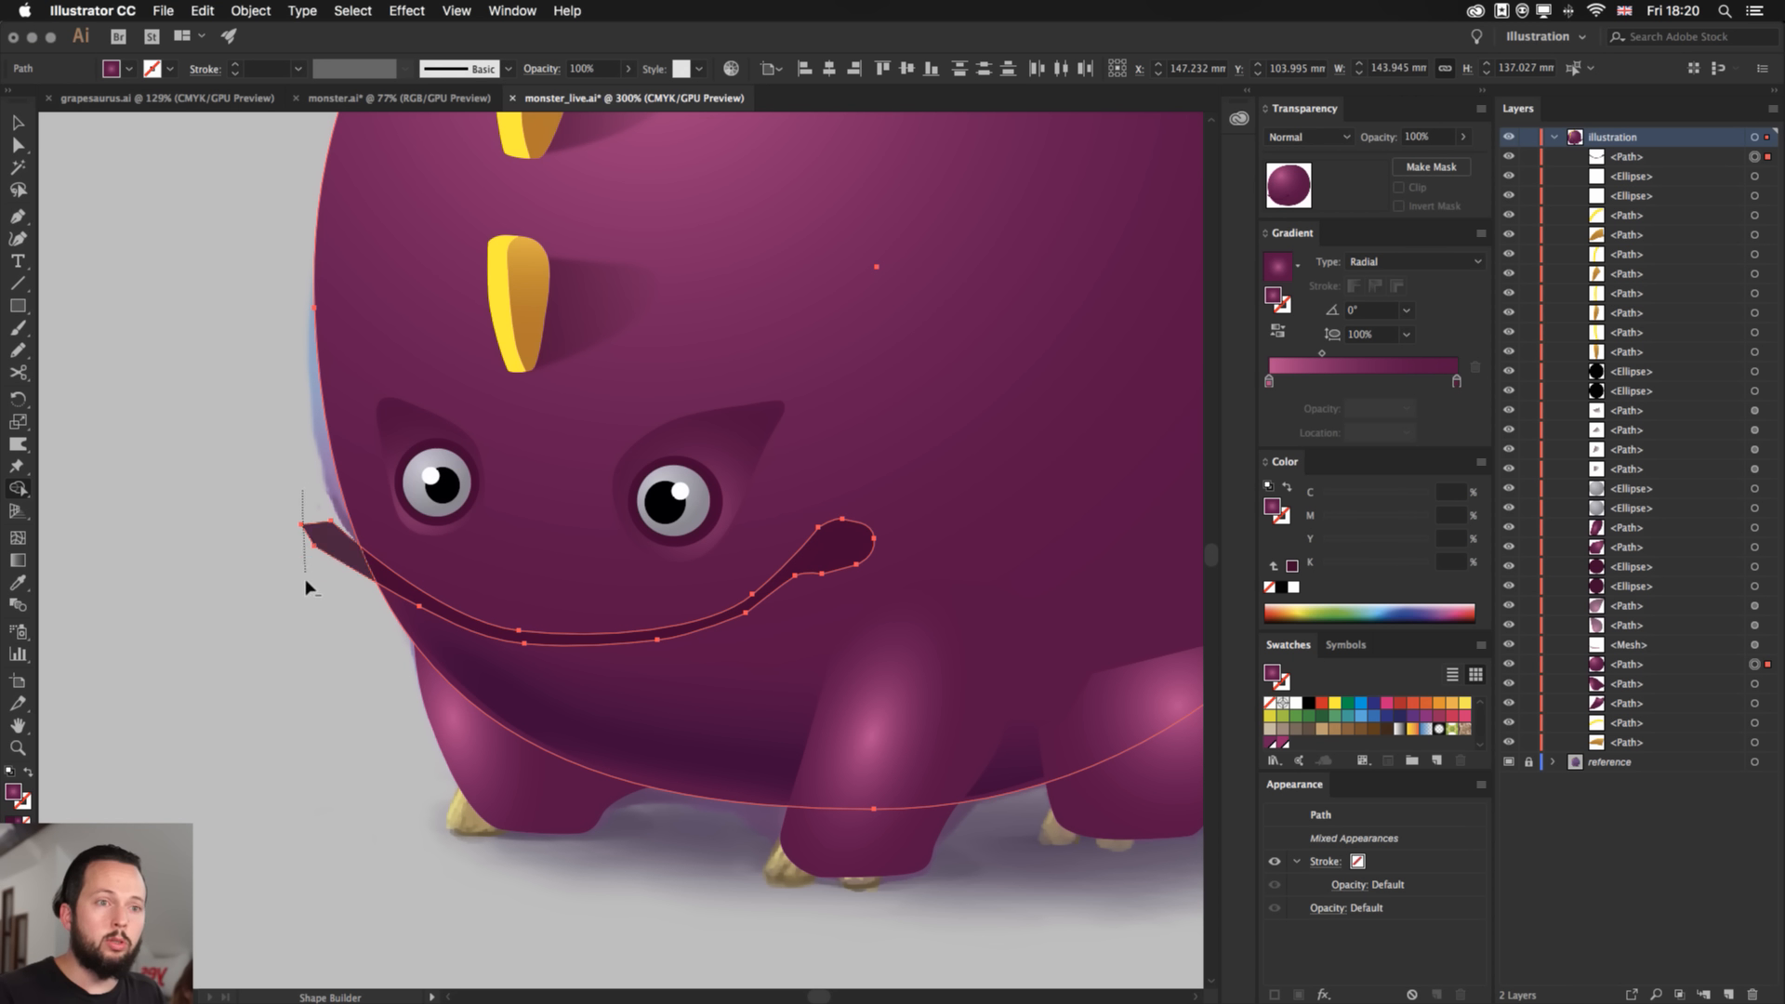
key("v")
left_click(267, 568)
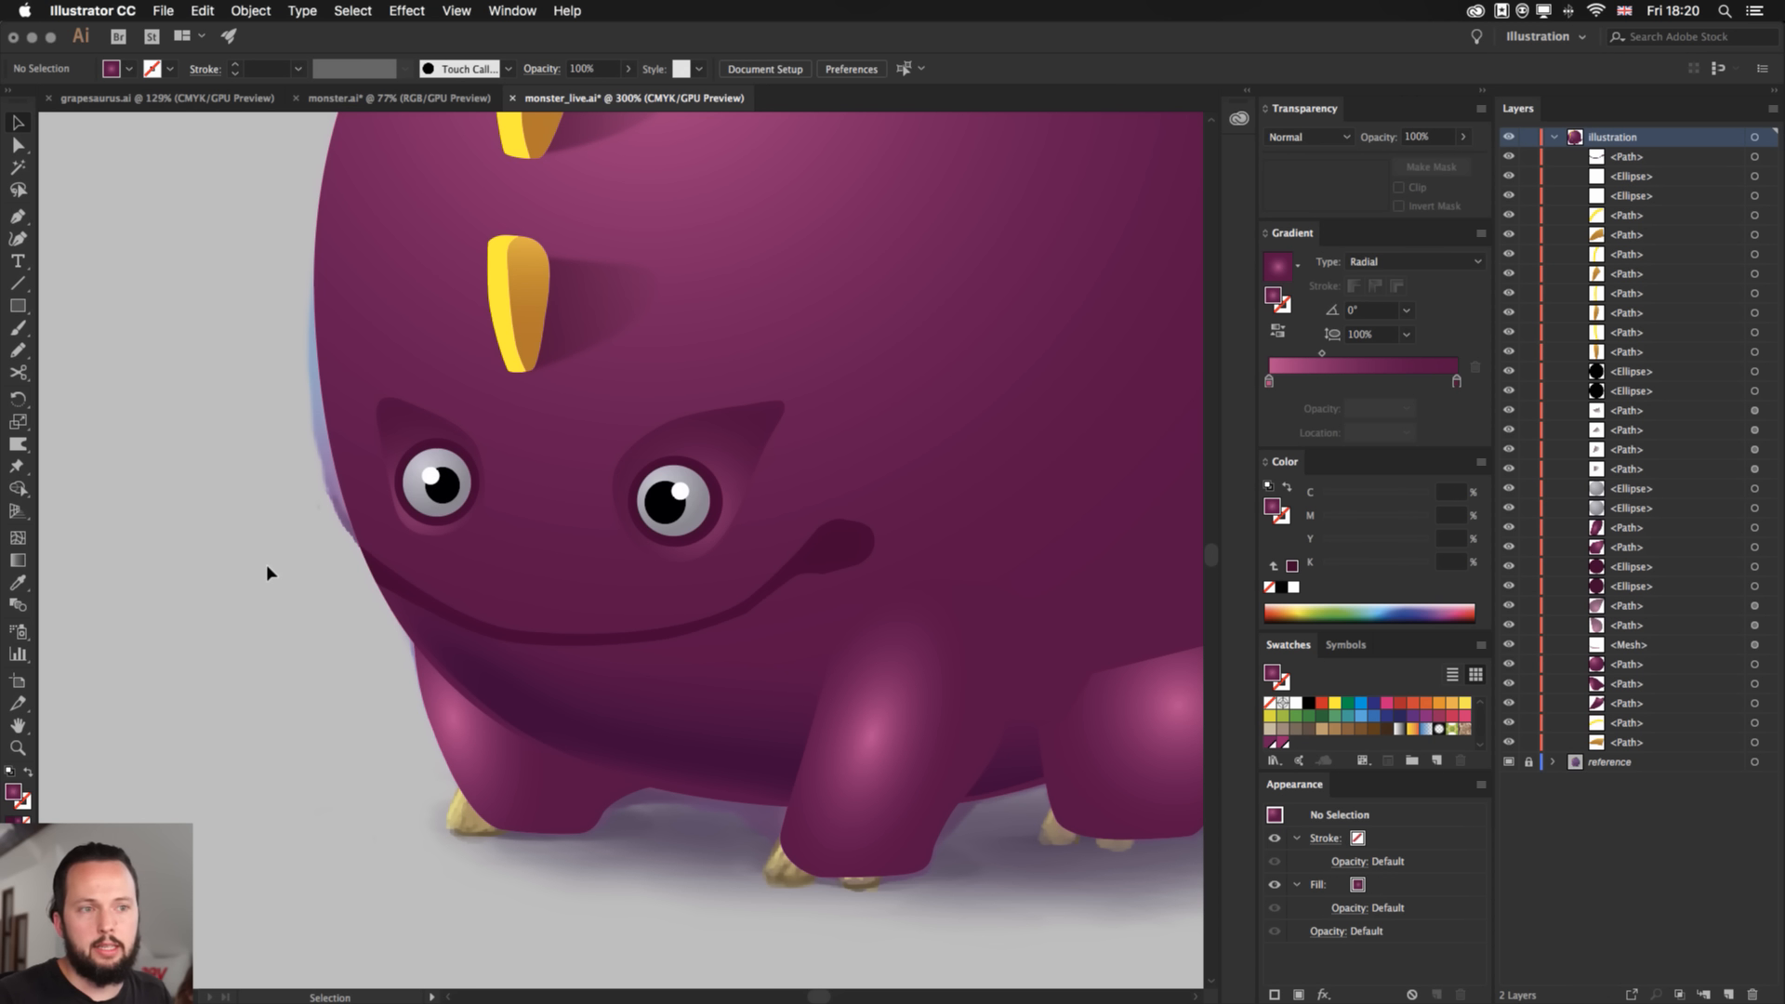
- Duplicate the larger eye's grey eyeball ellipse onto the mouth's rounded corner and bring it to the front
left_click(711, 483)
left_click_drag(711, 484, 882, 507)
key("super+shift+bracketright")
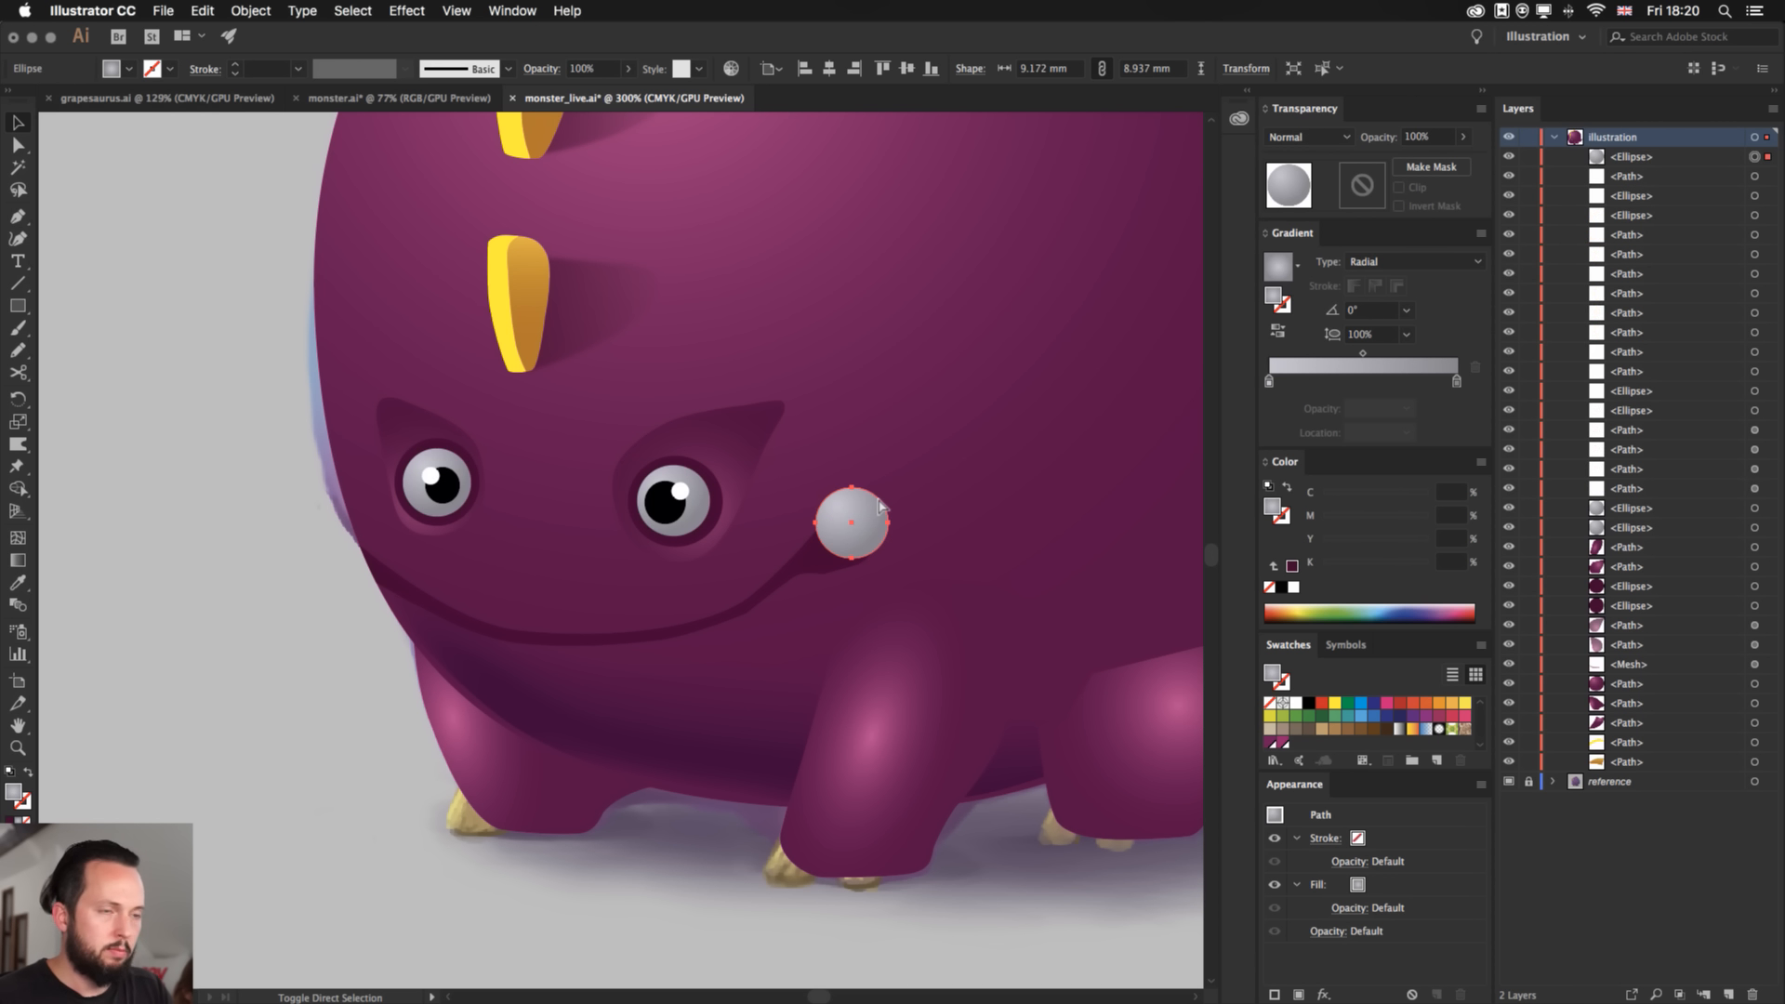
- Give the ellipse at the mouth's corner the body's purple radial gradient, then deselect it
key("i")
left_click(924, 403)
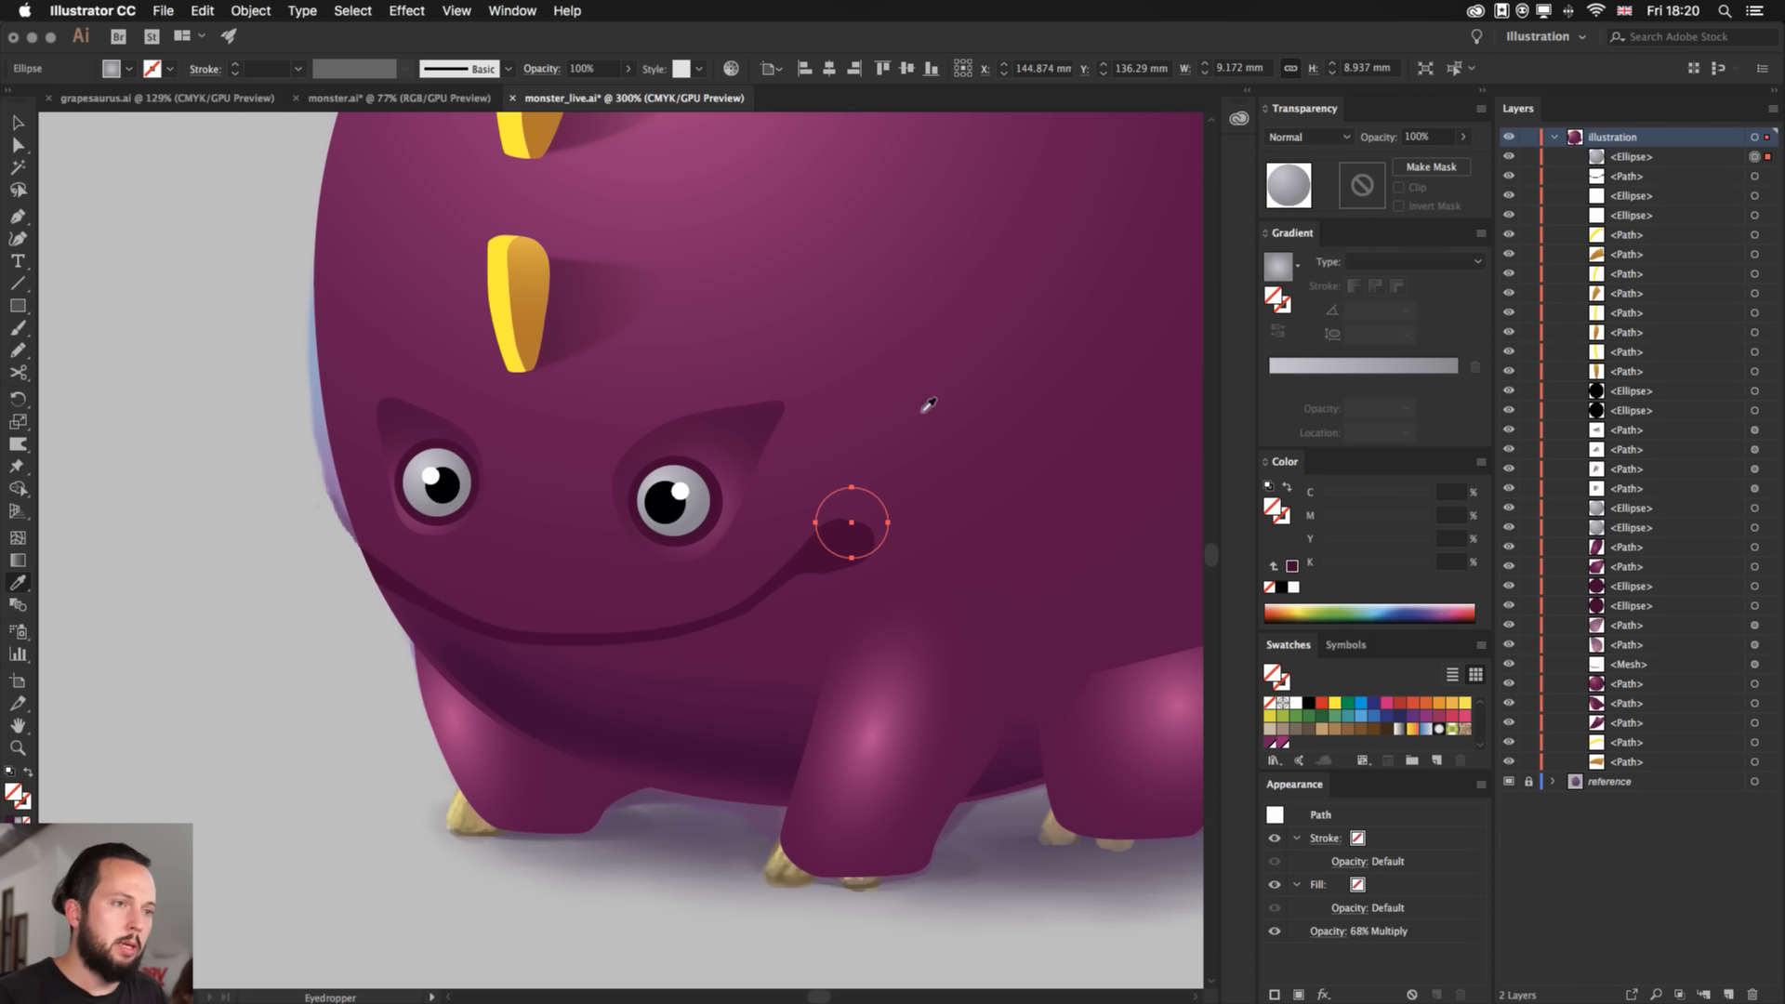
key("super+z")
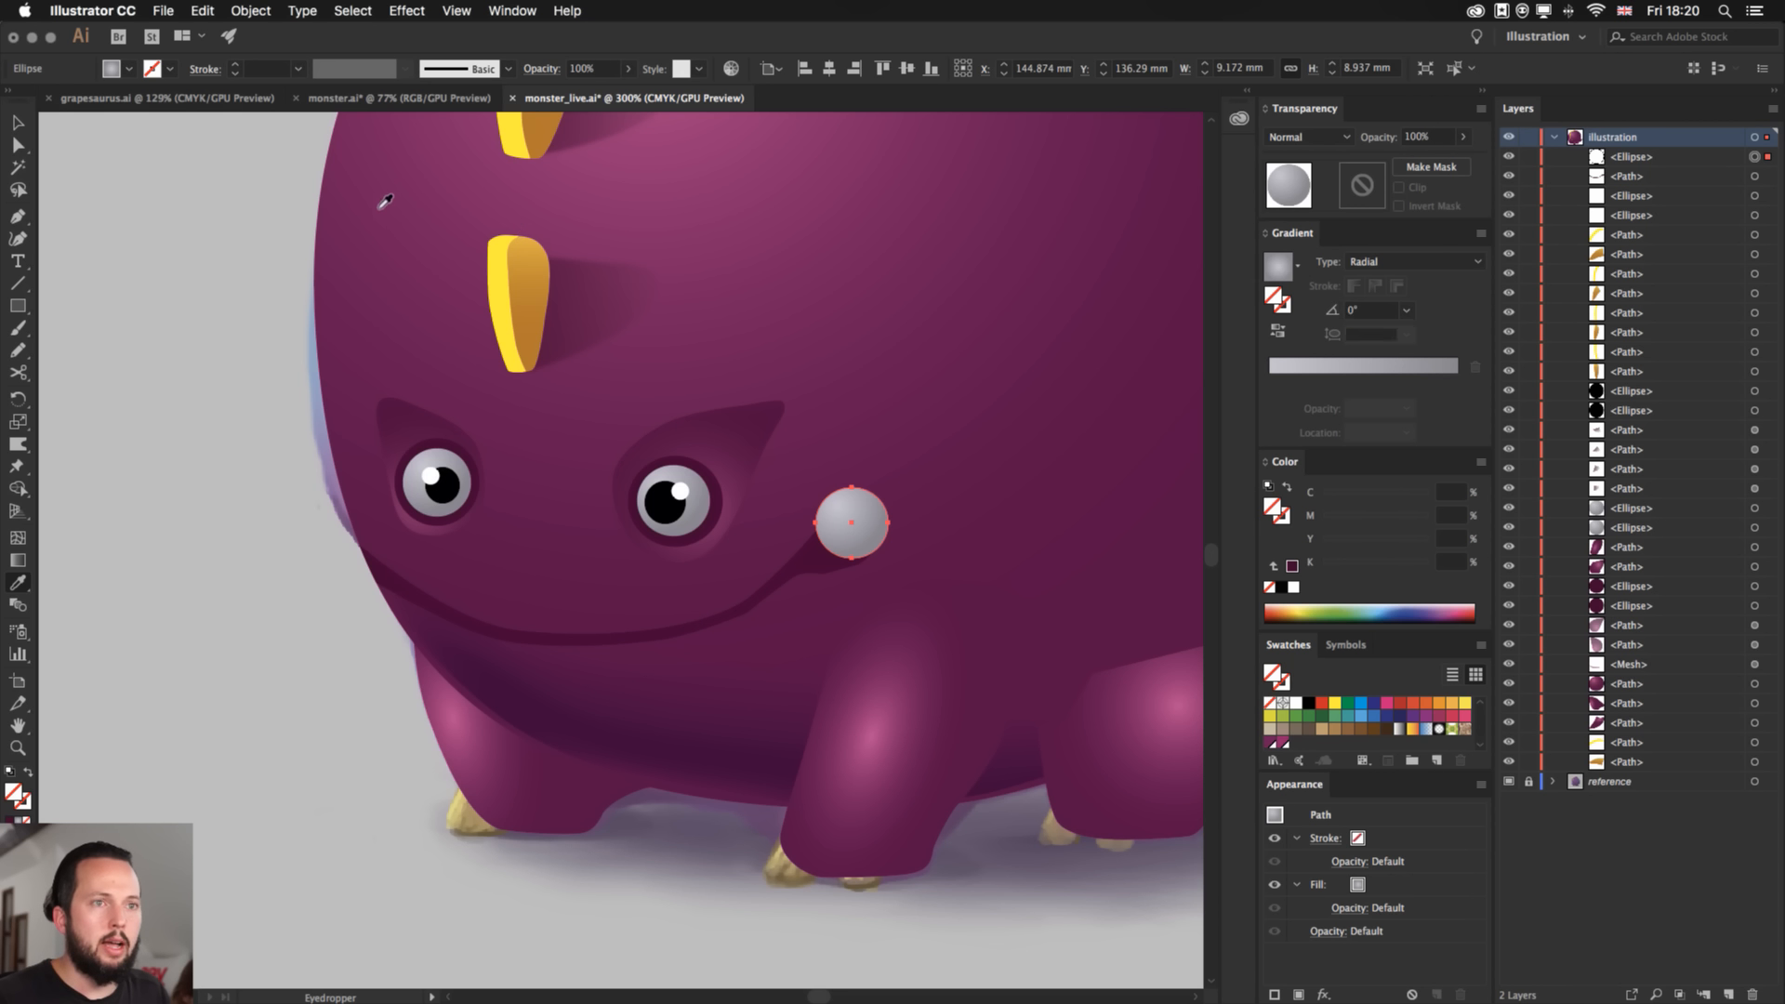
left_click(398, 186)
key("v")
left_click(238, 556)
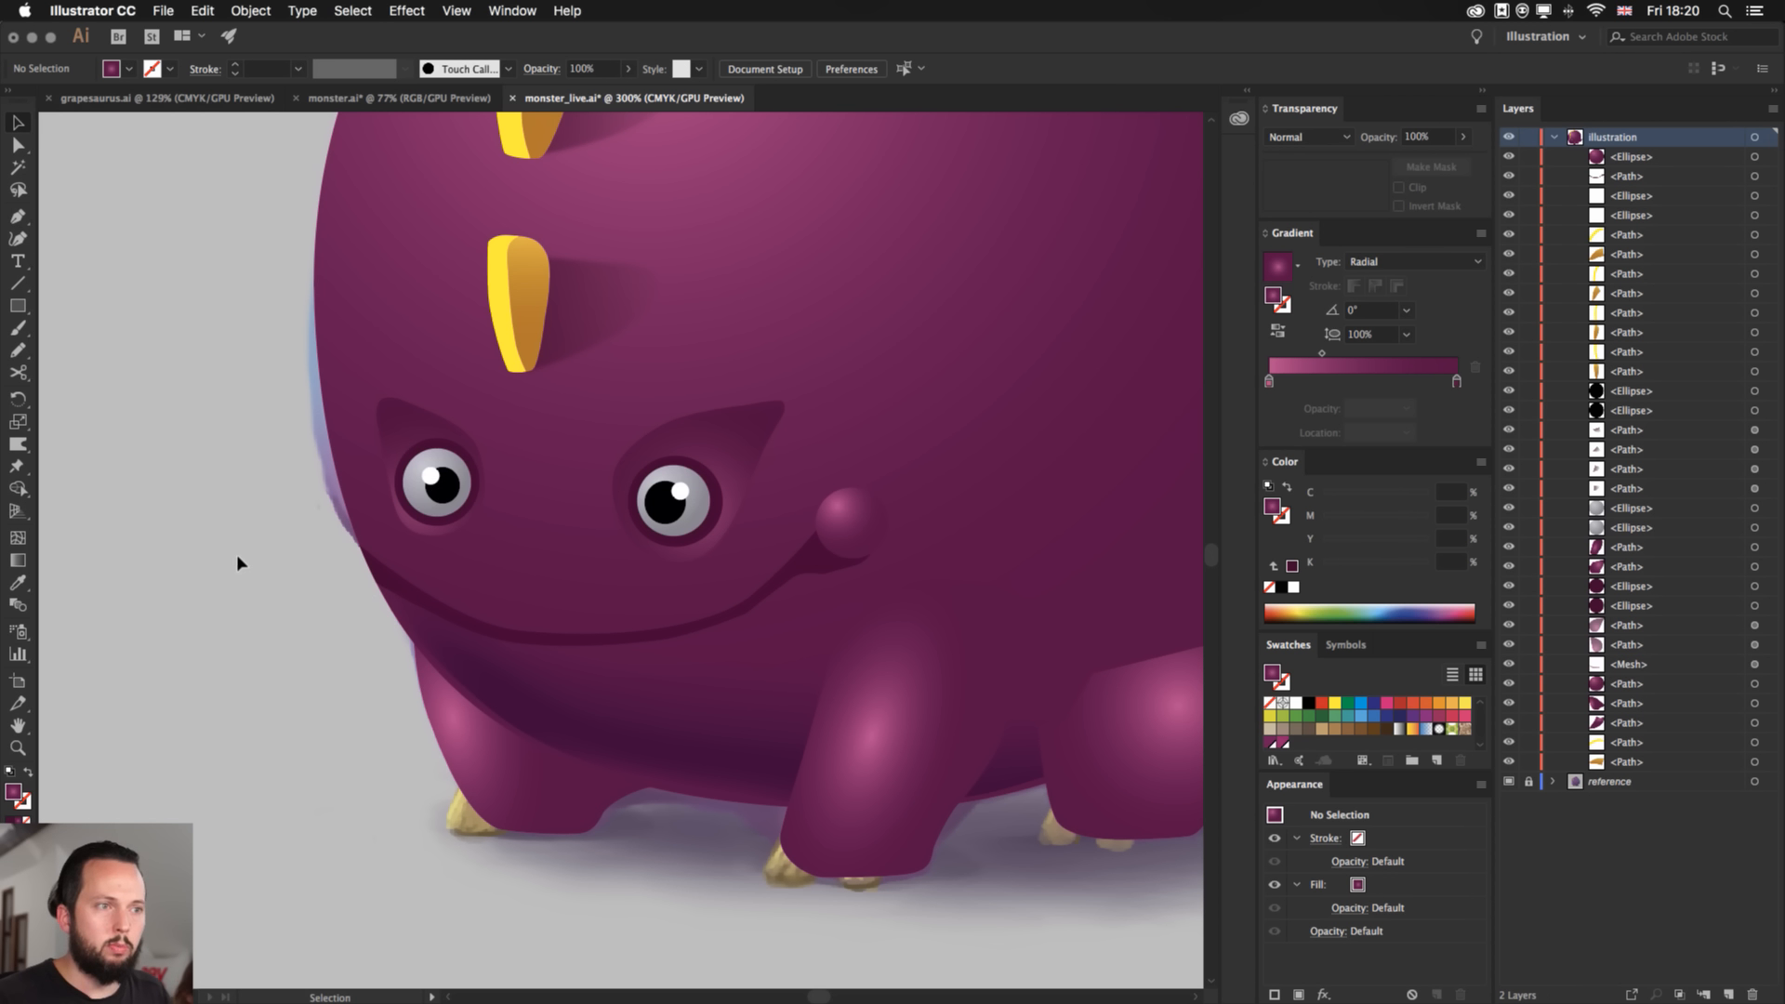
- Copy the purple cheek ball to the opposite end of the mouth, behind the body, and nudge it slightly upward
left_click_drag(853, 510, 369, 516)
left_click(300, 551)
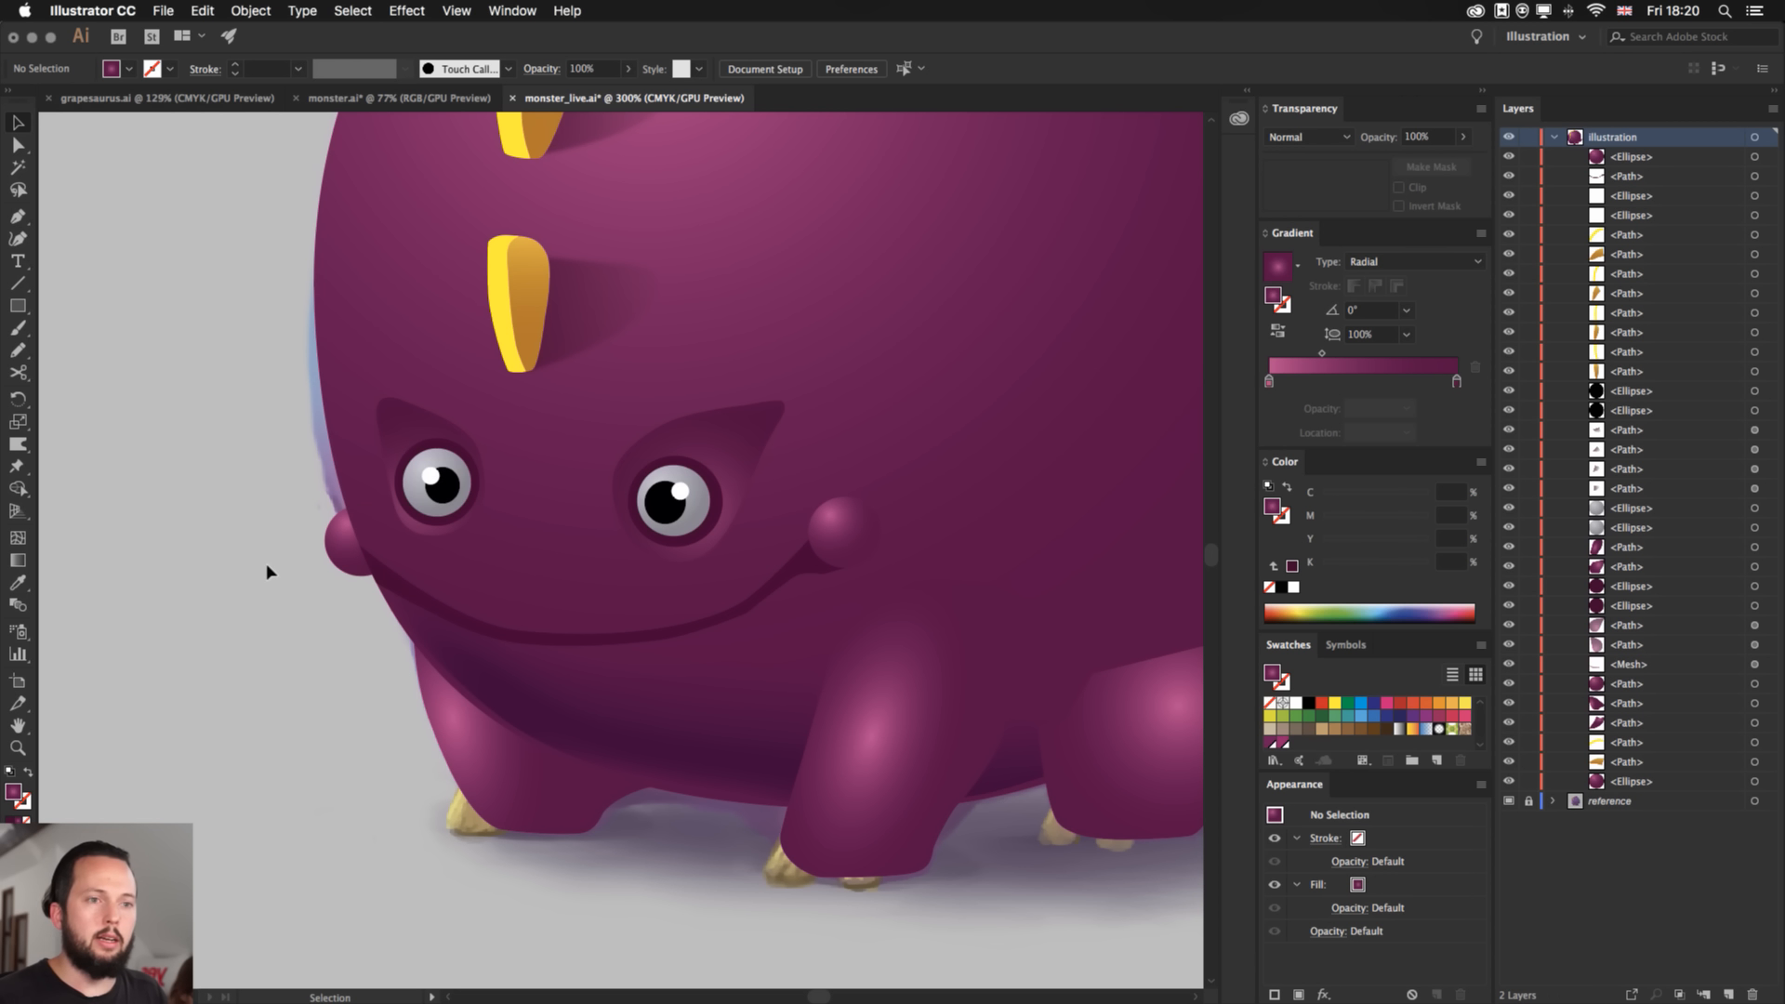
left_click_drag(345, 539, 343, 530)
left_click(289, 564)
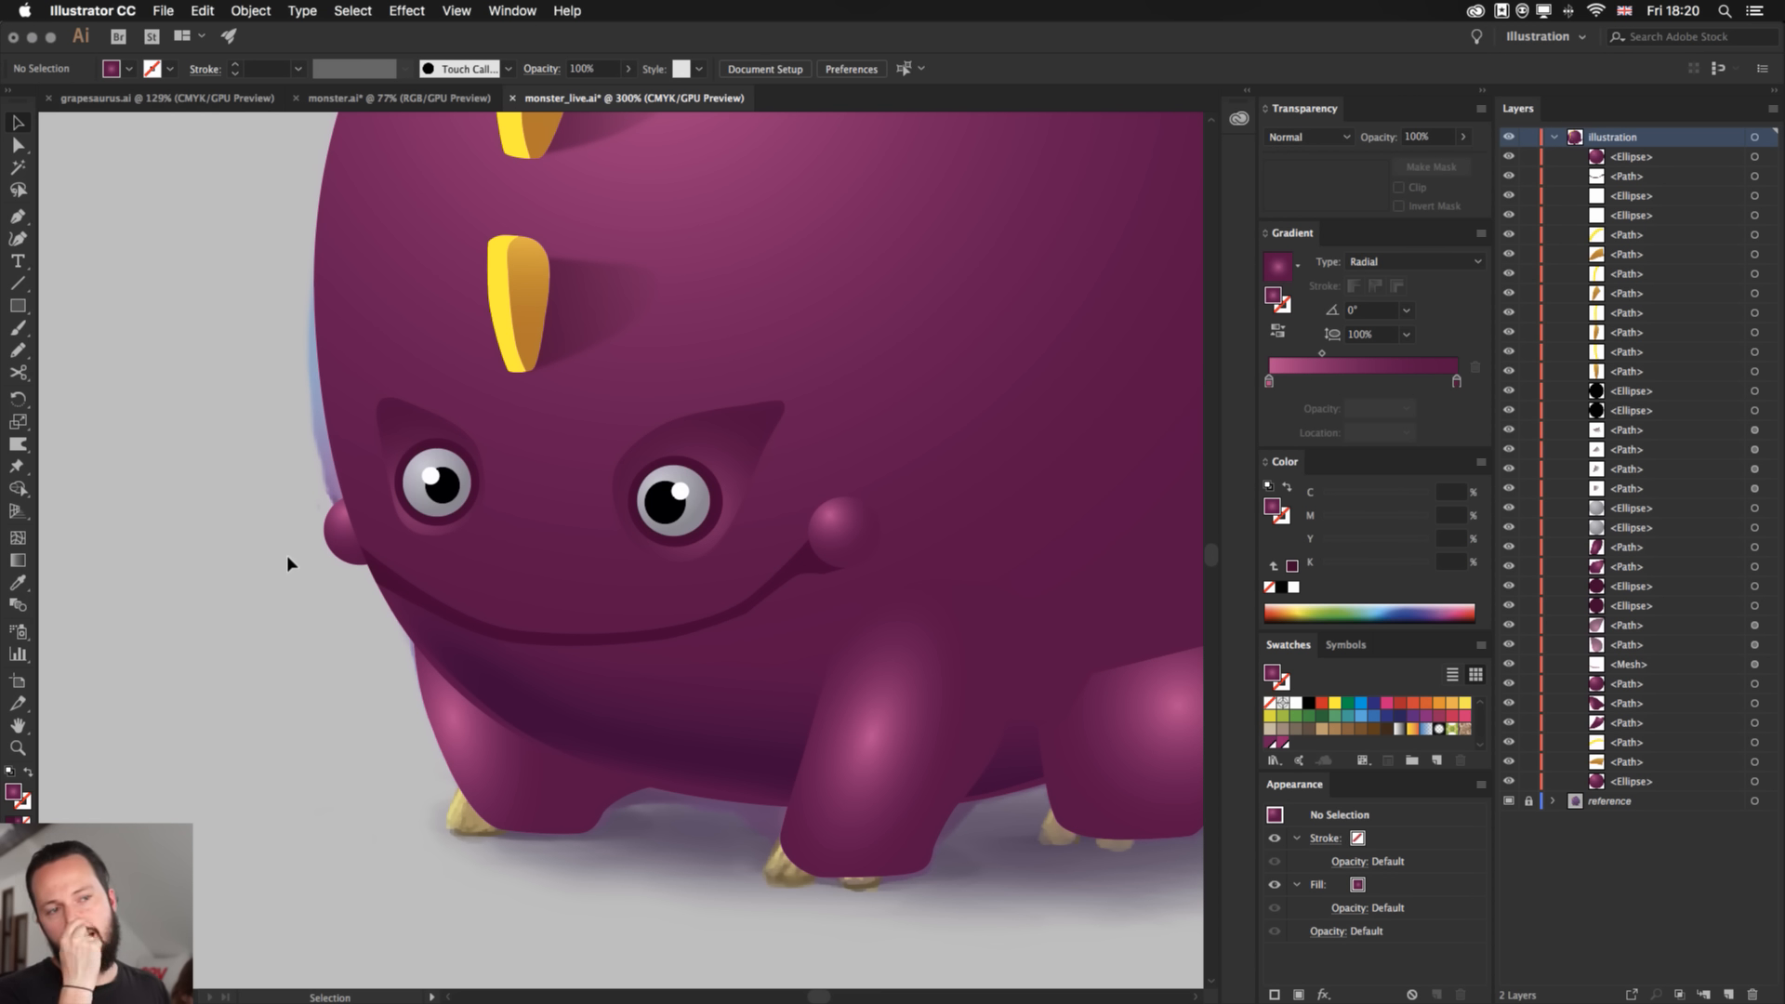
- Display the artwork as outlines with the face enlarged so the reference's open mouth and teeth can be traced
key("super+0")
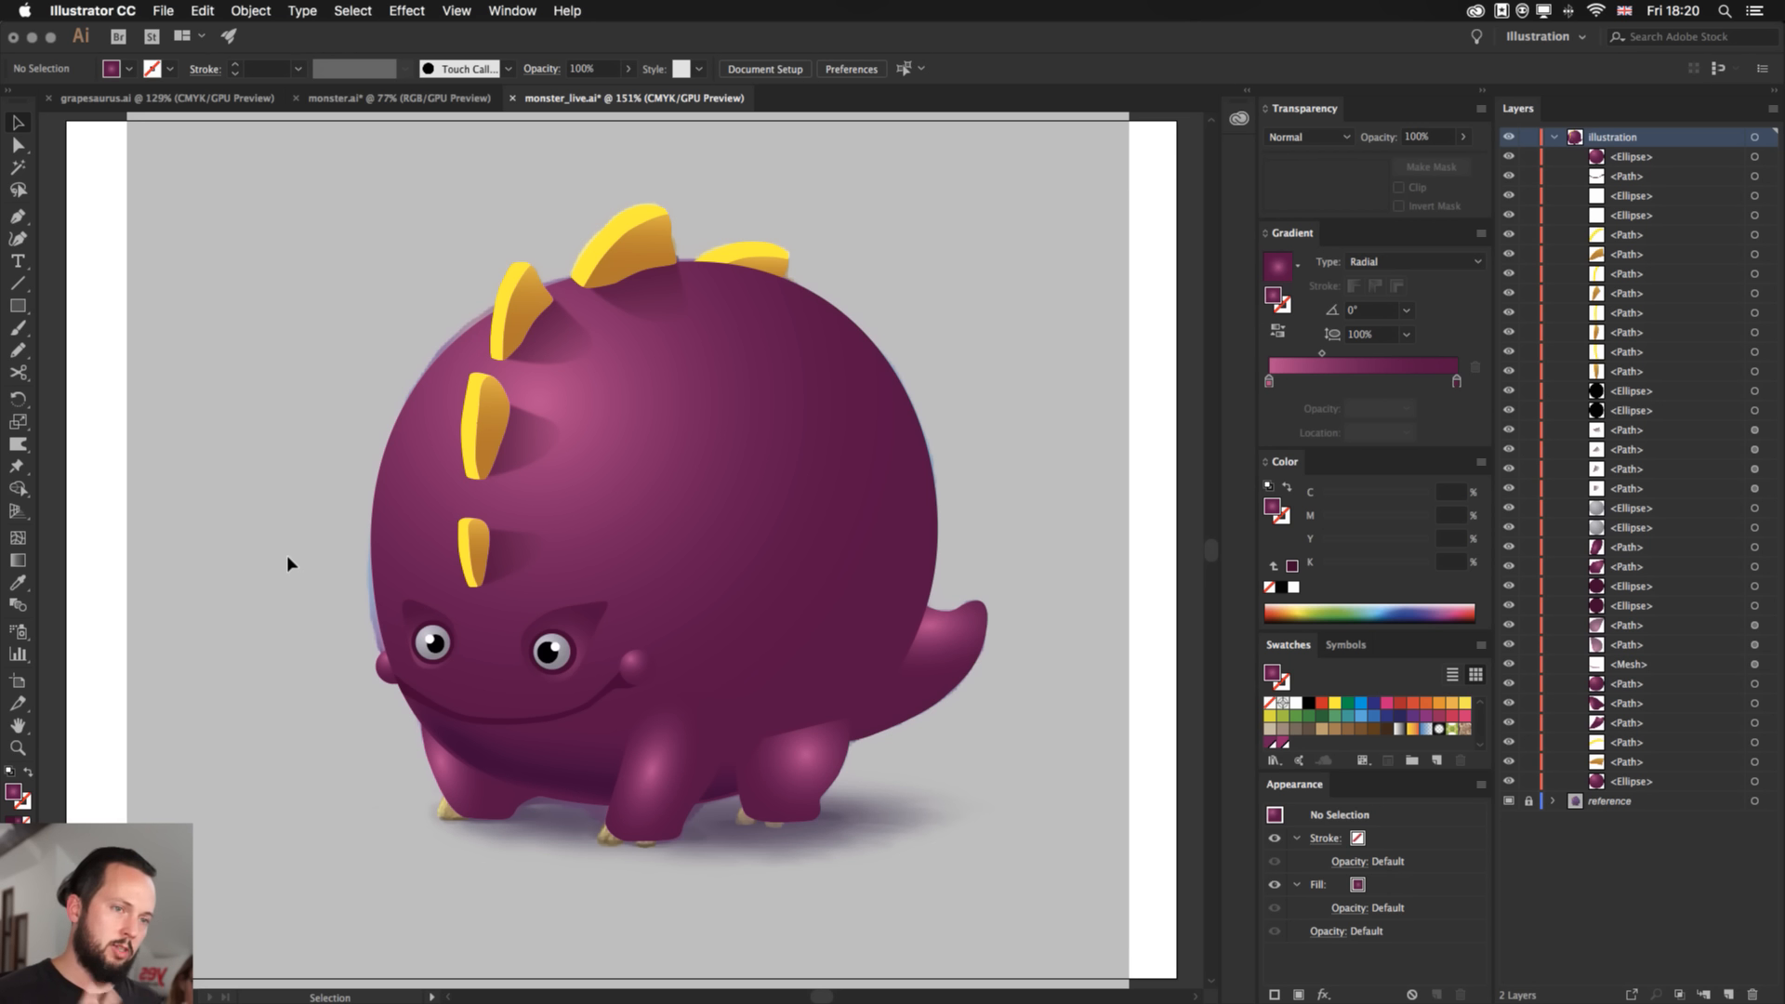
key("a")
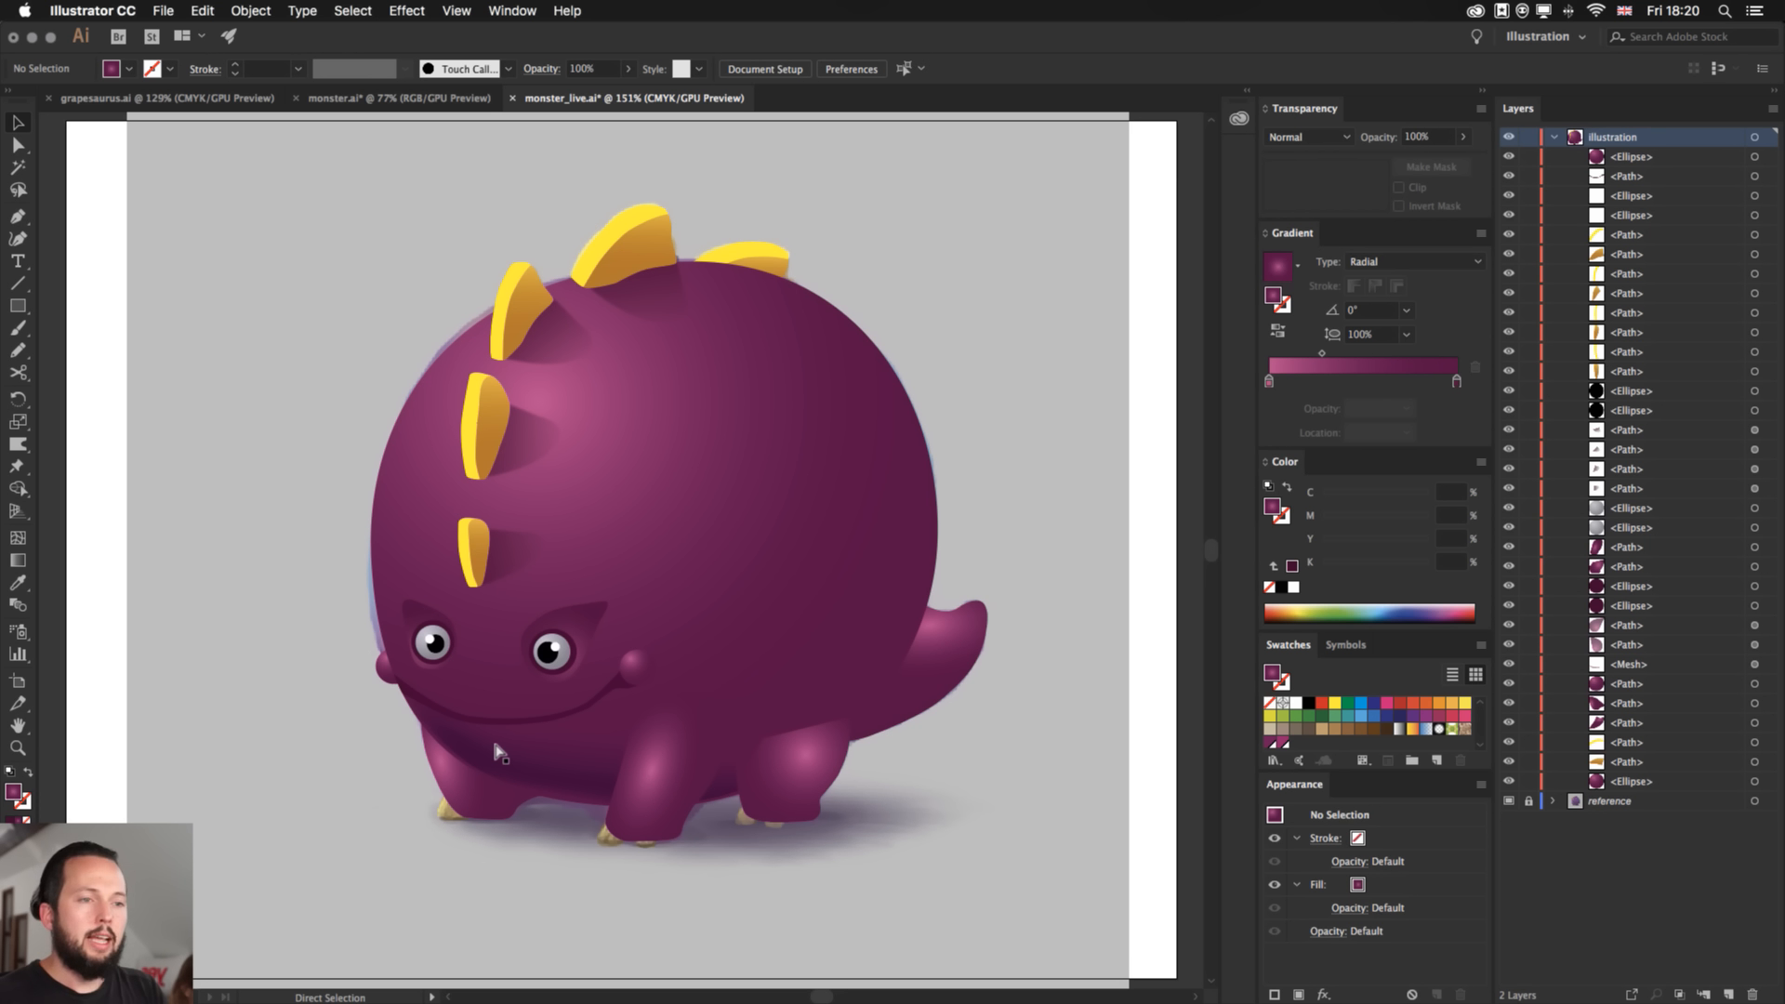
key("super+plus")
key("super+plus")
key("super+plus")
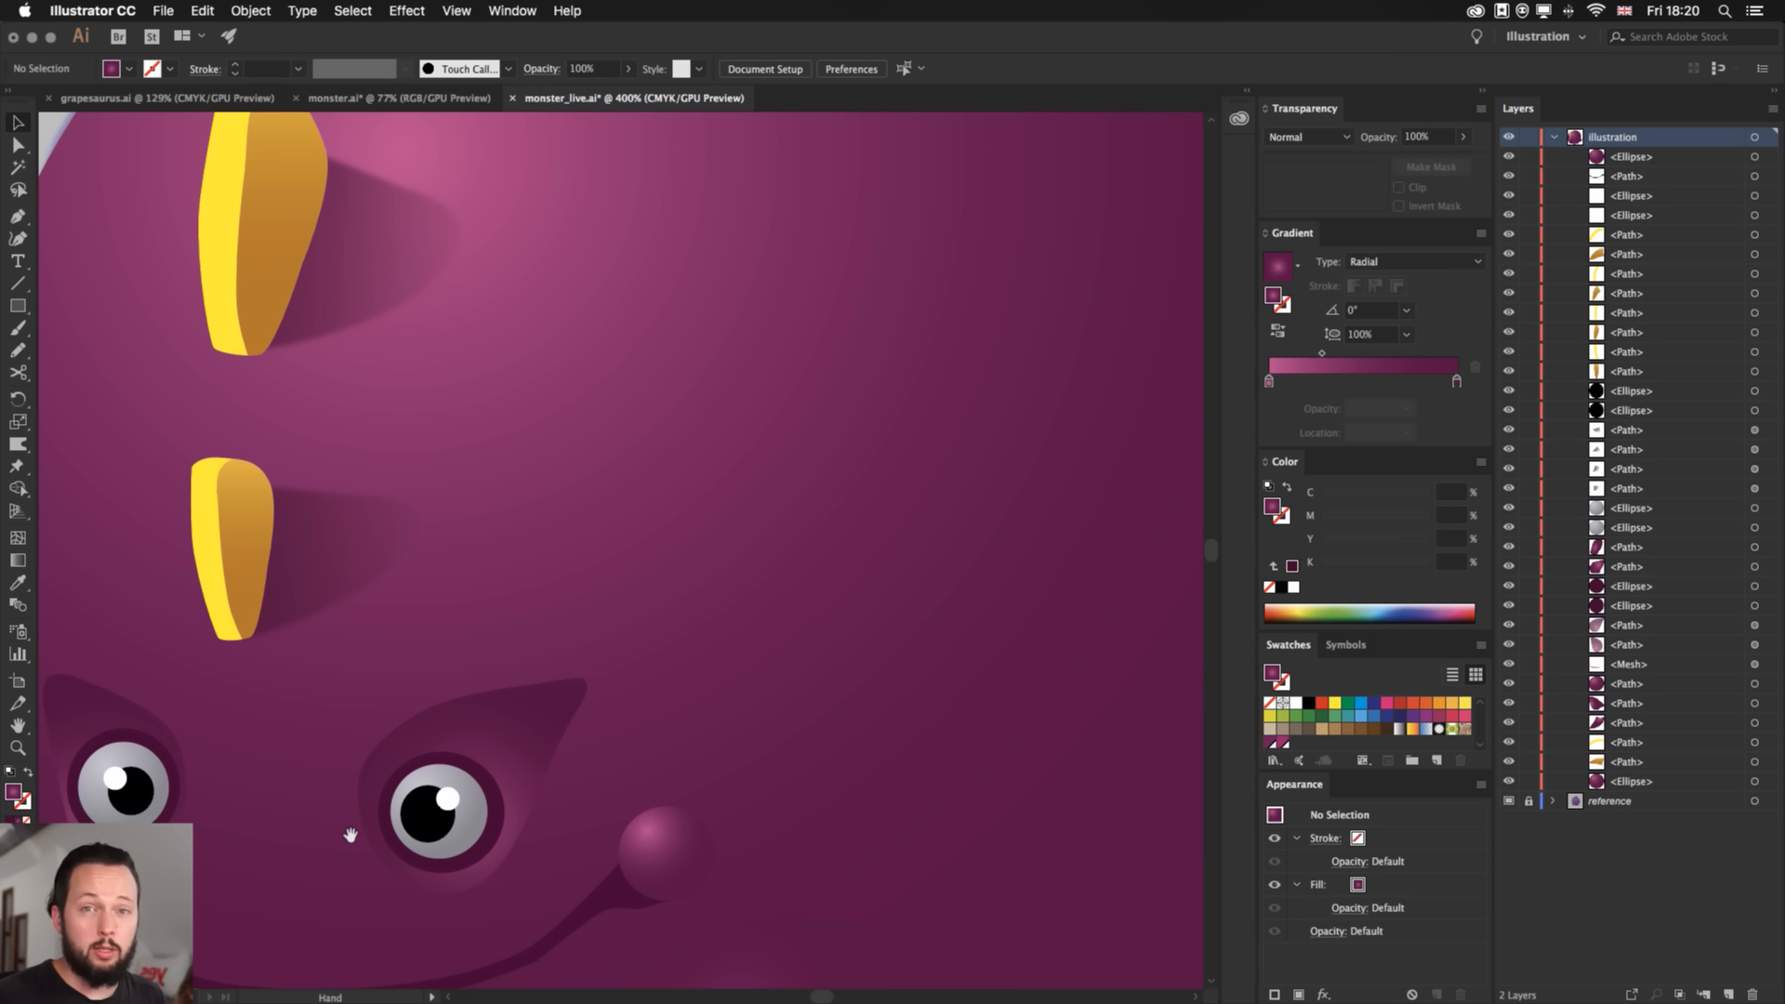
left_click_drag(351, 835, 648, 512)
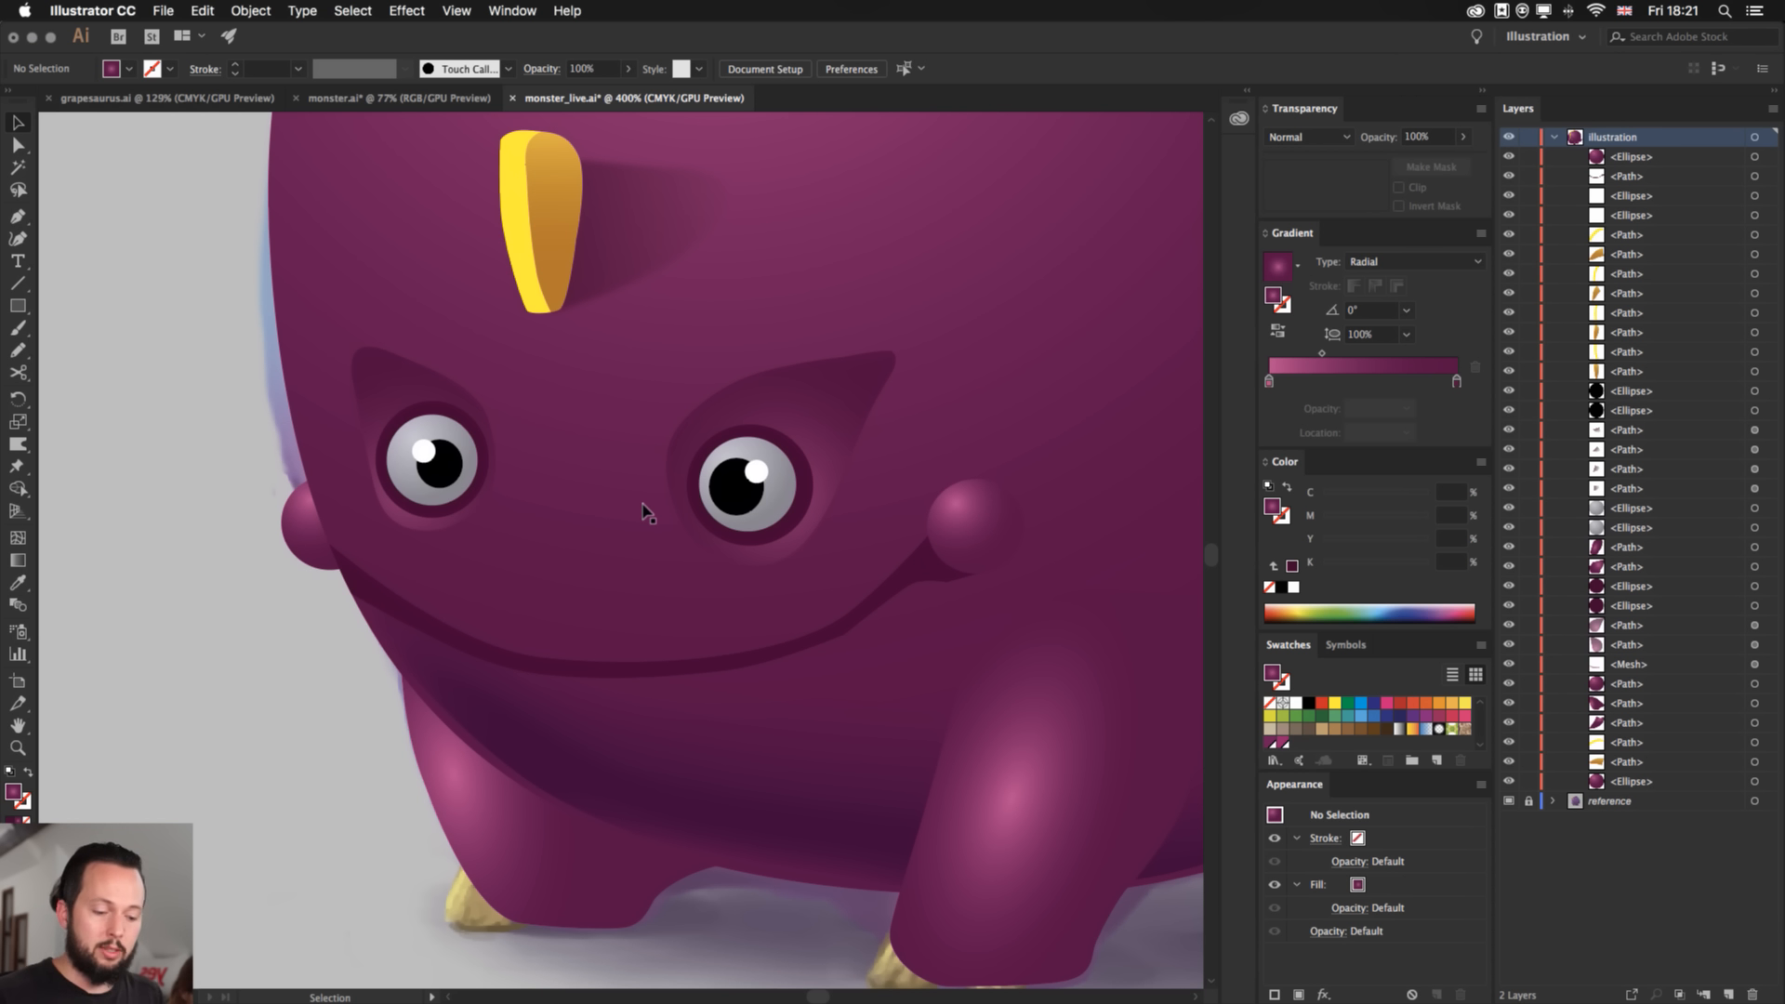
key("super+y")
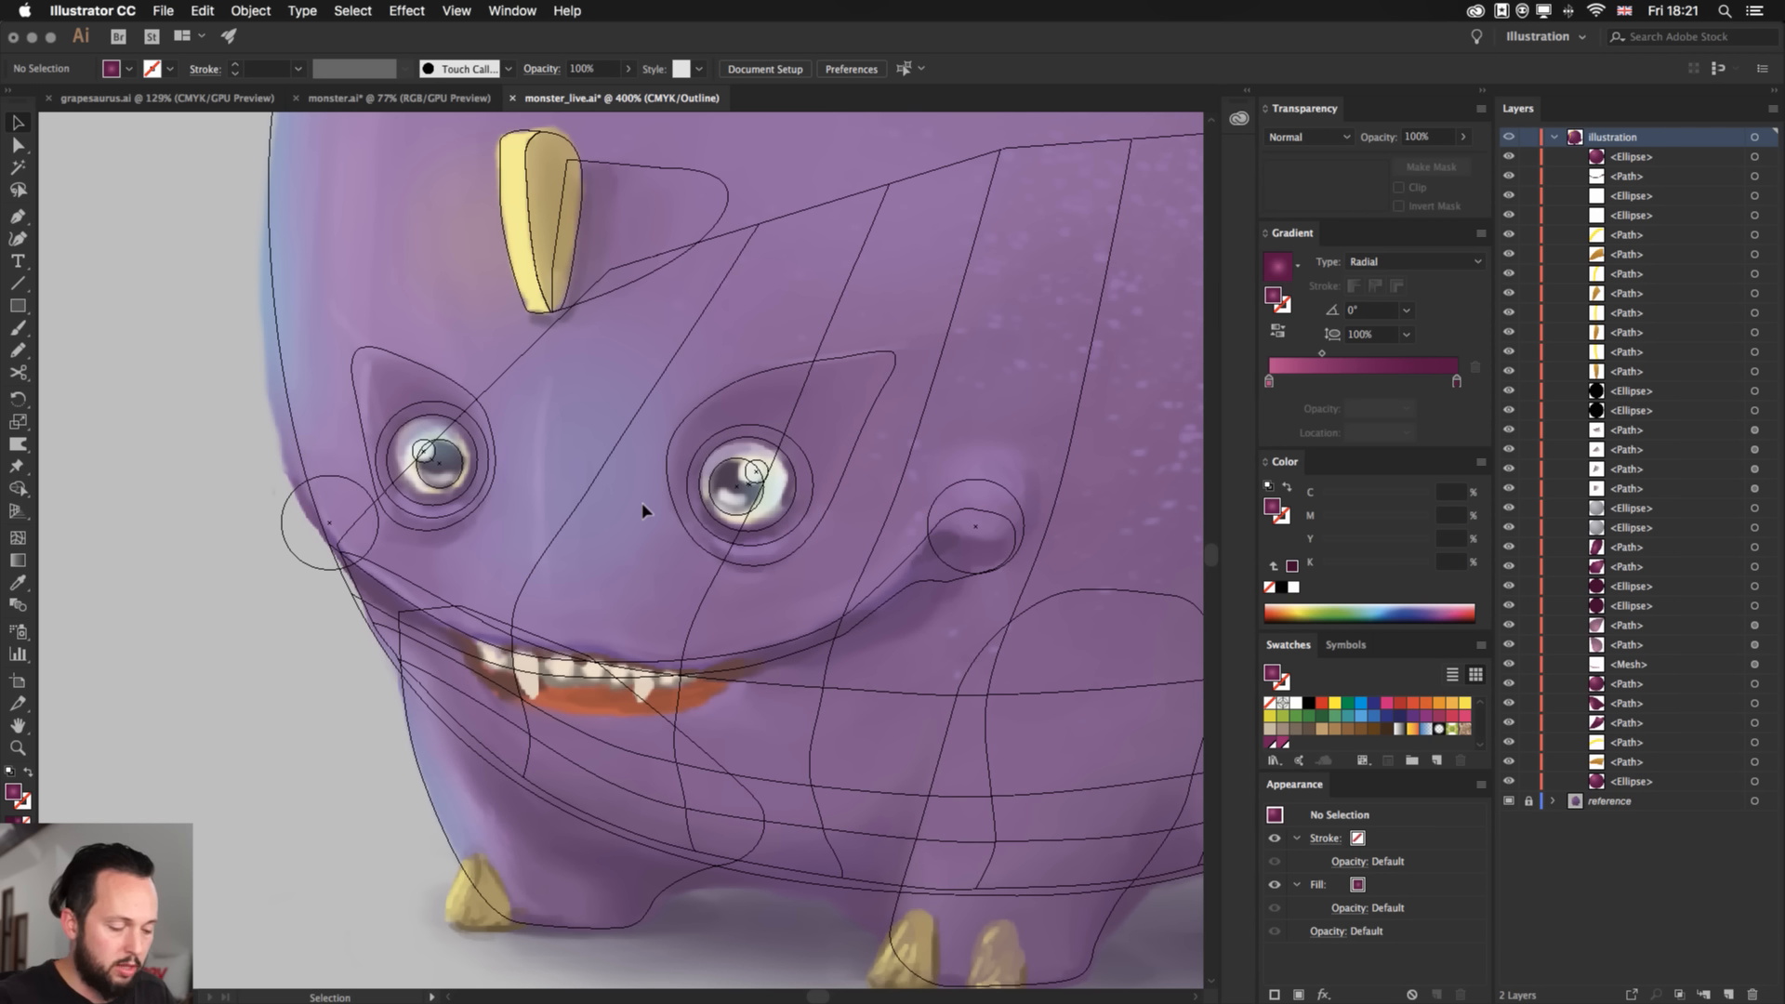
- Trace the reference's open mouth with the Pen tool as a closed shape that extends above the smile line
key("p")
left_click(462, 616)
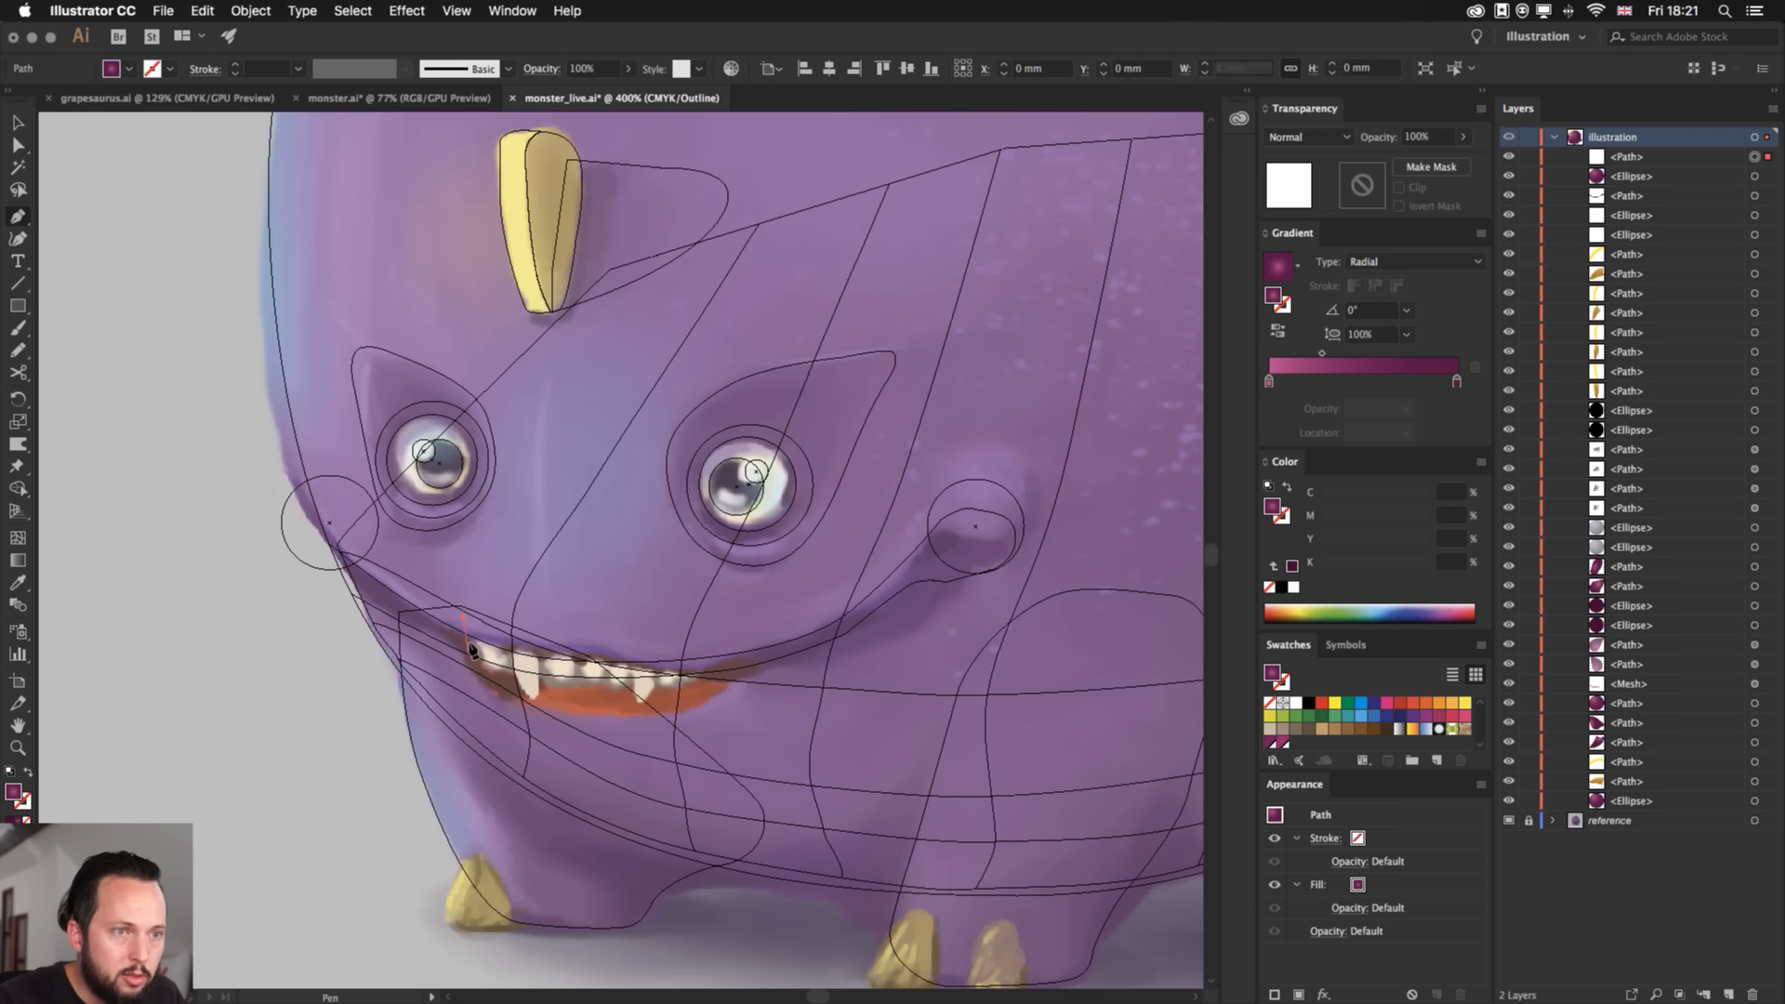
left_click(457, 659)
left_click(471, 674)
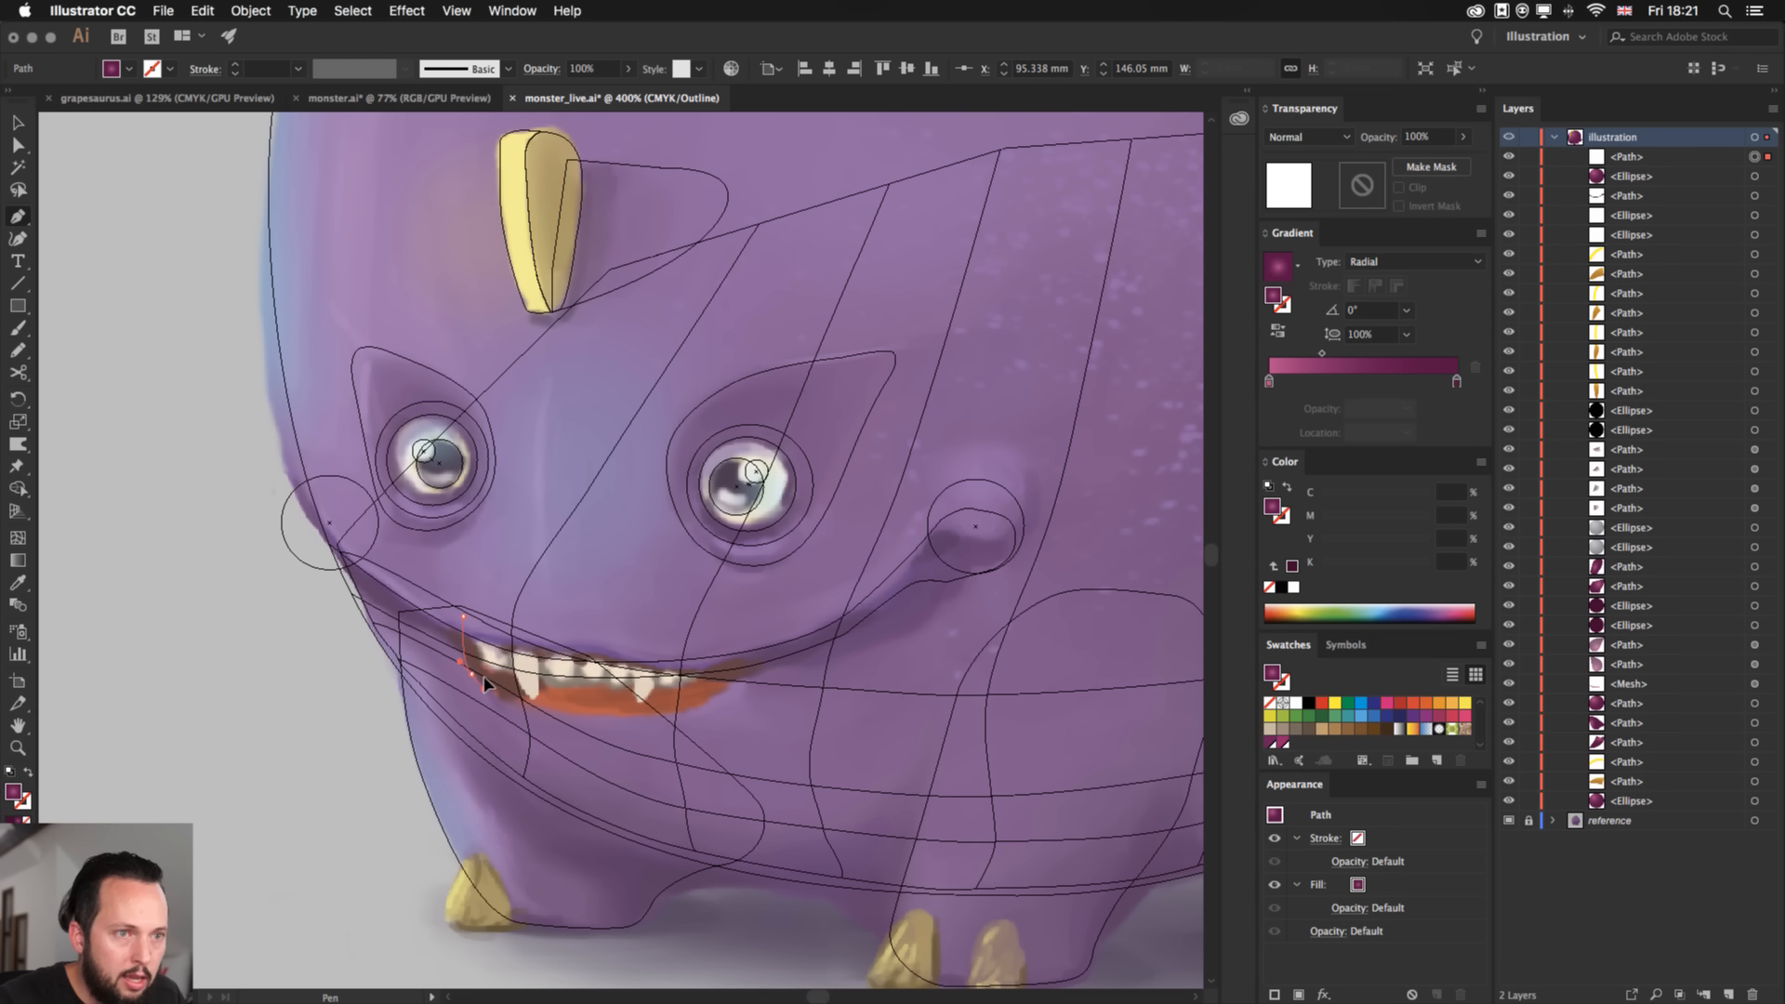
left_click(487, 689)
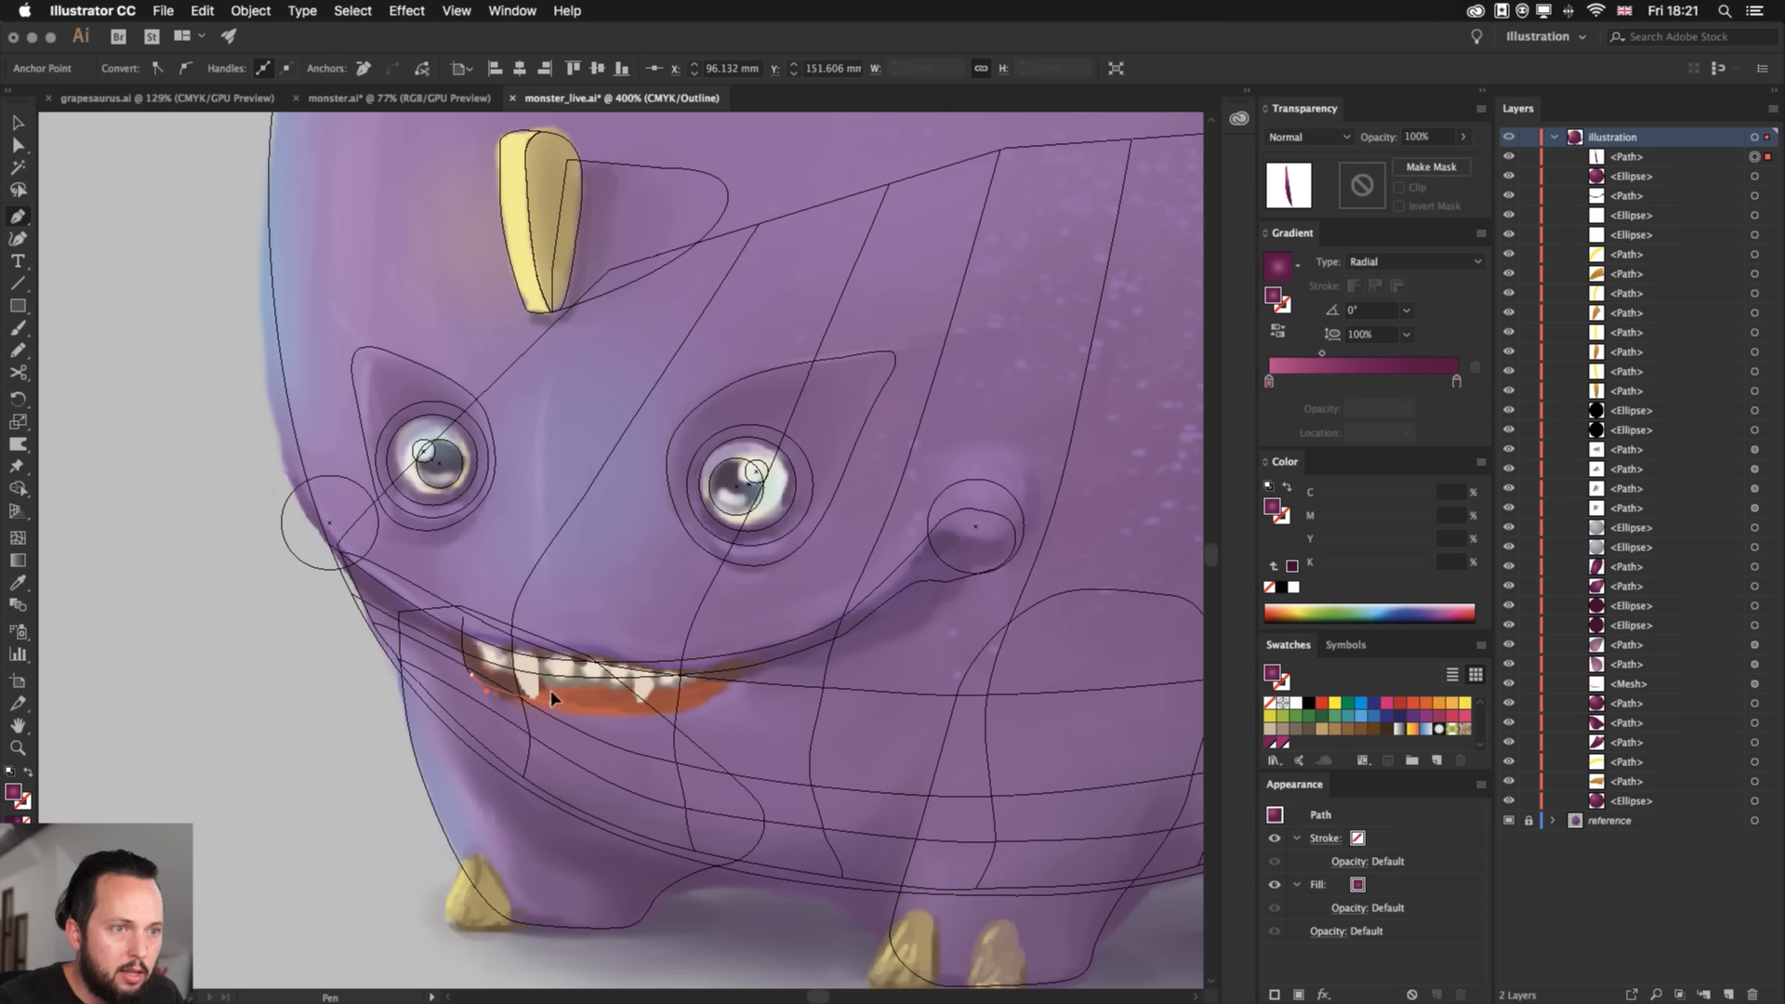
left_click(599, 709)
left_click(769, 644)
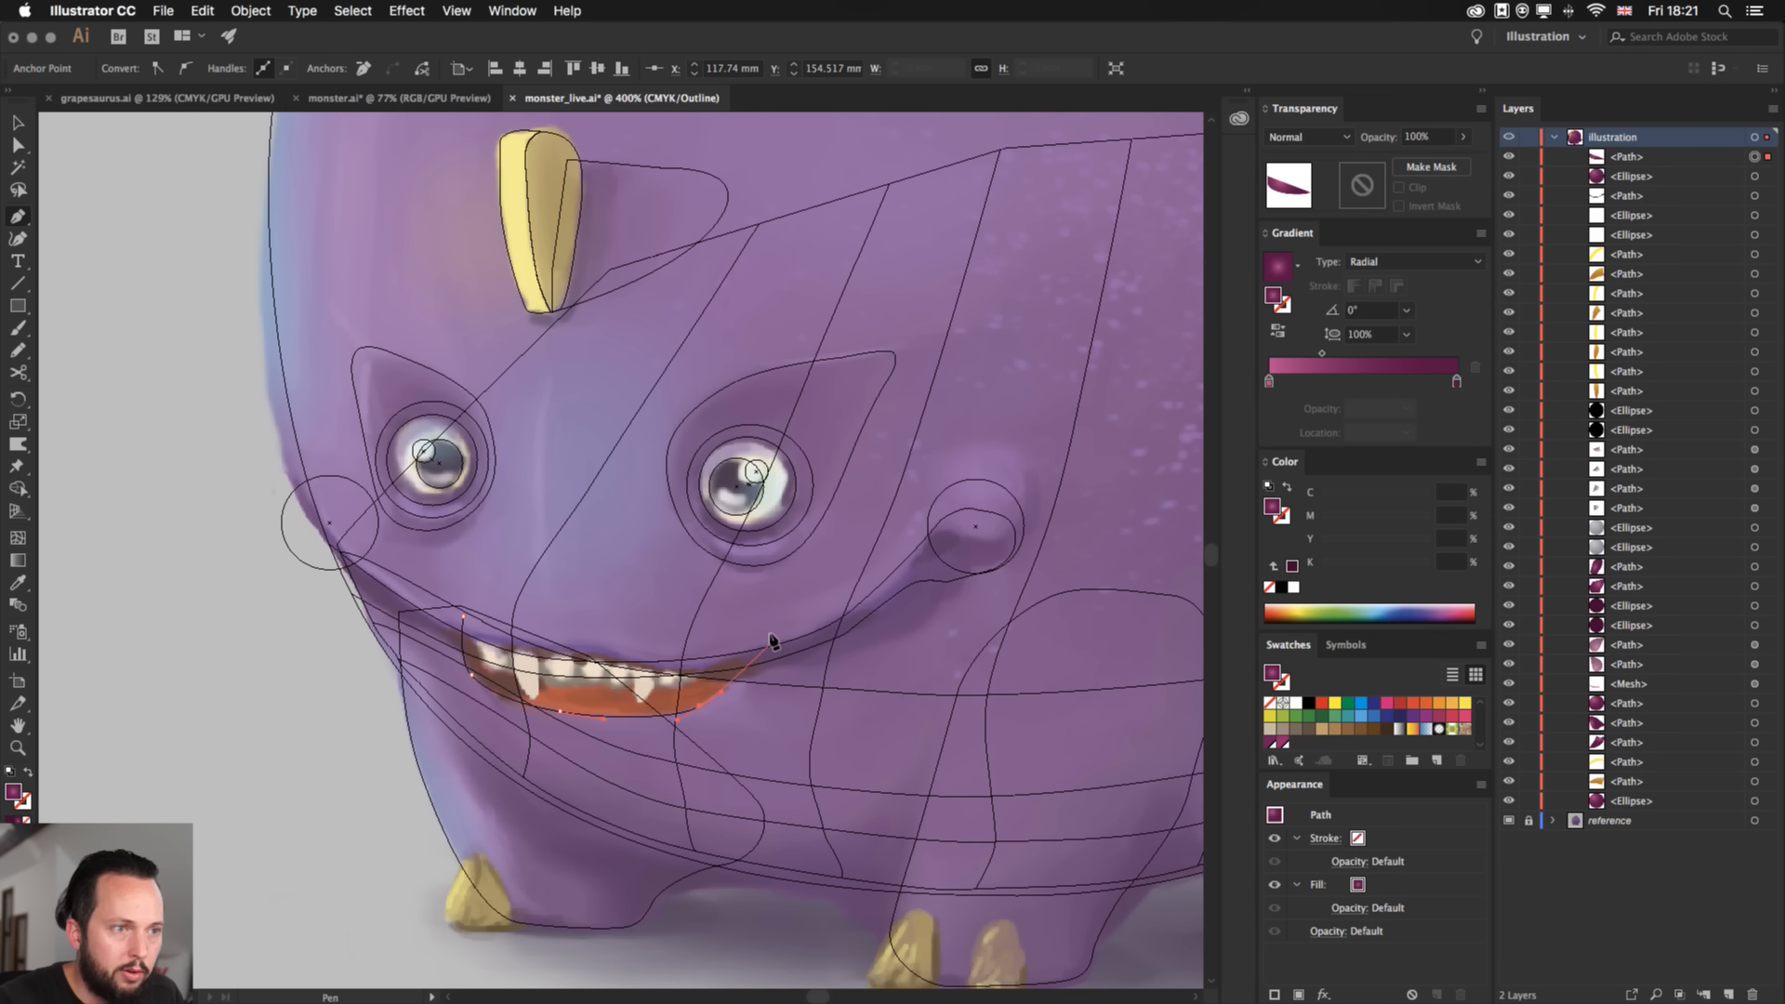
left_click(765, 618)
left_click(521, 606)
left_click(464, 617)
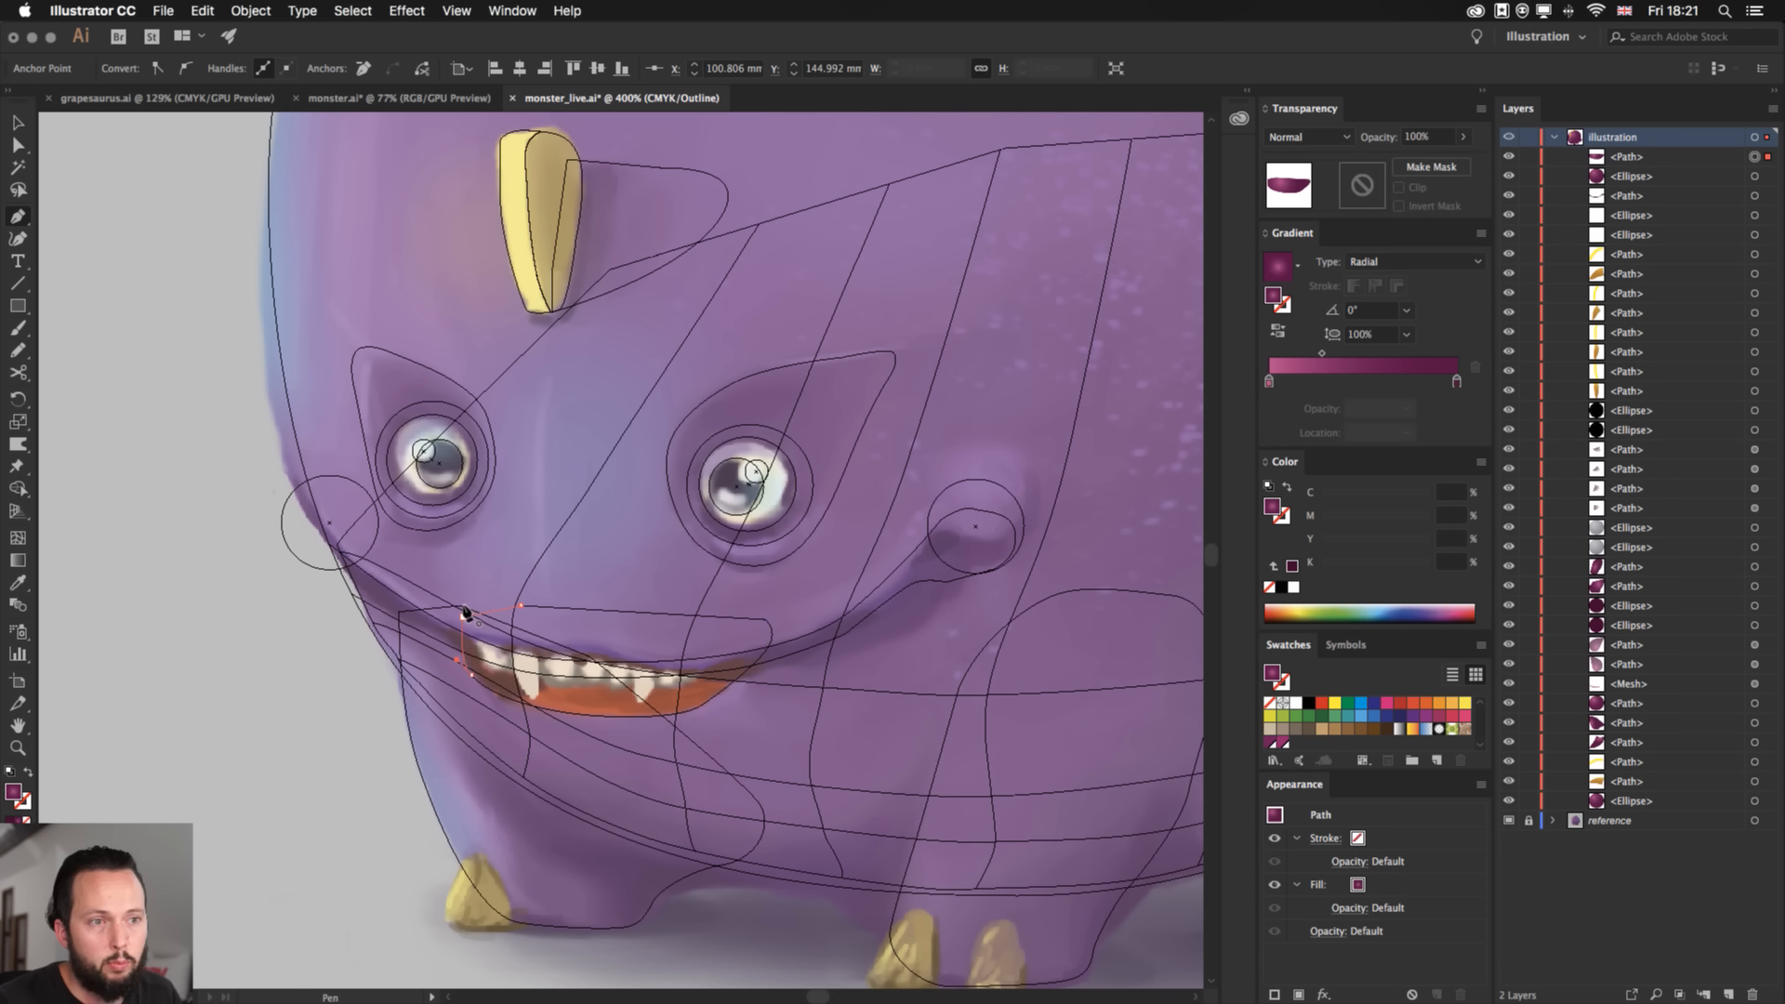
- Return to the full-colour preview, trim the open-mouth shape above the smile line with the Shape Builder, and deselect
key("v")
key("super+y")
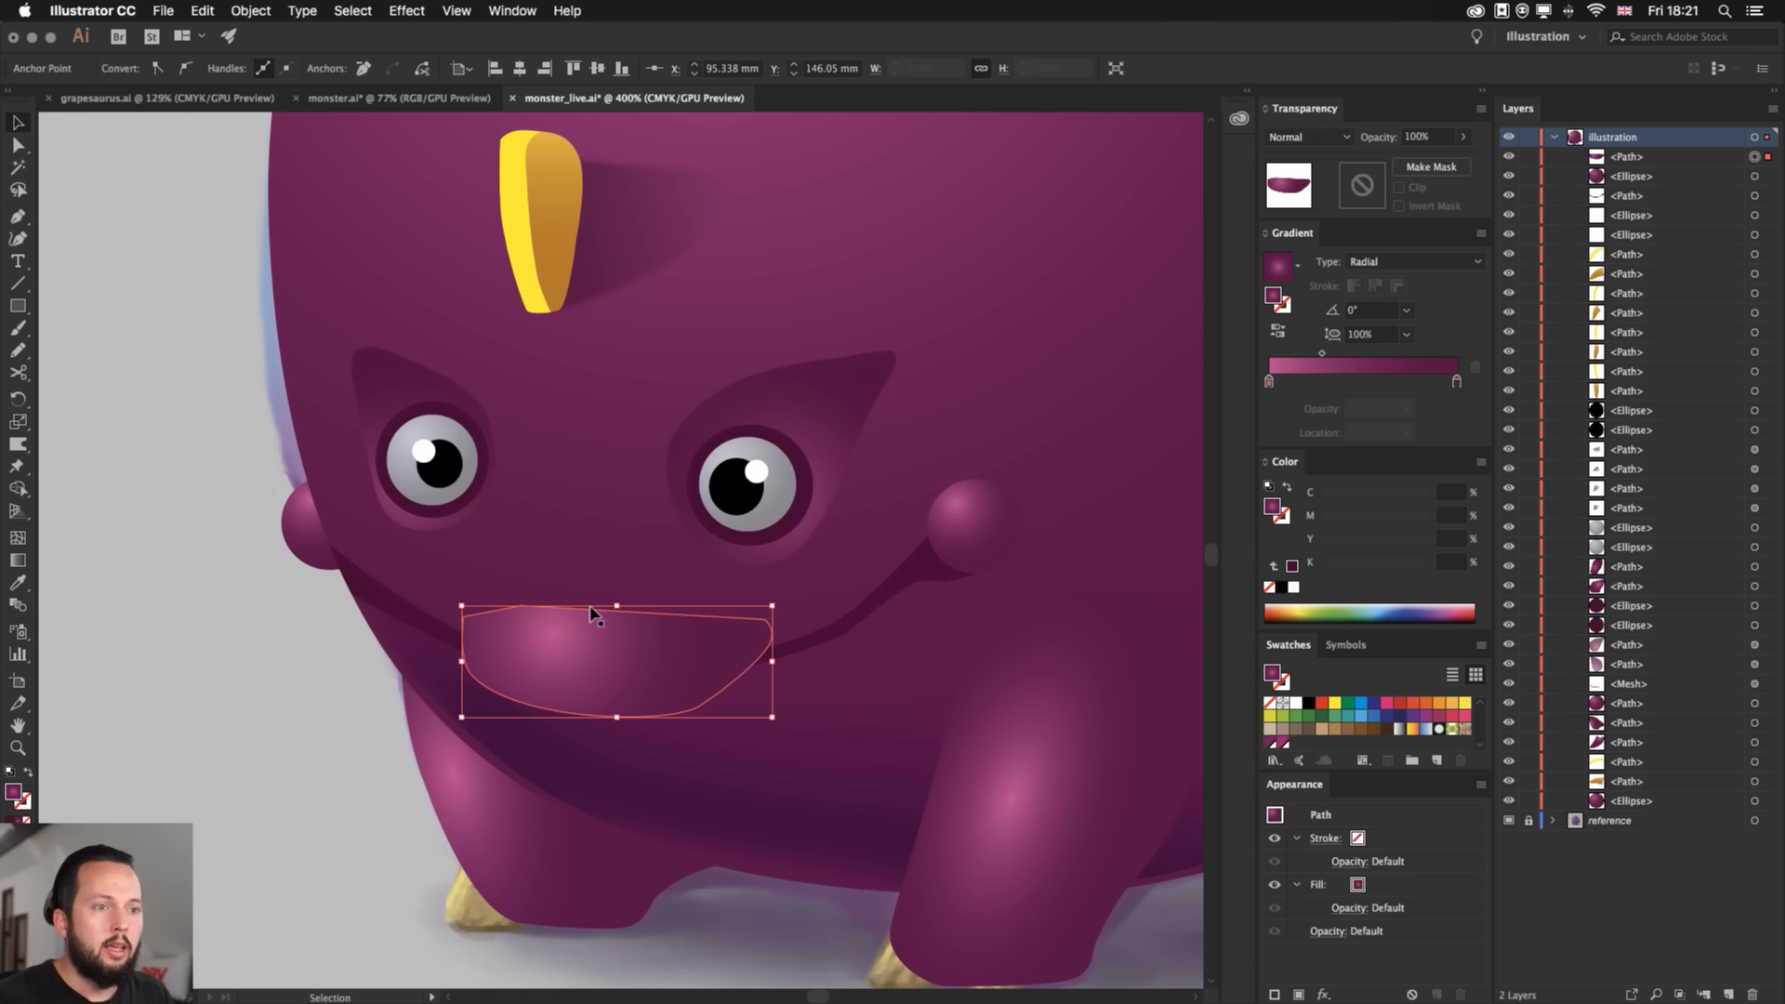
left_click(465, 656, "shift")
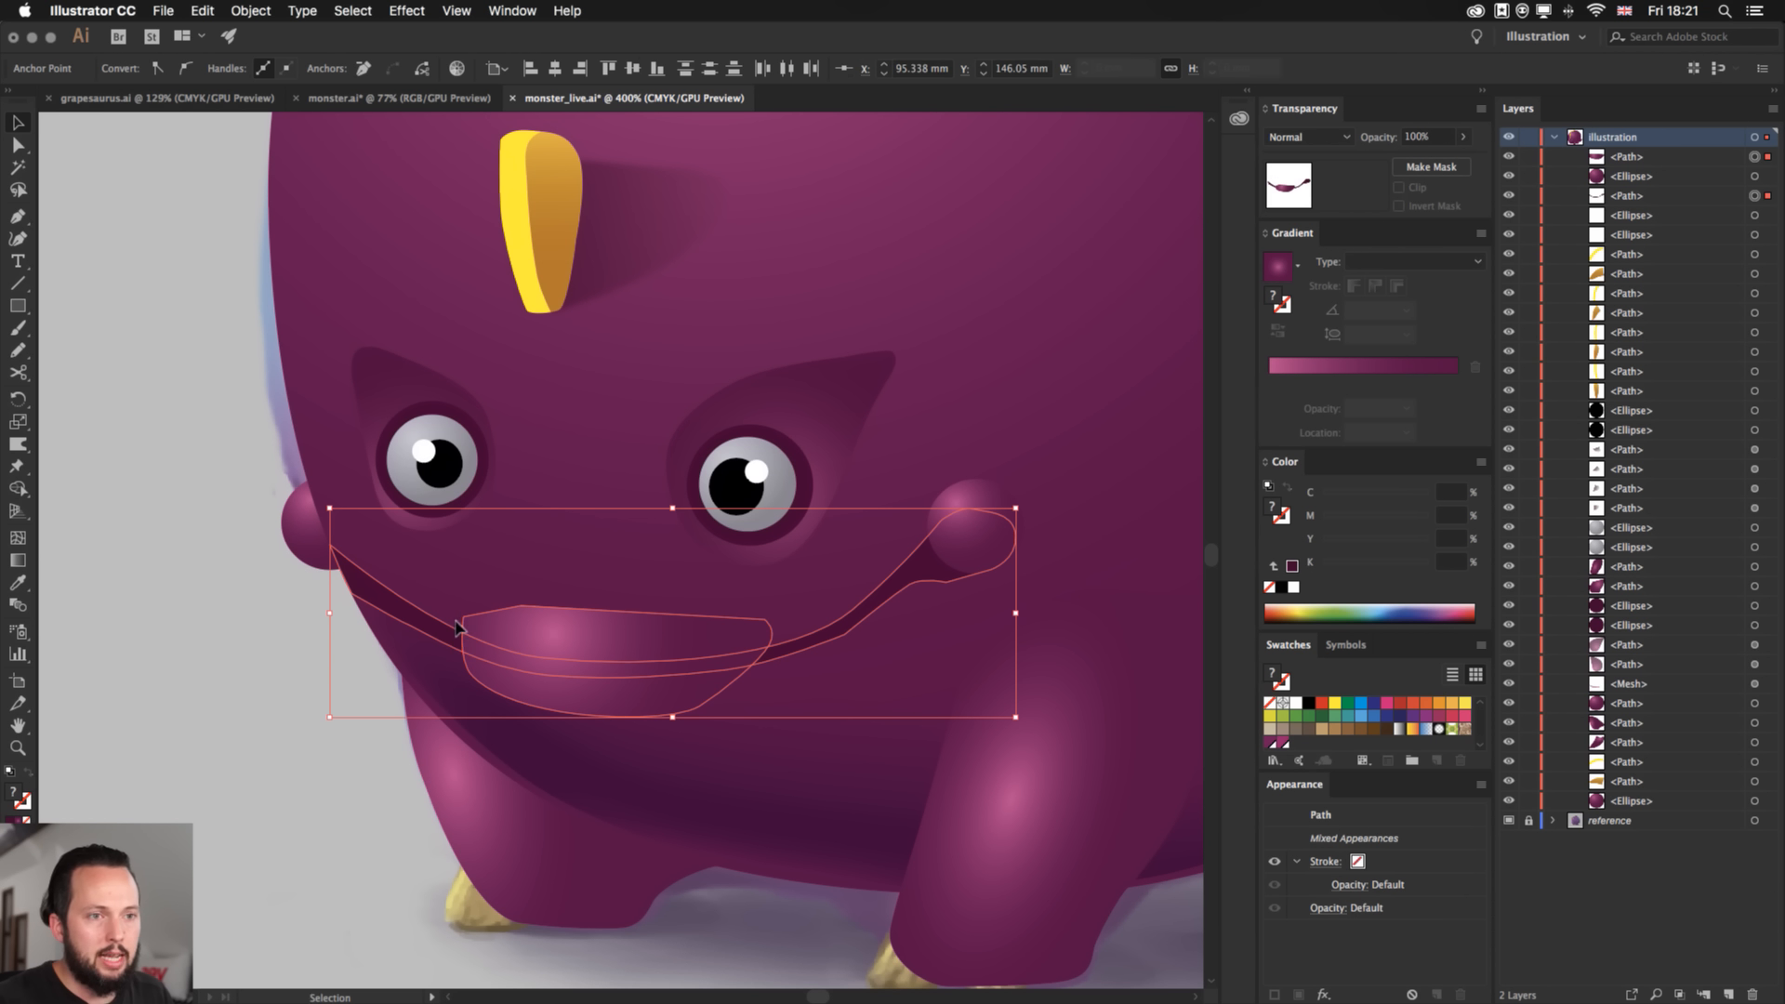
key("shift+m")
left_click(581, 624, "alt")
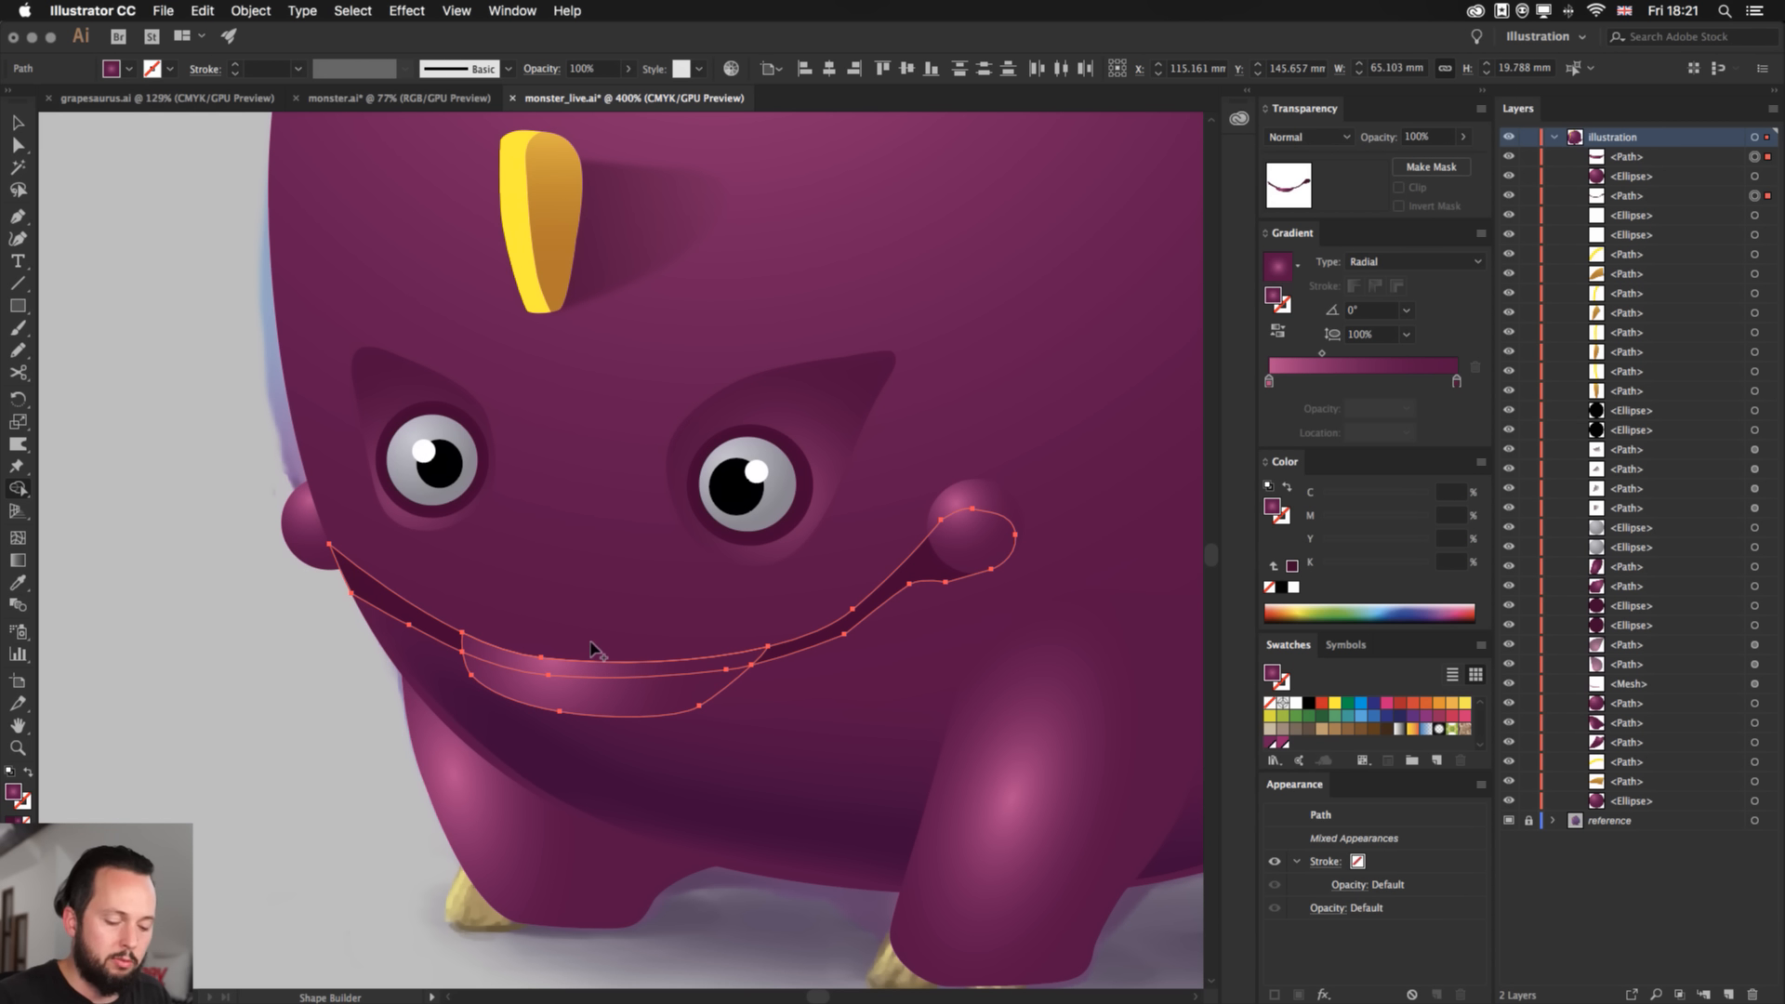
key("v")
left_click(216, 658)
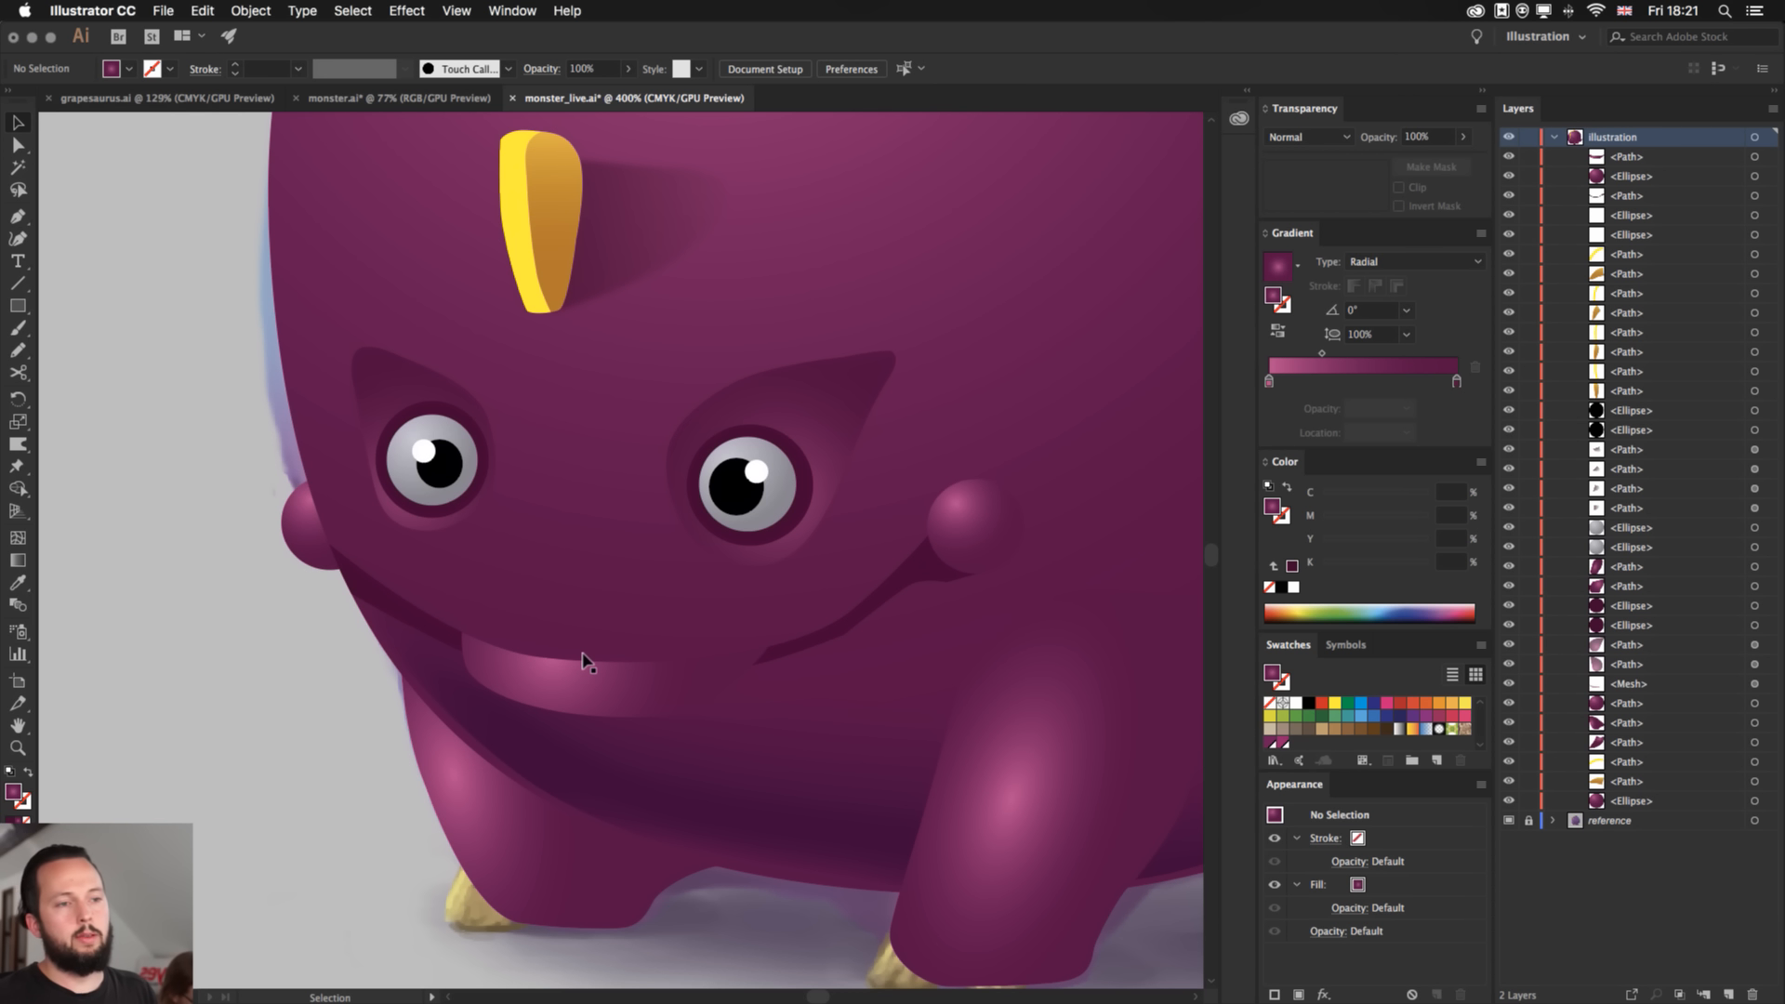
- Fill the open-mouth shape with a dark red of C 15, M 100, Y 100, K 50
left_click(555, 682)
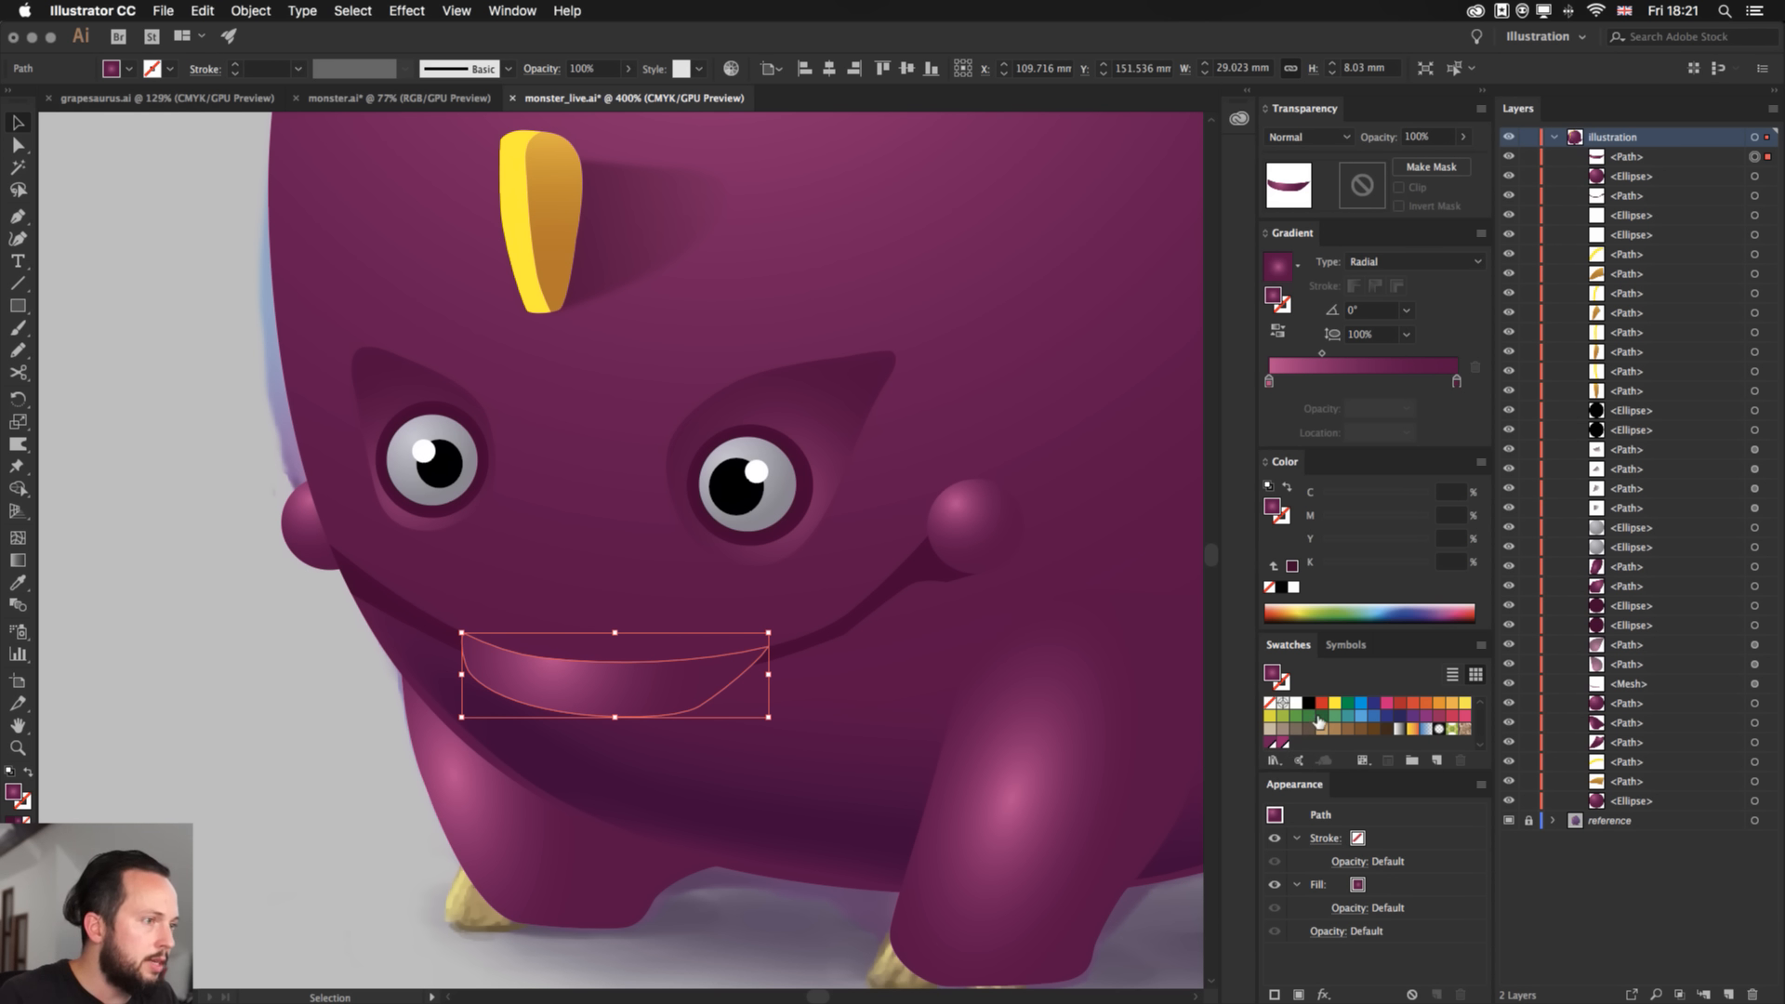
left_click(1398, 703)
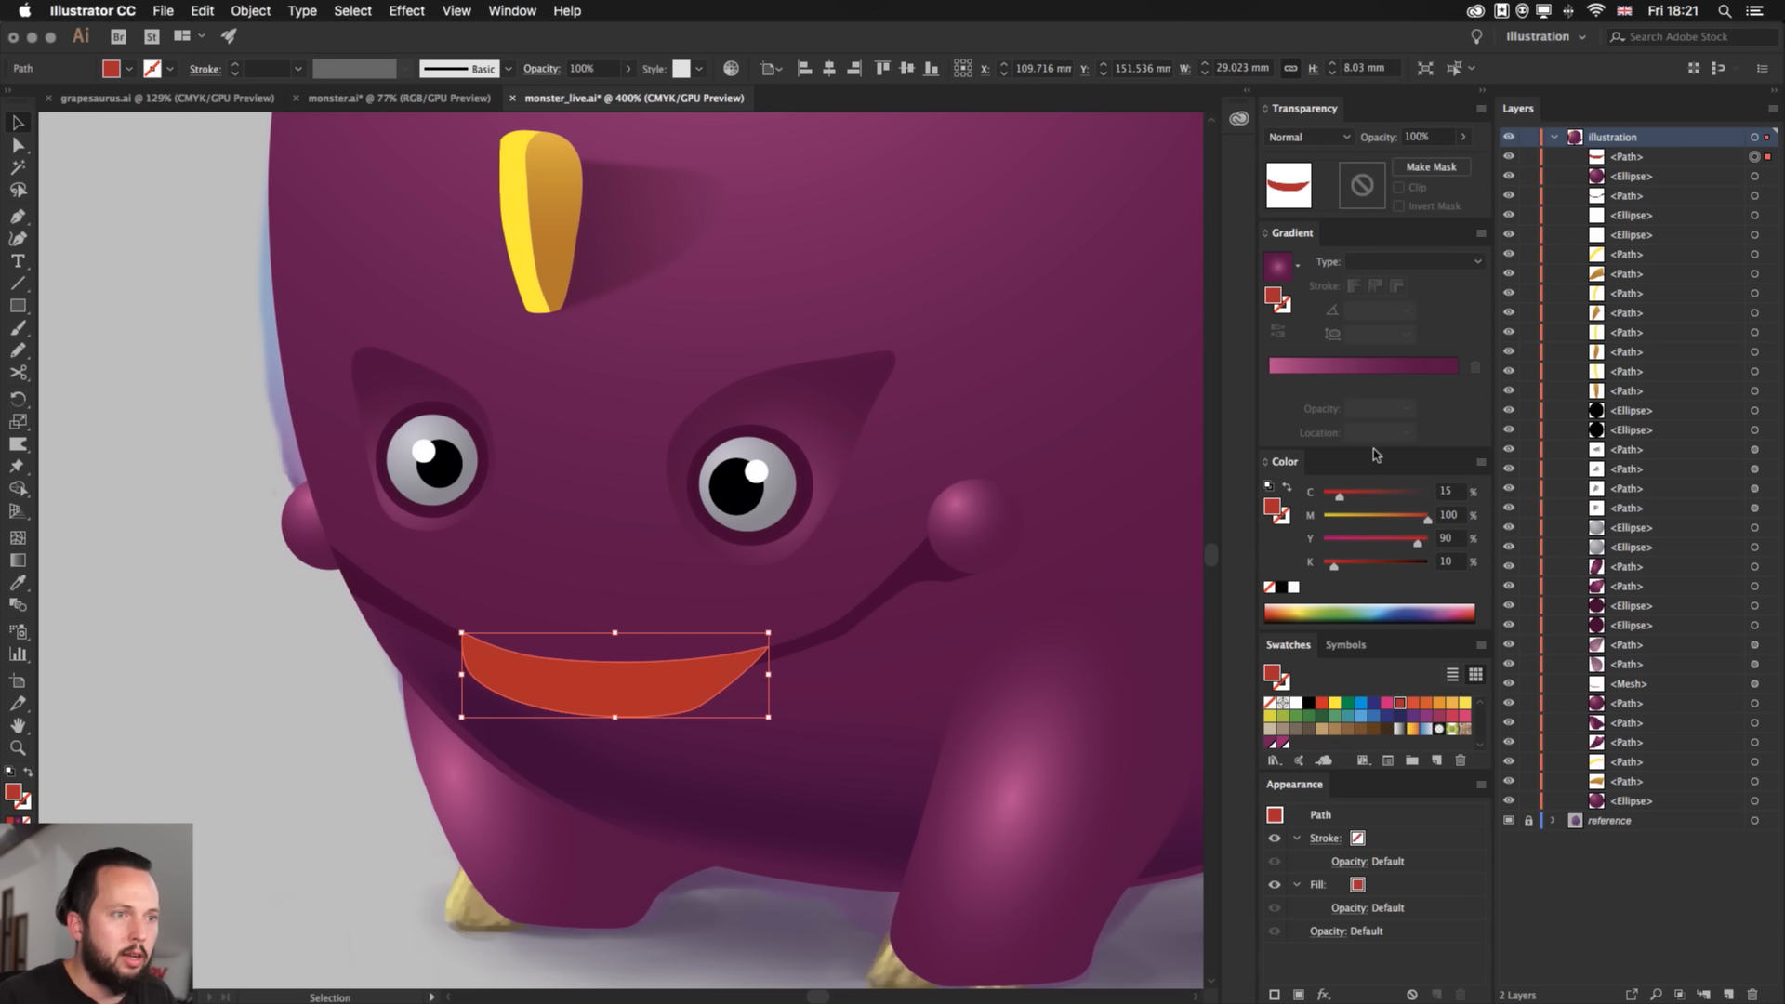
left_click_drag(1371, 570, 1430, 545)
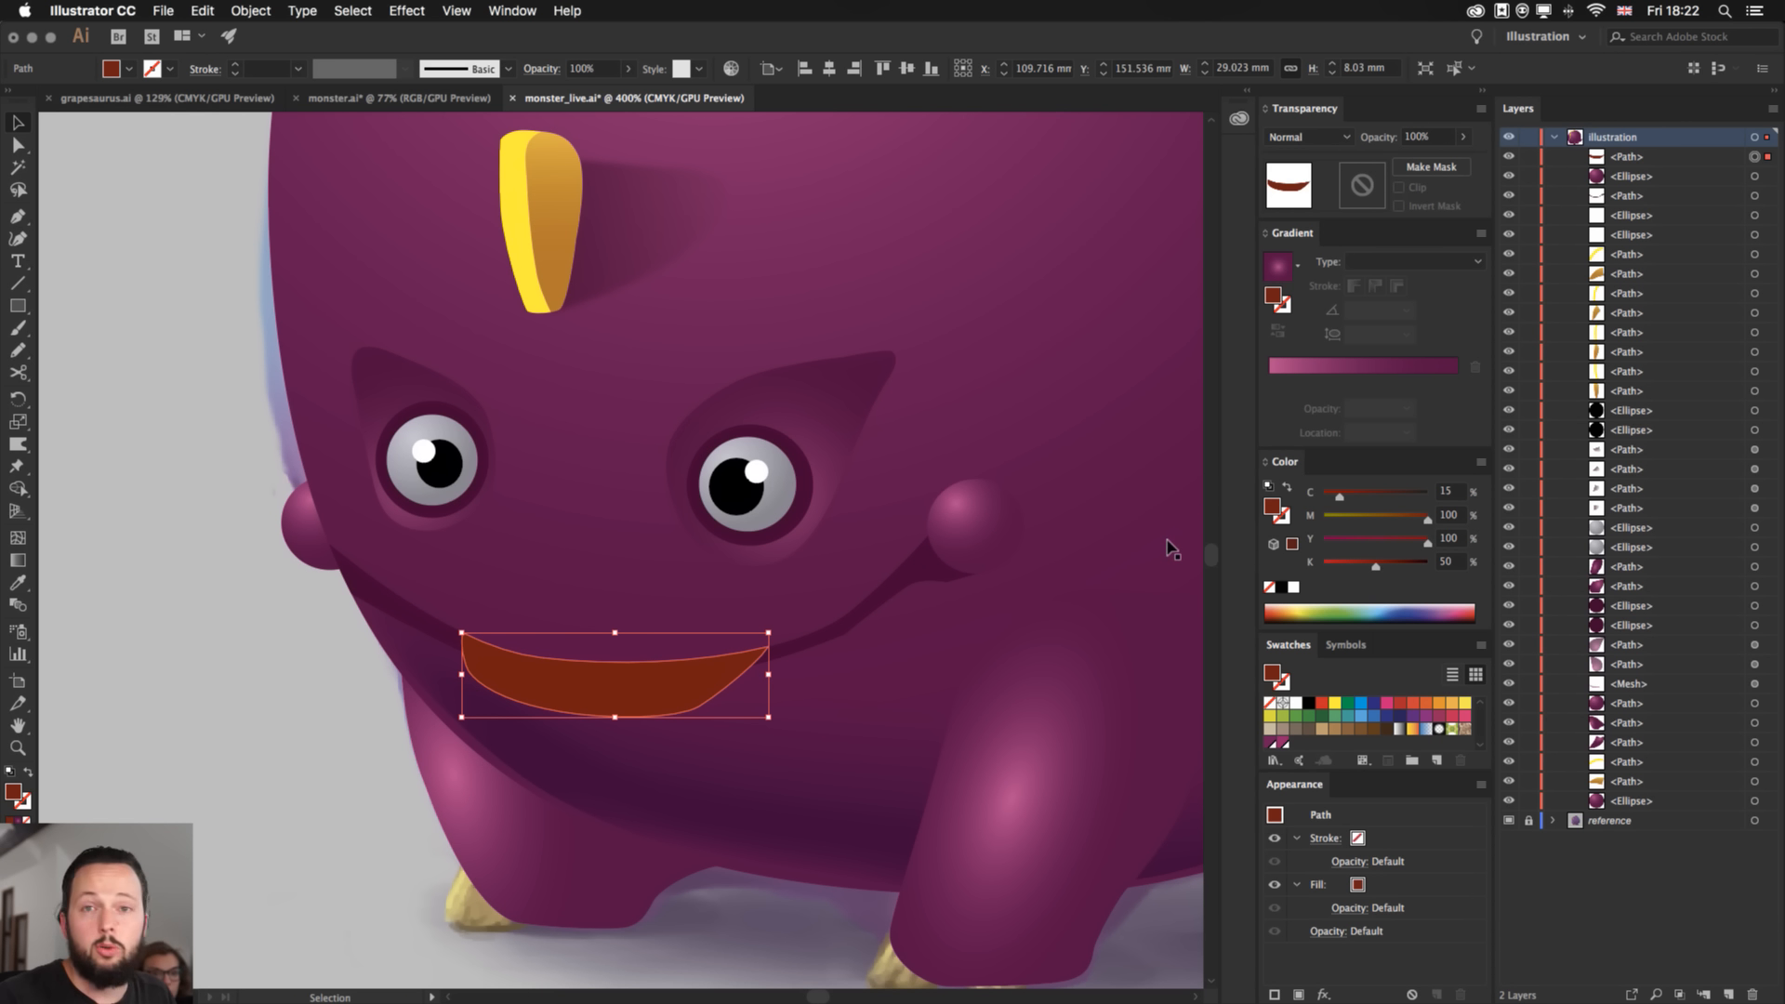
- Turn on Draw Inside mode for the dark red mouth shape, then deselect it
key("super+equal")
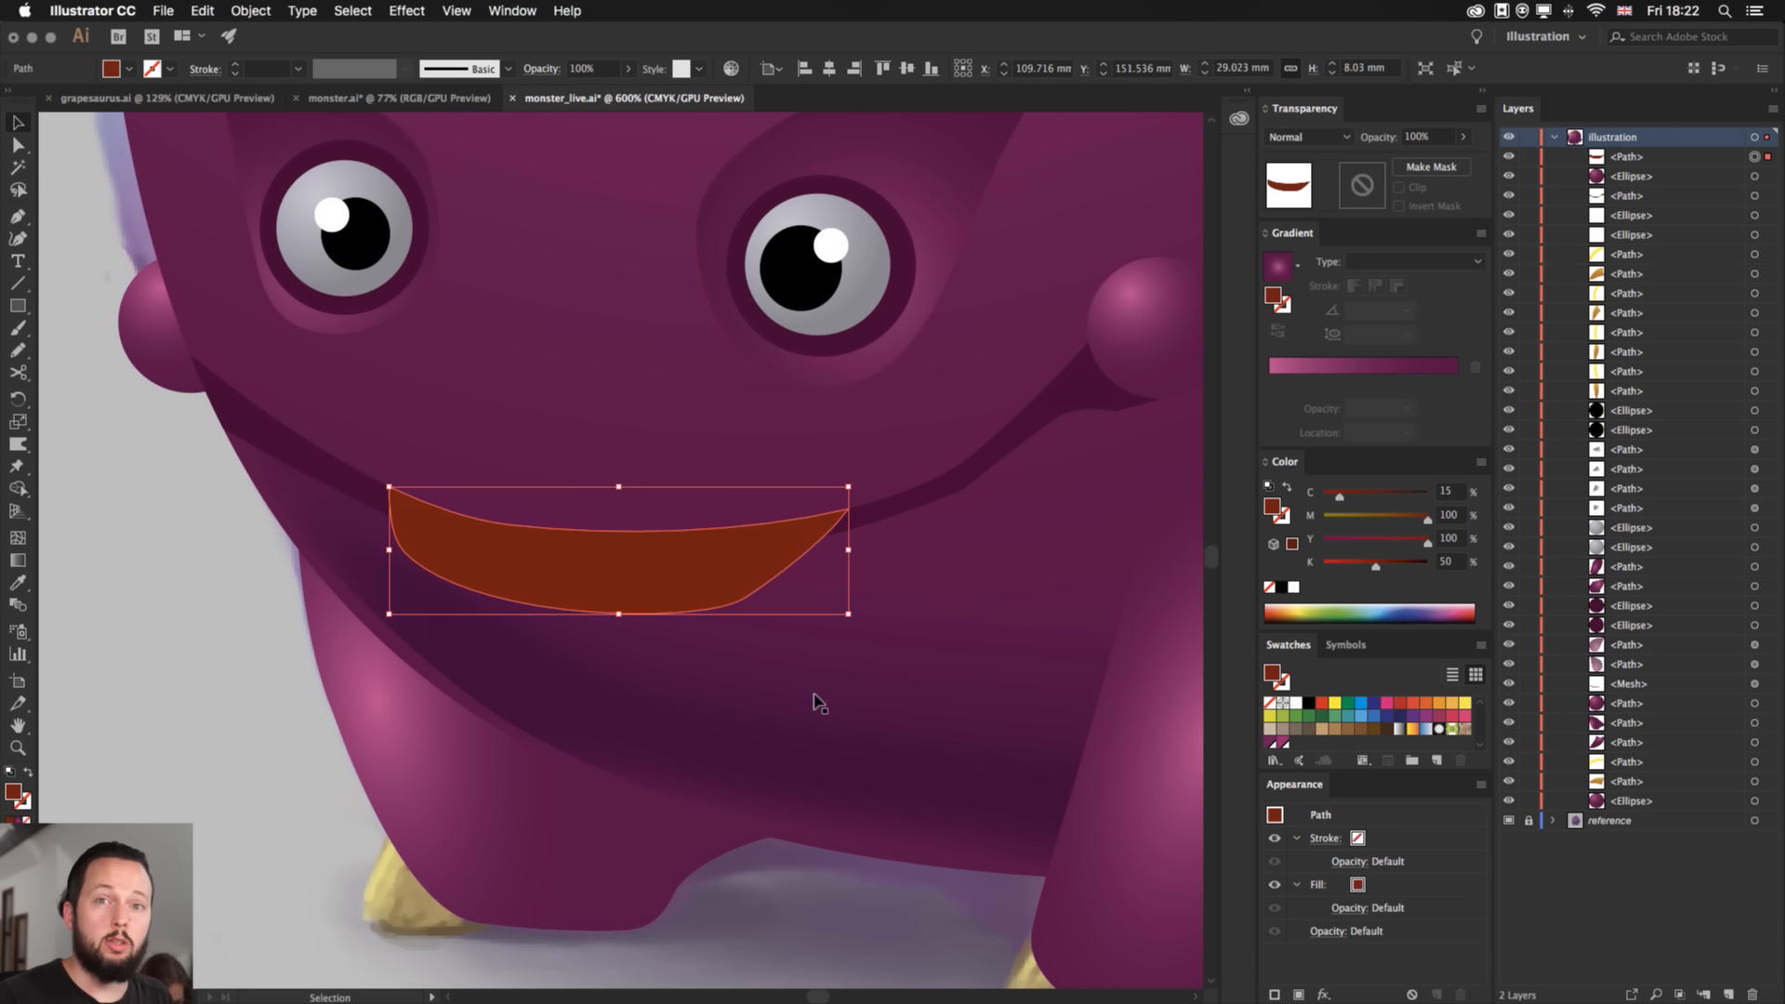
key("shift+d")
key("shift+d")
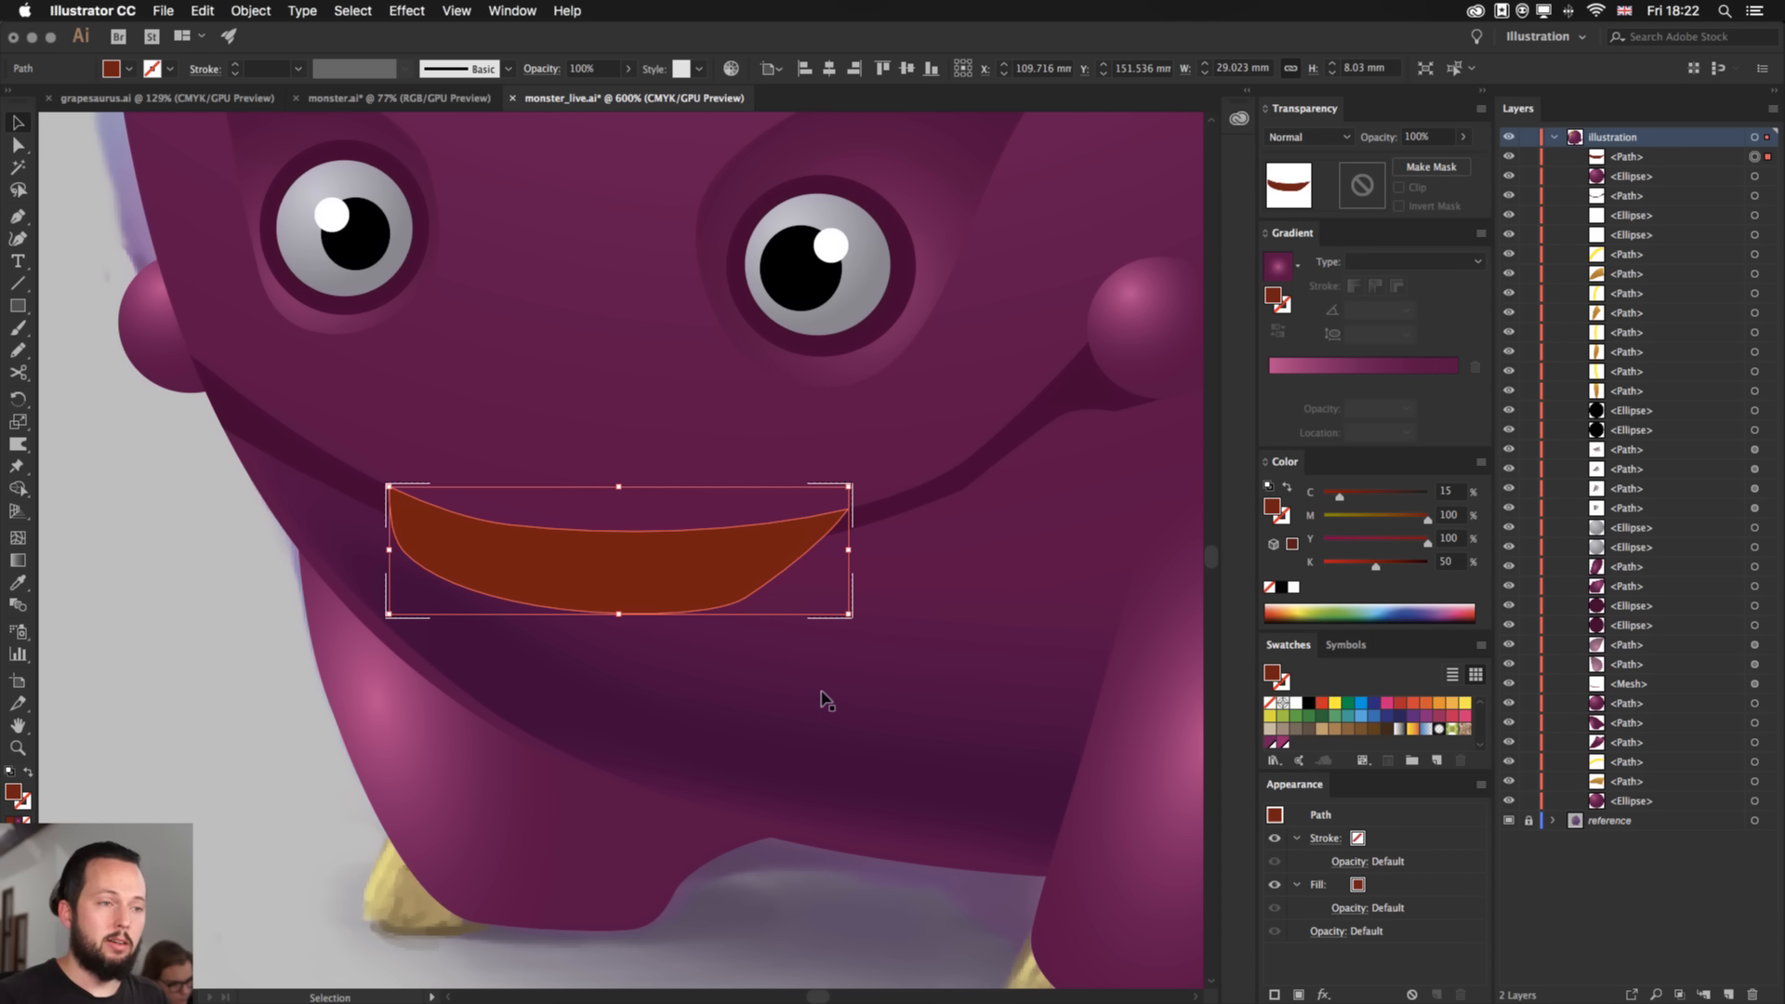
key("super+shift+a")
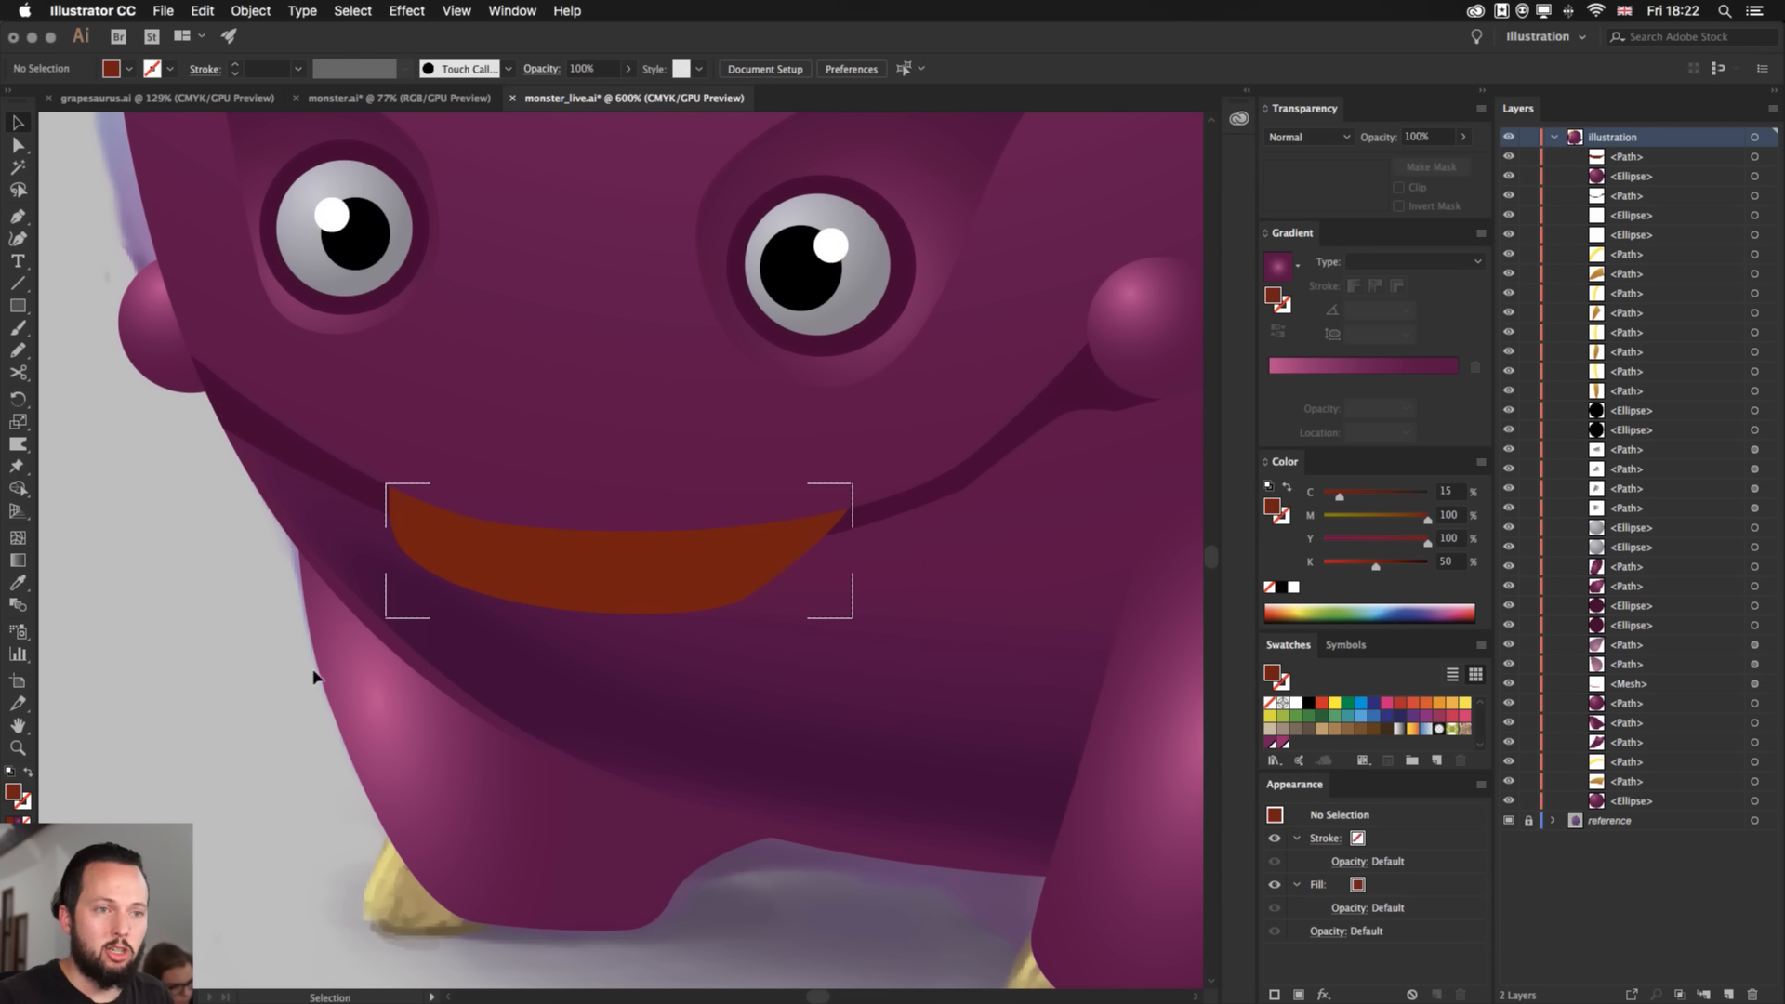
- Draw an ellipse about 22.3 by 13.5 mm inside the mouth's lower part and set its black value to 87%
left_click(651, 549)
key("super+shift+b")
key("l")
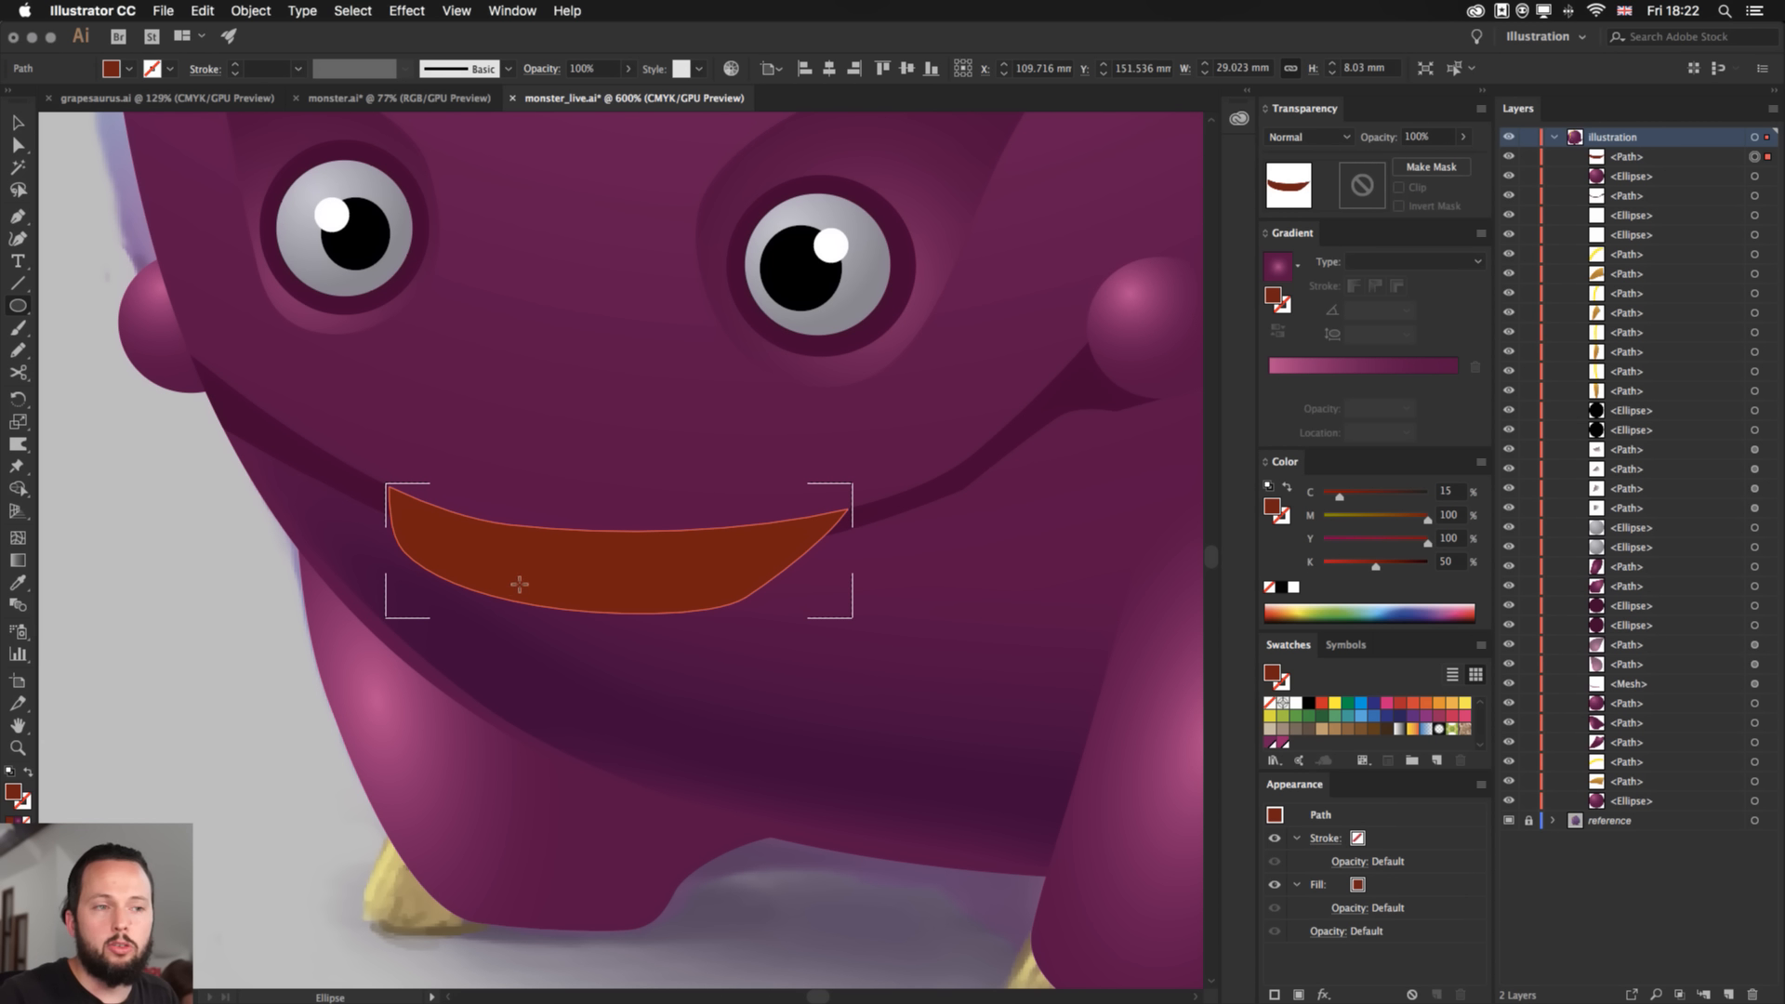
left_click_drag(427, 543, 780, 756)
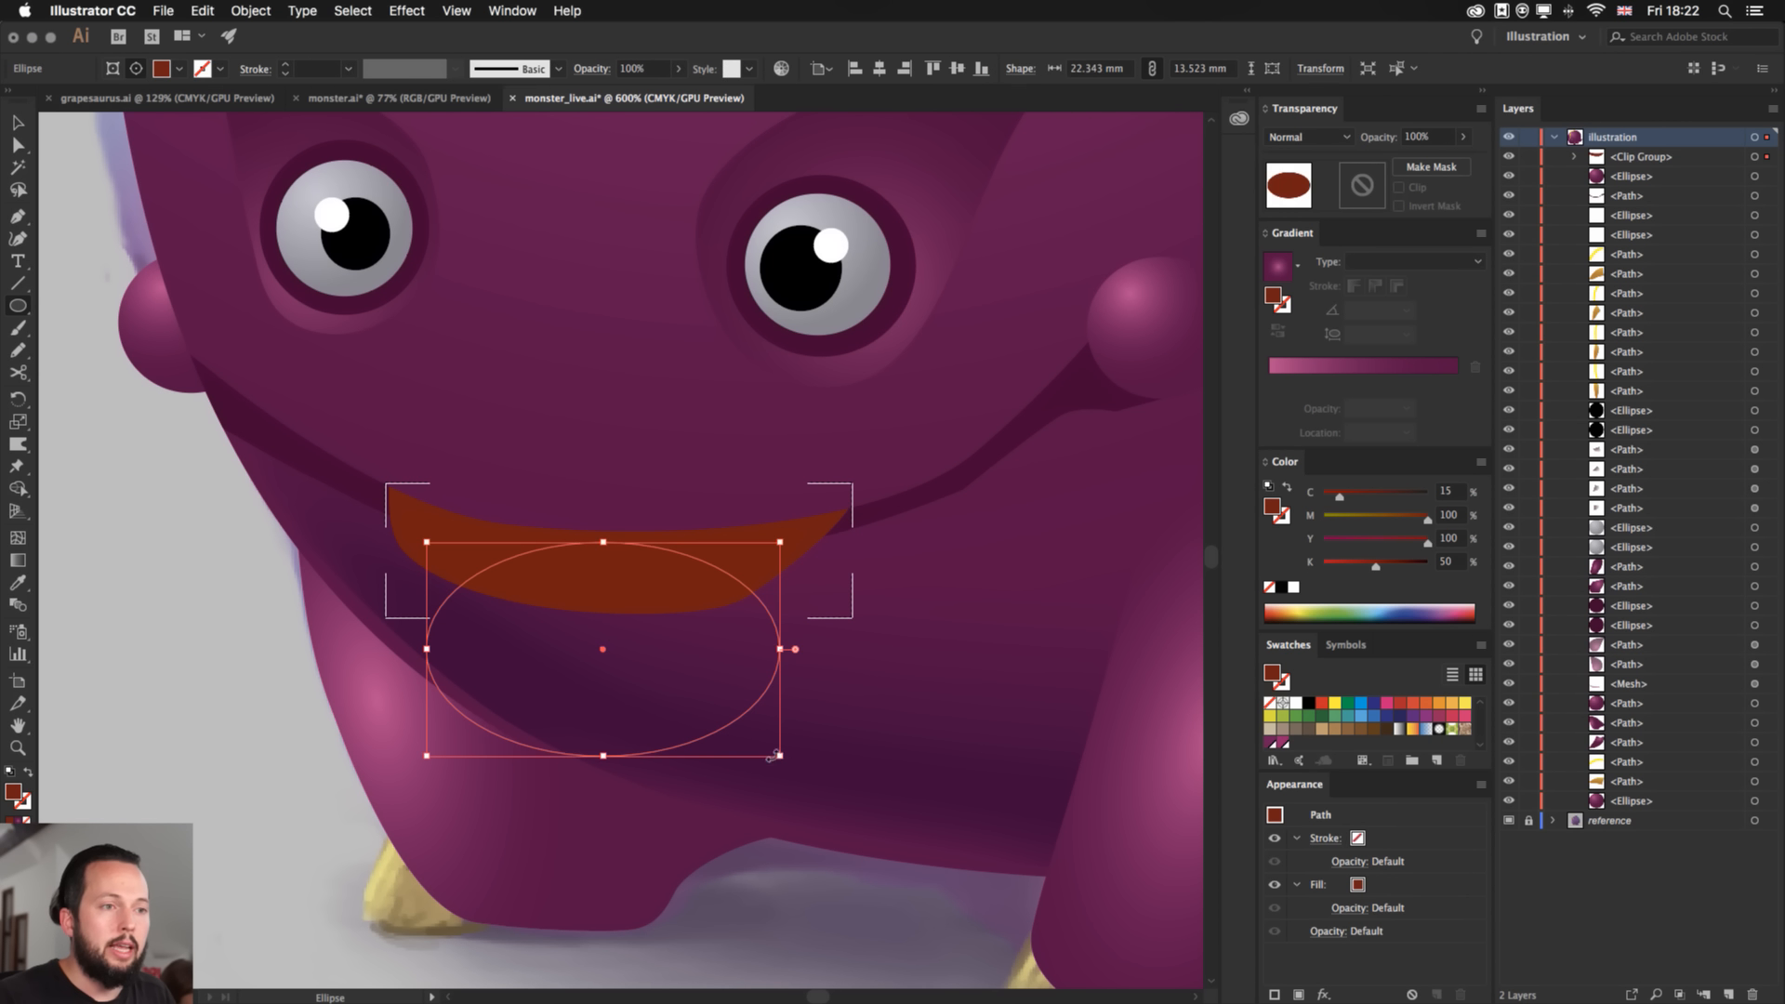
left_click(1416, 564)
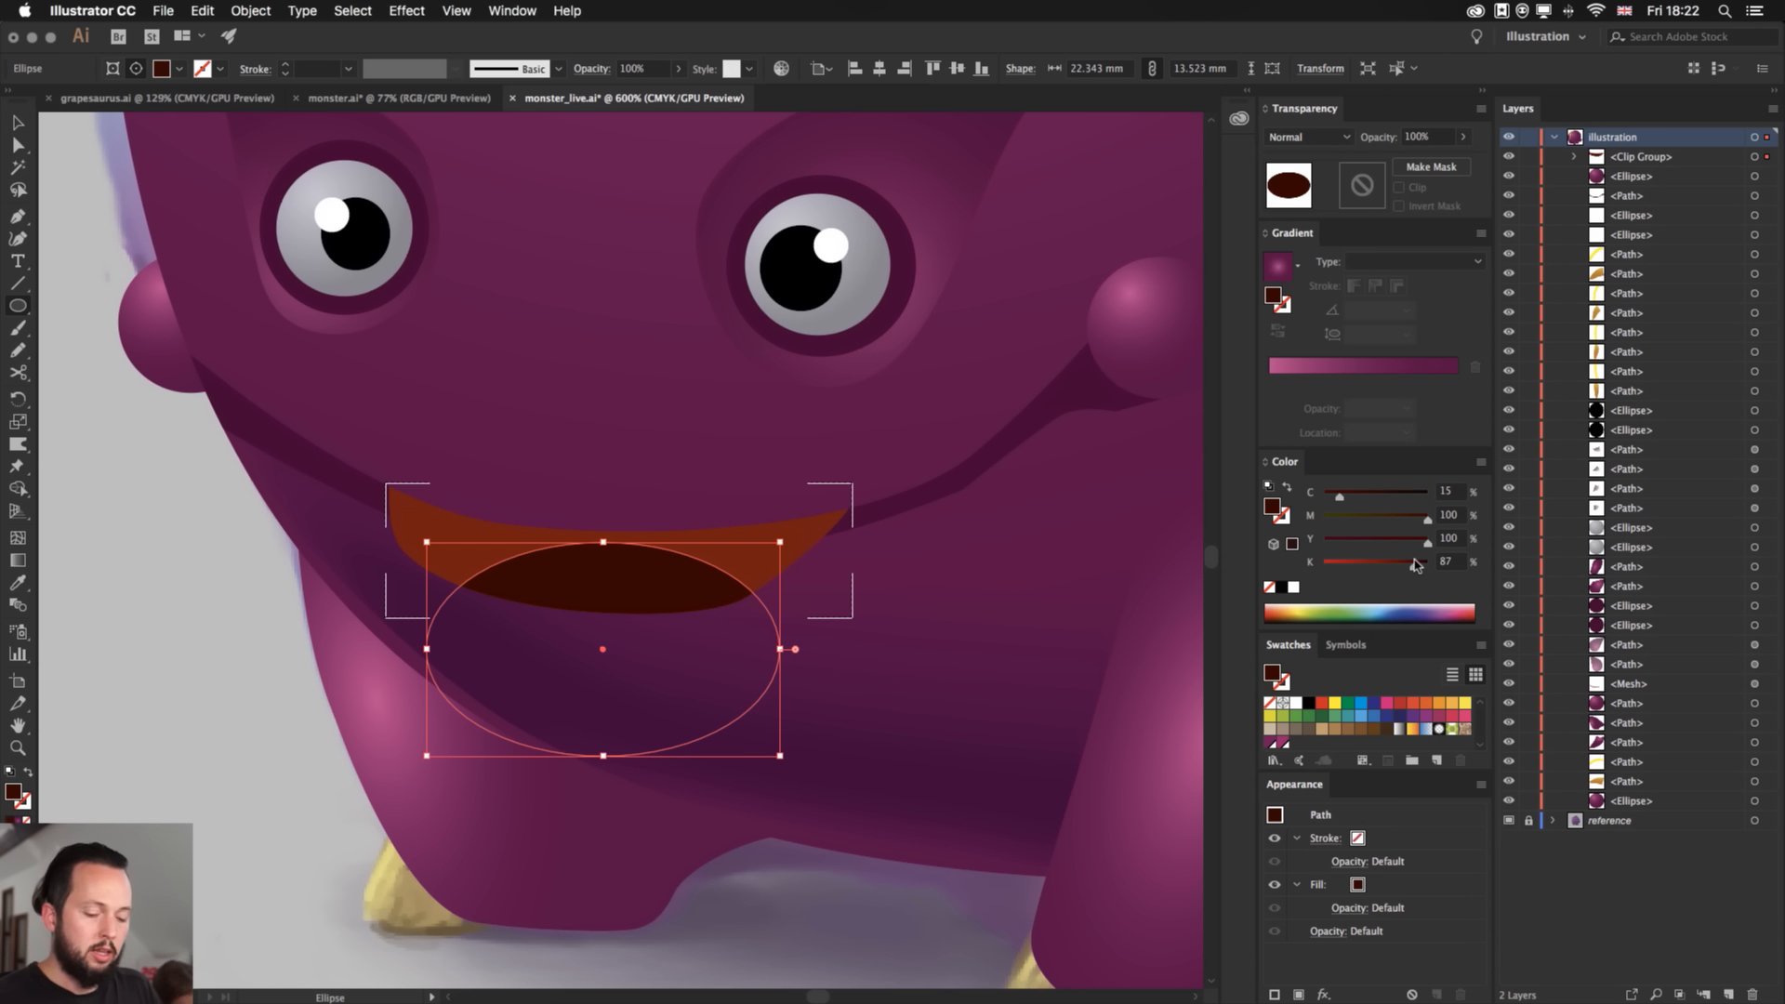
- Recolour the ellipse inside the mouth with the smile line's dark purple using the Eyedropper
key("v")
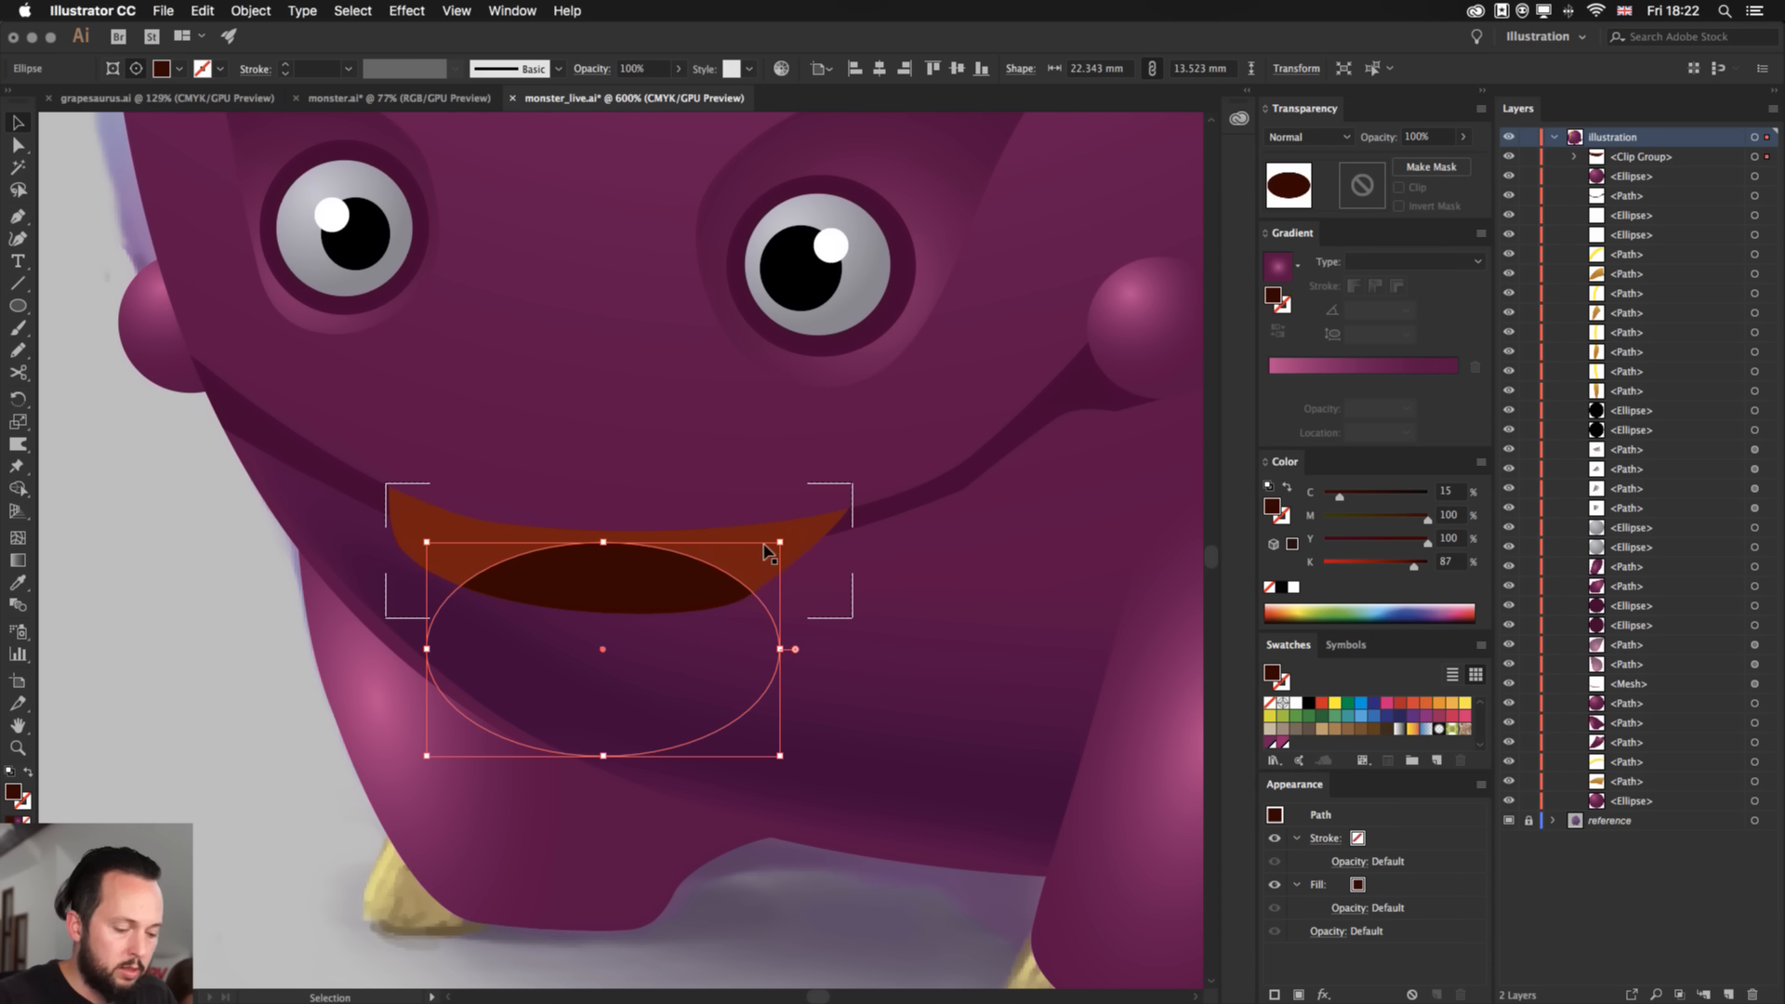
key("i")
left_click(800, 551)
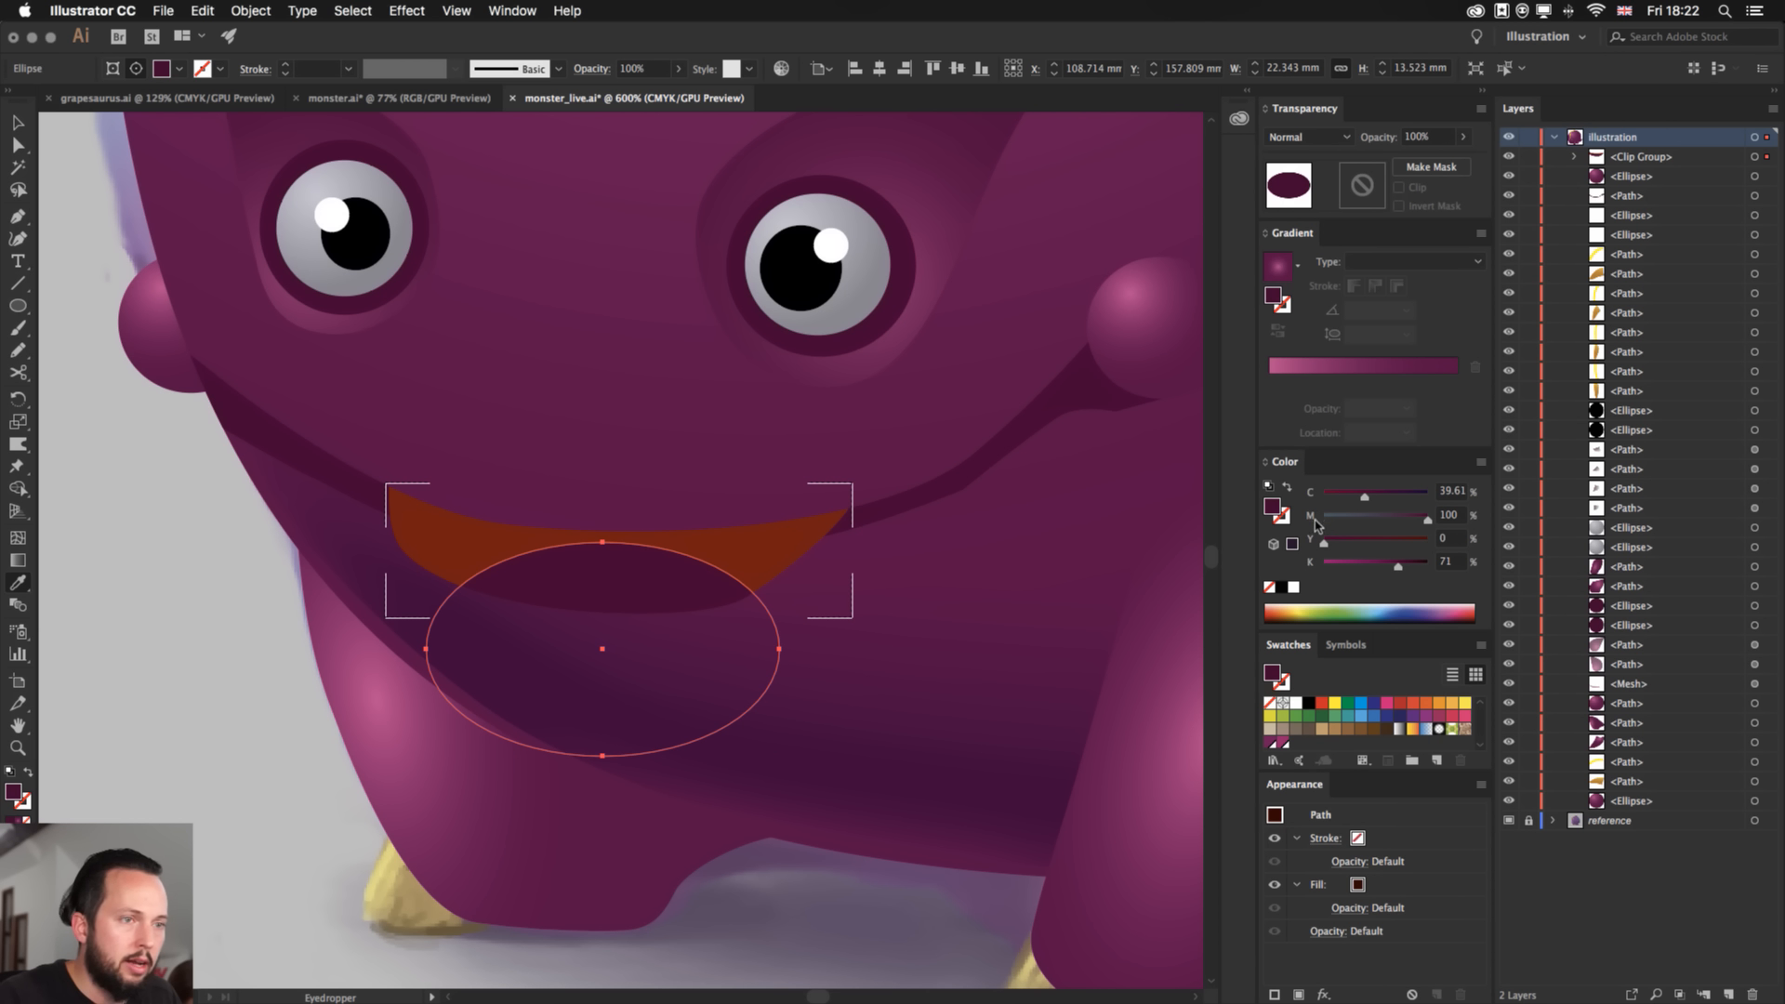
- Undo the purple recolour of the ellipse inside the mouth and set its black value to 0% for a bright red
key("super+z")
left_click(1340, 564)
left_click_drag(1340, 564, 1324, 565)
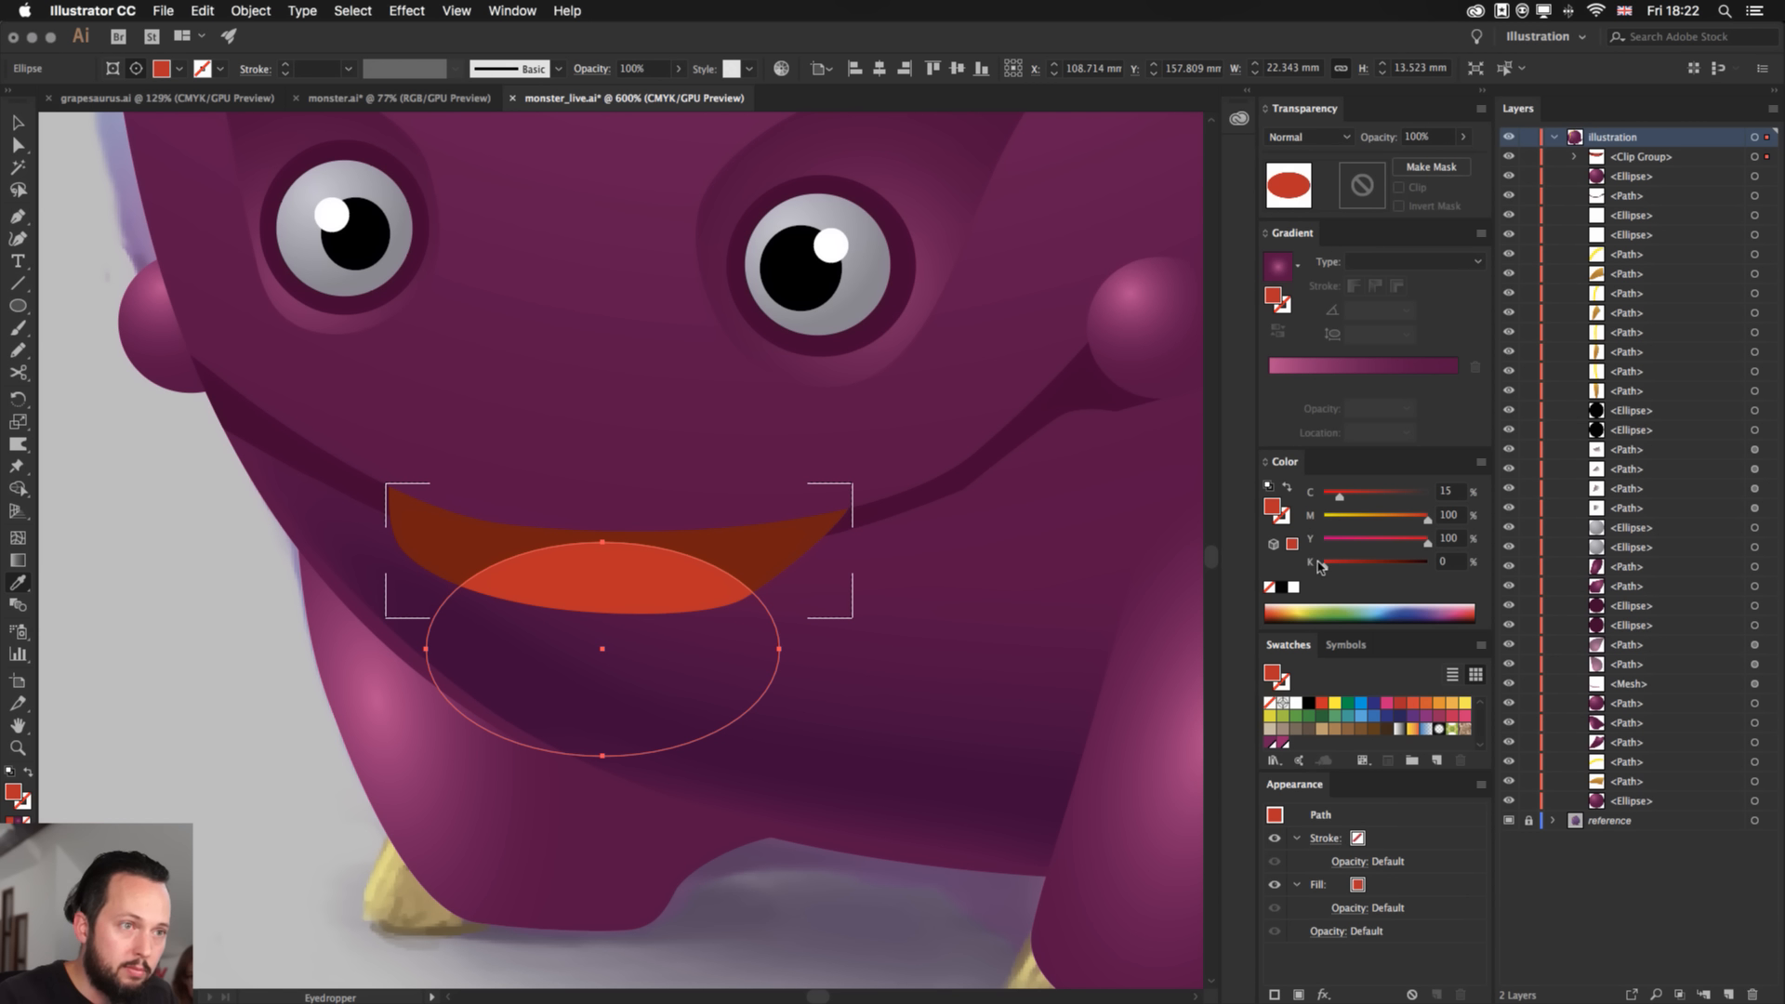
- Move the red ellipse up and to the right inside the mouth, undoing the second, farther move
left_click_drag(657, 576, 671, 564)
left_click_drag(663, 569, 738, 540)
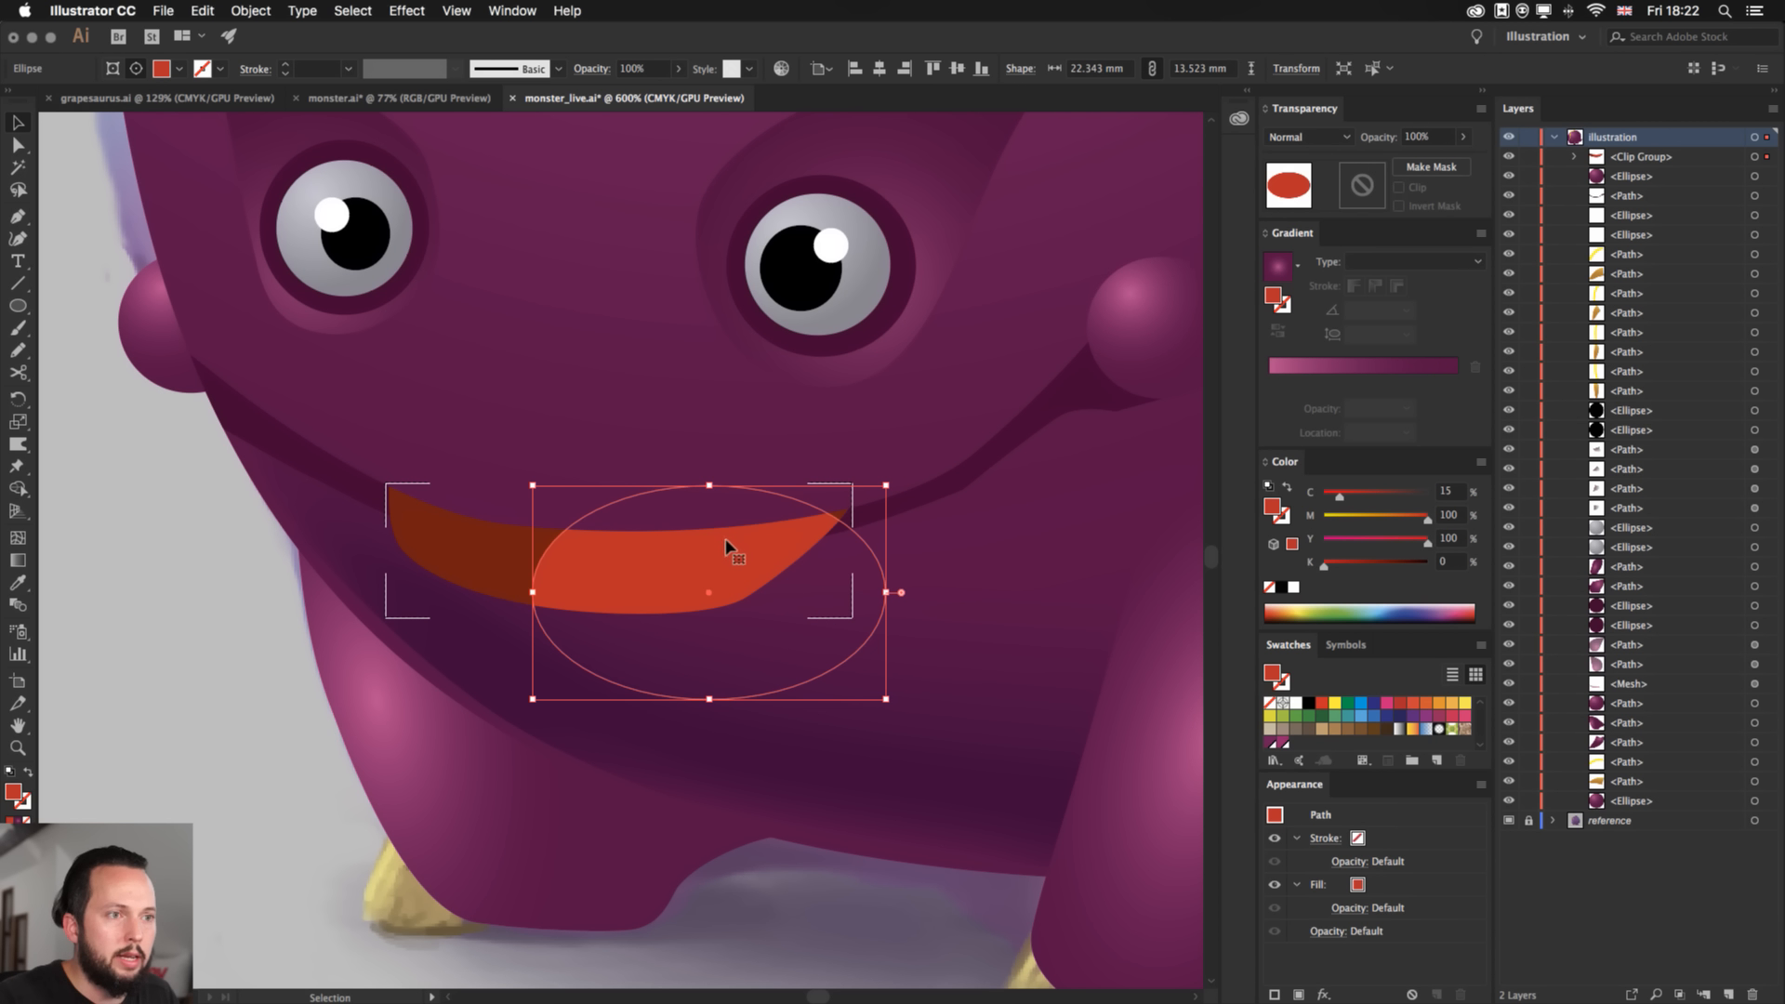
left_click(212, 566)
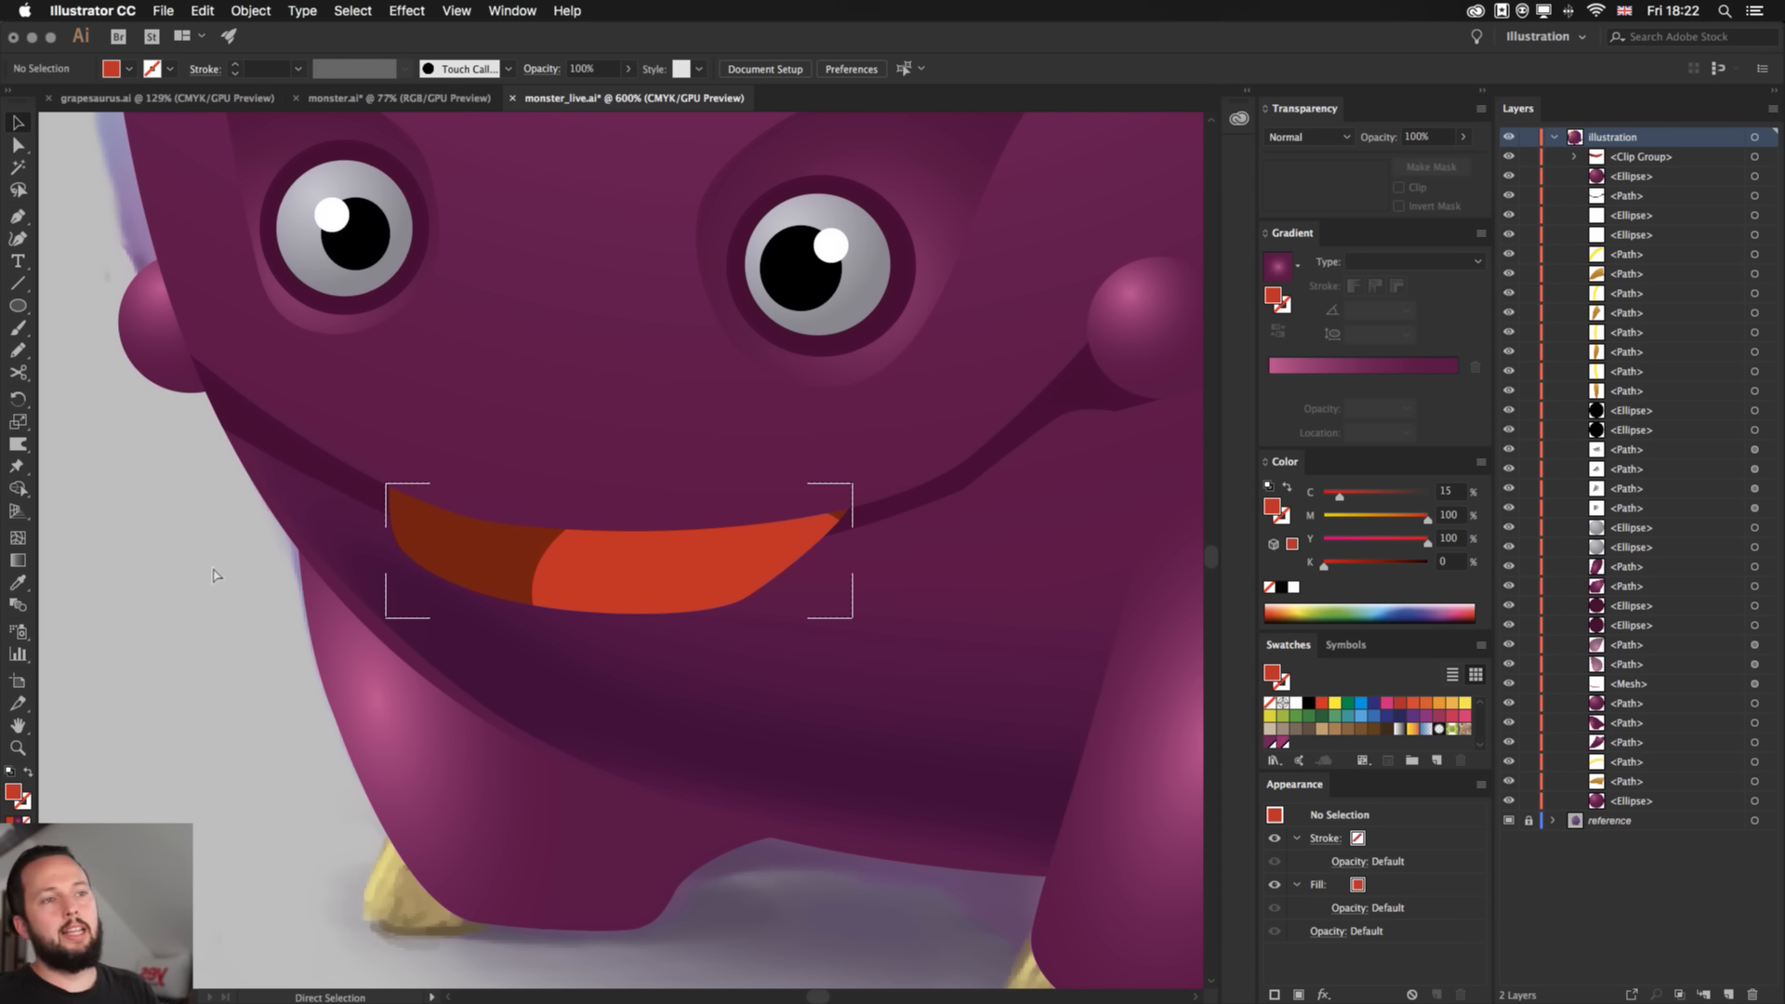
key("super+minus")
key("super+minus")
key("super+minus")
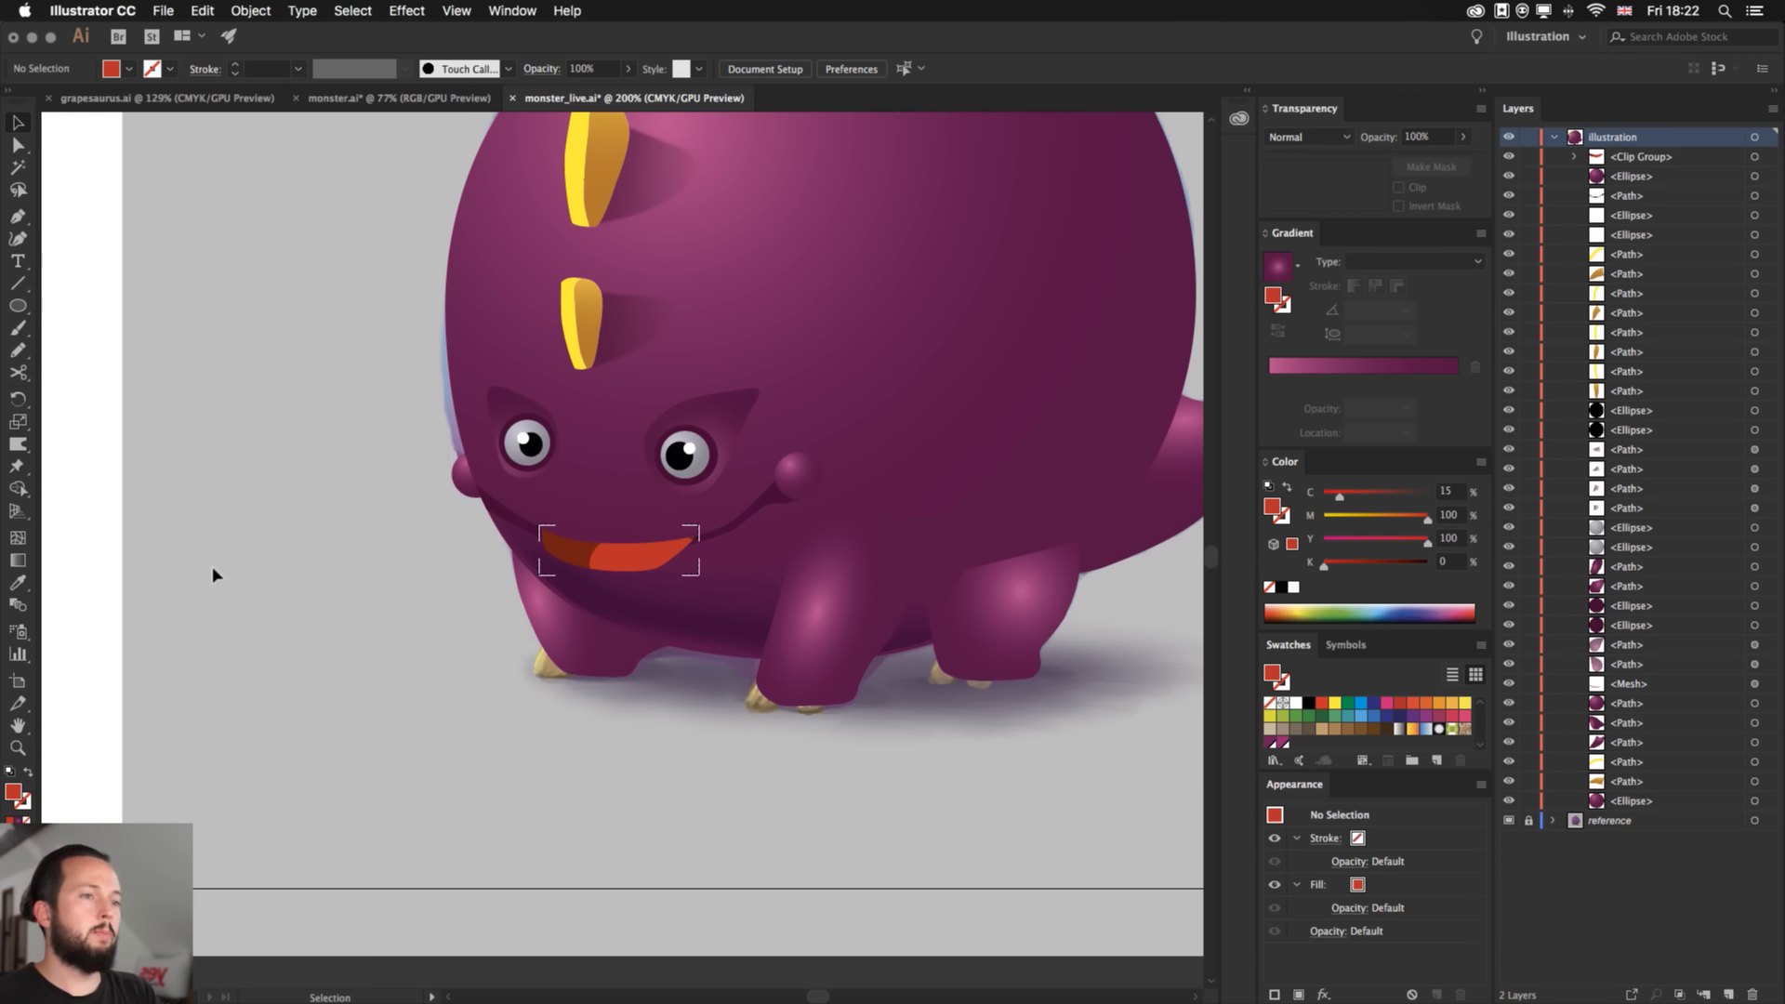
key("super+z")
left_click(251, 574)
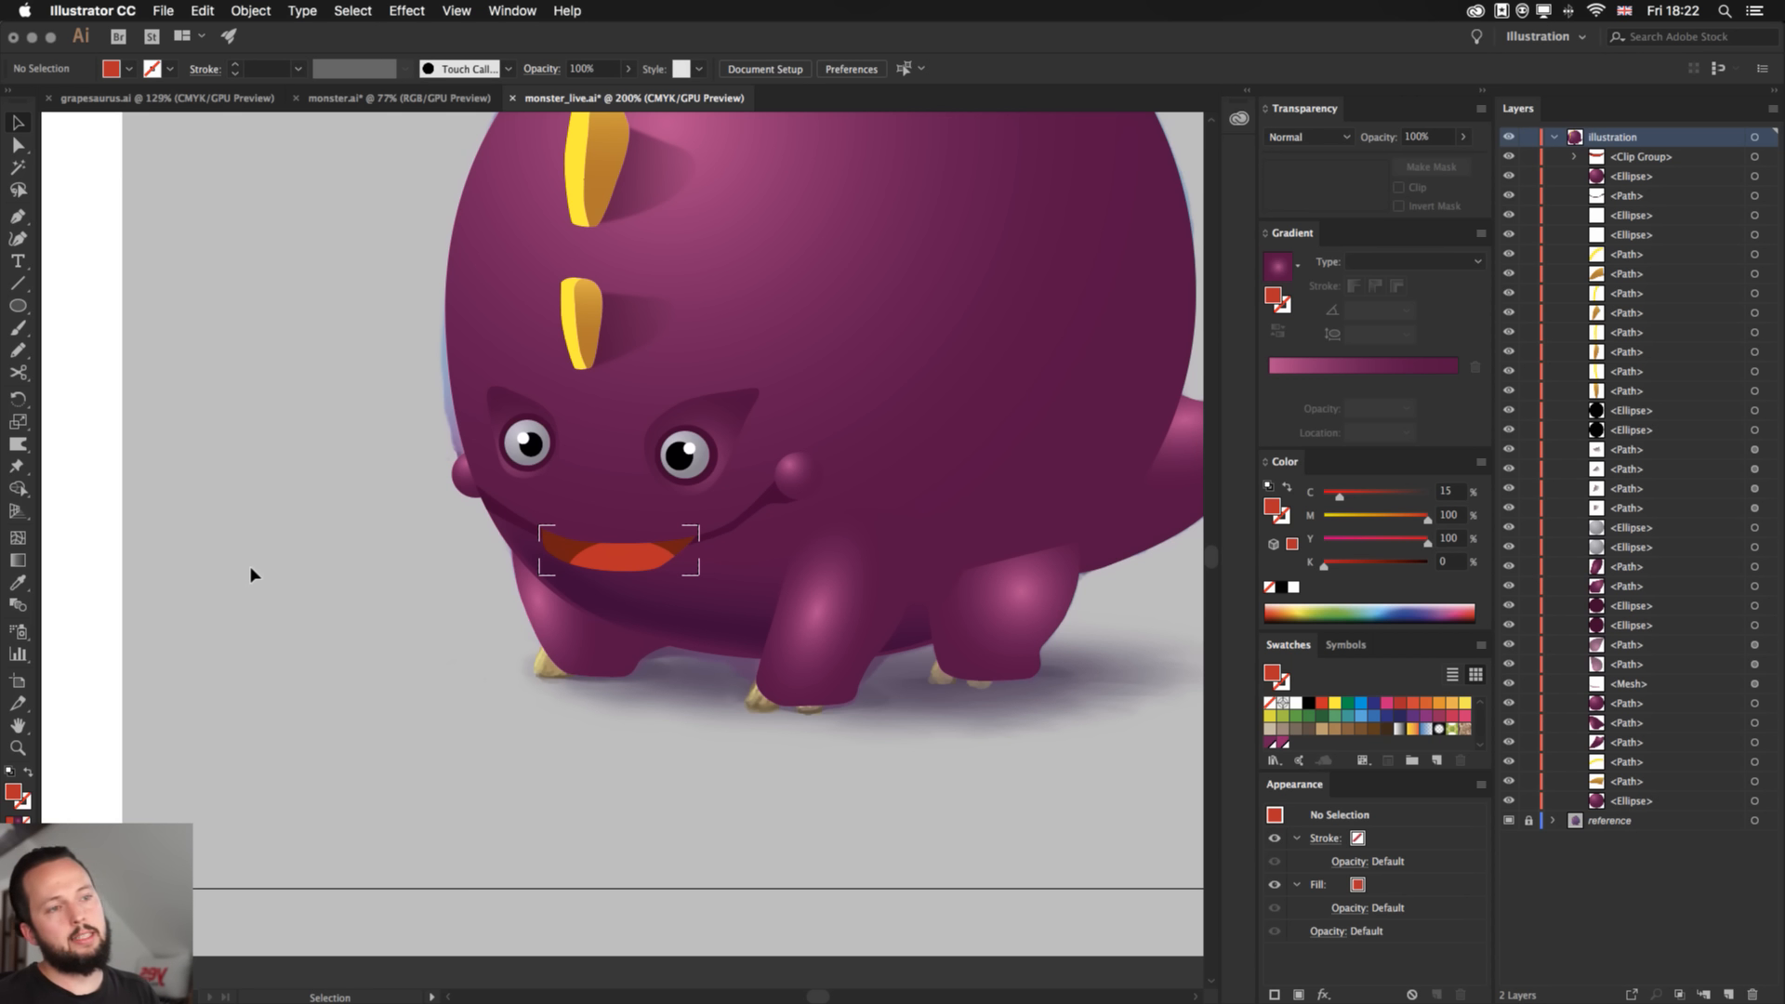
- Select the red ellipse alone inside the clipped mouth and raise it to fill more of the opening's middle
key("super+plus")
key("super+plus")
key("super+plus")
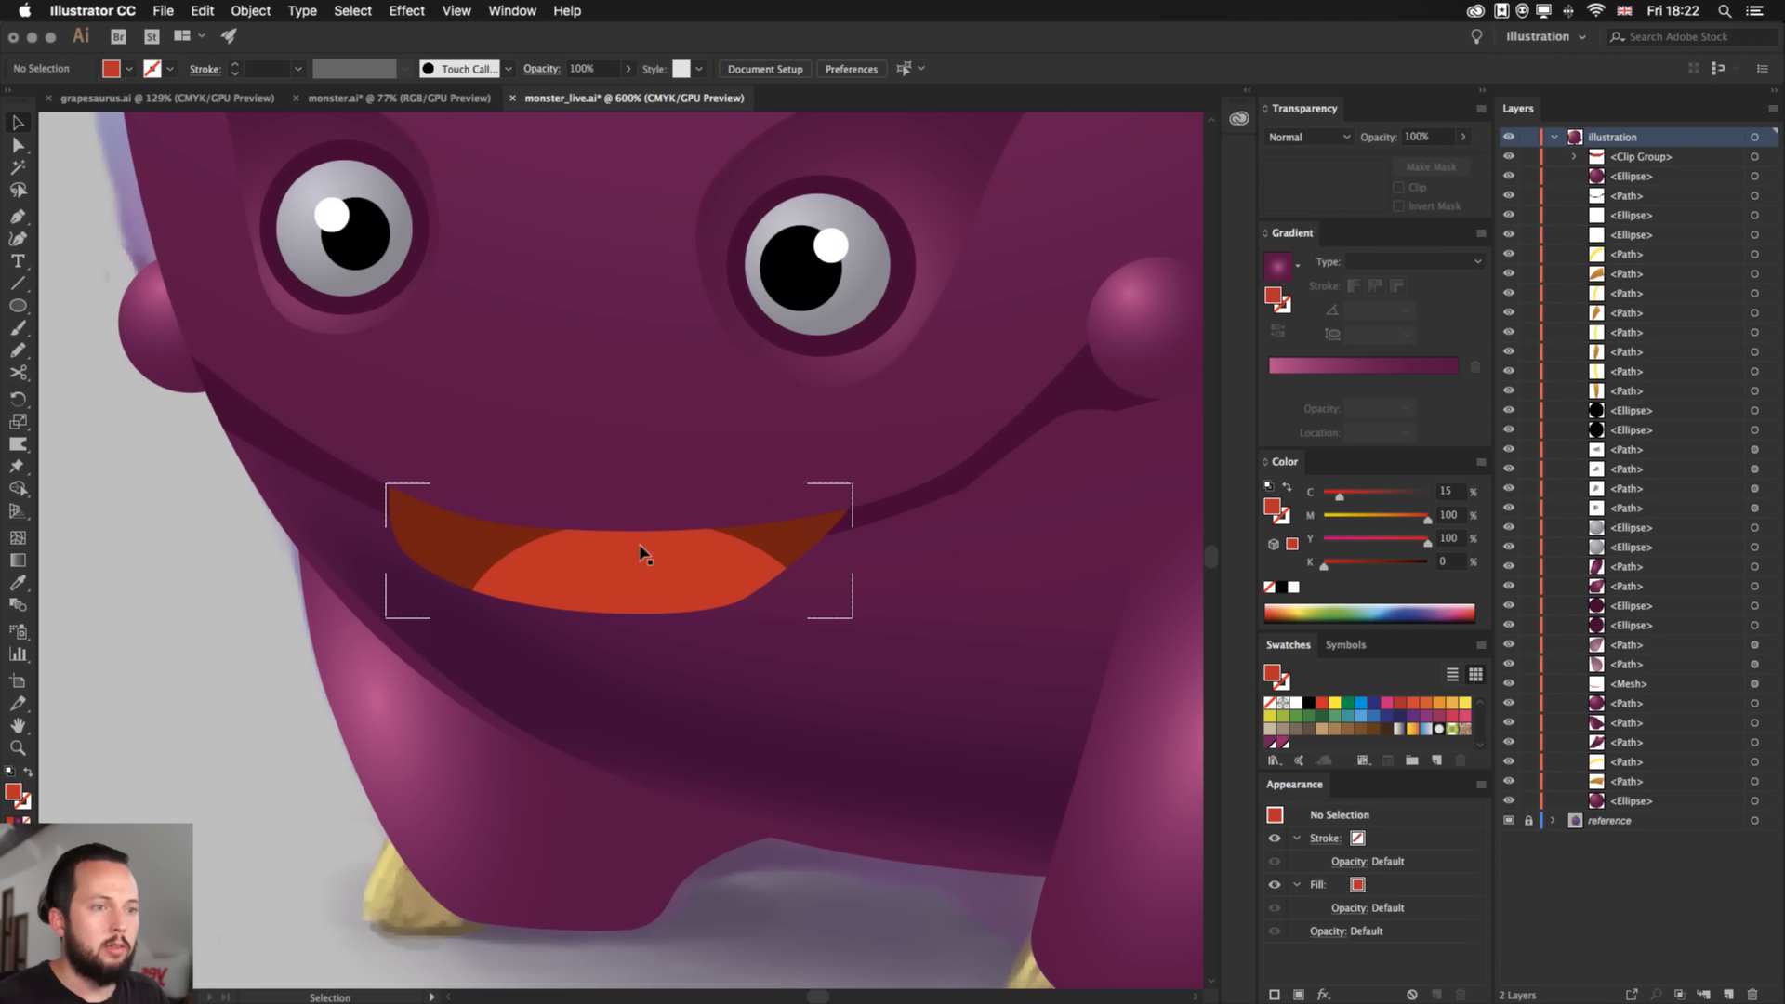
left_click(616, 571)
key("a")
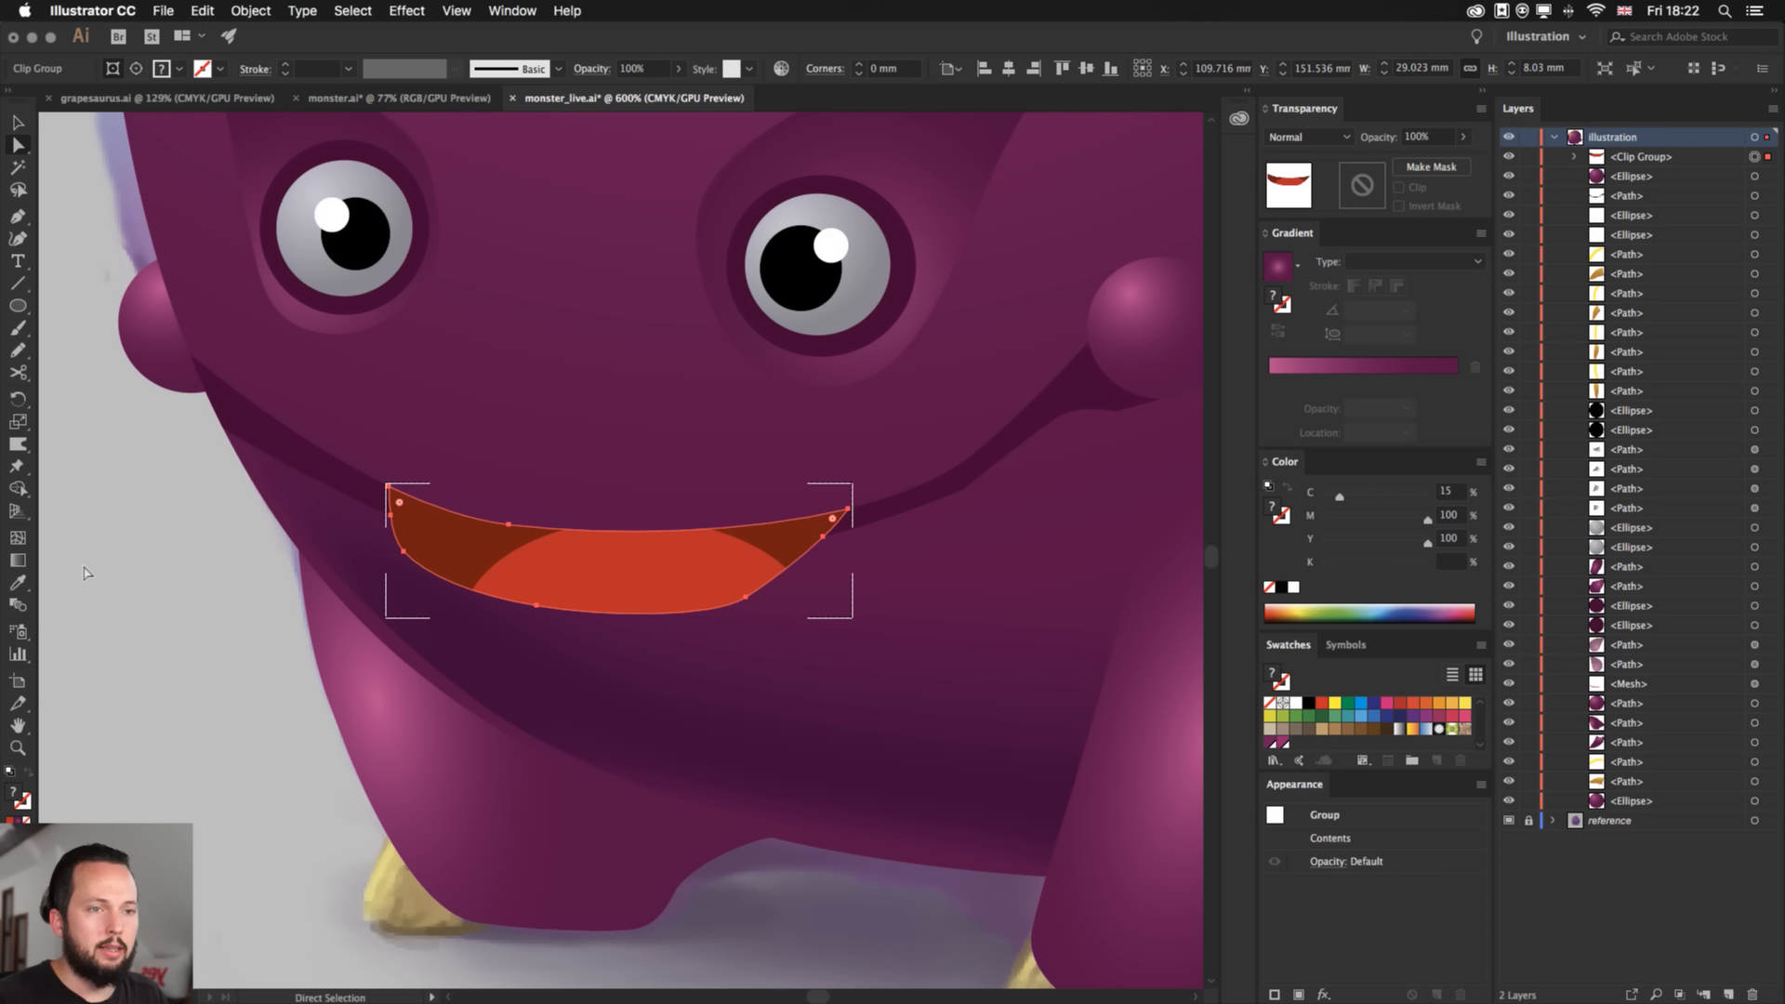
left_click(577, 550)
key("v")
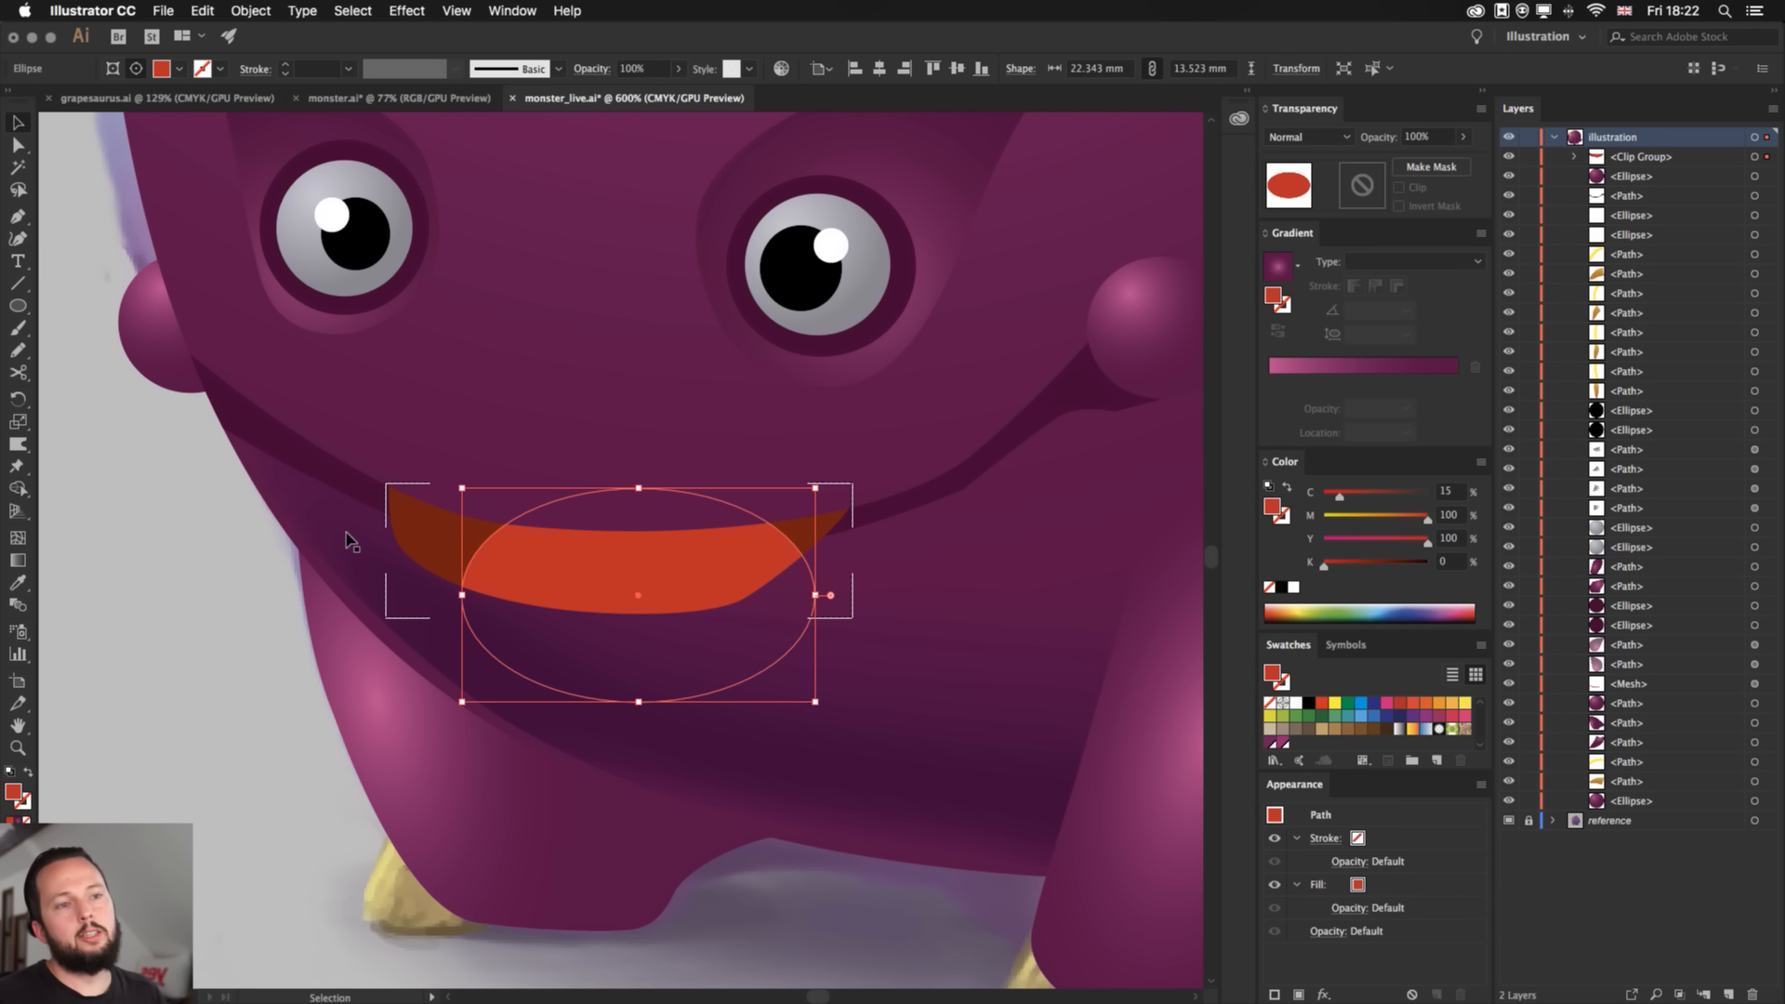
left_click(203, 537)
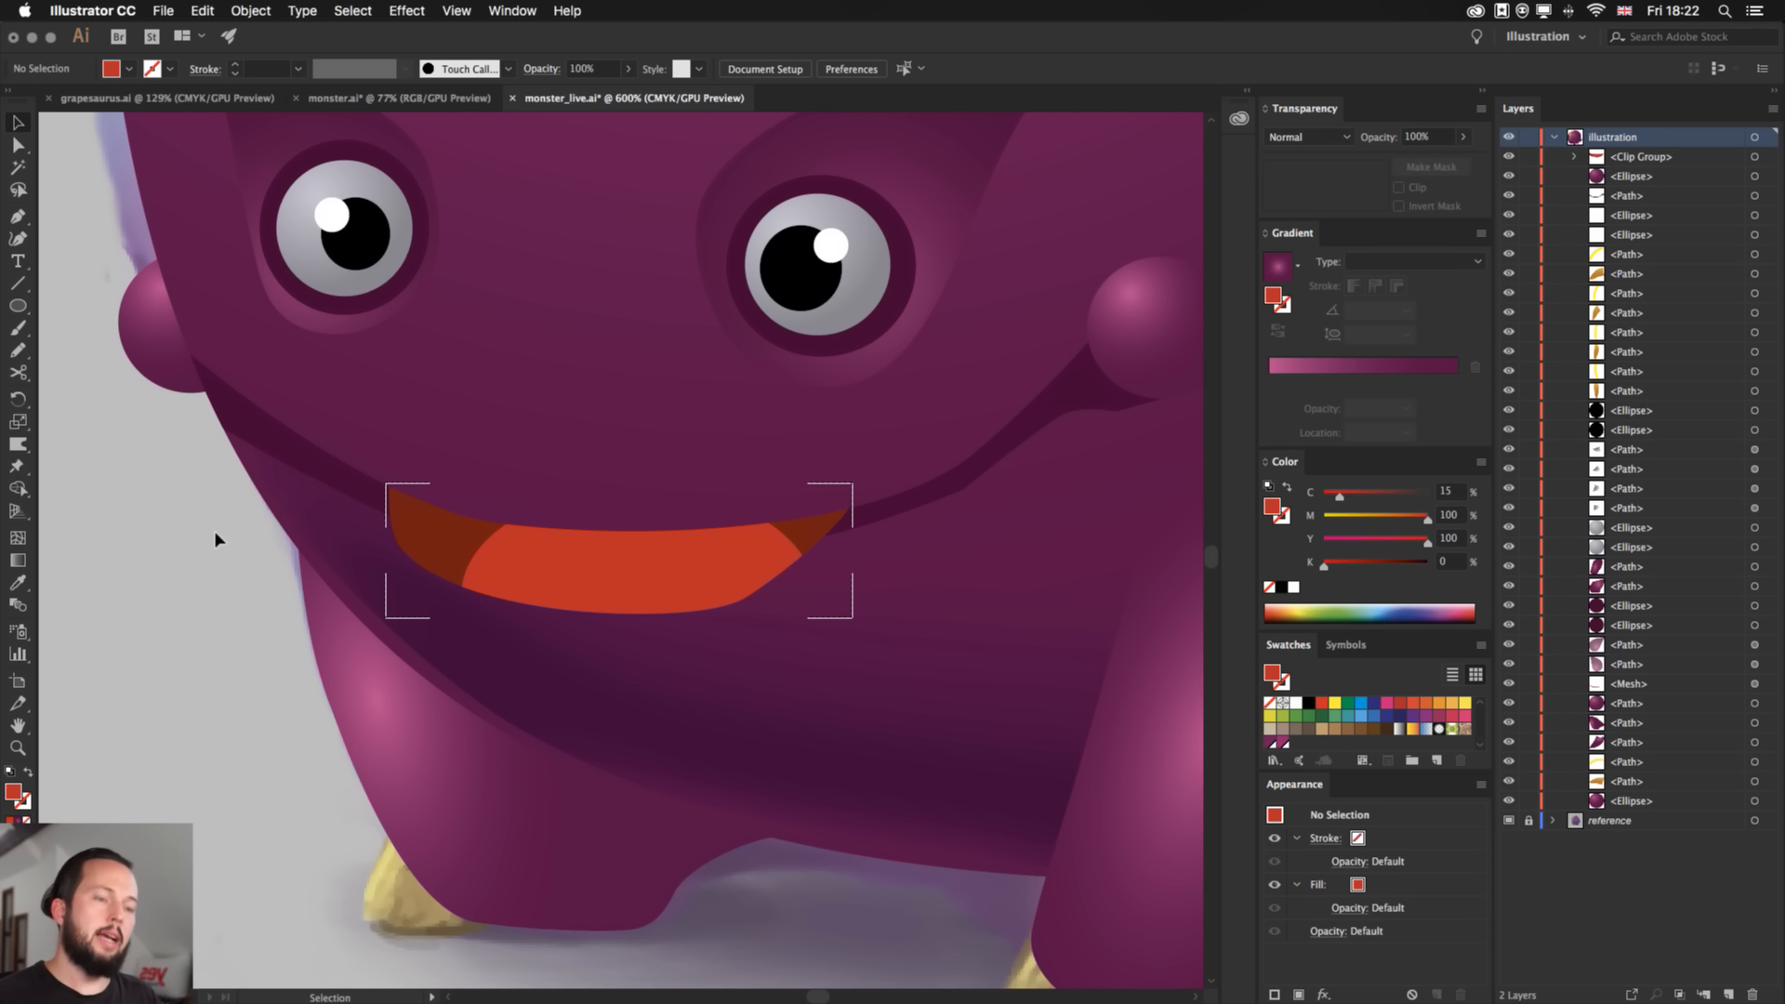
- Draw a tooth ellipse about 1.5 by 3.6 mm at the mouth's upper edge and sample the eye's grey gradient onto it
key("l")
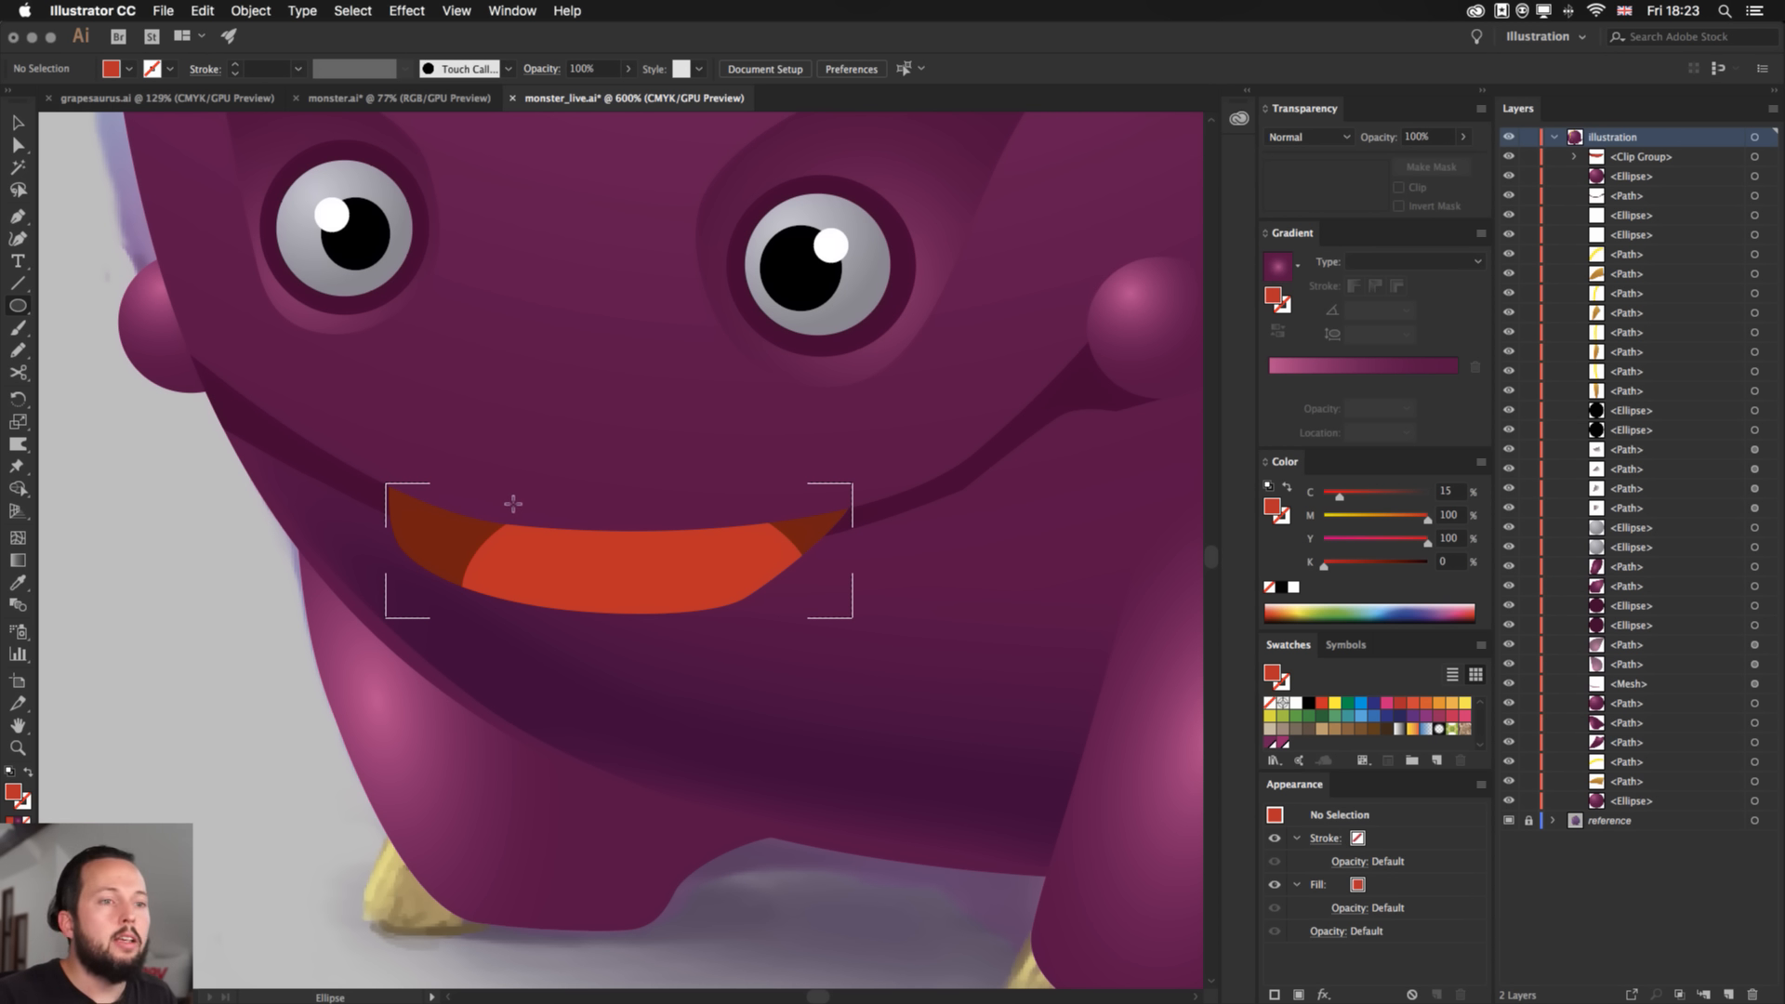
left_click_drag(514, 503, 532, 553)
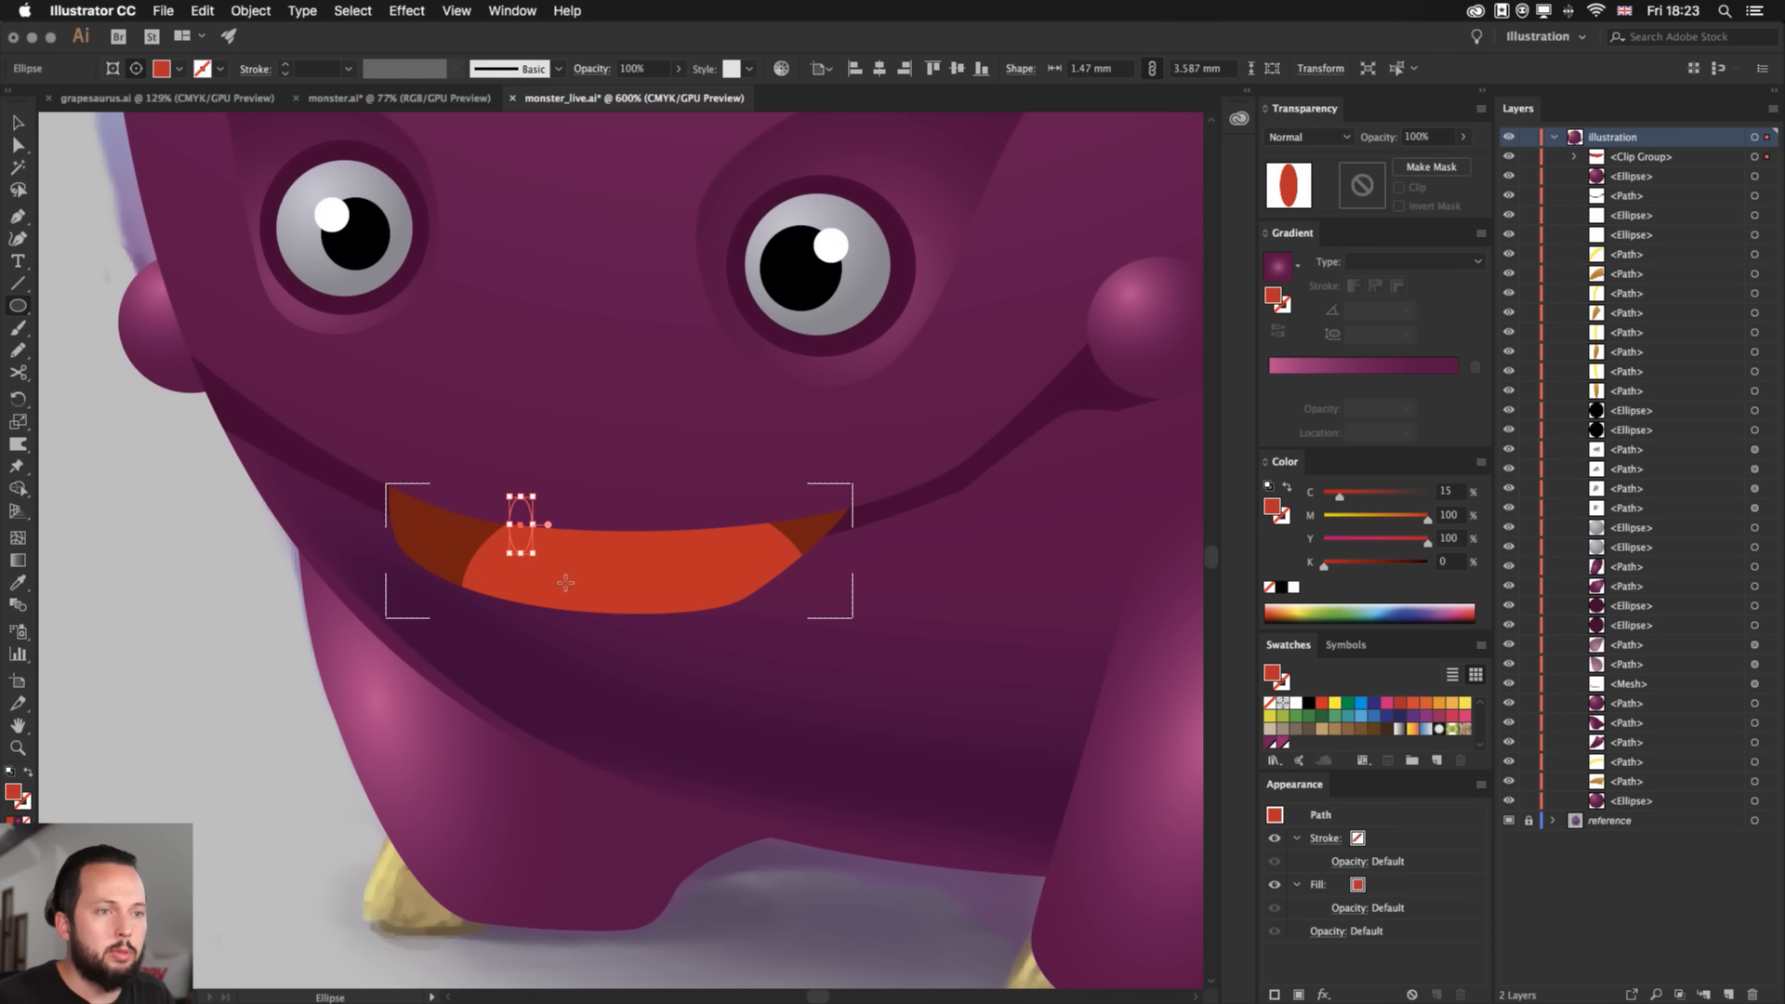
key("i")
left_click(854, 247)
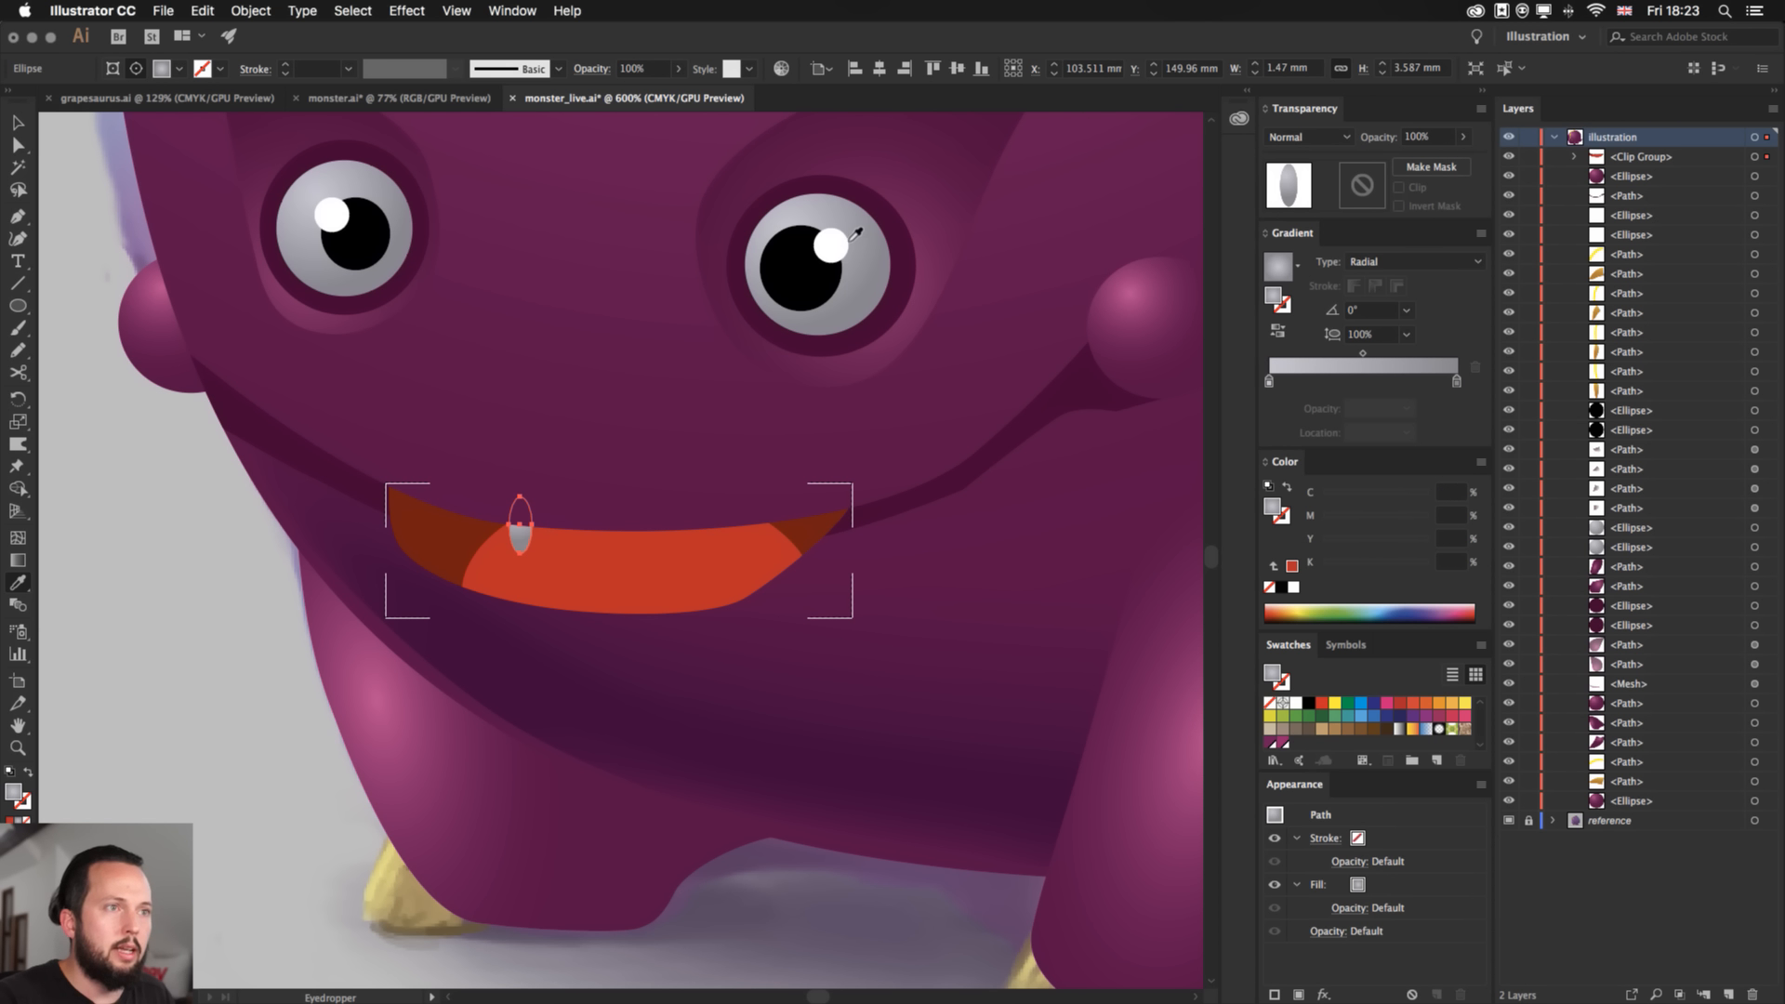
- Shift the tooth slightly down and right and widen it to about 2 mm, comparing it with the reference in outline view
key("v")
key("Down")
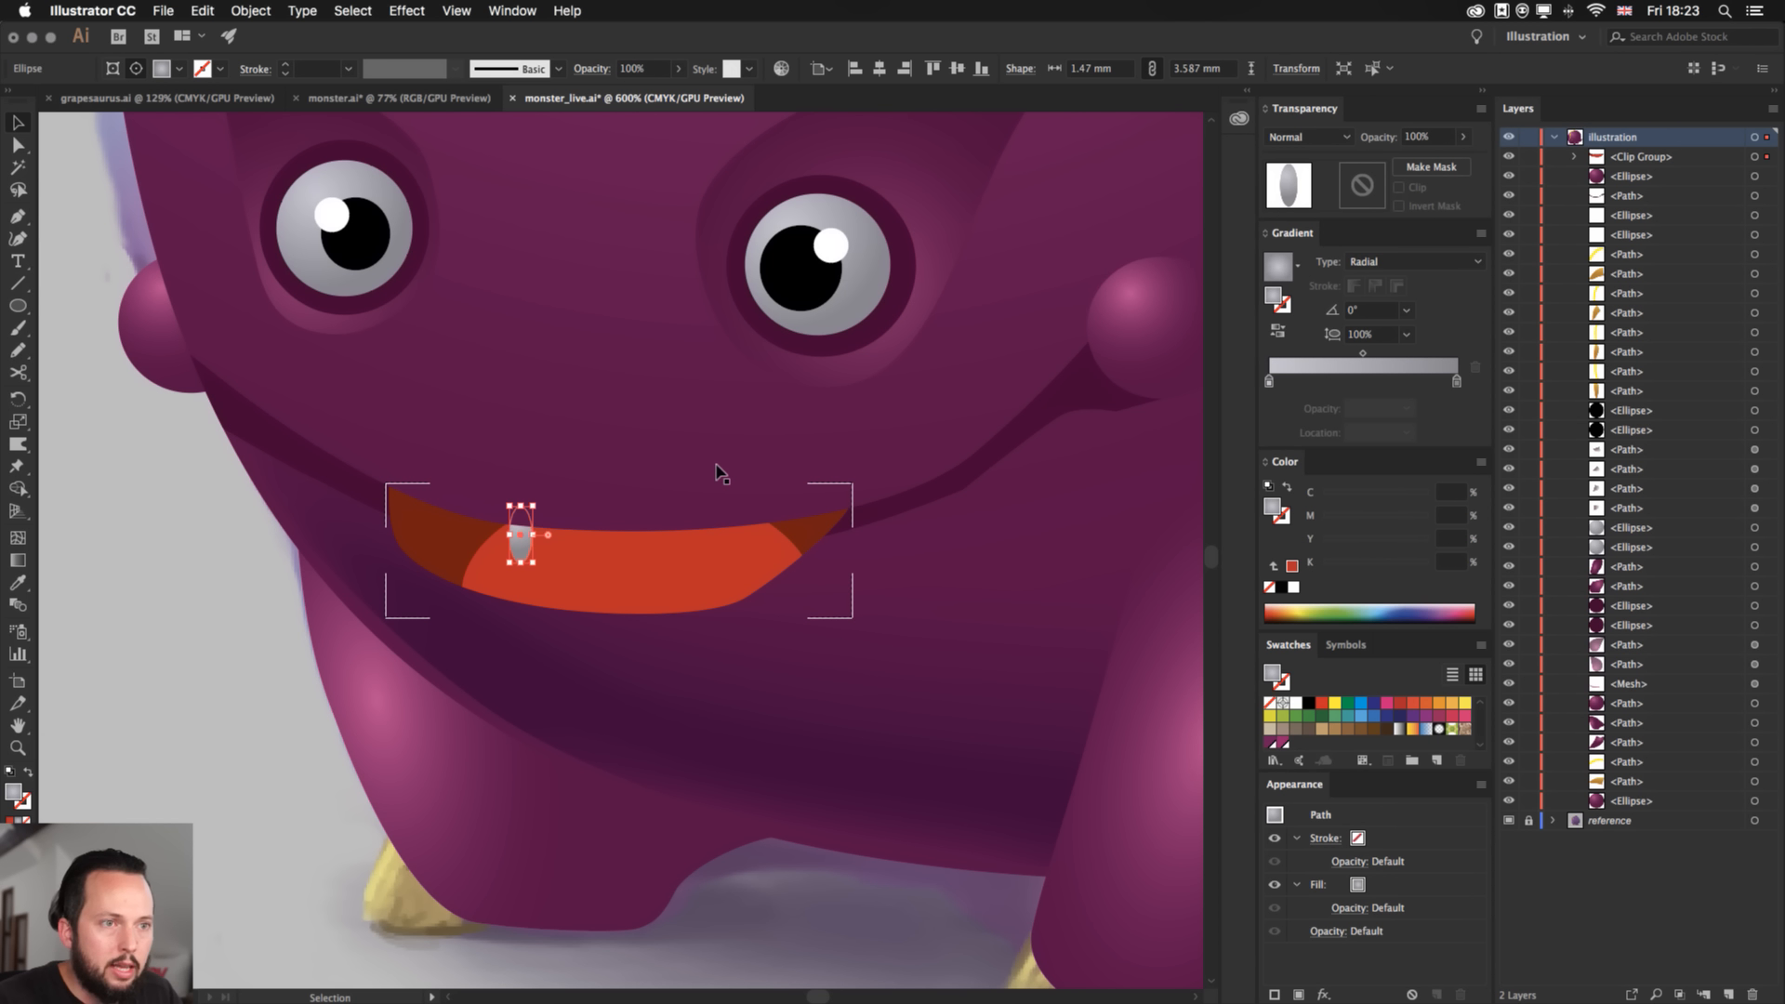
key("Right")
key("Right")
key("super+equal")
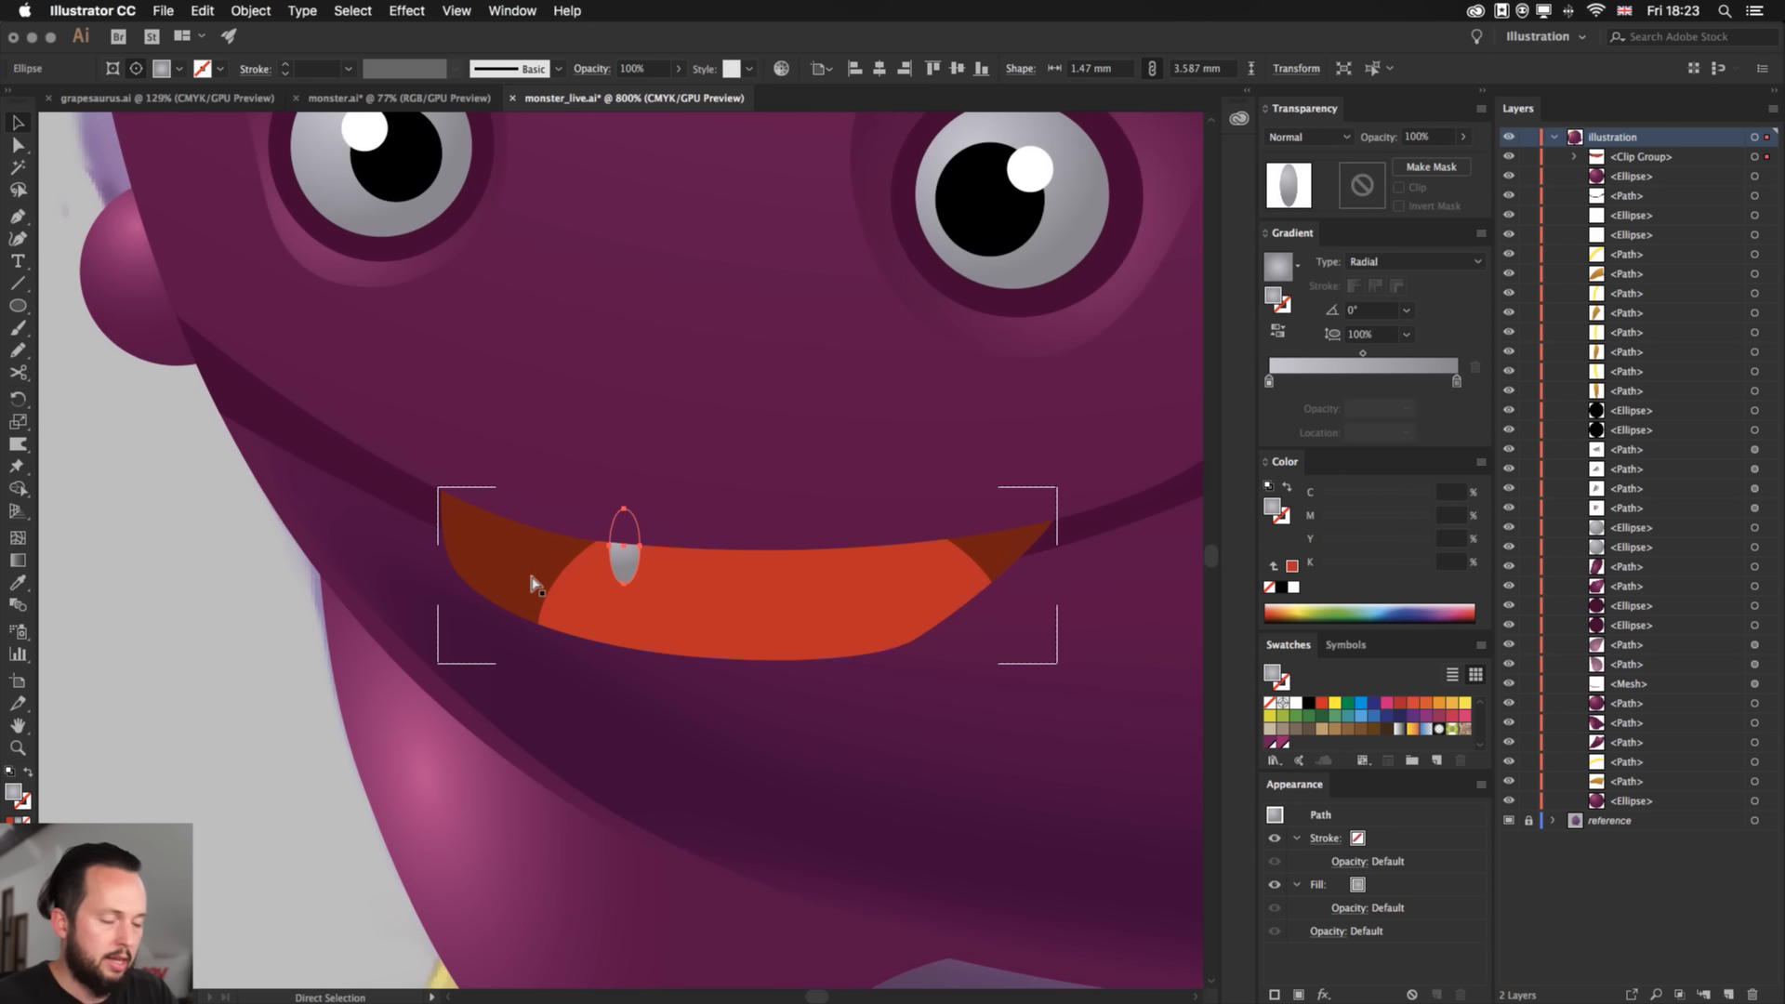
key("super+equal")
key("a")
key("super+y")
key("v")
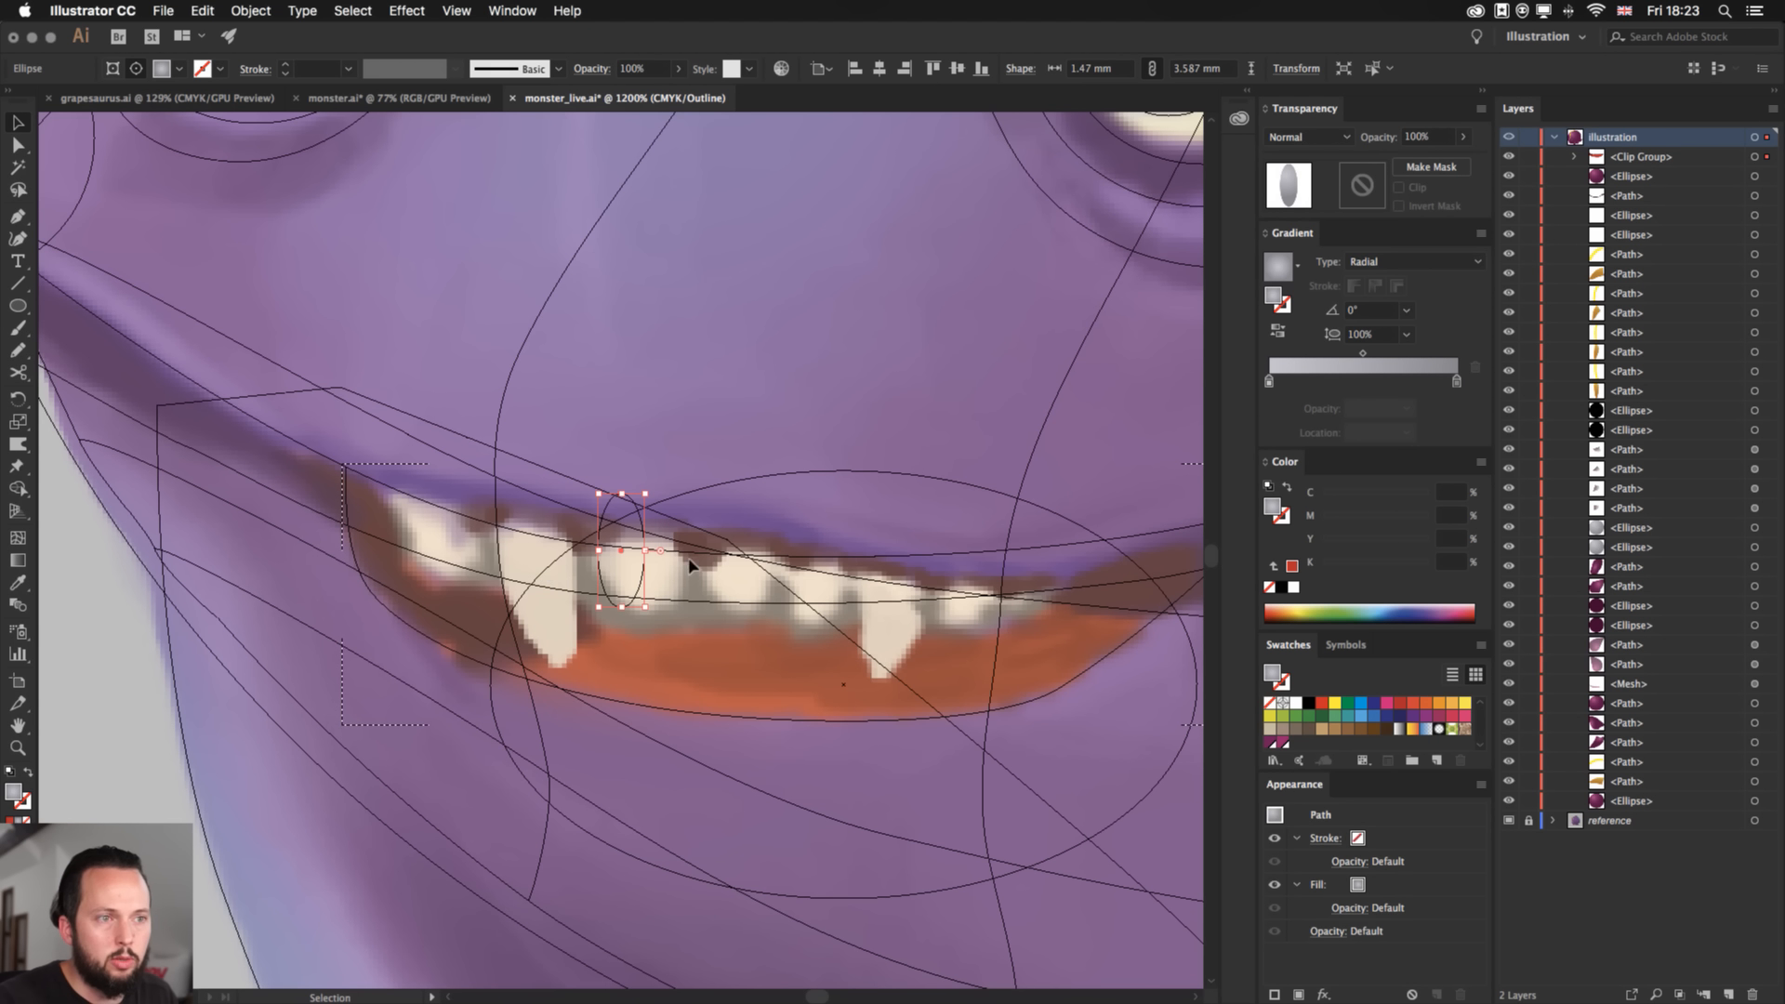
left_click_drag(643, 558, 661, 560)
key("super+y")
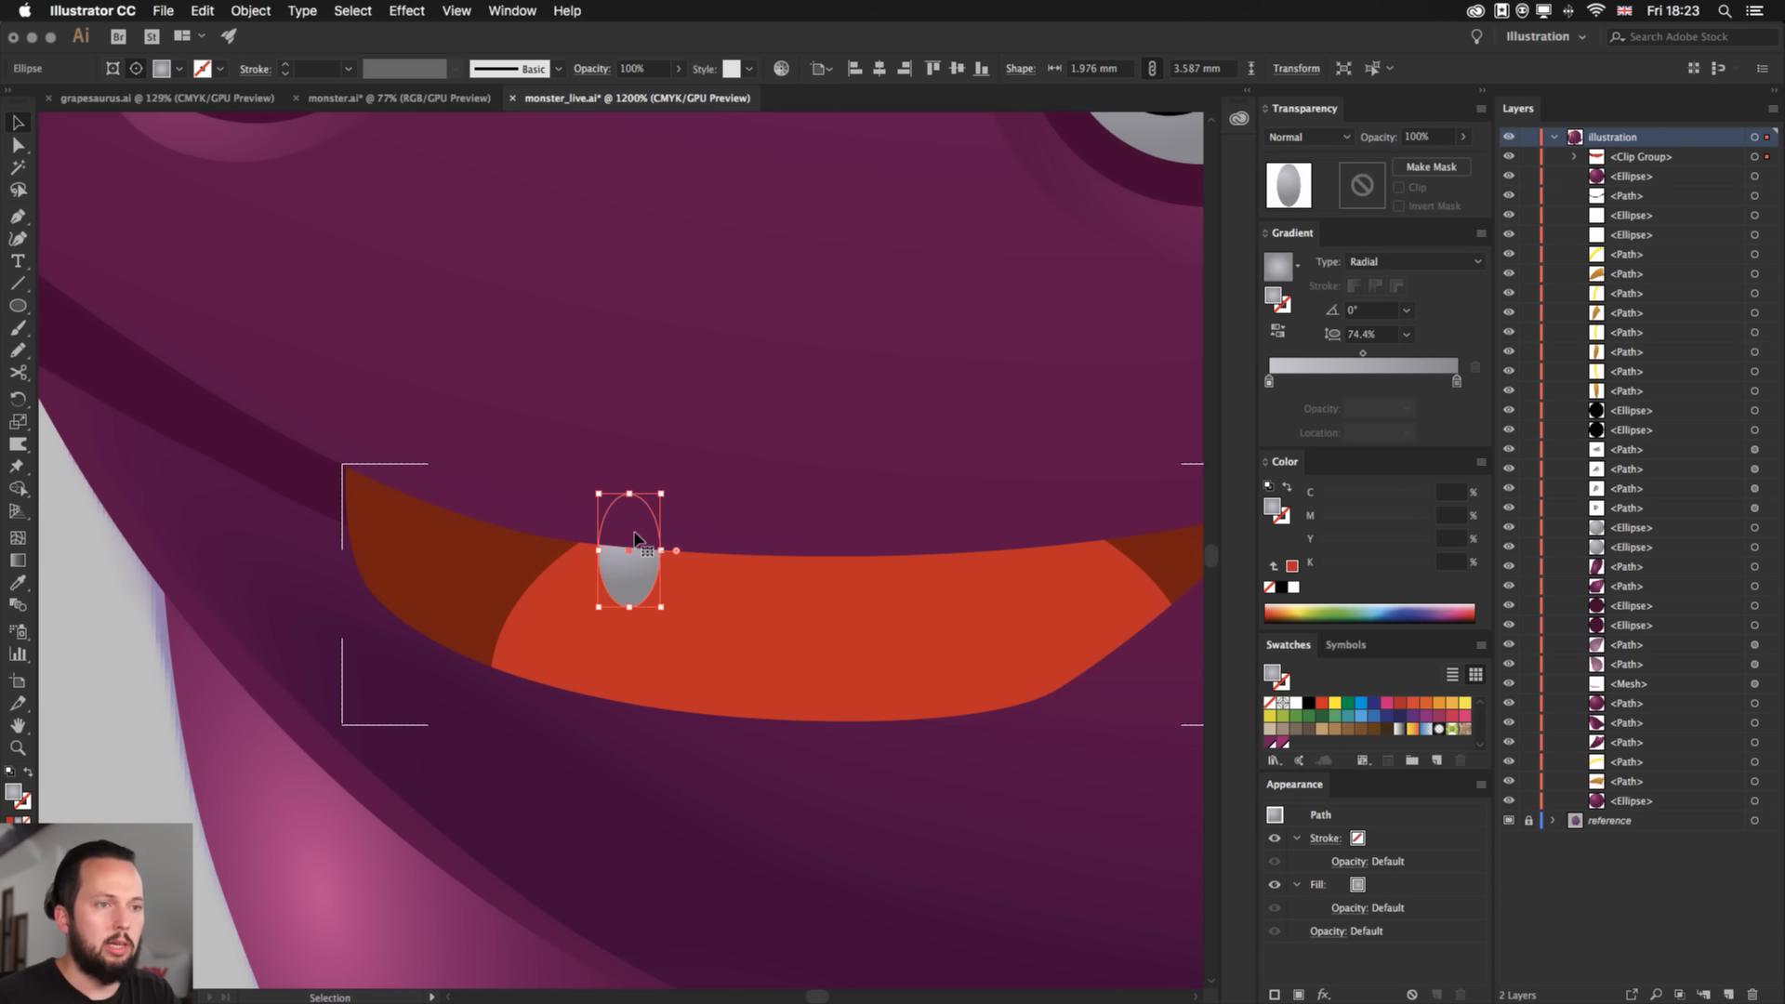
left_click_drag(633, 570, 638, 576)
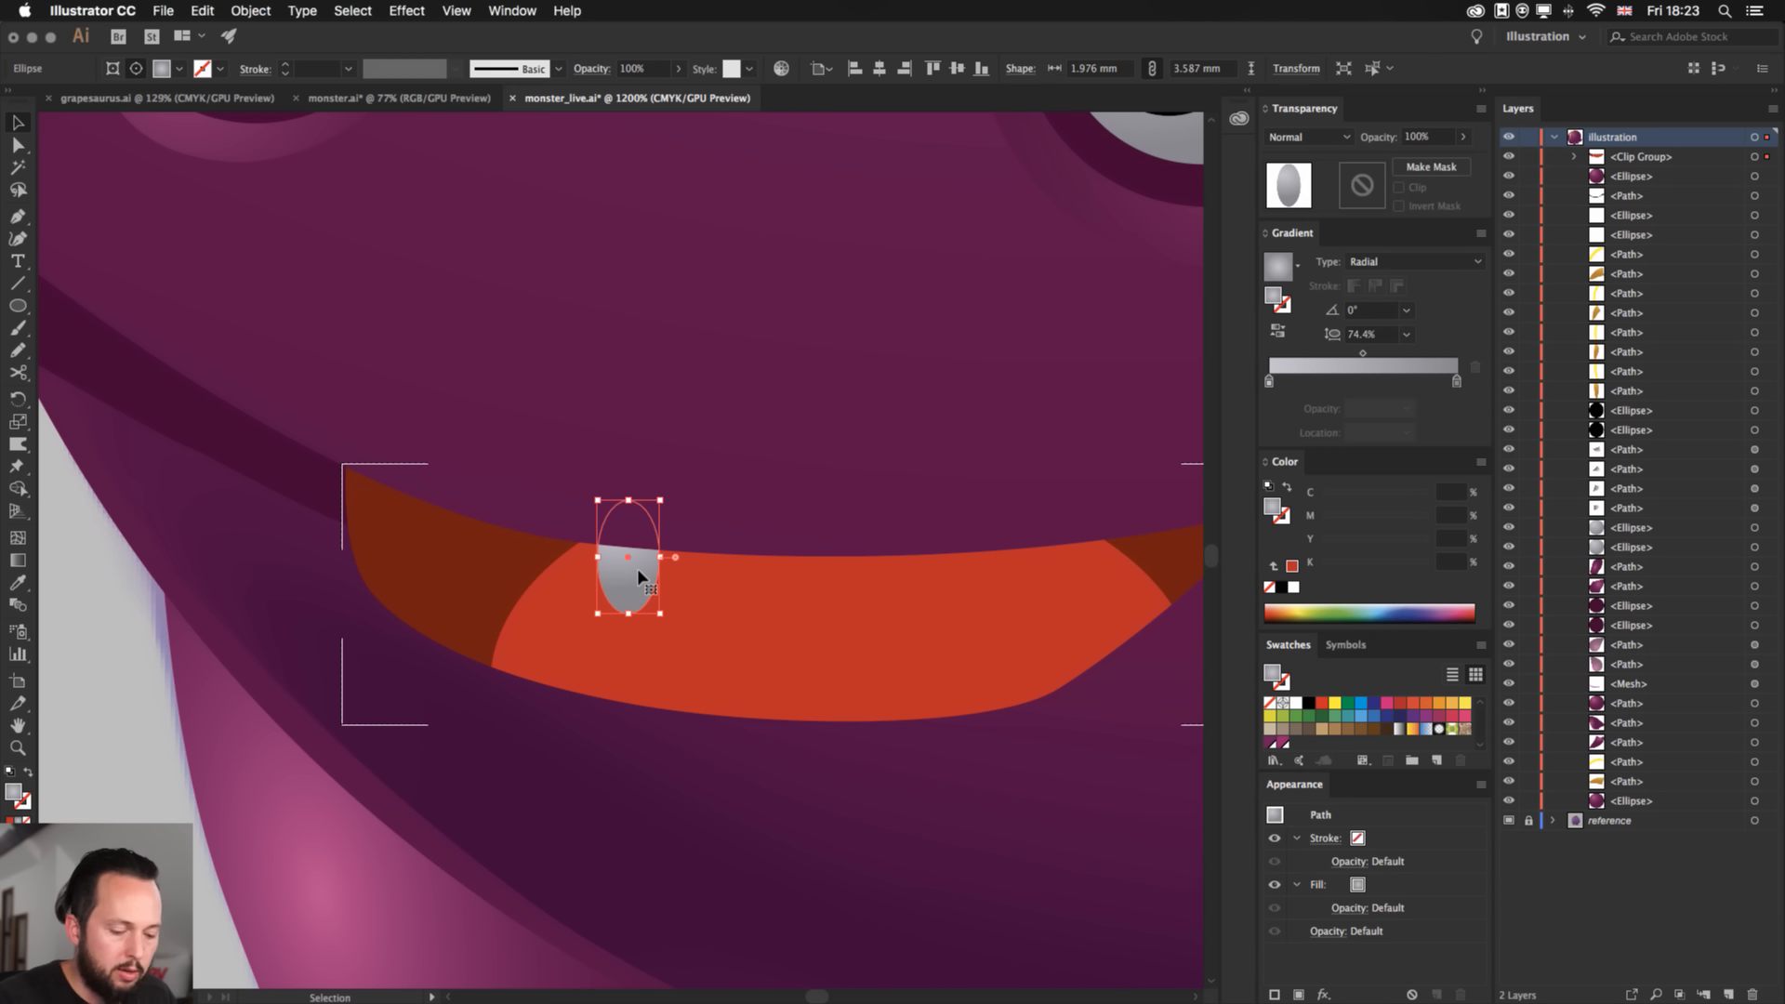
- Redraw the tooth's radial gradient from its lower tip upward, then deselect the tooth
key("g")
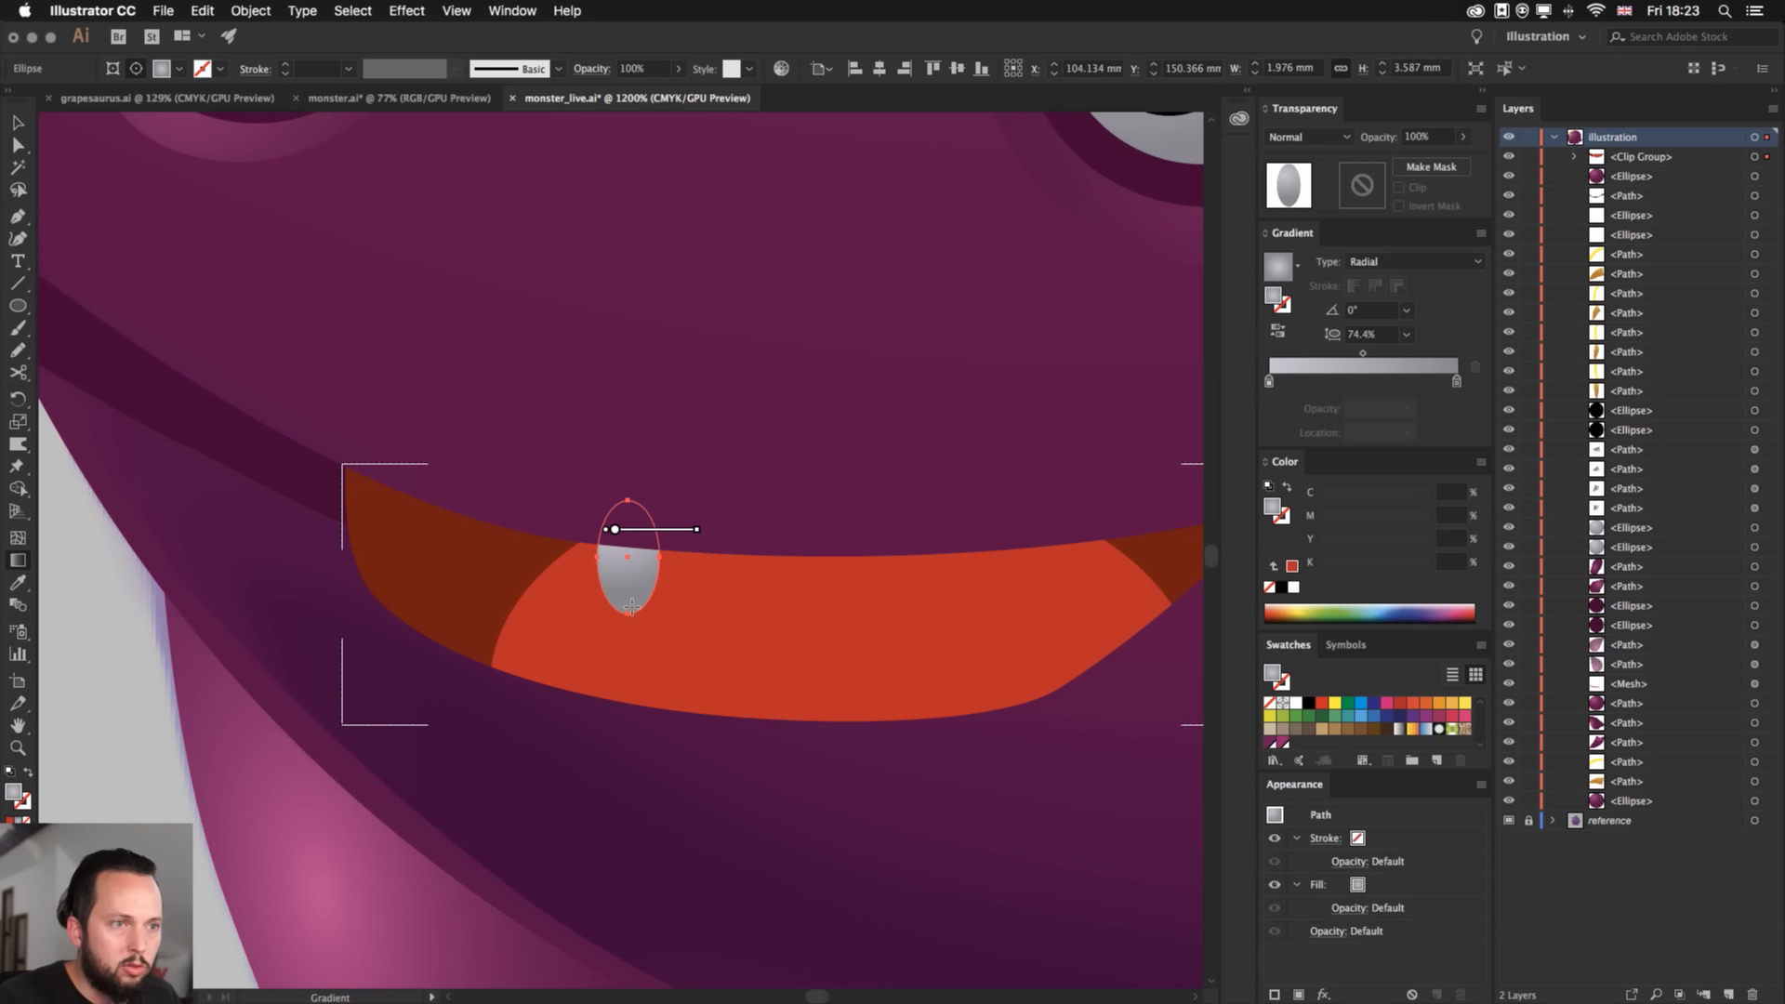
left_click_drag(631, 607, 640, 538)
key("v")
right_click(109, 633)
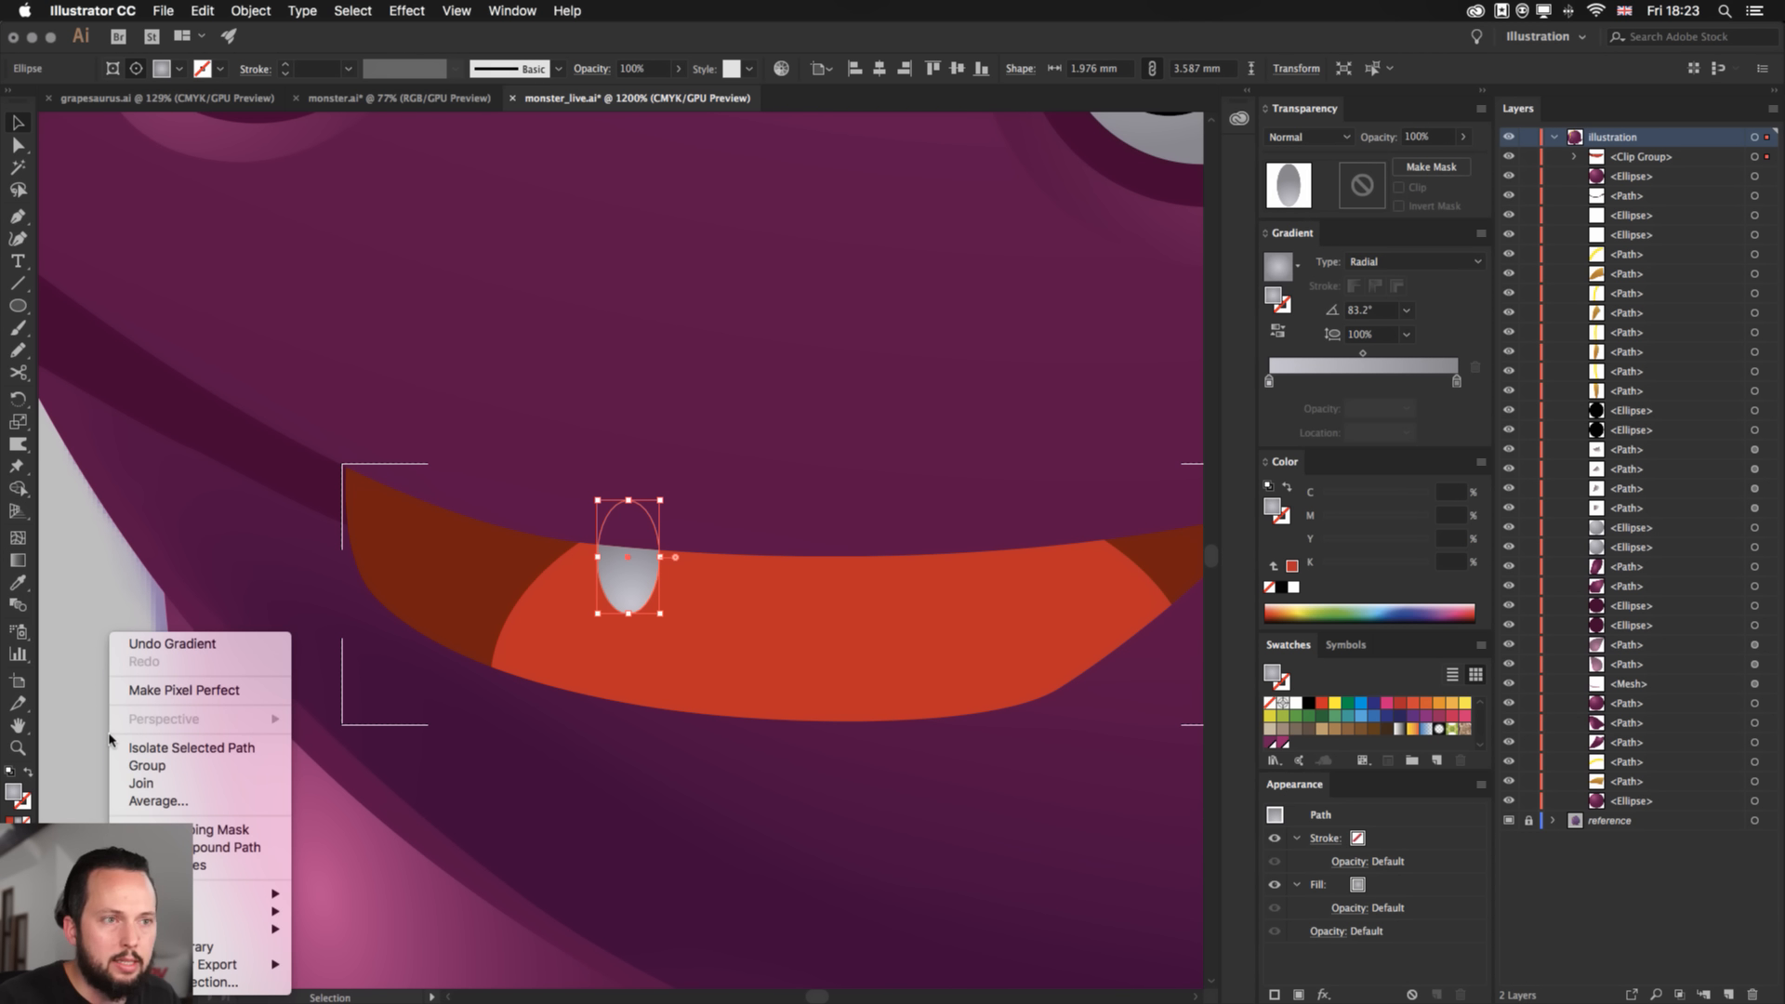
left_click(74, 585)
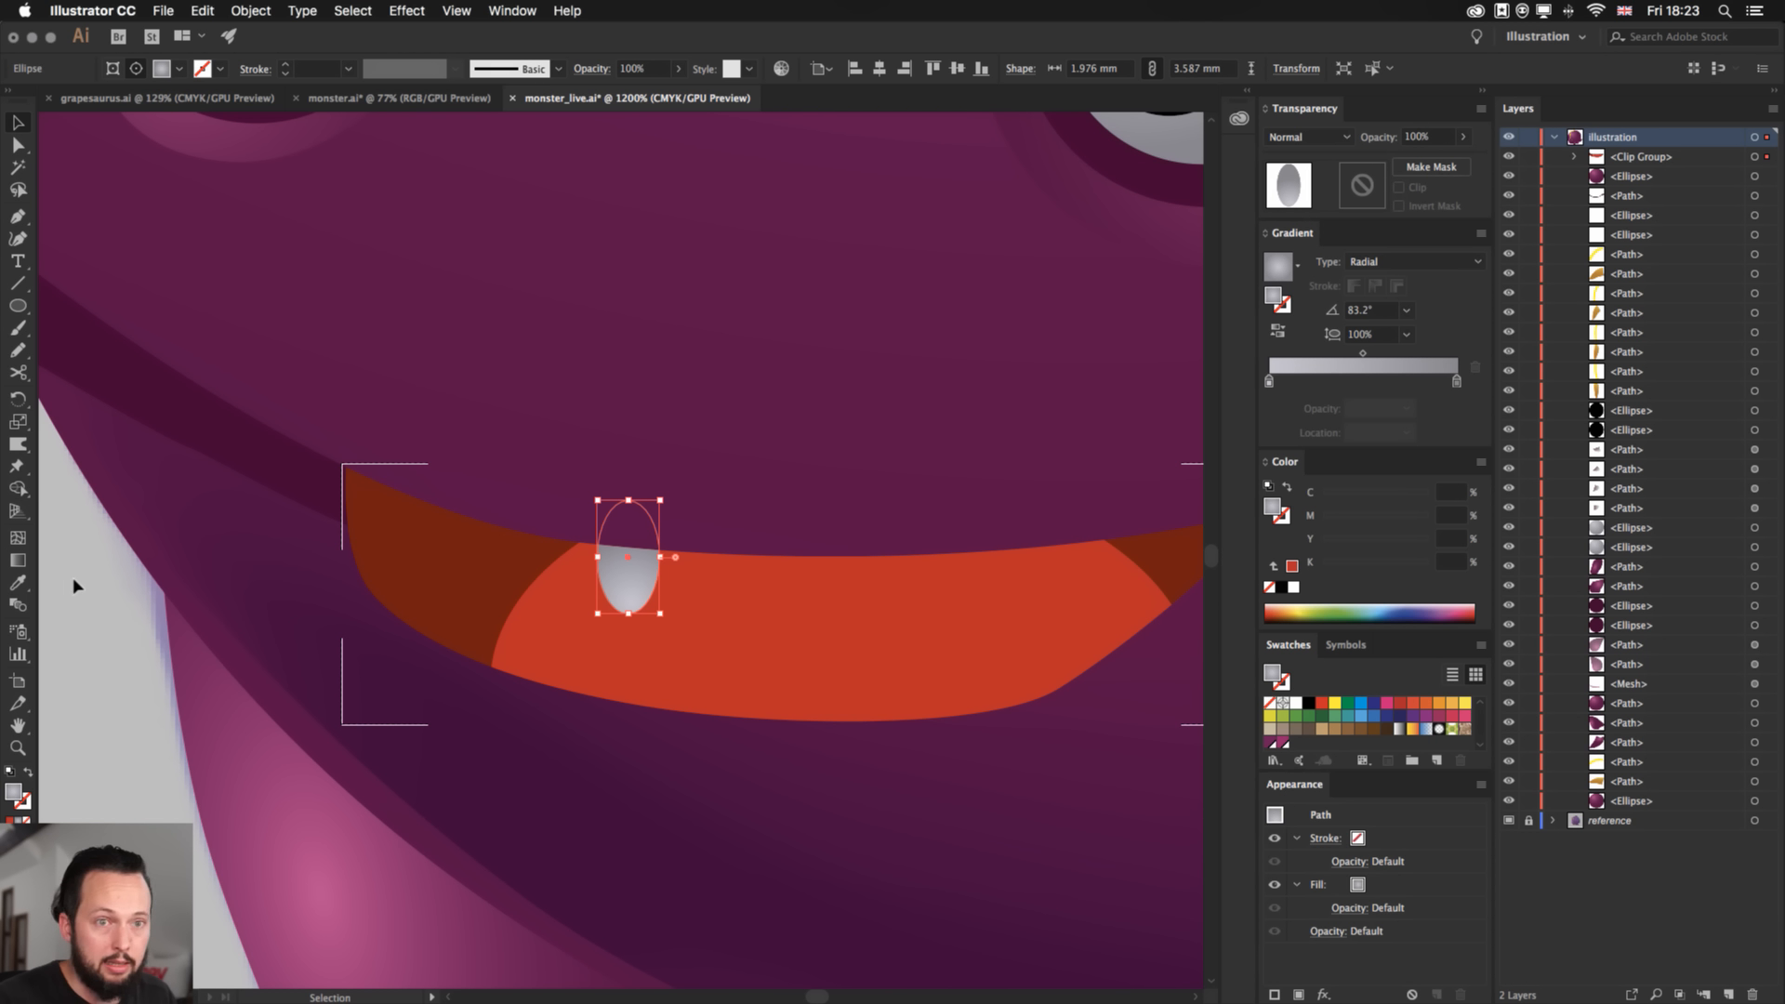
left_click(72, 578)
- Select the tooth within the mouth's clip group and place three copies along the upper lip, making four teeth
left_click(635, 575)
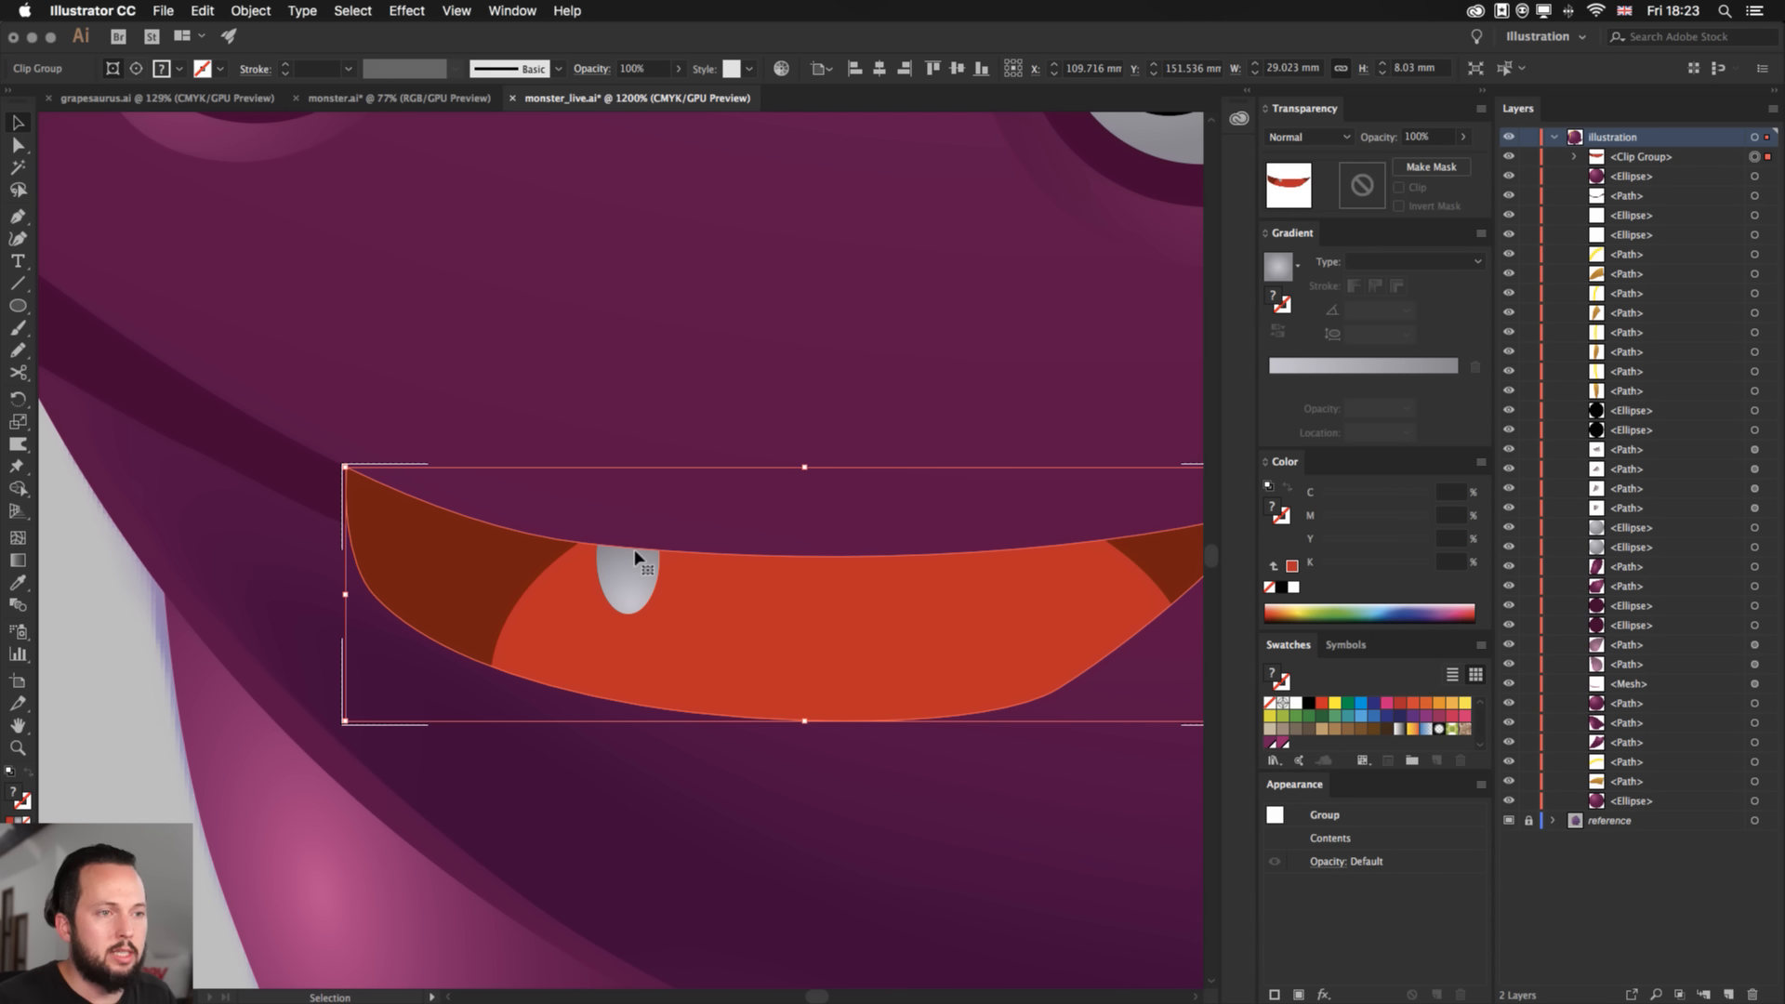
left_click(1576, 156)
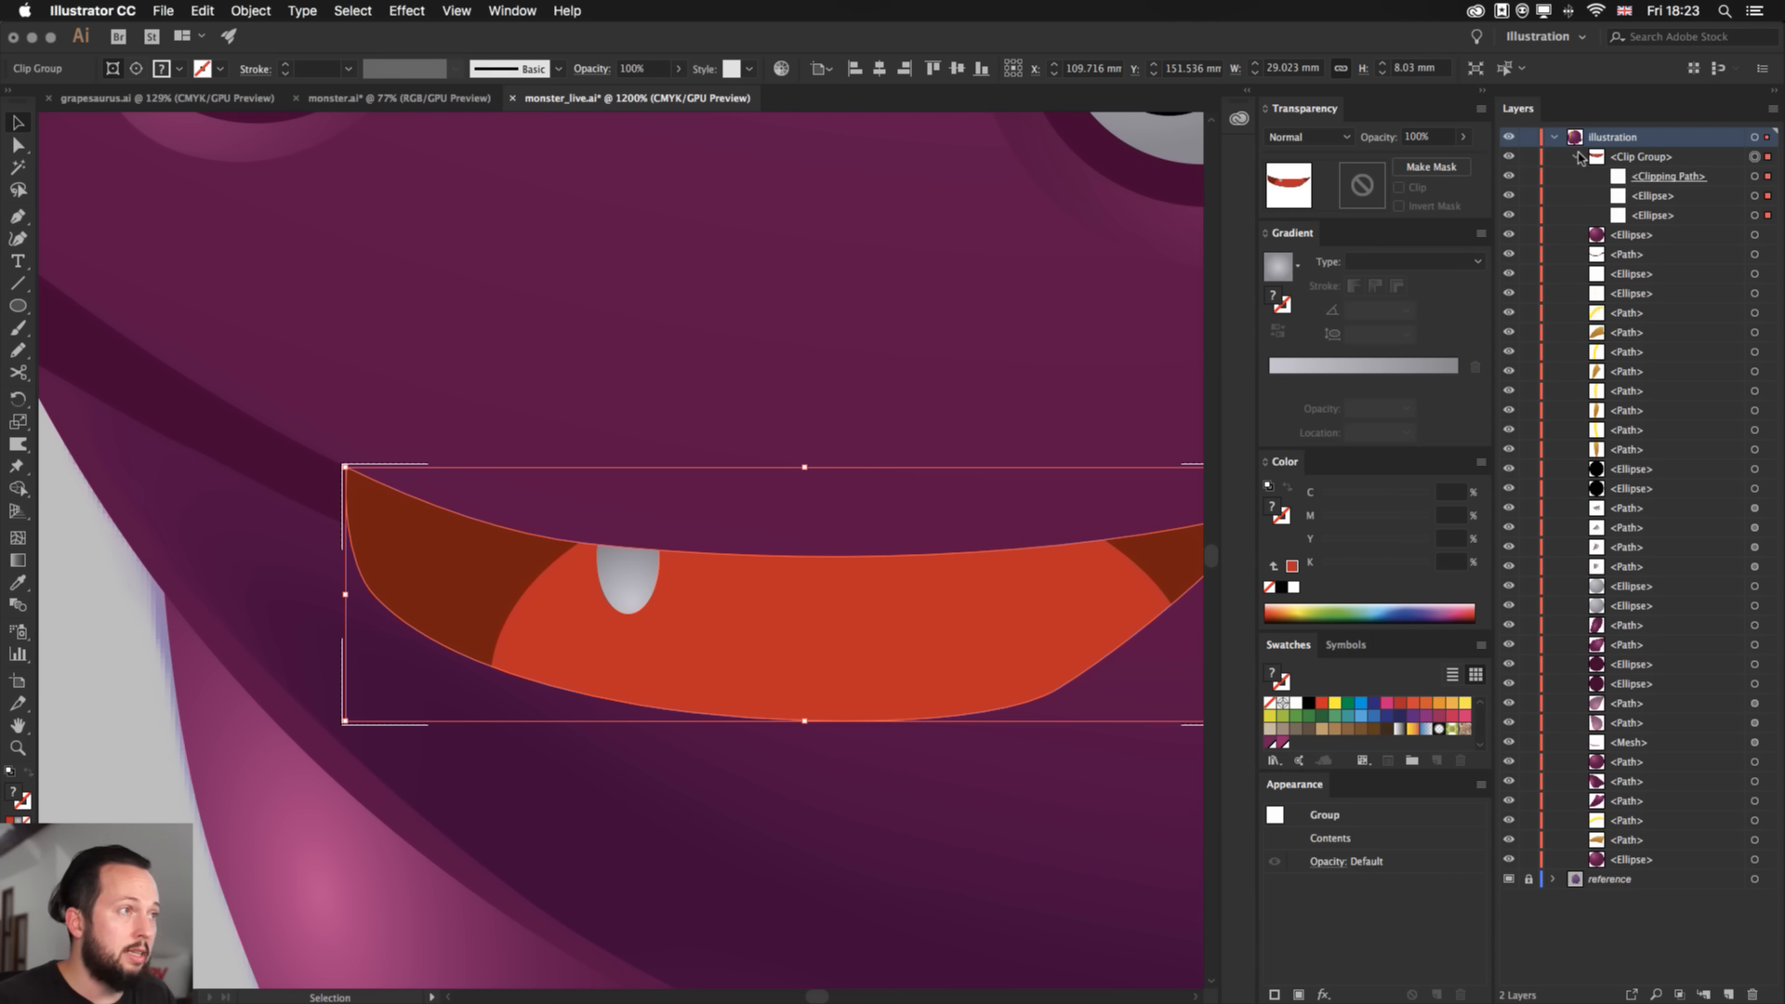
left_click(1757, 195)
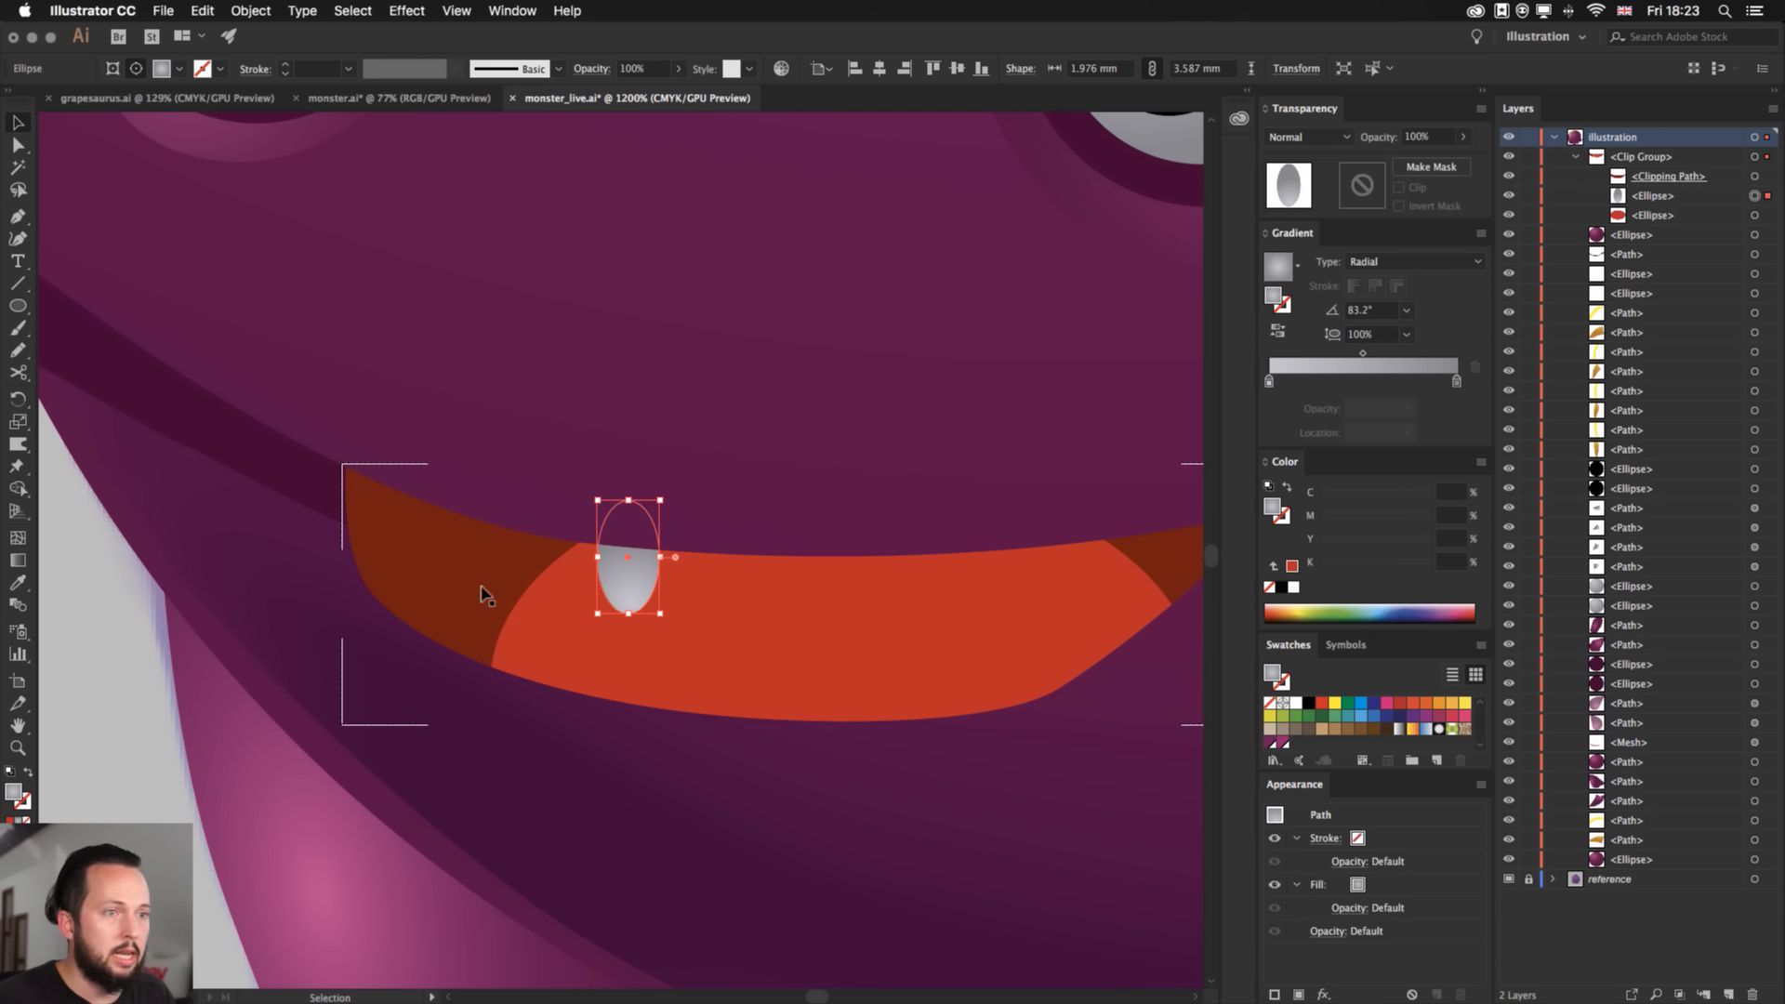
left_click_drag(637, 576, 580, 601)
- Pull the leftmost tooth's bottom anchor point down and slightly right to form a long pointed fang
key("a")
left_click(558, 628)
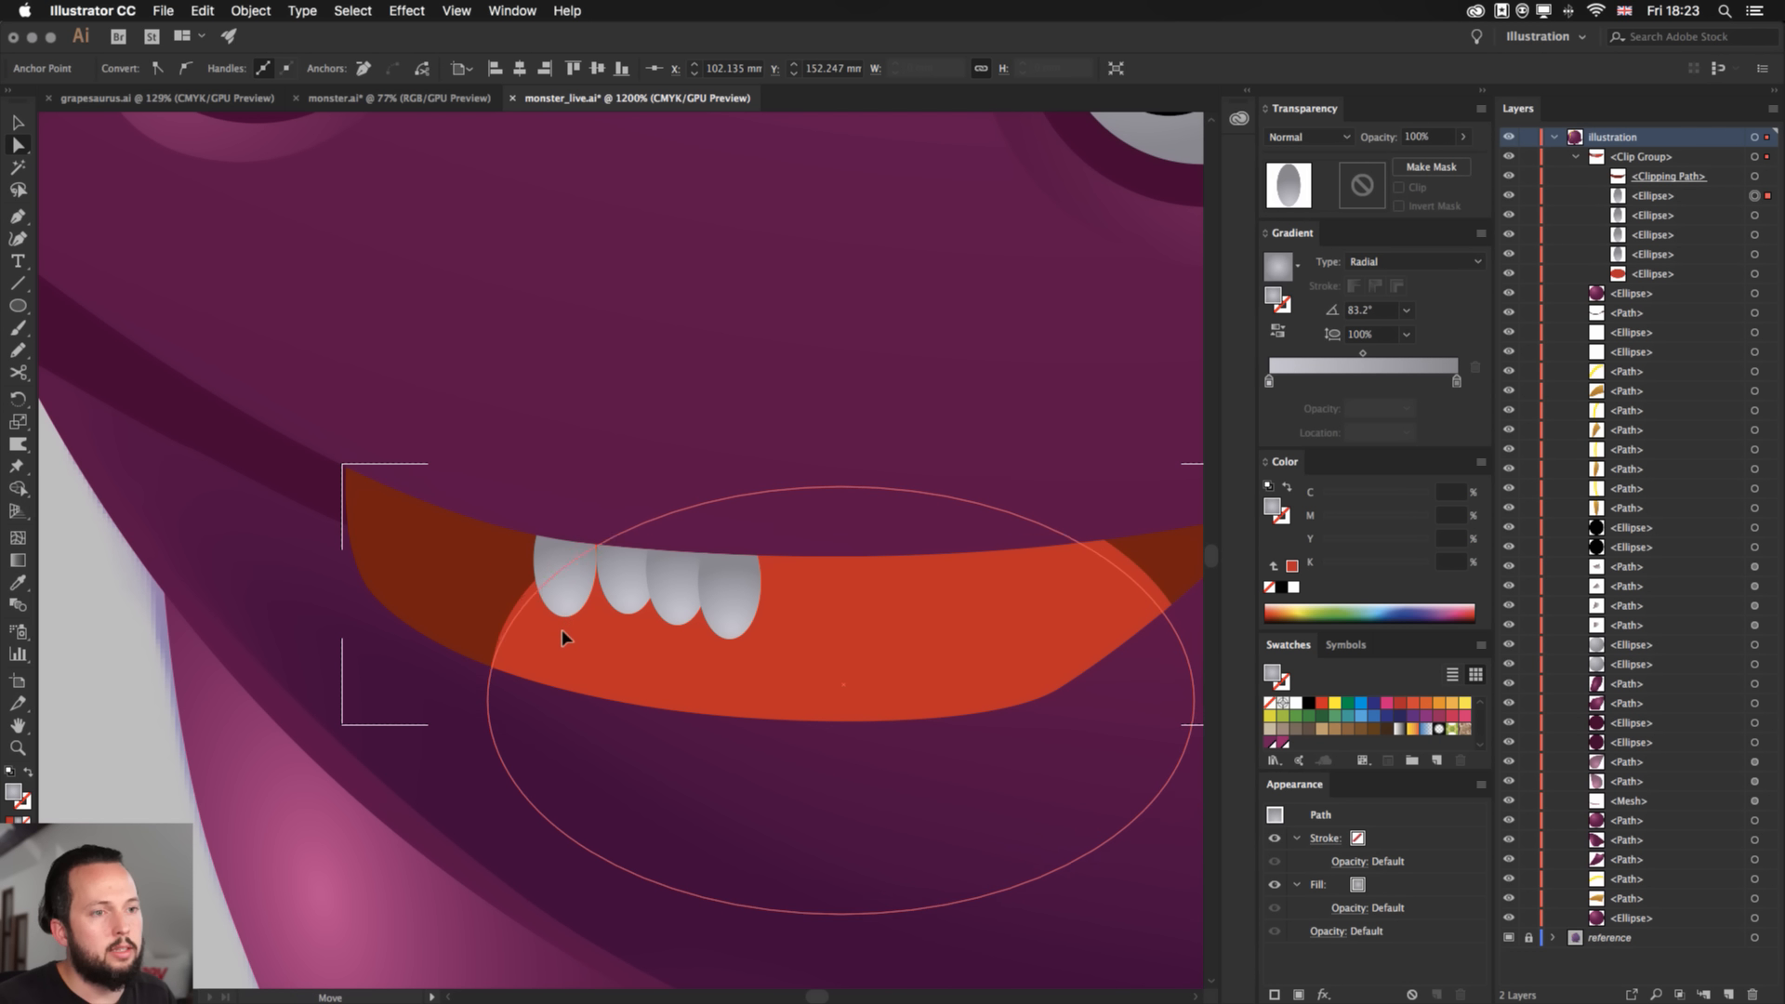
left_click(566, 612)
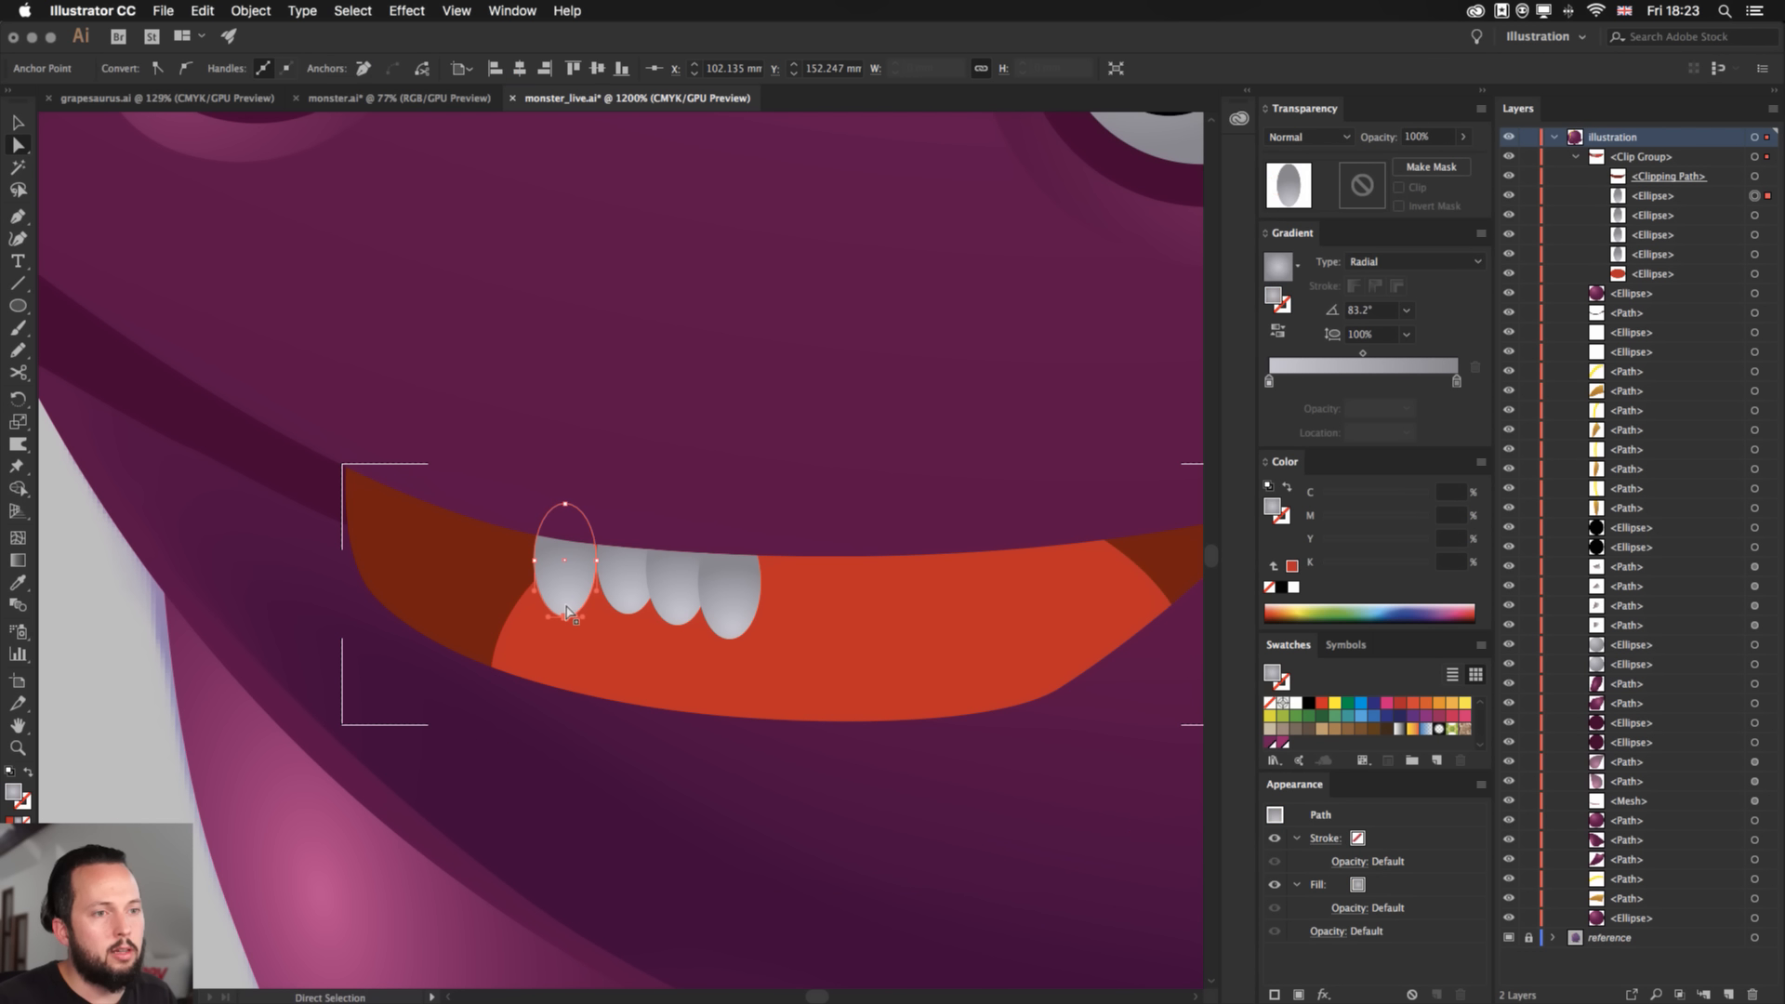
left_click_drag(567, 613, 578, 664)
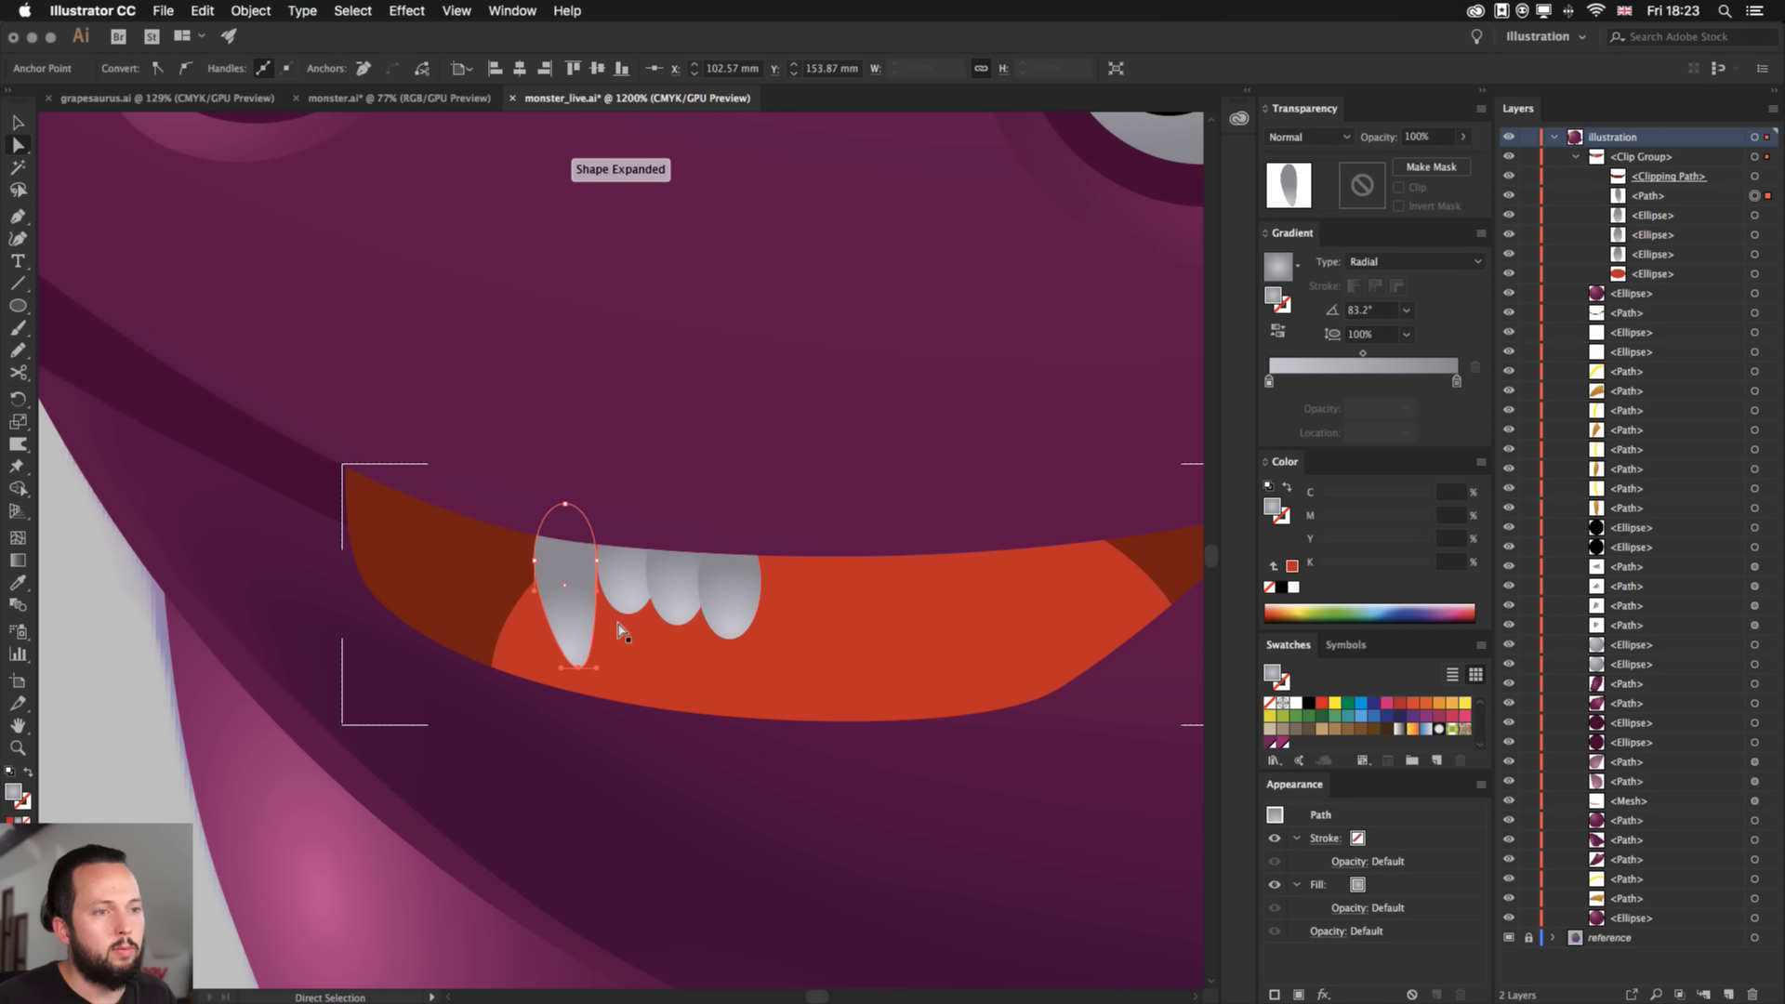
- Extend the fang's radial gradient farther up towards the lip
key("g")
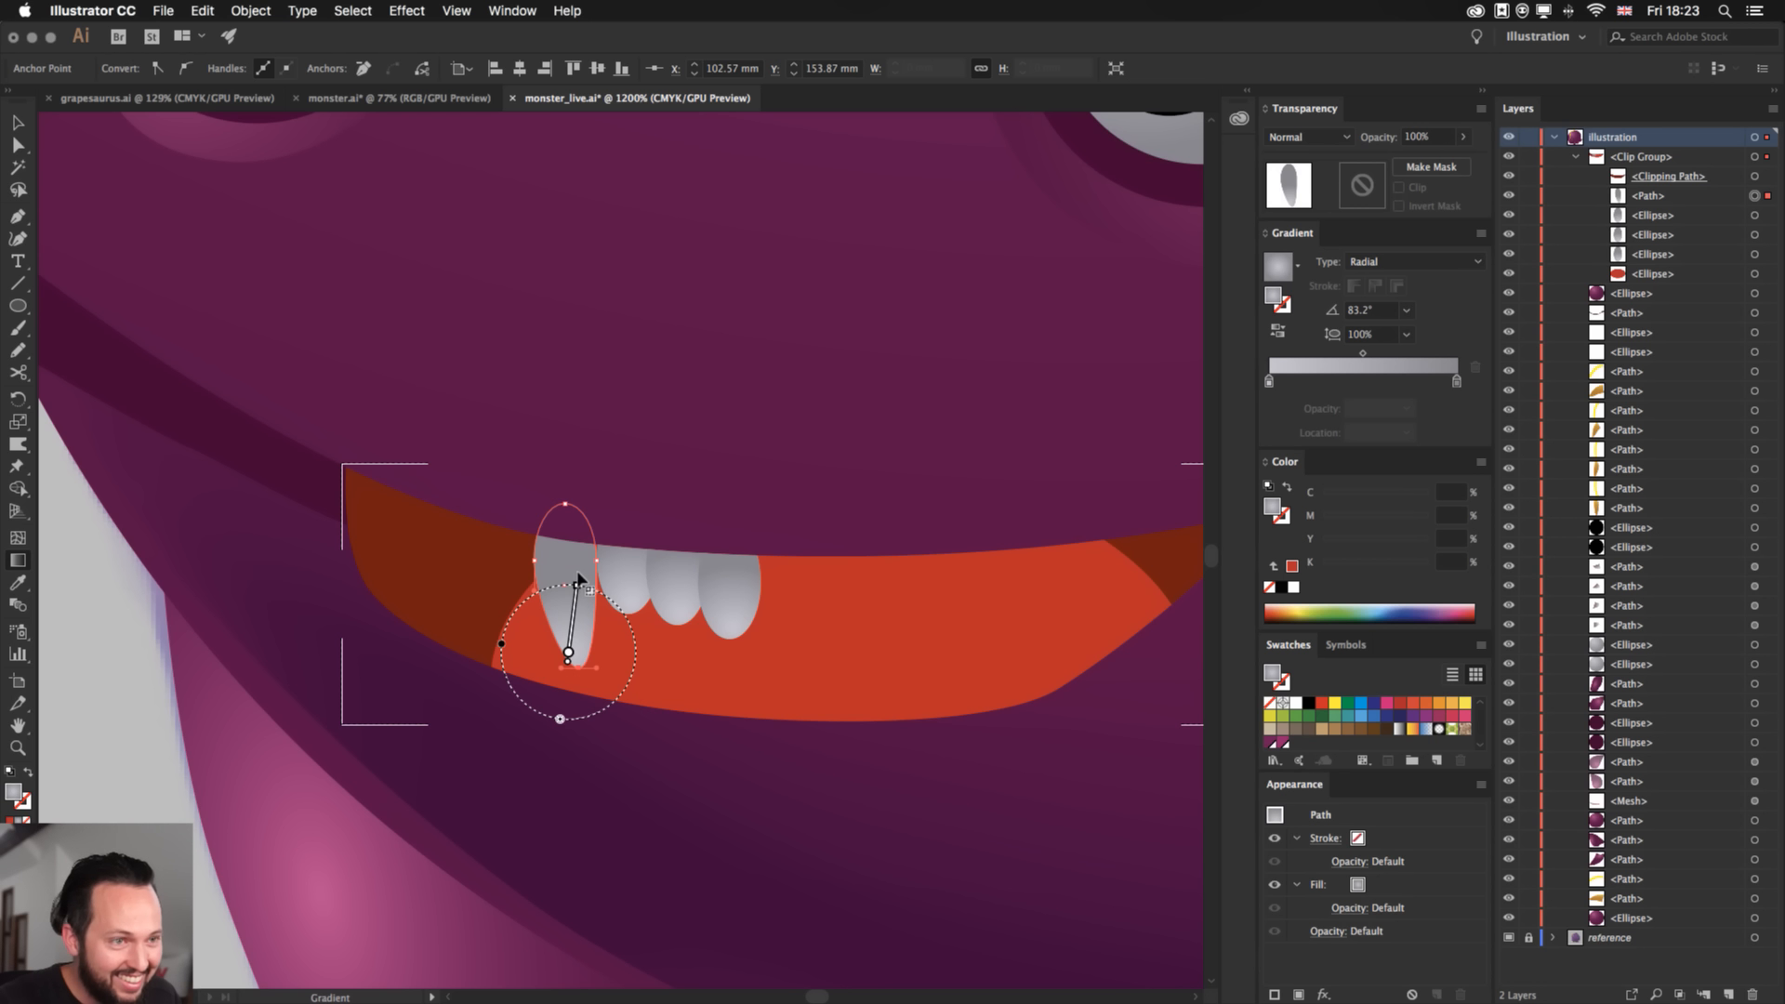
left_click_drag(576, 587, 564, 553)
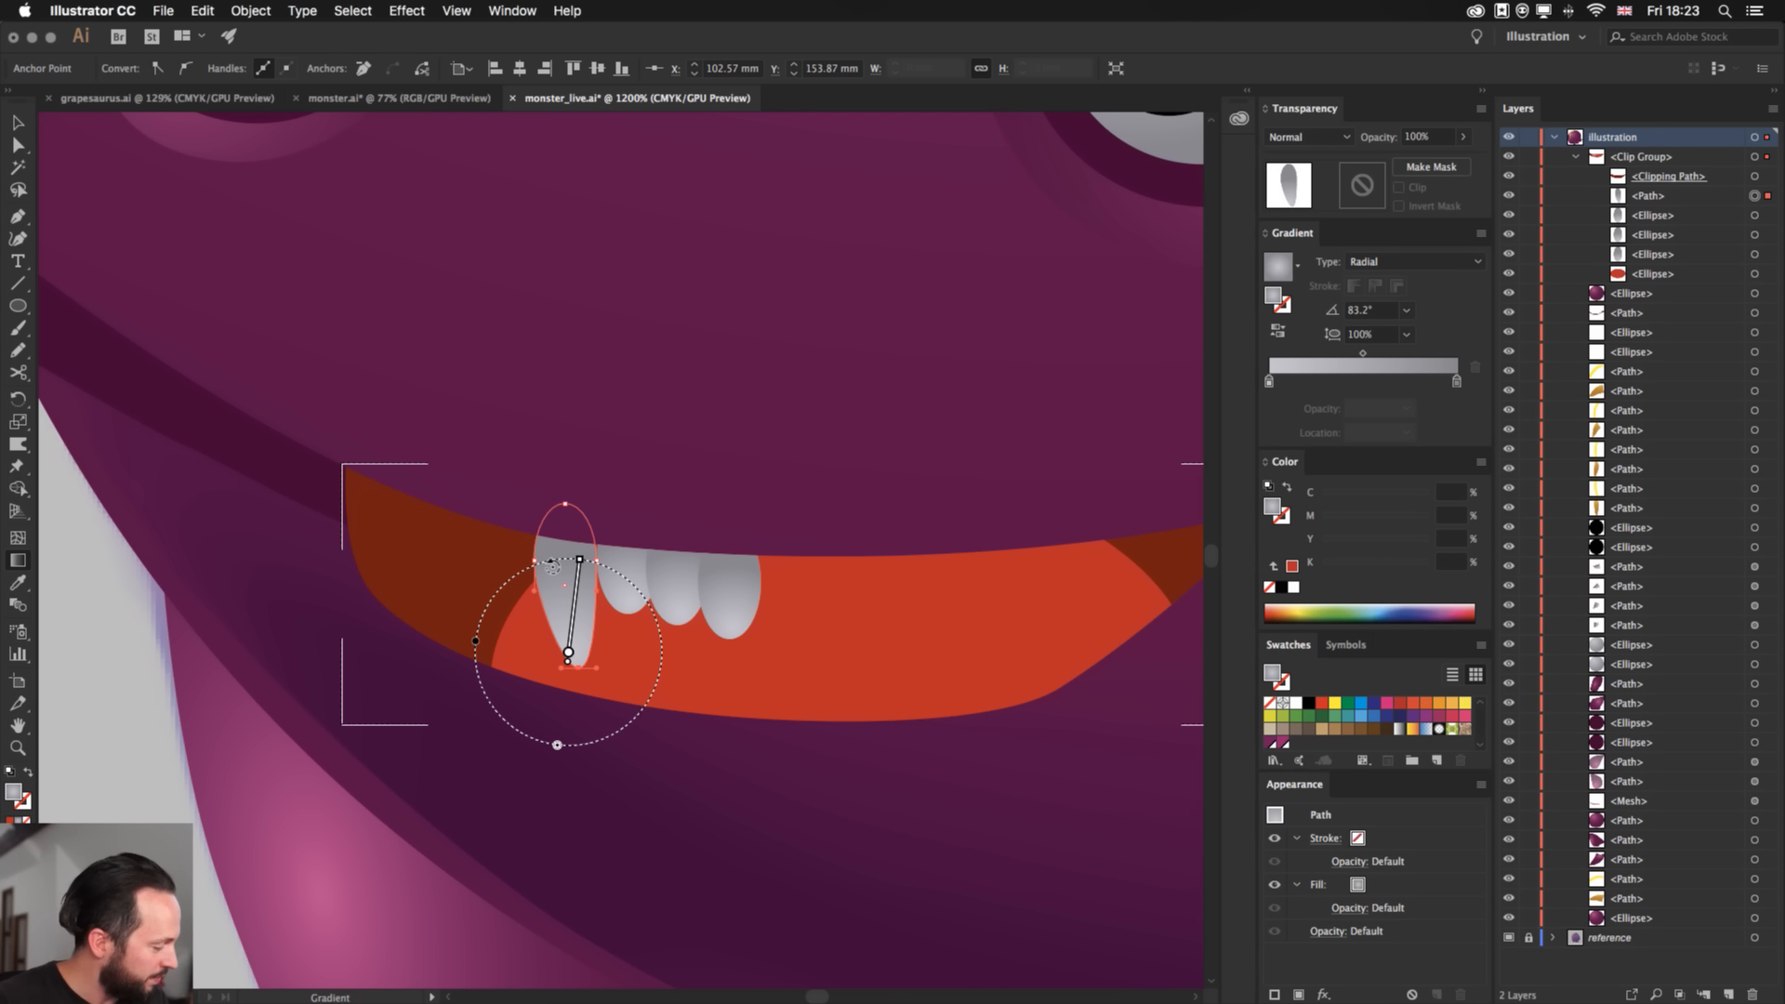
key("a")
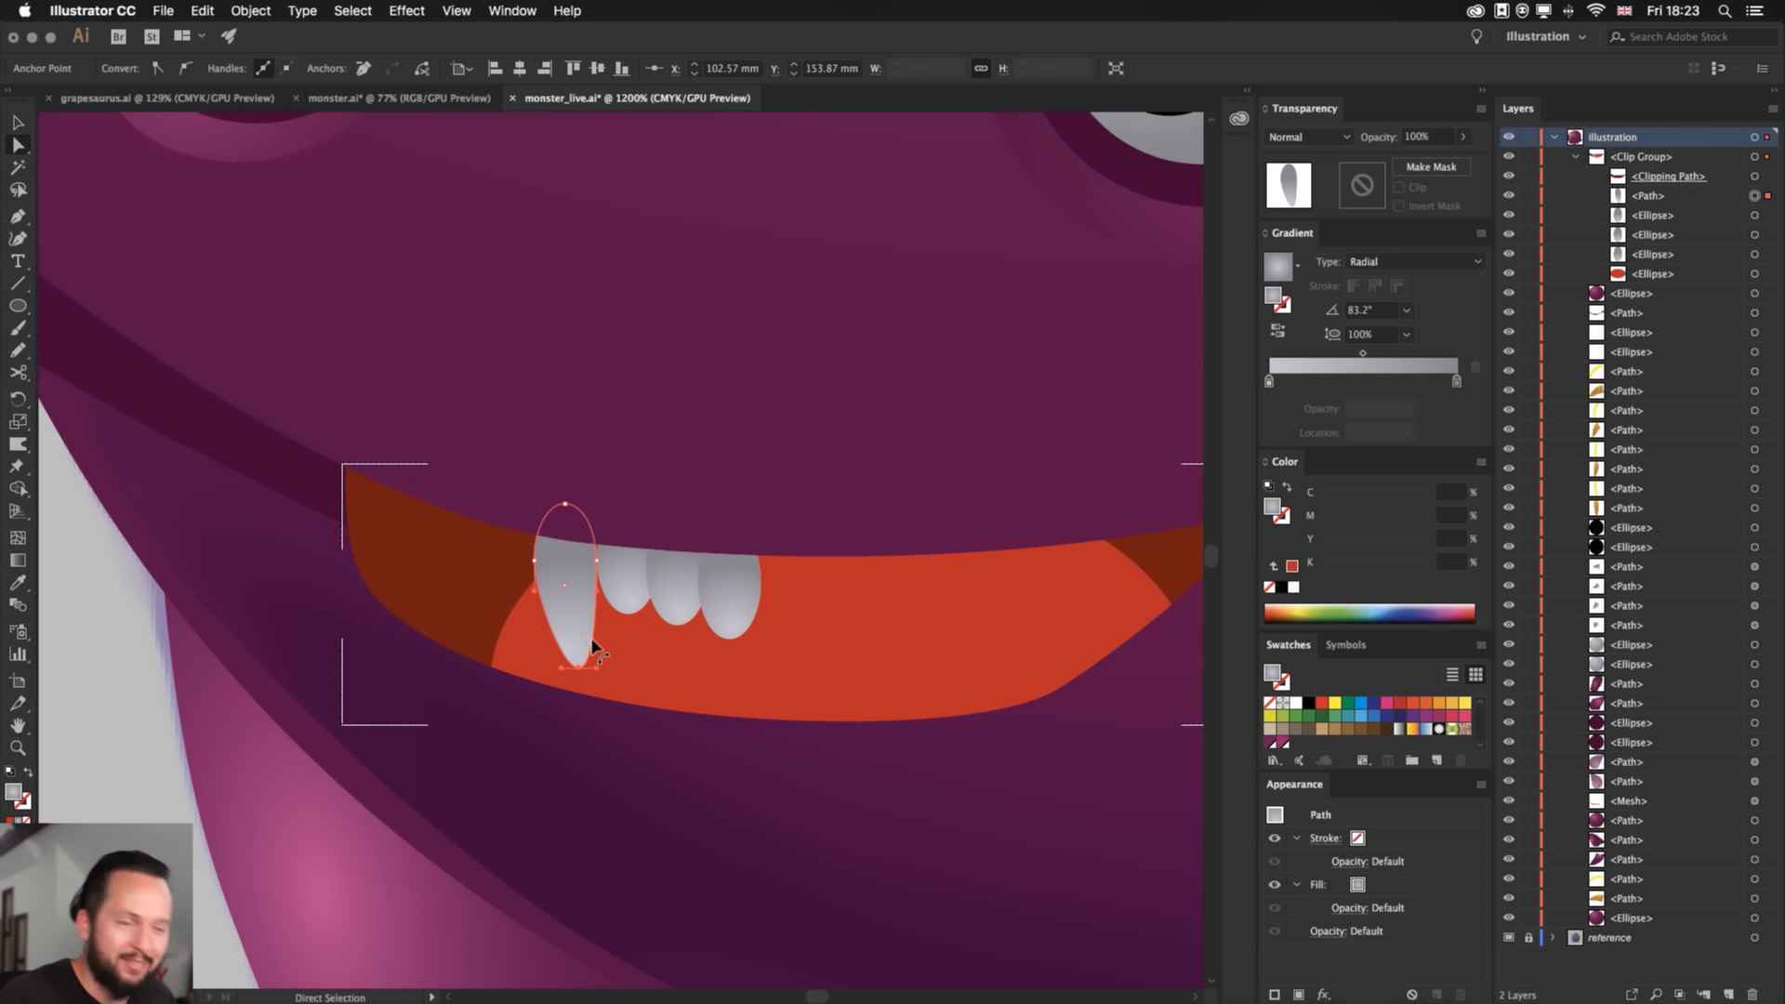
left_click(561, 576)
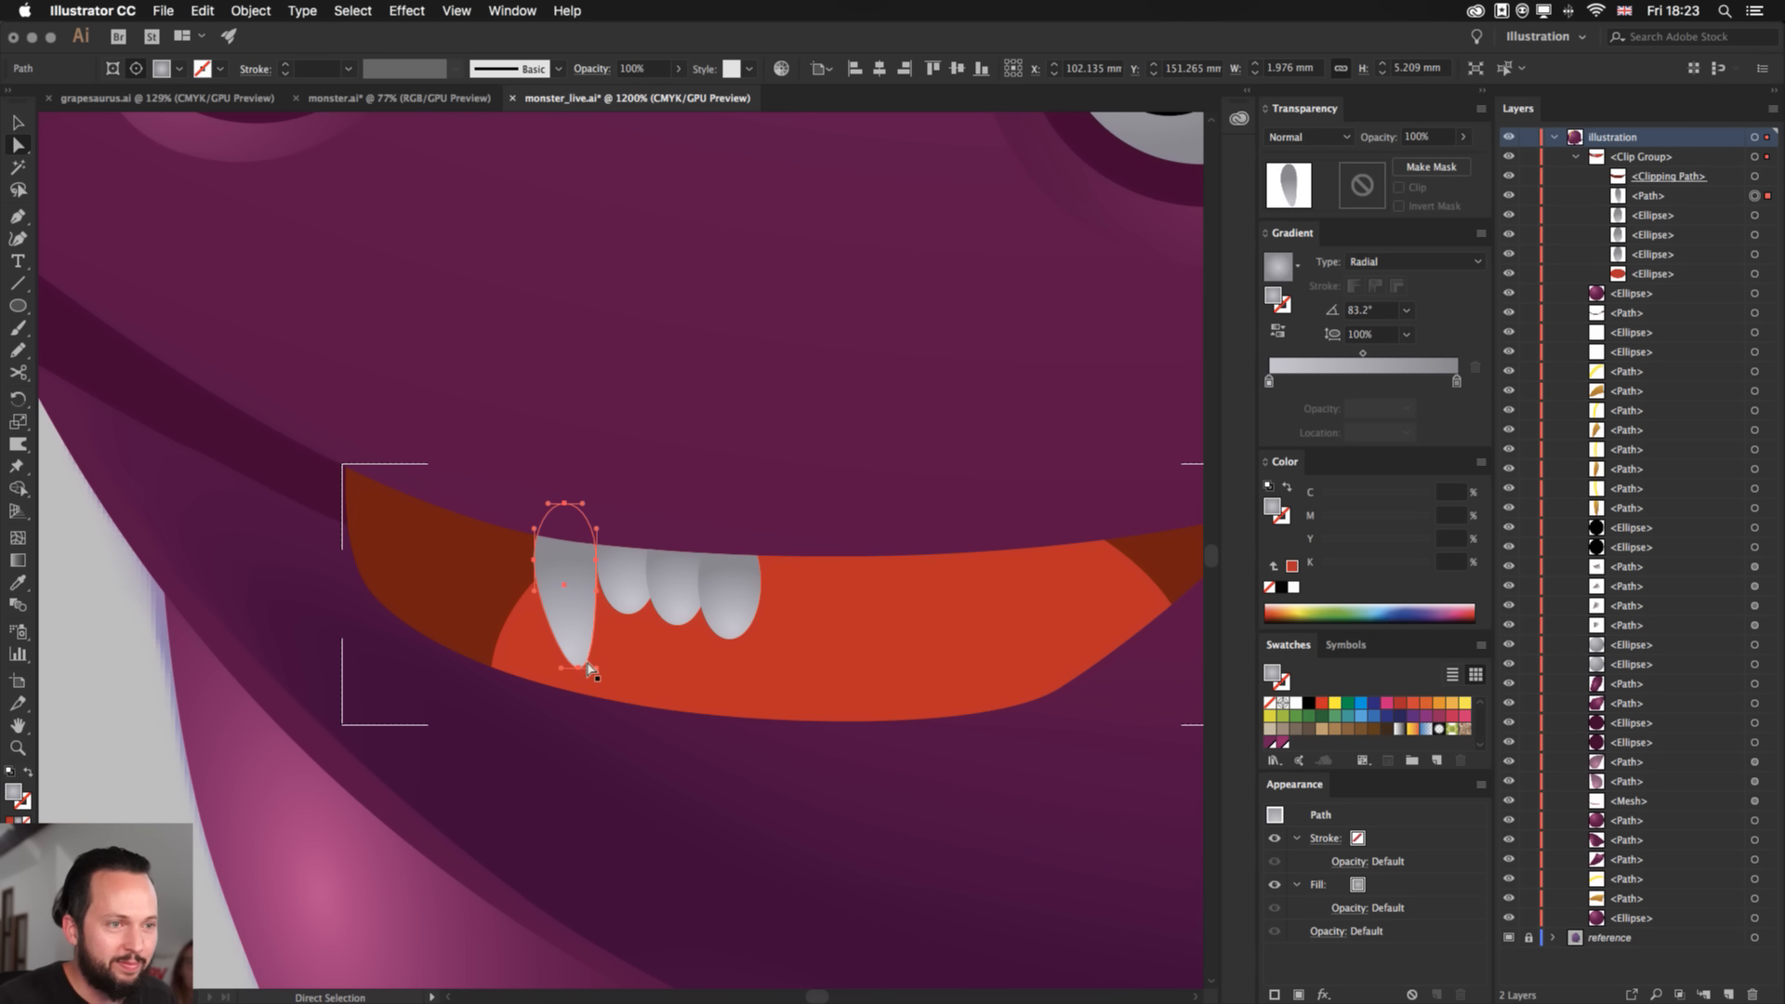
key("v")
key("a")
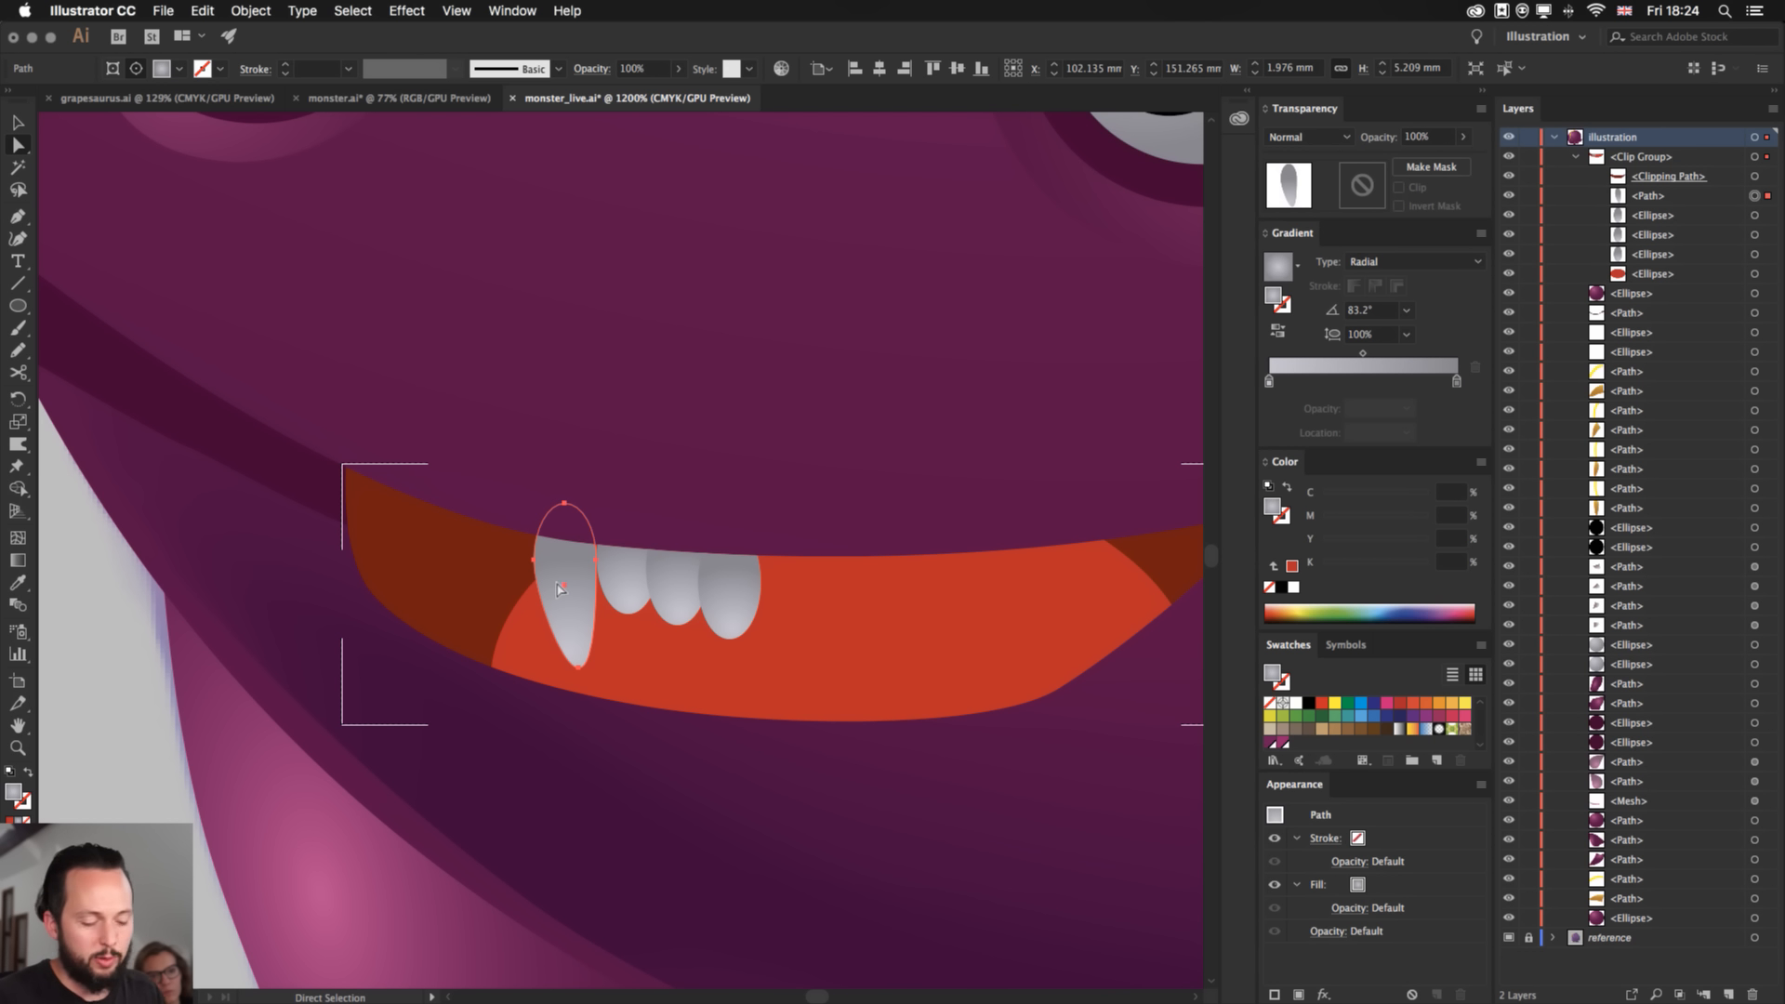
key("v")
left_click(186, 690)
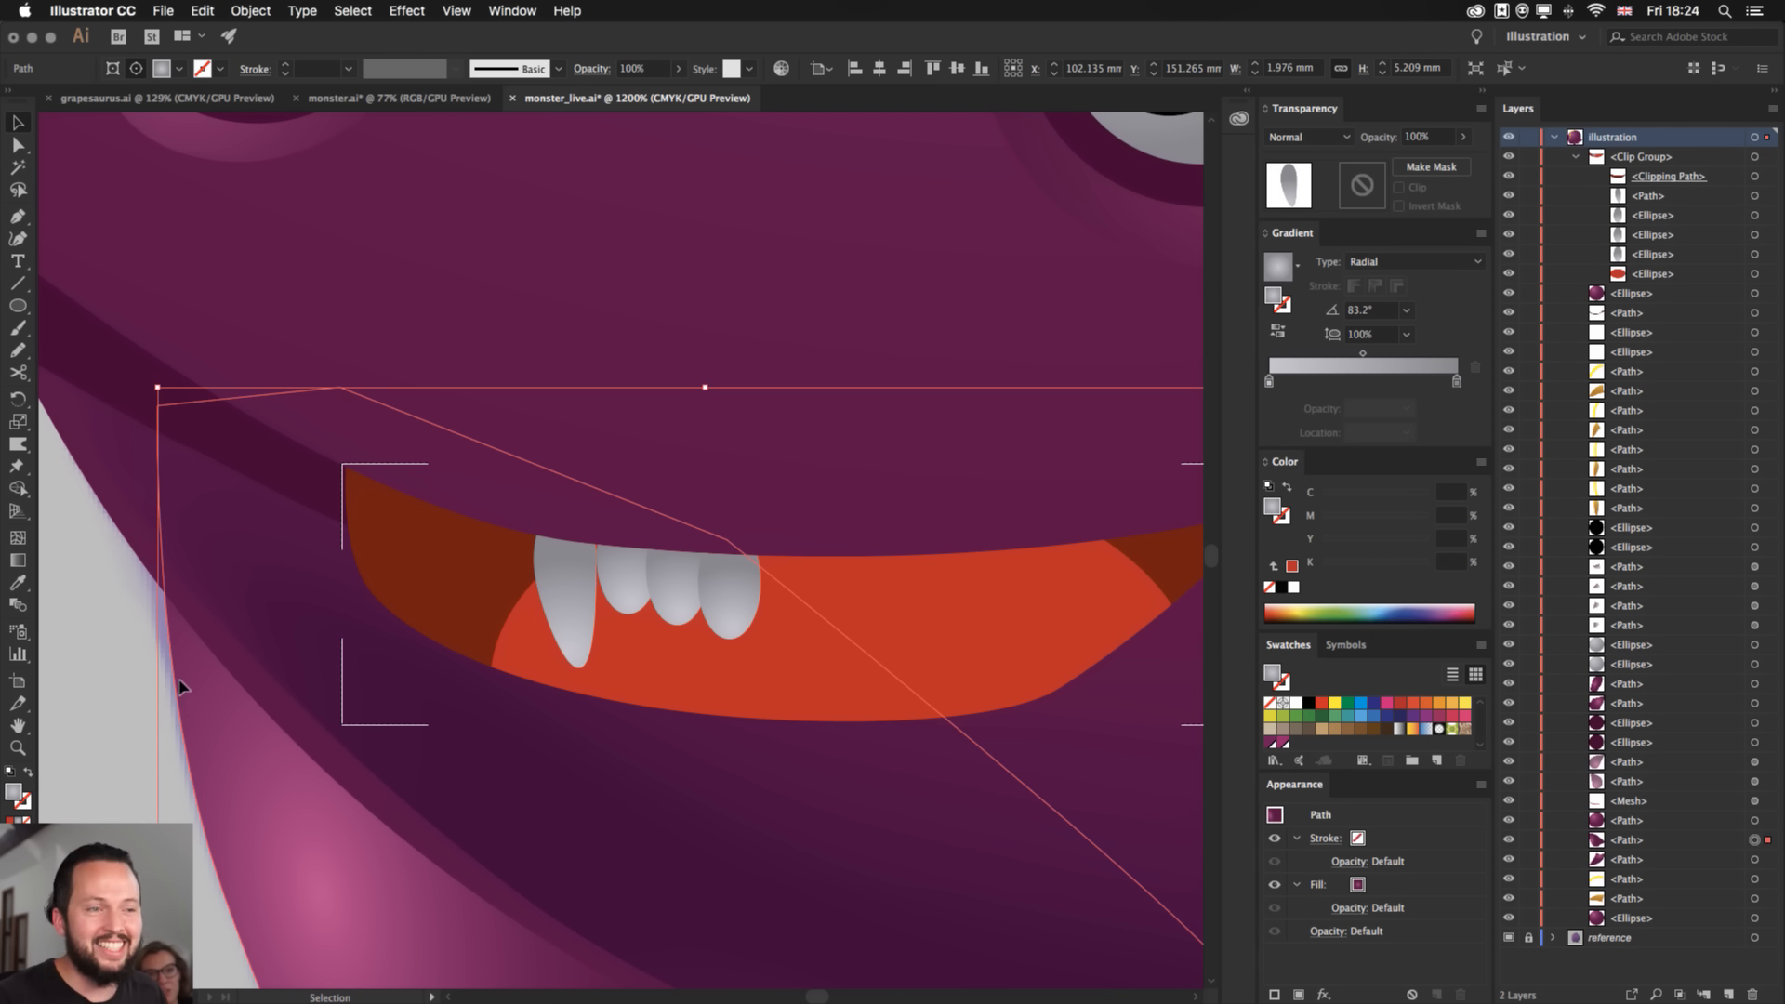
- Add two copies of the regular tooth to the left of the fang, sending the outermost one backward and nudging it into place
left_click(656, 547)
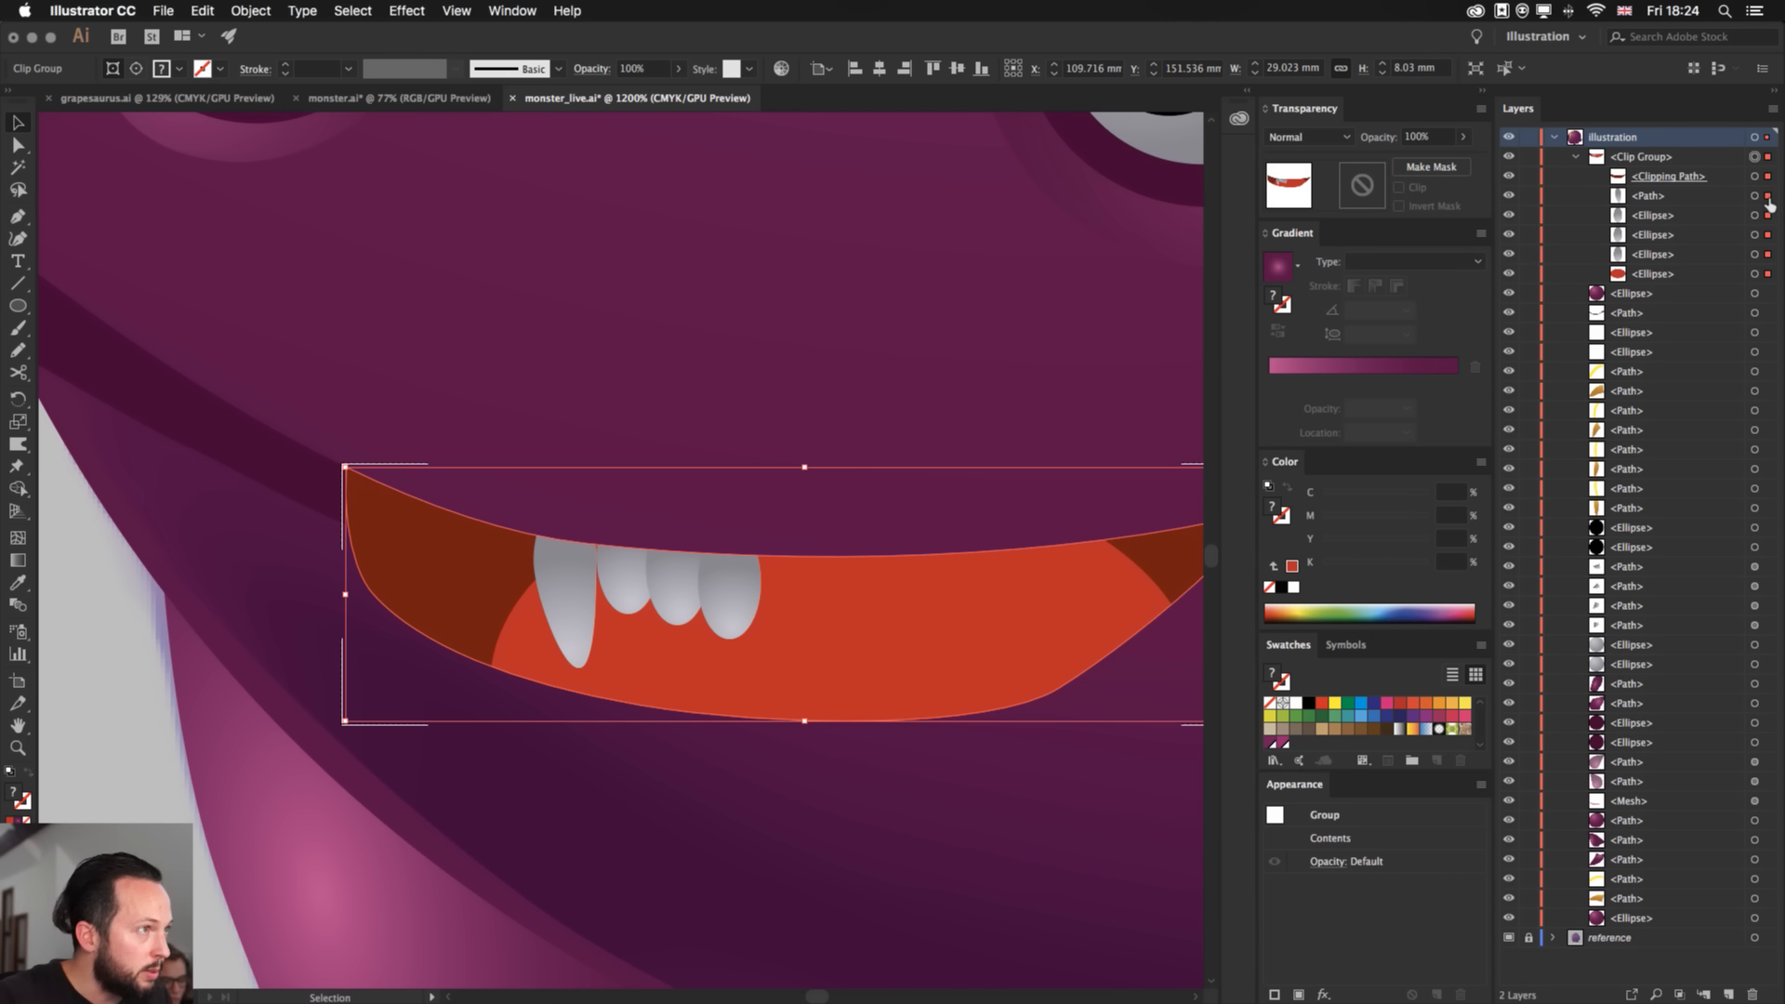
left_click(728, 582)
left_click_drag(728, 583, 477, 535)
key("super+[")
key("shift+Right")
key("shift+Left")
key("Down")
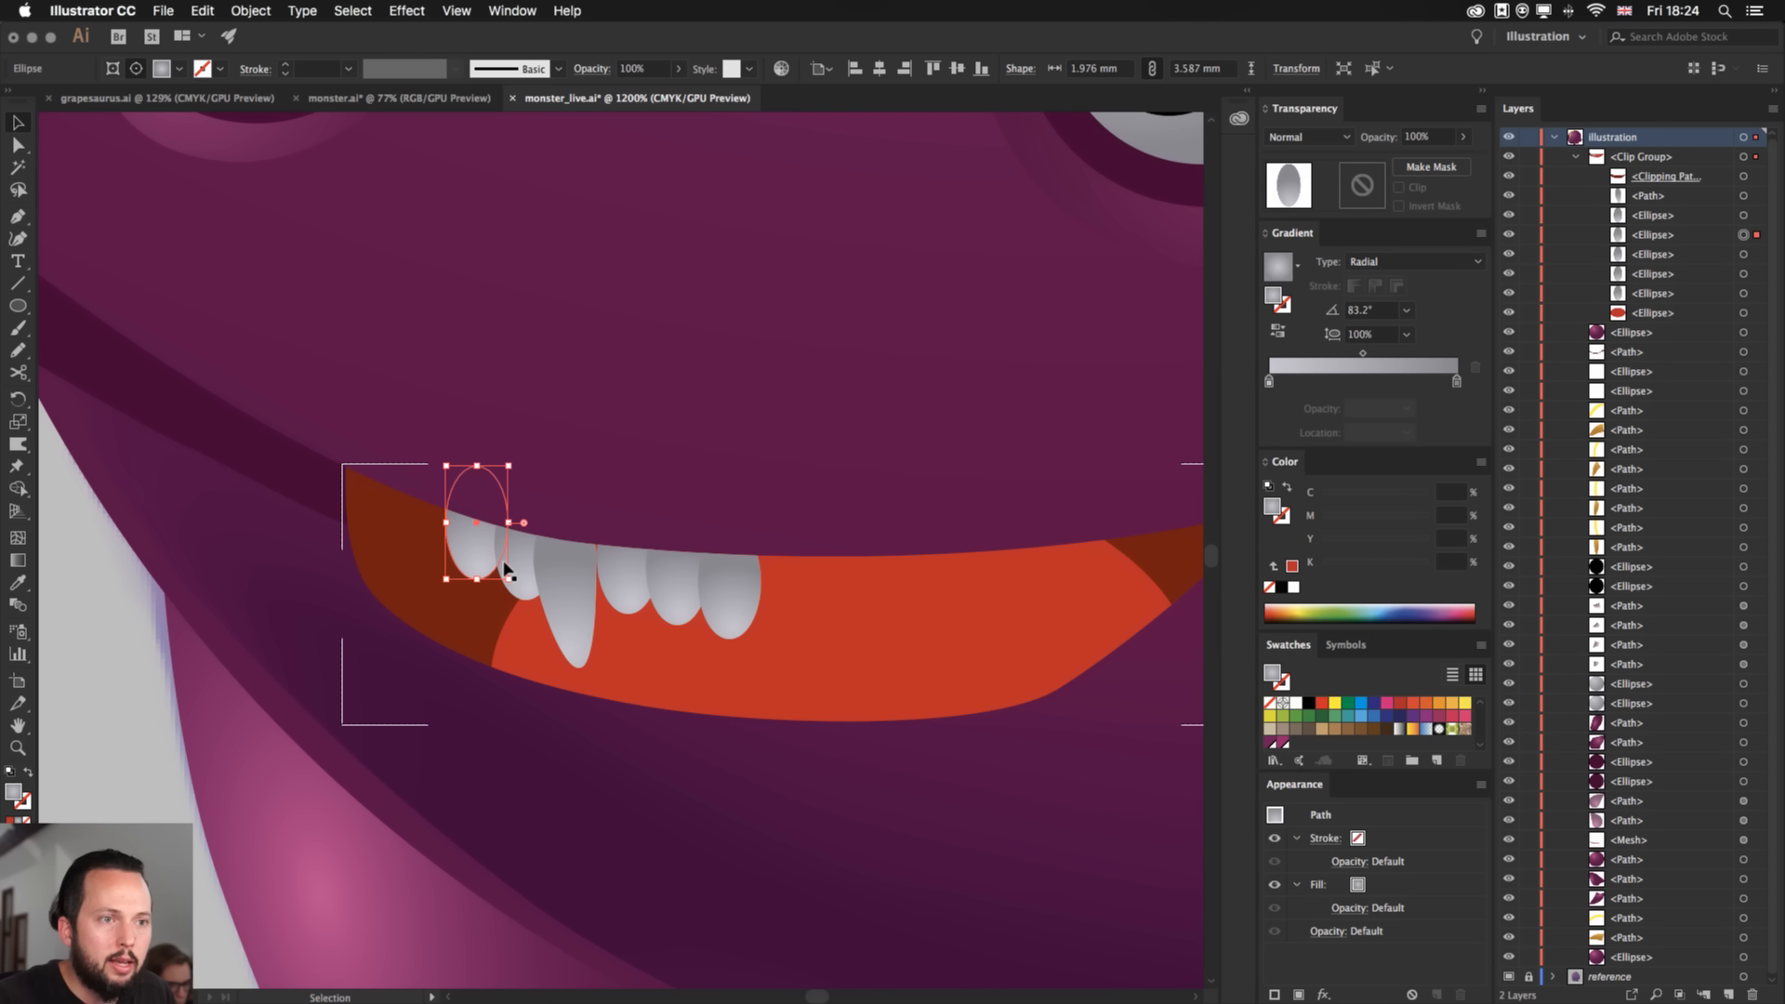
left_click(729, 576)
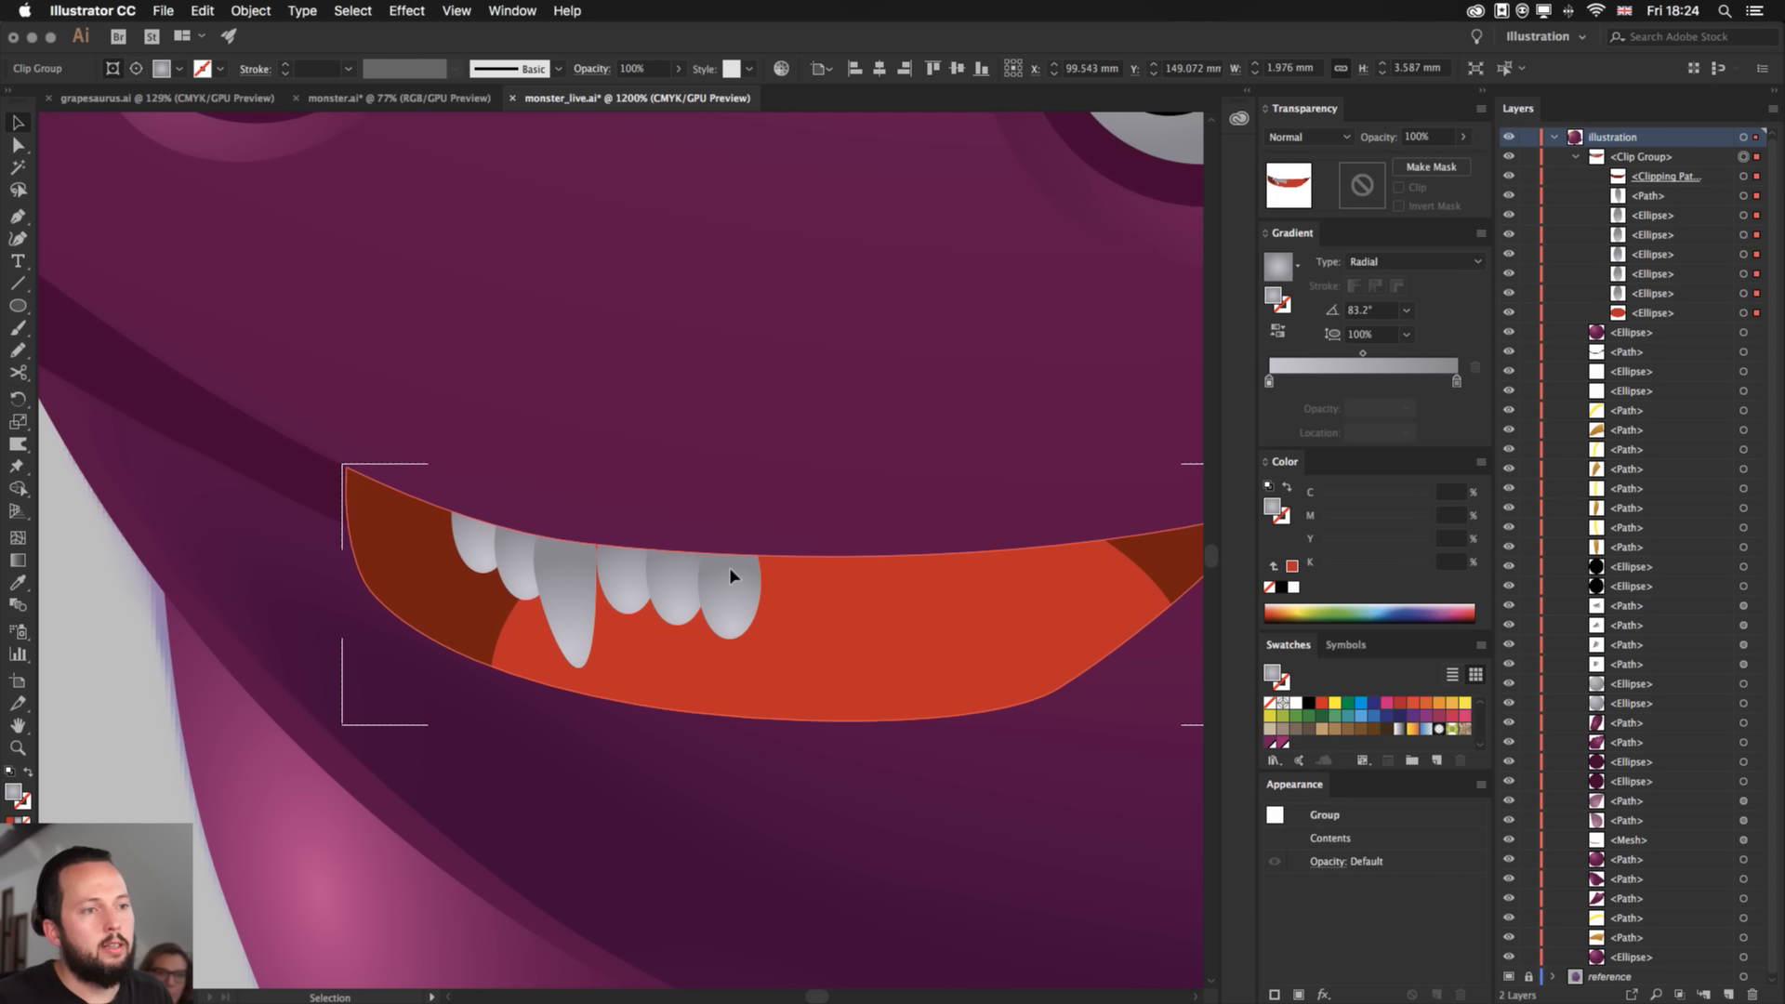
- Select the fang and its five neighbouring teeth in the mouth's clip group and reflect a copy to complete the right half of the tooth row
left_click(1743, 195)
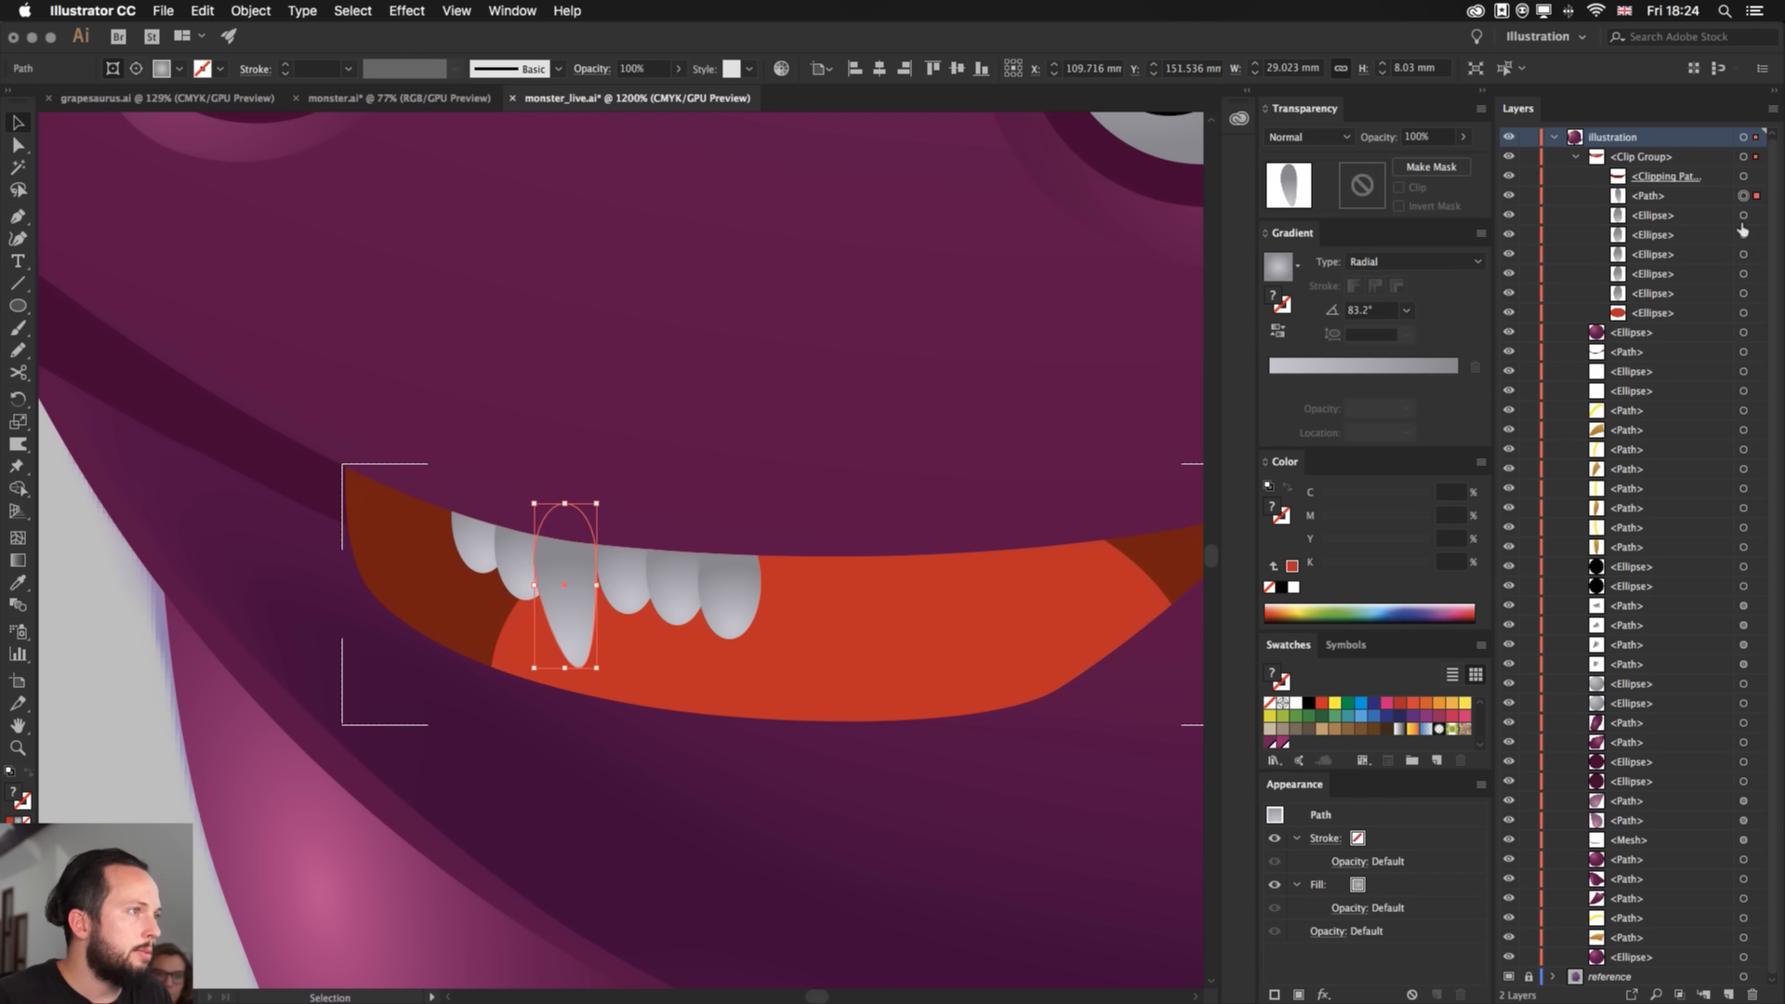
left_click(1743, 215, "shift")
left_click(1744, 234, "shift")
left_click(1743, 254, "shift")
left_click(1744, 273, "shift")
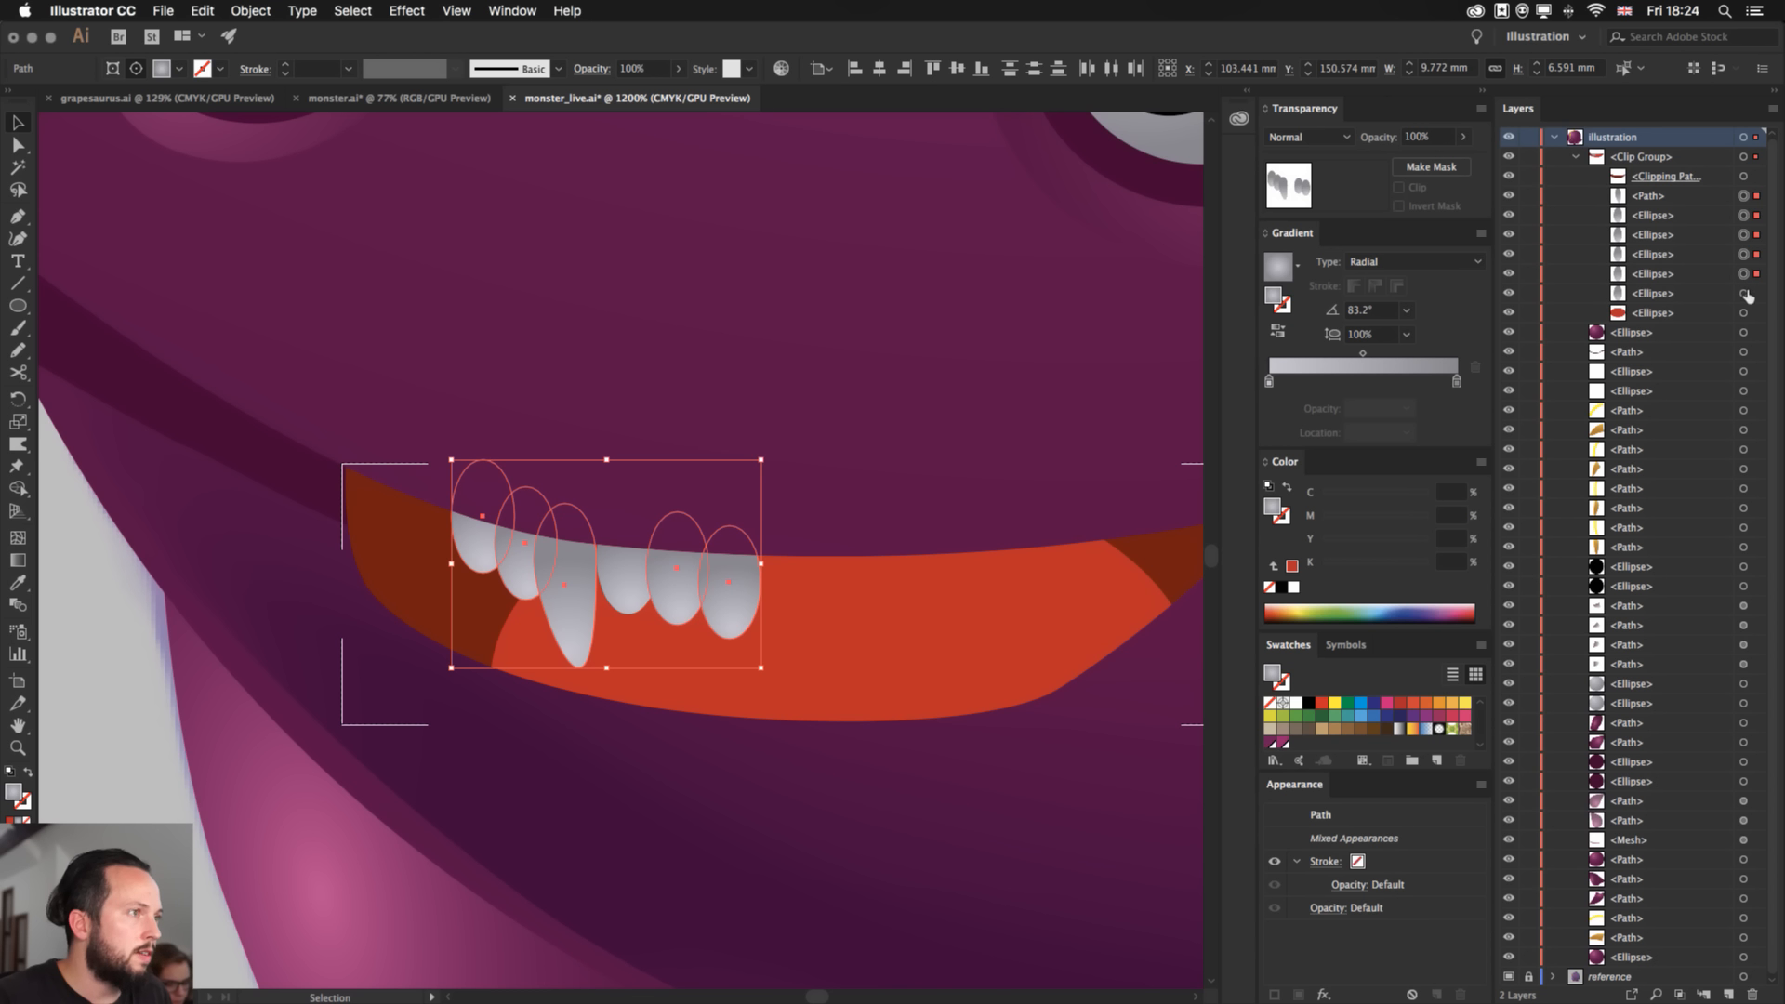
left_click(1743, 293, "shift")
key("o")
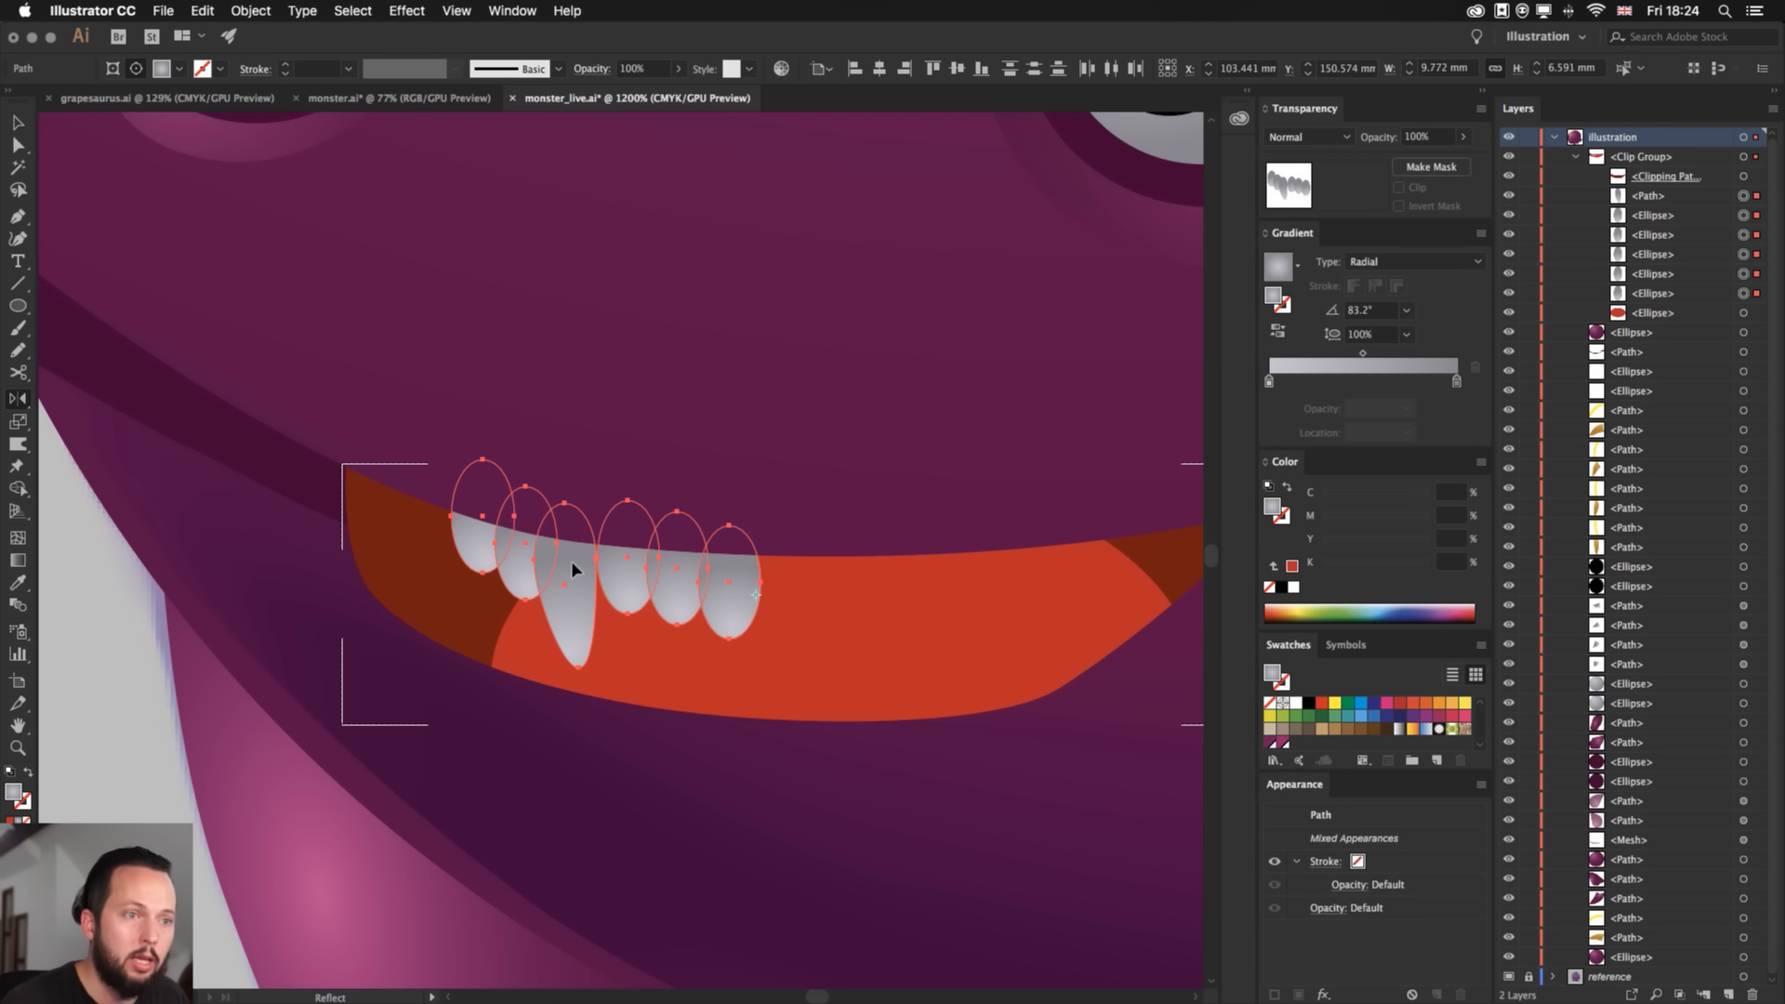
left_click_drag(571, 561, 995, 604)
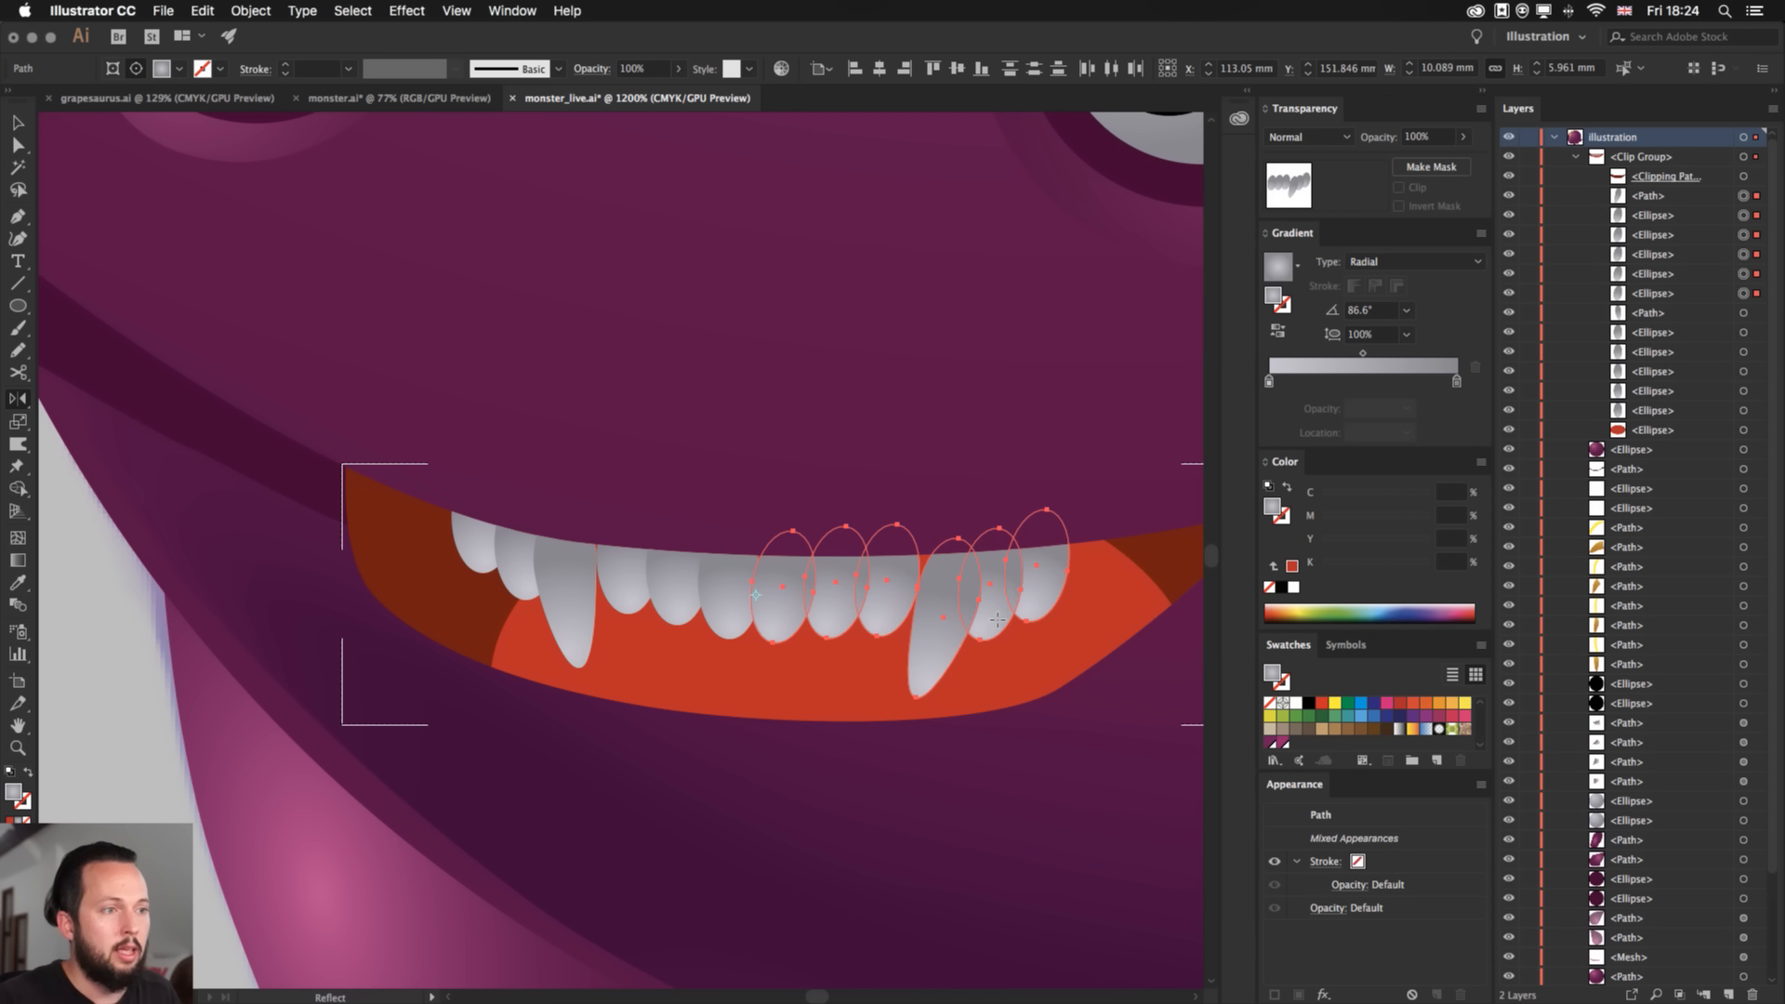
key("v")
left_click(116, 669)
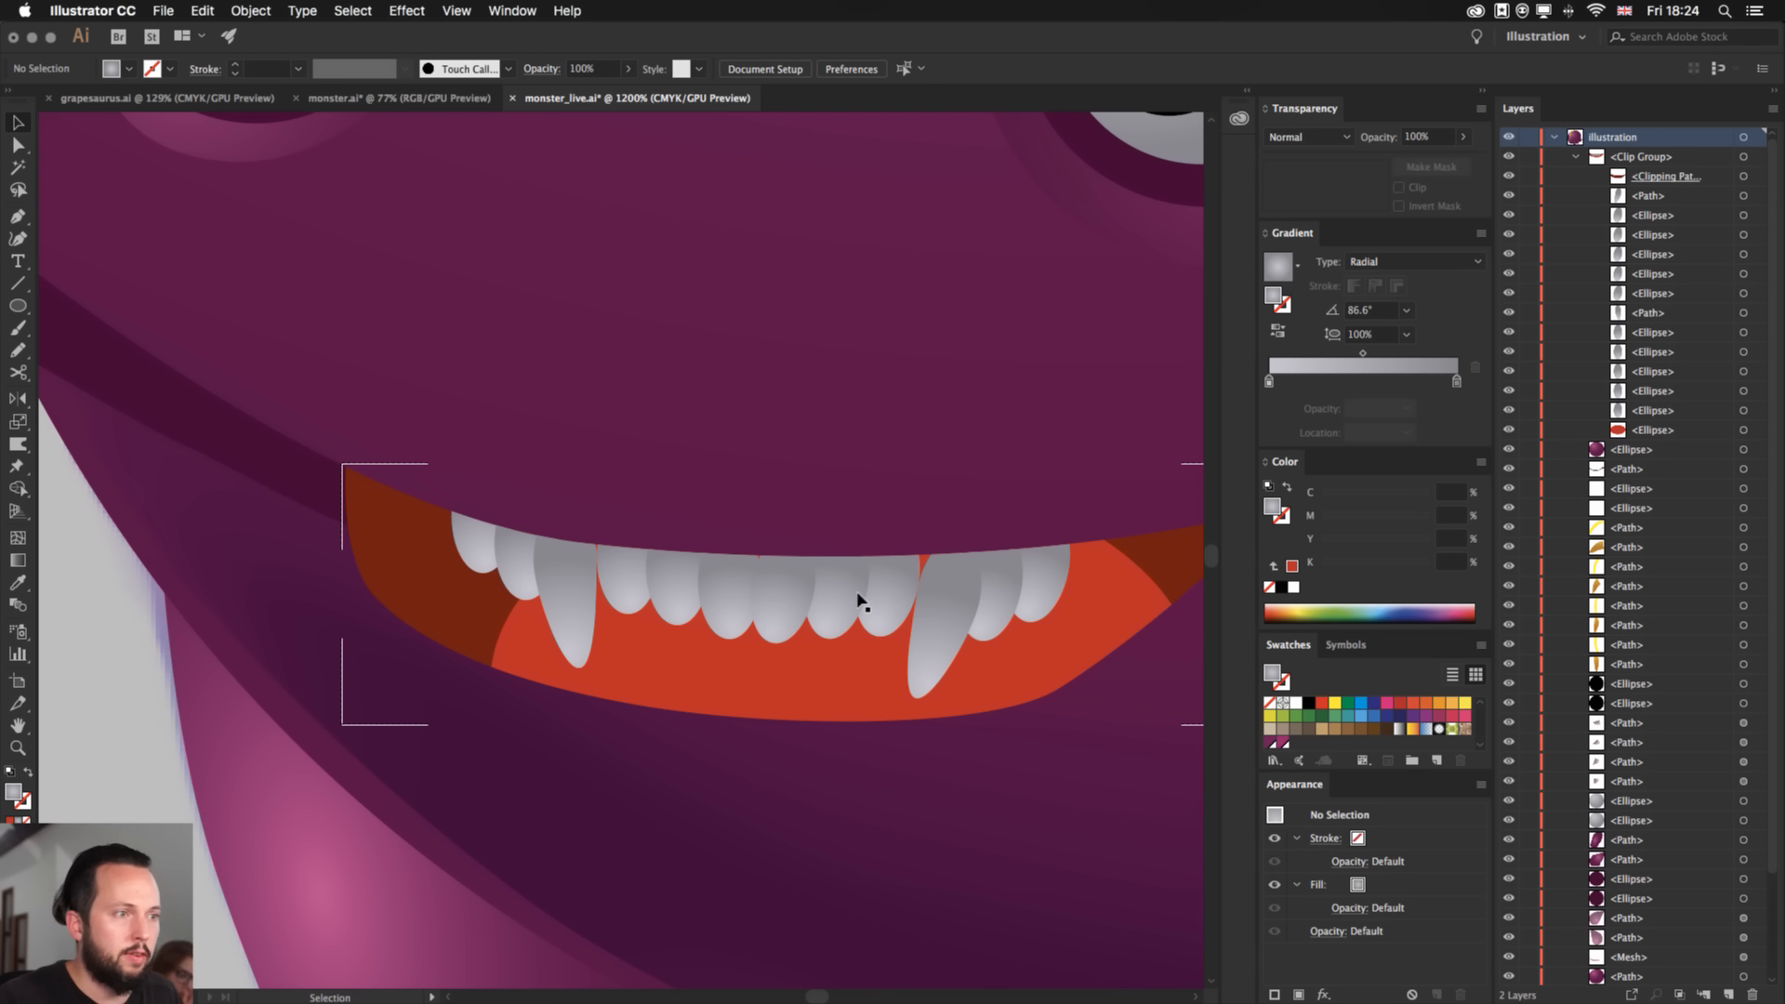
- Select only the mirrored right fang and nudge it slightly left and up against the neighbouring tooth
left_click(939, 607)
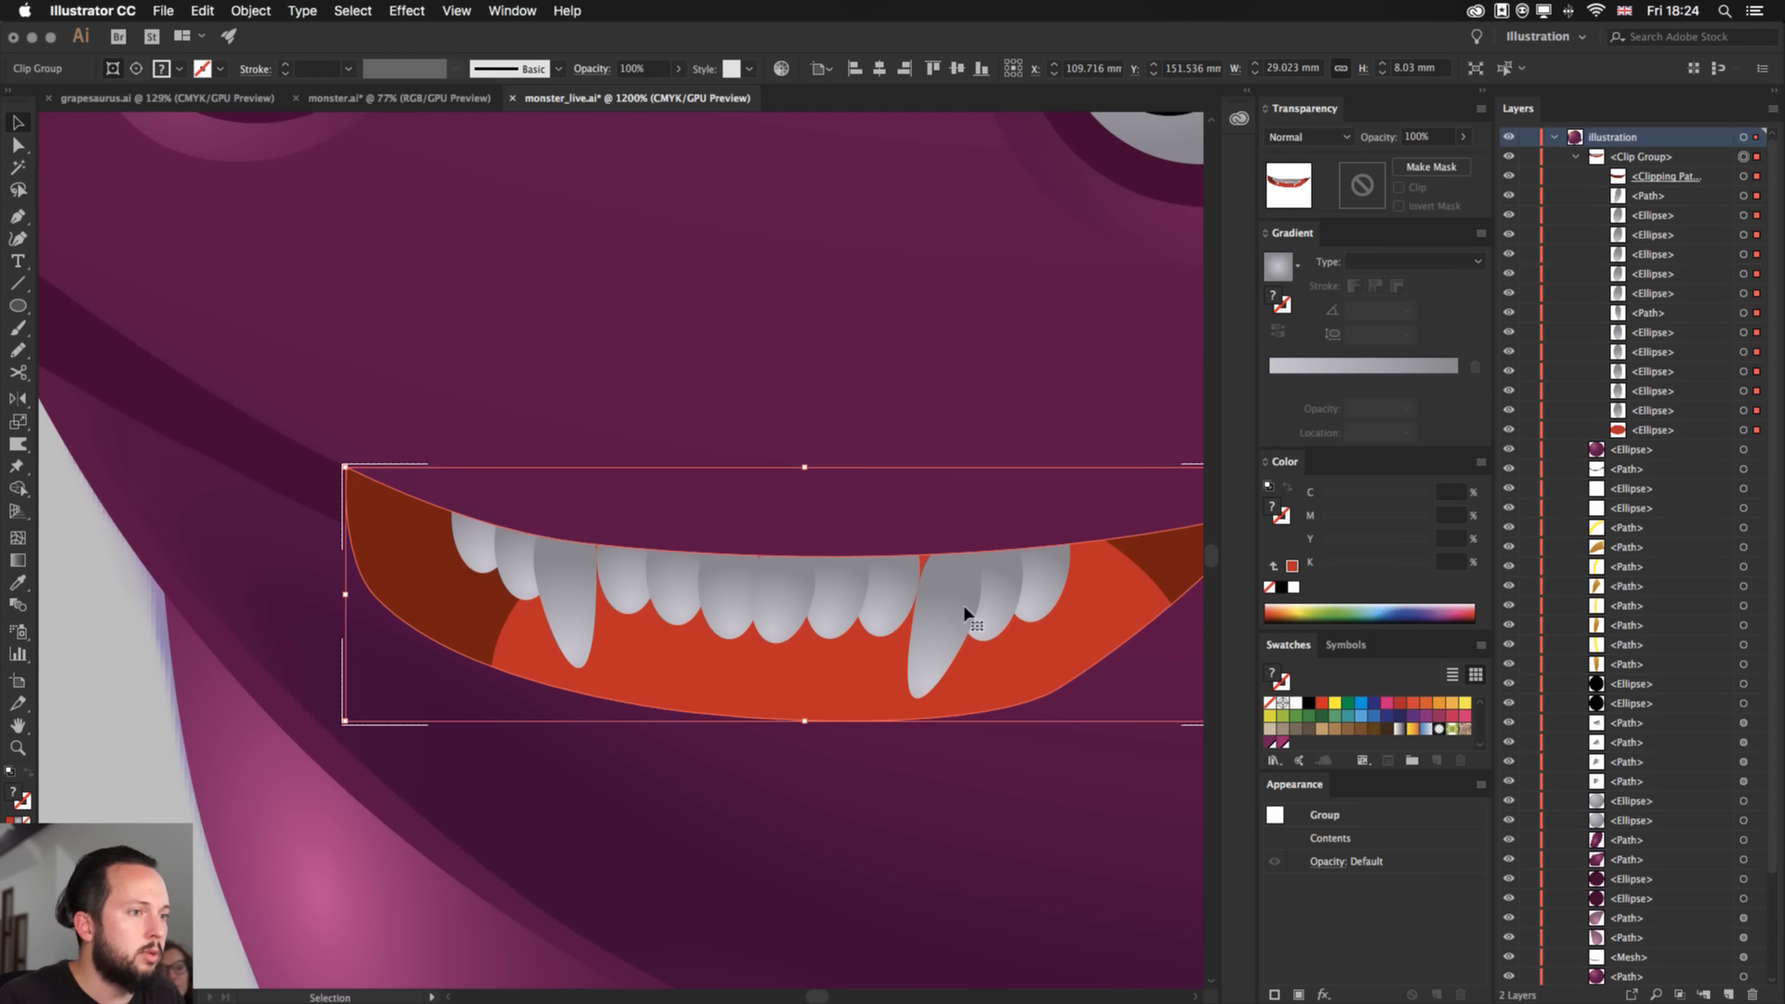
left_click(119, 743)
key("a")
left_click(946, 608)
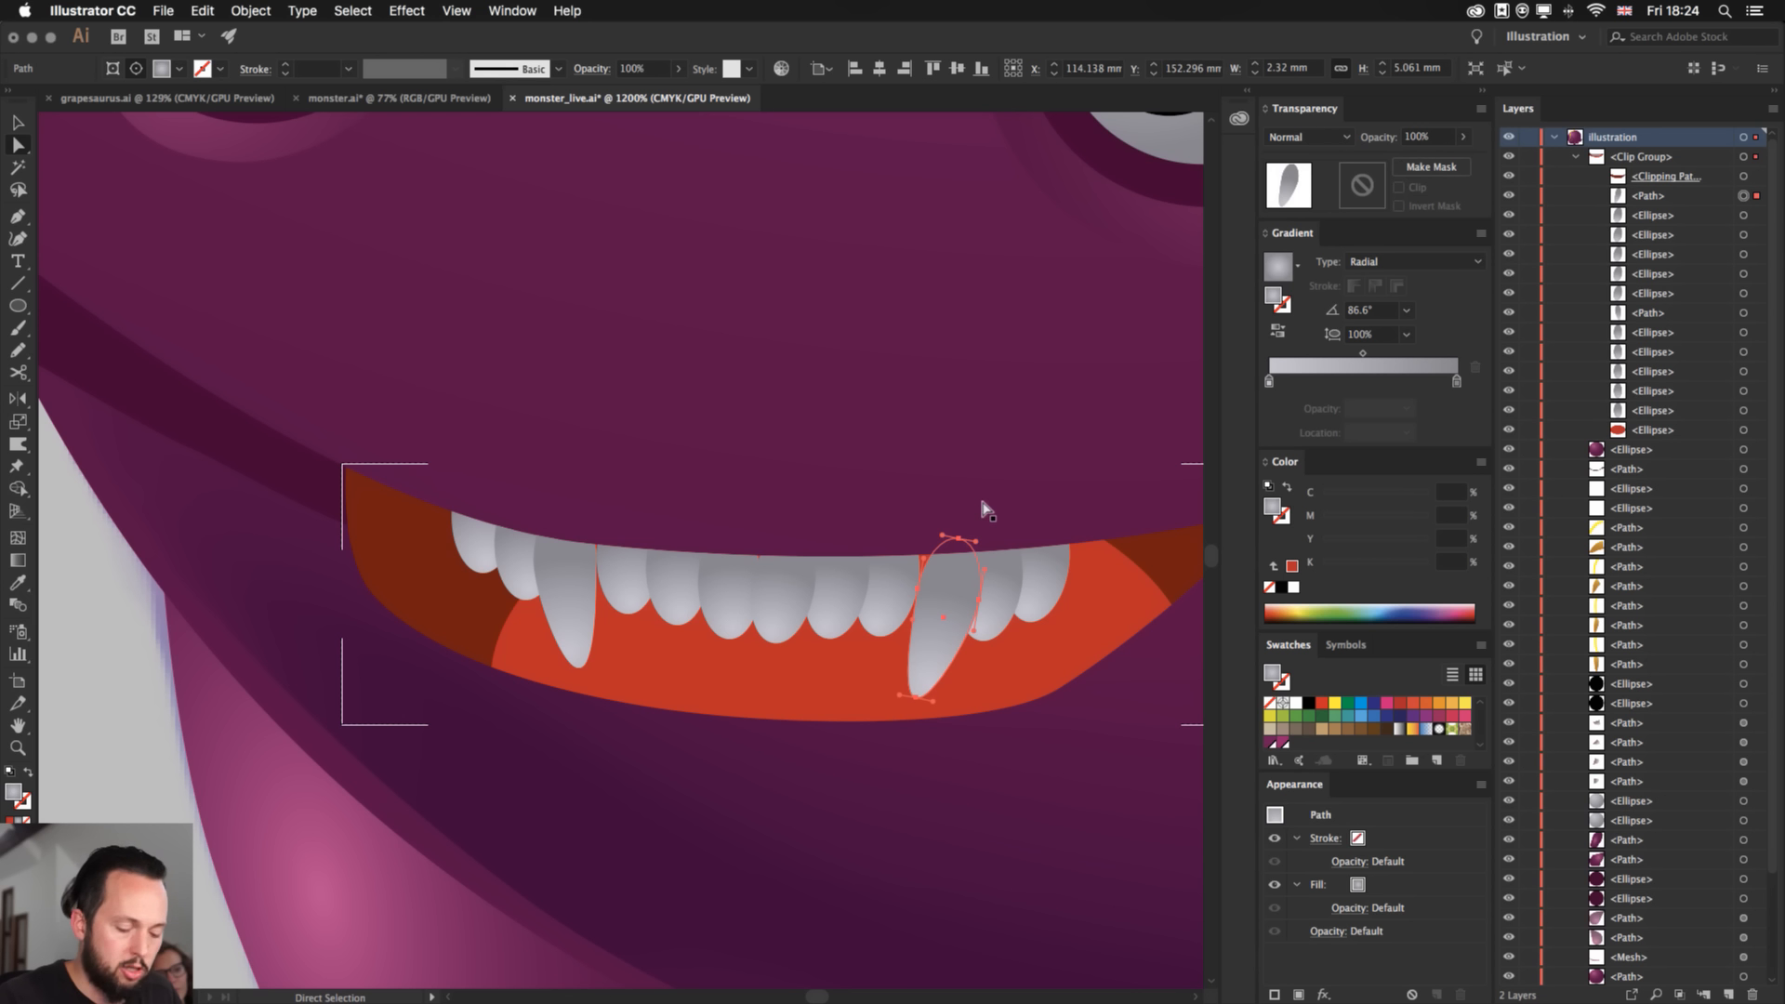
key("v")
key("Up")
key("Left")
key("Down")
key("Left")
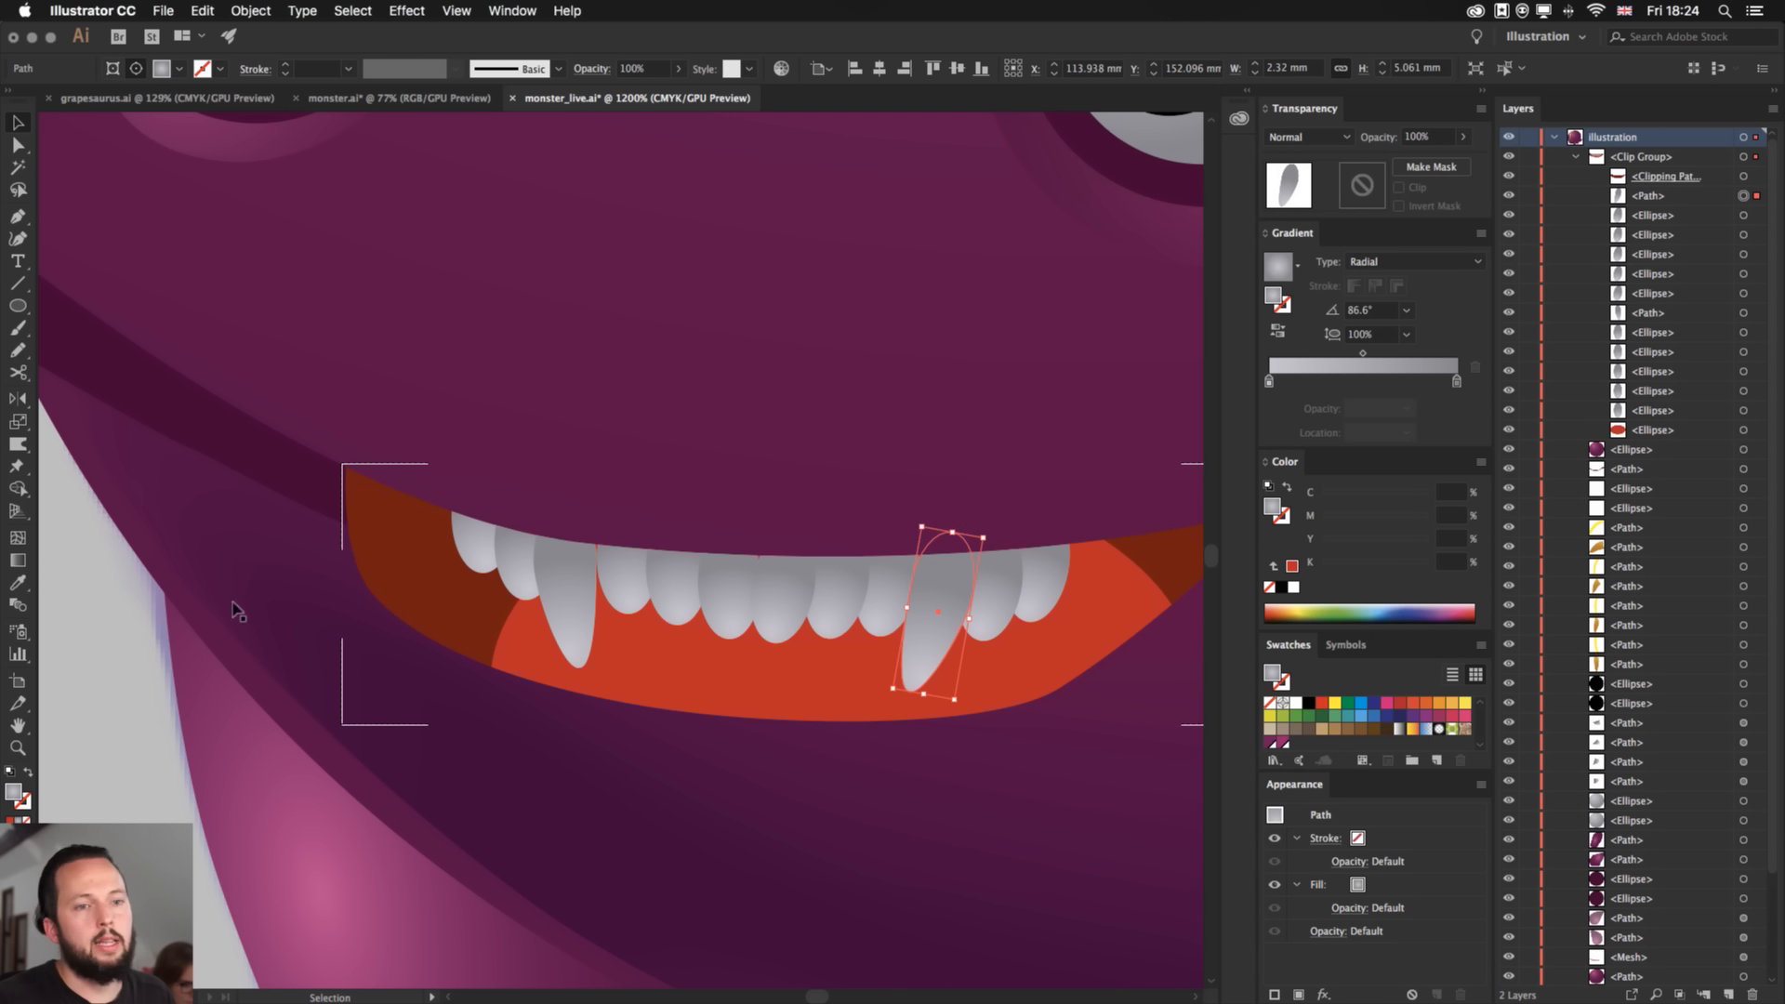
left_click(123, 668)
- Examine how the complete row of teeth looks on the monster's whole face
key("super+minus")
key("super+minus")
key("super+minus")
key("super+minus")
key("super+minus")
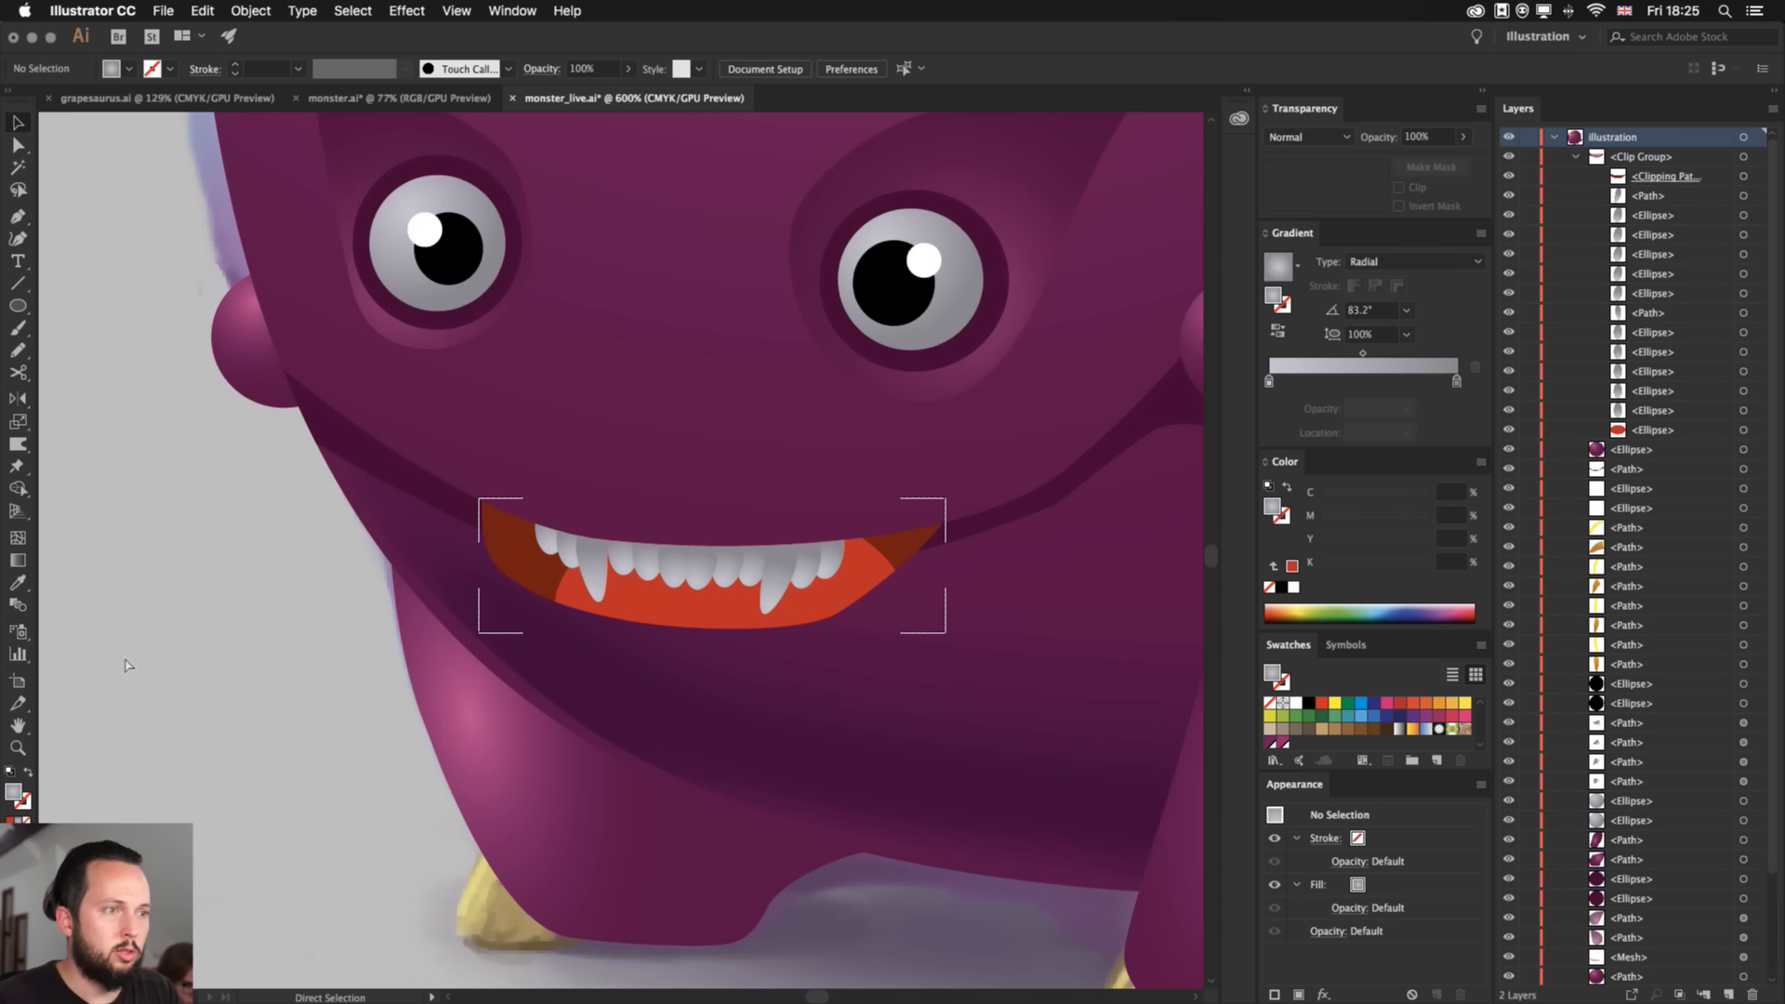
left_click_drag(397, 511, 347, 548)
key("super+equal")
key("super+equal")
key("super+equal")
key("super+equal")
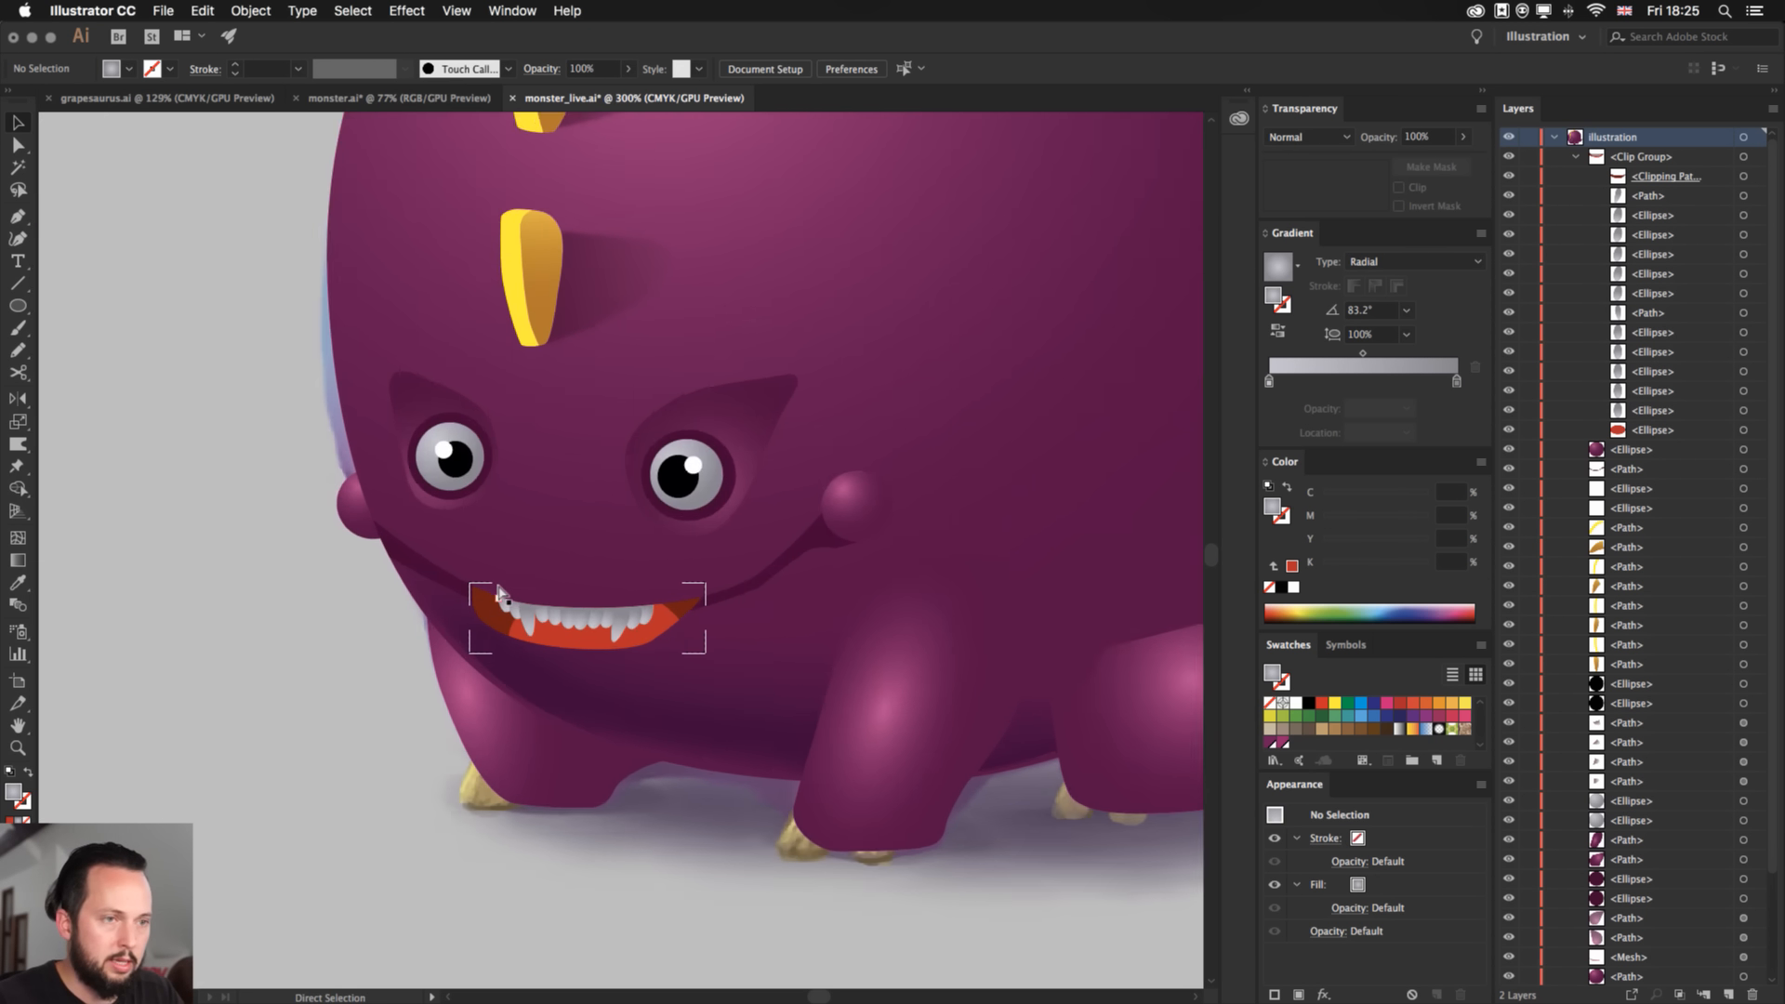
left_click(1745, 157)
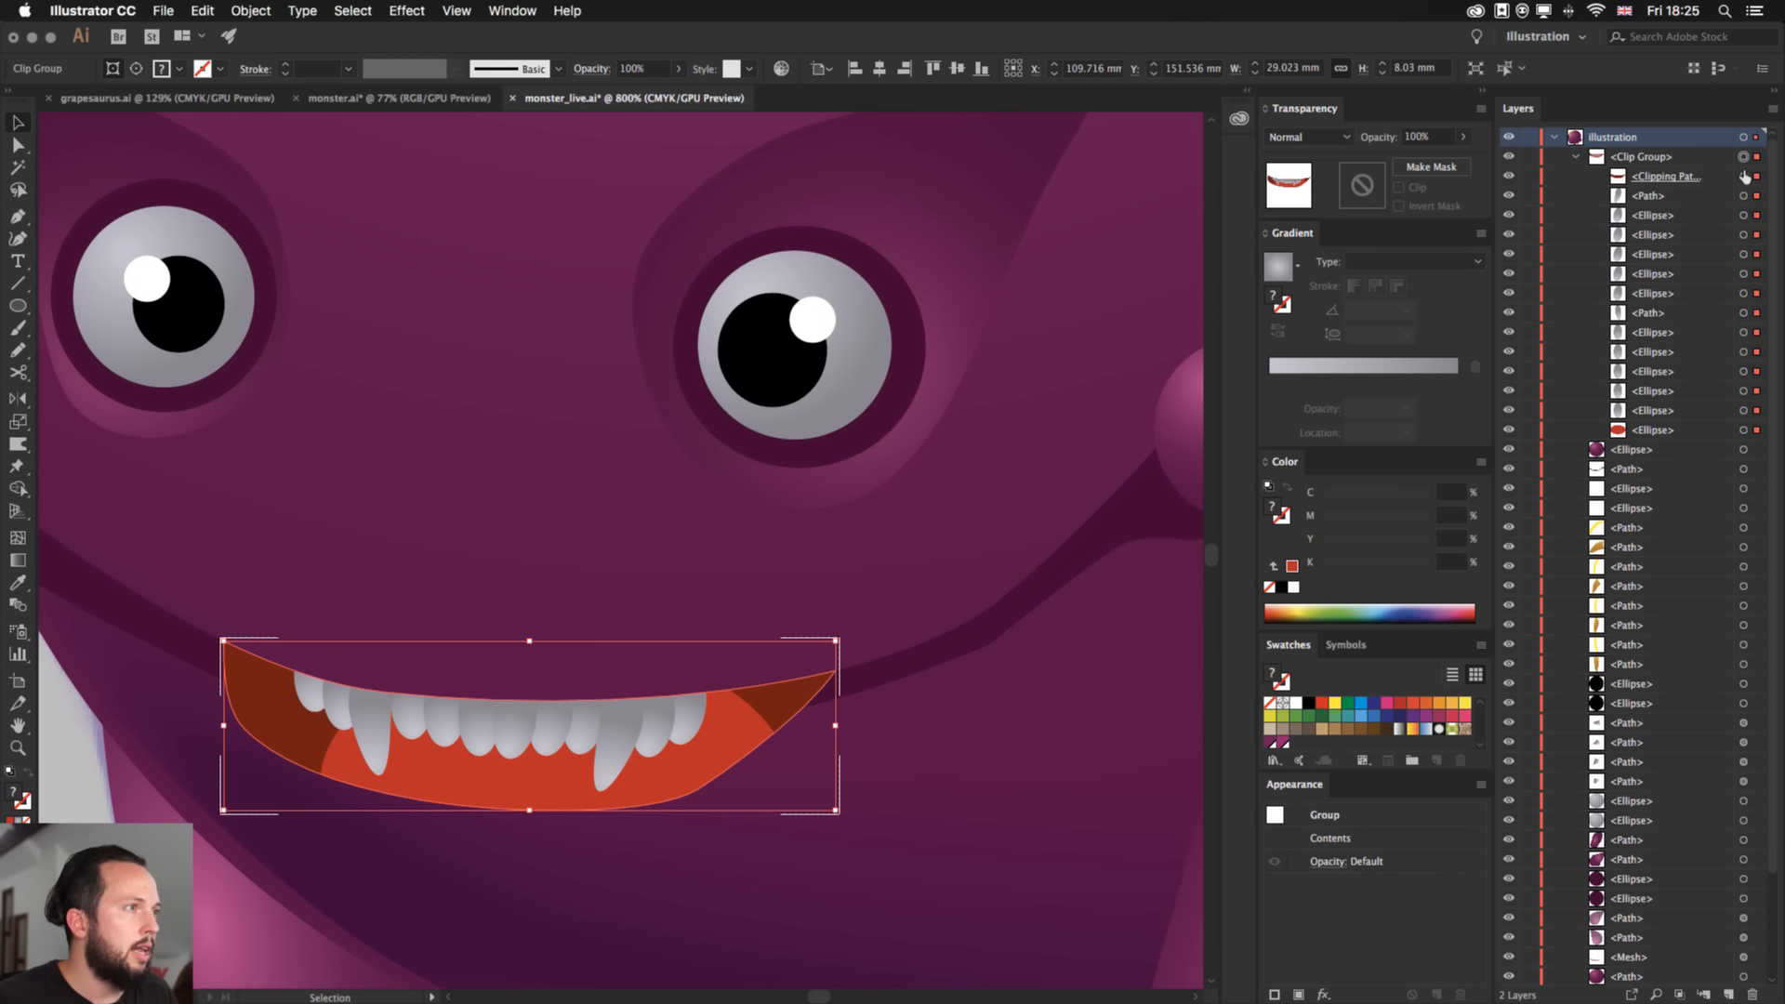
left_click(1756, 178, "shift")
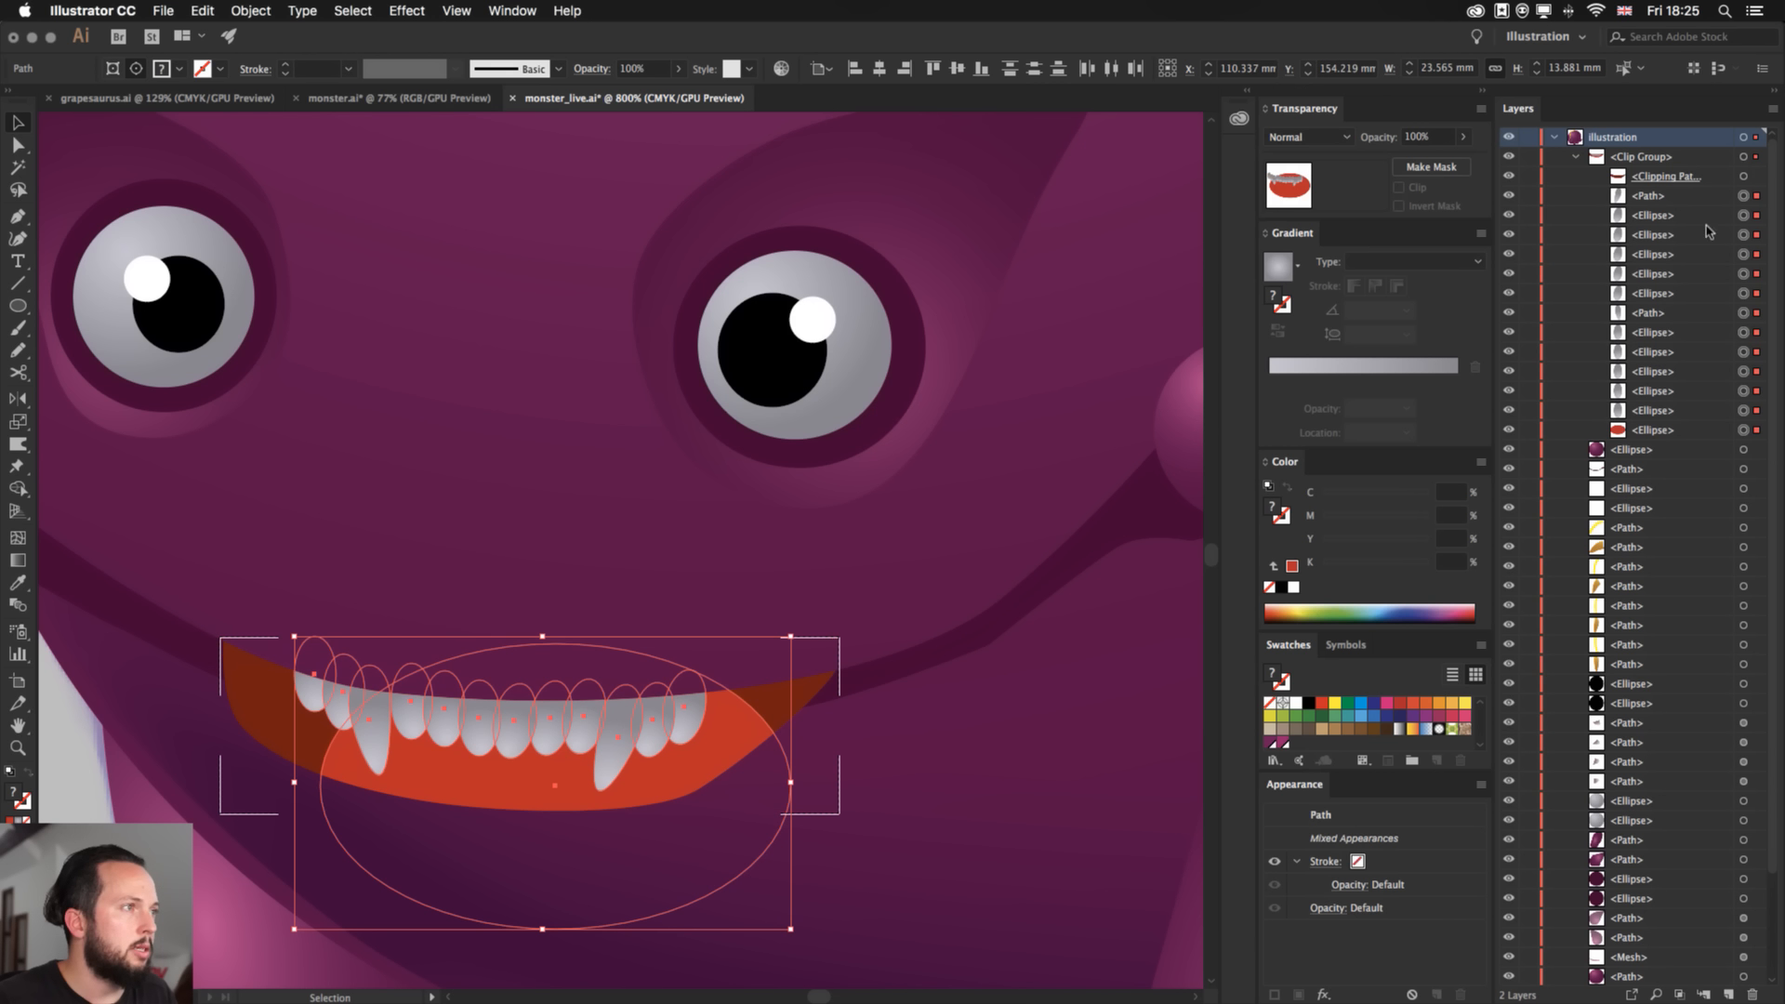
key("space")
left_click_drag(452, 536, 648, 459)
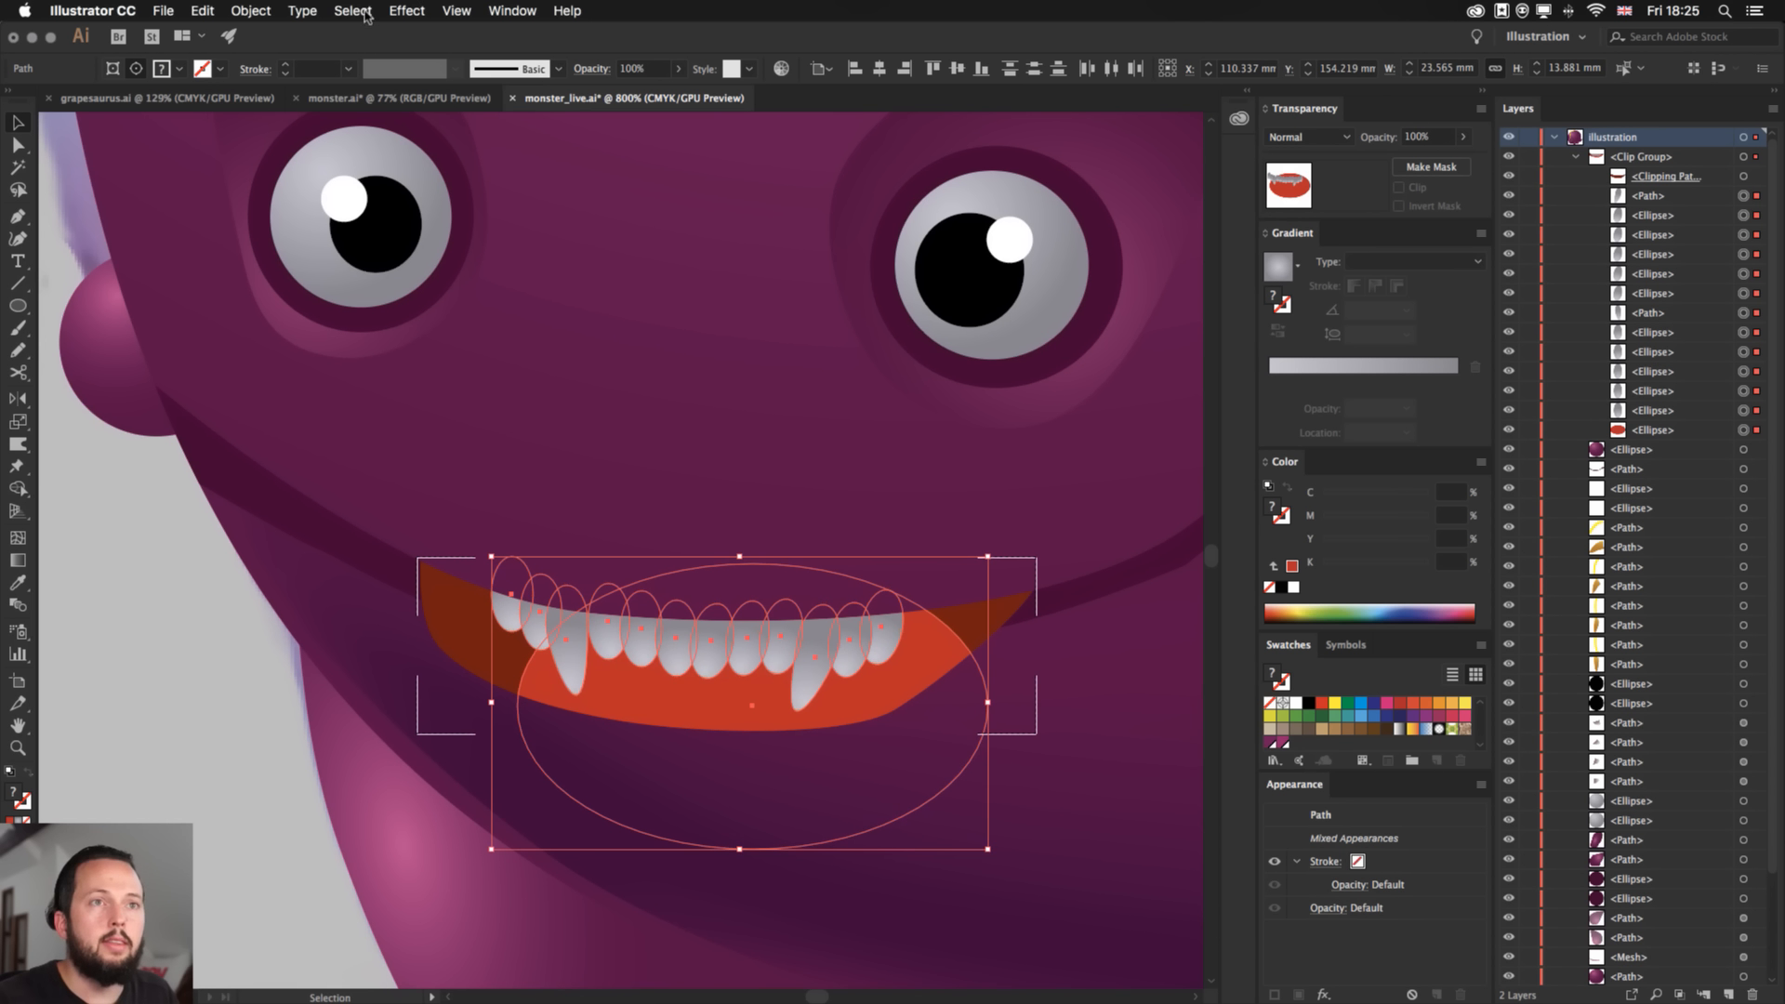
left_click(784, 70)
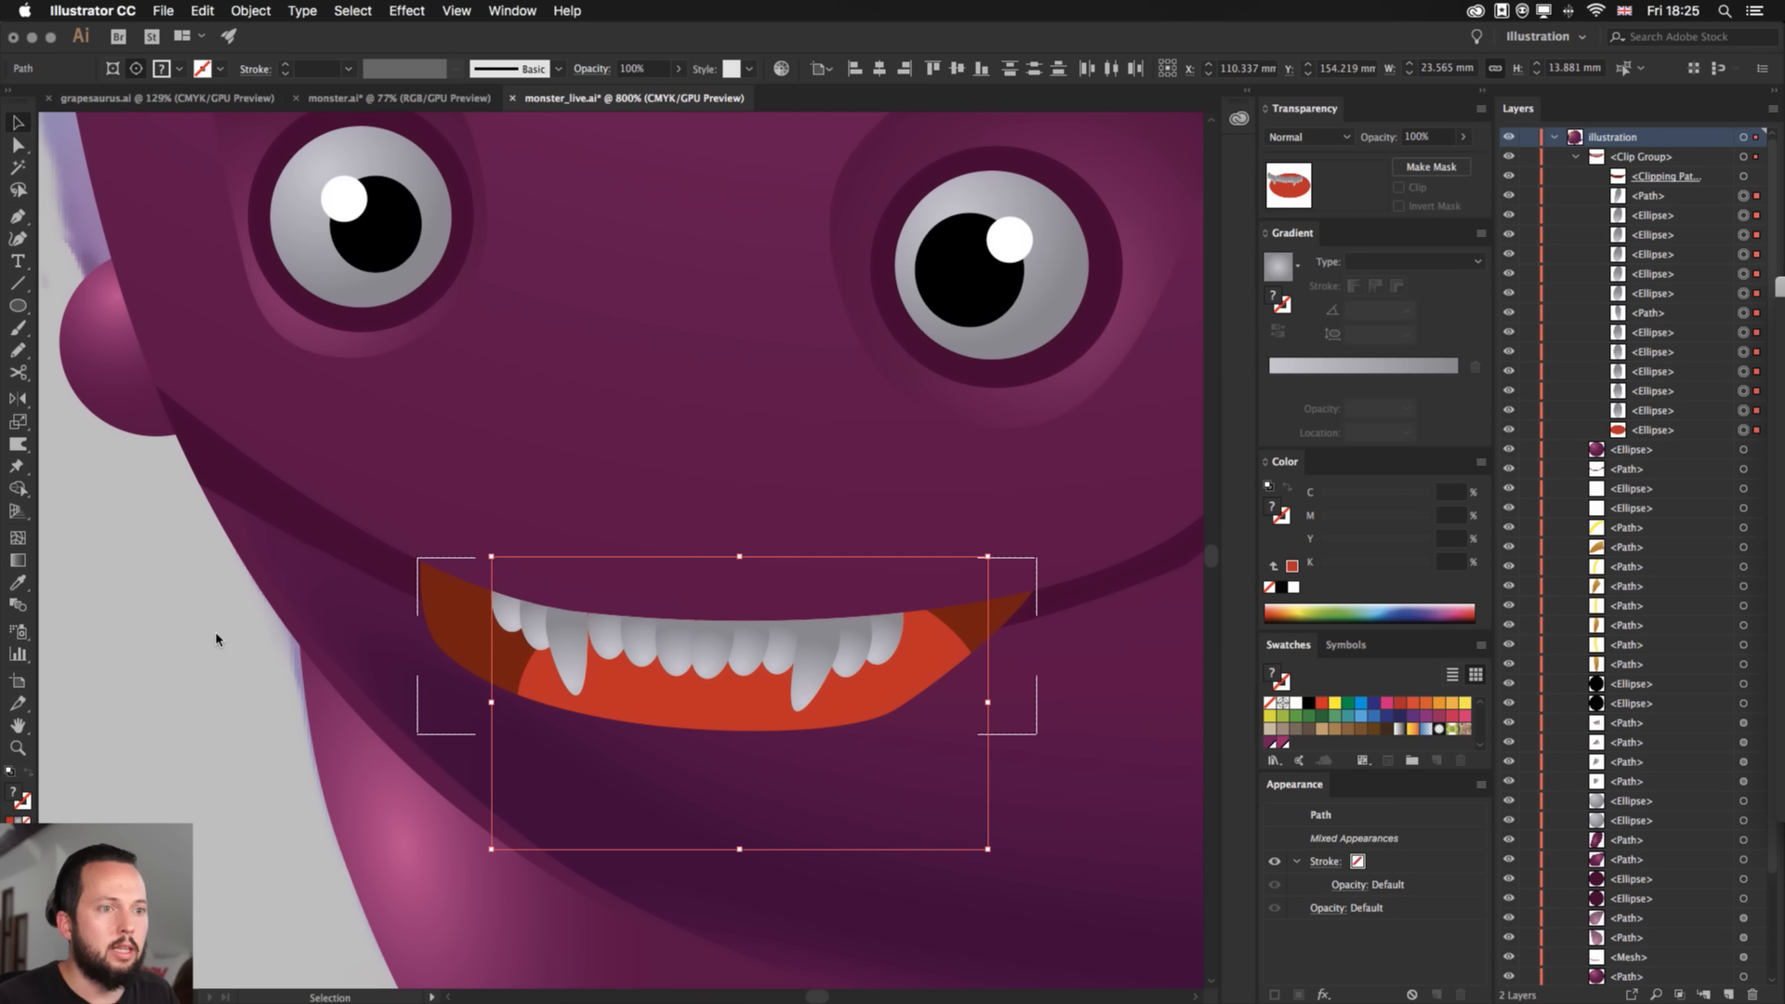
key("Escape")
- Deselect the mouth artwork and save the document
left_click(255, 600)
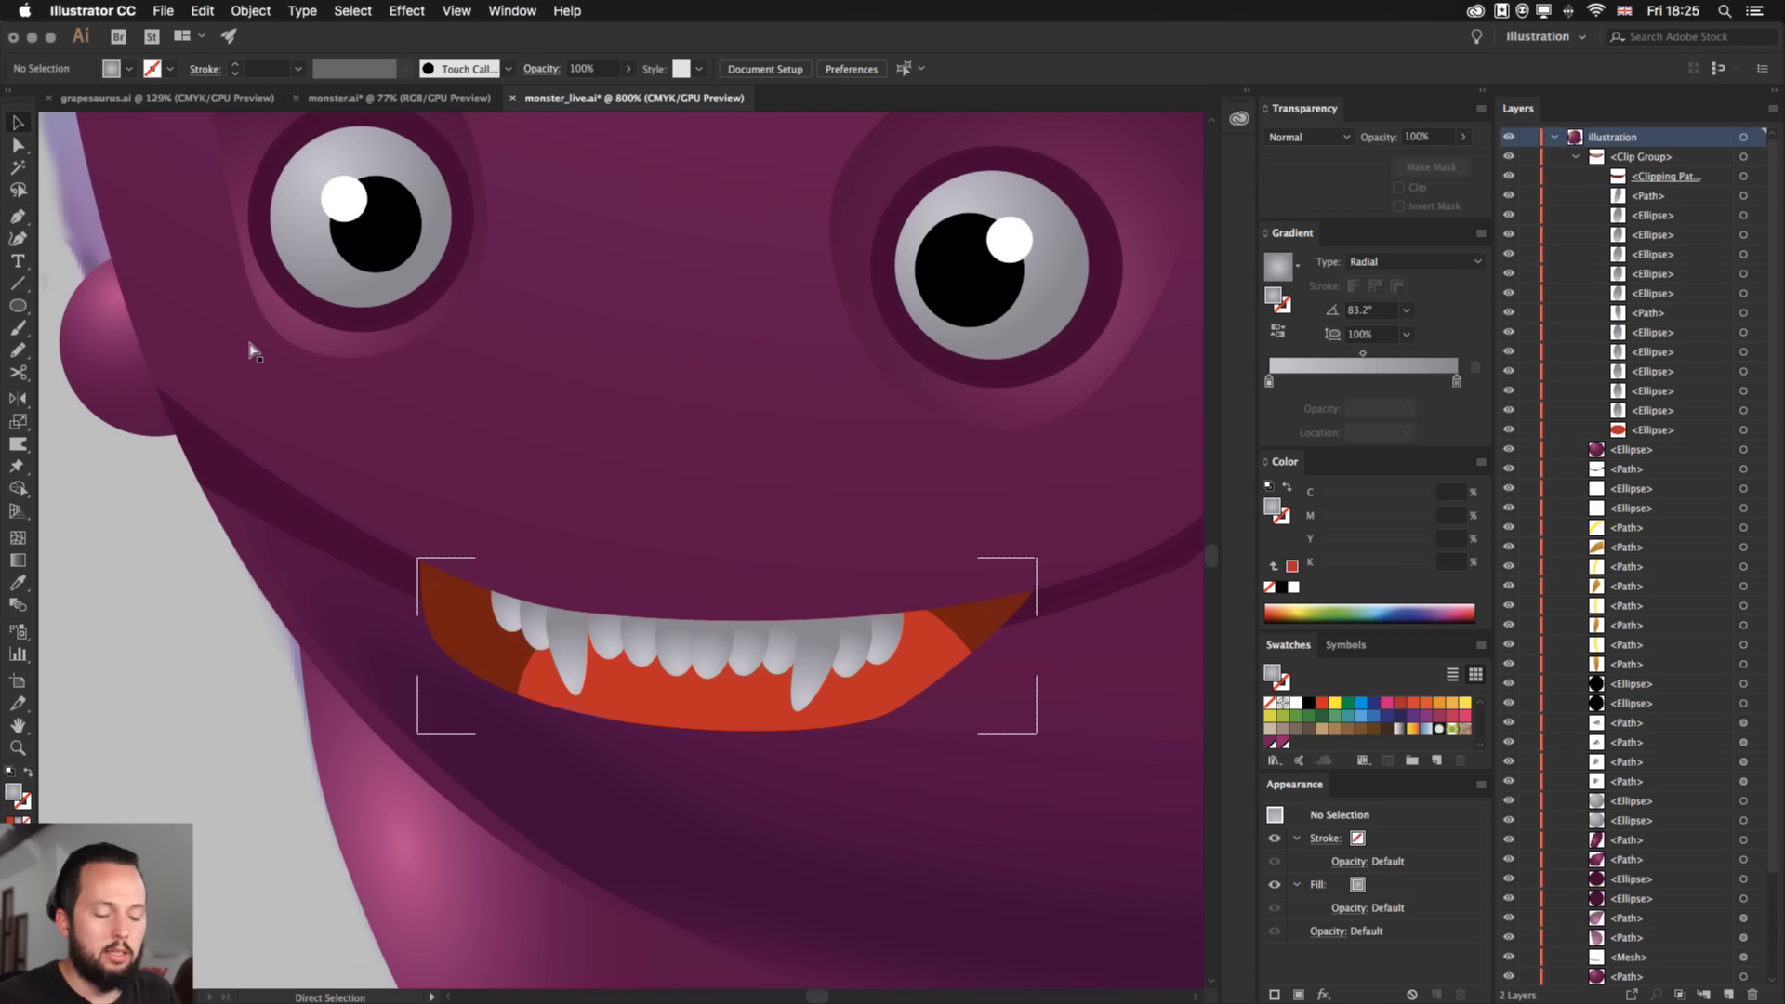
key("super+s")
key("v")
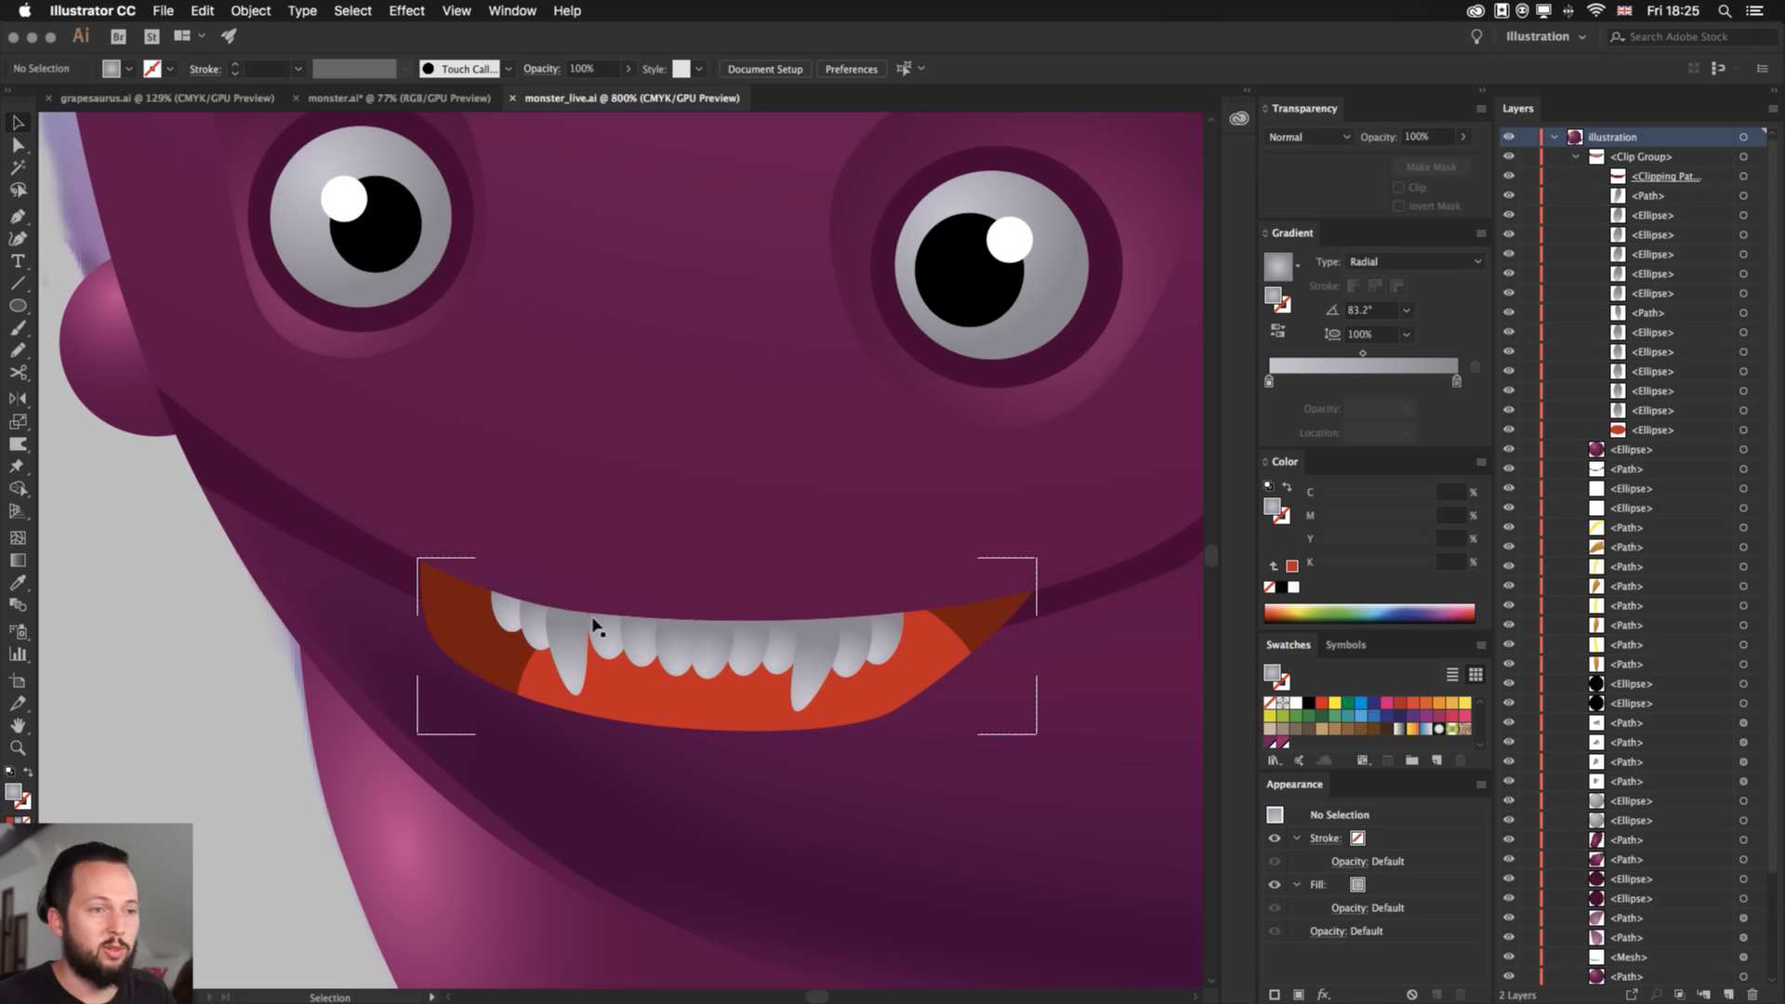
left_click(1743, 156)
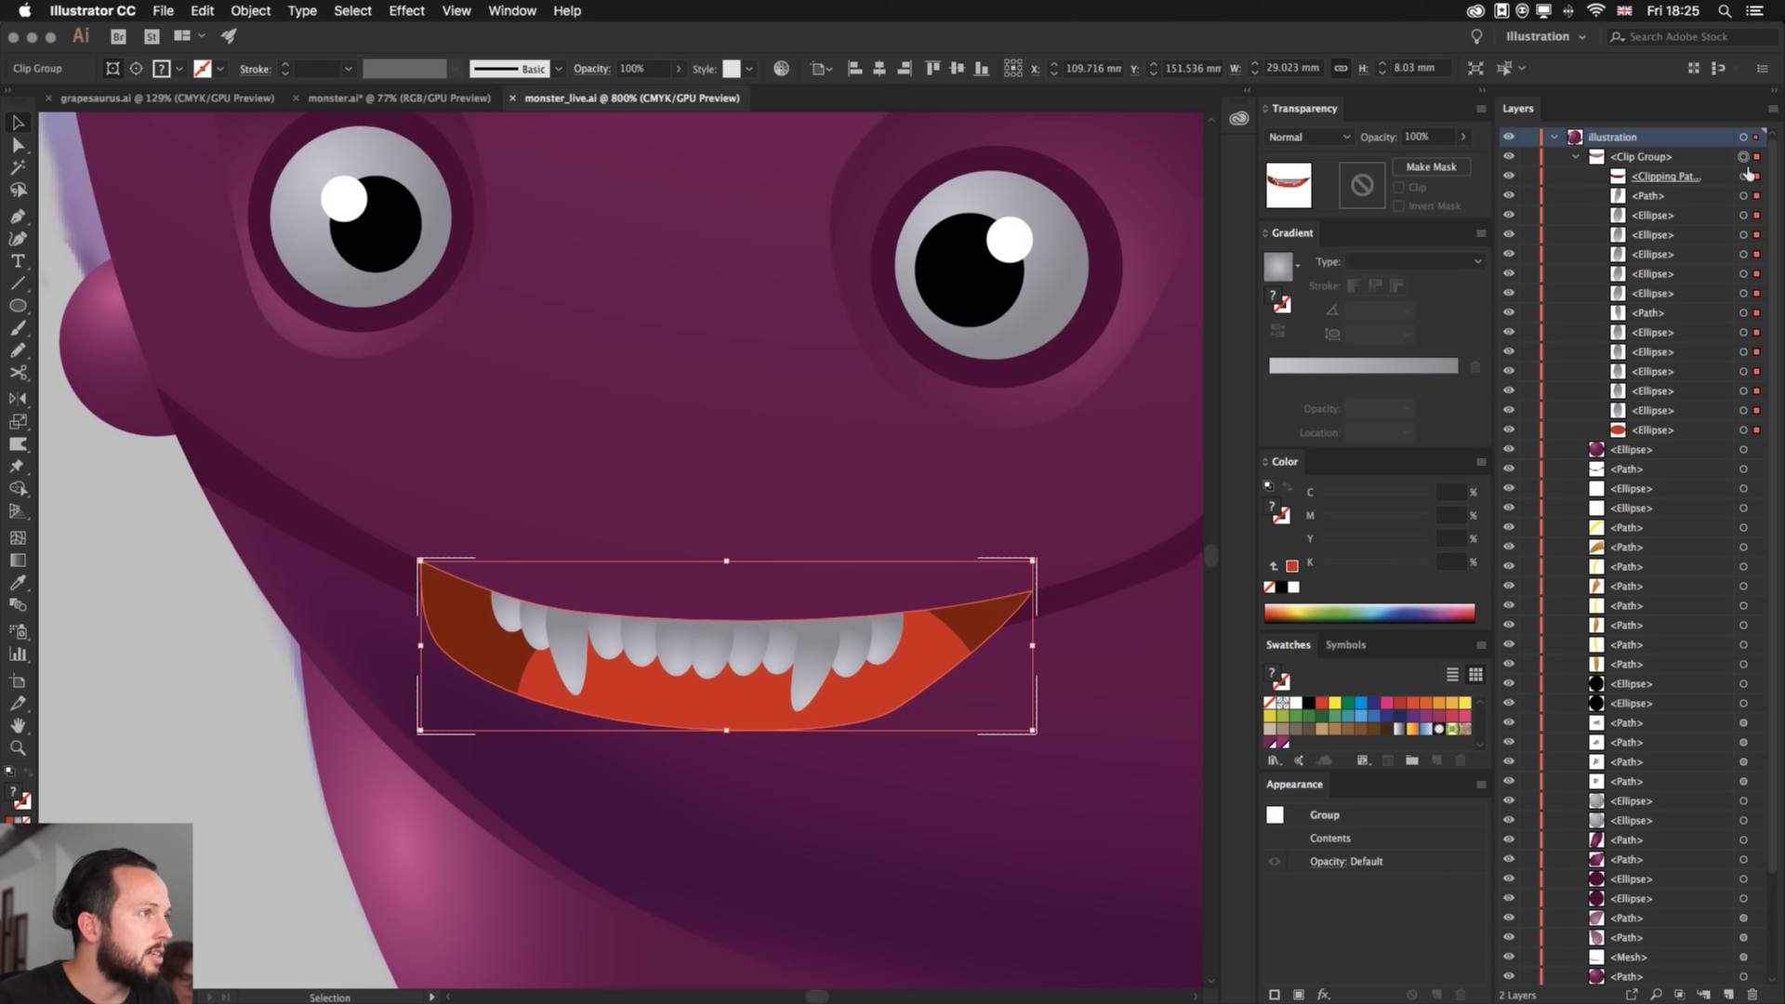
left_click(1744, 176, "shift")
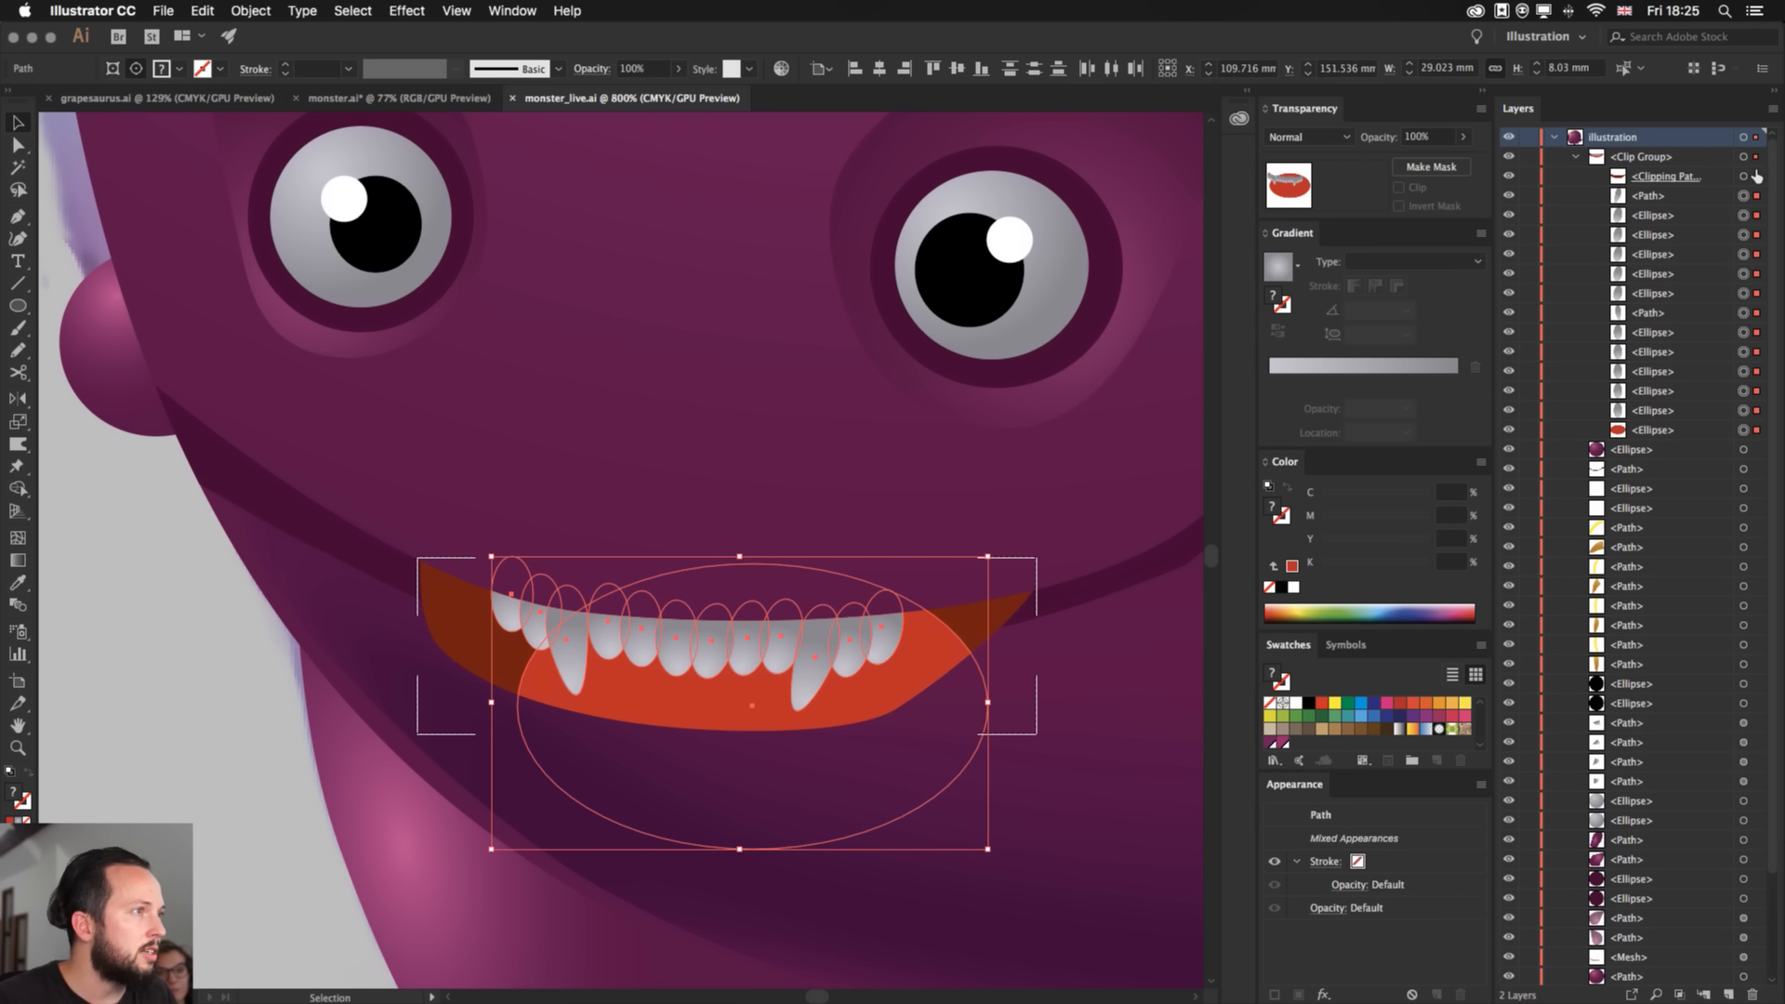
left_click(1757, 429, "shift")
left_click(781, 70)
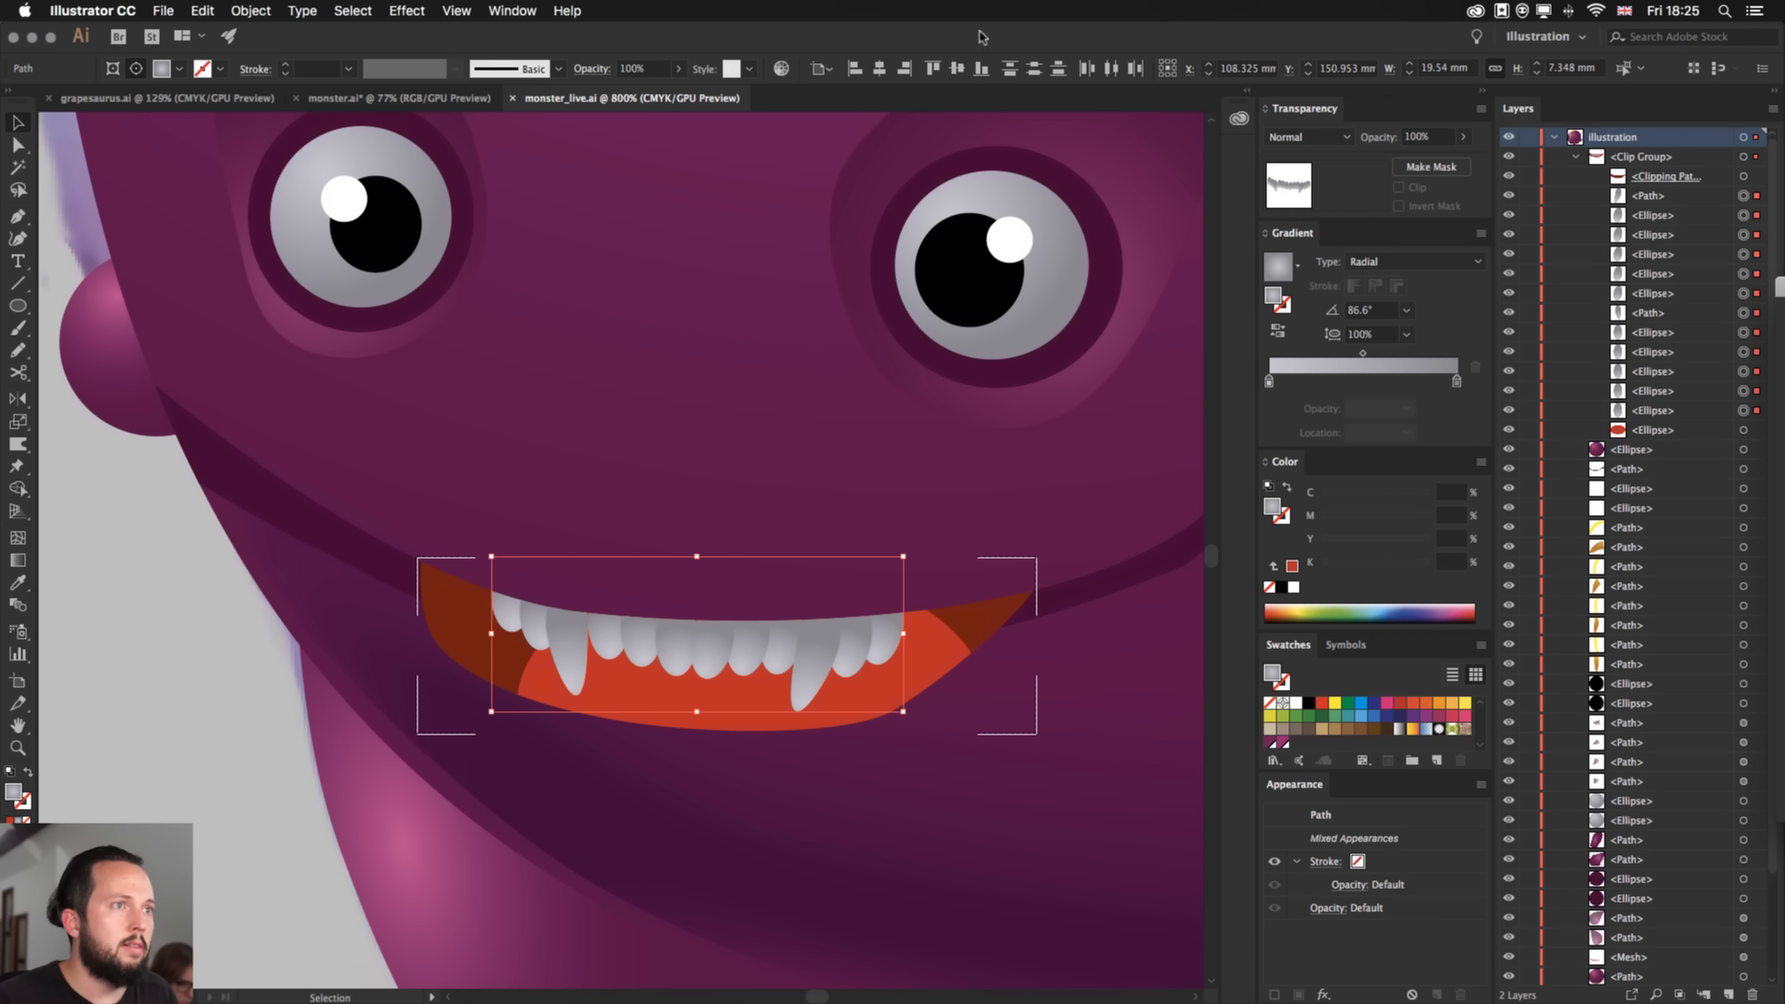
key("Escape")
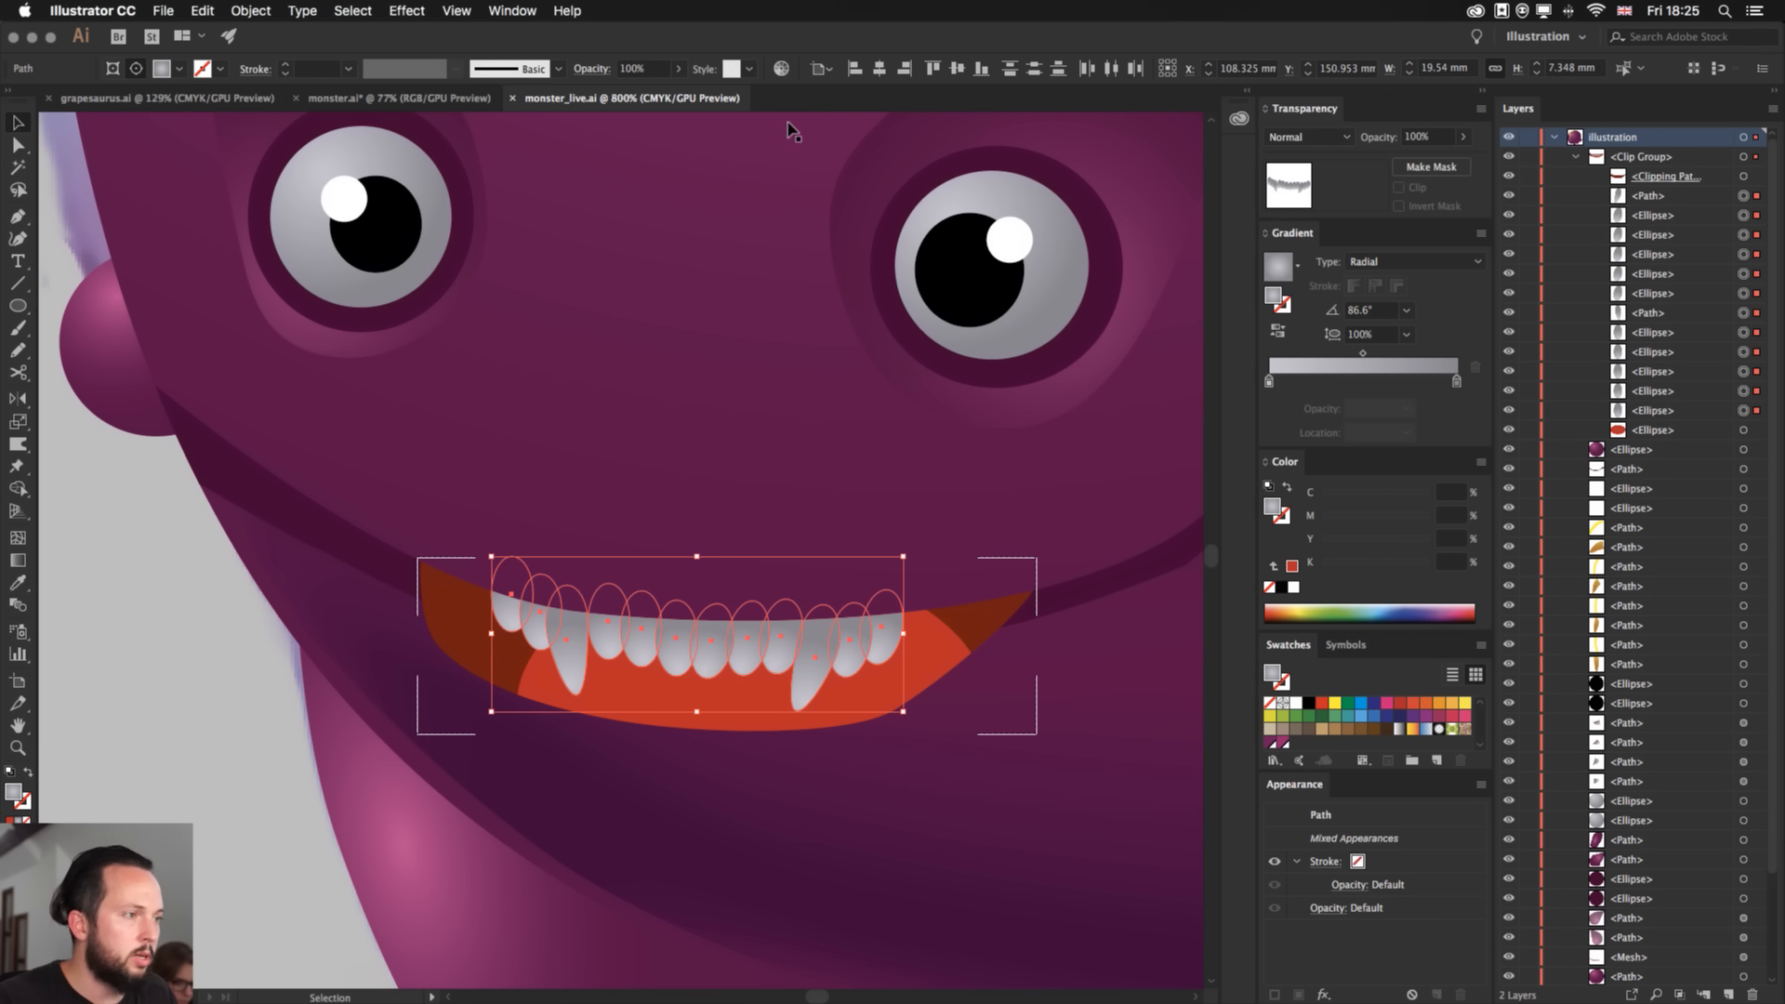
left_click(127, 705)
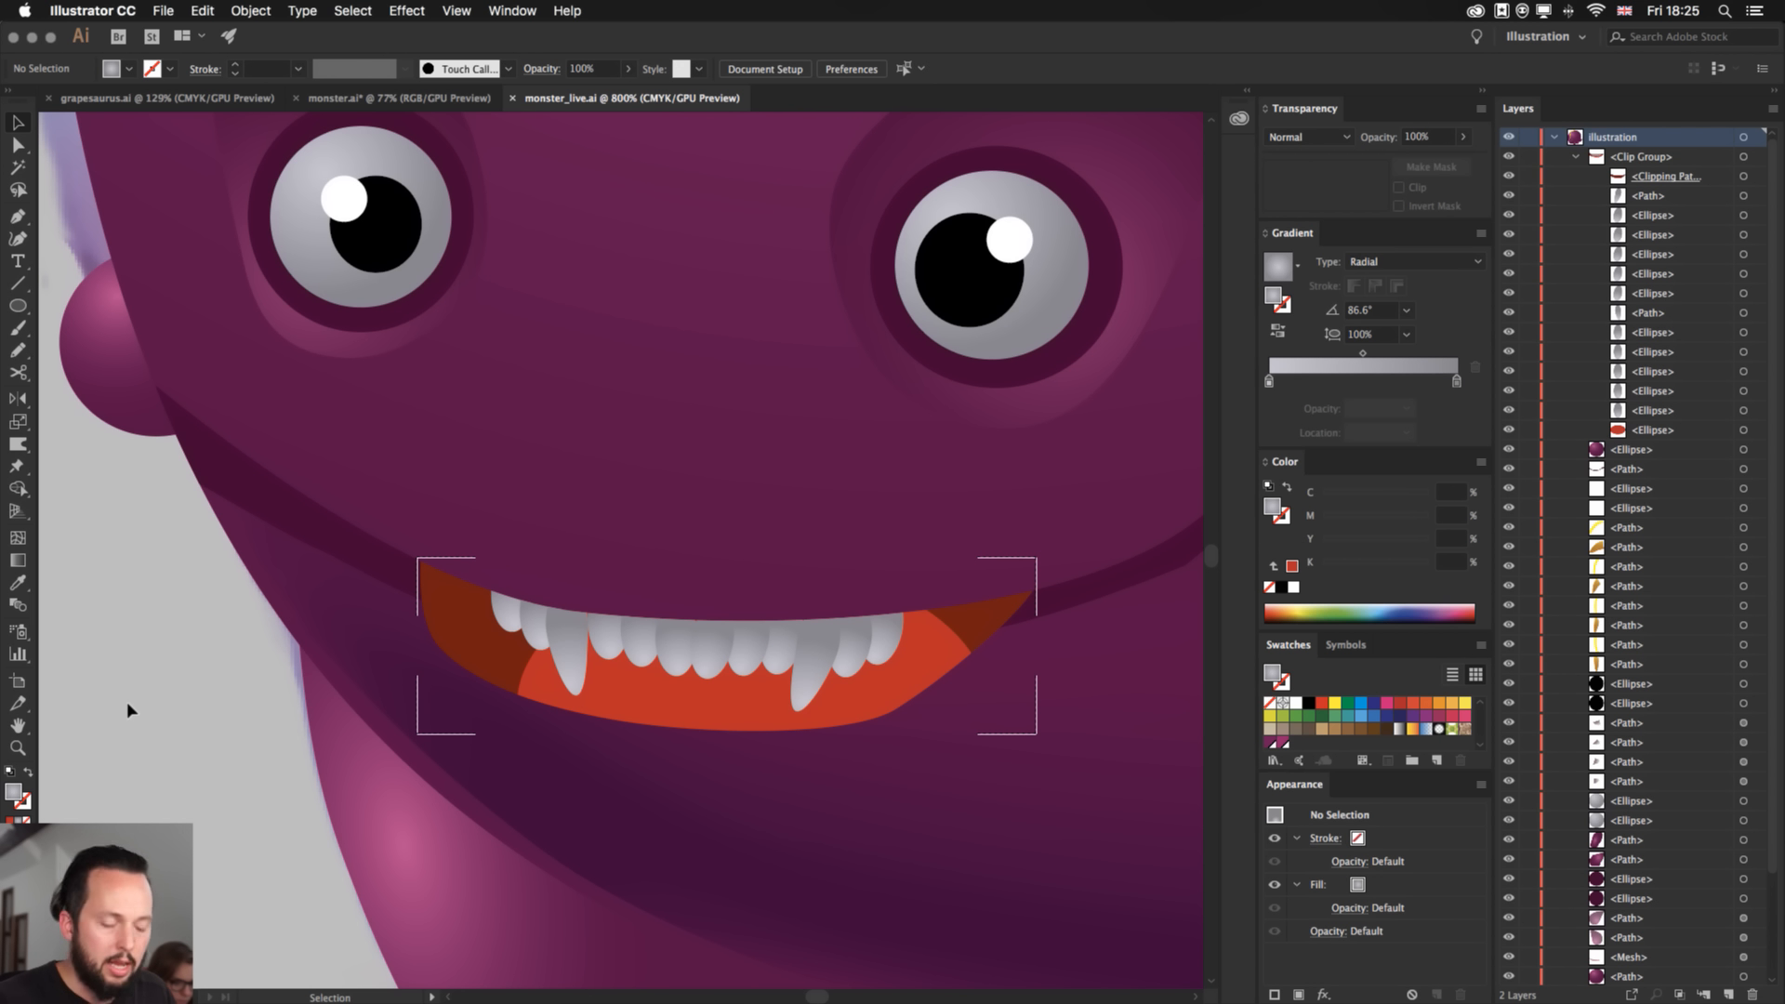
- Darken the mouth opening by setting the black (K) value of the clipping path's fill to 84%
key("a")
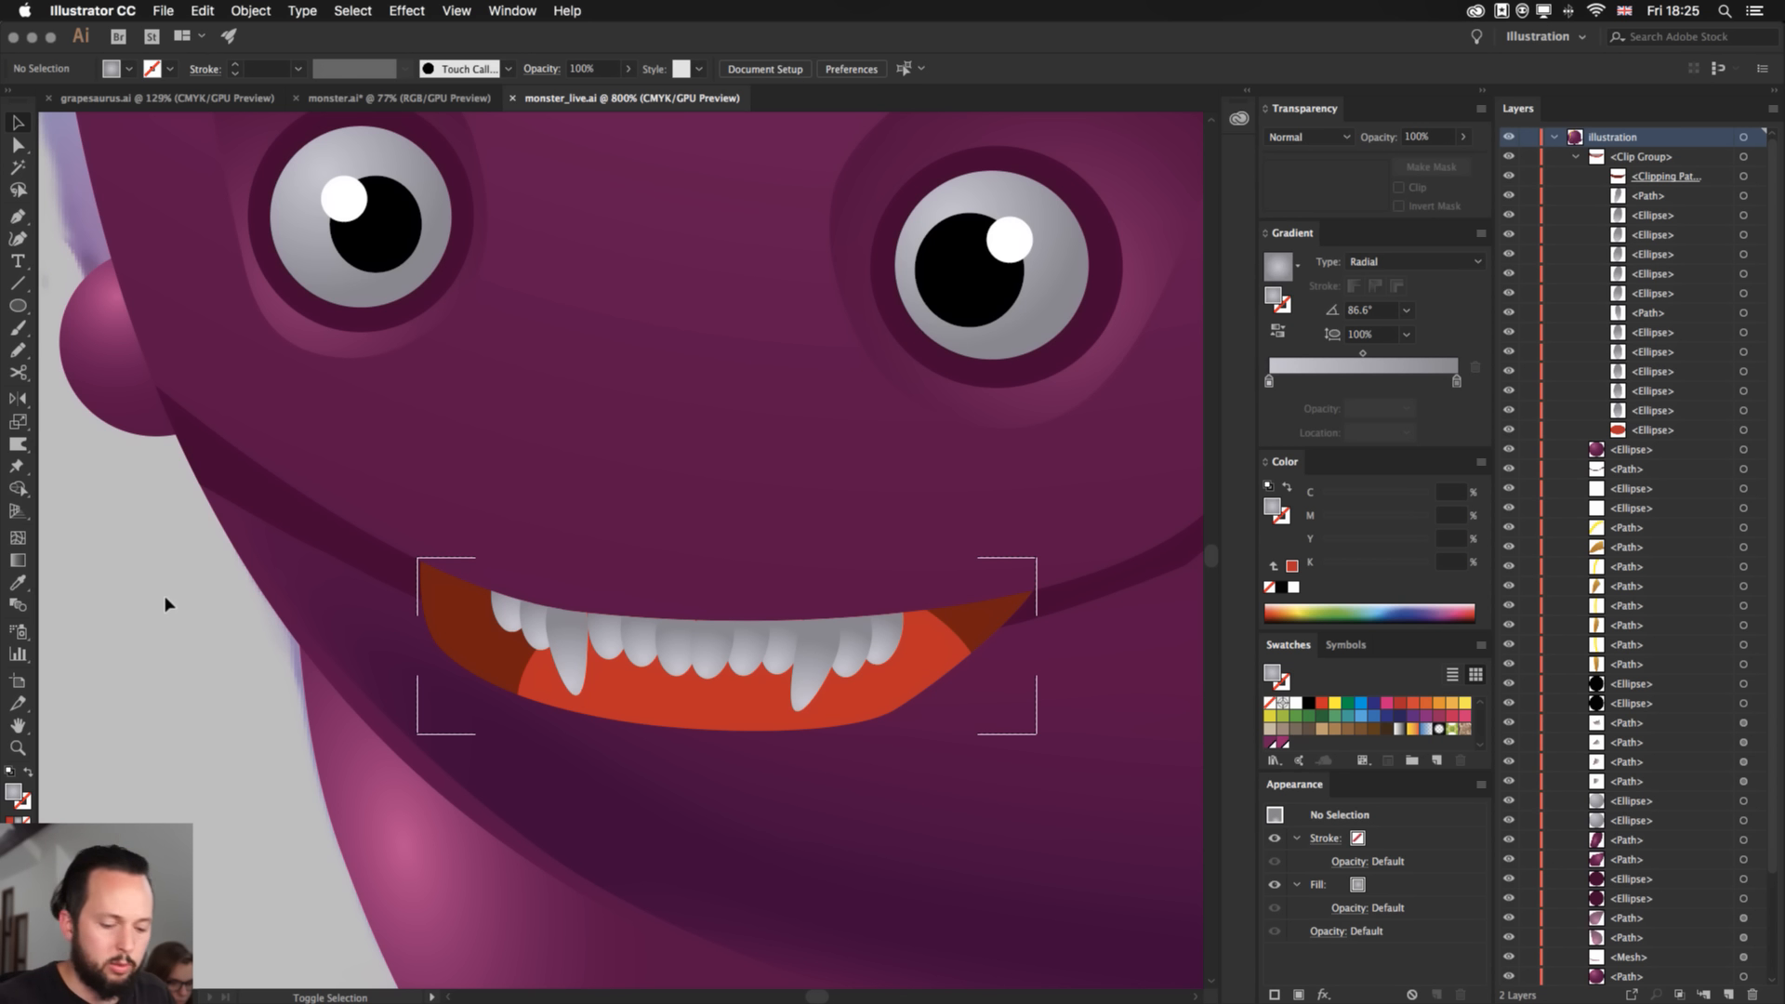
key("super+minus")
key("super+minus")
key("super+minus")
key("super+minus")
key("super+minus")
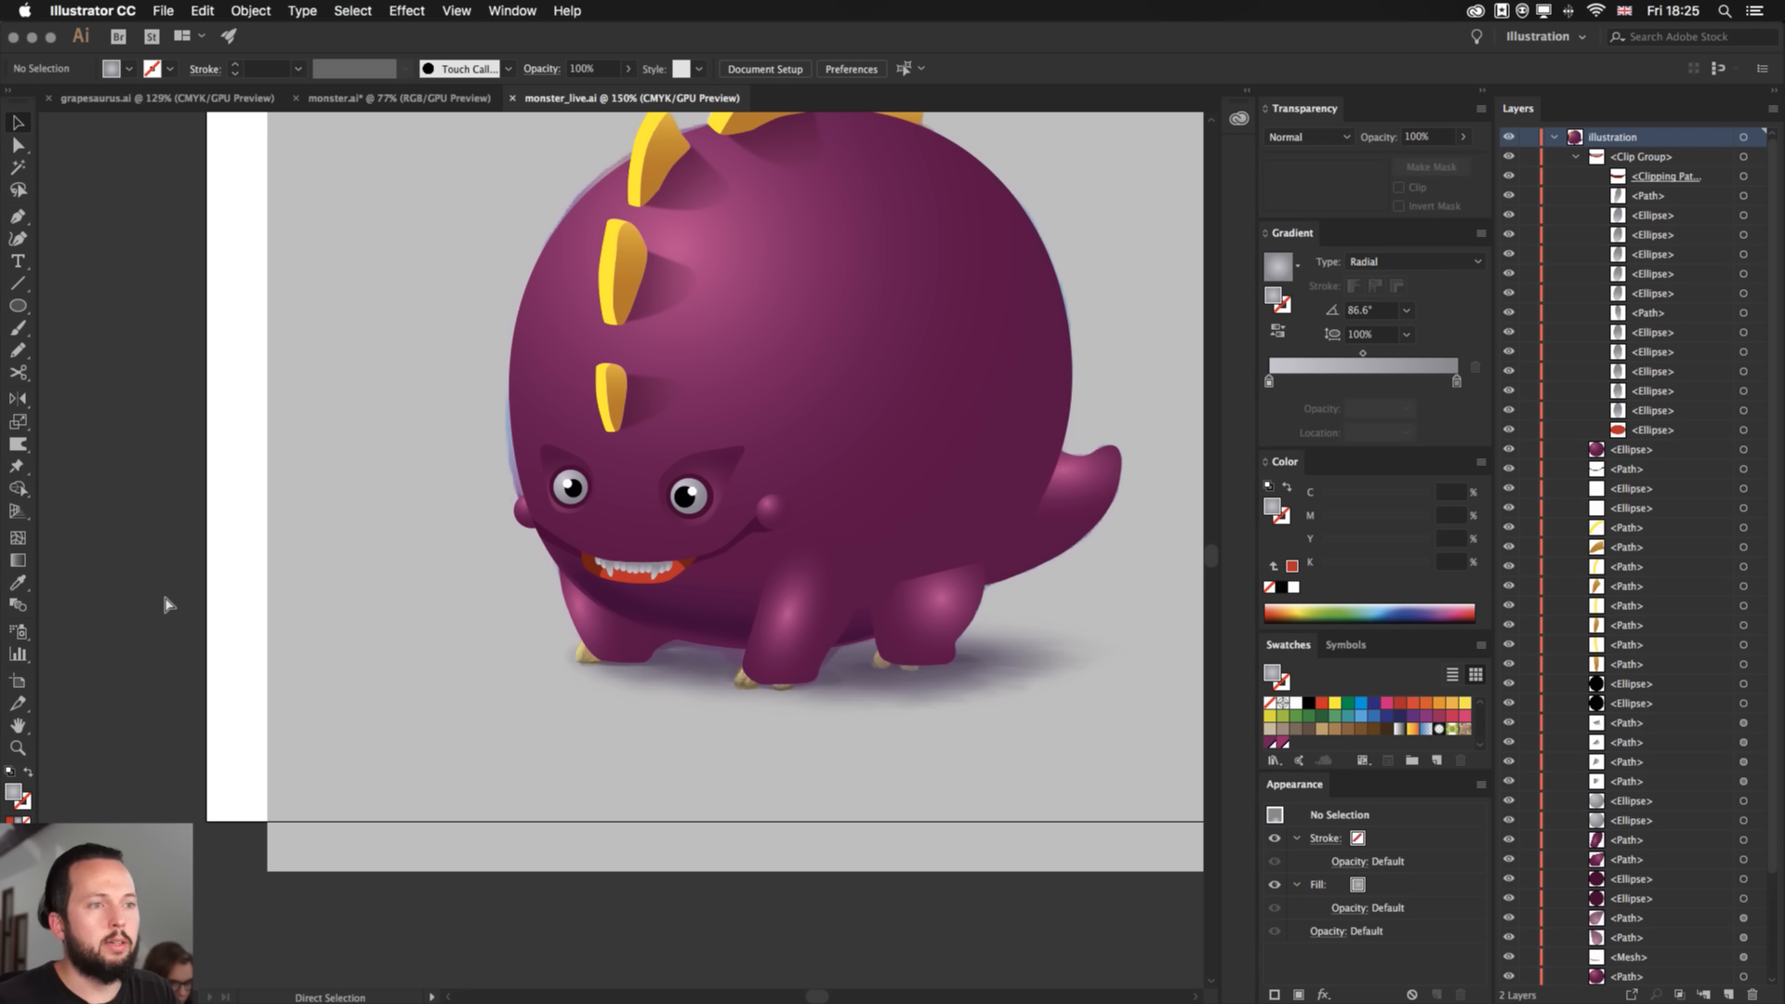
key("space")
left_click_drag(416, 634, 284, 732)
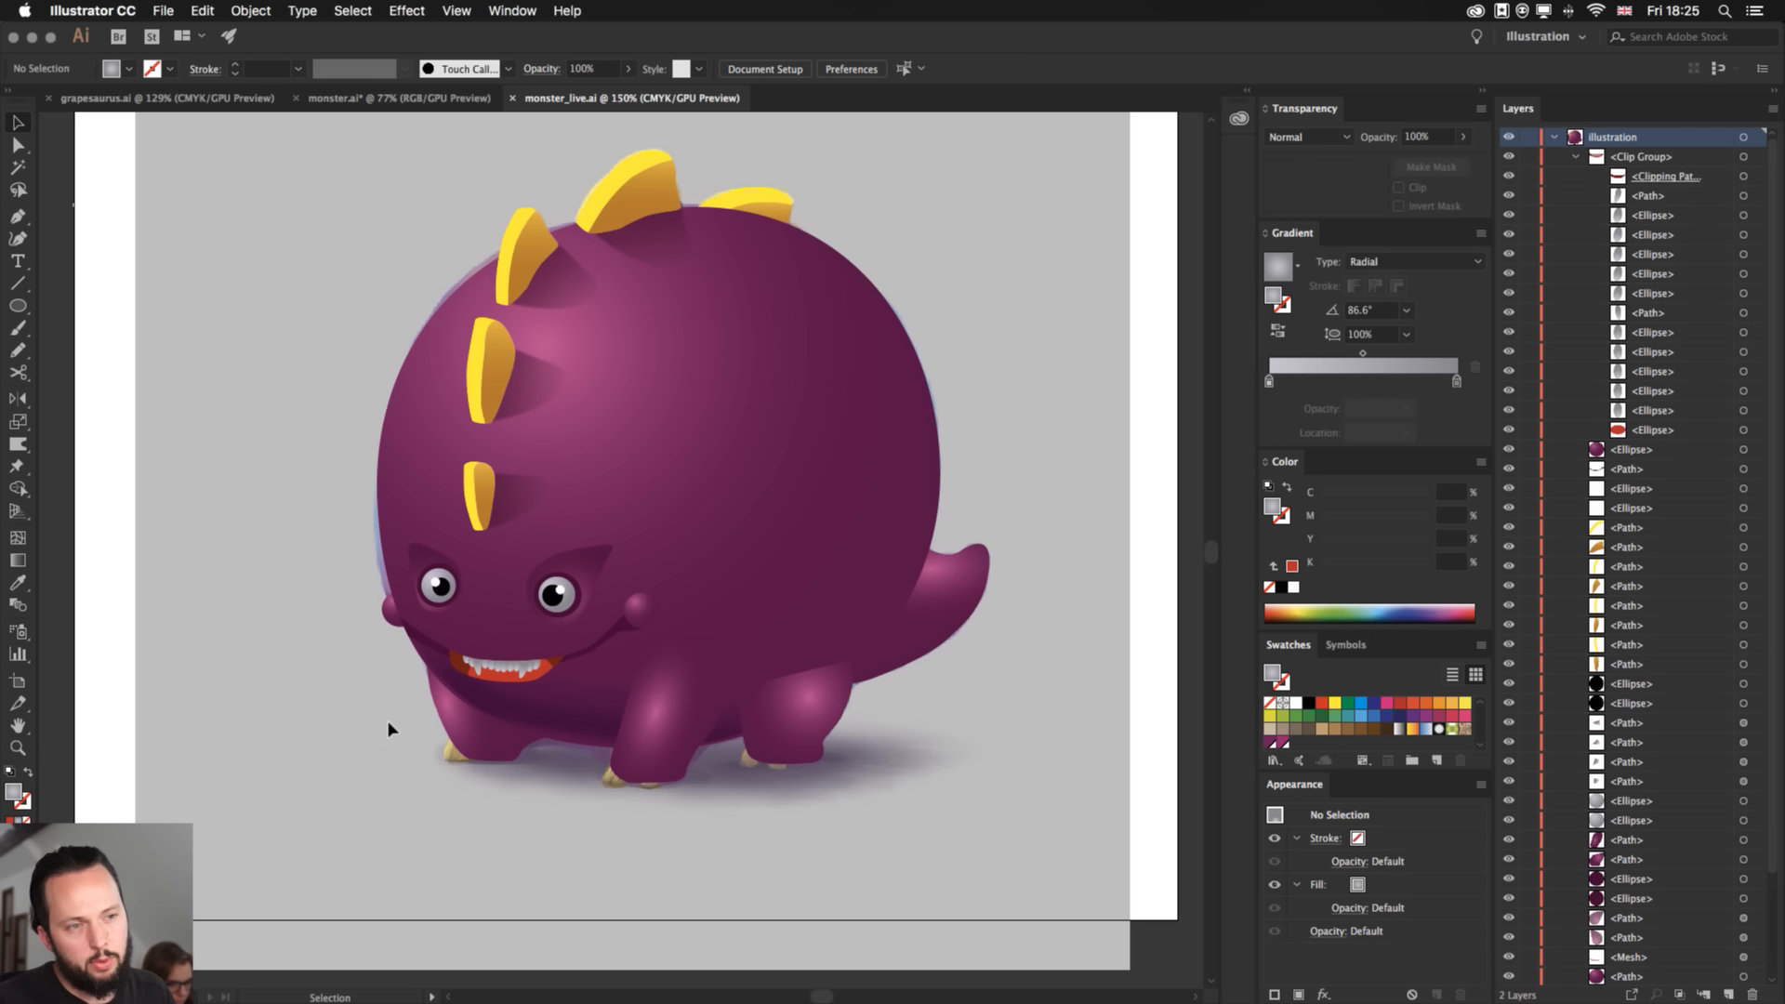
left_click(465, 660)
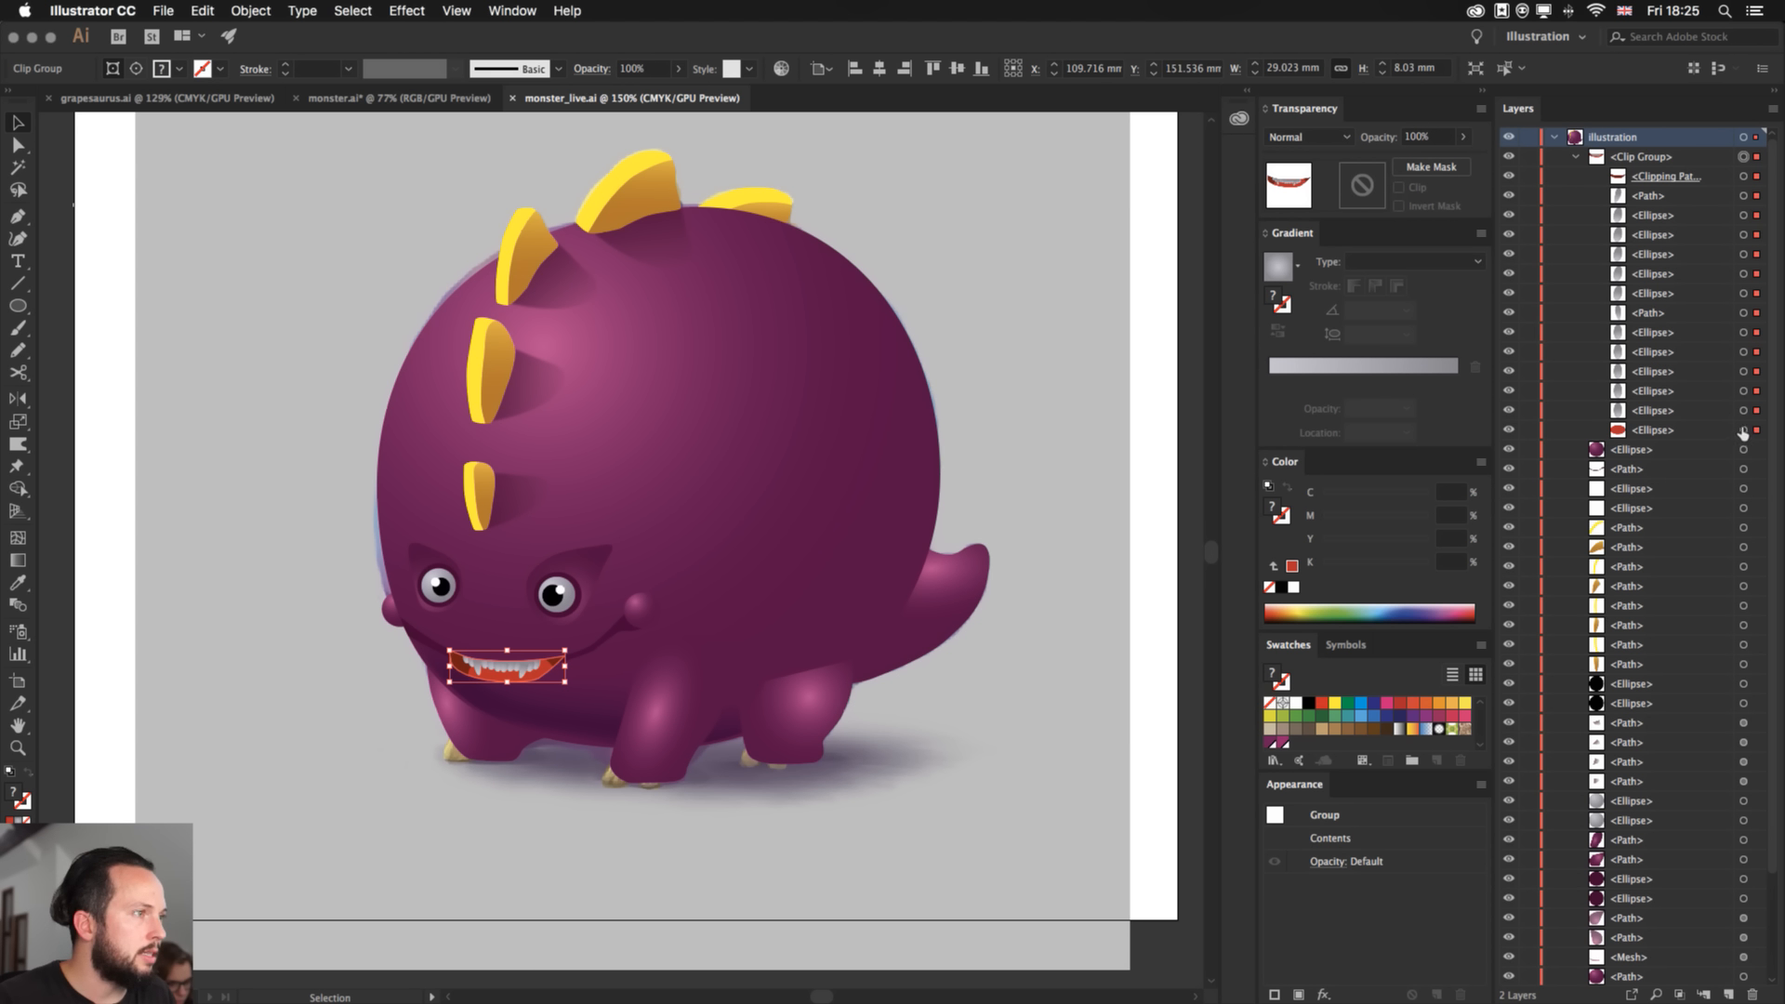
left_click(1749, 176)
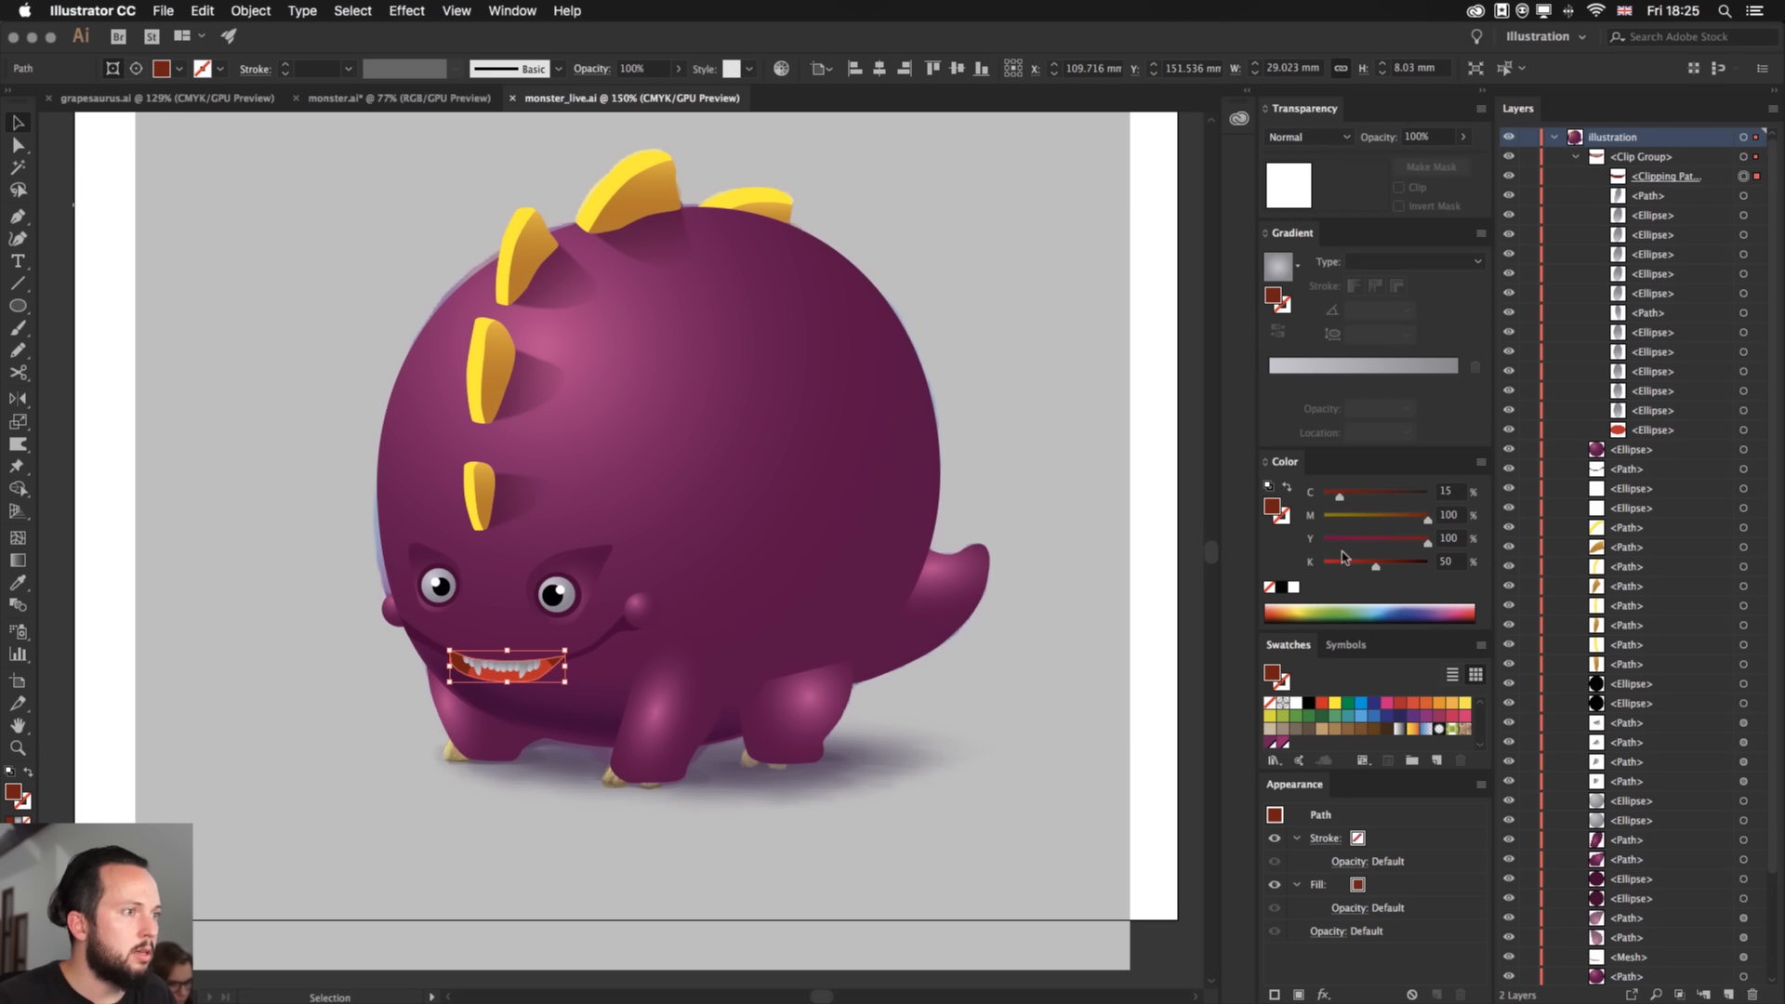
left_click_drag(1406, 570, 1410, 569)
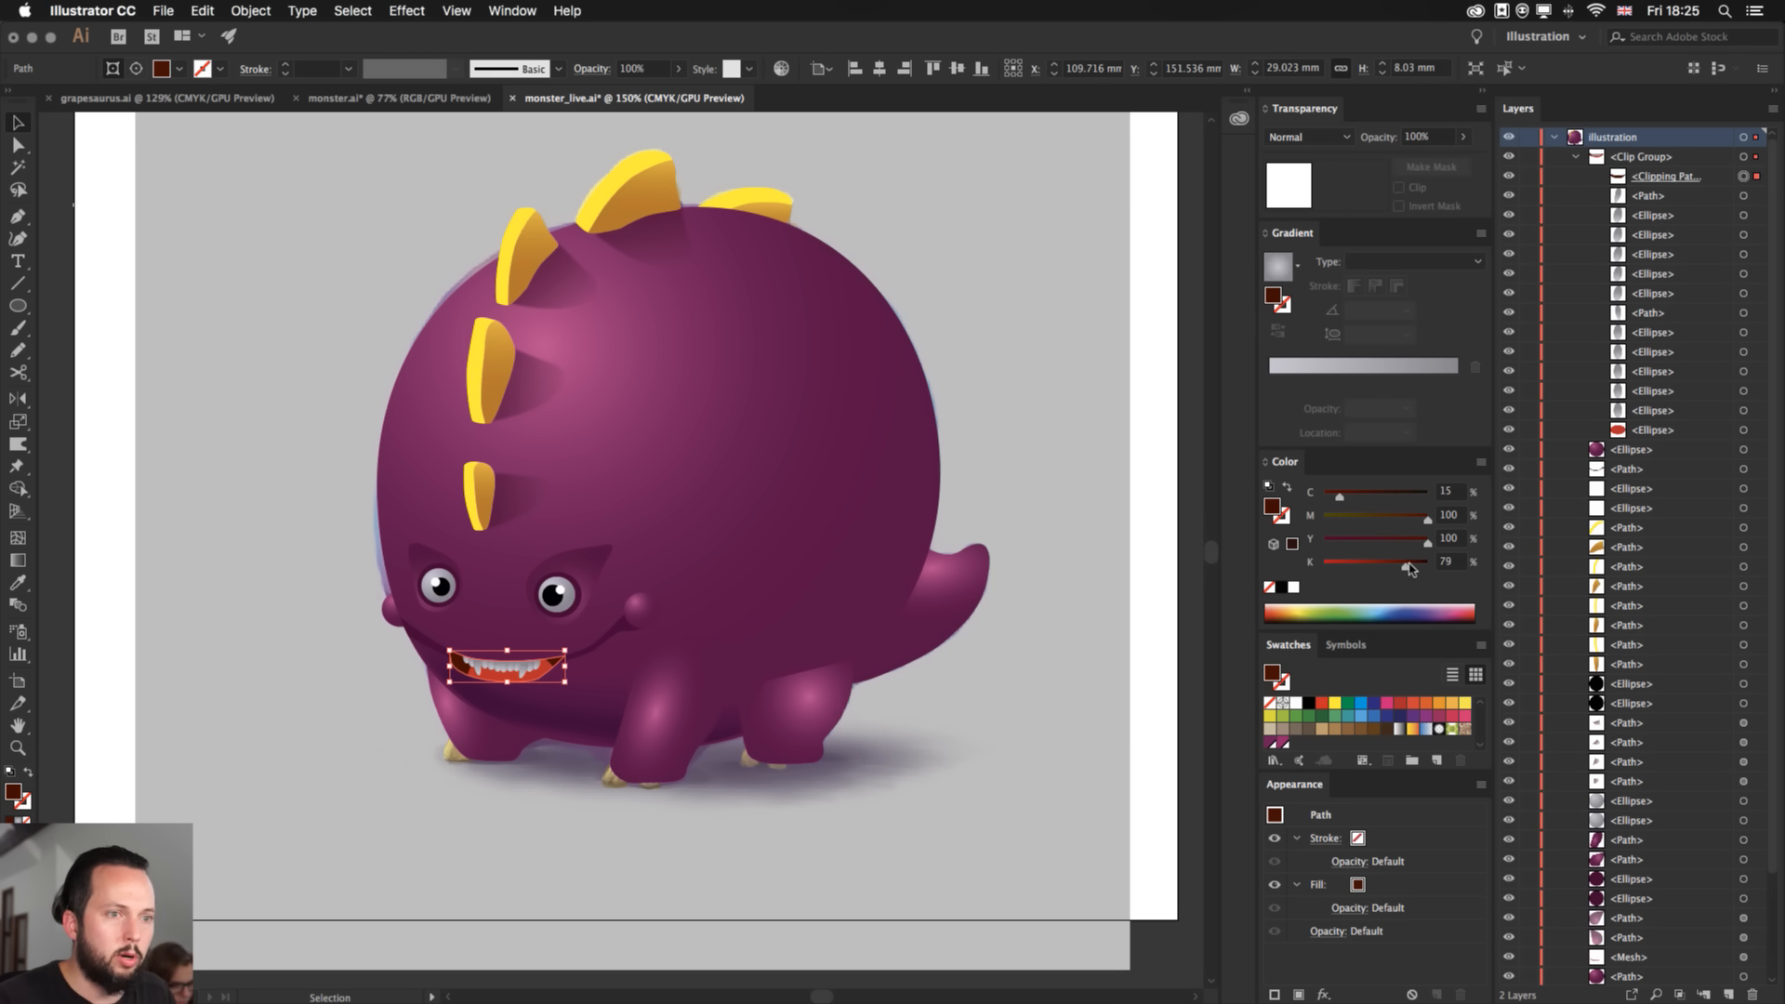
left_click(340, 761)
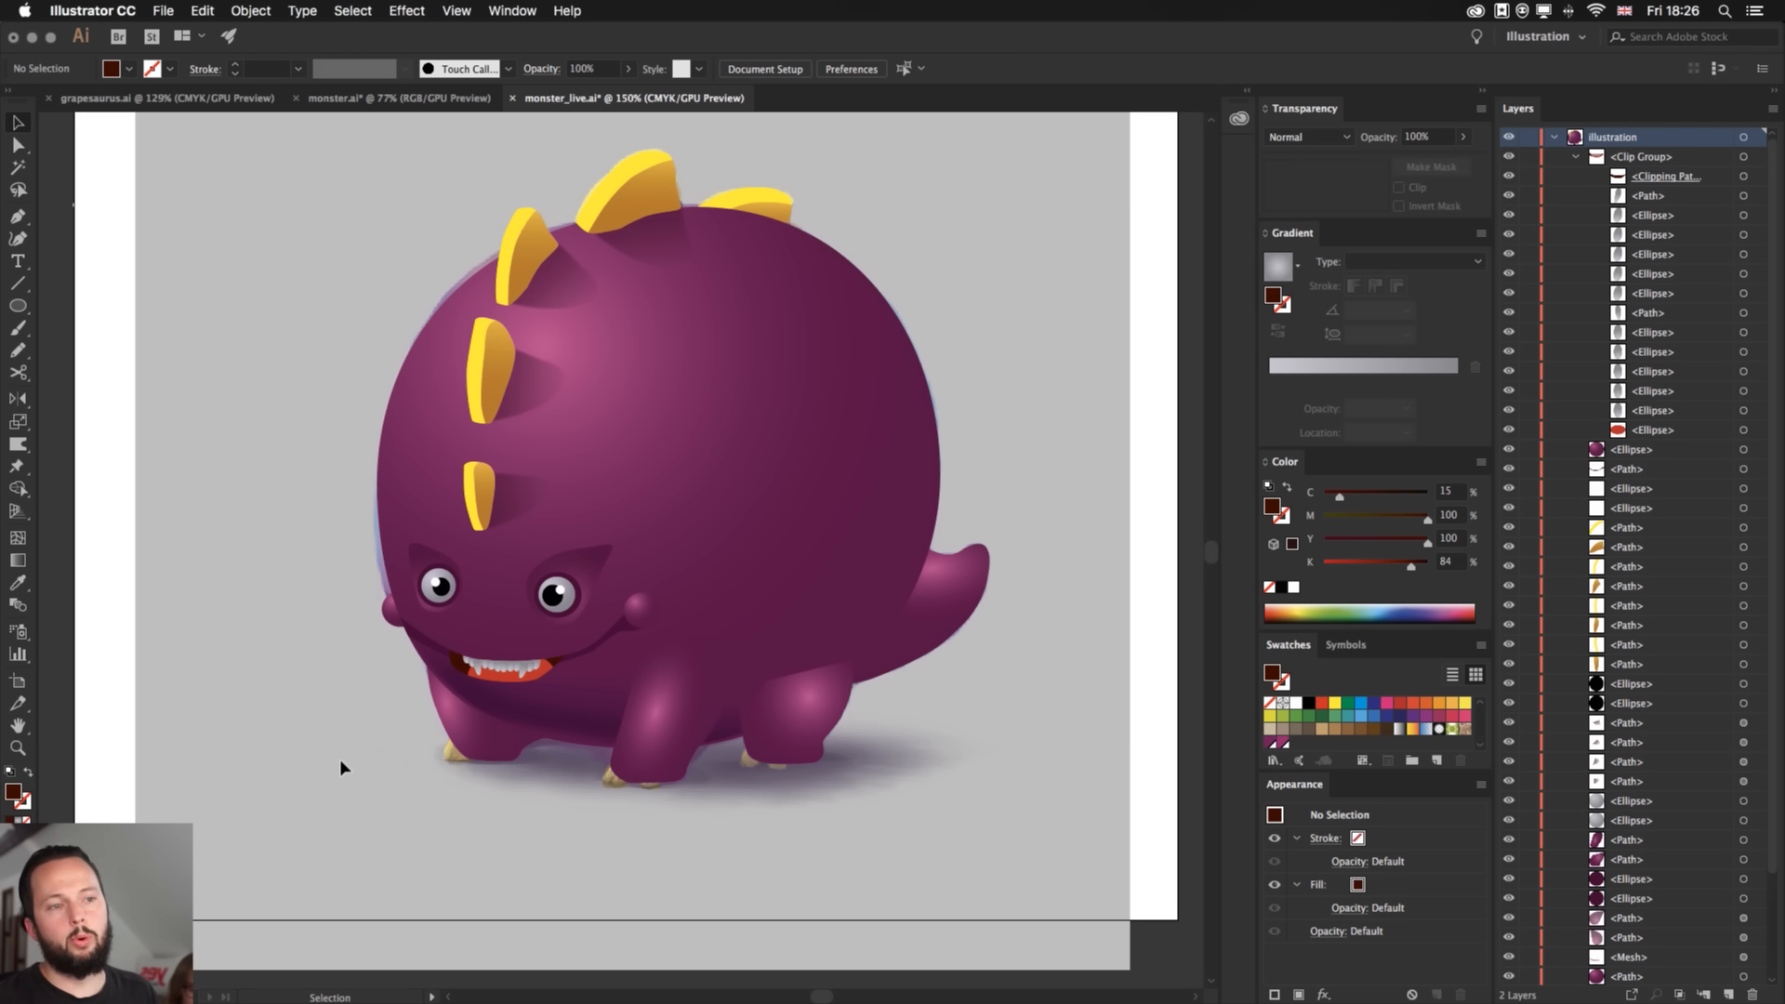
- Fit the whole monster in view and collapse the mouth's clip group and the illustration layer
key("a")
scroll(341, 768, "up", 3)
scroll(342, 768, "down", 3)
key("v")
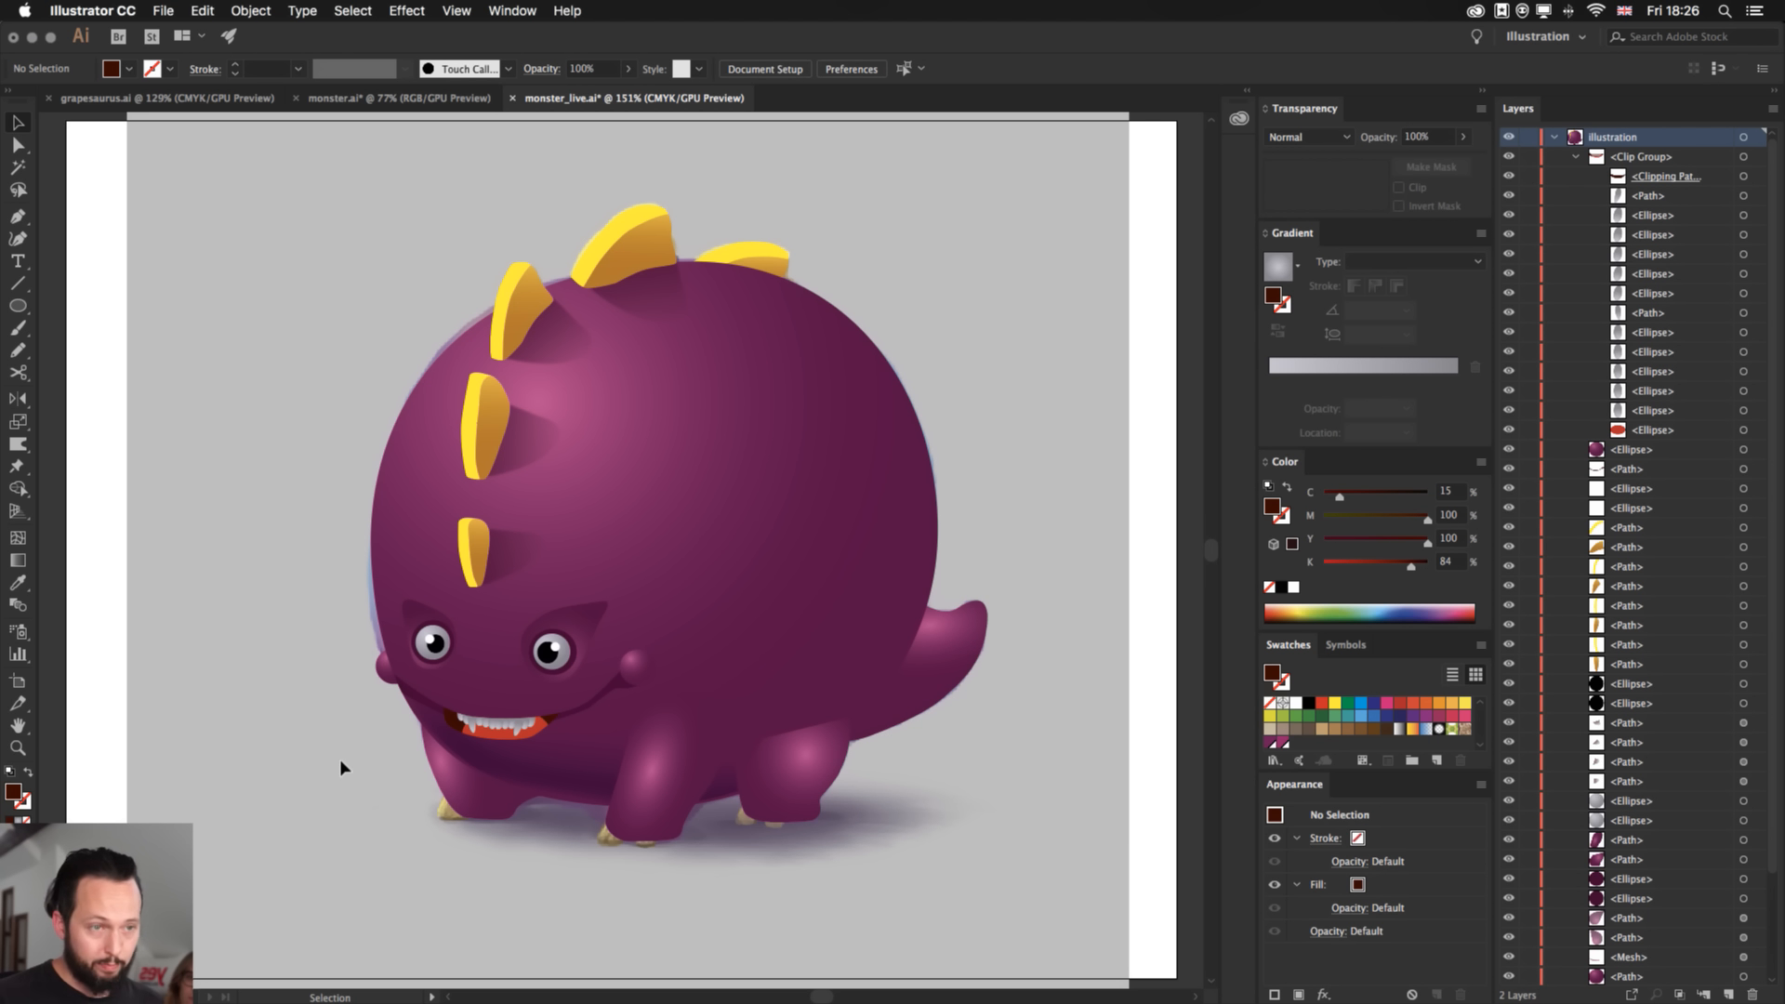
left_click(1575, 157)
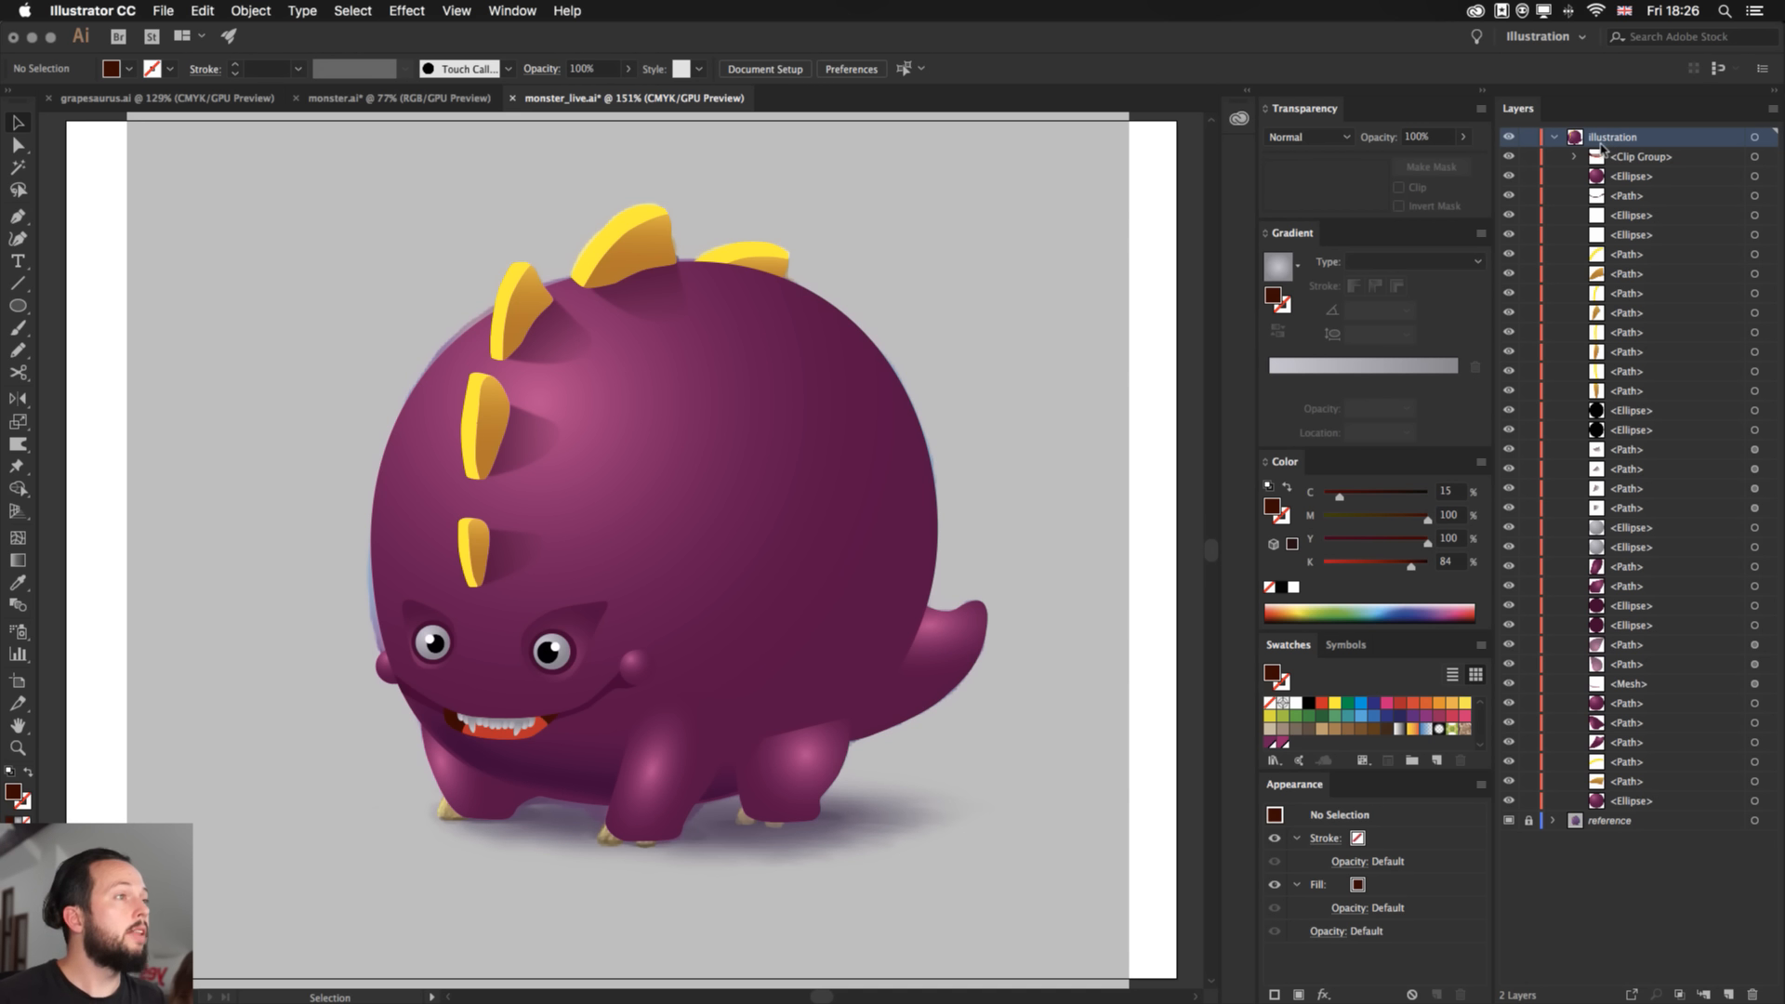
left_click(1552, 139)
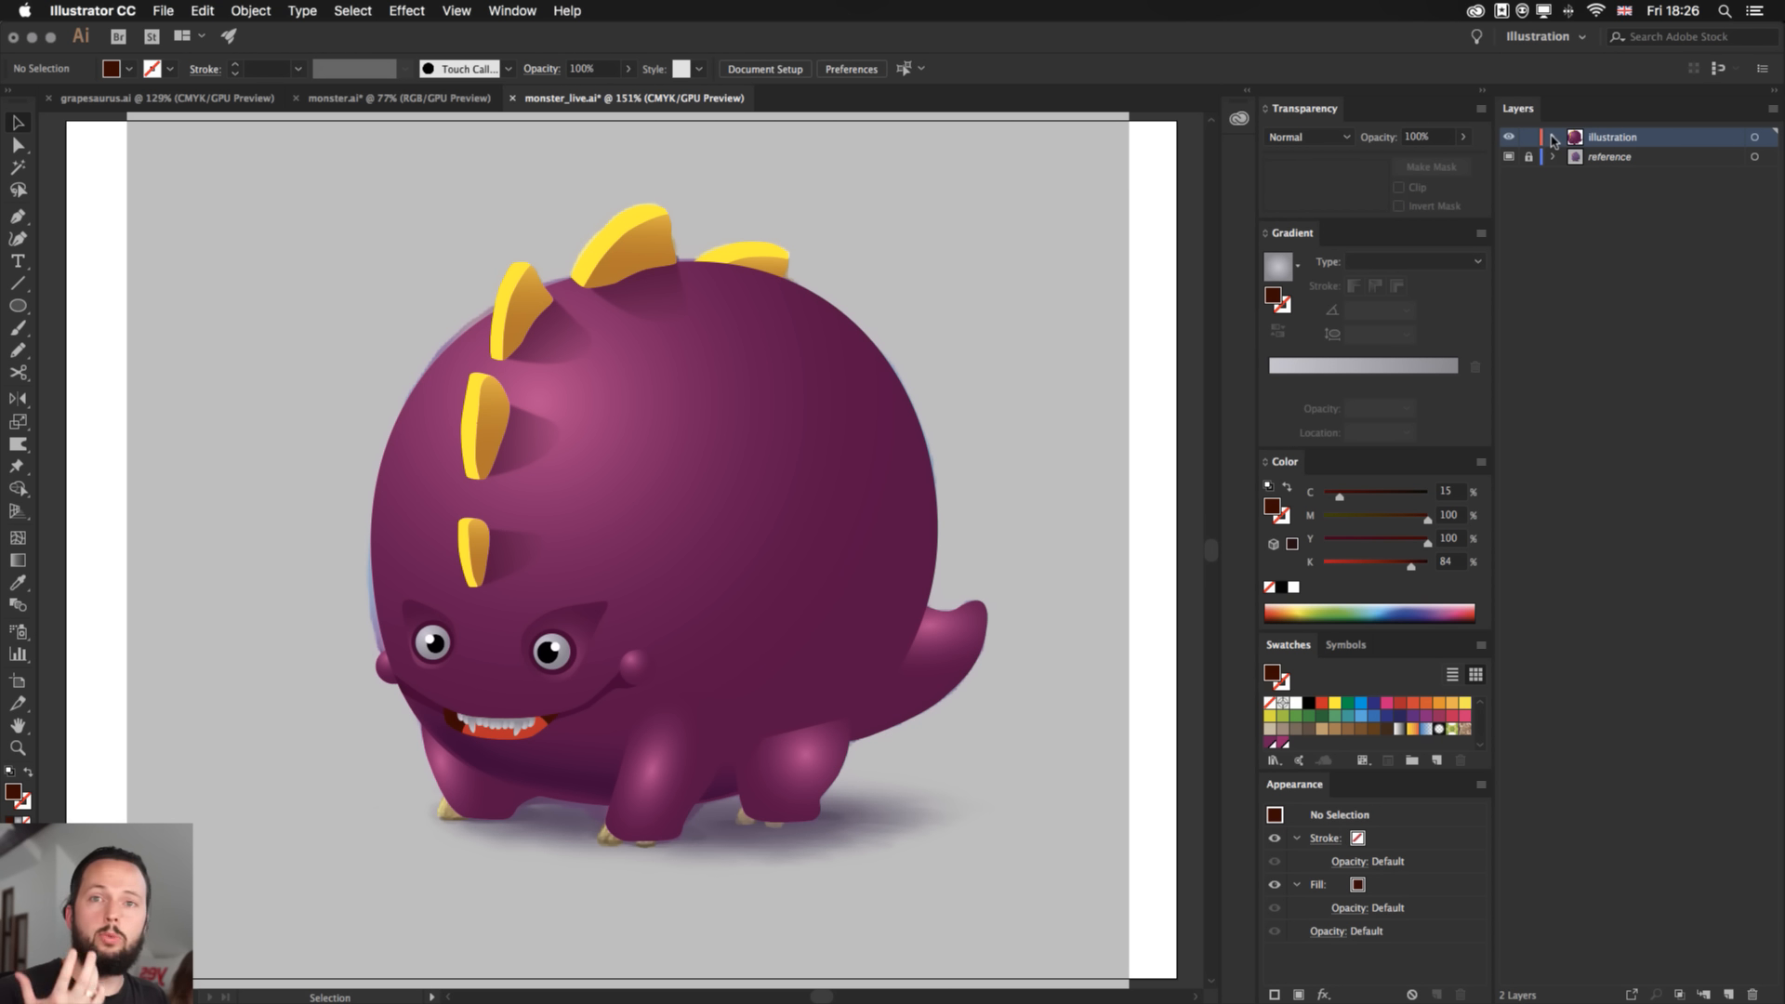
- Briefly hide the illustration layer to compare the vector monster with the painting, and leave the reference layer hidden
left_click(1510, 137)
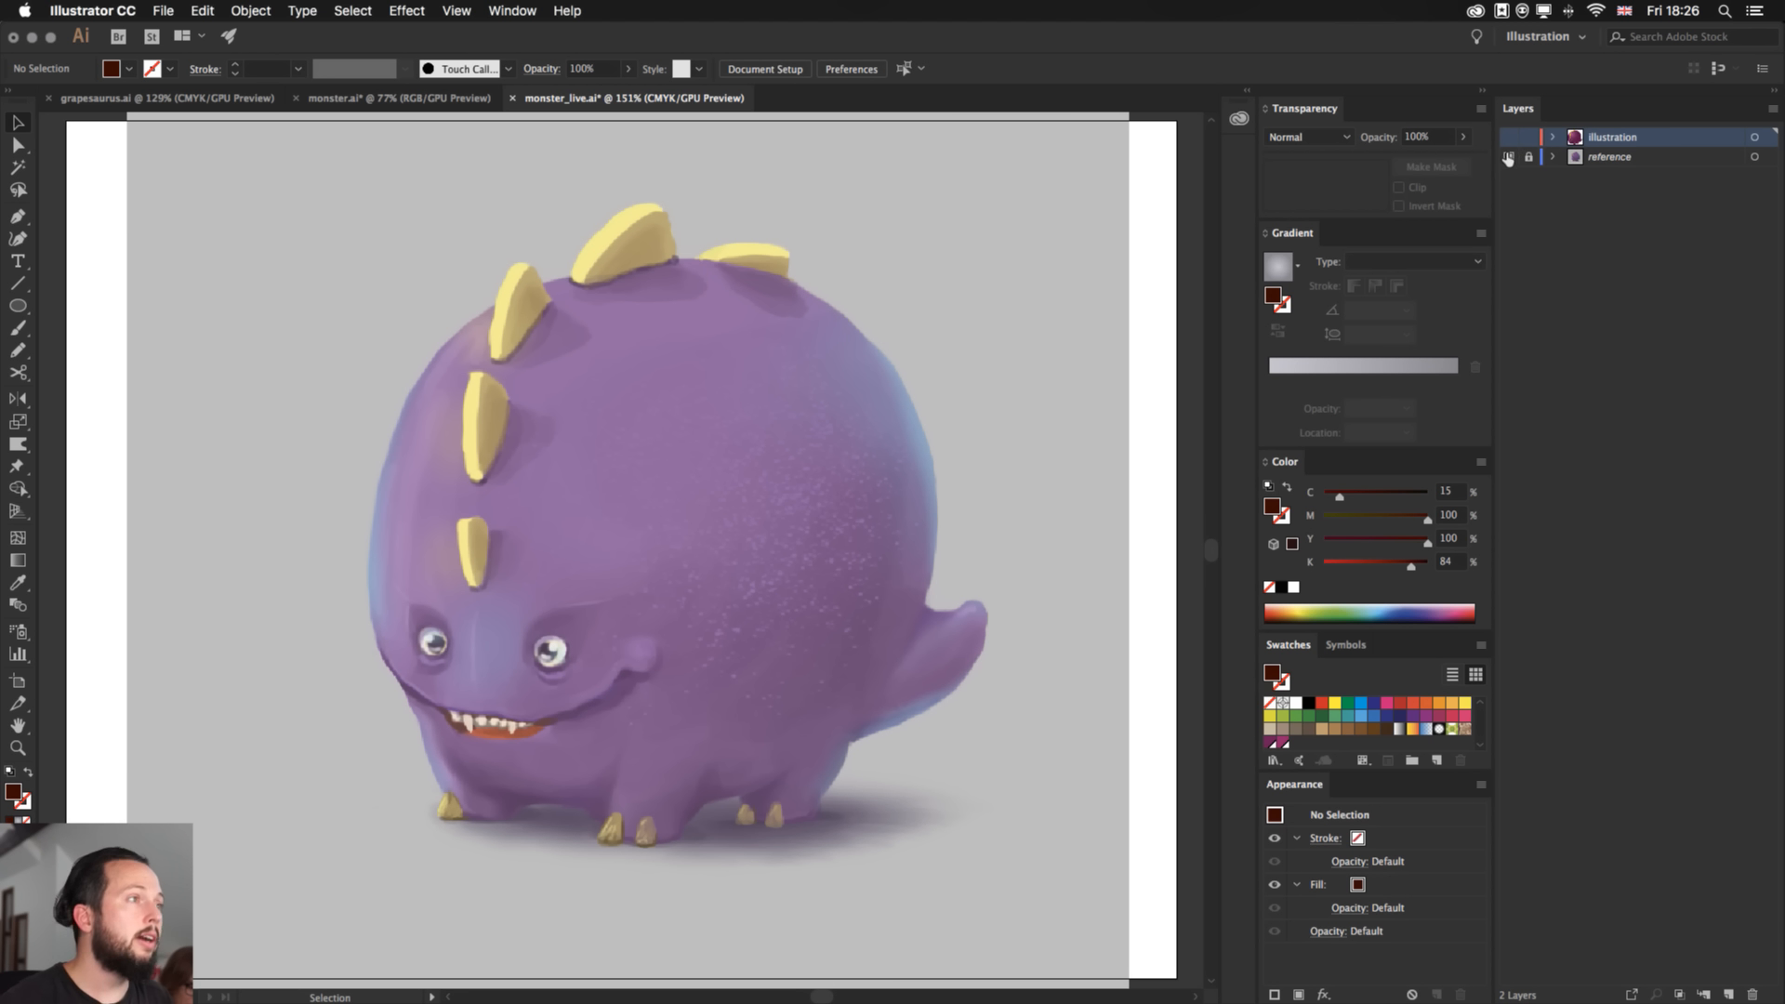
left_click(1509, 137)
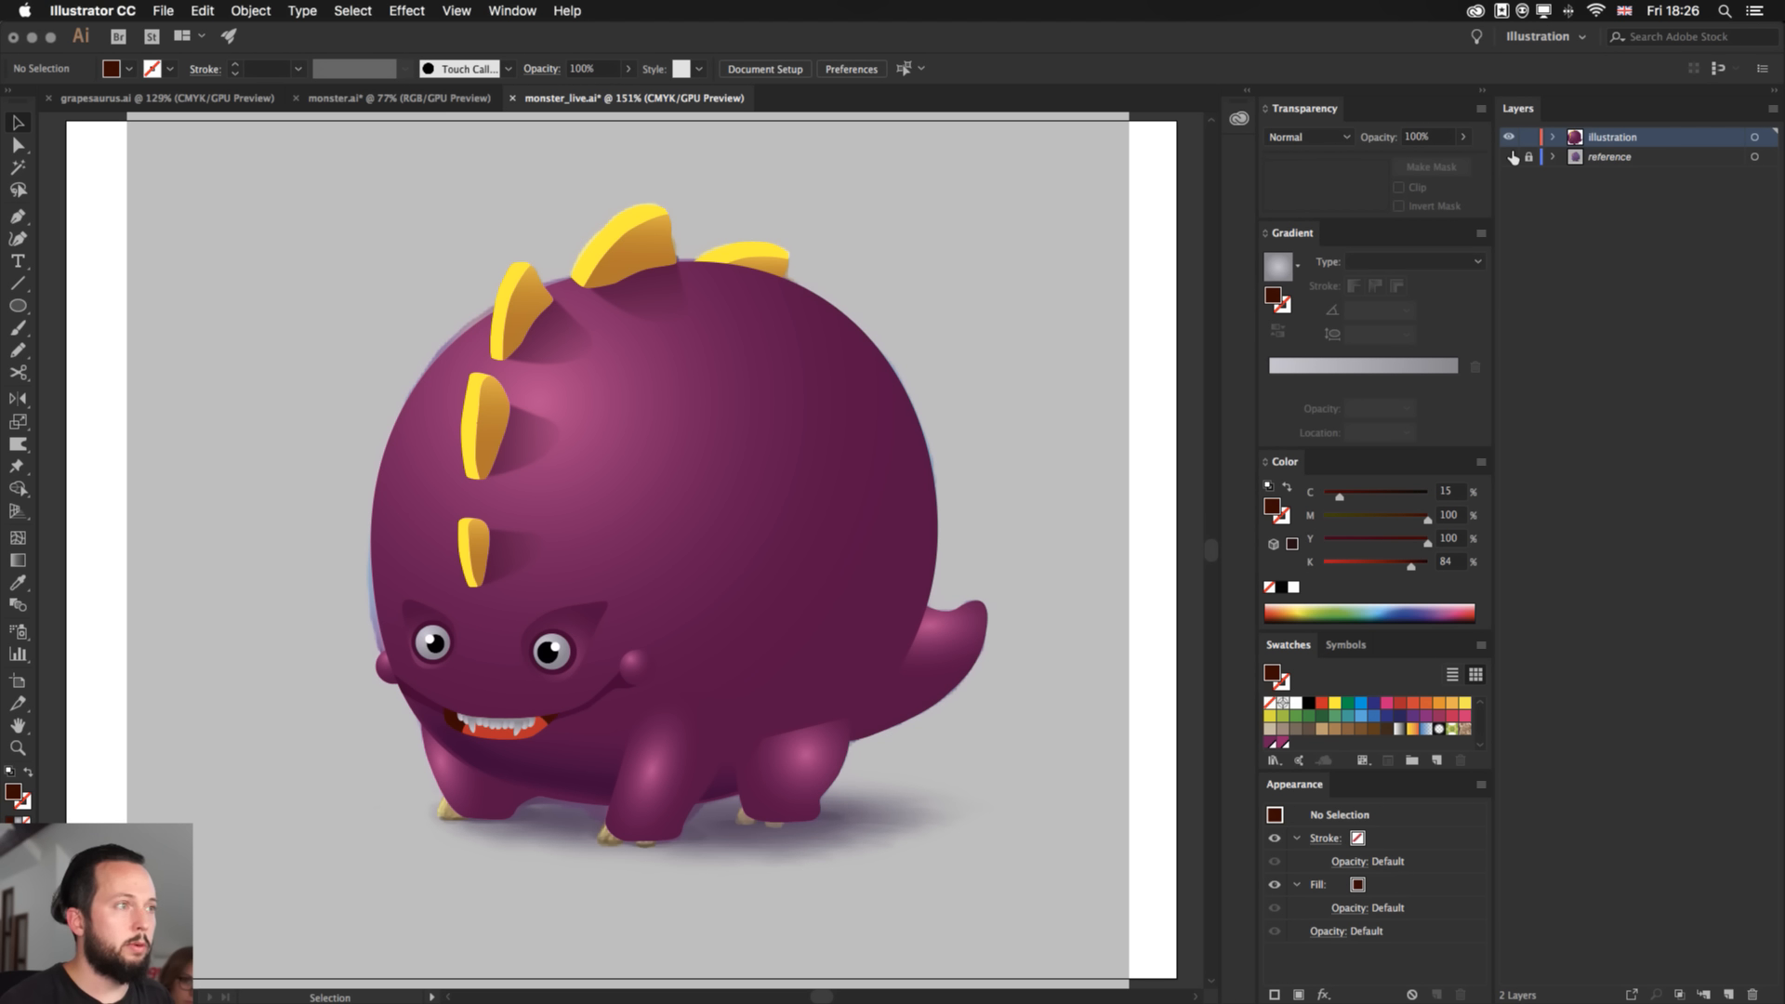
left_click(1510, 156)
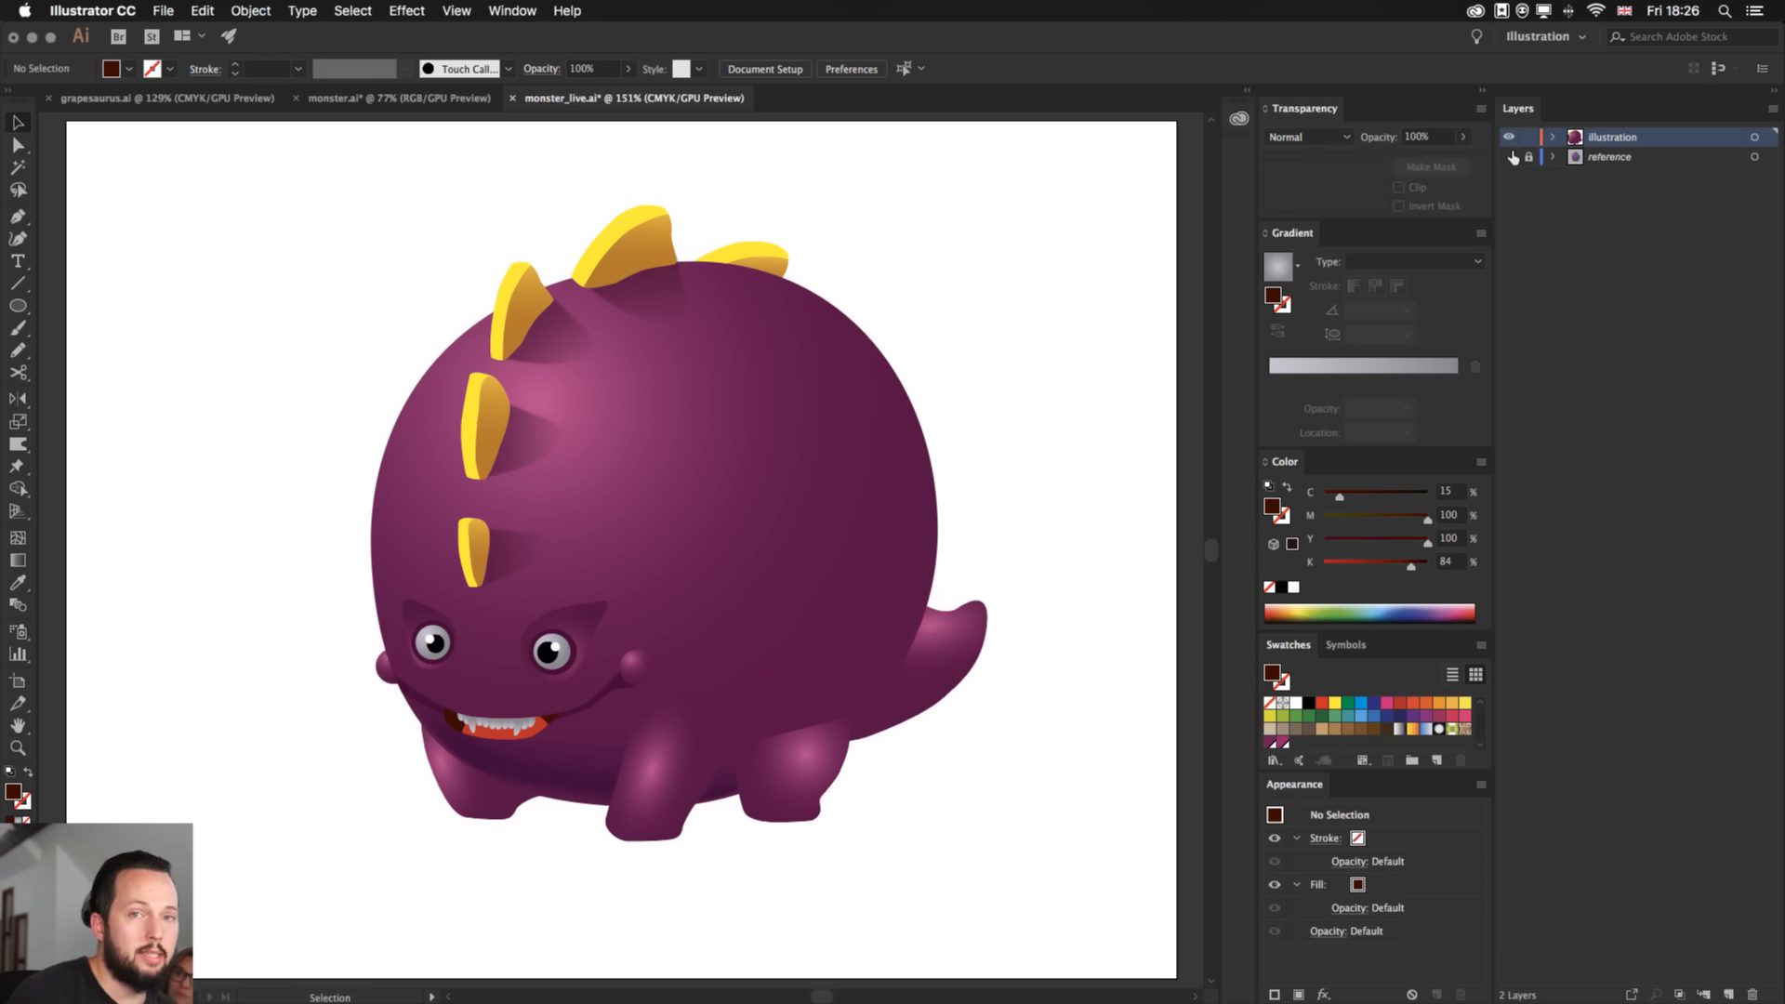
- Switch to the grapesaurus.ai document to view its more detailed version of the monster
left_click(177, 99)
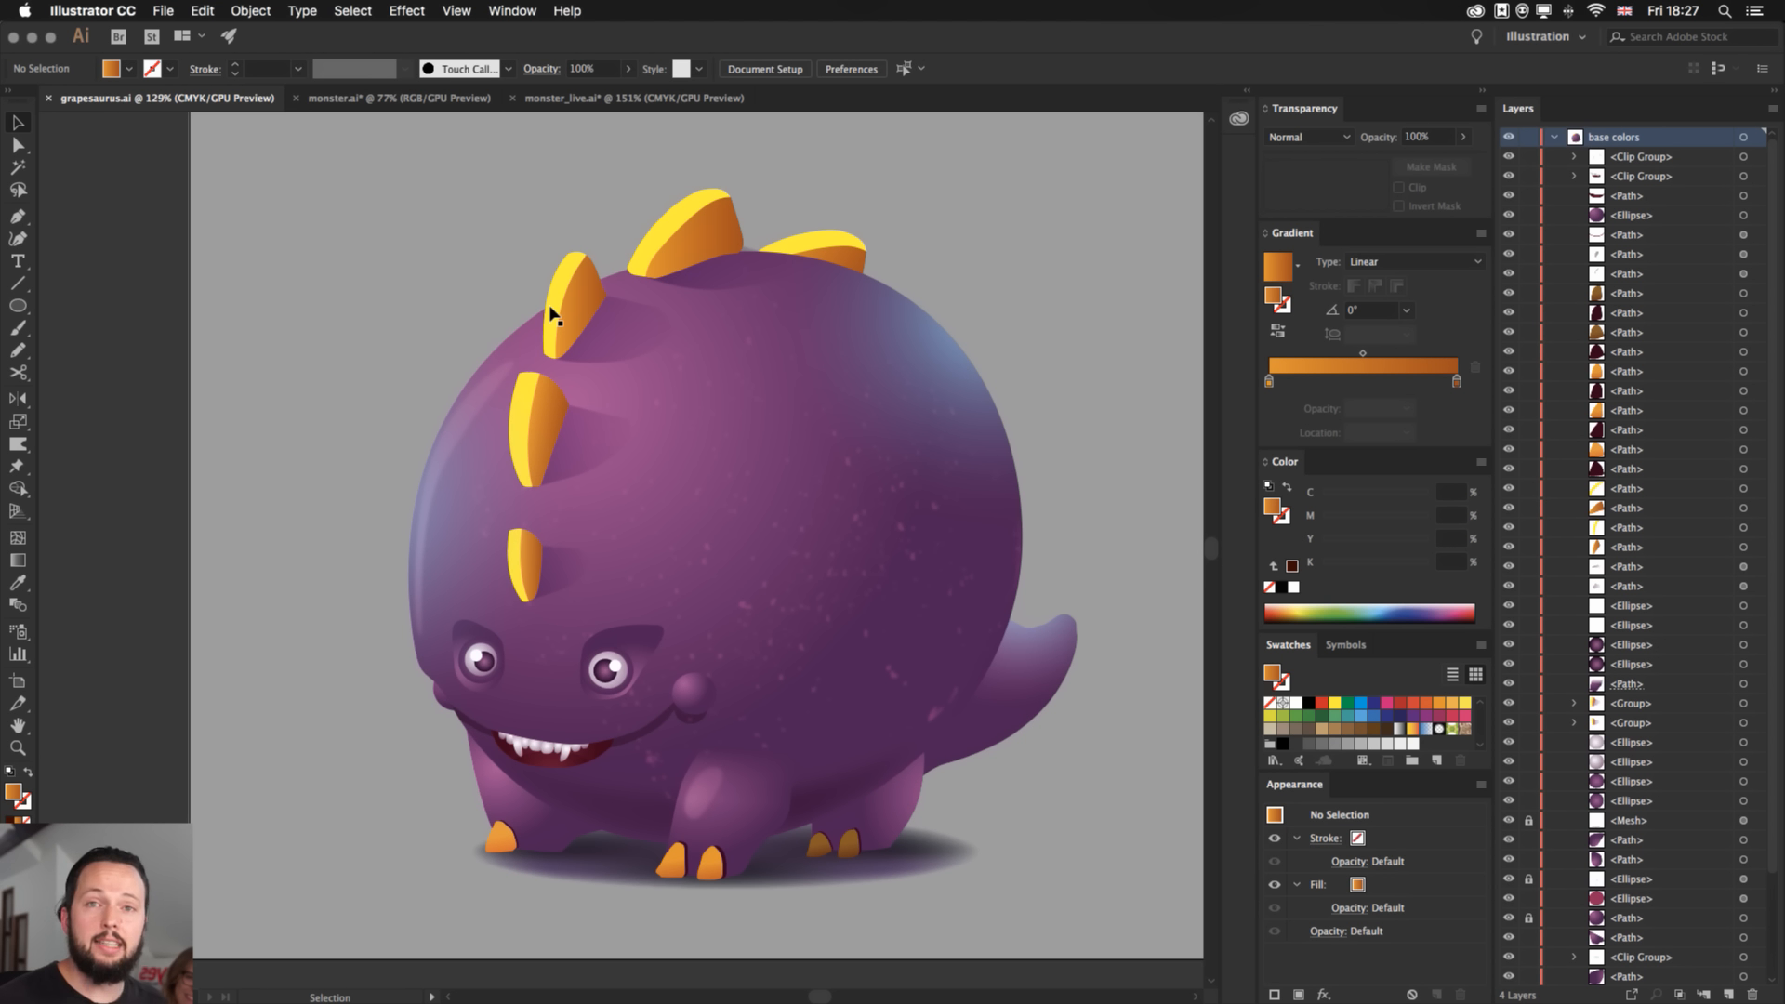
- Return to the monster_live.ai document and review the whole vector monster
left_click(581, 98)
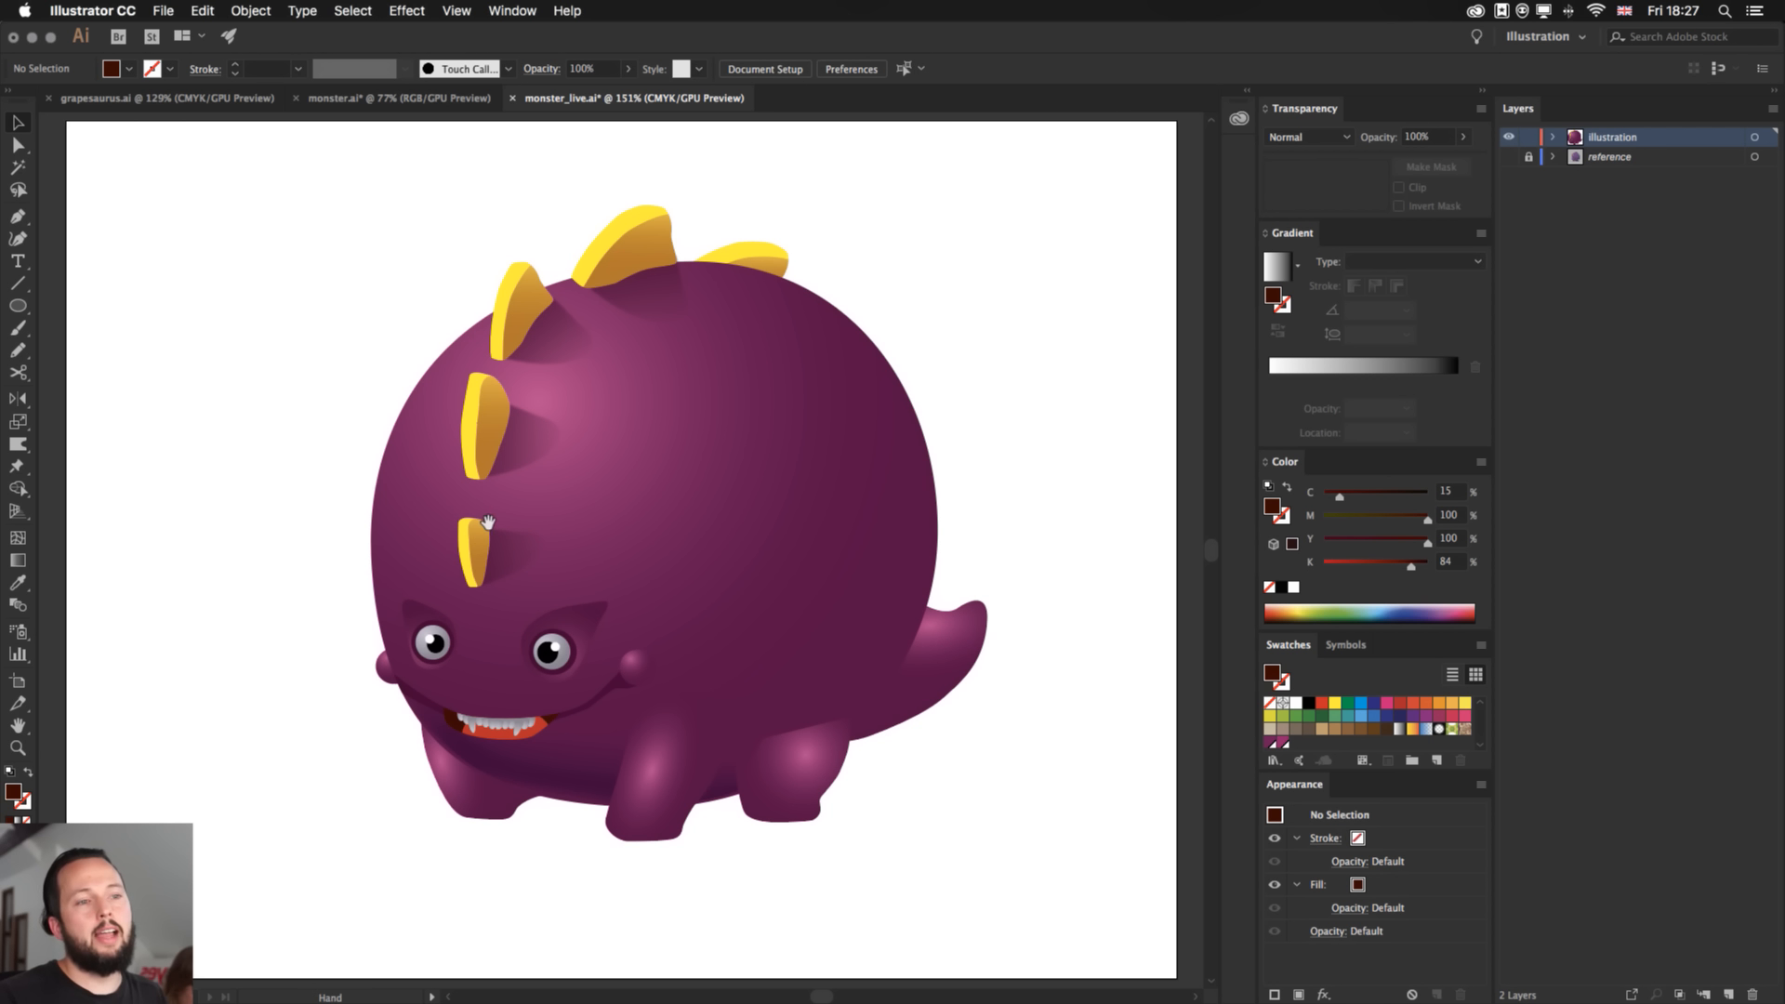
scroll(525, 530, "left", 4)
scroll(525, 530, "up", 1)
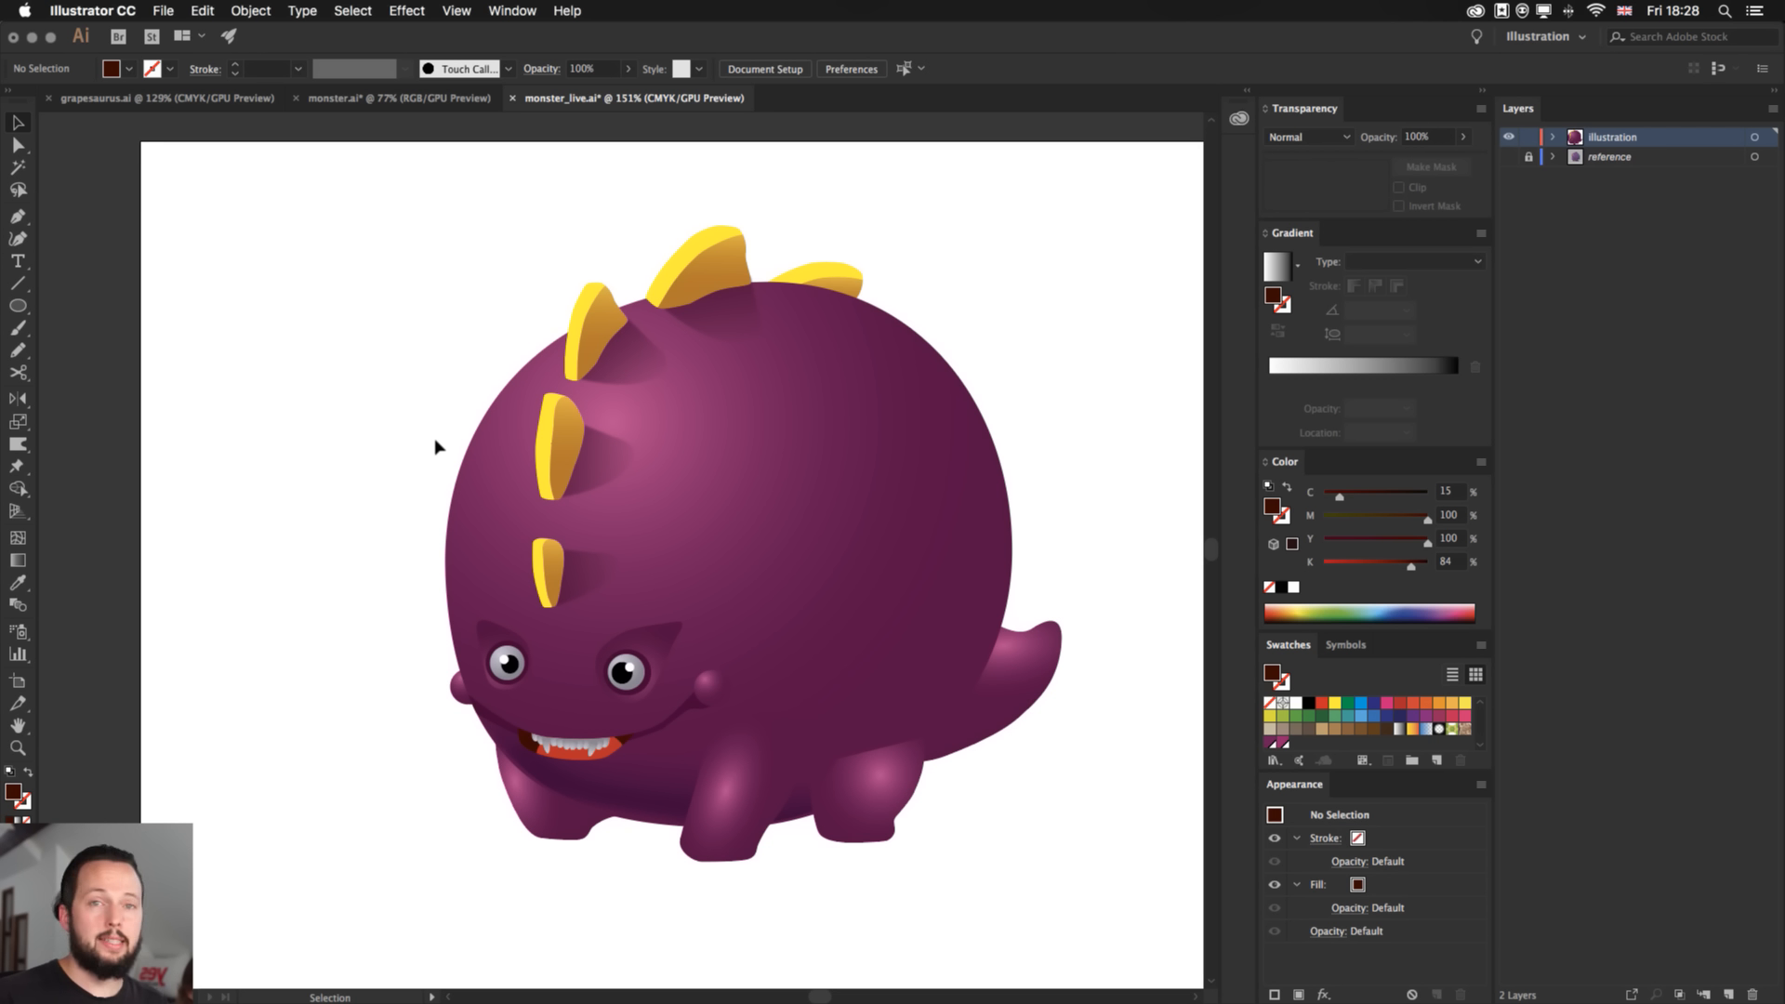
- Switch to Chrome and show the Google+ community page "YouTube - Monster Live Stream"
key("super+Tab")
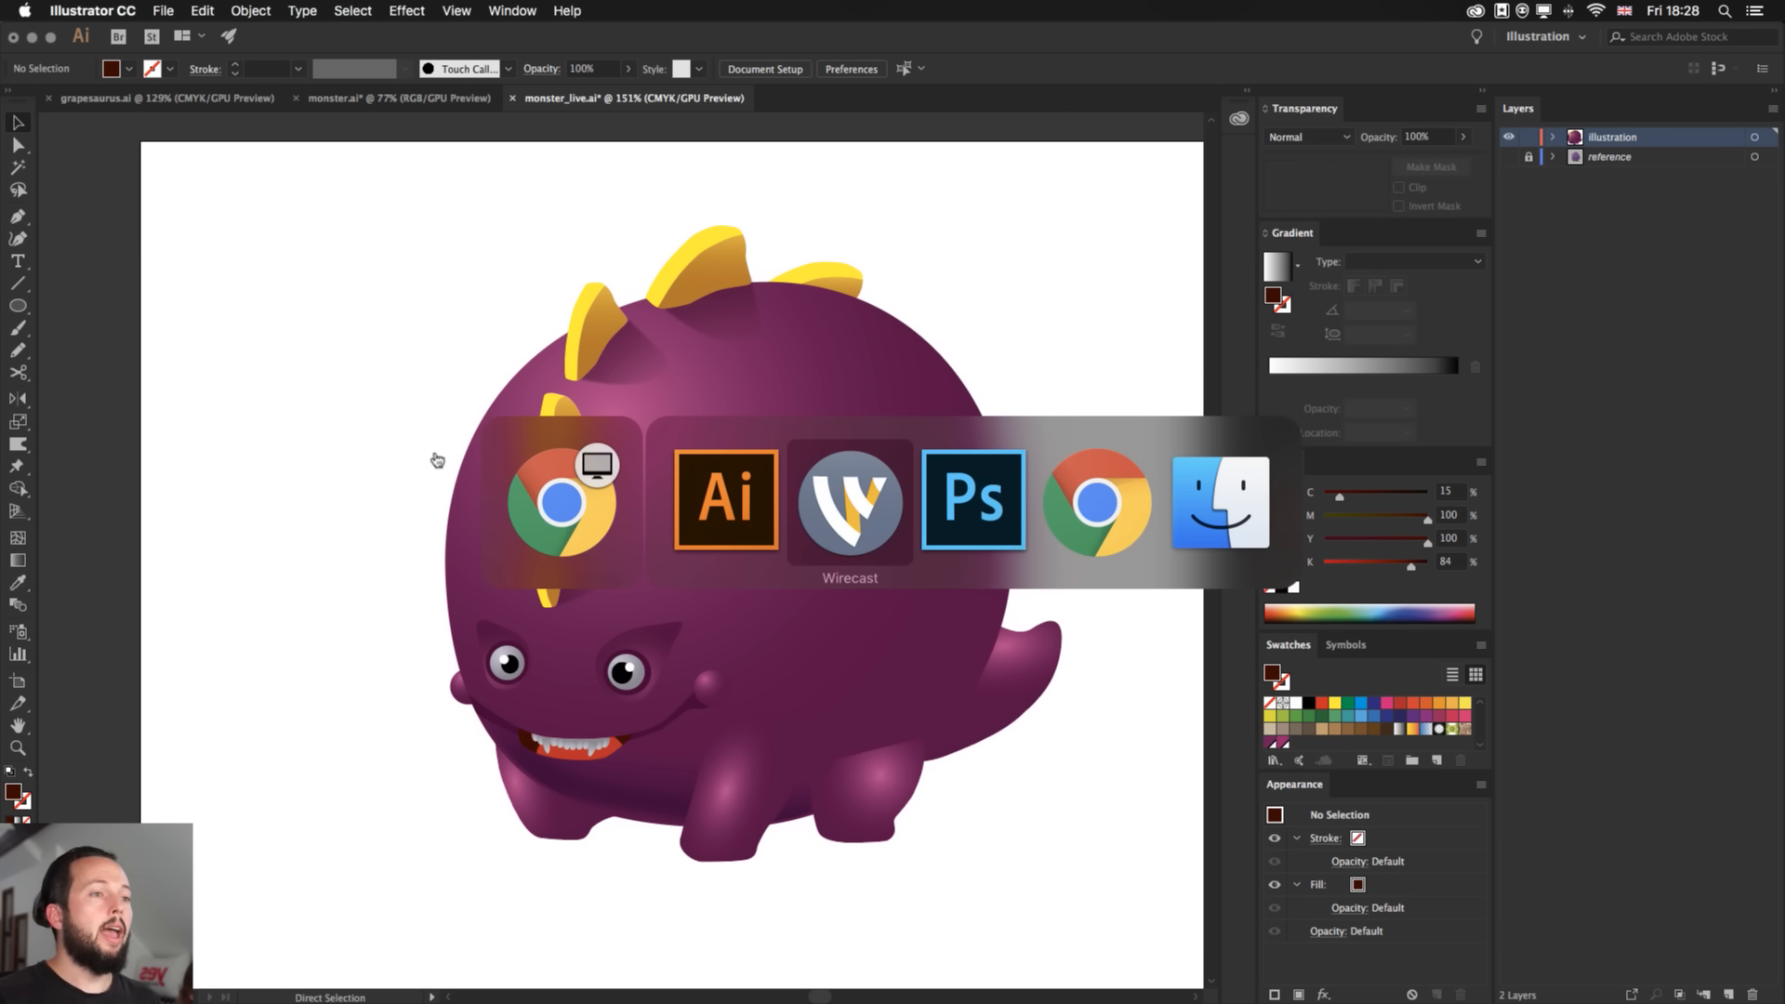
key("super+Tab")
key("super+Tab")
key("super+1")
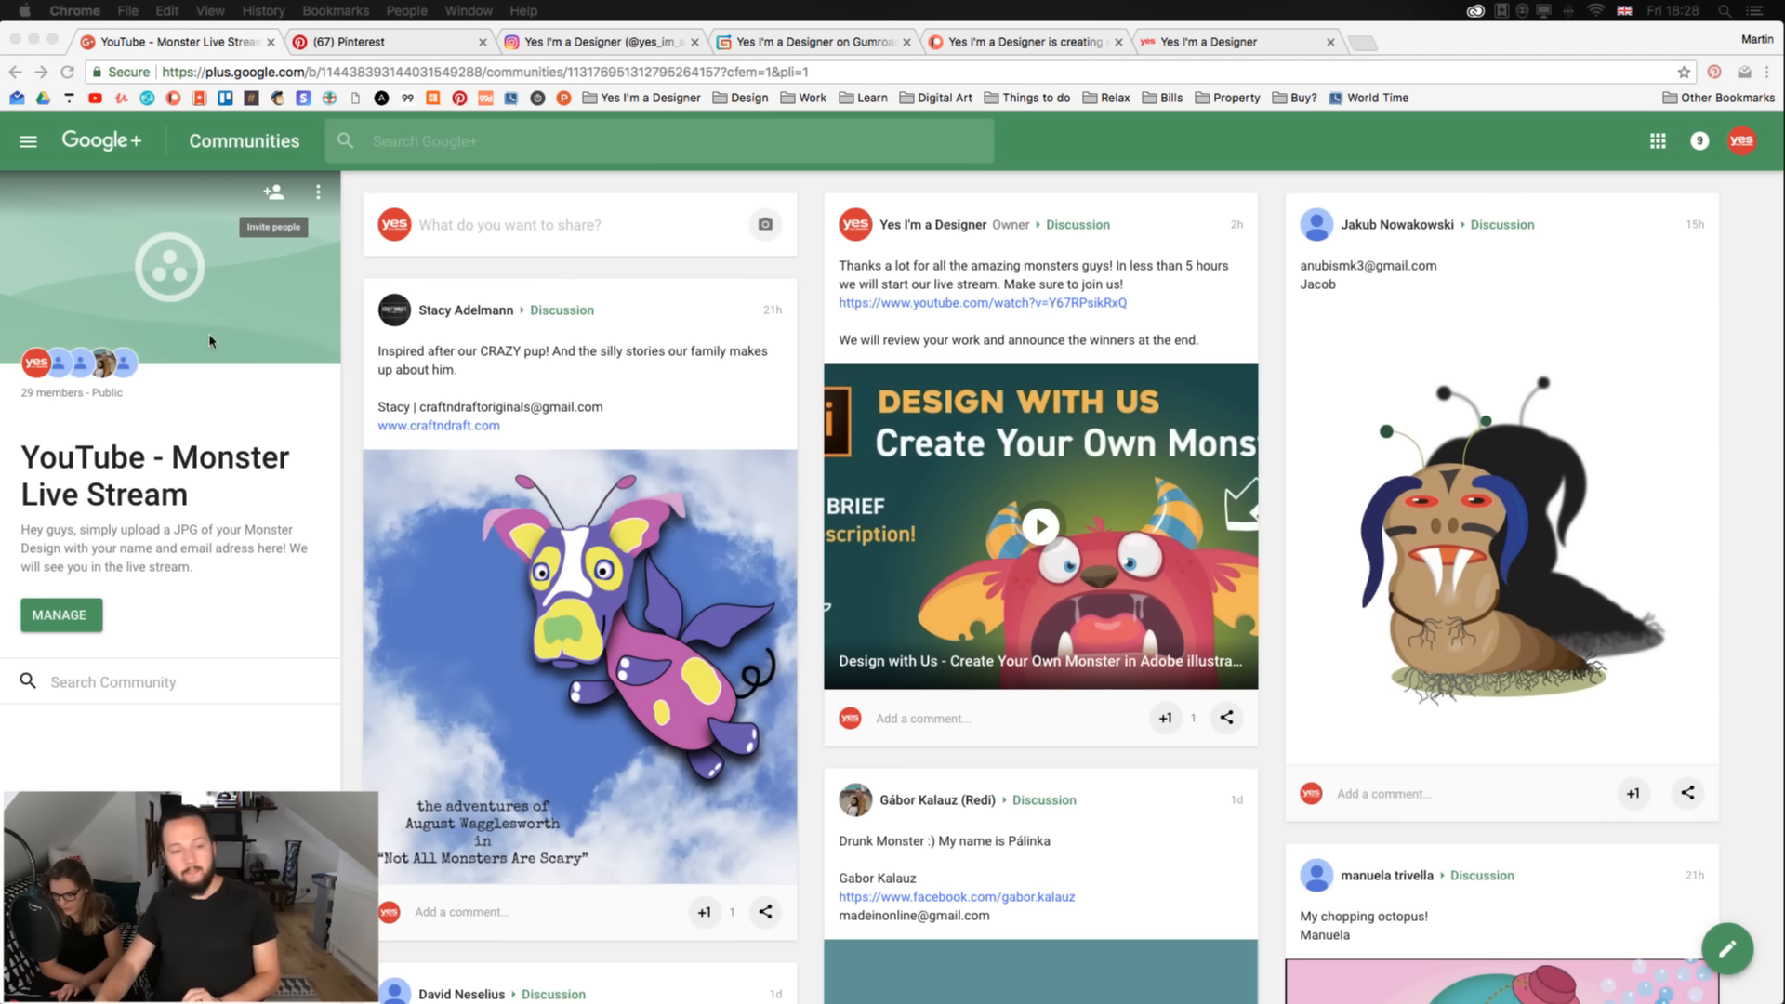
left_click(225, 791)
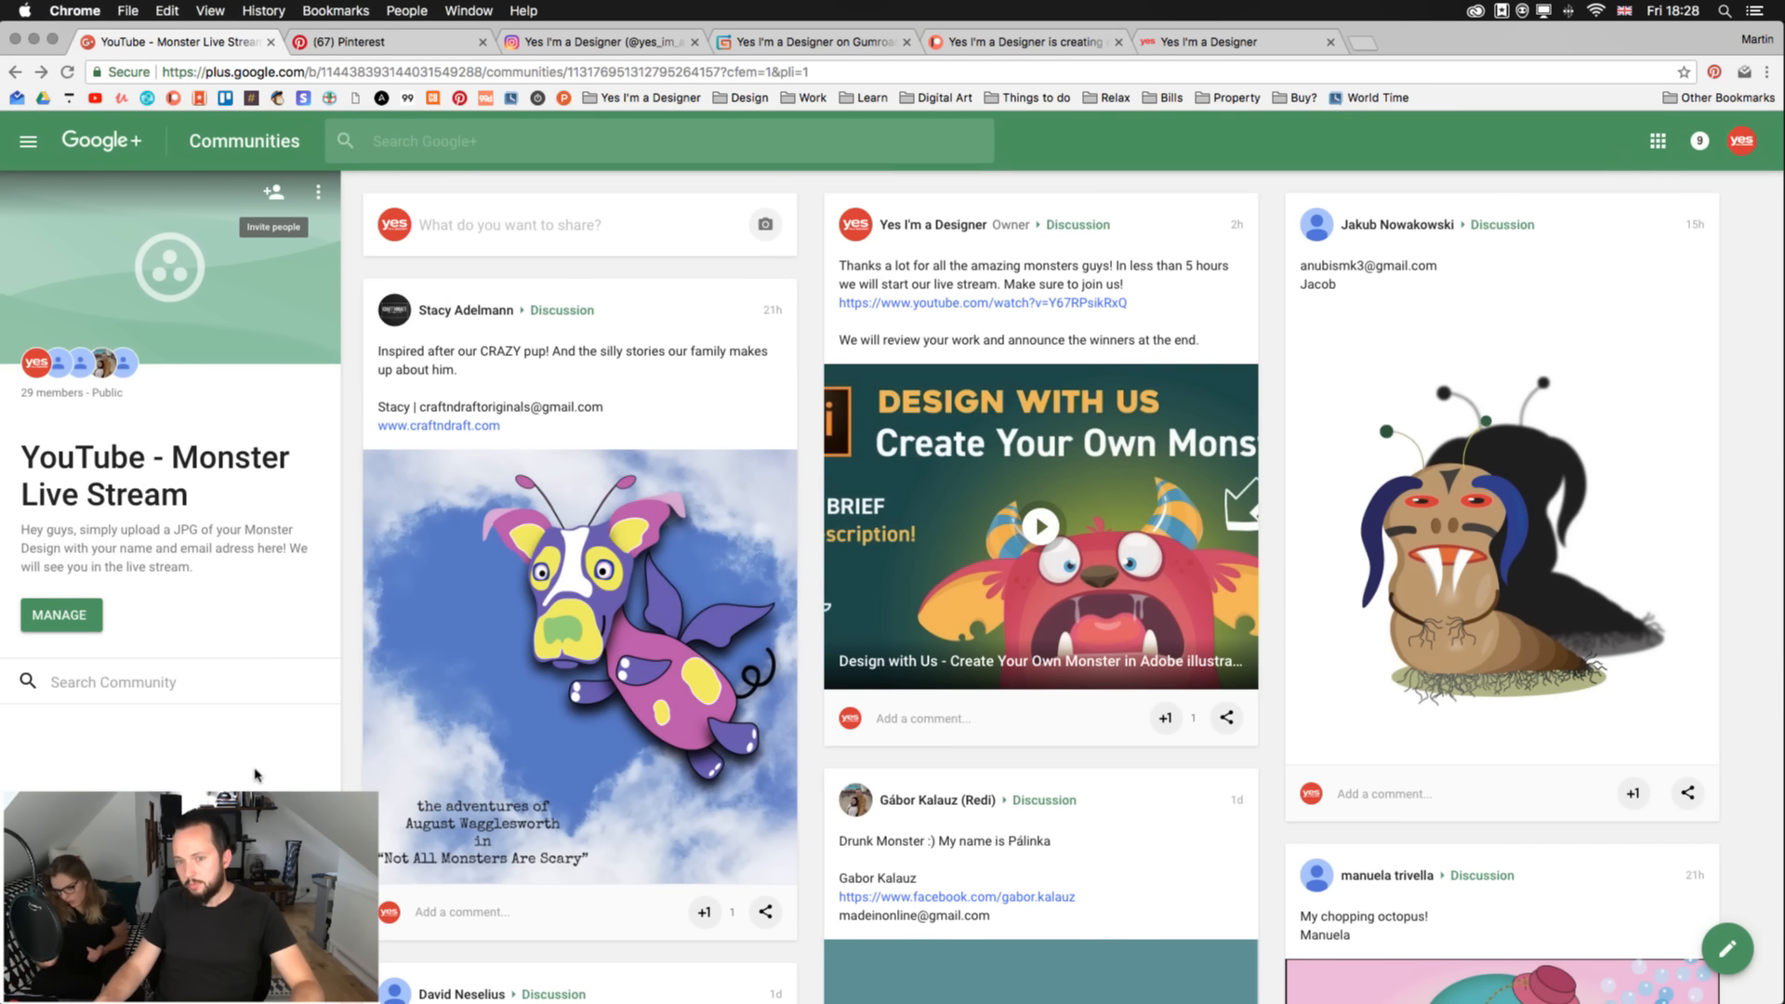
- Switch briefly to the monster illustration in Illustrator and go back to the community page in Chrome
key("super+Tab")
key("super+Tab")
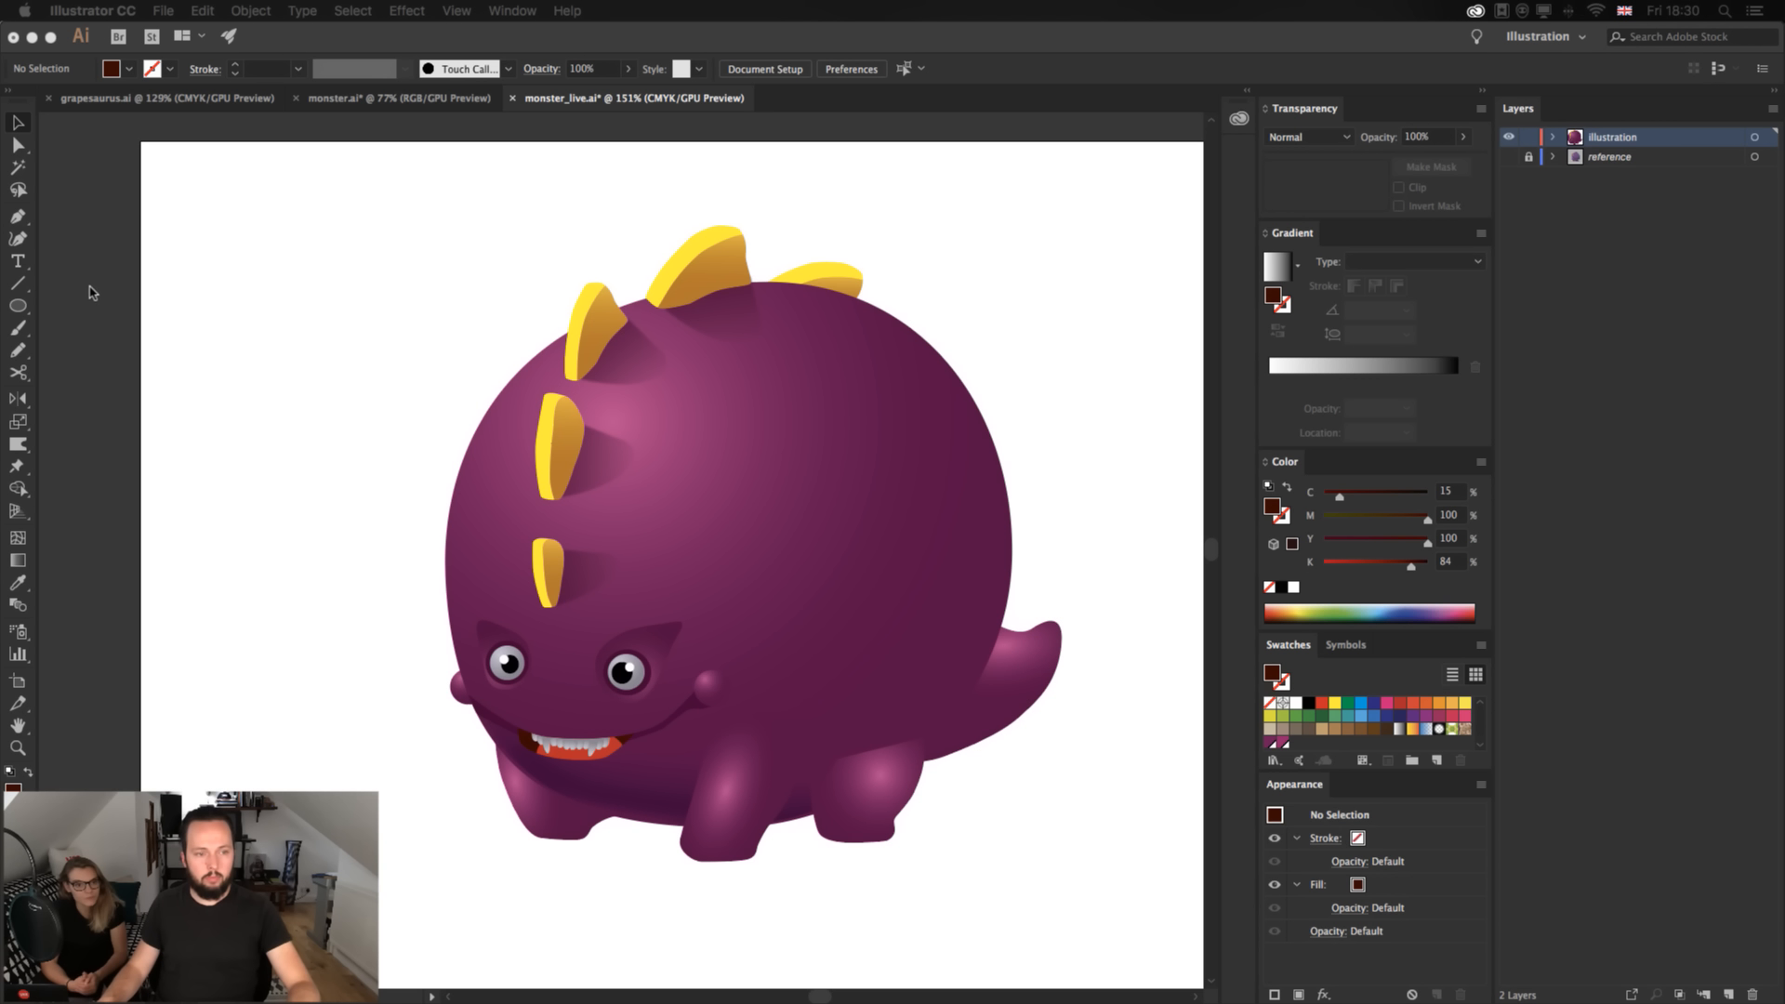
key("super+Tab")
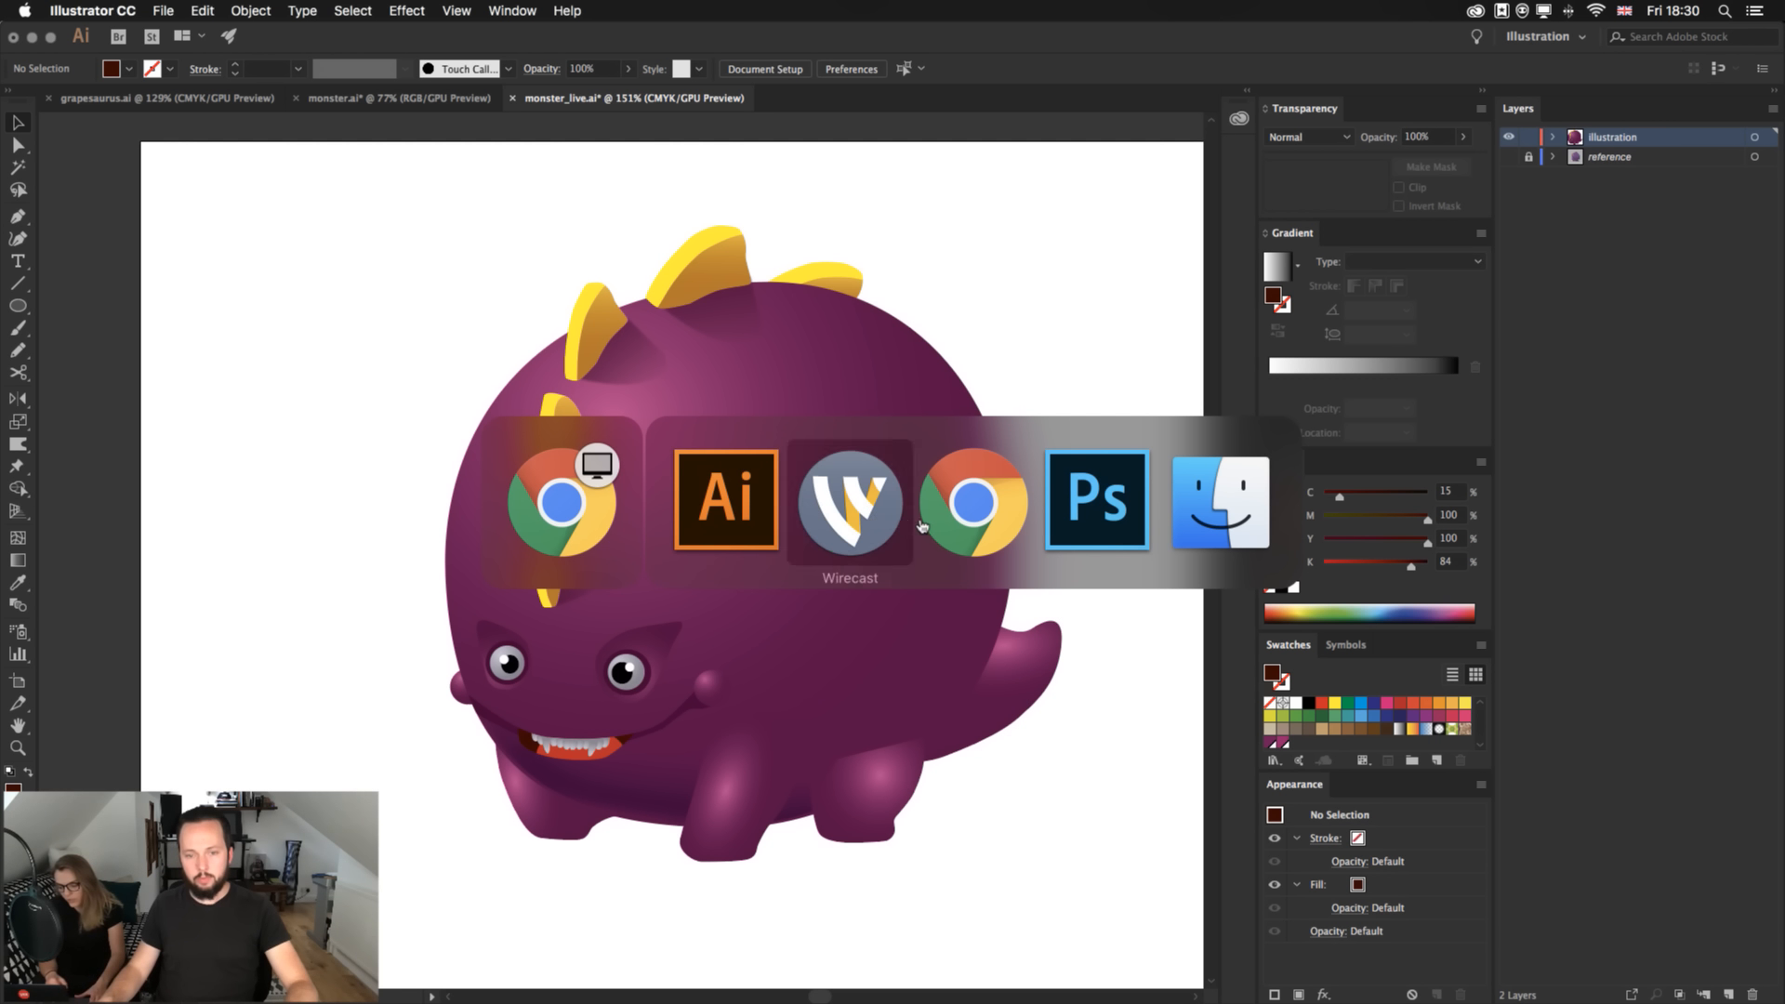
left_click(995, 507)
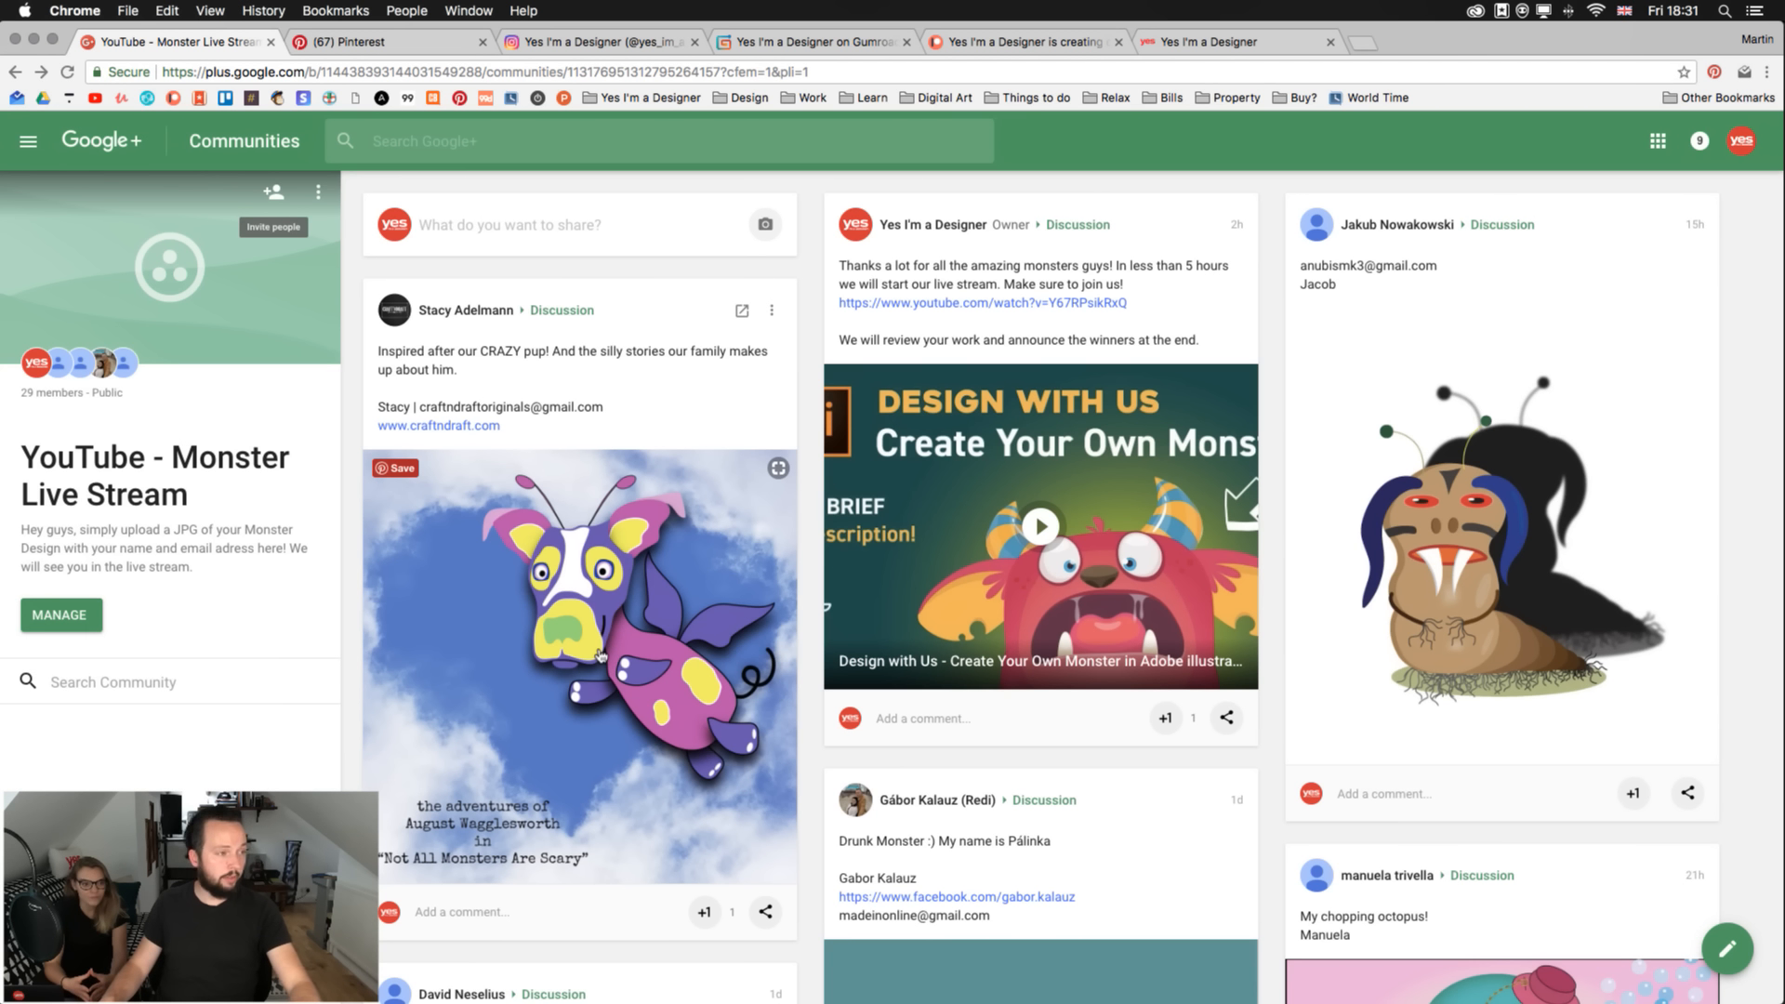
- Look through the monster designs submitted in the community feed
scroll(599, 656, "down", 4)
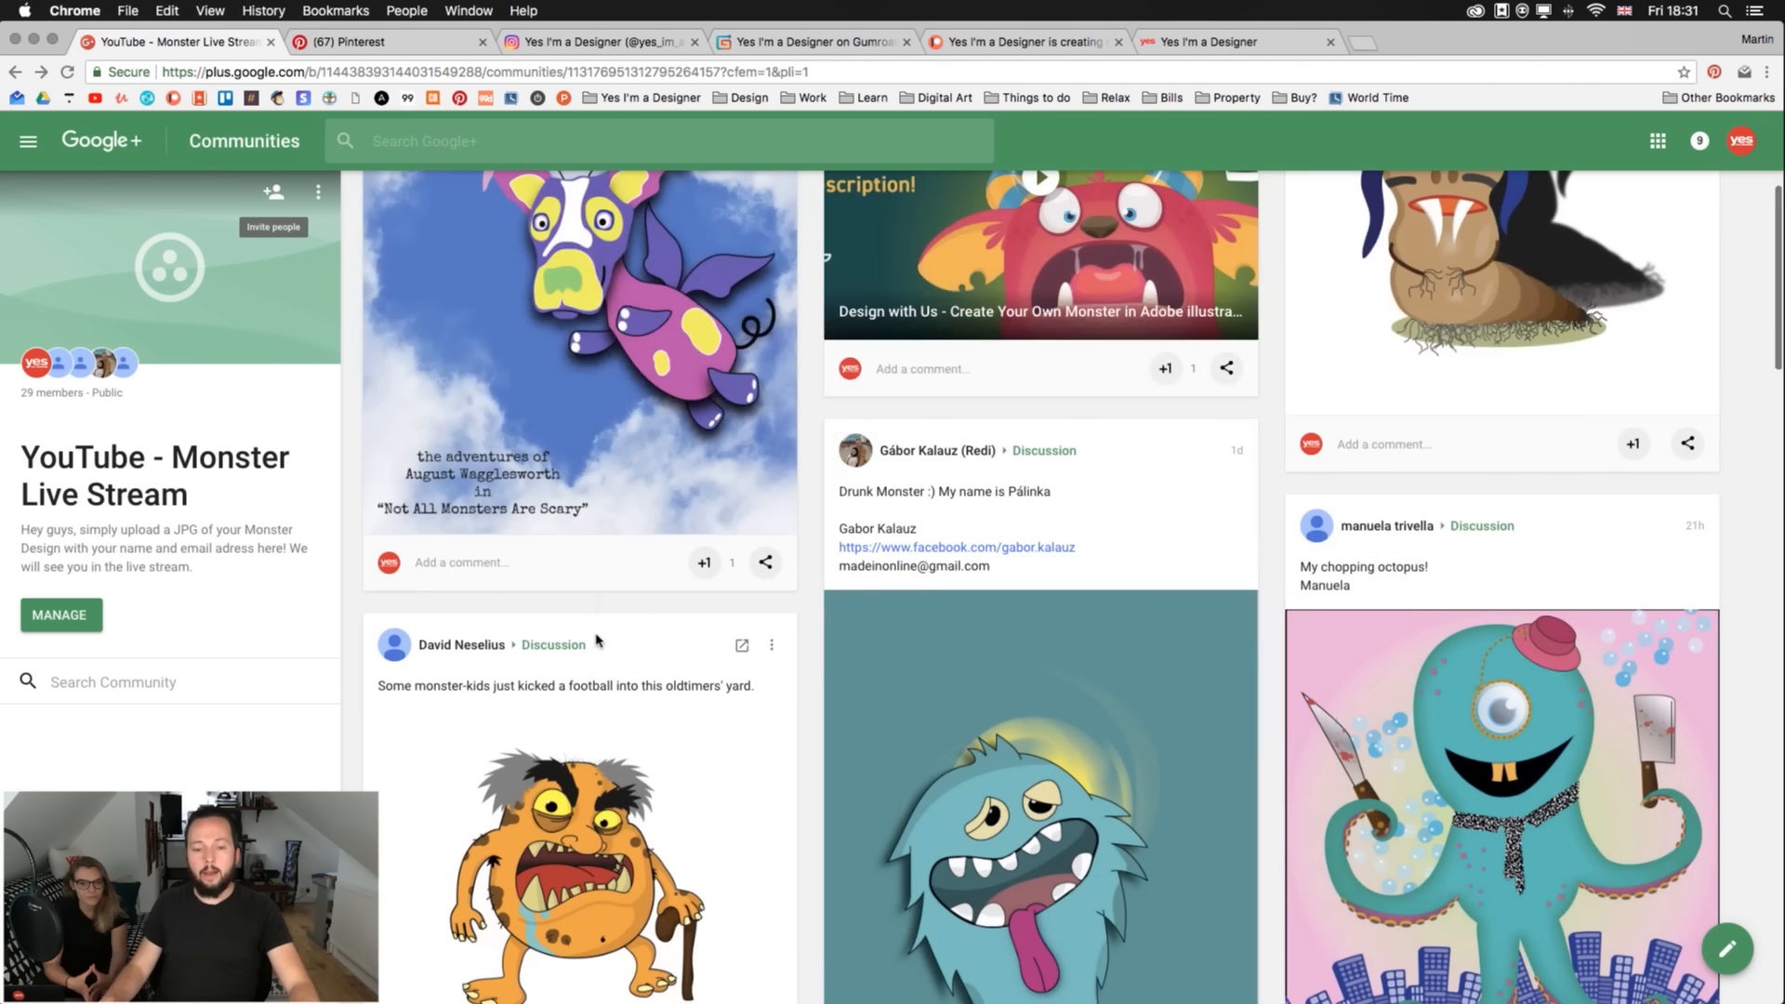
scroll(597, 641, "down", 6)
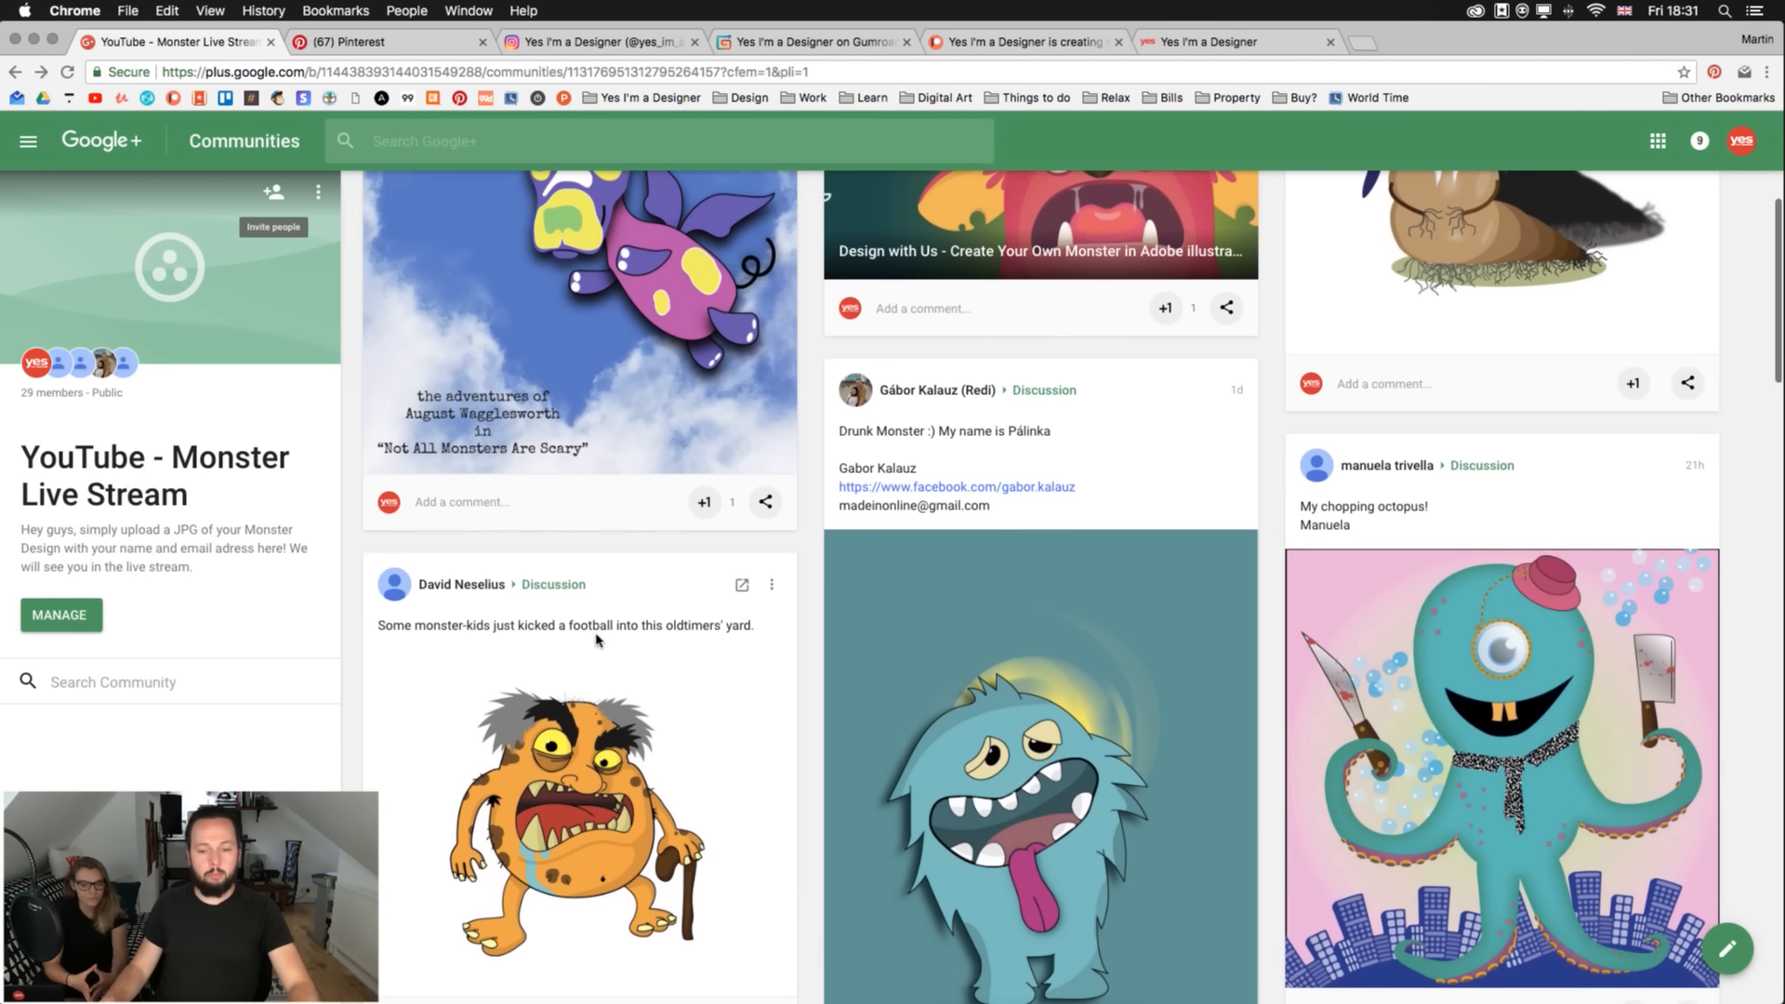
scroll(596, 638, "down", 2)
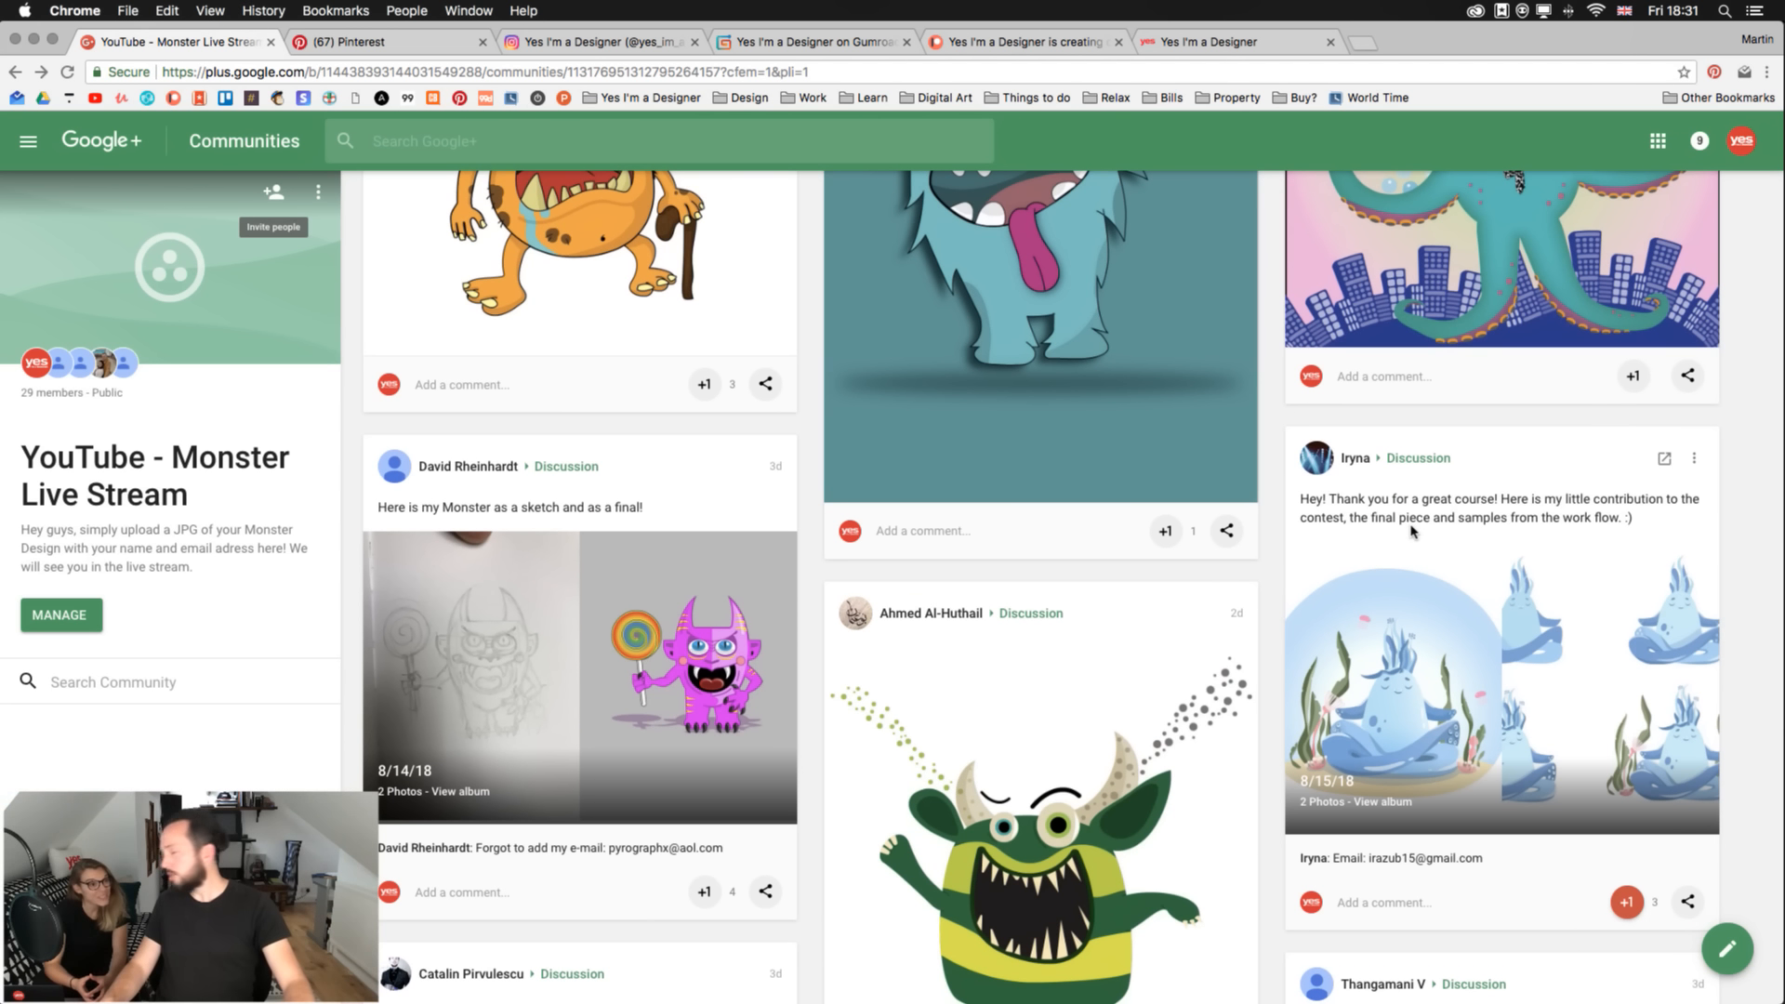
scroll(1056, 474, "down", 20)
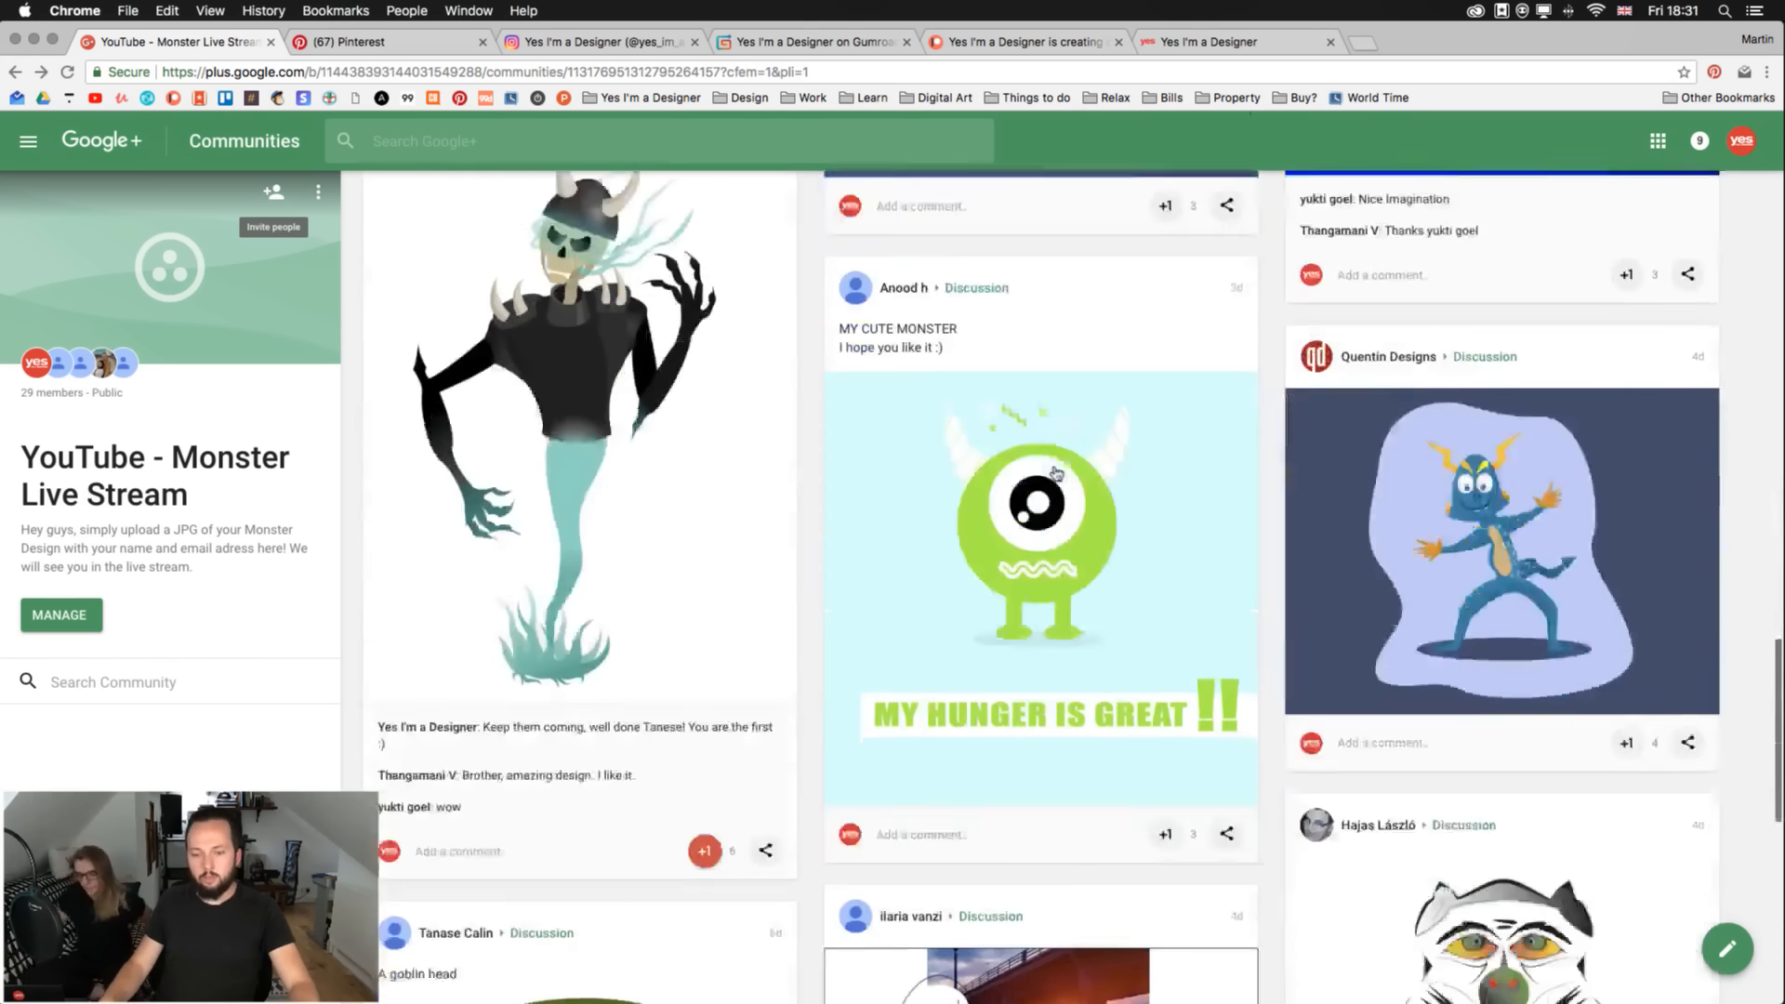
scroll(1056, 474, "up", 8)
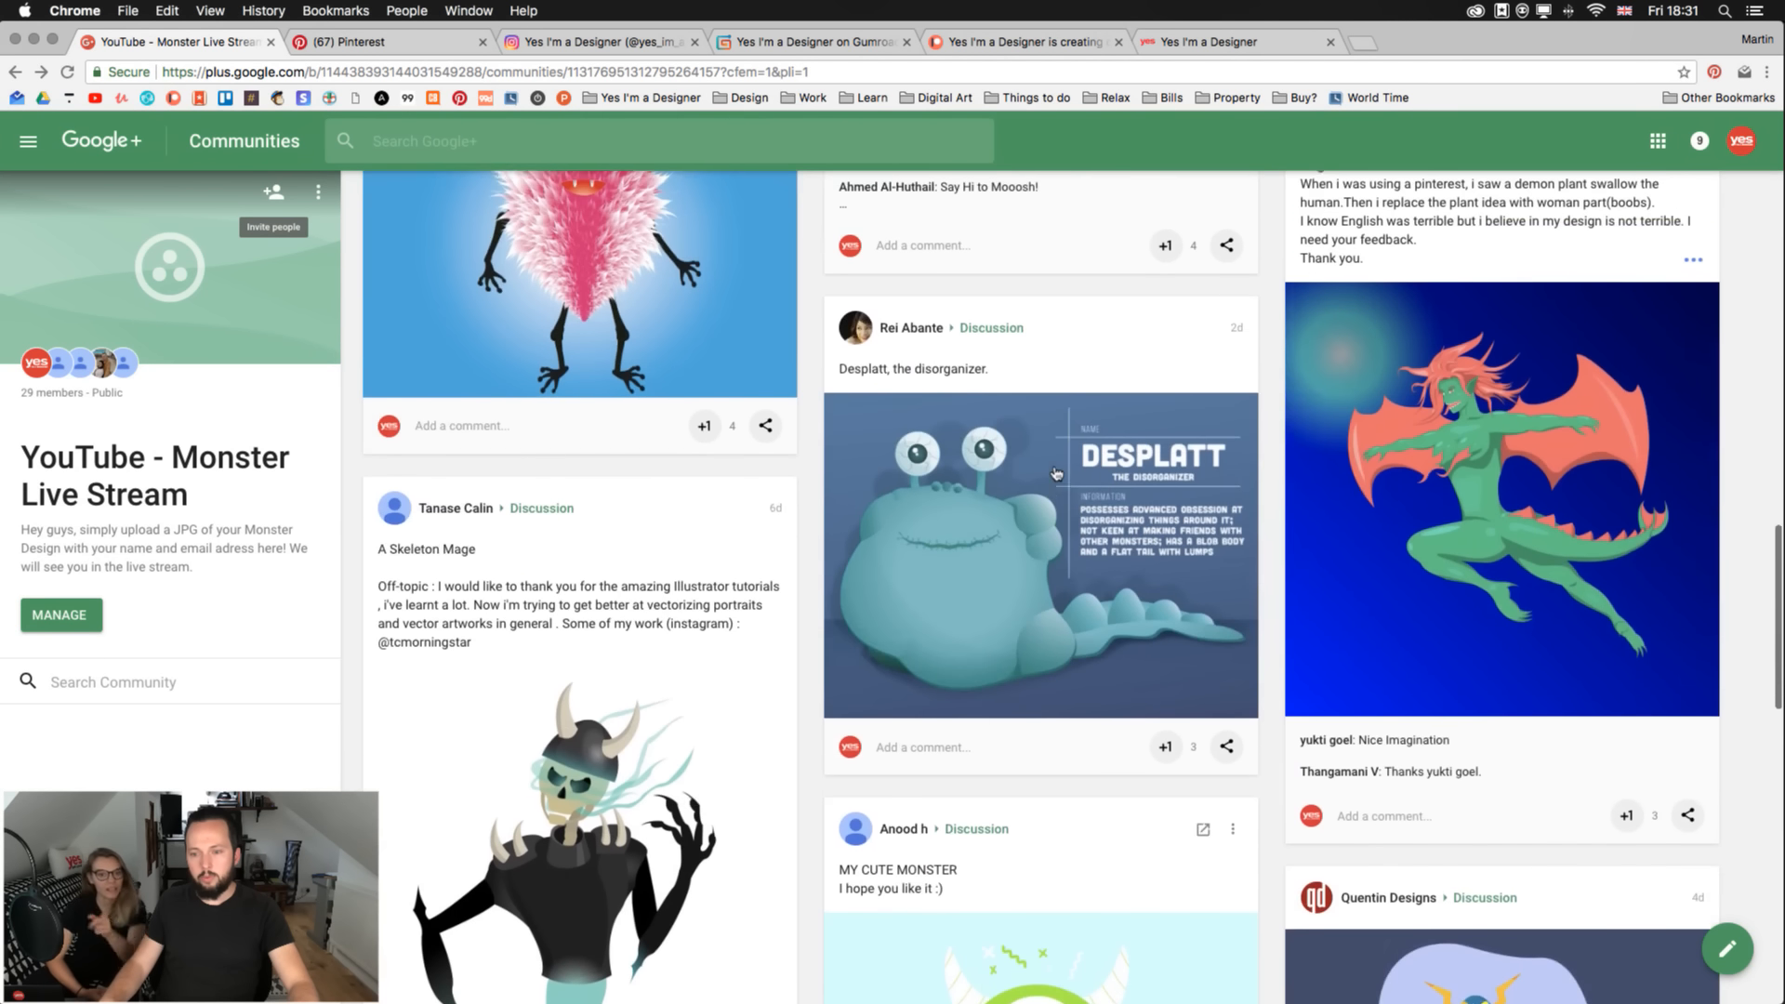
scroll(1057, 474, "down", 3)
scroll(1056, 474, "up", 10)
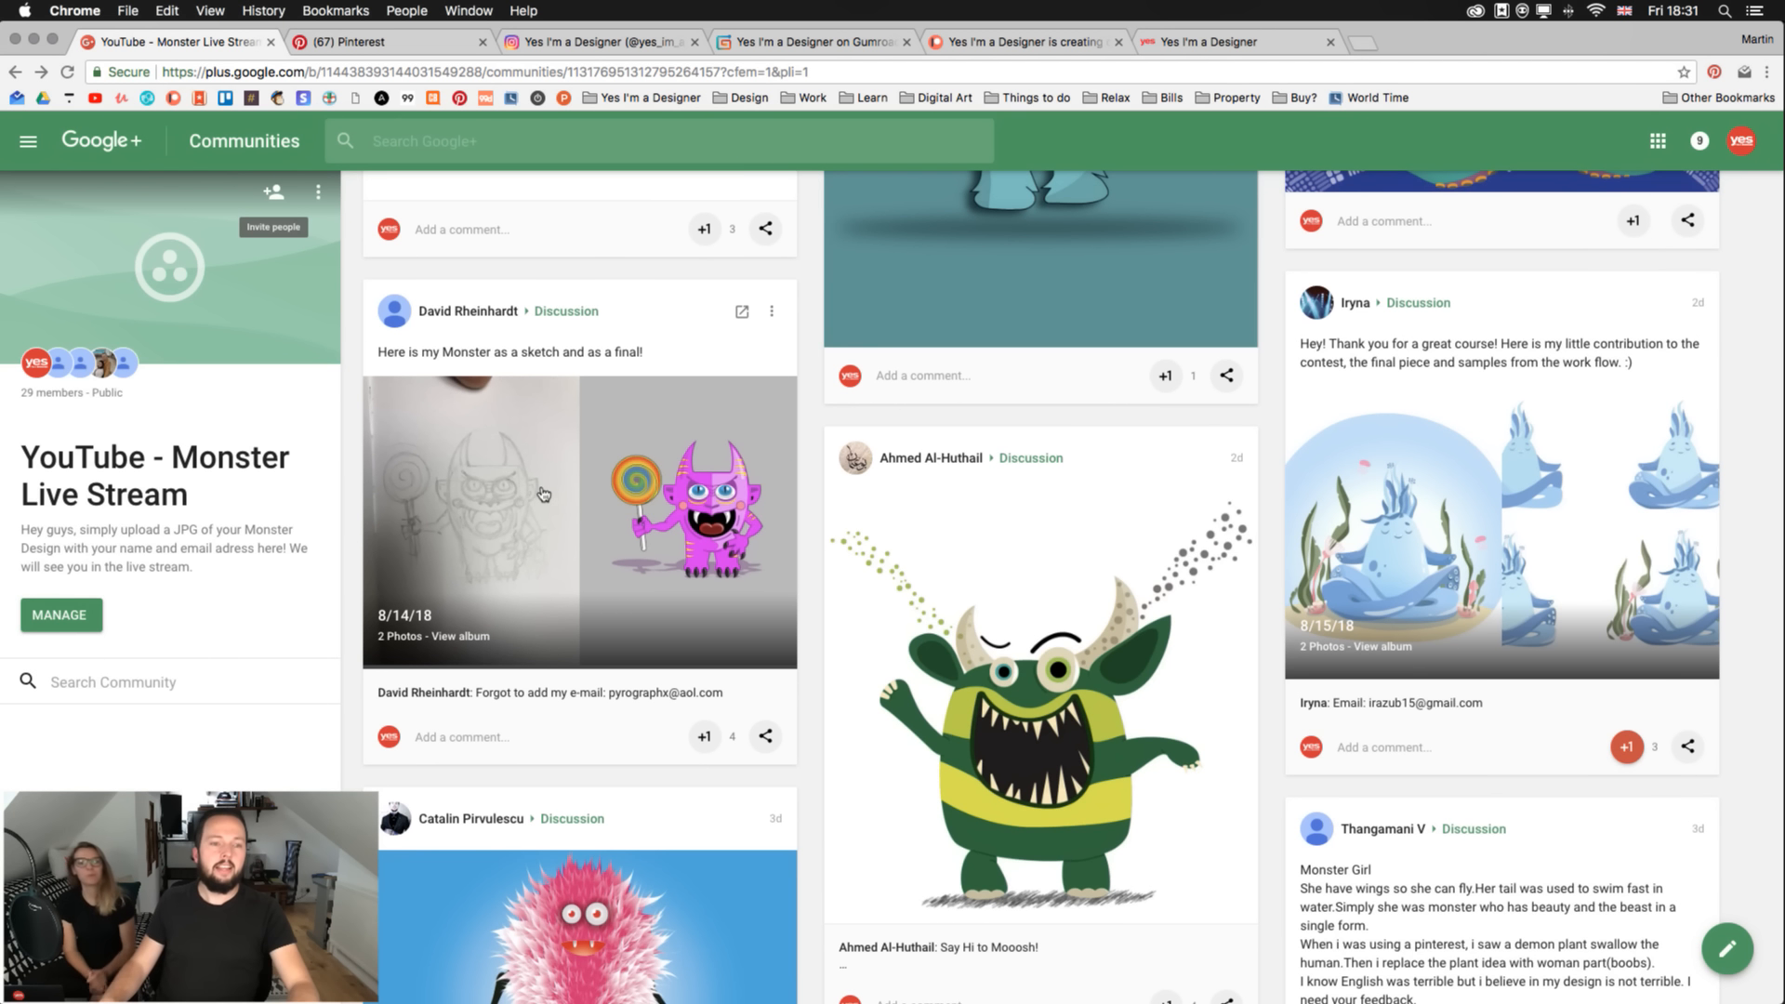
- Examine the horned lollipop monster's album, viewing the pencil sketch and the final artwork, and return to the feed
left_click(544, 490)
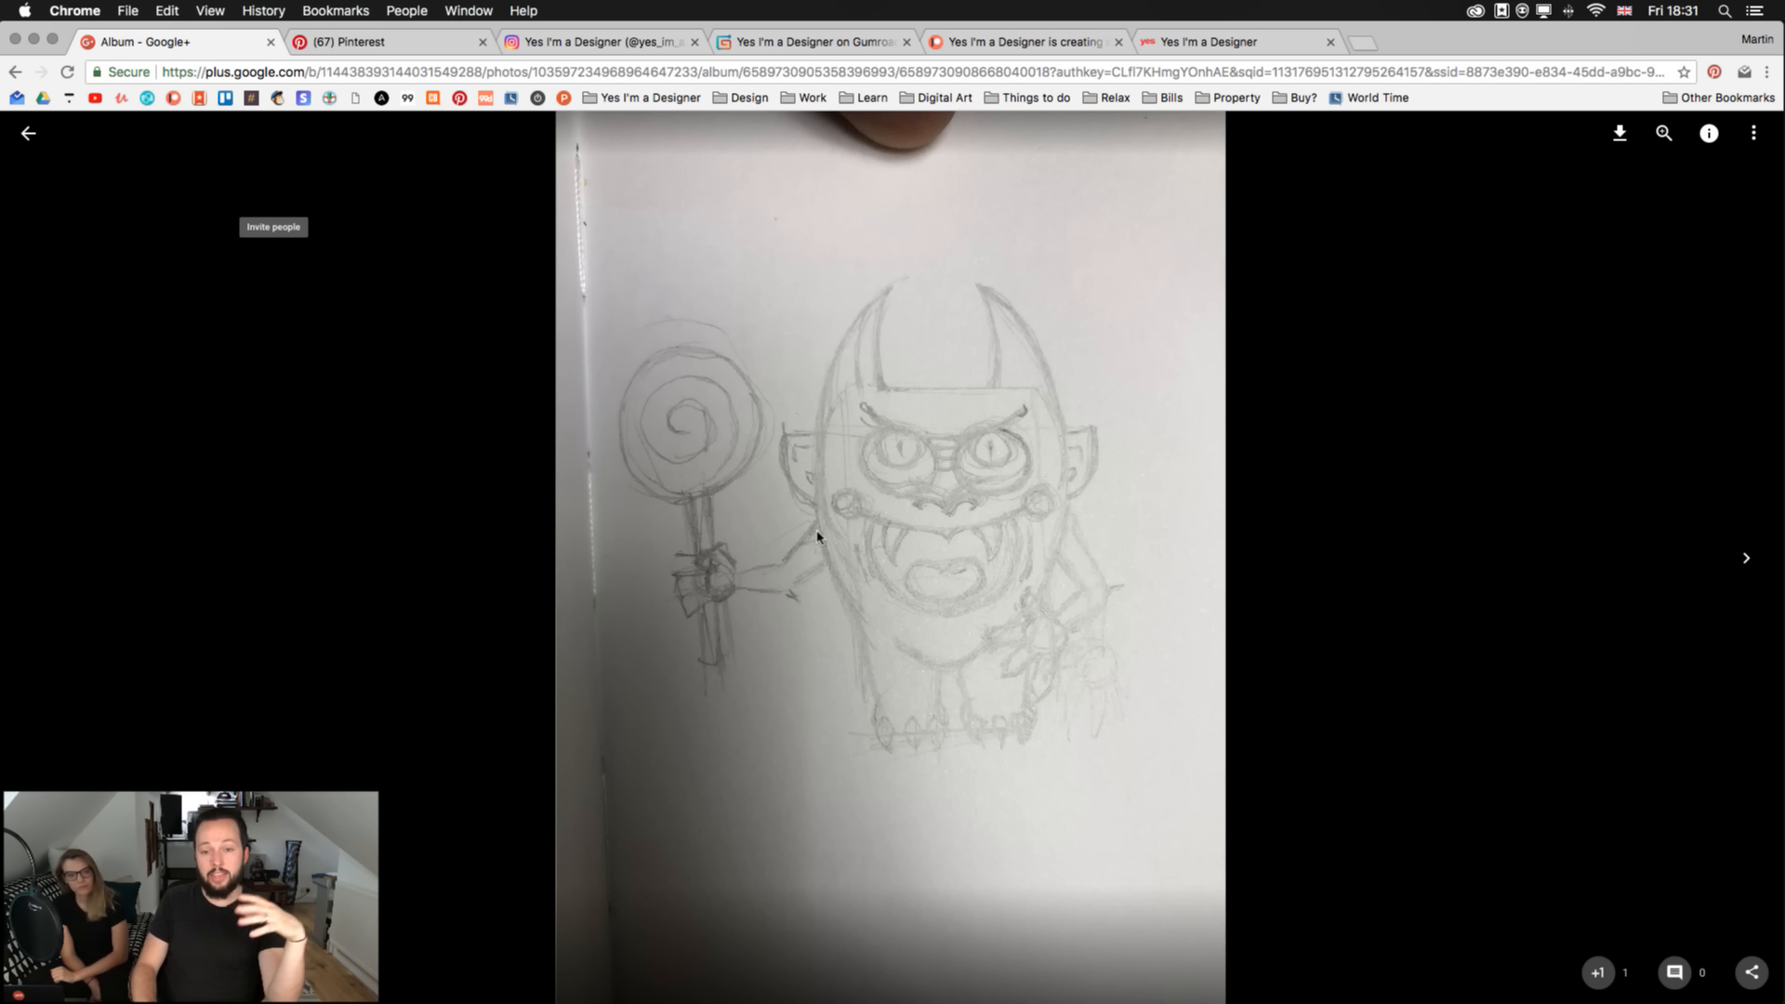
key("Right")
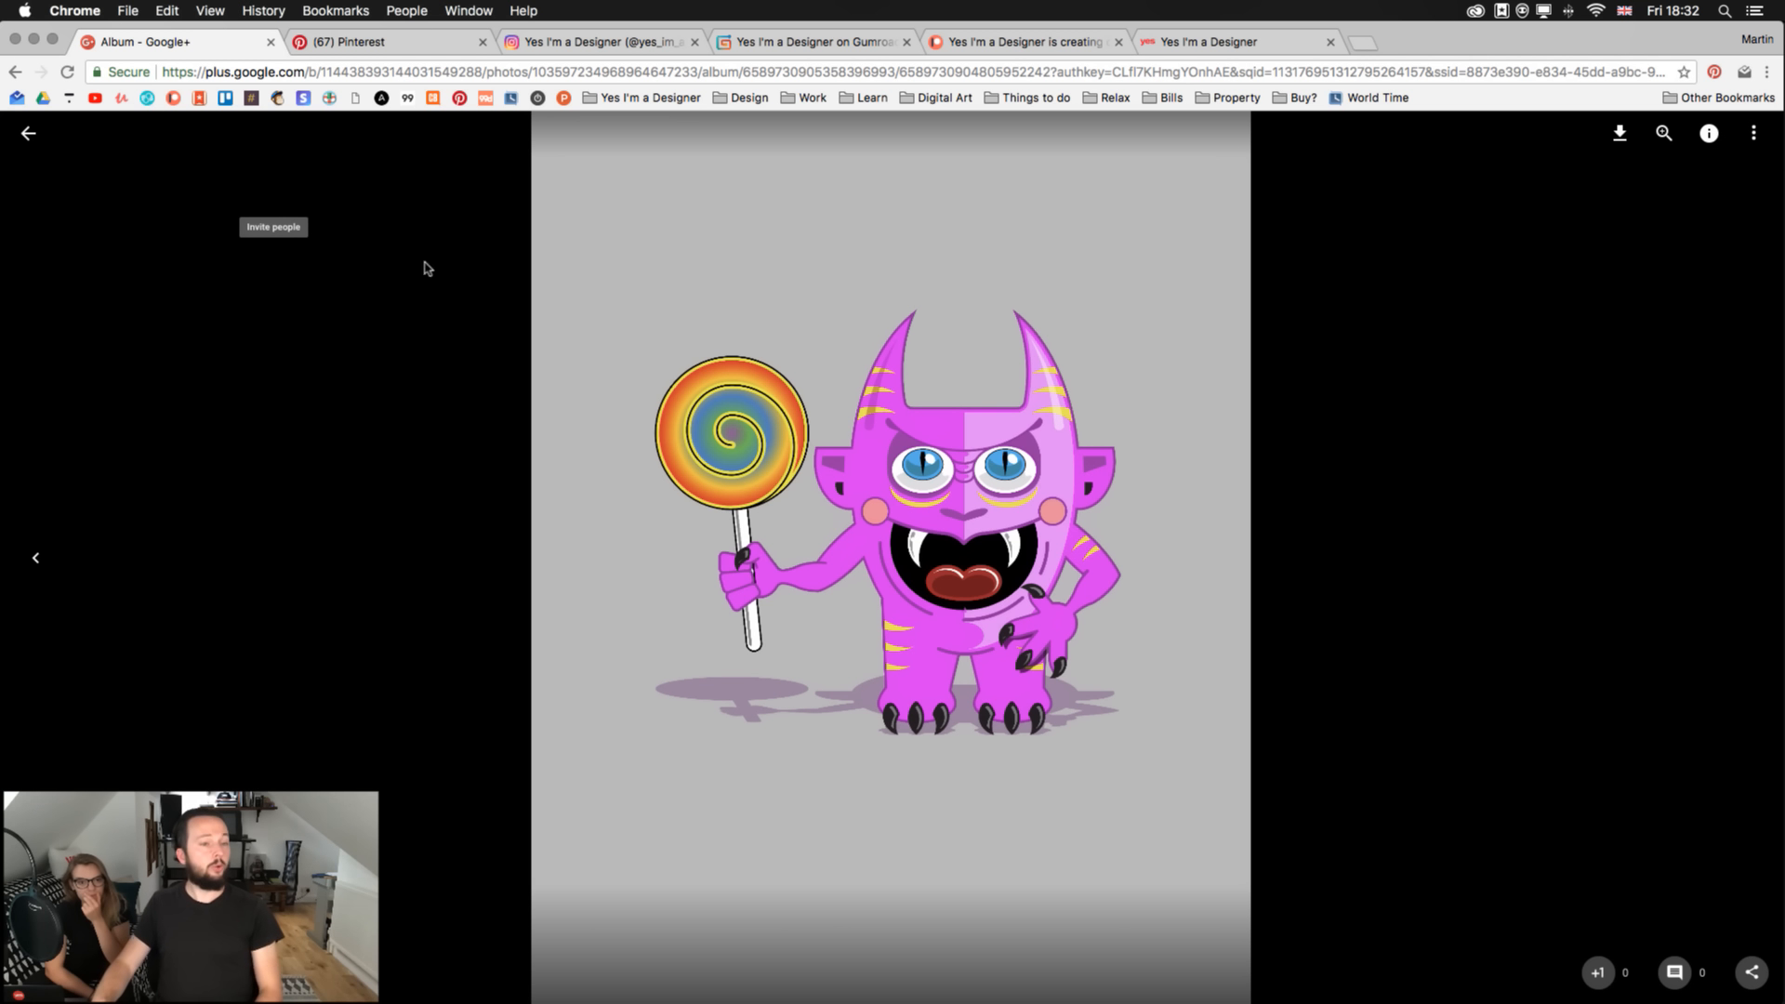
left_click(32, 135)
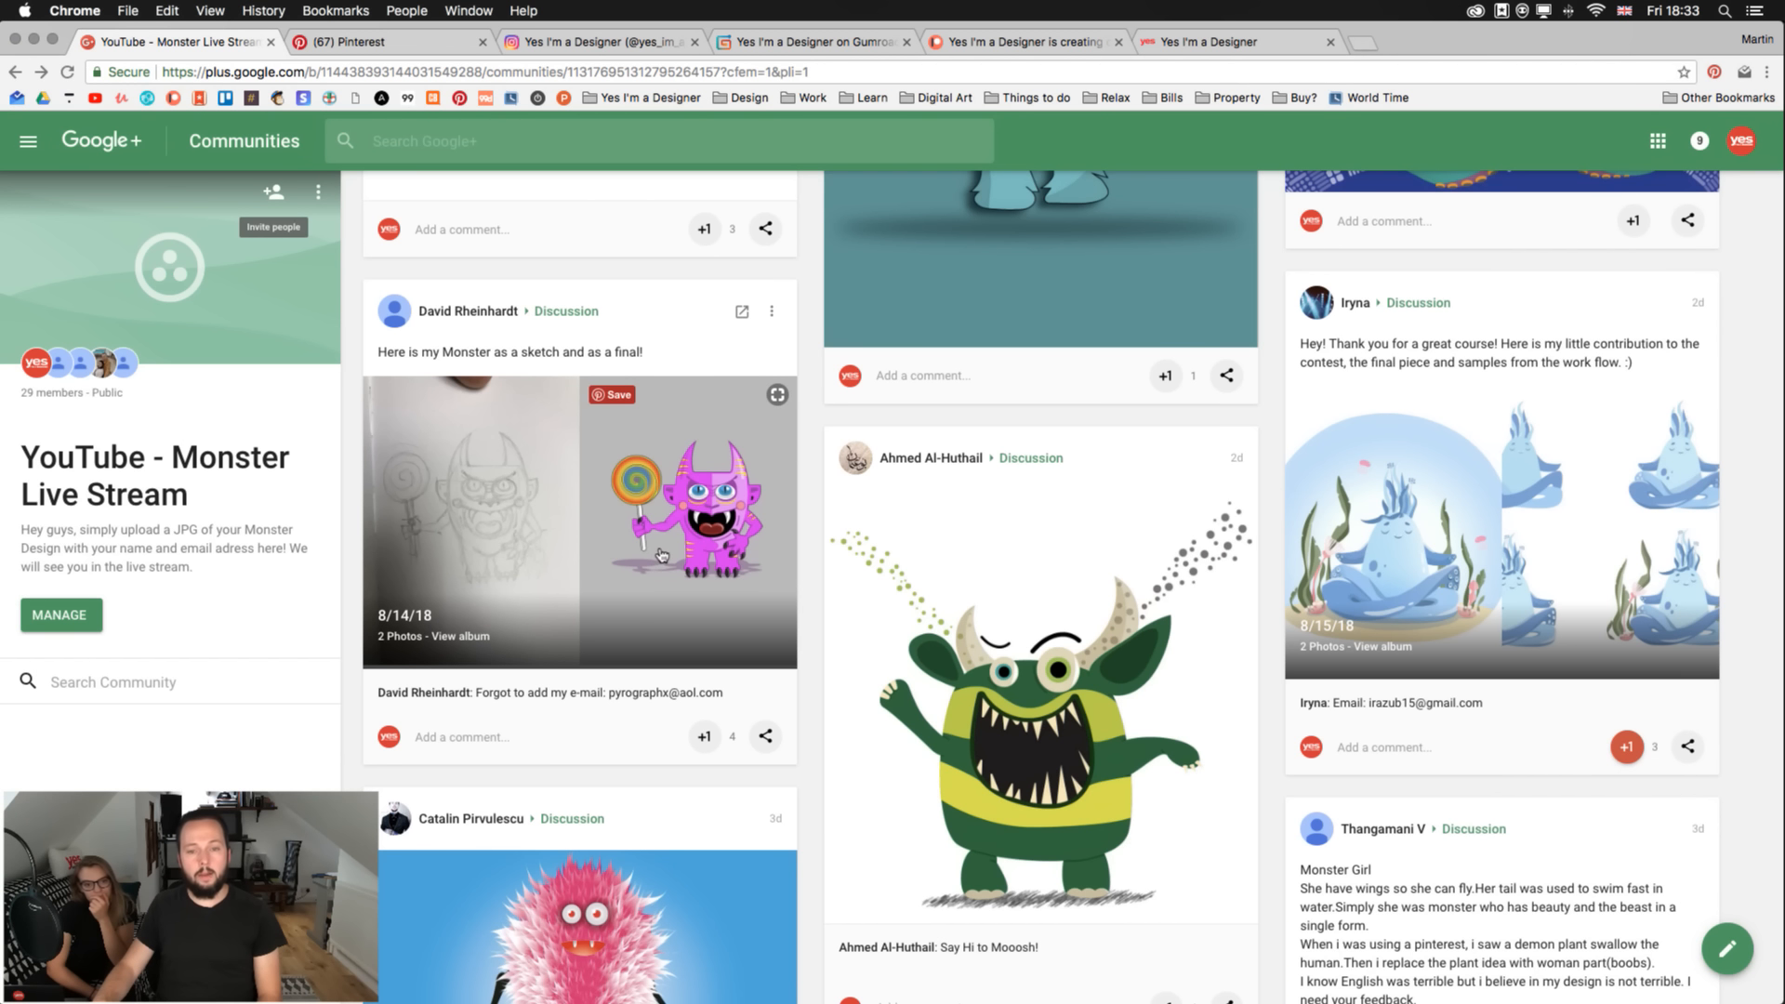
- Find the blue monster with lightning-shaped horns in the feed, examine it at full size and close the photo
scroll(662, 555, "up", 6)
scroll(662, 555, "down", 5)
scroll(662, 555, "down", 10)
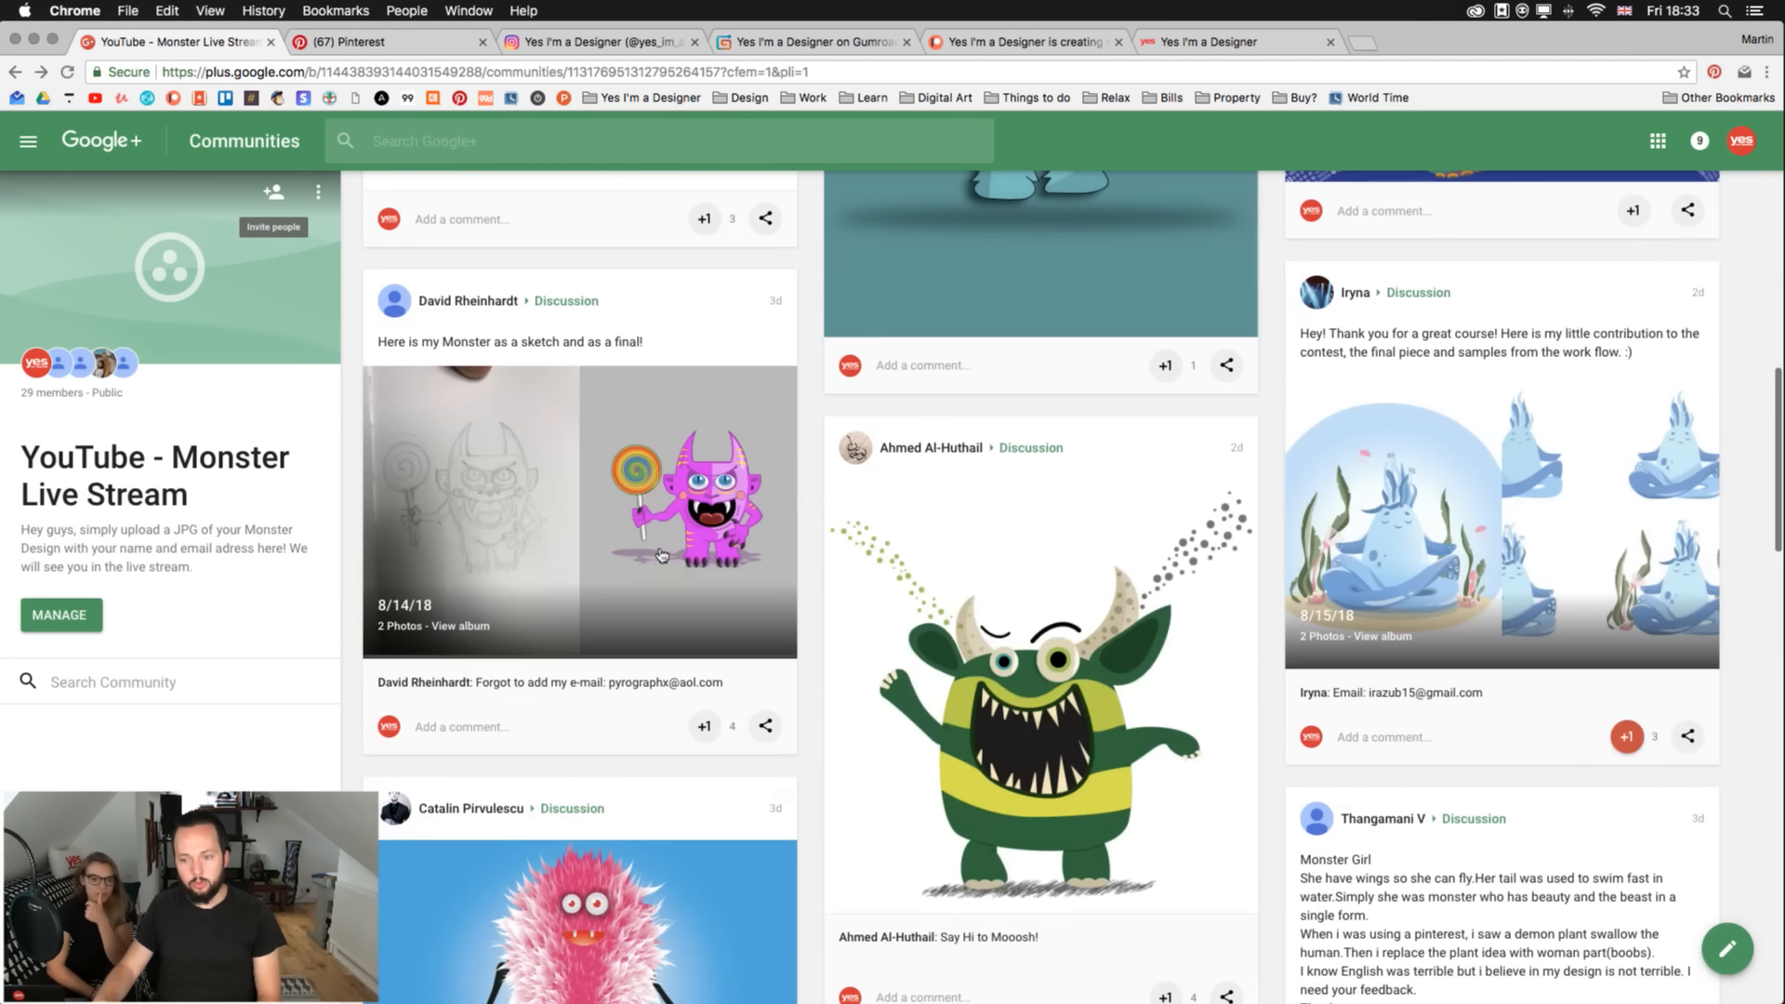
scroll(662, 555, "down", 2)
scroll(1344, 636, "down", 2)
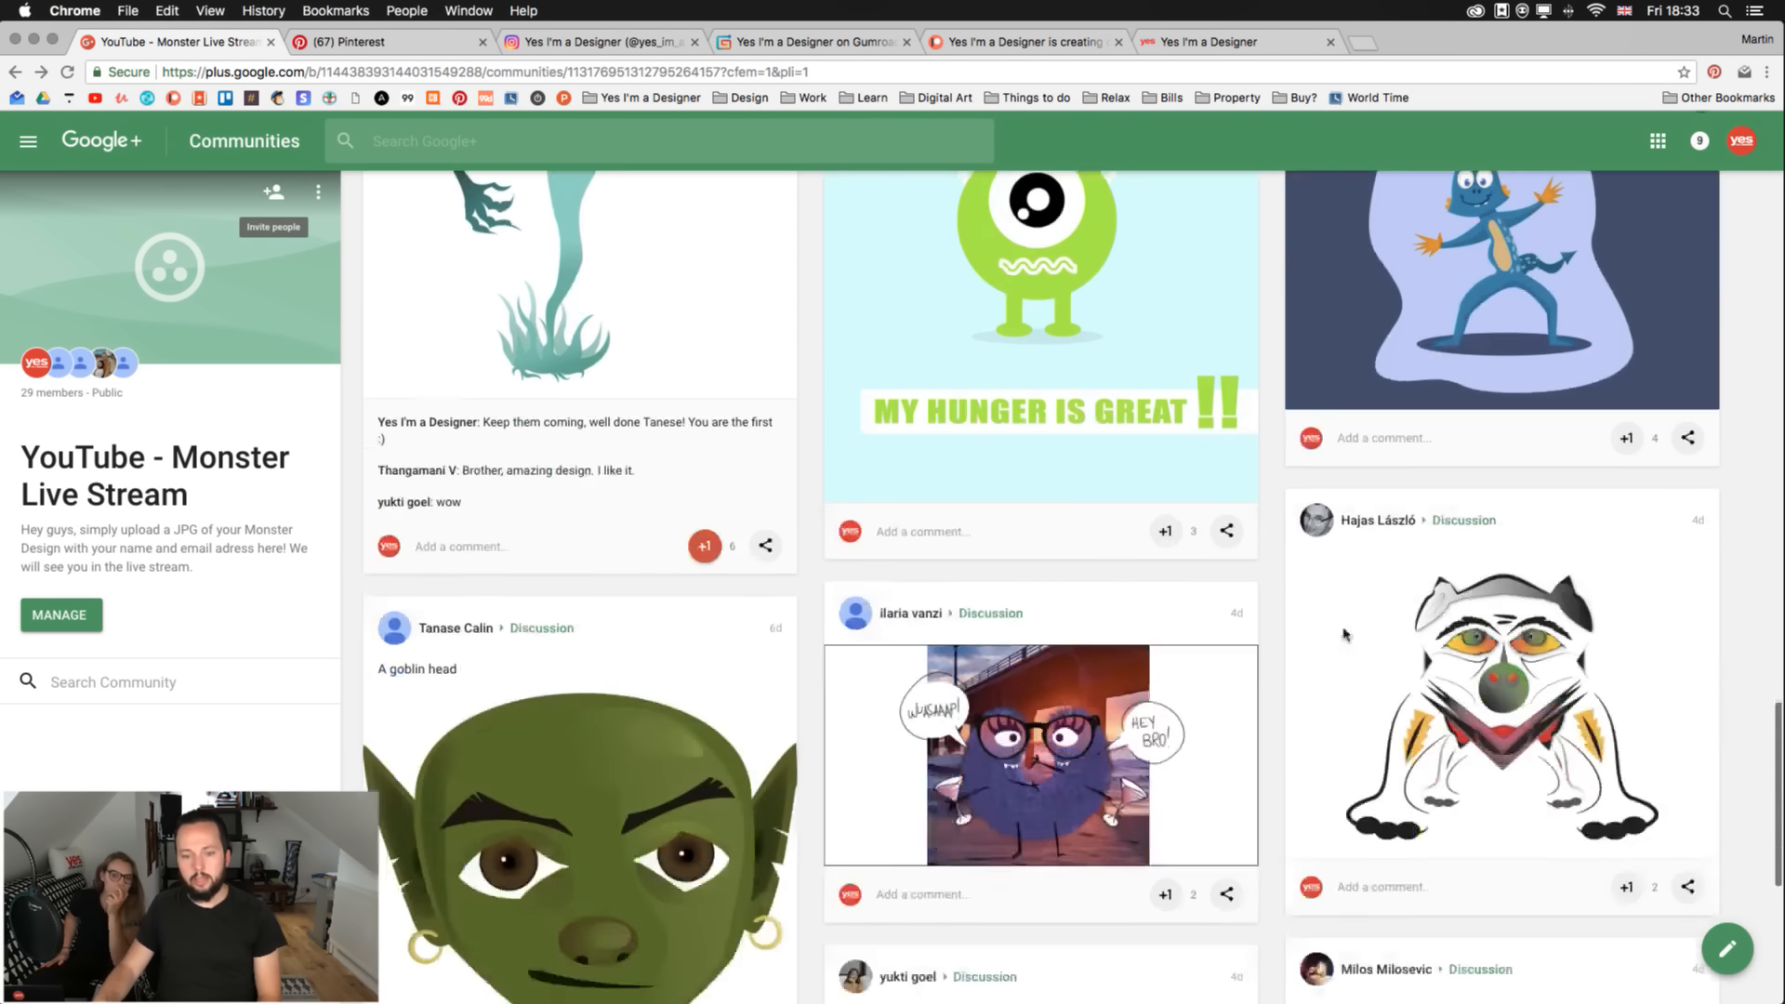
scroll(1344, 635, "down", 5)
scroll(1346, 637, "up", 10)
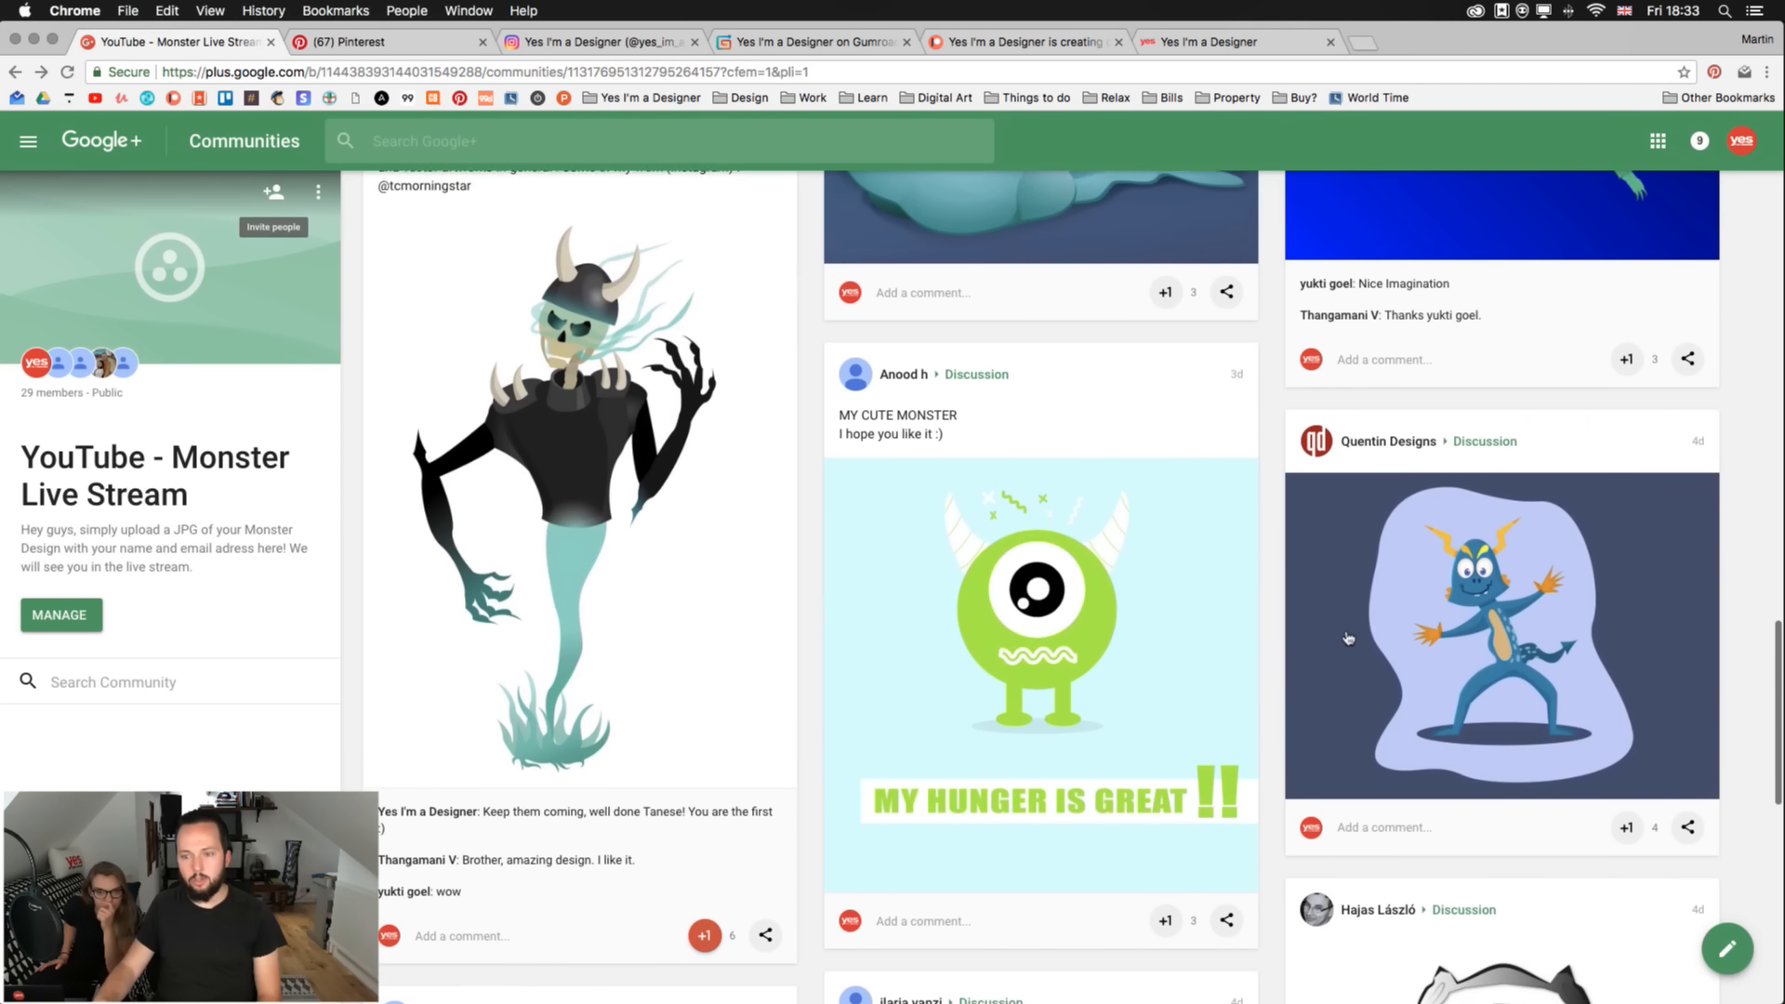
left_click(1494, 634)
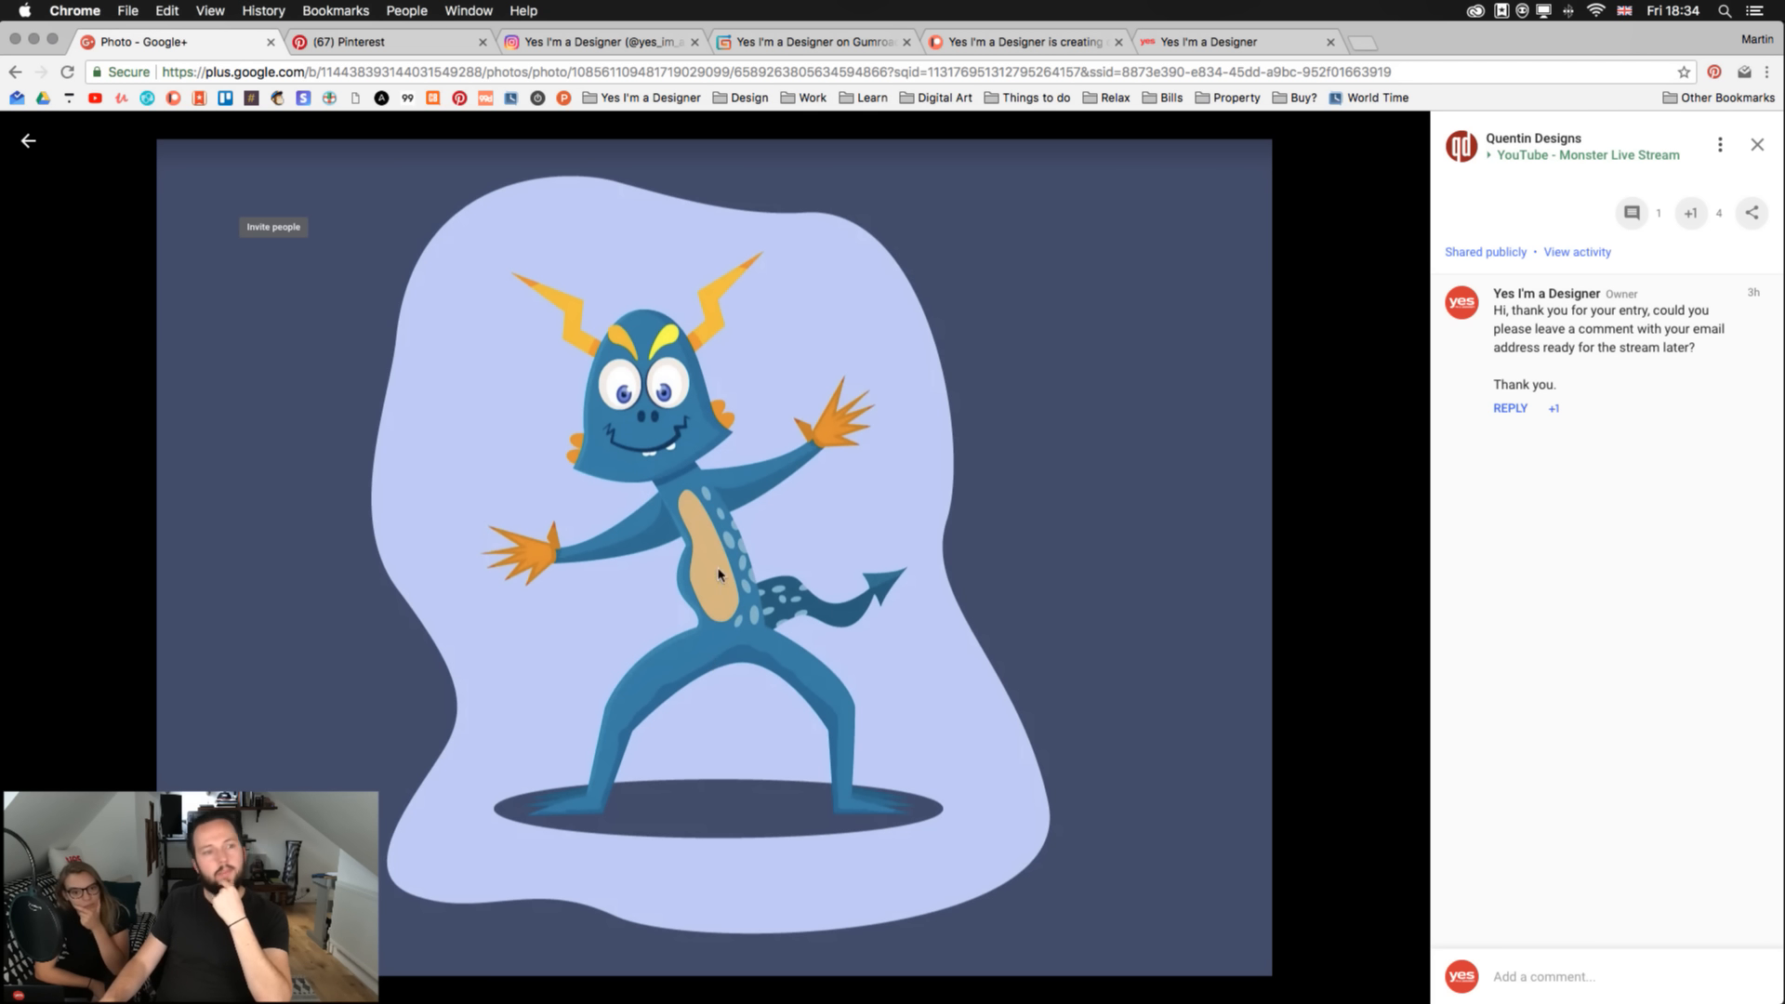
left_click(29, 144)
- Find the meditating blue underwater monster's album, compare its final piece with the workflow samples and close the album
scroll(981, 429, "up", 8)
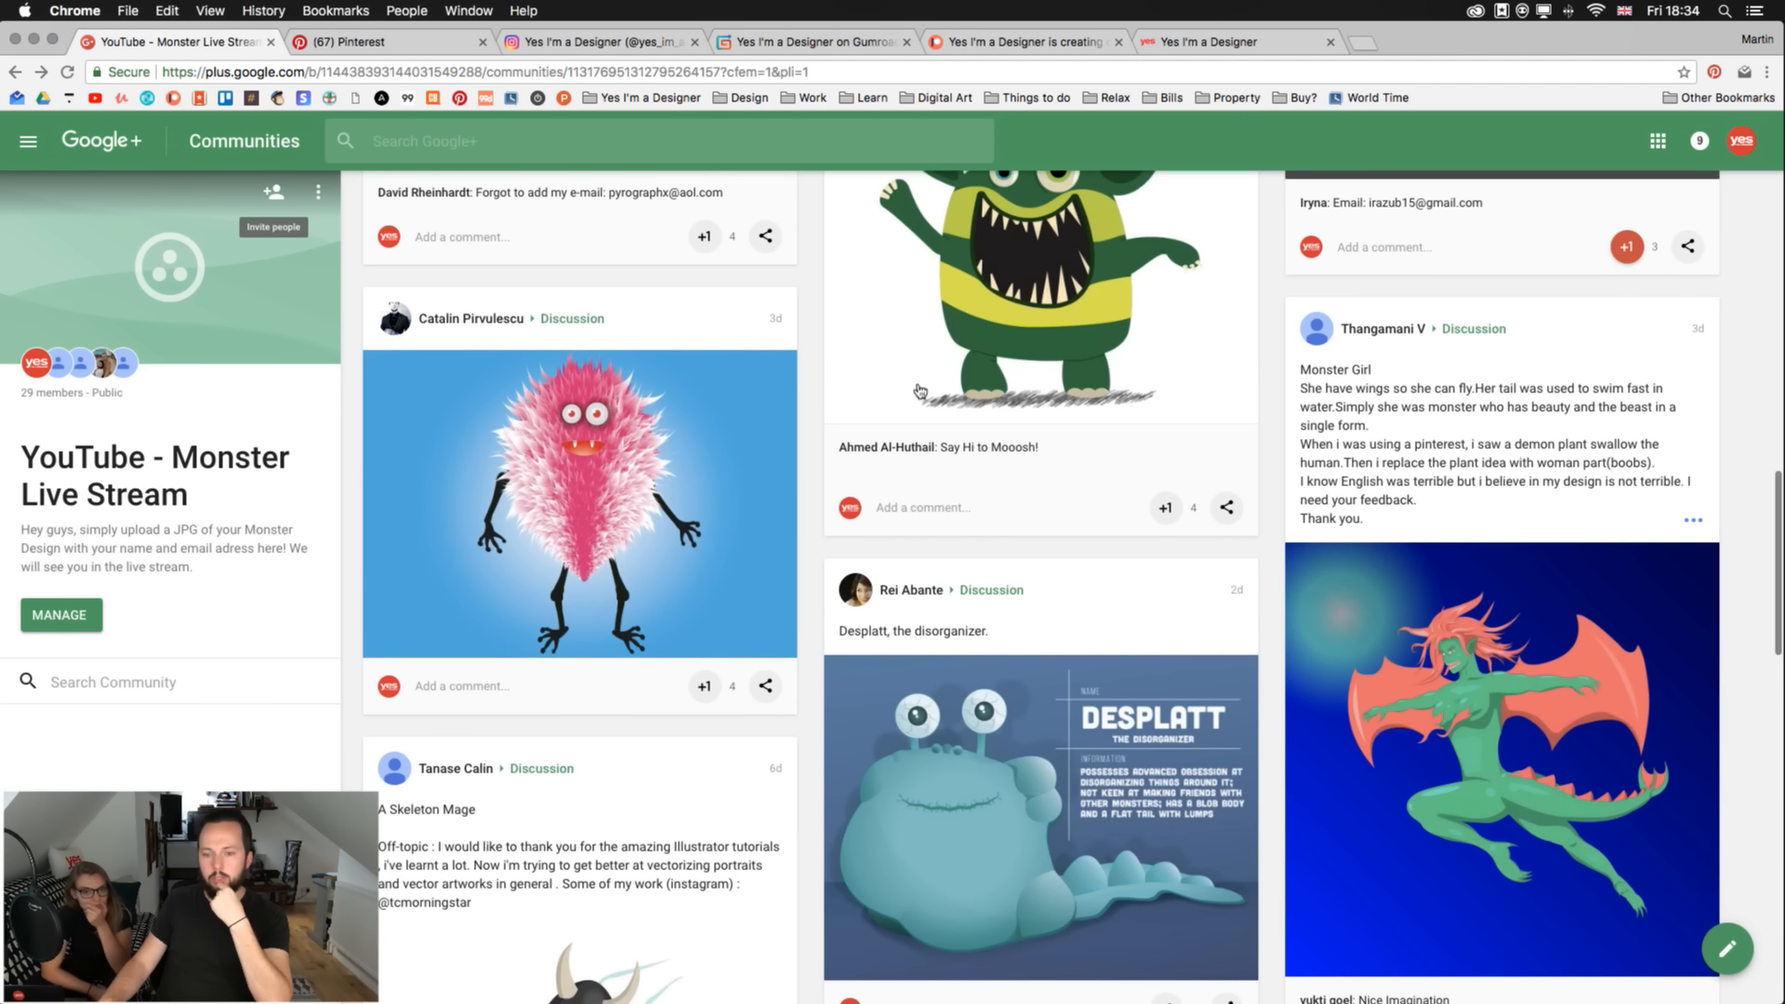
scroll(918, 386, "up", 6)
scroll(920, 391, "up", 2)
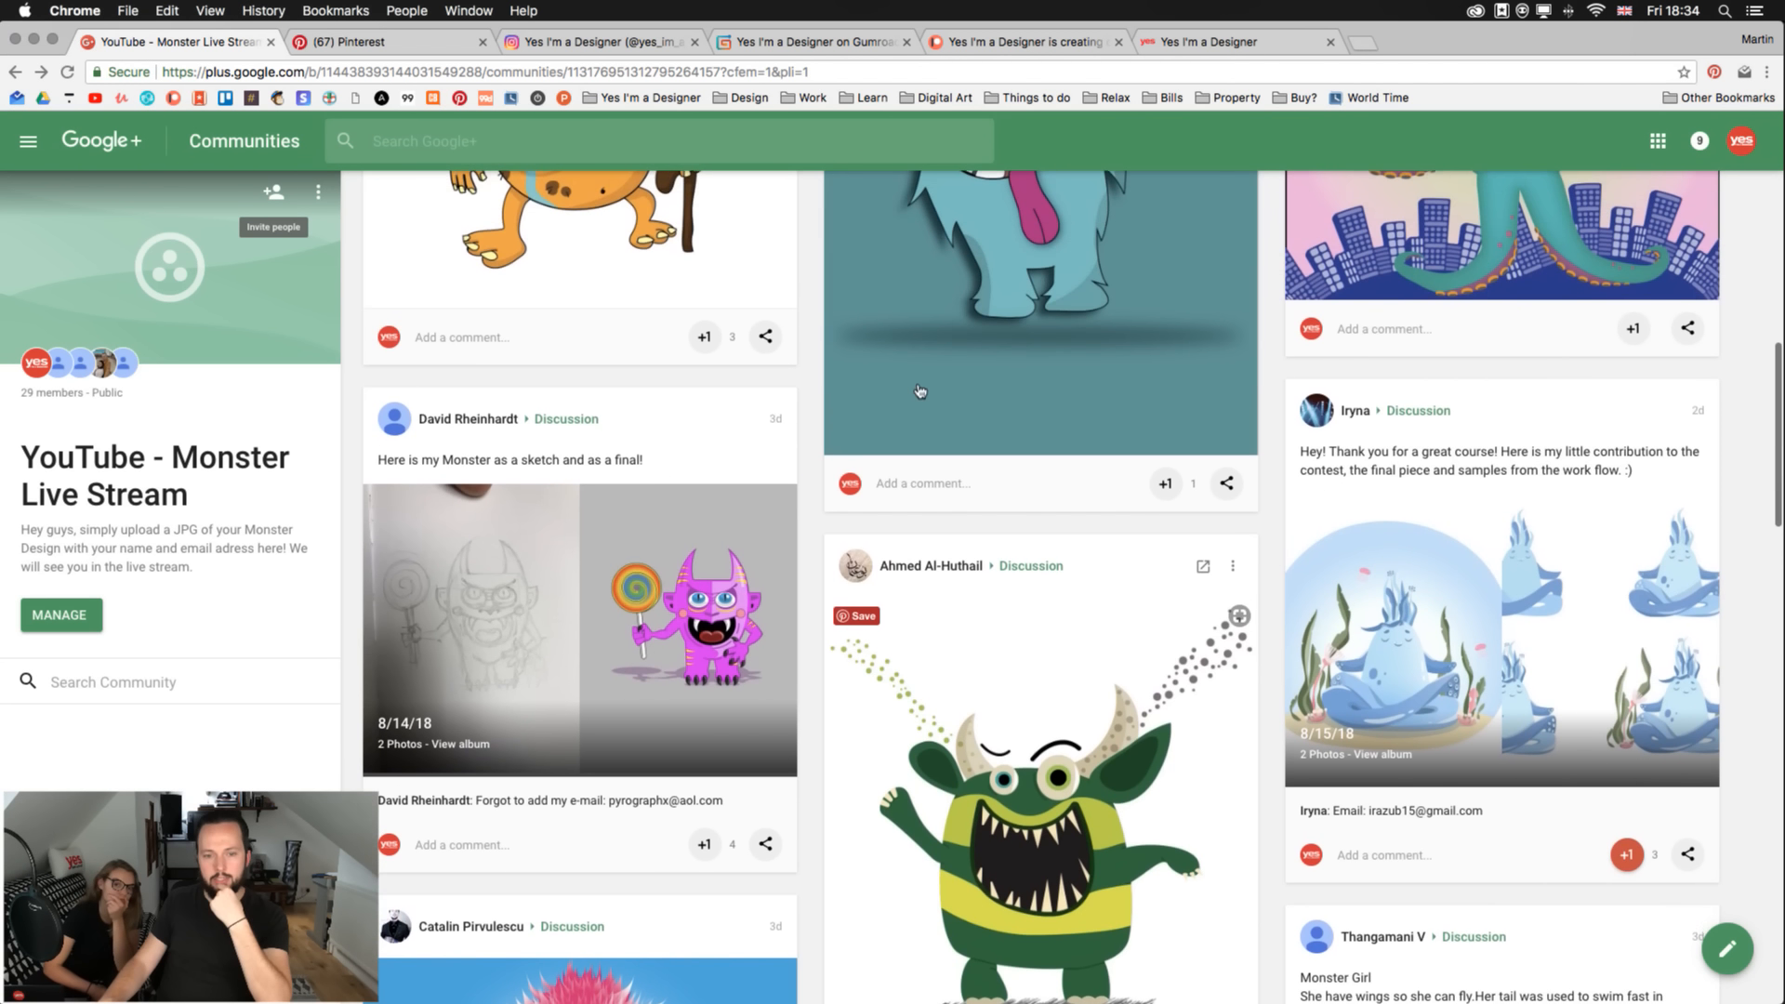
scroll(1415, 481, "down", 3)
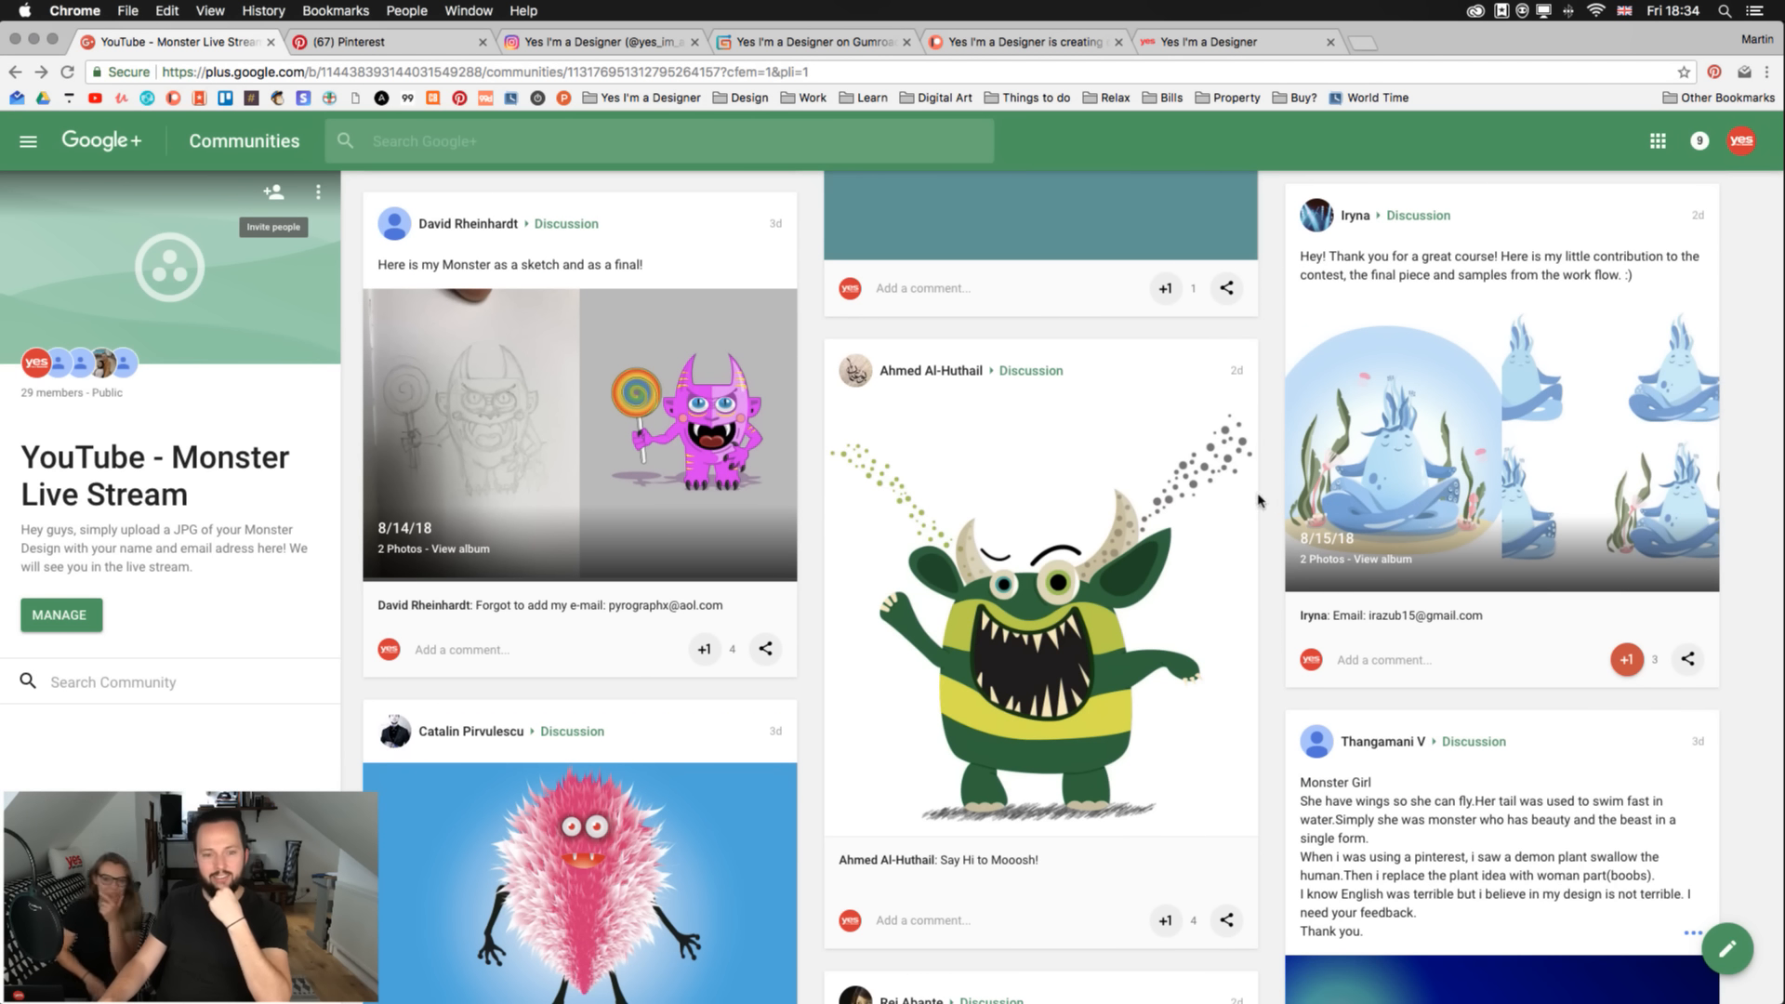
scroll(1255, 500, "up", 5)
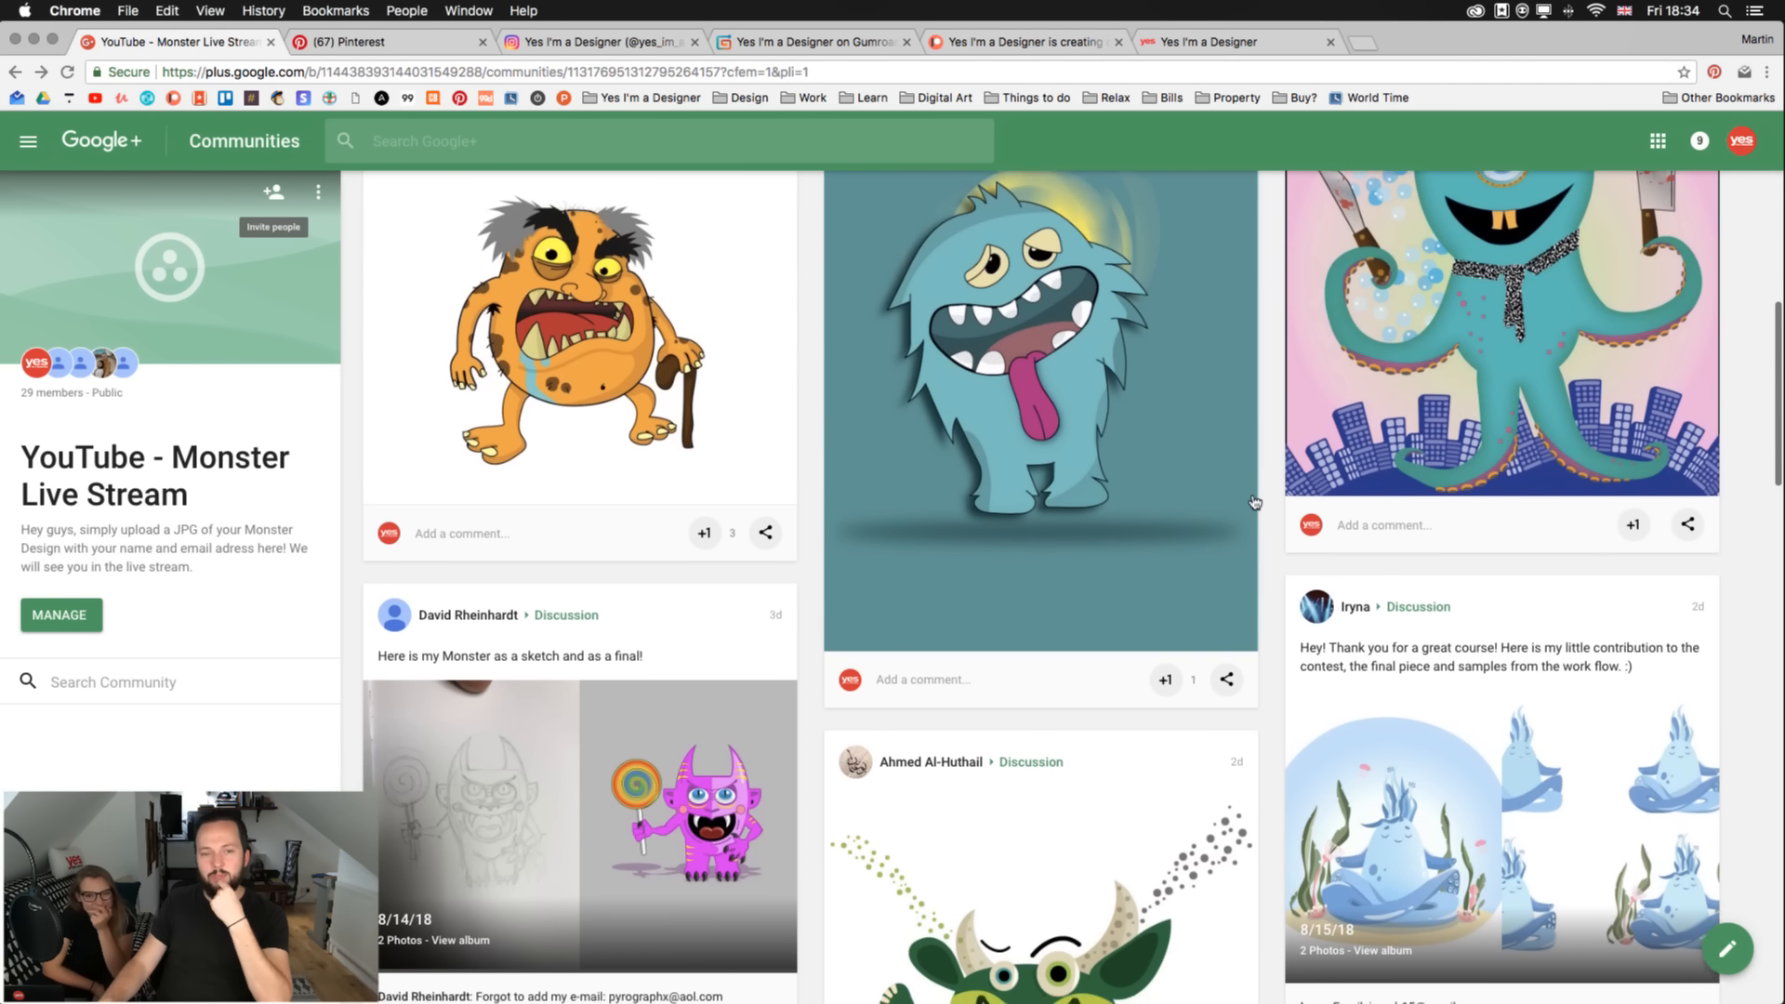
scroll(1255, 500, "up", 3)
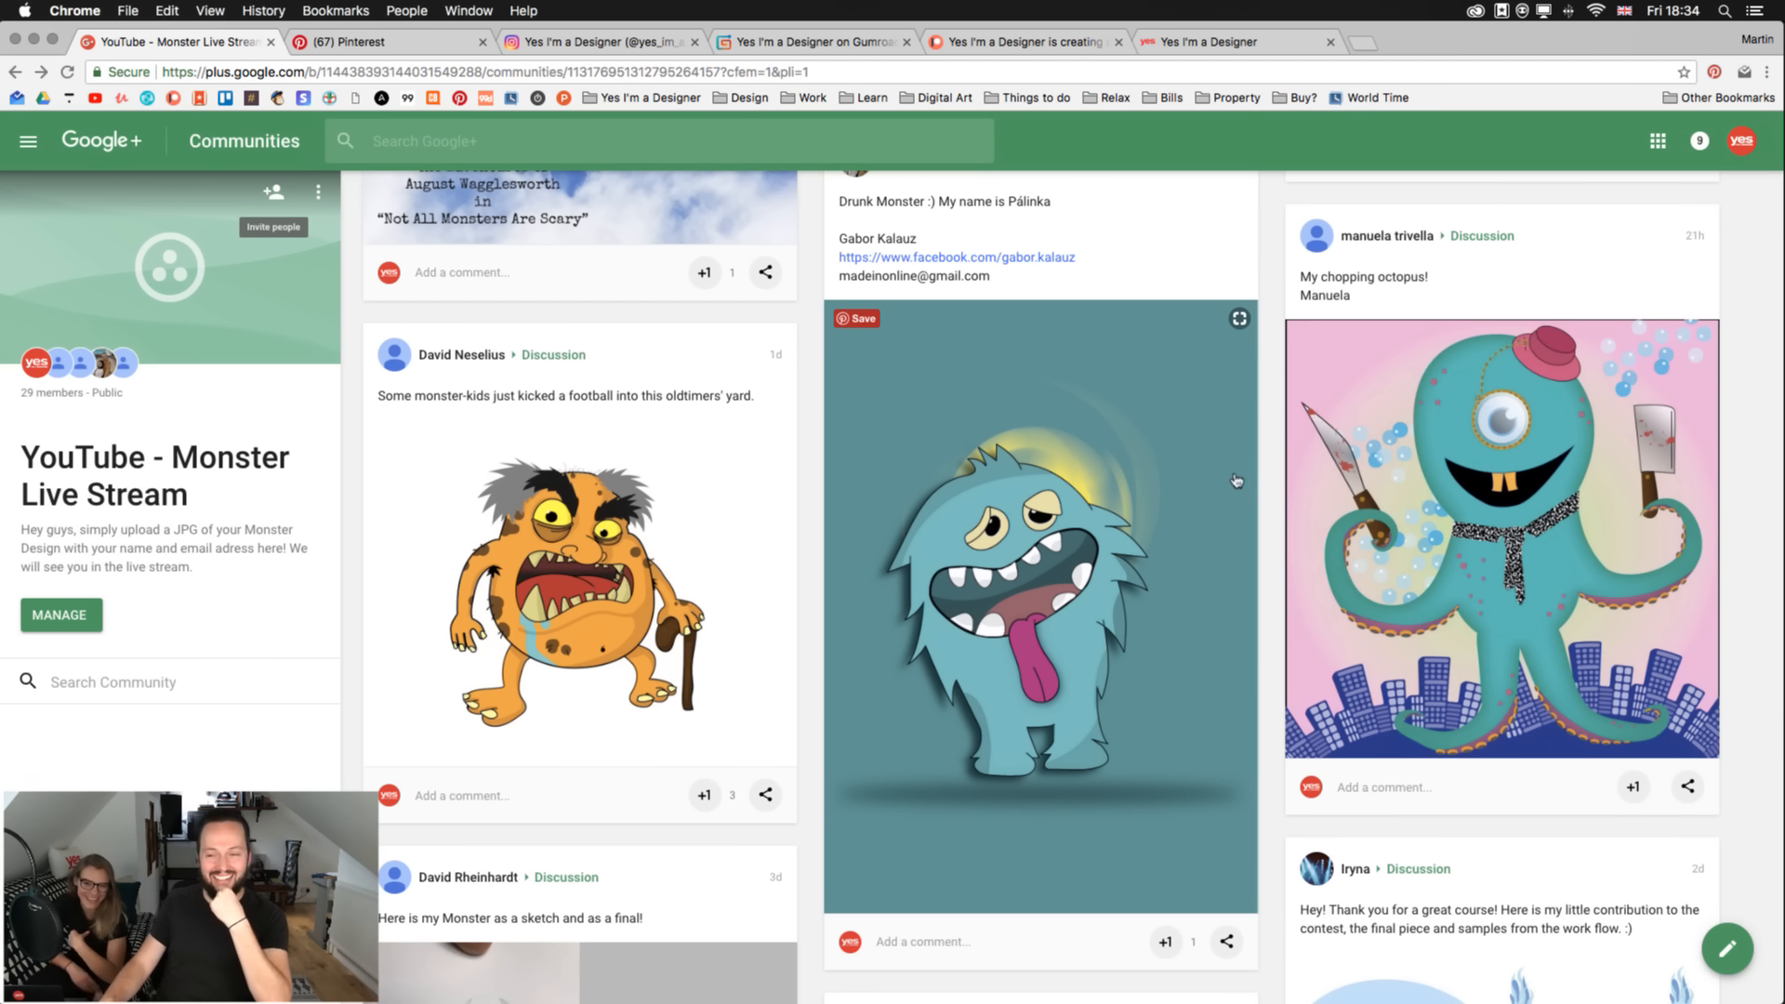
scroll(1385, 532, "down", 6)
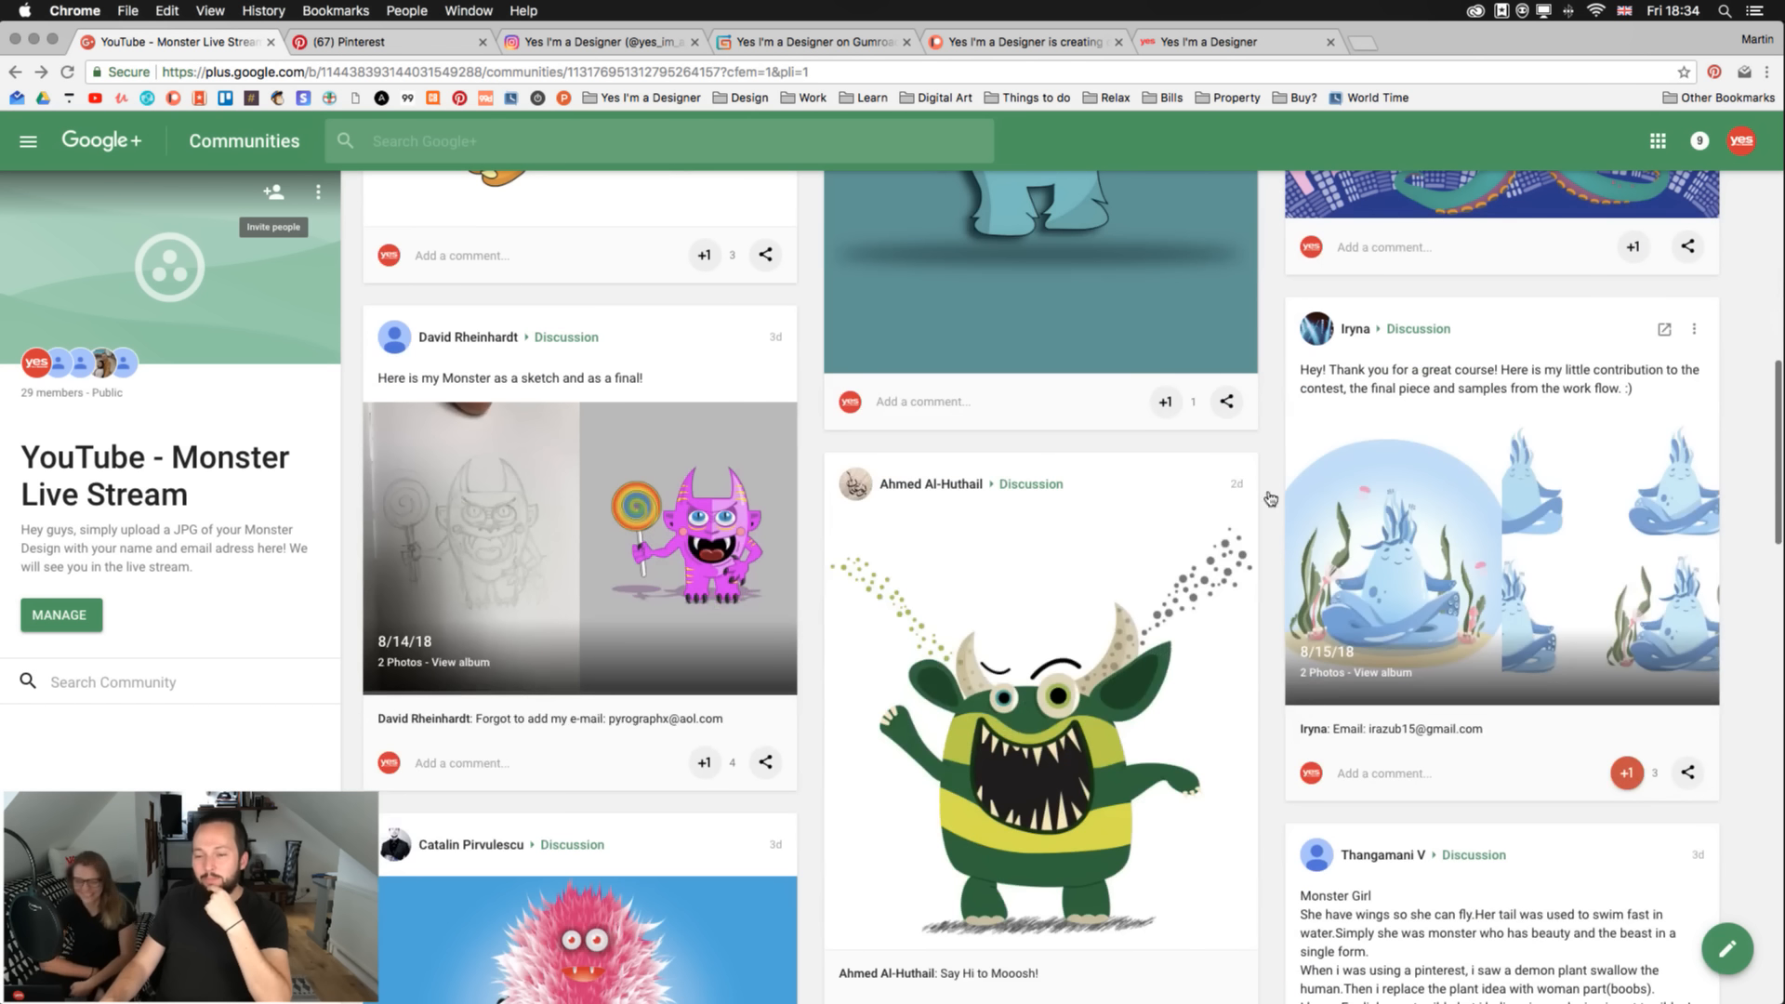
left_click(1500, 531)
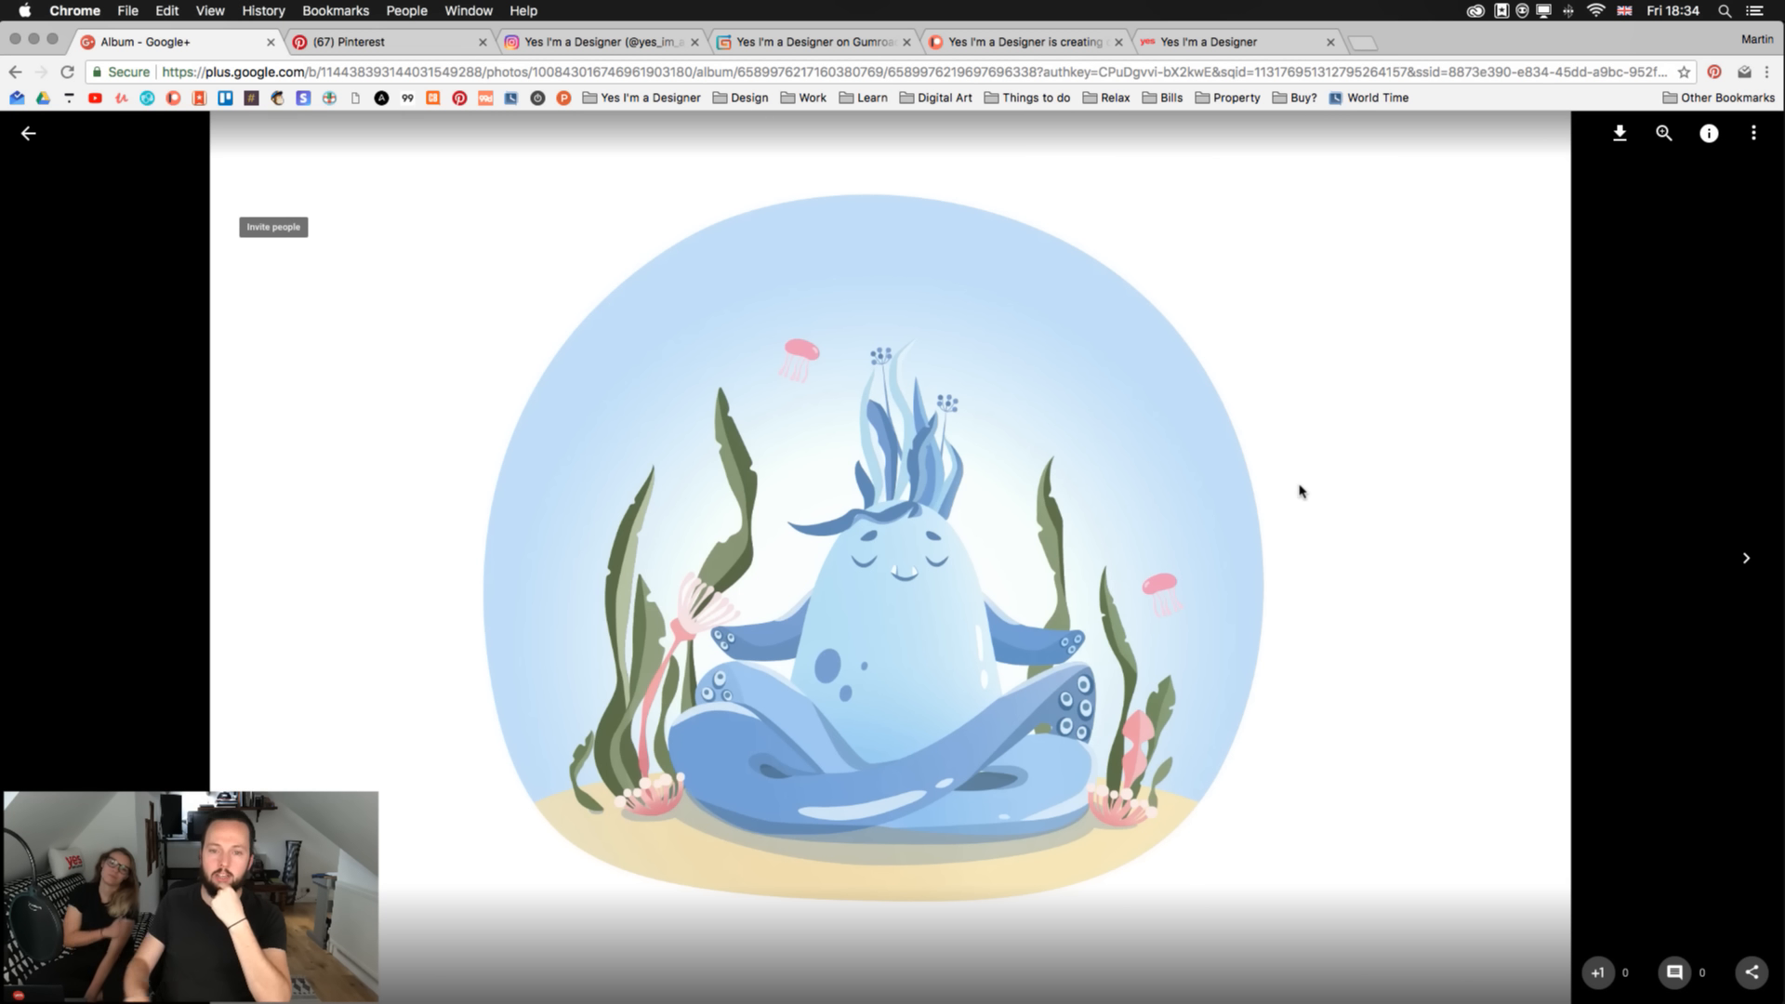
key("Right")
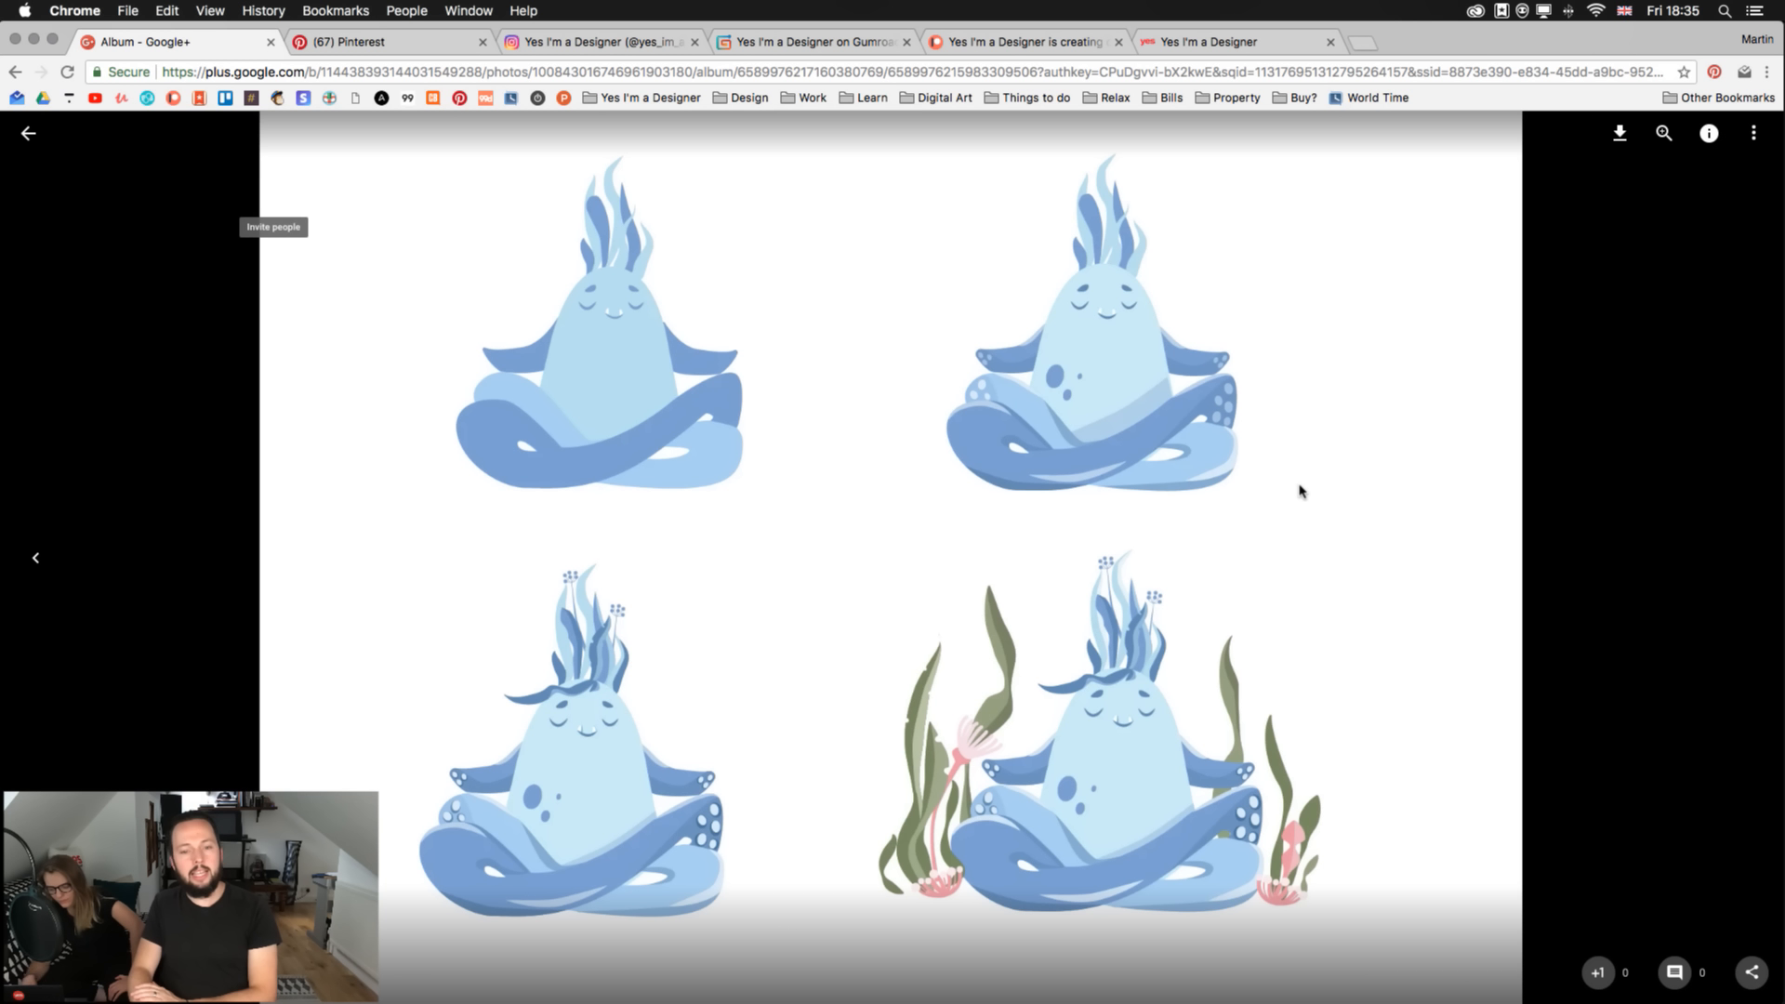
key("Right")
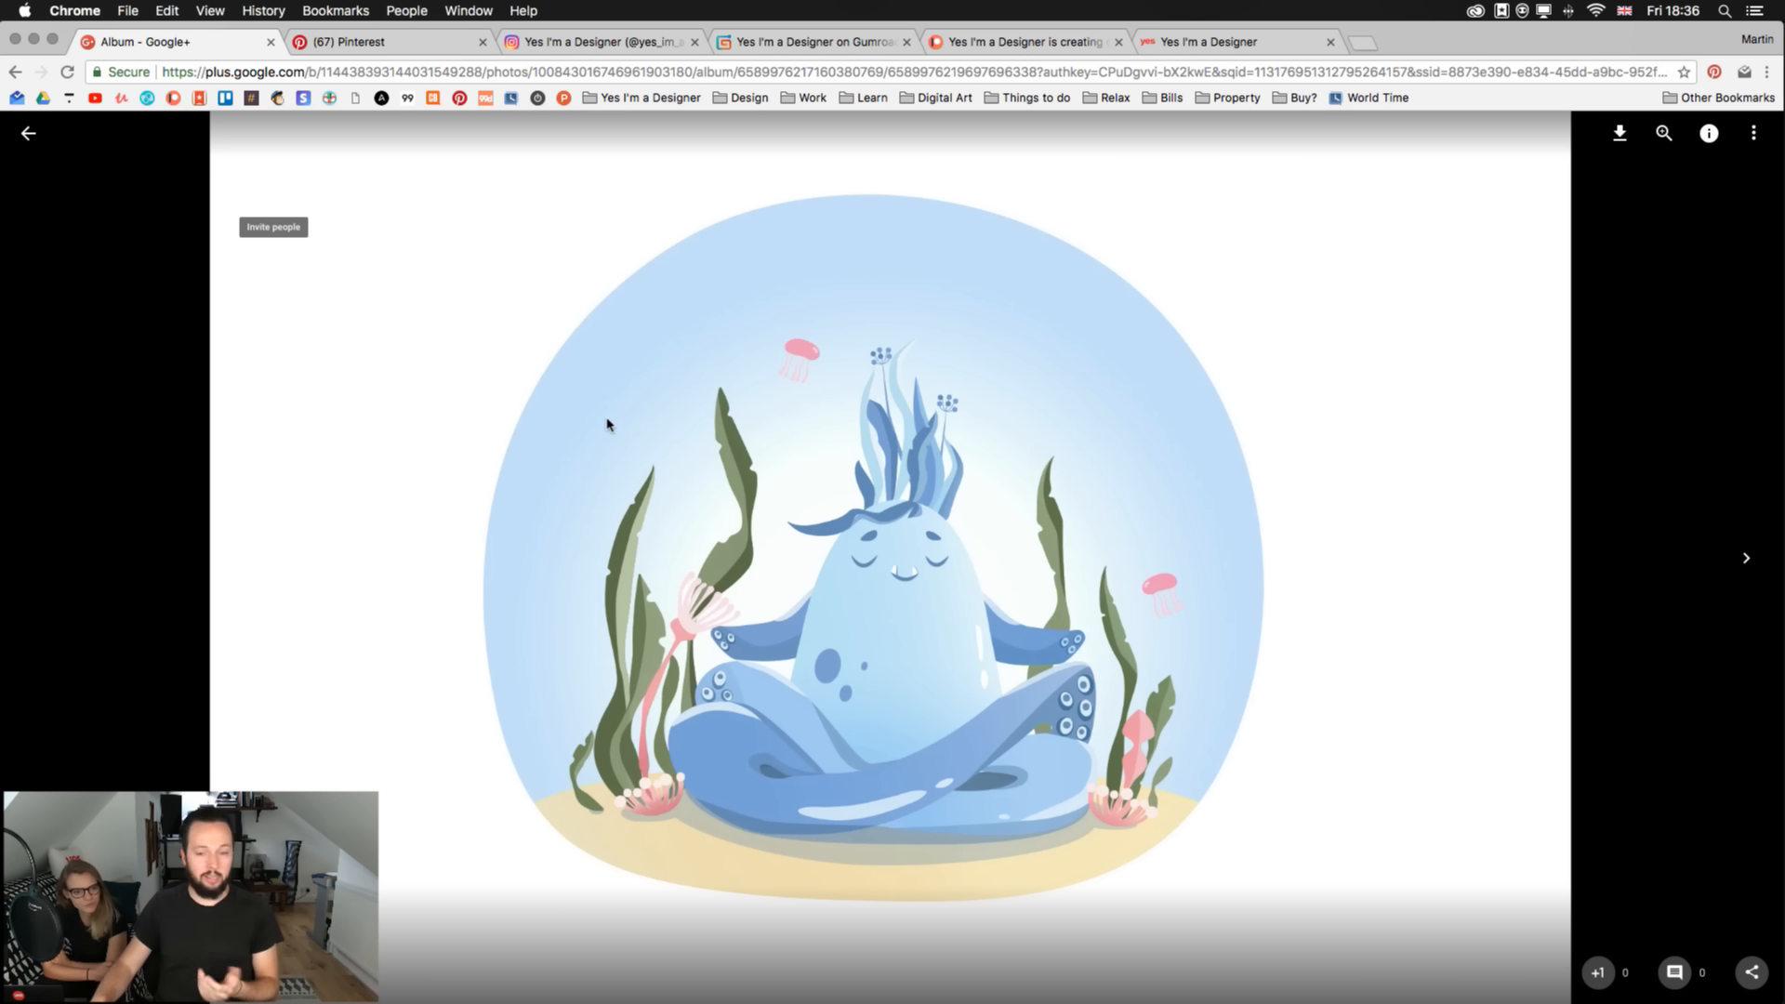
left_click(29, 134)
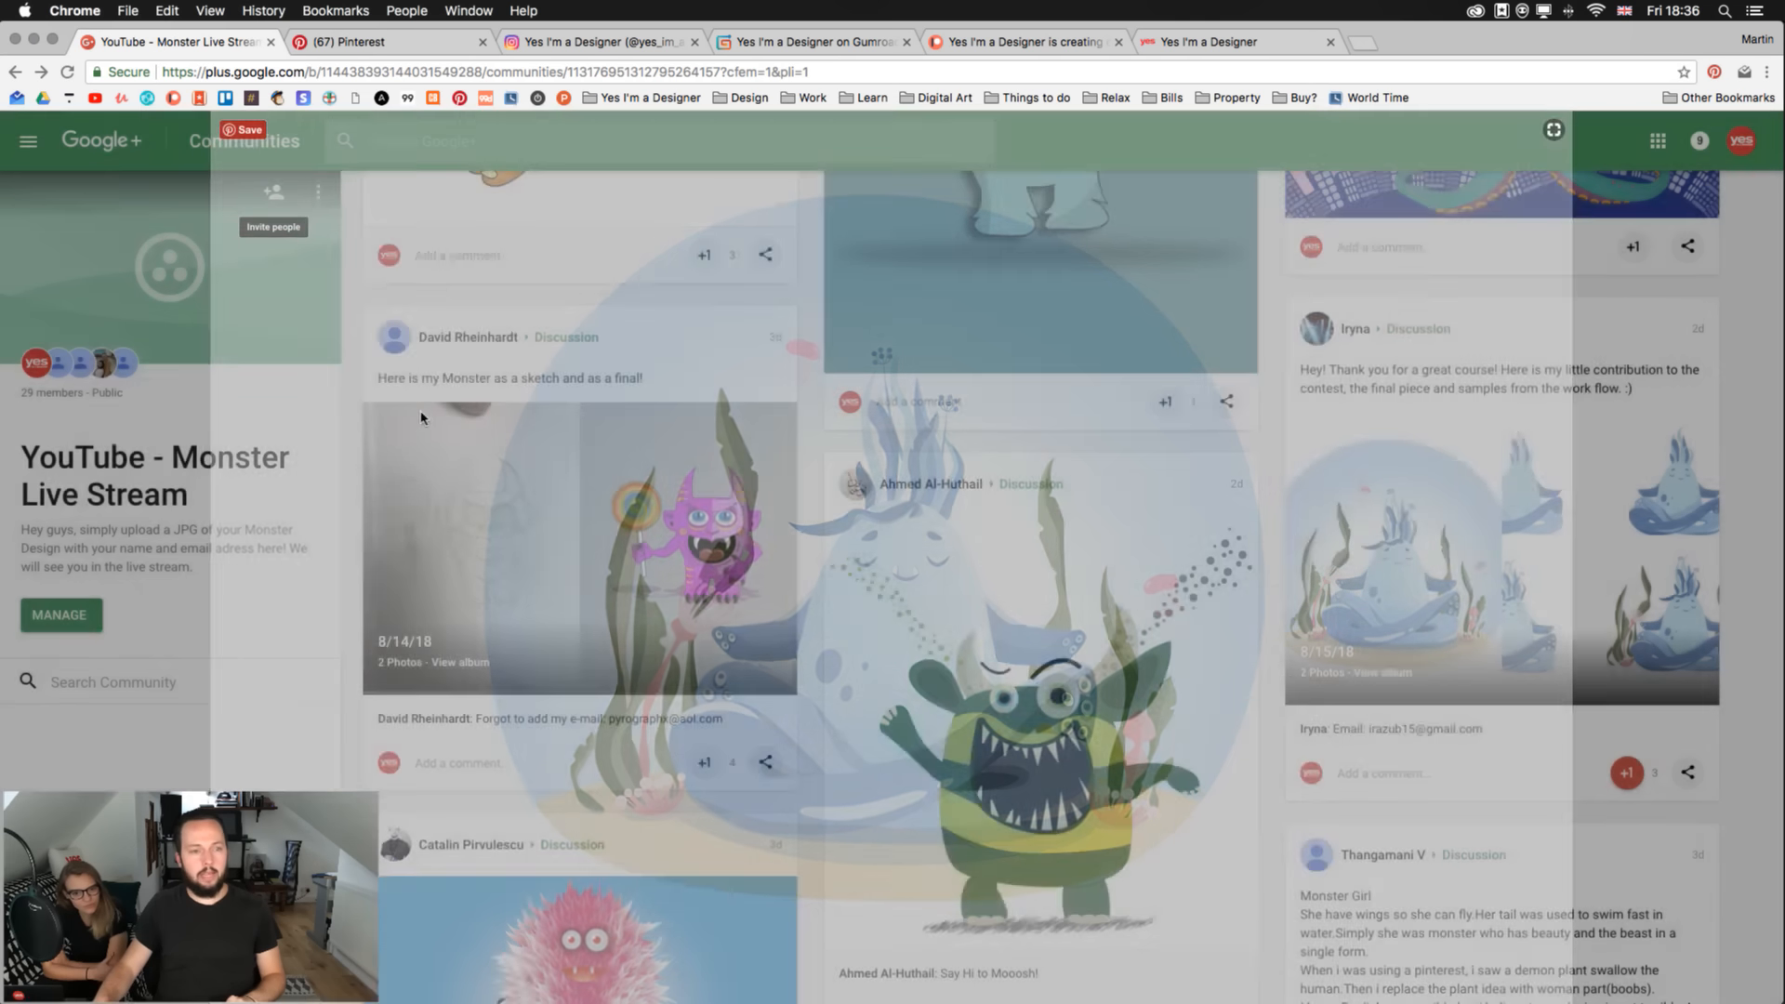
- Browse the remaining monster submissions in the feed for another entry to review
scroll(838, 529, "up", 2)
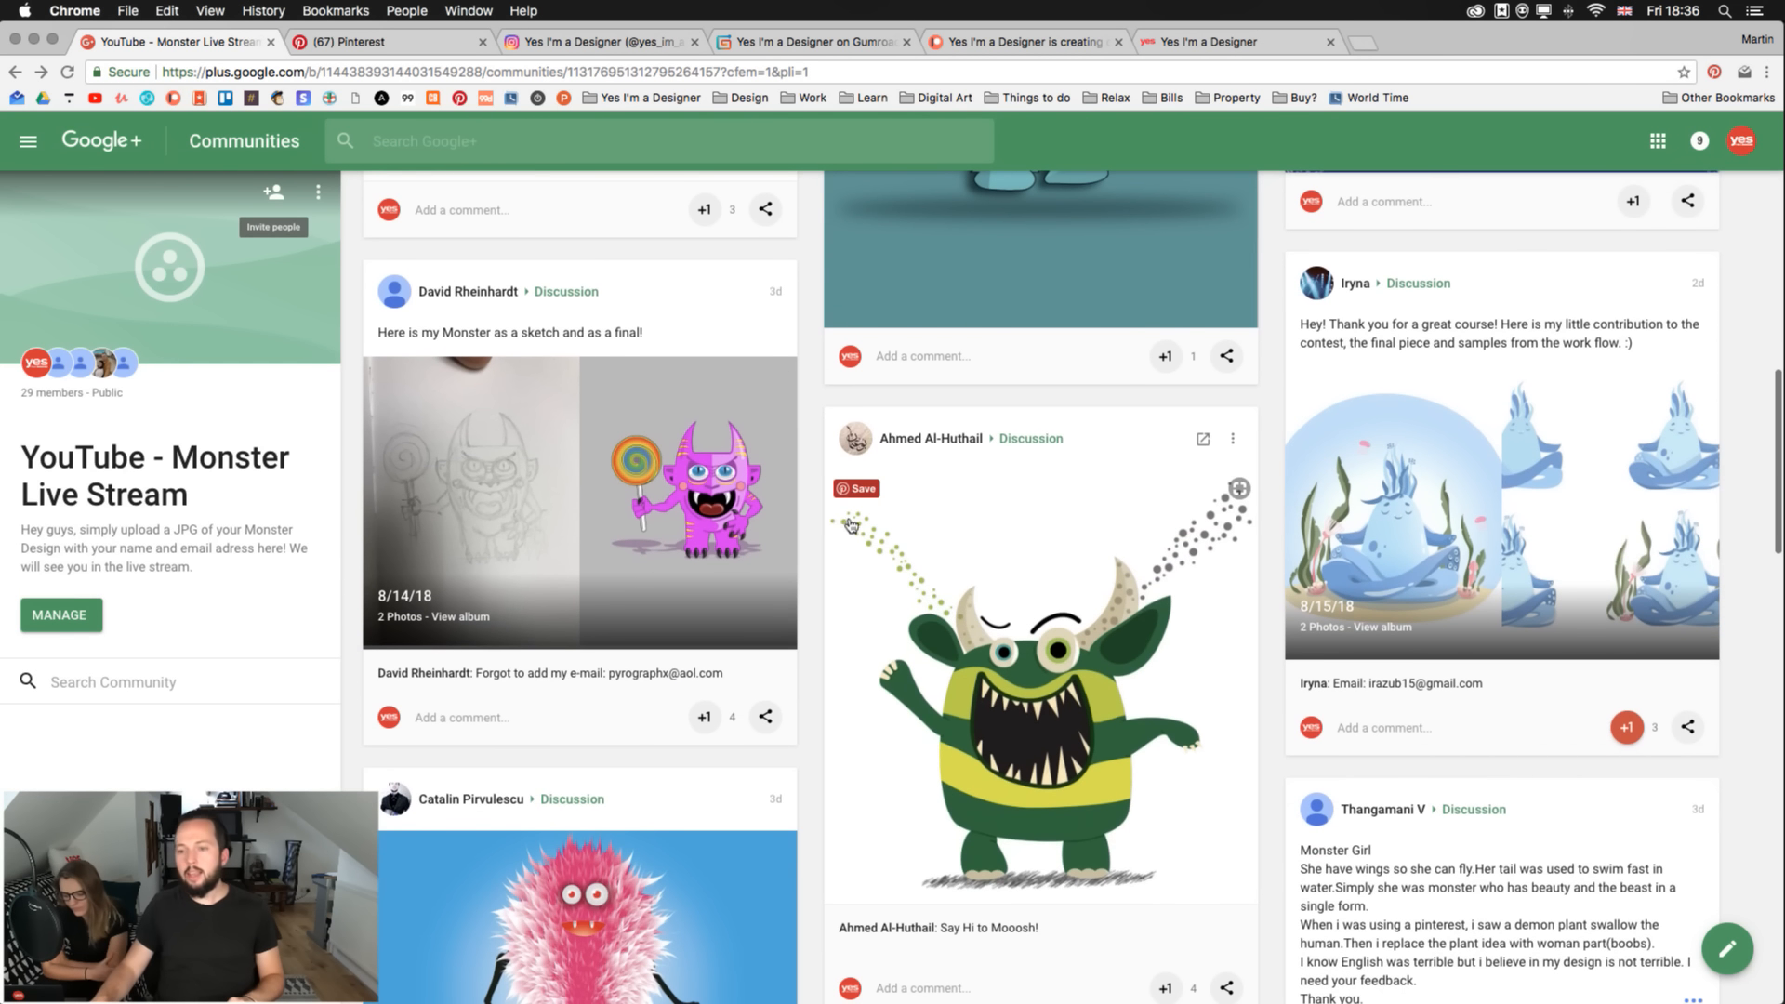
scroll(837, 529, "up", 6)
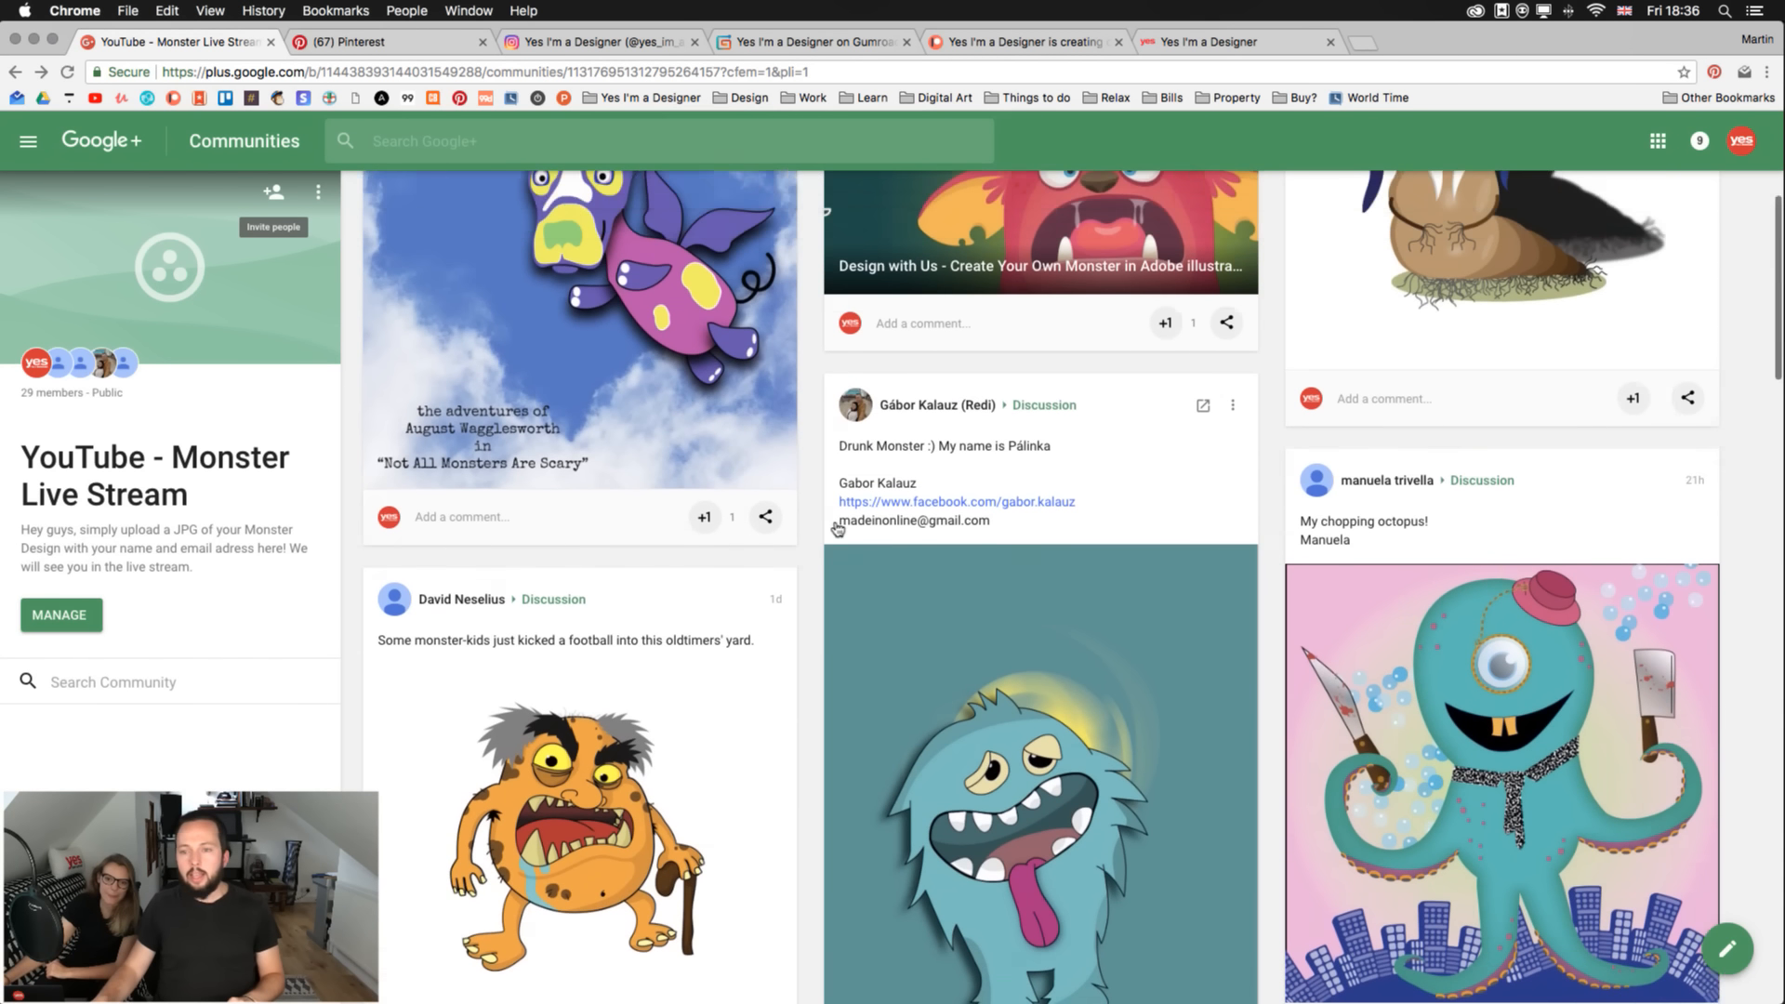
scroll(837, 526, "down", 15)
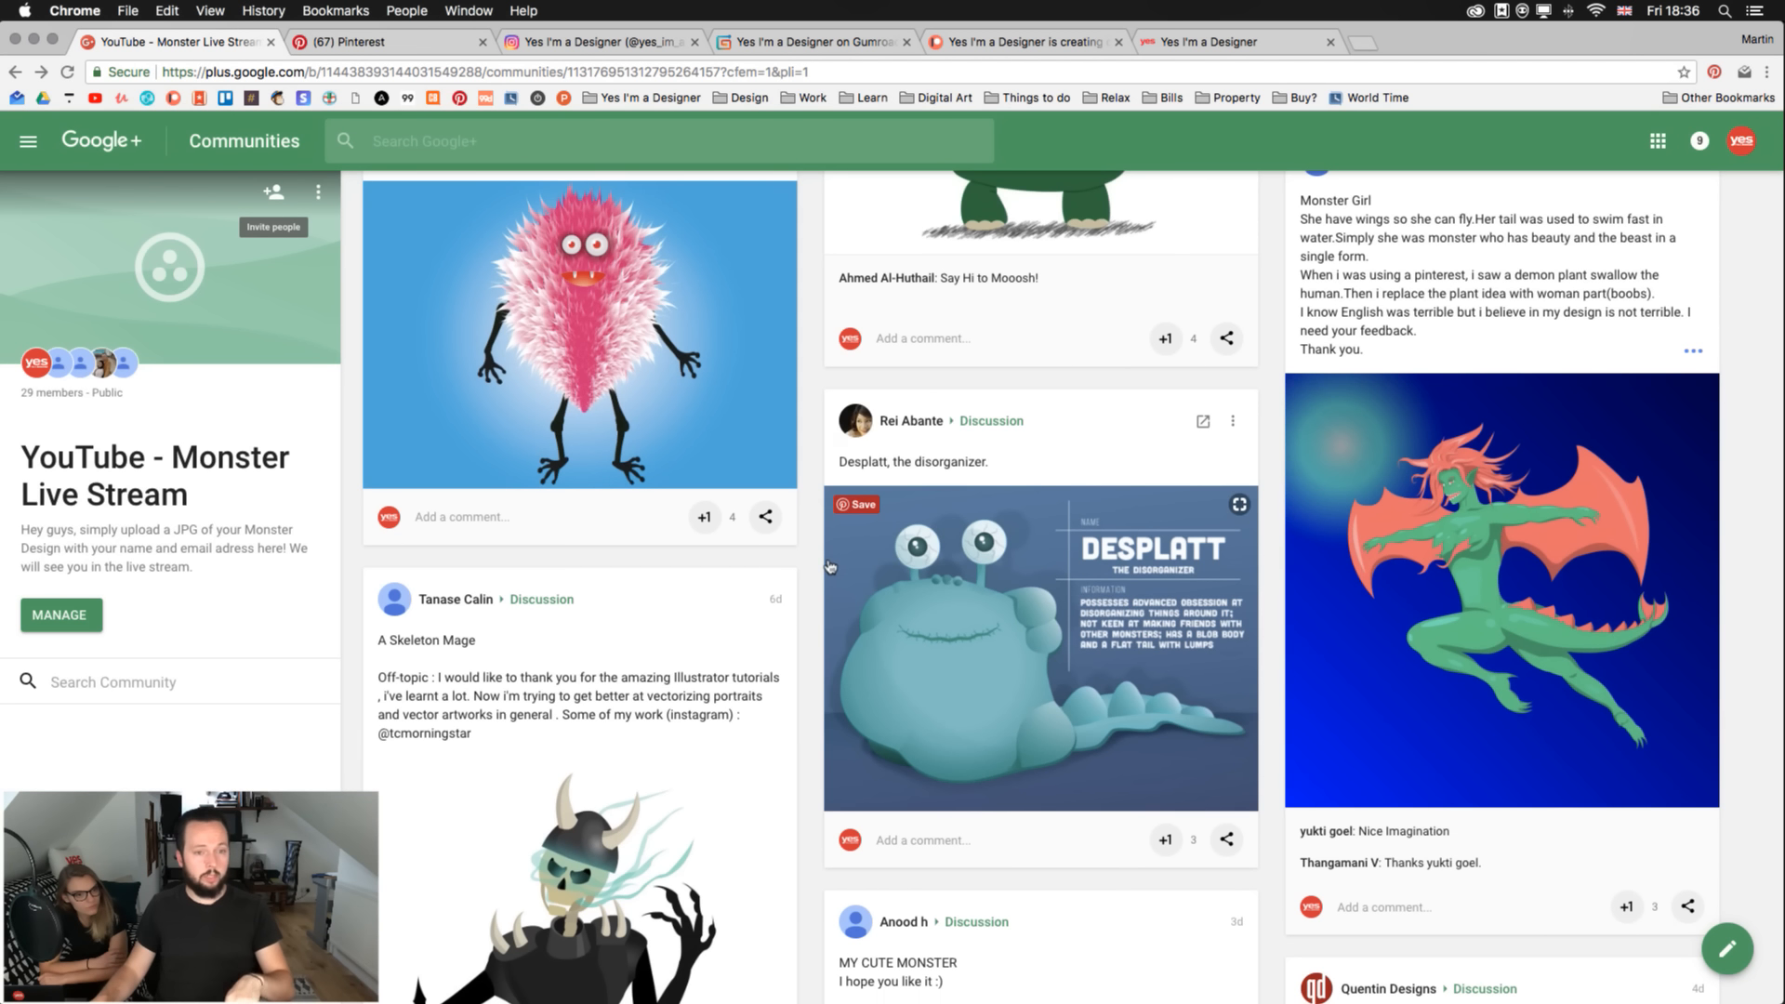
scroll(832, 558, "up", 3)
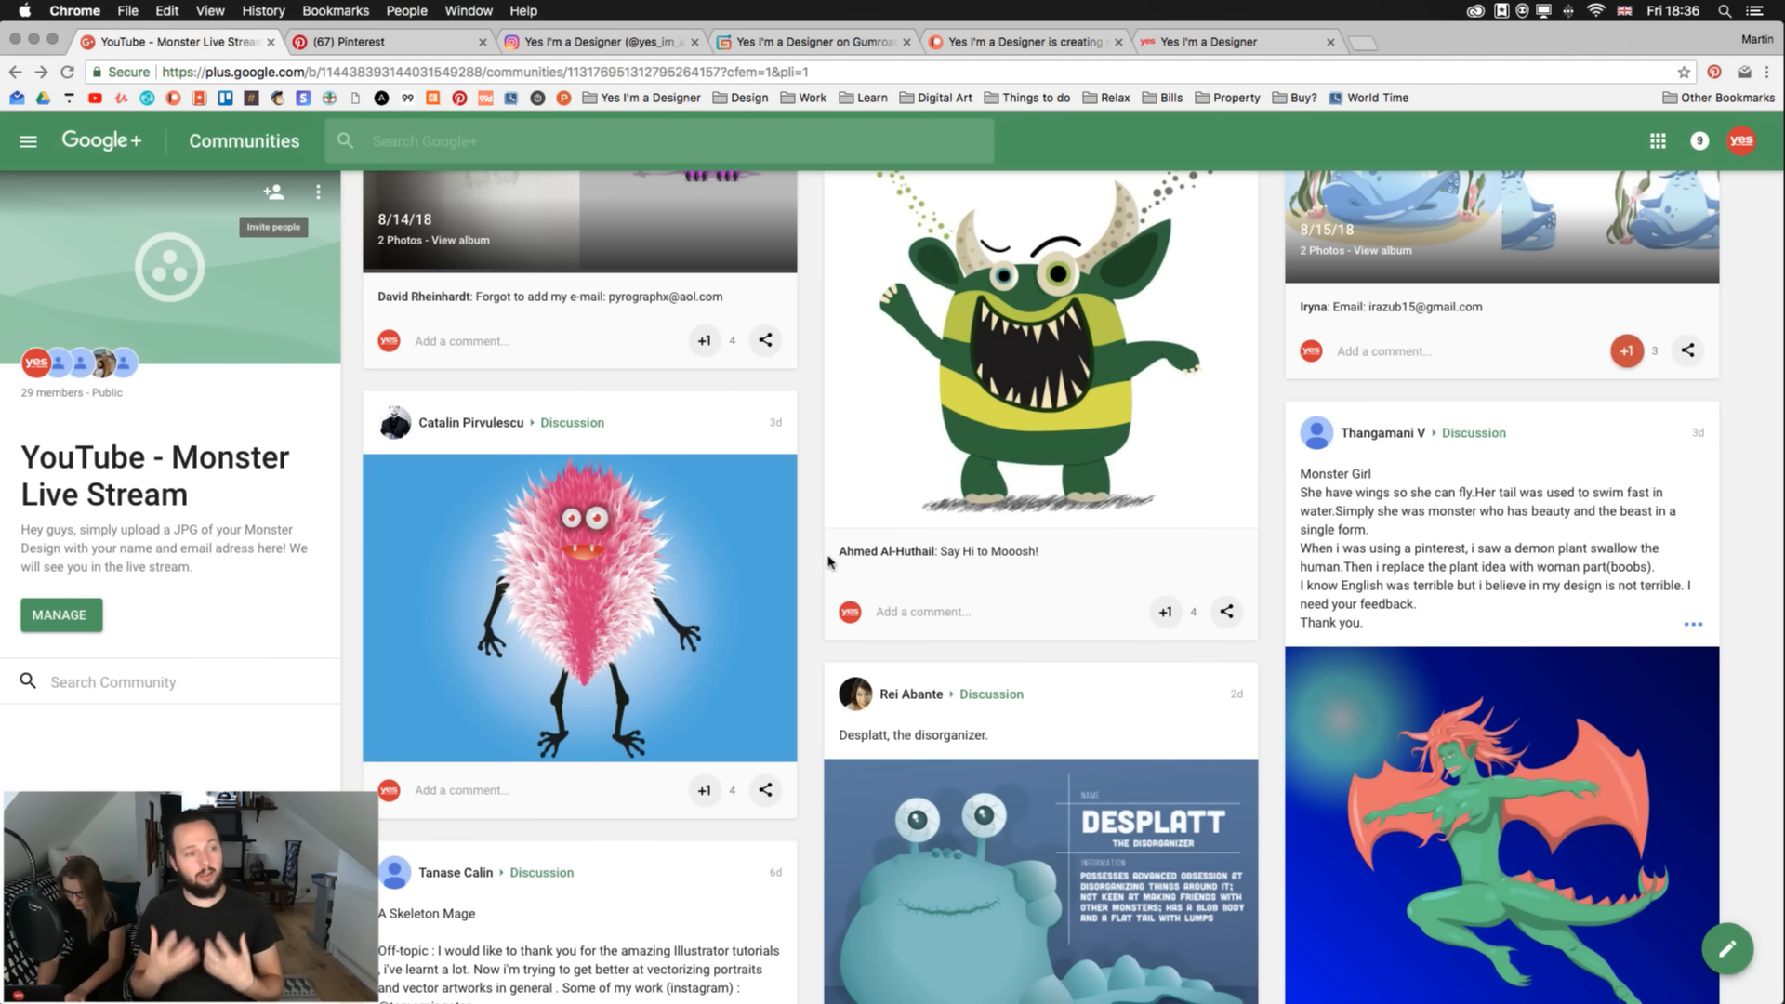
scroll(881, 510, "down", 10)
scroll(883, 508, "up", 4)
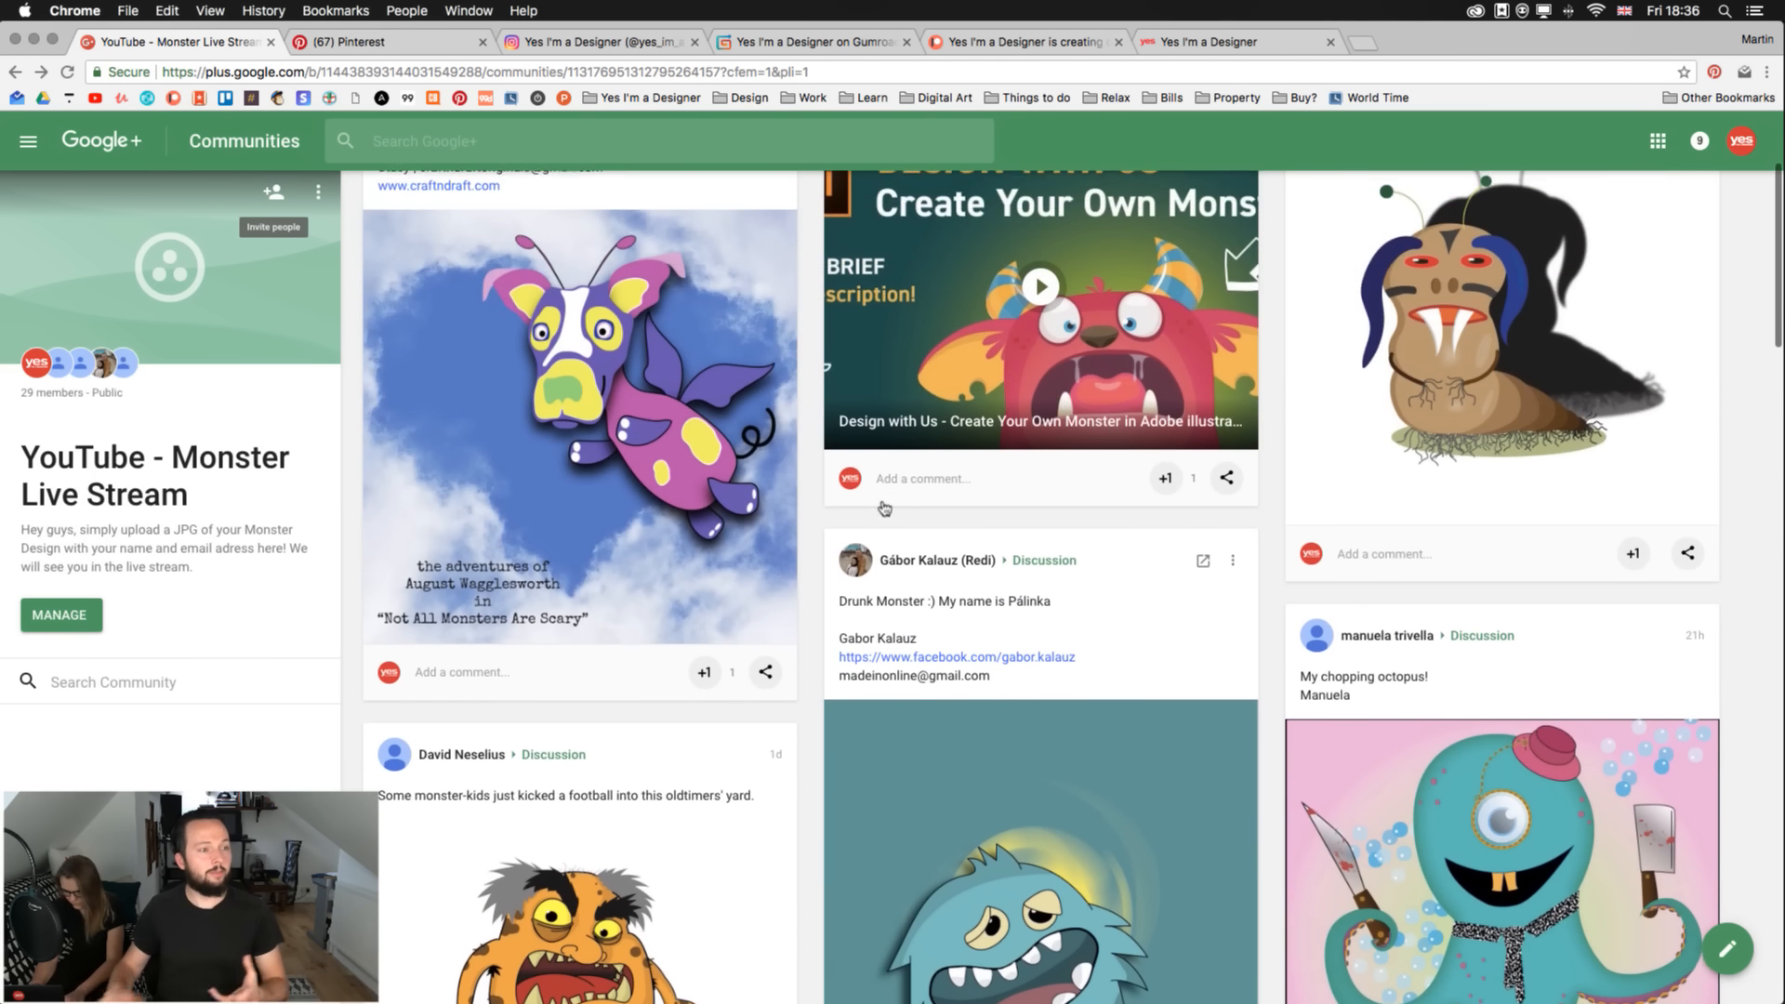